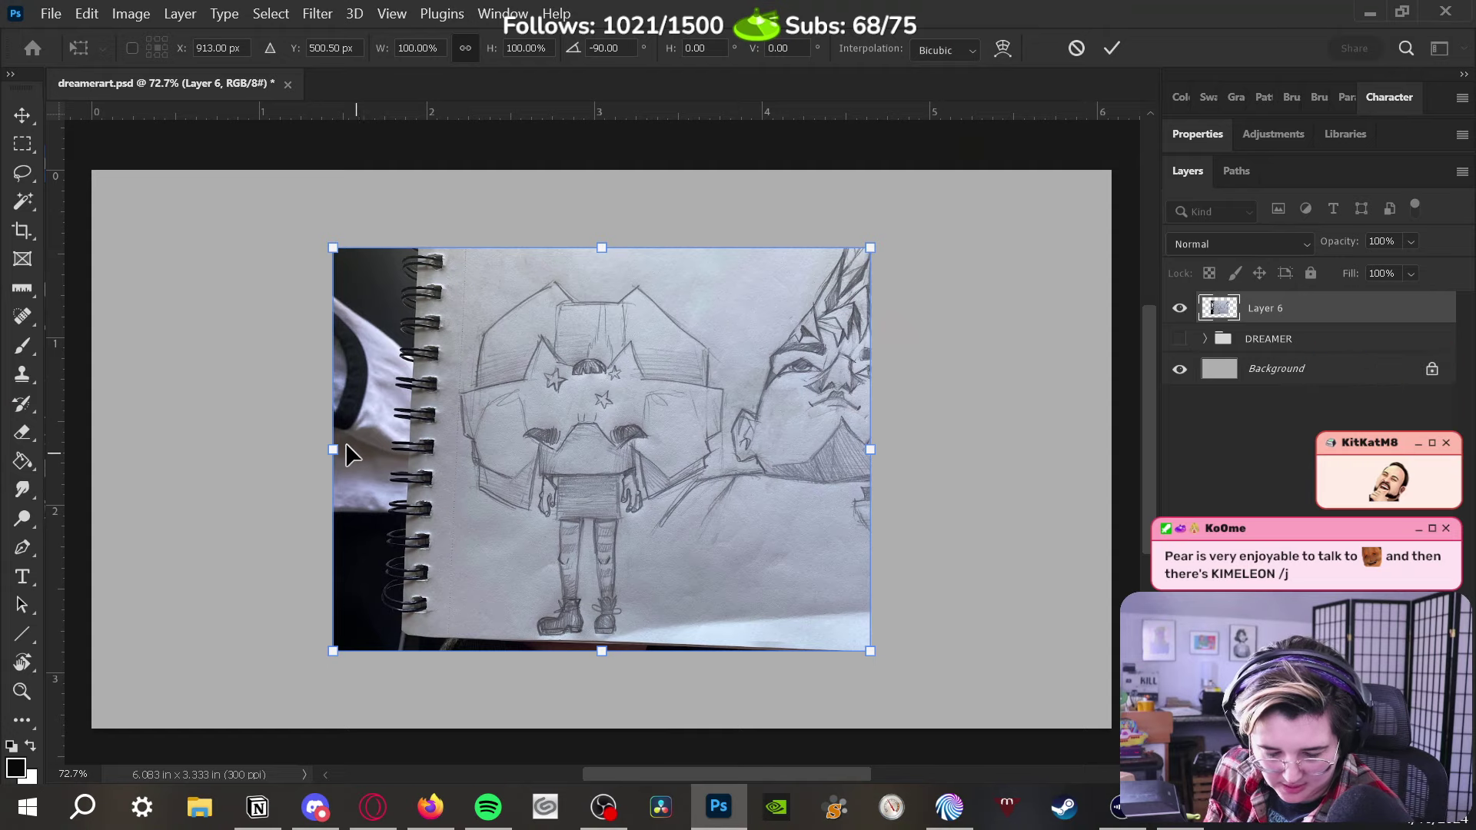
# Enlarge and reposition the rotated sketch photo so it covers most of the canvas height, and commit the transform
pyautogui.moveTo(333, 447); pyautogui.dragTo(65, 447)
pyautogui.moveTo(529, 437); pyautogui.dragTo(458, 449)
pyautogui.moveTo(767, 448); pyautogui.dragTo(826, 448)
pyautogui.moveTo(619, 462); pyautogui.dragTo(804, 446)
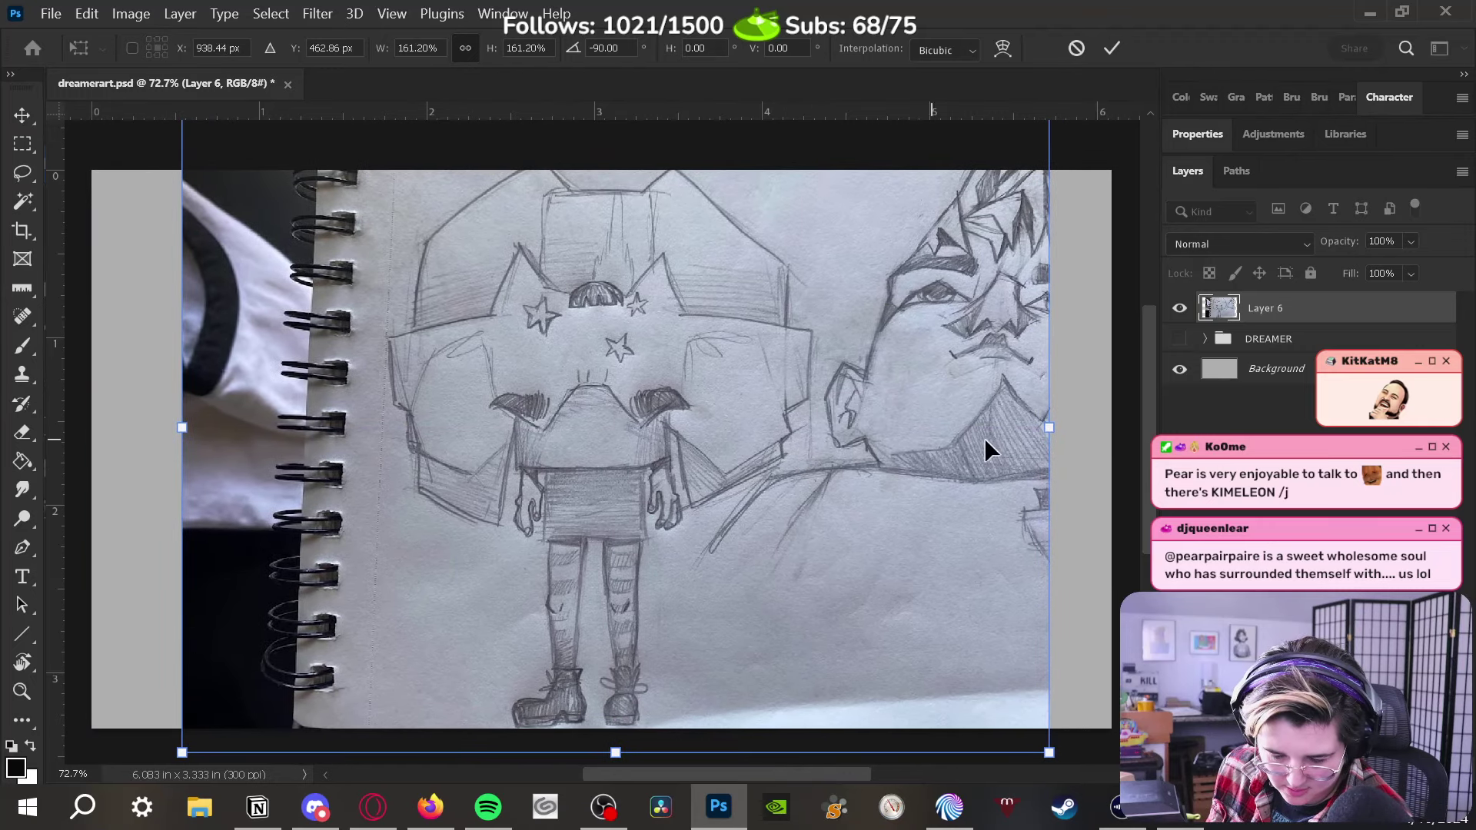
pyautogui.moveTo(1057, 425); pyautogui.dragTo(987, 428)
pyautogui.moveTo(733, 463); pyautogui.dragTo(742, 476)
pyautogui.press('Return')
# Lower the sketch photo layer's opacity to 41% and add a new layer above it for the line art
pyautogui.press('z')
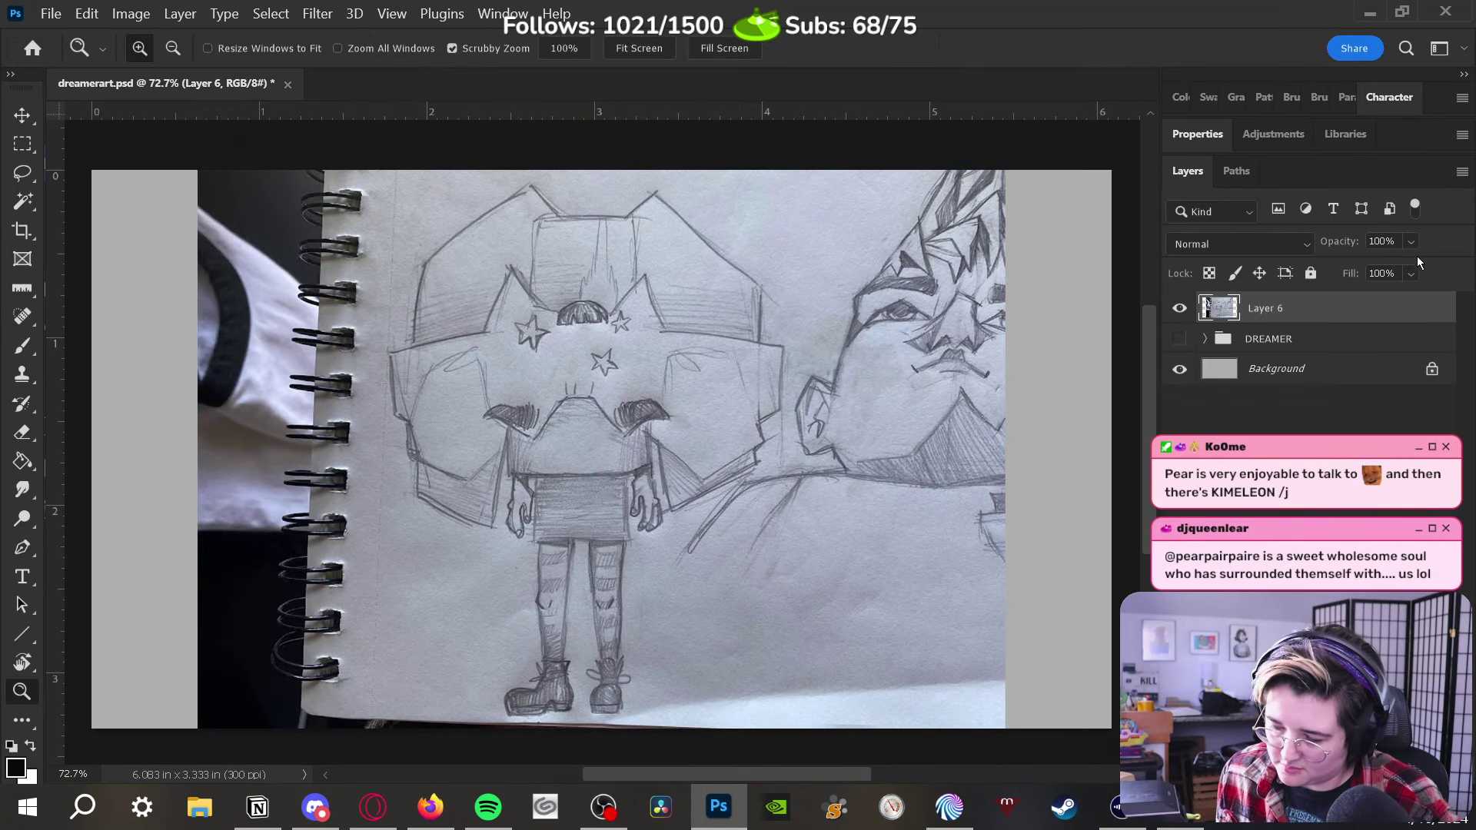
pyautogui.click(1389, 264)
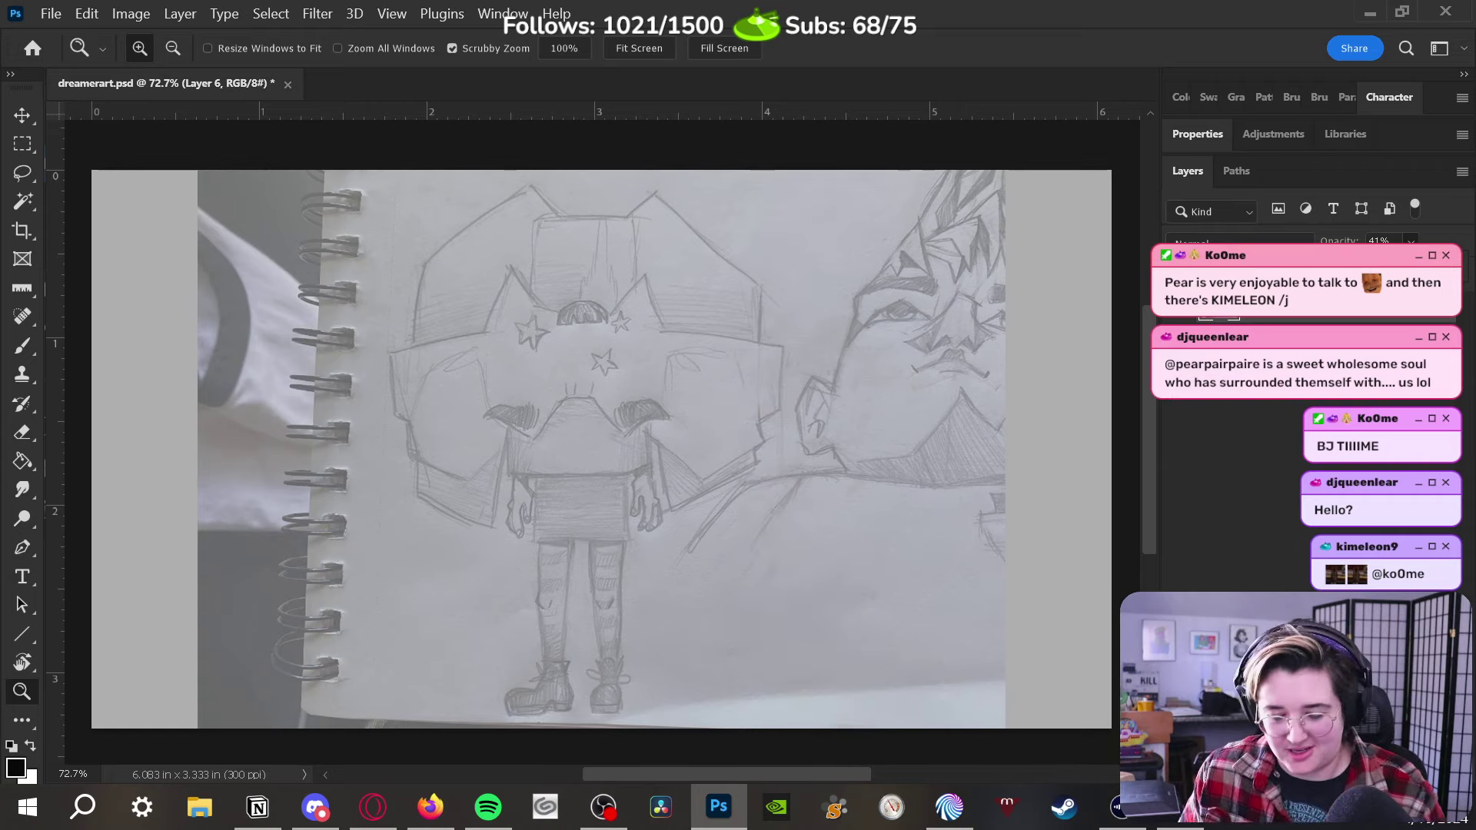
pyautogui.moveTo(607, 465); pyautogui.dragTo(617, 434)
pyautogui.moveTo(597, 513); pyautogui.dragTo(615, 496)
pyautogui.moveTo(642, 392); pyautogui.dragTo(722, 541)
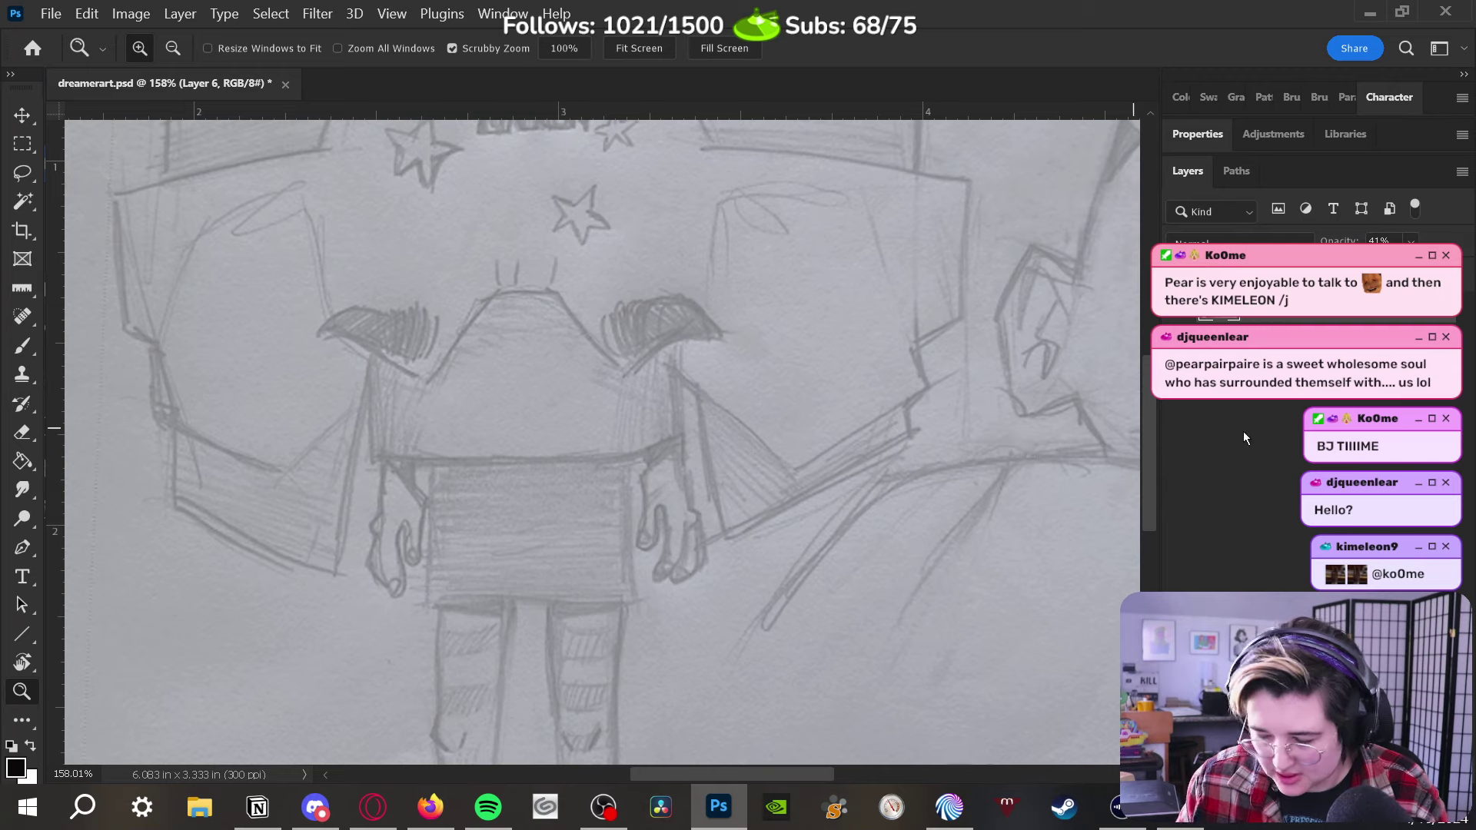
pyautogui.hotkey('ctrl', 'shift', 'alt', 'n')
# Choose the KYLE Ultimate Pencil Hard brush from the Dry Media Brushes for inking
pyautogui.press('b')
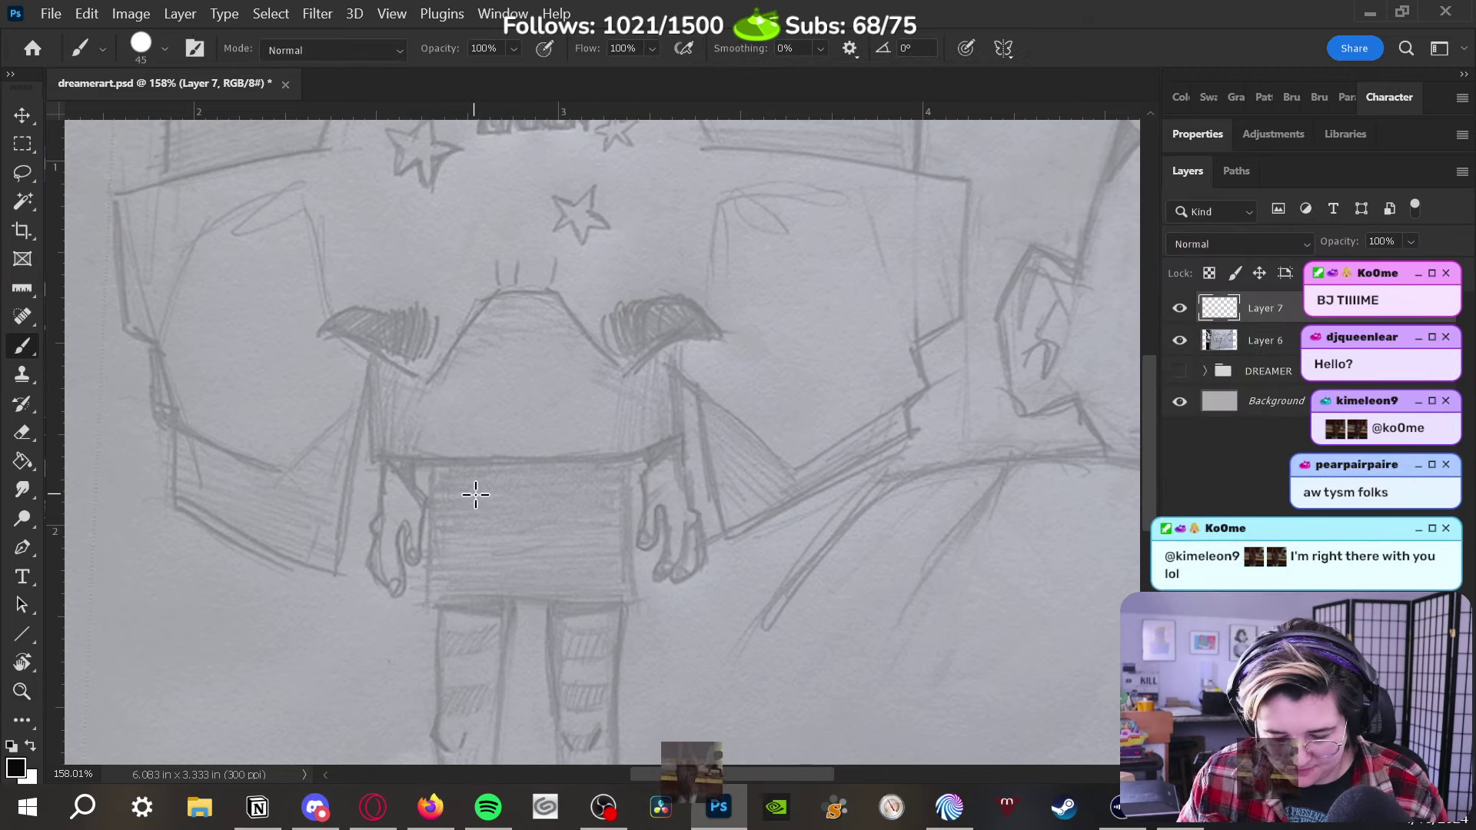
pyautogui.press(']')
pyautogui.press(']')
pyautogui.click(164, 48)
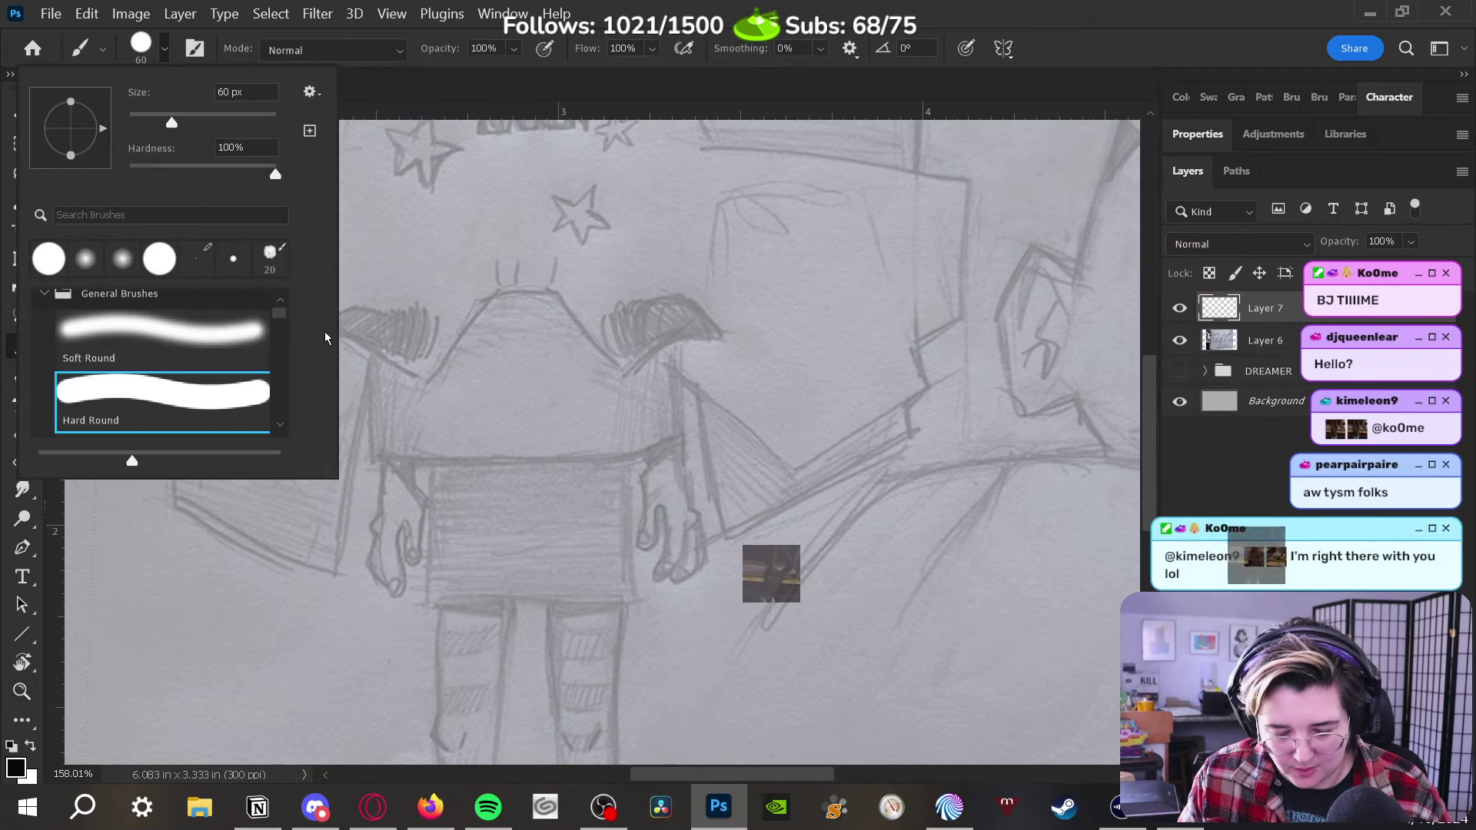
pyautogui.moveTo(333, 473); pyautogui.dragTo(580, 673)
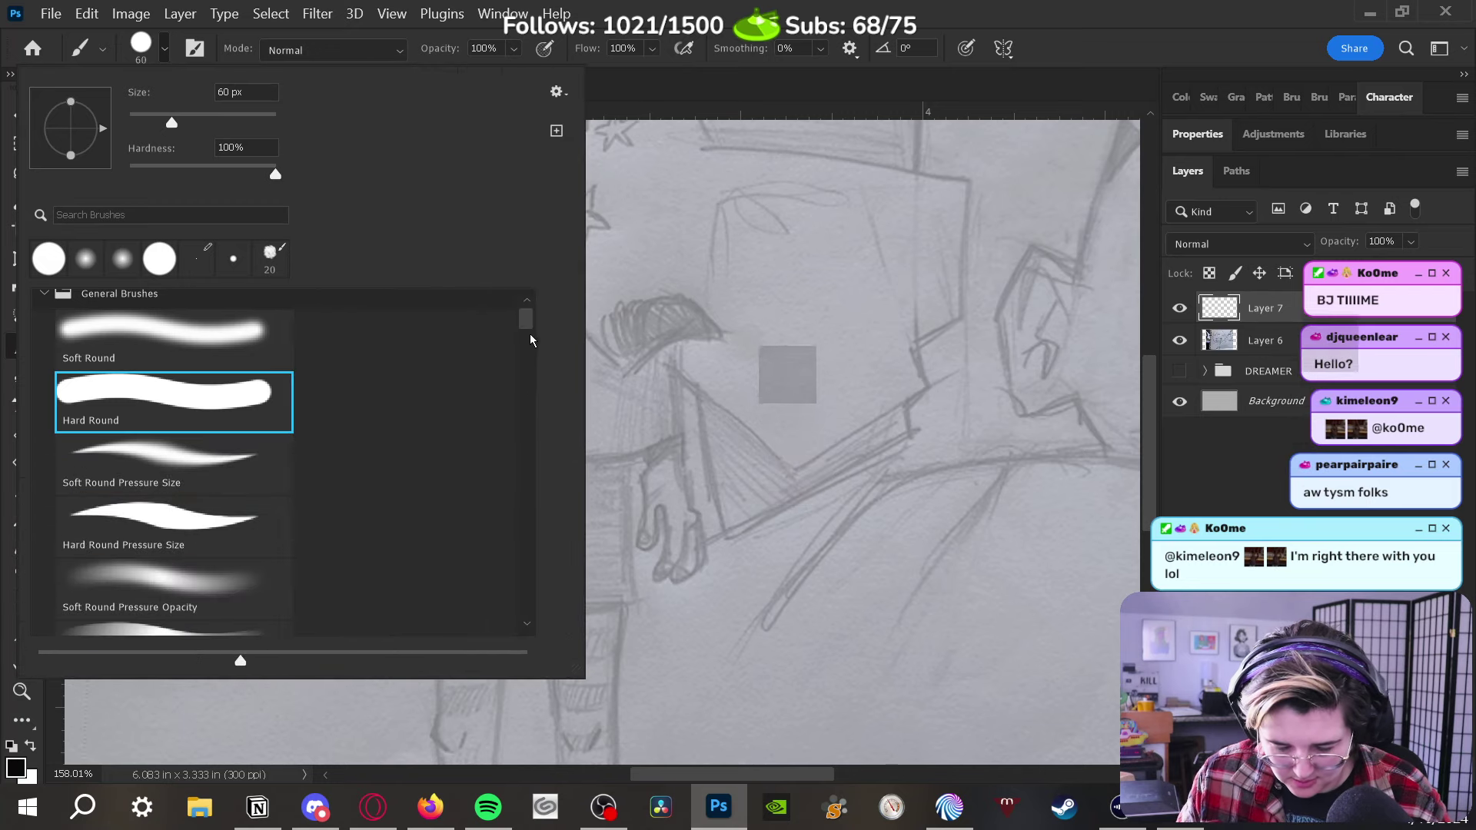
pyautogui.moveTo(529, 333); pyautogui.dragTo(526, 351)
pyautogui.click(161, 360)
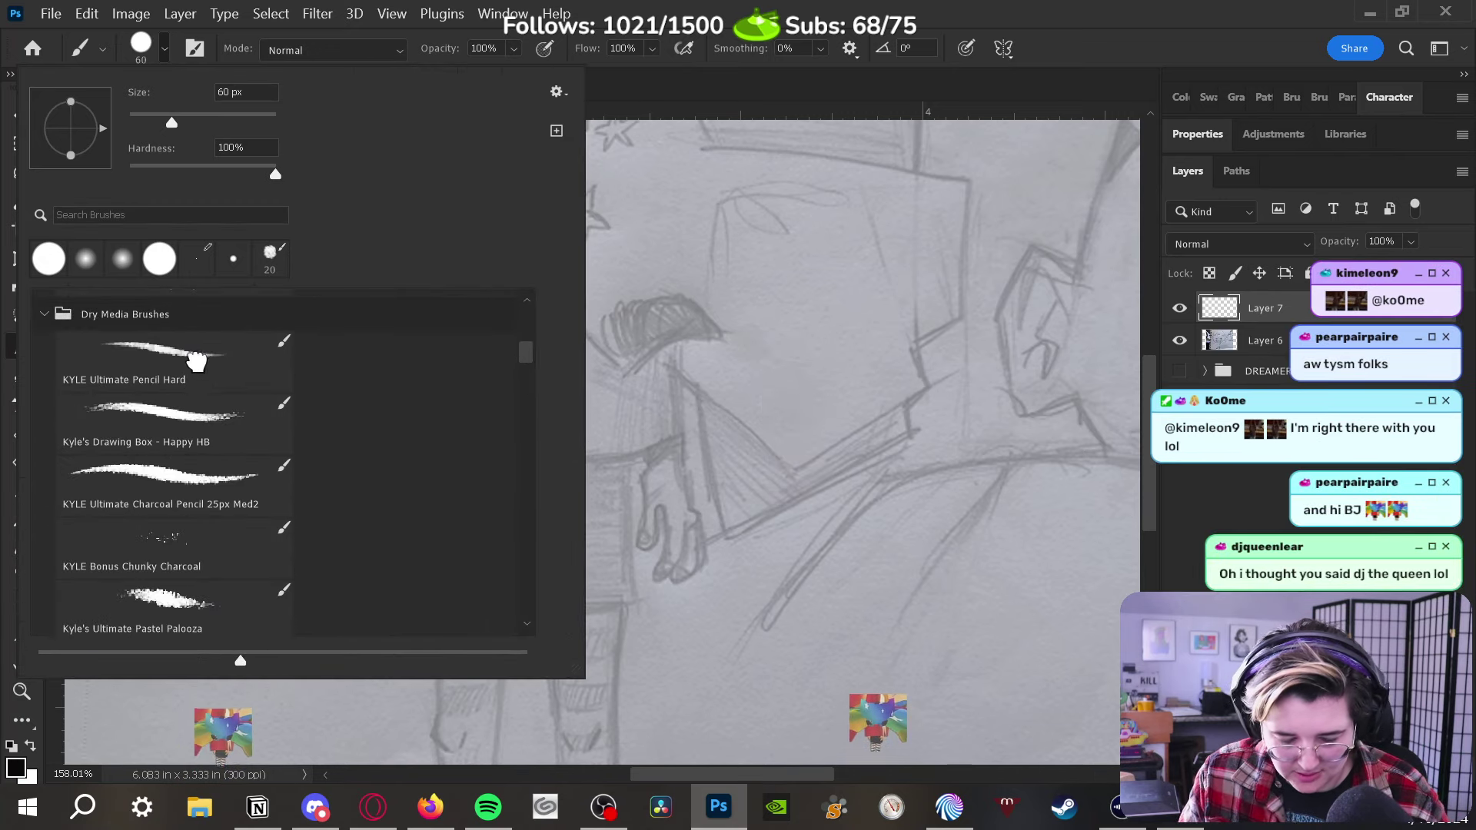
pyautogui.click(735, 353)
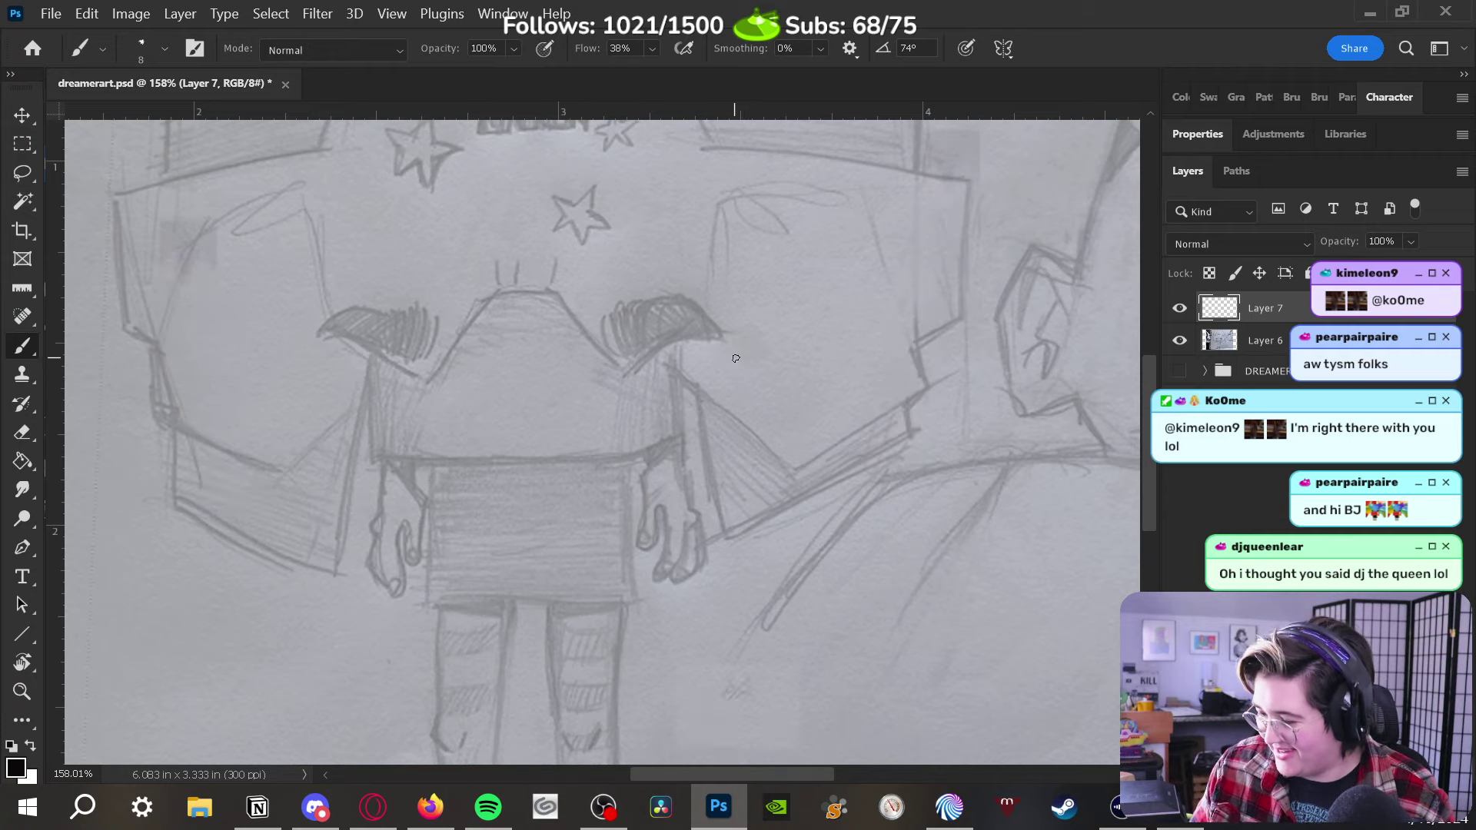
# Enable pen pressure control for brush size and opacity, trying the pencil with test scribbles and undoing them
pyautogui.press('capslock')
pyautogui.moveTo(761, 393); pyautogui.dragTo(901, 534)
pyautogui.hotkey('ctrl', 'z')
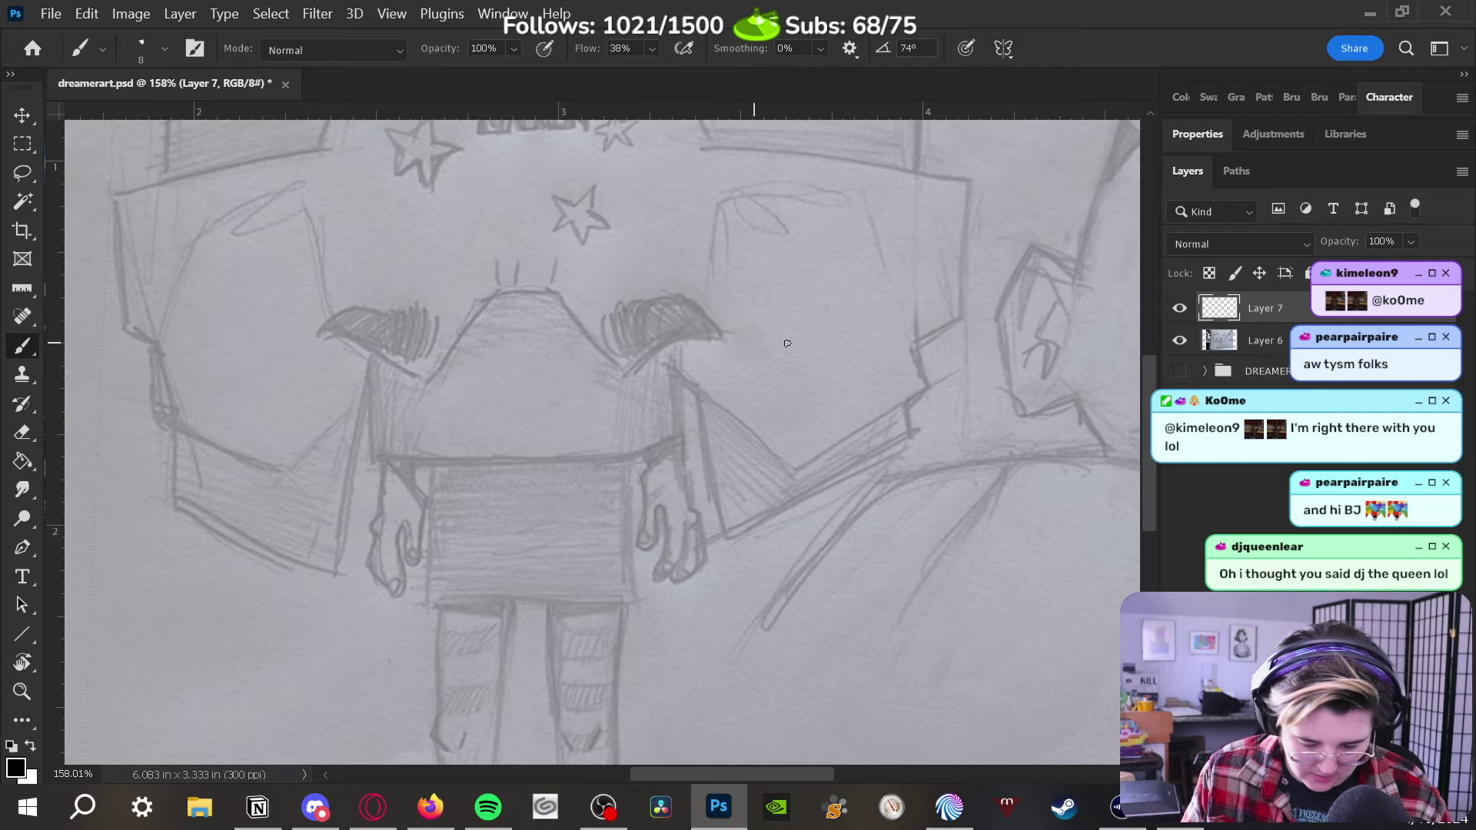
pyautogui.moveTo(828, 311)
pyautogui.mouseDown()
pyautogui.moveTo(756, 375)
pyautogui.moveTo(778, 435)
pyautogui.moveTo(823, 461)
pyautogui.mouseUp()
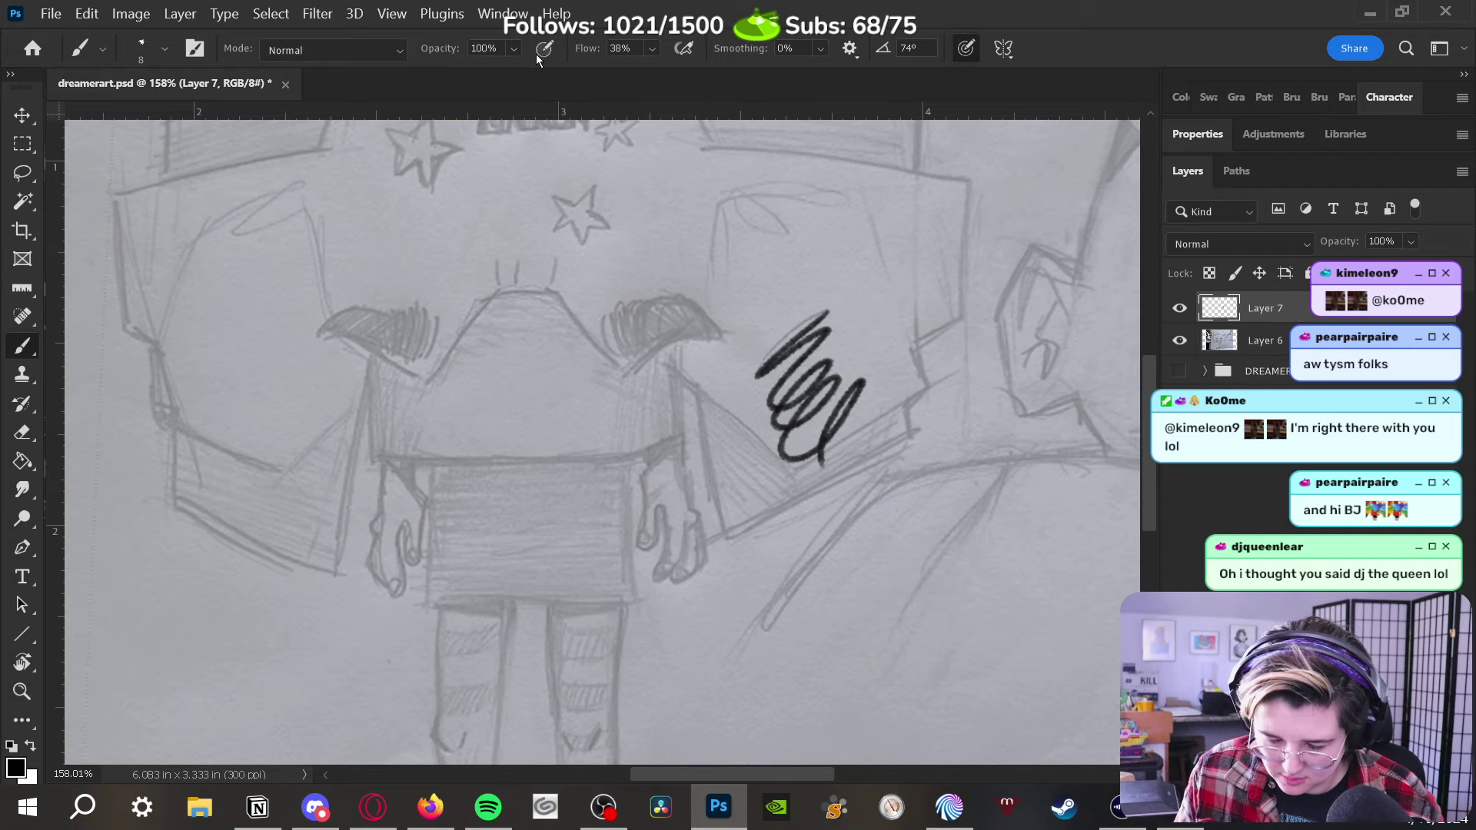
pyautogui.moveTo(764, 295)
pyautogui.mouseDown()
pyautogui.moveTo(809, 305)
pyautogui.moveTo(852, 278)
pyautogui.mouseUp()
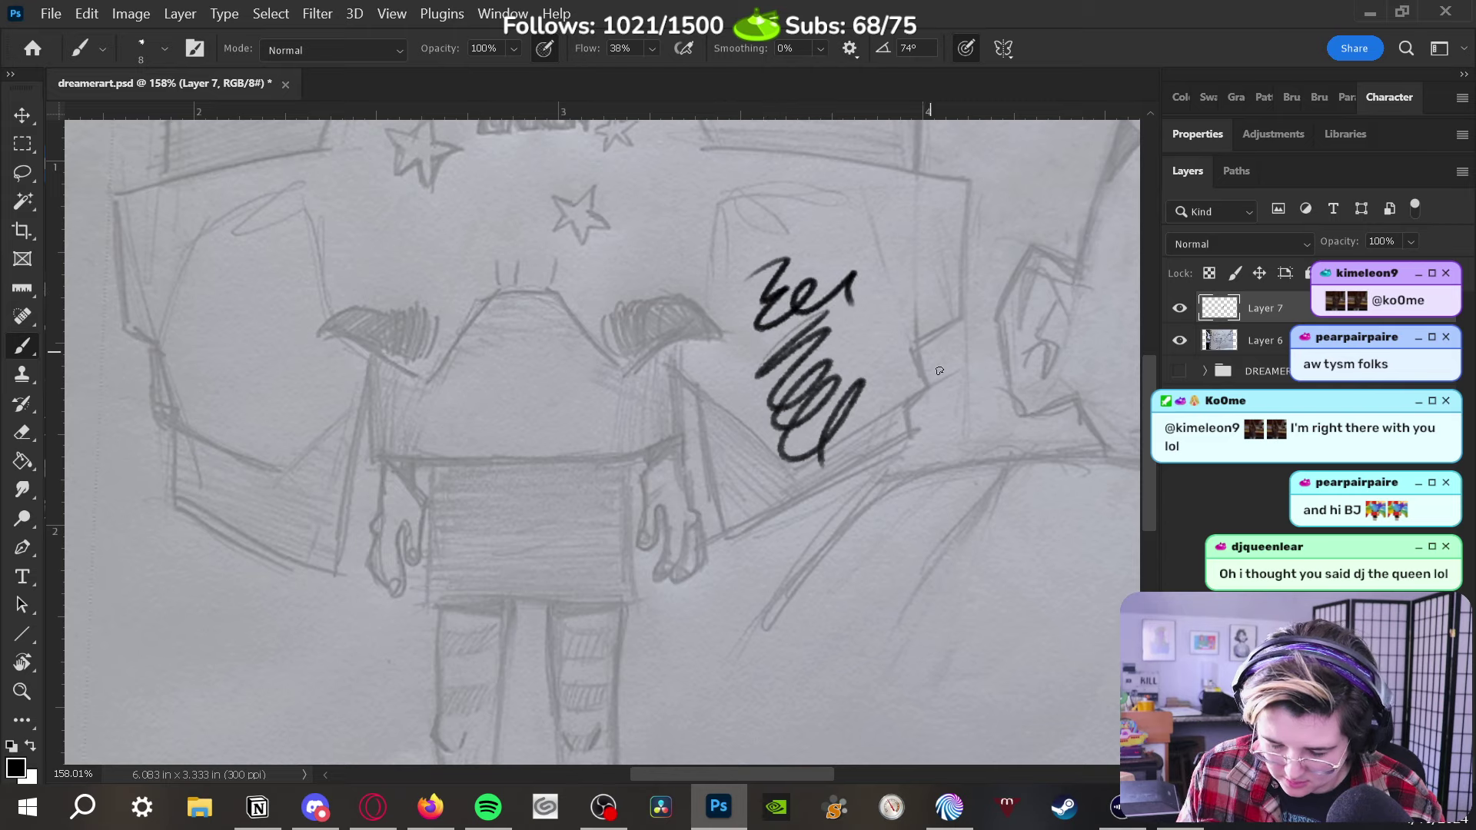
pyautogui.hotkey('ctrl', 'z')
pyautogui.hotkey('ctrl', 'z')
# Set the brush smoothing to 31% and ink the right outer edge of the figure's large head shape down through its notch
pyautogui.click(820, 49)
pyautogui.click(858, 74)
pyautogui.click(916, 357)
pyautogui.moveTo(915, 349)
pyautogui.mouseDown()
pyautogui.moveTo(929, 382)
pyautogui.moveTo(973, 311)
pyautogui.moveTo(939, 432)
pyautogui.mouseUp()
pyautogui.moveTo(926, 377)
pyautogui.mouseDown()
pyautogui.moveTo(992, 337)
pyautogui.moveTo(939, 431)
pyautogui.moveTo(892, 361)
pyautogui.mouseUp()
pyautogui.moveTo(892, 415); pyautogui.dragTo(928, 276)
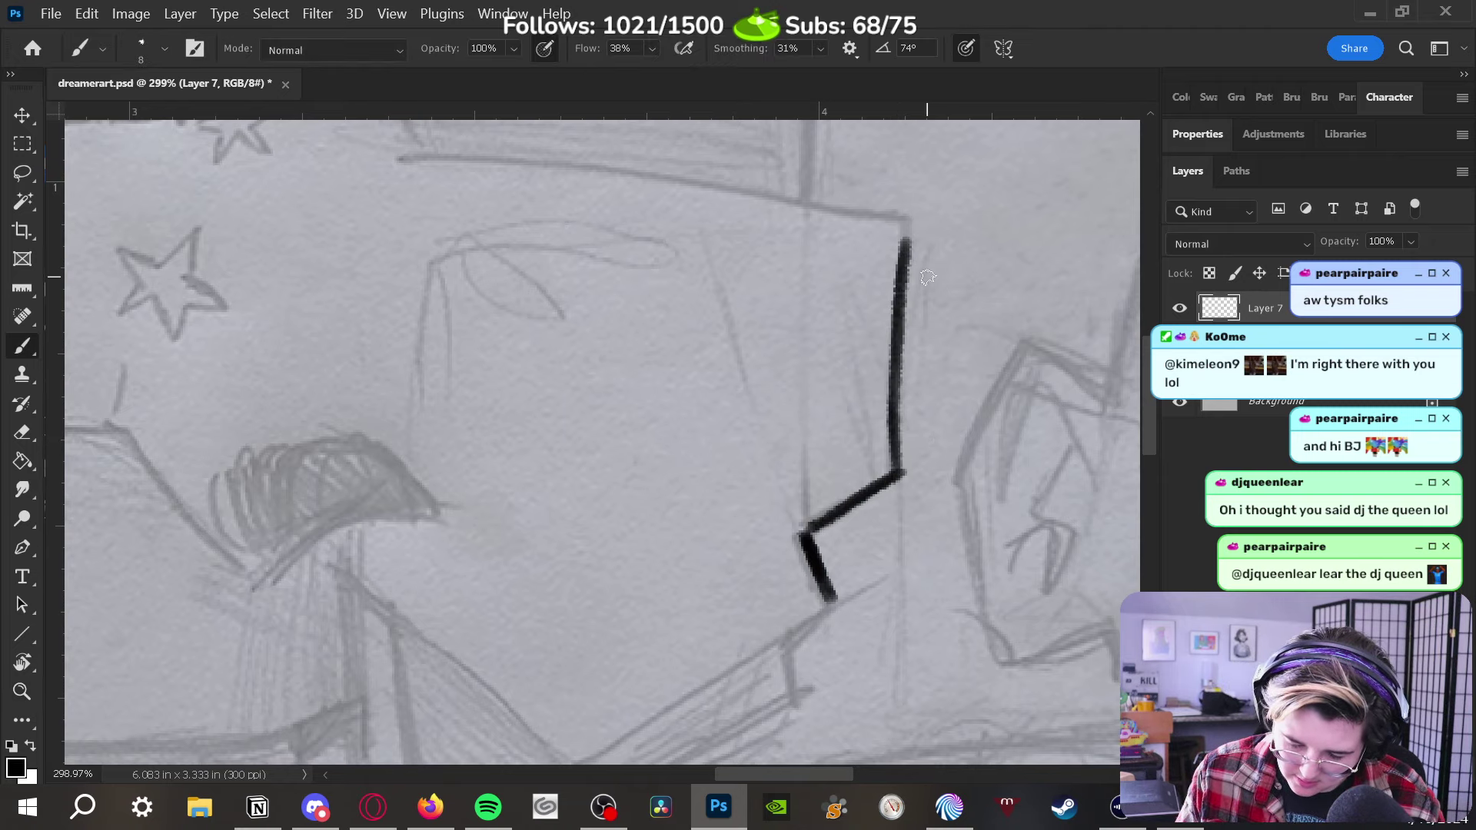
pyautogui.moveTo(909, 222)
pyautogui.mouseDown()
pyautogui.moveTo(902, 345)
pyautogui.moveTo(916, 400)
pyautogui.moveTo(909, 219)
pyautogui.moveTo(905, 476)
pyautogui.mouseUp()
pyautogui.moveTo(806, 533); pyautogui.dragTo(903, 468)
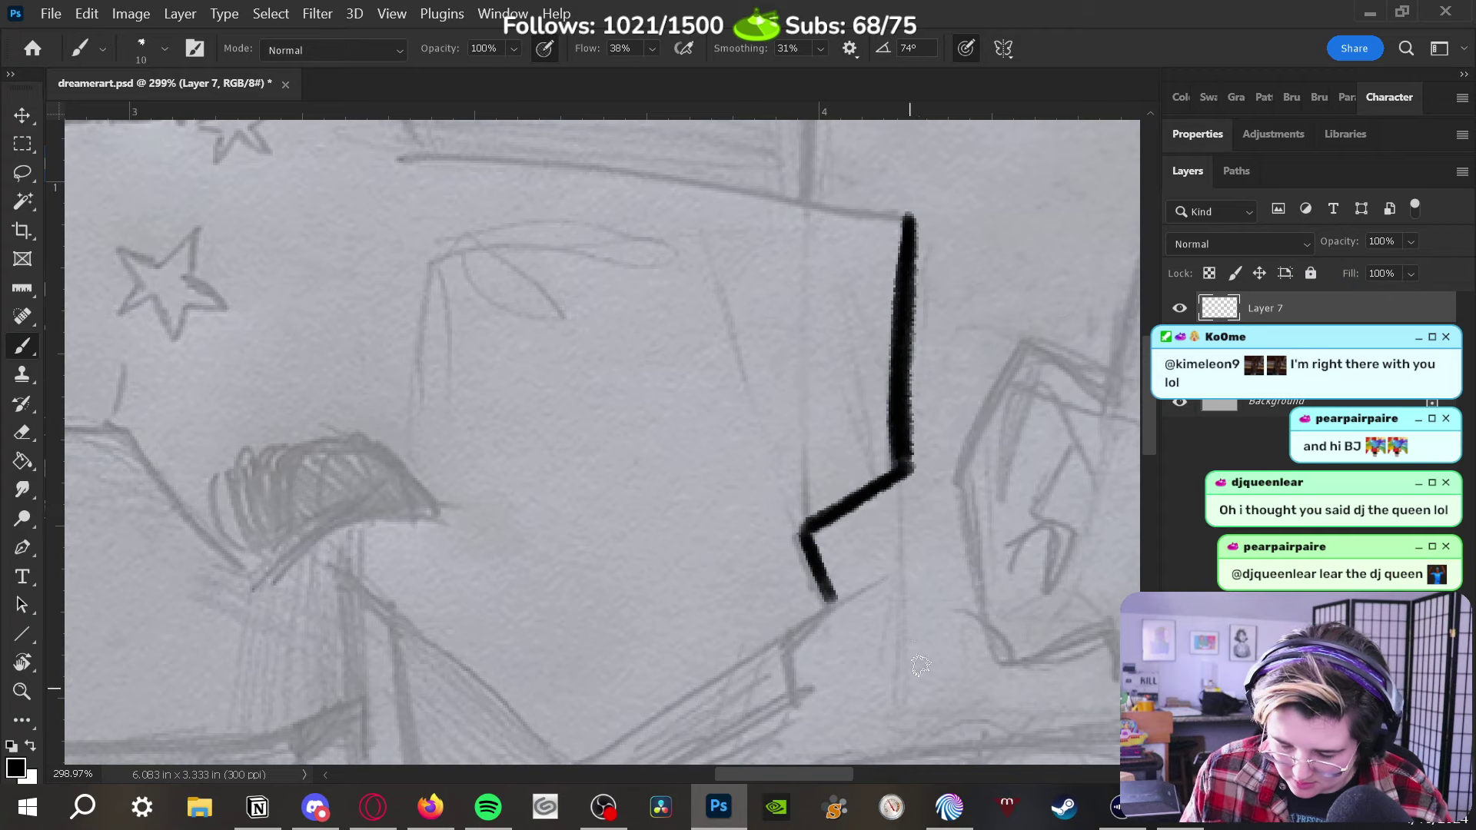
# Ink the lower right panel of the head shape, including its stepped side, pointed bottom corner and inner V-shaped fold
pyautogui.moveTo(902, 589); pyautogui.dragTo(930, 427)
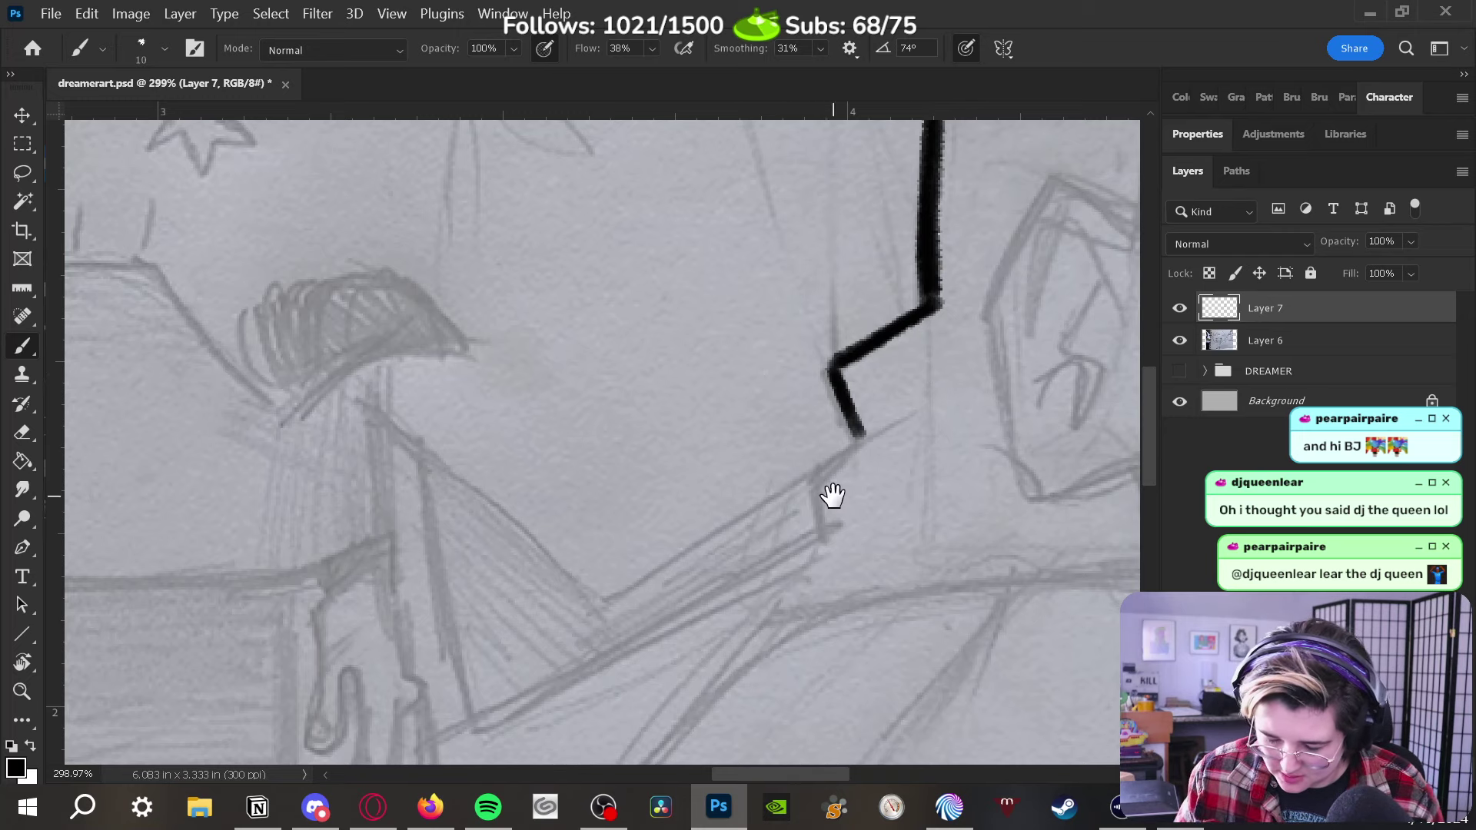
pyautogui.moveTo(819, 457)
pyautogui.mouseDown()
pyautogui.moveTo(828, 495)
pyautogui.moveTo(873, 404)
pyautogui.moveTo(828, 444)
pyautogui.moveTo(872, 406)
pyautogui.moveTo(862, 382)
pyautogui.moveTo(871, 404)
pyautogui.moveTo(823, 444)
pyautogui.moveTo(829, 502)
pyautogui.mouseUp()
pyautogui.moveTo(840, 606); pyautogui.dragTo(908, 489)
pyautogui.moveTo(454, 269)
pyautogui.mouseDown()
pyautogui.moveTo(499, 326)
pyautogui.moveTo(491, 303)
pyautogui.moveTo(548, 584)
pyautogui.moveTo(614, 561)
pyautogui.moveTo(546, 579)
pyautogui.moveTo(891, 394)
pyautogui.moveTo(931, 399)
pyautogui.mouseUp()
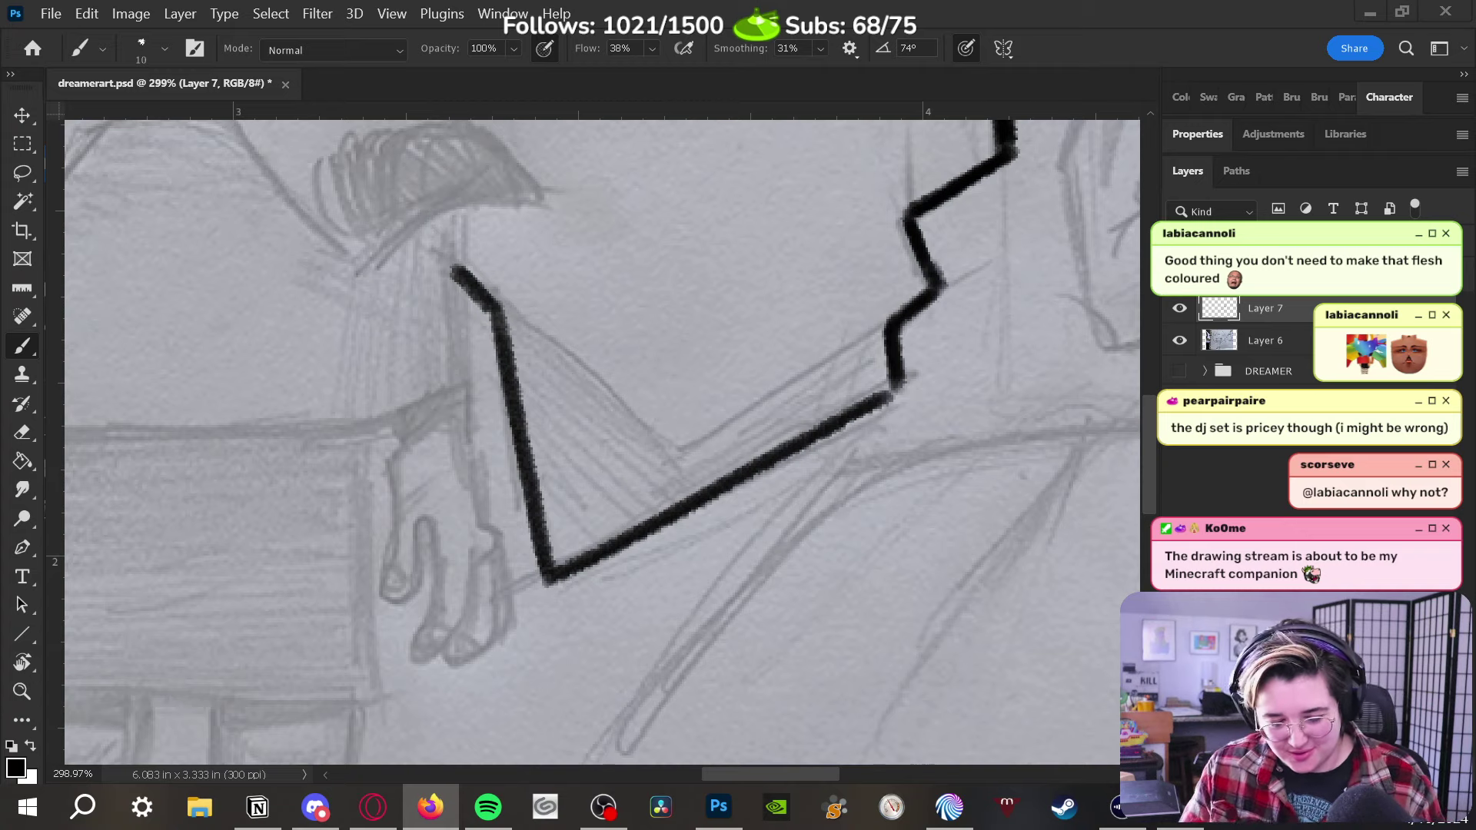
pyautogui.moveTo(636, 339); pyautogui.dragTo(605, 415)
pyautogui.moveTo(469, 388)
pyautogui.mouseDown()
pyautogui.moveTo(637, 531)
pyautogui.moveTo(901, 359)
pyautogui.mouseUp()
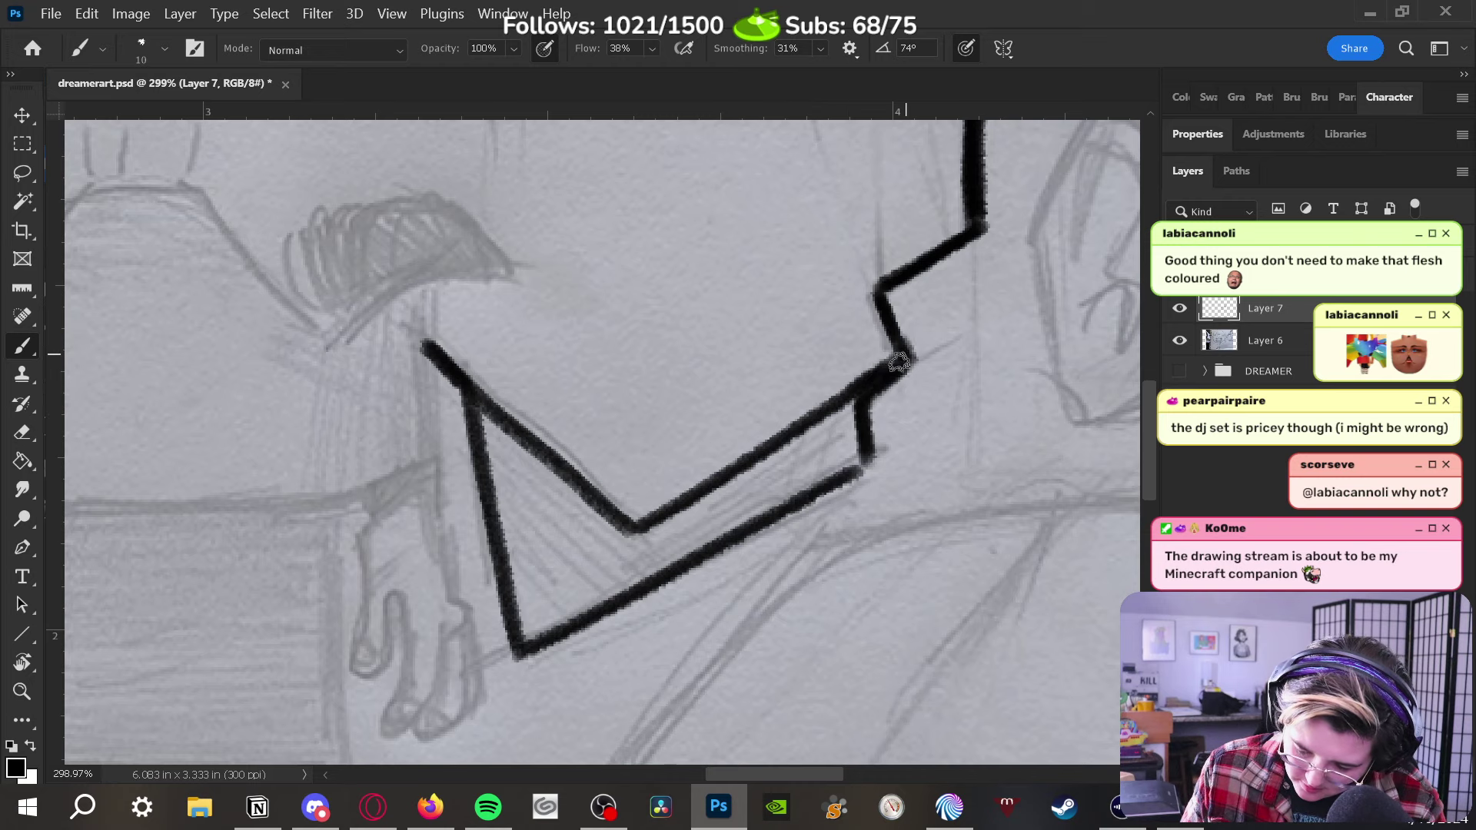
# Ink the flat-topped peak above the torso and the lower edges of the shaded tufts on both sides
pyautogui.moveTo(589, 342); pyautogui.dragTo(737, 423)
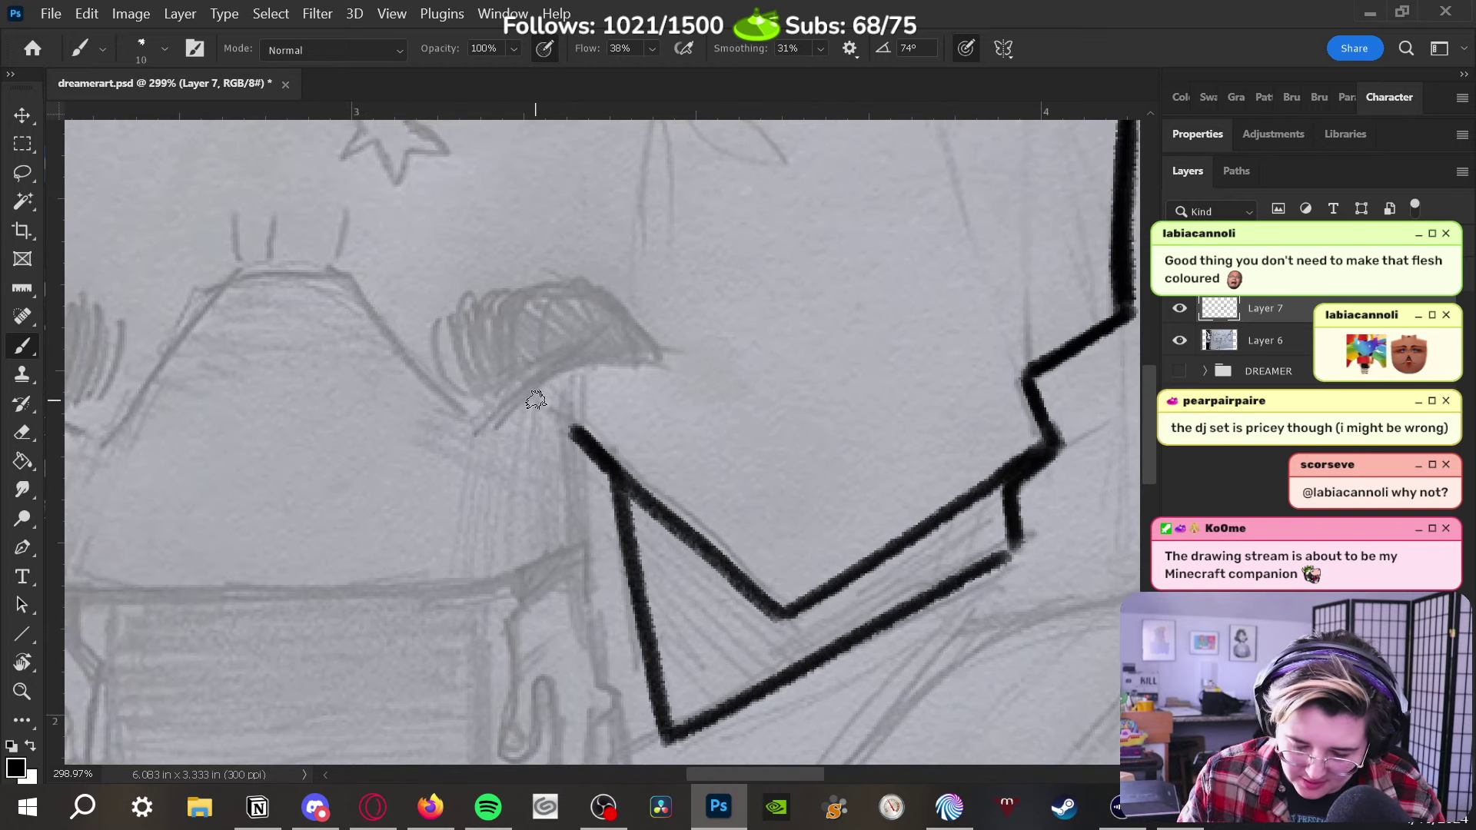
pyautogui.moveTo(515, 303); pyautogui.dragTo(597, 372)
pyautogui.moveTo(344, 376)
pyautogui.mouseDown()
pyautogui.moveTo(473, 385)
pyautogui.moveTo(598, 526)
pyautogui.moveTo(757, 465)
pyautogui.mouseUp()
pyautogui.hotkey('ctrl', 'z')
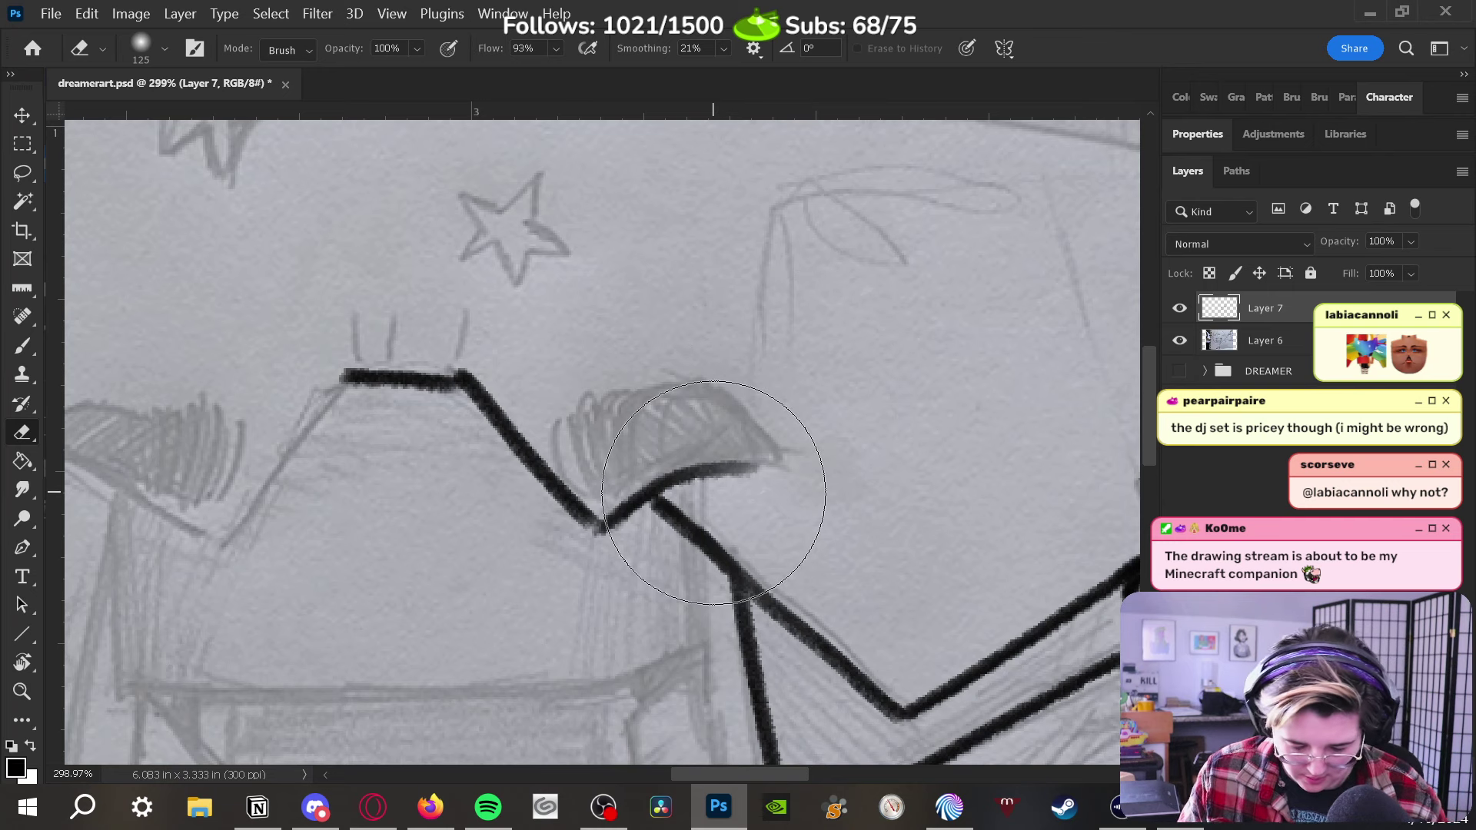
pyautogui.moveTo(496, 548); pyautogui.dragTo(751, 518)
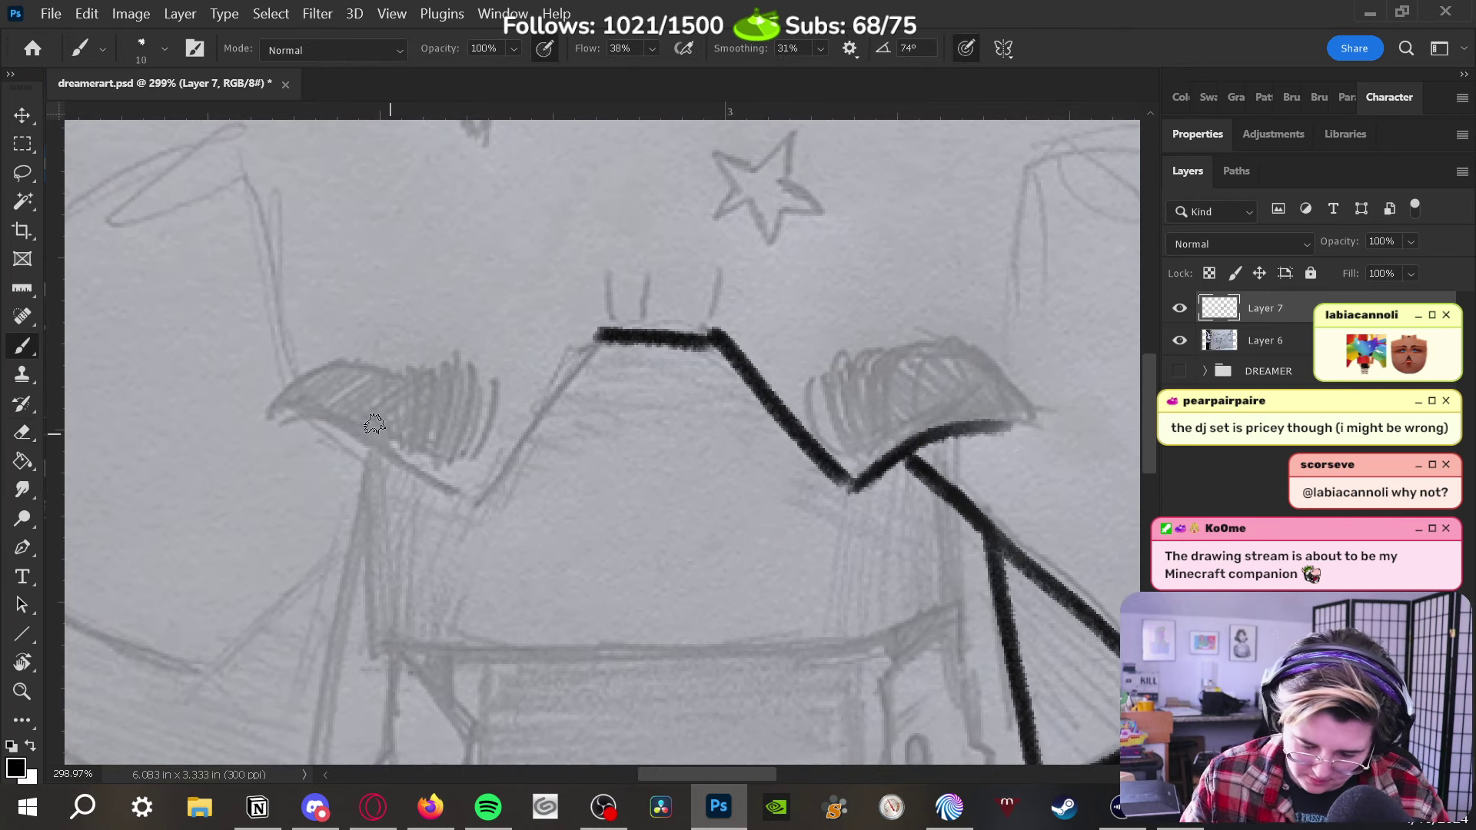
pyautogui.moveTo(302, 419)
pyautogui.mouseDown()
pyautogui.moveTo(500, 528)
pyautogui.moveTo(485, 503)
pyautogui.moveTo(607, 336)
pyautogui.mouseUp()
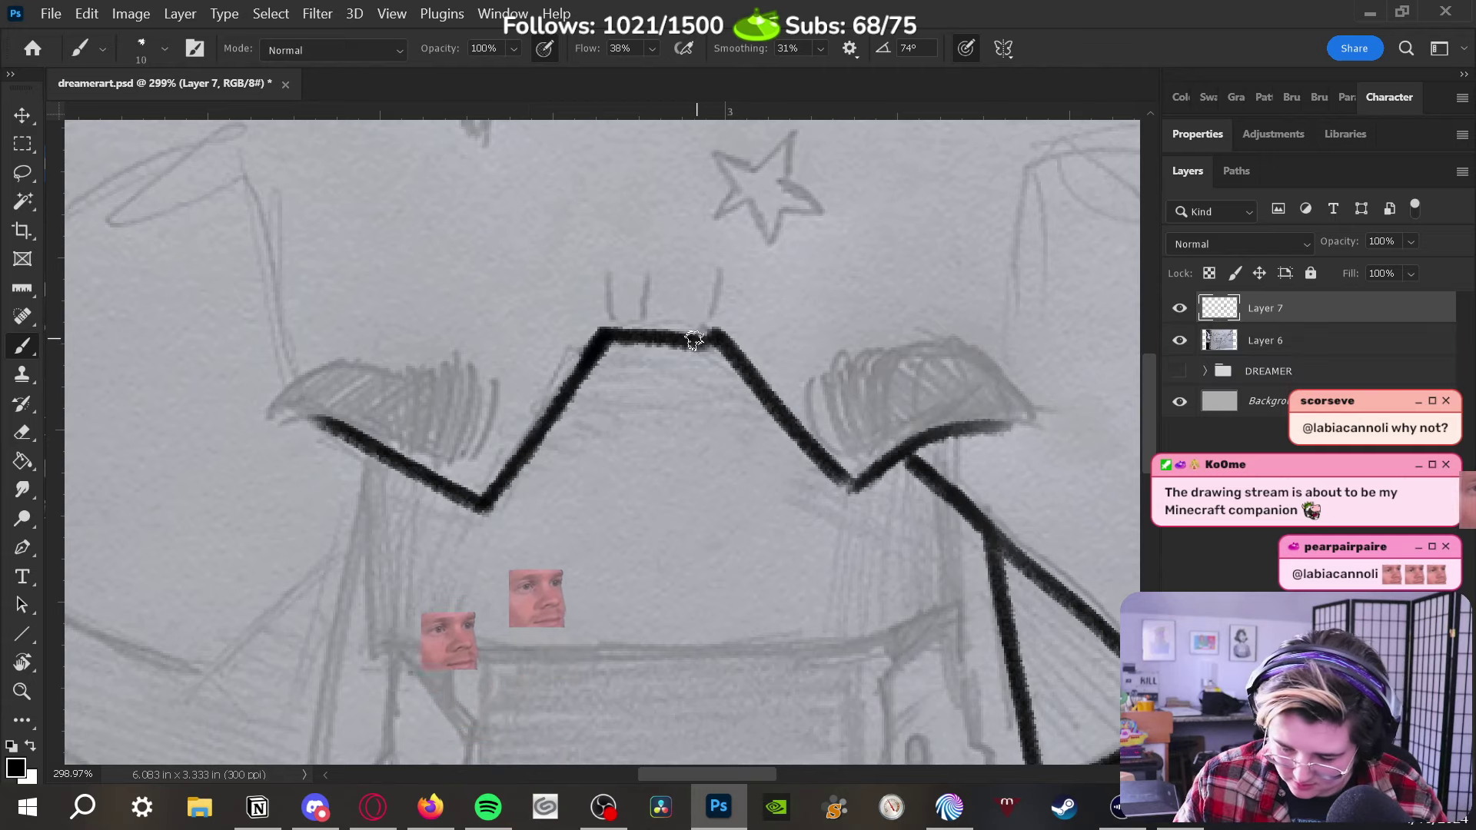
# Ink the torso's left side, the start of its bottom hem, and the long slanted inner edge of the lower left panel
pyautogui.moveTo(517, 521)
pyautogui.mouseDown()
pyautogui.moveTo(836, 457)
pyautogui.moveTo(820, 452)
pyautogui.mouseUp()
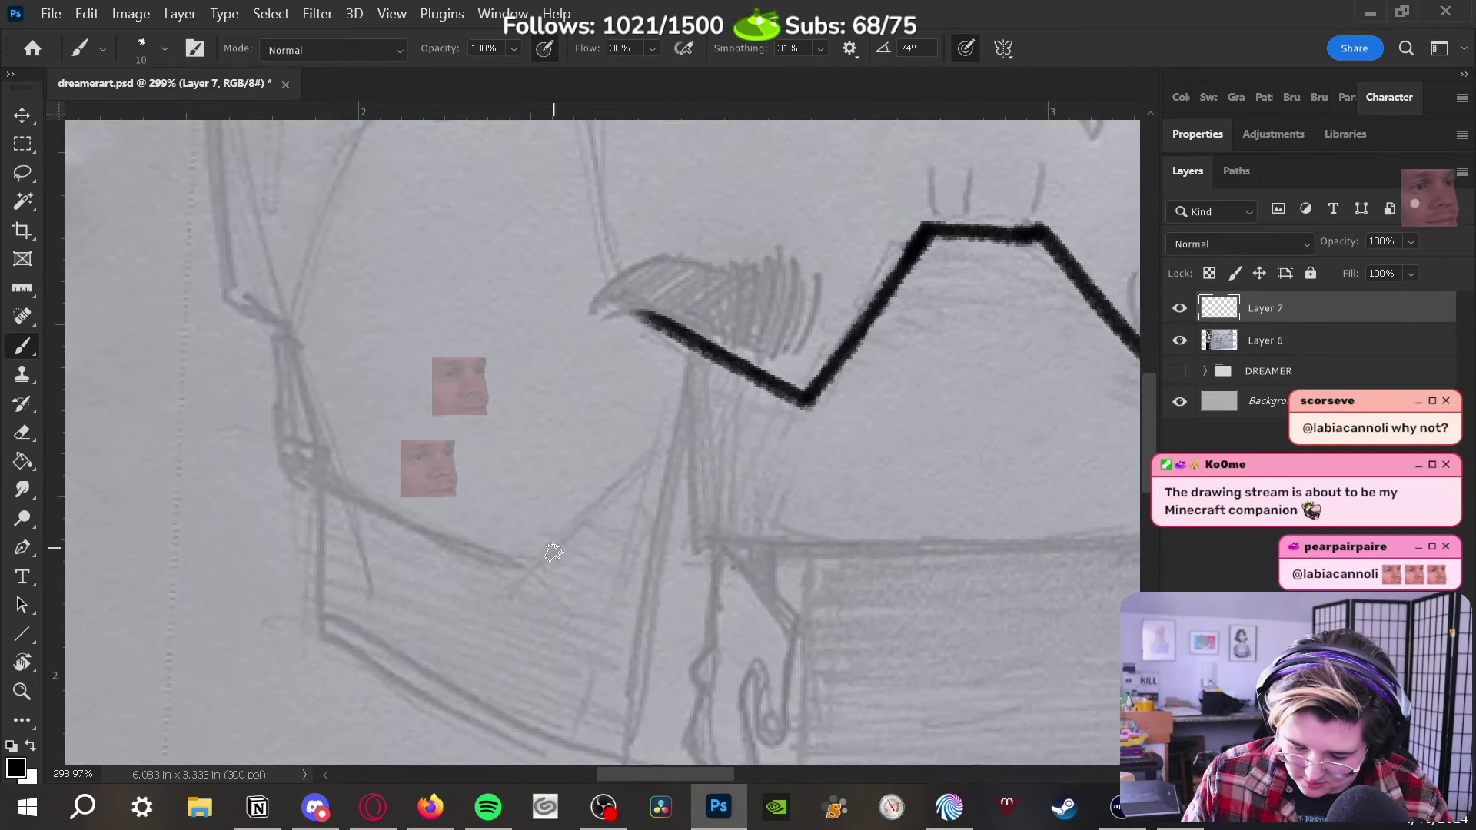
pyautogui.moveTo(636, 654)
pyautogui.mouseDown()
pyautogui.moveTo(702, 367)
pyautogui.moveTo(698, 552)
pyautogui.moveTo(830, 549)
pyautogui.mouseUp()
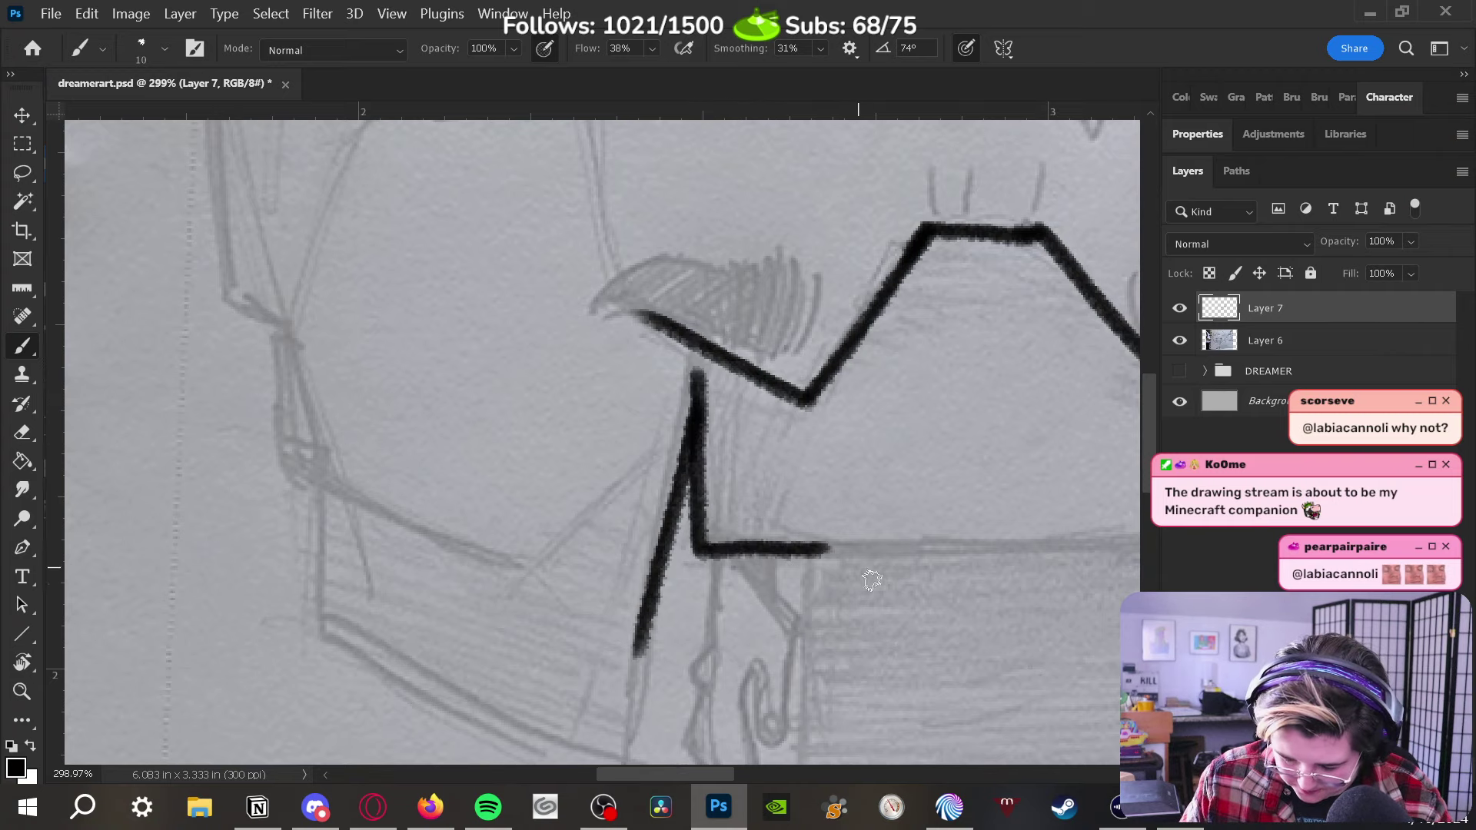
pyautogui.moveTo(699, 361); pyautogui.dragTo(673, 489)
pyautogui.moveTo(751, 518); pyautogui.dragTo(812, 316)
pyautogui.moveTo(679, 557); pyautogui.dragTo(713, 398)
pyautogui.moveTo(688, 530); pyautogui.dragTo(754, 213)
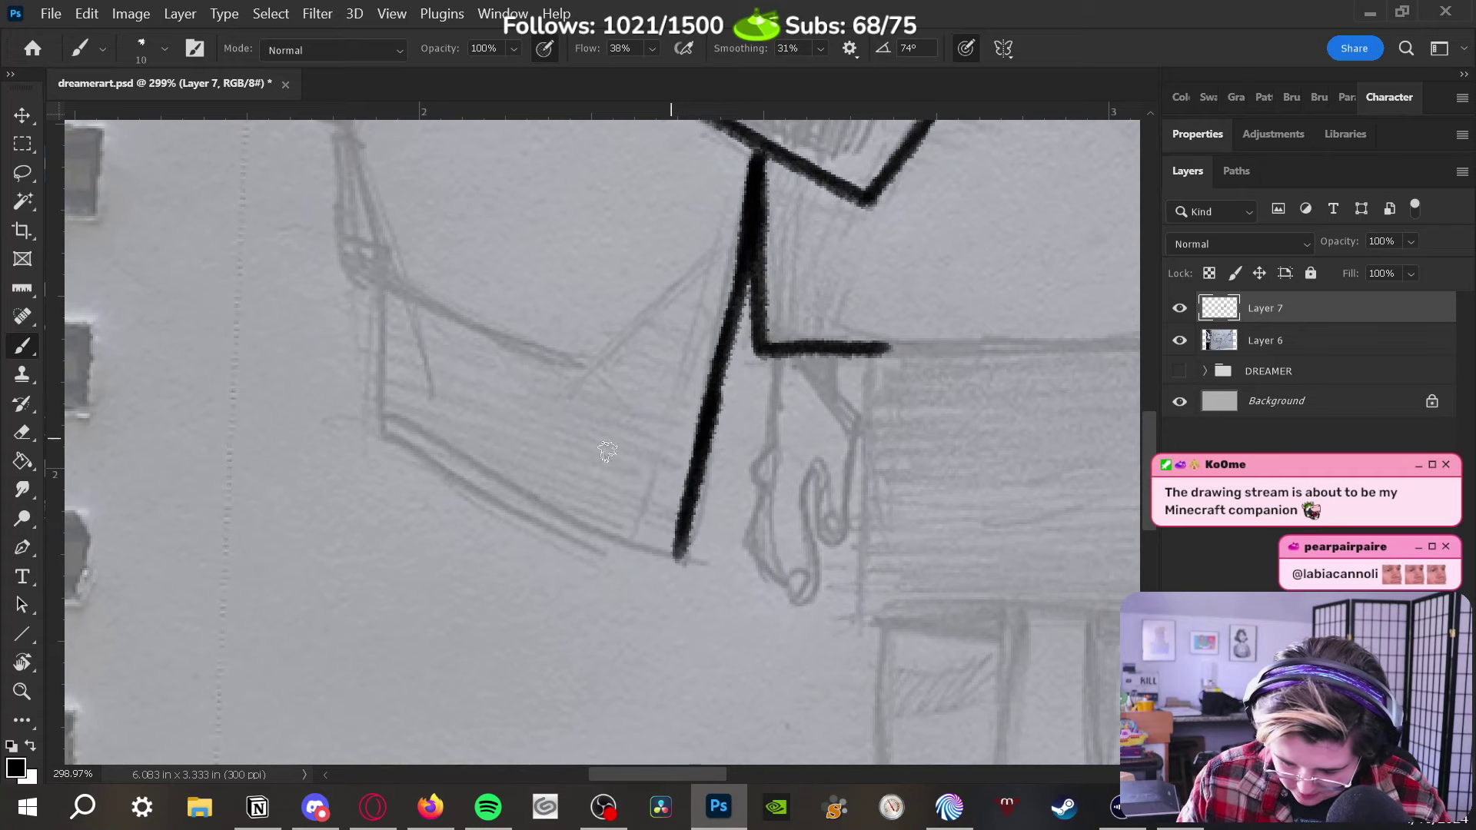
# Ink the lower left panel's bottom edge, outer side and inner V-shaped fold, and turn off pressure control for brush opacity
pyautogui.moveTo(390, 428); pyautogui.dragTo(684, 556)
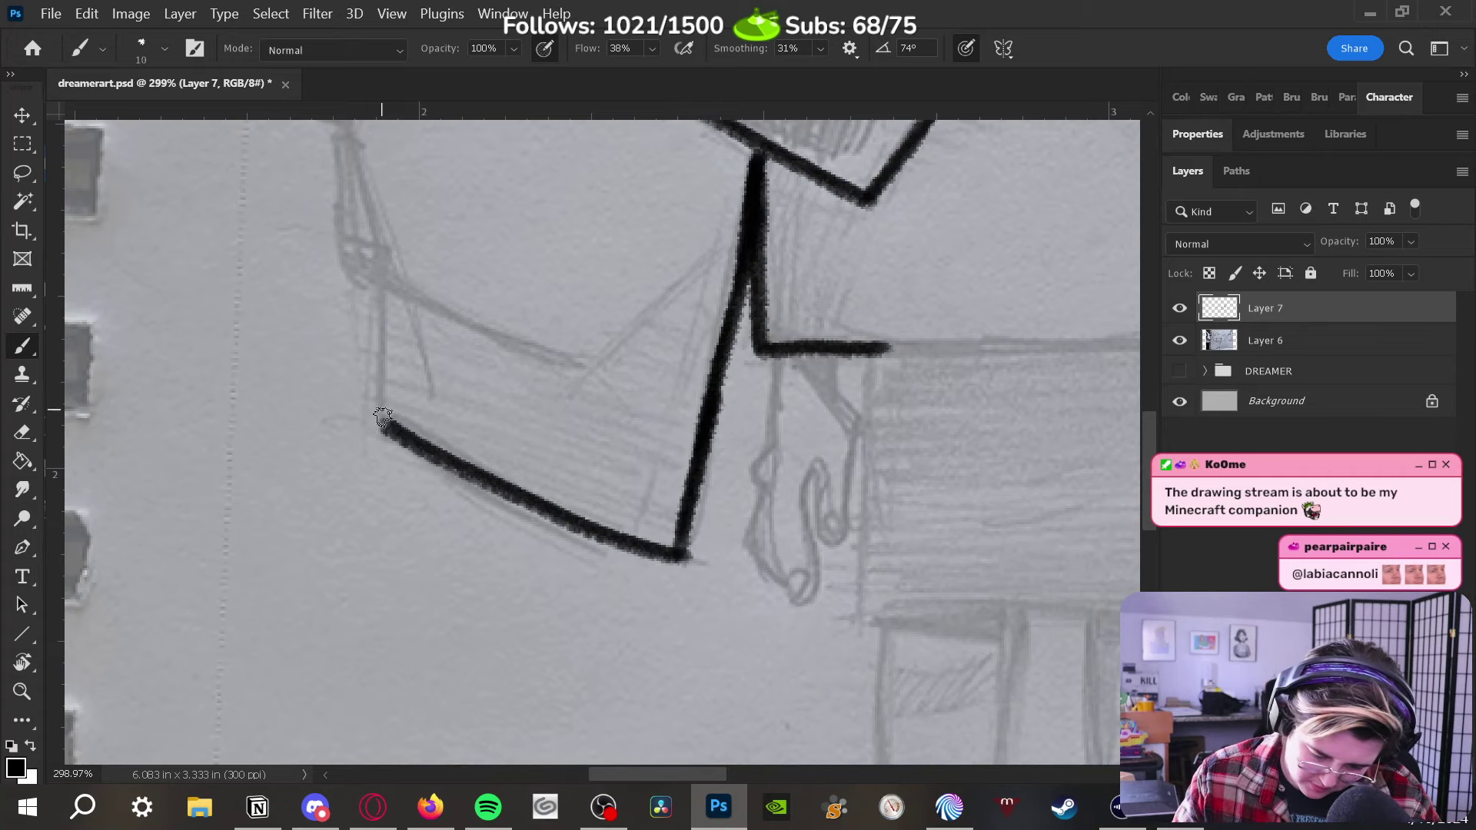
pyautogui.moveTo(382, 417); pyautogui.dragTo(381, 290)
pyautogui.scroll(4, 586, 405)
pyautogui.moveTo(387, 435)
pyautogui.mouseDown()
pyautogui.moveTo(681, 544)
pyautogui.moveTo(803, 390)
pyautogui.mouseUp()
pyautogui.moveTo(587, 287)
pyautogui.mouseDown()
pyautogui.moveTo(618, 413)
pyautogui.moveTo(674, 428)
pyautogui.mouseUp()
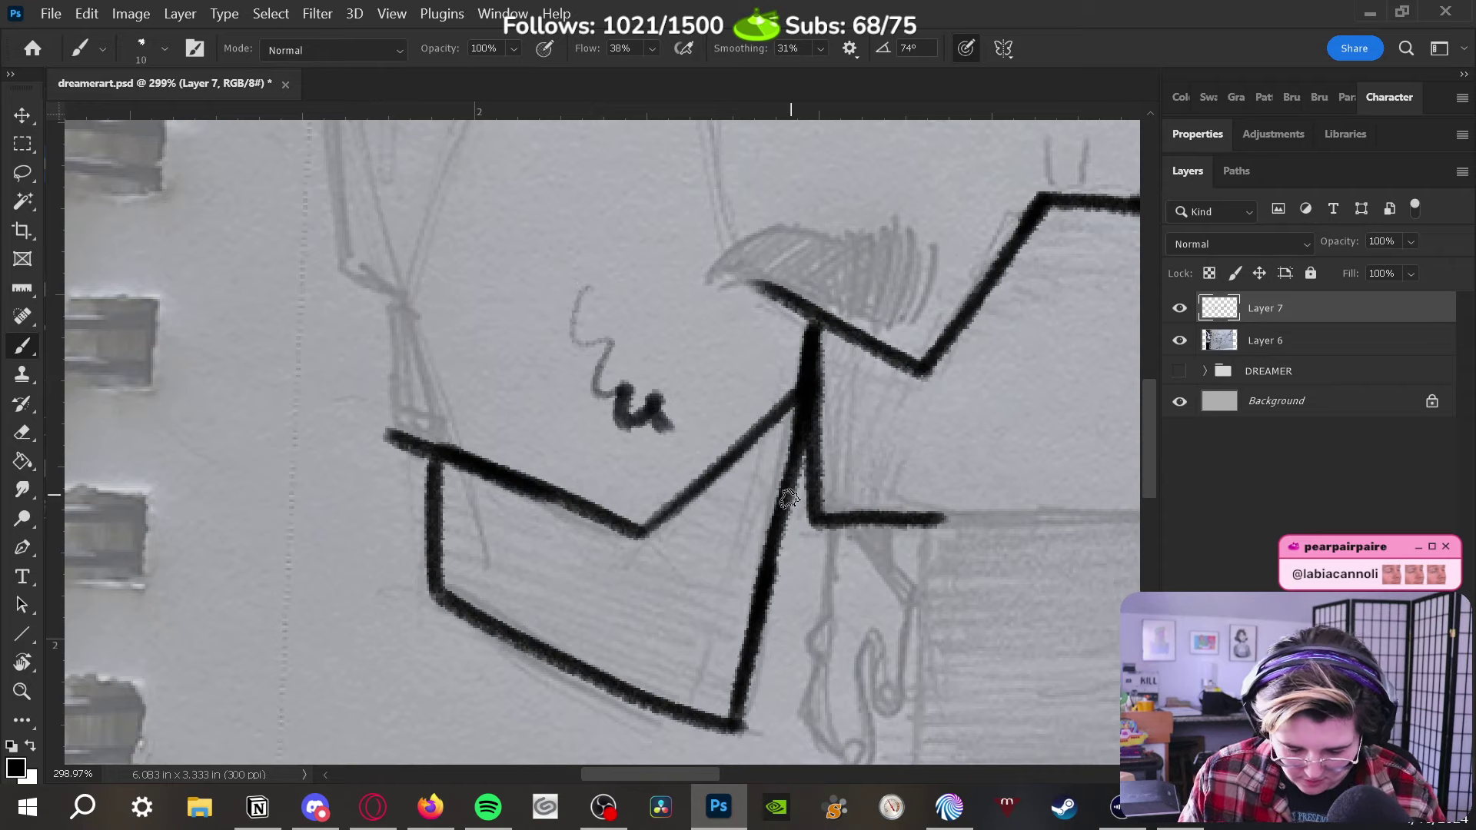
pyautogui.hotkey('ctrl', 'z')
# Ink the left outer edge of the head shape from the lower fold through the notch to its upper left corner
pyautogui.moveTo(391, 296)
pyautogui.mouseDown()
pyautogui.moveTo(404, 449)
pyautogui.moveTo(394, 415)
pyautogui.moveTo(531, 496)
pyautogui.mouseUp()
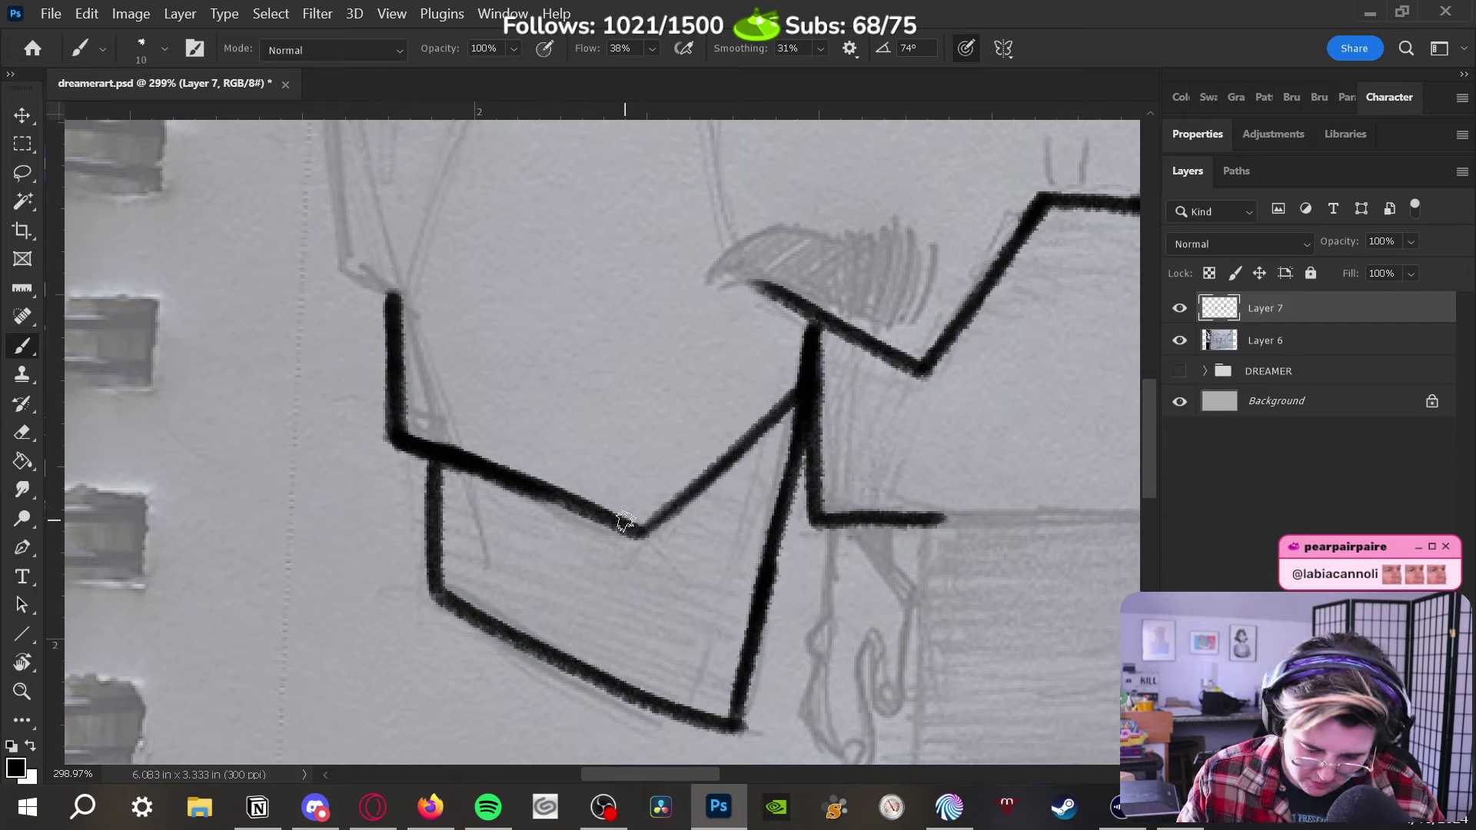
pyautogui.moveTo(481, 356)
pyautogui.mouseDown()
pyautogui.moveTo(556, 464)
pyautogui.moveTo(612, 507)
pyautogui.mouseUp()
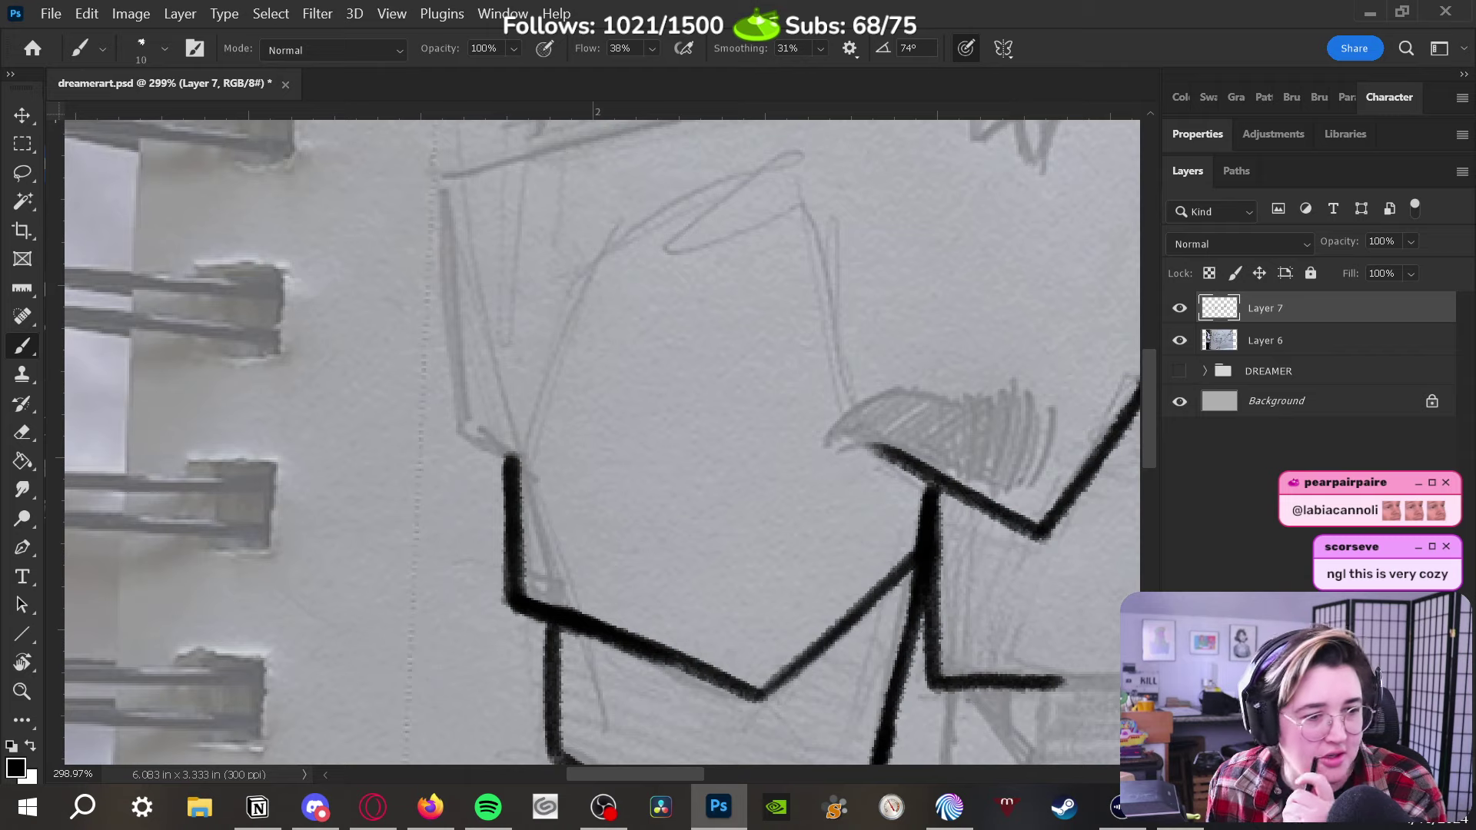
pyautogui.hotkey('alt', 'Tab')
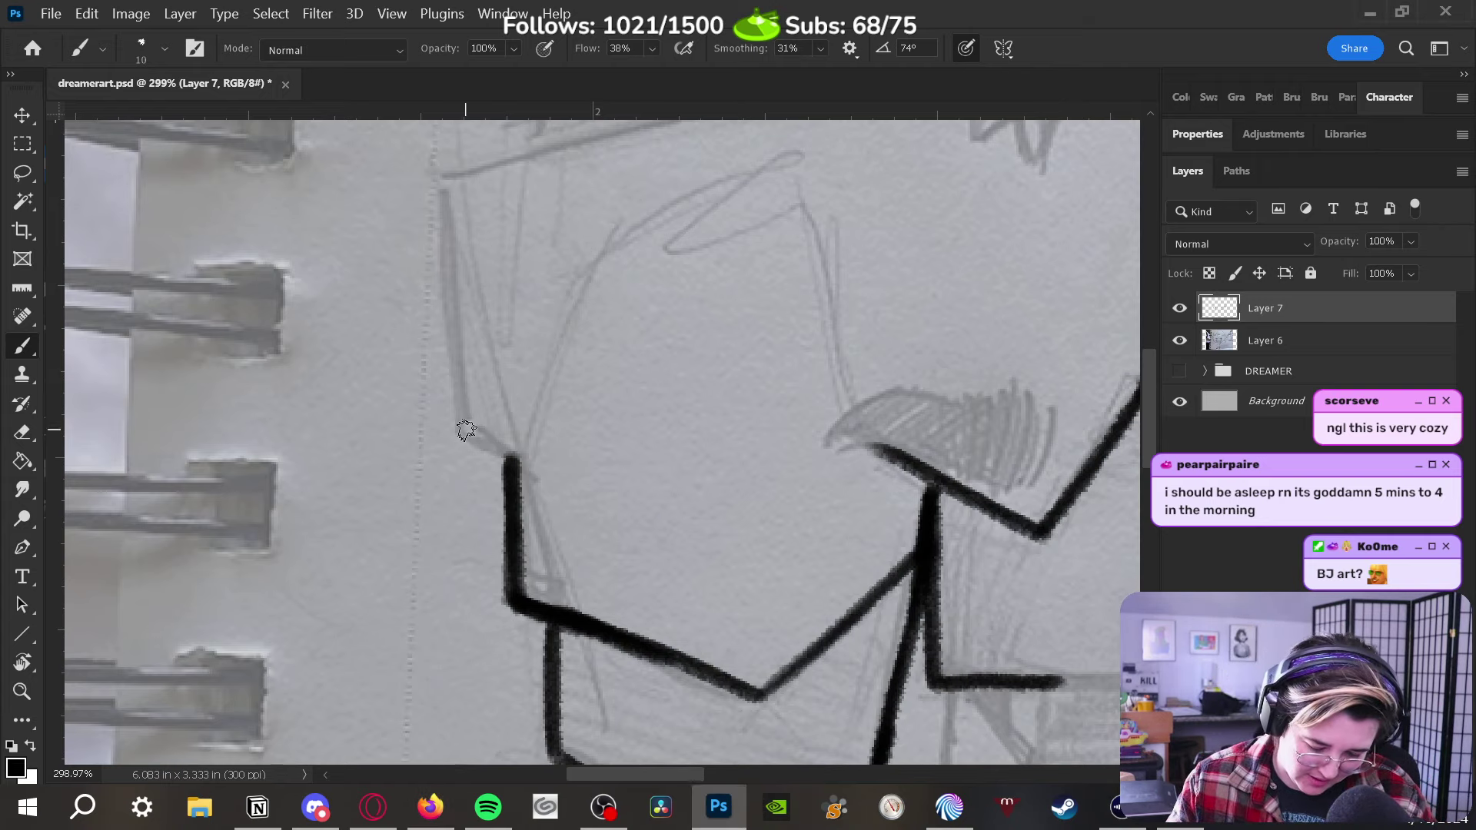
pyautogui.moveTo(459, 427)
pyautogui.mouseDown()
pyautogui.moveTo(519, 461)
pyautogui.moveTo(456, 399)
pyautogui.moveTo(440, 163)
pyautogui.moveTo(459, 426)
pyautogui.moveTo(450, 262)
pyautogui.mouseUp()
pyautogui.hotkey('ctrl', 'z')
pyautogui.hotkey('ctrl', 'z')
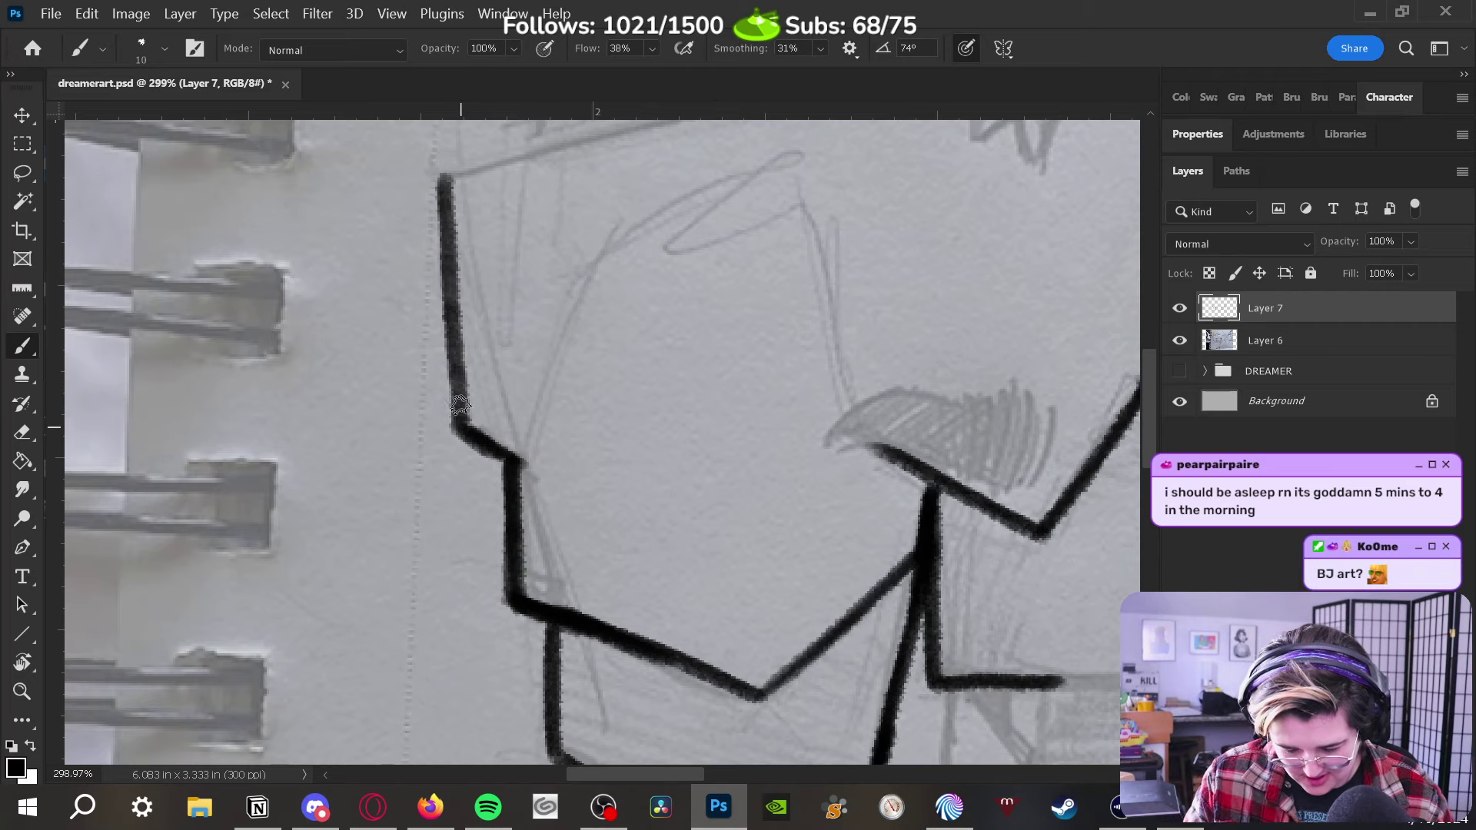
pyautogui.moveTo(461, 422); pyautogui.dragTo(450, 163)
# Ink the head shape's upper left edge and the outer side of the left ear-like point
pyautogui.moveTo(740, 403); pyautogui.dragTo(760, 682)
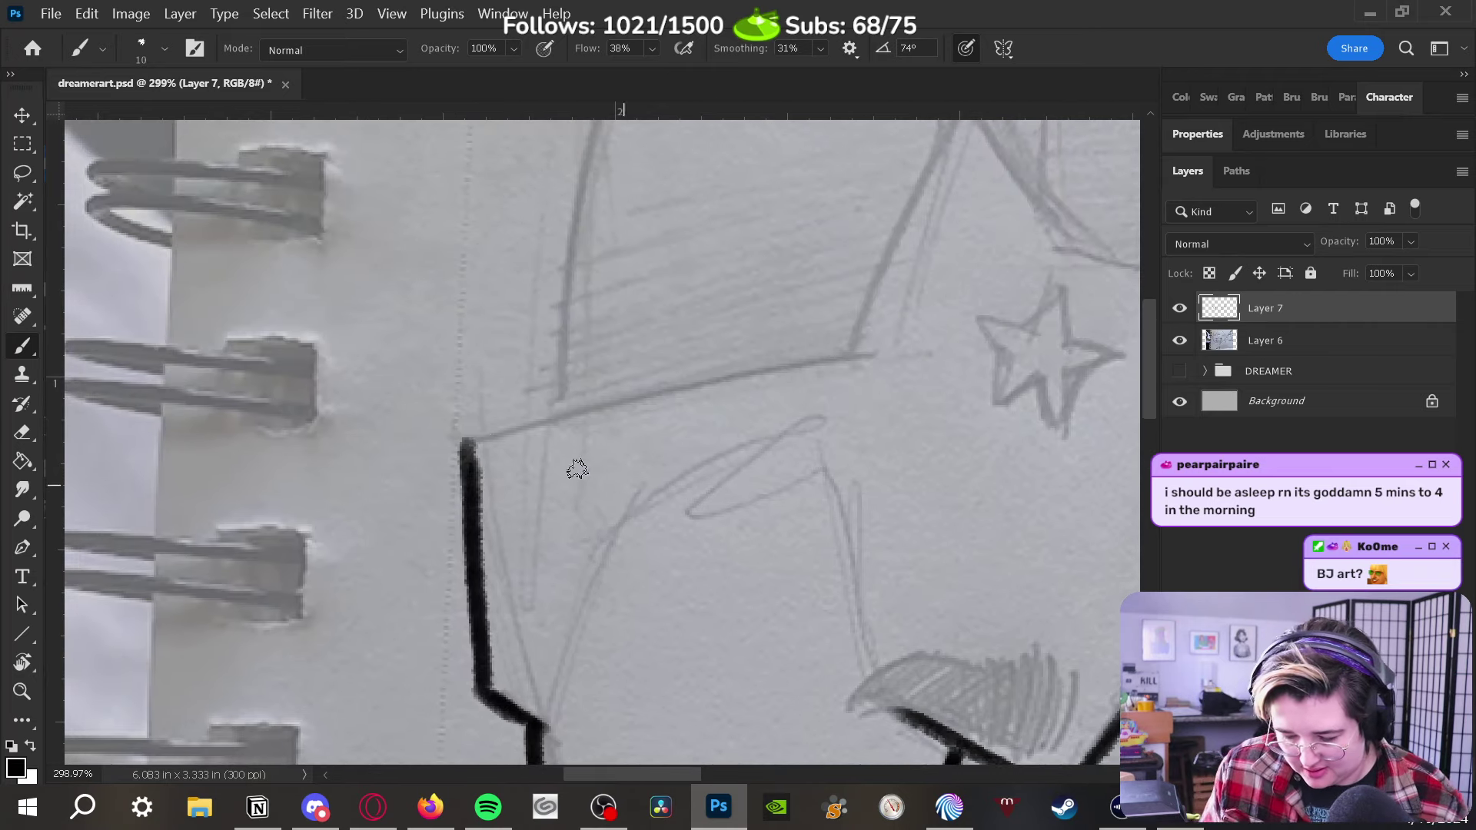
pyautogui.moveTo(461, 441)
pyautogui.mouseDown()
pyautogui.moveTo(813, 365)
pyautogui.moveTo(904, 370)
pyautogui.moveTo(724, 563)
pyautogui.moveTo(620, 554)
pyautogui.mouseUp()
pyautogui.press('z')
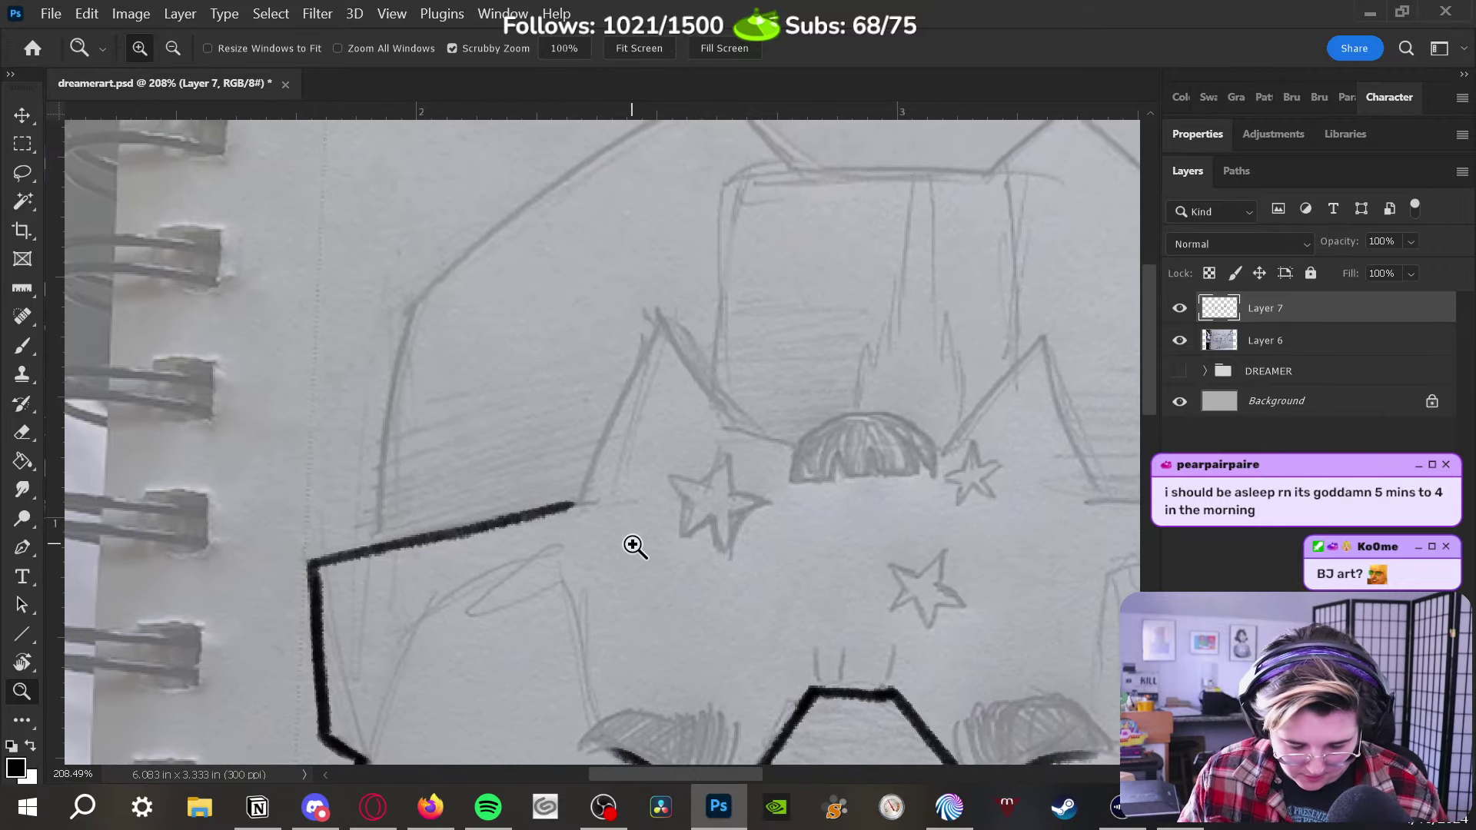
pyautogui.press('b')
pyautogui.moveTo(570, 495)
pyautogui.mouseDown()
pyautogui.moveTo(641, 349)
pyautogui.moveTo(665, 311)
pyautogui.mouseUp()
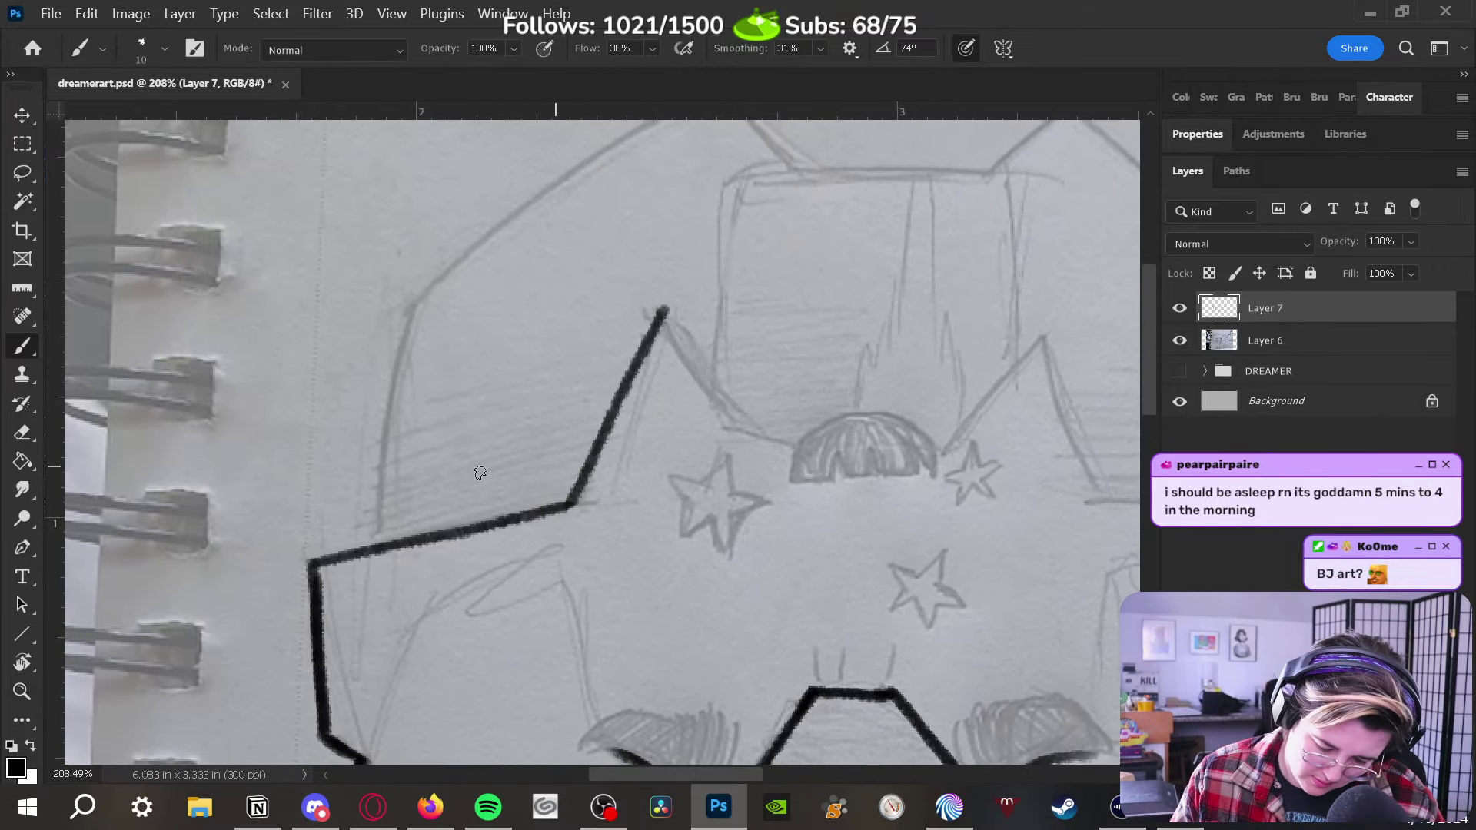
# Ink the rear shape's left outline and peak, the inner slope of its right peak, and both sides of the central block
pyautogui.moveTo(377, 546); pyautogui.dragTo(423, 296)
pyautogui.moveTo(523, 409); pyautogui.dragTo(465, 552)
pyautogui.moveTo(360, 445)
pyautogui.mouseDown()
pyautogui.moveTo(382, 416)
pyautogui.moveTo(626, 238)
pyautogui.moveTo(692, 219)
pyautogui.moveTo(680, 269)
pyautogui.moveTo(673, 233)
pyautogui.moveTo(646, 226)
pyautogui.moveTo(767, 310)
pyautogui.mouseUp()
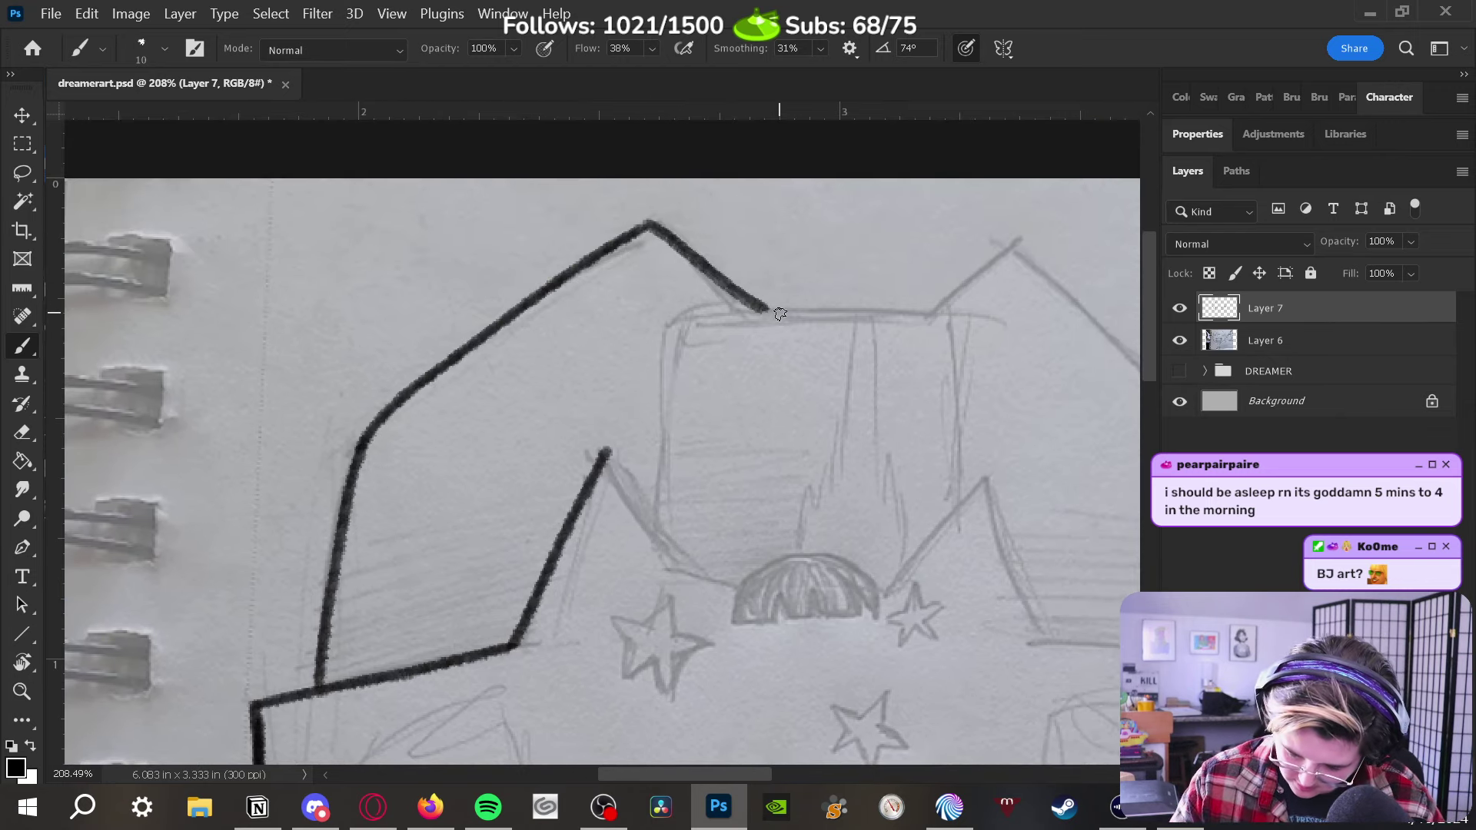
pyautogui.moveTo(928, 314); pyautogui.dragTo(1019, 241)
pyautogui.moveTo(659, 532); pyautogui.dragTo(676, 311)
pyautogui.moveTo(952, 315); pyautogui.dragTo(965, 501)
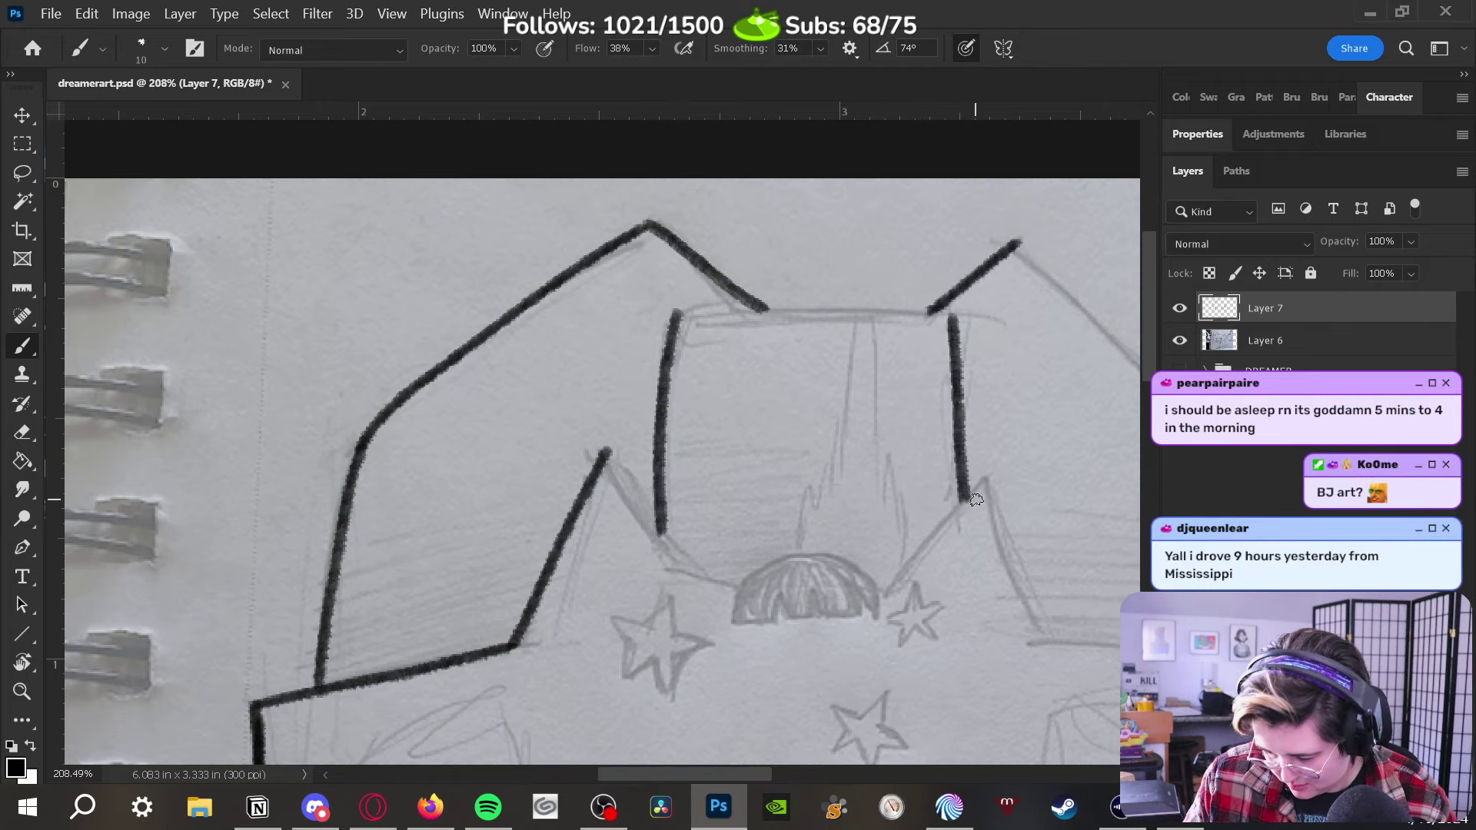
# Ink the central block's top edge, the left ear-like point's inner slope down to the fringe, and both sides of the right ear-like point
pyautogui.moveTo(676, 313); pyautogui.dragTo(956, 318)
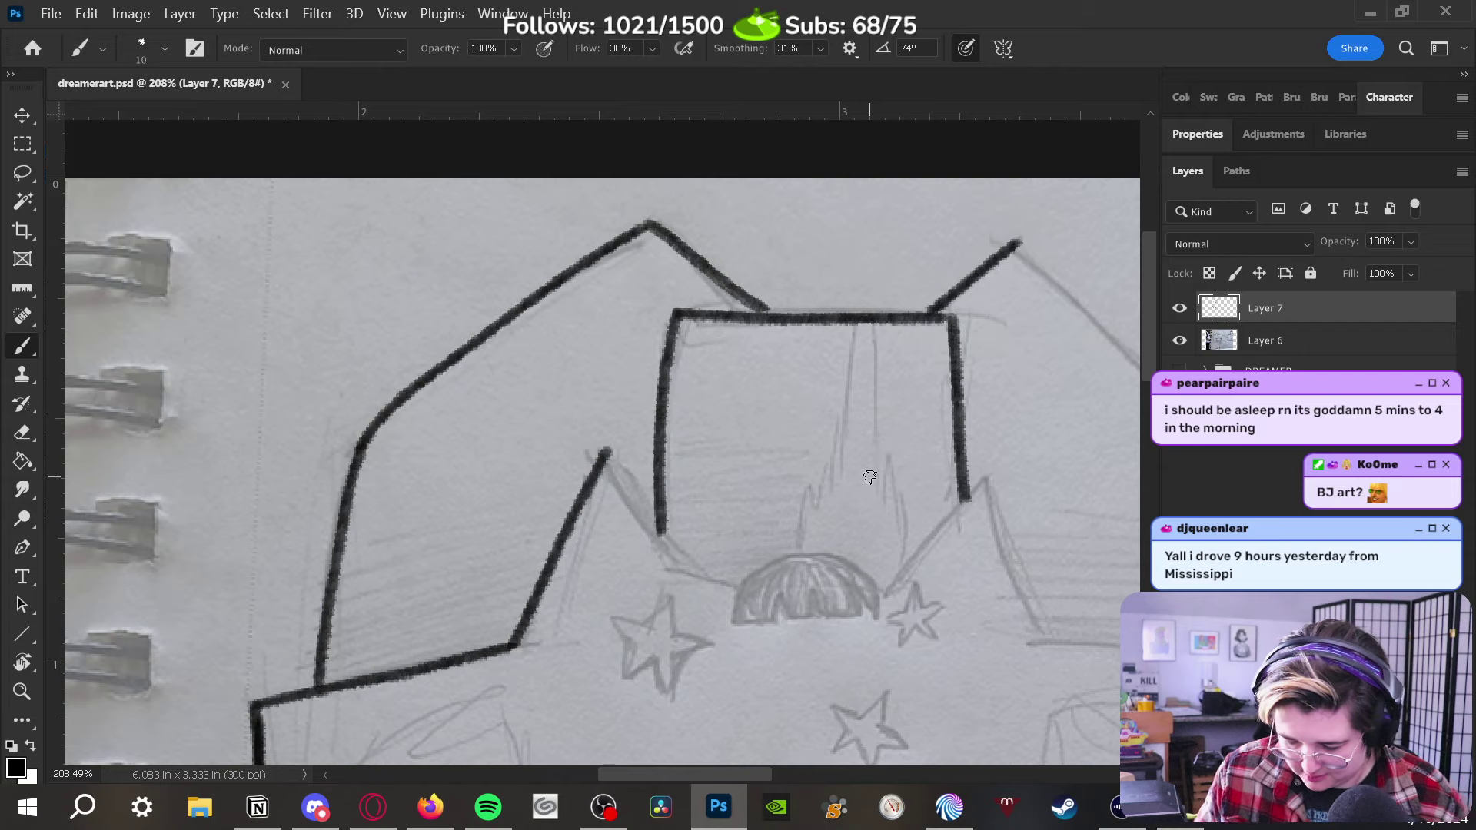
pyautogui.moveTo(612, 466)
pyautogui.mouseDown()
pyautogui.moveTo(656, 555)
pyautogui.moveTo(708, 575)
pyautogui.moveTo(667, 567)
pyautogui.moveTo(743, 594)
pyautogui.mouseUp()
pyautogui.moveTo(663, 564); pyautogui.dragTo(666, 473)
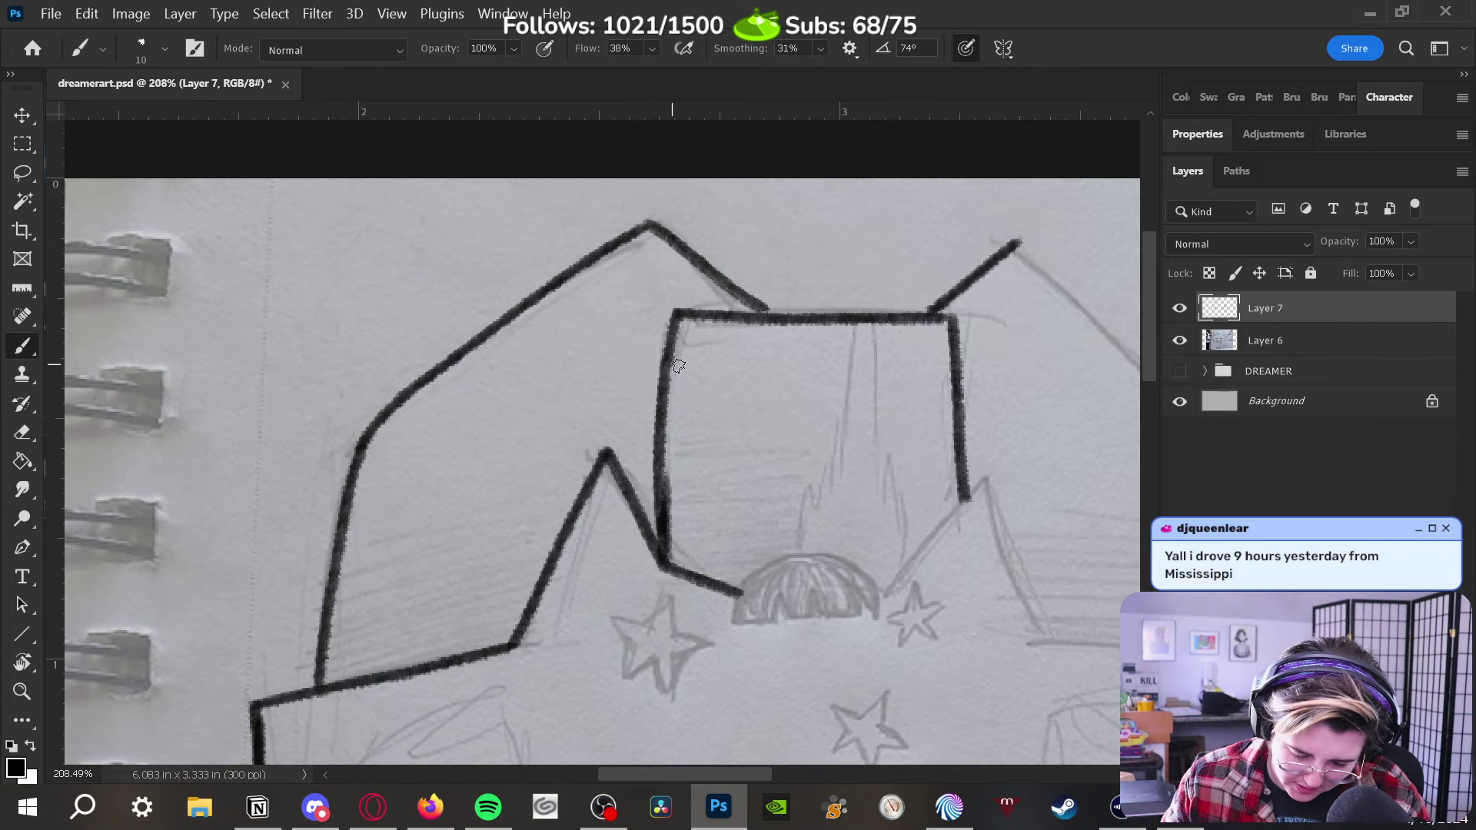
pyautogui.moveTo(798, 503); pyautogui.dragTo(621, 523)
pyautogui.moveTo(846, 463); pyautogui.dragTo(820, 441)
pyautogui.moveTo(674, 592)
pyautogui.mouseDown()
pyautogui.moveTo(776, 471)
pyautogui.moveTo(840, 638)
pyautogui.mouseUp()
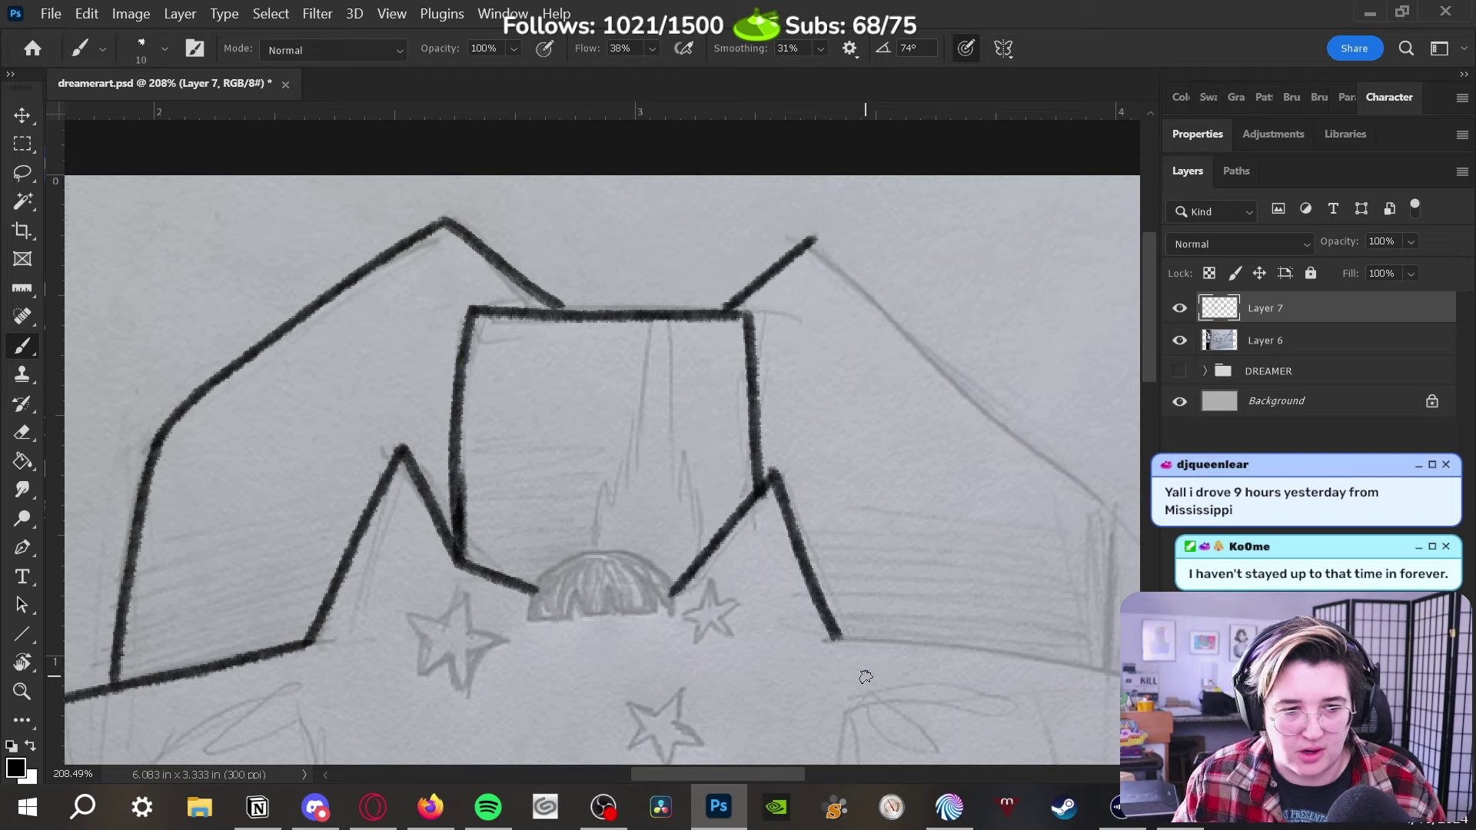
# Ink the head shape's upper right edge to its corner and trim the overshoot with a 70 px Hard Round Pressure Size eraser
pyautogui.moveTo(850, 511); pyautogui.dragTo(708, 402)
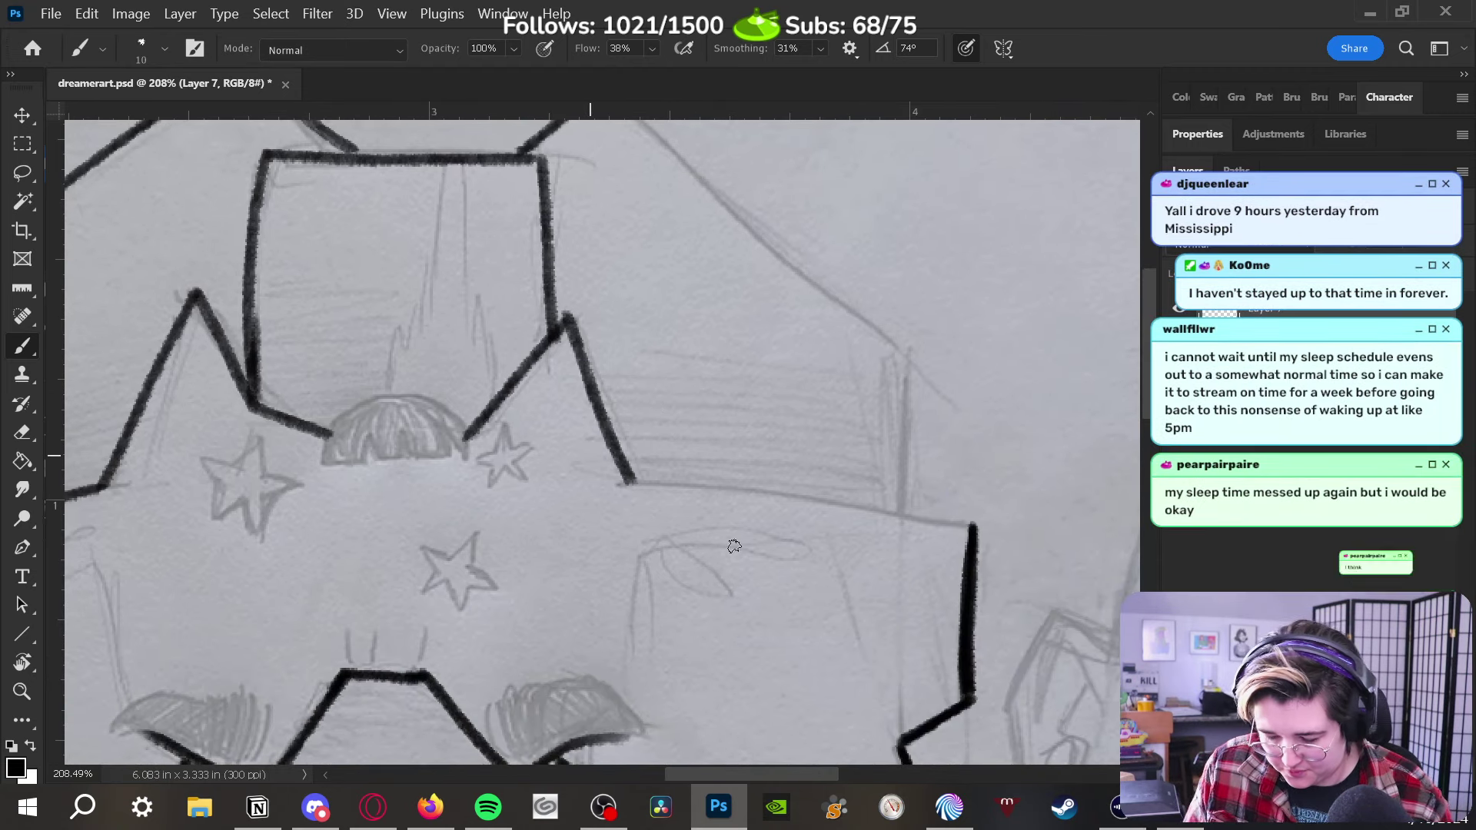
pyautogui.moveTo(666, 586); pyautogui.dragTo(580, 534)
pyautogui.moveTo(538, 426)
pyautogui.mouseDown()
pyautogui.moveTo(900, 476)
pyautogui.moveTo(885, 577)
pyautogui.mouseUp()
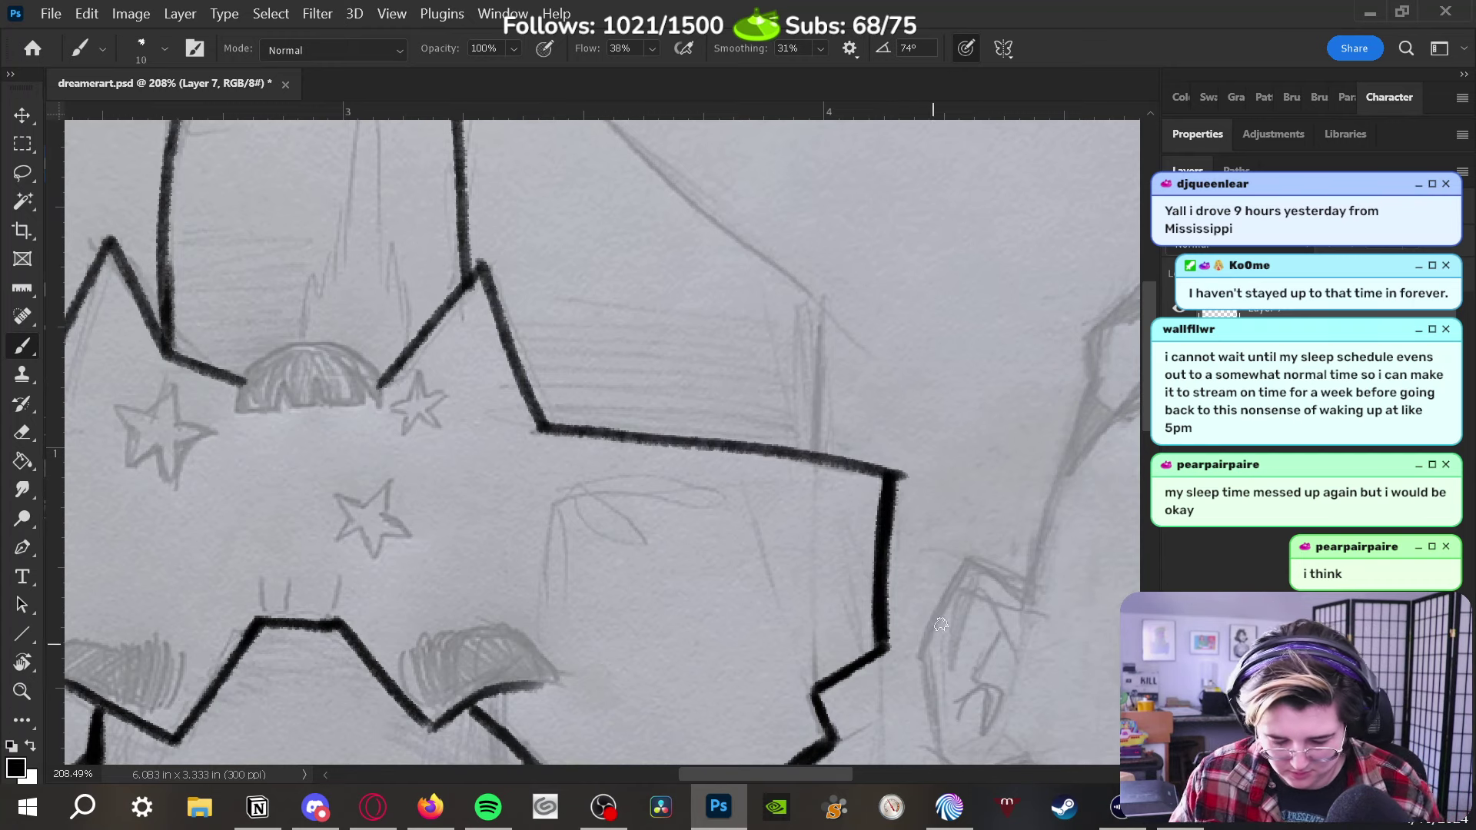
pyautogui.press('e')
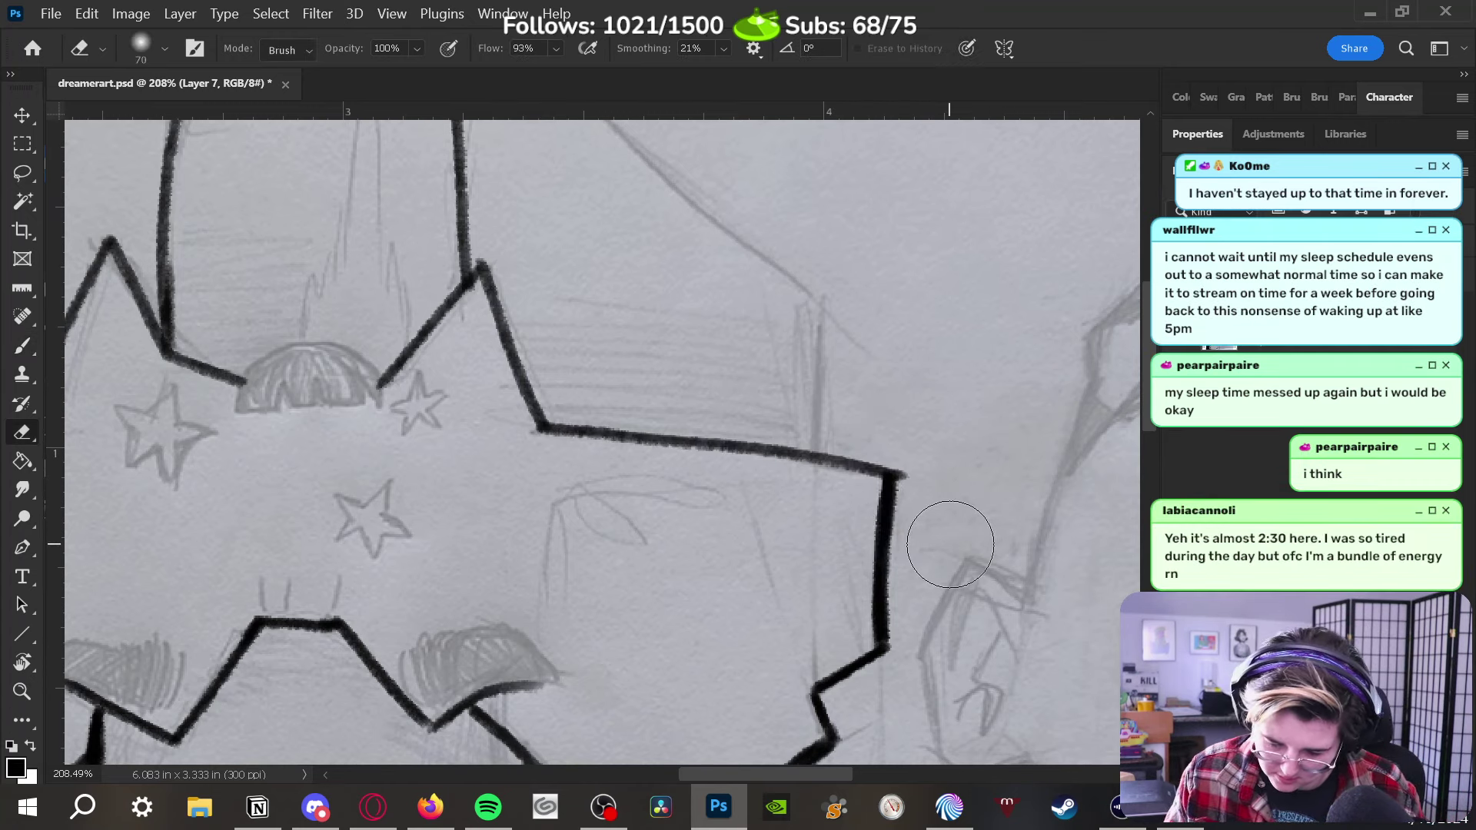
pyautogui.click(164, 49)
pyautogui.click(215, 500)
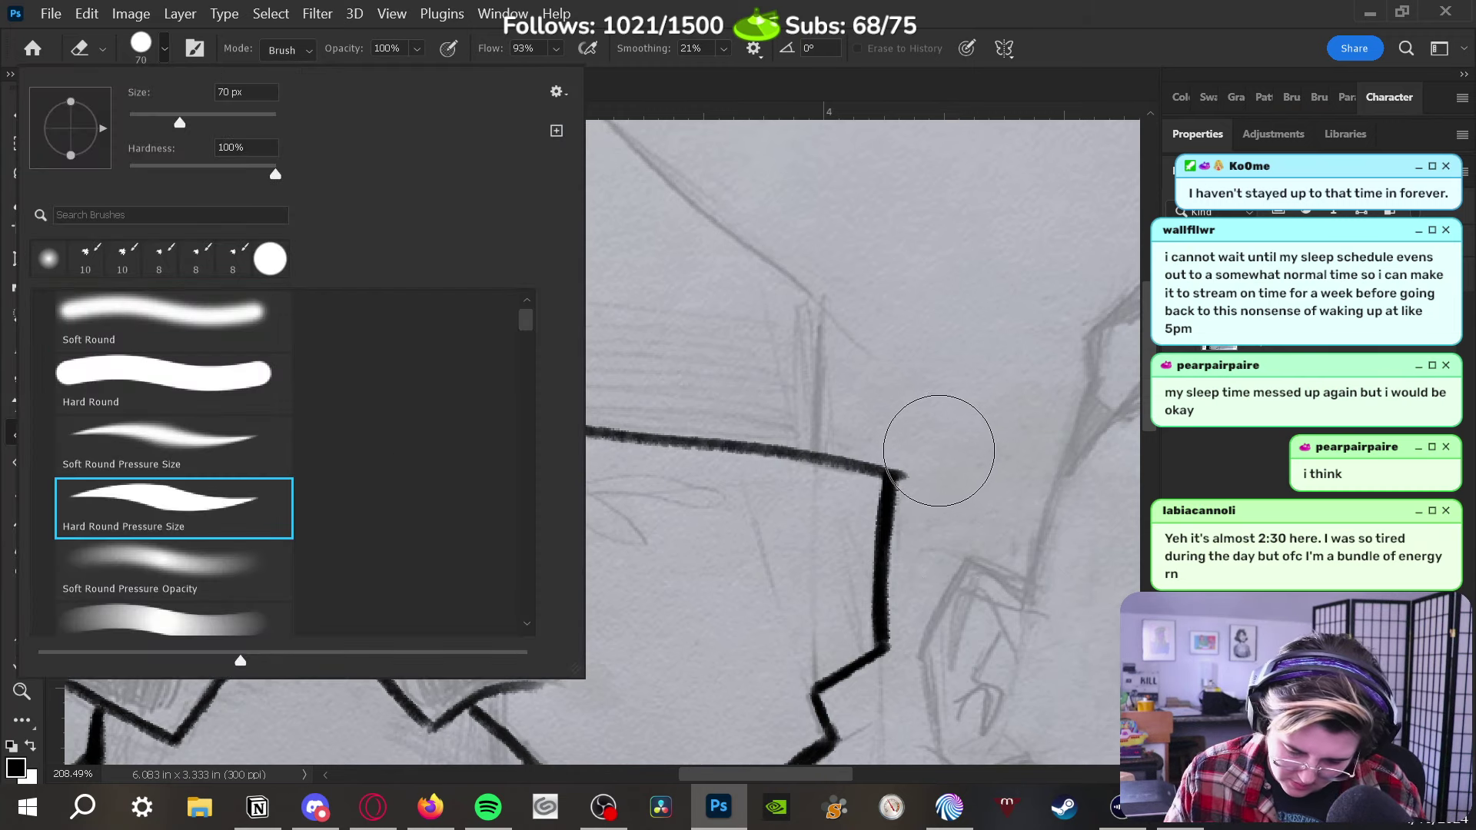
pyautogui.click(938, 450)
pyautogui.press('b')
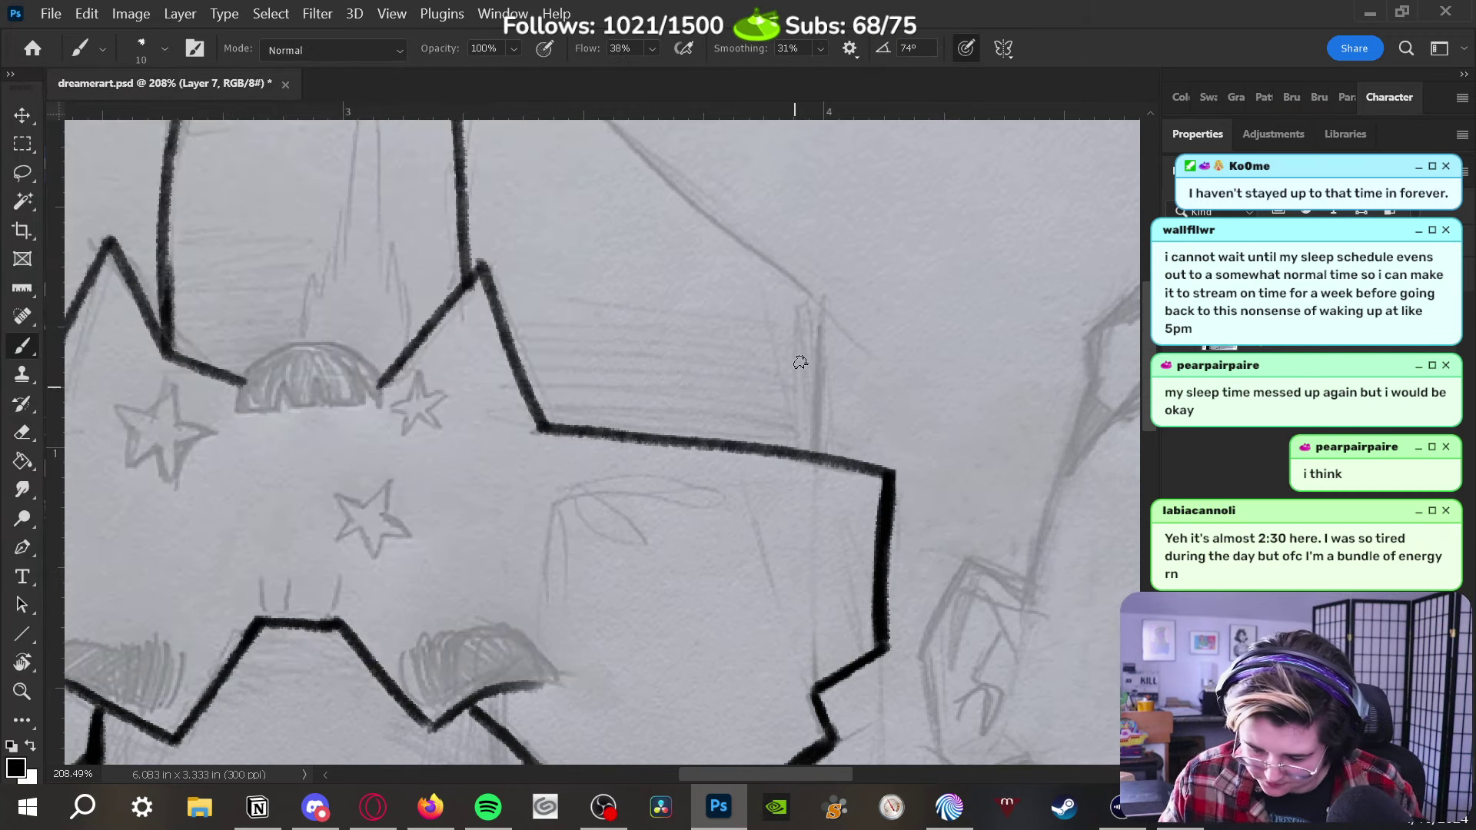
# Ink the rear shape's right side and the long slope from its right peak, thickening the line at the peak and the lower corner
pyautogui.moveTo(849, 362); pyautogui.dragTo(840, 461)
pyautogui.moveTo(818, 399); pyautogui.dragTo(818, 552)
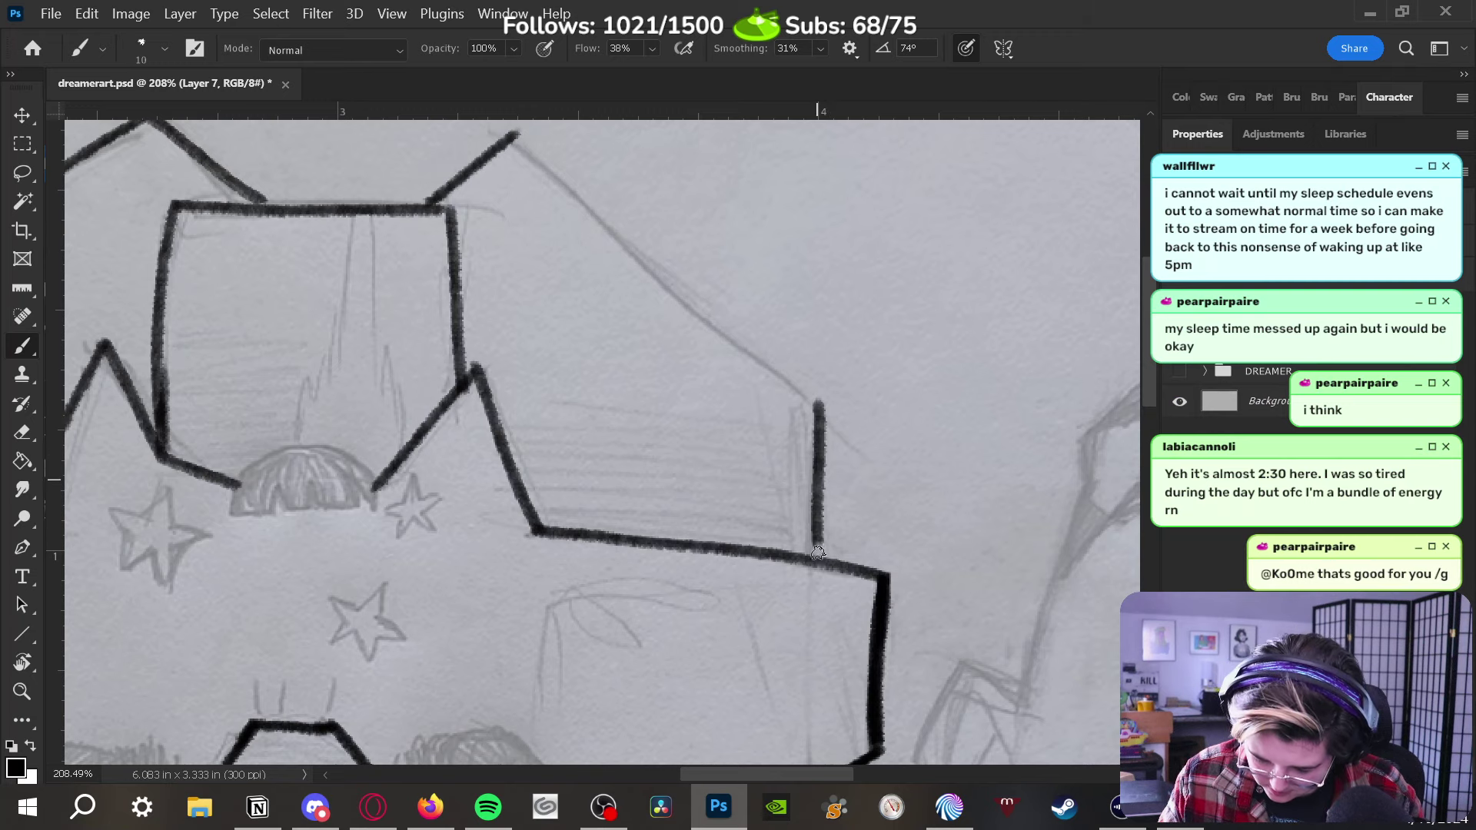
pyautogui.moveTo(515, 134); pyautogui.dragTo(835, 428)
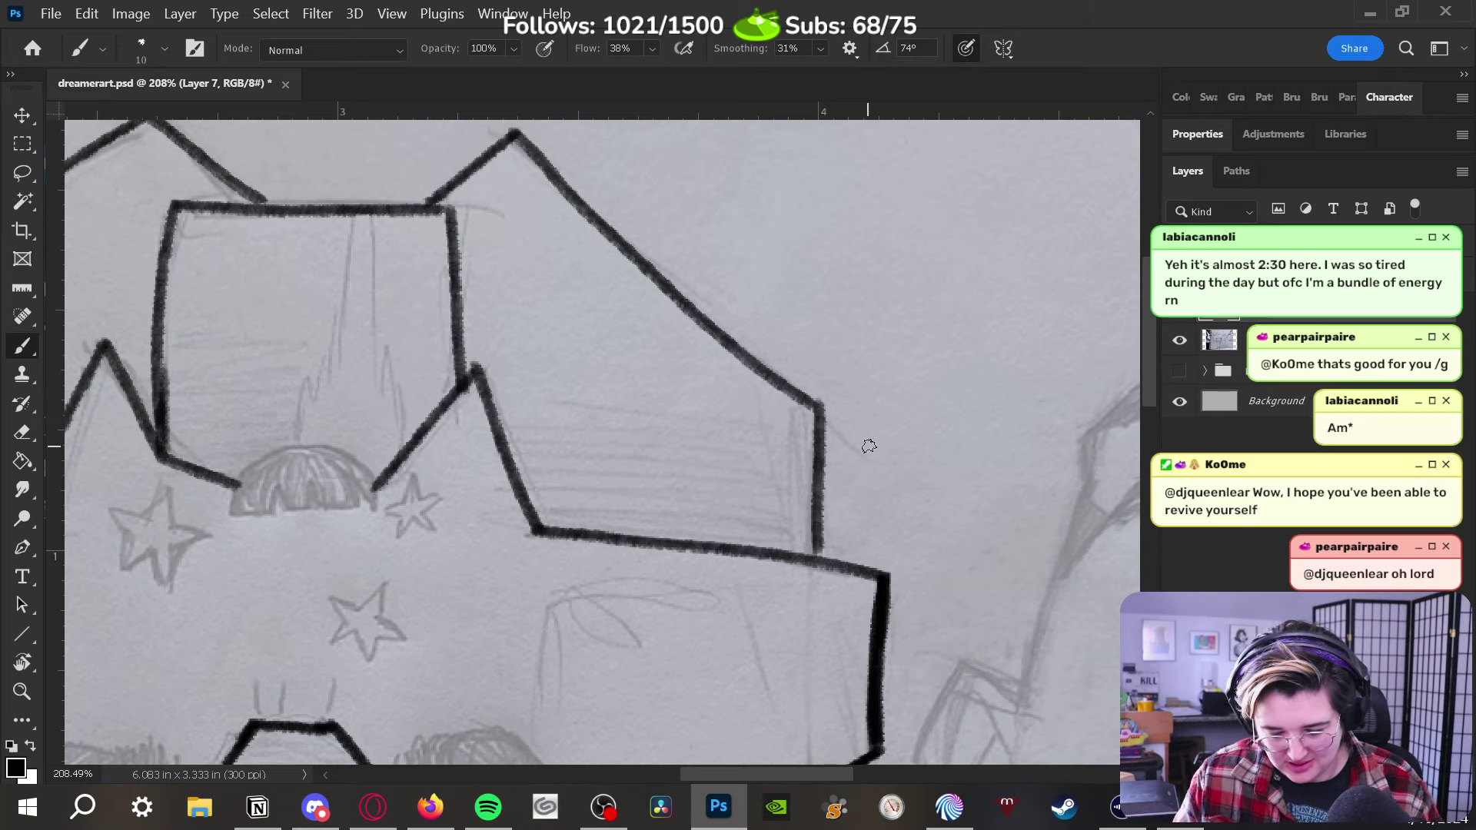
pyautogui.moveTo(816, 400); pyautogui.dragTo(826, 559)
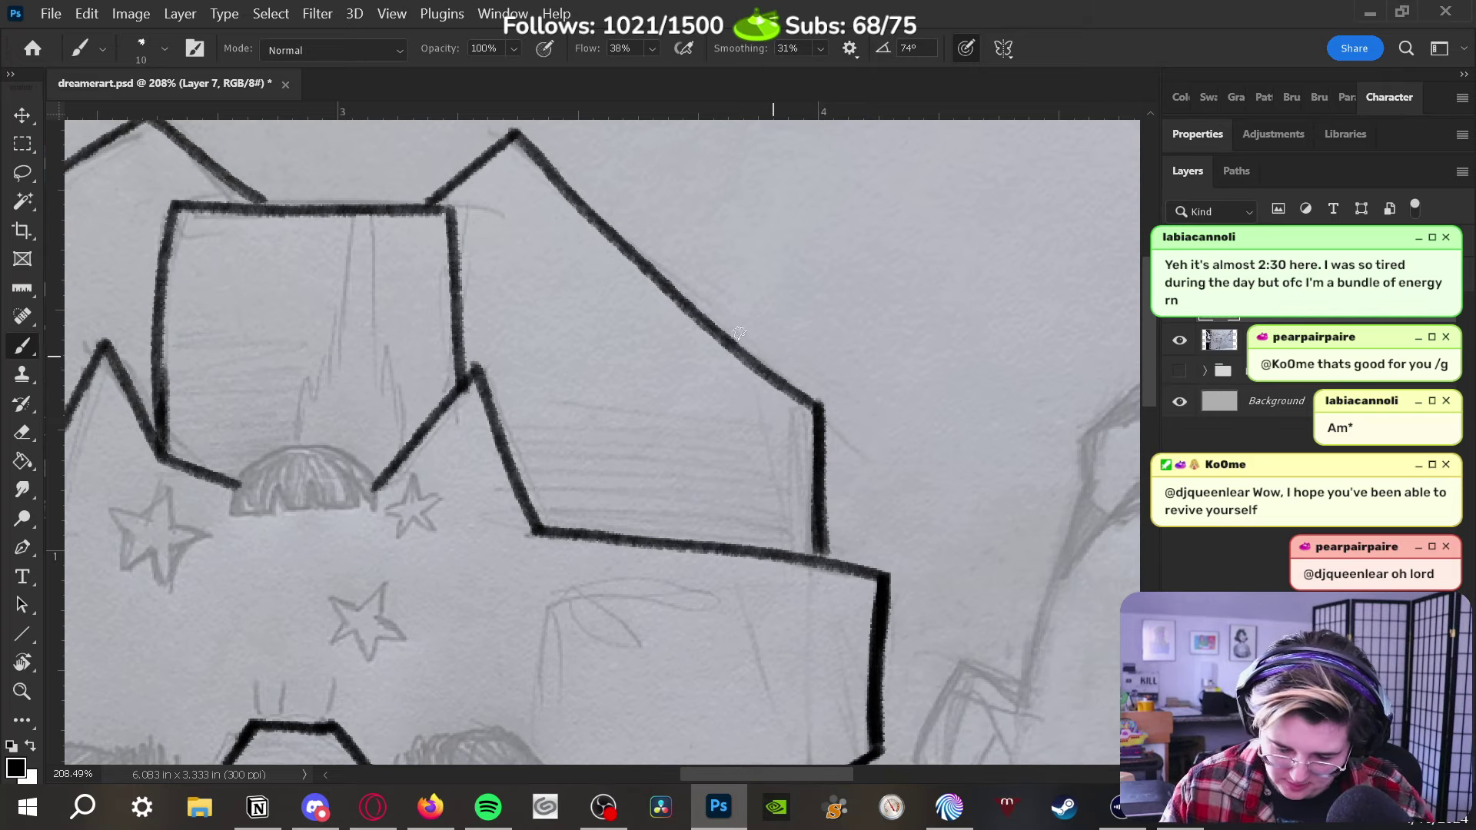
pyautogui.moveTo(734, 345); pyautogui.dragTo(835, 423)
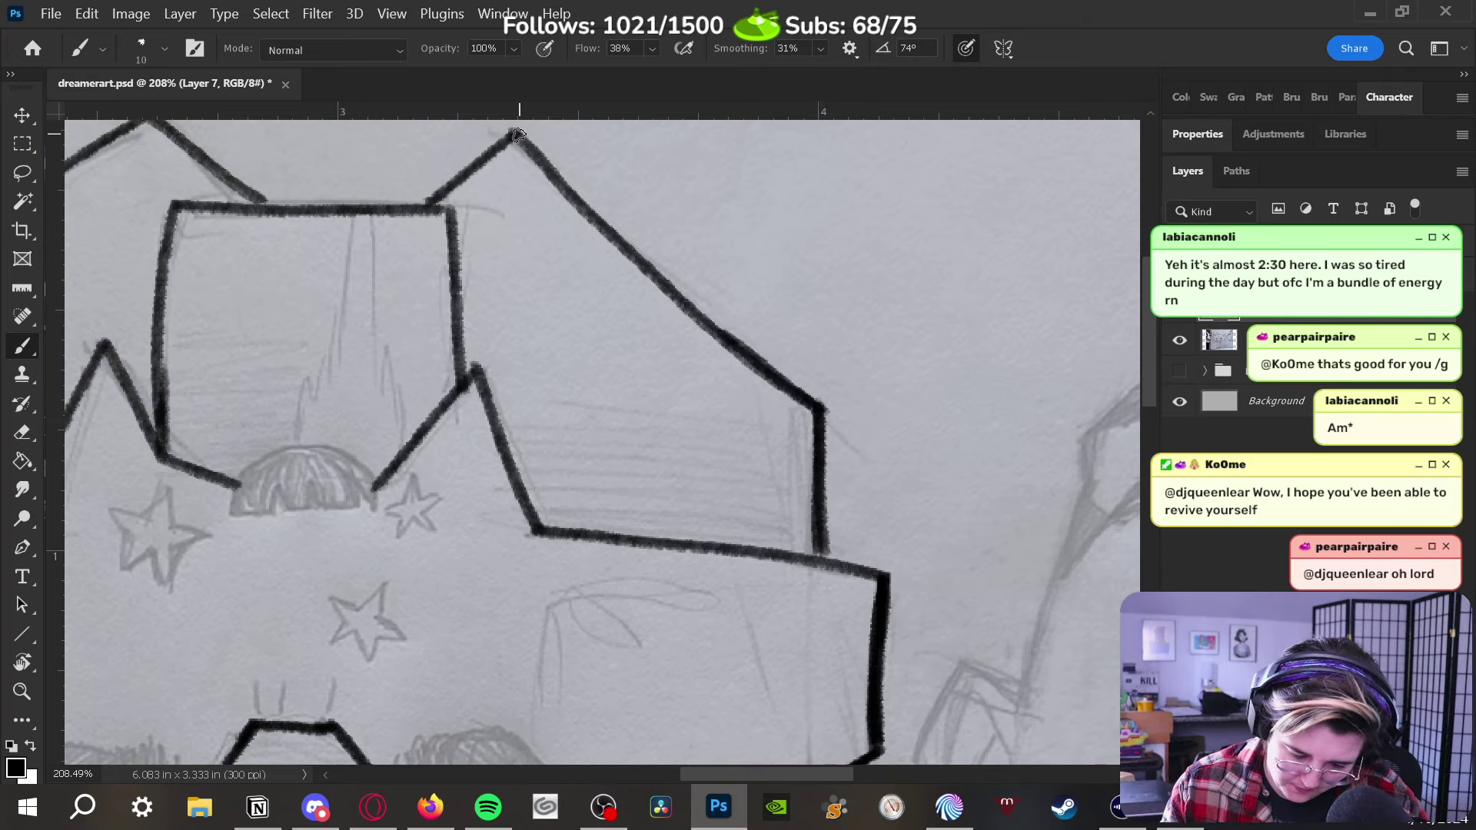
pyautogui.moveTo(518, 135); pyautogui.dragTo(542, 160)
# Thicken the inner slopes of both rear peaks and the left side of the central block
pyautogui.moveTo(595, 535); pyautogui.dragTo(827, 544)
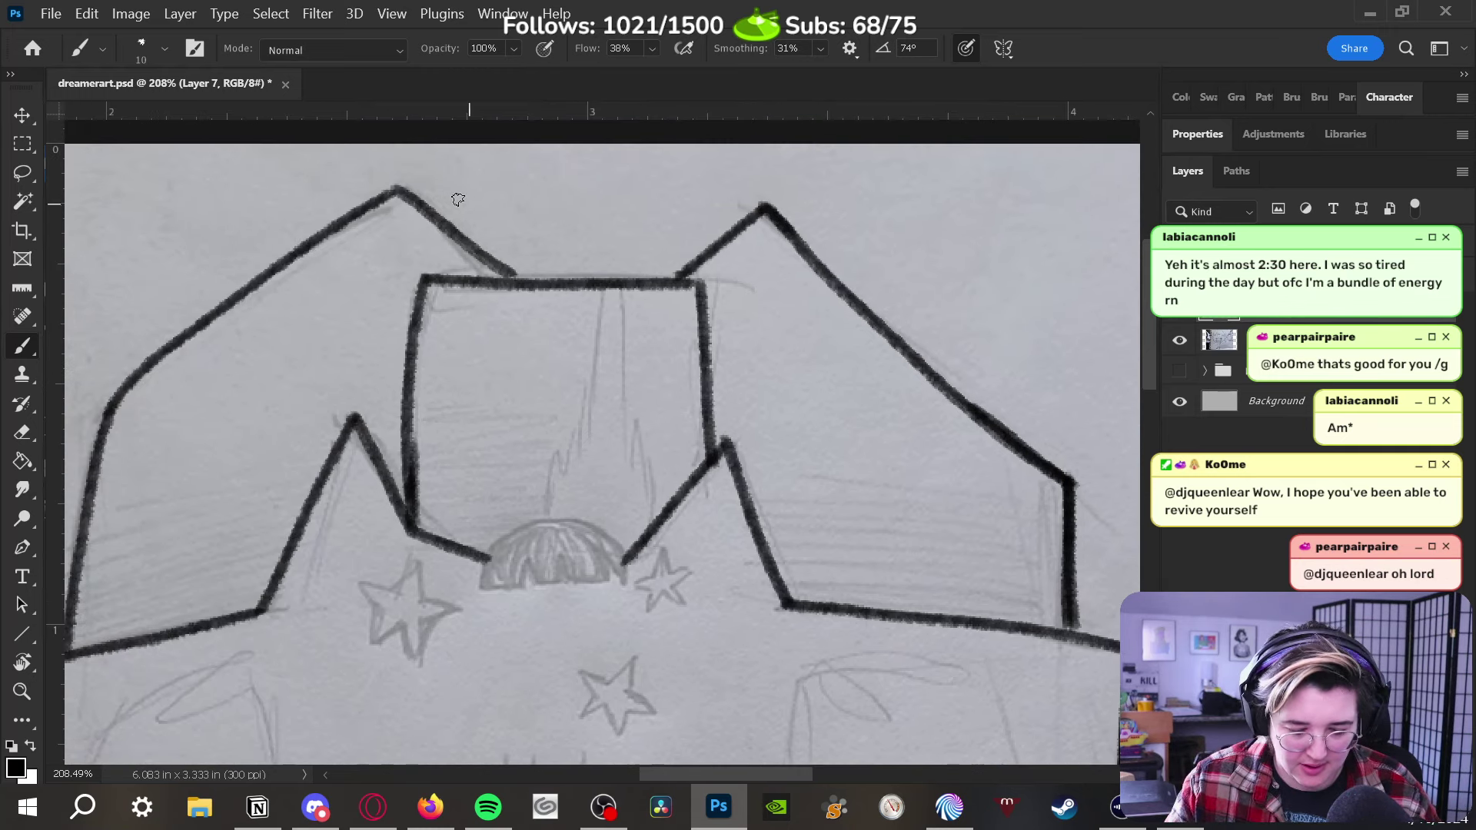
pyautogui.moveTo(525, 282); pyautogui.dragTo(425, 209)
pyautogui.moveTo(666, 285); pyautogui.dragTo(760, 211)
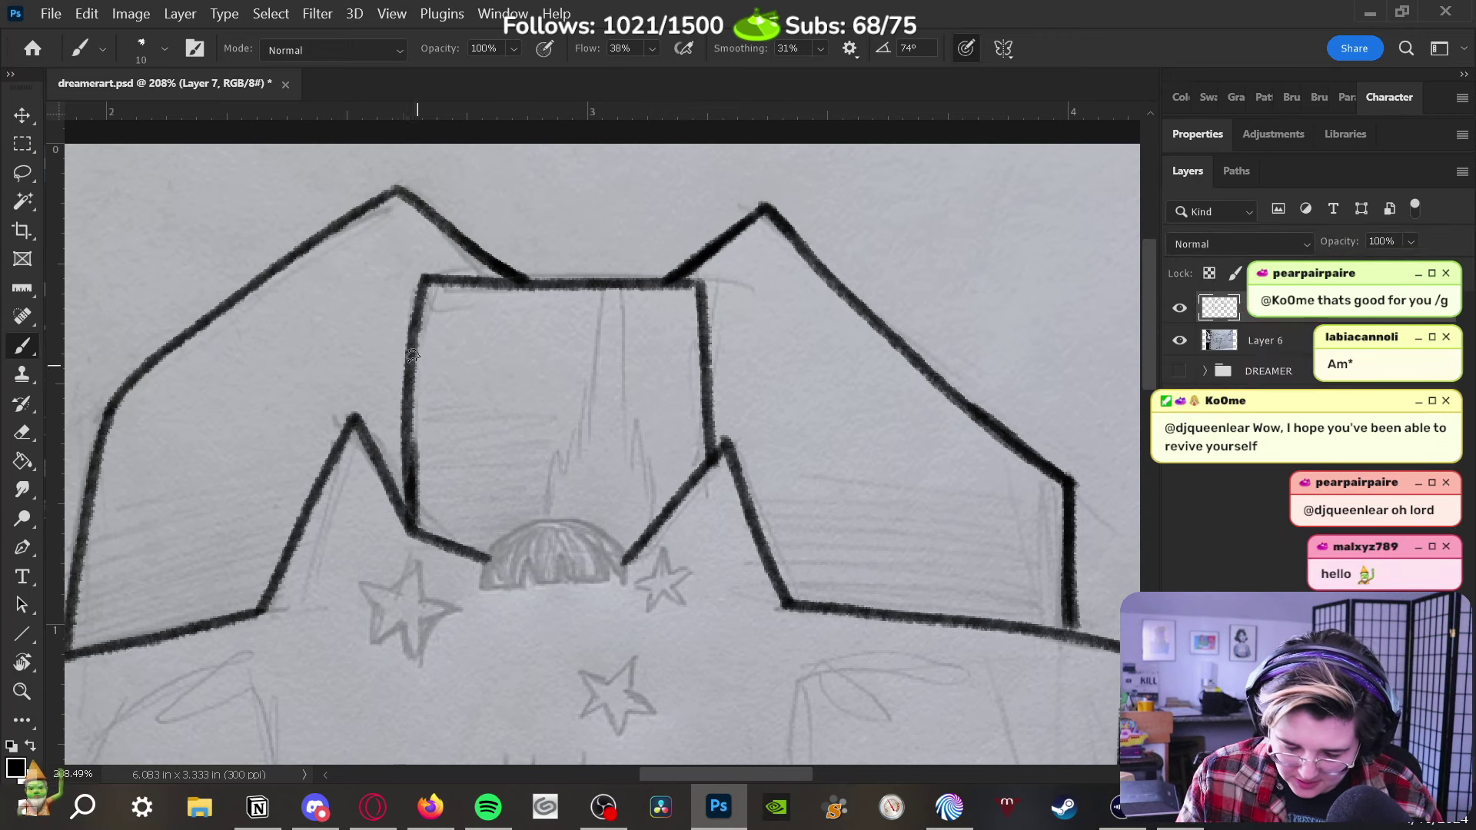
pyautogui.moveTo(411, 507)
pyautogui.mouseDown()
pyautogui.moveTo(421, 281)
pyautogui.moveTo(531, 283)
pyautogui.mouseUp()
# Reduce the brush to 6 px and ink the curved top outline of the small fringe between the ear-like points
pyautogui.moveTo(675, 568); pyautogui.dragTo(800, 443)
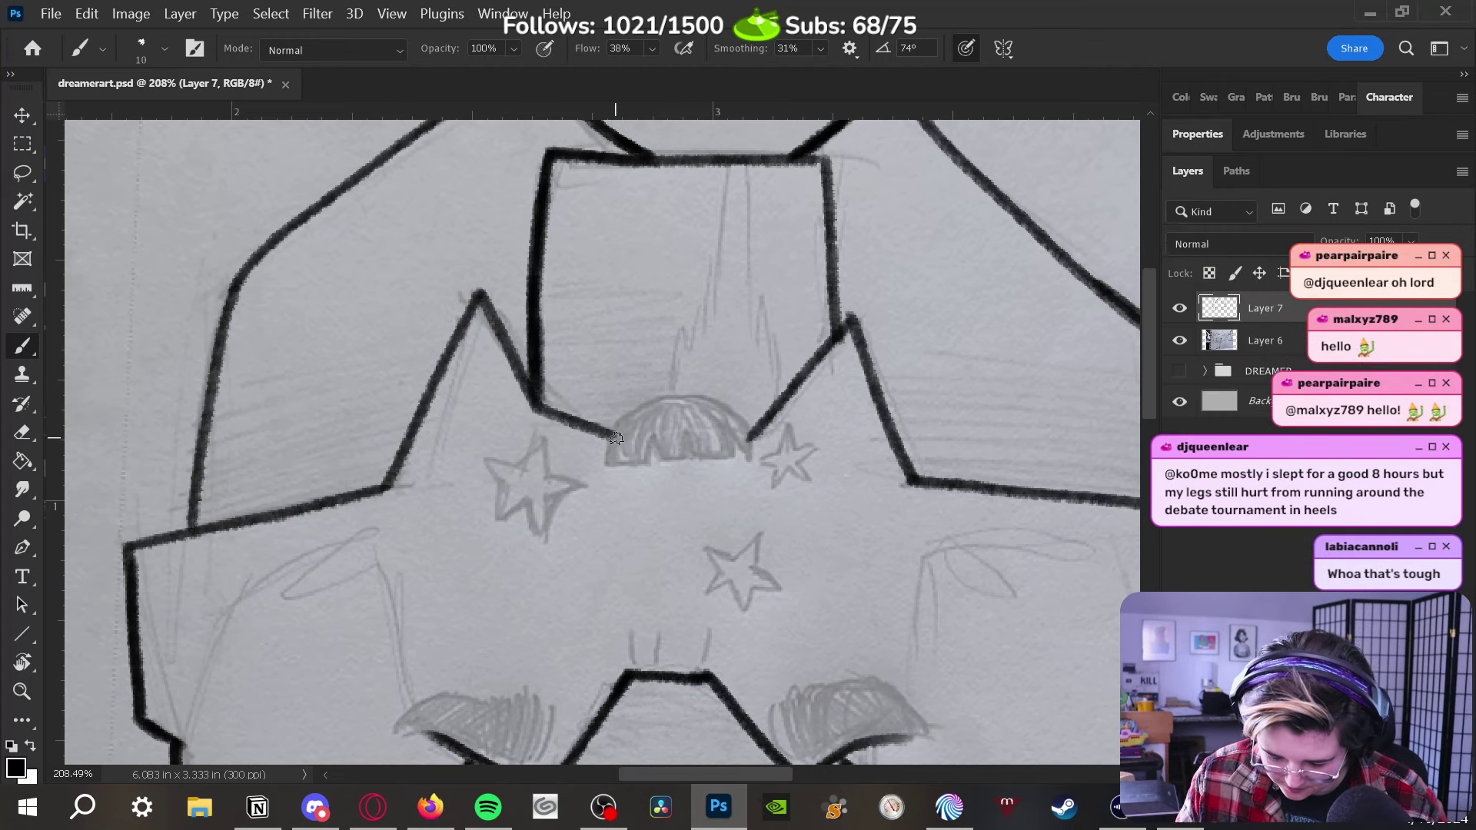
pyautogui.press('[')
pyautogui.press('[')
pyautogui.press('[')
pyautogui.press('[')
pyautogui.moveTo(606, 449)
pyautogui.mouseDown()
pyautogui.moveTo(650, 399)
pyautogui.moveTo(608, 434)
pyautogui.moveTo(681, 401)
pyautogui.moveTo(637, 412)
pyautogui.moveTo(655, 401)
pyautogui.moveTo(742, 418)
pyautogui.mouseUp()
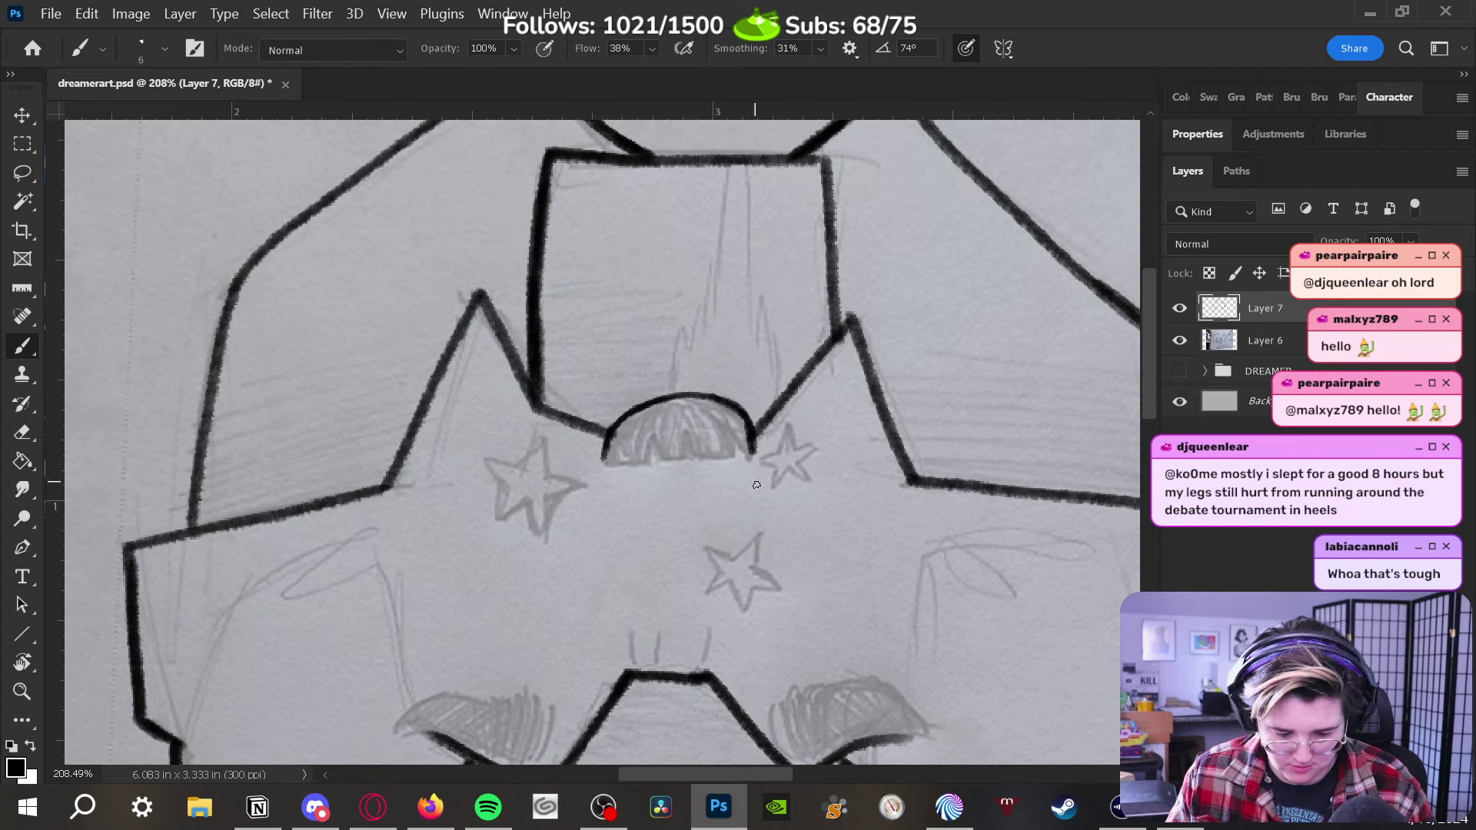
# Erase the right part of the fringe's arch, redraw the arch thicker with an 8 px brush, and repair the adjoining slope of the right ear-like point
pyautogui.press('z')
pyautogui.moveTo(756, 484); pyautogui.dragTo(788, 454)
pyautogui.press('e')
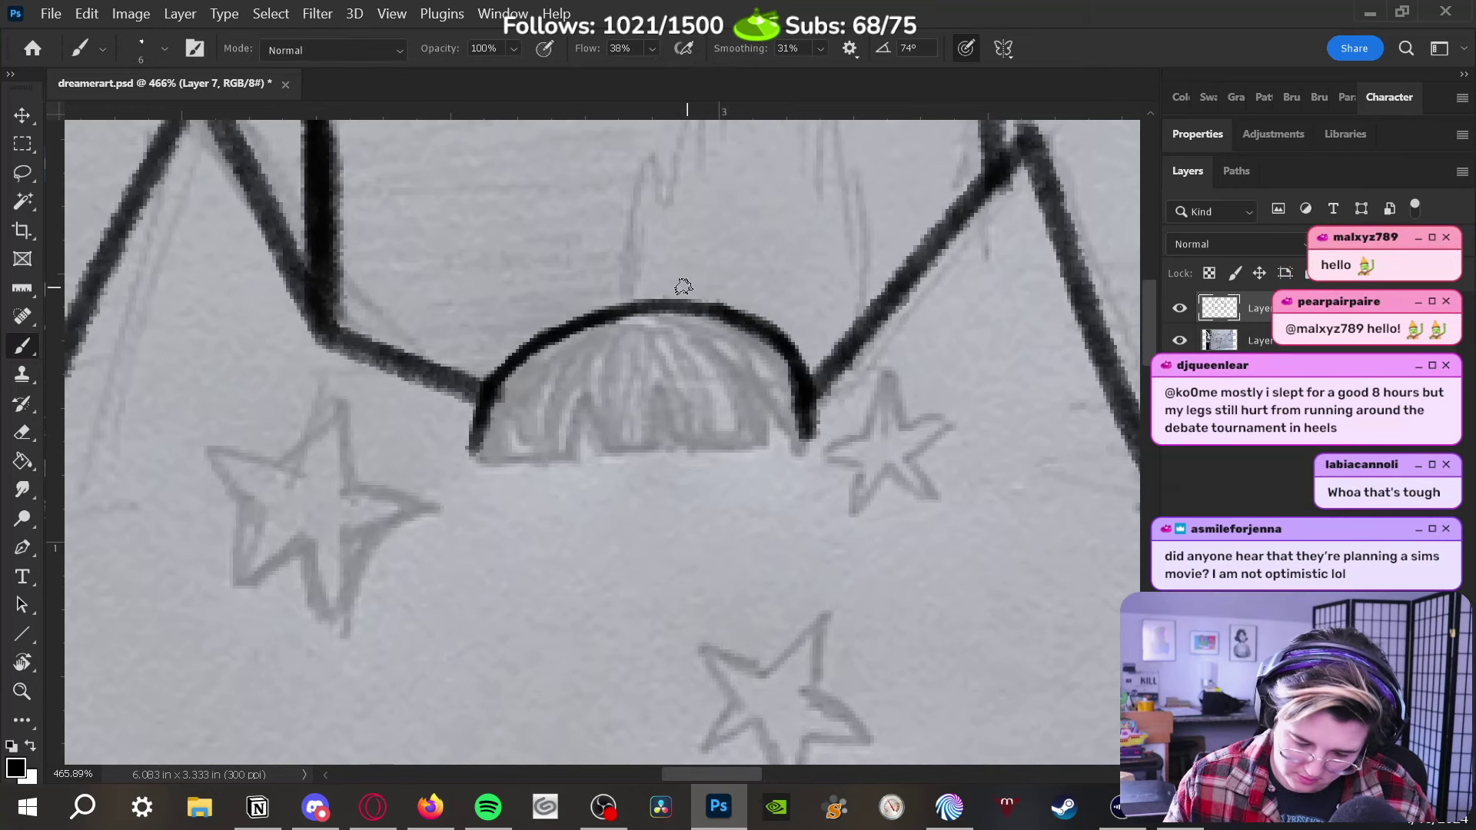
pyautogui.moveTo(684, 306); pyautogui.dragTo(659, 331)
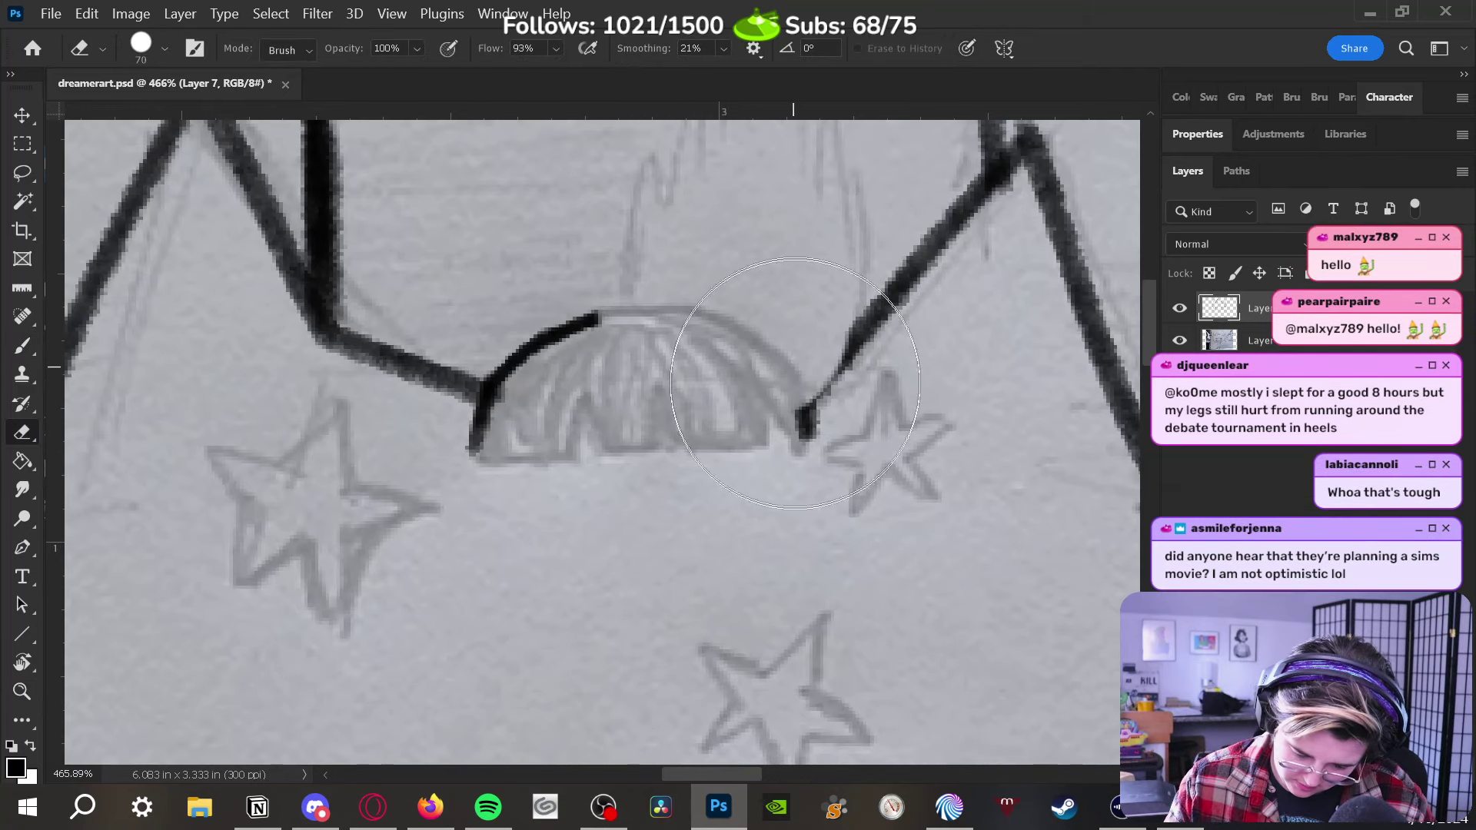
pyautogui.press('b')
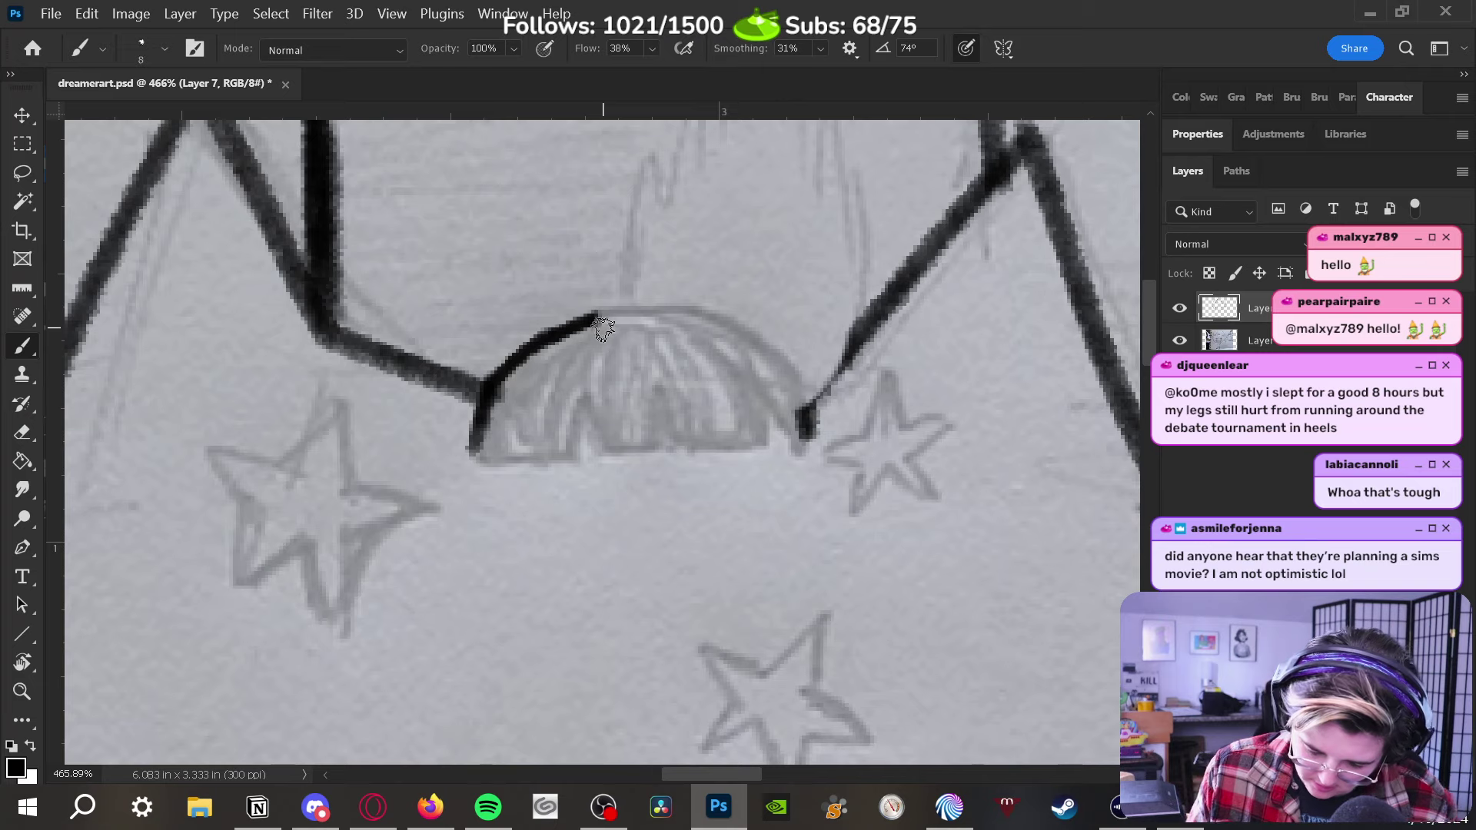
pyautogui.moveTo(472, 447)
pyautogui.mouseDown()
pyautogui.moveTo(546, 336)
pyautogui.moveTo(610, 314)
pyautogui.moveTo(703, 318)
pyautogui.moveTo(784, 371)
pyautogui.mouseUp()
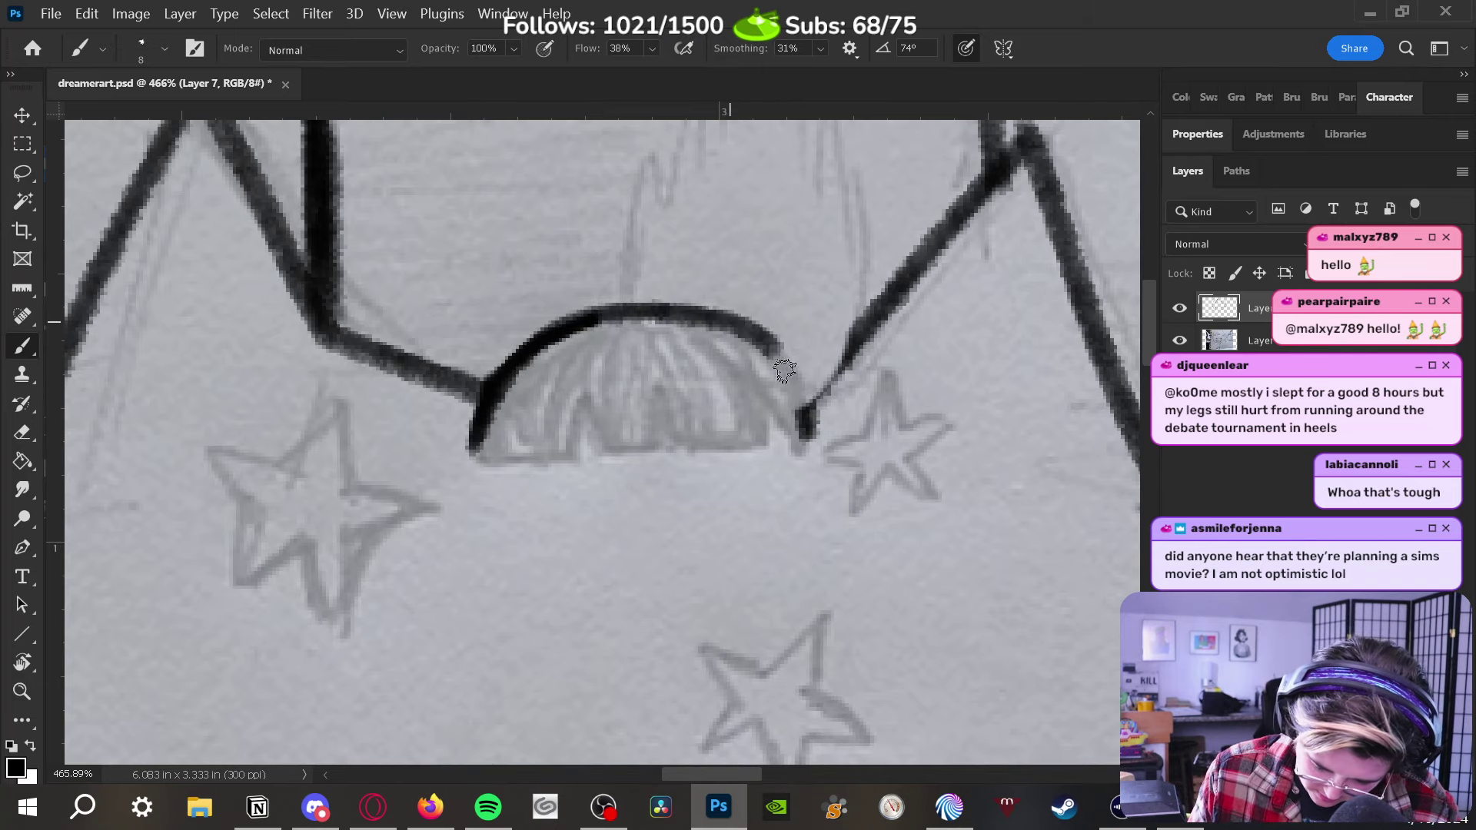
pyautogui.moveTo(611, 309)
pyautogui.mouseDown()
pyautogui.moveTo(742, 322)
pyautogui.moveTo(810, 403)
pyautogui.mouseUp()
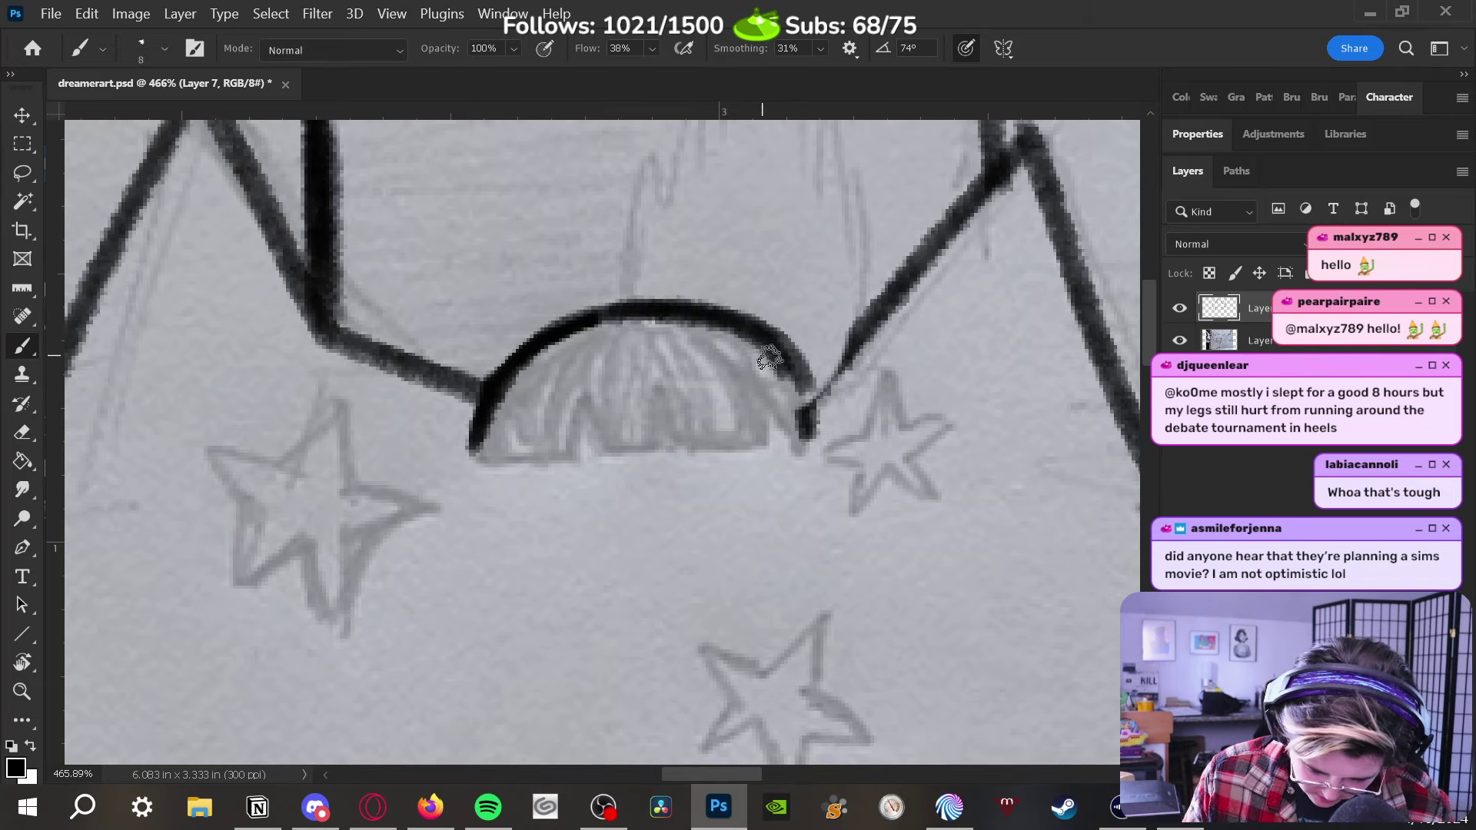
pyautogui.moveTo(694, 321)
pyautogui.mouseDown()
pyautogui.moveTo(740, 335)
pyautogui.moveTo(813, 429)
pyautogui.mouseUp()
pyautogui.moveTo(773, 347)
pyautogui.mouseDown()
pyautogui.moveTo(814, 428)
pyautogui.moveTo(914, 277)
pyautogui.mouseUp()
# Ink the fringe's lower left edge and the near side of its first notch, undoing the strokes beyond it
pyautogui.moveTo(481, 454)
pyautogui.mouseDown()
pyautogui.moveTo(510, 353)
pyautogui.moveTo(593, 311)
pyautogui.moveTo(563, 461)
pyautogui.moveTo(587, 392)
pyautogui.moveTo(611, 450)
pyautogui.moveTo(644, 466)
pyautogui.moveTo(694, 449)
pyautogui.mouseUp()
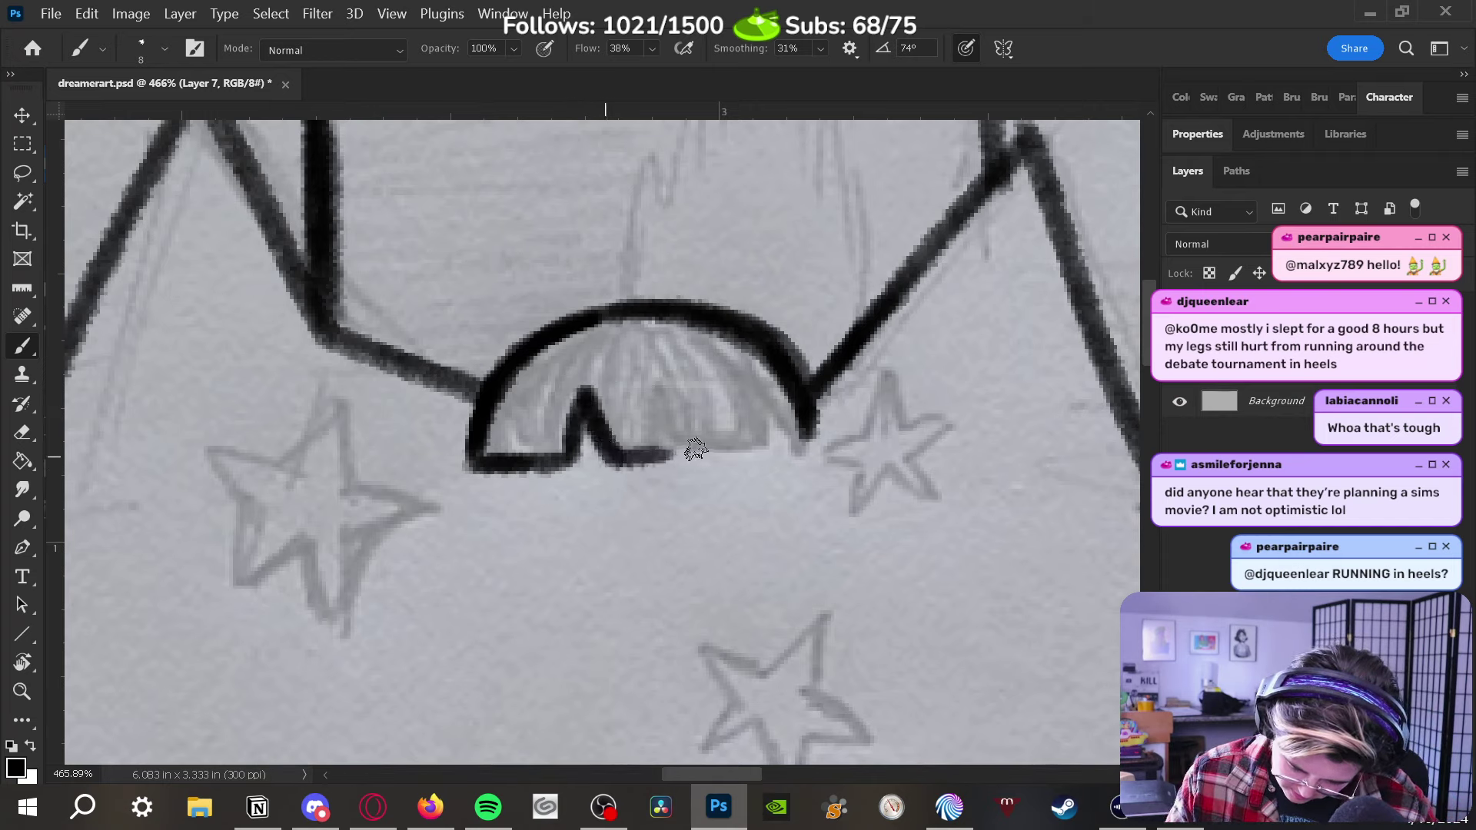
pyautogui.hotkey('ctrl', 'z')
pyautogui.hotkey('ctrl', 'z')
pyautogui.hotkey('ctrl', 'z')
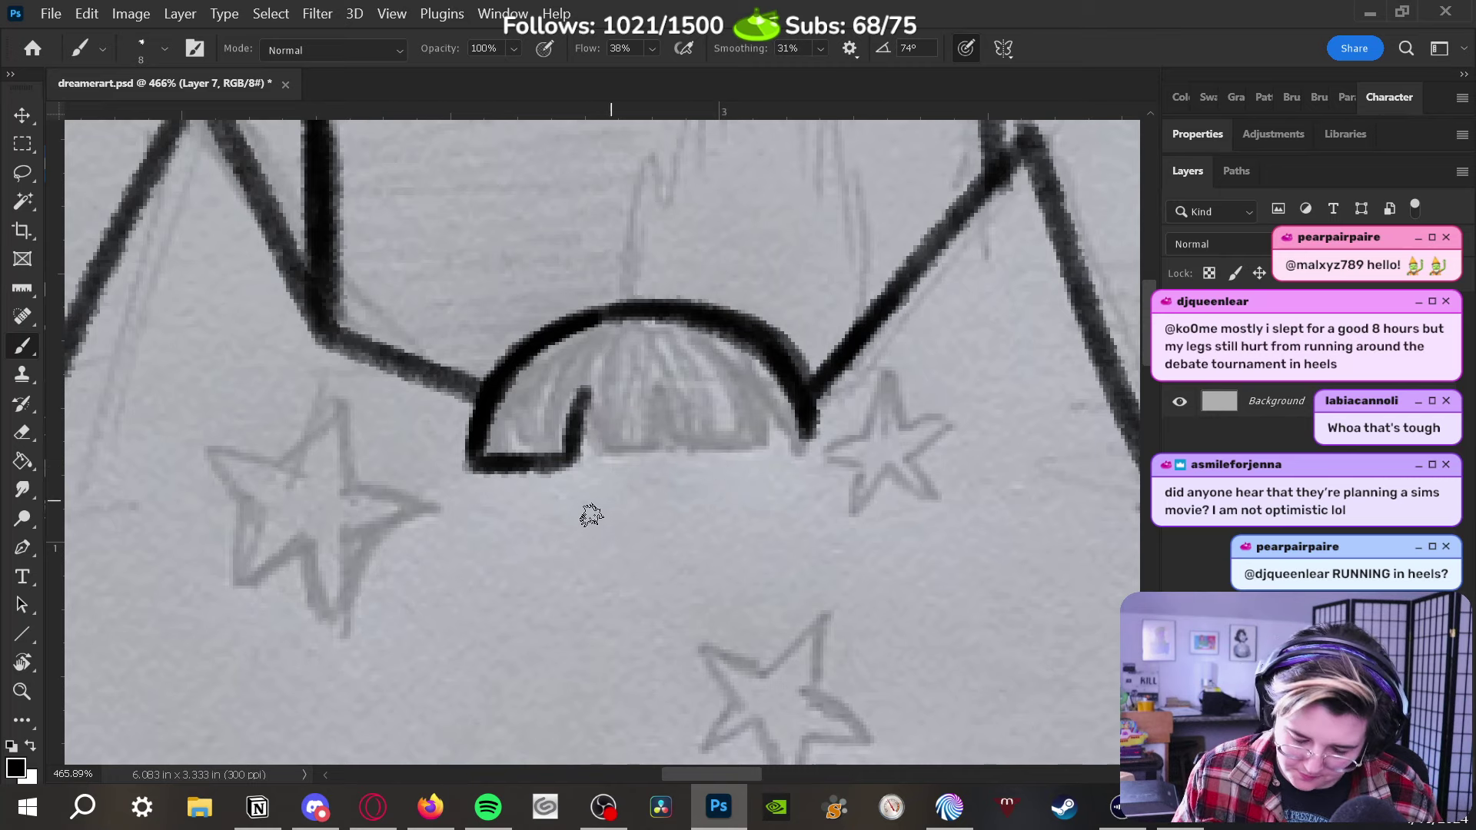
pyautogui.moveTo(591, 514)
pyautogui.mouseDown()
pyautogui.moveTo(620, 494)
pyautogui.moveTo(635, 555)
pyautogui.moveTo(700, 560)
pyautogui.moveTo(841, 538)
pyautogui.mouseUp()
pyautogui.hotkey('ctrl', 'z')
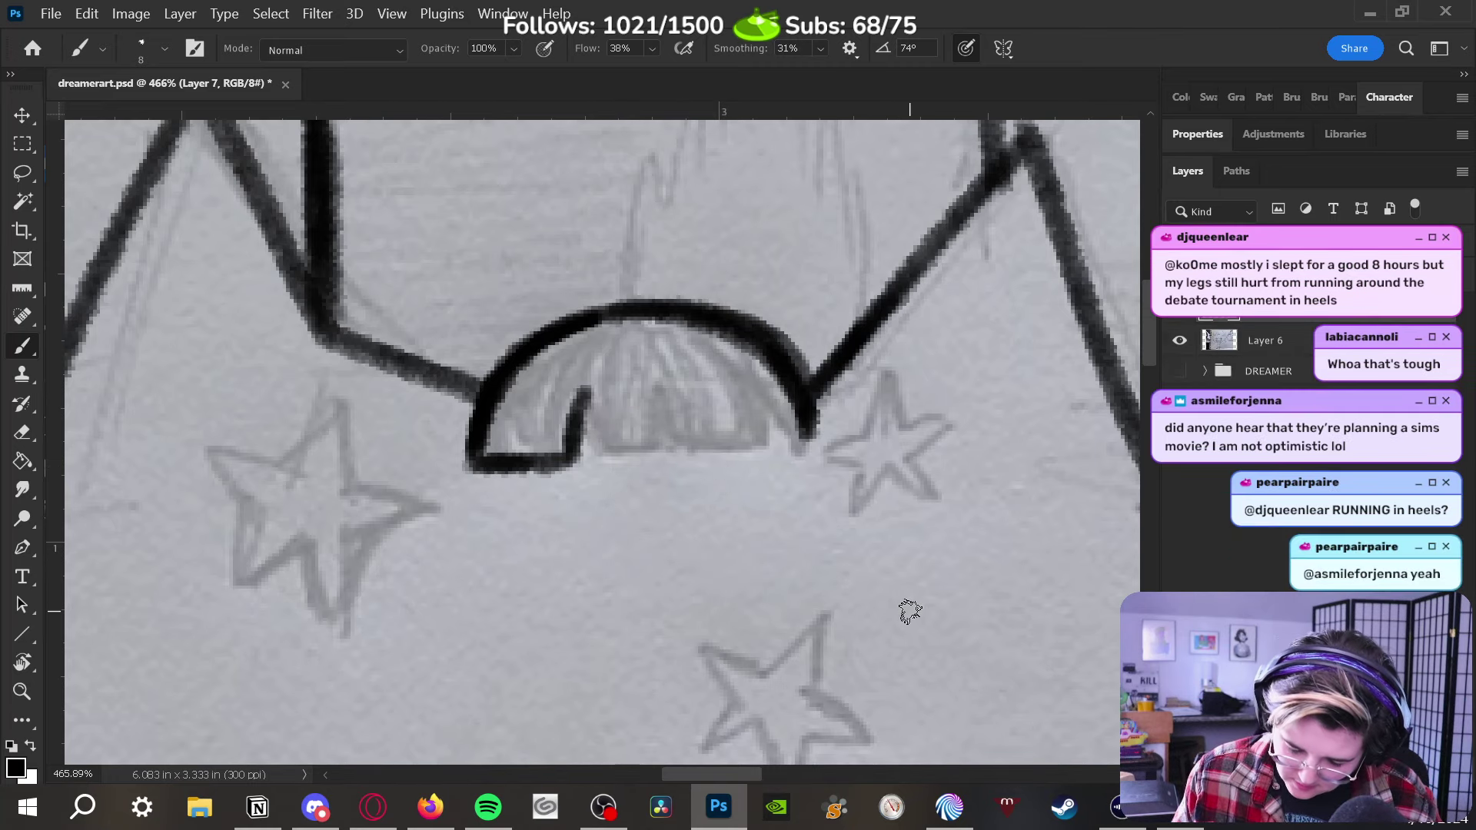
pyautogui.click(849, 49)
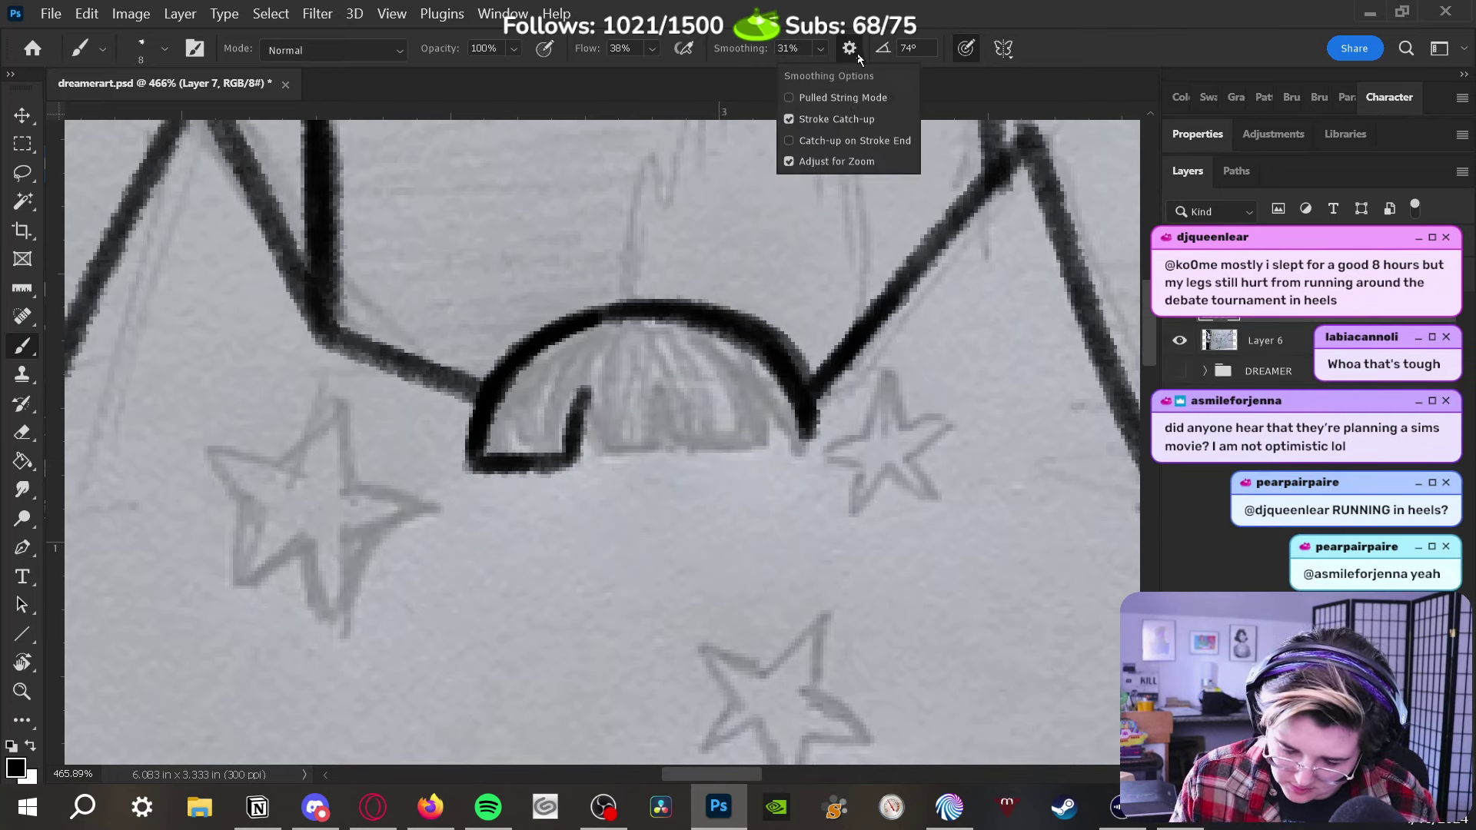
pyautogui.click(1063, 51)
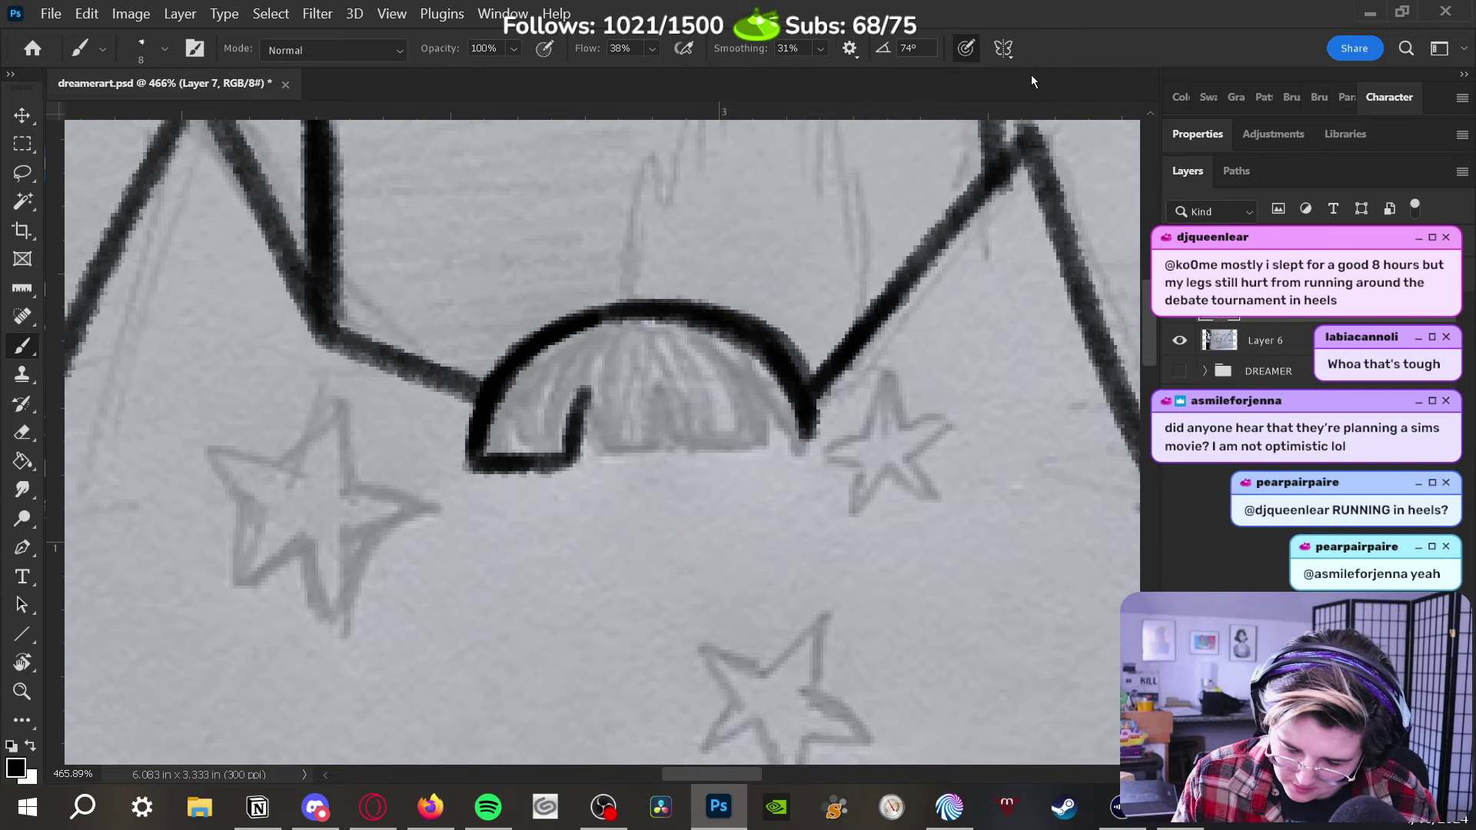
# Lower the brush's Shape Dynamics minimum diameter to 9%, checking it with test scribbles that are undone
pyautogui.press('F5')
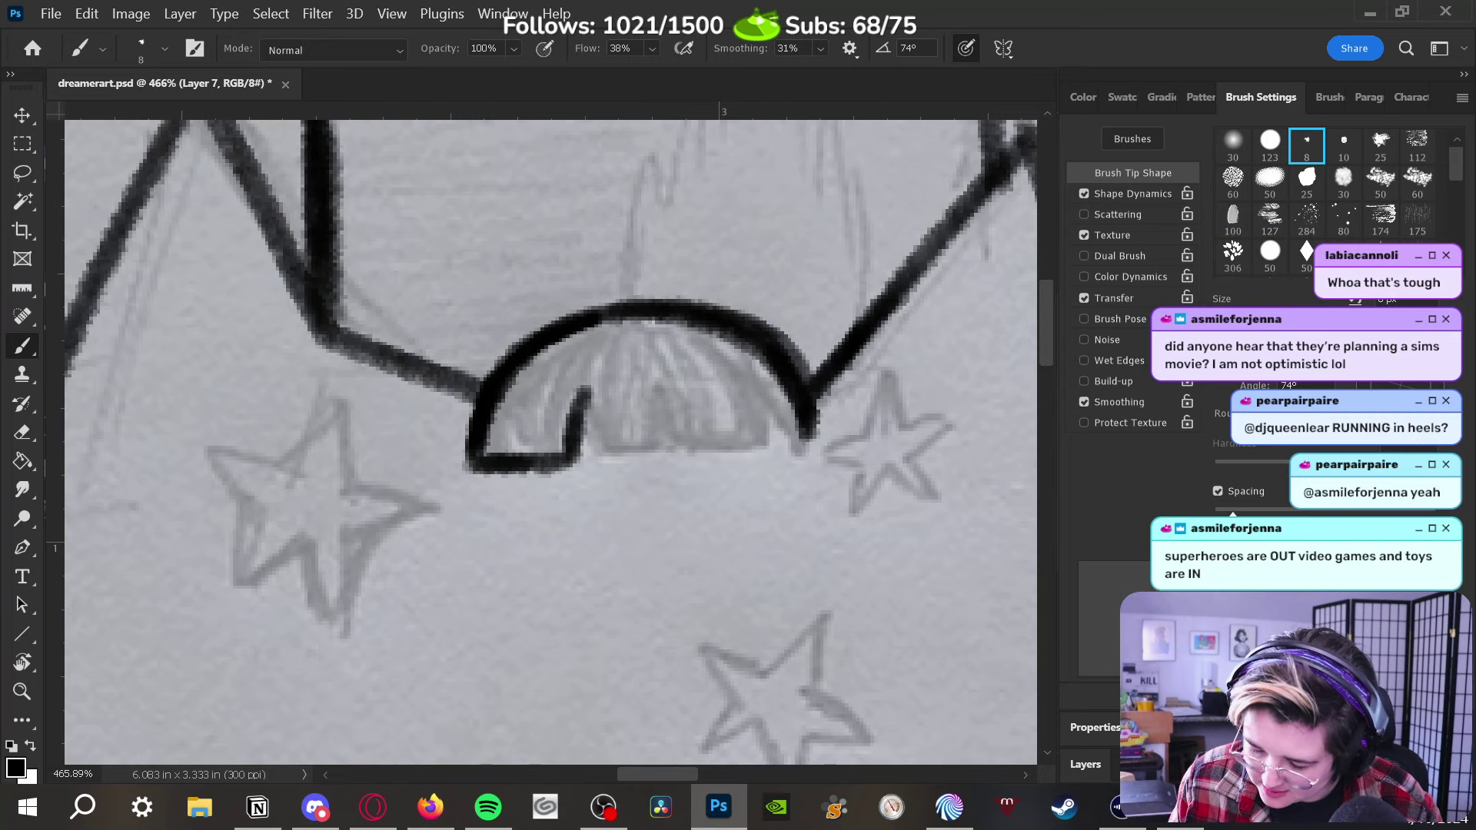
pyautogui.click(1141, 193)
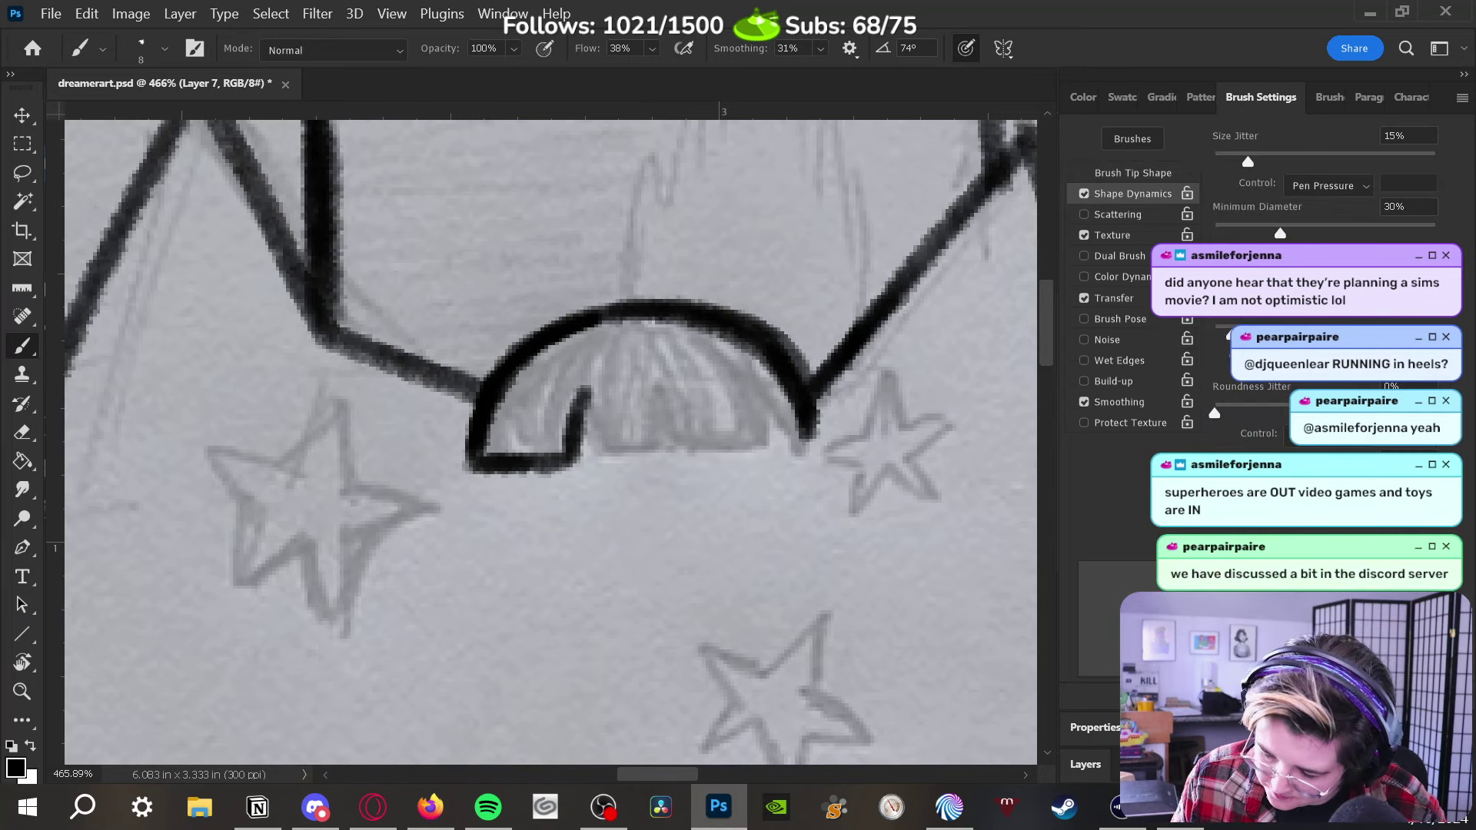
pyautogui.moveTo(1281, 234); pyautogui.dragTo(1263, 235)
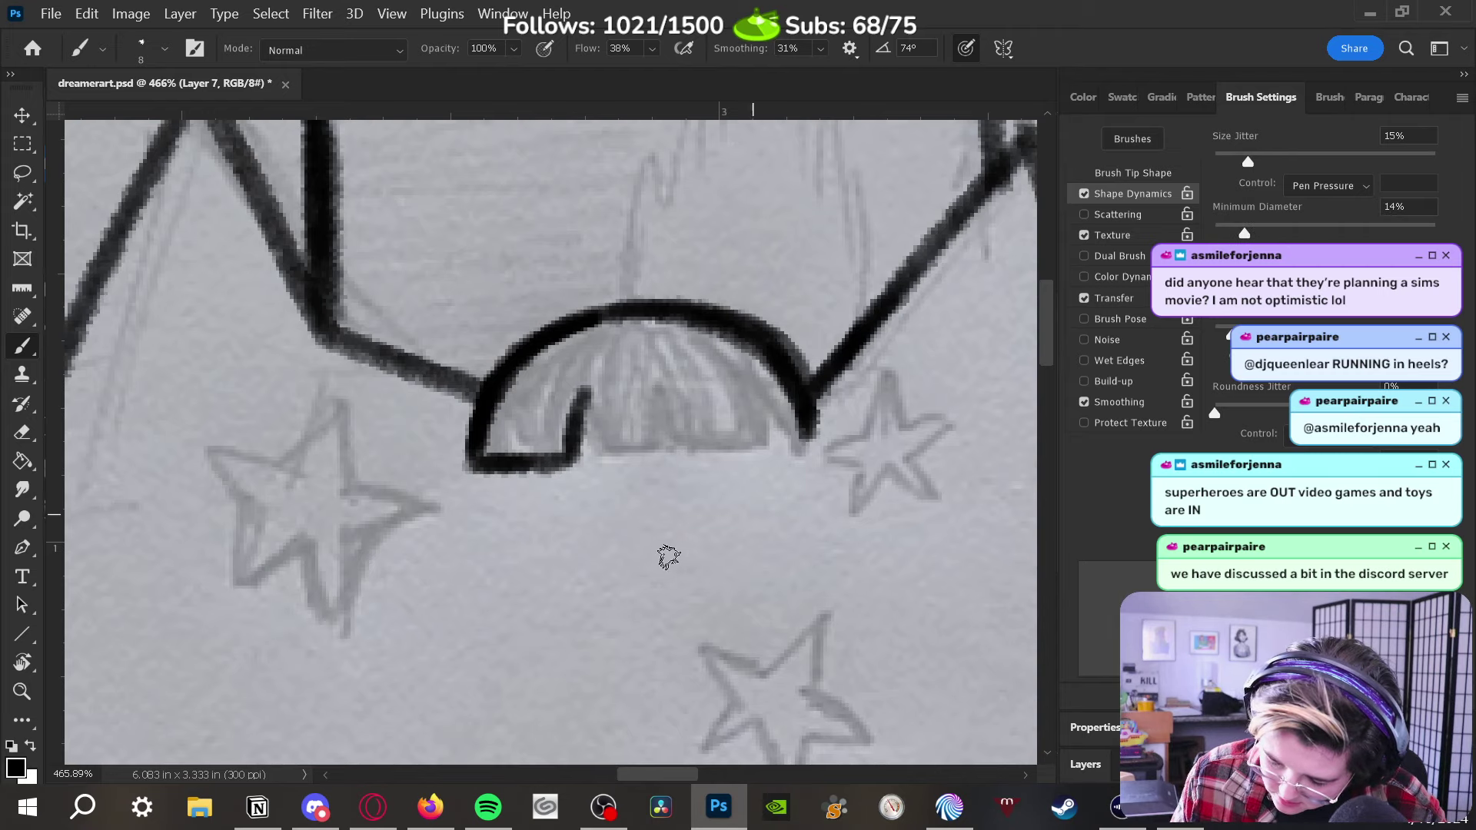
pyautogui.moveTo(604, 565)
pyautogui.mouseDown()
pyautogui.moveTo(635, 530)
pyautogui.moveTo(712, 550)
pyautogui.moveTo(768, 613)
pyautogui.moveTo(914, 668)
pyautogui.mouseUp()
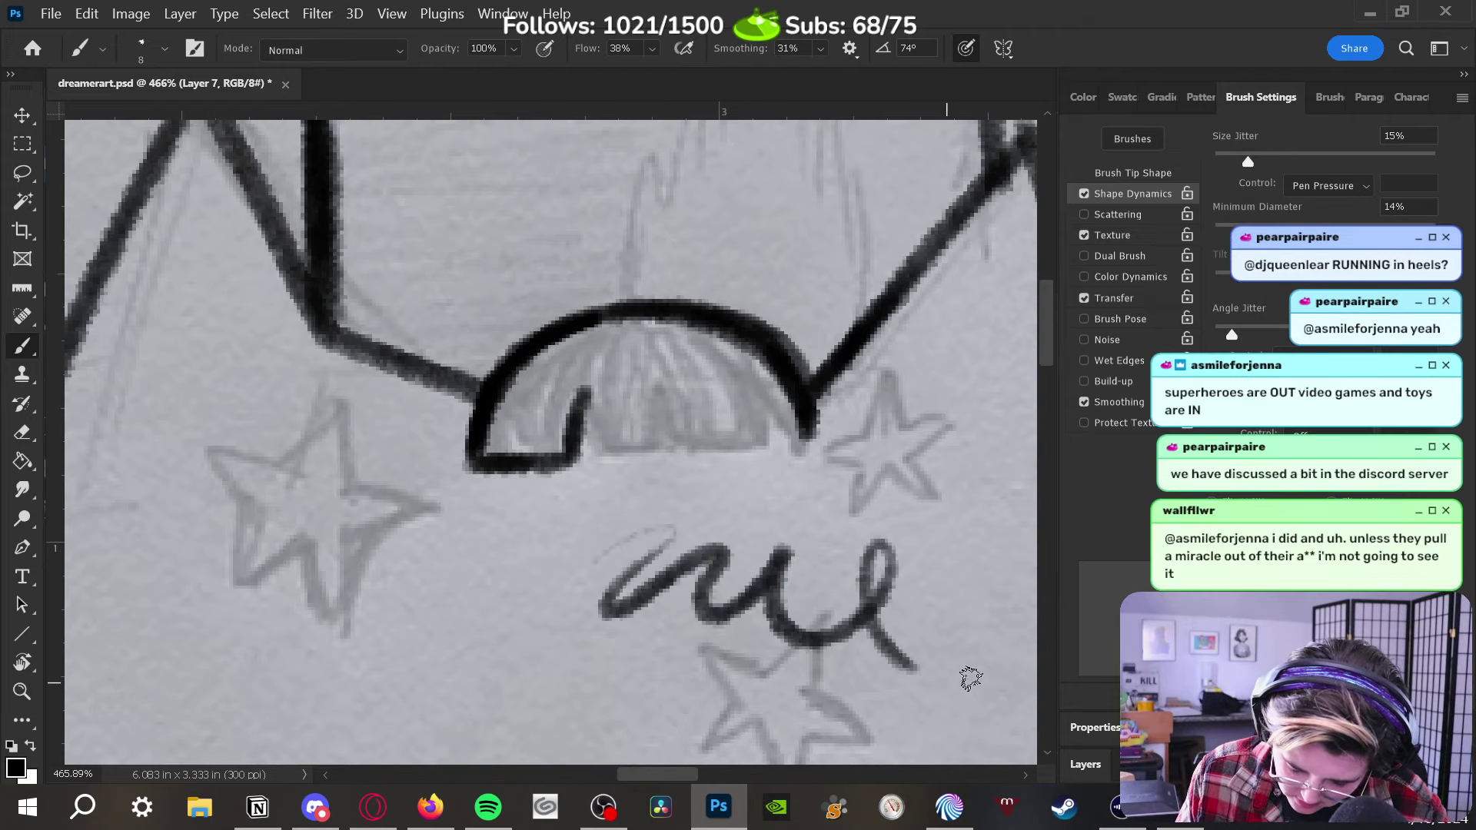
pyautogui.hotkey('ctrl', 'z')
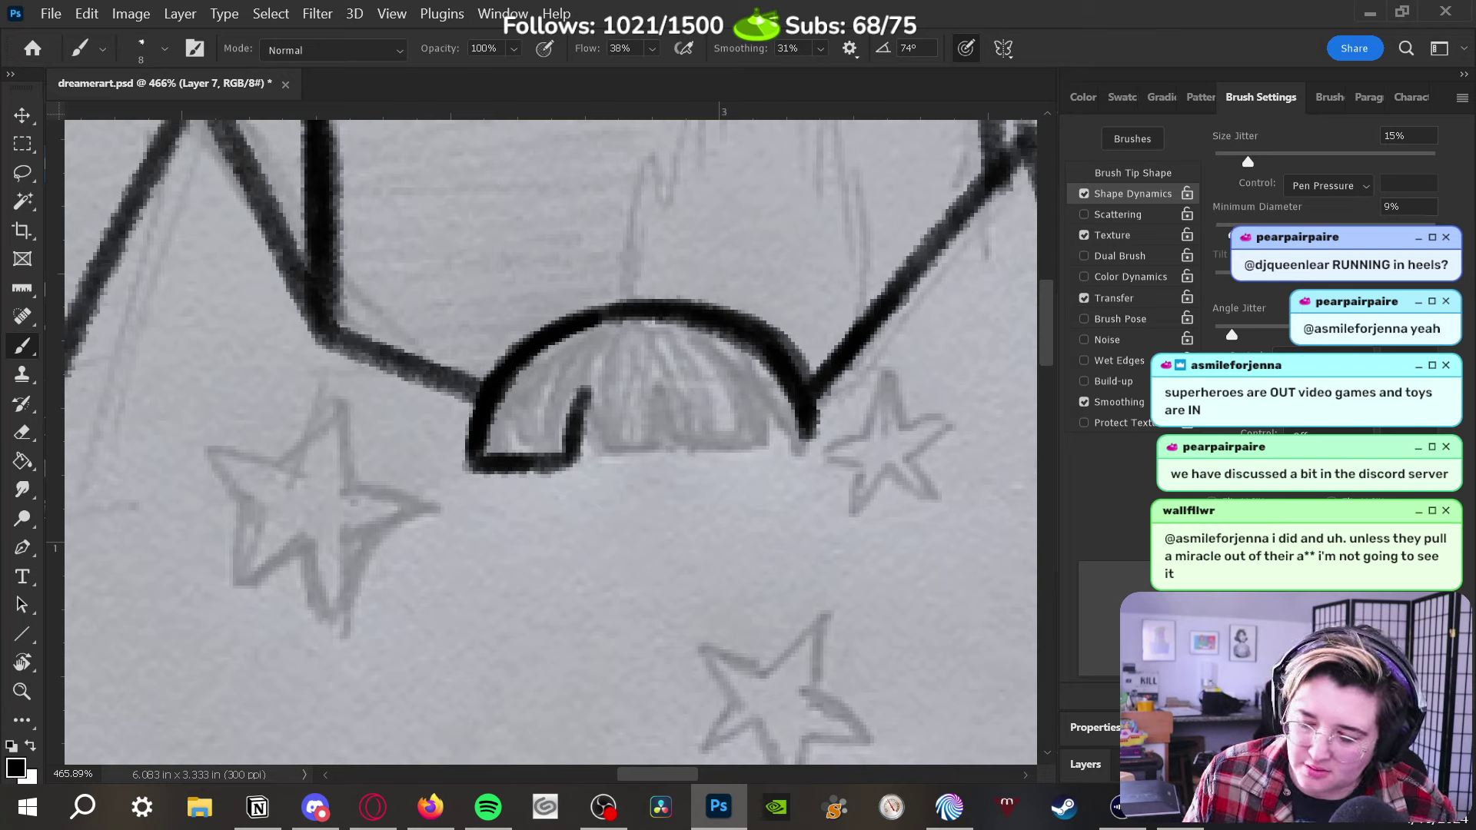
pyautogui.moveTo(518, 588)
pyautogui.mouseDown()
pyautogui.moveTo(565, 615)
pyautogui.moveTo(719, 526)
pyautogui.moveTo(687, 627)
pyautogui.moveTo(770, 554)
pyautogui.moveTo(861, 624)
pyautogui.mouseUp()
pyautogui.hotkey('ctrl', 'z')
# Ink the rest of the fringe's zigzag lower edge and sharpen its notch tips with a 6 px brush
pyautogui.moveTo(588, 394)
pyautogui.mouseDown()
pyautogui.moveTo(607, 438)
pyautogui.moveTo(647, 460)
pyautogui.moveTo(693, 435)
pyautogui.moveTo(763, 444)
pyautogui.moveTo(725, 362)
pyautogui.moveTo(761, 398)
pyautogui.moveTo(819, 407)
pyautogui.mouseUp()
pyautogui.press('[')
pyautogui.press('[')
pyautogui.moveTo(606, 436); pyautogui.dragTo(588, 367)
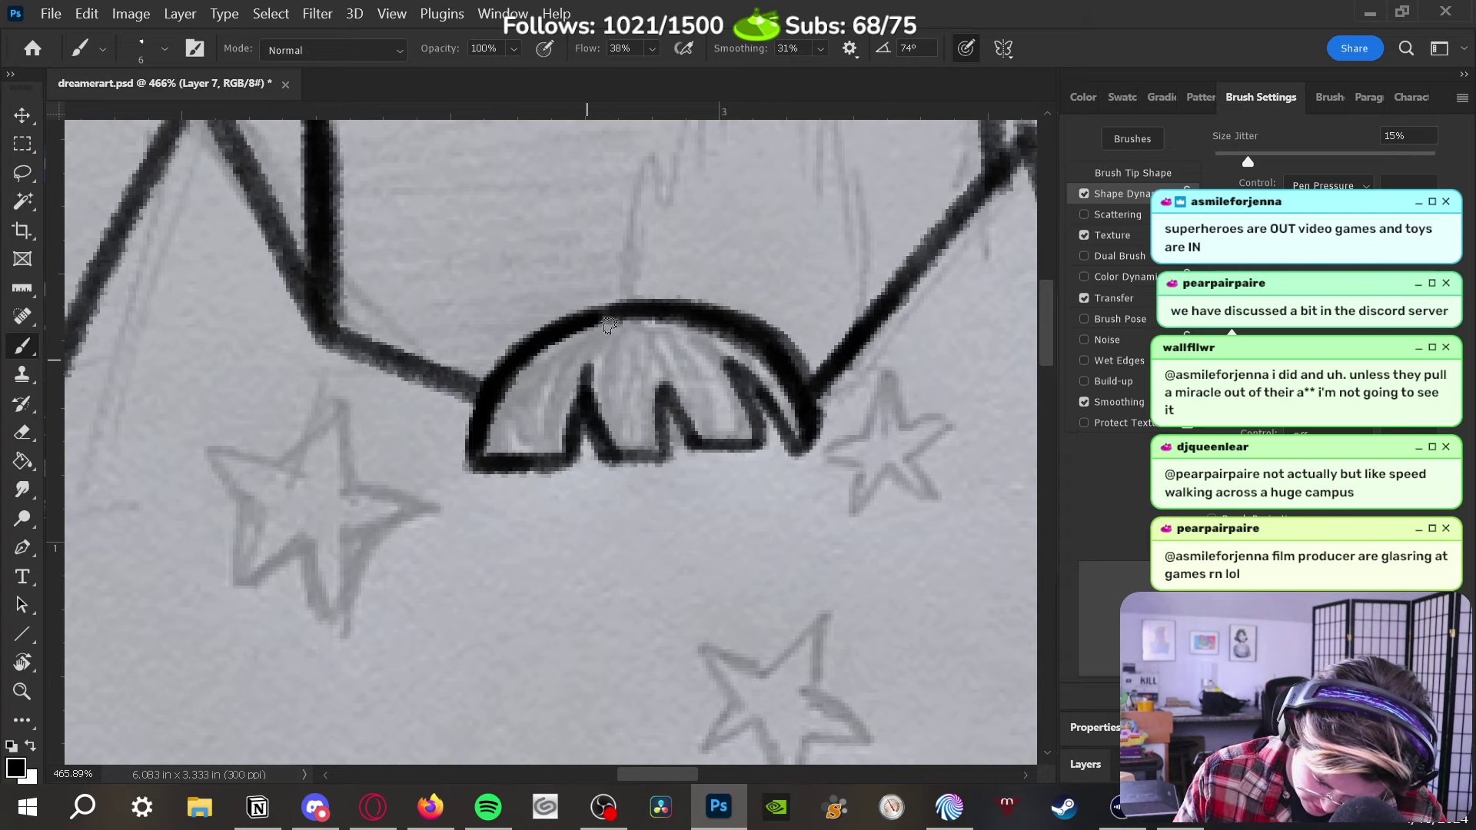
pyautogui.moveTo(570, 446); pyautogui.dragTo(587, 378)
pyautogui.moveTo(663, 432)
pyautogui.mouseDown()
pyautogui.moveTo(662, 371)
pyautogui.moveTo(696, 438)
pyautogui.mouseUp()
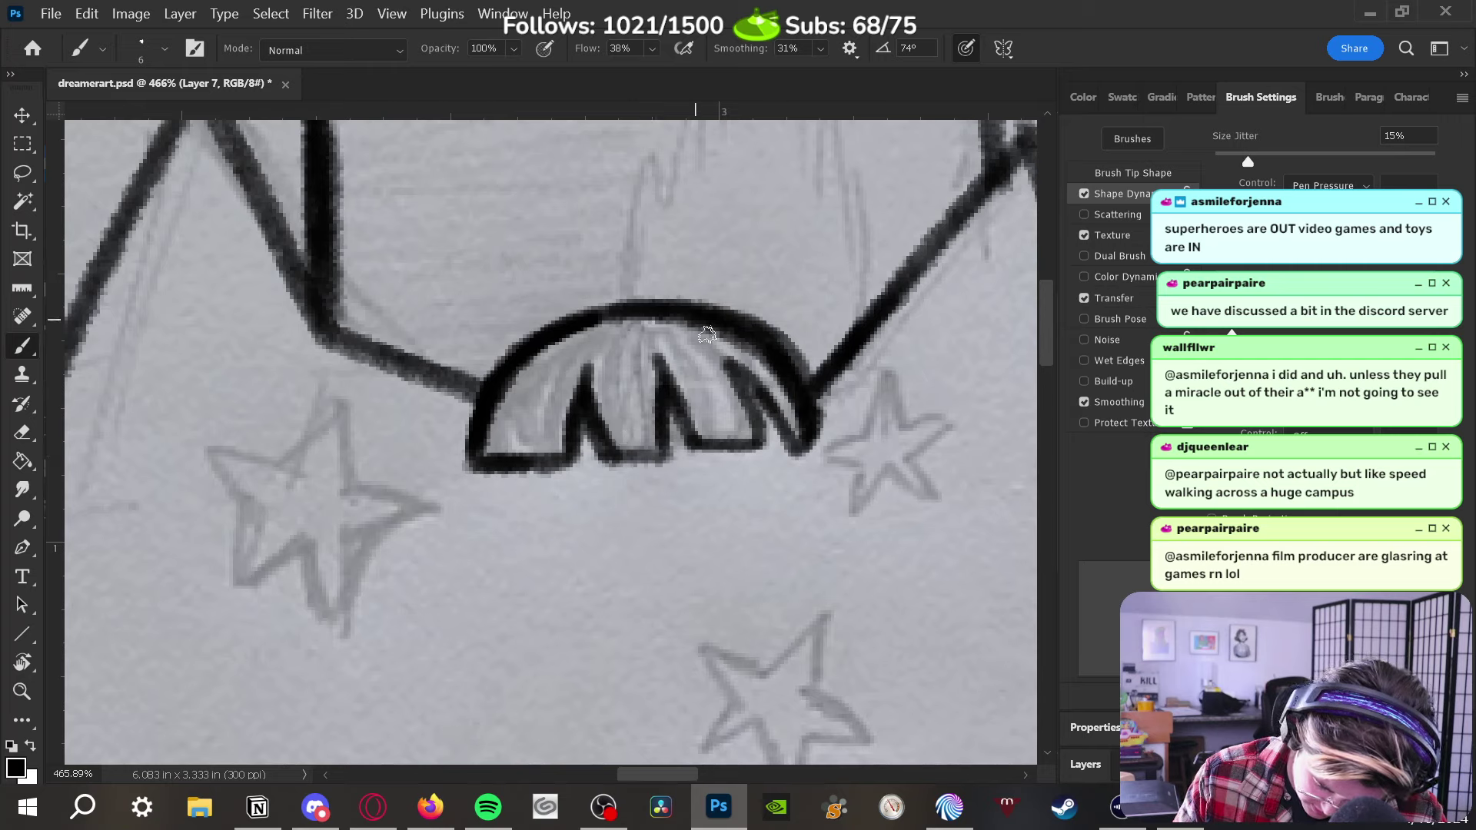
pyautogui.moveTo(654, 325); pyautogui.dragTo(716, 425)
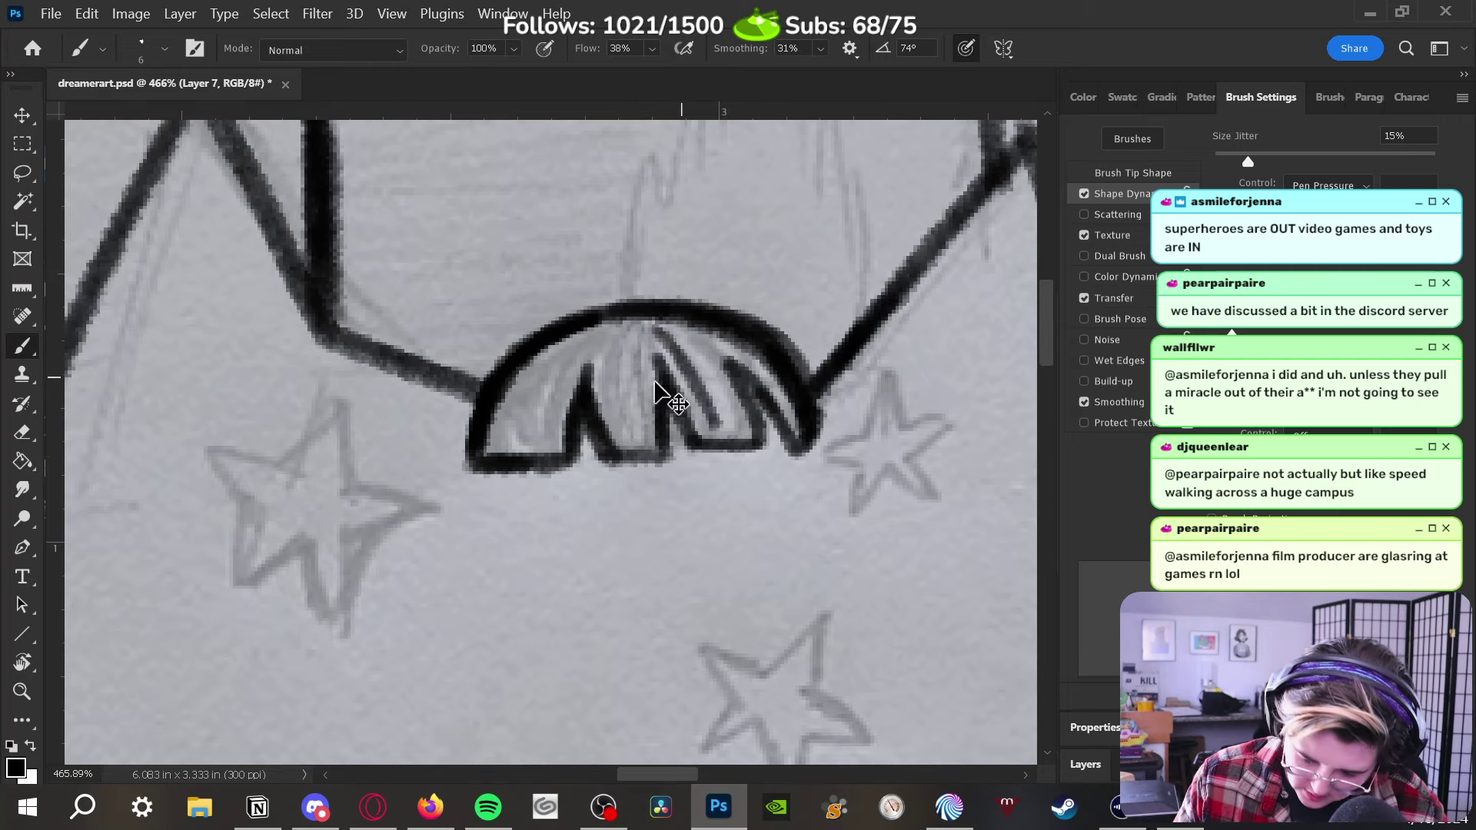
pyautogui.hotkey('ctrl', 'z')
pyautogui.hotkey('ctrl', 'z')
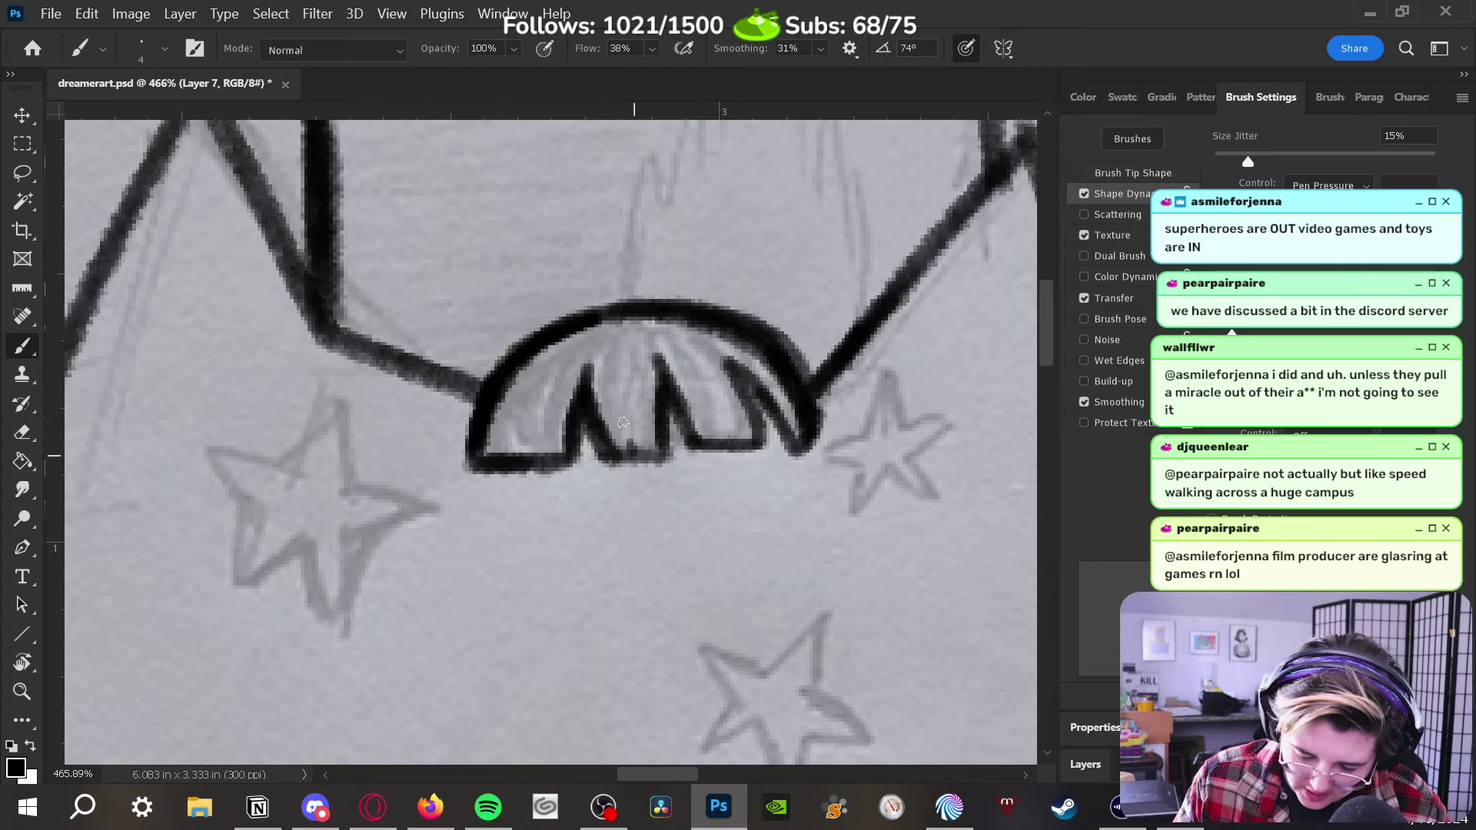
pyautogui.moveTo(625, 429); pyautogui.dragTo(622, 350)
pyautogui.moveTo(536, 452)
pyautogui.mouseDown()
pyautogui.moveTo(588, 332)
pyautogui.moveTo(554, 338)
pyautogui.mouseUp()
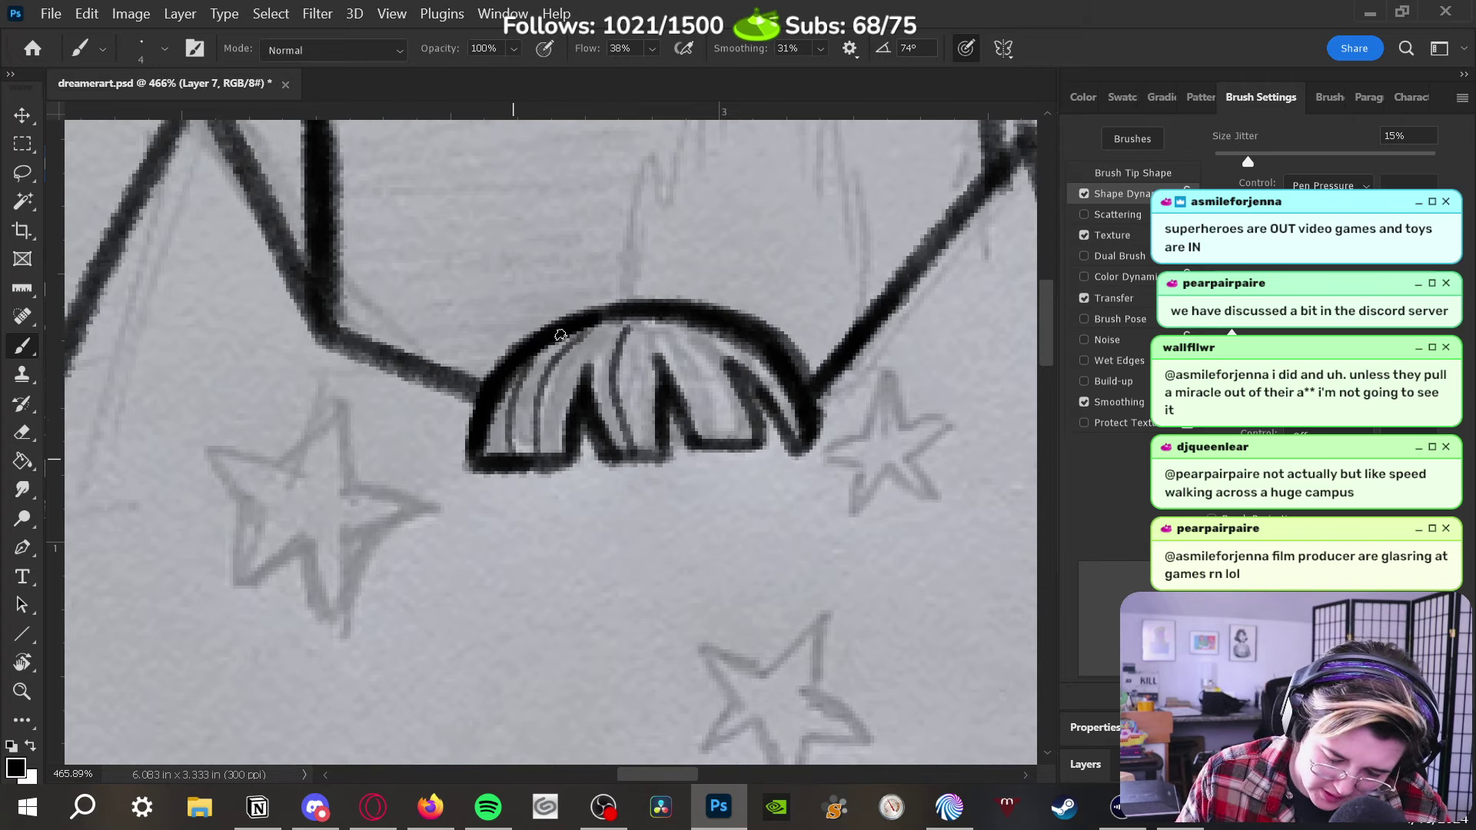
pyautogui.moveTo(639, 446)
pyautogui.mouseDown()
pyautogui.moveTo(649, 306)
pyautogui.moveTo(715, 431)
pyautogui.moveTo(653, 308)
pyautogui.mouseUp()
pyautogui.moveTo(711, 357); pyautogui.dragTo(765, 446)
pyautogui.moveTo(710, 330); pyautogui.dragTo(773, 373)
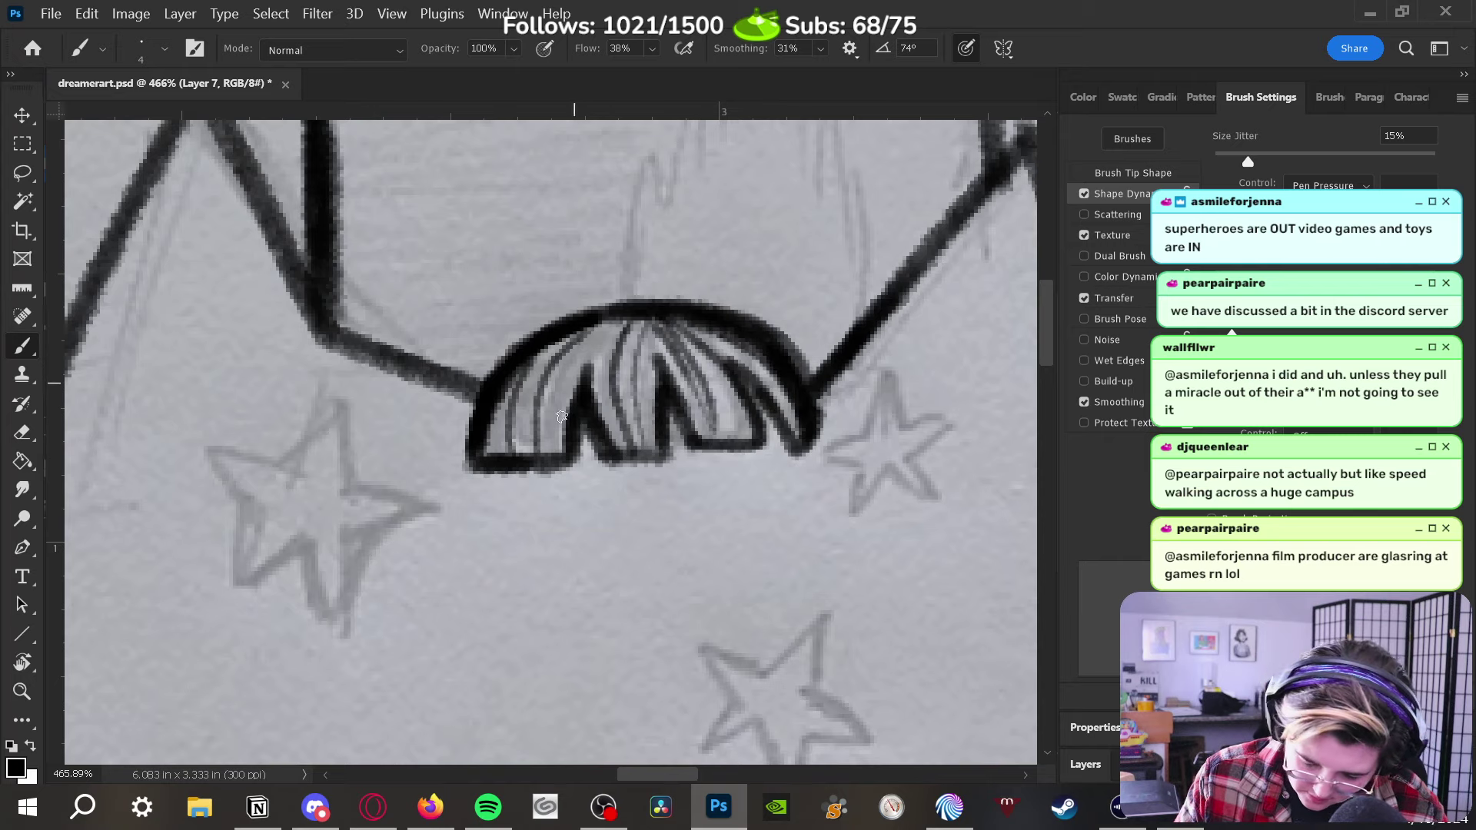
pyautogui.moveTo(561, 415); pyautogui.dragTo(621, 317)
pyautogui.moveTo(550, 446); pyautogui.dragTo(598, 329)
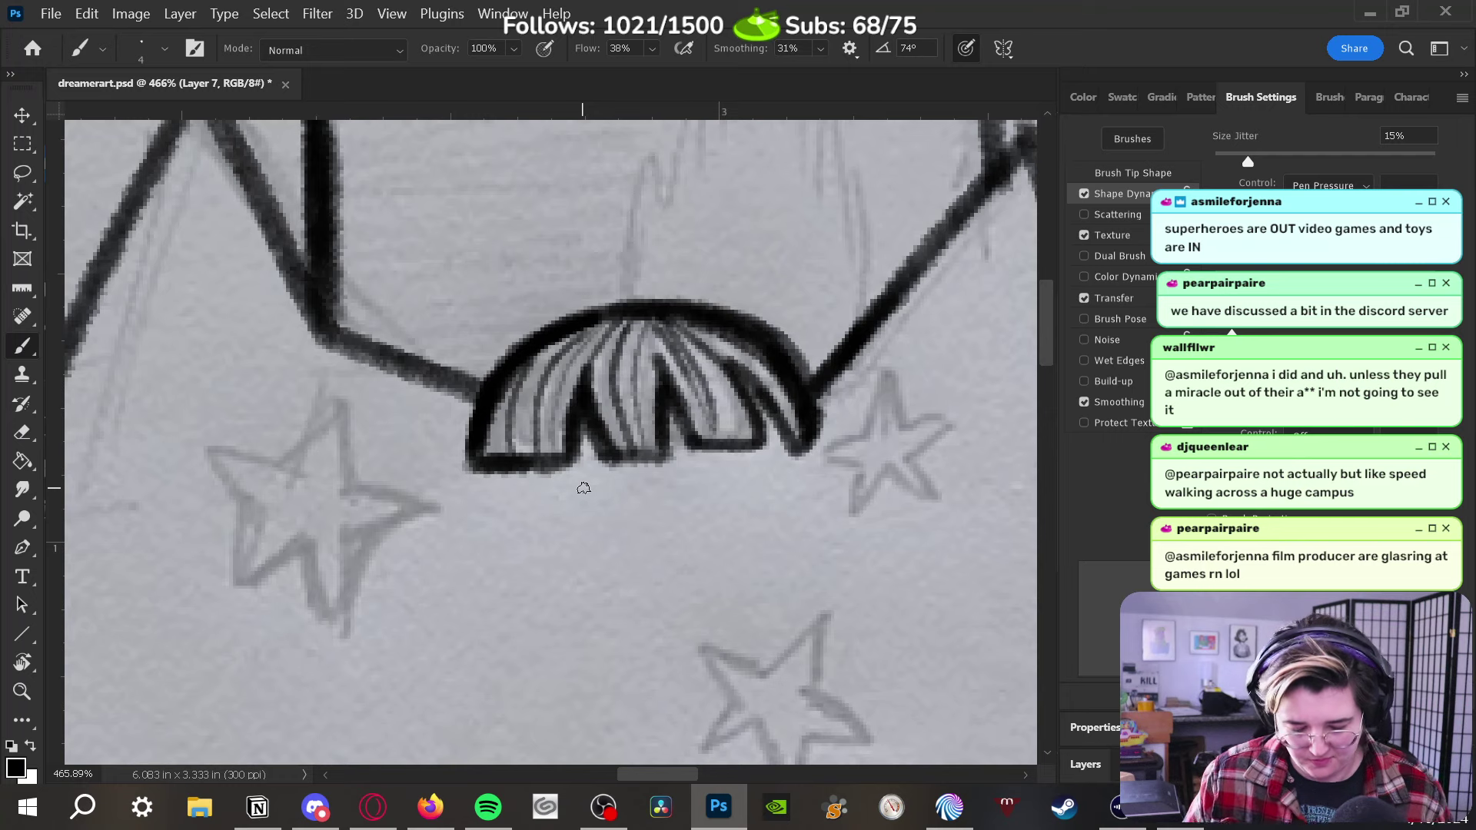
pyautogui.hotkey('ctrl', 'z')
pyautogui.hotkey('ctrl', 'z')
pyautogui.hotkey('ctrl', 'z')
pyautogui.hotkey('ctrl', 'z')
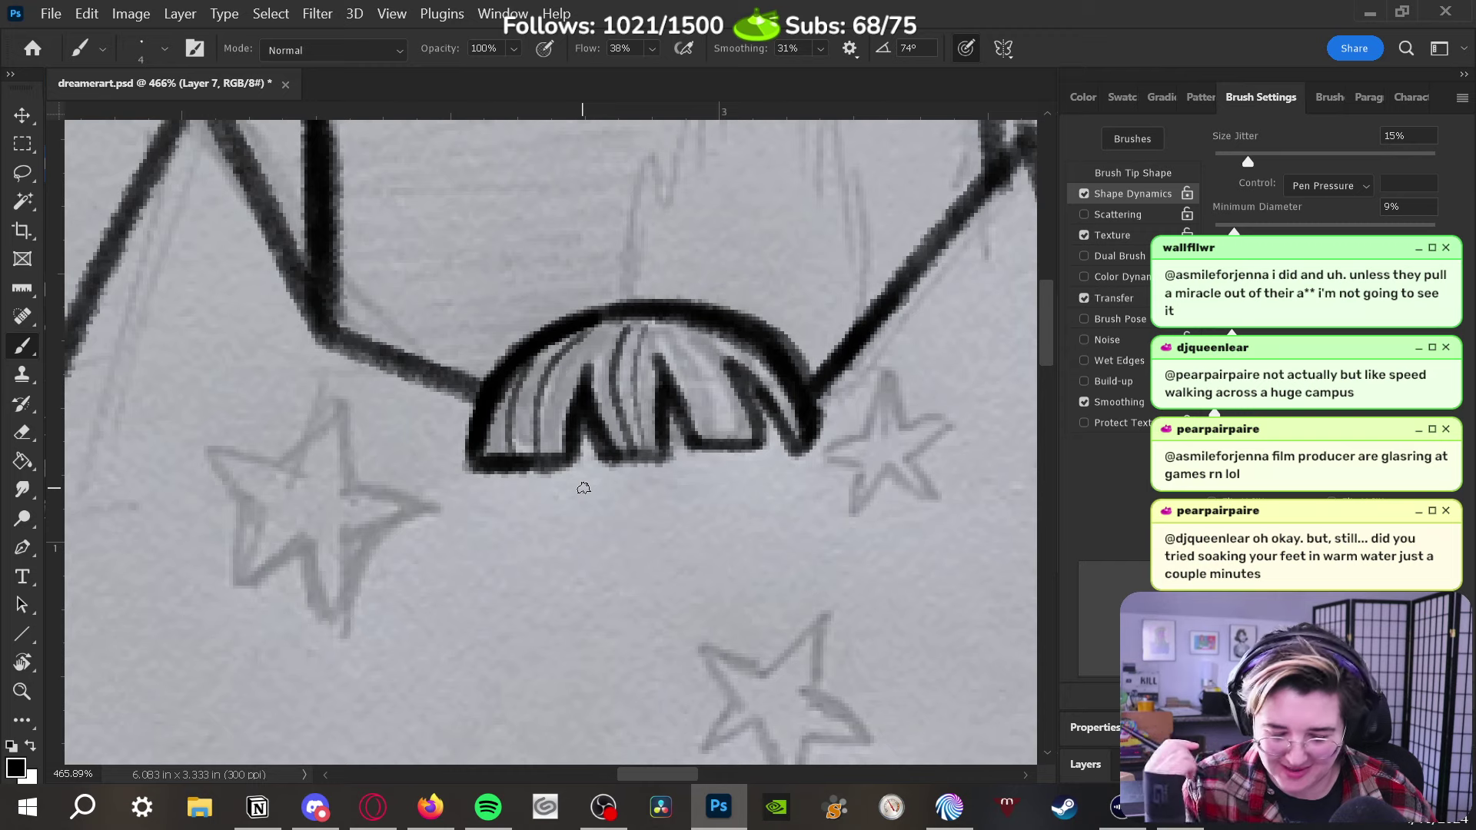
pyautogui.hotkey('ctrl', 'z')
pyautogui.hotkey('ctrl', 'z')
pyautogui.hotkey('ctrl', 'z')
pyautogui.hotkey('ctrl', 'z')
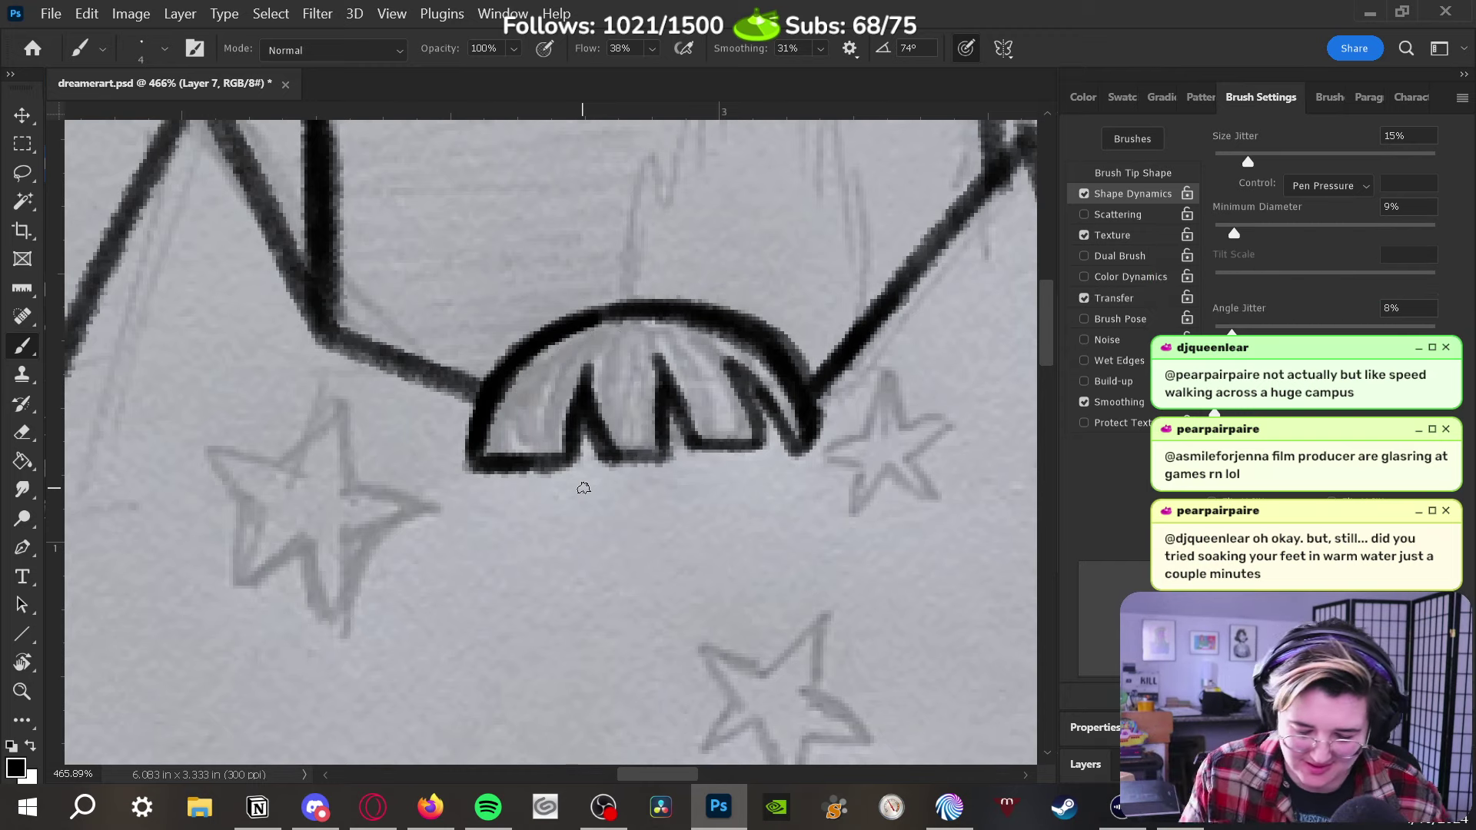
pyautogui.hotkey('ctrl', 'z')
# Draw wavy shine lines across the fringe's tufts with a 4 px brush, undoing one of the scribbled strokes in the left tuft
pyautogui.moveTo(547, 419)
pyautogui.mouseDown()
pyautogui.moveTo(549, 349)
pyautogui.moveTo(510, 410)
pyautogui.moveTo(520, 367)
pyautogui.moveTo(514, 409)
pyautogui.mouseUp()
pyautogui.moveTo(541, 360)
pyautogui.mouseDown()
pyautogui.moveTo(532, 426)
pyautogui.moveTo(552, 378)
pyautogui.moveTo(564, 413)
pyautogui.moveTo(604, 363)
pyautogui.moveTo(571, 387)
pyautogui.moveTo(585, 341)
pyautogui.moveTo(547, 373)
pyautogui.mouseUp()
pyautogui.moveTo(556, 373); pyautogui.dragTo(539, 351)
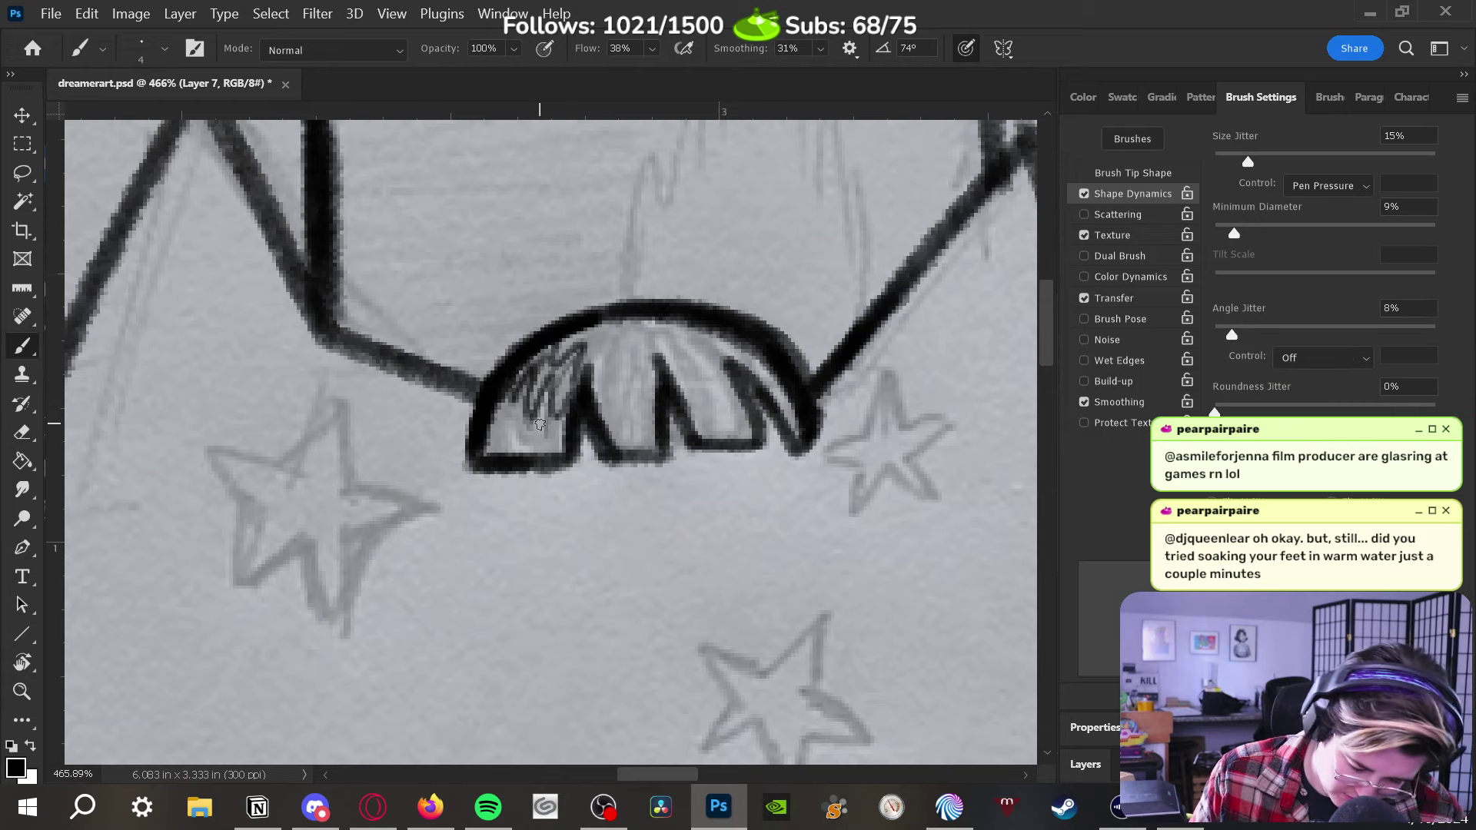
pyautogui.hotkey('ctrl', 'z')
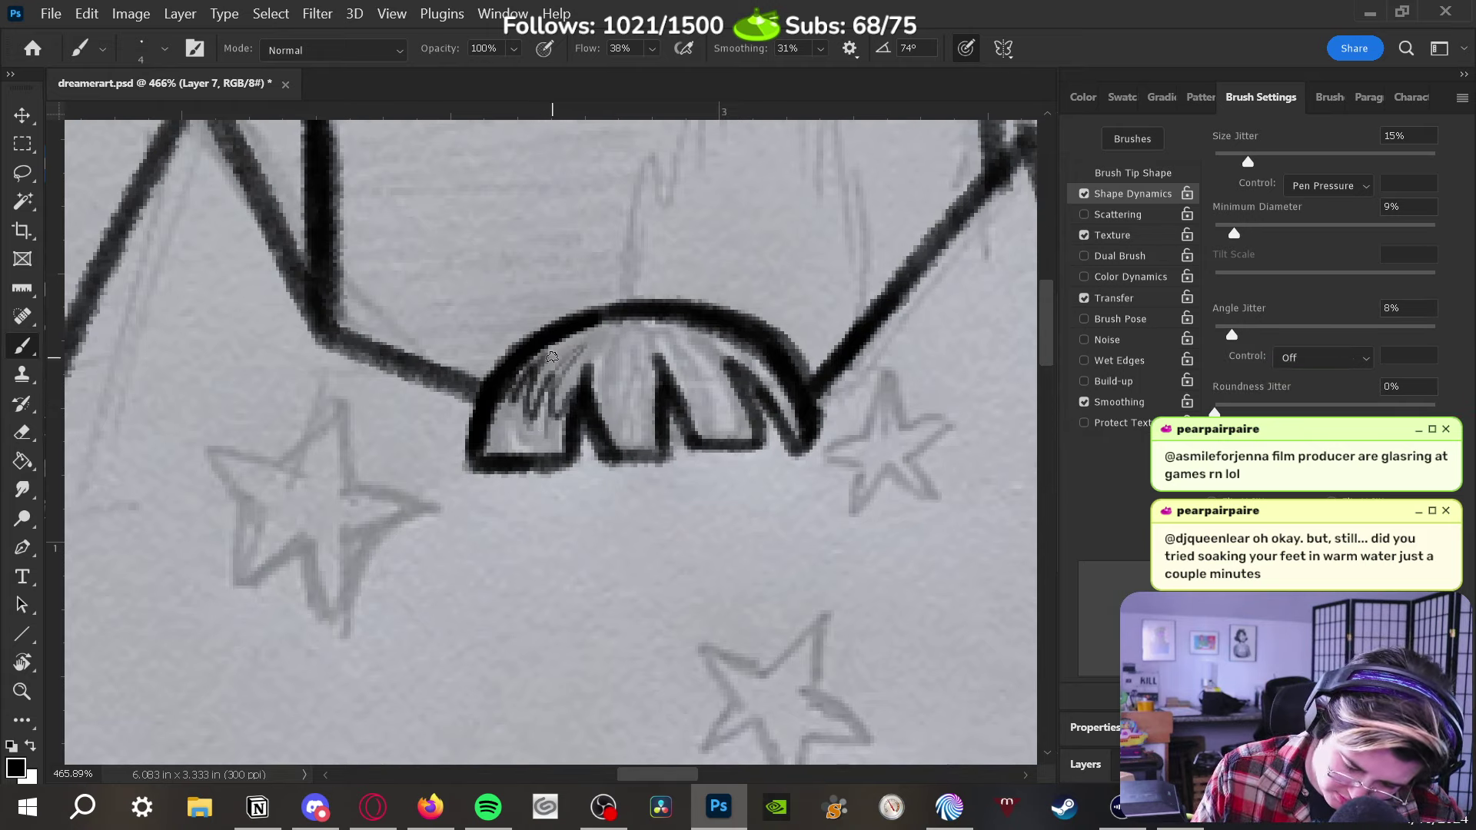
pyautogui.moveTo(570, 342)
pyautogui.mouseDown()
pyautogui.moveTo(564, 372)
pyautogui.moveTo(622, 384)
pyautogui.moveTo(651, 349)
pyautogui.mouseUp()
pyautogui.moveTo(637, 411); pyautogui.dragTo(656, 425)
pyautogui.moveTo(667, 358)
pyautogui.mouseDown()
pyautogui.moveTo(707, 397)
pyautogui.moveTo(717, 352)
pyautogui.mouseUp()
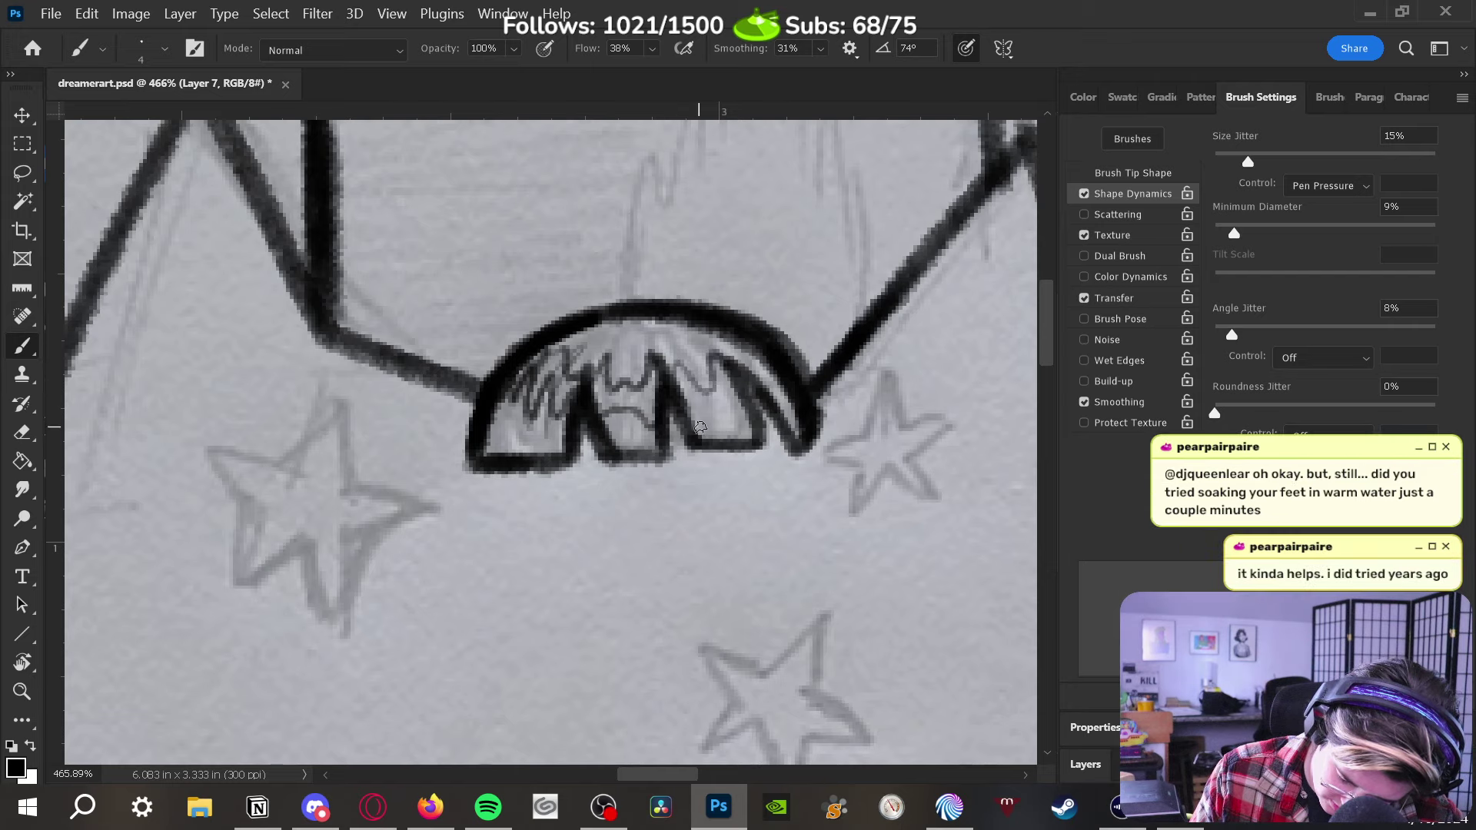
pyautogui.moveTo(696, 407)
pyautogui.mouseDown()
pyautogui.moveTo(730, 386)
pyautogui.moveTo(779, 370)
pyautogui.mouseUp()
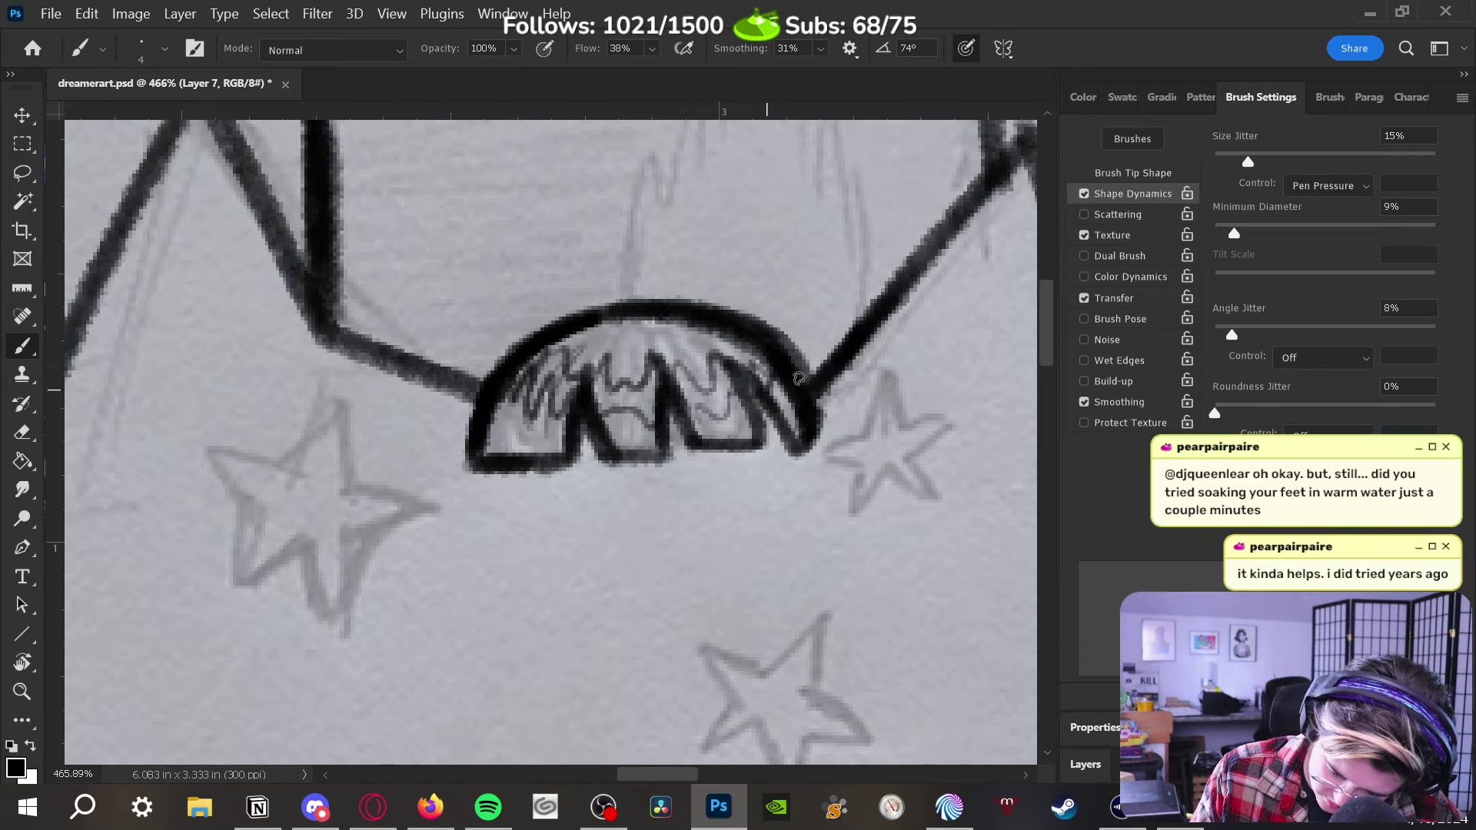
# Erase the scribble in the fringe's left tuft with a smaller eraser, redraw it as a wavy line, and add fine hair strands
pyautogui.press('e')
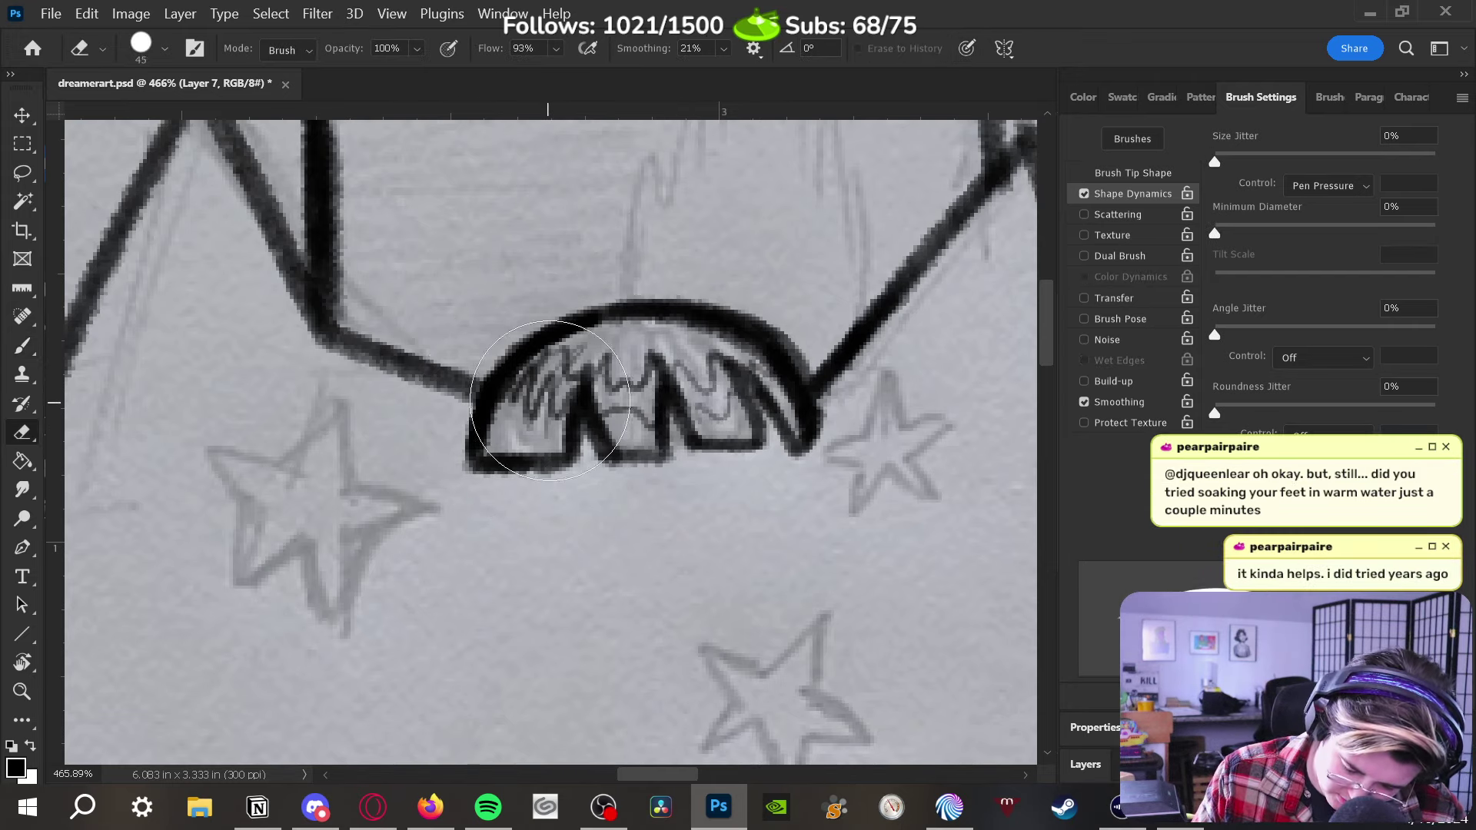
pyautogui.press('[')
pyautogui.press('[')
pyautogui.press('[')
pyautogui.press('[')
pyautogui.press('[')
pyautogui.press('[')
pyautogui.press('[')
pyautogui.press('[')
pyautogui.press('[')
pyautogui.press('[')
pyautogui.moveTo(534, 399)
pyautogui.mouseDown()
pyautogui.moveTo(567, 362)
pyautogui.moveTo(541, 420)
pyautogui.moveTo(555, 348)
pyautogui.mouseUp()
pyautogui.press('b')
pyautogui.moveTo(494, 412)
pyautogui.mouseDown()
pyautogui.moveTo(531, 371)
pyautogui.moveTo(532, 415)
pyautogui.moveTo(559, 410)
pyautogui.moveTo(583, 377)
pyautogui.moveTo(525, 364)
pyautogui.mouseUp()
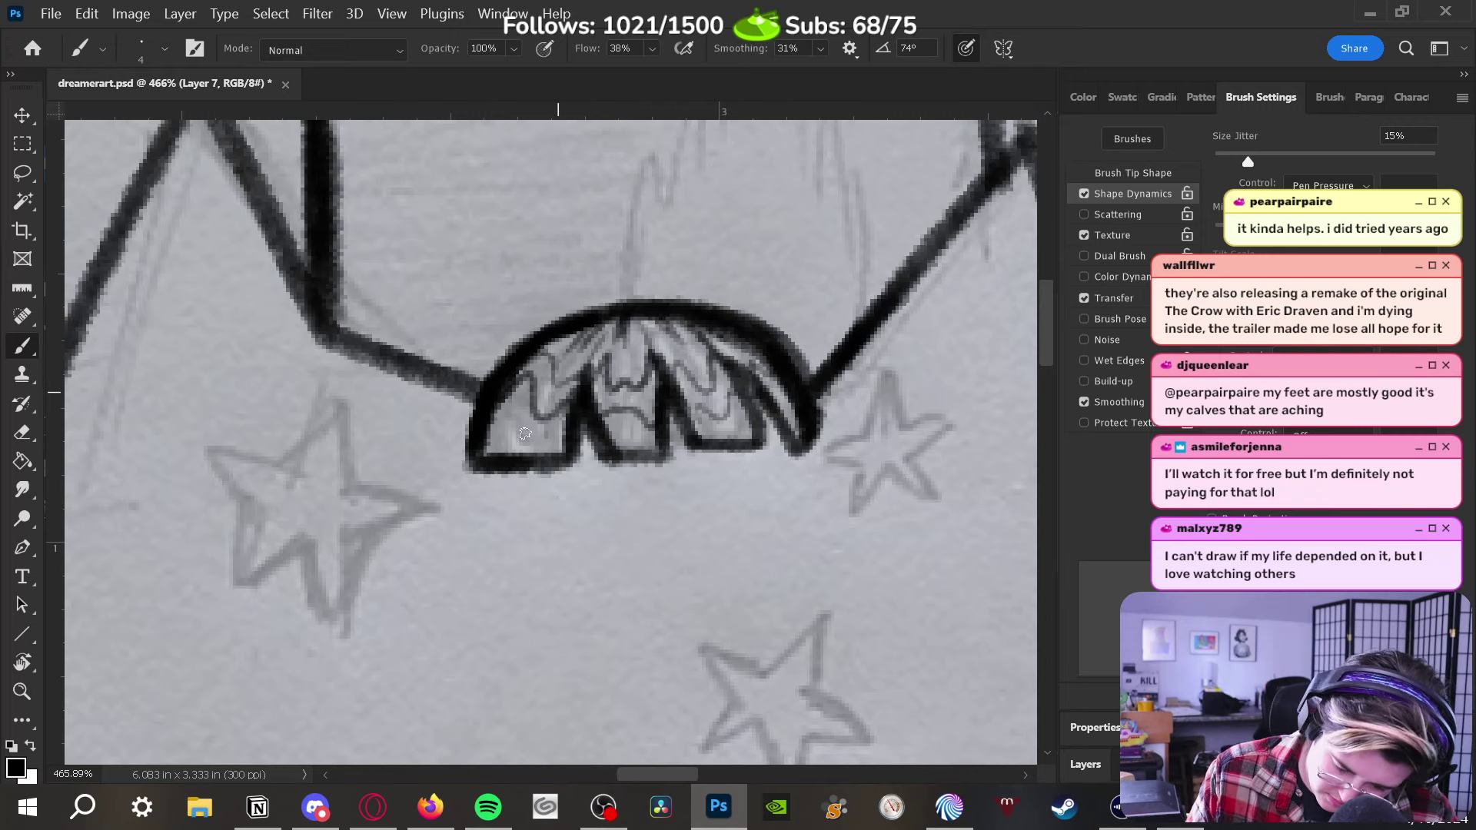
pyautogui.moveTo(533, 427)
pyautogui.mouseDown()
pyautogui.moveTo(543, 461)
pyautogui.moveTo(504, 418)
pyautogui.mouseUp()
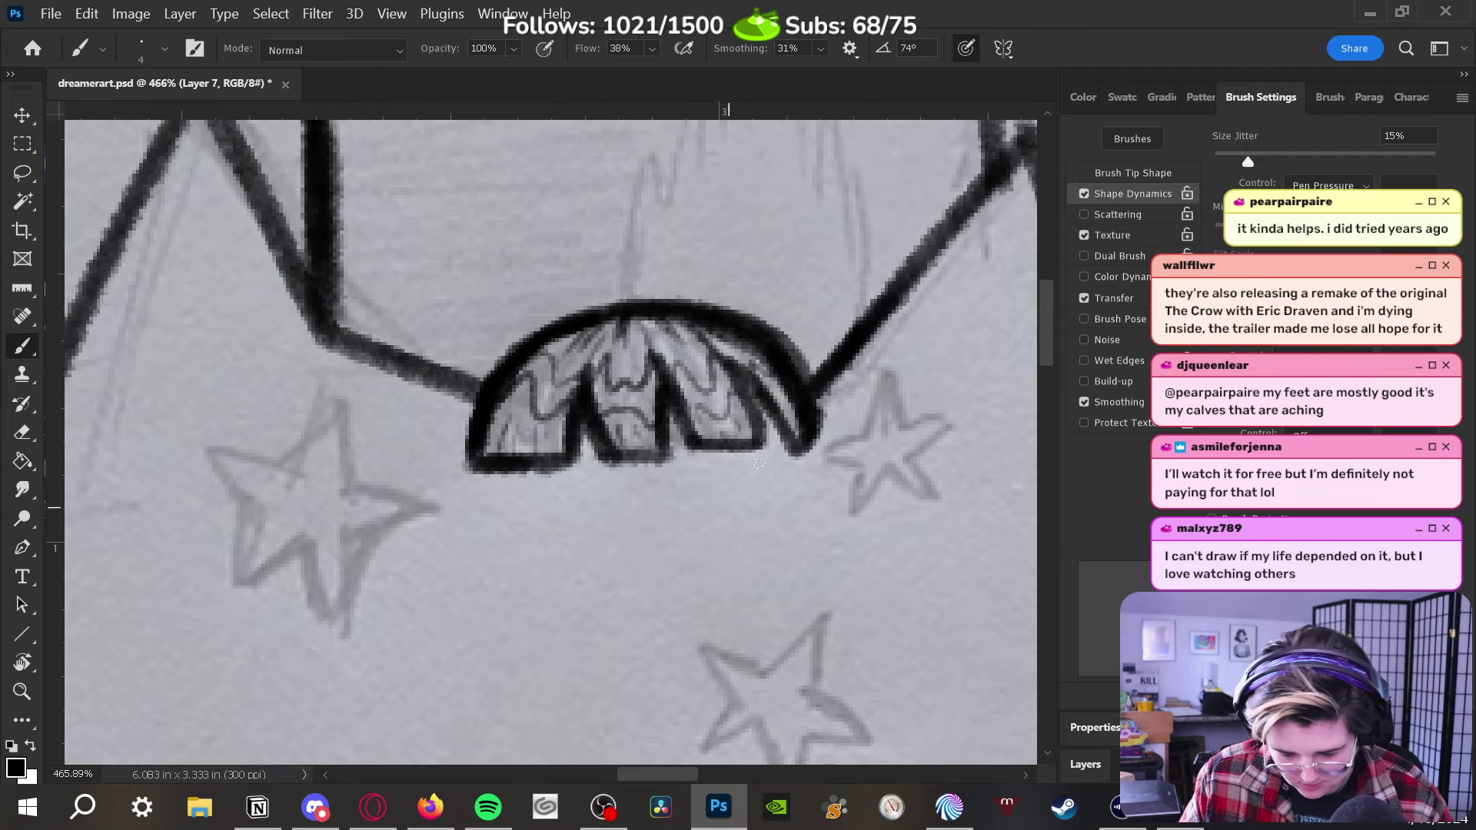
# Ink the outline of the sketched star left of the fringe with a 6 px brush, undoing the last strokes
pyautogui.press('z')
pyautogui.moveTo(812, 418); pyautogui.dragTo(688, 528)
pyautogui.press('space')
pyautogui.moveTo(800, 520); pyautogui.dragTo(655, 461)
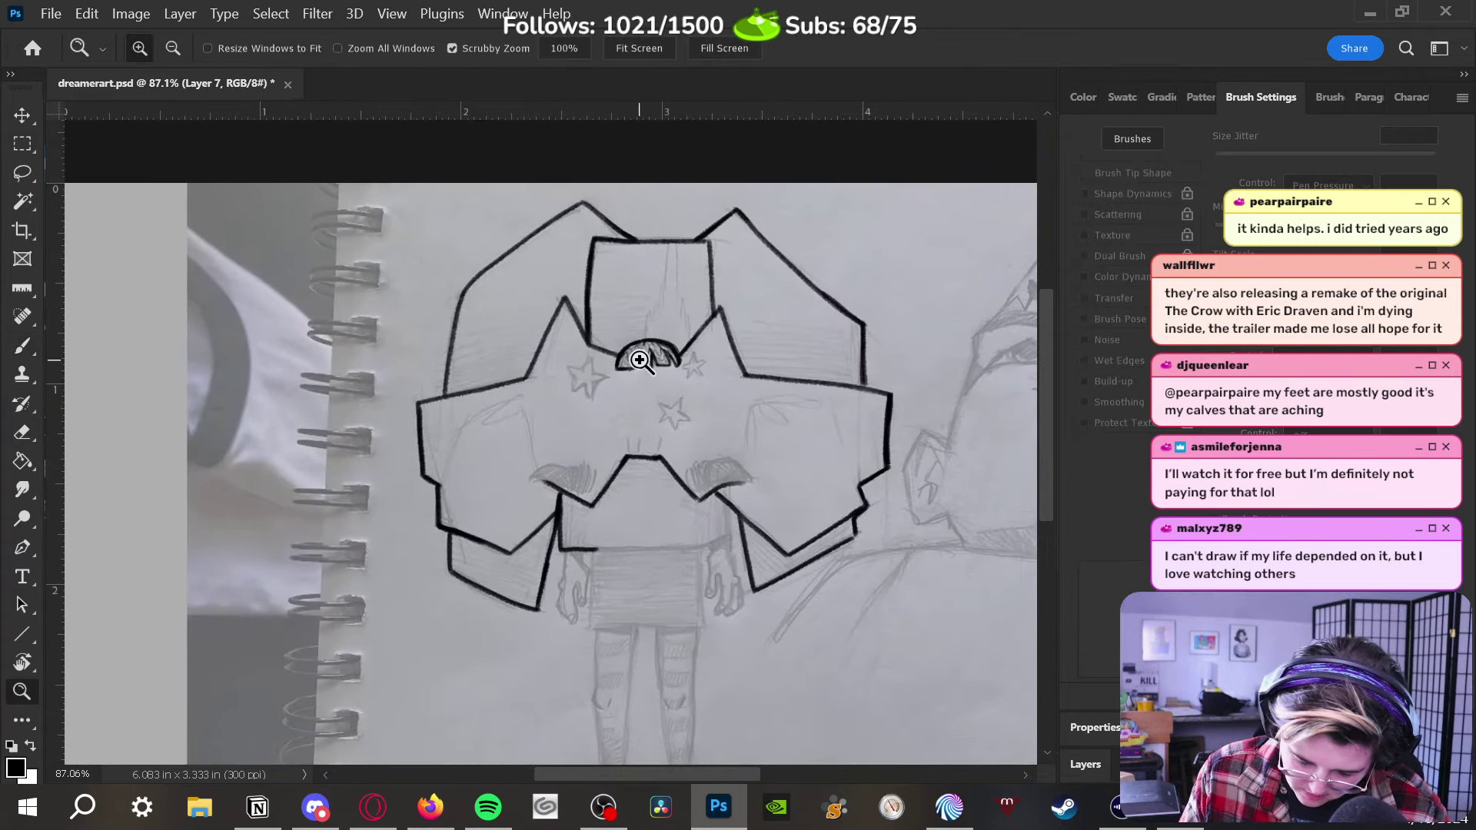
pyautogui.moveTo(640, 359); pyautogui.dragTo(722, 300)
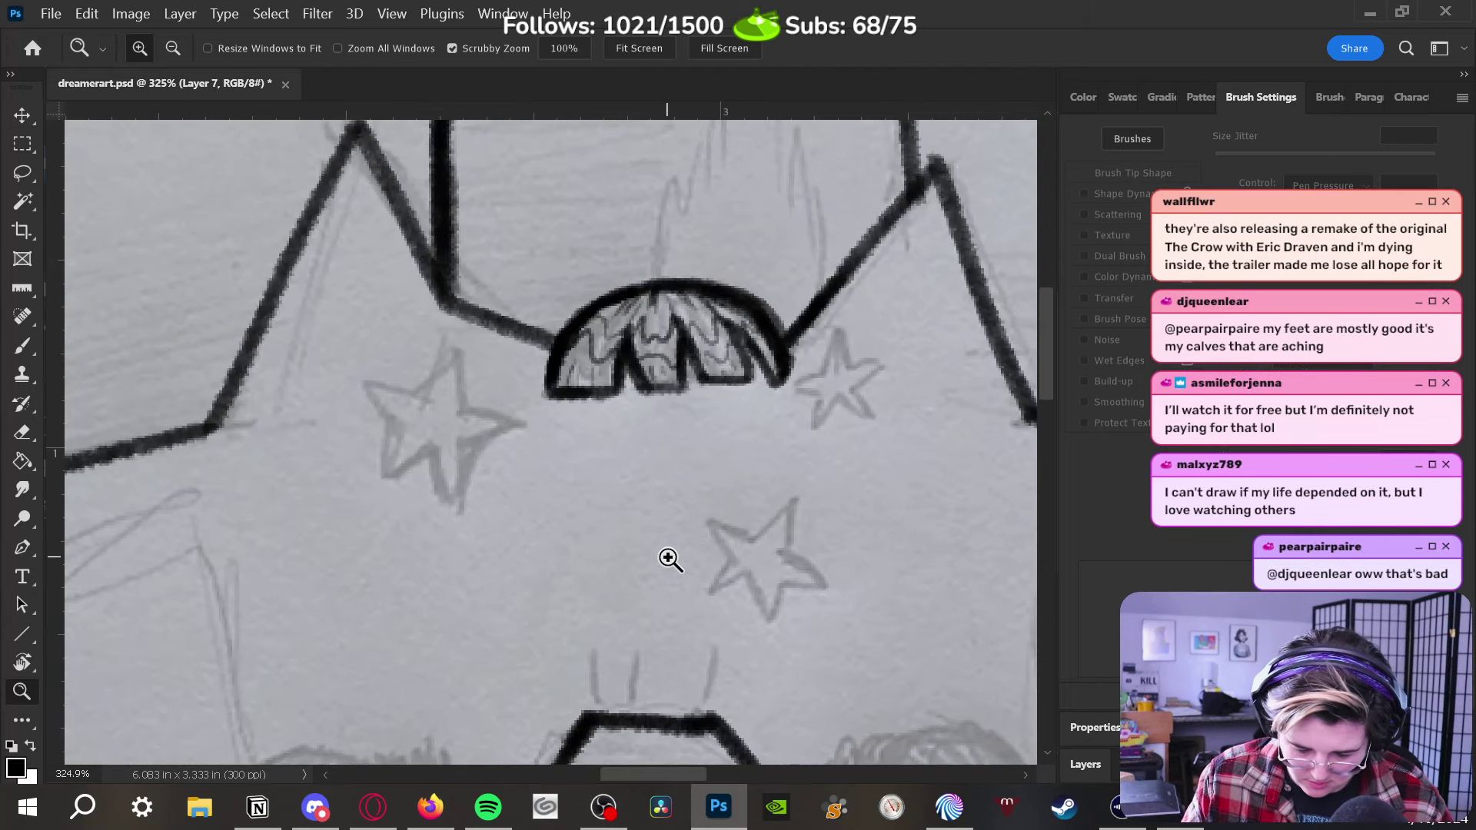
pyautogui.moveTo(701, 586)
pyautogui.mouseDown()
pyautogui.moveTo(745, 448)
pyautogui.moveTo(714, 505)
pyautogui.moveTo(840, 478)
pyautogui.moveTo(814, 551)
pyautogui.mouseUp()
pyautogui.press('b')
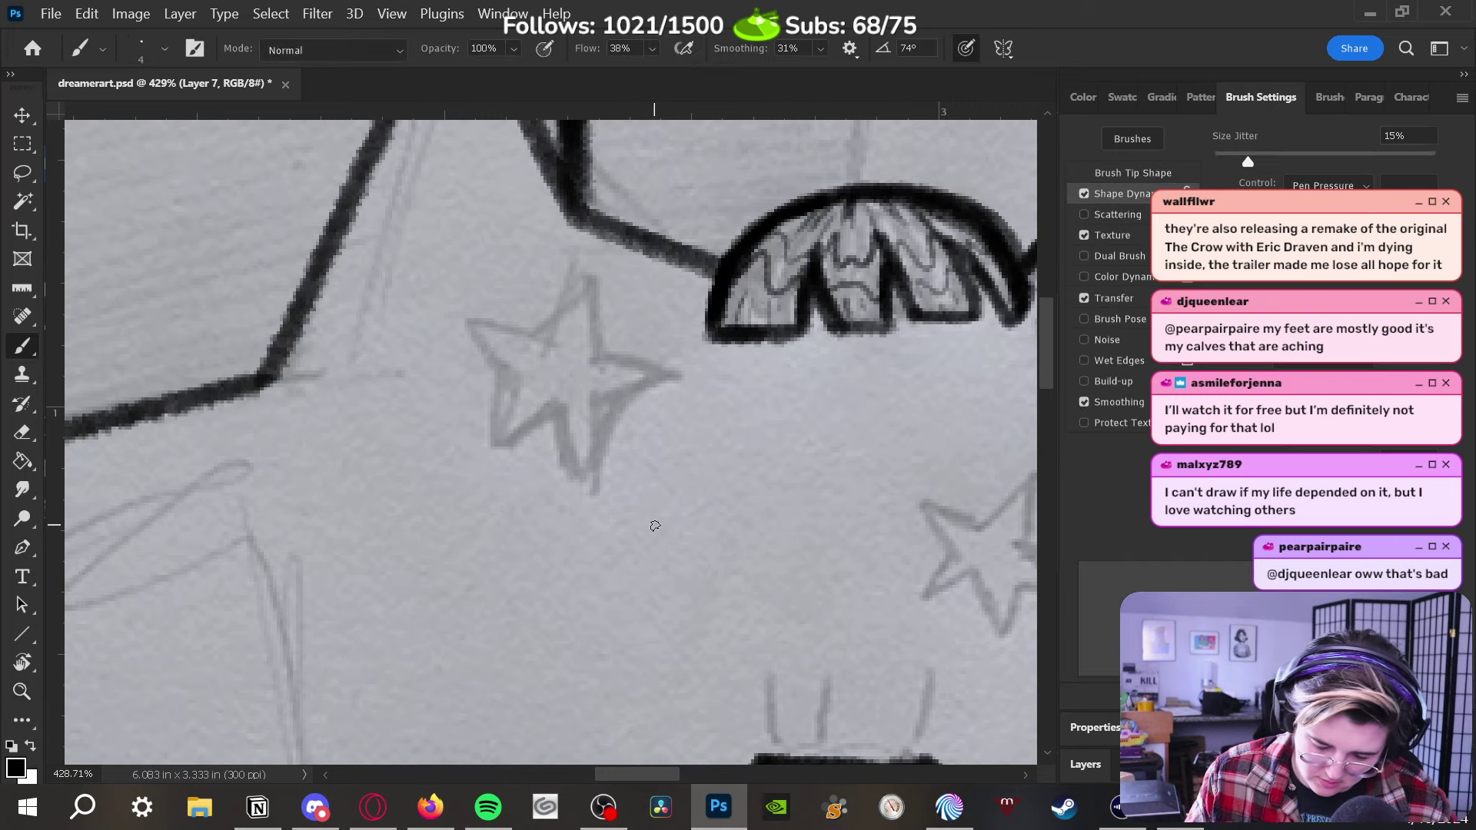
pyautogui.moveTo(562, 422)
pyautogui.mouseDown()
pyautogui.moveTo(586, 477)
pyautogui.moveTo(599, 396)
pyautogui.moveTo(665, 375)
pyautogui.moveTo(591, 284)
pyautogui.mouseUp()
pyautogui.moveTo(595, 355); pyautogui.dragTo(666, 378)
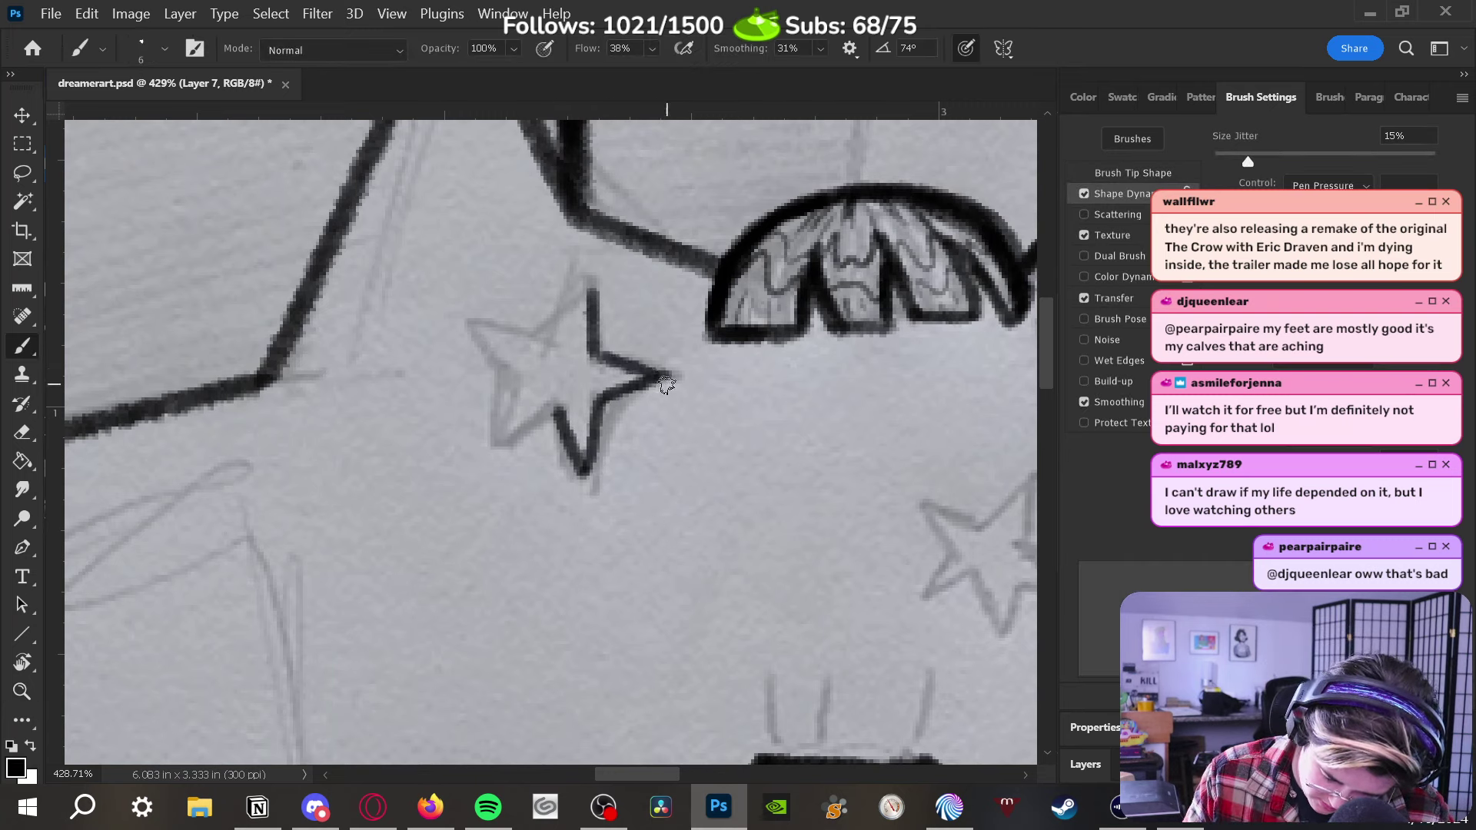
pyautogui.moveTo(466, 318)
pyautogui.mouseDown()
pyautogui.moveTo(584, 332)
pyautogui.moveTo(541, 331)
pyautogui.moveTo(590, 290)
pyautogui.mouseUp()
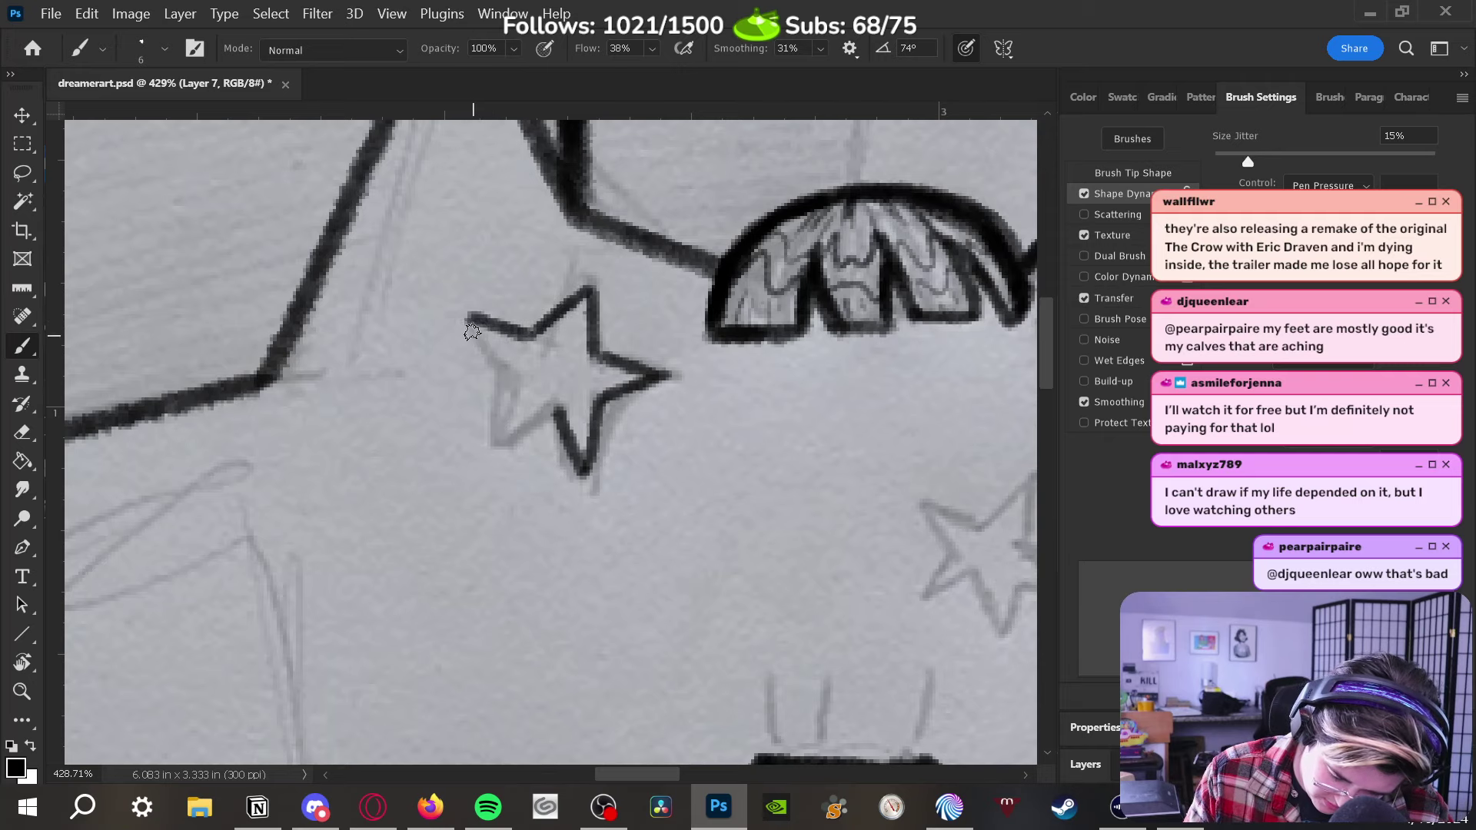
pyautogui.moveTo(465, 317)
pyautogui.mouseDown()
pyautogui.moveTo(517, 384)
pyautogui.moveTo(502, 375)
pyautogui.moveTo(502, 445)
pyautogui.mouseUp()
pyautogui.moveTo(504, 443)
pyautogui.mouseDown()
pyautogui.moveTo(556, 411)
pyautogui.moveTo(498, 424)
pyautogui.moveTo(672, 387)
pyautogui.mouseUp()
pyautogui.hotkey('ctrl', 'z')
pyautogui.hotkey('ctrl', 'z')
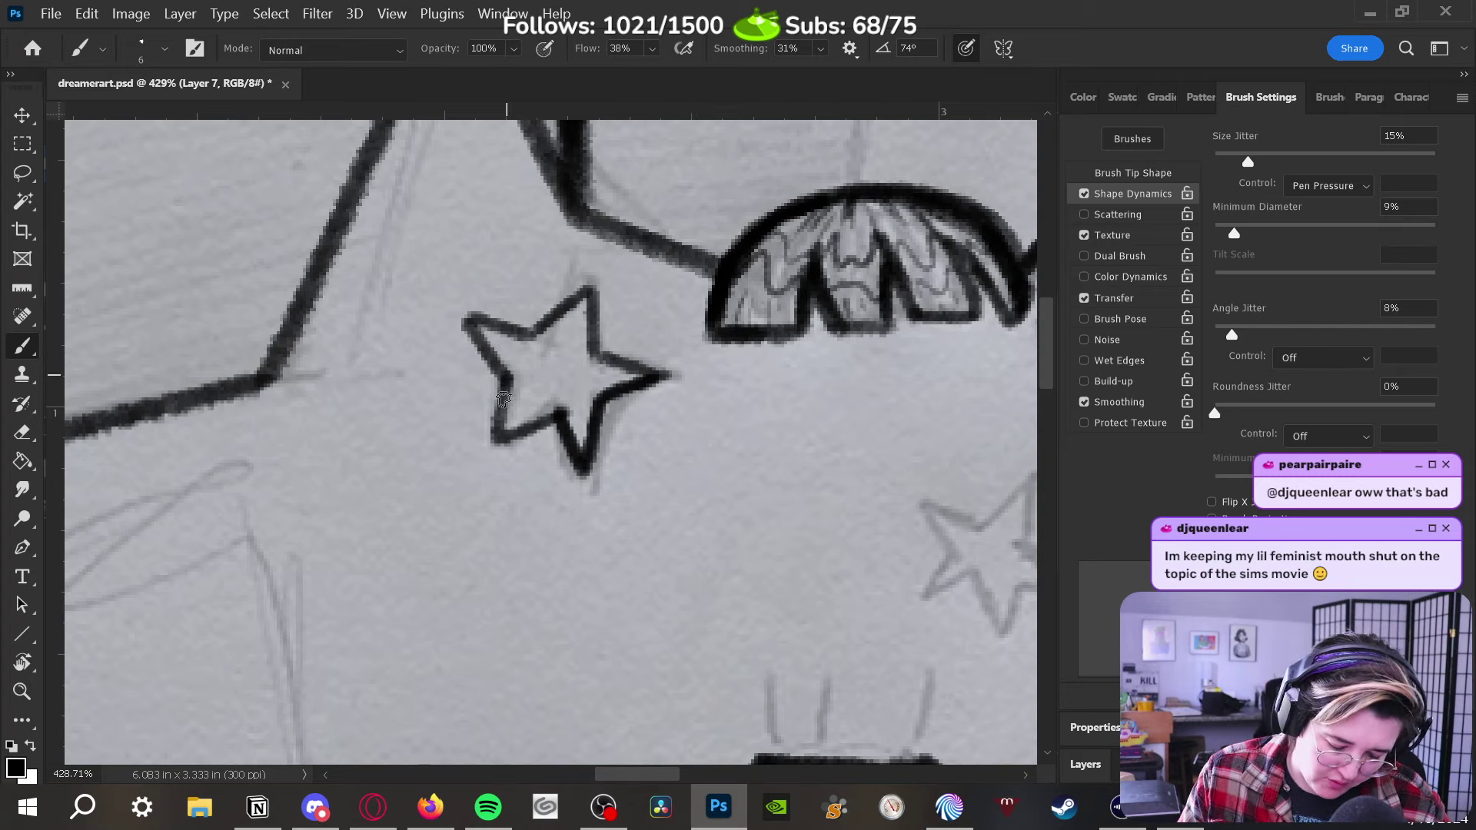
# Retrace the left star's outline to thicken its sides and sharpen its points
pyautogui.moveTo(504, 399)
pyautogui.mouseDown()
pyautogui.moveTo(496, 442)
pyautogui.moveTo(558, 414)
pyautogui.moveTo(584, 466)
pyautogui.mouseUp()
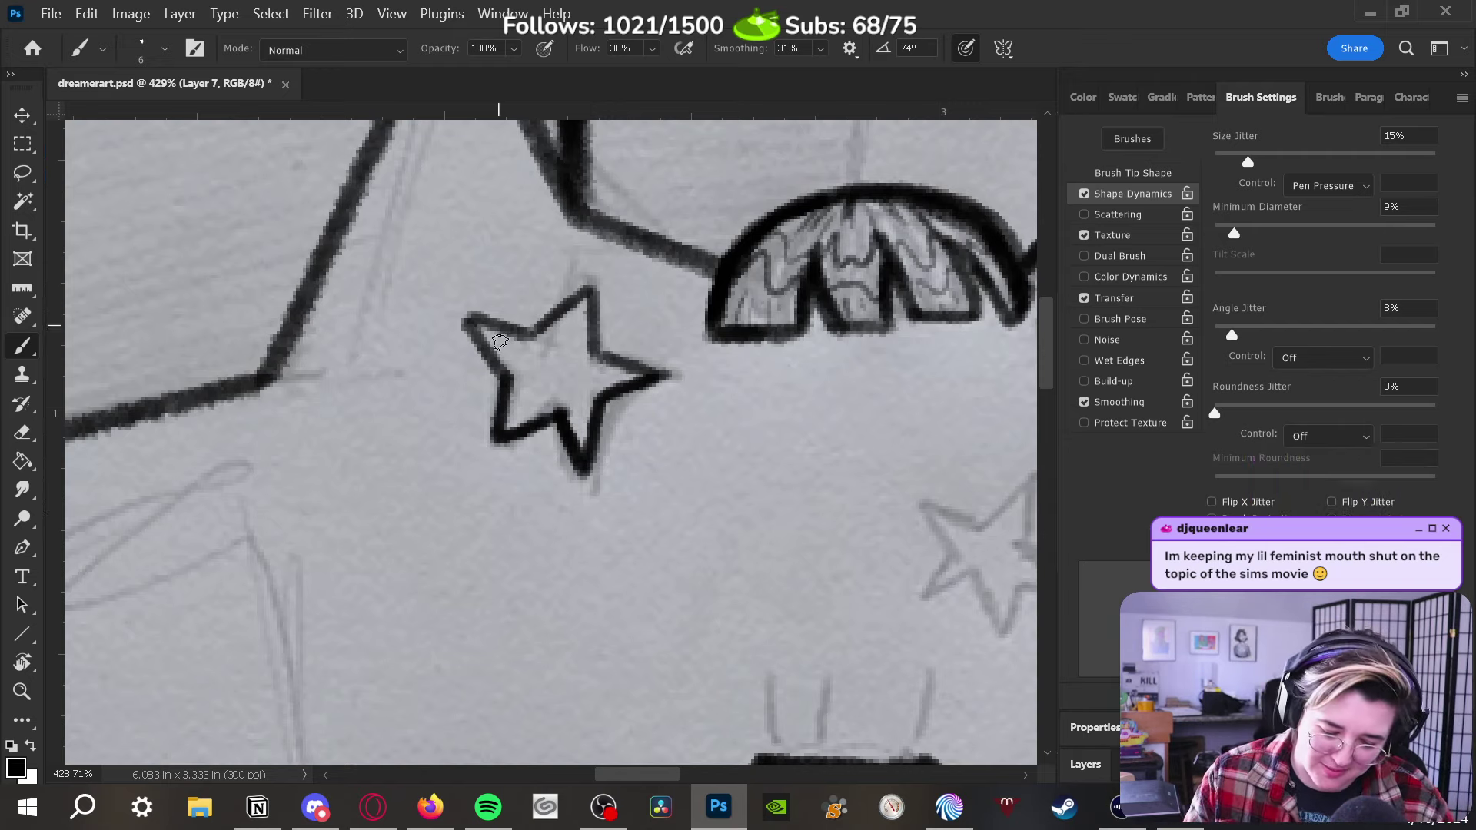
pyautogui.moveTo(506, 383); pyautogui.dragTo(466, 319)
pyautogui.moveTo(466, 318)
pyautogui.mouseDown()
pyautogui.moveTo(539, 341)
pyautogui.moveTo(581, 326)
pyautogui.moveTo(528, 333)
pyautogui.moveTo(593, 281)
pyautogui.moveTo(594, 353)
pyautogui.moveTo(668, 382)
pyautogui.mouseUp()
# Ink the outer tip of the left shaded brow shape and hatch its inner end with short curved strokes
pyautogui.press('space')
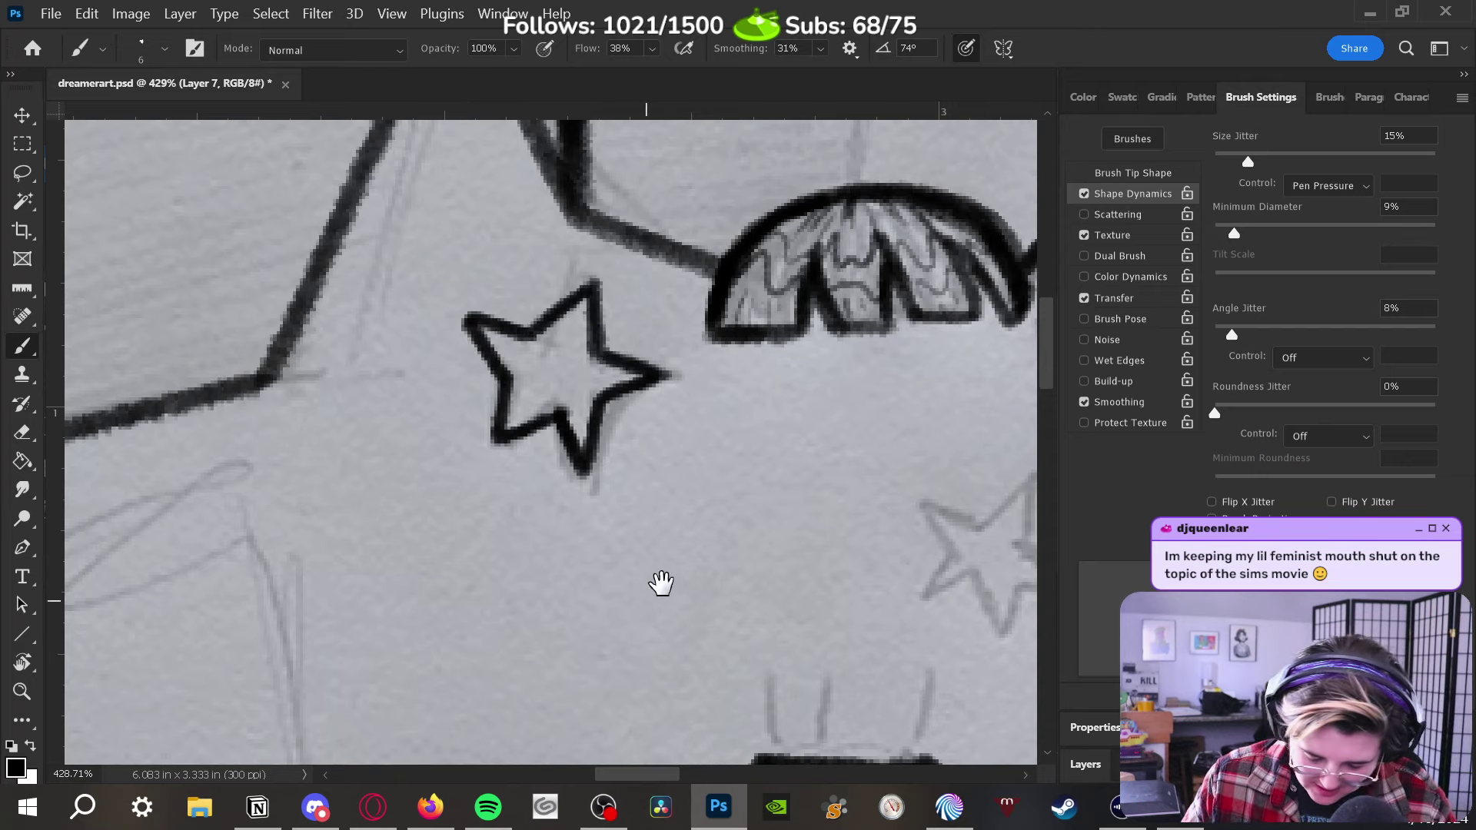
pyautogui.moveTo(656, 593); pyautogui.dragTo(853, 352)
pyautogui.moveTo(696, 499); pyautogui.dragTo(670, 377)
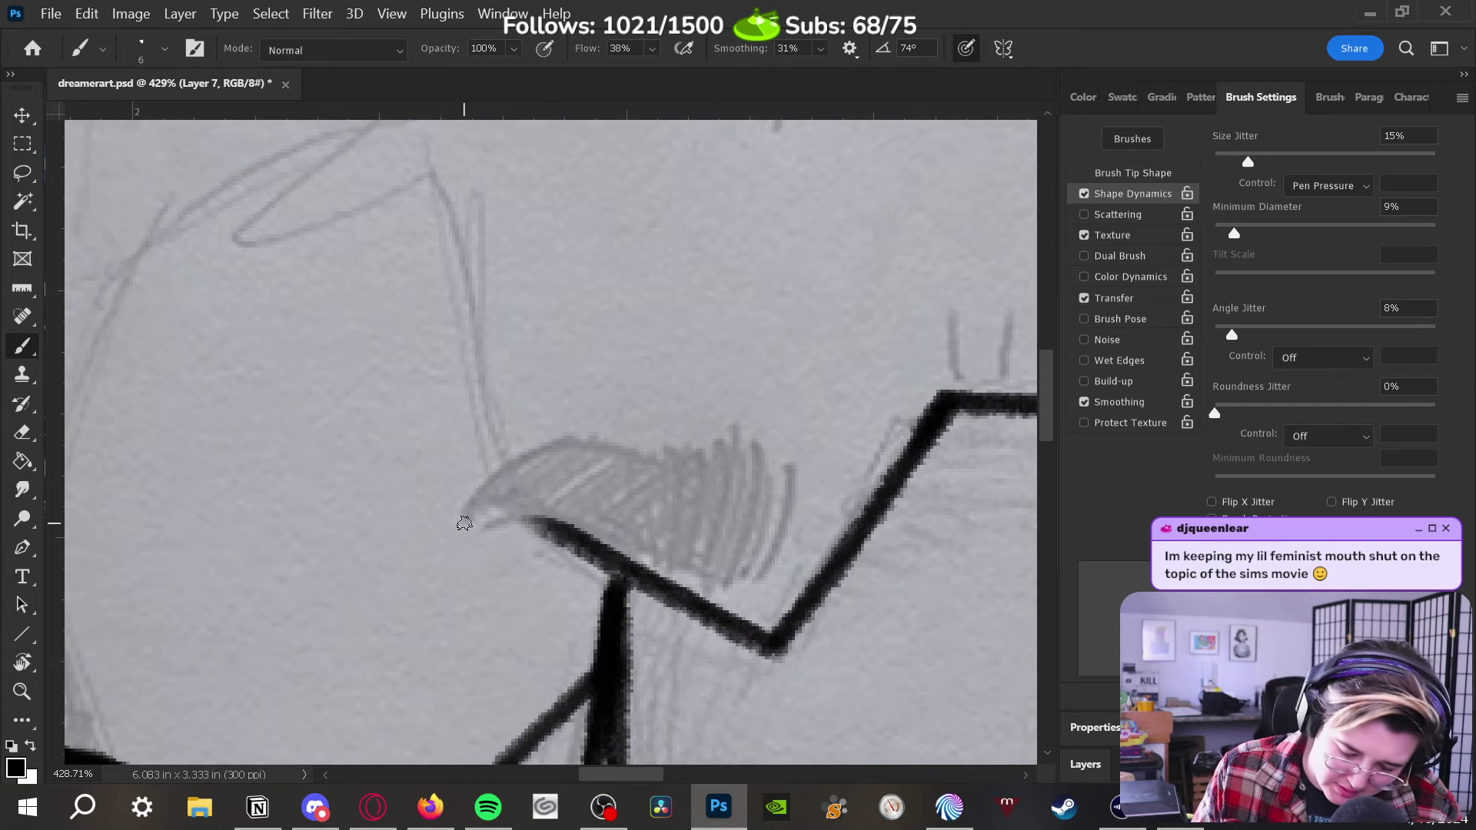
pyautogui.moveTo(464, 523)
pyautogui.mouseDown()
pyautogui.moveTo(497, 474)
pyautogui.moveTo(601, 449)
pyautogui.mouseUp()
pyautogui.moveTo(473, 531); pyautogui.dragTo(553, 526)
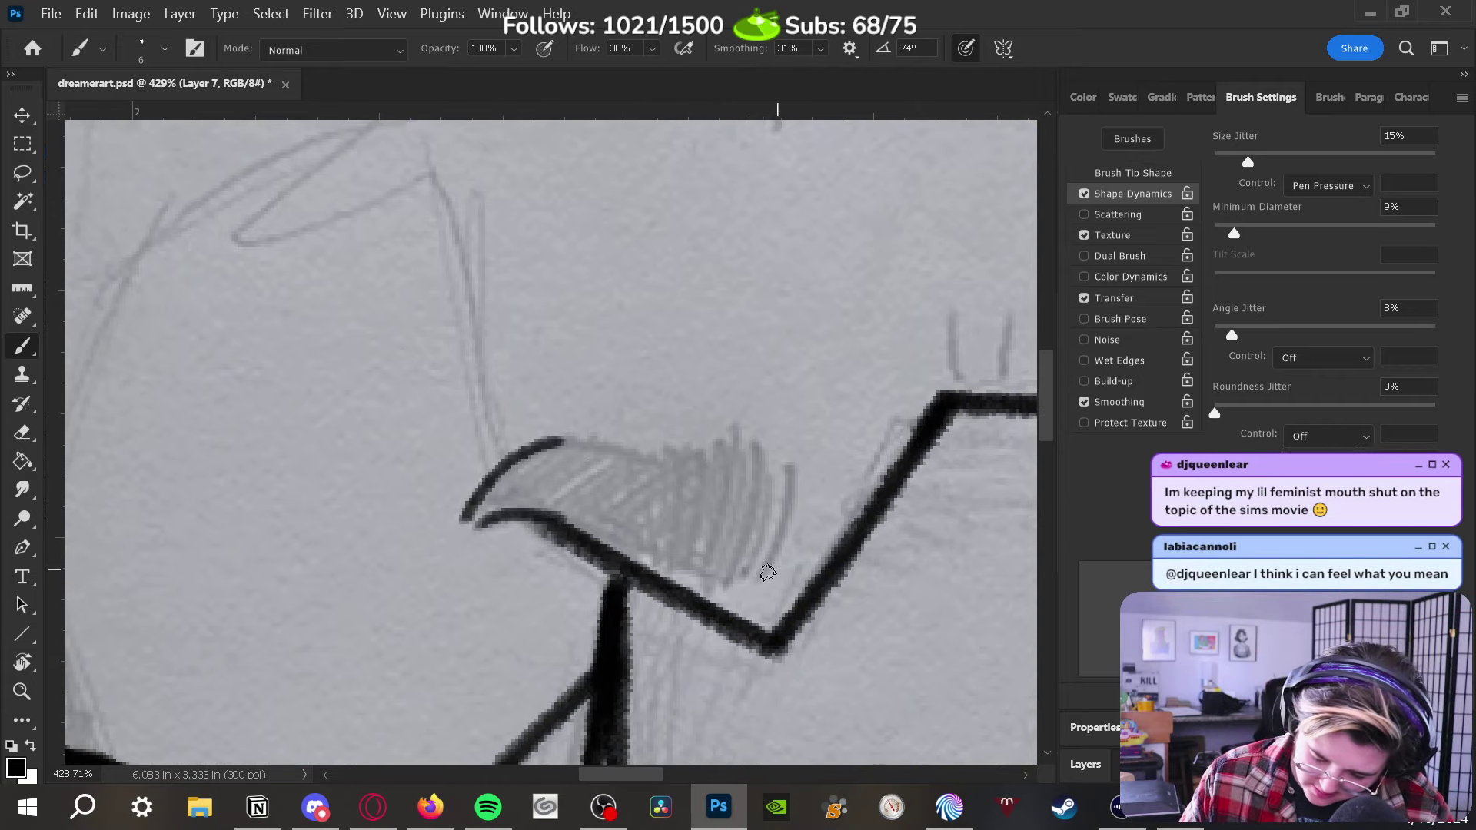
pyautogui.moveTo(761, 573)
pyautogui.mouseDown()
pyautogui.moveTo(781, 487)
pyautogui.moveTo(742, 571)
pyautogui.moveTo(770, 455)
pyautogui.moveTo(729, 543)
pyautogui.moveTo(732, 421)
pyautogui.moveTo(721, 578)
pyautogui.mouseUp()
pyautogui.moveTo(721, 578)
pyautogui.mouseDown()
pyautogui.moveTo(736, 449)
pyautogui.moveTo(719, 547)
pyautogui.mouseUp()
pyautogui.moveTo(723, 442)
pyautogui.mouseDown()
pyautogui.moveTo(706, 553)
pyautogui.moveTo(687, 557)
pyautogui.mouseUp()
pyautogui.moveTo(690, 457)
pyautogui.mouseDown()
pyautogui.moveTo(672, 559)
pyautogui.moveTo(659, 554)
pyautogui.mouseUp()
pyautogui.moveTo(663, 458); pyautogui.dragTo(652, 546)
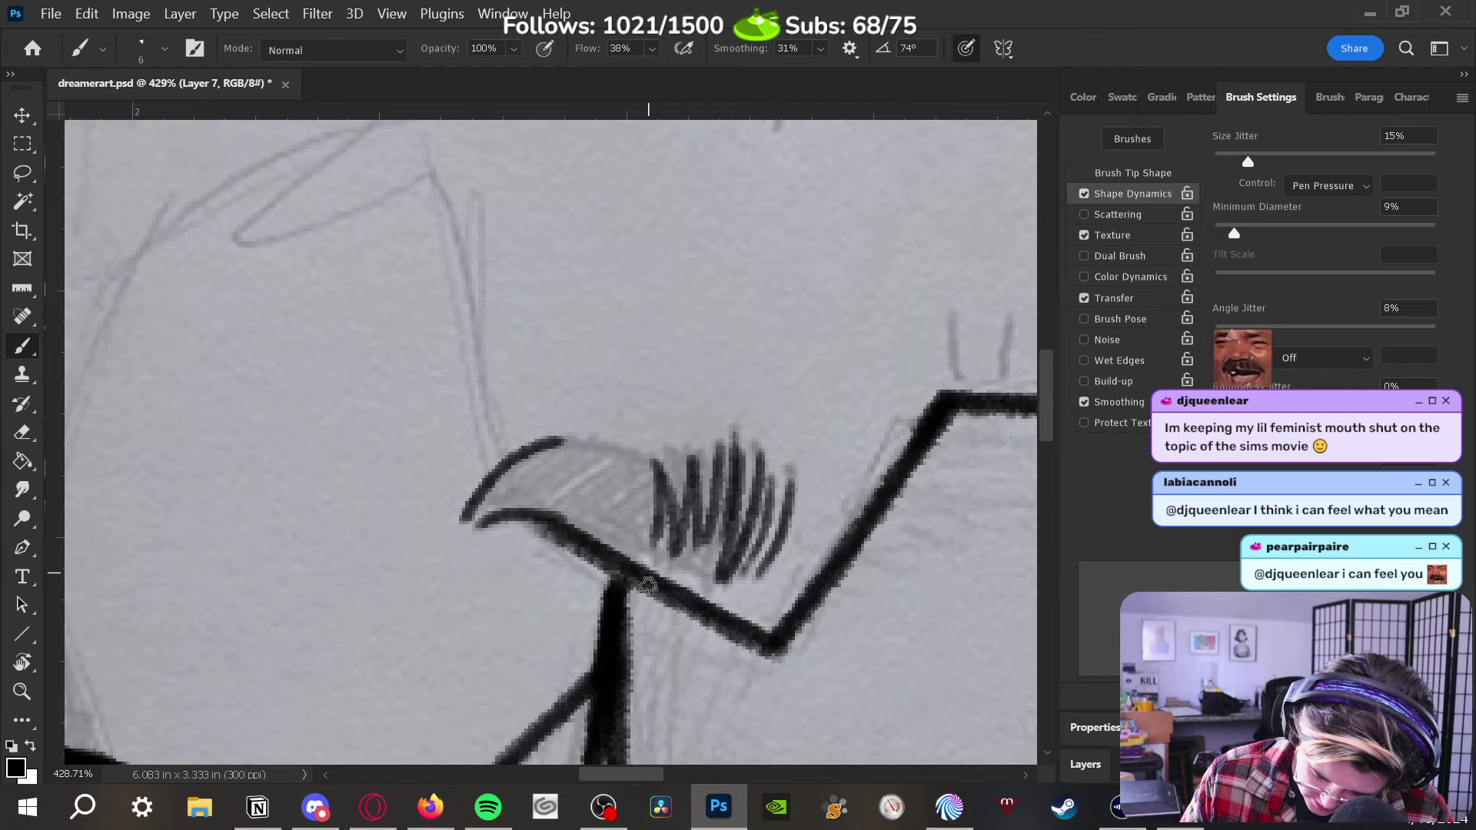
# Complete the left brow shape's upper and lower edges, fill it black with a larger brush, and blend it into the hatching with finer strokes
pyautogui.moveTo(553, 439); pyautogui.dragTo(668, 466)
pyautogui.moveTo(543, 513); pyautogui.dragTo(734, 582)
pyautogui.press(']')
pyautogui.press(']')
pyautogui.press(']')
pyautogui.press(']')
pyautogui.moveTo(486, 507)
pyautogui.mouseDown()
pyautogui.moveTo(577, 442)
pyautogui.moveTo(488, 521)
pyautogui.moveTo(591, 473)
pyautogui.moveTo(621, 541)
pyautogui.moveTo(693, 552)
pyautogui.moveTo(719, 451)
pyautogui.moveTo(705, 573)
pyautogui.moveTo(658, 497)
pyautogui.moveTo(645, 537)
pyautogui.moveTo(600, 525)
pyautogui.moveTo(572, 440)
pyautogui.moveTo(543, 445)
pyautogui.moveTo(474, 522)
pyautogui.moveTo(510, 478)
pyautogui.moveTo(480, 525)
pyautogui.moveTo(558, 462)
pyautogui.moveTo(473, 530)
pyautogui.moveTo(595, 454)
pyautogui.moveTo(554, 529)
pyautogui.moveTo(657, 467)
pyautogui.moveTo(609, 523)
pyautogui.moveTo(643, 525)
pyautogui.moveTo(679, 481)
pyautogui.moveTo(708, 502)
pyautogui.moveTo(702, 563)
pyautogui.moveTo(717, 466)
pyautogui.moveTo(743, 545)
pyautogui.moveTo(702, 535)
pyautogui.mouseUp()
pyautogui.press('[')
pyautogui.press('[')
pyautogui.press('[')
pyautogui.press('[')
pyautogui.press('[')
pyautogui.press('[')
pyautogui.moveTo(672, 454)
pyautogui.mouseDown()
pyautogui.moveTo(684, 538)
pyautogui.moveTo(675, 499)
pyautogui.mouseUp()
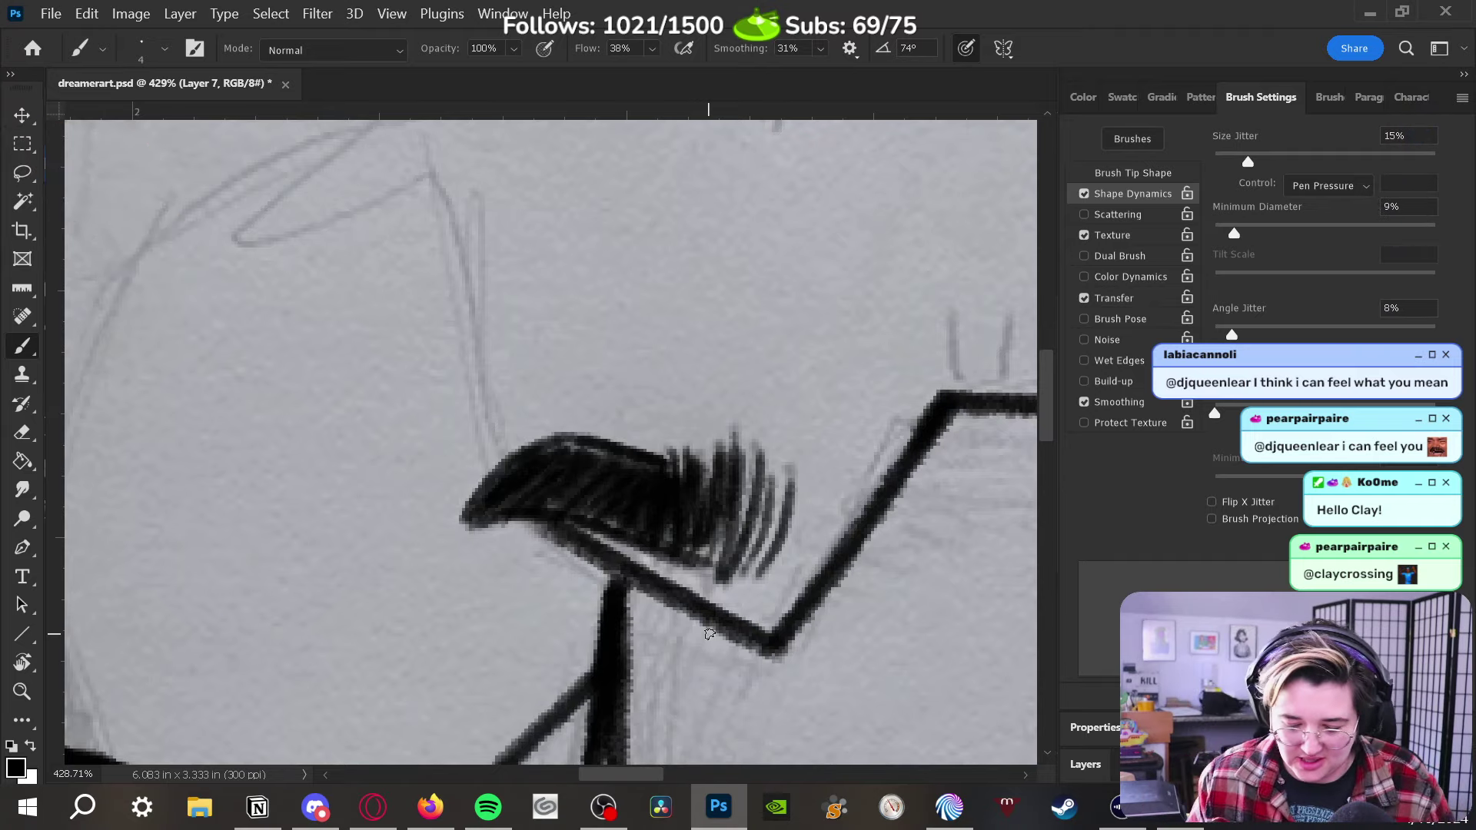
# Raise the brush smoothing to 49% and ink the thin curved contour with its zigzag fold above the left brow shape
pyautogui.hotkey('ctrl', 'space')
pyautogui.moveTo(834, 396); pyautogui.dragTo(762, 468)
pyautogui.hotkey('ctrl', 'space')
pyautogui.moveTo(665, 327)
pyautogui.mouseDown()
pyautogui.moveTo(713, 323)
pyautogui.moveTo(741, 362)
pyautogui.mouseUp()
pyautogui.press('b')
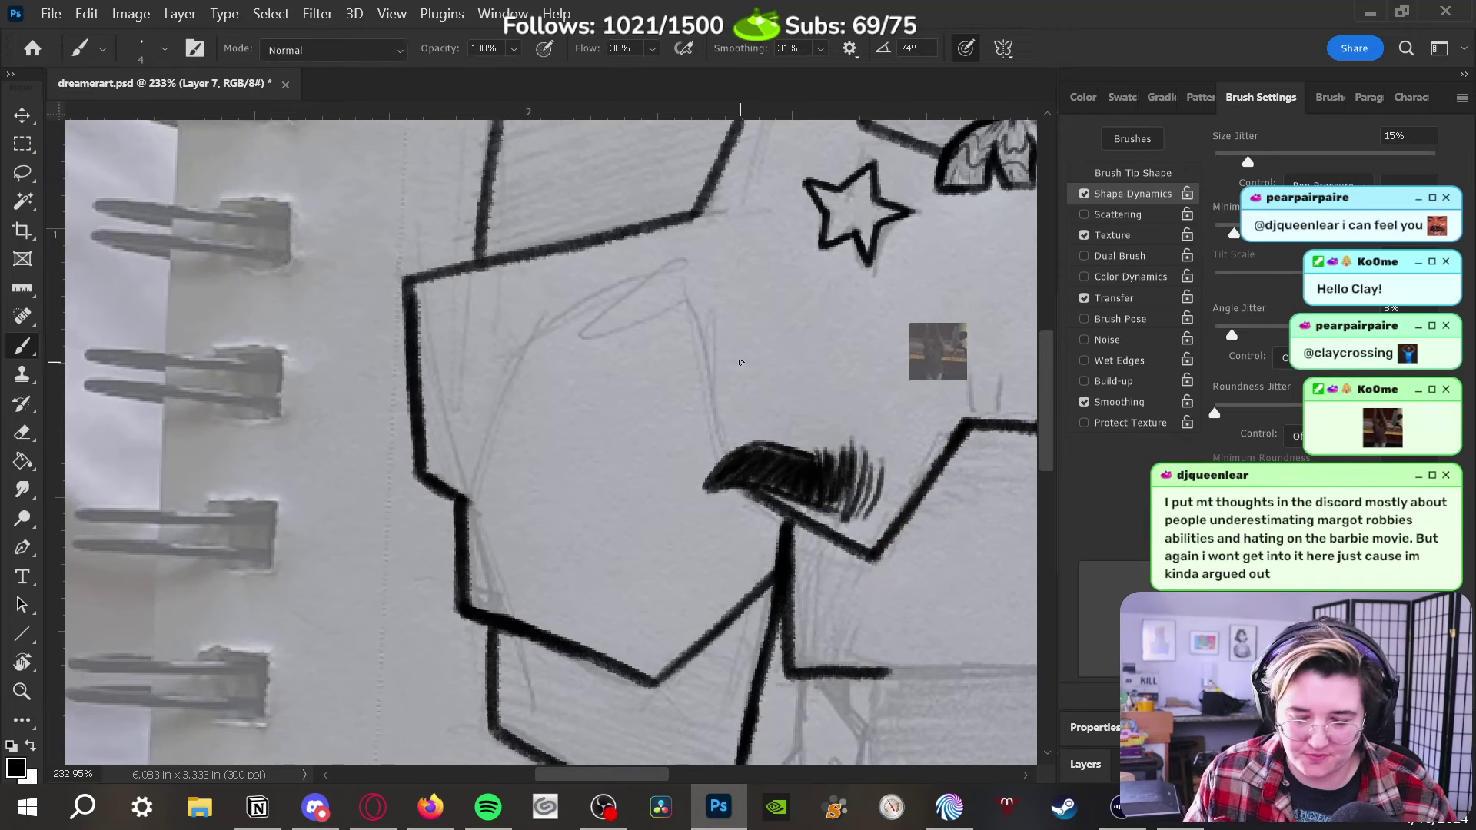
pyautogui.click(821, 48)
pyautogui.click(856, 73)
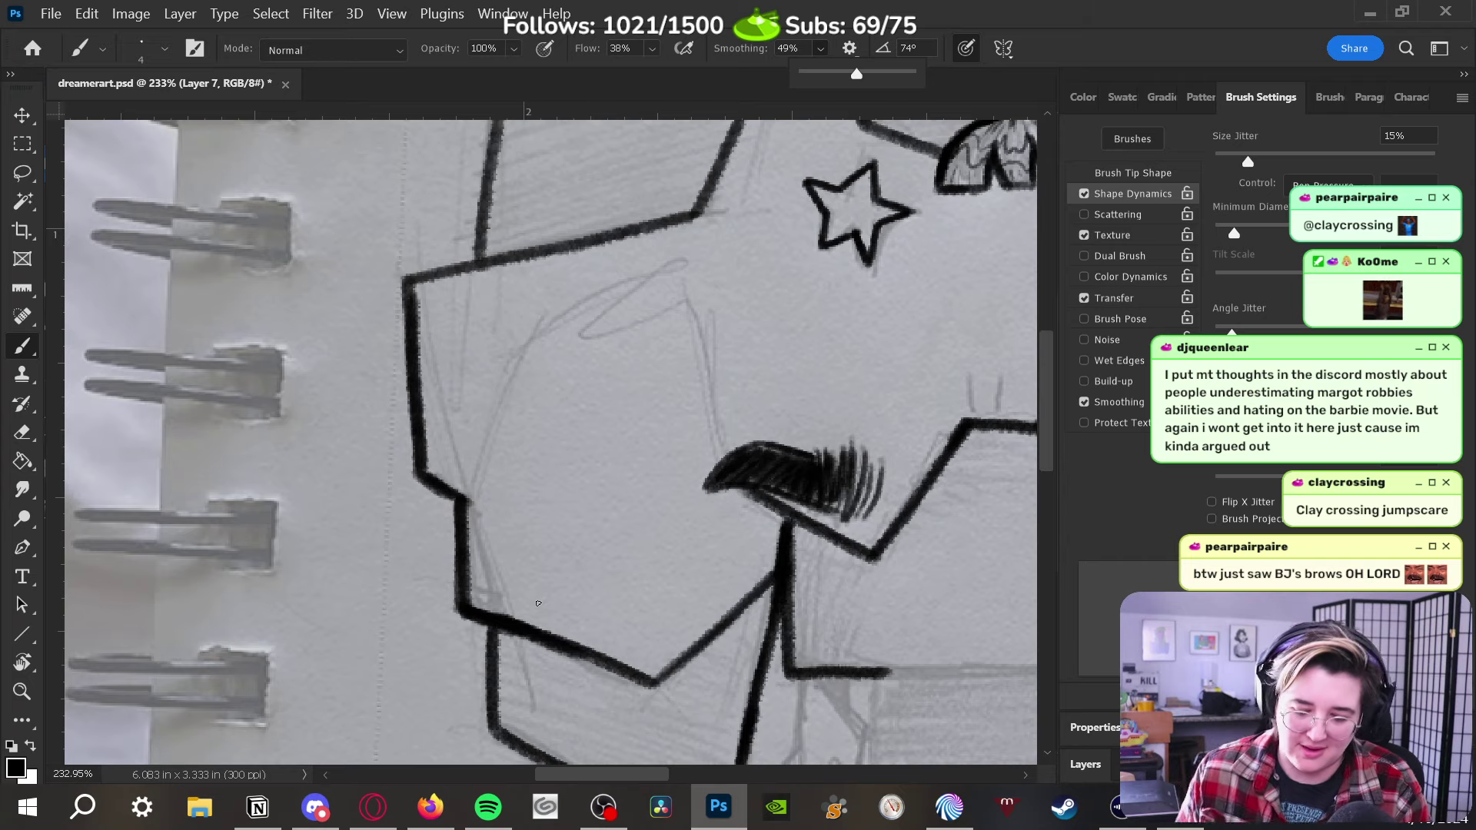
pyautogui.moveTo(482, 465); pyautogui.dragTo(553, 318)
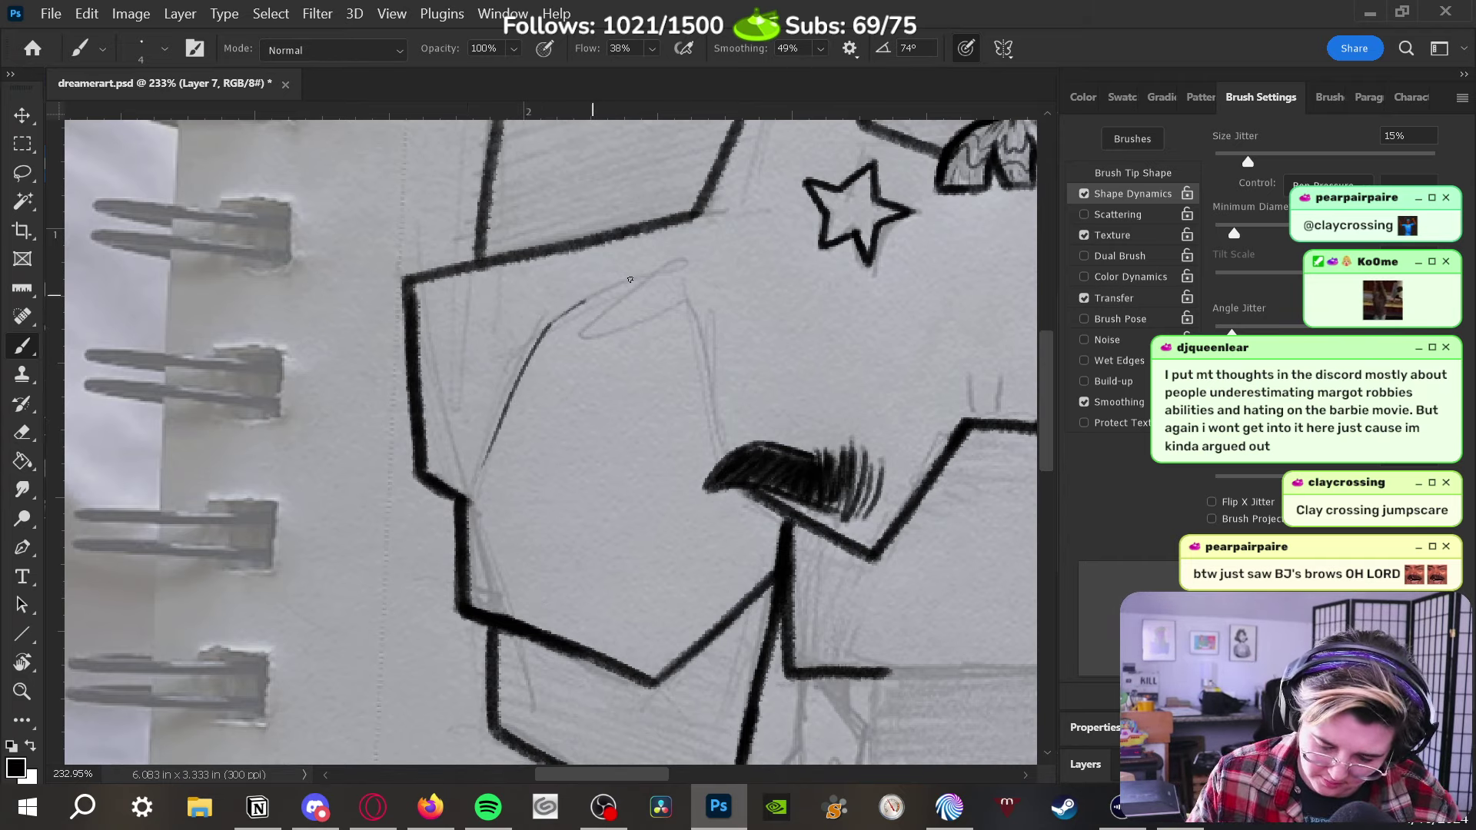
pyautogui.moveTo(630, 279)
pyautogui.mouseDown()
pyautogui.moveTo(672, 265)
pyautogui.moveTo(605, 328)
pyautogui.moveTo(712, 358)
pyautogui.moveTo(728, 421)
pyautogui.mouseUp()
pyautogui.hotkey('ctrl', 'z')
pyautogui.moveTo(638, 271)
pyautogui.mouseDown()
pyautogui.moveTo(588, 334)
pyautogui.moveTo(709, 424)
pyautogui.mouseUp()
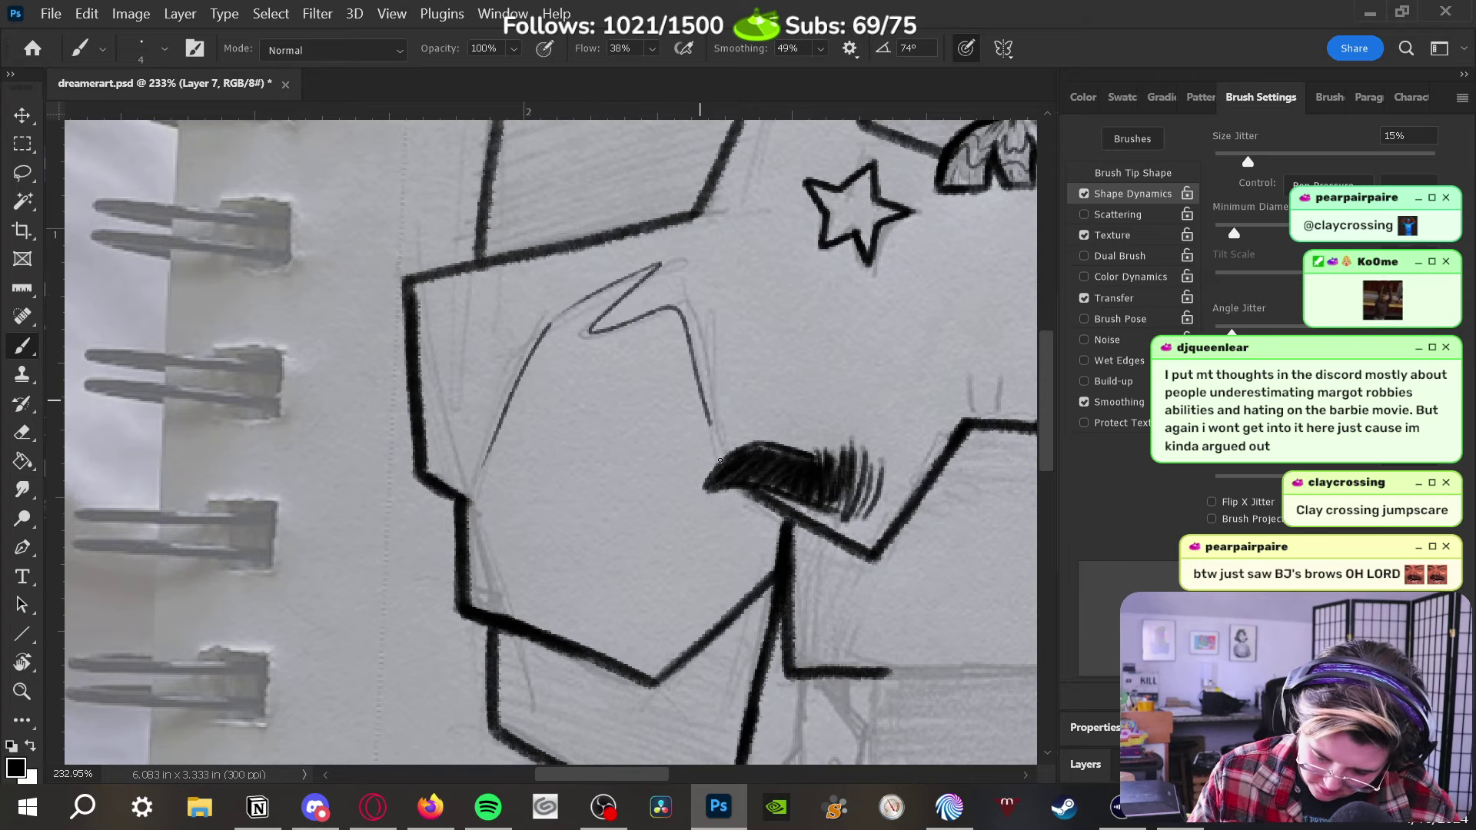
# Ink the three short lines above the flat top of the head's central lower notch
pyautogui.moveTo(849, 576)
pyautogui.mouseDown()
pyautogui.moveTo(468, 635)
pyautogui.moveTo(316, 610)
pyautogui.mouseUp()
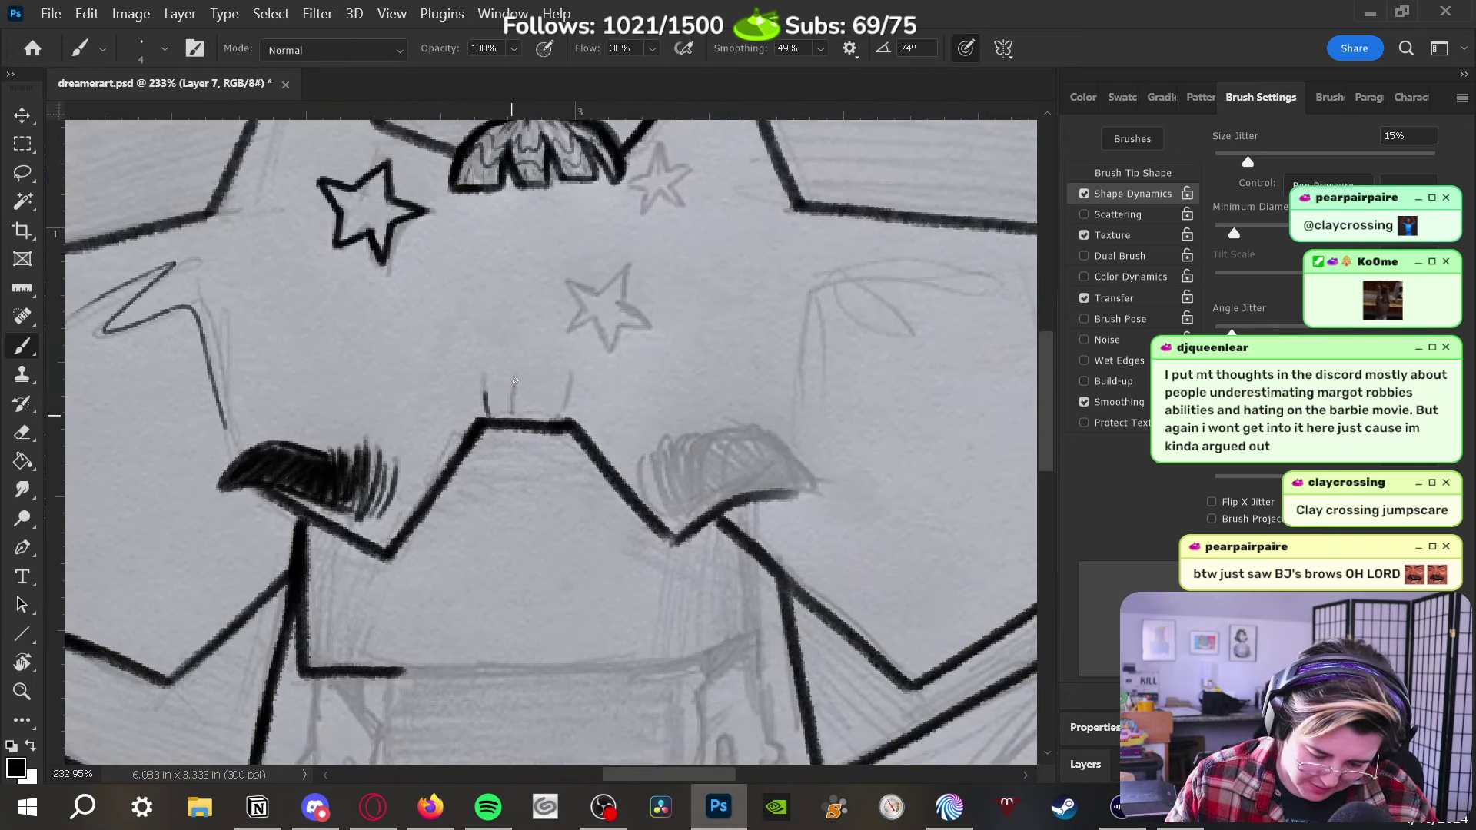
pyautogui.moveTo(560, 412)
pyautogui.mouseDown()
pyautogui.moveTo(571, 375)
pyautogui.moveTo(484, 379)
pyautogui.mouseUp()
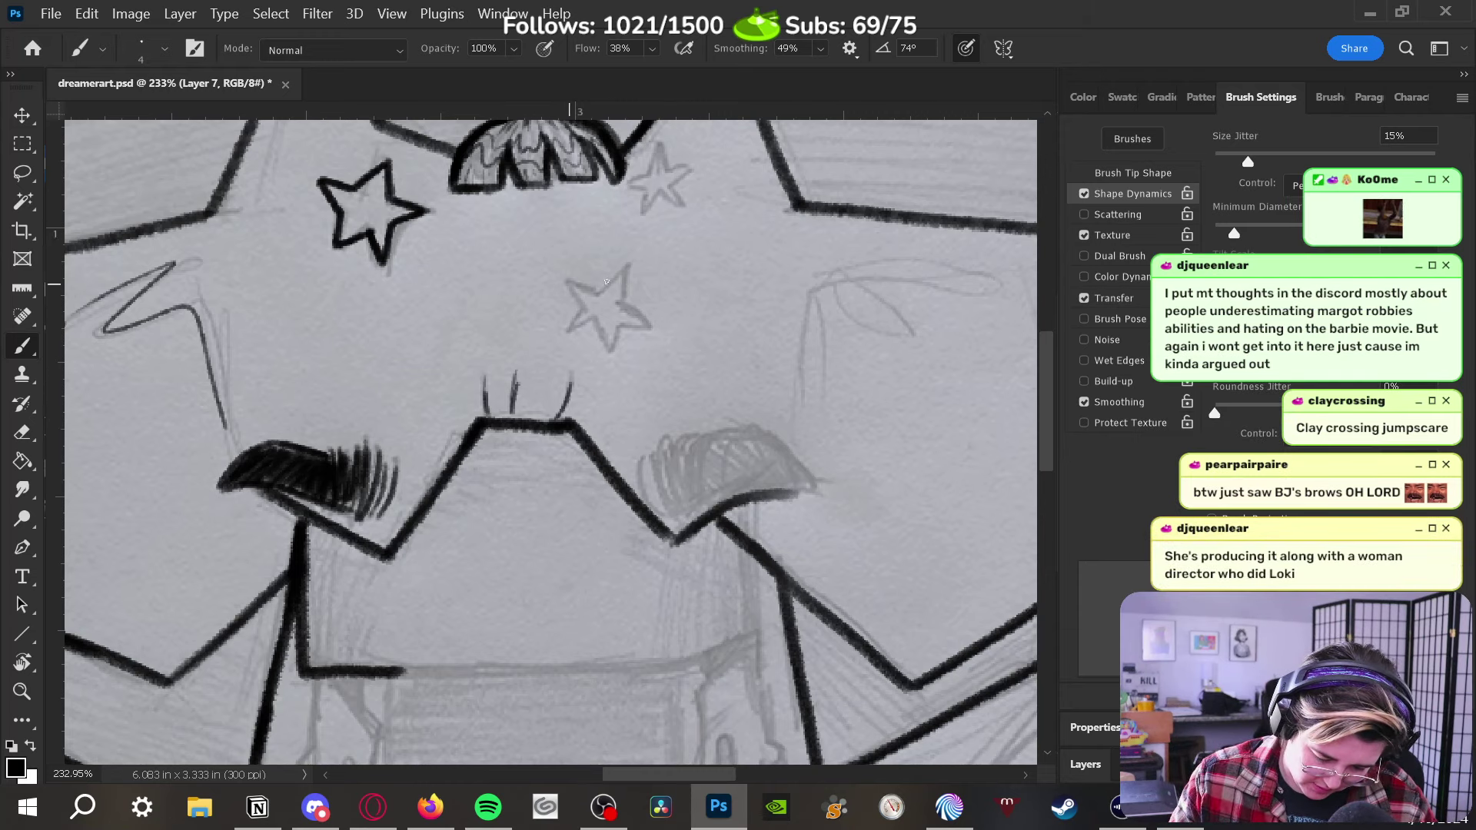
# Lower the brush smoothing to 30% and ink the outline of the sketched star above the central notch
pyautogui.press('z')
pyautogui.moveTo(629, 289); pyautogui.dragTo(669, 247)
pyautogui.press('b')
pyautogui.moveTo(538, 318); pyautogui.dragTo(513, 285)
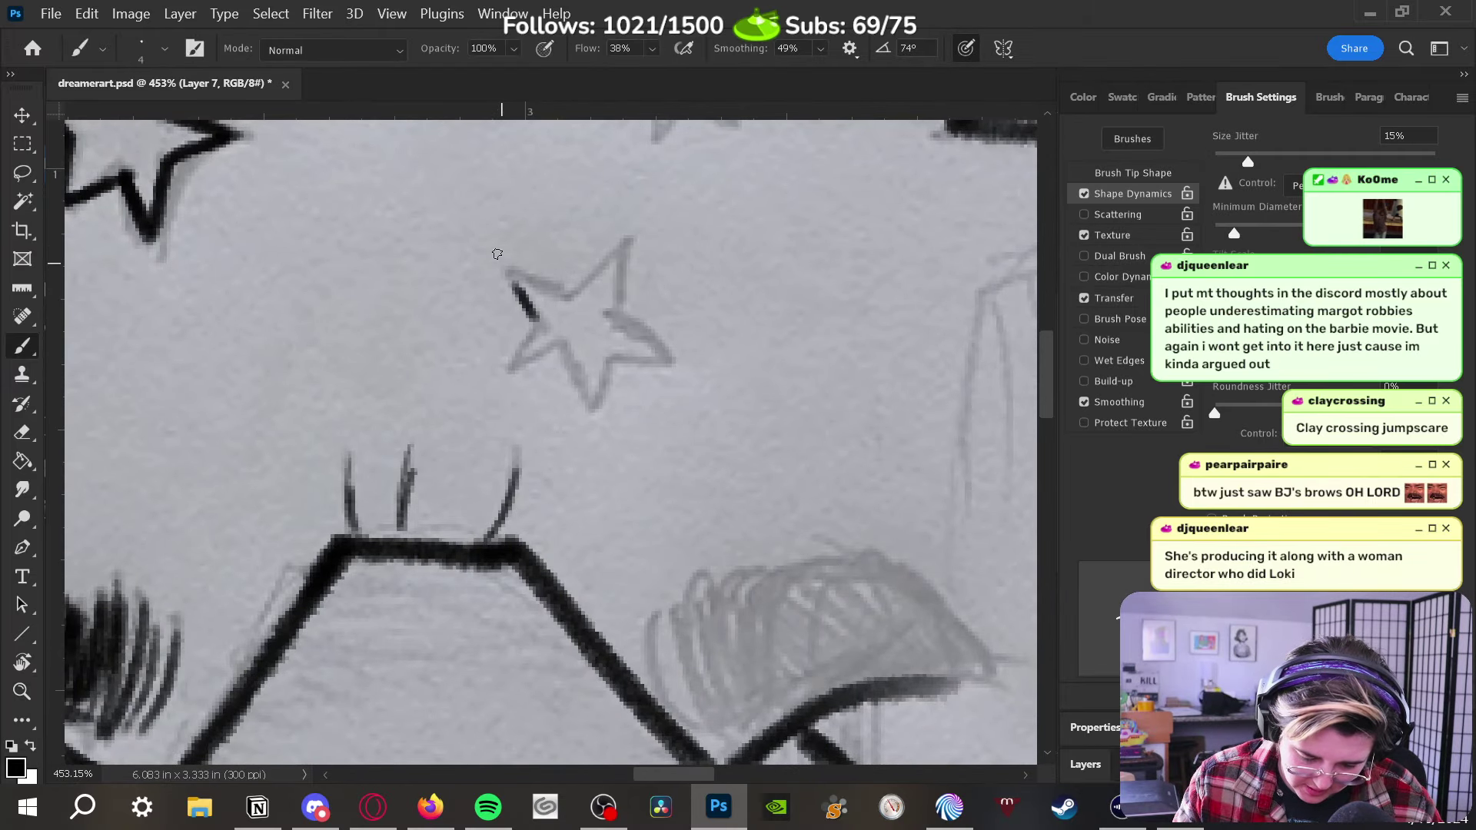
pyautogui.click(820, 49)
pyautogui.moveTo(843, 73); pyautogui.dragTo(823, 73)
pyautogui.moveTo(533, 312)
pyautogui.mouseDown()
pyautogui.moveTo(506, 268)
pyautogui.moveTo(566, 292)
pyautogui.moveTo(630, 239)
pyautogui.moveTo(626, 290)
pyautogui.mouseUp()
pyautogui.moveTo(629, 238)
pyautogui.mouseDown()
pyautogui.moveTo(623, 317)
pyautogui.moveTo(677, 362)
pyautogui.mouseUp()
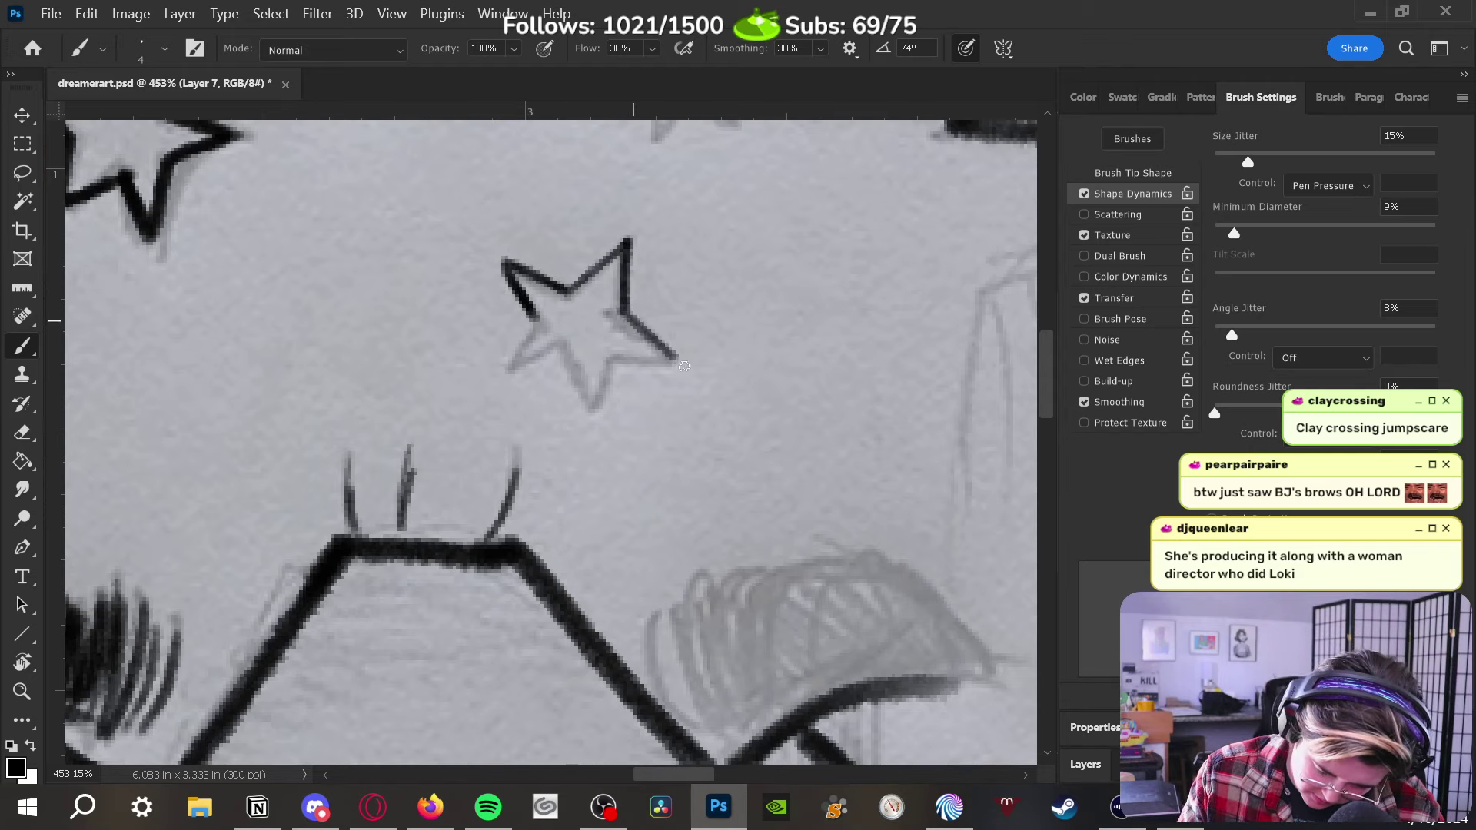
pyautogui.moveTo(621, 310)
pyautogui.mouseDown()
pyautogui.moveTo(676, 362)
pyautogui.moveTo(593, 397)
pyautogui.mouseUp()
pyautogui.moveTo(594, 405)
pyautogui.mouseDown()
pyautogui.moveTo(607, 355)
pyautogui.moveTo(677, 361)
pyautogui.mouseUp()
# Thicken the outline of the star above the central notch with a 6 px brush
pyautogui.moveTo(561, 347)
pyautogui.mouseDown()
pyautogui.moveTo(593, 404)
pyautogui.moveTo(501, 375)
pyautogui.moveTo(538, 318)
pyautogui.mouseUp()
pyautogui.moveTo(538, 318)
pyautogui.mouseDown()
pyautogui.moveTo(509, 266)
pyautogui.moveTo(567, 292)
pyautogui.mouseUp()
pyautogui.moveTo(567, 292); pyautogui.dragTo(630, 241)
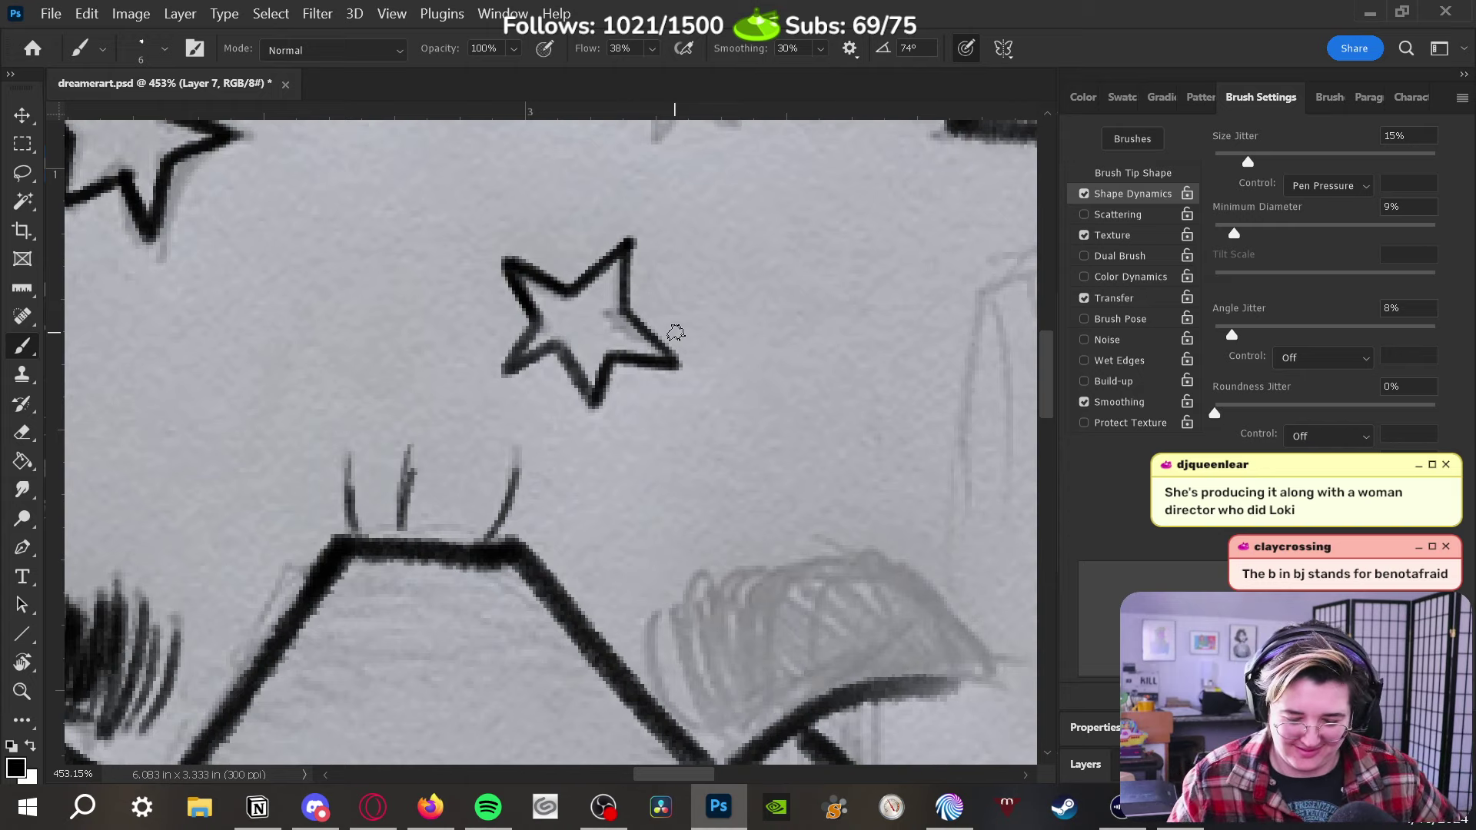
pyautogui.moveTo(631, 239)
pyautogui.mouseDown()
pyautogui.moveTo(621, 309)
pyautogui.moveTo(672, 361)
pyautogui.mouseUp()
# Ink the curved upper and lower outline of the right brow shape with a 6 px brush
pyautogui.moveTo(752, 555)
pyautogui.mouseDown()
pyautogui.moveTo(448, 517)
pyautogui.moveTo(669, 451)
pyautogui.moveTo(764, 471)
pyautogui.moveTo(615, 467)
pyautogui.mouseUp()
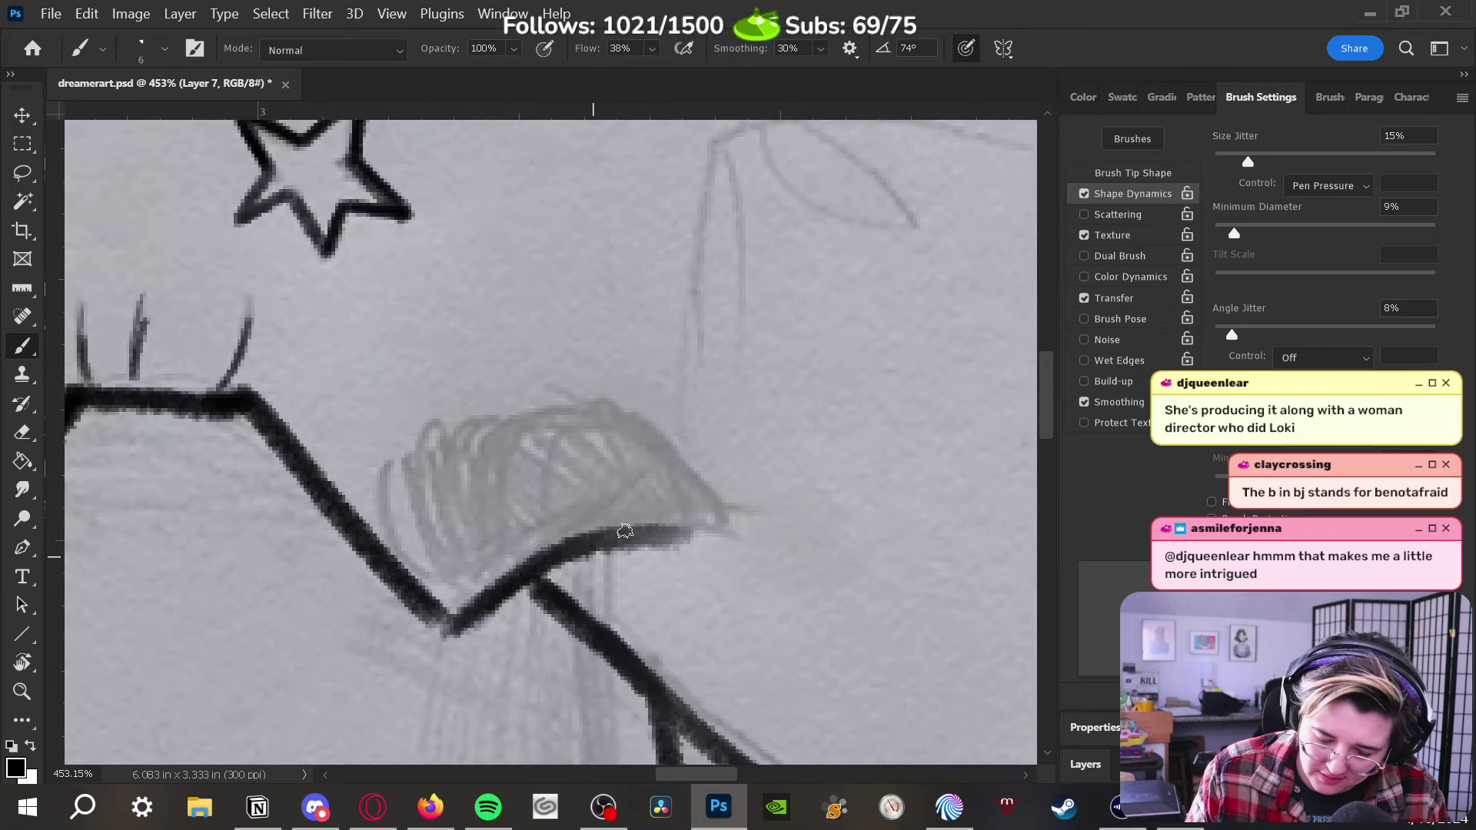
pyautogui.moveTo(678, 534)
pyautogui.mouseDown()
pyautogui.moveTo(728, 529)
pyautogui.moveTo(542, 418)
pyautogui.moveTo(625, 406)
pyautogui.moveTo(736, 509)
pyautogui.mouseUp()
pyautogui.hotkey('ctrl', 'z')
pyautogui.hotkey('ctrl', 'z')
pyautogui.hotkey('ctrl', 'z')
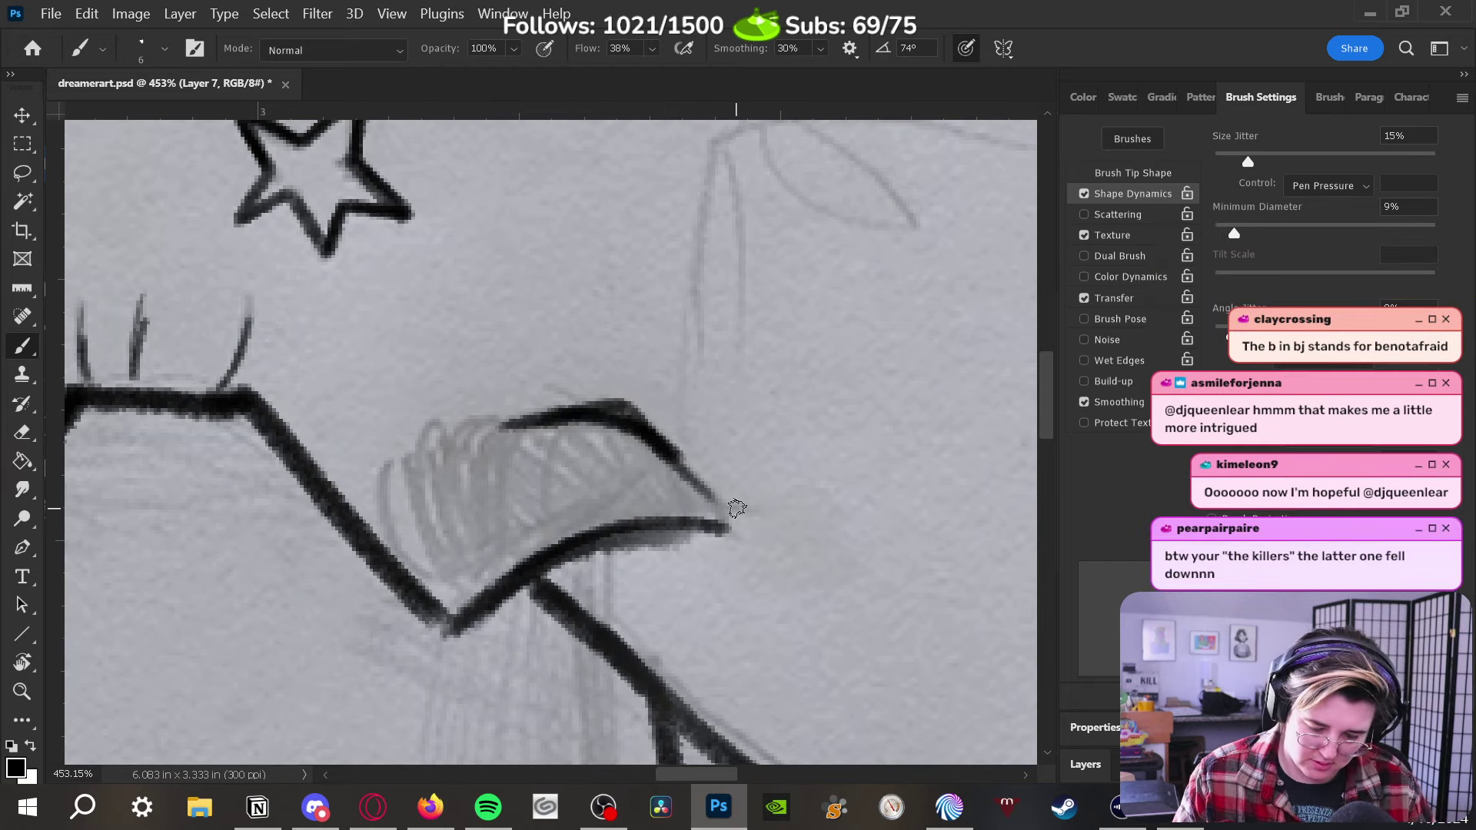
pyautogui.moveTo(510, 425); pyautogui.dragTo(645, 429)
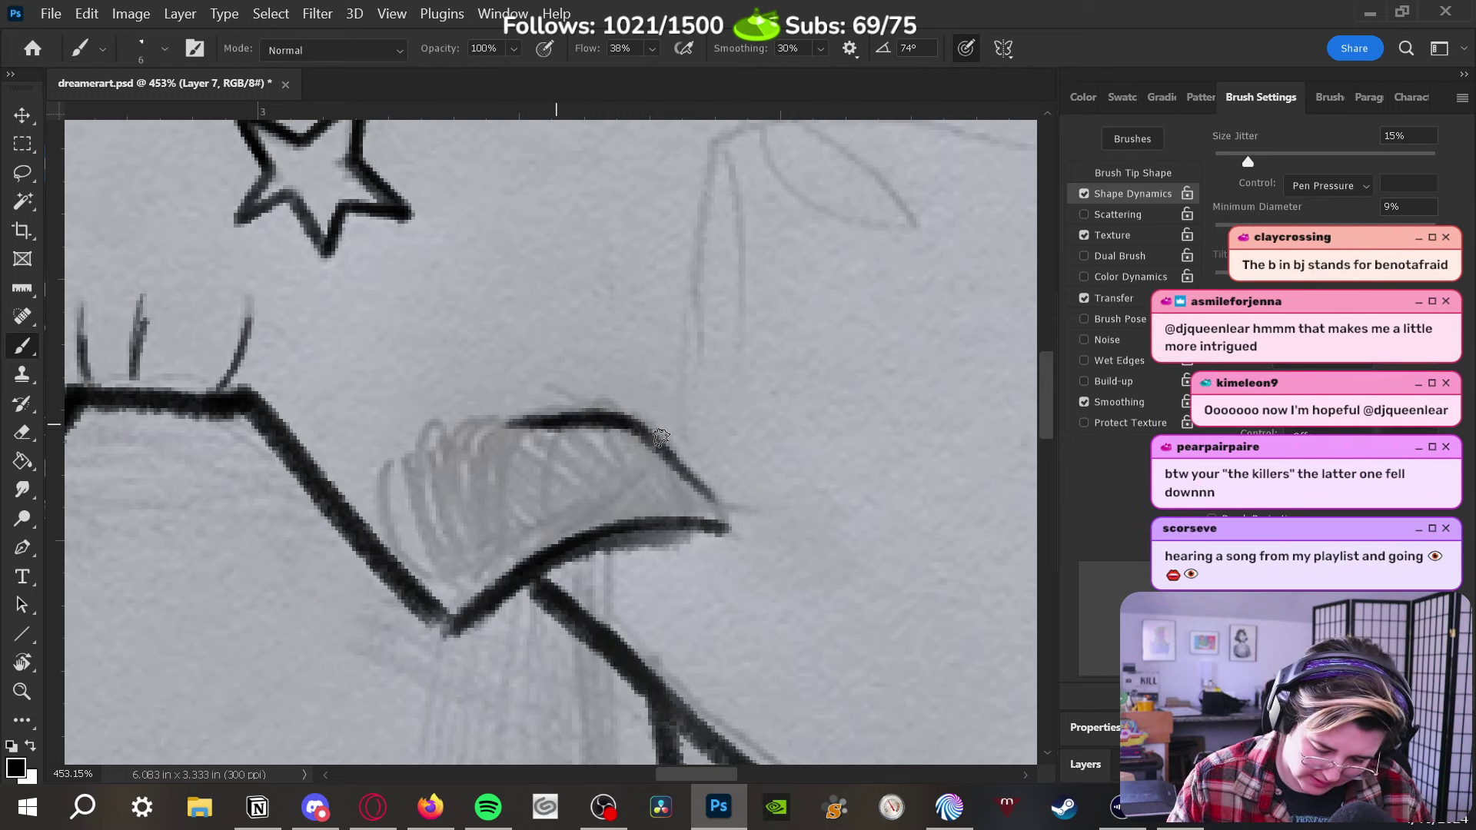
pyautogui.moveTo(529, 418)
pyautogui.mouseDown()
pyautogui.moveTo(610, 415)
pyautogui.moveTo(721, 505)
pyautogui.mouseUp()
# Ink tapered, curved hair strokes fanning across the inner end of the right brow shape
pyautogui.press('[')
pyautogui.press('[')
pyautogui.moveTo(444, 572)
pyautogui.mouseDown()
pyautogui.moveTo(415, 454)
pyautogui.moveTo(434, 427)
pyautogui.moveTo(488, 434)
pyautogui.mouseUp()
pyautogui.moveTo(386, 501); pyautogui.dragTo(444, 575)
pyautogui.moveTo(386, 463)
pyautogui.mouseDown()
pyautogui.moveTo(446, 578)
pyautogui.moveTo(473, 480)
pyautogui.mouseUp()
pyautogui.press(']')
pyautogui.press(']')
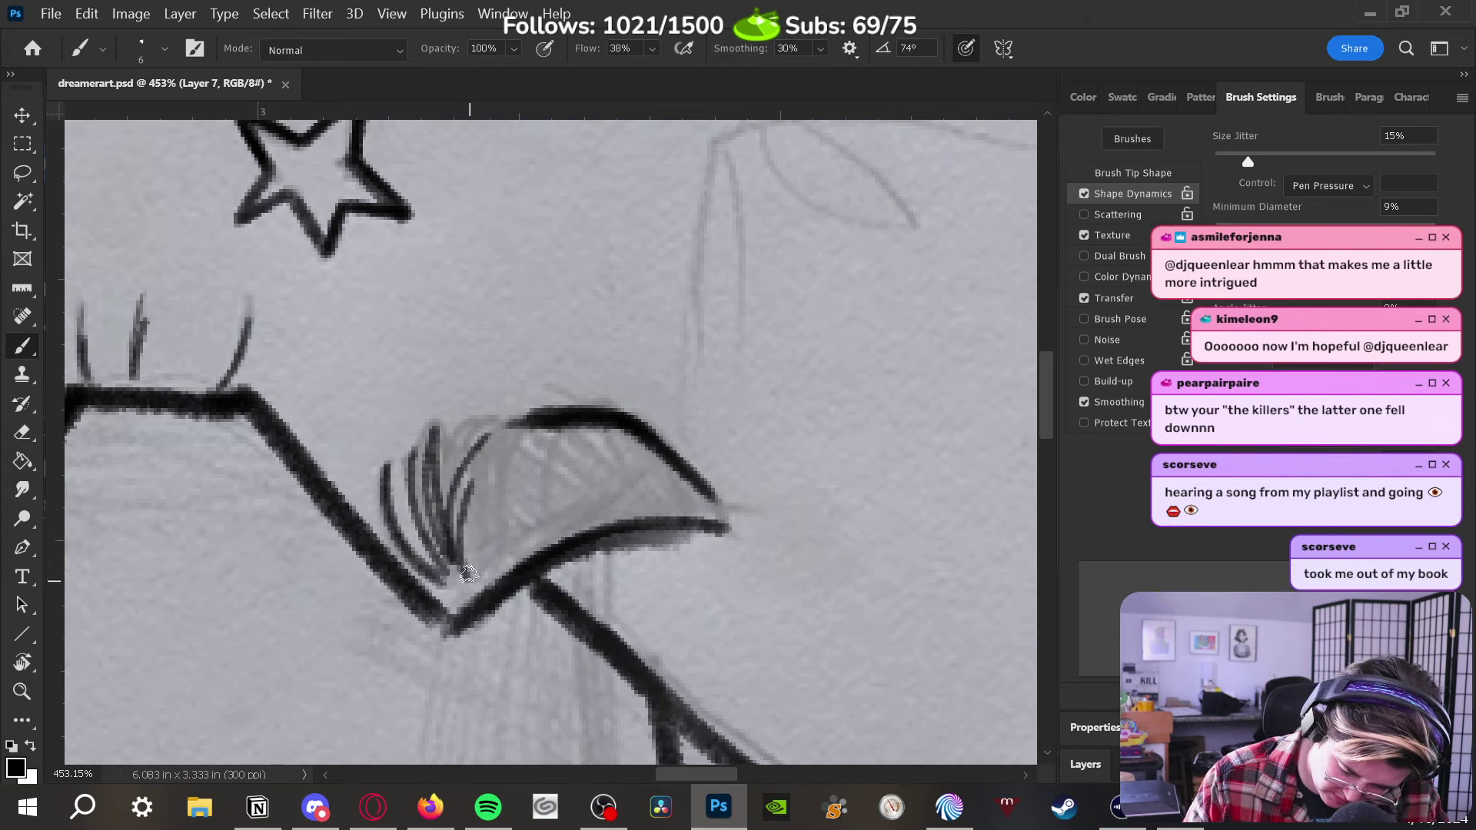
pyautogui.moveTo(463, 578)
pyautogui.mouseDown()
pyautogui.moveTo(489, 432)
pyautogui.moveTo(427, 470)
pyautogui.mouseUp()
pyautogui.moveTo(470, 568)
pyautogui.mouseDown()
pyautogui.moveTo(511, 421)
pyautogui.moveTo(538, 424)
pyautogui.mouseUp()
# Fill the middle and outer part of the right brow shape with dense black strokes
pyautogui.moveTo(530, 559); pyautogui.dragTo(549, 421)
pyautogui.moveTo(578, 531)
pyautogui.mouseDown()
pyautogui.moveTo(569, 433)
pyautogui.moveTo(596, 519)
pyautogui.mouseUp()
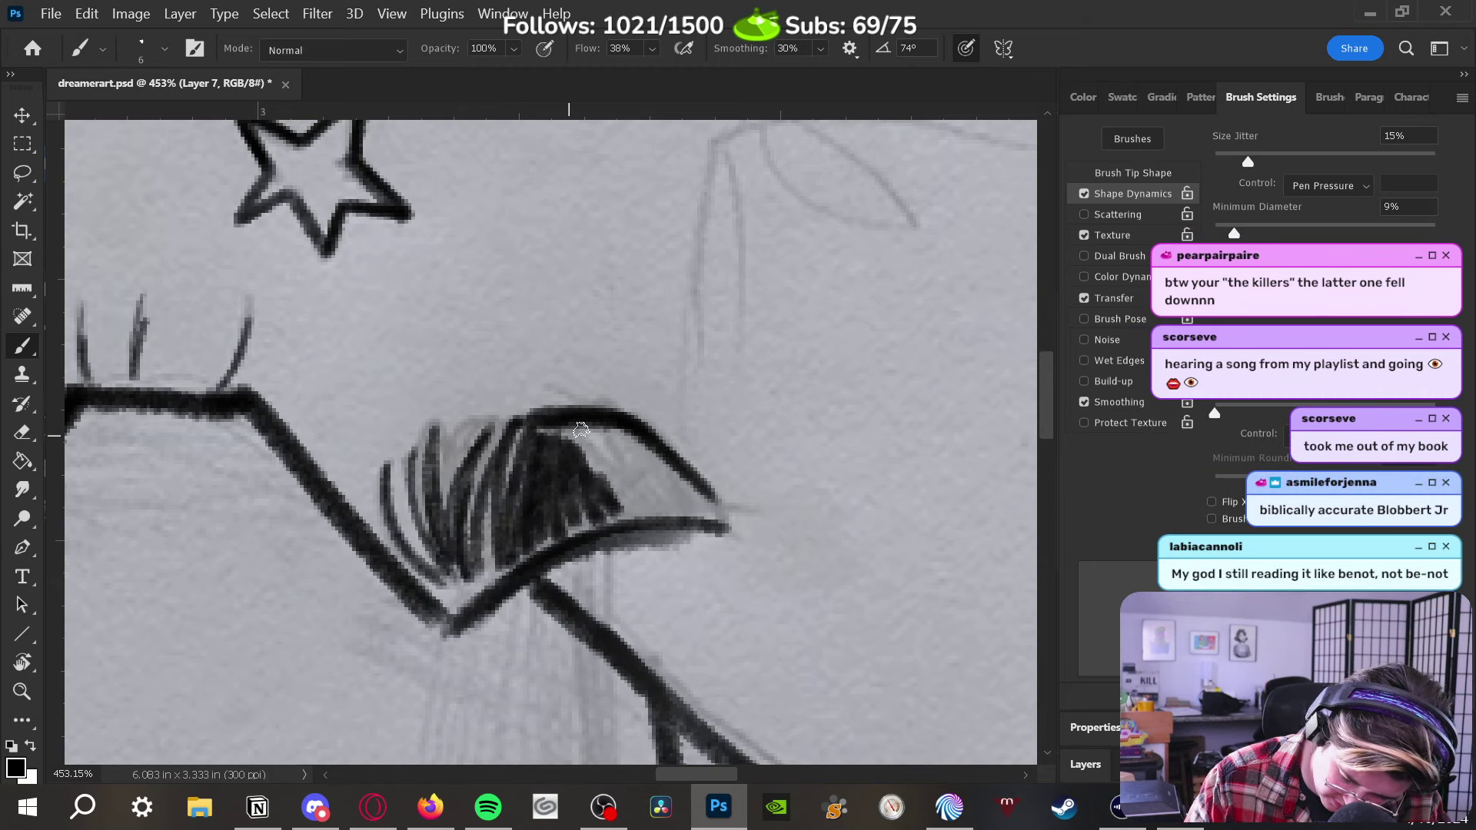
pyautogui.moveTo(596, 431); pyautogui.dragTo(665, 509)
pyautogui.moveTo(639, 439); pyautogui.dragTo(705, 521)
pyautogui.moveTo(570, 427); pyautogui.dragTo(709, 507)
pyautogui.moveTo(623, 508)
pyautogui.mouseDown()
pyautogui.moveTo(662, 514)
pyautogui.moveTo(563, 541)
pyautogui.mouseUp()
pyautogui.press(']')
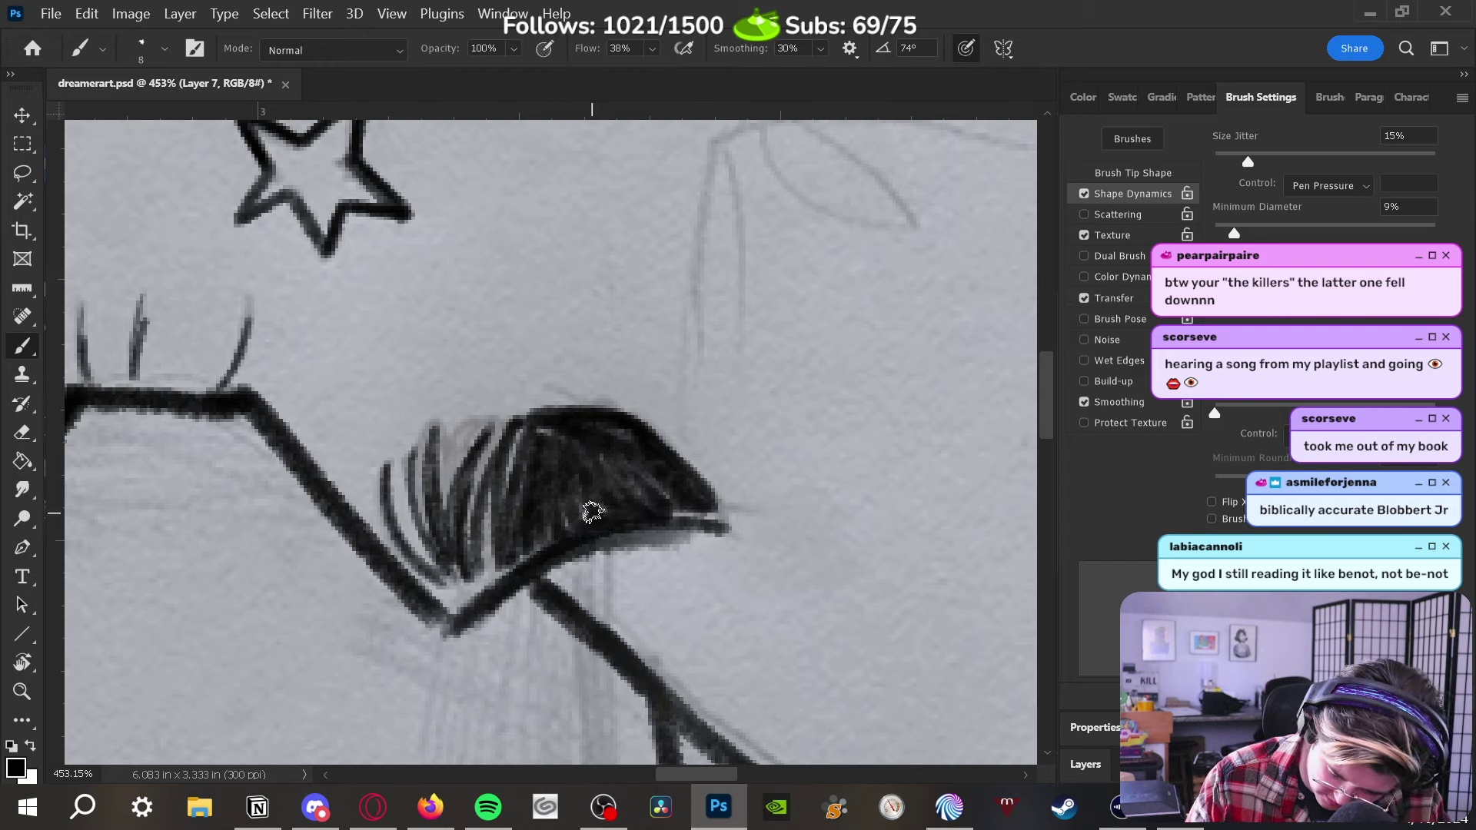
# Add fine hair strokes along the right brow's outer edge with 2 px and 4 px brushes and darken its lower fill
pyautogui.press('[')
pyautogui.press('[')
pyautogui.press('[')
pyautogui.press('[')
pyautogui.press('[')
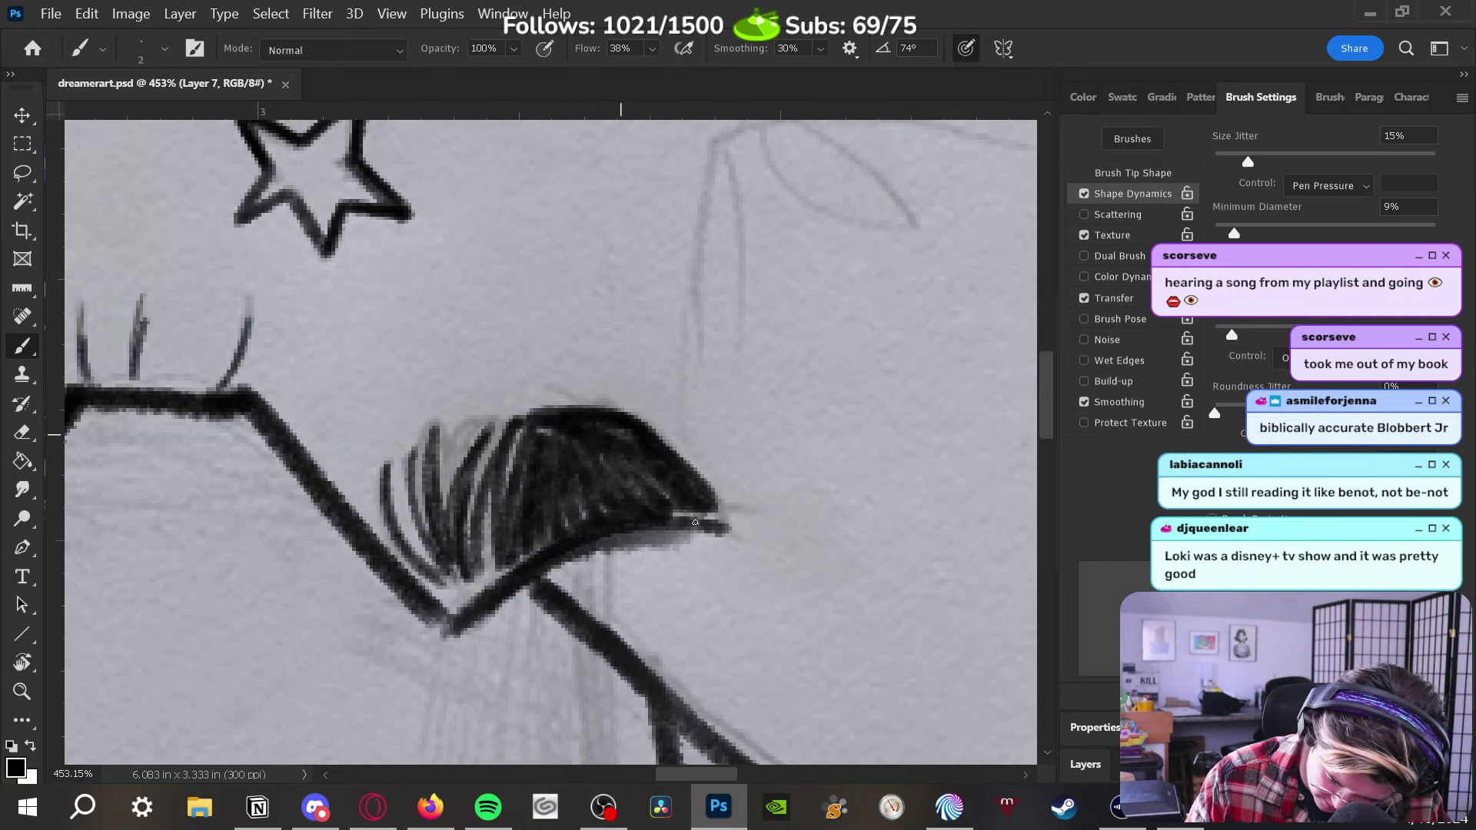
pyautogui.moveTo(690, 462); pyautogui.dragTo(714, 489)
pyautogui.moveTo(699, 450); pyautogui.dragTo(740, 505)
pyautogui.press(']')
pyautogui.press(']')
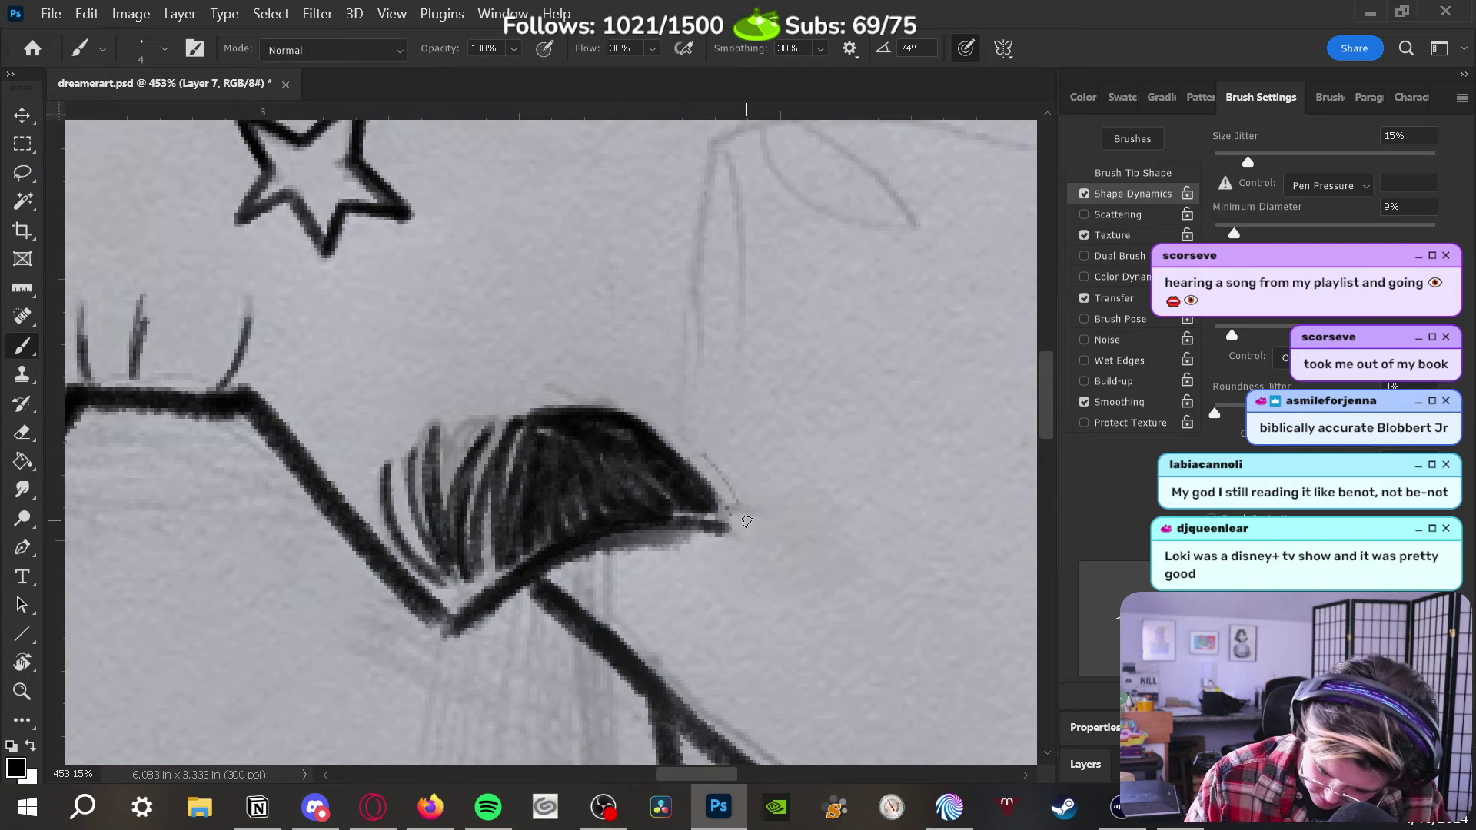
pyautogui.moveTo(695, 453)
pyautogui.mouseDown()
pyautogui.moveTo(726, 511)
pyautogui.moveTo(653, 467)
pyautogui.moveTo(677, 511)
pyautogui.moveTo(649, 473)
pyautogui.moveTo(609, 460)
pyautogui.moveTo(624, 488)
pyautogui.mouseUp()
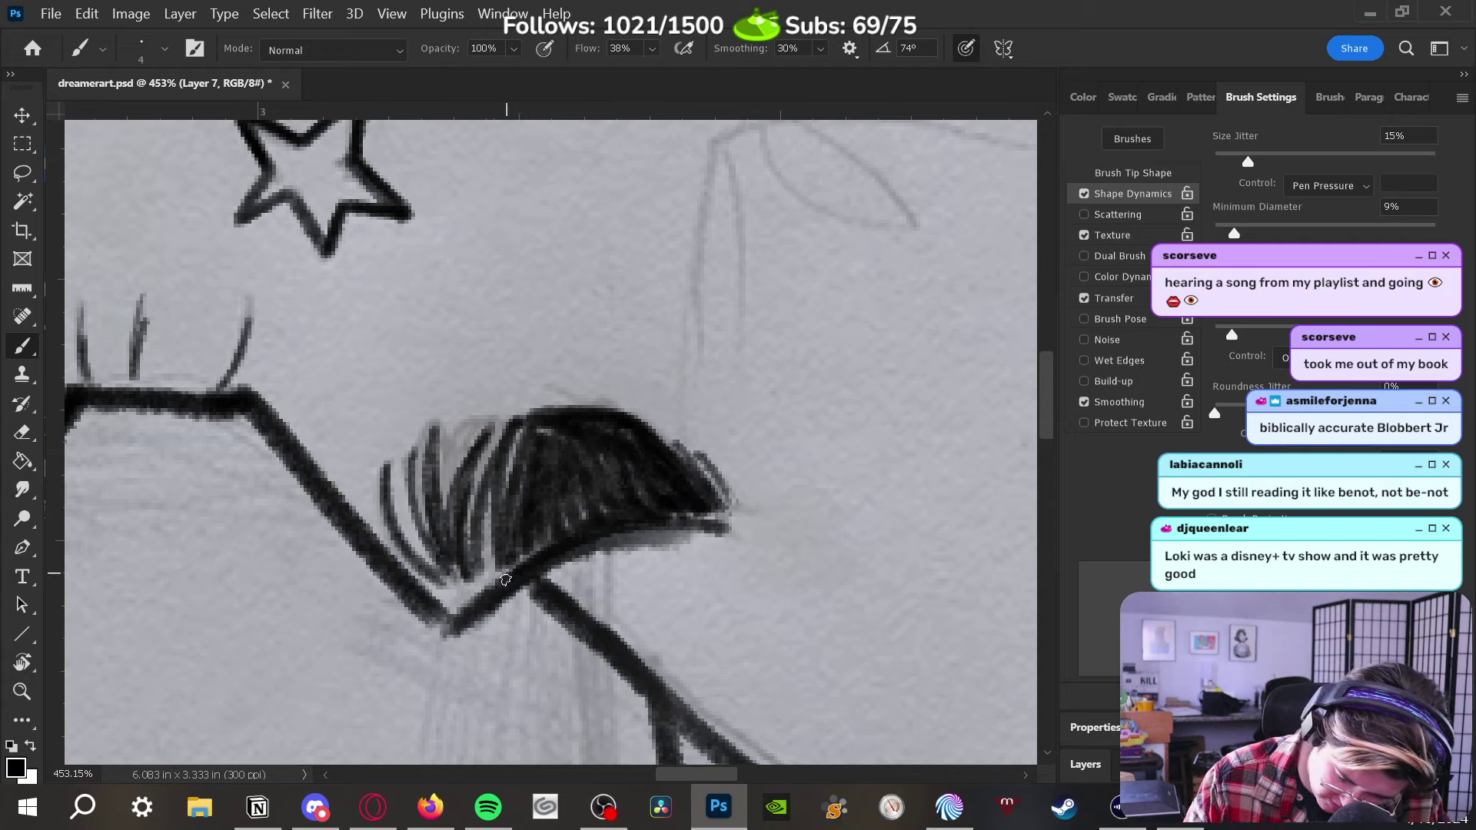
pyautogui.moveTo(506, 579)
pyautogui.mouseDown()
pyautogui.moveTo(533, 447)
pyautogui.moveTo(510, 492)
pyautogui.moveTo(574, 514)
pyautogui.moveTo(543, 541)
pyautogui.moveTo(557, 503)
pyautogui.moveTo(591, 528)
pyautogui.moveTo(610, 454)
pyautogui.mouseUp()
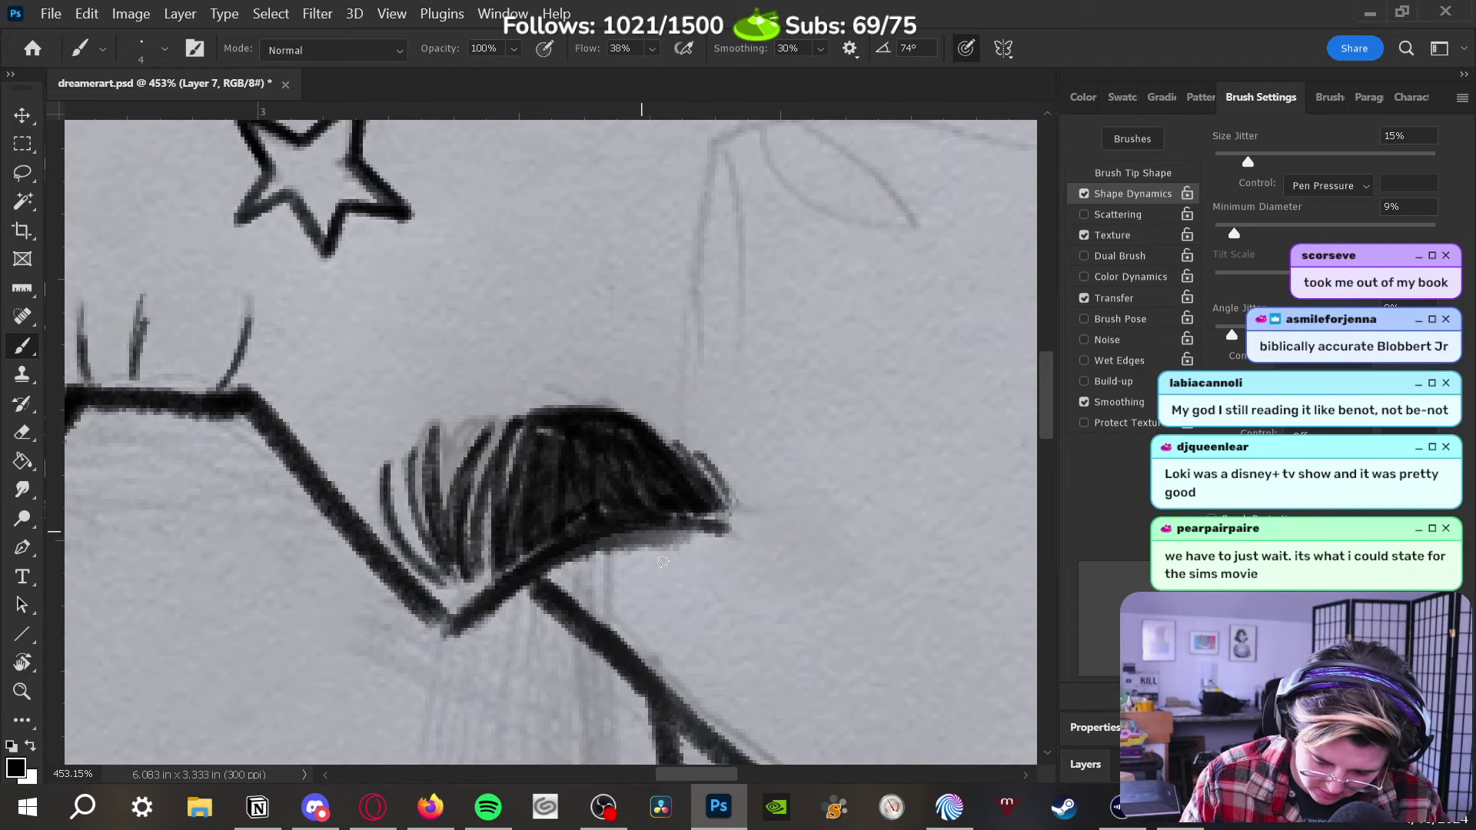
# Ink the two thin contour lines and the leaf-shaped fold above the right brow shape with a 4 px brush
pyautogui.press('z')
pyautogui.moveTo(757, 489)
pyautogui.mouseDown()
pyautogui.moveTo(717, 597)
pyautogui.moveTo(797, 533)
pyautogui.mouseUp()
pyautogui.press('b')
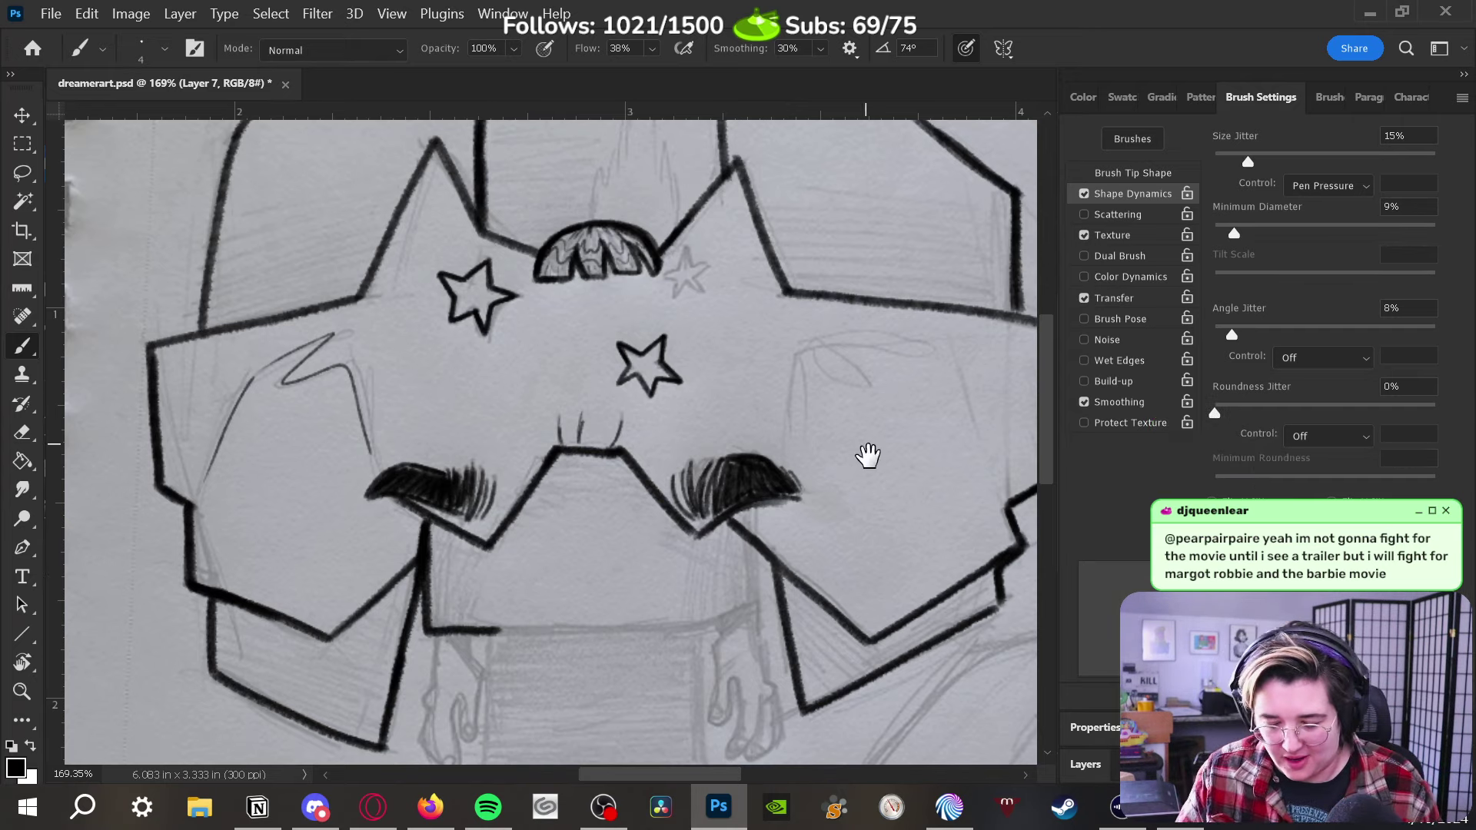
pyautogui.moveTo(895, 463)
pyautogui.mouseDown()
pyautogui.moveTo(733, 488)
pyautogui.moveTo(725, 448)
pyautogui.mouseUp()
pyautogui.press('z')
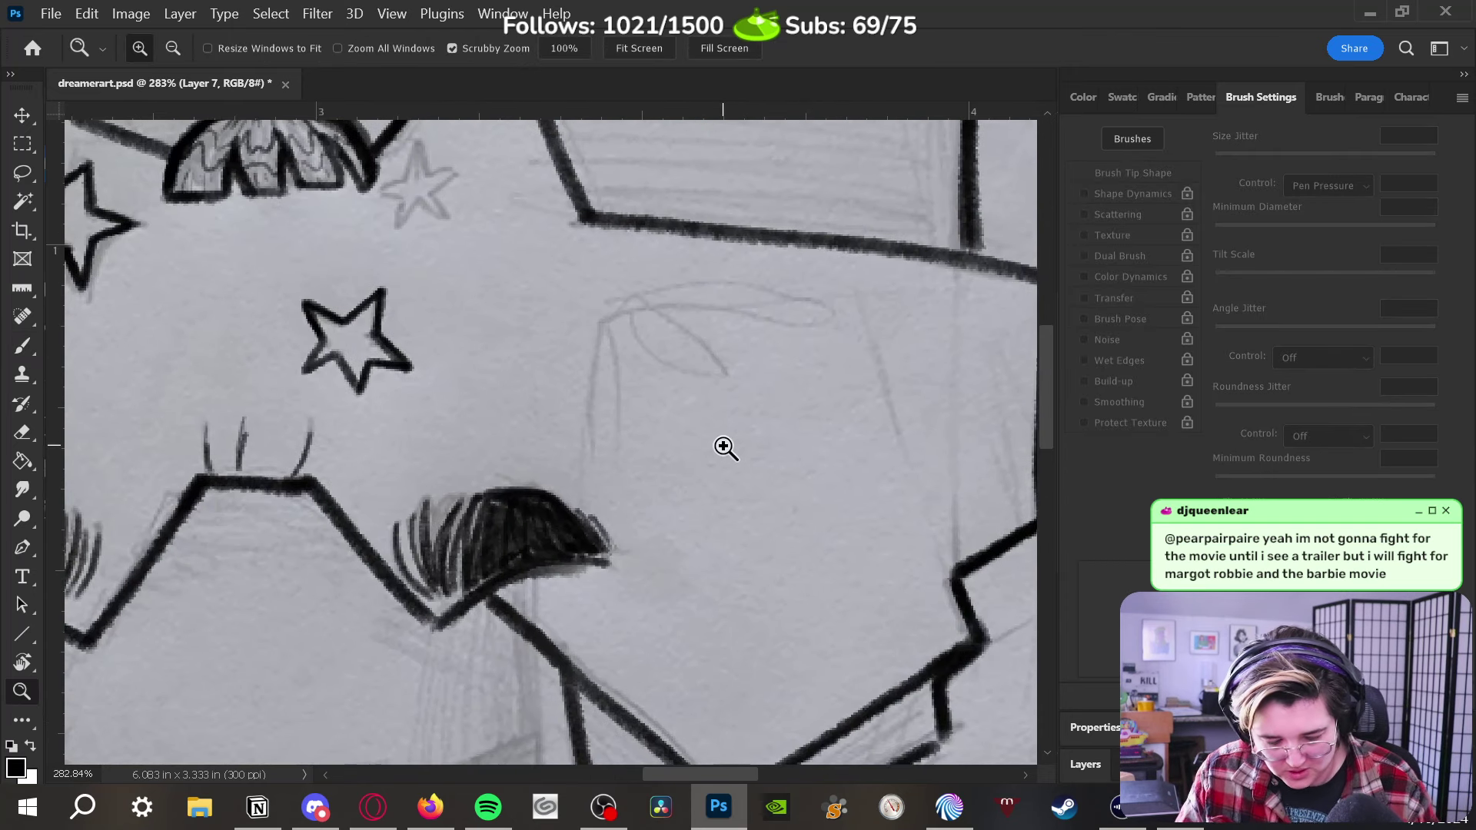
pyautogui.press('b')
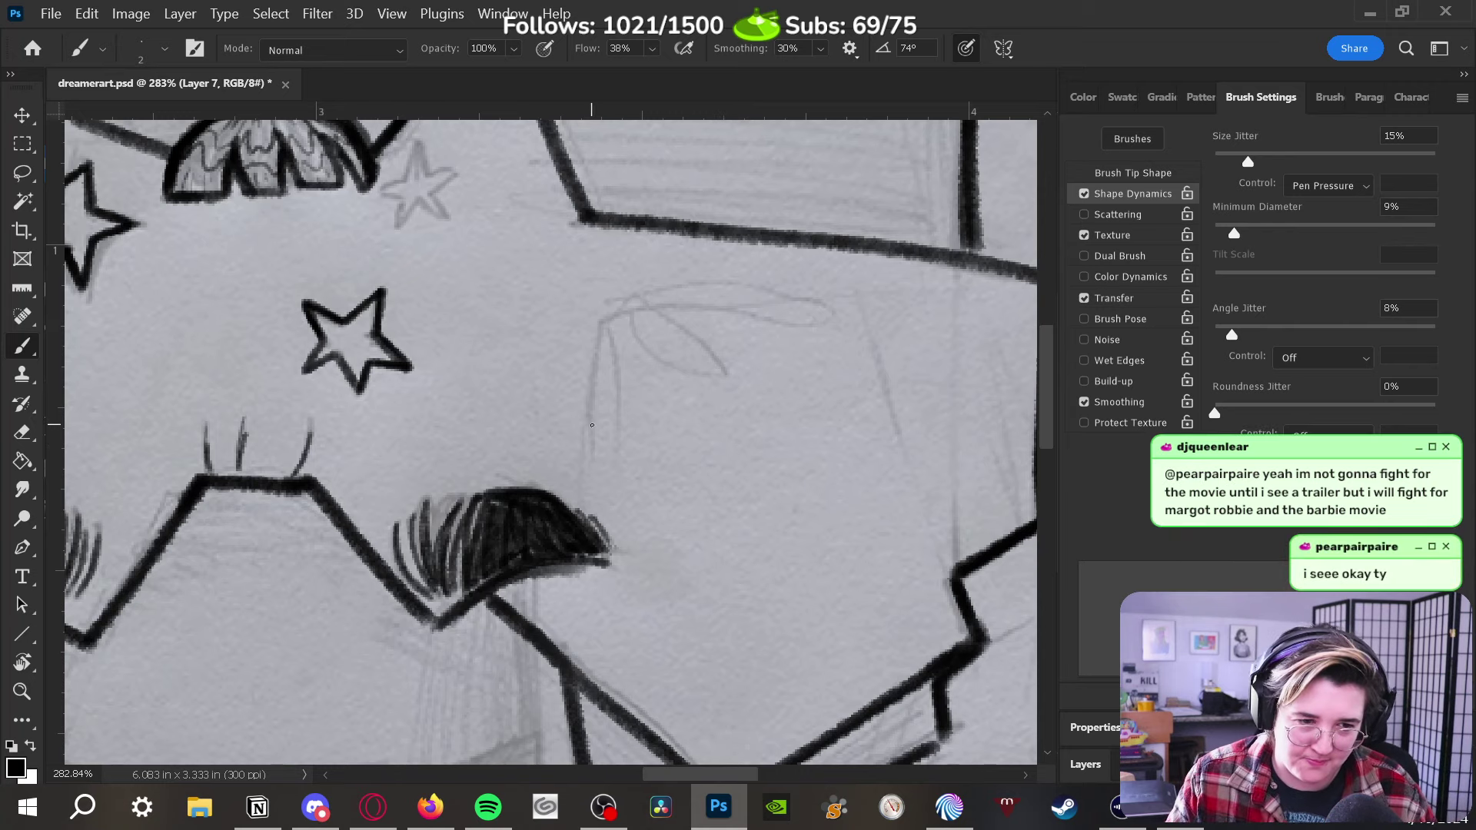
pyautogui.press(']')
pyautogui.press(']')
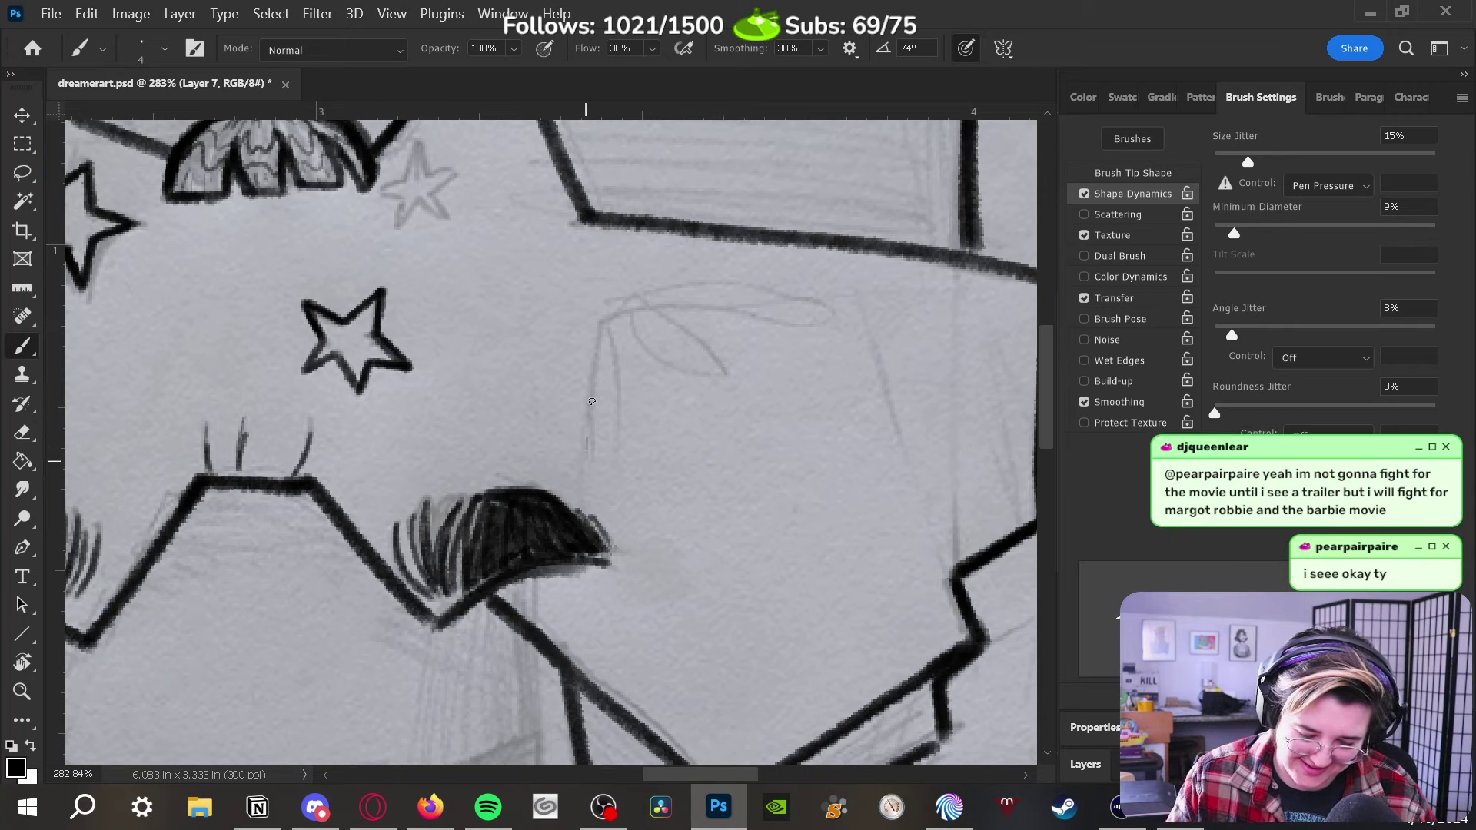
pyautogui.moveTo(588, 457); pyautogui.dragTo(602, 309)
pyautogui.moveTo(860, 312); pyautogui.dragTo(903, 501)
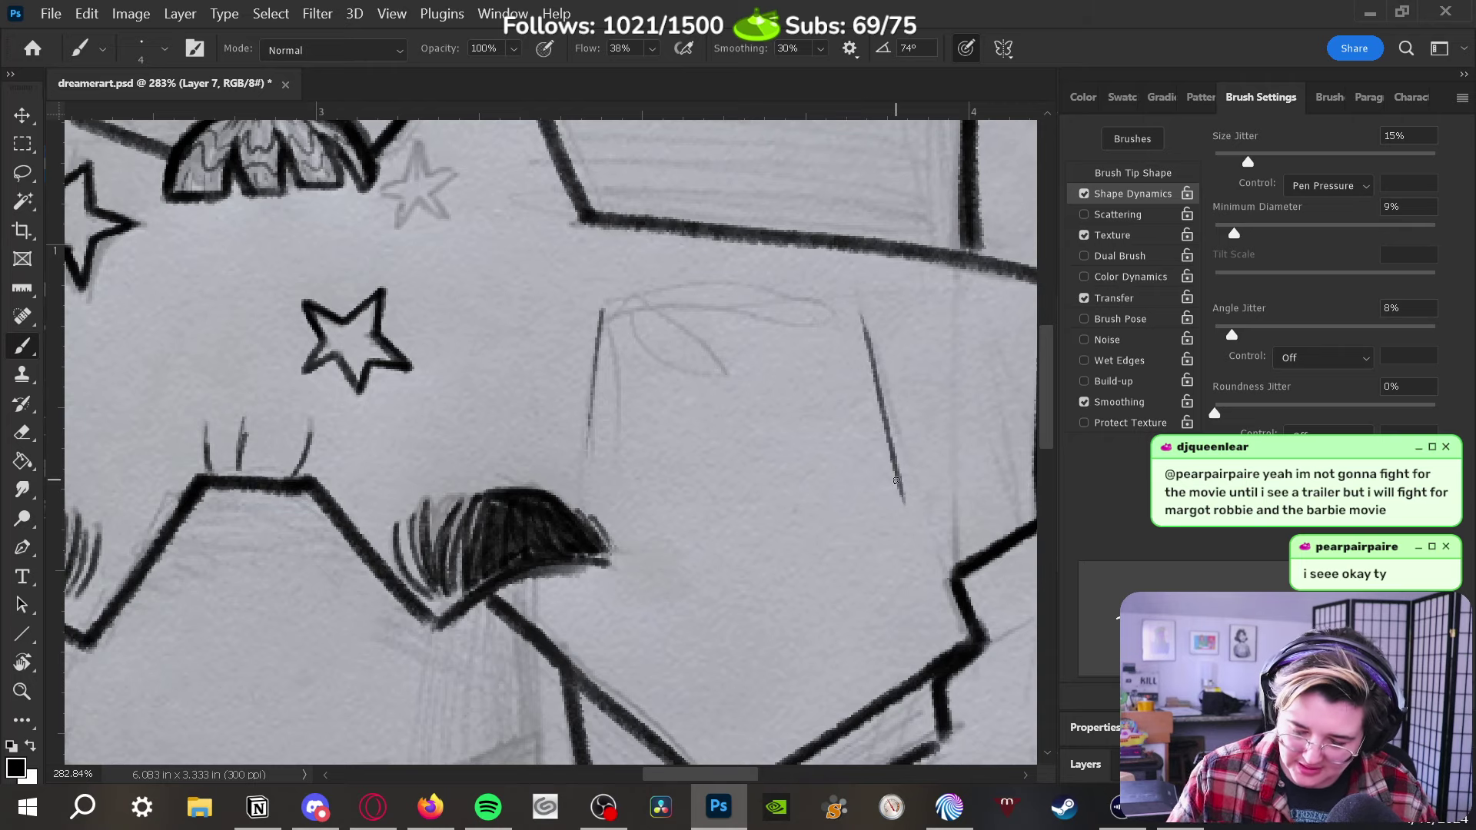
pyautogui.moveTo(635, 311)
pyautogui.mouseDown()
pyautogui.moveTo(809, 300)
pyautogui.moveTo(648, 357)
pyautogui.mouseUp()
pyautogui.moveTo(579, 500); pyautogui.dragTo(593, 383)
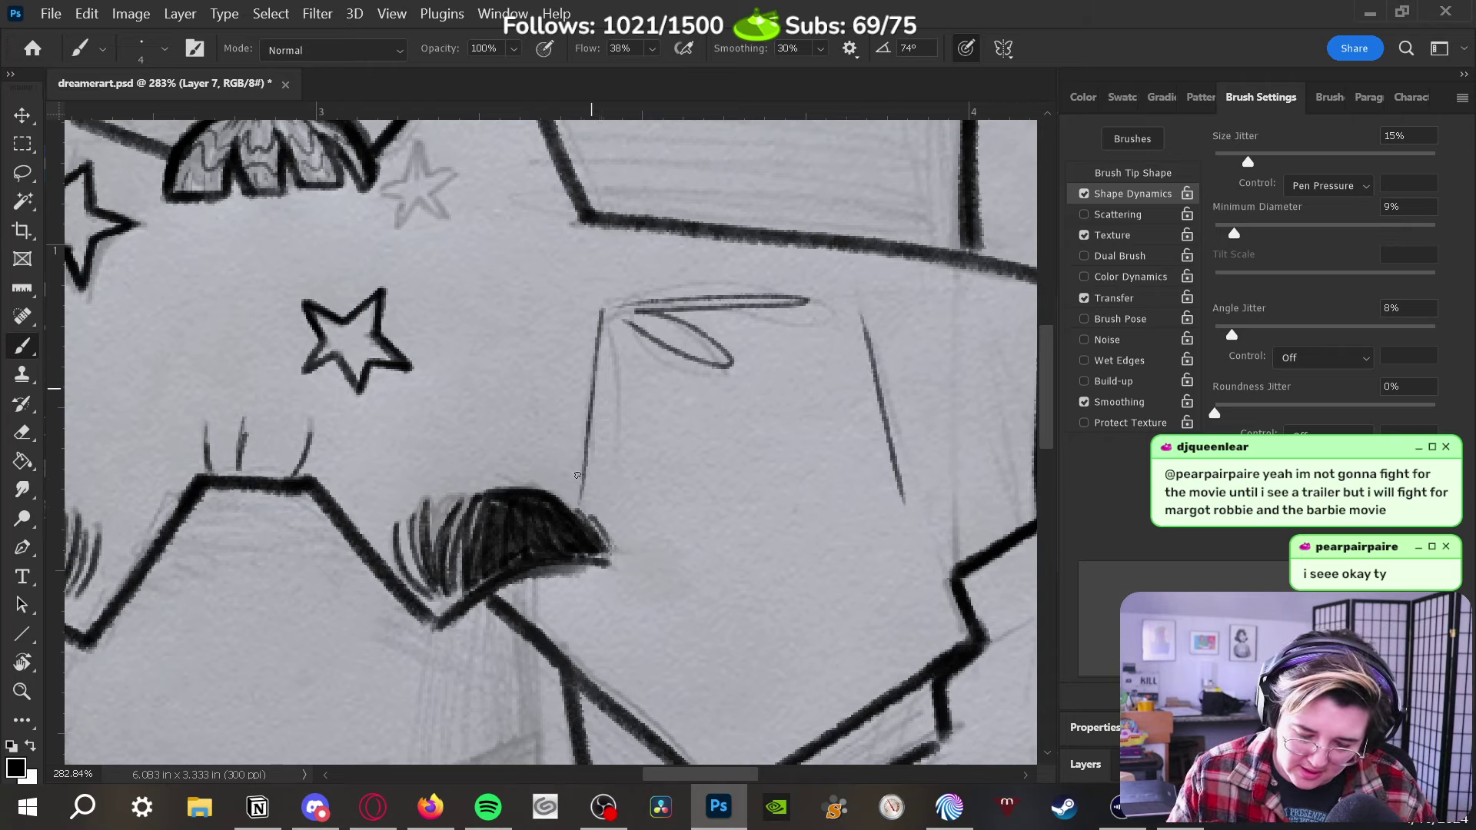
# Ink short strokes beneath the right brow and a thin line rising from the inner corner of the head's right edge
pyautogui.moveTo(532, 618); pyautogui.dragTo(530, 578)
pyautogui.moveTo(517, 615); pyautogui.dragTo(515, 565)
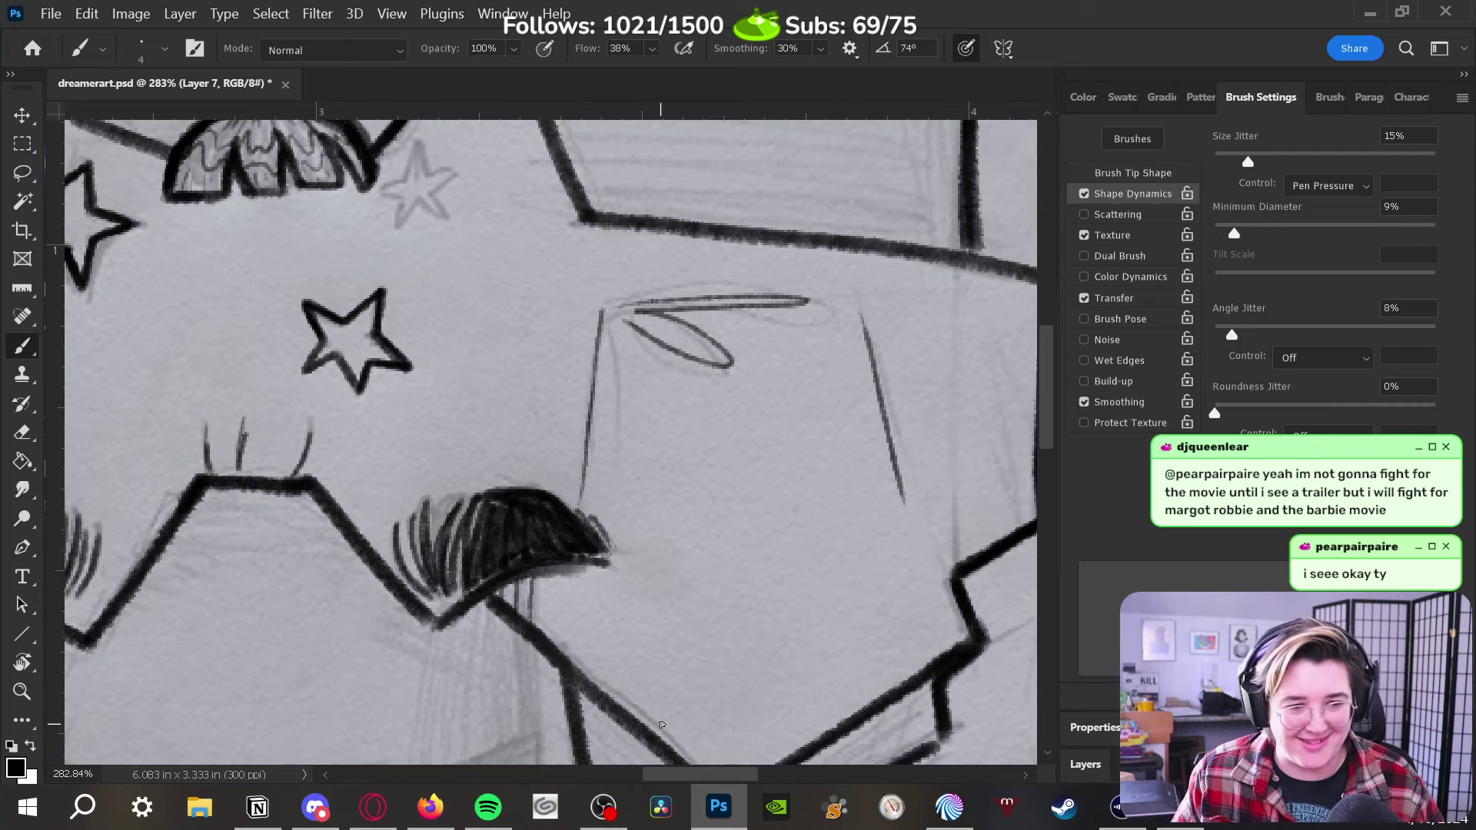
pyautogui.moveTo(869, 616); pyautogui.dragTo(653, 625)
pyautogui.moveTo(736, 503)
pyautogui.mouseDown()
pyautogui.moveTo(740, 572)
pyautogui.moveTo(741, 459)
pyautogui.mouseUp()
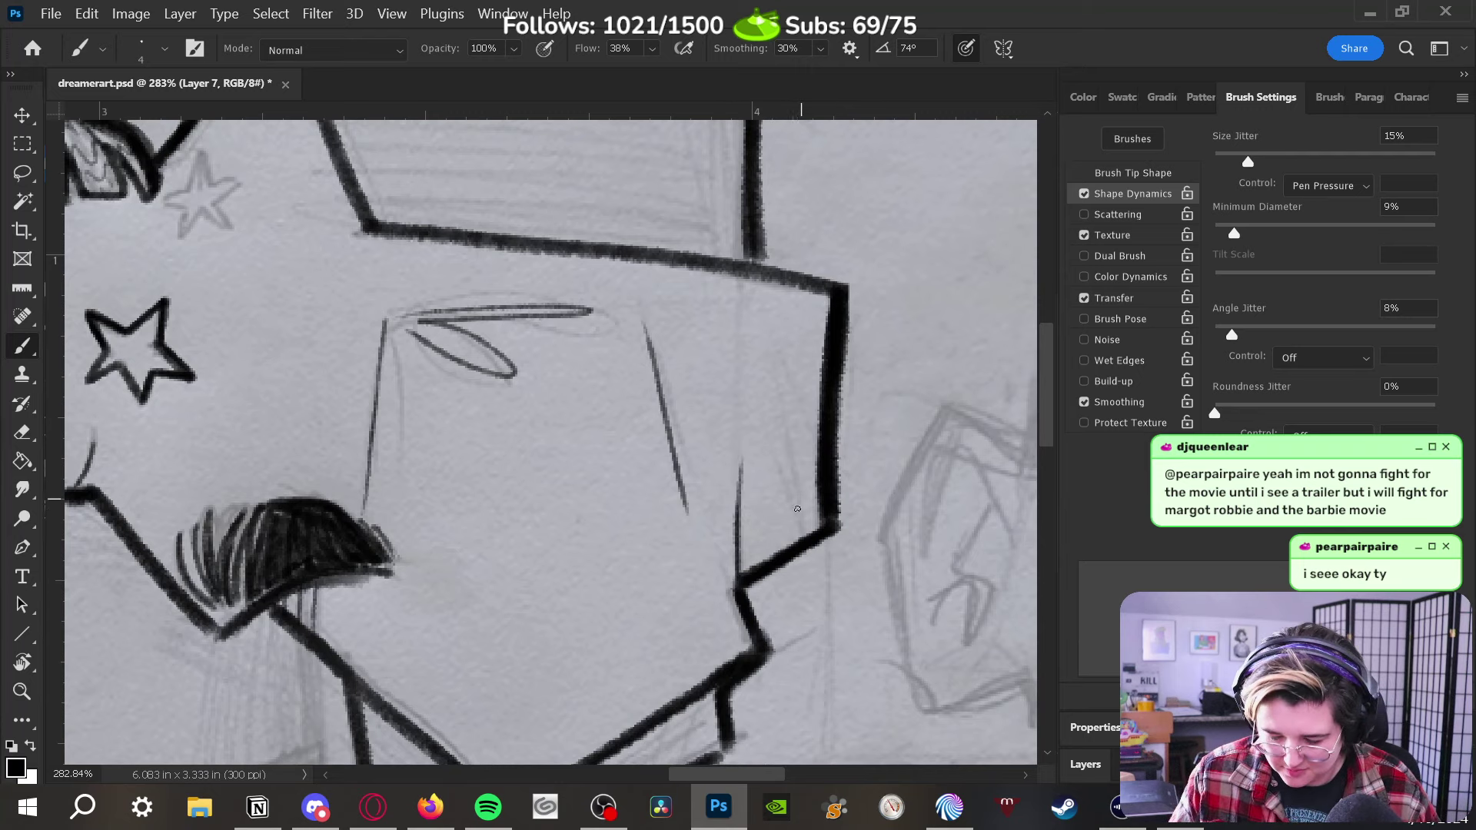
pyautogui.moveTo(797, 520); pyautogui.dragTo(789, 428)
pyautogui.hotkey('ctrl', 'z')
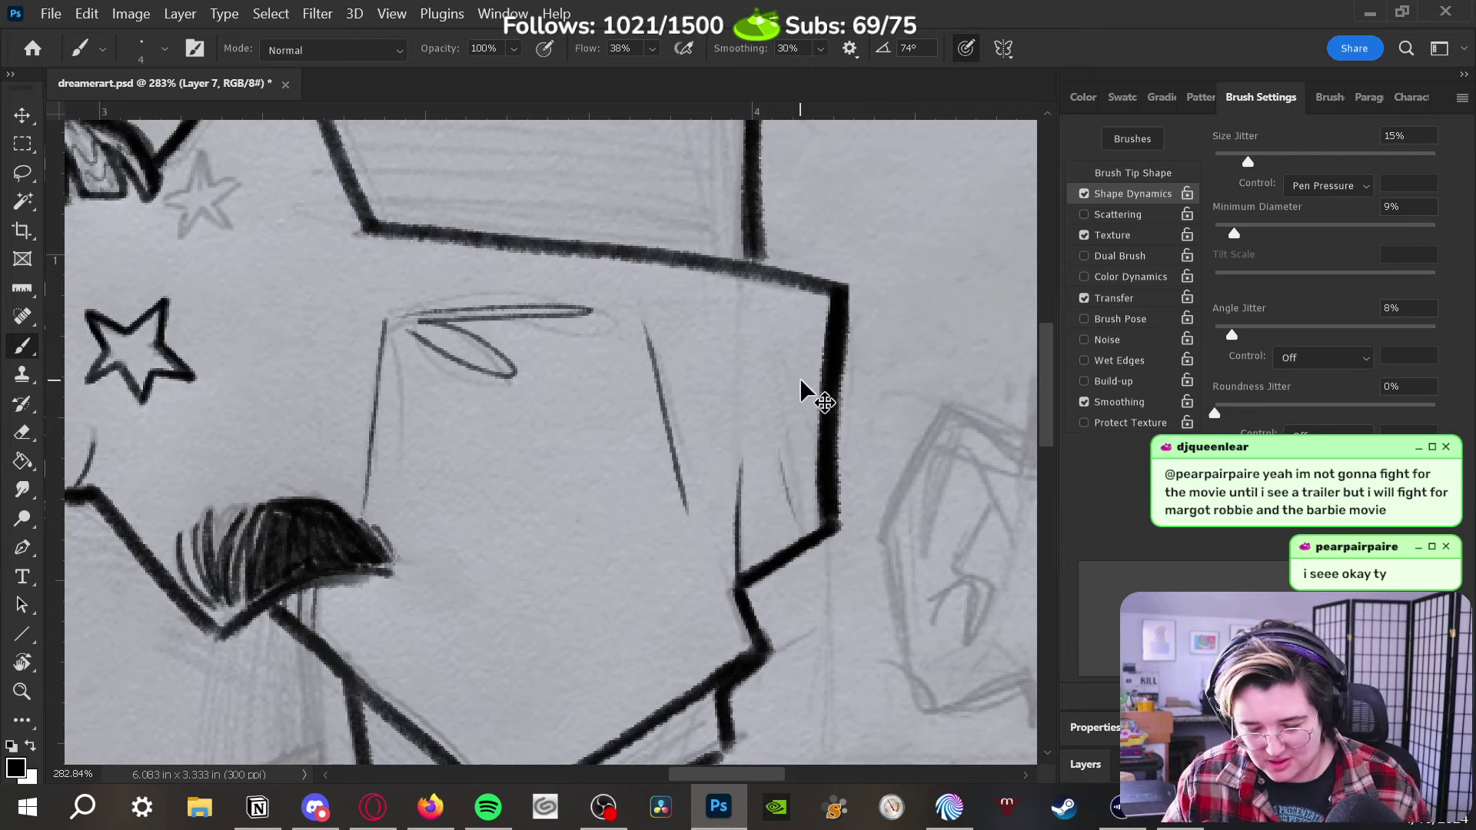
pyautogui.hotkey('ctrl', 'z')
# Ink the right side and the full bottom edge of the face below the brows with an 8 px brush
pyautogui.moveTo(758, 525); pyautogui.dragTo(924, 211)
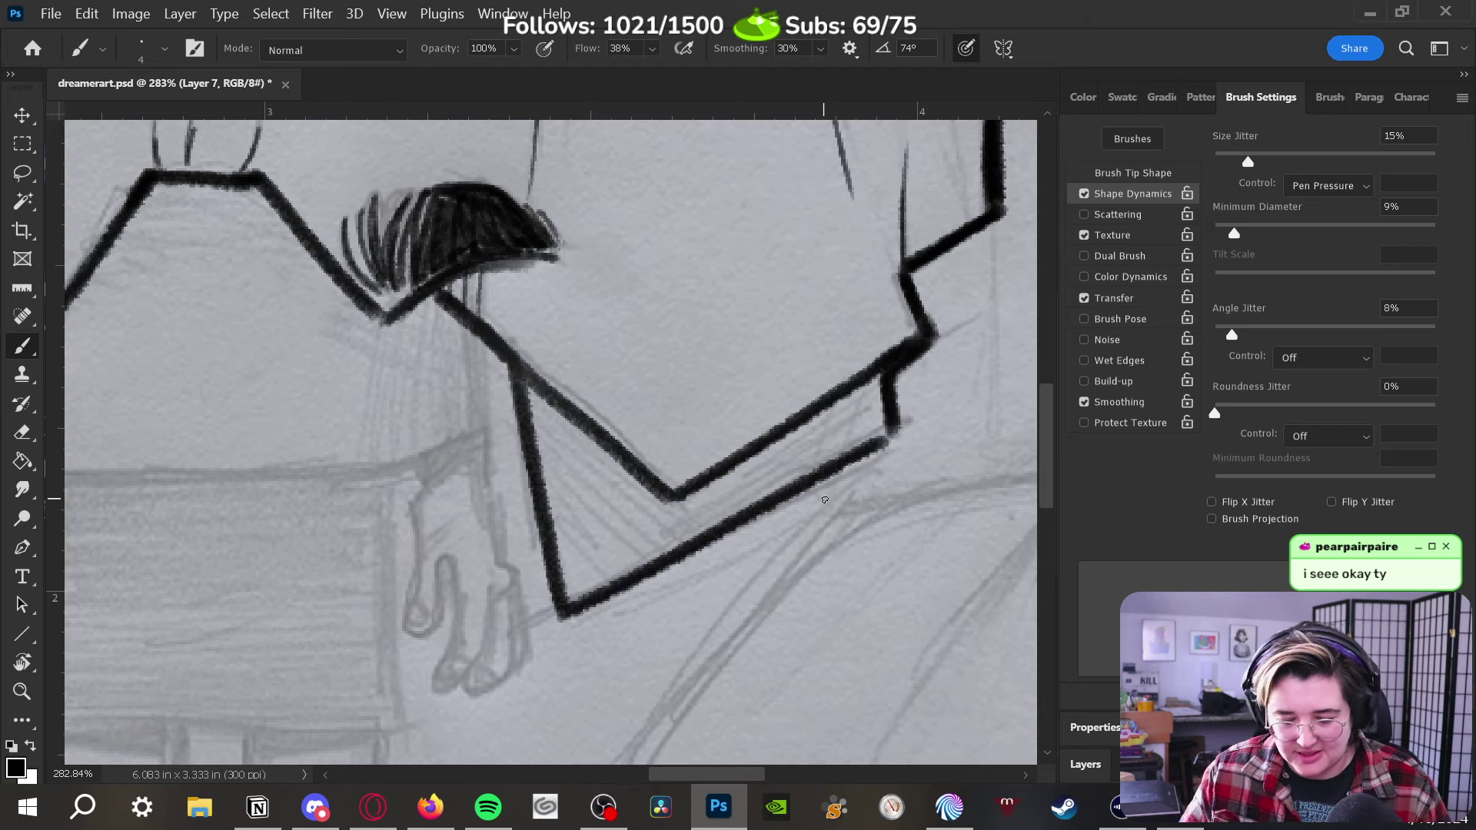
pyautogui.moveTo(485, 484); pyautogui.dragTo(807, 504)
pyautogui.press(']')
pyautogui.press(']')
pyautogui.press(']')
pyautogui.press(']')
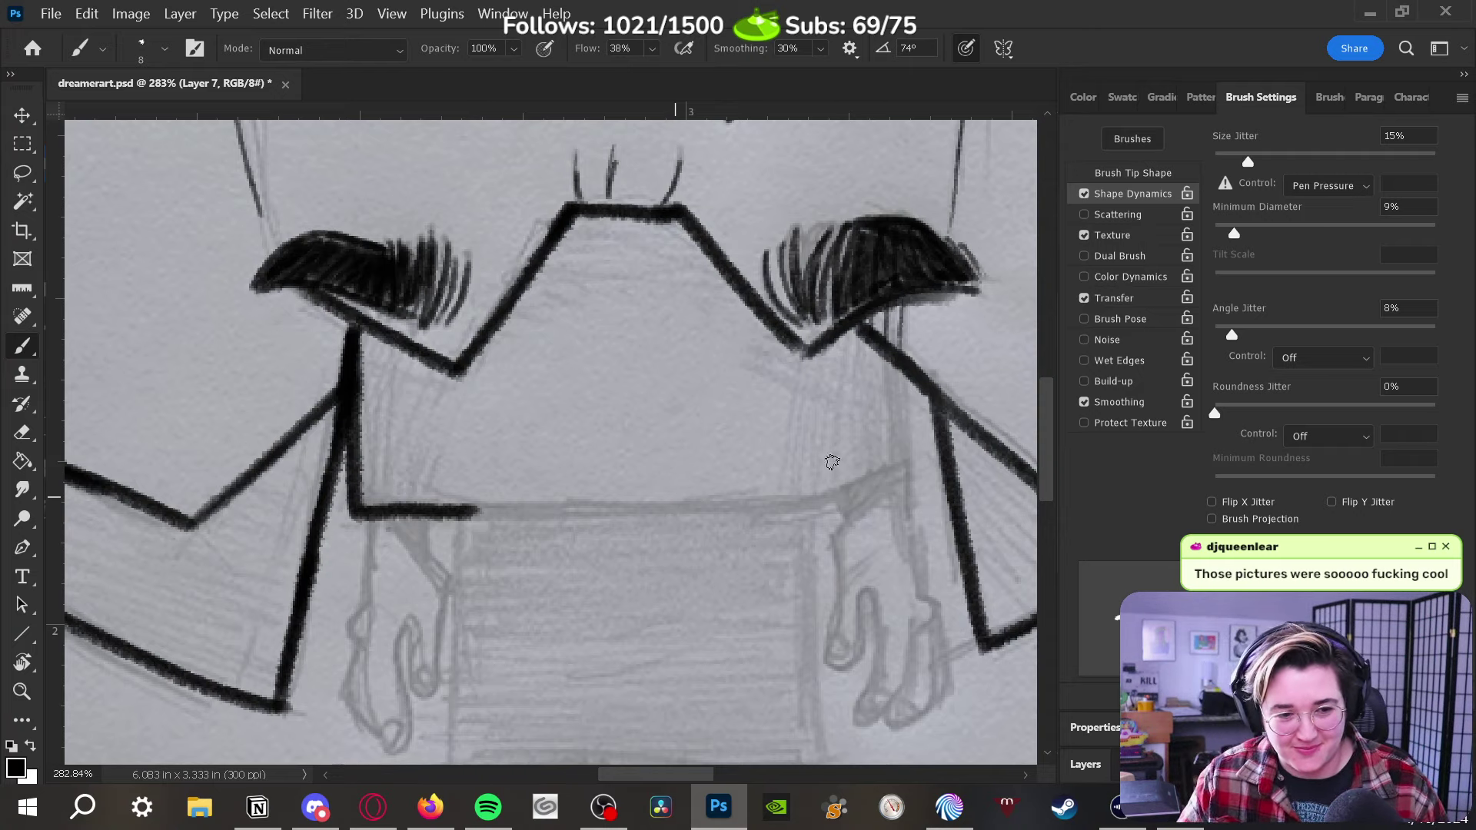
pyautogui.moveTo(837, 472); pyautogui.dragTo(820, 424)
pyautogui.moveTo(881, 316); pyautogui.dragTo(885, 421)
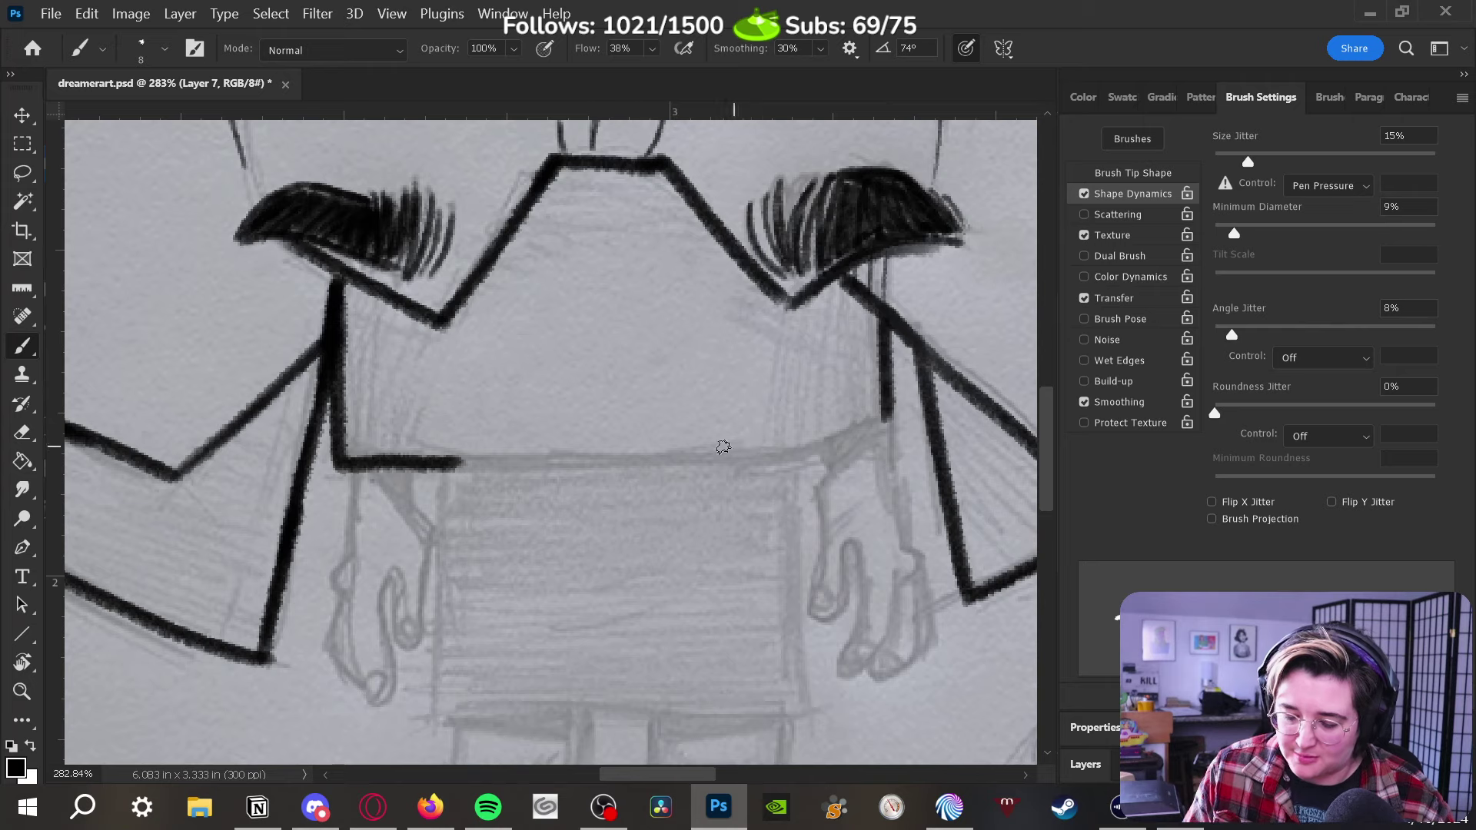
pyautogui.moveTo(697, 454)
pyautogui.mouseDown()
pyautogui.moveTo(891, 415)
pyautogui.moveTo(667, 450)
pyautogui.mouseUp()
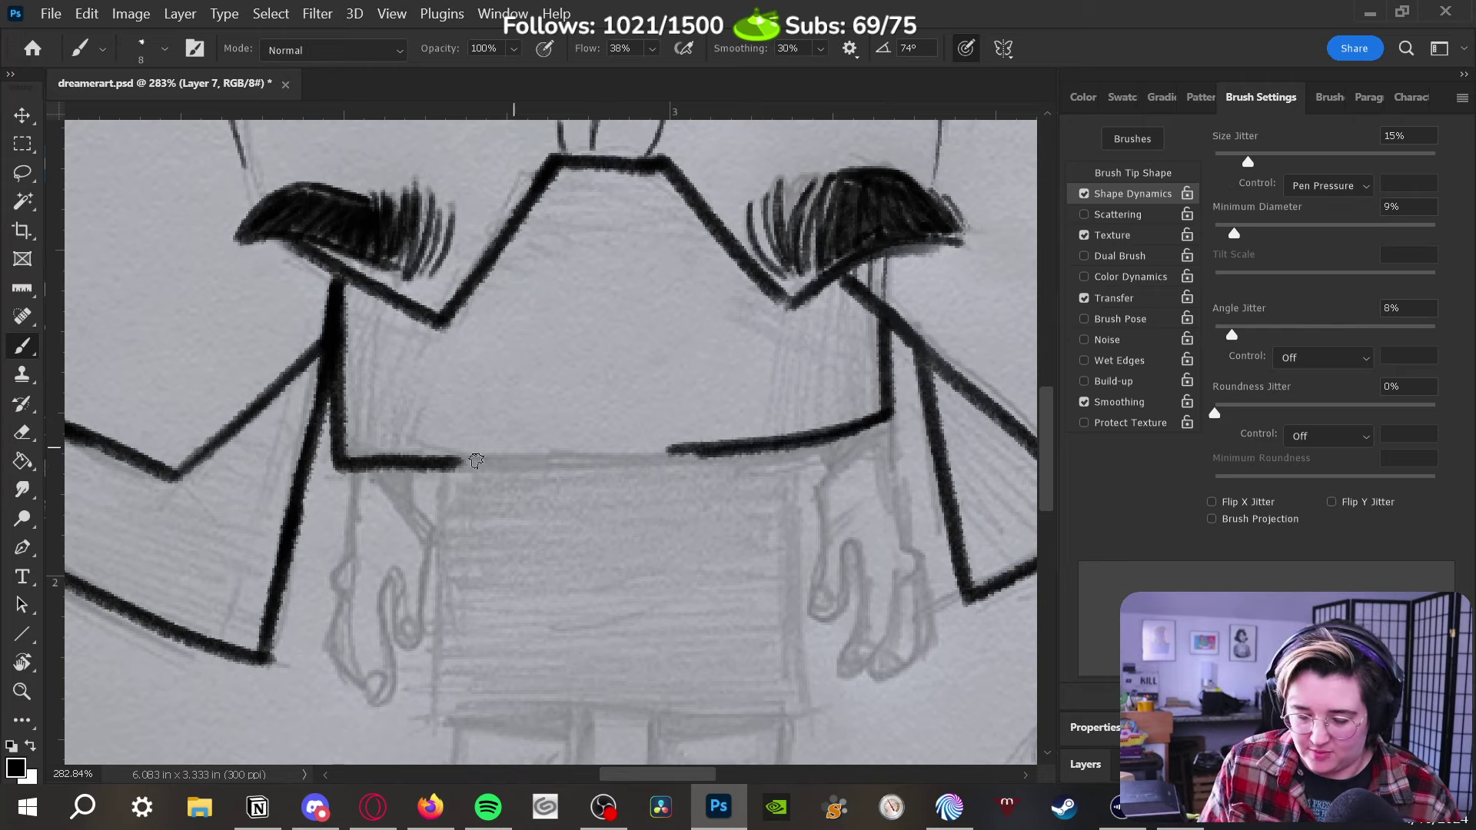
pyautogui.moveTo(470, 463); pyautogui.dragTo(814, 440)
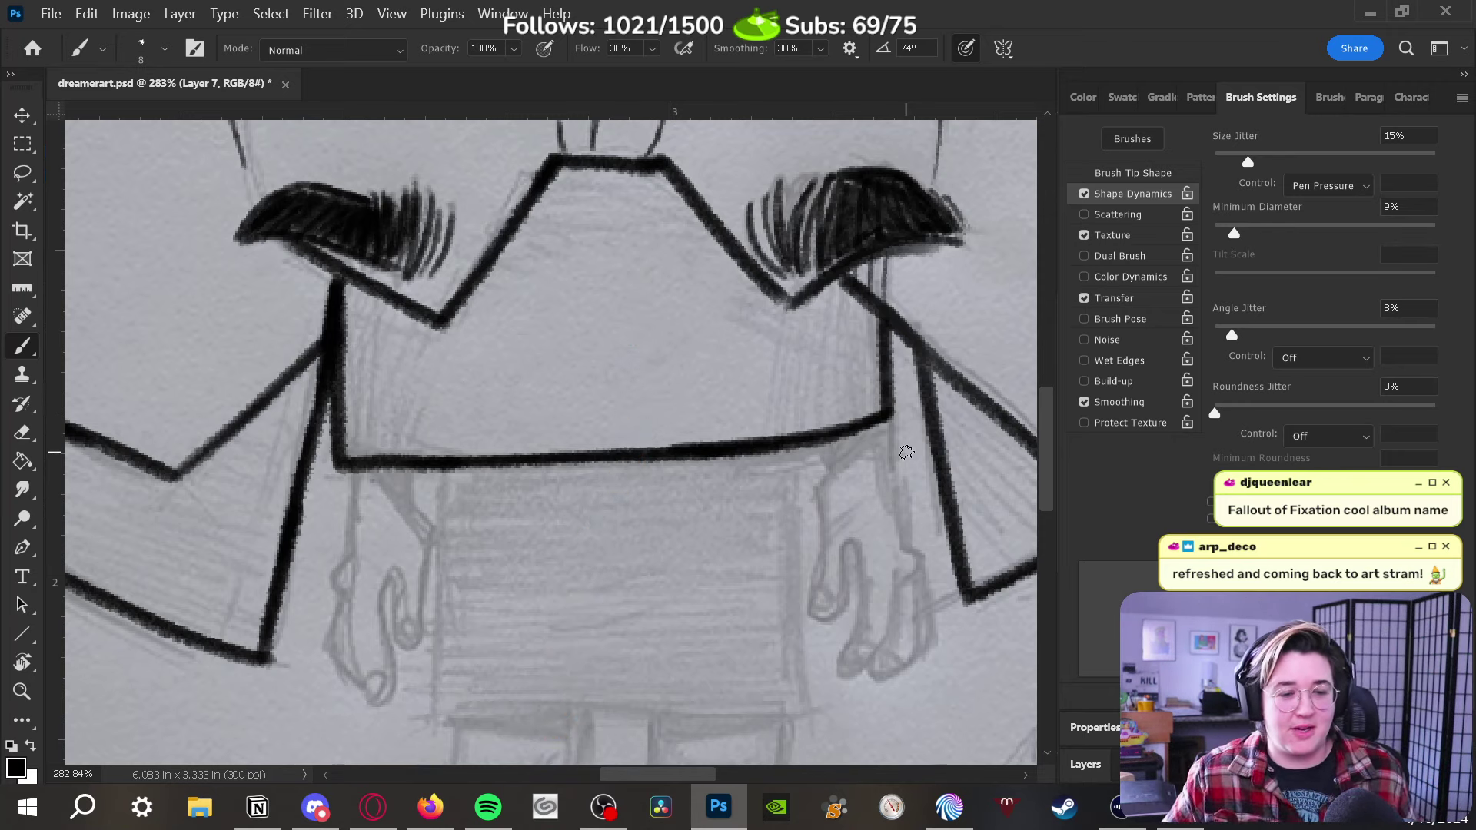
# Ink both sides of the left wrist and the looped inner finger of the hand with a 6 px brush
pyautogui.moveTo(434, 508); pyautogui.dragTo(488, 362)
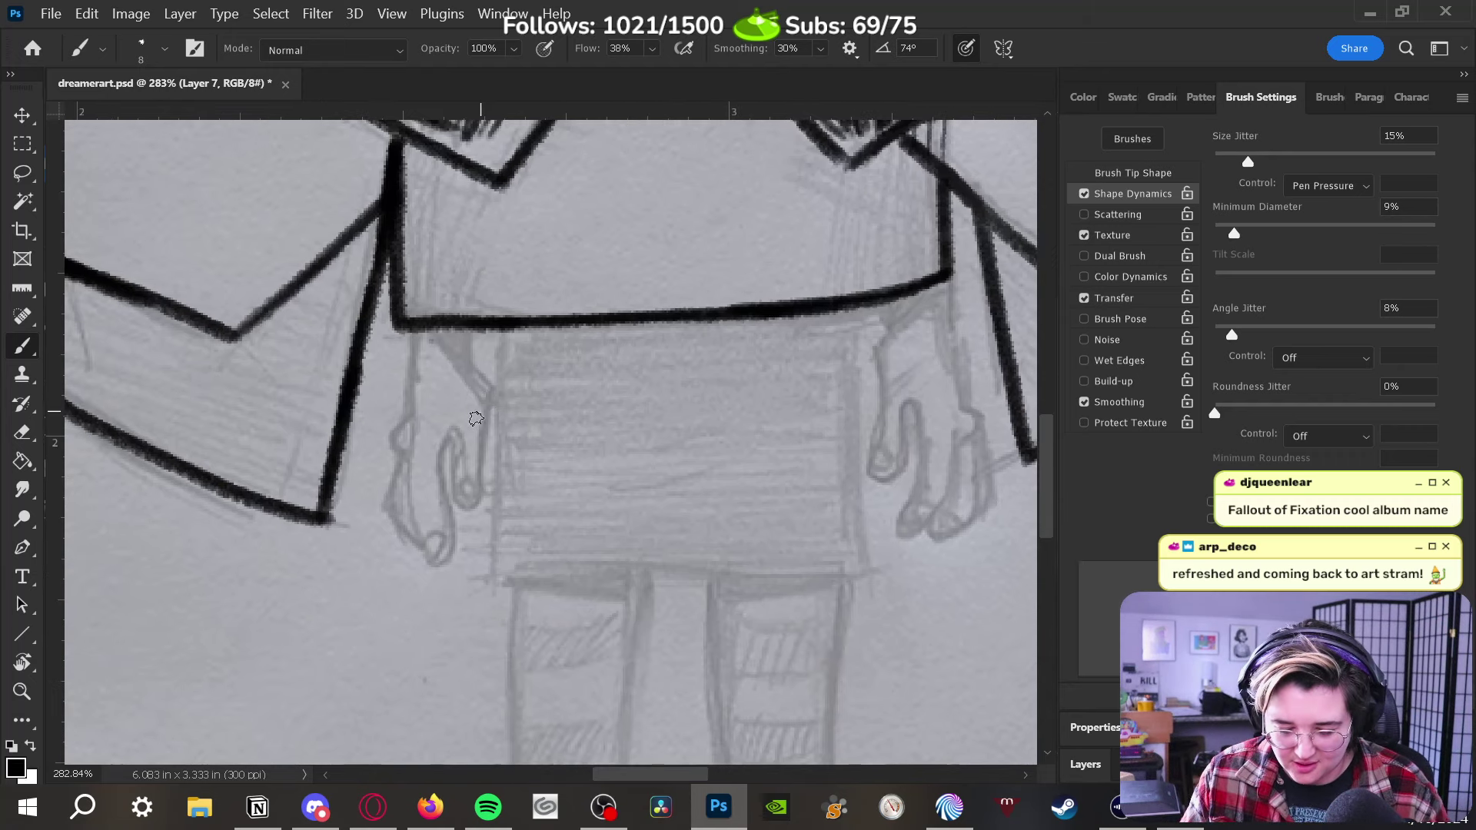
pyautogui.press('z')
pyautogui.moveTo(415, 390); pyautogui.dragTo(462, 390)
pyautogui.press('b')
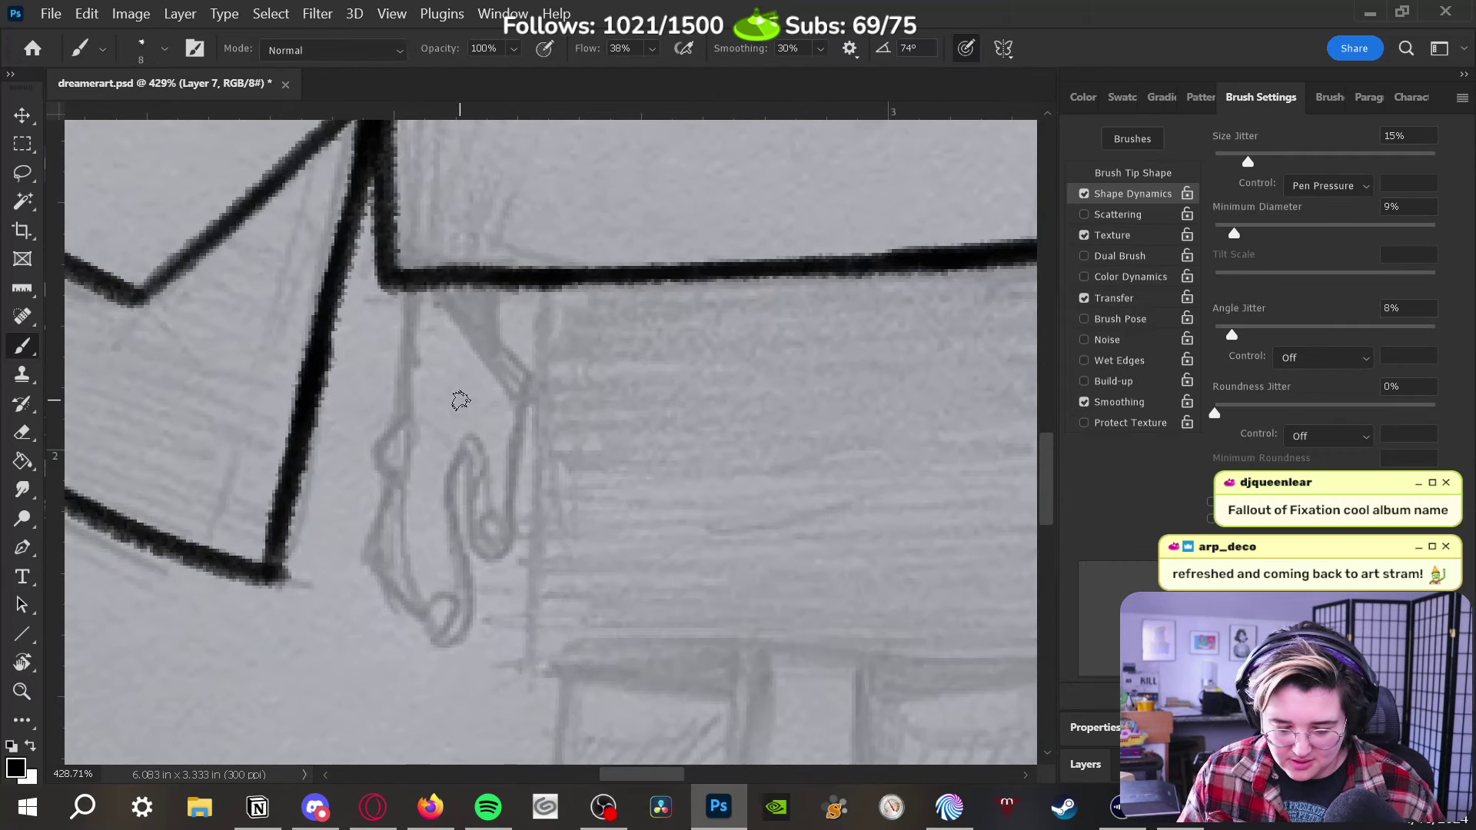
pyautogui.moveTo(392, 482)
pyautogui.mouseDown()
pyautogui.moveTo(372, 449)
pyautogui.moveTo(395, 427)
pyautogui.moveTo(409, 294)
pyautogui.moveTo(428, 267)
pyautogui.moveTo(404, 319)
pyautogui.moveTo(400, 407)
pyautogui.mouseUp()
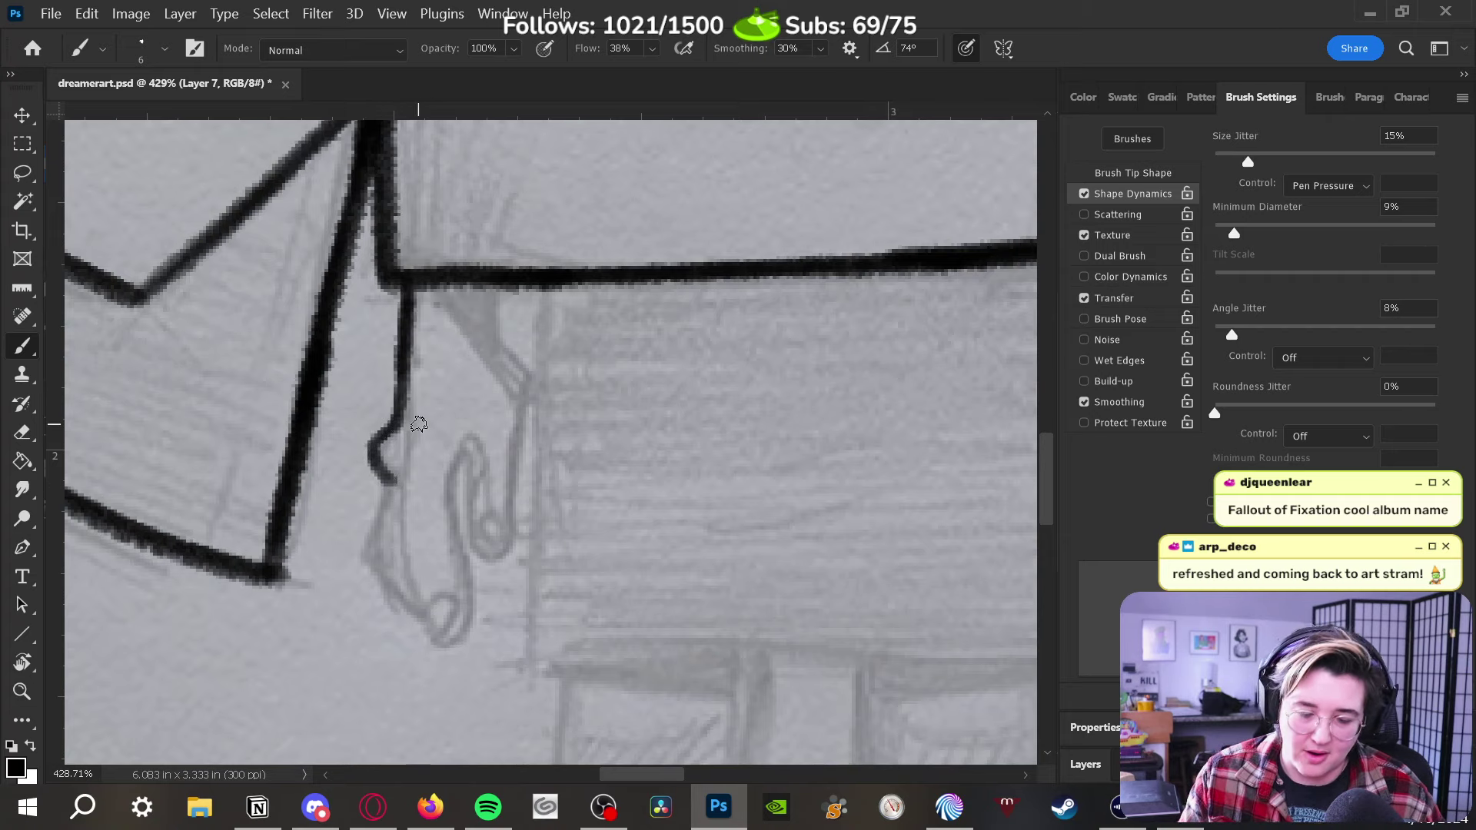
pyautogui.moveTo(482, 285)
pyautogui.mouseDown()
pyautogui.moveTo(486, 323)
pyautogui.moveTo(518, 384)
pyautogui.moveTo(491, 348)
pyautogui.moveTo(532, 414)
pyautogui.moveTo(537, 402)
pyautogui.moveTo(526, 386)
pyautogui.moveTo(511, 549)
pyautogui.moveTo(465, 445)
pyautogui.moveTo(468, 530)
pyautogui.mouseUp()
pyautogui.moveTo(473, 461)
pyautogui.mouseDown()
pyautogui.moveTo(470, 532)
pyautogui.moveTo(511, 524)
pyautogui.mouseUp()
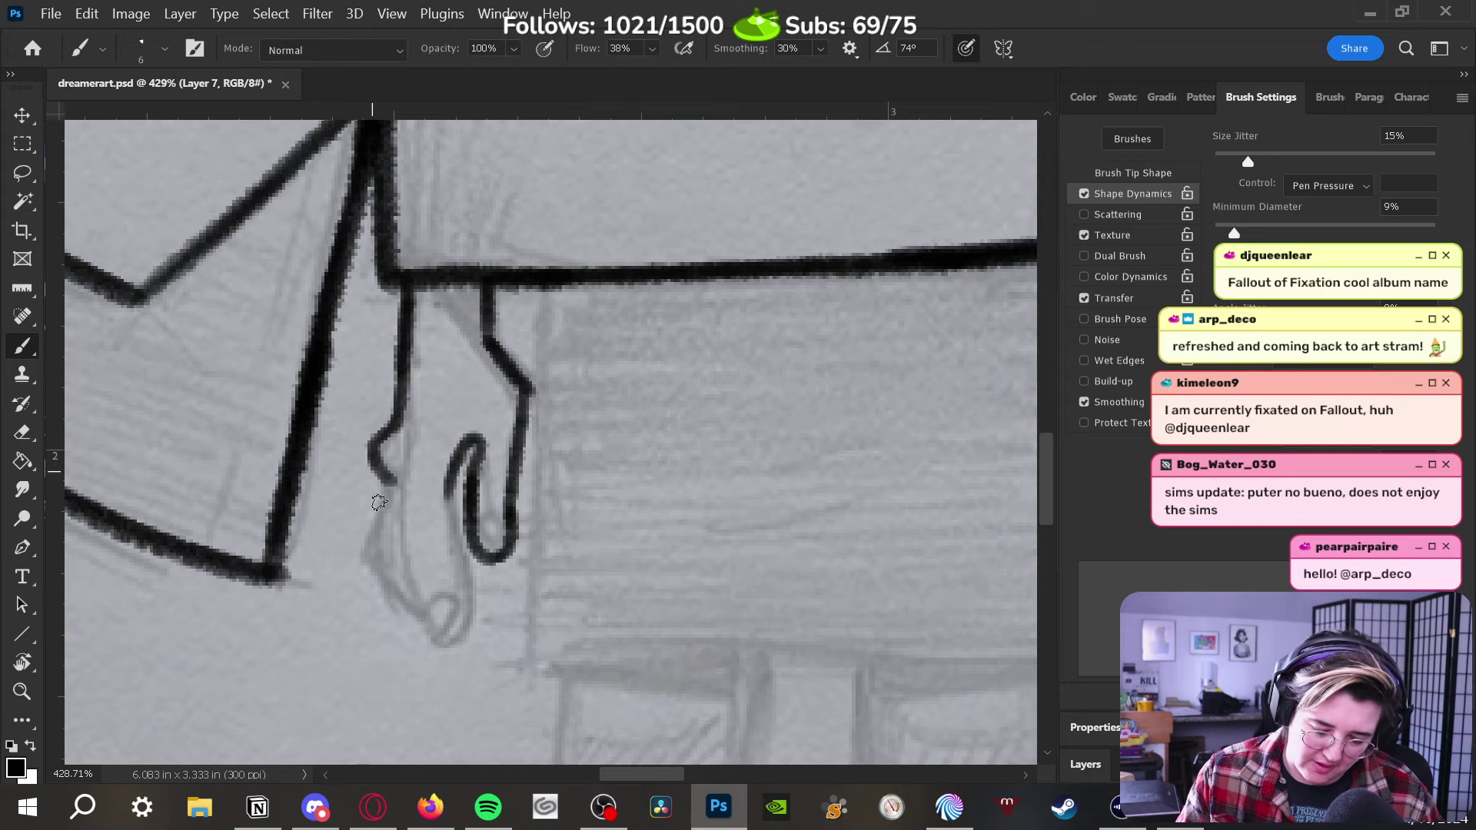
# Ink the remaining fingers of the left hand, including the rounded fingertip at the bottom
pyautogui.moveTo(390, 482)
pyautogui.mouseDown()
pyautogui.moveTo(365, 559)
pyautogui.moveTo(422, 616)
pyautogui.moveTo(397, 562)
pyautogui.moveTo(401, 488)
pyautogui.moveTo(399, 543)
pyautogui.mouseUp()
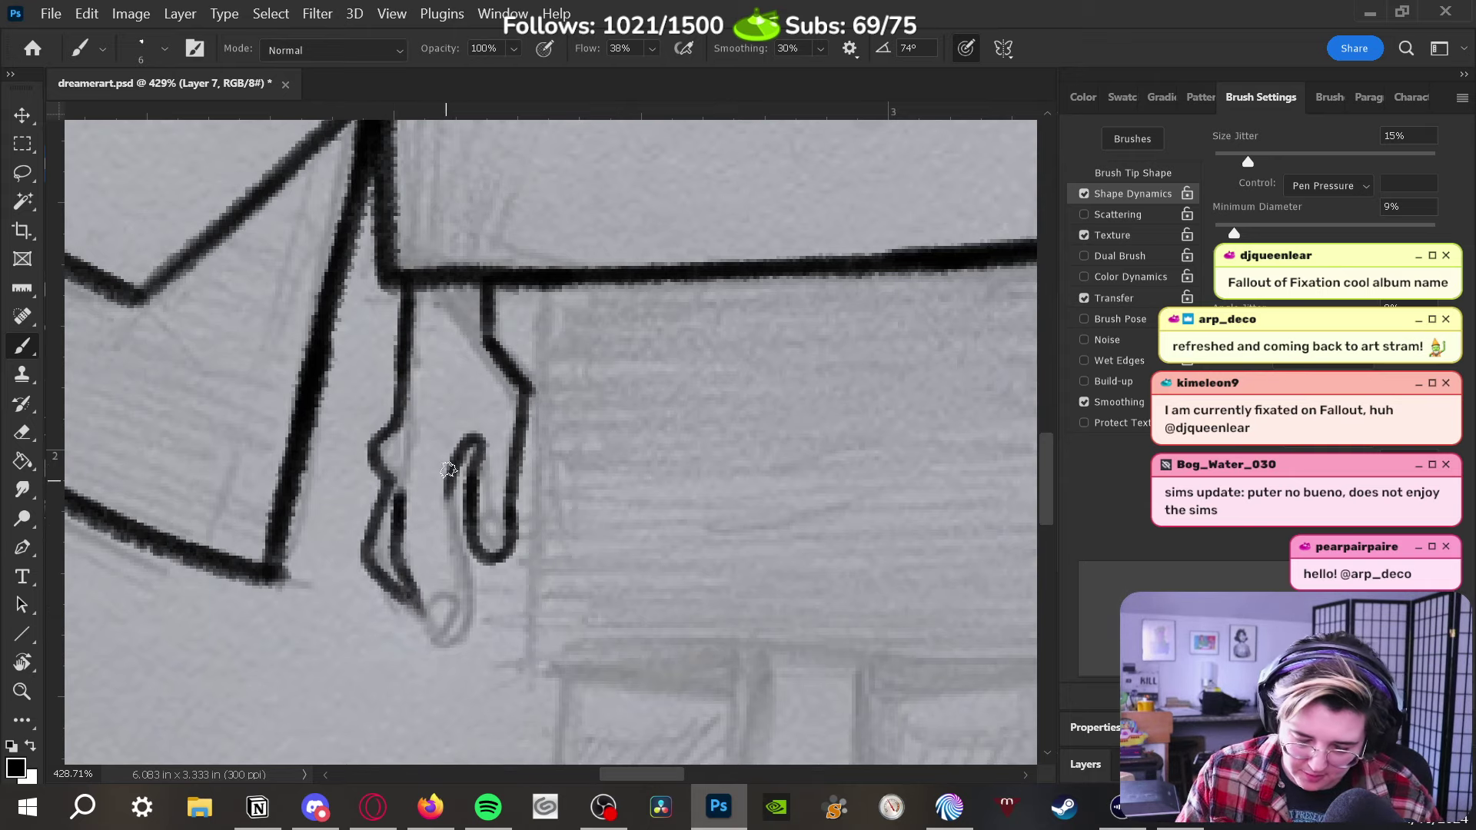
pyautogui.moveTo(453, 472)
pyautogui.mouseDown()
pyautogui.moveTo(473, 599)
pyautogui.moveTo(451, 645)
pyautogui.mouseUp()
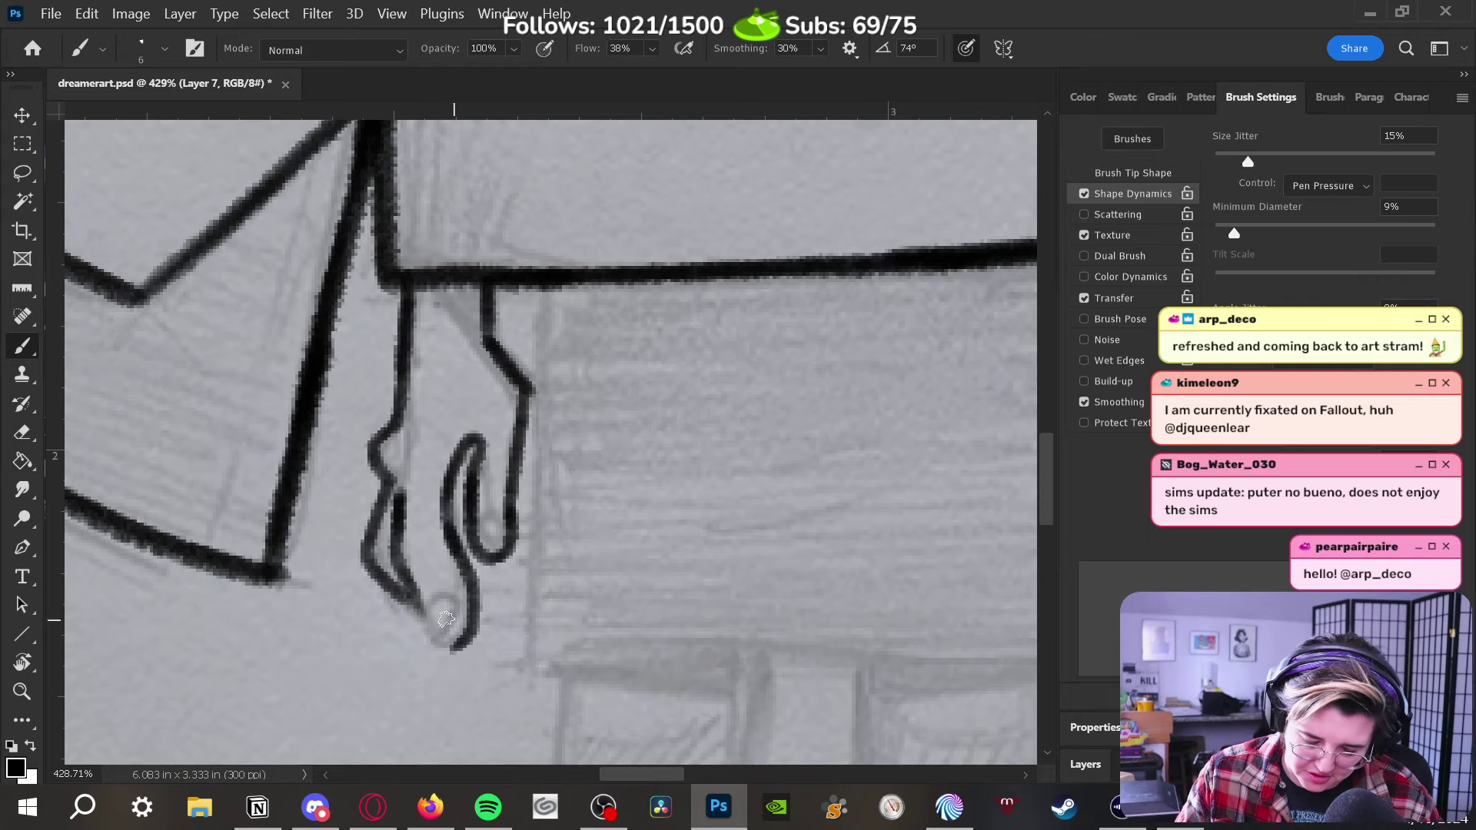
pyautogui.moveTo(415, 597)
pyautogui.mouseDown()
pyautogui.moveTo(454, 648)
pyautogui.moveTo(449, 629)
pyautogui.moveTo(434, 640)
pyautogui.moveTo(450, 609)
pyautogui.moveTo(428, 618)
pyautogui.moveTo(447, 601)
pyautogui.moveTo(429, 610)
pyautogui.moveTo(452, 611)
pyautogui.moveTo(443, 600)
pyautogui.moveTo(454, 630)
pyautogui.mouseUp()
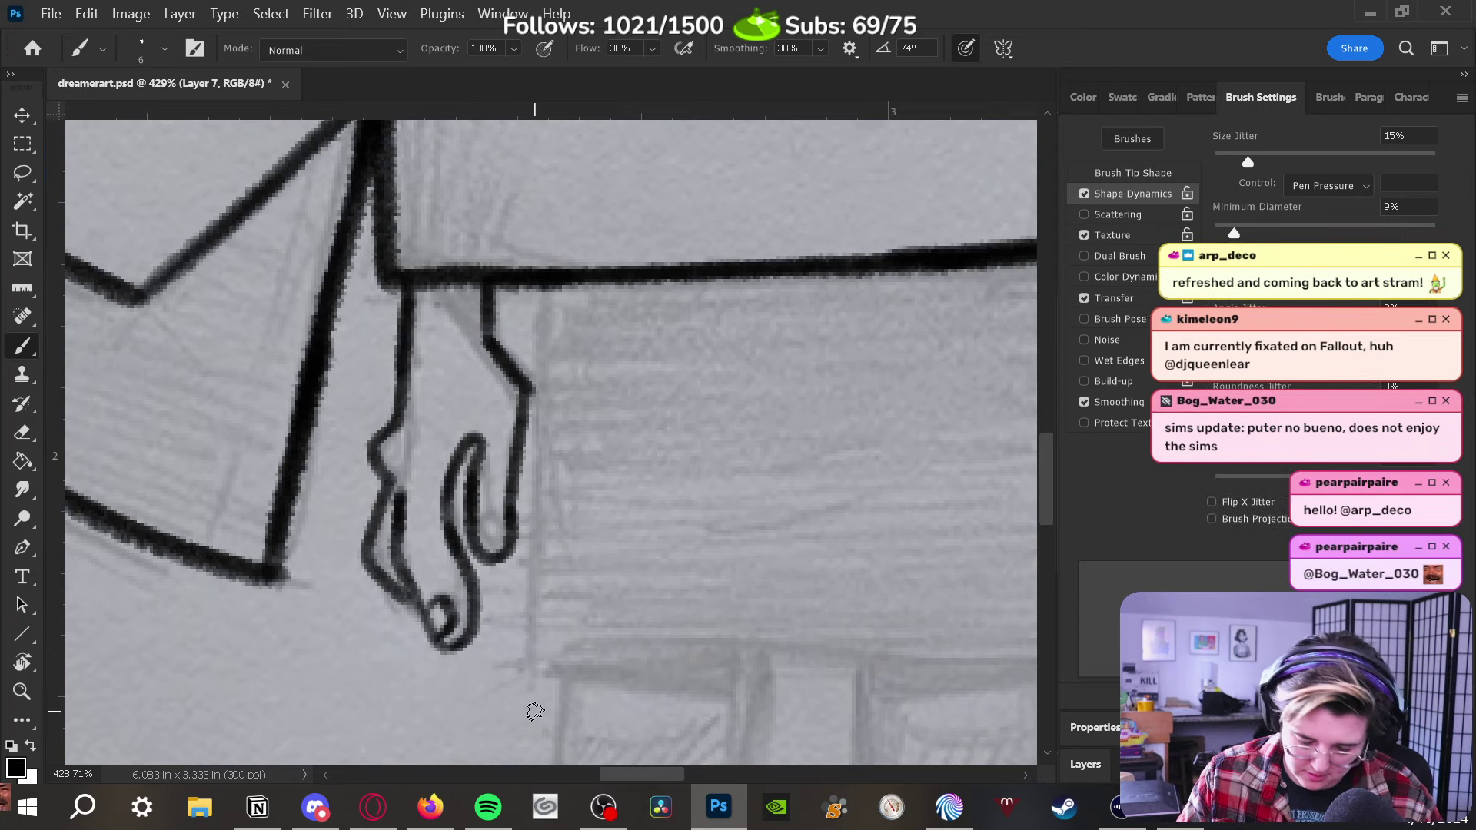
# Refine the left hand's inner finger with a fingertip detail and thicken the long line of the neighbouring finger
pyautogui.press('e')
pyautogui.press('e')
pyautogui.moveTo(486, 442)
pyautogui.mouseDown()
pyautogui.moveTo(487, 540)
pyautogui.moveTo(485, 471)
pyautogui.moveTo(471, 514)
pyautogui.moveTo(469, 468)
pyautogui.moveTo(465, 483)
pyautogui.moveTo(473, 438)
pyautogui.moveTo(465, 533)
pyautogui.moveTo(488, 564)
pyautogui.moveTo(480, 530)
pyautogui.moveTo(502, 522)
pyautogui.moveTo(481, 524)
pyautogui.moveTo(503, 548)
pyautogui.mouseUp()
pyautogui.press('b')
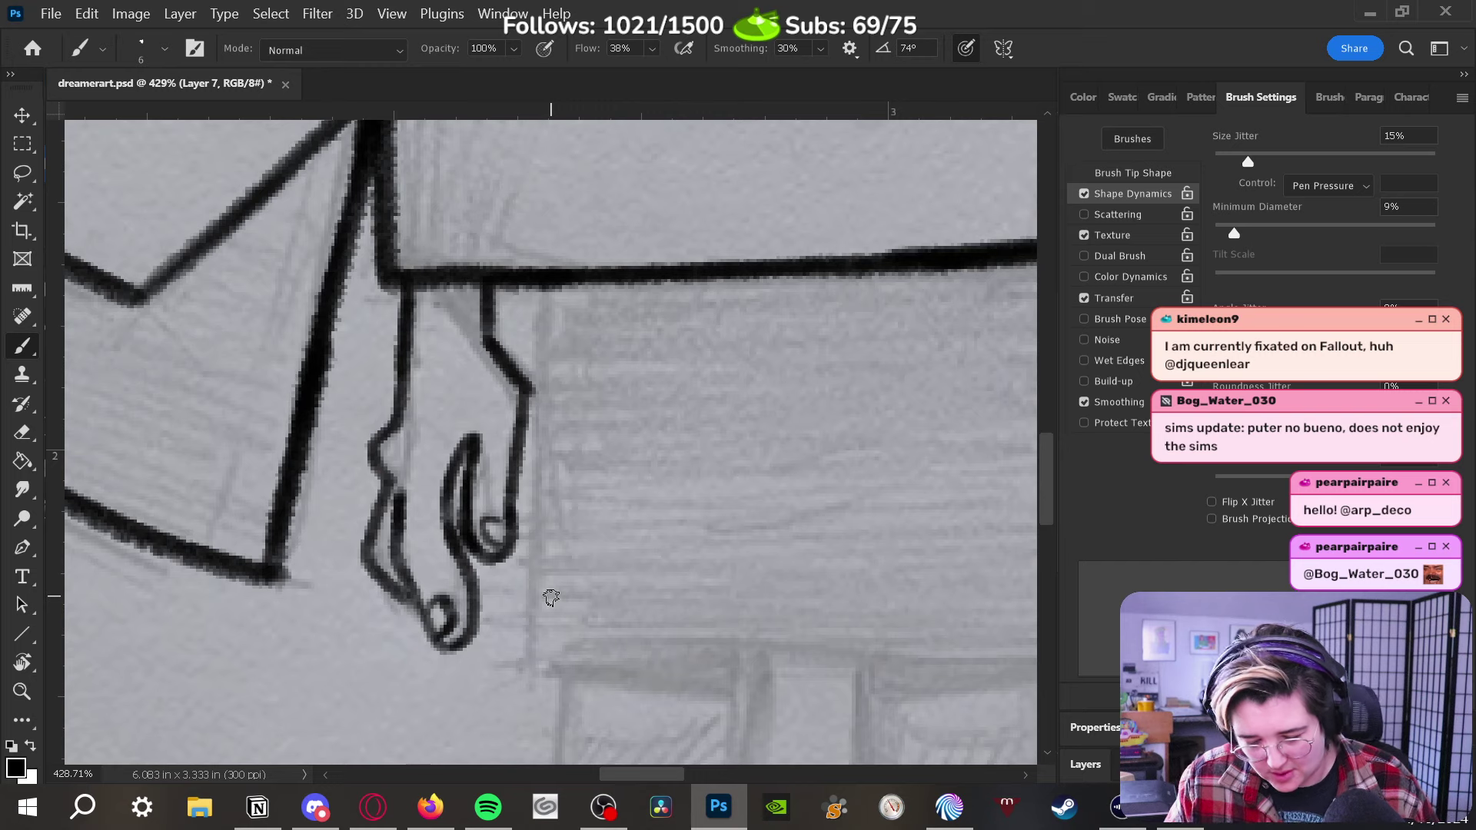
pyautogui.moveTo(444, 504); pyautogui.dragTo(476, 617)
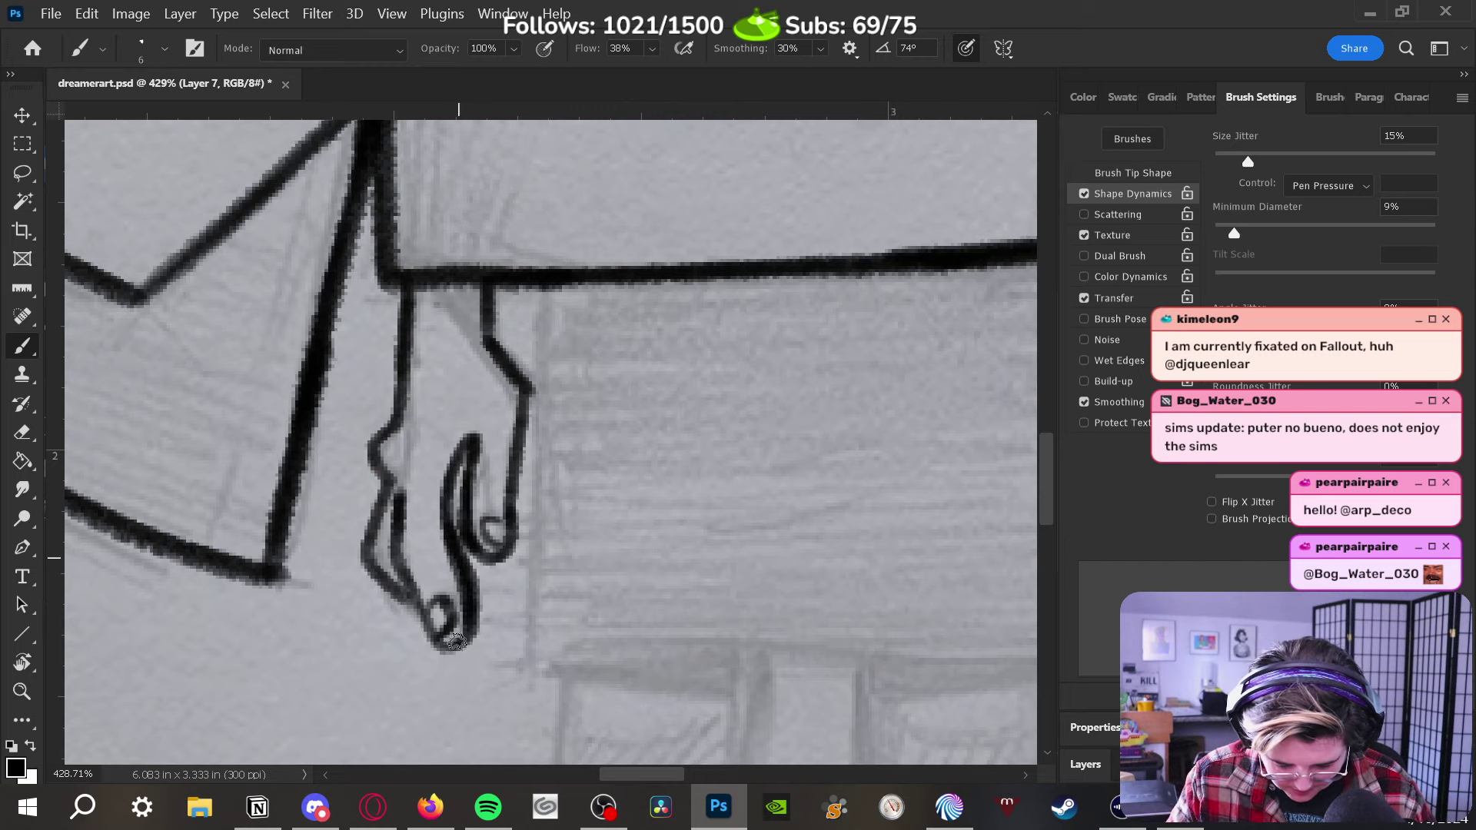
pyautogui.press('e')
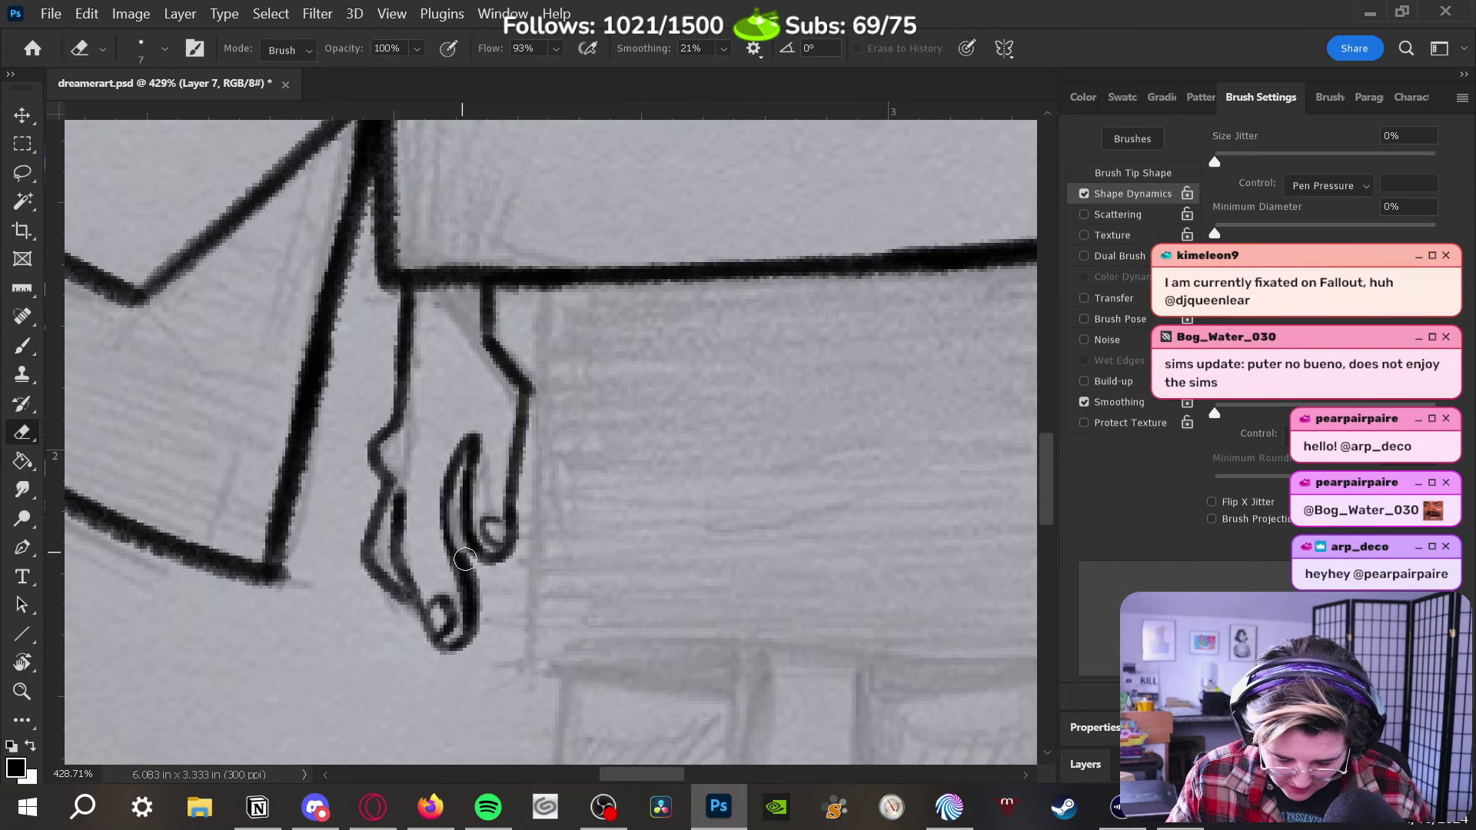
pyautogui.press('b')
pyautogui.moveTo(465, 584); pyautogui.dragTo(450, 453)
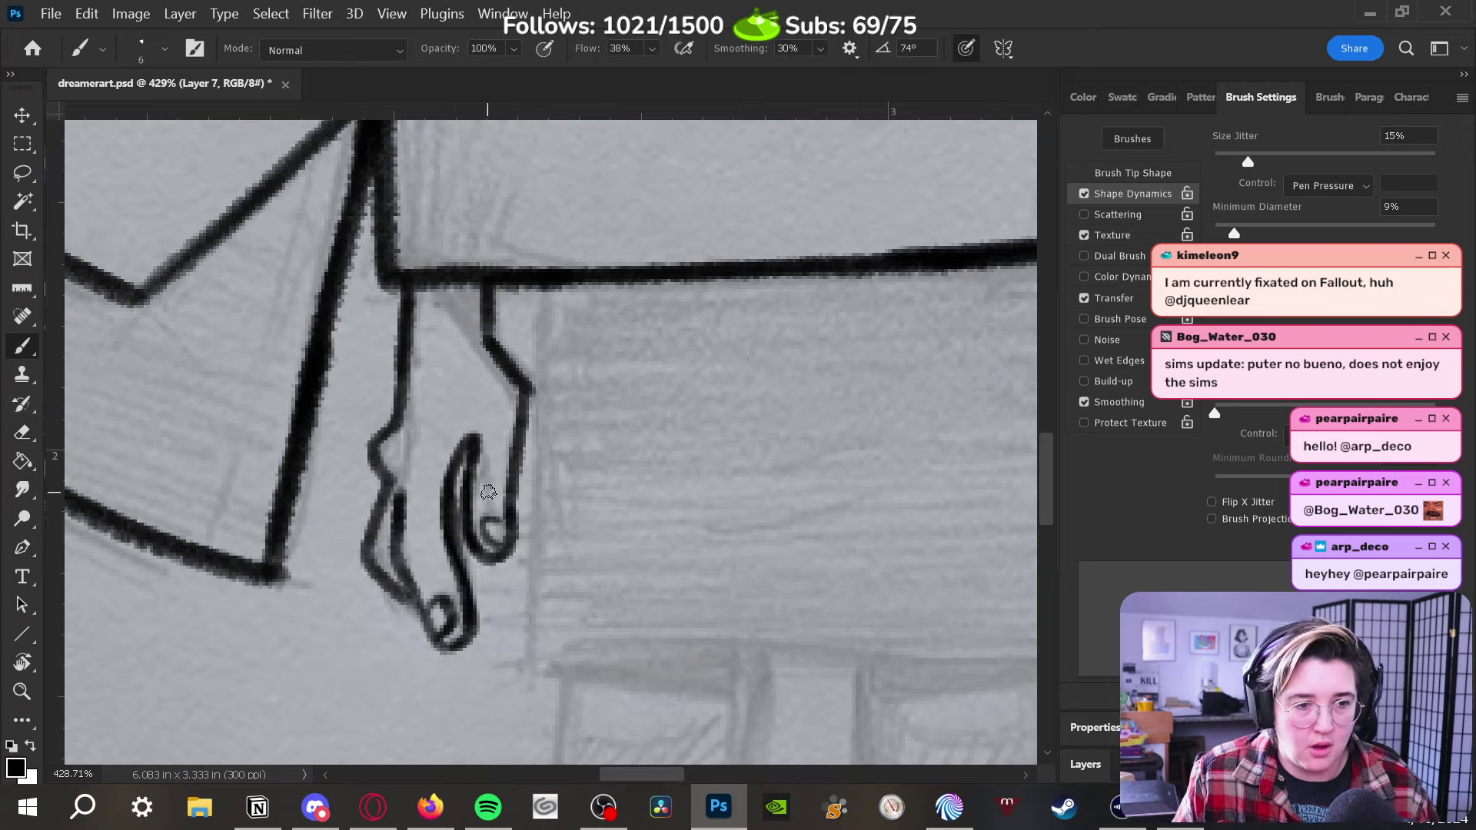
# Add a diagonal crease line at the left hand's wrist and thicken the outer finger lines down to the fingertip
pyautogui.moveTo(451, 302); pyautogui.dragTo(486, 339)
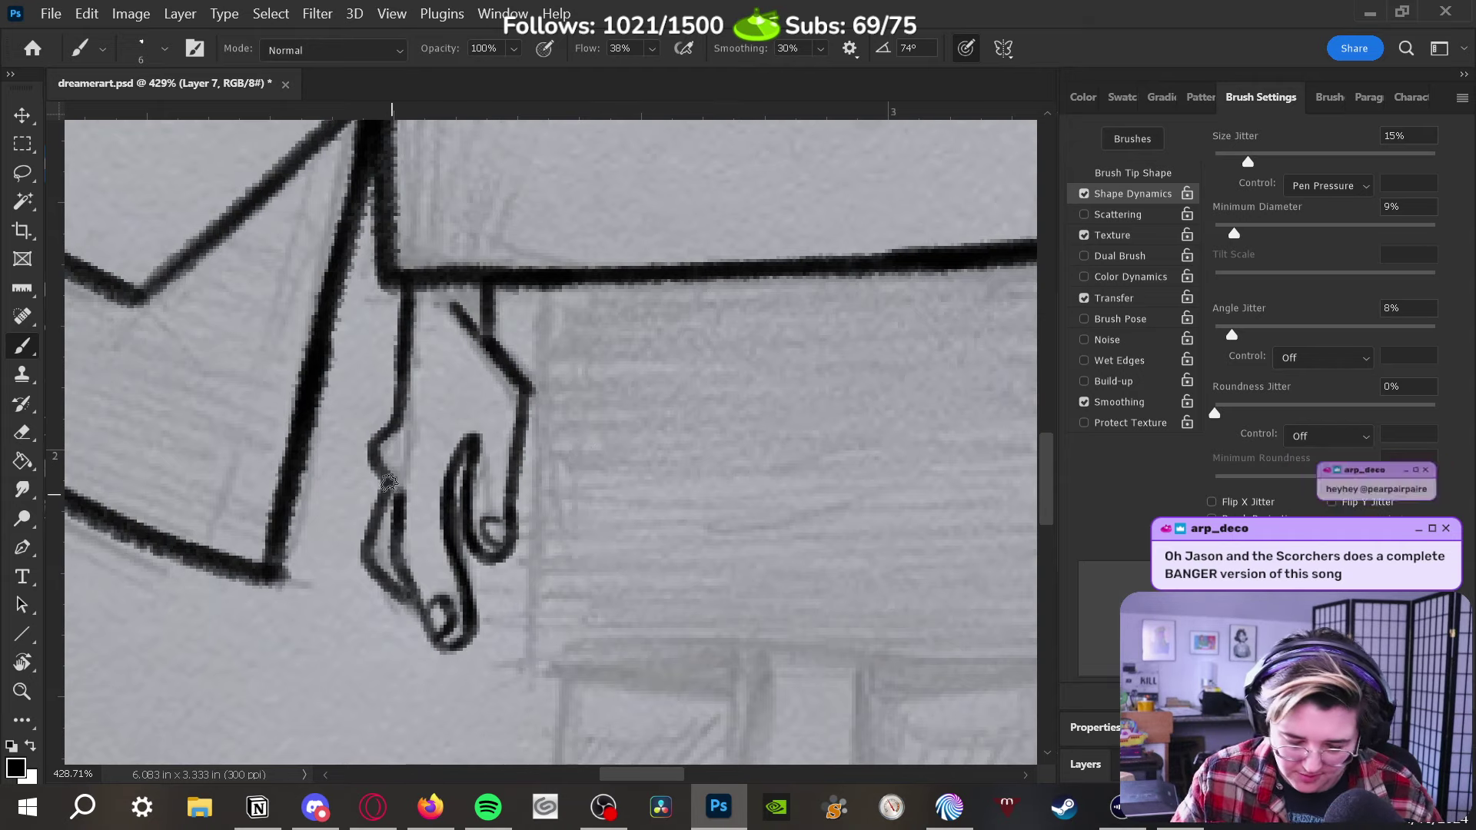
pyautogui.moveTo(375, 573); pyautogui.dragTo(418, 610)
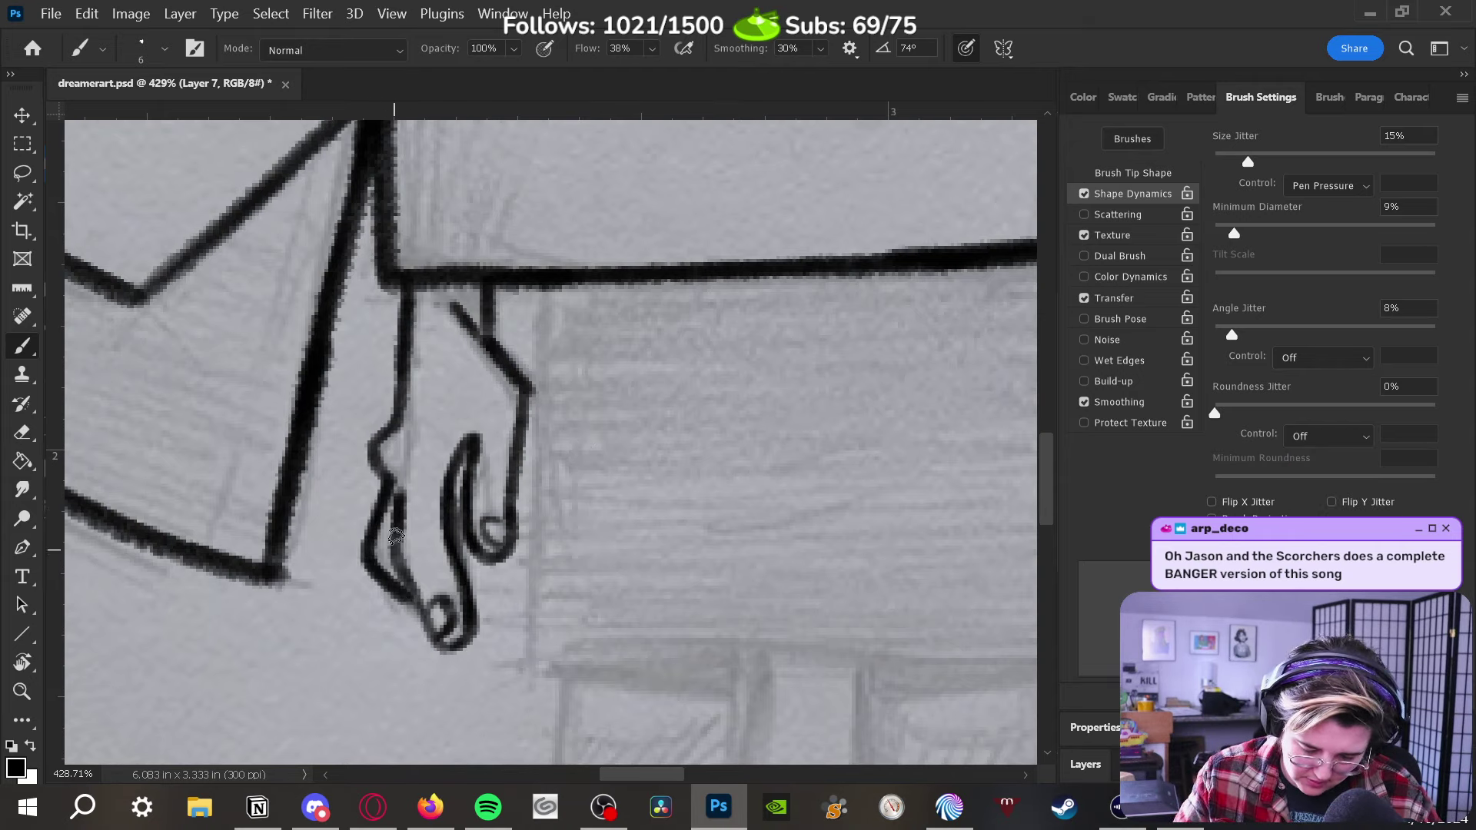
pyautogui.moveTo(395, 534)
pyautogui.mouseDown()
pyautogui.moveTo(399, 574)
pyautogui.moveTo(443, 642)
pyautogui.mouseUp()
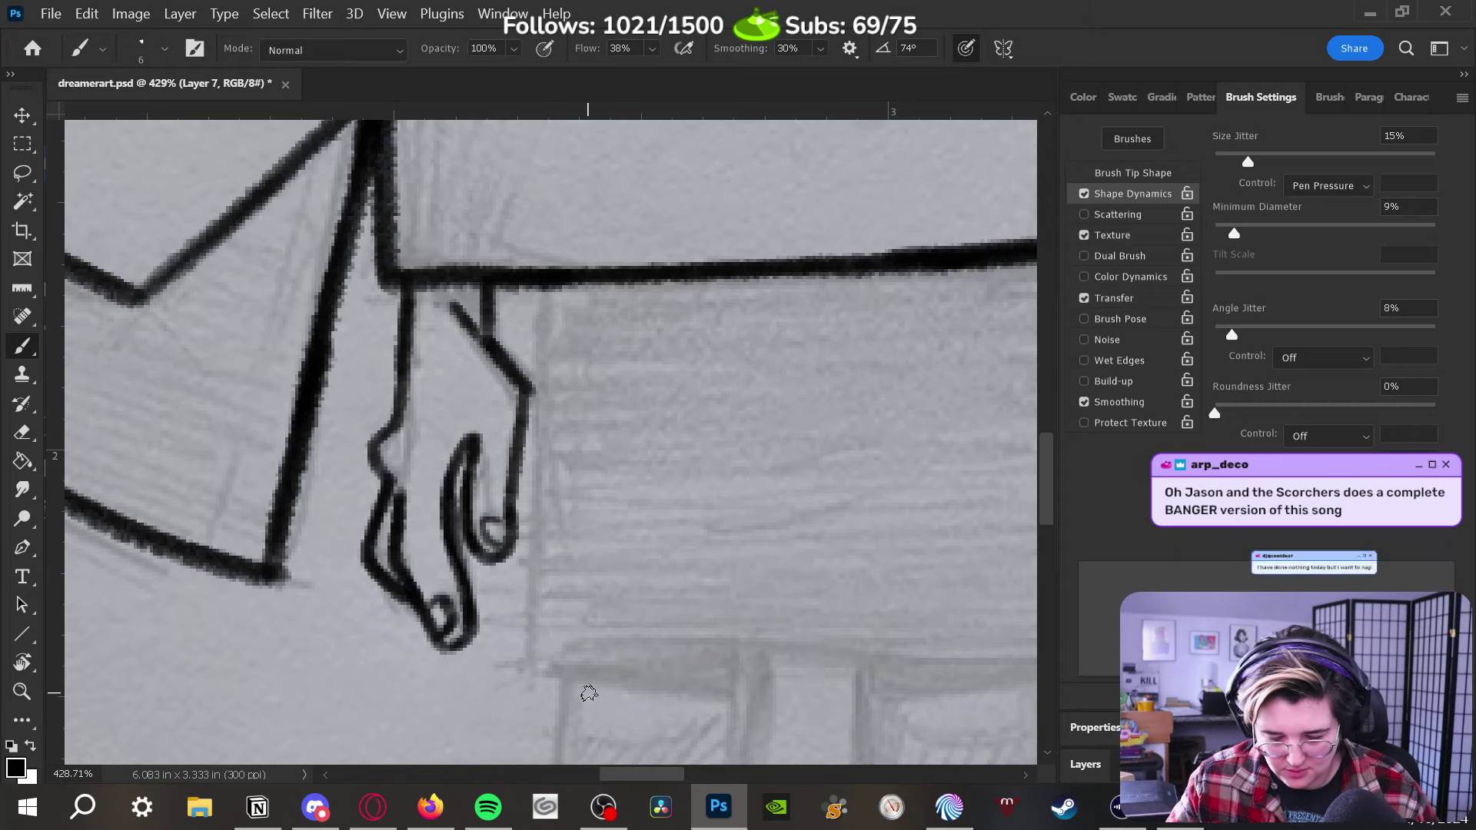
# Ink the left vertical edge of the shaded block beside the left hand, from the garment hem down to its lower corner
pyautogui.moveTo(578, 512); pyautogui.dragTo(550, 574)
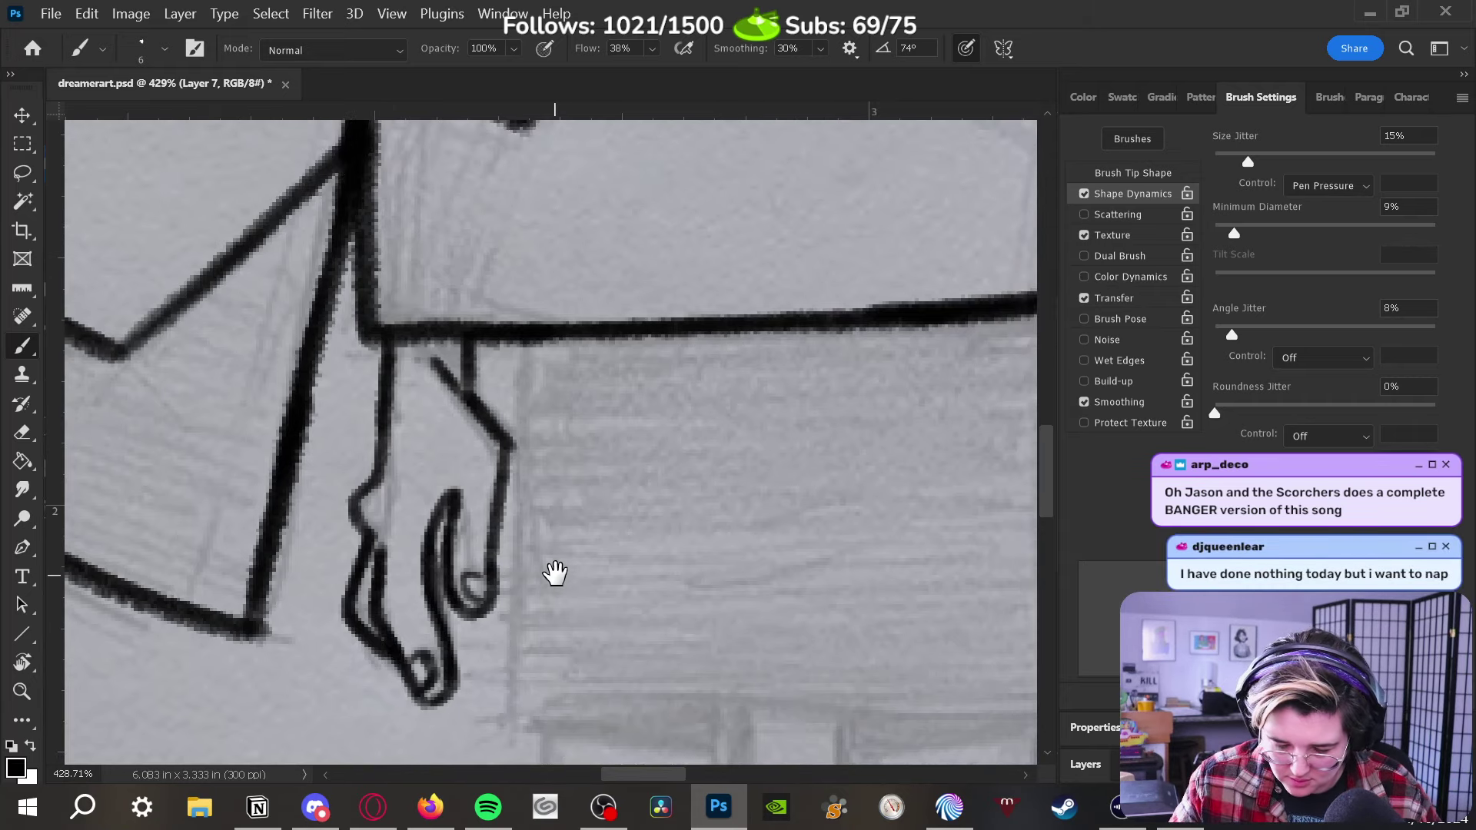
pyautogui.moveTo(516, 334); pyautogui.dragTo(531, 519)
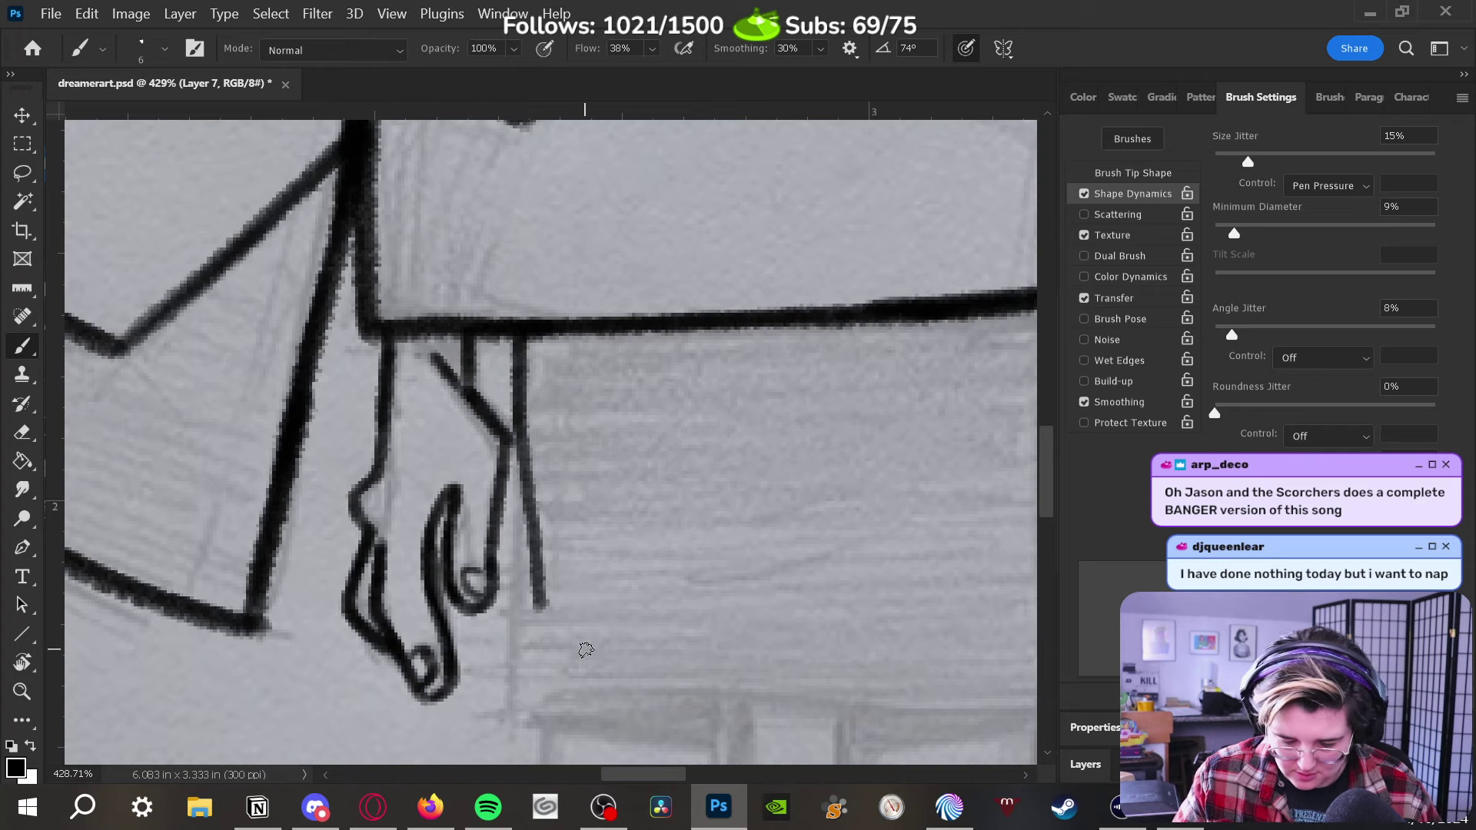
pyautogui.hotkey('ctrl', 'z')
pyautogui.moveTo(609, 582); pyautogui.dragTo(613, 497)
pyautogui.moveTo(514, 636); pyautogui.dragTo(527, 409)
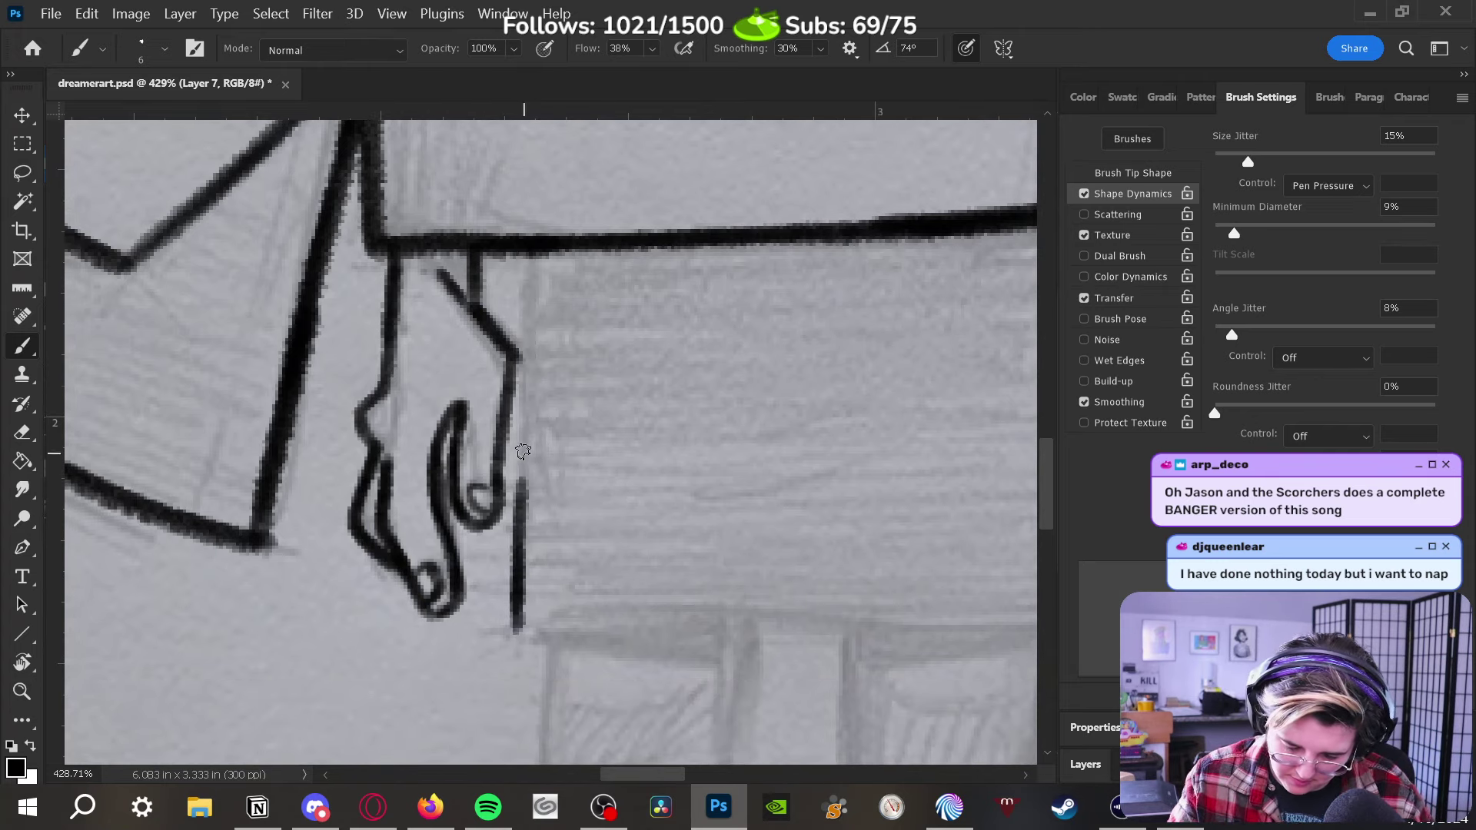
pyautogui.moveTo(523, 460); pyautogui.dragTo(529, 254)
pyautogui.moveTo(522, 484); pyautogui.dragTo(530, 272)
pyautogui.moveTo(521, 386); pyautogui.dragTo(519, 530)
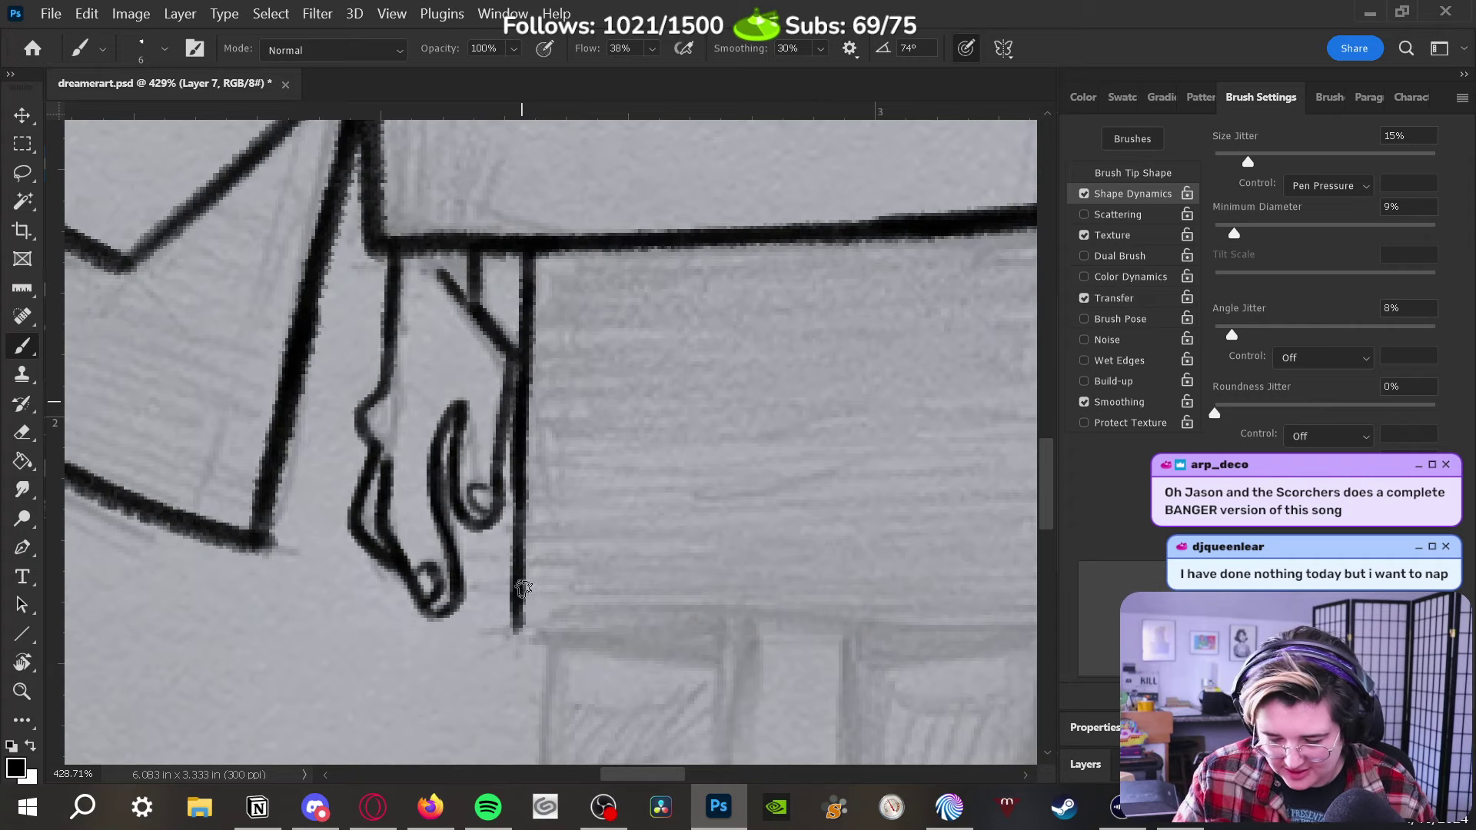
# Ink the upper and lower parts of the shaded block's right vertical edge, switching to an 8 px brush
pyautogui.moveTo(721, 666); pyautogui.dragTo(492, 480)
pyautogui.moveTo(876, 352); pyautogui.dragTo(829, 459)
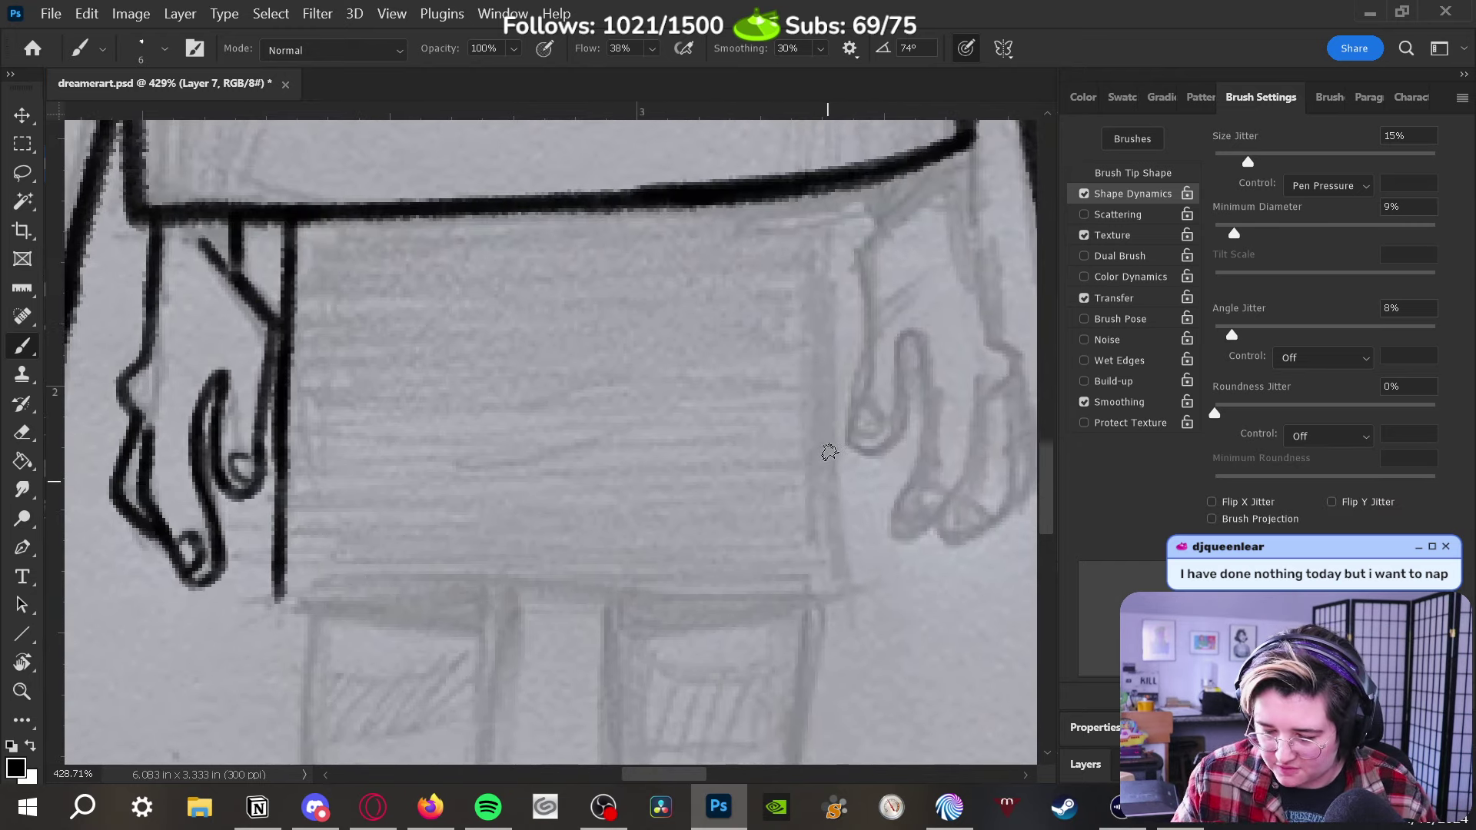
pyautogui.moveTo(833, 298); pyautogui.dragTo(834, 193)
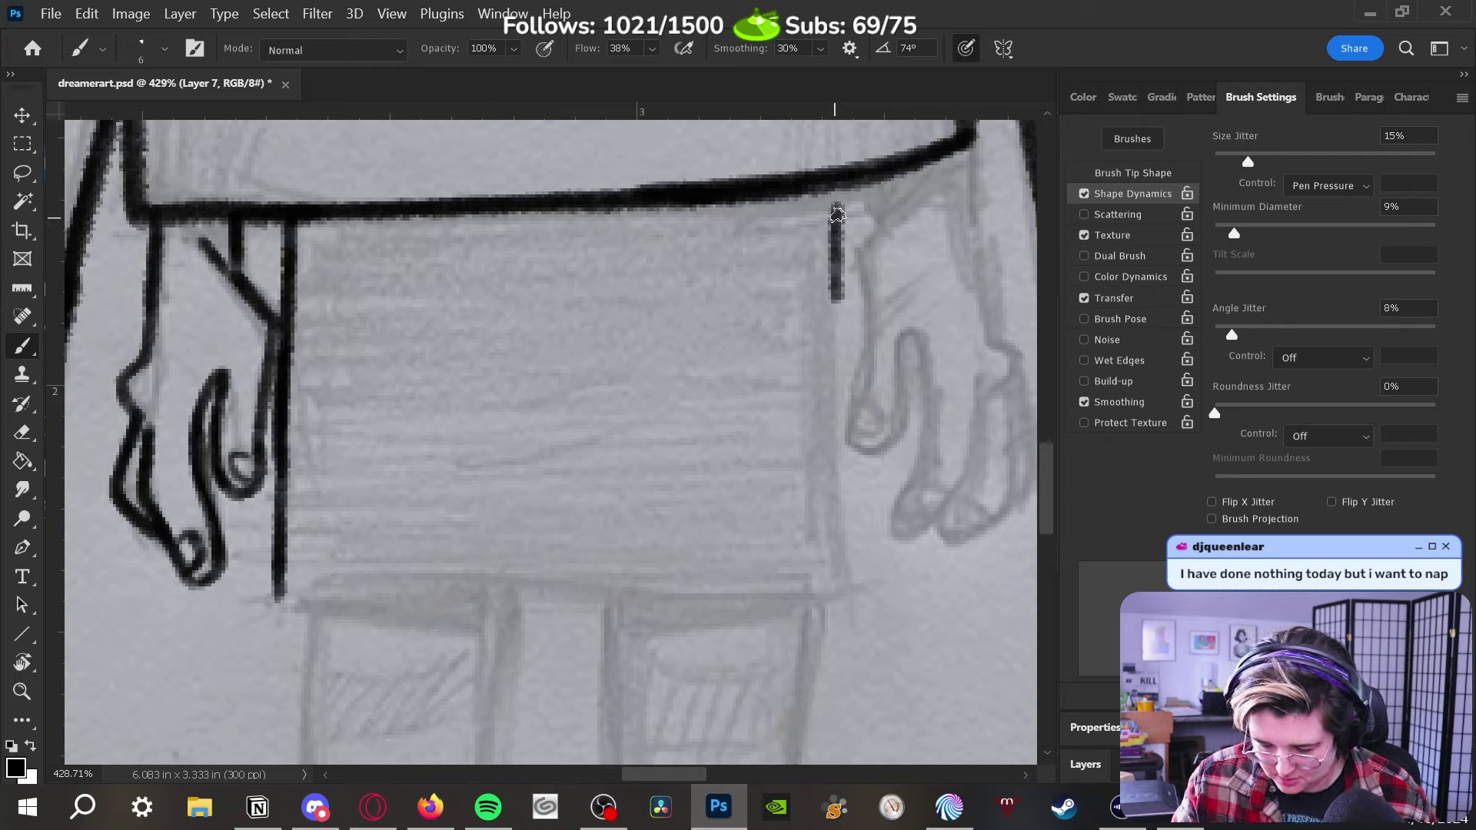
pyautogui.hotkey('ctrl', 'z')
pyautogui.moveTo(827, 191); pyautogui.dragTo(831, 384)
pyautogui.moveTo(831, 531); pyautogui.dragTo(837, 580)
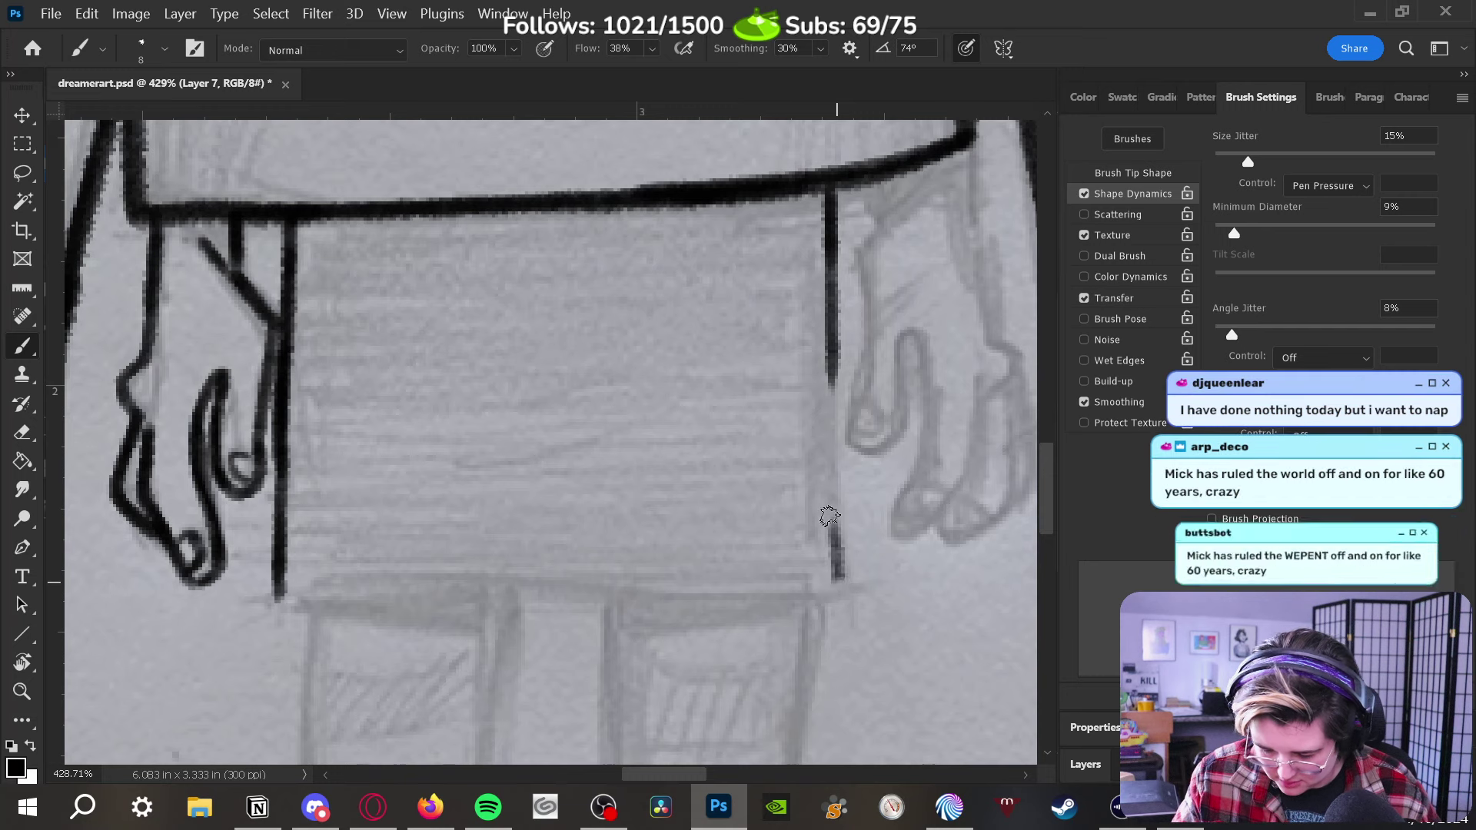
pyautogui.moveTo(832, 450); pyautogui.dragTo(839, 584)
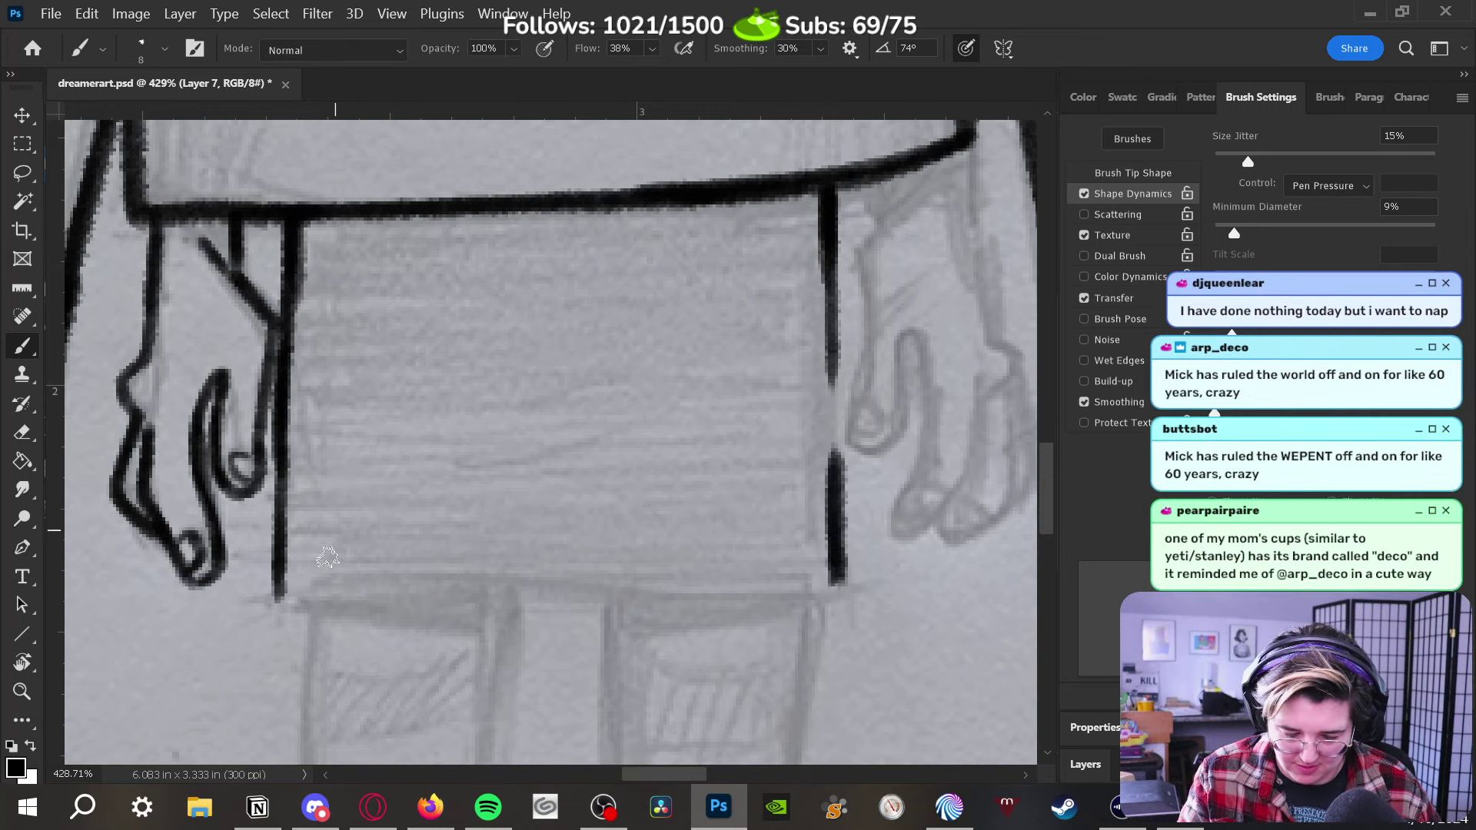
# Thicken the lower end of the shaded block's left edge and close the gap in its right edge
pyautogui.moveTo(287, 590); pyautogui.dragTo(285, 492)
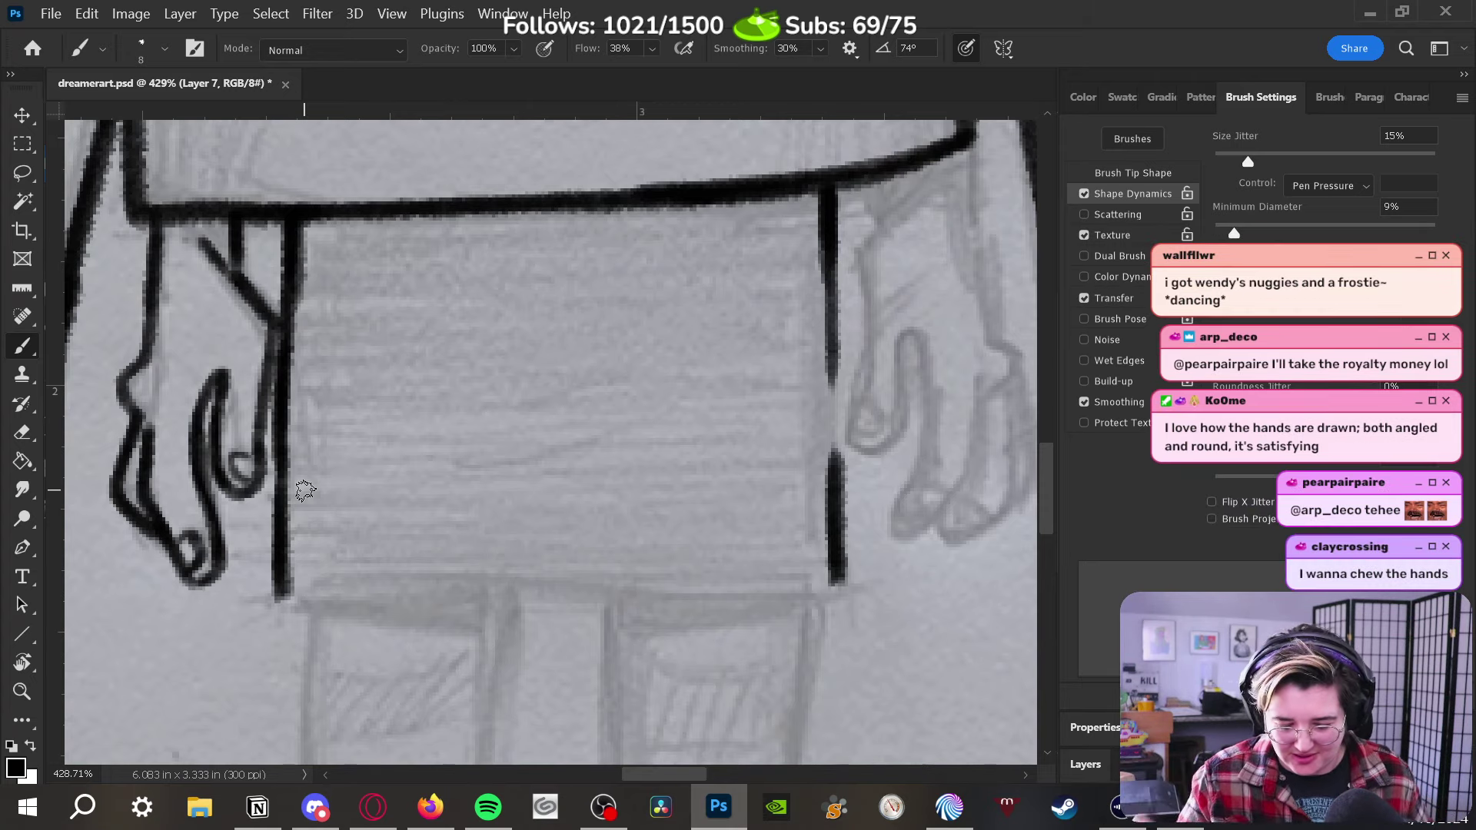
pyautogui.moveTo(891, 405); pyautogui.dragTo(751, 488)
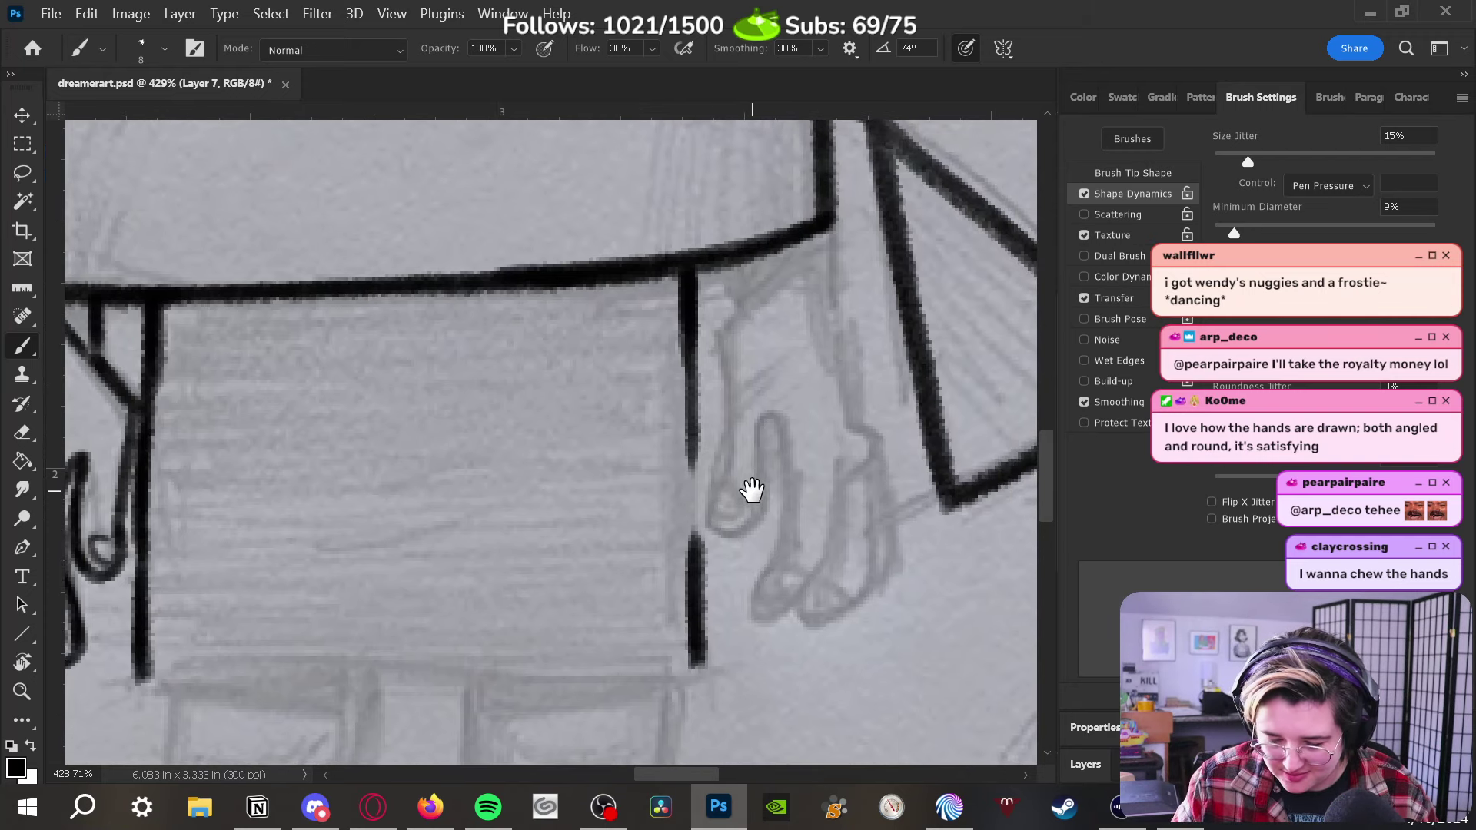
pyautogui.moveTo(744, 265); pyautogui.dragTo(748, 297)
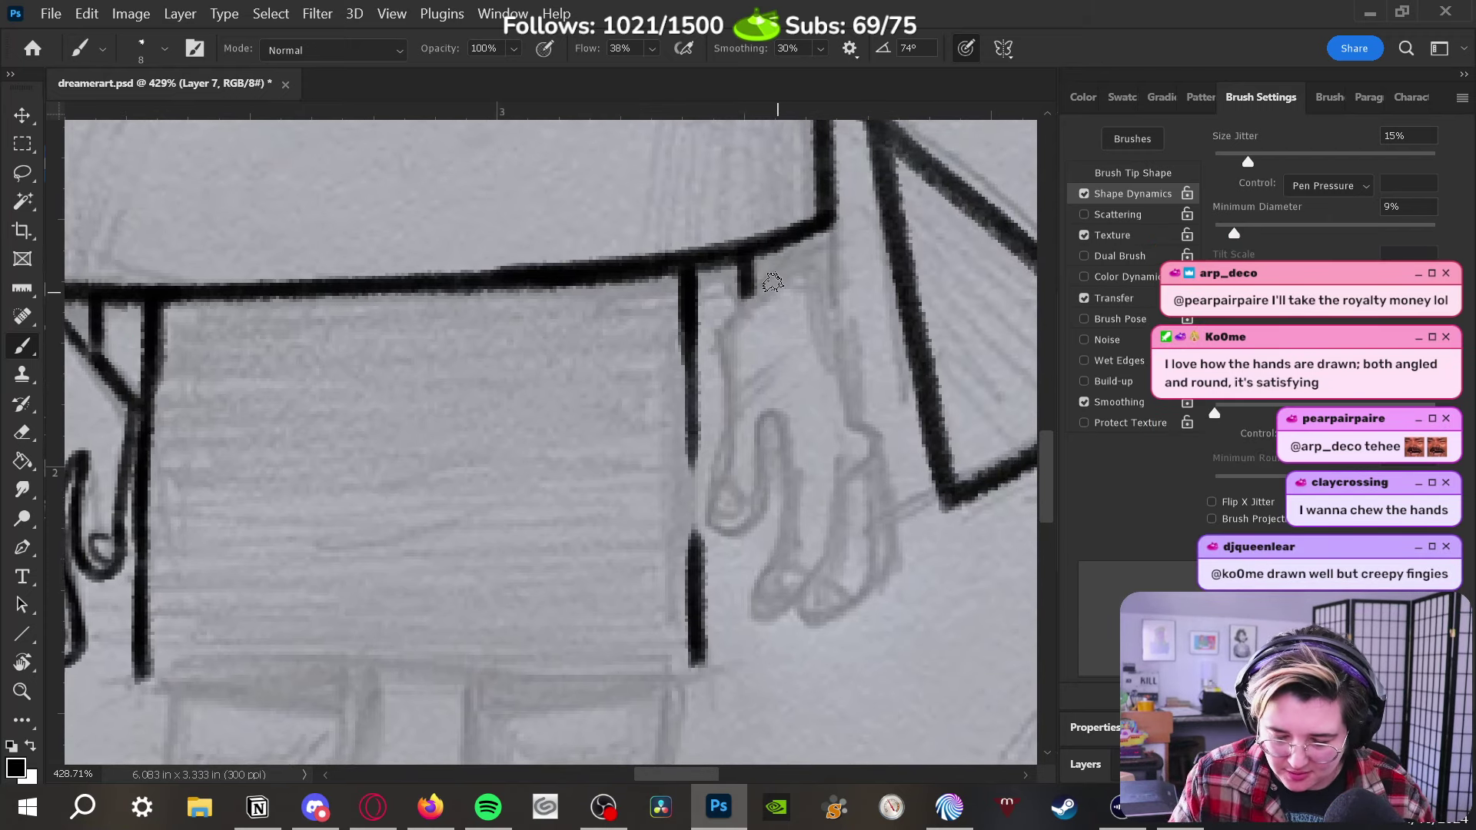
pyautogui.moveTo(695, 438); pyautogui.dragTo(696, 572)
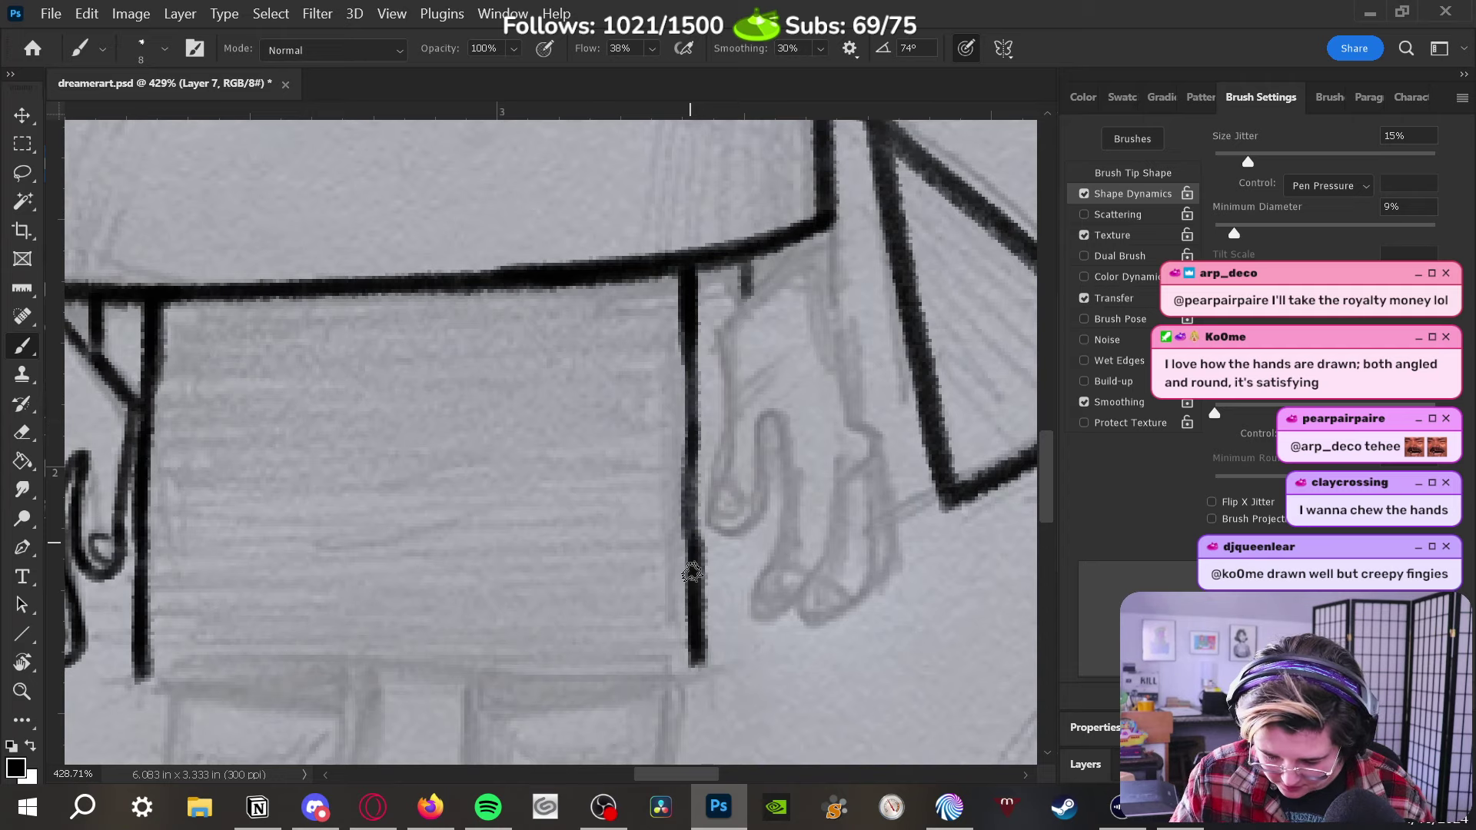
# Ink the right hand's outer wrist line, and with a 6 px brush its inner side and looped inner finger with a fingertip
pyautogui.moveTo(828, 219); pyautogui.dragTo(845, 384)
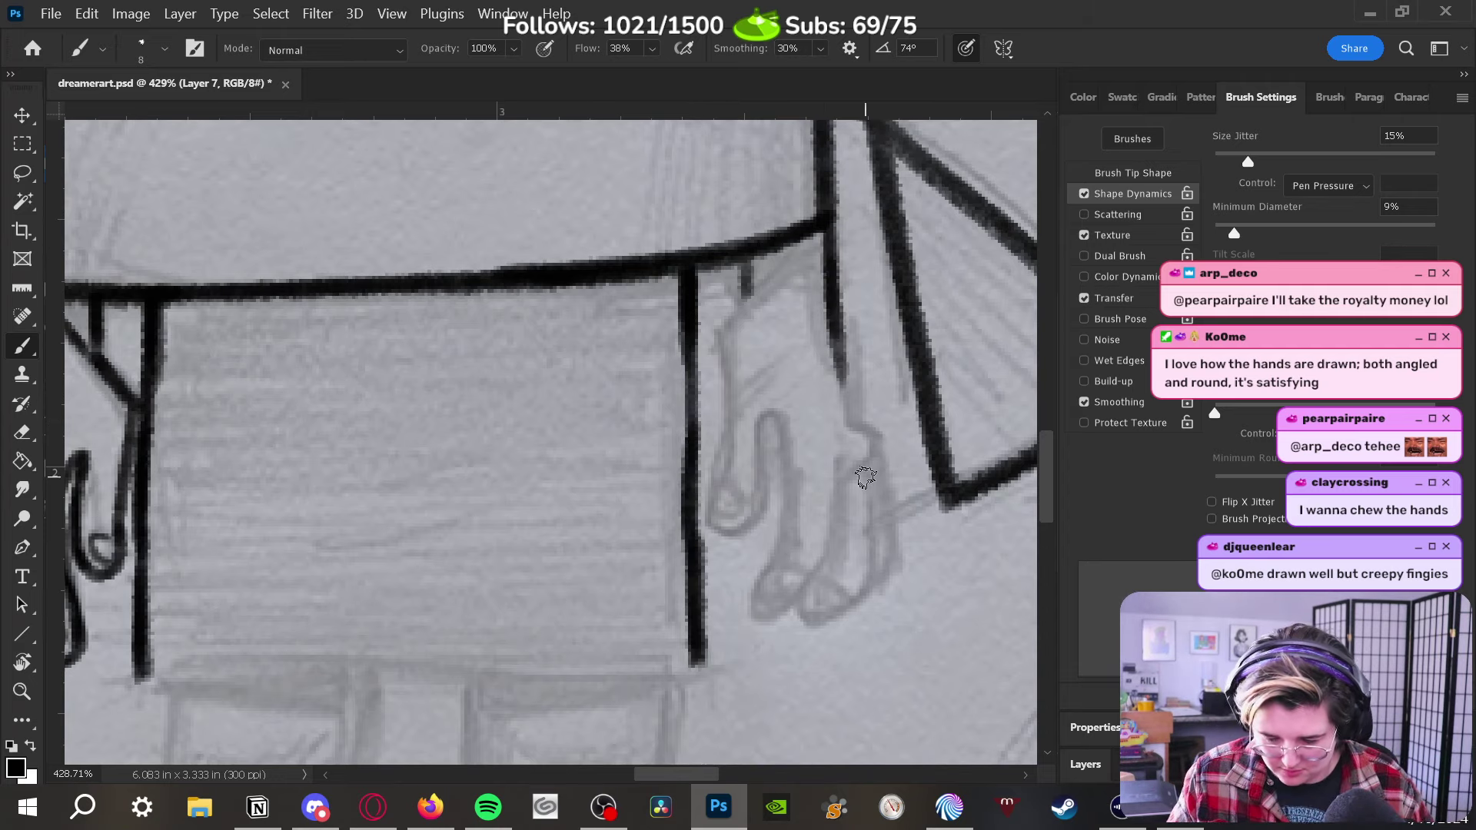
pyautogui.press('[')
pyautogui.press('[')
pyautogui.moveTo(729, 419)
pyautogui.mouseDown()
pyautogui.moveTo(725, 324)
pyautogui.moveTo(751, 280)
pyautogui.moveTo(724, 319)
pyautogui.moveTo(780, 258)
pyautogui.mouseUp()
pyautogui.moveTo(723, 330); pyautogui.dragTo(729, 423)
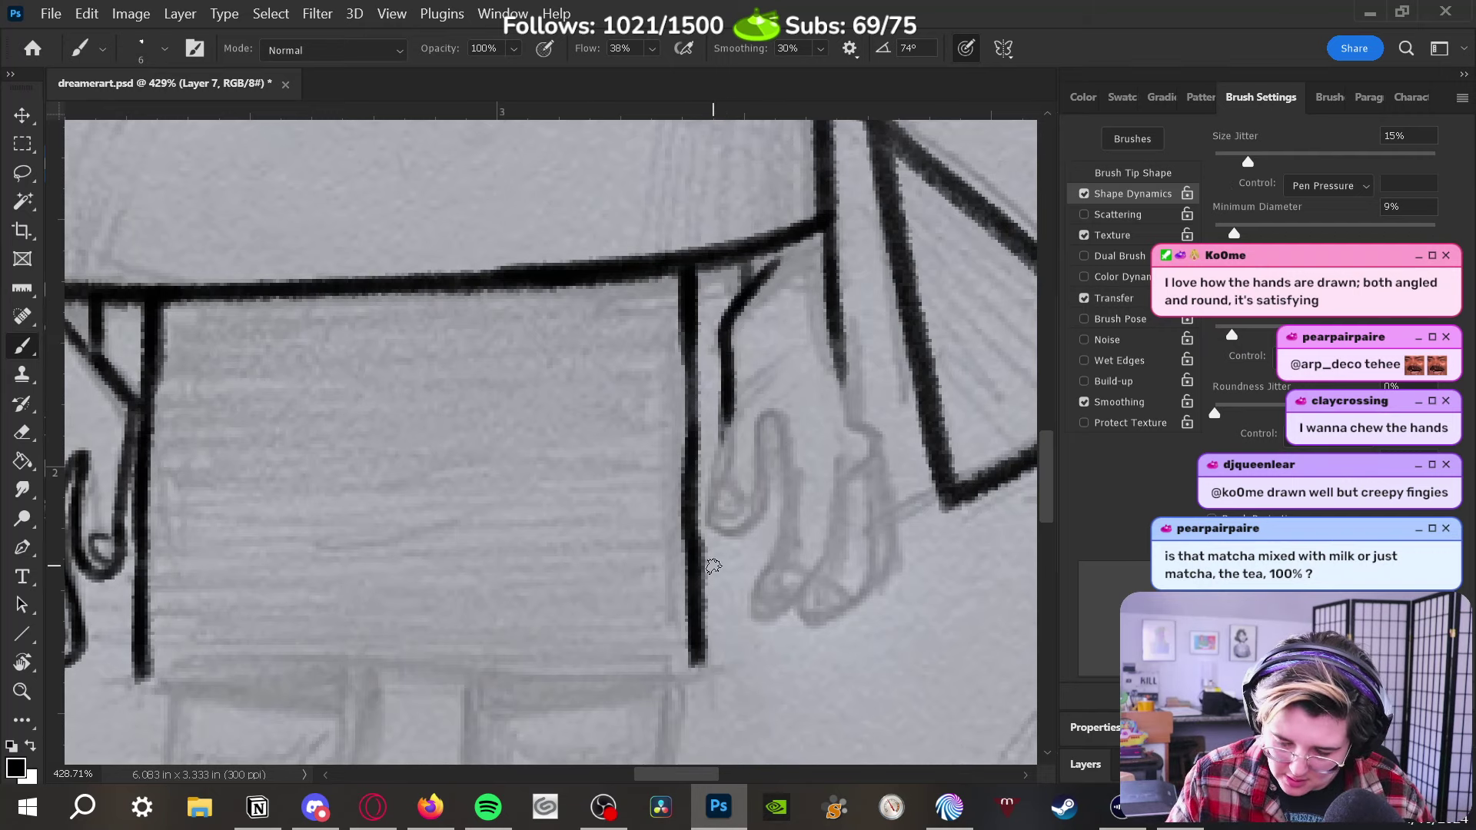
pyautogui.moveTo(720, 514)
pyautogui.mouseDown()
pyautogui.moveTo(732, 426)
pyautogui.moveTo(711, 529)
pyautogui.moveTo(715, 501)
pyautogui.moveTo(752, 529)
pyautogui.moveTo(712, 520)
pyautogui.moveTo(770, 508)
pyautogui.moveTo(738, 530)
pyautogui.moveTo(768, 493)
pyautogui.moveTo(761, 405)
pyautogui.moveTo(786, 450)
pyautogui.mouseUp()
pyautogui.moveTo(790, 501); pyautogui.dragTo(790, 496)
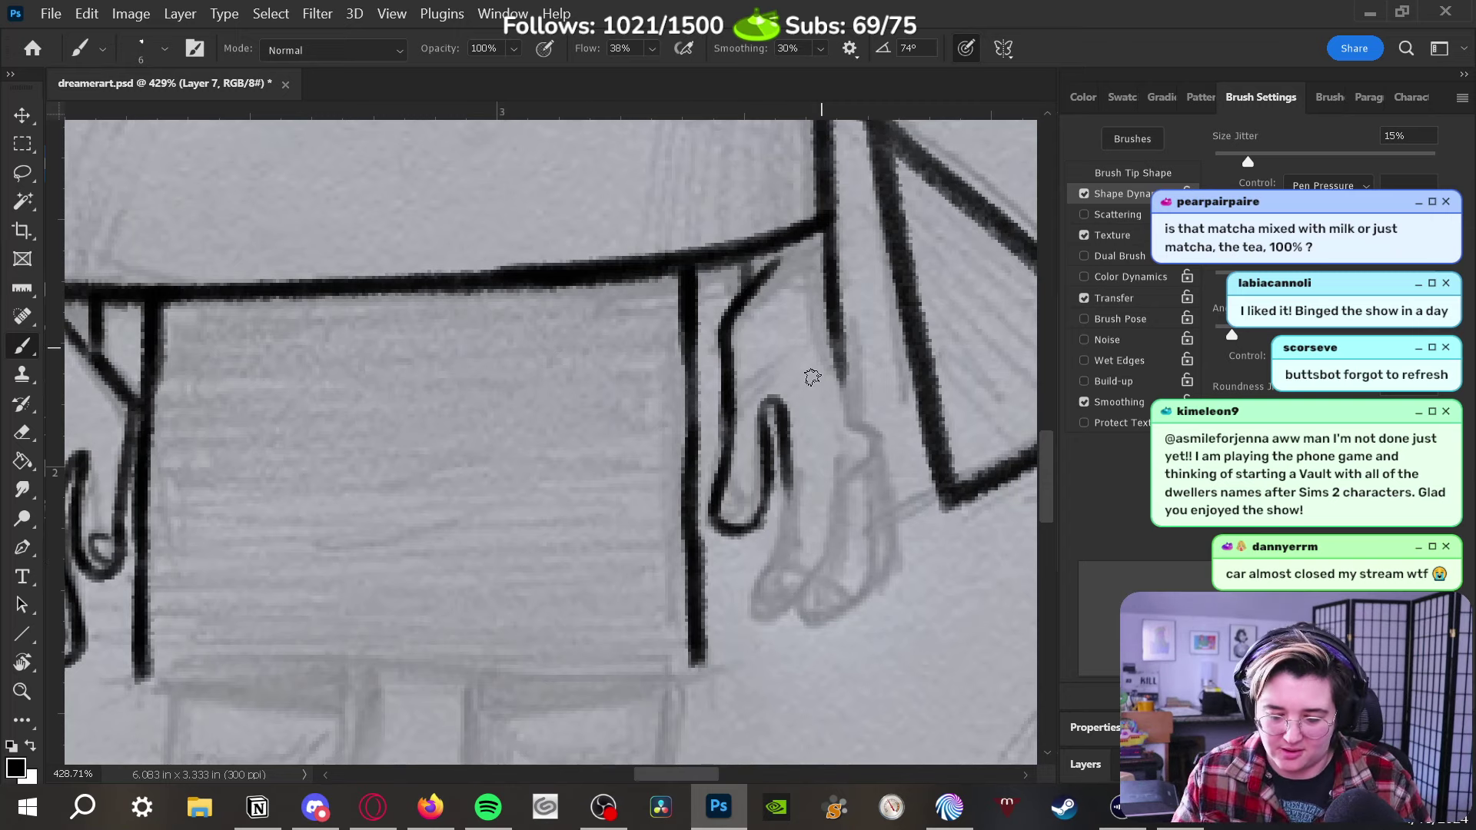
pyautogui.moveTo(719, 507); pyautogui.dragTo(742, 513)
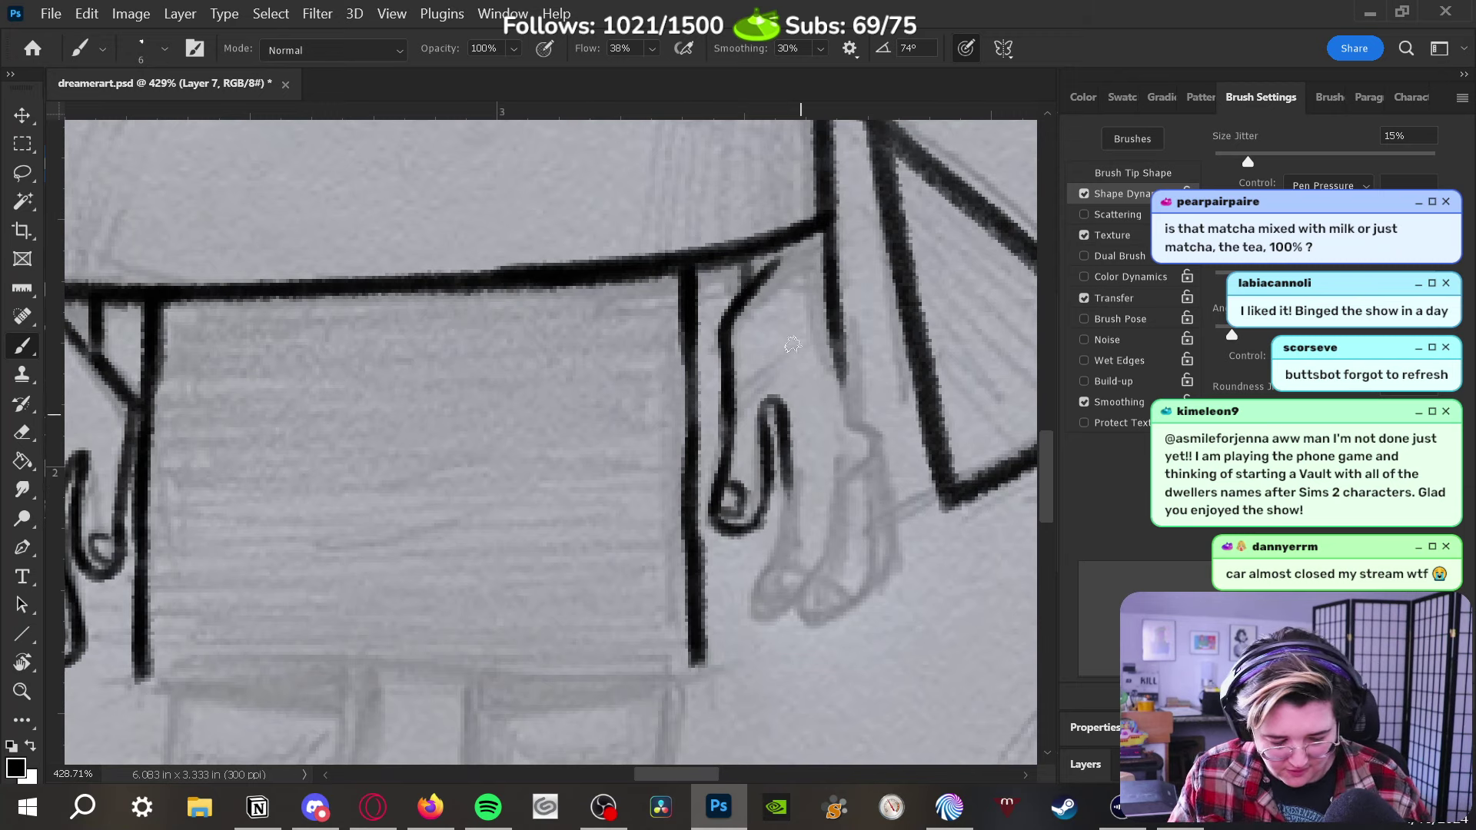
# Clean up the right hand's inner finger with the eraser and redraw its curve, long edge and rounded fingertip
pyautogui.press('e')
pyautogui.moveTo(765, 476)
pyautogui.mouseDown()
pyautogui.moveTo(763, 367)
pyautogui.moveTo(776, 367)
pyautogui.moveTo(767, 511)
pyautogui.moveTo(764, 430)
pyautogui.moveTo(788, 383)
pyautogui.moveTo(770, 415)
pyautogui.moveTo(788, 476)
pyautogui.mouseUp()
pyautogui.press('b')
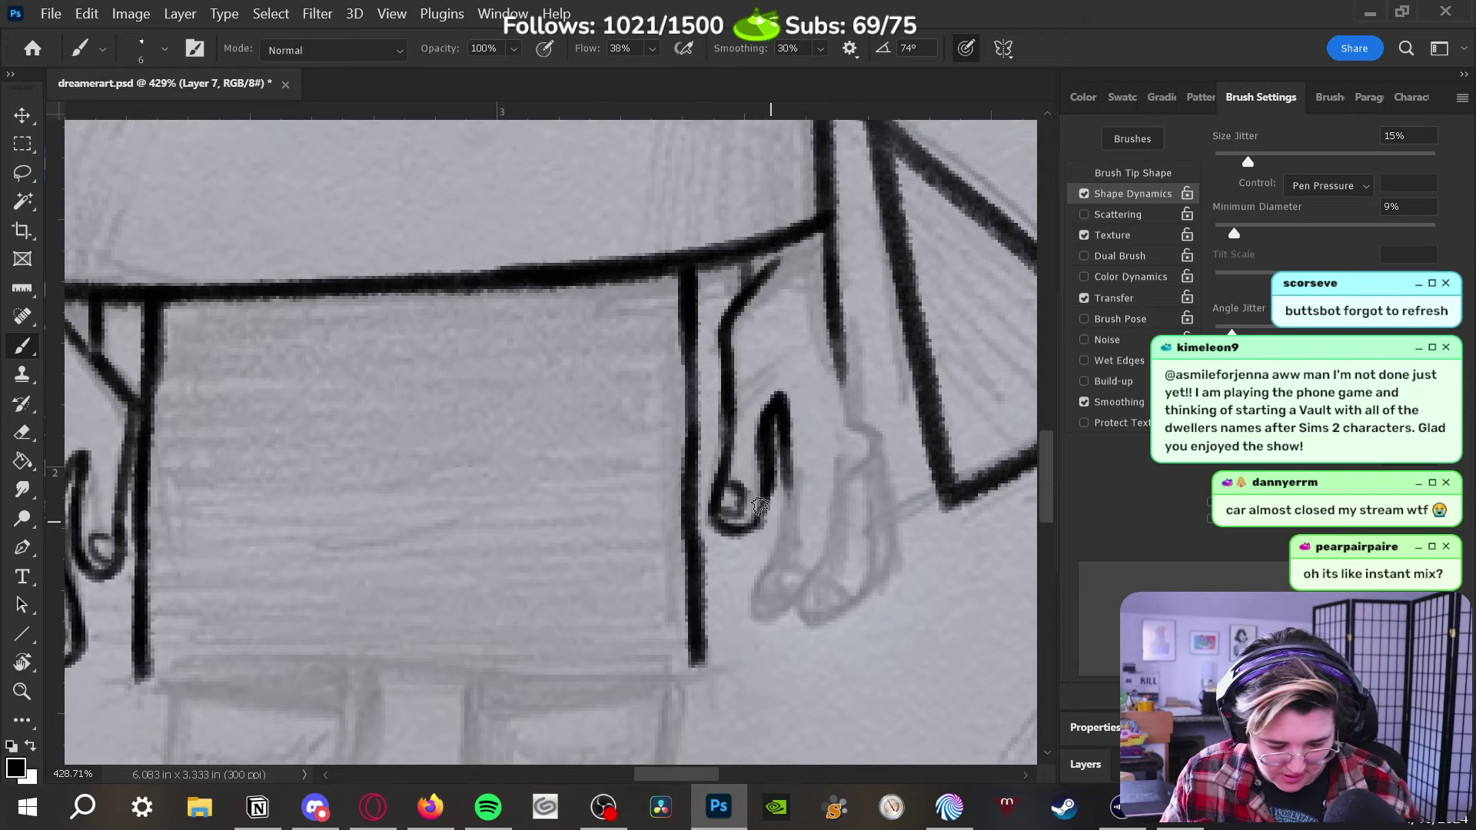
pyautogui.press('e')
pyautogui.moveTo(749, 483)
pyautogui.mouseDown()
pyautogui.moveTo(729, 510)
pyautogui.moveTo(735, 385)
pyautogui.moveTo(735, 405)
pyautogui.mouseUp()
pyautogui.press('b')
pyautogui.moveTo(723, 338)
pyautogui.mouseDown()
pyautogui.moveTo(726, 542)
pyautogui.moveTo(765, 511)
pyautogui.moveTo(772, 429)
pyautogui.mouseUp()
pyautogui.moveTo(716, 508)
pyautogui.mouseDown()
pyautogui.moveTo(738, 513)
pyautogui.moveTo(726, 485)
pyautogui.moveTo(750, 507)
pyautogui.moveTo(715, 524)
pyautogui.mouseUp()
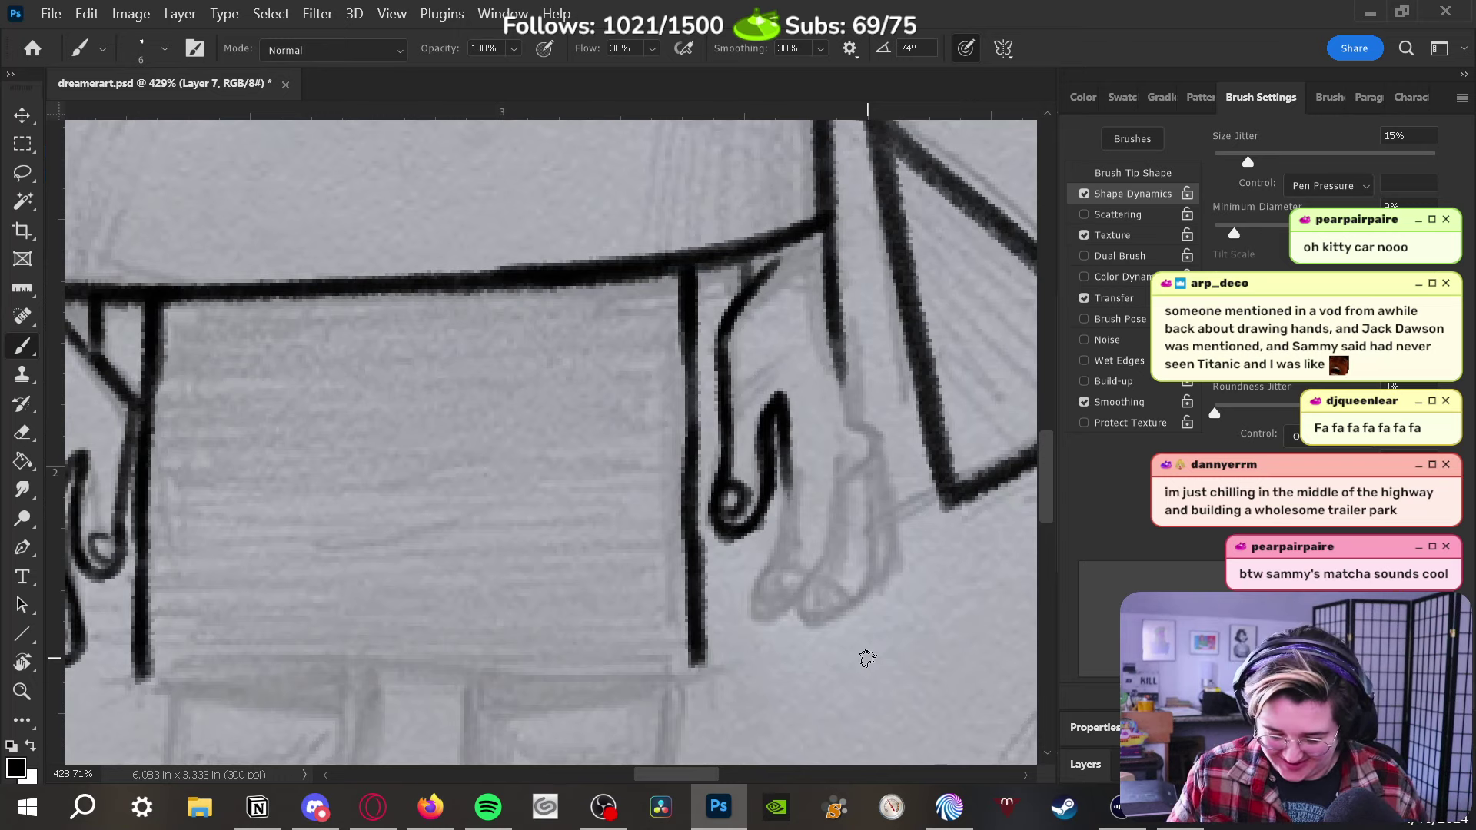
# Ink the second finger of the right hand, redrawing the line of its outer side up to the knuckle
pyautogui.moveTo(782, 470)
pyautogui.mouseDown()
pyautogui.moveTo(783, 537)
pyautogui.moveTo(753, 622)
pyautogui.moveTo(752, 606)
pyautogui.moveTo(775, 628)
pyautogui.moveTo(790, 618)
pyautogui.moveTo(767, 624)
pyautogui.moveTo(837, 557)
pyautogui.moveTo(856, 489)
pyautogui.mouseUp()
pyautogui.moveTo(872, 588); pyautogui.dragTo(757, 566)
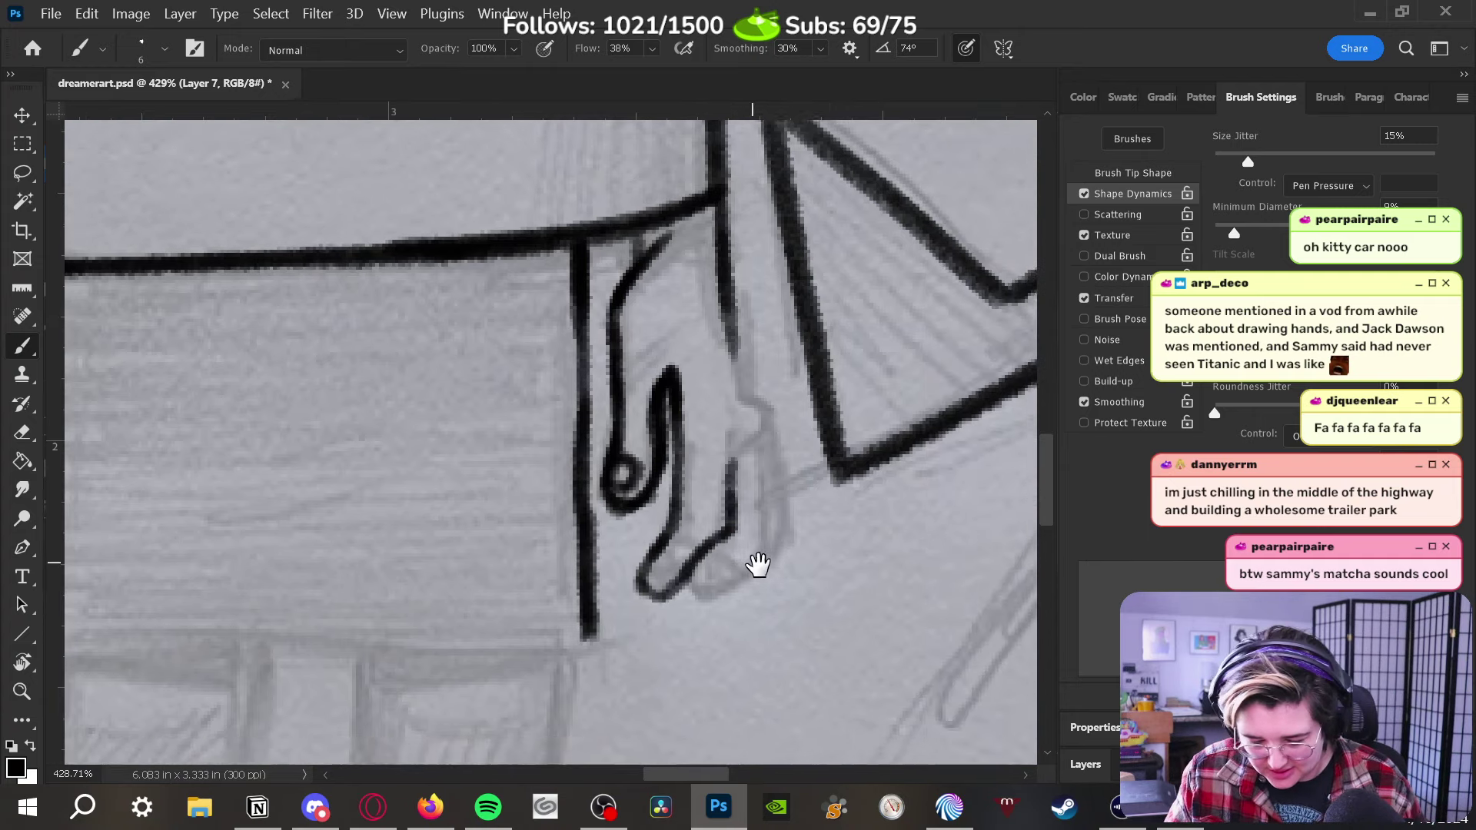
pyautogui.hotkey('ctrl', 'z')
pyautogui.hotkey('ctrl', 'z')
pyautogui.hotkey('ctrl', 'z')
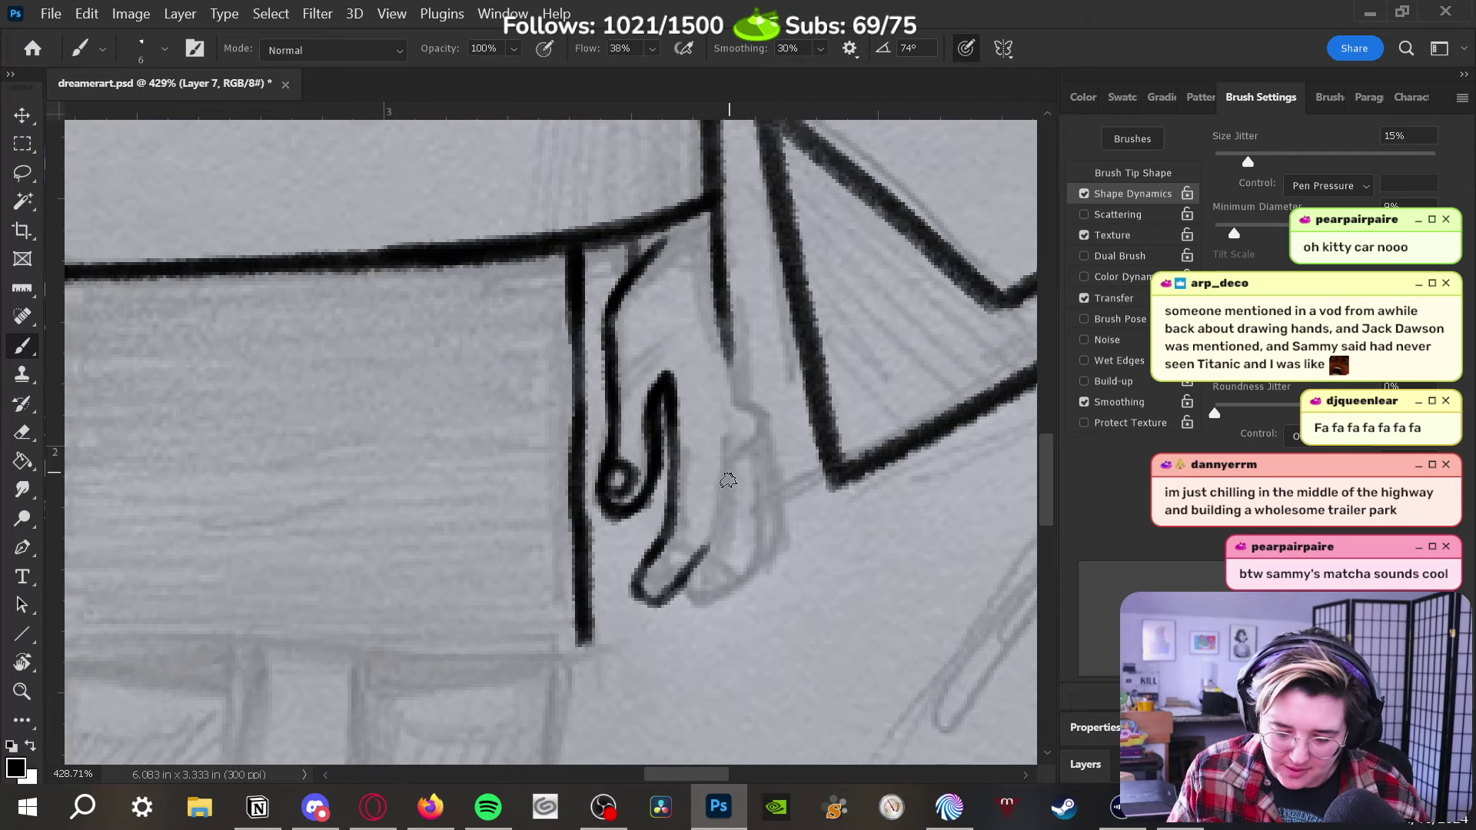
pyautogui.moveTo(740, 450)
pyautogui.mouseDown()
pyautogui.moveTo(700, 564)
pyautogui.moveTo(715, 531)
pyautogui.moveTo(662, 595)
pyautogui.moveTo(716, 556)
pyautogui.moveTo(700, 548)
pyautogui.moveTo(664, 596)
pyautogui.moveTo(635, 576)
pyautogui.moveTo(703, 520)
pyautogui.moveTo(734, 555)
pyautogui.moveTo(725, 578)
pyautogui.moveTo(631, 589)
pyautogui.moveTo(636, 574)
pyautogui.moveTo(649, 614)
pyautogui.moveTo(676, 588)
pyautogui.mouseUp()
pyautogui.hotkey('ctrl', 'z')
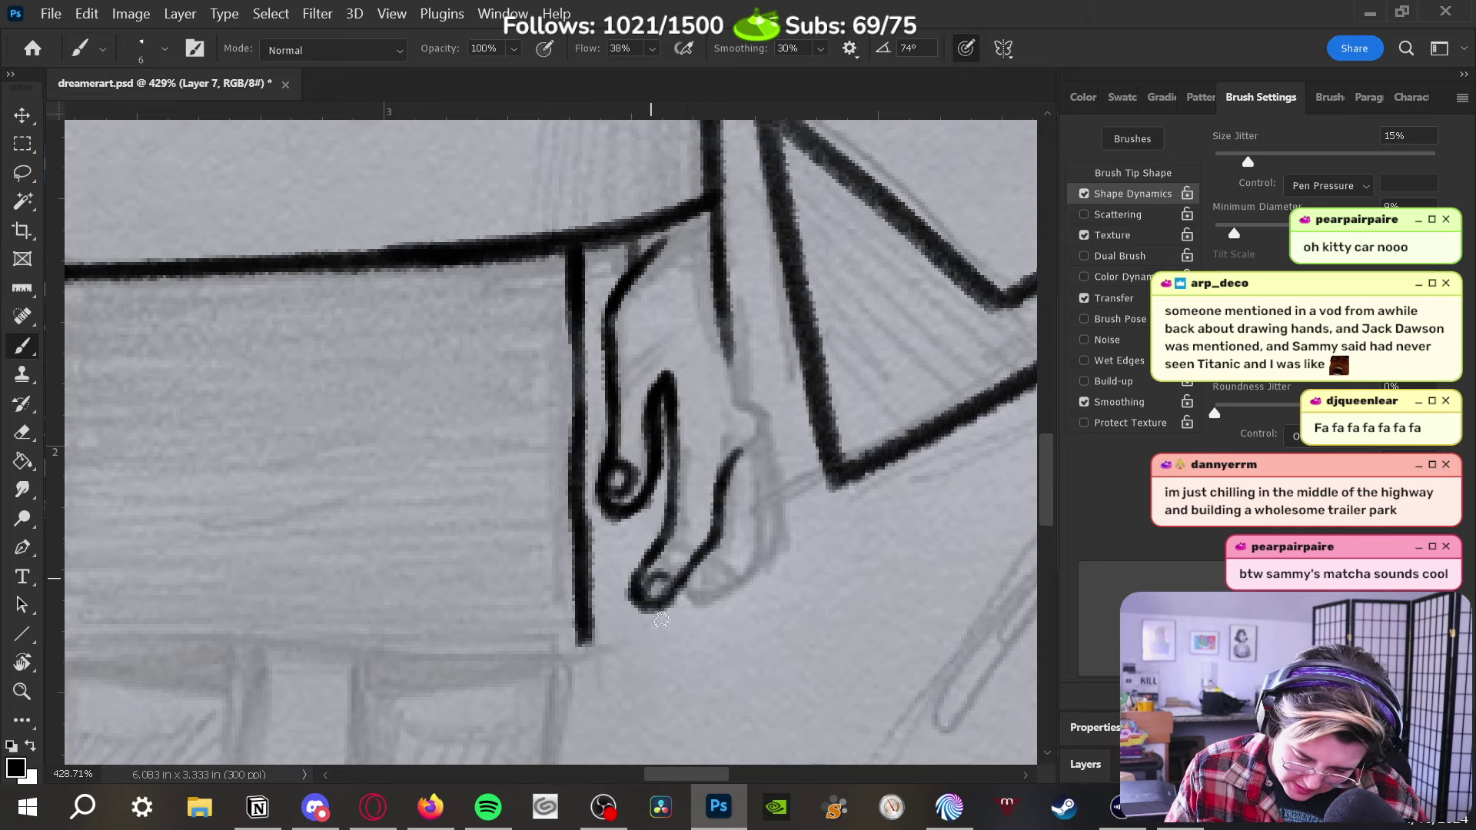
# Ink the right hand's outer wrist, knuckle bump and outermost fingers, redoing the outermost finger's line
pyautogui.moveTo(654, 573)
pyautogui.mouseDown()
pyautogui.moveTo(655, 604)
pyautogui.moveTo(732, 578)
pyautogui.moveTo(698, 604)
pyautogui.moveTo(774, 553)
pyautogui.moveTo(752, 434)
pyautogui.moveTo(748, 448)
pyautogui.moveTo(762, 420)
pyautogui.moveTo(743, 367)
pyautogui.moveTo(749, 403)
pyautogui.moveTo(735, 368)
pyautogui.moveTo(732, 381)
pyautogui.moveTo(720, 283)
pyautogui.mouseUp()
pyautogui.moveTo(736, 384); pyautogui.dragTo(719, 257)
pyautogui.moveTo(737, 388)
pyautogui.mouseDown()
pyautogui.moveTo(770, 422)
pyautogui.moveTo(743, 392)
pyautogui.moveTo(777, 475)
pyautogui.moveTo(757, 431)
pyautogui.moveTo(762, 504)
pyautogui.mouseUp()
pyautogui.moveTo(754, 439)
pyautogui.mouseDown()
pyautogui.moveTo(763, 542)
pyautogui.moveTo(758, 422)
pyautogui.moveTo(784, 521)
pyautogui.mouseUp()
pyautogui.hotkey('ctrl', 'z')
pyautogui.hotkey('ctrl', 'z')
pyautogui.hotkey('ctrl', 'z')
pyautogui.hotkey('ctrl', 'z')
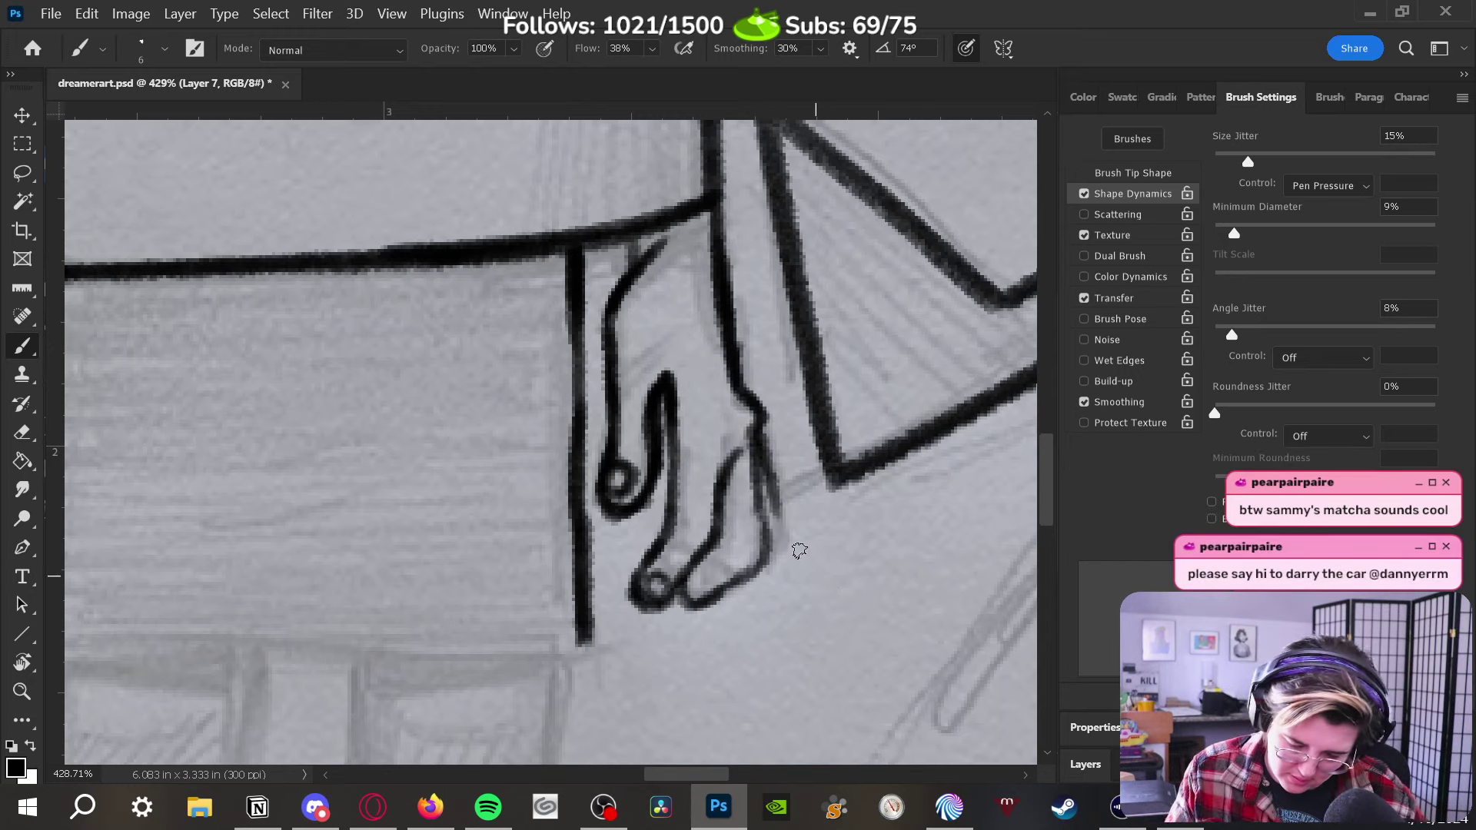
pyautogui.moveTo(758, 426)
pyautogui.mouseDown()
pyautogui.moveTo(783, 528)
pyautogui.moveTo(759, 565)
pyautogui.mouseUp()
pyautogui.hotkey('ctrl', 'z')
pyautogui.moveTo(754, 484)
pyautogui.mouseDown()
pyautogui.moveTo(765, 565)
pyautogui.moveTo(768, 538)
pyautogui.mouseUp()
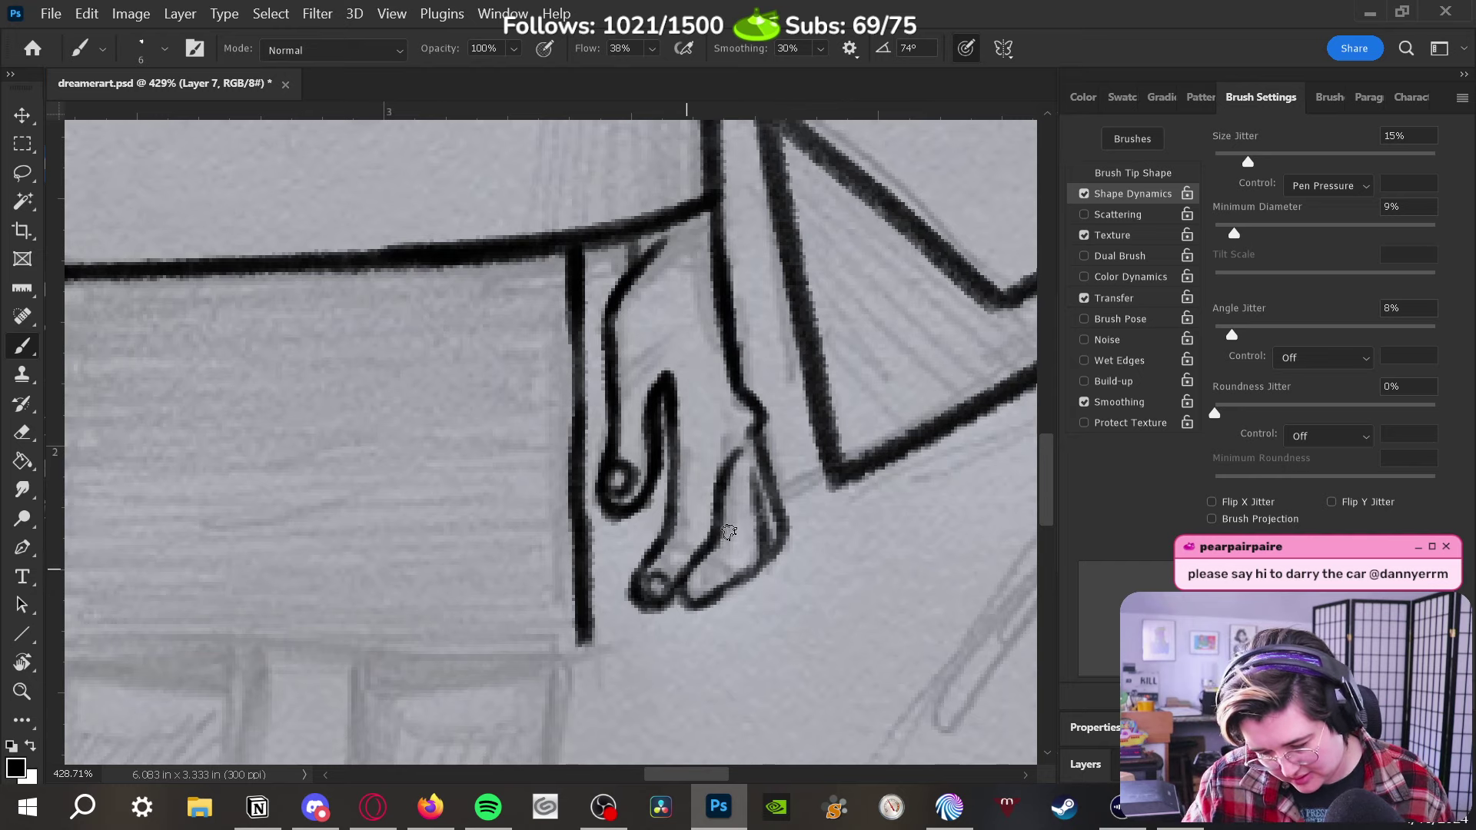
# Add a rounded fingertip to the right hand's third finger and refine its lines with eraser and brush
pyautogui.moveTo(714, 547)
pyautogui.mouseDown()
pyautogui.moveTo(685, 590)
pyautogui.moveTo(705, 571)
pyautogui.mouseUp()
pyautogui.press('e')
pyautogui.moveTo(733, 490); pyautogui.dragTo(730, 538)
pyautogui.press('b')
pyautogui.moveTo(733, 466)
pyautogui.mouseDown()
pyautogui.moveTo(727, 540)
pyautogui.moveTo(730, 488)
pyautogui.moveTo(753, 483)
pyautogui.moveTo(745, 583)
pyautogui.moveTo(755, 564)
pyautogui.moveTo(709, 589)
pyautogui.mouseUp()
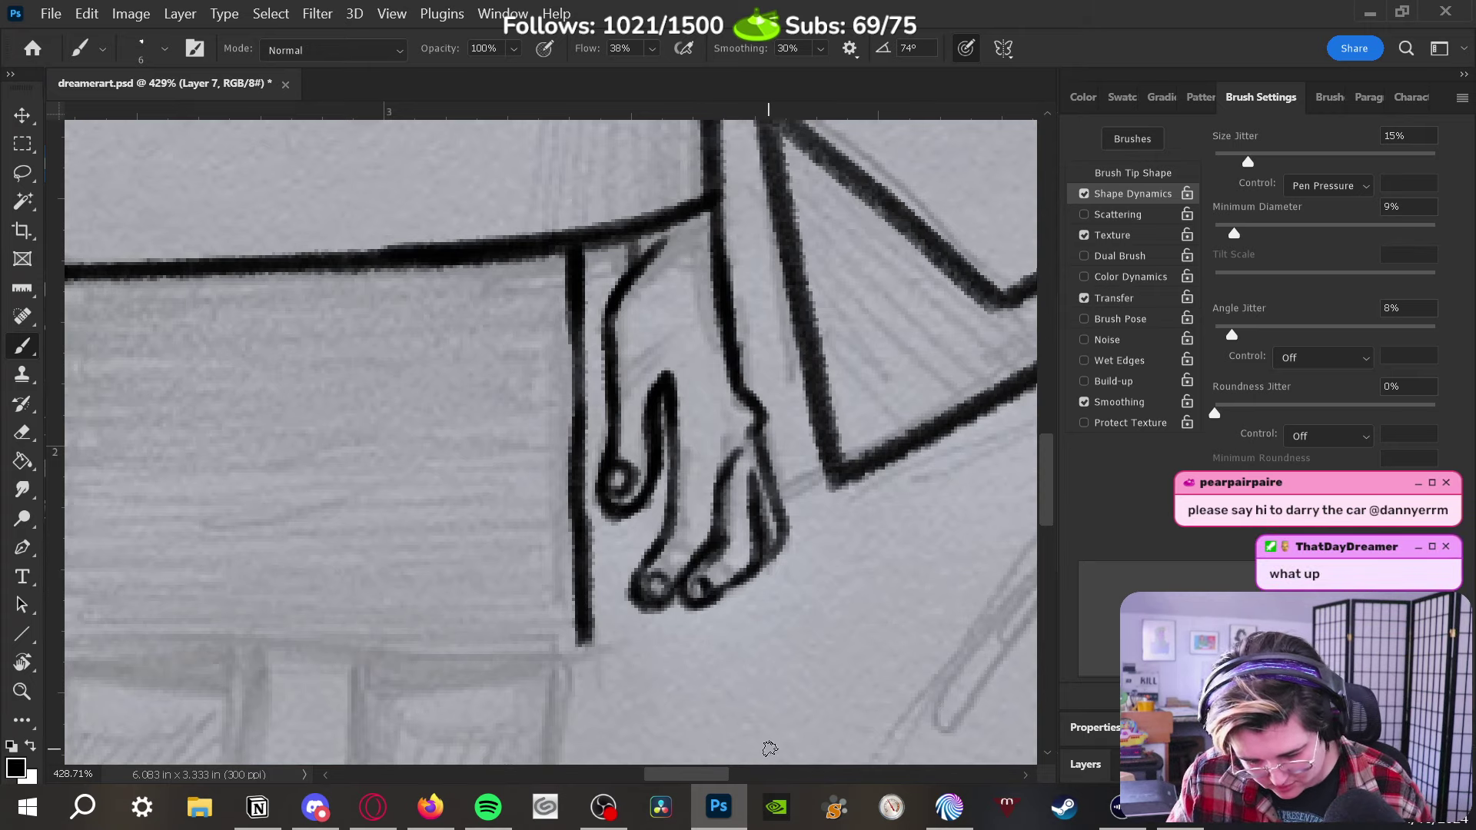
# Erase the outer line of the right hand's outermost finger and redraw it from the knuckle
pyautogui.press('z')
pyautogui.moveTo(835, 537); pyautogui.dragTo(733, 612)
pyautogui.press('space')
pyautogui.moveTo(846, 612); pyautogui.dragTo(724, 650)
pyautogui.press('z')
pyautogui.moveTo(708, 577)
pyautogui.mouseDown()
pyautogui.moveTo(791, 533)
pyautogui.moveTo(791, 569)
pyautogui.mouseUp()
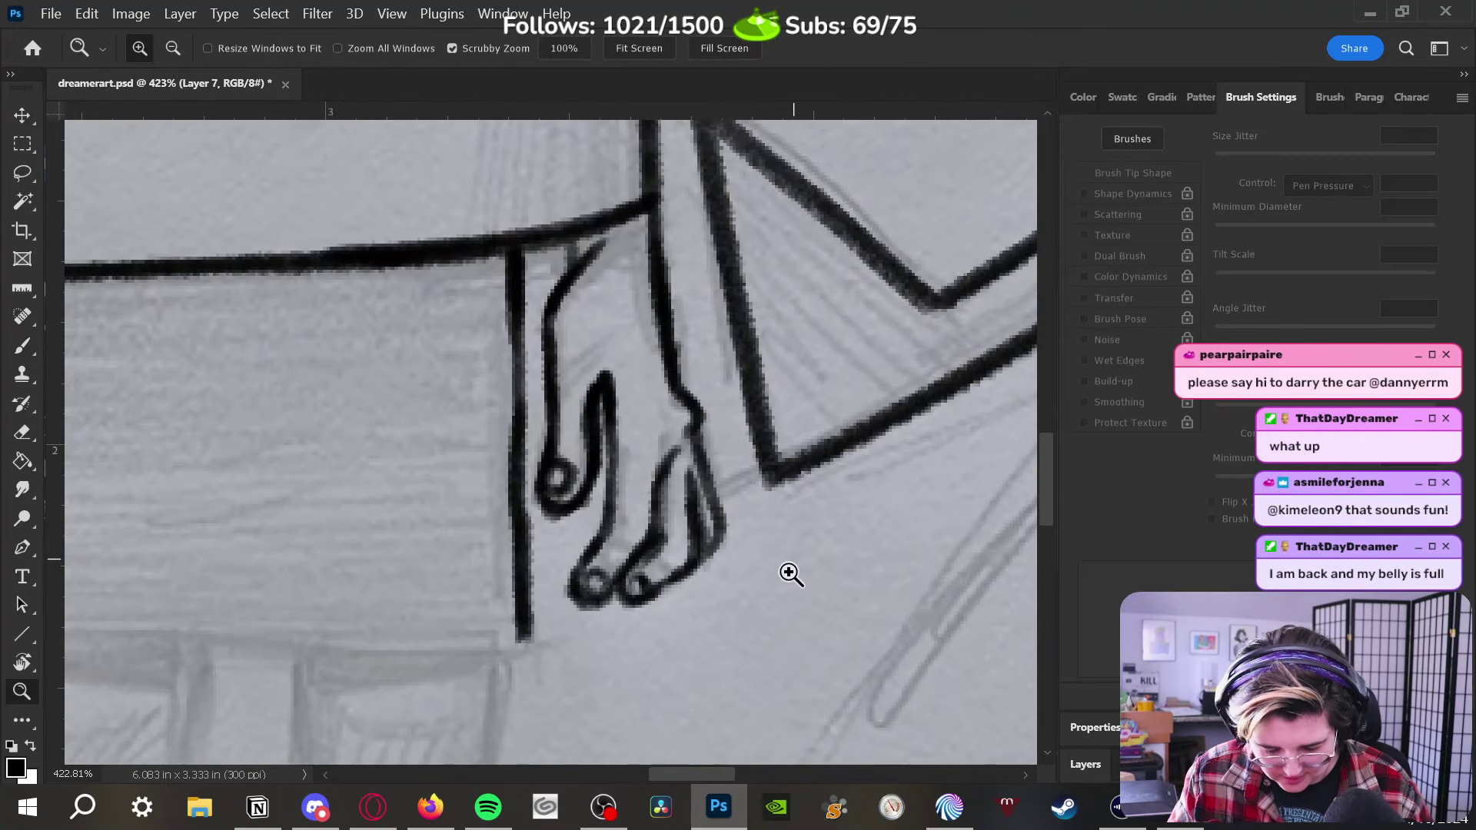
pyautogui.press('e')
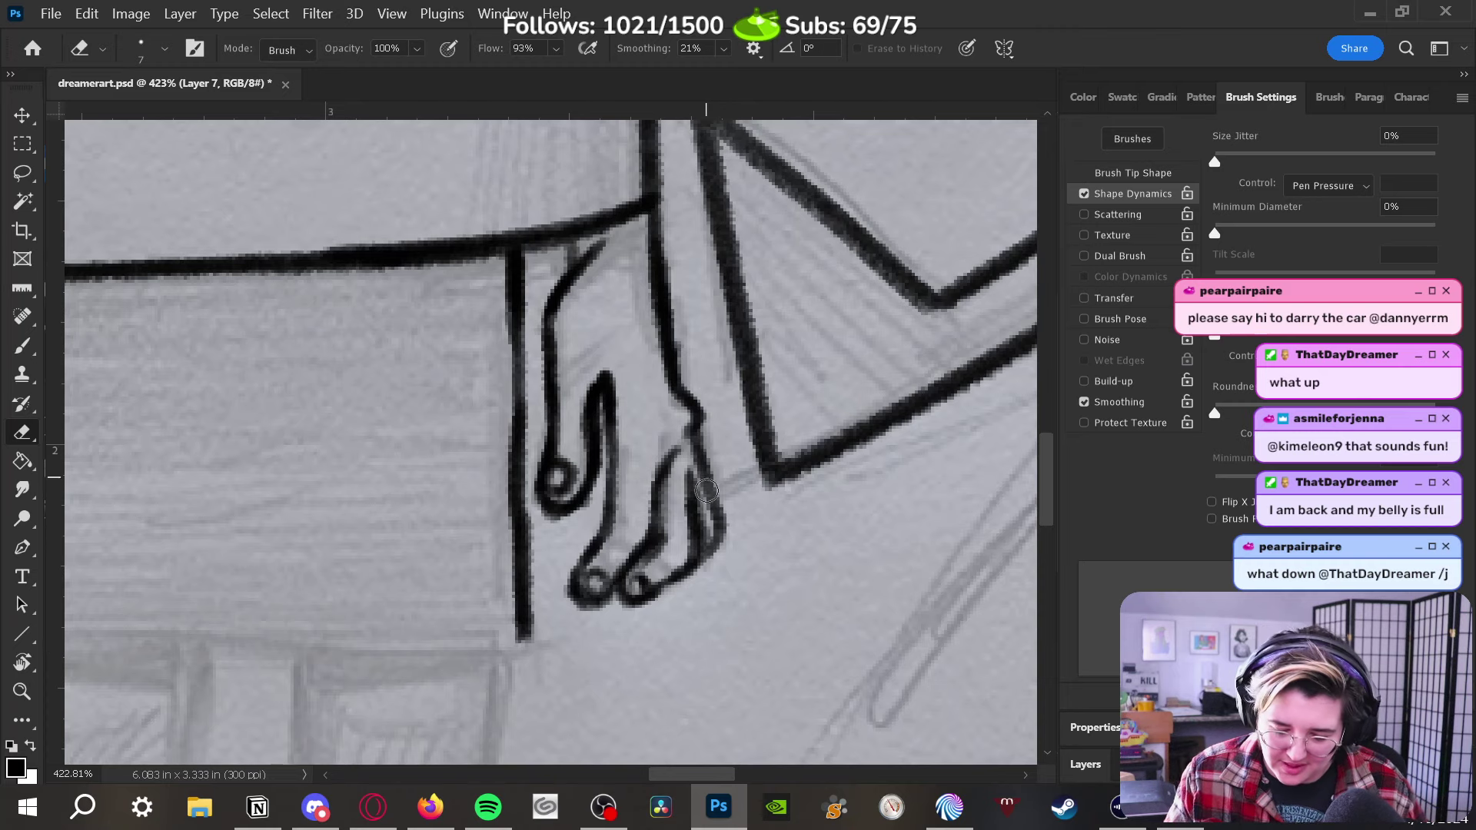
pyautogui.moveTo(710, 526); pyautogui.dragTo(707, 441)
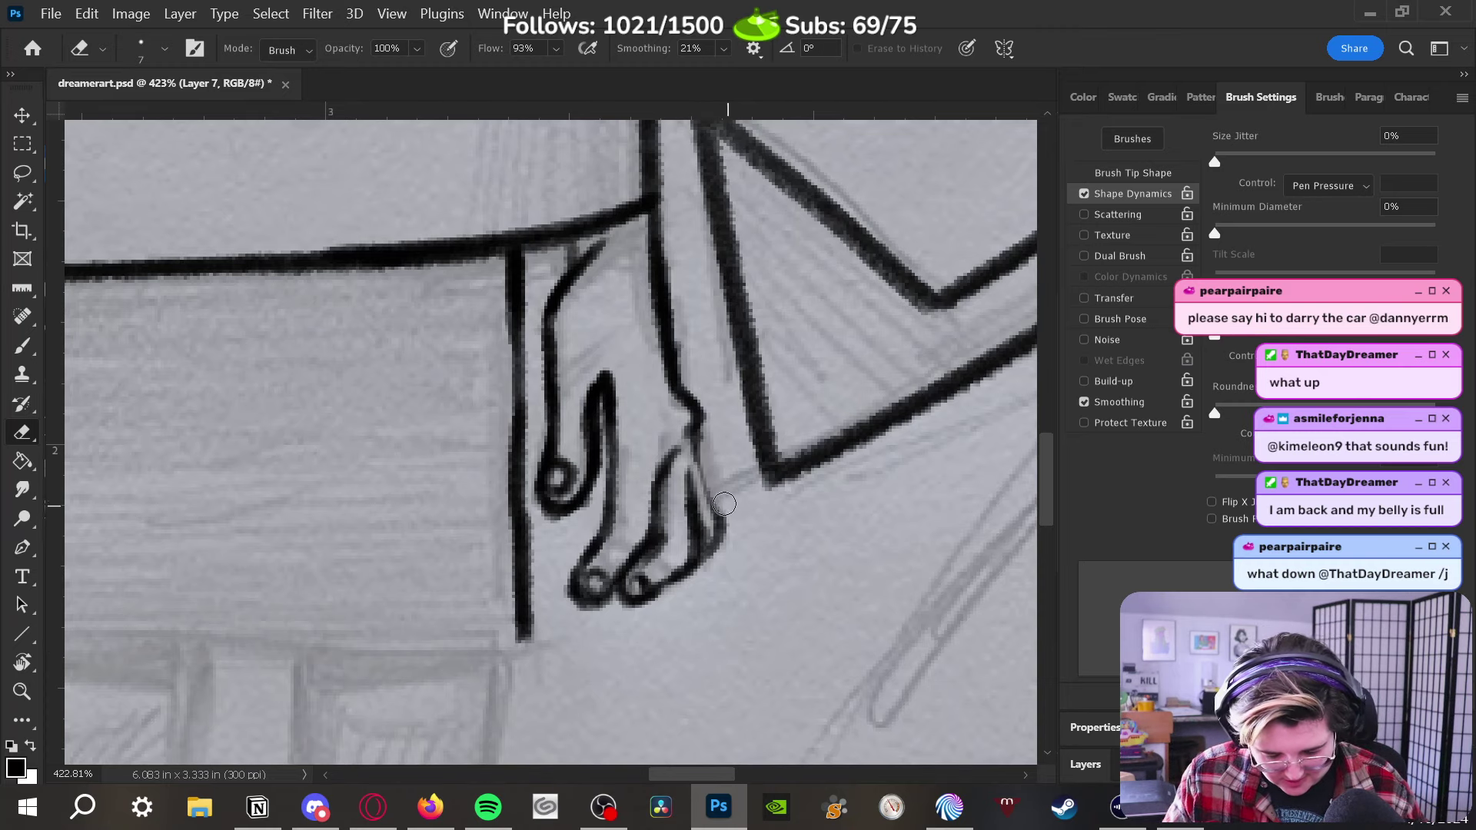
pyautogui.press('b')
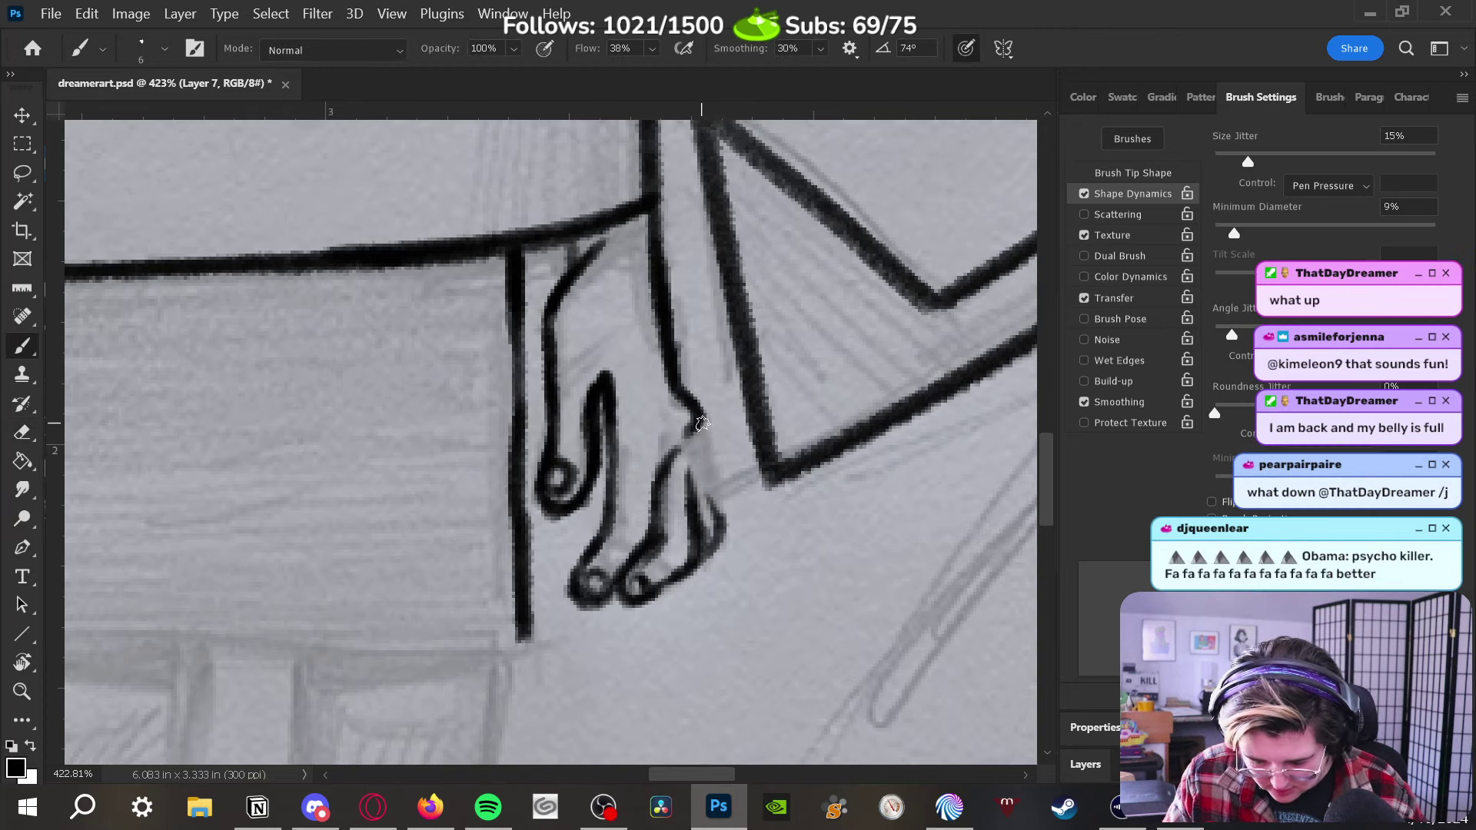
pyautogui.moveTo(703, 422)
pyautogui.mouseDown()
pyautogui.moveTo(718, 510)
pyautogui.moveTo(697, 429)
pyautogui.moveTo(708, 497)
pyautogui.moveTo(690, 523)
pyautogui.moveTo(678, 471)
pyautogui.moveTo(718, 515)
pyautogui.moveTo(696, 549)
pyautogui.moveTo(684, 492)
pyautogui.moveTo(722, 565)
pyautogui.mouseUp()
# Erase the right hand's outermost finger lines and the rounded tip of the third finger, and return to the brush
pyautogui.press('e')
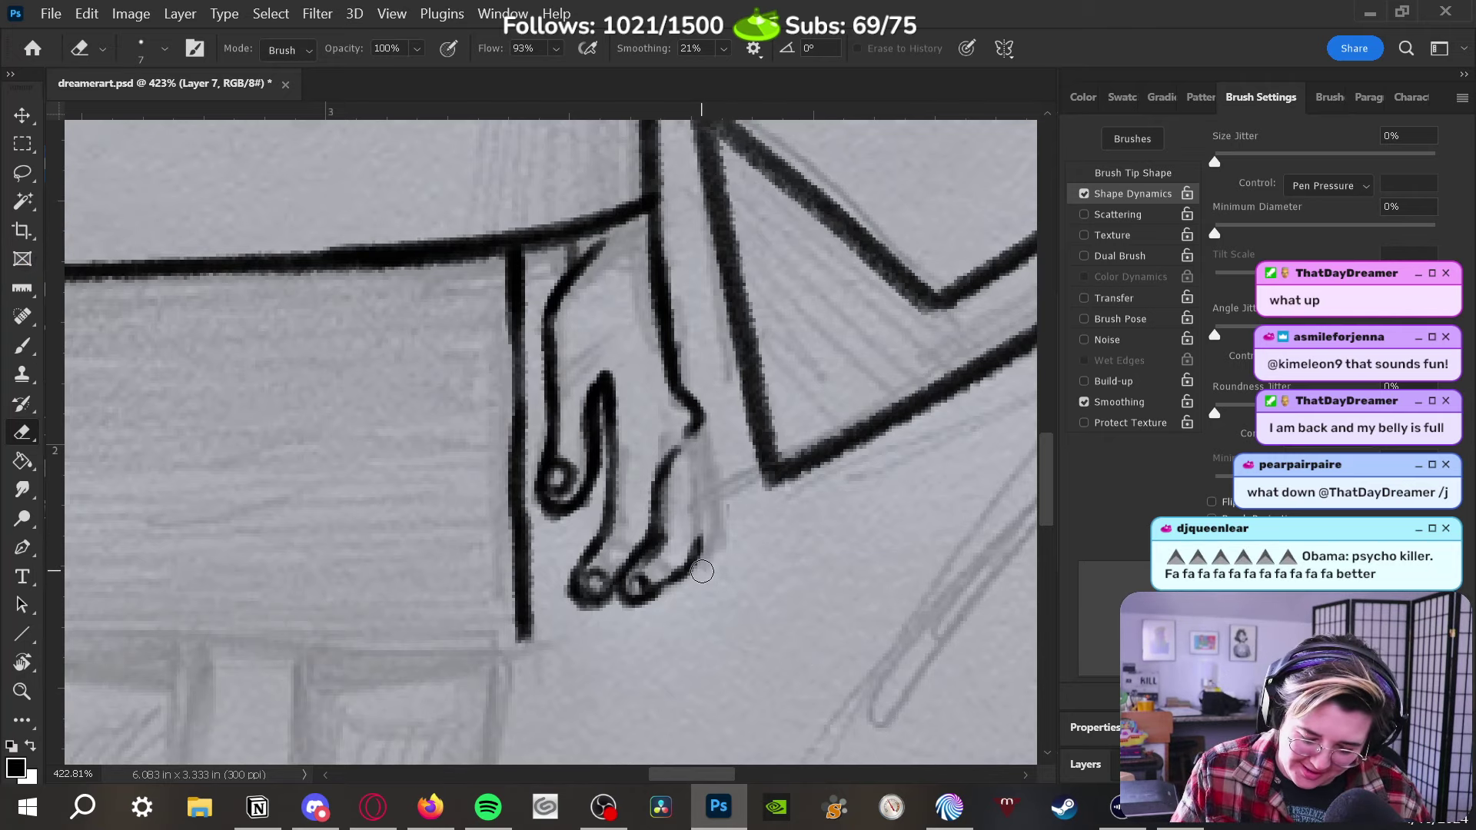
pyautogui.moveTo(702, 571); pyautogui.dragTo(707, 500)
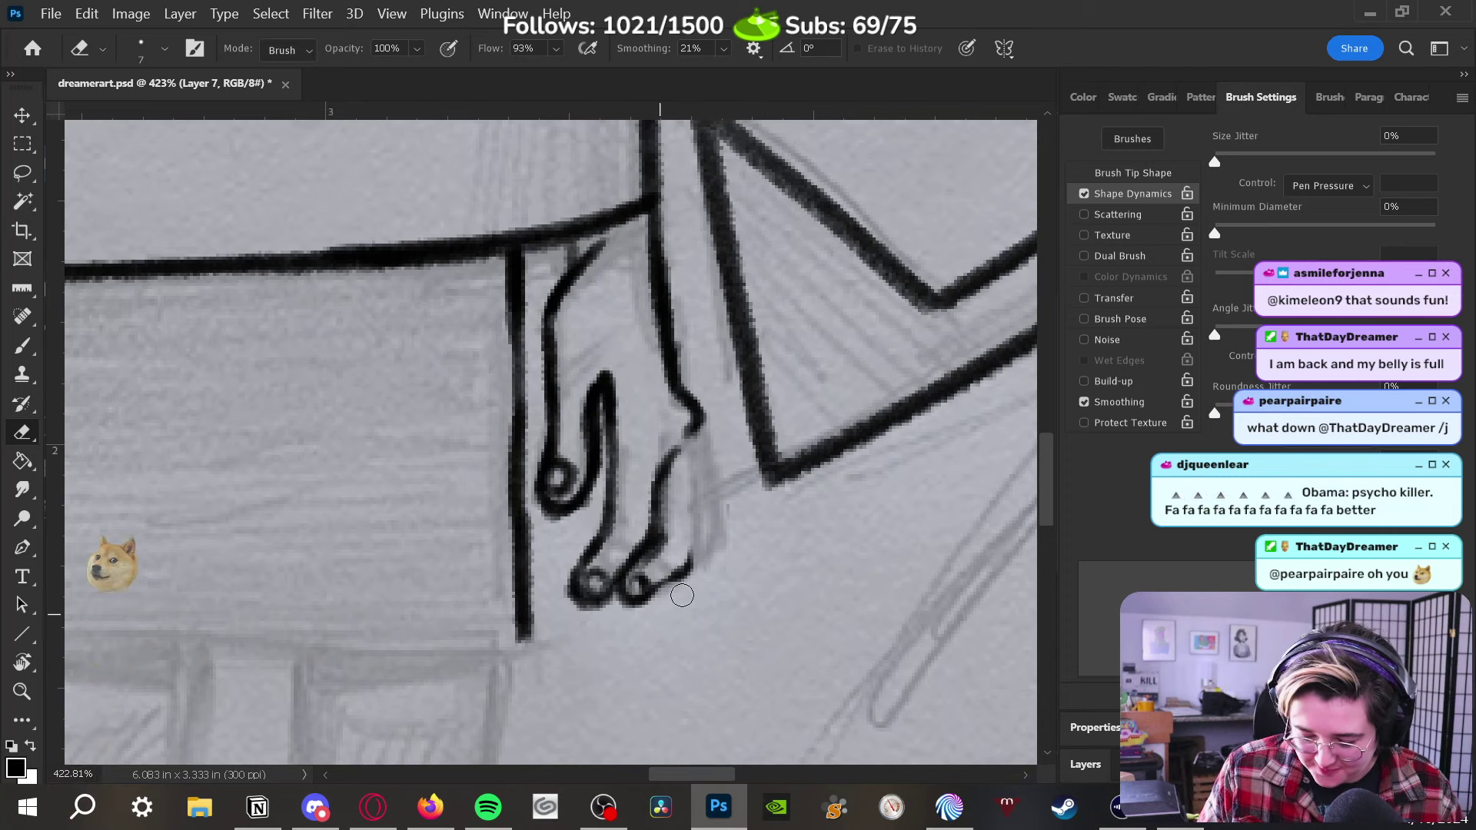
pyautogui.moveTo(681, 595)
pyautogui.mouseDown()
pyautogui.moveTo(680, 581)
pyautogui.moveTo(638, 596)
pyautogui.moveTo(650, 584)
pyautogui.moveTo(630, 607)
pyautogui.mouseUp()
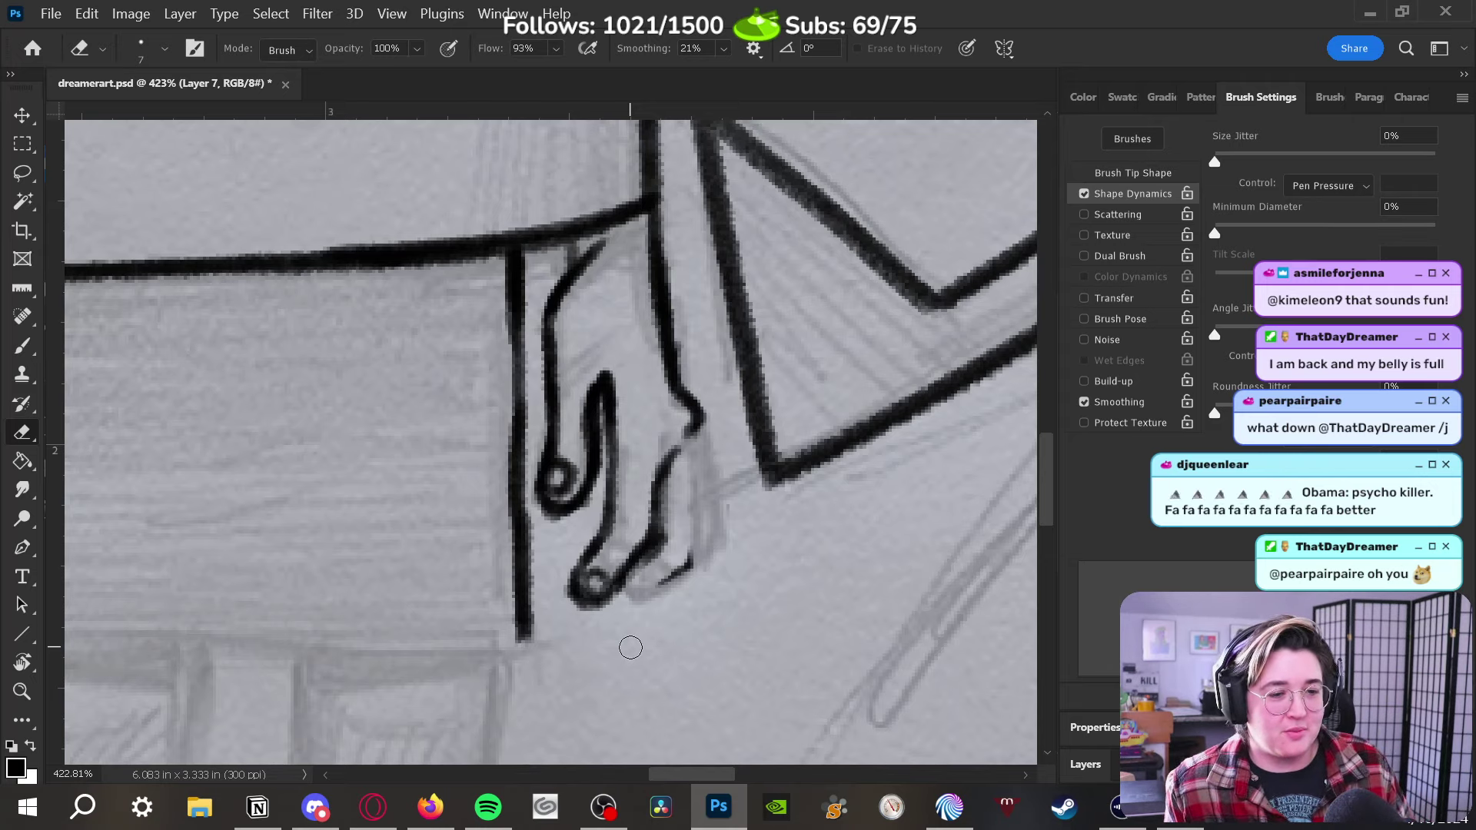
pyautogui.press('b')
pyautogui.press('b')
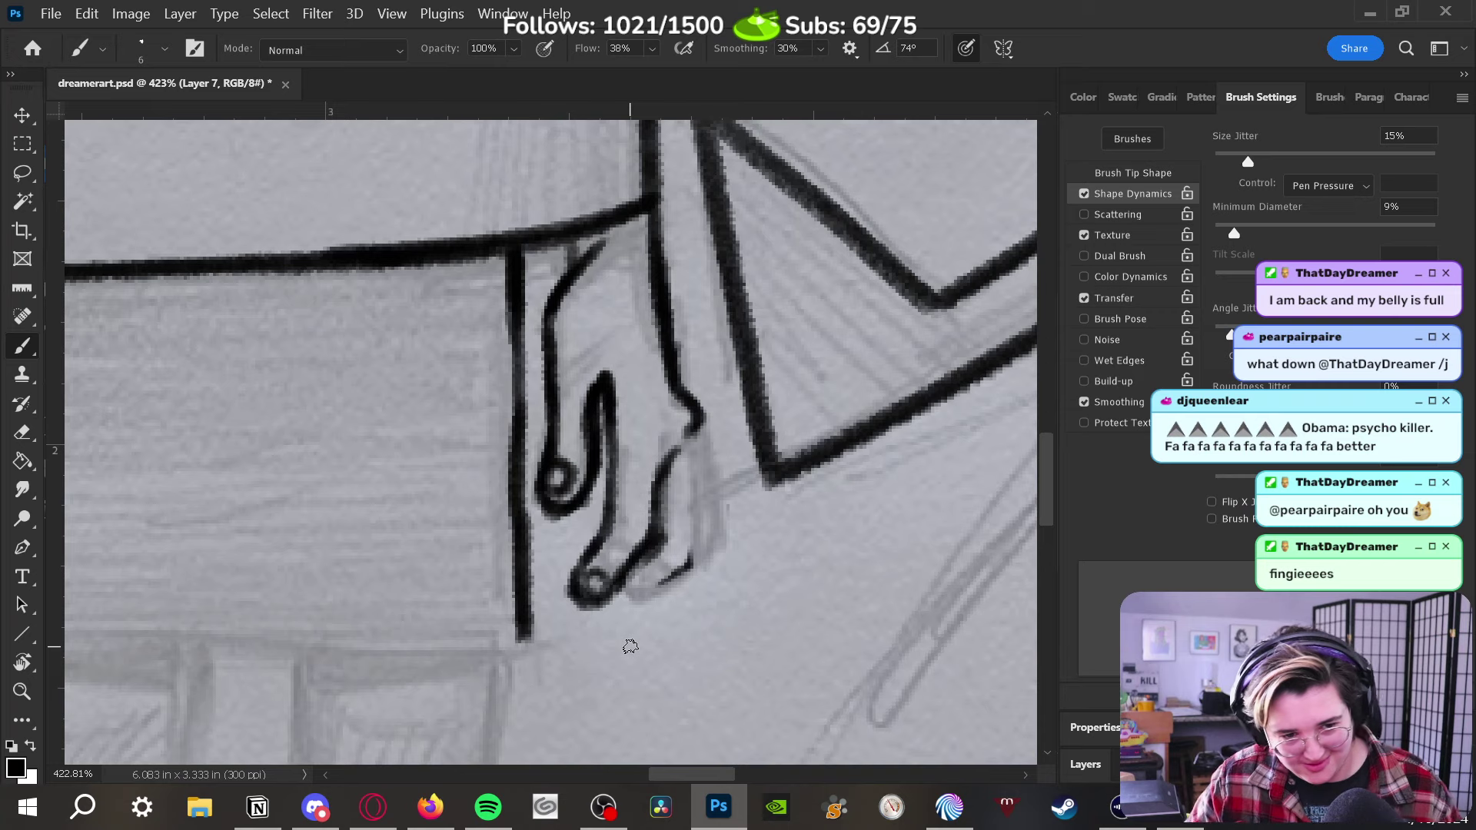
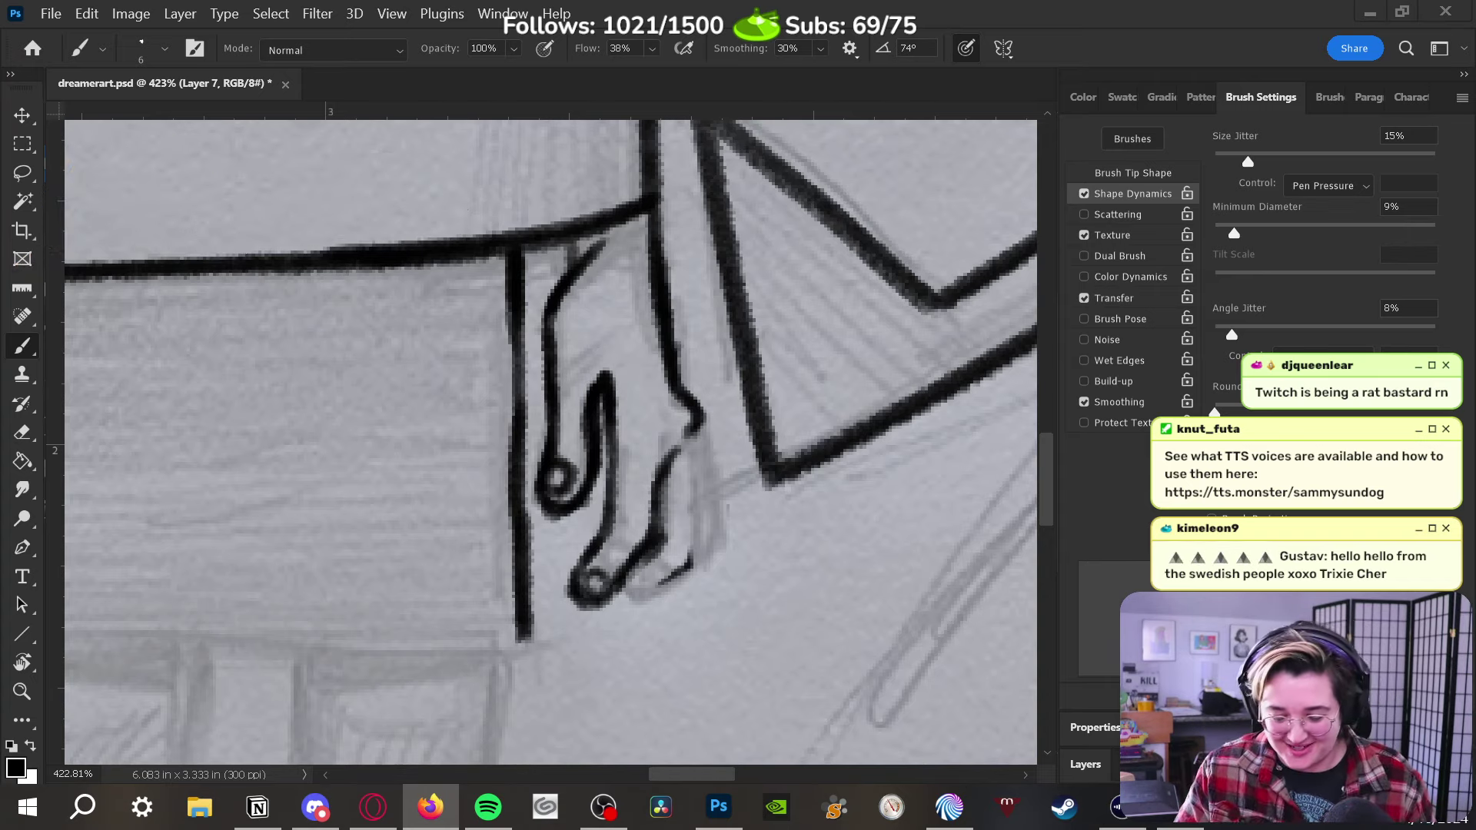
# Ink the right hand's outermost finger from the knuckle to the tip and straighten the line separating it from its neighbour
pyautogui.click(699, 453)
pyautogui.moveTo(694, 430); pyautogui.dragTo(711, 511)
pyautogui.moveTo(698, 461)
pyautogui.mouseDown()
pyautogui.moveTo(711, 528)
pyautogui.moveTo(689, 565)
pyautogui.mouseUp()
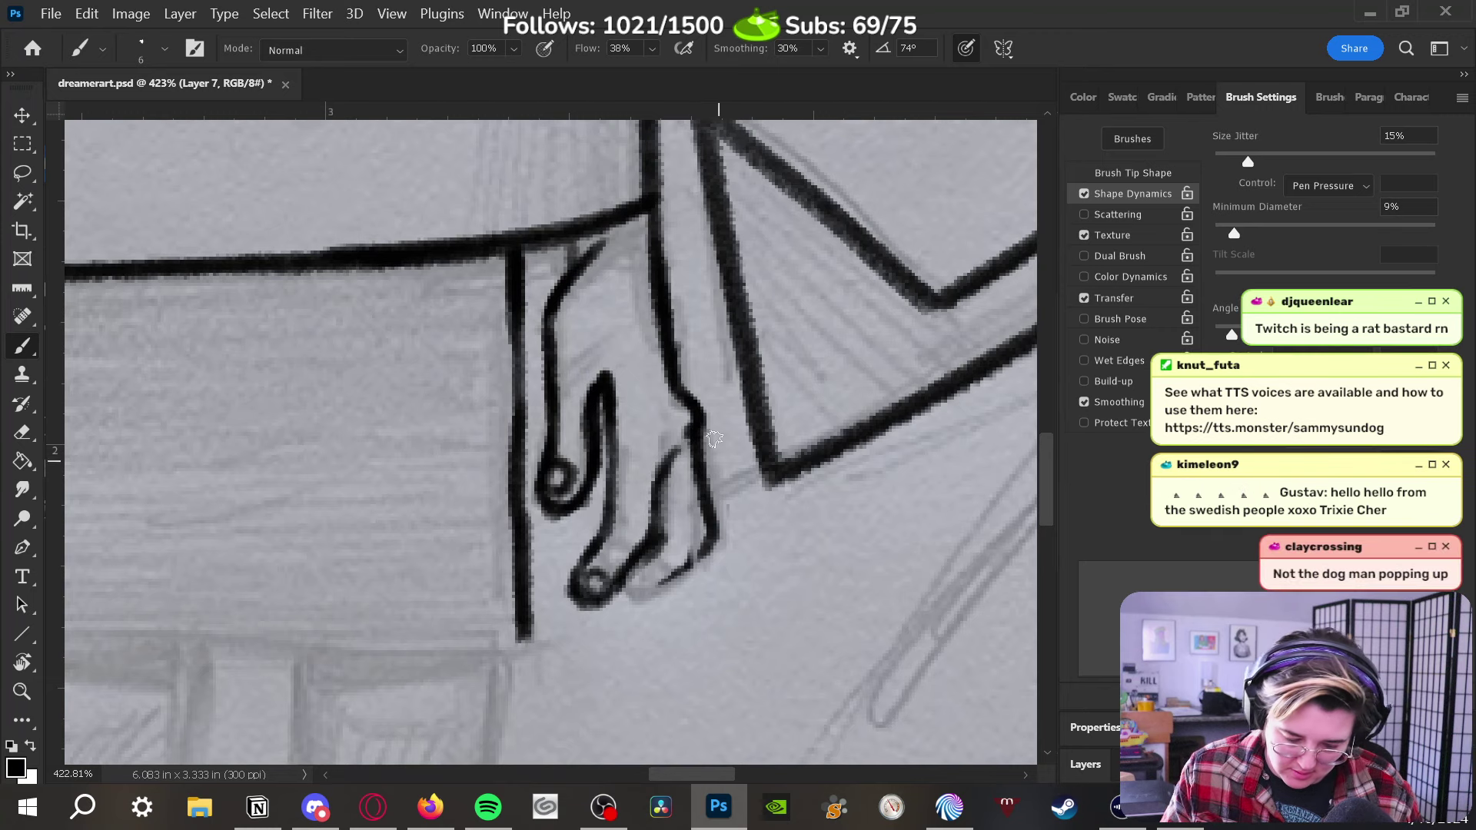
pyautogui.press('e')
pyautogui.press('b')
pyautogui.moveTo(665, 442); pyautogui.dragTo(660, 484)
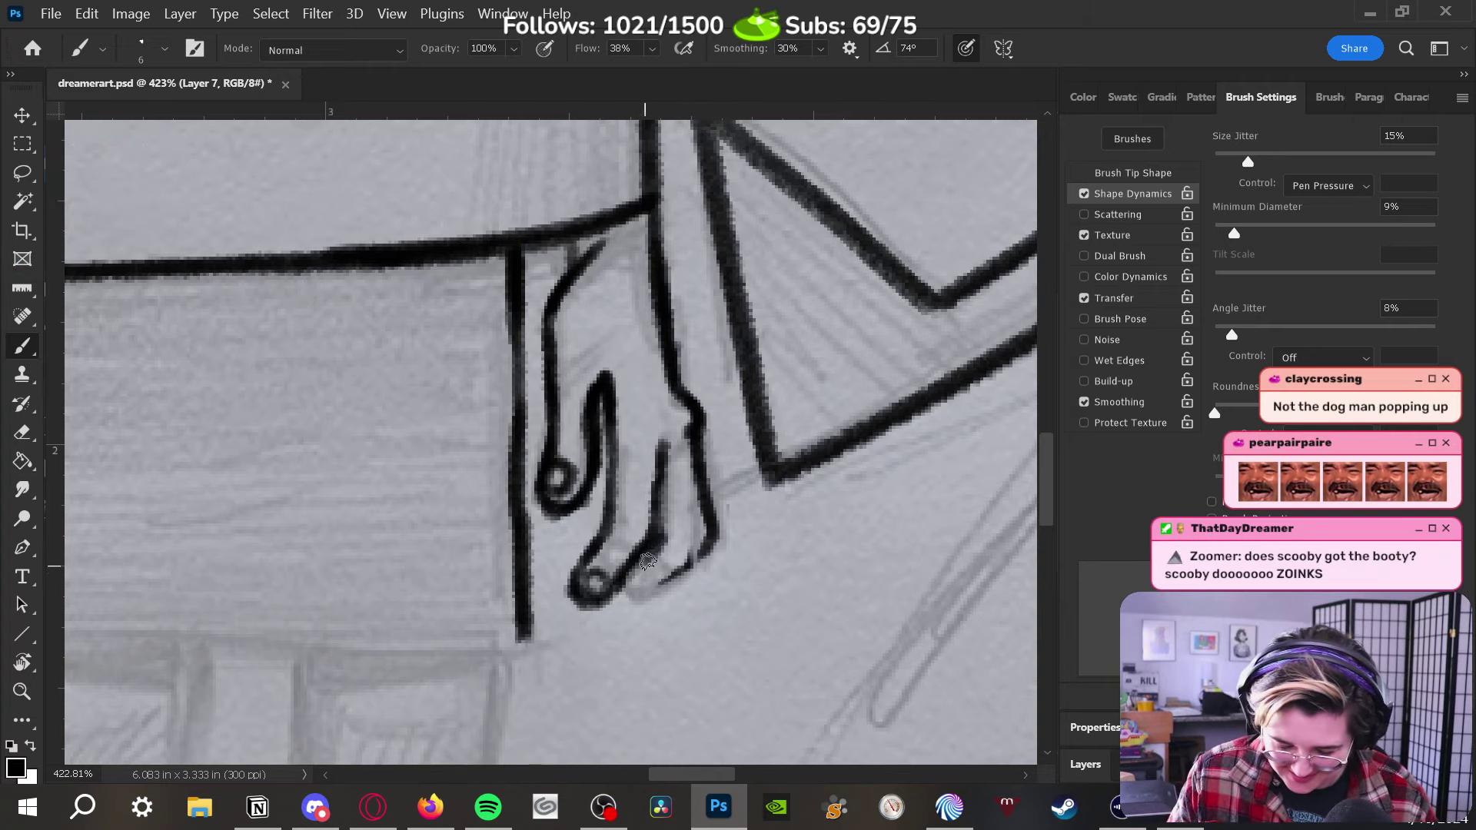
pyautogui.moveTo(619, 596)
pyautogui.mouseDown()
pyautogui.moveTo(652, 592)
pyautogui.moveTo(707, 543)
pyautogui.moveTo(649, 593)
pyautogui.mouseUp()
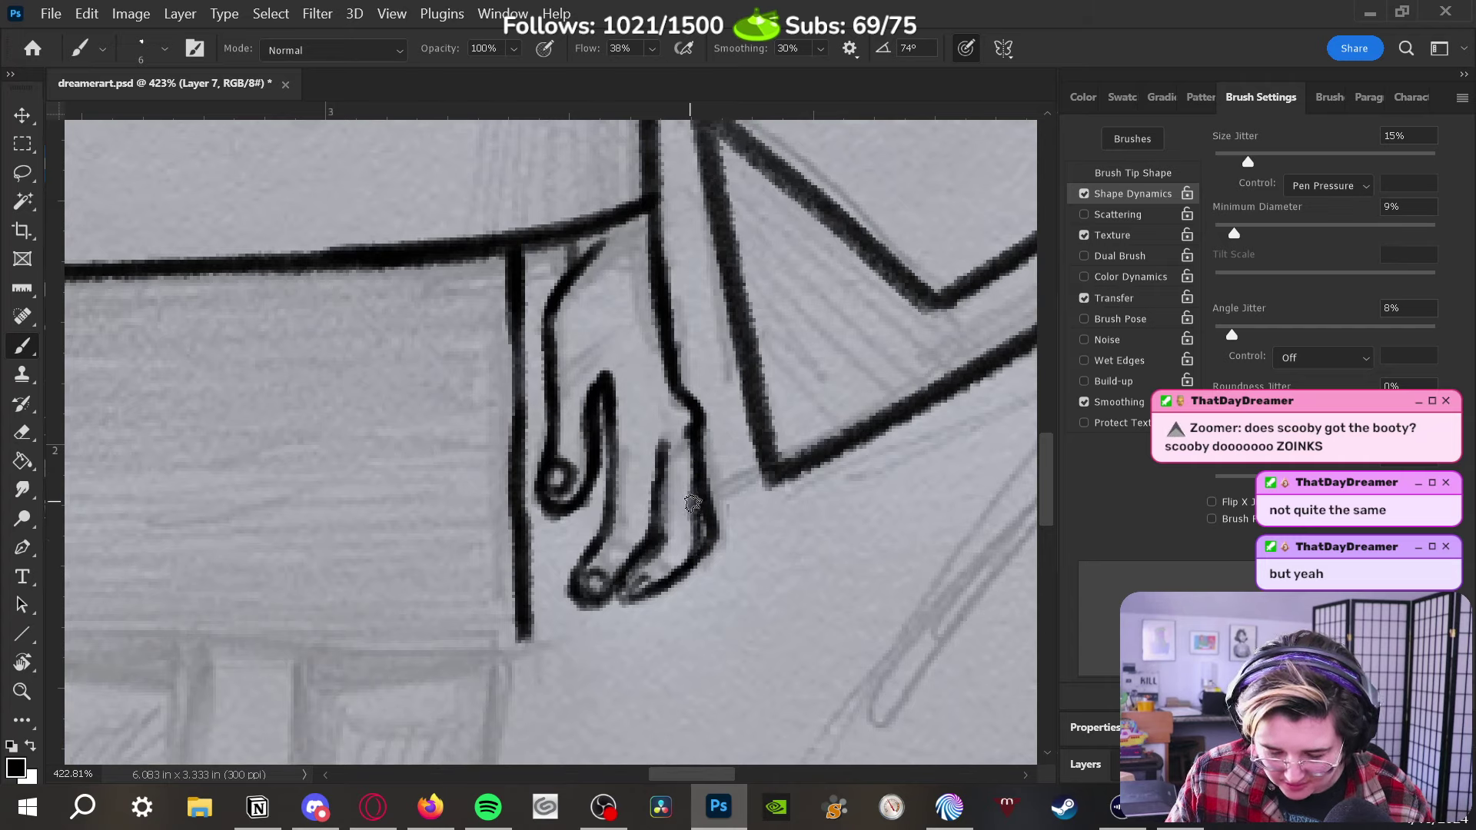
# Thicken the outline of the right hand's outermost finger and round off its fingertip
pyautogui.press('e')
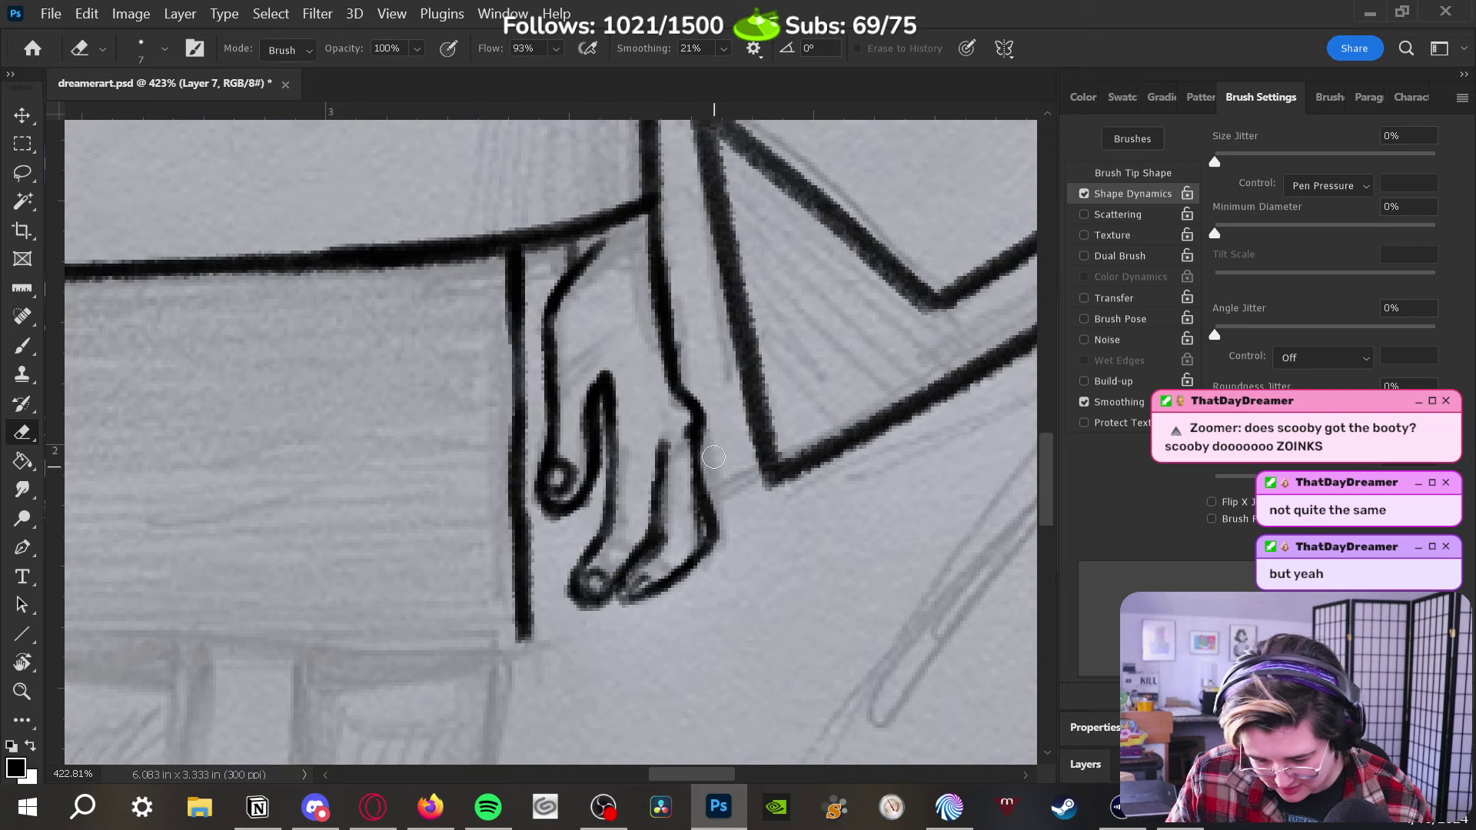
pyautogui.press('b')
pyautogui.moveTo(700, 443); pyautogui.dragTo(707, 538)
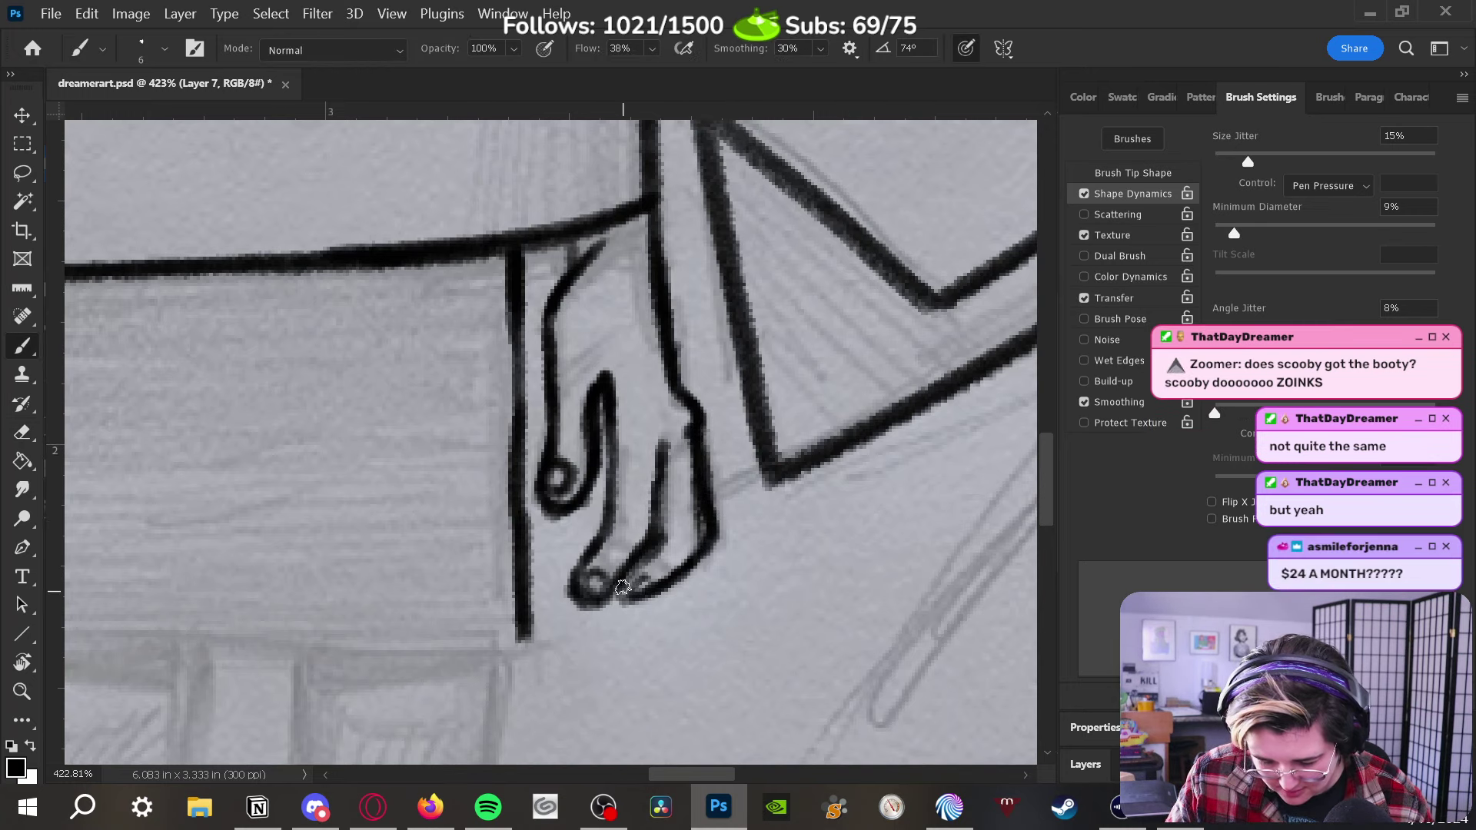
pyautogui.moveTo(636, 588); pyautogui.dragTo(645, 599)
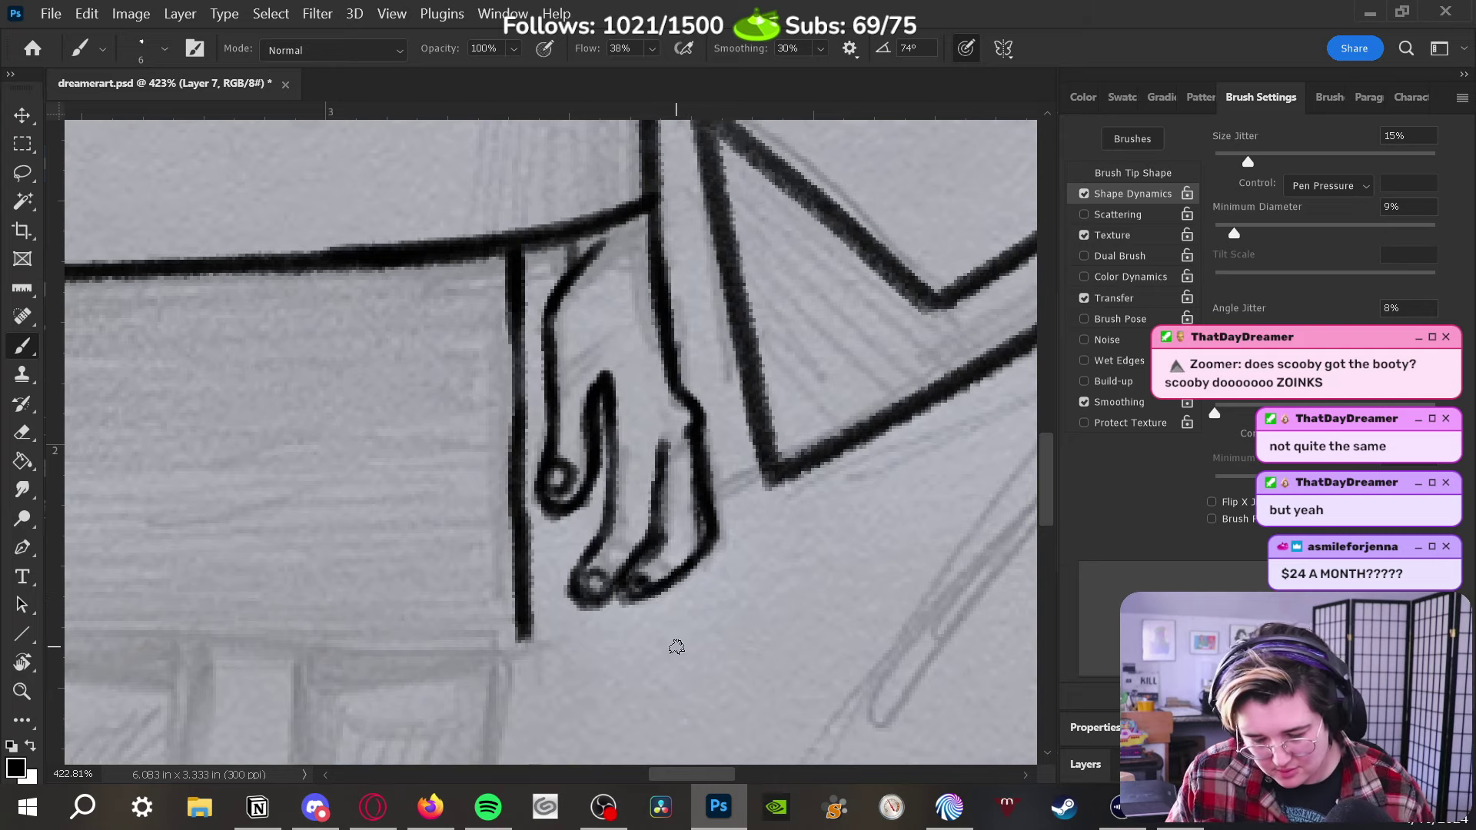
pyautogui.moveTo(650, 544); pyautogui.dragTo(662, 427)
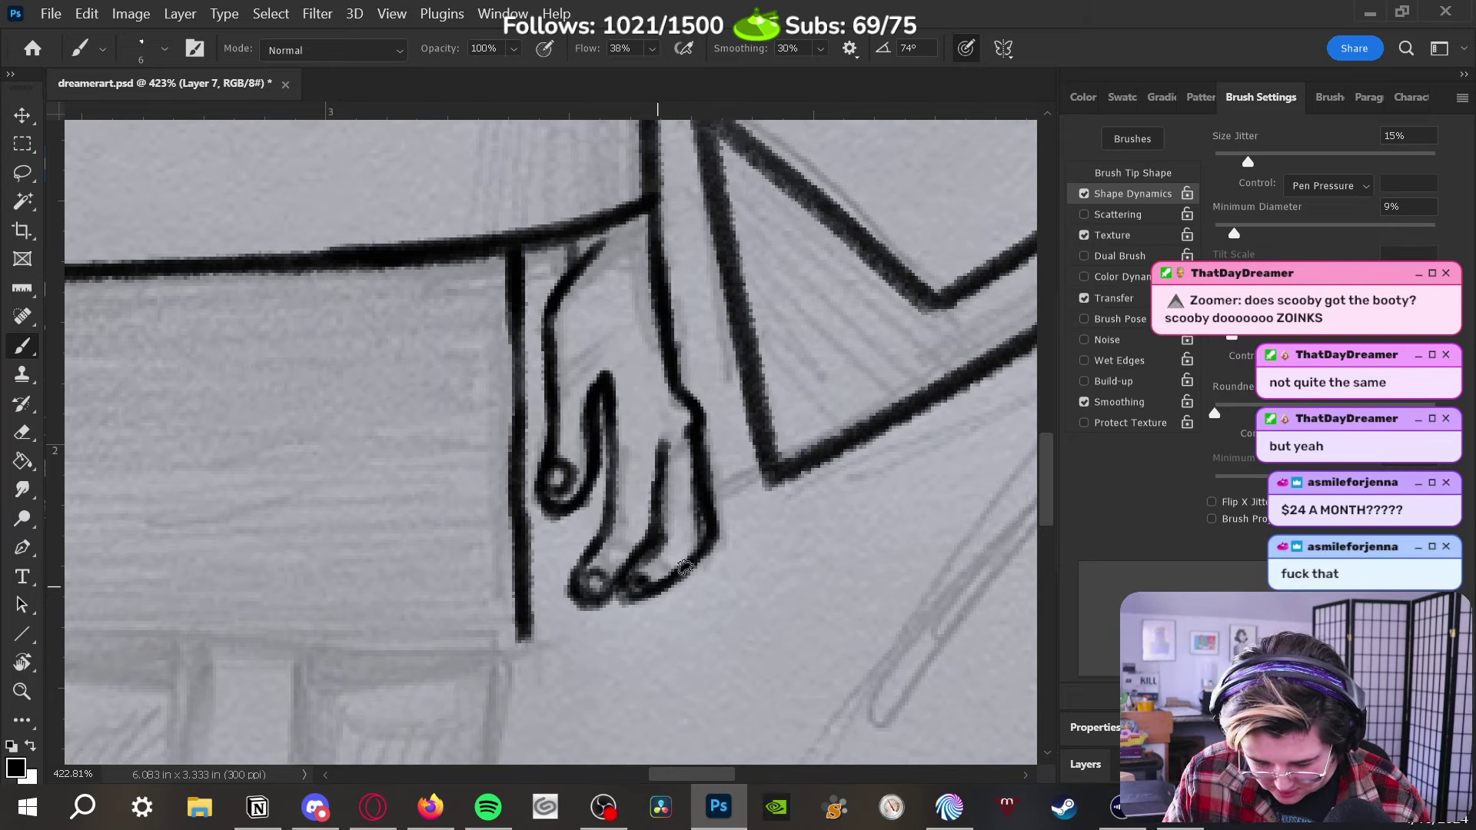
pyautogui.moveTo(685, 567)
pyautogui.mouseDown()
pyautogui.moveTo(699, 417)
pyautogui.moveTo(703, 534)
pyautogui.moveTo(712, 515)
pyautogui.moveTo(634, 611)
pyautogui.moveTo(650, 589)
pyautogui.mouseUp()
# Erase the right hand's outermost finger outline together with the knuckle bump and lower wrist line
pyautogui.press('e')
pyautogui.press('b')
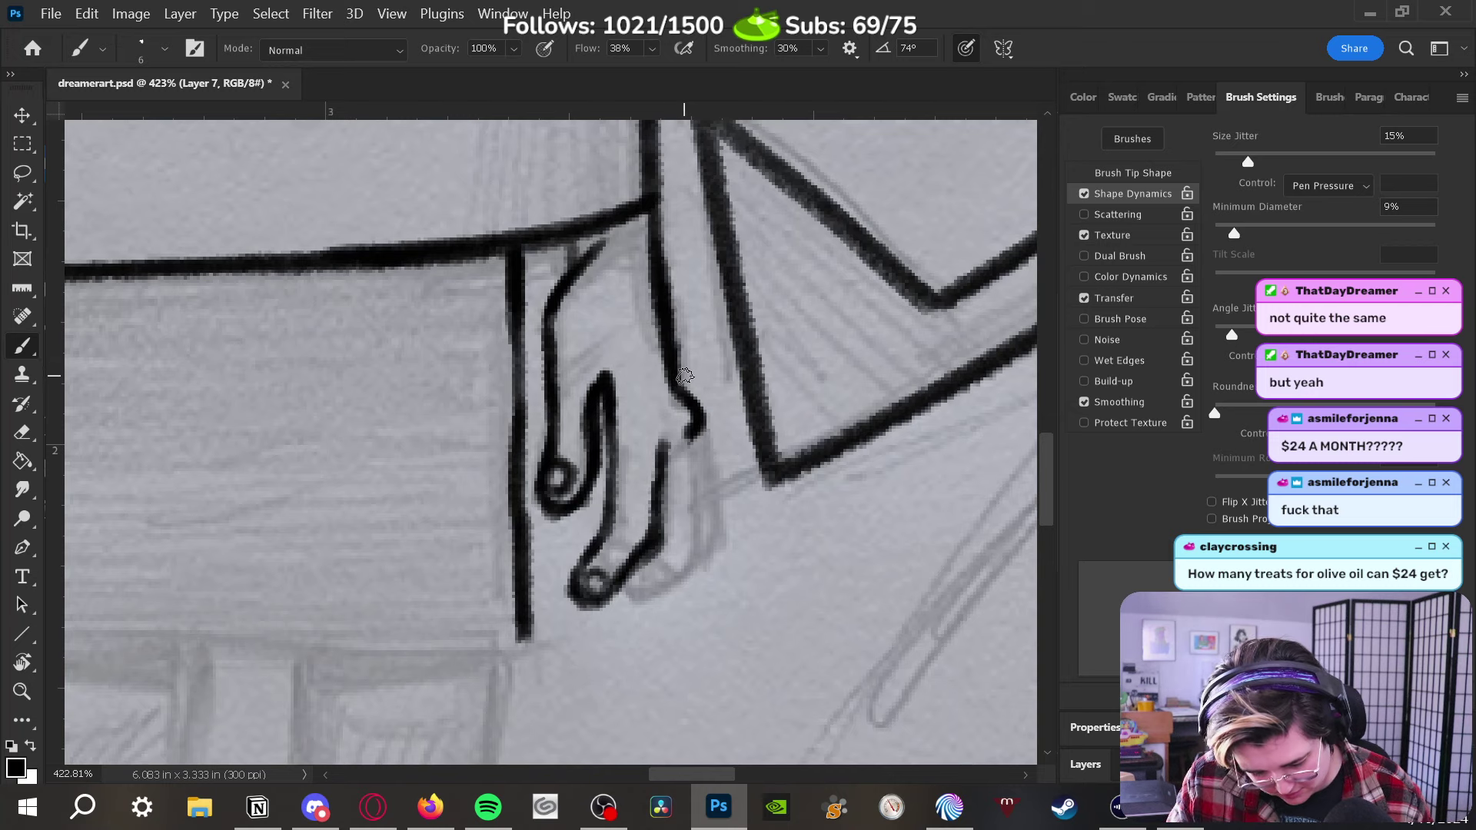
pyautogui.press('e')
pyautogui.moveTo(665, 316)
pyautogui.mouseDown()
pyautogui.moveTo(696, 450)
pyautogui.moveTo(691, 399)
pyautogui.mouseUp()
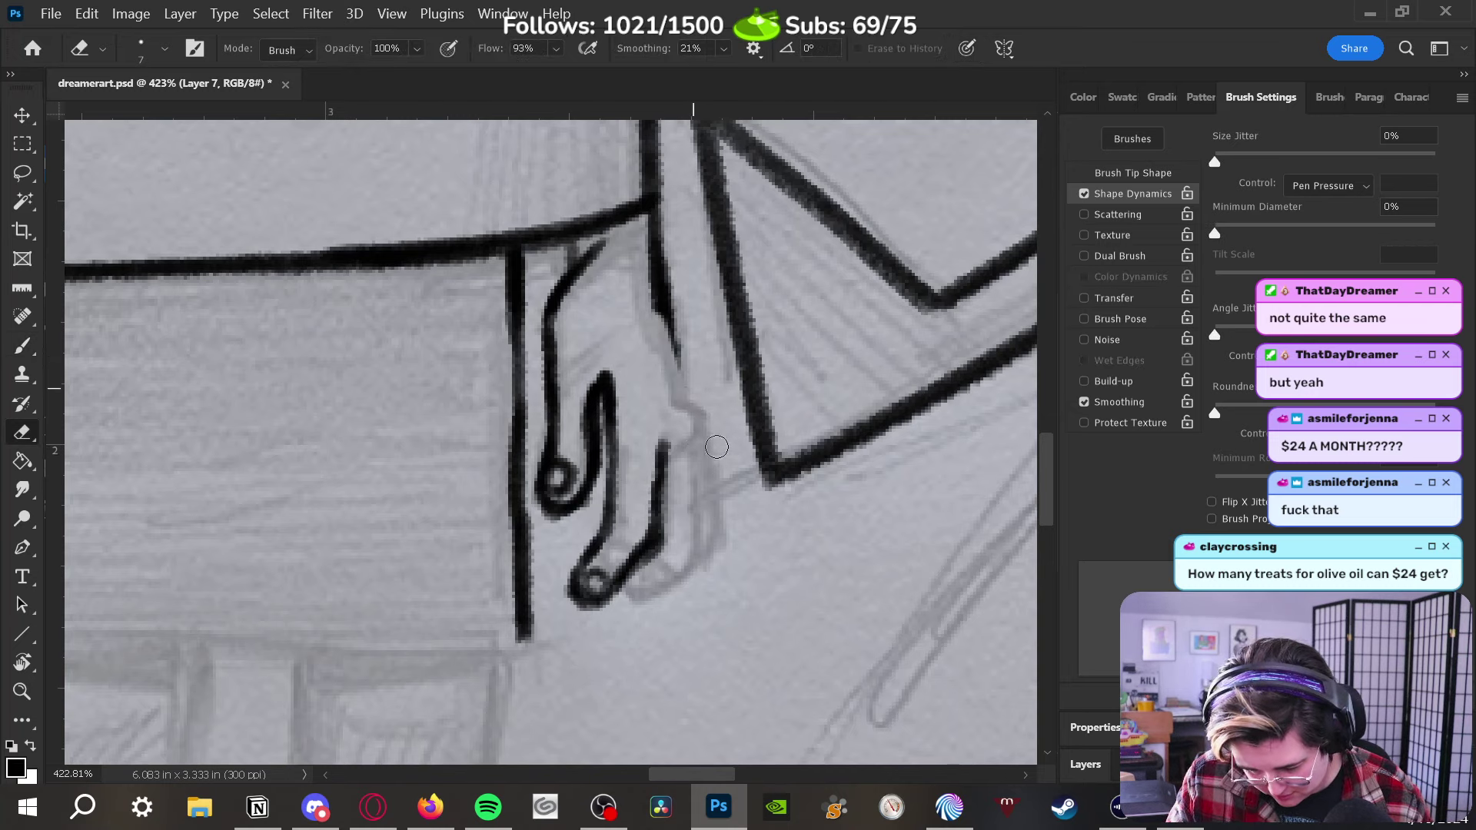
# Redraw the right hand's outer contour from wrist over the knuckle to the outermost fingertip, undoing the last surplus strokes
pyautogui.press('b')
pyautogui.moveTo(666, 319)
pyautogui.mouseDown()
pyautogui.moveTo(681, 402)
pyautogui.moveTo(717, 440)
pyautogui.moveTo(696, 415)
pyautogui.moveTo(705, 543)
pyautogui.mouseUp()
pyautogui.moveTo(690, 465)
pyautogui.mouseDown()
pyautogui.moveTo(666, 577)
pyautogui.moveTo(699, 547)
pyautogui.moveTo(700, 534)
pyautogui.moveTo(627, 592)
pyautogui.mouseUp()
pyautogui.moveTo(704, 538)
pyautogui.mouseDown()
pyautogui.moveTo(629, 599)
pyautogui.moveTo(692, 548)
pyautogui.mouseUp()
pyautogui.moveTo(699, 465)
pyautogui.mouseDown()
pyautogui.moveTo(725, 521)
pyautogui.moveTo(703, 544)
pyautogui.mouseUp()
pyautogui.moveTo(705, 544); pyautogui.dragTo(704, 466)
pyautogui.hotkey('ctrl', 'z')
pyautogui.hotkey('ctrl', 'z')
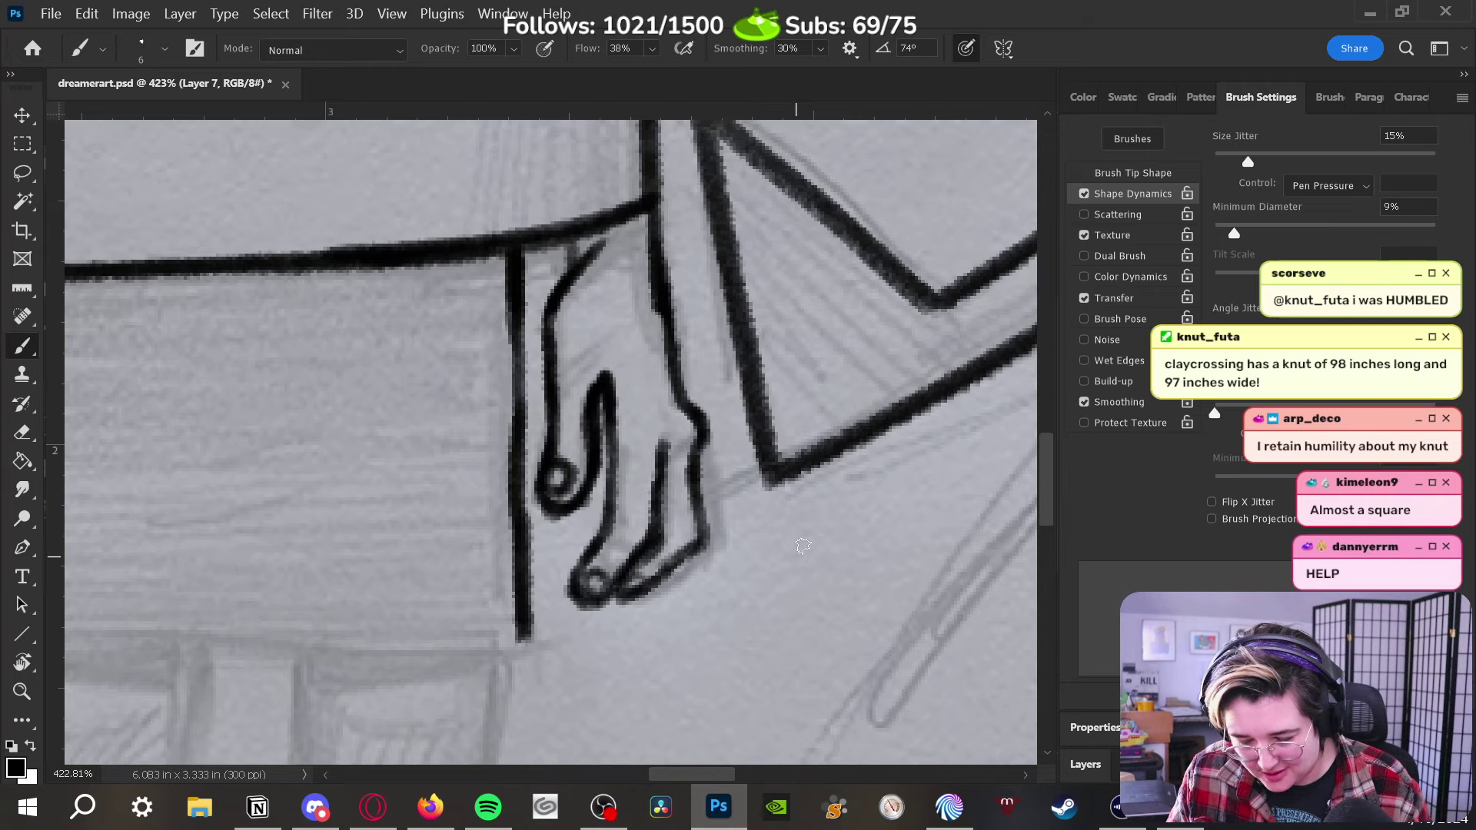
# Smooth the thick bump on the right hand's outer wrist line with the eraser and return to the brush
pyautogui.press('z')
pyautogui.moveTo(802, 545); pyautogui.dragTo(747, 572)
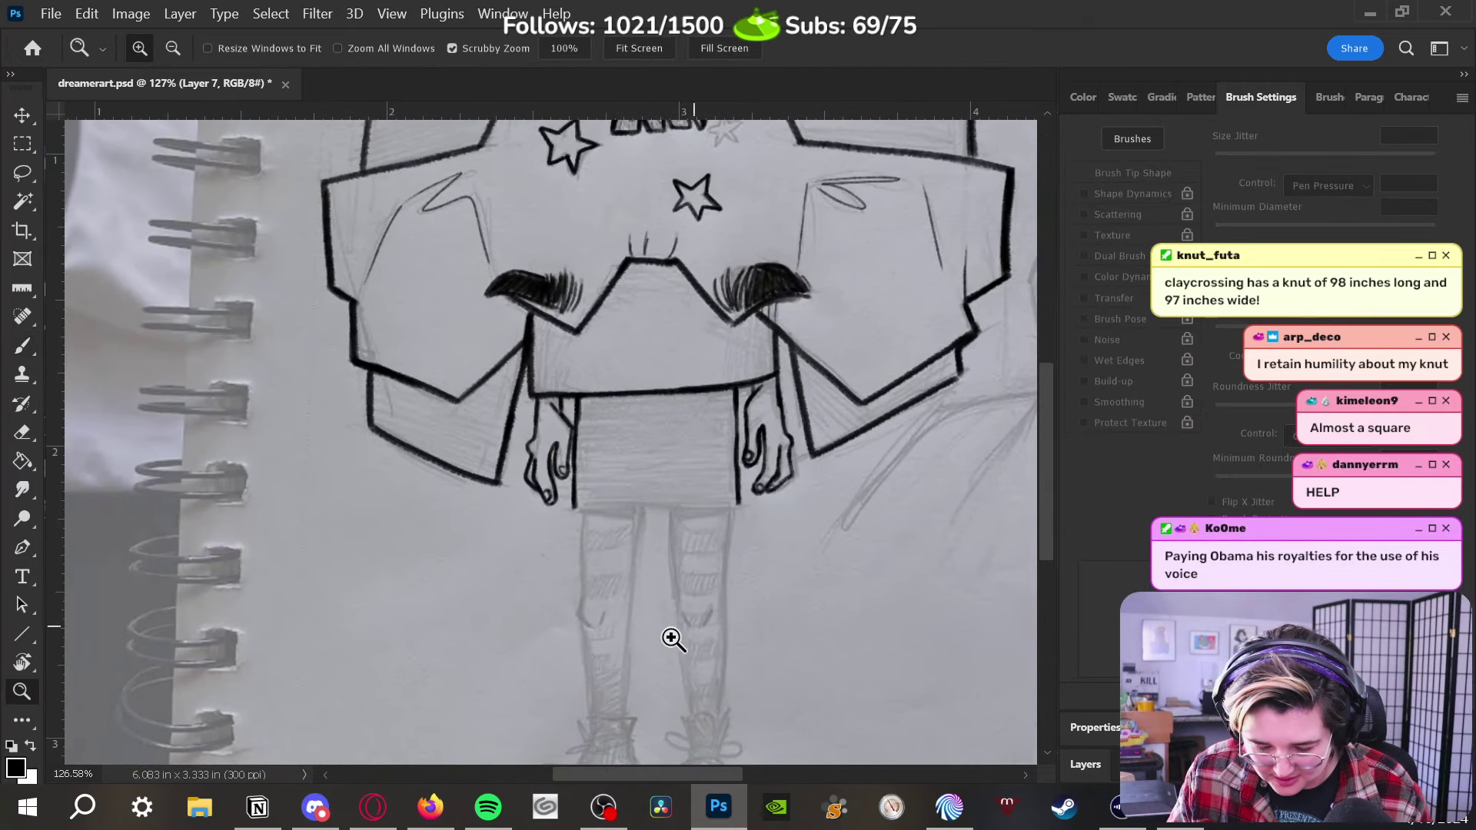
pyautogui.moveTo(658, 576); pyautogui.dragTo(745, 471)
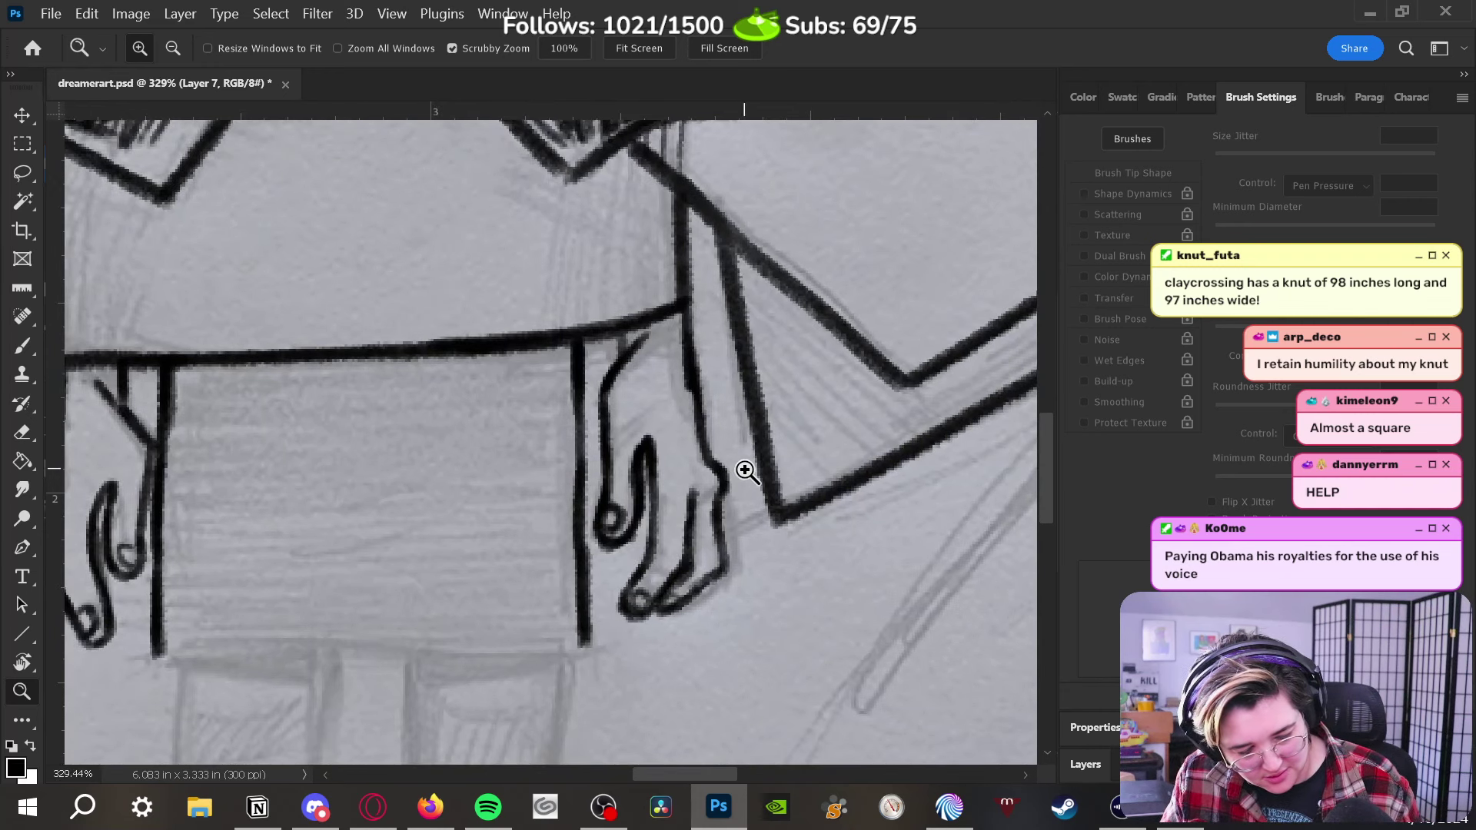
pyautogui.press('e')
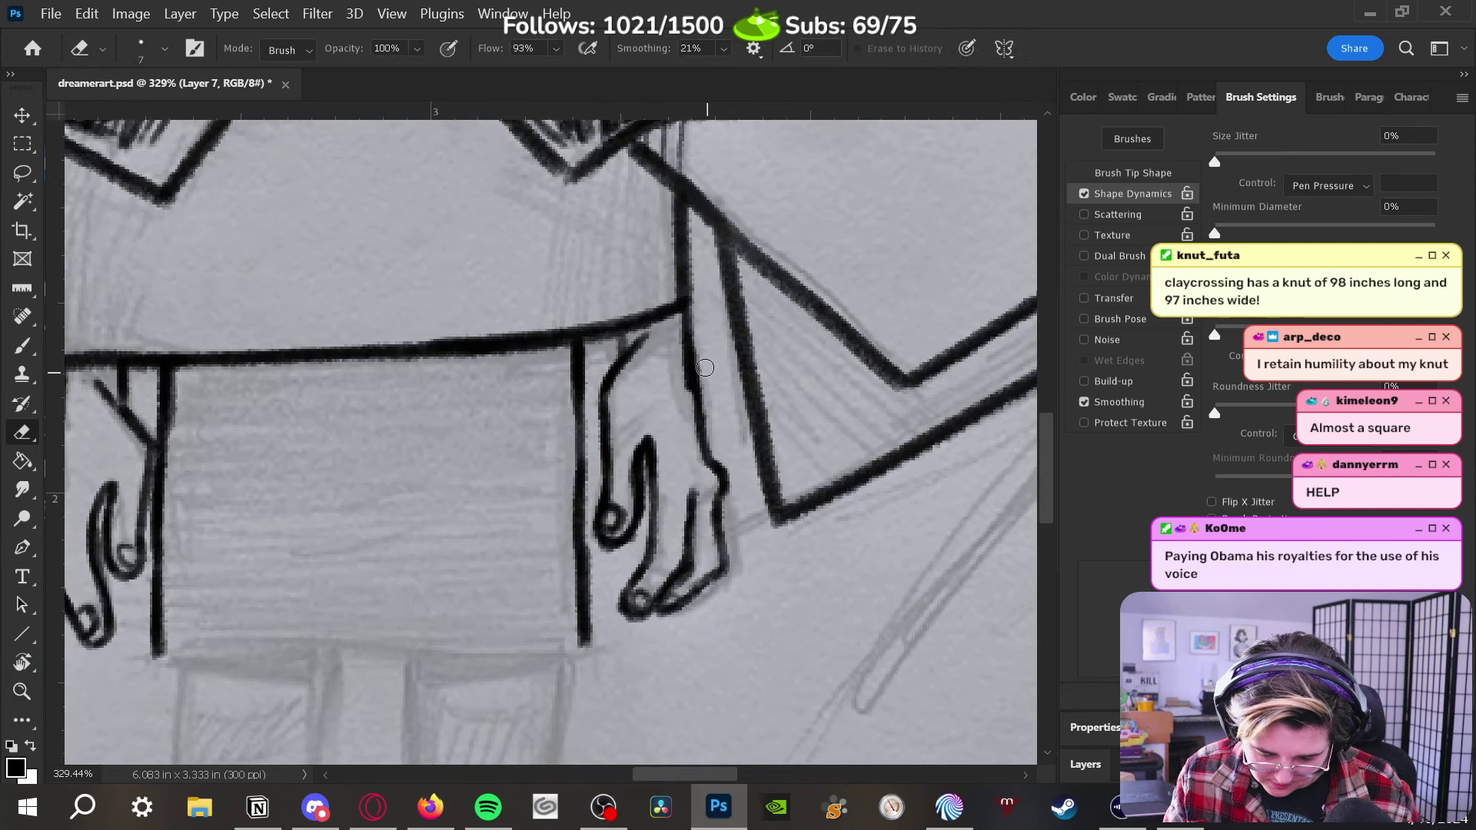
pyautogui.press('b')
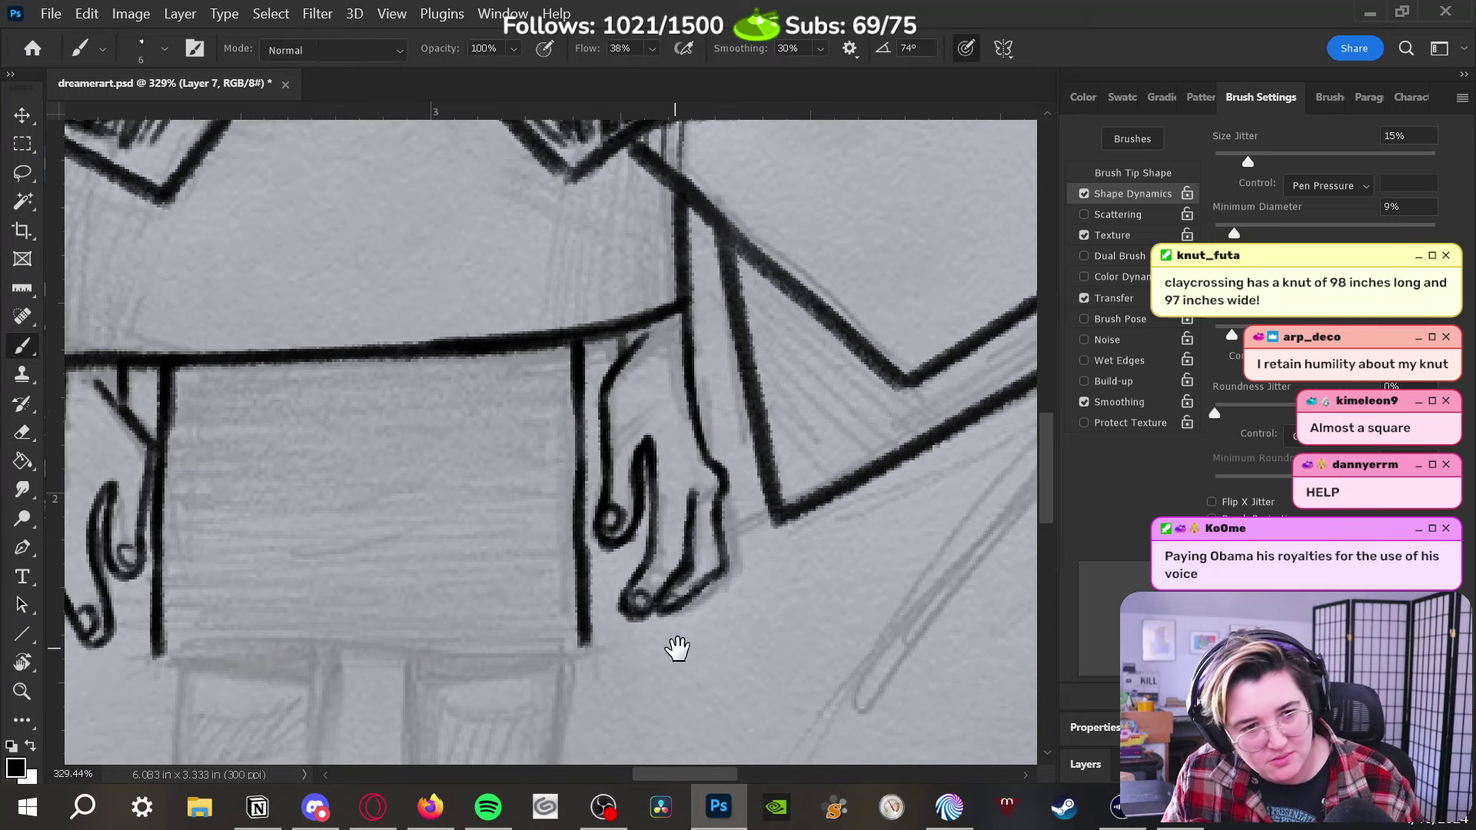
# Ink the bottom edge of the skirt block and outline the curved shadow bands at the top of both legs
pyautogui.moveTo(671, 646); pyautogui.dragTo(879, 504)
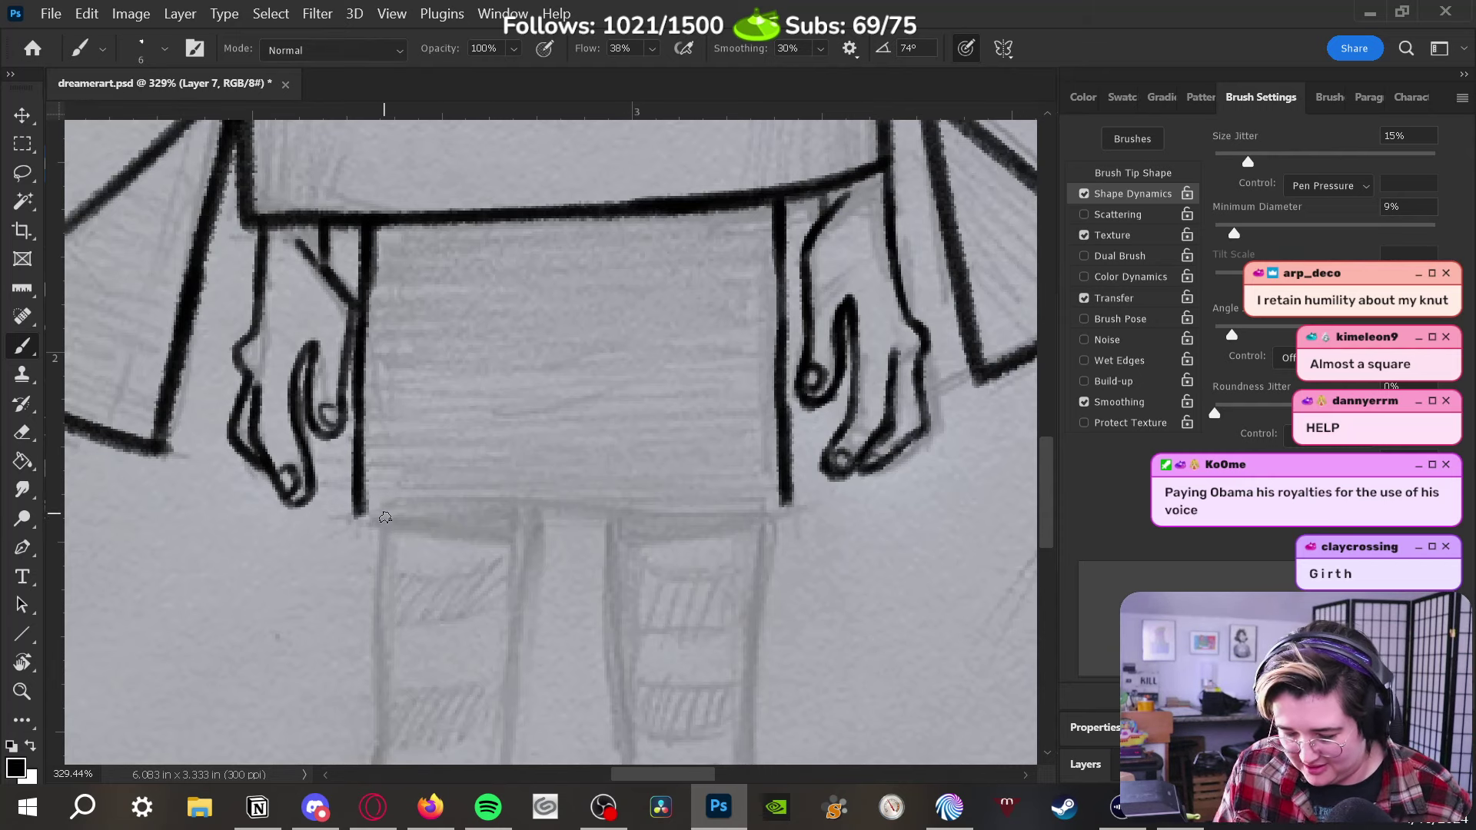
pyautogui.moveTo(357, 515)
pyautogui.mouseDown()
pyautogui.moveTo(598, 518)
pyautogui.moveTo(821, 498)
pyautogui.mouseUp()
pyautogui.moveTo(721, 513)
pyautogui.mouseDown()
pyautogui.moveTo(786, 503)
pyautogui.moveTo(355, 513)
pyautogui.mouseUp()
pyautogui.moveTo(611, 538)
pyautogui.mouseDown()
pyautogui.moveTo(674, 545)
pyautogui.moveTo(763, 521)
pyautogui.mouseUp()
pyautogui.moveTo(383, 521)
pyautogui.mouseDown()
pyautogui.moveTo(525, 561)
pyautogui.moveTo(530, 523)
pyautogui.moveTo(610, 576)
pyautogui.mouseUp()
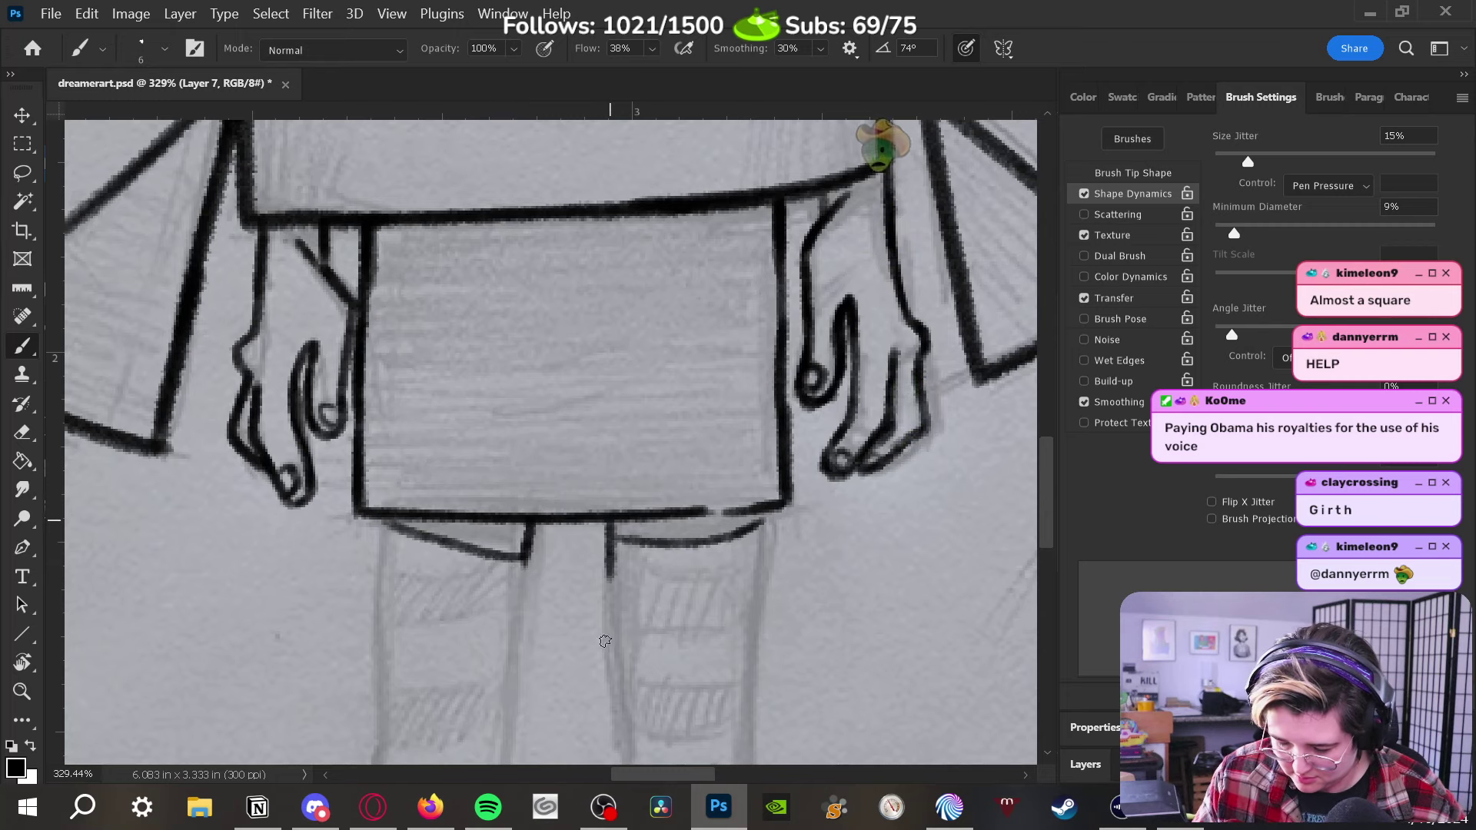
# Fill the shadow bands beneath the skirt block with solid black on both legs
pyautogui.moveTo(520, 557)
pyautogui.mouseDown()
pyautogui.moveTo(471, 522)
pyautogui.moveTo(416, 523)
pyautogui.mouseUp()
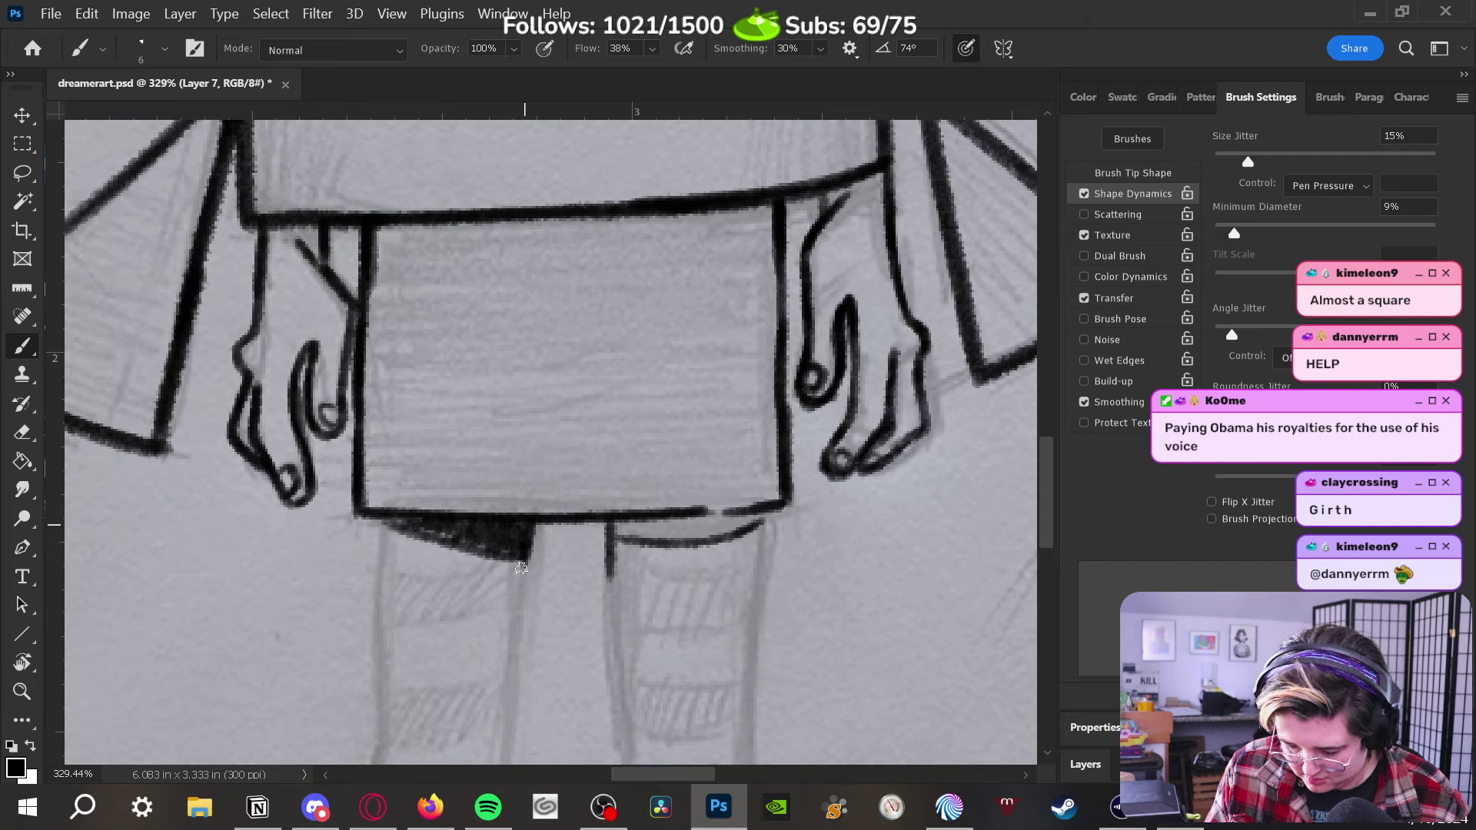
pyautogui.moveTo(502, 552)
pyautogui.mouseDown()
pyautogui.moveTo(404, 522)
pyautogui.moveTo(500, 548)
pyautogui.moveTo(394, 520)
pyautogui.moveTo(517, 559)
pyautogui.moveTo(456, 538)
pyautogui.moveTo(517, 555)
pyautogui.mouseUp()
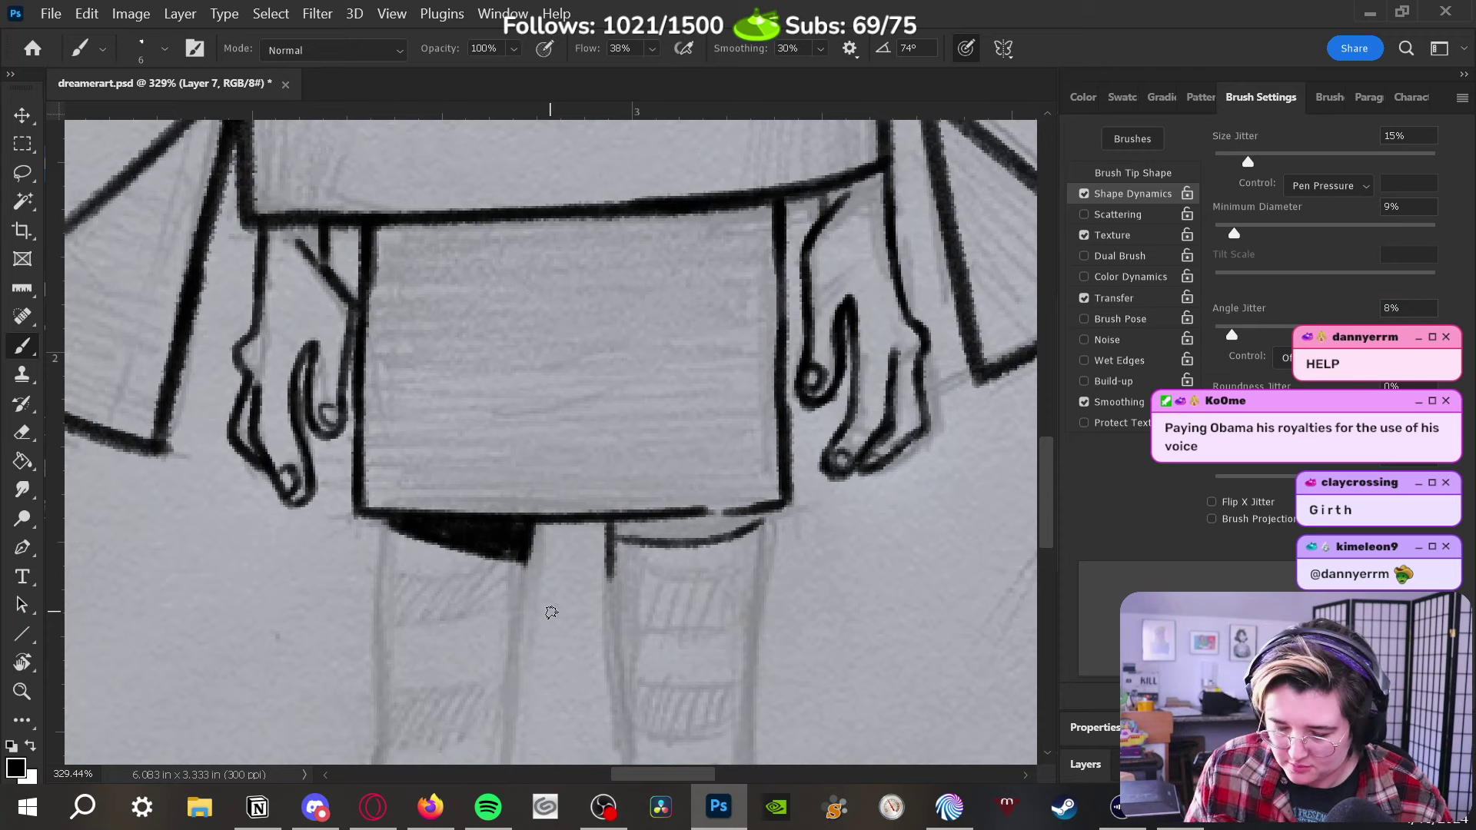
pyautogui.moveTo(610, 543)
pyautogui.mouseDown()
pyautogui.moveTo(757, 531)
pyautogui.moveTo(632, 532)
pyautogui.moveTo(707, 542)
pyautogui.moveTo(661, 522)
pyautogui.moveTo(742, 511)
pyautogui.moveTo(738, 544)
pyautogui.moveTo(761, 574)
pyautogui.mouseUp()
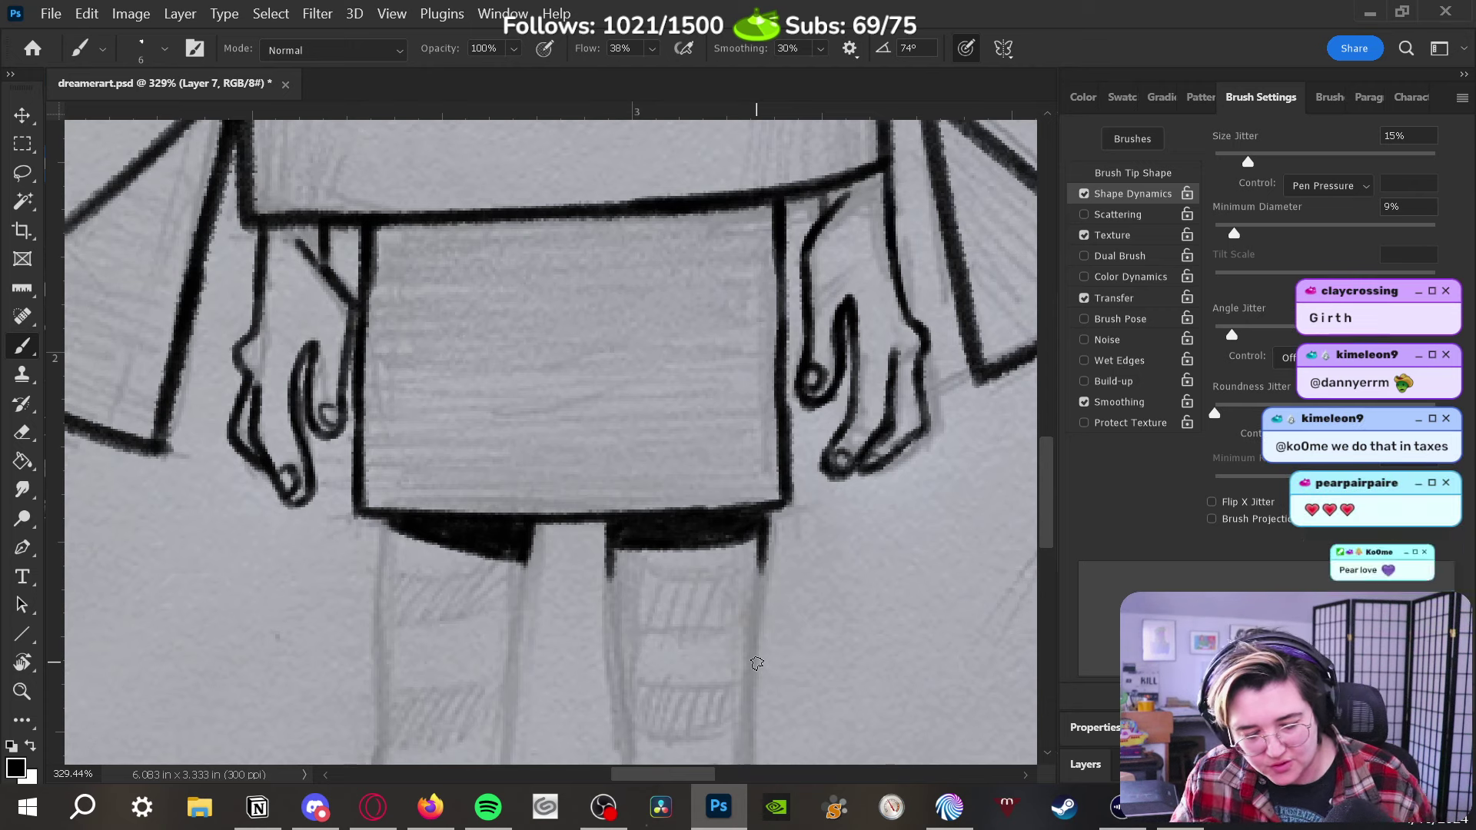
# Add thin curved stocking-edge lines just below the black shadow bands on both legs
pyautogui.moveTo(508, 570); pyautogui.dragTo(515, 459)
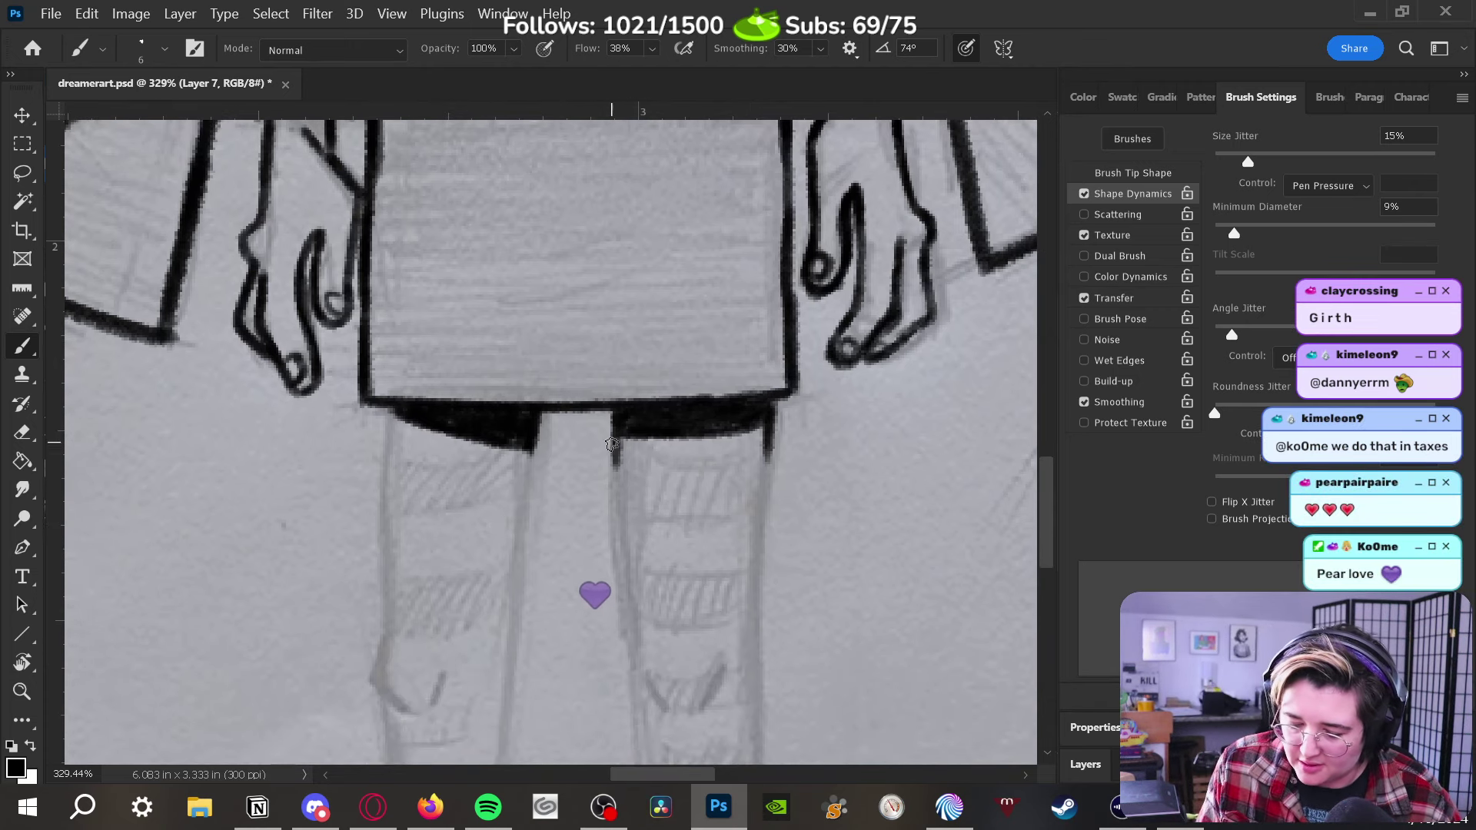
pyautogui.moveTo(625, 445); pyautogui.dragTo(769, 433)
pyautogui.moveTo(628, 456); pyautogui.dragTo(735, 455)
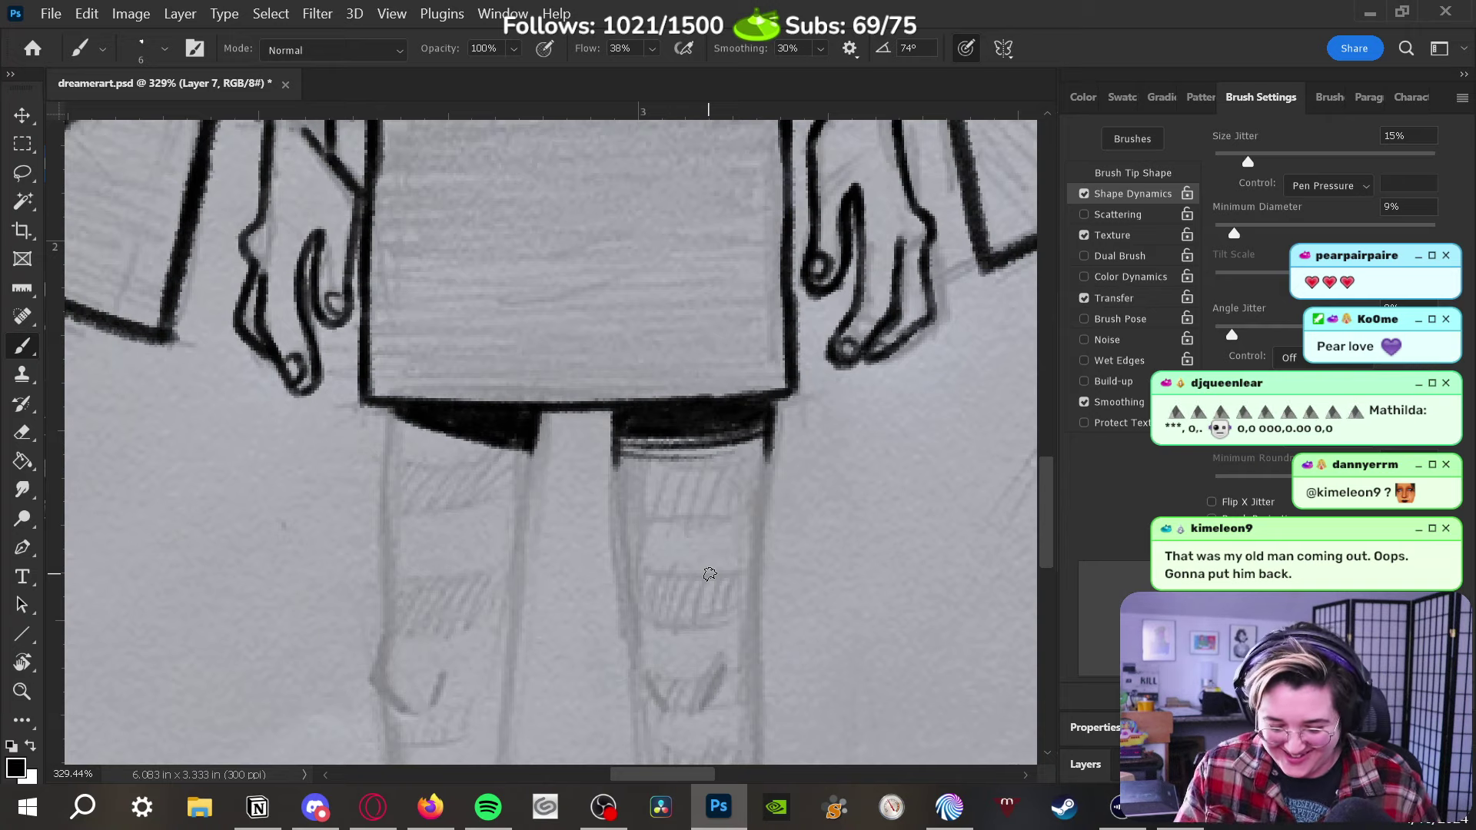
pyautogui.moveTo(436, 440); pyautogui.dragTo(534, 456)
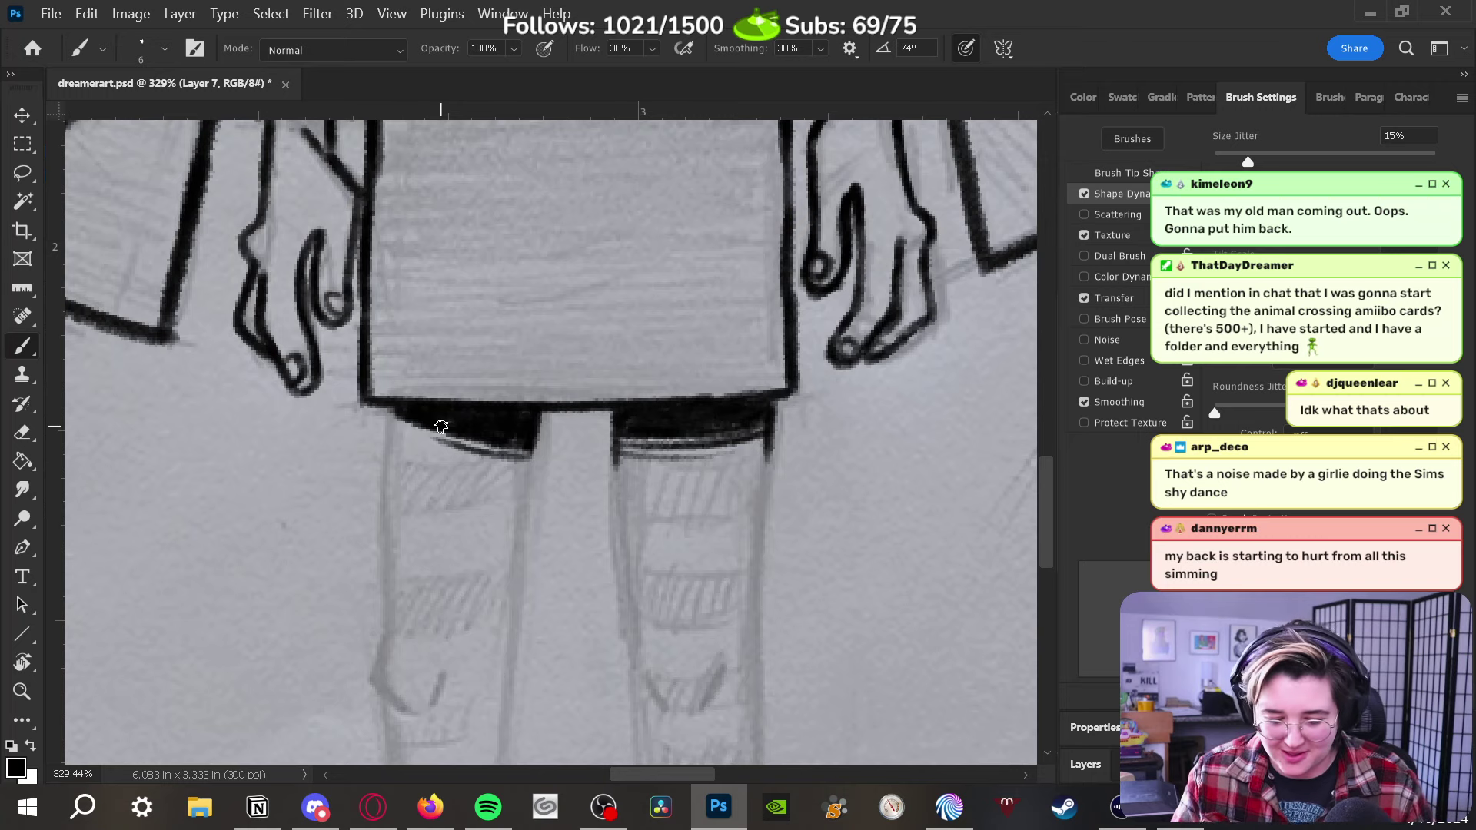
# Ink the upper inner and outer sides of the left leg from the skirt block towards the knee
pyautogui.moveTo(529, 498)
pyautogui.mouseDown()
pyautogui.moveTo(539, 410)
pyautogui.moveTo(525, 542)
pyautogui.mouseUp()
pyautogui.moveTo(536, 427); pyautogui.dragTo(528, 528)
pyautogui.moveTo(384, 587); pyautogui.dragTo(387, 630)
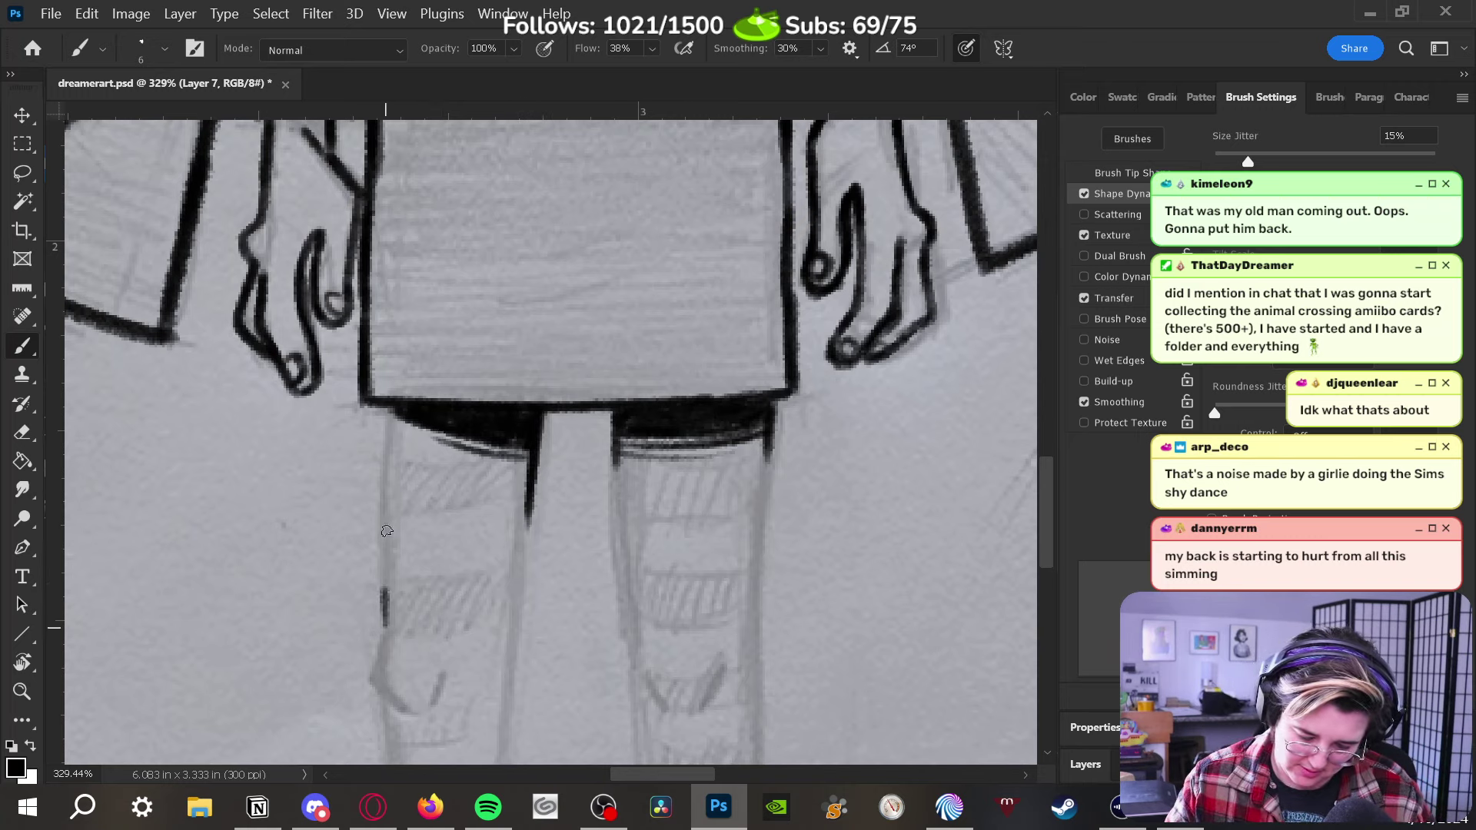
pyautogui.moveTo(382, 531)
pyautogui.mouseDown()
pyautogui.moveTo(379, 608)
pyautogui.moveTo(391, 407)
pyautogui.mouseUp()
pyautogui.moveTo(391, 407)
pyautogui.mouseDown()
pyautogui.moveTo(415, 442)
pyautogui.moveTo(380, 462)
pyautogui.moveTo(396, 621)
pyautogui.mouseUp()
# Undo the first strokes on the right leg's inner side and redraw that line from the knee up to the skirt block
pyautogui.moveTo(618, 413)
pyautogui.mouseDown()
pyautogui.moveTo(624, 621)
pyautogui.moveTo(627, 575)
pyautogui.mouseUp()
pyautogui.hotkey('ctrl', 'z')
pyautogui.hotkey('ctrl', 'z')
pyautogui.moveTo(630, 635); pyautogui.dragTo(614, 486)
pyautogui.moveTo(624, 572); pyautogui.dragTo(614, 432)
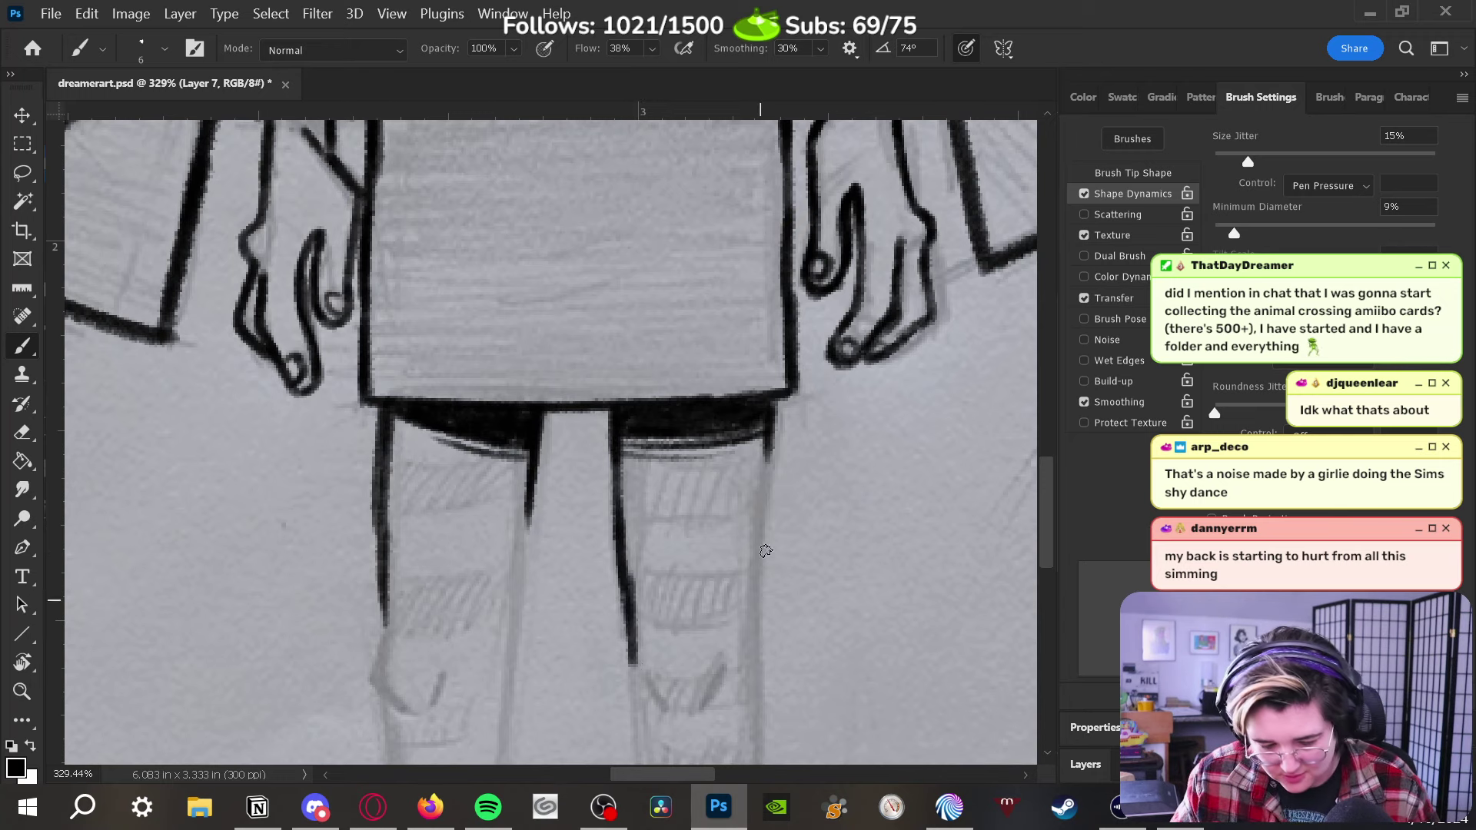
# Ink the right leg's outer side from the knee up to the skirt block, undoing and retouching the upper stroke
pyautogui.moveTo(758, 692); pyautogui.dragTo(758, 586)
pyautogui.moveTo(755, 657); pyautogui.dragTo(766, 484)
pyautogui.moveTo(750, 617); pyautogui.dragTo(778, 401)
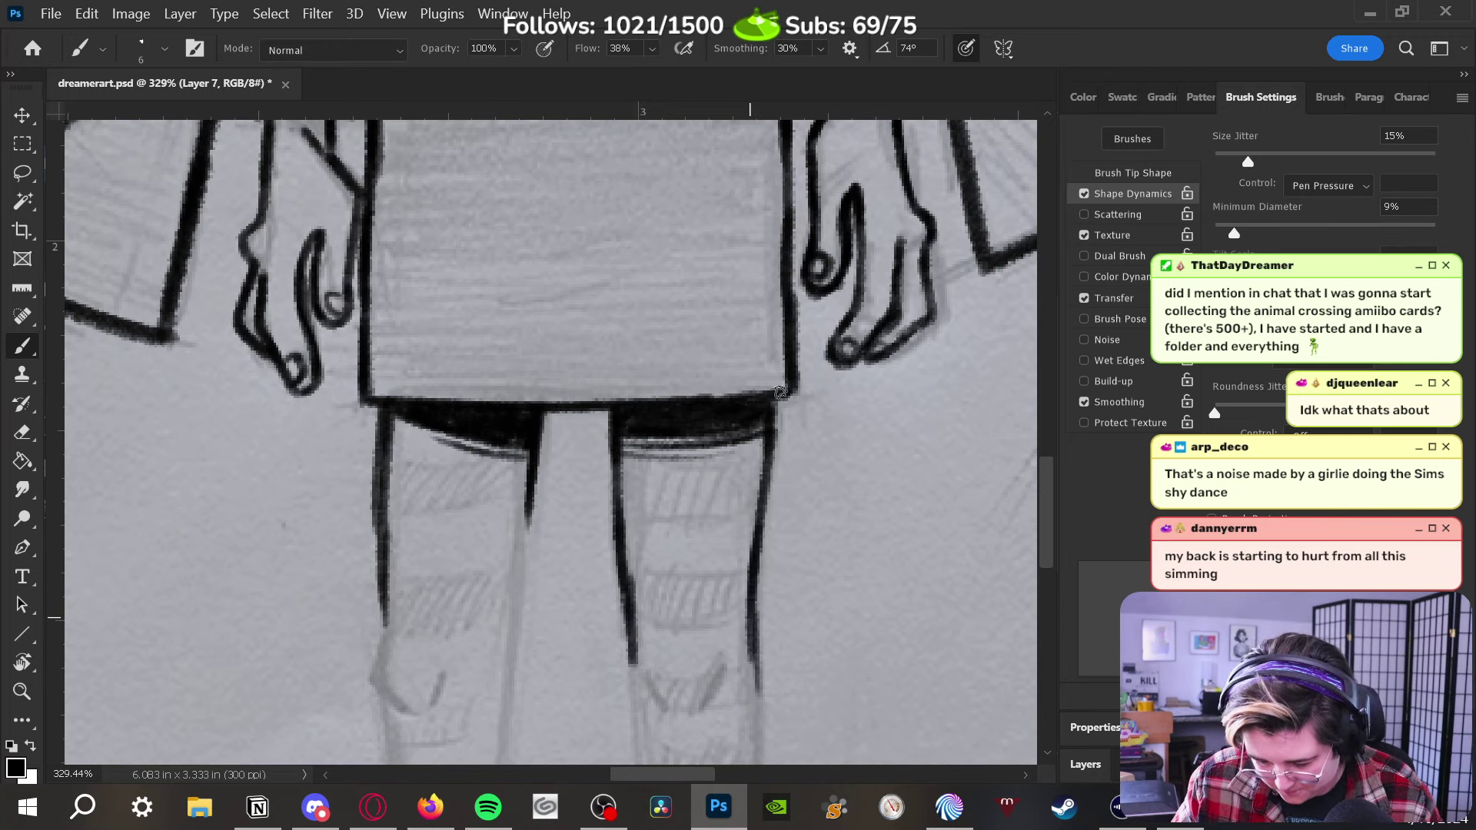
pyautogui.moveTo(813, 592); pyautogui.dragTo(833, 372)
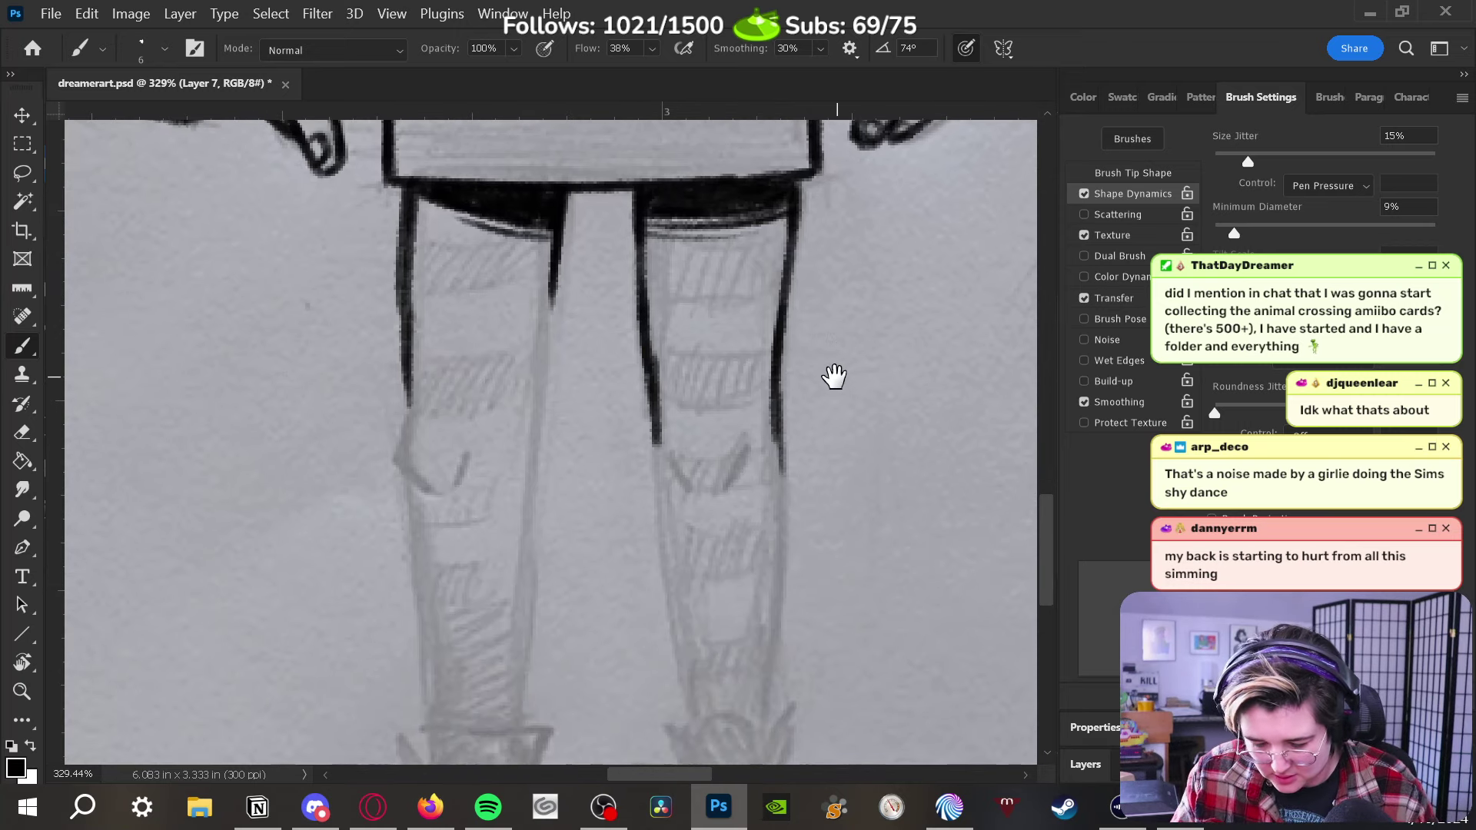
pyautogui.hotkey('ctrl', 'z')
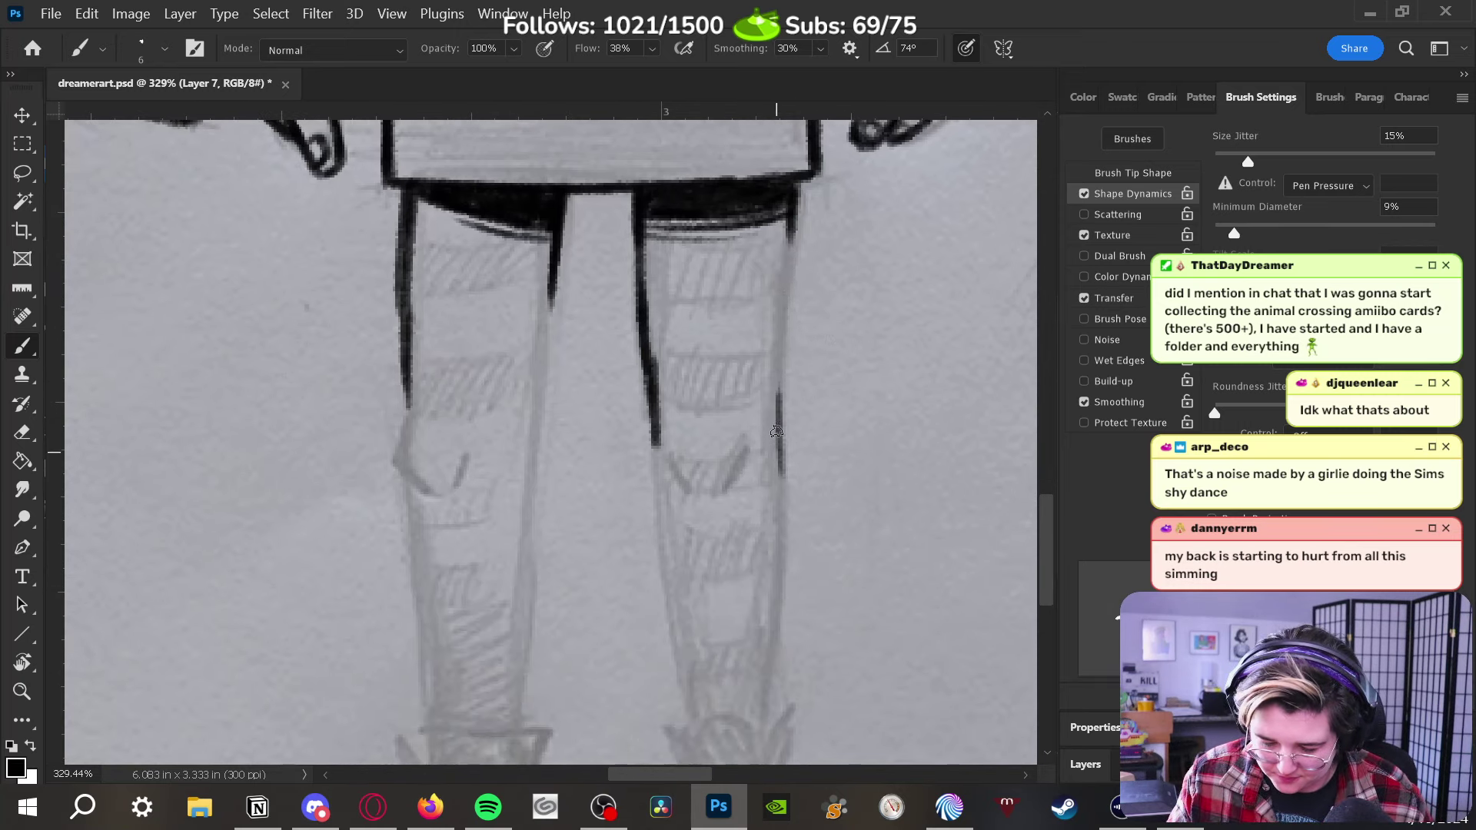
pyautogui.moveTo(776, 431); pyautogui.dragTo(780, 332)
# Set brush smoothing to 47% and size to 8, and ink the right leg's outer line from skirt block to ankle
pyautogui.click(820, 48)
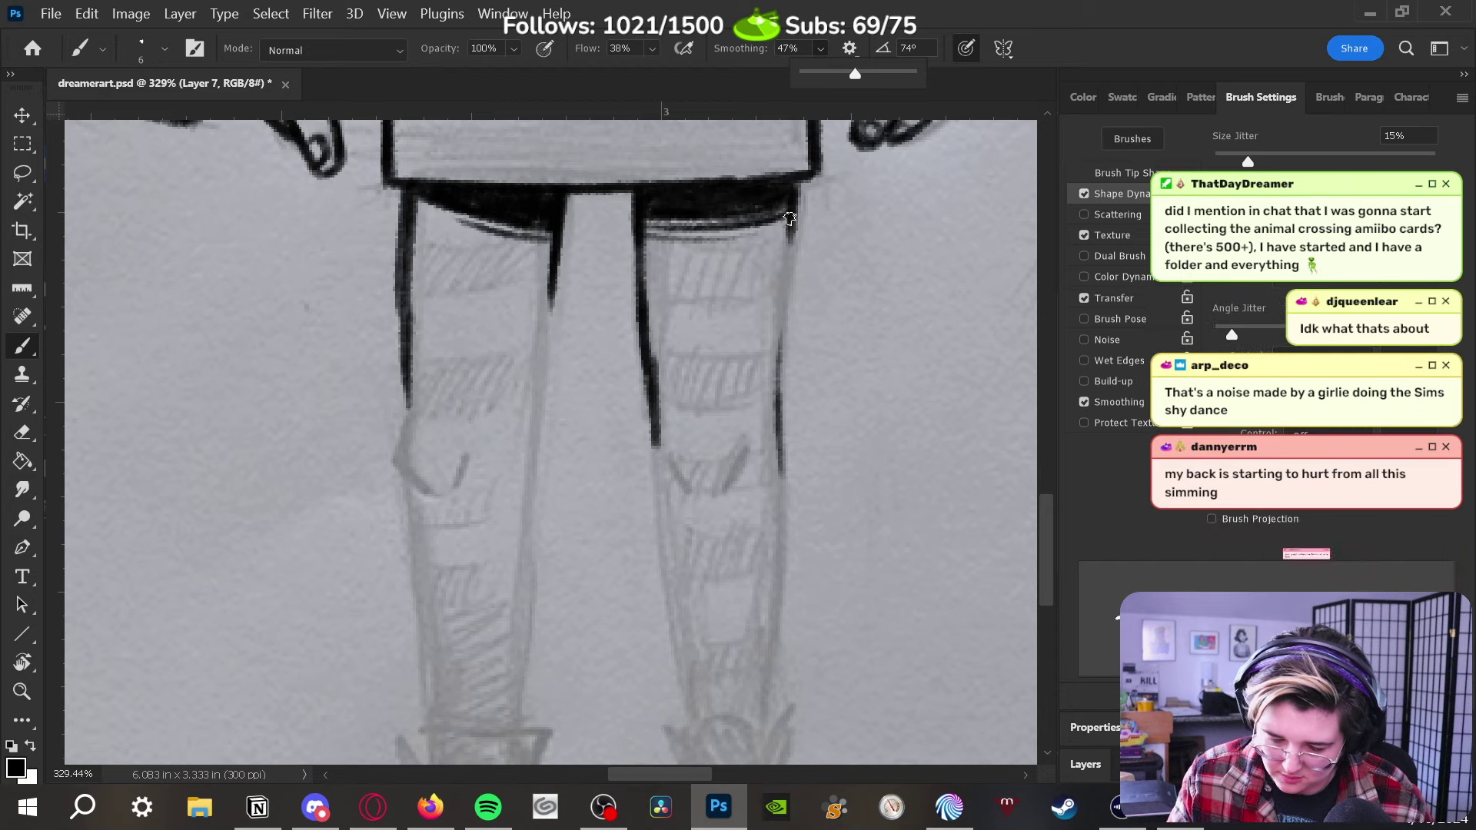
pyautogui.click(790, 222)
pyautogui.press(']')
pyautogui.press(']')
pyautogui.moveTo(795, 206); pyautogui.dragTo(777, 476)
pyautogui.moveTo(777, 357); pyautogui.dragTo(779, 630)
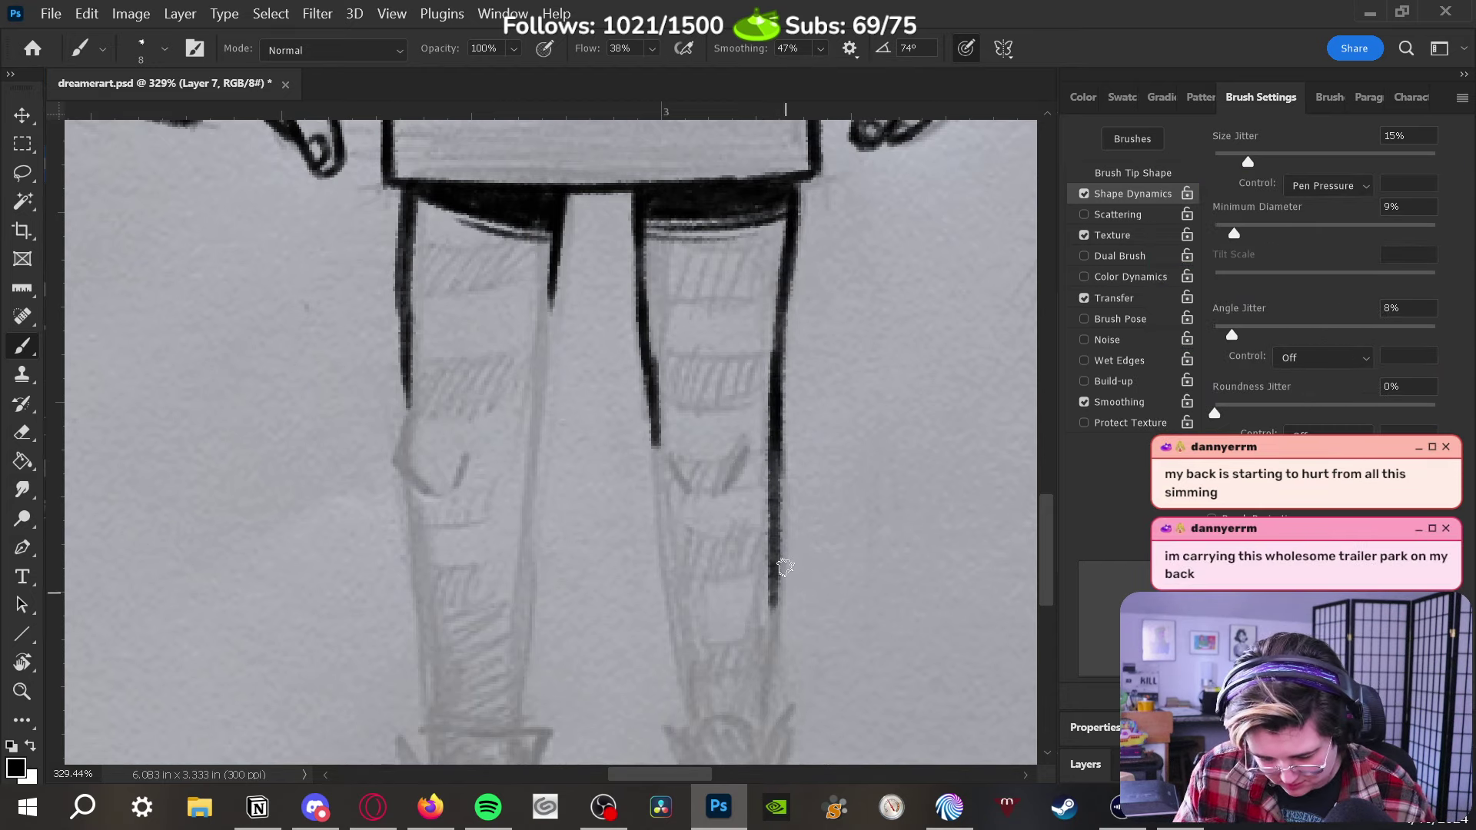
pyautogui.moveTo(763, 717); pyautogui.dragTo(769, 580)
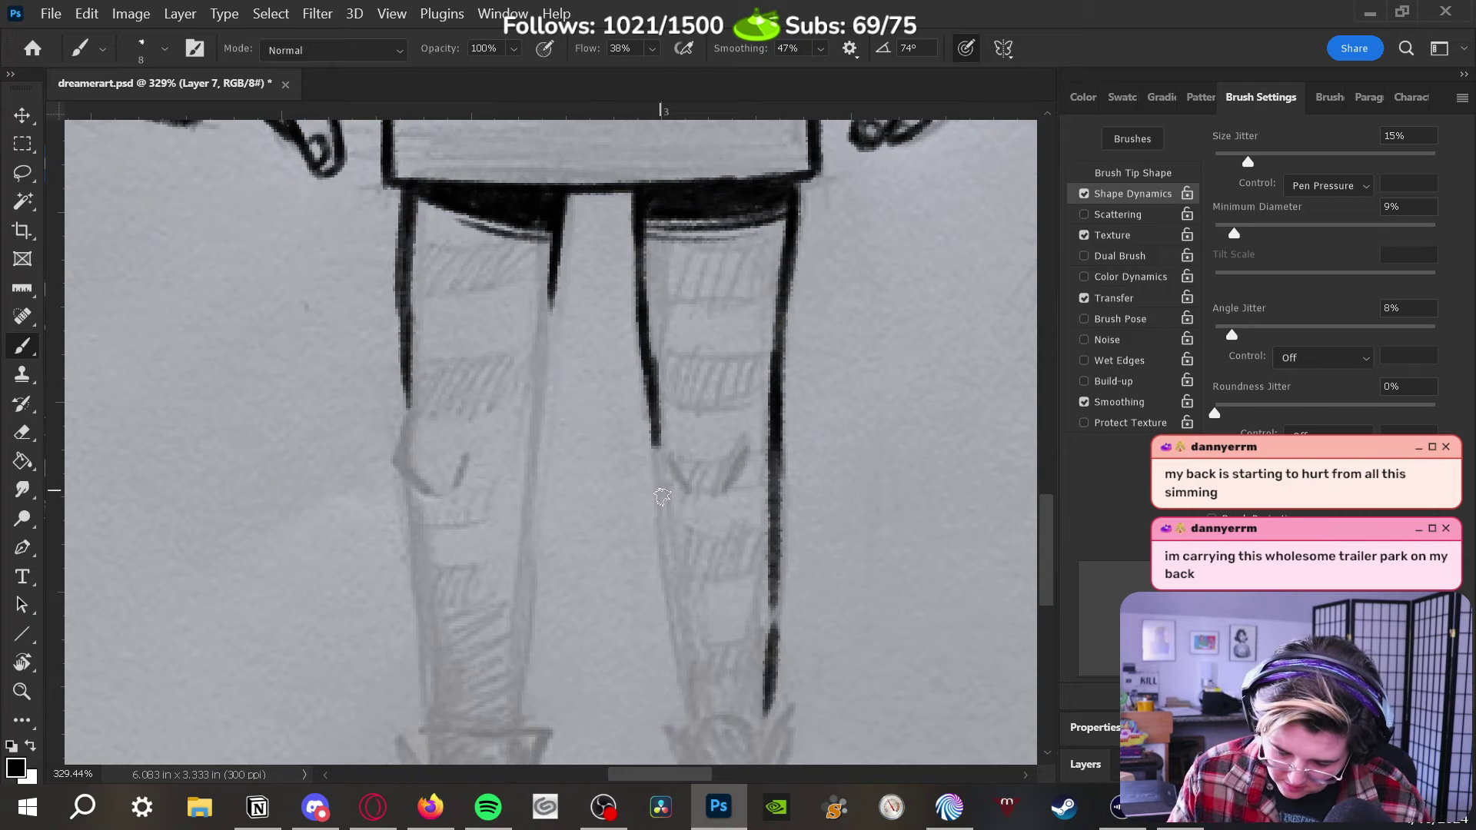
# Extend the right leg's inner line down to the ankle and thicken its upper part
pyautogui.moveTo(641, 340)
pyautogui.mouseDown()
pyautogui.moveTo(678, 660)
pyautogui.moveTo(671, 596)
pyautogui.moveTo(707, 729)
pyautogui.mouseUp()
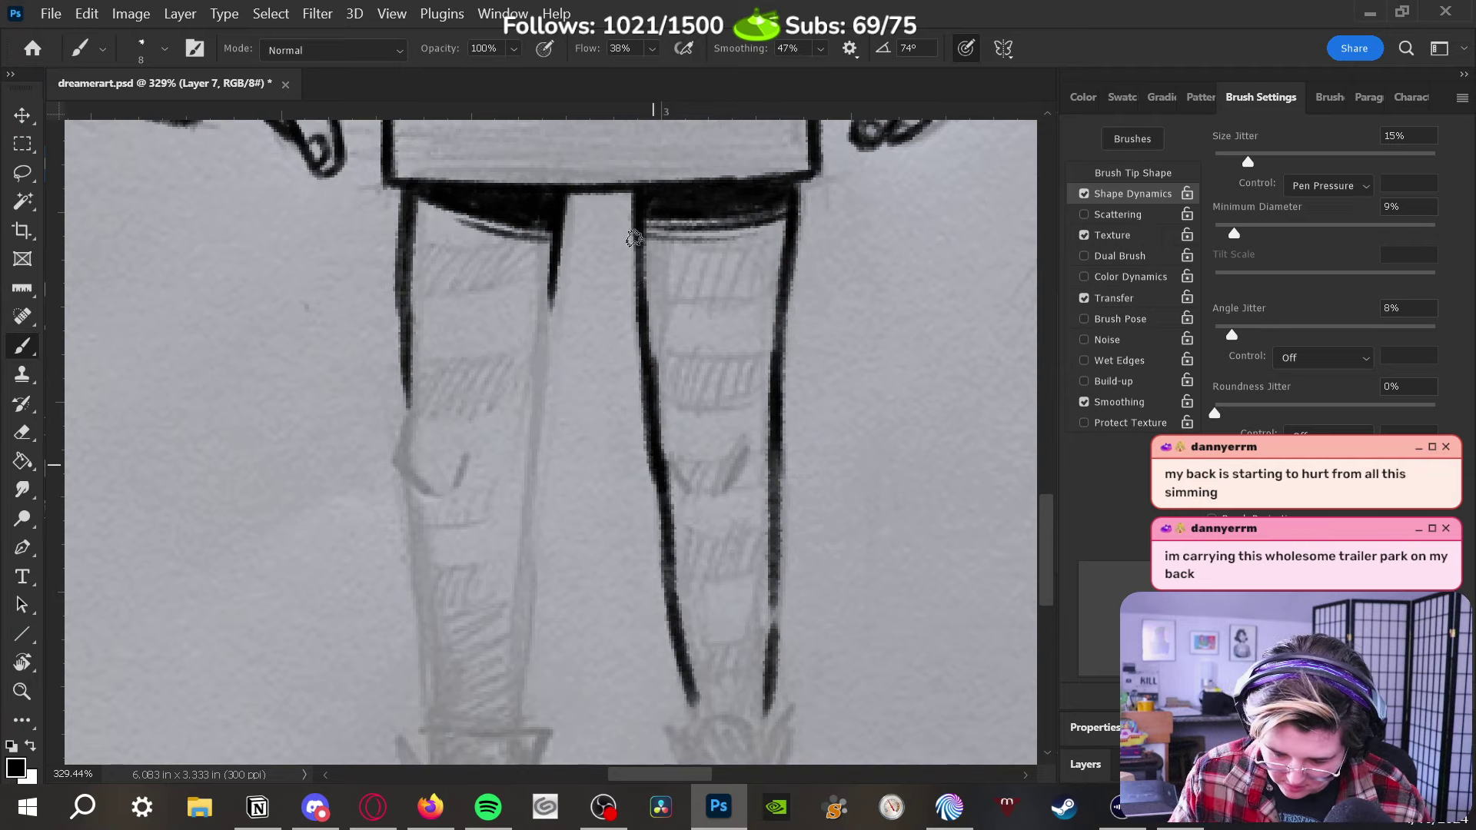
pyautogui.moveTo(647, 276); pyautogui.dragTo(649, 325)
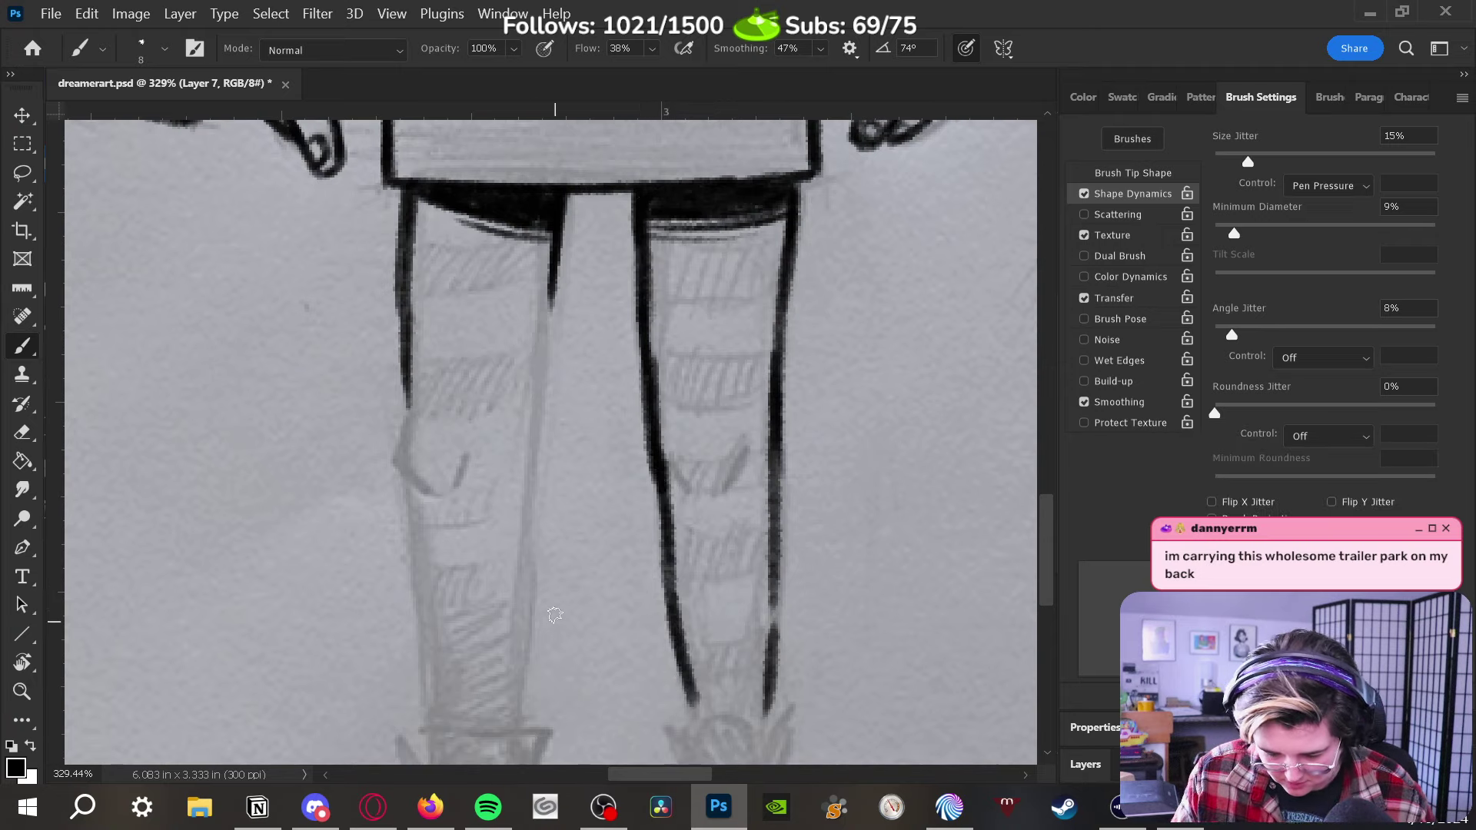
# Thicken the left leg's outer line above the knee, redoing the stroke once, and trim its edge with the eraser
pyautogui.moveTo(560, 567); pyautogui.dragTo(639, 516)
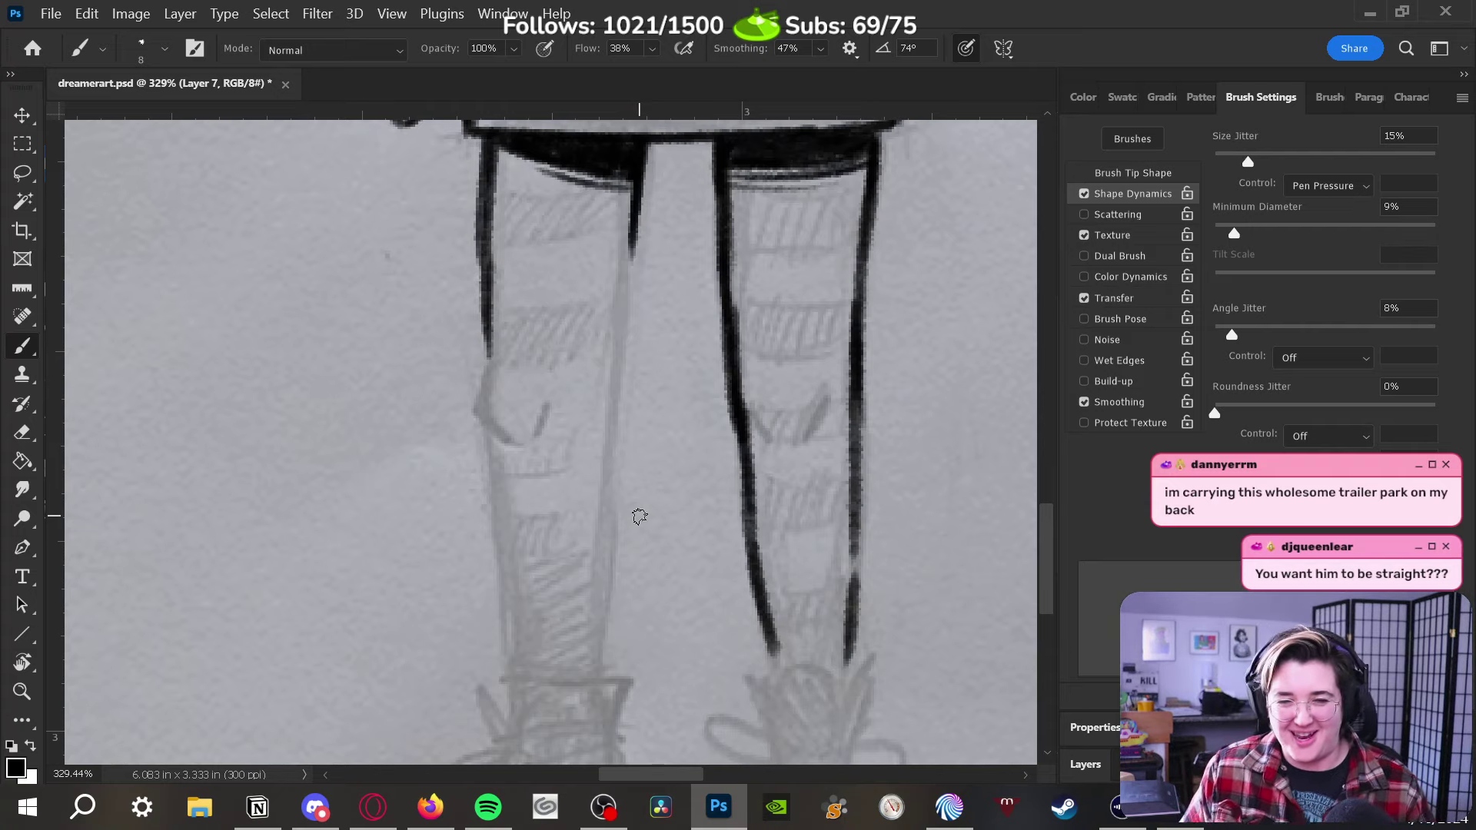
pyautogui.moveTo(486, 345); pyautogui.dragTo(479, 159)
pyautogui.hotkey('ctrl', 'z')
pyautogui.moveTo(487, 350); pyautogui.dragTo(482, 198)
pyautogui.press('e')
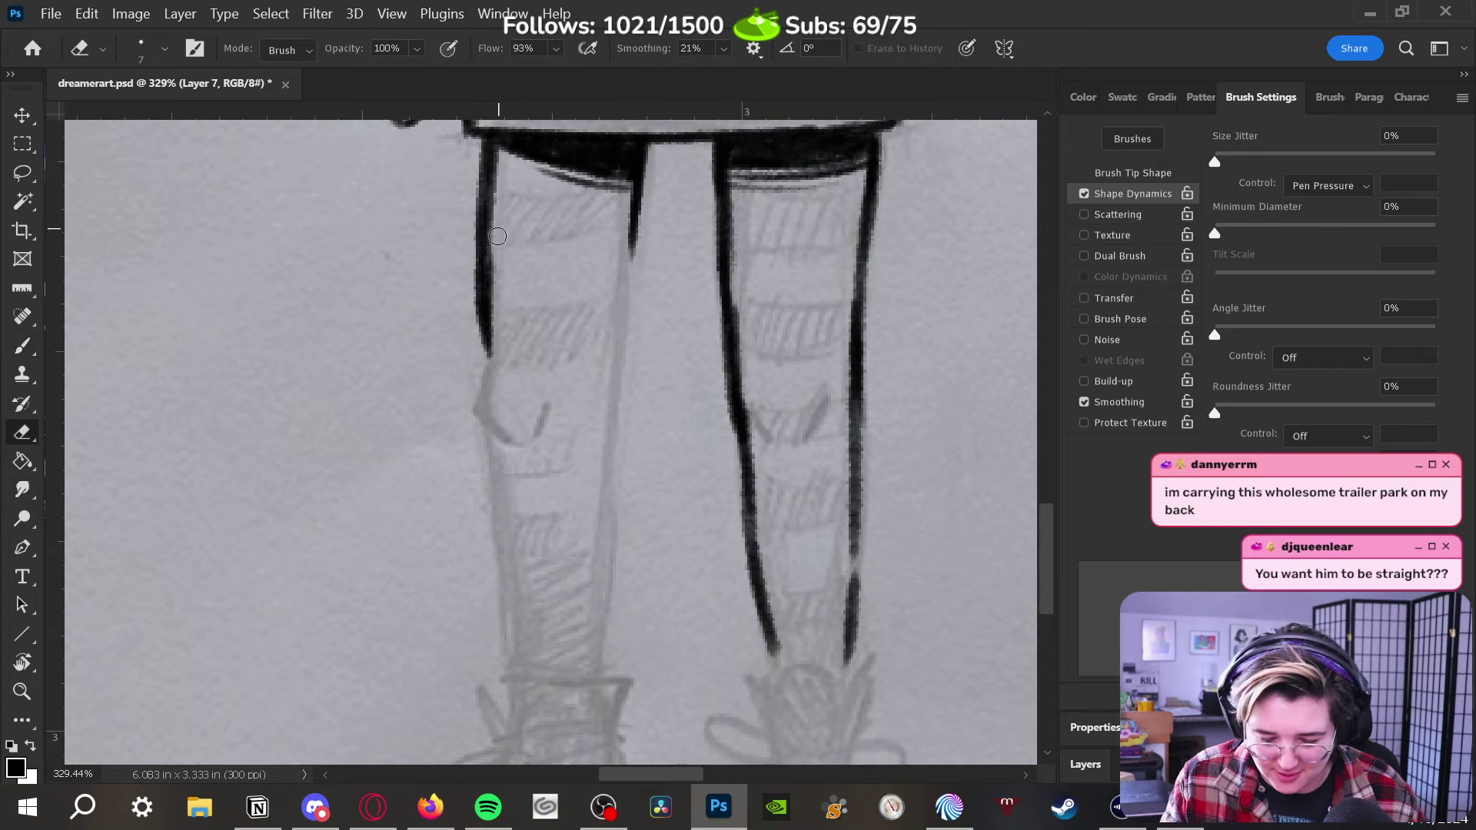
pyautogui.press('b')
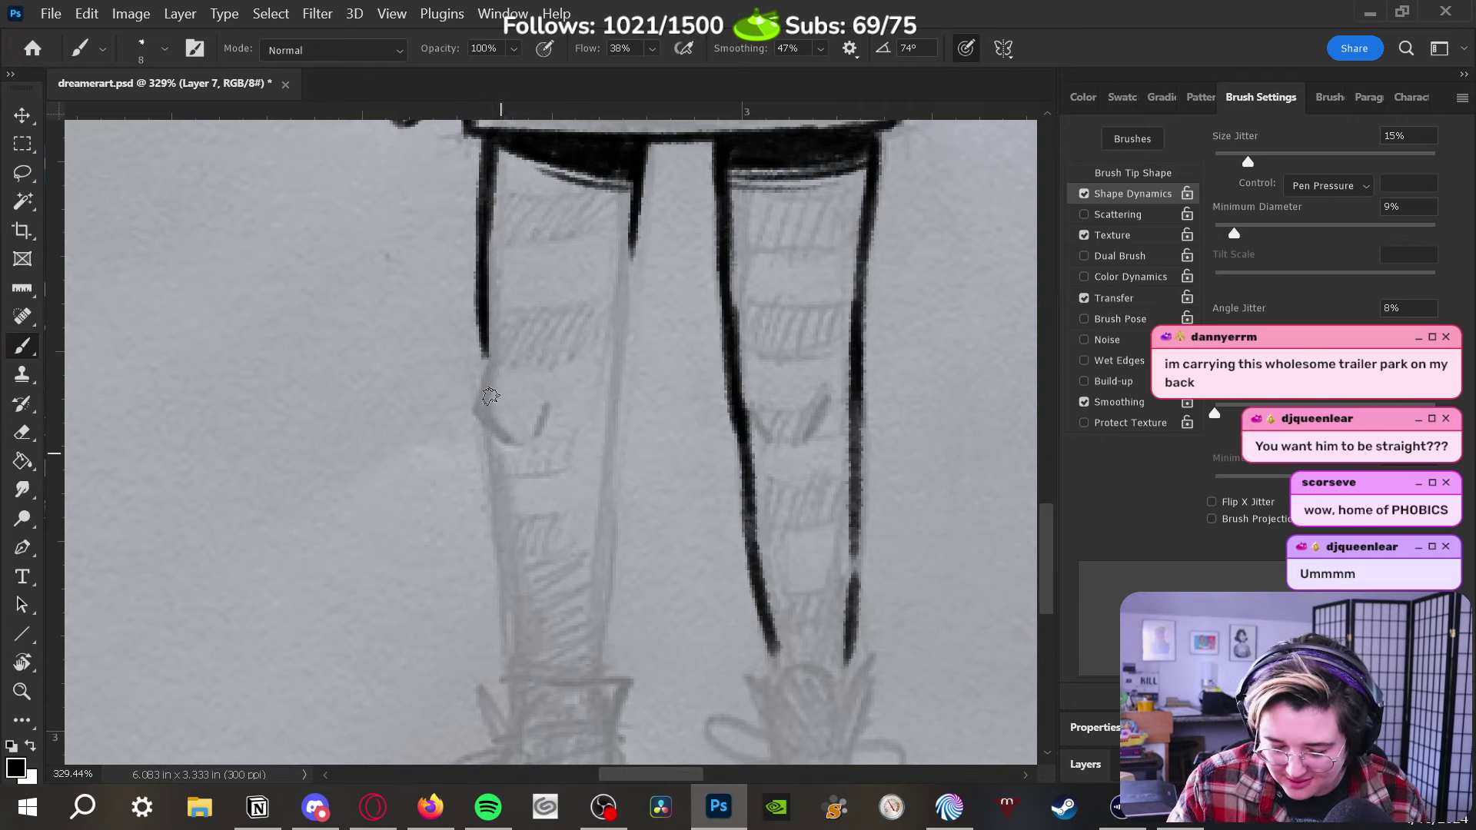
# Ink the left leg's knee bump, inner knee mark and outer line from the knee down to the ankle
pyautogui.moveTo(498, 440)
pyautogui.mouseDown()
pyautogui.moveTo(484, 367)
pyautogui.moveTo(476, 415)
pyautogui.moveTo(548, 407)
pyautogui.mouseUp()
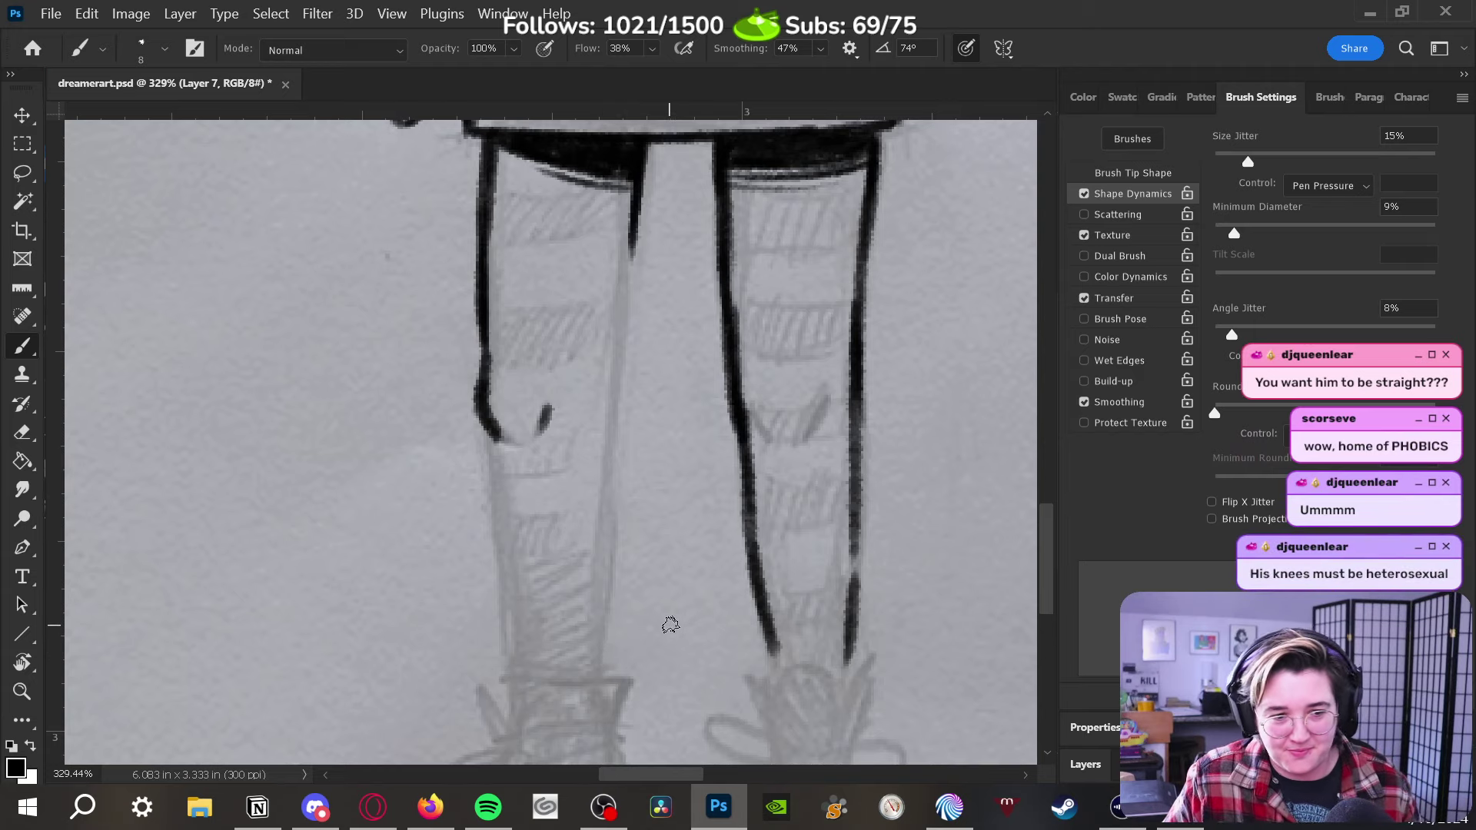
pyautogui.moveTo(597, 433); pyautogui.dragTo(632, 364)
pyautogui.moveTo(551, 598)
pyautogui.mouseDown()
pyautogui.moveTo(526, 337)
pyautogui.moveTo(584, 355)
pyautogui.moveTo(670, 123)
pyautogui.mouseUp()
# Ink the left leg's inner line from the thigh down past the knee, undoing and redoing the upper stroke
pyautogui.press('e')
pyautogui.press('b')
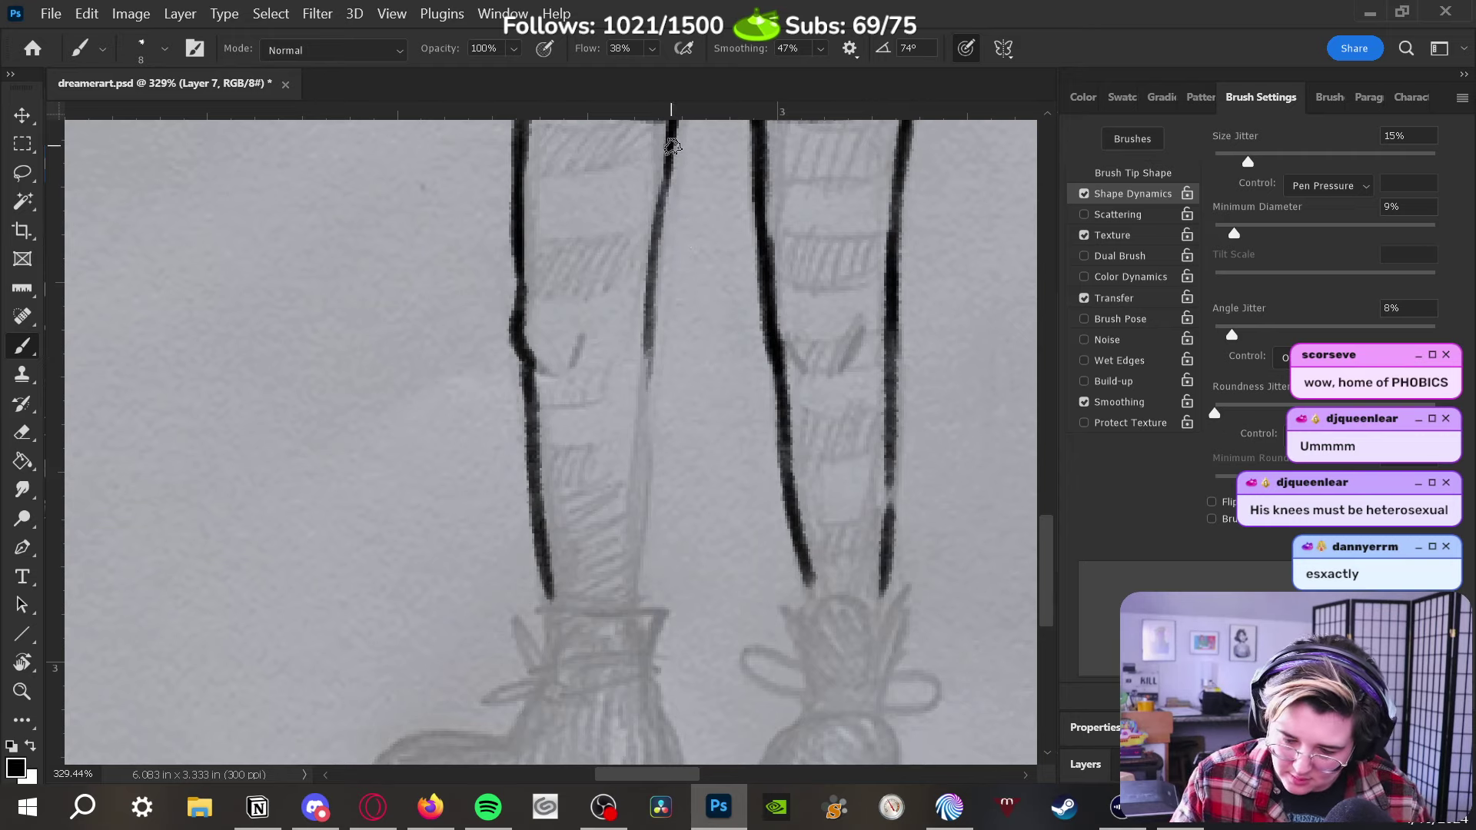
pyautogui.hotkey('ctrl', 'z')
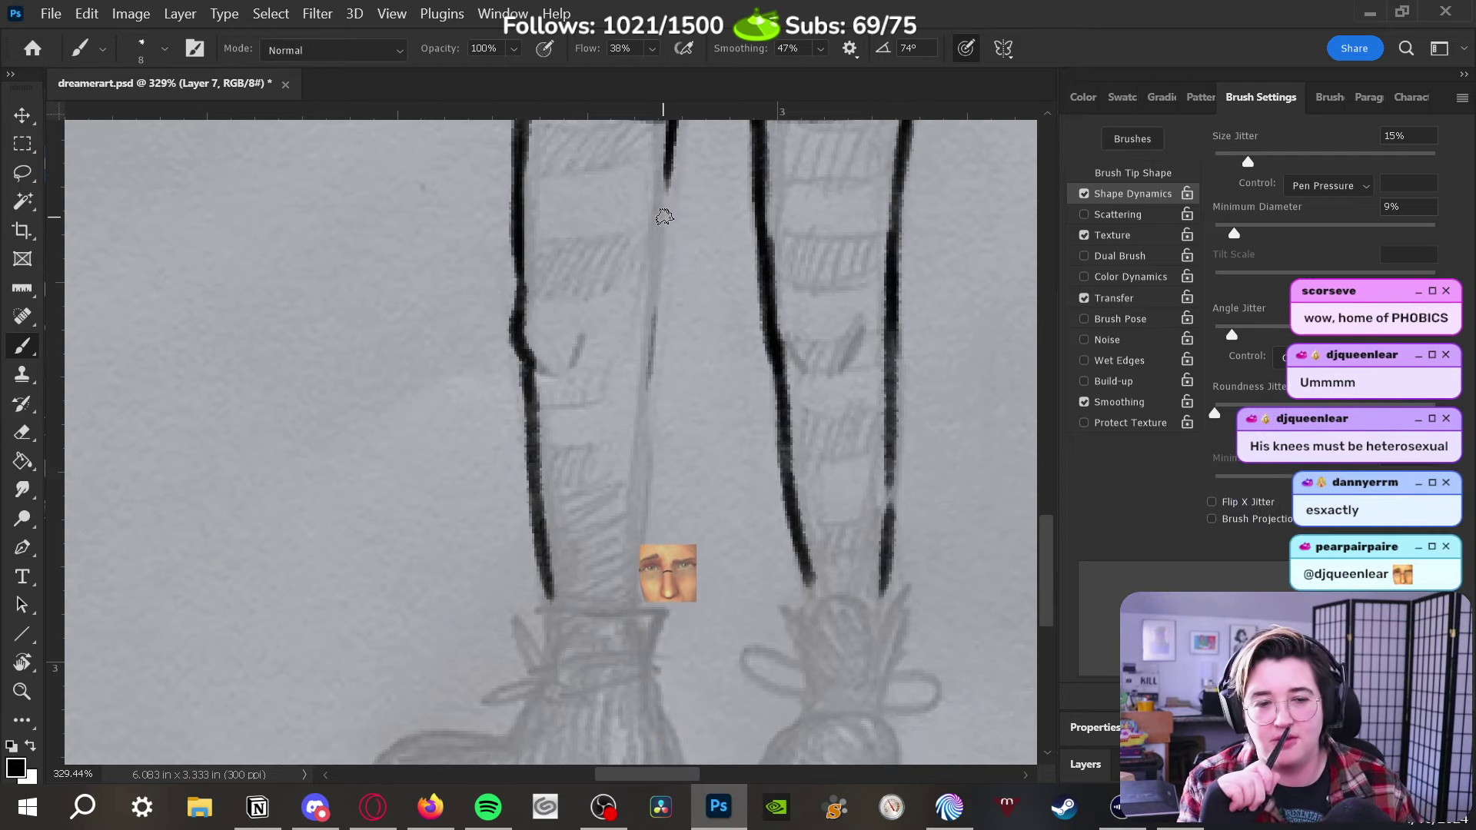
pyautogui.moveTo(673, 152); pyautogui.dragTo(657, 255)
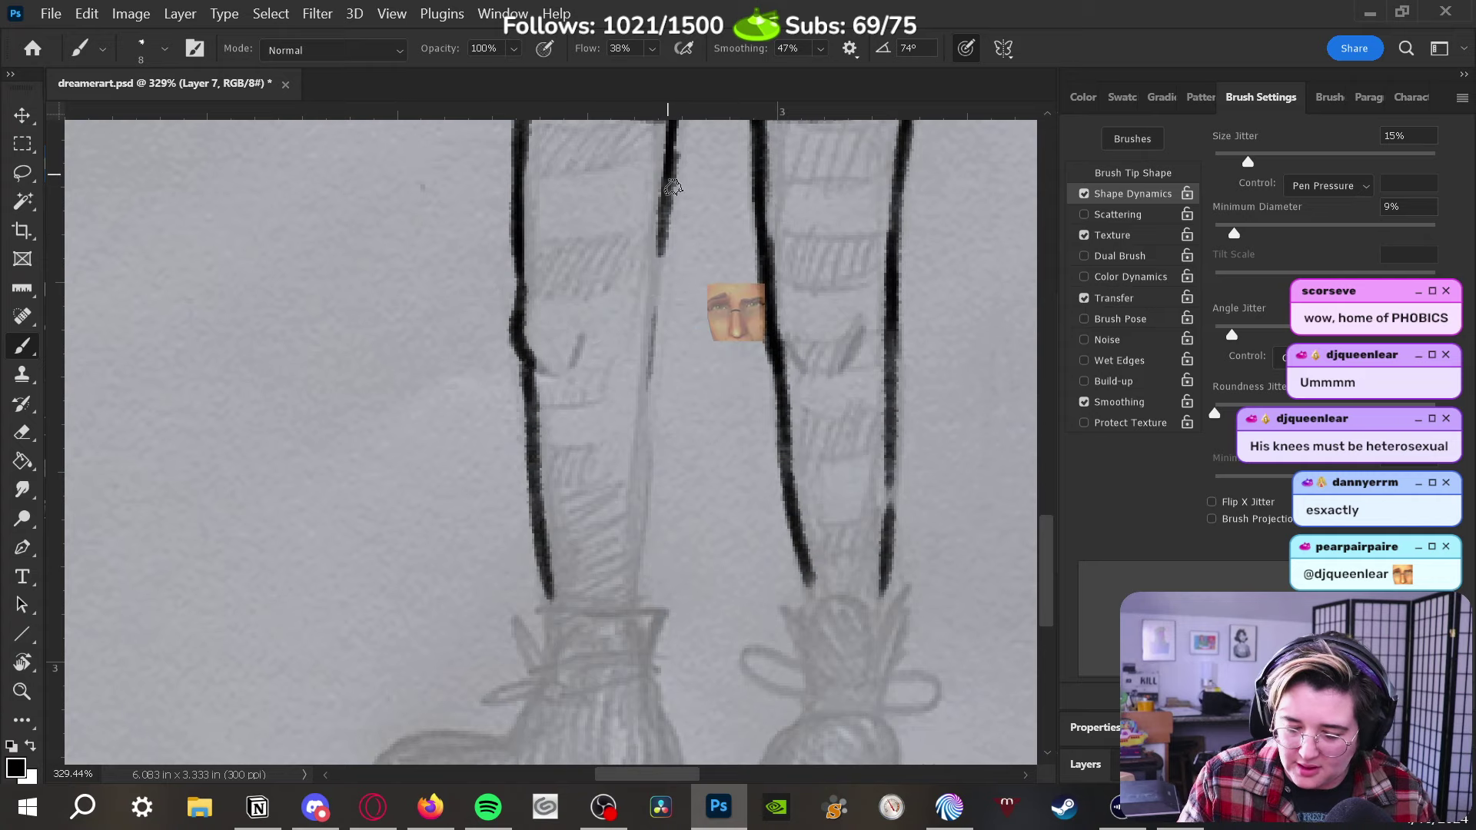
pyautogui.hotkey('ctrl', 'z')
pyautogui.moveTo(671, 143); pyautogui.dragTo(658, 289)
pyautogui.moveTo(665, 223); pyautogui.dragTo(650, 380)
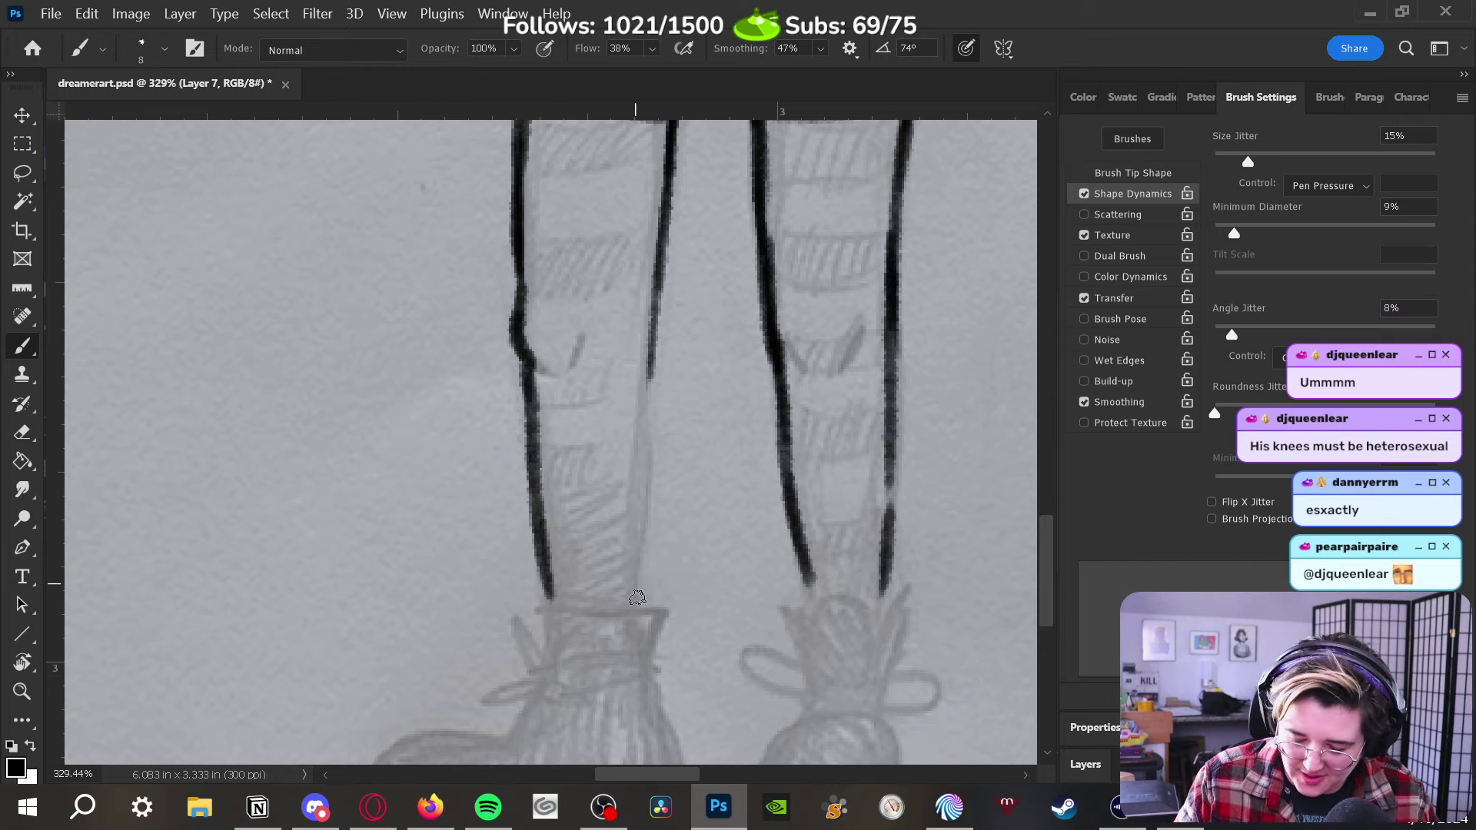
# Ink the left leg's inner line from the ankle up to the knee, redoing the joining stroke and thickening the whole line
pyautogui.moveTo(637, 603); pyautogui.dragTo(647, 450)
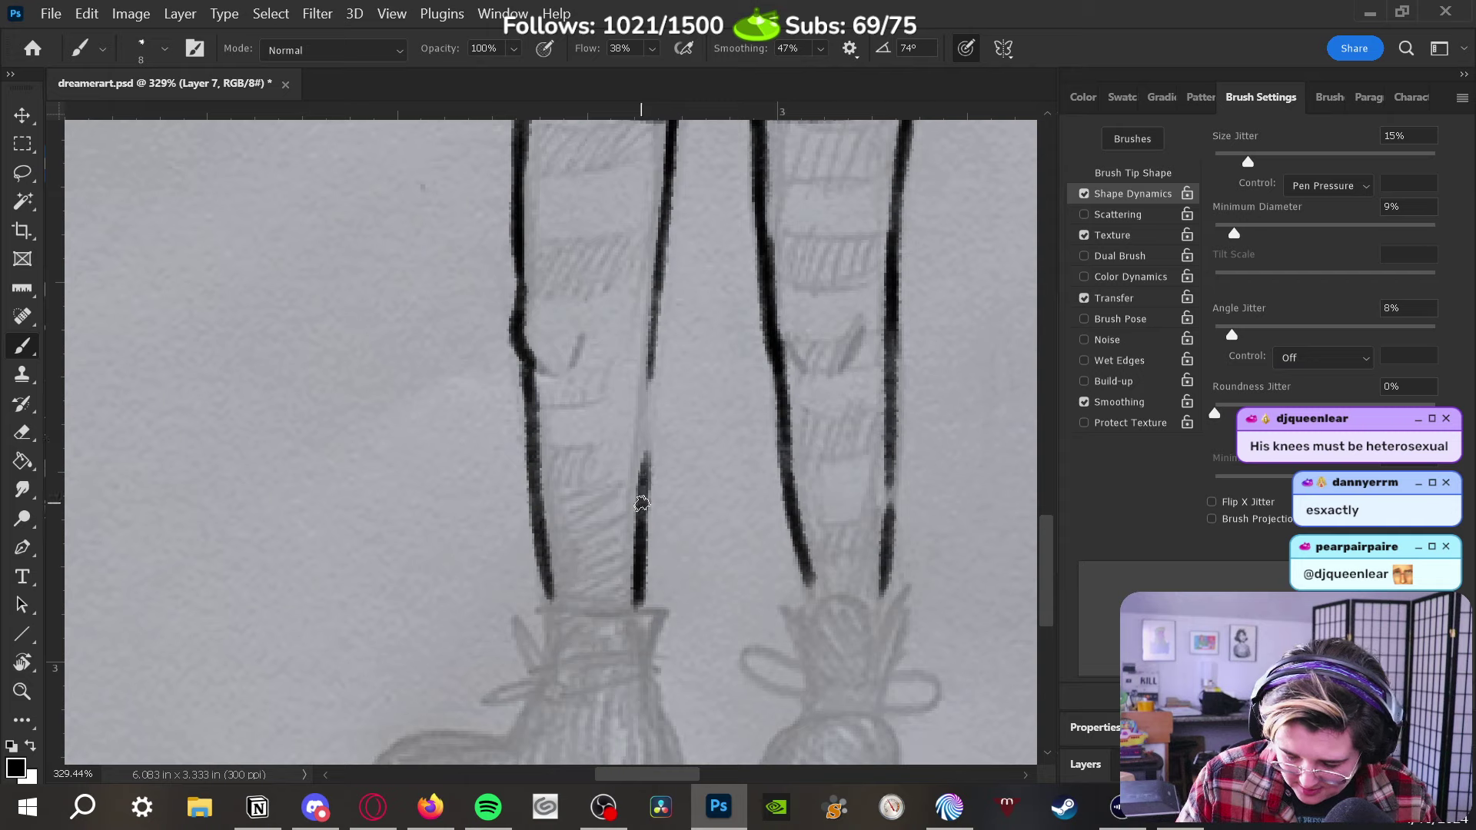
pyautogui.moveTo(642, 500); pyautogui.dragTo(653, 378)
pyautogui.moveTo(645, 465); pyautogui.dragTo(659, 342)
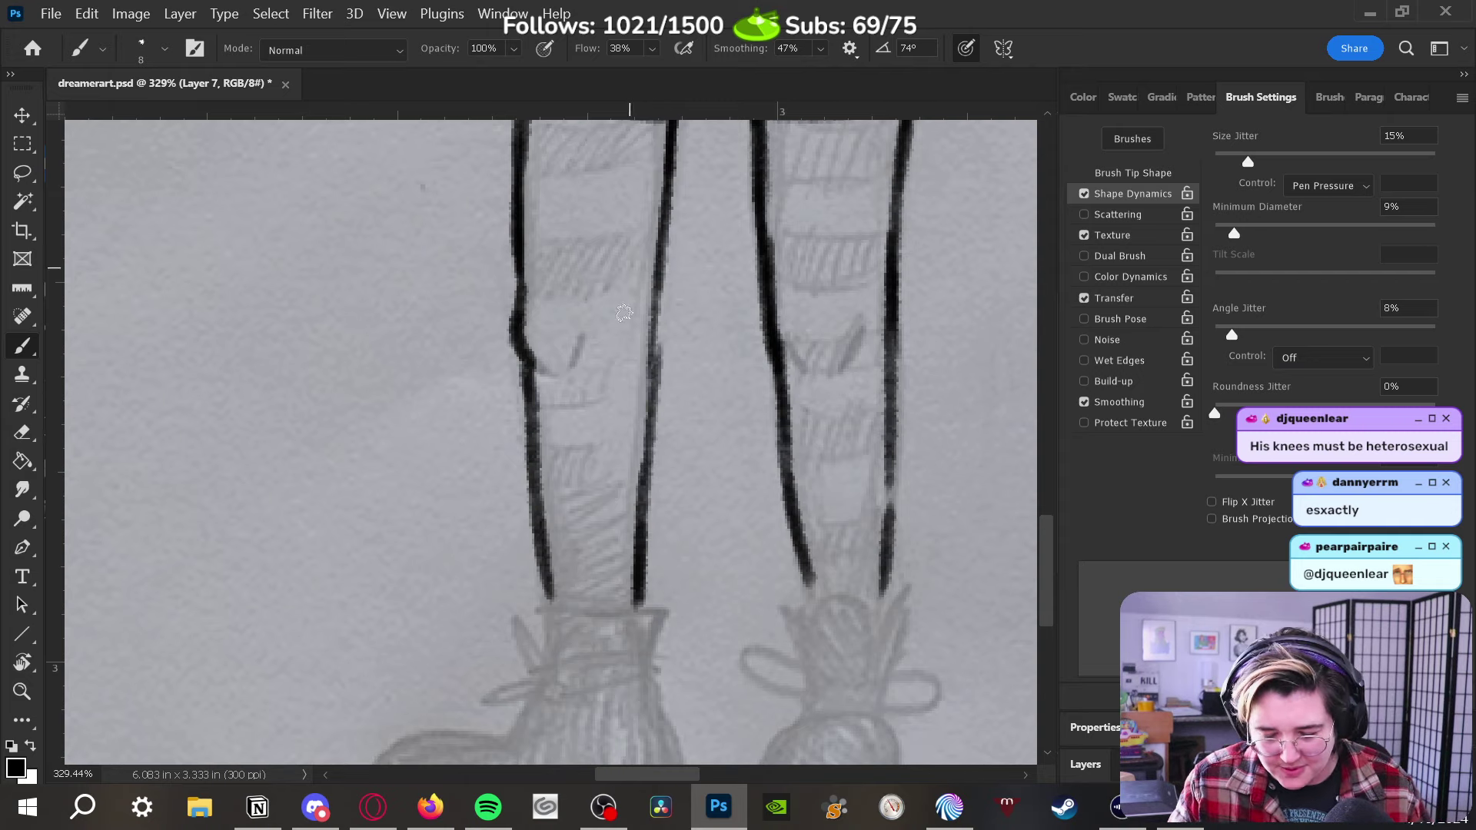
pyautogui.hotkey('ctrl', 'z')
pyautogui.moveTo(644, 496); pyautogui.dragTo(648, 374)
pyautogui.moveTo(647, 459); pyautogui.dragTo(655, 335)
pyautogui.moveTo(649, 397); pyautogui.dragTo(674, 157)
pyautogui.moveTo(665, 218); pyautogui.dragTo(647, 374)
pyautogui.moveTo(650, 314); pyautogui.dragTo(641, 482)
# Trim the left leg's inner line above the knee with the eraser and re-ink that stretch
pyautogui.press('e')
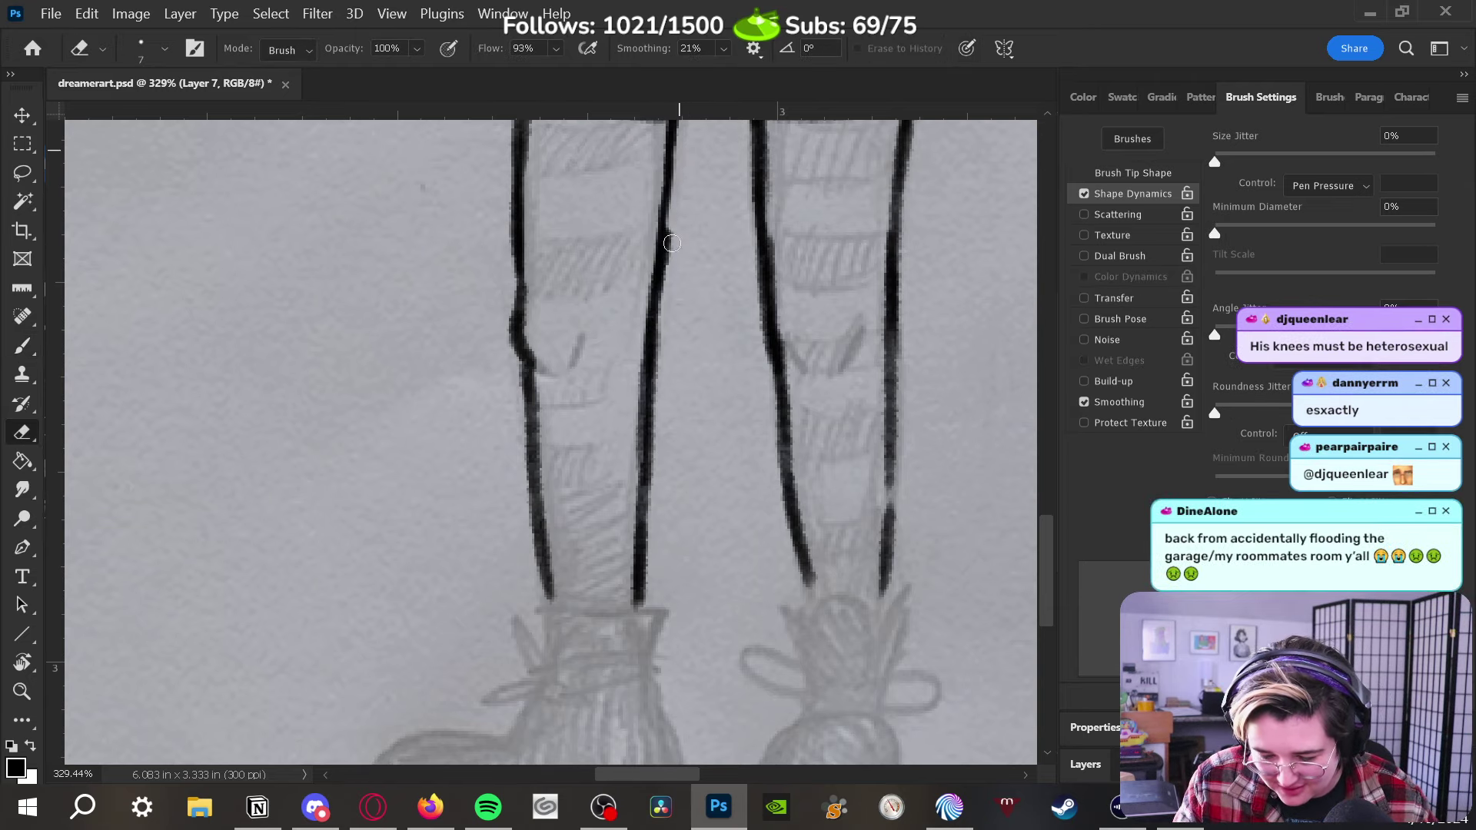
pyautogui.press('b')
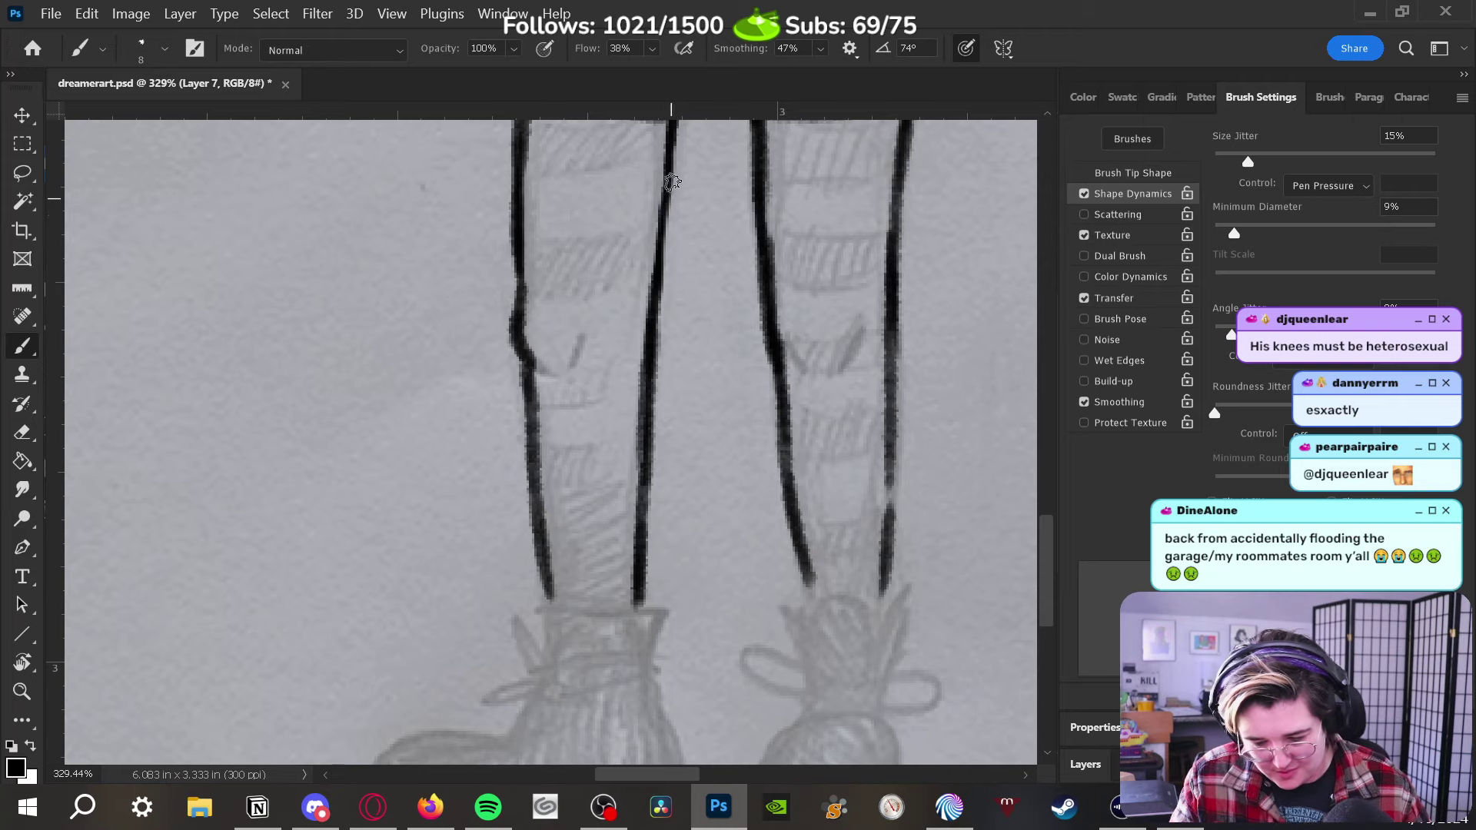
pyautogui.moveTo(674, 129); pyautogui.dragTo(655, 352)
# Thicken the right leg's outer line between the knee and the ankle, filling the faint gap
pyautogui.press('z')
pyautogui.moveTo(806, 329); pyautogui.dragTo(668, 438)
pyautogui.moveTo(824, 372); pyautogui.dragTo(615, 617)
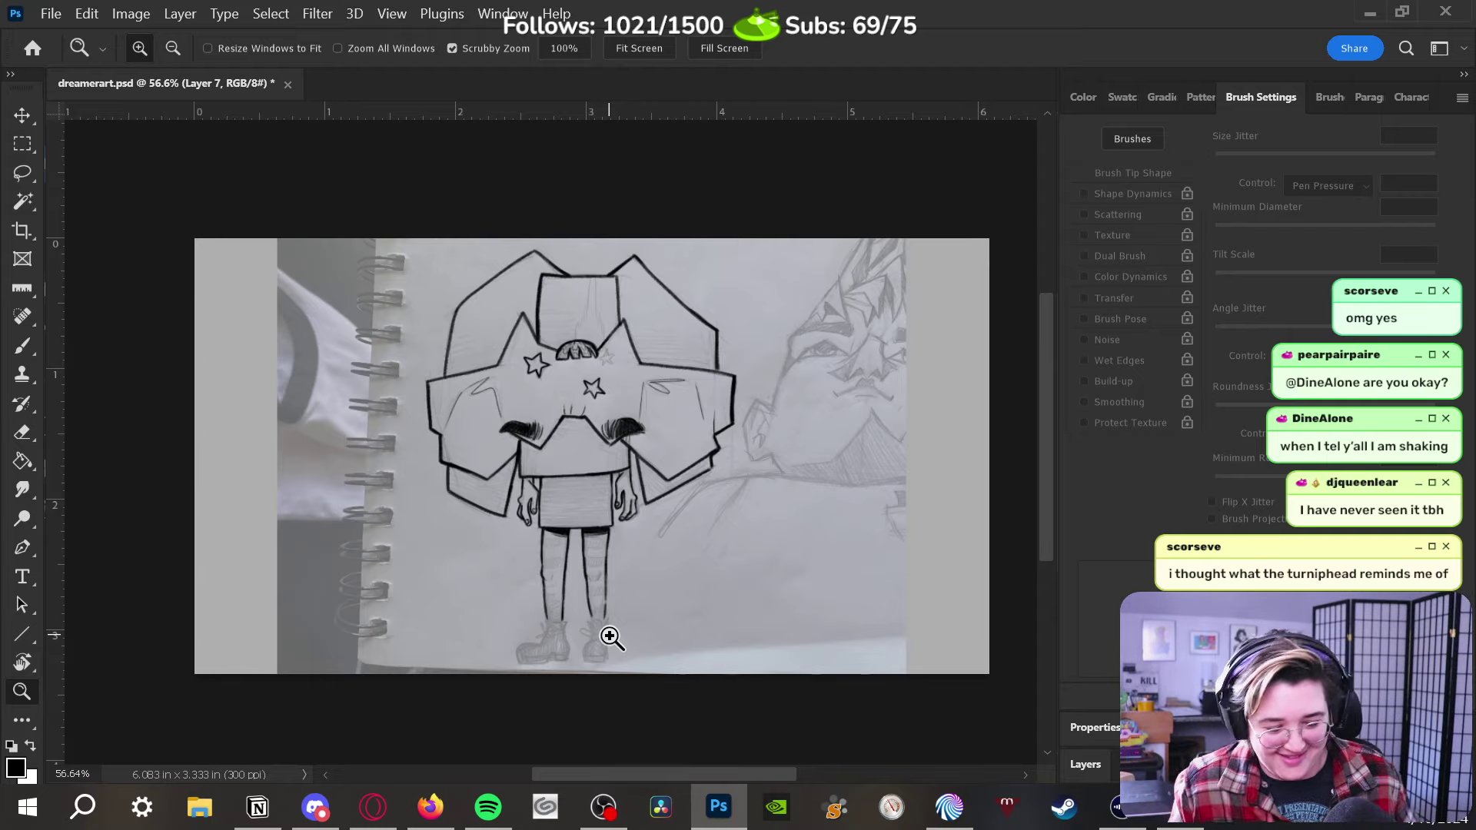
pyautogui.moveTo(596, 607); pyautogui.dragTo(694, 583)
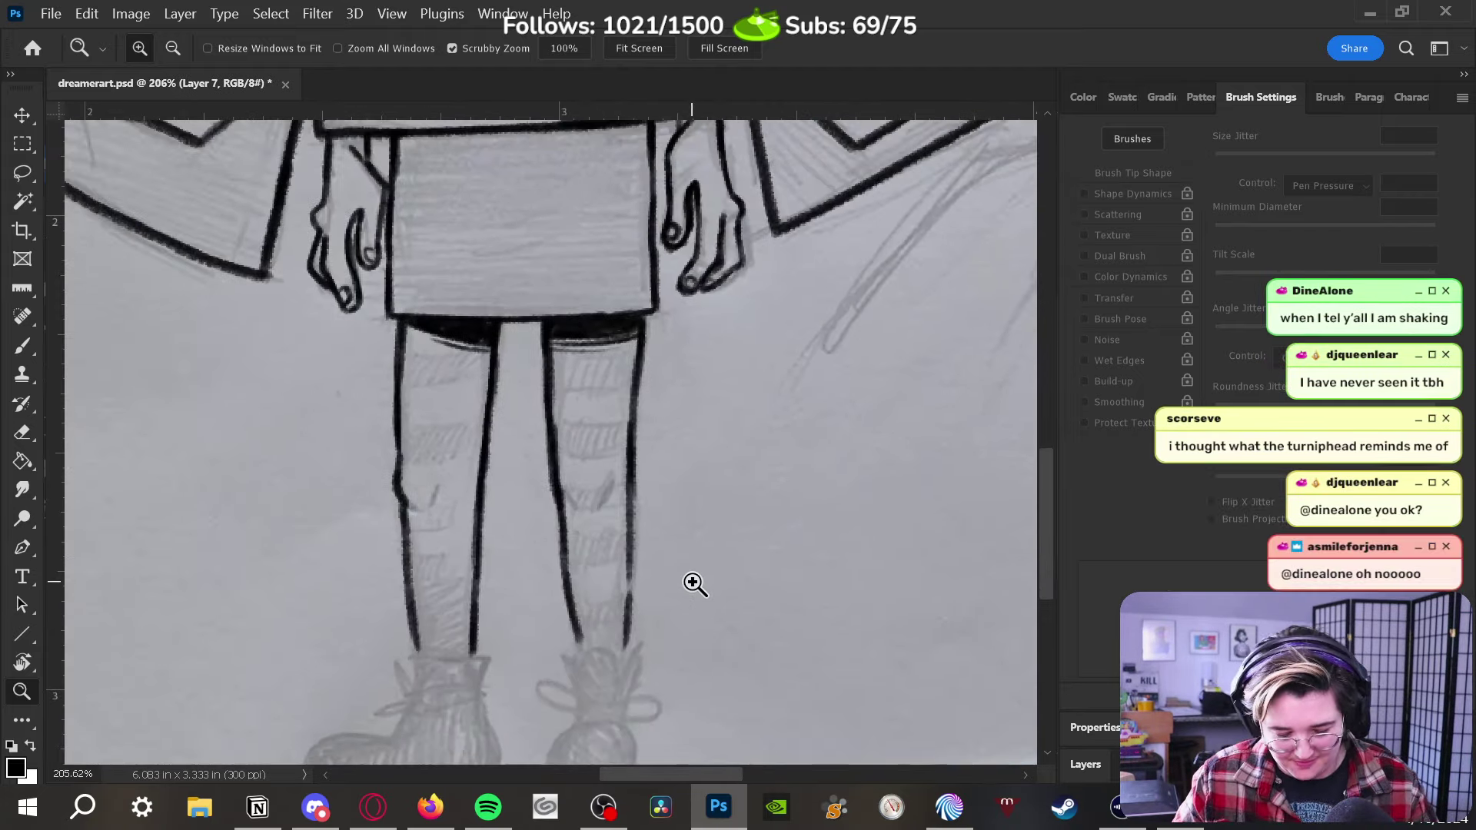
pyautogui.press('b')
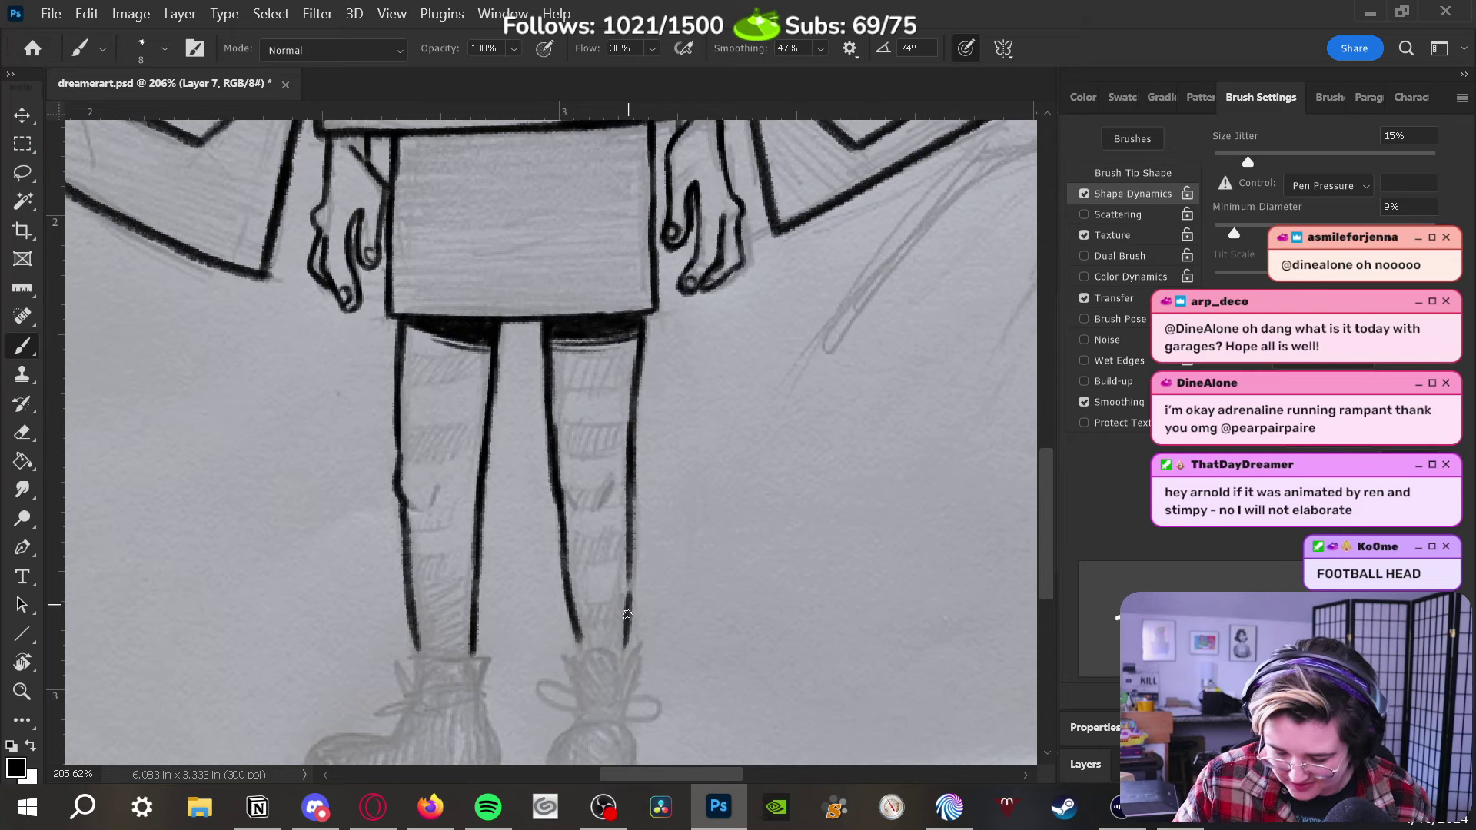
pyautogui.moveTo(629, 525); pyautogui.dragTo(630, 629)
pyautogui.moveTo(629, 547); pyautogui.dragTo(627, 614)
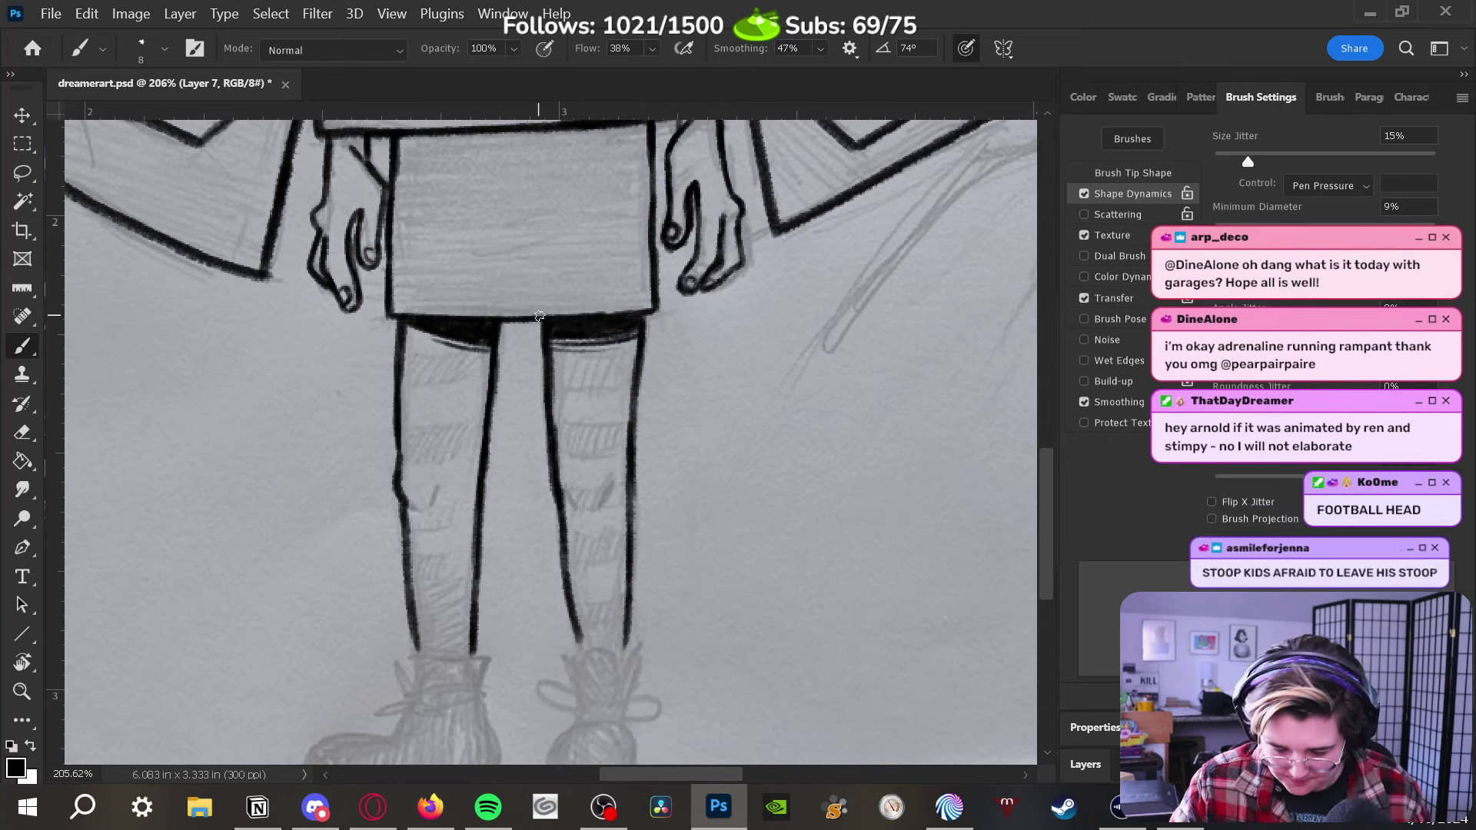
# Thin the lower part of the left leg's outer line with the eraser and re-ink it down to the ankle
pyautogui.press('e')
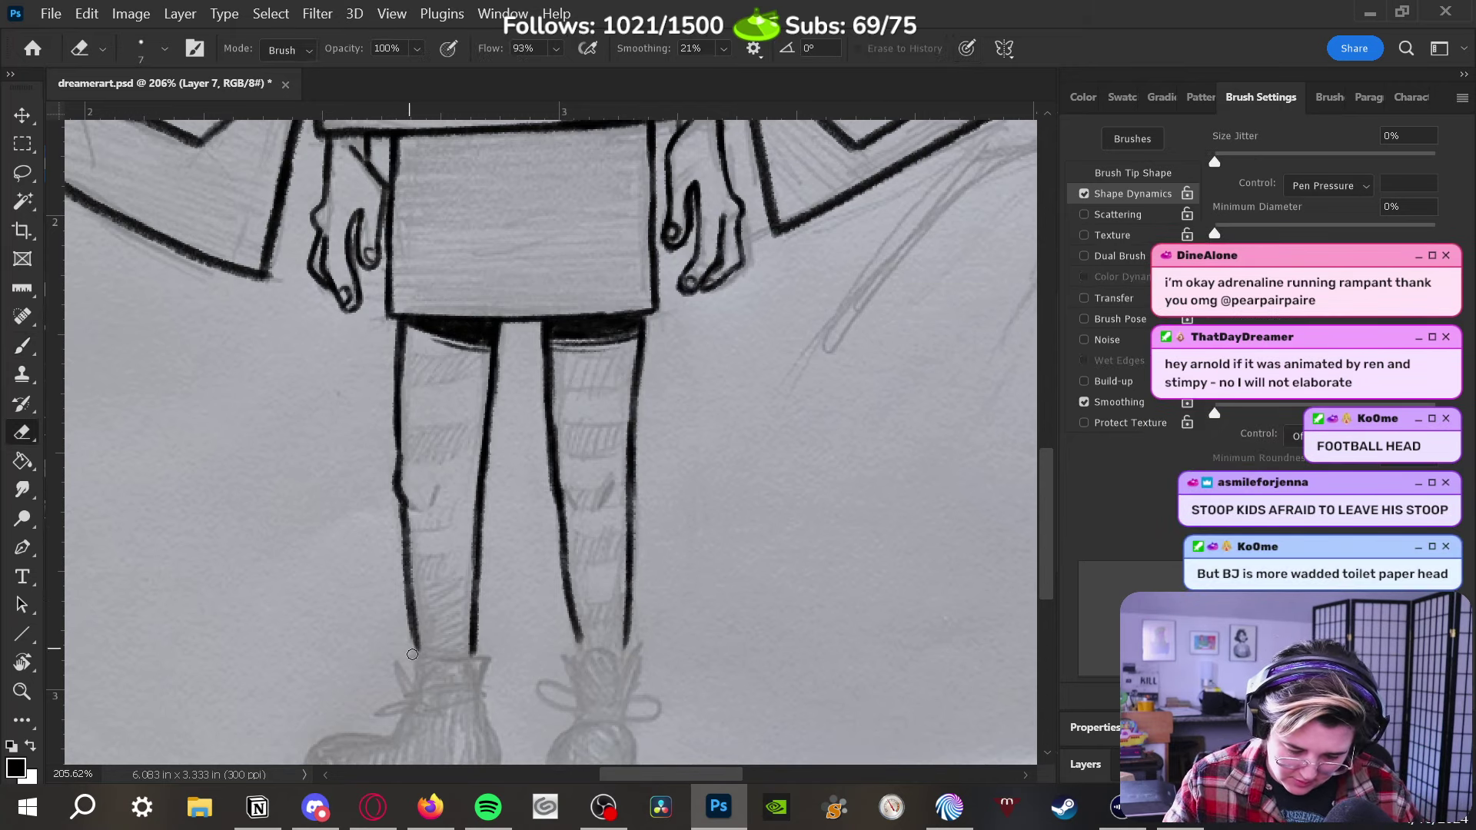
pyautogui.moveTo(397, 594)
pyautogui.mouseDown()
pyautogui.moveTo(393, 498)
pyautogui.moveTo(427, 649)
pyautogui.mouseUp()
pyautogui.press('b')
pyautogui.moveTo(406, 546)
pyautogui.mouseDown()
pyautogui.moveTo(401, 496)
pyautogui.moveTo(405, 558)
pyautogui.mouseUp()
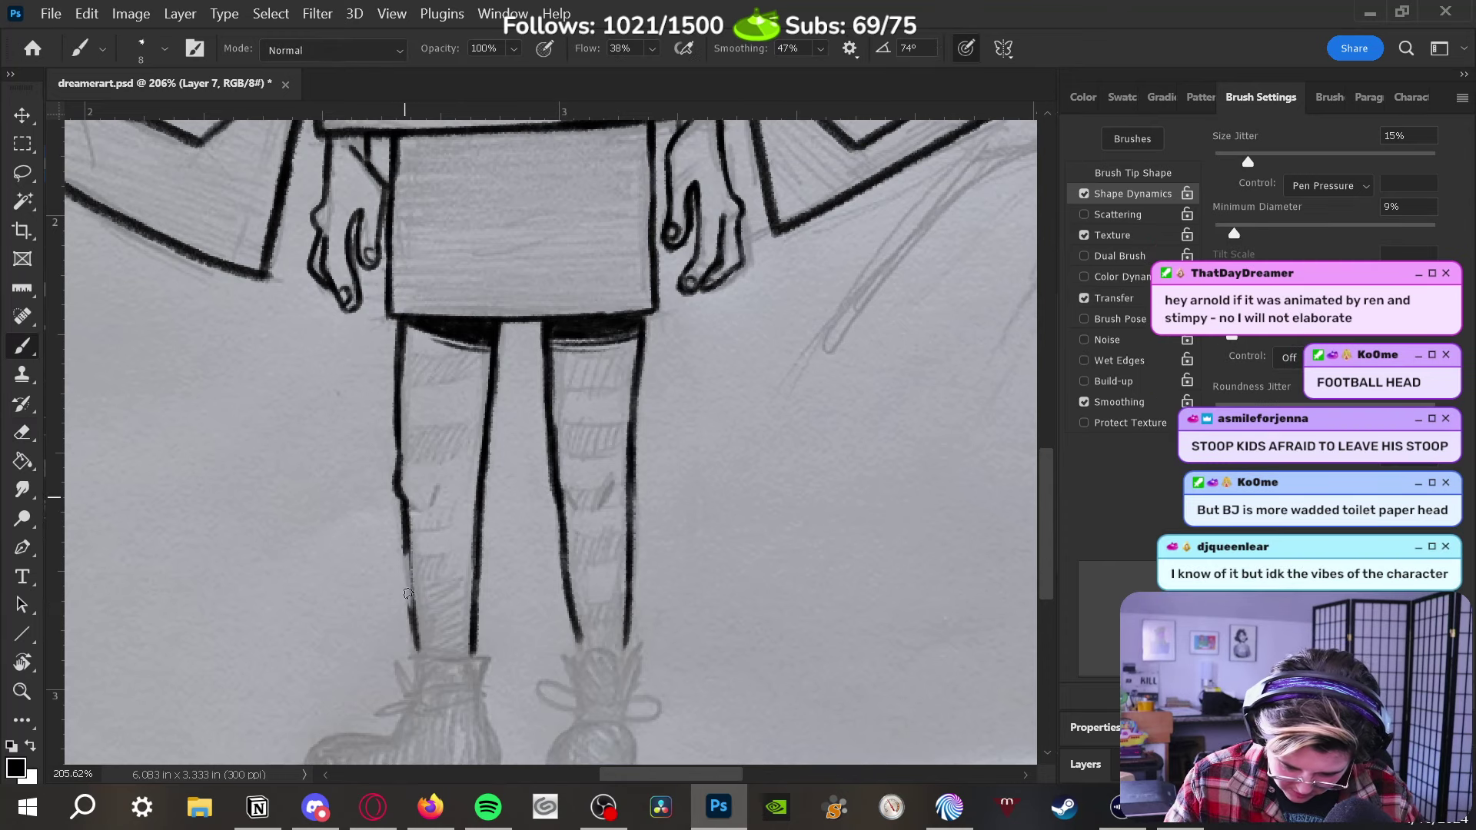
pyautogui.moveTo(415, 620)
pyautogui.mouseDown()
pyautogui.moveTo(404, 559)
pyautogui.moveTo(416, 655)
pyautogui.mouseUp()
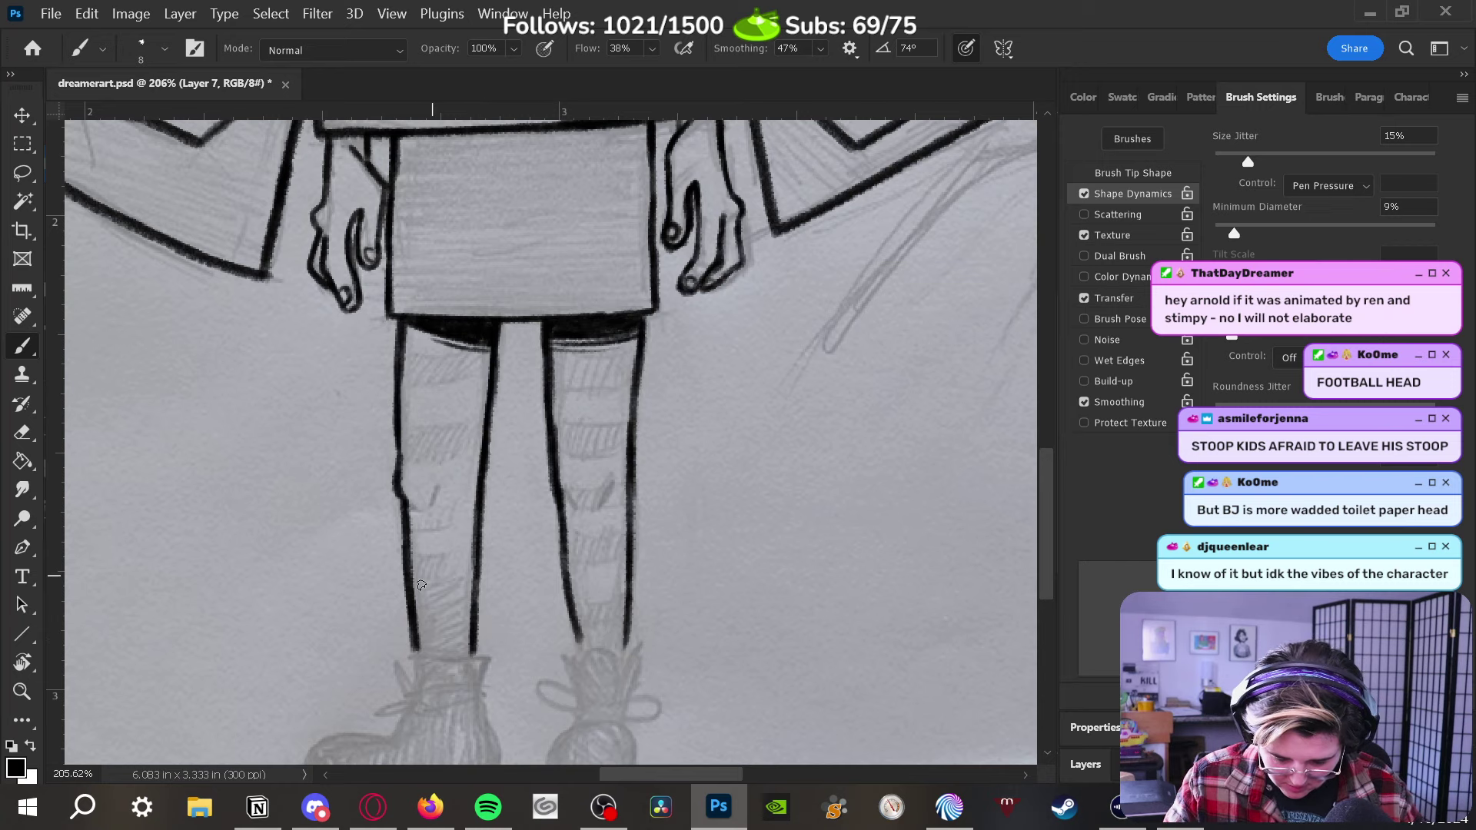
# Trim and re-ink the left leg's inner line, and thicken its outer line above the knee
pyautogui.press('e')
pyautogui.moveTo(476, 667); pyautogui.dragTo(494, 486)
pyautogui.moveTo(461, 614); pyautogui.dragTo(472, 431)
pyautogui.press('b')
pyautogui.moveTo(501, 324); pyautogui.dragTo(492, 407)
pyautogui.moveTo(475, 562); pyautogui.dragTo(471, 653)
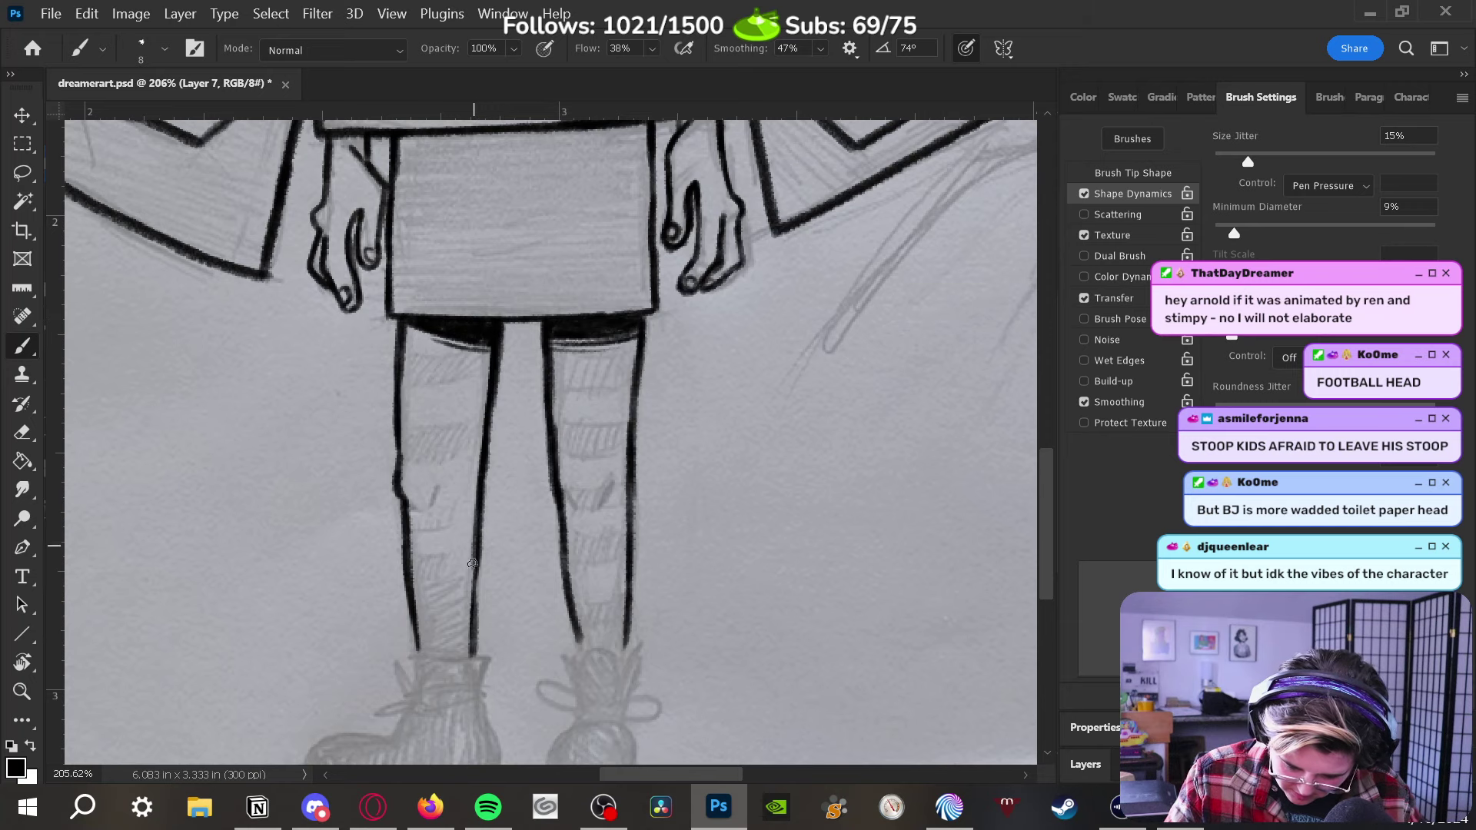
pyautogui.moveTo(478, 518)
pyautogui.mouseDown()
pyautogui.moveTo(471, 655)
pyautogui.moveTo(473, 603)
pyautogui.mouseUp()
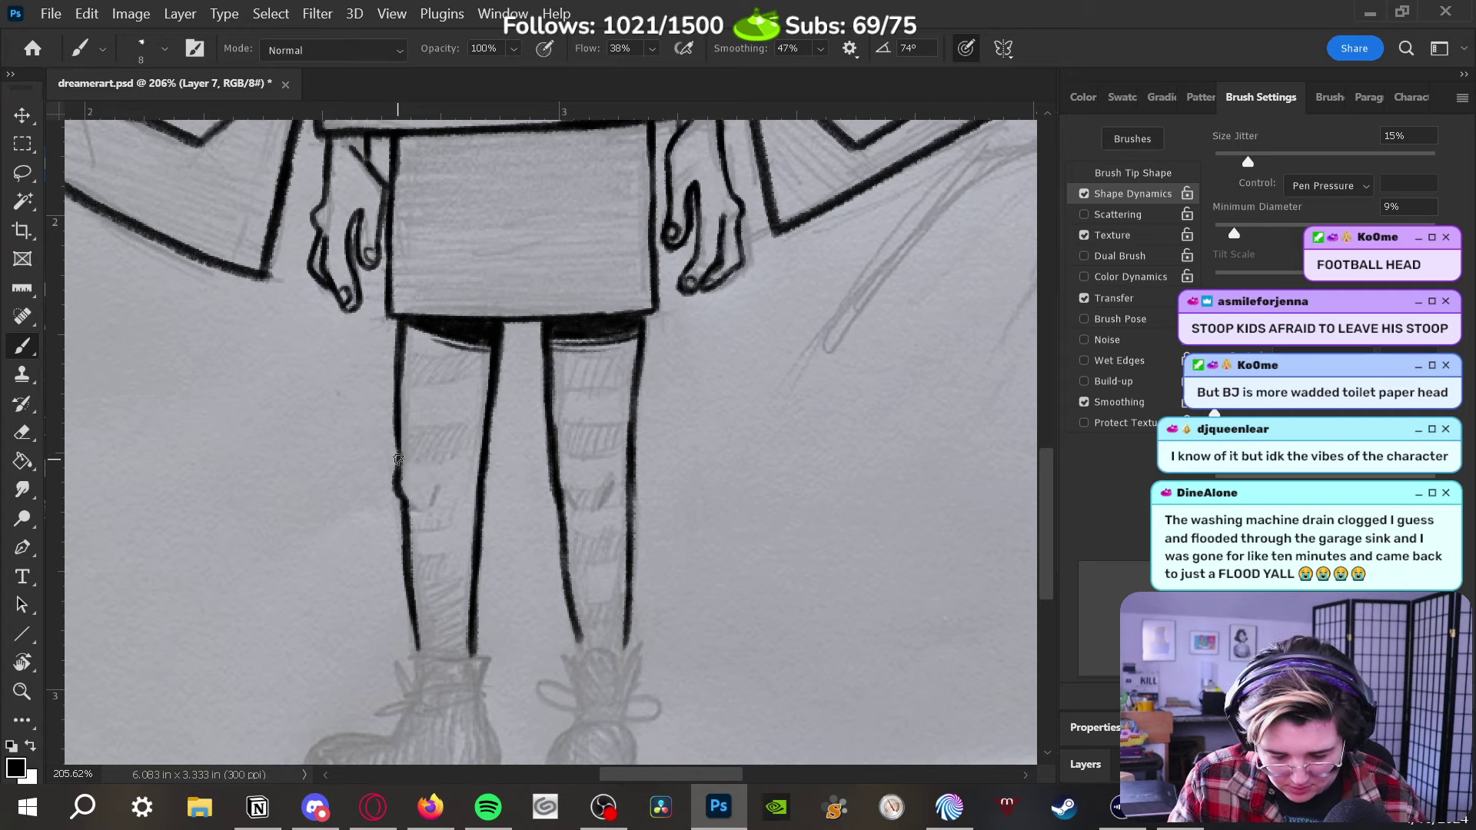
pyautogui.moveTo(399, 461); pyautogui.dragTo(401, 325)
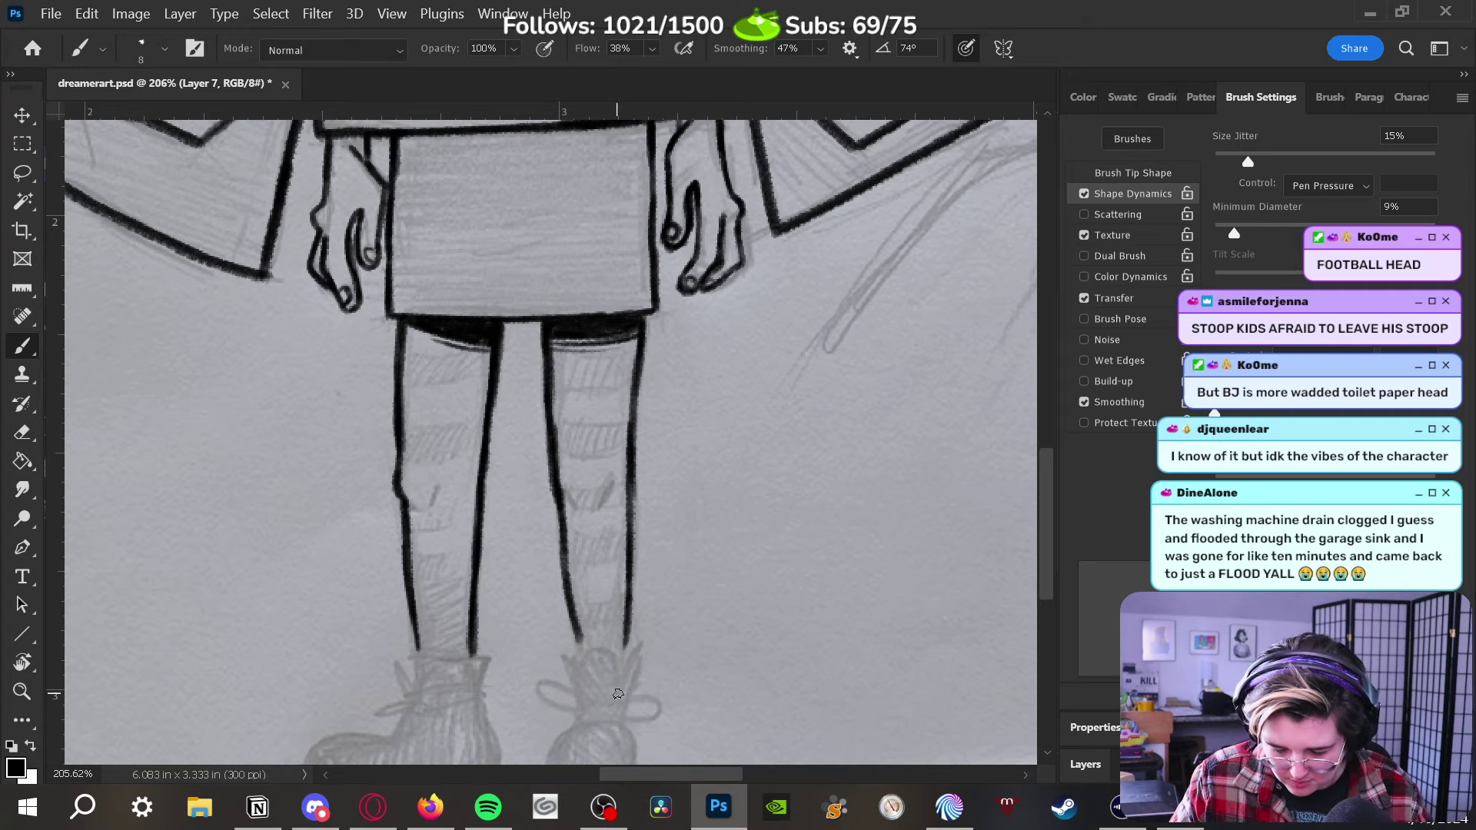
# Ink the right boot's rounded tongue and collar flap, reduce the brush size to 6, and join the leg lines to the collar
pyautogui.moveTo(526, 622); pyautogui.dragTo(543, 556)
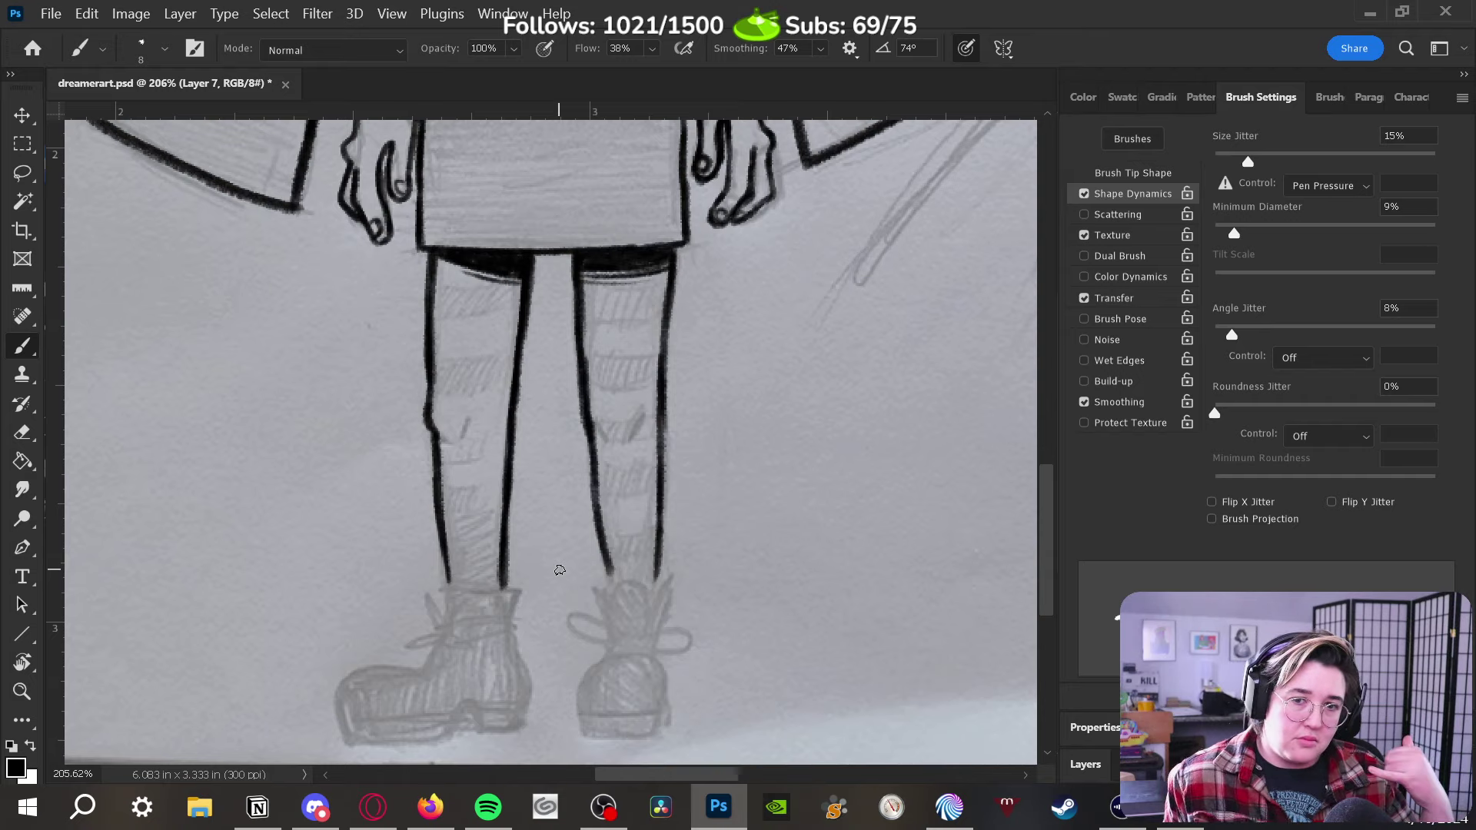
pyautogui.press('z')
pyautogui.moveTo(569, 632)
pyautogui.mouseDown()
pyautogui.moveTo(596, 599)
pyautogui.moveTo(609, 643)
pyautogui.moveTo(576, 644)
pyautogui.moveTo(584, 632)
pyautogui.mouseUp()
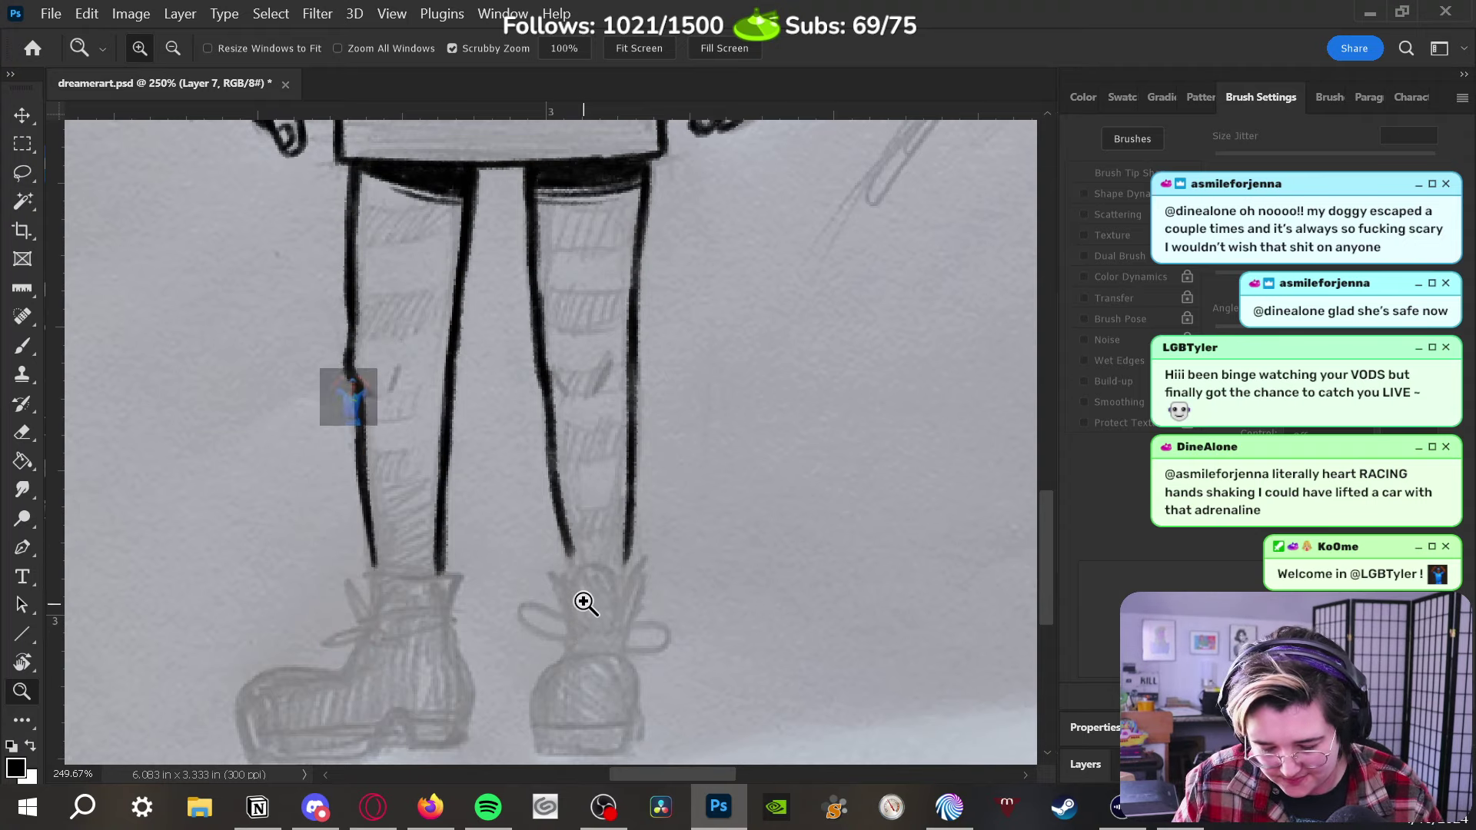
pyautogui.moveTo(583, 604); pyautogui.dragTo(620, 583)
pyautogui.moveTo(744, 386); pyautogui.dragTo(658, 487)
pyautogui.moveTo(702, 398); pyautogui.dragTo(553, 612)
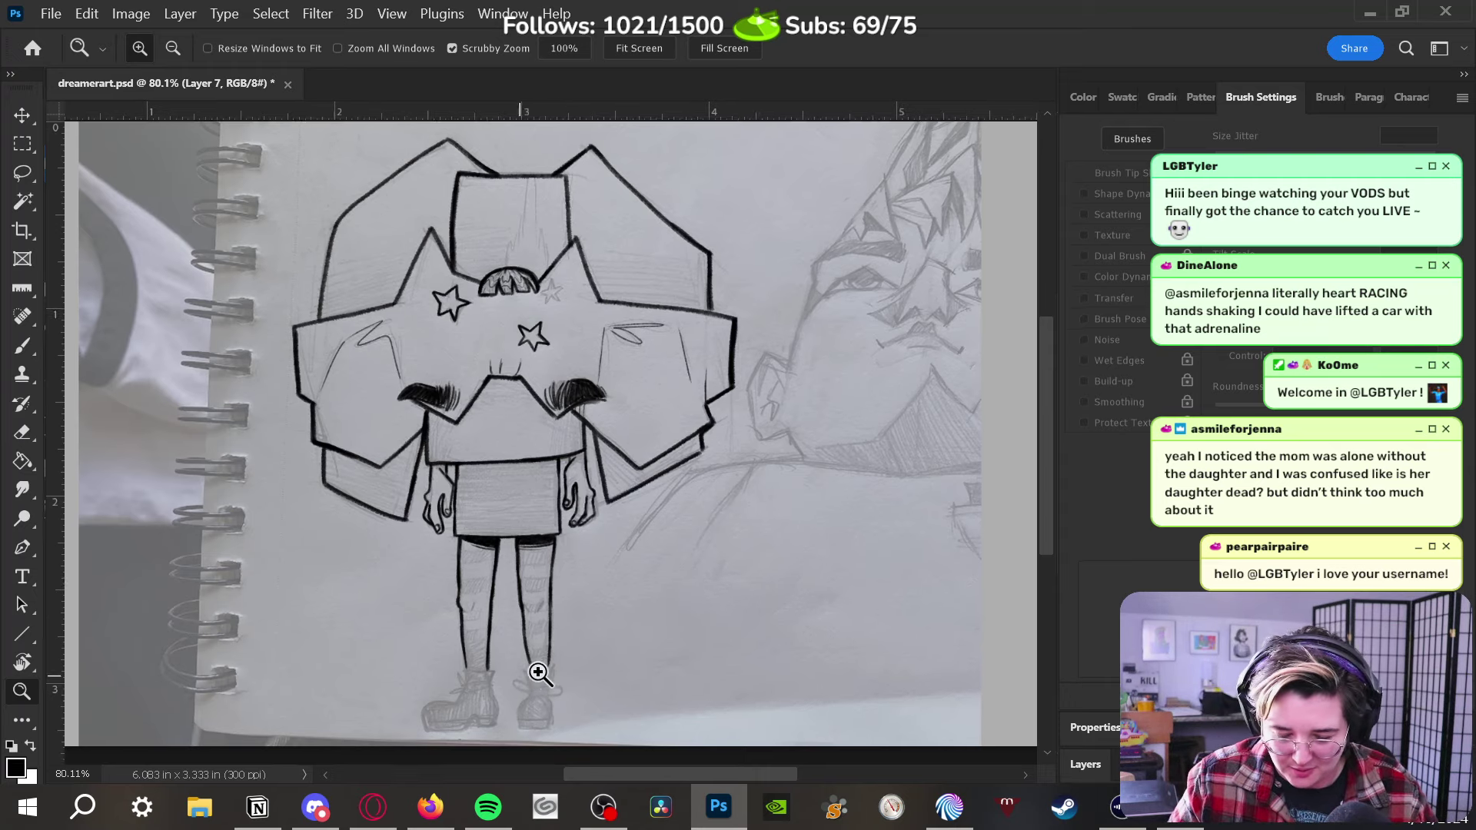
pyautogui.moveTo(537, 675)
pyautogui.mouseDown()
pyautogui.moveTo(618, 595)
pyautogui.moveTo(612, 464)
pyautogui.mouseUp()
pyautogui.press('b')
pyautogui.moveTo(529, 442)
pyautogui.mouseDown()
pyautogui.moveTo(559, 513)
pyautogui.moveTo(632, 501)
pyautogui.moveTo(552, 481)
pyautogui.mouseUp()
pyautogui.press('[')
pyautogui.press('[')
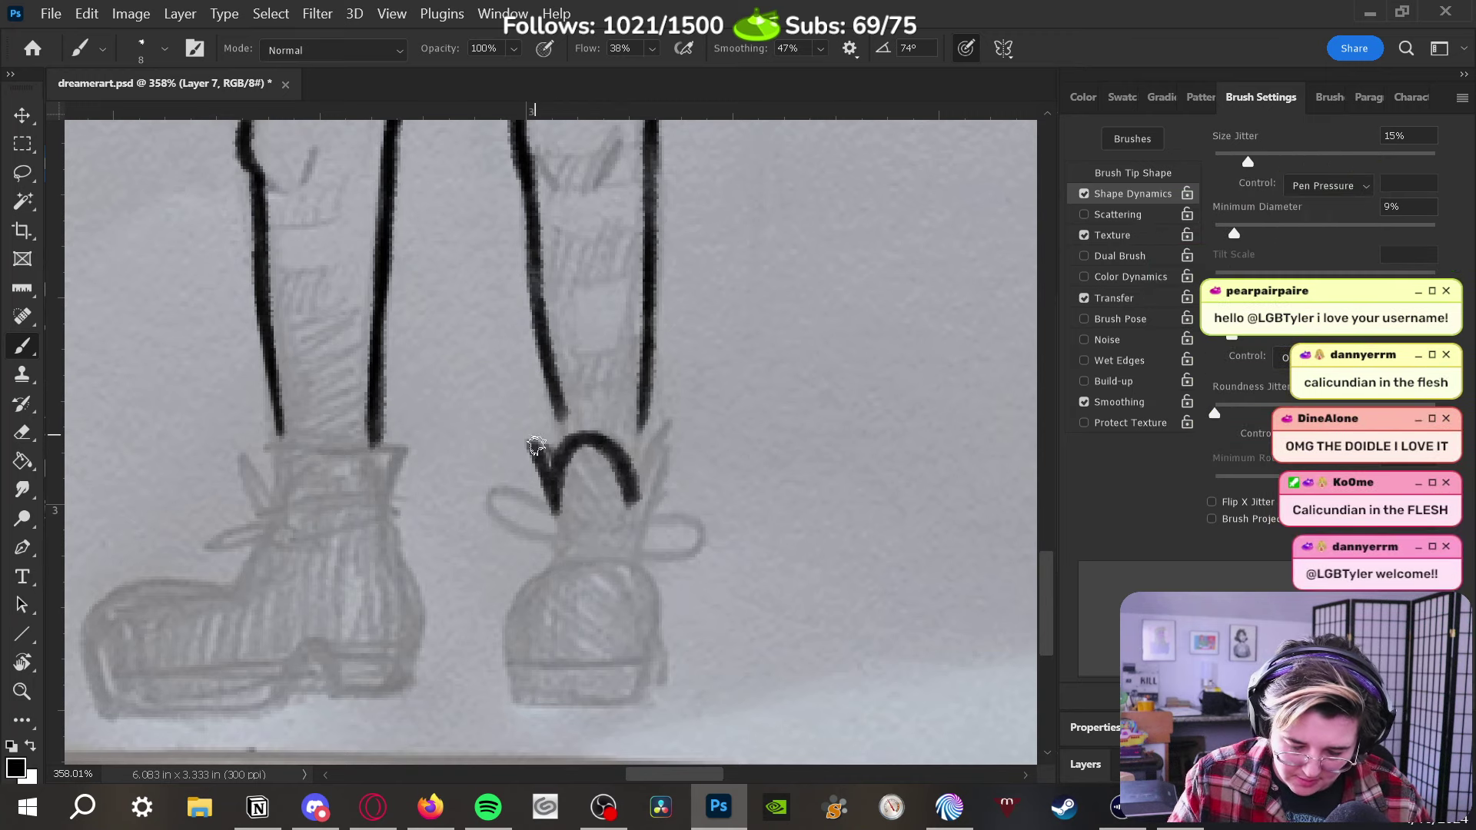
pyautogui.moveTo(560, 454)
pyautogui.mouseDown()
pyautogui.moveTo(583, 368)
pyautogui.moveTo(649, 462)
pyautogui.moveTo(629, 473)
pyautogui.moveTo(643, 390)
pyautogui.moveTo(633, 484)
pyautogui.mouseUp()
pyautogui.moveTo(645, 422); pyautogui.dragTo(635, 492)
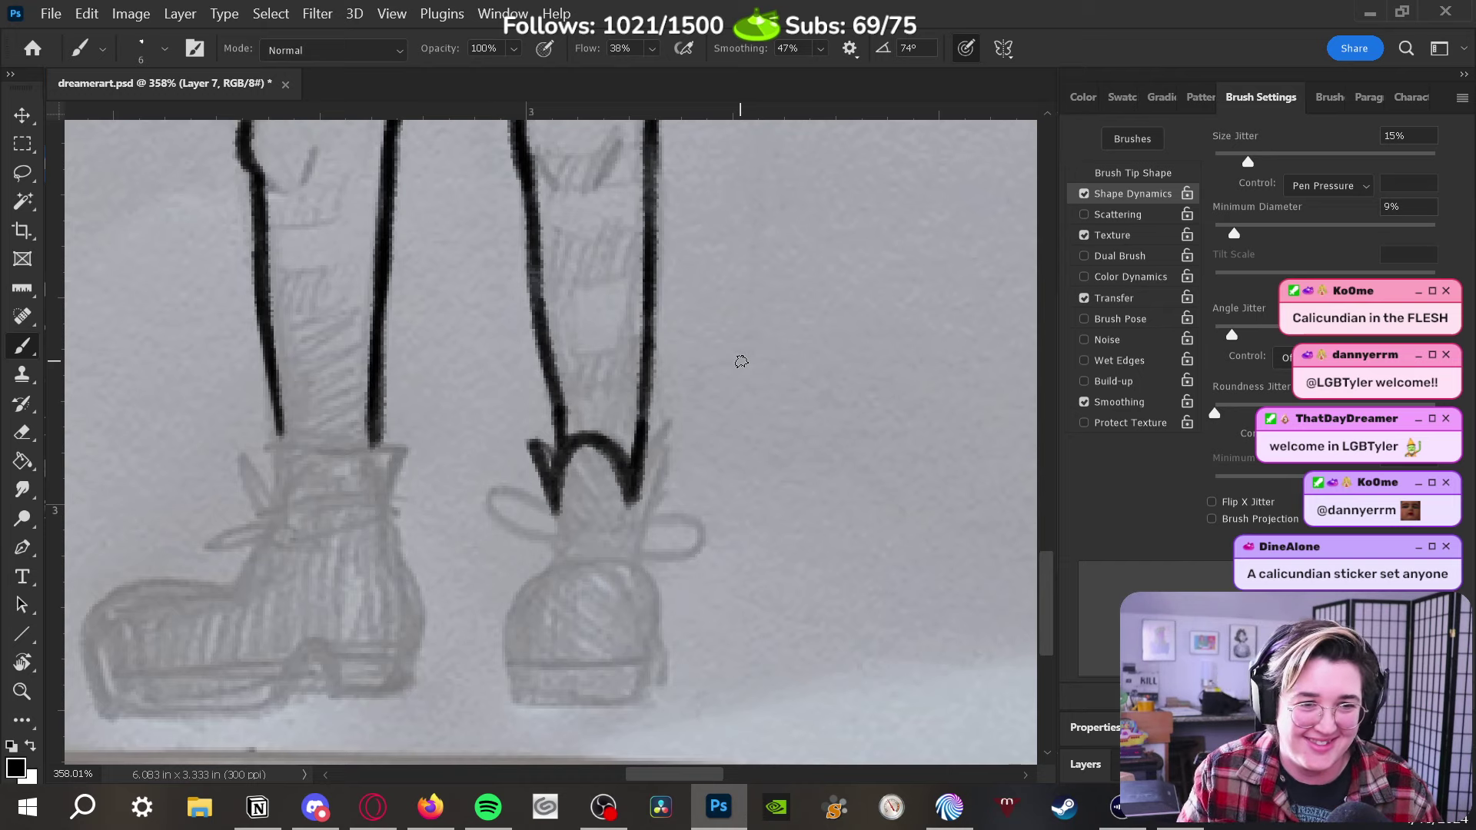
# Ink the sides of the right boot's ankle, its inner edge down to the sole, and the start of the toe cap arc
pyautogui.moveTo(632, 500)
pyautogui.mouseDown()
pyautogui.moveTo(650, 459)
pyautogui.moveTo(660, 476)
pyautogui.moveTo(636, 555)
pyautogui.mouseUp()
pyautogui.moveTo(553, 513)
pyautogui.mouseDown()
pyautogui.moveTo(561, 555)
pyautogui.moveTo(550, 474)
pyautogui.moveTo(558, 547)
pyautogui.mouseUp()
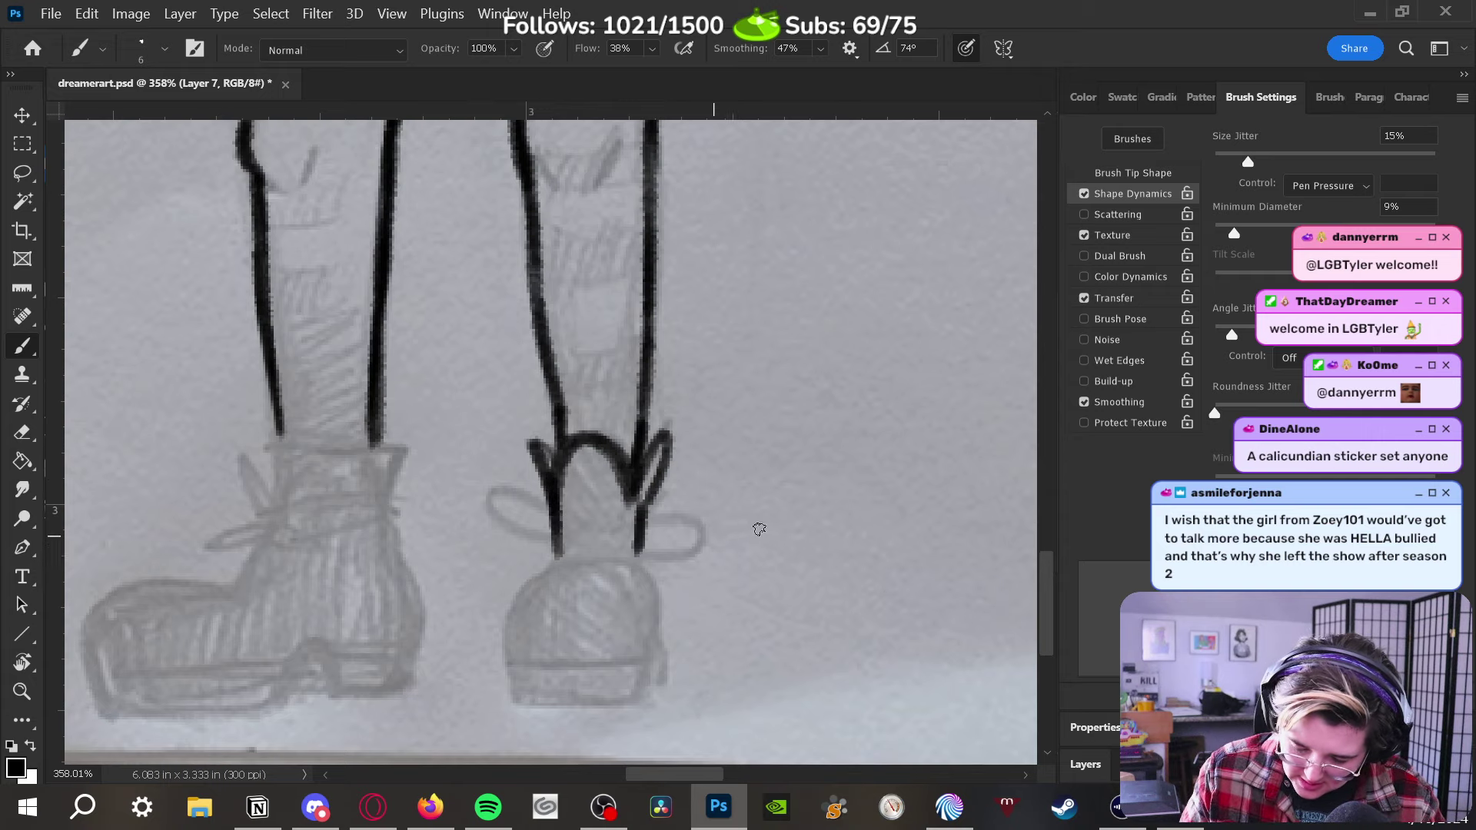
pyautogui.moveTo(644, 641)
pyautogui.mouseDown()
pyautogui.moveTo(610, 575)
pyautogui.moveTo(586, 561)
pyautogui.moveTo(534, 577)
pyautogui.moveTo(511, 684)
pyautogui.moveTo(520, 583)
pyautogui.moveTo(558, 560)
pyautogui.moveTo(533, 573)
pyautogui.moveTo(561, 542)
pyautogui.moveTo(554, 470)
pyautogui.moveTo(556, 555)
pyautogui.mouseUp()
# Set brush smoothing to 27% and ink the right boot's outer edge from ankle to sole, redoing the first stroke
pyautogui.click(820, 48)
pyautogui.click(821, 73)
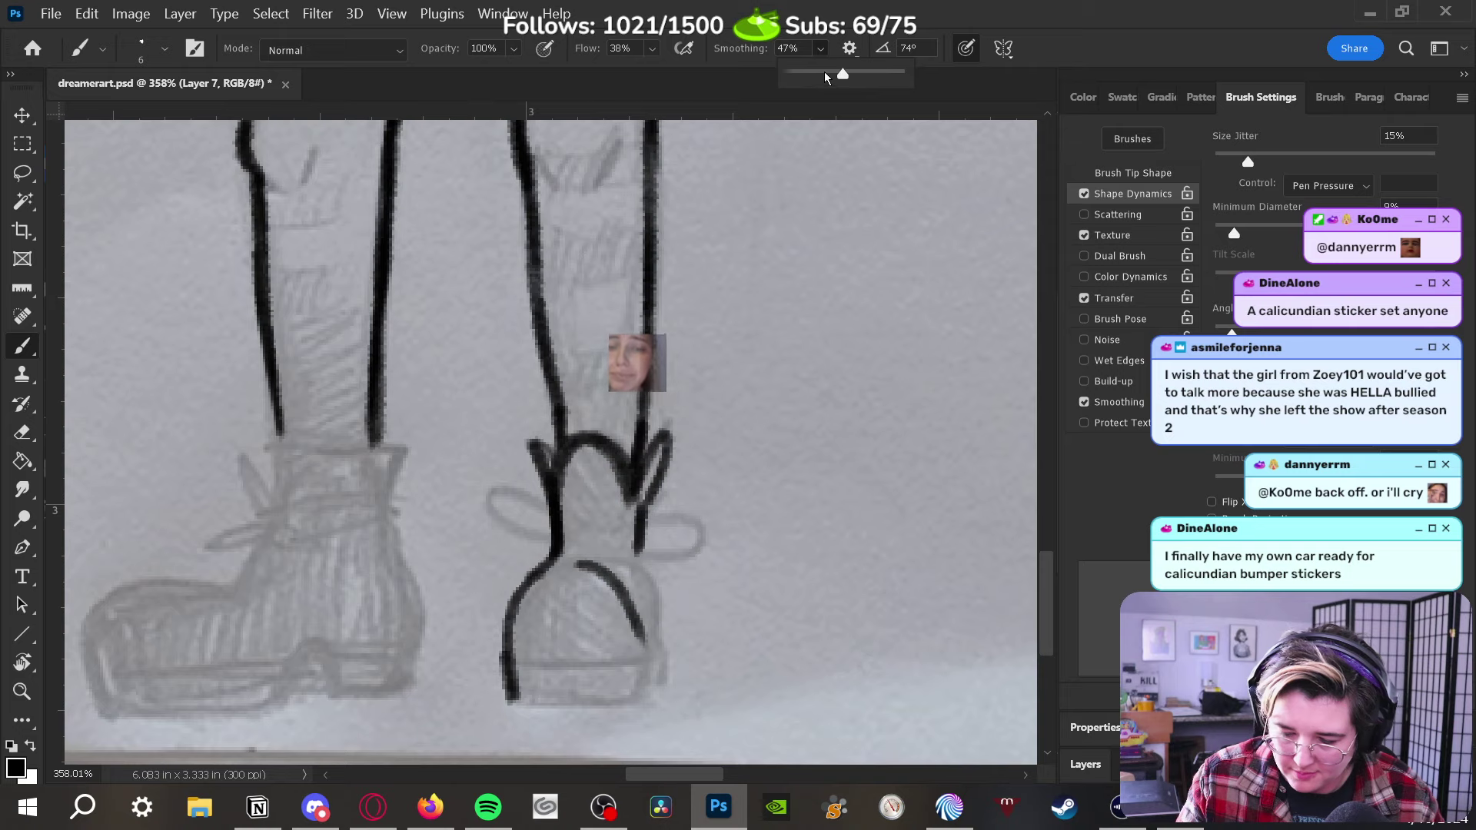
pyautogui.moveTo(634, 546)
pyautogui.mouseDown()
pyautogui.moveTo(662, 614)
pyautogui.moveTo(652, 637)
pyautogui.mouseUp()
pyautogui.hotkey('ctrl', 'z')
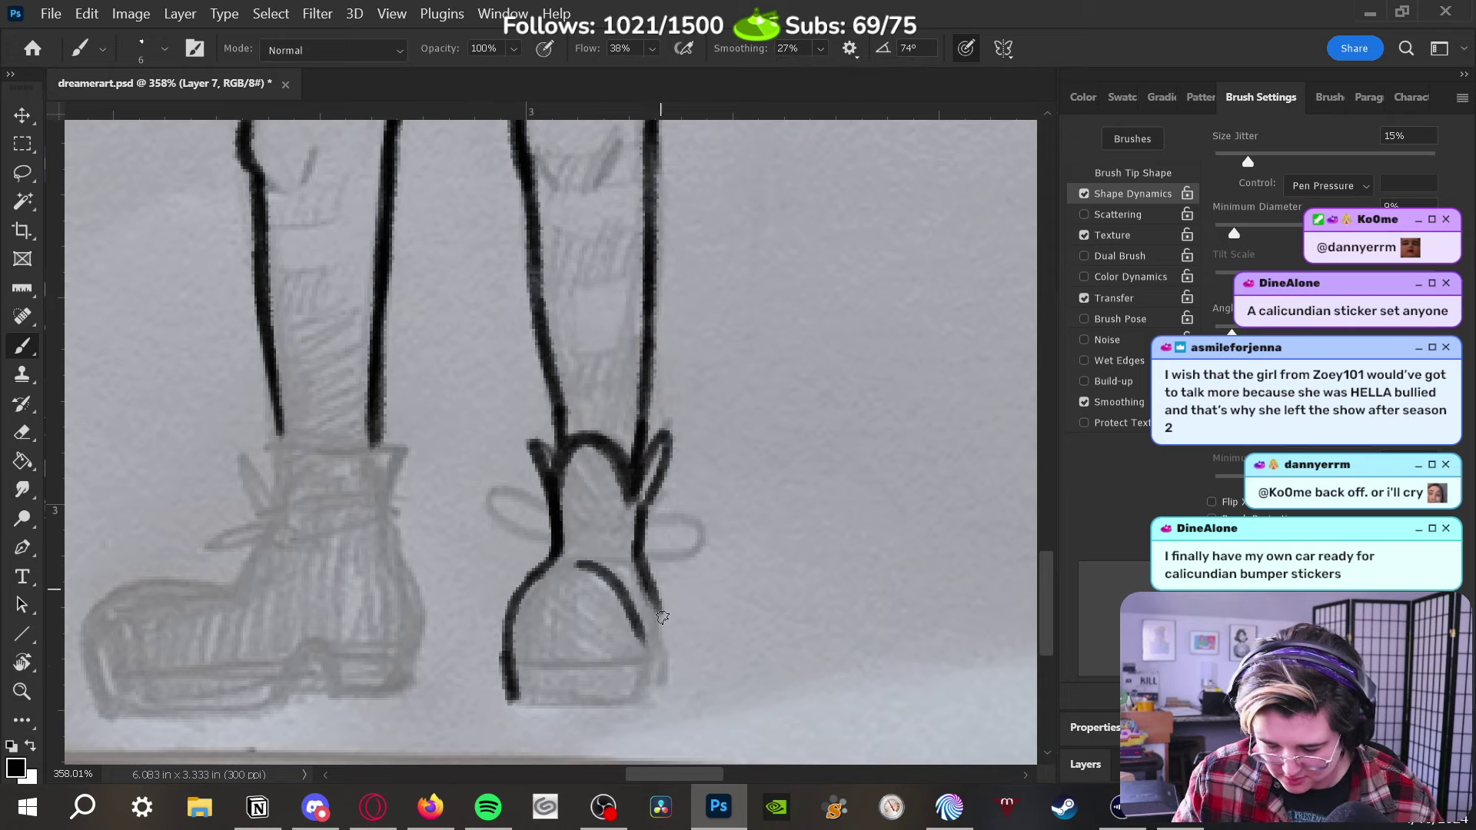
pyautogui.moveTo(662, 690); pyautogui.dragTo(651, 577)
pyautogui.moveTo(655, 661); pyautogui.dragTo(639, 549)
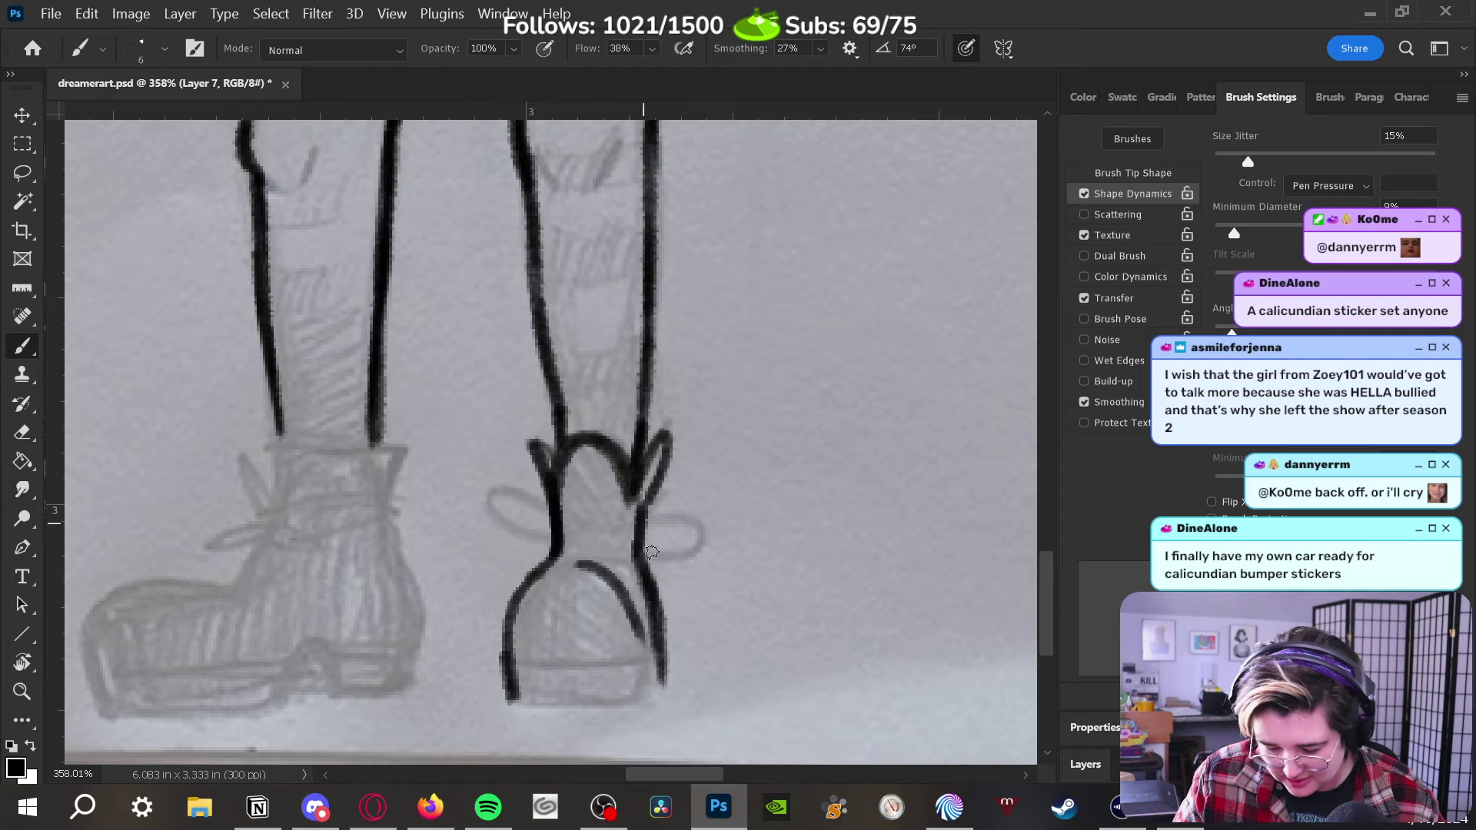
# Complete the right boot's toe cap outline and ink the sole's upper line and curved bottom edge
pyautogui.moveTo(651, 685)
pyautogui.mouseDown()
pyautogui.moveTo(658, 635)
pyautogui.moveTo(634, 619)
pyautogui.mouseUp()
pyautogui.moveTo(634, 619); pyautogui.dragTo(639, 700)
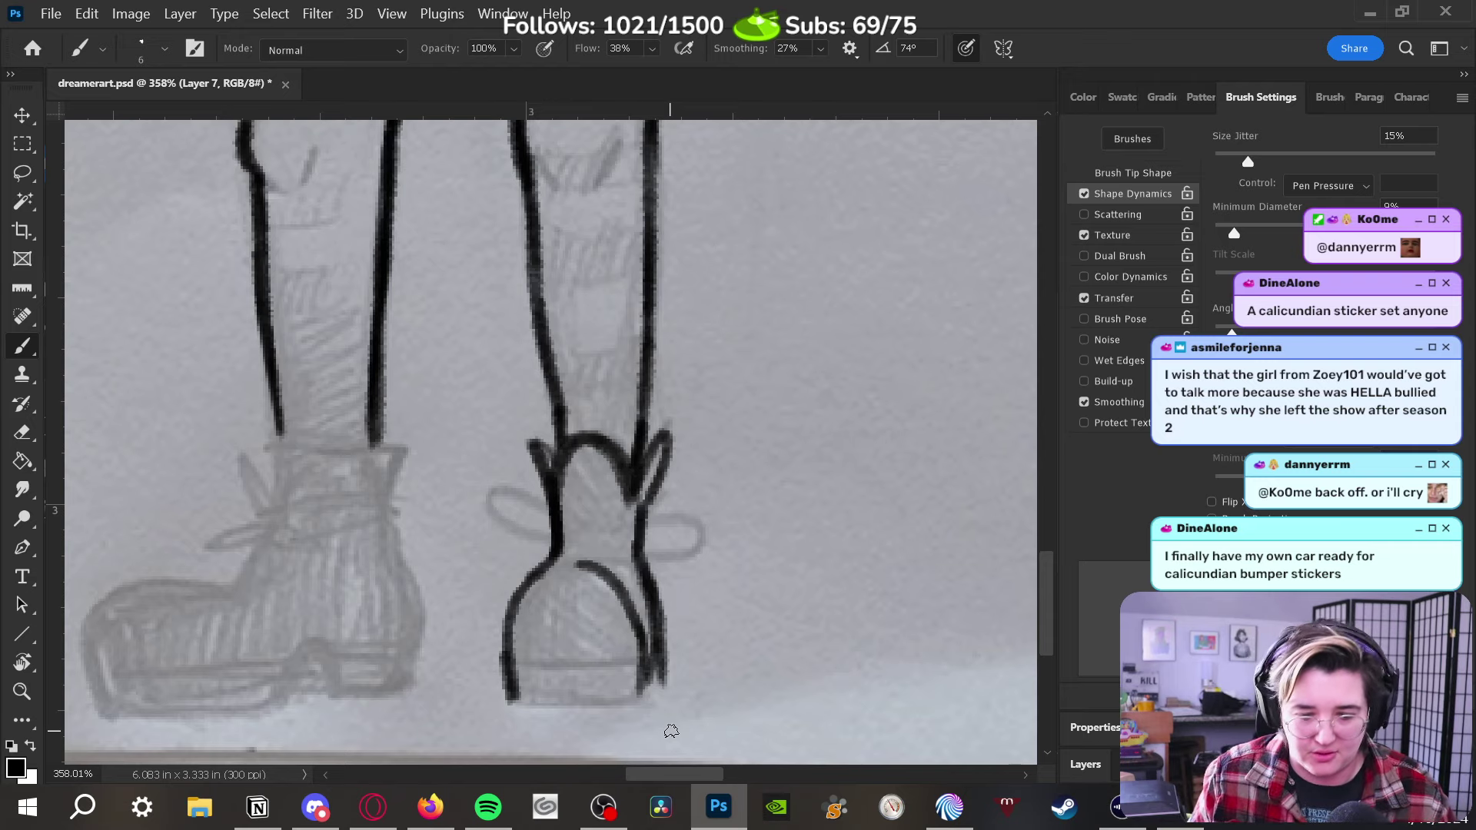
pyautogui.moveTo(509, 613)
pyautogui.mouseDown()
pyautogui.moveTo(543, 572)
pyautogui.moveTo(613, 576)
pyautogui.mouseUp()
pyautogui.moveTo(525, 586); pyautogui.dragTo(615, 570)
pyautogui.moveTo(498, 659)
pyautogui.mouseDown()
pyautogui.moveTo(646, 652)
pyautogui.moveTo(544, 667)
pyautogui.moveTo(620, 659)
pyautogui.mouseUp()
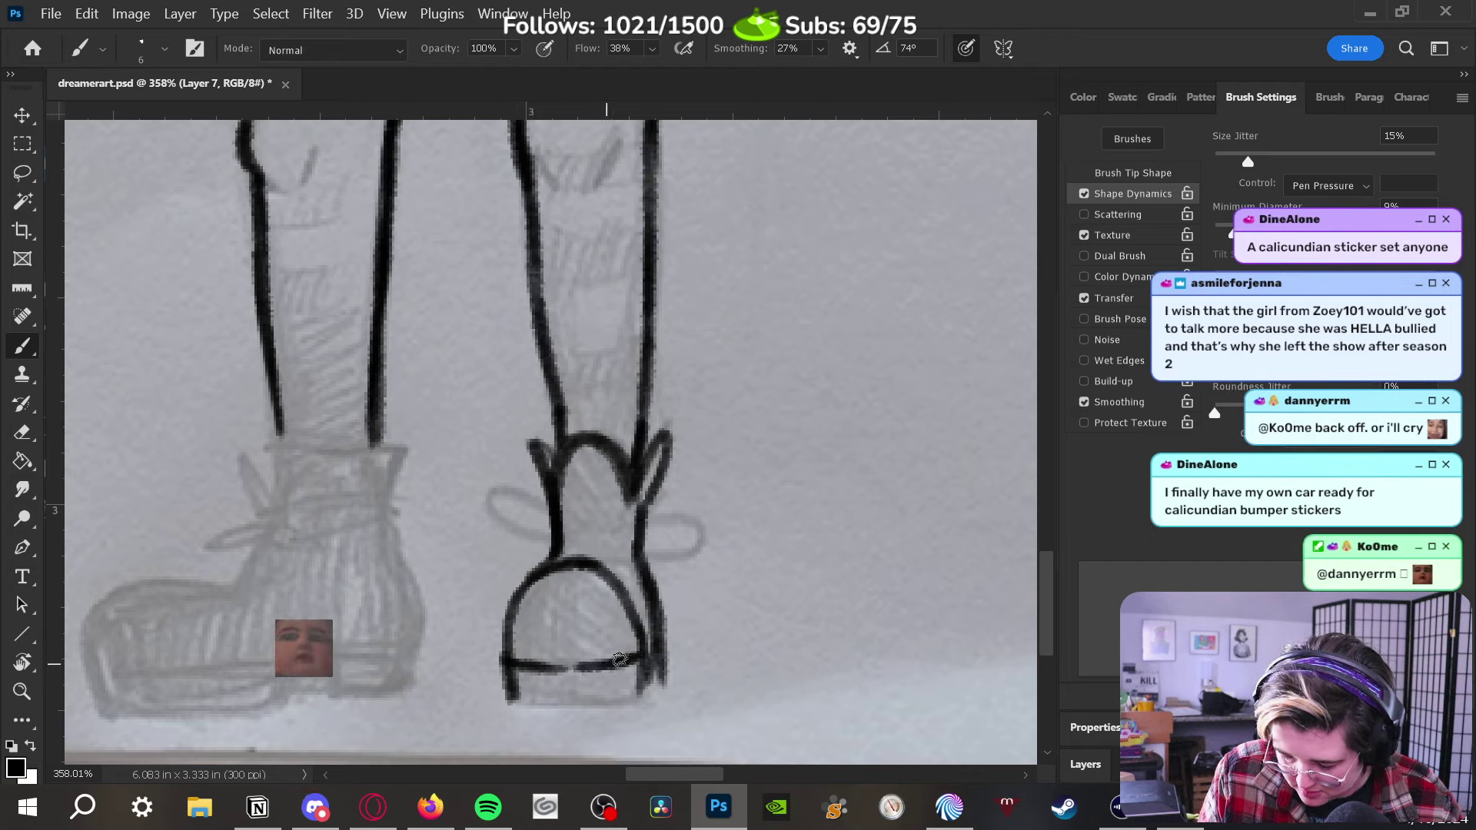
pyautogui.moveTo(509, 686)
pyautogui.mouseDown()
pyautogui.moveTo(576, 710)
pyautogui.moveTo(553, 698)
pyautogui.moveTo(625, 699)
pyautogui.moveTo(583, 702)
pyautogui.moveTo(631, 692)
pyautogui.moveTo(665, 645)
pyautogui.mouseUp()
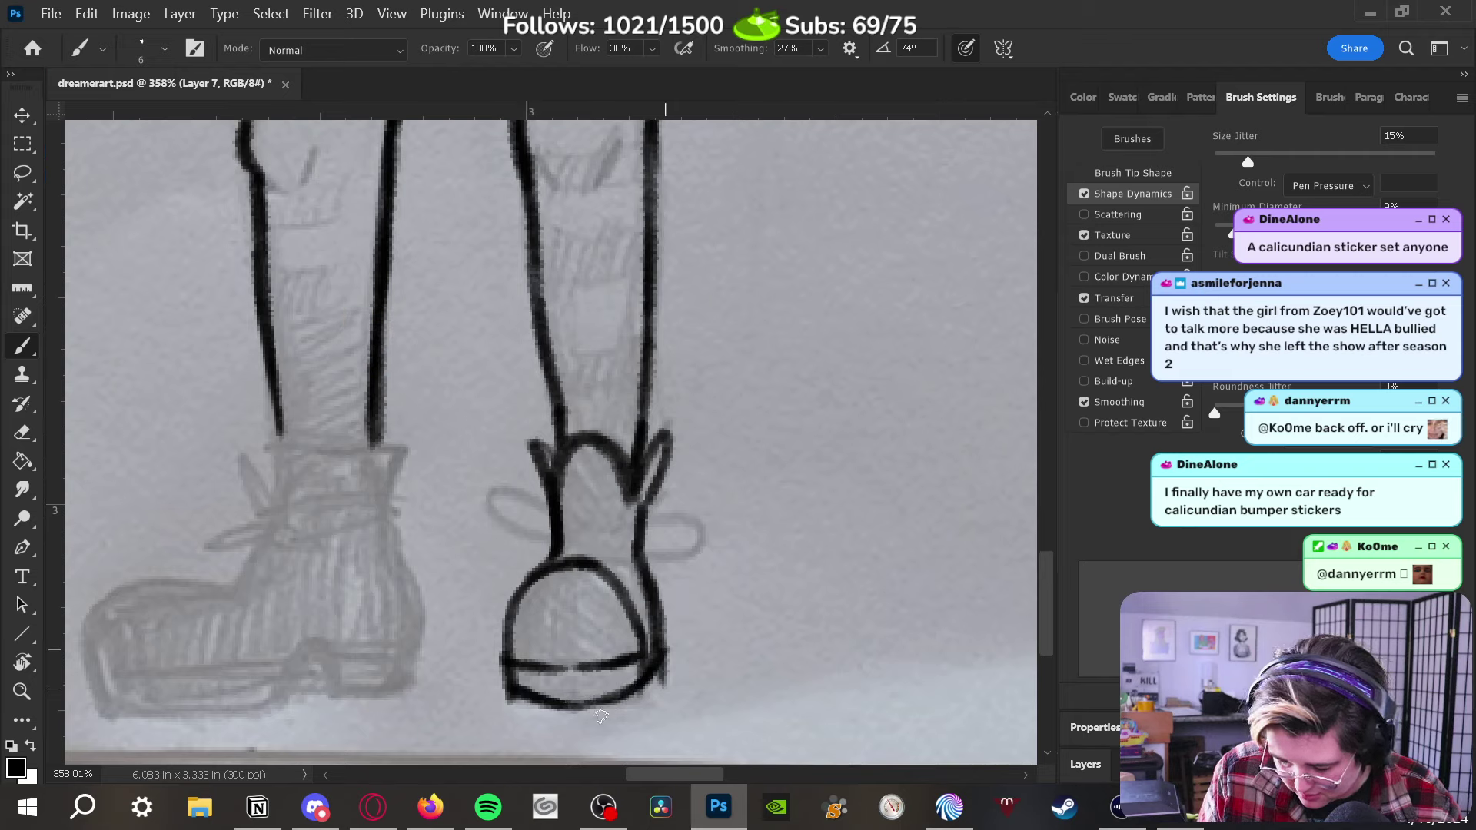
# Erase the overshoot at the right boot's outer sole corner and re-ink the sole's short outer side
pyautogui.press('e')
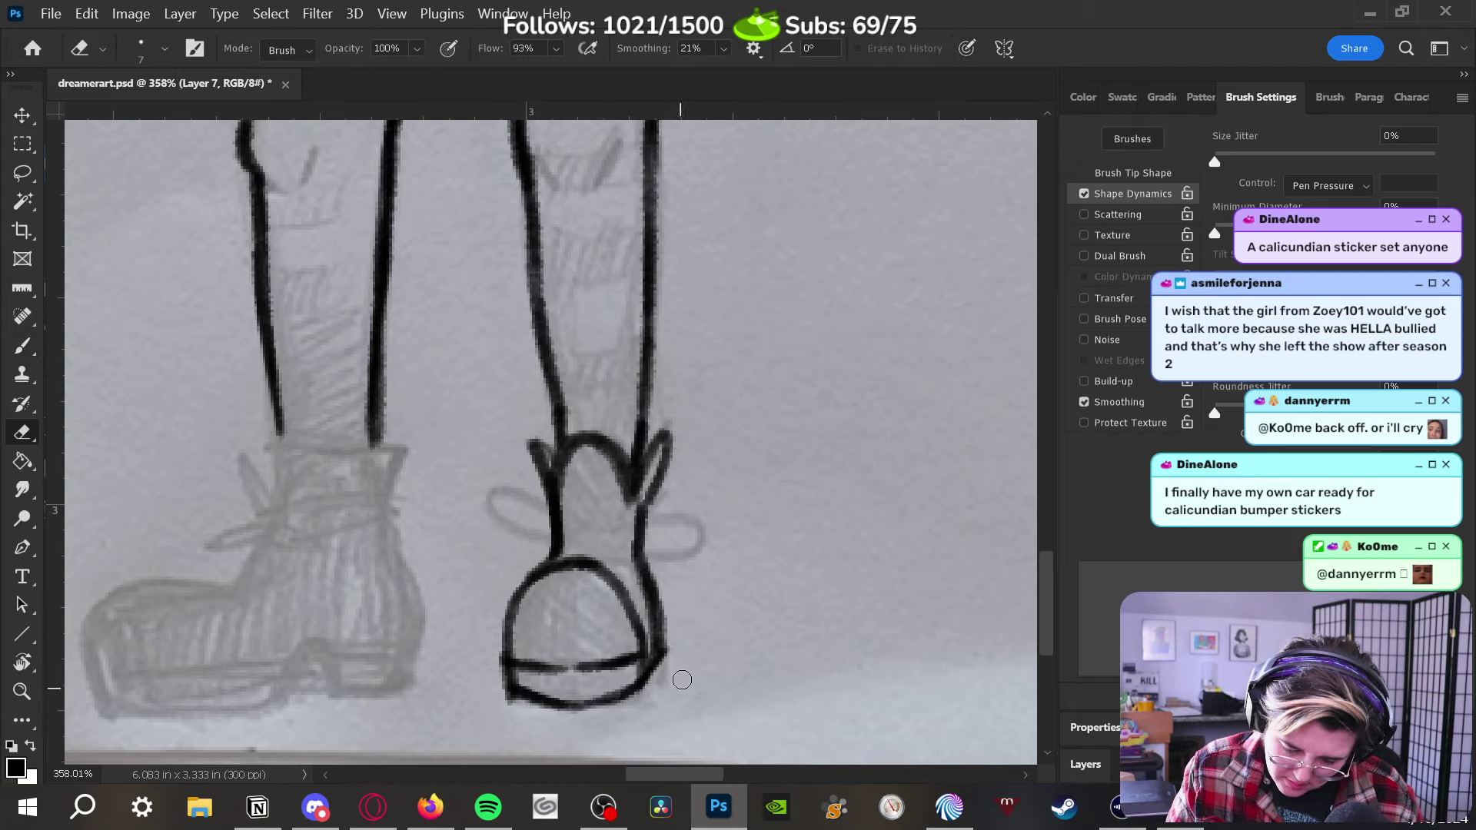
pyautogui.press('b')
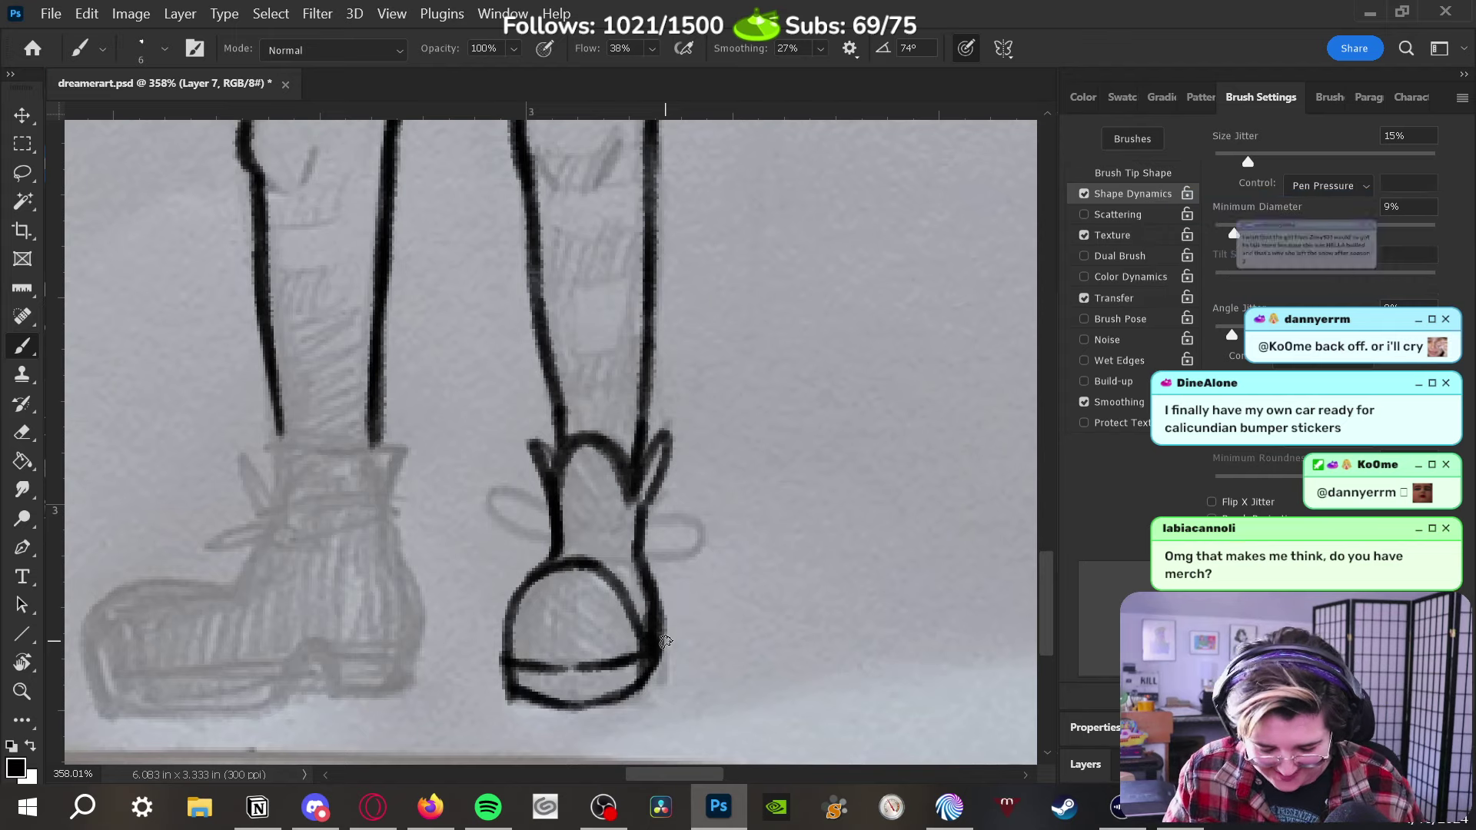
pyautogui.press('e')
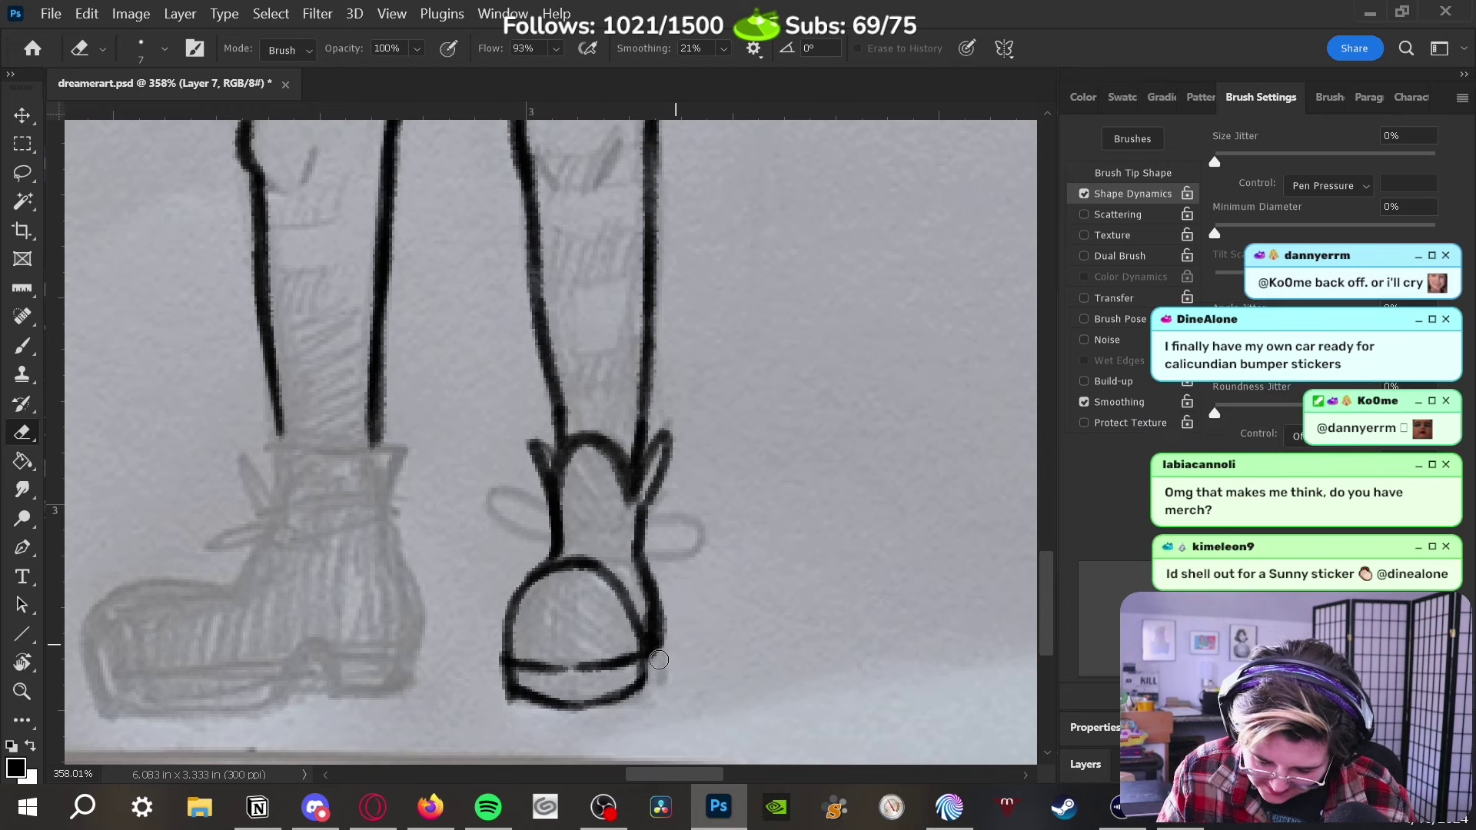
pyautogui.press('b')
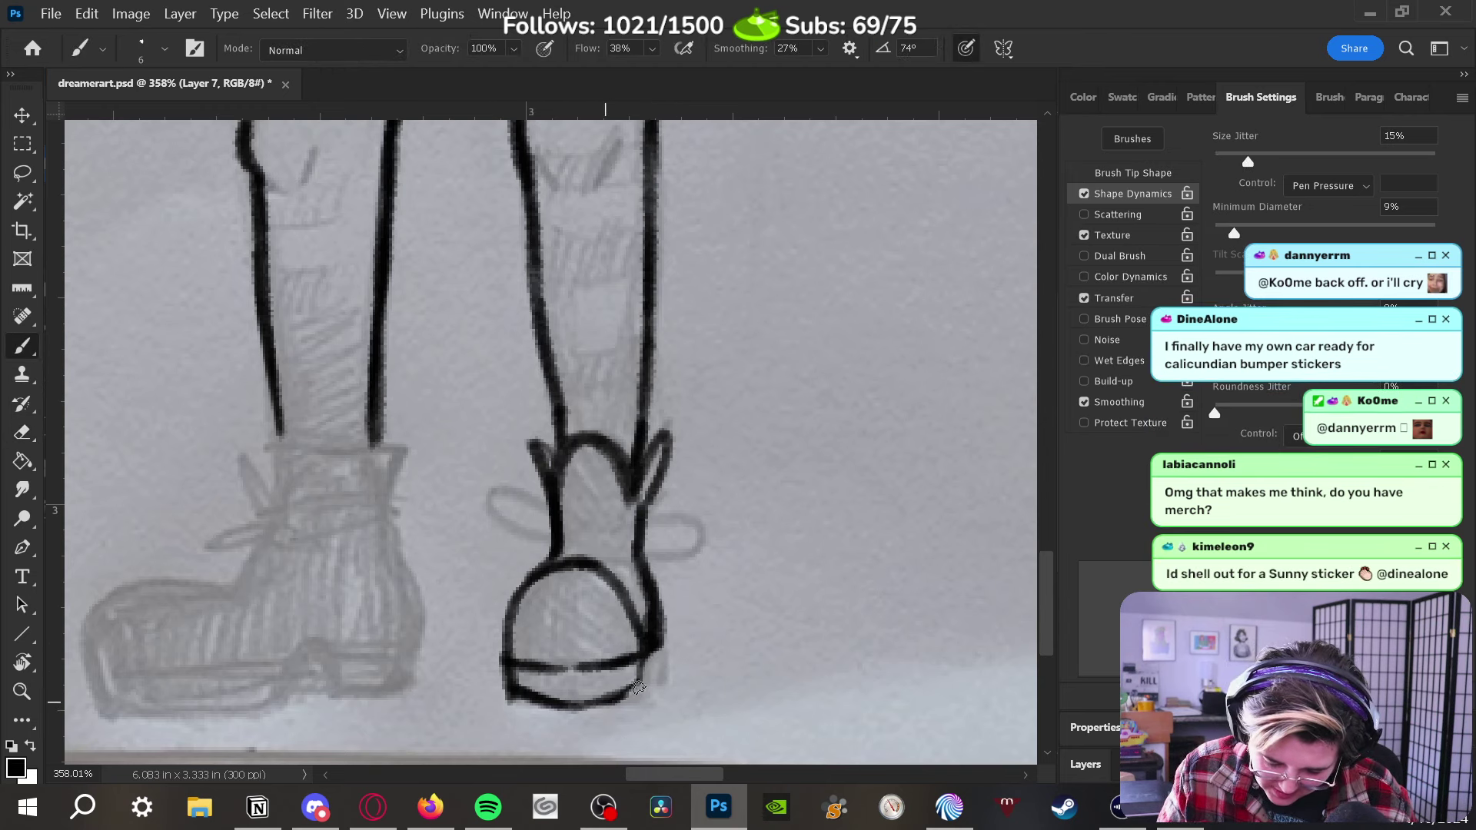
pyautogui.moveTo(638, 686); pyautogui.dragTo(640, 645)
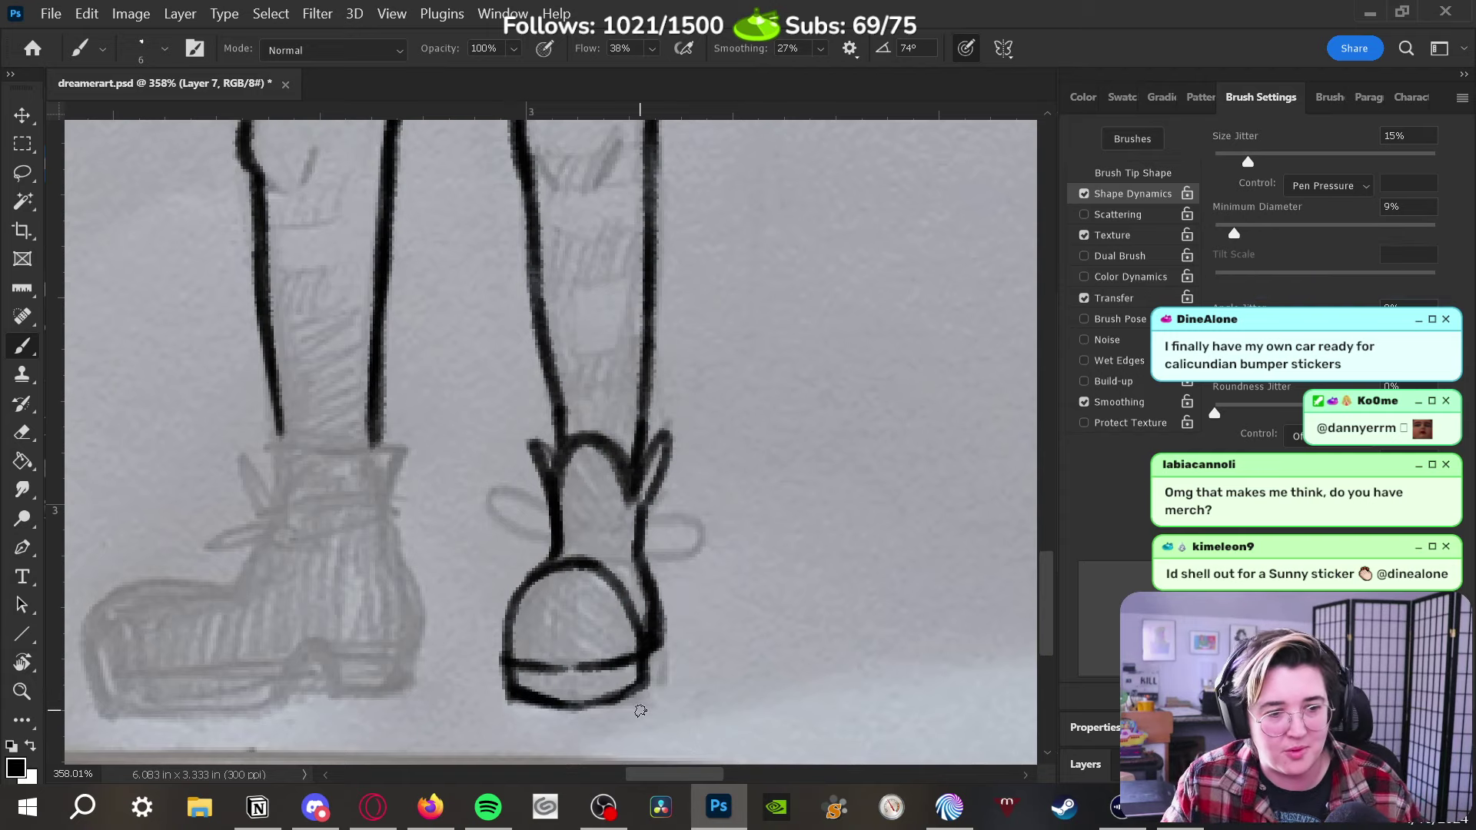
# Clean up and re-ink the right boot sole's bottom edge, and undo a touch-up stroke on the sole's upper line
pyautogui.press('e')
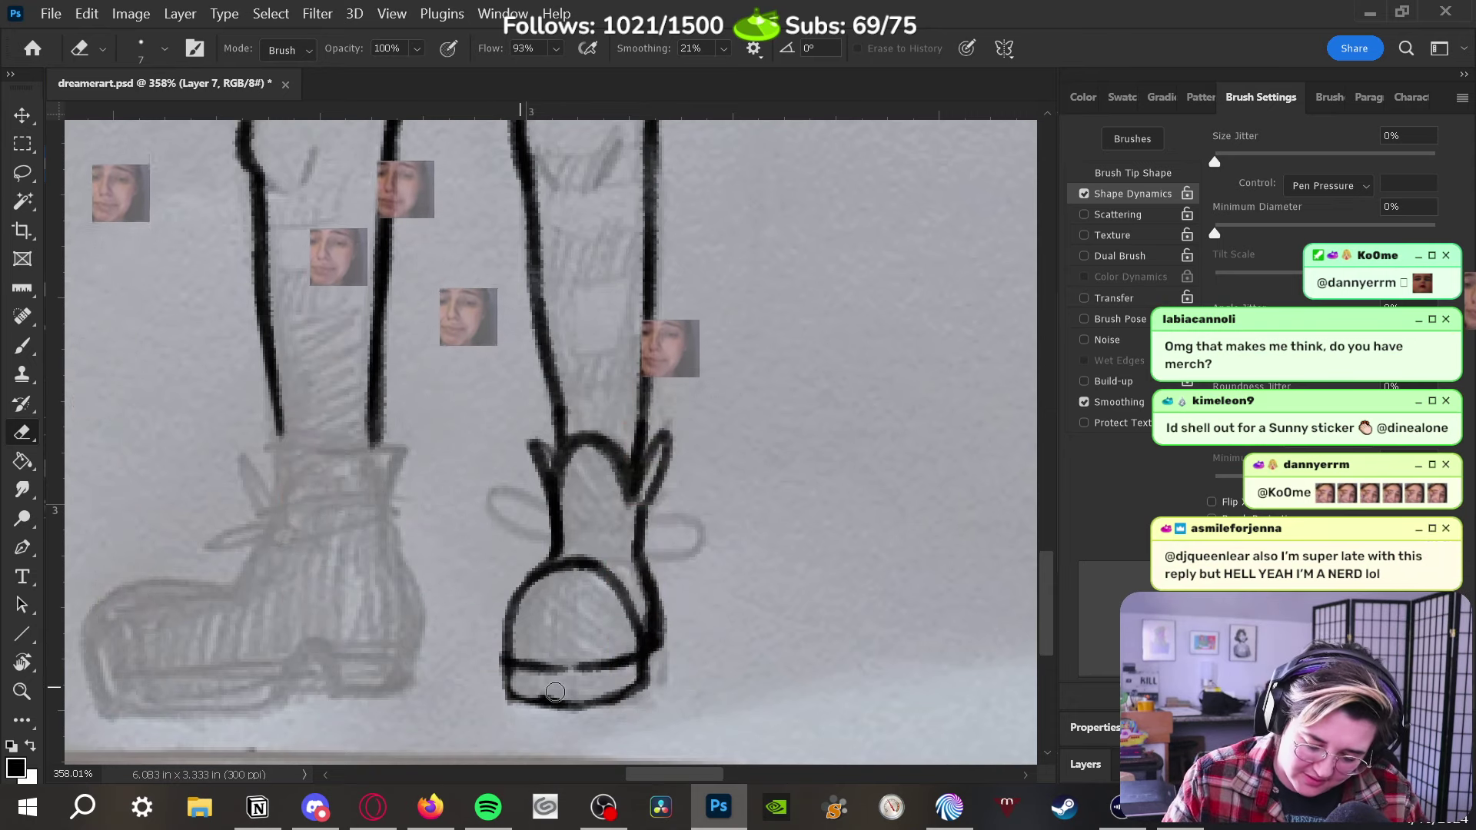
pyautogui.press('b')
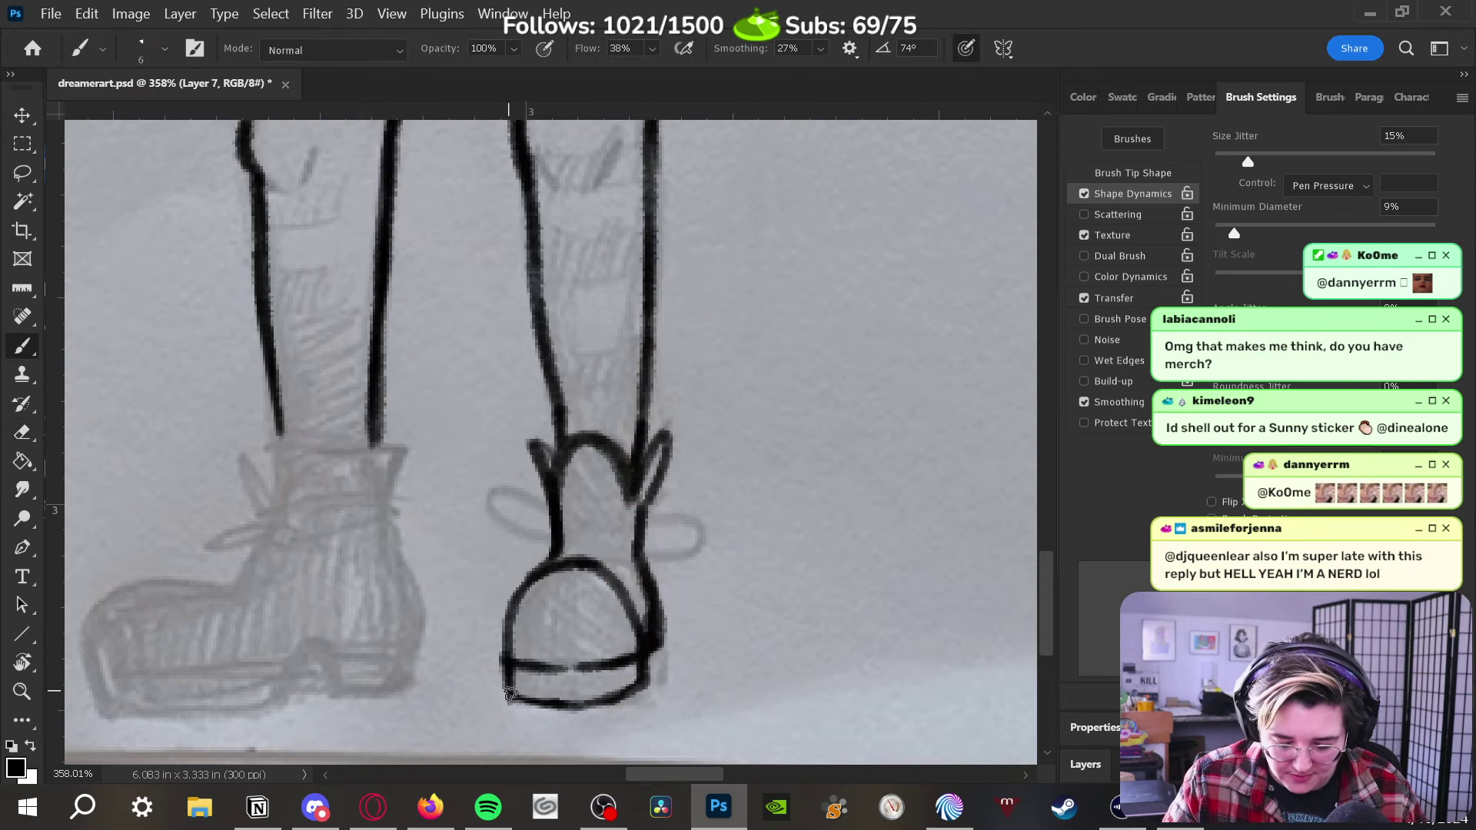
pyautogui.moveTo(510, 694); pyautogui.dragTo(572, 702)
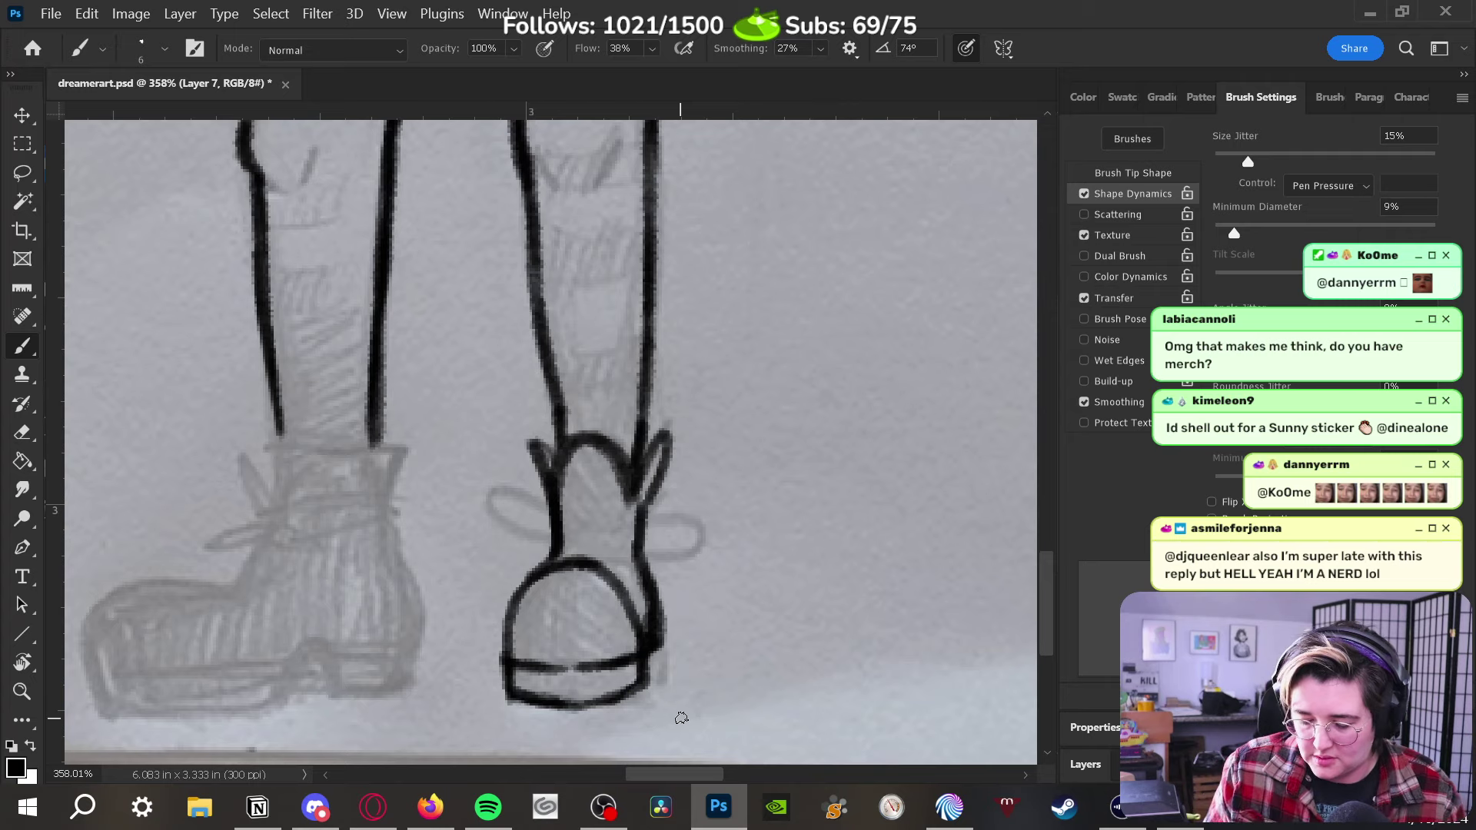
pyautogui.moveTo(542, 669); pyautogui.dragTo(644, 657)
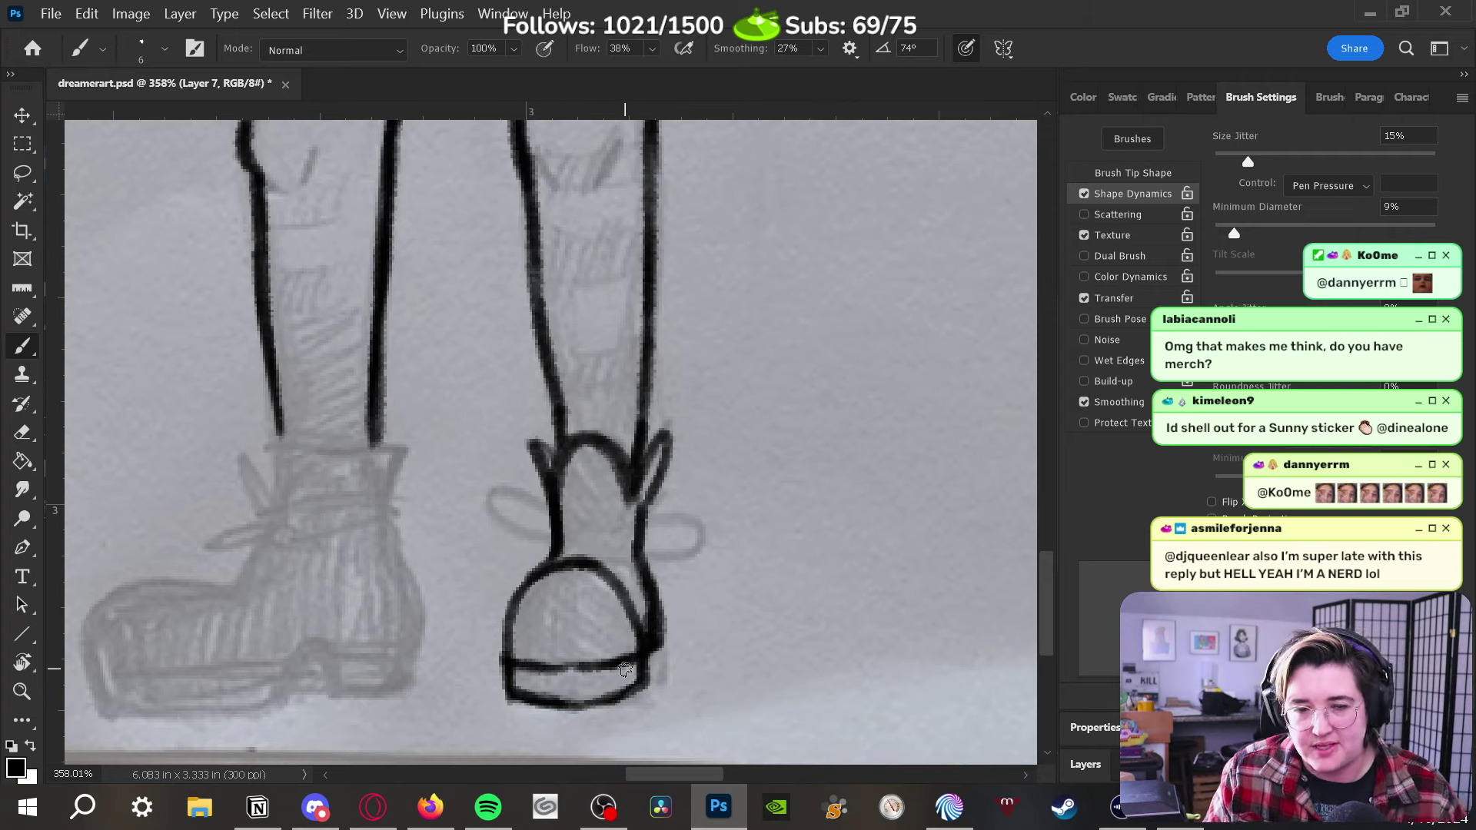
pyautogui.hotkey('ctrl', 'z')
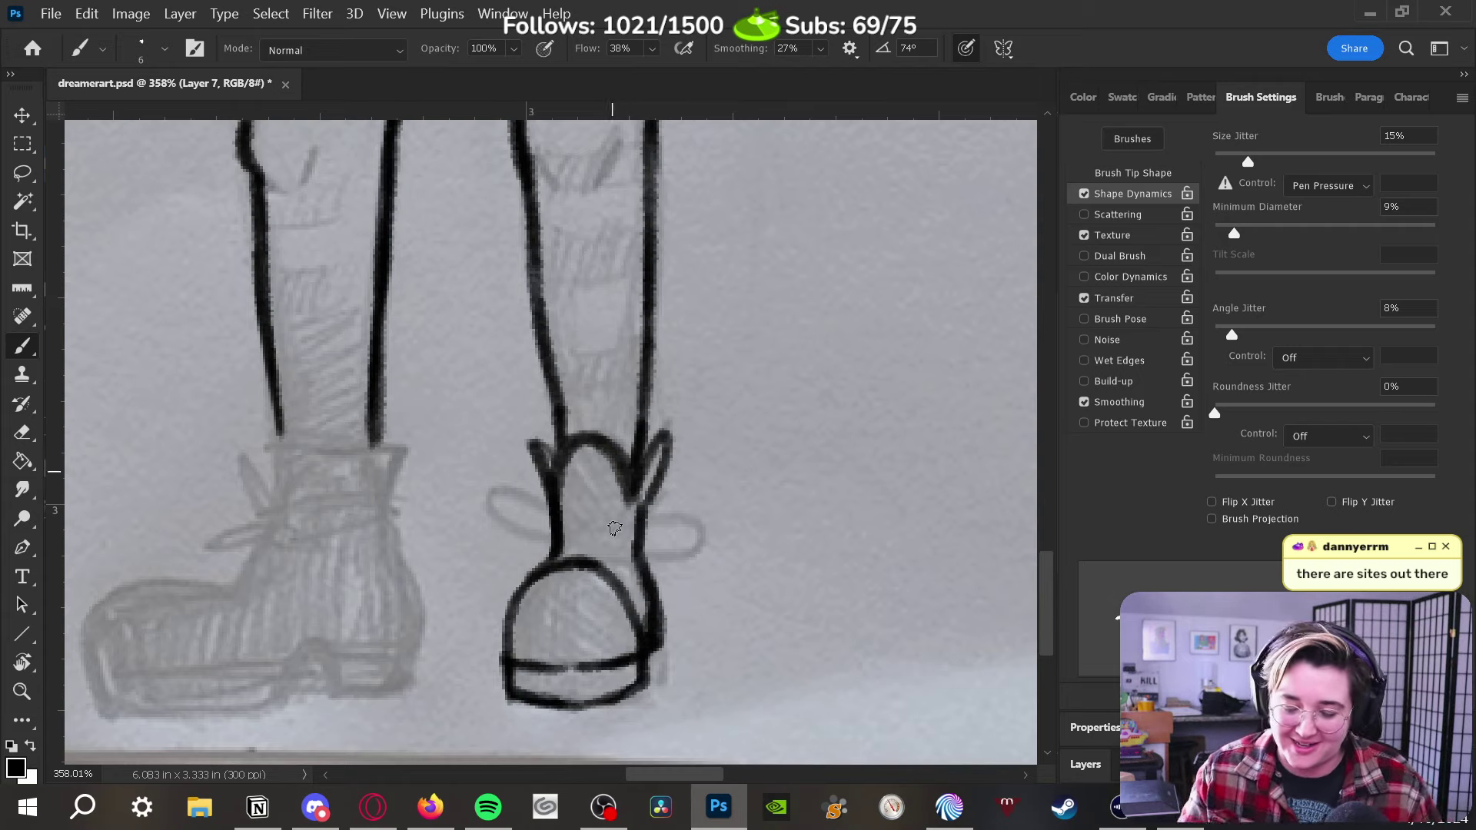
# Ink the right boot's tongue sides down to the toe cap, plus the crossed laces and two bow loops
pyautogui.moveTo(630, 496); pyautogui.dragTo(610, 560)
pyautogui.moveTo(554, 487); pyautogui.dragTo(570, 554)
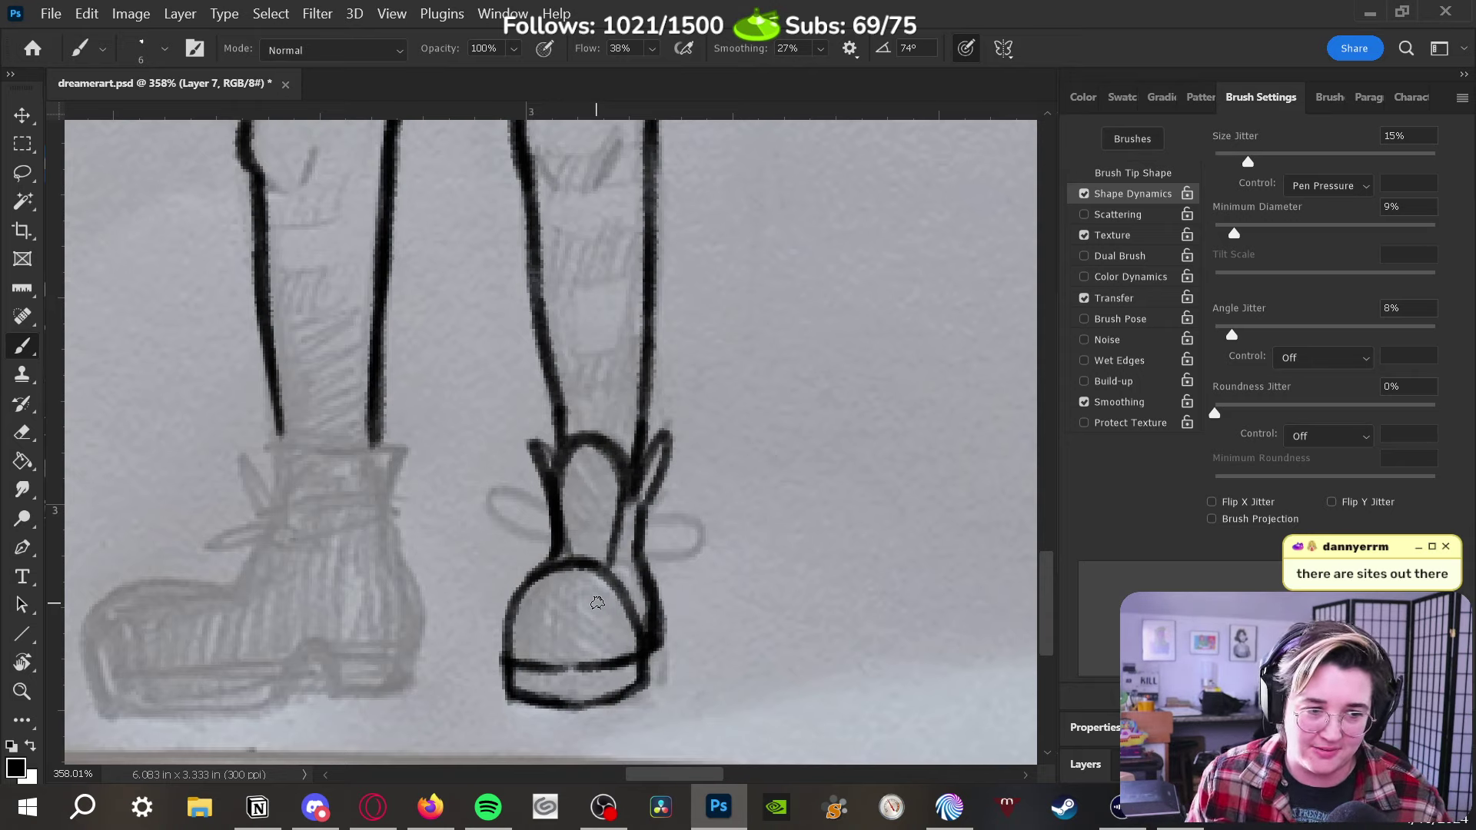
pyautogui.moveTo(621, 507)
pyautogui.mouseDown()
pyautogui.moveTo(571, 532)
pyautogui.moveTo(615, 547)
pyautogui.moveTo(556, 558)
pyautogui.moveTo(610, 556)
pyautogui.moveTo(561, 539)
pyautogui.moveTo(614, 525)
pyautogui.moveTo(591, 518)
pyautogui.moveTo(623, 539)
pyautogui.moveTo(611, 528)
pyautogui.moveTo(685, 514)
pyautogui.moveTo(615, 522)
pyautogui.moveTo(693, 513)
pyautogui.moveTo(688, 551)
pyautogui.moveTo(602, 535)
pyautogui.moveTo(621, 549)
pyautogui.moveTo(532, 494)
pyautogui.moveTo(489, 498)
pyautogui.moveTo(555, 531)
pyautogui.mouseUp()
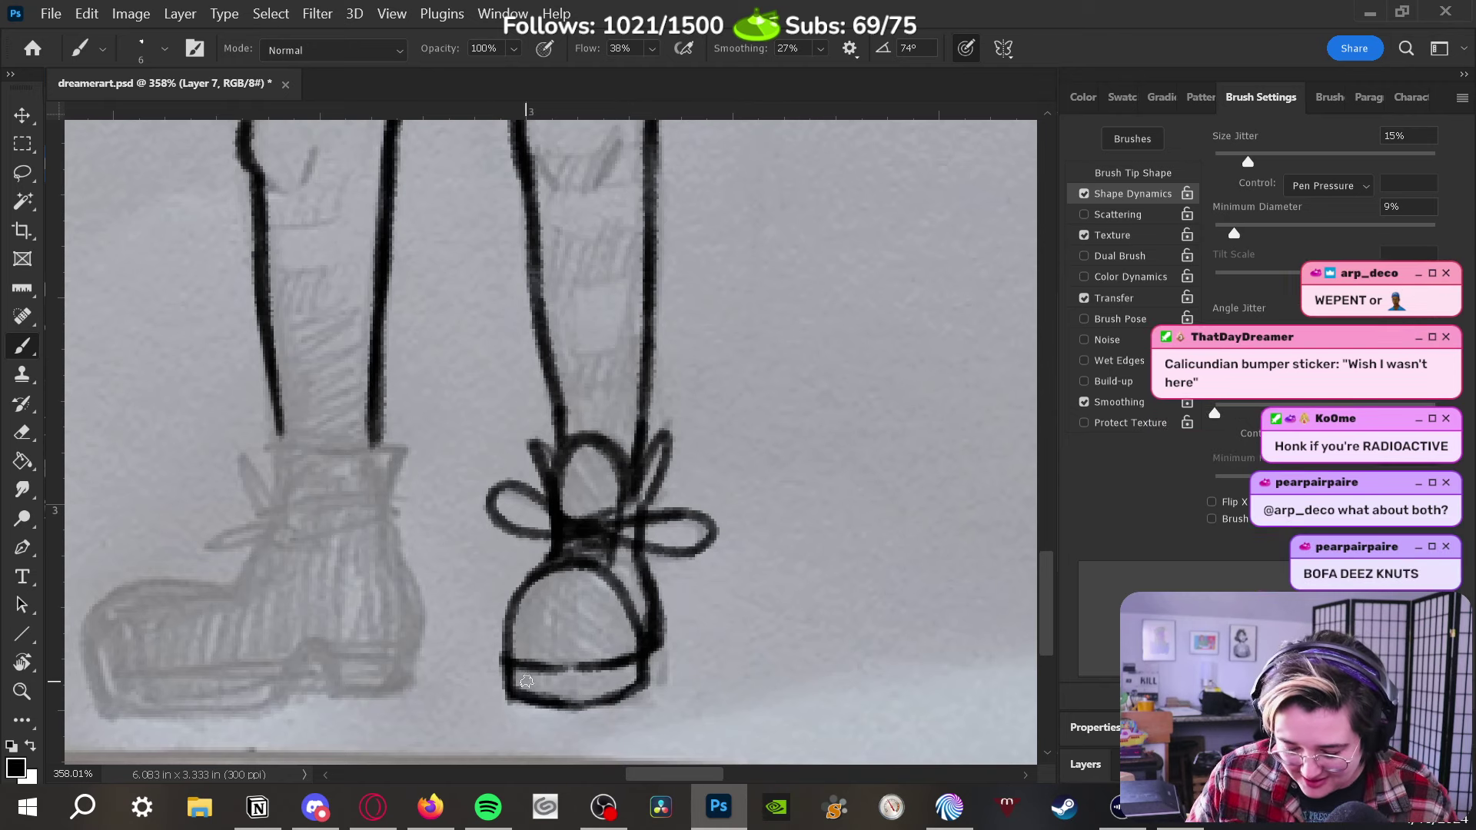
# Add short vertical tread marks along the right boot's sole and a small highlight shape on the toe cap
pyautogui.moveTo(526, 682)
pyautogui.mouseDown()
pyautogui.moveTo(551, 708)
pyautogui.moveTo(550, 688)
pyautogui.moveTo(592, 687)
pyautogui.moveTo(609, 696)
pyautogui.mouseUp()
pyautogui.moveTo(629, 672); pyautogui.dragTo(629, 687)
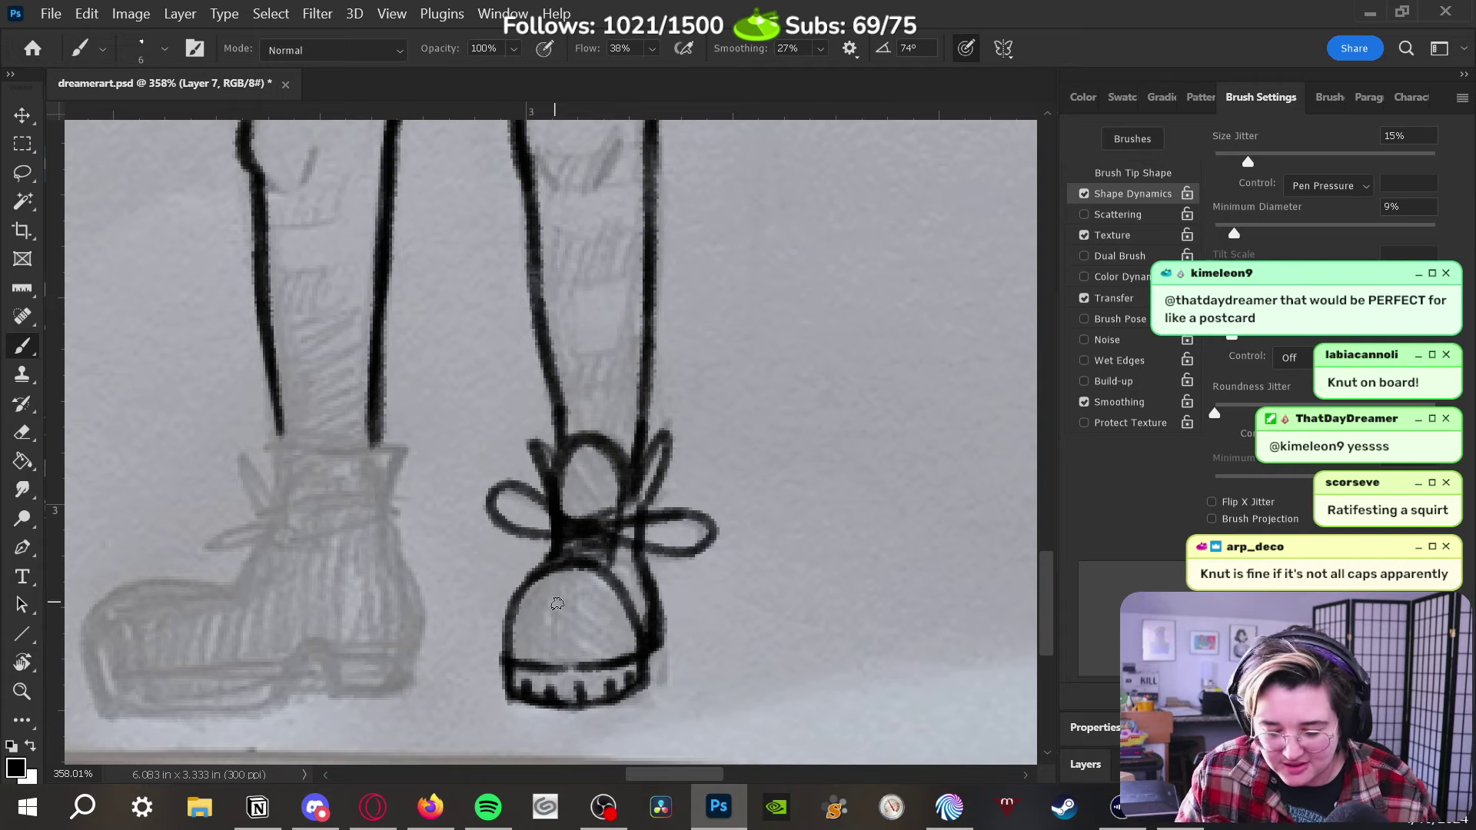
pyautogui.moveTo(547, 603)
pyautogui.mouseDown()
pyautogui.moveTo(606, 609)
pyautogui.moveTo(549, 601)
pyautogui.mouseUp()
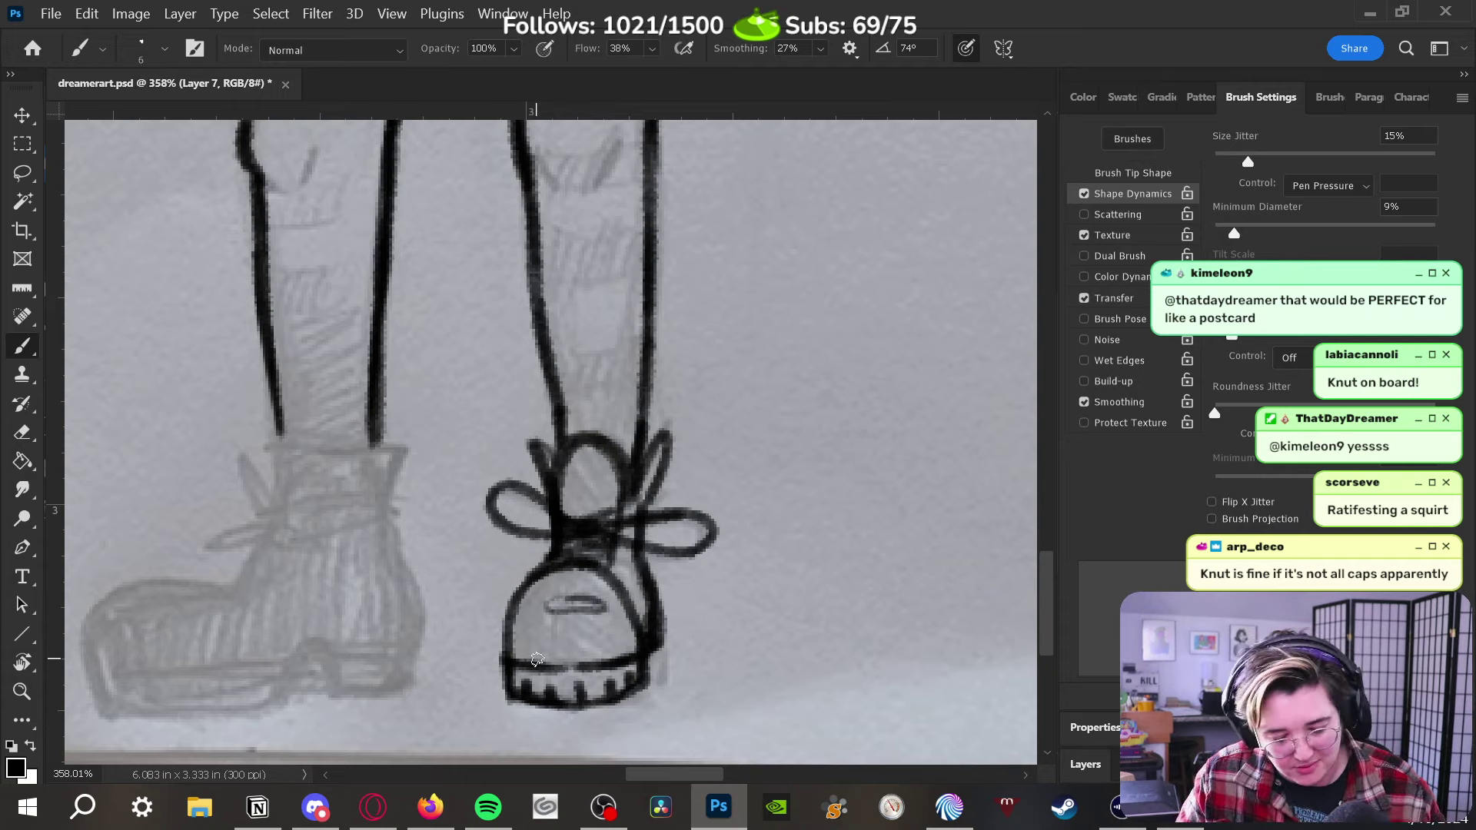
# Ink the left boot's back edge from the collar tip through the ankle to the heel
pyautogui.moveTo(477, 635); pyautogui.dragTo(636, 629)
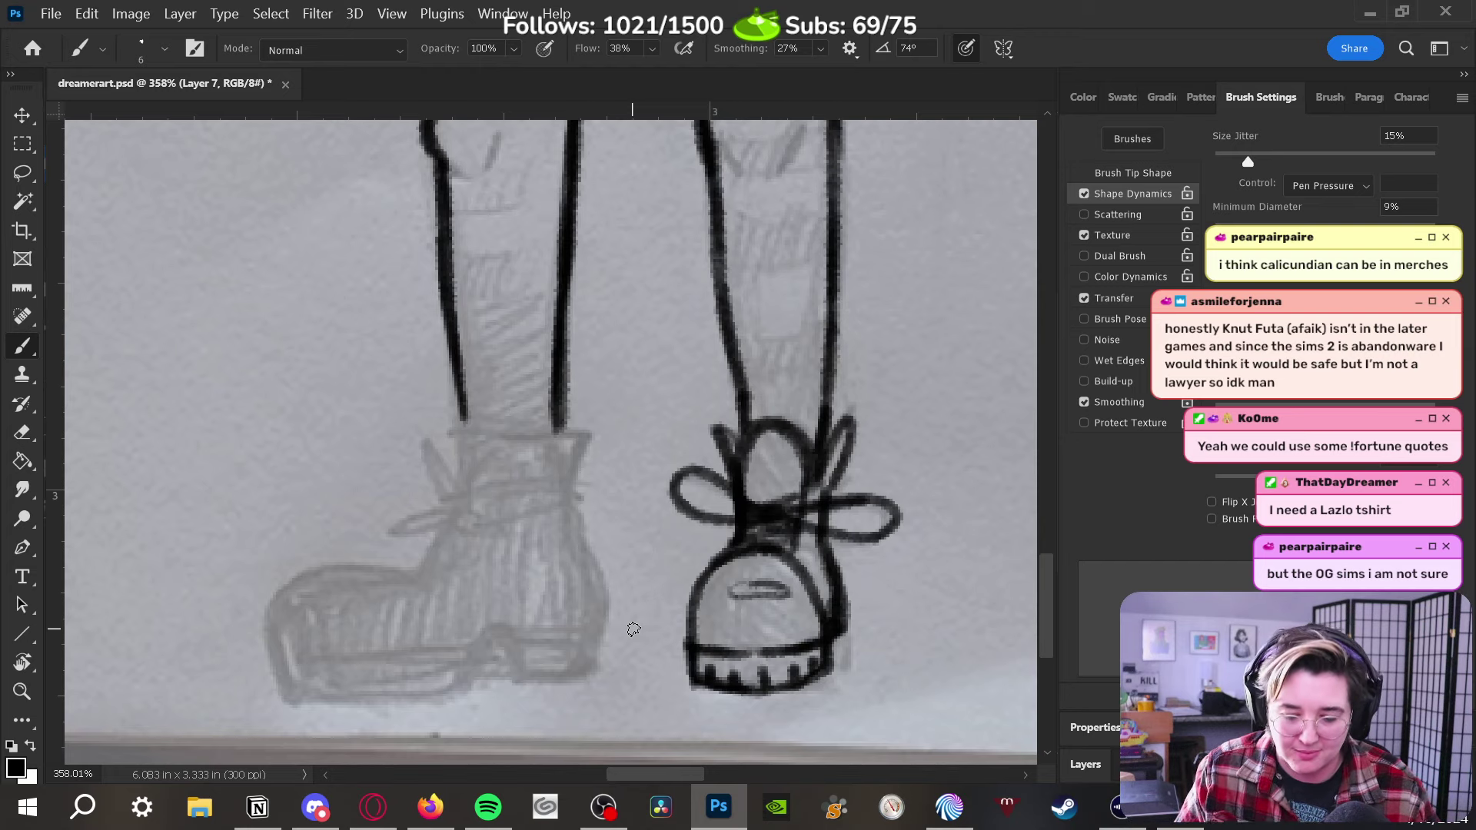
pyautogui.moveTo(580, 520)
pyautogui.mouseDown()
pyautogui.moveTo(566, 498)
pyautogui.moveTo(600, 424)
pyautogui.moveTo(578, 531)
pyautogui.moveTo(606, 608)
pyautogui.moveTo(584, 665)
pyautogui.mouseUp()
pyautogui.moveTo(604, 613); pyautogui.dragTo(583, 665)
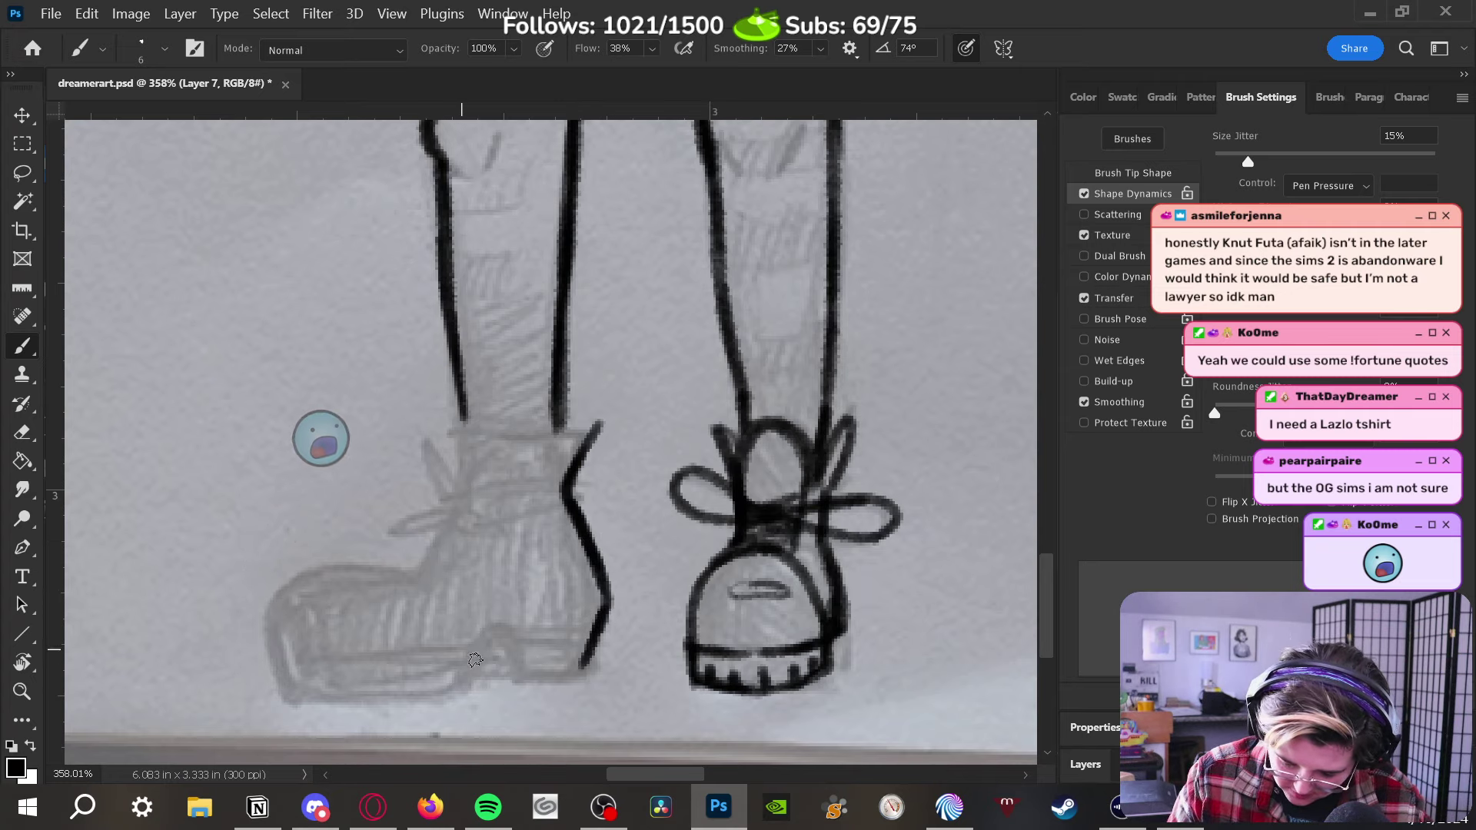
# Ink the left boot's front ankle edge from the collar down to the instep
pyautogui.moveTo(442, 537); pyautogui.dragTo(420, 565)
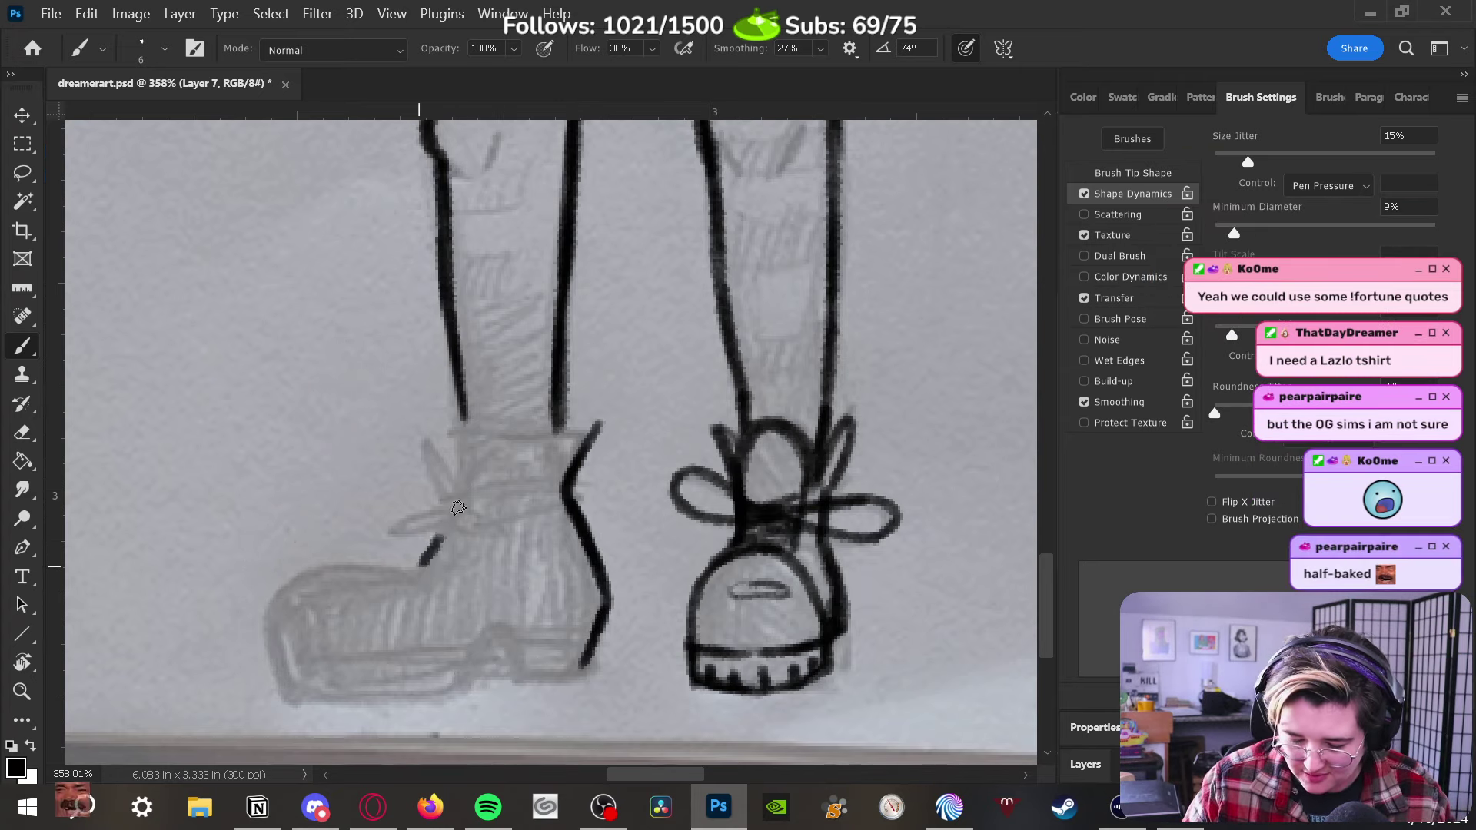
pyautogui.moveTo(458, 507); pyautogui.dragTo(422, 563)
pyautogui.moveTo(461, 455)
pyautogui.mouseDown()
pyautogui.moveTo(453, 507)
pyautogui.moveTo(461, 469)
pyautogui.mouseUp()
# Ink the left boot's collar opening, redoing its dipping top line, and refine the pointed front flap
pyautogui.moveTo(442, 411)
pyautogui.mouseDown()
pyautogui.moveTo(466, 465)
pyautogui.moveTo(468, 414)
pyautogui.moveTo(466, 448)
pyautogui.moveTo(529, 438)
pyautogui.moveTo(500, 427)
pyautogui.moveTo(596, 431)
pyautogui.mouseUp()
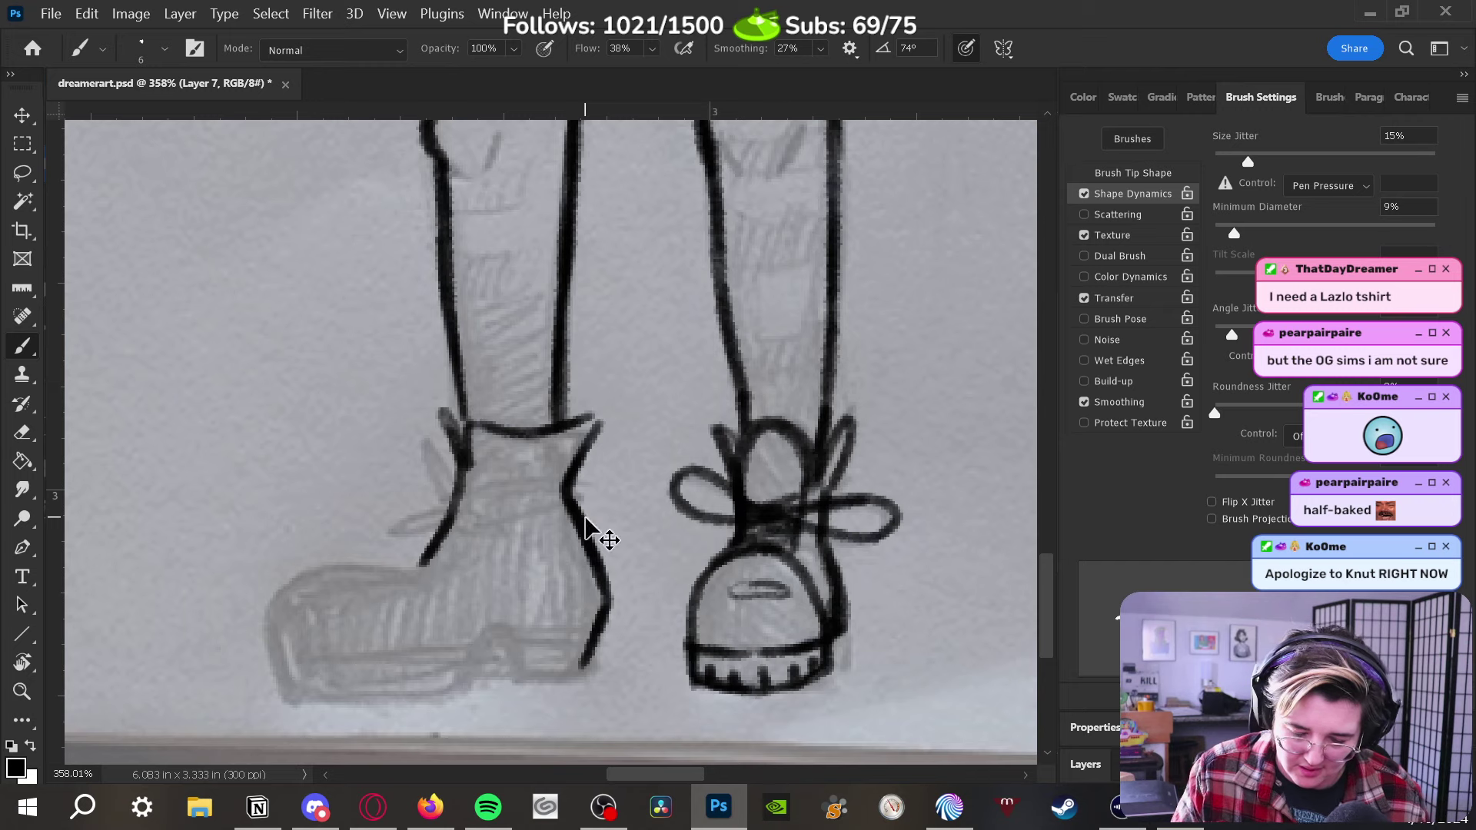
pyautogui.hotkey('ctrl', 'z')
pyautogui.hotkey('ctrl', 'z')
pyautogui.moveTo(525, 435); pyautogui.dragTo(591, 425)
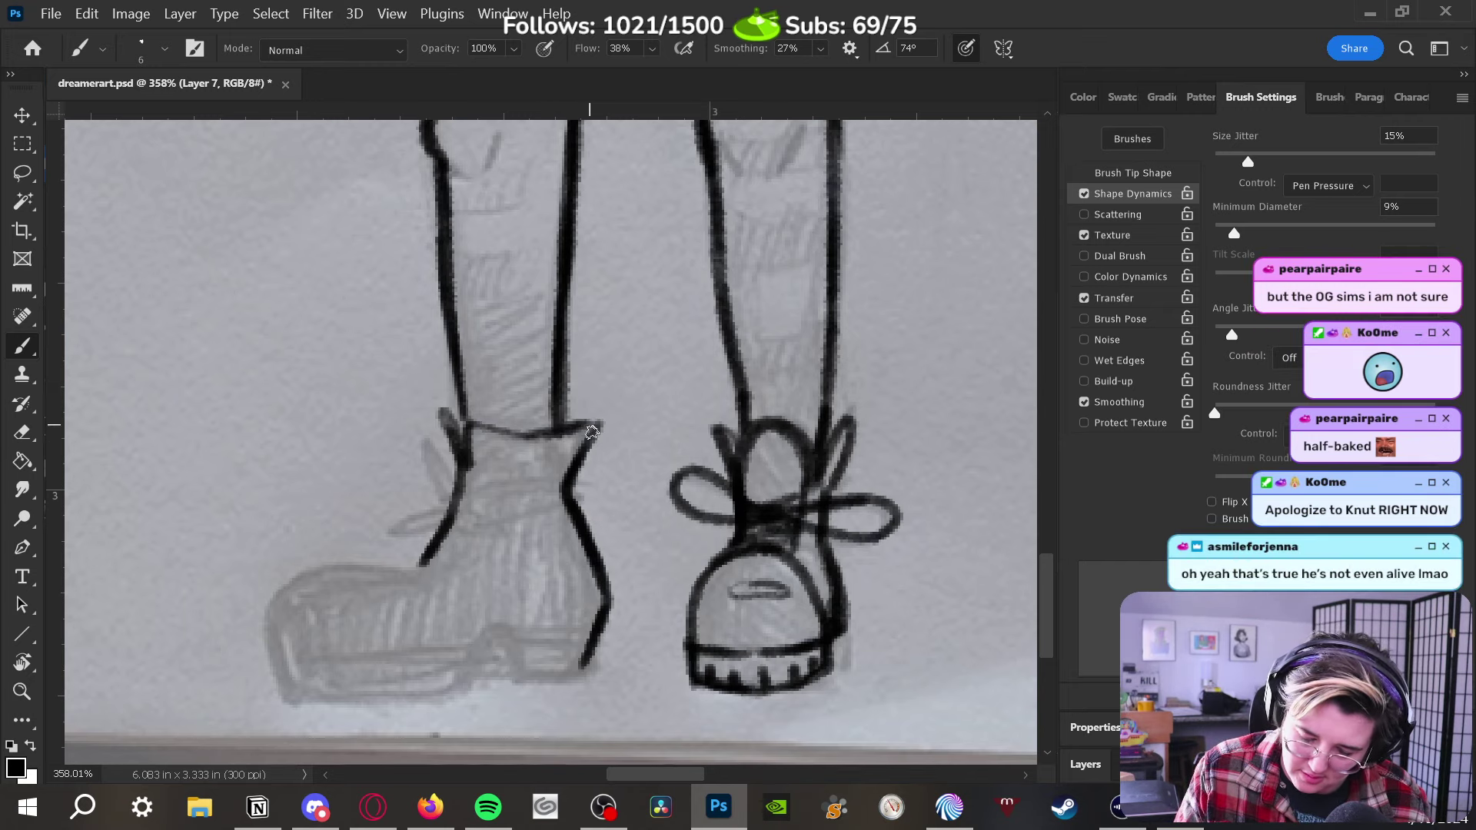
pyautogui.moveTo(466, 462)
pyautogui.mouseDown()
pyautogui.moveTo(466, 416)
pyautogui.moveTo(530, 437)
pyautogui.moveTo(431, 416)
pyautogui.moveTo(467, 437)
pyautogui.moveTo(467, 459)
pyautogui.moveTo(455, 374)
pyautogui.moveTo(461, 444)
pyautogui.mouseUp()
pyautogui.press('e')
pyautogui.press('b')
pyautogui.press('b')
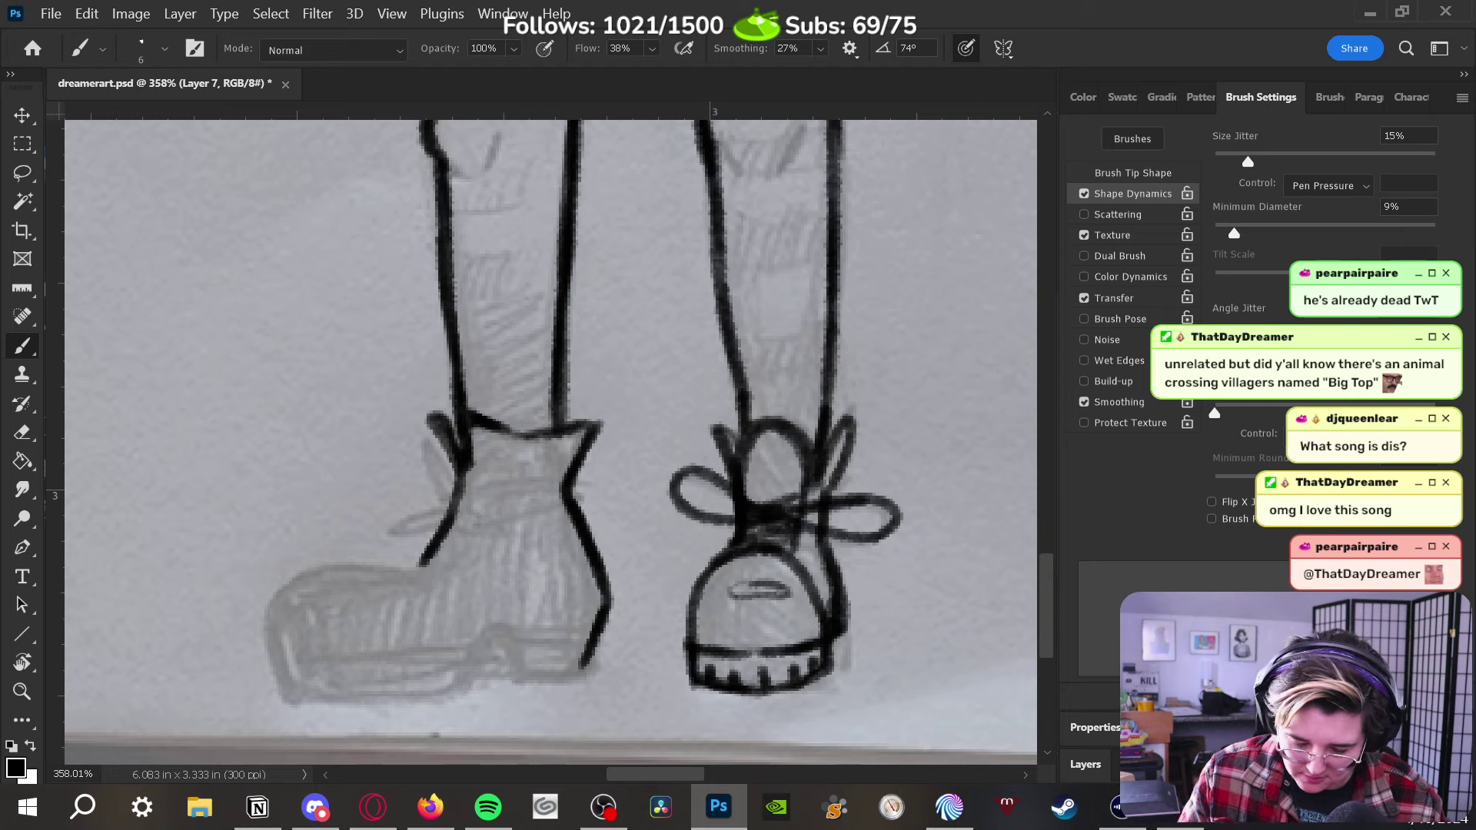
# Ink the lace bands around the left boot's ankle and the bow loops at its front
pyautogui.moveTo(558, 482)
pyautogui.mouseDown()
pyautogui.moveTo(485, 486)
pyautogui.moveTo(472, 492)
pyautogui.moveTo(556, 487)
pyautogui.moveTo(449, 521)
pyautogui.moveTo(565, 487)
pyautogui.moveTo(466, 520)
pyautogui.mouseUp()
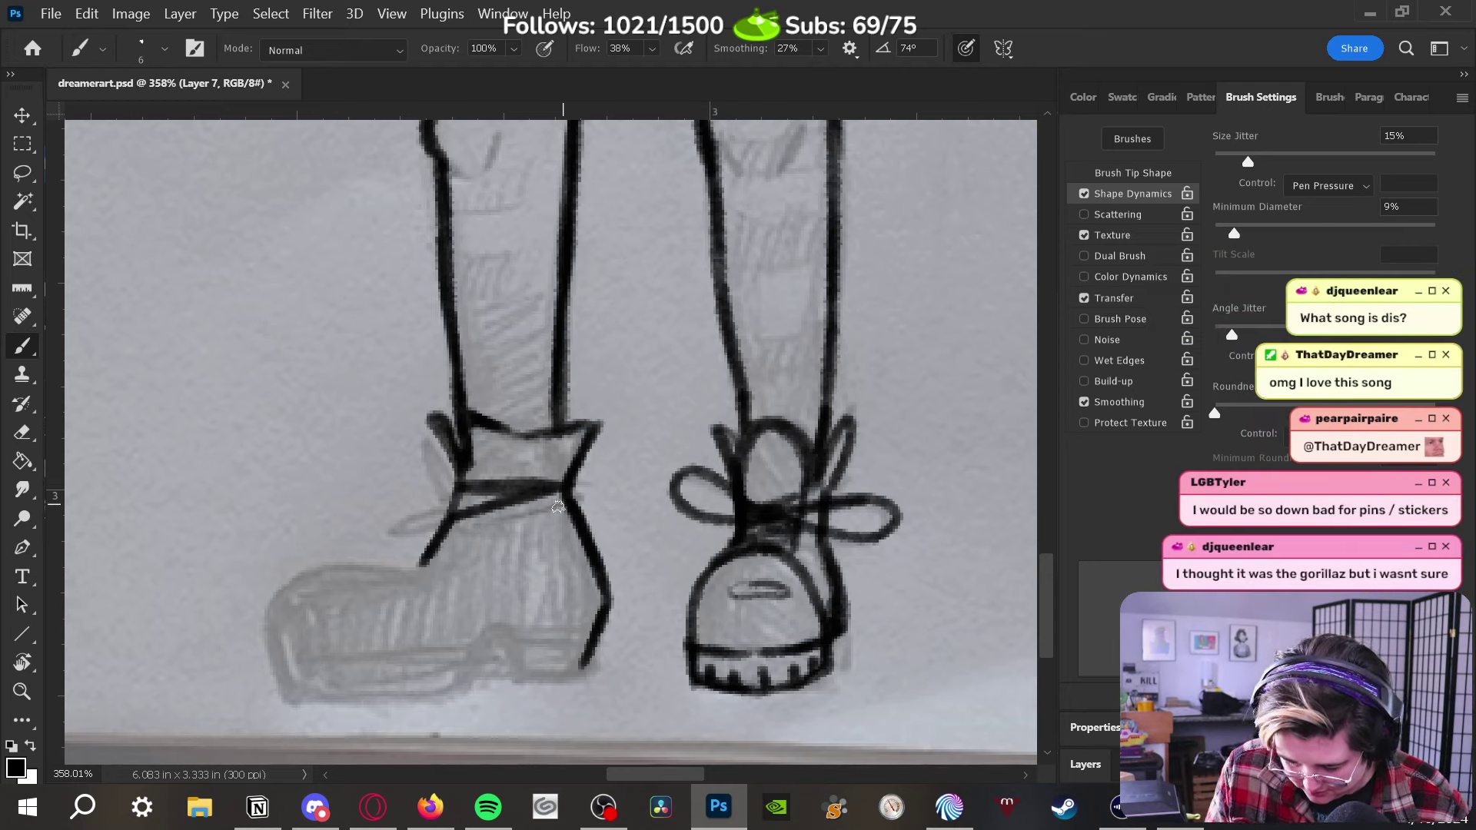
pyautogui.moveTo(560, 505)
pyautogui.mouseDown()
pyautogui.moveTo(445, 497)
pyautogui.moveTo(418, 470)
pyautogui.moveTo(441, 496)
pyautogui.moveTo(400, 528)
pyautogui.moveTo(436, 527)
pyautogui.moveTo(452, 495)
pyautogui.moveTo(398, 472)
pyautogui.mouseUp()
# Ink the left boot's instep and toe outline, its sole bottom, and the arched notch before the heel
pyautogui.moveTo(476, 511)
pyautogui.mouseDown()
pyautogui.moveTo(421, 566)
pyautogui.moveTo(330, 573)
pyautogui.moveTo(278, 640)
pyautogui.mouseUp()
pyautogui.moveTo(285, 580)
pyautogui.mouseDown()
pyautogui.moveTo(282, 661)
pyautogui.moveTo(275, 616)
pyautogui.moveTo(300, 697)
pyautogui.moveTo(384, 696)
pyautogui.mouseUp()
pyautogui.moveTo(297, 682)
pyautogui.mouseDown()
pyautogui.moveTo(464, 667)
pyautogui.moveTo(369, 684)
pyautogui.moveTo(485, 652)
pyautogui.moveTo(411, 686)
pyautogui.moveTo(488, 622)
pyautogui.moveTo(466, 650)
pyautogui.moveTo(510, 679)
pyautogui.mouseUp()
pyautogui.moveTo(505, 653)
pyautogui.mouseDown()
pyautogui.moveTo(585, 664)
pyautogui.moveTo(497, 648)
pyautogui.moveTo(498, 660)
pyautogui.moveTo(475, 643)
pyautogui.moveTo(450, 687)
pyautogui.moveTo(285, 701)
pyautogui.mouseUp()
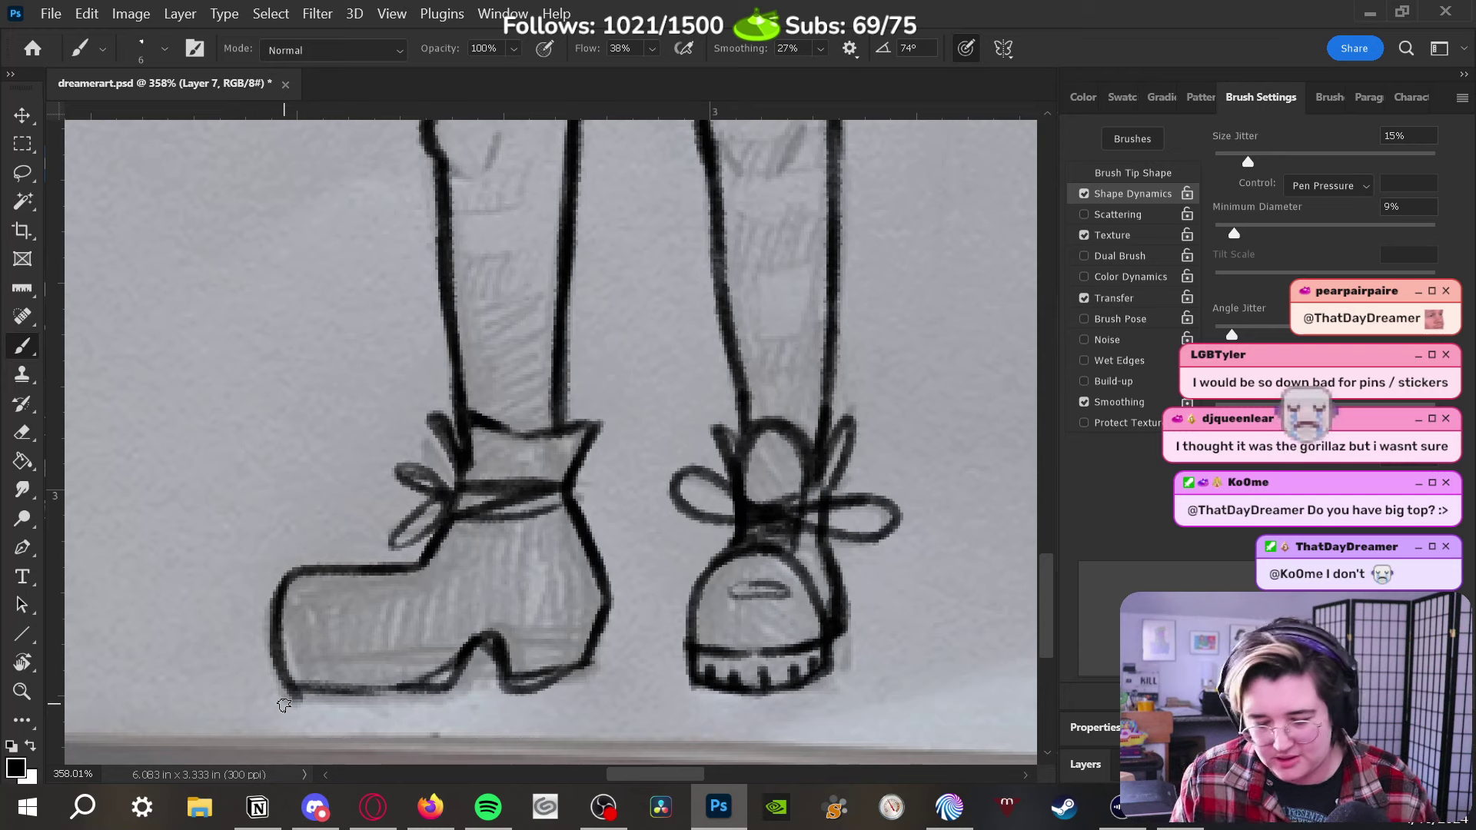
# Refine the left boot's heel bottom and ink the line separating the sole and heel from the upper
pyautogui.moveTo(455, 673)
pyautogui.mouseDown()
pyautogui.moveTo(498, 642)
pyautogui.moveTo(516, 684)
pyautogui.moveTo(593, 670)
pyautogui.mouseUp()
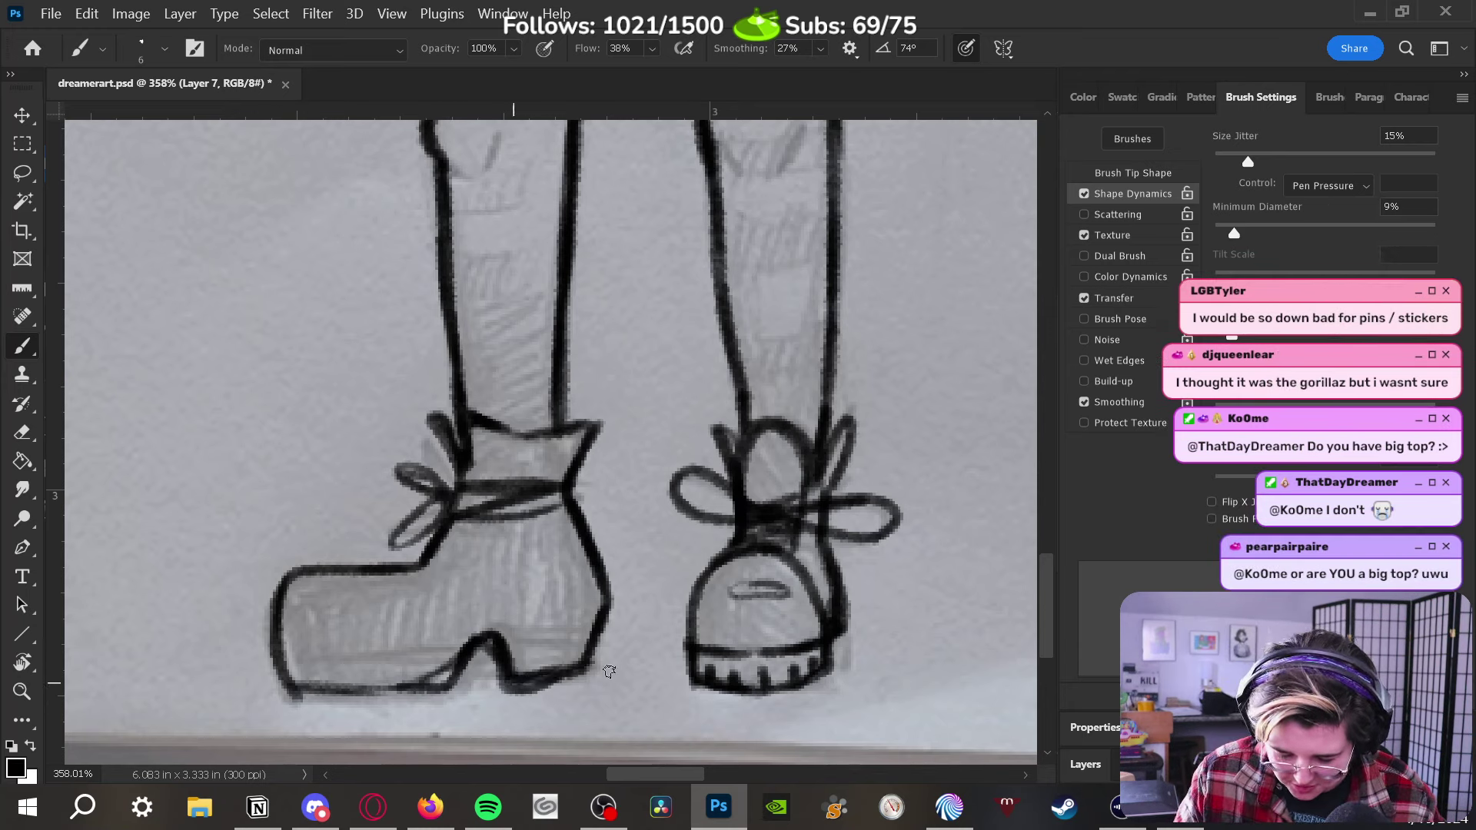
pyautogui.moveTo(508, 685)
pyautogui.mouseDown()
pyautogui.moveTo(580, 679)
pyautogui.moveTo(609, 621)
pyautogui.mouseUp()
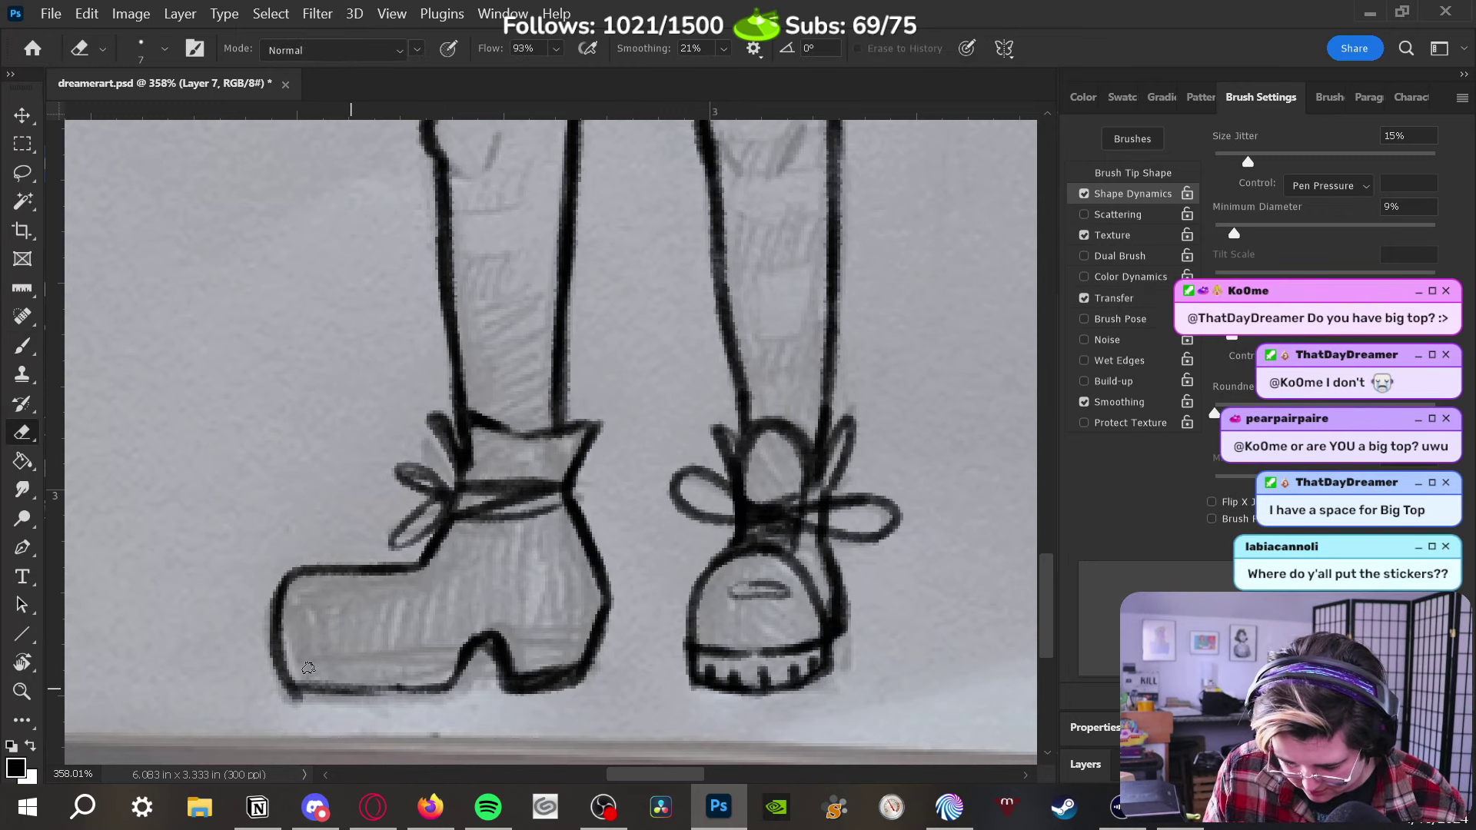
pyautogui.moveTo(278, 650)
pyautogui.mouseDown()
pyautogui.moveTo(355, 670)
pyautogui.moveTo(278, 657)
pyautogui.moveTo(470, 650)
pyautogui.moveTo(406, 667)
pyautogui.moveTo(525, 624)
pyautogui.moveTo(501, 637)
pyautogui.moveTo(545, 636)
pyautogui.moveTo(501, 638)
pyautogui.moveTo(604, 610)
pyautogui.mouseUp()
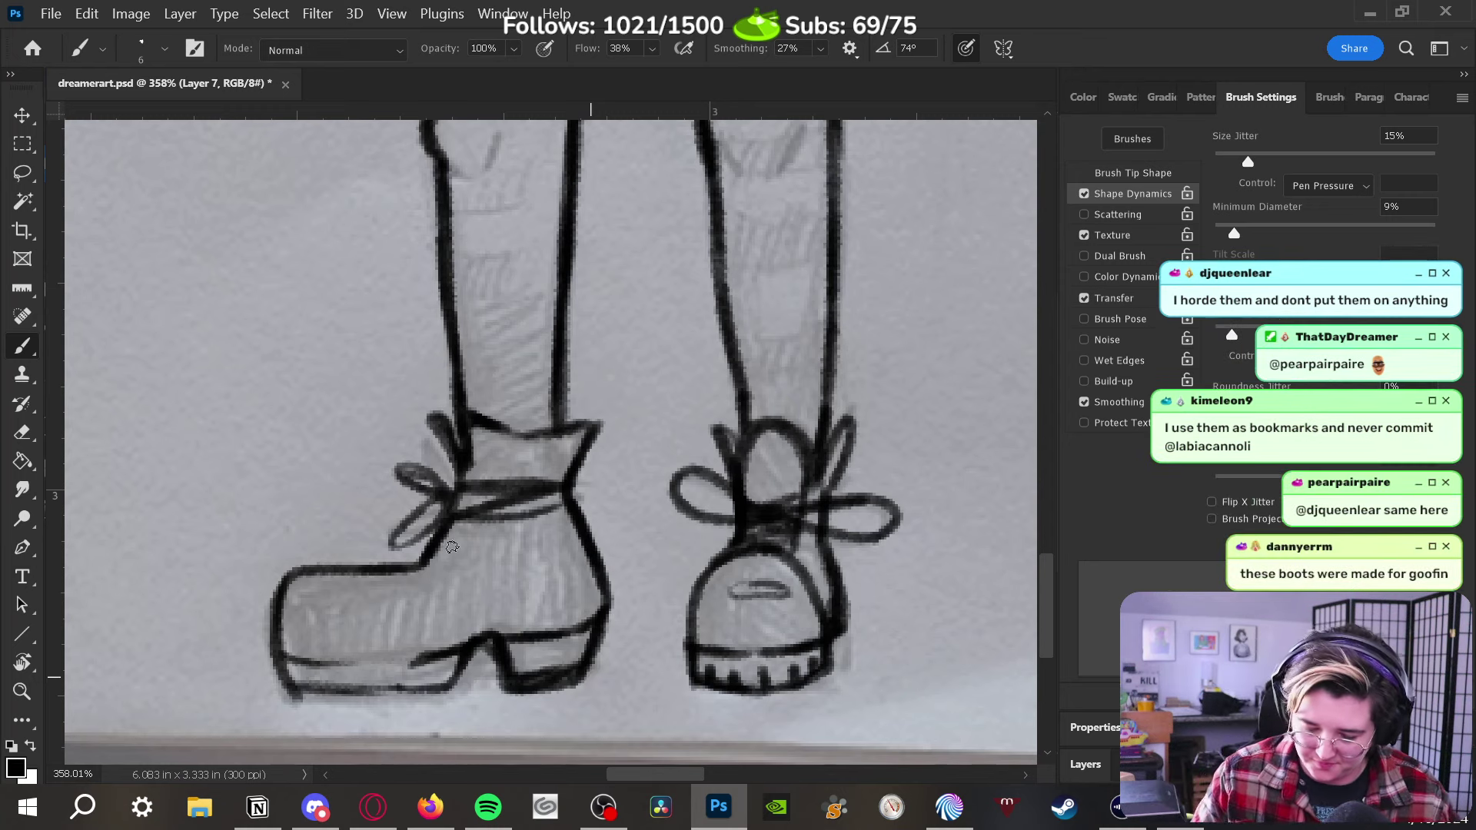
pyautogui.moveTo(434, 552)
pyautogui.mouseDown()
pyautogui.moveTo(464, 547)
pyautogui.moveTo(459, 562)
pyautogui.moveTo(484, 493)
pyautogui.mouseUp()
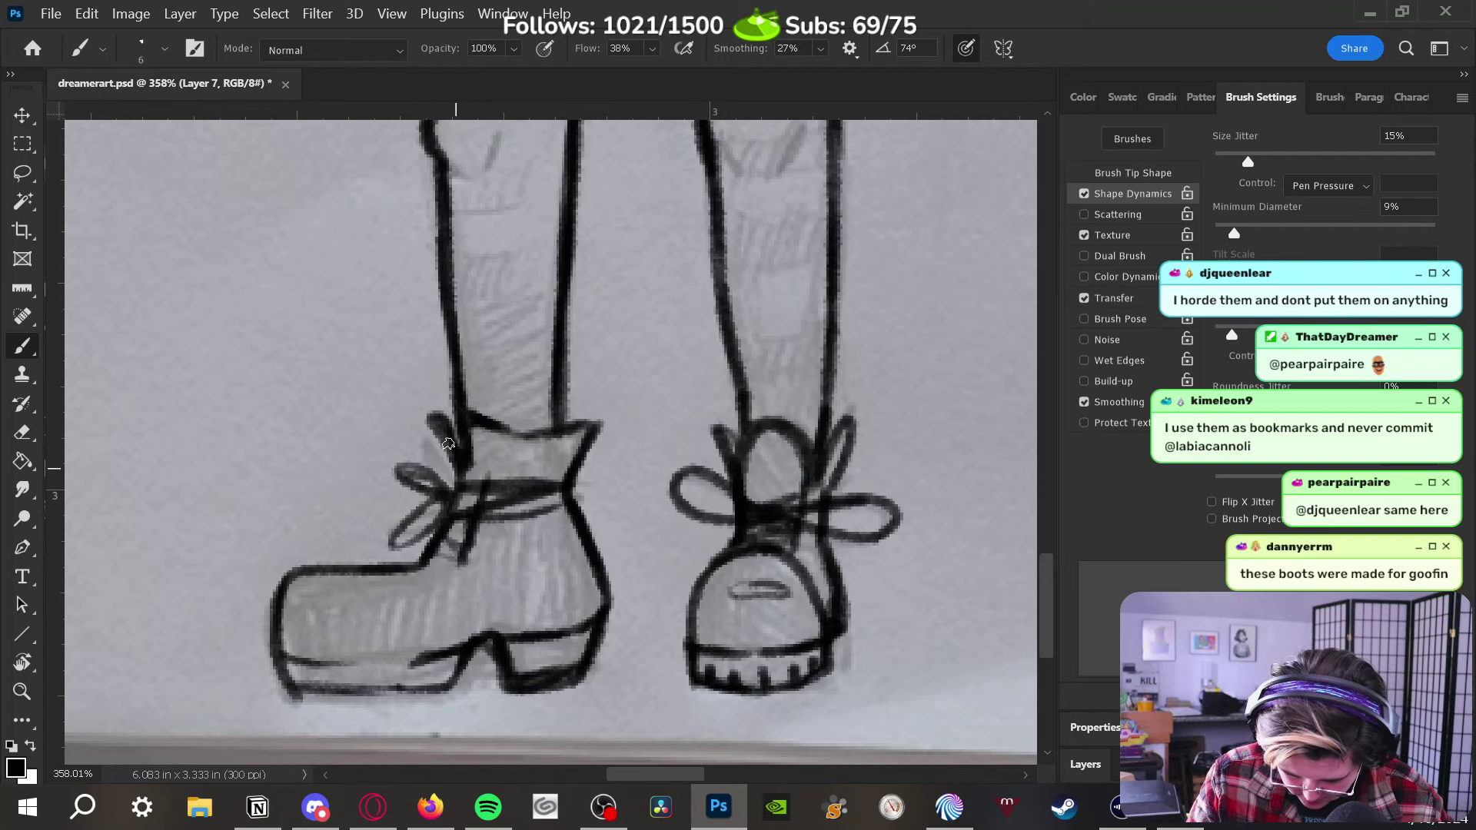
pyautogui.moveTo(452, 421); pyautogui.dragTo(482, 485)
pyautogui.press('e')
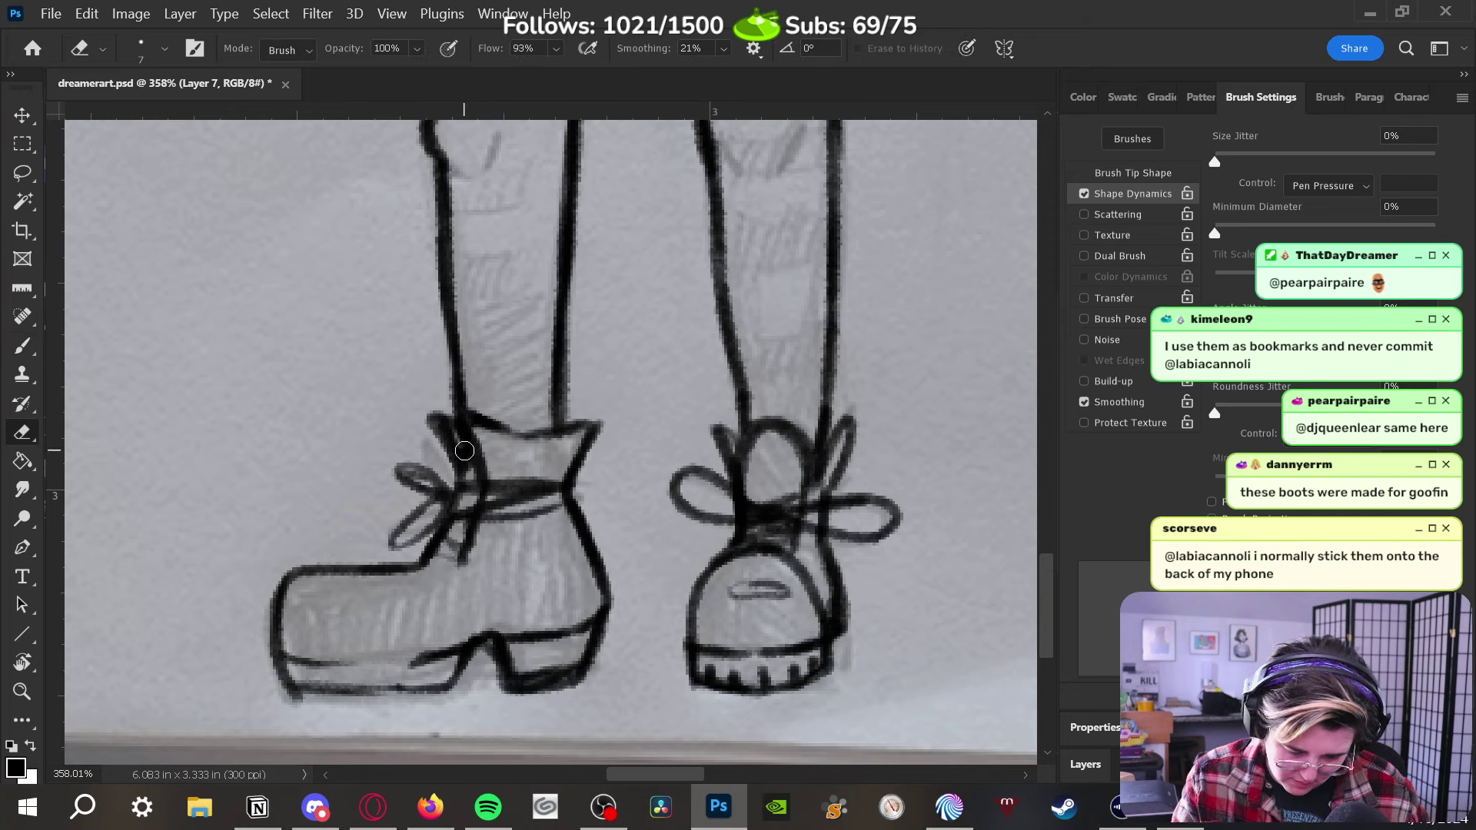
pyautogui.moveTo(448, 429); pyautogui.dragTo(476, 483)
pyautogui.hotkey('ctrl', 'z')
pyautogui.hotkey('ctrl', 'z')
pyautogui.hotkey('ctrl', 'z')
pyautogui.hotkey('ctrl', 'z')
pyautogui.hotkey('ctrl', 'z')
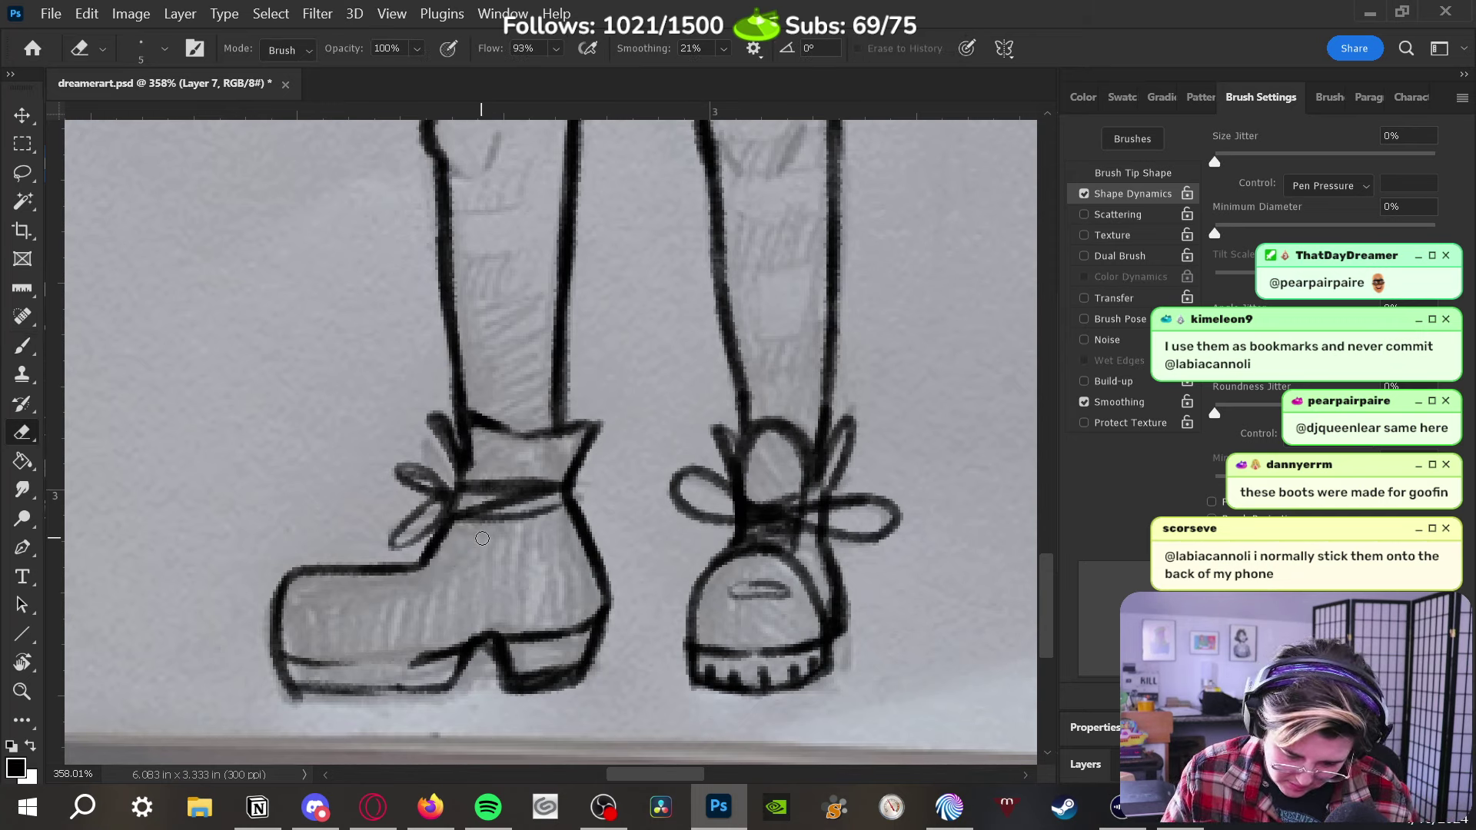
# Thicken the lacing and edge lines at the front of the left boot's ankle
pyautogui.press('b')
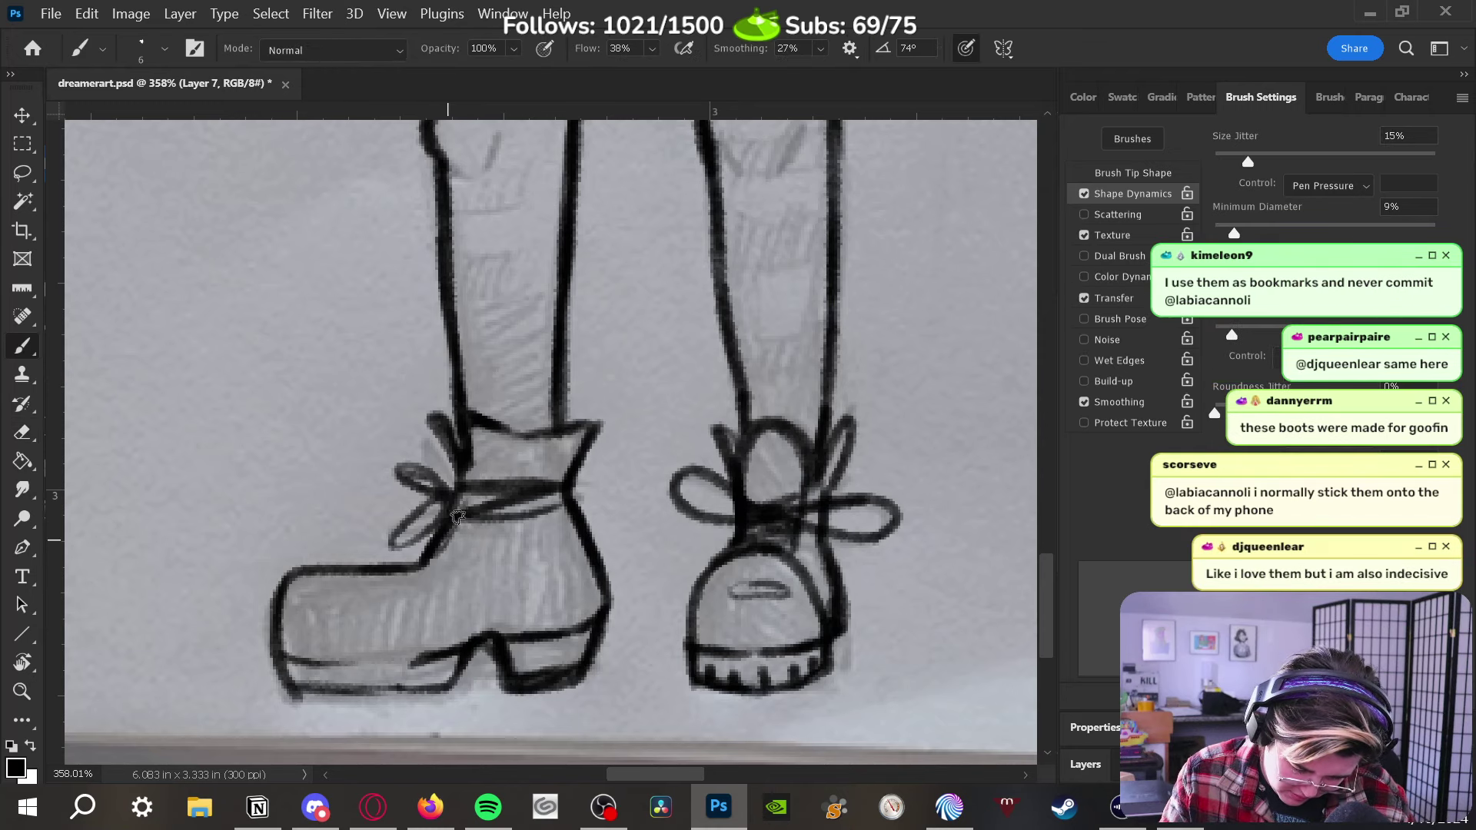
pyautogui.moveTo(457, 518)
pyautogui.mouseDown()
pyautogui.moveTo(473, 434)
pyautogui.moveTo(442, 553)
pyautogui.moveTo(477, 472)
pyautogui.mouseUp()
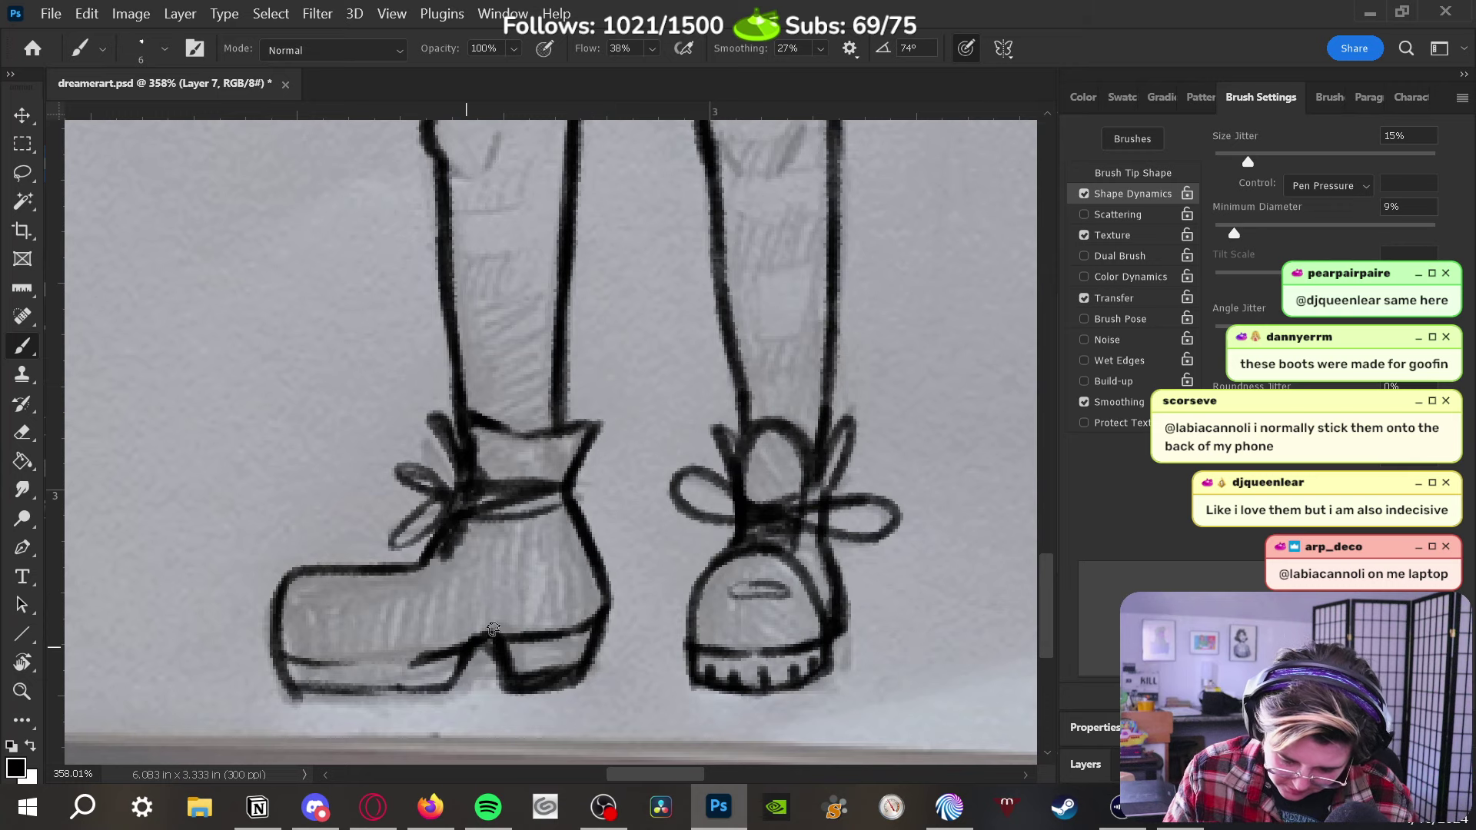
# Reshape the left boot's back edge into a smoother curve by thickening it, erasing its outer side and re-inking down to the heel
pyautogui.moveTo(569, 505); pyautogui.dragTo(604, 616)
pyautogui.press('e')
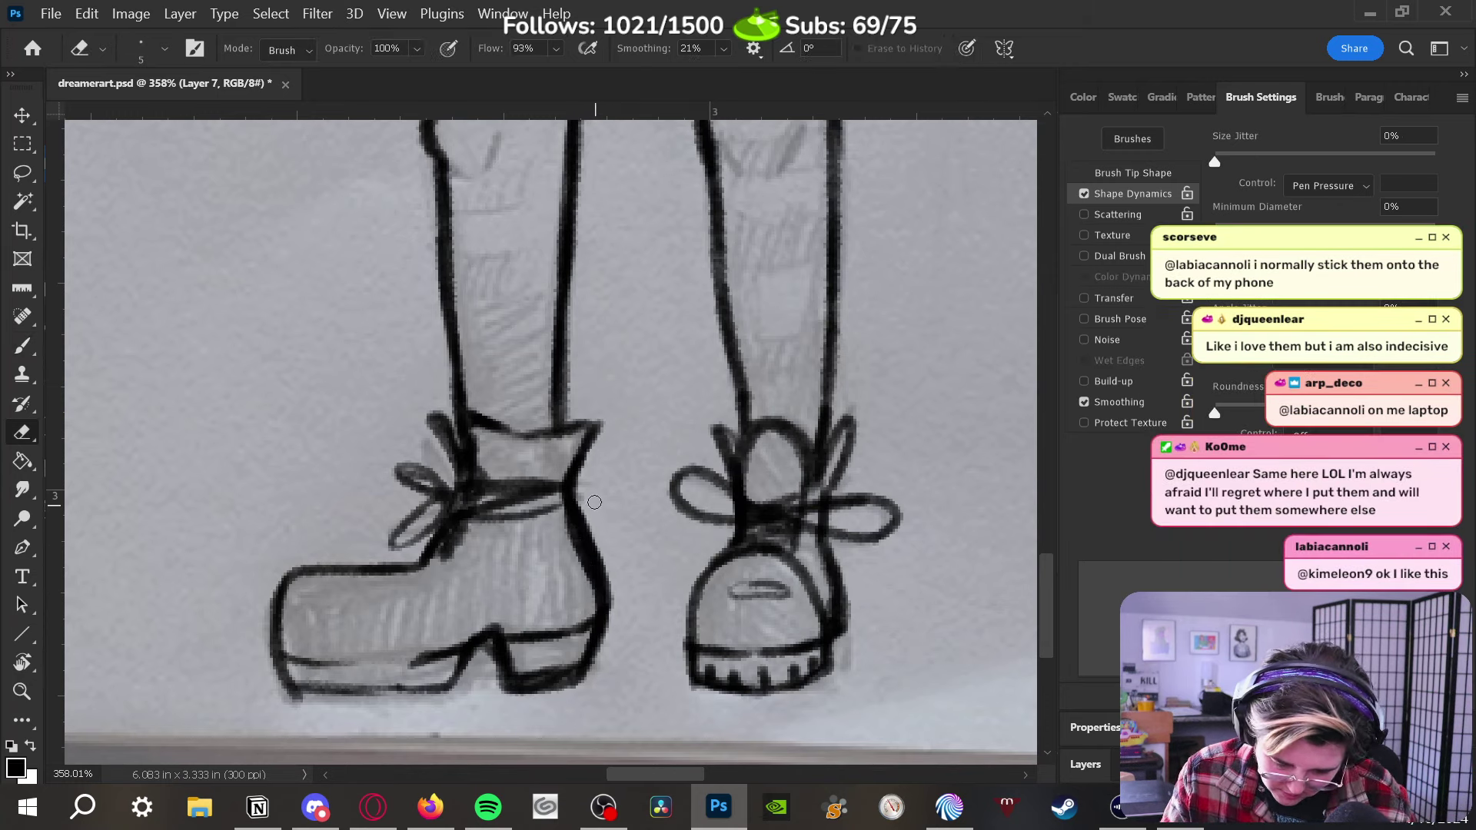
pyautogui.moveTo(584, 501)
pyautogui.mouseDown()
pyautogui.moveTo(624, 601)
pyautogui.moveTo(581, 499)
pyautogui.moveTo(605, 670)
pyautogui.mouseUp()
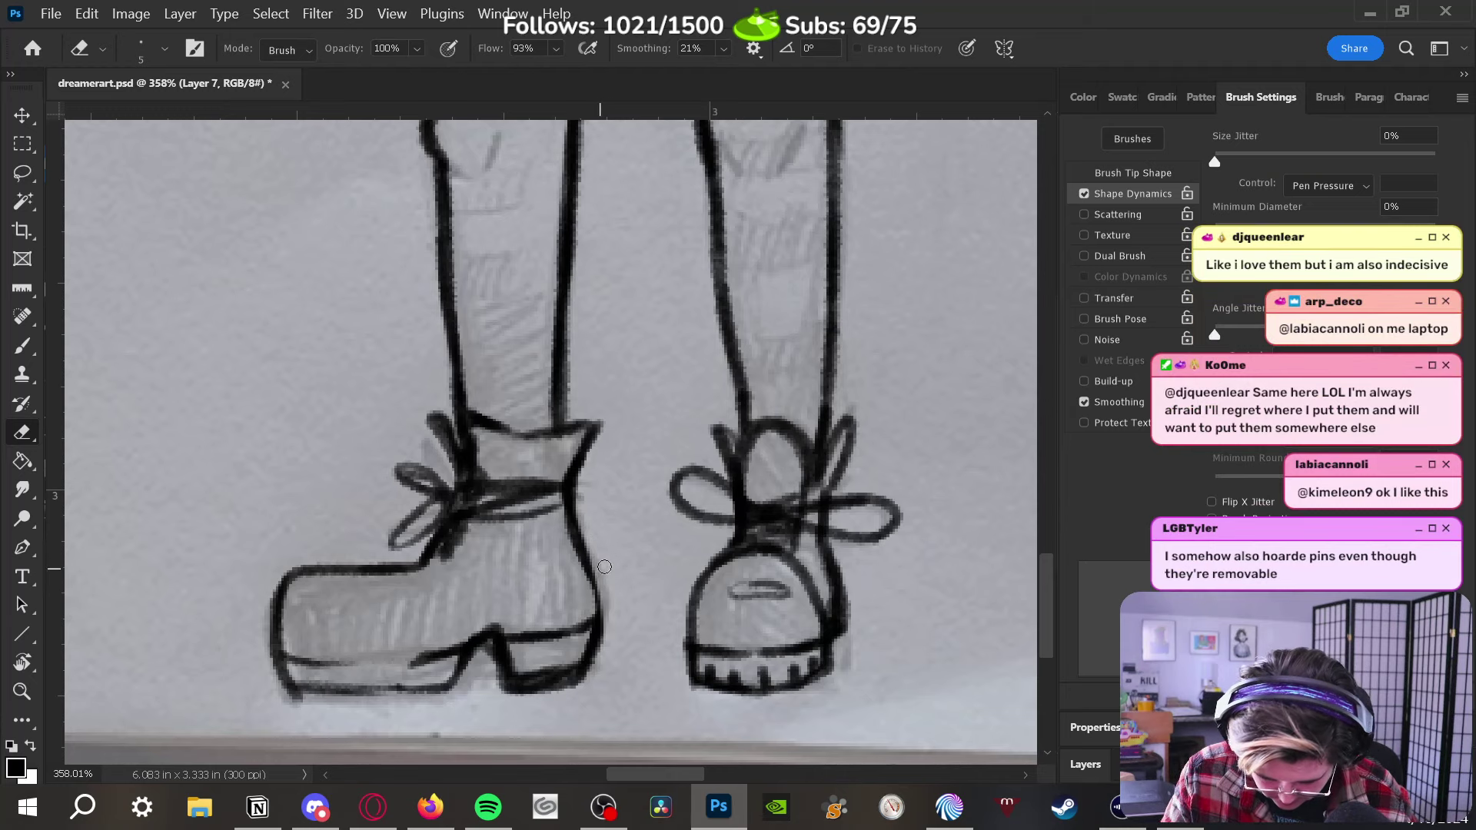
pyautogui.press('b')
pyautogui.moveTo(571, 513); pyautogui.dragTo(596, 660)
pyautogui.moveTo(594, 572); pyautogui.dragTo(580, 680)
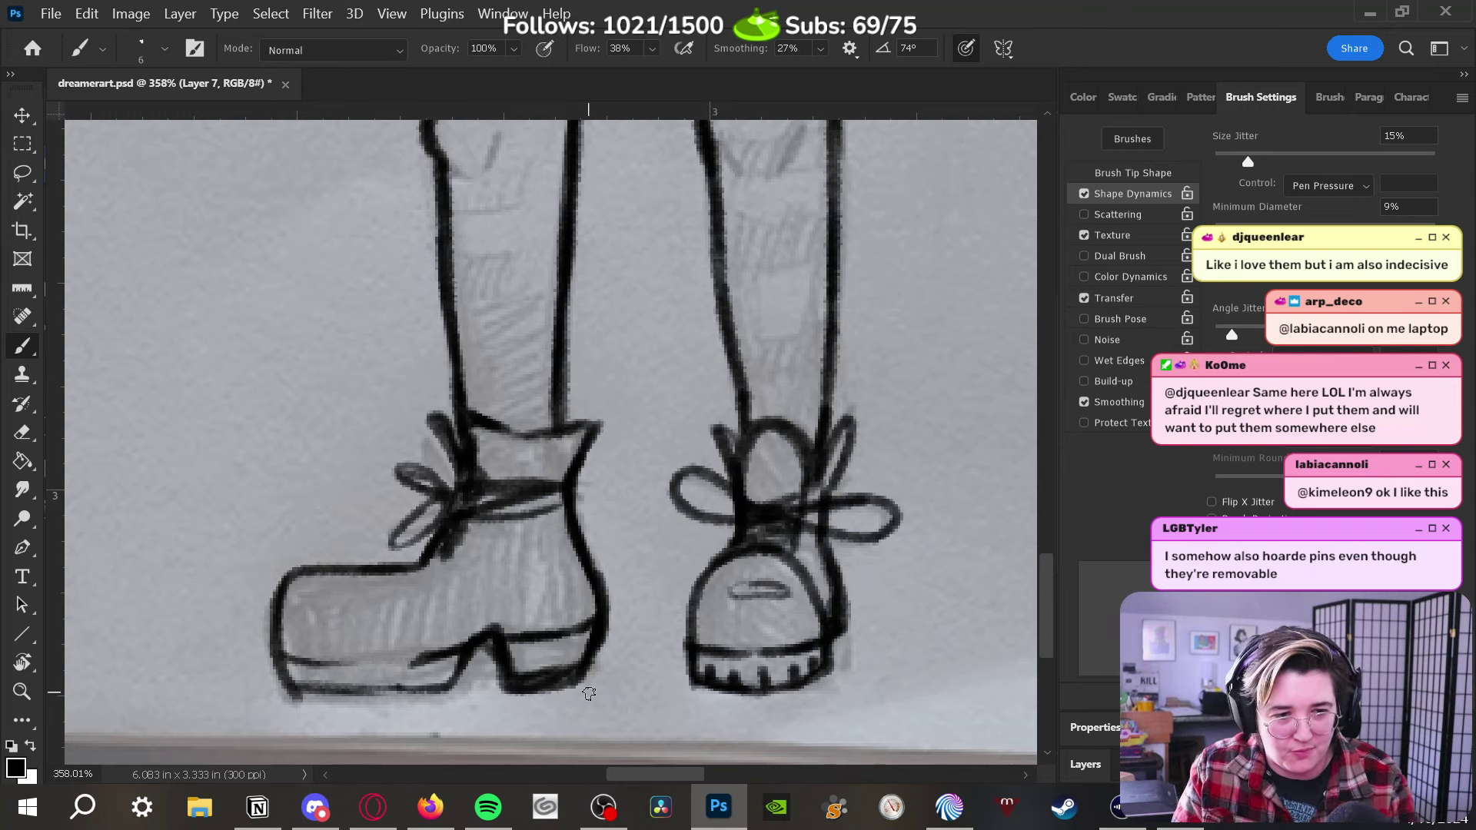
# Darken the left boot's front crease where ankle meets instep, and erase the excess outside the heel's back edge
pyautogui.moveTo(422, 563)
pyautogui.mouseDown()
pyautogui.moveTo(436, 569)
pyautogui.moveTo(415, 575)
pyautogui.mouseUp()
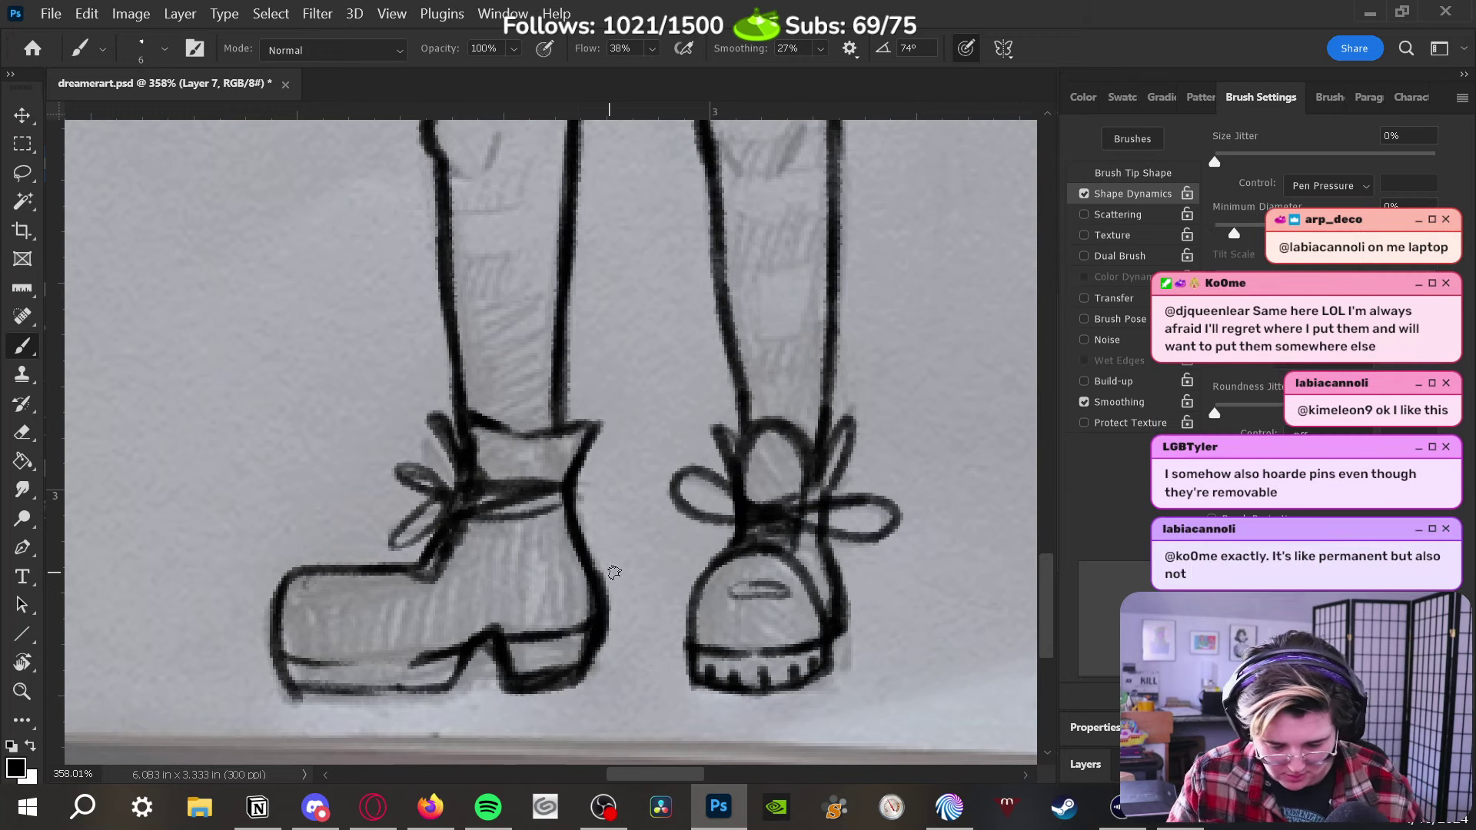
pyautogui.press('e')
pyautogui.moveTo(611, 587)
pyautogui.mouseDown()
pyautogui.moveTo(604, 547)
pyautogui.moveTo(587, 699)
pyautogui.mouseUp()
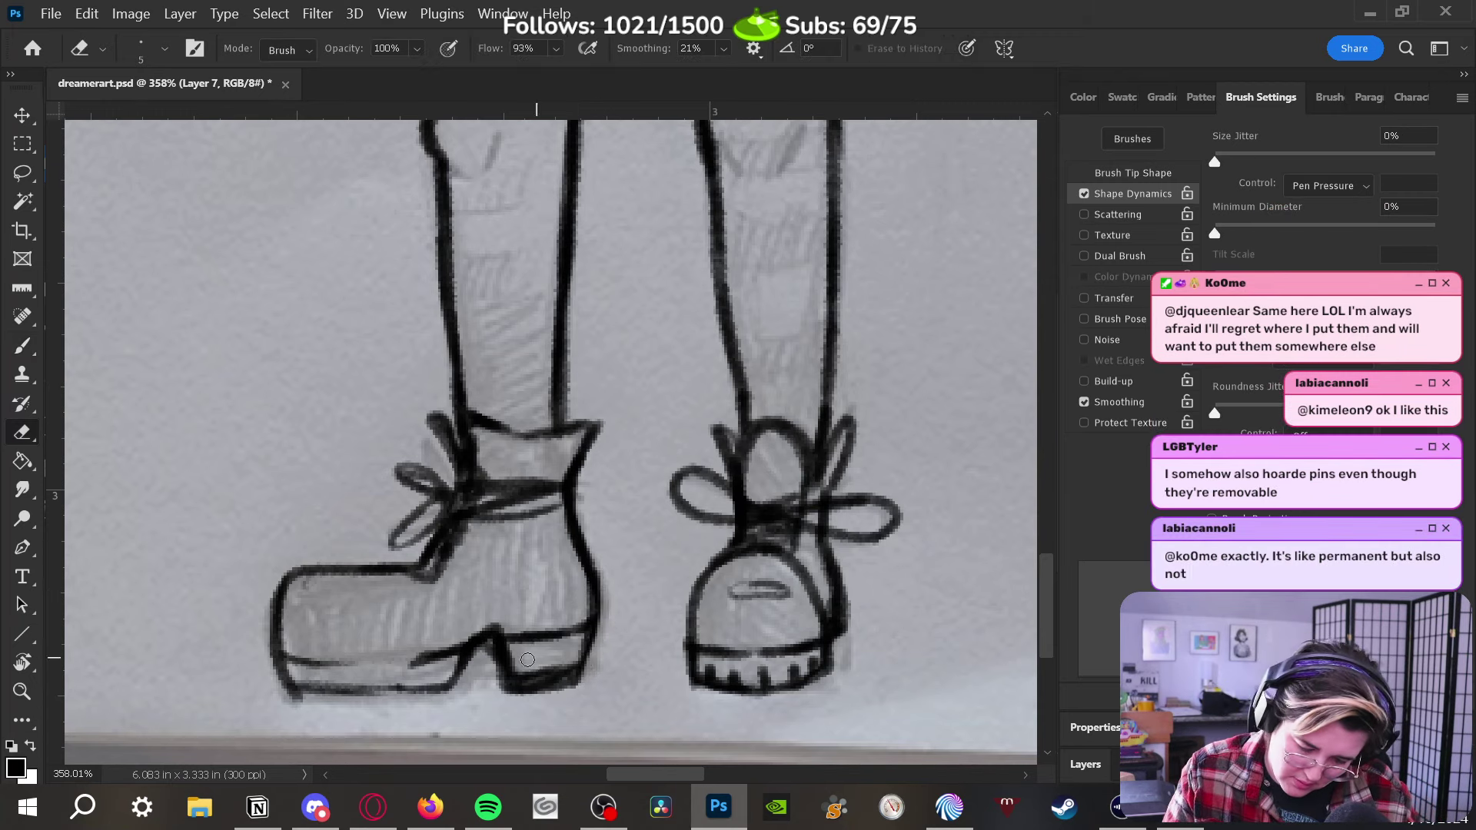
# Erase the stray ink around the arch between the left boot's sole and heel to sharpen its edges
pyautogui.moveTo(507, 645)
pyautogui.mouseDown()
pyautogui.moveTo(508, 680)
pyautogui.moveTo(489, 687)
pyautogui.moveTo(599, 684)
pyautogui.moveTo(454, 666)
pyautogui.moveTo(417, 695)
pyautogui.moveTo(385, 697)
pyautogui.mouseUp()
pyautogui.press('b')
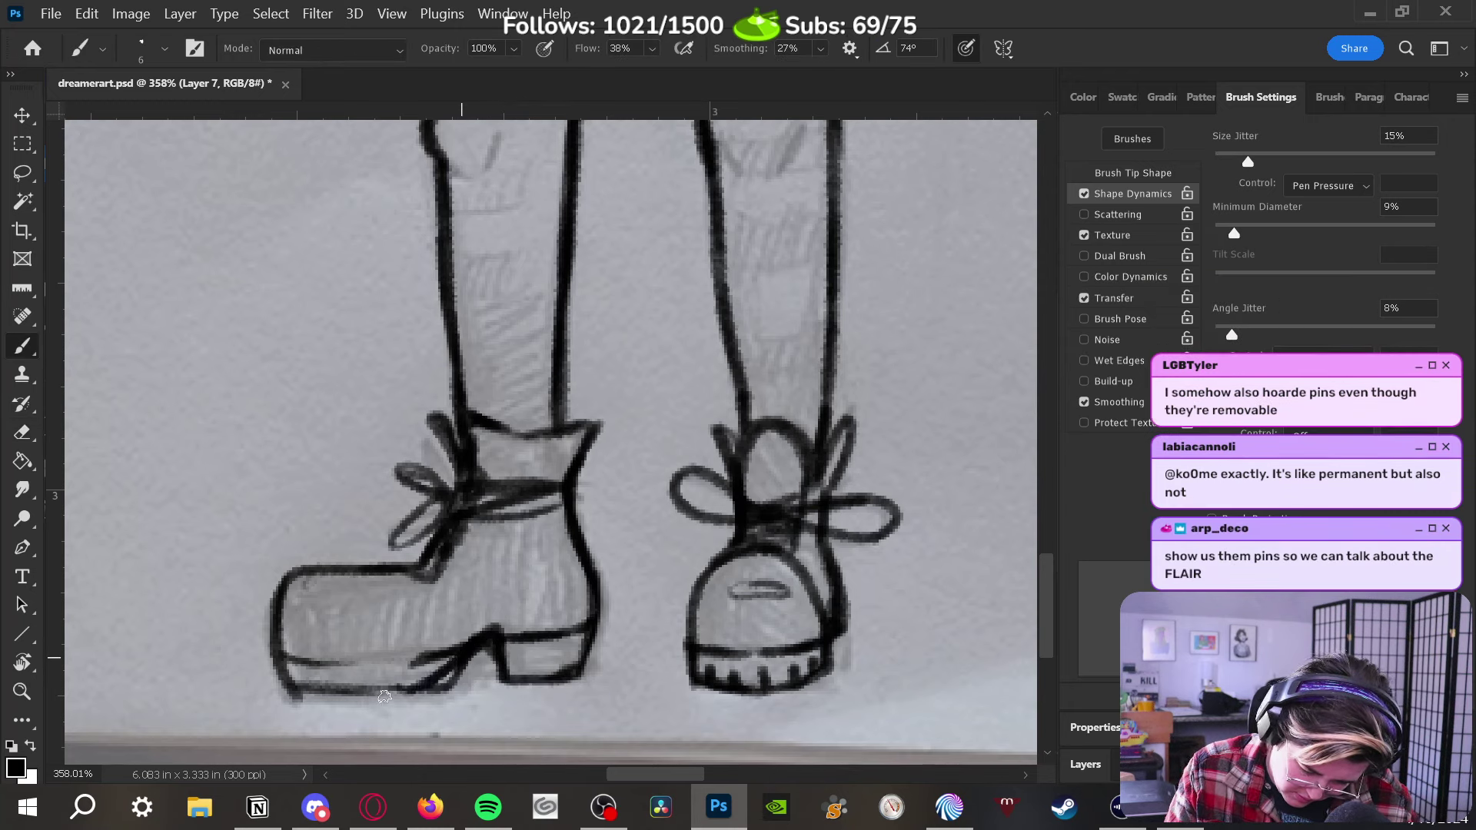
pyautogui.press('e')
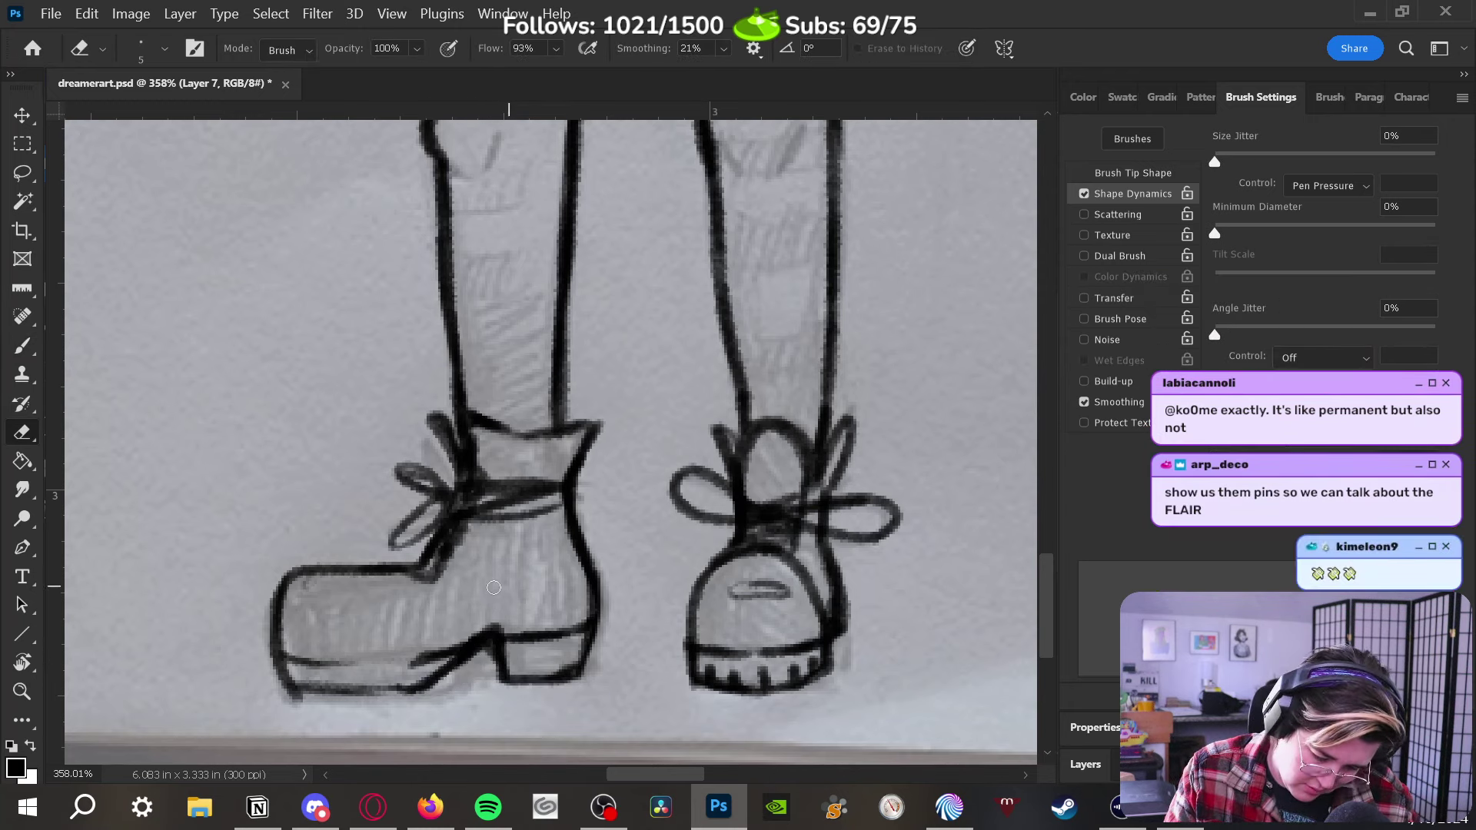
pyautogui.moveTo(453, 636); pyautogui.dragTo(504, 630)
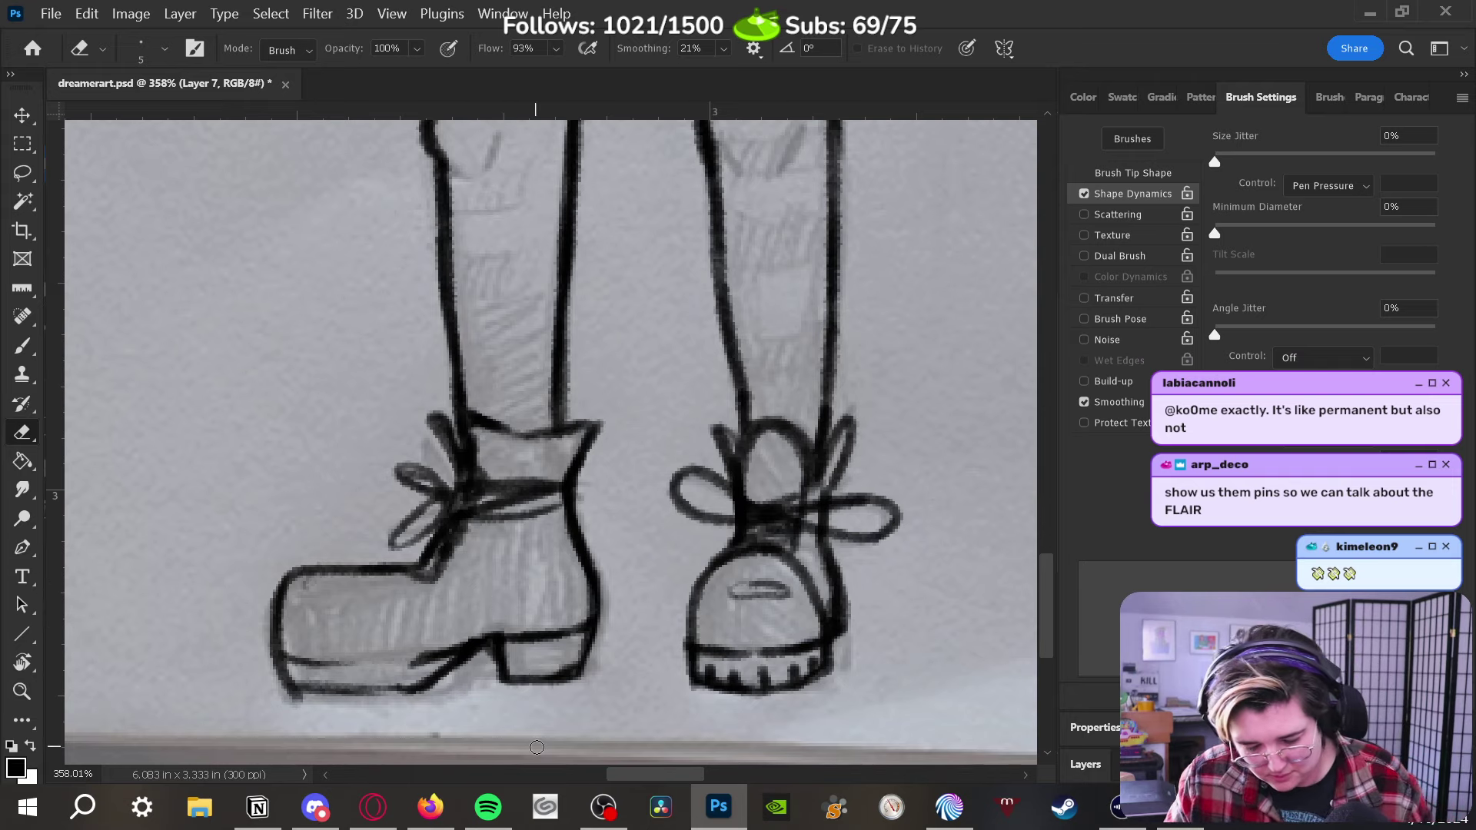
# Ink a thicker, continuous line separating the left boot's upper from its sole and heel
pyautogui.press('b')
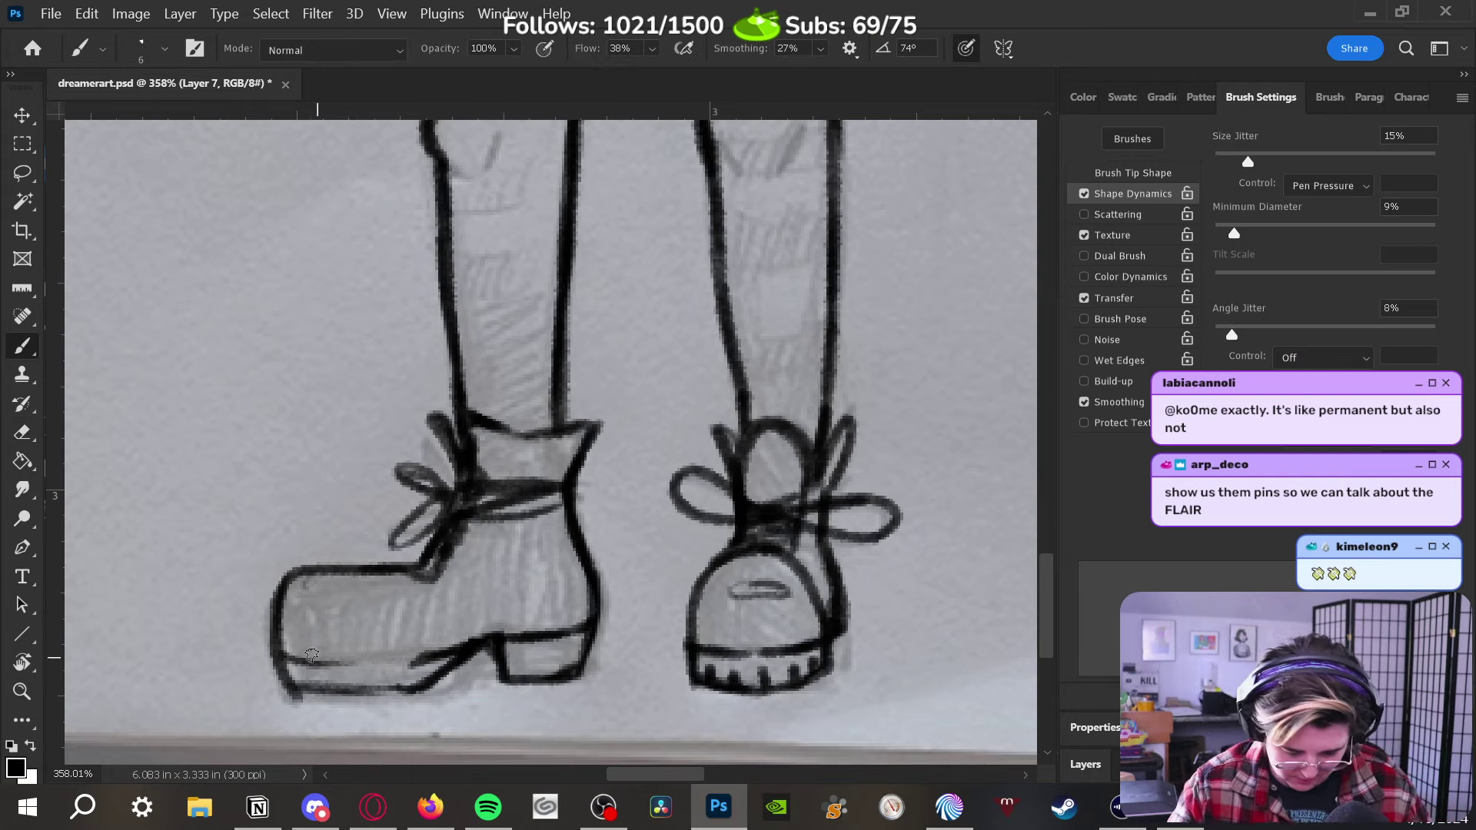
pyautogui.moveTo(287, 654); pyautogui.dragTo(460, 652)
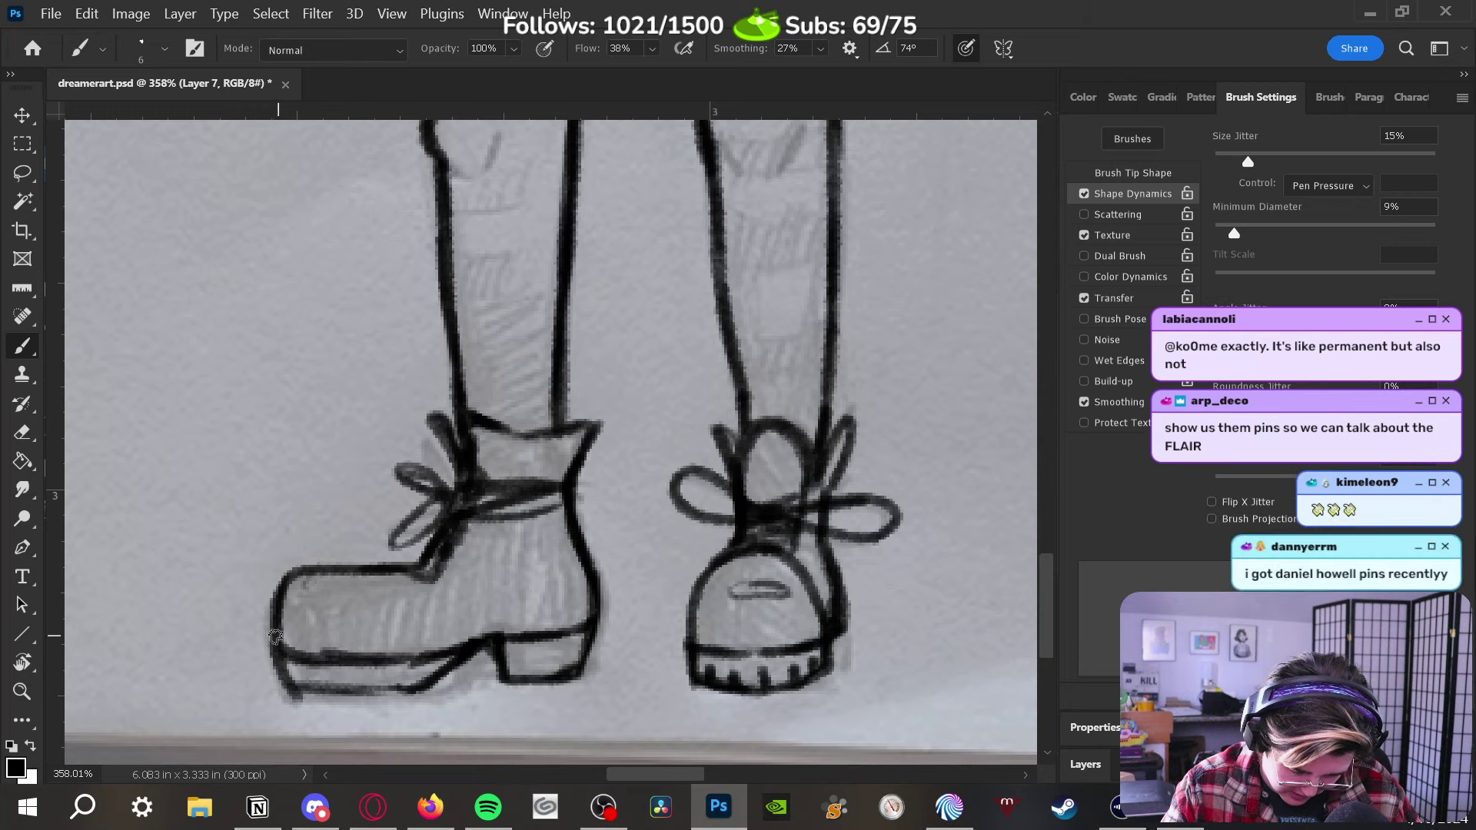
pyautogui.moveTo(280, 643); pyautogui.dragTo(435, 651)
pyautogui.moveTo(339, 654); pyautogui.dragTo(532, 648)
# Add short vertical tread marks along the bottom of the left boot's sole and heel
pyautogui.moveTo(304, 691)
pyautogui.mouseDown()
pyautogui.moveTo(308, 676)
pyautogui.moveTo(367, 692)
pyautogui.mouseUp()
pyautogui.moveTo(388, 670); pyautogui.dragTo(393, 690)
pyautogui.moveTo(475, 668); pyautogui.dragTo(478, 681)
pyautogui.moveTo(519, 662); pyautogui.dragTo(536, 681)
pyautogui.moveTo(558, 654); pyautogui.dragTo(561, 666)
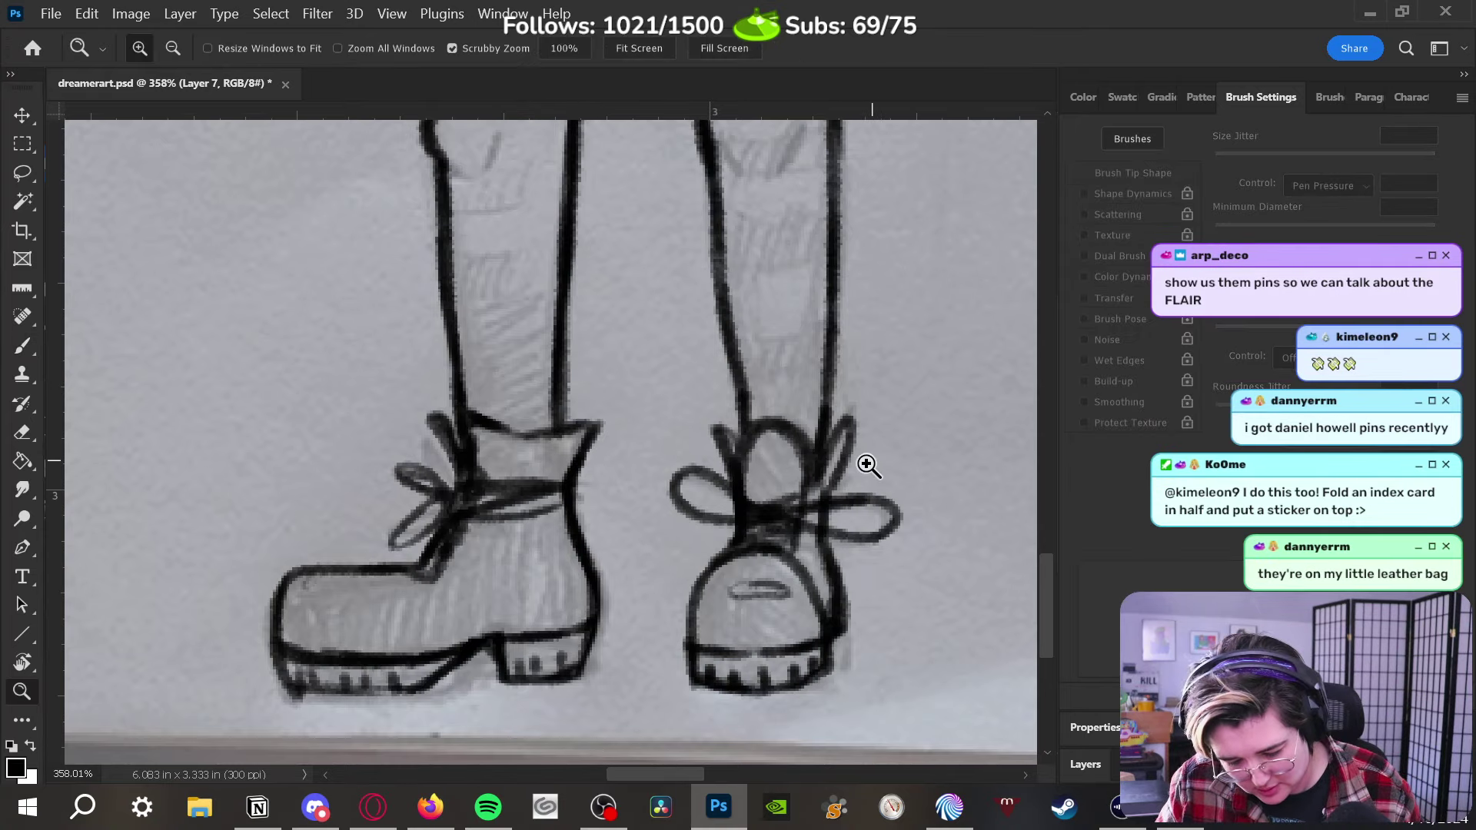
# Darken the left leg's inner edge below the skirt and ink a short knee mark on that leg
pyautogui.scroll(-5, 867, 484)
pyautogui.moveTo(868, 509); pyautogui.dragTo(758, 583)
pyautogui.press('z')
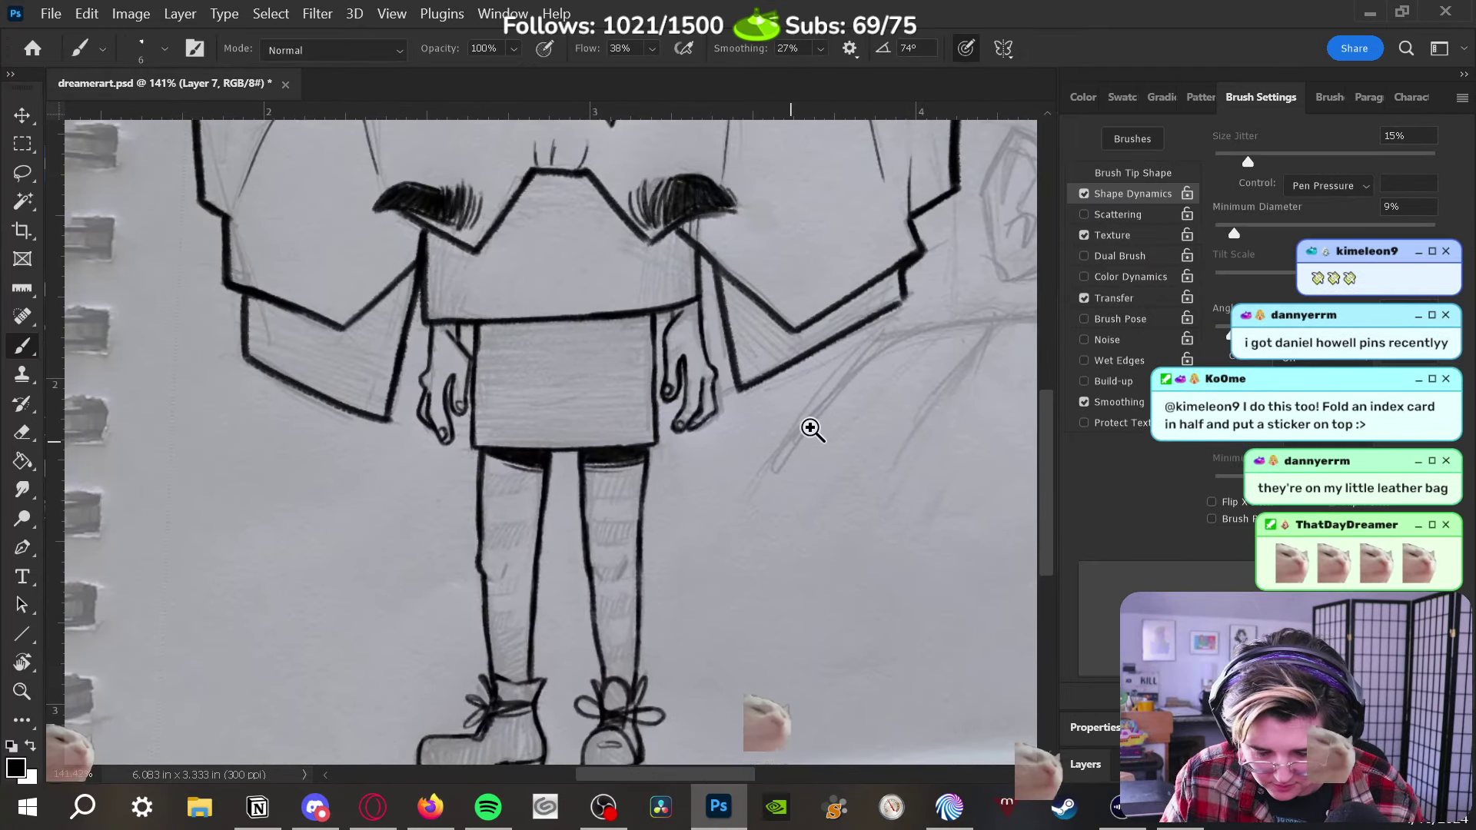
pyautogui.moveTo(810, 428); pyautogui.dragTo(656, 566)
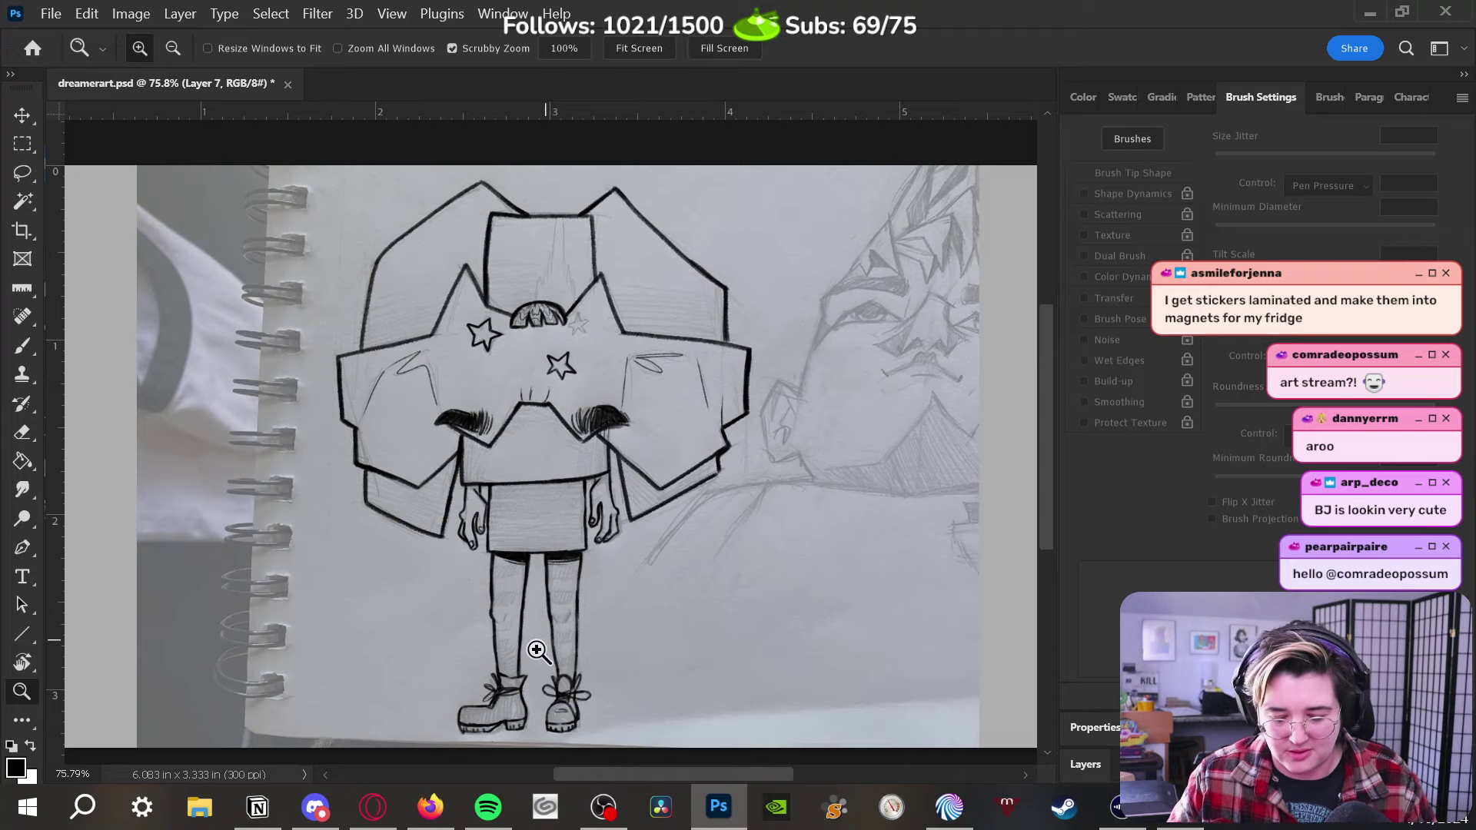
pyautogui.moveTo(538, 645); pyautogui.dragTo(570, 454)
pyautogui.press('space')
pyautogui.press('b')
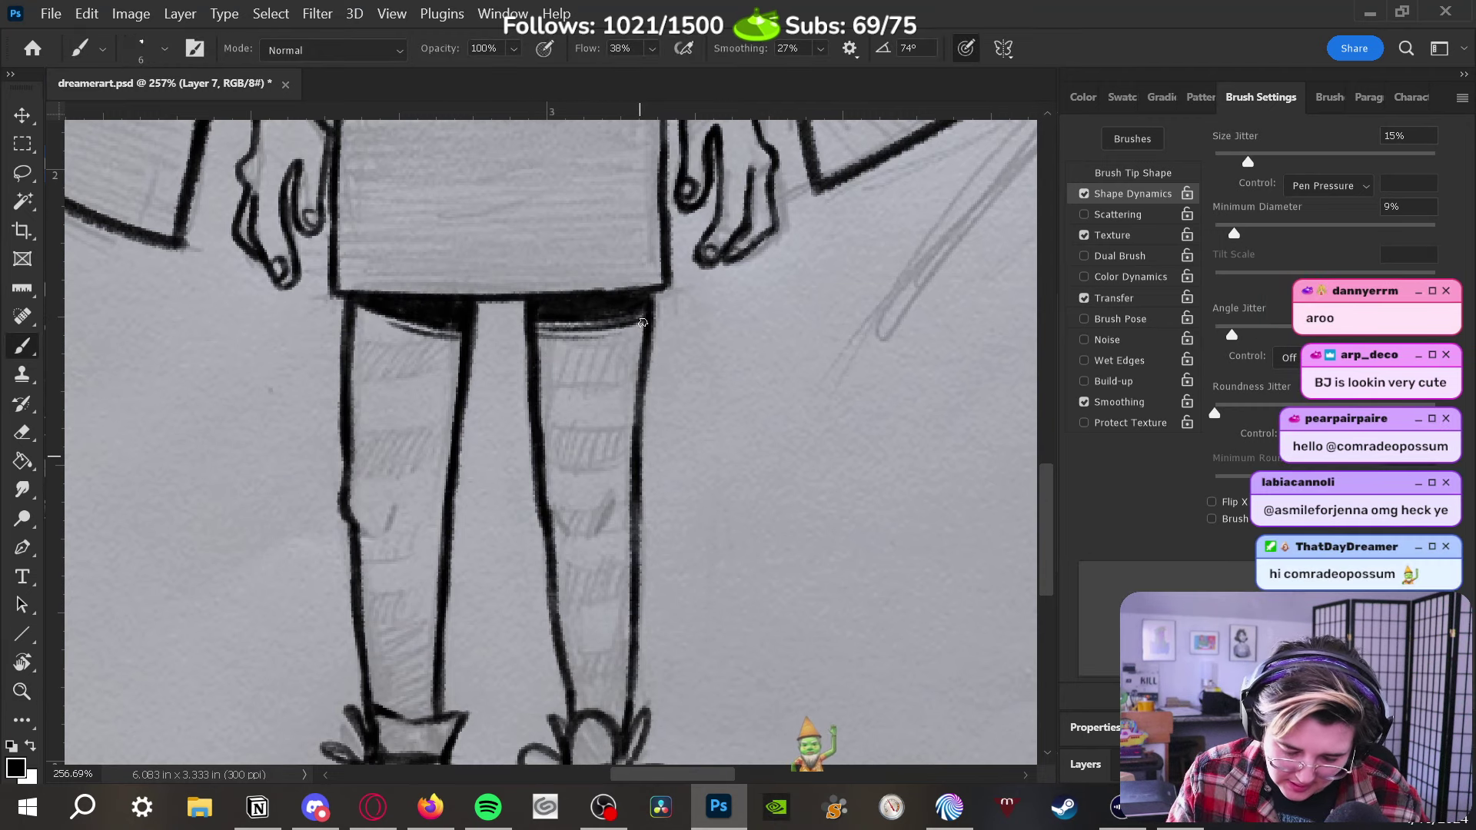
pyautogui.moveTo(464, 331); pyautogui.dragTo(448, 441)
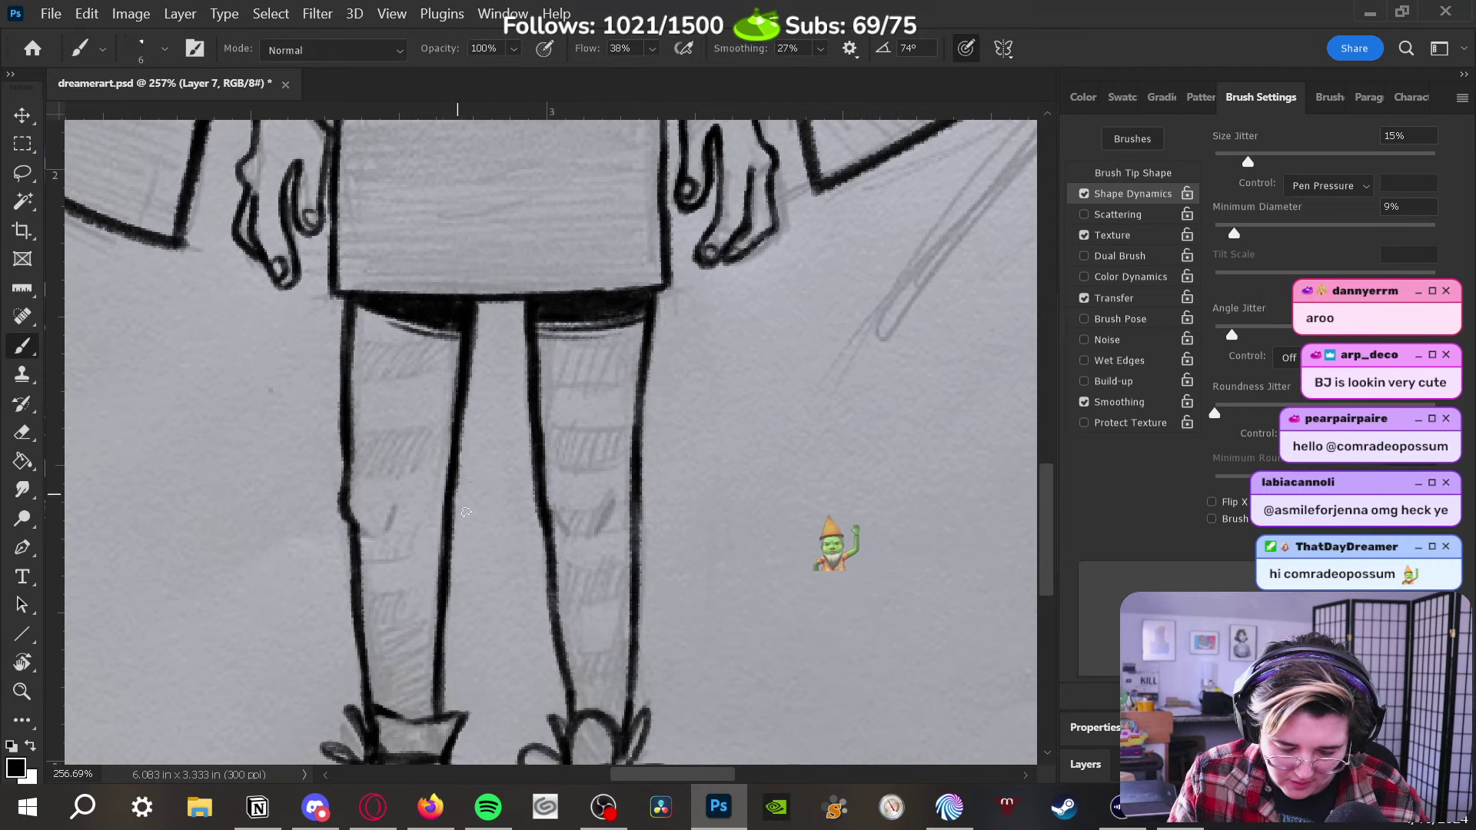
pyautogui.moveTo(395, 503); pyautogui.dragTo(387, 524)
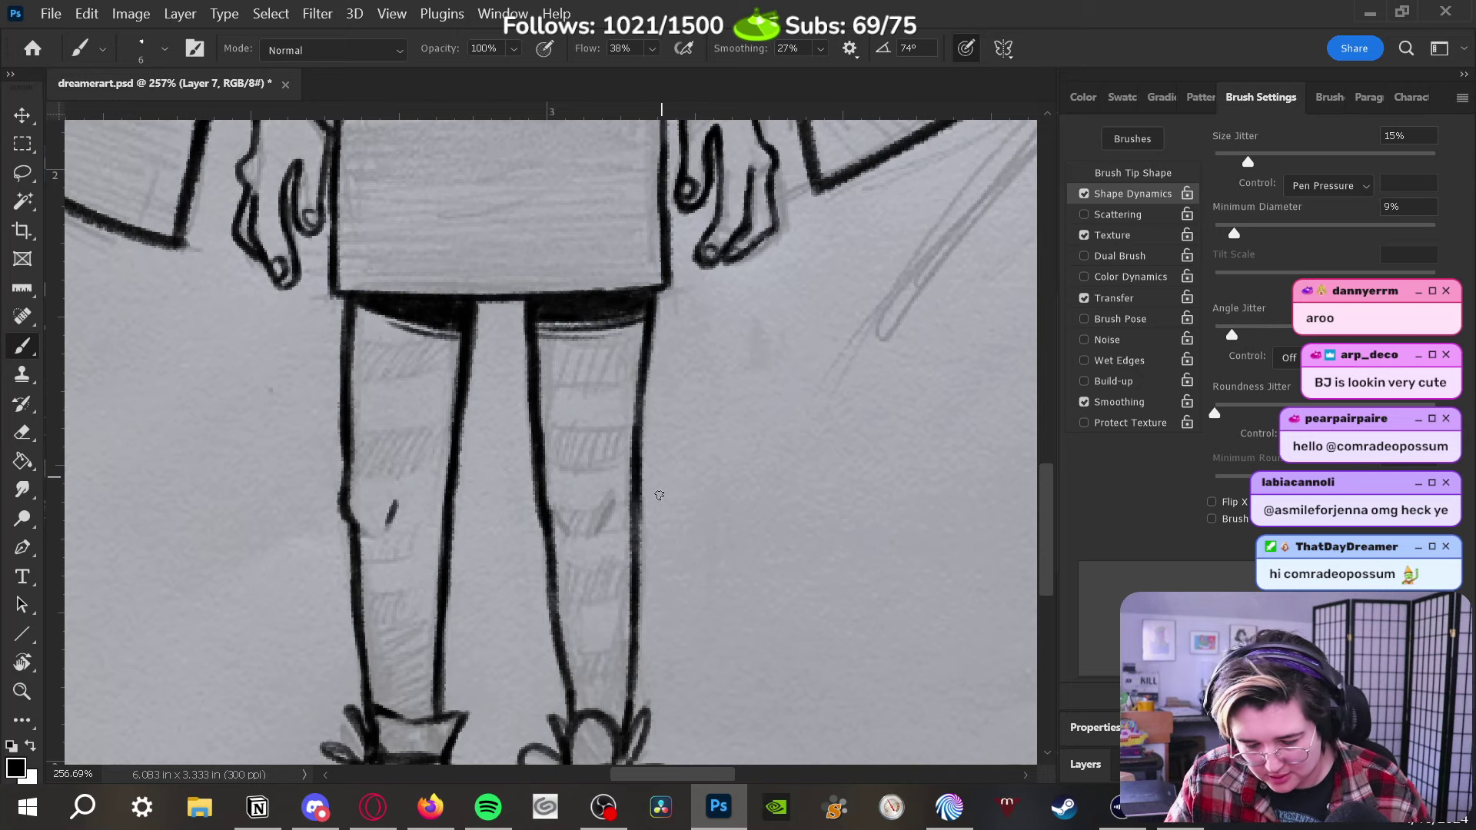
# Ink curved stocking stripe lines down the left leg from thigh to calf, plus one across the right thigh
pyautogui.moveTo(541, 377); pyautogui.dragTo(618, 391)
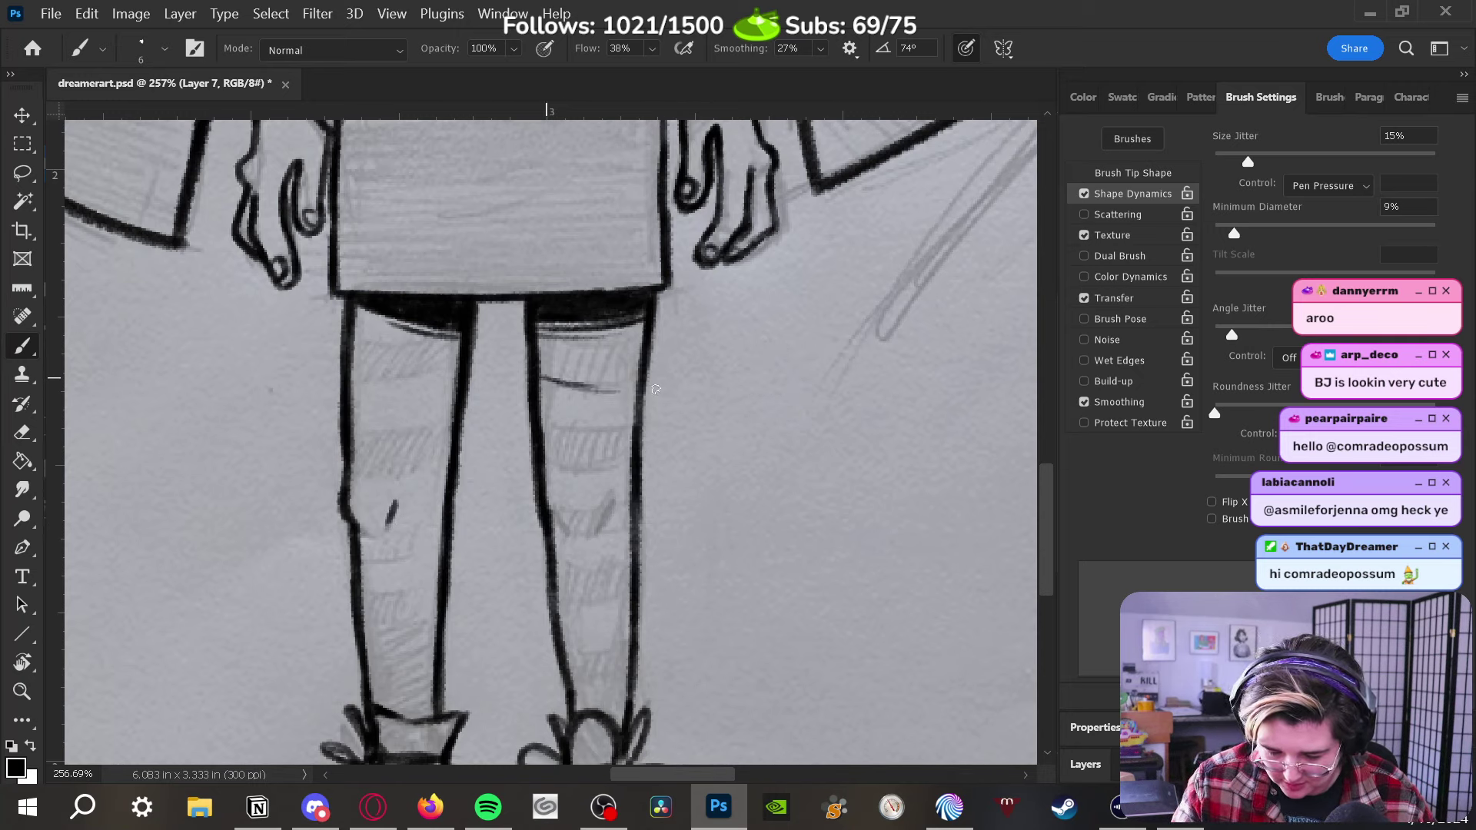
pyautogui.moveTo(392, 372); pyautogui.dragTo(449, 378)
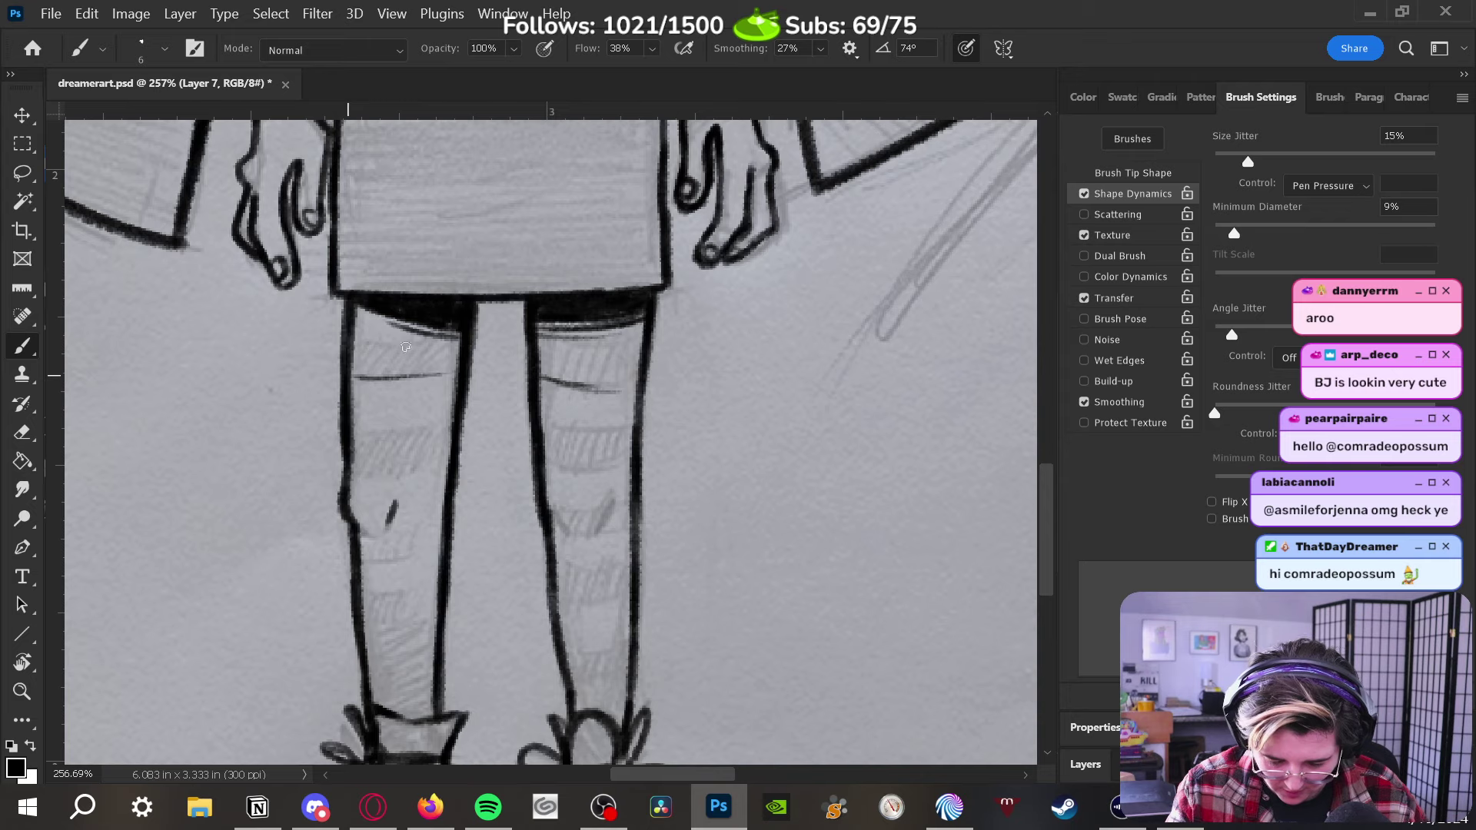
pyautogui.moveTo(353, 339); pyautogui.dragTo(471, 332)
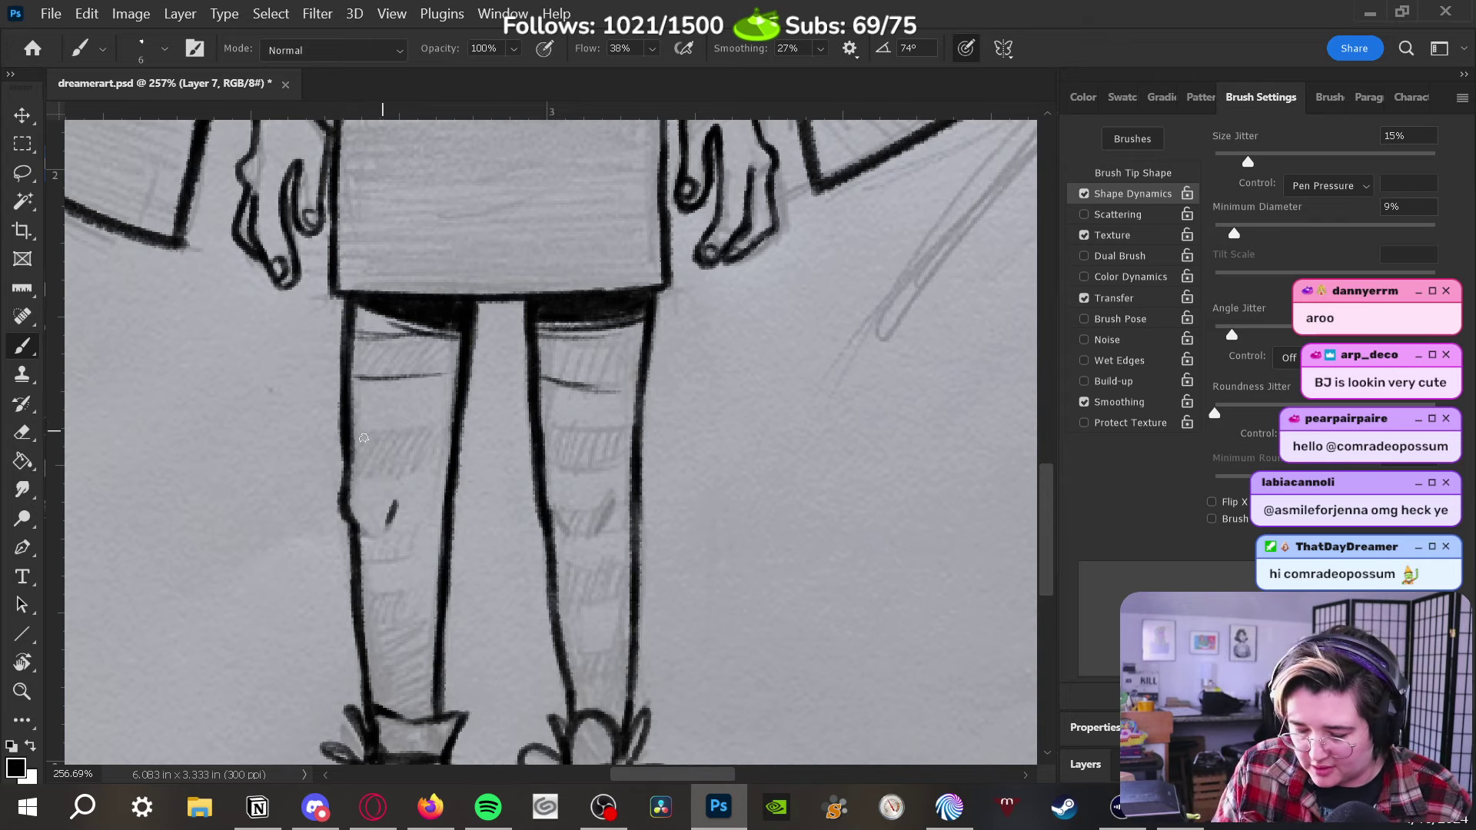
pyautogui.moveTo(355, 431)
pyautogui.mouseDown()
pyautogui.moveTo(419, 426)
pyautogui.moveTo(341, 424)
pyautogui.moveTo(352, 462)
pyautogui.moveTo(339, 466)
pyautogui.moveTo(450, 454)
pyautogui.moveTo(354, 466)
pyautogui.mouseUp()
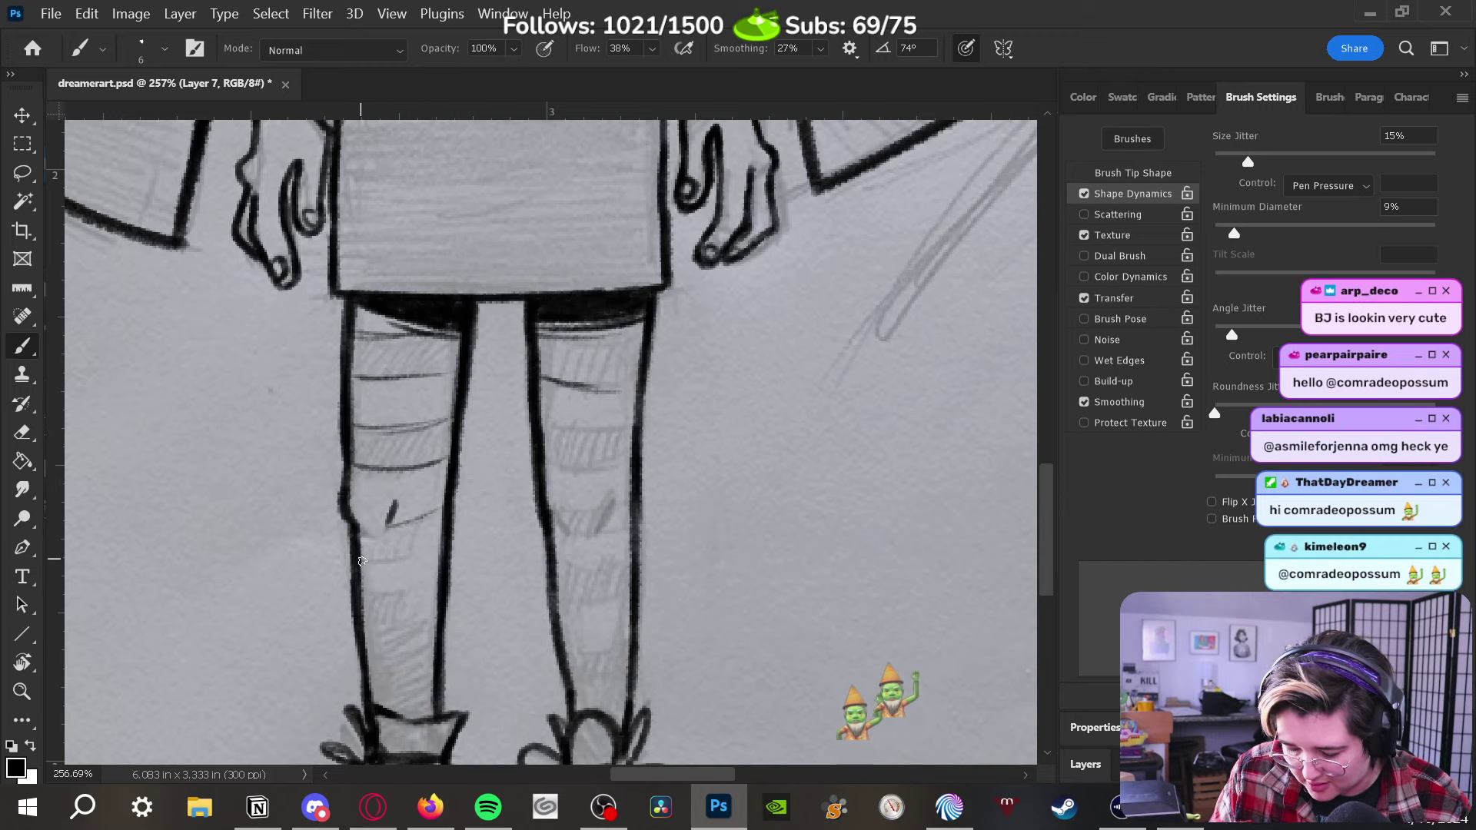
pyautogui.moveTo(385, 528)
pyautogui.mouseDown()
pyautogui.moveTo(442, 507)
pyautogui.moveTo(361, 560)
pyautogui.mouseUp()
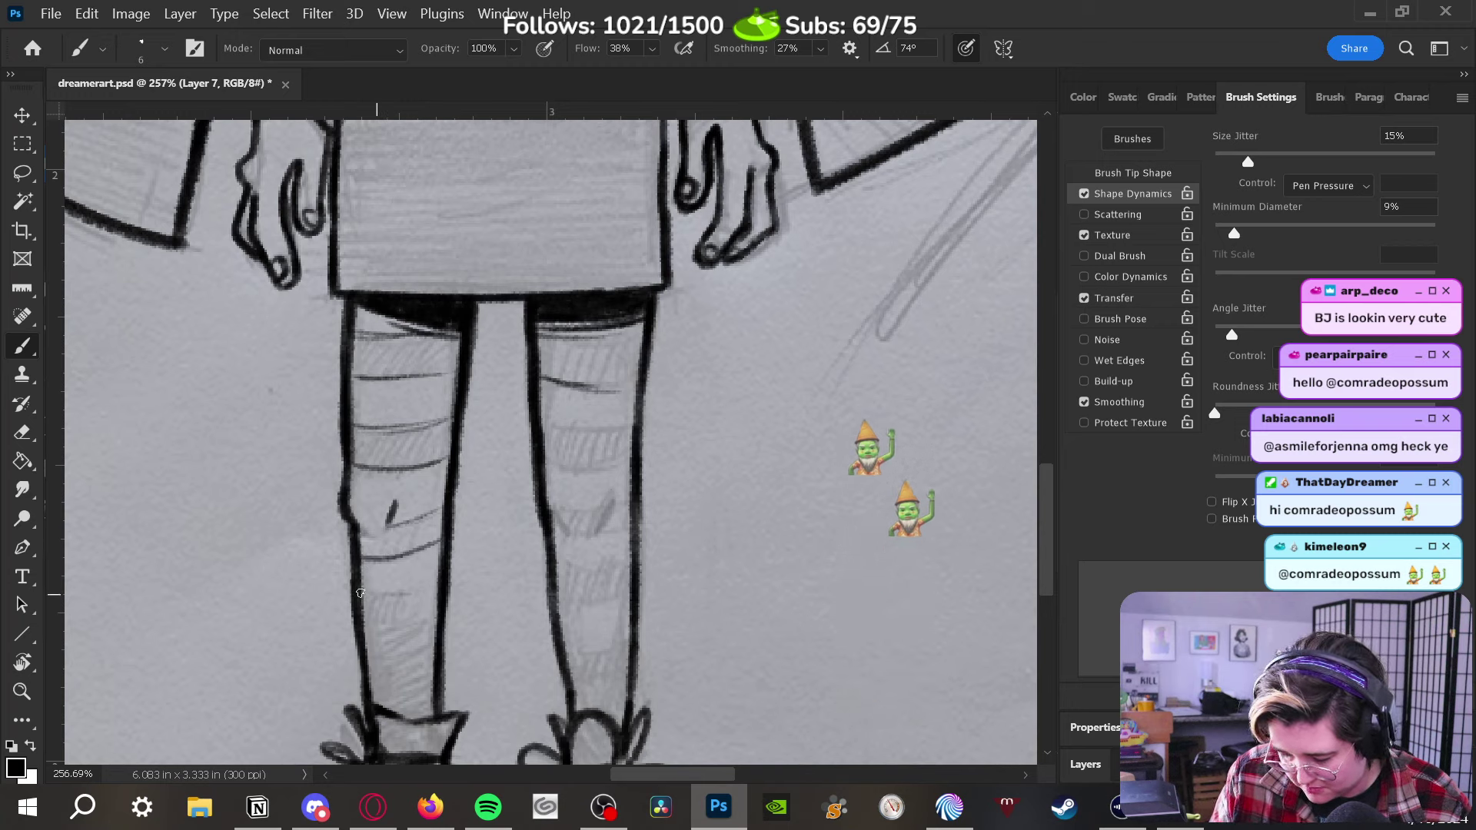
pyautogui.moveTo(366, 638); pyautogui.dragTo(433, 620)
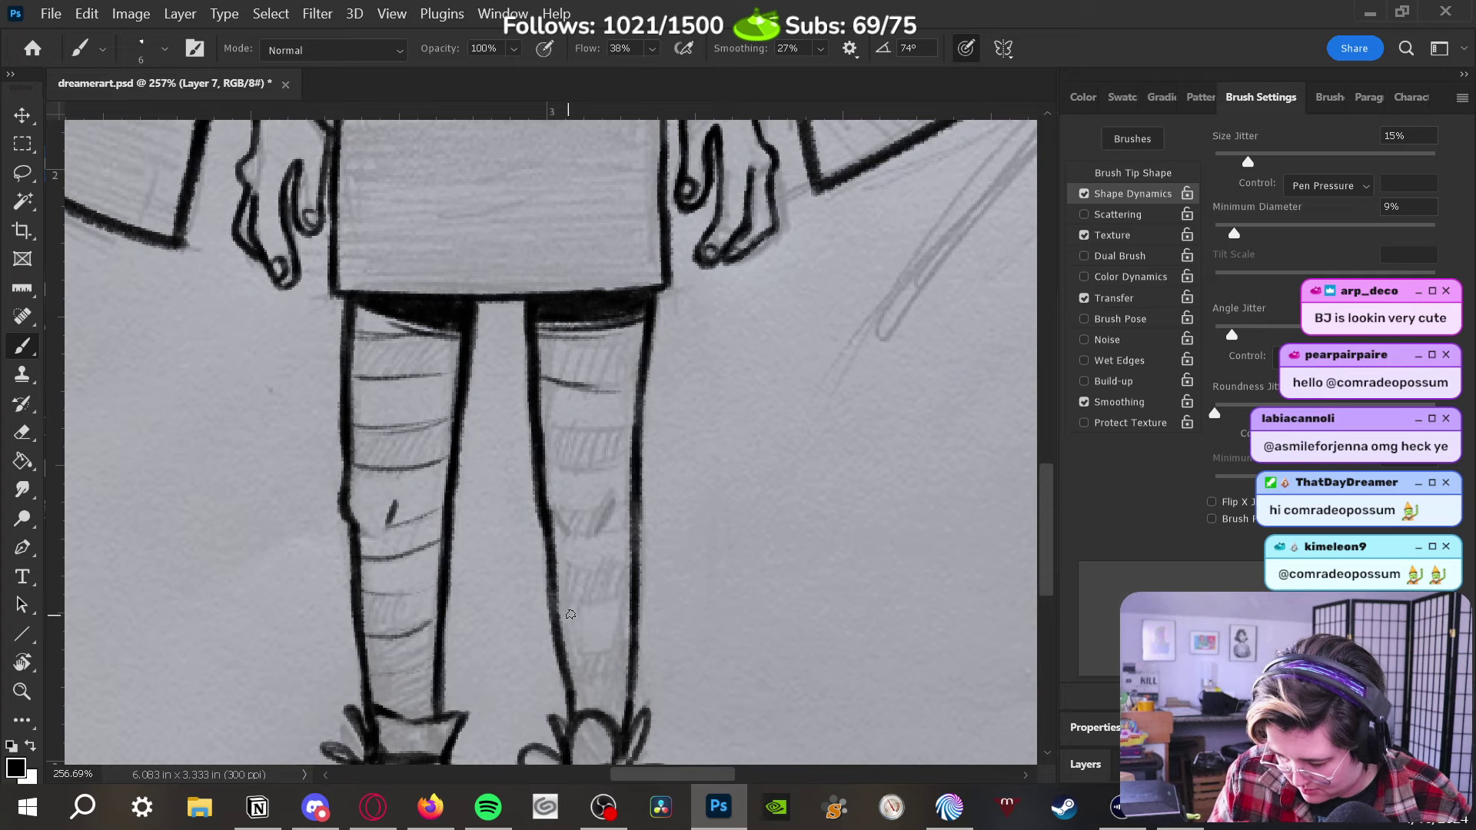
# Ink the right leg's knee marks and its remaining stocking stripe lines from the calf up to the thigh
pyautogui.moveTo(565, 651)
pyautogui.mouseDown()
pyautogui.moveTo(634, 639)
pyautogui.moveTo(545, 646)
pyautogui.moveTo(542, 592)
pyautogui.mouseUp()
pyautogui.moveTo(632, 547)
pyautogui.mouseDown()
pyautogui.moveTo(598, 561)
pyautogui.moveTo(544, 492)
pyautogui.moveTo(566, 505)
pyautogui.moveTo(631, 485)
pyautogui.moveTo(551, 500)
pyautogui.moveTo(571, 540)
pyautogui.moveTo(547, 532)
pyautogui.moveTo(622, 531)
pyautogui.moveTo(568, 532)
pyautogui.moveTo(610, 500)
pyautogui.moveTo(590, 540)
pyautogui.moveTo(558, 518)
pyautogui.mouseUp()
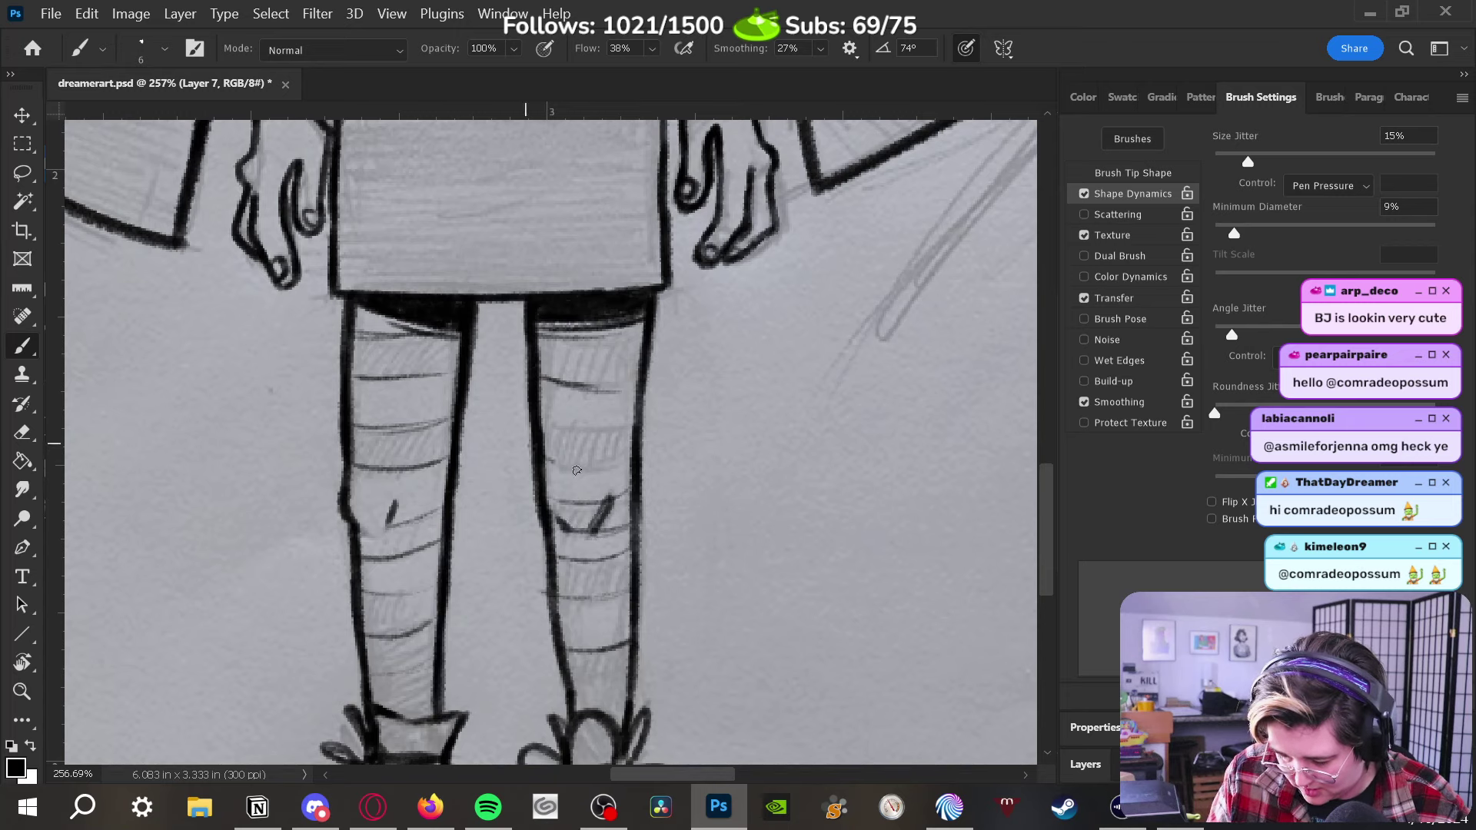
pyautogui.moveTo(577, 469); pyautogui.dragTo(632, 459)
pyautogui.moveTo(542, 429)
pyautogui.mouseDown()
pyautogui.moveTo(643, 405)
pyautogui.moveTo(636, 384)
pyautogui.mouseUp()
pyautogui.moveTo(540, 330); pyautogui.dragTo(642, 328)
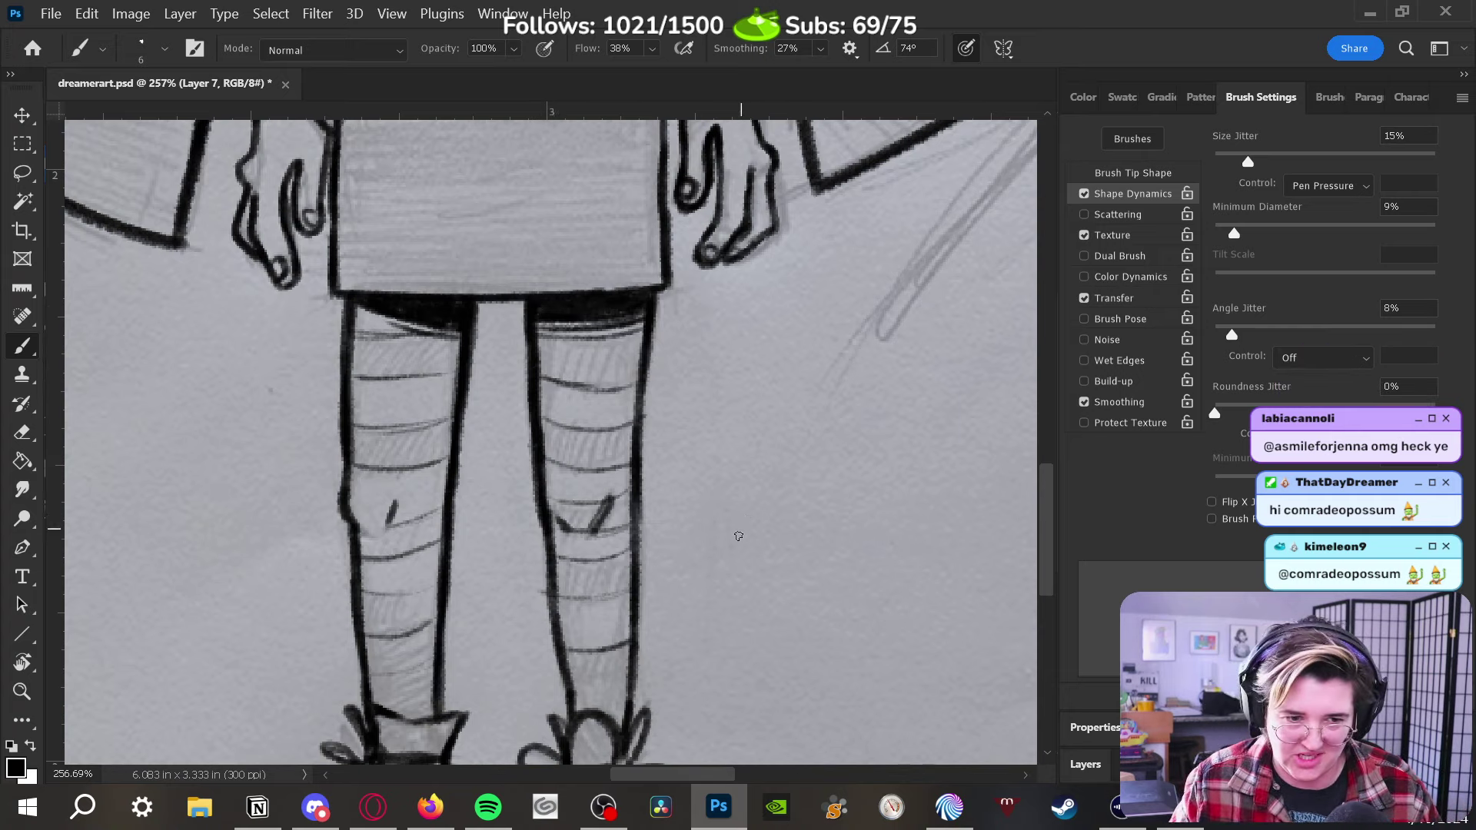
# Ink the small sketched star beside the fringe on the character's head
pyautogui.press('z')
pyautogui.moveTo(795, 506); pyautogui.dragTo(745, 509)
pyautogui.press('space')
pyautogui.moveTo(802, 434); pyautogui.dragTo(737, 700)
pyautogui.moveTo(691, 400)
pyautogui.mouseDown()
pyautogui.moveTo(649, 624)
pyautogui.moveTo(689, 651)
pyautogui.mouseUp()
pyautogui.moveTo(525, 374)
pyautogui.mouseDown()
pyautogui.moveTo(568, 191)
pyautogui.moveTo(585, 201)
pyautogui.moveTo(584, 349)
pyautogui.moveTo(604, 373)
pyautogui.mouseUp()
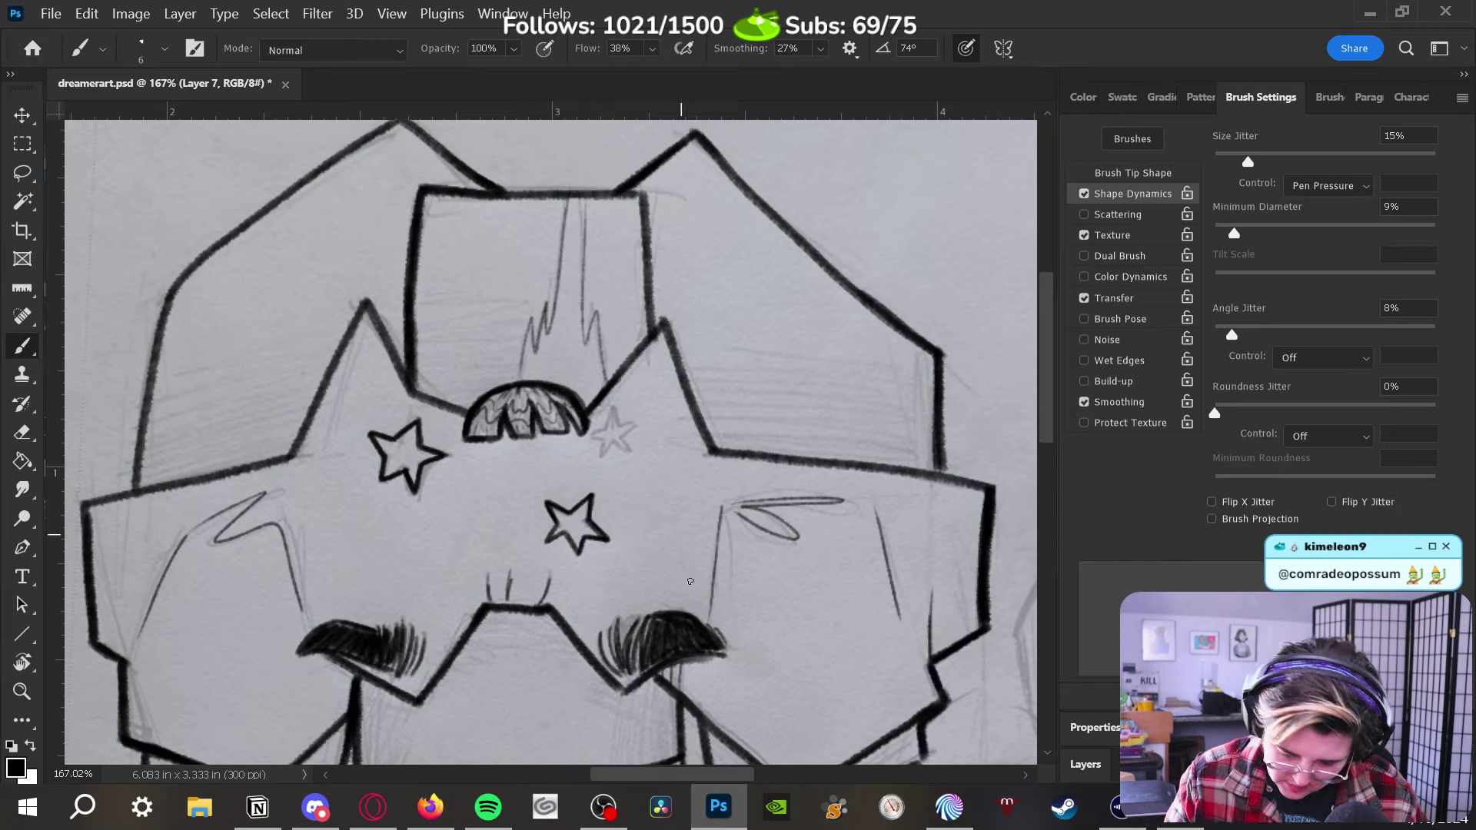
pyautogui.press('z')
pyautogui.moveTo(772, 481); pyautogui.dragTo(636, 498)
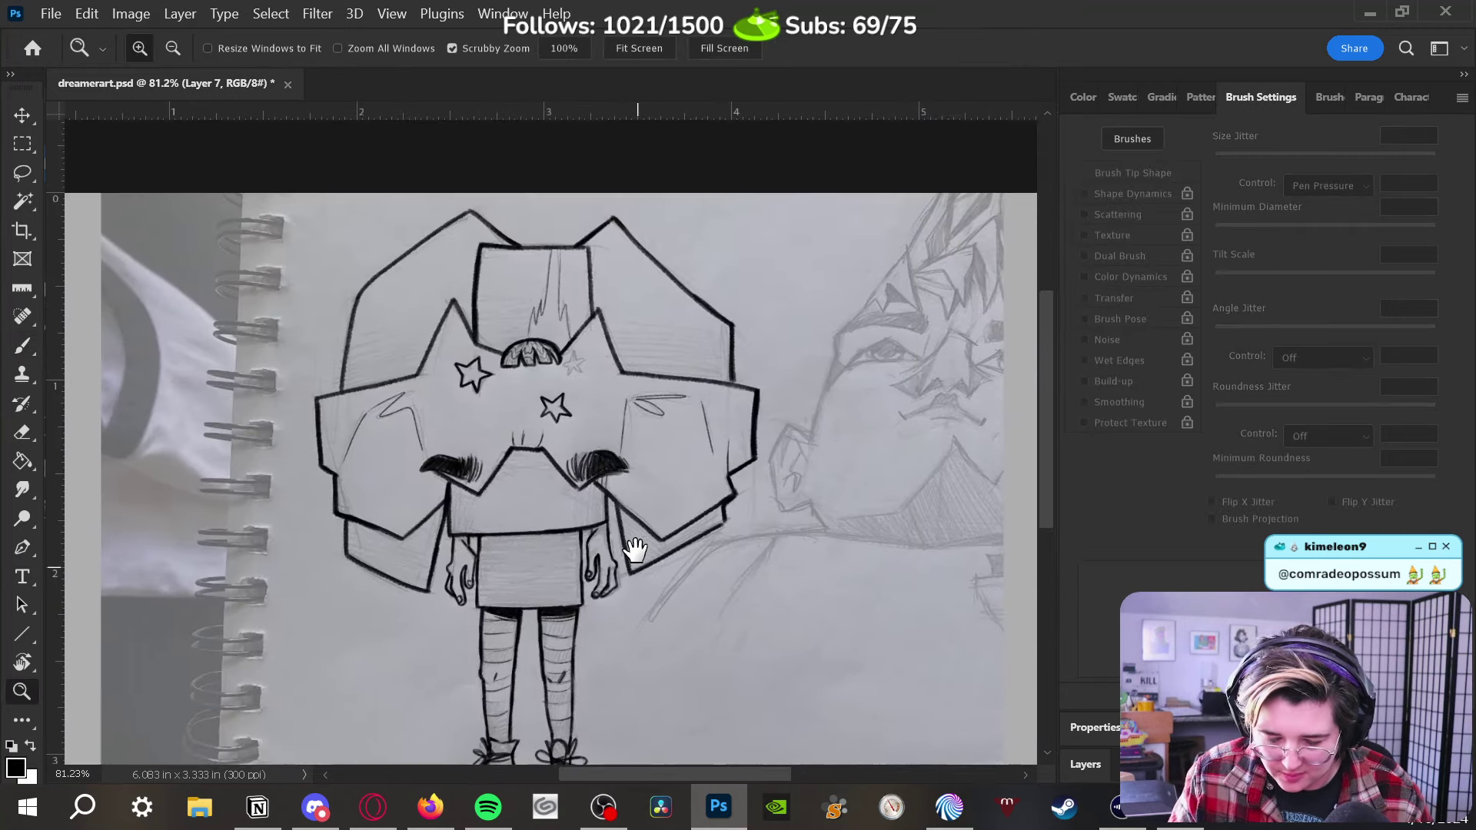
pyautogui.moveTo(577, 351); pyautogui.dragTo(725, 283)
pyautogui.press('b')
pyautogui.moveTo(510, 385)
pyautogui.mouseDown()
pyautogui.moveTo(550, 373)
pyautogui.moveTo(571, 311)
pyautogui.moveTo(571, 342)
pyautogui.moveTo(622, 354)
pyautogui.moveTo(582, 394)
pyautogui.moveTo(593, 421)
pyautogui.moveTo(564, 402)
pyautogui.moveTo(531, 446)
pyautogui.moveTo(542, 397)
pyautogui.moveTo(501, 390)
pyautogui.moveTo(553, 400)
pyautogui.mouseUp()
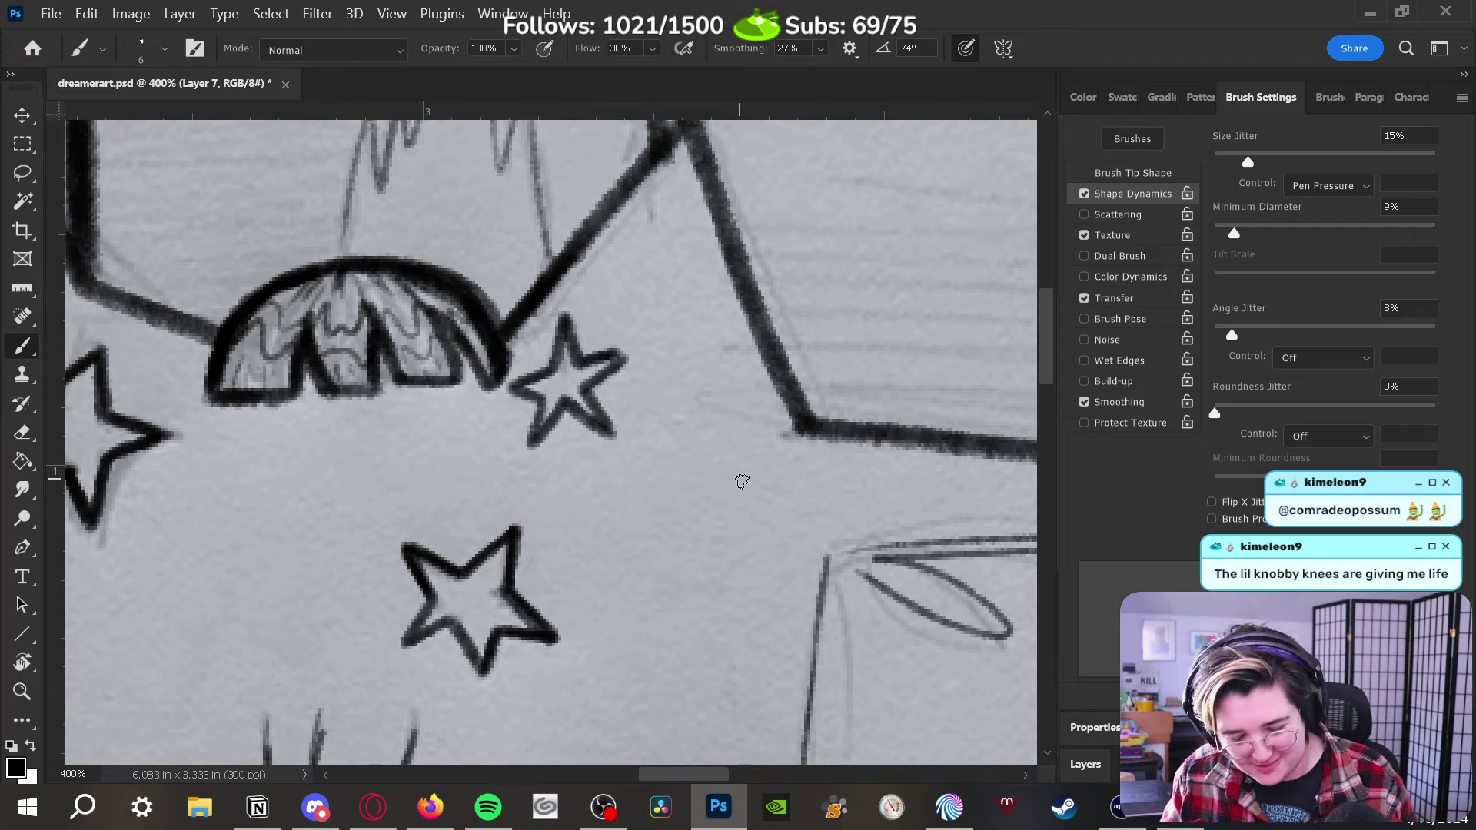
# Try diagonal hatching strokes as shading on the left boot, and undo them
pyautogui.press('z')
pyautogui.moveTo(734, 487); pyautogui.dragTo(692, 540)
pyautogui.press('space')
pyautogui.moveTo(738, 616); pyautogui.dragTo(715, 339)
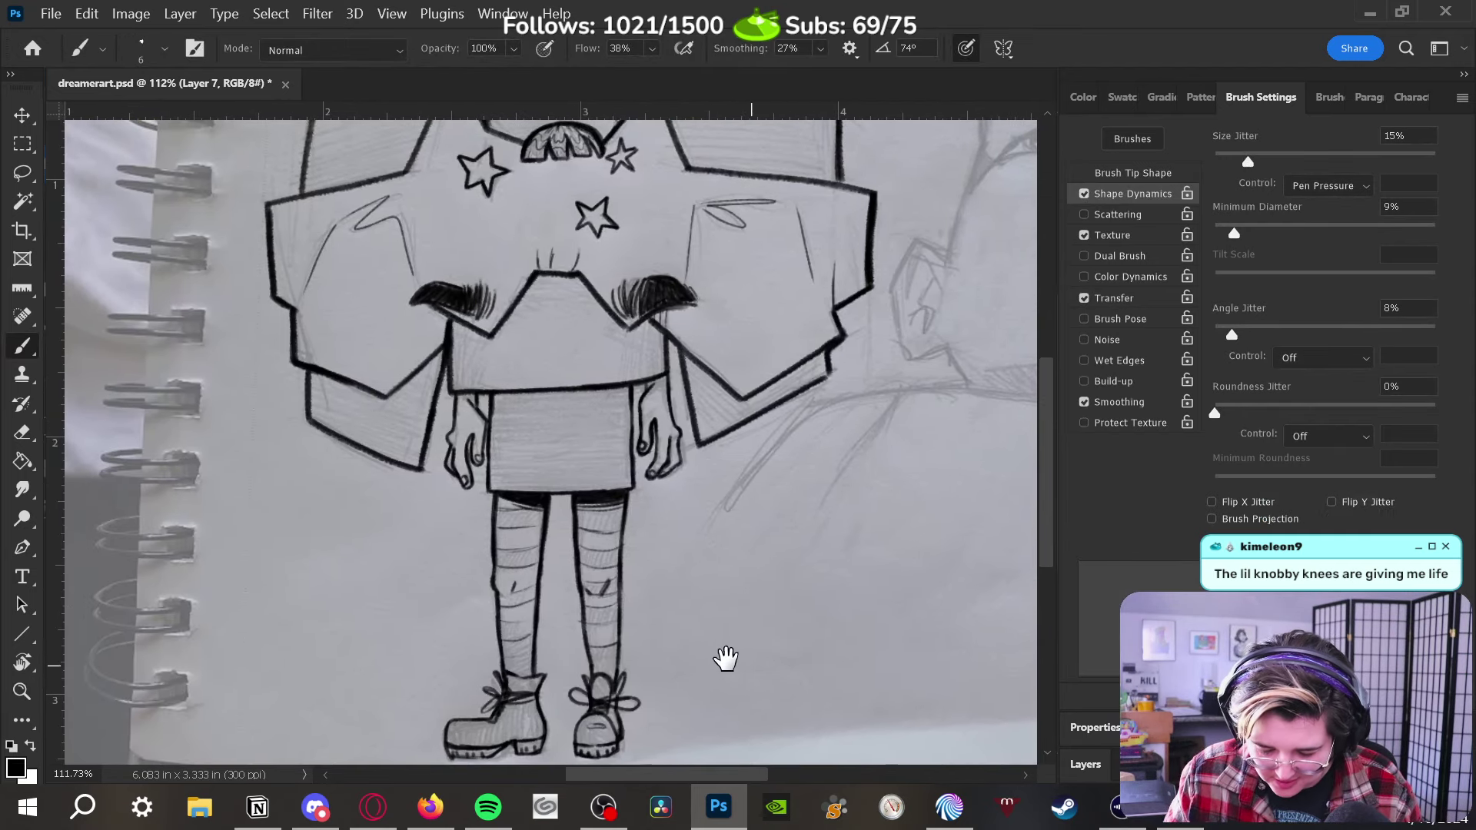
pyautogui.scroll(-3, 676, 638)
pyautogui.scroll(4, 659, 659)
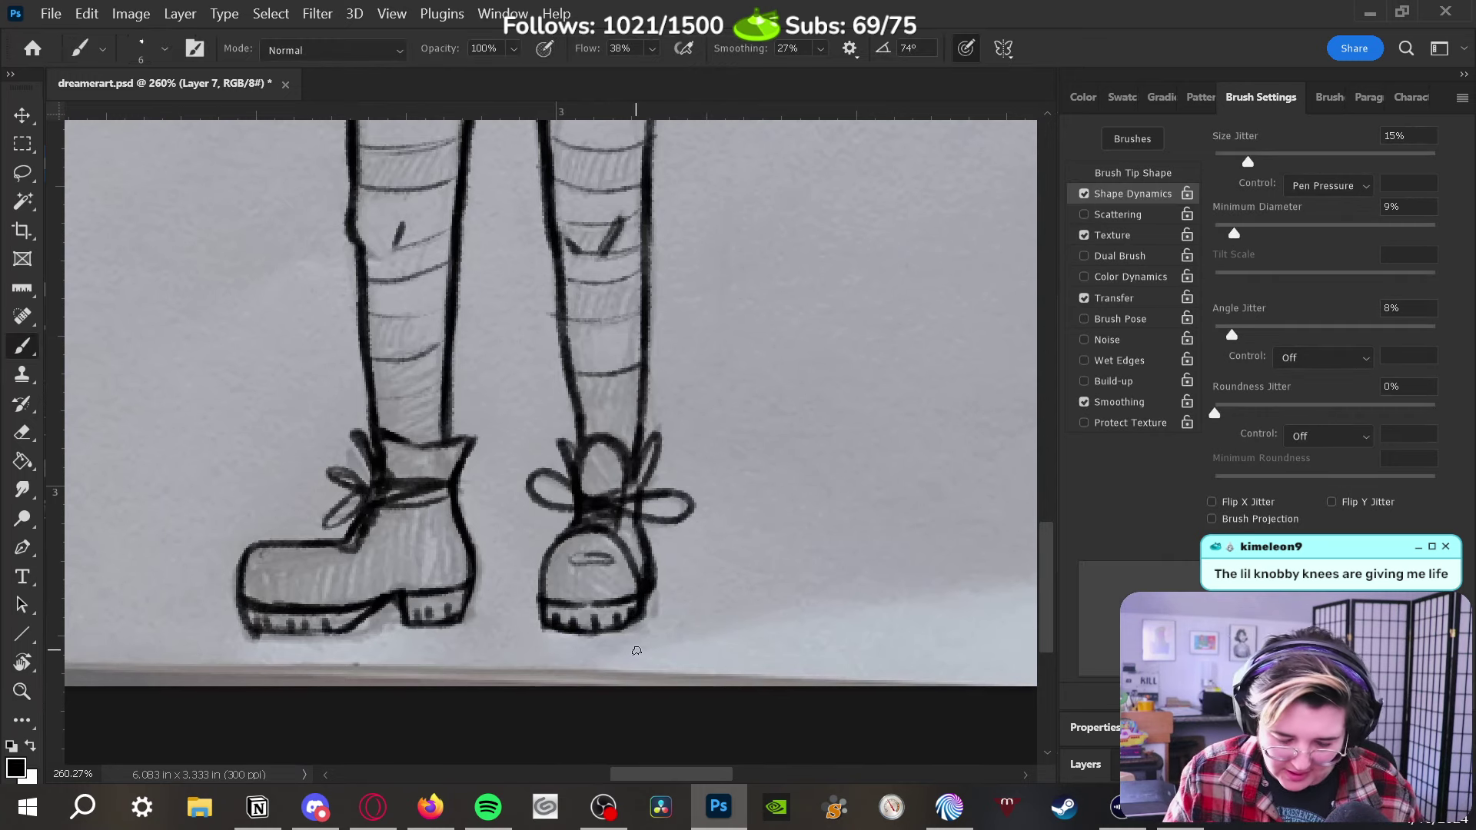
pyautogui.moveTo(316, 629)
pyautogui.mouseDown()
pyautogui.moveTo(299, 562)
pyautogui.moveTo(325, 547)
pyautogui.moveTo(401, 574)
pyautogui.moveTo(454, 538)
pyautogui.mouseUp()
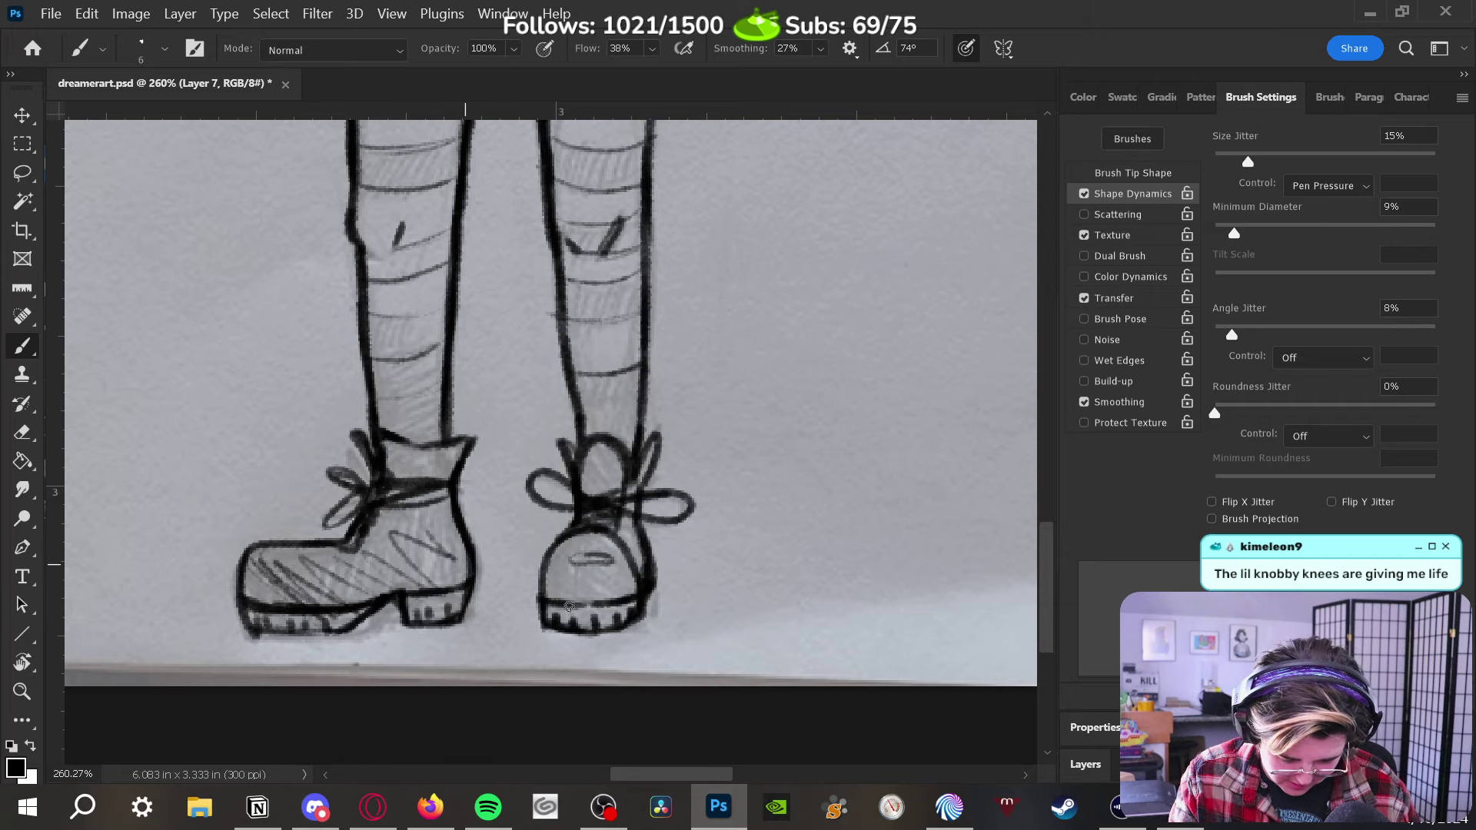
pyautogui.hotkey('ctrl', 'z')
# Examine the whole inked character and the uninked portrait sketch beside it
pyautogui.press('z')
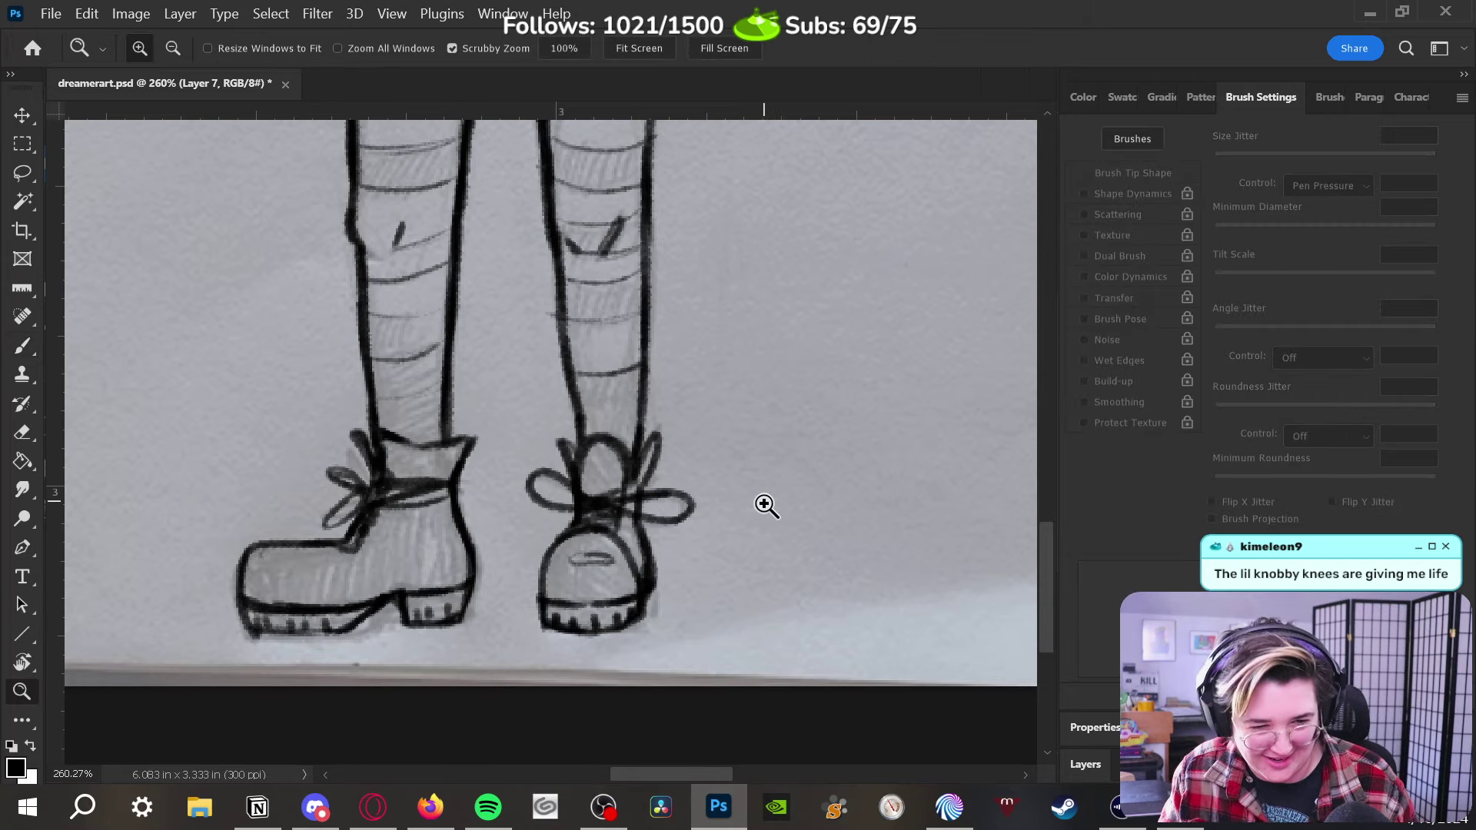
pyautogui.moveTo(764, 508)
pyautogui.mouseDown()
pyautogui.moveTo(707, 507)
pyautogui.moveTo(720, 593)
pyautogui.moveTo(682, 717)
pyautogui.mouseUp()
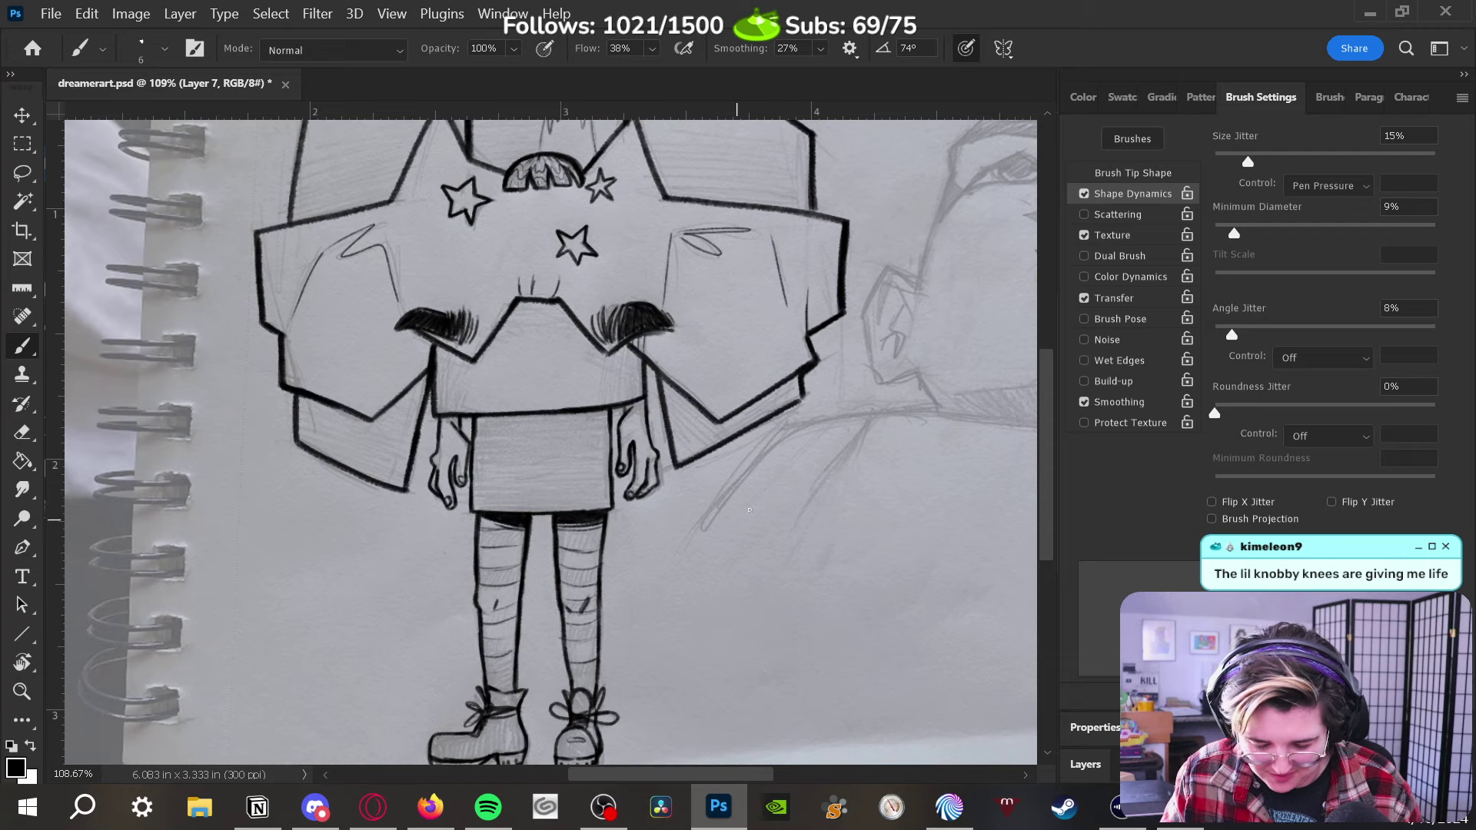
pyautogui.moveTo(750, 538); pyautogui.dragTo(744, 673)
pyautogui.press('z')
pyautogui.moveTo(782, 569); pyautogui.dragTo(737, 573)
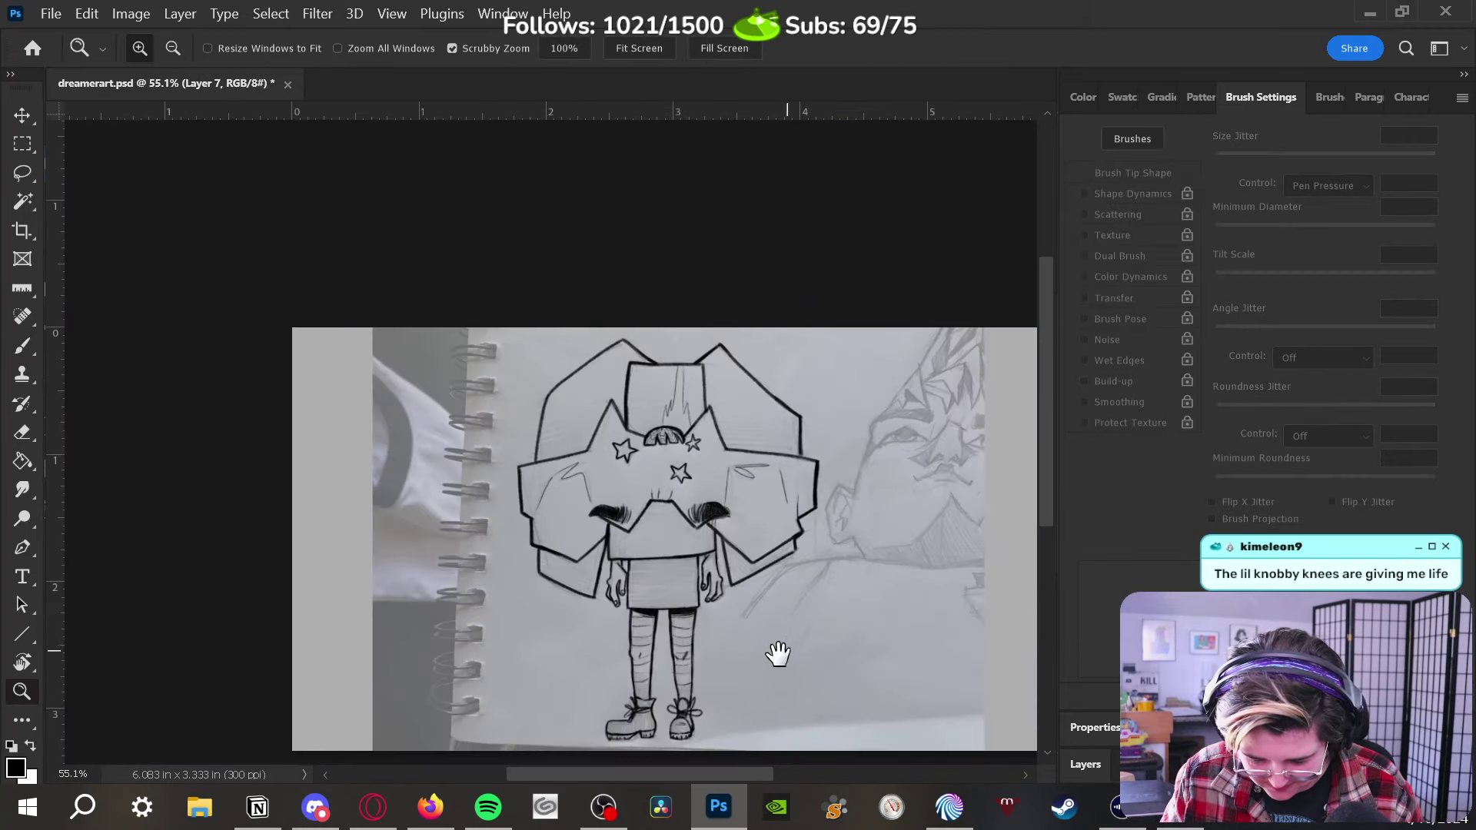
pyautogui.moveTo(777, 653); pyautogui.dragTo(616, 590)
pyautogui.moveTo(817, 402); pyautogui.dragTo(852, 381)
pyautogui.scroll(4, 851, 381)
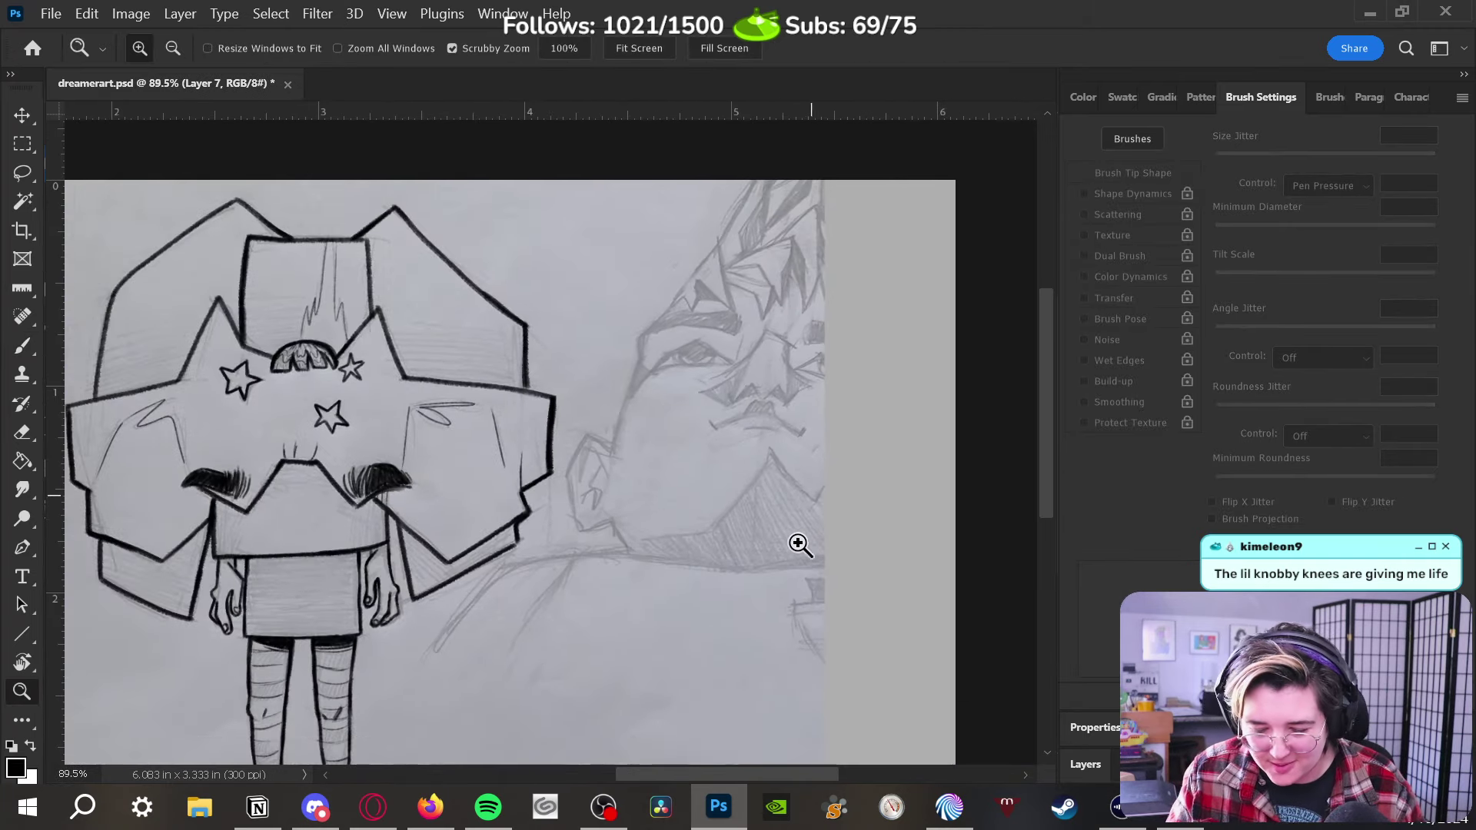
pyautogui.moveTo(809, 478); pyautogui.dragTo(728, 544)
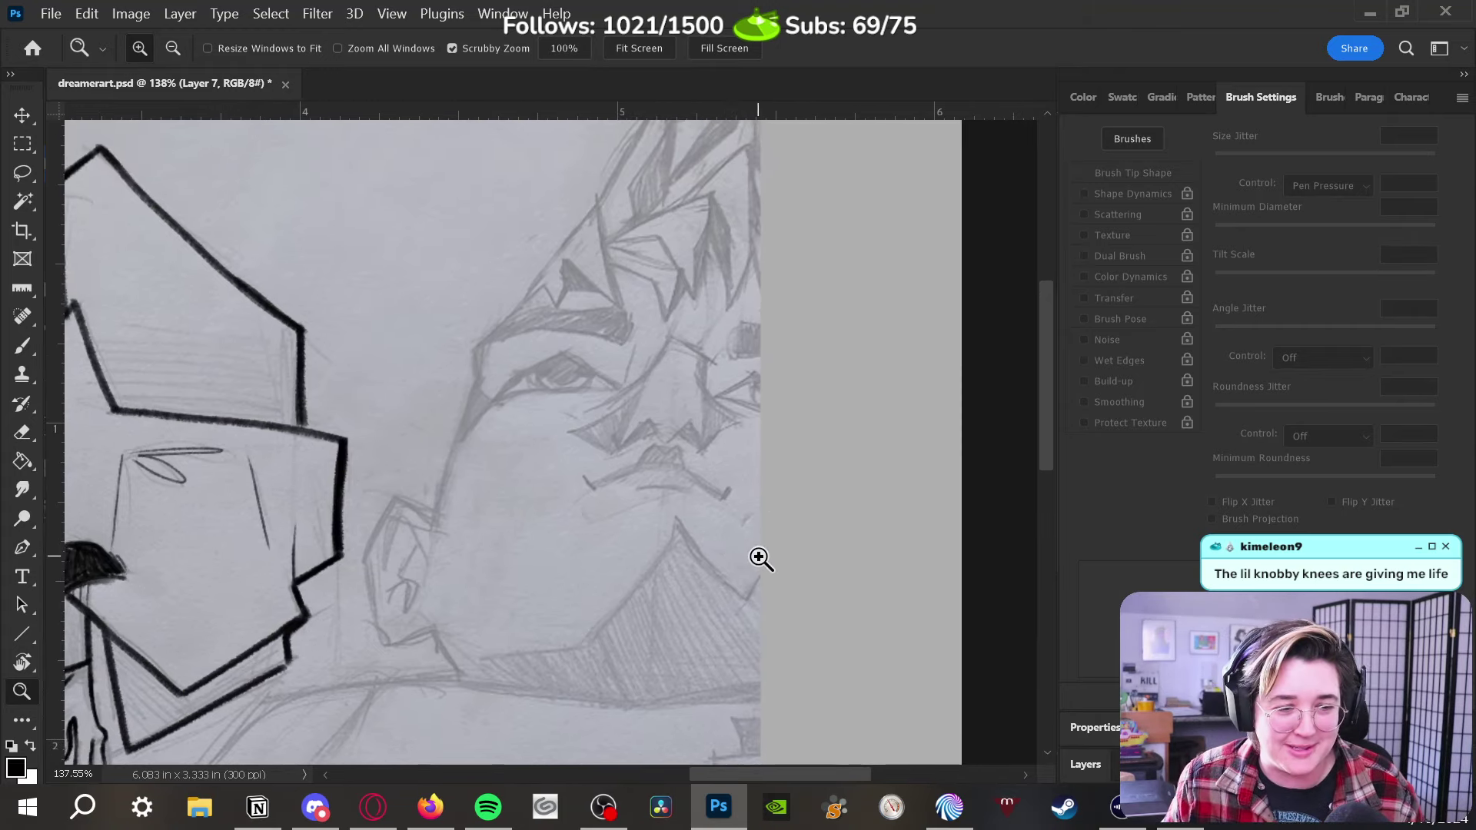
pyautogui.scroll(-5, 759, 559)
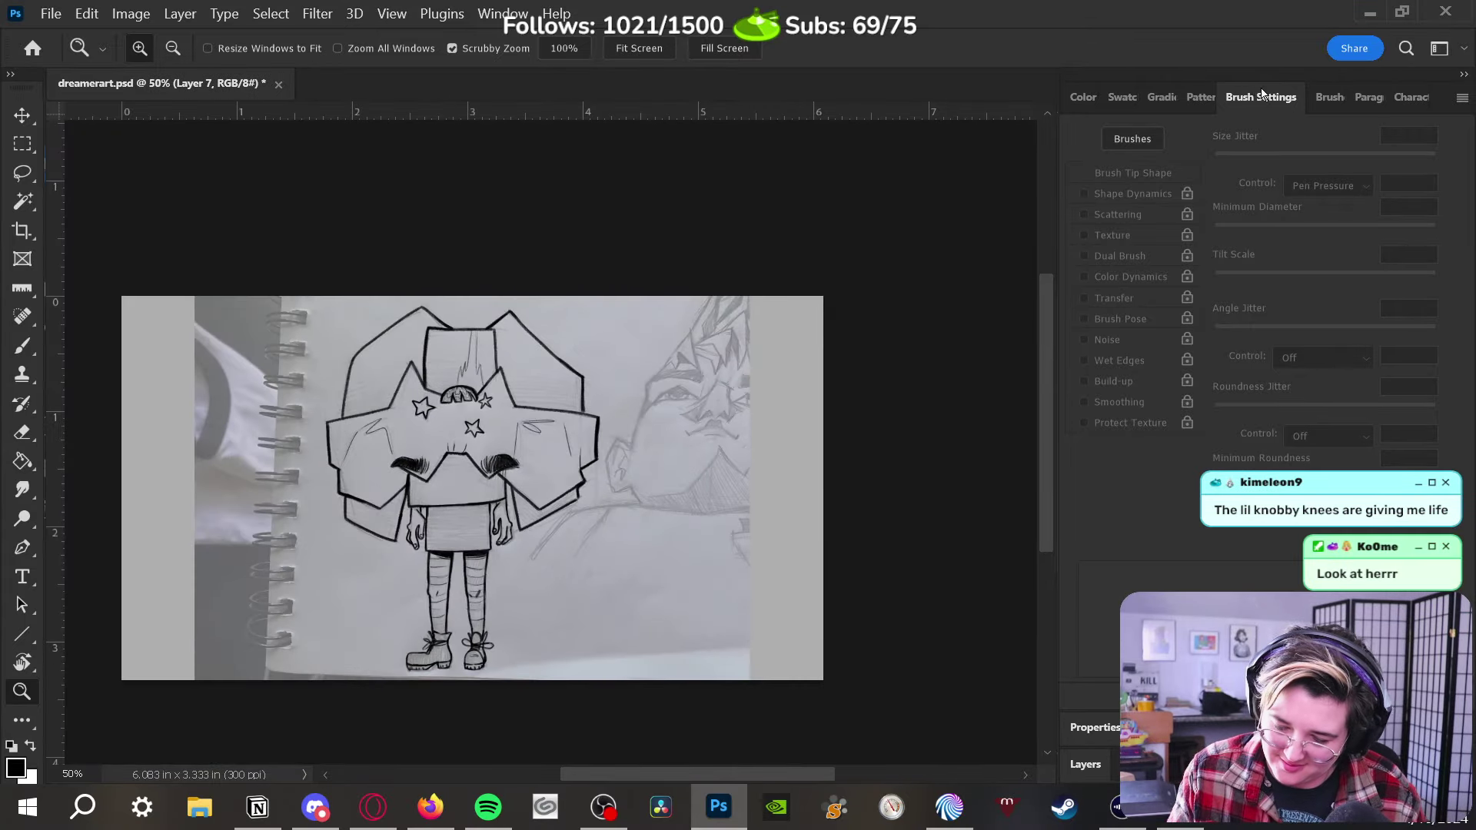
# Hide the sketch photo on Layer 6 so only the line art shows over the plain background
pyautogui.click(1261, 98)
pyautogui.click(1080, 171)
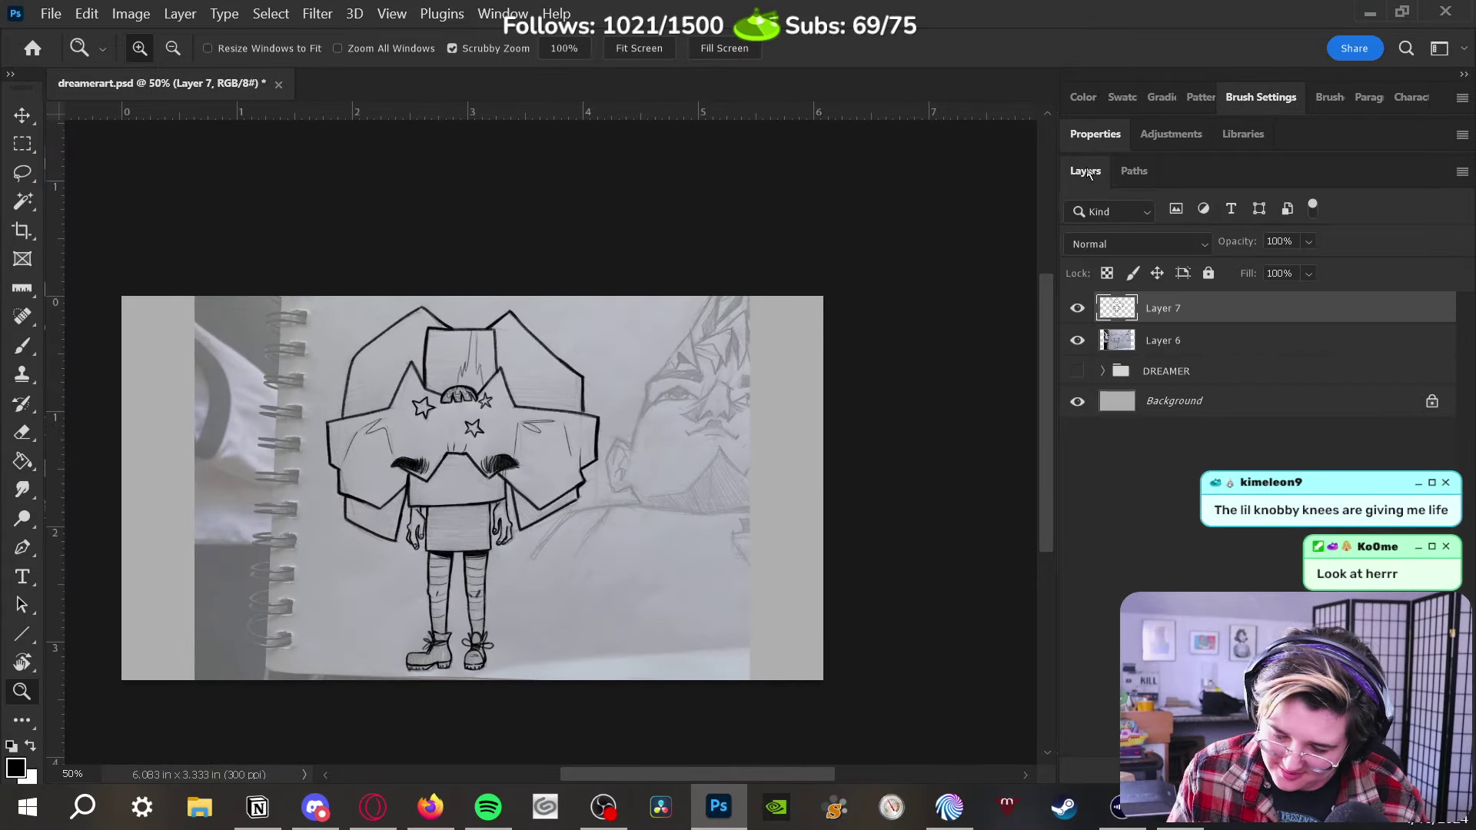
pyautogui.click(1076, 340)
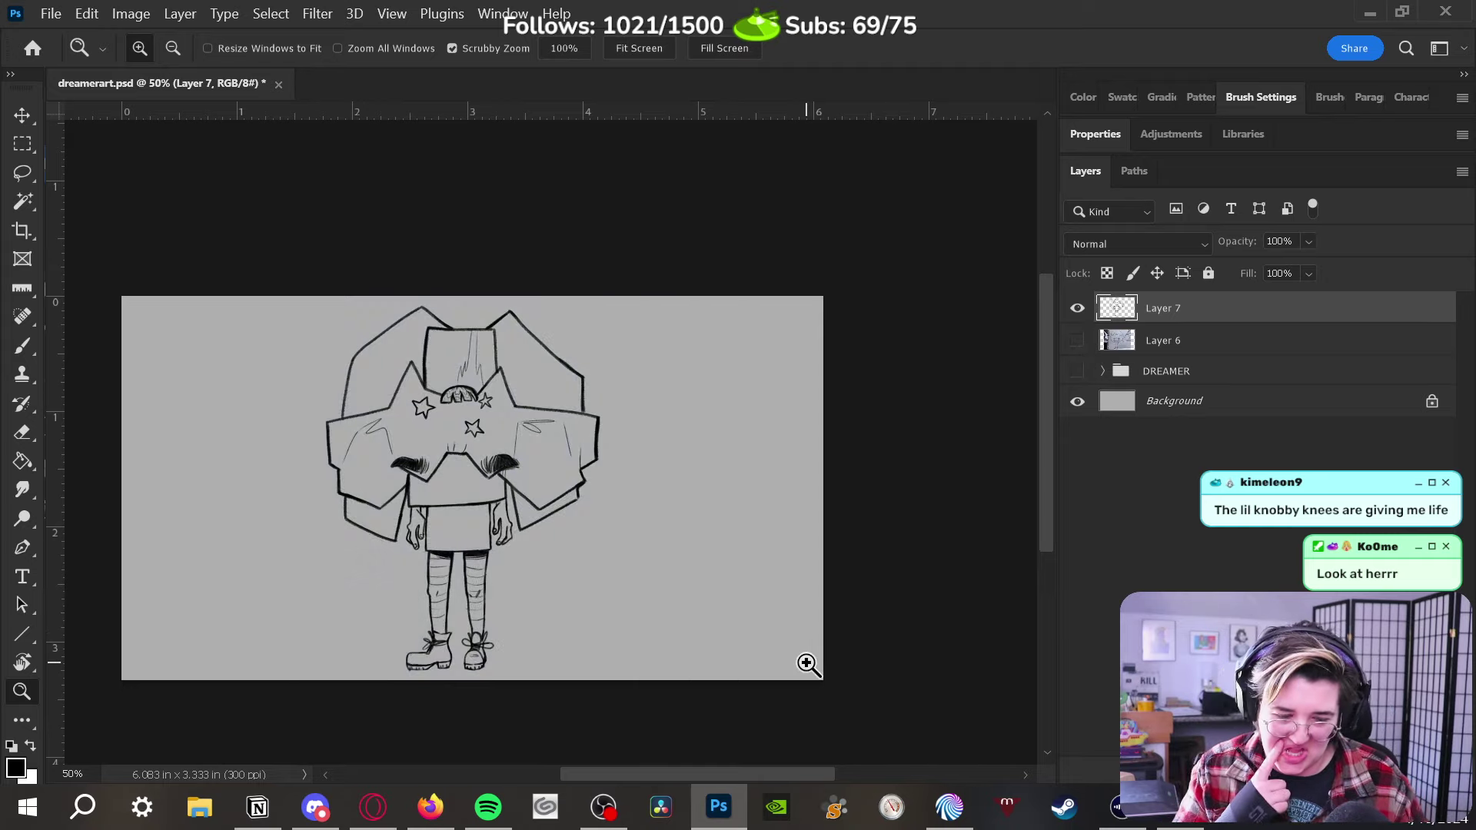
# Move the character line art on Layer 7 to the left edge of the canvas
pyautogui.click(23, 119)
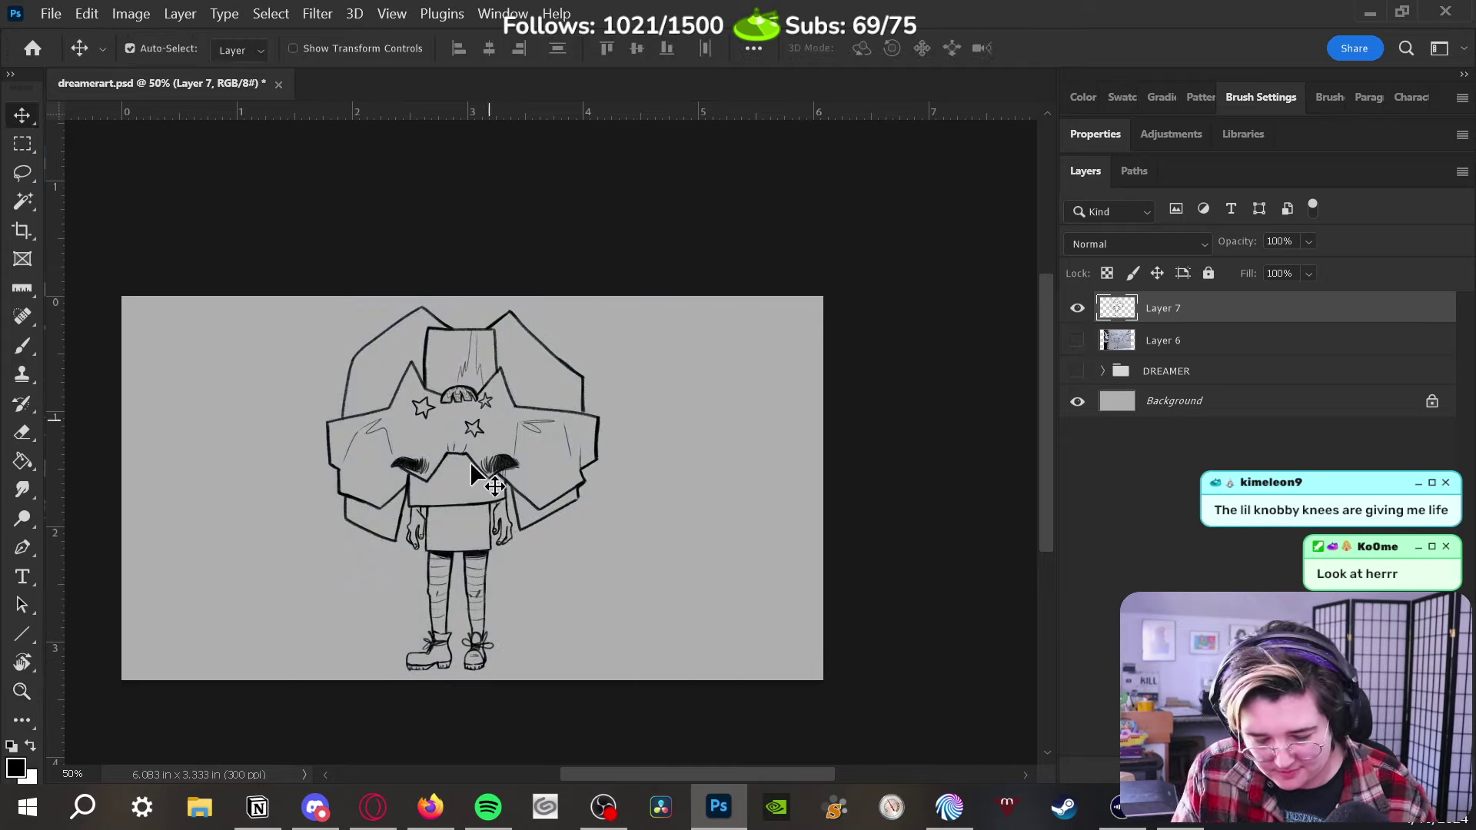
pyautogui.moveTo(476, 443); pyautogui.dragTo(372, 445)
pyautogui.click(1167, 337)
pyautogui.click(1169, 311)
pyautogui.hotkey('ctrl', 't')
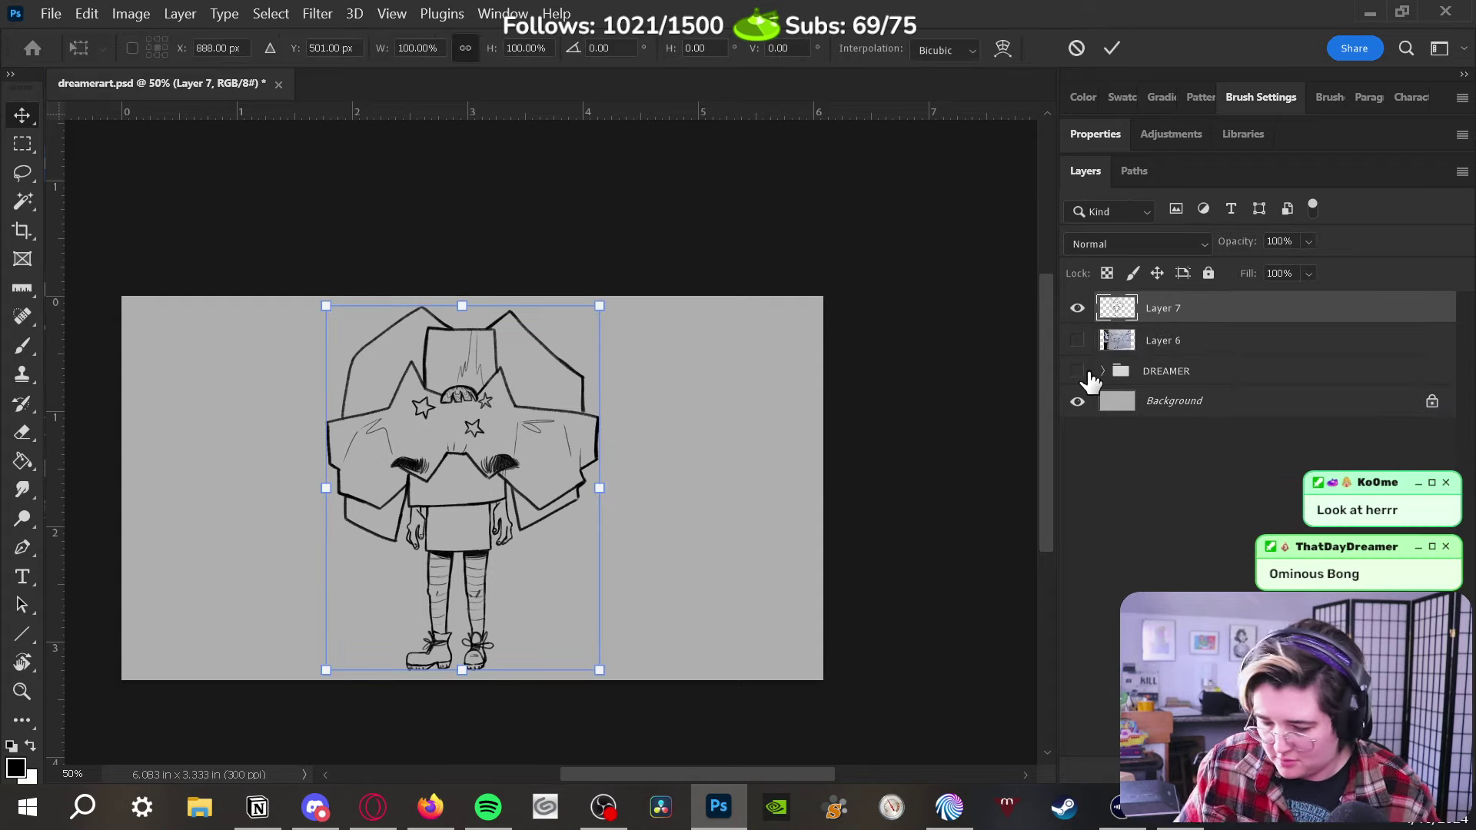
pyautogui.moveTo(507, 561); pyautogui.dragTo(312, 565)
pyautogui.press('Return')
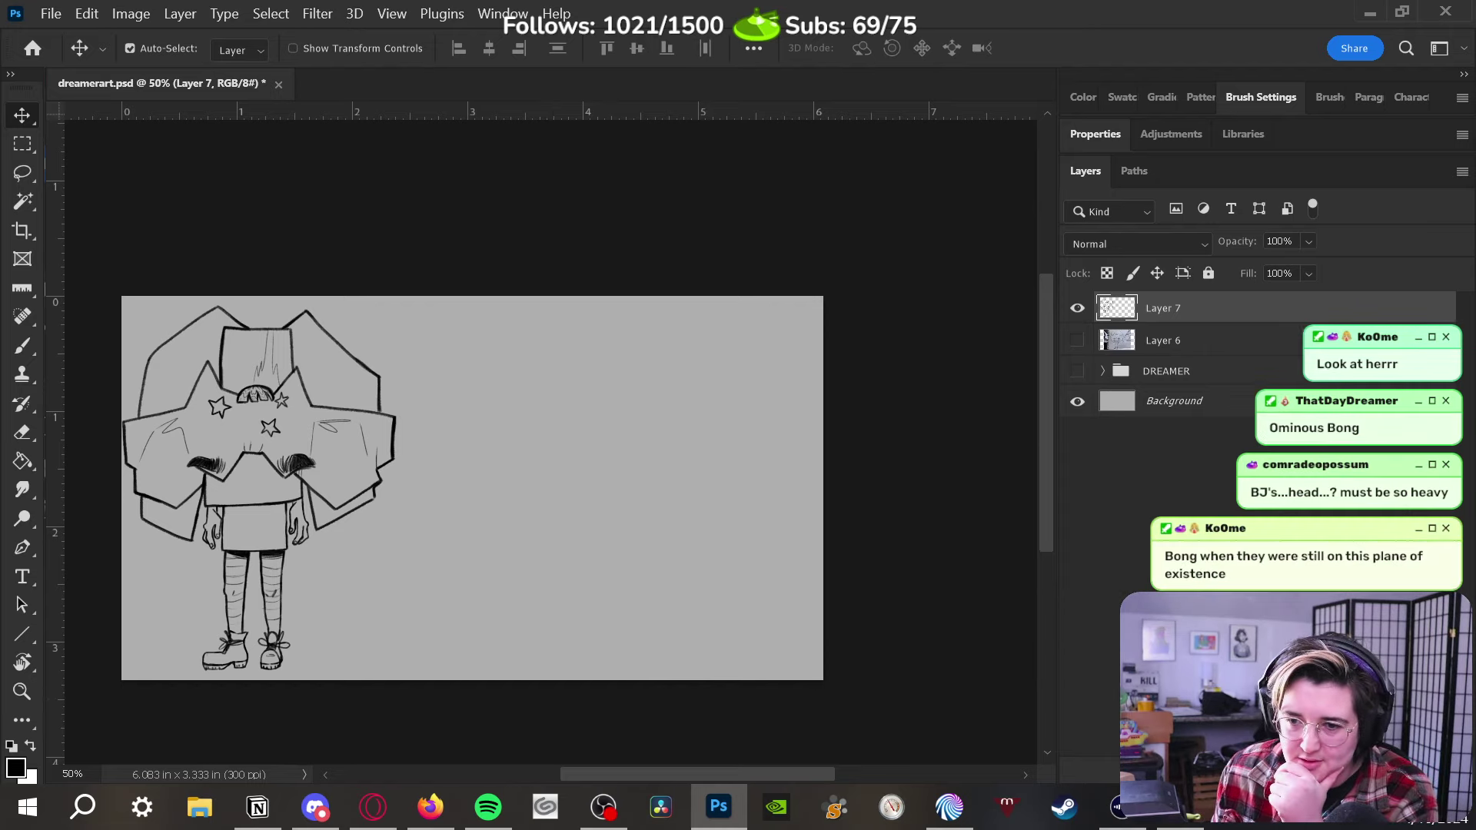
# Open the saved game screenshot of the yellow high chair, look at it up close, and close it
pyautogui.click(199, 806)
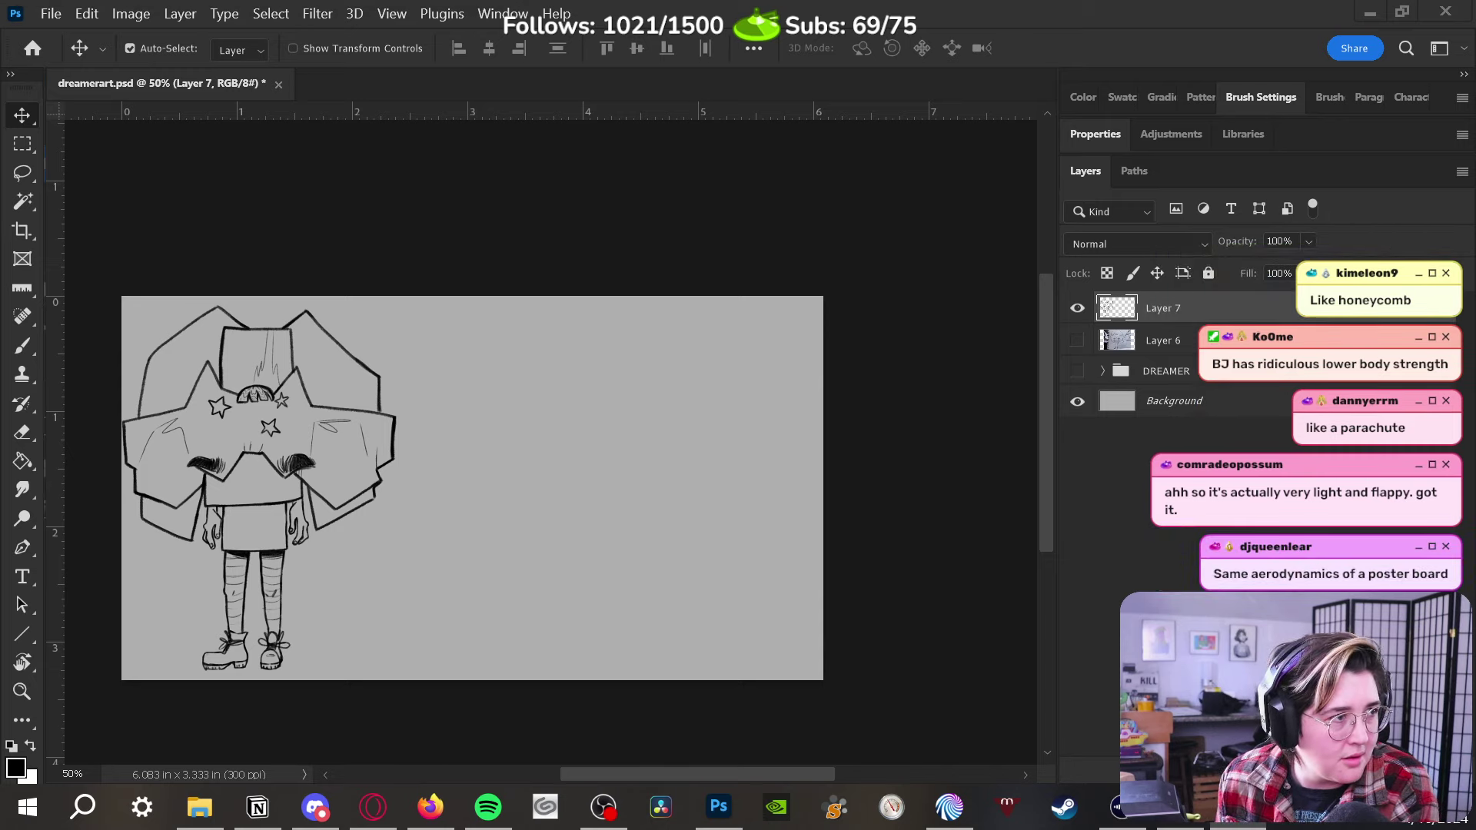
pyautogui.moveTo(643, 0); pyautogui.dragTo(719, 134)
pyautogui.scroll(2, 726, 244)
pyautogui.scroll(1, 726, 244)
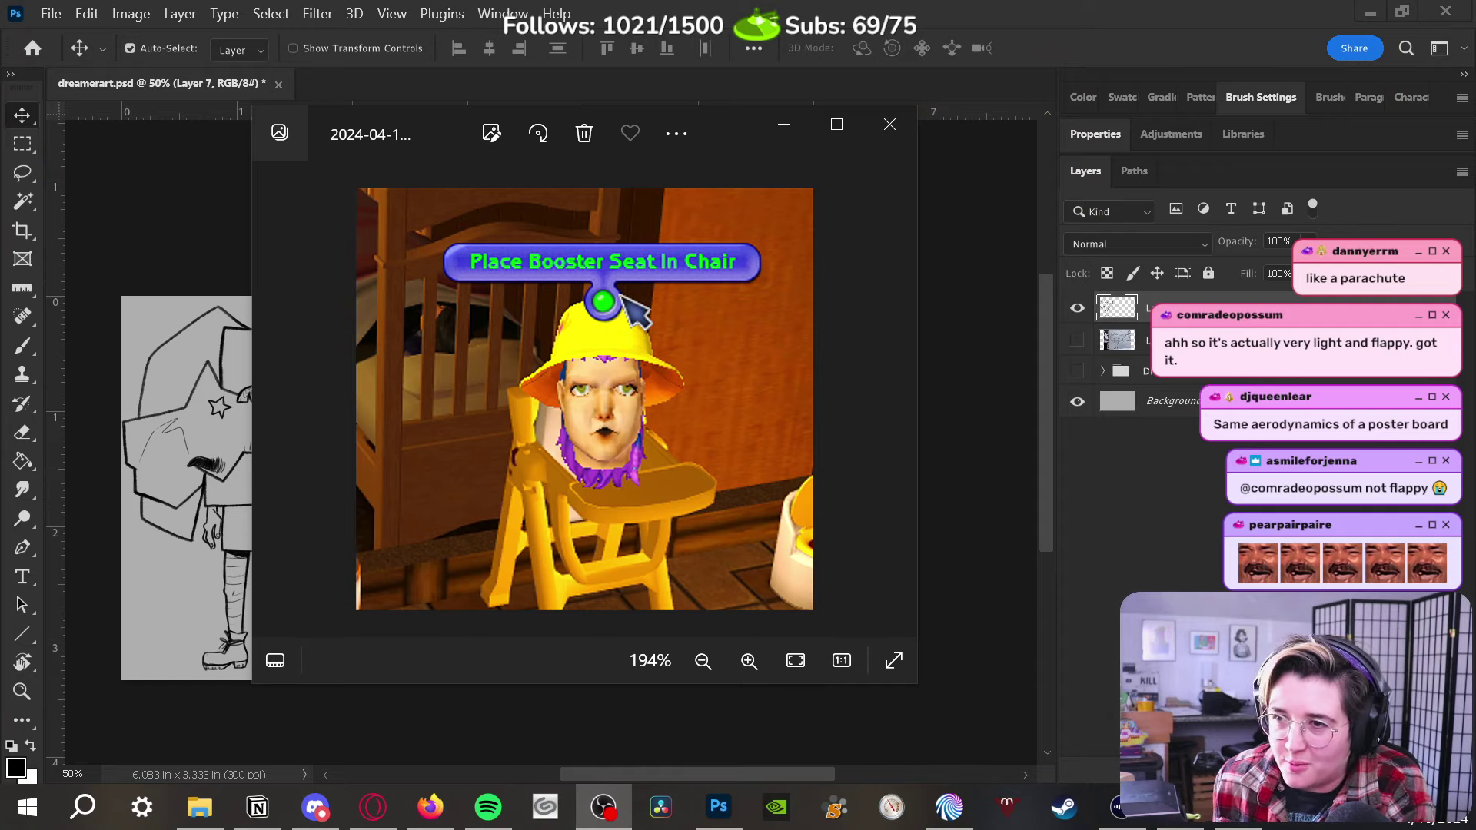
pyautogui.click(889, 124)
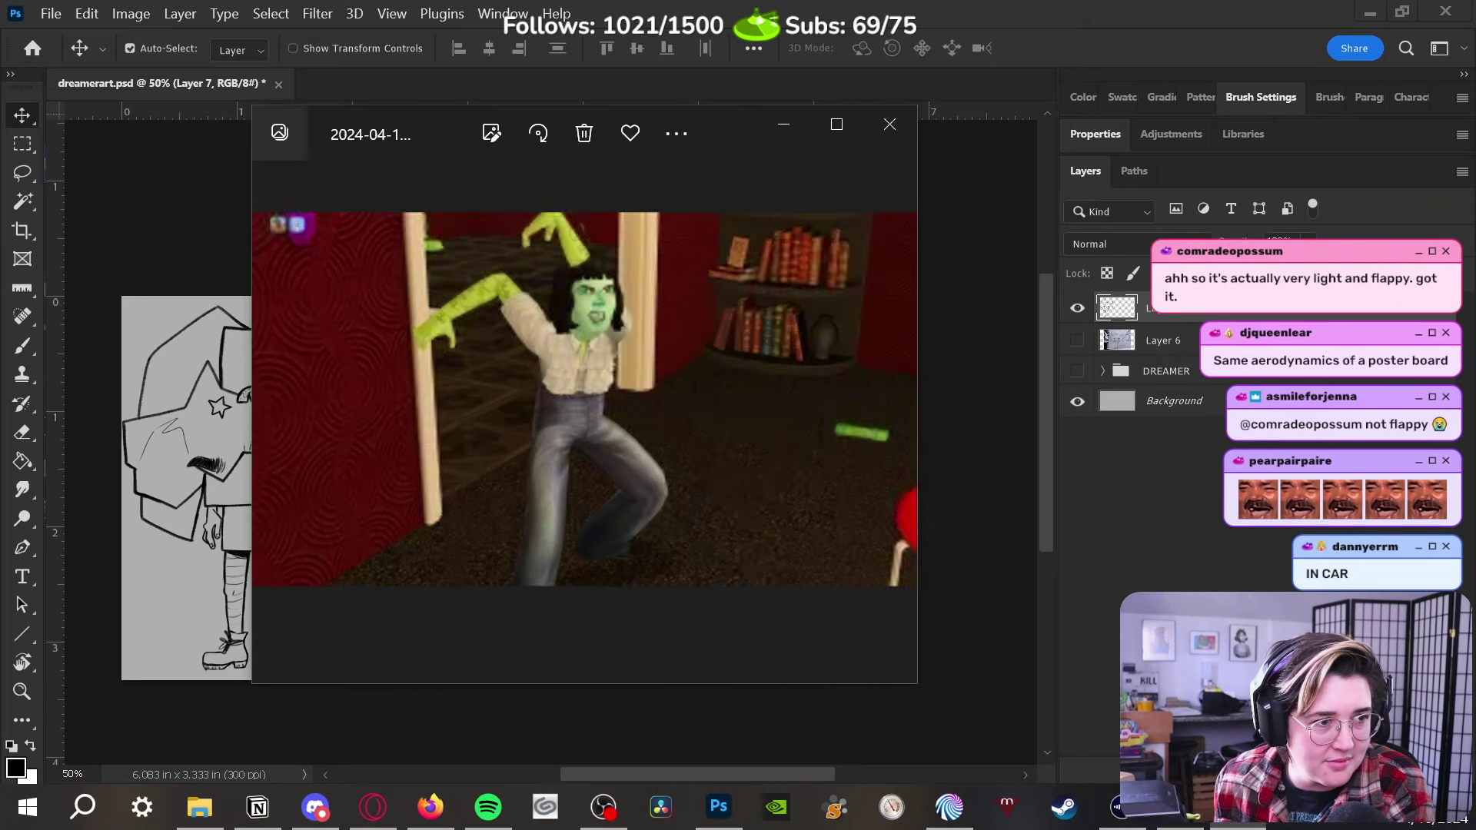
# Compare the saved Sims screenshots of the green-skinned figure in different poses to choose one for the document, then close the viewer
pyautogui.scroll(2, 619, 373)
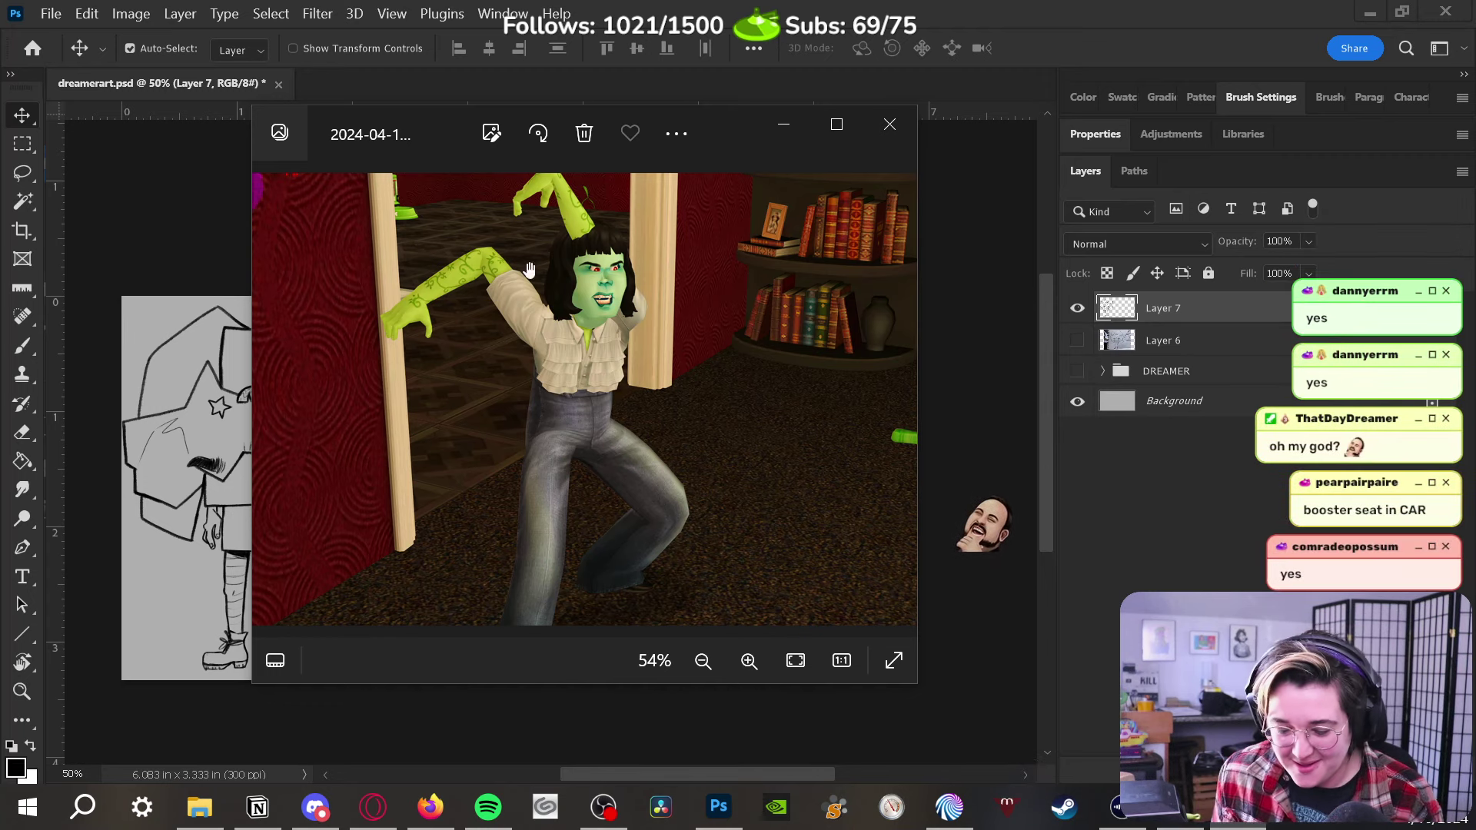
pyautogui.moveTo(252, 403); pyautogui.dragTo(254, 403)
pyautogui.click(281, 403)
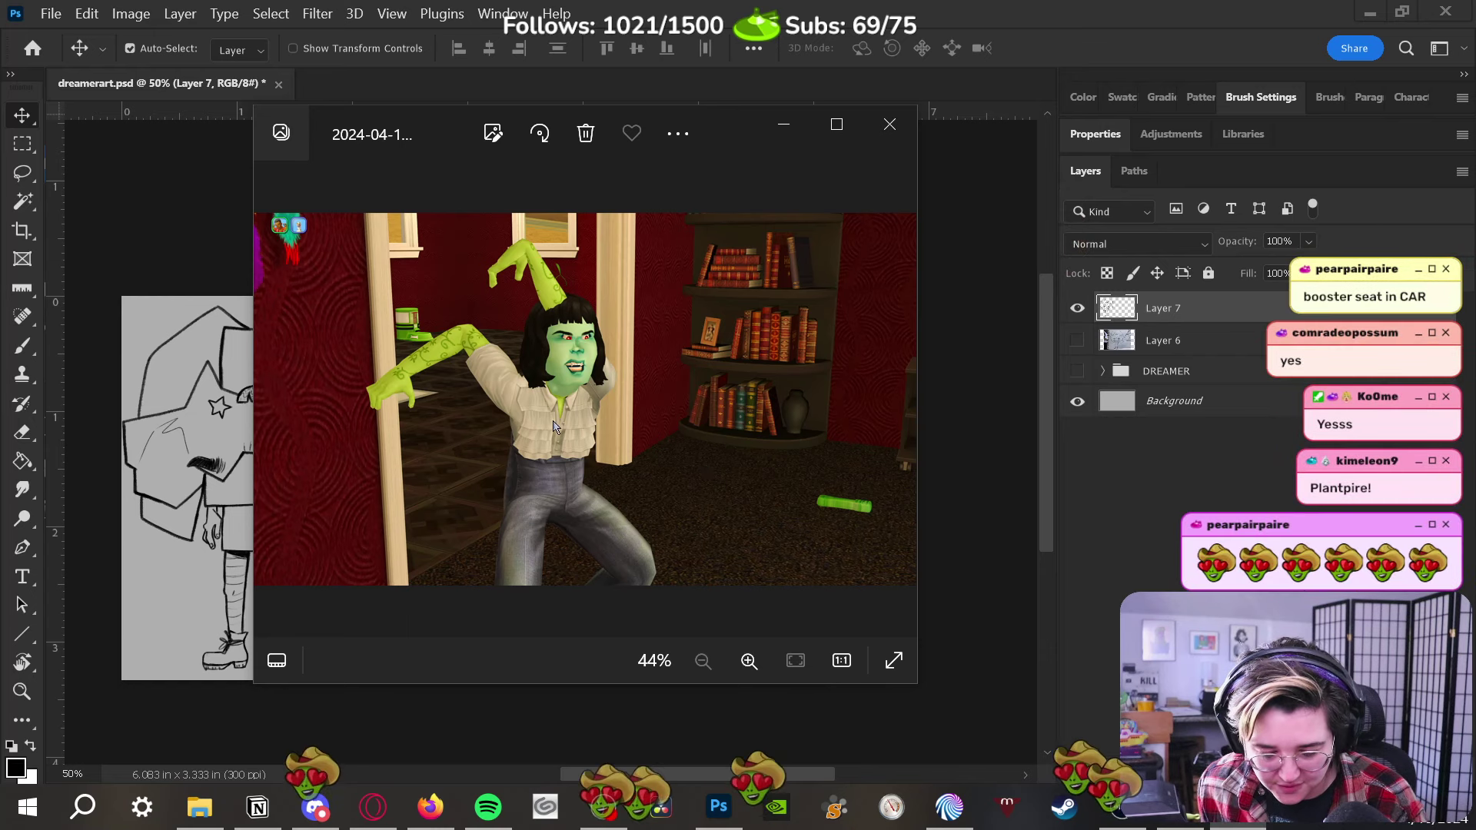
pyautogui.click(897, 399)
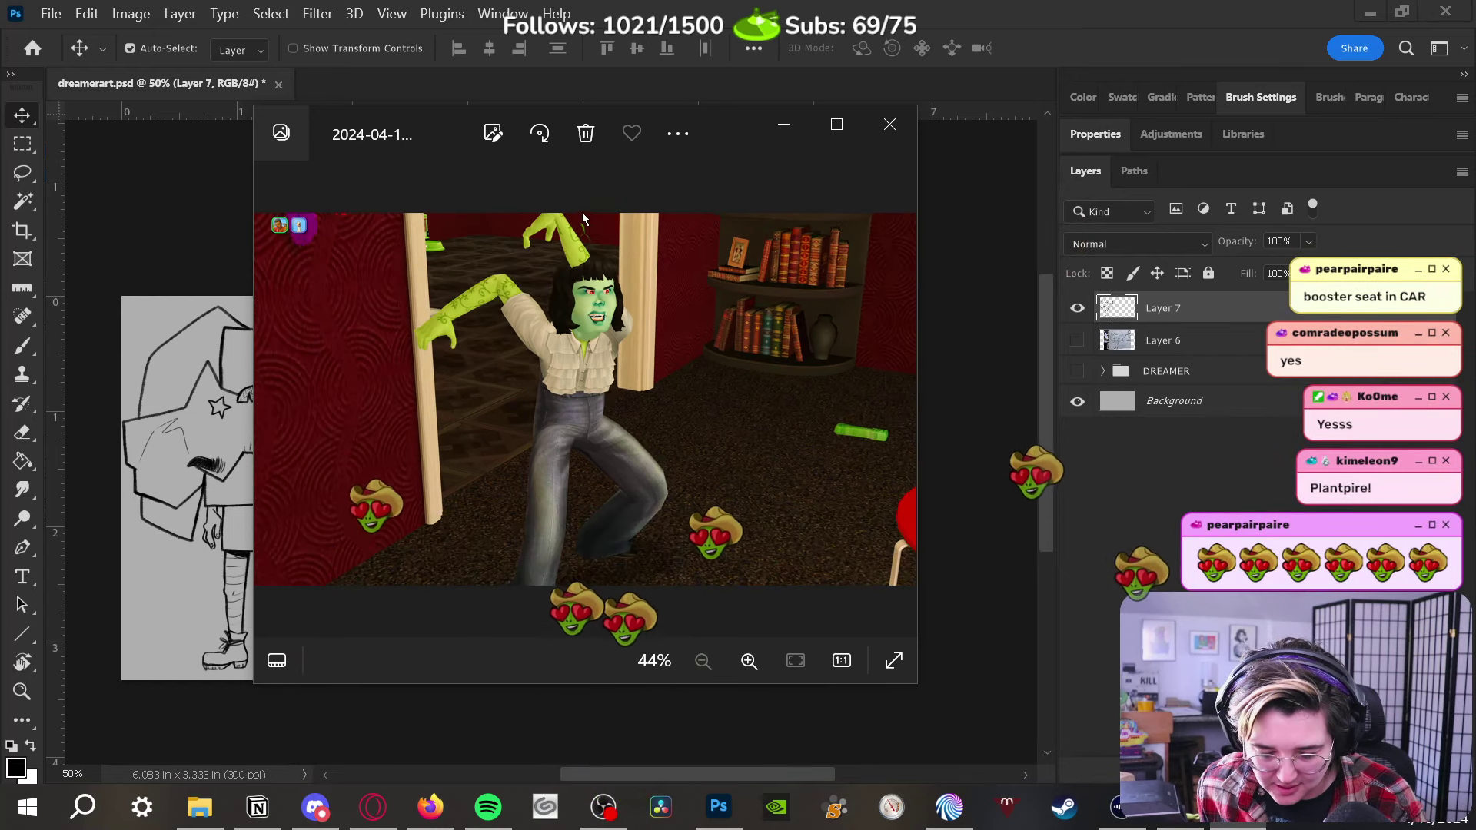
pyautogui.click(897, 399)
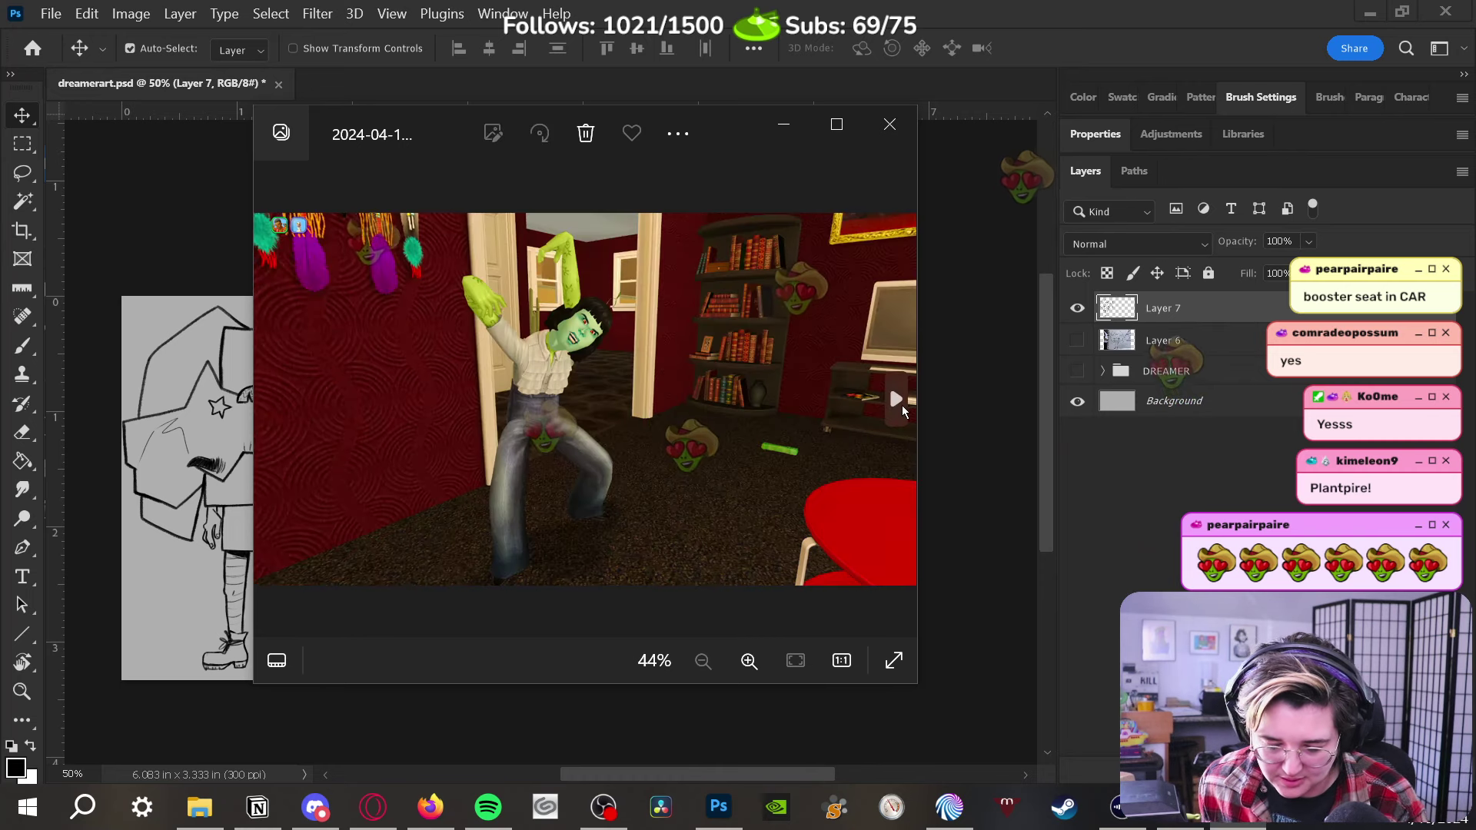
pyautogui.scroll(3, 603, 329)
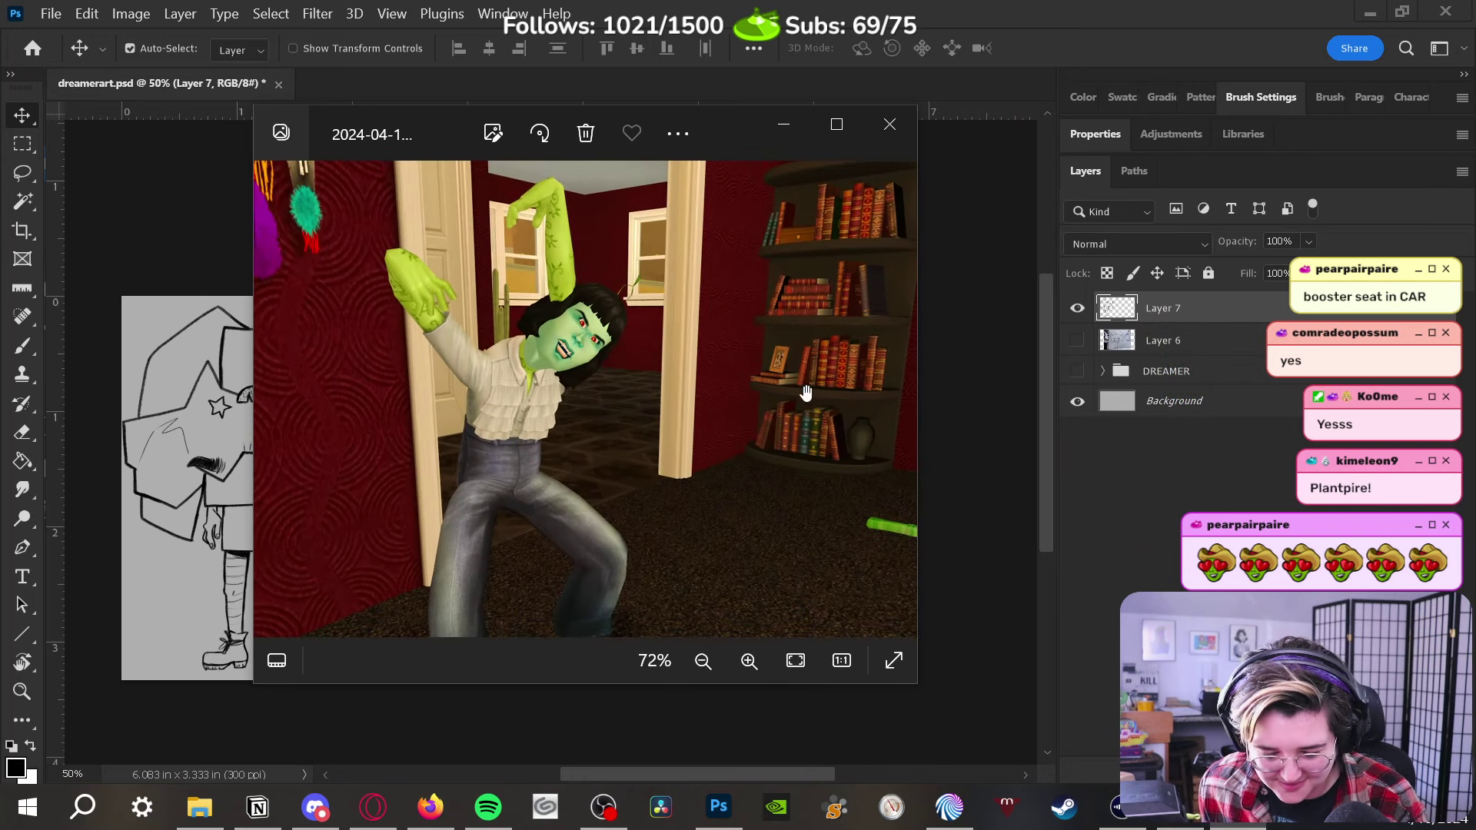
pyautogui.click(891, 399)
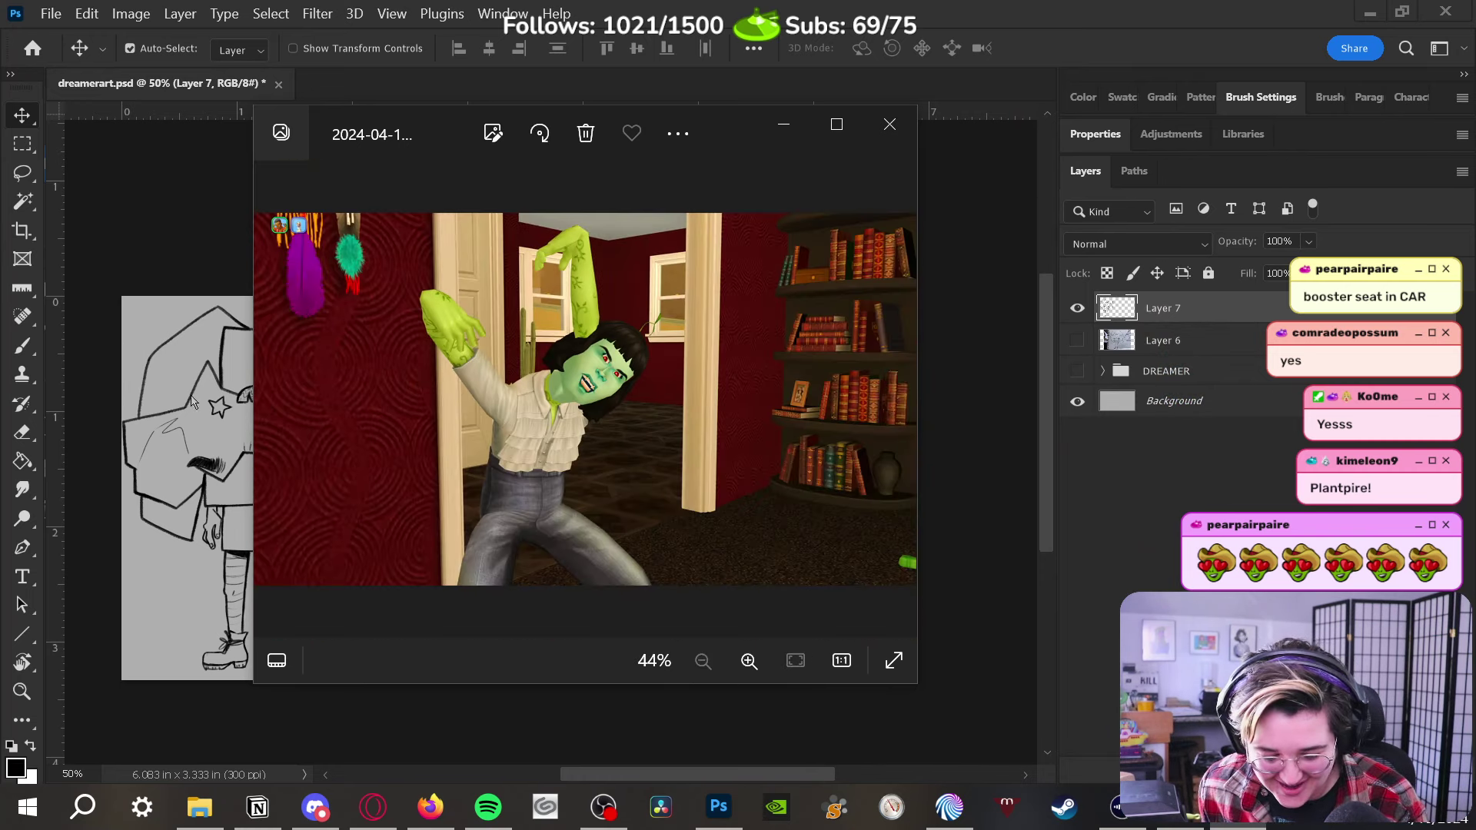
pyautogui.click(891, 400)
pyautogui.click(892, 399)
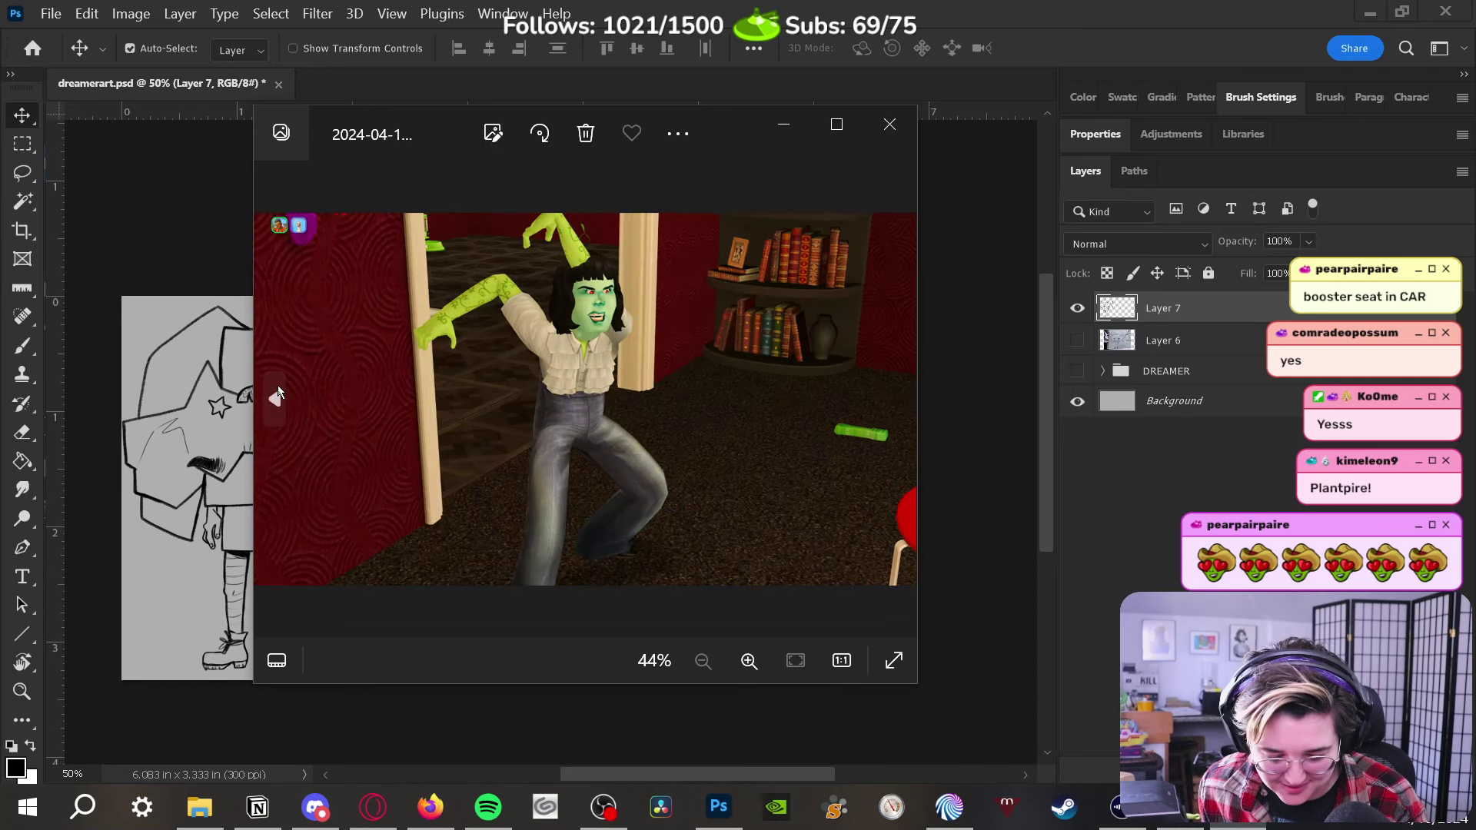
pyautogui.click(279, 385)
pyautogui.click(895, 381)
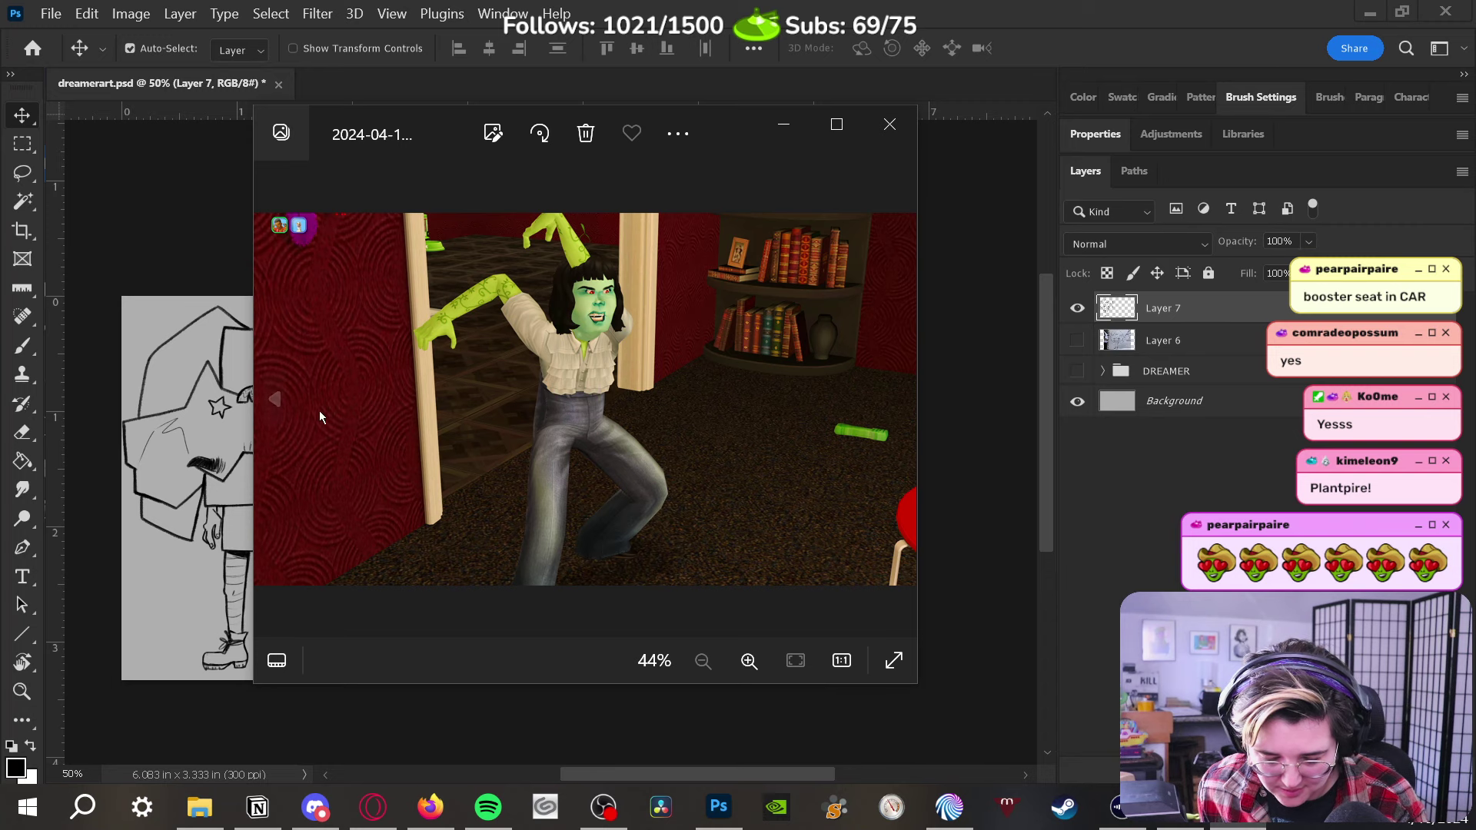
pyautogui.click(275, 400)
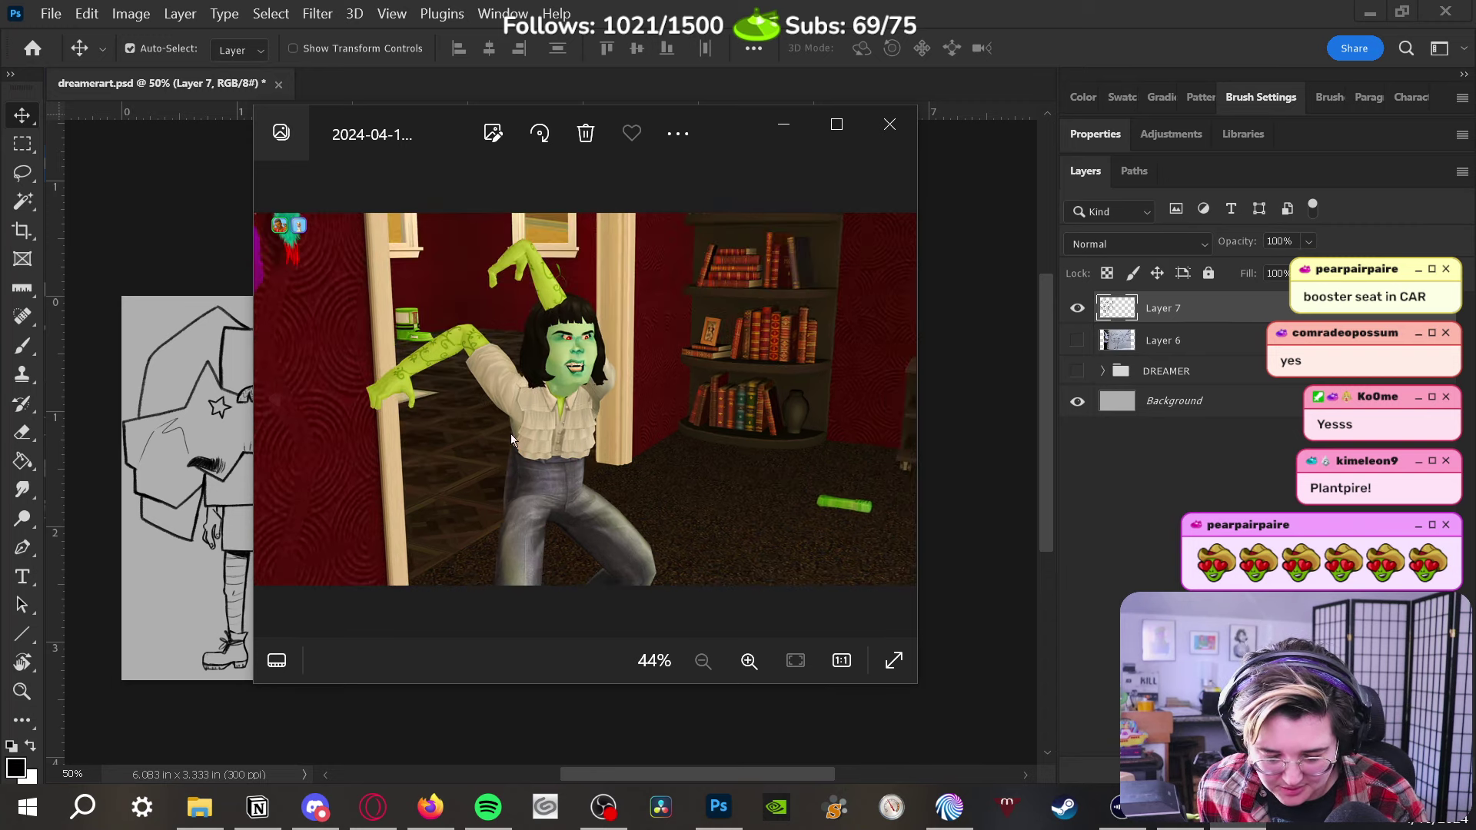
pyautogui.click(890, 125)
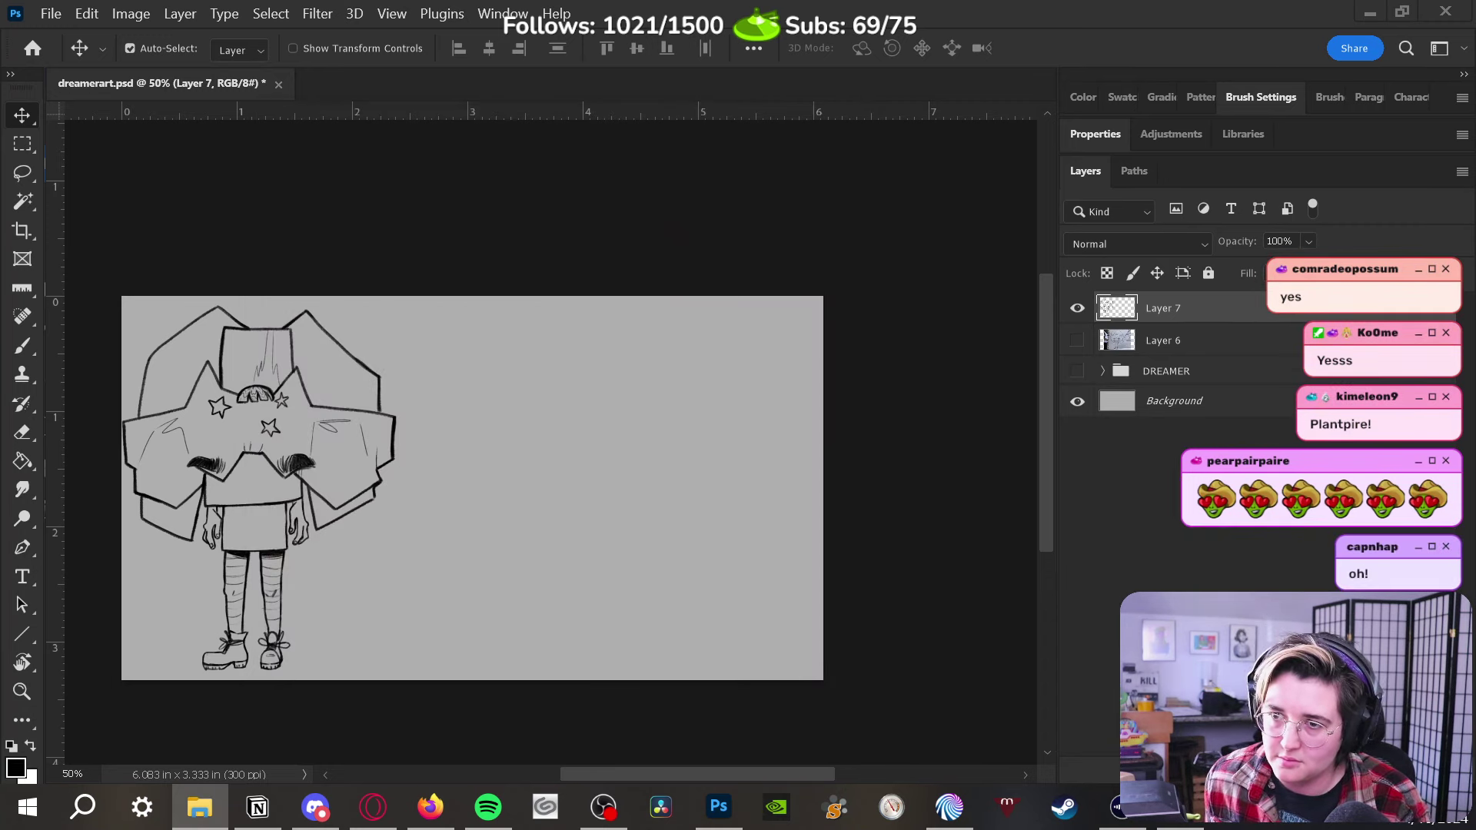
pyautogui.moveTo(869, 408); pyautogui.dragTo(499, 500)
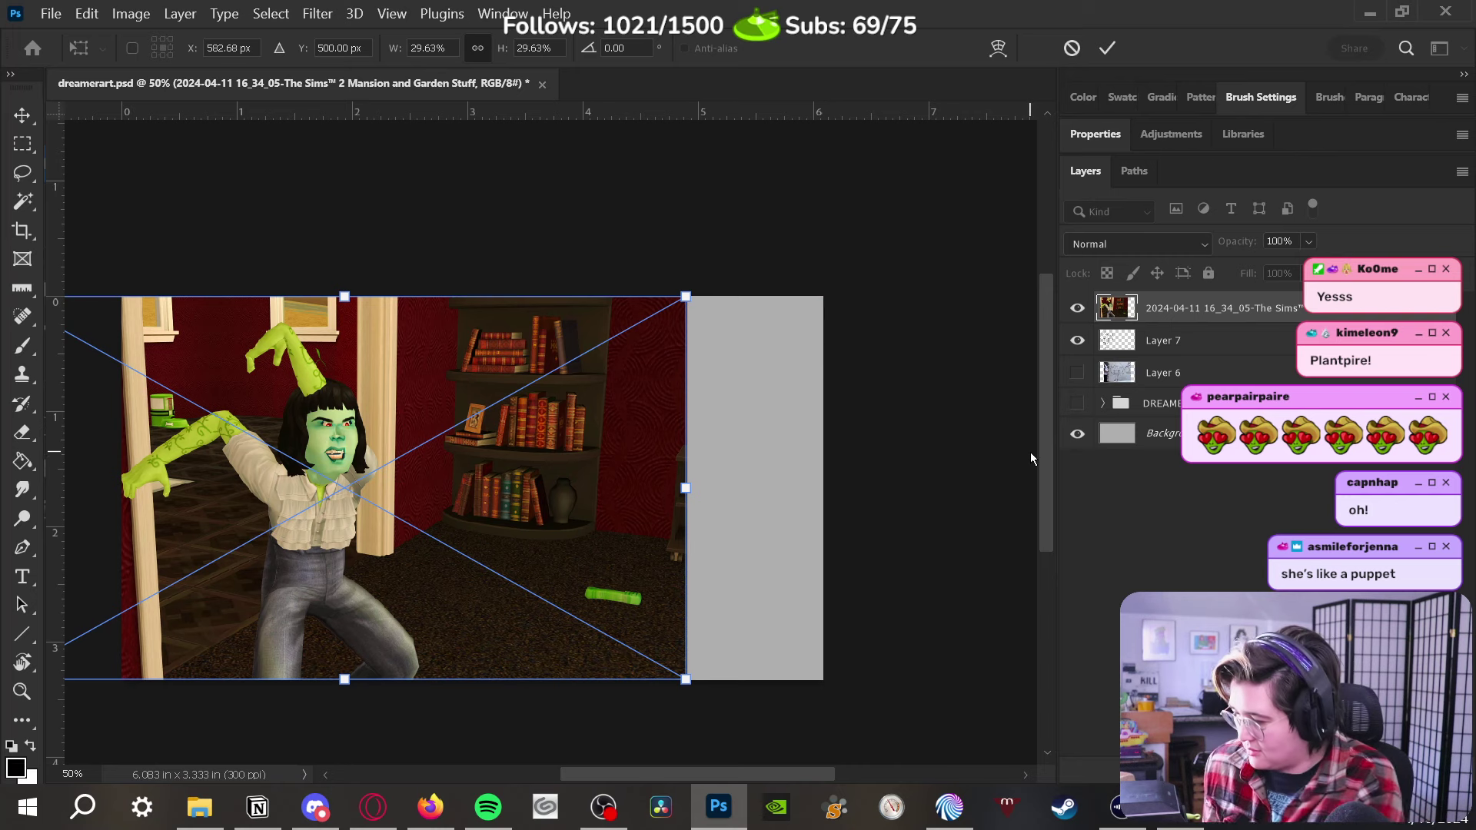
pyautogui.press('Return')
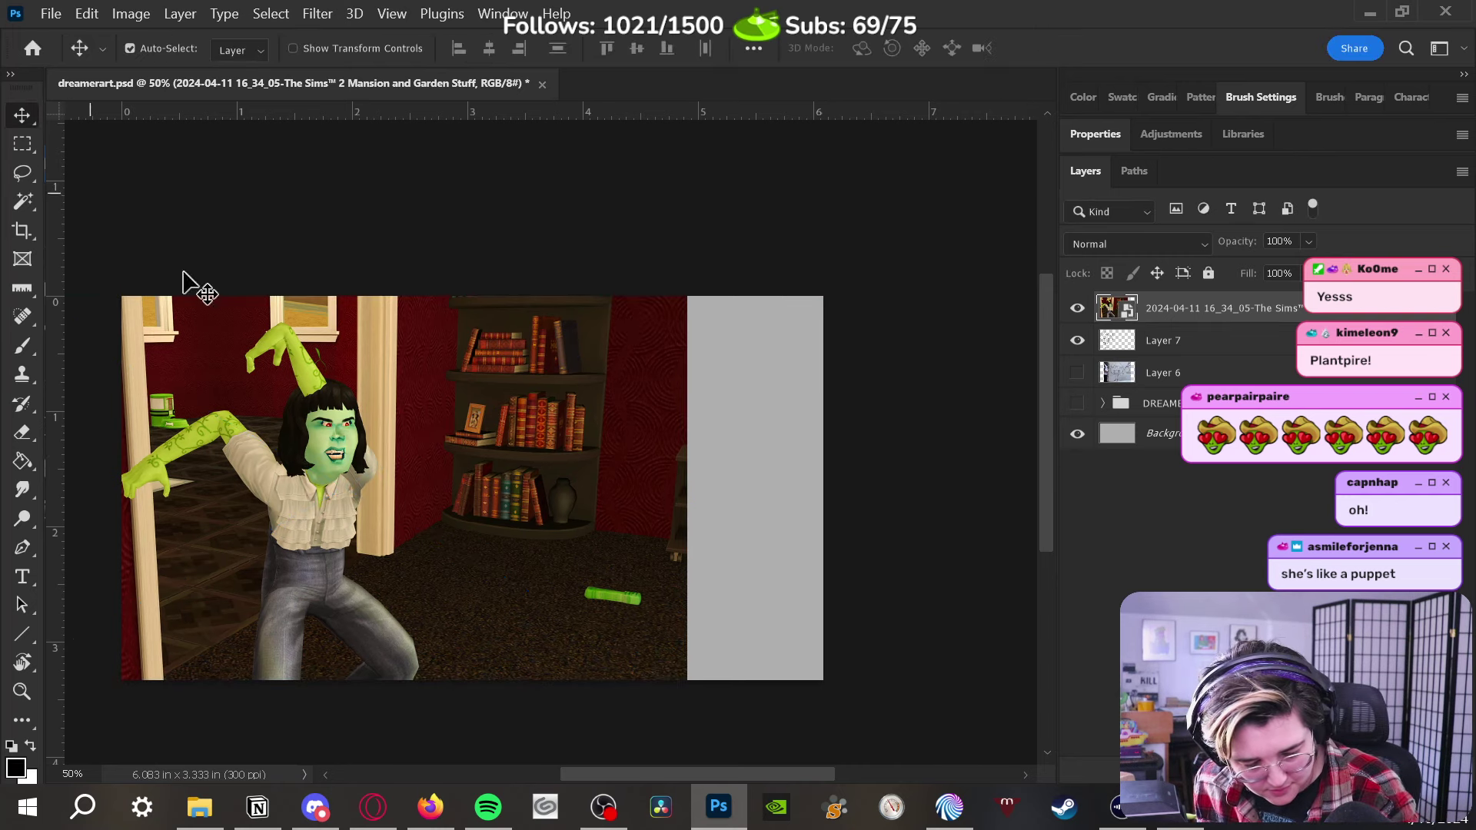
pyautogui.click(22, 144)
pyautogui.moveTo(119, 293); pyautogui.dragTo(530, 712)
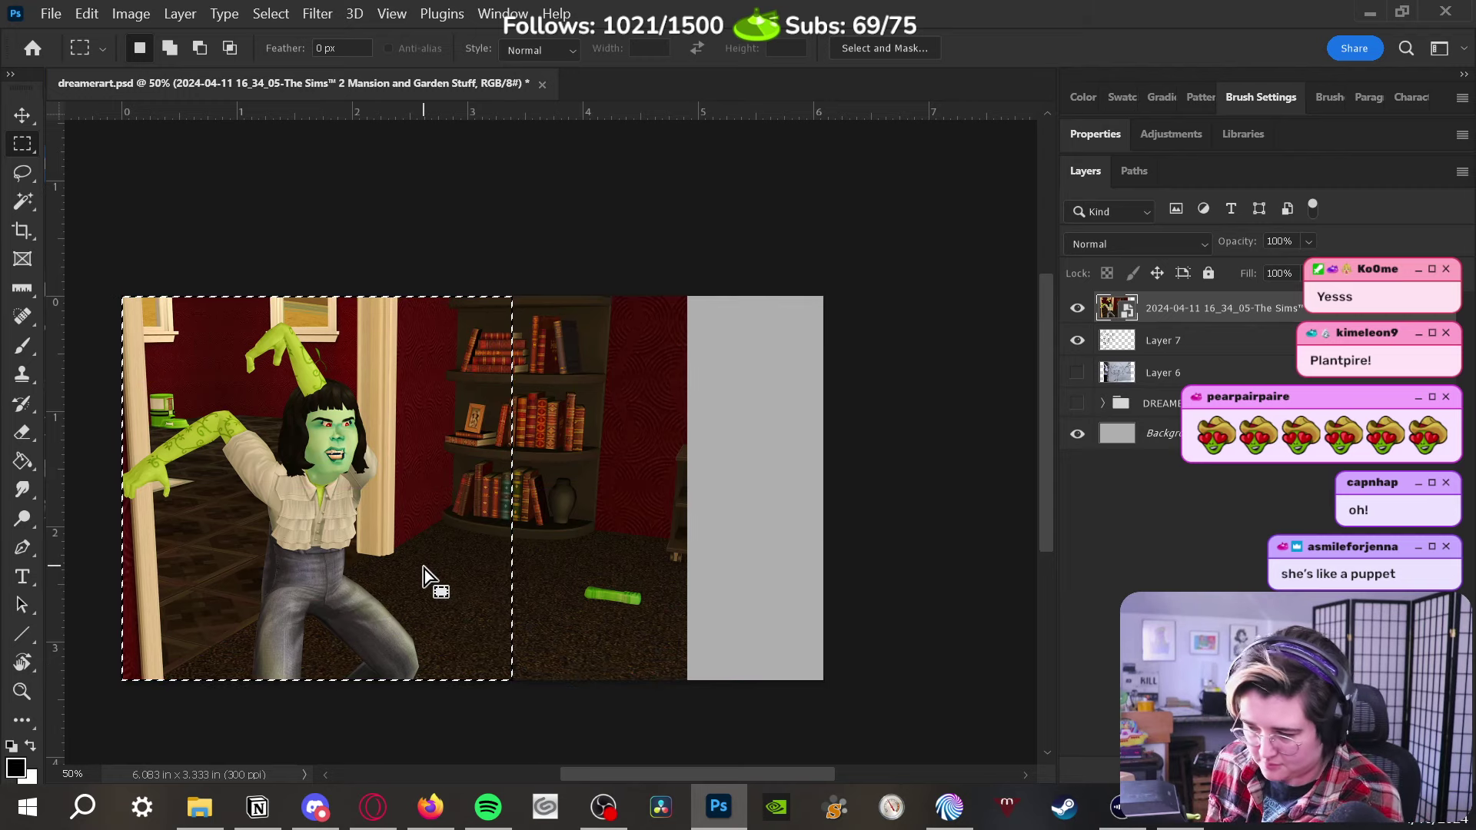
pyautogui.hotkey('ctrl', 'd')
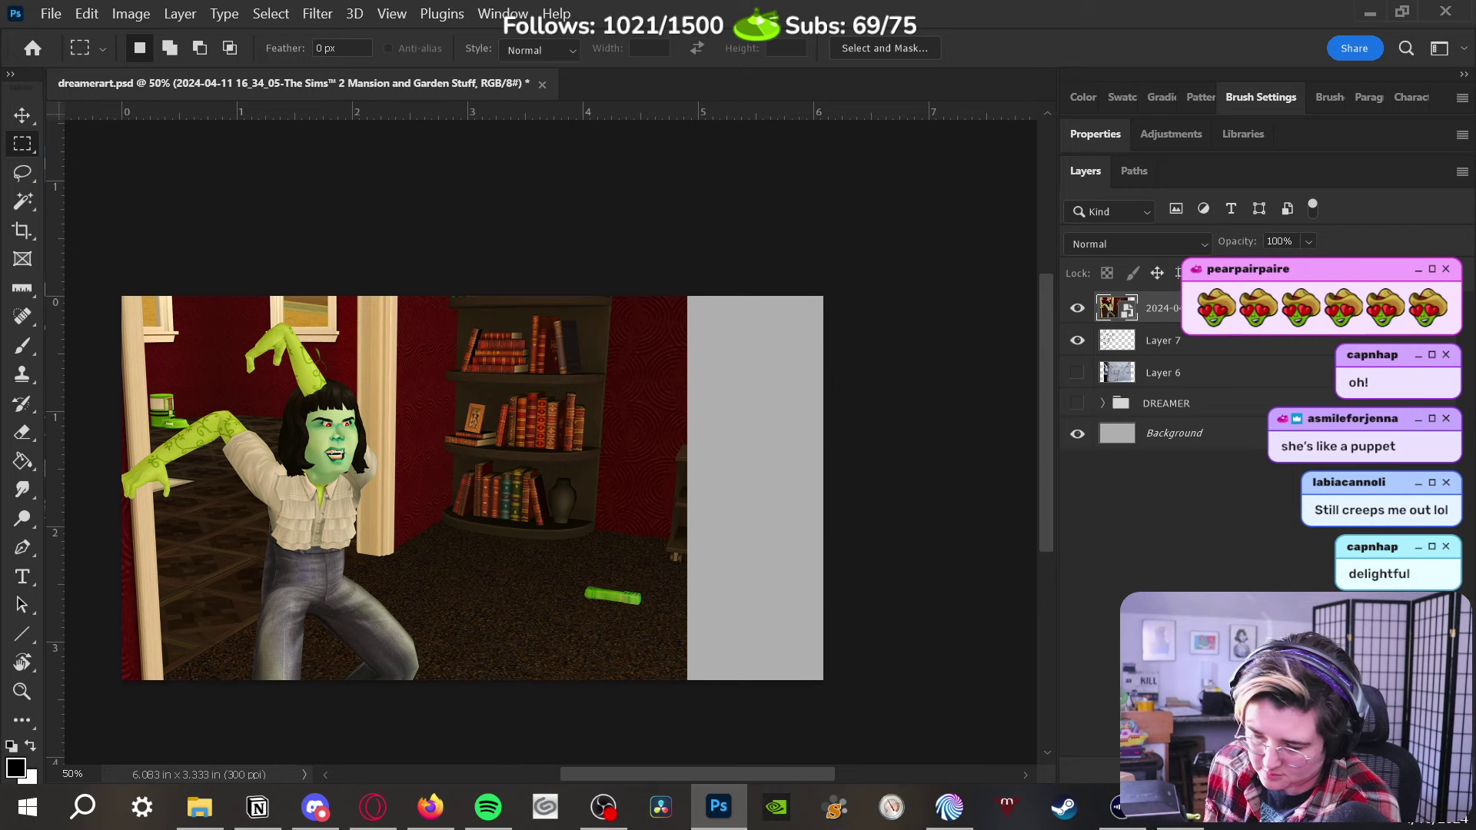
# Shift the placed screenshot slightly right and add a layer mask from a rectangular selection around the green-skinned figure
pyautogui.hotkey('ctrl', 't')
pyautogui.moveTo(481, 536); pyautogui.dragTo(517, 538)
pyautogui.click(33, 144)
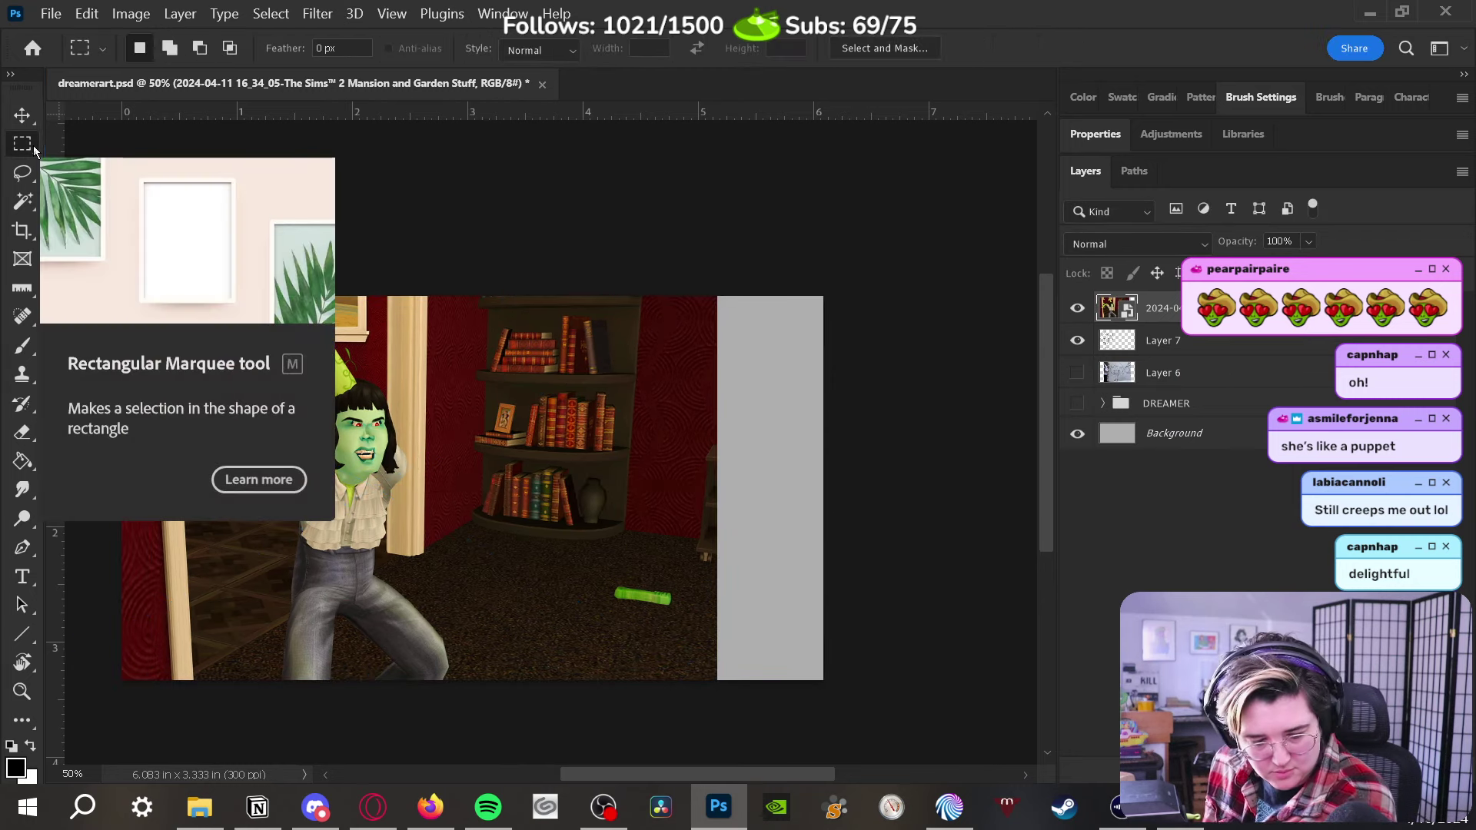
pyautogui.moveTo(131, 302); pyautogui.dragTo(507, 695)
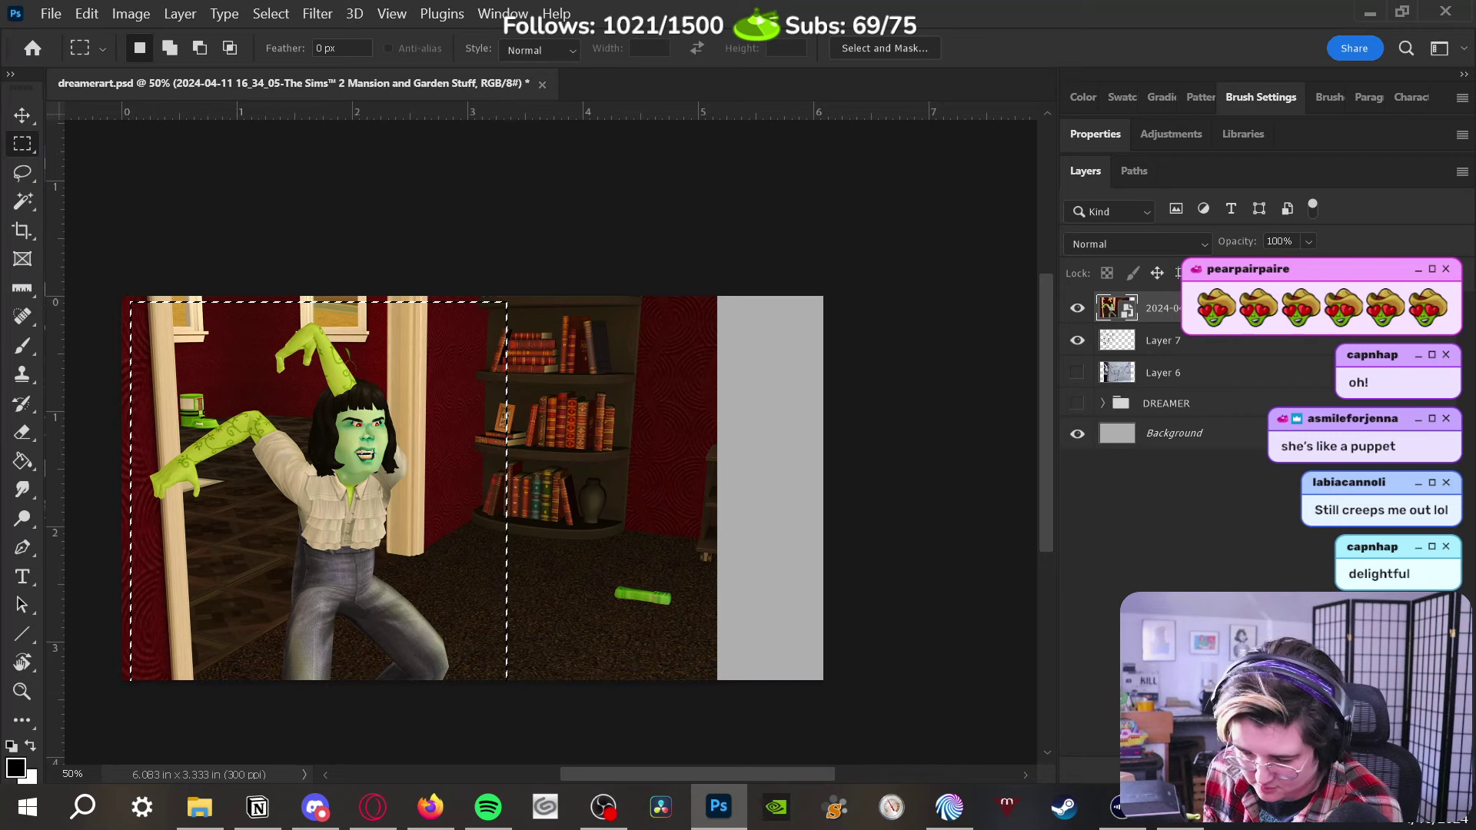
pyautogui.click(1237, 773)
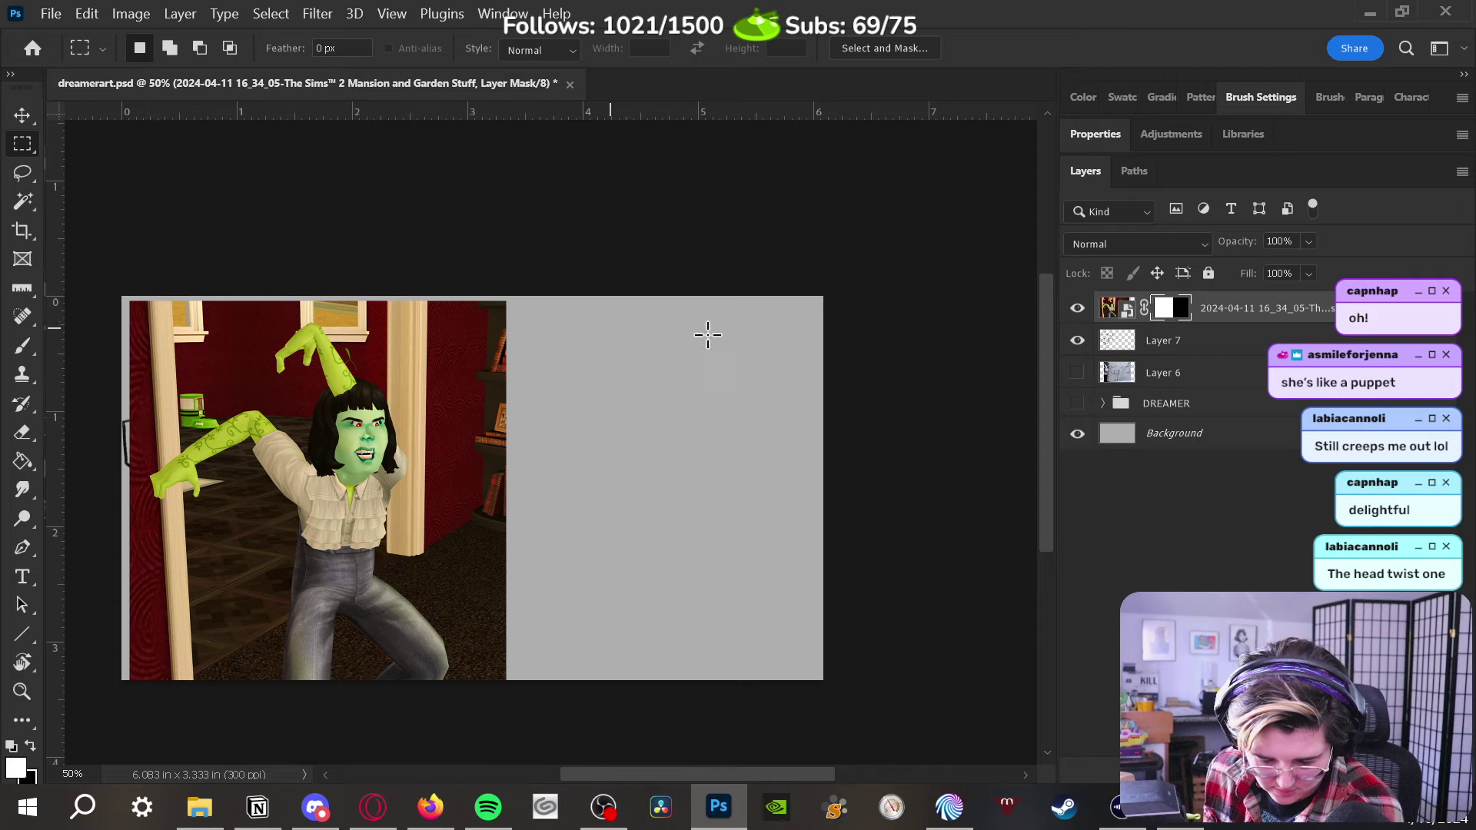
# Move the masked screenshot into the canvas's upper-left corner
pyautogui.press('v')
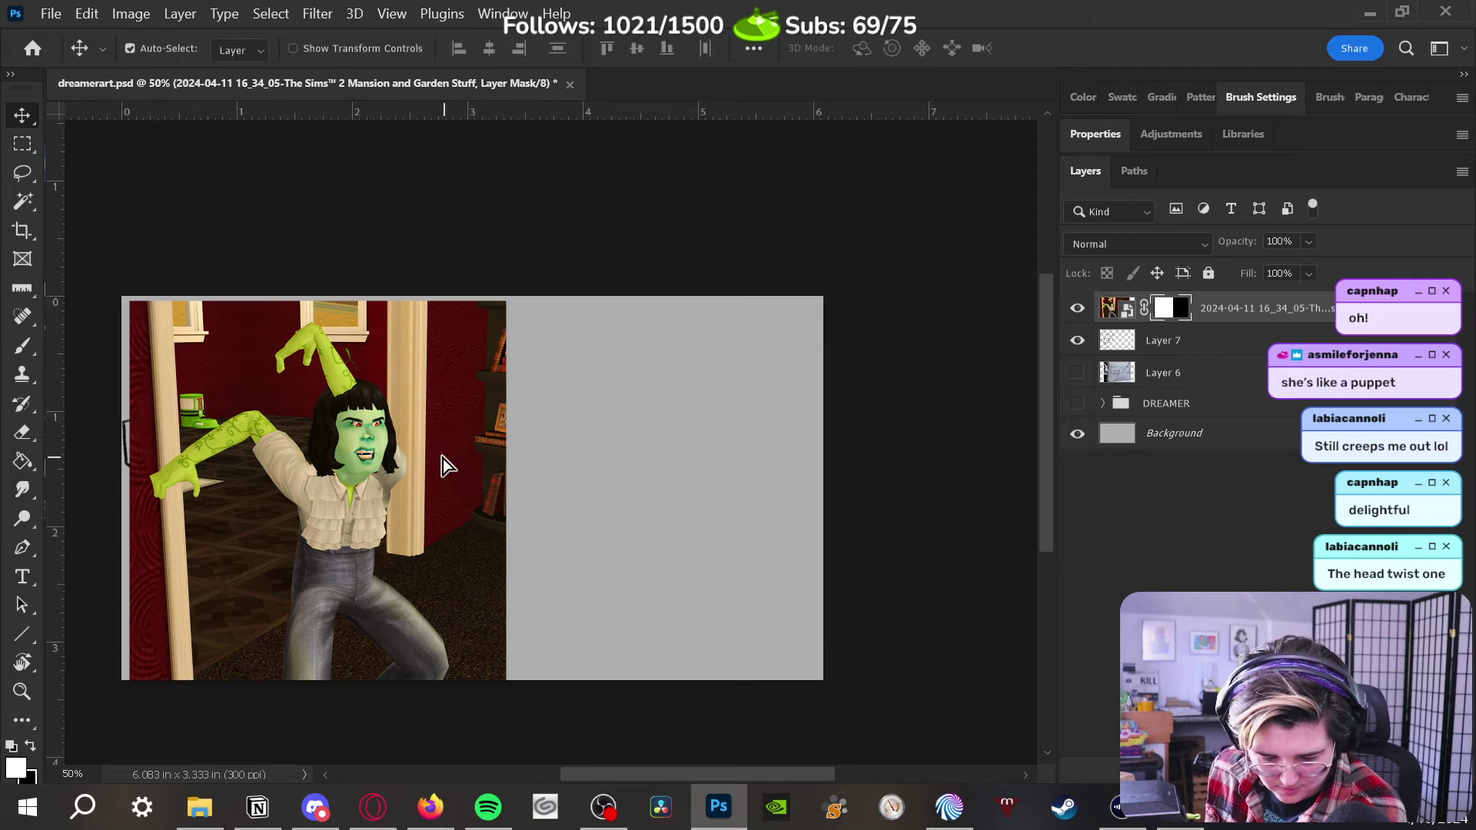
pyautogui.moveTo(442, 458); pyautogui.dragTo(433, 452)
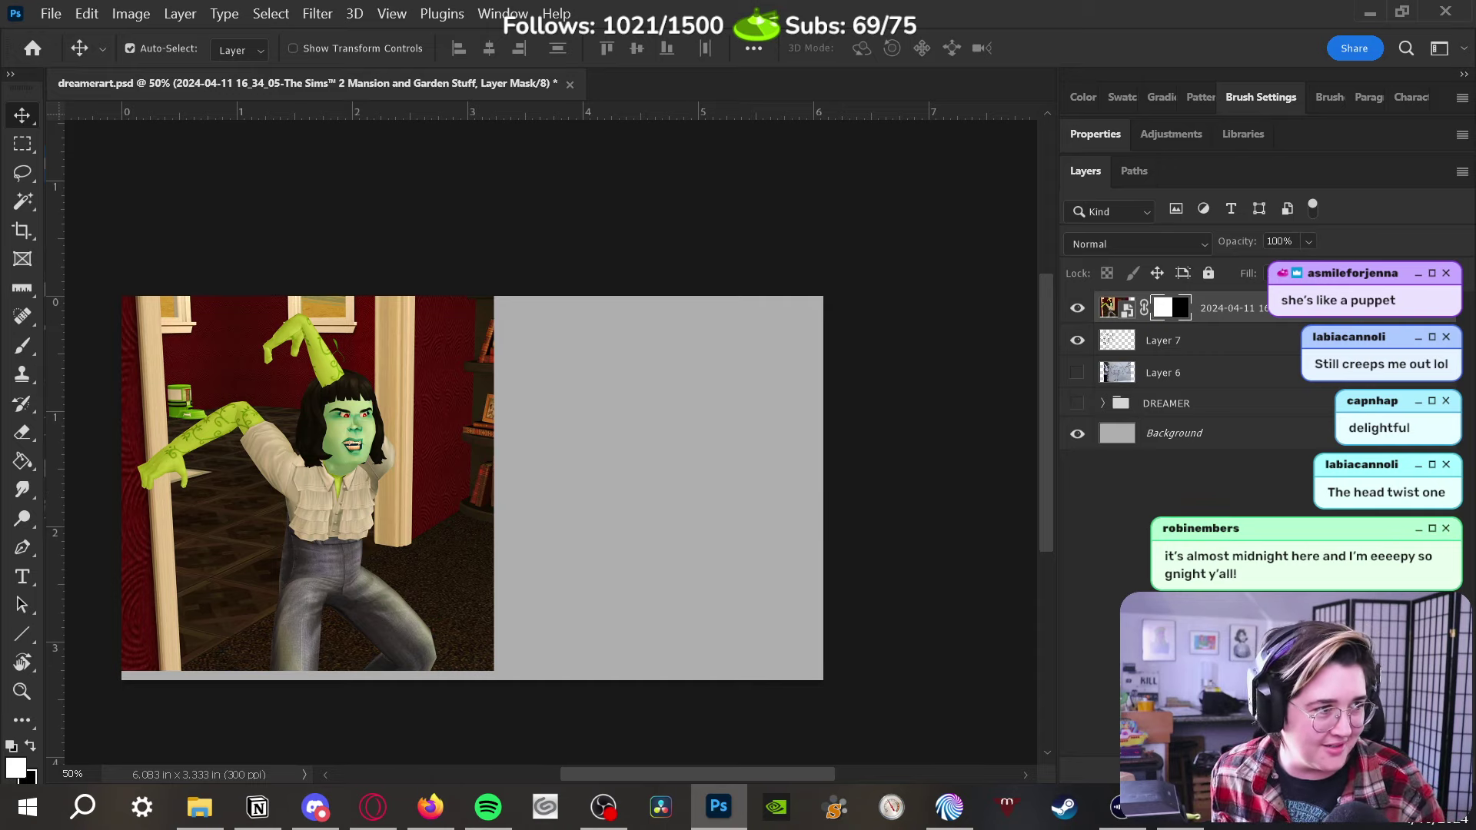
pyautogui.hotkey('alt', 'Tab')
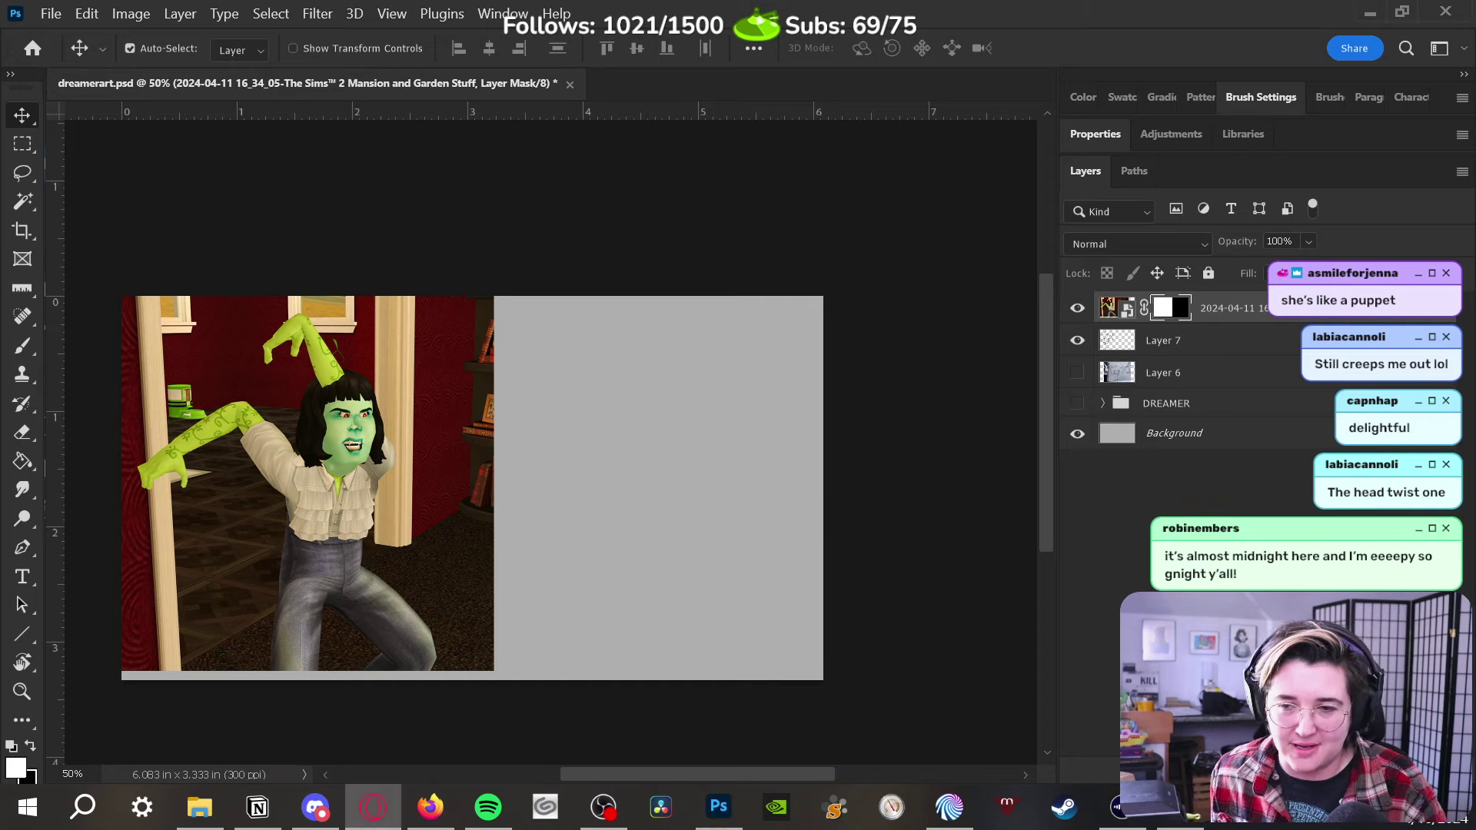
pyautogui.hotkey('alt', 'Tab')
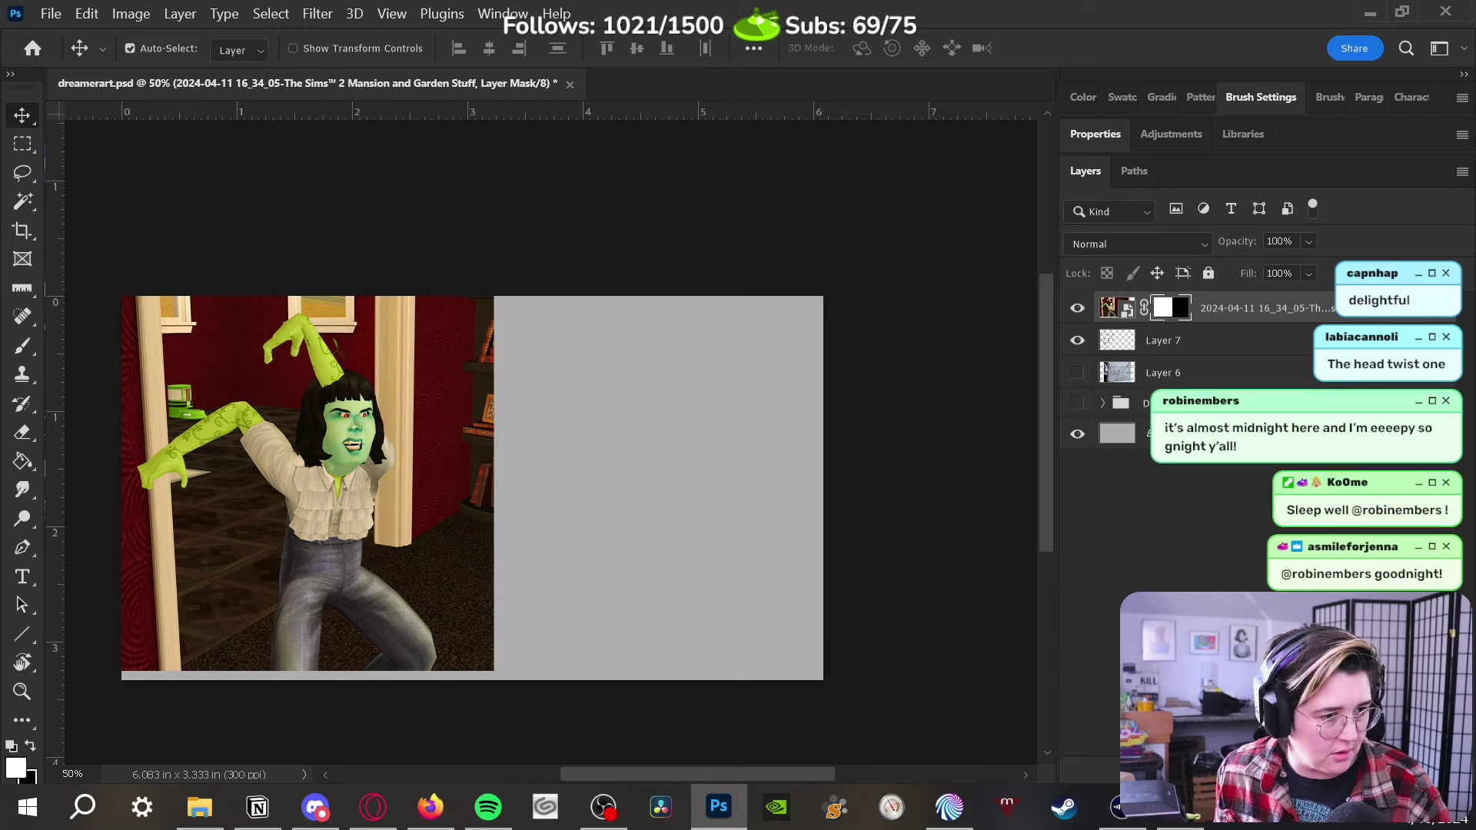
pyautogui.hotkey('alt', 'Tab')
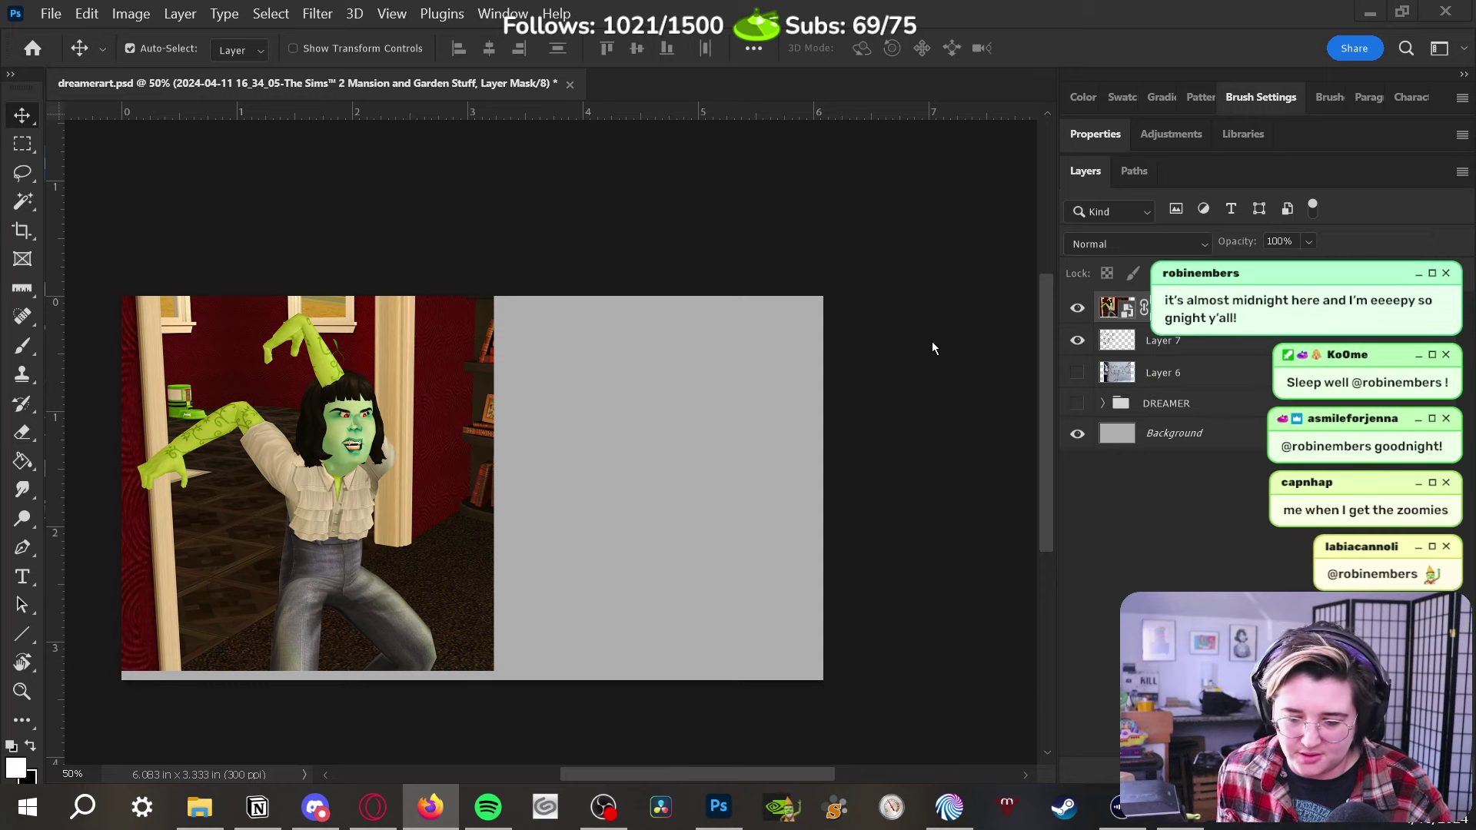
pyautogui.click(1048, 30)
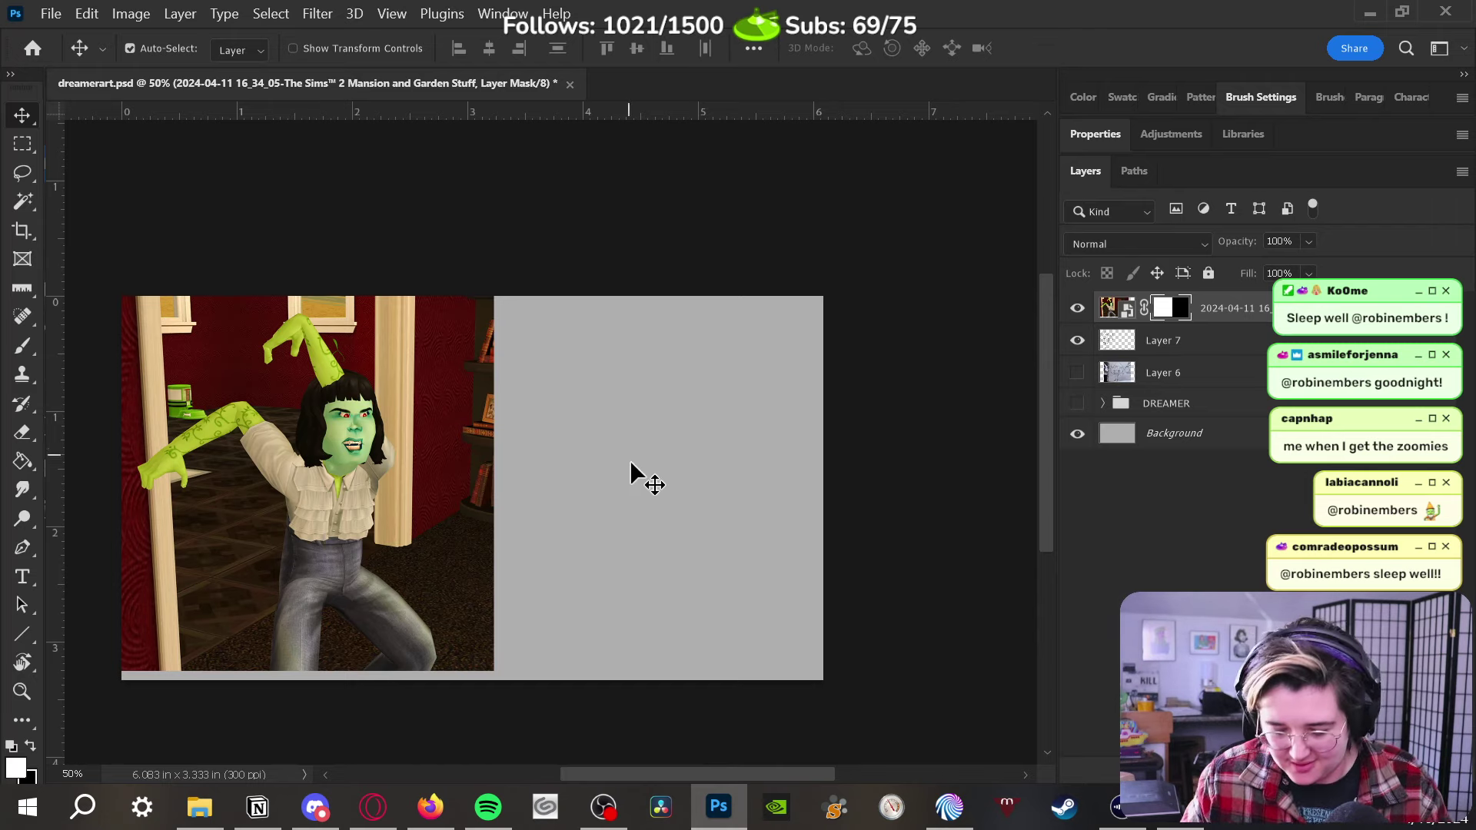
# Set up the Hard Round Pressure Opacity brush at 250 px with pen pressure for size turned off
pyautogui.press('z')
pyautogui.moveTo(649, 464); pyautogui.dragTo(672, 459)
pyautogui.moveTo(672, 511); pyautogui.dragTo(748, 510)
pyautogui.press('b')
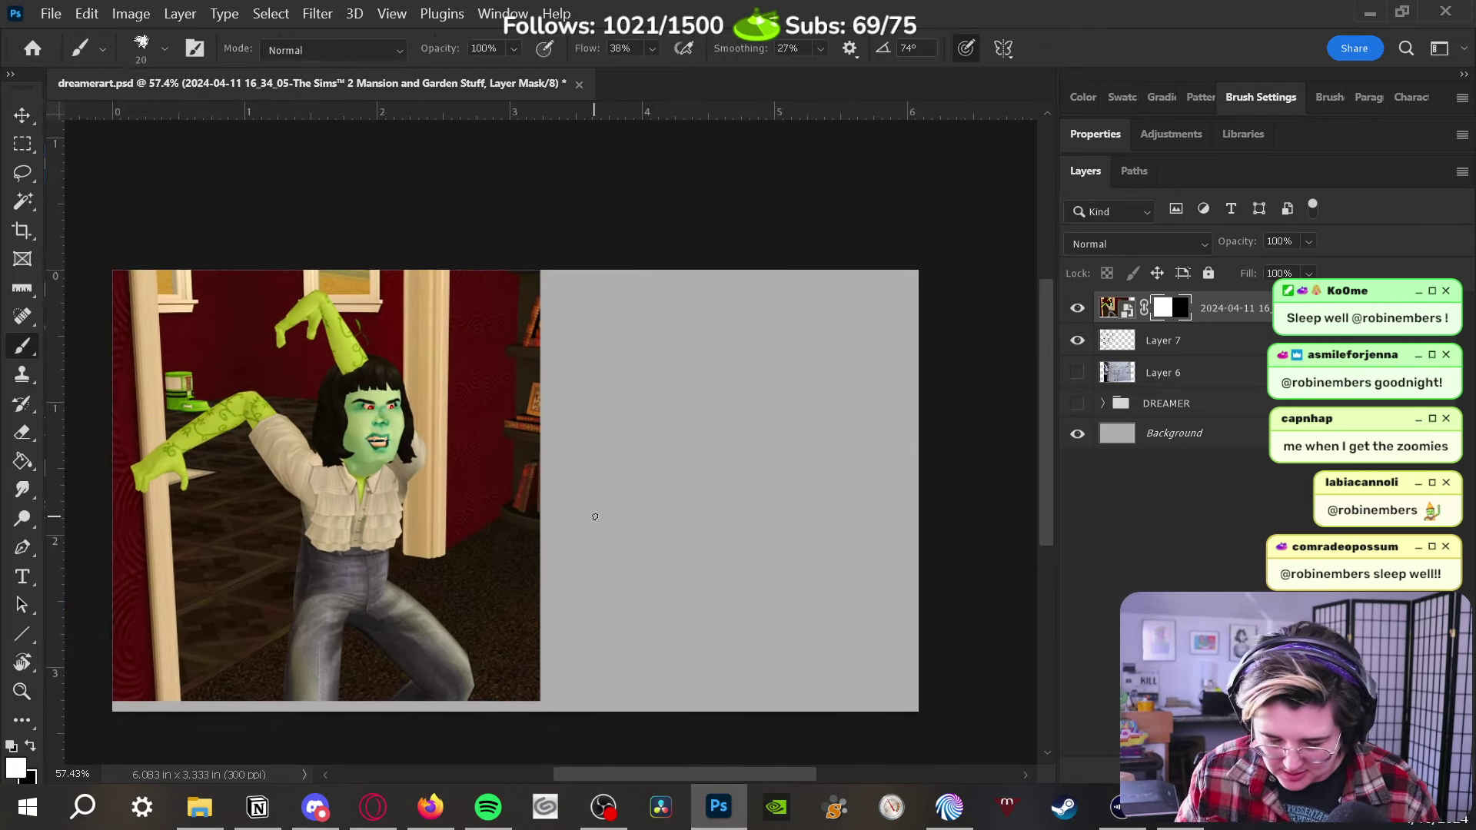
pyautogui.click(164, 48)
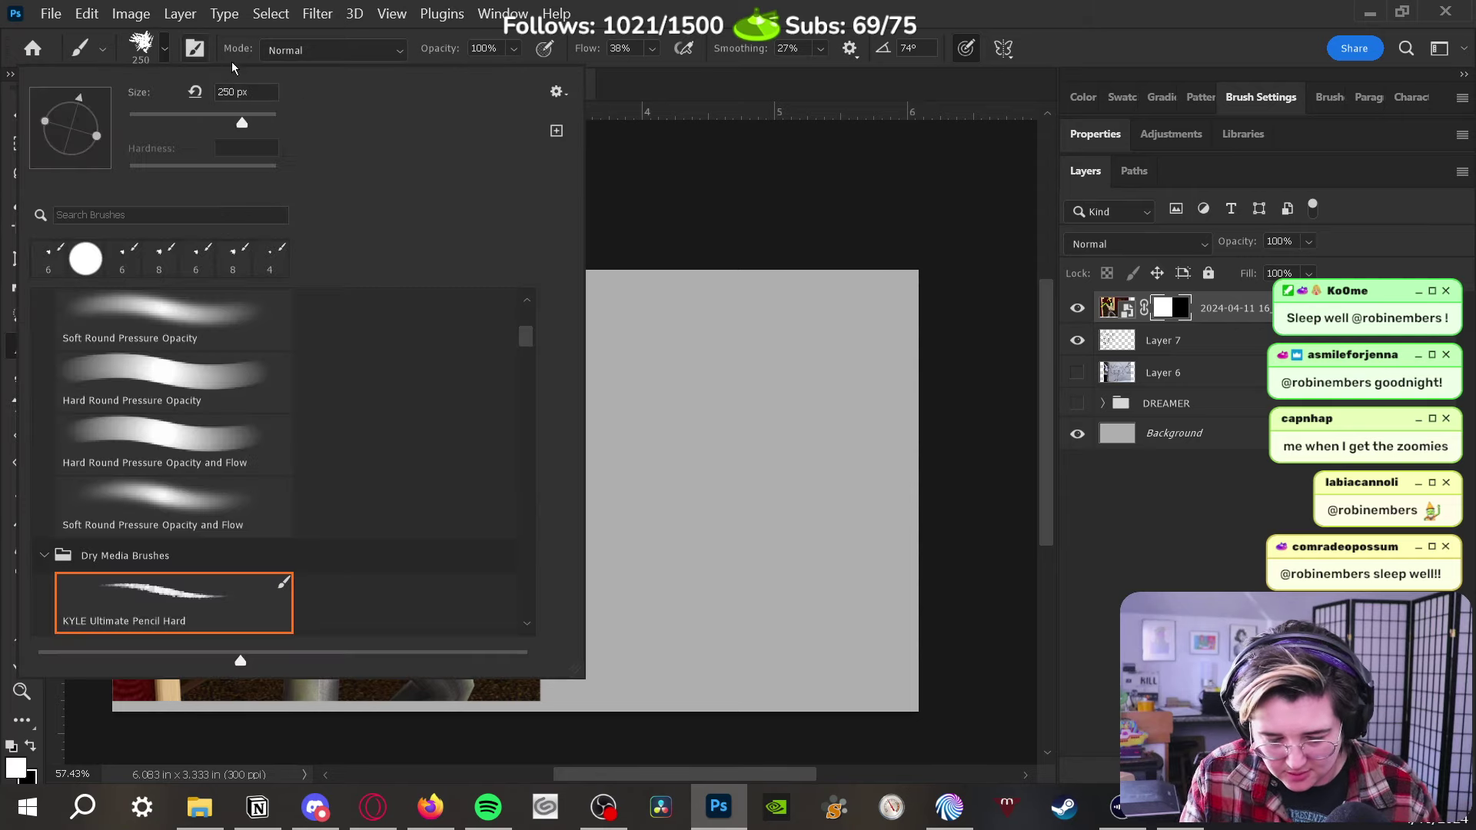
pyautogui.click(232, 375)
pyautogui.click(849, 150)
pyautogui.click(965, 53)
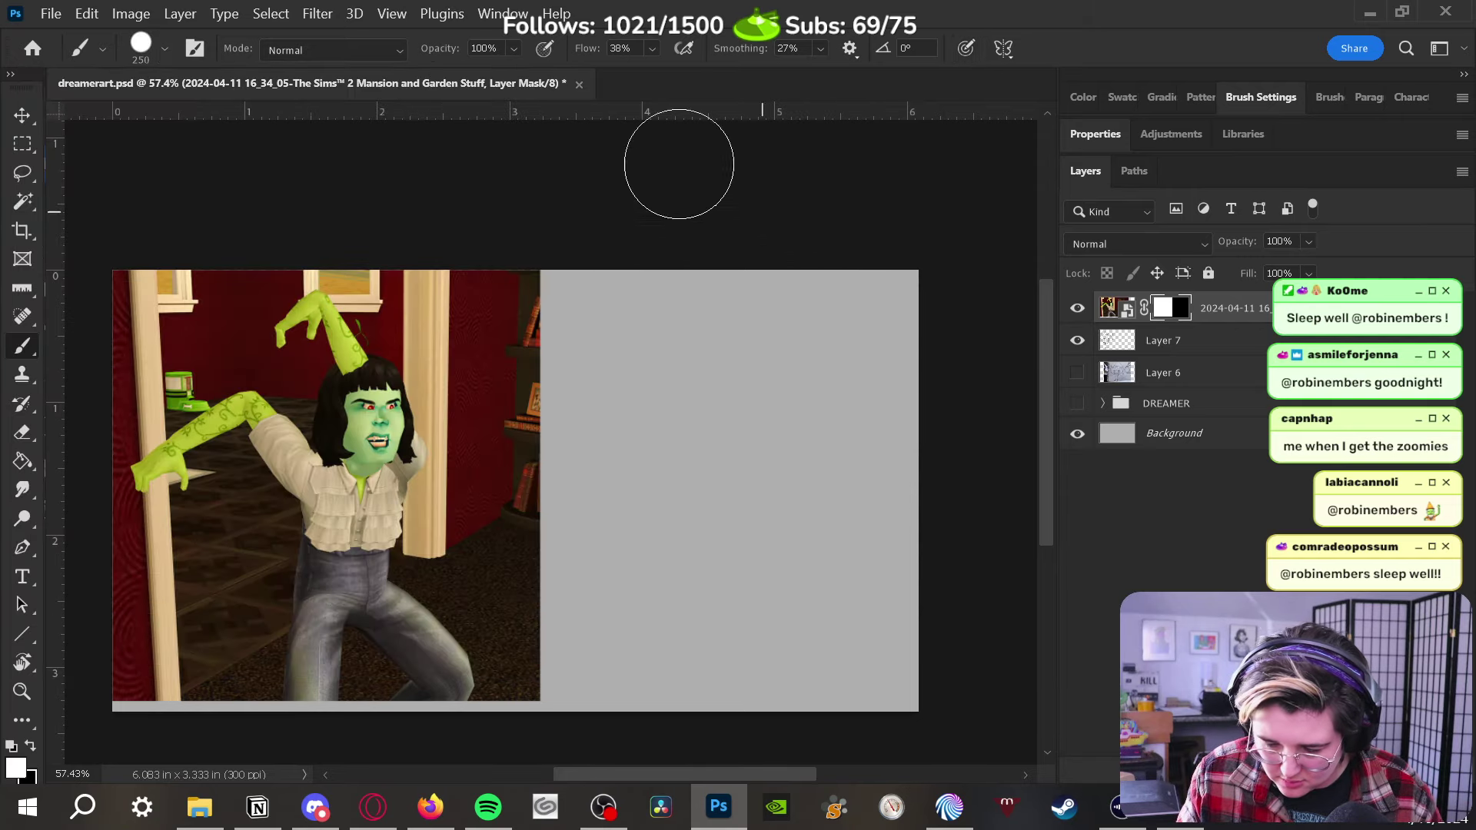
# Paint black on the layer mask to hide the room background right of the green-skinned figure, reducing the brush to 90 px
pyautogui.moveTo(567, 244)
pyautogui.mouseDown()
pyautogui.moveTo(511, 478)
pyautogui.moveTo(544, 523)
pyautogui.mouseUp()
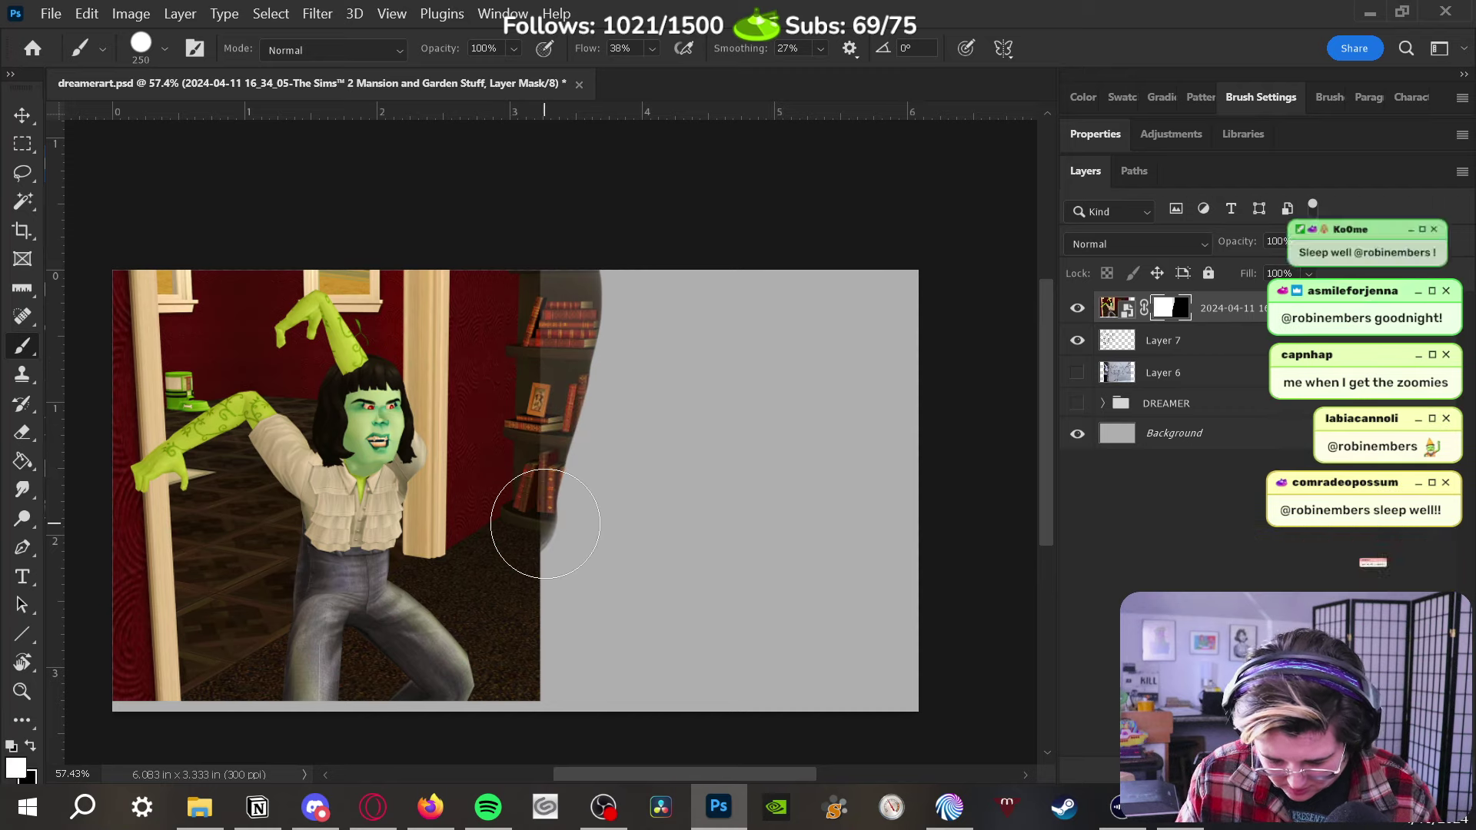
pyautogui.hotkey('ctrl', 'z')
pyautogui.press('x')
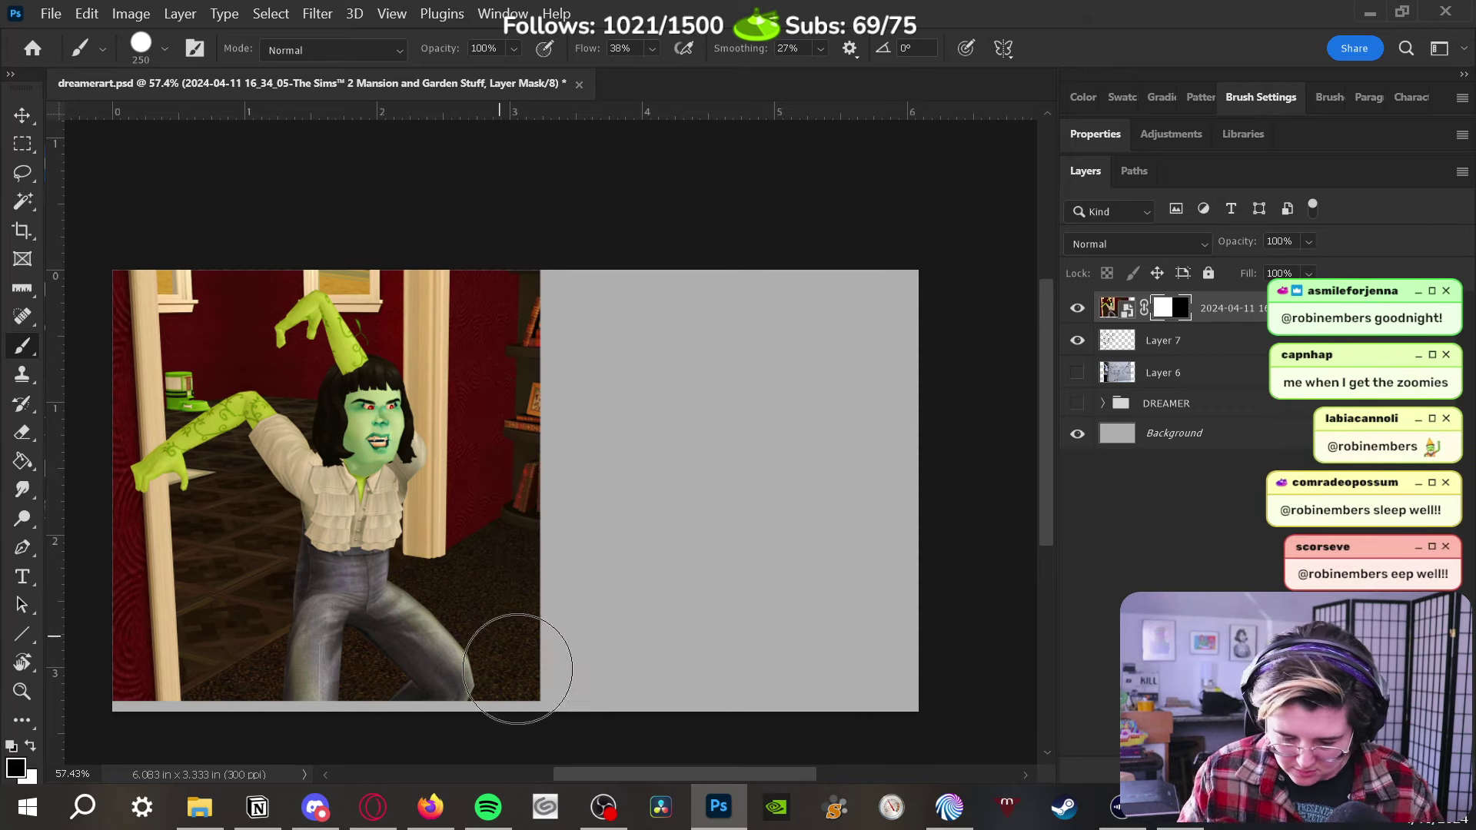
pyautogui.moveTo(517, 662)
pyautogui.mouseDown()
pyautogui.moveTo(550, 635)
pyautogui.moveTo(516, 483)
pyautogui.moveTo(538, 287)
pyautogui.moveTo(531, 544)
pyautogui.moveTo(547, 609)
pyautogui.mouseUp()
pyautogui.press('[')
pyautogui.press('[')
pyautogui.press('[')
pyautogui.press('[')
pyautogui.press('[')
pyautogui.press('[')
pyautogui.moveTo(471, 538)
pyautogui.mouseDown()
pyautogui.moveTo(485, 463)
pyautogui.moveTo(458, 542)
pyautogui.moveTo(508, 661)
pyautogui.moveTo(455, 476)
pyautogui.moveTo(458, 316)
pyautogui.moveTo(440, 261)
pyautogui.moveTo(484, 233)
pyautogui.mouseUp()
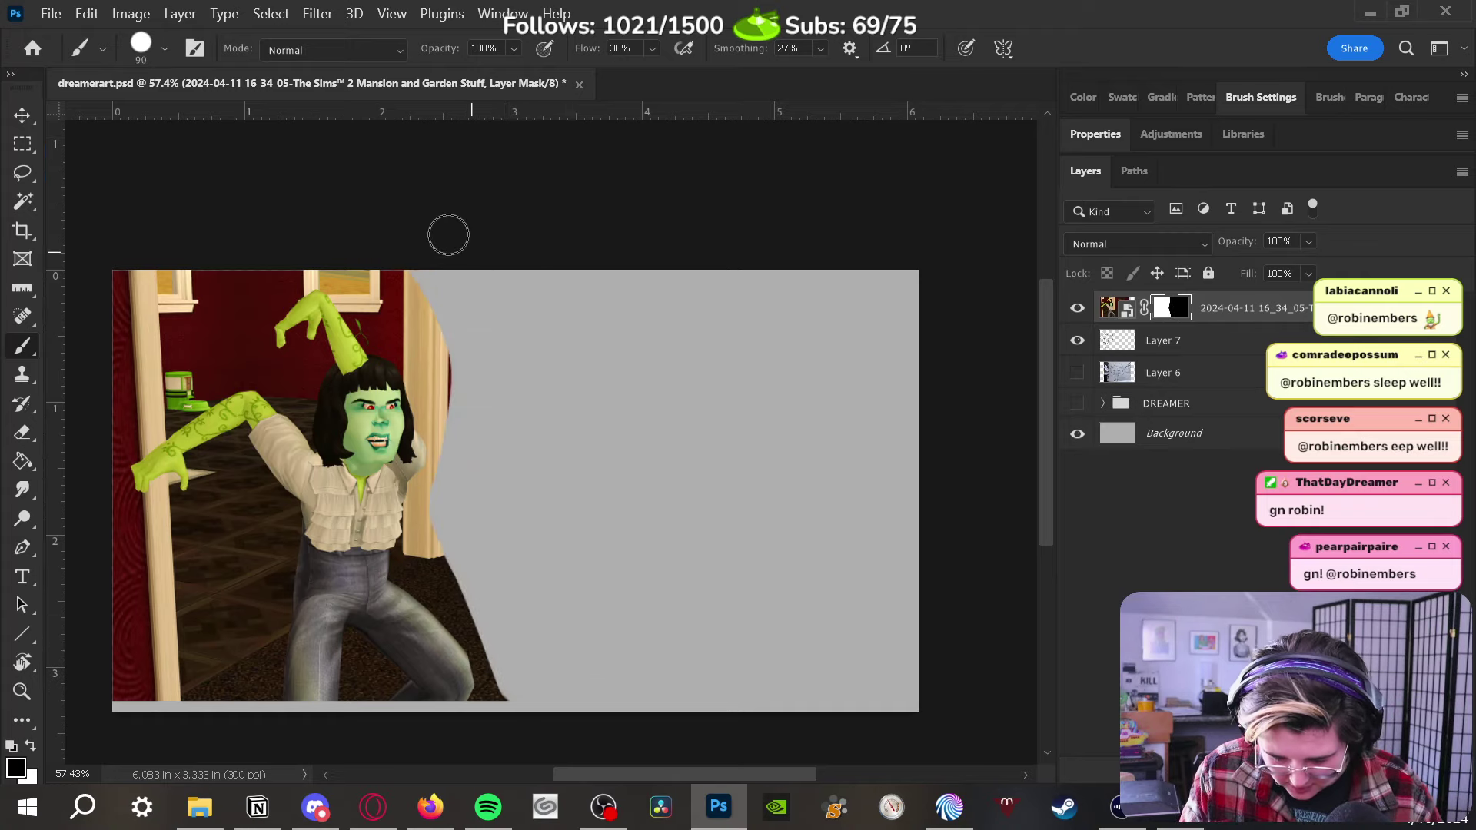
# Try to mask away the red wall and window above the figure's outstretched arm
pyautogui.moveTo(214, 329)
pyautogui.mouseDown()
pyautogui.moveTo(201, 273)
pyautogui.moveTo(116, 285)
pyautogui.moveTo(84, 310)
pyautogui.mouseUp()
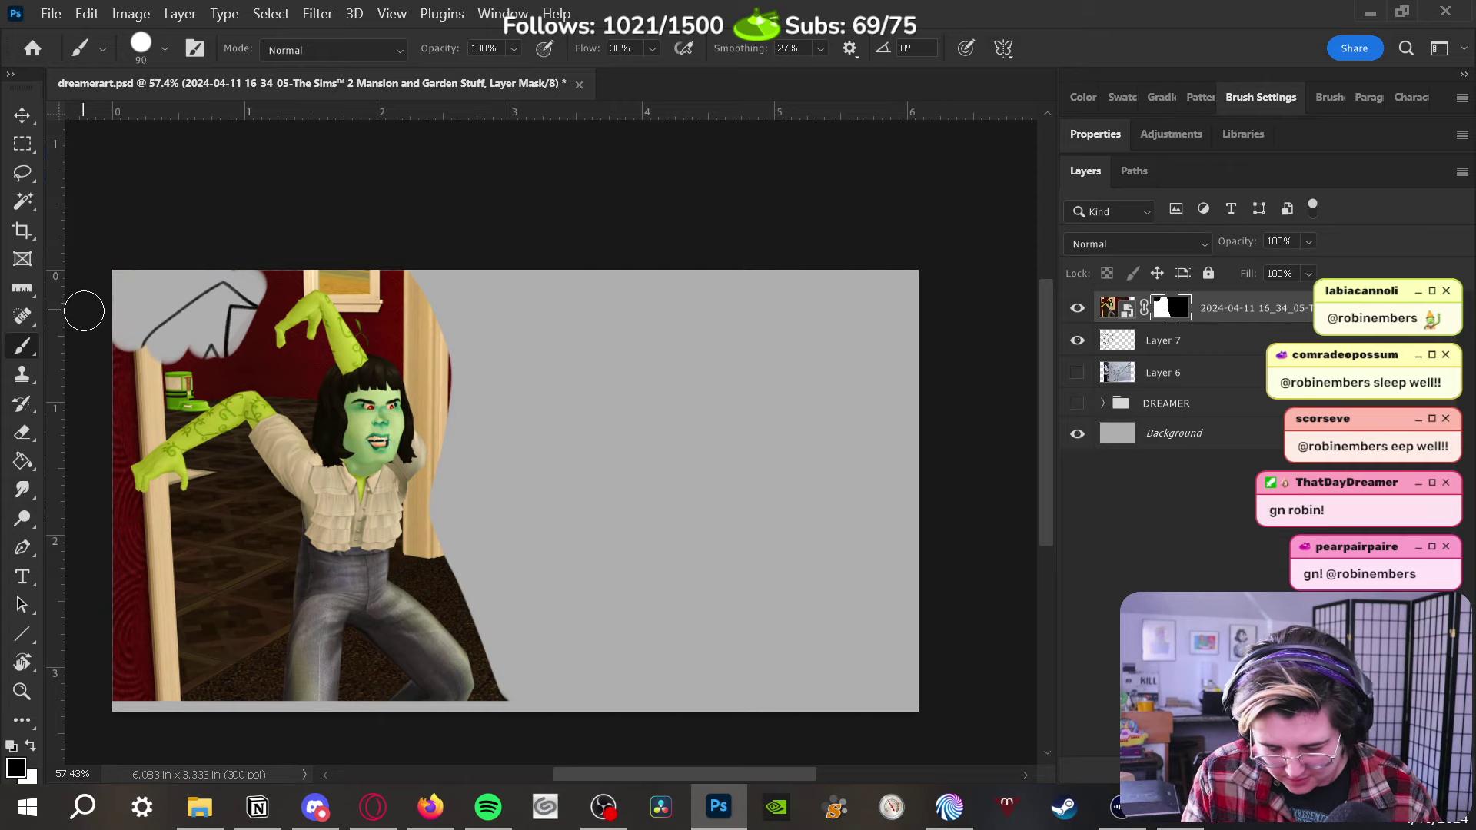
pyautogui.hotkey('ctrl', 'z')
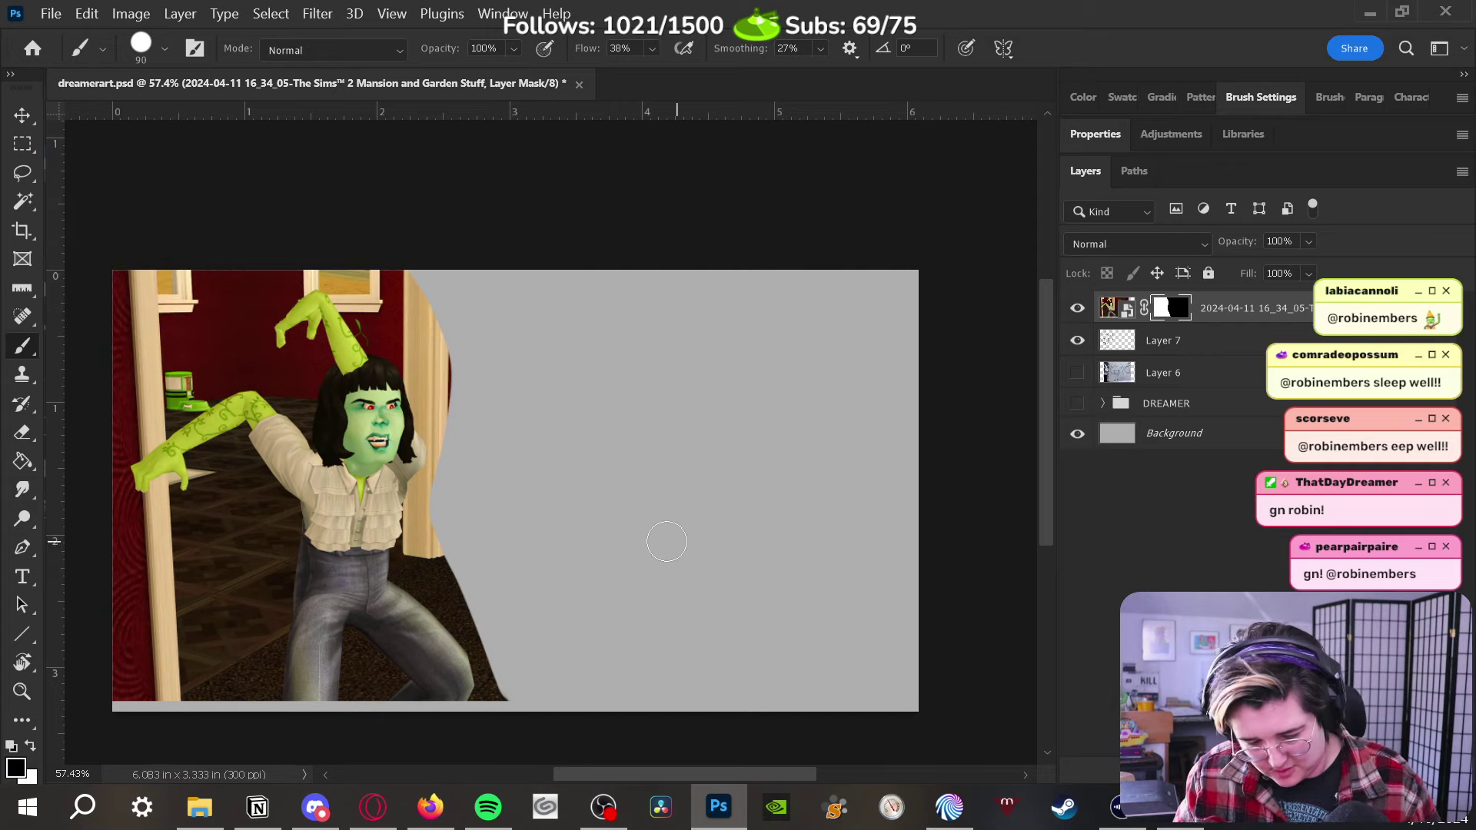
# Create a new layer above the screenshot and select the Hard Round Pressure Size brush at 40 px
pyautogui.press('z')
pyautogui.moveTo(709, 521)
pyautogui.mouseDown()
pyautogui.moveTo(732, 504)
pyautogui.moveTo(718, 579)
pyautogui.moveTo(715, 547)
pyautogui.mouseUp()
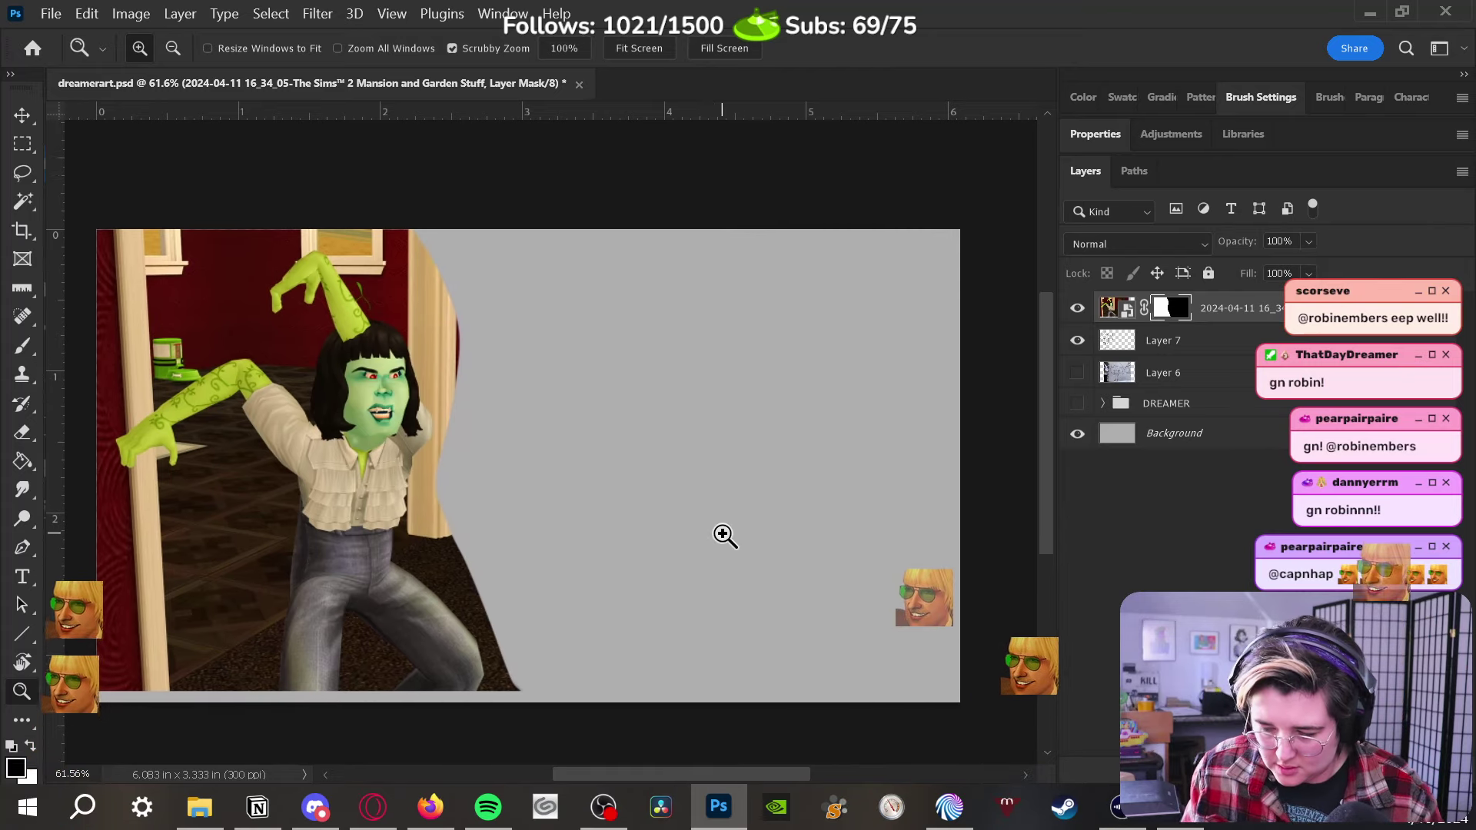
pyautogui.moveTo(1056, 600); pyautogui.dragTo(1085, 598)
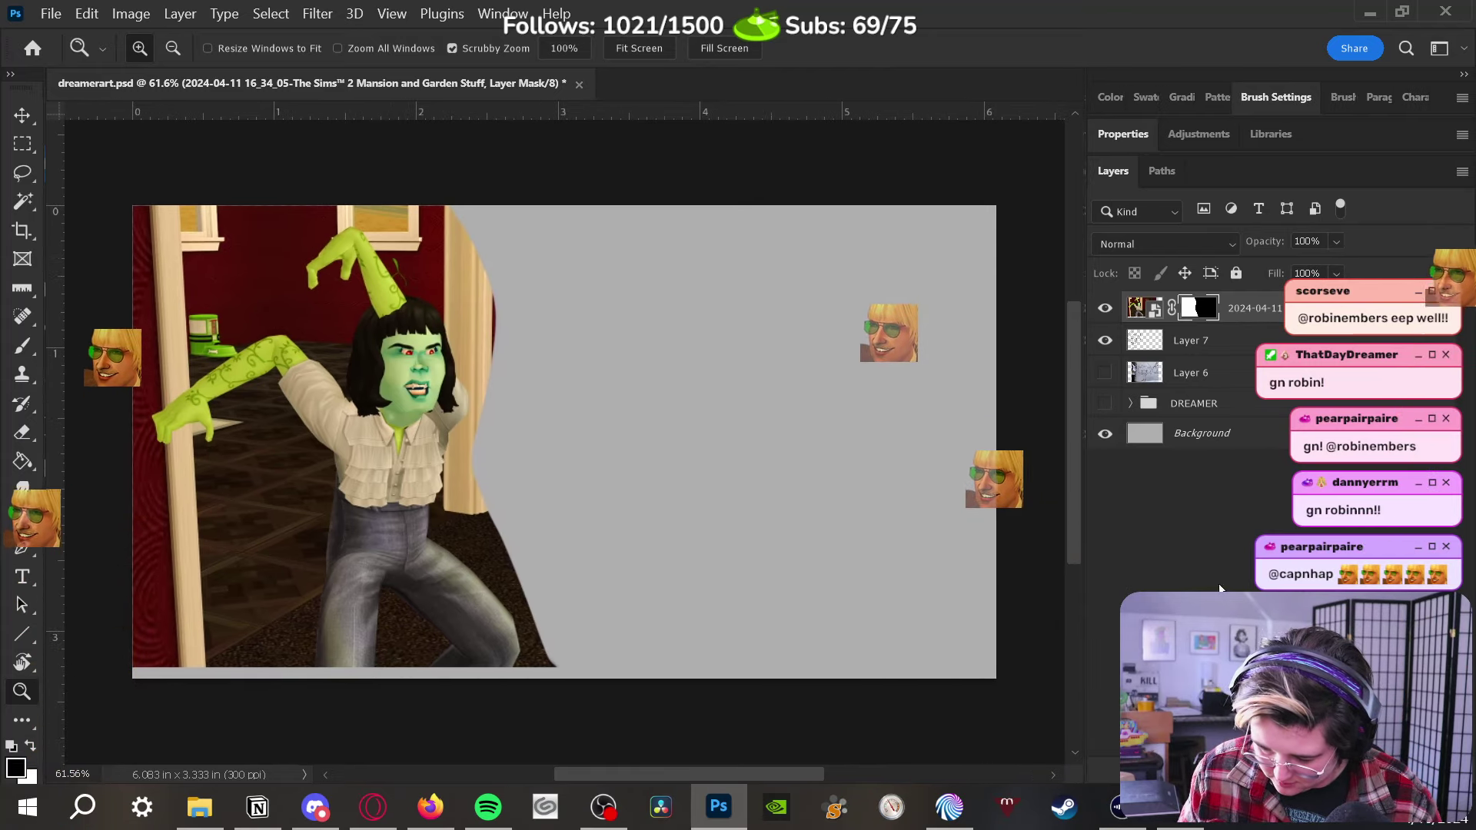
pyautogui.moveTo(718, 398); pyautogui.dragTo(731, 399)
pyautogui.moveTo(764, 773); pyautogui.dragTo(757, 780)
pyautogui.moveTo(741, 452)
pyautogui.mouseDown()
pyautogui.moveTo(763, 458)
pyautogui.moveTo(742, 491)
pyautogui.mouseUp()
pyautogui.press('b')
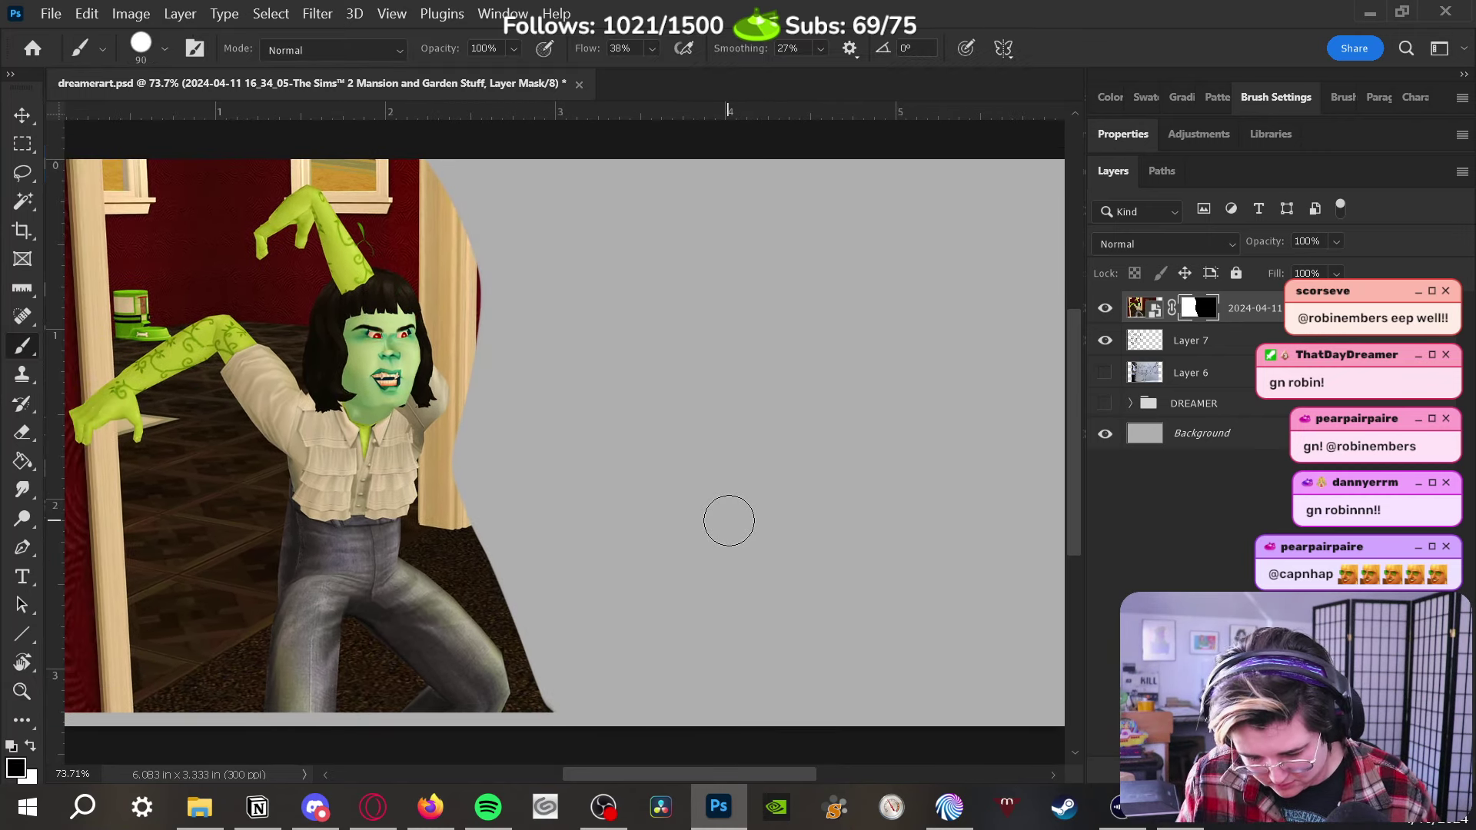
pyautogui.press('[')
pyautogui.press('[')
pyautogui.press('[')
pyautogui.press('[')
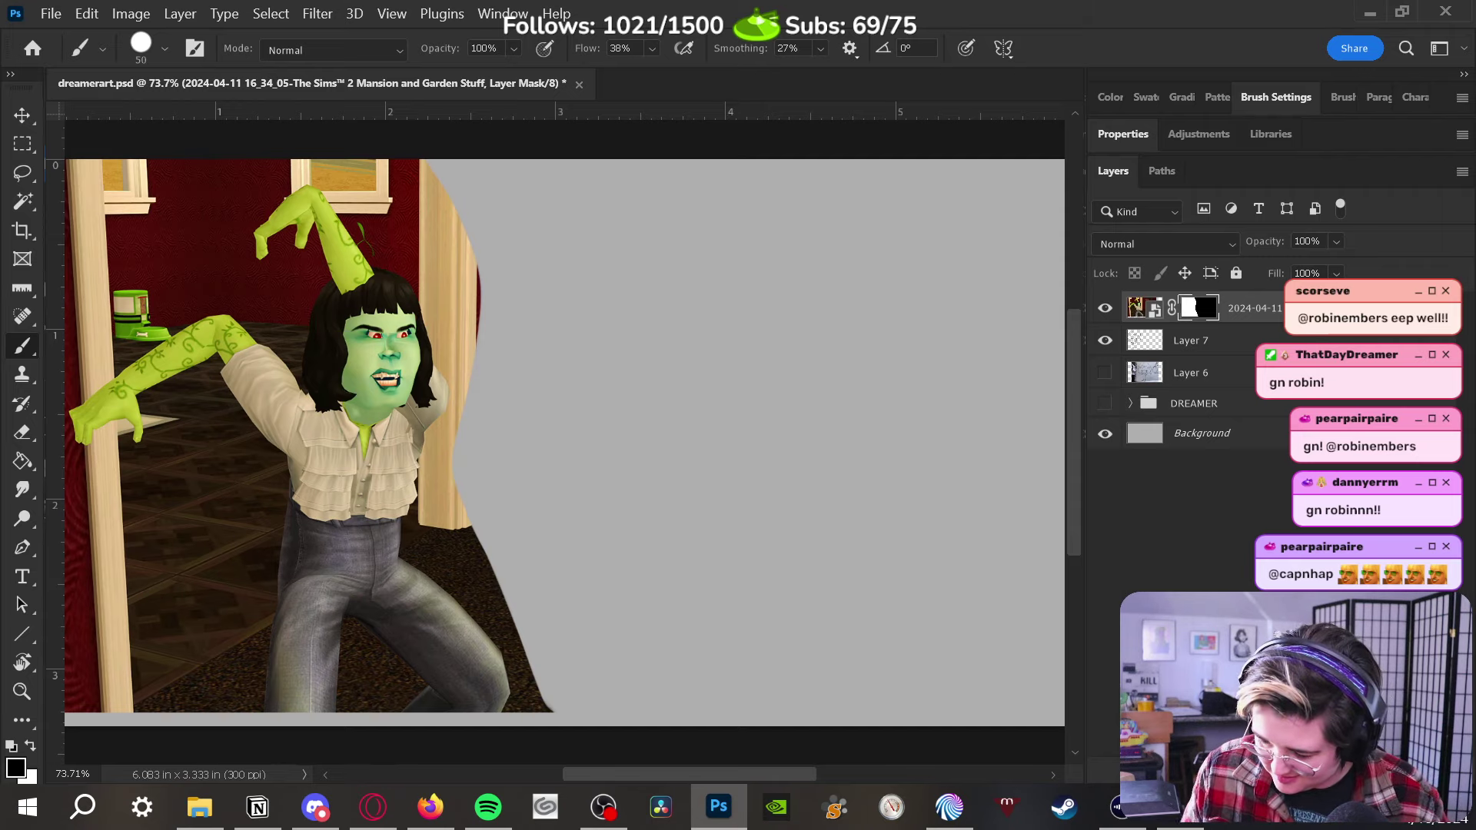
pyautogui.hotkey('ctrl', 'shift', 'alt', 'n')
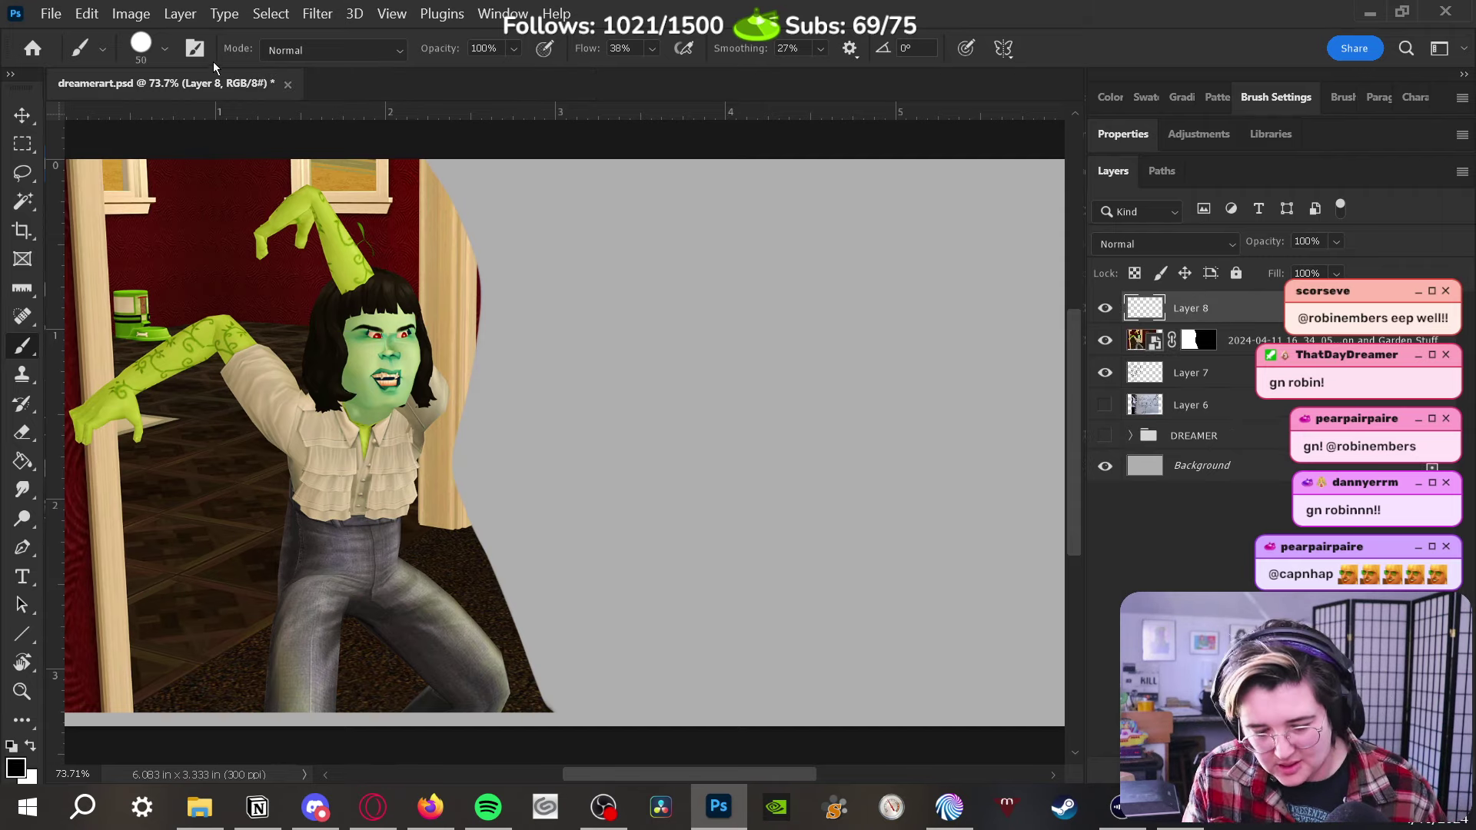
pyautogui.click(165, 51)
pyautogui.moveTo(531, 338); pyautogui.dragTo(526, 307)
pyautogui.click(278, 559)
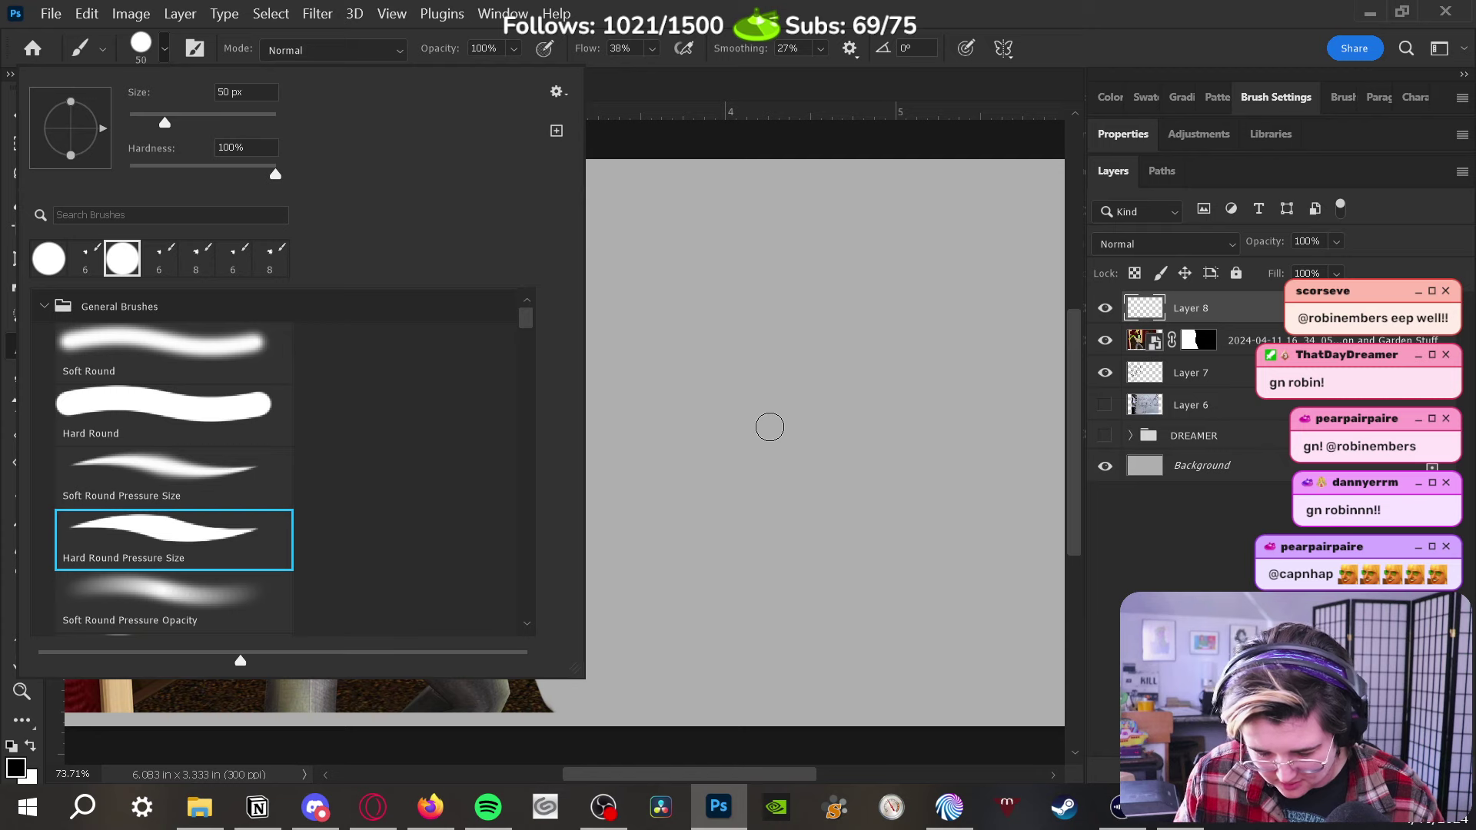
pyautogui.click(840, 463)
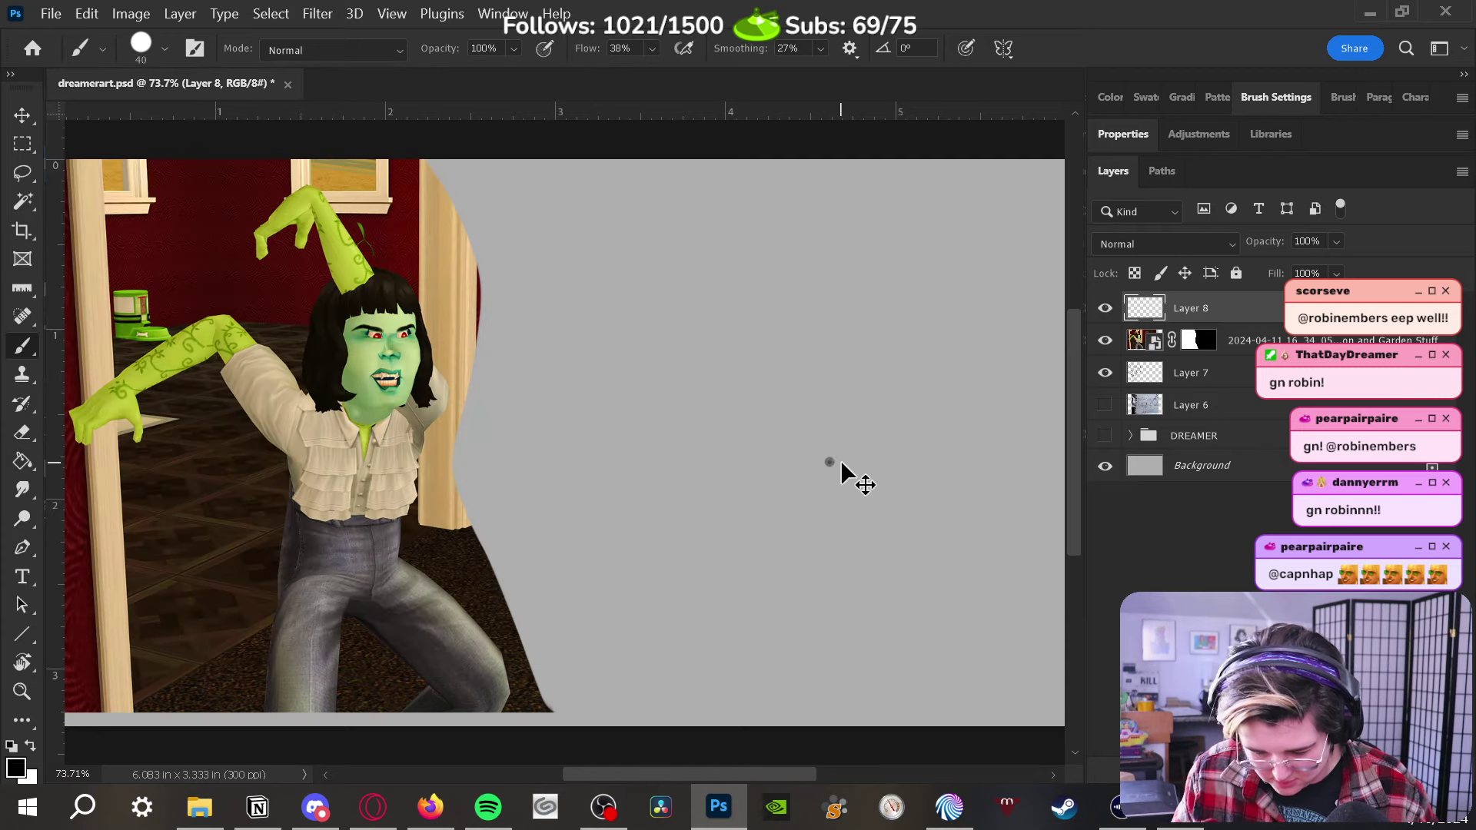
# Turn on pen pressure for brush opacity, trying scribbles on the empty canvas and undoing them
pyautogui.moveTo(584, 388)
pyautogui.mouseDown()
pyautogui.moveTo(671, 376)
pyautogui.moveTo(723, 402)
pyautogui.moveTo(677, 539)
pyautogui.moveTo(727, 584)
pyautogui.mouseUp()
pyautogui.hotkey('ctrl', 'z')
pyautogui.click(544, 47)
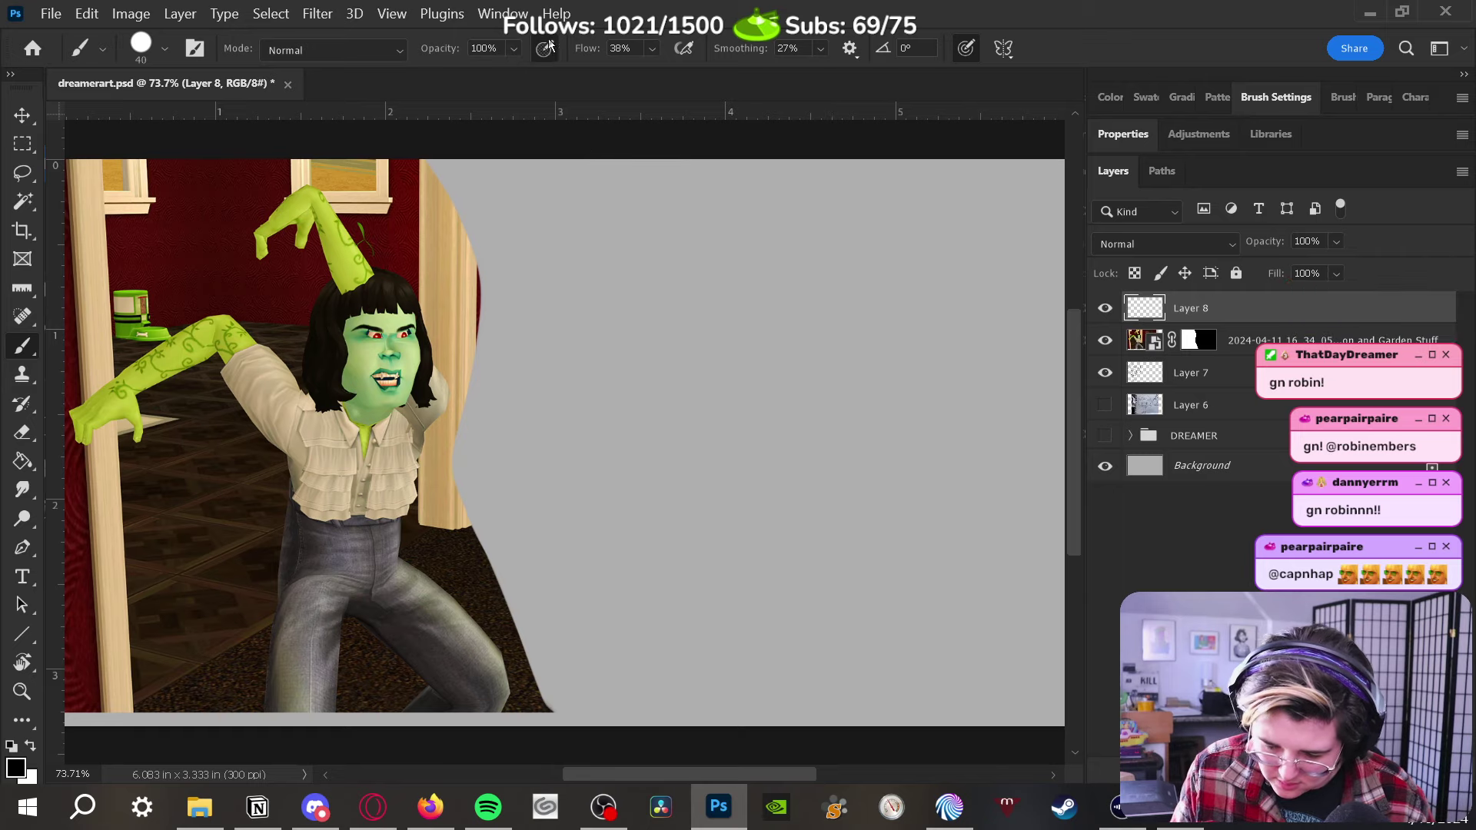
pyautogui.moveTo(529, 377)
pyautogui.mouseDown()
pyautogui.moveTo(684, 261)
pyautogui.moveTo(552, 478)
pyautogui.moveTo(562, 555)
pyautogui.moveTo(681, 484)
pyautogui.moveTo(791, 531)
pyautogui.mouseUp()
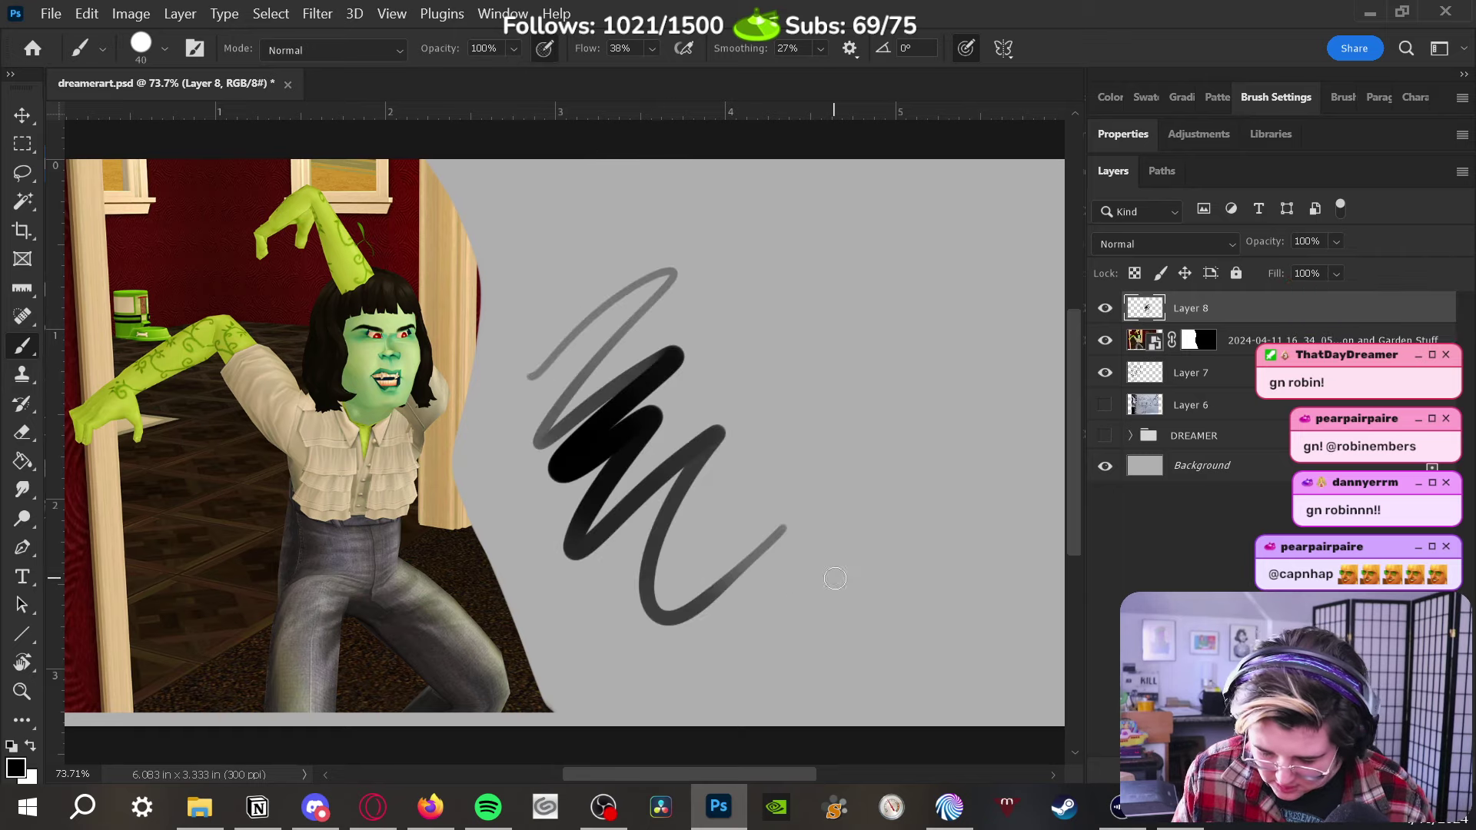
pyautogui.hotkey('ctrl', 'z')
pyautogui.hotkey('ctrl', 'z')
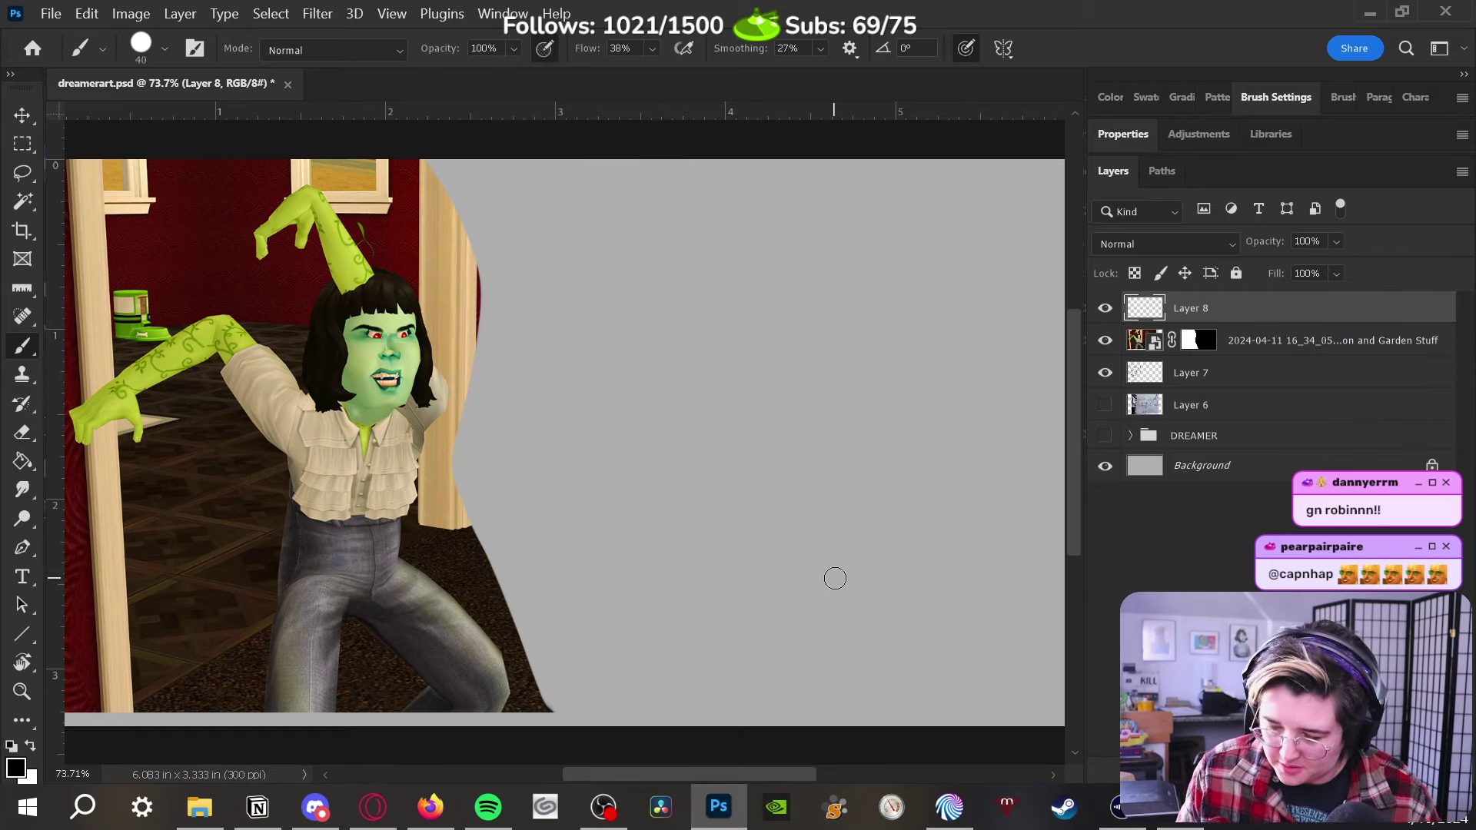
# Pick a dark muted blue as the foreground colour and reduce the brush to 20 px, undoing the test scribbles
pyautogui.click(1109, 98)
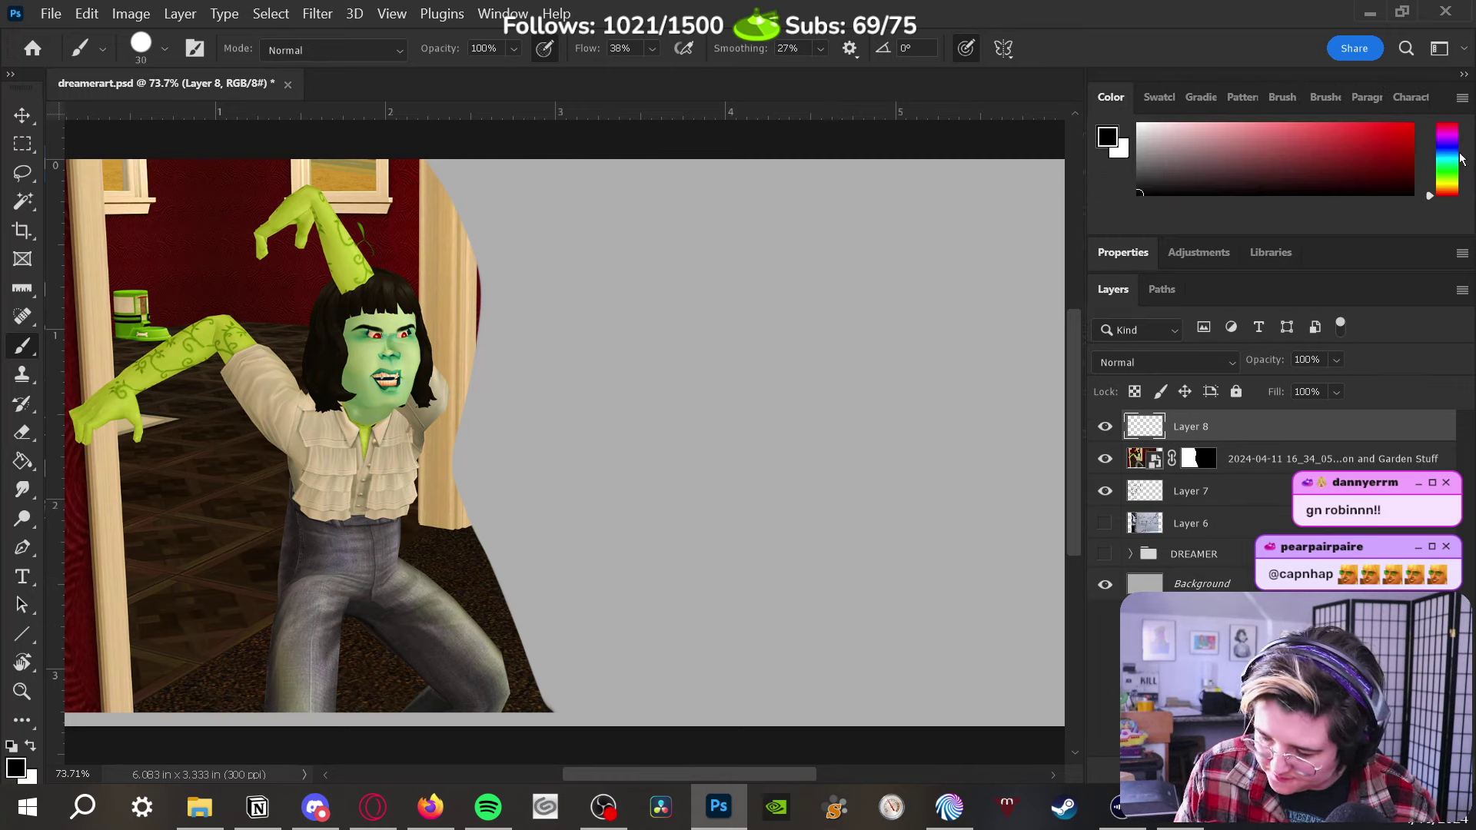
pyautogui.moveTo(1451, 160); pyautogui.dragTo(1441, 150)
pyautogui.click(1278, 146)
pyautogui.click(1315, 154)
pyautogui.moveTo(1340, 163); pyautogui.dragTo(1319, 136)
pyautogui.moveTo(566, 505)
pyautogui.mouseDown()
pyautogui.moveTo(601, 579)
pyautogui.moveTo(727, 513)
pyautogui.moveTo(730, 611)
pyautogui.mouseUp()
pyautogui.hotkey('ctrl', 'z')
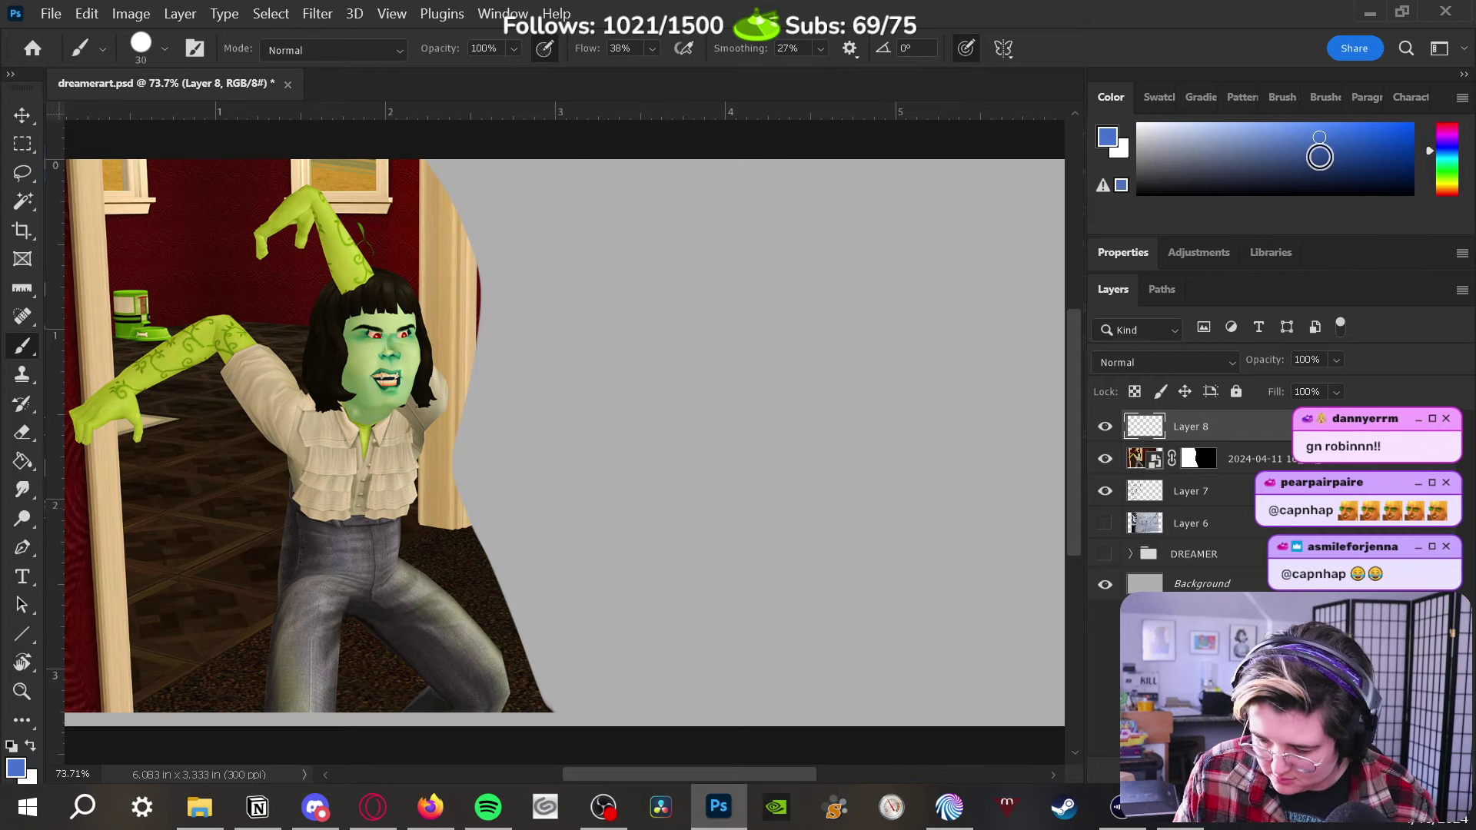
pyautogui.click(1310, 168)
pyautogui.moveTo(566, 419)
pyautogui.mouseDown()
pyautogui.moveTo(687, 371)
pyautogui.moveTo(738, 430)
pyautogui.moveTo(750, 582)
pyautogui.mouseUp()
pyautogui.hotkey('ctrl', 'z')
pyautogui.press('[')
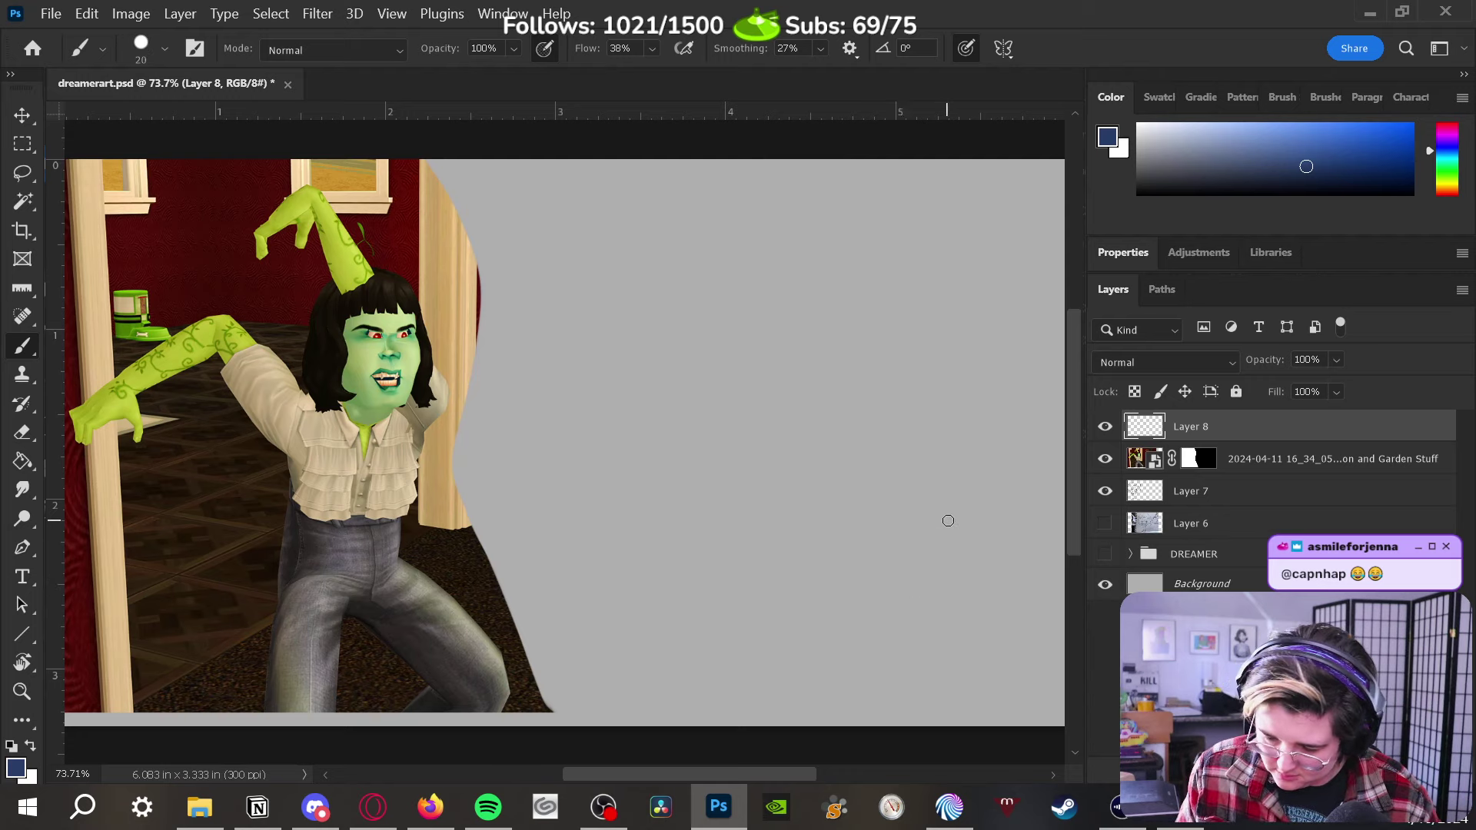
# Lower the brush opacity to 68% and undo the scribbles made to test it
pyautogui.click(514, 49)
pyautogui.moveTo(569, 77); pyautogui.dragTo(527, 77)
pyautogui.moveTo(555, 461)
pyautogui.mouseDown()
pyautogui.moveTo(672, 377)
pyautogui.moveTo(722, 446)
pyautogui.moveTo(772, 614)
pyautogui.mouseUp()
pyautogui.hotkey('ctrl', 'z')
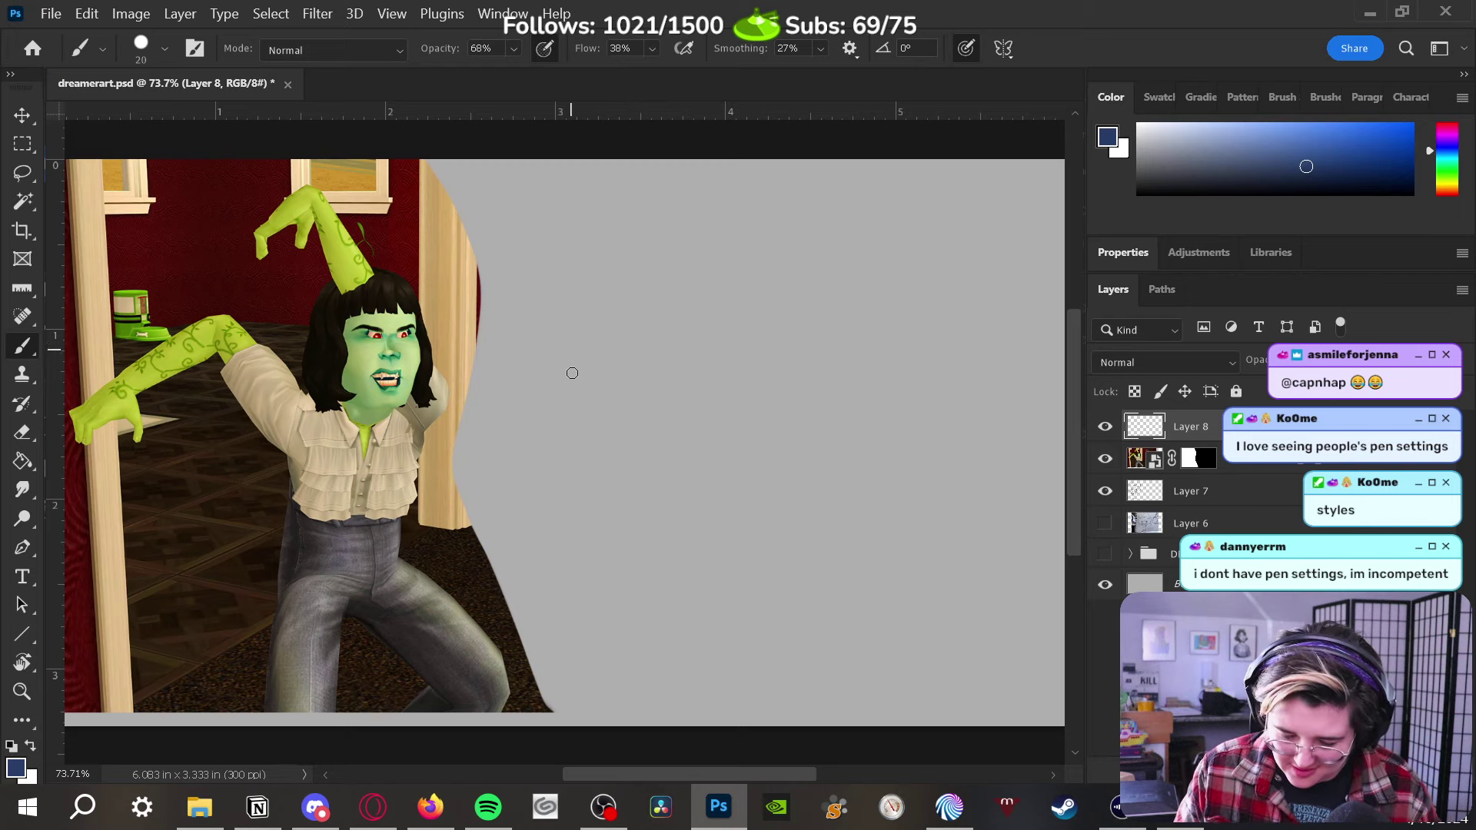
pyautogui.moveTo(528, 363)
pyautogui.mouseDown()
pyautogui.moveTo(551, 535)
pyautogui.moveTo(618, 561)
pyautogui.mouseUp()
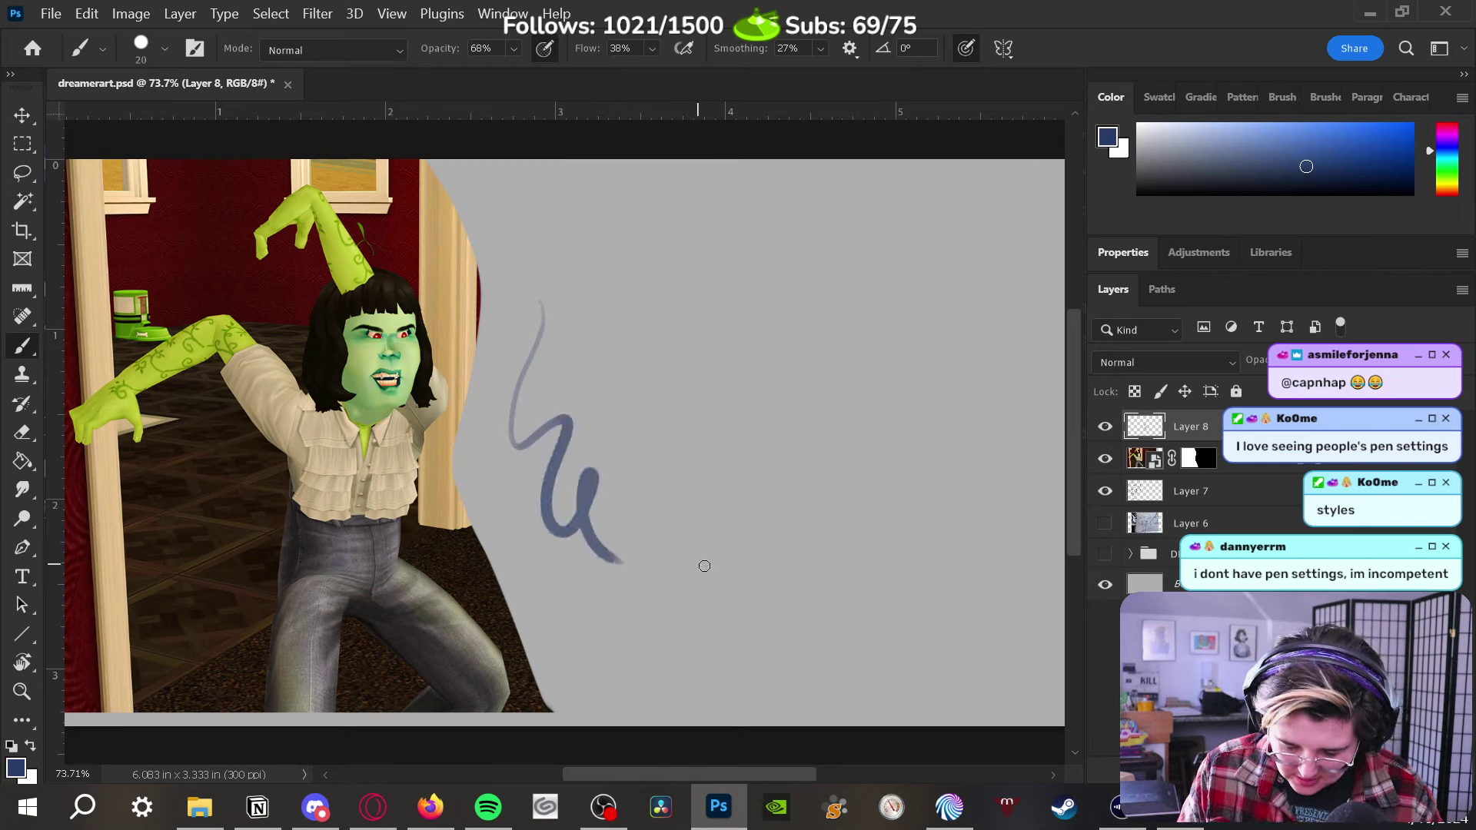
pyautogui.hotkey('ctrl', 'z')
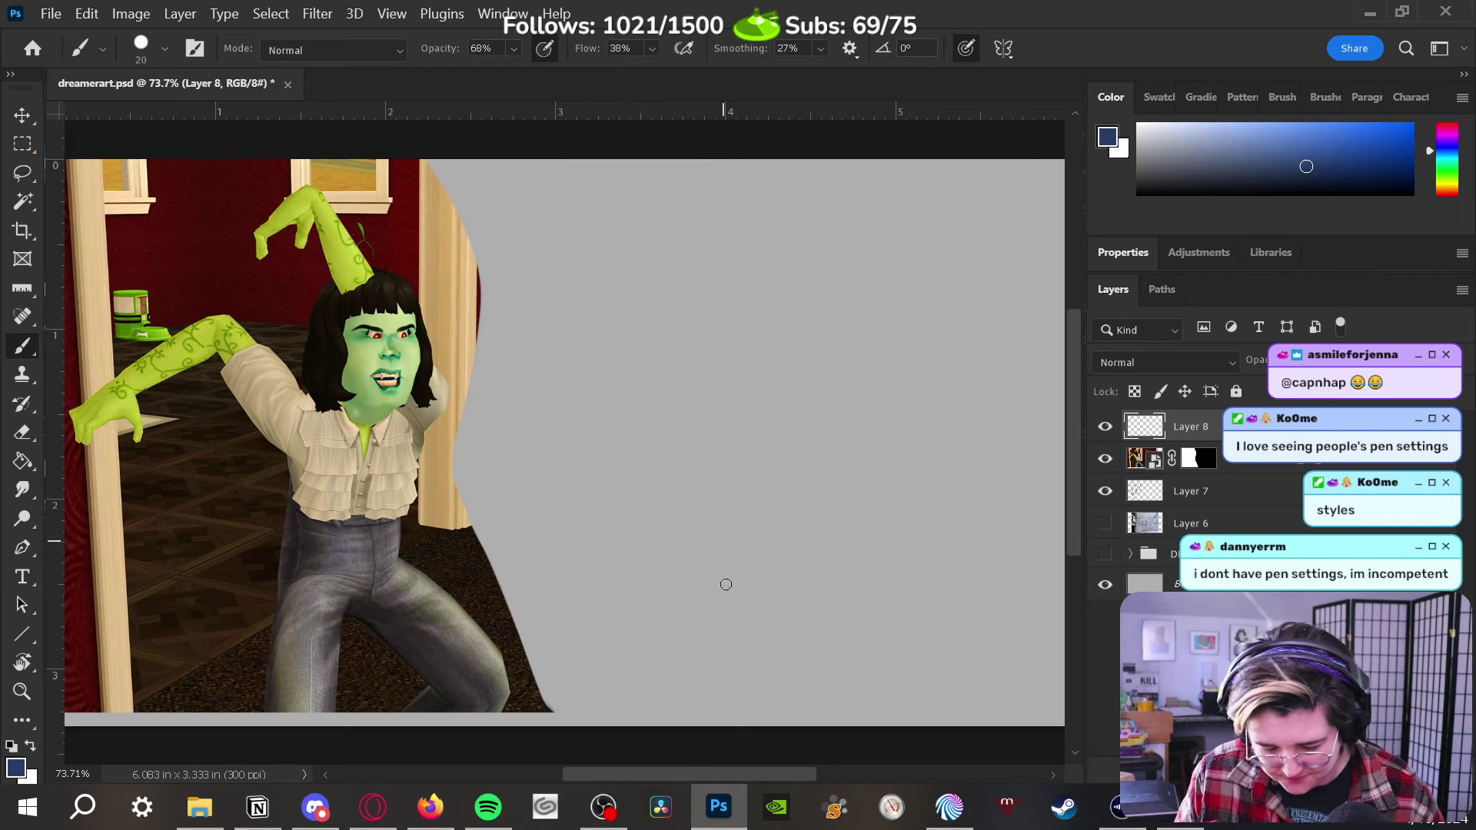
# Sketch a boxy torso with a waistband and angled hip lines in the empty area beside the screenshot
pyautogui.moveTo(741, 566); pyautogui.dragTo(771, 566)
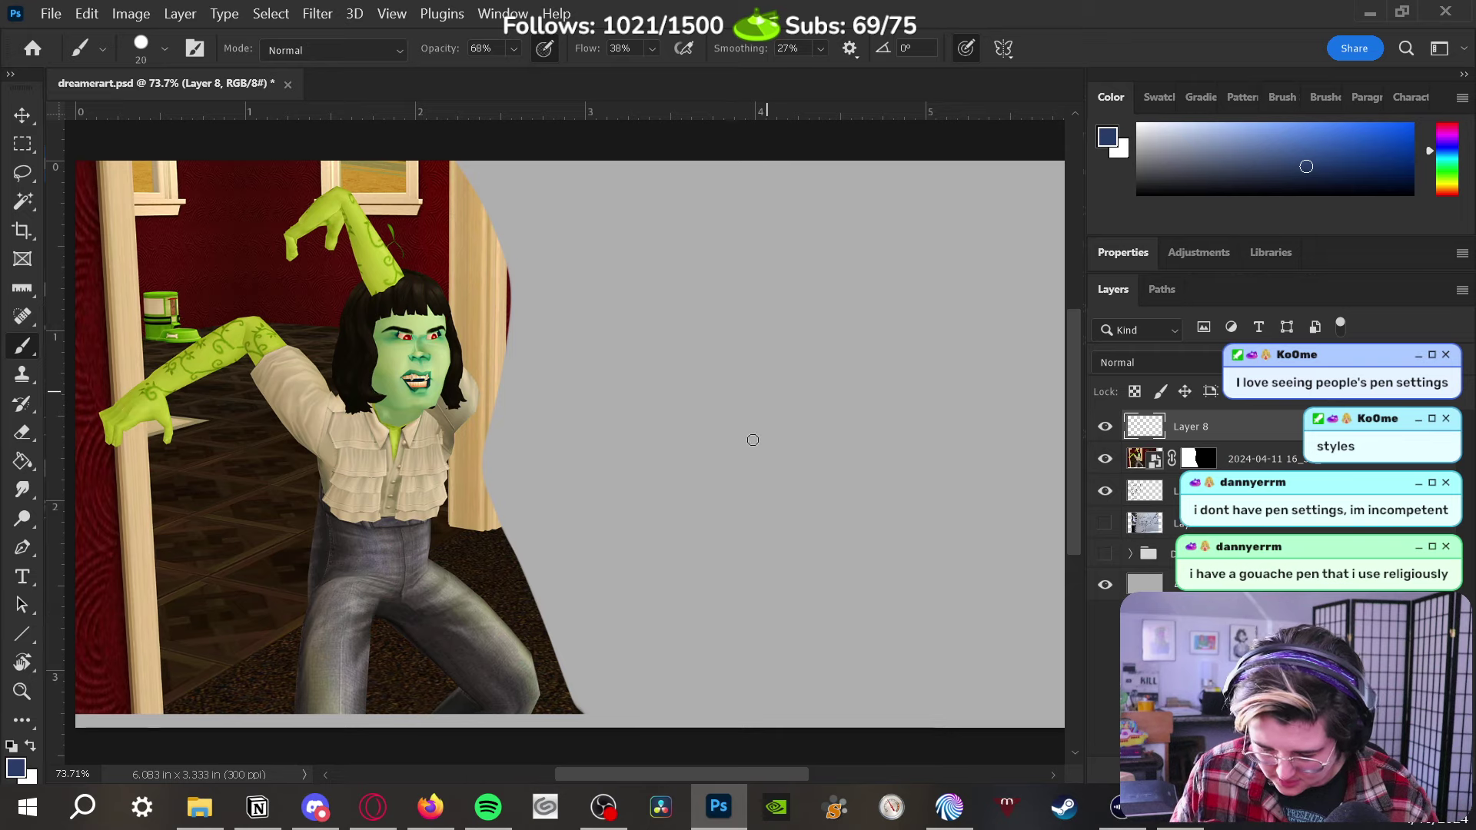
pyautogui.moveTo(718, 592)
pyautogui.mouseDown()
pyautogui.moveTo(731, 405)
pyautogui.moveTo(873, 402)
pyautogui.moveTo(856, 577)
pyautogui.mouseUp()
pyautogui.moveTo(727, 508)
pyautogui.mouseDown()
pyautogui.moveTo(837, 532)
pyautogui.moveTo(878, 512)
pyautogui.moveTo(845, 518)
pyautogui.mouseUp()
pyautogui.moveTo(712, 581)
pyautogui.mouseDown()
pyautogui.moveTo(763, 617)
pyautogui.moveTo(837, 578)
pyautogui.mouseUp()
pyautogui.moveTo(801, 625); pyautogui.dragTo(843, 569)
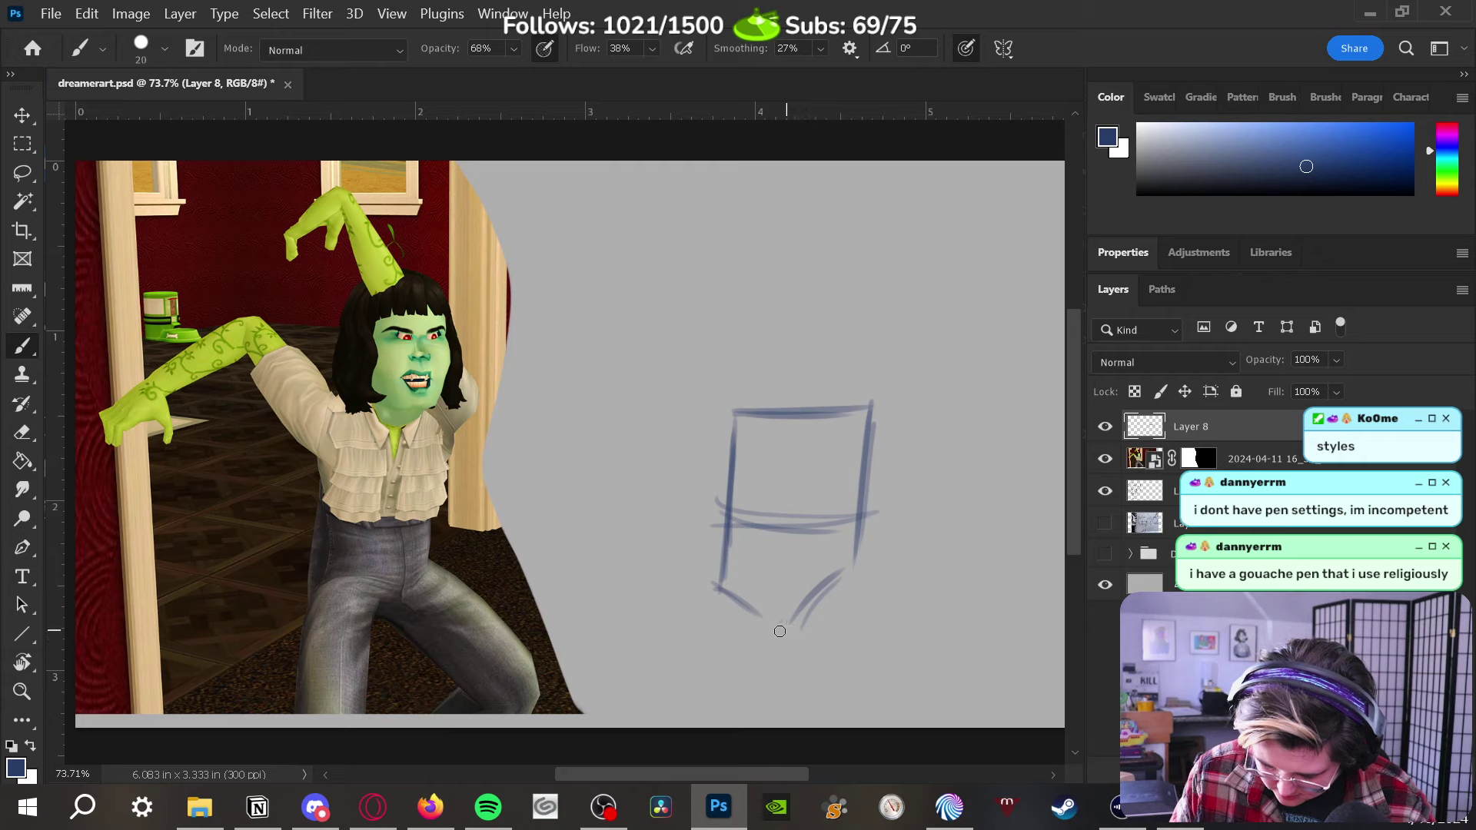
# Rough in both edges of the outstretched thigh and the inner edge of the other leg below the hips
pyautogui.moveTo(769, 627); pyautogui.dragTo(877, 683)
pyautogui.moveTo(851, 566)
pyautogui.mouseDown()
pyautogui.moveTo(959, 644)
pyautogui.moveTo(938, 630)
pyautogui.mouseUp()
pyautogui.moveTo(780, 629); pyautogui.dragTo(766, 713)
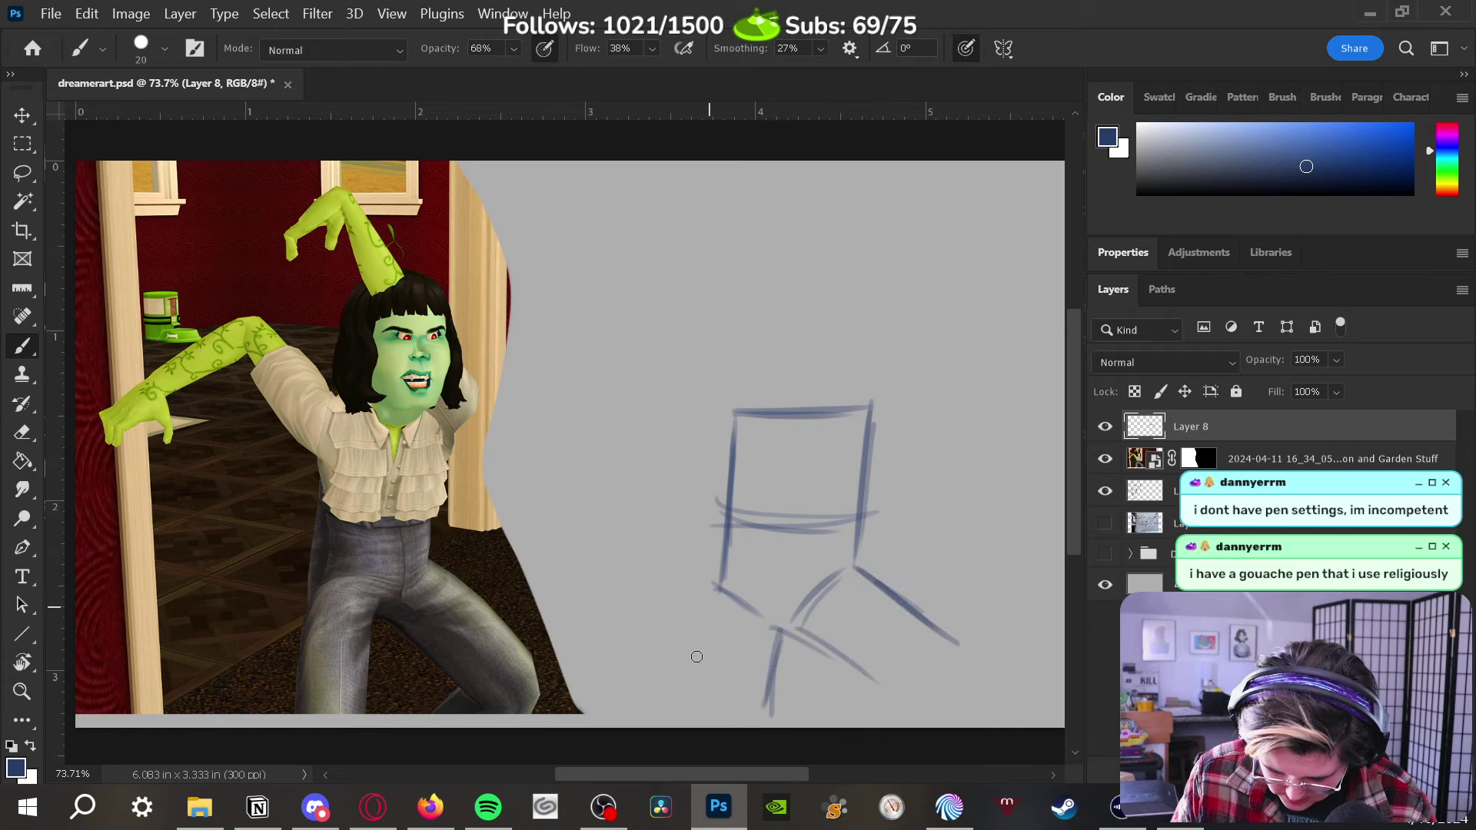
# Sketch the outer contour of the straighter leg from the waistband to the canvas's lower edge, undoing unwanted strokes
pyautogui.moveTo(705, 629); pyautogui.dragTo(681, 719)
pyautogui.moveTo(689, 680); pyautogui.dragTo(674, 721)
pyautogui.moveTo(714, 592); pyautogui.dragTo(689, 687)
pyautogui.moveTo(719, 591); pyautogui.dragTo(686, 688)
pyautogui.moveTo(729, 538)
pyautogui.mouseDown()
pyautogui.moveTo(720, 575)
pyautogui.moveTo(730, 441)
pyautogui.moveTo(750, 498)
pyautogui.moveTo(720, 584)
pyautogui.mouseUp()
pyautogui.hotkey('ctrl', 'z')
pyautogui.hotkey('ctrl', 'z')
pyautogui.hotkey('ctrl', 'z')
pyautogui.hotkey('ctrl', 'z')
pyautogui.hotkey('ctrl', 'z')
pyautogui.moveTo(716, 506); pyautogui.dragTo(692, 672)
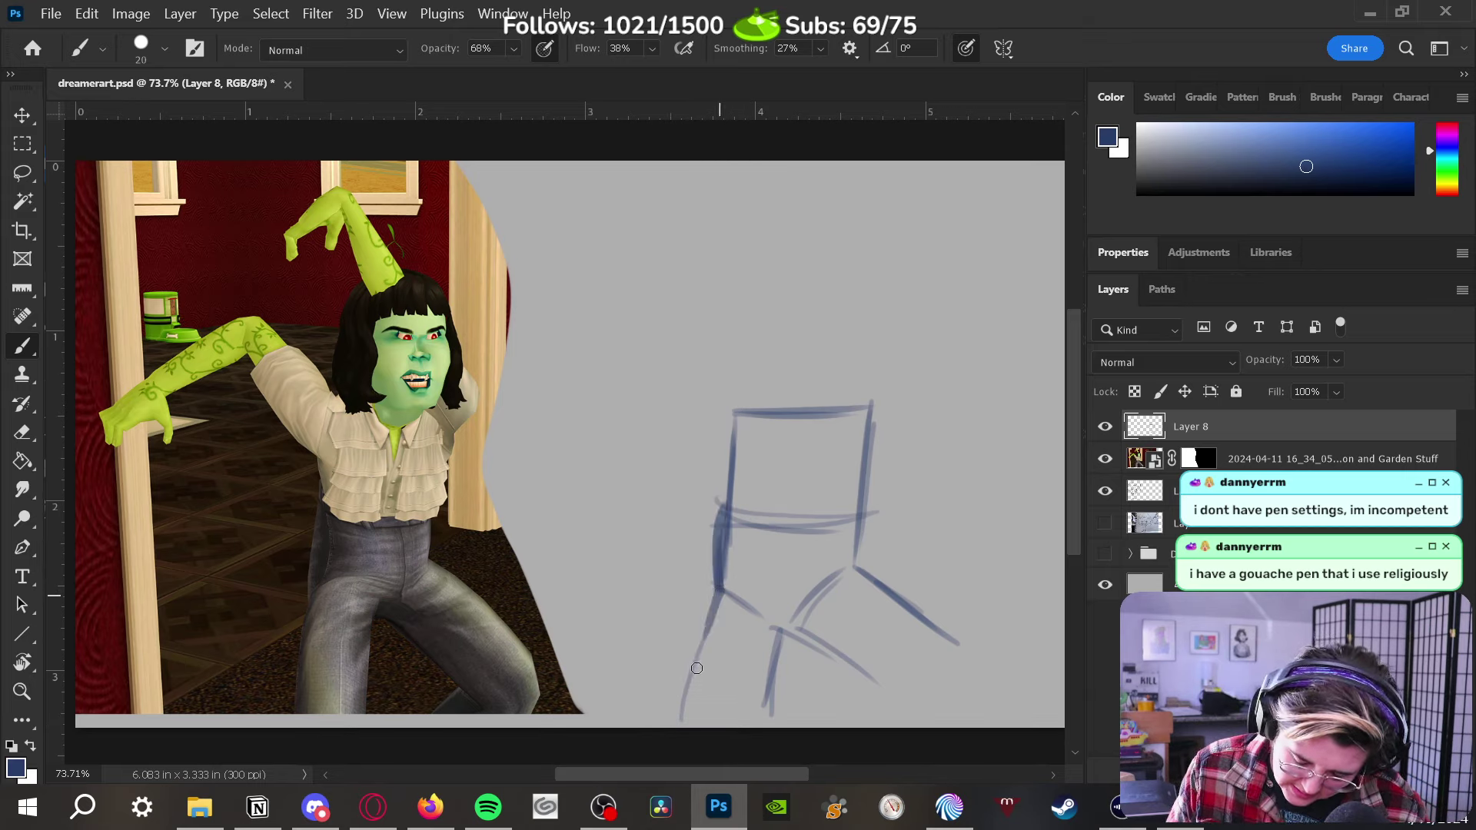
# Erase the straighter leg's inner line, darken its outer contour, and redraw the short inner-thigh line from the crotch
pyautogui.press('e')
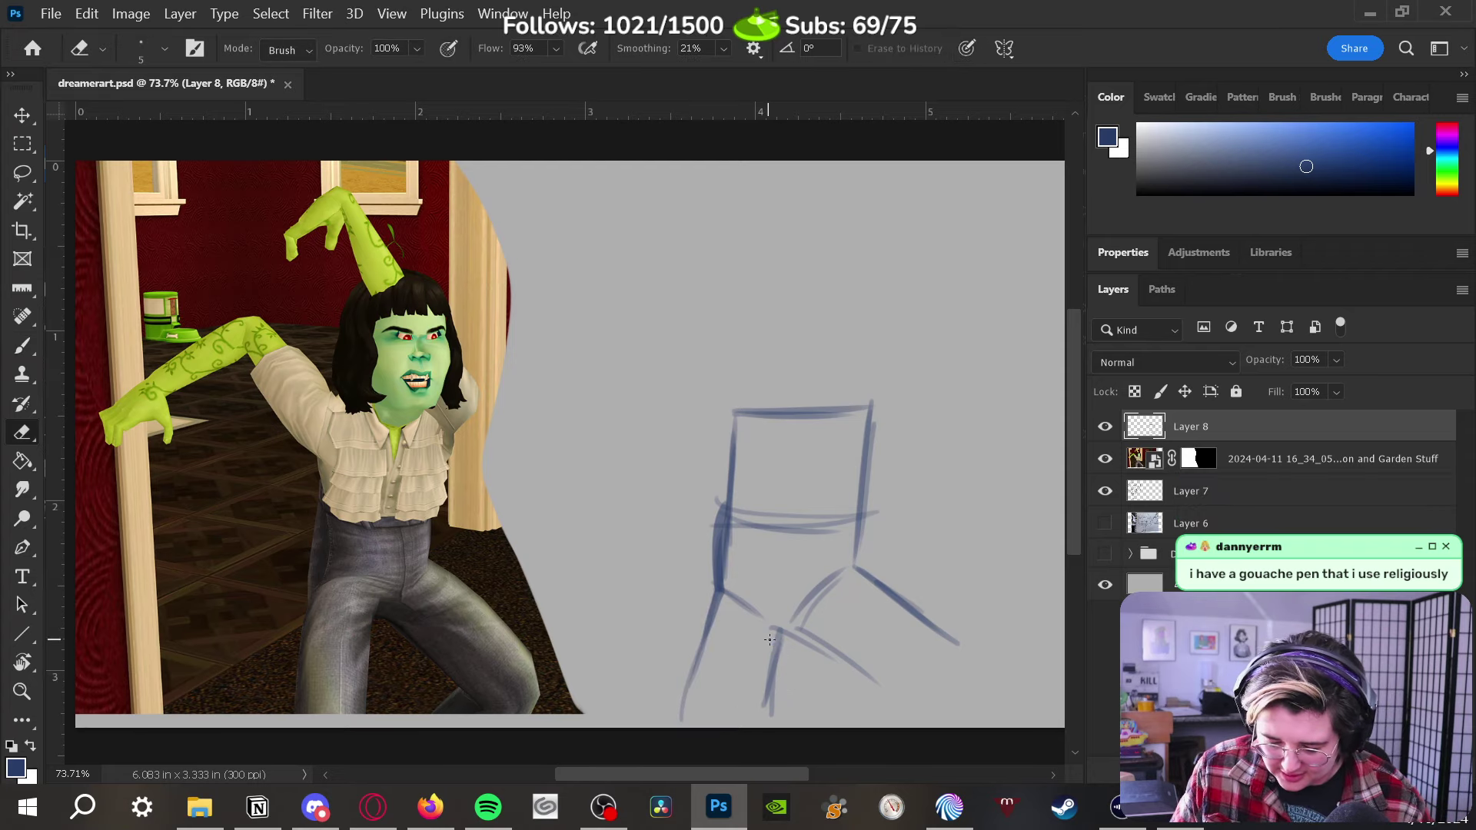
pyautogui.moveTo(772, 626); pyautogui.dragTo(764, 708)
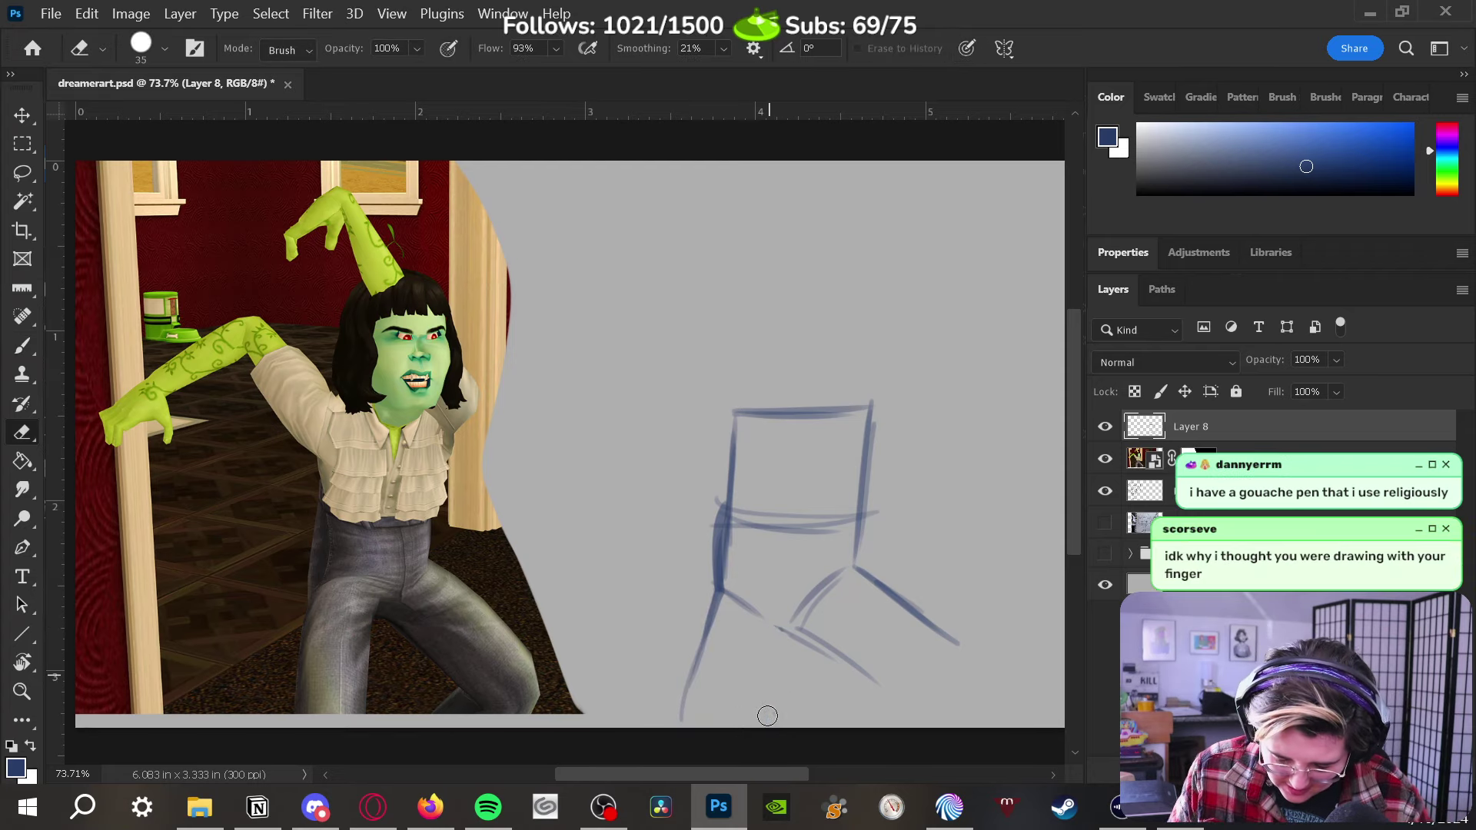
pyautogui.press('b')
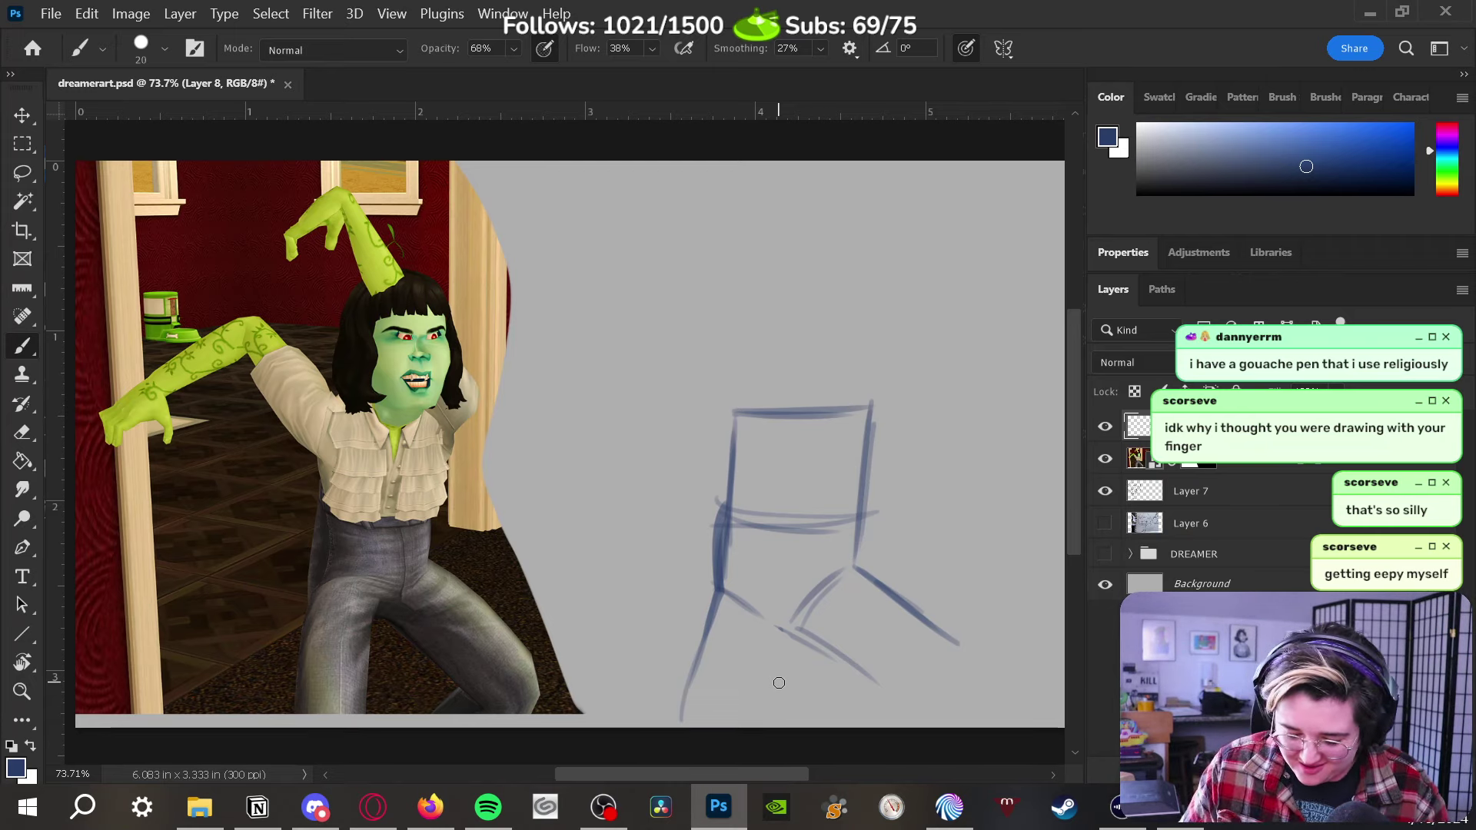
pyautogui.moveTo(703, 636); pyautogui.dragTo(675, 724)
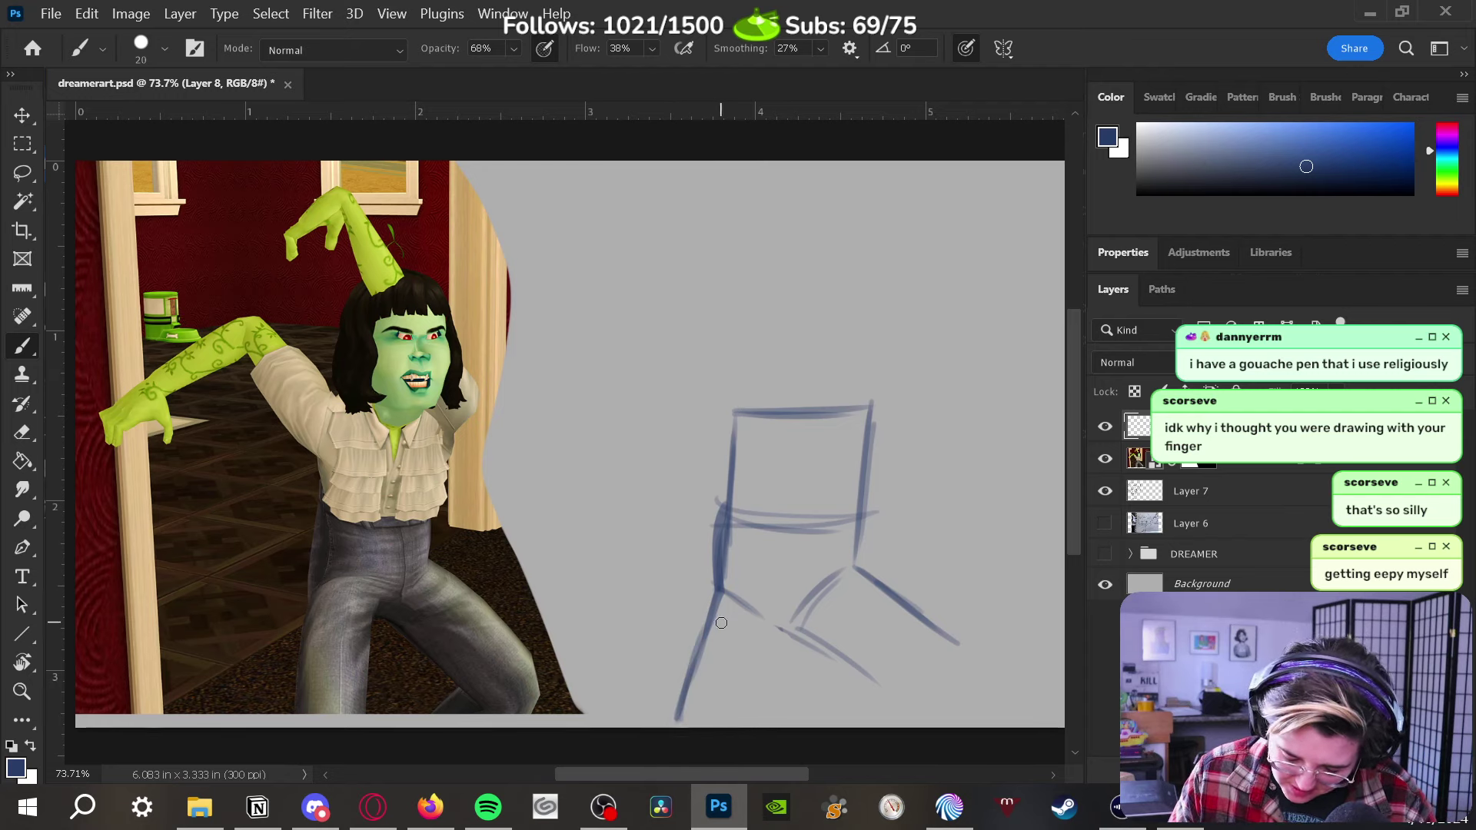
pyautogui.moveTo(796, 606)
pyautogui.mouseDown()
pyautogui.moveTo(750, 720)
pyautogui.moveTo(767, 681)
pyautogui.mouseUp()
# Thin the straighter leg's outer contour with the eraser, redraw it as one slanted line, and remove the hip bulge
pyautogui.press('e')
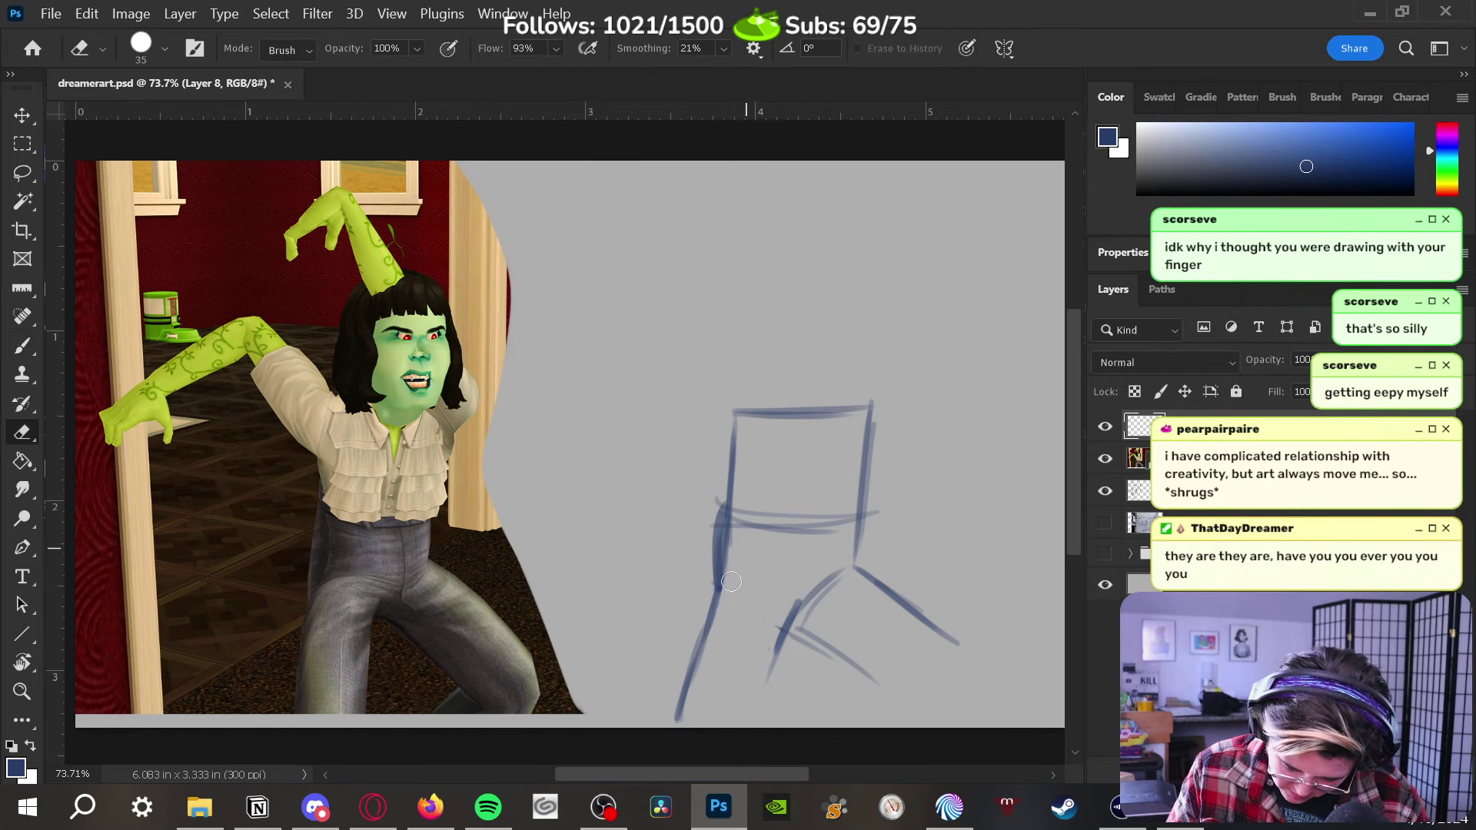
pyautogui.moveTo(730, 582)
pyautogui.mouseDown()
pyautogui.moveTo(688, 716)
pyautogui.moveTo(714, 647)
pyautogui.moveTo(689, 696)
pyautogui.mouseUp()
pyautogui.press('b')
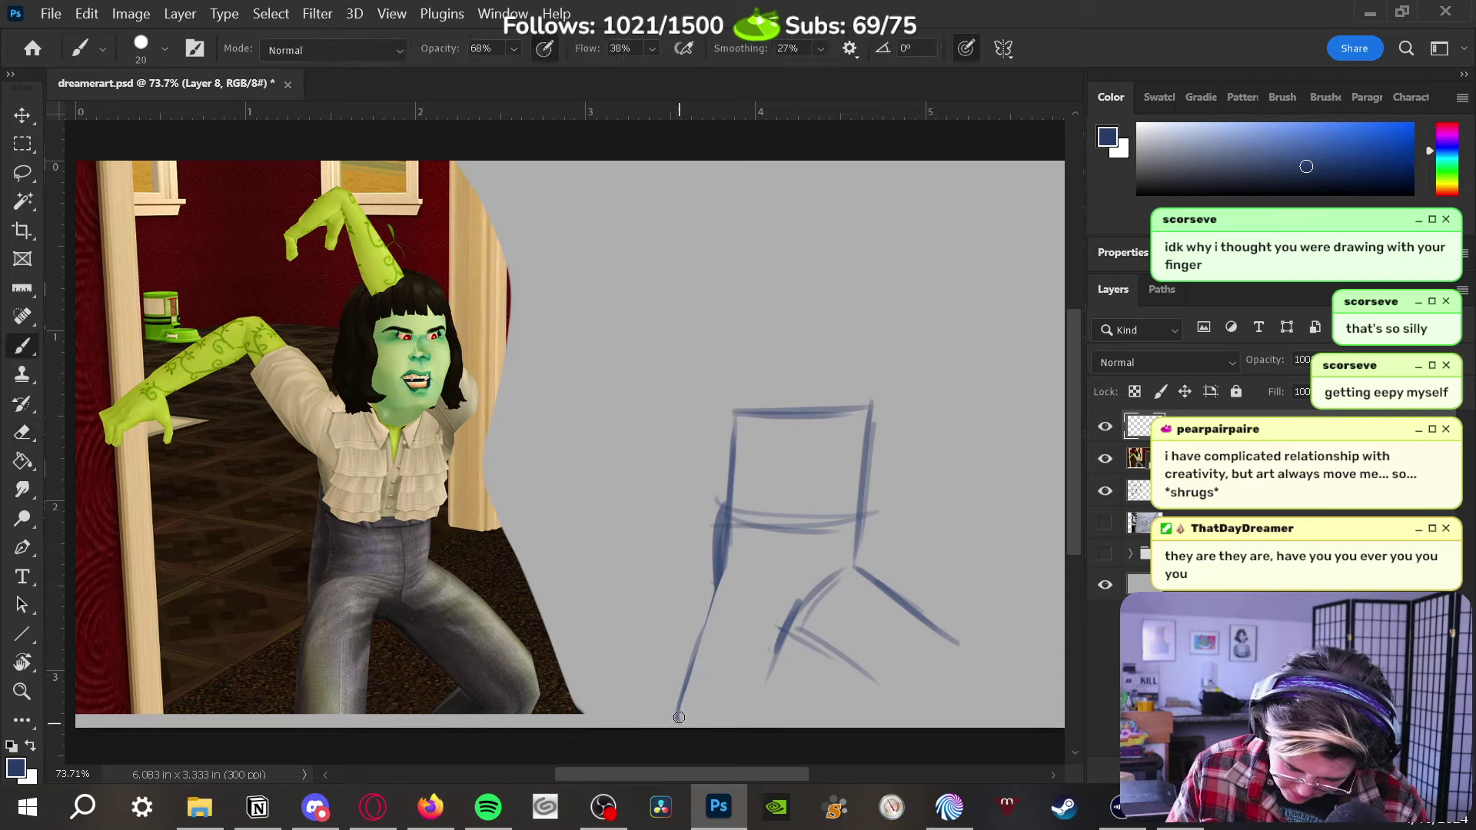
pyautogui.press('e')
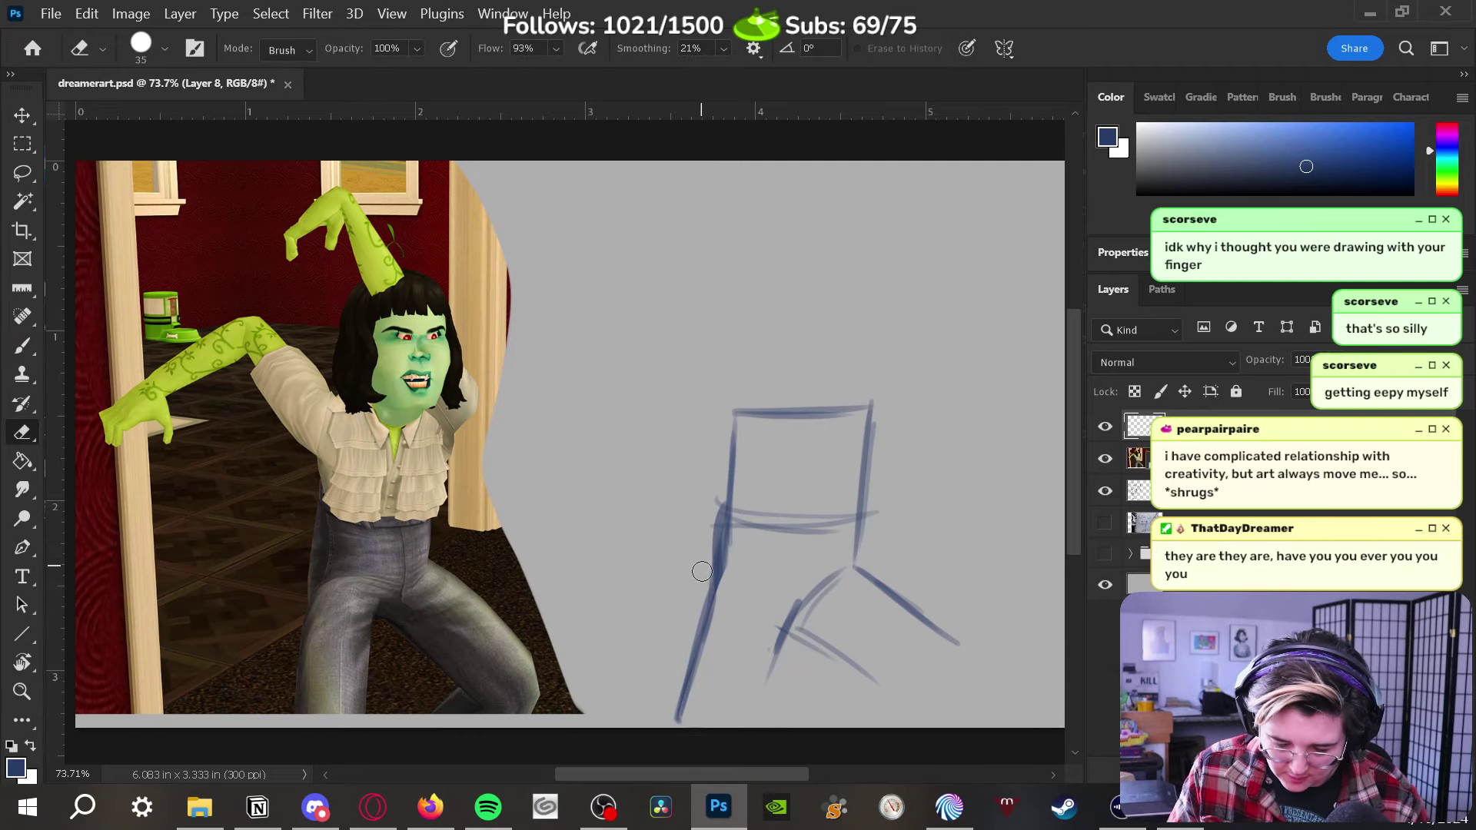
pyautogui.press('b')
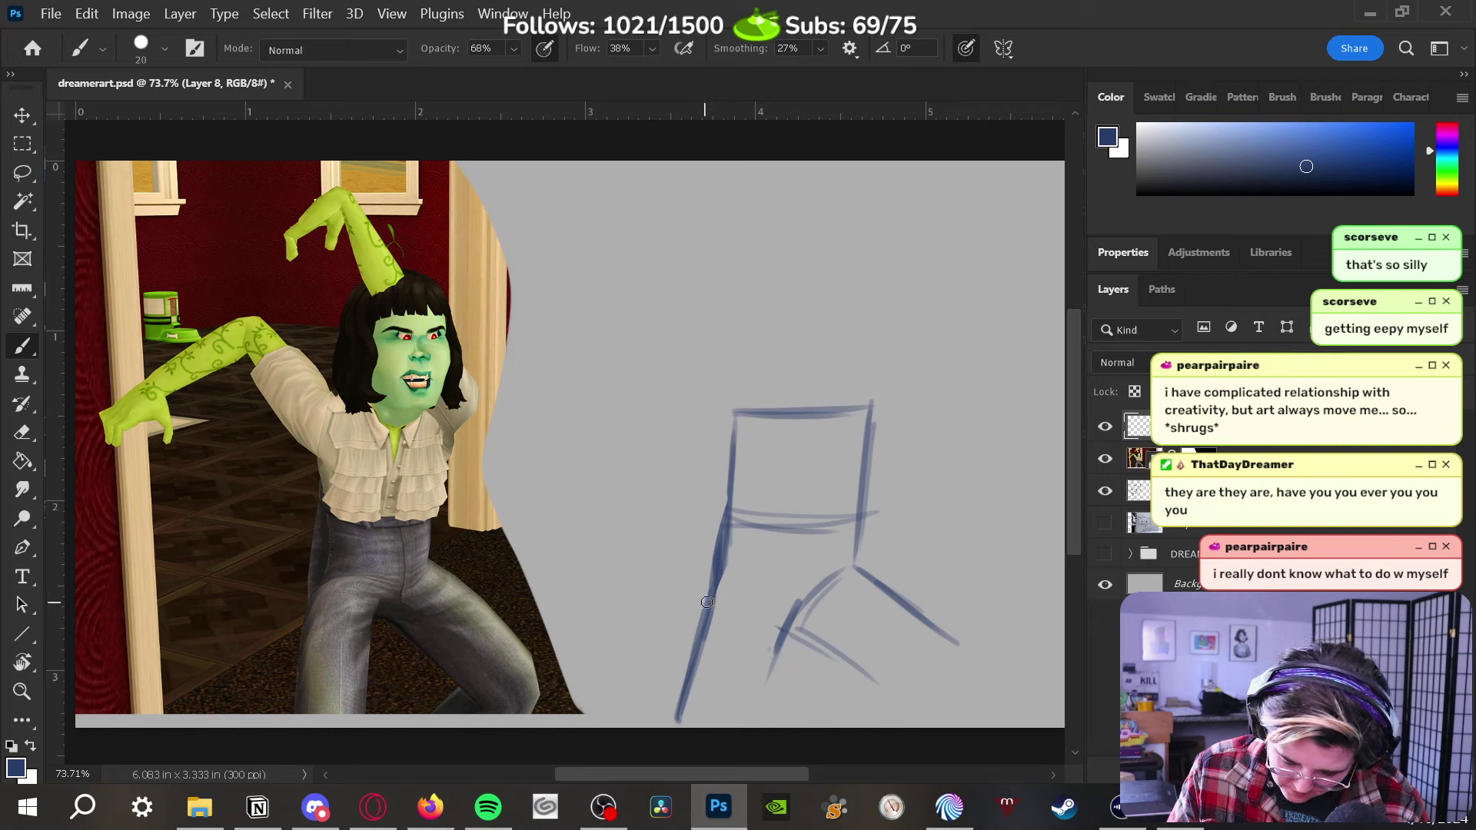
# Draw curved leg-opening lines from both hips to the crotch and strengthen the outstretched thigh's lower edge
pyautogui.moveTo(719, 590)
pyautogui.mouseDown()
pyautogui.moveTo(787, 625)
pyautogui.moveTo(743, 566)
pyautogui.moveTo(804, 613)
pyautogui.moveTo(860, 563)
pyautogui.mouseUp()
pyautogui.moveTo(815, 619); pyautogui.dragTo(858, 559)
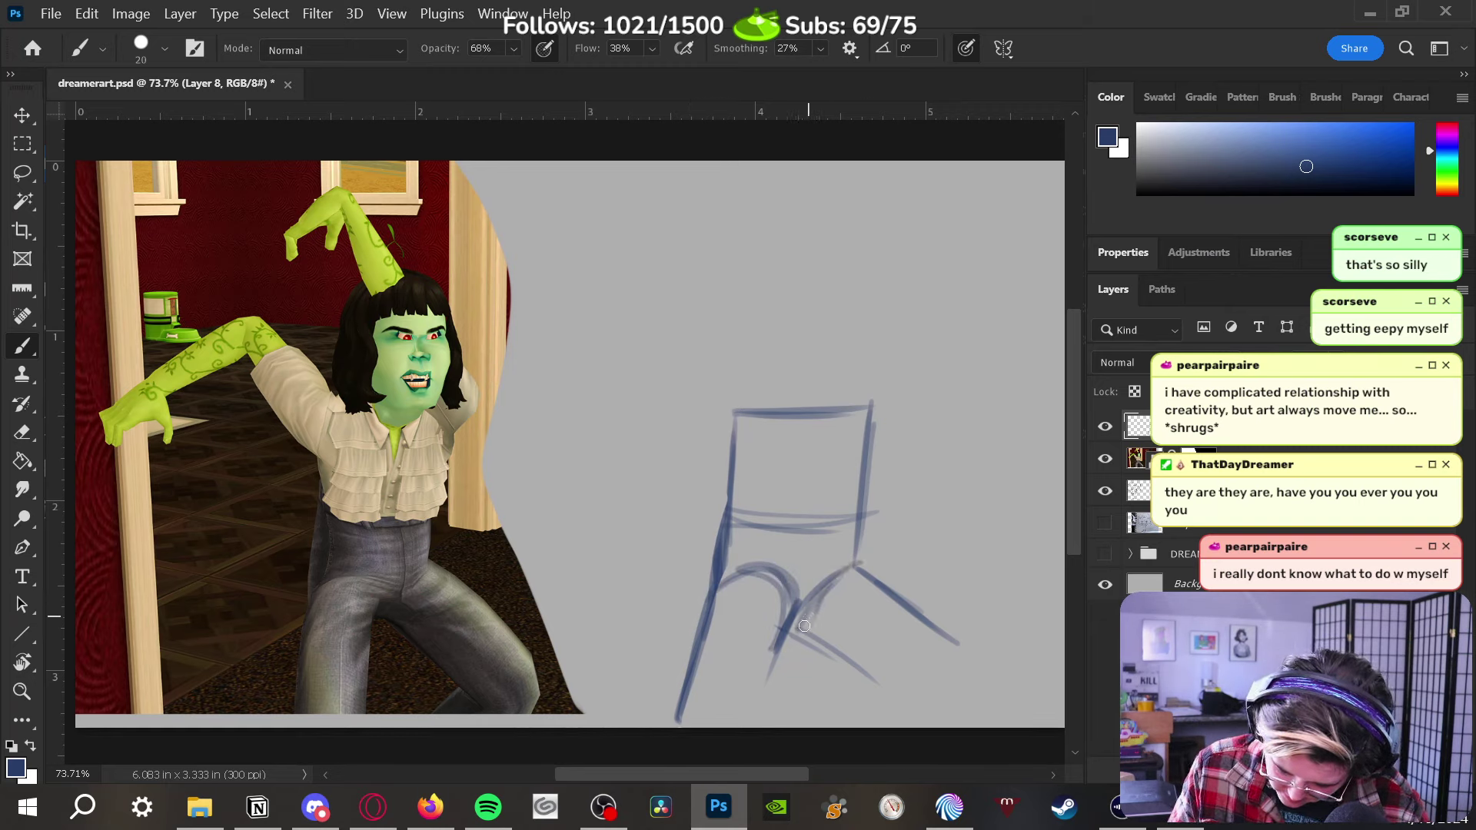
pyautogui.moveTo(784, 623); pyautogui.dragTo(862, 682)
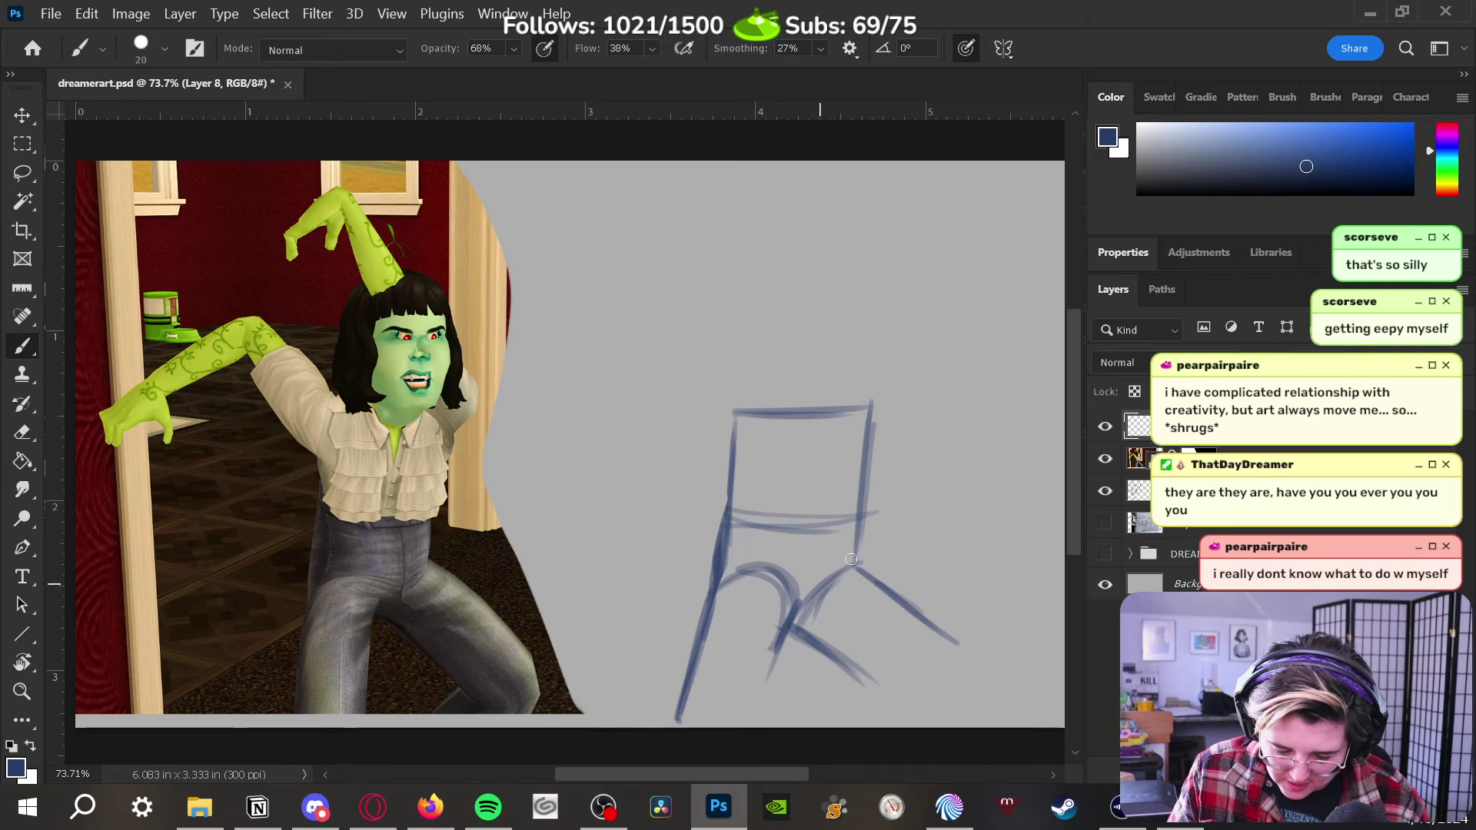
# Draw a curved centre line from the torso's upper edge through the waistband to the crotch
pyautogui.moveTo(800, 613); pyautogui.dragTo(816, 537)
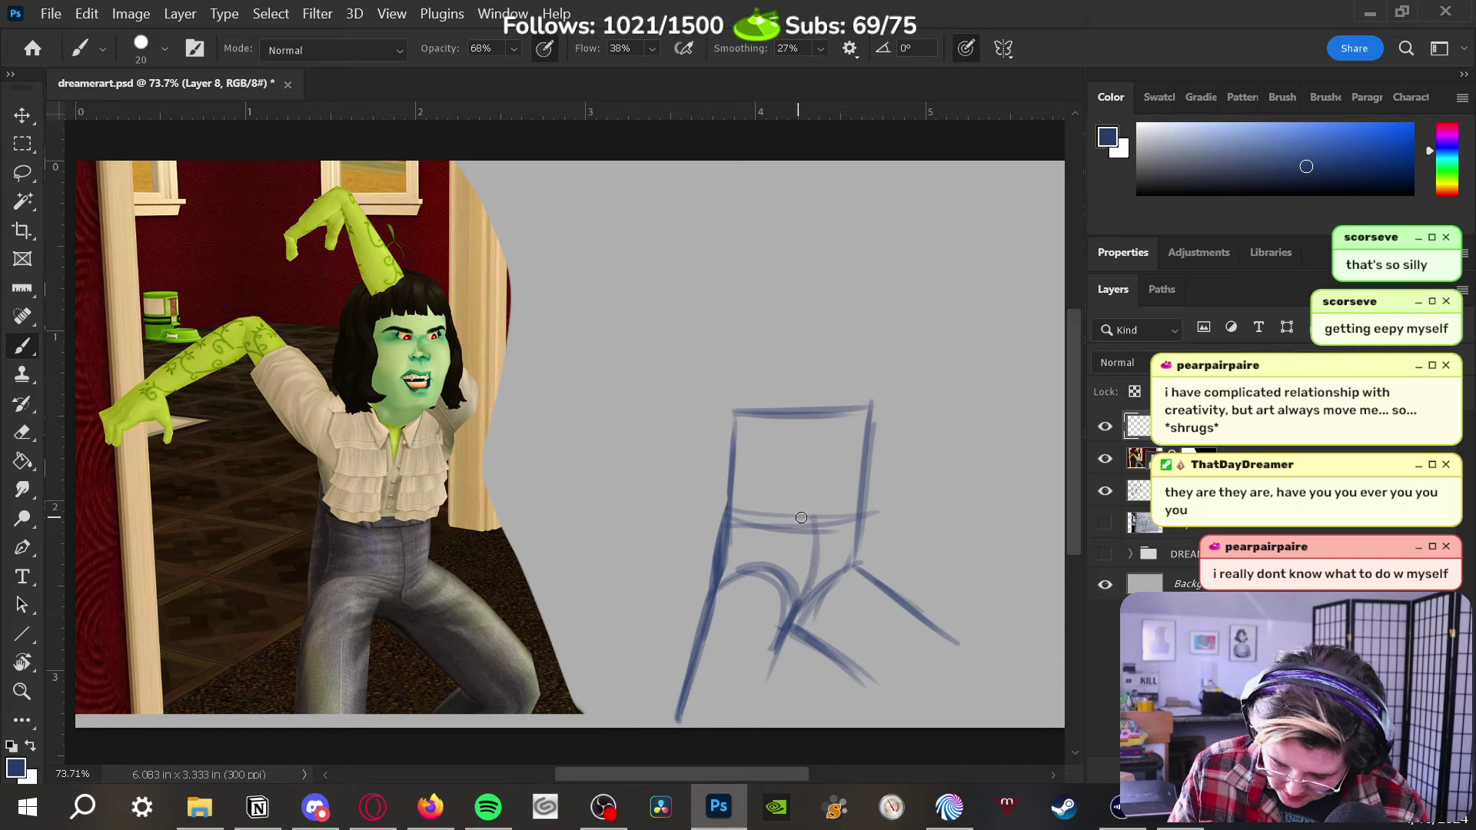
pyautogui.moveTo(803, 477); pyautogui.dragTo(803, 523)
pyautogui.moveTo(801, 411)
pyautogui.mouseDown()
pyautogui.moveTo(796, 472)
pyautogui.moveTo(798, 433)
pyautogui.moveTo(814, 533)
pyautogui.moveTo(796, 615)
pyautogui.mouseUp()
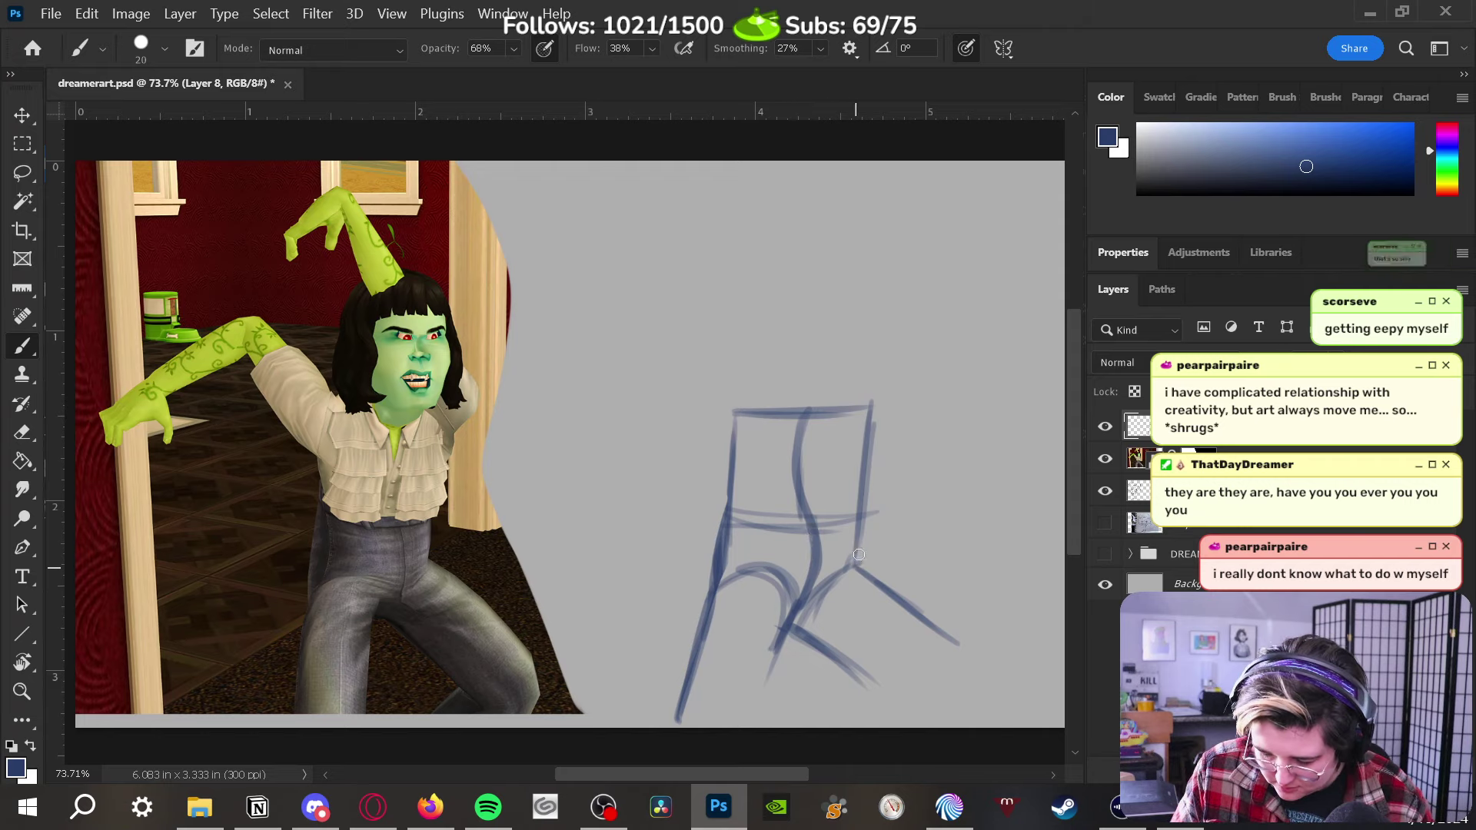
# Darken the torso's side contours and the hip line leading into the outstretched thigh
pyautogui.moveTo(864, 513)
pyautogui.mouseDown()
pyautogui.moveTo(888, 591)
pyautogui.moveTo(866, 576)
pyautogui.moveTo(897, 590)
pyautogui.mouseUp()
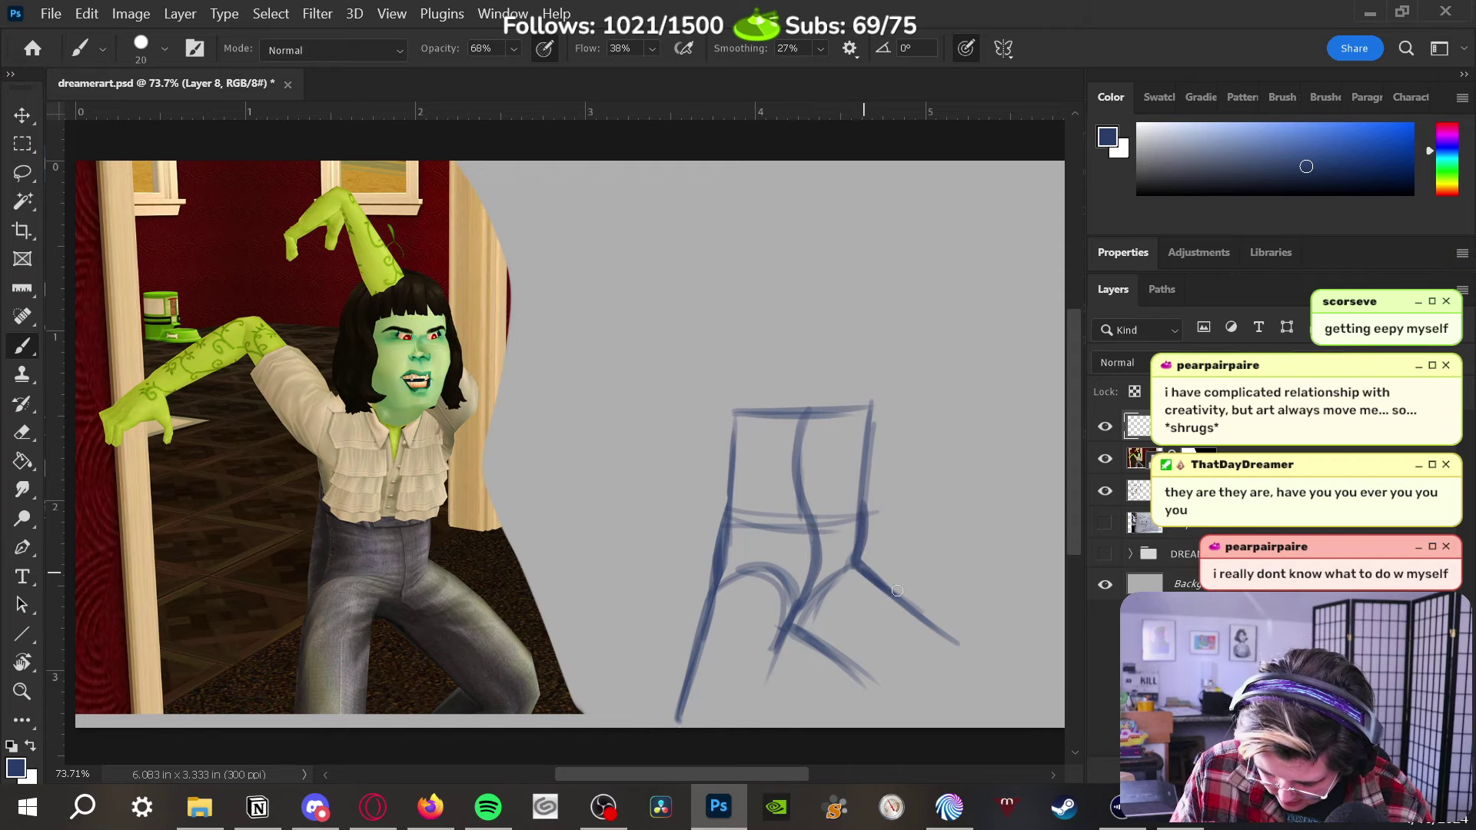
pyautogui.click(861, 513)
pyautogui.moveTo(723, 538)
pyautogui.mouseDown()
pyautogui.moveTo(710, 589)
pyautogui.moveTo(730, 434)
pyautogui.moveTo(729, 511)
pyautogui.mouseUp()
pyautogui.moveTo(862, 505); pyautogui.dragTo(865, 470)
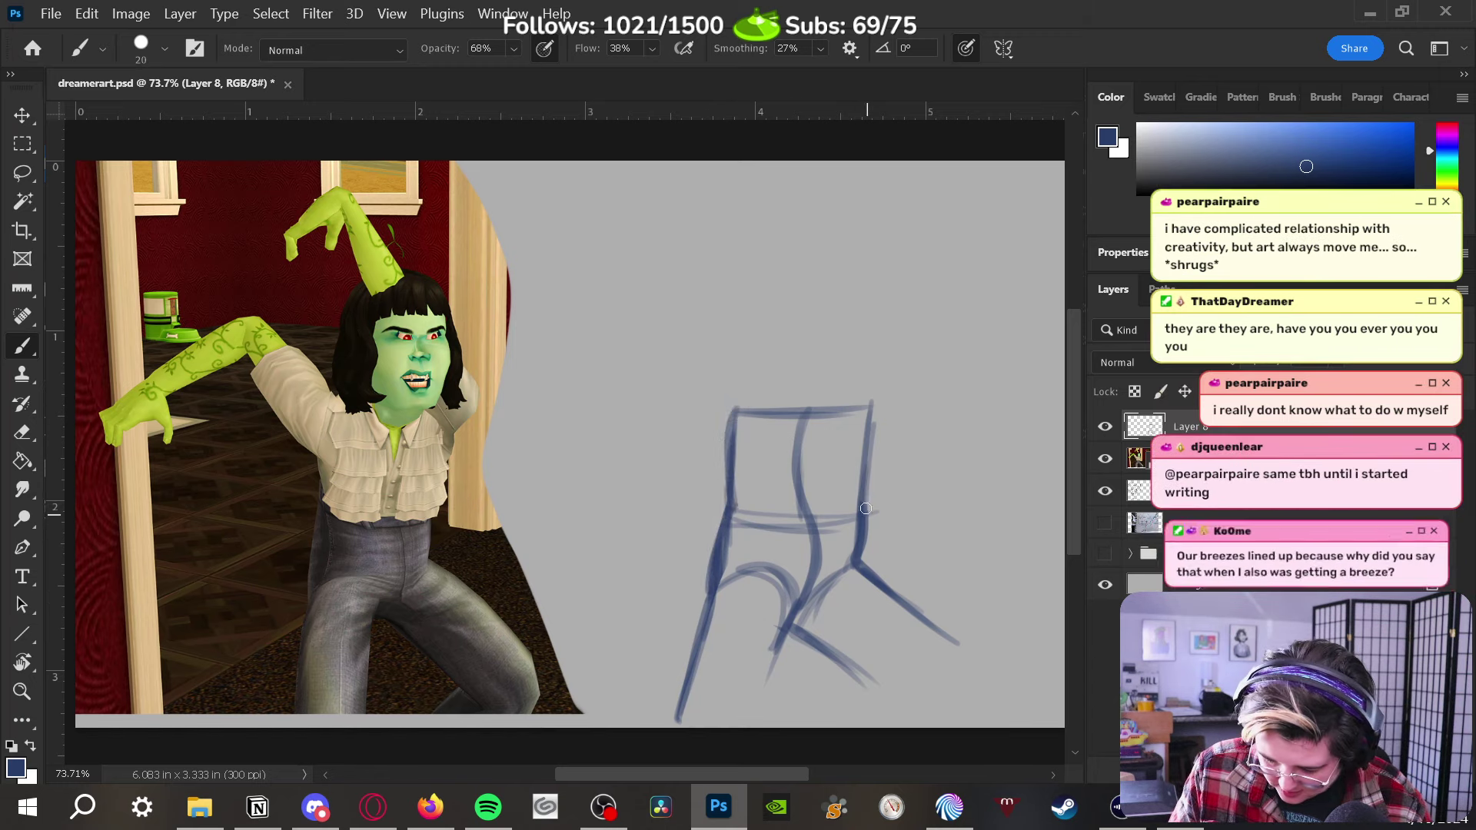
pyautogui.moveTo(878, 400); pyautogui.dragTo(867, 470)
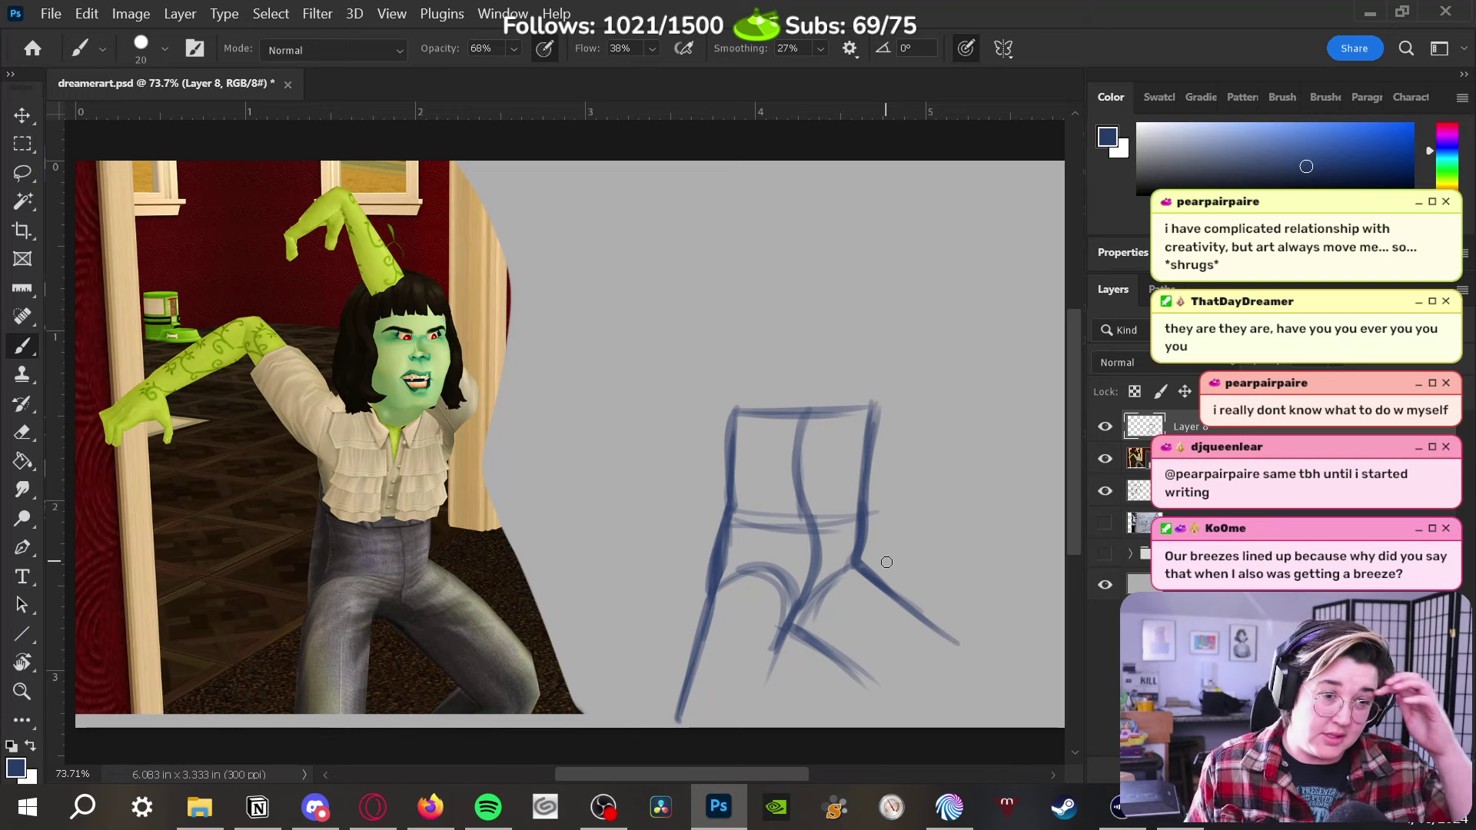
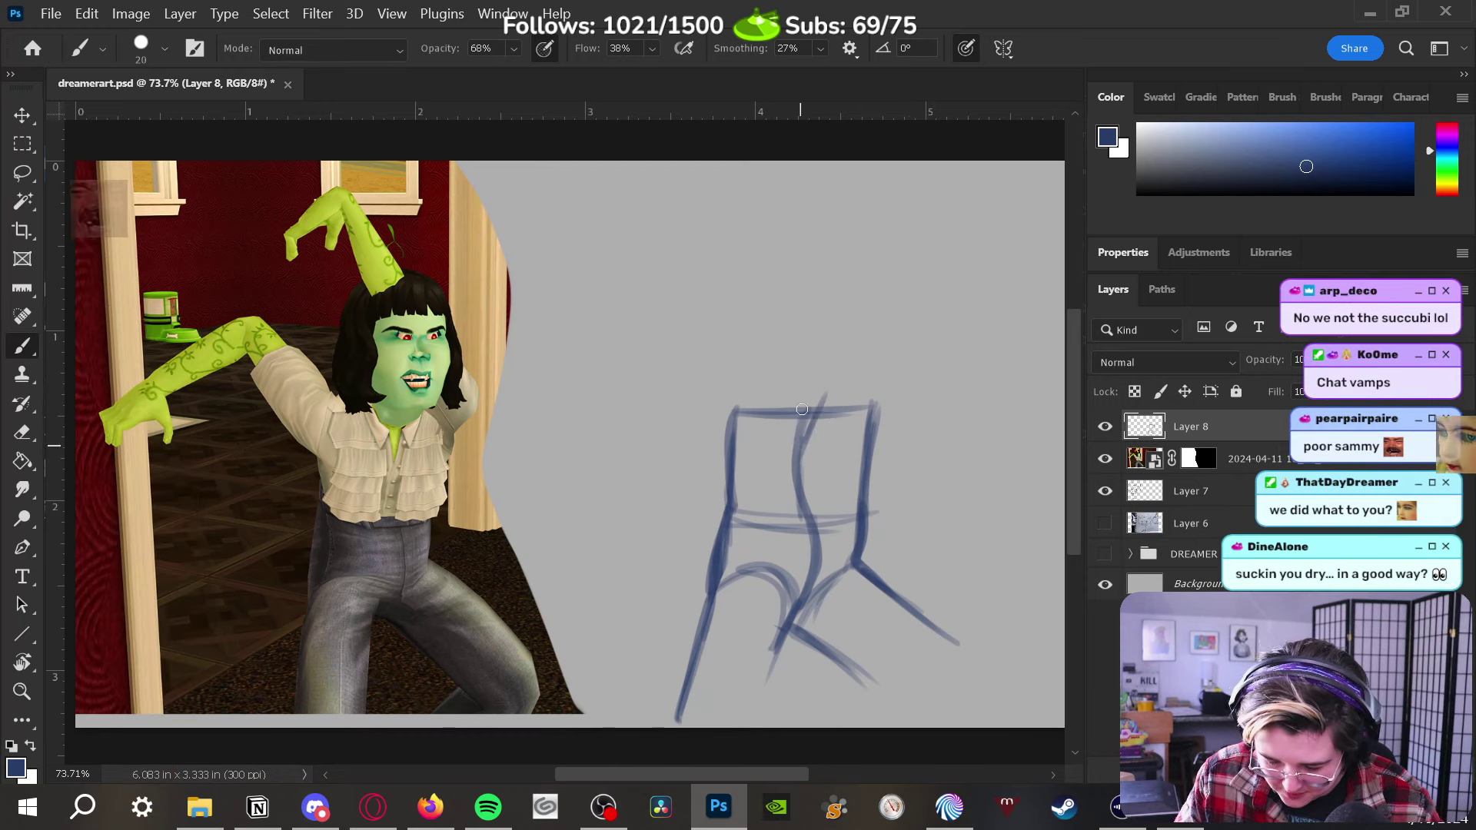
# Block in the head above the torso as a tall box with a vertical centre line, and draw the curved neck beneath it
pyautogui.moveTo(776, 372)
pyautogui.mouseDown()
pyautogui.moveTo(823, 396)
pyautogui.moveTo(812, 406)
pyautogui.moveTo(841, 336)
pyautogui.mouseUp()
pyautogui.moveTo(902, 405)
pyautogui.mouseDown()
pyautogui.moveTo(891, 515)
pyautogui.moveTo(846, 489)
pyautogui.mouseUp()
pyautogui.moveTo(759, 440)
pyautogui.mouseDown()
pyautogui.moveTo(786, 474)
pyautogui.moveTo(793, 456)
pyautogui.moveTo(757, 443)
pyautogui.moveTo(809, 449)
pyautogui.moveTo(807, 465)
pyautogui.moveTo(813, 439)
pyautogui.moveTo(764, 447)
pyautogui.moveTo(780, 427)
pyautogui.moveTo(751, 427)
pyautogui.moveTo(828, 442)
pyautogui.moveTo(842, 369)
pyautogui.mouseUp()
pyautogui.moveTo(833, 436); pyautogui.dragTo(848, 326)
pyautogui.moveTo(724, 409); pyautogui.dragTo(816, 444)
pyautogui.moveTo(728, 411)
pyautogui.mouseDown()
pyautogui.moveTo(734, 292)
pyautogui.moveTo(736, 321)
pyautogui.moveTo(834, 270)
pyautogui.mouseUp()
pyautogui.moveTo(719, 294)
pyautogui.mouseDown()
pyautogui.moveTo(845, 271)
pyautogui.moveTo(842, 380)
pyautogui.mouseUp()
pyautogui.moveTo(852, 296)
pyautogui.mouseDown()
pyautogui.moveTo(837, 405)
pyautogui.moveTo(809, 306)
pyautogui.moveTo(797, 427)
pyautogui.moveTo(827, 429)
pyautogui.moveTo(731, 427)
pyautogui.moveTo(735, 315)
pyautogui.mouseUp()
pyautogui.moveTo(740, 436); pyautogui.dragTo(841, 429)
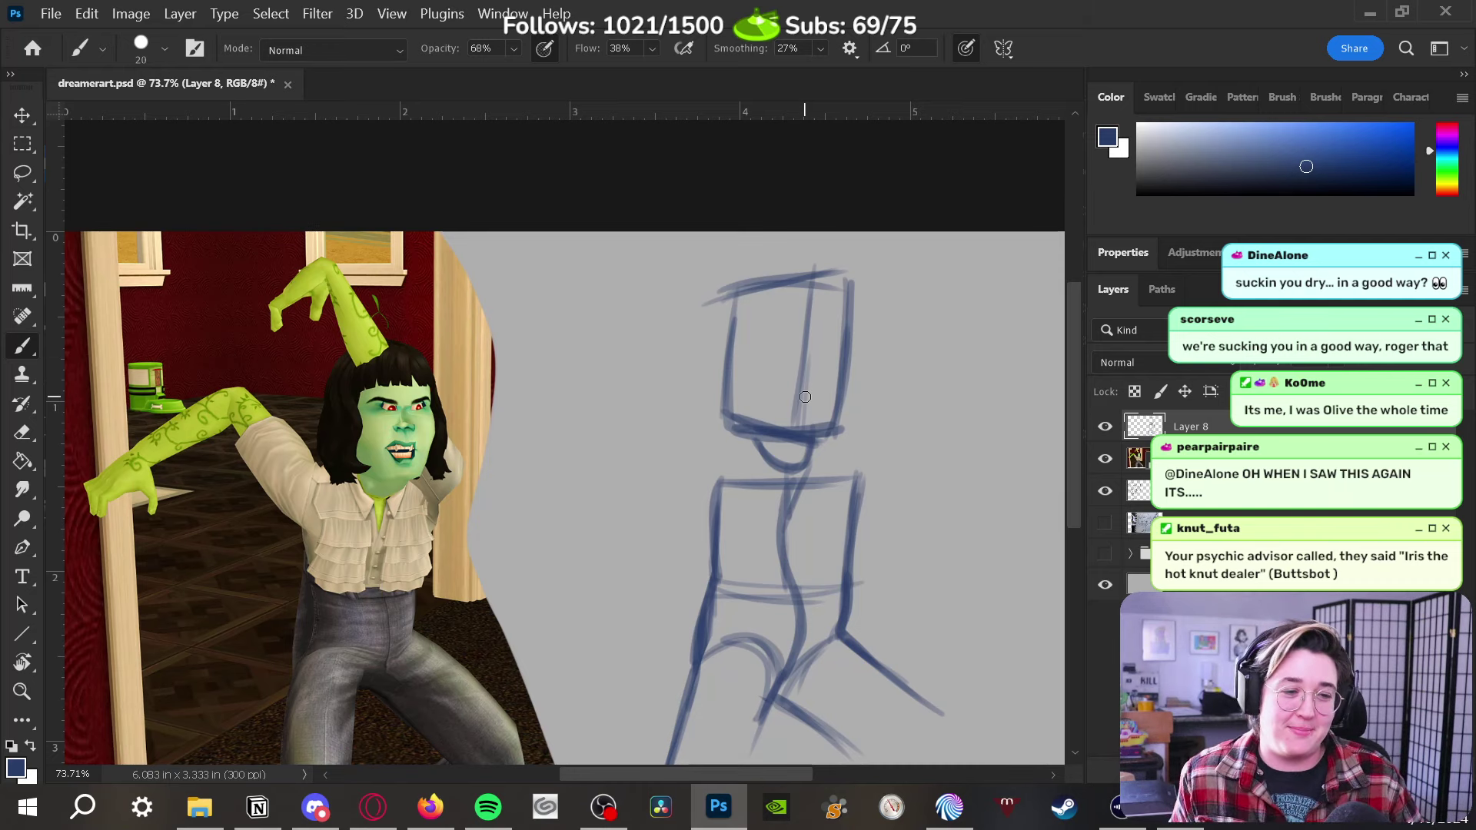
# Draw an arrow pointing at the boxy head and hand-letter the label "Ch A T" beside it
pyautogui.moveTo(907, 359)
pyautogui.mouseDown()
pyautogui.moveTo(964, 359)
pyautogui.moveTo(916, 379)
pyautogui.mouseUp()
pyautogui.moveTo(1003, 341)
pyautogui.mouseDown()
pyautogui.moveTo(990, 381)
pyautogui.moveTo(1042, 395)
pyautogui.moveTo(1020, 445)
pyautogui.mouseUp()
pyautogui.moveTo(1032, 398)
pyautogui.mouseDown()
pyautogui.moveTo(1047, 442)
pyautogui.moveTo(1045, 425)
pyautogui.mouseUp()
pyautogui.moveTo(1035, 459); pyautogui.dragTo(1042, 496)
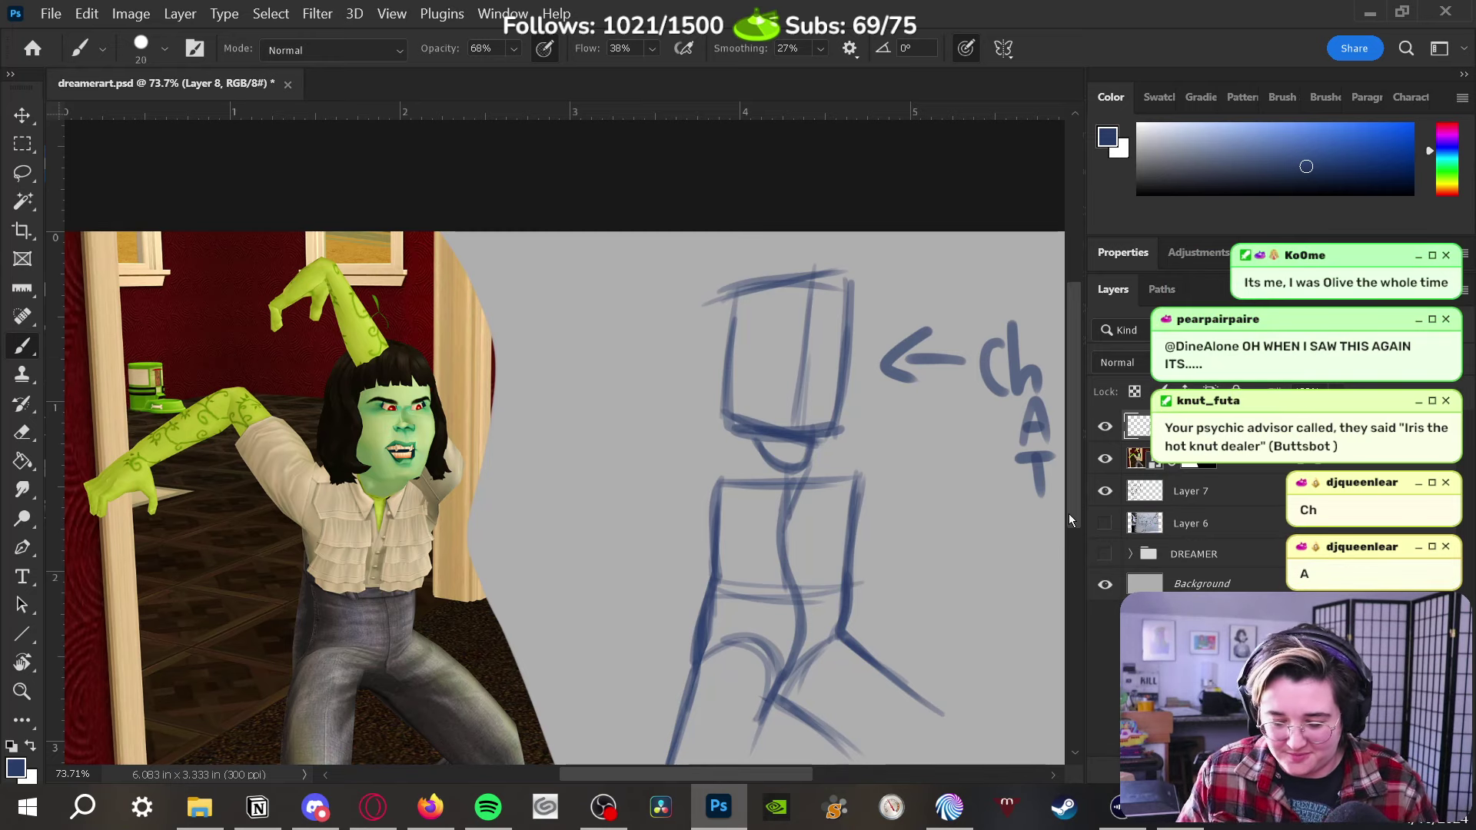
pyautogui.hotkey('alt', 'Tab')
pyautogui.hotkey('alt', 'Tab')
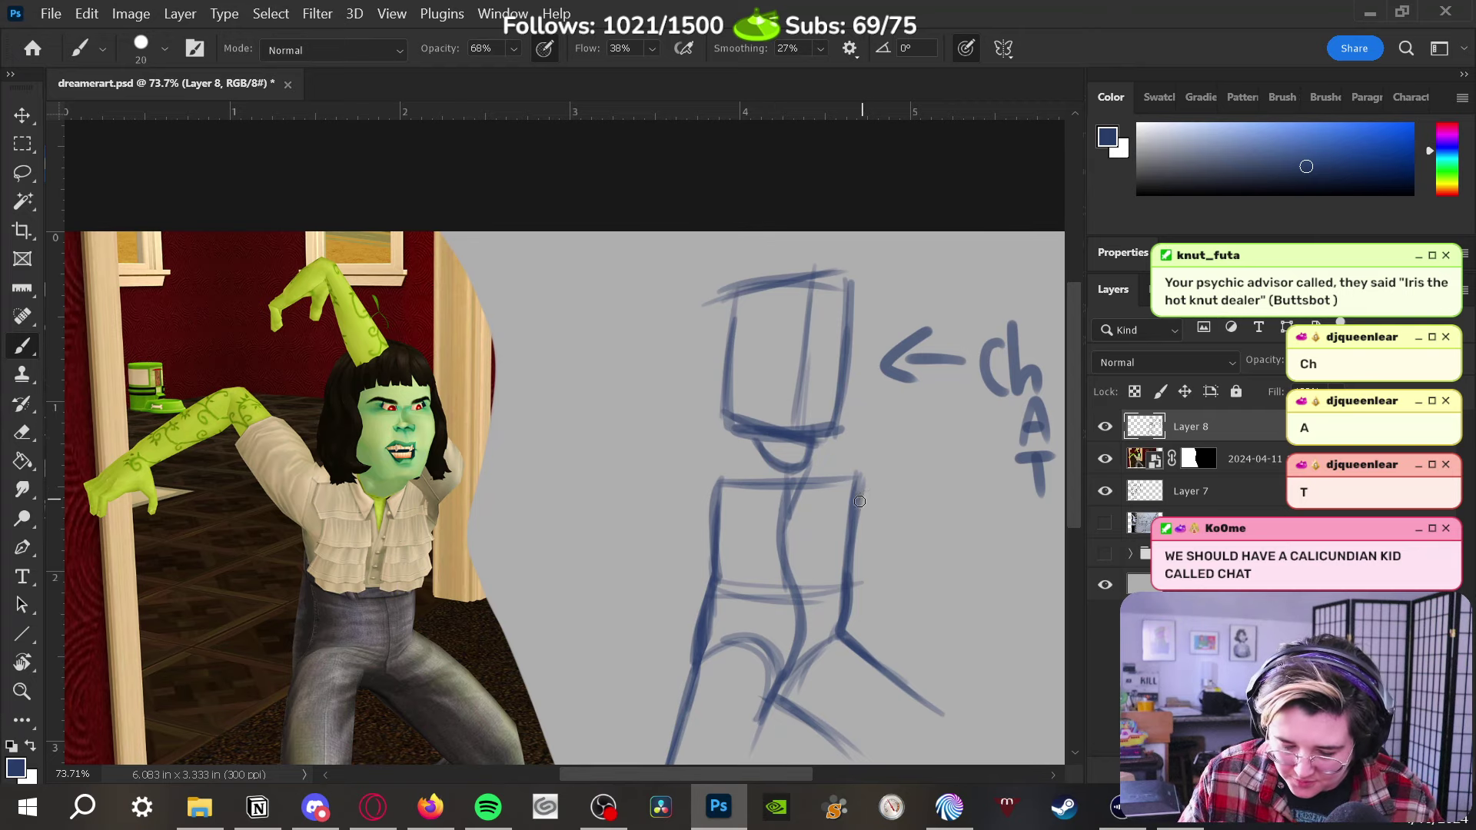
# Draw a circle at each shoulder, outline both raised upper arms from them, and strengthen the torso contour below the nearer shoulder
pyautogui.moveTo(859, 493)
pyautogui.mouseDown()
pyautogui.moveTo(912, 465)
pyautogui.moveTo(865, 423)
pyautogui.moveTo(894, 473)
pyautogui.moveTo(894, 443)
pyautogui.moveTo(880, 492)
pyautogui.mouseUp()
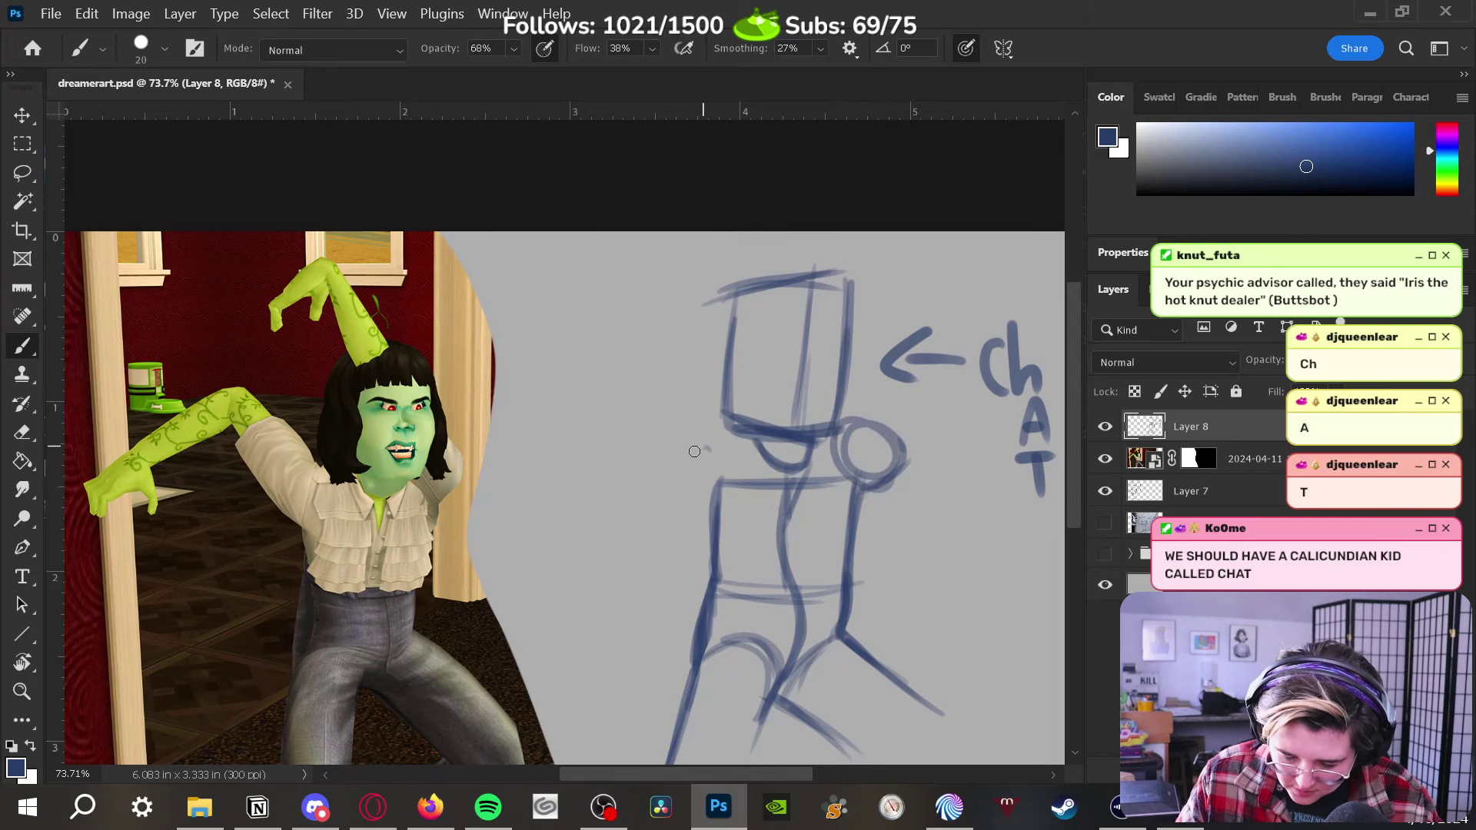
pyautogui.moveTo(694, 451)
pyautogui.mouseDown()
pyautogui.moveTo(726, 493)
pyautogui.moveTo(682, 473)
pyautogui.moveTo(730, 463)
pyautogui.moveTo(702, 511)
pyautogui.moveTo(738, 461)
pyautogui.mouseUp()
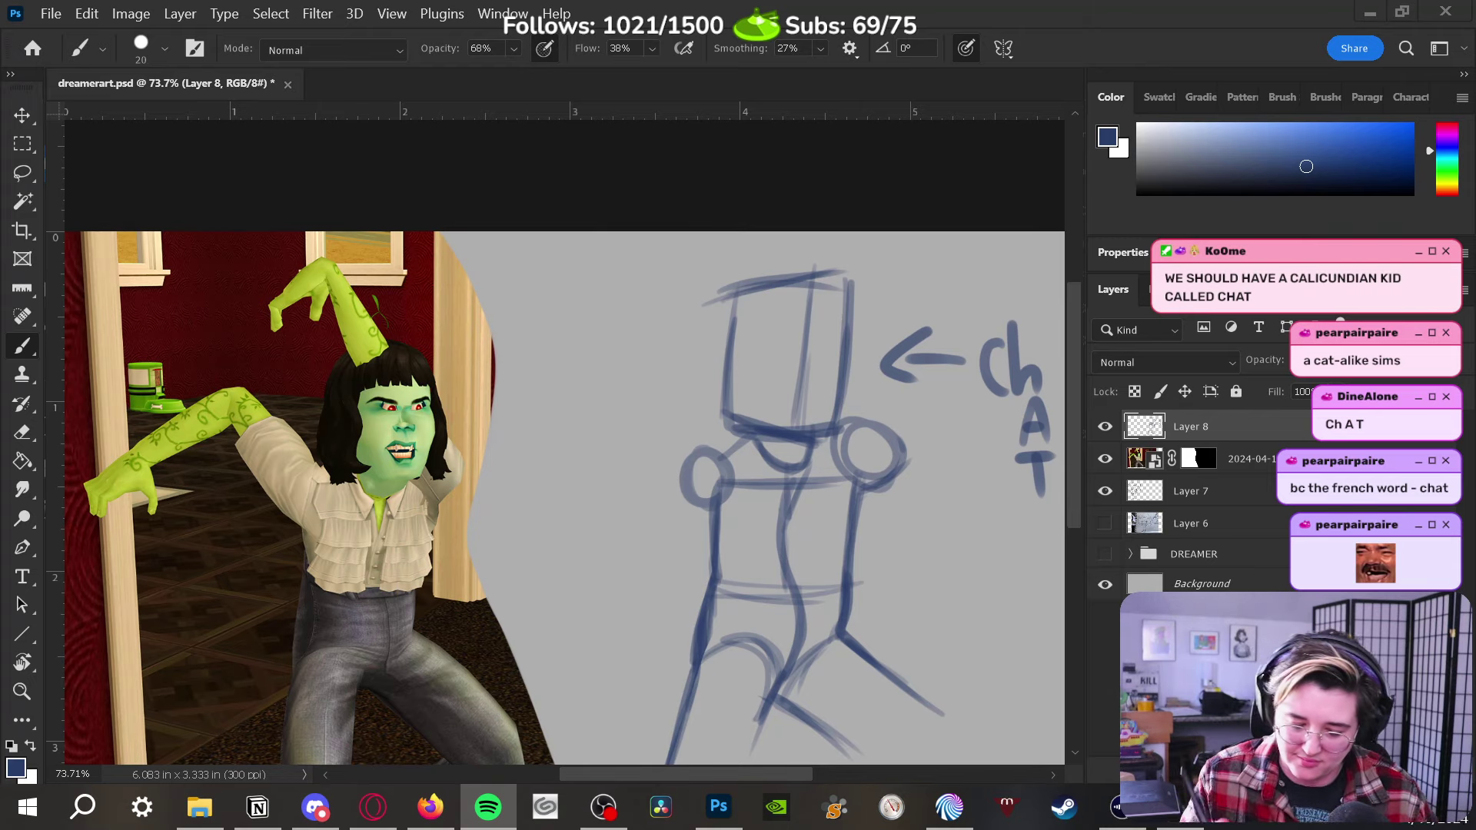
pyautogui.moveTo(708, 513)
pyautogui.mouseDown()
pyautogui.moveTo(644, 453)
pyautogui.moveTo(635, 401)
pyautogui.moveTo(610, 411)
pyautogui.moveTo(618, 394)
pyautogui.moveTo(602, 428)
pyautogui.mouseUp()
pyautogui.moveTo(601, 428)
pyautogui.mouseDown()
pyautogui.moveTo(665, 370)
pyautogui.moveTo(623, 390)
pyautogui.moveTo(673, 373)
pyautogui.moveTo(711, 451)
pyautogui.moveTo(747, 431)
pyautogui.moveTo(717, 447)
pyautogui.moveTo(686, 405)
pyautogui.moveTo(704, 502)
pyautogui.moveTo(673, 487)
pyautogui.moveTo(729, 513)
pyautogui.moveTo(700, 502)
pyautogui.moveTo(714, 449)
pyautogui.mouseUp()
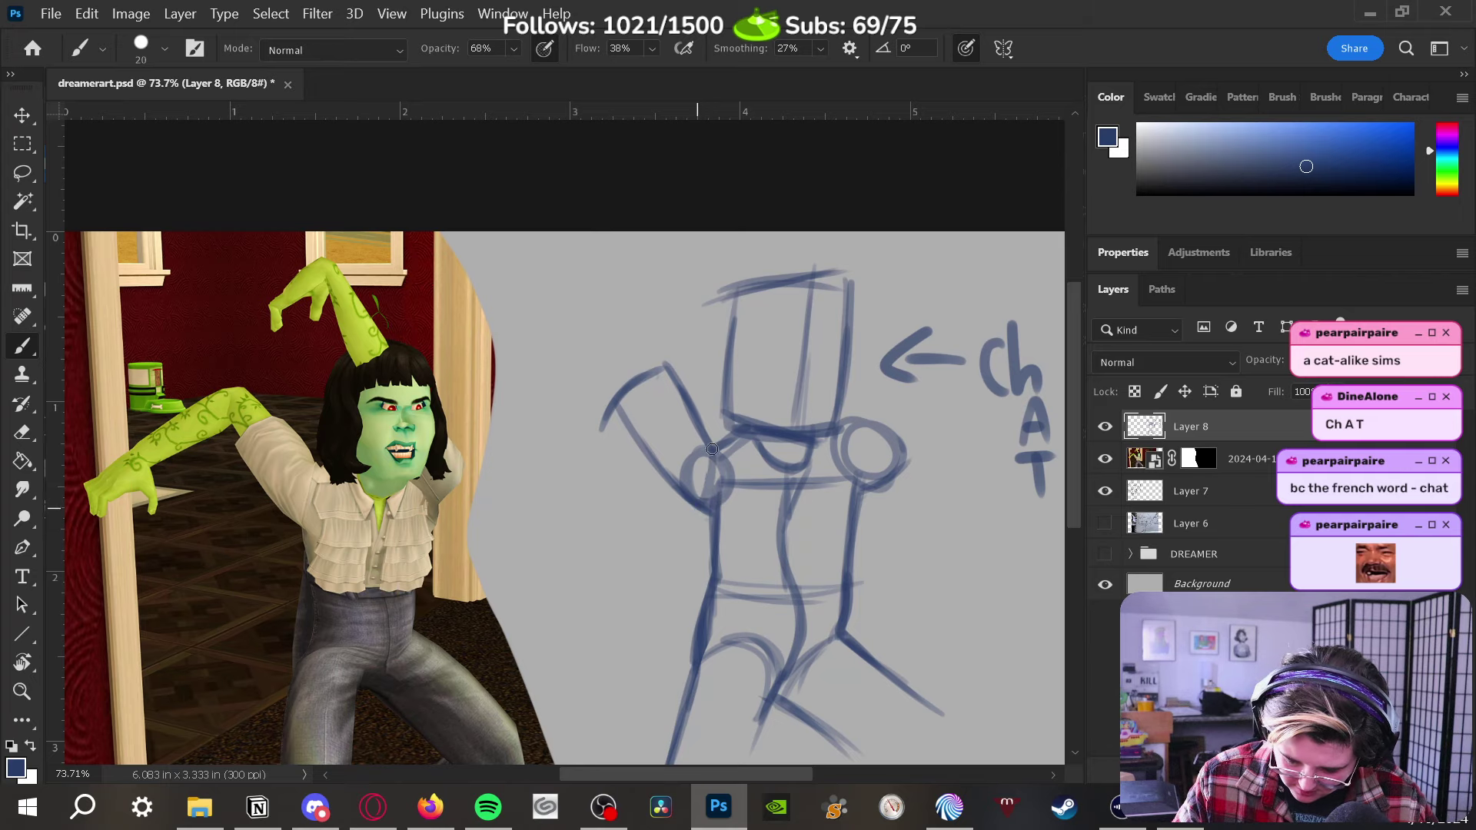
pyautogui.moveTo(703, 499); pyautogui.dragTo(715, 565)
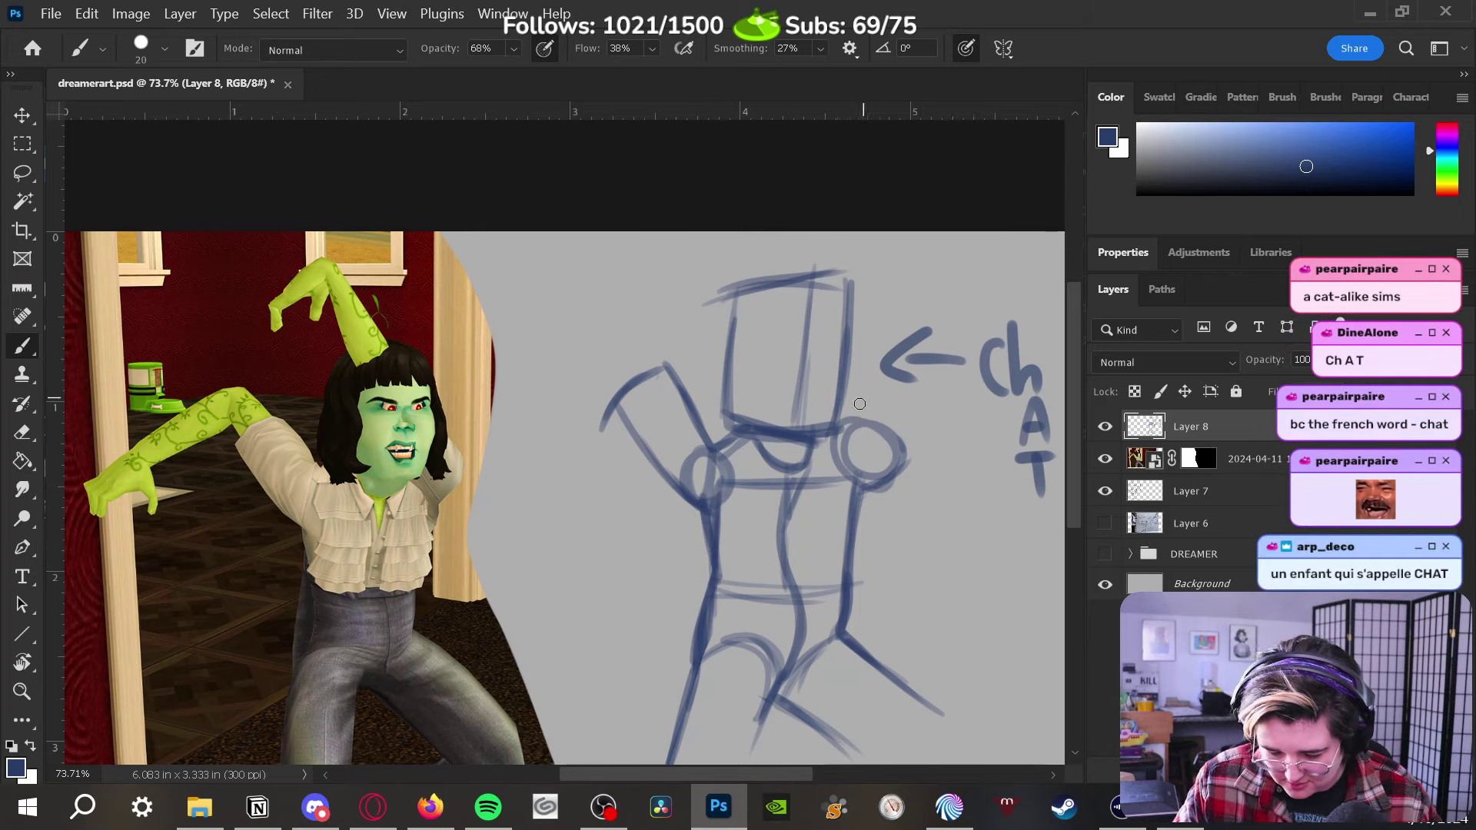
pyautogui.moveTo(859, 485); pyautogui.dragTo(899, 430)
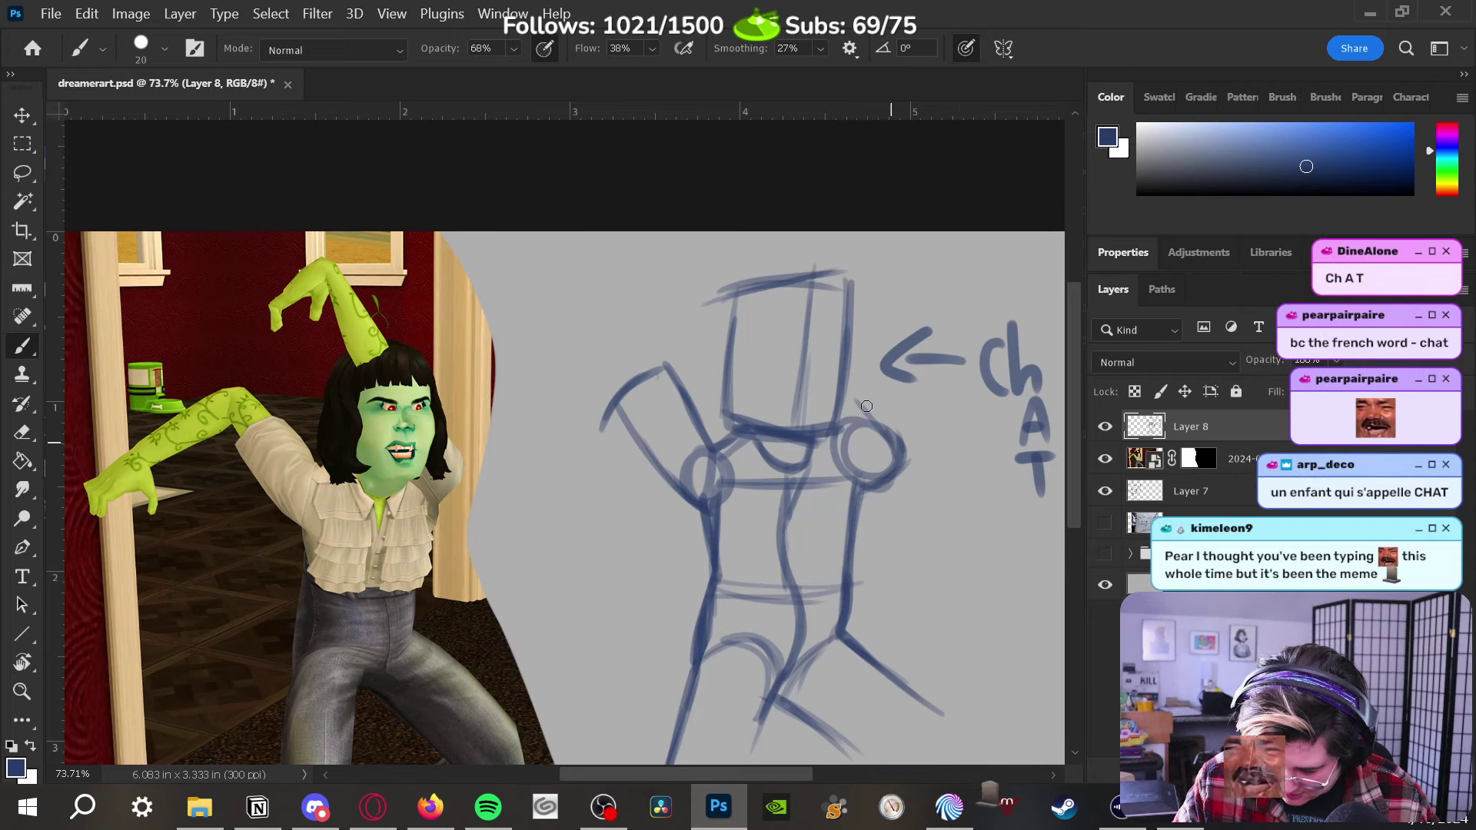
pyautogui.moveTo(848, 374); pyautogui.dragTo(904, 458)
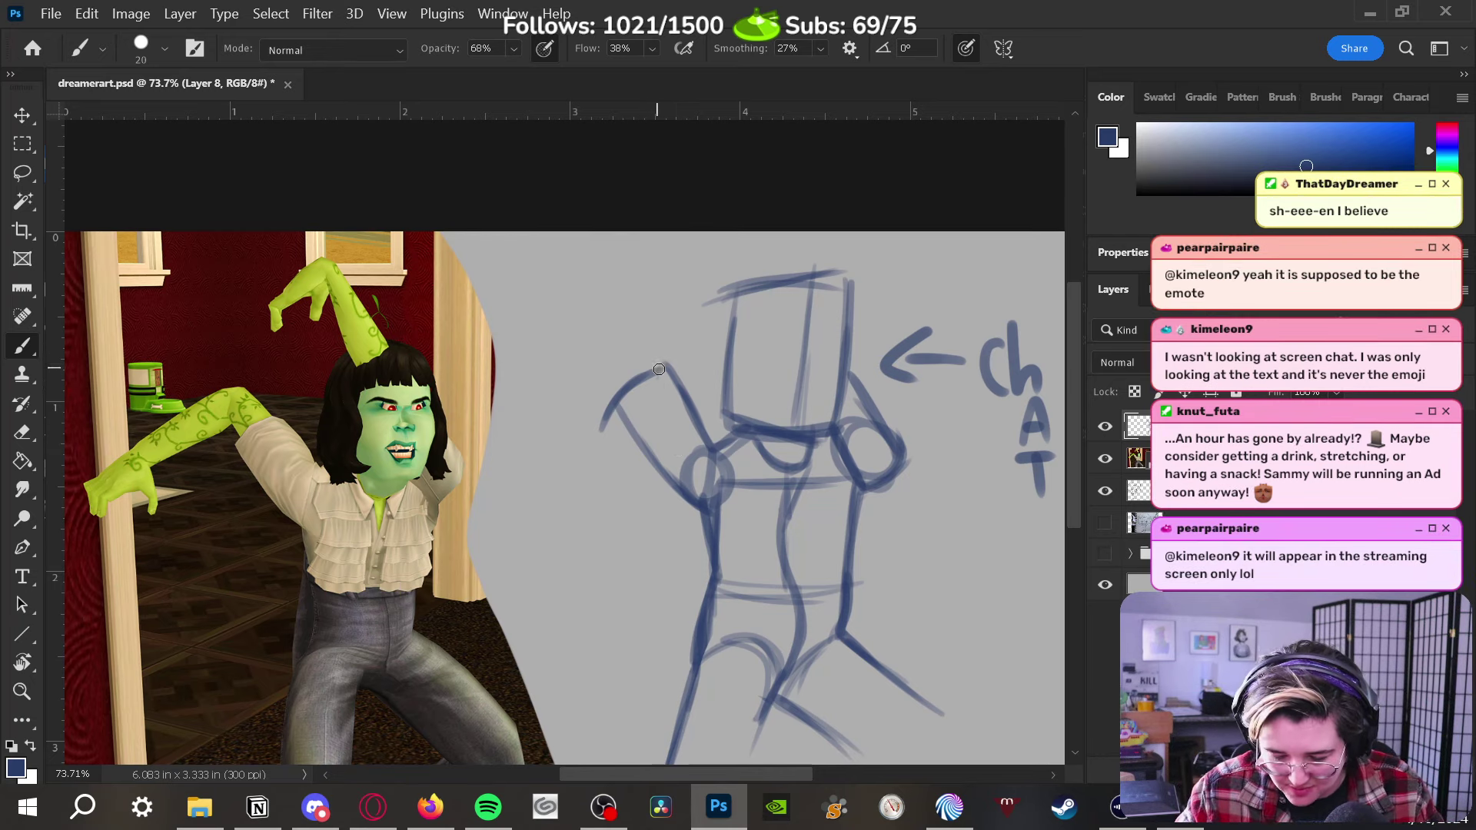
# Extend the outstretched arm past the sleeve to a bent elbow and sketch the forearm's two edges sloping down and outward
pyautogui.moveTo(659, 369)
pyautogui.mouseDown()
pyautogui.moveTo(618, 332)
pyautogui.moveTo(645, 344)
pyautogui.moveTo(600, 376)
pyautogui.moveTo(619, 329)
pyautogui.moveTo(596, 373)
pyautogui.moveTo(623, 406)
pyautogui.mouseUp()
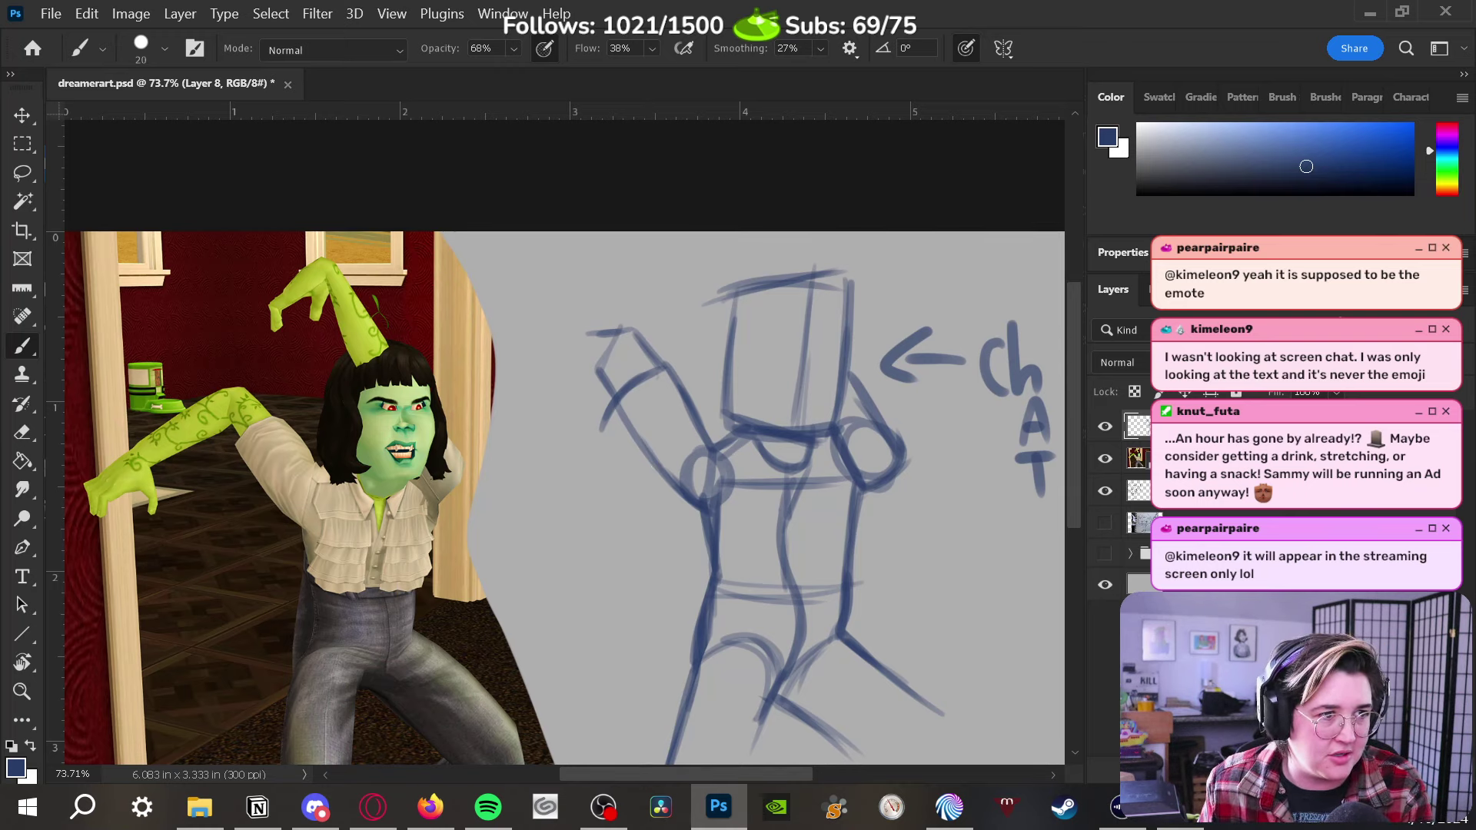
pyautogui.hotkey('alt', 'Tab')
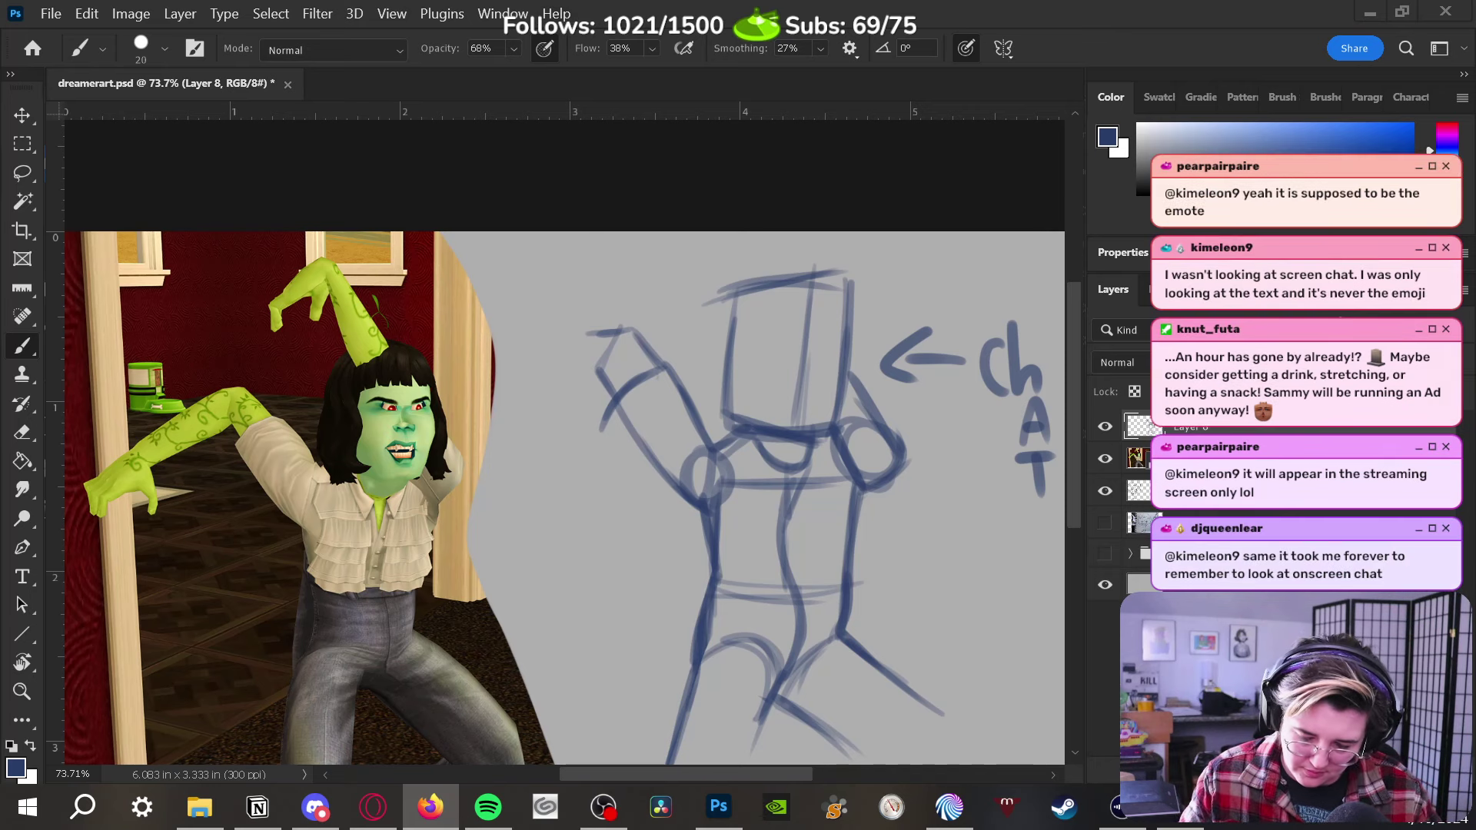
pyautogui.click(605, 373)
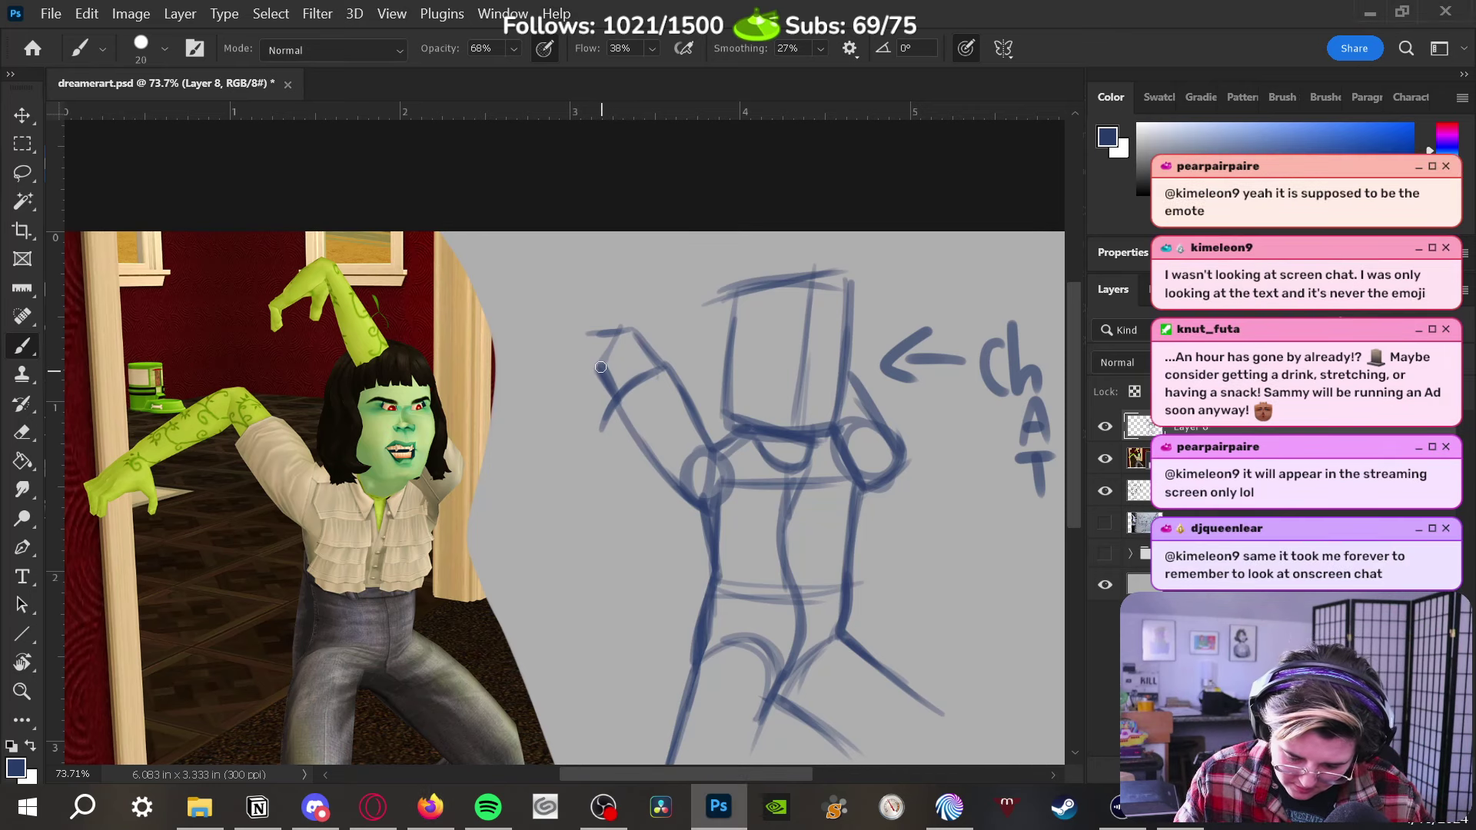
pyautogui.moveTo(600, 366)
pyautogui.mouseDown()
pyautogui.moveTo(621, 403)
pyautogui.moveTo(583, 391)
pyautogui.moveTo(595, 326)
pyautogui.moveTo(630, 315)
pyautogui.moveTo(617, 316)
pyautogui.moveTo(653, 349)
pyautogui.moveTo(601, 315)
pyautogui.moveTo(515, 372)
pyautogui.mouseUp()
pyautogui.hotkey('ctrl', 'z')
pyautogui.moveTo(580, 327); pyautogui.dragTo(516, 365)
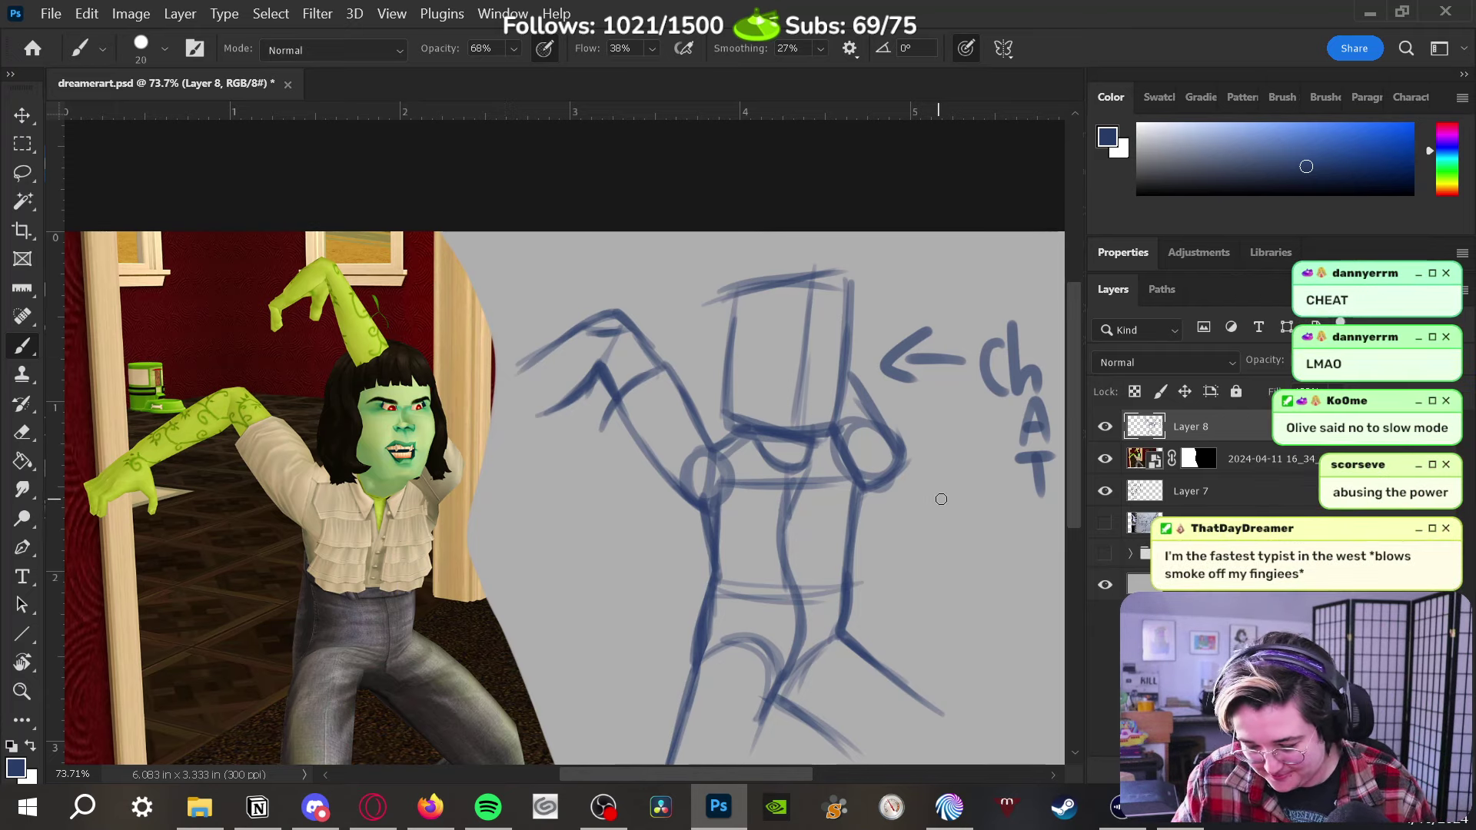
# Scale the whole blue sketch layer to 90.12% and shift it lower on the canvas
pyautogui.press('z')
pyautogui.moveTo(941, 499)
pyautogui.mouseDown()
pyautogui.moveTo(873, 586)
pyautogui.moveTo(784, 587)
pyautogui.mouseUp()
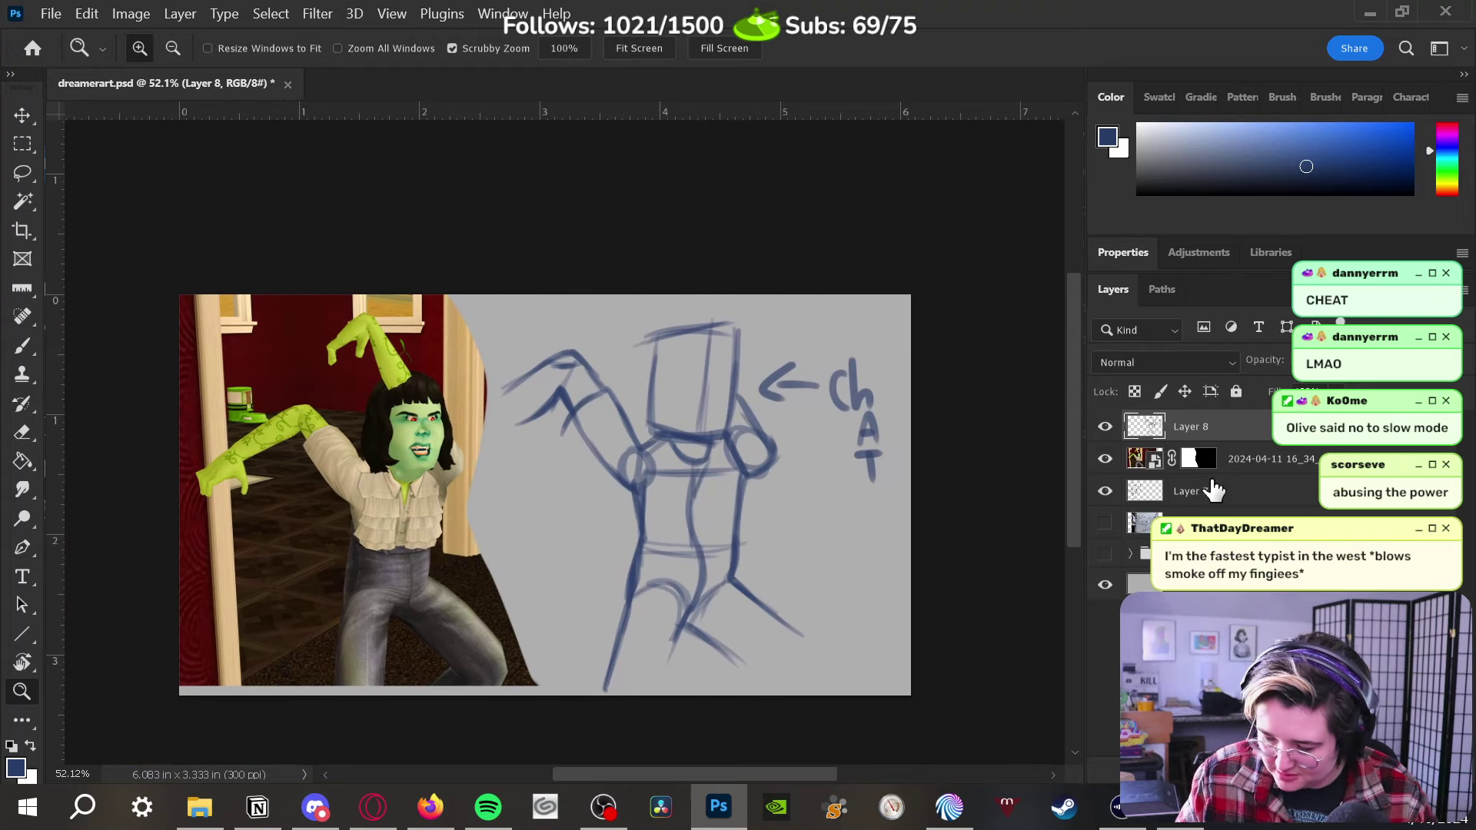
pyautogui.moveTo(496, 317); pyautogui.dragTo(534, 353)
pyautogui.moveTo(735, 568); pyautogui.dragTo(700, 584)
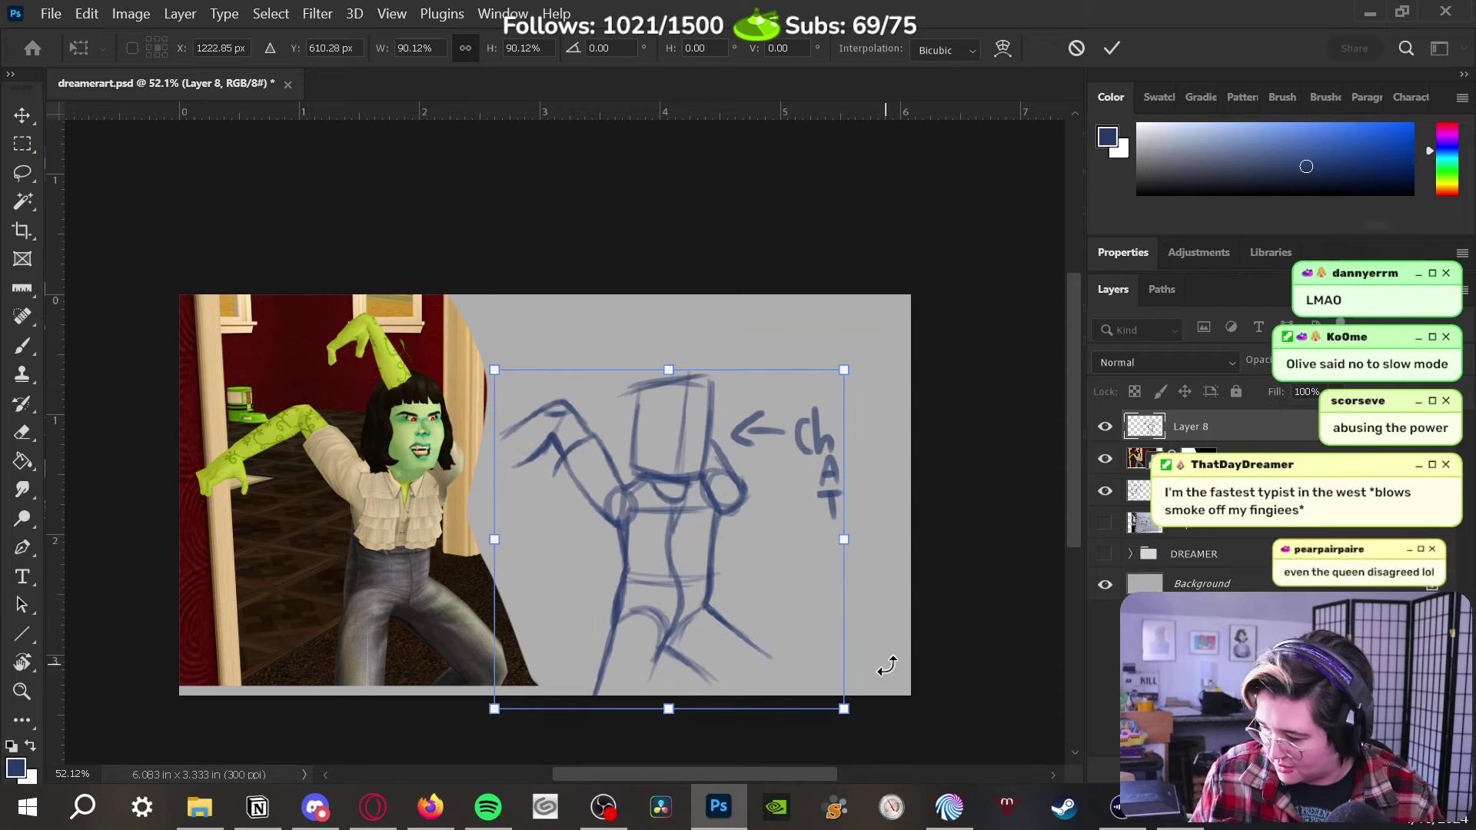
pyautogui.press('Return')
pyautogui.press('z')
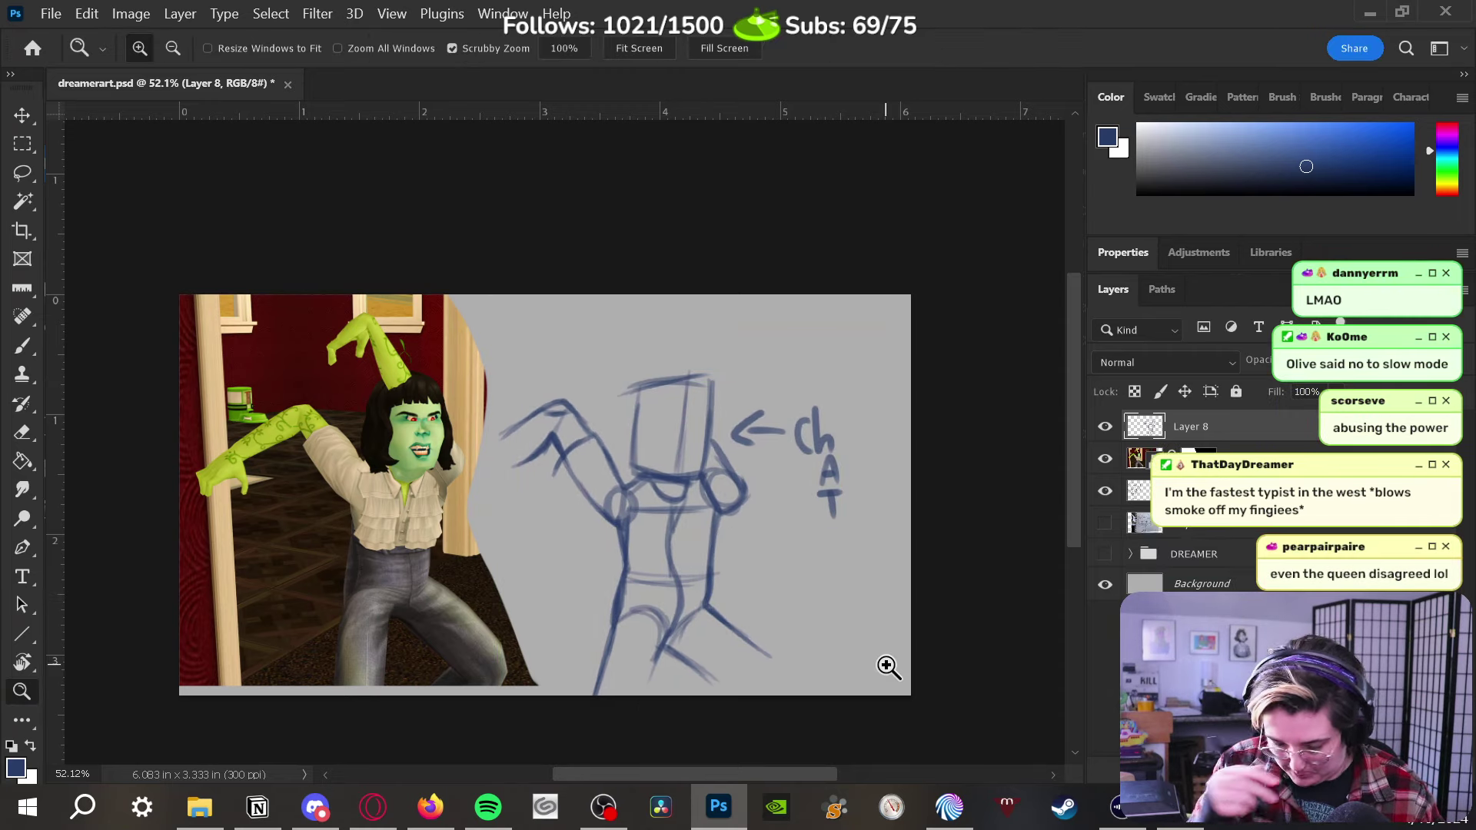
# Draw the straighter leg's inner contour from the crotch down to the canvas edge and add a second line along its outer side
pyautogui.moveTo(701, 381); pyautogui.dragTo(731, 352)
pyautogui.press('b')
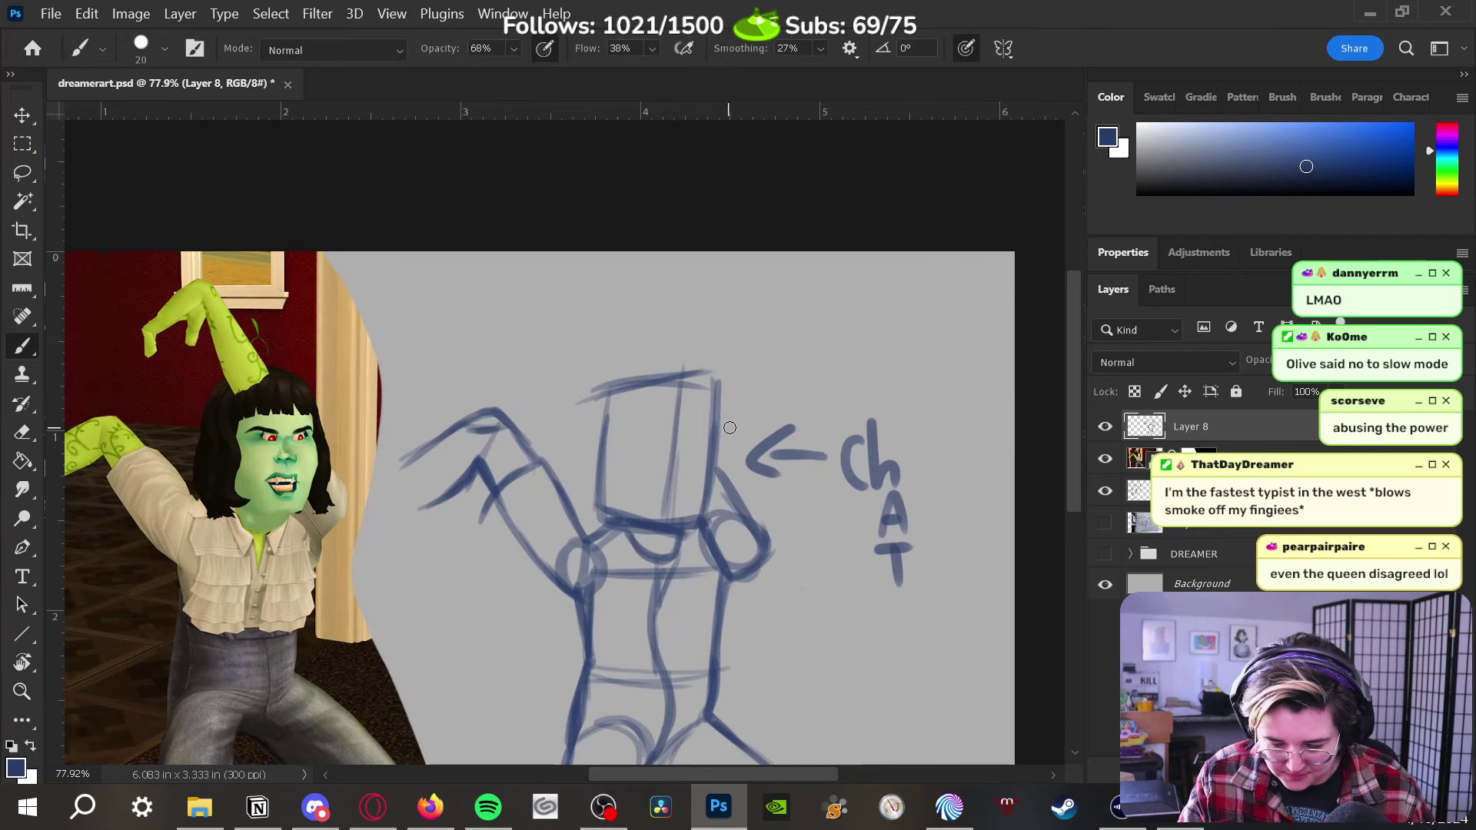
pyautogui.press('alt')
pyautogui.press('space')
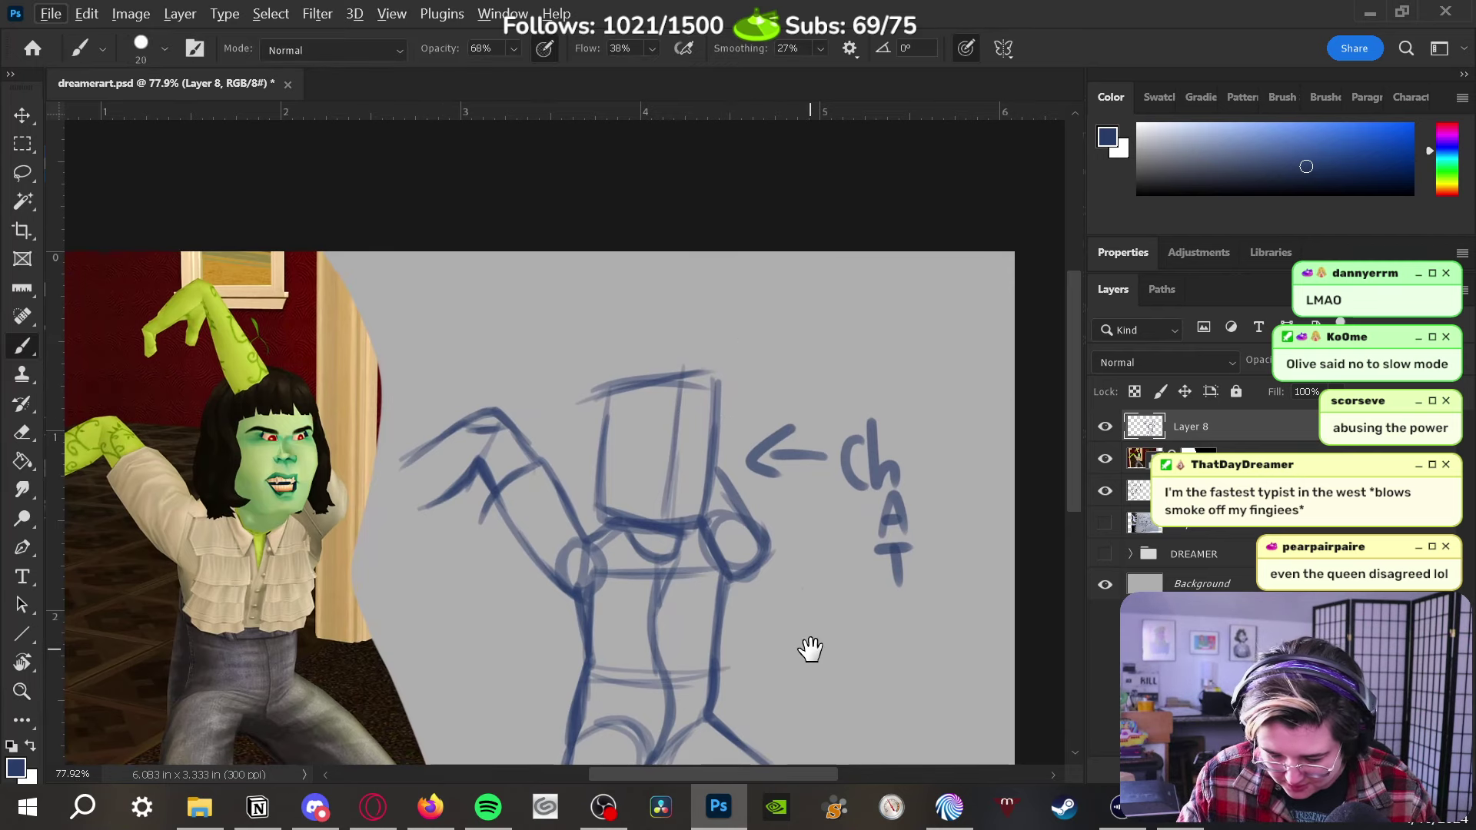
pyautogui.moveTo(810, 650); pyautogui.dragTo(835, 536)
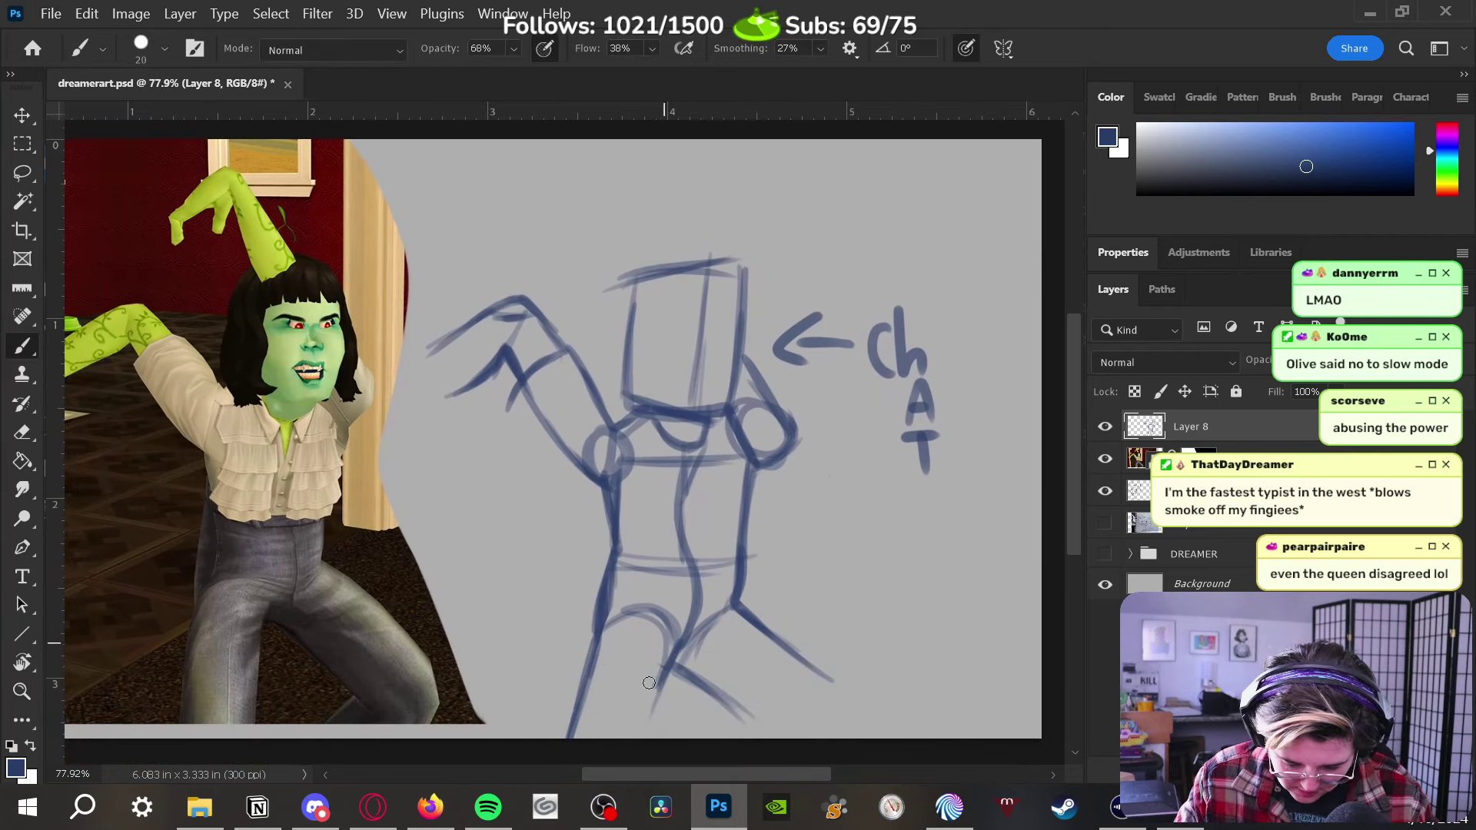
pyautogui.moveTo(648, 682)
pyautogui.mouseDown()
pyautogui.moveTo(646, 732)
pyautogui.moveTo(672, 664)
pyautogui.moveTo(644, 734)
pyautogui.moveTo(655, 722)
pyautogui.mouseUp()
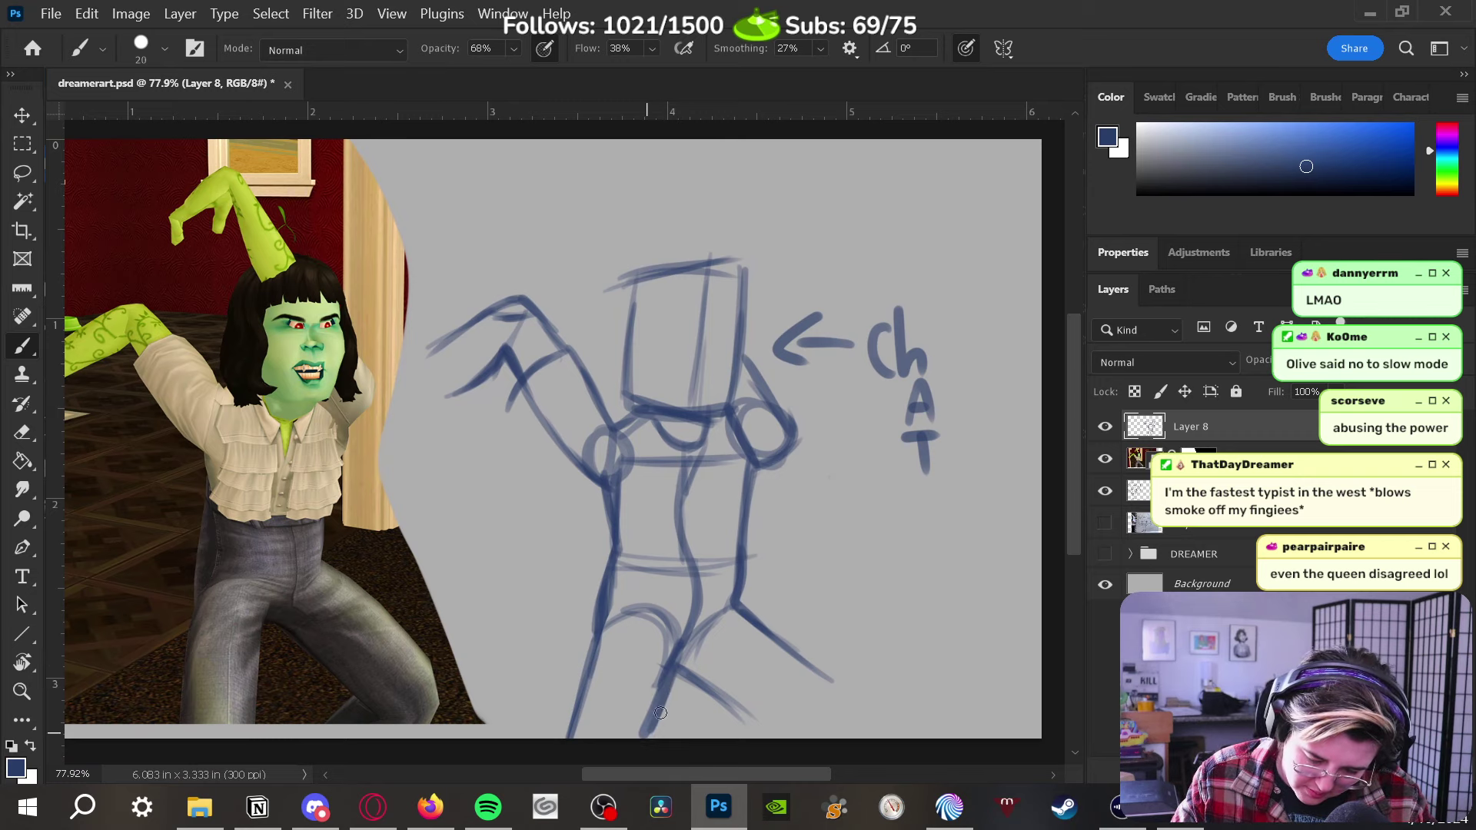
pyautogui.moveTo(571, 743)
pyautogui.mouseDown()
pyautogui.moveTo(593, 640)
pyautogui.moveTo(578, 719)
pyautogui.moveTo(651, 718)
pyautogui.moveTo(650, 737)
pyautogui.moveTo(664, 681)
pyautogui.moveTo(647, 736)
pyautogui.mouseUp()
pyautogui.moveTo(599, 699)
pyautogui.mouseDown()
pyautogui.moveTo(604, 716)
pyautogui.moveTo(597, 665)
pyautogui.moveTo(643, 602)
pyautogui.moveTo(593, 742)
pyautogui.mouseUp()
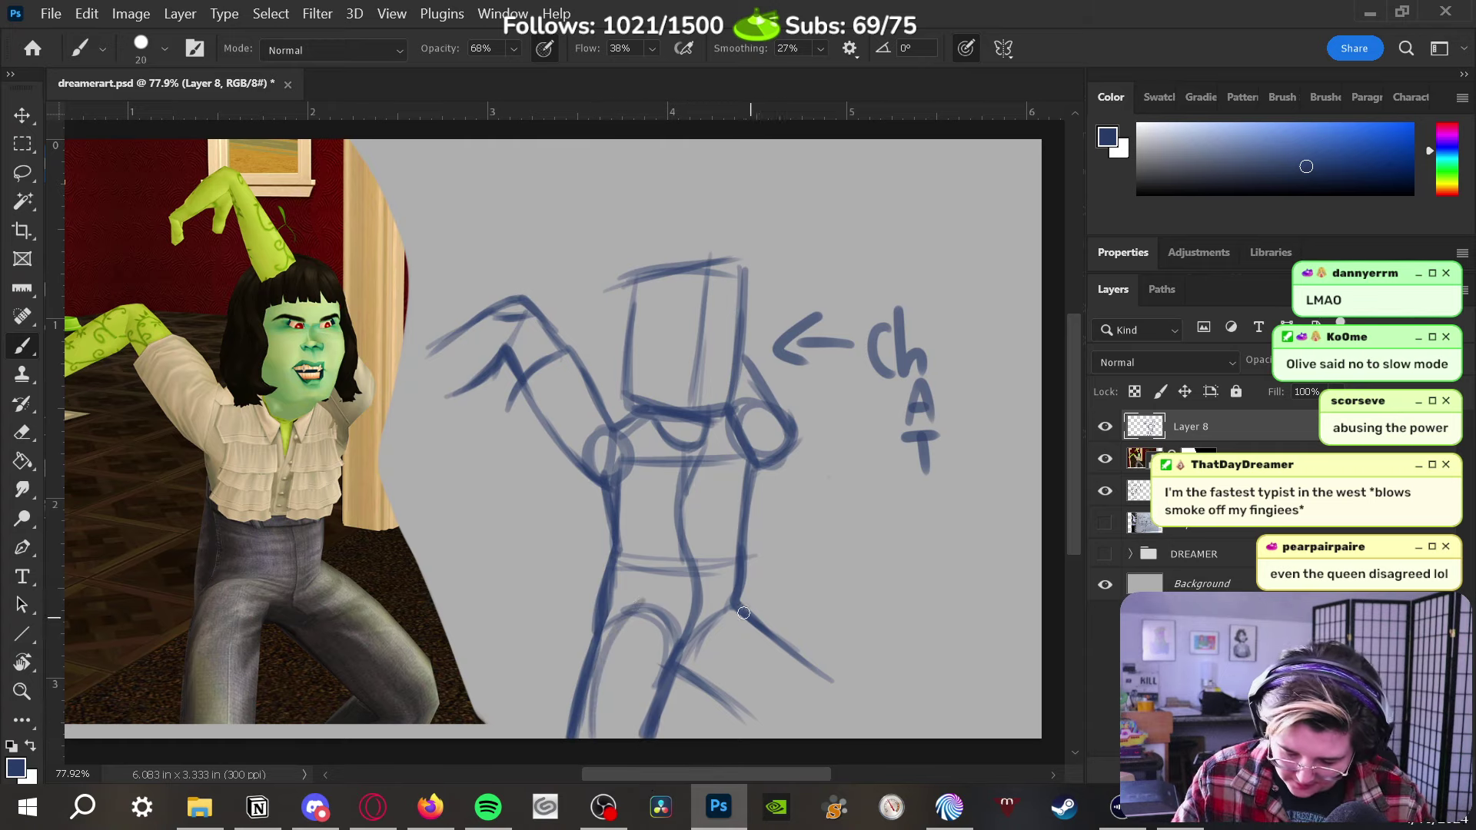
# Redraw the outstretched leg's upper and lower contours as curves bending down towards the knee
pyautogui.moveTo(736, 609); pyautogui.dragTo(845, 726)
pyautogui.moveTo(795, 653); pyautogui.dragTo(857, 749)
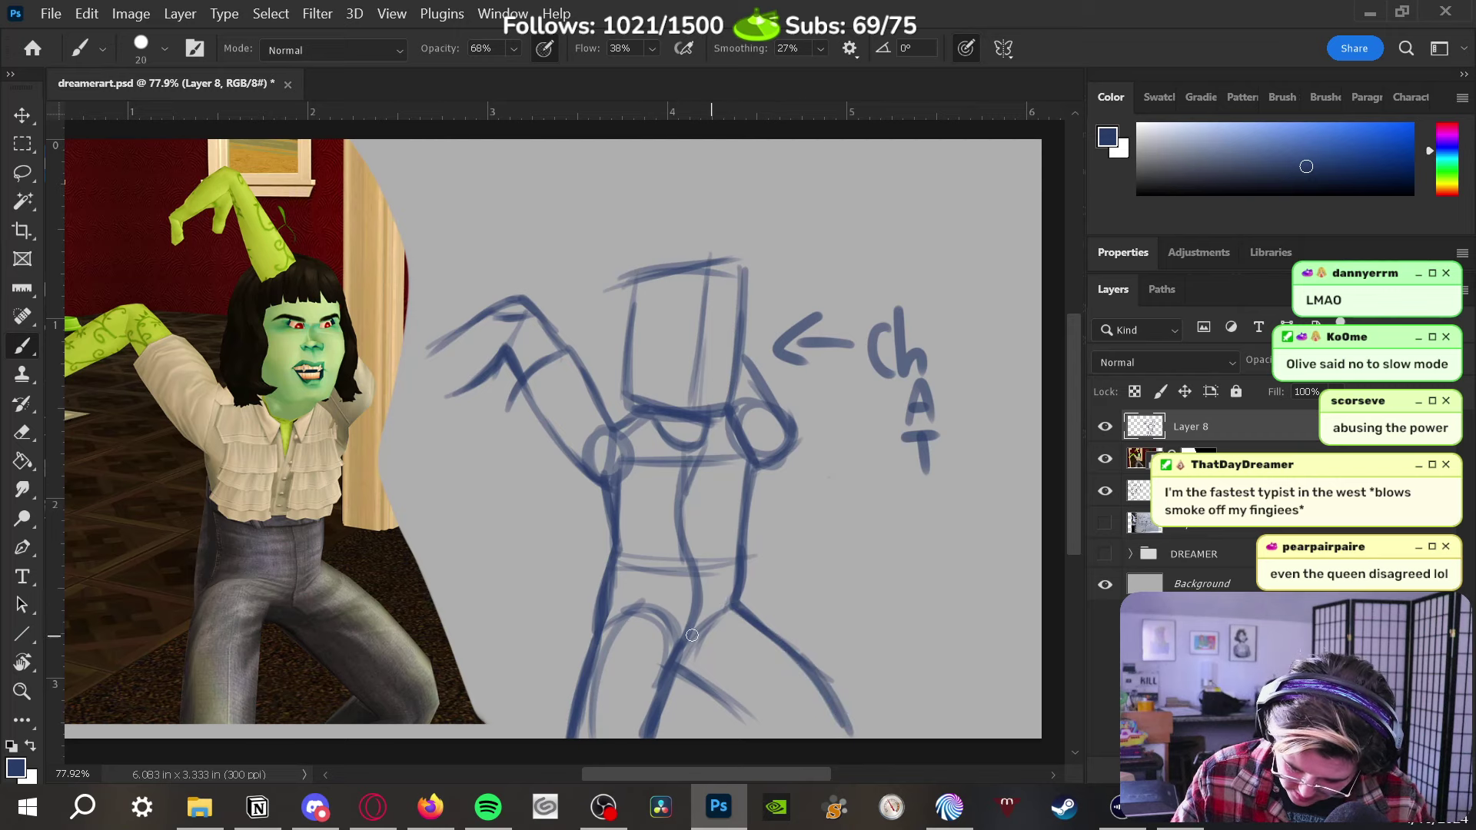
pyautogui.moveTo(679, 646)
pyautogui.mouseDown()
pyautogui.moveTo(722, 663)
pyautogui.moveTo(780, 734)
pyautogui.moveTo(808, 736)
pyautogui.mouseUp()
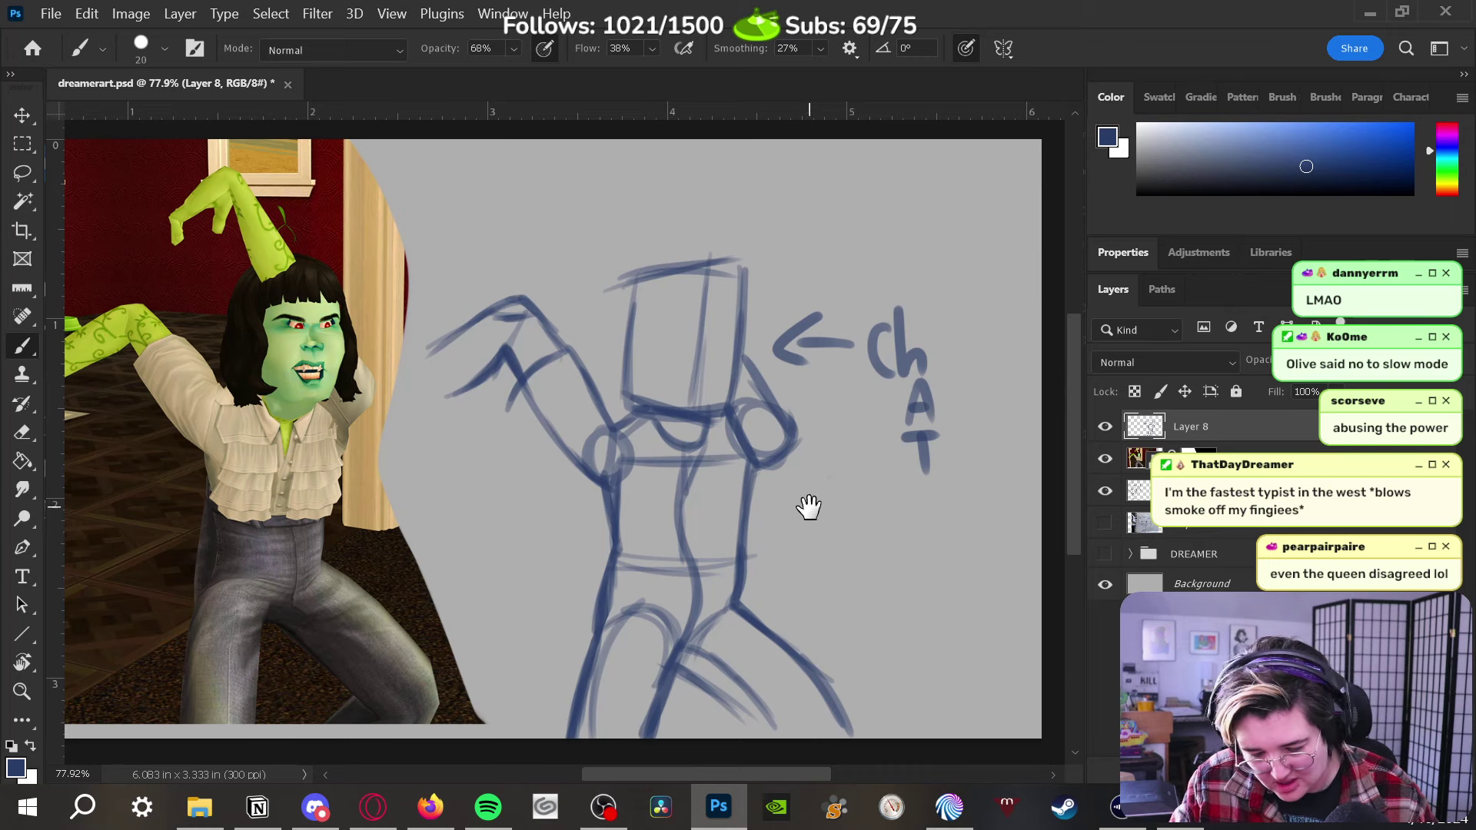
# Clean up the outstretched arm's forearm with the eraser, then redraw its lower edge, elbow and upper-arm underside with darker lines
pyautogui.moveTo(807, 504); pyautogui.dragTo(835, 577)
pyautogui.press('e')
pyautogui.moveTo(460, 427)
pyautogui.mouseDown()
pyautogui.moveTo(495, 396)
pyautogui.moveTo(444, 455)
pyautogui.moveTo(533, 419)
pyautogui.mouseUp()
pyautogui.press('b')
pyautogui.press('e')
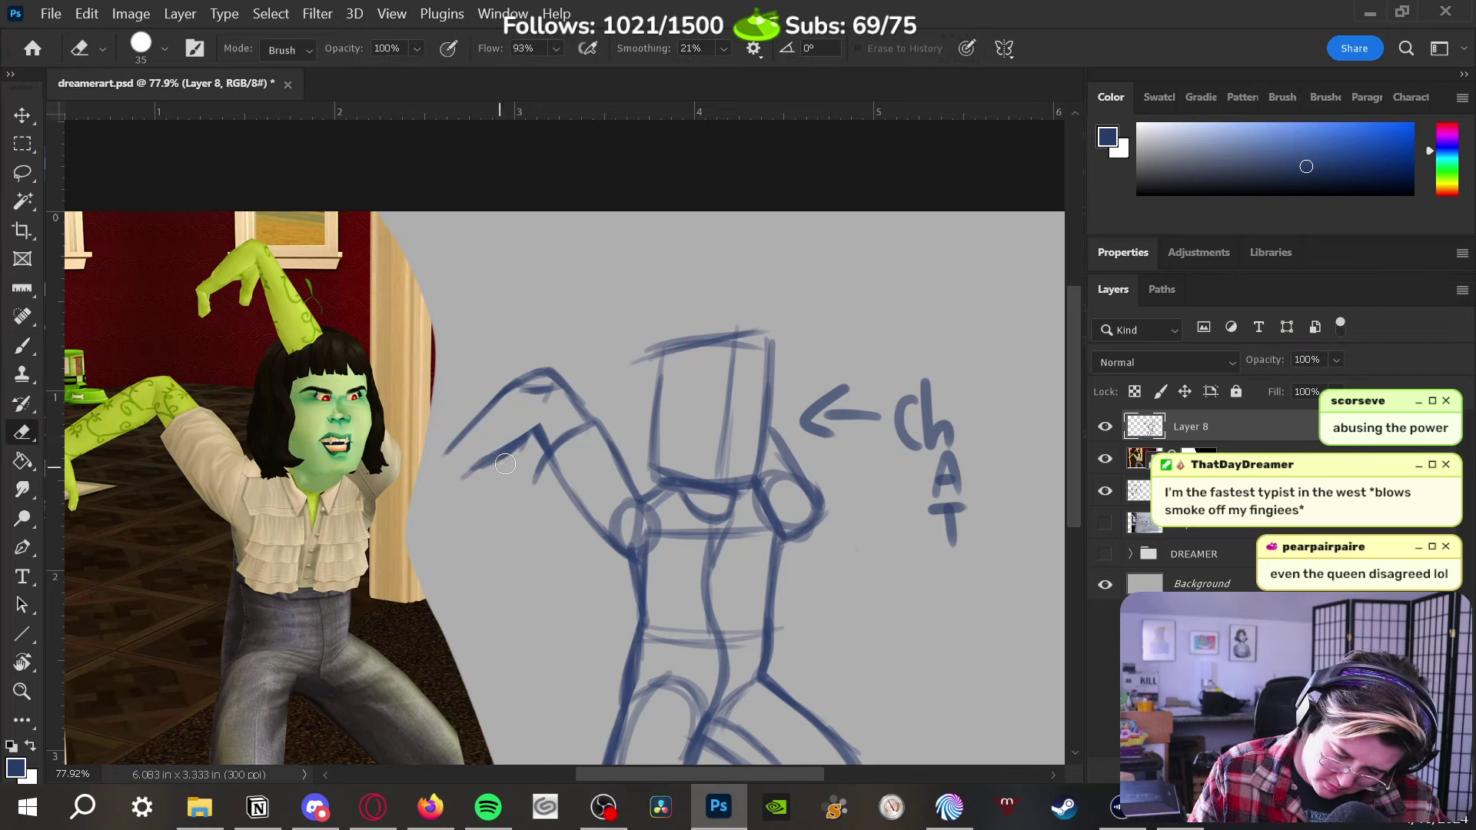
pyautogui.press('b')
pyautogui.moveTo(465, 475); pyautogui.dragTo(538, 427)
pyautogui.moveTo(538, 427); pyautogui.dragTo(570, 497)
pyautogui.moveTo(558, 444)
pyautogui.mouseDown()
pyautogui.moveTo(588, 527)
pyautogui.moveTo(577, 504)
pyautogui.moveTo(626, 555)
pyautogui.mouseUp()
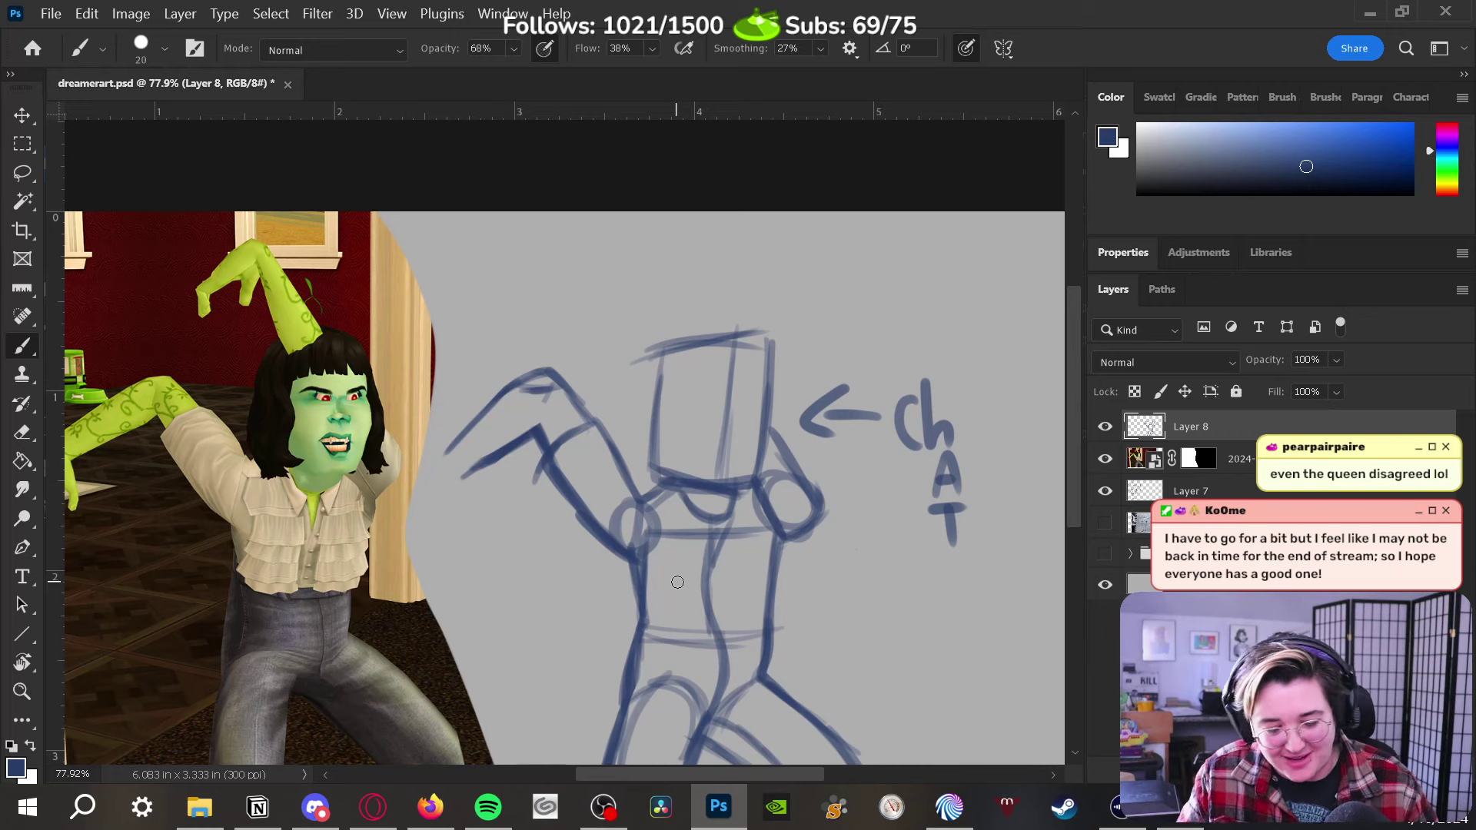
# Draw the second forearm rising diagonally from the top of the head, with a bent wrist and an angular drooping hand
pyautogui.moveTo(810, 538); pyautogui.dragTo(829, 621)
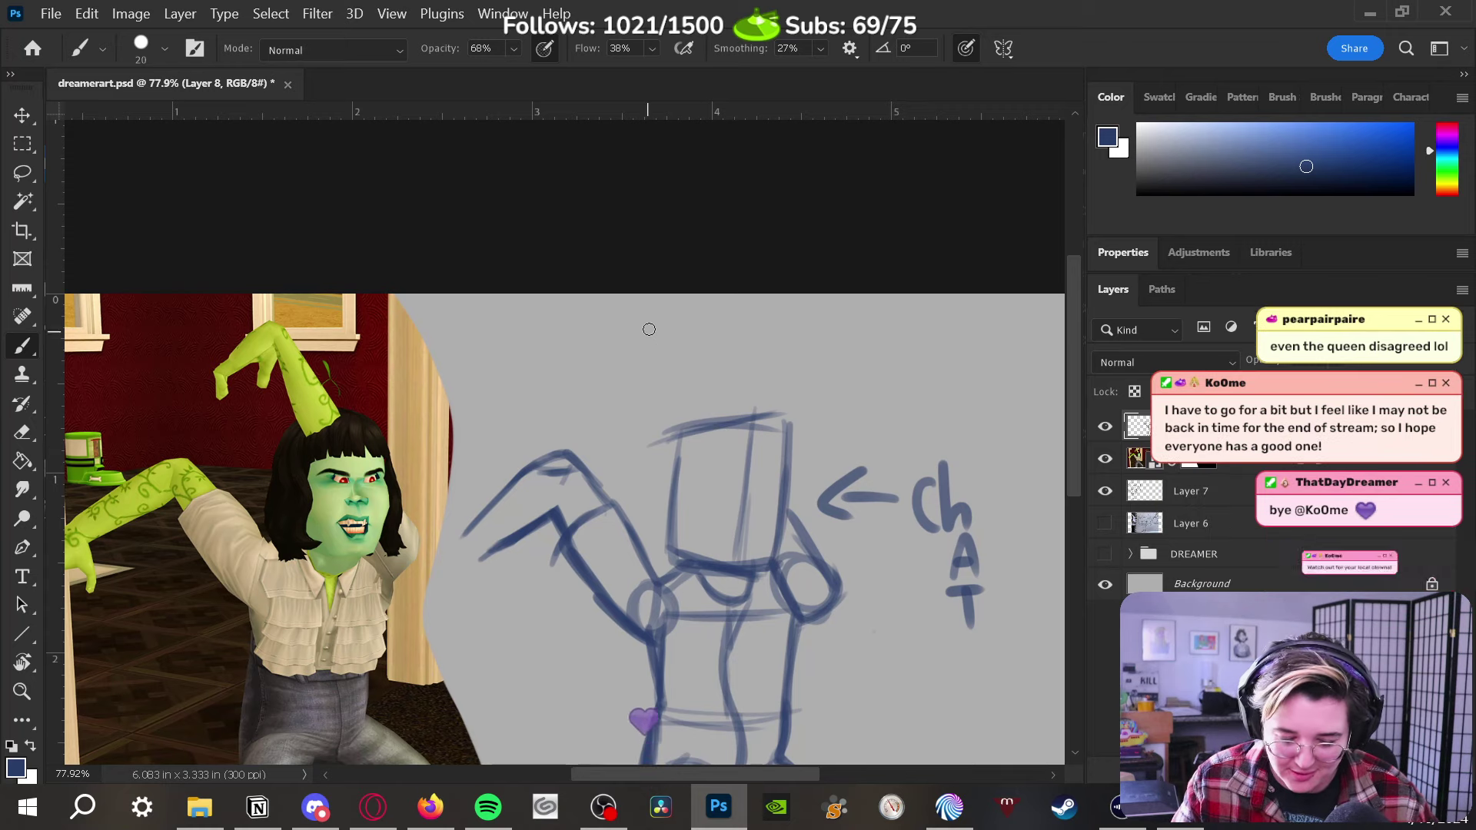
pyautogui.moveTo(705, 432)
pyautogui.mouseDown()
pyautogui.moveTo(667, 329)
pyautogui.moveTo(769, 432)
pyautogui.moveTo(707, 407)
pyautogui.moveTo(701, 425)
pyautogui.moveTo(757, 439)
pyautogui.moveTo(757, 423)
pyautogui.moveTo(694, 420)
pyautogui.moveTo(704, 431)
pyautogui.moveTo(653, 320)
pyautogui.moveTo(667, 366)
pyautogui.moveTo(664, 320)
pyautogui.moveTo(770, 438)
pyautogui.mouseUp()
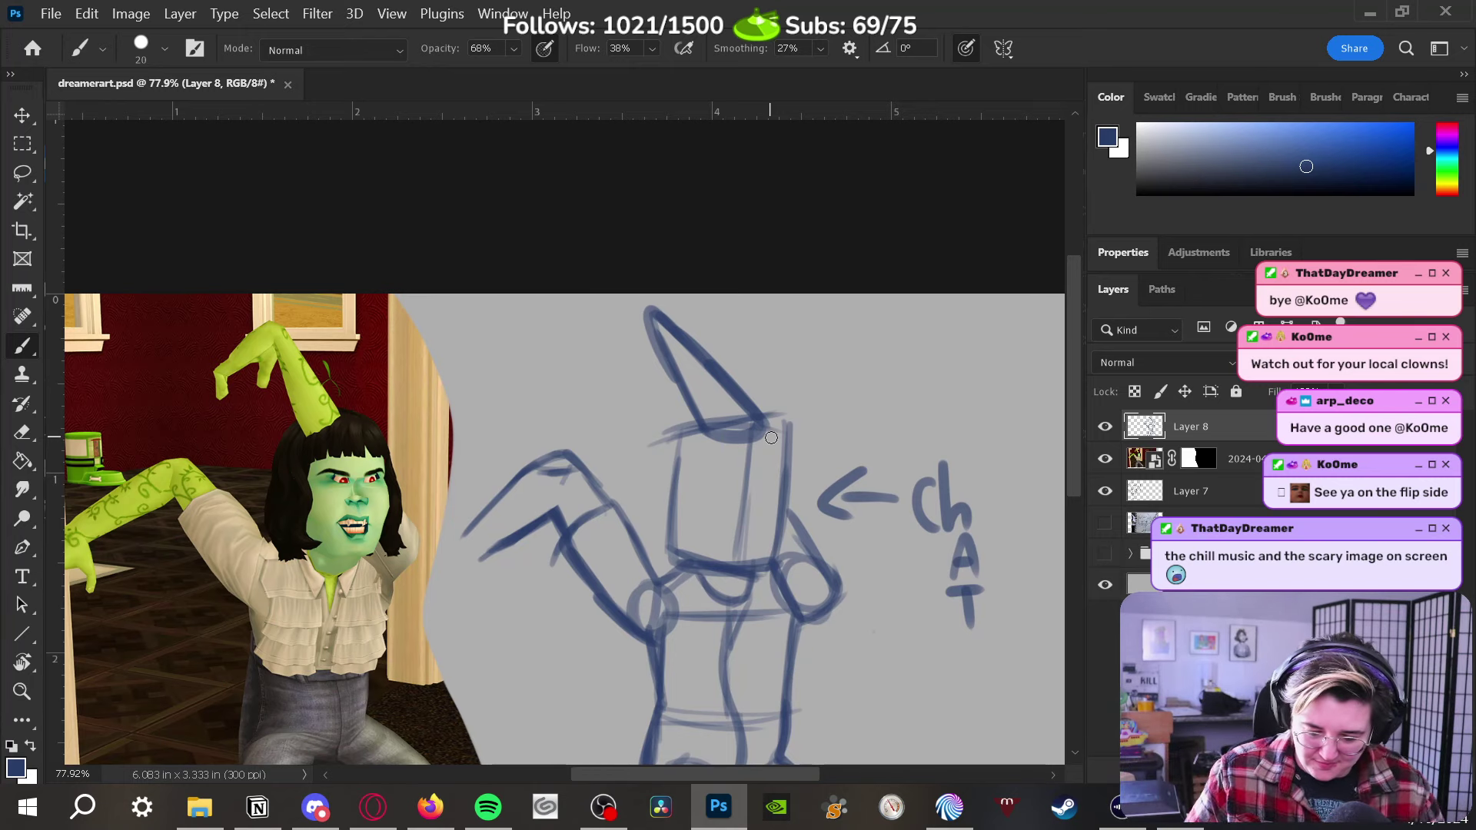
pyautogui.moveTo(648, 377); pyautogui.dragTo(624, 350)
pyautogui.moveTo(657, 297)
pyautogui.mouseDown()
pyautogui.moveTo(614, 350)
pyautogui.moveTo(640, 374)
pyautogui.moveTo(670, 368)
pyautogui.mouseUp()
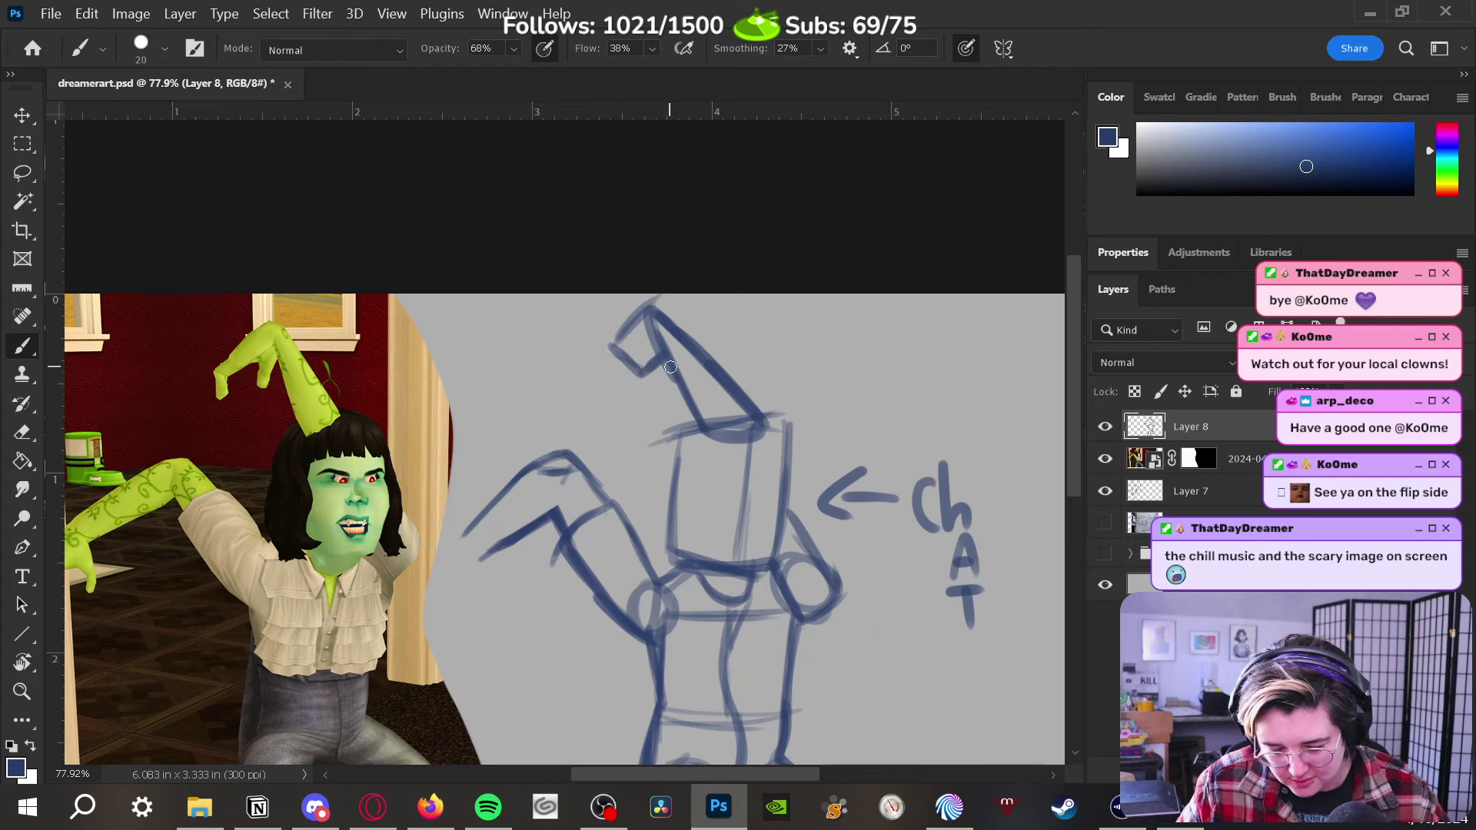
pyautogui.moveTo(647, 305)
pyautogui.mouseDown()
pyautogui.moveTo(594, 376)
pyautogui.moveTo(649, 321)
pyautogui.moveTo(656, 342)
pyautogui.moveTo(599, 369)
pyautogui.moveTo(670, 392)
pyautogui.moveTo(660, 410)
pyautogui.moveTo(641, 373)
pyautogui.mouseUp()
pyautogui.click(592, 376)
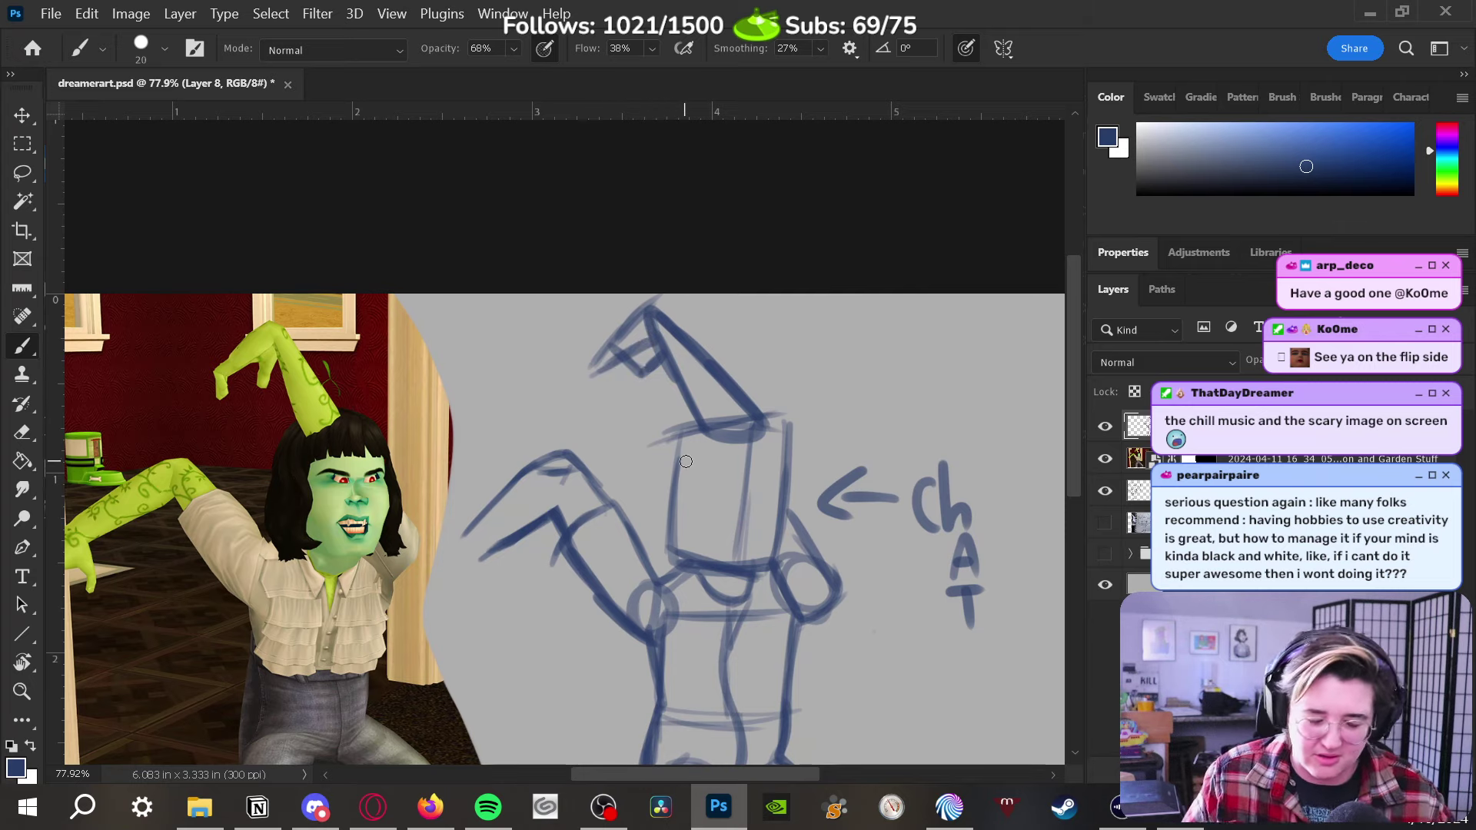
# Add a hanging finger and longer fingertip line to the hand above the head, and erase the overlapping lines inside it
pyautogui.press('z')
pyautogui.moveTo(676, 359); pyautogui.dragTo(677, 350)
pyautogui.moveTo(694, 447); pyautogui.dragTo(672, 499)
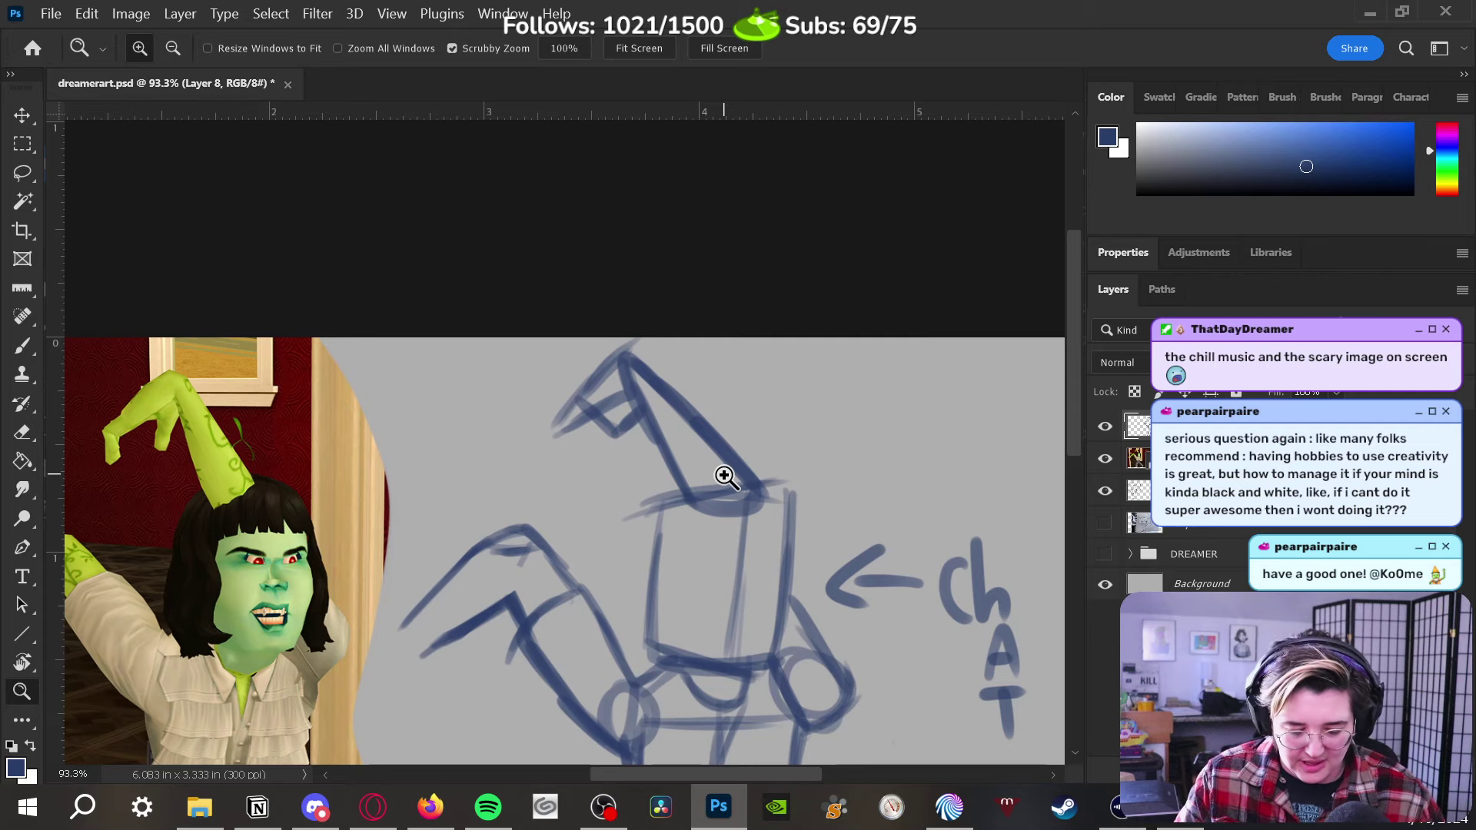
pyautogui.press('b')
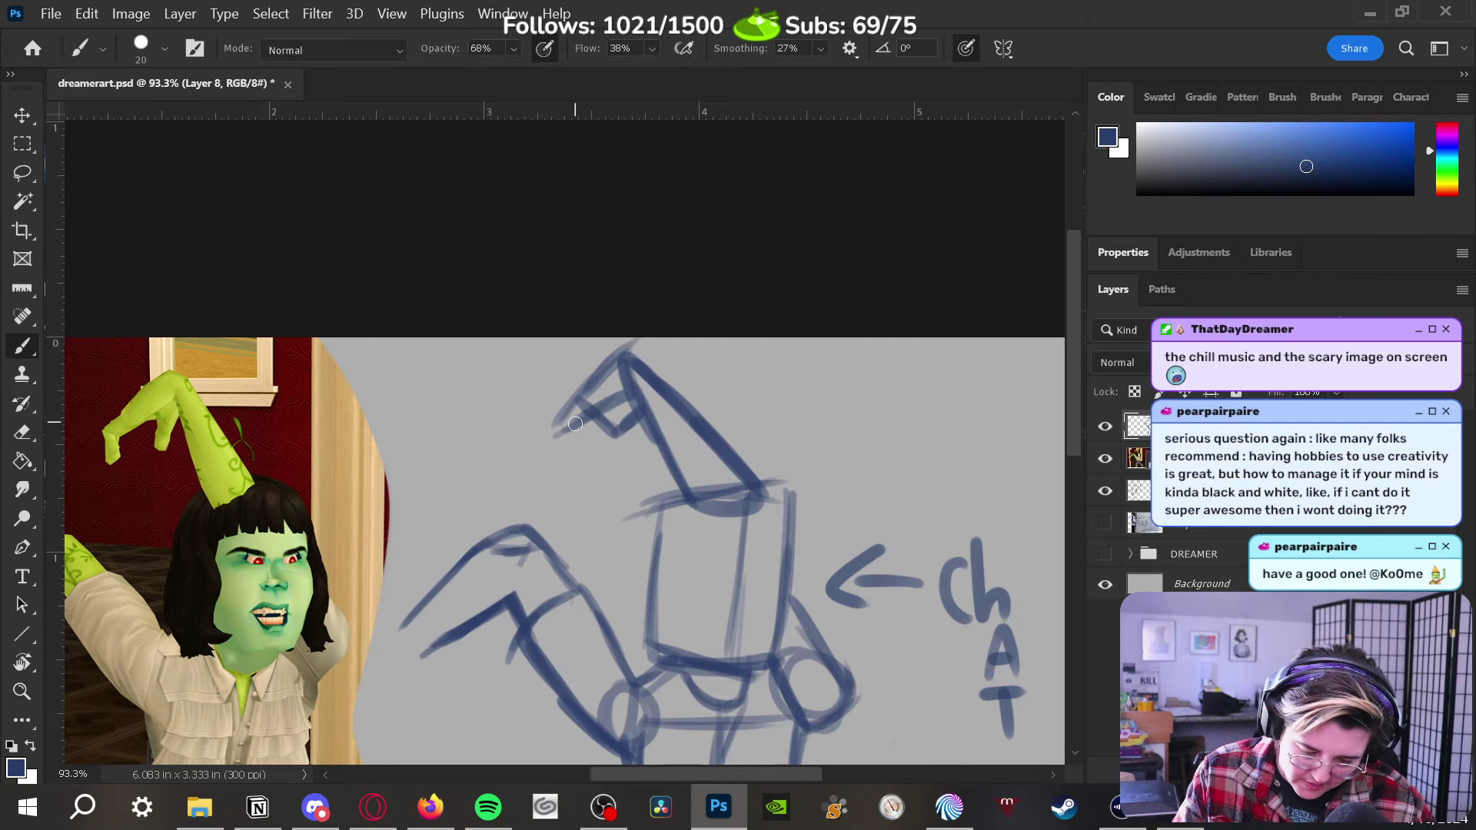
pyautogui.moveTo(577, 411)
pyautogui.mouseDown()
pyautogui.moveTo(595, 463)
pyautogui.moveTo(607, 434)
pyautogui.moveTo(610, 469)
pyautogui.mouseUp()
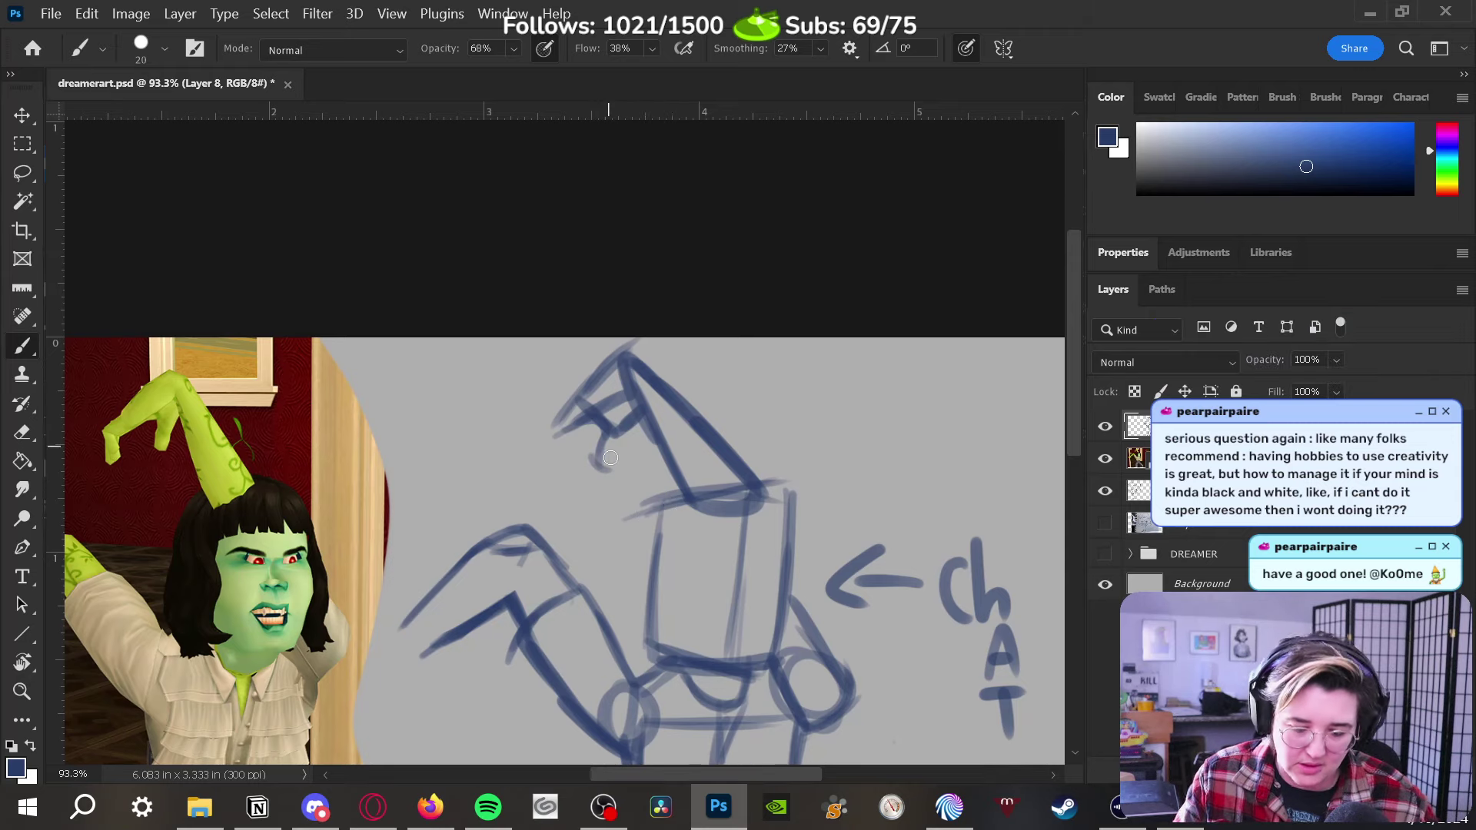
pyautogui.moveTo(614, 470)
pyautogui.mouseDown()
pyautogui.moveTo(643, 417)
pyautogui.moveTo(624, 431)
pyautogui.moveTo(621, 468)
pyautogui.moveTo(624, 443)
pyautogui.moveTo(596, 469)
pyautogui.moveTo(633, 467)
pyautogui.moveTo(599, 445)
pyautogui.moveTo(596, 474)
pyautogui.moveTo(618, 472)
pyautogui.moveTo(639, 417)
pyautogui.mouseUp()
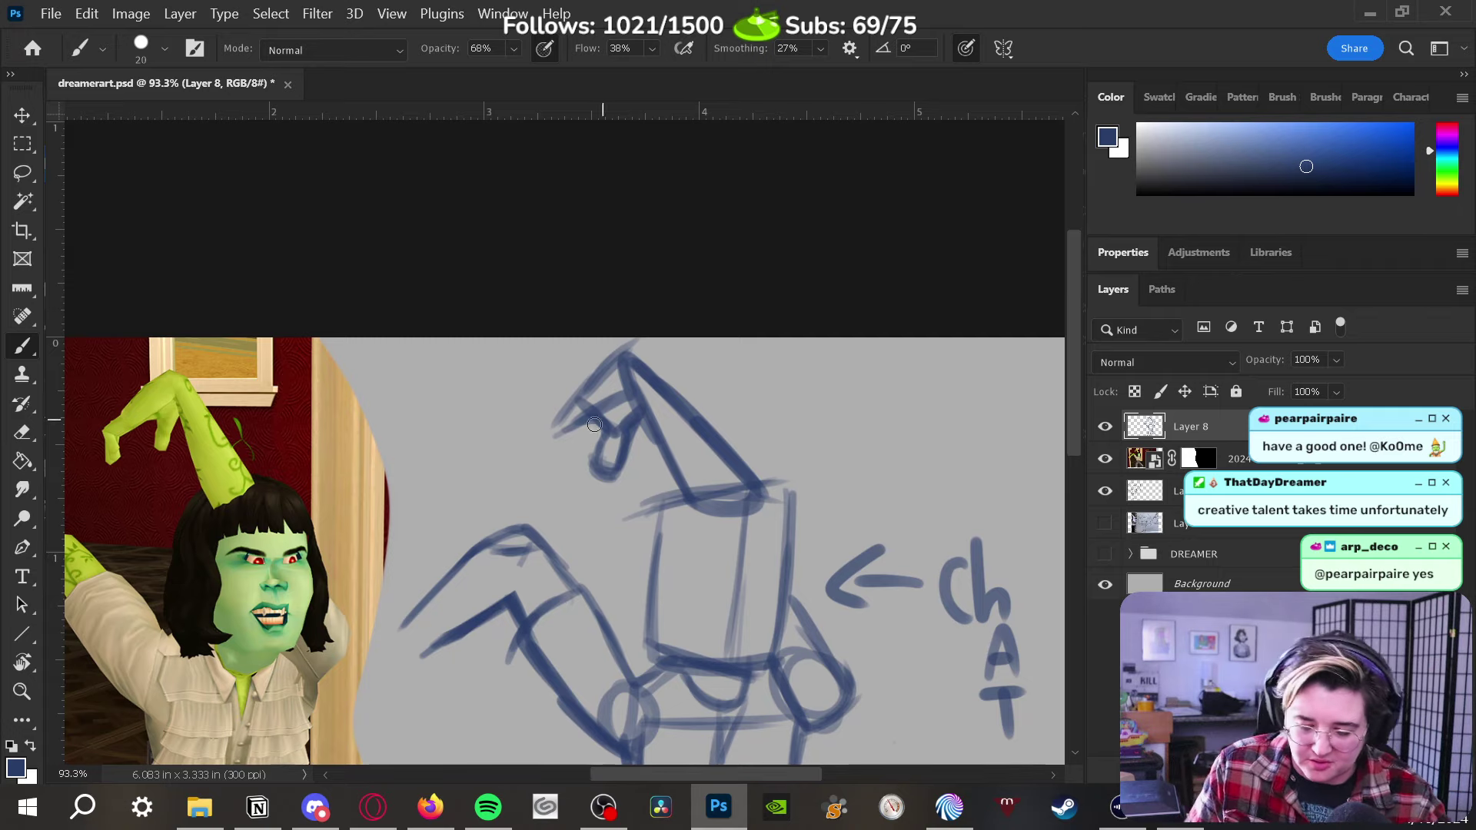
pyautogui.moveTo(589, 429); pyautogui.dragTo(543, 454)
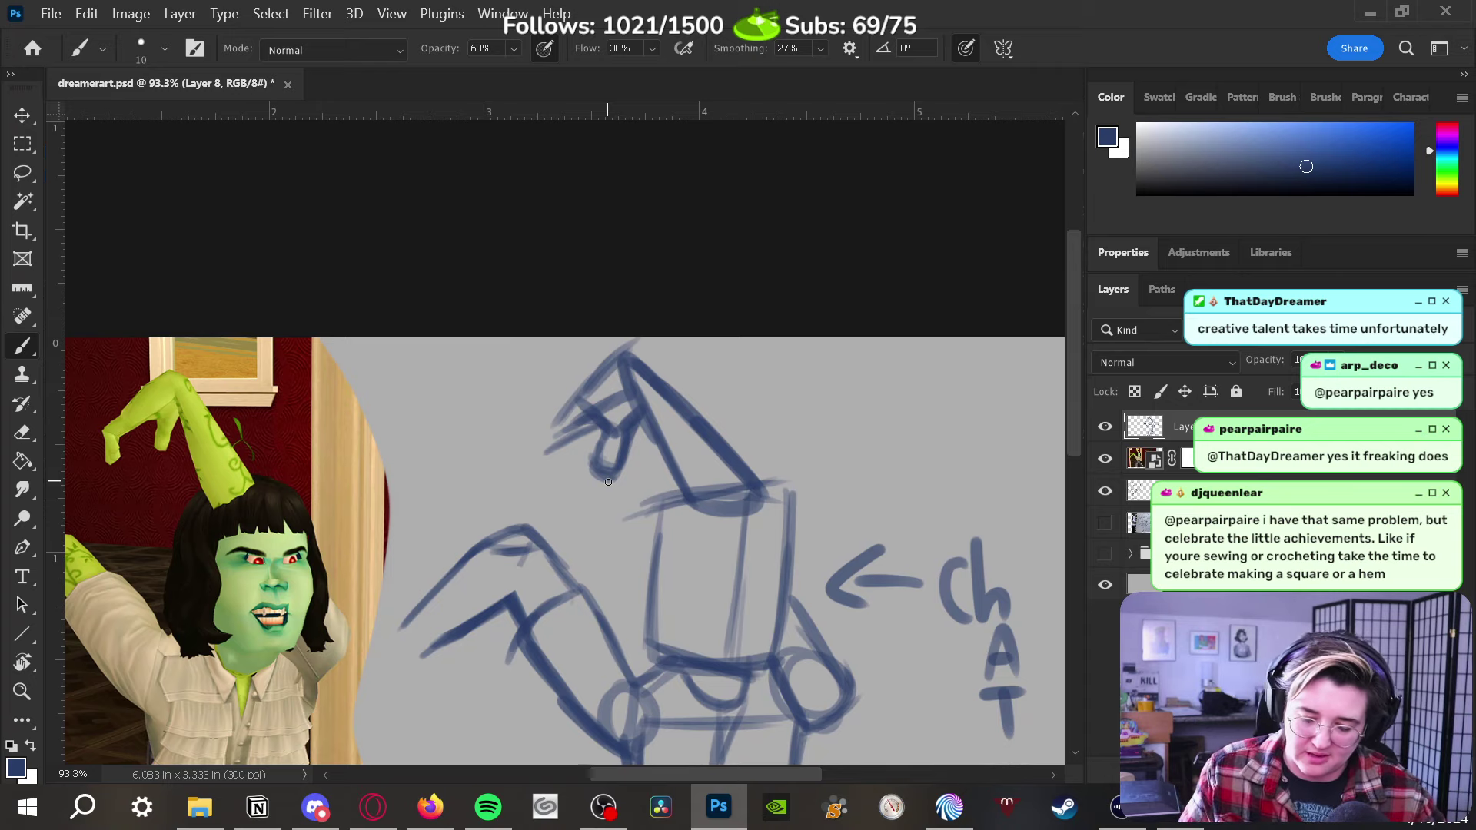
pyautogui.press('e')
pyautogui.moveTo(600, 415)
pyautogui.mouseDown()
pyautogui.moveTo(567, 426)
pyautogui.moveTo(610, 394)
pyautogui.moveTo(561, 433)
pyautogui.moveTo(607, 385)
pyautogui.mouseUp()
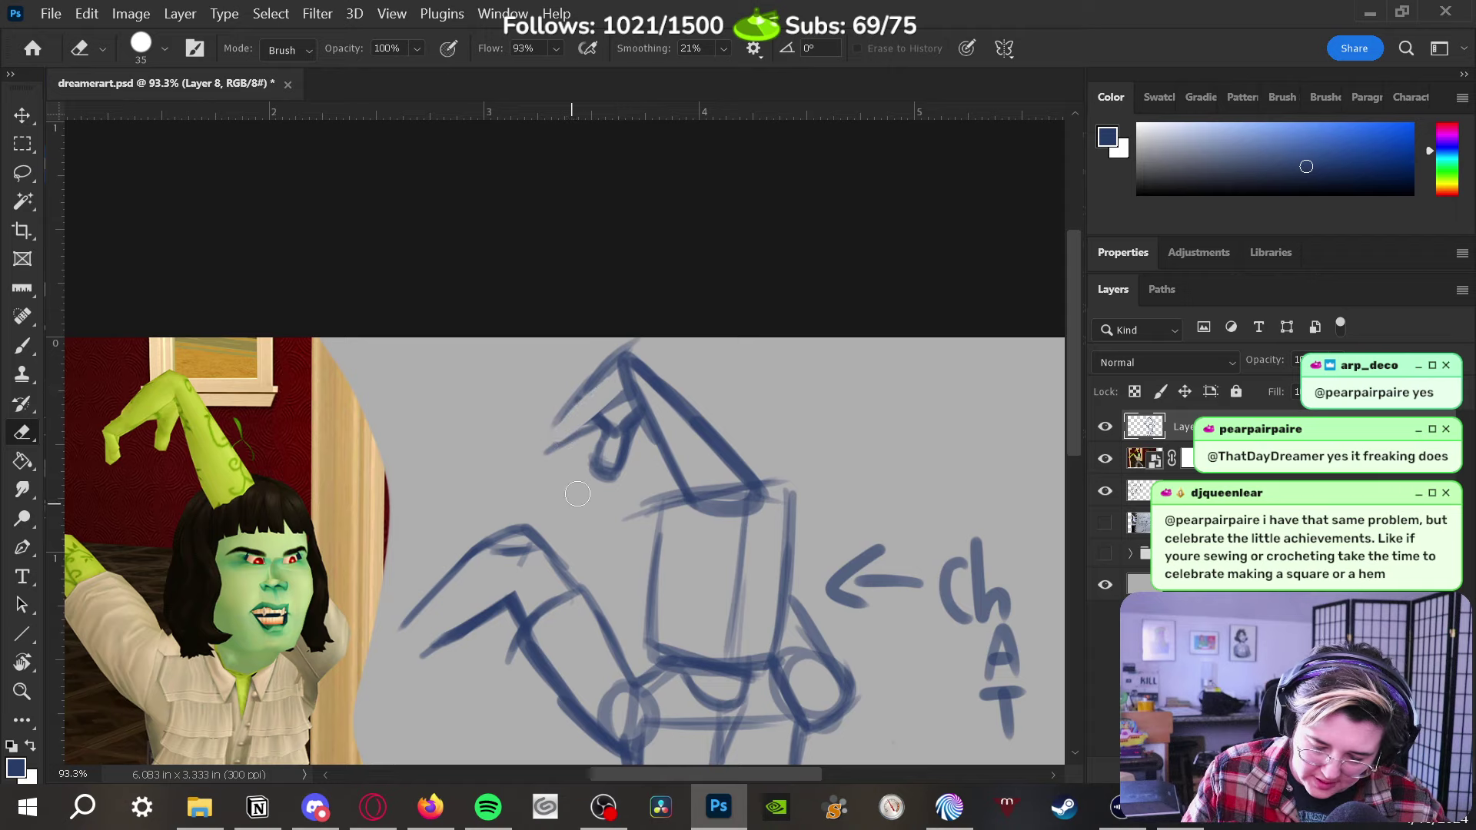
# Redraw the drooping hand's long finger above the head, extending its upper edge outward and closing it with an angular bent fingertip
pyautogui.press('b')
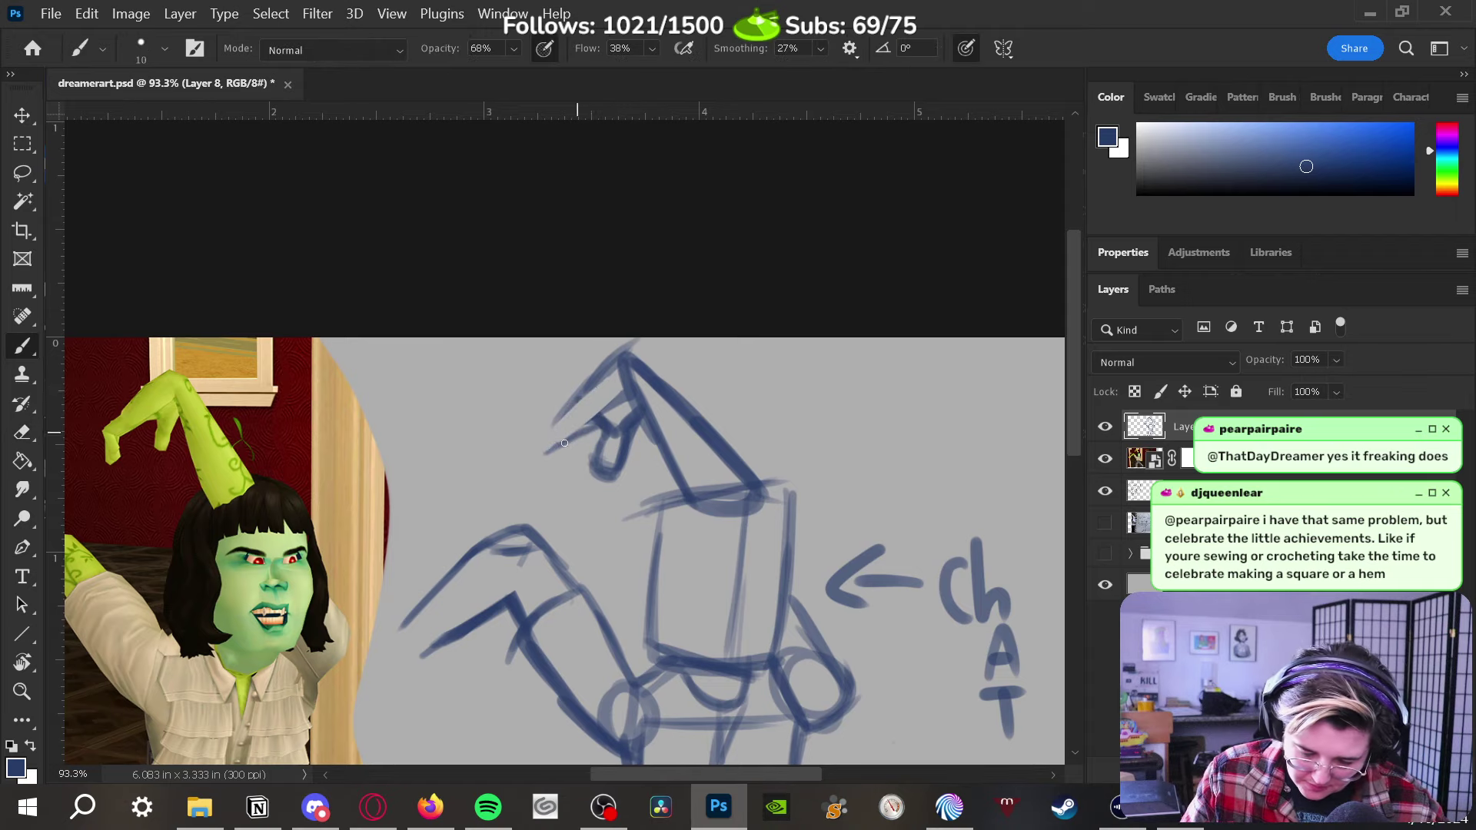
pyautogui.moveTo(544, 453); pyautogui.dragTo(628, 390)
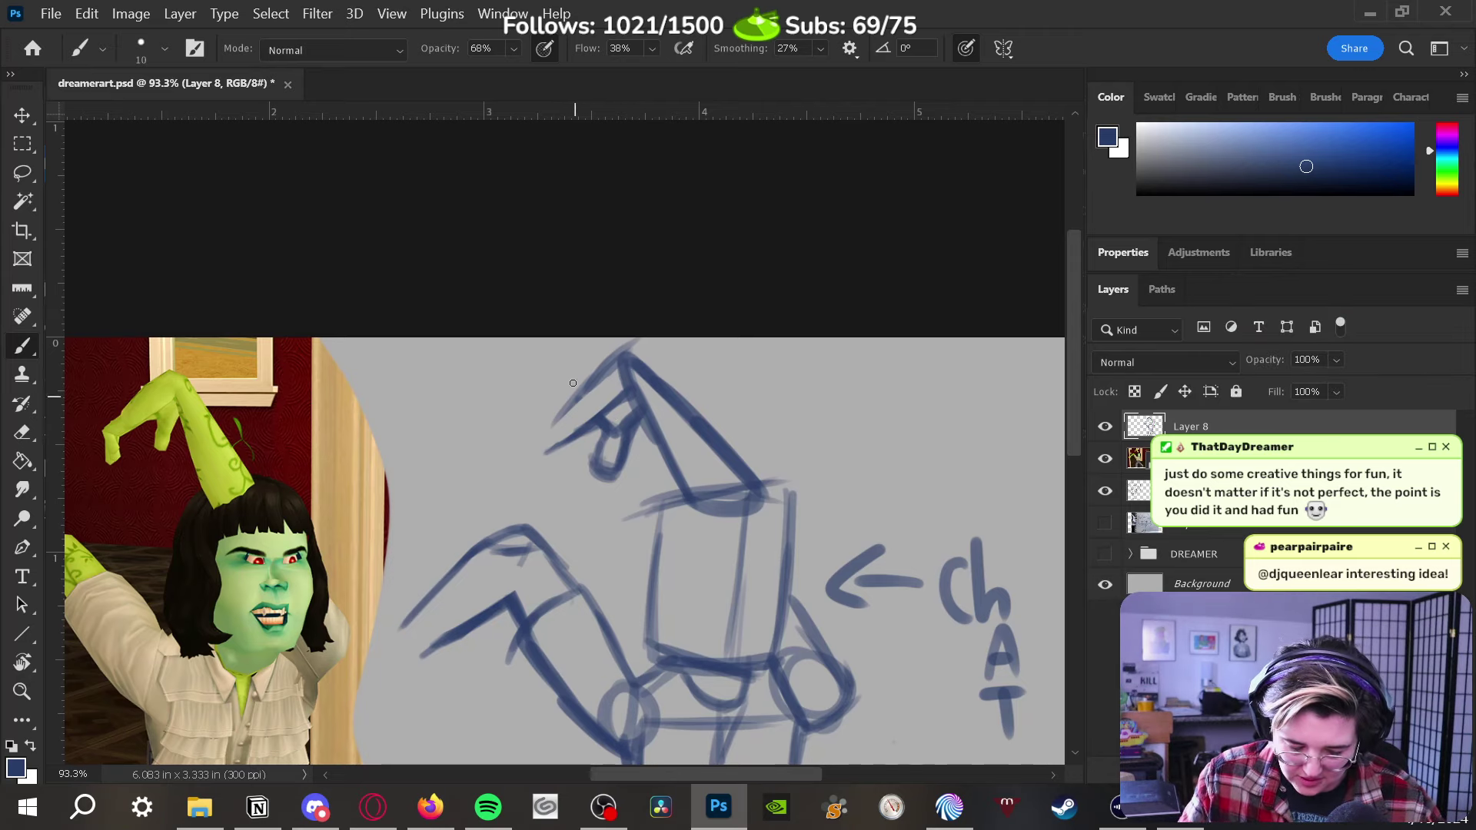
pyautogui.moveTo(573, 400); pyautogui.dragTo(537, 428)
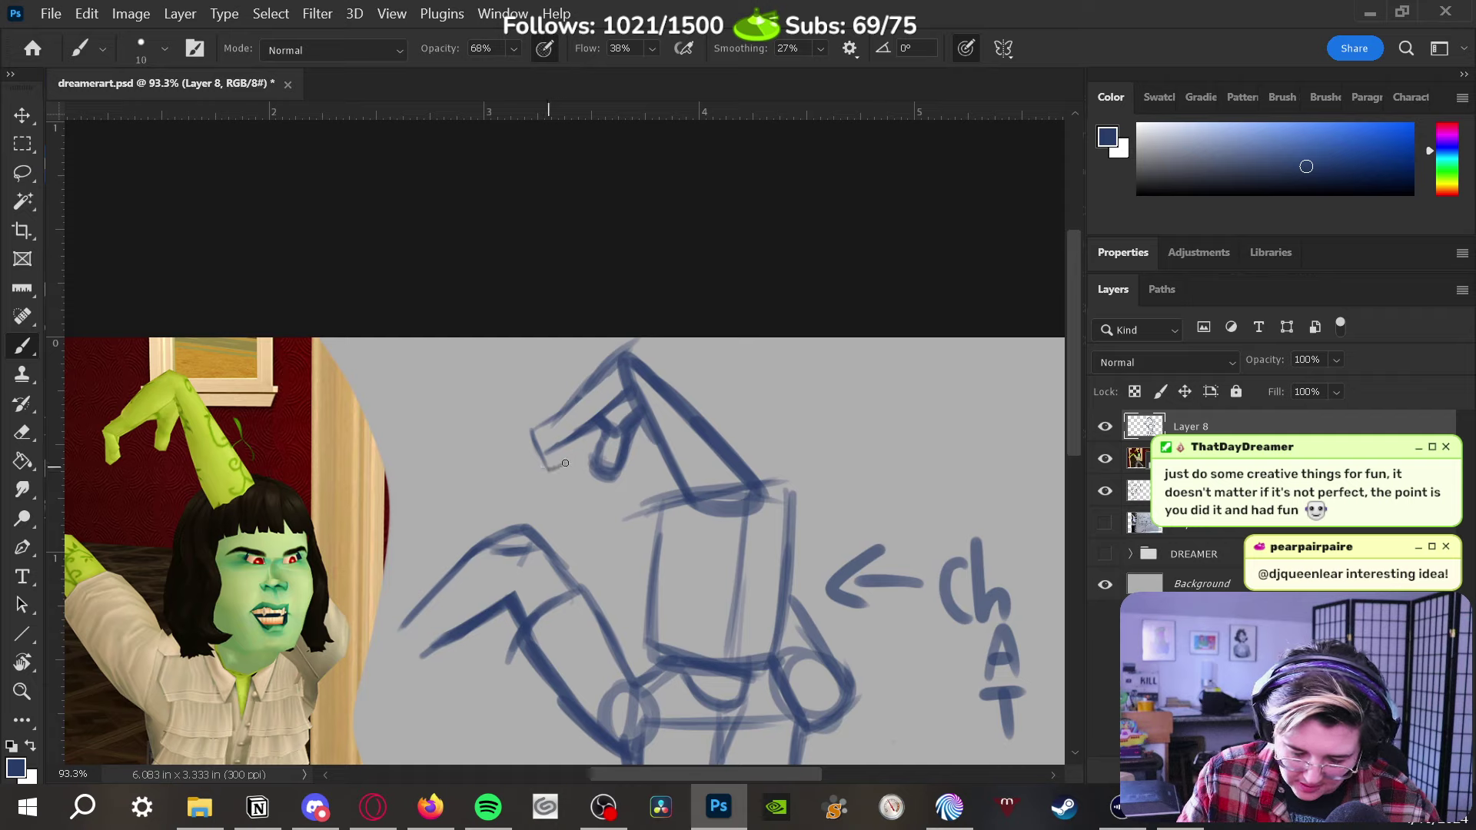
pyautogui.moveTo(535, 432)
pyautogui.mouseDown()
pyautogui.moveTo(586, 425)
pyautogui.moveTo(555, 442)
pyautogui.moveTo(568, 467)
pyautogui.moveTo(541, 467)
pyautogui.moveTo(531, 435)
pyautogui.moveTo(564, 408)
pyautogui.moveTo(624, 397)
pyautogui.moveTo(616, 448)
pyautogui.mouseUp()
# Draw a second blocky fingertip extending below the first, darken its outline, and reinforce the bent wrist's outer contour
pyautogui.press('z')
pyautogui.press('space')
pyautogui.moveTo(561, 507); pyautogui.dragTo(785, 483)
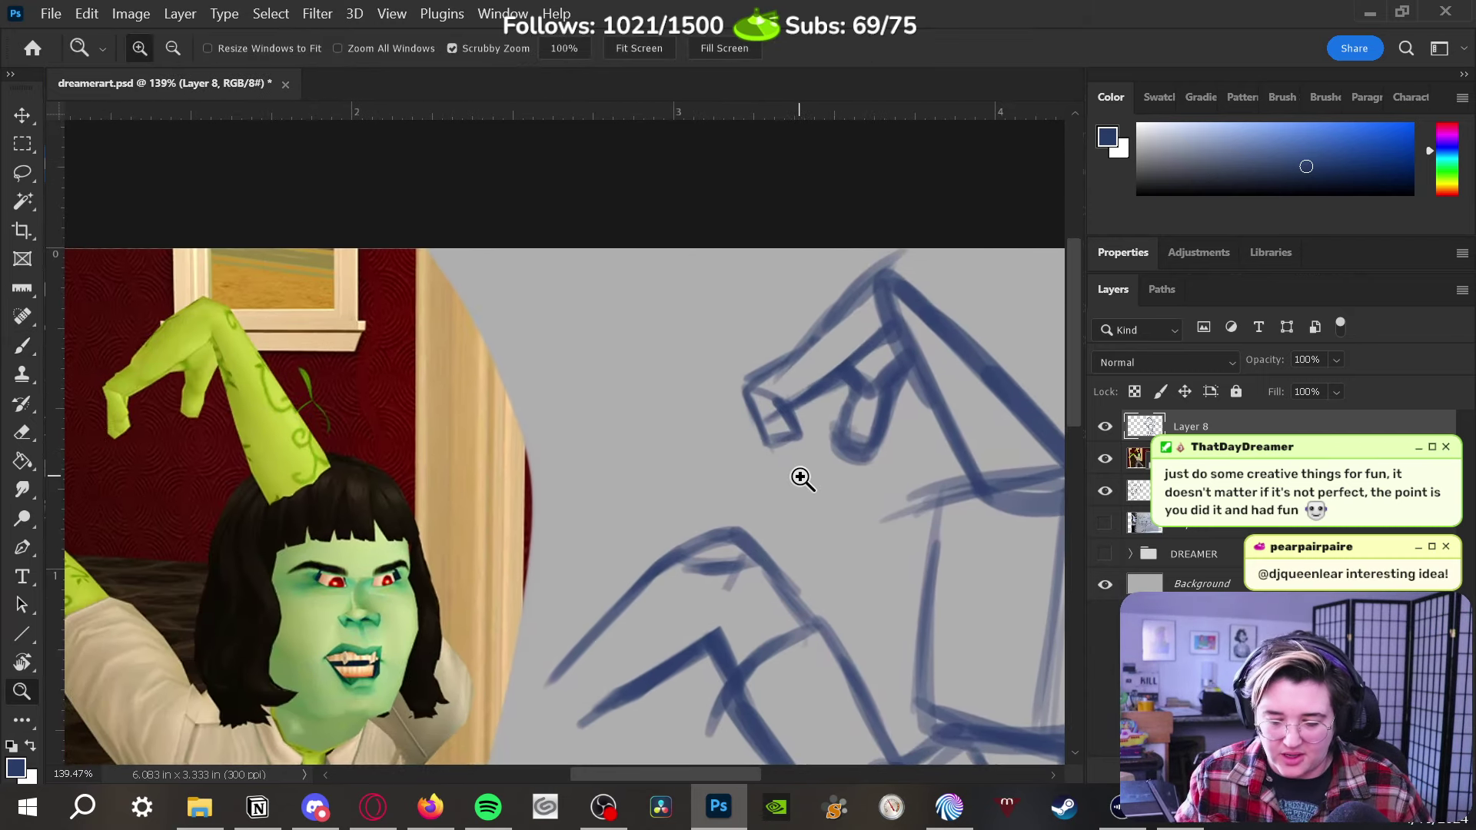
pyautogui.press('b')
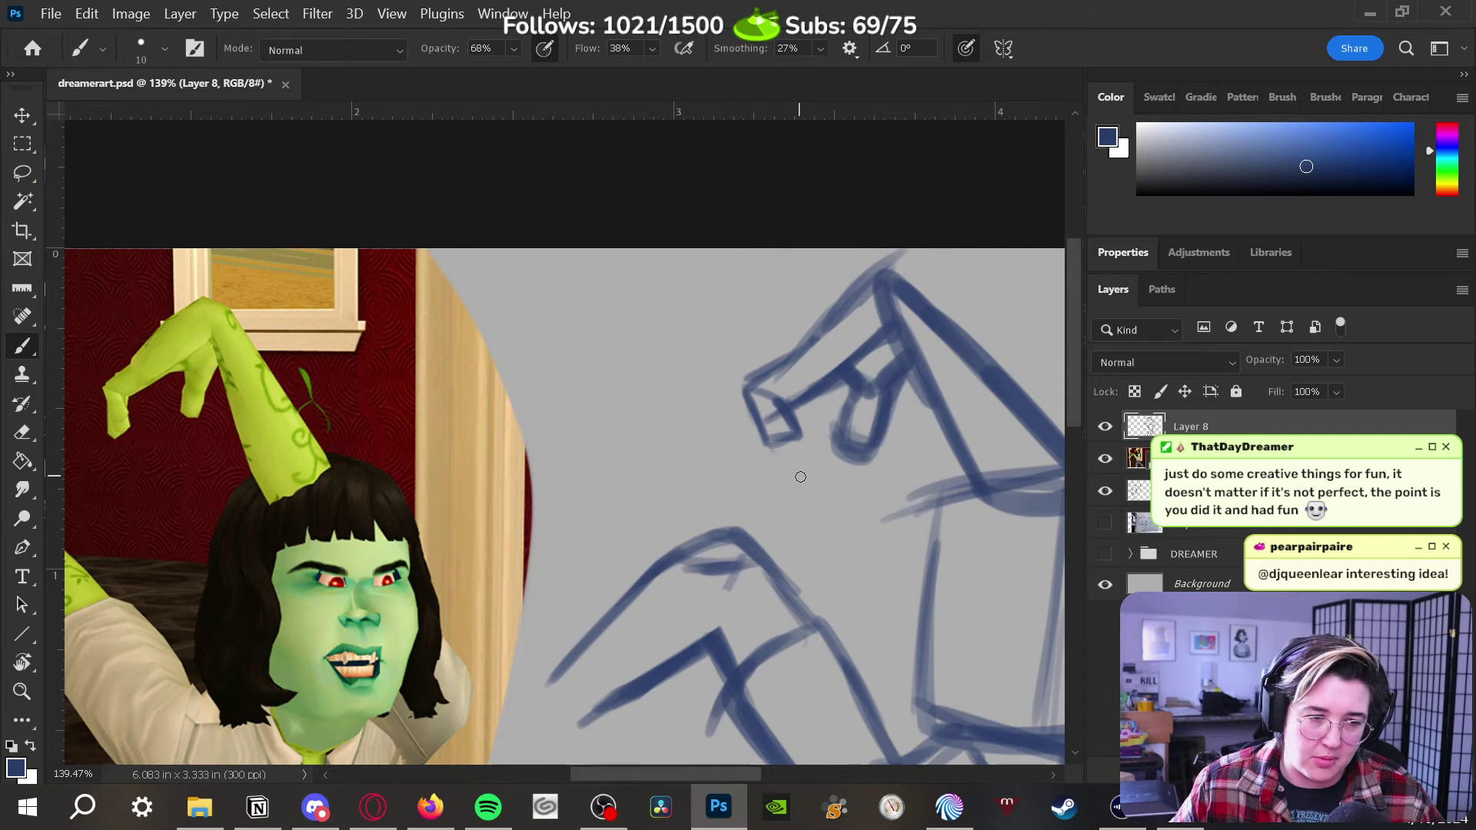
pyautogui.moveTo(750, 411)
pyautogui.mouseDown()
pyautogui.moveTo(753, 468)
pyautogui.moveTo(794, 470)
pyautogui.moveTo(792, 422)
pyautogui.moveTo(790, 476)
pyautogui.mouseUp()
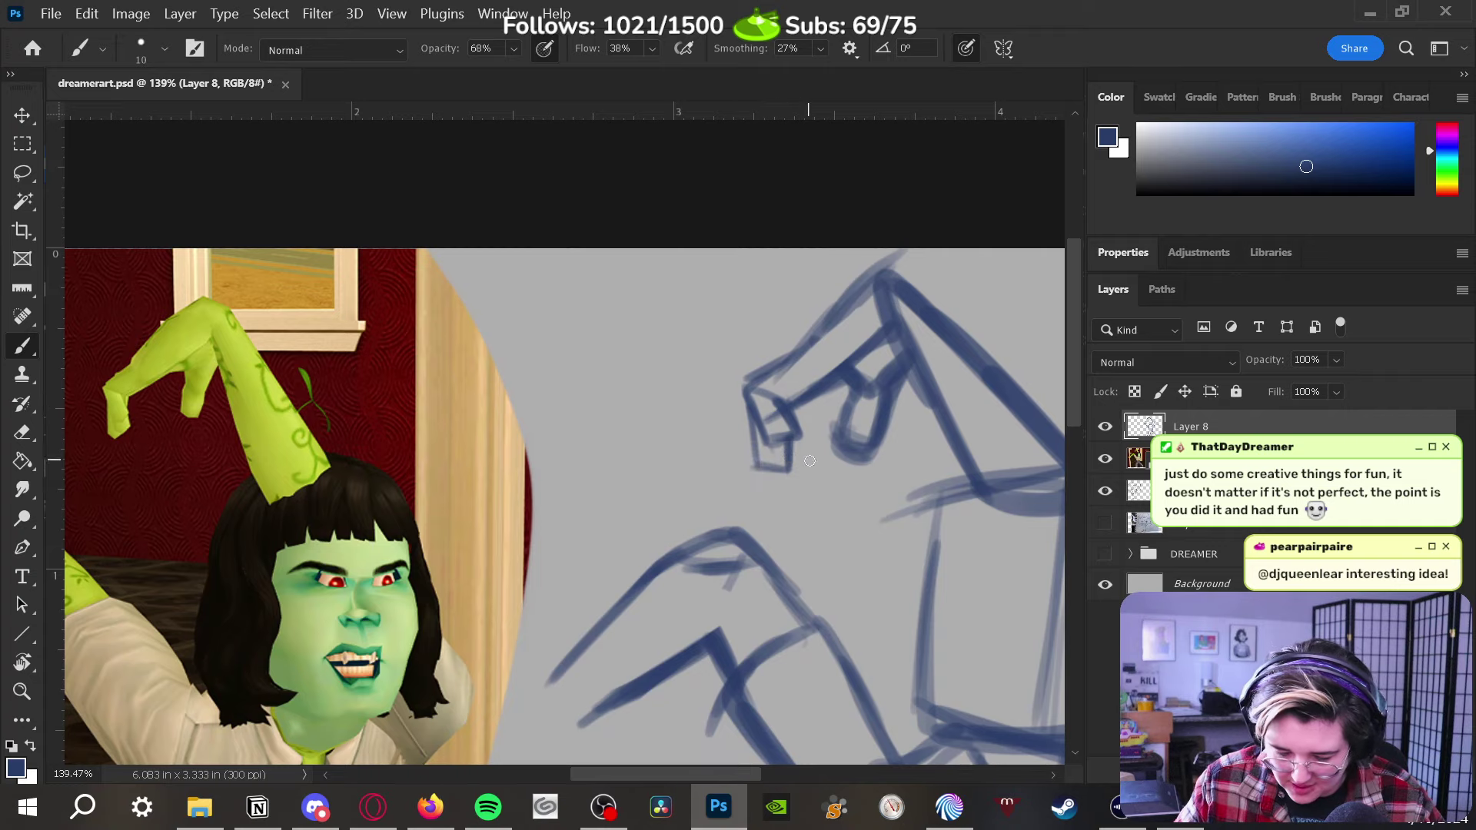
pyautogui.moveTo(753, 429)
pyautogui.mouseDown()
pyautogui.moveTo(756, 465)
pyautogui.moveTo(754, 426)
pyautogui.mouseUp()
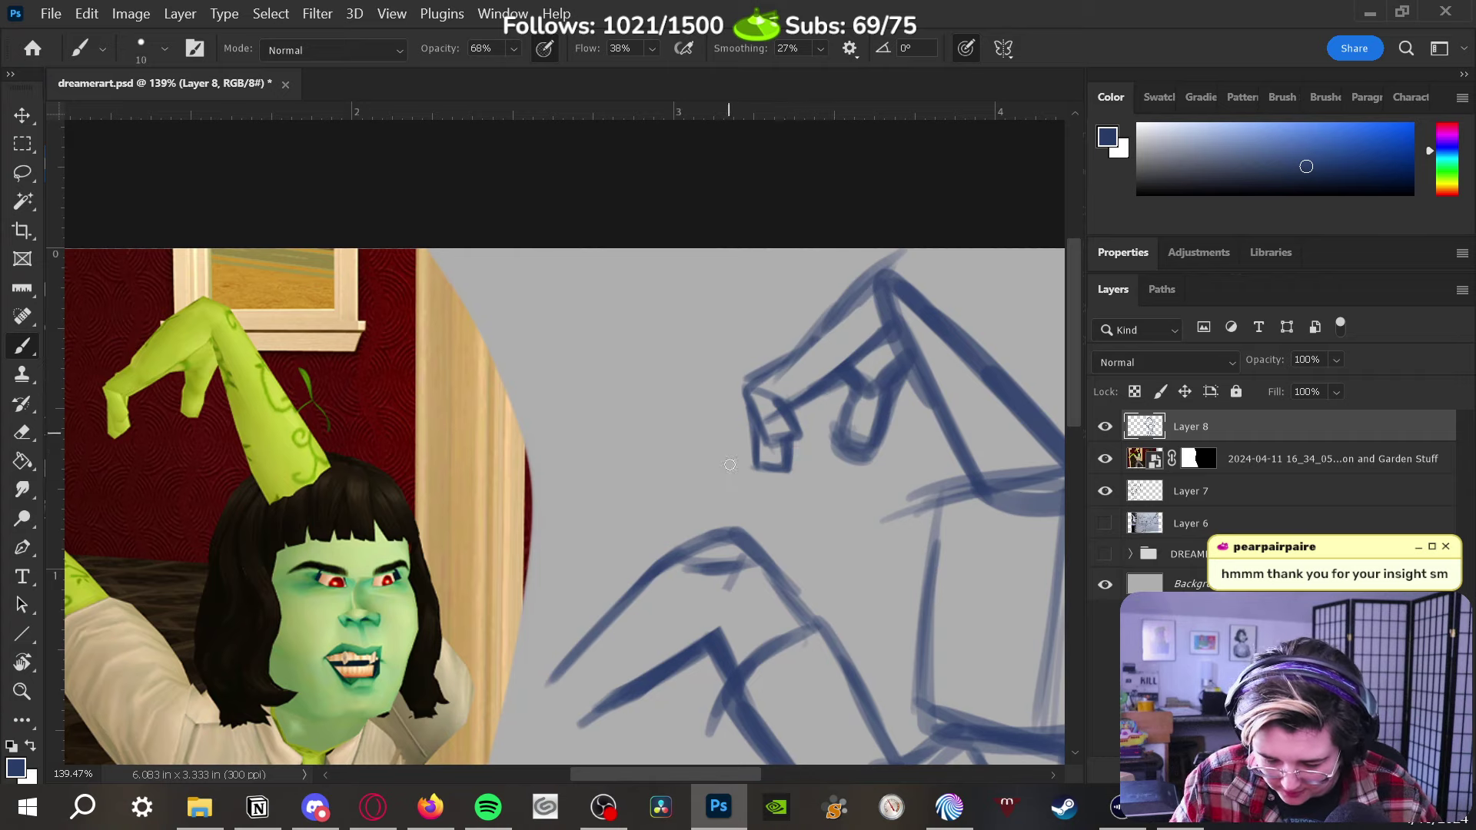
pyautogui.moveTo(749, 421)
pyautogui.mouseDown()
pyautogui.moveTo(741, 475)
pyautogui.moveTo(746, 411)
pyautogui.moveTo(757, 485)
pyautogui.mouseUp()
pyautogui.hotkey('ctrl', 'z')
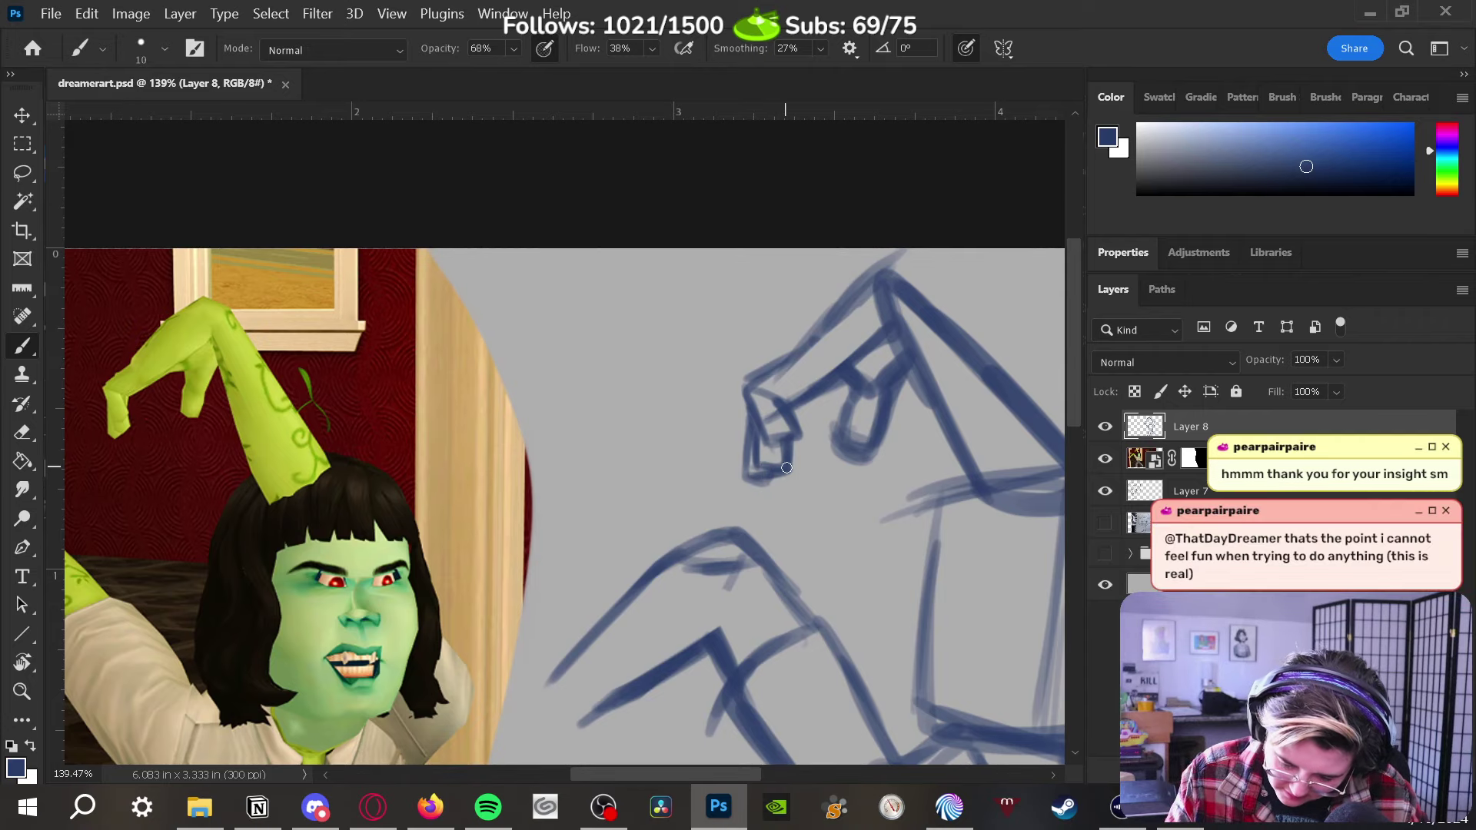
pyautogui.moveTo(879, 550); pyautogui.dragTo(685, 607)
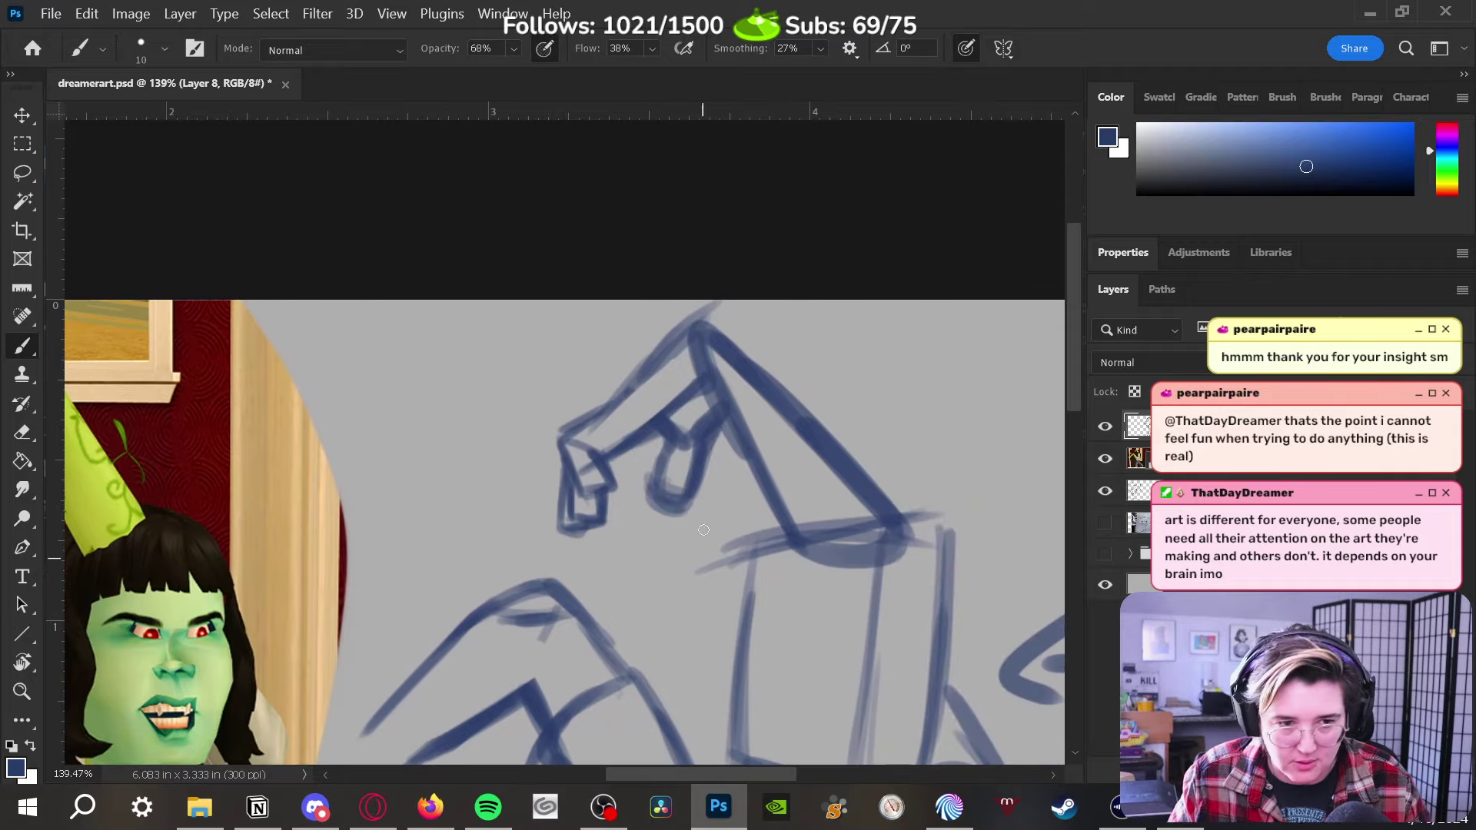
pyautogui.moveTo(622, 395)
pyautogui.mouseDown()
pyautogui.moveTo(714, 327)
pyautogui.moveTo(738, 346)
pyautogui.moveTo(676, 332)
pyautogui.moveTo(771, 384)
pyautogui.mouseUp()
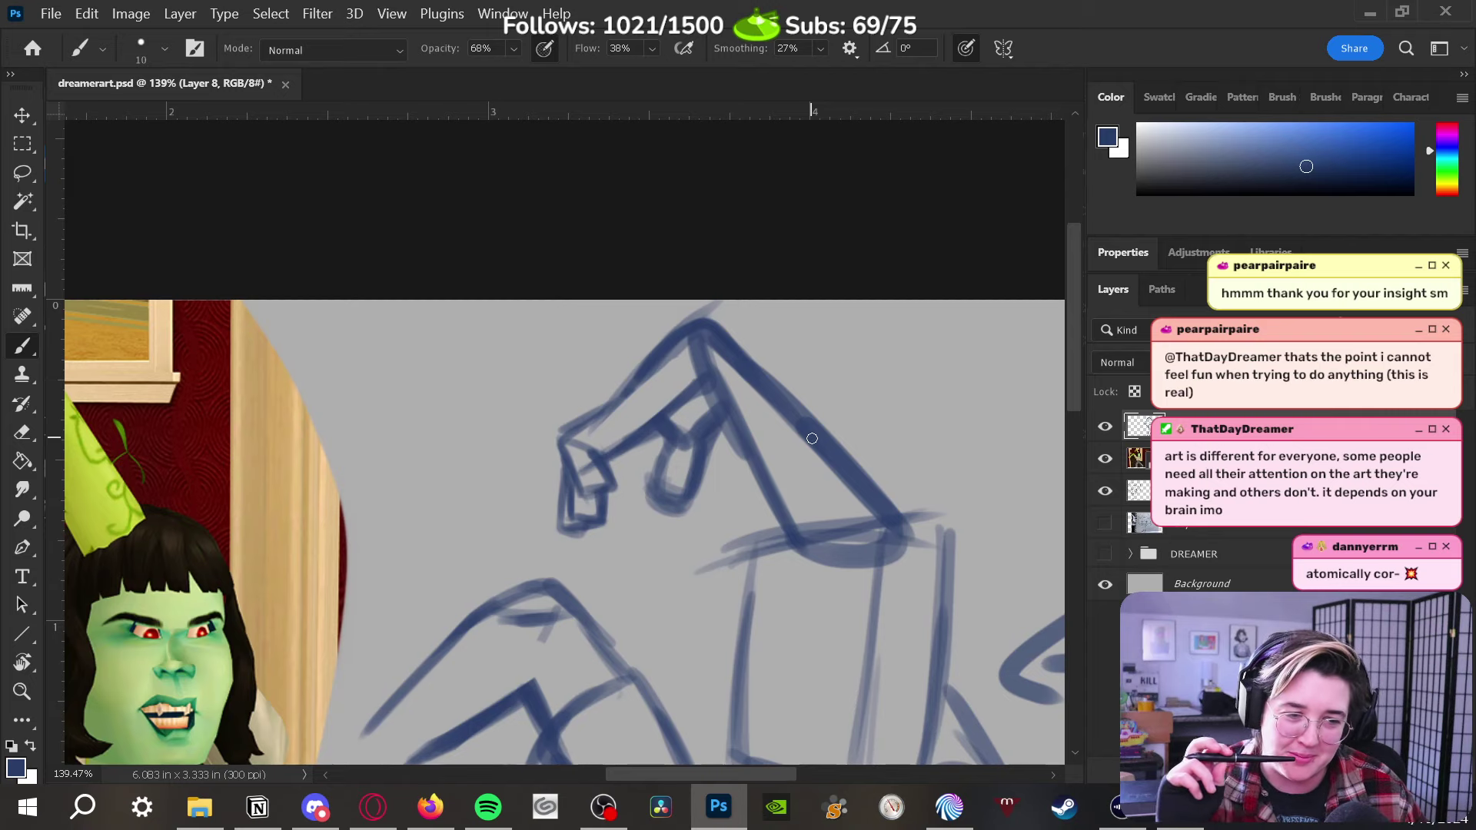
# Trim the rounded tip of the hanging inner finger with a size 20 eraser and redraw the finger narrower and more angular
pyautogui.press('z')
pyautogui.moveTo(790, 500)
pyautogui.mouseDown()
pyautogui.moveTo(753, 530)
pyautogui.moveTo(722, 532)
pyautogui.mouseUp()
pyautogui.moveTo(748, 478); pyautogui.dragTo(780, 474)
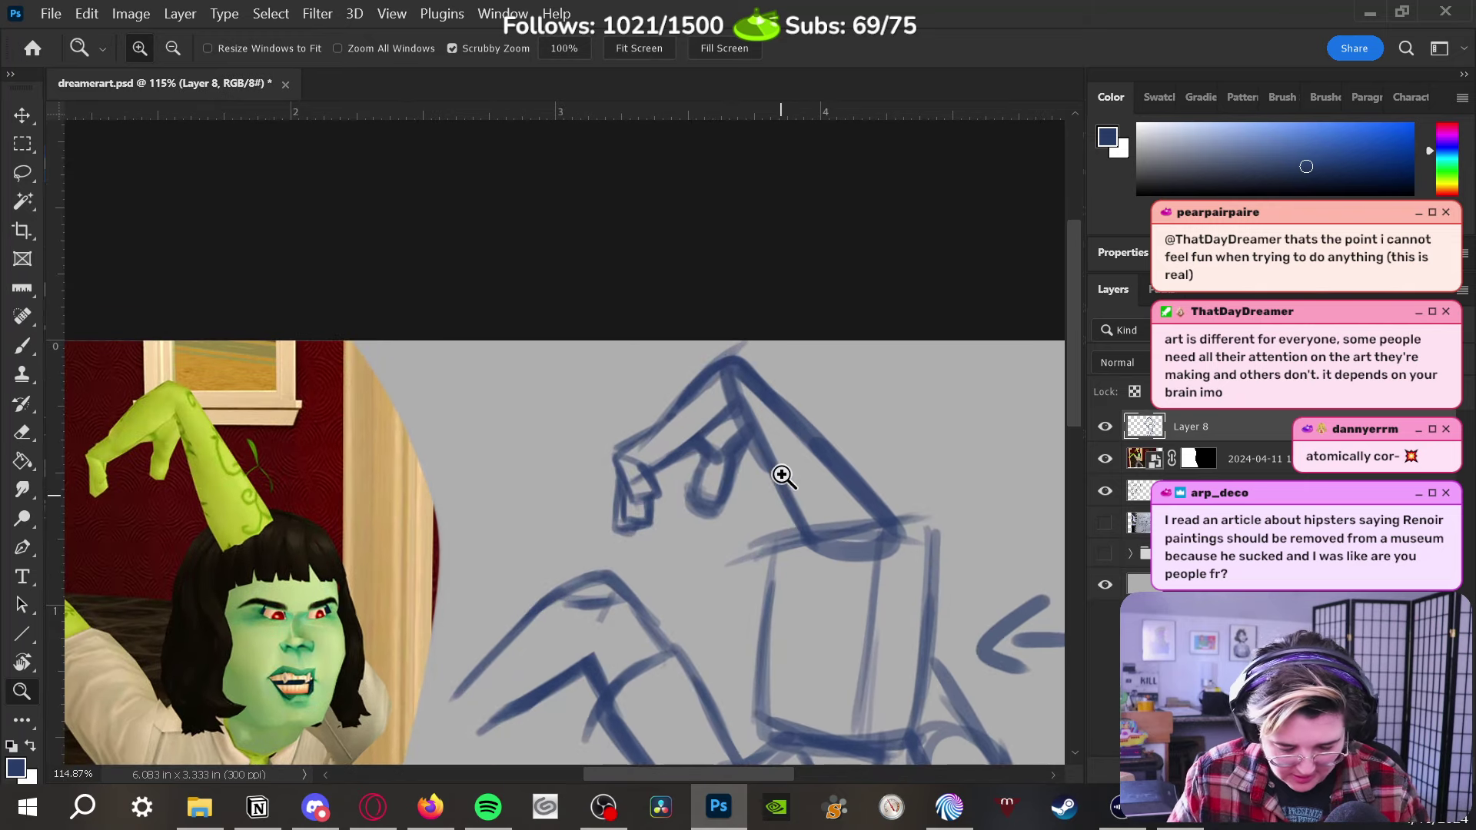
pyautogui.press('e')
pyautogui.press('[')
pyautogui.press('[')
pyautogui.moveTo(689, 461); pyautogui.dragTo(722, 523)
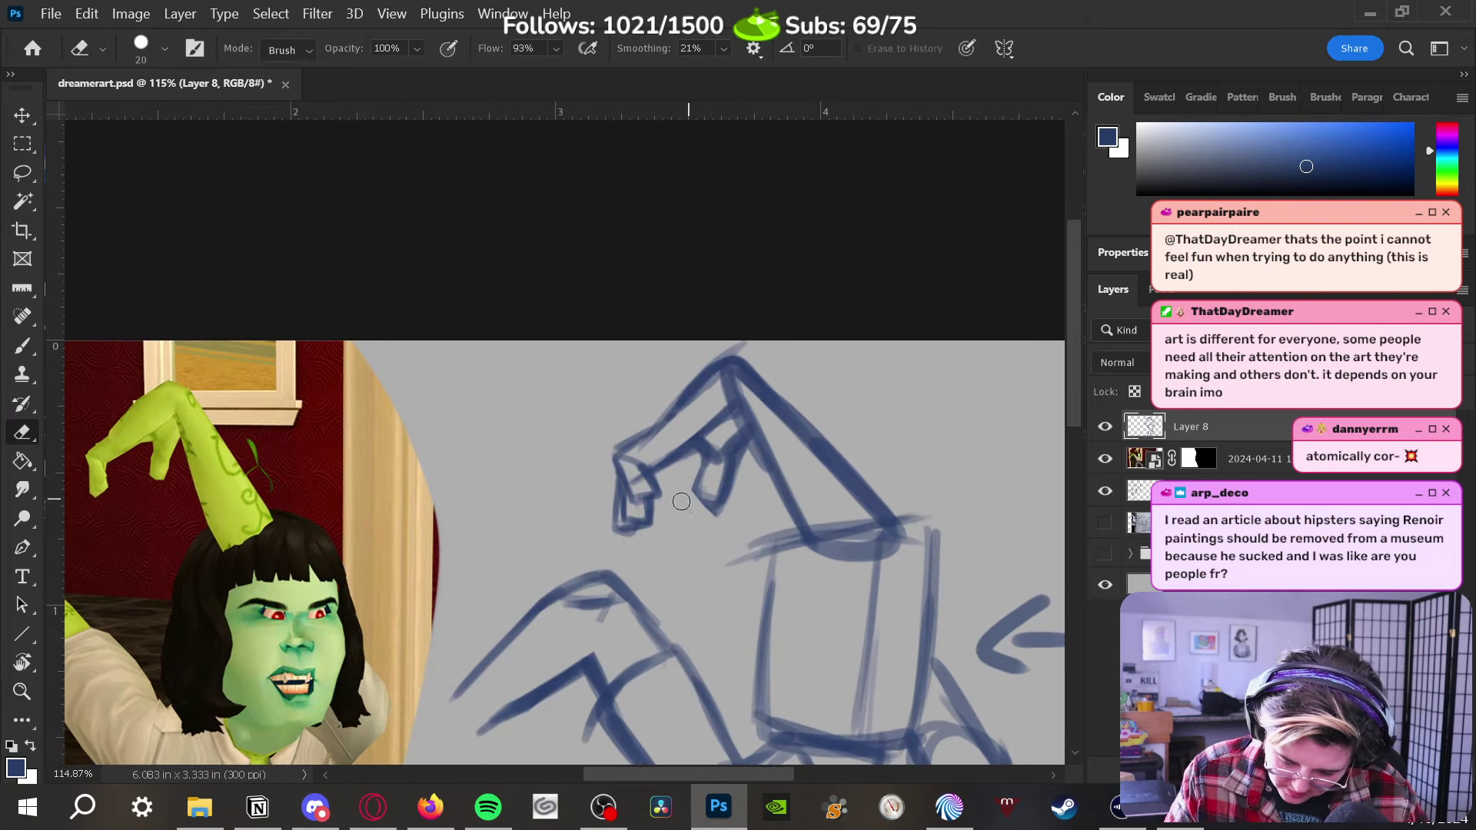
pyautogui.press('b')
pyautogui.moveTo(697, 444)
pyautogui.mouseDown()
pyautogui.moveTo(690, 496)
pyautogui.moveTo(722, 506)
pyautogui.mouseUp()
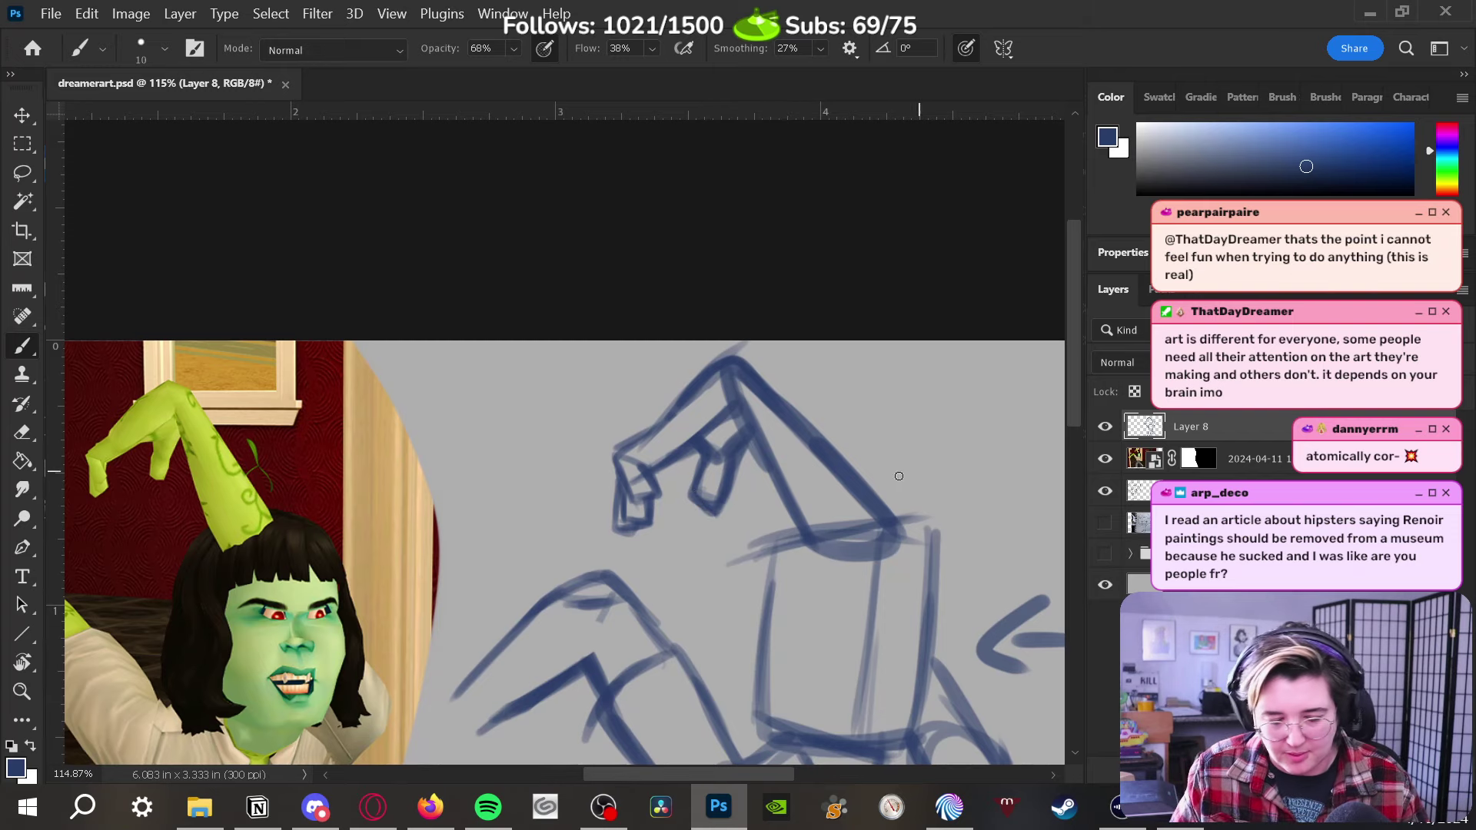
pyautogui.press('z')
pyautogui.moveTo(833, 530); pyautogui.dragTo(807, 532)
pyautogui.moveTo(830, 615); pyautogui.dragTo(552, 537)
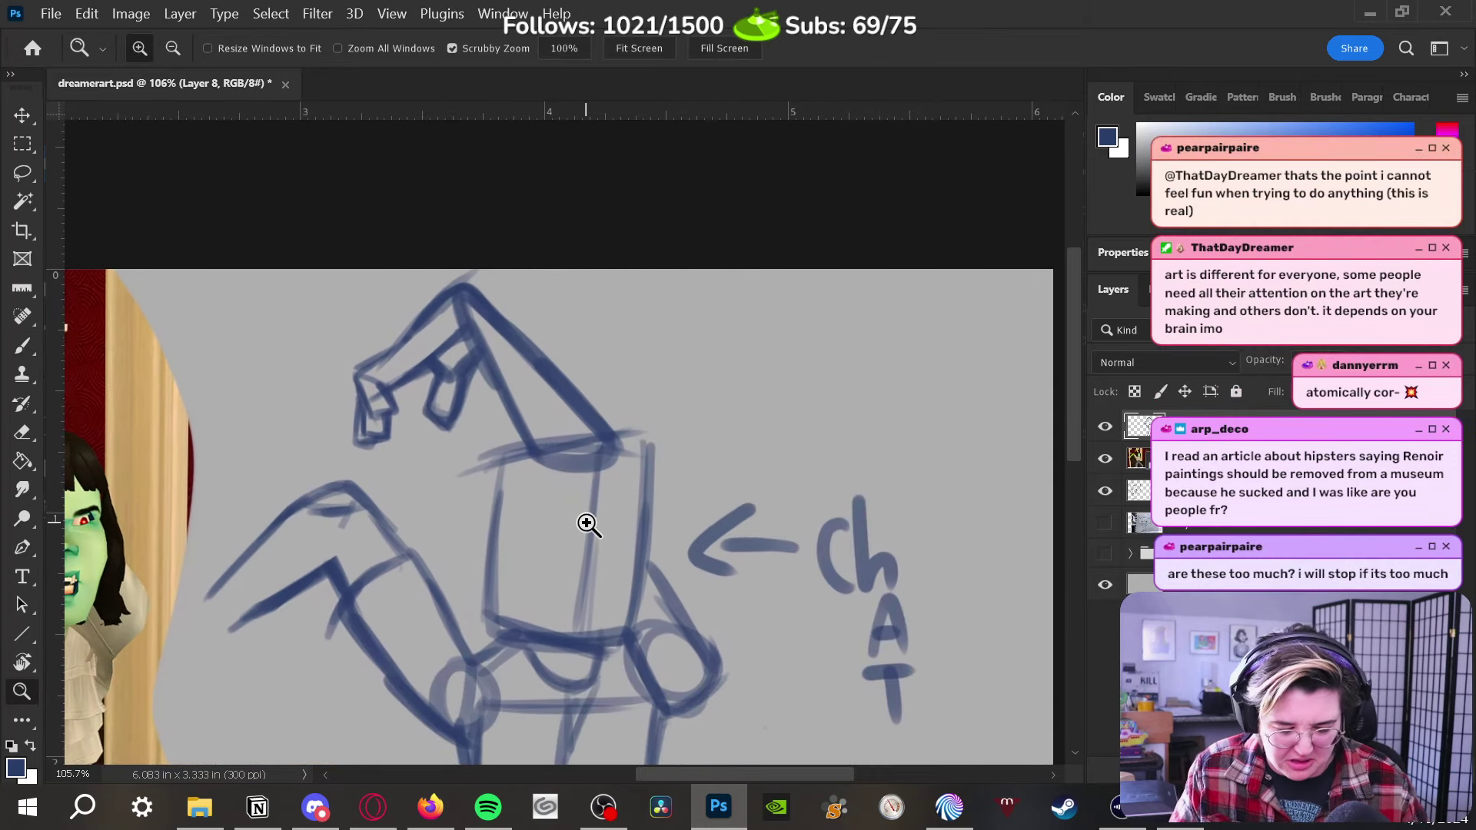
pyautogui.press('b')
pyautogui.moveTo(753, 366)
pyautogui.mouseDown()
pyautogui.moveTo(845, 385)
pyautogui.moveTo(940, 483)
pyautogui.mouseUp()
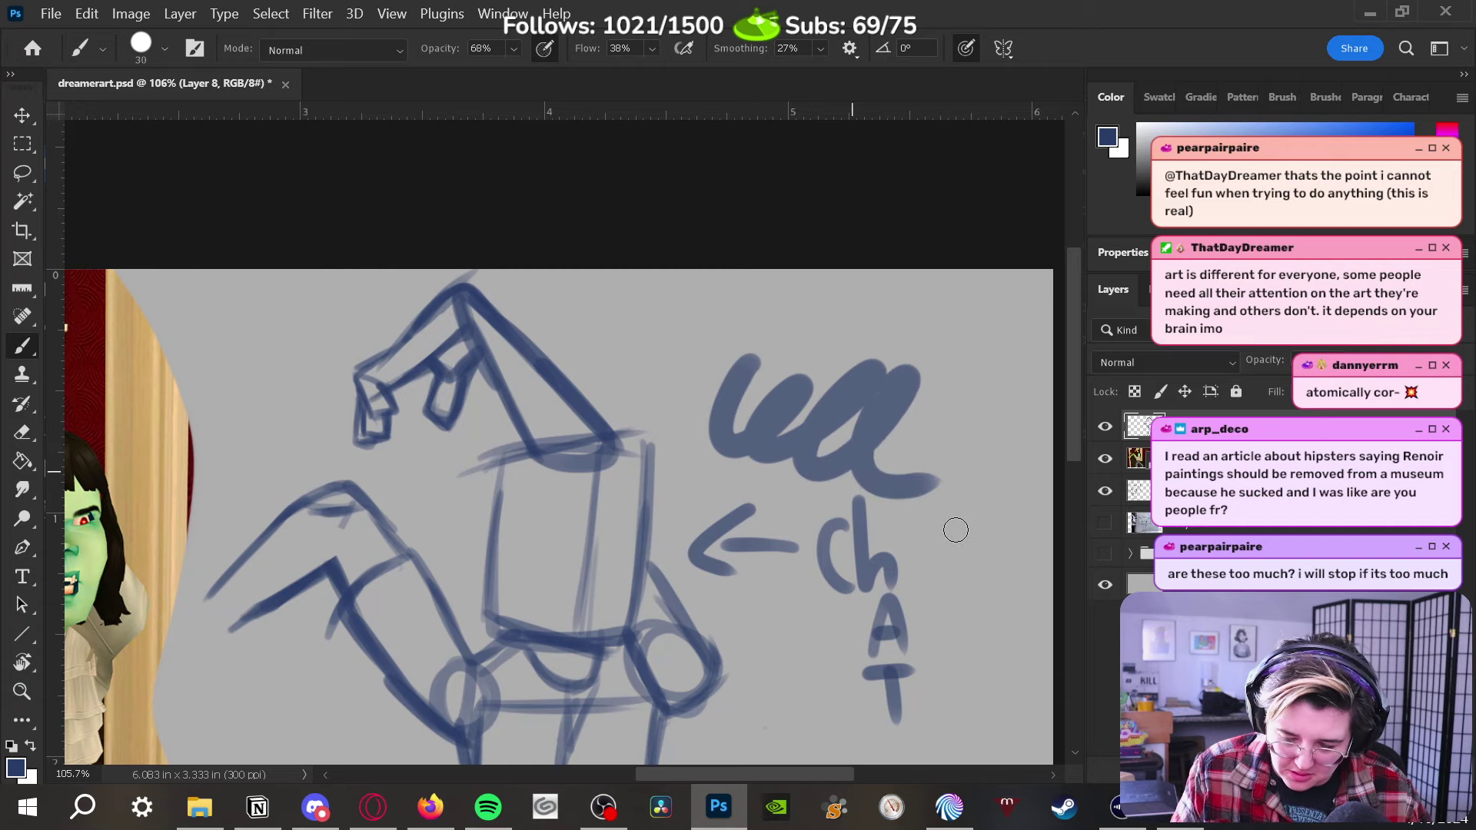
pyautogui.hotkey('ctrl', 'z')
# Set the brush size to 20, then trim the raised forearm's inner edge below the wrist with a size 10 eraser
pyautogui.press('[')
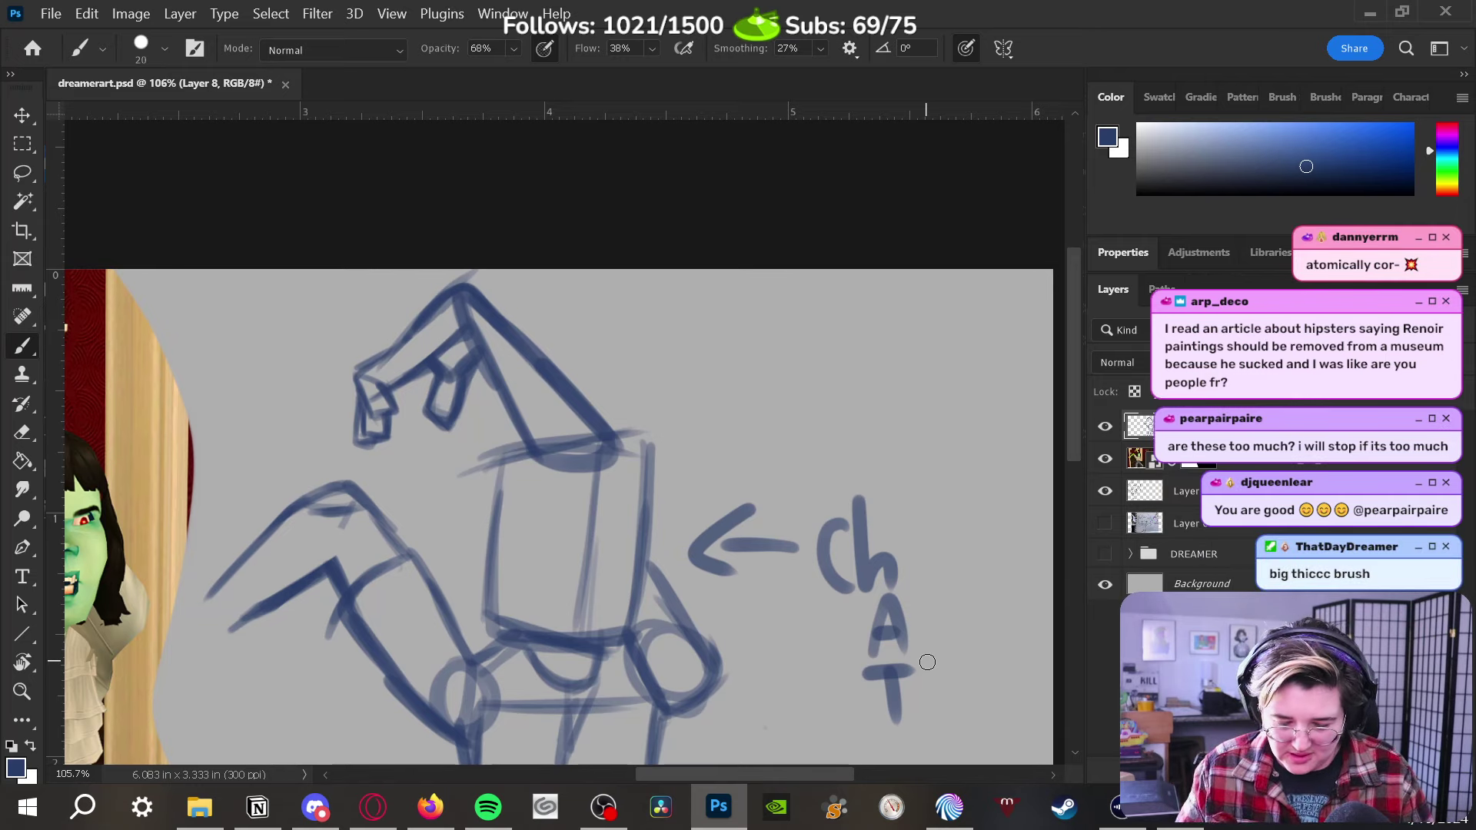
pyautogui.press('z')
pyautogui.moveTo(454, 385); pyautogui.dragTo(487, 385)
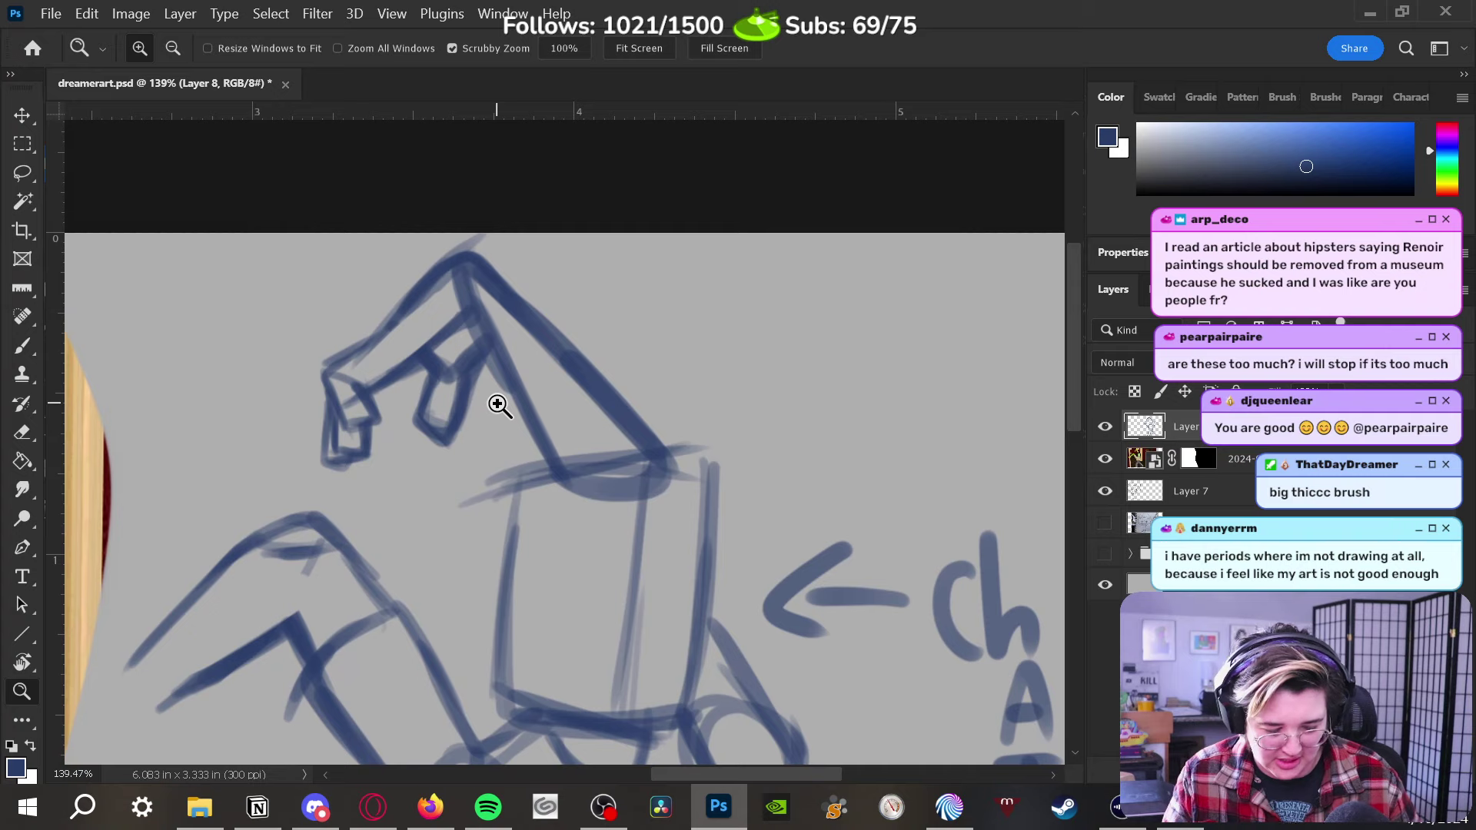
pyautogui.press('e')
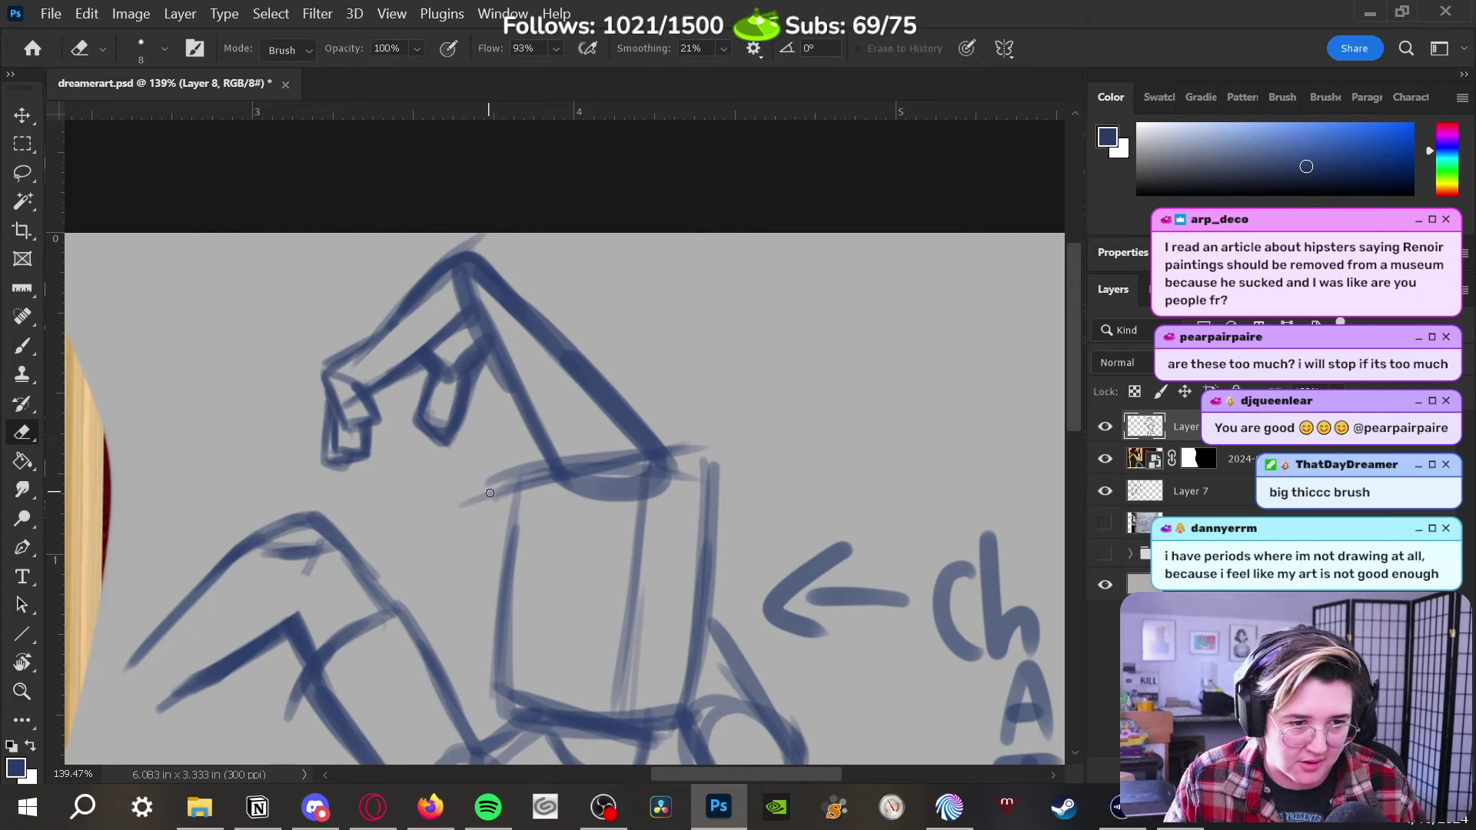
pyautogui.press(']')
pyautogui.press(']')
pyautogui.moveTo(489, 493)
pyautogui.mouseDown()
pyautogui.moveTo(698, 510)
pyautogui.moveTo(839, 464)
pyautogui.moveTo(865, 477)
pyautogui.mouseUp()
pyautogui.moveTo(915, 320); pyautogui.dragTo(873, 405)
pyautogui.moveTo(913, 314); pyautogui.dragTo(928, 347)
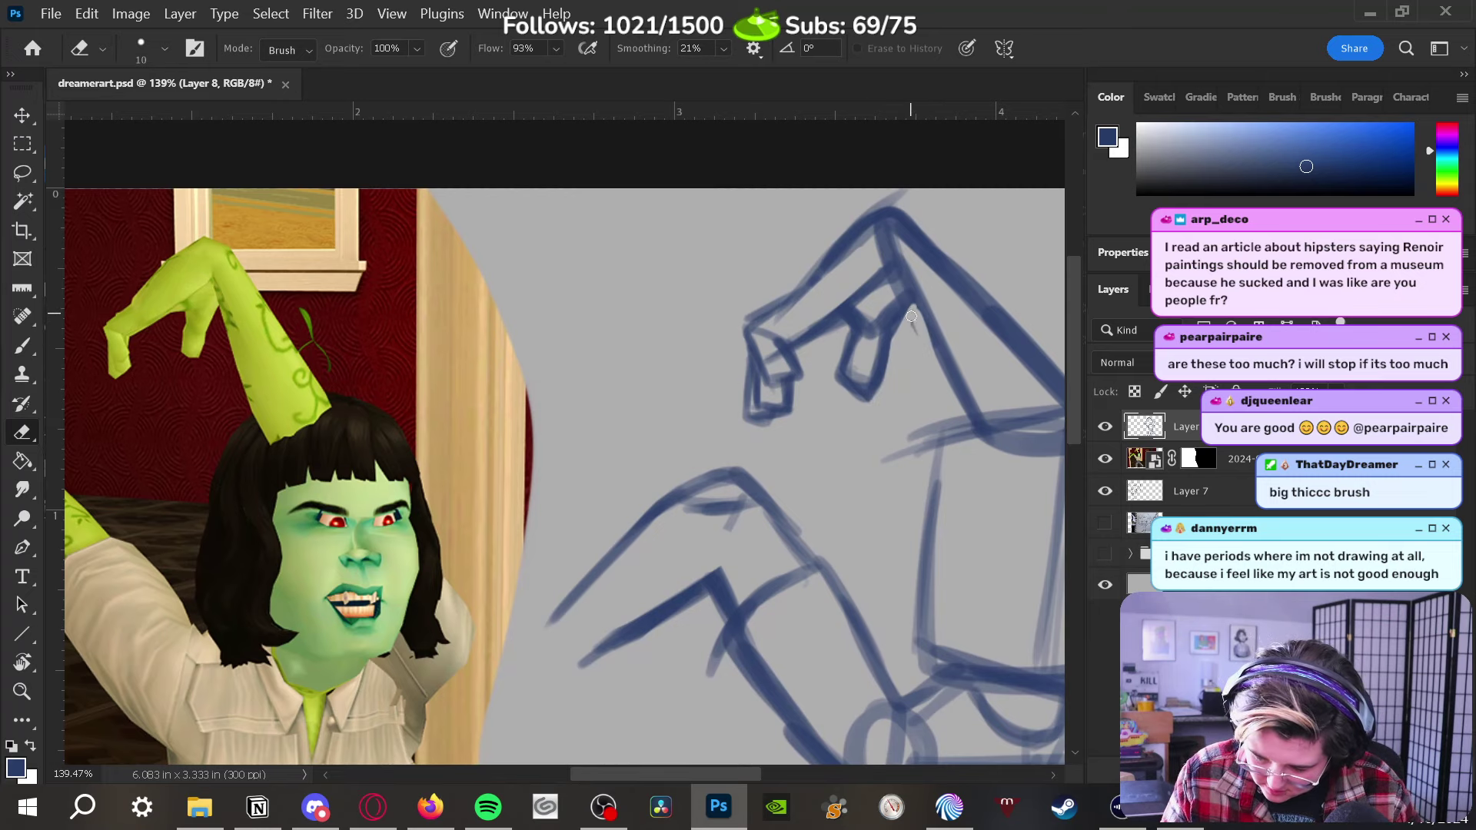
pyautogui.moveTo(938, 537); pyautogui.dragTo(734, 567)
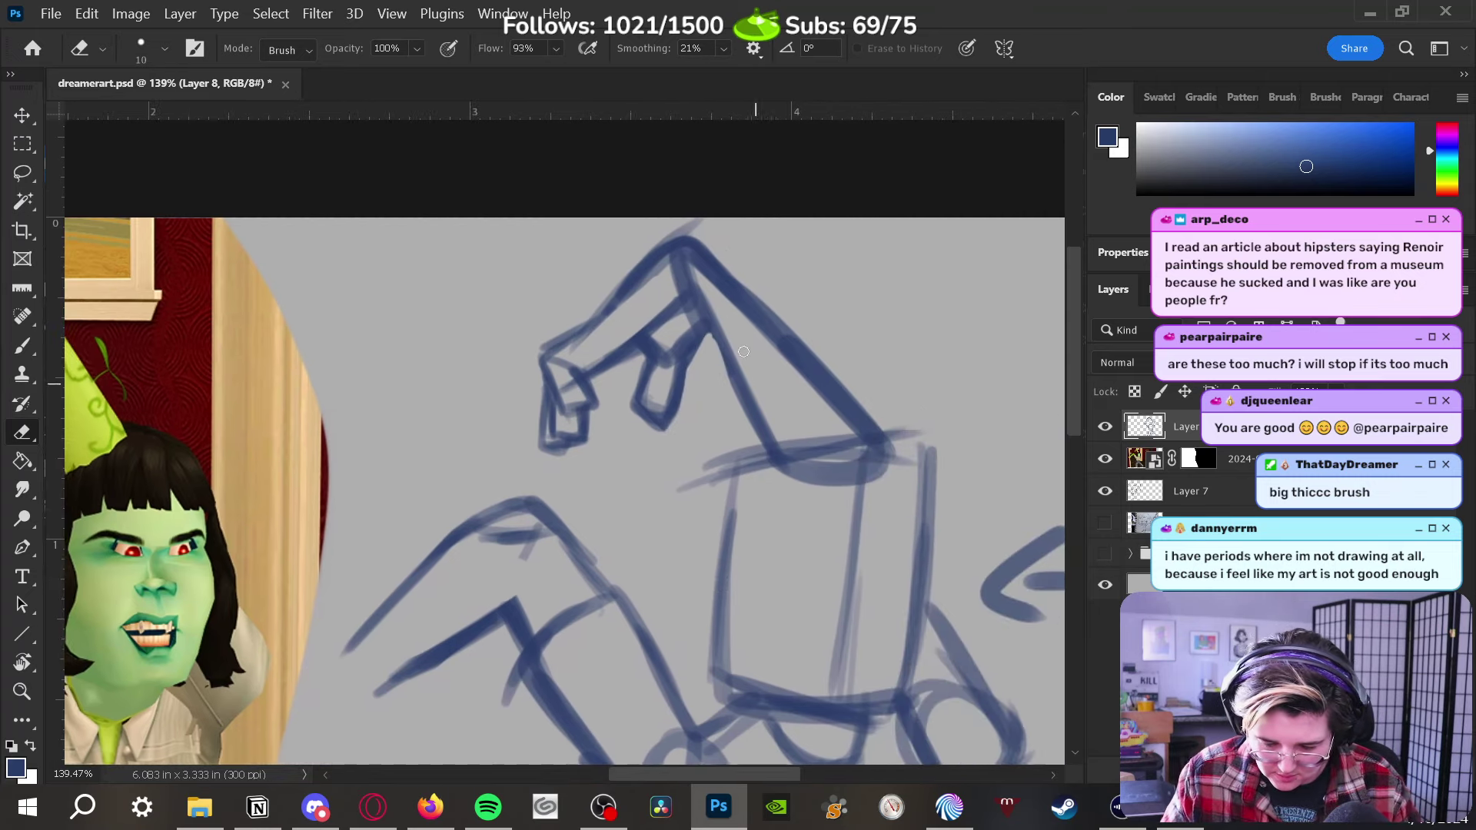
pyautogui.moveTo(725, 352); pyautogui.dragTo(756, 408)
# Redraw the raised forearm's inner edge from the wrist down to the head with overlapping strokes
pyautogui.press('b')
pyautogui.moveTo(677, 280); pyautogui.dragTo(750, 415)
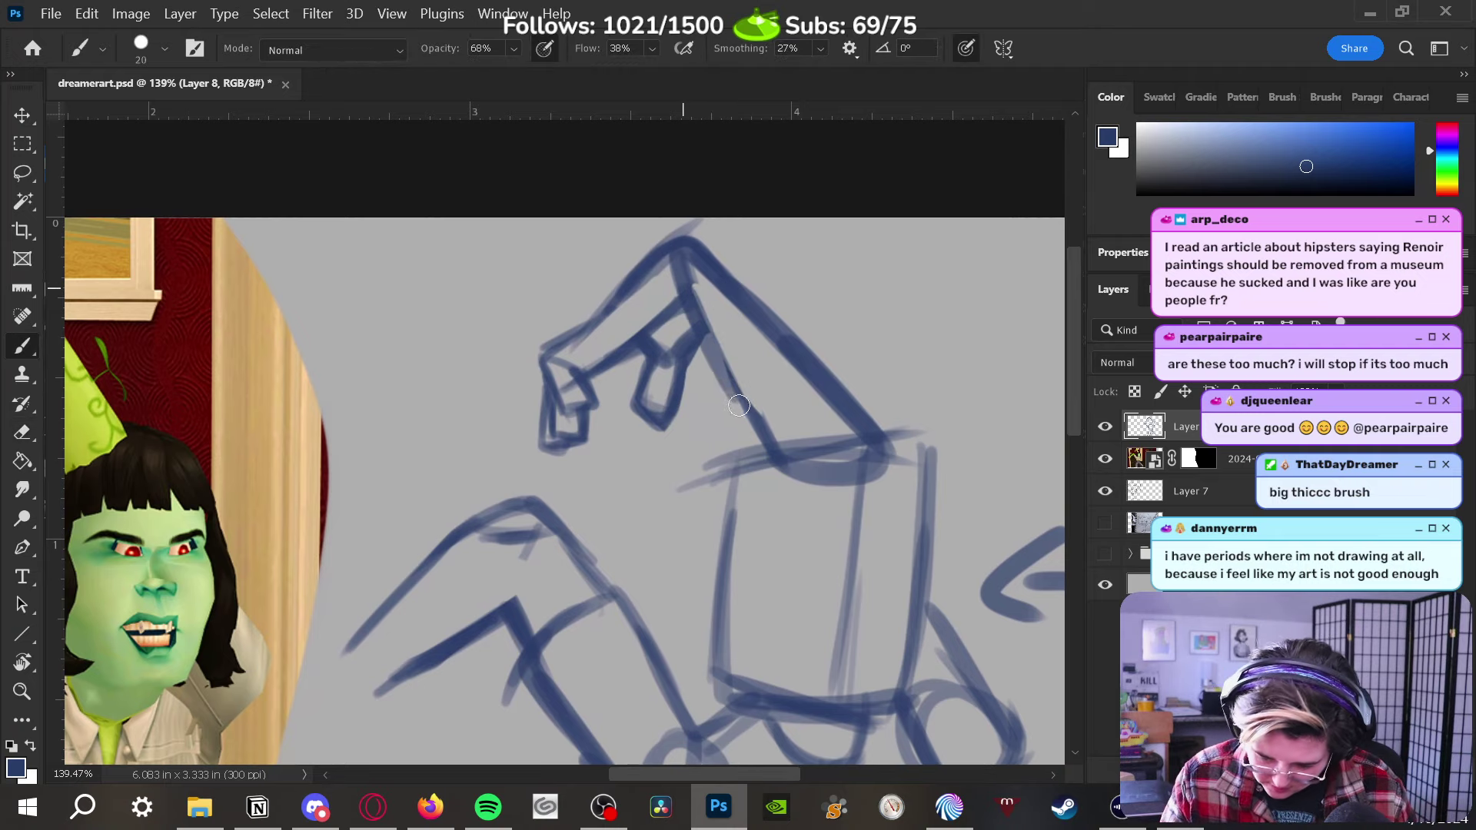
pyautogui.moveTo(688, 307); pyautogui.dragTo(759, 442)
pyautogui.moveTo(711, 358); pyautogui.dragTo(771, 461)
pyautogui.press('z')
pyautogui.moveTo(883, 571); pyautogui.dragTo(840, 615)
pyautogui.moveTo(853, 677); pyautogui.dragTo(797, 451)
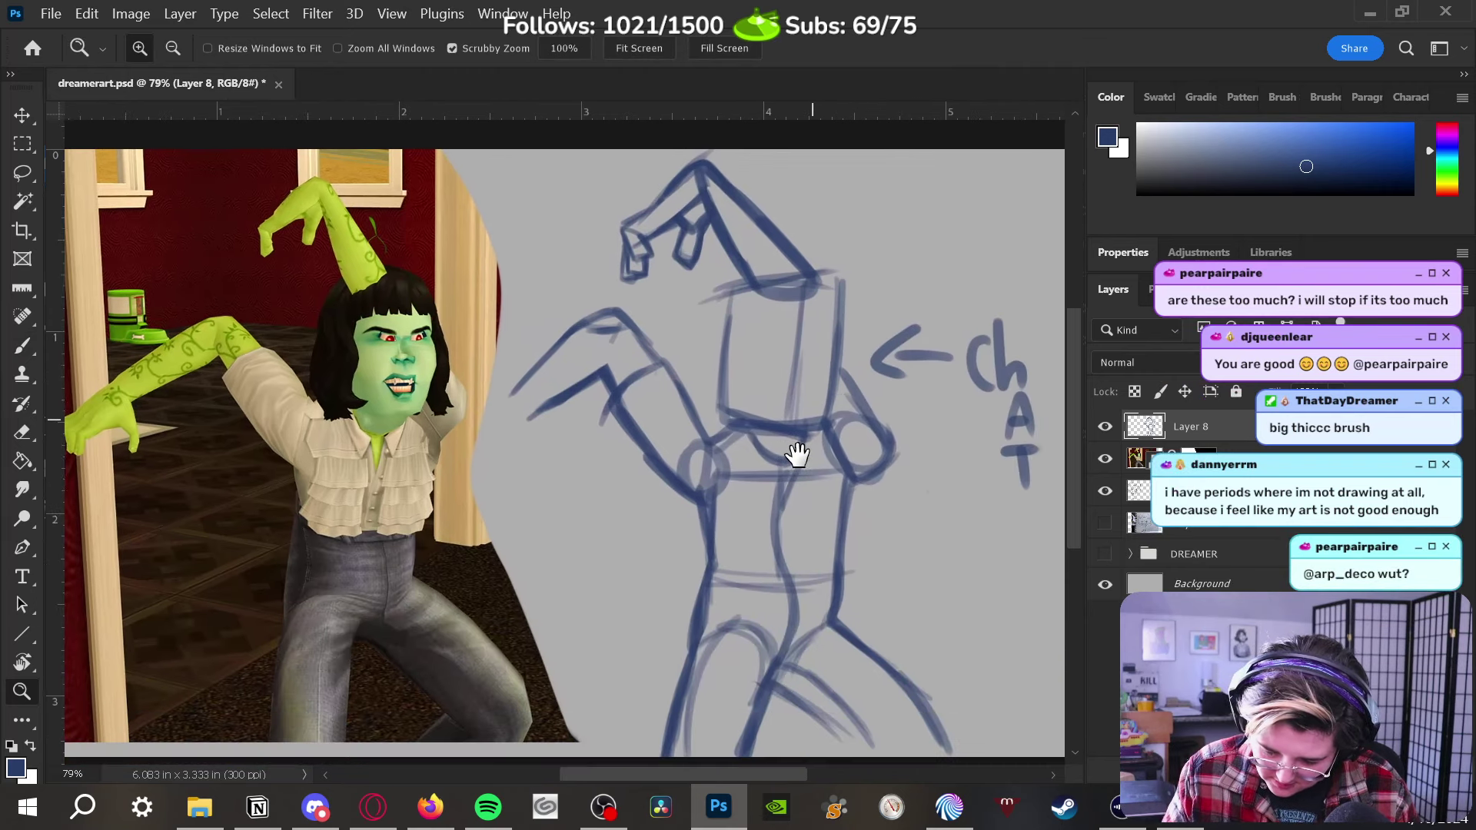
pyautogui.moveTo(794, 597)
pyautogui.mouseDown()
pyautogui.moveTo(724, 594)
pyautogui.moveTo(740, 650)
pyautogui.mouseUp()
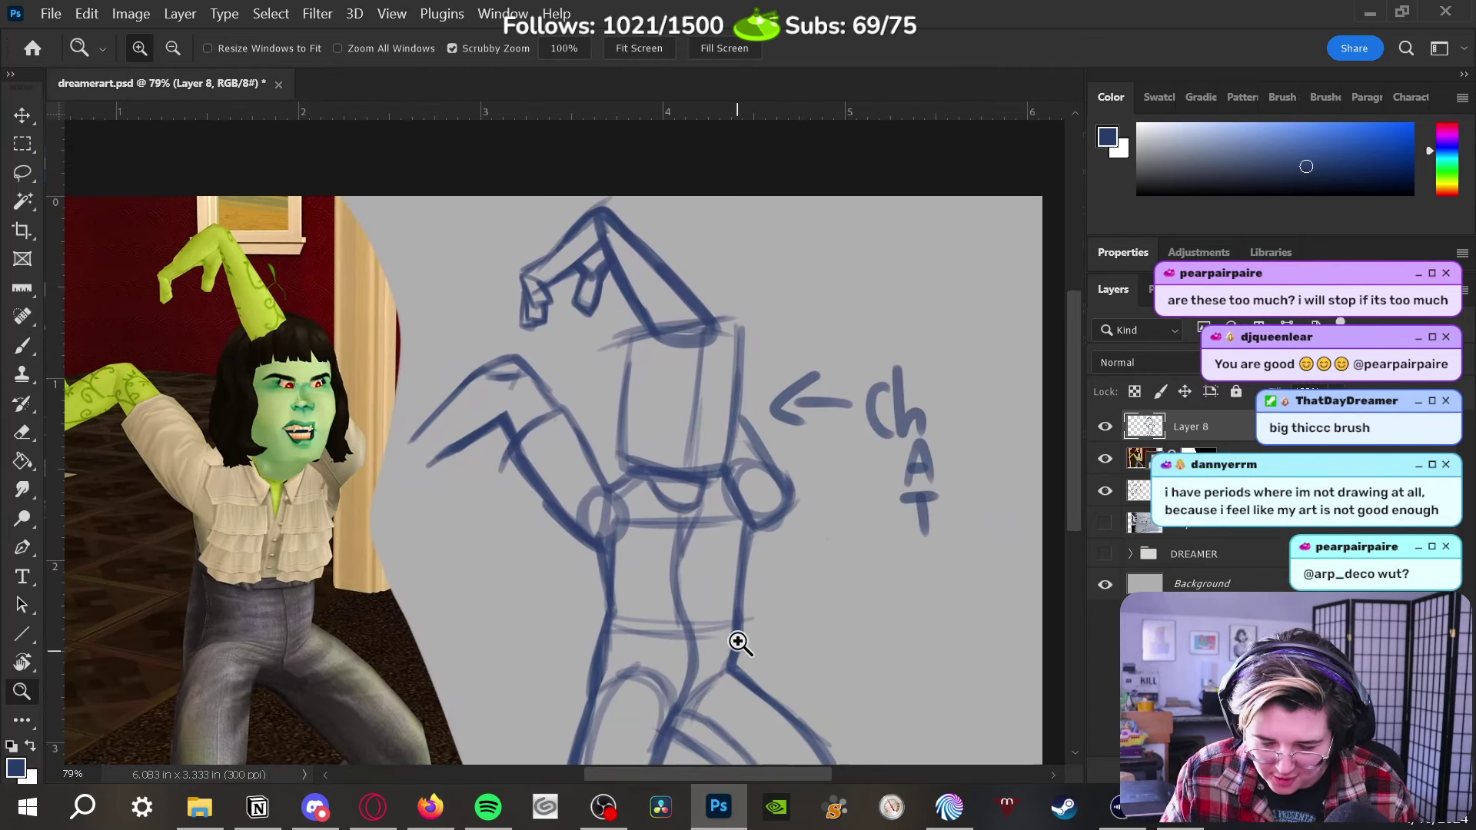
pyautogui.moveTo(676, 372); pyautogui.dragTo(697, 384)
pyautogui.moveTo(703, 436); pyautogui.dragTo(765, 441)
pyautogui.moveTo(730, 517); pyautogui.dragTo(843, 444)
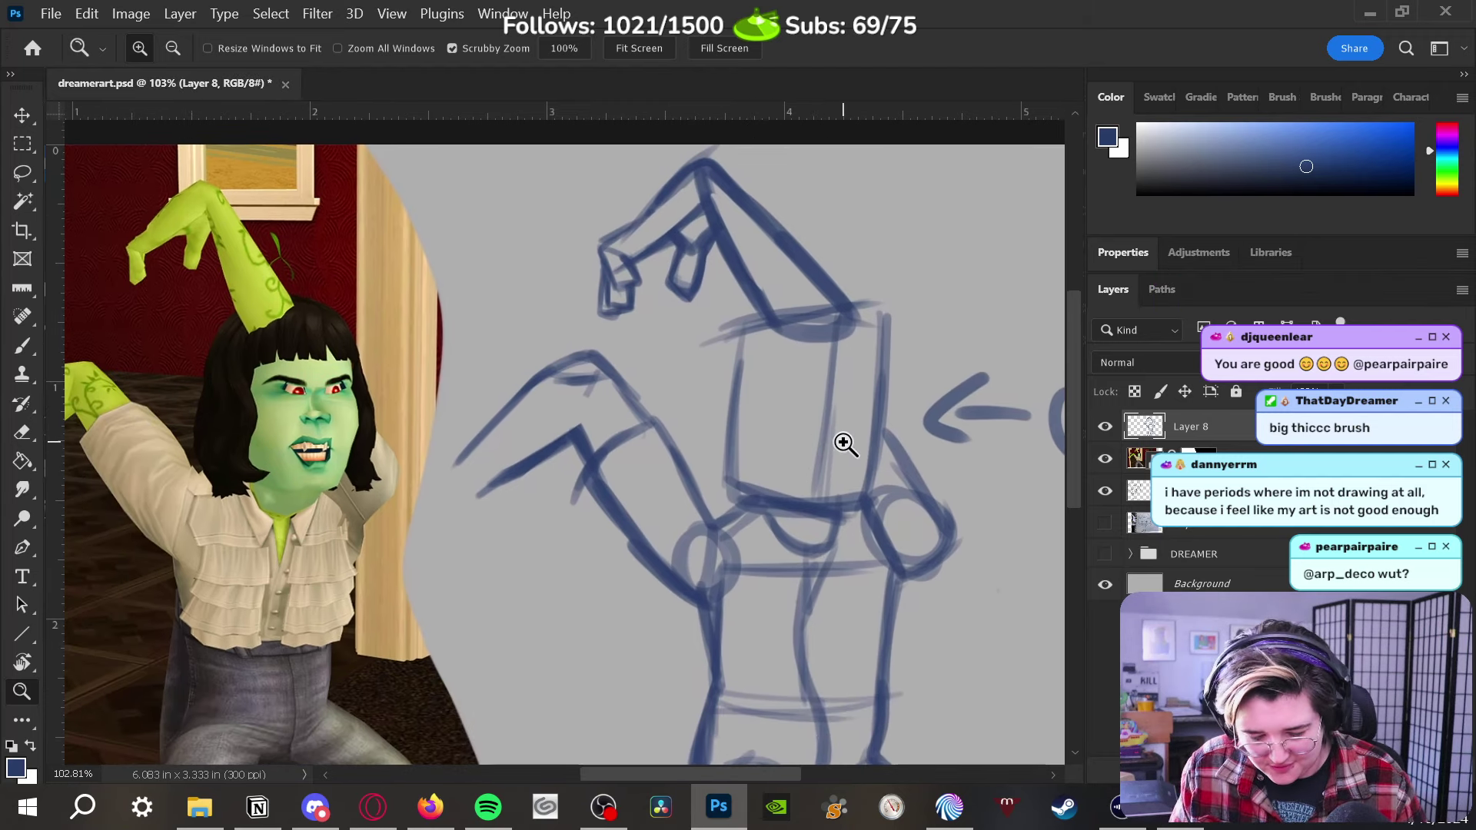
pyautogui.press('b')
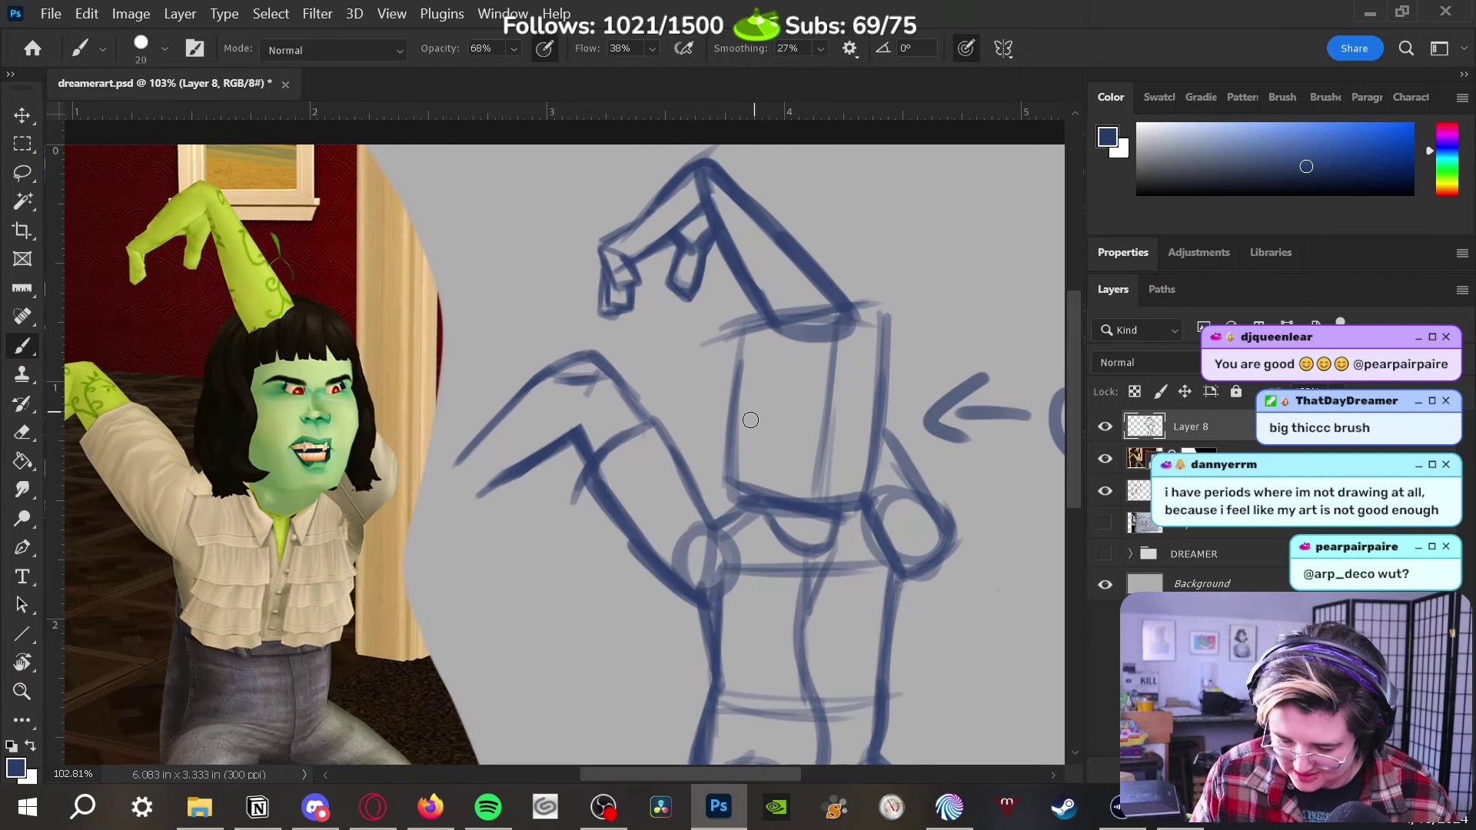
pyautogui.moveTo(750, 435)
pyautogui.mouseDown()
pyautogui.moveTo(750, 371)
pyautogui.moveTo(856, 360)
pyautogui.mouseUp()
pyautogui.moveTo(733, 370); pyautogui.dragTo(861, 363)
pyautogui.hotkey('ctrl', 'z')
pyautogui.hotkey('ctrl', 'z')
pyautogui.hotkey('ctrl', 'z')
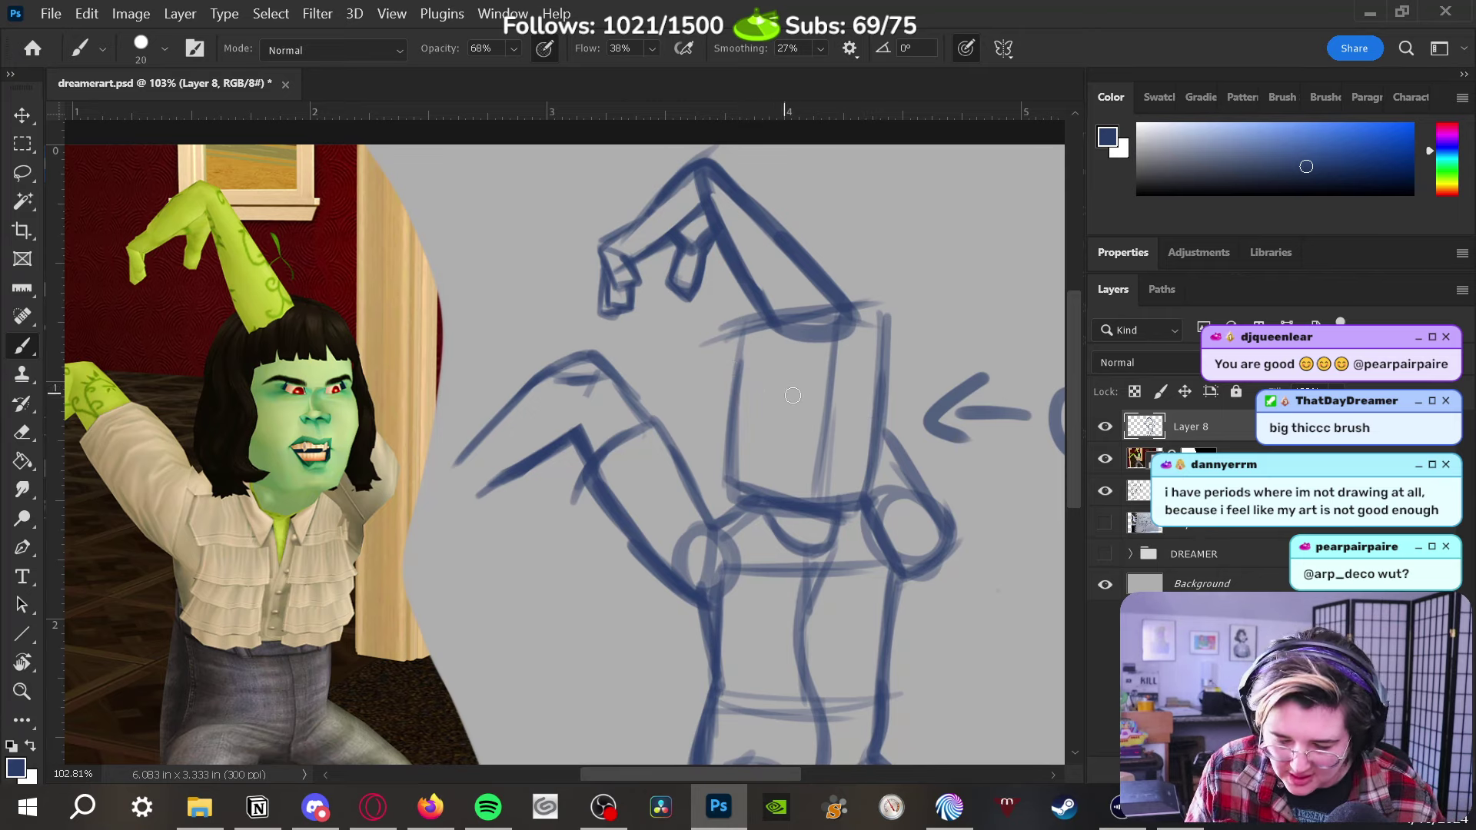
# Try short vertical strokes and a boxy shape across the upper part of the head block, then undo them
pyautogui.moveTo(814, 332)
pyautogui.mouseDown()
pyautogui.moveTo(834, 419)
pyautogui.moveTo(822, 444)
pyautogui.mouseUp()
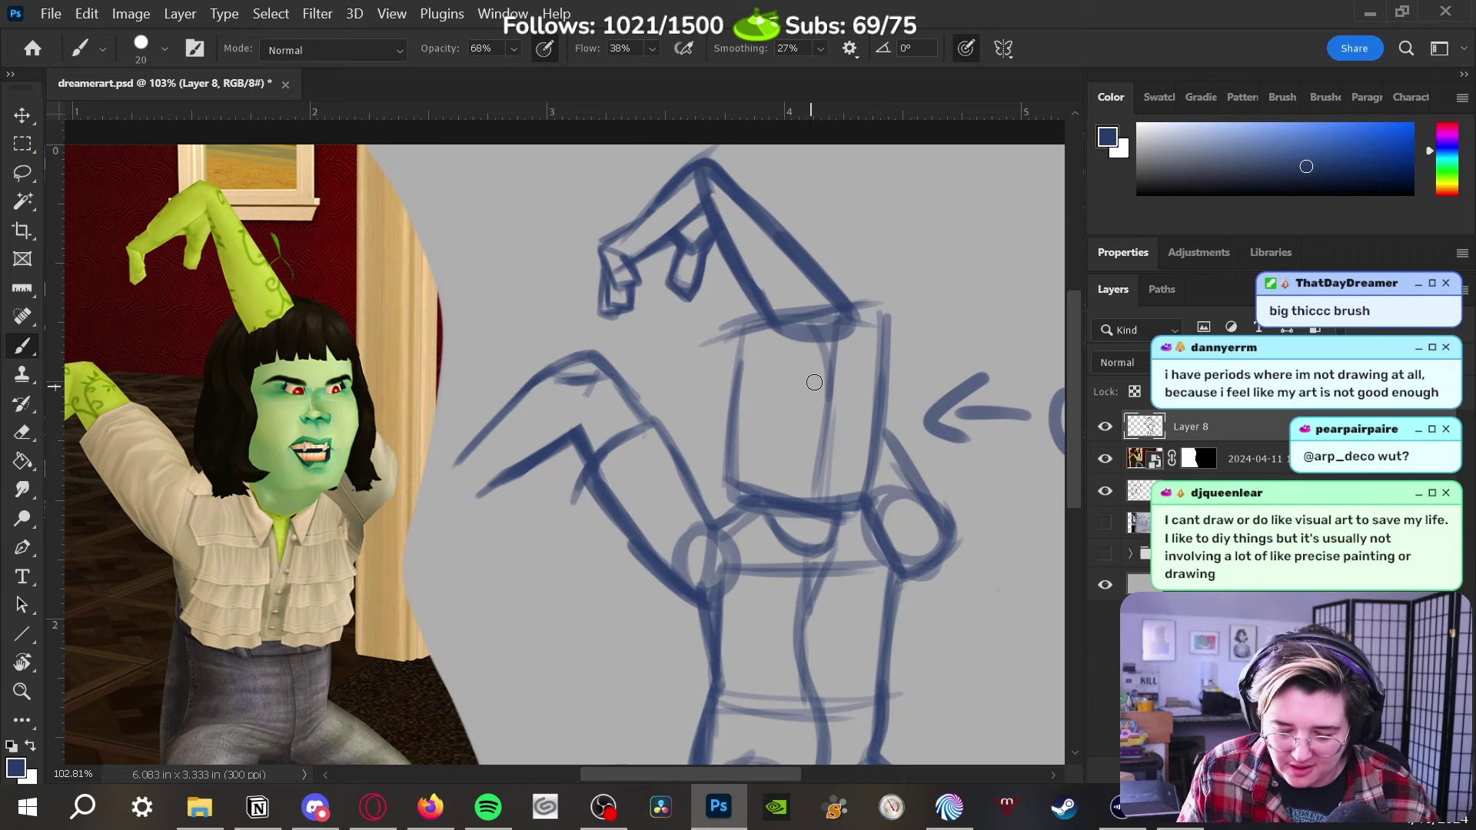
pyautogui.moveTo(800, 339)
pyautogui.mouseDown()
pyautogui.moveTo(793, 401)
pyautogui.moveTo(836, 399)
pyautogui.moveTo(770, 396)
pyautogui.moveTo(800, 395)
pyautogui.moveTo(773, 397)
pyautogui.moveTo(800, 331)
pyautogui.mouseUp()
pyautogui.moveTo(852, 392); pyautogui.dragTo(855, 319)
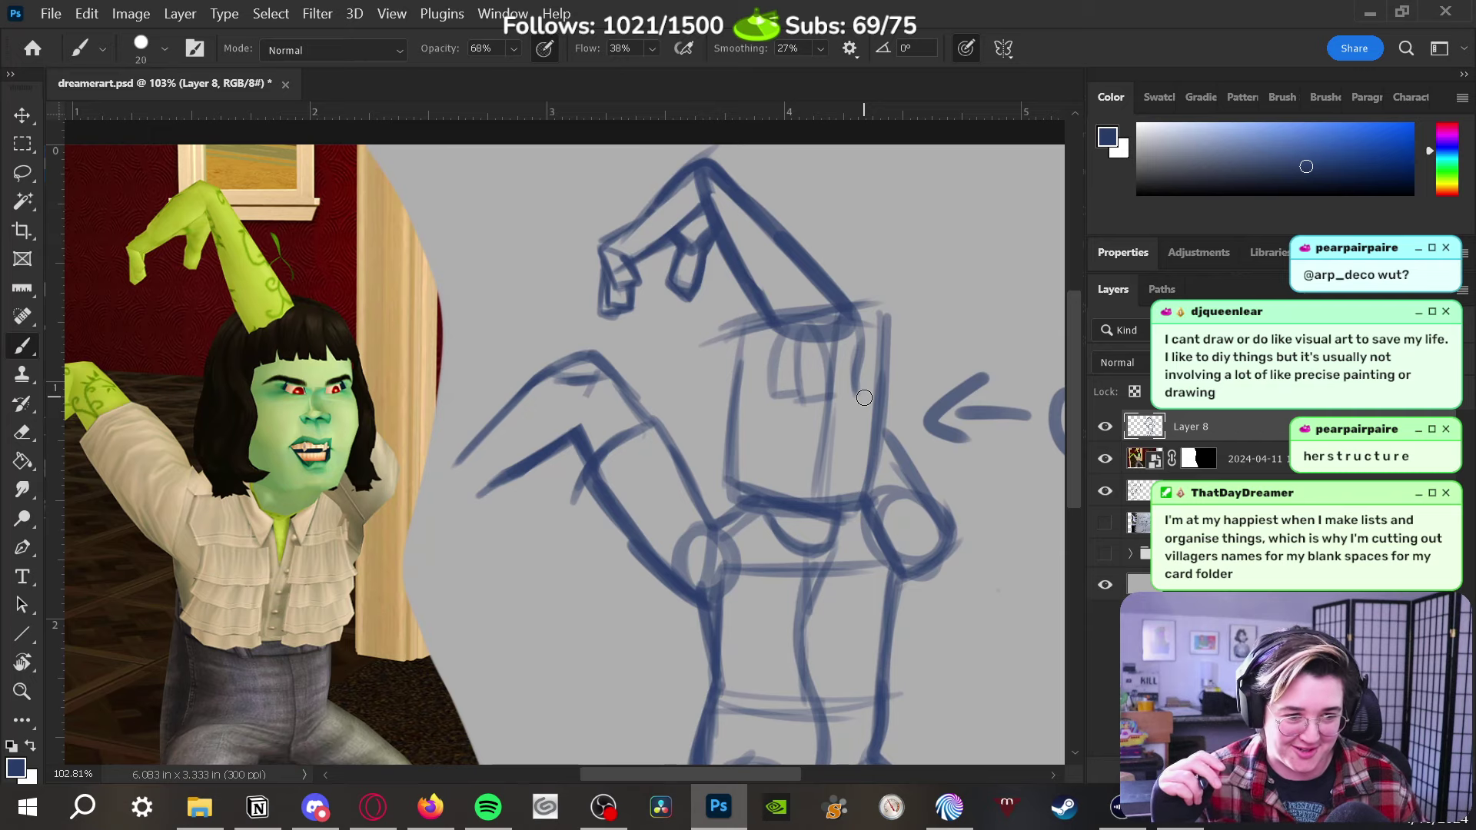
pyautogui.hotkey('ctrl', 'z')
pyautogui.hotkey('ctrl', 'z')
pyautogui.hotkey('ctrl', 'z')
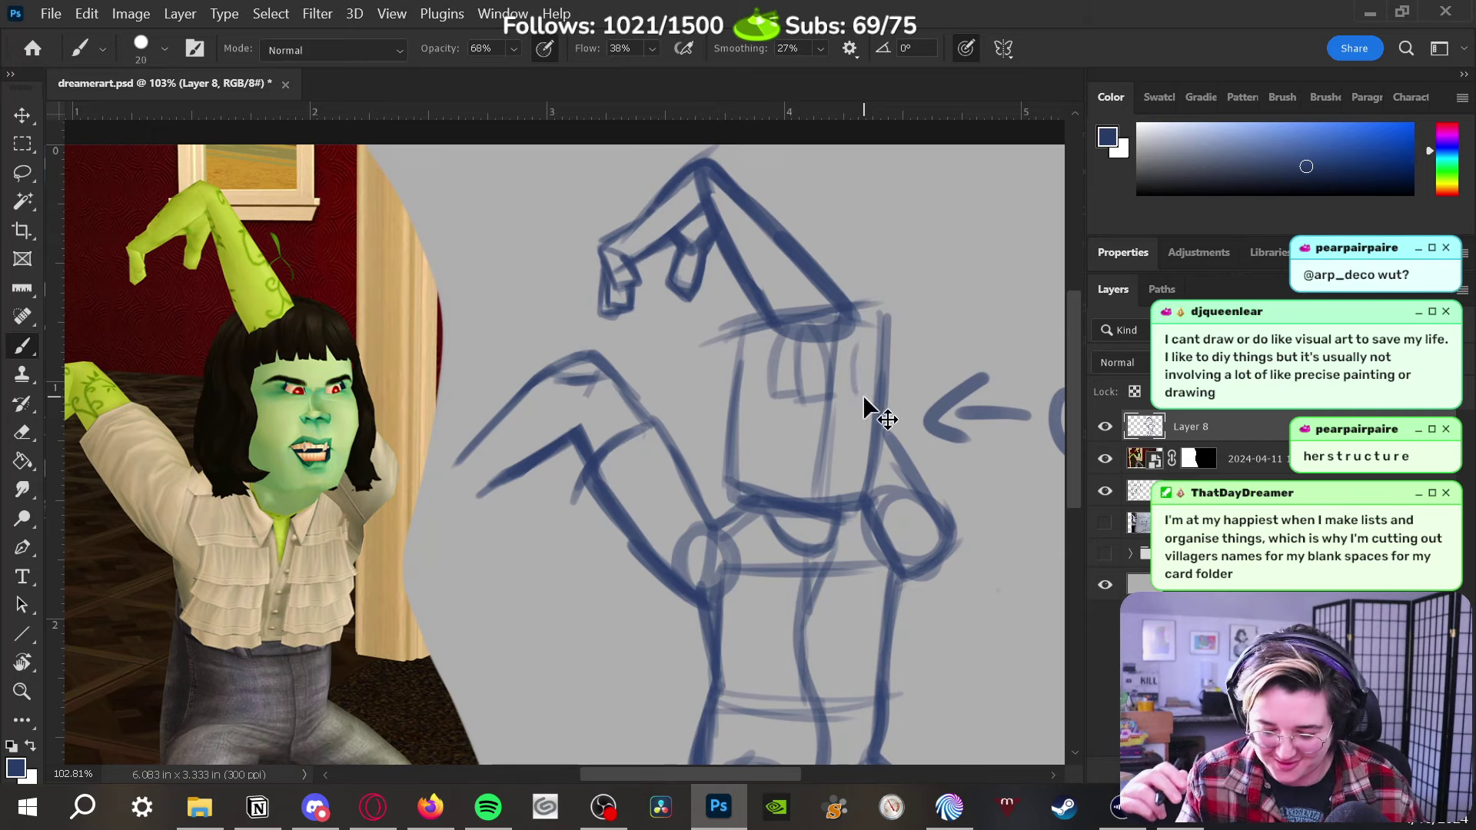
pyautogui.hotkey('ctrl', 'z')
pyautogui.hotkey('ctrl', 'z')
pyautogui.hotkey('ctrl', 'z')
pyautogui.hotkey('ctrl', 'z')
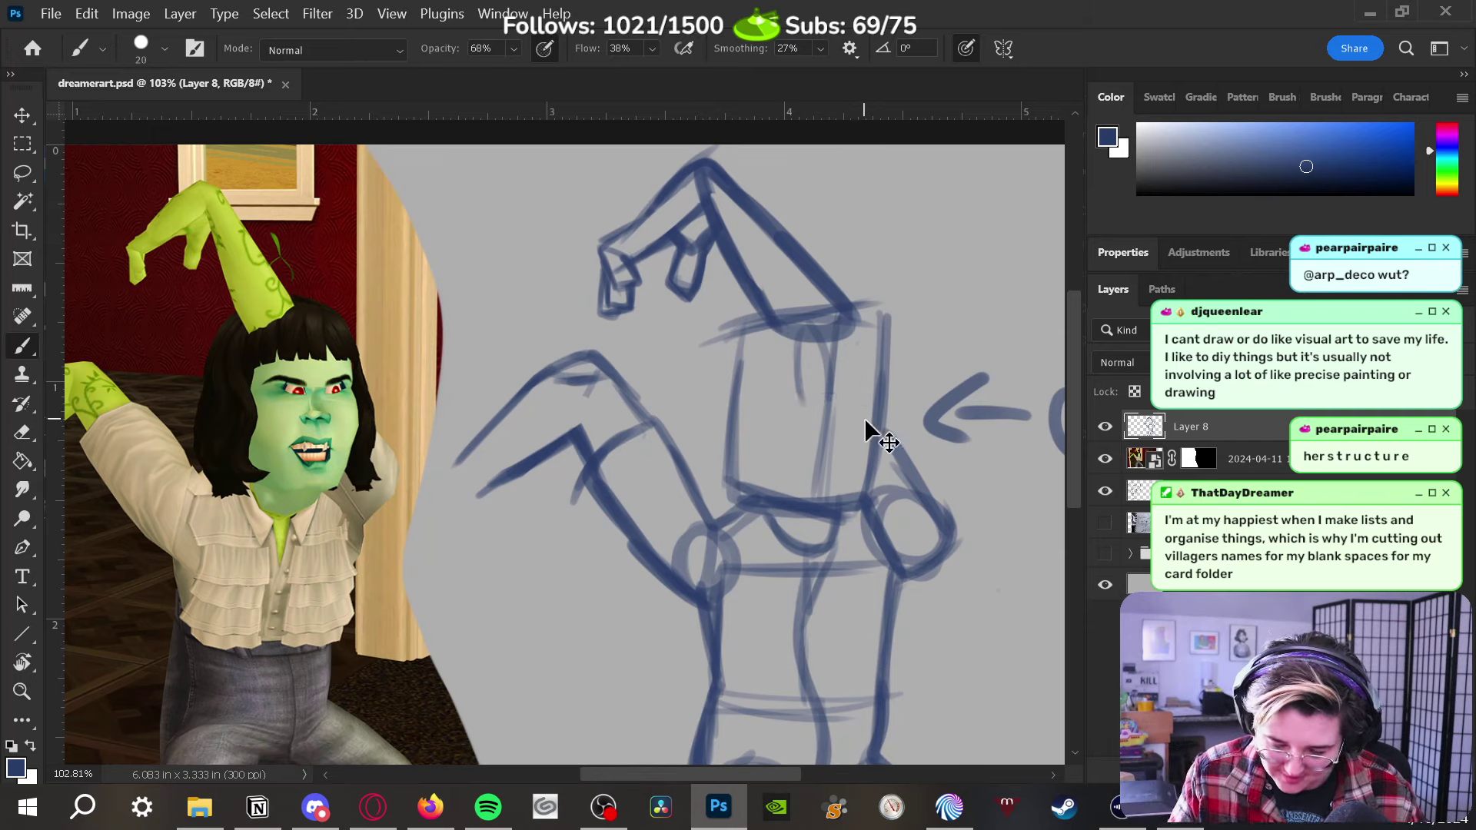
pyautogui.hotkey('ctrl', 'z')
pyautogui.hotkey('ctrl', 'z')
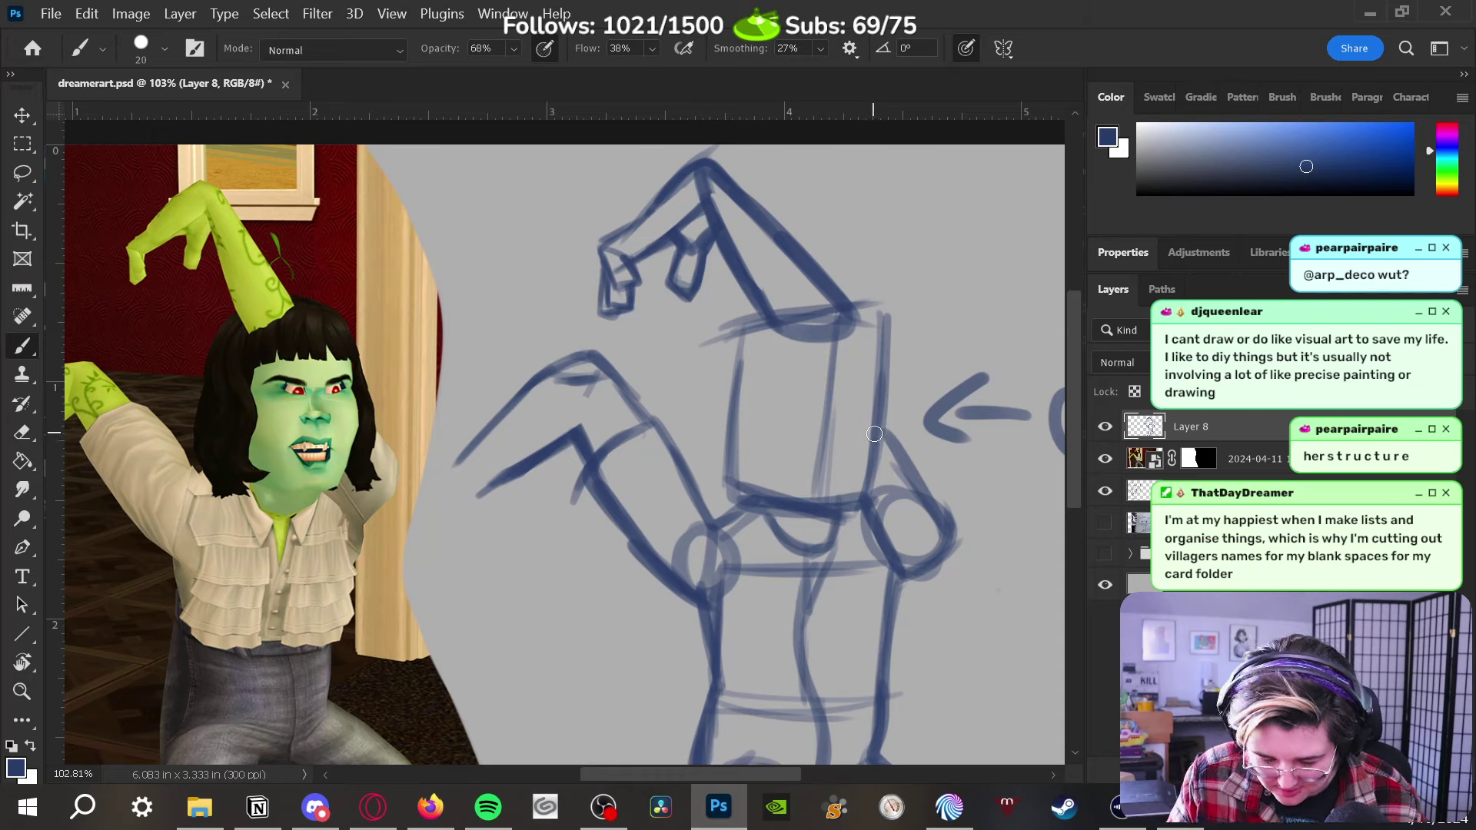
# Try blue strokes and curved hair shapes around the upper part of the head block, then undo them
pyautogui.moveTo(850, 344); pyautogui.dragTo(852, 390)
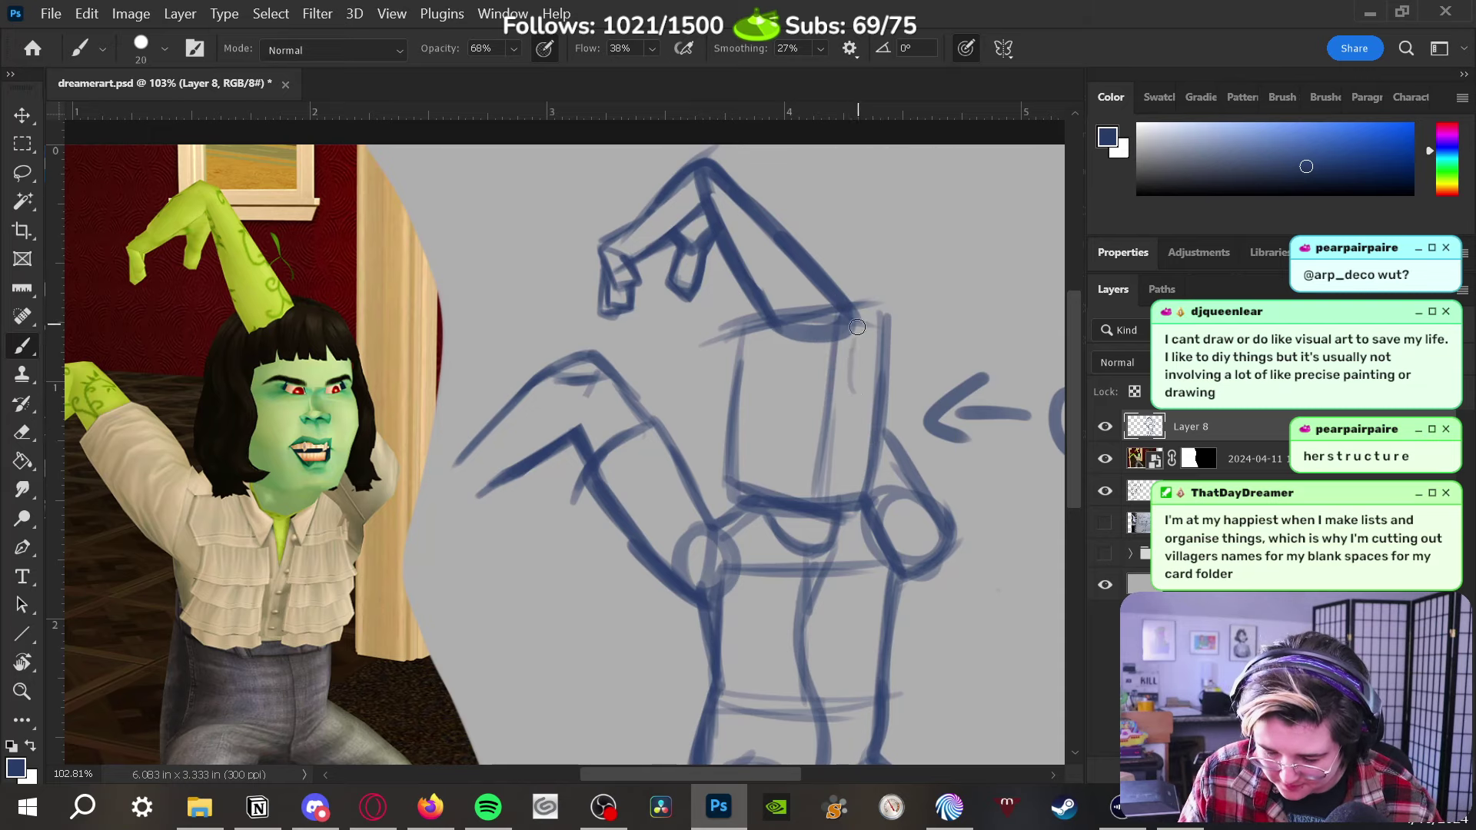
pyautogui.moveTo(850, 321)
pyautogui.mouseDown()
pyautogui.moveTo(867, 397)
pyautogui.moveTo(895, 366)
pyautogui.moveTo(880, 384)
pyautogui.moveTo(896, 329)
pyautogui.moveTo(865, 299)
pyautogui.moveTo(900, 365)
pyautogui.moveTo(844, 377)
pyautogui.moveTo(827, 401)
pyautogui.moveTo(774, 386)
pyautogui.moveTo(788, 353)
pyautogui.moveTo(820, 406)
pyautogui.moveTo(765, 385)
pyautogui.moveTo(792, 326)
pyautogui.moveTo(846, 376)
pyautogui.moveTo(824, 320)
pyautogui.moveTo(844, 402)
pyautogui.moveTo(829, 325)
pyautogui.moveTo(866, 327)
pyautogui.moveTo(835, 310)
pyautogui.mouseUp()
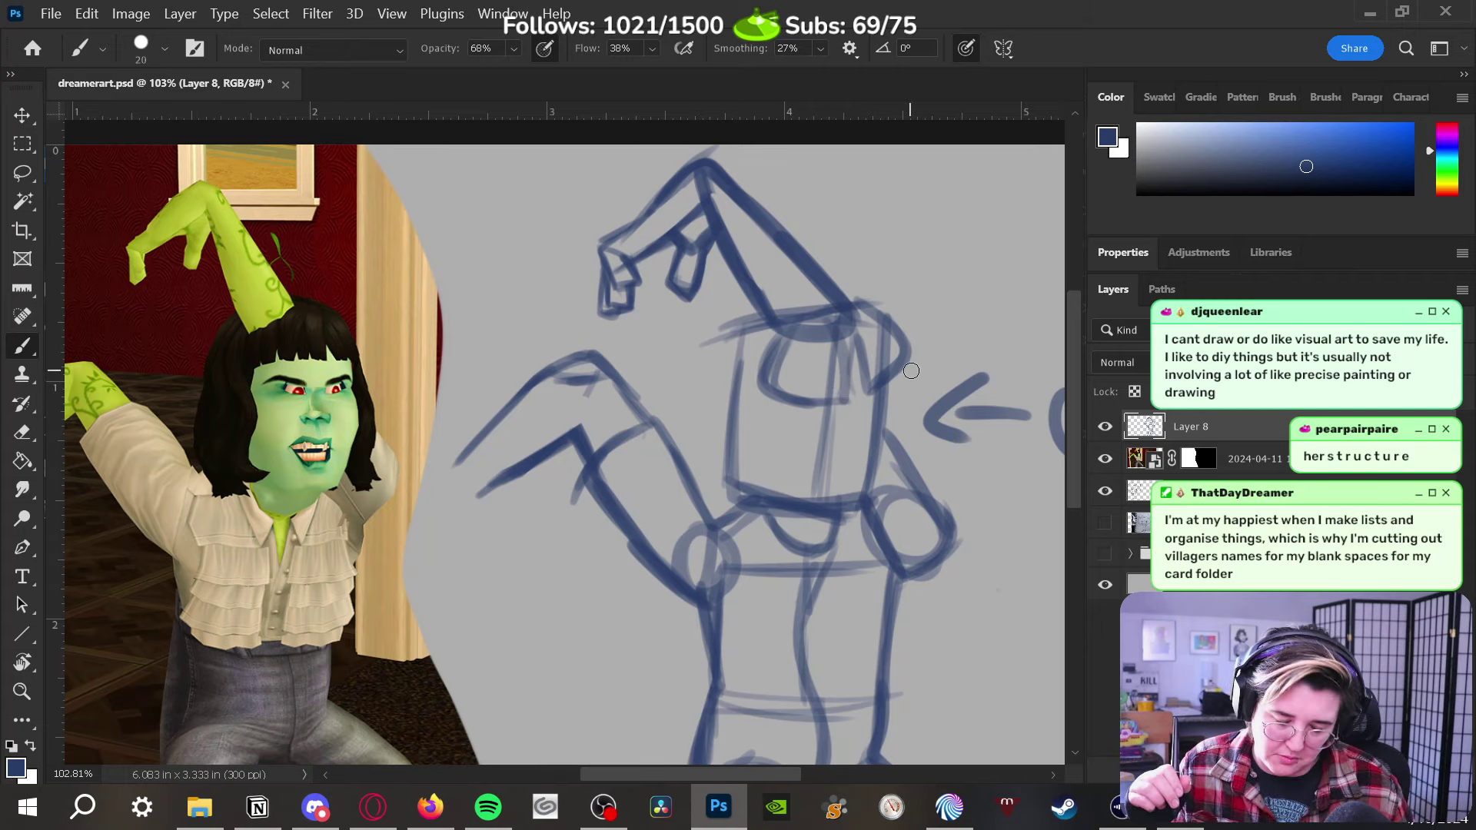
pyautogui.hotkey('ctrl', 'z')
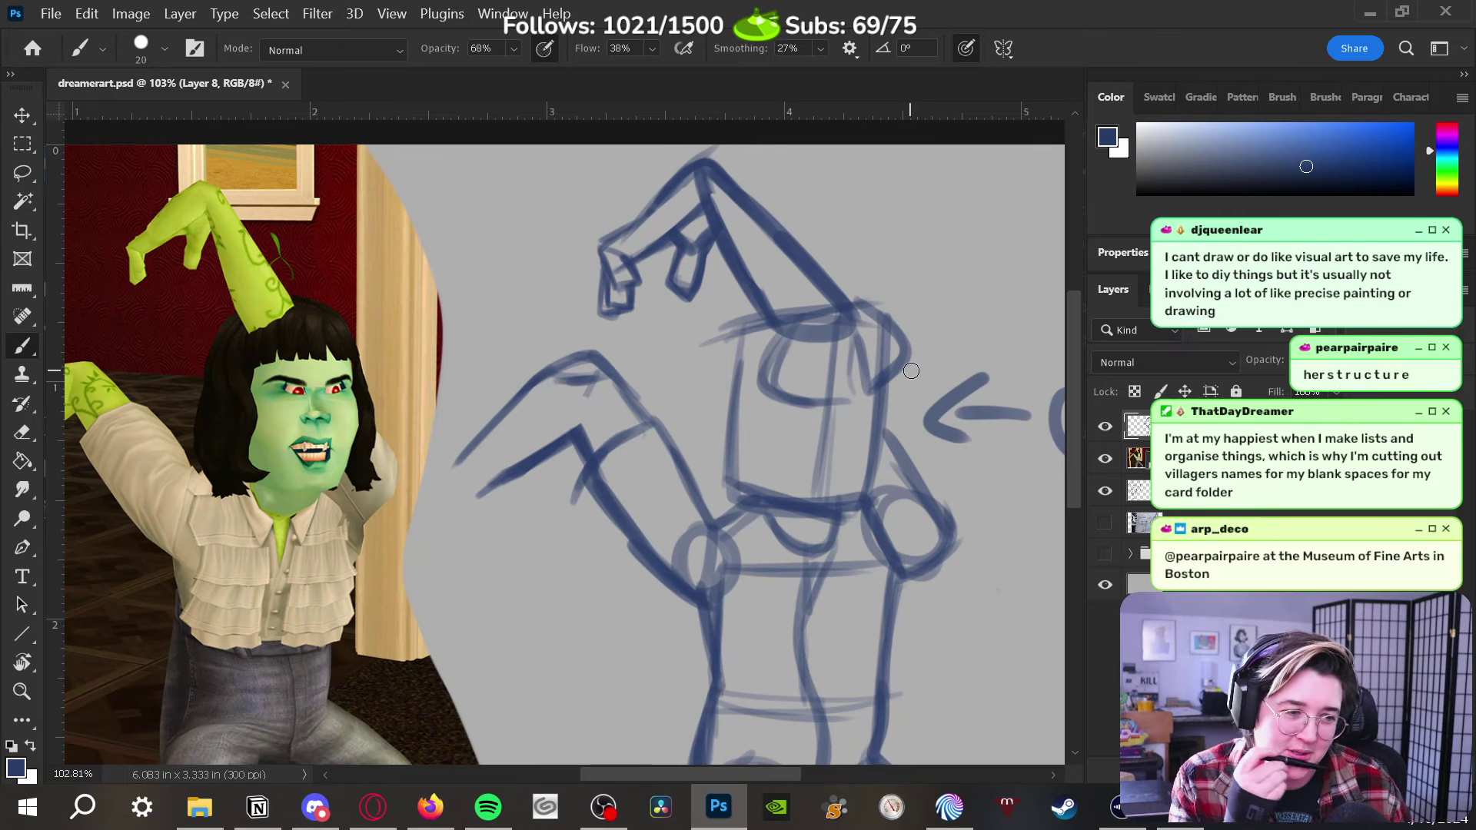
pyautogui.hotkey('ctrl', 'z')
pyautogui.hotkey('ctrl', 'z')
pyautogui.hotkey('ctrl', 'z')
pyautogui.hotkey('ctrl', 'z')
pyautogui.hotkey('ctrl', 'z')
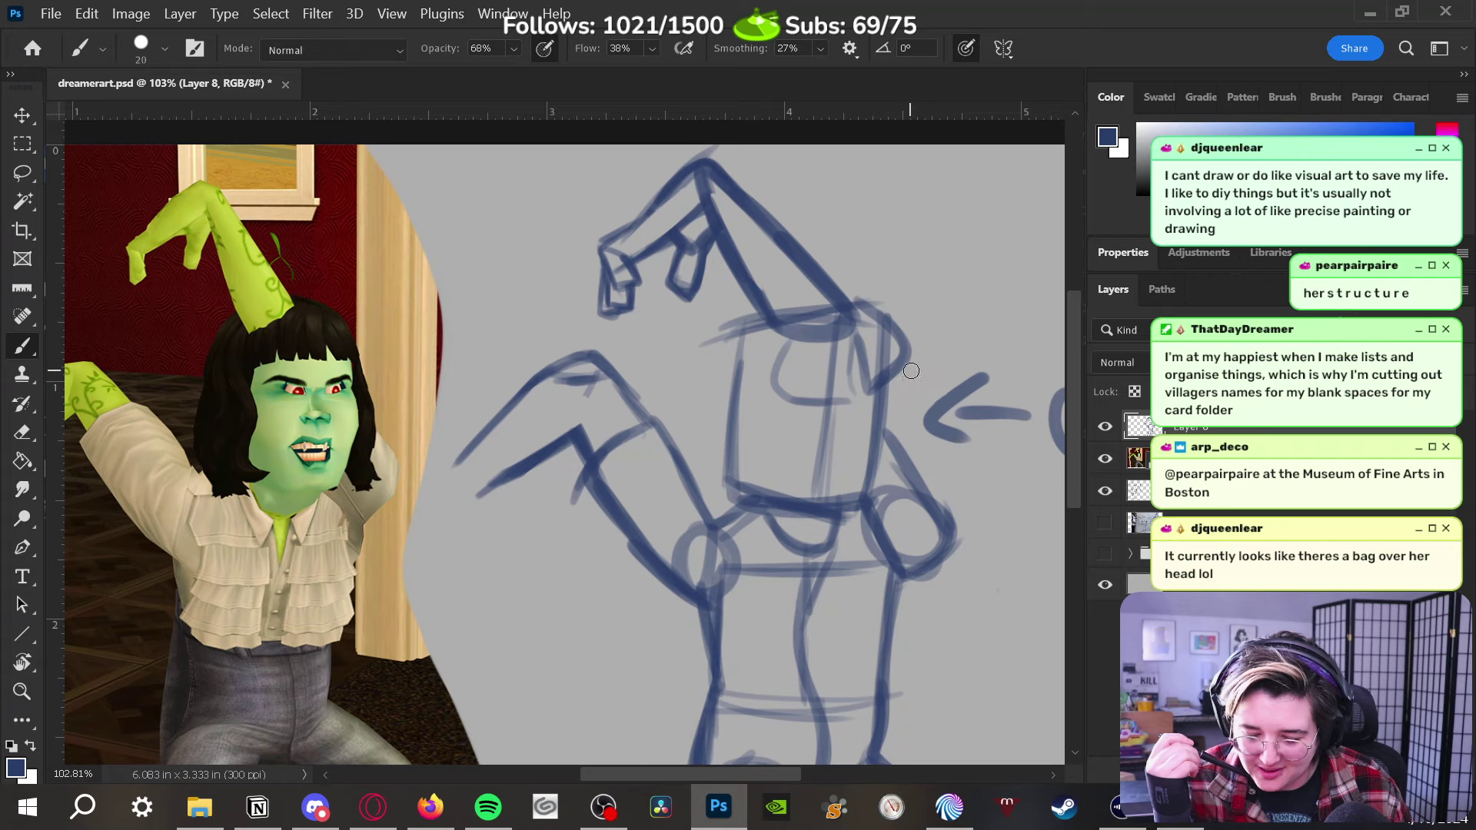
pyautogui.hotkey('ctrl', 'z')
pyautogui.hotkey('ctrl', 'z')
pyautogui.hotkey('ctrl', 'z')
pyautogui.hotkey('ctrl', 'z')
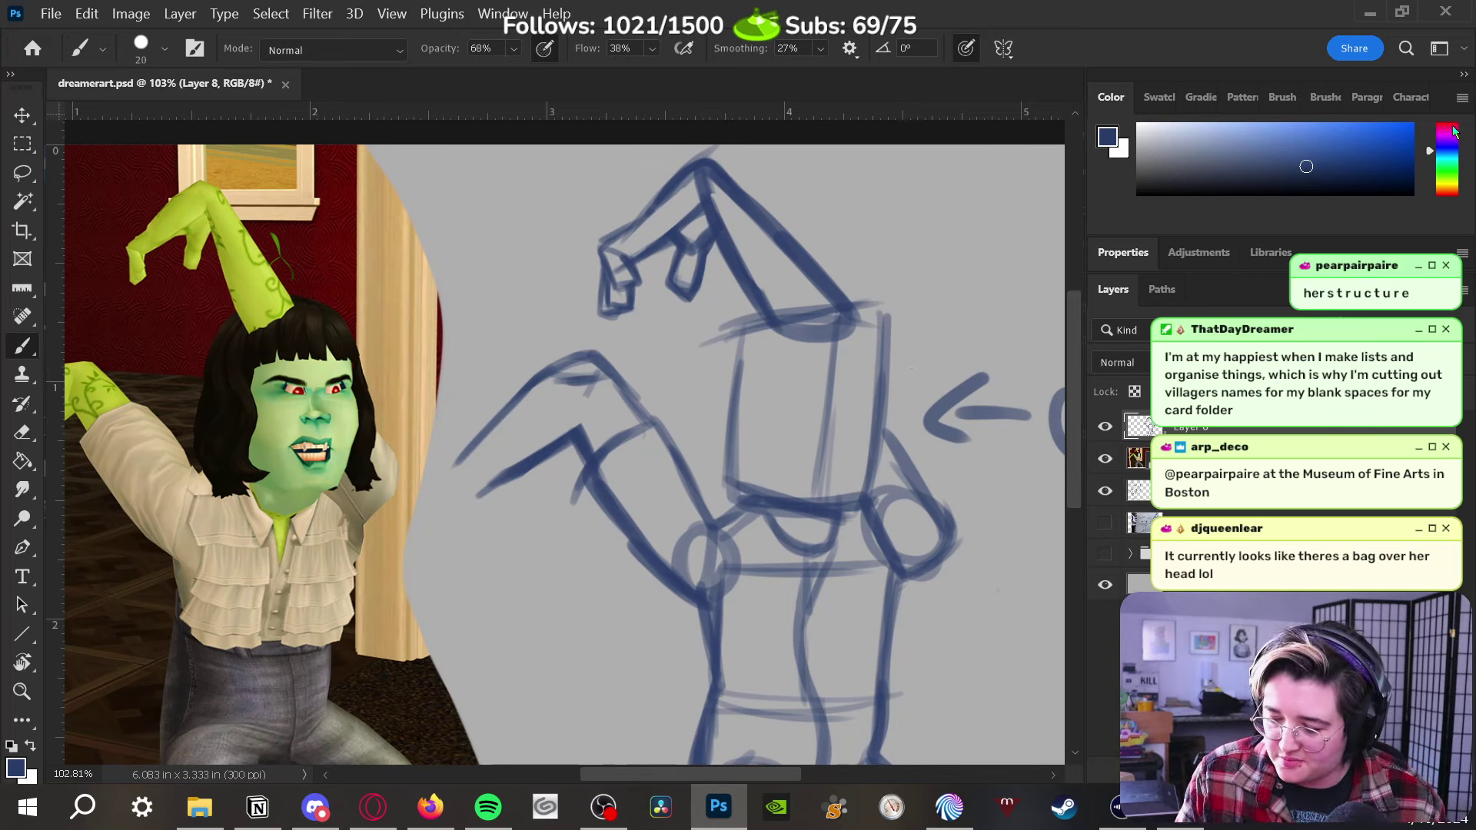
# Switch the brush colour to a dark magenta-red and reduce the brush size to 10
pyautogui.click(1452, 131)
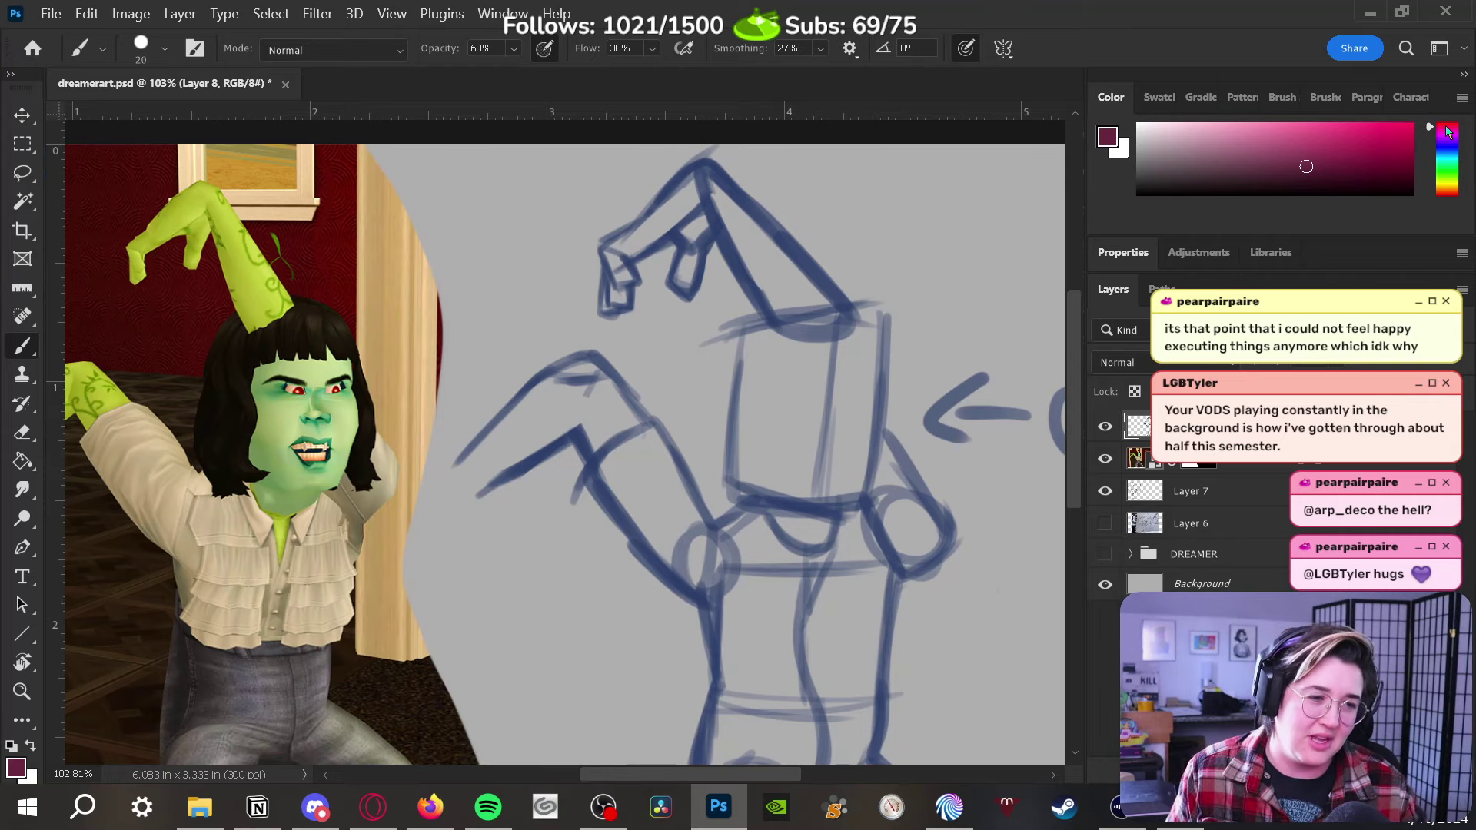
pyautogui.press('[')
pyautogui.press(']')
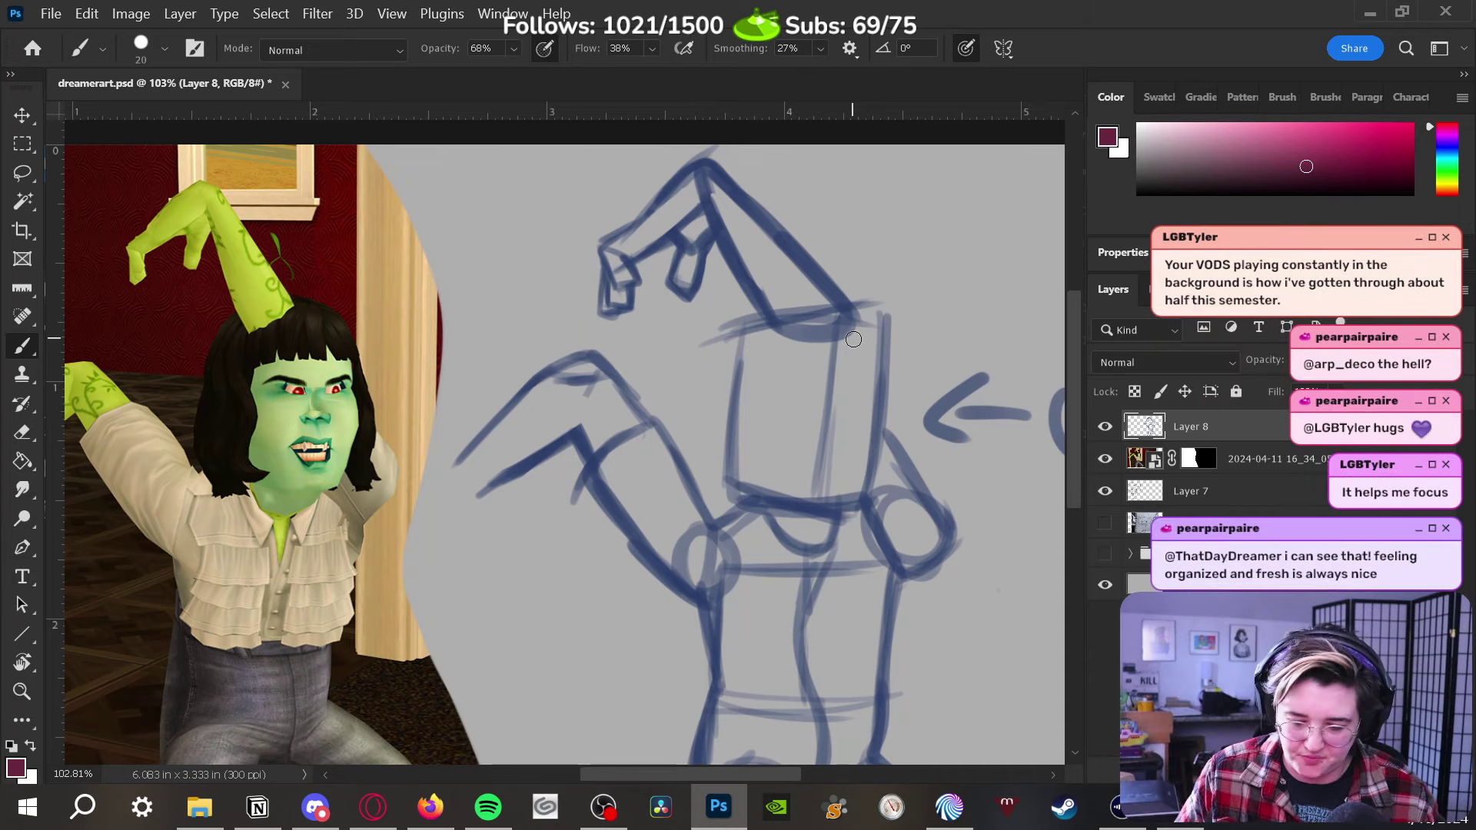
pyautogui.moveTo(759, 391); pyautogui.dragTo(884, 366)
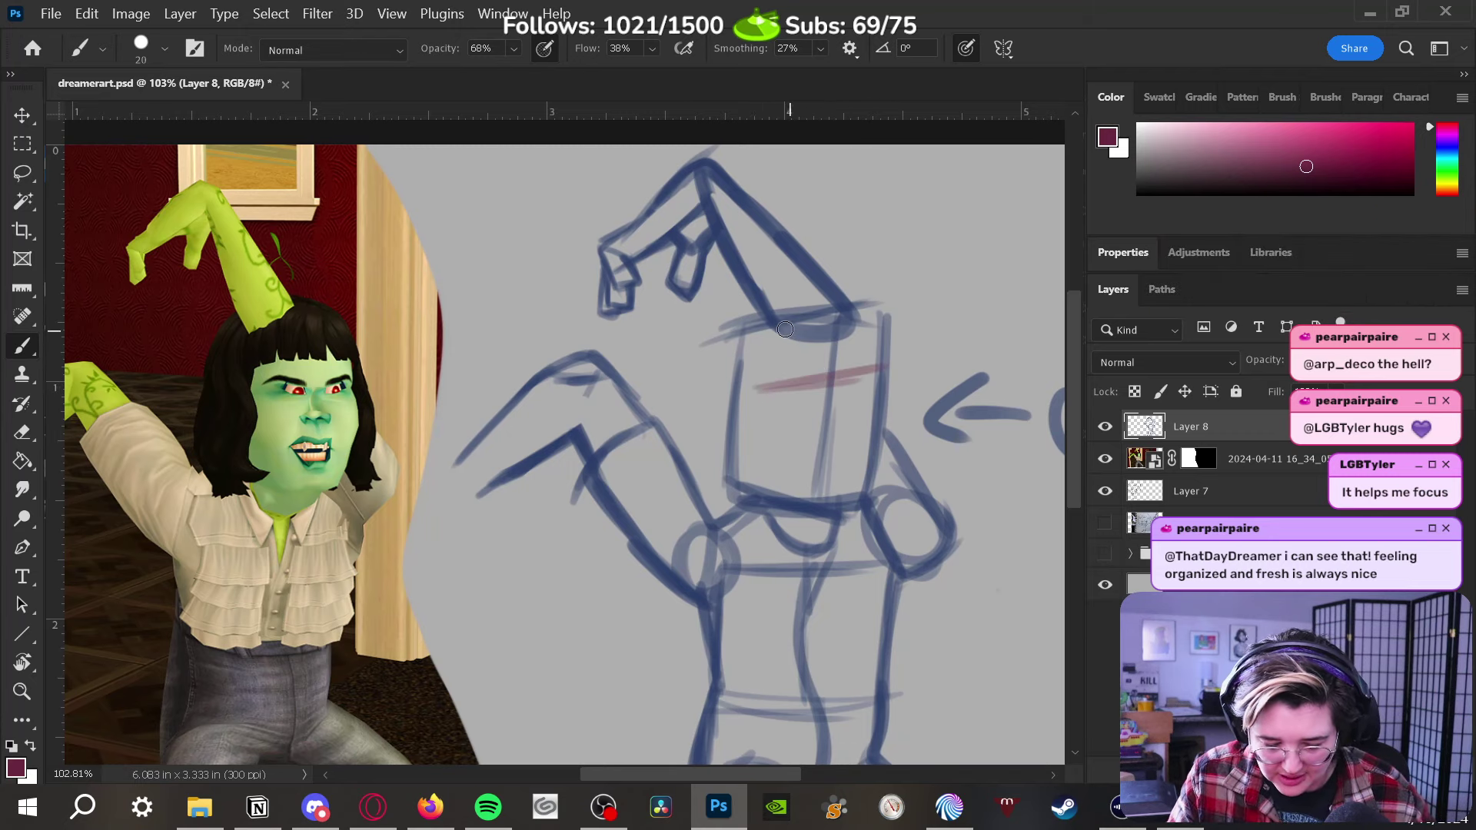
pyautogui.hotkey('ctrl', 'z')
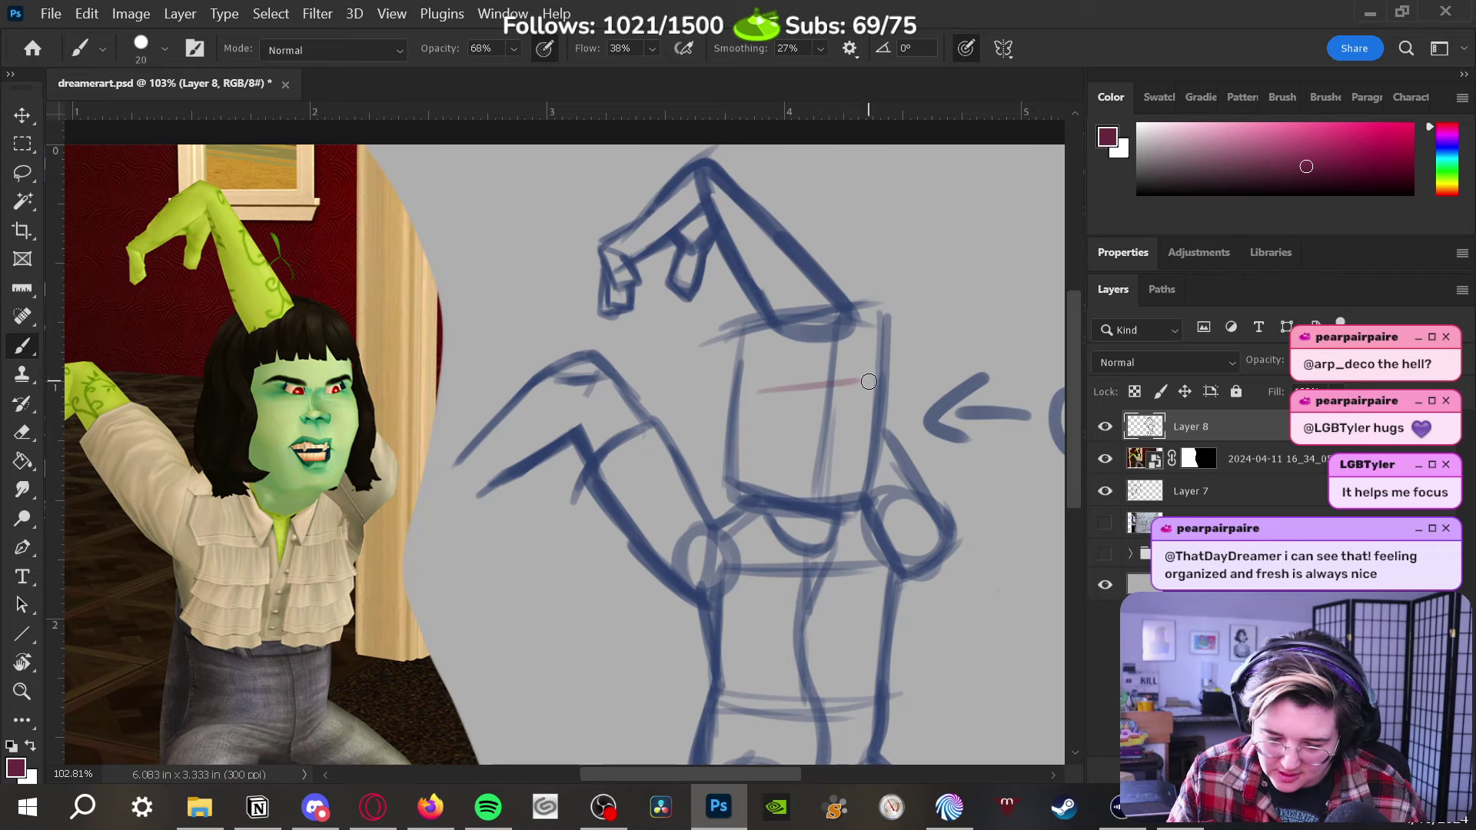
pyautogui.hotkey('ctrl', 'z')
pyautogui.press('[')
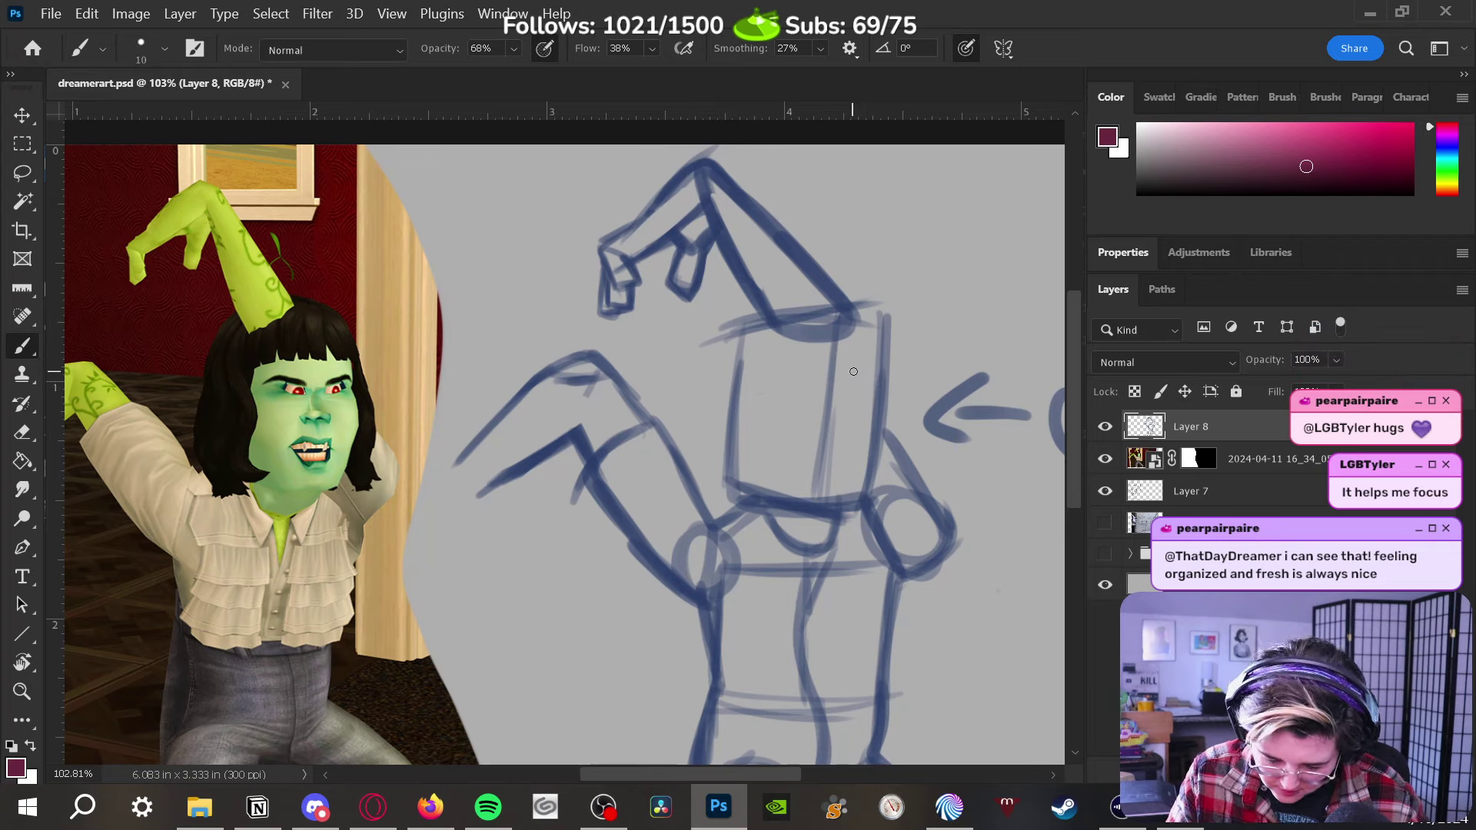
pyautogui.press(']')
pyautogui.press('[')
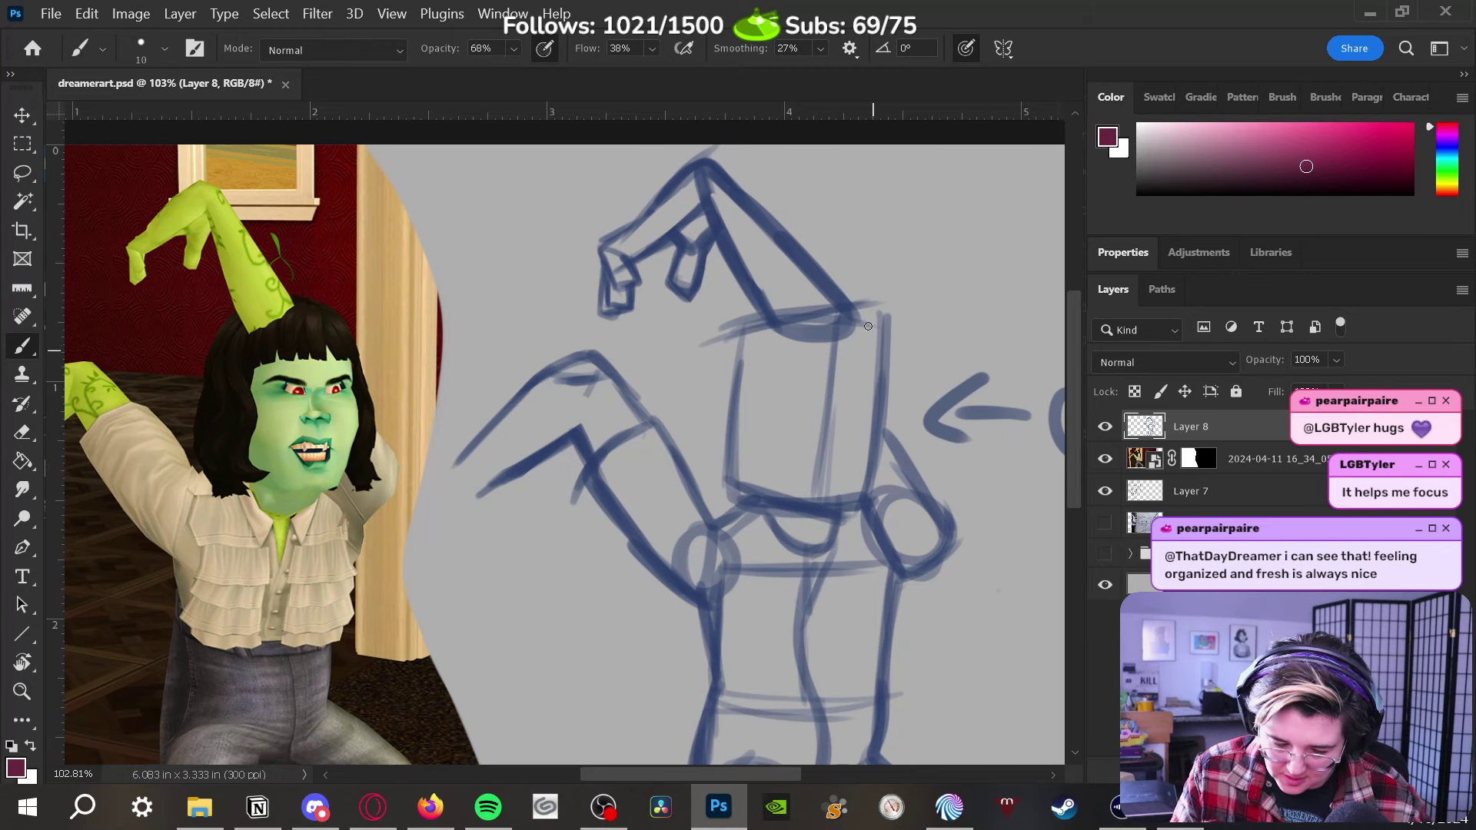
# Sketch the rounded crown, the fringe line across the forehead and the wavy inner hair edge beside the face in red
pyautogui.moveTo(847, 292); pyautogui.dragTo(903, 373)
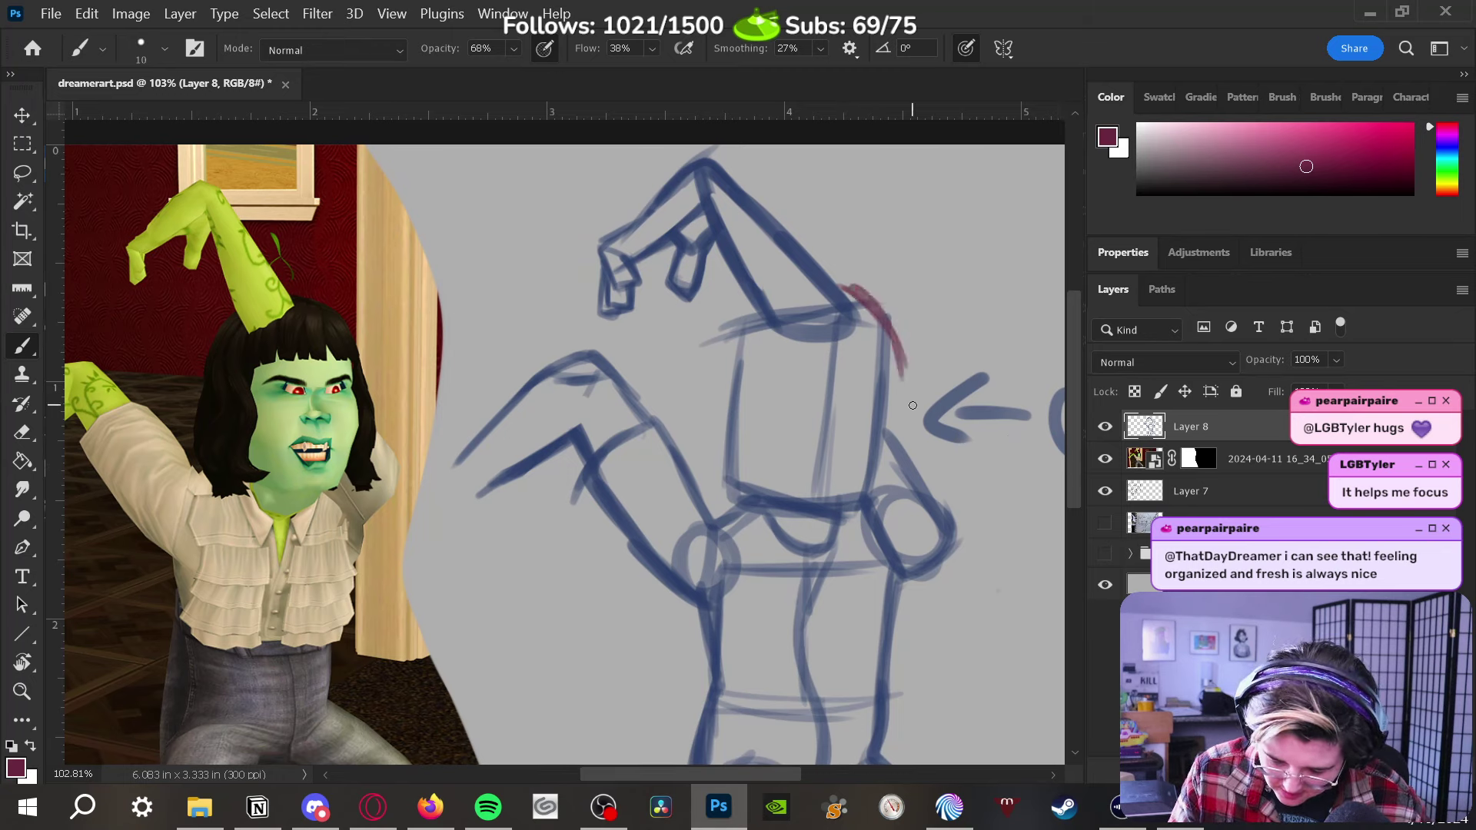
pyautogui.moveTo(708, 355)
pyautogui.mouseDown()
pyautogui.moveTo(707, 396)
pyautogui.moveTo(704, 338)
pyautogui.moveTo(754, 298)
pyautogui.mouseUp()
pyautogui.moveTo(752, 383)
pyautogui.mouseDown()
pyautogui.moveTo(887, 382)
pyautogui.moveTo(783, 370)
pyautogui.moveTo(743, 382)
pyautogui.moveTo(899, 379)
pyautogui.moveTo(869, 302)
pyautogui.moveTo(903, 350)
pyautogui.moveTo(872, 317)
pyautogui.moveTo(888, 384)
pyautogui.moveTo(901, 378)
pyautogui.moveTo(859, 389)
pyautogui.mouseUp()
pyautogui.moveTo(859, 338)
pyautogui.mouseDown()
pyautogui.moveTo(878, 378)
pyautogui.moveTo(862, 338)
pyautogui.mouseUp()
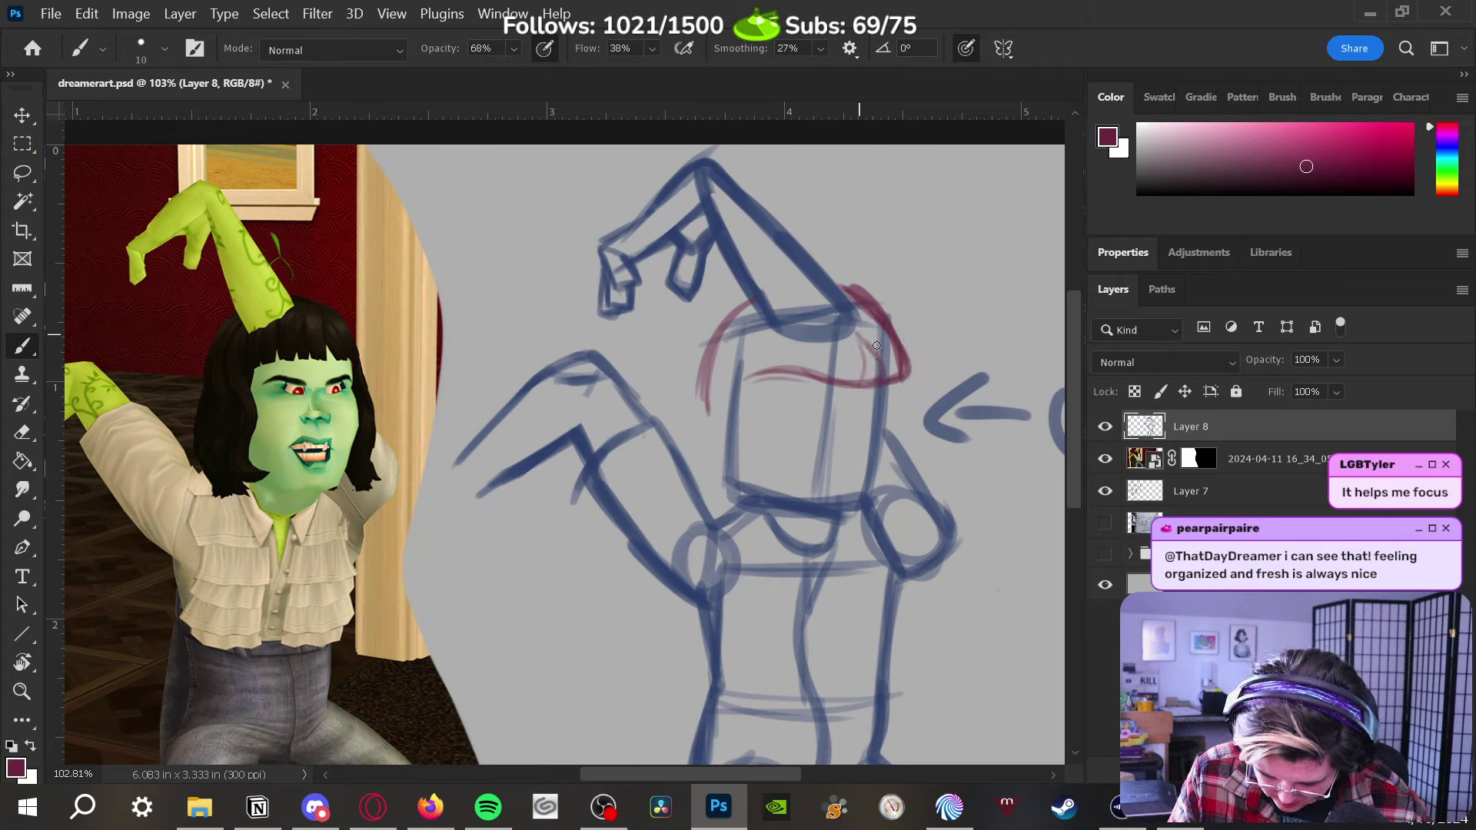
pyautogui.moveTo(757, 386)
pyautogui.mouseDown()
pyautogui.moveTo(769, 333)
pyautogui.moveTo(758, 348)
pyautogui.moveTo(829, 303)
pyautogui.moveTo(857, 323)
pyautogui.moveTo(828, 298)
pyautogui.moveTo(894, 334)
pyautogui.moveTo(815, 299)
pyautogui.moveTo(736, 476)
pyautogui.moveTo(747, 400)
pyautogui.moveTo(757, 489)
pyautogui.mouseUp()
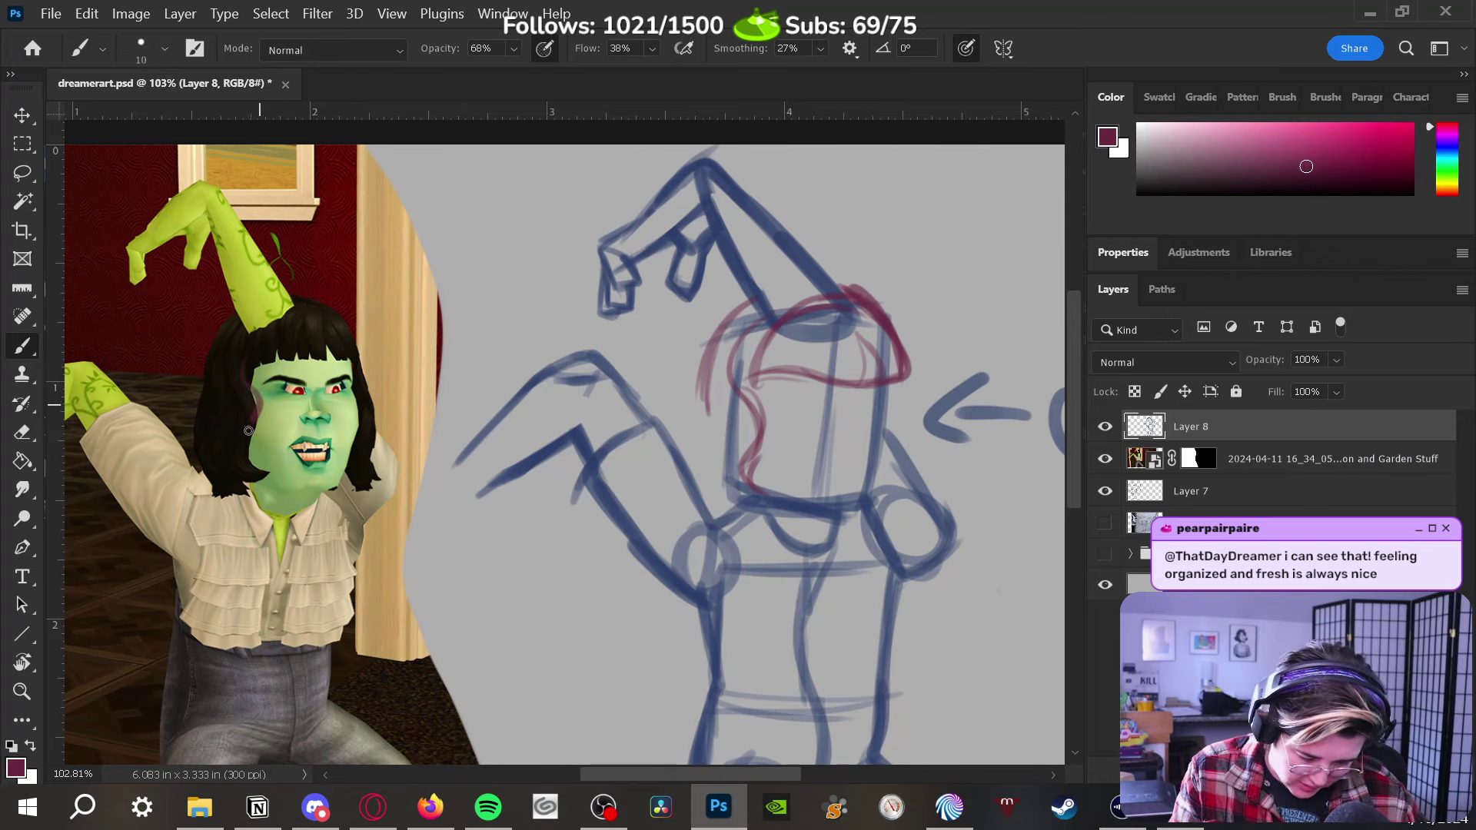
# Try several outer contours for the hair on the bent-arm side of the head, then undo them
pyautogui.moveTo(711, 327)
pyautogui.mouseDown()
pyautogui.moveTo(686, 424)
pyautogui.moveTo(706, 480)
pyautogui.moveTo(693, 476)
pyautogui.moveTo(725, 516)
pyautogui.mouseUp()
pyautogui.moveTo(707, 441); pyautogui.dragTo(725, 513)
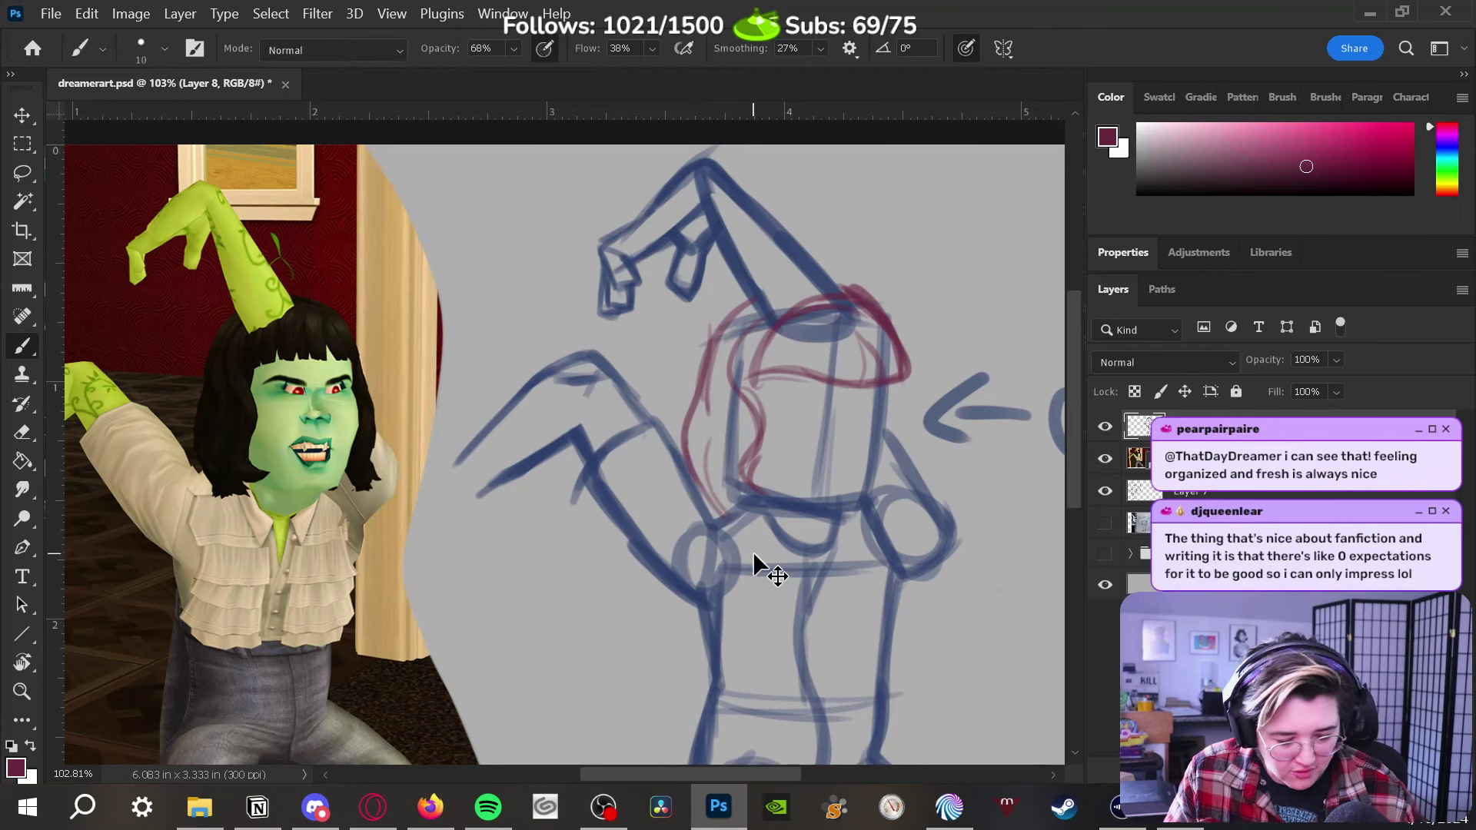
pyautogui.hotkey('ctrl', 'z')
pyautogui.hotkey('ctrl', 'z')
pyautogui.moveTo(685, 469); pyautogui.dragTo(706, 415)
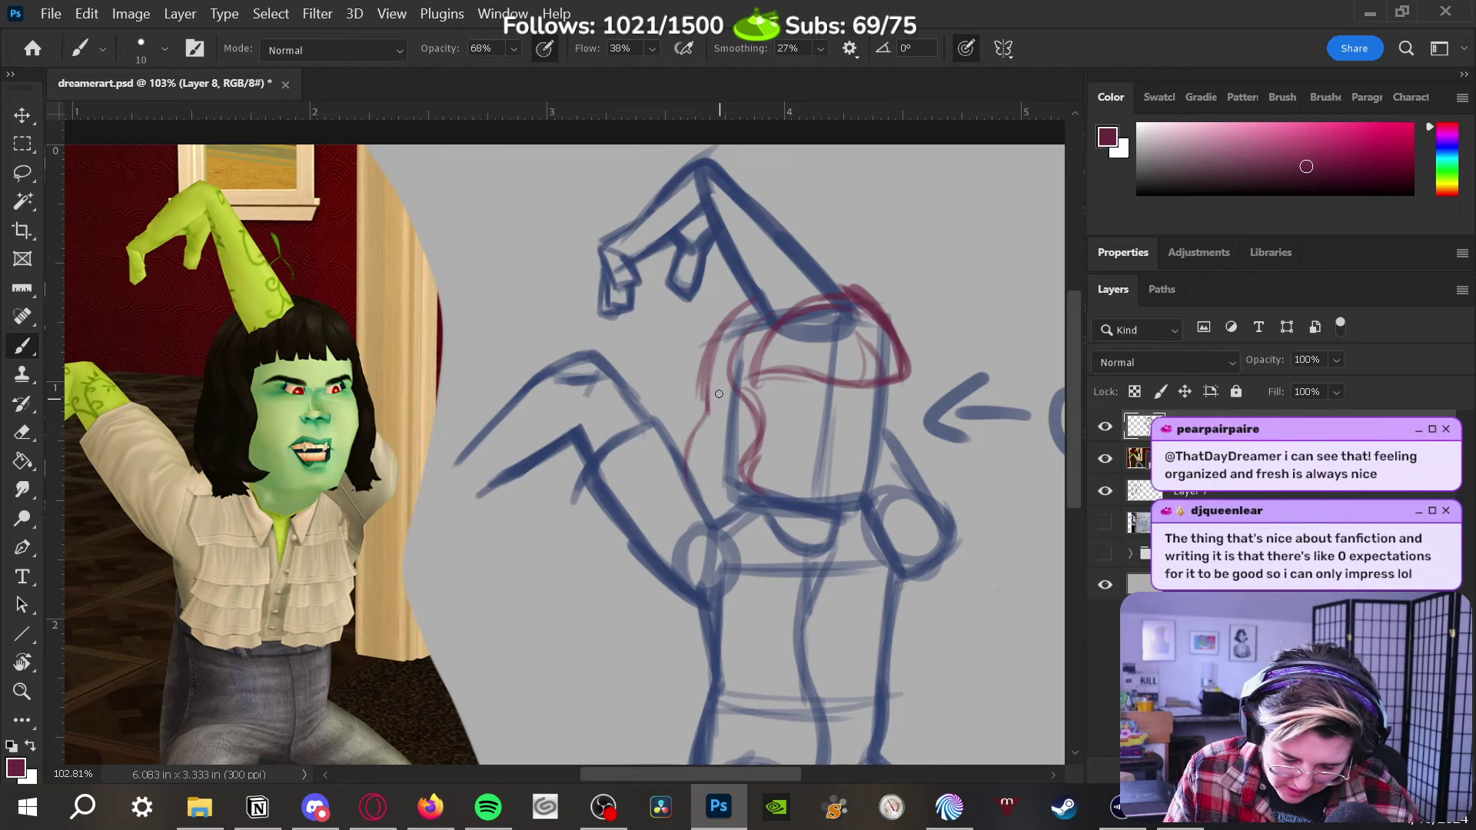
pyautogui.hotkey('ctrl', 'z')
pyautogui.moveTo(721, 334)
pyautogui.mouseDown()
pyautogui.moveTo(686, 474)
pyautogui.moveTo(704, 393)
pyautogui.mouseUp()
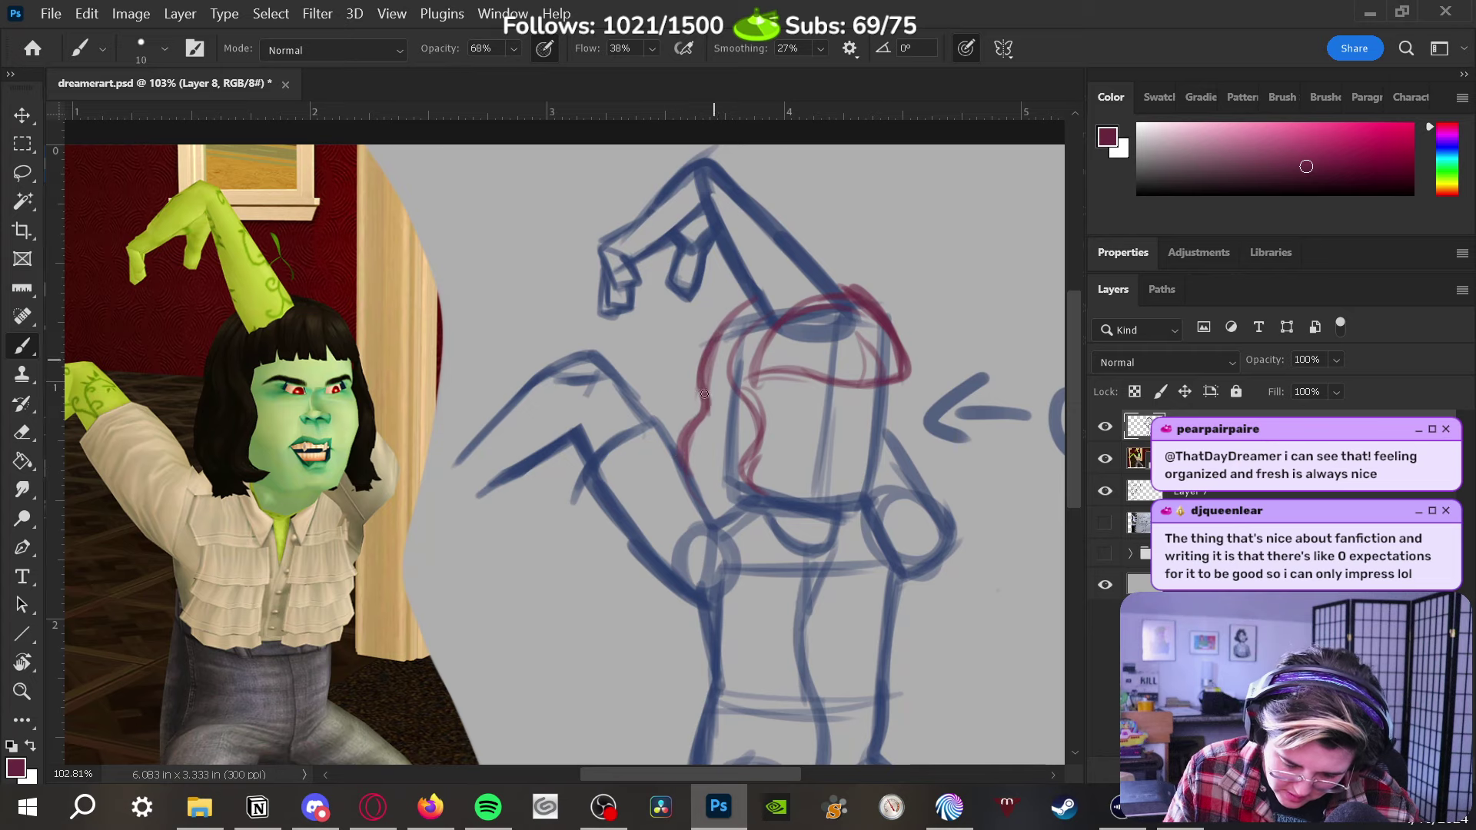
pyautogui.hotkey('ctrl', 'z')
pyautogui.hotkey('ctrl', 'z')
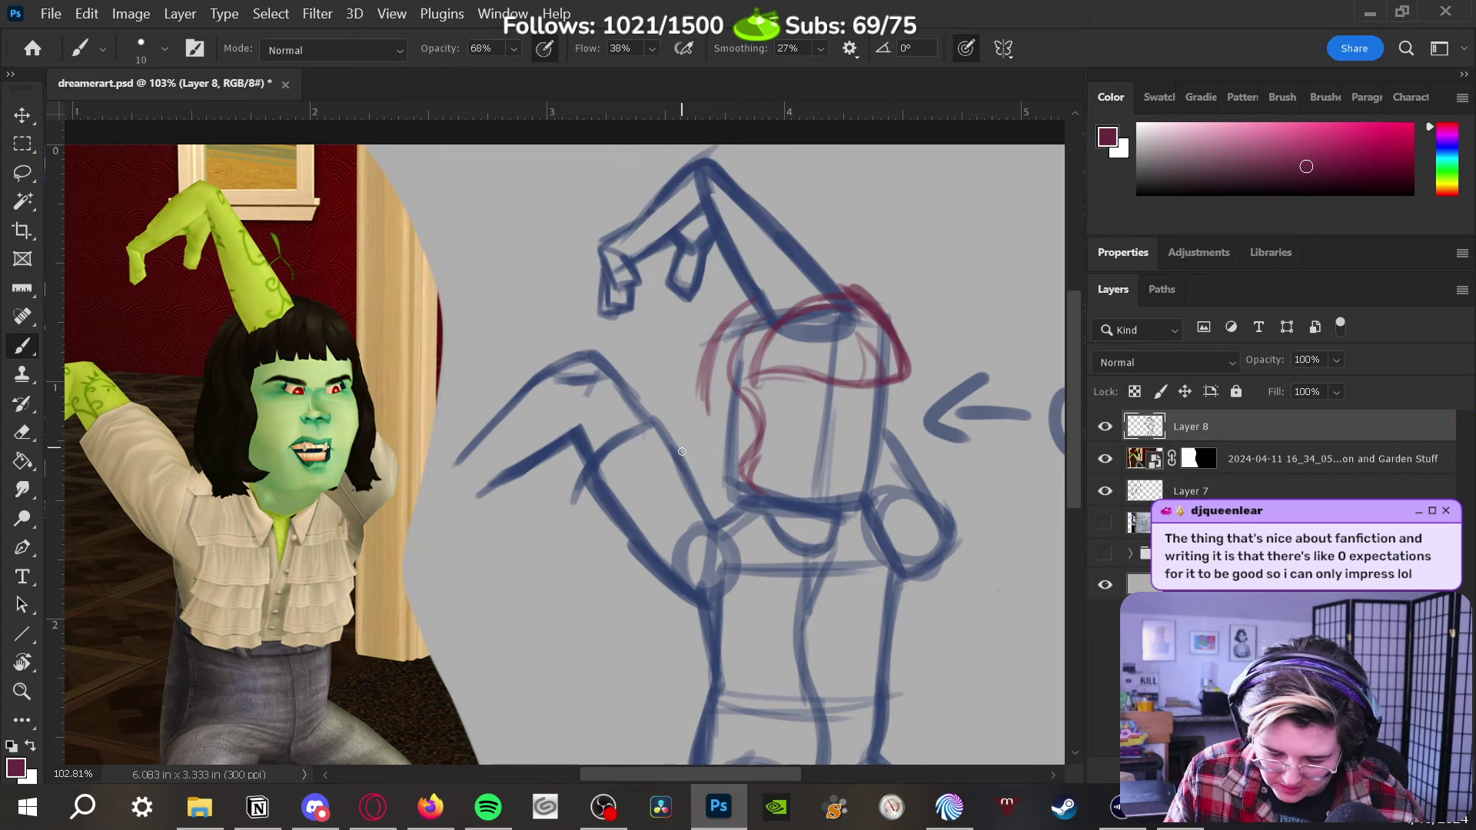
# Draw the wavy outer hair contour flaring away from the head on the bent-arm side, with pointed ends at the shoulder
pyautogui.moveTo(684, 453)
pyautogui.mouseDown()
pyautogui.moveTo(685, 475)
pyautogui.moveTo(711, 338)
pyautogui.moveTo(678, 449)
pyautogui.mouseUp()
pyautogui.moveTo(719, 328); pyautogui.dragTo(666, 443)
pyautogui.moveTo(666, 443); pyautogui.dragTo(694, 398)
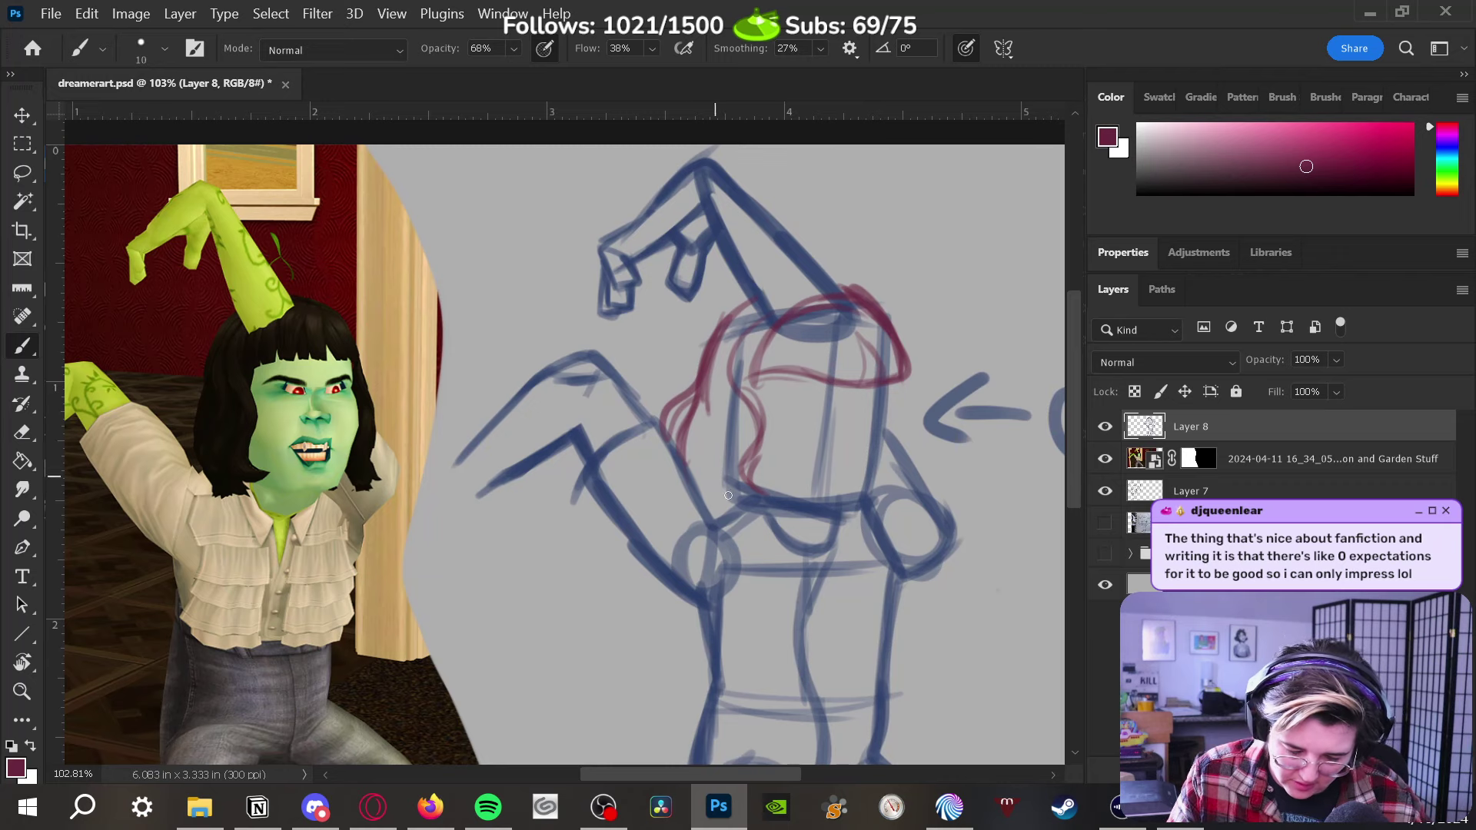
pyautogui.moveTo(703, 513)
pyautogui.mouseDown()
pyautogui.moveTo(724, 476)
pyautogui.moveTo(766, 502)
pyautogui.moveTo(725, 482)
pyautogui.moveTo(734, 502)
pyautogui.moveTo(695, 509)
pyautogui.moveTo(730, 514)
pyautogui.moveTo(707, 473)
pyautogui.moveTo(723, 514)
pyautogui.moveTo(718, 449)
pyautogui.moveTo(703, 477)
pyautogui.moveTo(731, 383)
pyautogui.mouseUp()
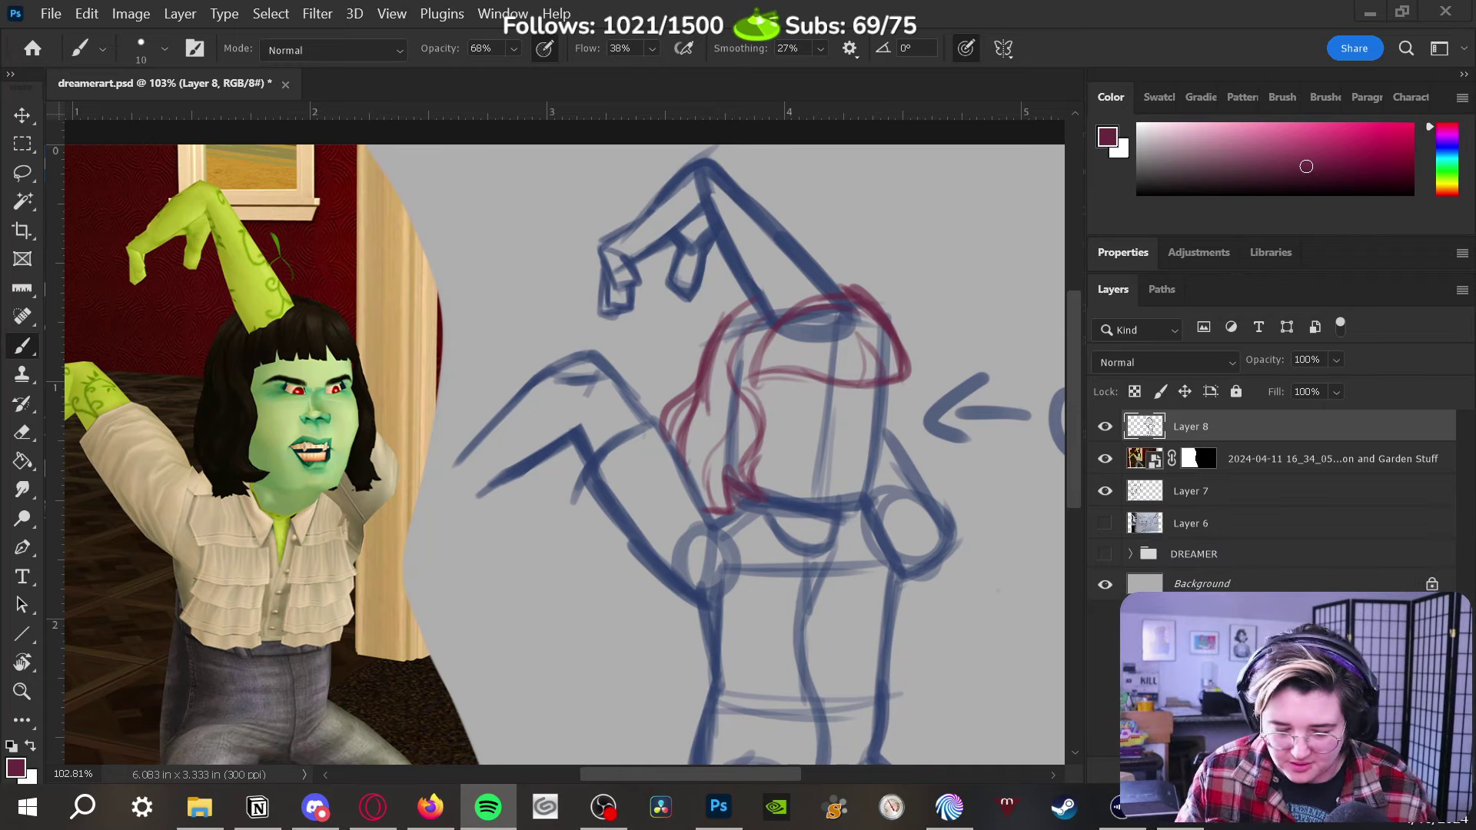
# Draw the hair falling to the shoulder on the arrow side of the head, then erase and redraw its outer edge
pyautogui.moveTo(905, 405); pyautogui.dragTo(903, 355)
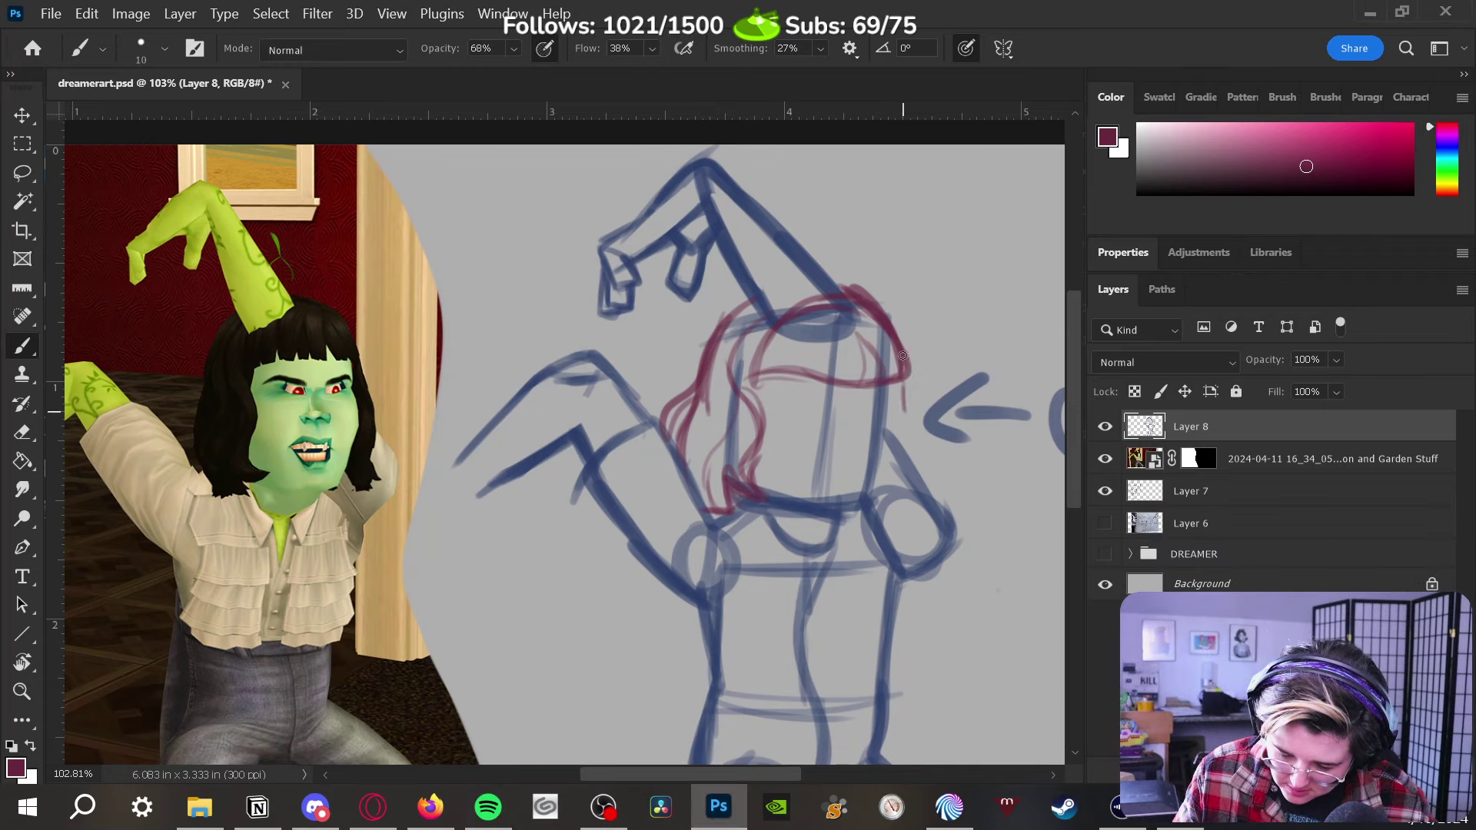
pyautogui.hotkey('ctrl', 'z')
pyautogui.hotkey('ctrl', 'z')
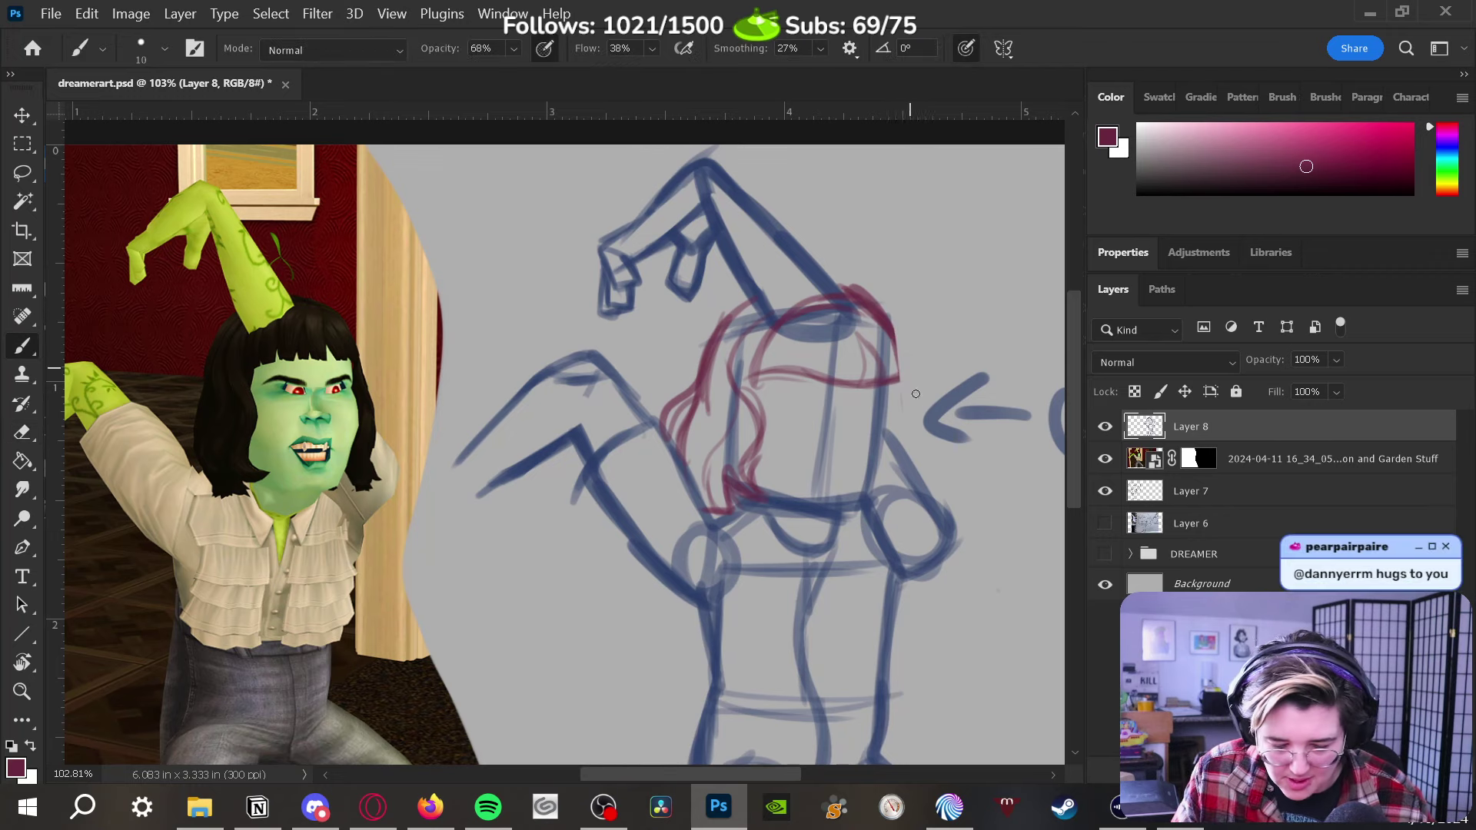
pyautogui.moveTo(898, 375)
pyautogui.mouseDown()
pyautogui.moveTo(927, 441)
pyautogui.moveTo(908, 394)
pyautogui.moveTo(900, 519)
pyautogui.moveTo(878, 506)
pyautogui.moveTo(911, 508)
pyautogui.mouseUp()
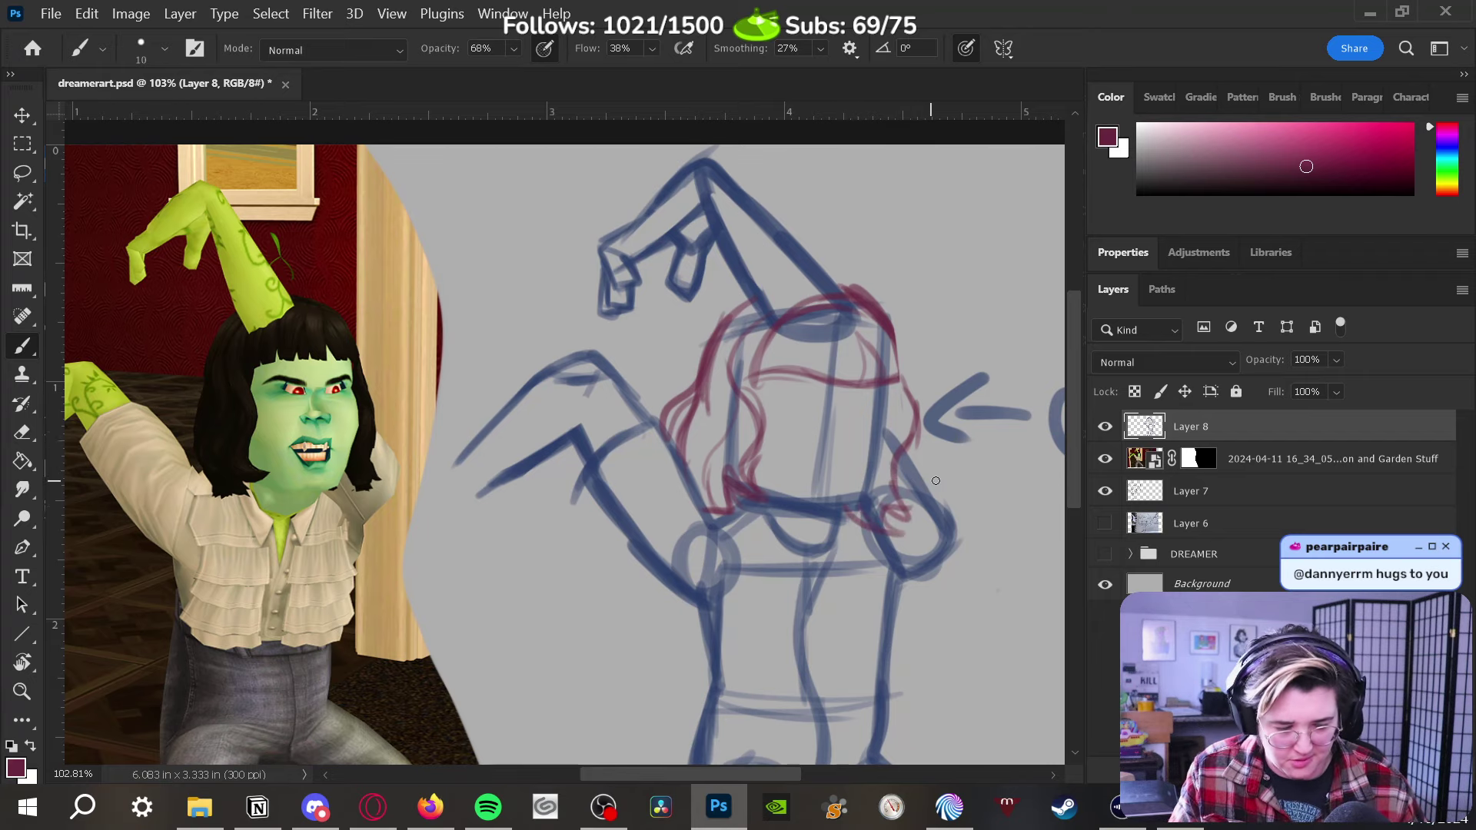
pyautogui.press('e')
pyautogui.moveTo(916, 448)
pyautogui.mouseDown()
pyautogui.moveTo(915, 408)
pyautogui.moveTo(916, 443)
pyautogui.mouseUp()
pyautogui.press('b')
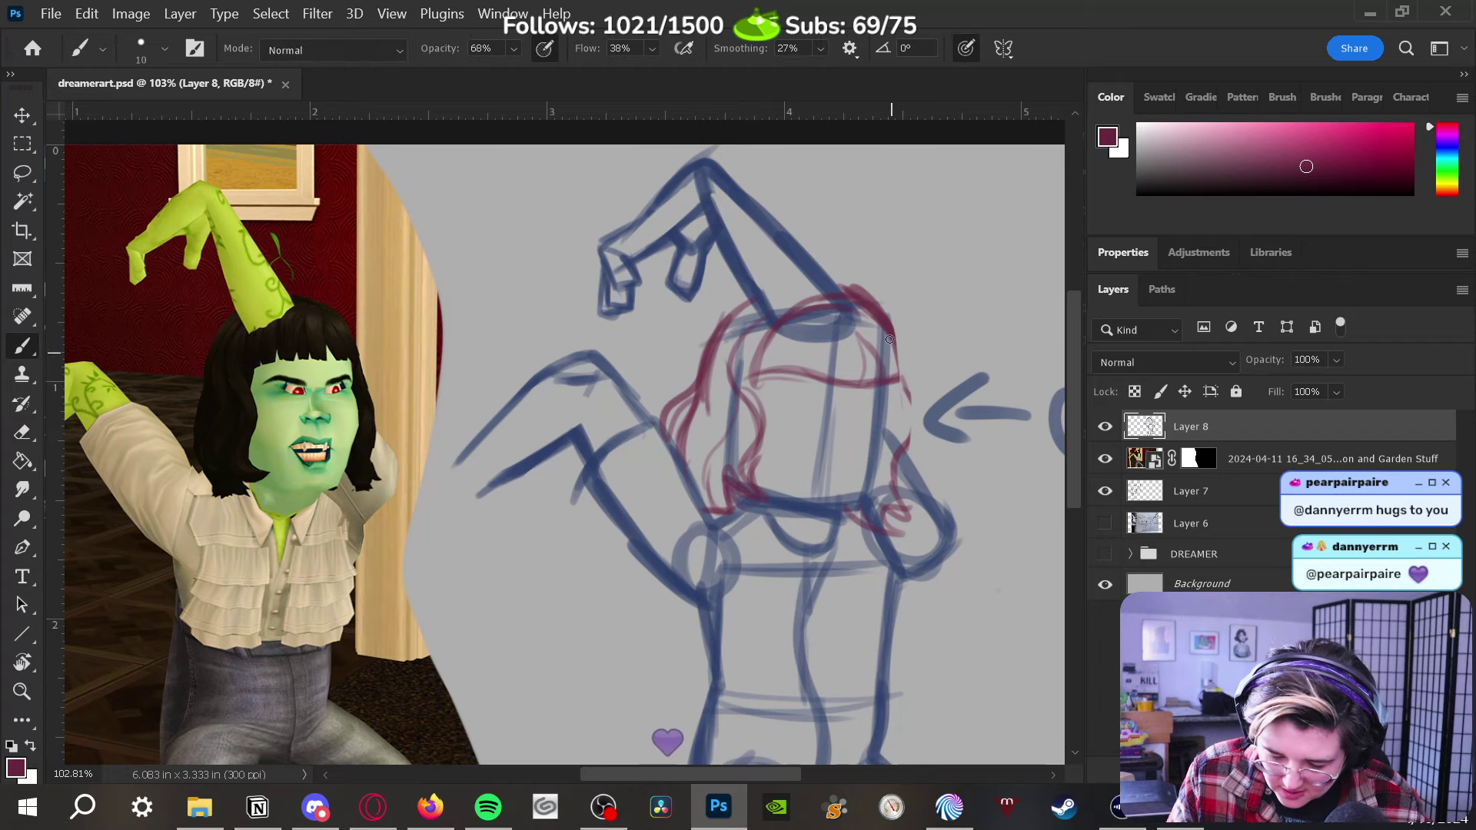
pyautogui.moveTo(893, 368); pyautogui.dragTo(907, 452)
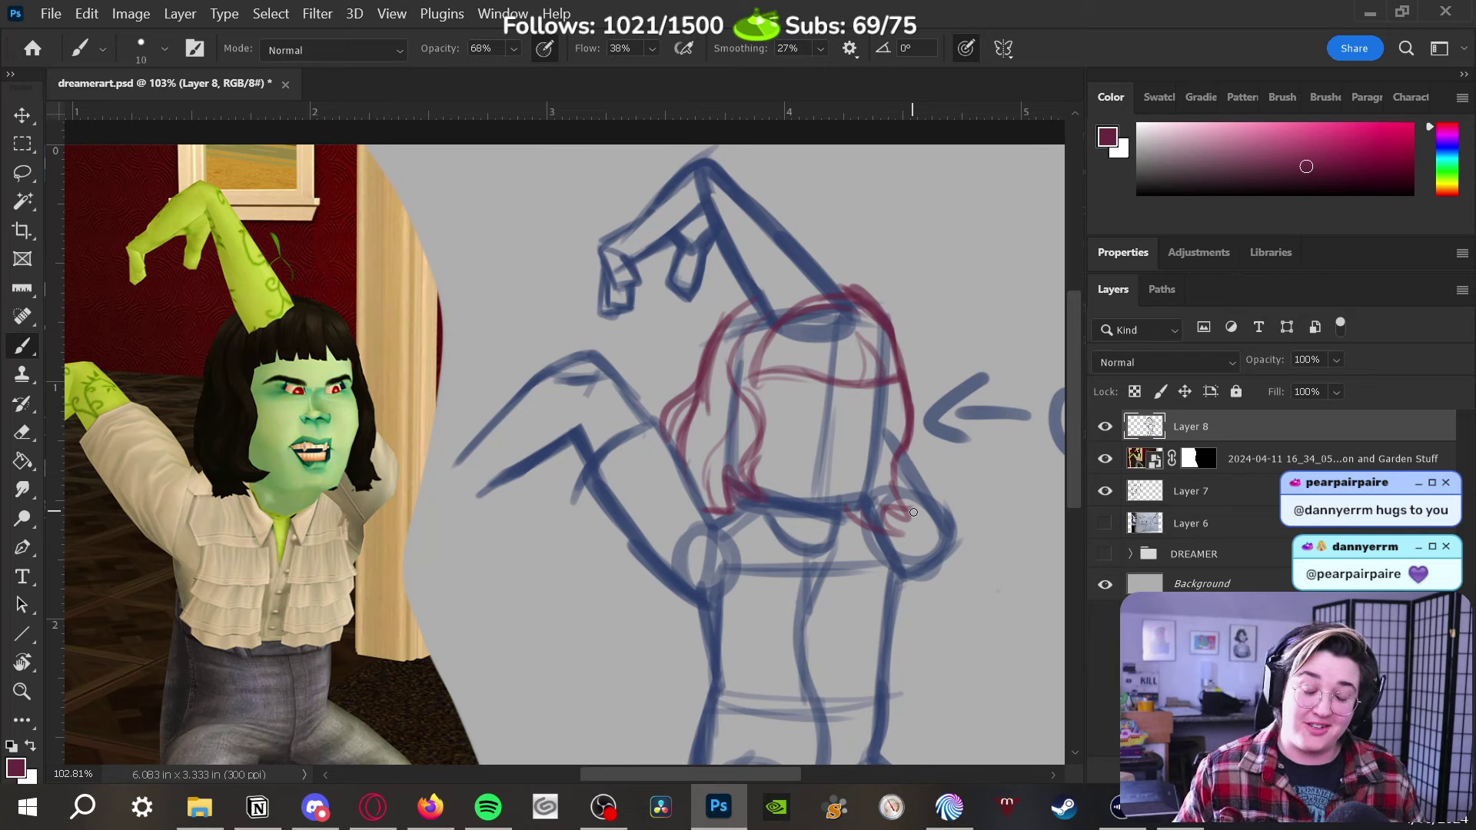
# Add inner strand lines to the hair on both sides of the face with the size 10 brush
pyautogui.press(']')
pyautogui.press('[')
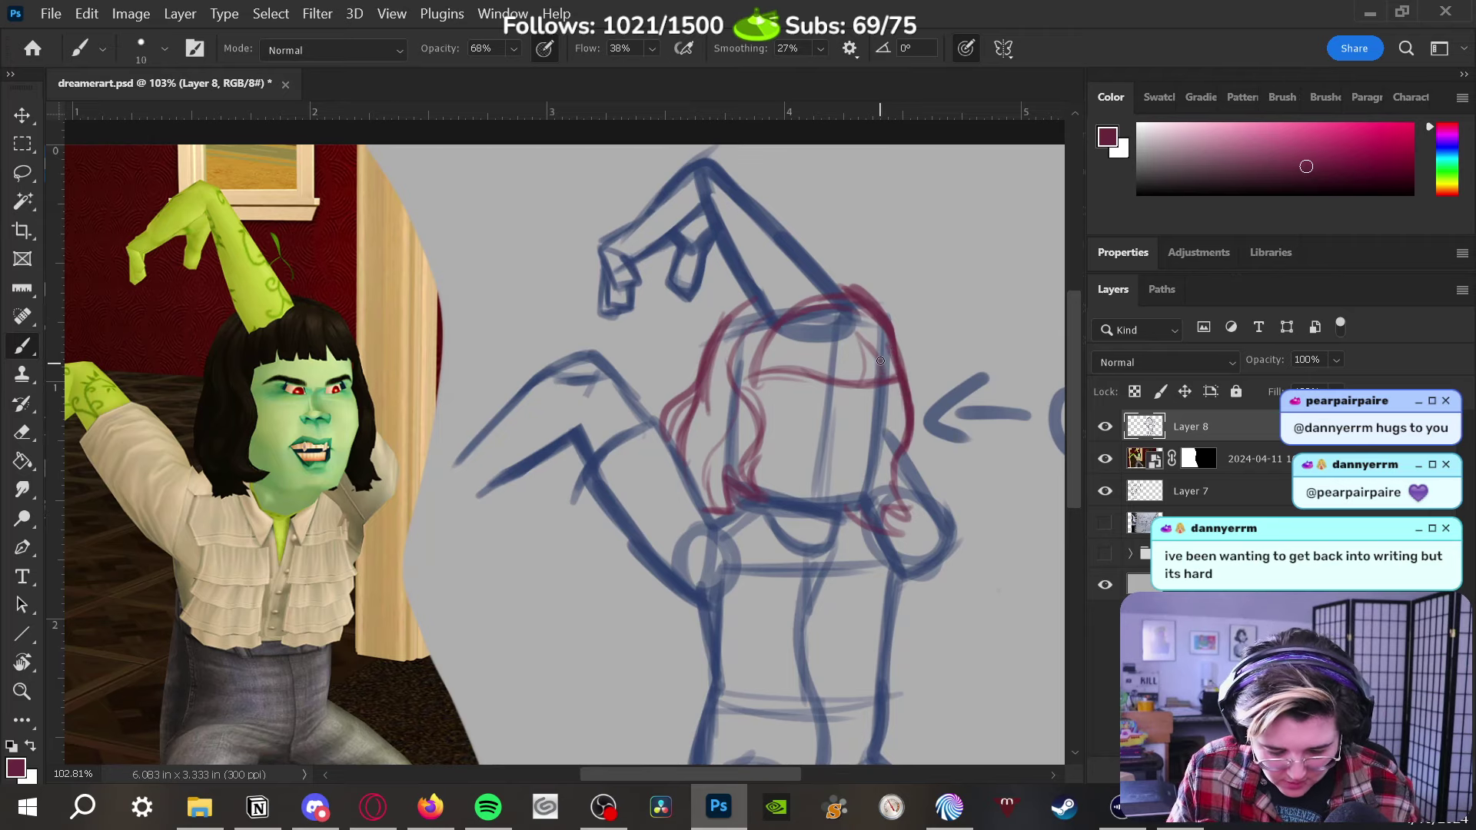
pyautogui.press('e')
pyautogui.press('b')
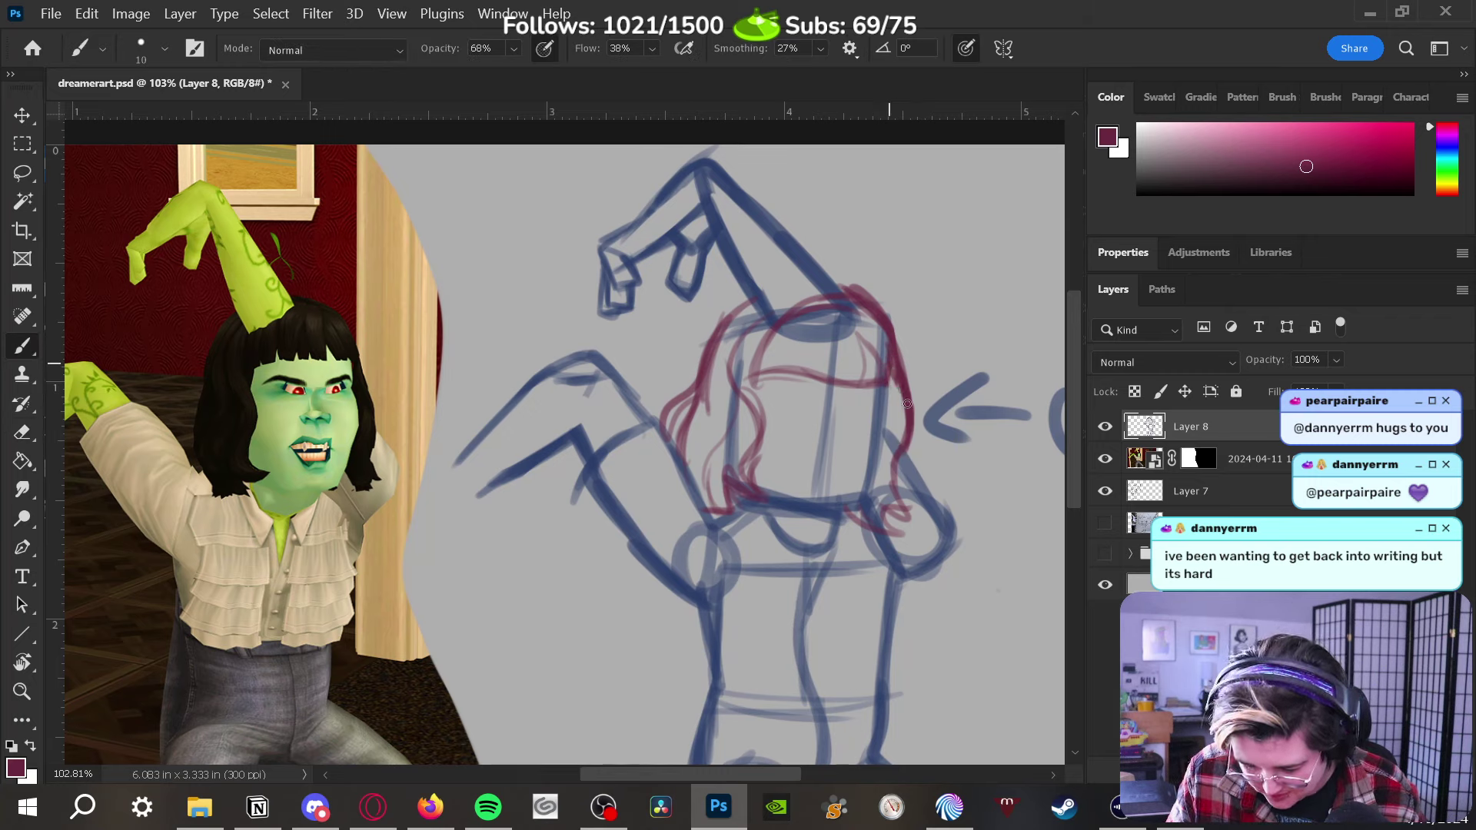
pyautogui.moveTo(897, 376); pyautogui.dragTo(888, 533)
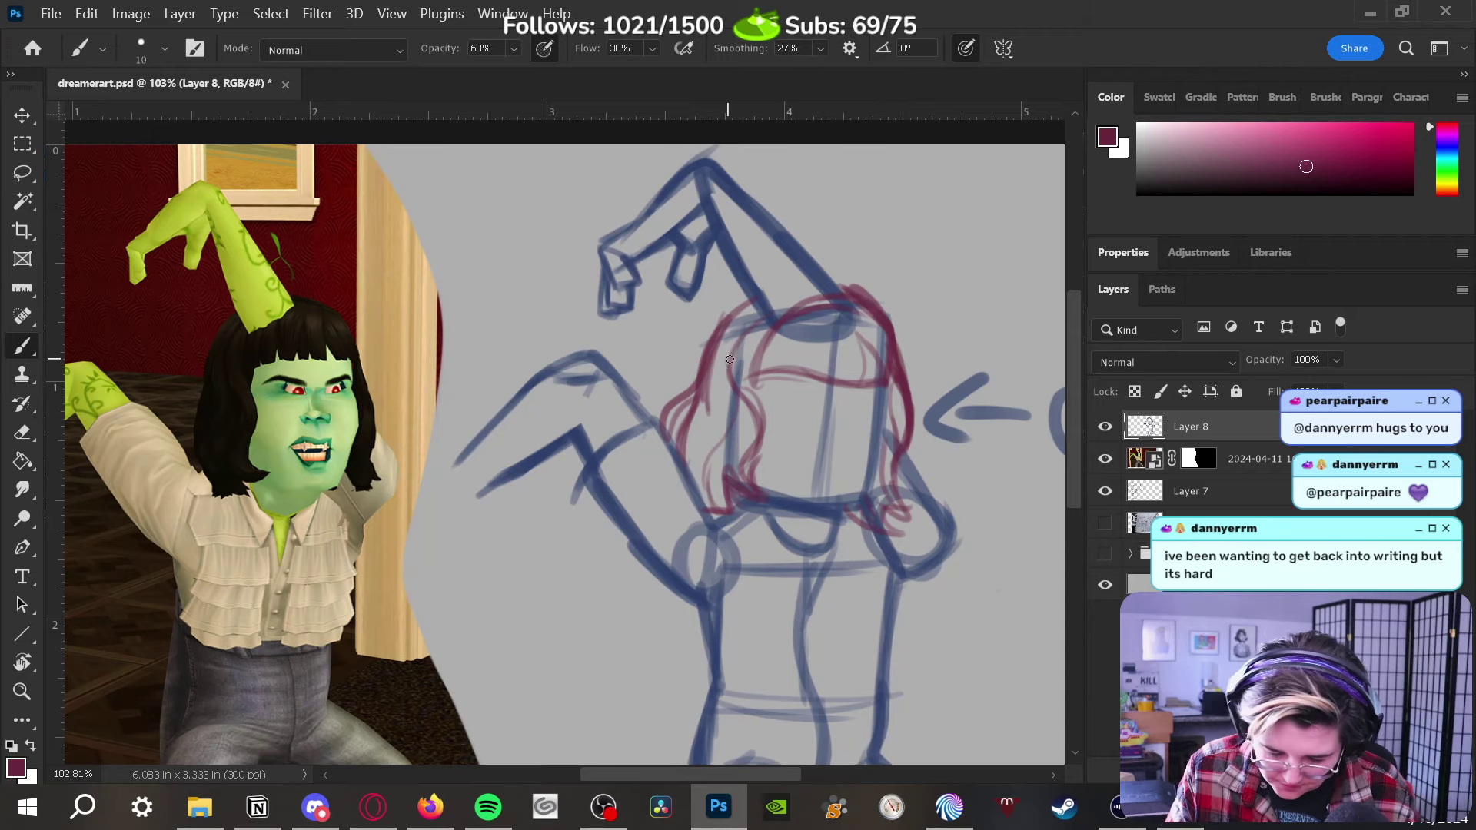
pyautogui.moveTo(718, 358); pyautogui.dragTo(687, 471)
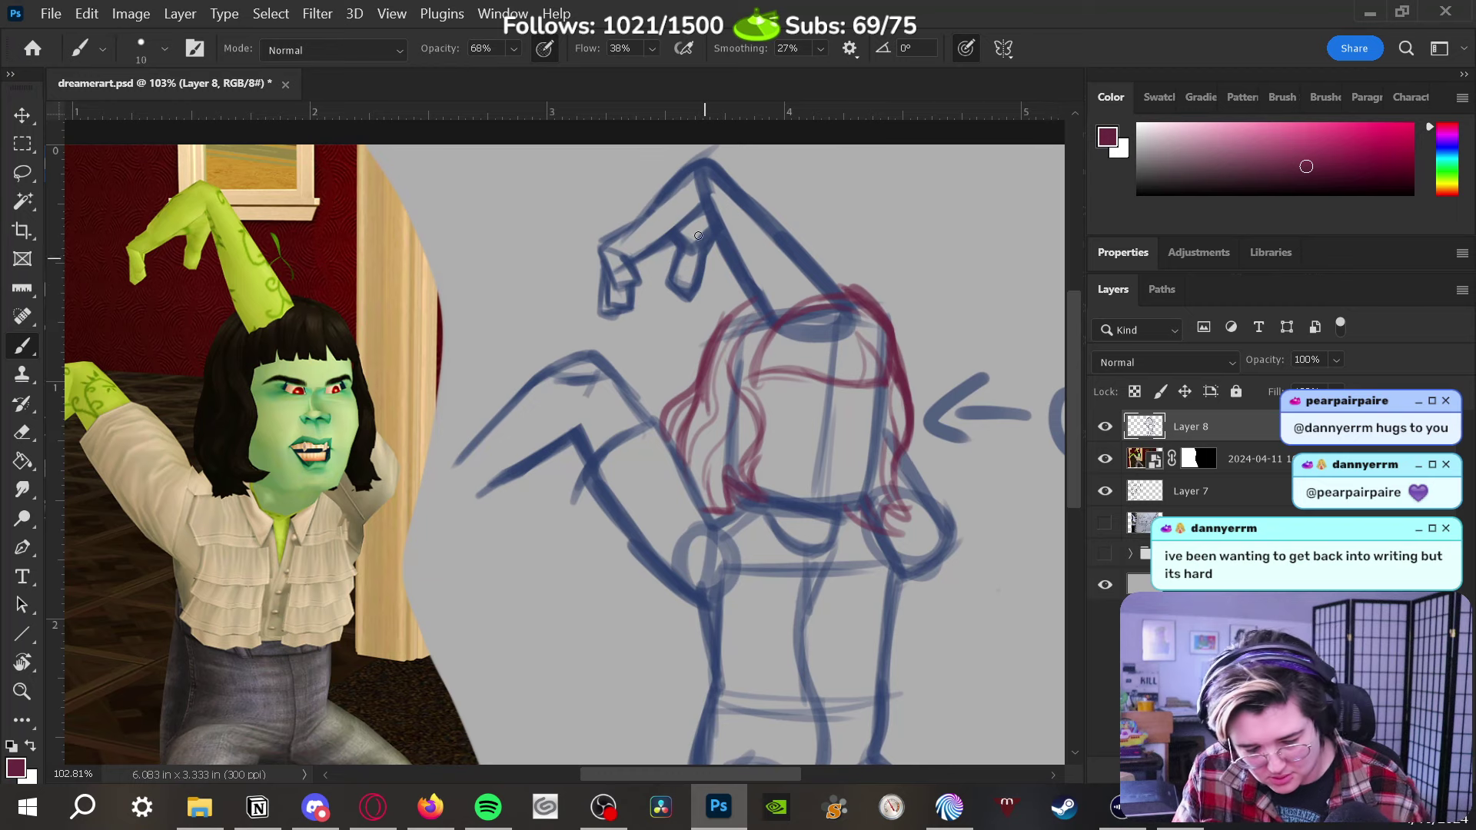
# Sample the blue from the raised arm, adjust it to a slightly more vivid shade and set the brush size to 20
pyautogui.keyDown('alt'); pyautogui.click(714, 156); pyautogui.keyUp('alt')
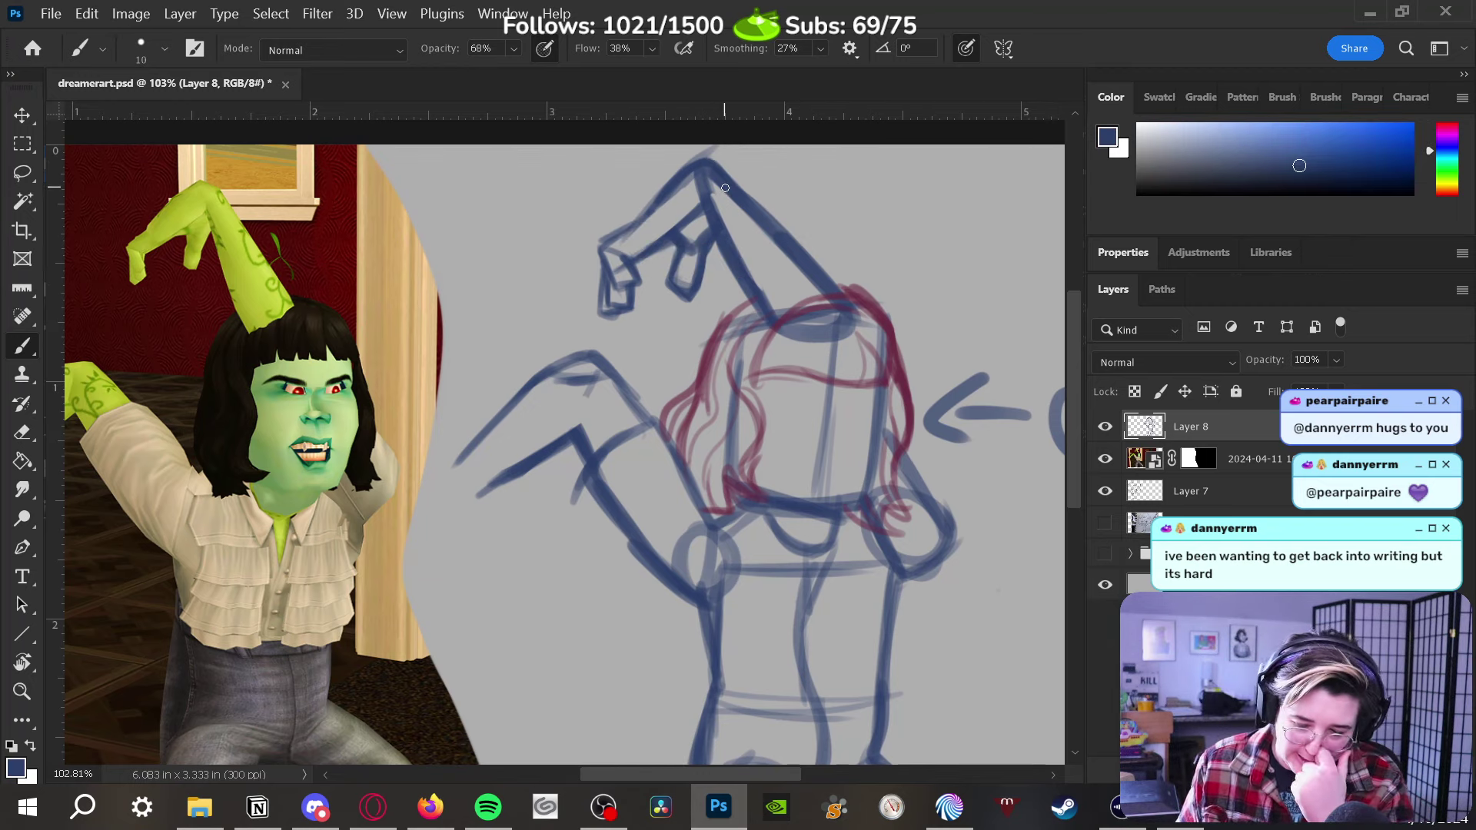
pyautogui.click(1310, 163)
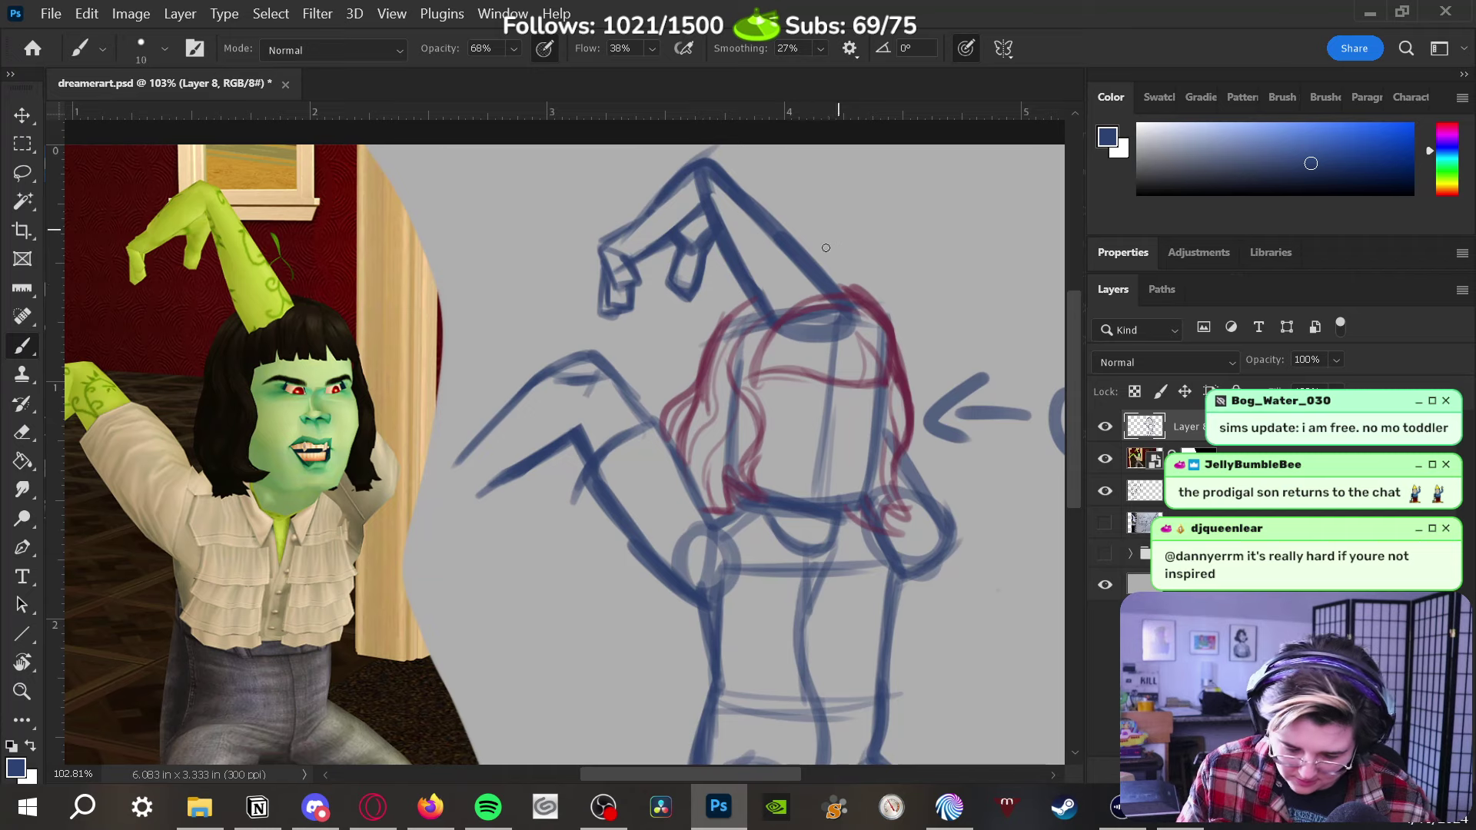
pyautogui.moveTo(796, 340); pyautogui.dragTo(797, 361)
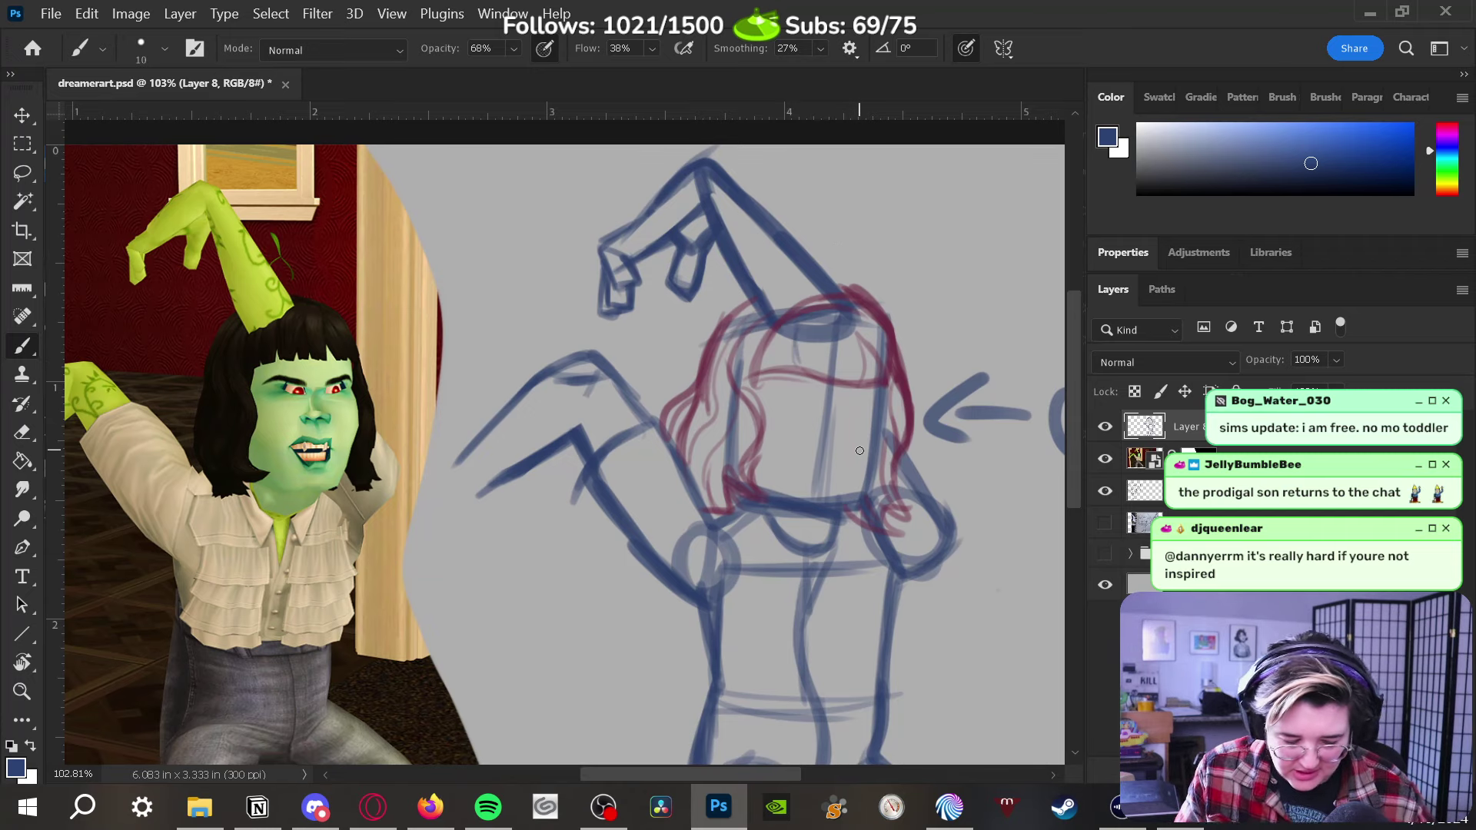
pyautogui.hotkey('ctrl', 'z')
pyautogui.press(']')
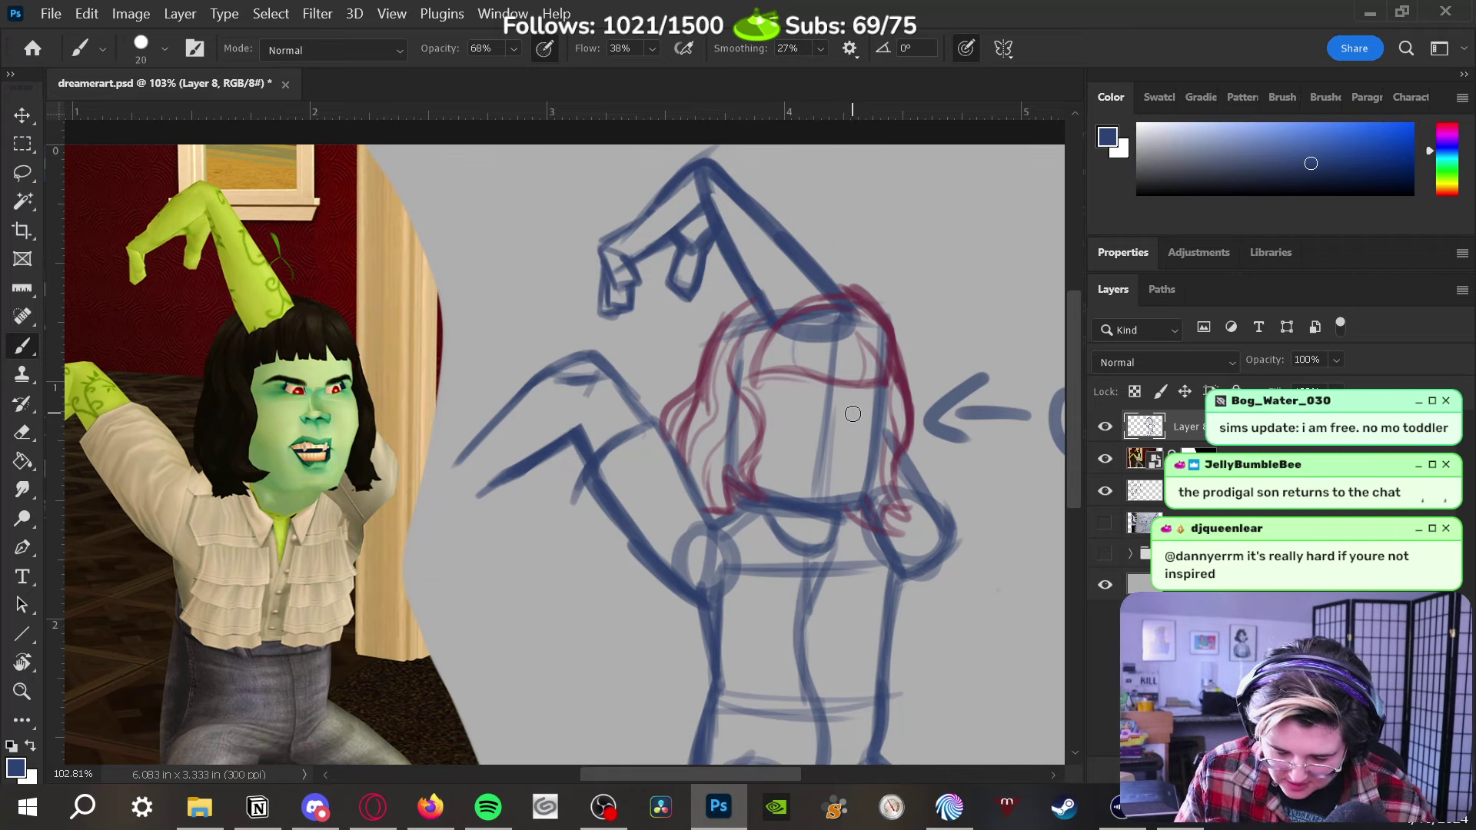
pyautogui.moveTo(971, 643); pyautogui.dragTo(962, 606)
pyautogui.press('z')
pyautogui.moveTo(853, 357); pyautogui.dragTo(867, 348)
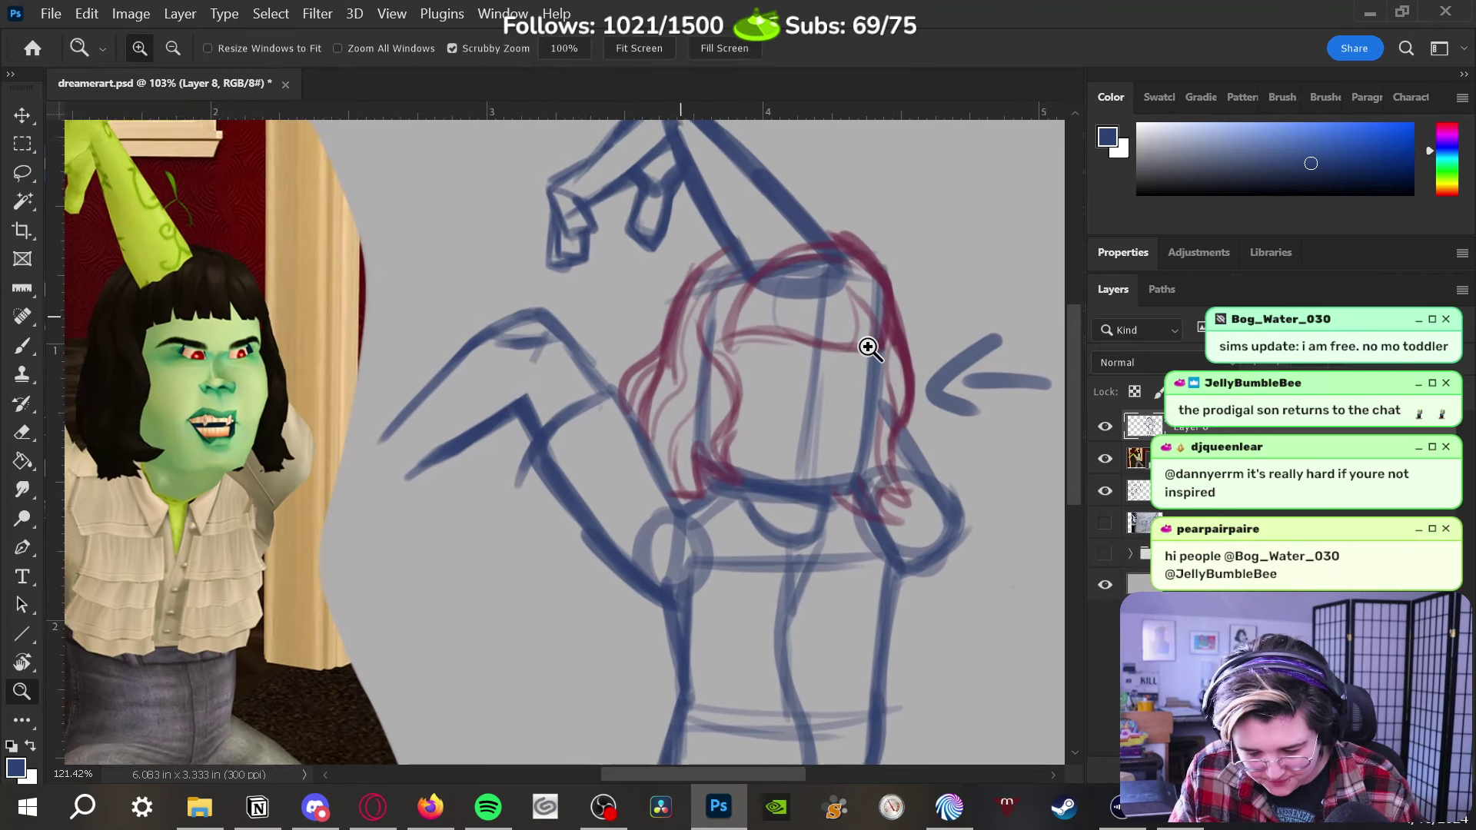
pyautogui.press('b')
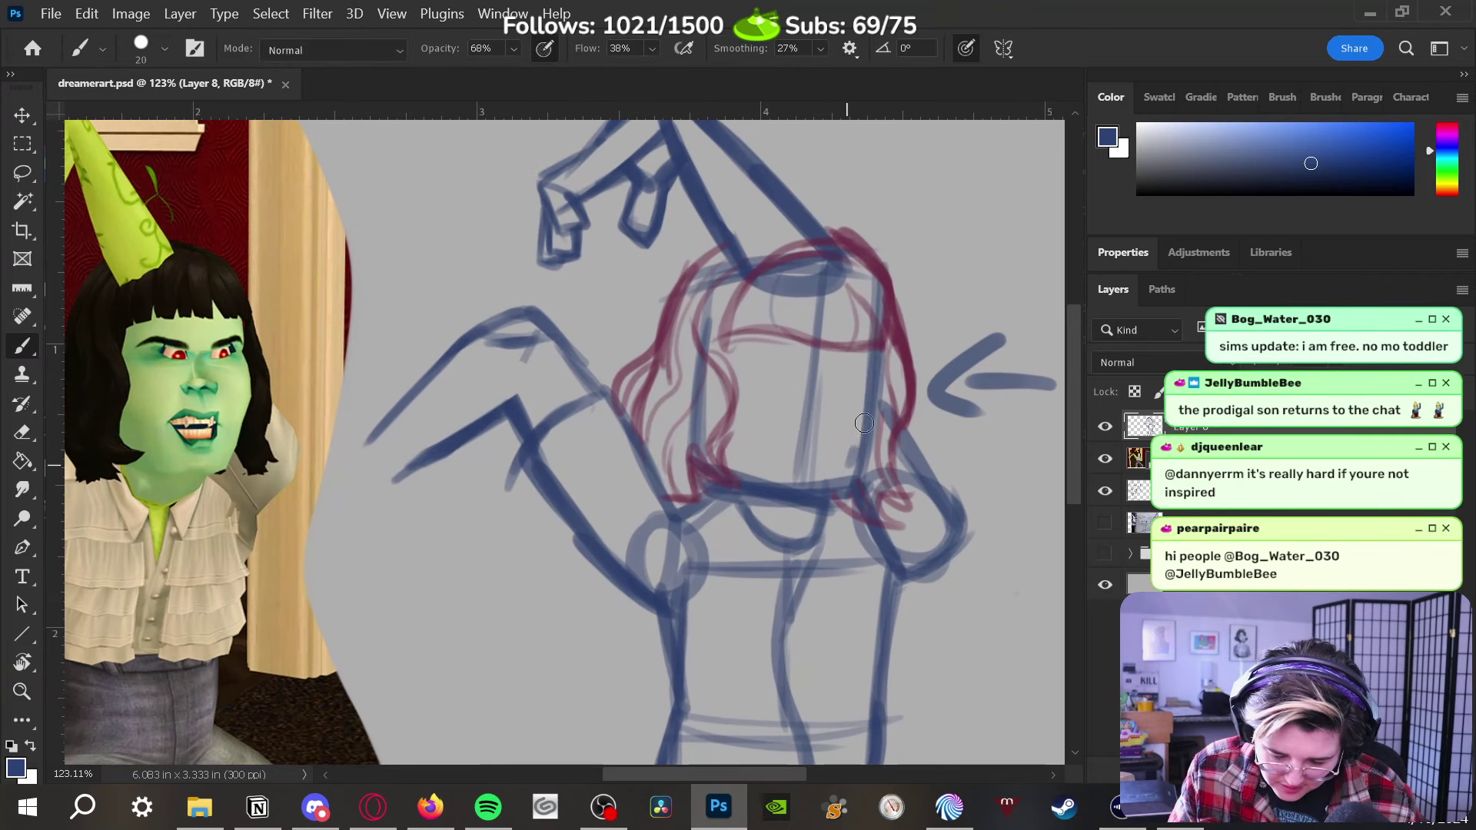
# Erase the straight head edge on the arrow side and redraw it with the size 10 brush as an indented eye socket and cheek
pyautogui.press('e')
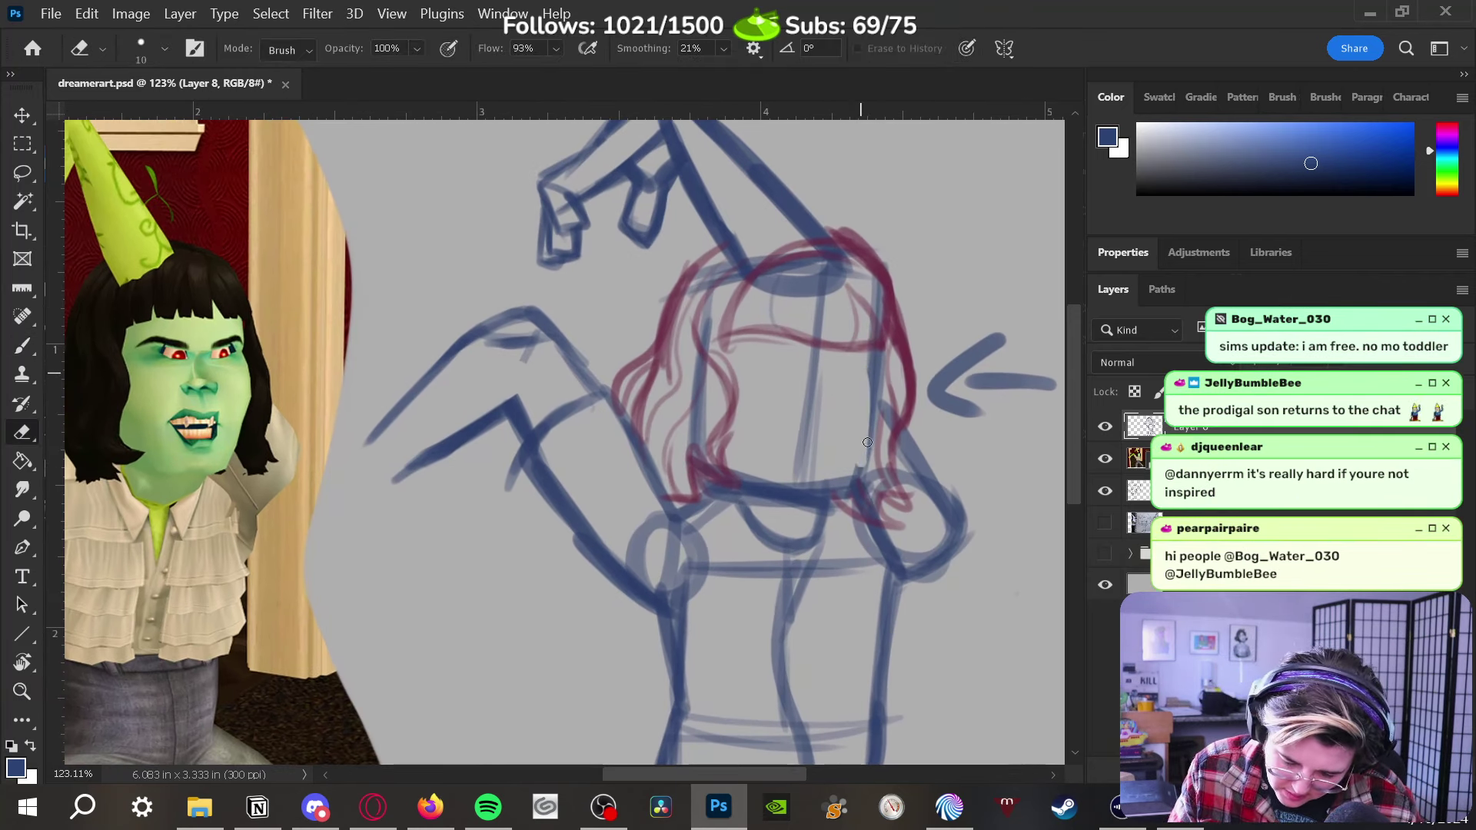
pyautogui.moveTo(867, 442)
pyautogui.mouseDown()
pyautogui.moveTo(867, 362)
pyautogui.moveTo(902, 425)
pyautogui.moveTo(874, 390)
pyautogui.moveTo(846, 476)
pyautogui.mouseUp()
pyautogui.press('b')
pyautogui.moveTo(873, 392); pyautogui.dragTo(876, 353)
pyautogui.hotkey('ctrl', 'z')
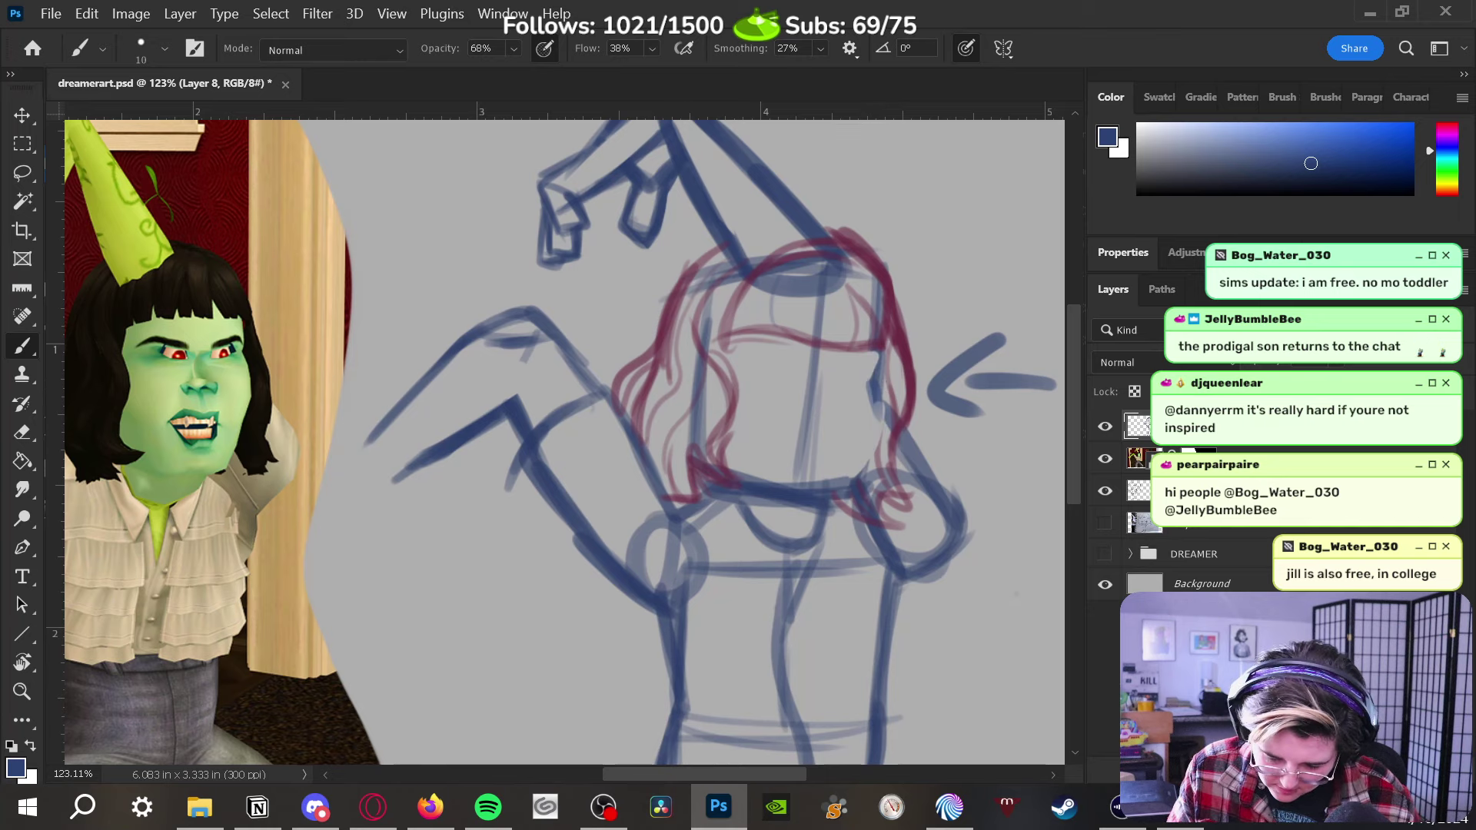
pyautogui.moveTo(872, 373); pyautogui.dragTo(876, 352)
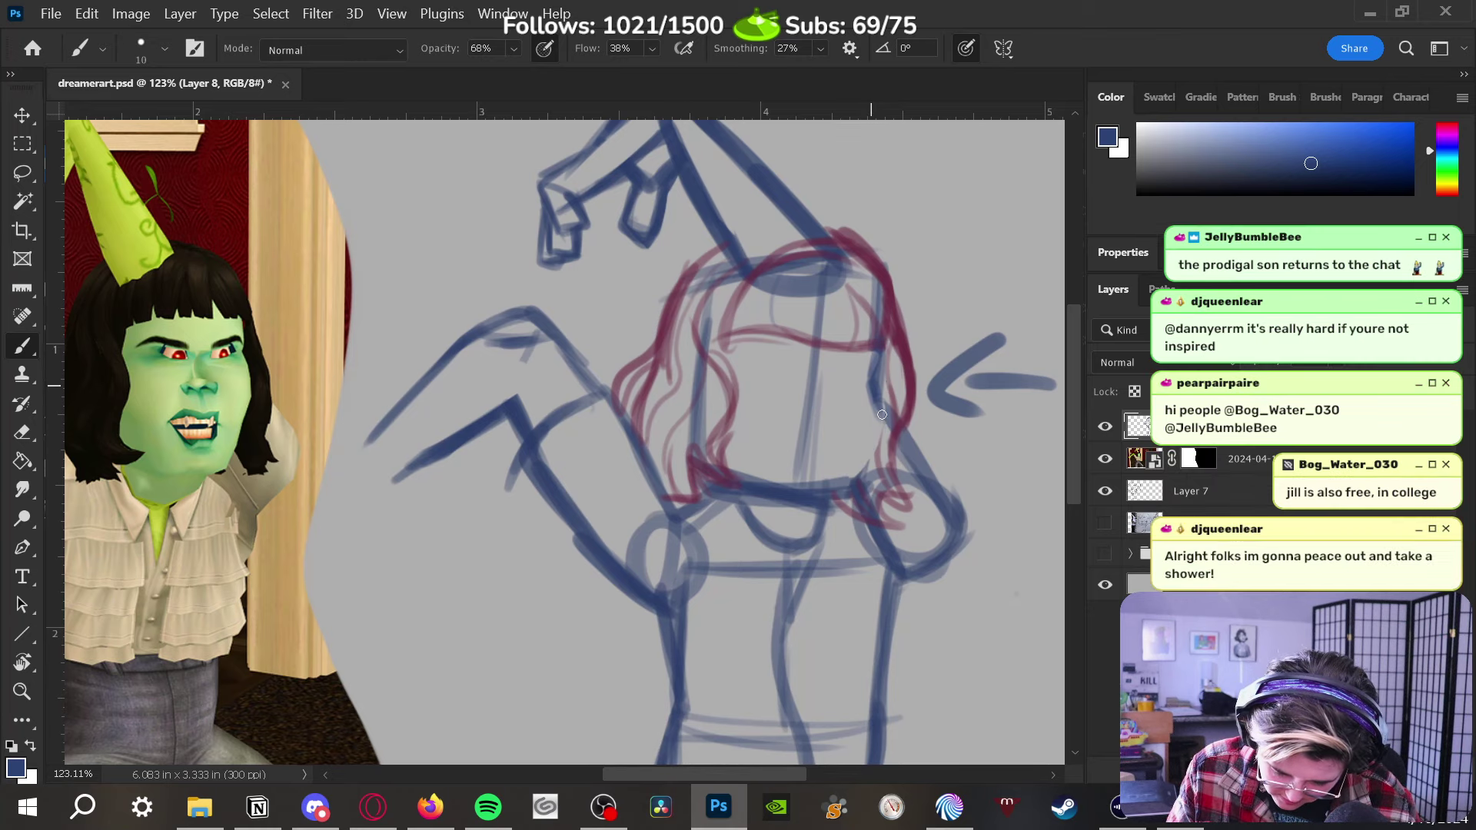
pyautogui.moveTo(883, 409); pyautogui.dragTo(856, 472)
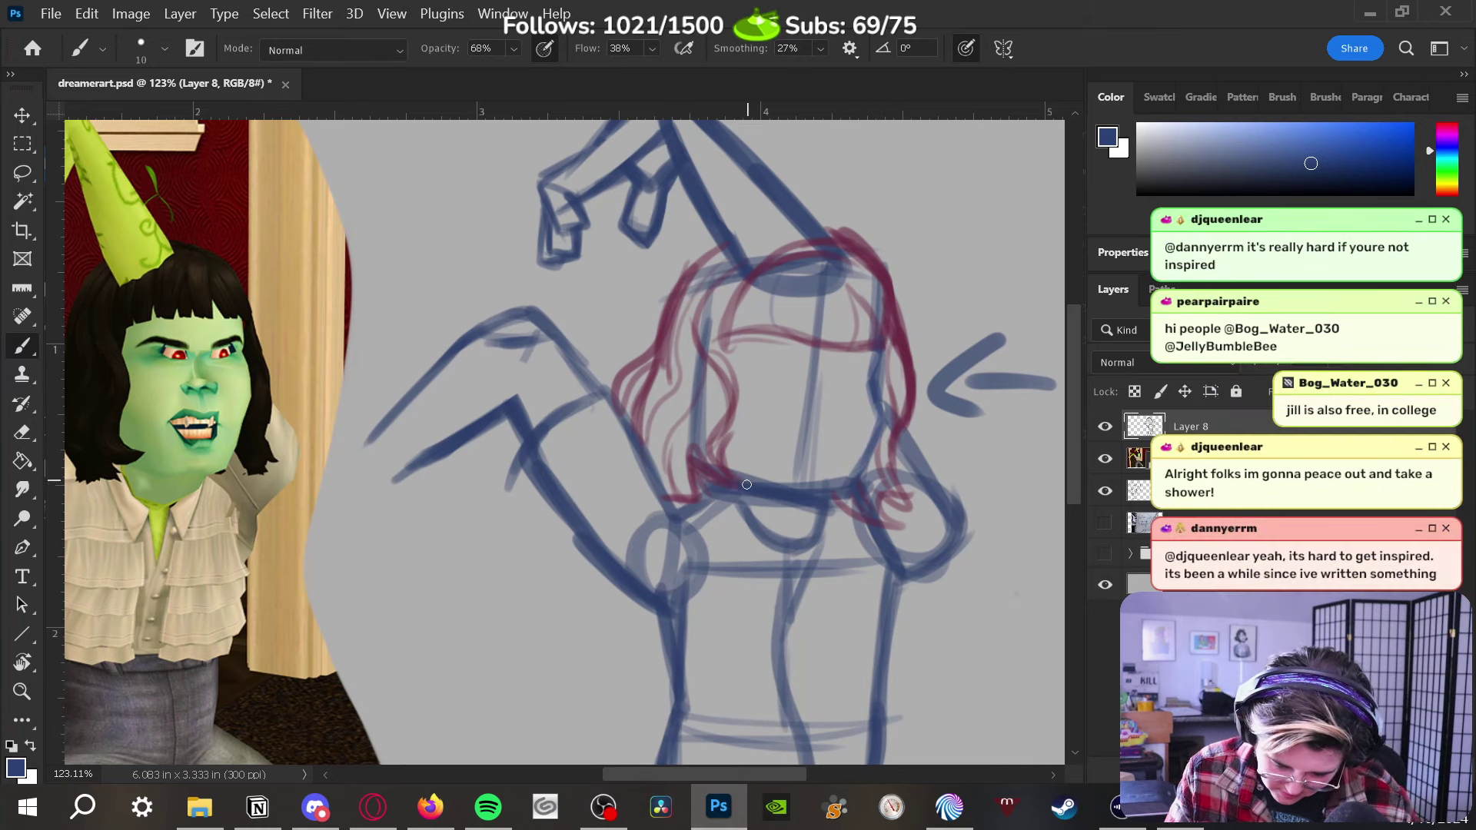
# Erase the construction lines inside the head with the size 50 eraser and redraw the jaw line beside the chin
pyautogui.press('e')
pyautogui.moveTo(747, 485)
pyautogui.mouseDown()
pyautogui.moveTo(855, 487)
pyautogui.moveTo(804, 460)
pyautogui.moveTo(814, 378)
pyautogui.mouseUp()
pyautogui.press(']')
pyautogui.press(']')
pyautogui.press(']')
pyautogui.press(']')
pyautogui.press(']')
pyautogui.press(']')
pyautogui.press(']')
pyautogui.press(']')
pyautogui.moveTo(804, 471)
pyautogui.mouseDown()
pyautogui.moveTo(808, 364)
pyautogui.moveTo(842, 305)
pyautogui.moveTo(821, 285)
pyautogui.moveTo(793, 297)
pyautogui.moveTo(833, 275)
pyautogui.moveTo(819, 330)
pyautogui.mouseUp()
pyautogui.moveTo(696, 400)
pyautogui.mouseDown()
pyautogui.moveTo(689, 441)
pyautogui.moveTo(715, 304)
pyautogui.moveTo(711, 338)
pyautogui.mouseUp()
pyautogui.moveTo(857, 485); pyautogui.dragTo(841, 505)
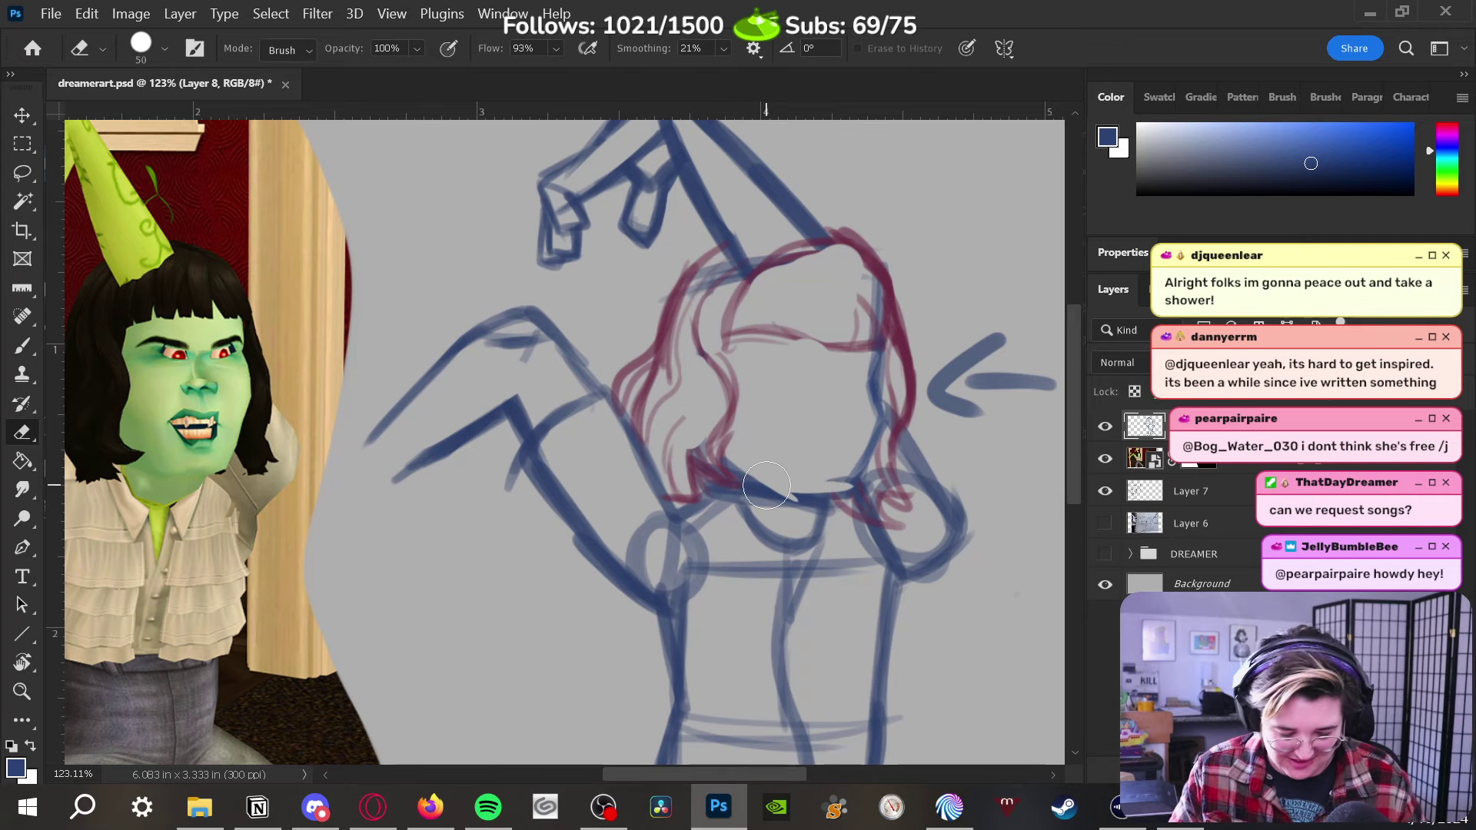
pyautogui.press('b')
pyautogui.moveTo(731, 468); pyautogui.dragTo(773, 490)
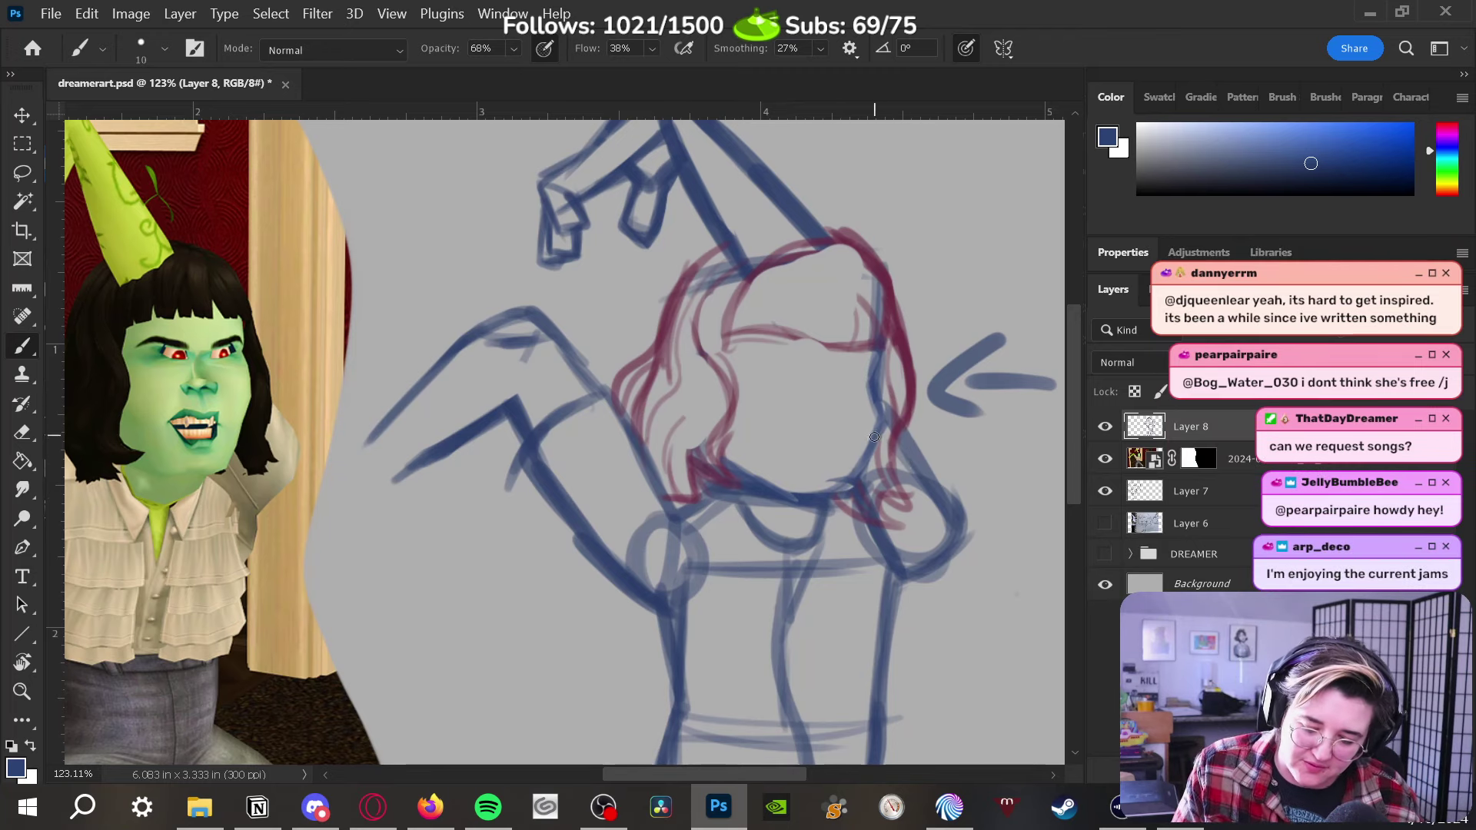
# Trim the face contour on the arrow side with a size 25 eraser and redraw it from the brow to the cheekbone
pyautogui.press('e')
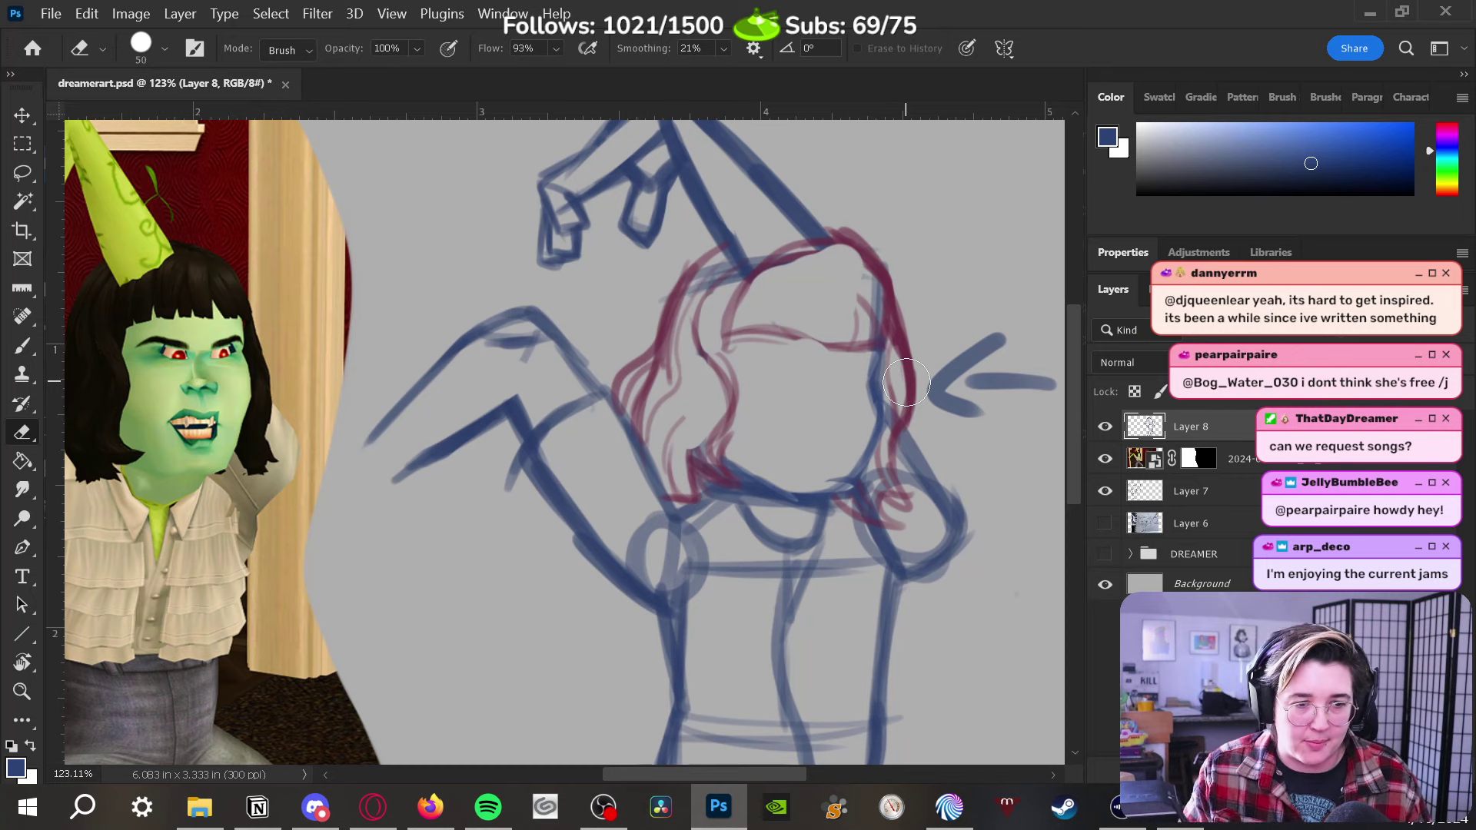
pyautogui.press('[')
pyautogui.press('[')
pyautogui.press('[')
pyautogui.press('[')
pyautogui.press('[')
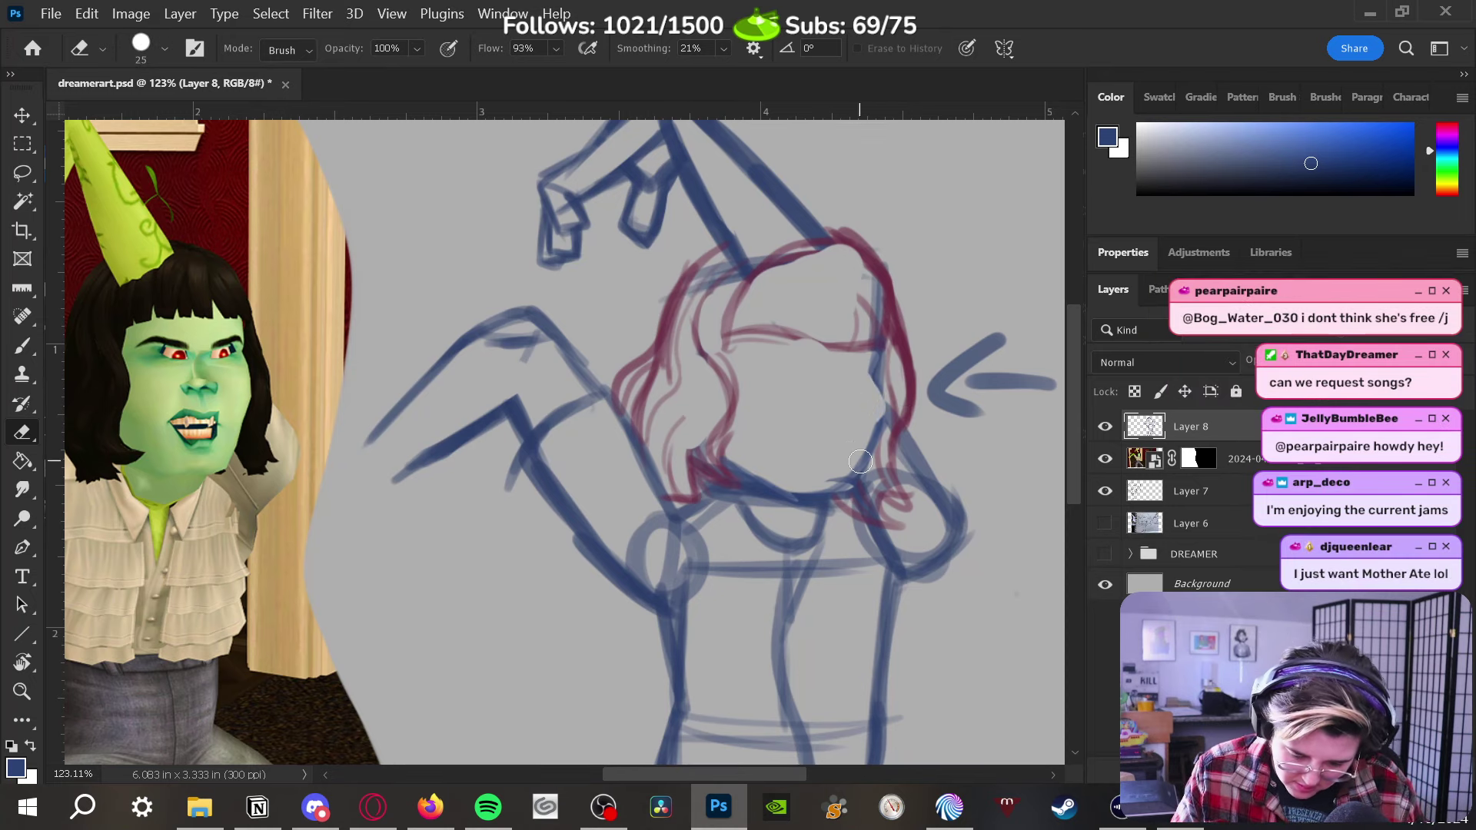
pyautogui.press('b')
pyautogui.moveTo(871, 370)
pyautogui.mouseDown()
pyautogui.moveTo(874, 429)
pyautogui.moveTo(882, 412)
pyautogui.mouseUp()
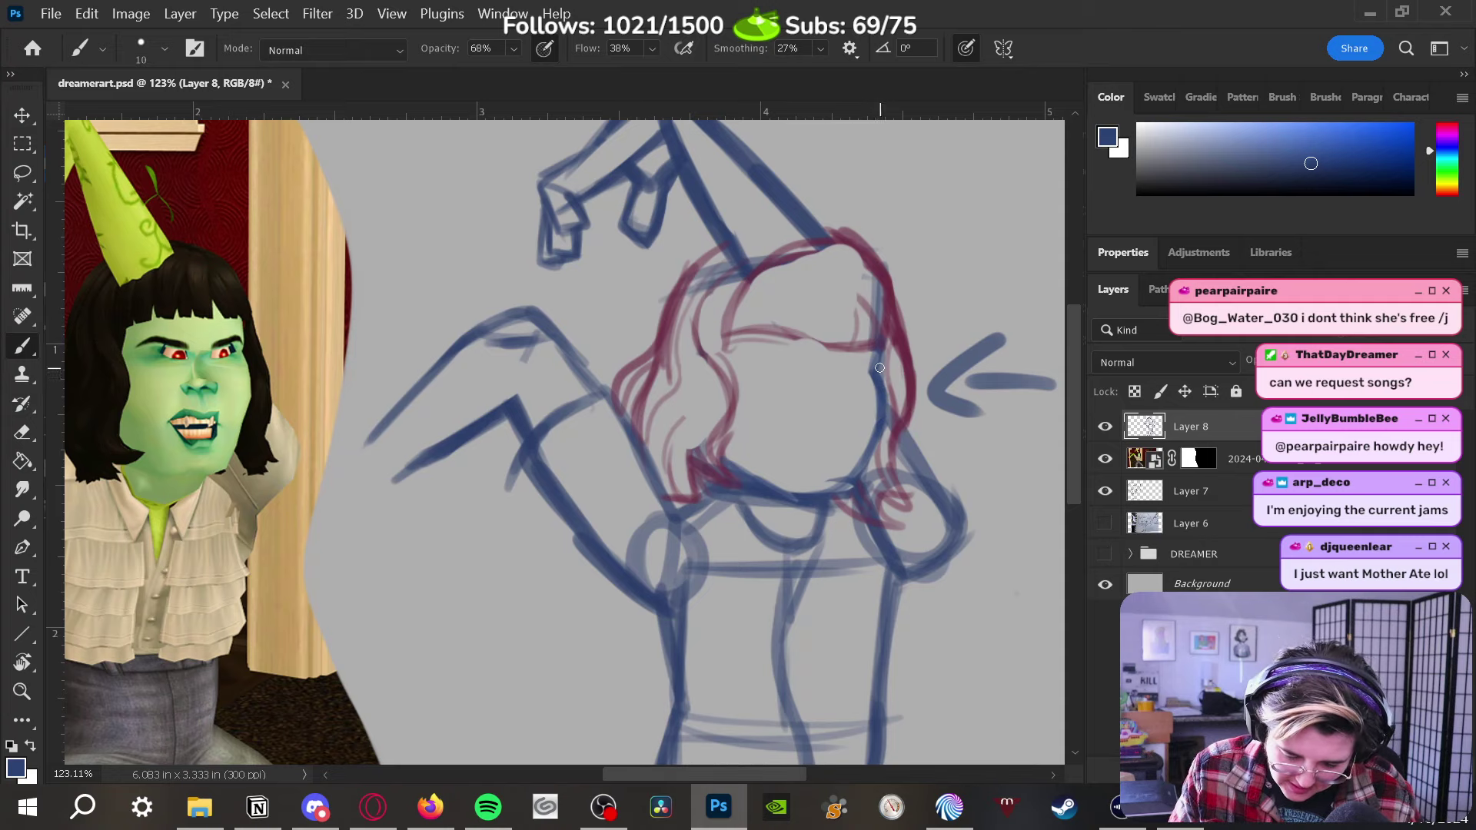
pyautogui.moveTo(883, 342); pyautogui.dragTo(873, 368)
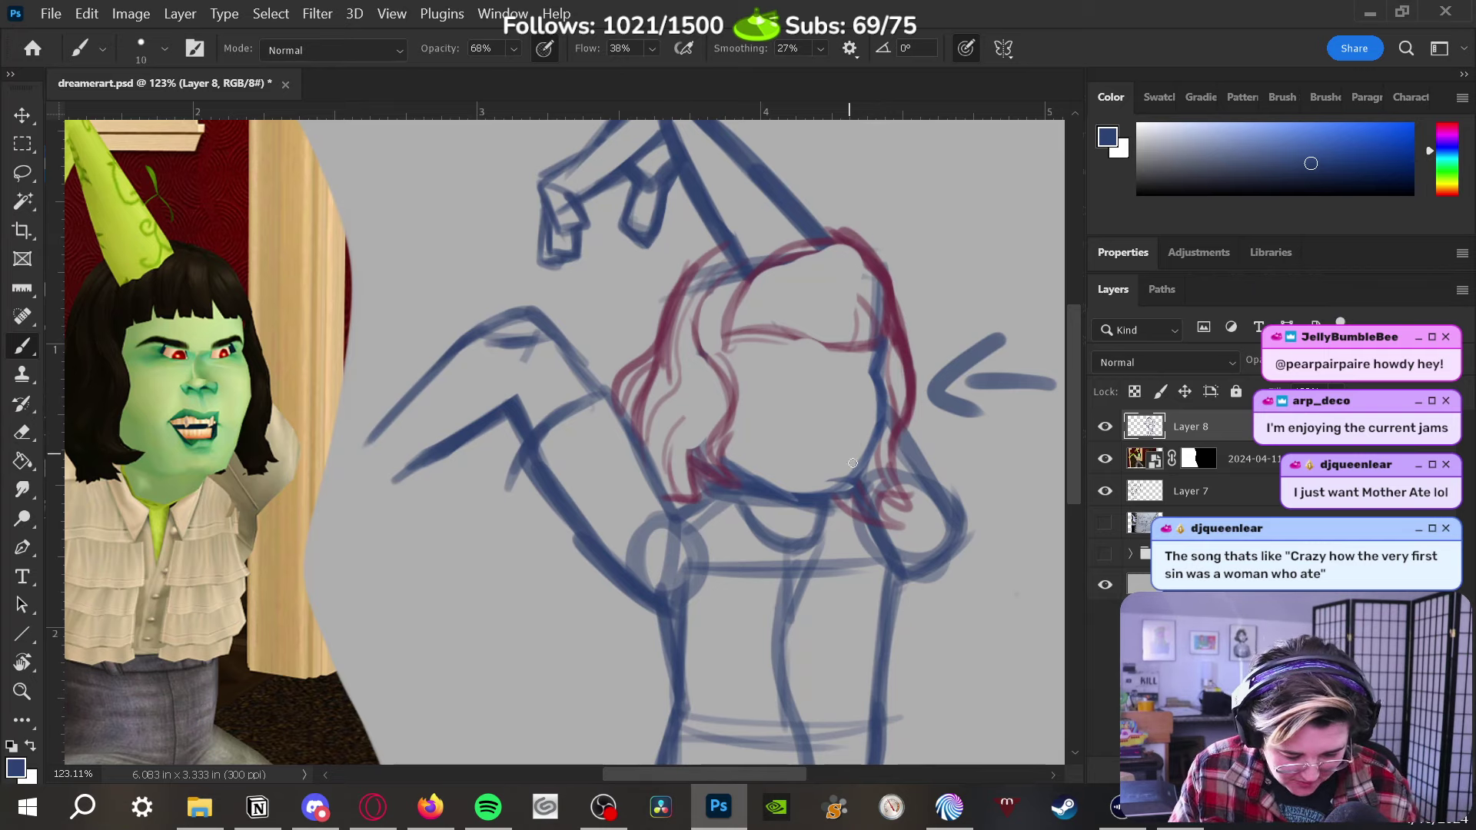
# Erase the lower cheek on the arrow side and redraw the jaw line from the chin up to the cheekbone
pyautogui.press('e')
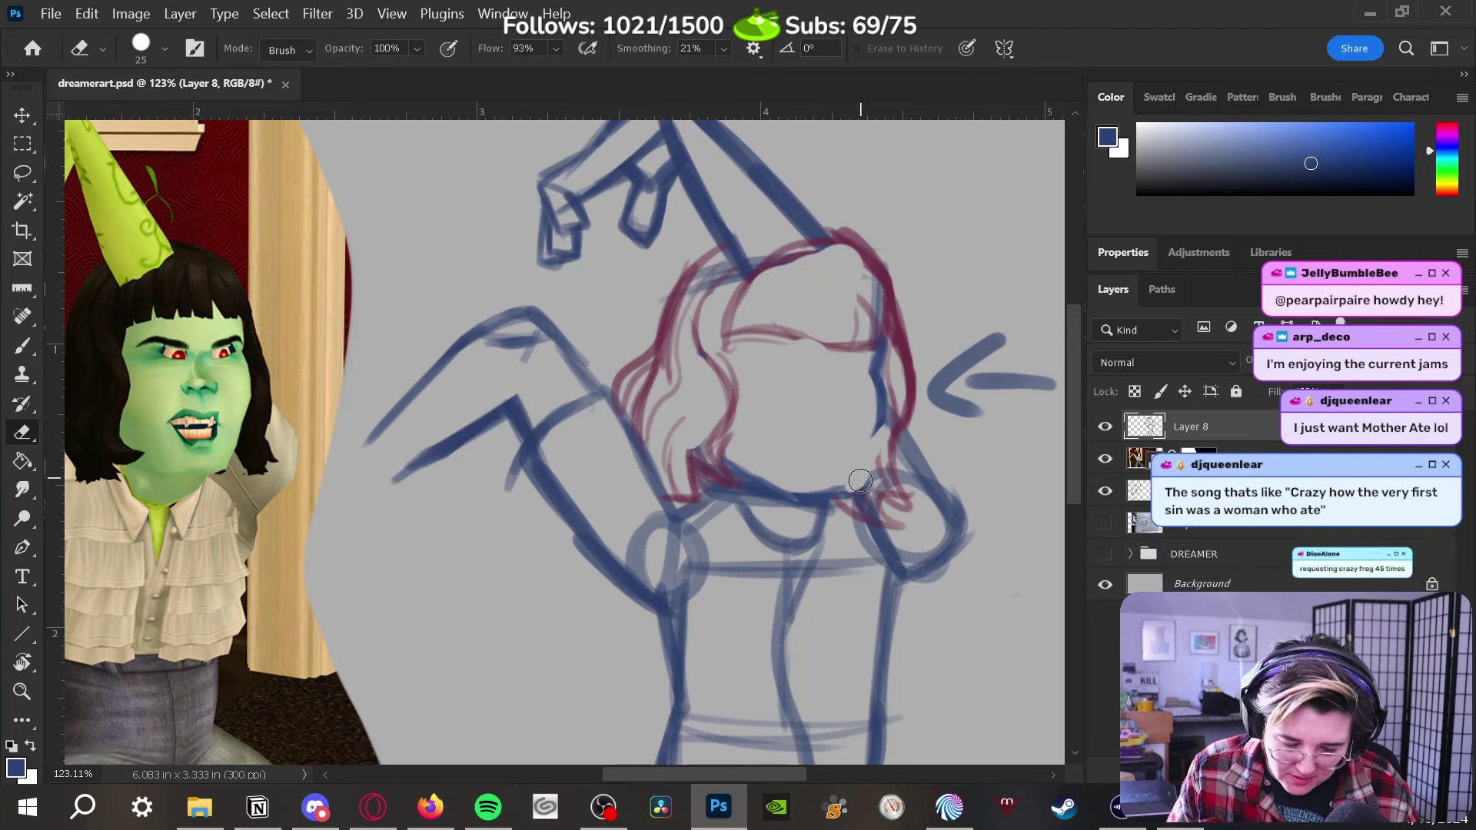
pyautogui.press('b')
pyautogui.moveTo(830, 491)
pyautogui.mouseDown()
pyautogui.moveTo(891, 405)
pyautogui.moveTo(863, 451)
pyautogui.moveTo(882, 369)
pyautogui.mouseUp()
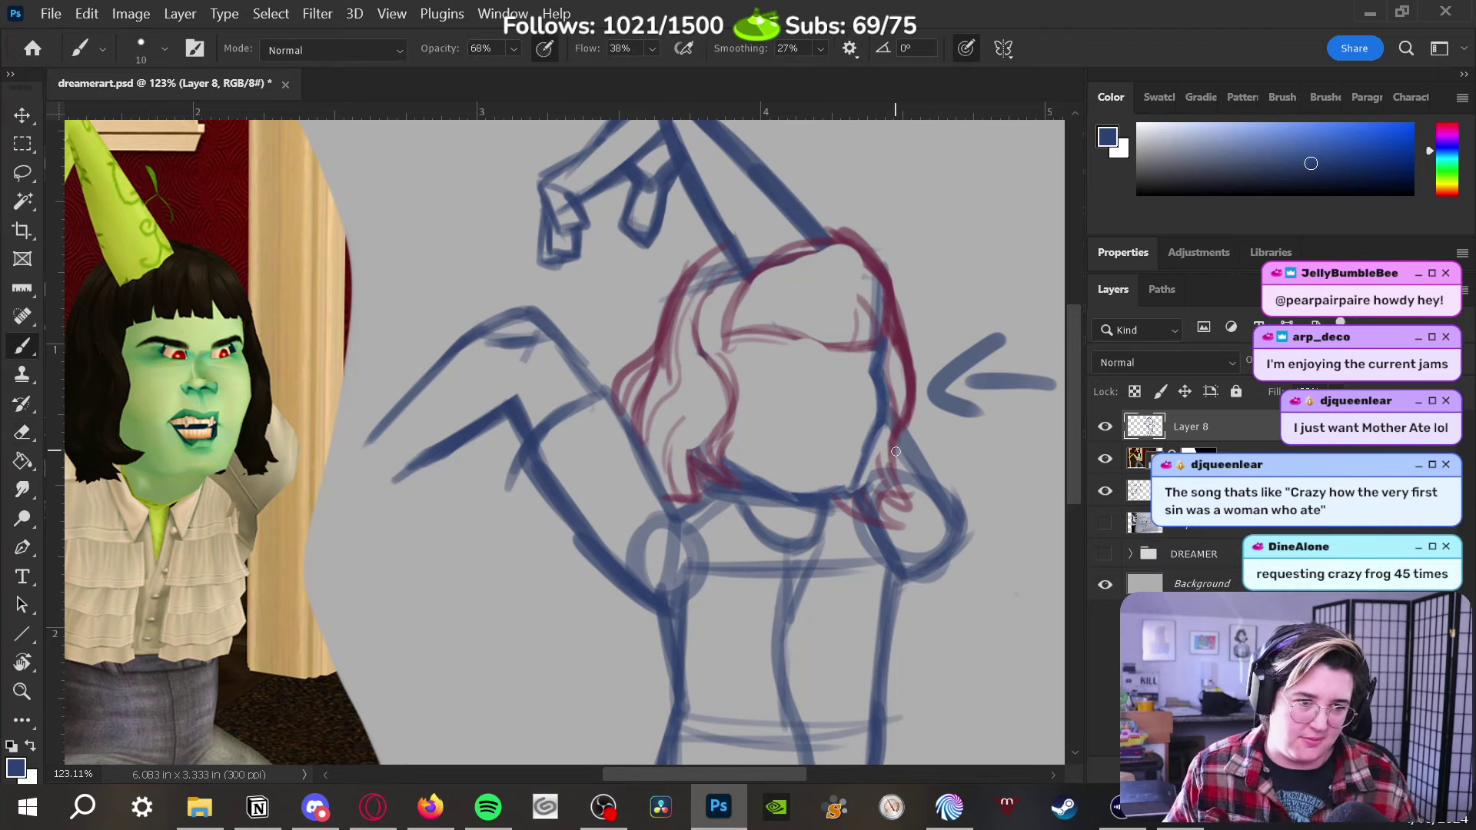
pyautogui.hotkey('ctrl', 'z')
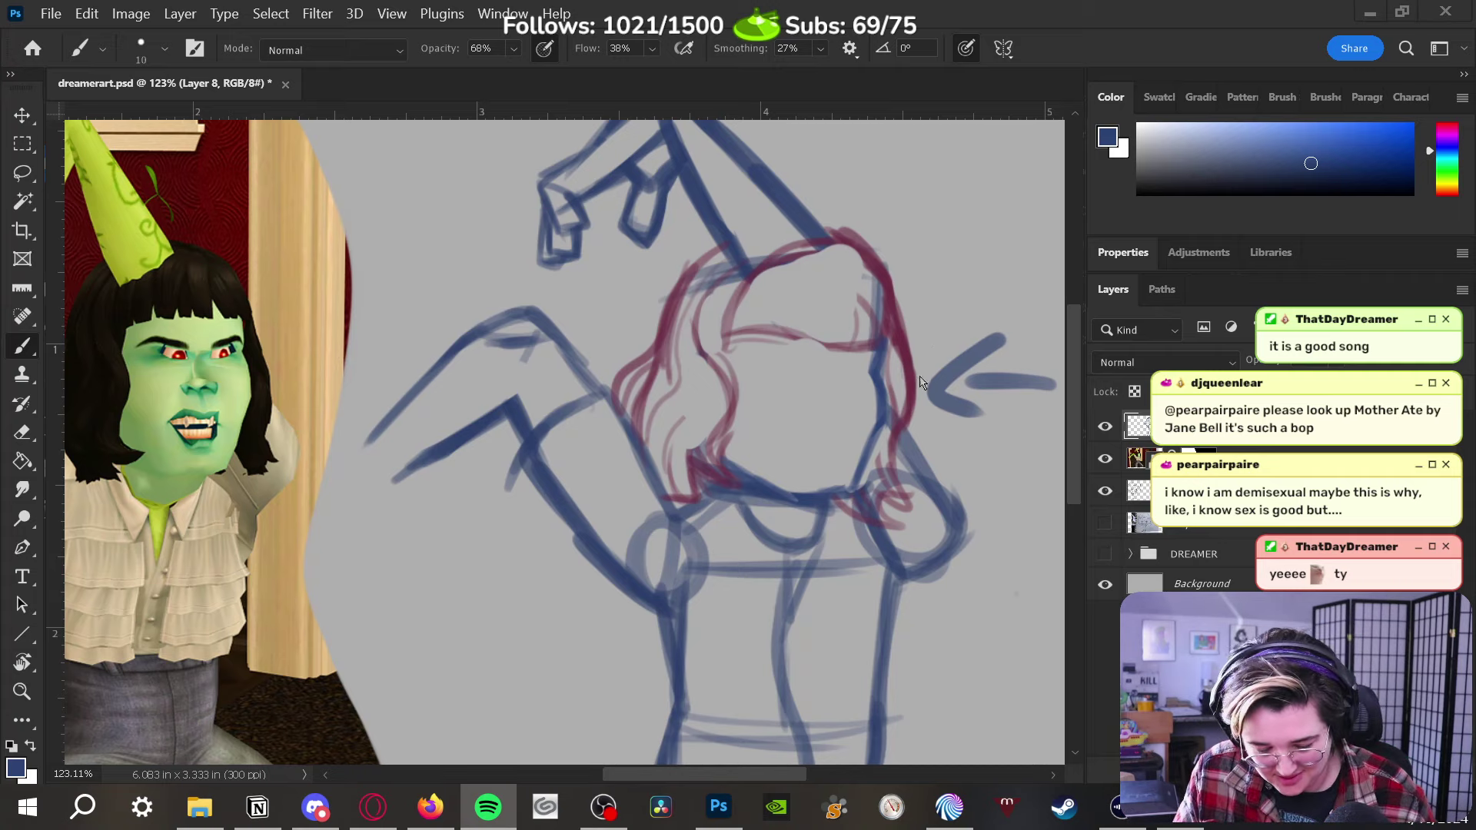
# Thin the inner side of the cheek contour on the arrow side and redraw the dip at the eye socket
pyautogui.click(872, 385)
pyautogui.press('e')
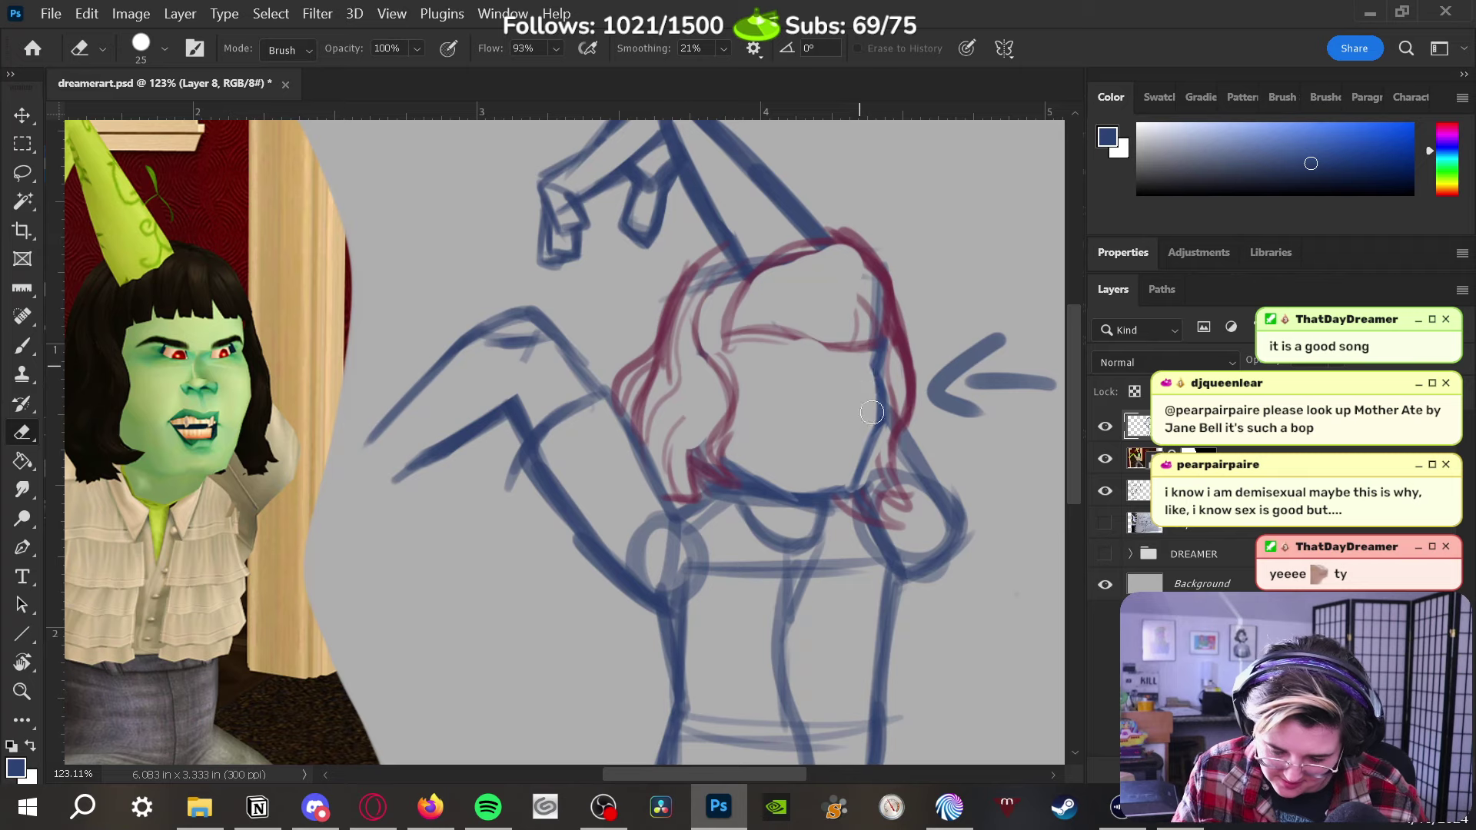
pyautogui.moveTo(875, 363)
pyautogui.mouseDown()
pyautogui.moveTo(866, 427)
pyautogui.moveTo(897, 422)
pyautogui.moveTo(887, 389)
pyautogui.moveTo(868, 475)
pyautogui.mouseUp()
pyautogui.press('b')
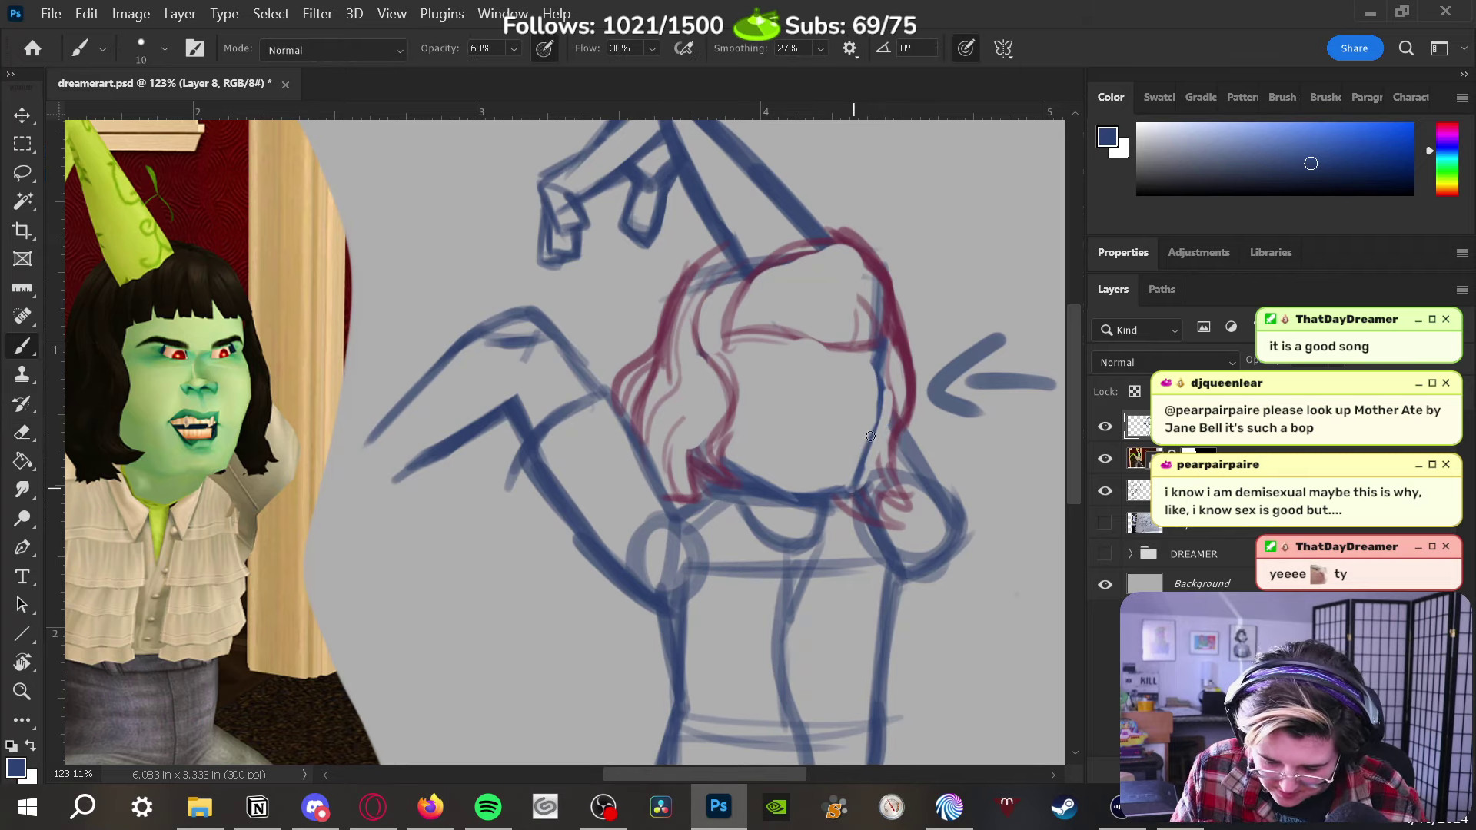
pyautogui.moveTo(882, 399)
pyautogui.mouseDown()
pyautogui.moveTo(861, 470)
pyautogui.moveTo(875, 366)
pyautogui.mouseUp()
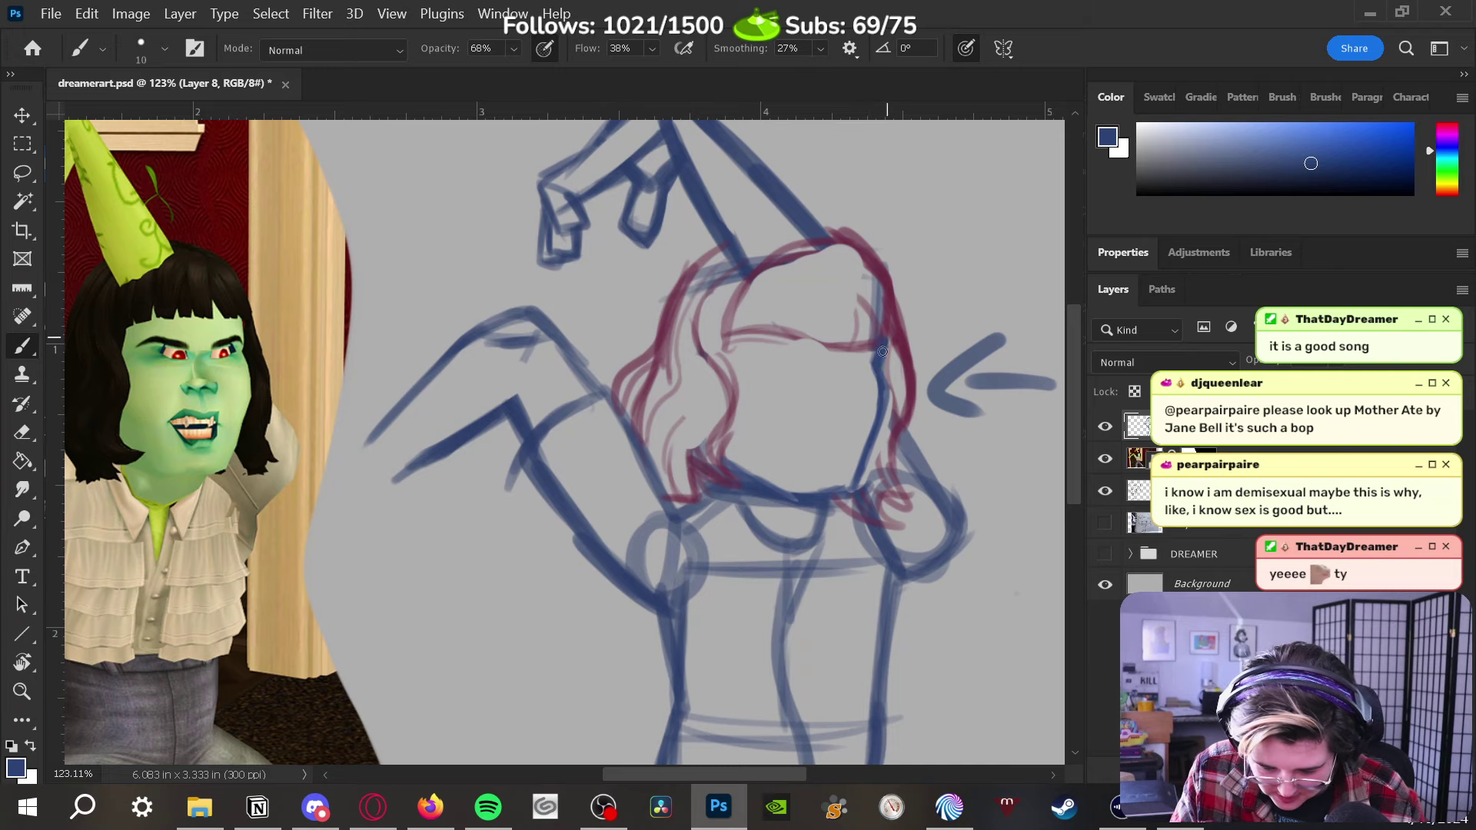
# Erase the red fringe line across the forehead and retrace the contour beside the eye socket and cheek on the arrow side
pyautogui.press('e')
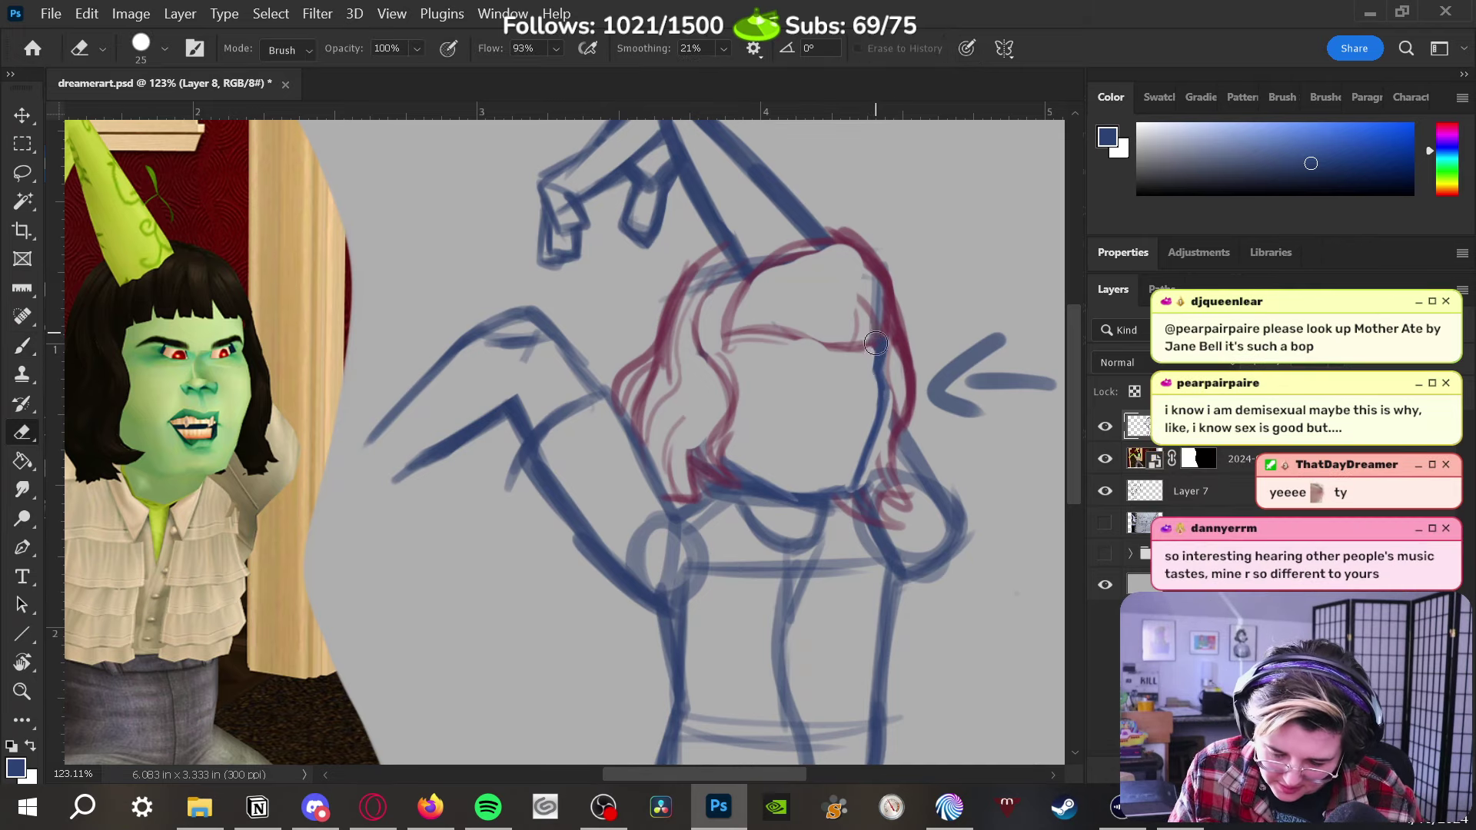
pyautogui.moveTo(884, 382)
pyautogui.mouseDown()
pyautogui.moveTo(868, 314)
pyautogui.moveTo(829, 377)
pyautogui.moveTo(806, 363)
pyautogui.moveTo(801, 294)
pyautogui.moveTo(735, 346)
pyautogui.moveTo(742, 400)
pyautogui.mouseUp()
pyautogui.press('b')
pyautogui.press('b')
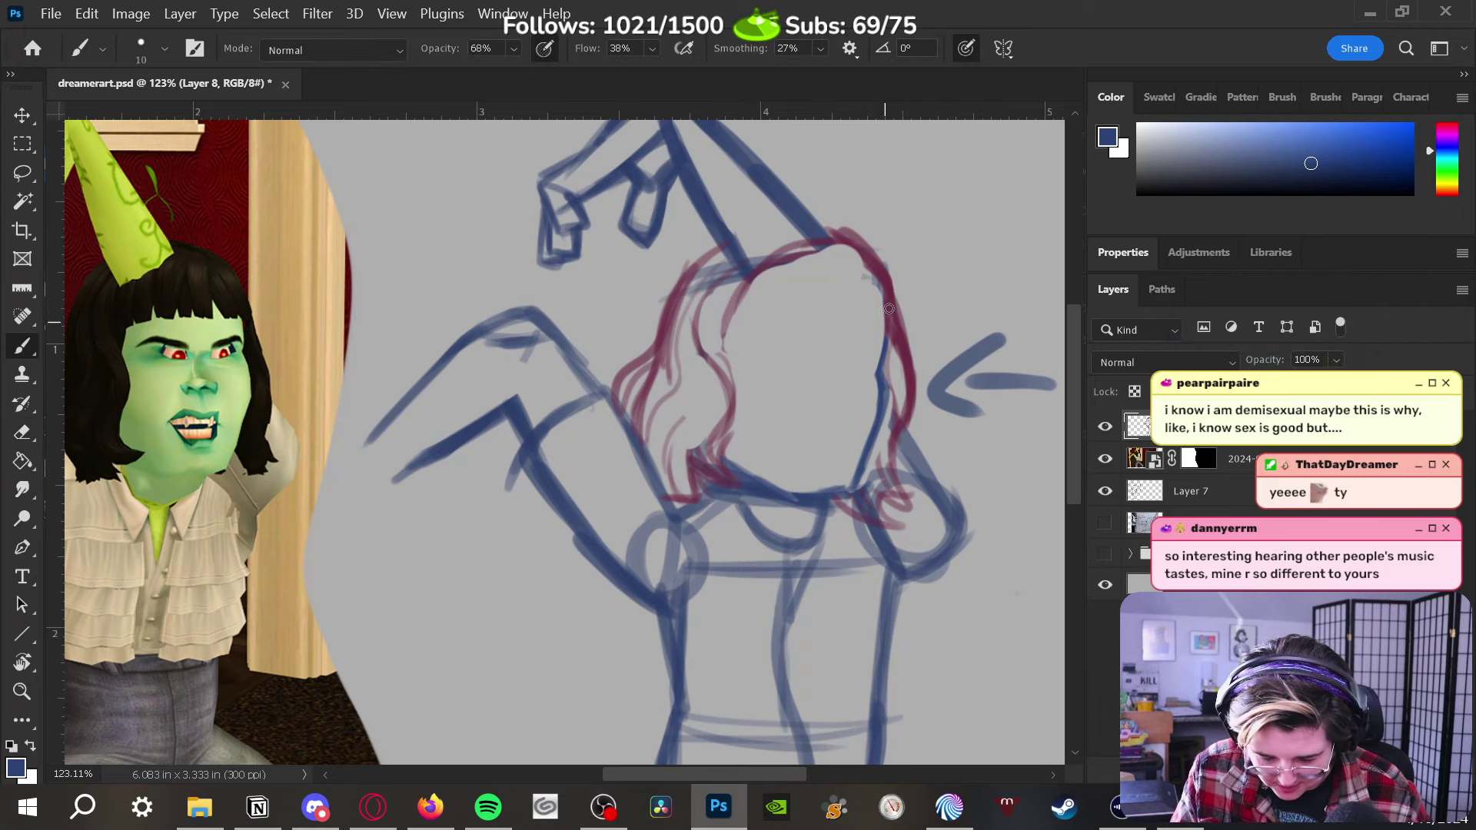
pyautogui.moveTo(884, 365); pyautogui.dragTo(893, 415)
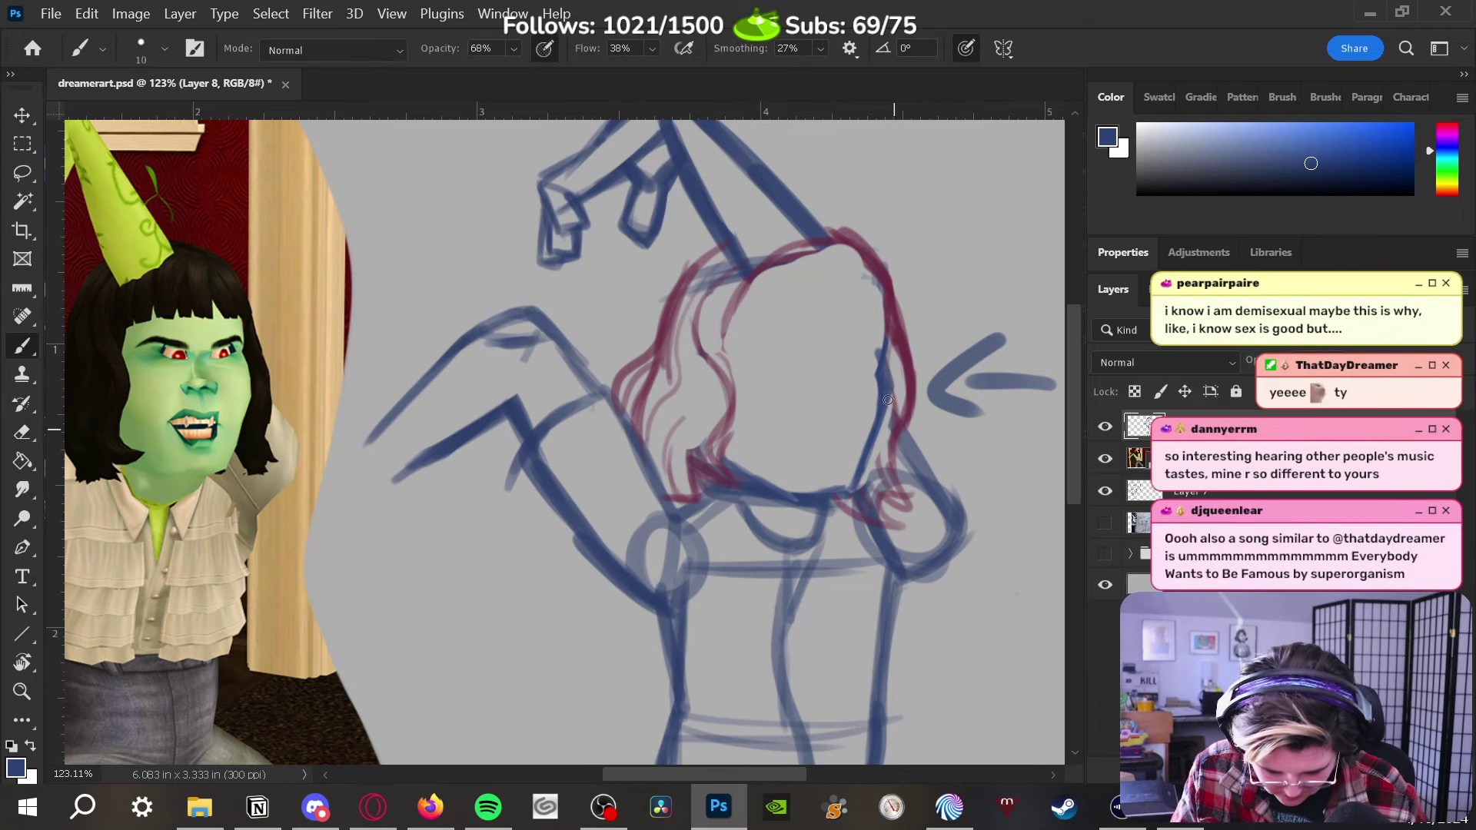
# Reshape the arrow-side face contour with a fuller cheekbone and a rounder jaw curving into the chin
pyautogui.press('e')
pyautogui.moveTo(884, 358)
pyautogui.mouseDown()
pyautogui.moveTo(861, 428)
pyautogui.moveTo(890, 306)
pyautogui.moveTo(885, 415)
pyautogui.mouseUp()
pyautogui.press('b')
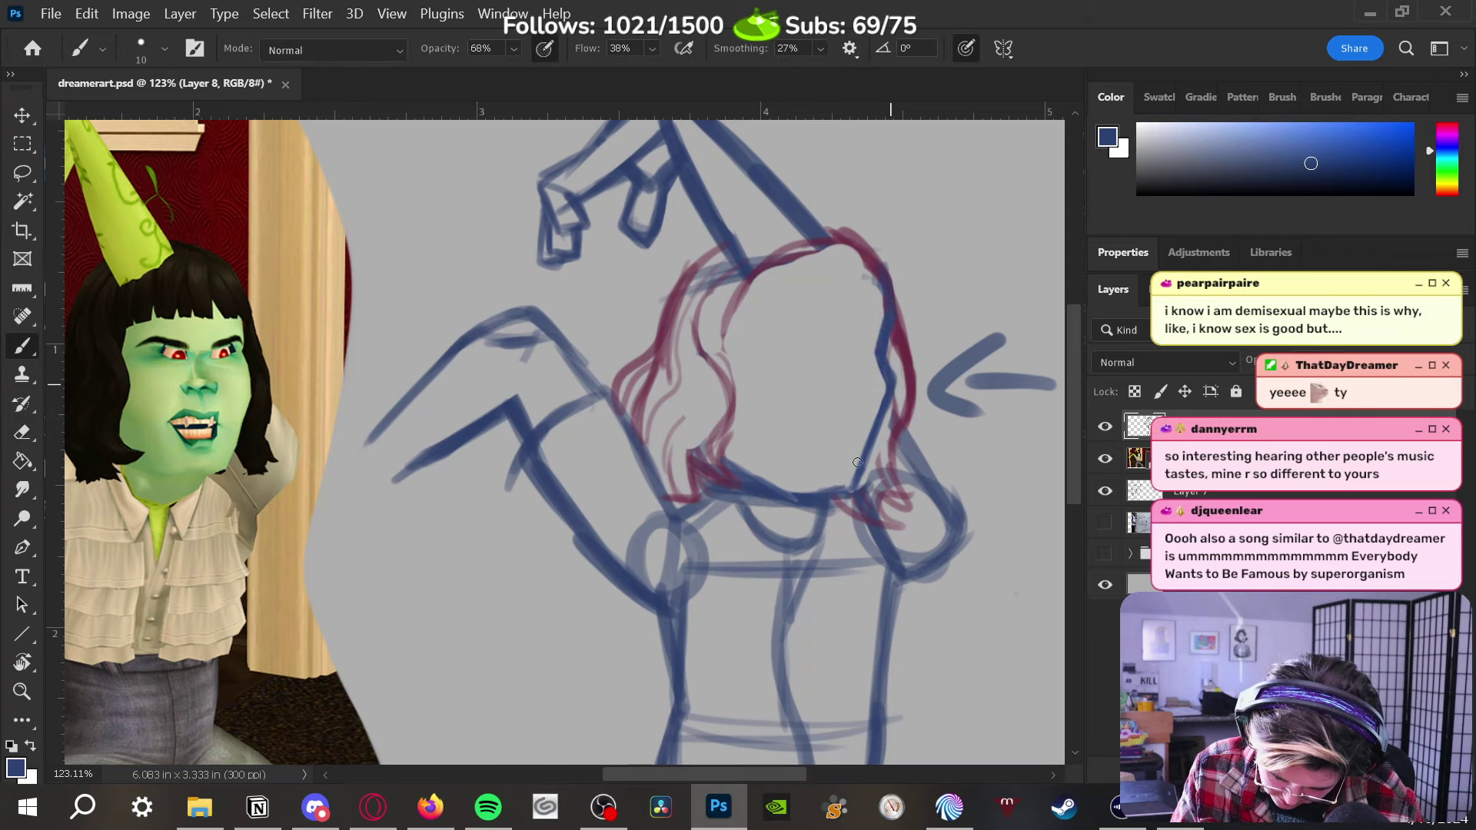
pyautogui.moveTo(850, 487); pyautogui.dragTo(880, 428)
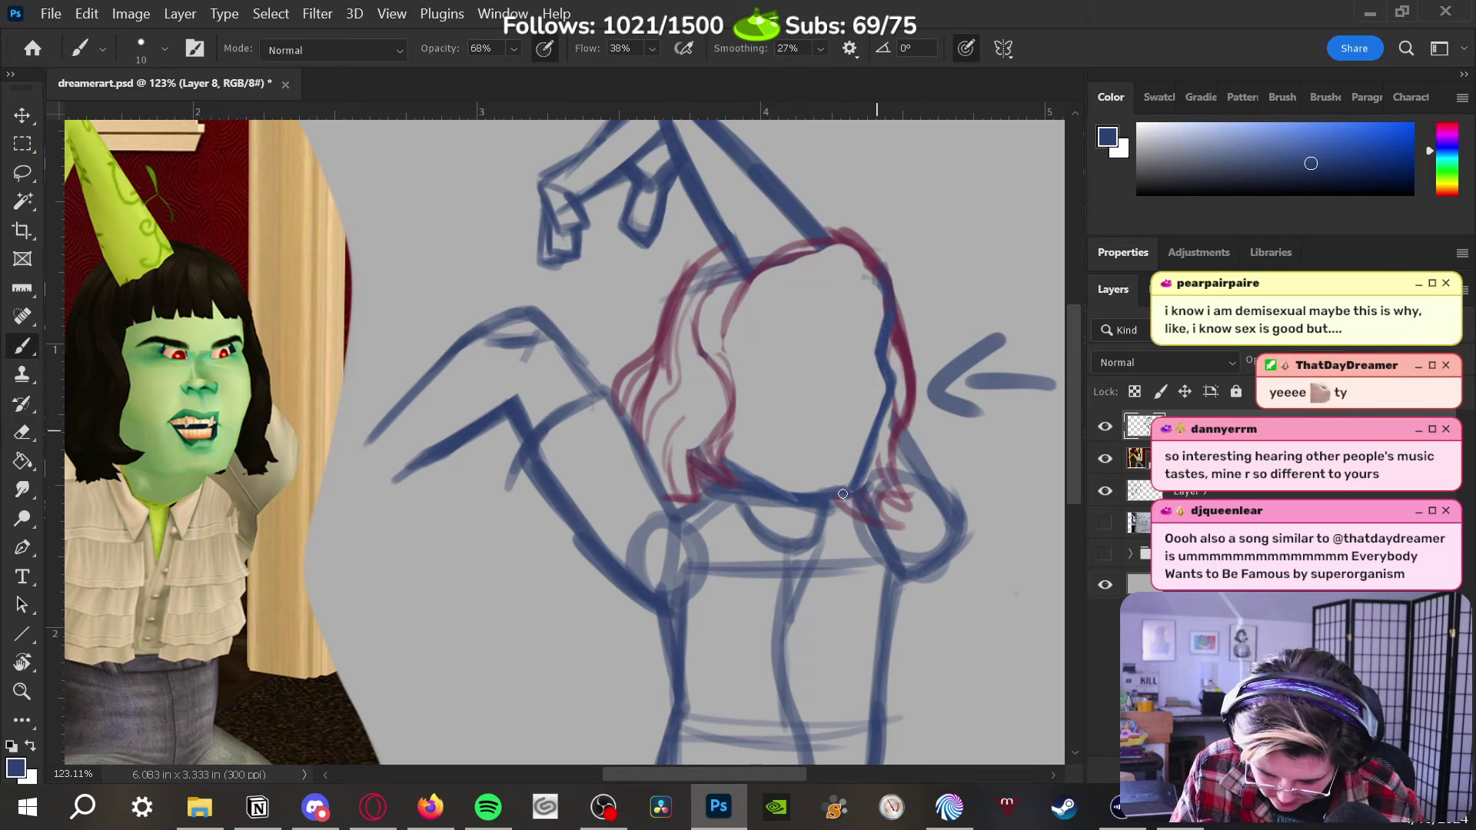
pyautogui.press('e')
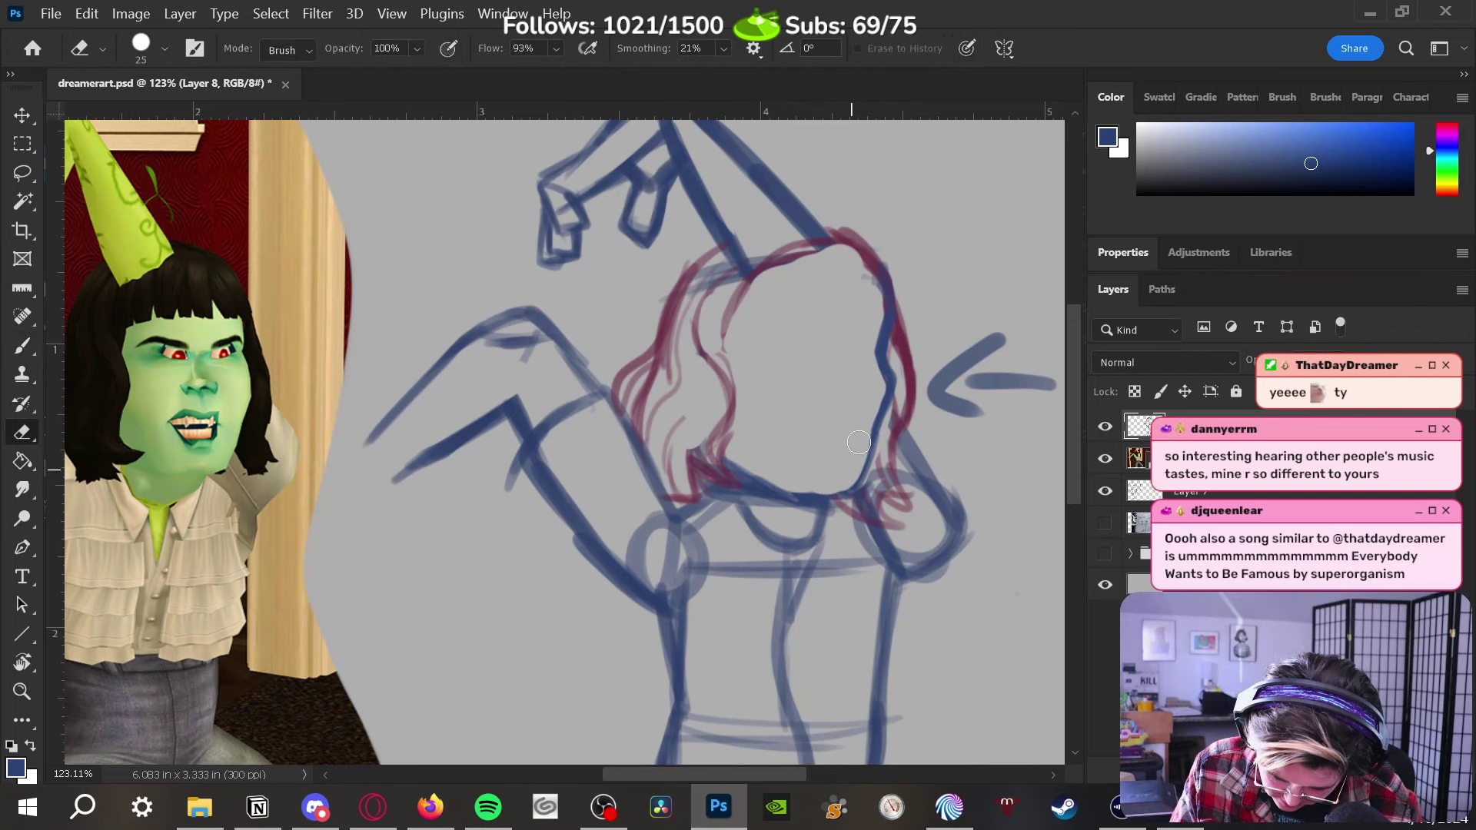
pyautogui.press('b')
pyautogui.moveTo(881, 424); pyautogui.dragTo(895, 338)
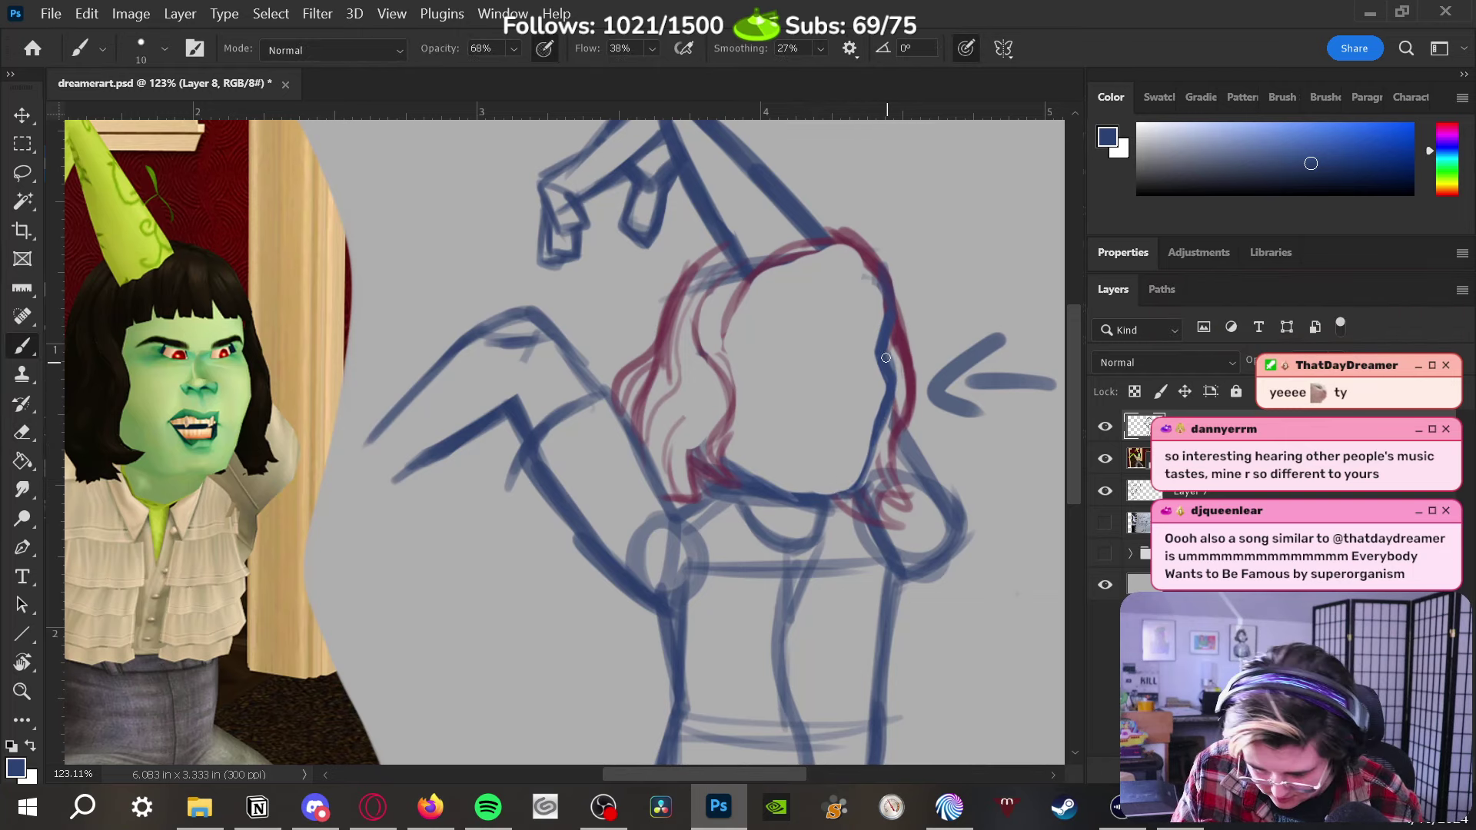
pyautogui.moveTo(881, 419)
pyautogui.mouseDown()
pyautogui.moveTo(868, 469)
pyautogui.moveTo(838, 491)
pyautogui.mouseUp()
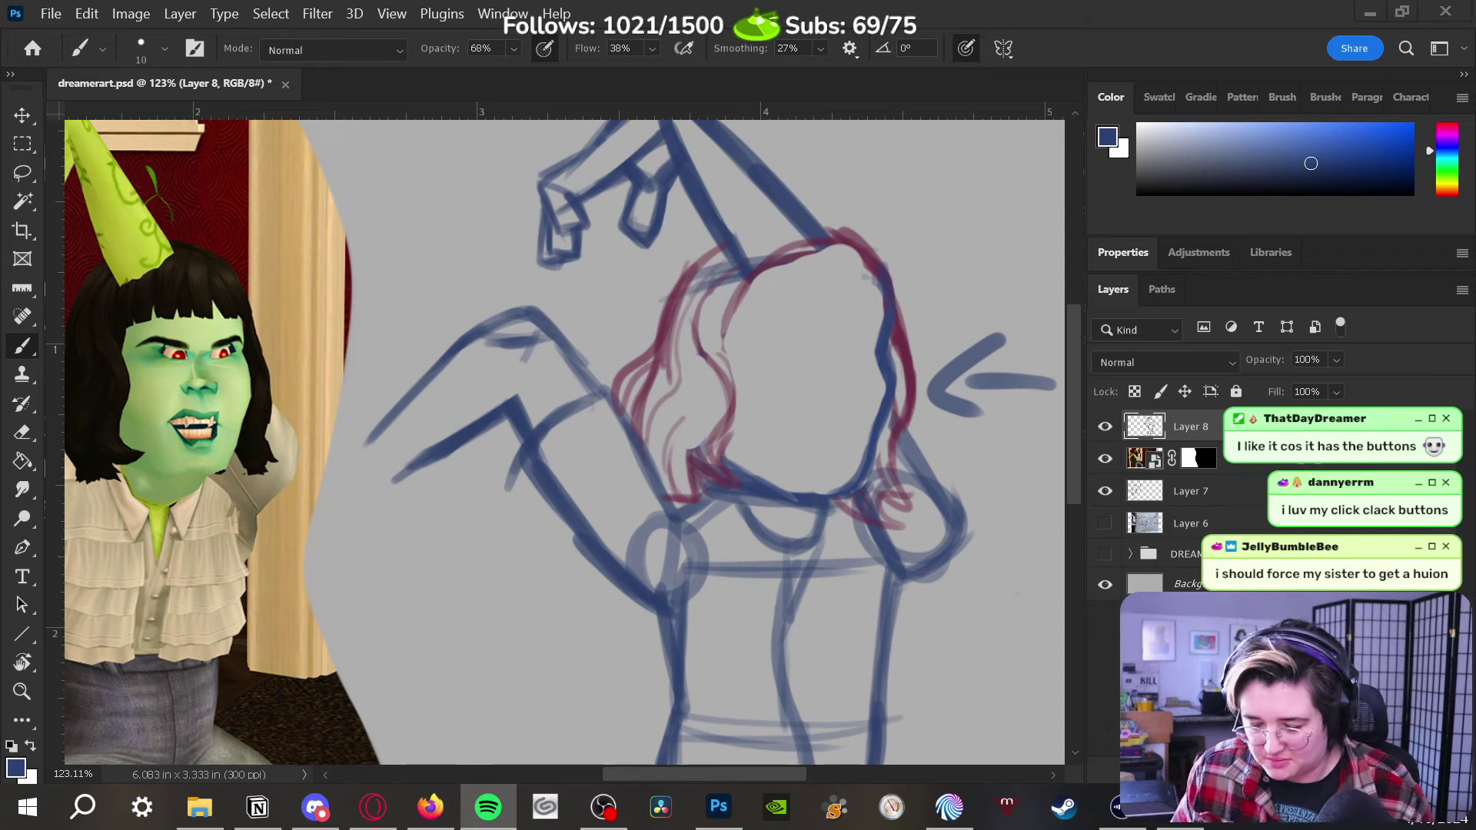
# Clean the inner edge of the arrow-side face contour and retrace it smoothly from the jaw up to the temple
pyautogui.click(885, 358)
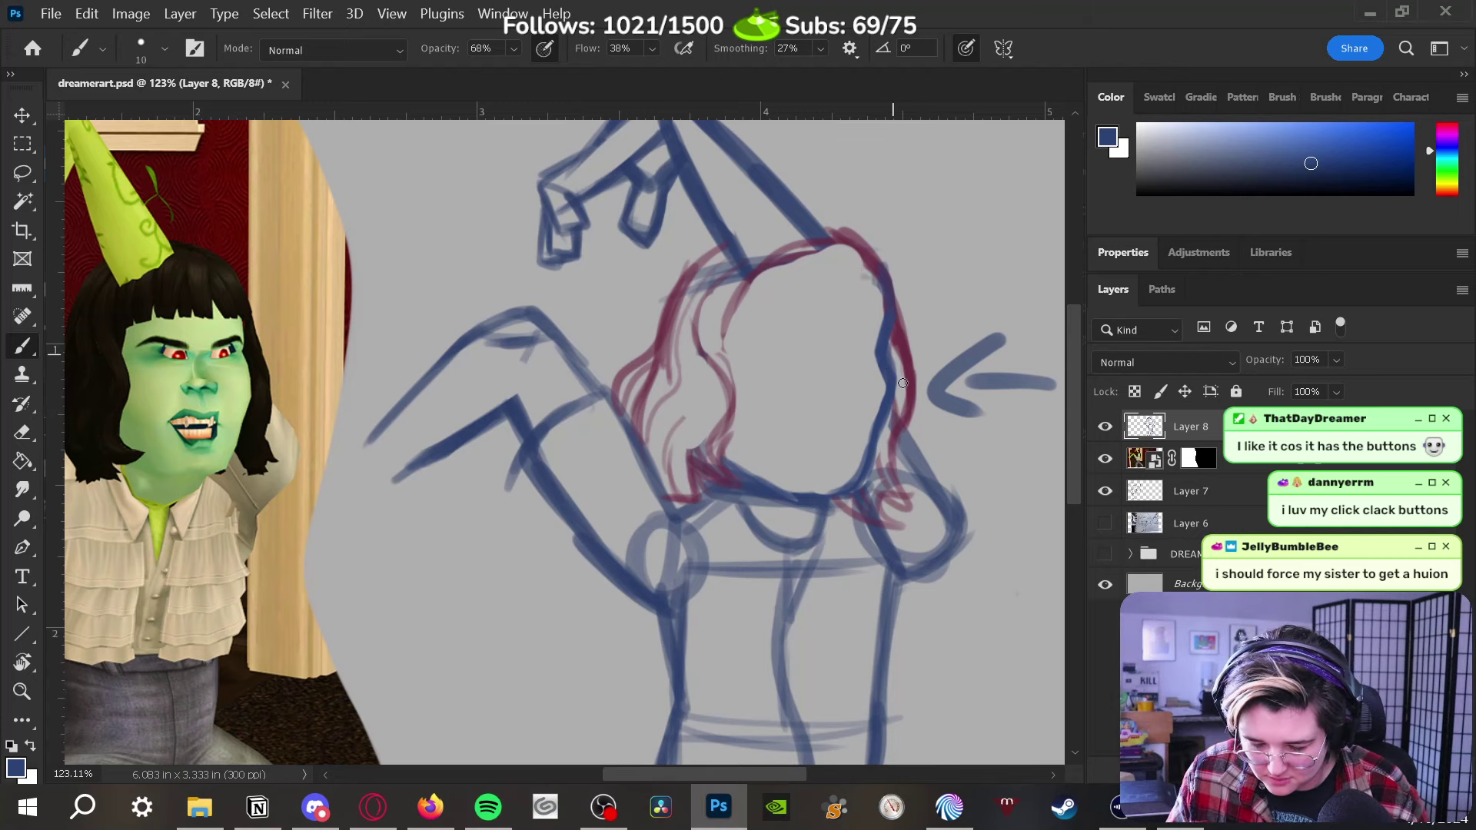
pyautogui.press('e')
pyautogui.moveTo(880, 338)
pyautogui.mouseDown()
pyautogui.moveTo(866, 446)
pyautogui.moveTo(875, 384)
pyautogui.moveTo(845, 468)
pyautogui.moveTo(875, 463)
pyautogui.moveTo(863, 472)
pyautogui.moveTo(899, 380)
pyautogui.moveTo(864, 473)
pyautogui.moveTo(894, 349)
pyautogui.moveTo(891, 392)
pyautogui.moveTo(883, 341)
pyautogui.mouseUp()
pyautogui.press('b')
pyautogui.moveTo(884, 446); pyautogui.dragTo(882, 336)
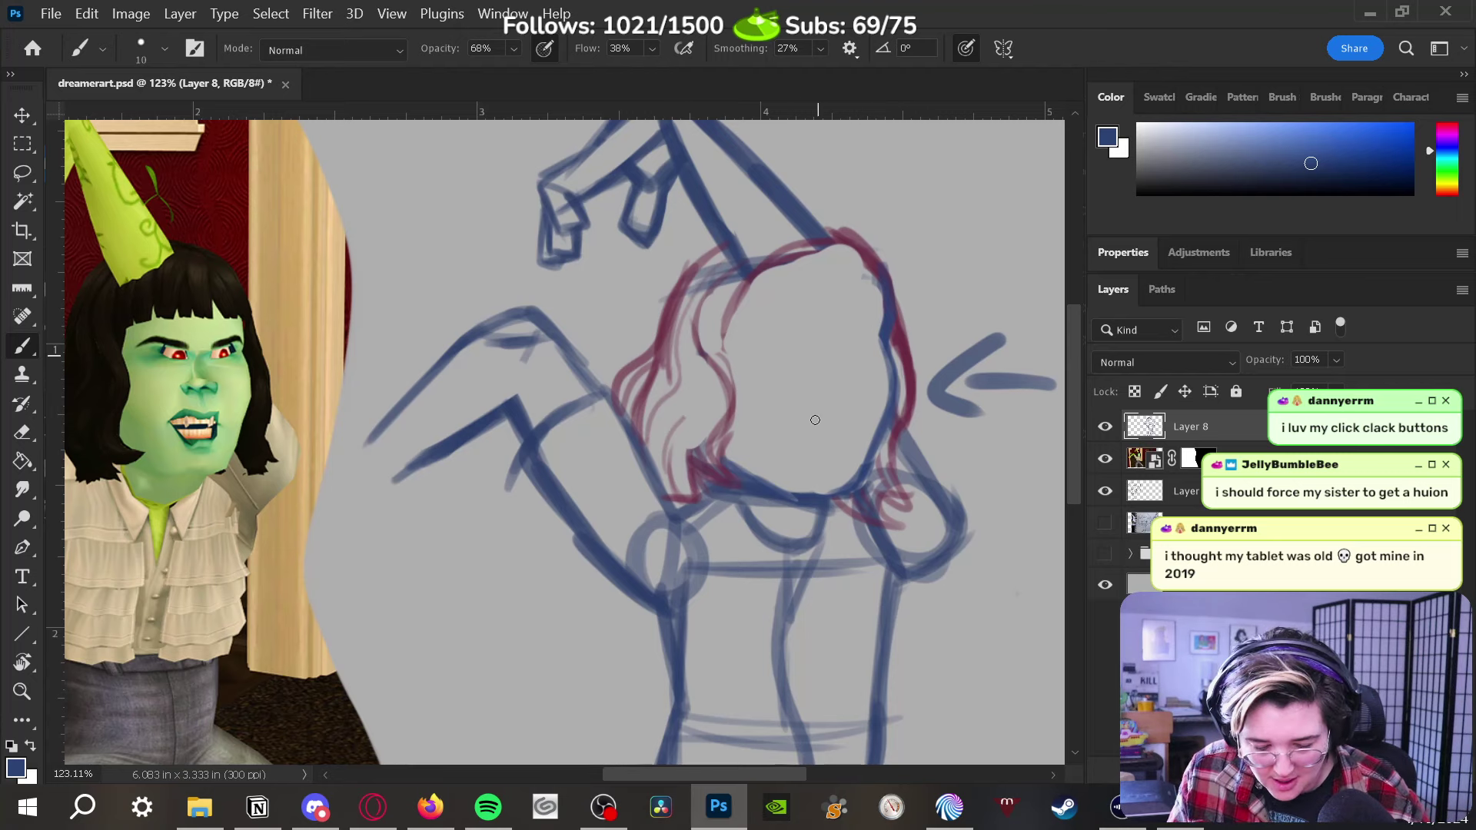
# Draw a faint vertical centre guide on the face from the chin up to brow level
pyautogui.moveTo(818, 499); pyautogui.dragTo(821, 348)
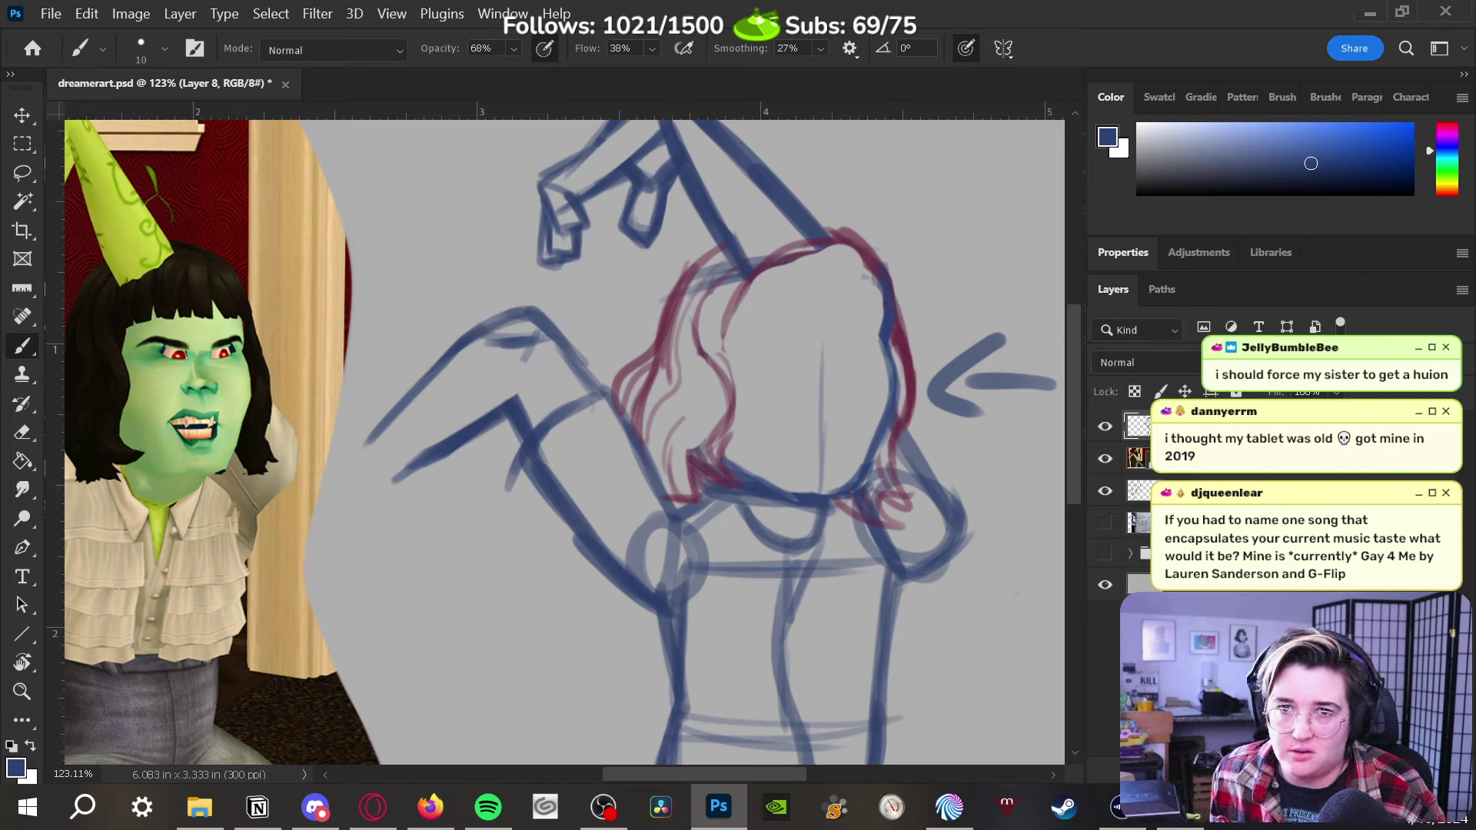
pyautogui.hotkey('alt', 'Tab')
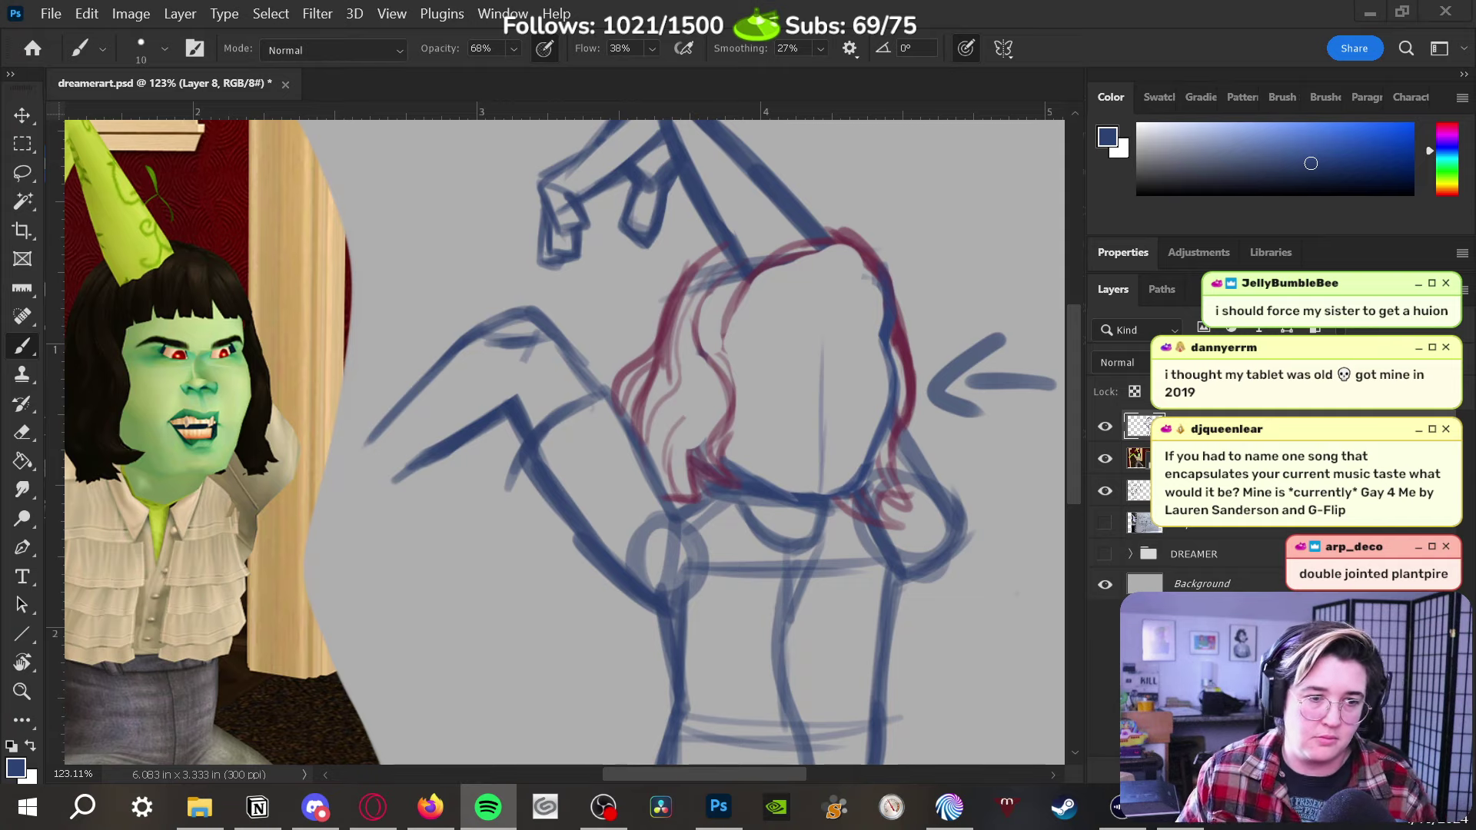
pyautogui.click(824, 372)
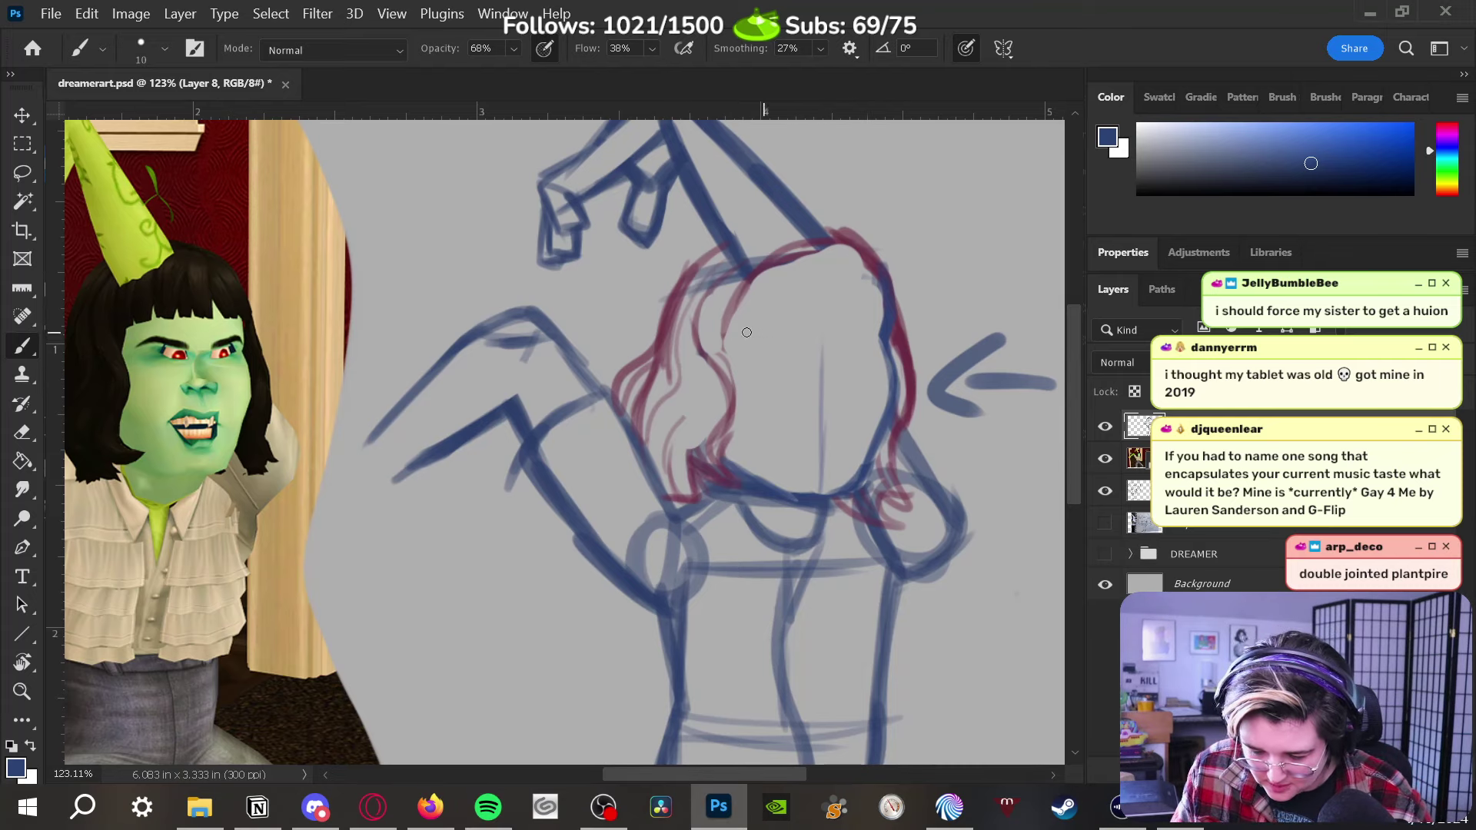
# Sketch light guides for the curved brow line, the blocky nose and the open mouth, undoing stray brow strokes
pyautogui.moveTo(727, 338)
pyautogui.mouseDown()
pyautogui.moveTo(873, 314)
pyautogui.moveTo(730, 337)
pyautogui.moveTo(830, 320)
pyautogui.mouseUp()
pyautogui.hotkey('ctrl', 'z')
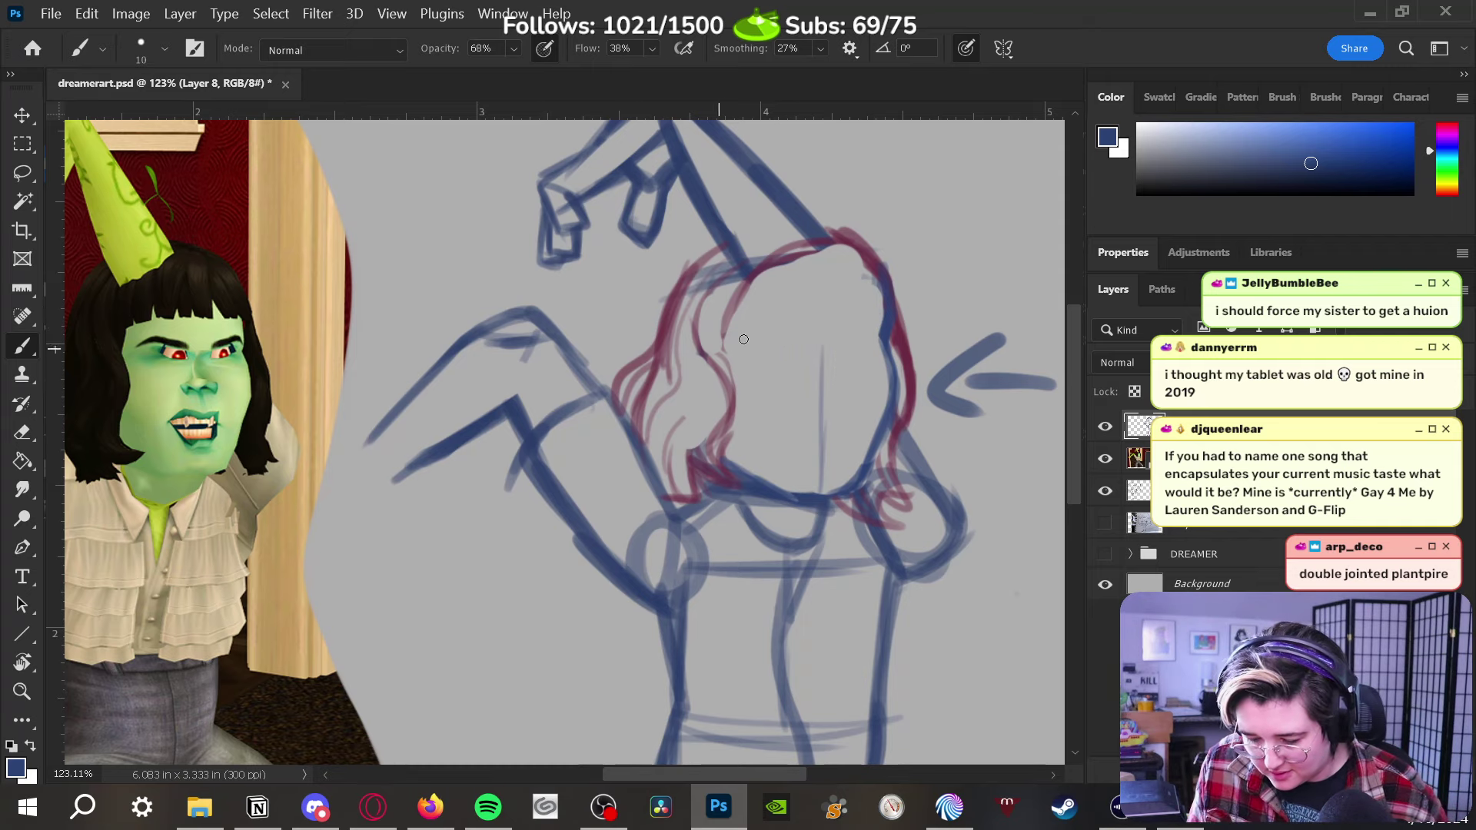
pyautogui.moveTo(721, 326)
pyautogui.mouseDown()
pyautogui.moveTo(780, 348)
pyautogui.moveTo(870, 334)
pyautogui.moveTo(787, 346)
pyautogui.moveTo(856, 331)
pyautogui.moveTo(723, 323)
pyautogui.mouseUp()
pyautogui.hotkey('ctrl', 'z')
pyautogui.moveTo(861, 388); pyautogui.dragTo(776, 398)
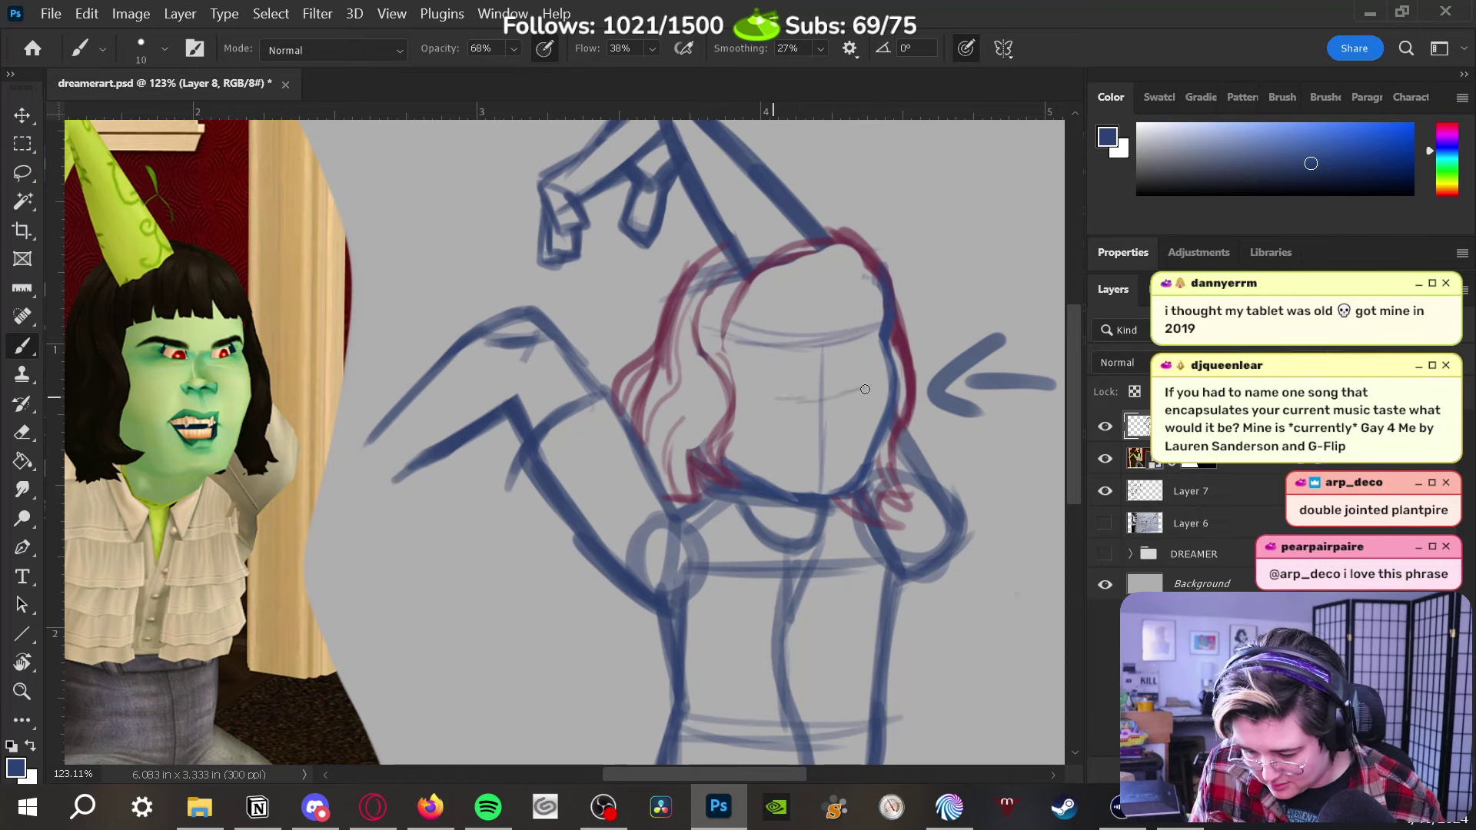
pyautogui.moveTo(834, 346)
pyautogui.mouseDown()
pyautogui.moveTo(838, 393)
pyautogui.moveTo(799, 373)
pyautogui.moveTo(794, 409)
pyautogui.moveTo(820, 439)
pyautogui.moveTo(842, 426)
pyautogui.moveTo(845, 457)
pyautogui.moveTo(804, 466)
pyautogui.moveTo(844, 462)
pyautogui.moveTo(867, 389)
pyautogui.mouseUp()
# Draw a thick angled eyebrow over the brow guide on the arrow side of the face
pyautogui.press('z')
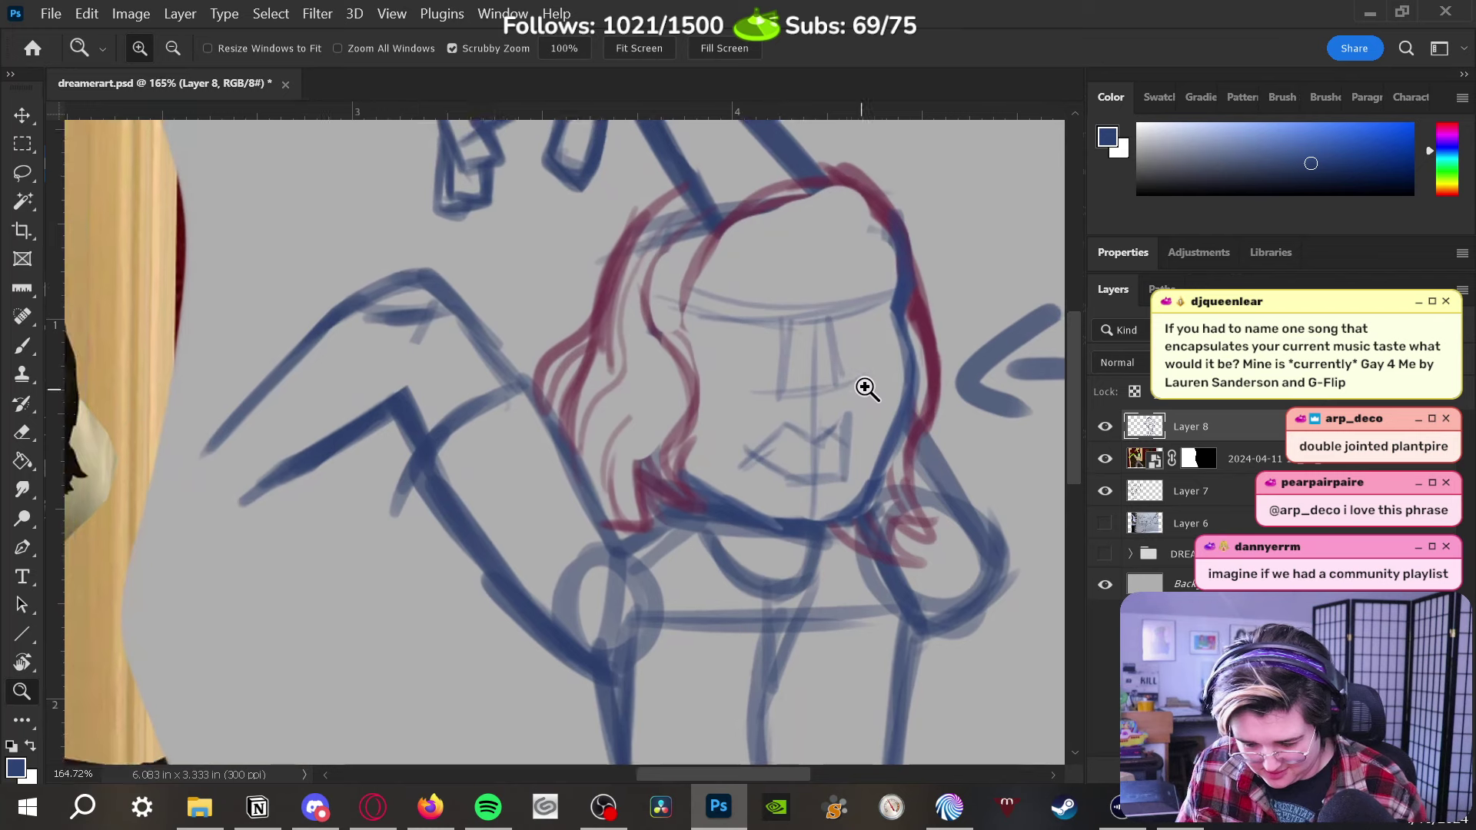
pyautogui.scroll(-3, 899, 404)
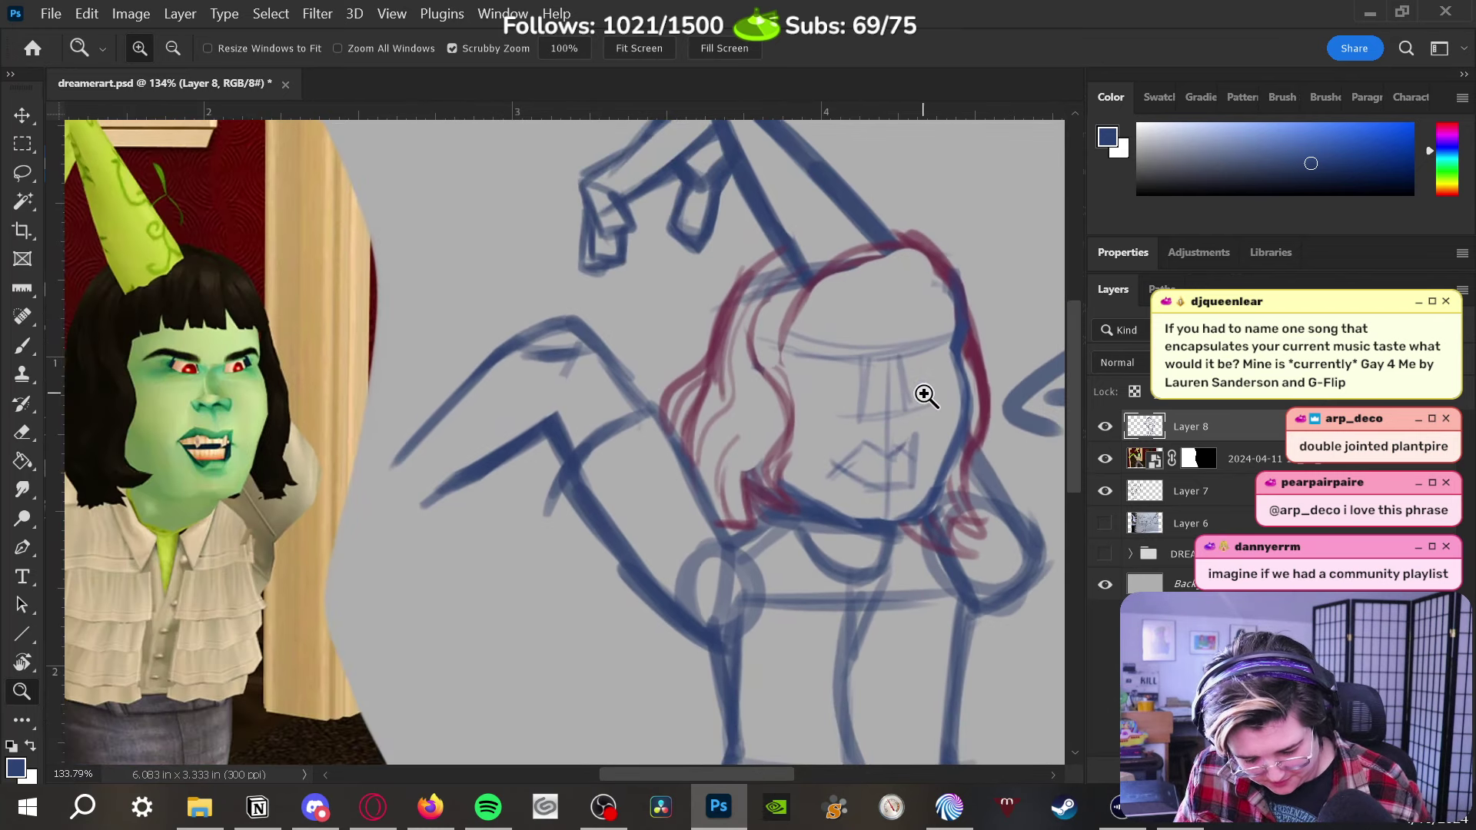
pyautogui.press('b')
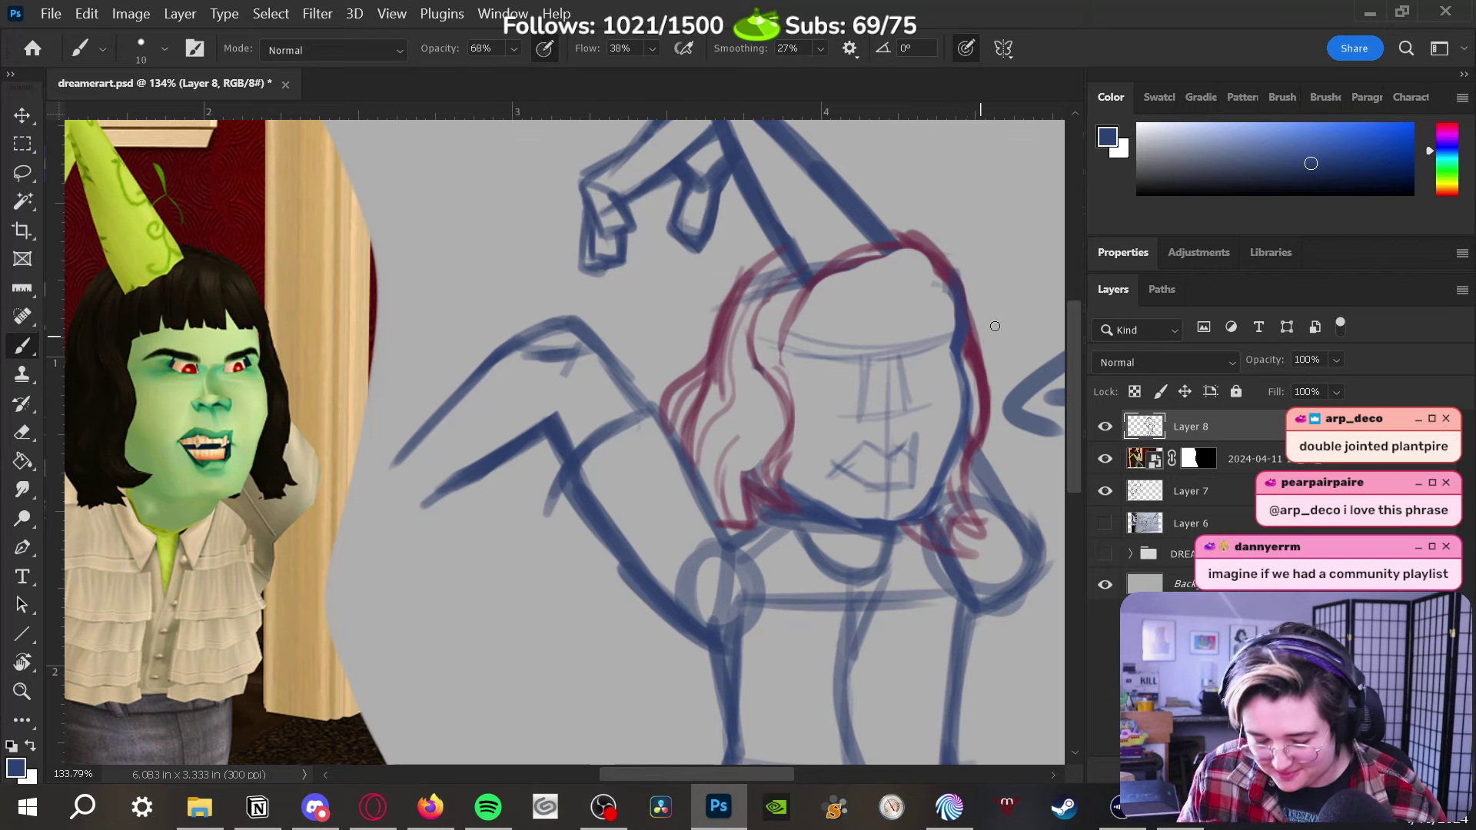
pyautogui.moveTo(909, 345)
pyautogui.mouseDown()
pyautogui.moveTo(953, 335)
pyautogui.moveTo(934, 327)
pyautogui.mouseUp()
pyautogui.moveTo(938, 326); pyautogui.dragTo(903, 350)
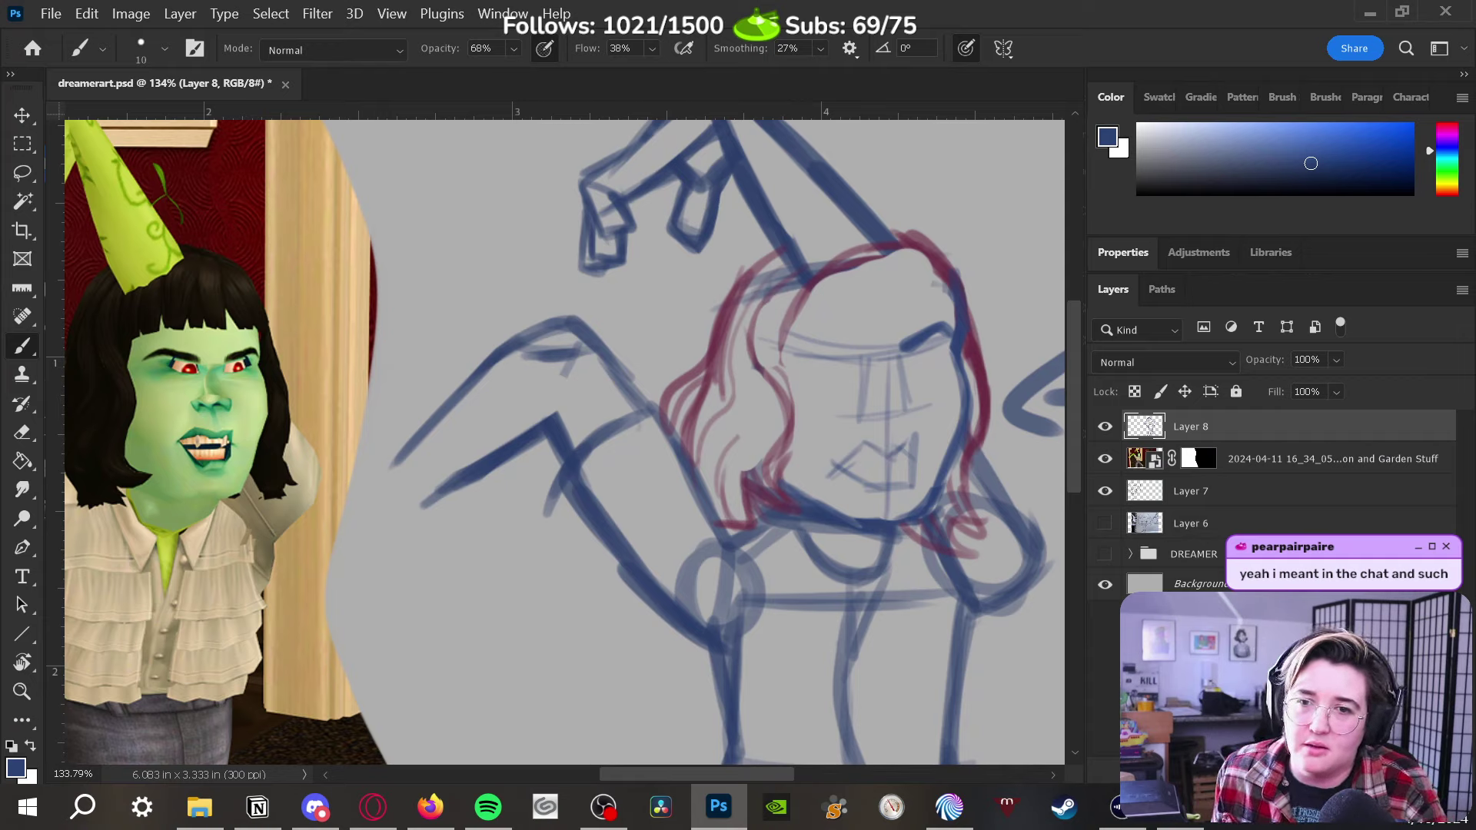
pyautogui.hotkey('alt', 'Tab')
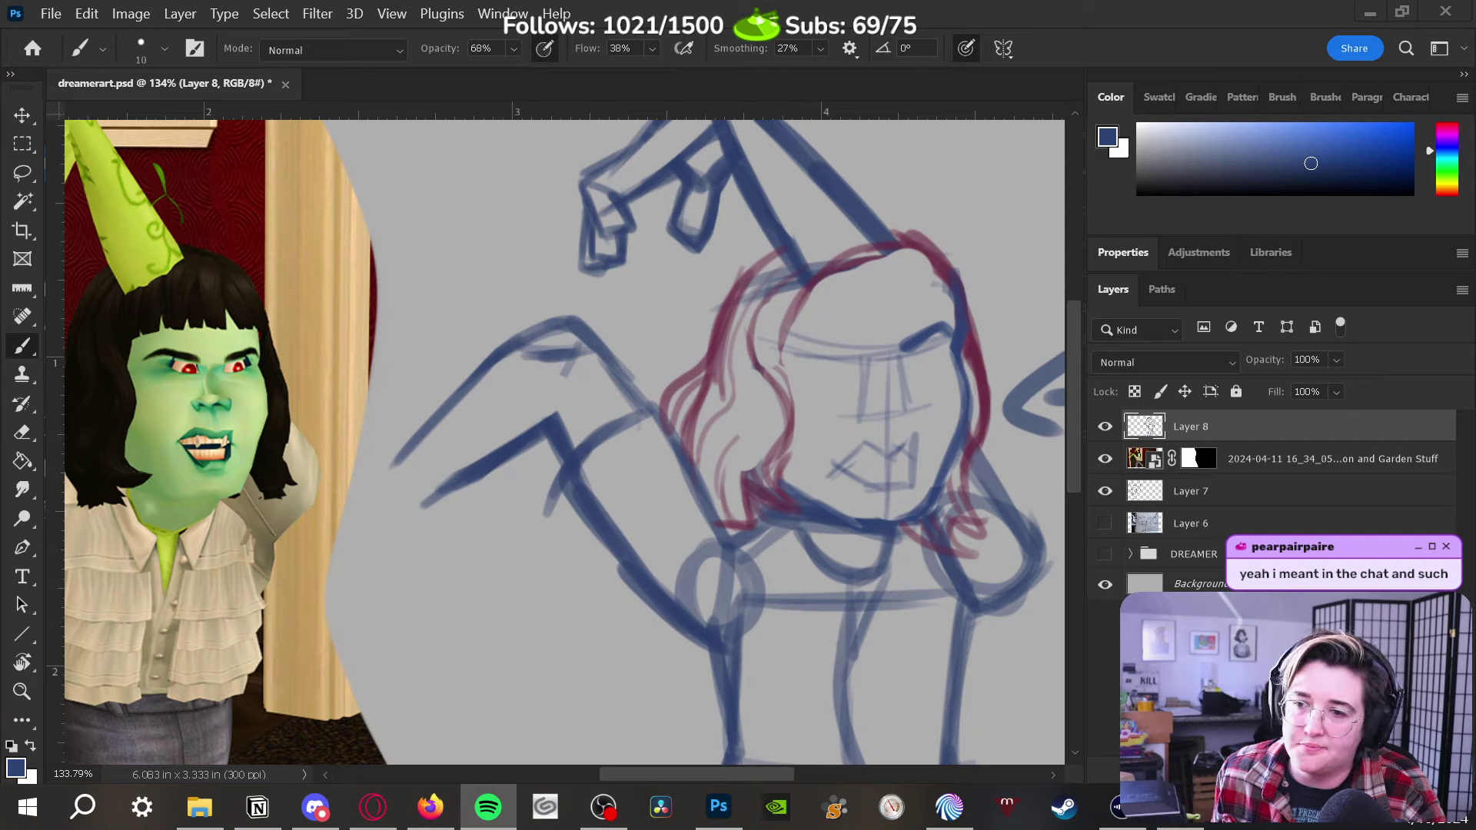
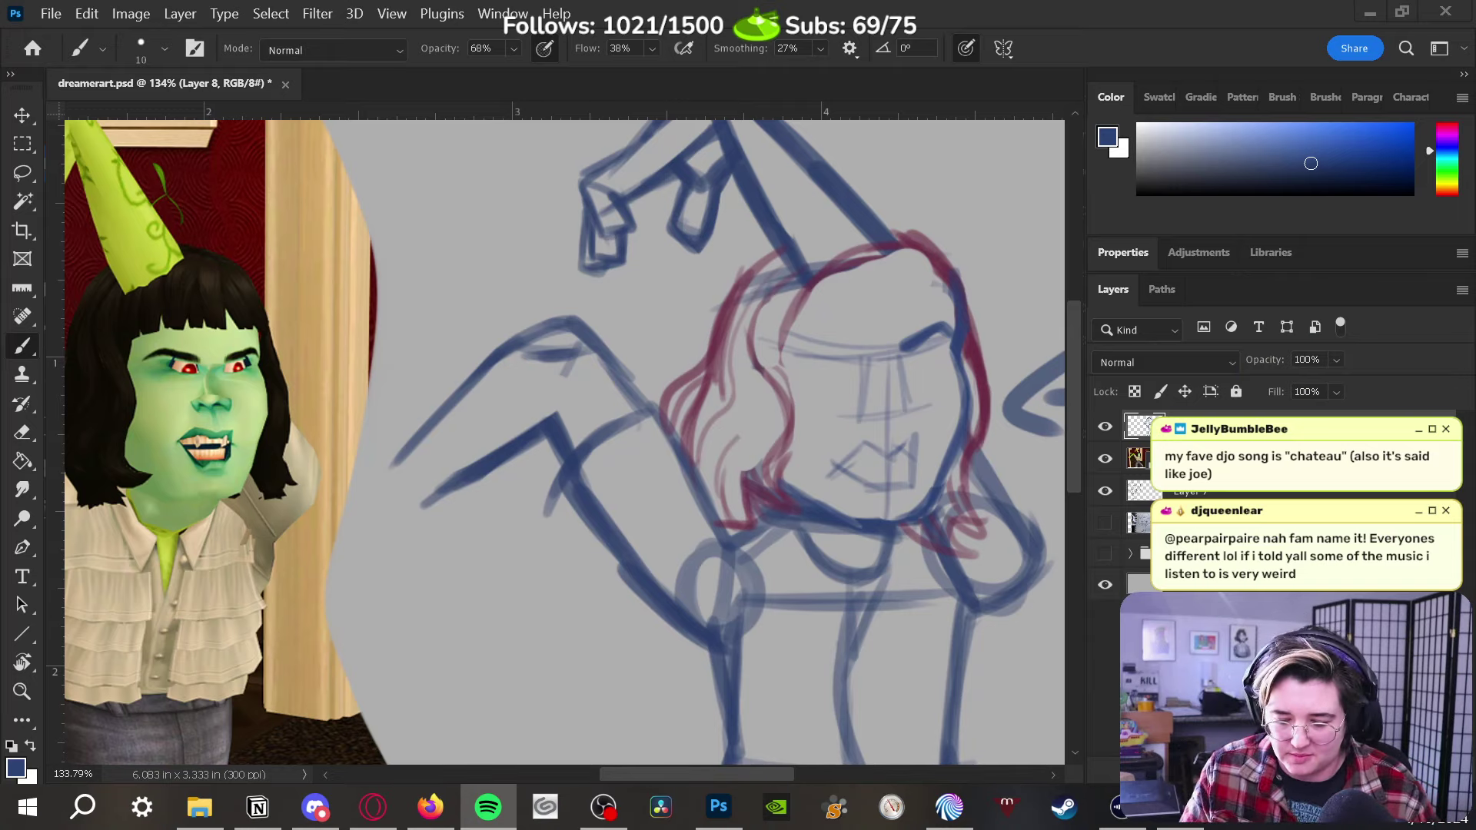
# Draw the second thick angled eyebrow, joined to the first across the nose bridge, and outline both eyes beneath the brows
pyautogui.click(870, 370)
pyautogui.moveTo(861, 348); pyautogui.dragTo(813, 338)
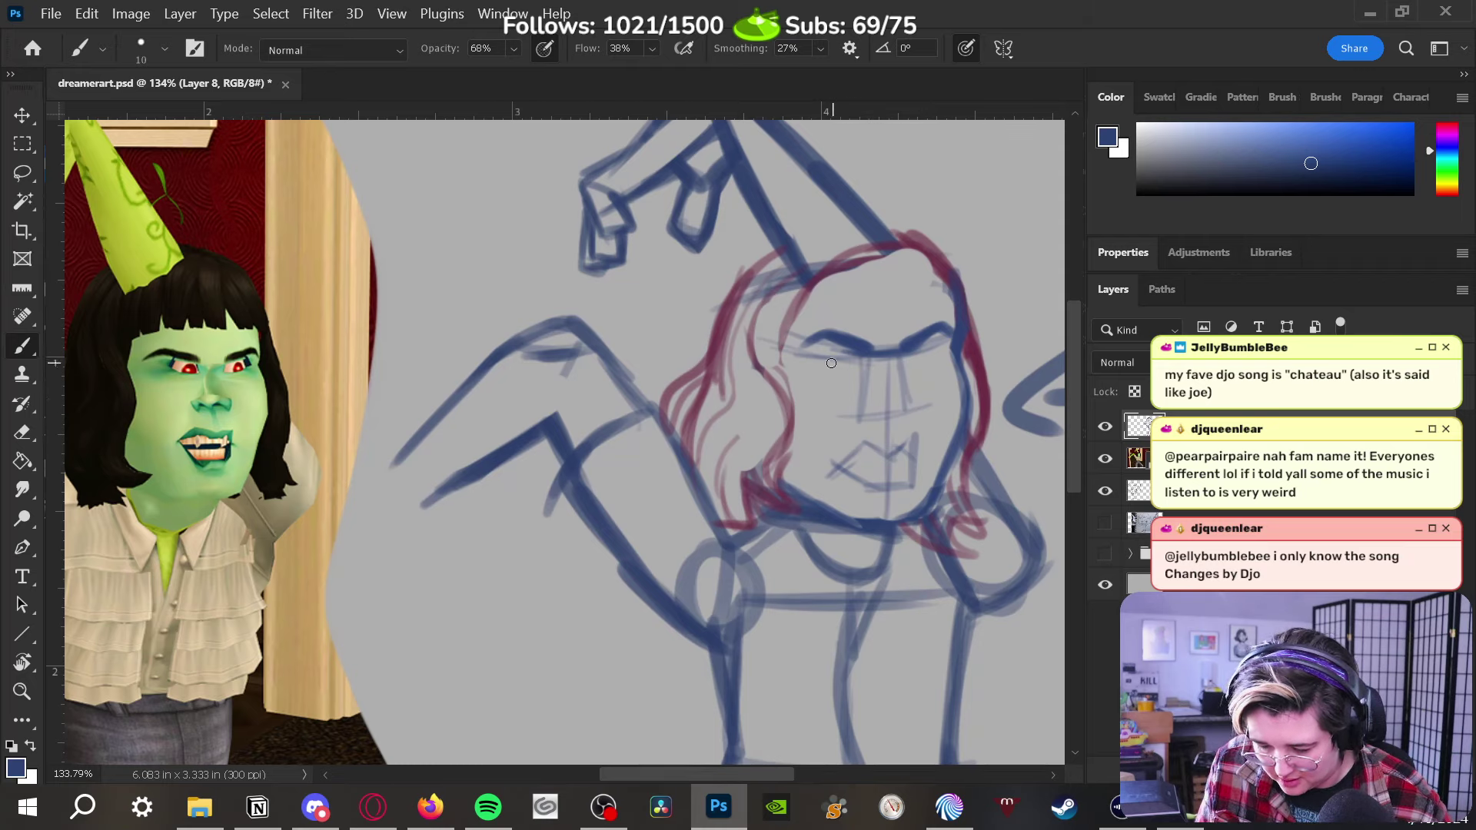
pyautogui.moveTo(819, 369); pyautogui.dragTo(868, 355)
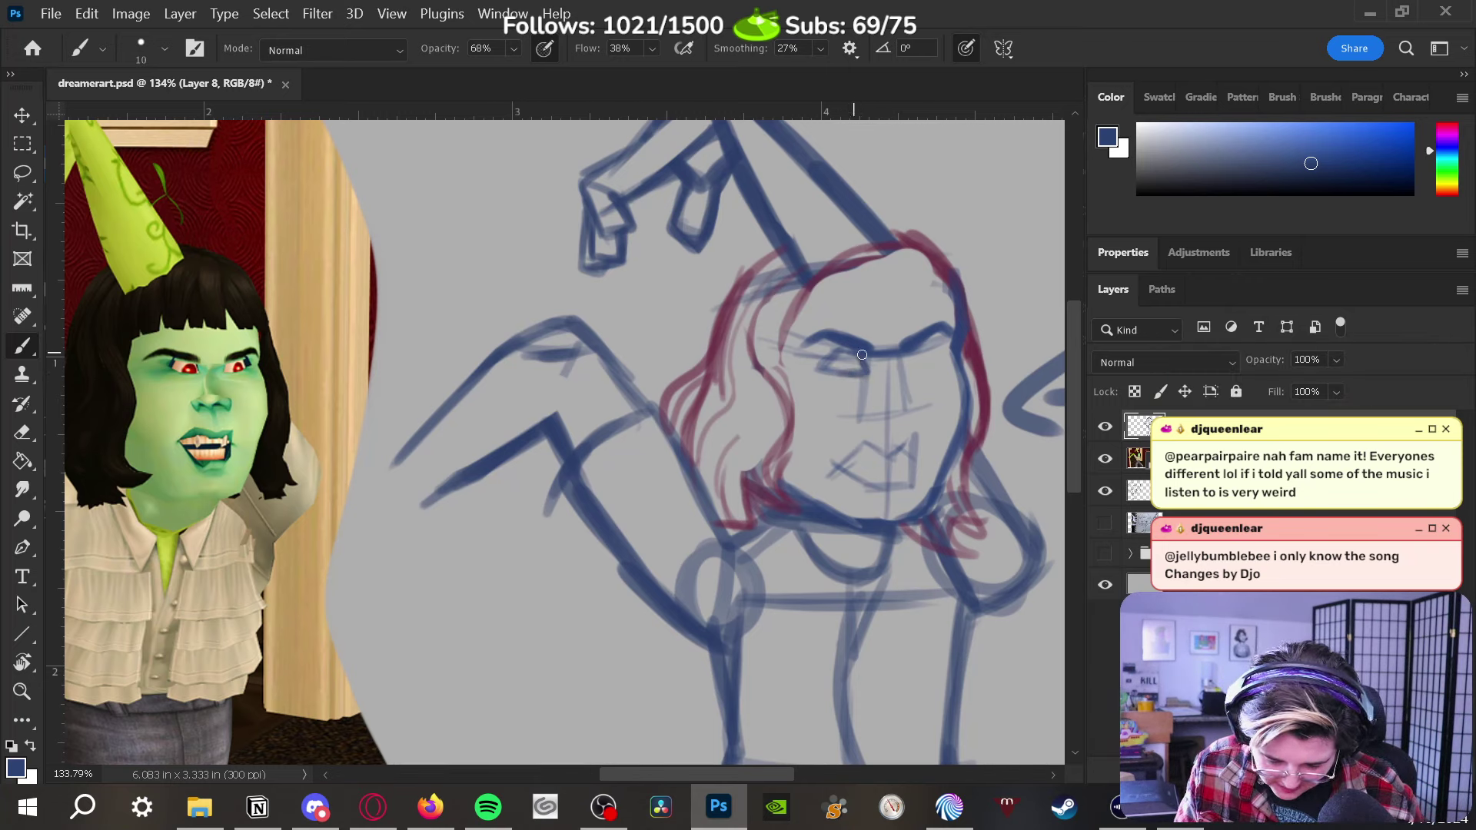
pyautogui.moveTo(853, 354)
pyautogui.mouseDown()
pyautogui.moveTo(830, 355)
pyautogui.moveTo(841, 374)
pyautogui.moveTo(942, 349)
pyautogui.moveTo(907, 362)
pyautogui.moveTo(943, 349)
pyautogui.moveTo(919, 365)
pyautogui.moveTo(931, 378)
pyautogui.moveTo(913, 359)
pyautogui.moveTo(950, 352)
pyautogui.moveTo(912, 375)
pyautogui.moveTo(949, 355)
pyautogui.mouseUp()
pyautogui.press('e')
pyautogui.press('b')
pyautogui.hotkey('ctrl', 'z')
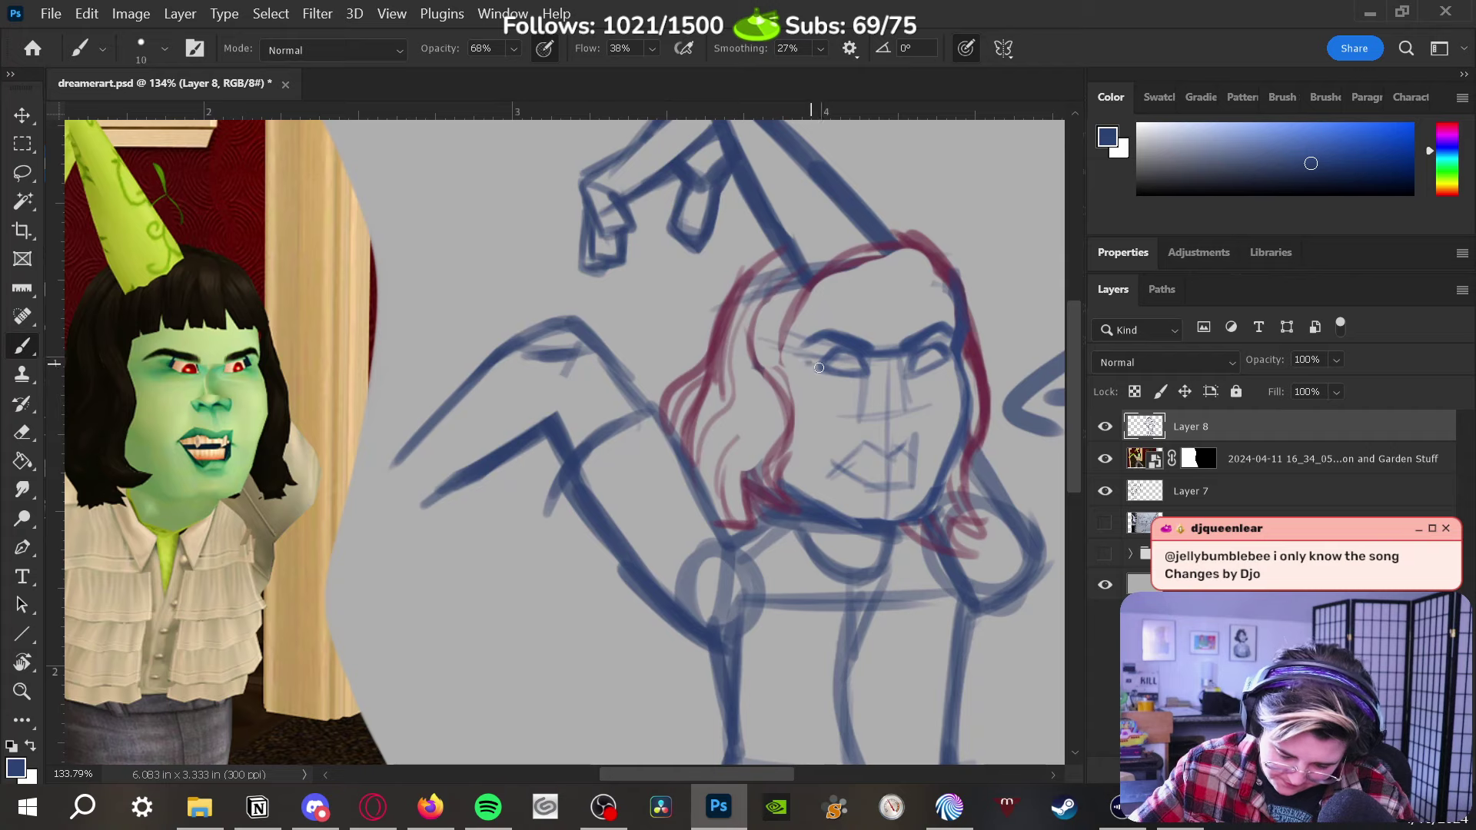
# Draw a lower lid line under both eyes and erase the part that crosses the nose bridge
pyautogui.moveTo(818, 367)
pyautogui.mouseDown()
pyautogui.moveTo(896, 378)
pyautogui.moveTo(843, 373)
pyautogui.moveTo(965, 358)
pyautogui.mouseUp()
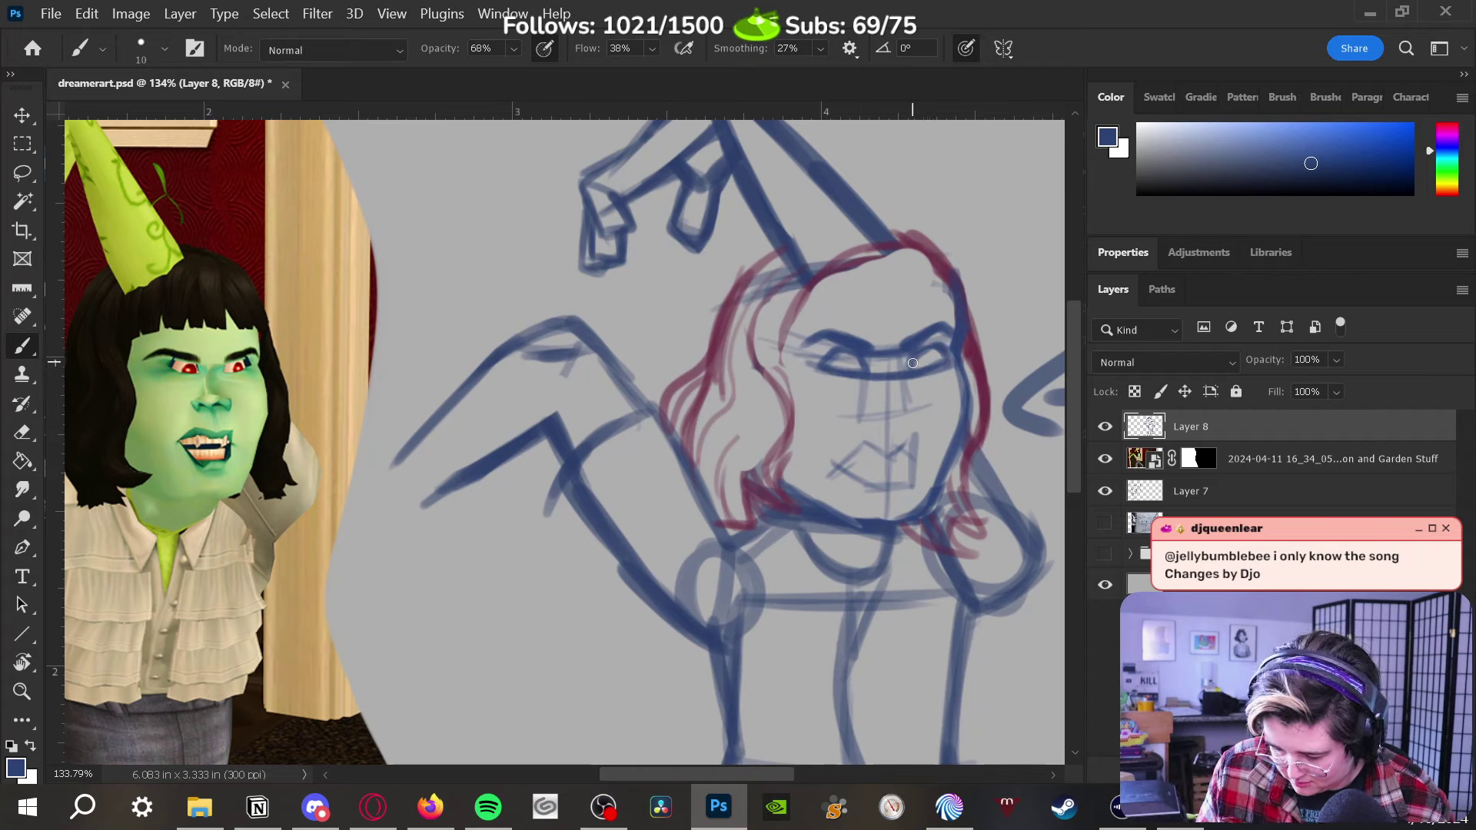
pyautogui.press('e')
pyautogui.moveTo(876, 368)
pyautogui.mouseDown()
pyautogui.moveTo(874, 393)
pyautogui.moveTo(895, 387)
pyautogui.mouseUp()
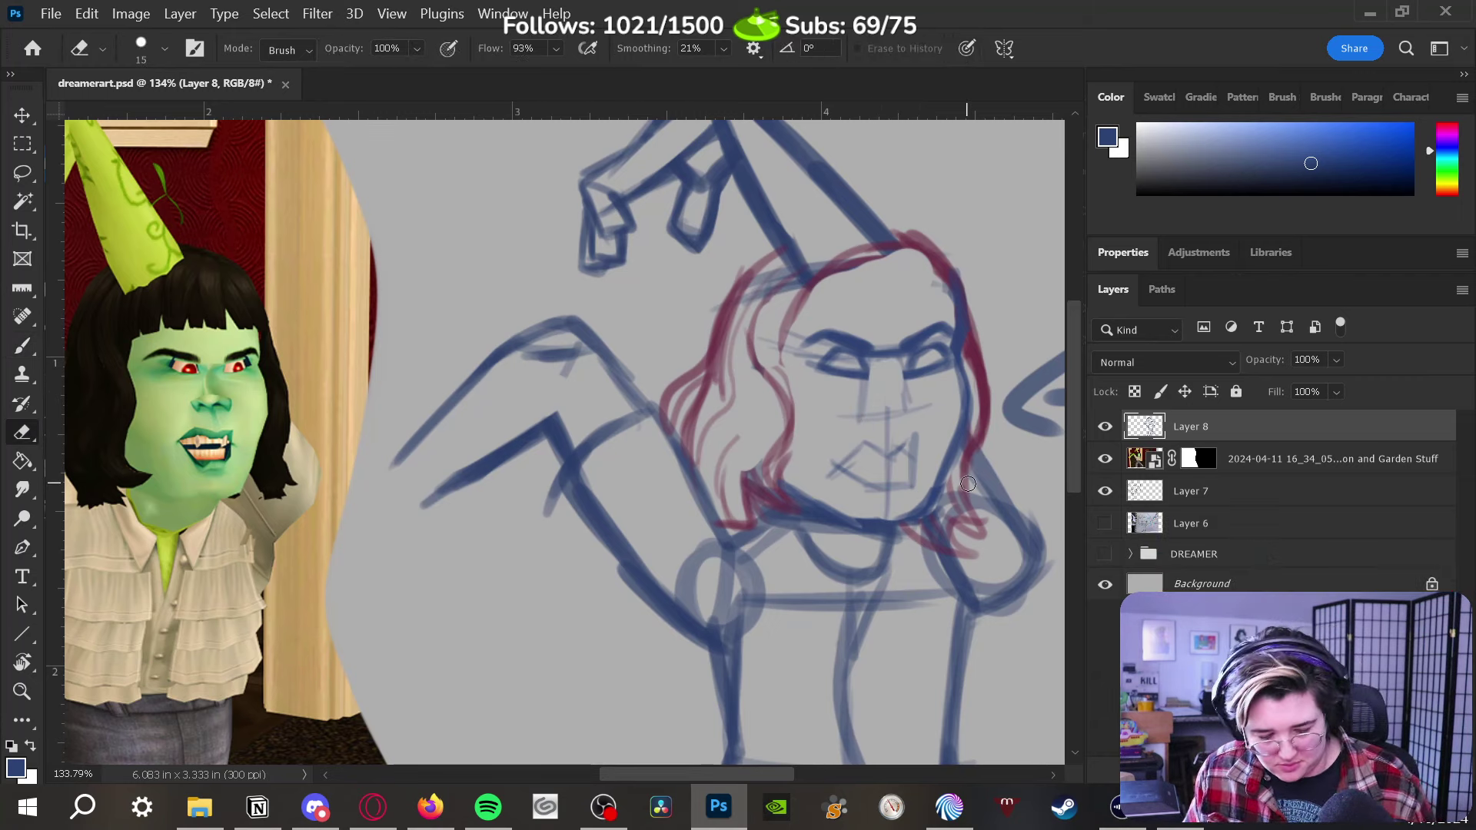
pyautogui.click(851, 366)
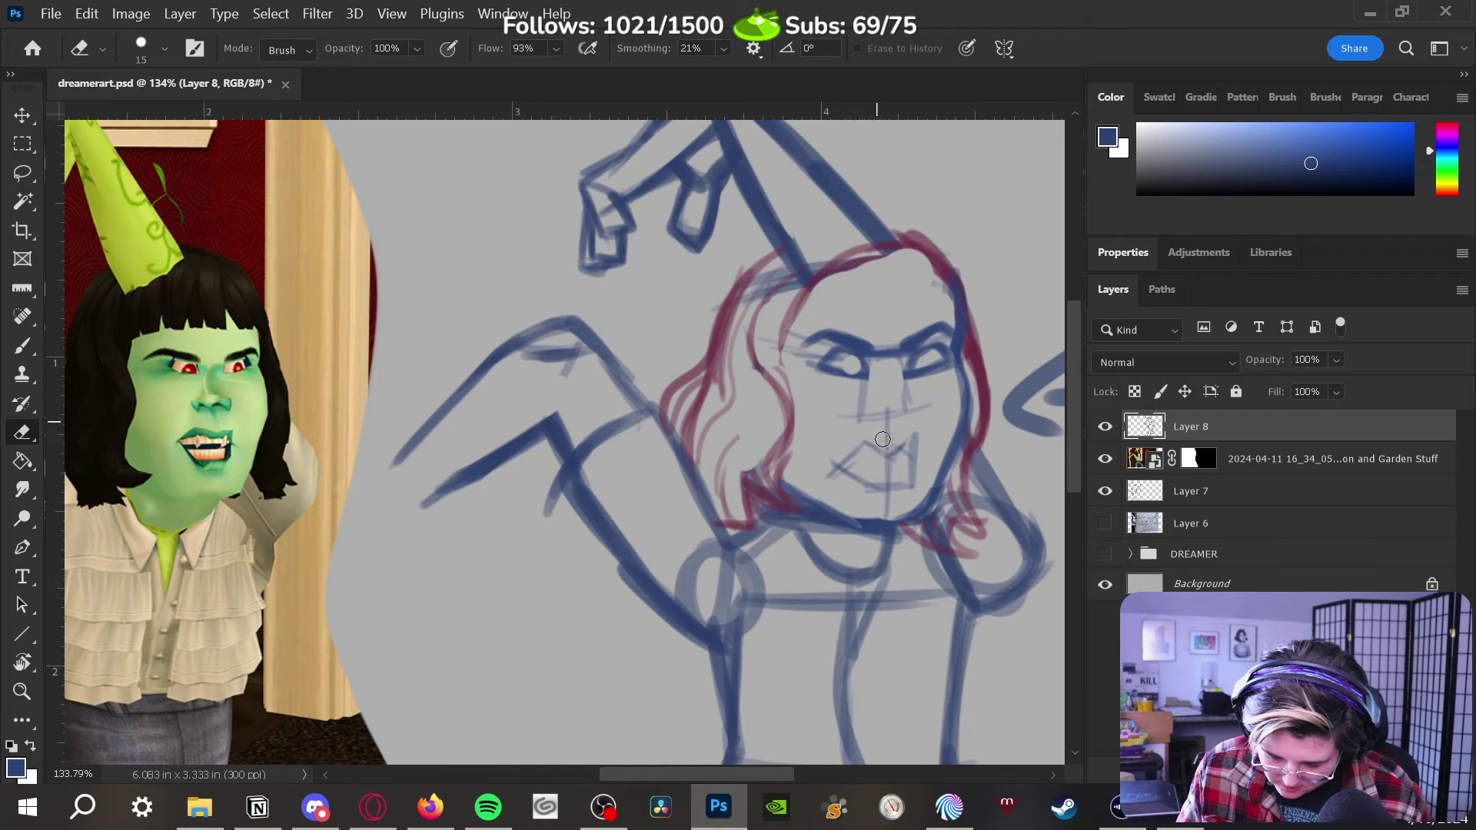
# Fill in the irises of both eyes and erase small highlights in them with a smaller eraser
pyautogui.press('b')
pyautogui.moveTo(856, 367); pyautogui.dragTo(934, 368)
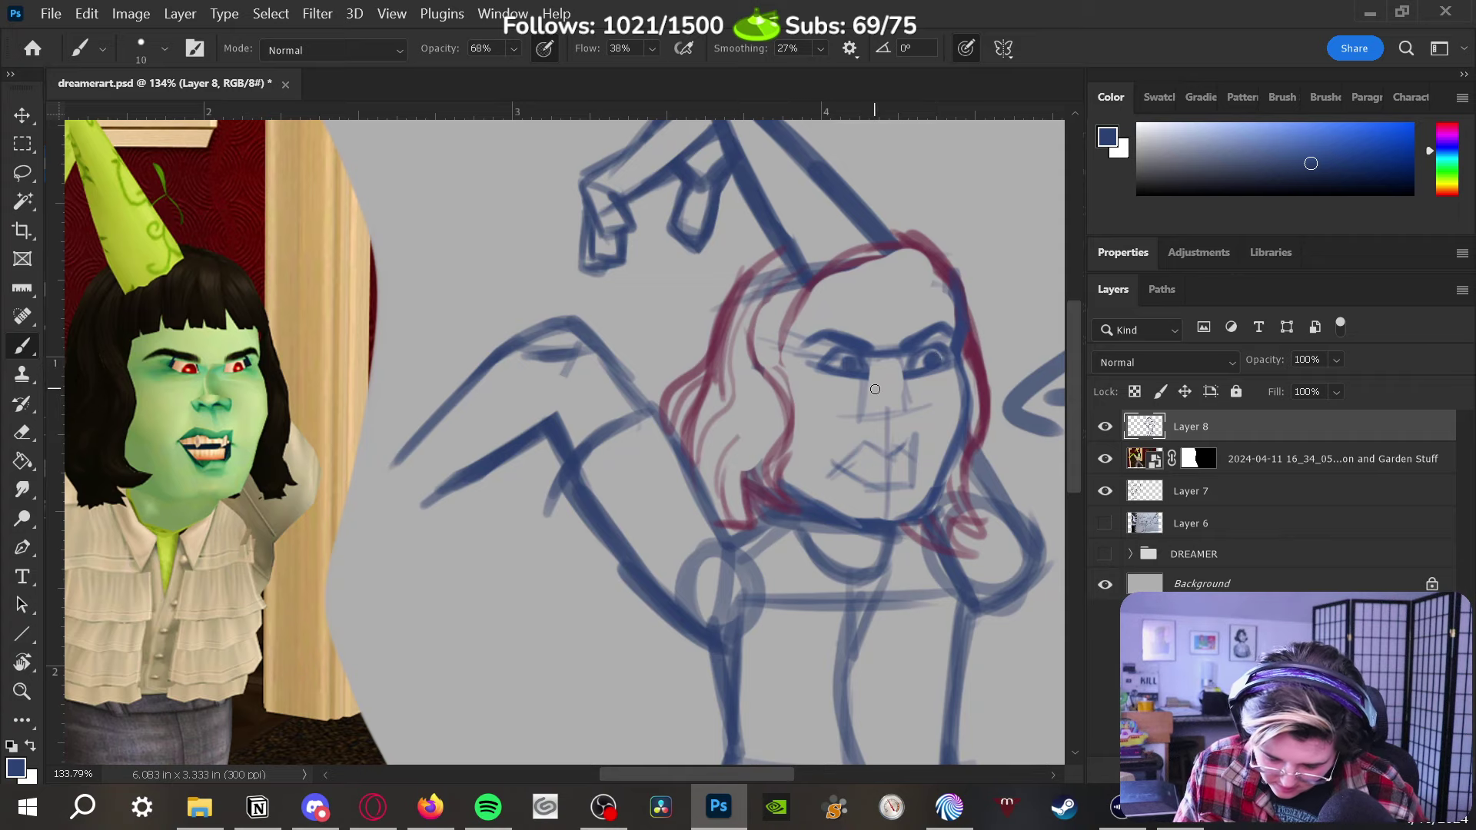
pyautogui.press('e')
pyautogui.press('[')
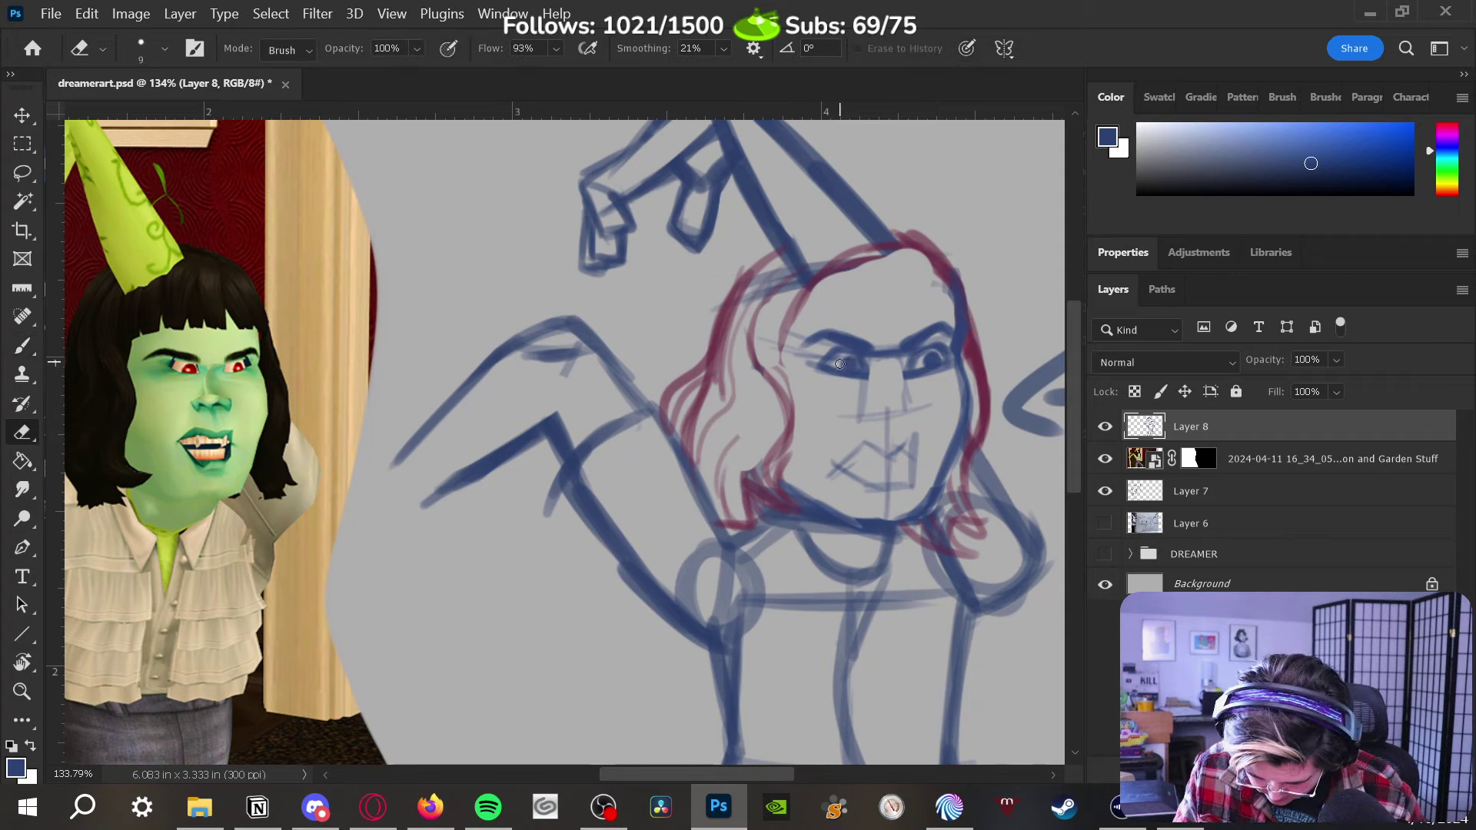
pyautogui.moveTo(840, 362); pyautogui.dragTo(939, 361)
pyautogui.press('b')
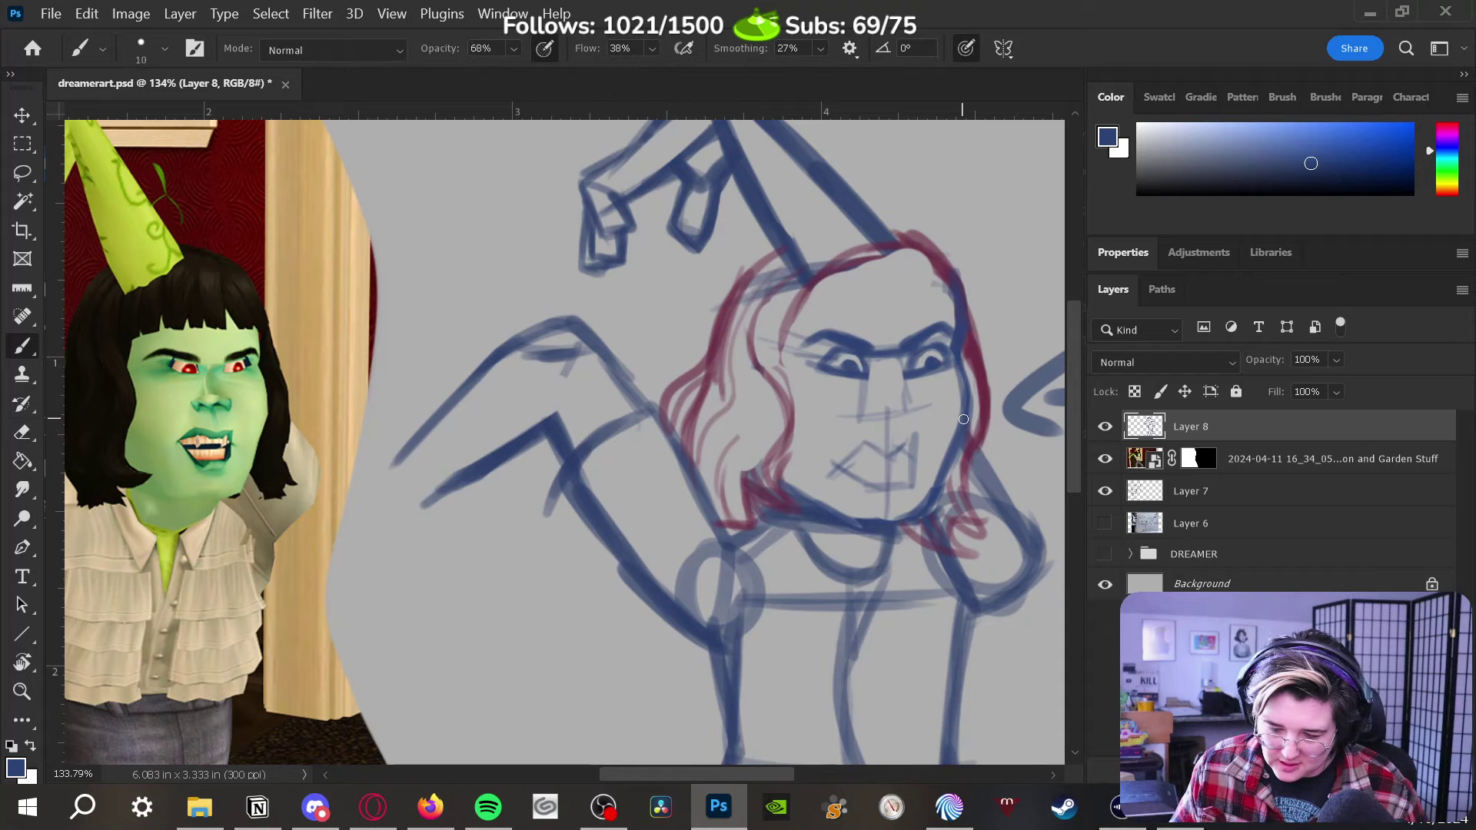
pyautogui.click(850, 367)
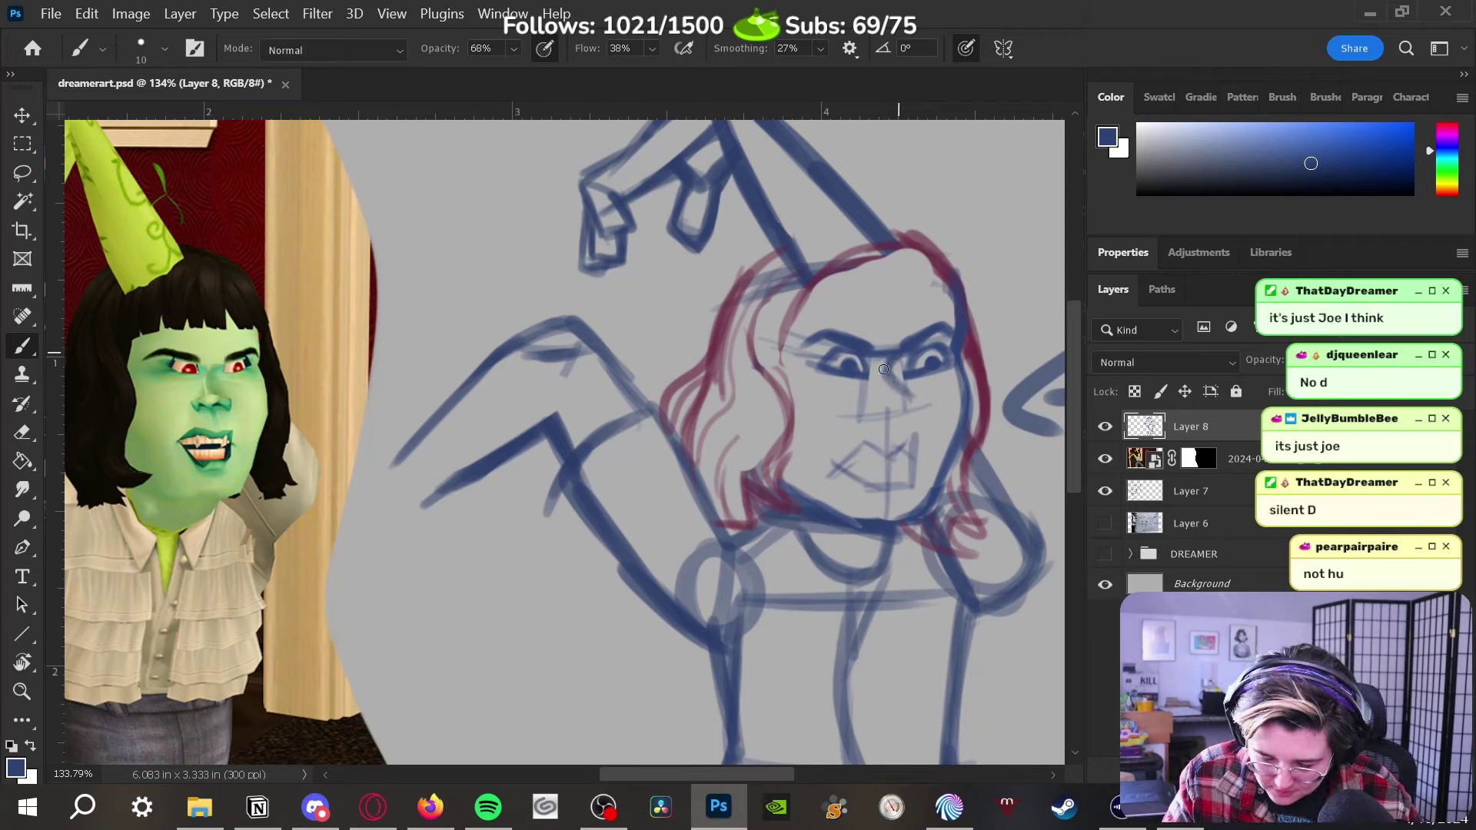
# Draw the nose with nostrils and rounded wings over the guide, and erase the brow line connecting the two eyebrows
pyautogui.moveTo(869, 405); pyautogui.dragTo(903, 403)
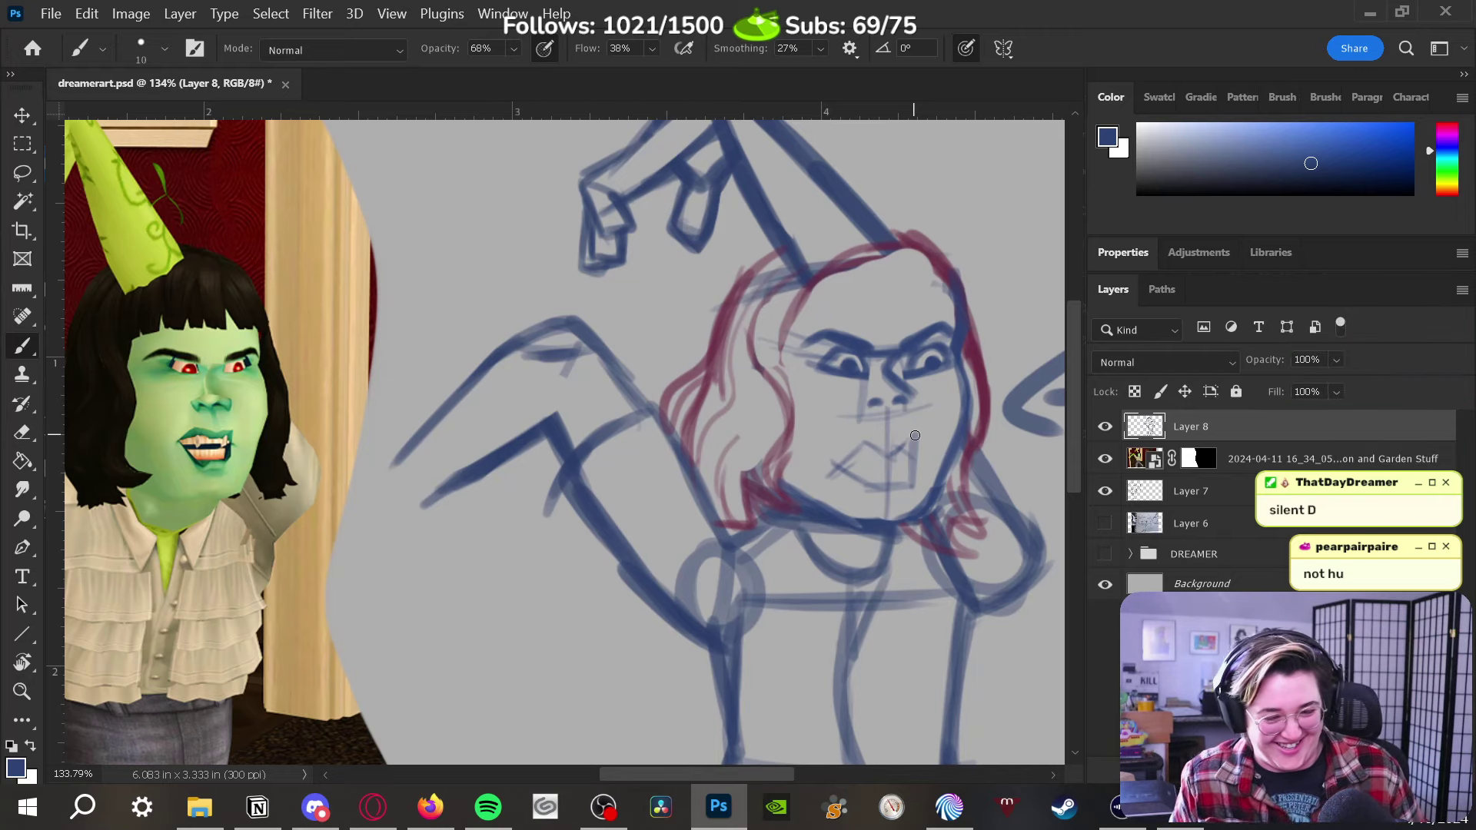
pyautogui.press('z')
pyautogui.moveTo(912, 379)
pyautogui.mouseDown()
pyautogui.moveTo(949, 379)
pyautogui.moveTo(943, 412)
pyautogui.moveTo(913, 428)
pyautogui.mouseUp()
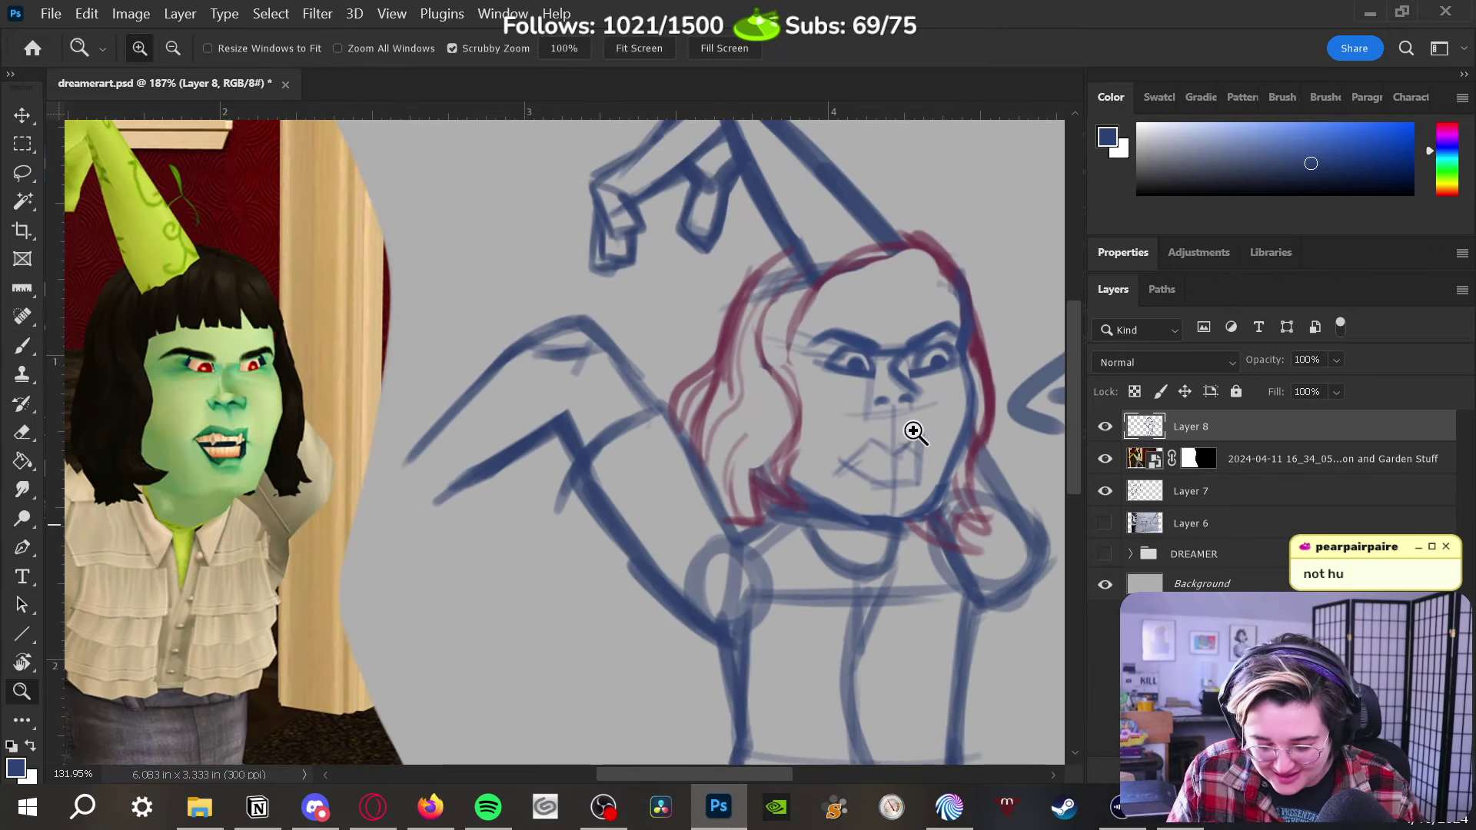
pyautogui.press('b')
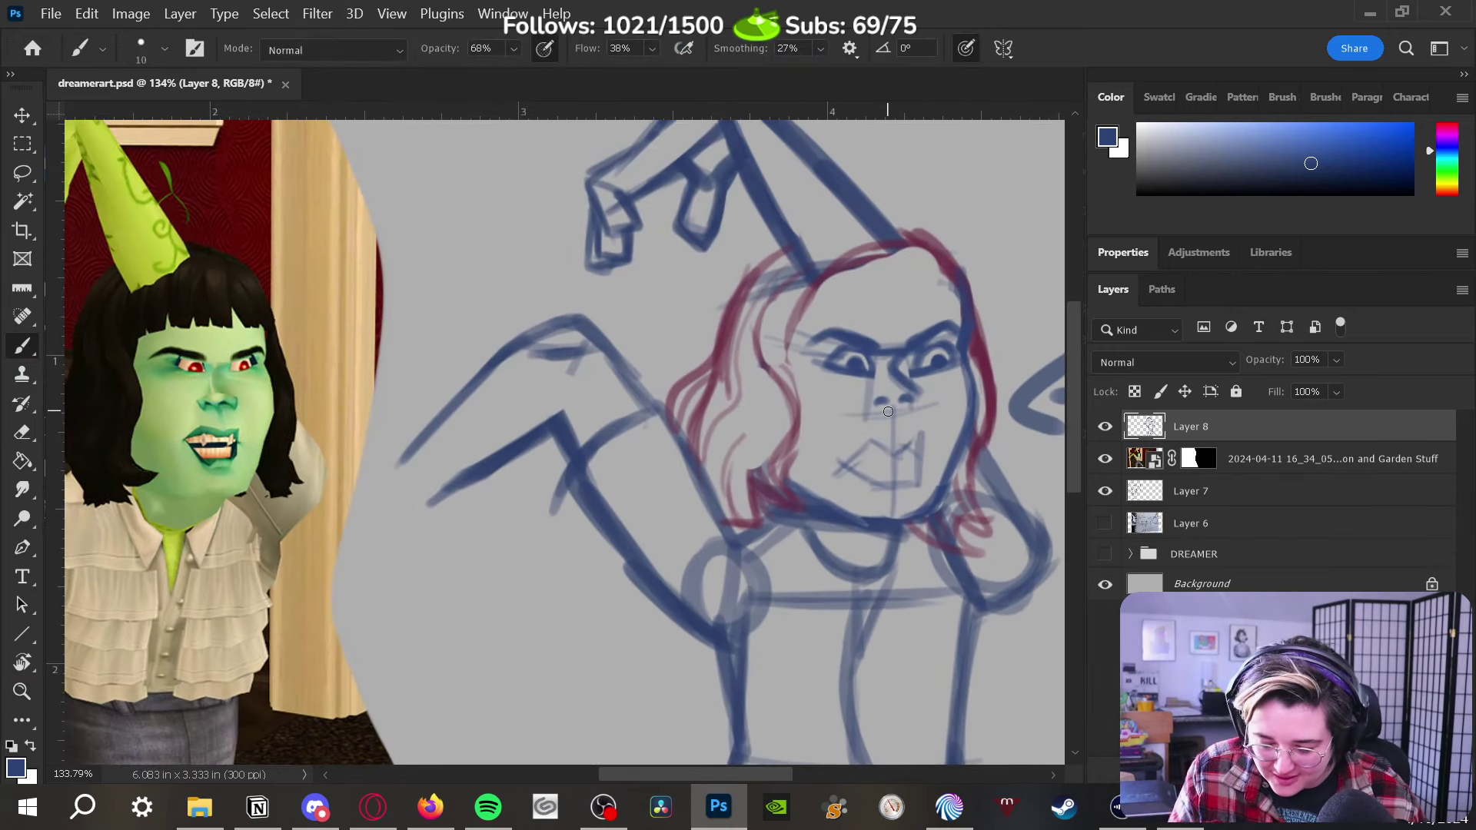
pyautogui.moveTo(879, 401); pyautogui.dragTo(907, 407)
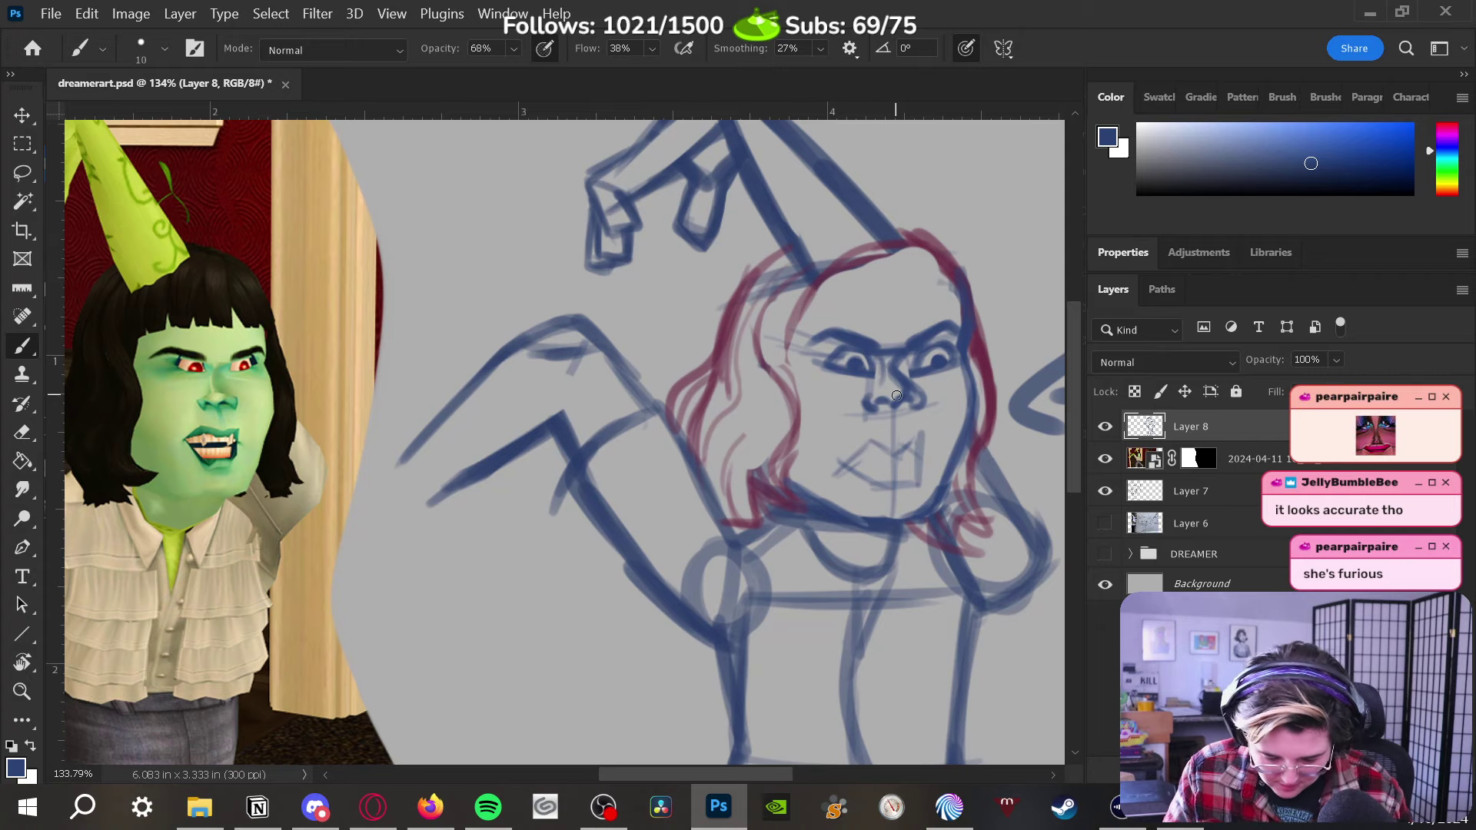
pyautogui.press('e')
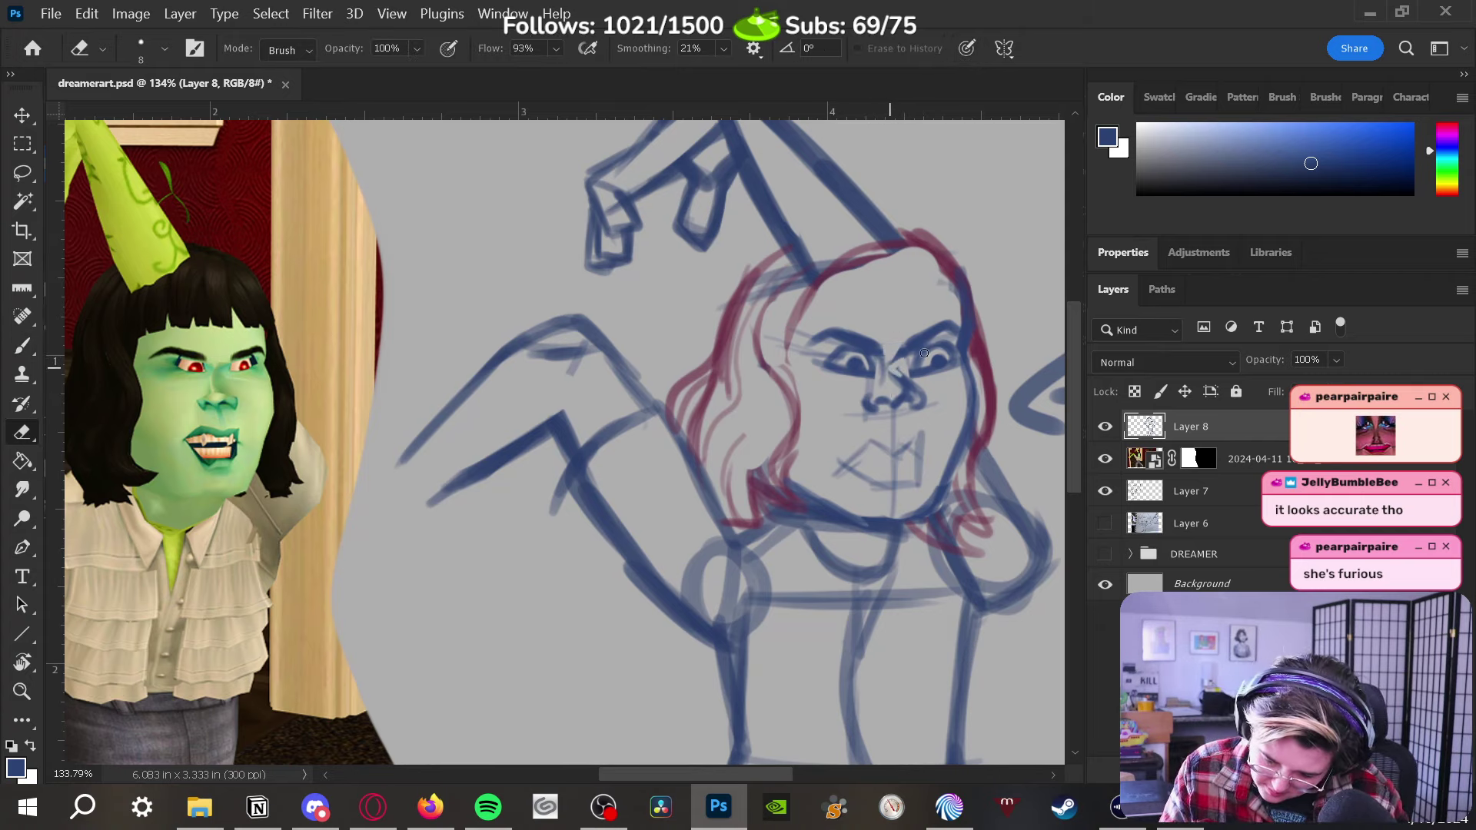
pyautogui.press('b')
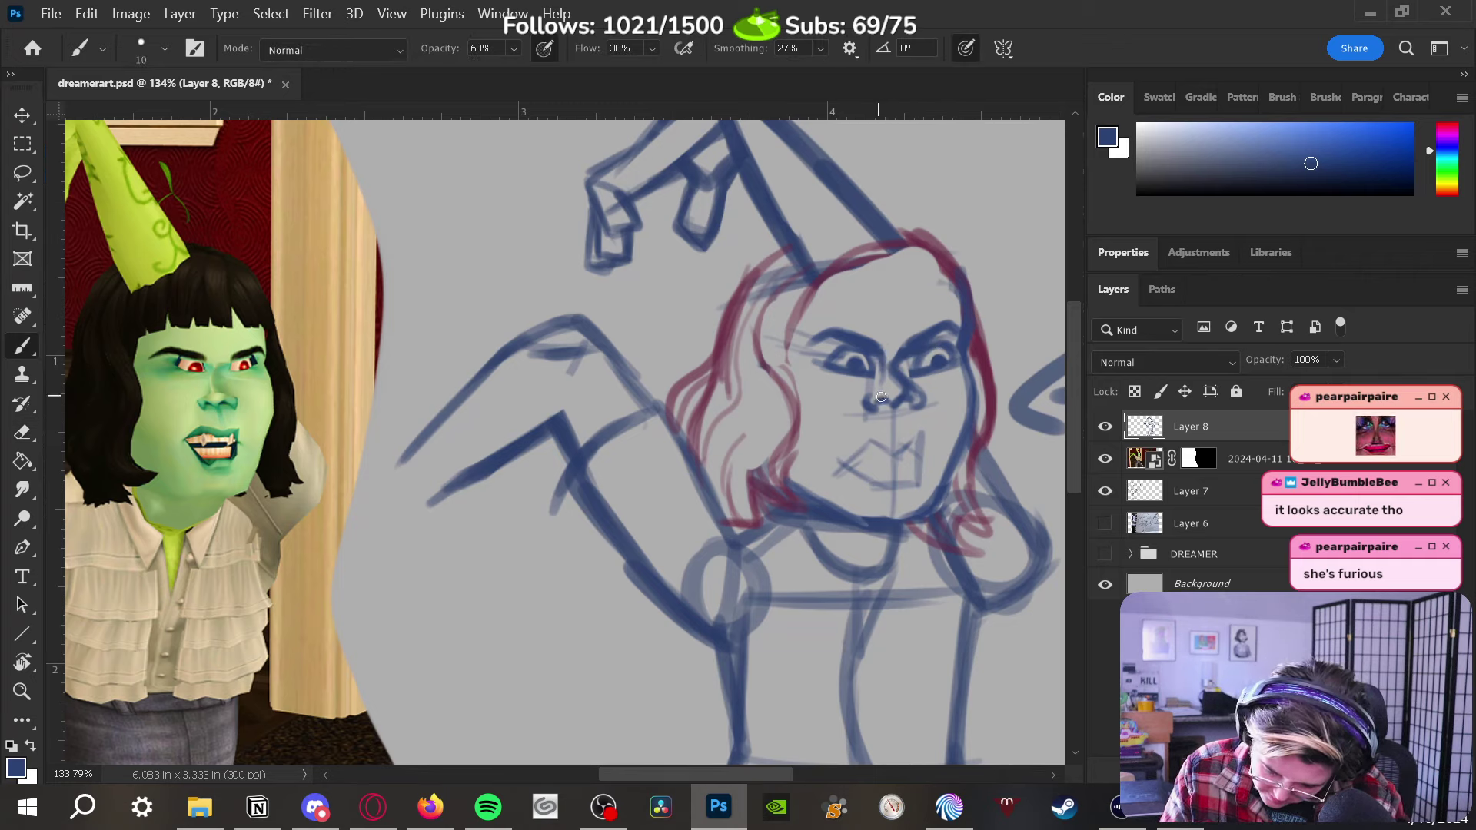
pyautogui.press('e')
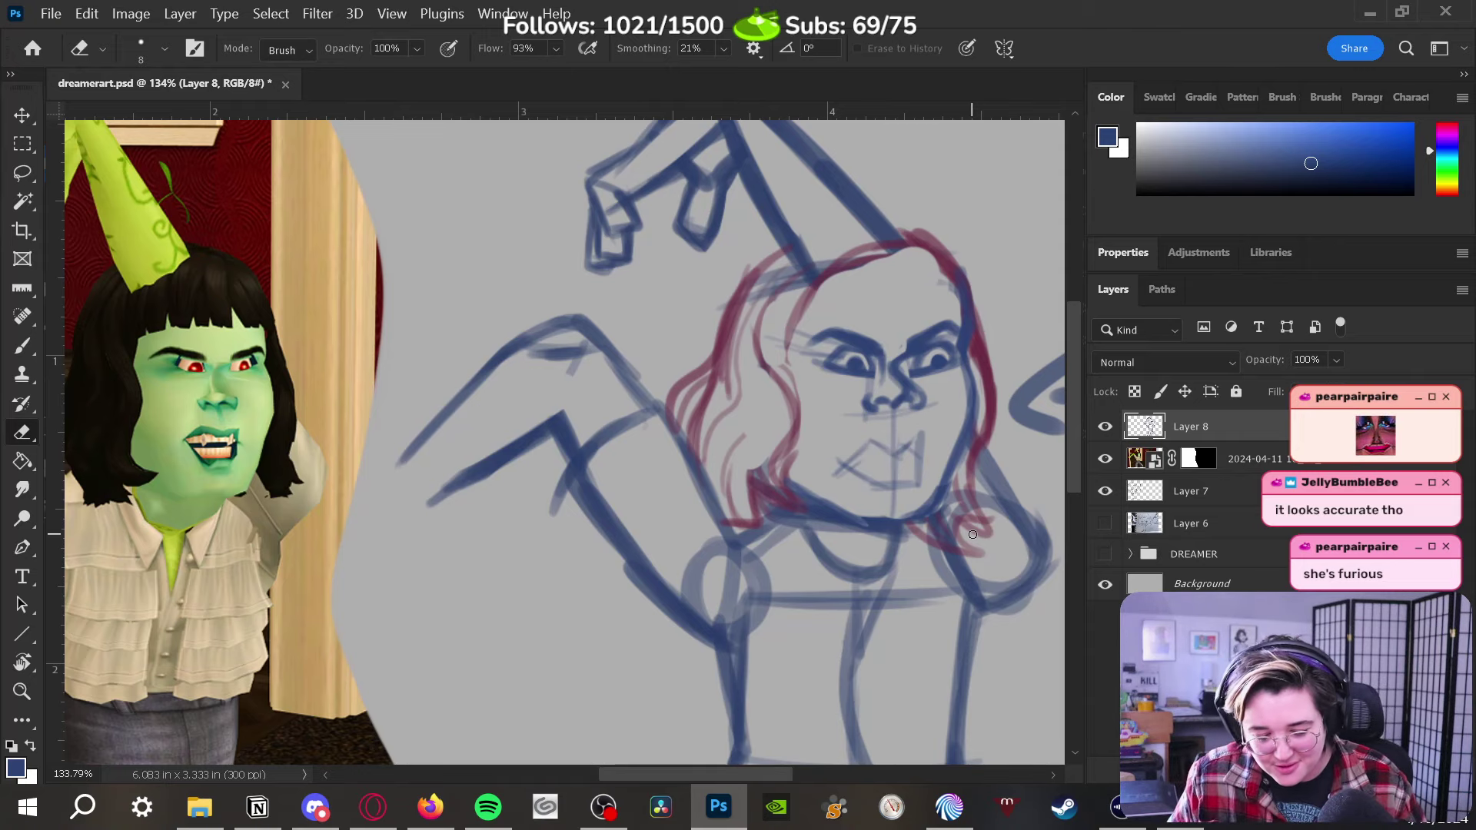
# Lasso the nose, scale it to 100.80% and nudge it slightly down and to the right on the face
pyautogui.click(22, 172)
pyautogui.moveTo(939, 425)
pyautogui.mouseDown()
pyautogui.moveTo(942, 408)
pyautogui.moveTo(909, 380)
pyautogui.mouseUp()
pyautogui.moveTo(869, 388)
pyautogui.mouseDown()
pyautogui.moveTo(853, 425)
pyautogui.moveTo(945, 428)
pyautogui.mouseUp()
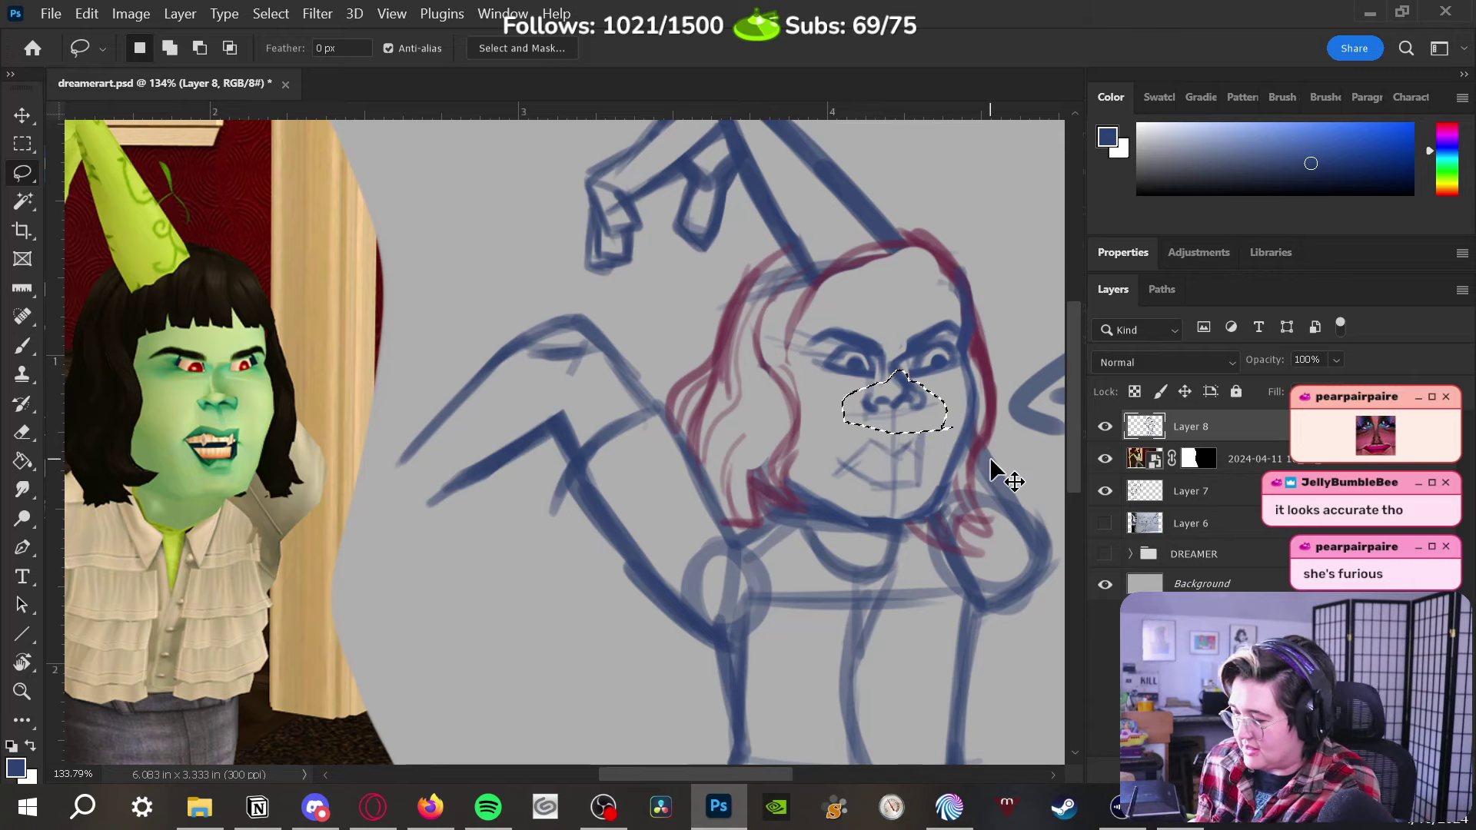
pyautogui.hotkey('ctrl', 't')
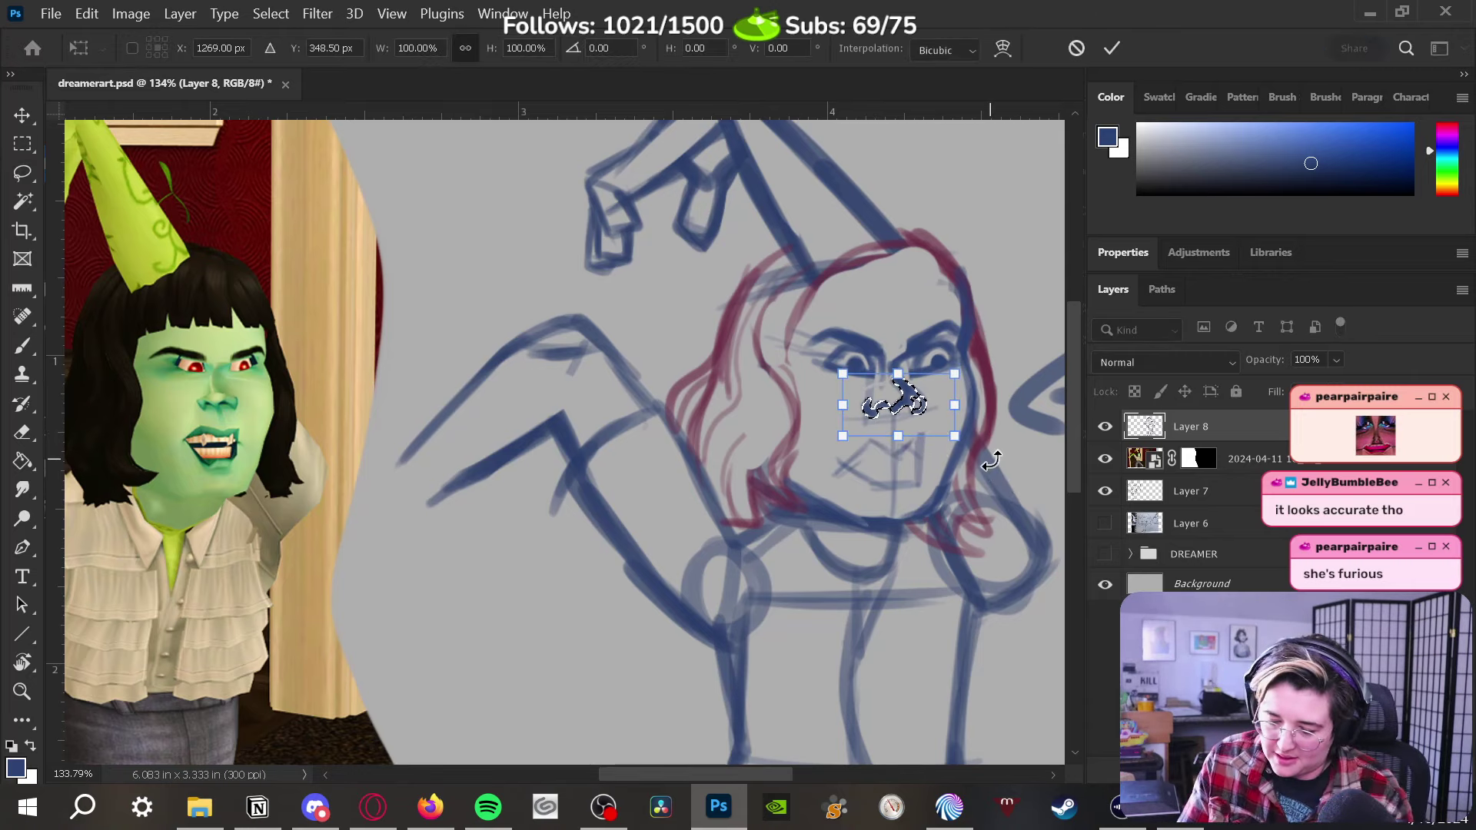
pyautogui.moveTo(953, 435); pyautogui.dragTo(954, 436)
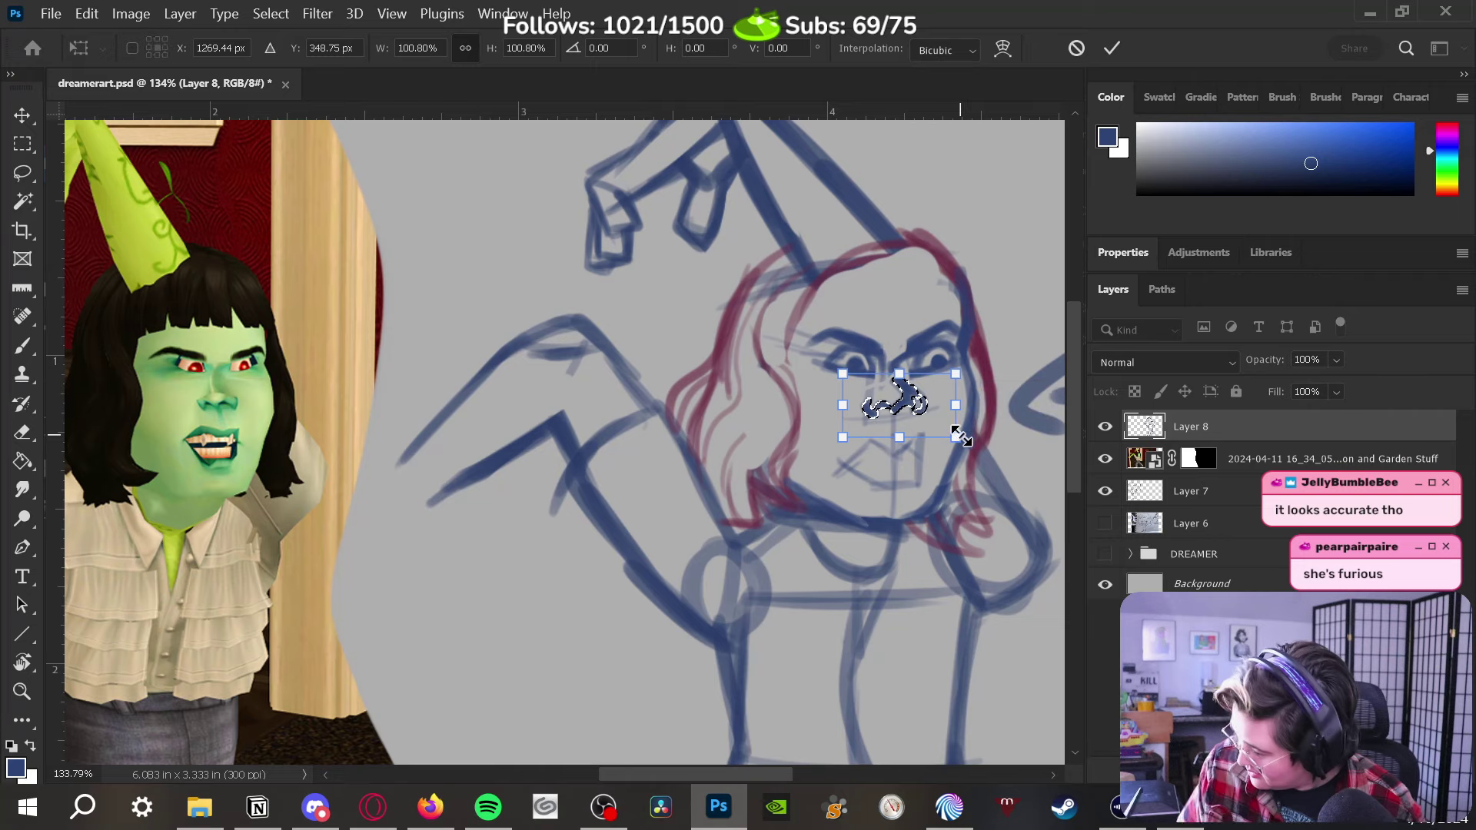
pyautogui.press('Right')
pyautogui.press('Right')
pyautogui.press('Down')
pyautogui.press('Down')
pyautogui.press('Down')
pyautogui.press('Right')
pyautogui.press('Right')
pyautogui.press('Up')
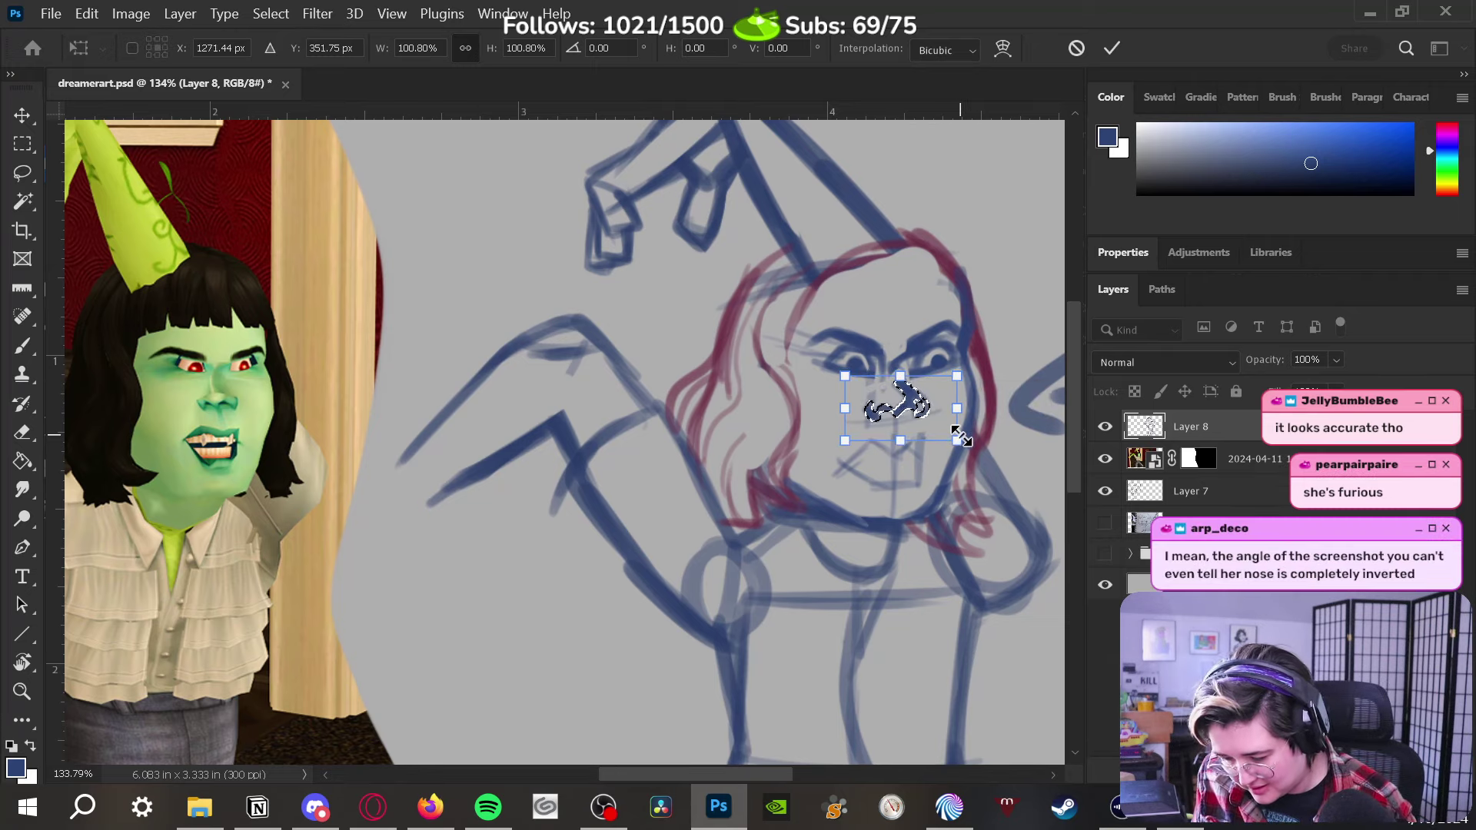
pyautogui.press('l')
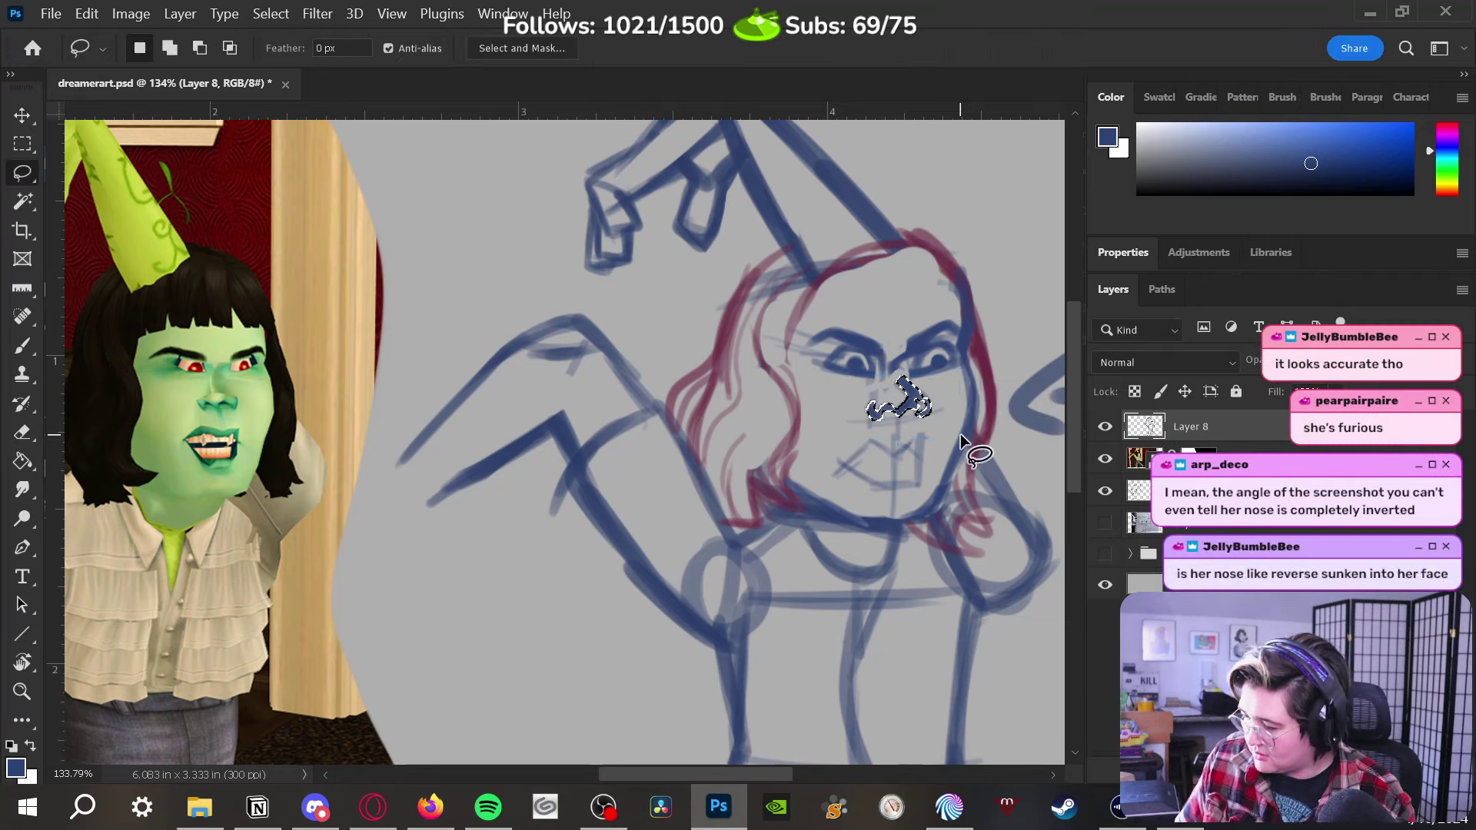
# Strengthen the moved nose's bridge line and nostril wing, and erase excess line along the bridge between the eyes
pyautogui.press('b')
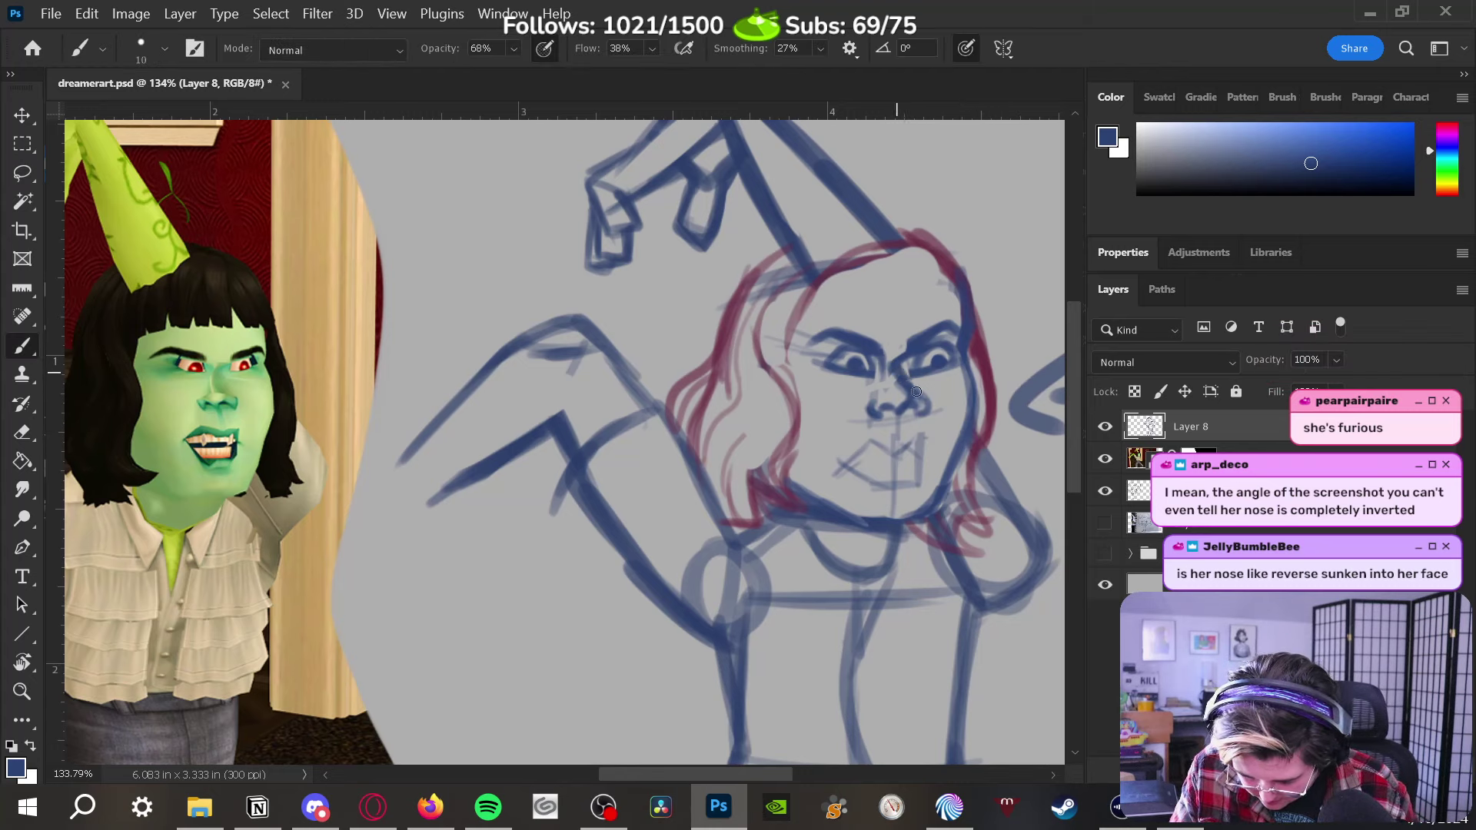
pyautogui.press('e')
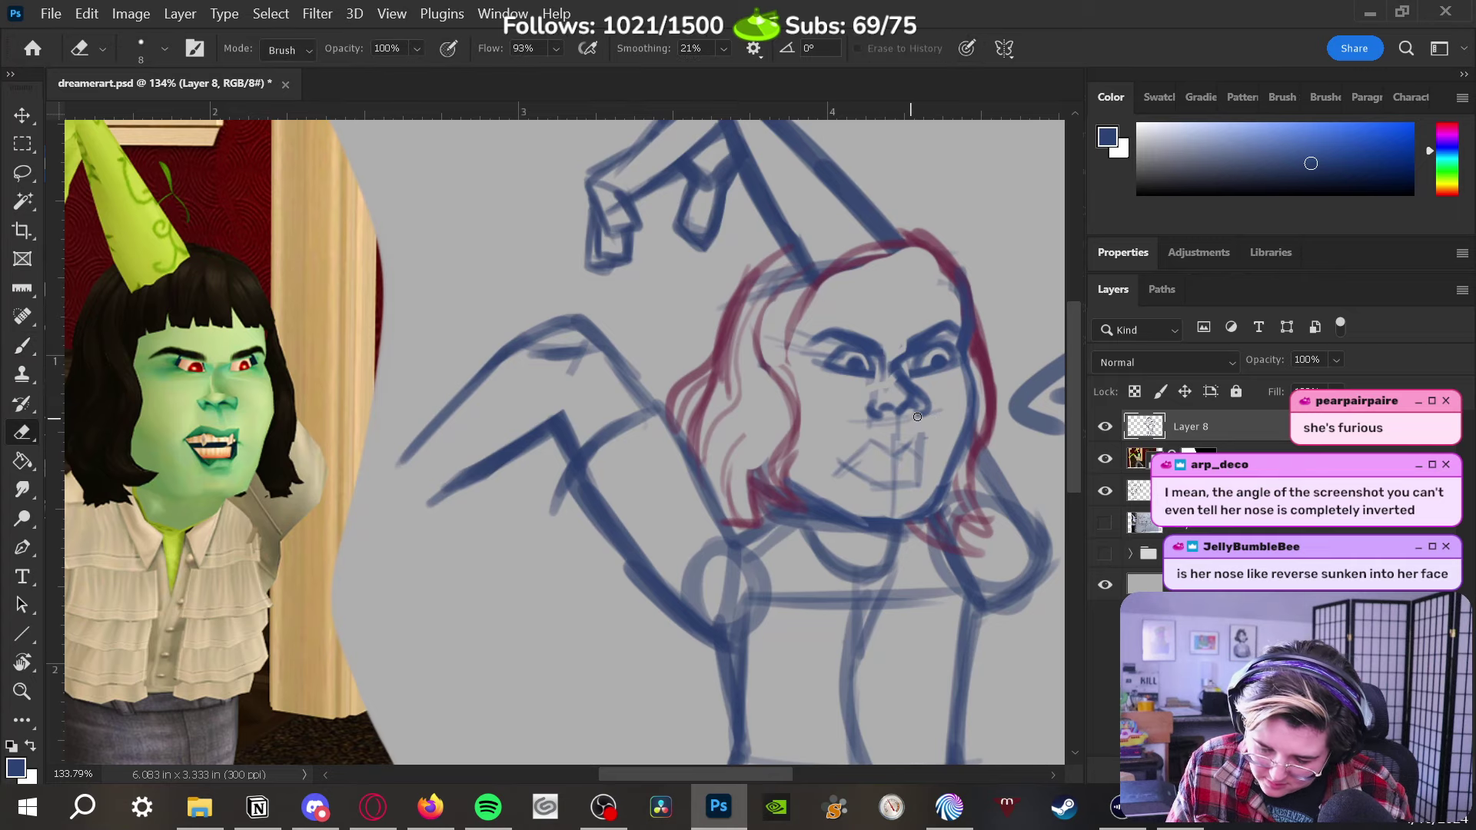
pyautogui.press('b')
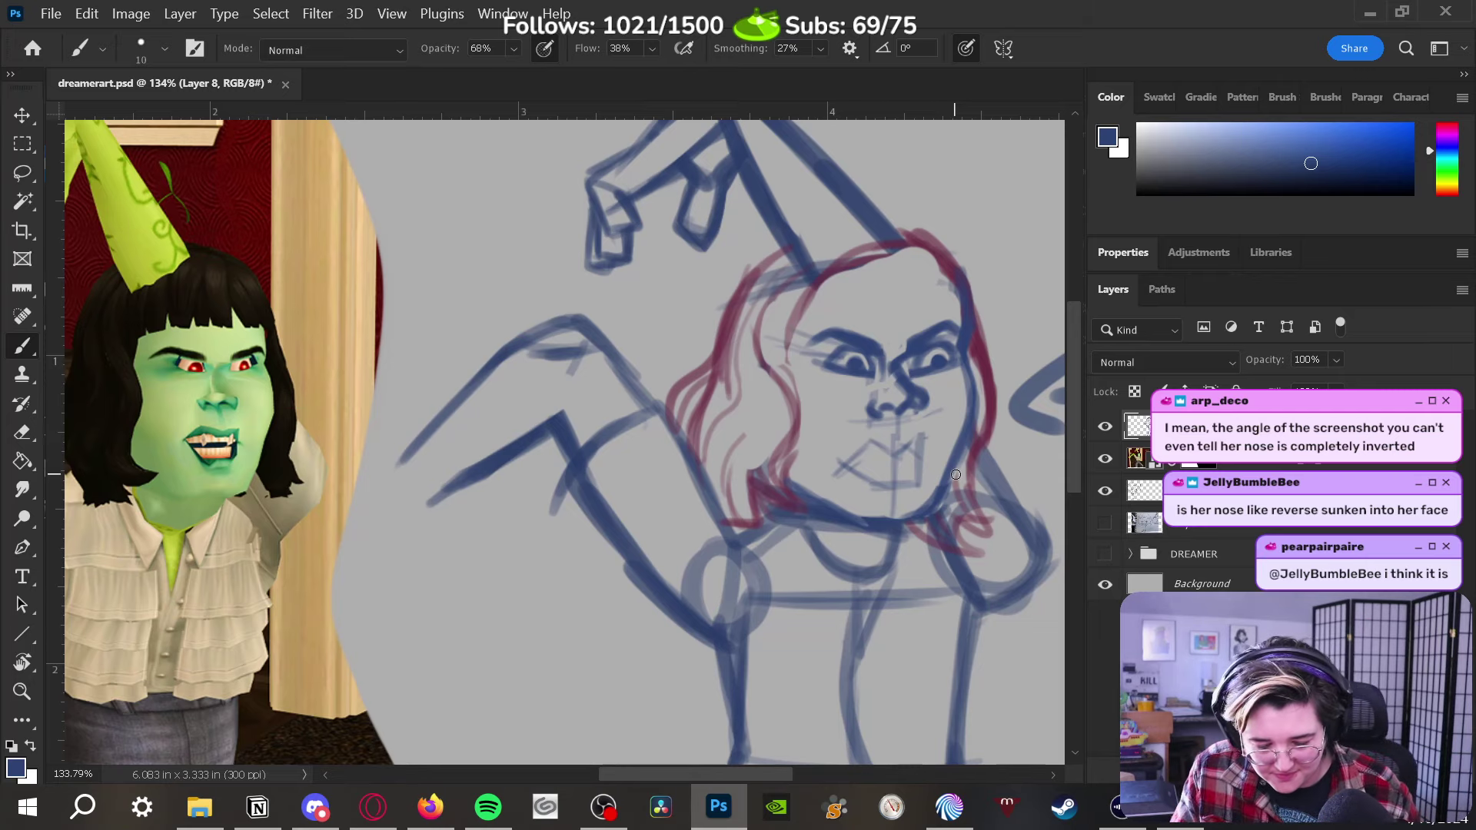
pyautogui.press('e')
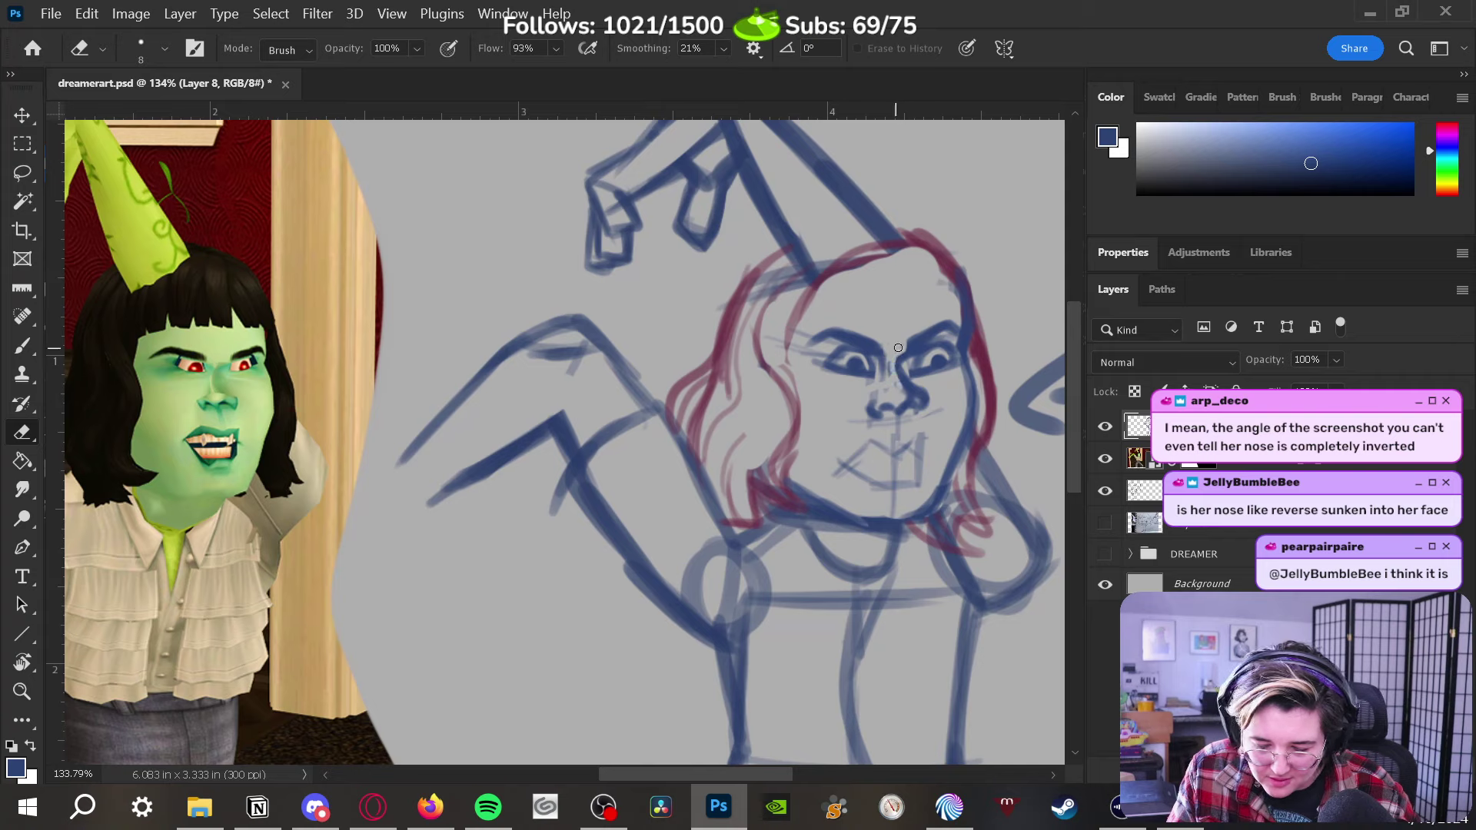
pyautogui.moveTo(899, 369); pyautogui.dragTo(907, 379)
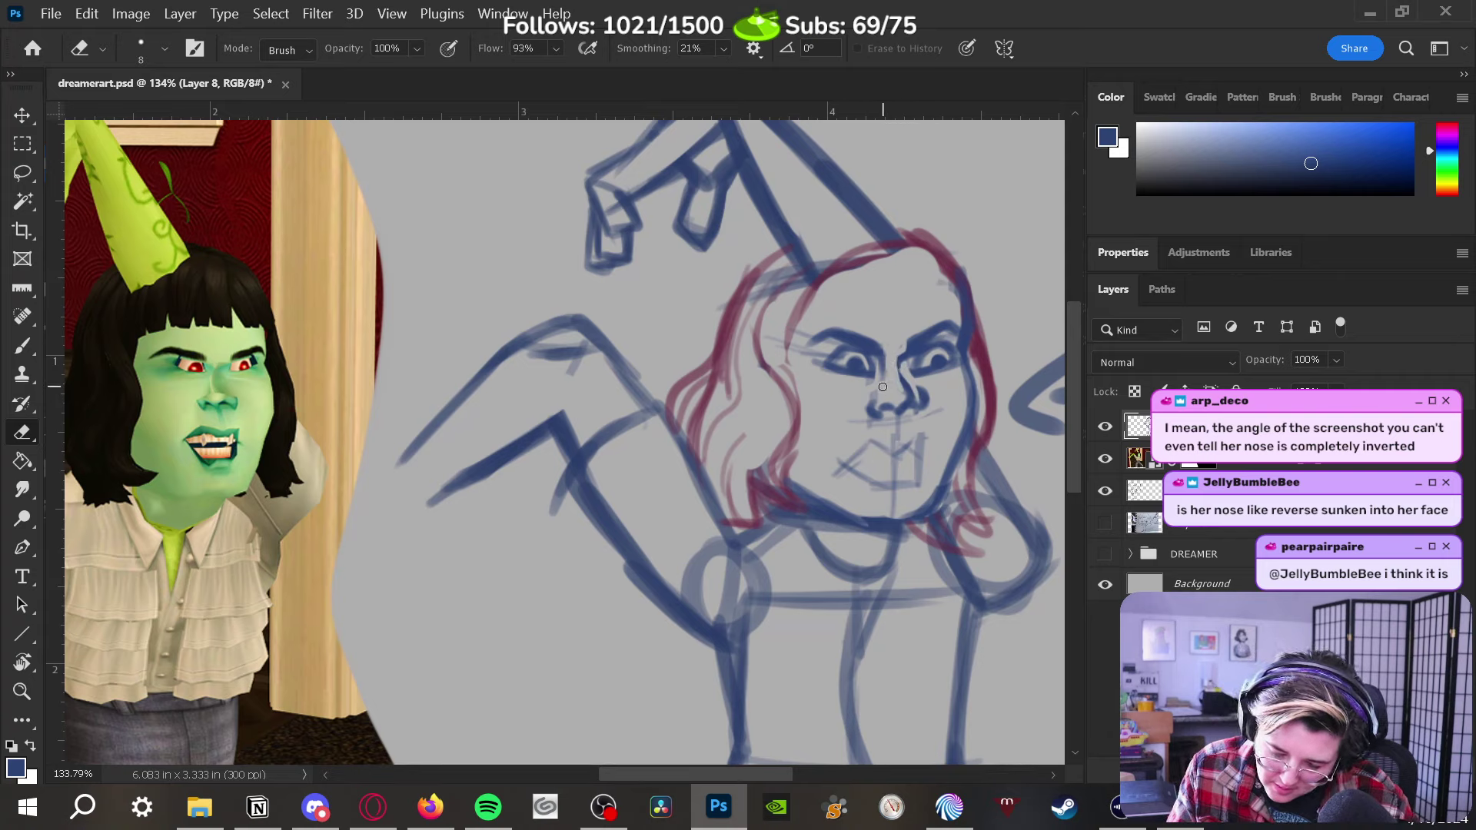
# Redraw the nose bridge with a curve into the rounded tip and wing, trimming overlapping strokes with the eraser
pyautogui.press('b')
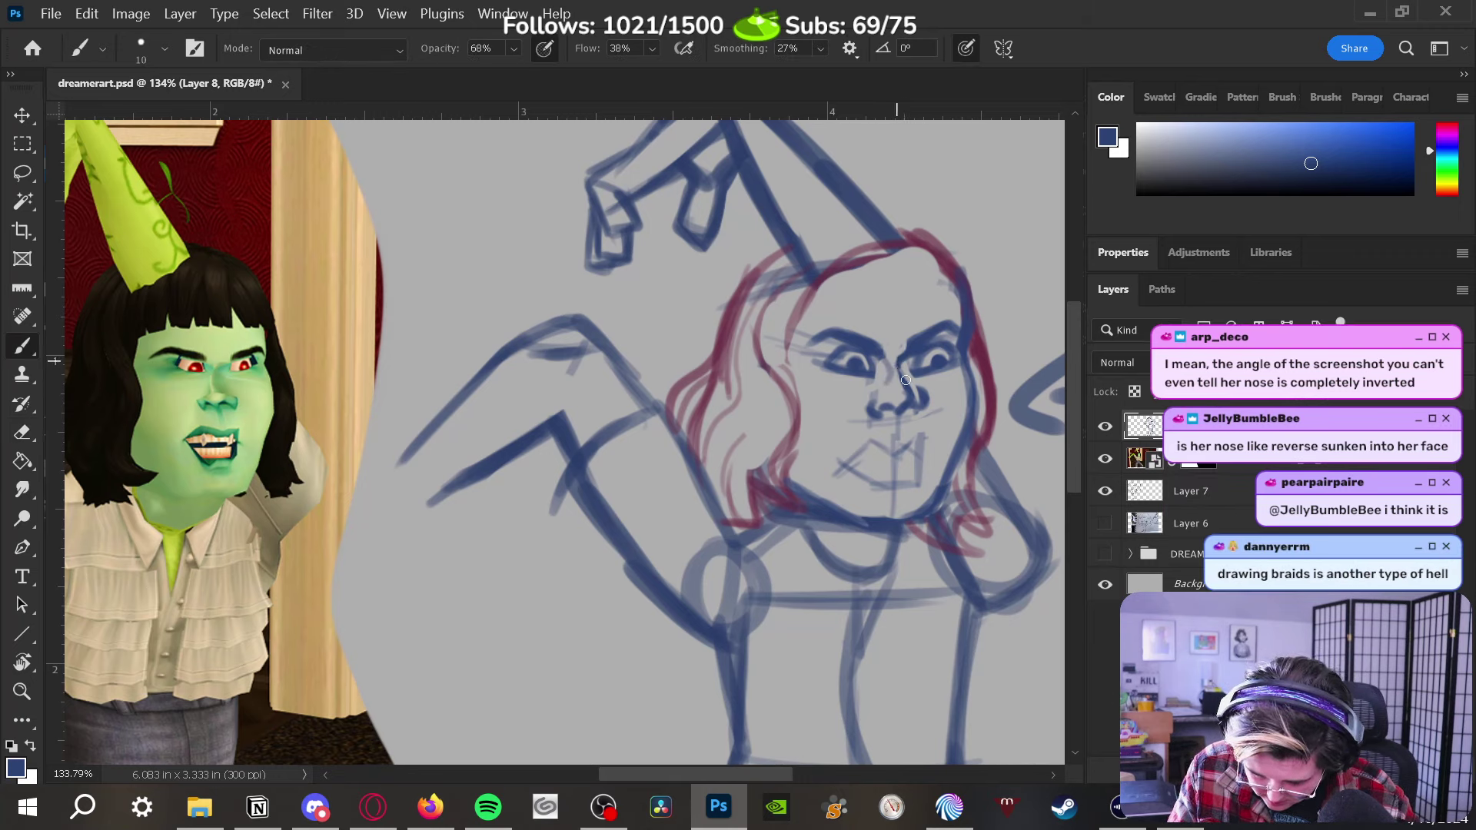
pyautogui.press('e')
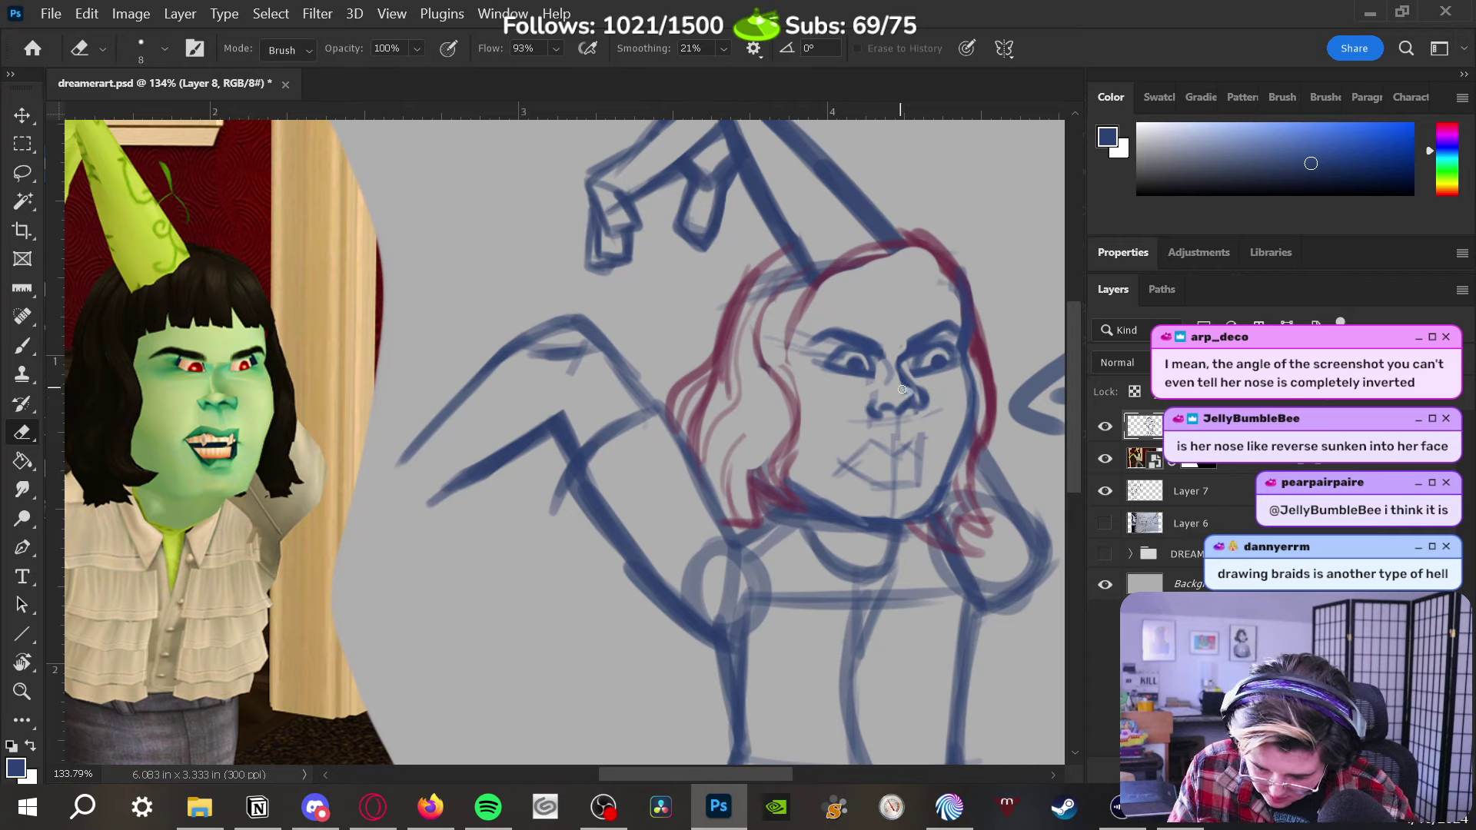
pyautogui.press('b')
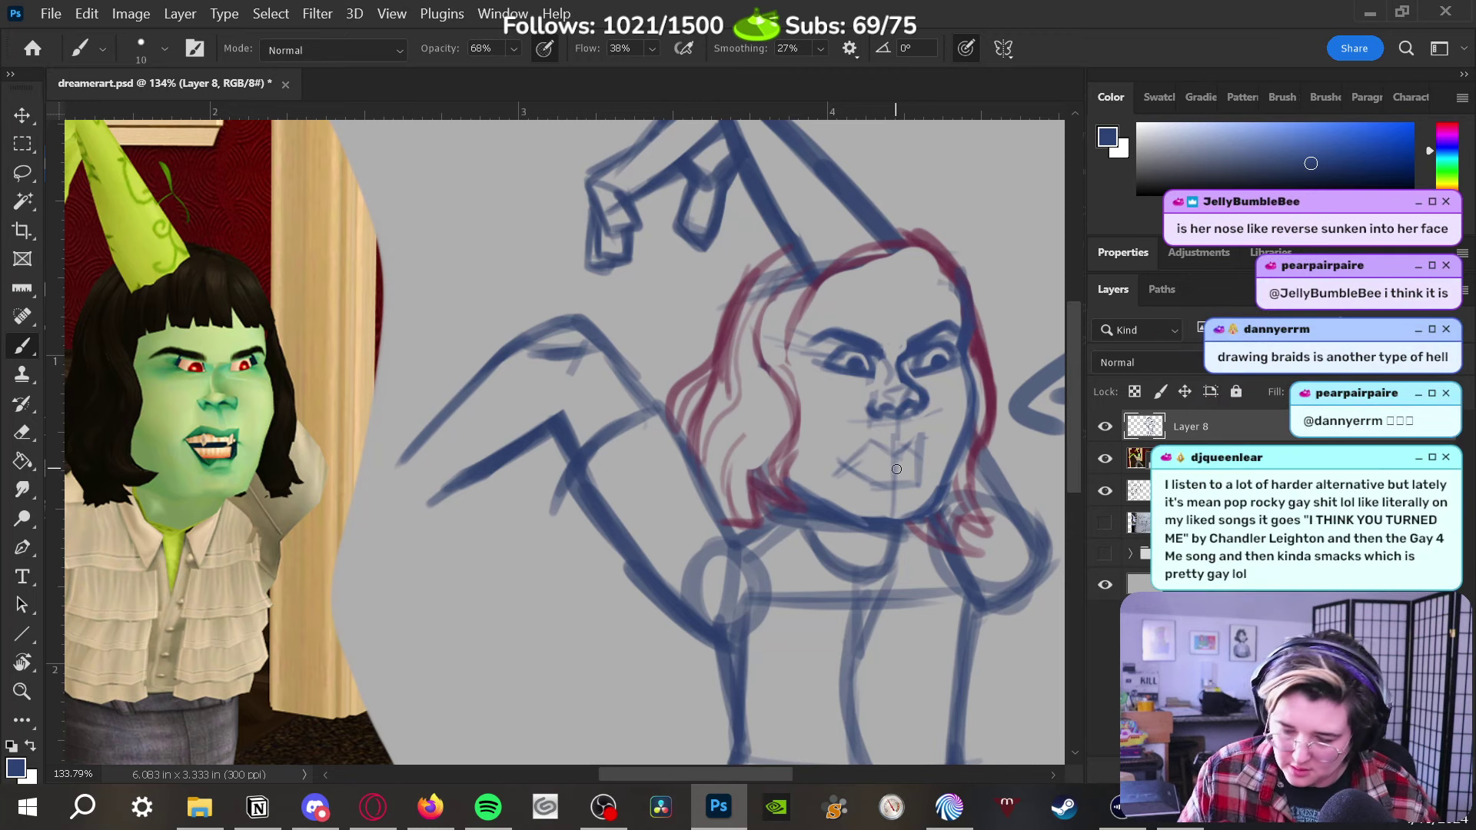
pyautogui.press('e')
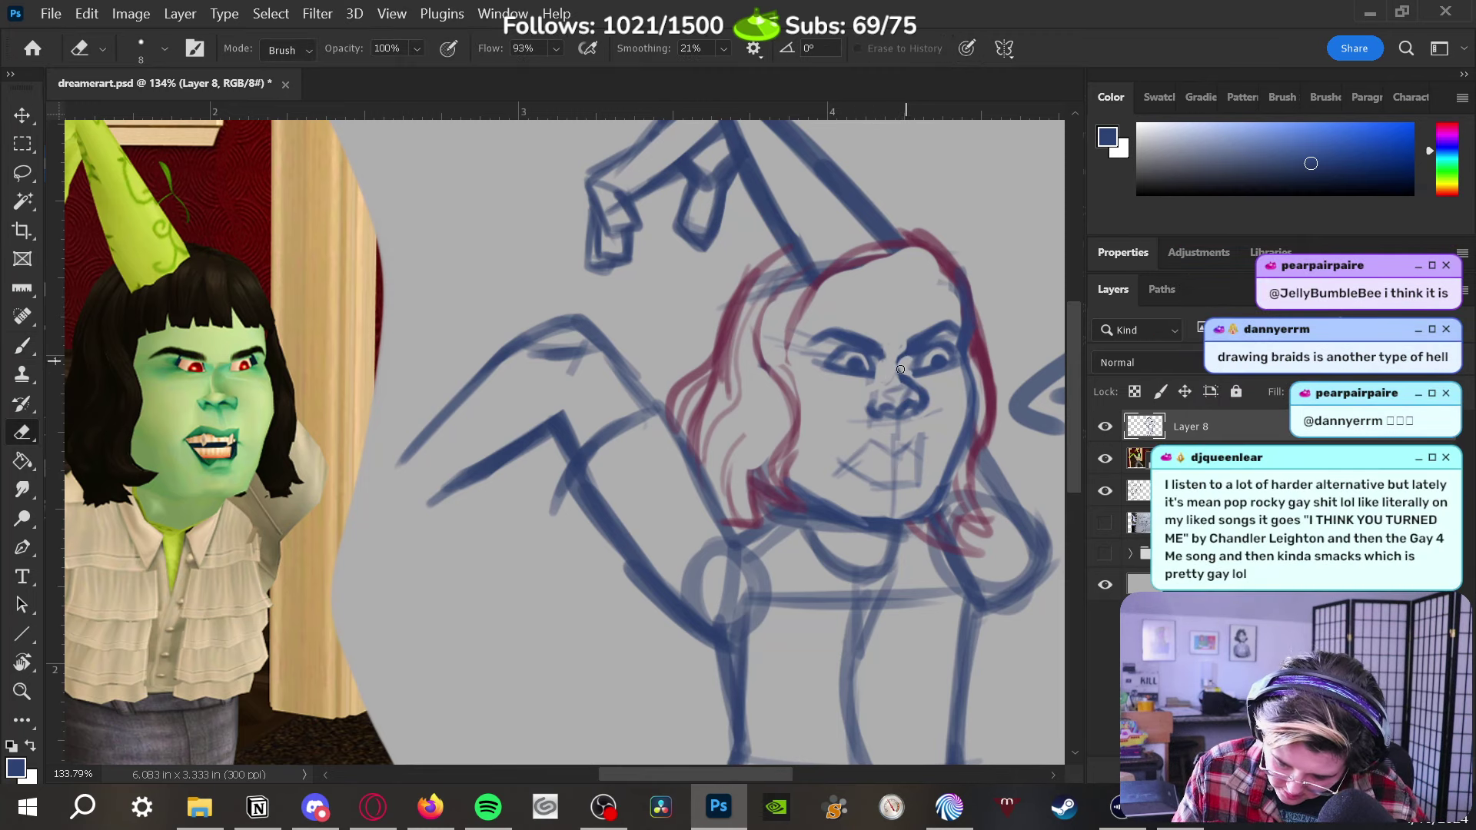
pyautogui.press('b')
pyautogui.moveTo(914, 385)
pyautogui.mouseDown()
pyautogui.moveTo(918, 343)
pyautogui.moveTo(915, 383)
pyautogui.mouseUp()
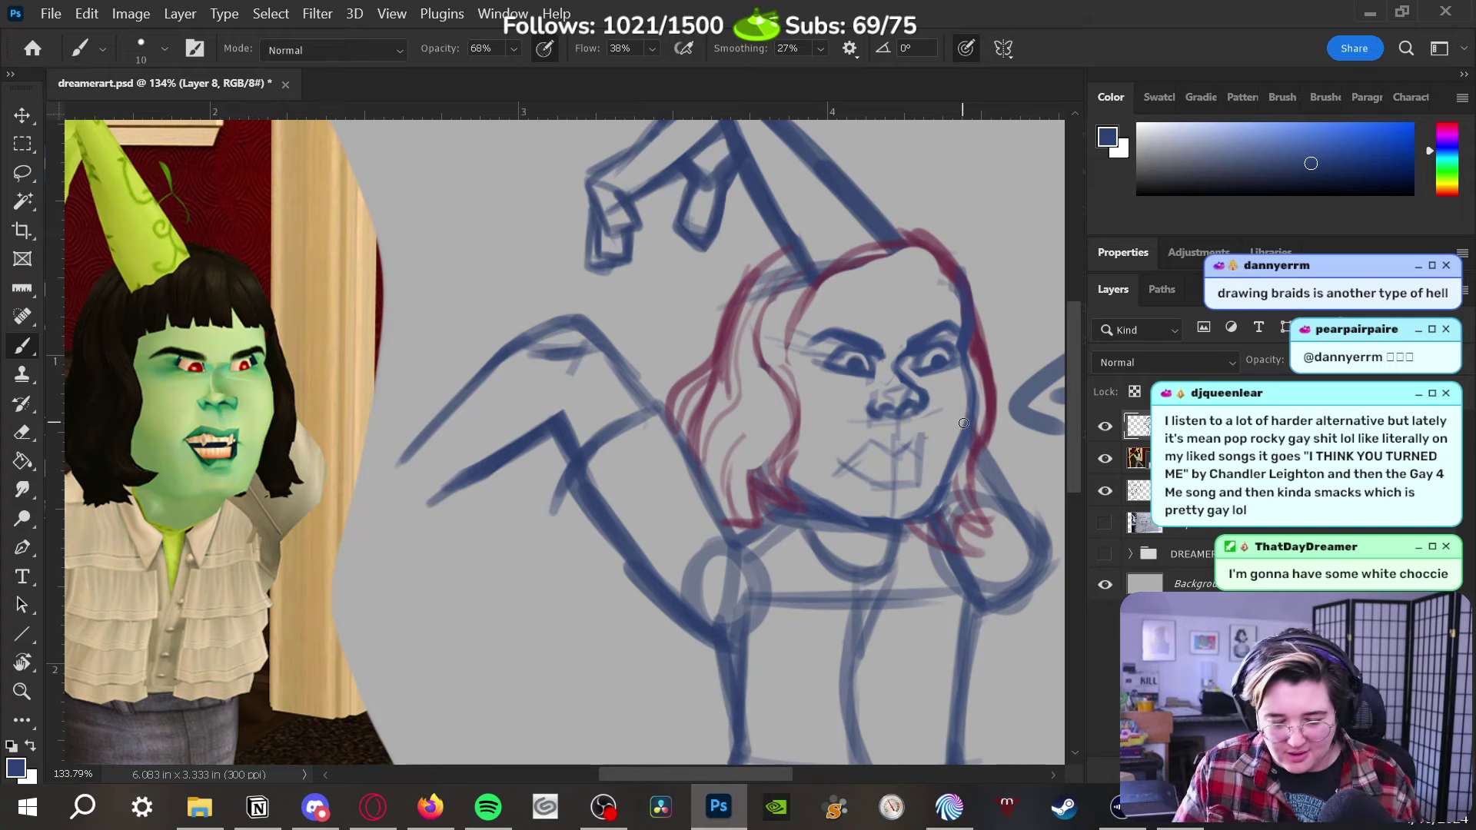
pyautogui.moveTo(223, 371)
pyautogui.mouseDown()
pyautogui.moveTo(229, 392)
pyautogui.moveTo(200, 391)
pyautogui.mouseUp()
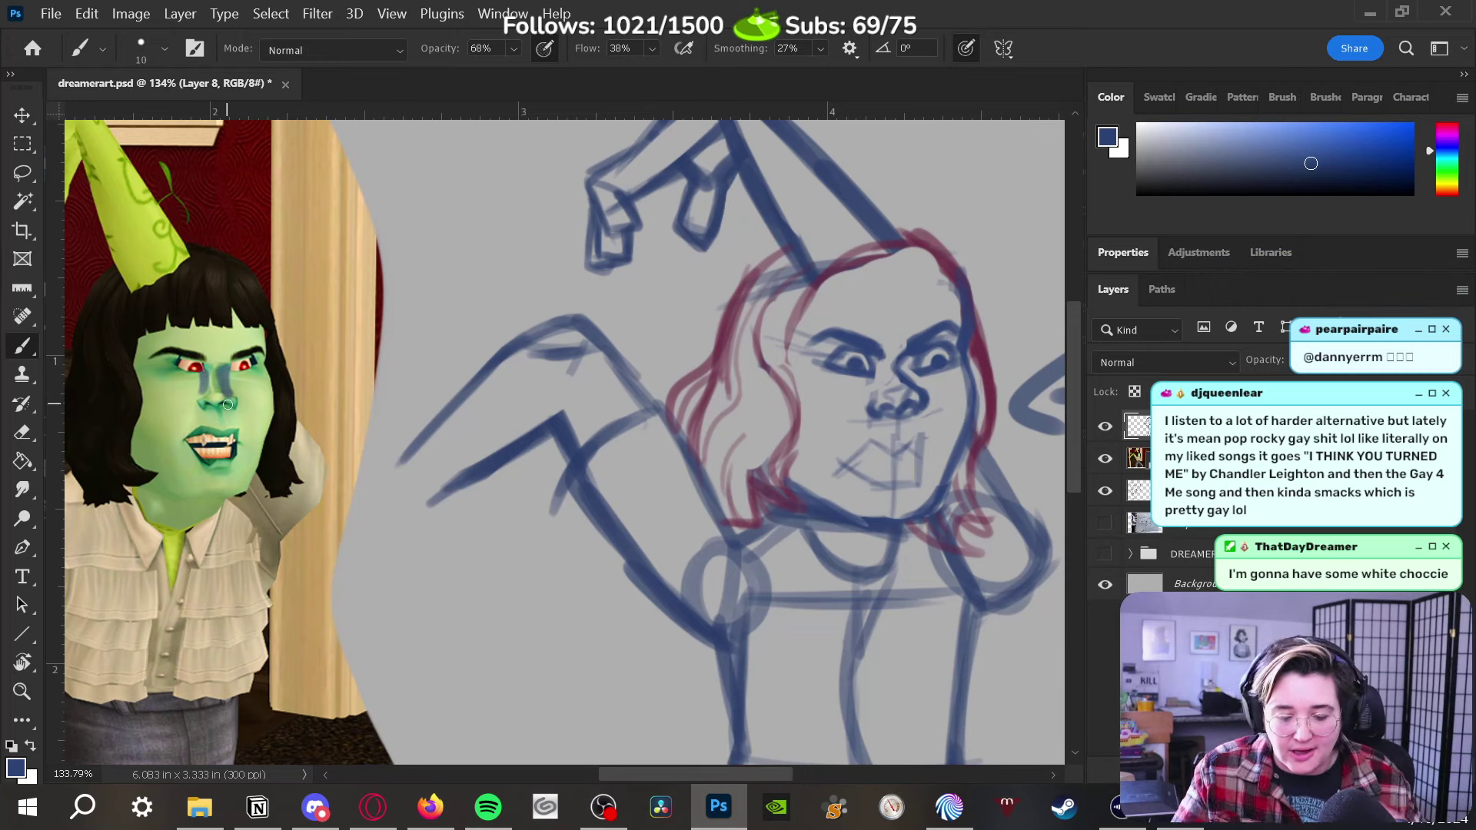
pyautogui.moveTo(216, 412)
pyautogui.mouseDown()
pyautogui.moveTo(209, 361)
pyautogui.moveTo(216, 421)
pyautogui.mouseUp()
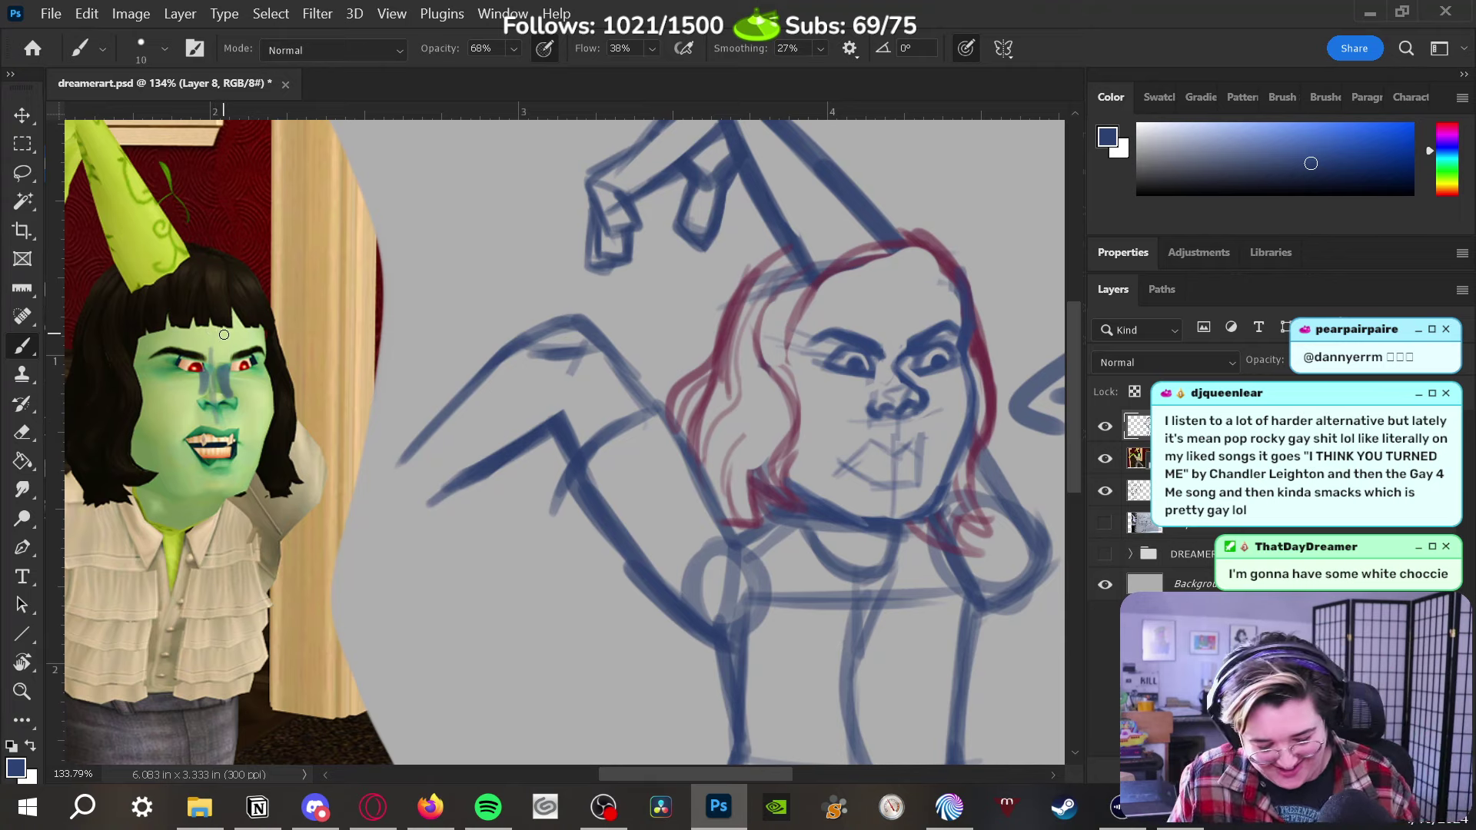
pyautogui.hotkey('ctrl', 'z')
pyautogui.hotkey('ctrl', 'z')
pyautogui.hotkey('ctrl', 'z')
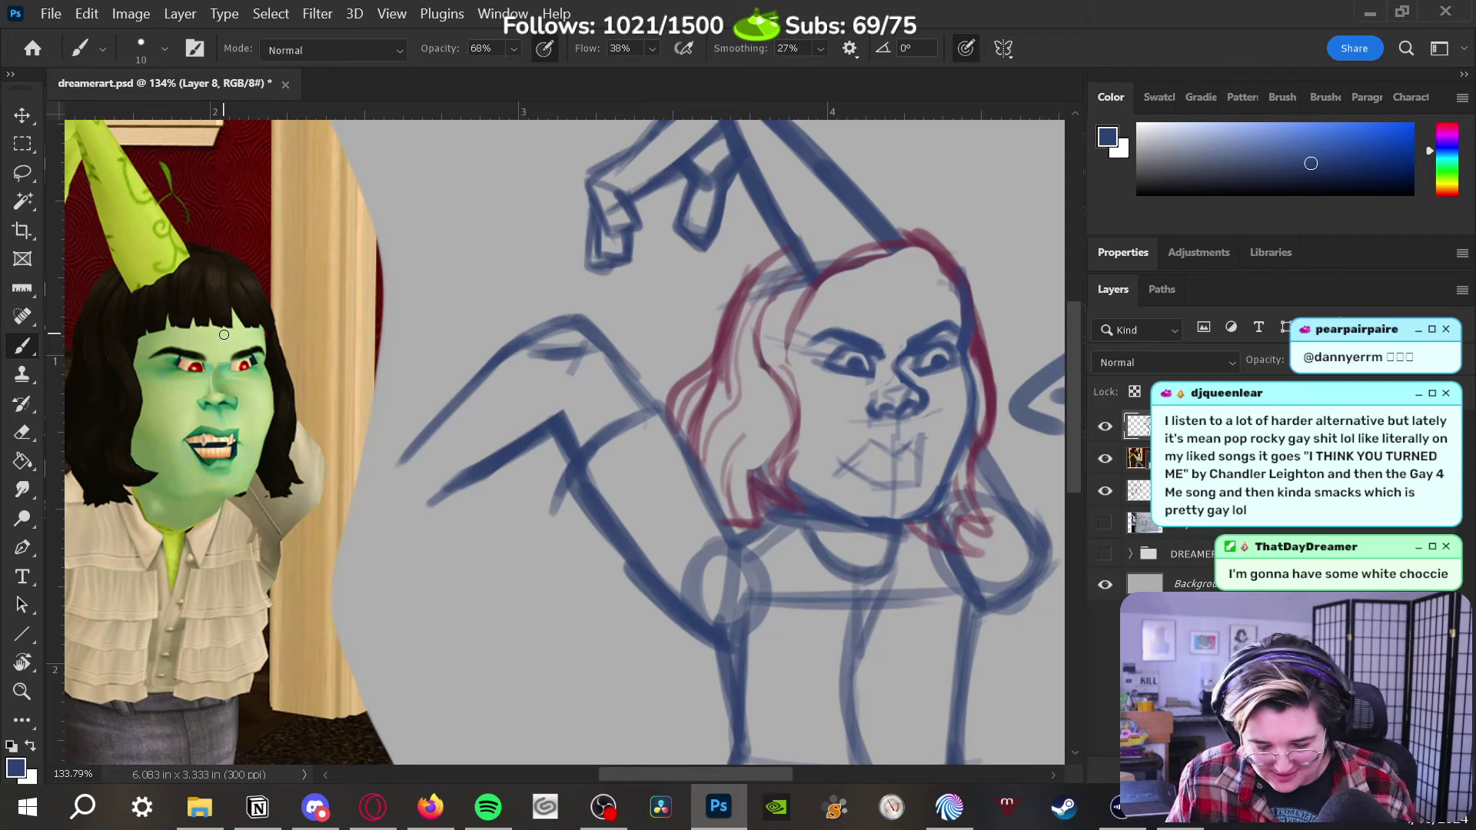
pyautogui.moveTo(189, 382)
pyautogui.mouseDown()
pyautogui.moveTo(217, 405)
pyautogui.moveTo(237, 392)
pyautogui.mouseUp()
pyautogui.moveTo(202, 390); pyautogui.dragTo(239, 393)
pyautogui.hotkey('ctrl', 'z')
pyautogui.hotkey('ctrl', 'z')
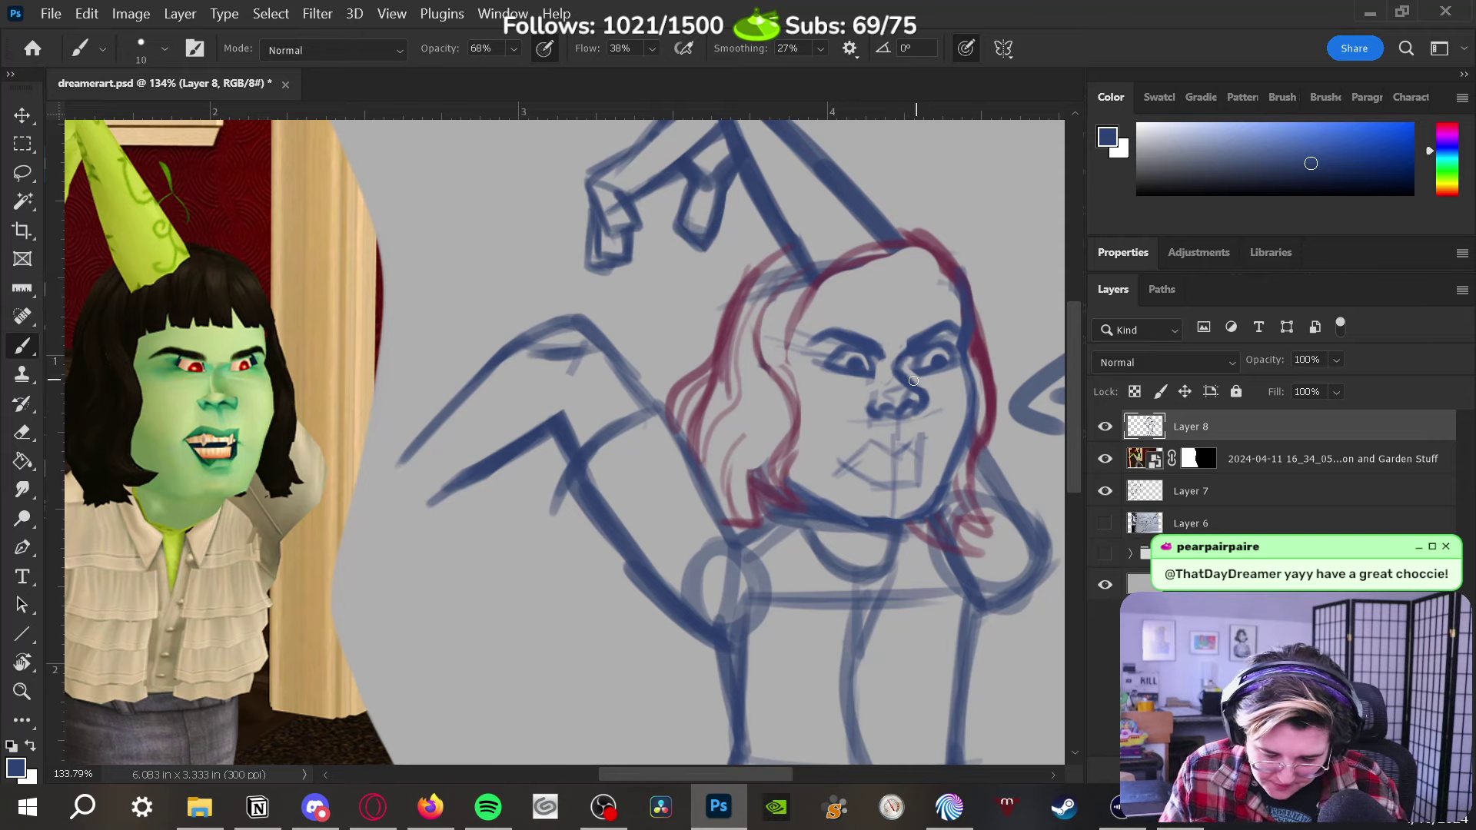
# Erase excess line along the nose bridge between the eyes, and try a guide line across the forehead for the fringe
pyautogui.press('e')
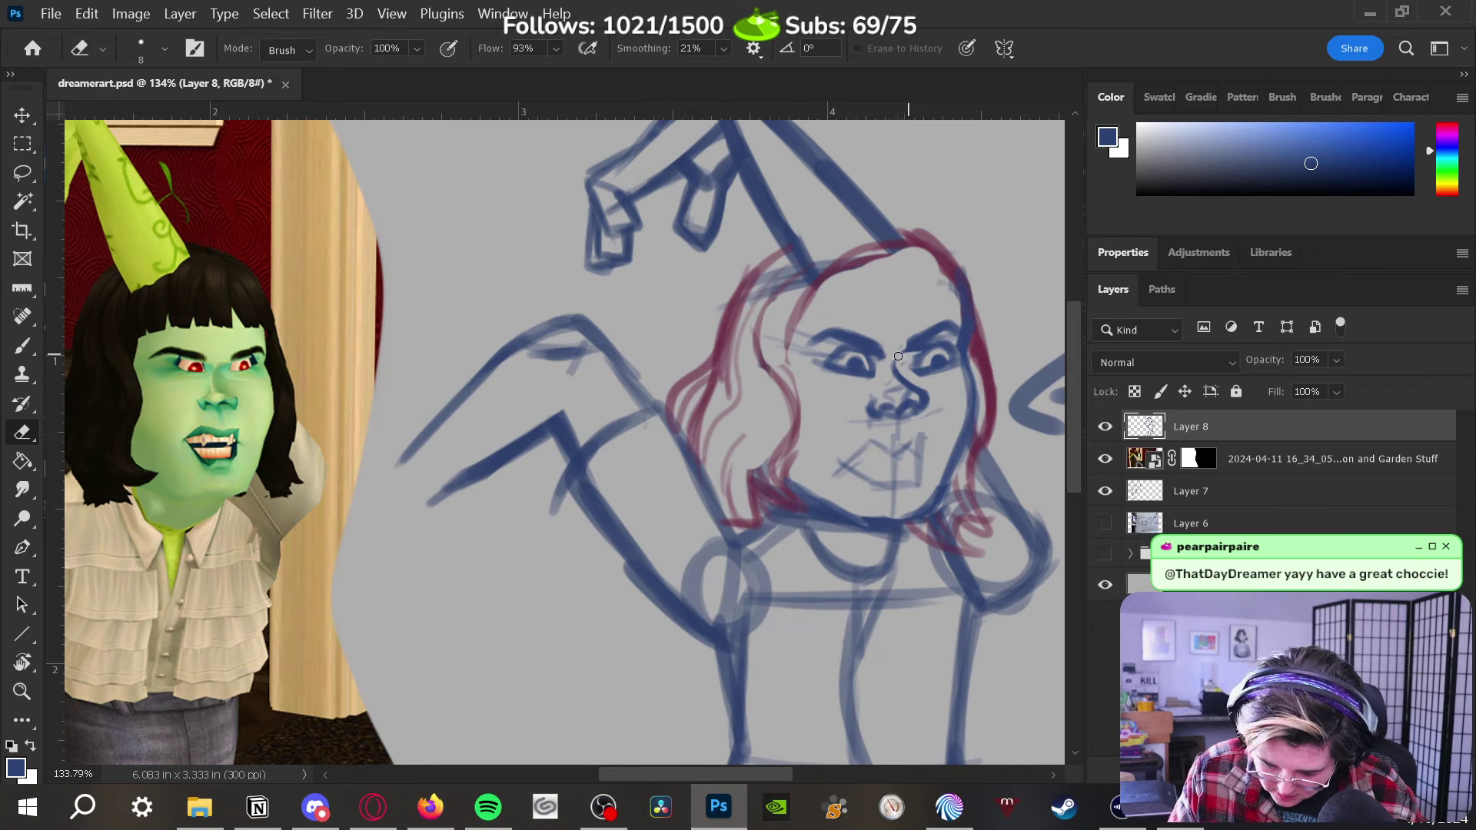
pyautogui.press('b')
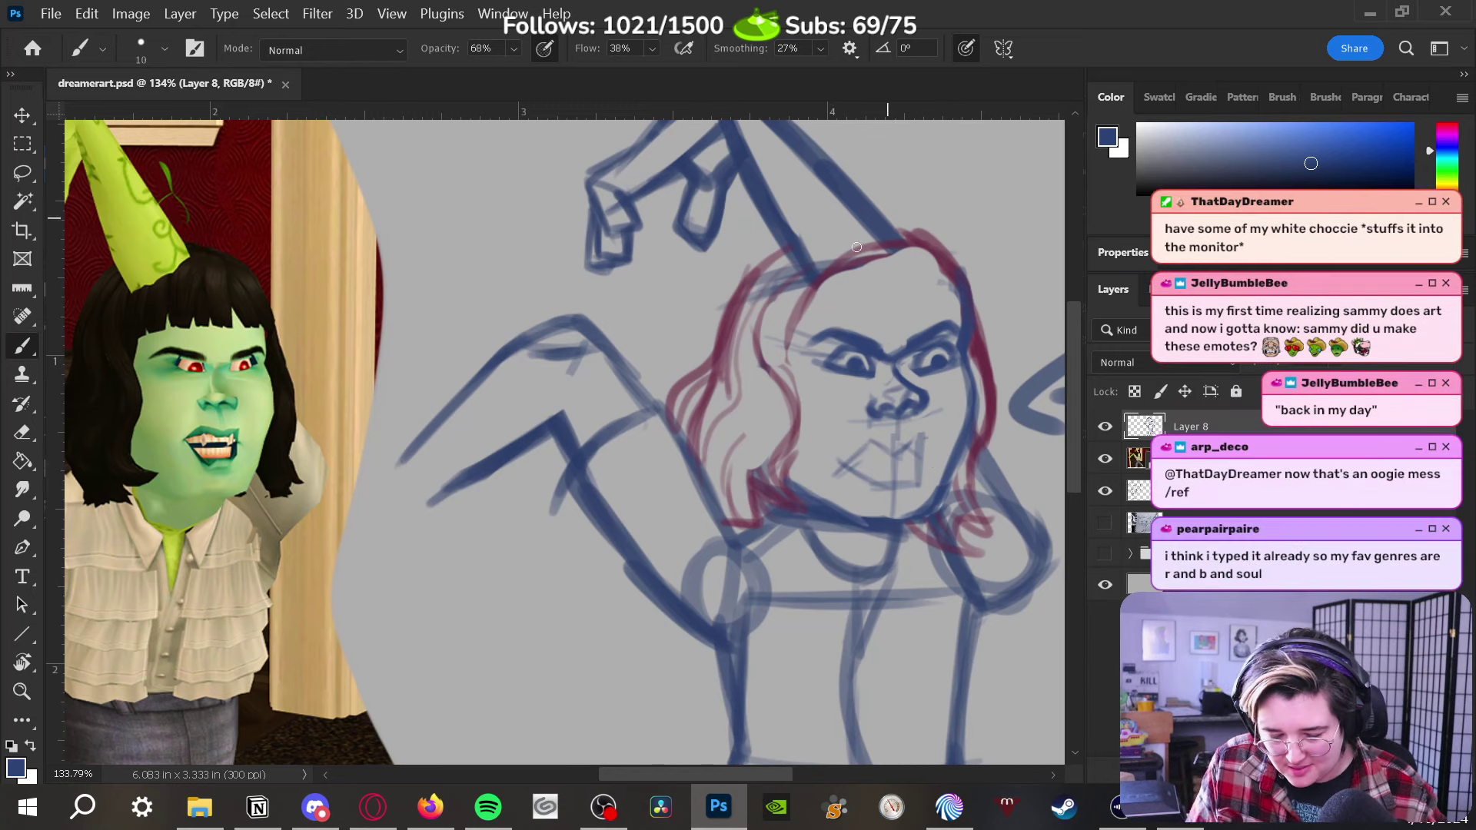
pyautogui.moveTo(782, 327); pyautogui.dragTo(960, 295)
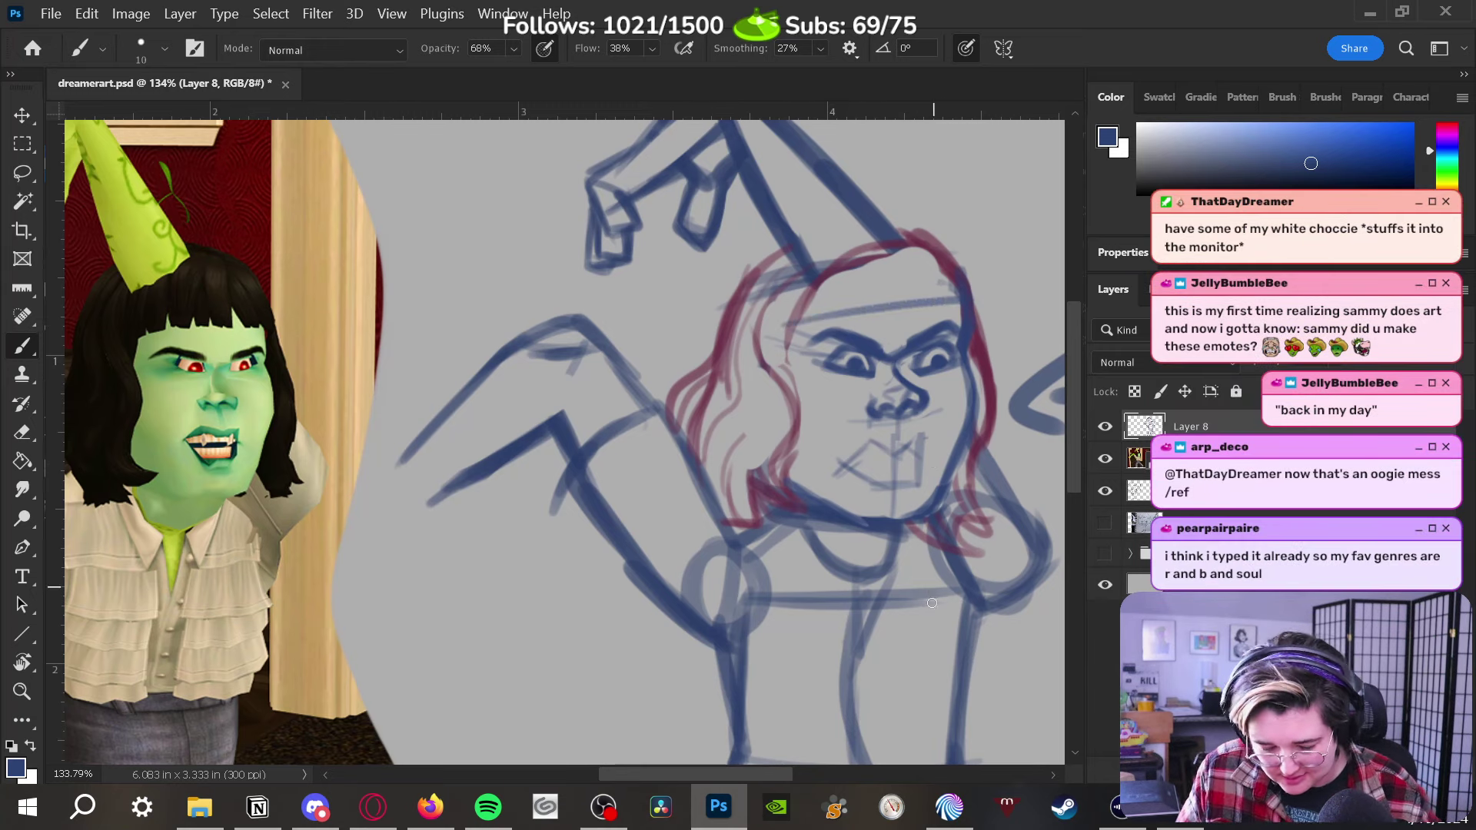
pyautogui.hotkey('ctrl', 'z')
# Draw the open mouth's outline in blue over the faint guide, with a peaked upper lip, angled sides and lower lip
pyautogui.moveTo(843, 660)
pyautogui.mouseDown()
pyautogui.moveTo(774, 565)
pyautogui.moveTo(781, 547)
pyautogui.moveTo(879, 639)
pyautogui.mouseUp()
pyautogui.moveTo(840, 432)
pyautogui.mouseDown()
pyautogui.moveTo(848, 441)
pyautogui.moveTo(838, 431)
pyautogui.moveTo(863, 415)
pyautogui.mouseUp()
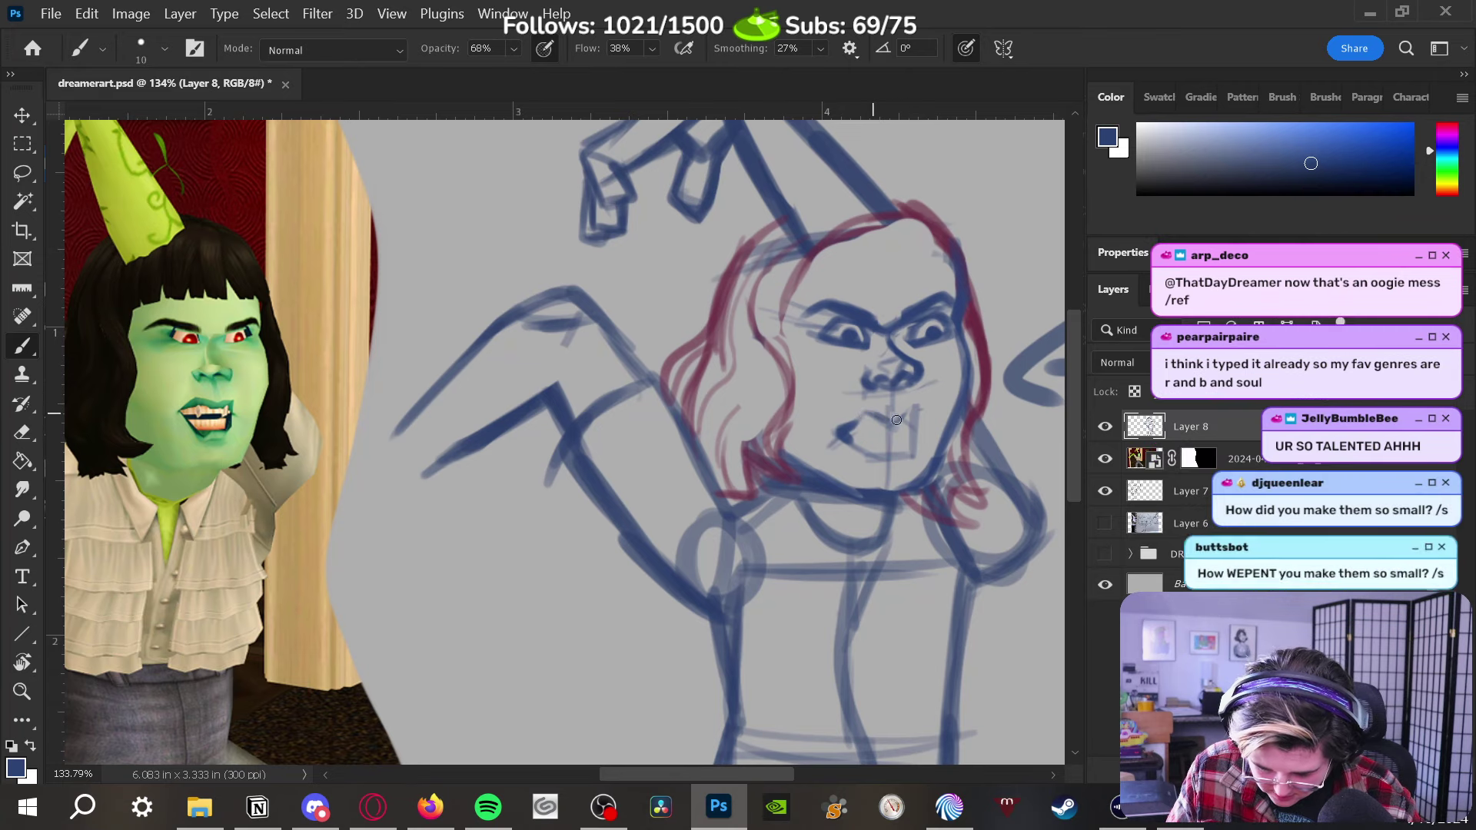
pyautogui.moveTo(888, 421)
pyautogui.mouseDown()
pyautogui.moveTo(853, 418)
pyautogui.moveTo(858, 434)
pyautogui.moveTo(865, 410)
pyautogui.moveTo(841, 429)
pyautogui.moveTo(912, 425)
pyautogui.moveTo(862, 422)
pyautogui.moveTo(899, 429)
pyautogui.moveTo(882, 424)
pyautogui.moveTo(913, 415)
pyautogui.mouseUp()
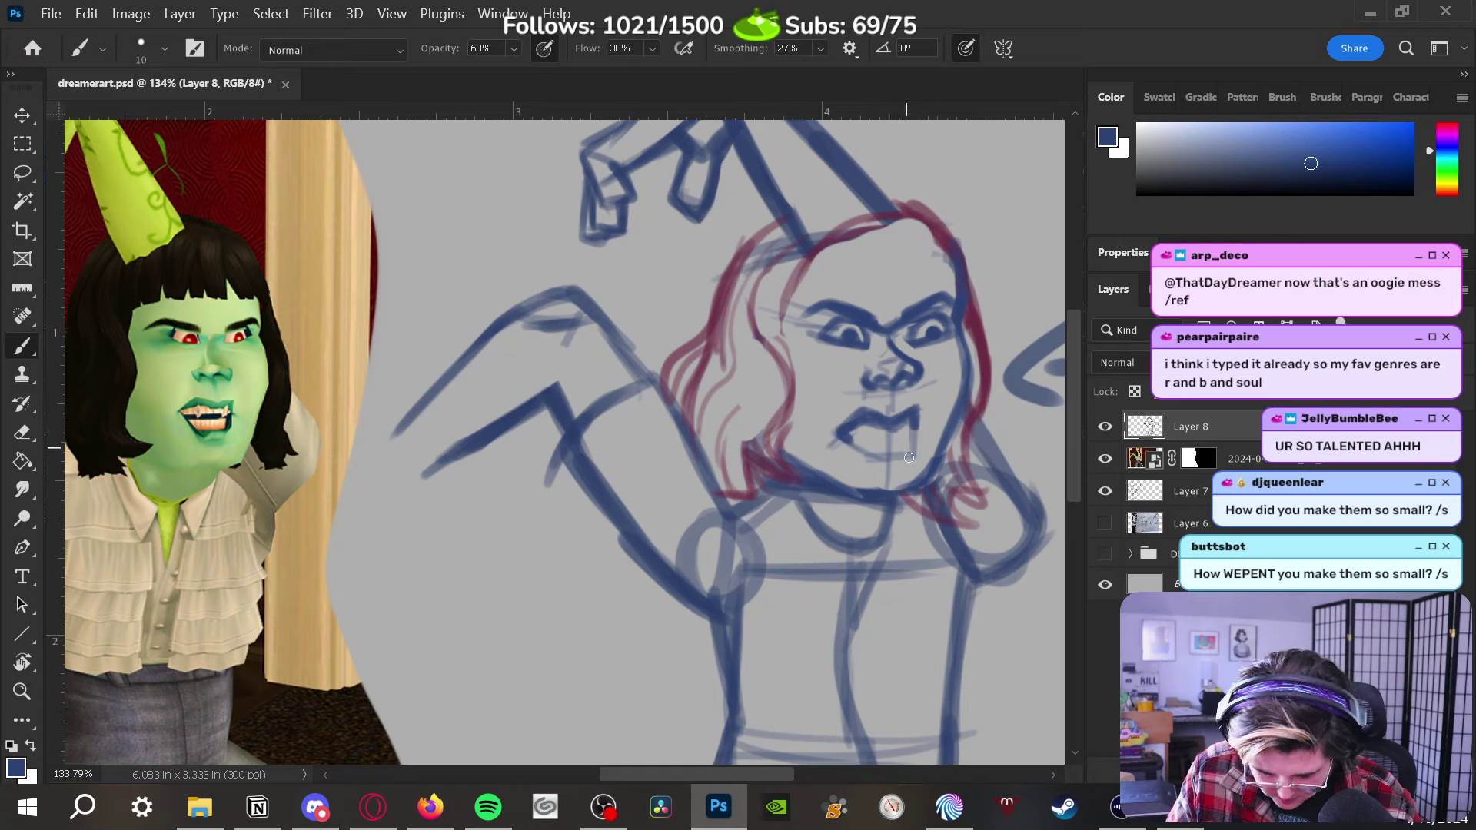
pyautogui.moveTo(915, 430)
pyautogui.mouseDown()
pyautogui.moveTo(911, 457)
pyautogui.moveTo(876, 474)
pyautogui.moveTo(883, 485)
pyautogui.moveTo(905, 458)
pyautogui.moveTo(872, 467)
pyautogui.moveTo(906, 466)
pyautogui.mouseUp()
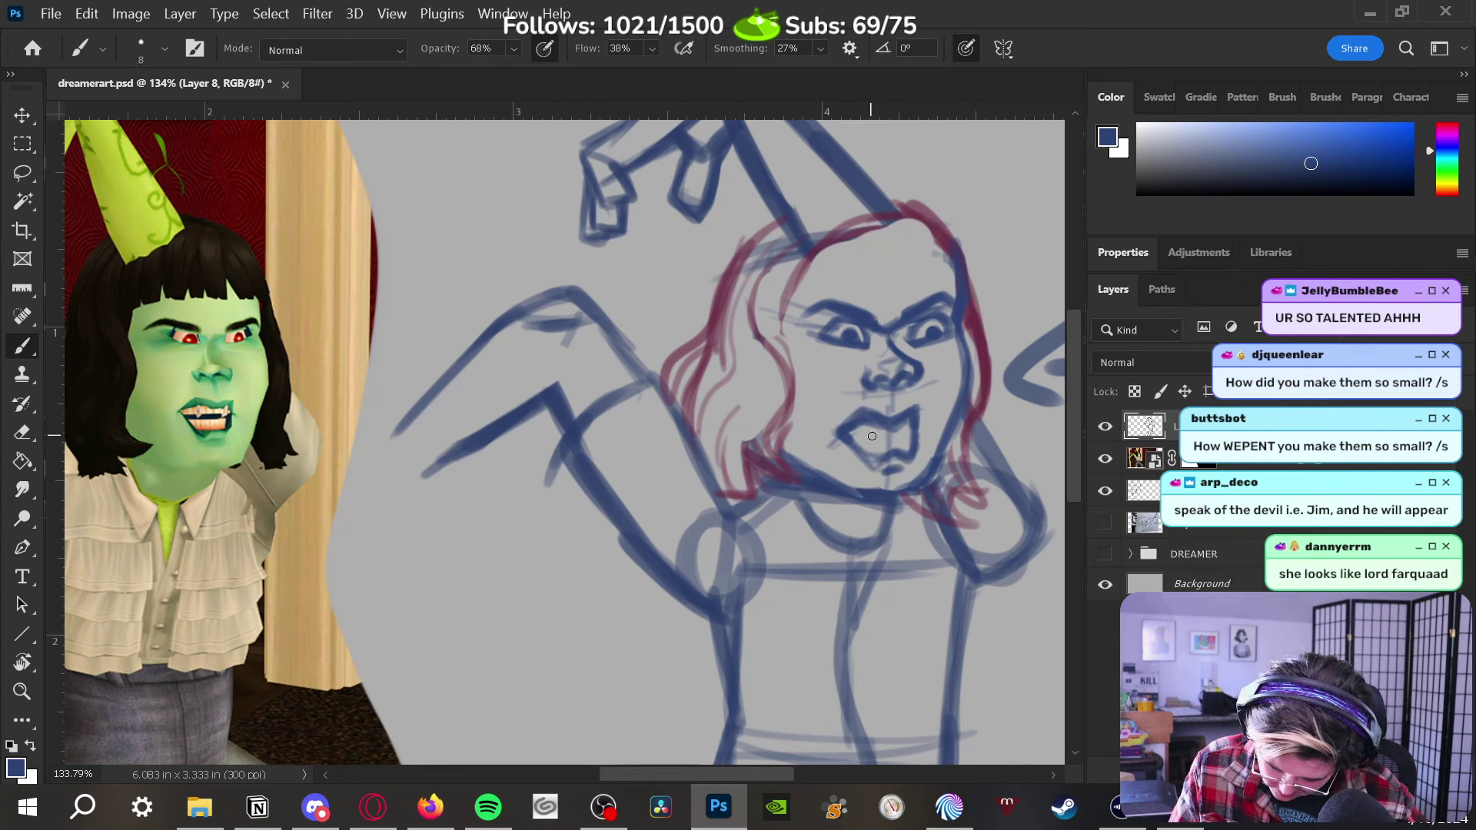
# Draw the upper row of teeth with pointed fangs inside the open mouth, cleaning the strokes with the eraser
pyautogui.moveTo(870, 439); pyautogui.dragTo(877, 428)
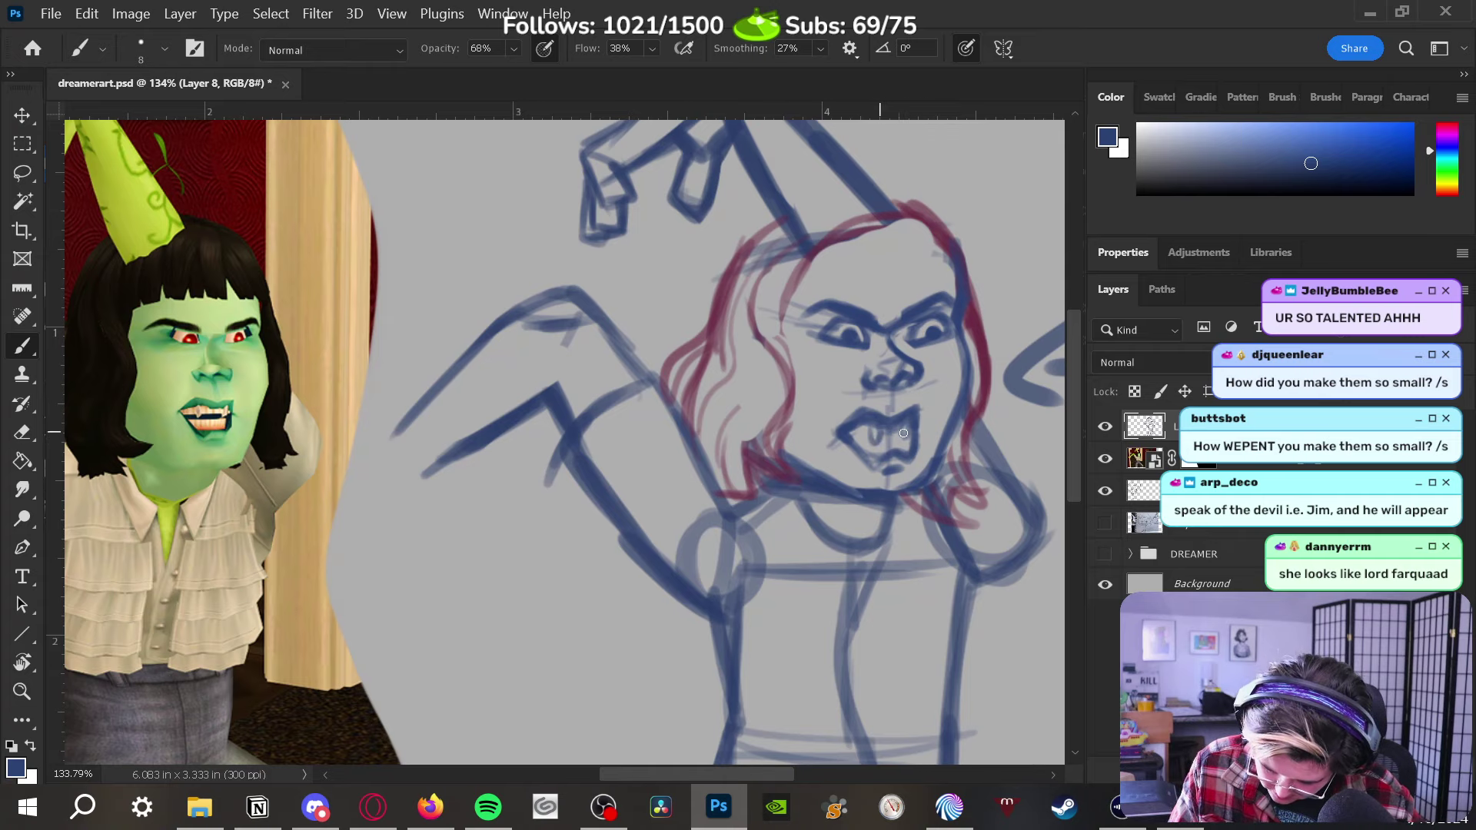
pyautogui.press('e')
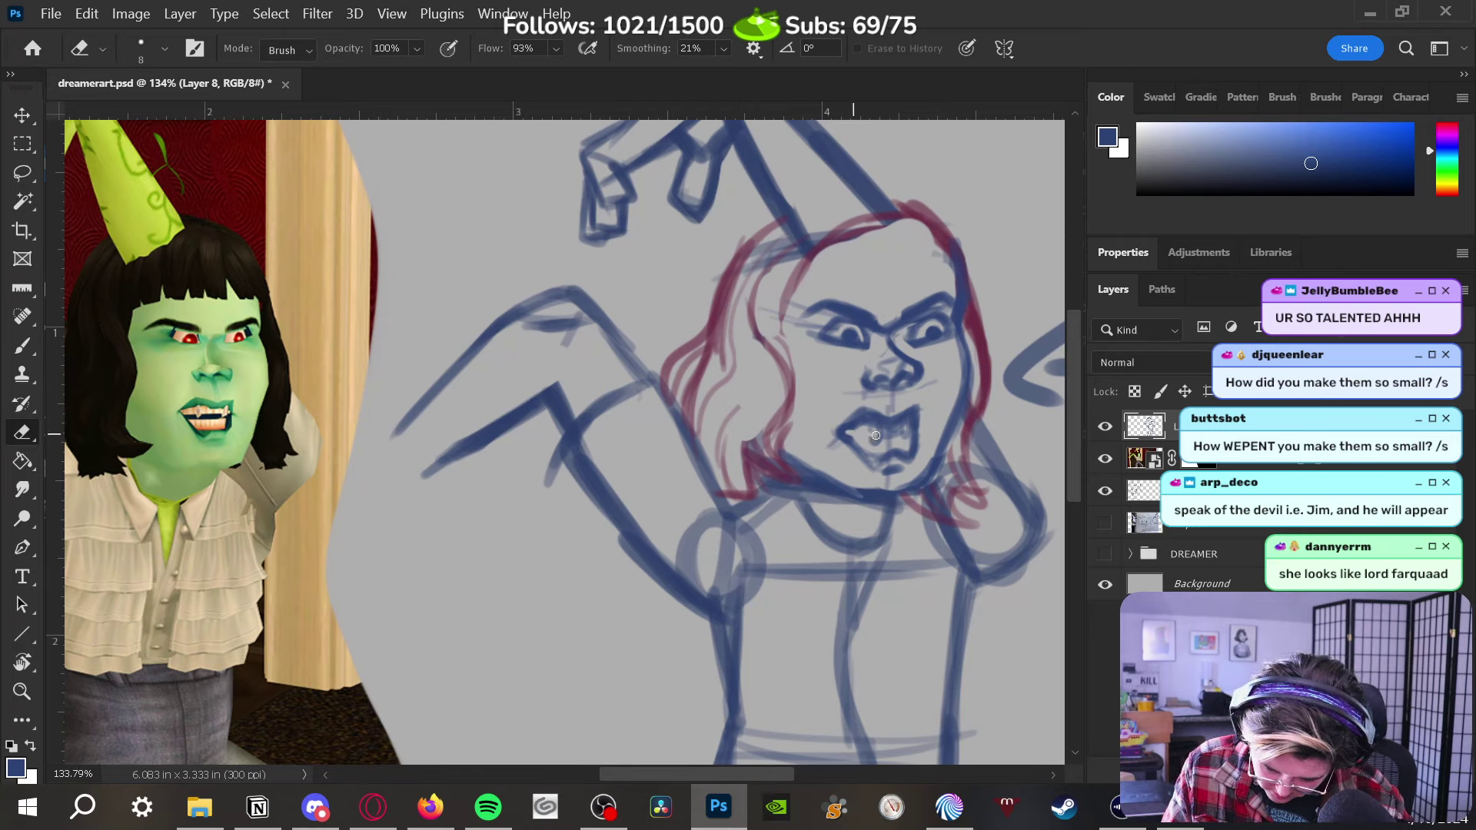
pyautogui.press('b')
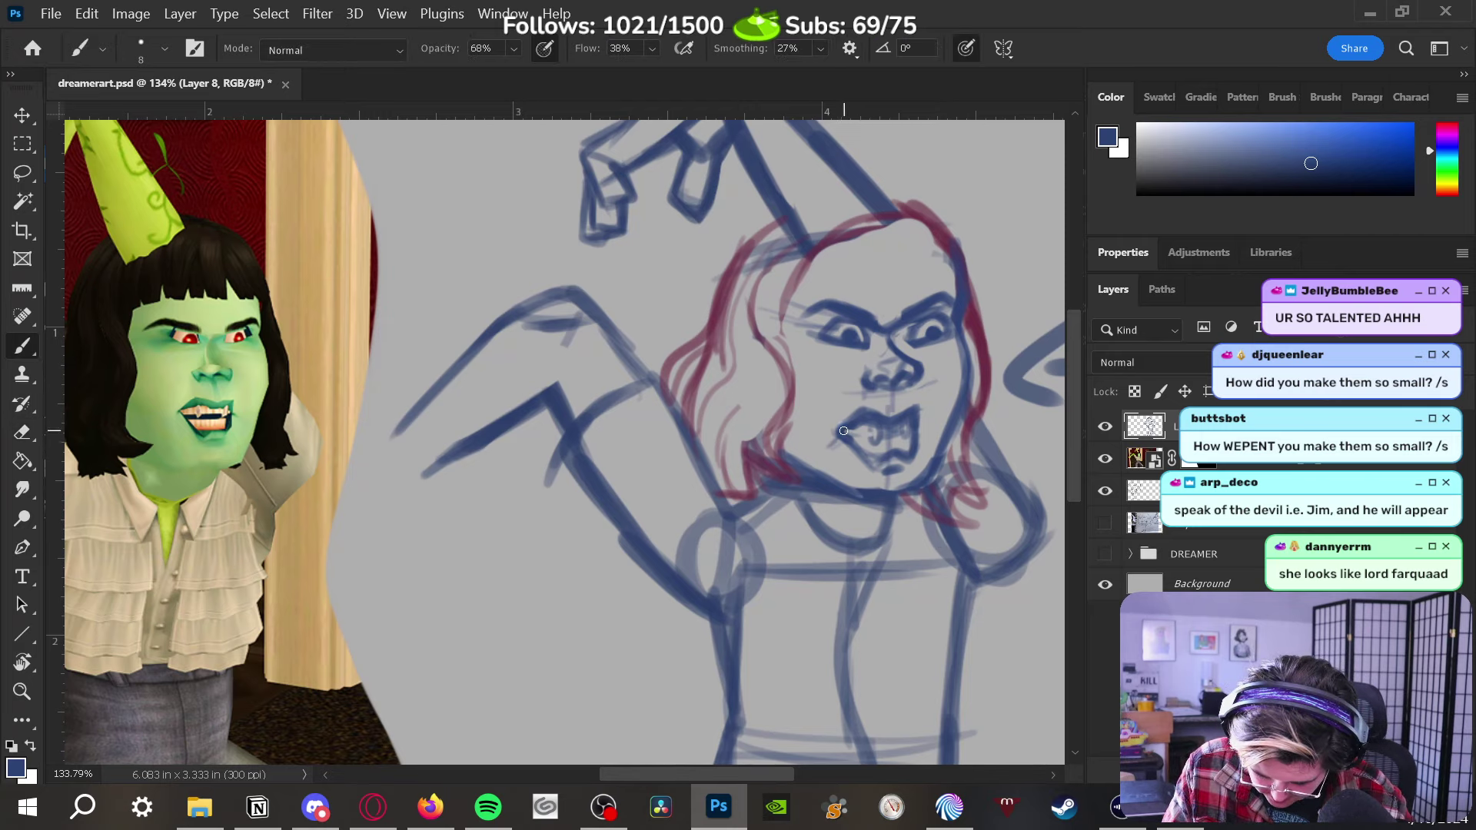
pyautogui.moveTo(870, 428)
pyautogui.mouseDown()
pyautogui.moveTo(904, 439)
pyautogui.moveTo(863, 445)
pyautogui.moveTo(904, 438)
pyautogui.mouseUp()
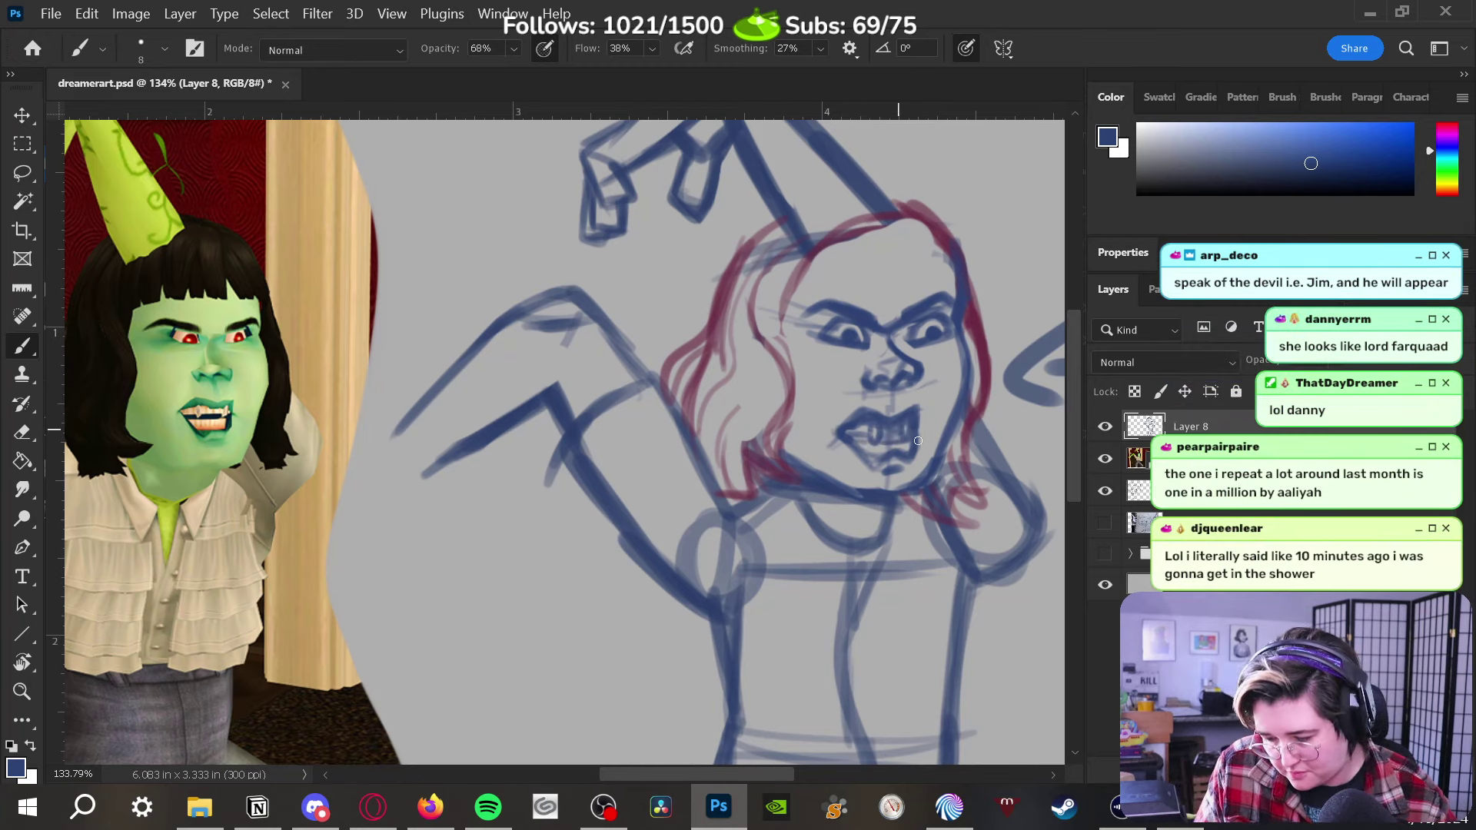
pyautogui.press('e')
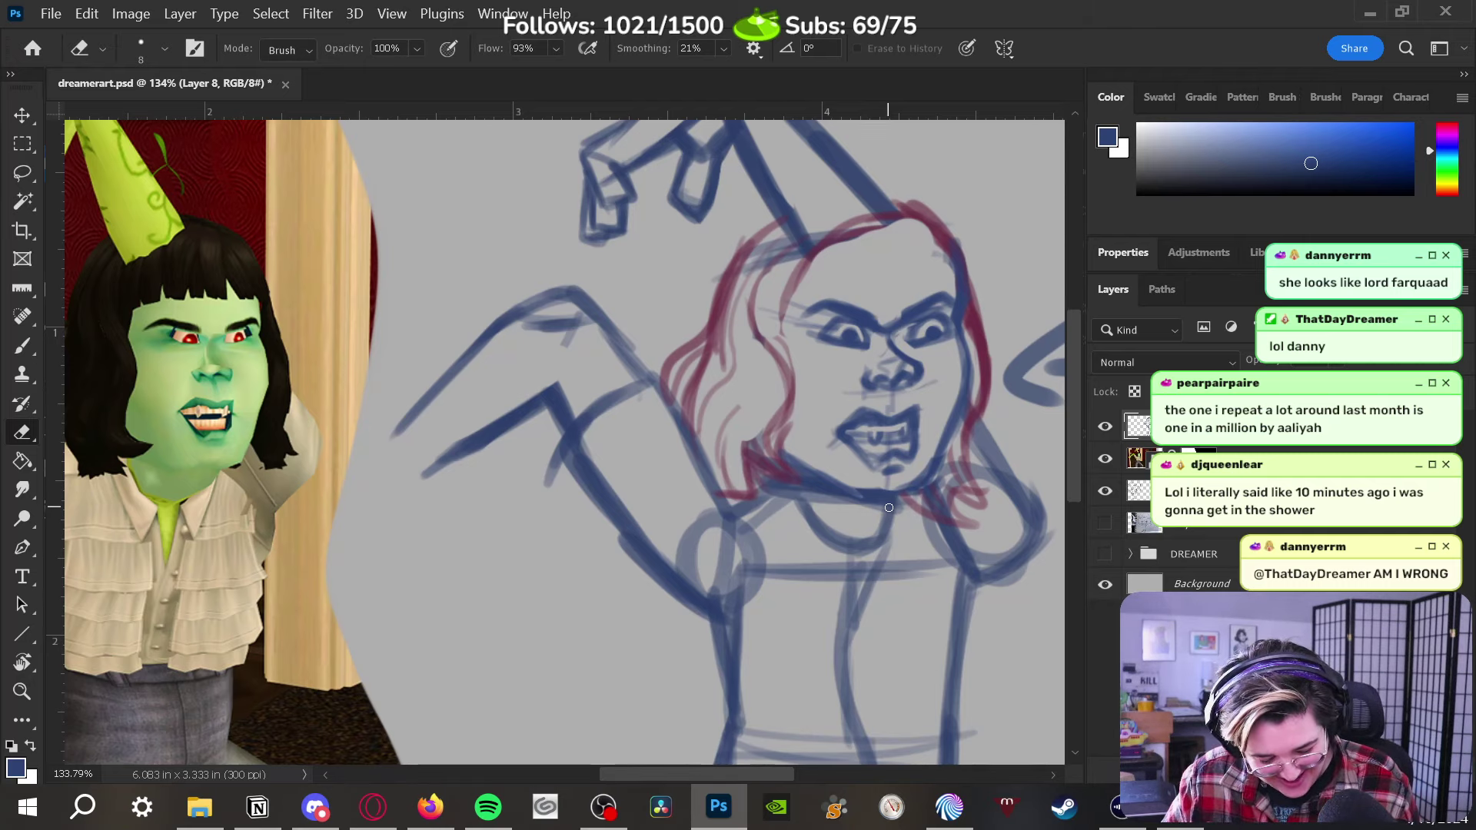
pyautogui.press('b')
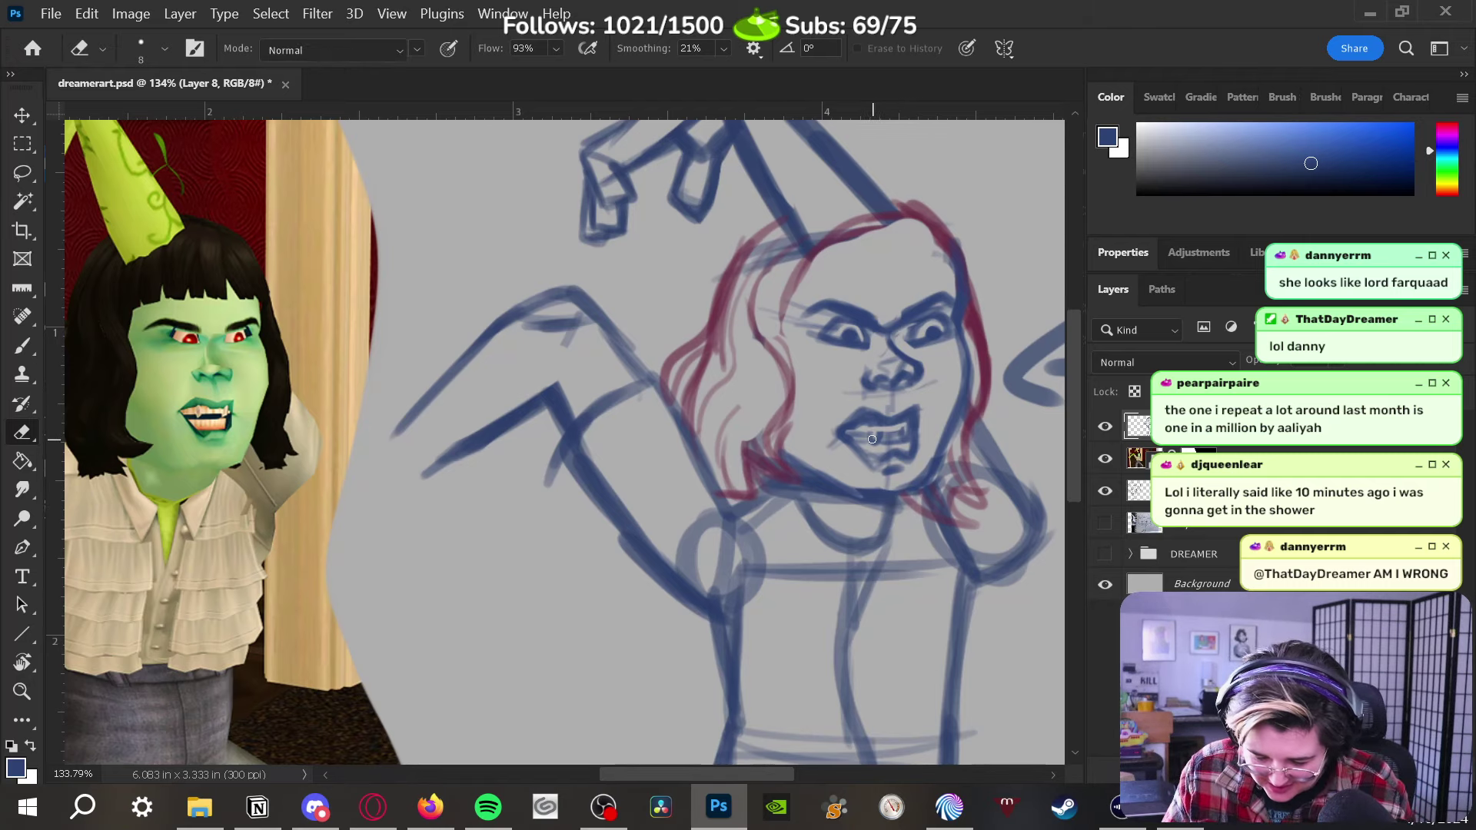
pyautogui.moveTo(870, 445)
pyautogui.mouseDown()
pyautogui.moveTo(910, 432)
pyautogui.moveTo(847, 432)
pyautogui.moveTo(869, 454)
pyautogui.moveTo(857, 443)
pyautogui.moveTo(916, 443)
pyautogui.moveTo(862, 439)
pyautogui.mouseUp()
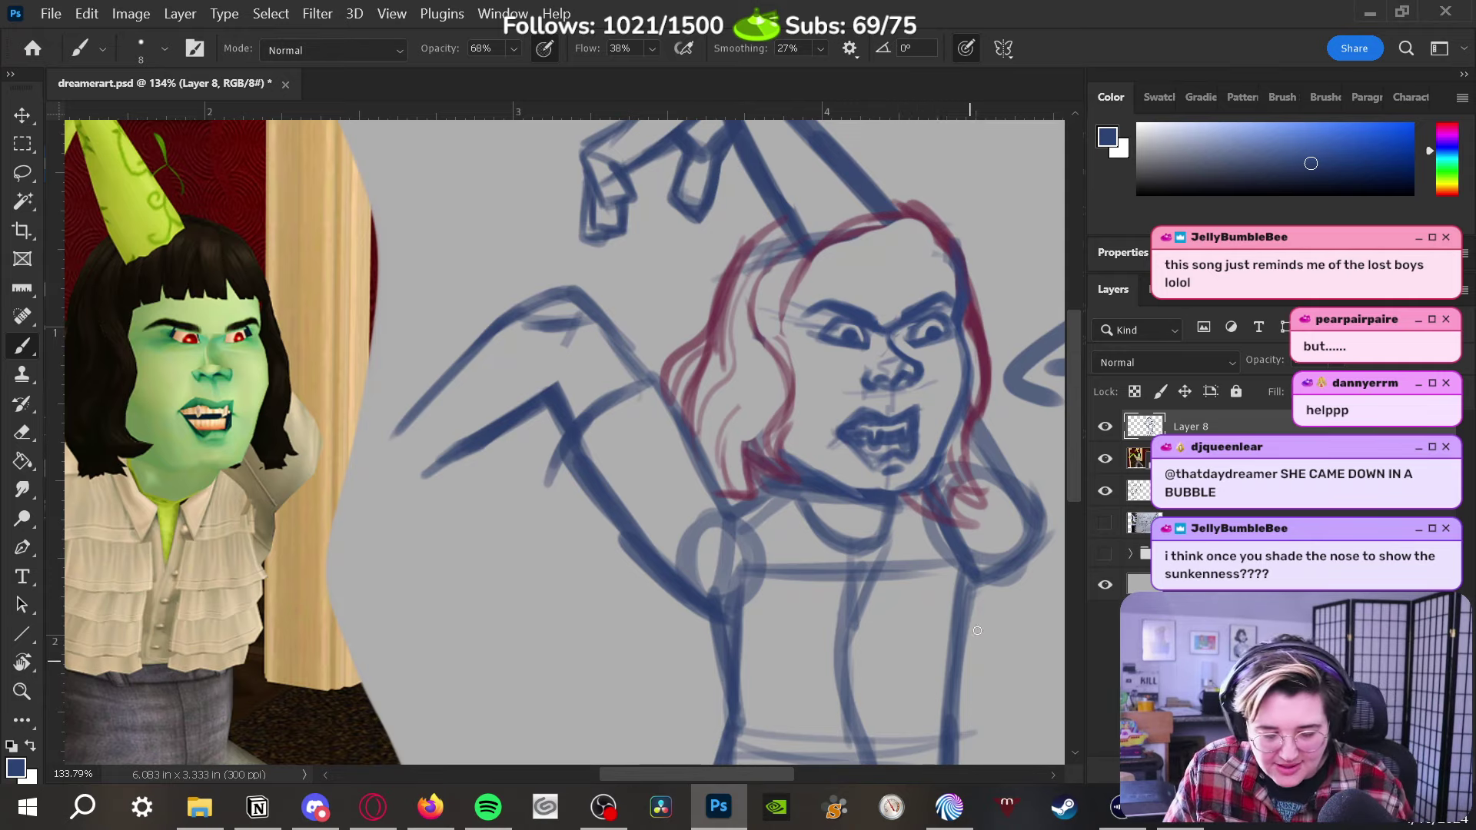
# Clean up the fangs and the gaps between the upper teeth with the eraser, sharpening their shapes
pyautogui.moveTo(926, 561); pyautogui.dragTo(904, 564)
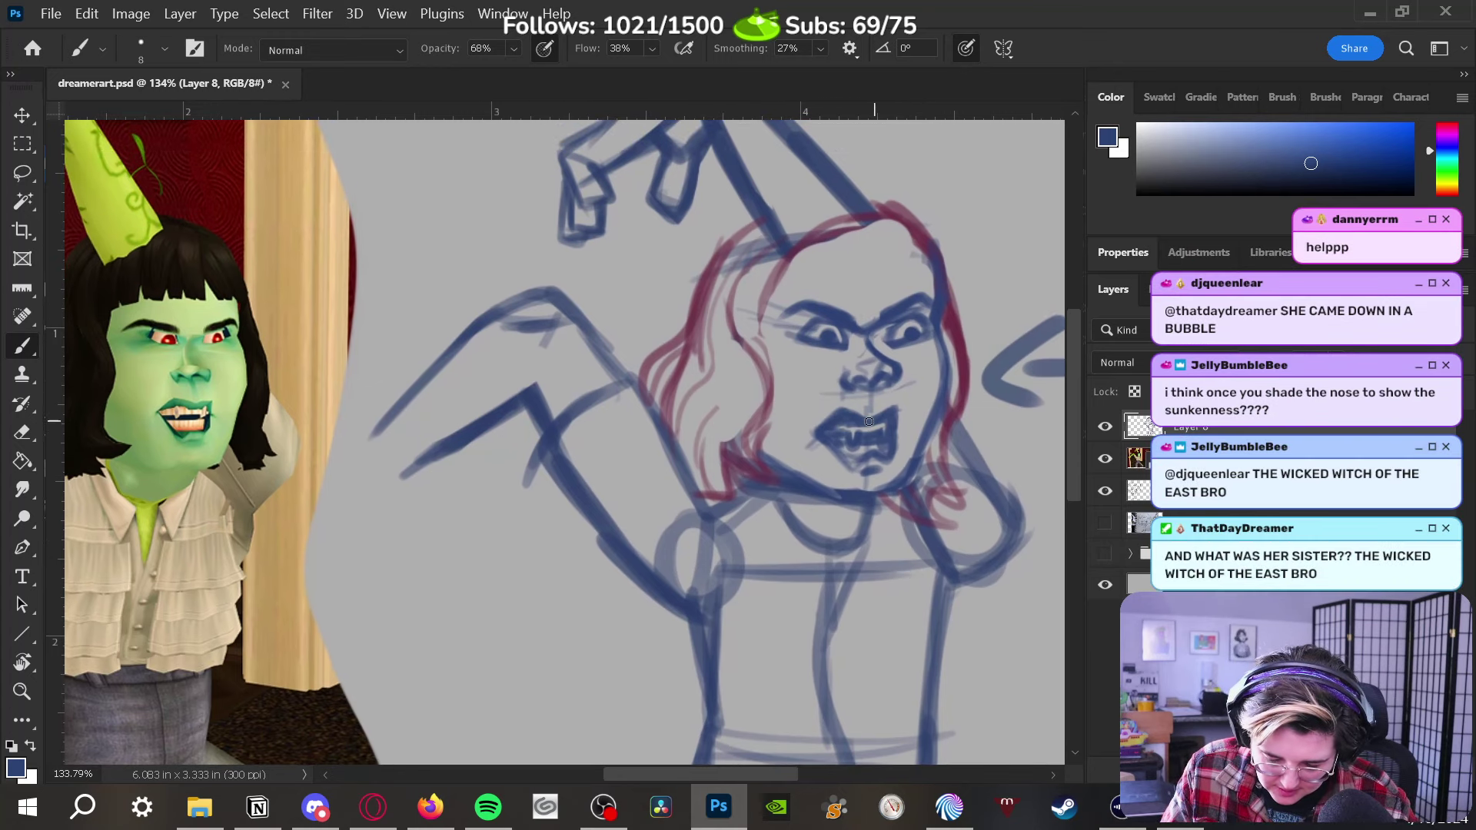
pyautogui.press('e')
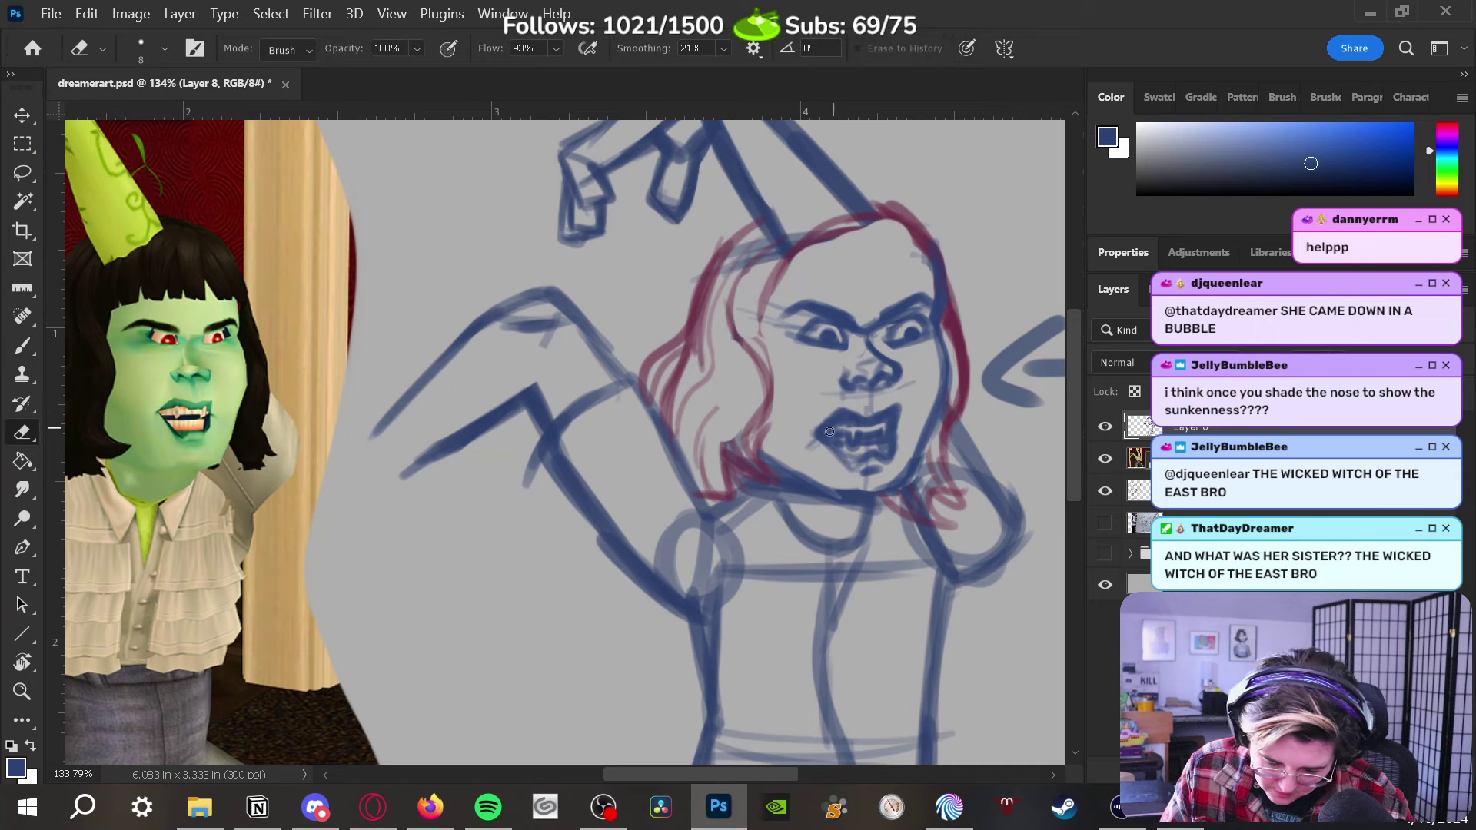
pyautogui.moveTo(831, 430); pyautogui.dragTo(856, 425)
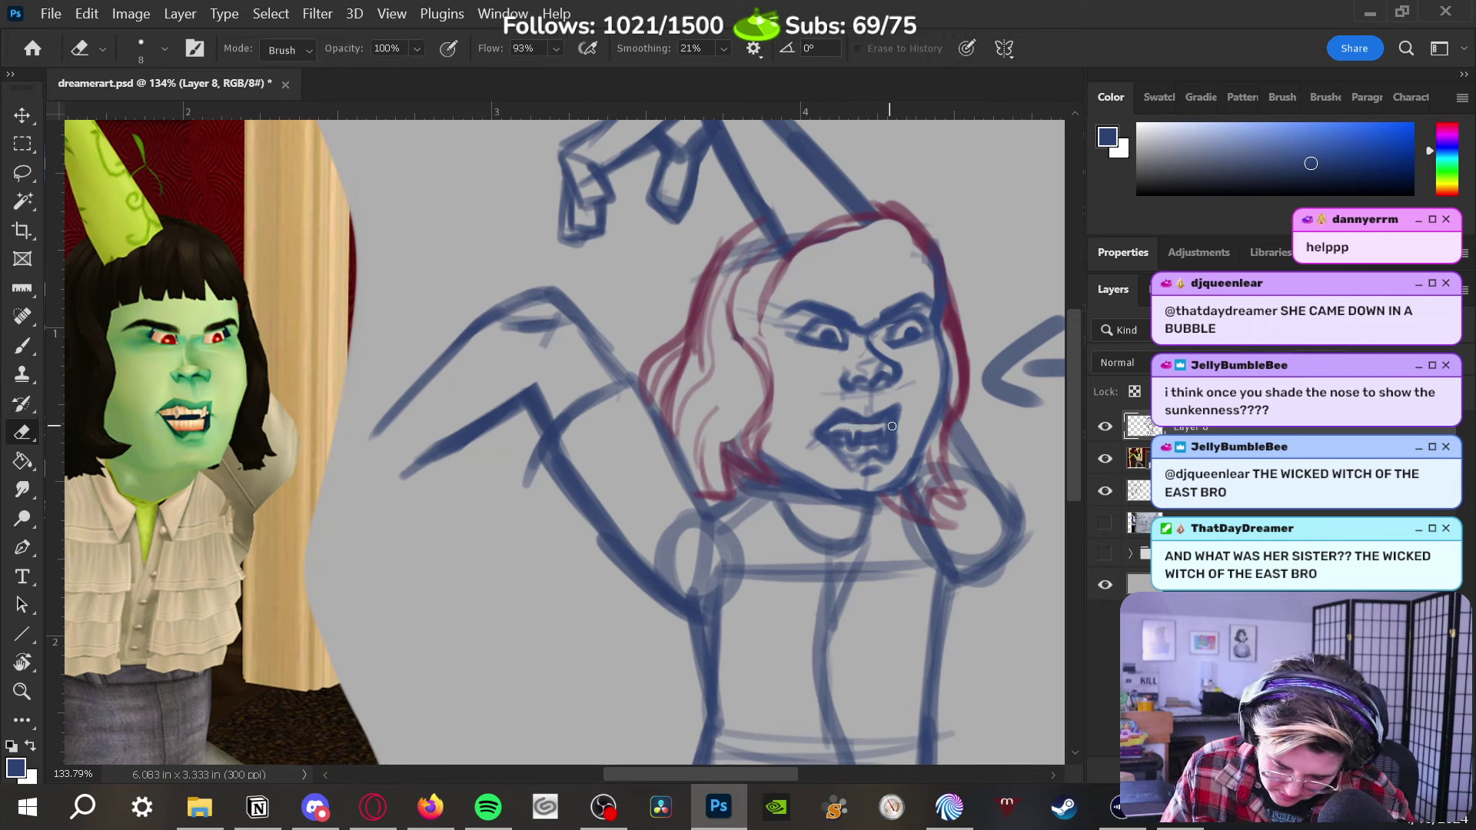
pyautogui.press('b')
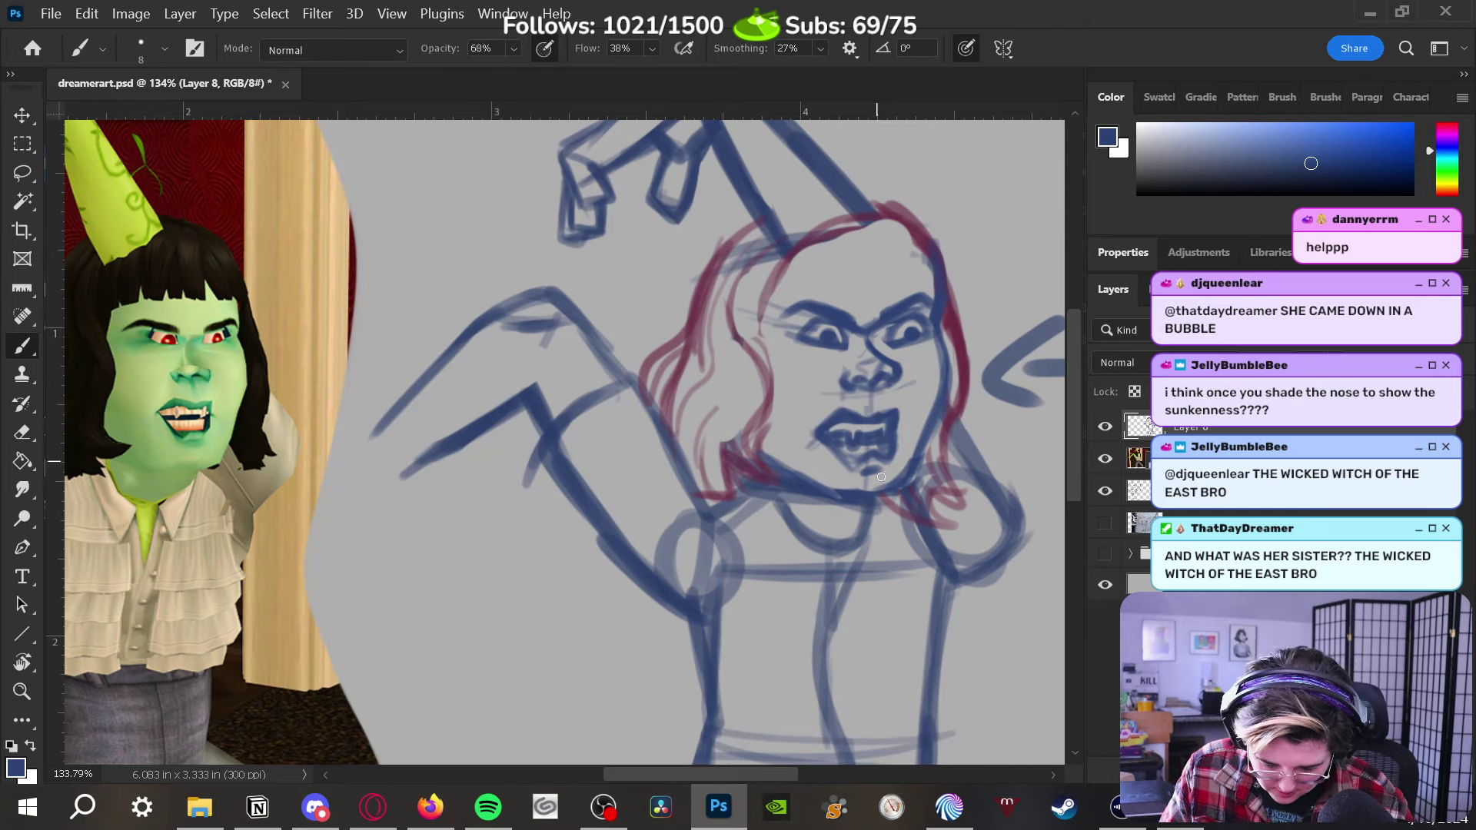
pyautogui.press('e')
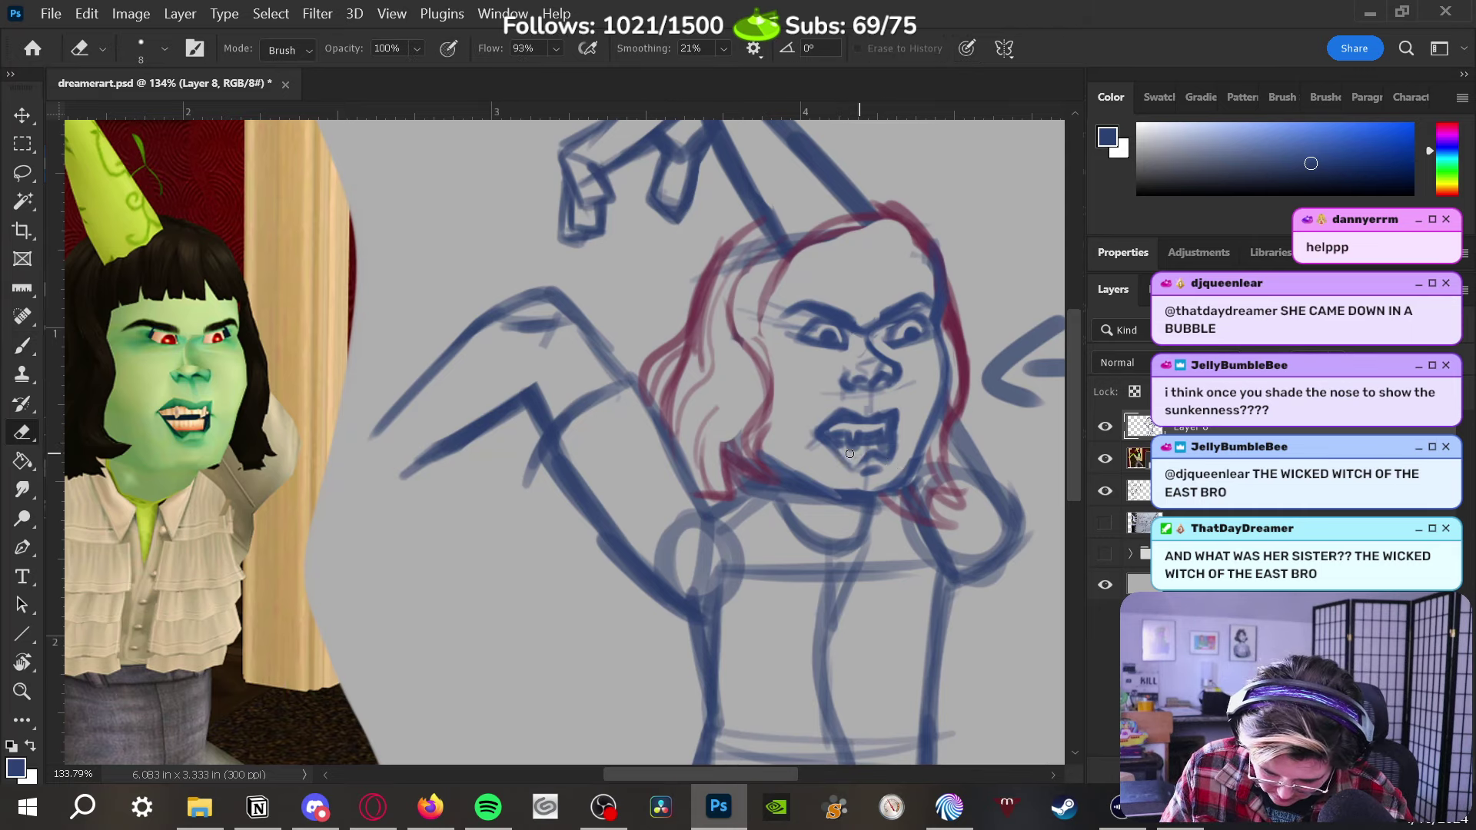
# Redraw the mouth's inner lower edge and thicken the lips out to the corners, trimming excess with the eraser
pyautogui.press('b')
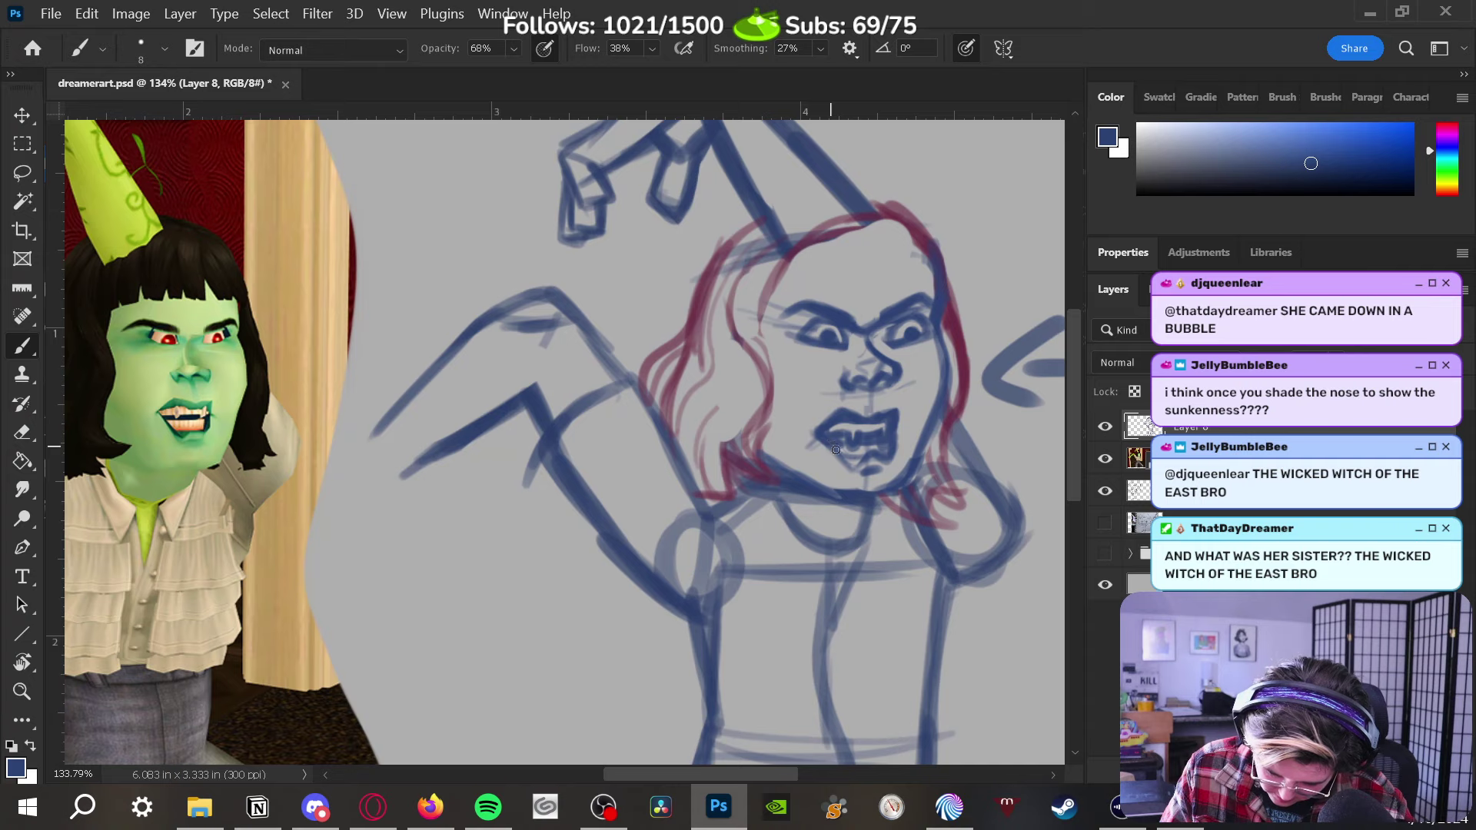
pyautogui.moveTo(835, 449)
pyautogui.mouseDown()
pyautogui.moveTo(855, 468)
pyautogui.moveTo(899, 425)
pyautogui.moveTo(895, 446)
pyautogui.moveTo(896, 407)
pyautogui.moveTo(899, 425)
pyautogui.mouseUp()
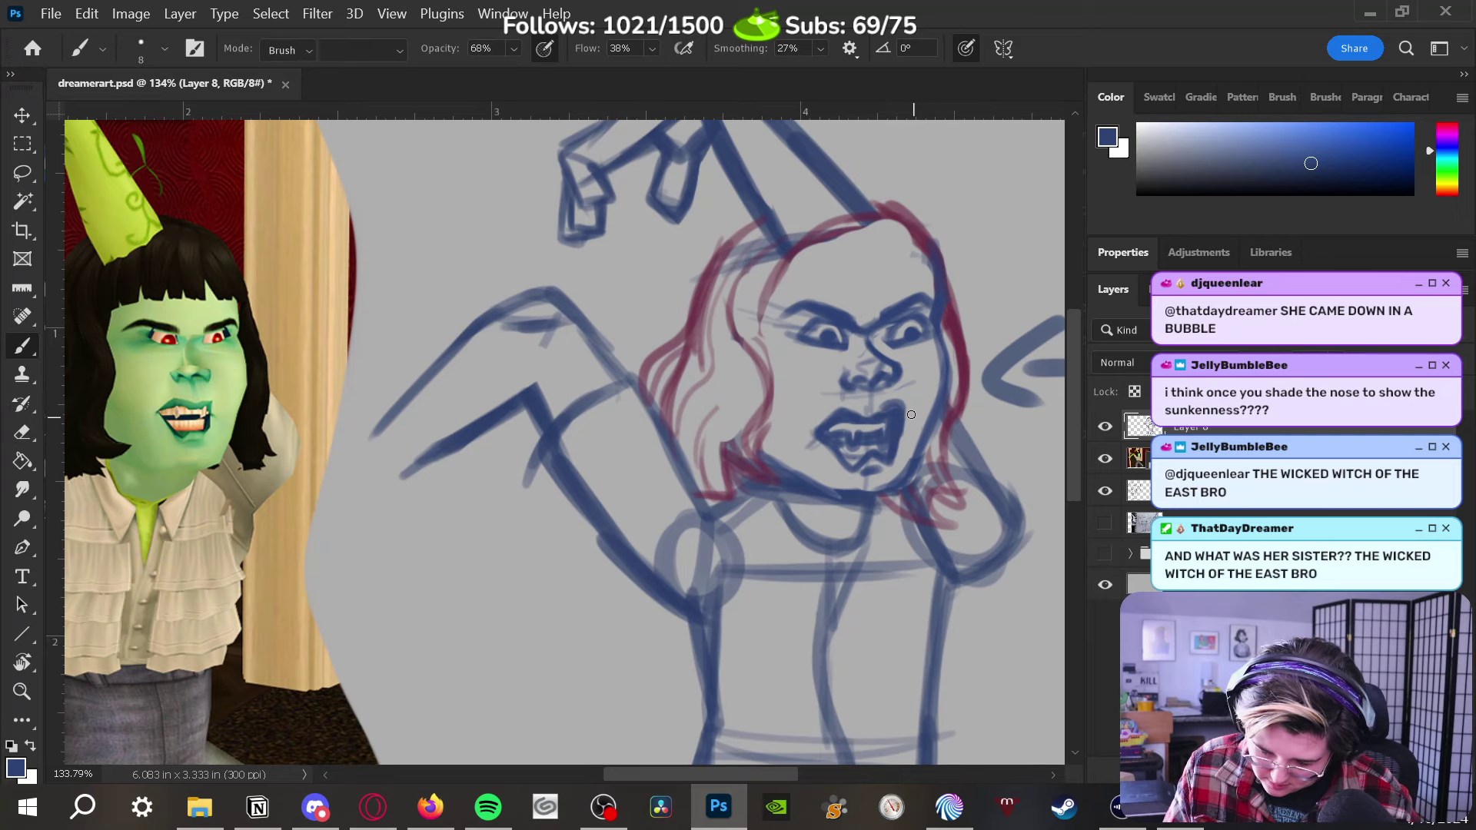
pyautogui.press('e')
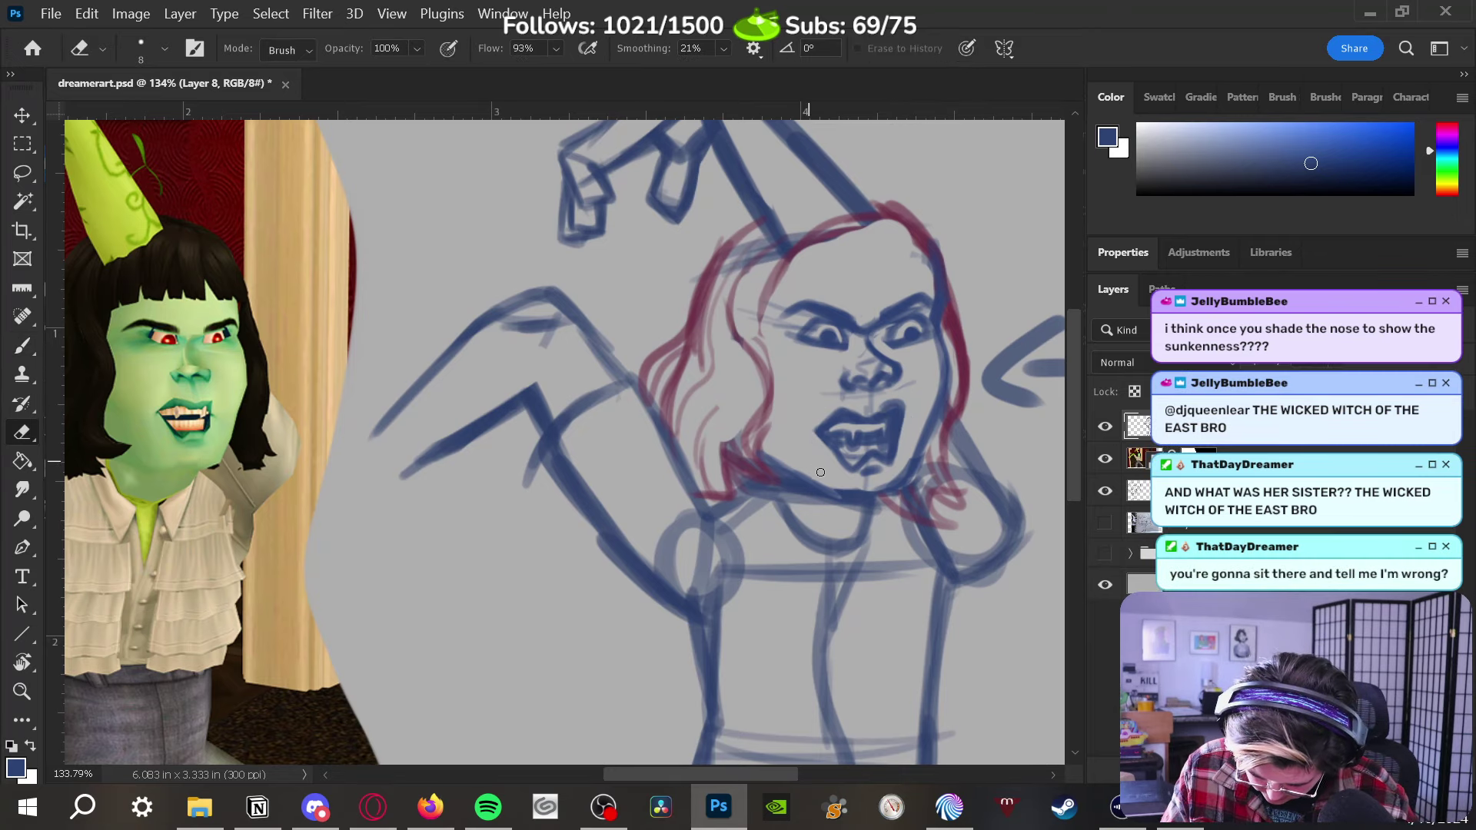
pyautogui.press('b')
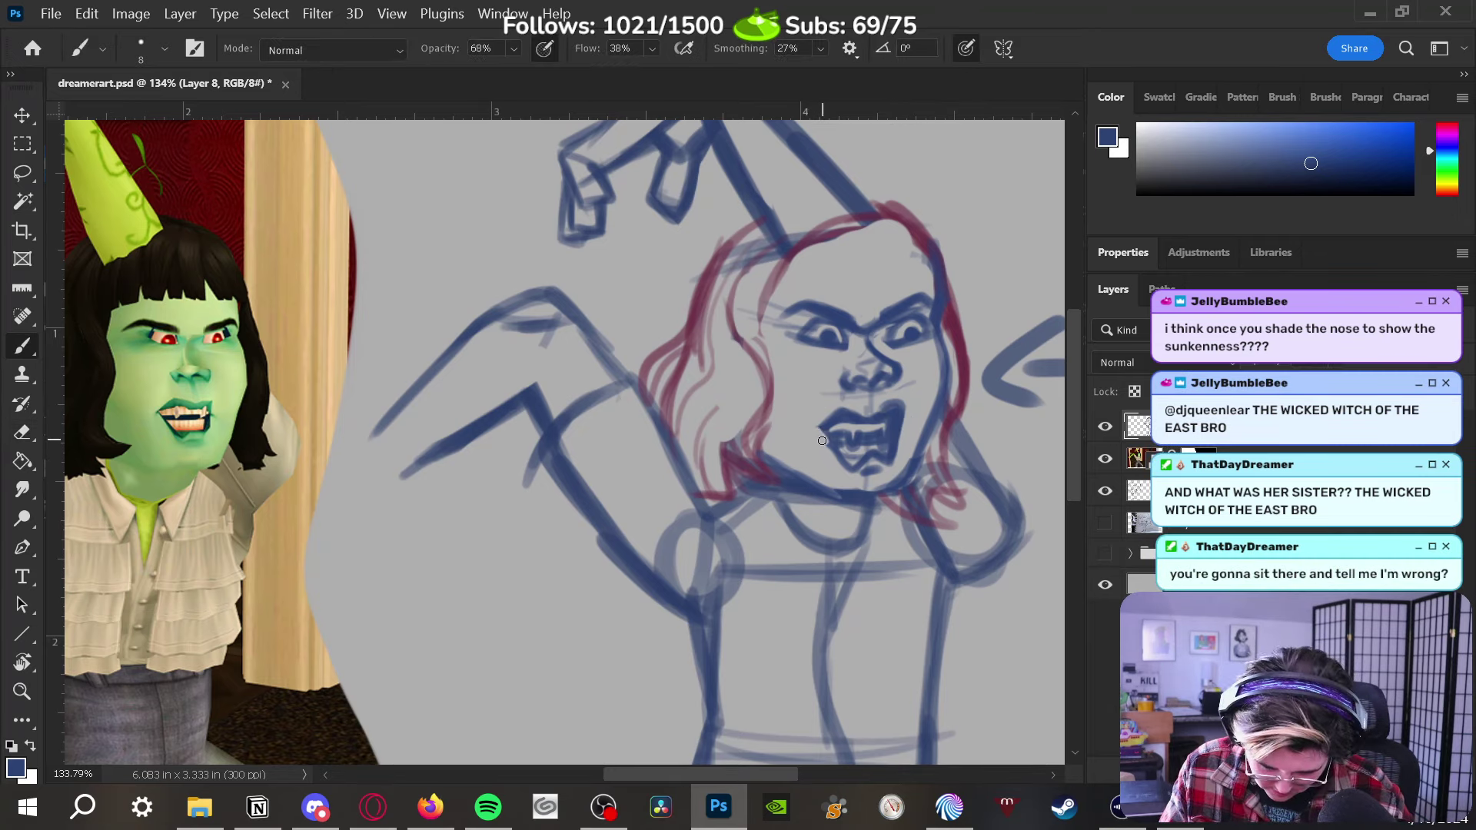
pyautogui.moveTo(816, 429)
pyautogui.mouseDown()
pyautogui.moveTo(830, 443)
pyautogui.moveTo(836, 413)
pyautogui.moveTo(813, 440)
pyautogui.moveTo(778, 406)
pyautogui.mouseUp()
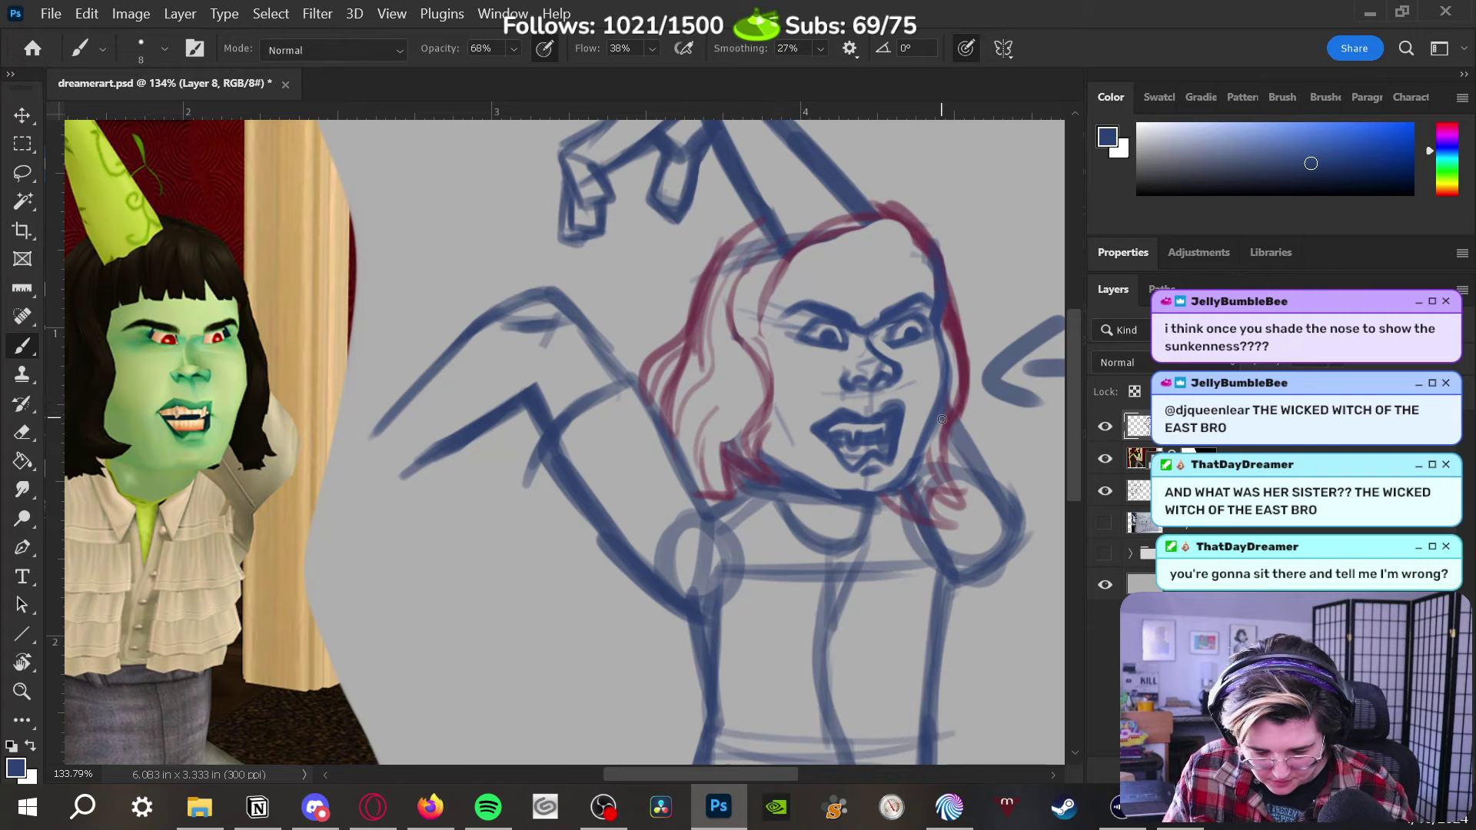
# Lasso the sketched face's left eye, scale it down to 85.86% and deselect it
pyautogui.click(30, 177)
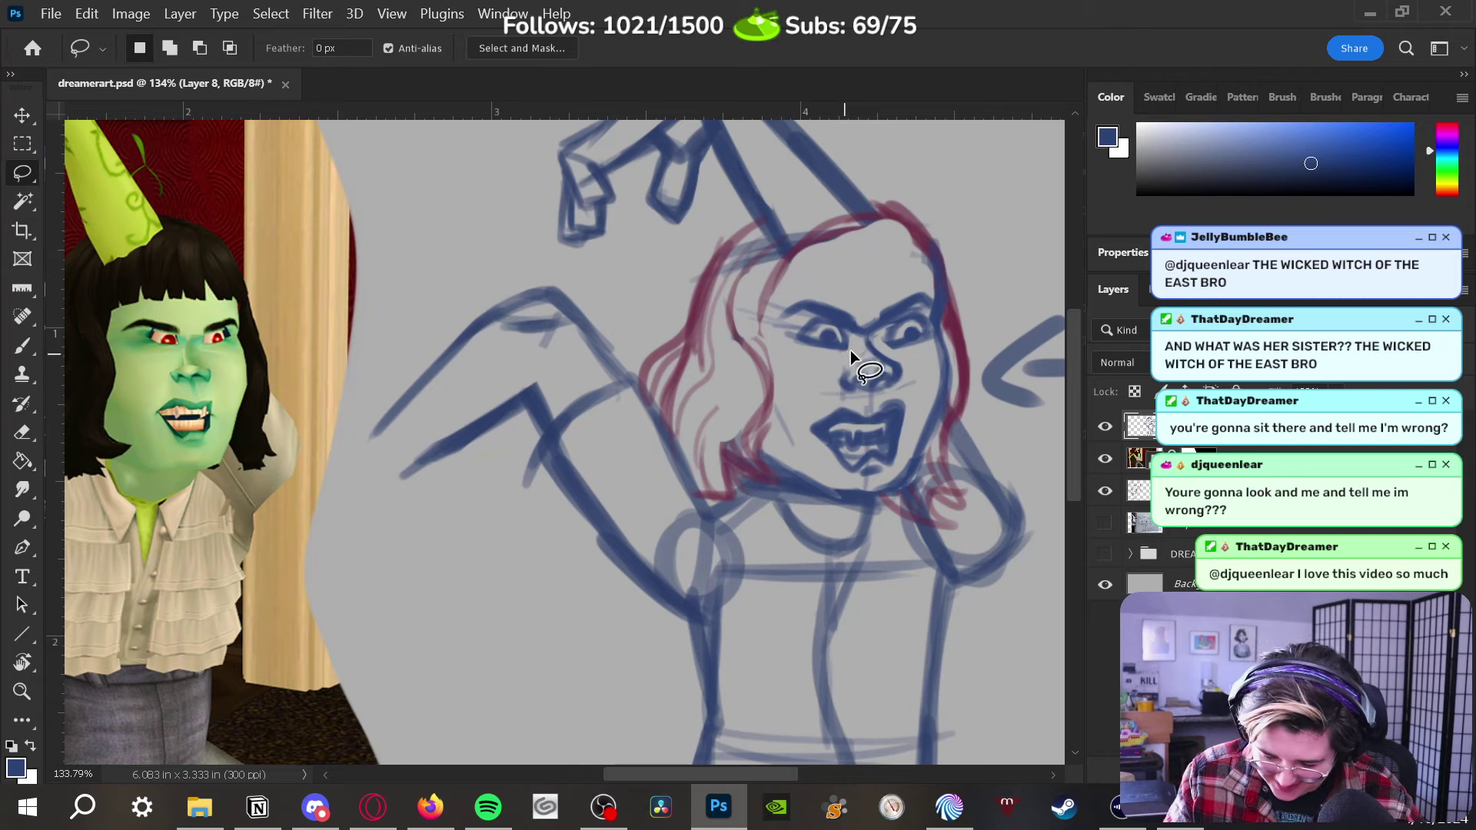
pyautogui.moveTo(843, 326)
pyautogui.mouseDown()
pyautogui.moveTo(819, 315)
pyautogui.moveTo(778, 332)
pyautogui.moveTo(847, 355)
pyautogui.mouseUp()
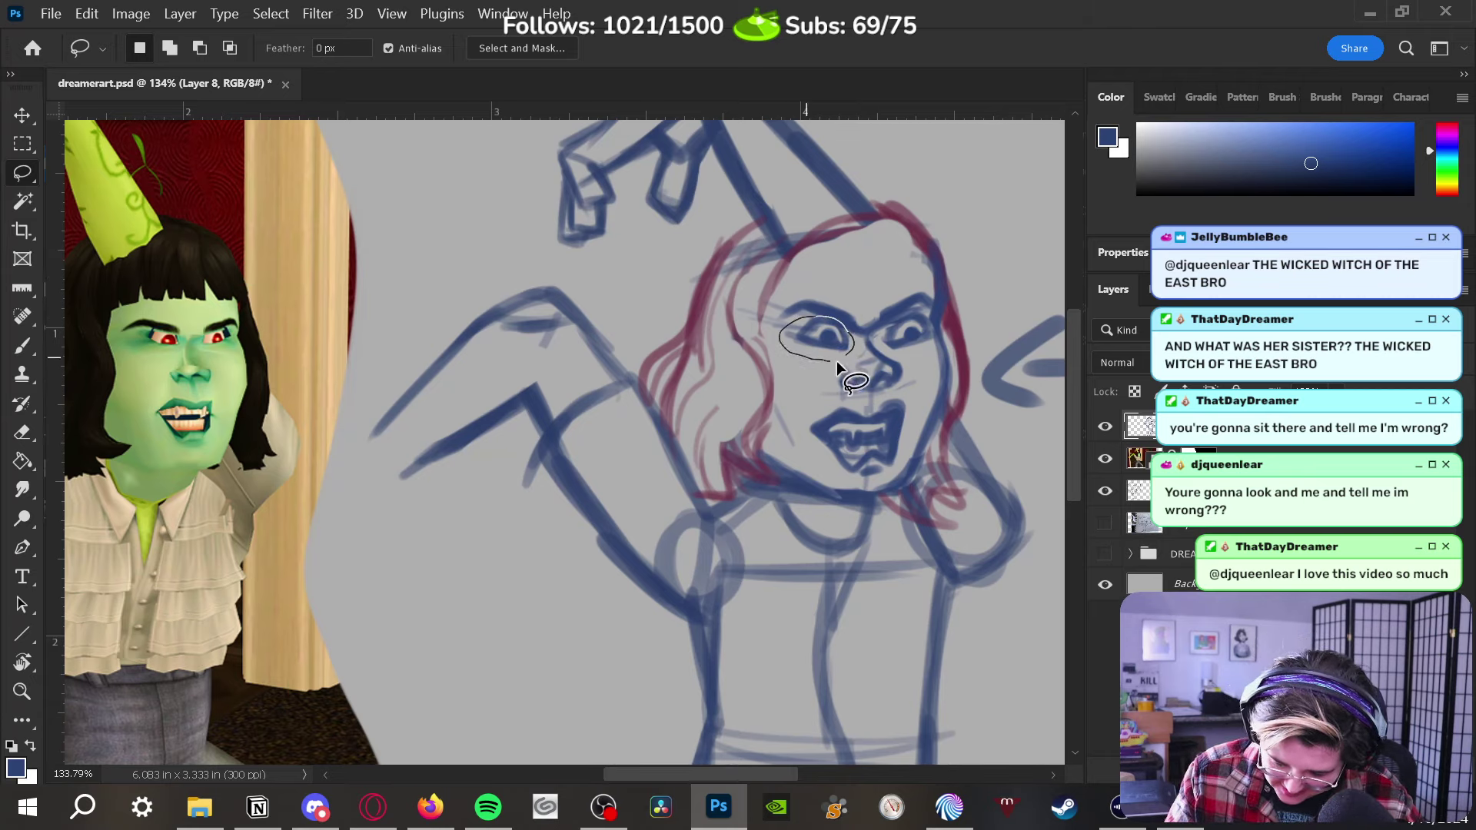
pyautogui.hotkey('ctrl', 't')
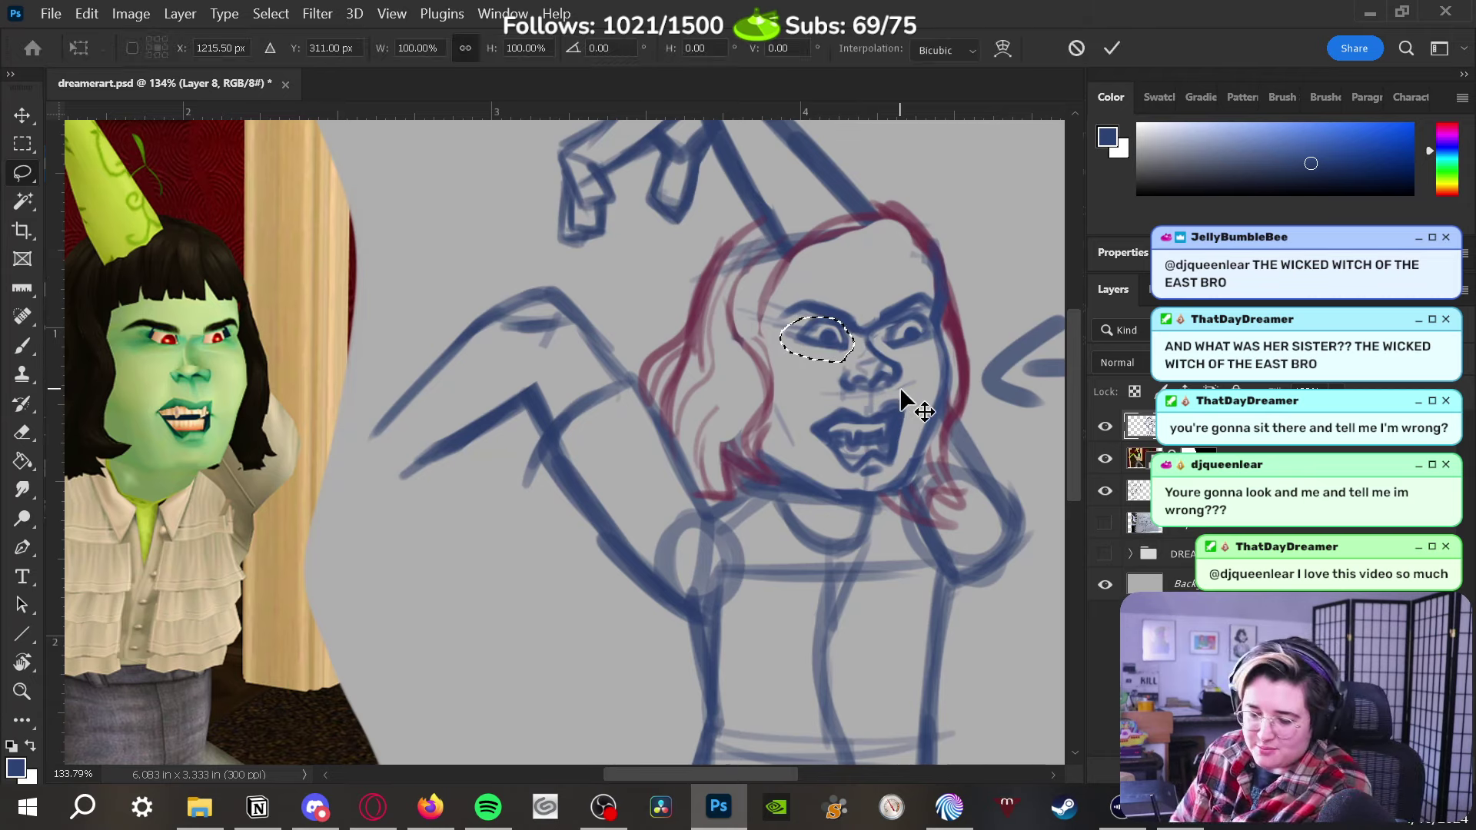
pyautogui.moveTo(778, 362); pyautogui.dragTo(790, 355)
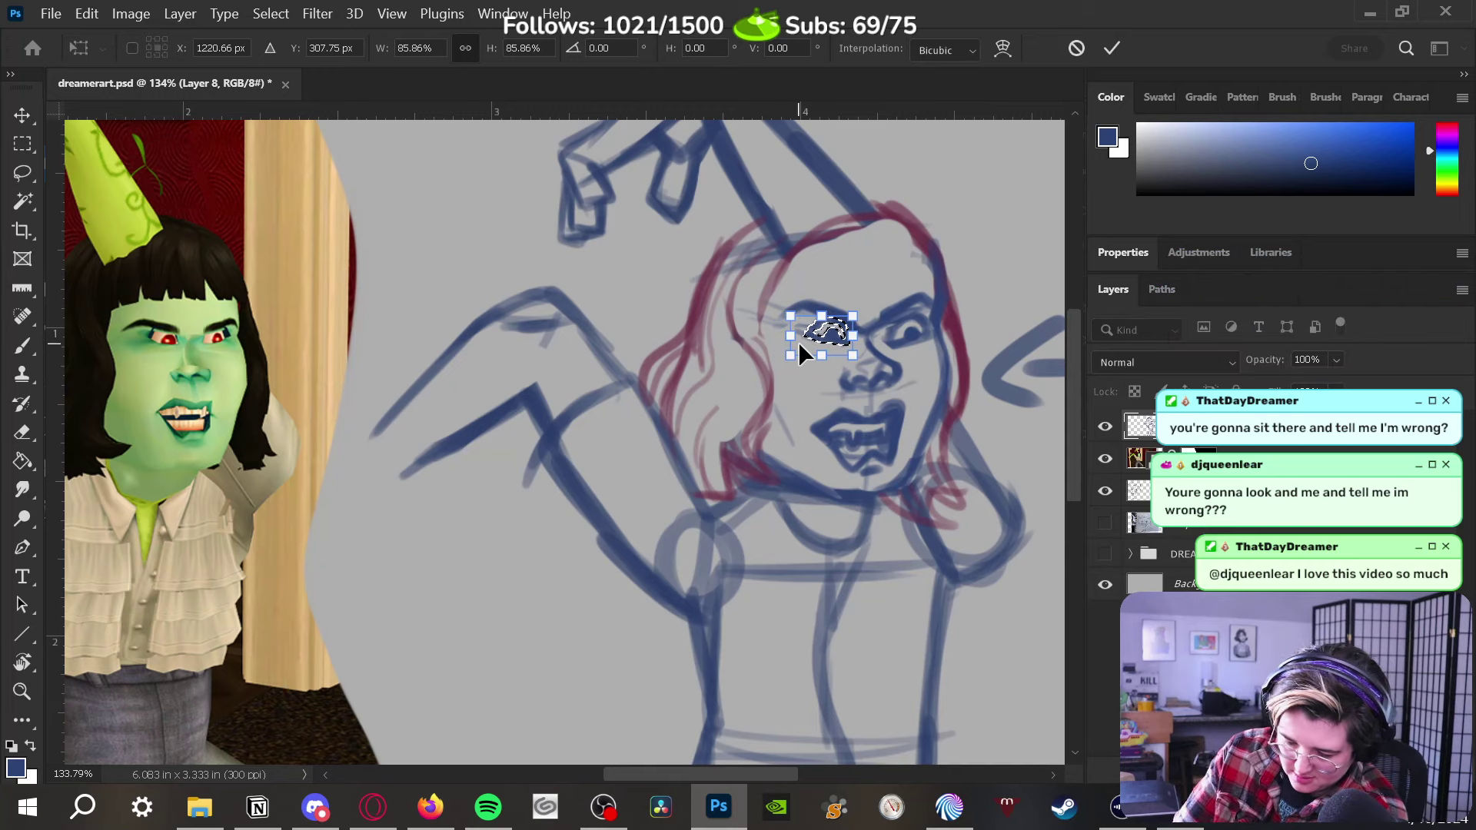
pyautogui.press('Return')
pyautogui.hotkey('ctrl', 'd')
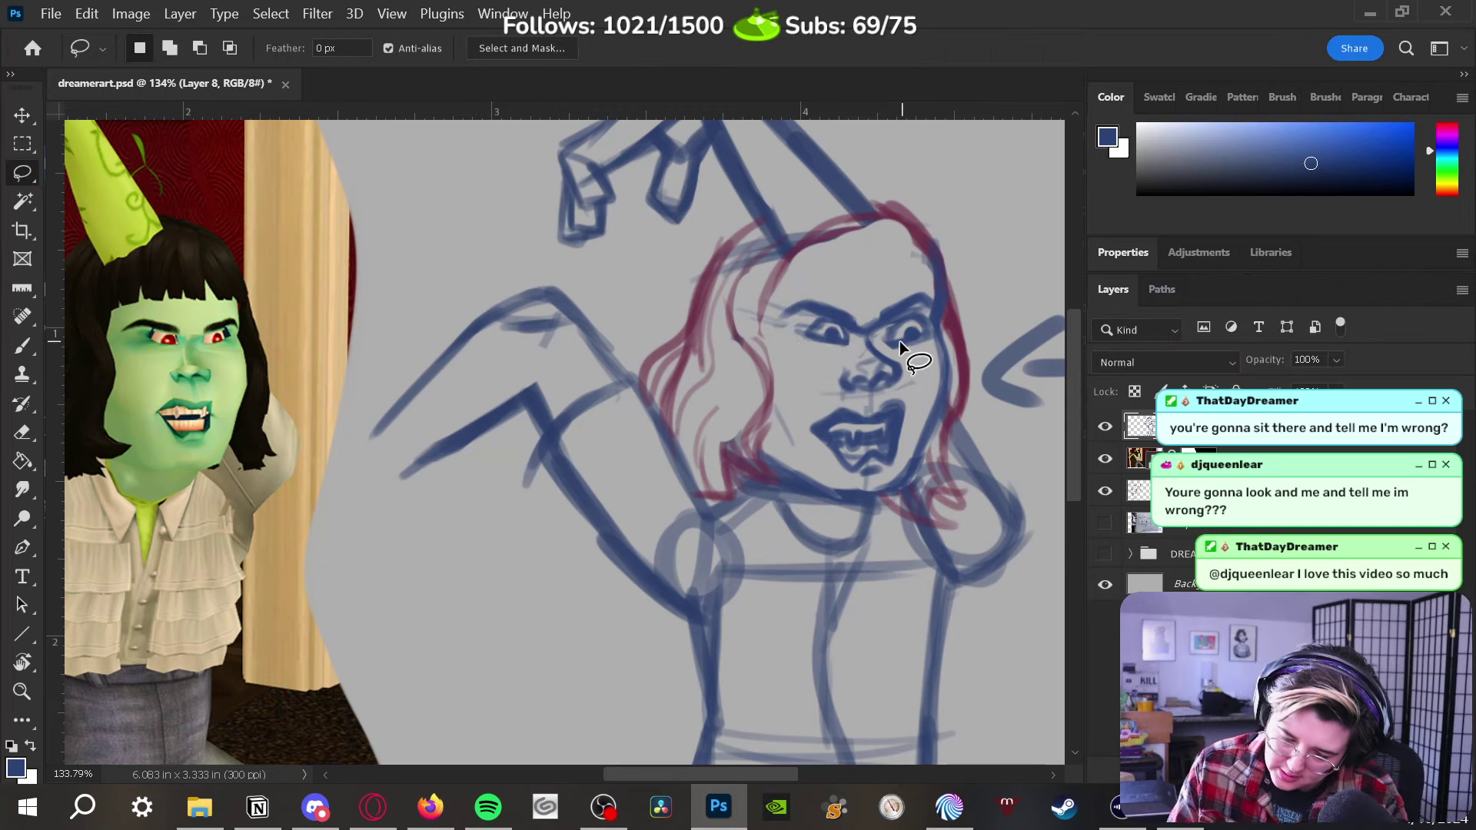
# Lasso the sketched face's right eye, scale it down to 83.77% and deselect it
pyautogui.moveTo(883, 339)
pyautogui.mouseDown()
pyautogui.moveTo(920, 309)
pyautogui.moveTo(933, 341)
pyautogui.moveTo(901, 370)
pyautogui.mouseUp()
pyautogui.hotkey('ctrl', 't')
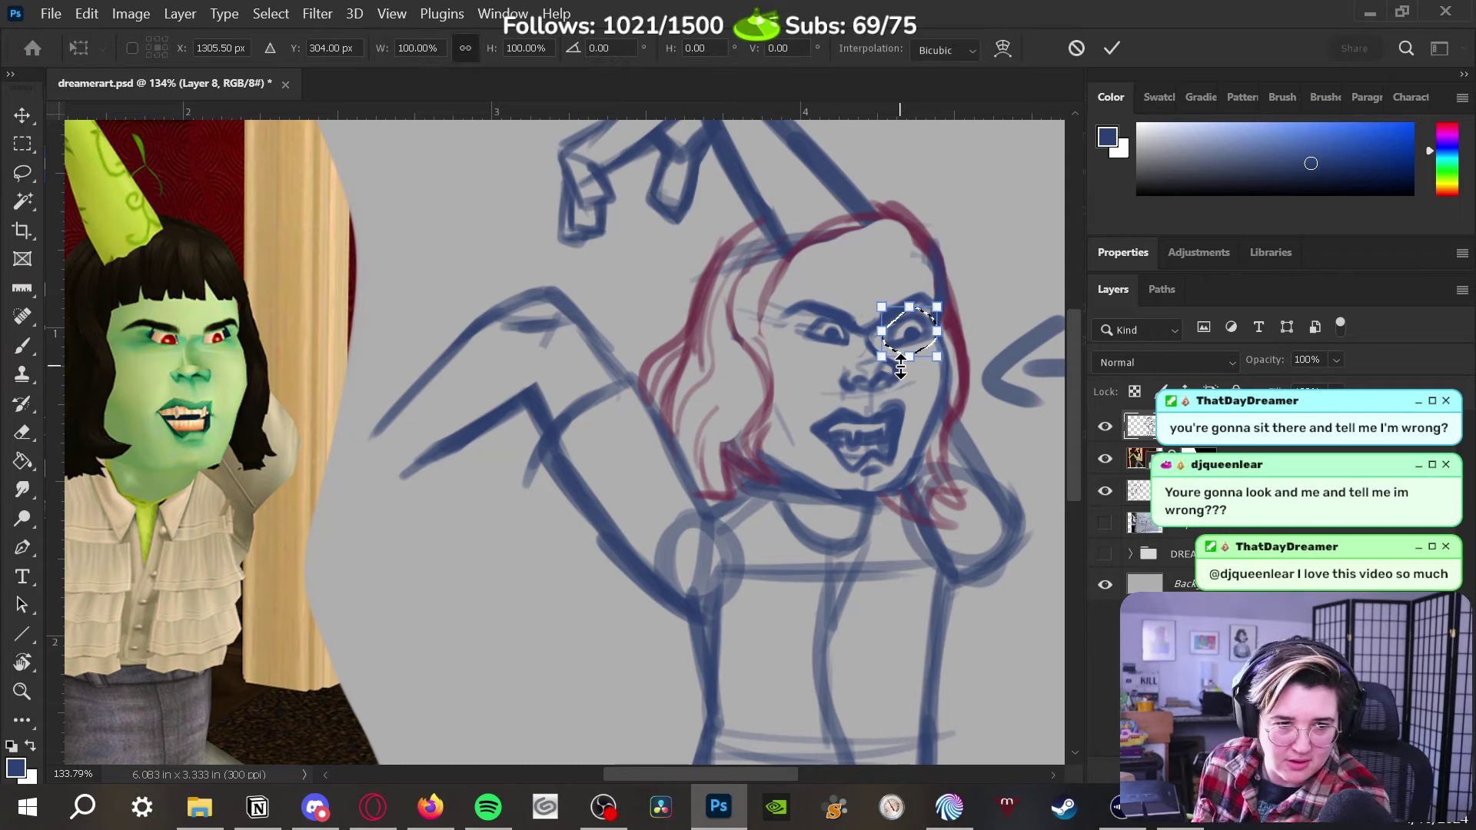
pyautogui.moveTo(936, 356); pyautogui.dragTo(932, 354)
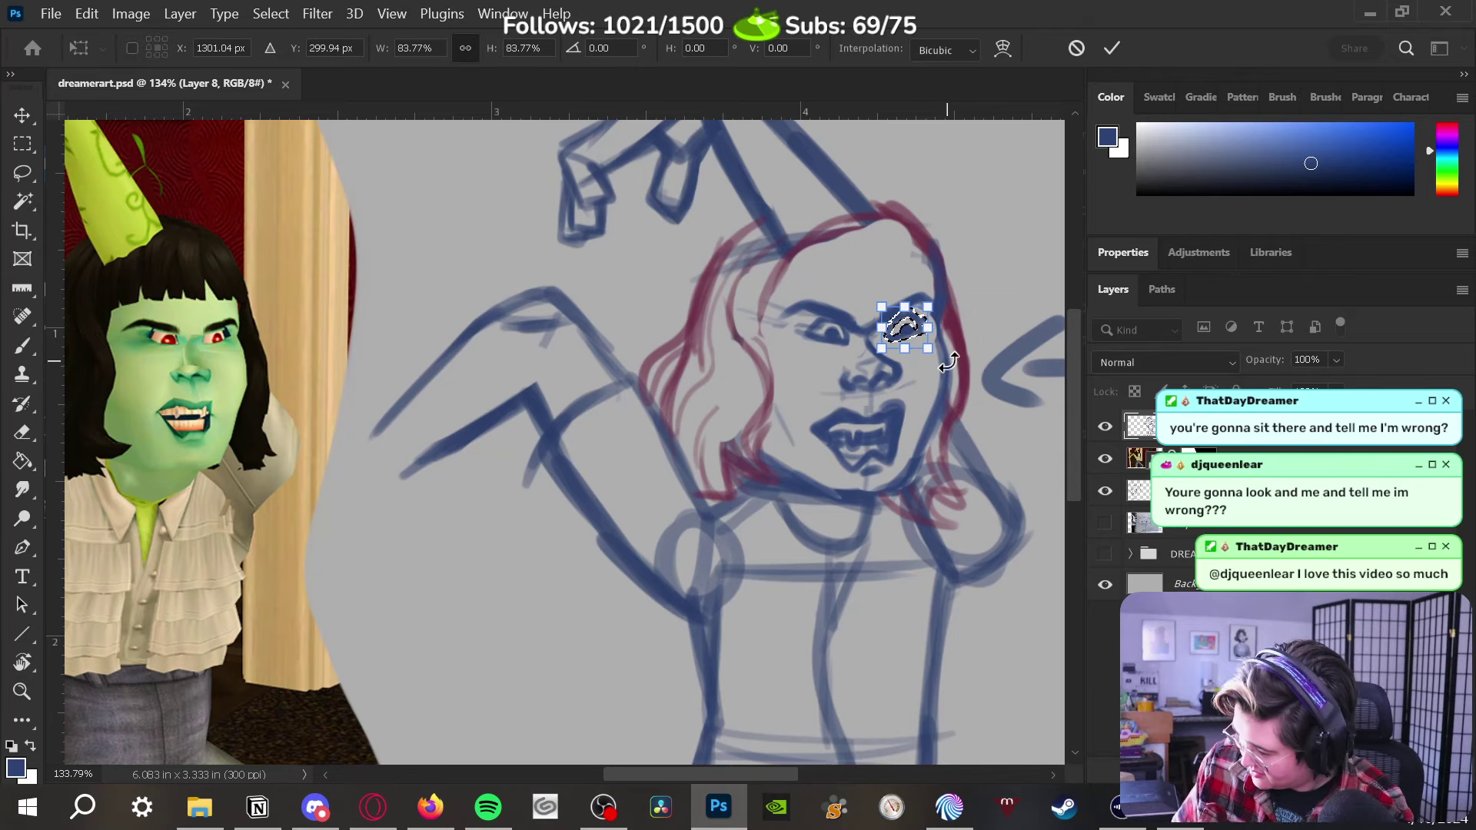
pyautogui.press('Return')
pyautogui.hotkey('ctrl', 'd')
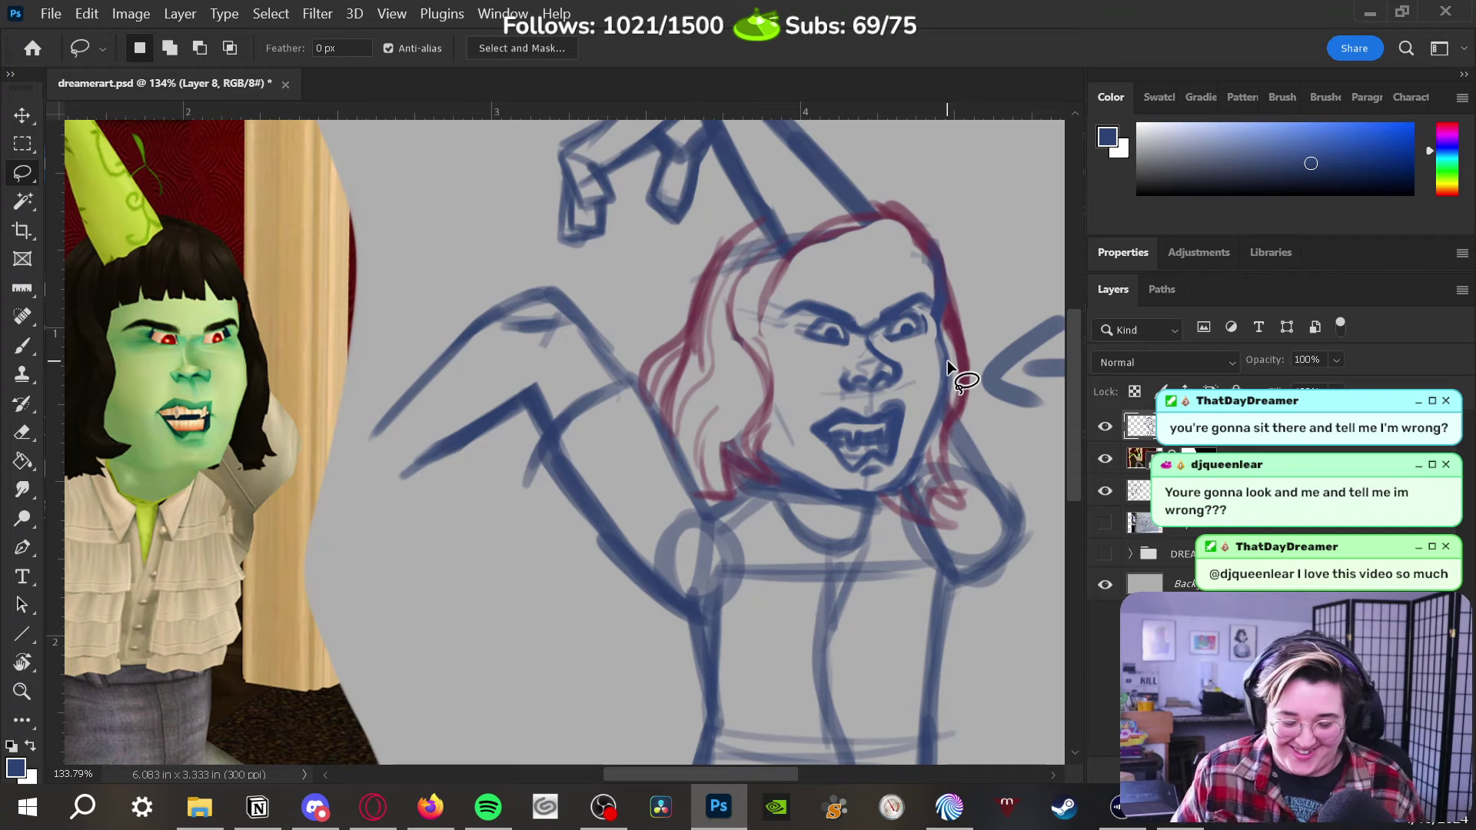
# Erase the stray line at the right eye's outer corner, beneath the end of the eyebrow
pyautogui.press('b')
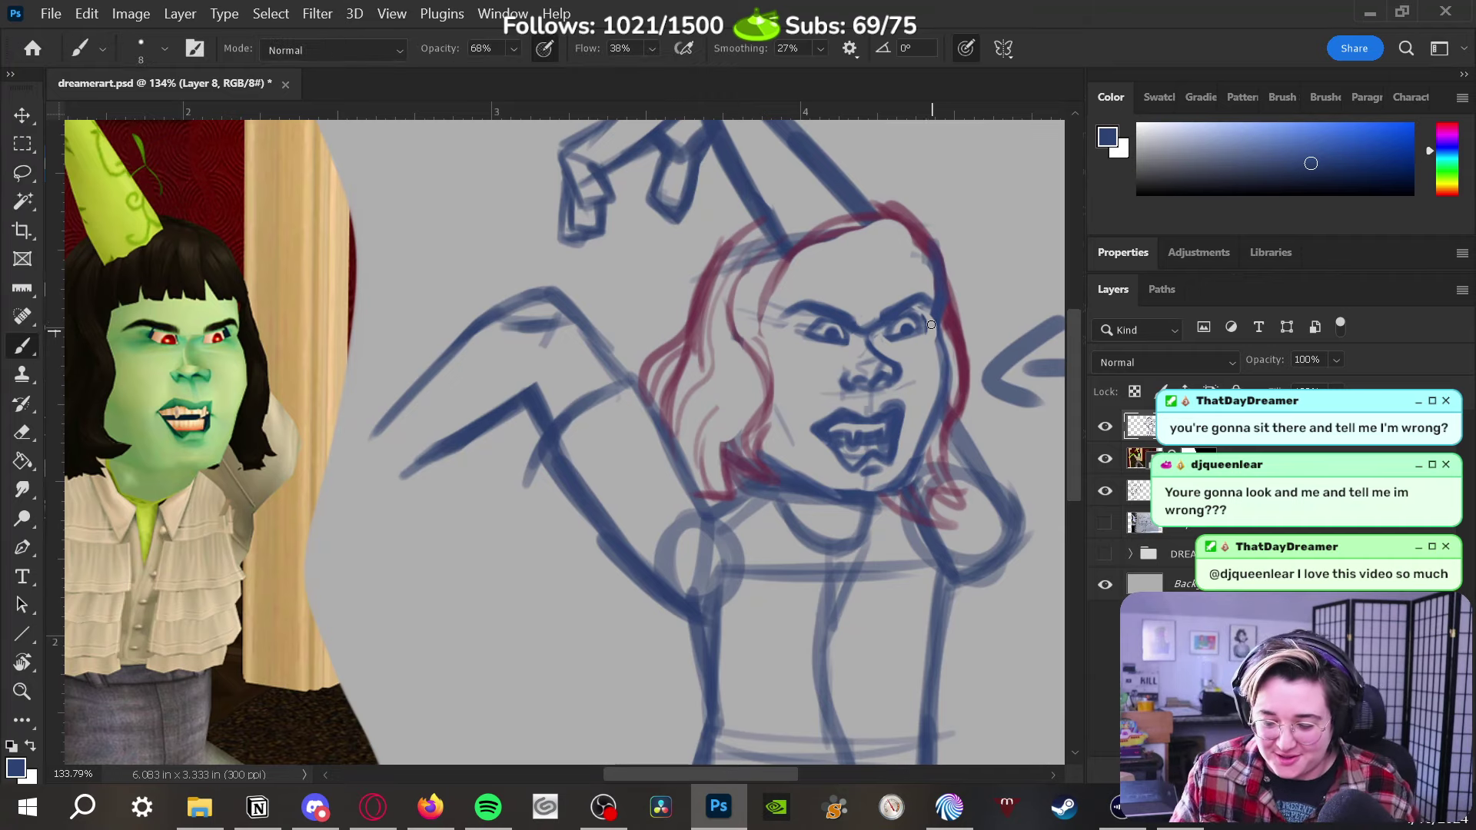
pyautogui.press('e')
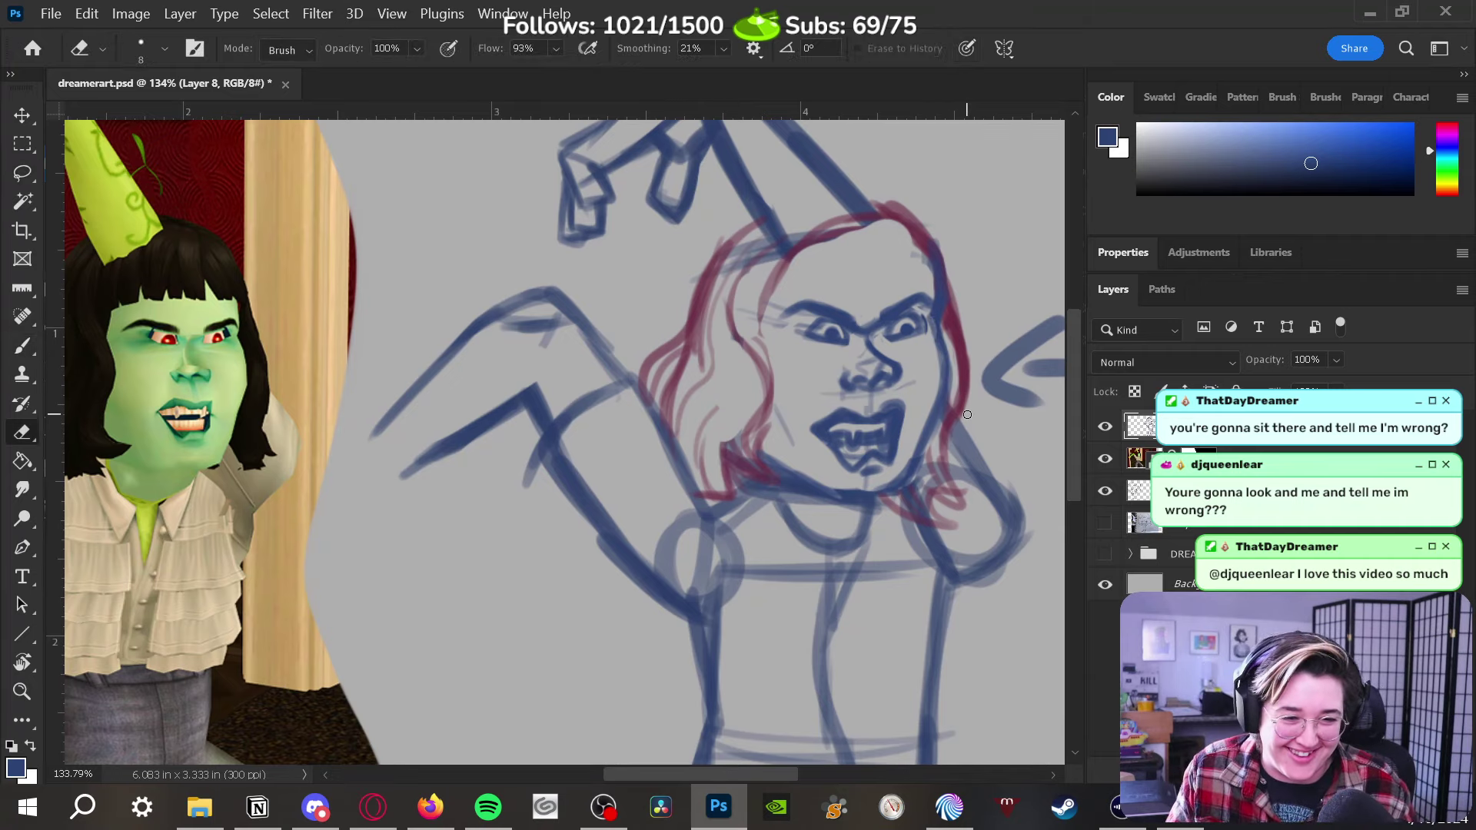
pyautogui.moveTo(928, 326)
pyautogui.mouseDown()
pyautogui.moveTo(952, 386)
pyautogui.moveTo(949, 367)
pyautogui.moveTo(942, 421)
pyautogui.moveTo(946, 344)
pyautogui.moveTo(933, 311)
pyautogui.mouseUp()
pyautogui.press('b')
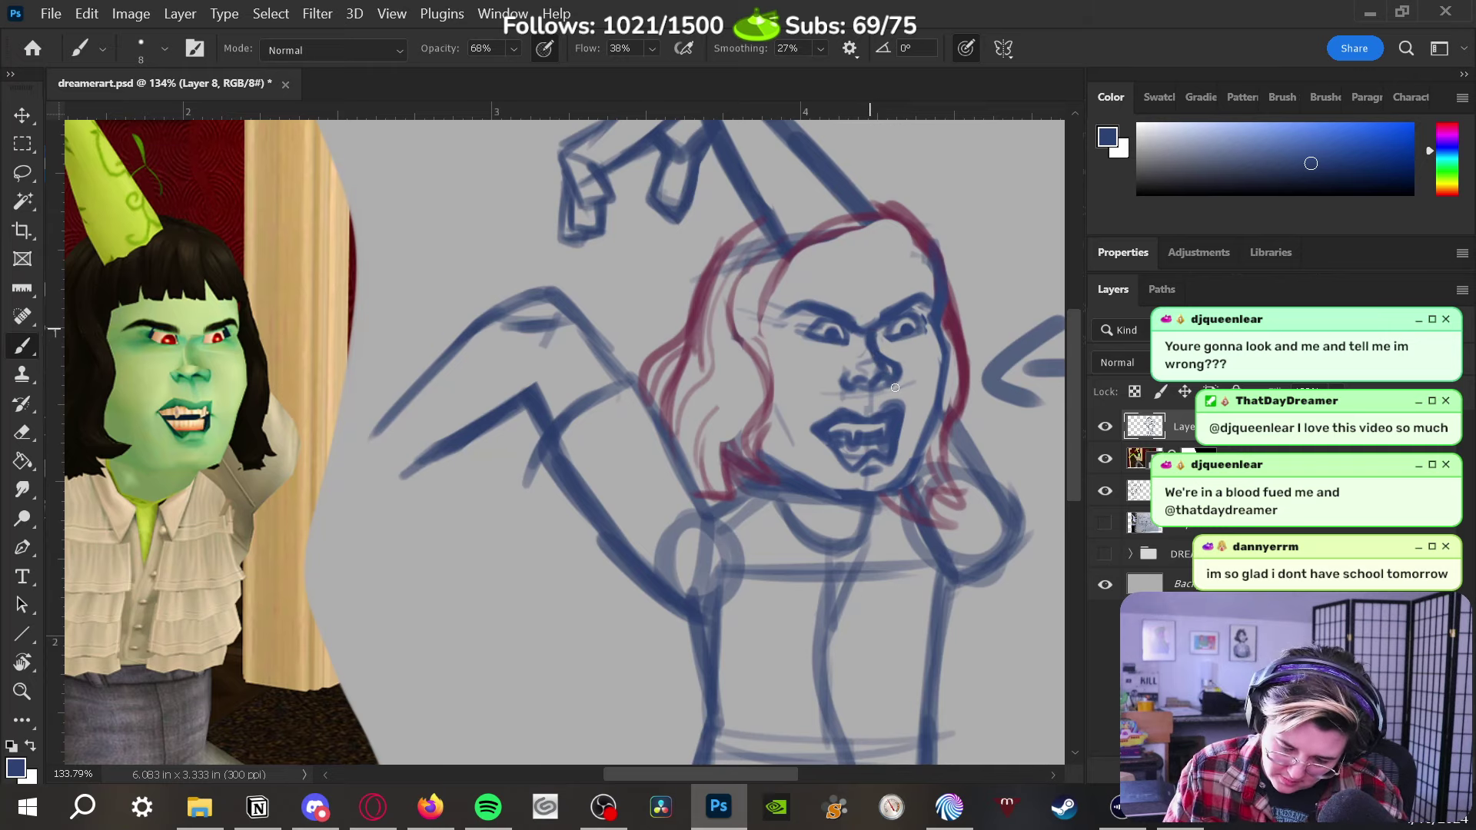
# Erase the heavy line down the nose bridge and redraw the nose with lighter strokes, nostrils and creases around it
pyautogui.press('e')
pyautogui.moveTo(879, 334); pyautogui.dragTo(899, 380)
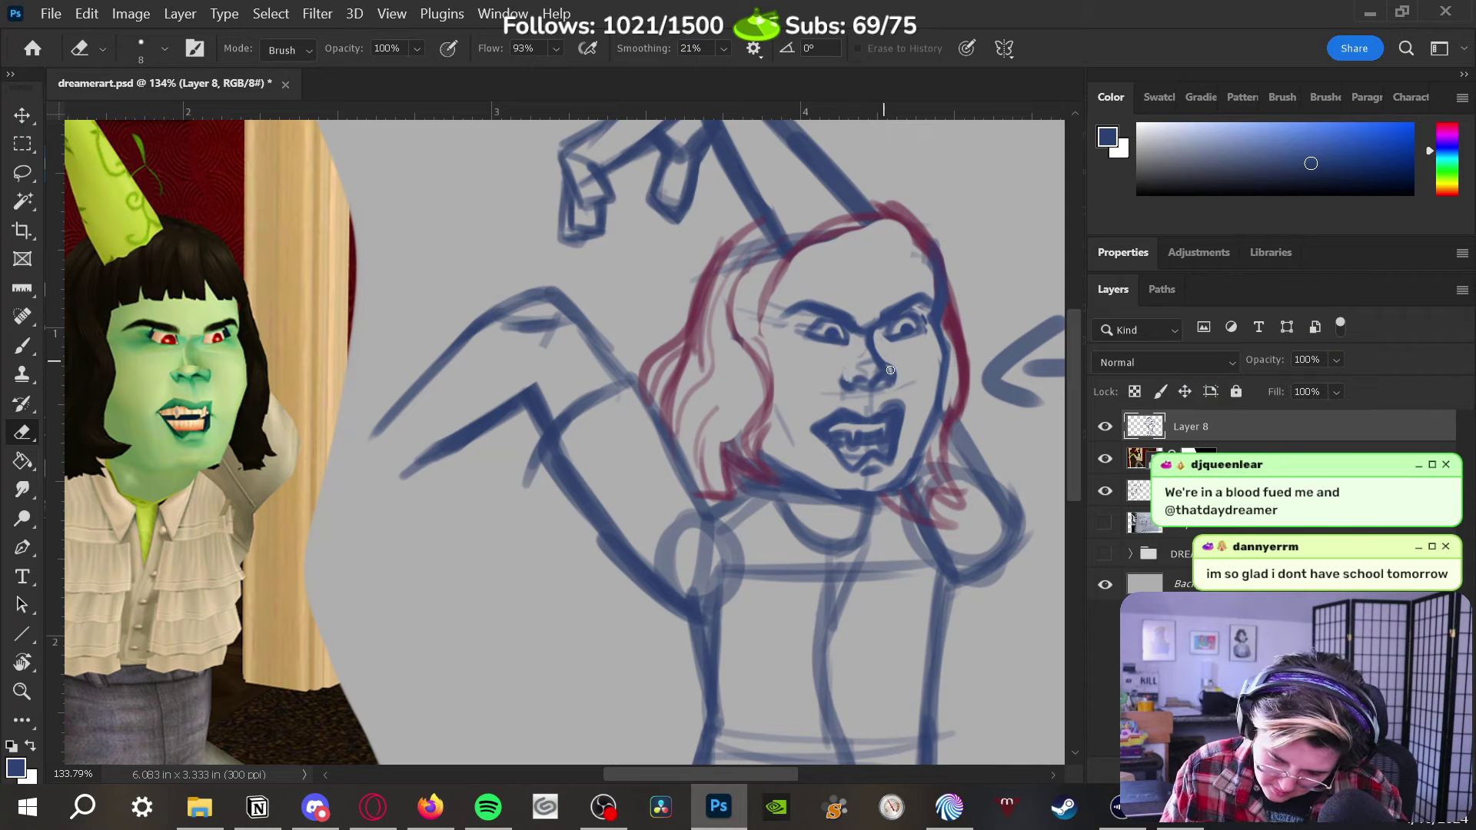
pyautogui.moveTo(871, 358)
pyautogui.mouseDown()
pyautogui.moveTo(872, 314)
pyautogui.moveTo(856, 342)
pyautogui.mouseUp()
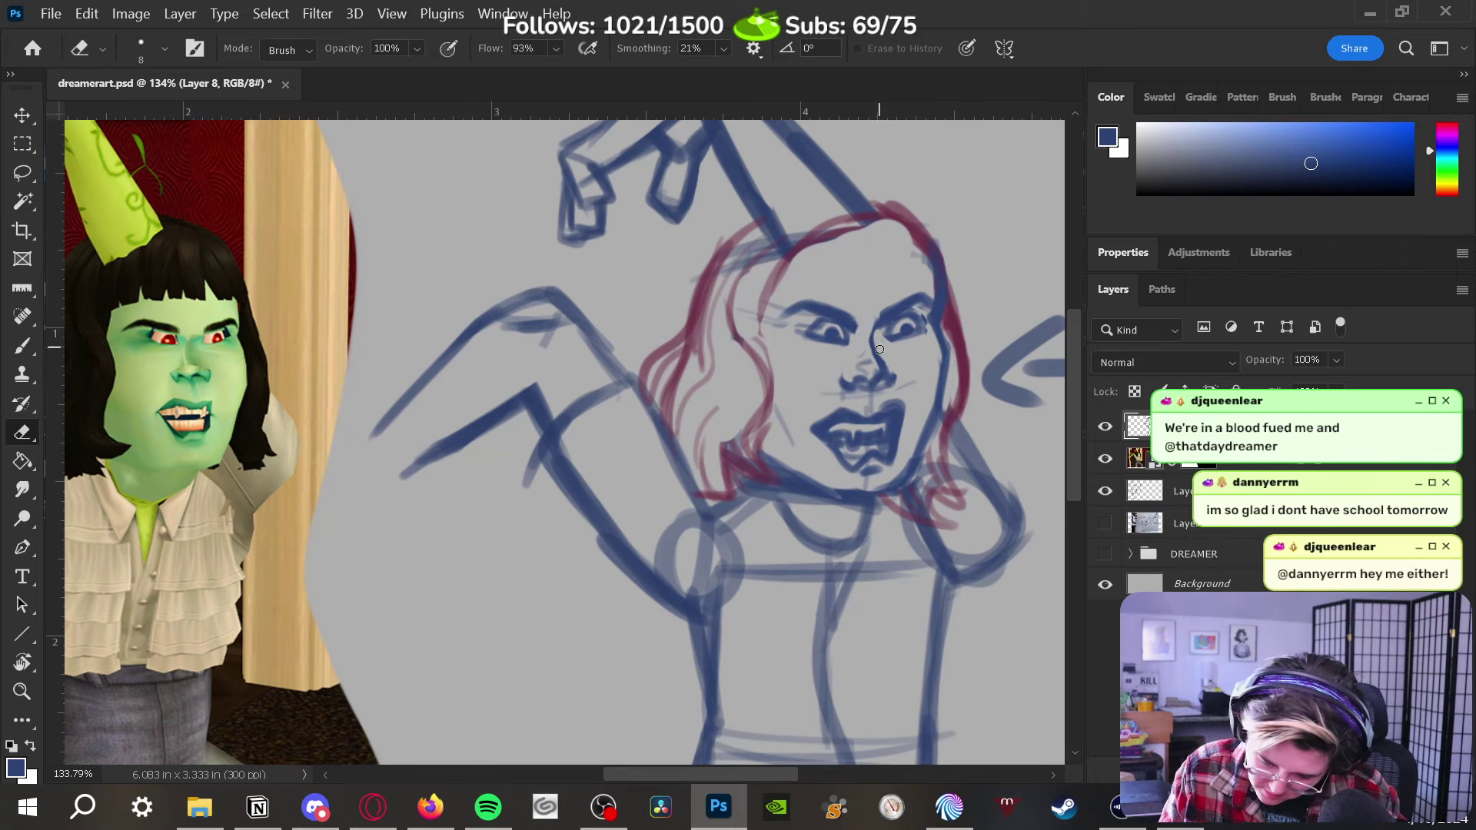
pyautogui.press('b')
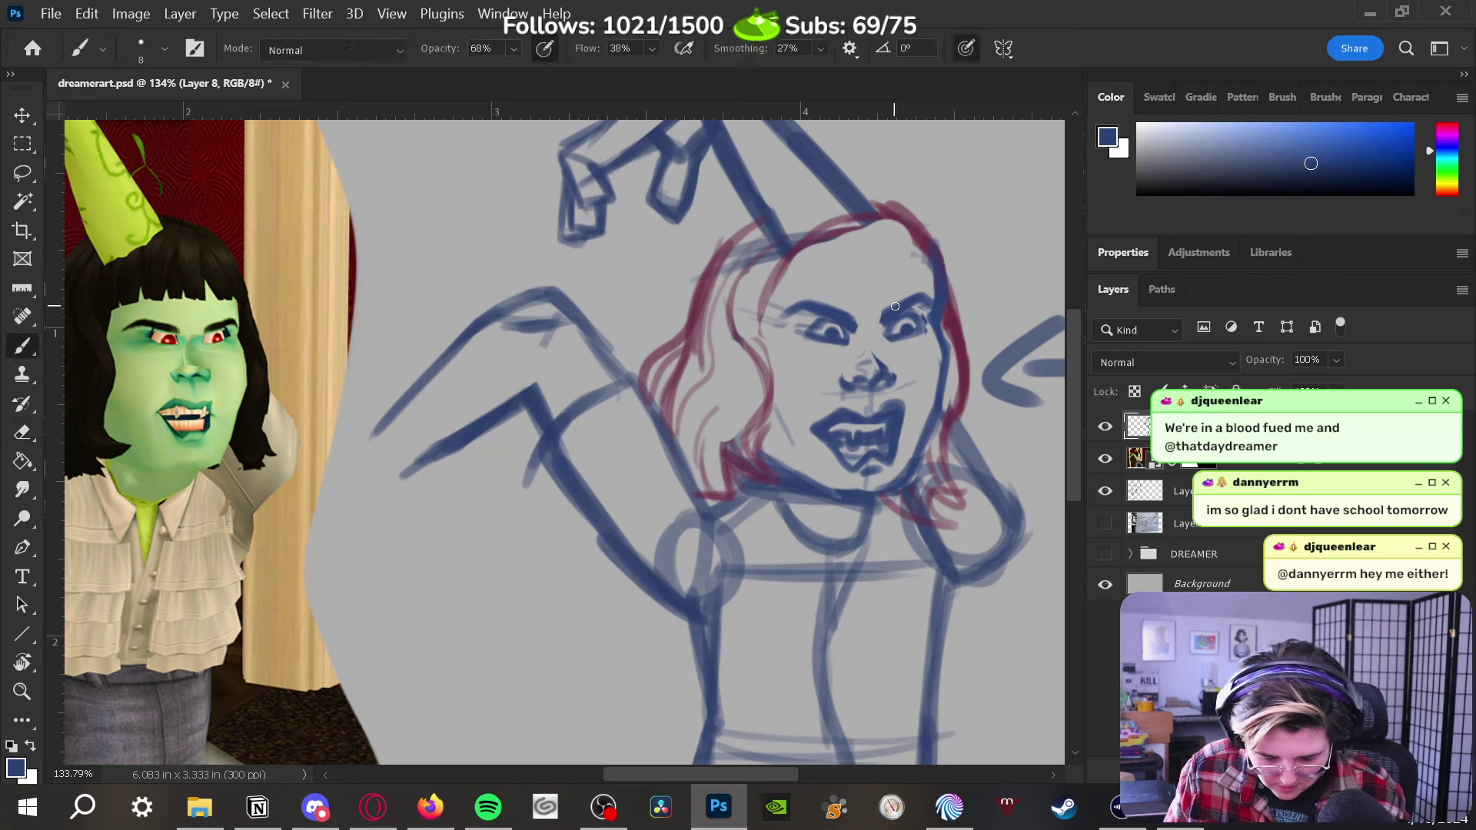
pyautogui.moveTo(881, 325)
pyautogui.mouseDown()
pyautogui.moveTo(884, 365)
pyautogui.moveTo(867, 347)
pyautogui.moveTo(889, 319)
pyautogui.moveTo(862, 336)
pyautogui.moveTo(884, 367)
pyautogui.moveTo(875, 352)
pyautogui.moveTo(871, 378)
pyautogui.moveTo(889, 382)
pyautogui.moveTo(895, 366)
pyautogui.moveTo(884, 383)
pyautogui.moveTo(841, 373)
pyautogui.mouseUp()
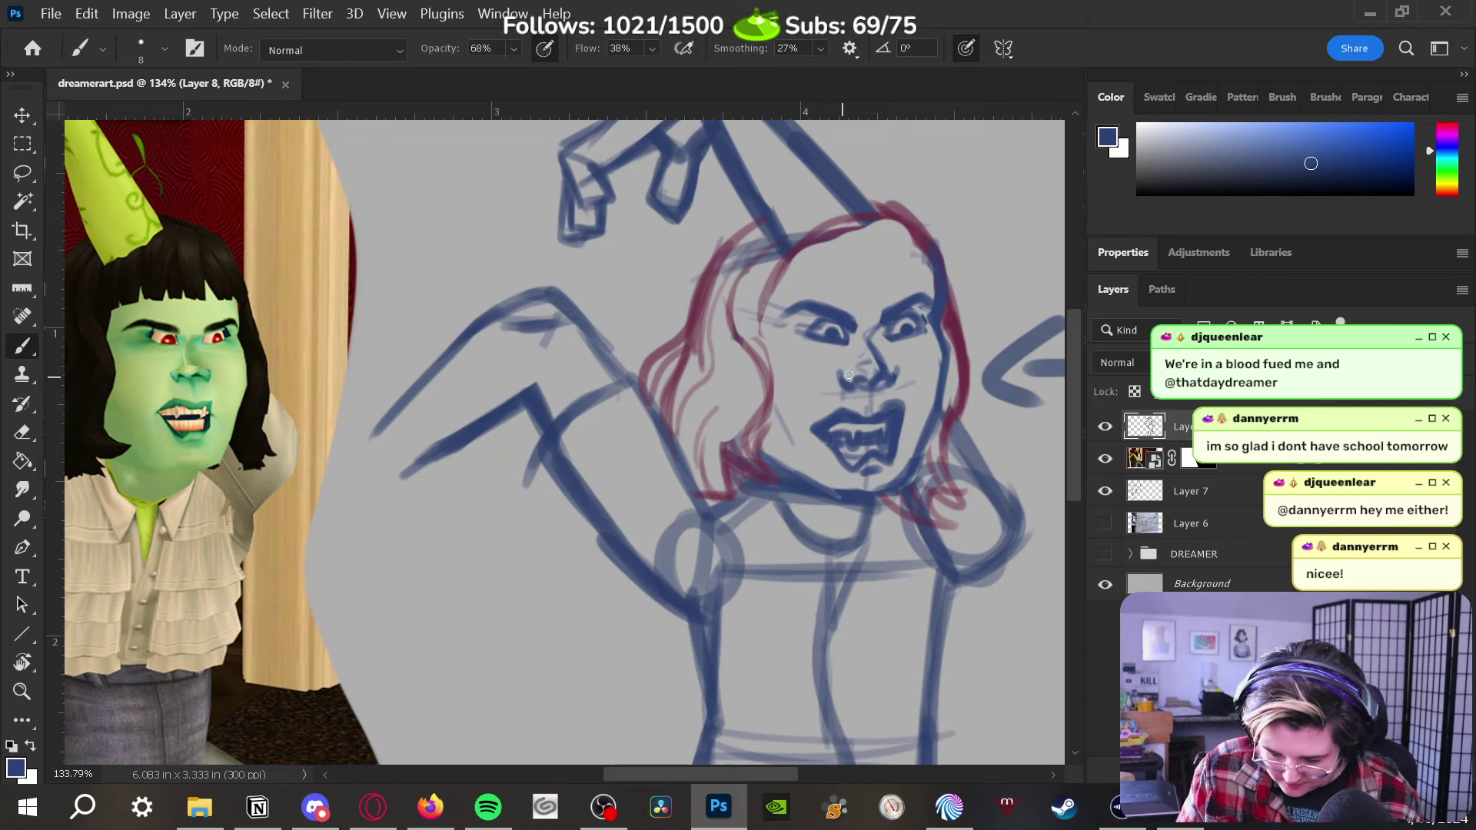
pyautogui.moveTo(835, 376)
pyautogui.mouseDown()
pyautogui.moveTo(897, 362)
pyautogui.moveTo(843, 384)
pyautogui.moveTo(890, 383)
pyautogui.mouseUp()
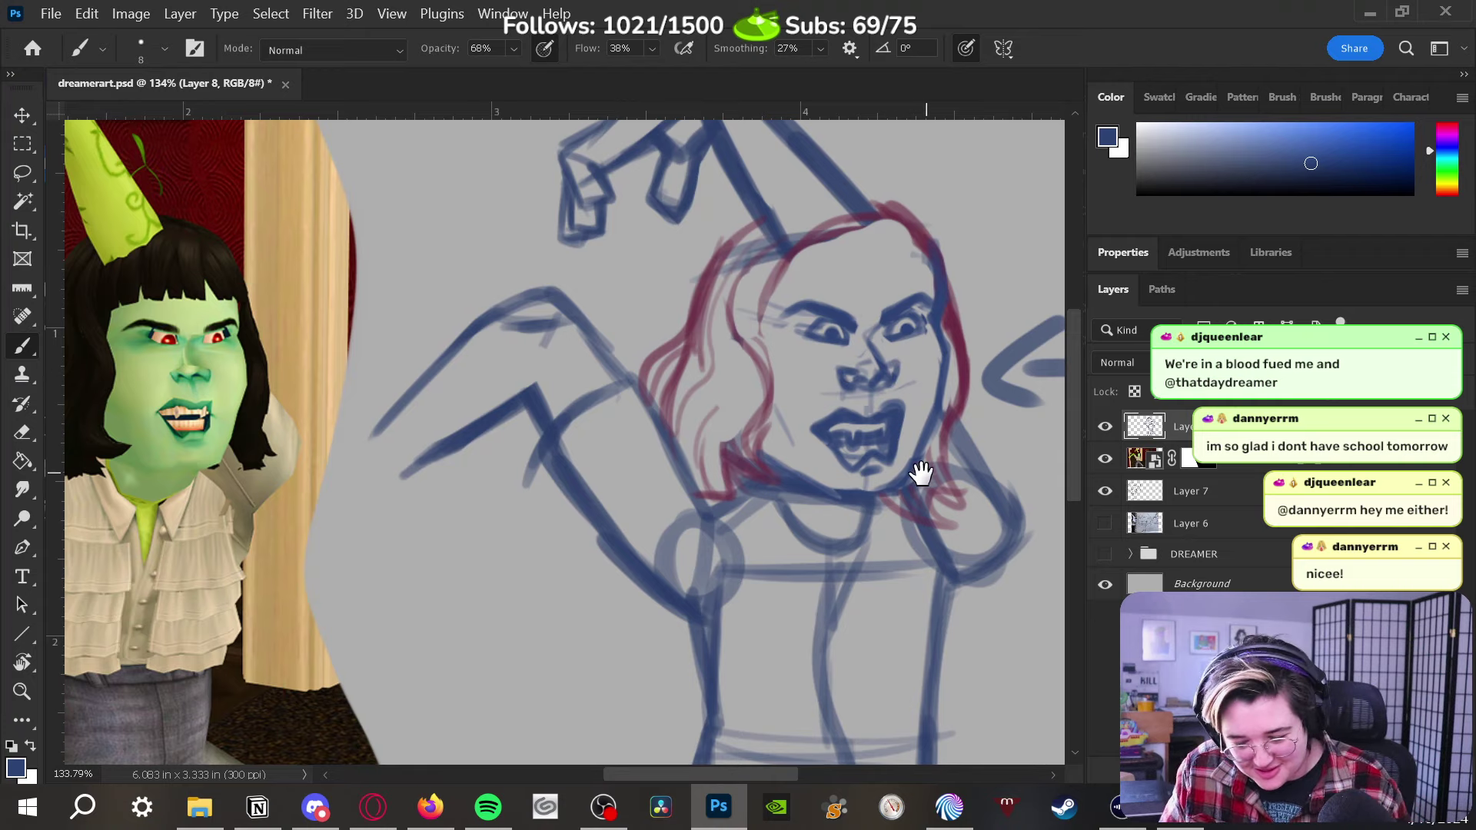
pyautogui.moveTo(925, 471); pyautogui.dragTo(882, 475)
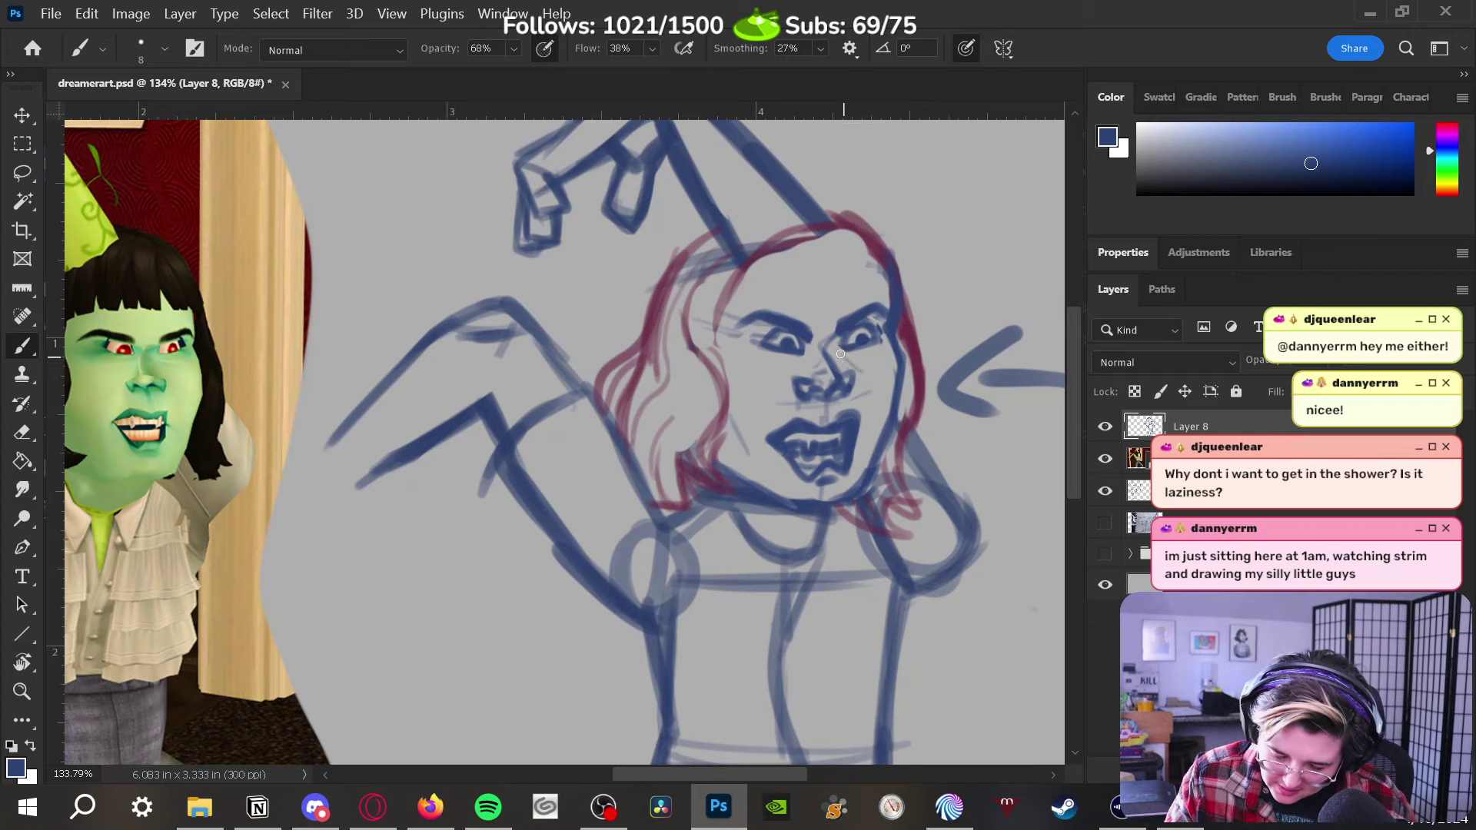
pyautogui.moveTo(798, 366)
pyautogui.mouseDown()
pyautogui.moveTo(759, 361)
pyautogui.moveTo(776, 383)
pyautogui.mouseUp()
# Draw the straight lower edge of a fringe across the forehead and outline the head's crown and upper sides in blue with a size 10 brush
pyautogui.press('z')
pyautogui.moveTo(910, 523); pyautogui.dragTo(707, 485)
pyautogui.moveTo(769, 555); pyautogui.dragTo(776, 620)
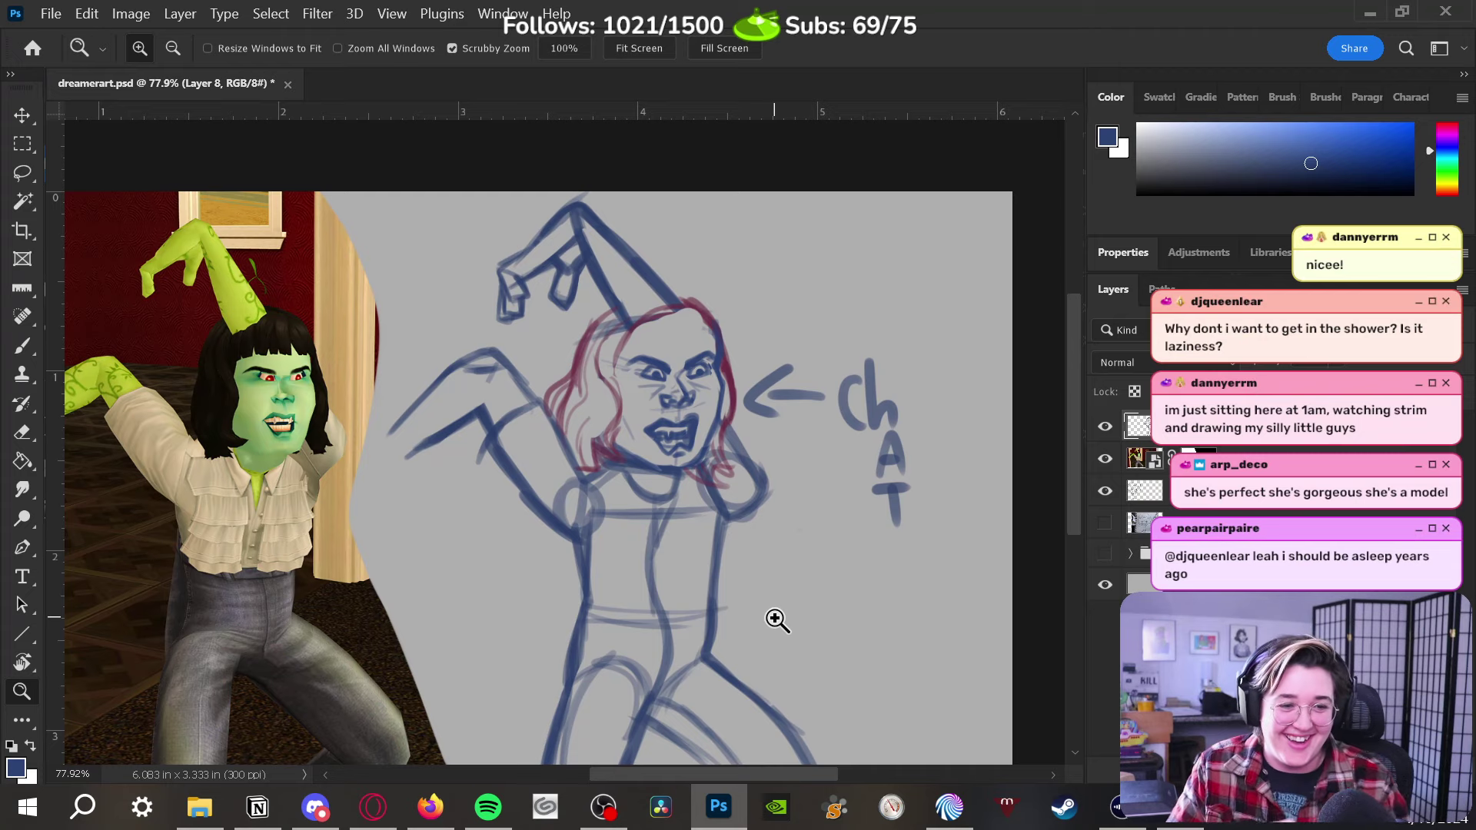
pyautogui.moveTo(685, 359); pyautogui.dragTo(731, 342)
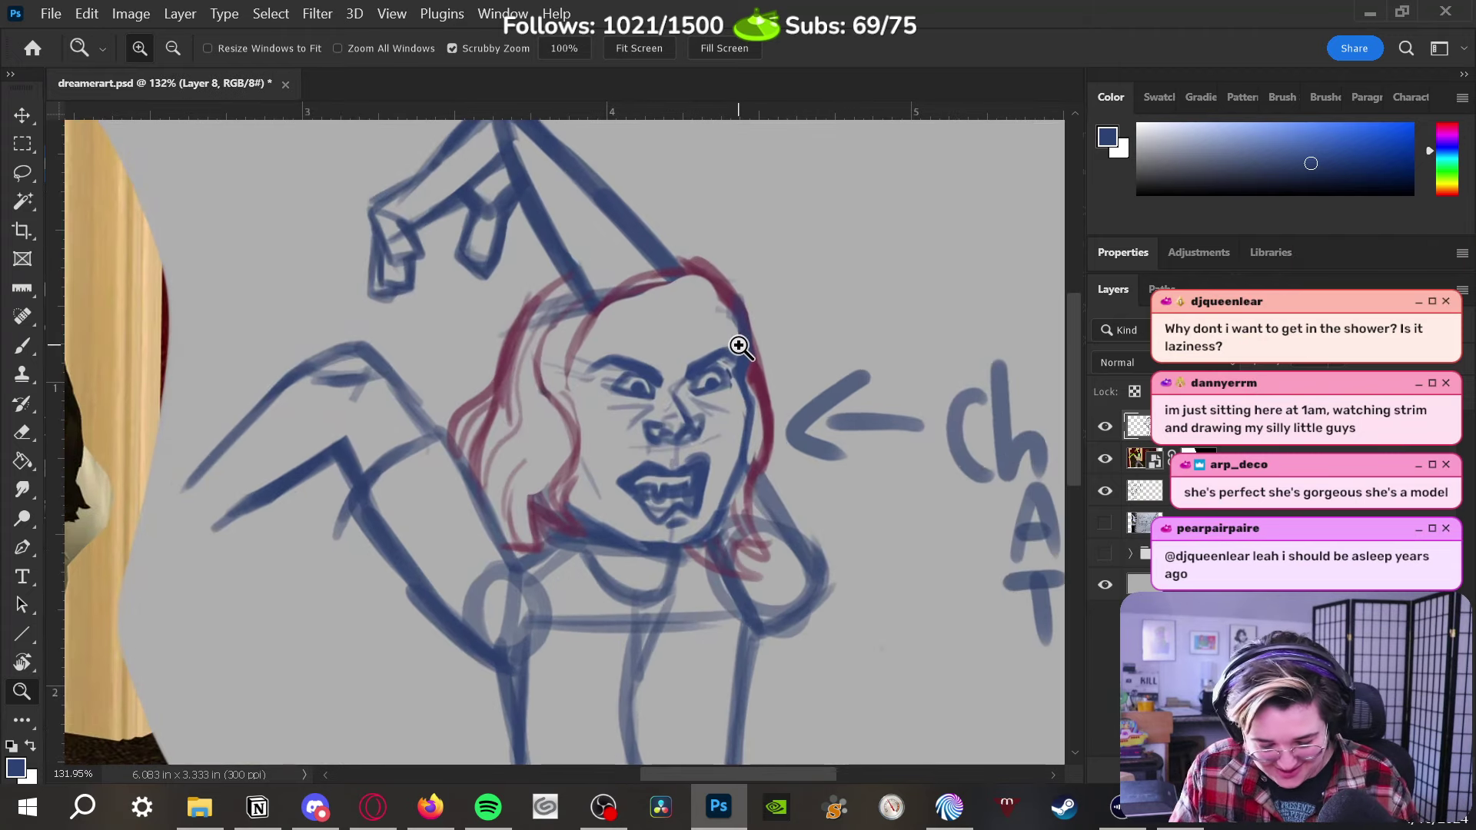
pyautogui.press('b')
pyautogui.press(']')
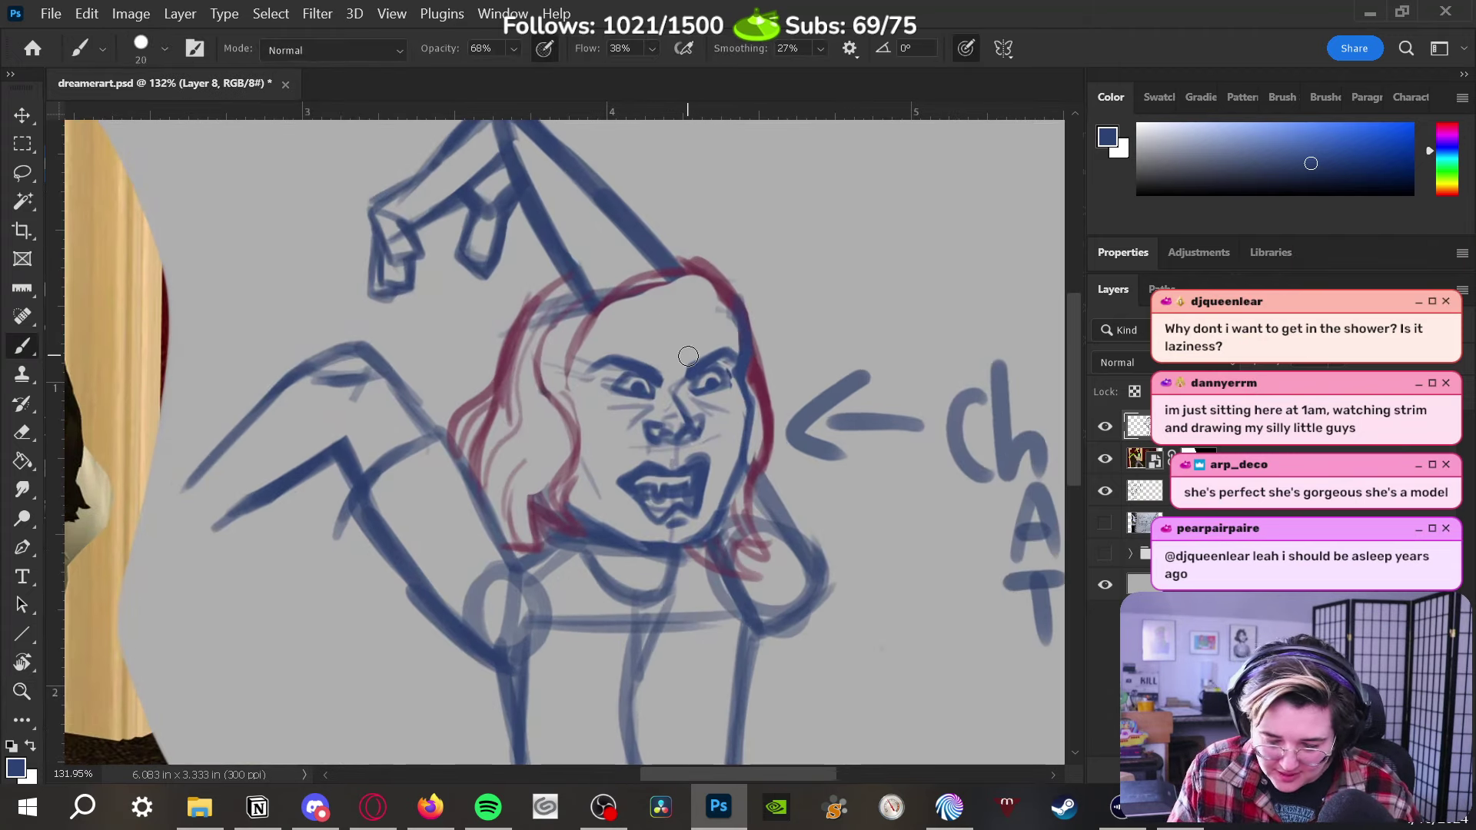
pyautogui.press('[')
pyautogui.moveTo(773, 616)
pyautogui.mouseDown()
pyautogui.moveTo(851, 630)
pyautogui.moveTo(958, 606)
pyautogui.moveTo(937, 569)
pyautogui.mouseUp()
pyautogui.moveTo(755, 348)
pyautogui.mouseDown()
pyautogui.moveTo(834, 350)
pyautogui.moveTo(923, 325)
pyautogui.moveTo(896, 342)
pyautogui.moveTo(926, 322)
pyautogui.moveTo(796, 346)
pyautogui.moveTo(767, 431)
pyautogui.mouseUp()
pyautogui.moveTo(704, 315)
pyautogui.mouseDown()
pyautogui.moveTo(734, 272)
pyautogui.moveTo(684, 370)
pyautogui.moveTo(778, 232)
pyautogui.moveTo(893, 249)
pyautogui.moveTo(834, 236)
pyautogui.moveTo(922, 292)
pyautogui.mouseUp()
pyautogui.moveTo(849, 229); pyautogui.dragTo(925, 287)
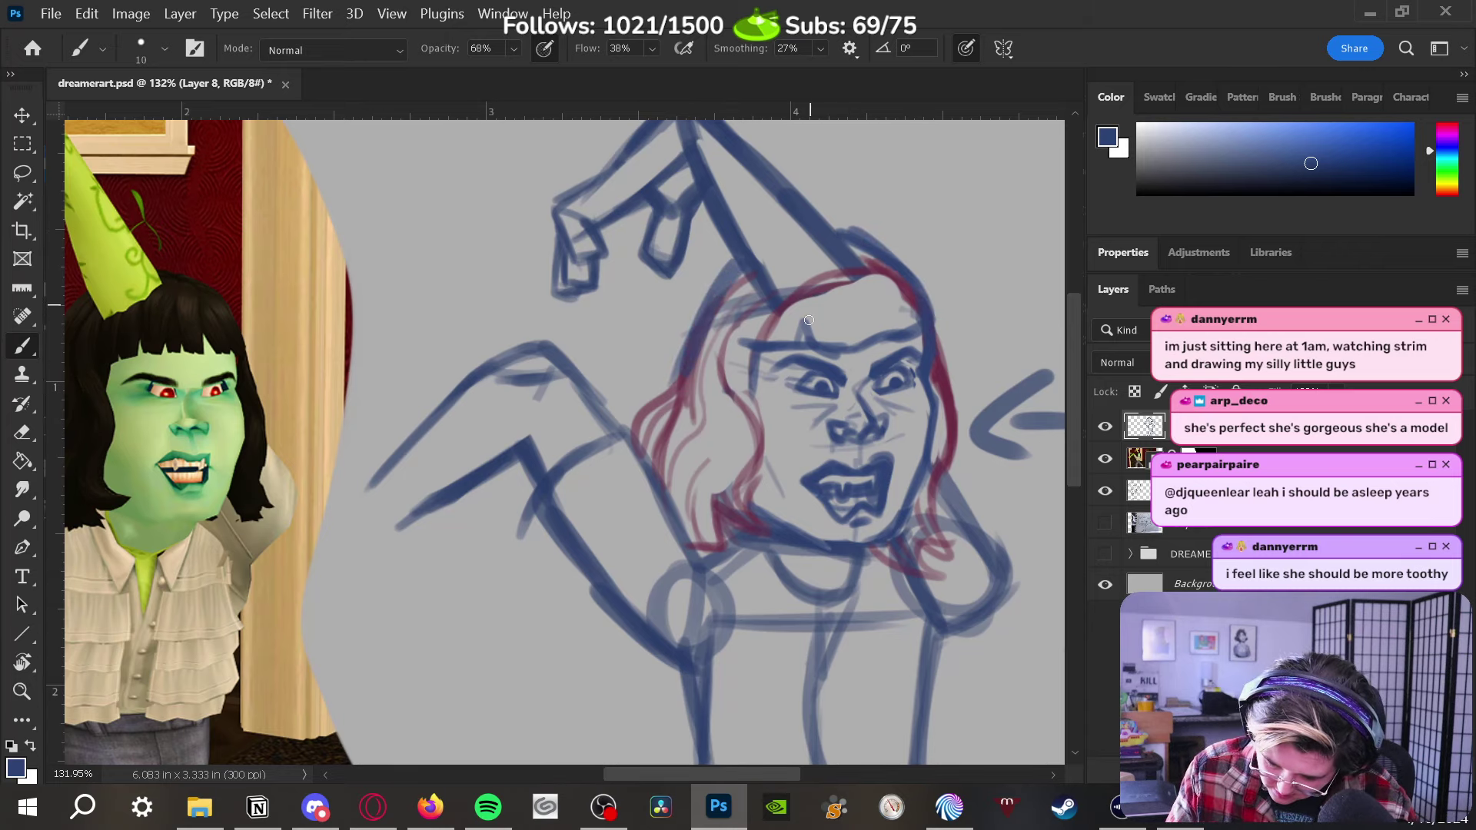
# Erase the old red hairline across the forehead and redraw the crown and the fringe's upper edge in blue
pyautogui.press('e')
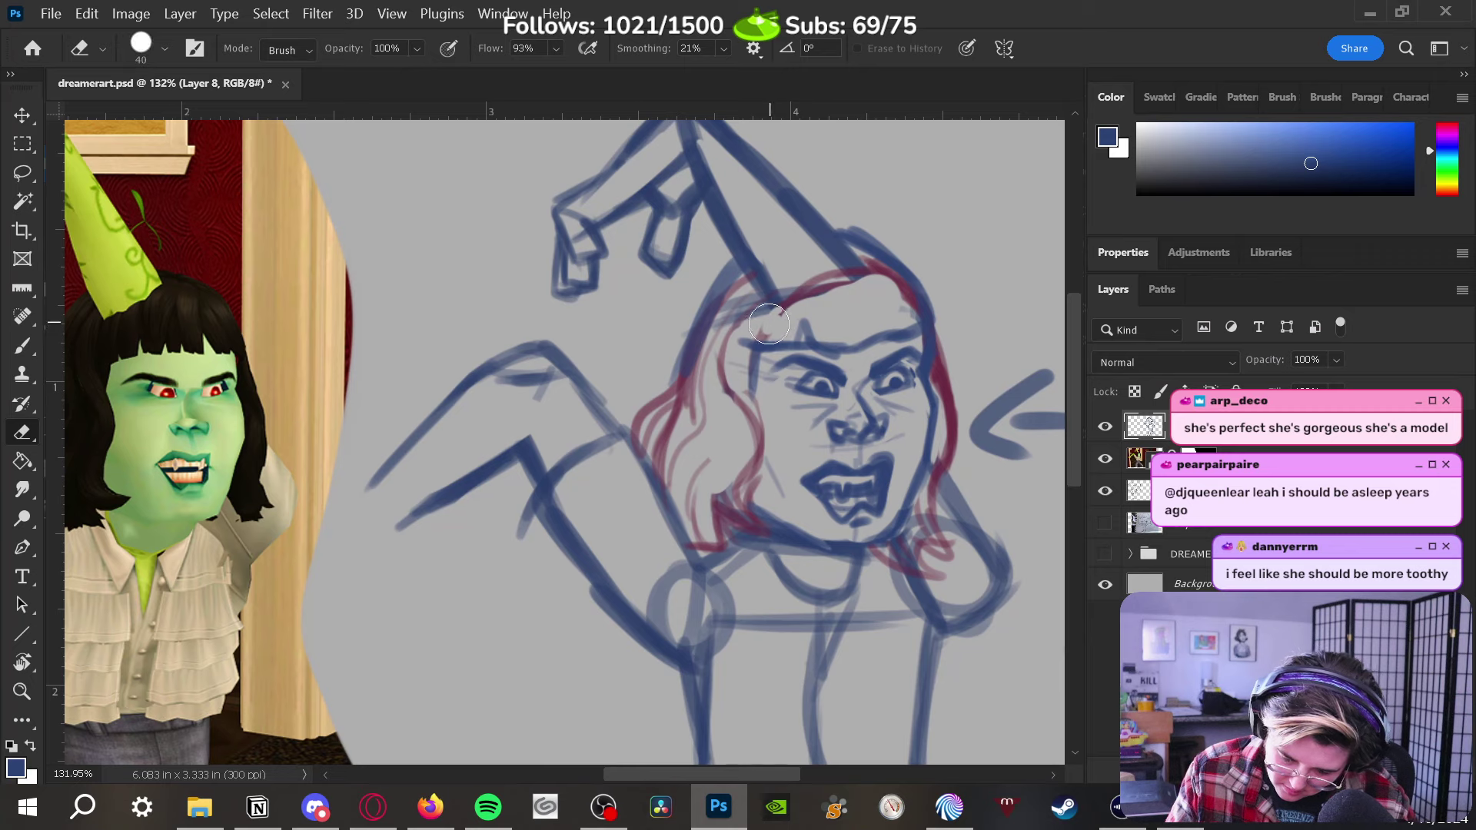
pyautogui.moveTo(769, 323)
pyautogui.mouseDown()
pyautogui.moveTo(877, 293)
pyautogui.moveTo(816, 284)
pyautogui.moveTo(750, 300)
pyautogui.moveTo(740, 312)
pyautogui.moveTo(786, 366)
pyautogui.mouseUp()
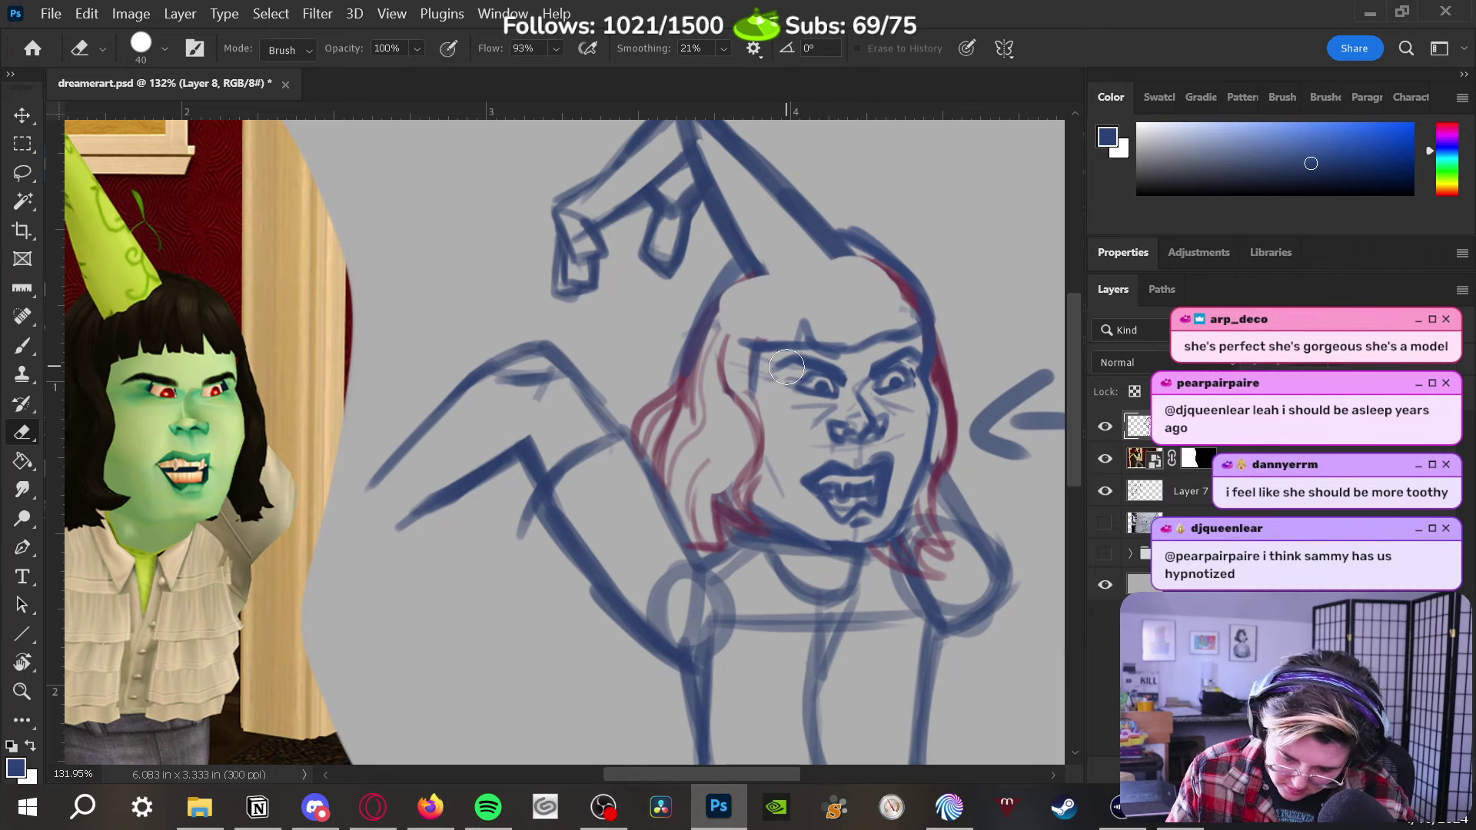
pyautogui.press('b')
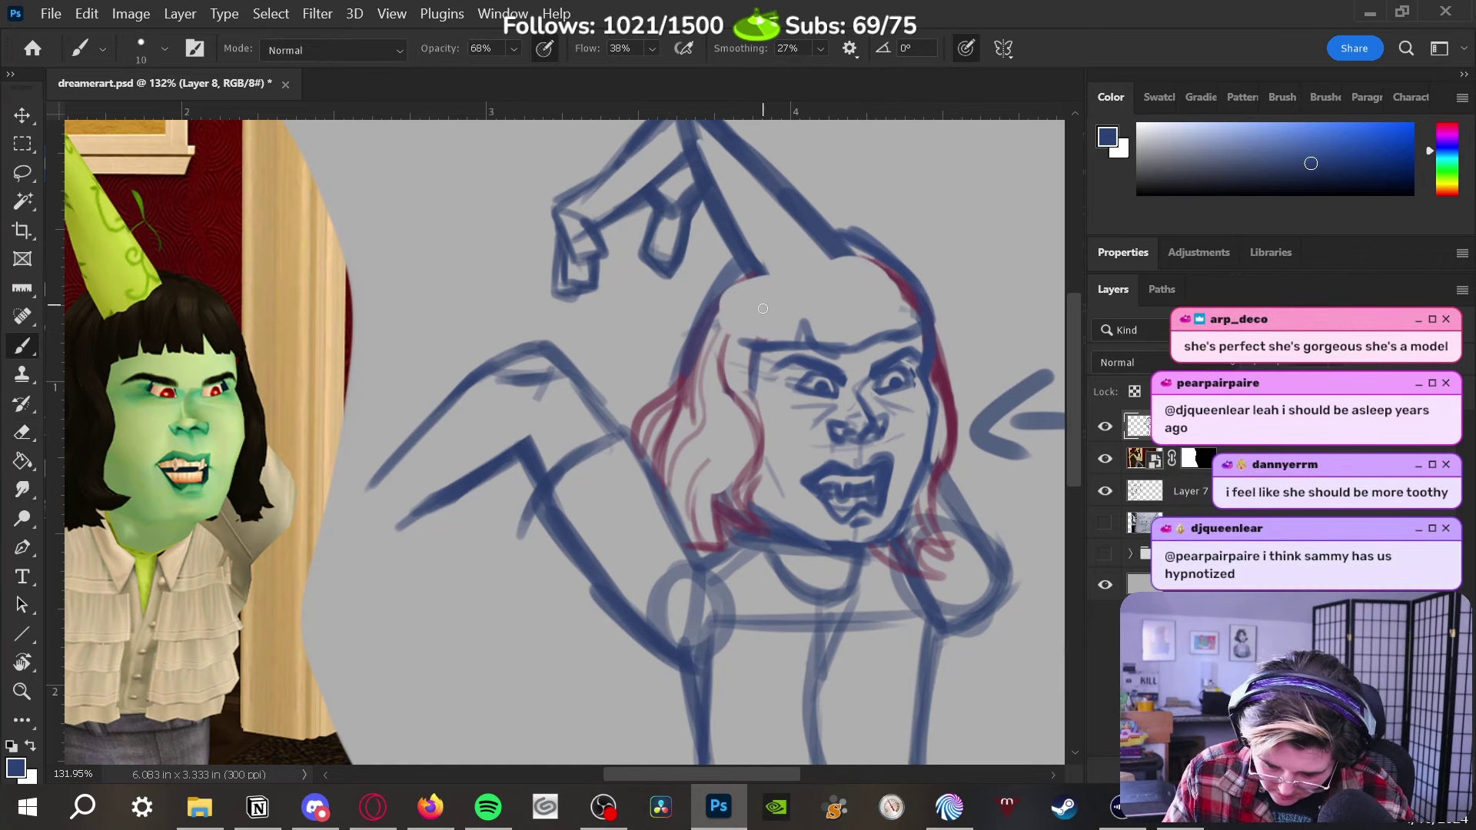
pyautogui.moveTo(762, 308)
pyautogui.mouseDown()
pyautogui.moveTo(780, 271)
pyautogui.moveTo(823, 256)
pyautogui.moveTo(767, 278)
pyautogui.moveTo(755, 319)
pyautogui.mouseUp()
pyautogui.moveTo(816, 265)
pyautogui.mouseDown()
pyautogui.moveTo(800, 316)
pyautogui.moveTo(851, 248)
pyautogui.moveTo(884, 329)
pyautogui.moveTo(852, 255)
pyautogui.moveTo(893, 295)
pyautogui.moveTo(857, 260)
pyautogui.moveTo(881, 306)
pyautogui.mouseUp()
pyautogui.press('e')
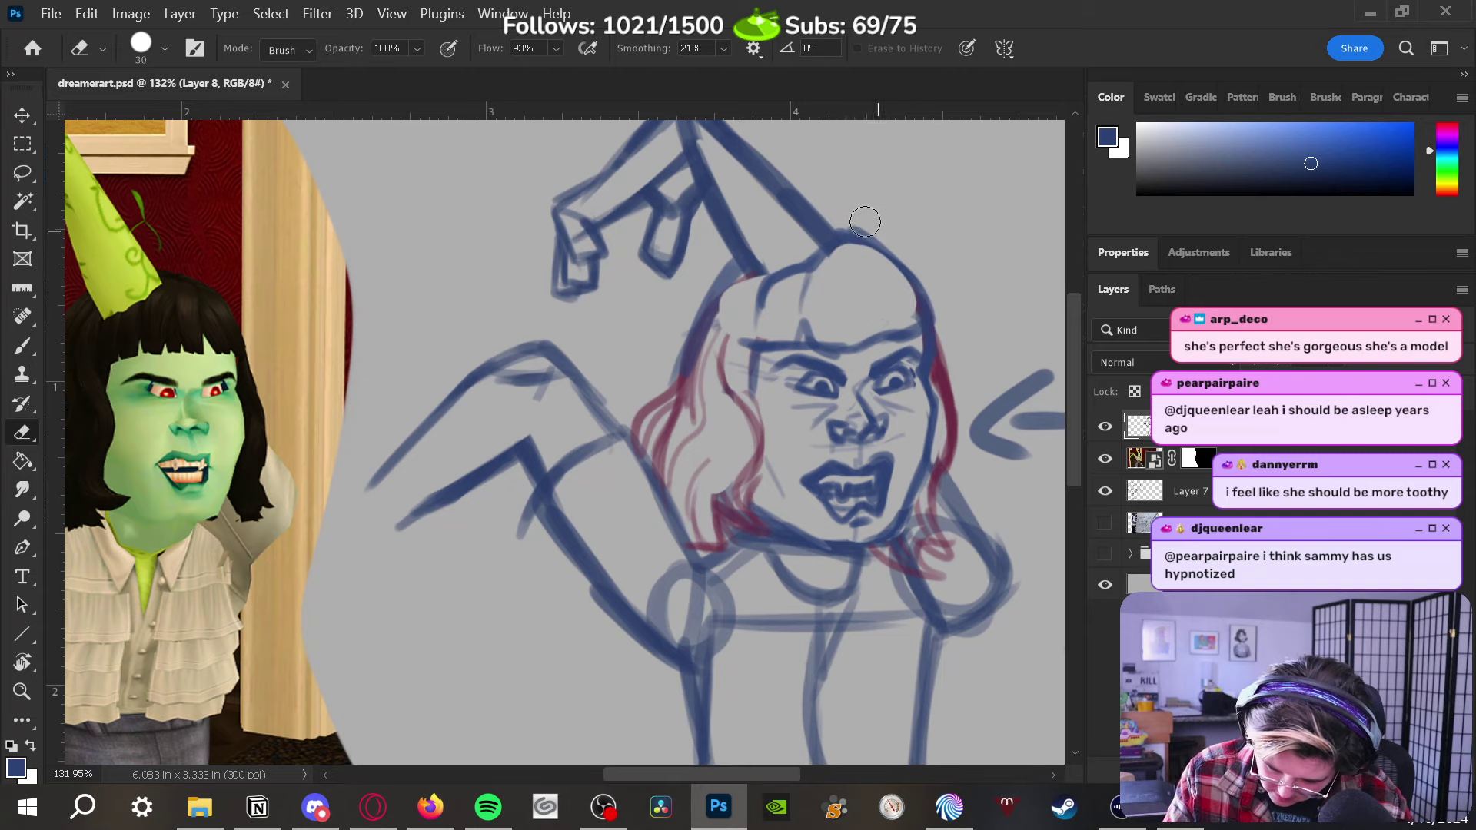
pyautogui.press('b')
pyautogui.moveTo(835, 239); pyautogui.dragTo(916, 278)
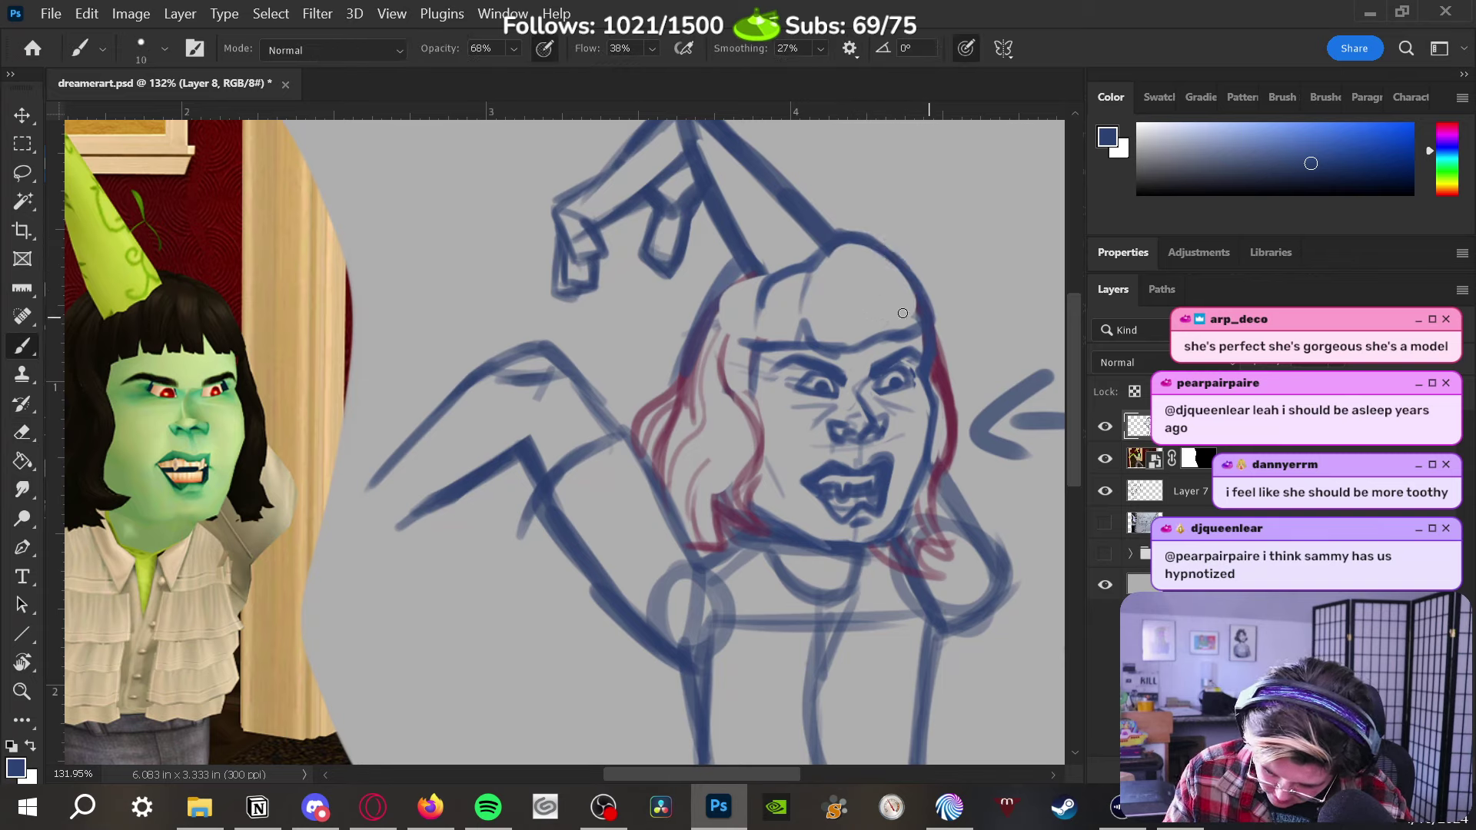
# Add strand lines across the fringe, running from the crown down to its straight lower edge
pyautogui.moveTo(890, 330)
pyautogui.mouseDown()
pyautogui.moveTo(875, 342)
pyautogui.moveTo(891, 291)
pyautogui.mouseUp()
pyautogui.moveTo(891, 291); pyautogui.dragTo(894, 337)
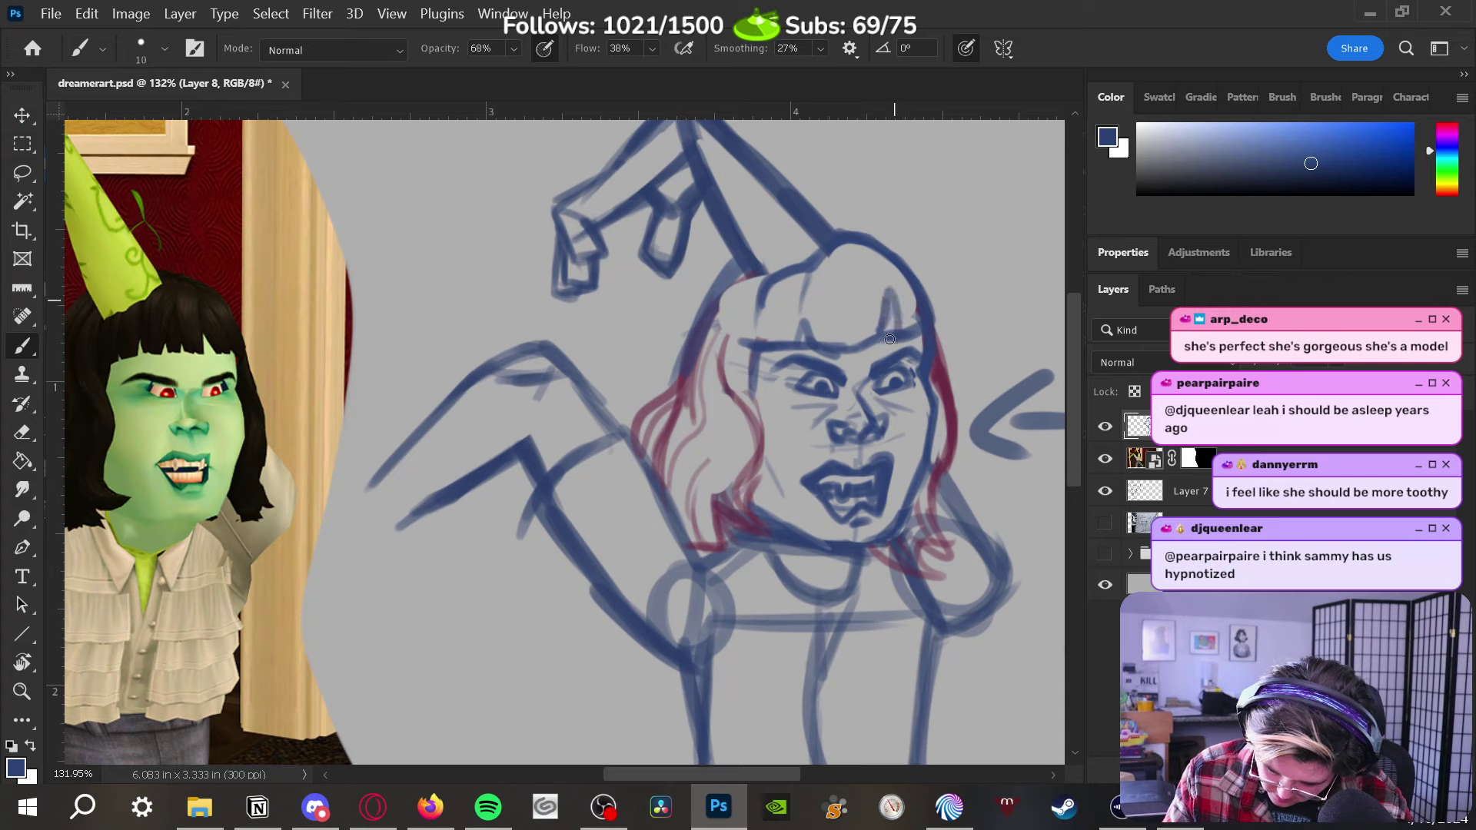
pyautogui.moveTo(877, 266); pyautogui.dragTo(892, 289)
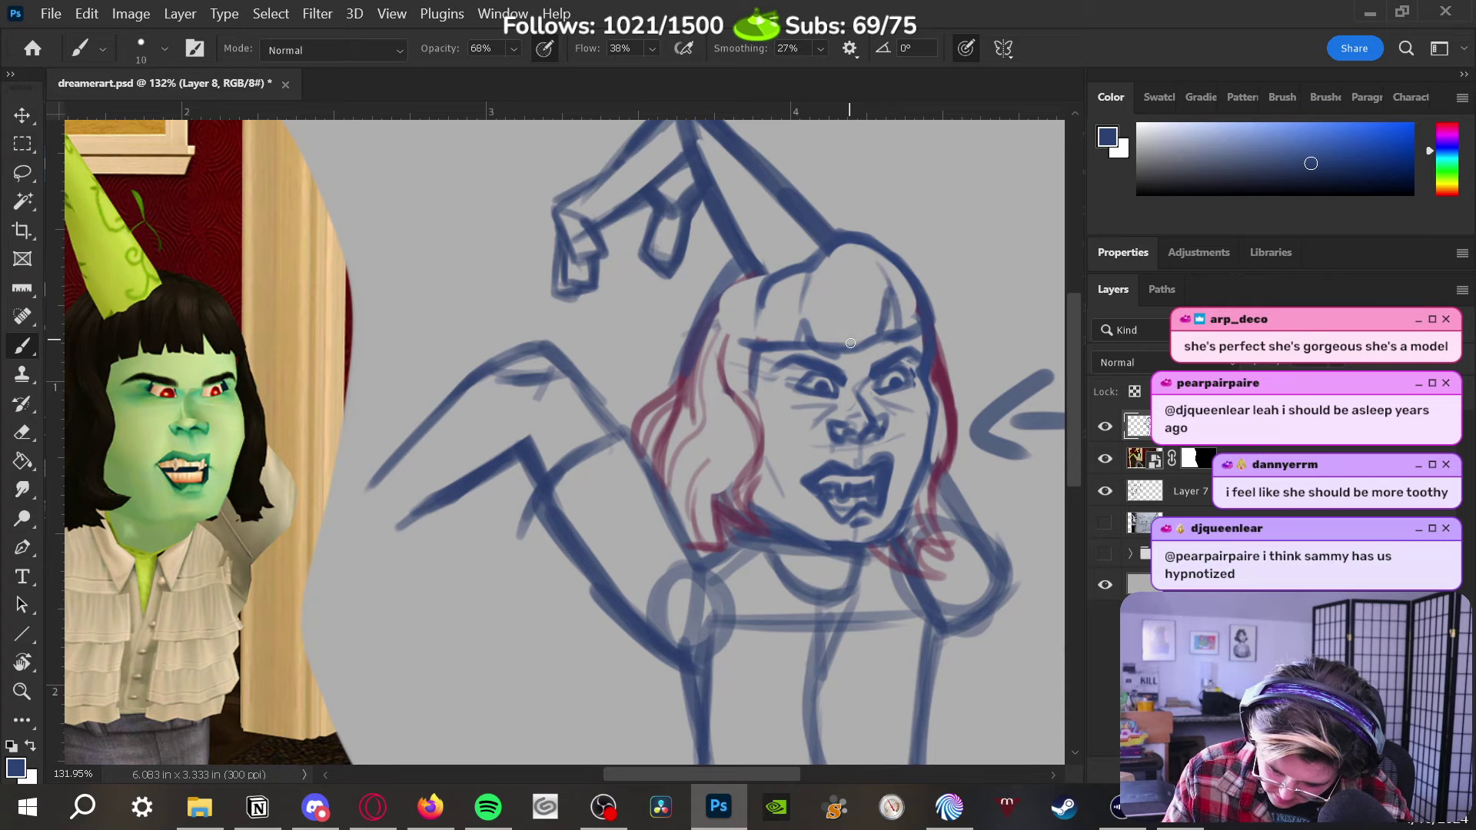
pyautogui.moveTo(850, 343); pyautogui.dragTo(845, 313)
pyautogui.moveTo(839, 246)
pyautogui.mouseDown()
pyautogui.moveTo(846, 289)
pyautogui.moveTo(843, 271)
pyautogui.moveTo(824, 301)
pyautogui.mouseUp()
pyautogui.moveTo(857, 251); pyautogui.dragTo(879, 272)
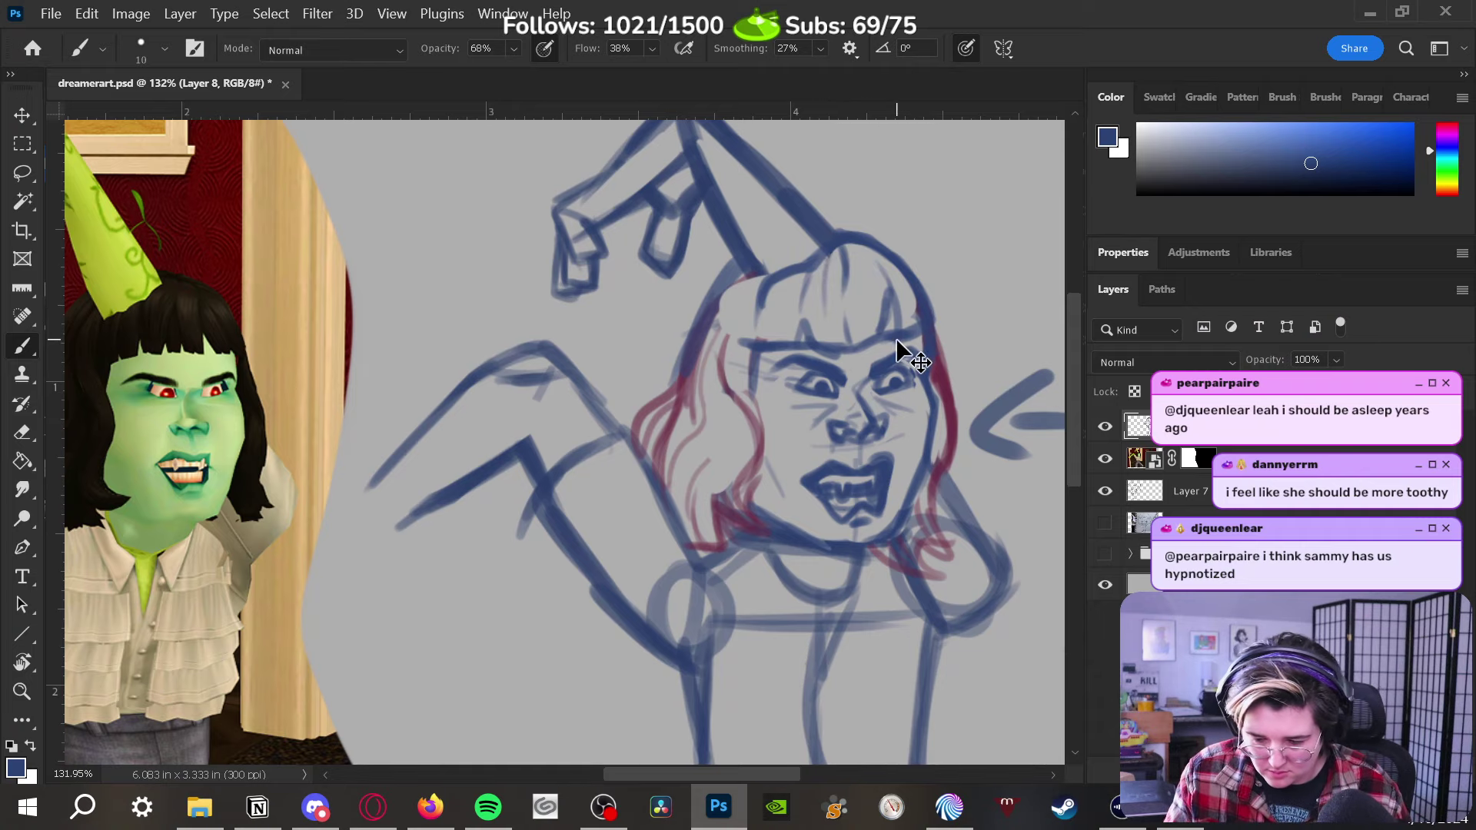
pyautogui.moveTo(855, 246); pyautogui.dragTo(885, 269)
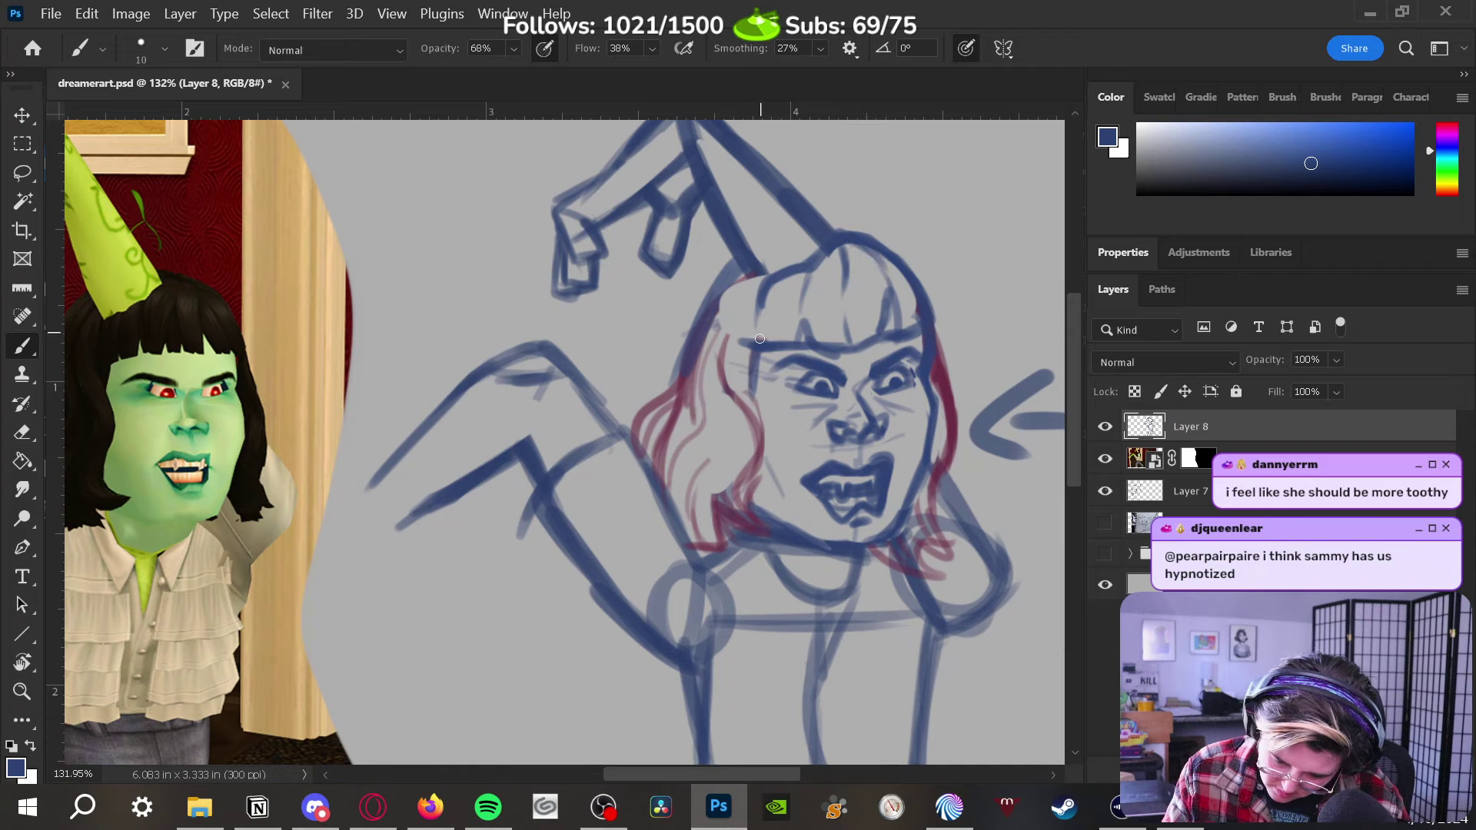
pyautogui.moveTo(759, 338); pyautogui.dragTo(761, 286)
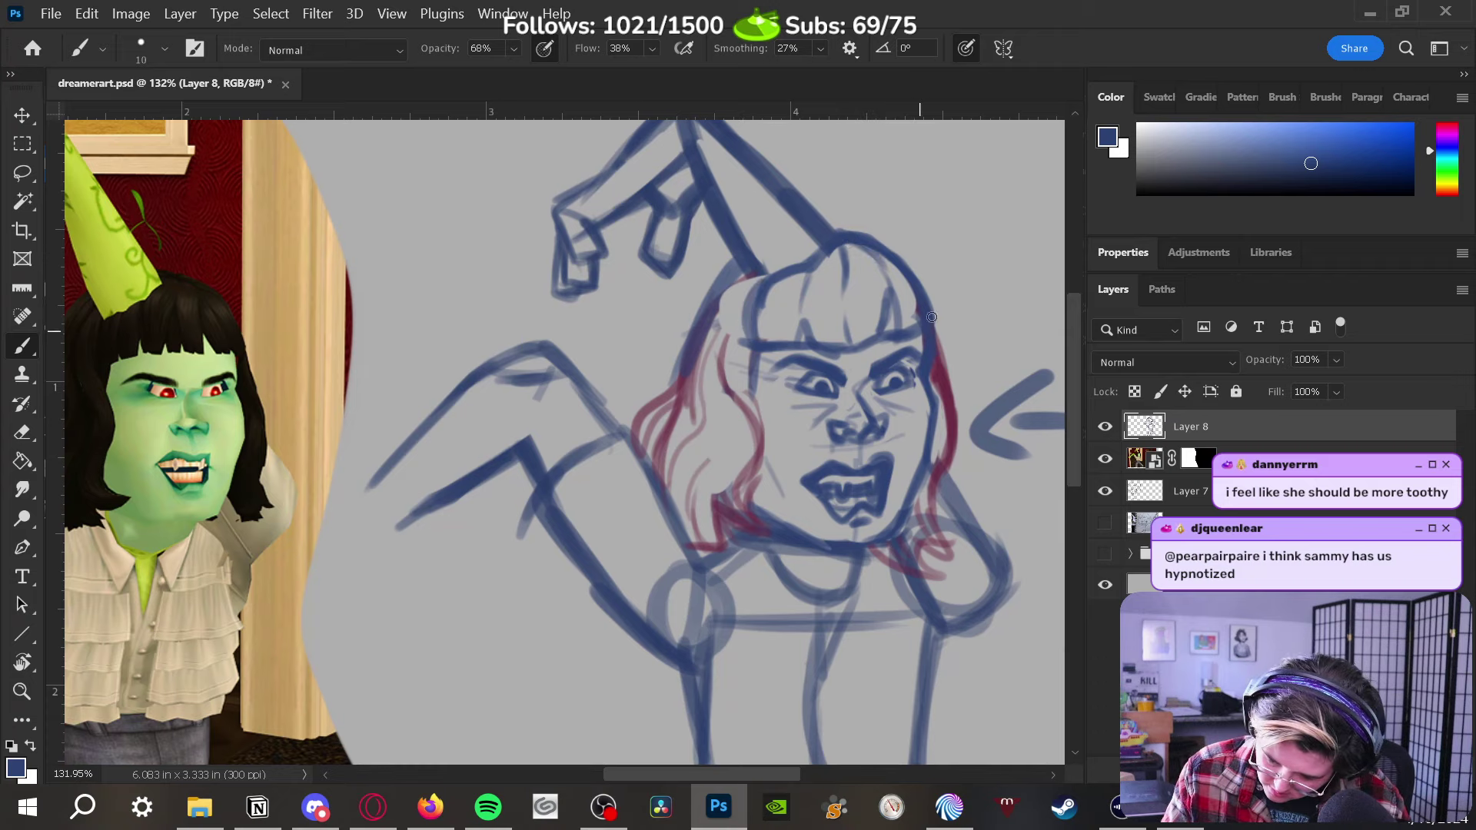
# Trim the old outline inside the fringe's bulging right edge with the eraser and add strokes at its left side
pyautogui.press('e')
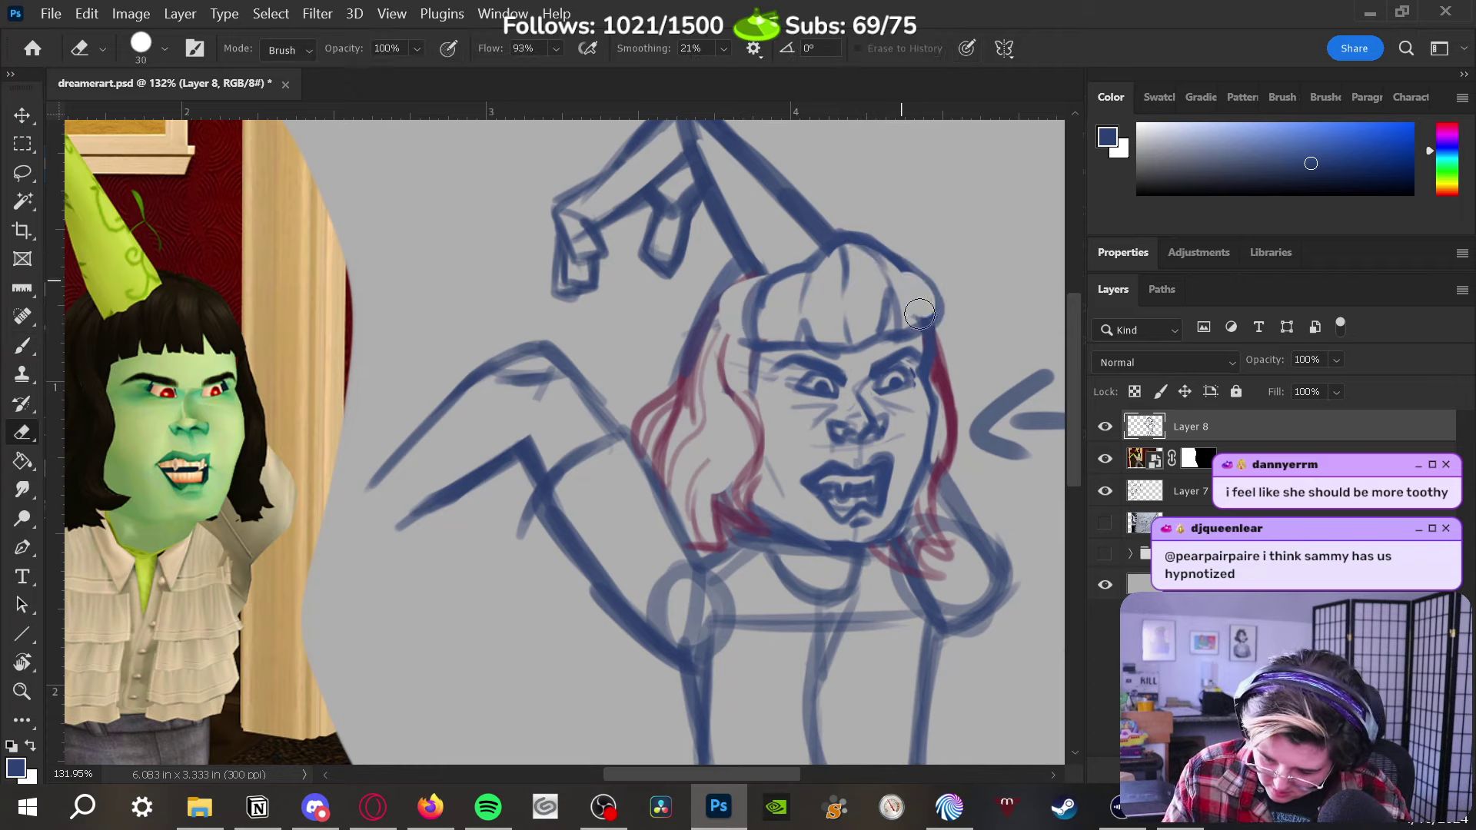
pyautogui.moveTo(920, 314)
pyautogui.mouseDown()
pyautogui.moveTo(915, 260)
pyautogui.moveTo(893, 258)
pyautogui.moveTo(938, 317)
pyautogui.moveTo(917, 328)
pyautogui.moveTo(925, 292)
pyautogui.moveTo(927, 336)
pyautogui.mouseUp()
pyautogui.press('b')
pyautogui.moveTo(779, 336)
pyautogui.mouseDown()
pyautogui.moveTo(790, 292)
pyautogui.moveTo(698, 382)
pyautogui.moveTo(724, 298)
pyautogui.moveTo(690, 406)
pyautogui.moveTo(682, 338)
pyautogui.moveTo(728, 272)
pyautogui.mouseUp()
# Trace the outer edge of the left hair and the locks framing both sides of the face in blue
pyautogui.press('e')
pyautogui.press('b')
pyautogui.moveTo(681, 342); pyautogui.dragTo(751, 284)
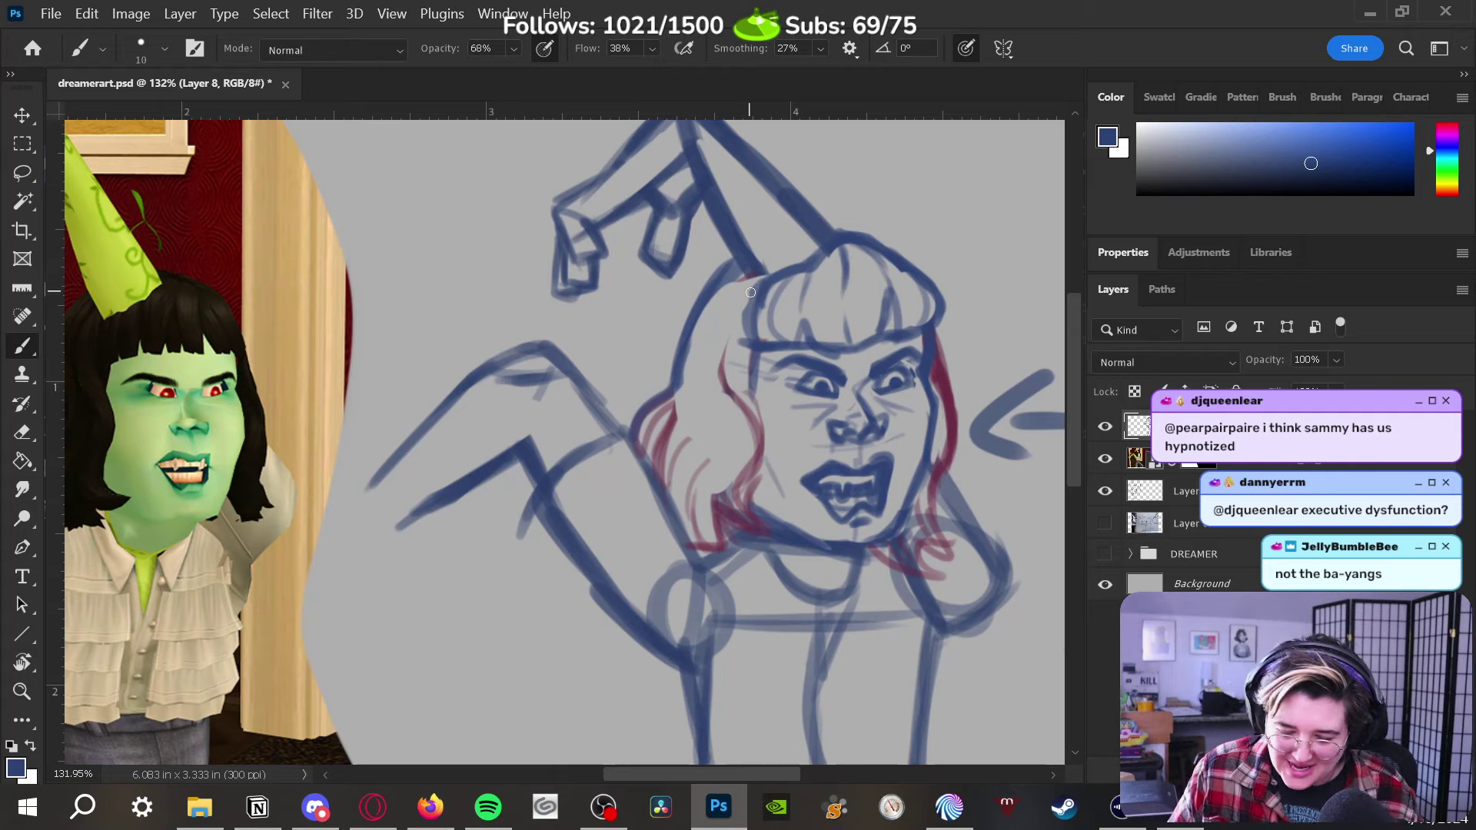
pyautogui.moveTo(932, 326)
pyautogui.mouseDown()
pyautogui.moveTo(963, 442)
pyautogui.moveTo(918, 497)
pyautogui.moveTo(968, 438)
pyautogui.moveTo(932, 483)
pyautogui.moveTo(948, 551)
pyautogui.moveTo(912, 582)
pyautogui.mouseUp()
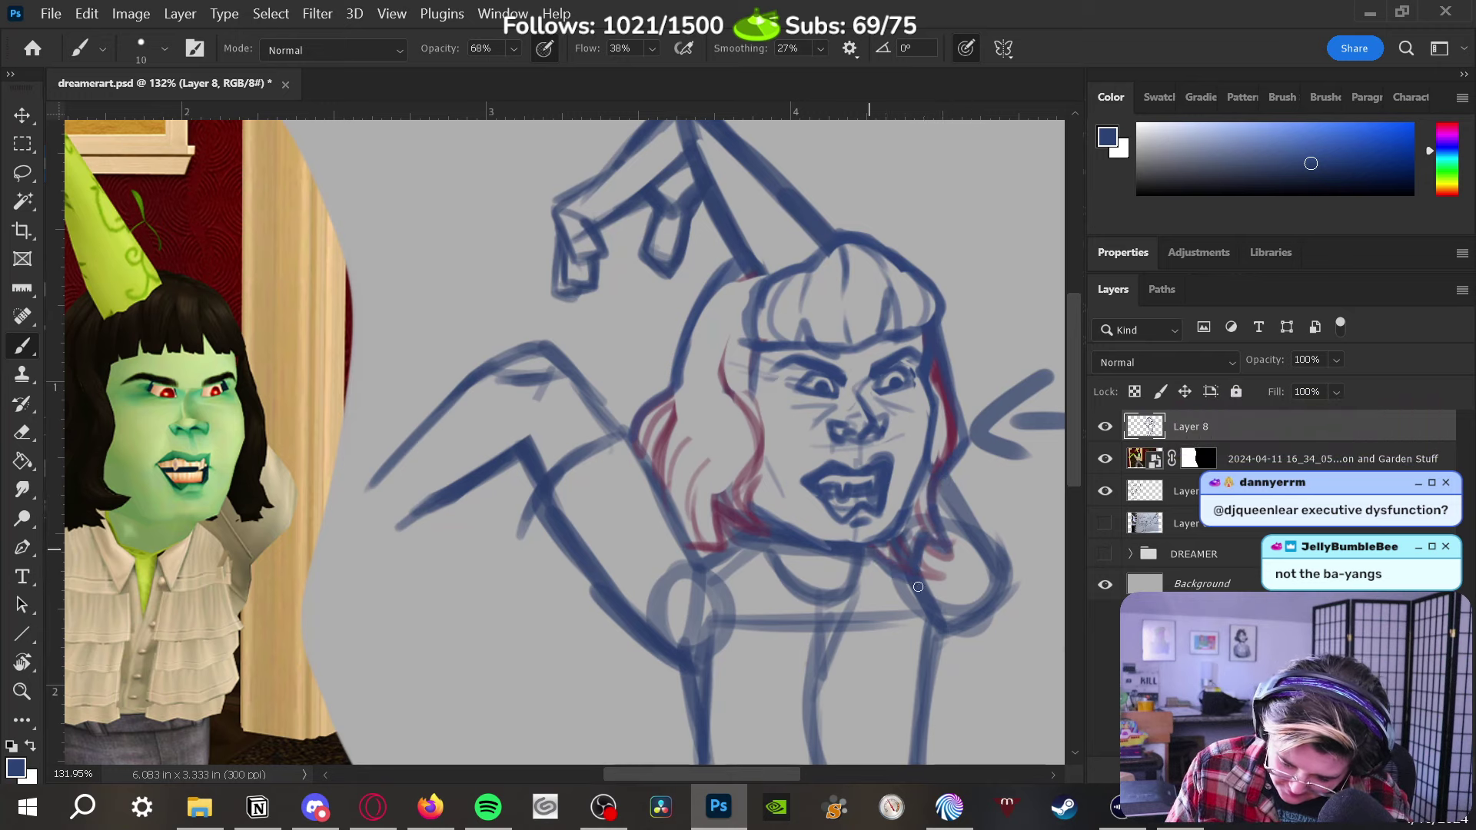
pyautogui.moveTo(747, 489)
pyautogui.mouseDown()
pyautogui.moveTo(765, 415)
pyautogui.moveTo(753, 353)
pyautogui.moveTo(781, 523)
pyautogui.mouseUp()
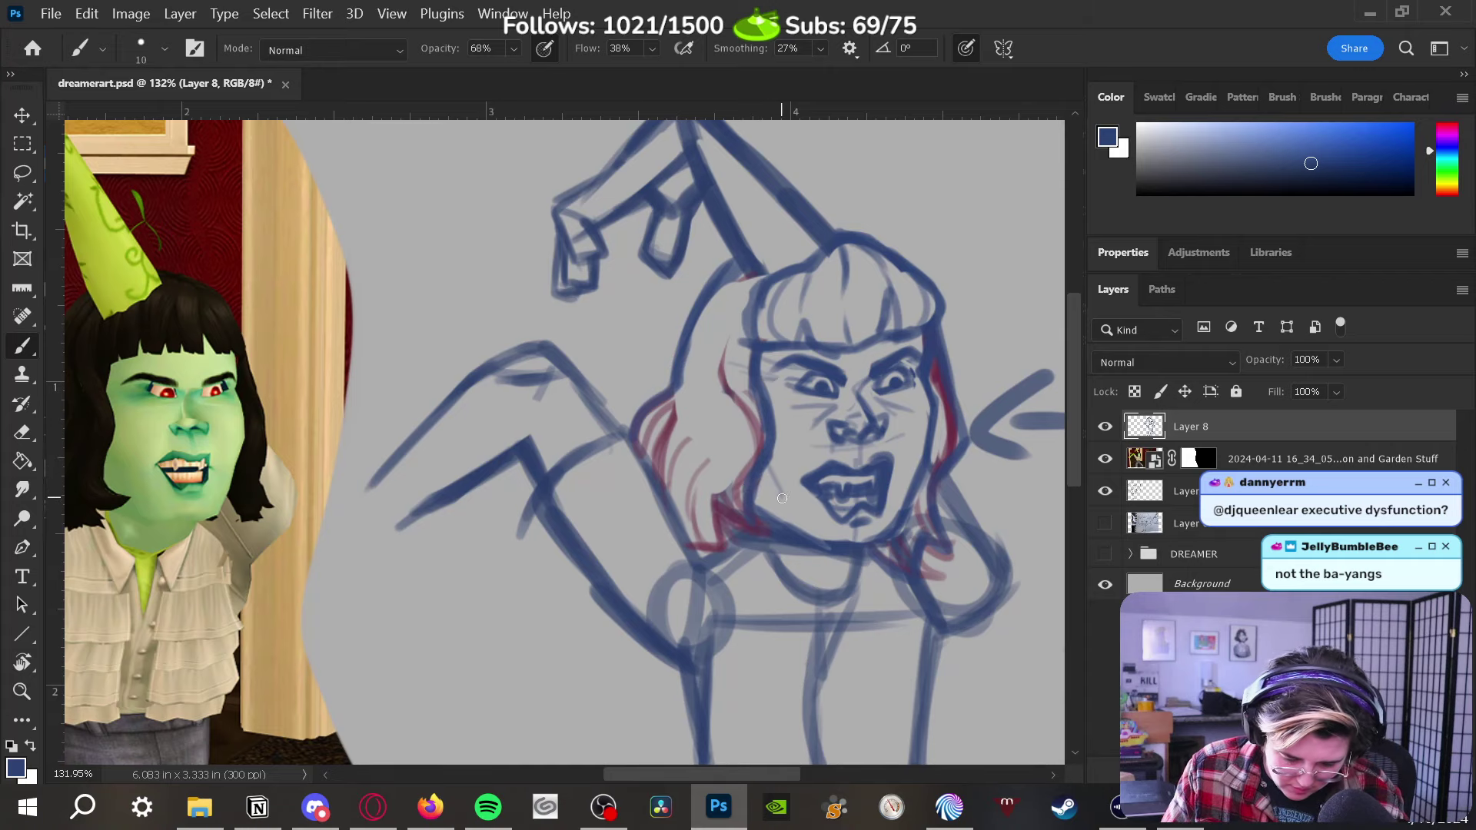
# Erase the left nostril and redraw it, cleaning away the stray crease lines beneath the left eye with a size 10 eraser
pyautogui.press('e')
pyautogui.press('[')
pyautogui.press('[')
pyautogui.press('[')
pyautogui.press('[')
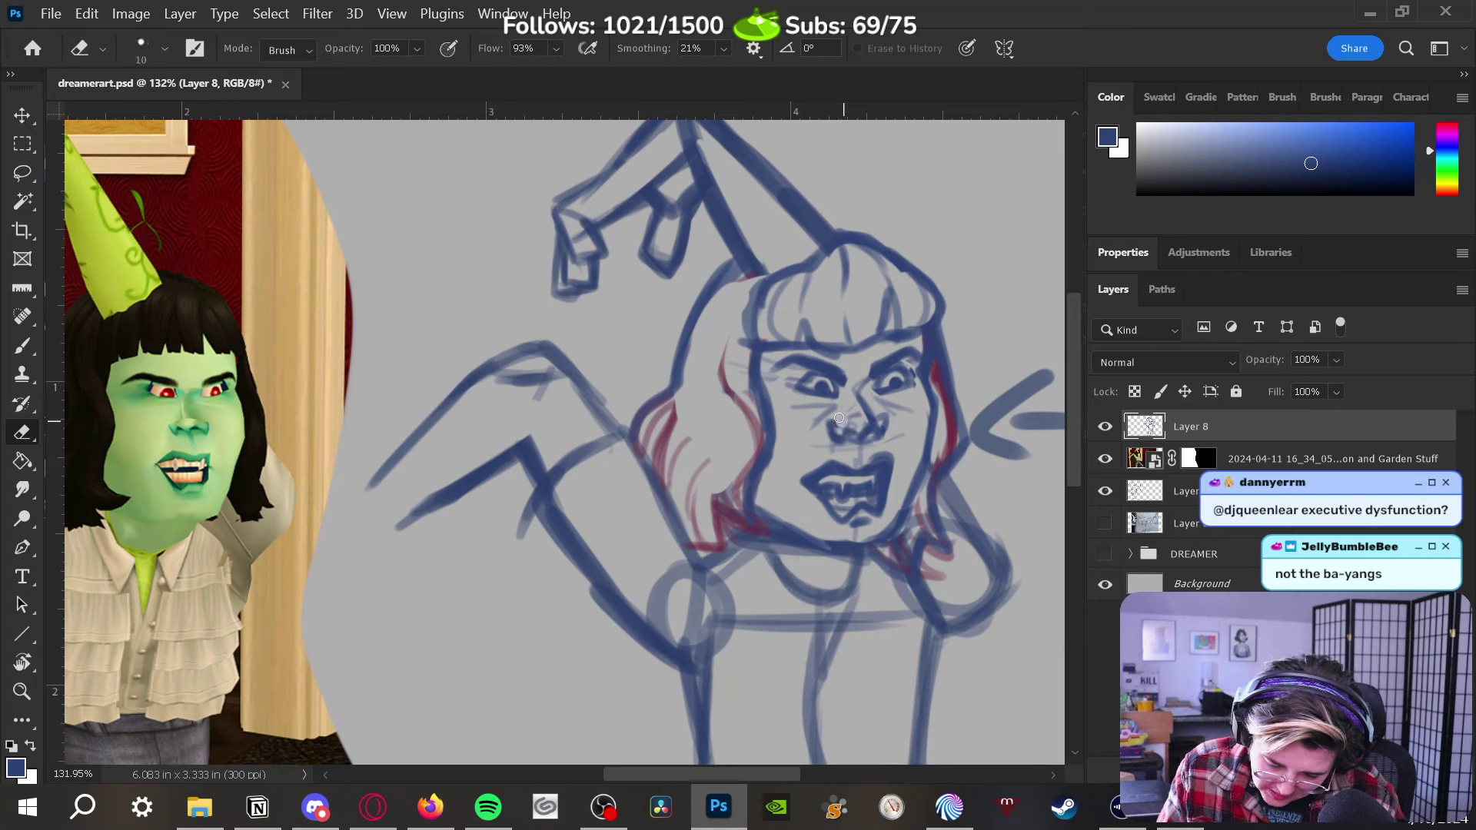
pyautogui.moveTo(834, 417)
pyautogui.mouseDown()
pyautogui.moveTo(830, 438)
pyautogui.moveTo(845, 444)
pyautogui.mouseUp()
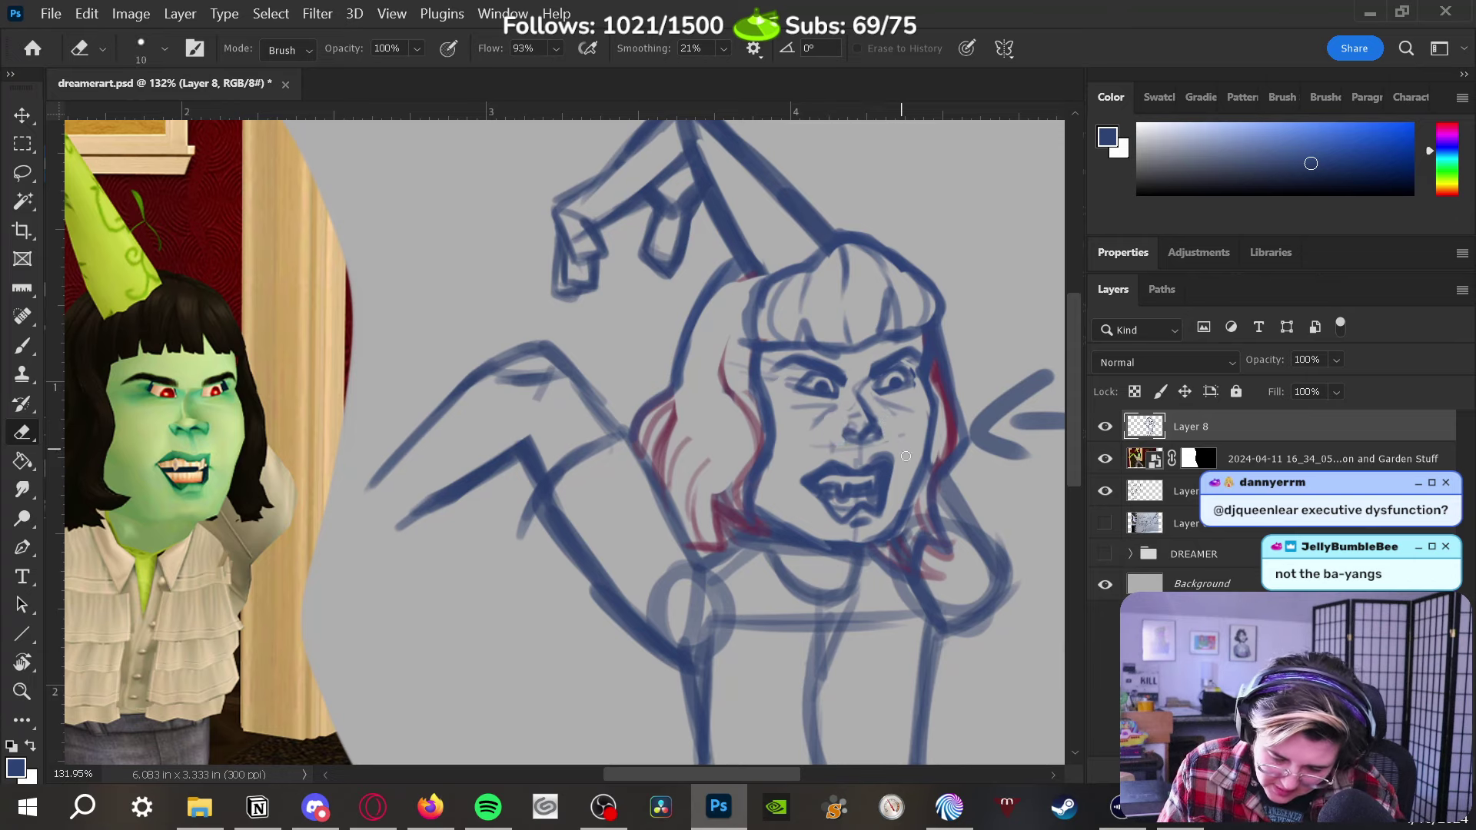
pyautogui.press('b')
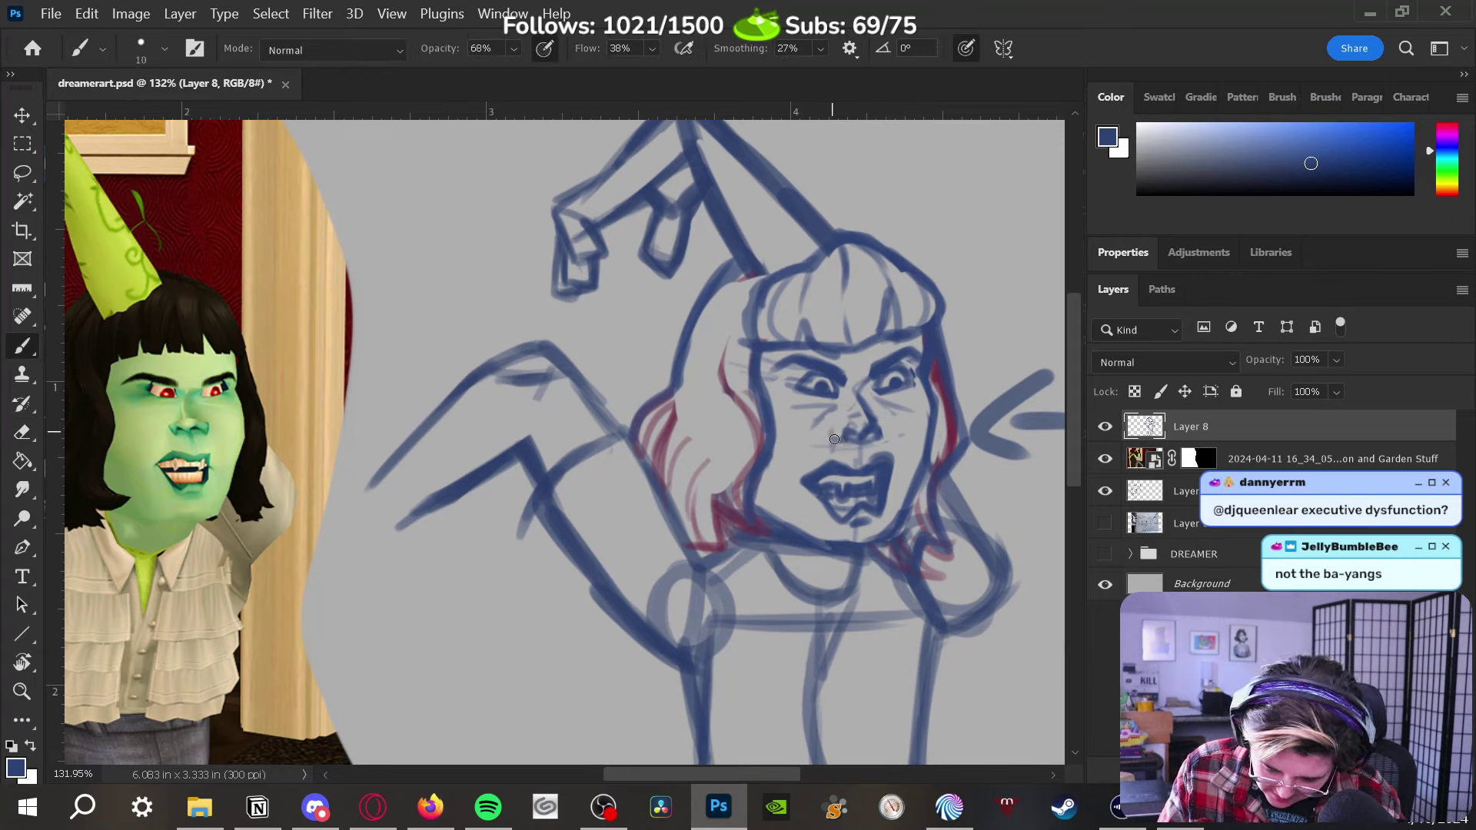
pyautogui.moveTo(834, 439)
pyautogui.mouseDown()
pyautogui.moveTo(894, 423)
pyautogui.moveTo(876, 419)
pyautogui.moveTo(888, 437)
pyautogui.moveTo(882, 416)
pyautogui.moveTo(841, 440)
pyautogui.mouseUp()
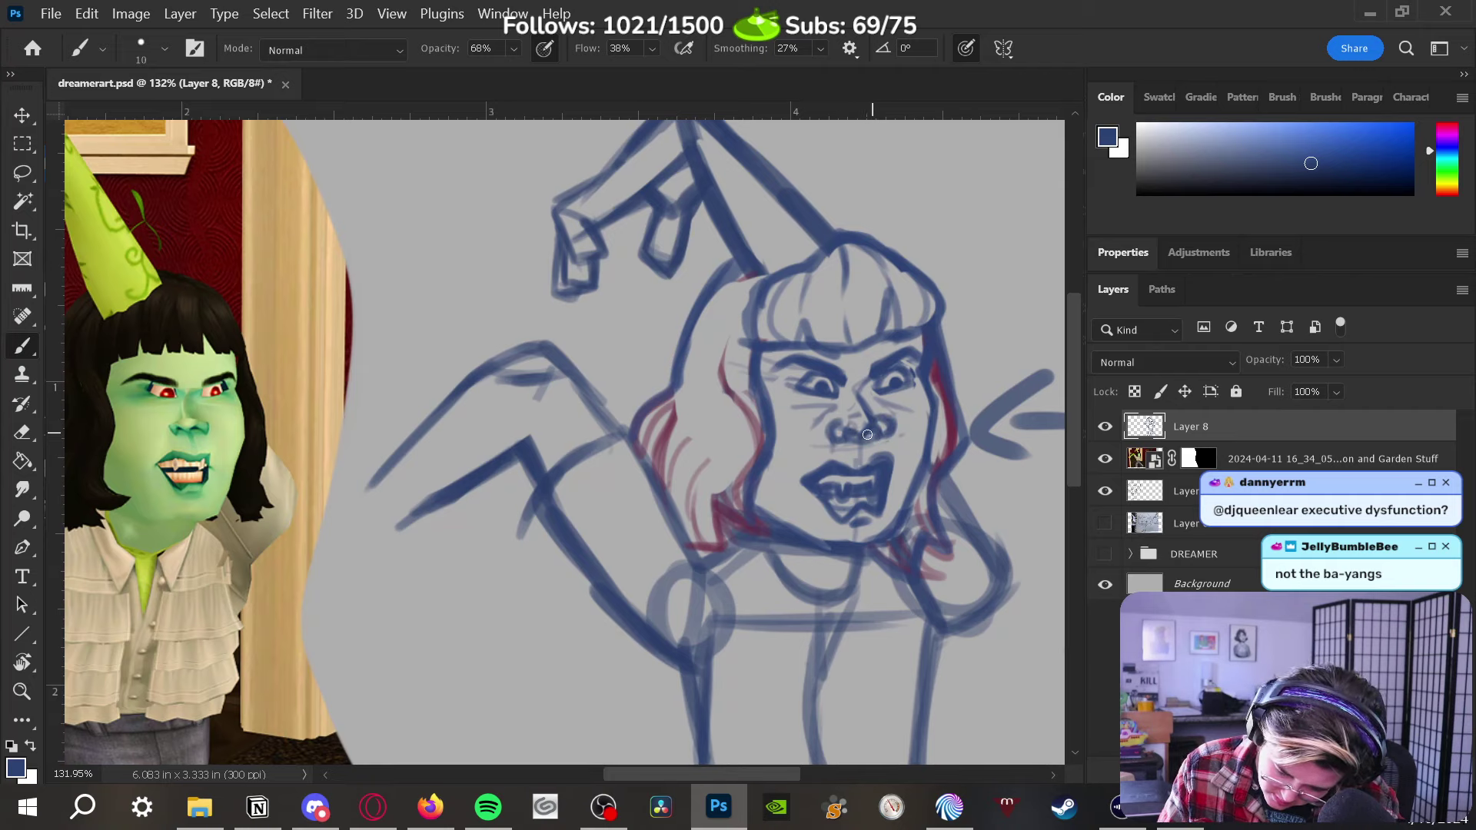
pyautogui.press('e')
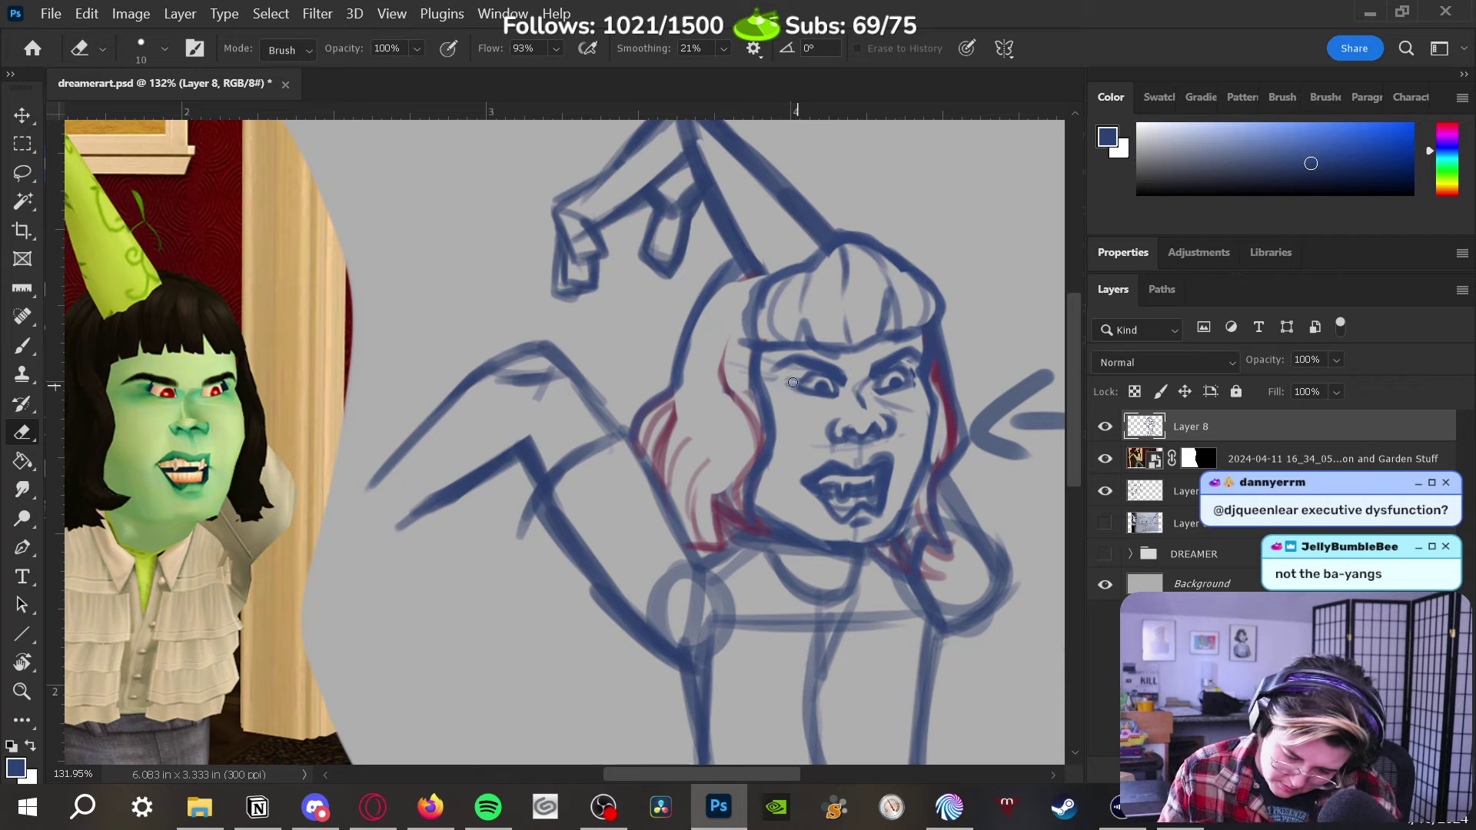
pyautogui.press('b')
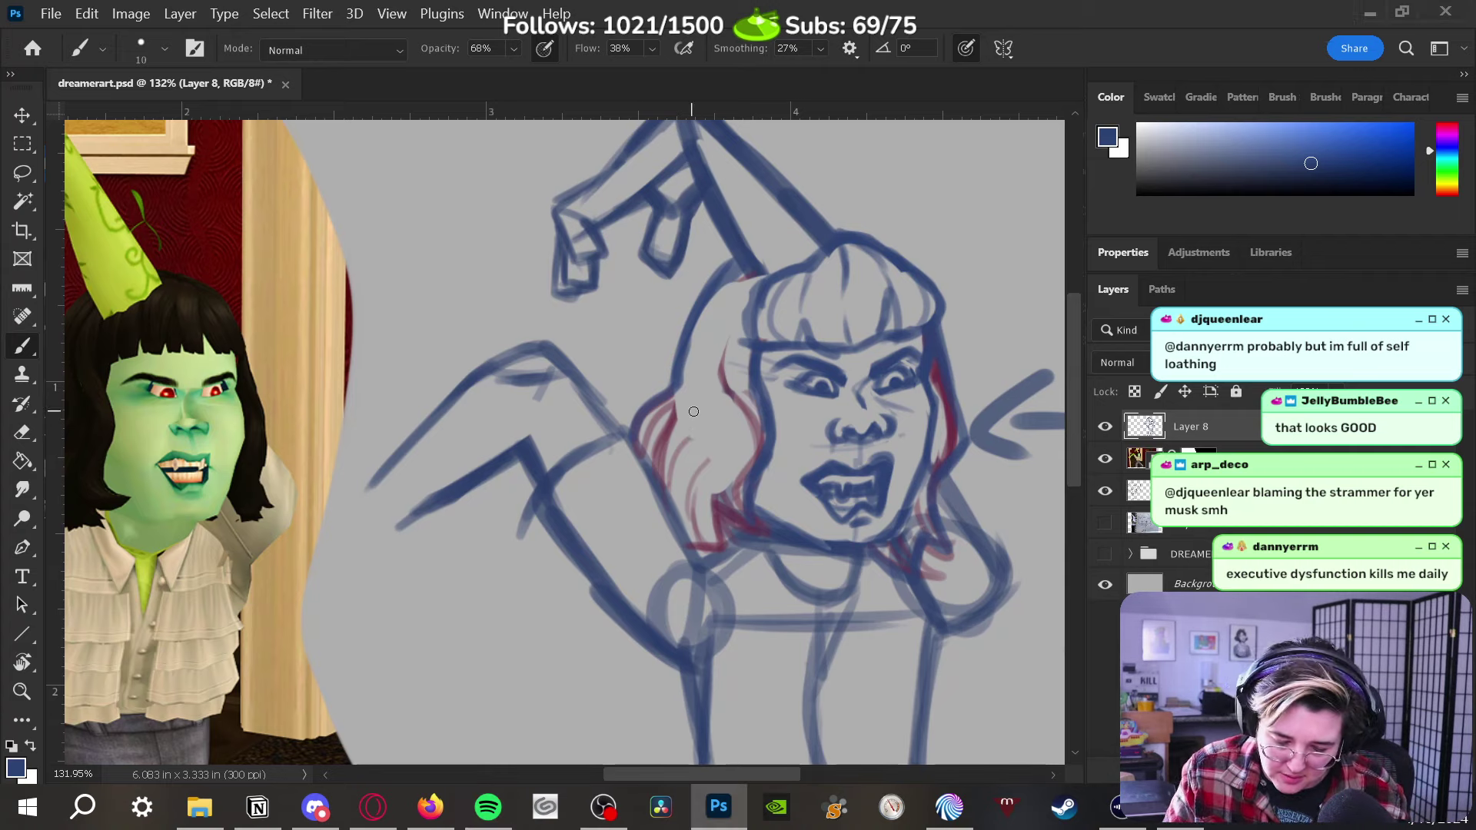
# Erase the red strands inside the left hair with a size 30 eraser
pyautogui.press('e')
pyautogui.press(']')
pyautogui.press(']')
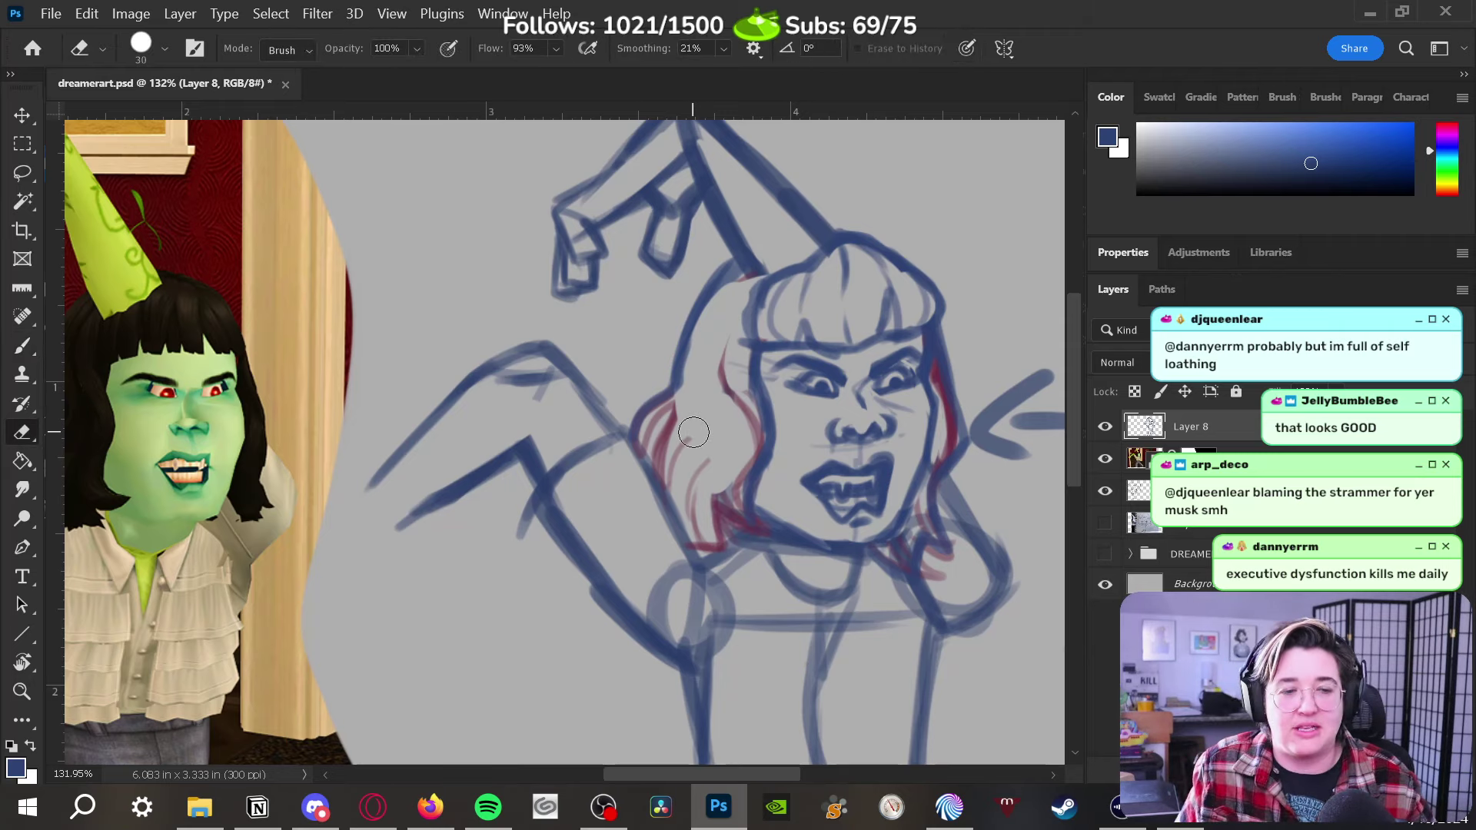
pyautogui.moveTo(693, 432)
pyautogui.mouseDown()
pyautogui.moveTo(672, 411)
pyautogui.moveTo(657, 438)
pyautogui.moveTo(688, 515)
pyautogui.moveTo(692, 453)
pyautogui.moveTo(719, 481)
pyautogui.moveTo(734, 369)
pyautogui.moveTo(761, 326)
pyautogui.moveTo(745, 323)
pyautogui.moveTo(749, 342)
pyautogui.mouseUp()
# Draw long wavy blue strands down the left hair, erasing leftover red lines beside the cheek and jaw
pyautogui.press('b')
pyautogui.moveTo(556, 645); pyautogui.dragTo(603, 650)
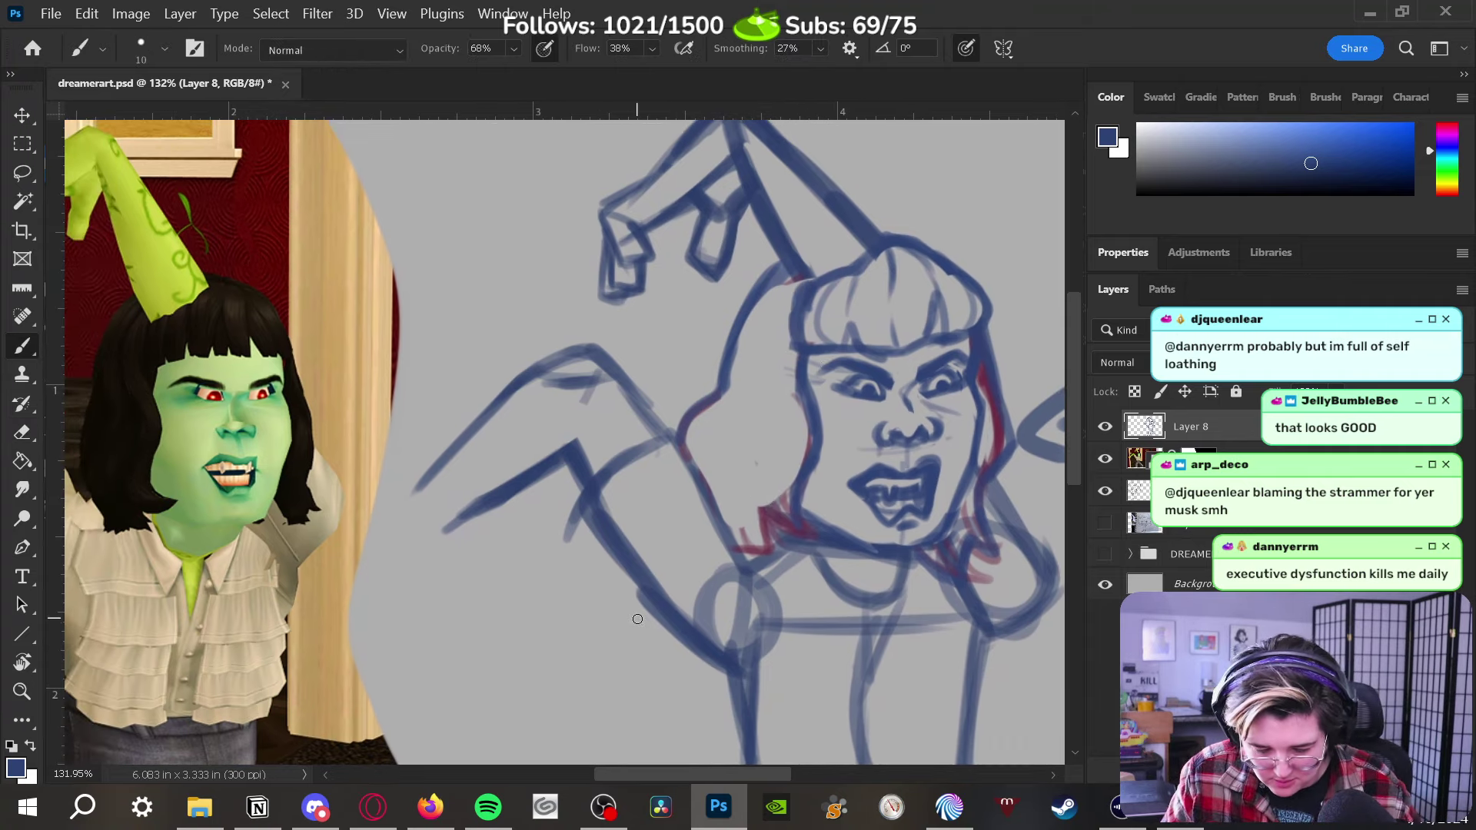
pyautogui.moveTo(789, 399)
pyautogui.mouseDown()
pyautogui.moveTo(767, 321)
pyautogui.moveTo(793, 283)
pyautogui.moveTo(763, 347)
pyautogui.moveTo(808, 419)
pyautogui.moveTo(764, 366)
pyautogui.moveTo(786, 440)
pyautogui.moveTo(753, 502)
pyautogui.moveTo(792, 532)
pyautogui.moveTo(718, 469)
pyautogui.moveTo(730, 353)
pyautogui.moveTo(709, 498)
pyautogui.mouseUp()
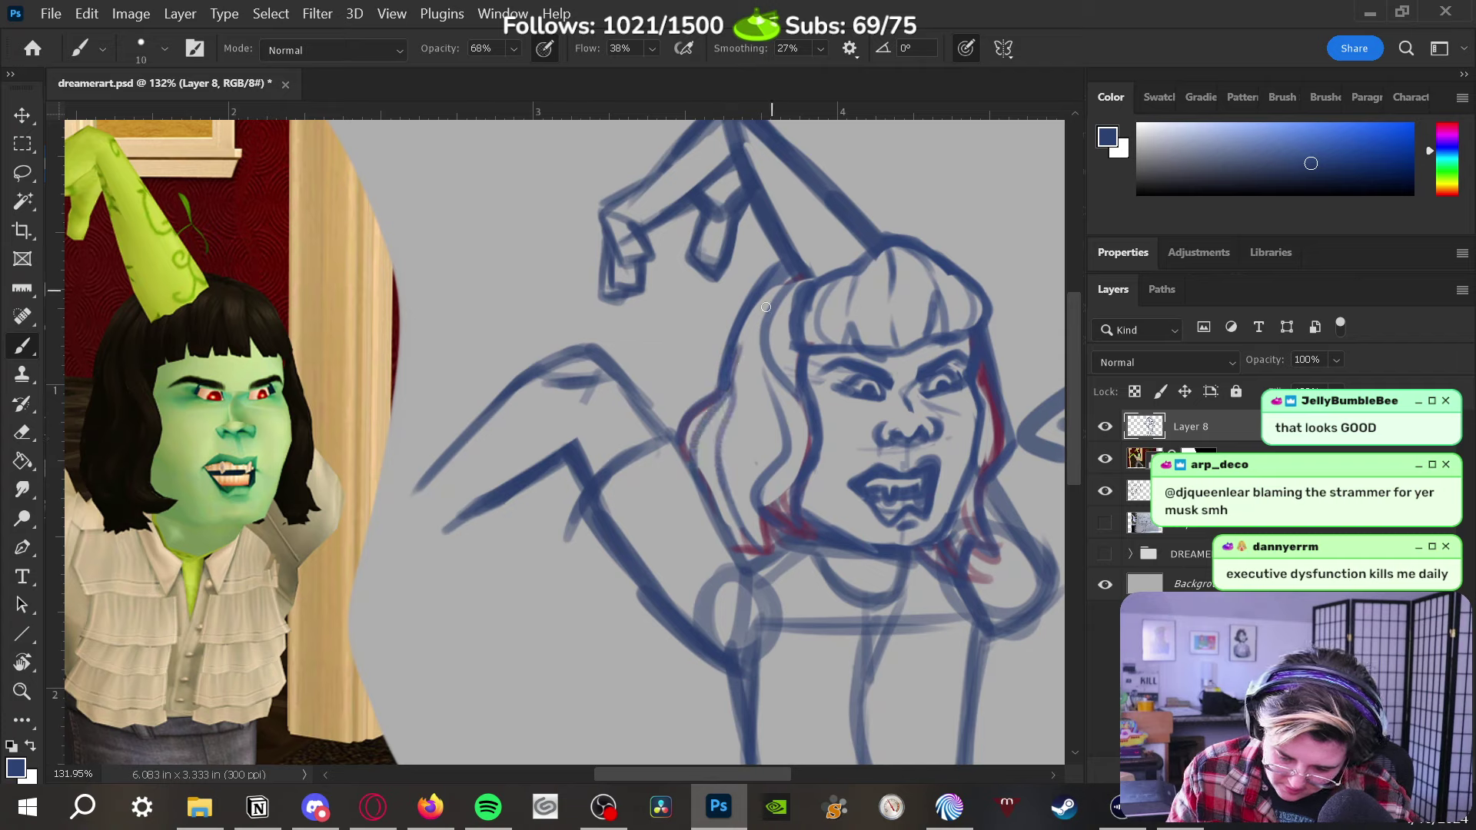
pyautogui.moveTo(765, 306)
pyautogui.mouseDown()
pyautogui.moveTo(760, 403)
pyautogui.moveTo(807, 496)
pyautogui.mouseUp()
pyautogui.press('e')
pyautogui.moveTo(788, 396)
pyautogui.mouseDown()
pyautogui.moveTo(783, 530)
pyautogui.moveTo(799, 531)
pyautogui.mouseUp()
pyautogui.press('b')
pyautogui.moveTo(761, 482)
pyautogui.mouseDown()
pyautogui.moveTo(790, 541)
pyautogui.moveTo(807, 484)
pyautogui.moveTo(784, 388)
pyautogui.moveTo(813, 430)
pyautogui.mouseUp()
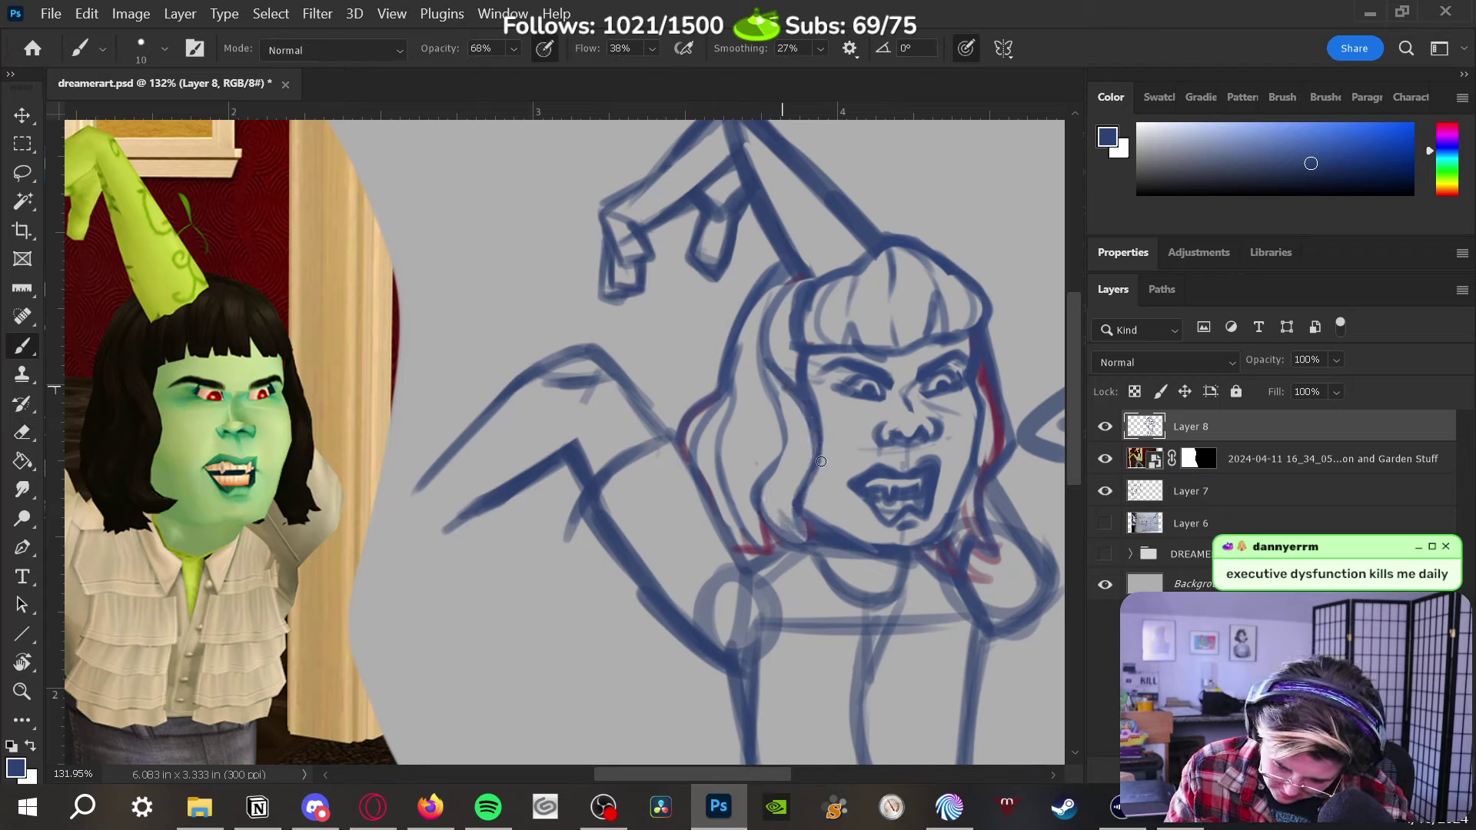
pyautogui.moveTo(763, 359)
pyautogui.mouseDown()
pyautogui.moveTo(790, 423)
pyautogui.moveTo(757, 537)
pyautogui.mouseUp()
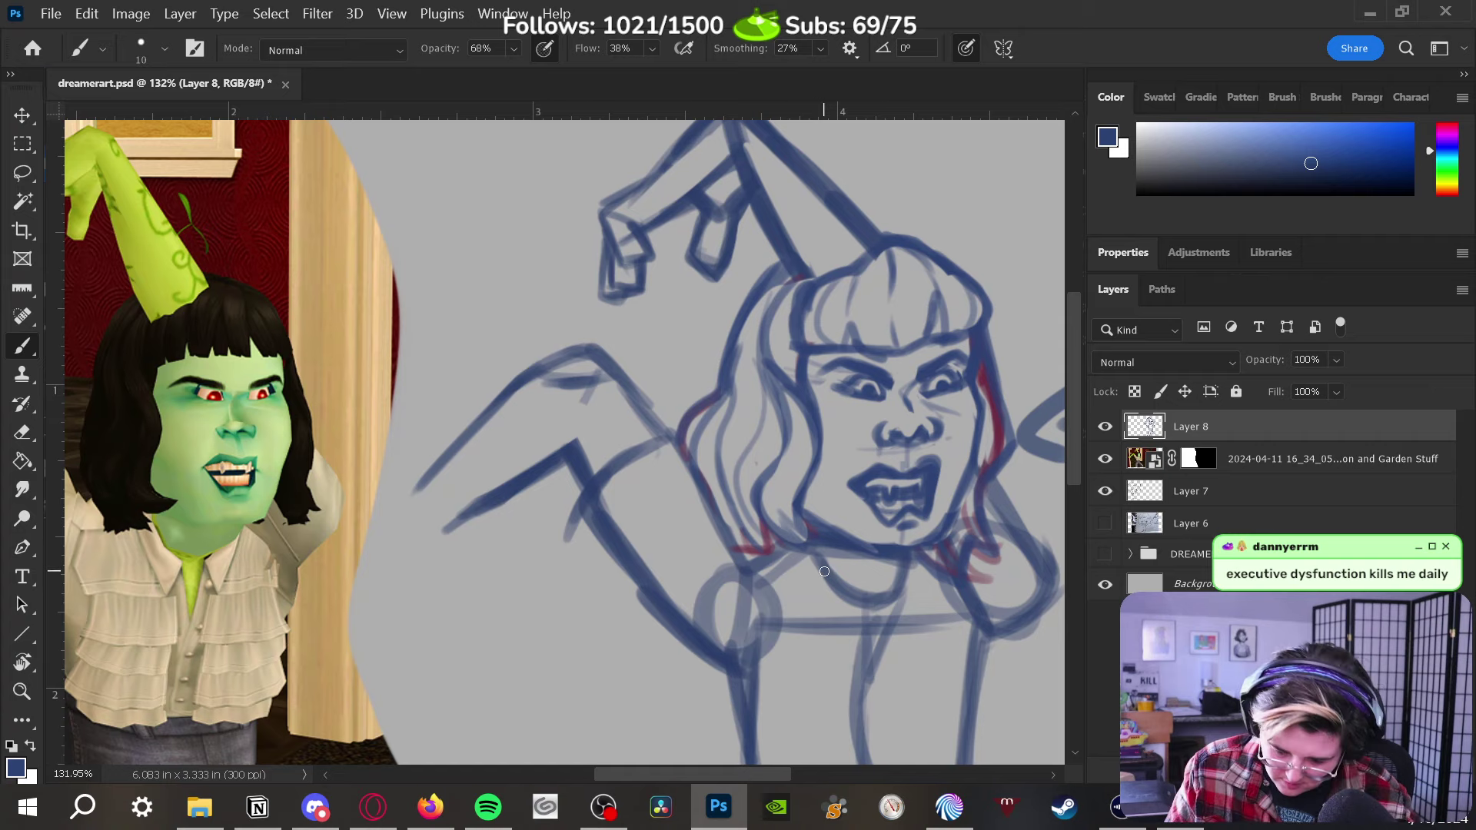
# Erase the red strands inside the right hair lock beside the cheek with a size 10 eraser
pyautogui.moveTo(865, 646); pyautogui.dragTo(672, 675)
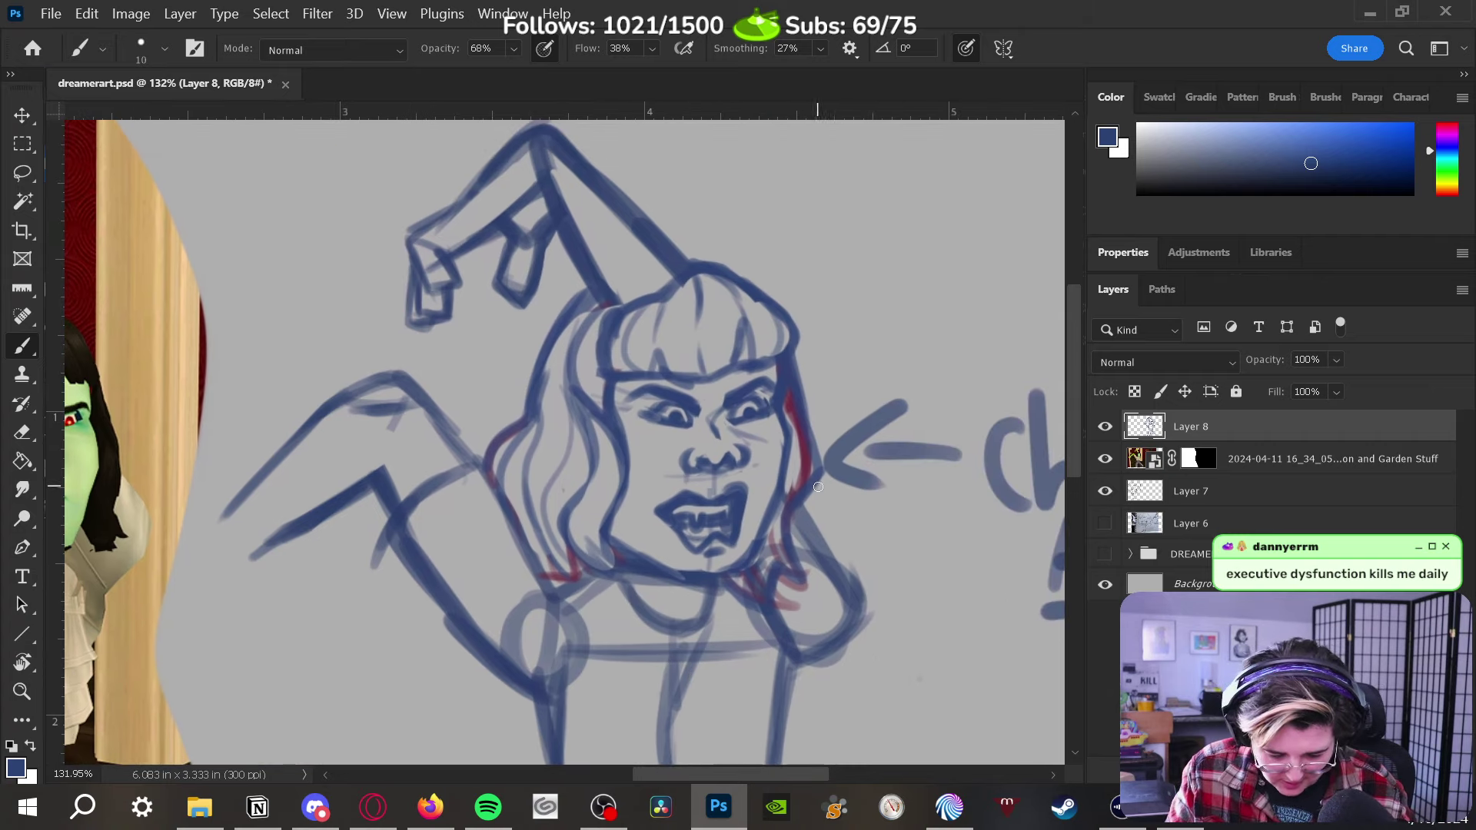
pyautogui.press('e')
pyautogui.moveTo(799, 492)
pyautogui.mouseDown()
pyautogui.moveTo(789, 404)
pyautogui.moveTo(800, 446)
pyautogui.moveTo(779, 566)
pyautogui.mouseUp()
pyautogui.moveTo(782, 506)
pyautogui.mouseDown()
pyautogui.moveTo(784, 554)
pyautogui.moveTo(770, 543)
pyautogui.moveTo(753, 590)
pyautogui.moveTo(778, 542)
pyautogui.mouseUp()
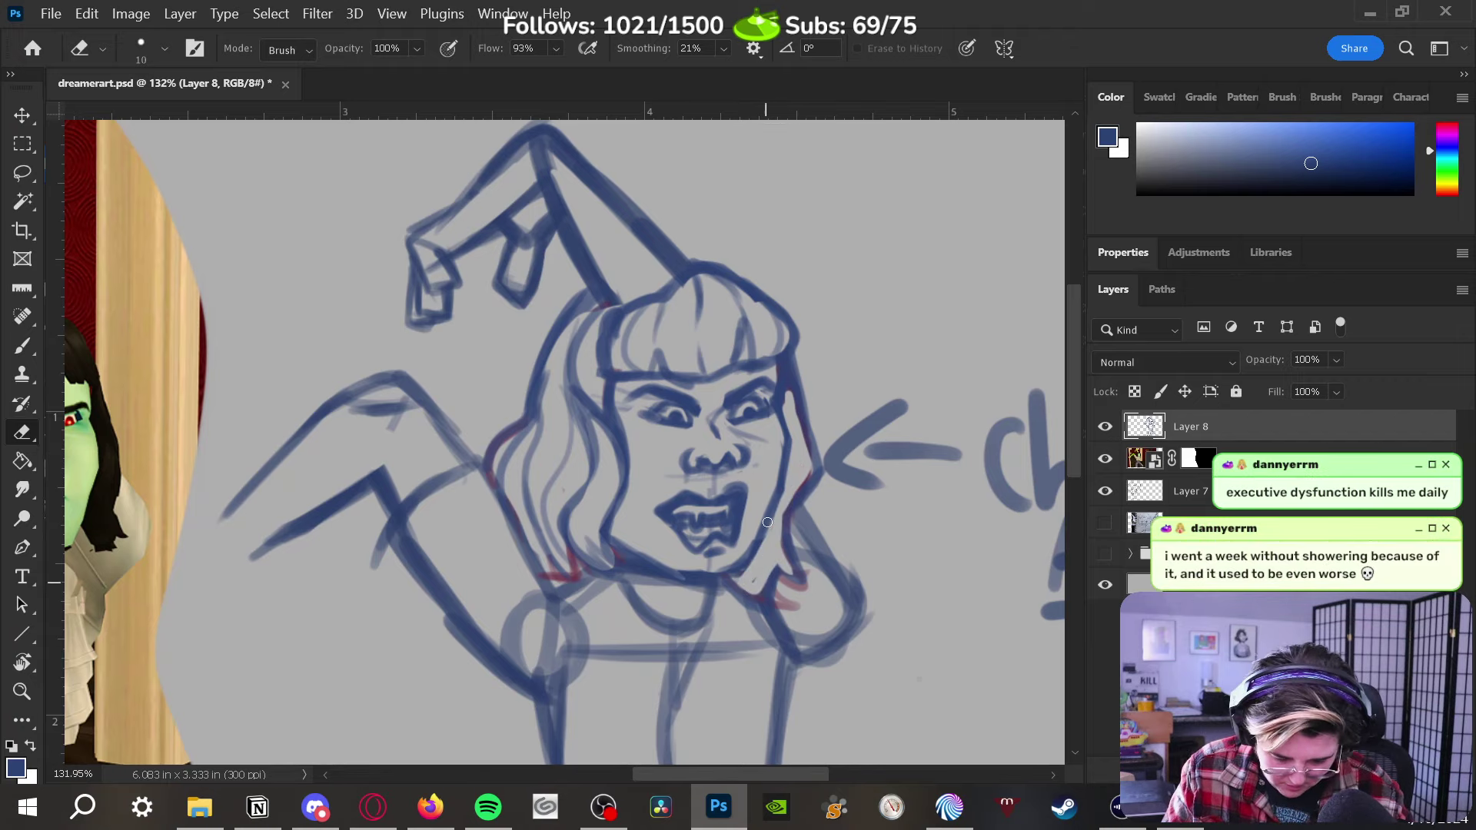
# Touch up the blue line where the left hair meets the fringe, trimming its edge with the eraser
pyautogui.press('b')
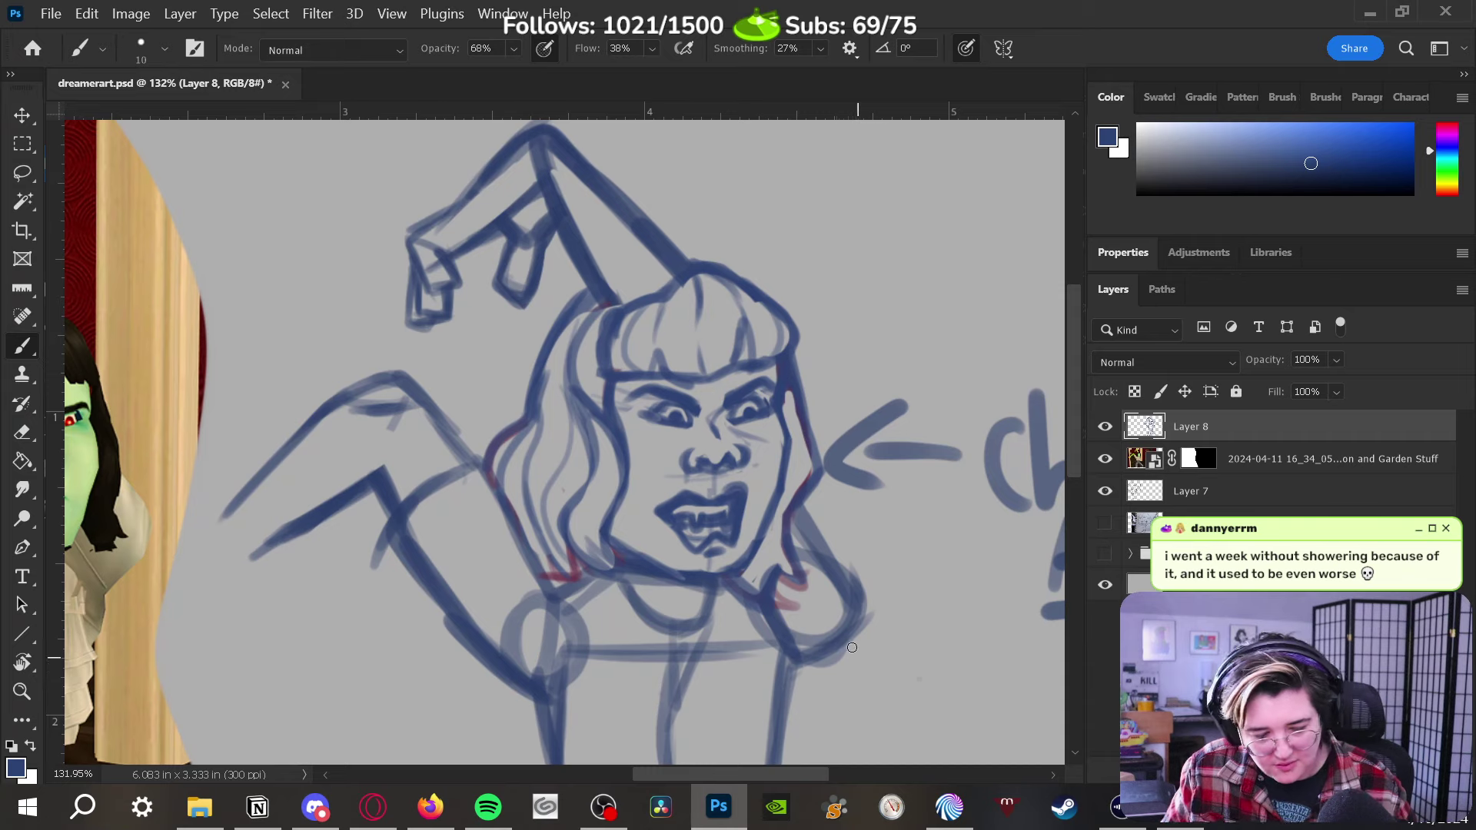
pyautogui.moveTo(833, 666); pyautogui.dragTo(883, 632)
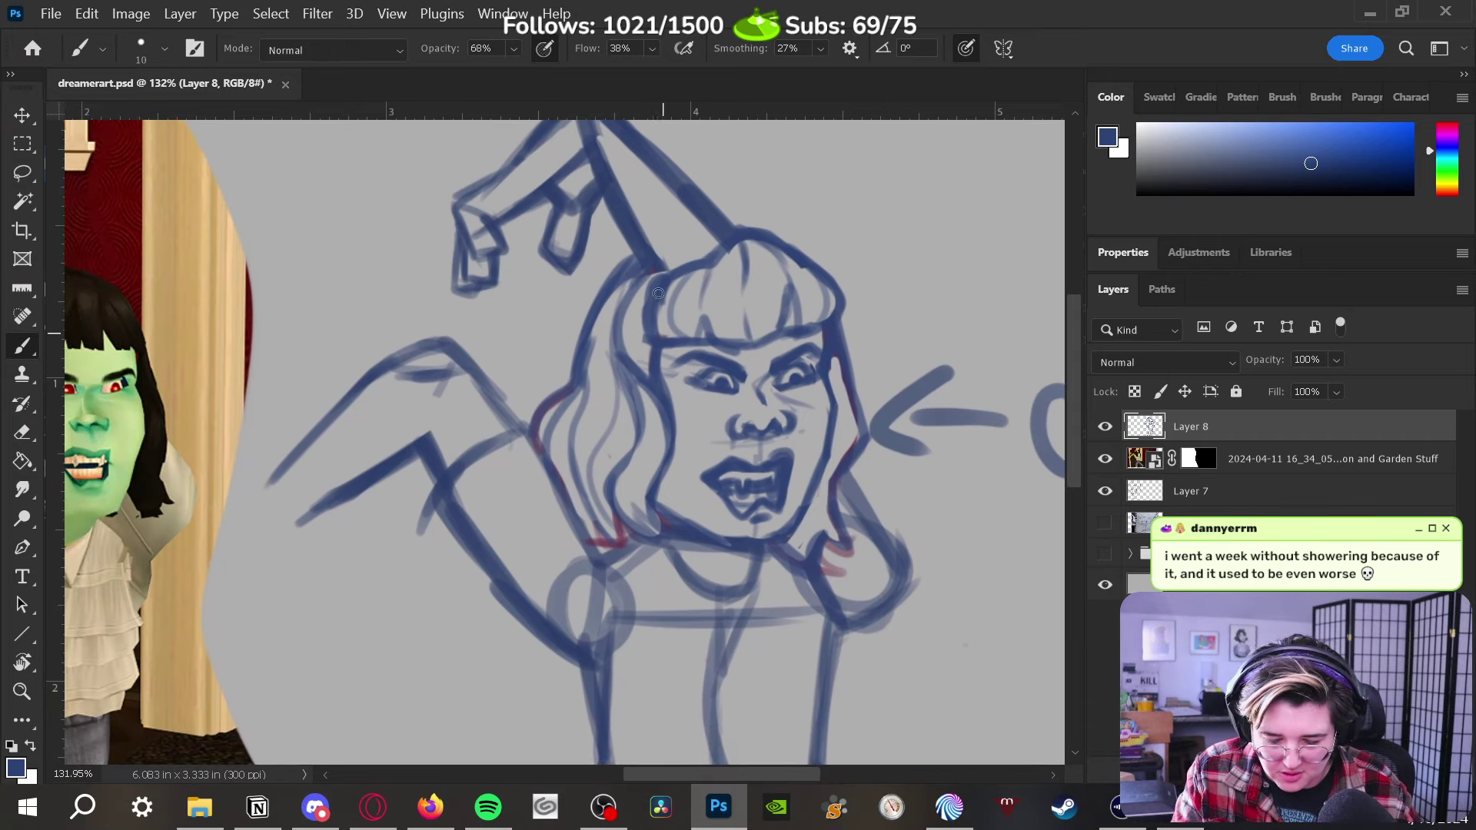
pyautogui.moveTo(658, 293)
pyautogui.mouseDown()
pyautogui.moveTo(676, 320)
pyautogui.moveTo(661, 265)
pyautogui.moveTo(651, 302)
pyautogui.moveTo(660, 263)
pyautogui.mouseUp()
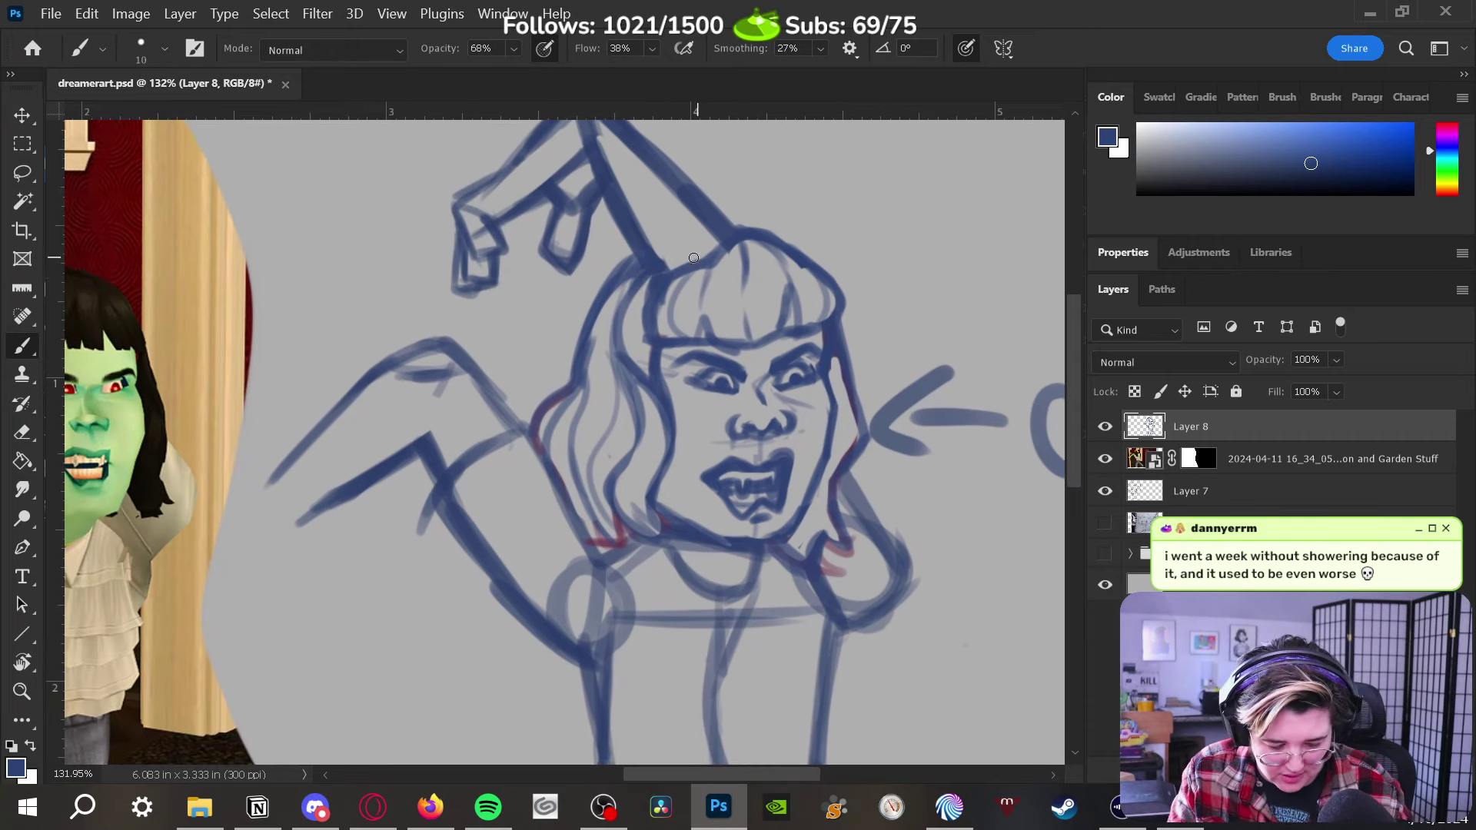
pyautogui.press('e')
pyautogui.moveTo(660, 322)
pyautogui.mouseDown()
pyautogui.moveTo(671, 281)
pyautogui.moveTo(652, 288)
pyautogui.moveTo(684, 269)
pyautogui.mouseUp()
pyautogui.press('b')
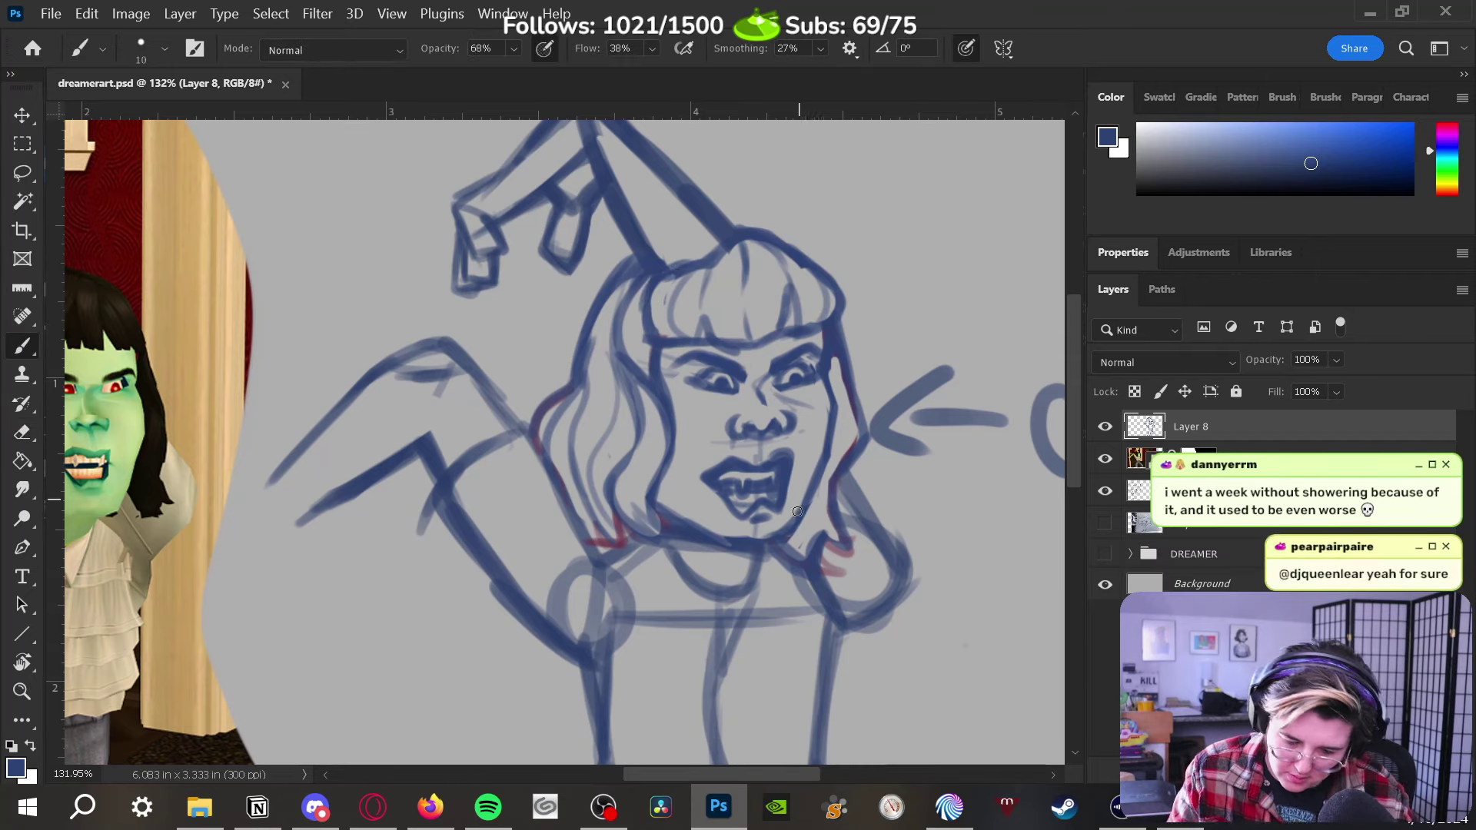
# Draw blue strands down the right hair lock, following the side of the face from the temple to the jaw
pyautogui.moveTo(922, 510); pyautogui.dragTo(872, 514)
pyautogui.moveTo(896, 633); pyautogui.dragTo(779, 541)
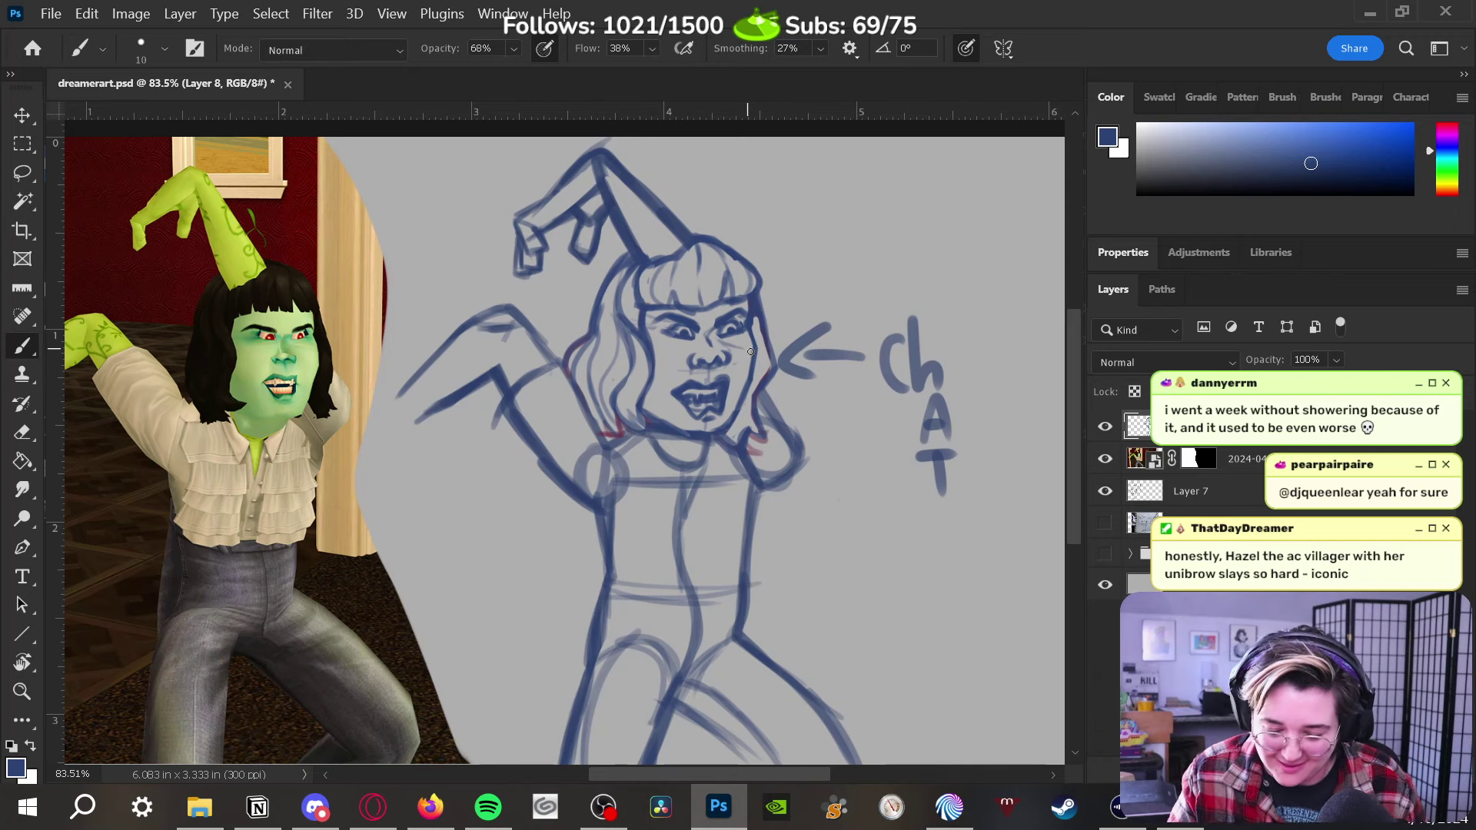
pyautogui.moveTo(750, 327); pyautogui.dragTo(767, 375)
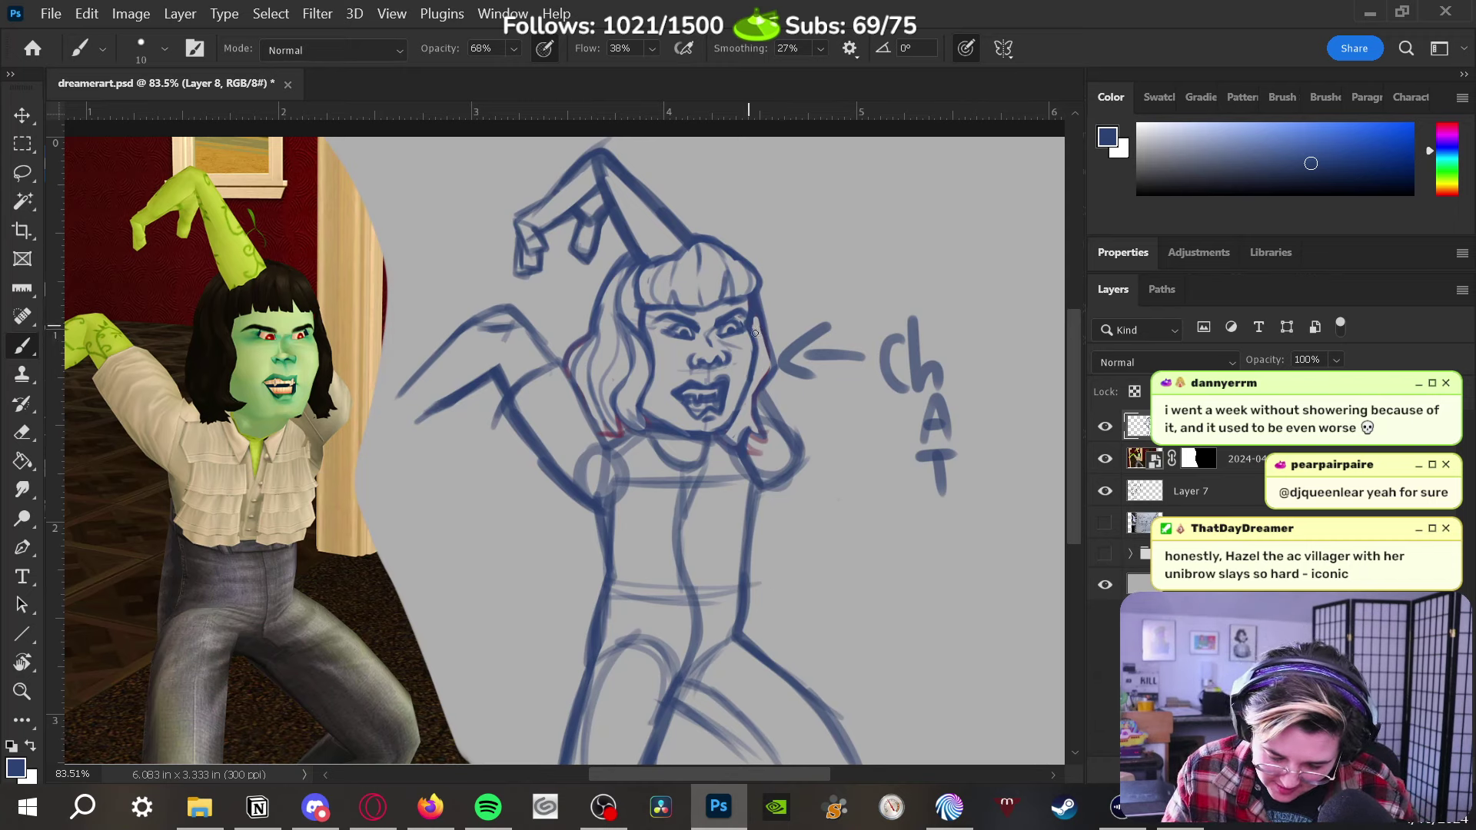
pyautogui.moveTo(751, 315)
pyautogui.mouseDown()
pyautogui.moveTo(773, 370)
pyautogui.moveTo(726, 431)
pyautogui.moveTo(744, 448)
pyautogui.moveTo(727, 419)
pyautogui.mouseUp()
pyautogui.press('e')
pyautogui.press('b')
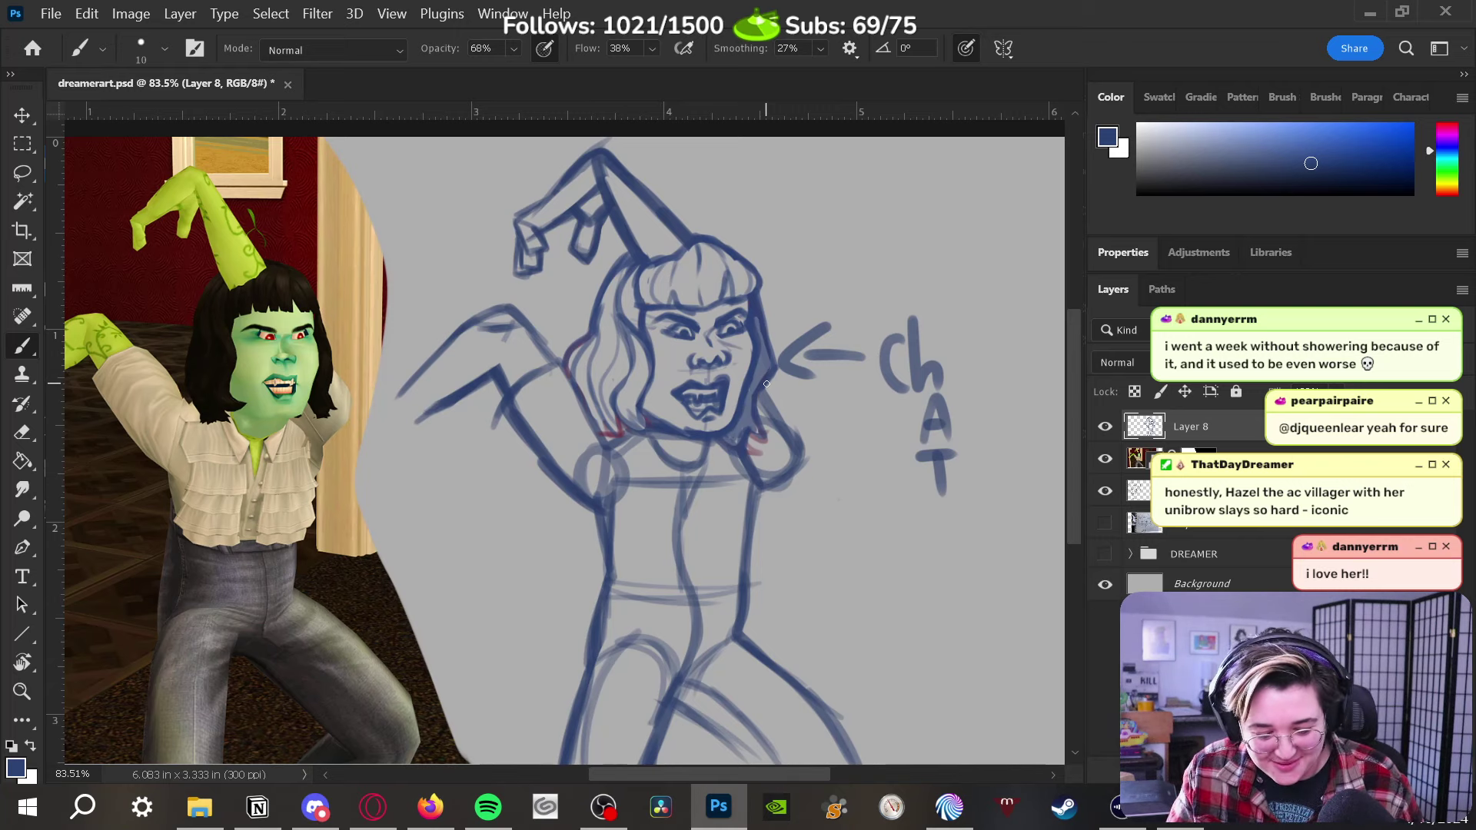
# Shade the fringe and both sides of the hair in translucent blue with a size 20 brush
pyautogui.press(']')
pyautogui.moveTo(611, 383)
pyautogui.mouseDown()
pyautogui.moveTo(599, 339)
pyautogui.moveTo(583, 376)
pyautogui.moveTo(576, 354)
pyautogui.moveTo(587, 400)
pyautogui.moveTo(590, 376)
pyautogui.moveTo(618, 432)
pyautogui.moveTo(636, 423)
pyautogui.moveTo(636, 359)
pyautogui.moveTo(610, 376)
pyautogui.moveTo(601, 332)
pyautogui.moveTo(622, 265)
pyautogui.moveTo(639, 321)
pyautogui.moveTo(630, 269)
pyautogui.mouseUp()
pyautogui.moveTo(642, 361)
pyautogui.mouseDown()
pyautogui.moveTo(650, 268)
pyautogui.moveTo(678, 309)
pyautogui.moveTo(709, 300)
pyautogui.moveTo(713, 260)
pyautogui.moveTo(694, 265)
pyautogui.moveTo(707, 249)
pyautogui.moveTo(742, 282)
pyautogui.moveTo(738, 266)
pyautogui.moveTo(740, 291)
pyautogui.moveTo(698, 307)
pyautogui.moveTo(695, 256)
pyautogui.moveTo(657, 268)
pyautogui.moveTo(659, 310)
pyautogui.mouseUp()
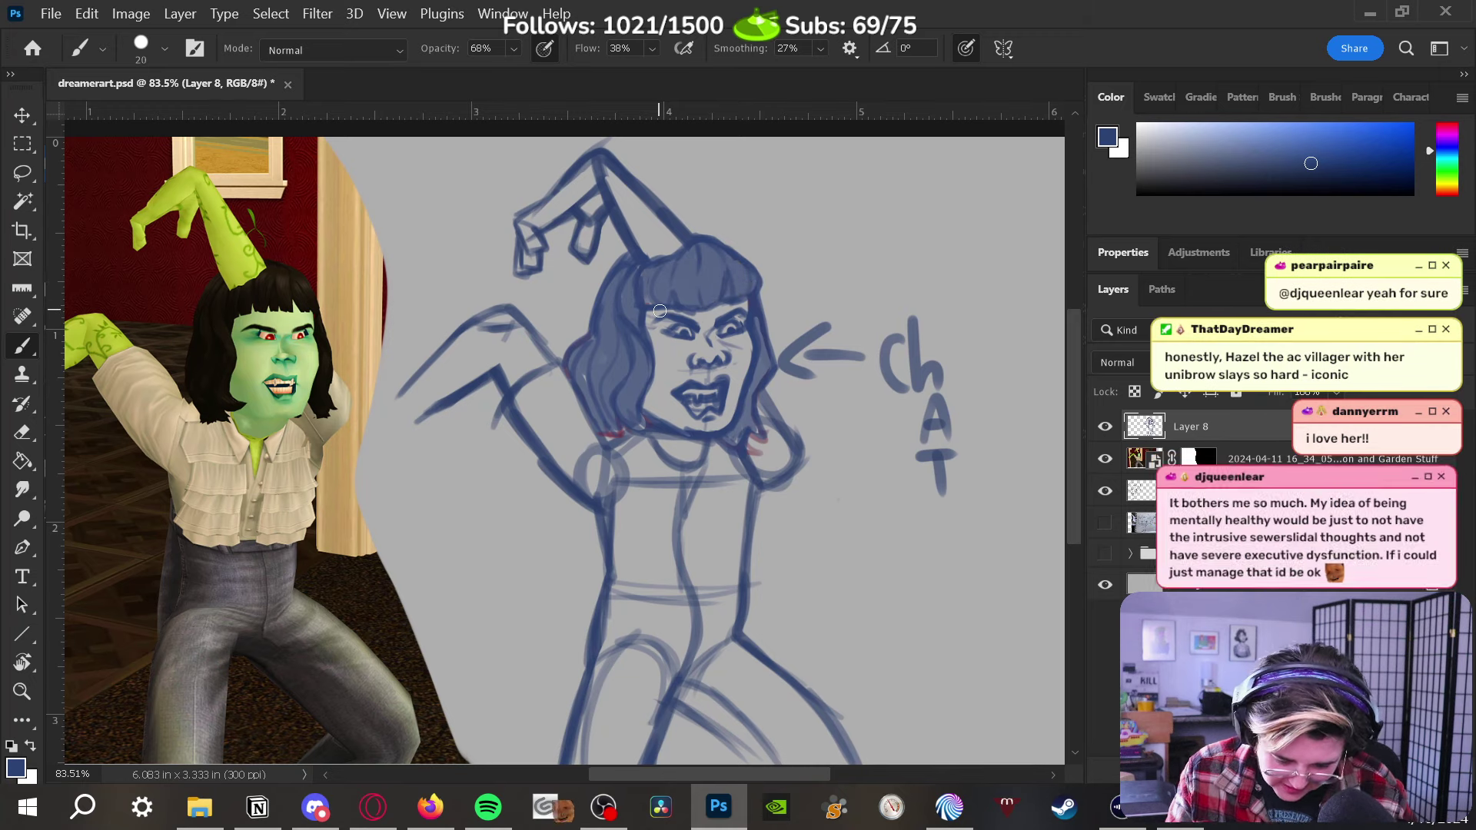
# Erase two pointed gaps into the lower edge of the fringe and redraw their edges with a size 10 brush
pyautogui.press('e')
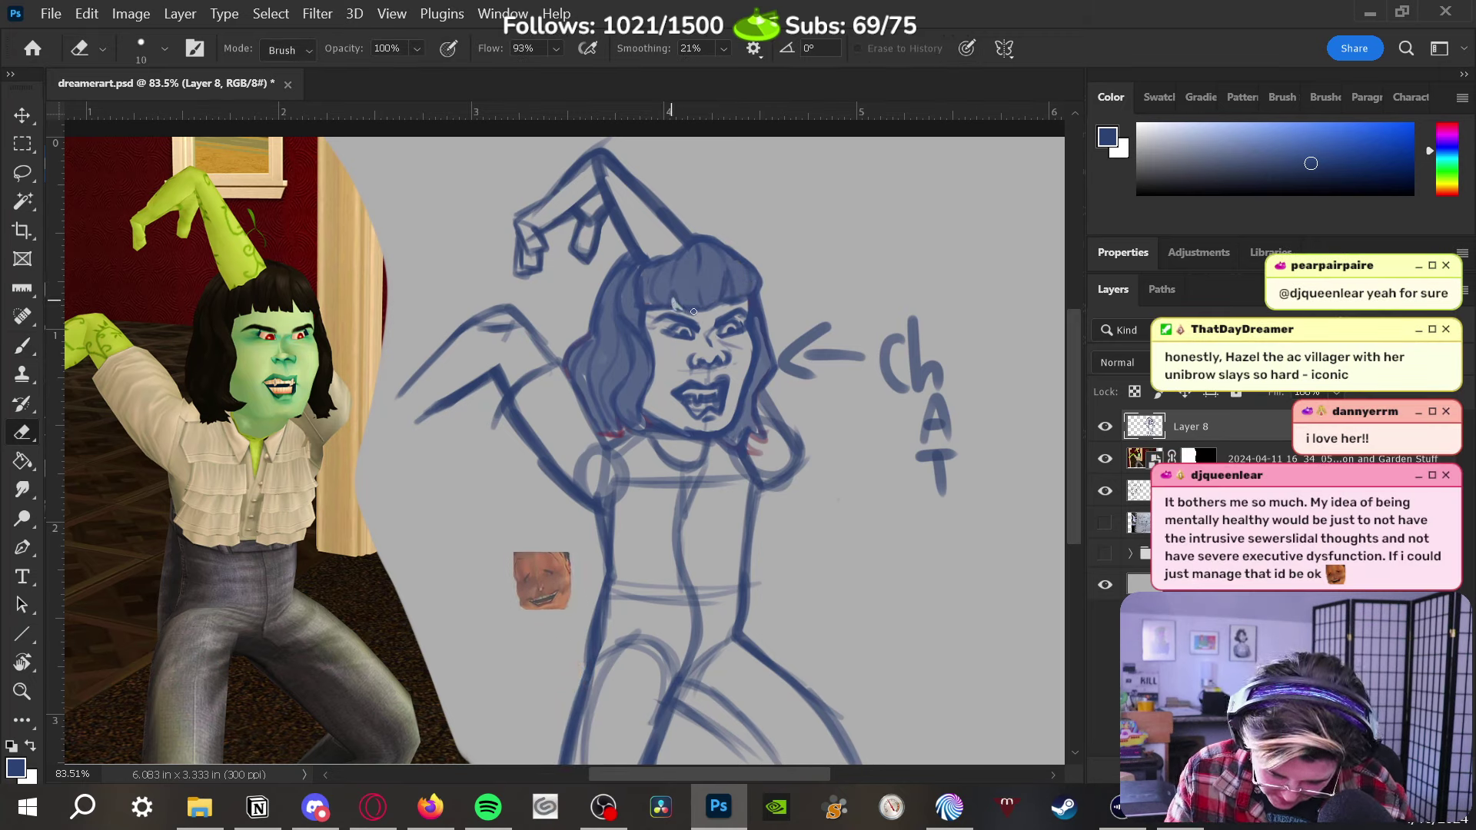
pyautogui.moveTo(731, 286); pyautogui.dragTo(726, 306)
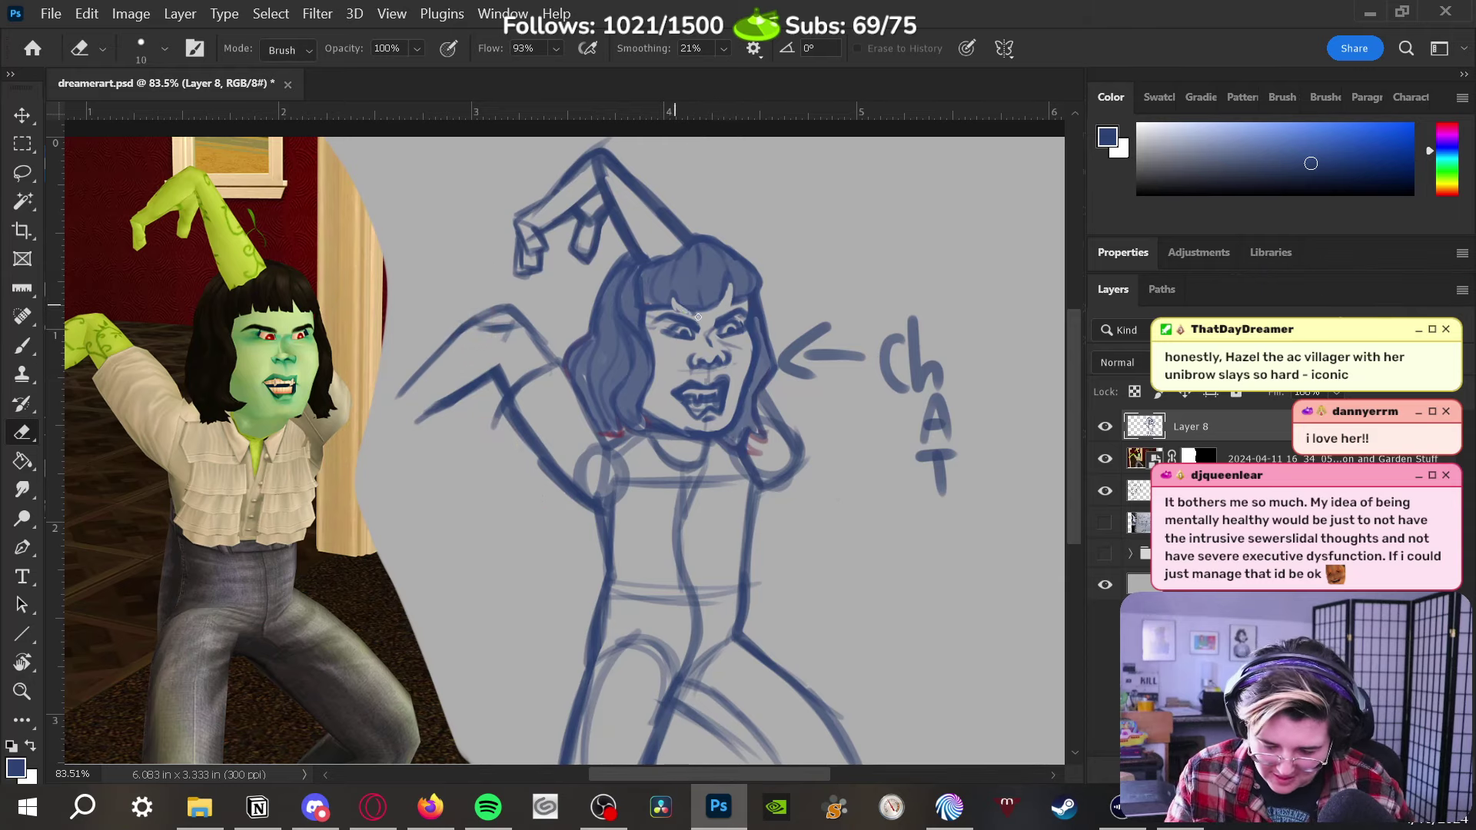
pyautogui.press('z')
pyautogui.moveTo(683, 272); pyautogui.dragTo(838, 257)
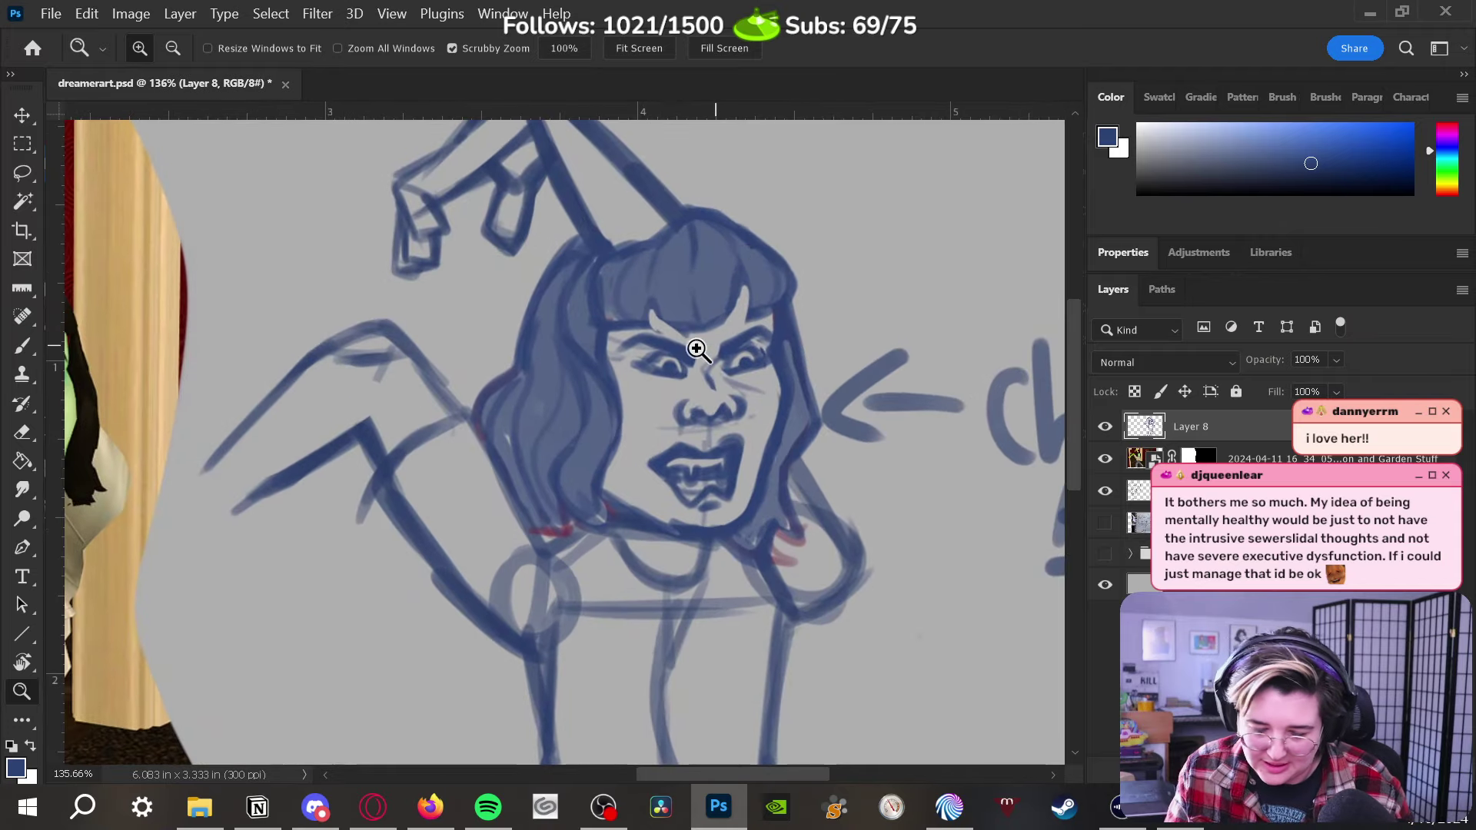
pyautogui.press('b')
pyautogui.press('[')
pyautogui.press('[')
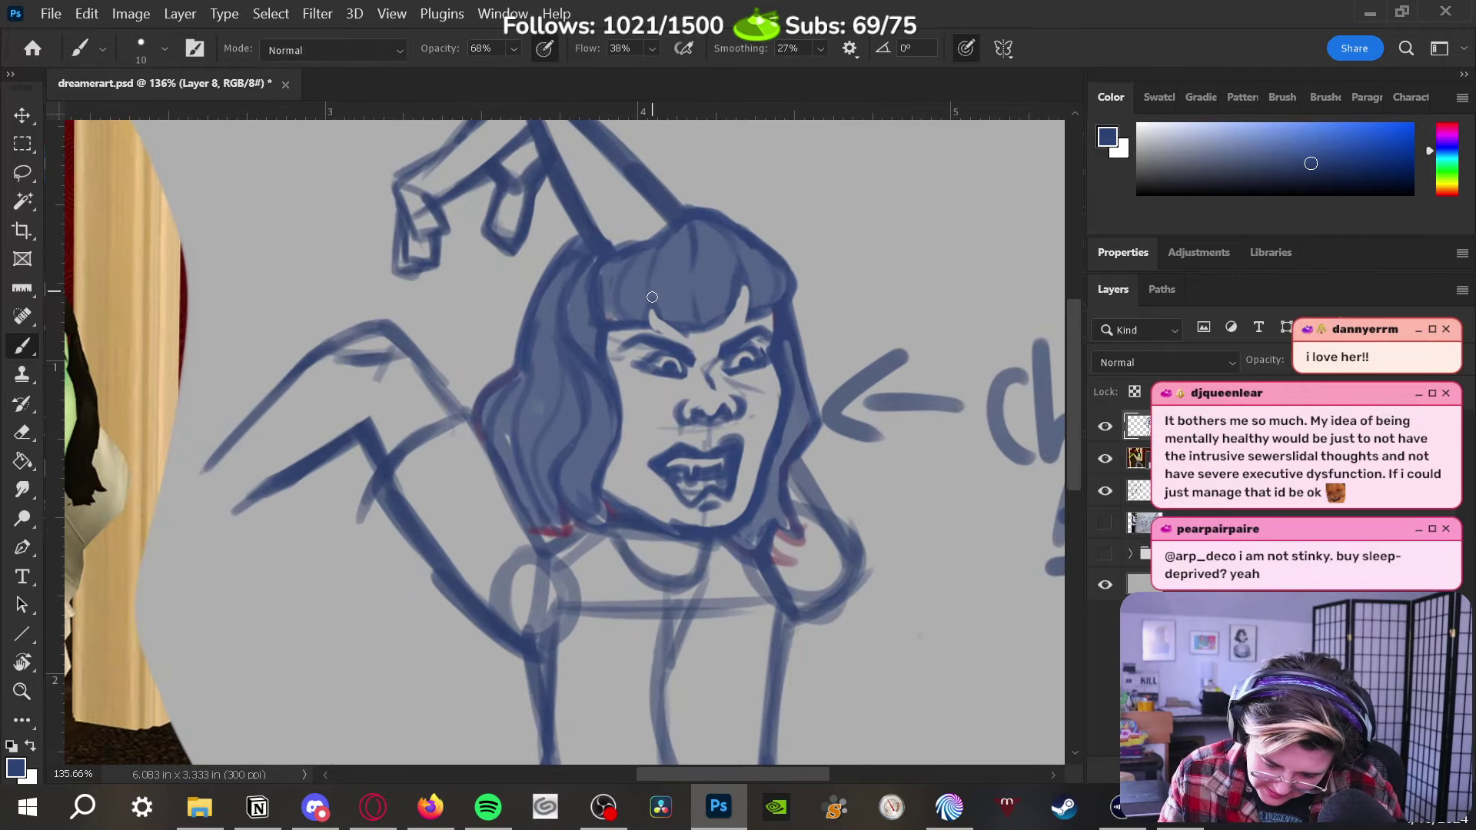
pyautogui.moveTo(650, 326); pyautogui.dragTo(650, 283)
pyautogui.moveTo(736, 318); pyautogui.dragTo(744, 277)
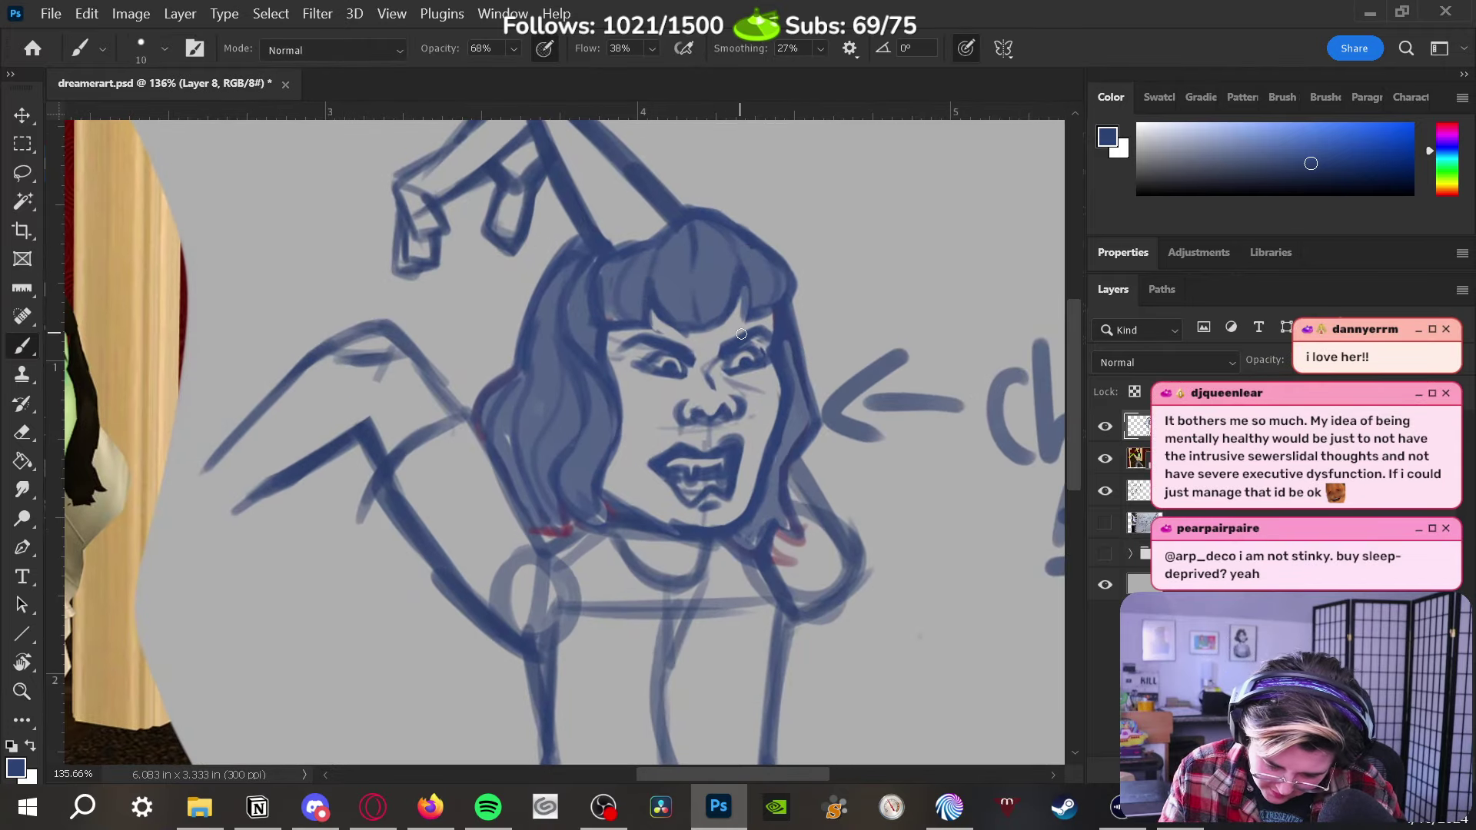
# Examine the whole sketch beside the reference, comparing the shaded hair and the facial proportions
pyautogui.press('z')
pyautogui.moveTo(821, 482); pyautogui.dragTo(714, 492)
pyautogui.press('b')
pyautogui.moveTo(838, 570); pyautogui.dragTo(726, 517)
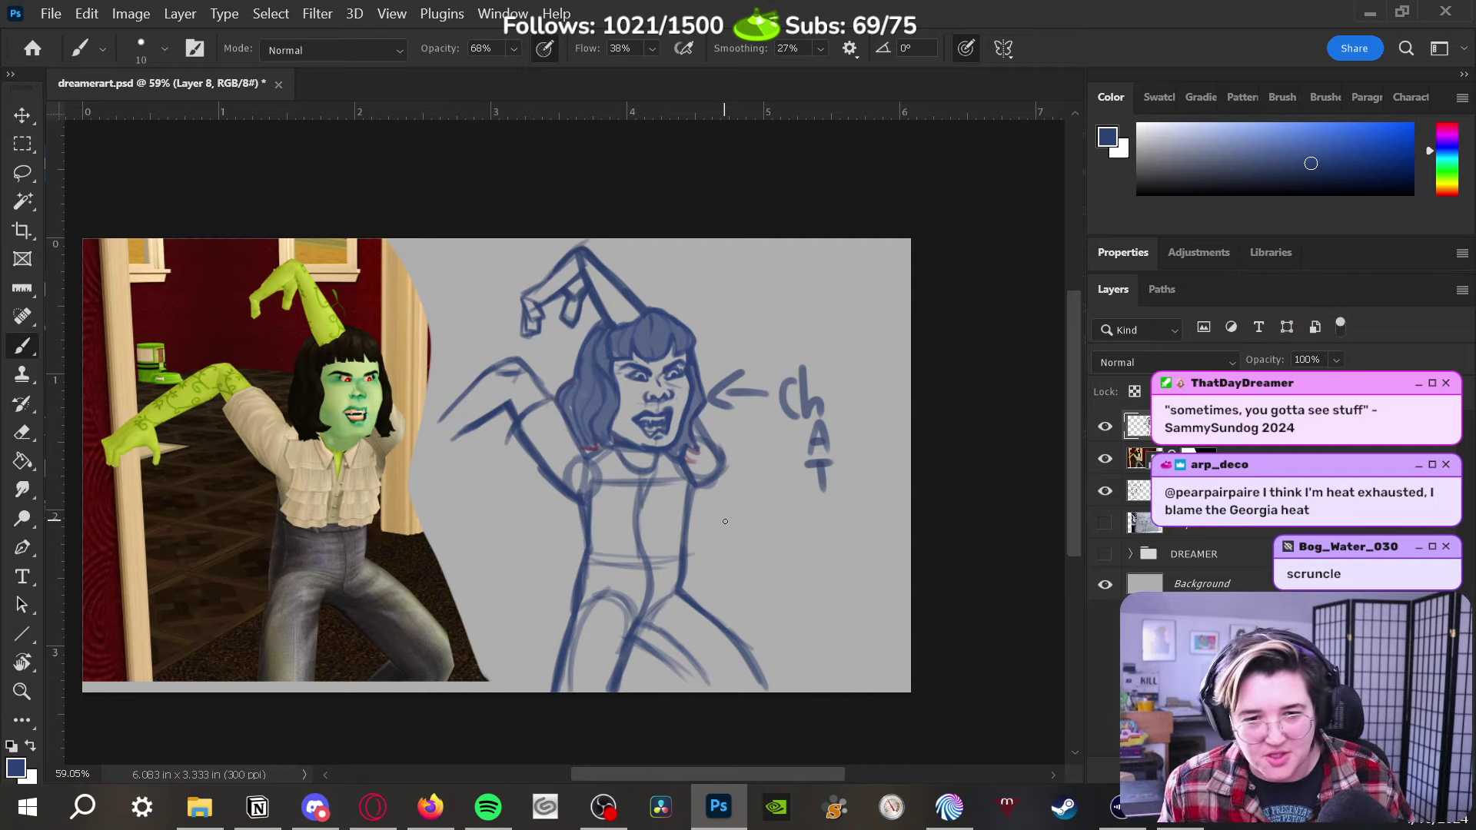
pyautogui.press('z')
pyautogui.moveTo(685, 388); pyautogui.dragTo(718, 365)
pyautogui.press('z')
pyautogui.moveTo(661, 422); pyautogui.dragTo(691, 434)
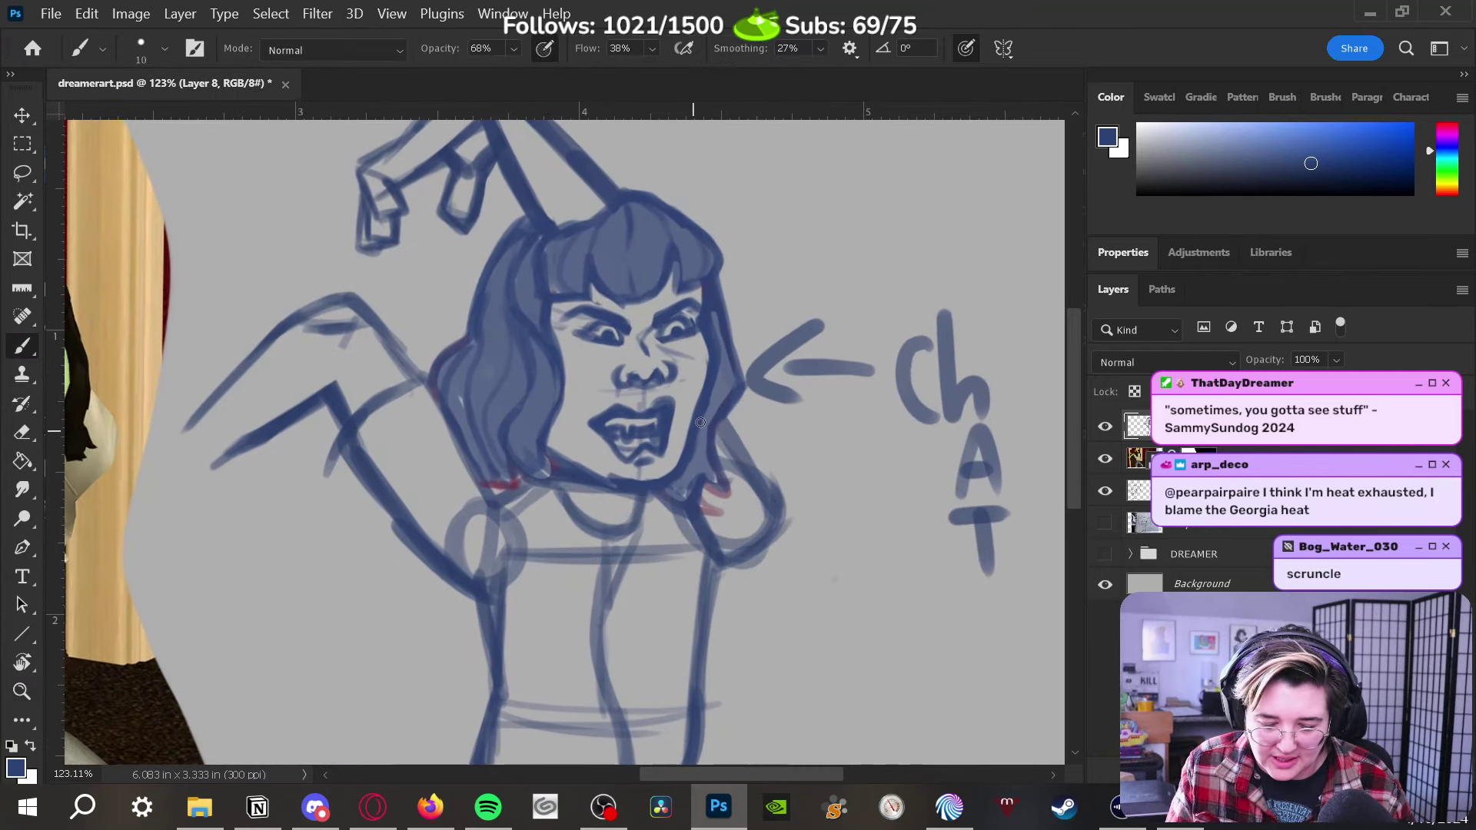
# Lasso the fanged mouth, scale it to 102.26% width and 91.47% height, and clear the selection
pyautogui.press('l')
pyautogui.moveTo(626, 470)
pyautogui.mouseDown()
pyautogui.moveTo(579, 420)
pyautogui.moveTo(588, 409)
pyautogui.moveTo(669, 384)
pyautogui.mouseUp()
pyautogui.moveTo(684, 435)
pyautogui.mouseDown()
pyautogui.moveTo(665, 471)
pyautogui.moveTo(626, 477)
pyautogui.mouseUp()
pyautogui.hotkey('ctrl', 't')
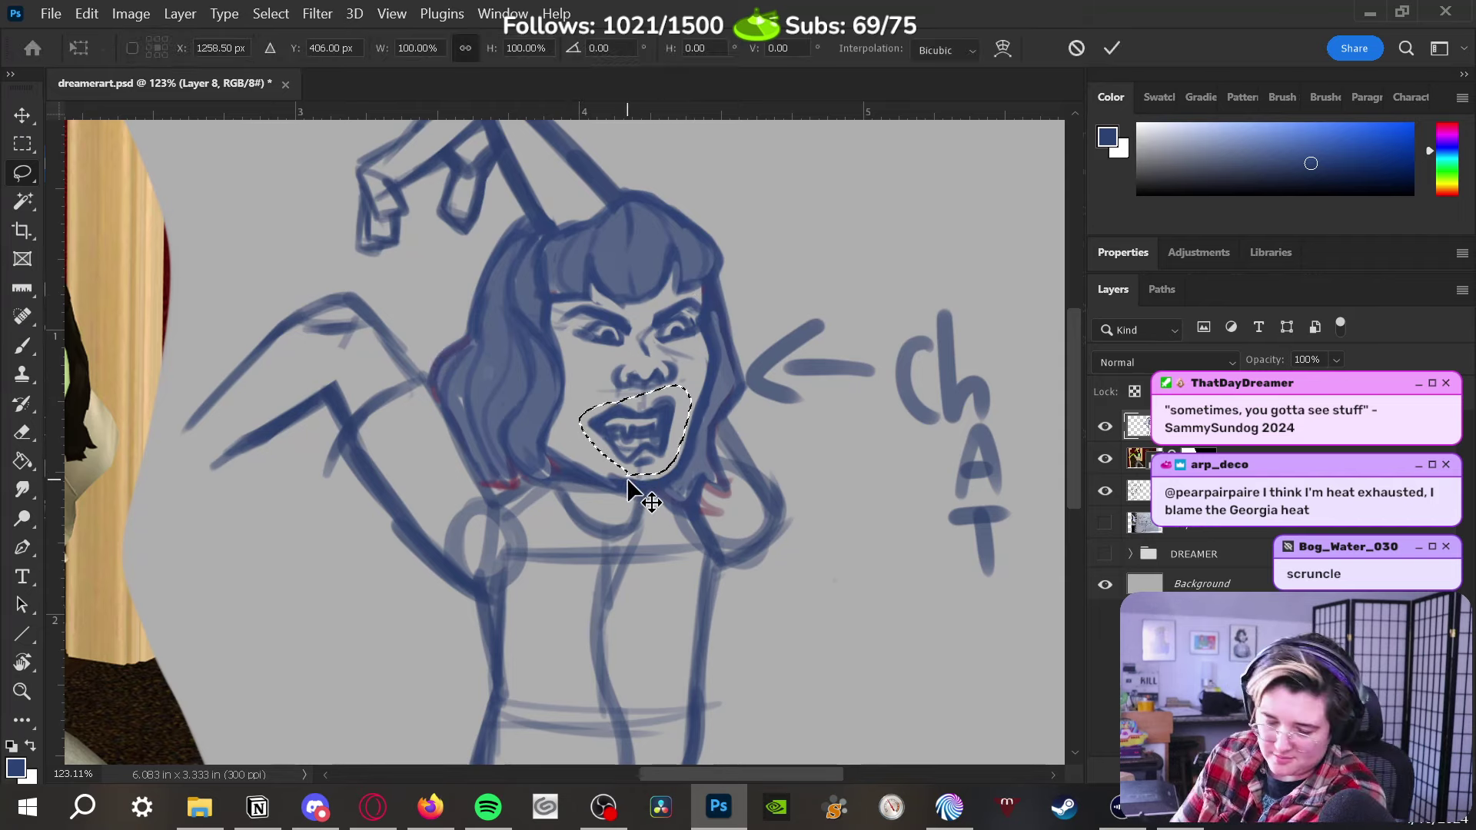
pyautogui.moveTo(578, 430); pyautogui.dragTo(568, 434)
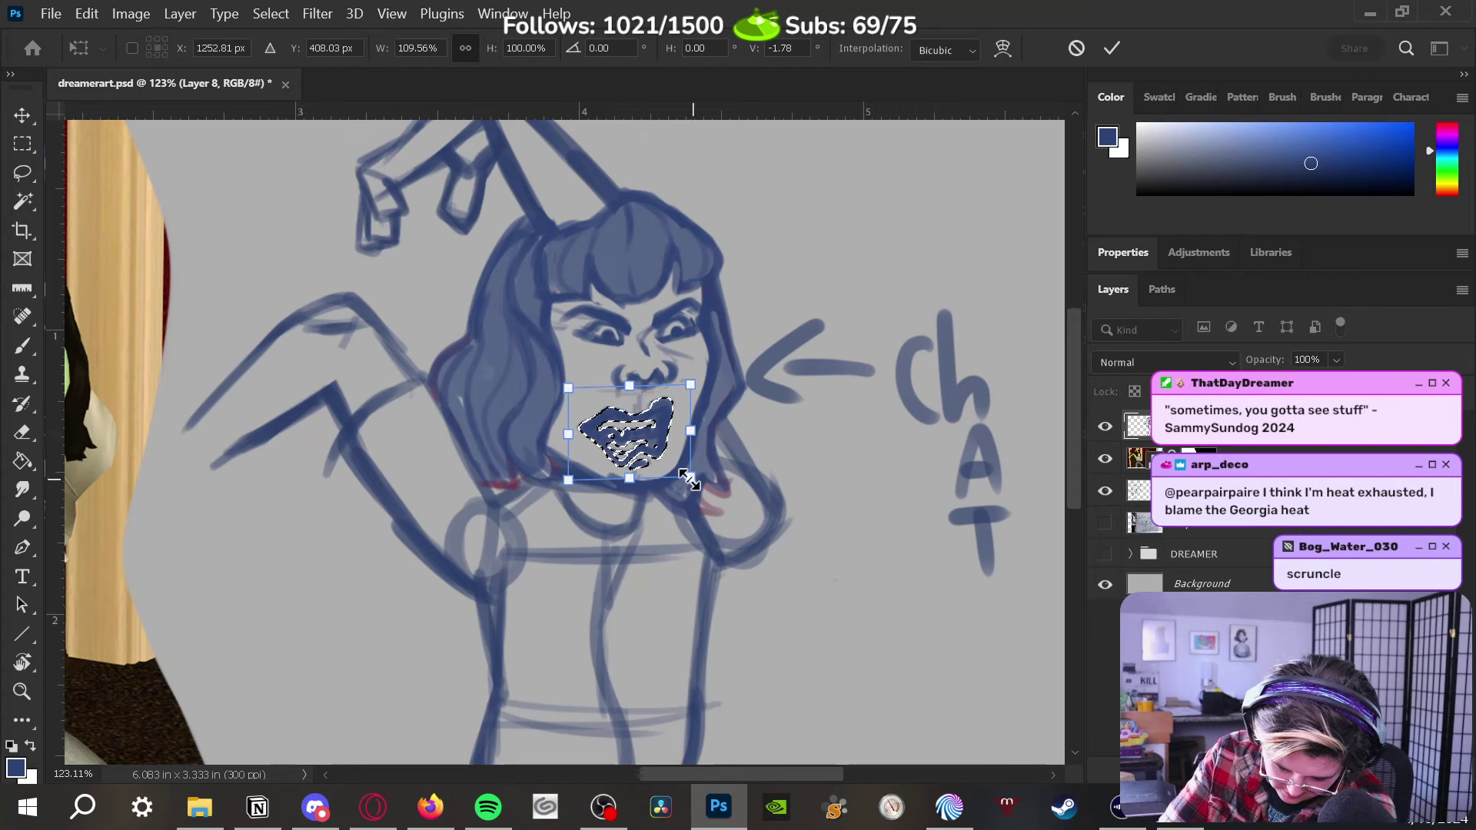
pyautogui.moveTo(690, 479); pyautogui.dragTo(677, 432)
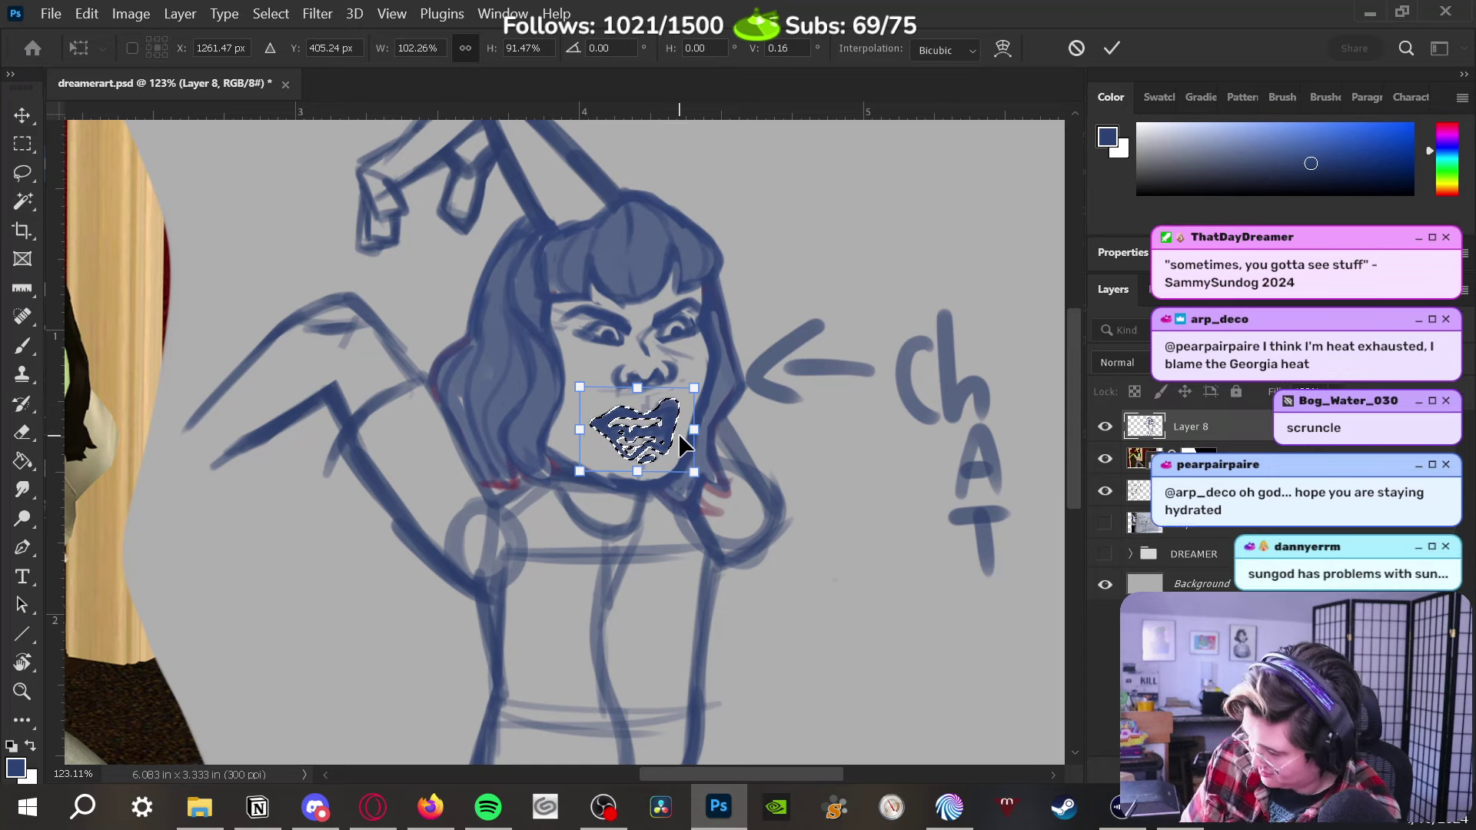
pyautogui.press('Return')
pyautogui.hotkey('ctrl', 'd')
pyautogui.press('l')
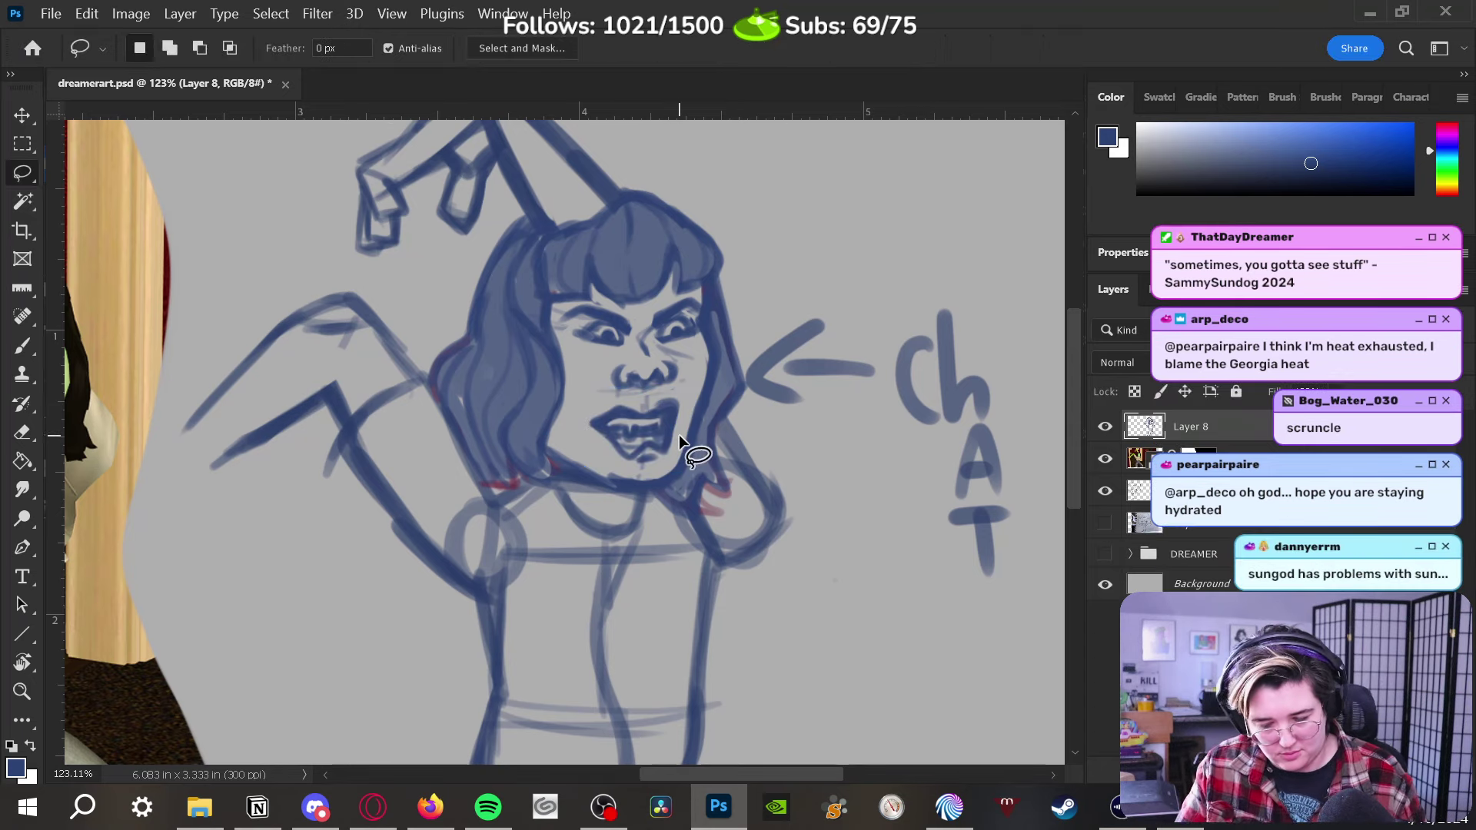
# Strengthen the left jawline between the hair and the chin with a blue stroke
pyautogui.press('b')
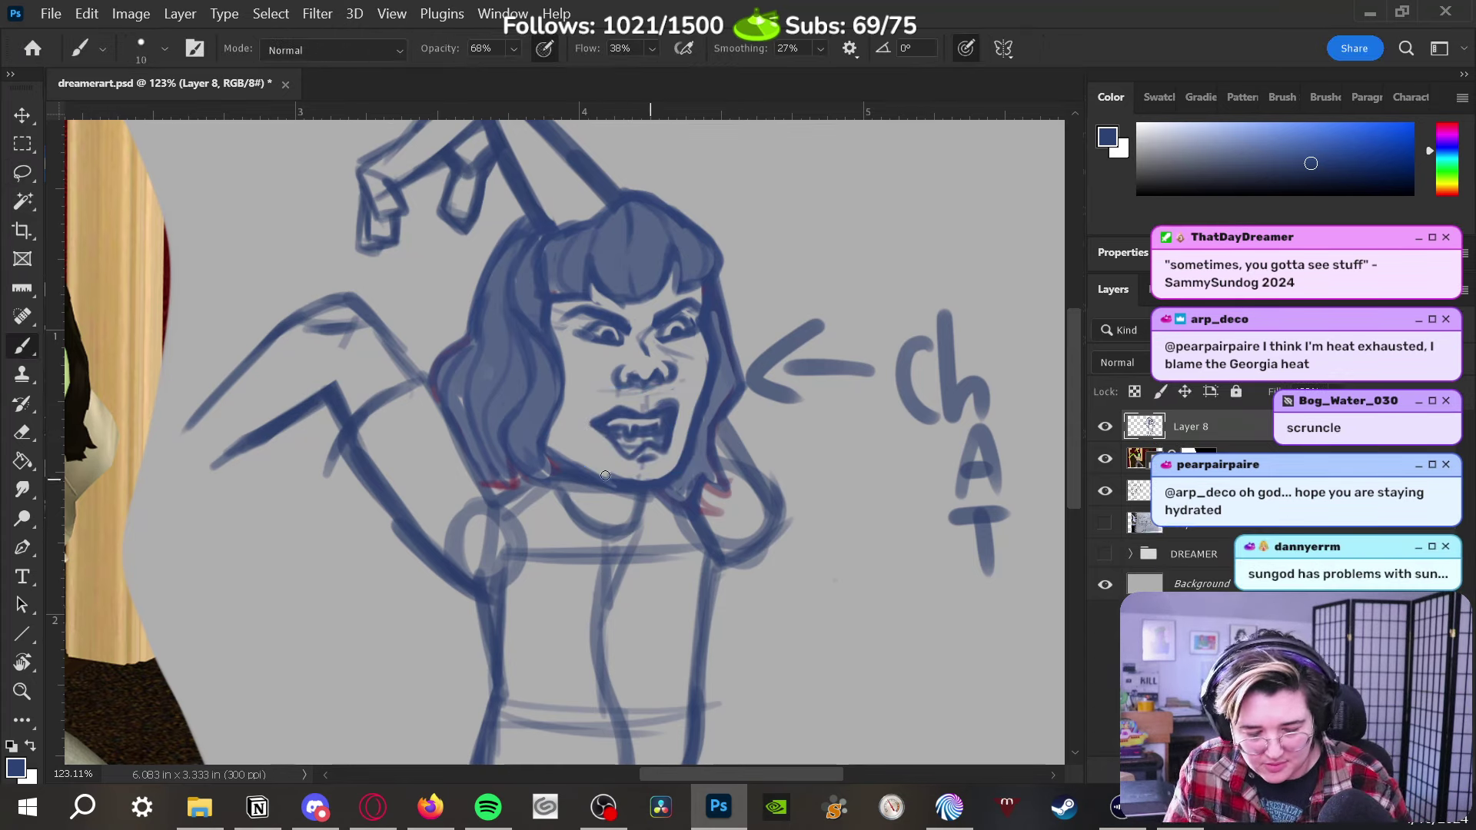
pyautogui.moveTo(551, 456); pyautogui.dragTo(615, 477)
pyautogui.moveTo(859, 600)
pyautogui.mouseDown()
pyautogui.moveTo(933, 578)
pyautogui.moveTo(927, 525)
pyautogui.moveTo(978, 604)
pyautogui.moveTo(927, 587)
pyautogui.moveTo(954, 593)
pyautogui.moveTo(925, 684)
pyautogui.mouseUp()
# Erase the neckline under the chin with a size 10 eraser and the chin and jaw outline with a size 20 eraser
pyautogui.press('z')
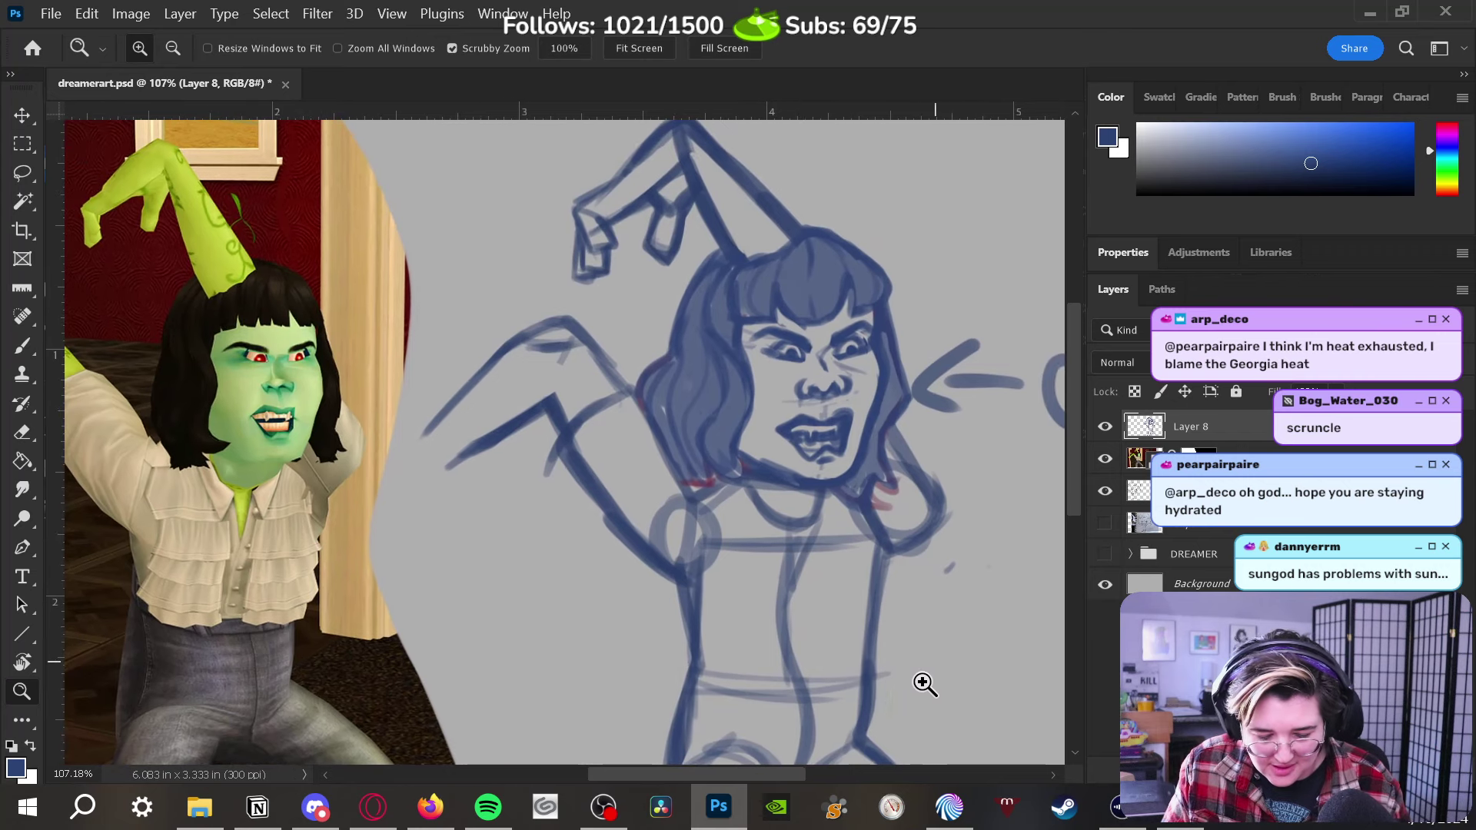
pyautogui.press('e')
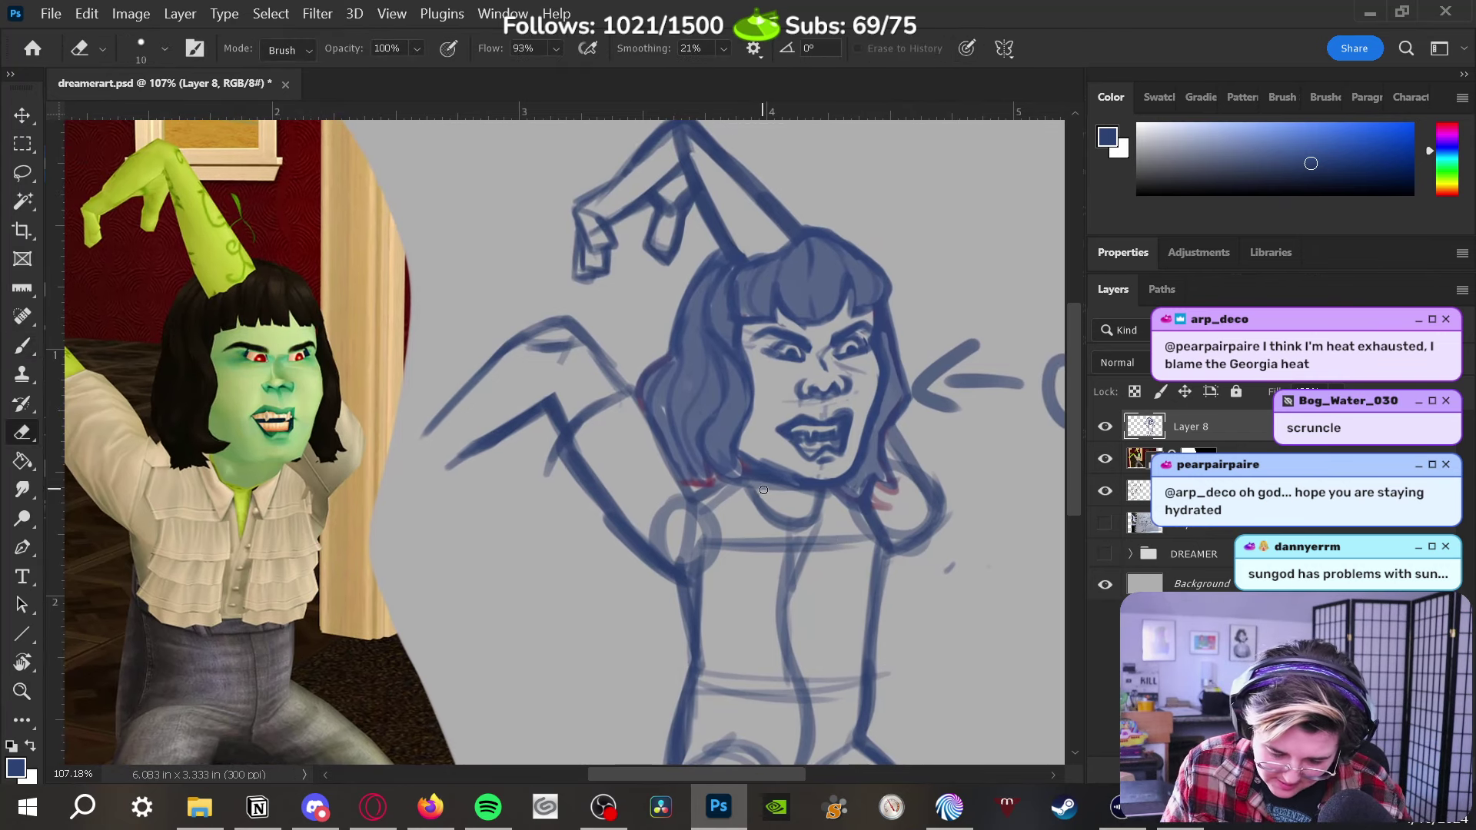
pyautogui.moveTo(757, 476)
pyautogui.mouseDown()
pyautogui.moveTo(805, 520)
pyautogui.moveTo(814, 507)
pyautogui.mouseUp()
pyautogui.moveTo(824, 492)
pyautogui.mouseDown()
pyautogui.moveTo(784, 486)
pyautogui.moveTo(807, 522)
pyautogui.mouseUp()
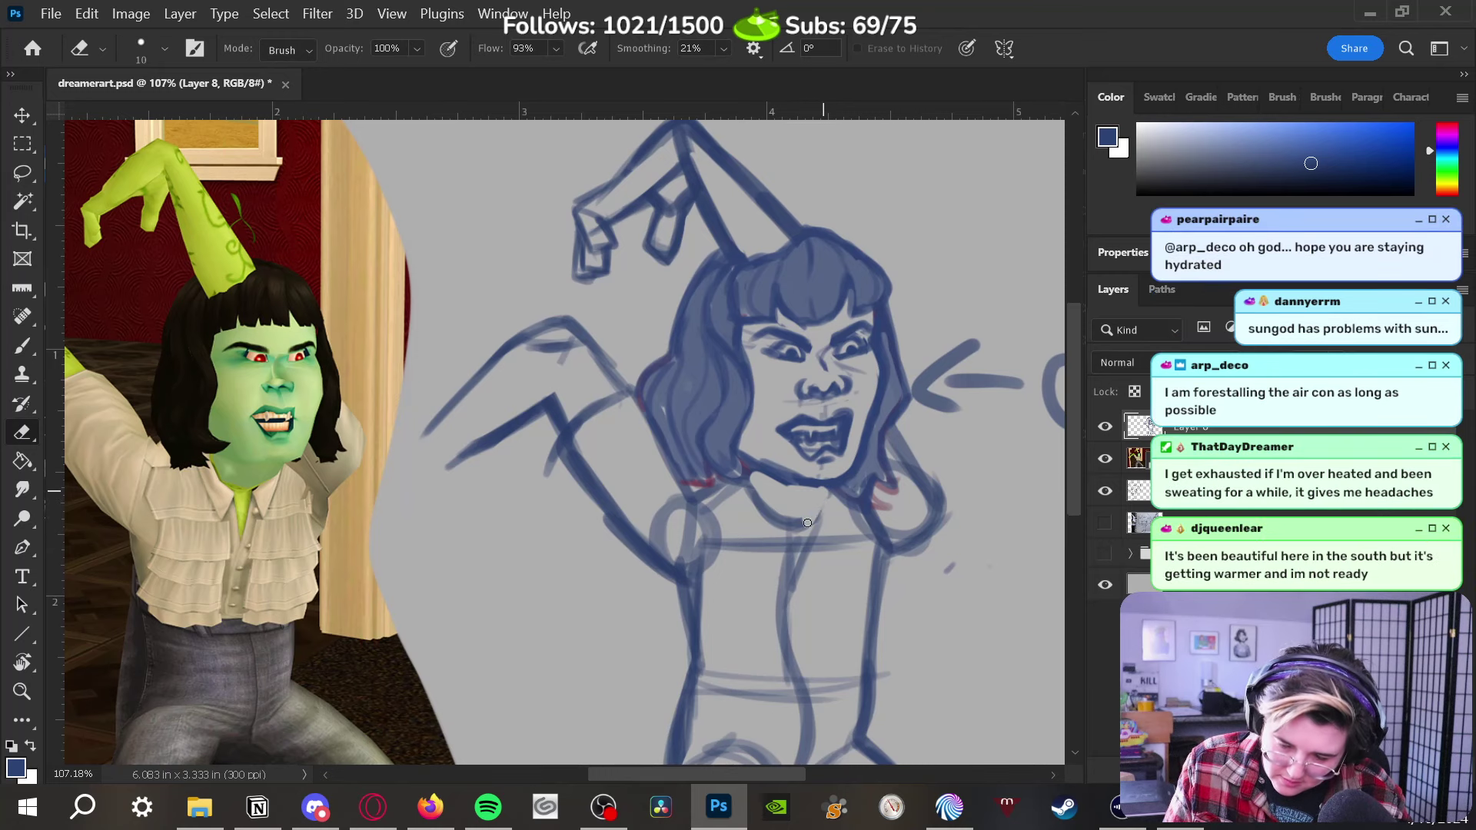
pyautogui.press(']')
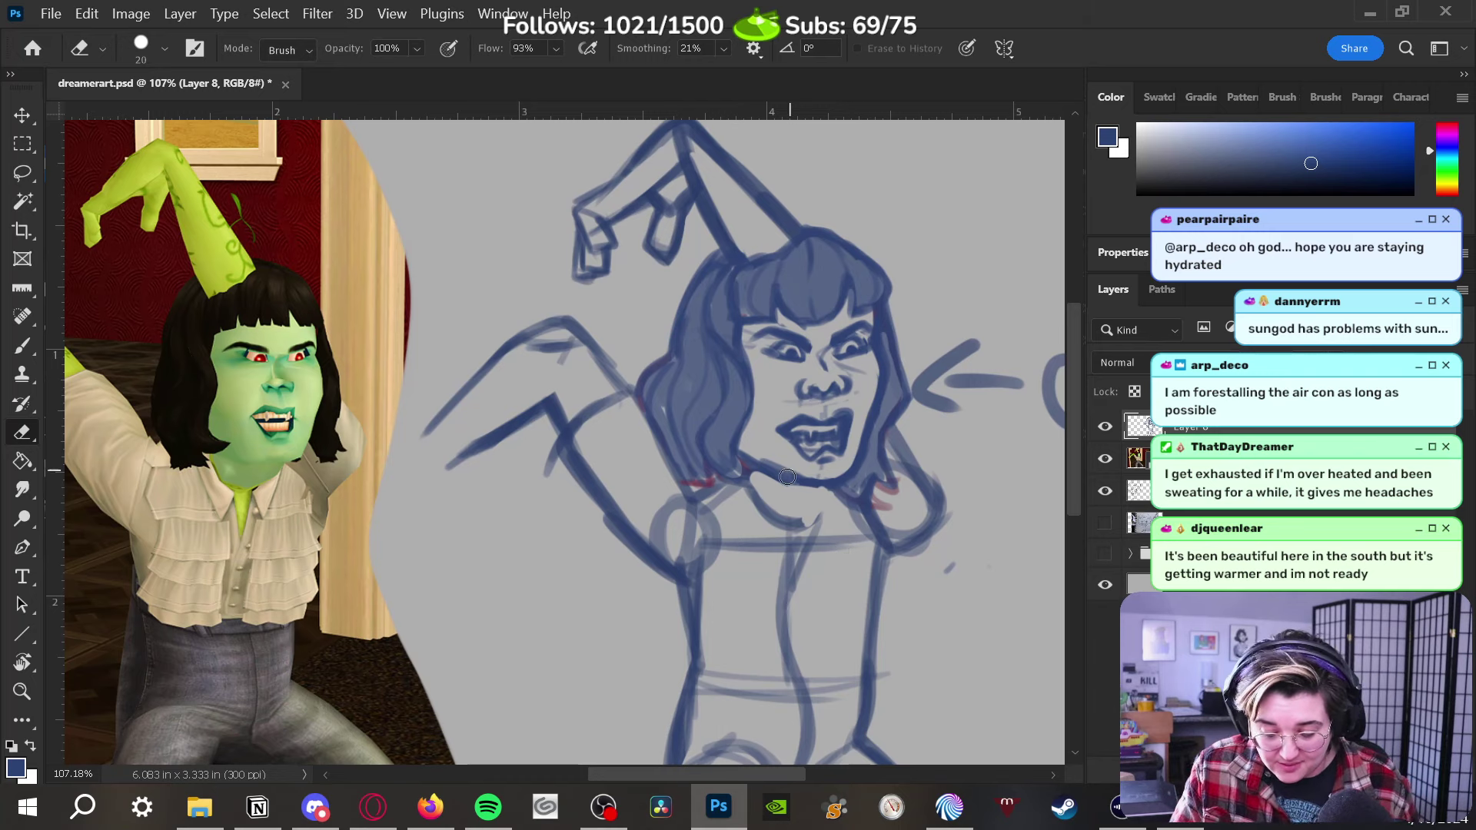
pyautogui.moveTo(765, 470)
pyautogui.mouseDown()
pyautogui.moveTo(786, 496)
pyautogui.moveTo(763, 459)
pyautogui.moveTo(810, 475)
pyautogui.mouseUp()
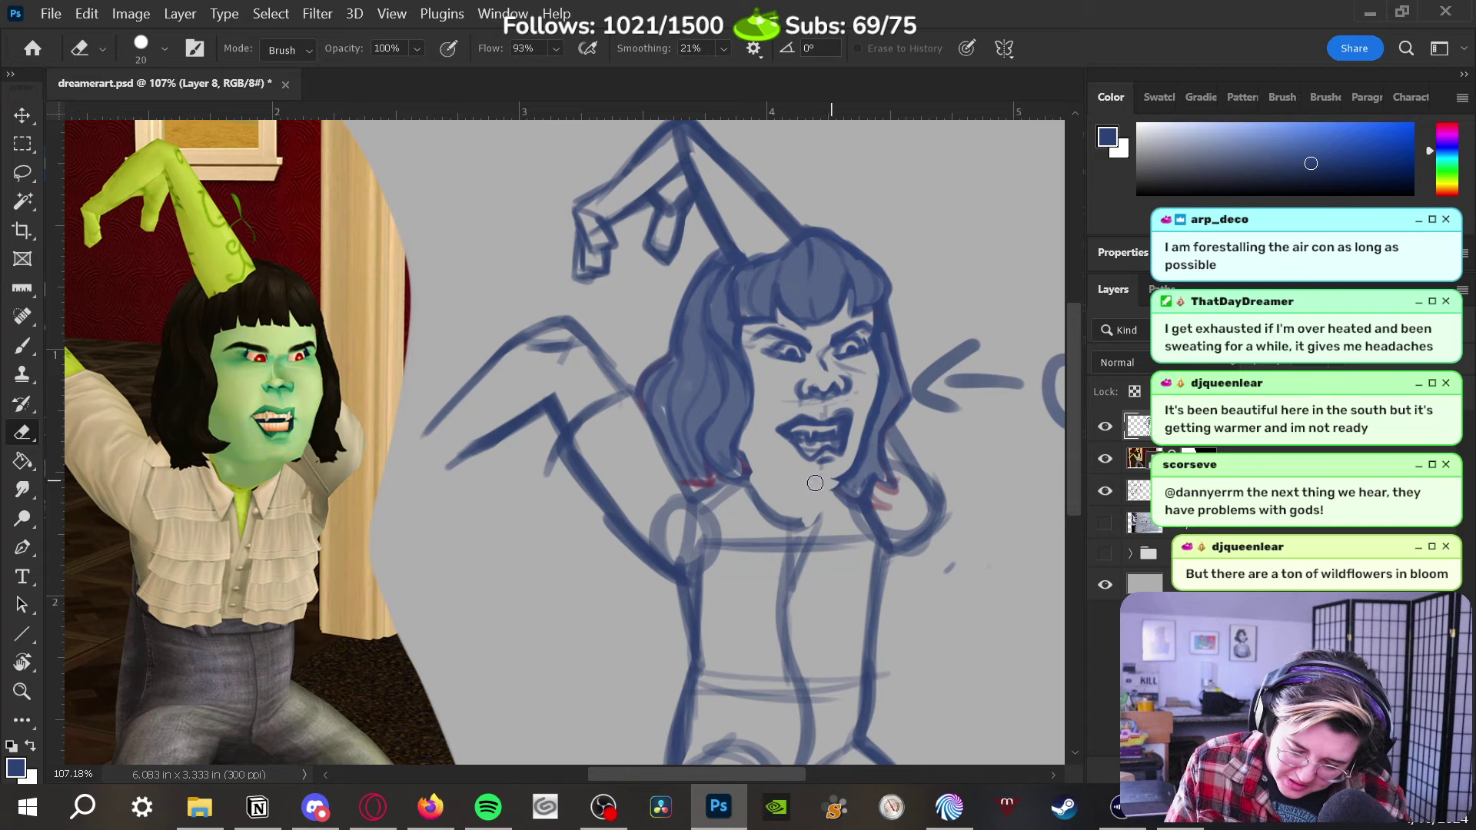
# Redraw the chin as a short curved blue line below the fanged mouth with a size 10 brush
pyautogui.press('z')
pyautogui.moveTo(843, 512); pyautogui.dragTo(868, 509)
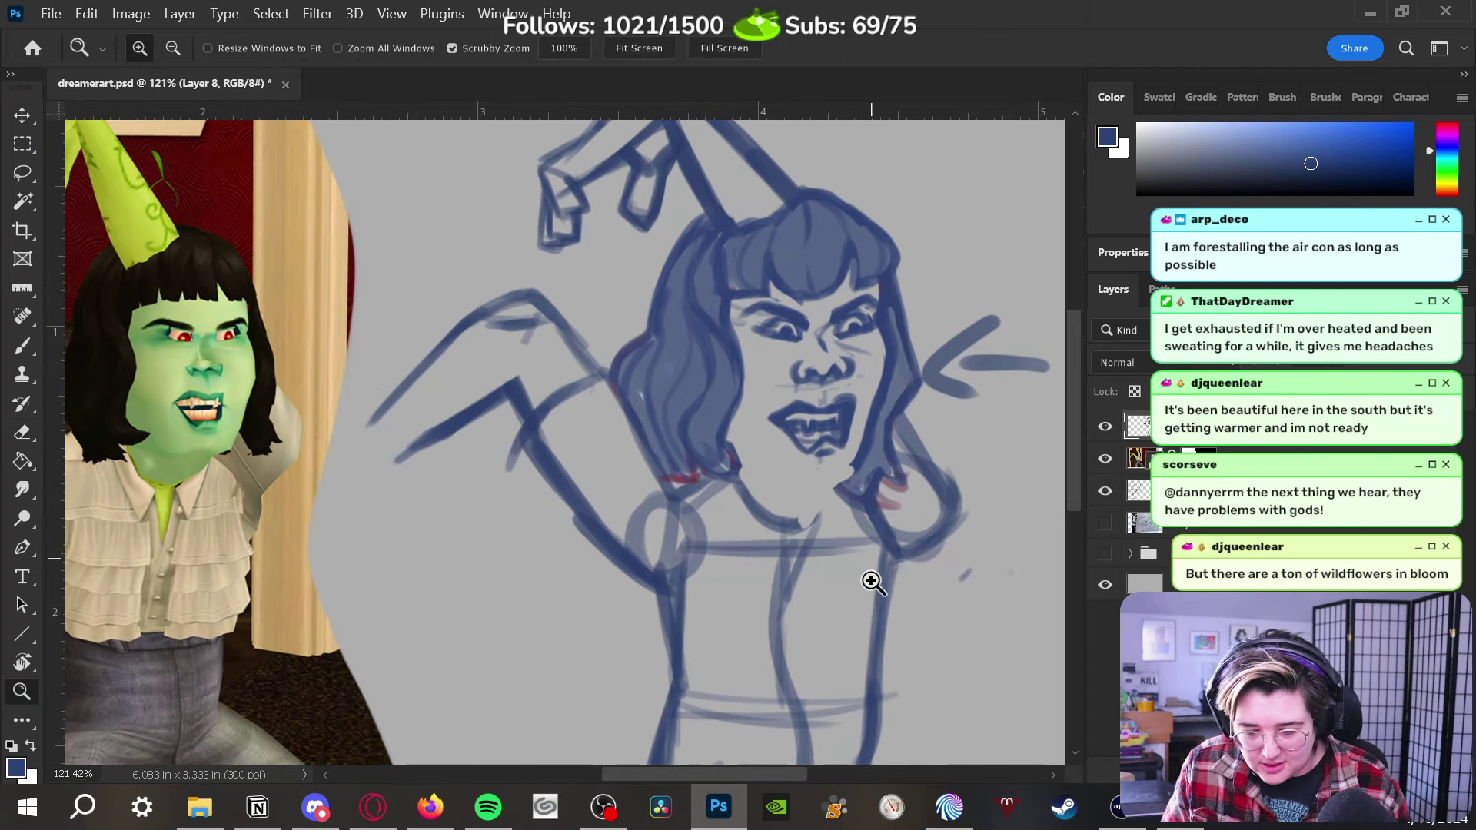
pyautogui.moveTo(830, 592); pyautogui.dragTo(658, 613)
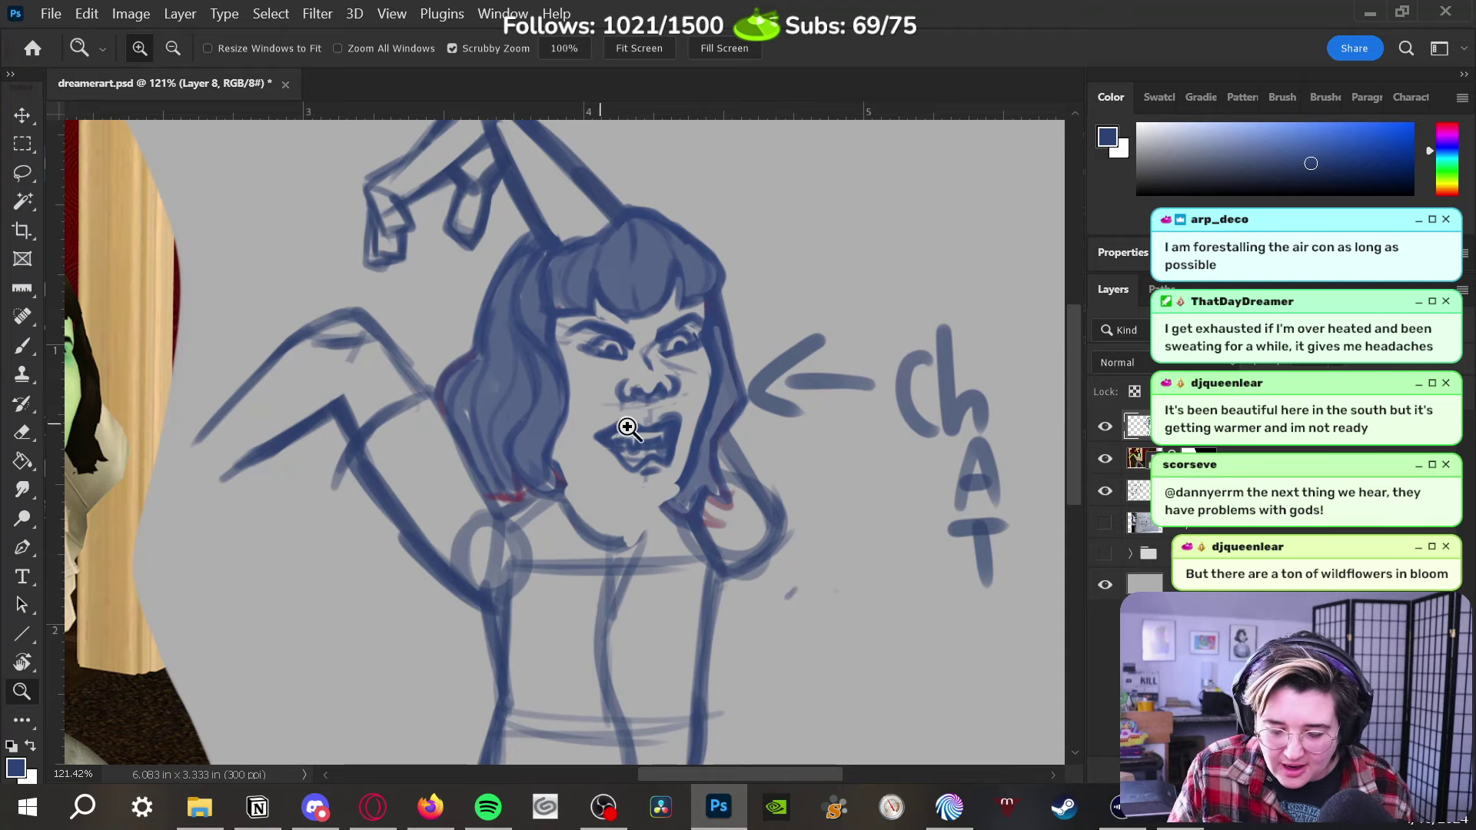
pyautogui.moveTo(652, 545); pyautogui.dragTo(680, 521)
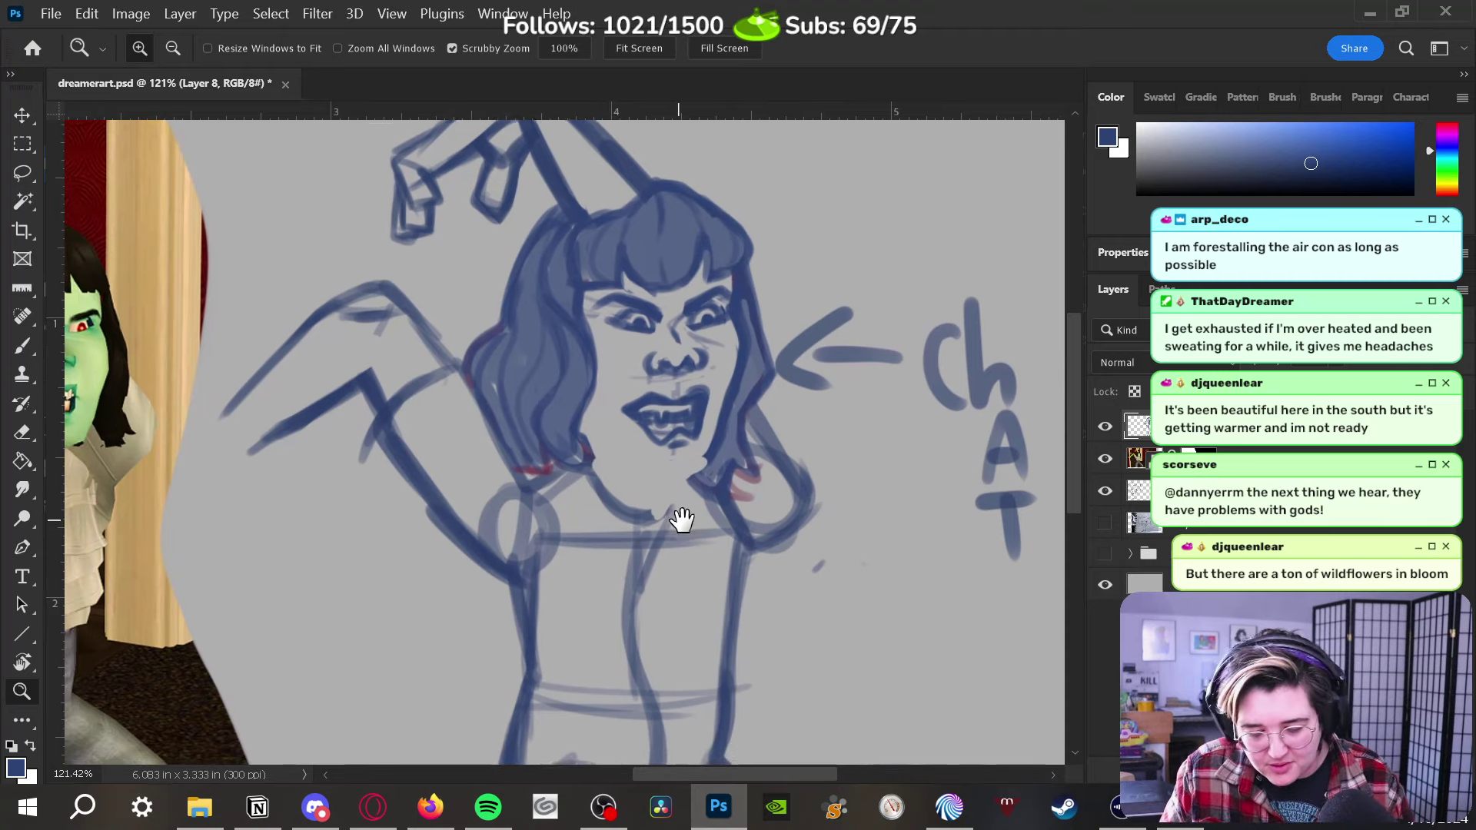
pyautogui.press('b')
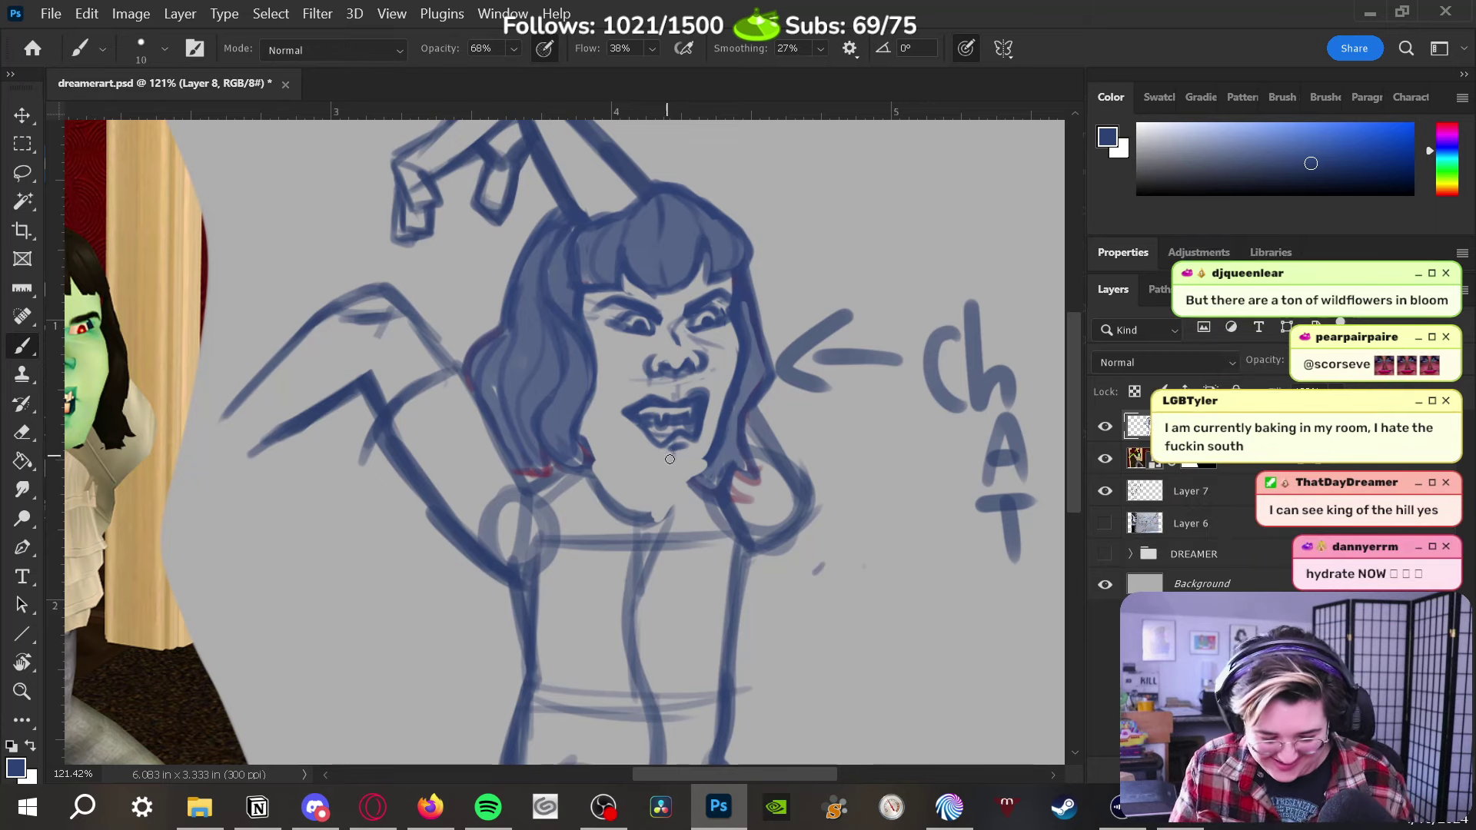
pyautogui.moveTo(748, 626); pyautogui.dragTo(900, 617)
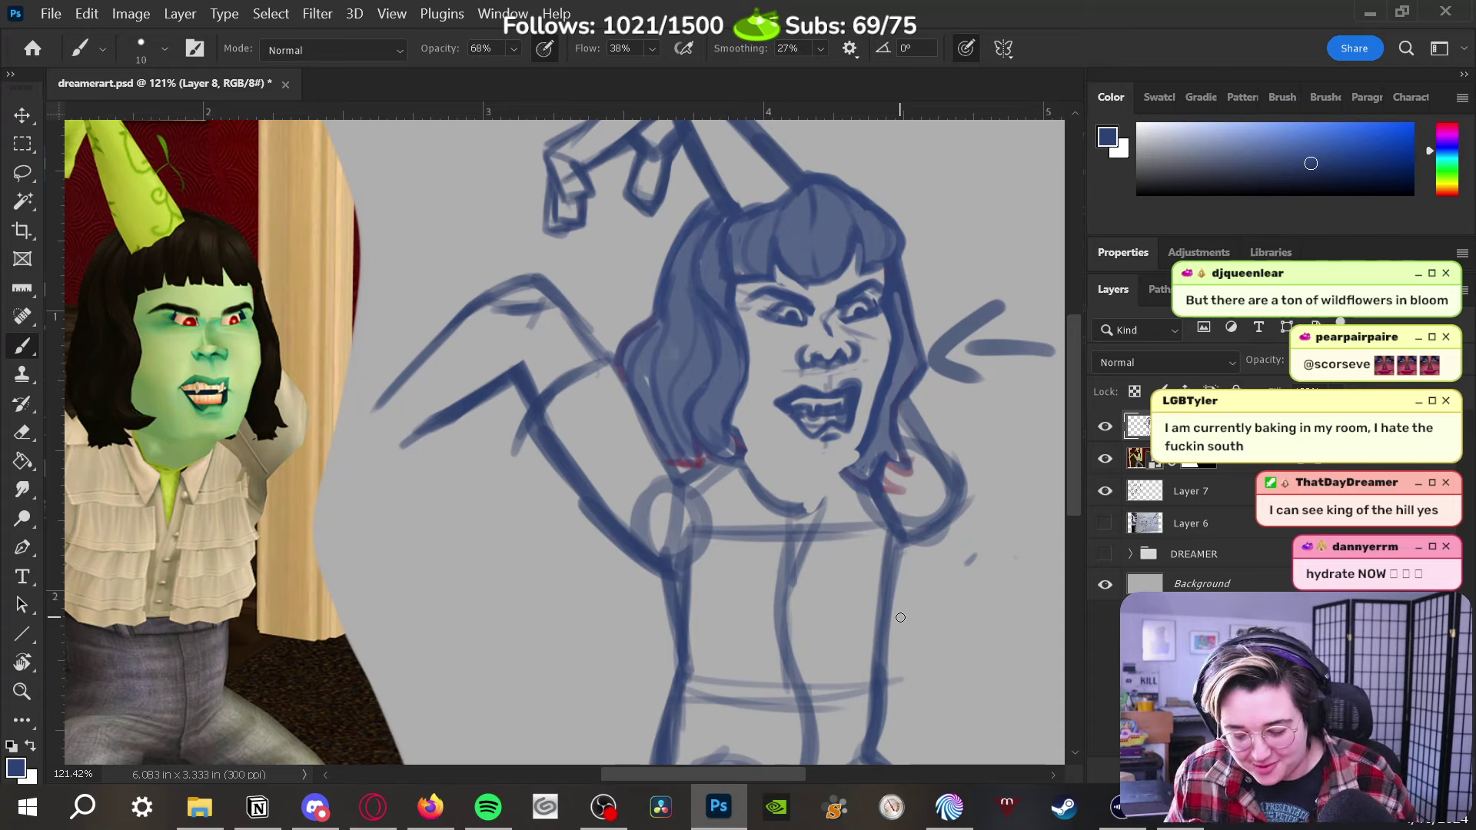
pyautogui.moveTo(758, 444)
pyautogui.mouseDown()
pyautogui.moveTo(796, 462)
pyautogui.moveTo(874, 450)
pyautogui.mouseUp()
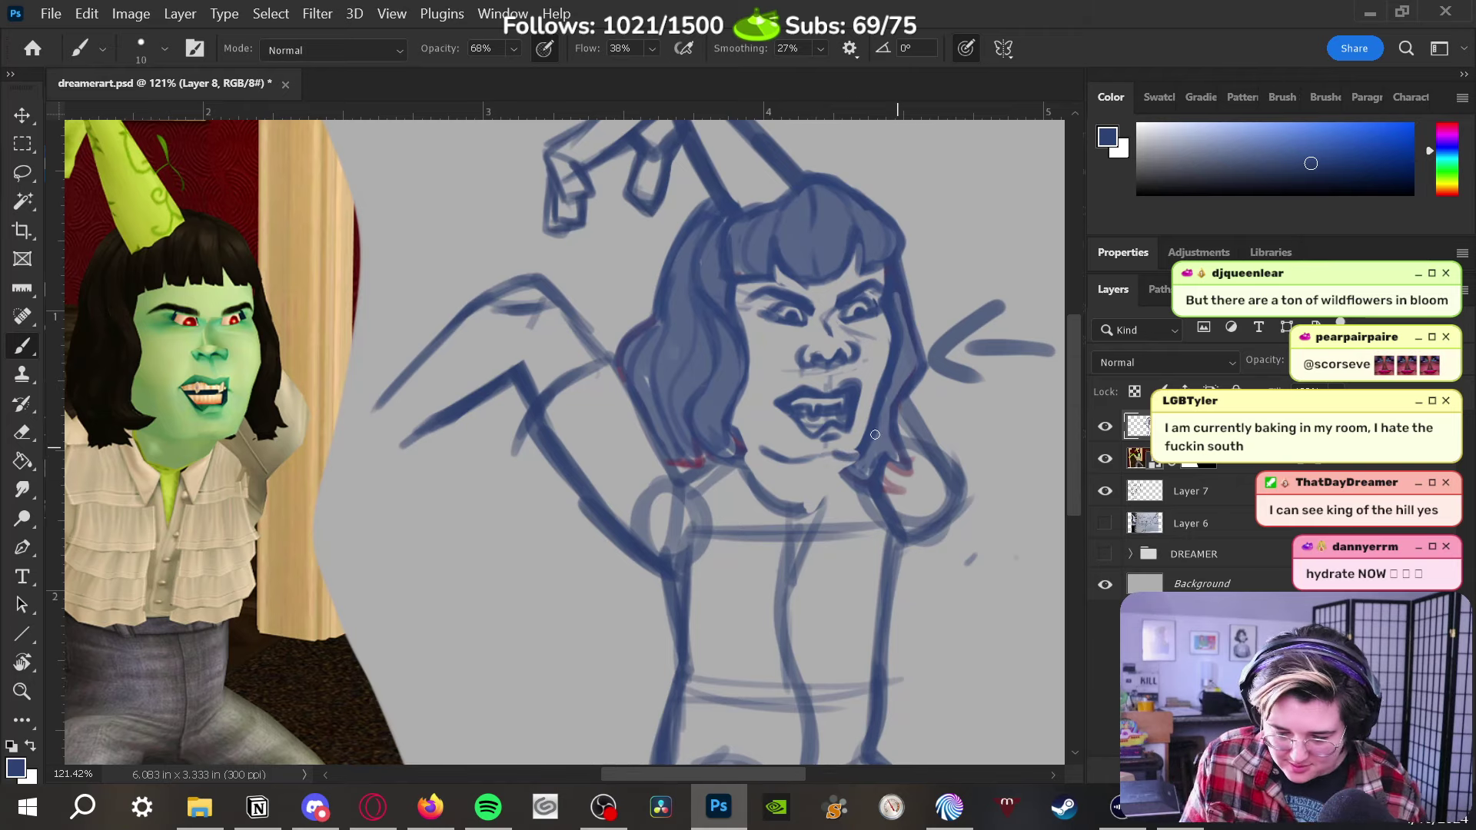
# Set the eraser to size 10 and draw the right side of the neck from the jaw toward the neckline in blue
pyautogui.press('e')
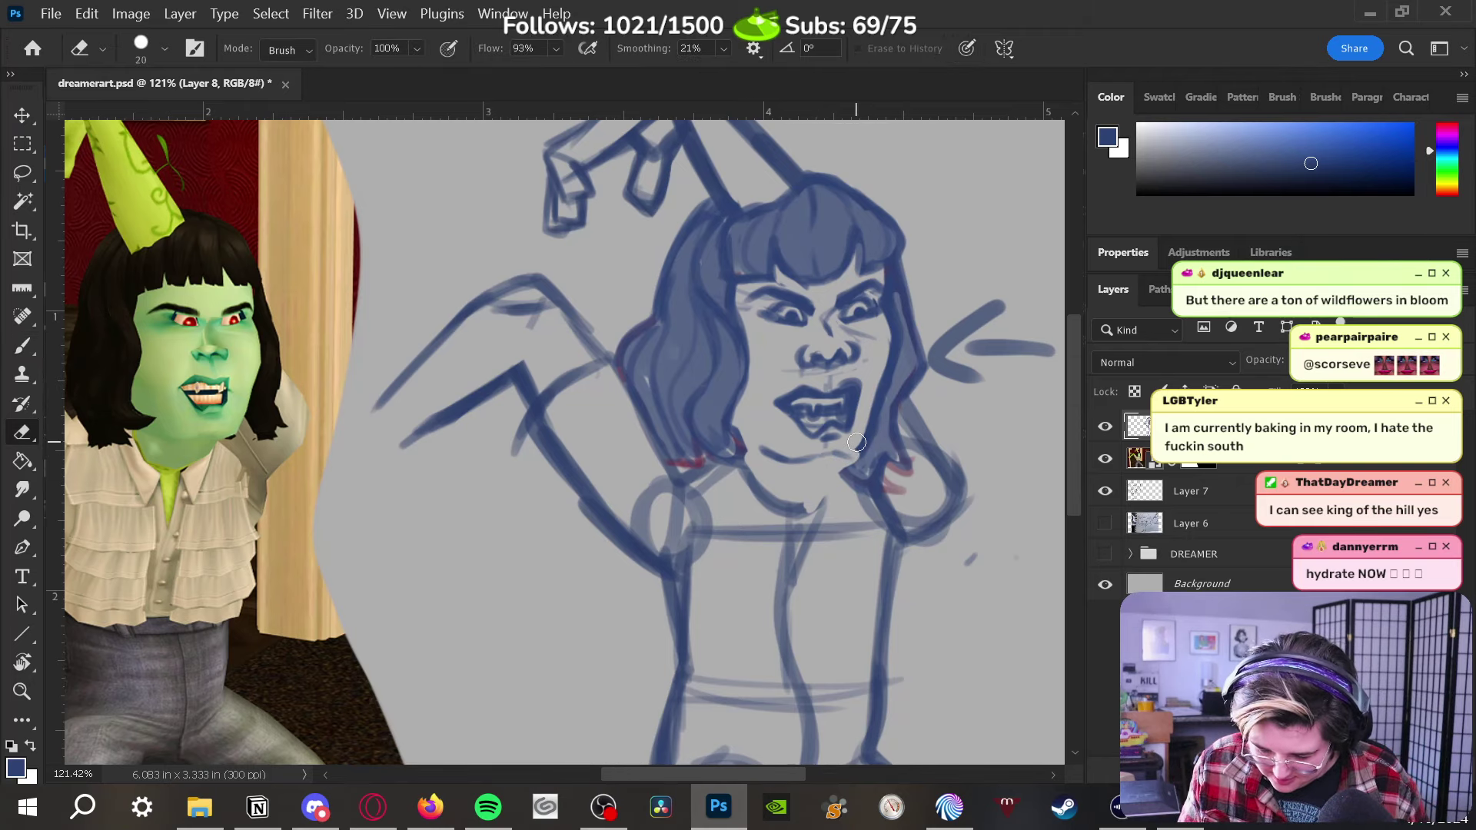
pyautogui.press('[')
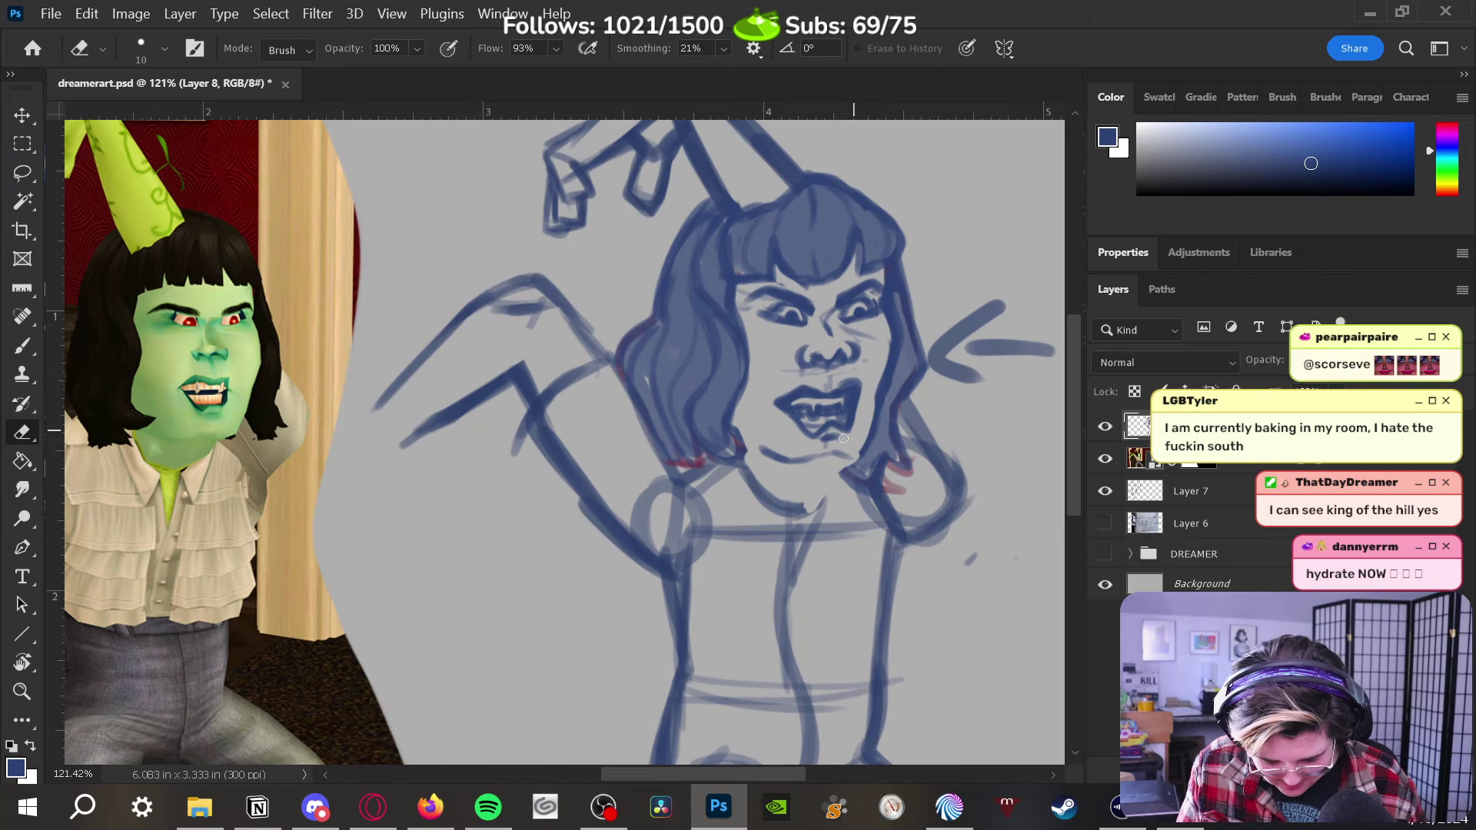
pyautogui.press('b')
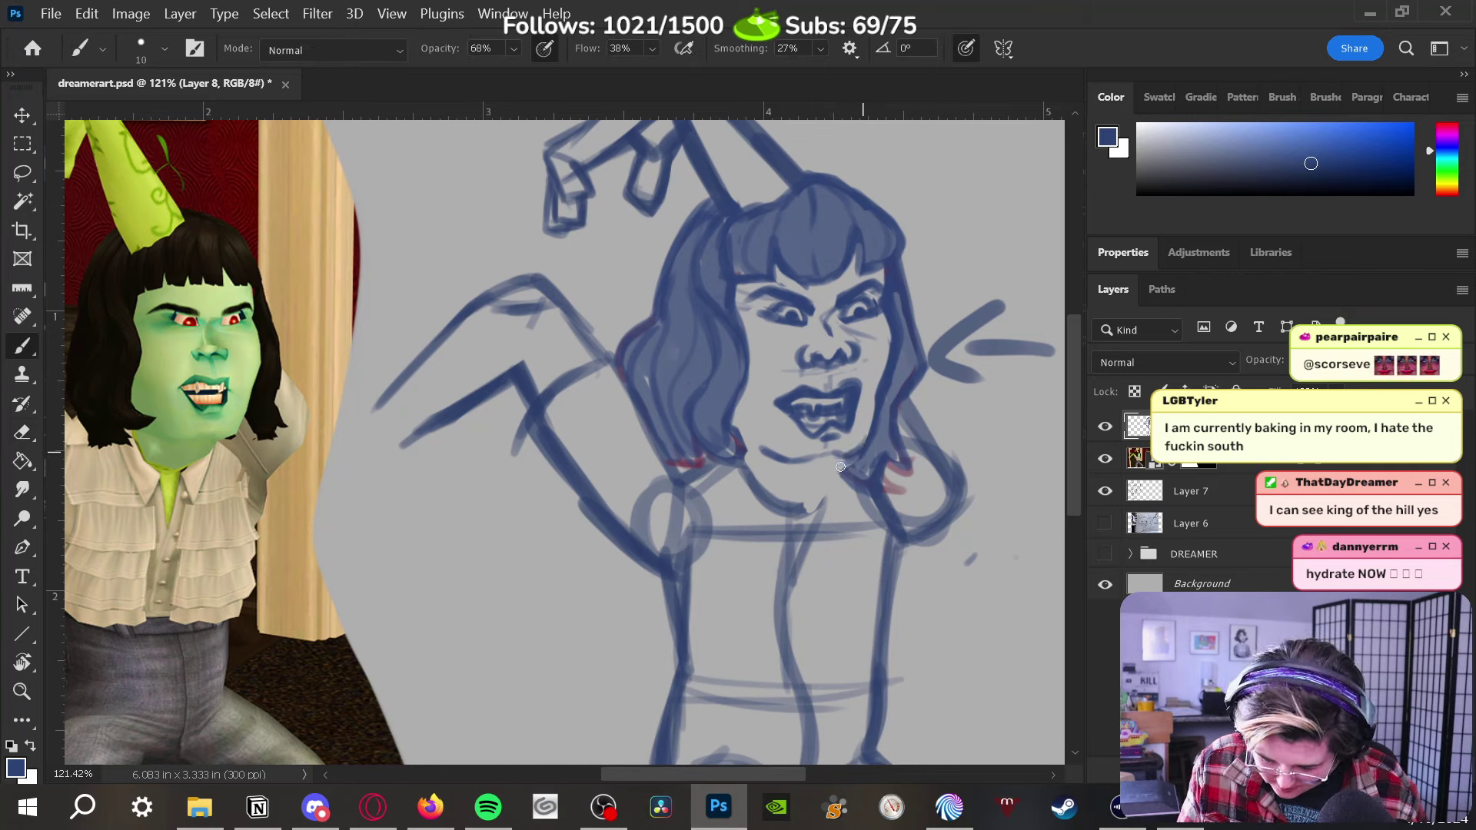
pyautogui.moveTo(847, 461); pyautogui.dragTo(822, 501)
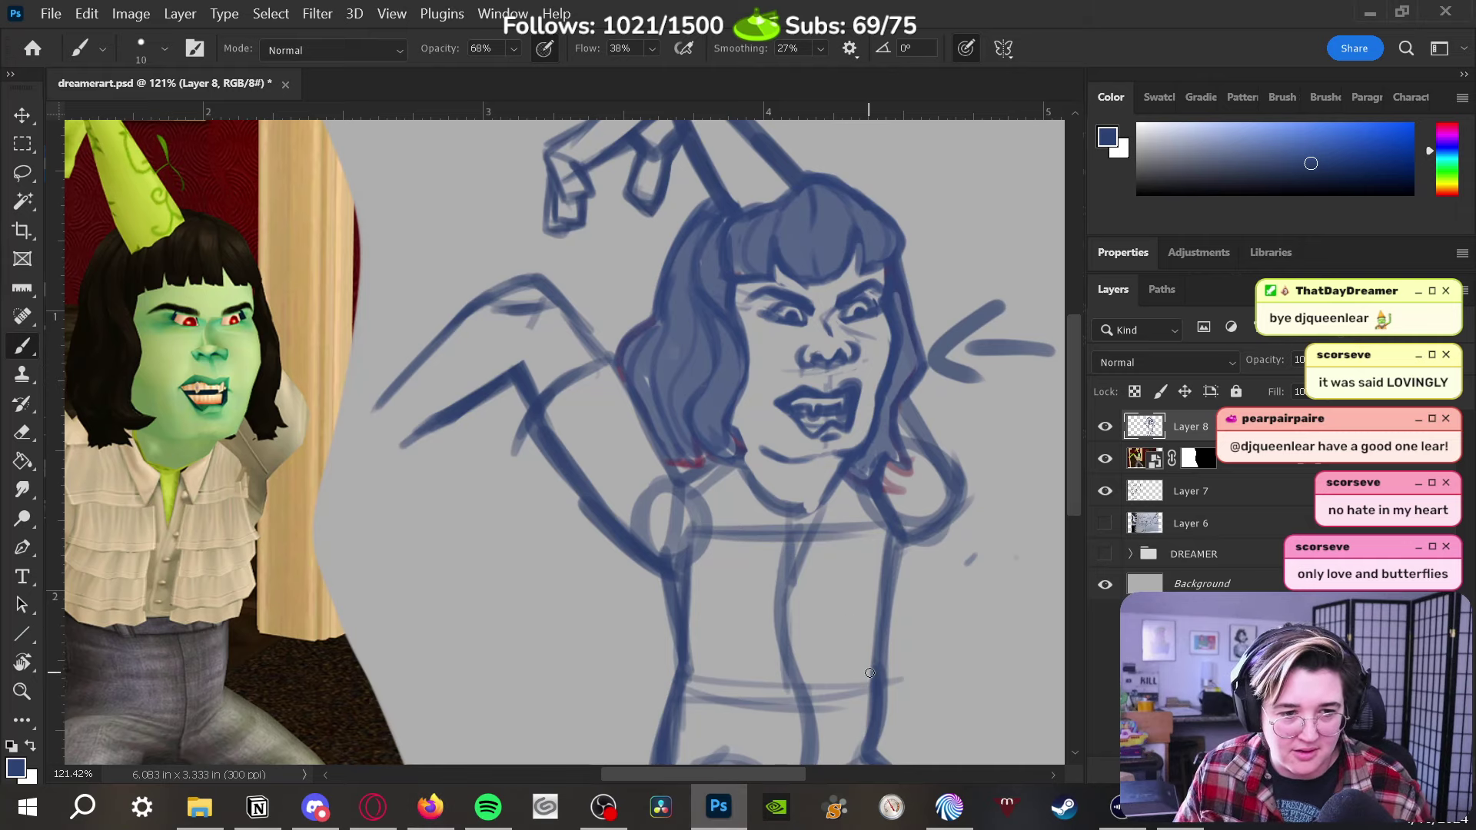
# Erase the rough right edge of the face with a size 10 eraser and redraw the cheek and jaw outline with a size 10 brush
pyautogui.press(']')
pyautogui.press(']')
pyautogui.moveTo(847, 566)
pyautogui.mouseDown()
pyautogui.moveTo(903, 699)
pyautogui.moveTo(981, 635)
pyautogui.moveTo(872, 670)
pyautogui.moveTo(784, 625)
pyautogui.moveTo(801, 615)
pyautogui.moveTo(906, 636)
pyautogui.mouseUp()
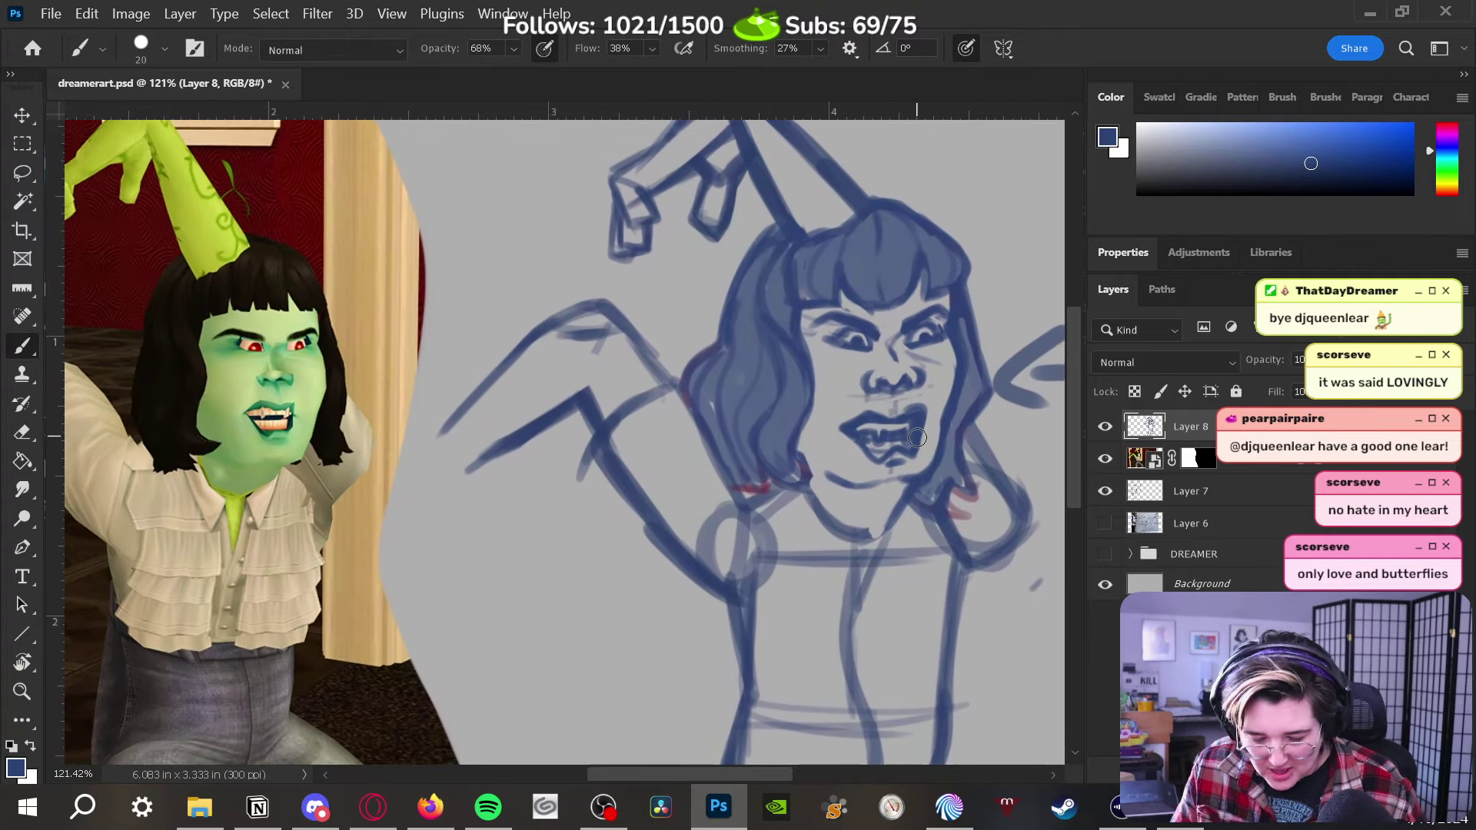
pyautogui.press('e')
pyautogui.moveTo(952, 370); pyautogui.dragTo(937, 446)
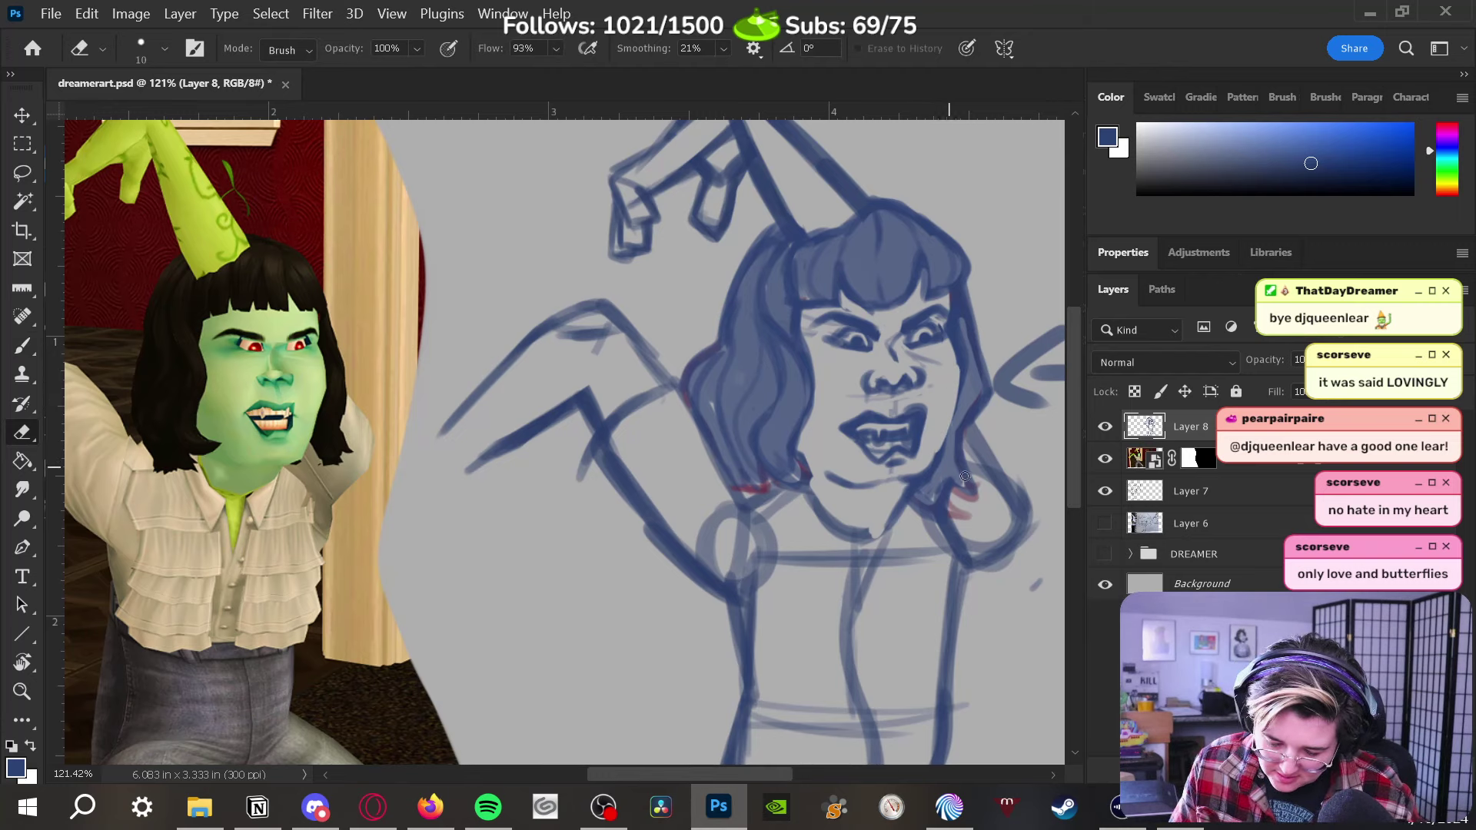
pyautogui.press('b')
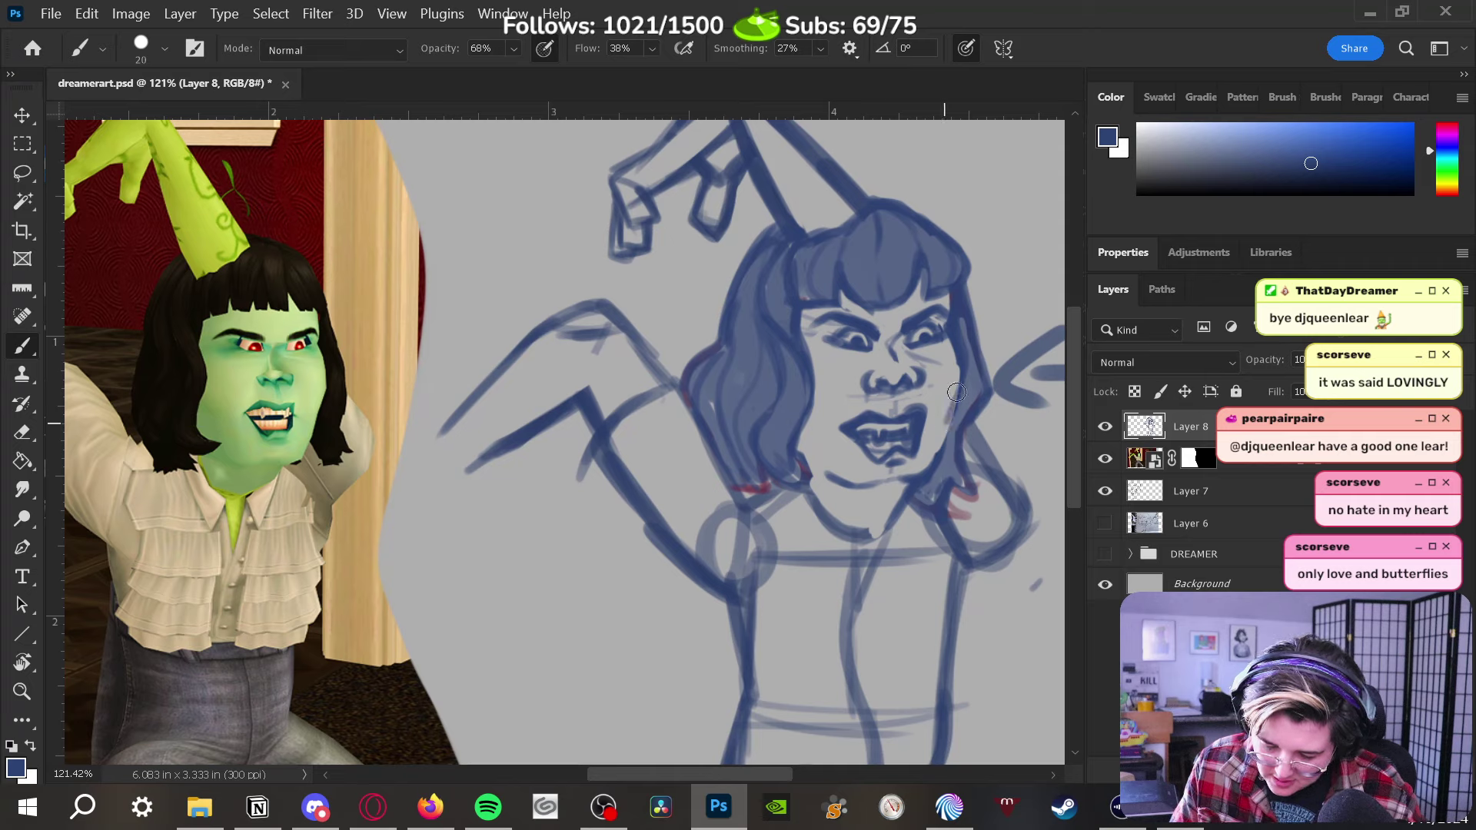
pyautogui.moveTo(957, 371); pyautogui.dragTo(948, 418)
pyautogui.press('[')
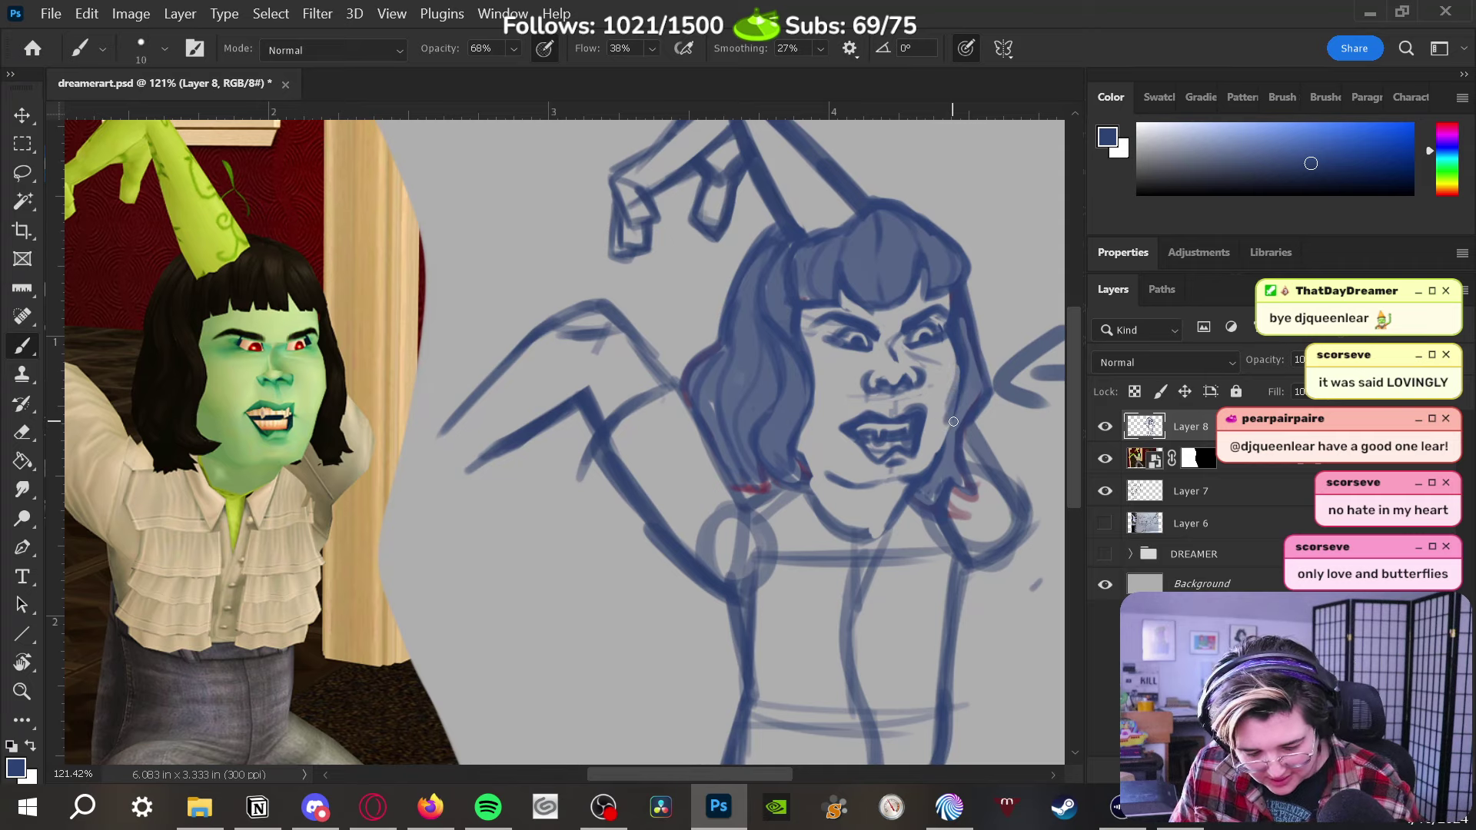
pyautogui.moveTo(960, 384); pyautogui.dragTo(923, 482)
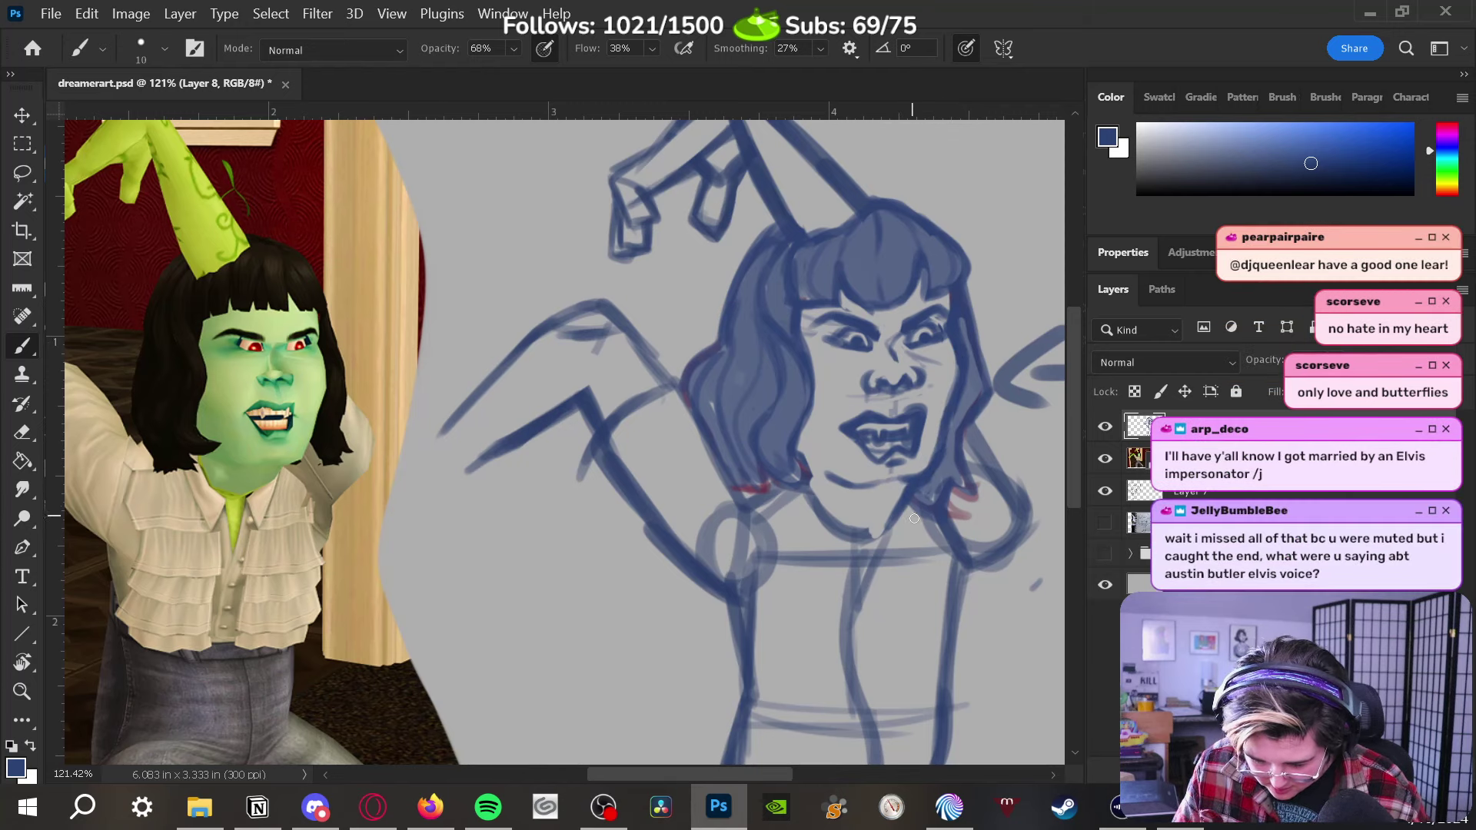
# Erase a thin gap between the right cheek and the hair with a size 9 eraser and touch up the neck line
pyautogui.press('e')
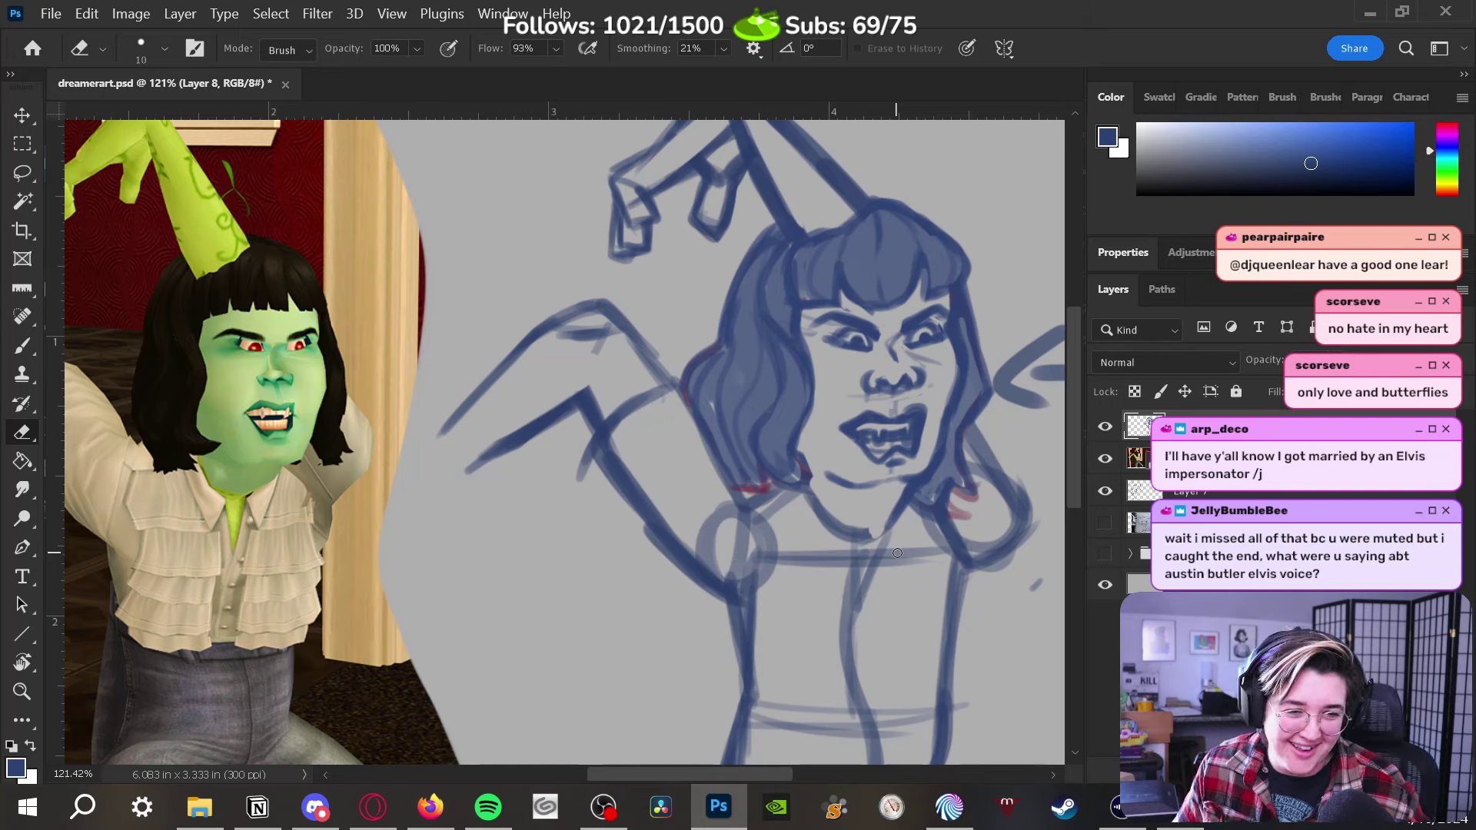
pyautogui.press('[')
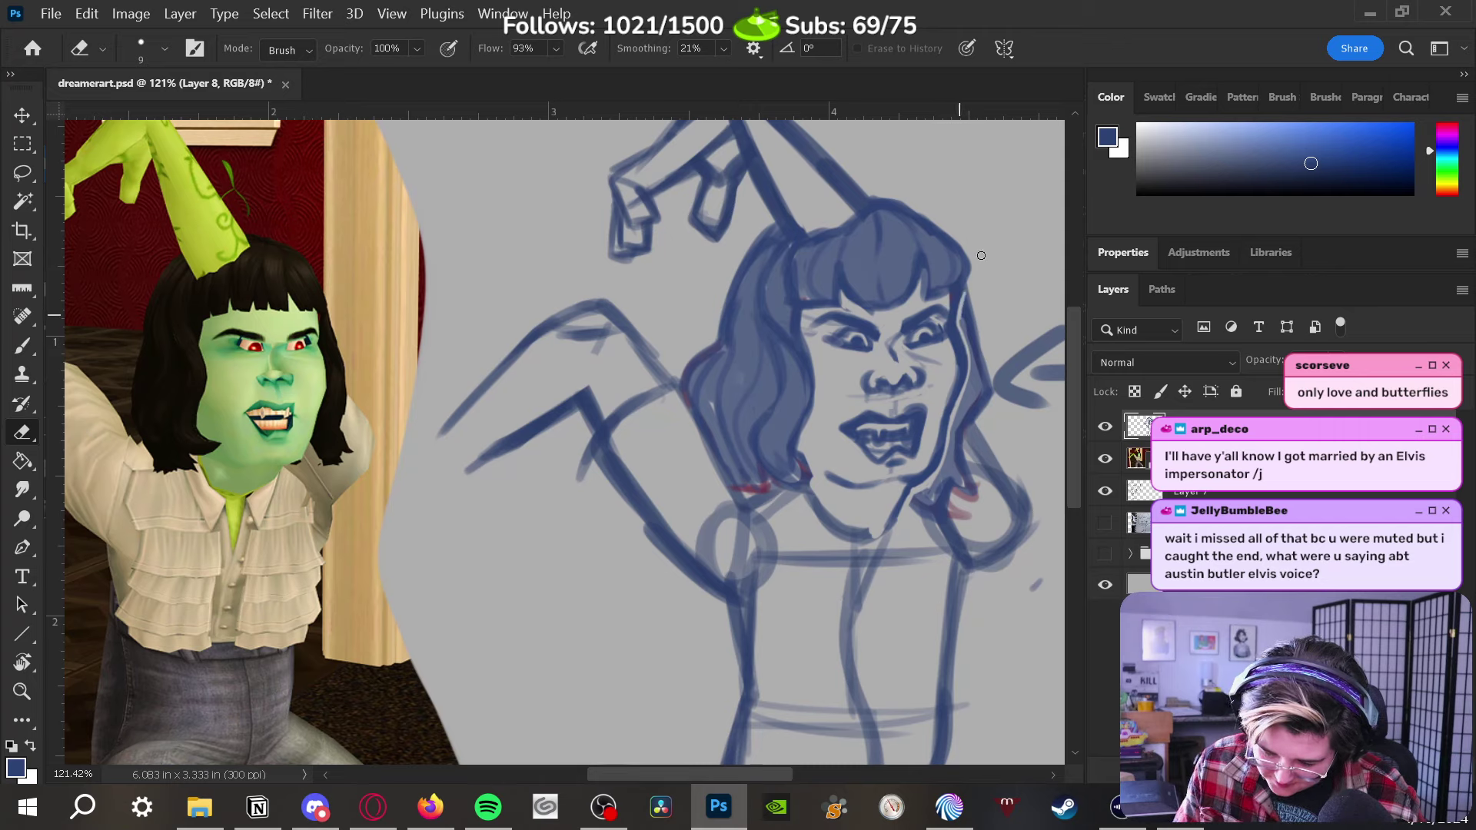
pyautogui.press('b')
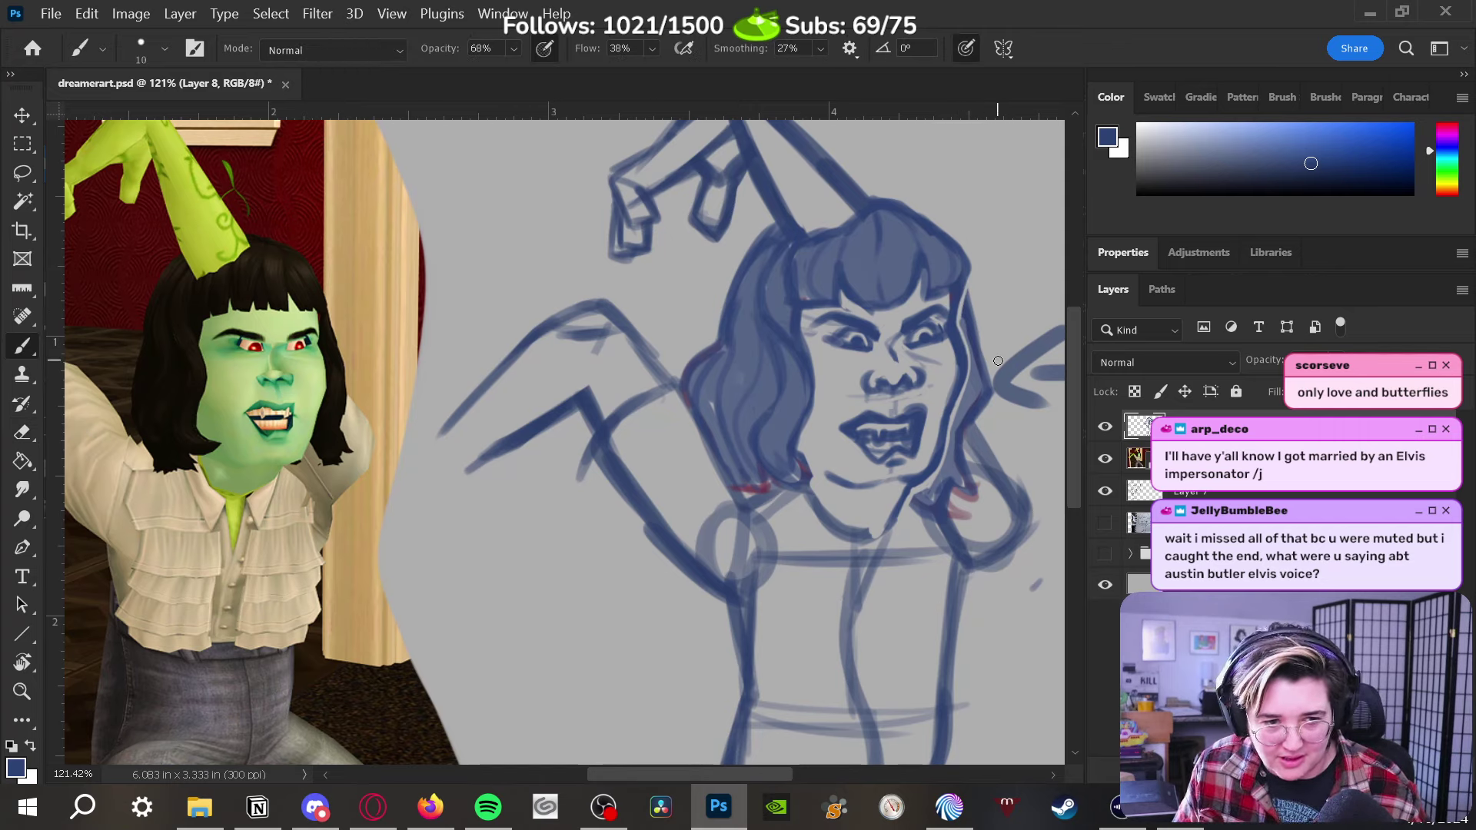
pyautogui.moveTo(917, 497); pyautogui.dragTo(922, 504)
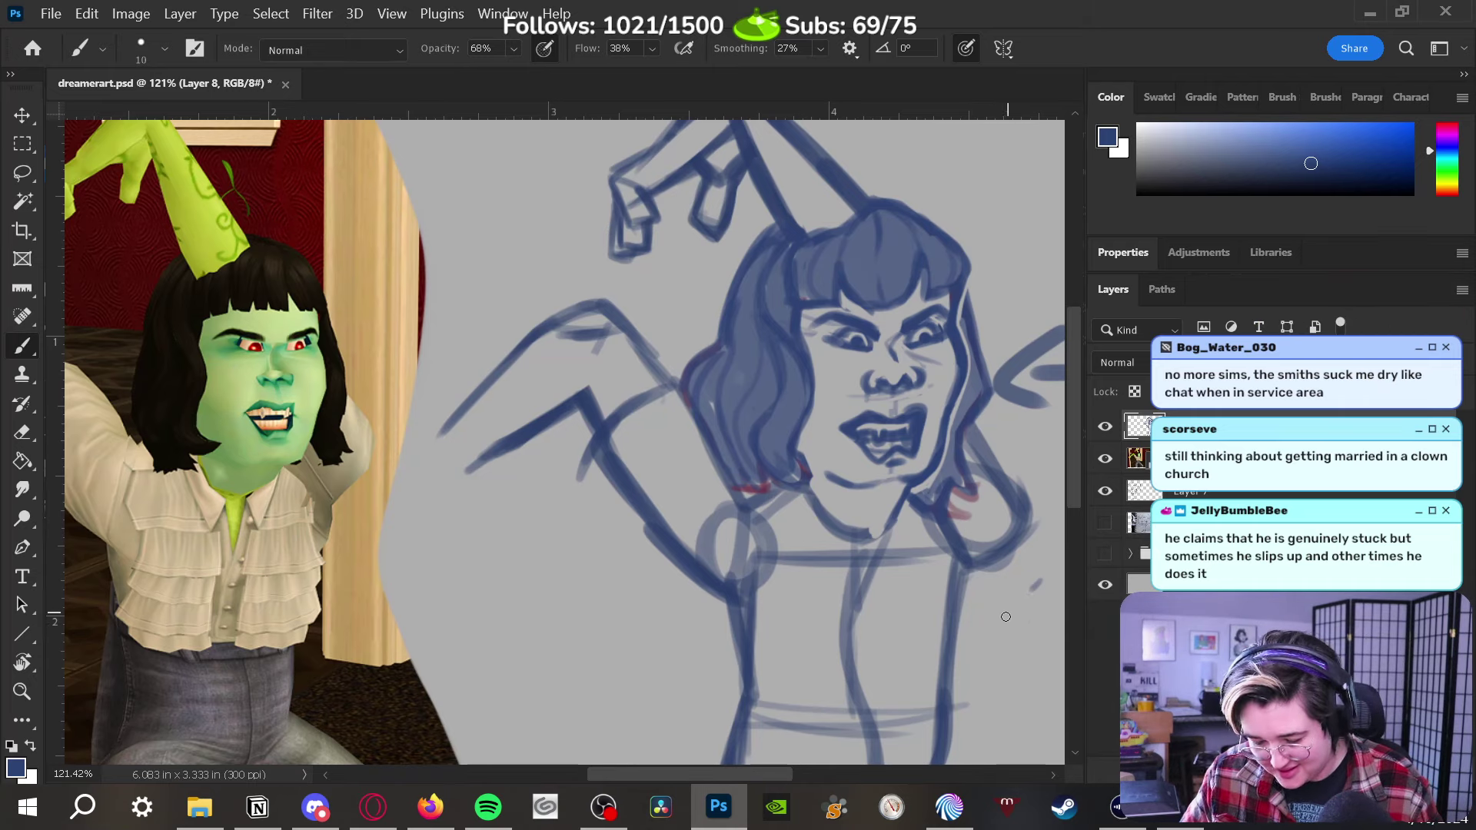
# Draw the shirt's left collar flap as a pointed blue shape from under the hair to the chest
pyautogui.moveTo(987, 521)
pyautogui.mouseDown()
pyautogui.moveTo(965, 438)
pyautogui.moveTo(878, 434)
pyautogui.moveTo(966, 481)
pyautogui.mouseUp()
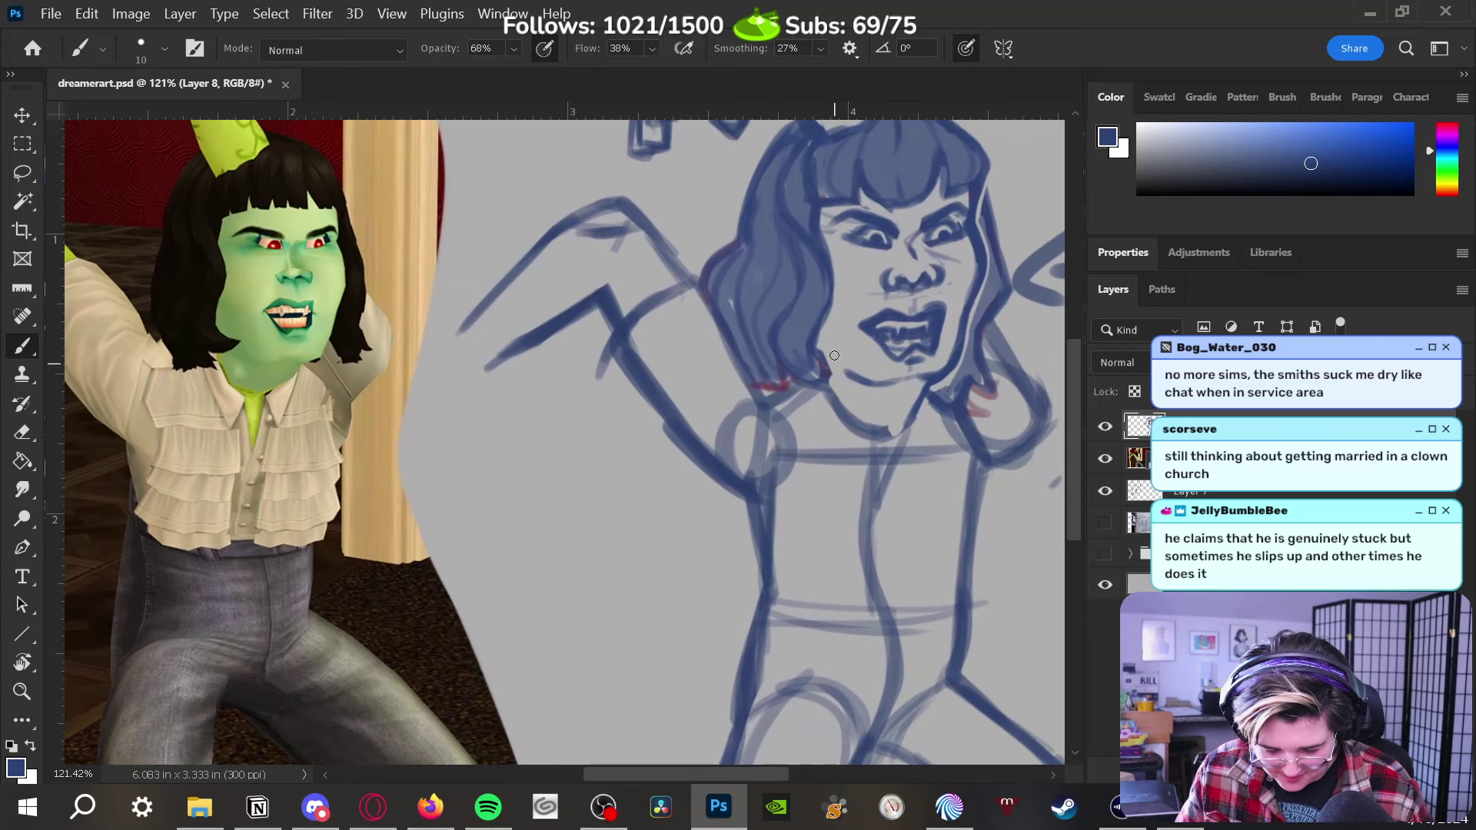
pyautogui.moveTo(851, 484)
pyautogui.mouseDown()
pyautogui.moveTo(871, 436)
pyautogui.moveTo(846, 490)
pyautogui.mouseUp()
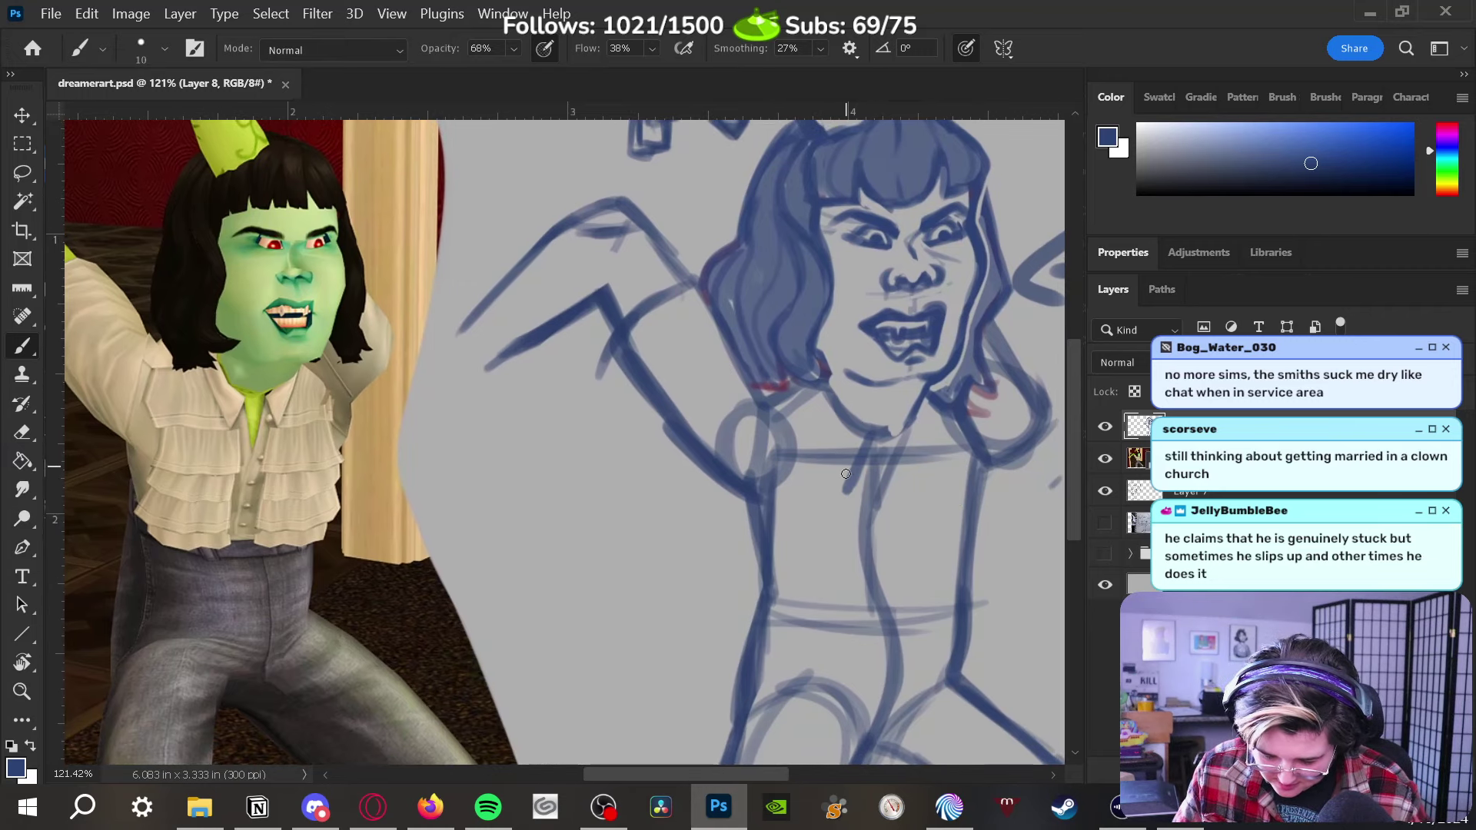
pyautogui.moveTo(831, 437); pyautogui.dragTo(846, 488)
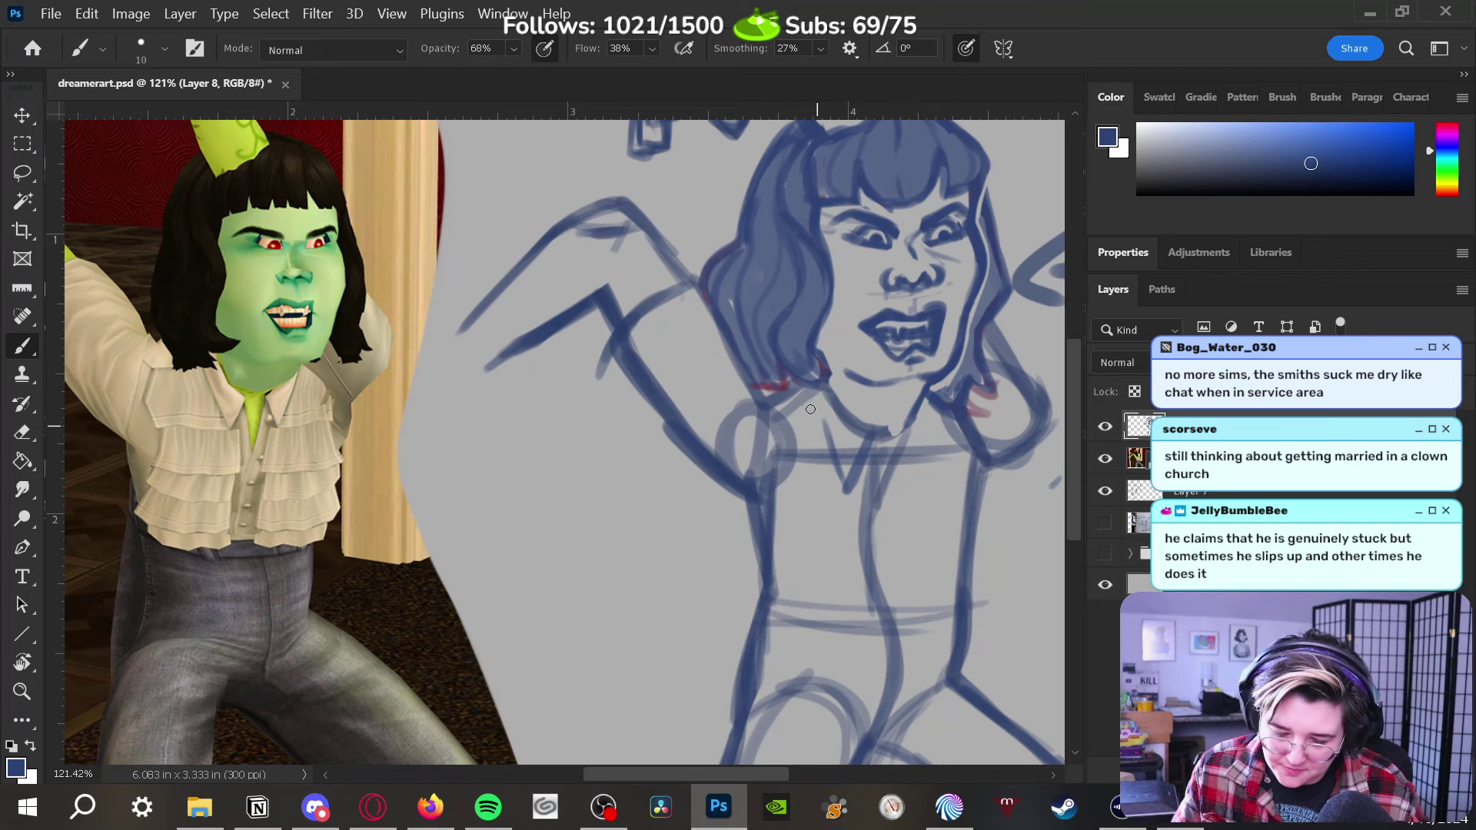
pyautogui.moveTo(804, 389)
pyautogui.mouseDown()
pyautogui.moveTo(856, 499)
pyautogui.moveTo(874, 447)
pyautogui.moveTo(897, 469)
pyautogui.moveTo(874, 509)
pyautogui.mouseUp()
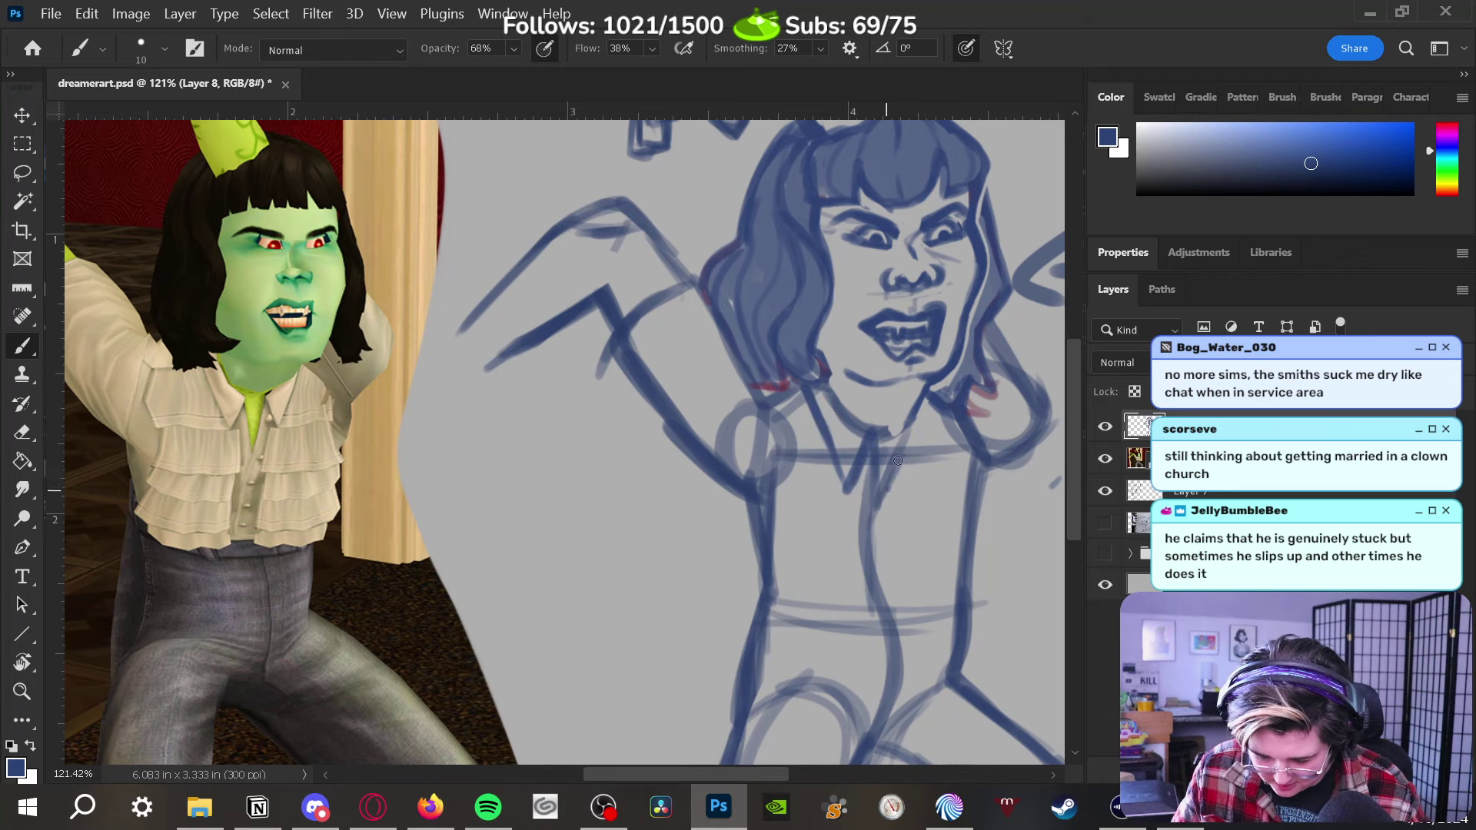
# Draw the shirt's right collar flap running up to the jaw, with a small ruffle mark beside its point
pyautogui.moveTo(895, 445); pyautogui.dragTo(921, 487)
pyautogui.moveTo(905, 430)
pyautogui.mouseDown()
pyautogui.moveTo(888, 468)
pyautogui.moveTo(936, 383)
pyautogui.moveTo(933, 436)
pyautogui.moveTo(925, 410)
pyautogui.moveTo(906, 432)
pyautogui.moveTo(886, 419)
pyautogui.moveTo(883, 452)
pyautogui.moveTo(883, 427)
pyautogui.moveTo(877, 501)
pyautogui.moveTo(884, 441)
pyautogui.moveTo(895, 535)
pyautogui.moveTo(892, 476)
pyautogui.moveTo(871, 504)
pyautogui.moveTo(874, 446)
pyautogui.moveTo(871, 504)
pyautogui.mouseUp()
pyautogui.press('e')
pyautogui.press('b')
pyautogui.moveTo(905, 457)
pyautogui.mouseDown()
pyautogui.moveTo(915, 486)
pyautogui.moveTo(944, 407)
pyautogui.mouseUp()
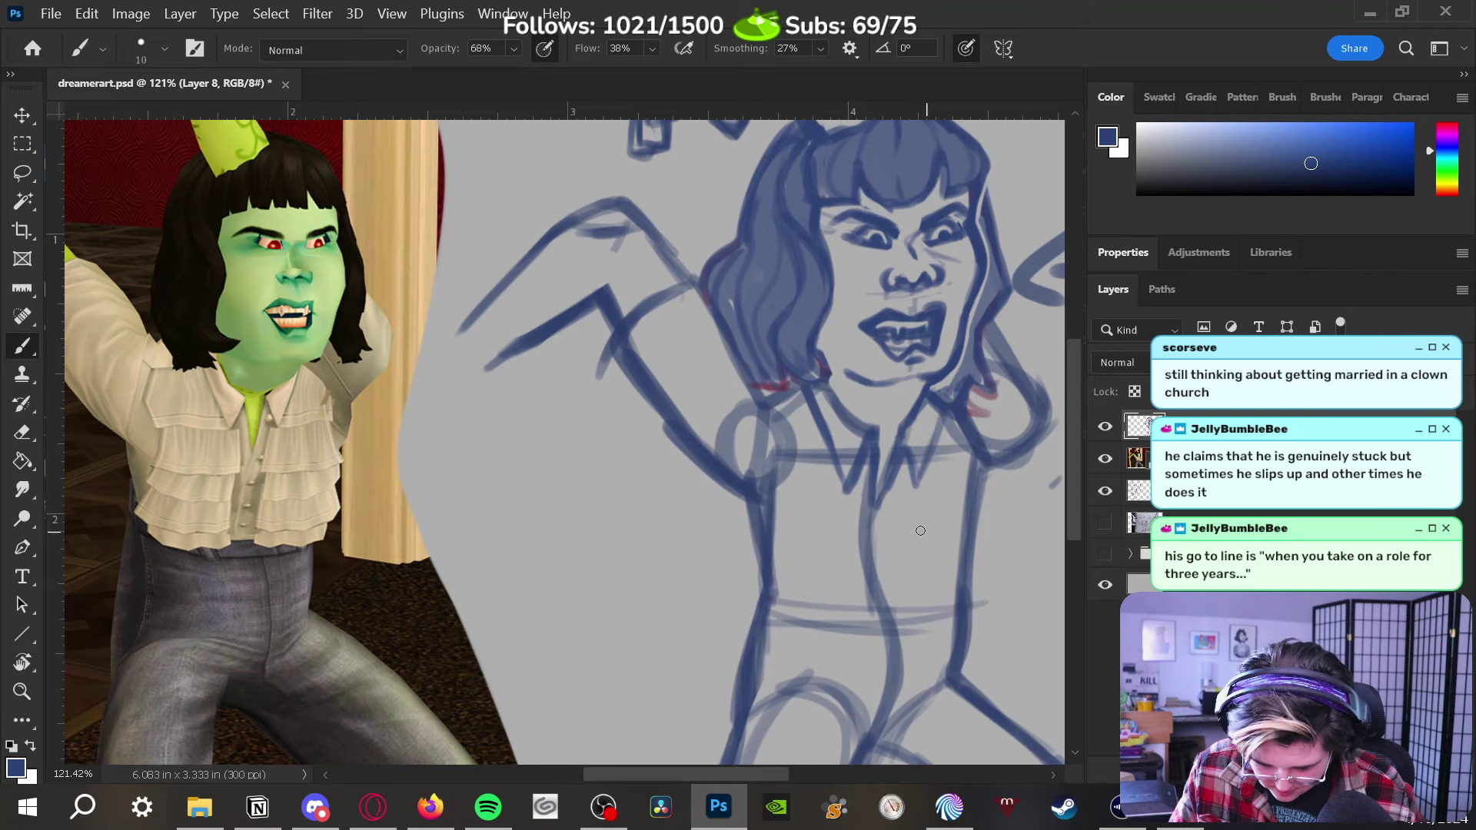
pyautogui.moveTo(916, 483); pyautogui.dragTo(904, 468)
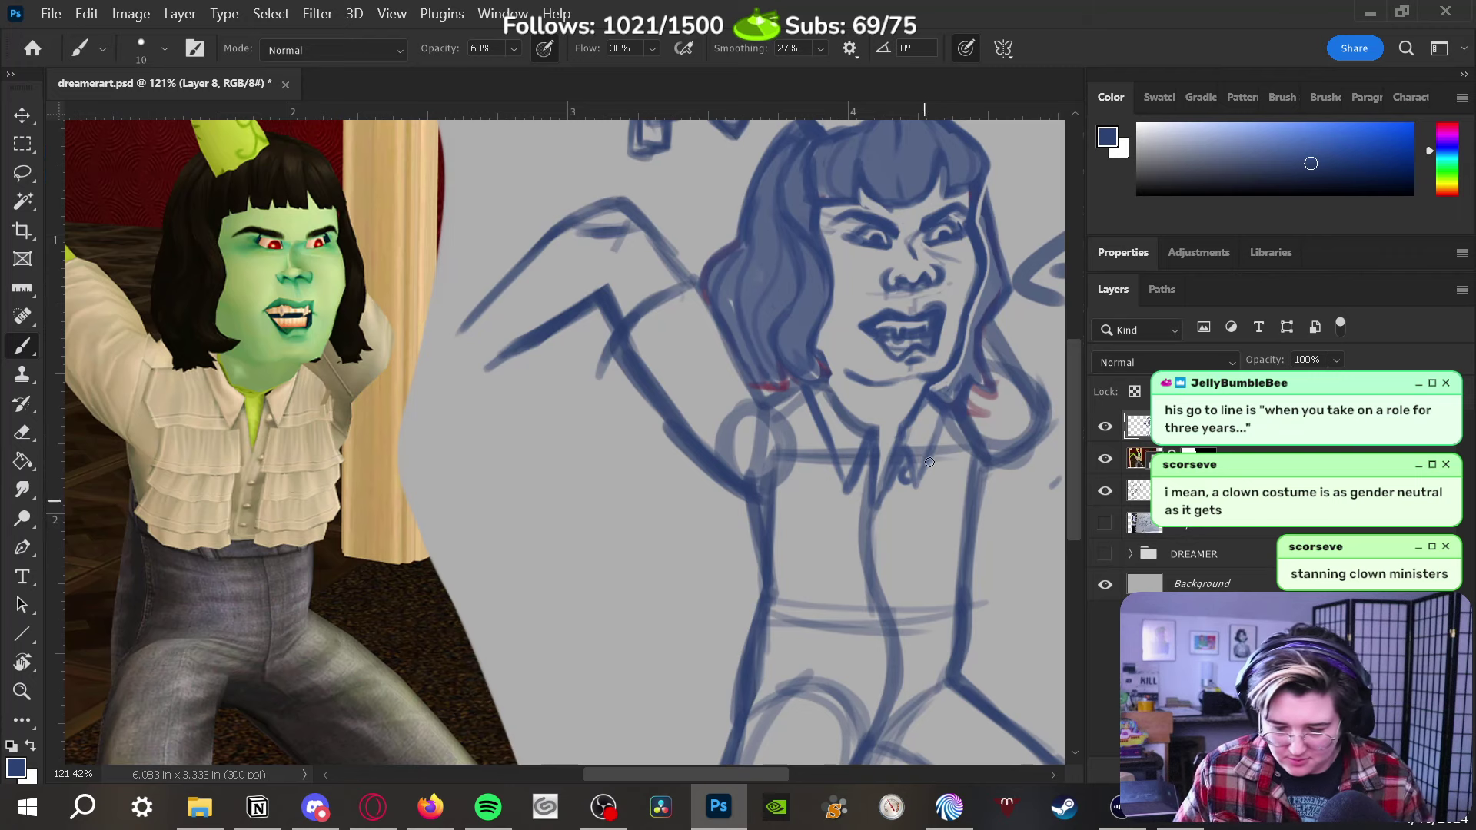
# Undo the first stroke along the left hairline and redraw a short line at the temple beside the fringe
pyautogui.moveTo(913, 595); pyautogui.dragTo(875, 585)
pyautogui.moveTo(776, 332)
pyautogui.mouseDown()
pyautogui.moveTo(788, 369)
pyautogui.moveTo(800, 294)
pyautogui.moveTo(774, 335)
pyautogui.moveTo(799, 270)
pyautogui.moveTo(785, 193)
pyautogui.mouseUp()
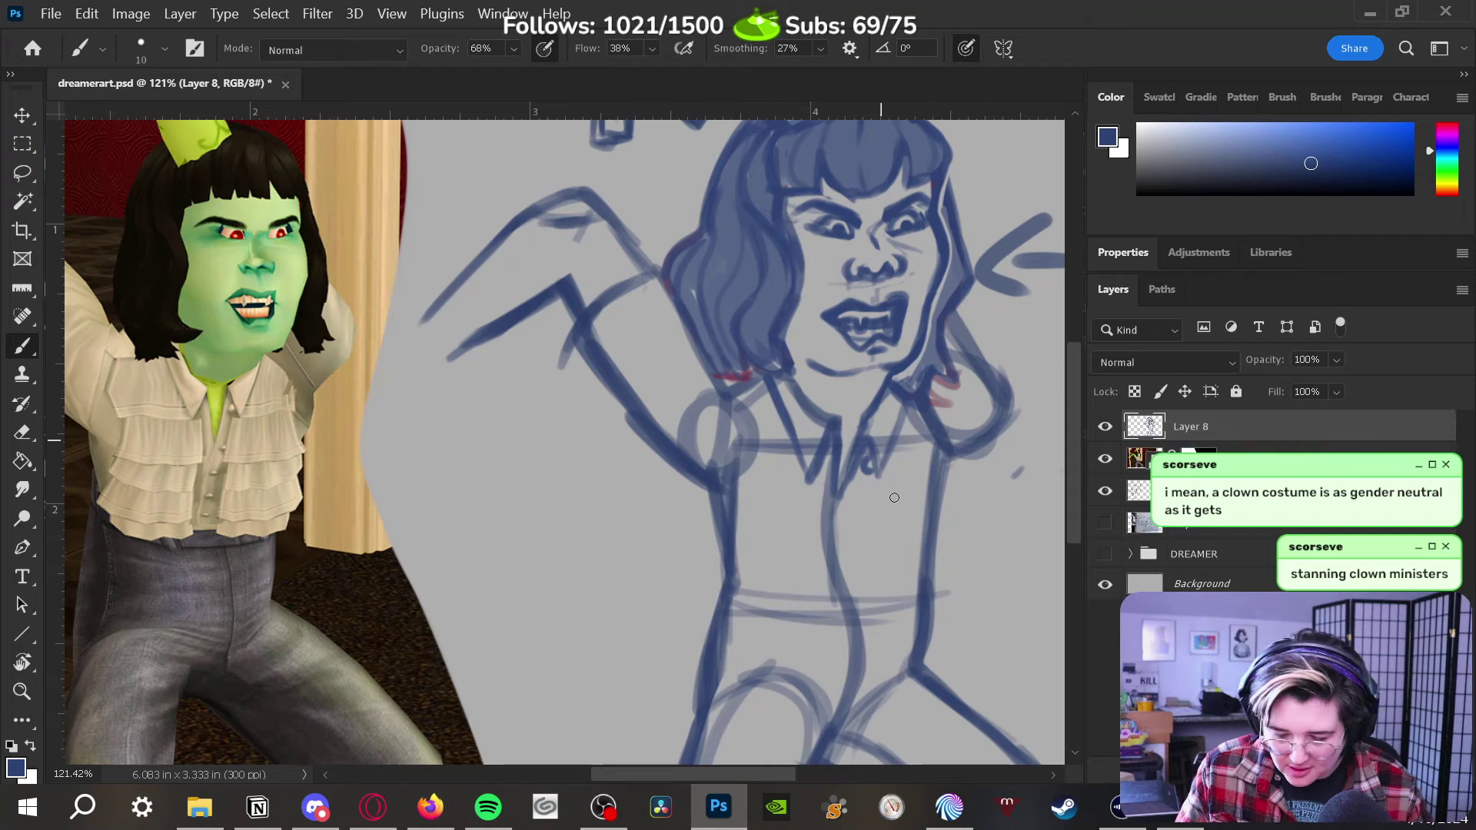
pyautogui.hotkey('ctrl', 'z')
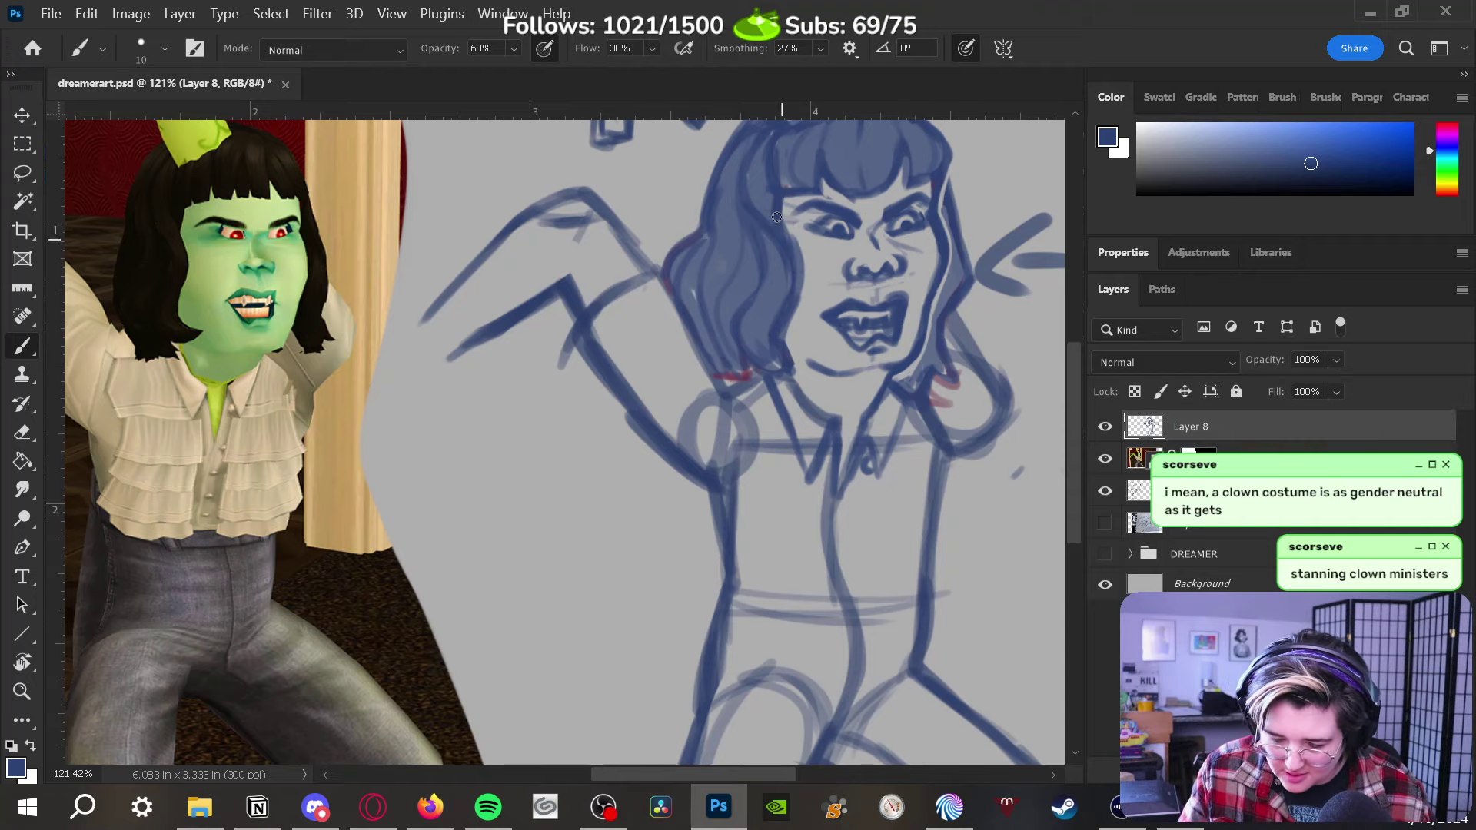
pyautogui.moveTo(780, 226); pyautogui.dragTo(785, 193)
pyautogui.moveTo(968, 467); pyautogui.dragTo(913, 594)
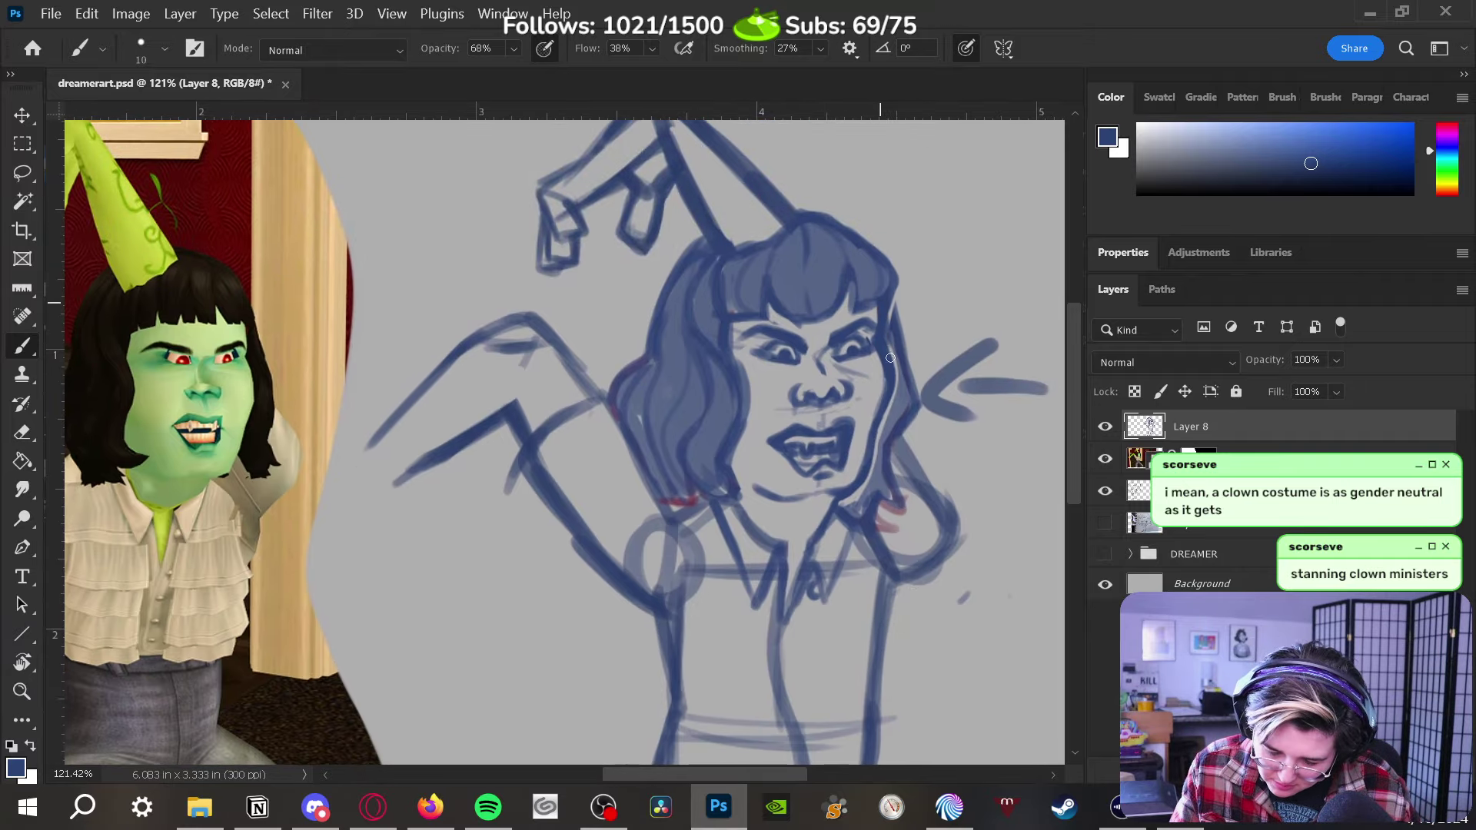
# Clean up the right cheek outline beside the hair with the size 9 eraser
pyautogui.press('e')
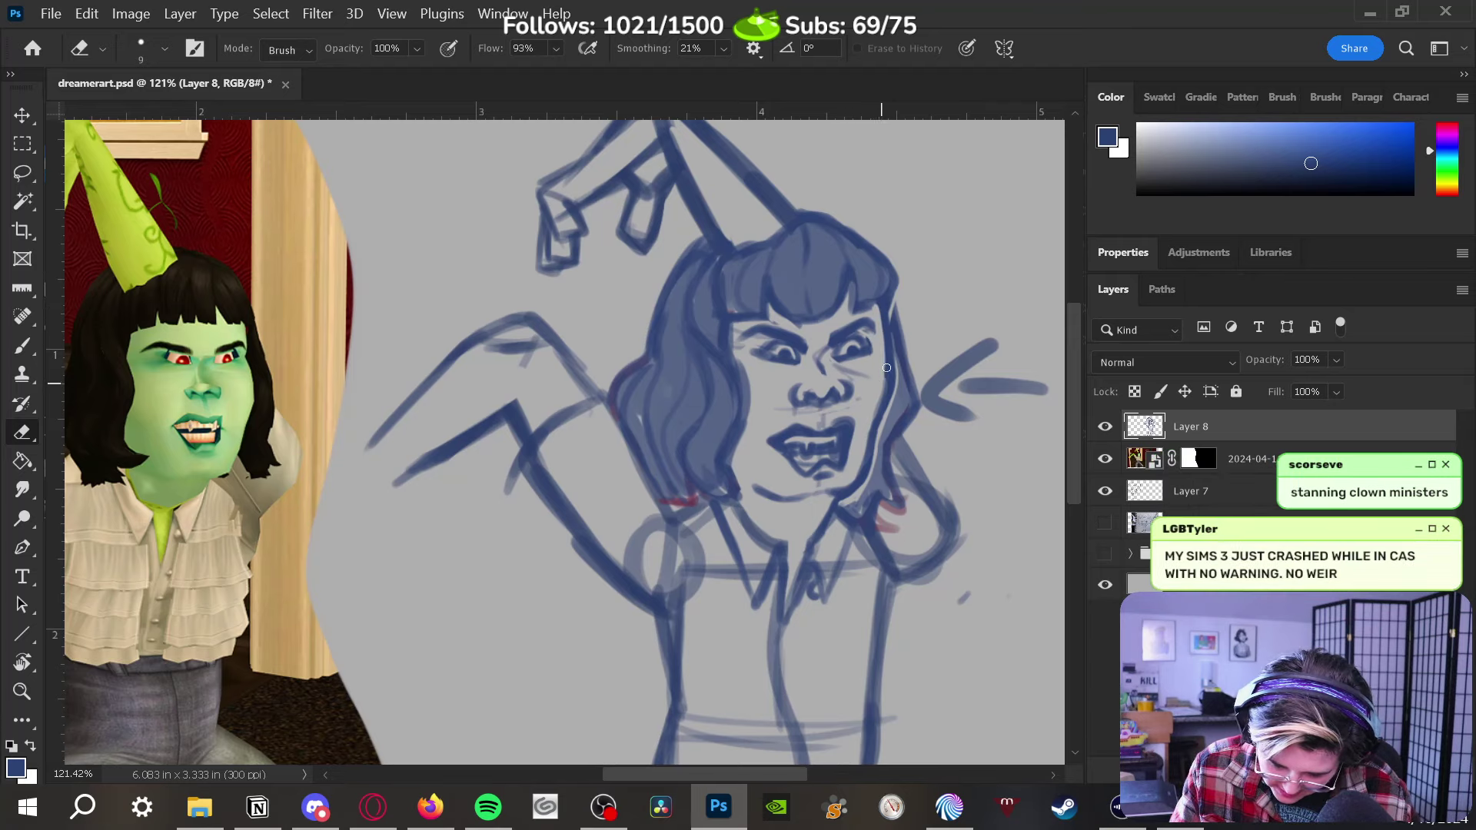
pyautogui.moveTo(883, 367)
pyautogui.mouseDown()
pyautogui.moveTo(882, 309)
pyautogui.moveTo(891, 391)
pyautogui.moveTo(884, 341)
pyautogui.moveTo(891, 371)
pyautogui.mouseUp()
pyautogui.press('b')
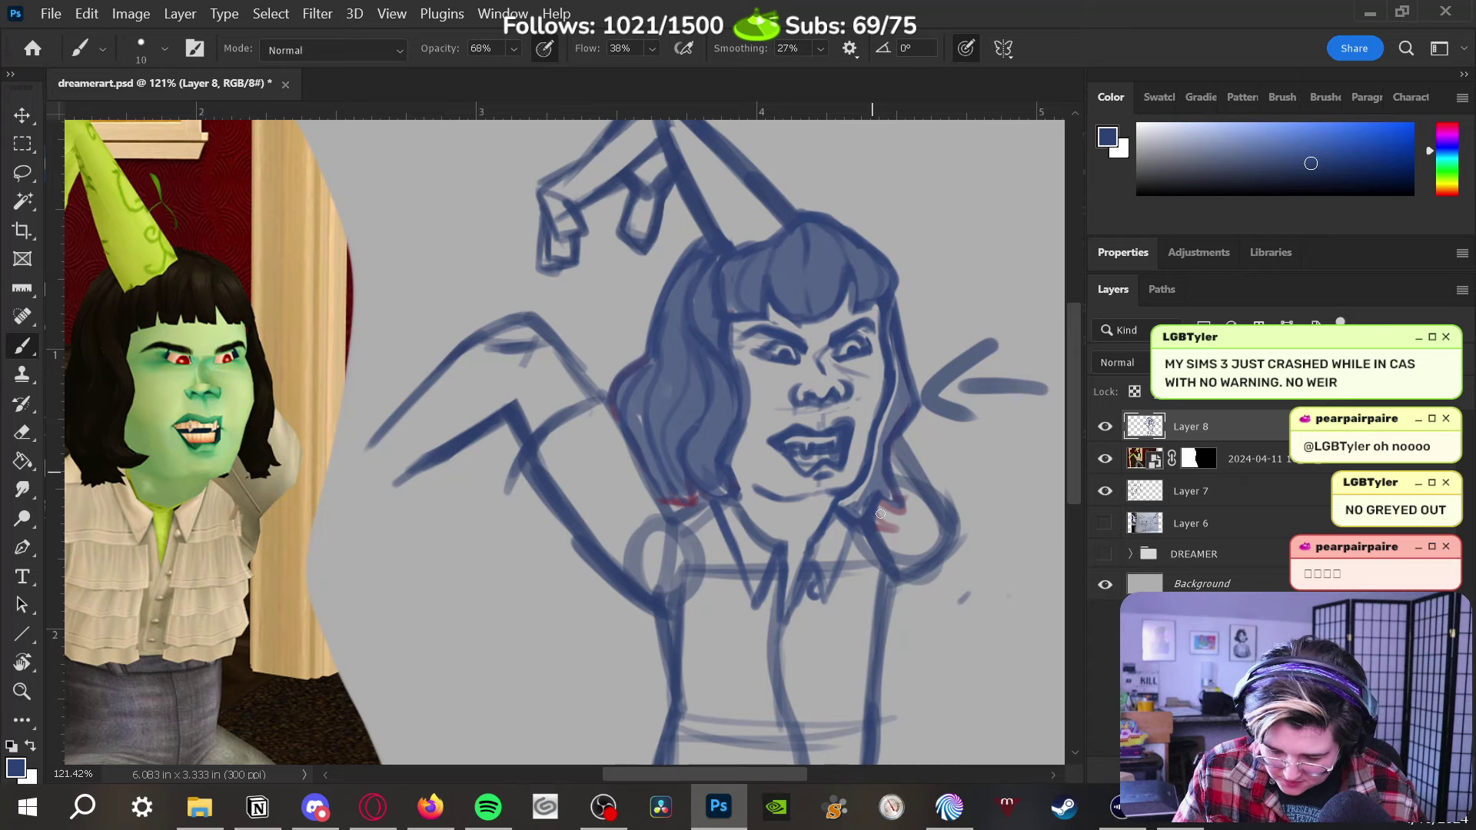
# Erase stray lines around the right hair tips and redraw the right collar edge up to the jaw
pyautogui.moveTo(894, 493); pyautogui.dragTo(921, 380)
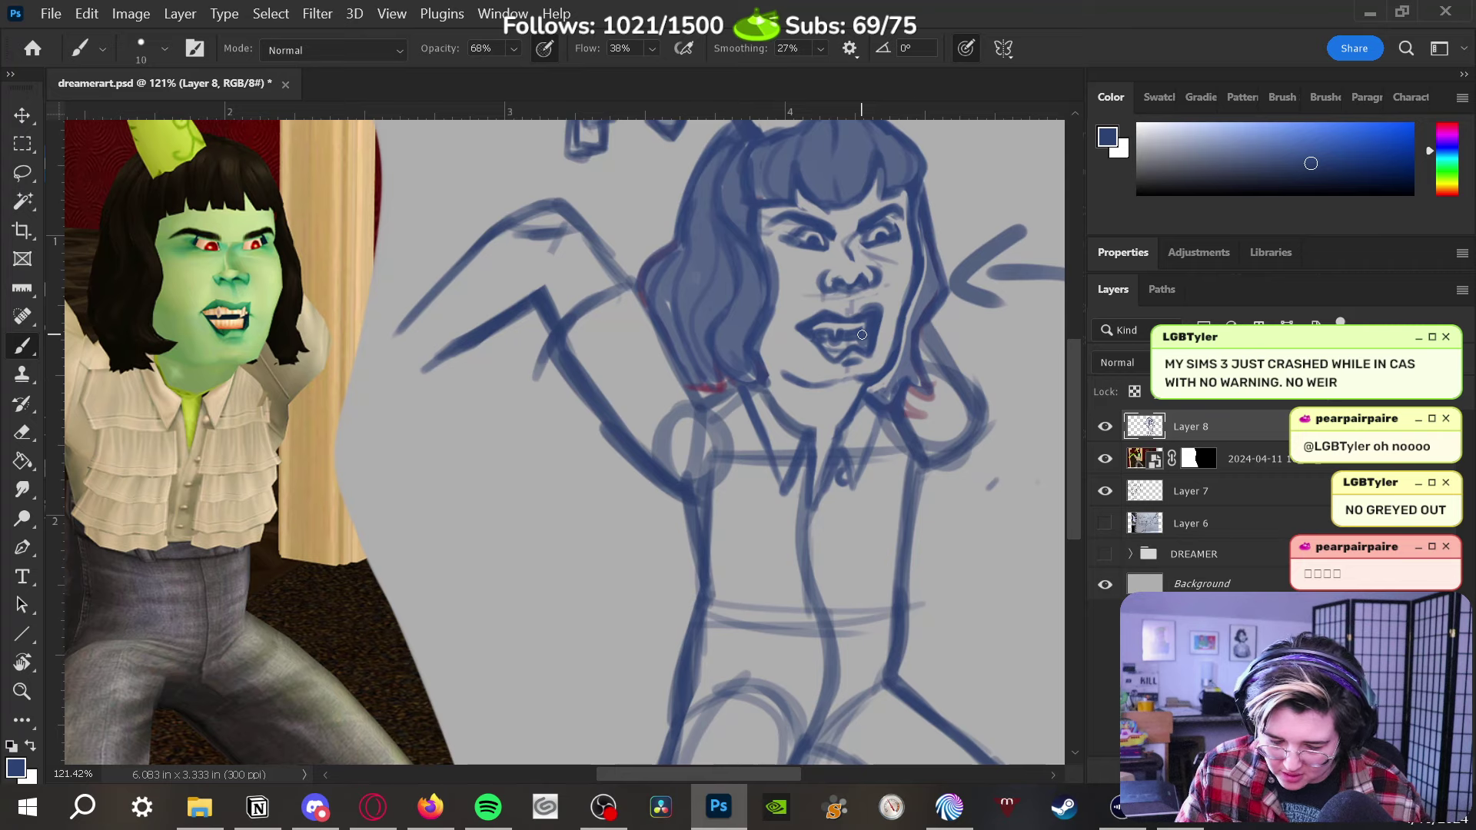
pyautogui.press('e')
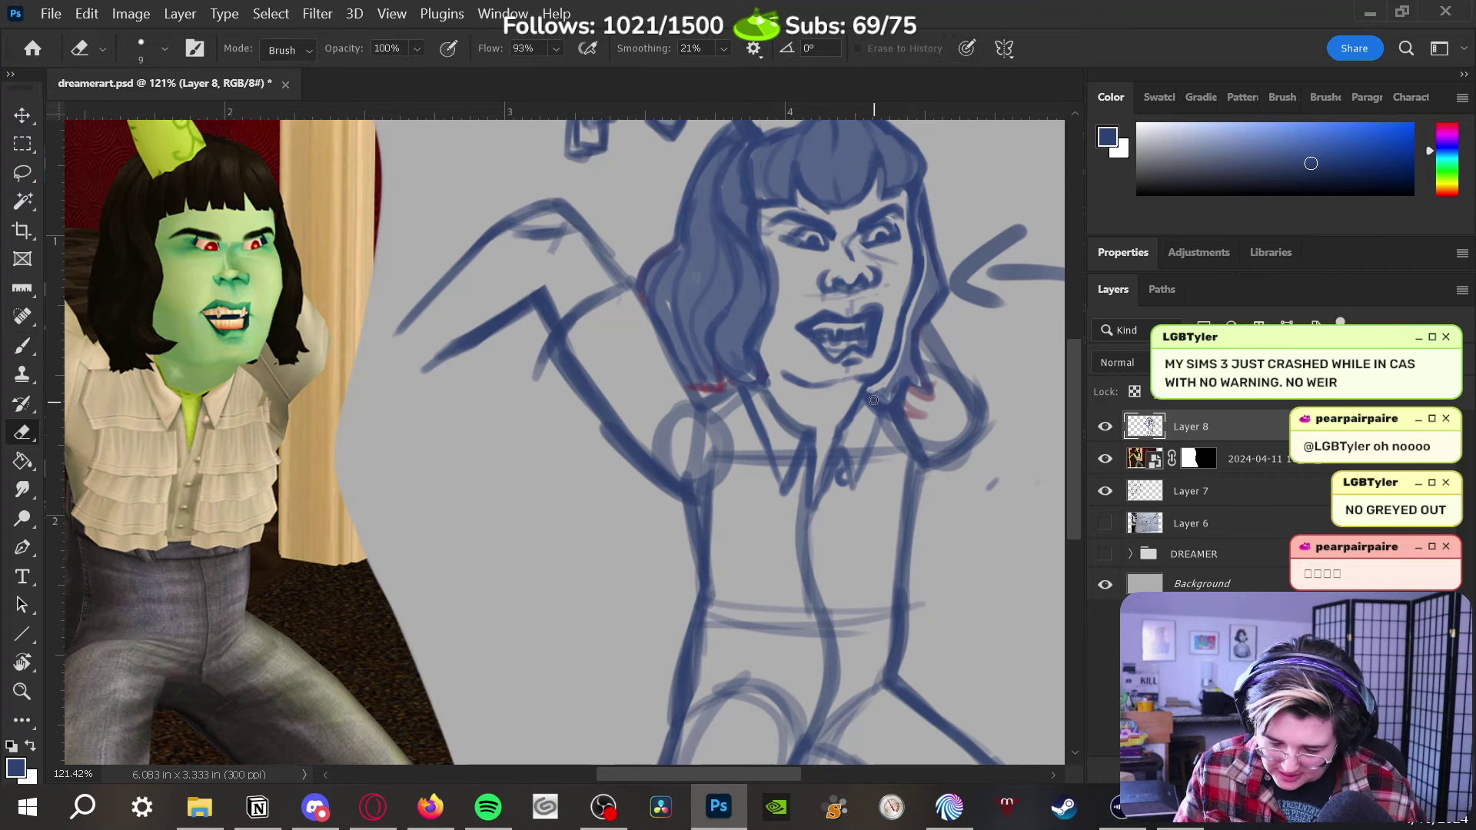
pyautogui.moveTo(872, 392)
pyautogui.mouseDown()
pyautogui.moveTo(878, 412)
pyautogui.moveTo(911, 400)
pyautogui.moveTo(885, 372)
pyautogui.moveTo(918, 397)
pyautogui.moveTo(890, 427)
pyautogui.moveTo(867, 426)
pyautogui.moveTo(870, 392)
pyautogui.mouseUp()
pyautogui.press('b')
pyautogui.hotkey('ctrl', 'z')
pyautogui.moveTo(854, 473); pyautogui.dragTo(878, 396)
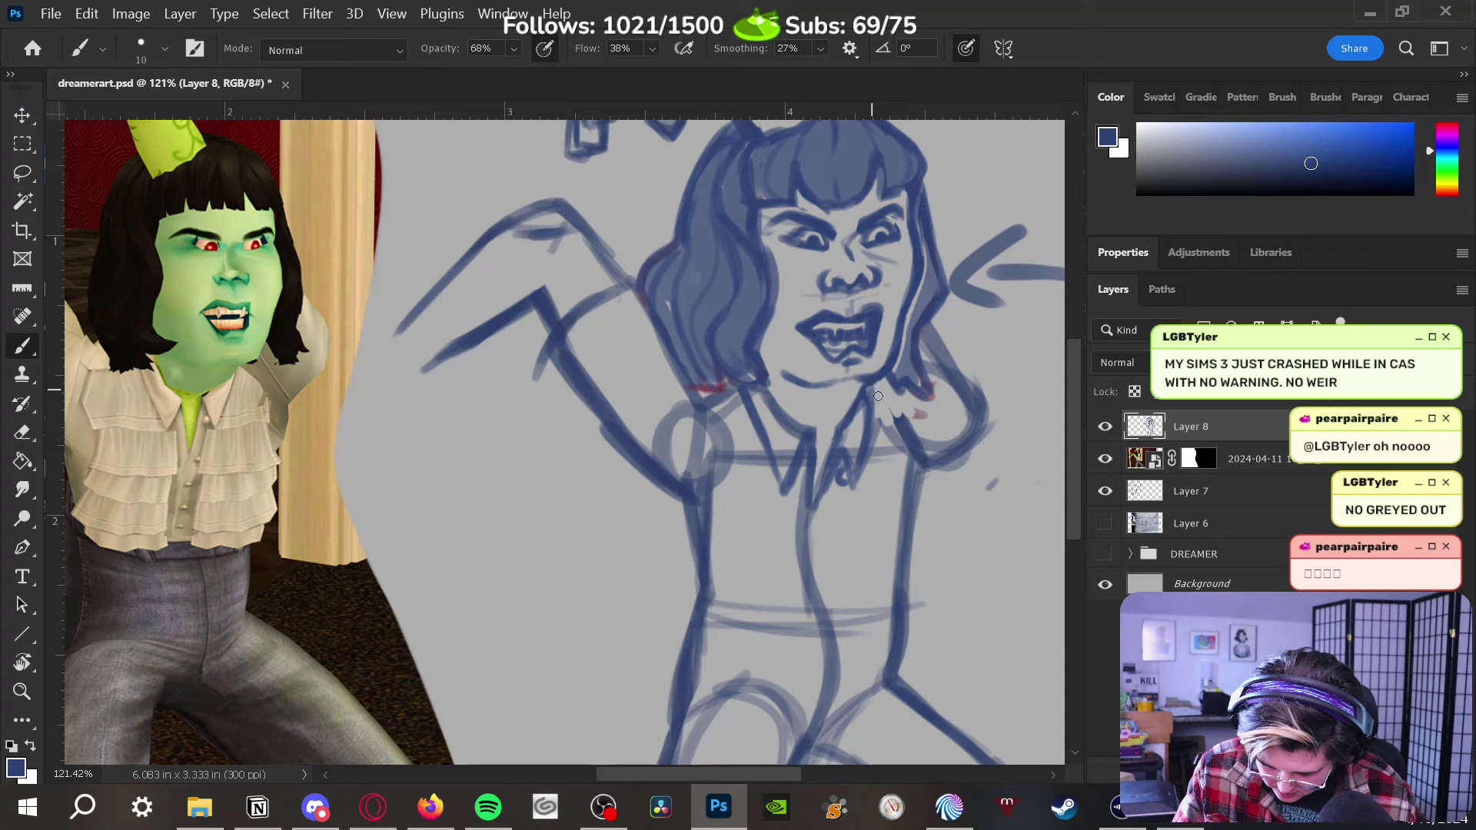
# Erase the overlapping chest and shoulder construction lines between the right collar flap and the raised arm
pyautogui.press('e')
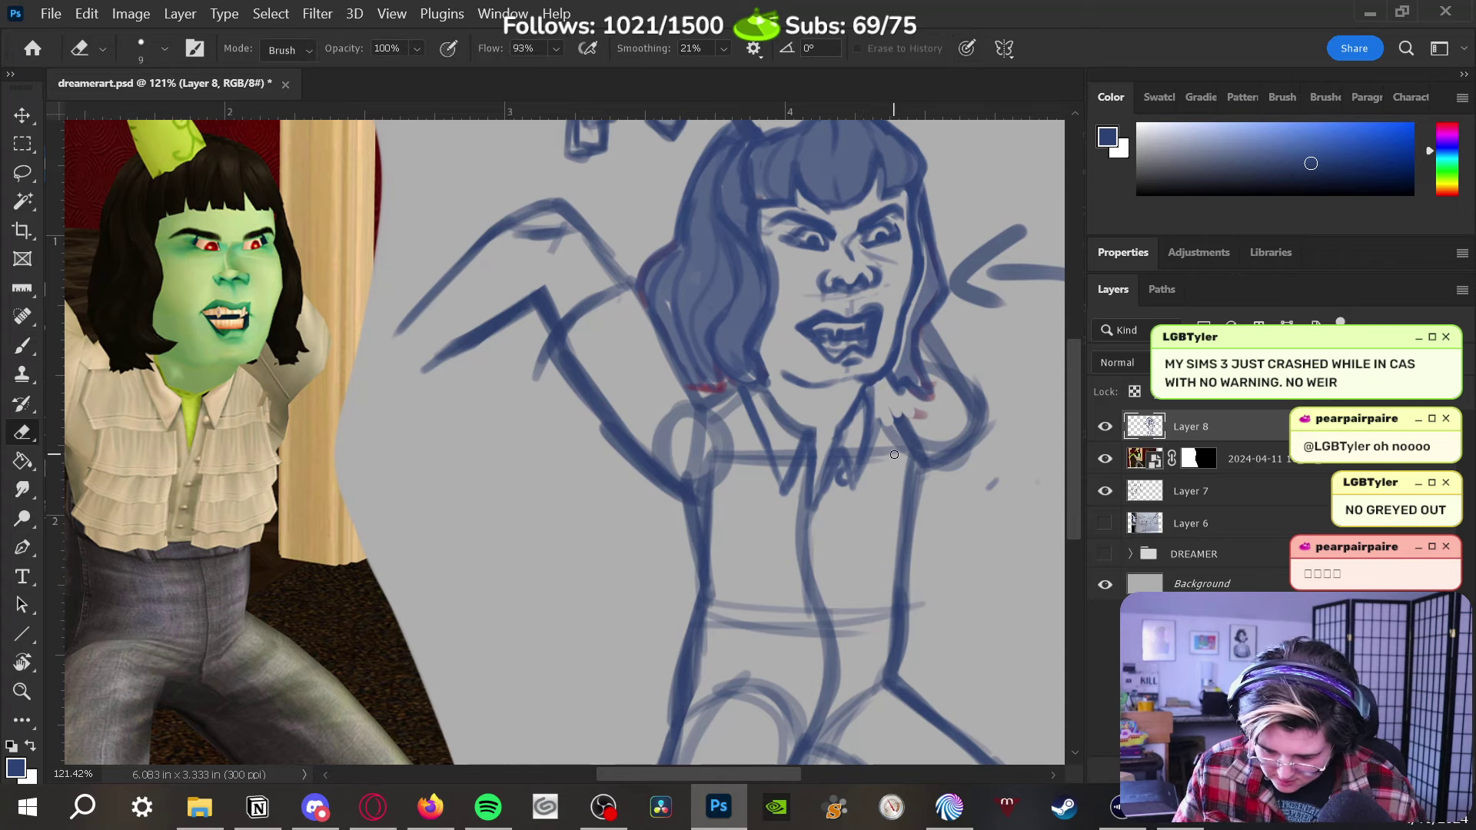
pyautogui.moveTo(884, 477)
pyautogui.mouseDown()
pyautogui.moveTo(895, 407)
pyautogui.moveTo(898, 443)
pyautogui.moveTo(899, 420)
pyautogui.moveTo(925, 426)
pyautogui.moveTo(907, 452)
pyautogui.moveTo(922, 422)
pyautogui.moveTo(961, 442)
pyautogui.mouseUp()
pyautogui.press('b')
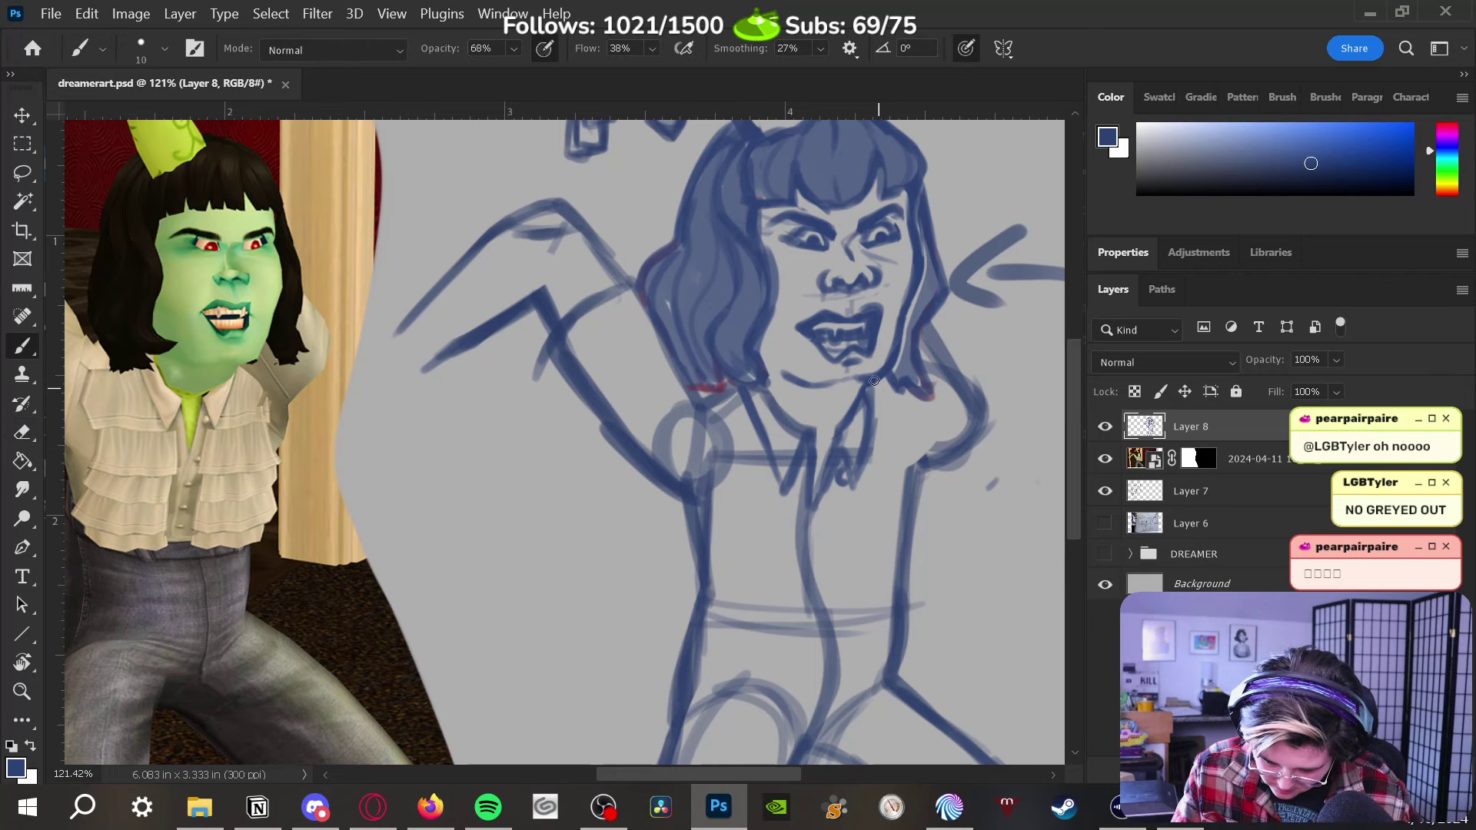
# Clean up the right armpit and redraw the torso's right side slightly farther out, from the armpit down to the waist
pyautogui.moveTo(873, 380)
pyautogui.mouseDown()
pyautogui.moveTo(946, 455)
pyautogui.moveTo(888, 385)
pyautogui.moveTo(938, 458)
pyautogui.moveTo(929, 440)
pyautogui.moveTo(889, 565)
pyautogui.moveTo(905, 484)
pyautogui.moveTo(896, 591)
pyautogui.moveTo(916, 503)
pyautogui.mouseUp()
pyautogui.press('e')
pyautogui.press('b')
pyautogui.moveTo(936, 450); pyautogui.dragTo(900, 578)
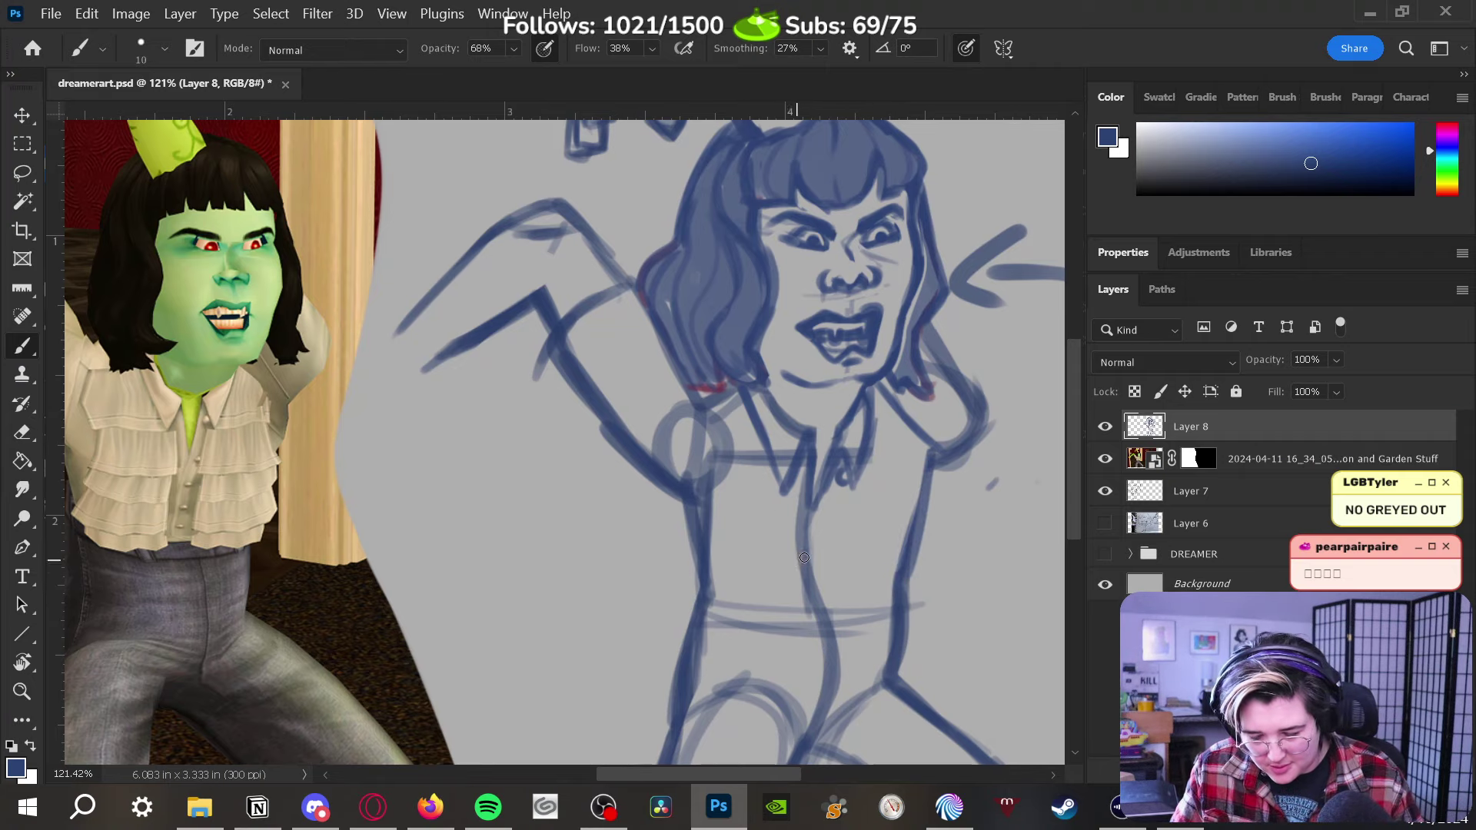
# Sketch the stacked ruffle tiers on the left half of the shirt front, from below the collar to the waistline
pyautogui.press('space')
pyautogui.moveTo(800, 541); pyautogui.dragTo(853, 514)
pyautogui.moveTo(780, 476); pyautogui.dragTo(763, 435)
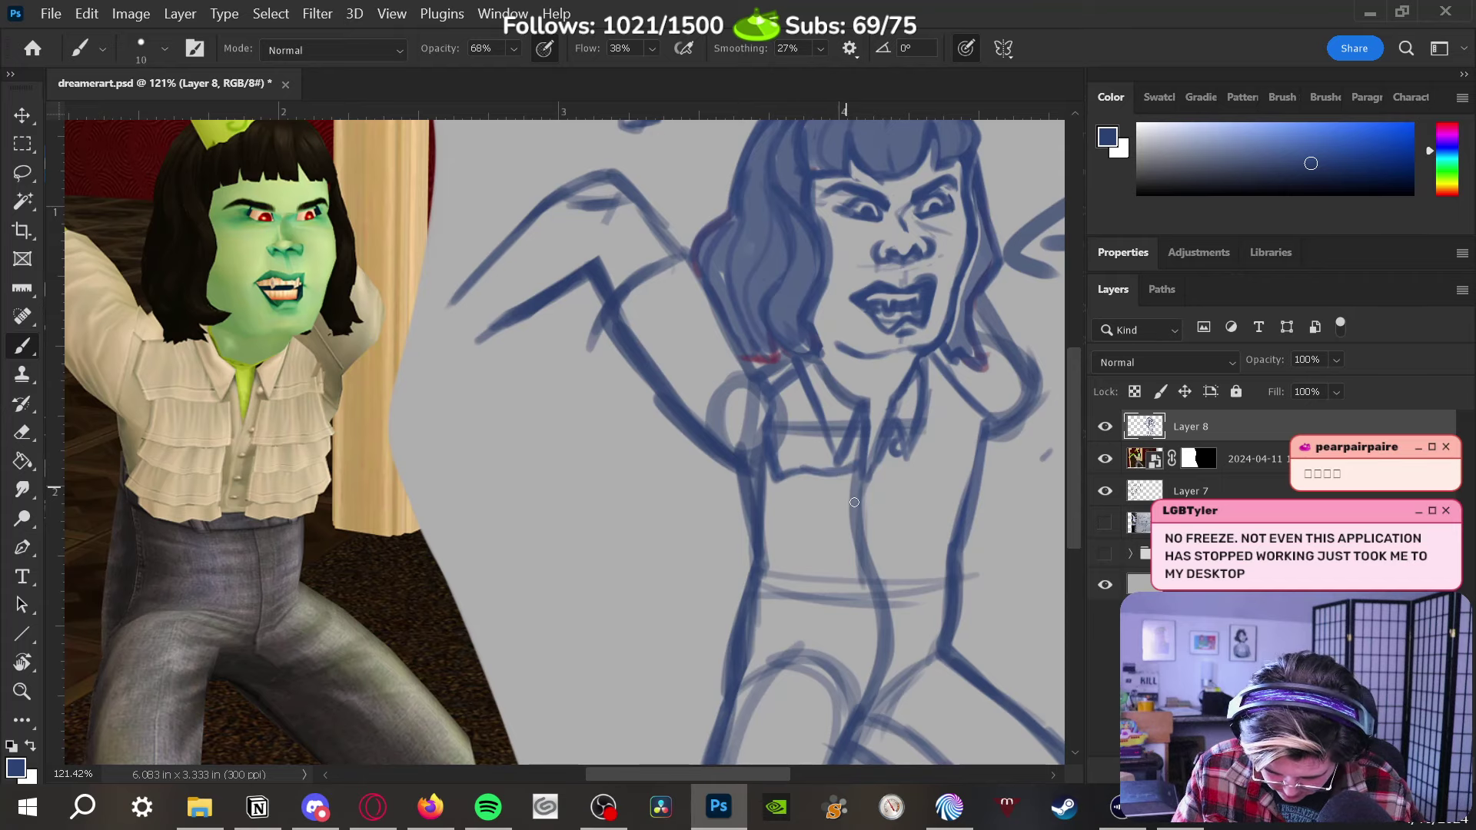
pyautogui.moveTo(781, 484)
pyautogui.mouseDown()
pyautogui.moveTo(757, 578)
pyautogui.moveTo(780, 516)
pyautogui.moveTo(770, 607)
pyautogui.moveTo(761, 564)
pyautogui.moveTo(764, 601)
pyautogui.moveTo(842, 609)
pyautogui.moveTo(941, 579)
pyautogui.moveTo(851, 518)
pyautogui.moveTo(875, 603)
pyautogui.moveTo(860, 479)
pyautogui.mouseUp()
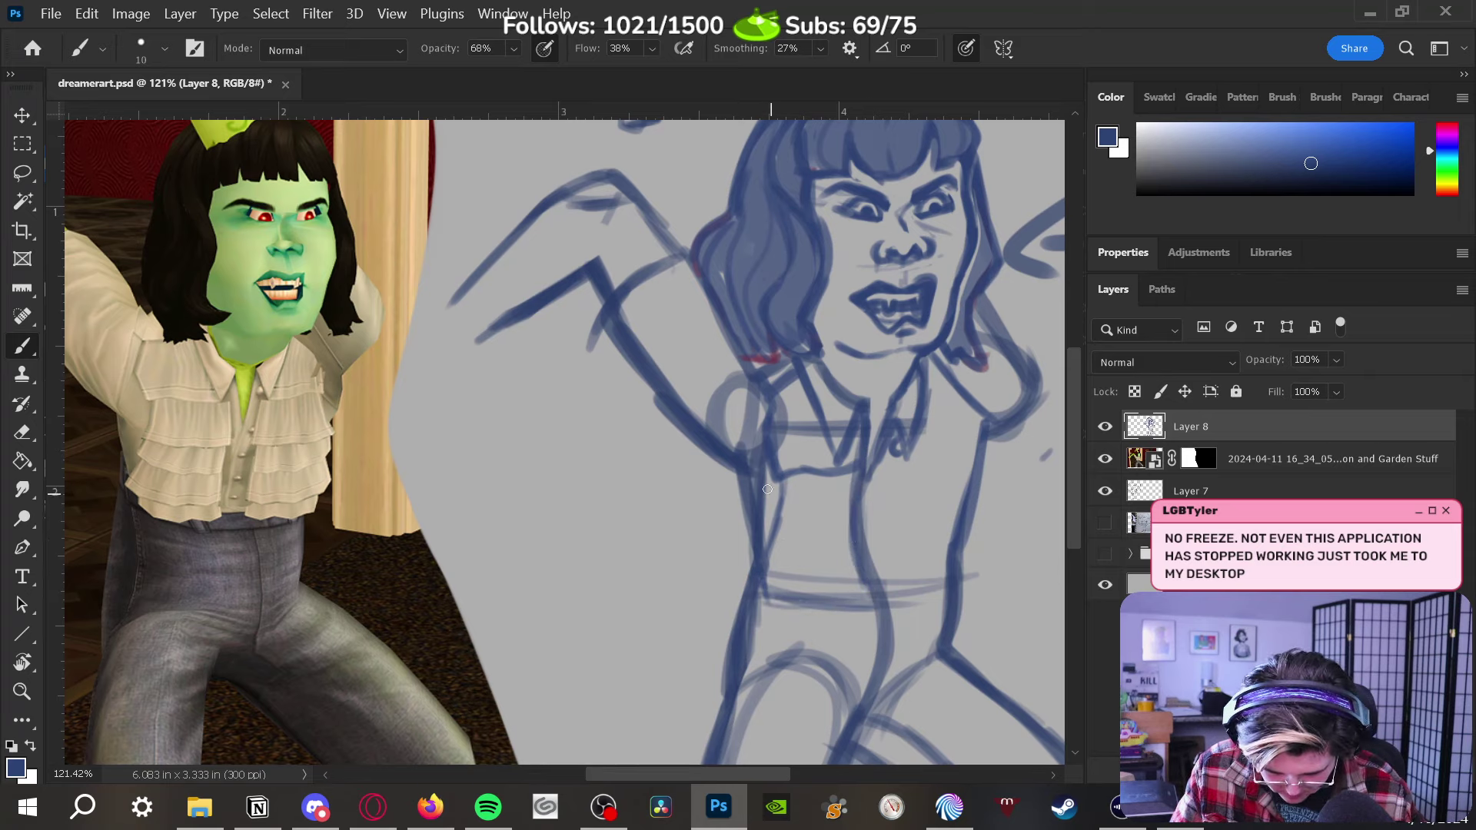
pyautogui.moveTo(765, 542)
pyautogui.mouseDown()
pyautogui.moveTo(783, 463)
pyautogui.moveTo(772, 532)
pyautogui.moveTo(783, 487)
pyautogui.moveTo(772, 521)
pyautogui.mouseUp()
pyautogui.moveTo(781, 480)
pyautogui.mouseDown()
pyautogui.moveTo(768, 531)
pyautogui.moveTo(843, 531)
pyautogui.moveTo(768, 563)
pyautogui.moveTo(862, 582)
pyautogui.mouseUp()
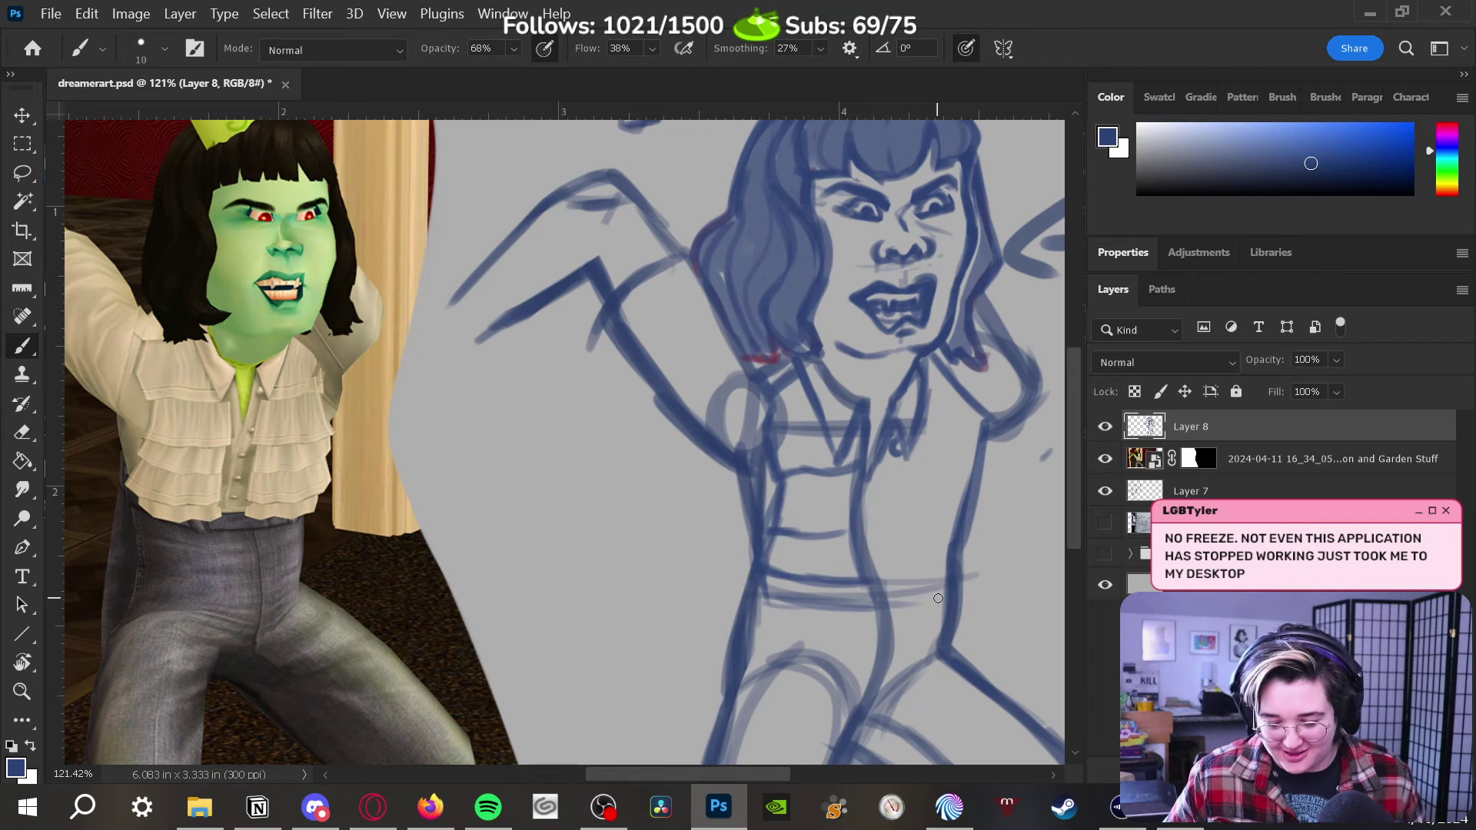
# Erase overlapping lines around the lower left ruffles and redraw the side and lower edge of the middle tier
pyautogui.press('e')
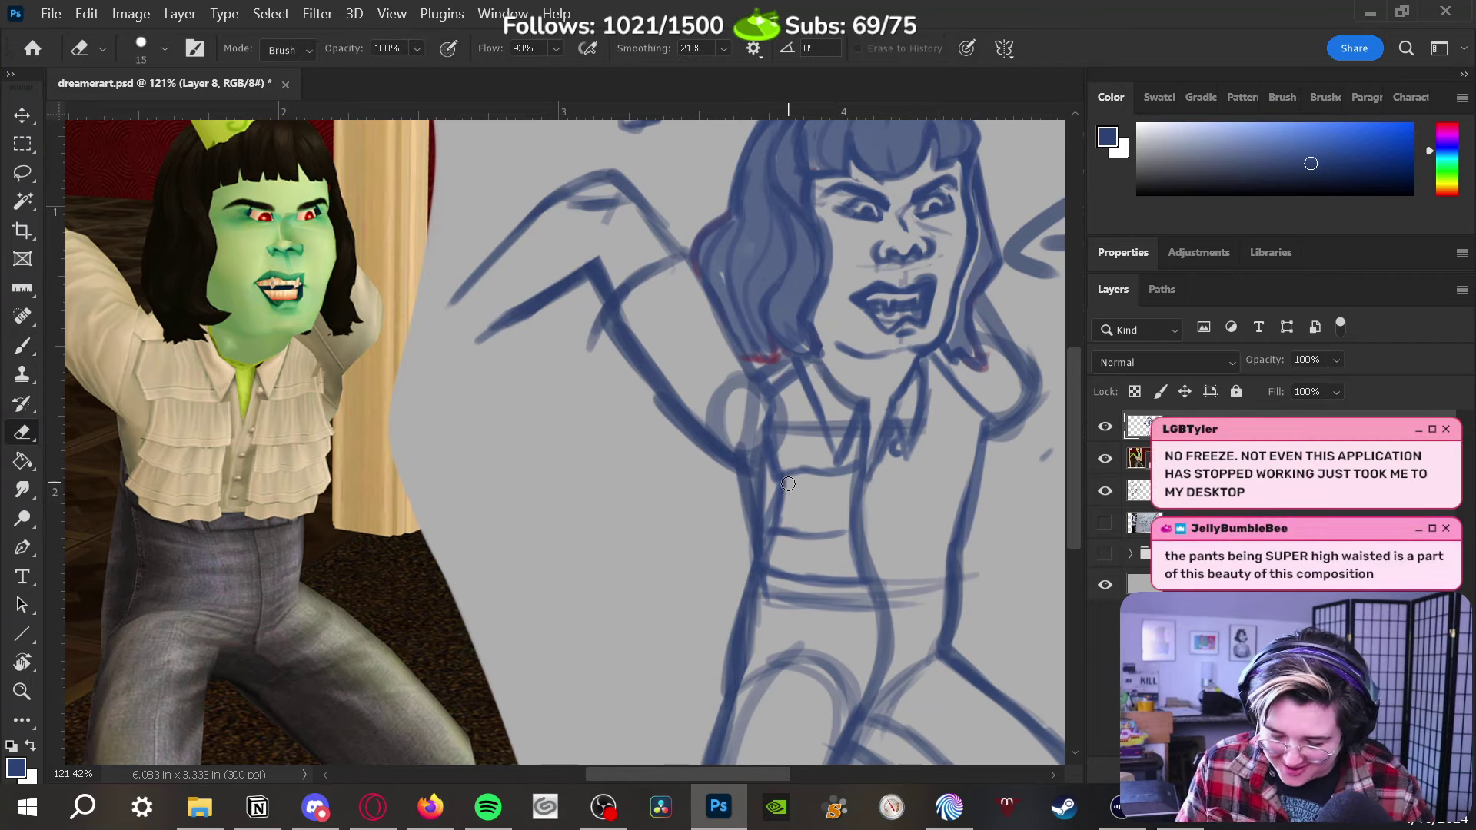
pyautogui.moveTo(787, 484)
pyautogui.mouseDown()
pyautogui.moveTo(772, 523)
pyautogui.moveTo(811, 527)
pyautogui.moveTo(773, 545)
pyautogui.moveTo(790, 570)
pyautogui.moveTo(773, 587)
pyautogui.moveTo(760, 578)
pyautogui.moveTo(823, 601)
pyautogui.moveTo(772, 595)
pyautogui.moveTo(875, 627)
pyautogui.mouseUp()
pyautogui.press('b')
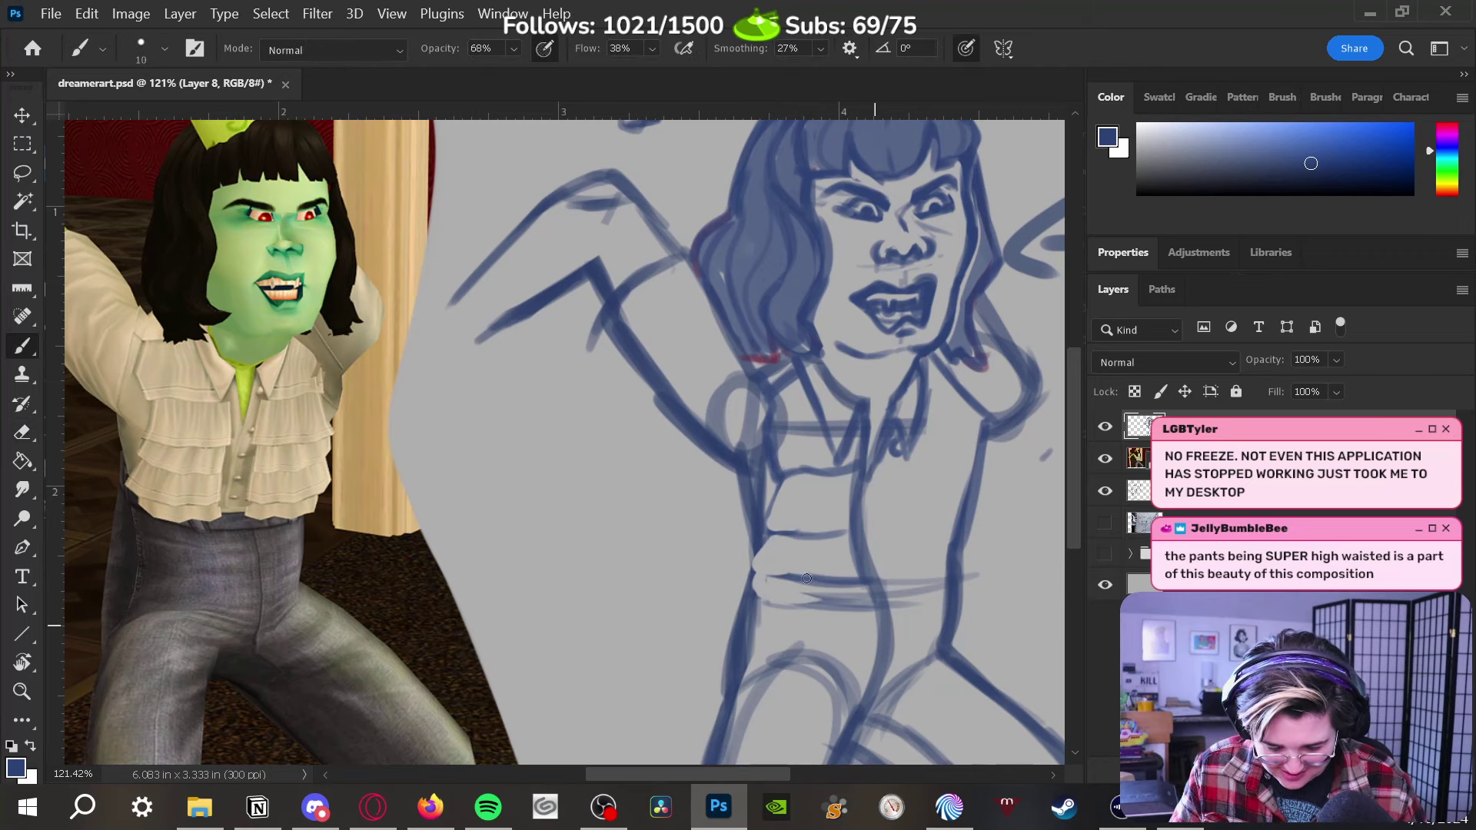
pyautogui.moveTo(772, 508)
pyautogui.mouseDown()
pyautogui.moveTo(767, 533)
pyautogui.moveTo(851, 530)
pyautogui.mouseUp()
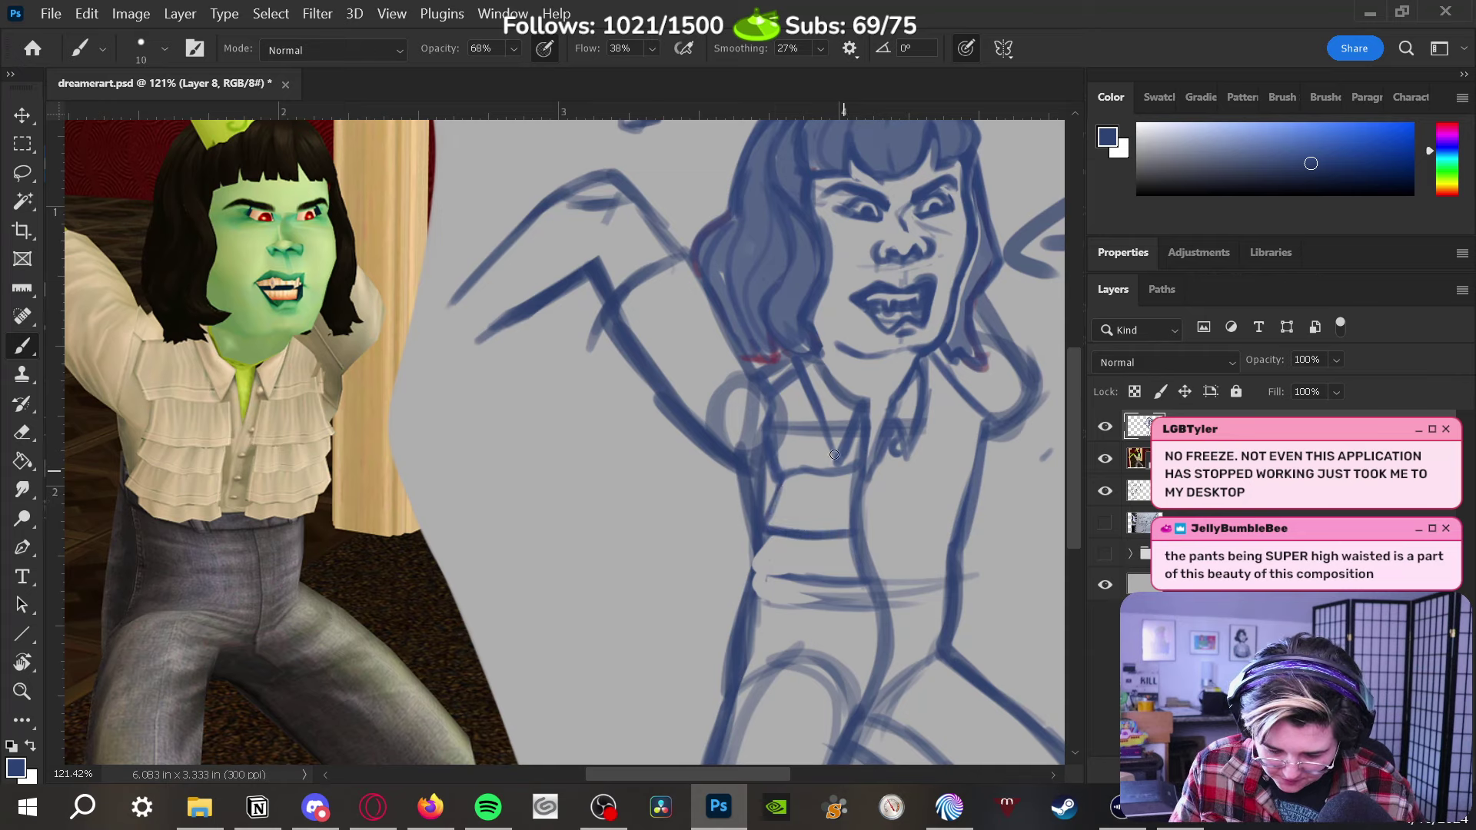
# Erase the lower edge of the top left ruffle and redraw it as a lower, rounded curve reaching the shirt's centre line
pyautogui.press('e')
pyautogui.moveTo(792, 456)
pyautogui.mouseDown()
pyautogui.moveTo(800, 488)
pyautogui.moveTo(855, 457)
pyautogui.mouseUp()
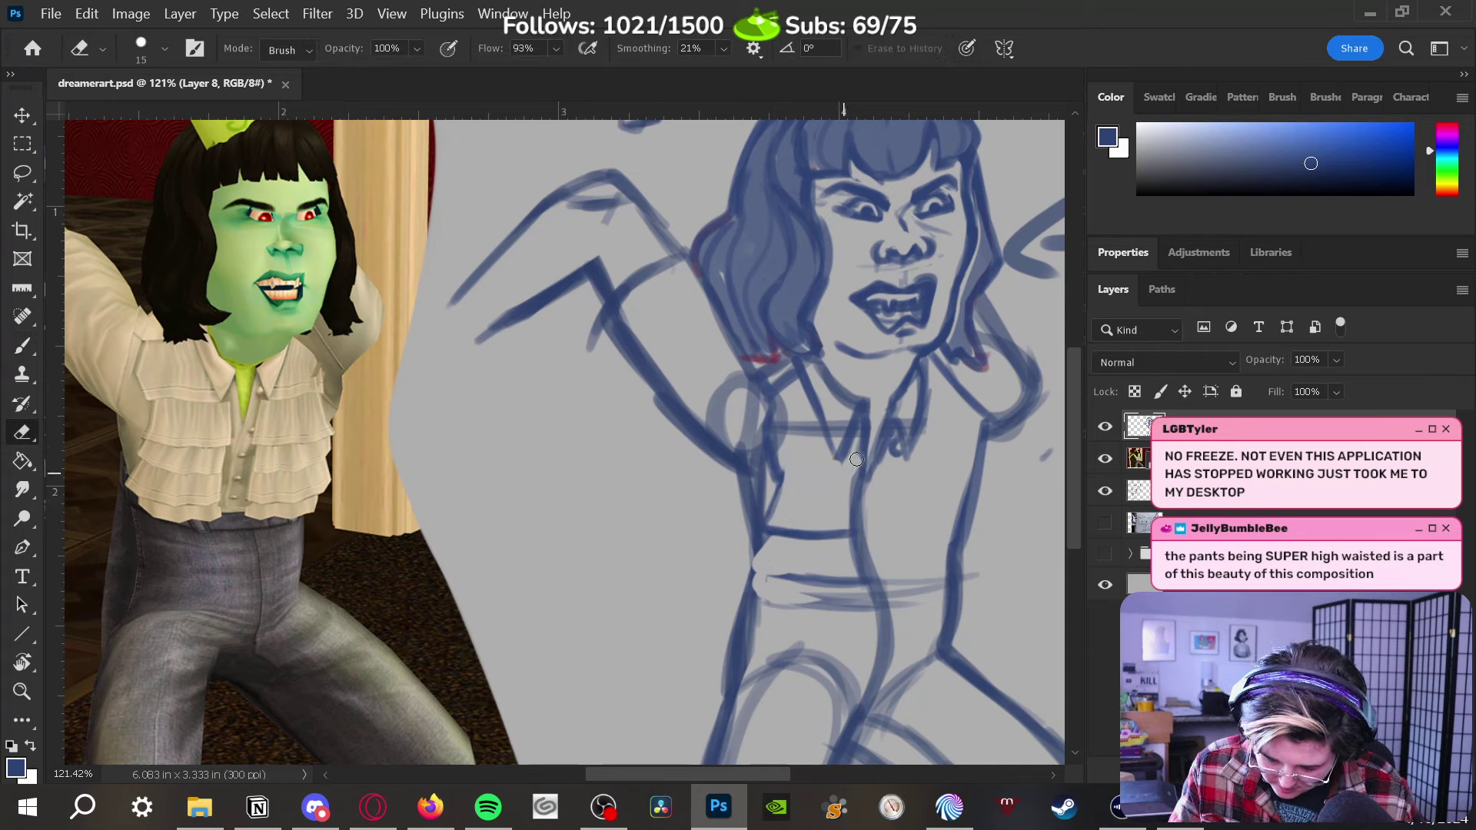
pyautogui.press('b')
pyautogui.moveTo(774, 416)
pyautogui.mouseDown()
pyautogui.moveTo(779, 482)
pyautogui.moveTo(818, 485)
pyautogui.moveTo(775, 468)
pyautogui.moveTo(855, 477)
pyautogui.moveTo(807, 487)
pyautogui.moveTo(860, 484)
pyautogui.mouseUp()
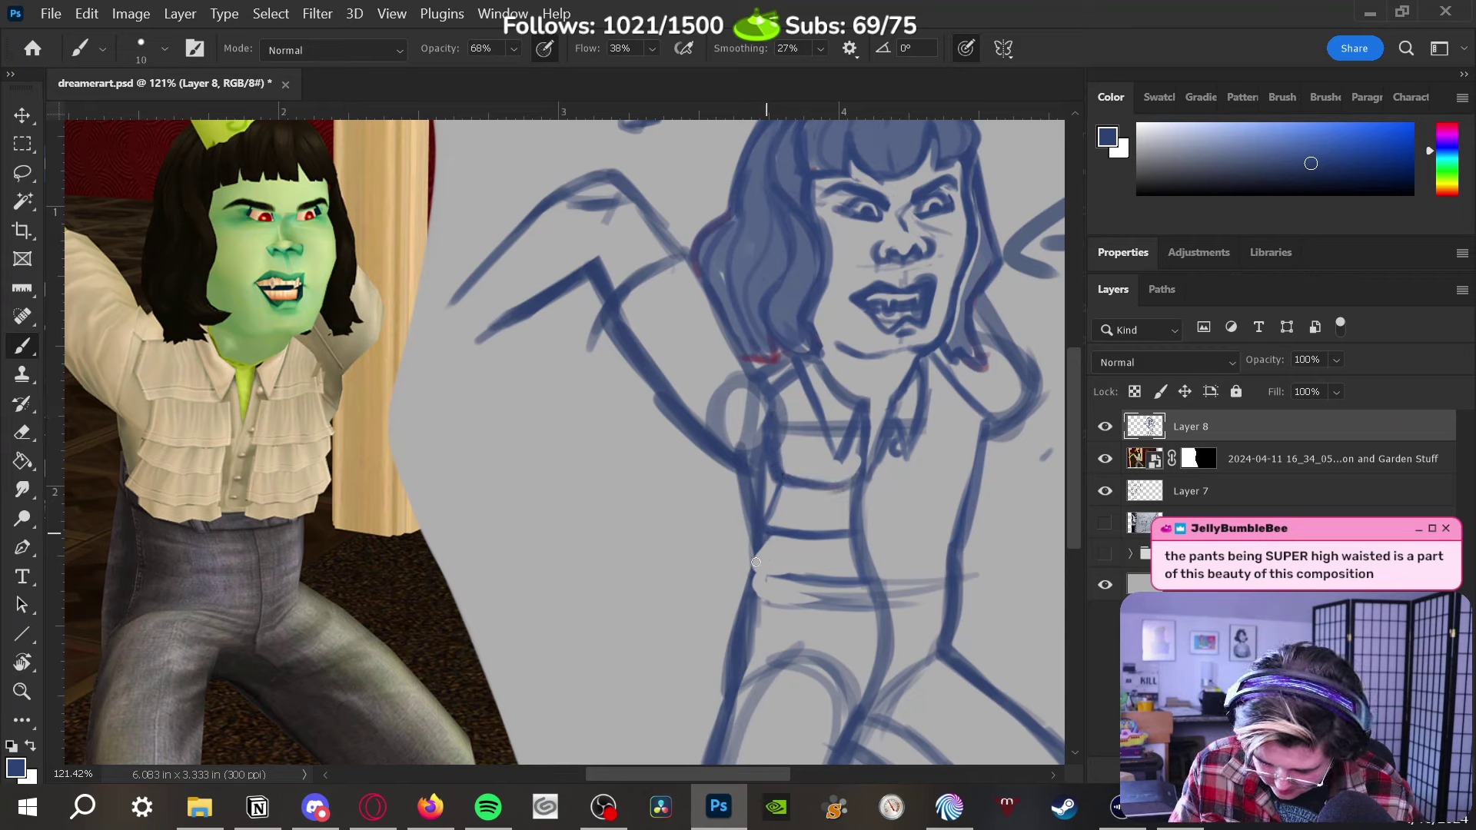
# Redraw the bottom left ruffle's side and lower edge, and add a wavy shirt hem beneath it at the waist
pyautogui.moveTo(766, 534)
pyautogui.mouseDown()
pyautogui.moveTo(767, 575)
pyautogui.moveTo(863, 581)
pyautogui.mouseUp()
pyautogui.moveTo(757, 571); pyautogui.dragTo(754, 594)
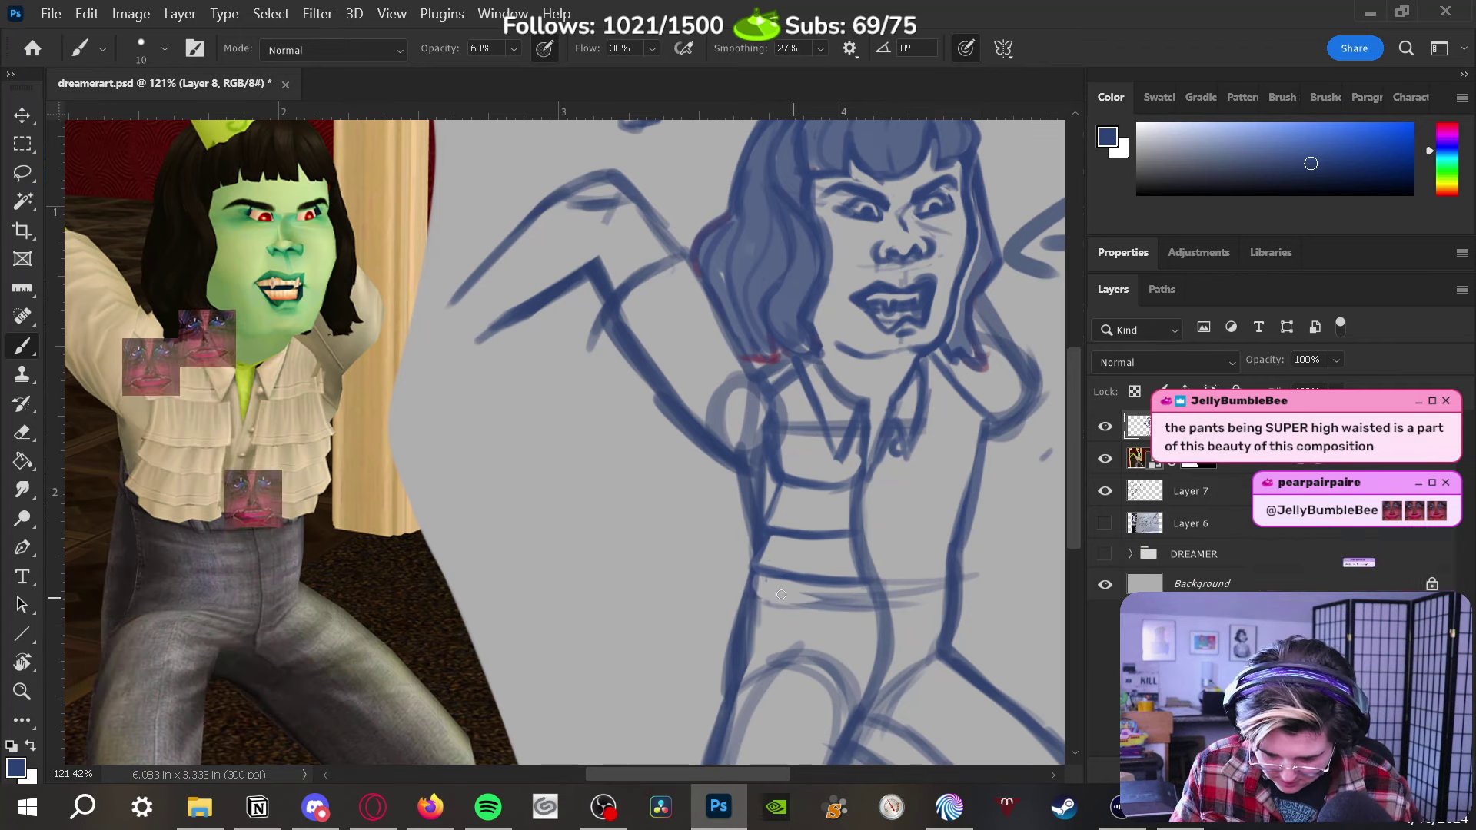
pyautogui.moveTo(781, 603)
pyautogui.mouseDown()
pyautogui.moveTo(836, 609)
pyautogui.moveTo(824, 613)
pyautogui.moveTo(814, 584)
pyautogui.moveTo(853, 586)
pyautogui.mouseUp()
# Trim the lower edges of the middle and top left ruffles with the eraser to give them a wavy contour
pyautogui.press('e')
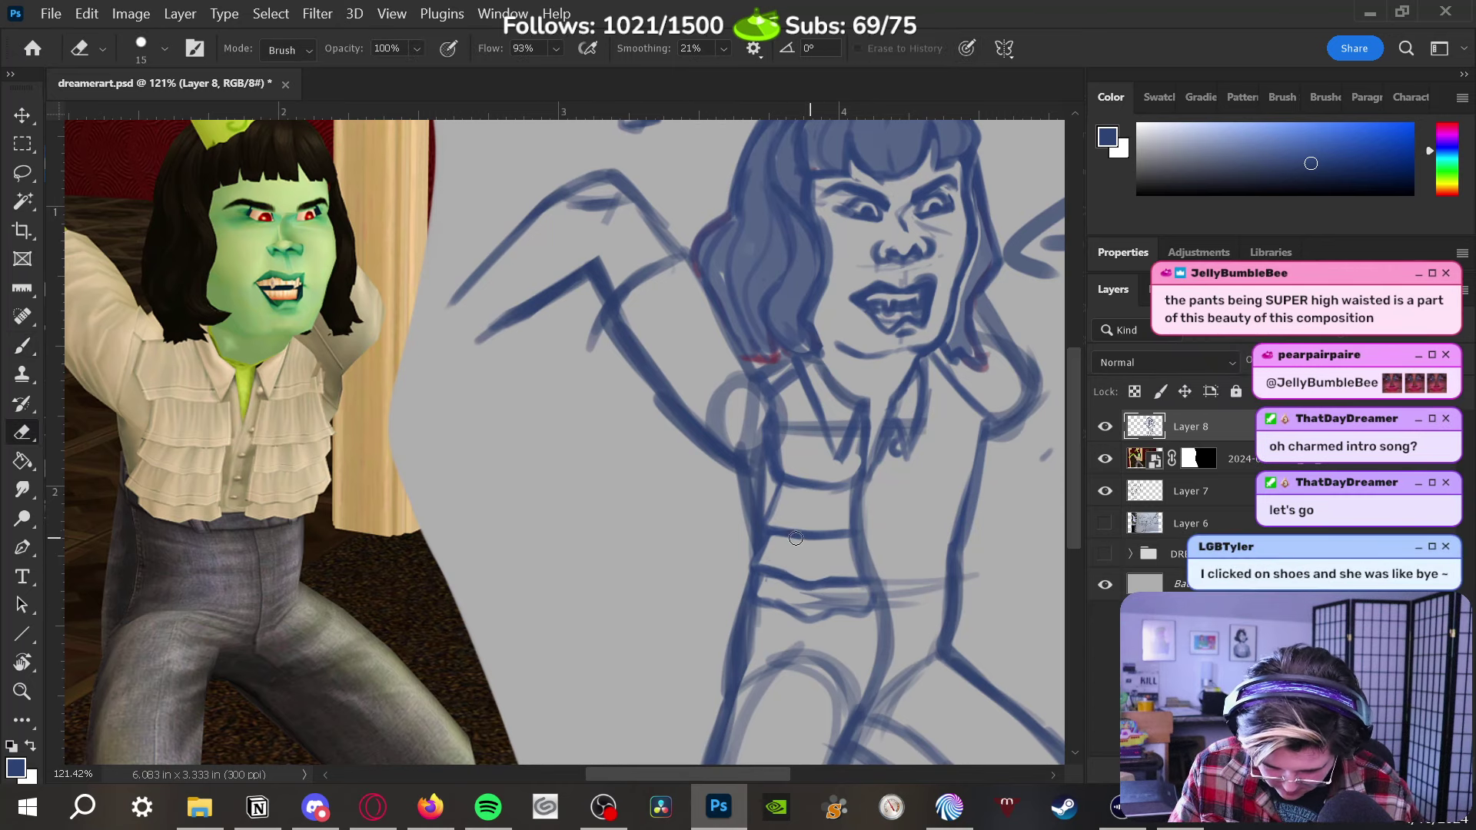
pyautogui.moveTo(775, 524)
pyautogui.mouseDown()
pyautogui.moveTo(849, 526)
pyautogui.moveTo(769, 528)
pyautogui.moveTo(855, 528)
pyautogui.mouseUp()
pyautogui.press('b')
pyautogui.press('e')
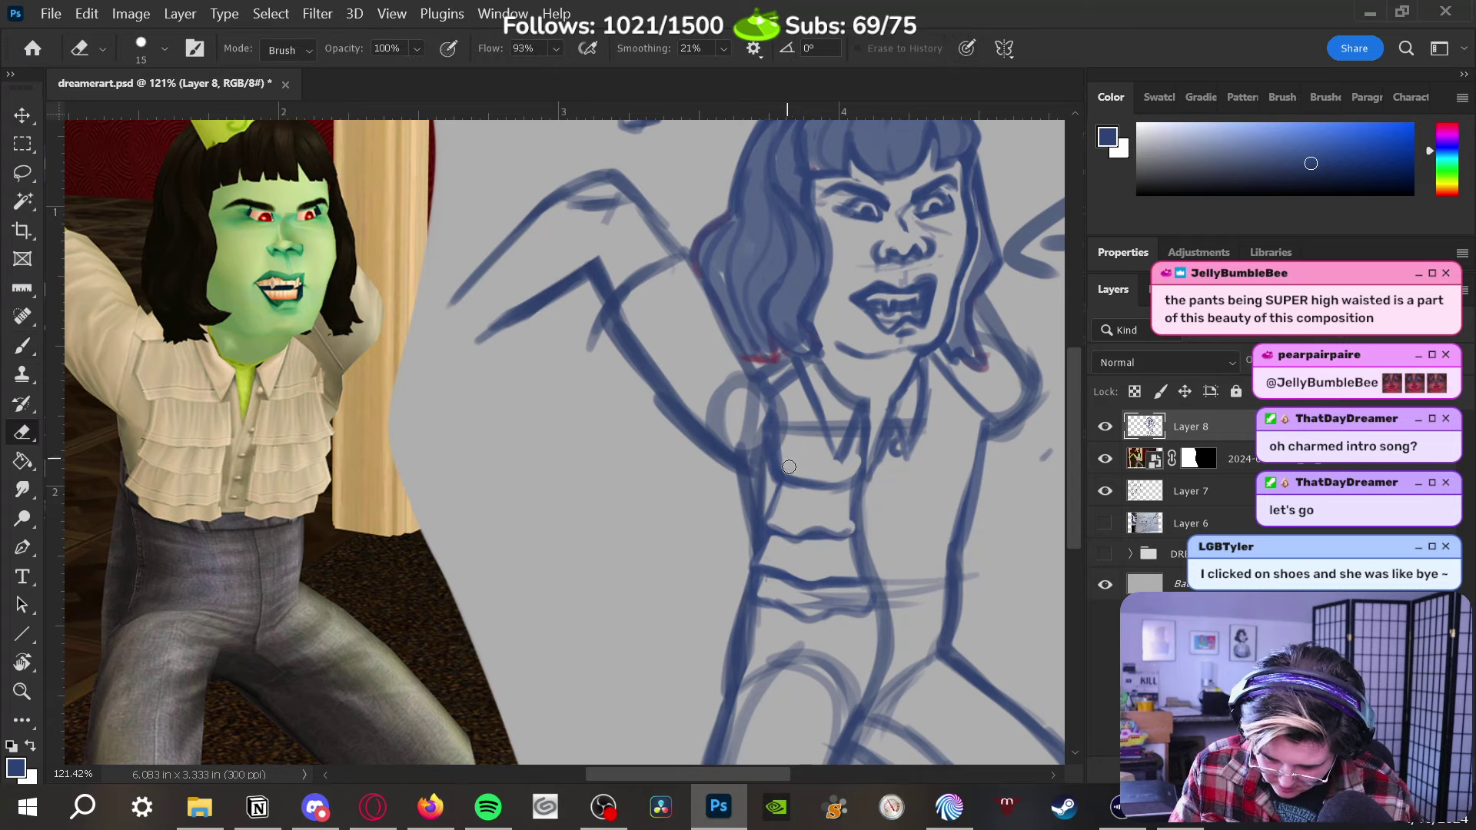
pyautogui.moveTo(788, 472)
pyautogui.mouseDown()
pyautogui.moveTo(828, 483)
pyautogui.moveTo(776, 458)
pyautogui.moveTo(778, 481)
pyautogui.moveTo(811, 486)
pyautogui.moveTo(861, 471)
pyautogui.mouseUp()
pyautogui.press('b')
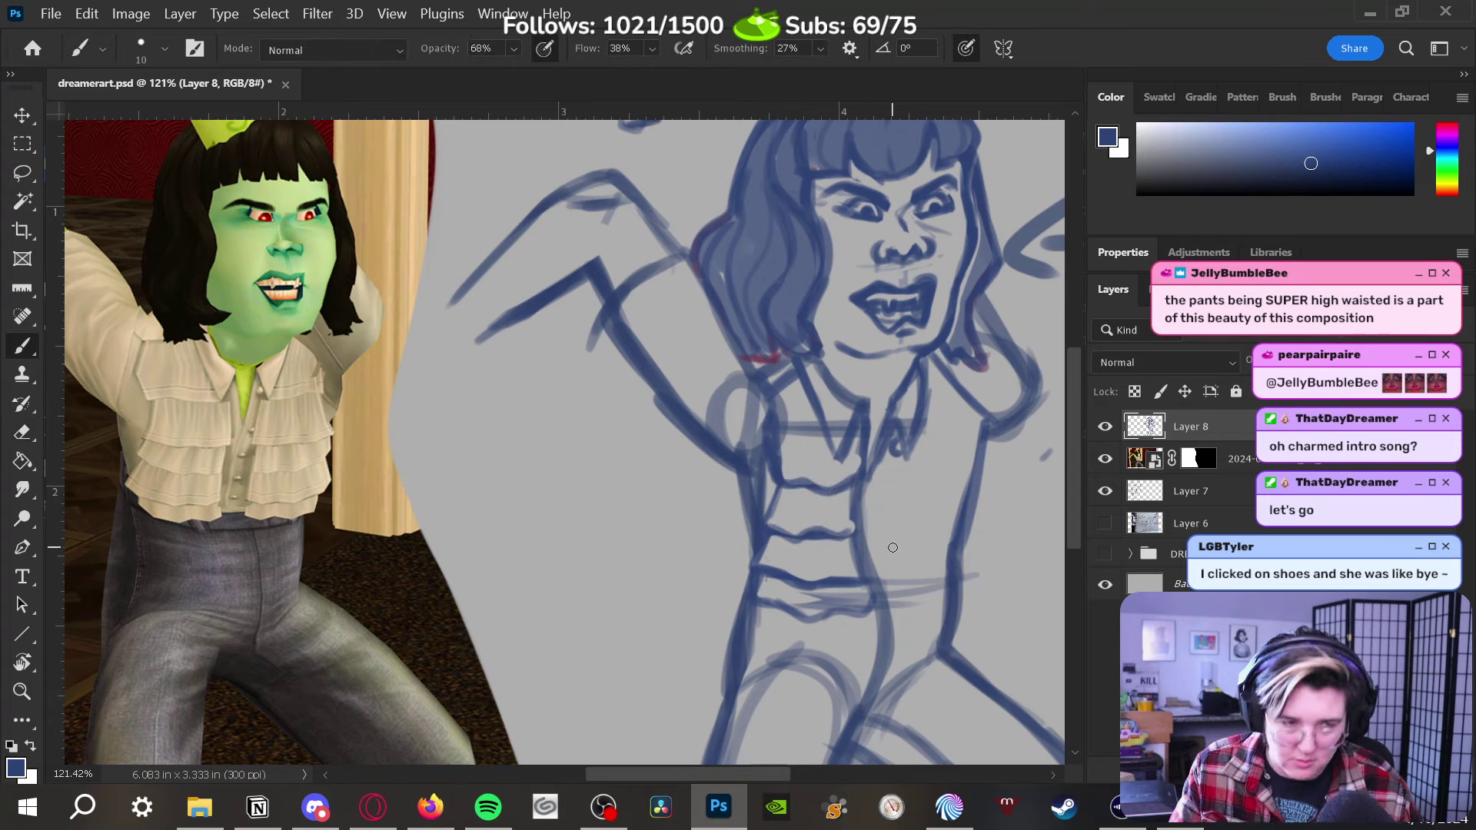
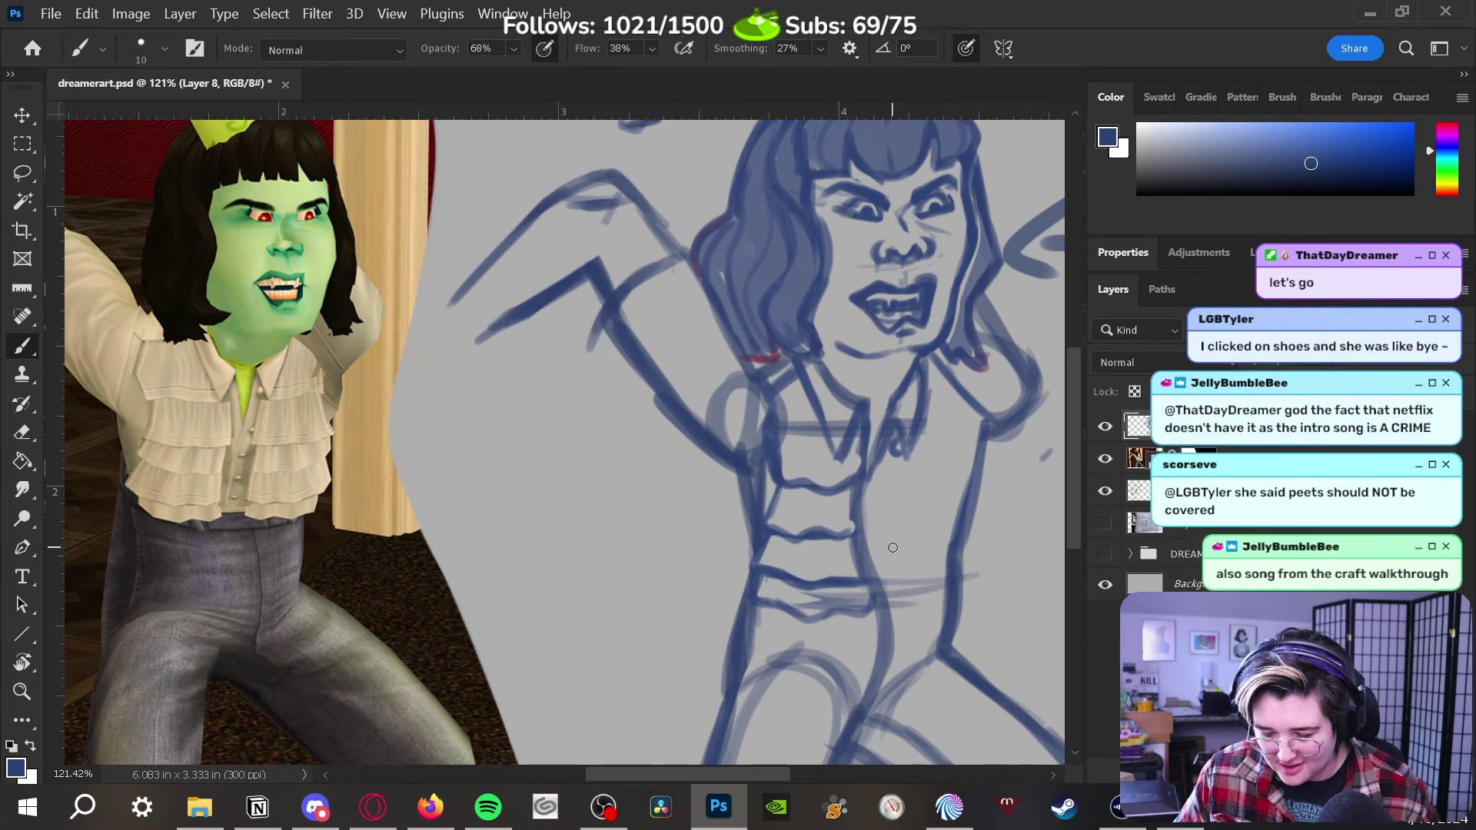
# Erase the wavy hem under the lowest ruffle and redraw the waistline as a curve across the figure's full width
pyautogui.moveTo(866, 657)
pyautogui.mouseDown()
pyautogui.moveTo(806, 637)
pyautogui.moveTo(797, 597)
pyautogui.moveTo(828, 624)
pyautogui.mouseUp()
pyautogui.press('e')
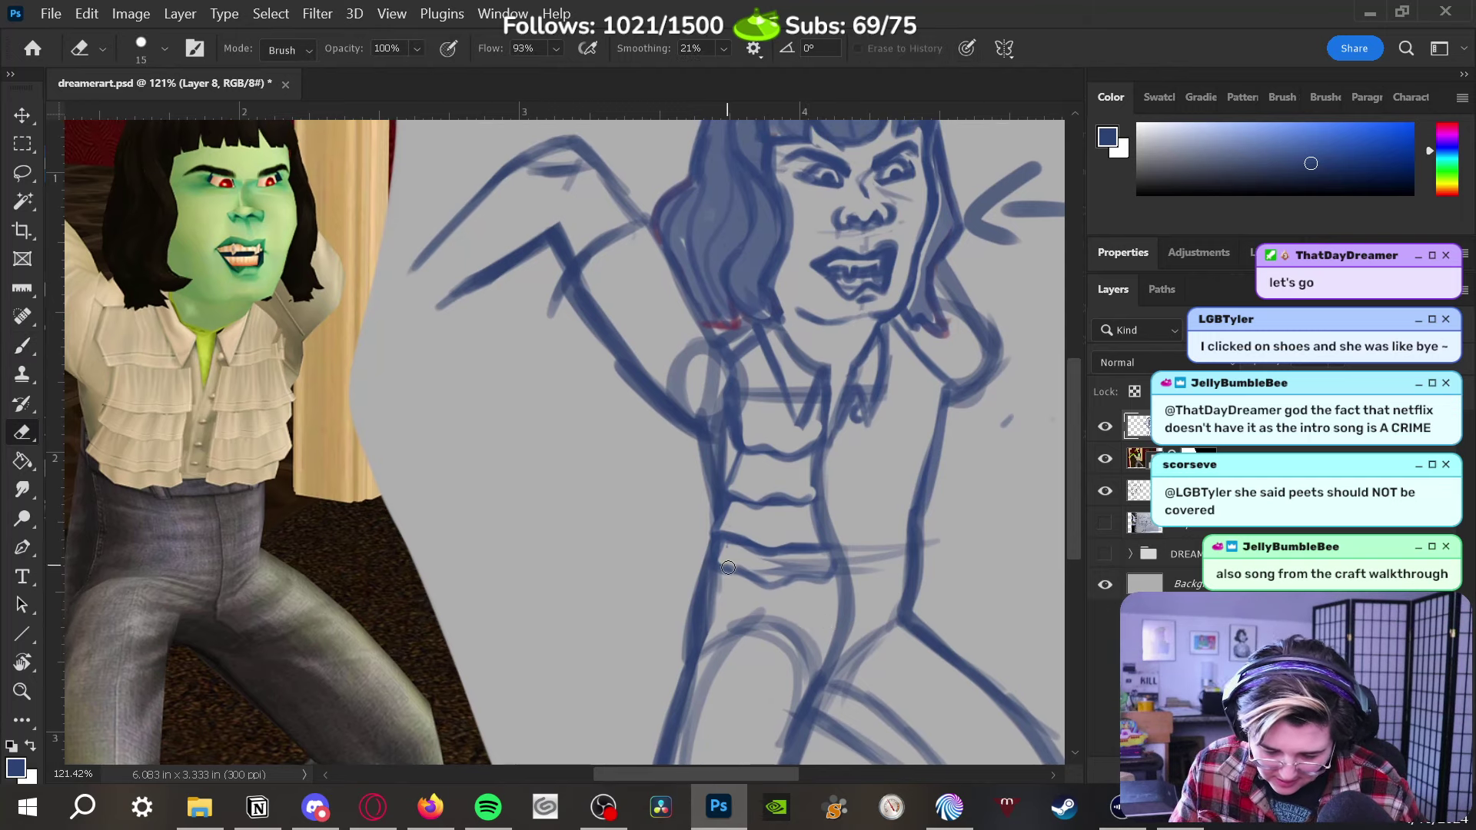
pyautogui.moveTo(718, 572)
pyautogui.mouseDown()
pyautogui.moveTo(763, 586)
pyautogui.moveTo(784, 565)
pyautogui.moveTo(782, 595)
pyautogui.moveTo(809, 564)
pyautogui.moveTo(827, 587)
pyautogui.moveTo(812, 567)
pyautogui.moveTo(840, 578)
pyautogui.moveTo(836, 534)
pyautogui.mouseUp()
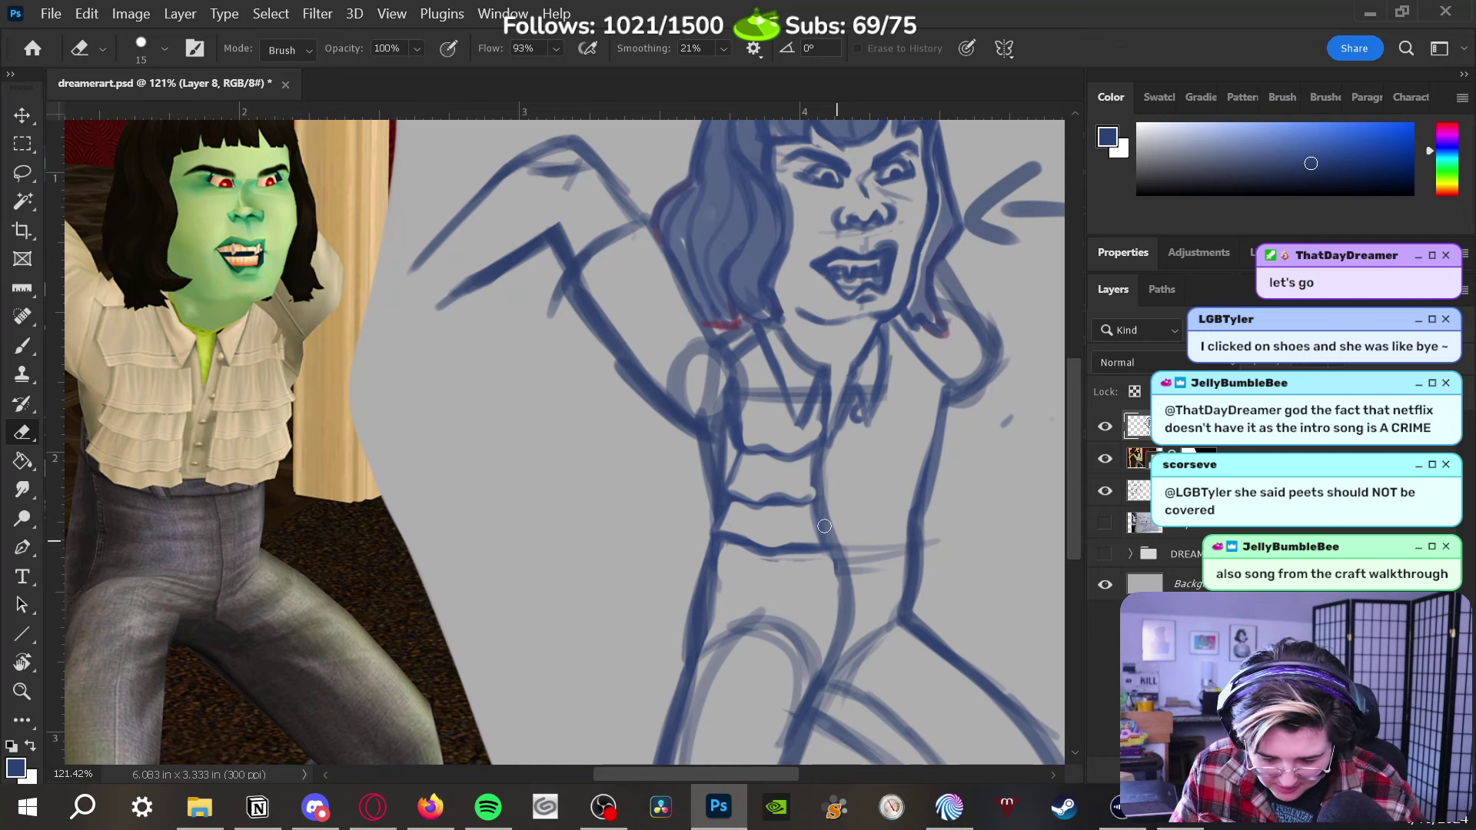
pyautogui.press('b')
pyautogui.moveTo(749, 547)
pyautogui.mouseDown()
pyautogui.moveTo(863, 572)
pyautogui.moveTo(903, 561)
pyautogui.mouseUp()
pyautogui.moveTo(845, 568)
pyautogui.mouseDown()
pyautogui.moveTo(895, 561)
pyautogui.moveTo(850, 545)
pyautogui.moveTo(903, 541)
pyautogui.mouseUp()
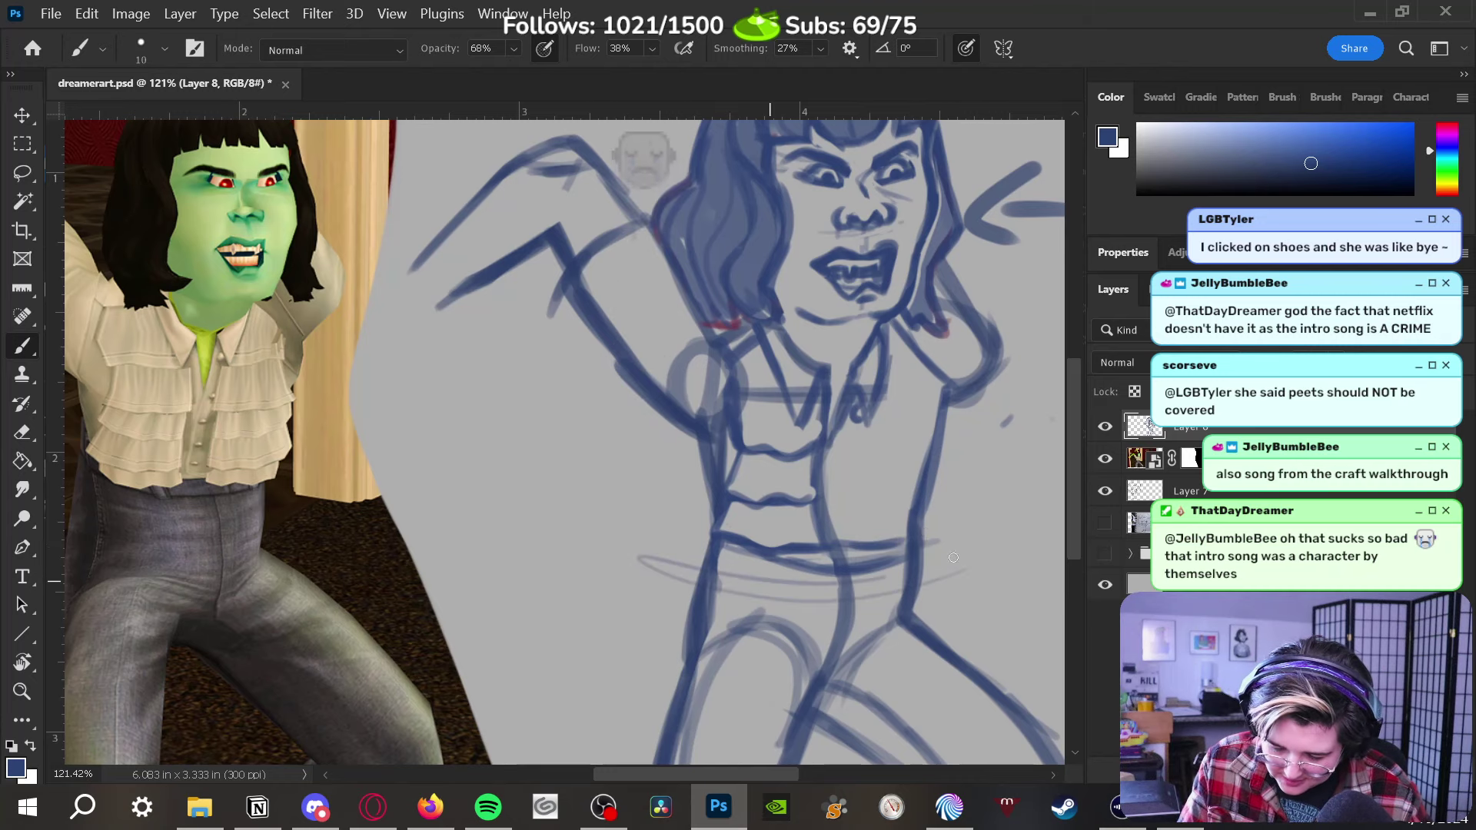
# Lasso the hips and legs below the waistline, move them slightly downward, and deselect
pyautogui.press('z')
pyautogui.moveTo(910, 577); pyautogui.dragTo(876, 576)
pyautogui.moveTo(863, 654); pyautogui.dragTo(804, 670)
pyautogui.click(22, 172)
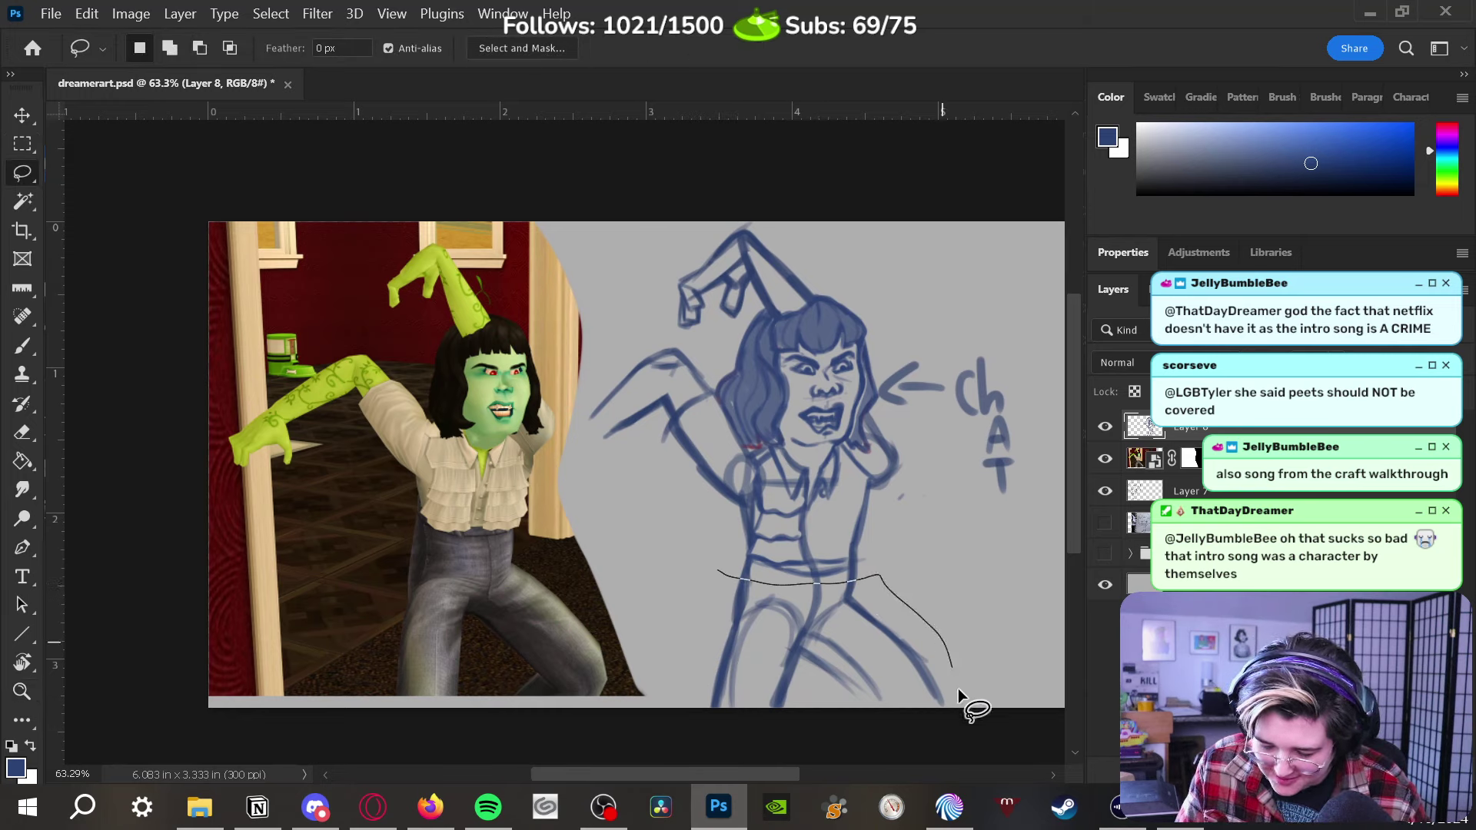
pyautogui.moveTo(957, 688)
pyautogui.mouseDown()
pyautogui.moveTo(737, 741)
pyautogui.moveTo(717, 572)
pyautogui.mouseUp()
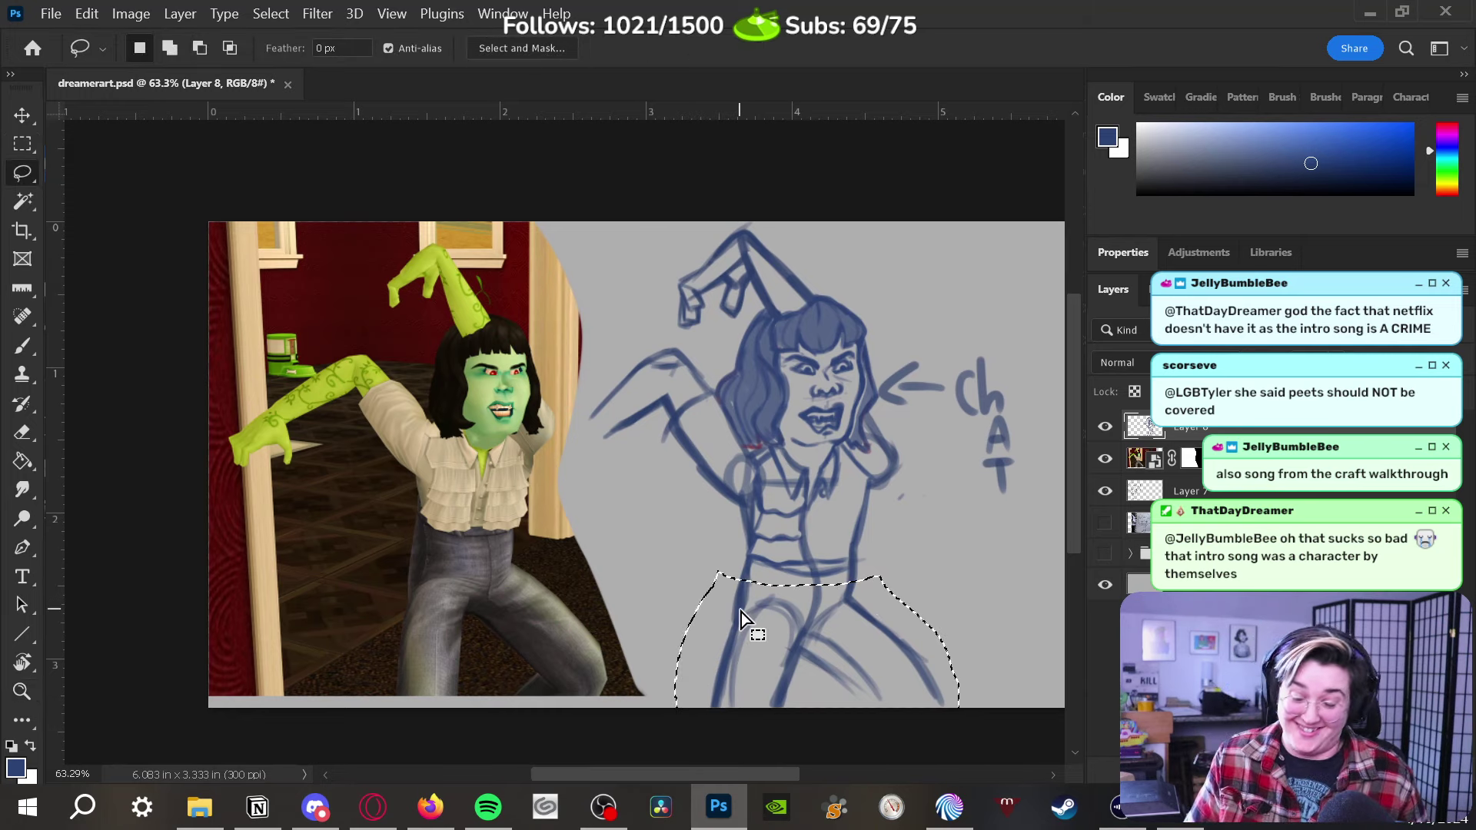
pyautogui.hotkey('ctrl', 't')
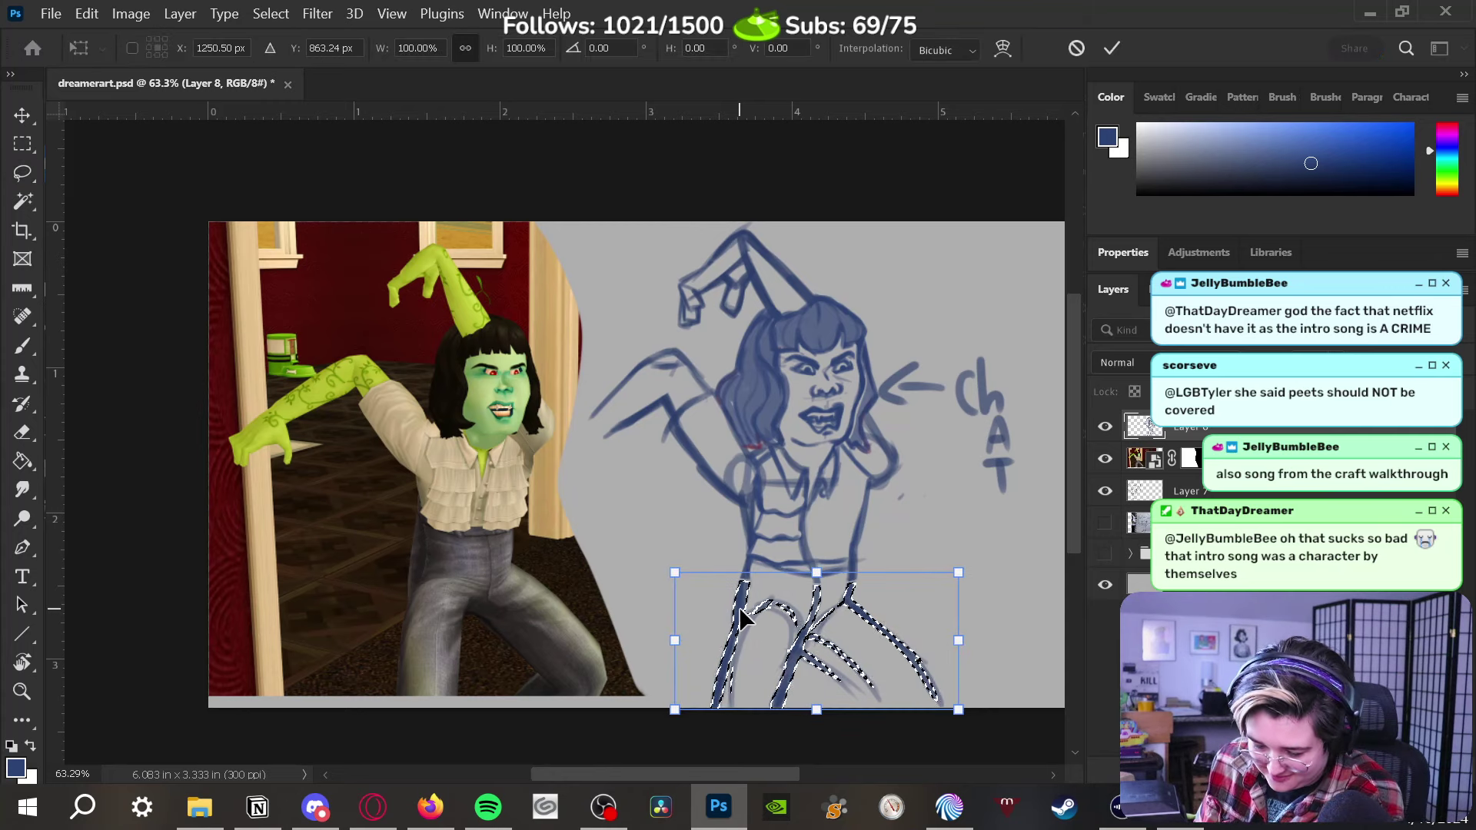
pyautogui.press('Return')
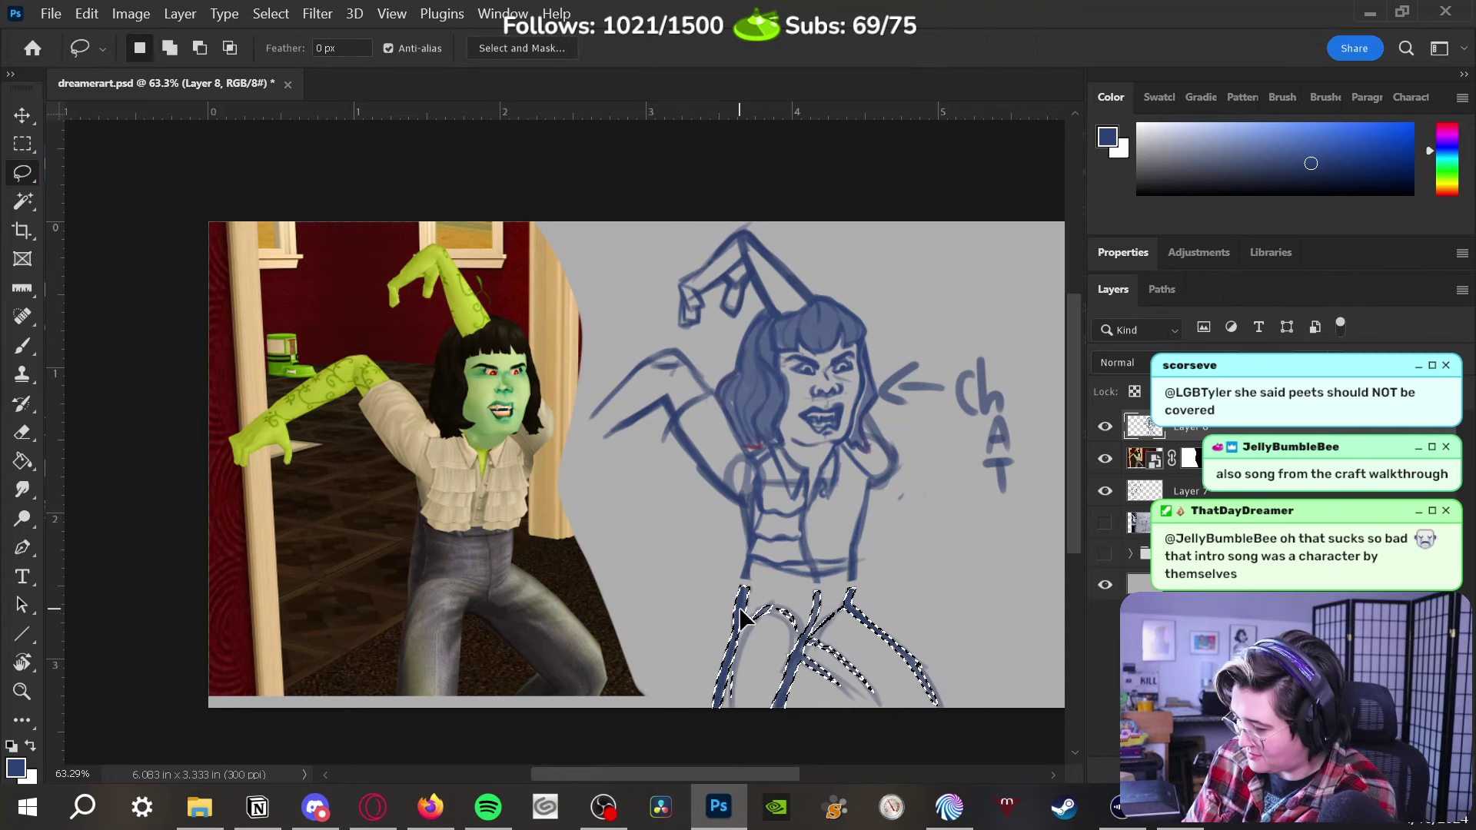
pyautogui.hotkey('ctrl', 't')
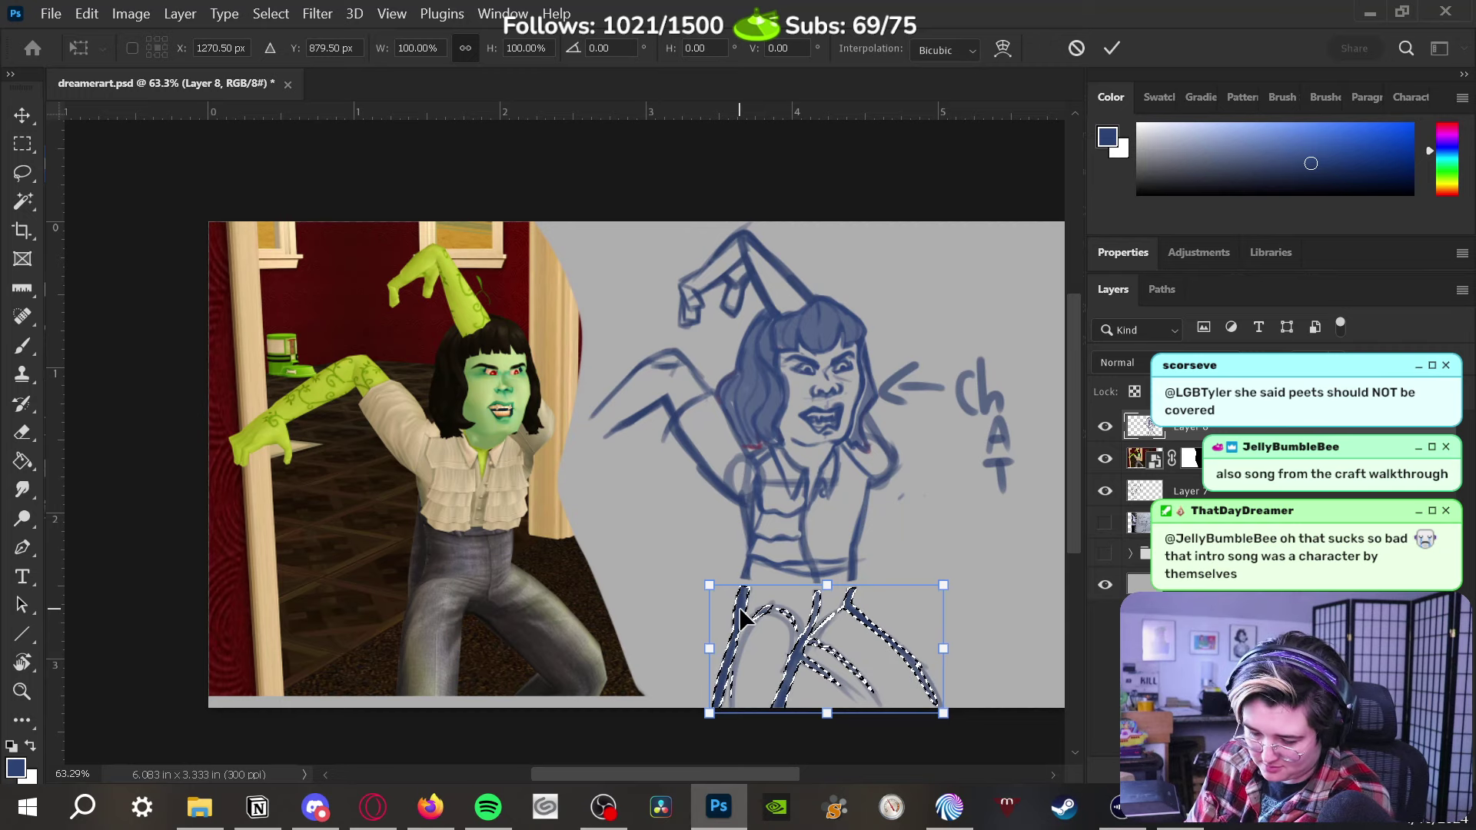
pyautogui.press('Return')
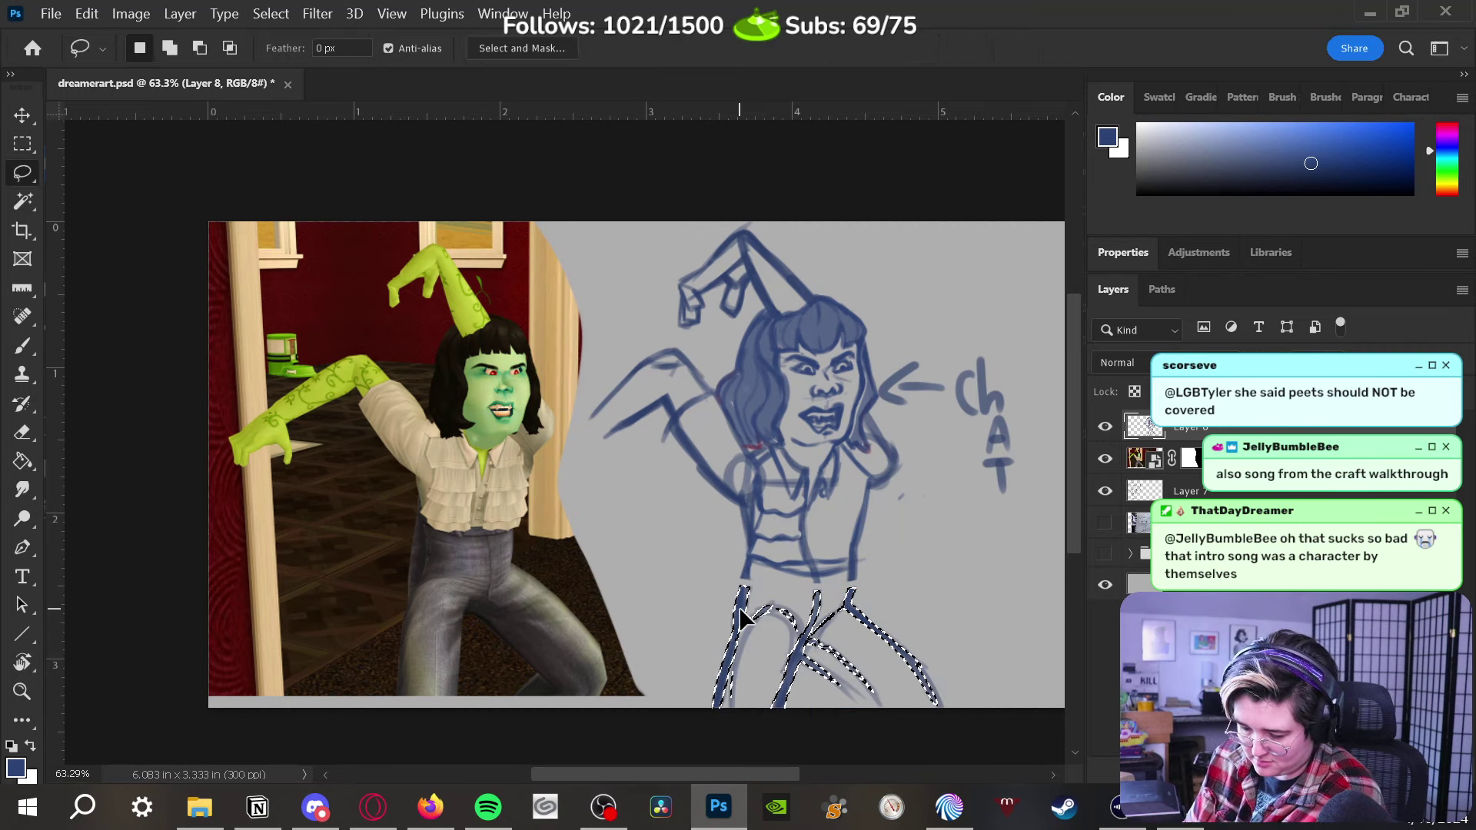
pyautogui.hotkey('ctrl', 'd')
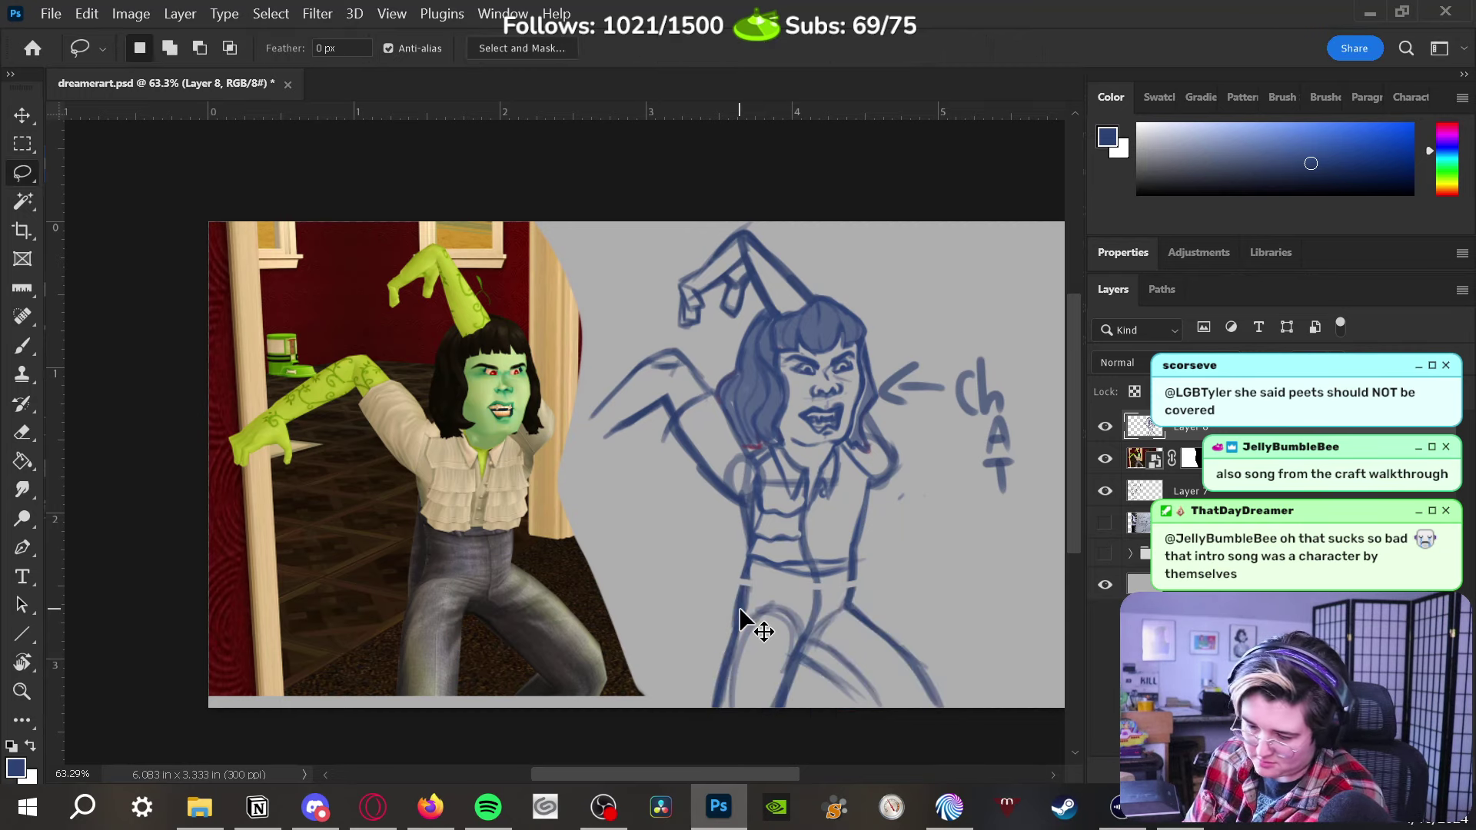
# Transform the whole sketch layer to 99.08% height with a slight skew and nudge it upward
pyautogui.hotkey('ctrl', 't')
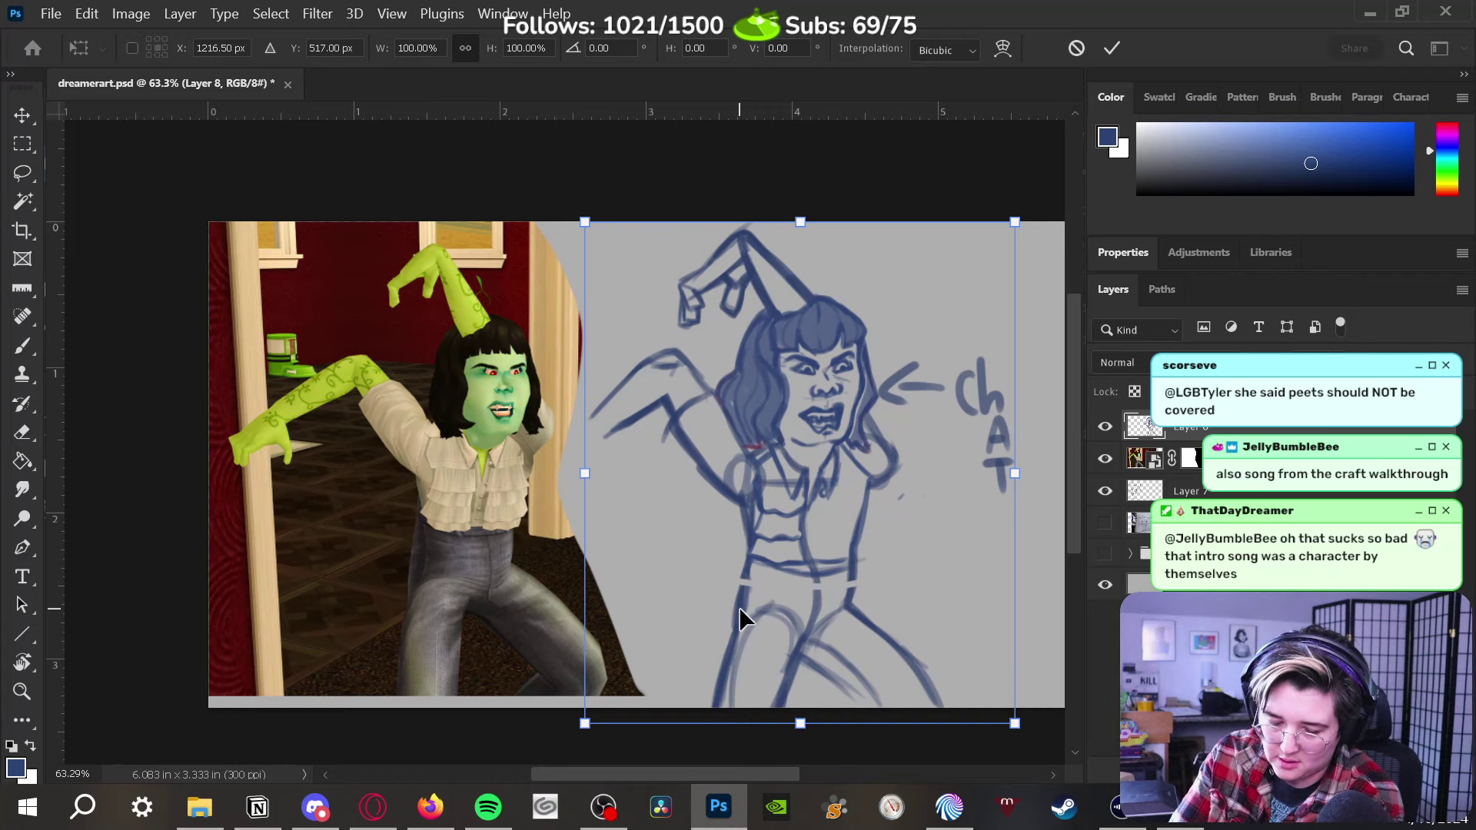
pyautogui.moveTo(587, 228); pyautogui.dragTo(588, 239)
pyautogui.moveTo(1012, 224); pyautogui.dragTo(1012, 238)
pyautogui.moveTo(799, 240); pyautogui.dragTo(805, 227)
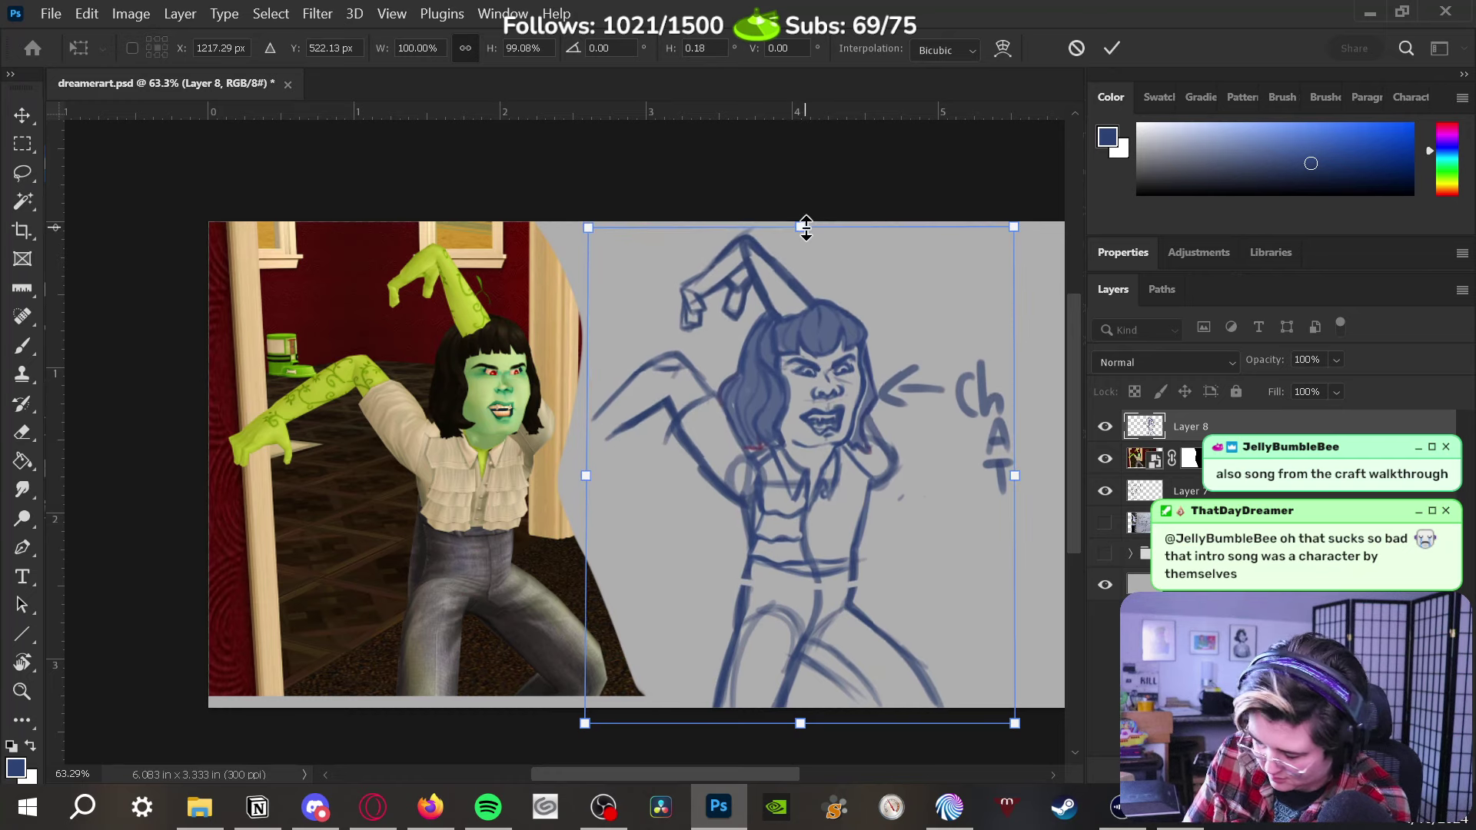
pyautogui.press('Up')
pyautogui.press('Up')
pyautogui.press('Up')
pyautogui.press('Up')
pyautogui.press('Up')
pyautogui.press('Up')
pyautogui.press('Up')
pyautogui.press('Up')
pyautogui.press('Up')
pyautogui.press('Up')
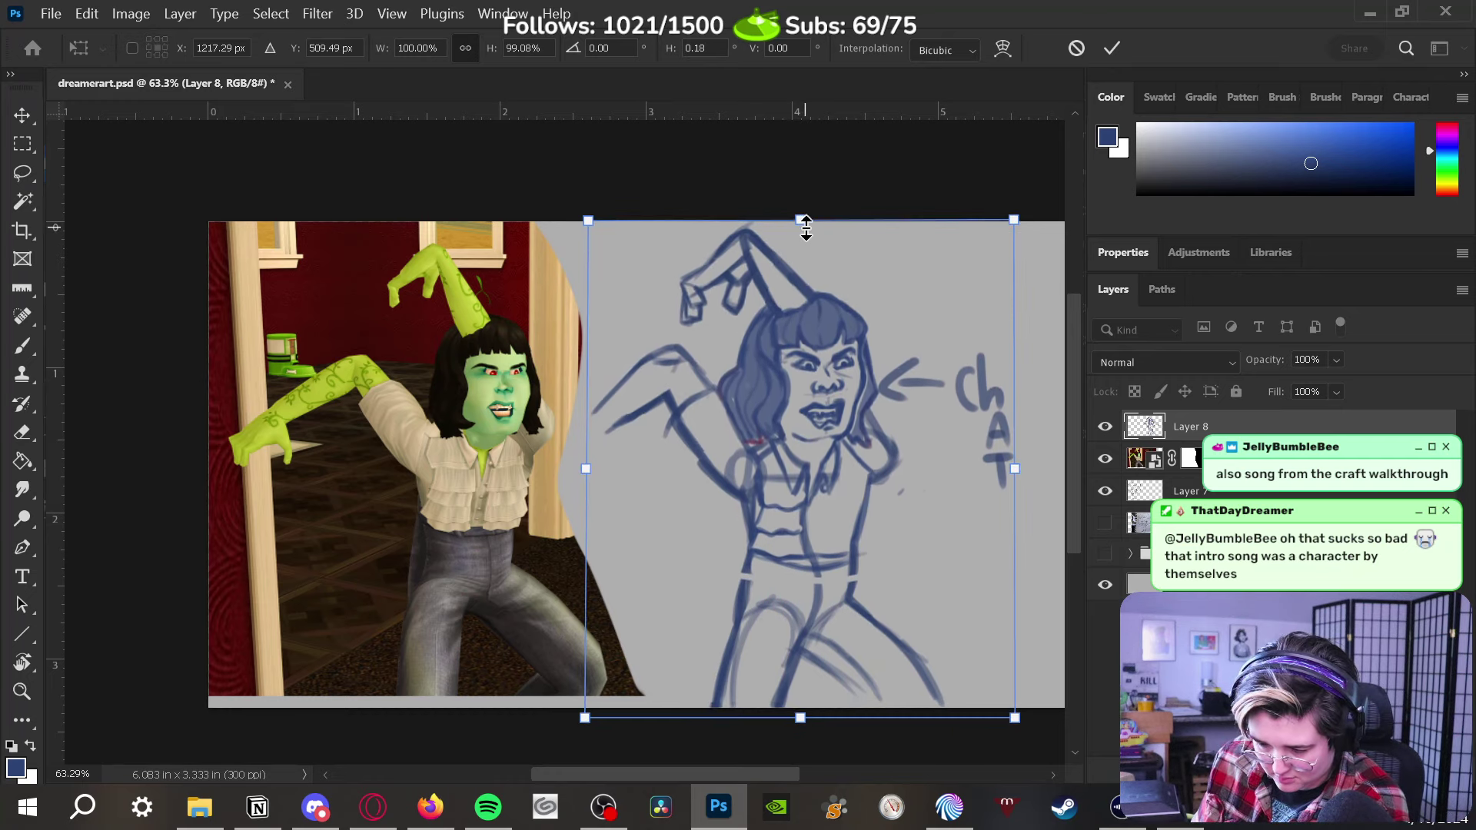
pyautogui.press('Return')
# Scale the whole sketch down proportionally to 92.89%
pyautogui.press('l')
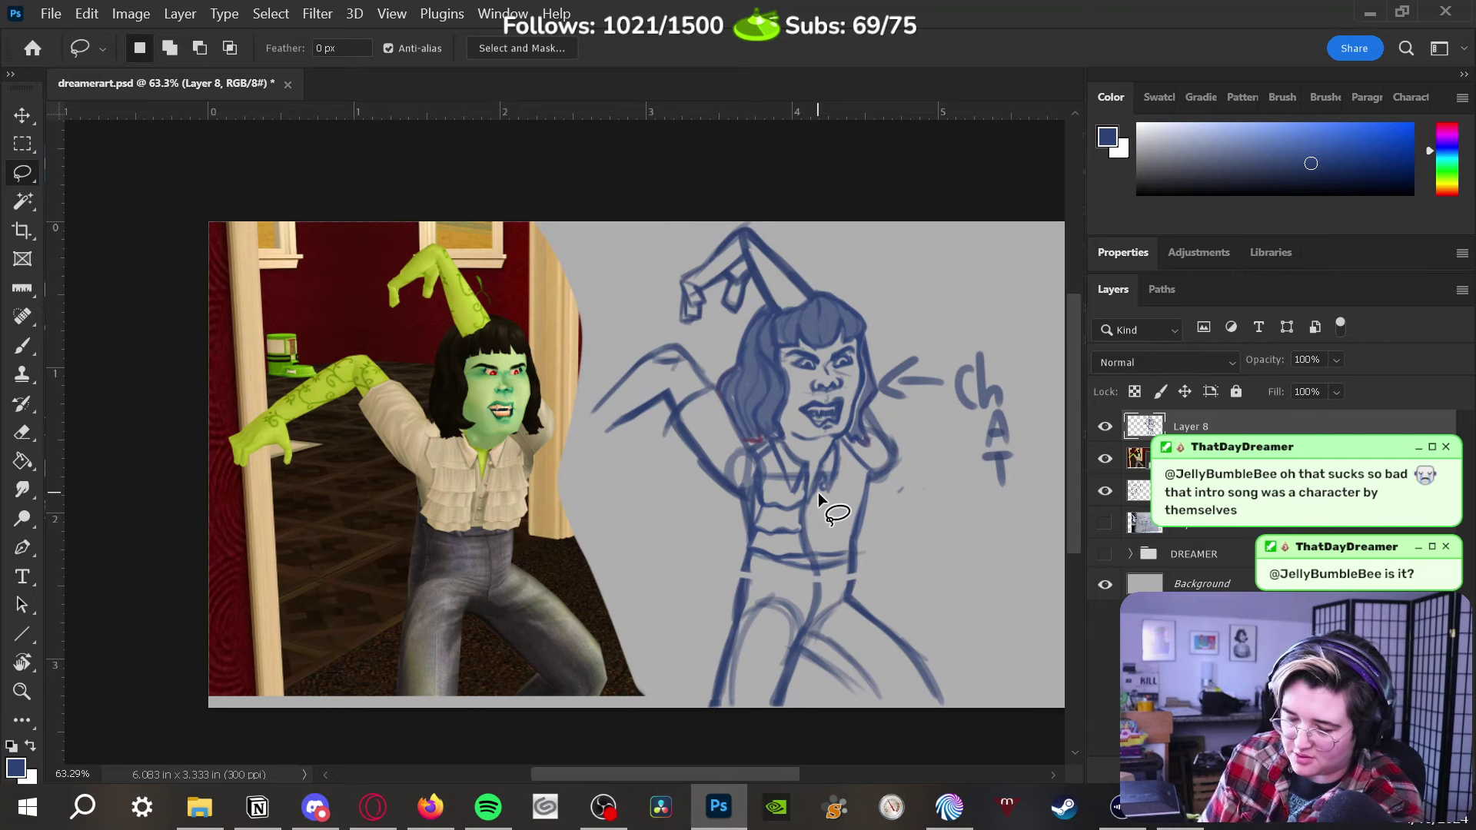
pyautogui.hotkey('ctrl', 't')
pyautogui.moveTo(1014, 711); pyautogui.dragTo(986, 680)
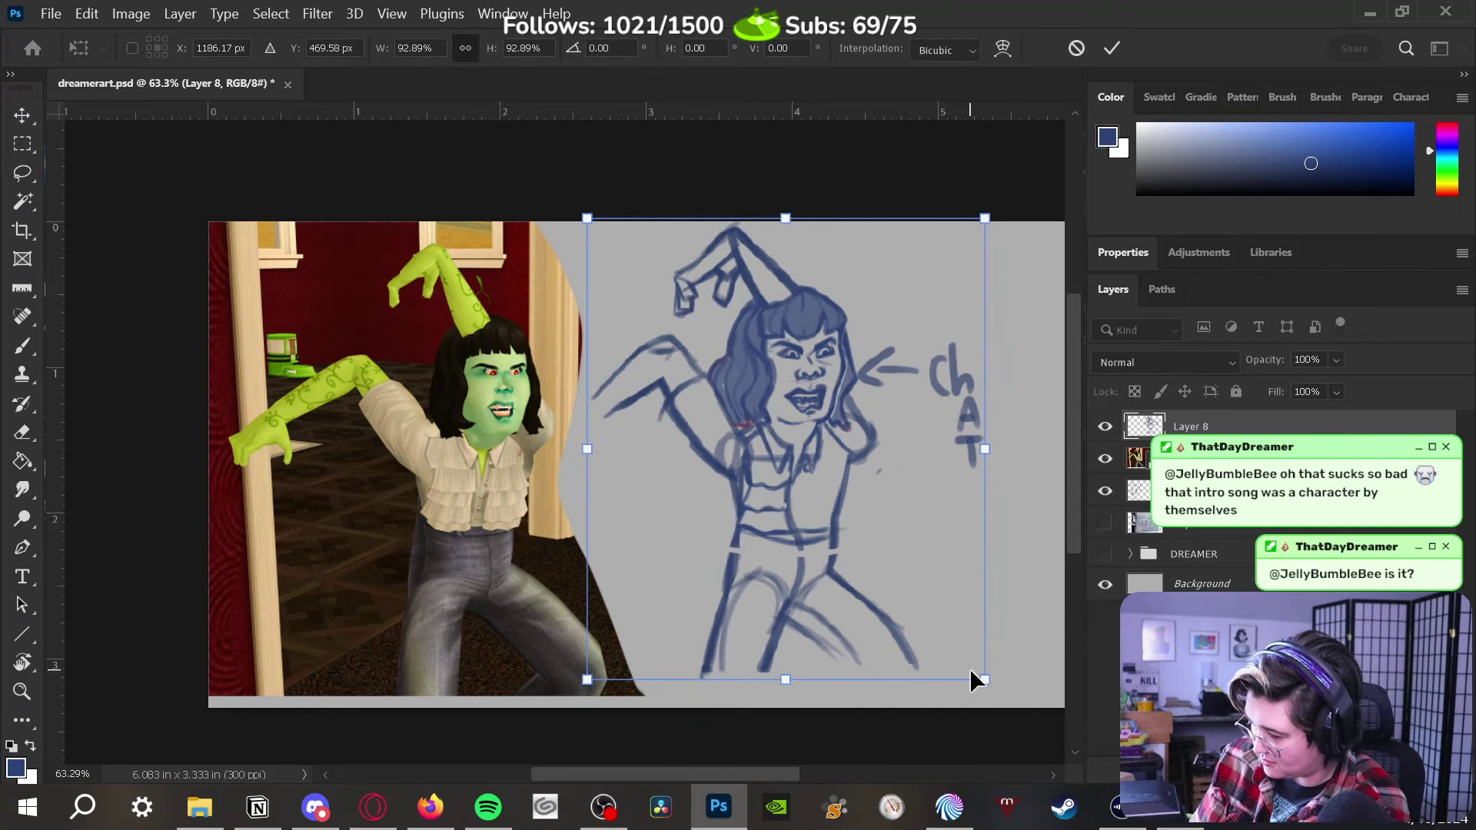
pyautogui.press('Return')
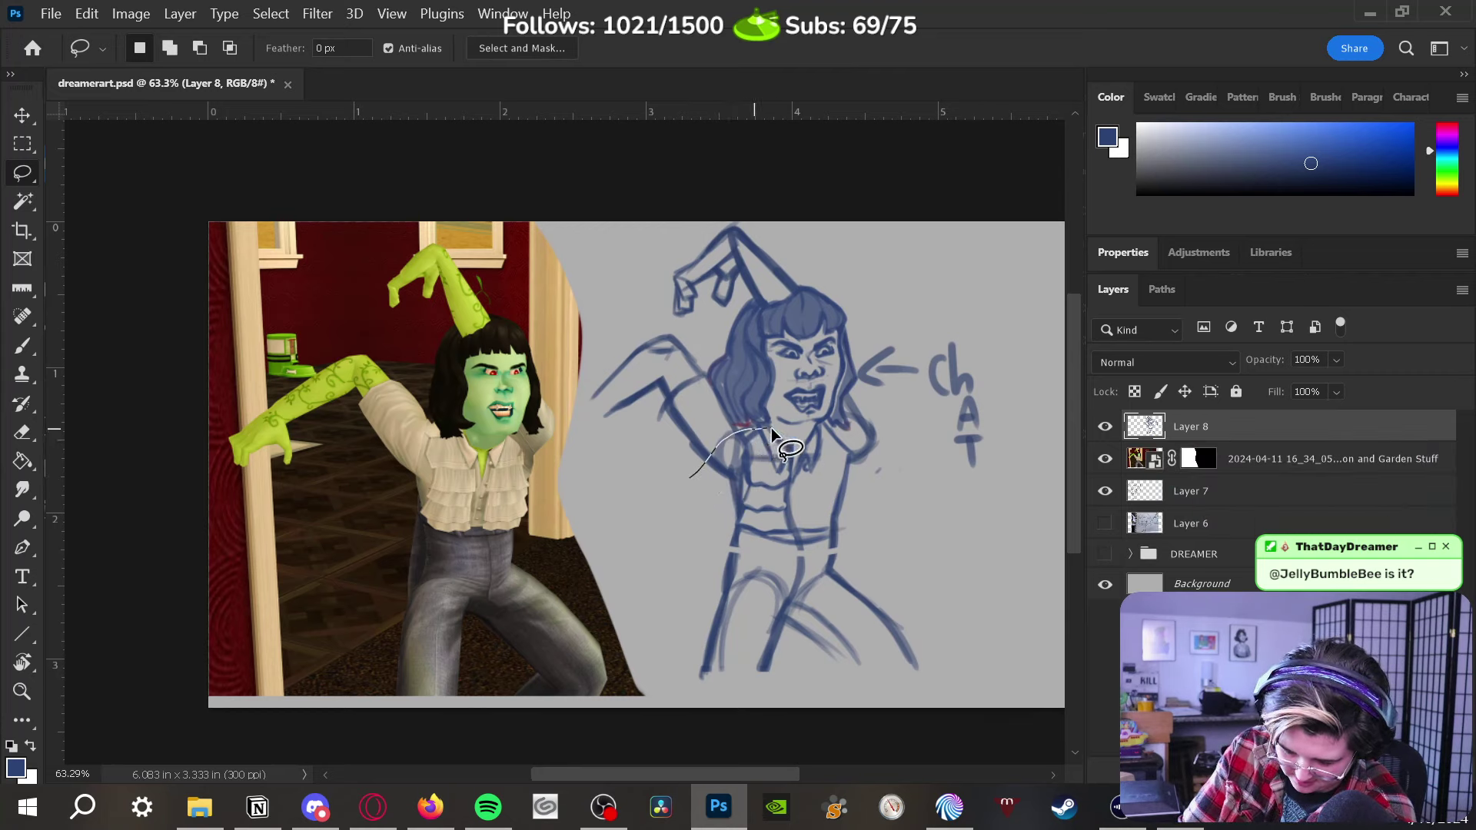
# Lasso the body below the head, enlarge it to 106.18%, and nudge it left to line up with the neck
pyautogui.moveTo(816, 431)
pyautogui.mouseDown()
pyautogui.moveTo(888, 442)
pyautogui.moveTo(976, 678)
pyautogui.moveTo(652, 650)
pyautogui.moveTo(672, 484)
pyautogui.mouseUp()
pyautogui.hotkey('ctrl', 't')
pyautogui.moveTo(978, 698); pyautogui.dragTo(991, 713)
pyautogui.press('Left')
pyautogui.press('Left')
pyautogui.press('Left')
pyautogui.press('Left')
pyautogui.press('Left')
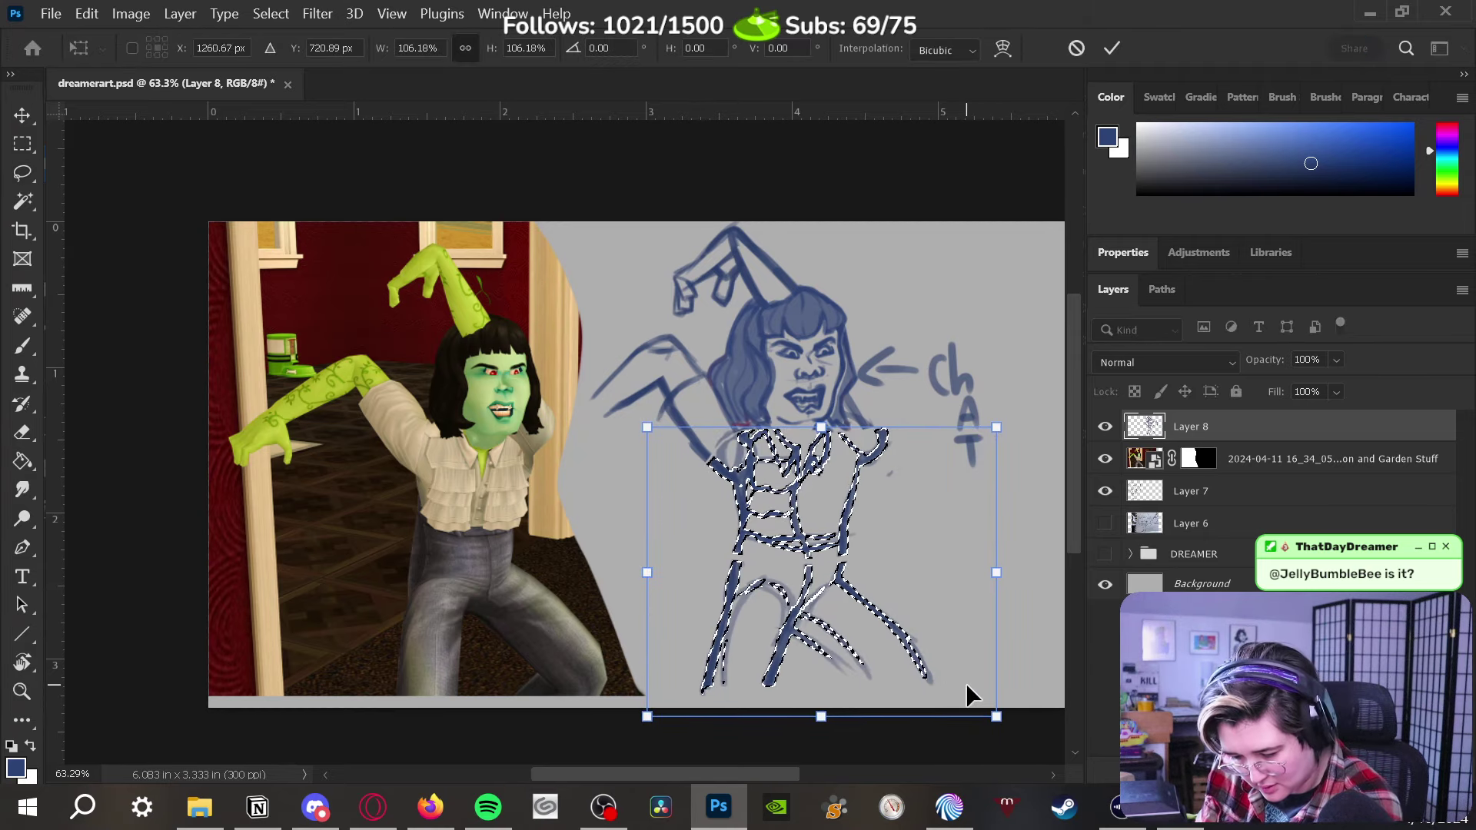
pyautogui.press('Left')
pyautogui.press('Left')
pyautogui.press('Left')
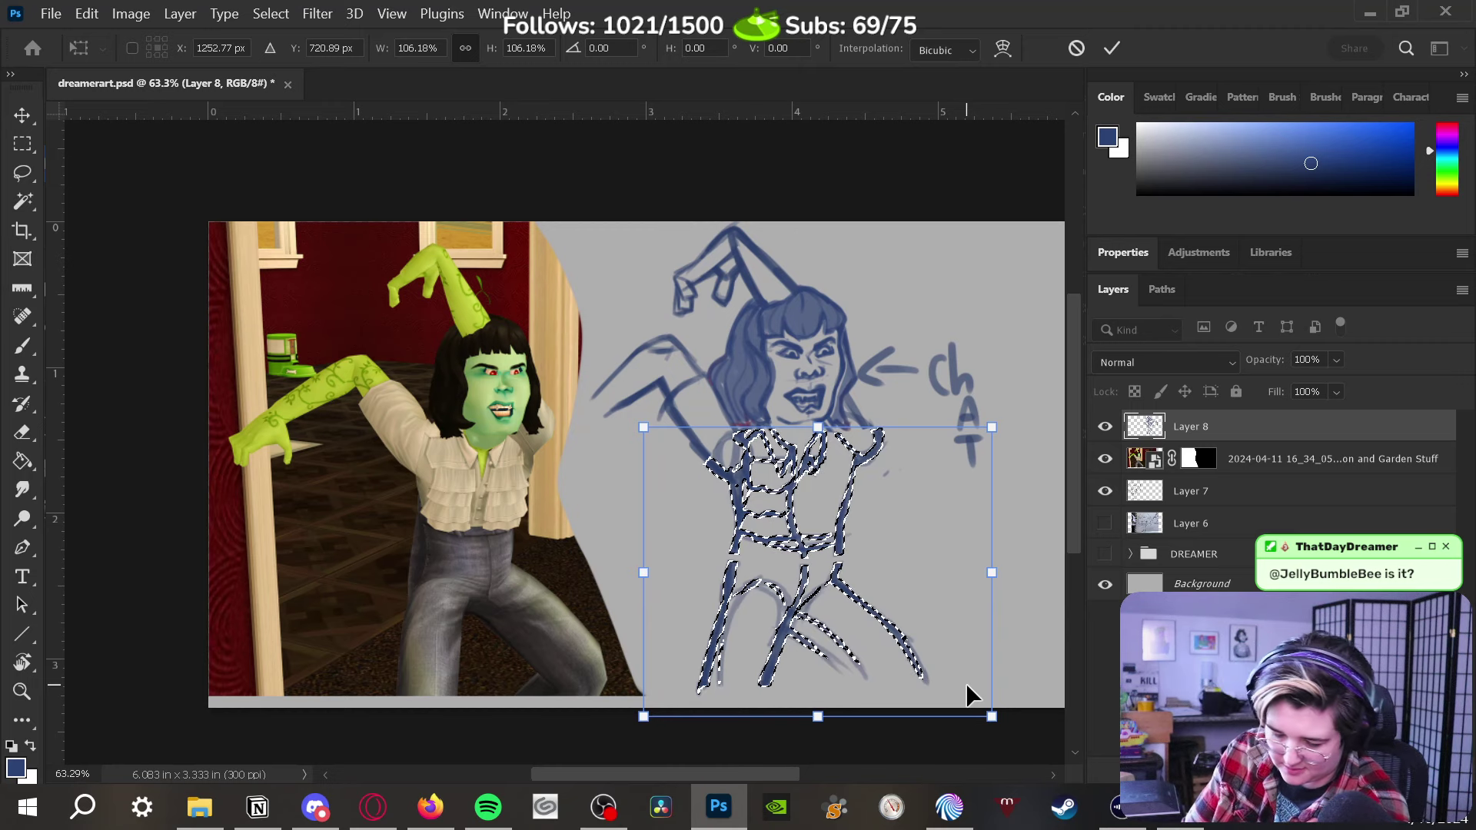
# Stretch the selected body downward, skew its lower edge, narrow it slightly, apply the transform, and deselect
pyautogui.moveTo(990, 720); pyautogui.dragTo(999, 724)
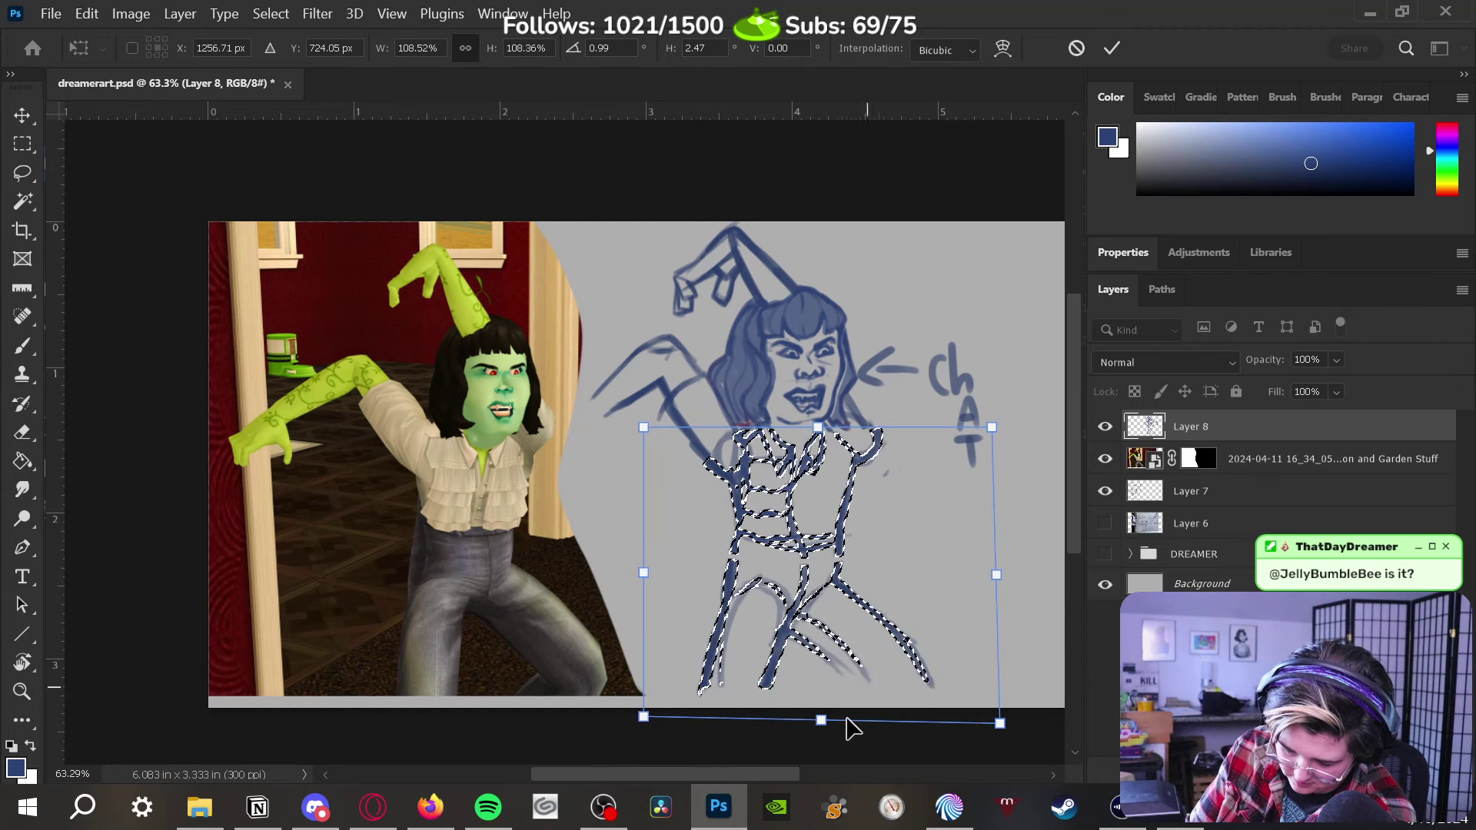
pyautogui.moveTo(819, 723)
pyautogui.mouseDown()
pyautogui.moveTo(816, 740)
pyautogui.moveTo(804, 733)
pyautogui.mouseUp()
pyautogui.moveTo(992, 588); pyautogui.dragTo(976, 578)
pyautogui.press('Return')
pyautogui.hotkey('ctrl', 'd')
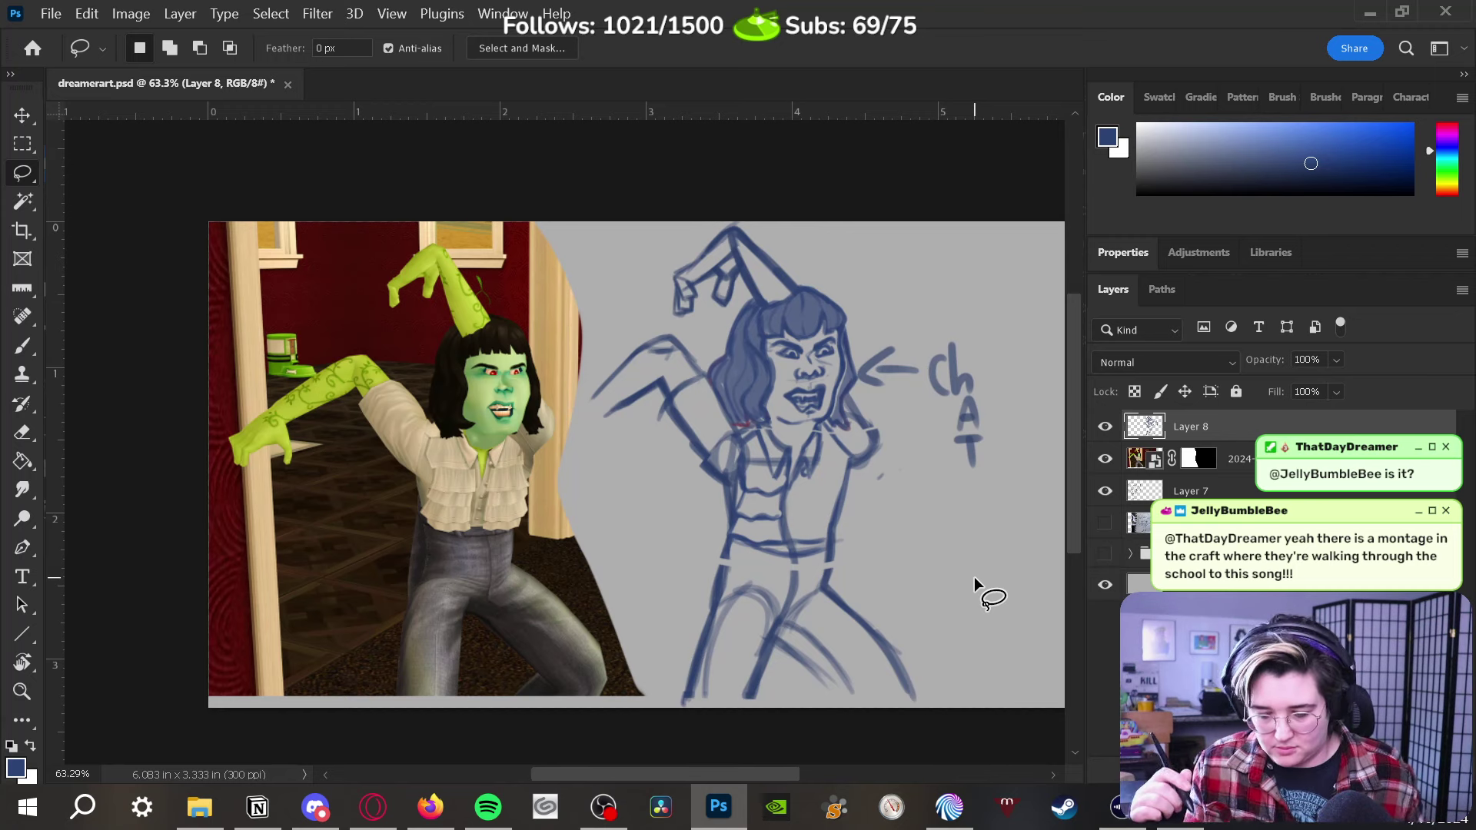
# Redraw the right hip outline across the gap at the waist and thin its inner side with the eraser
pyautogui.press('z')
pyautogui.moveTo(847, 530)
pyautogui.mouseDown()
pyautogui.moveTo(879, 494)
pyautogui.moveTo(879, 510)
pyautogui.mouseUp()
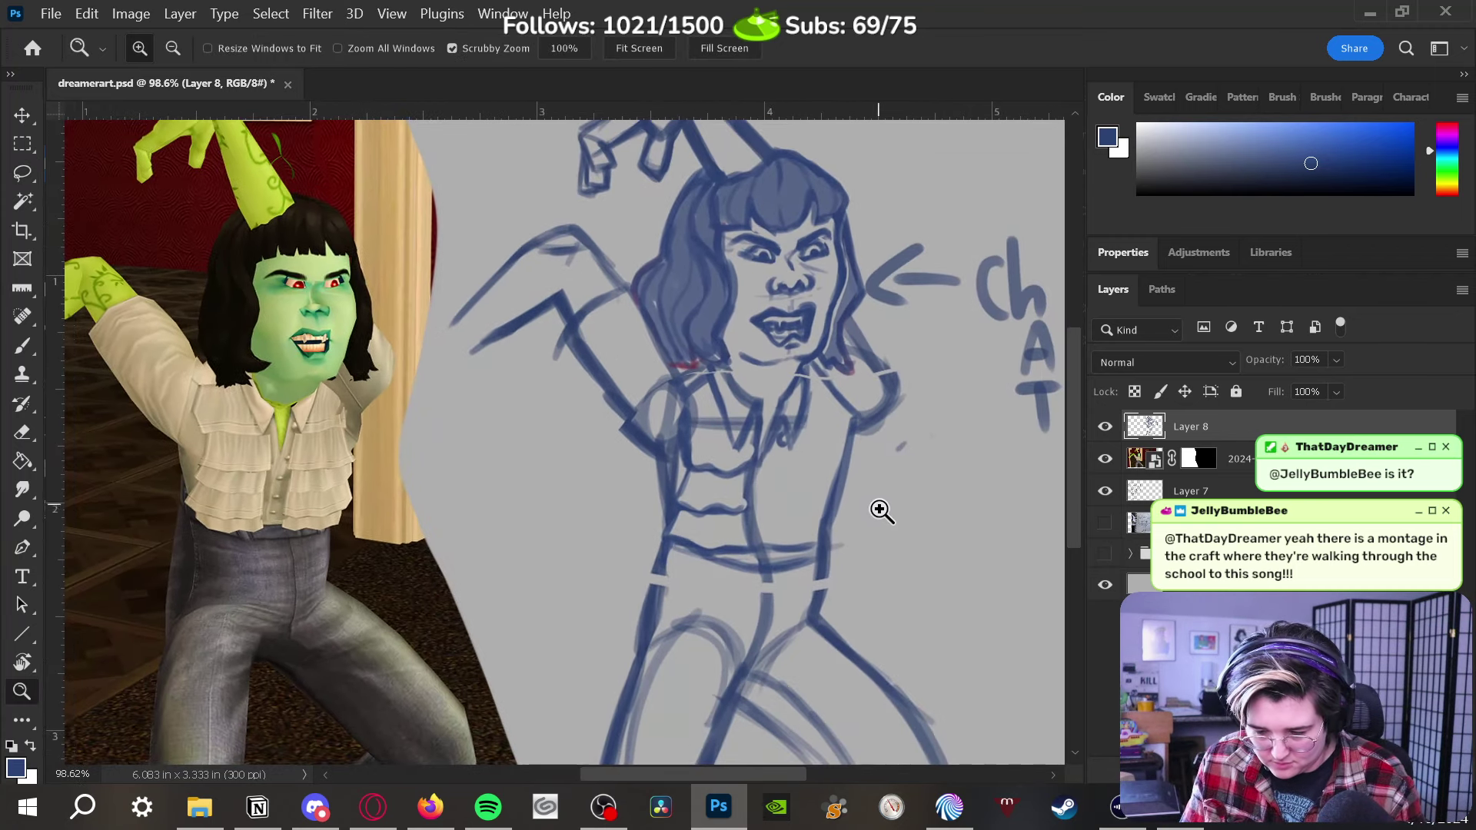
pyautogui.press('b')
pyautogui.moveTo(814, 623); pyautogui.dragTo(827, 547)
pyautogui.press('e')
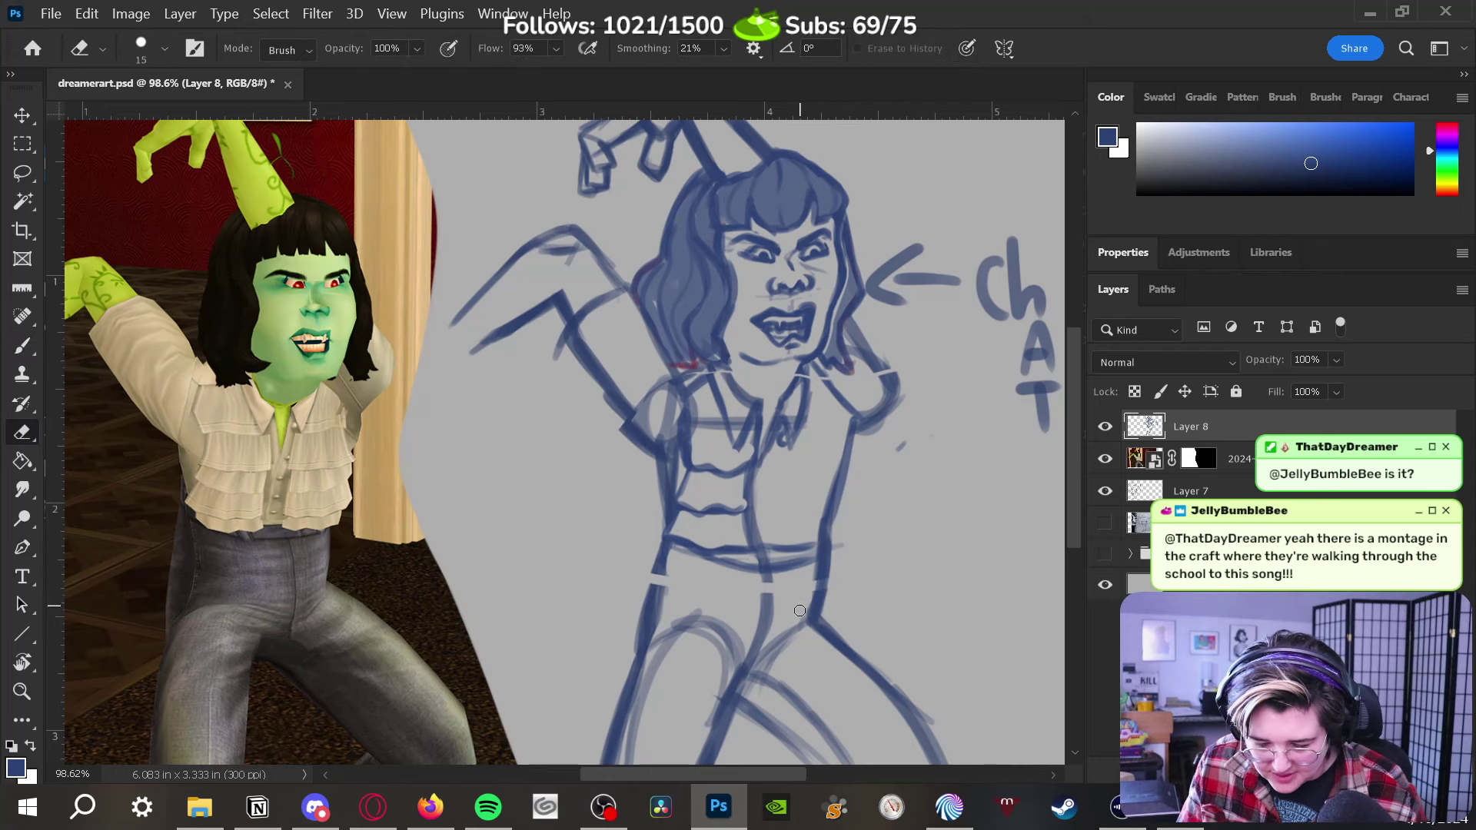
pyautogui.moveTo(802, 612); pyautogui.dragTo(817, 530)
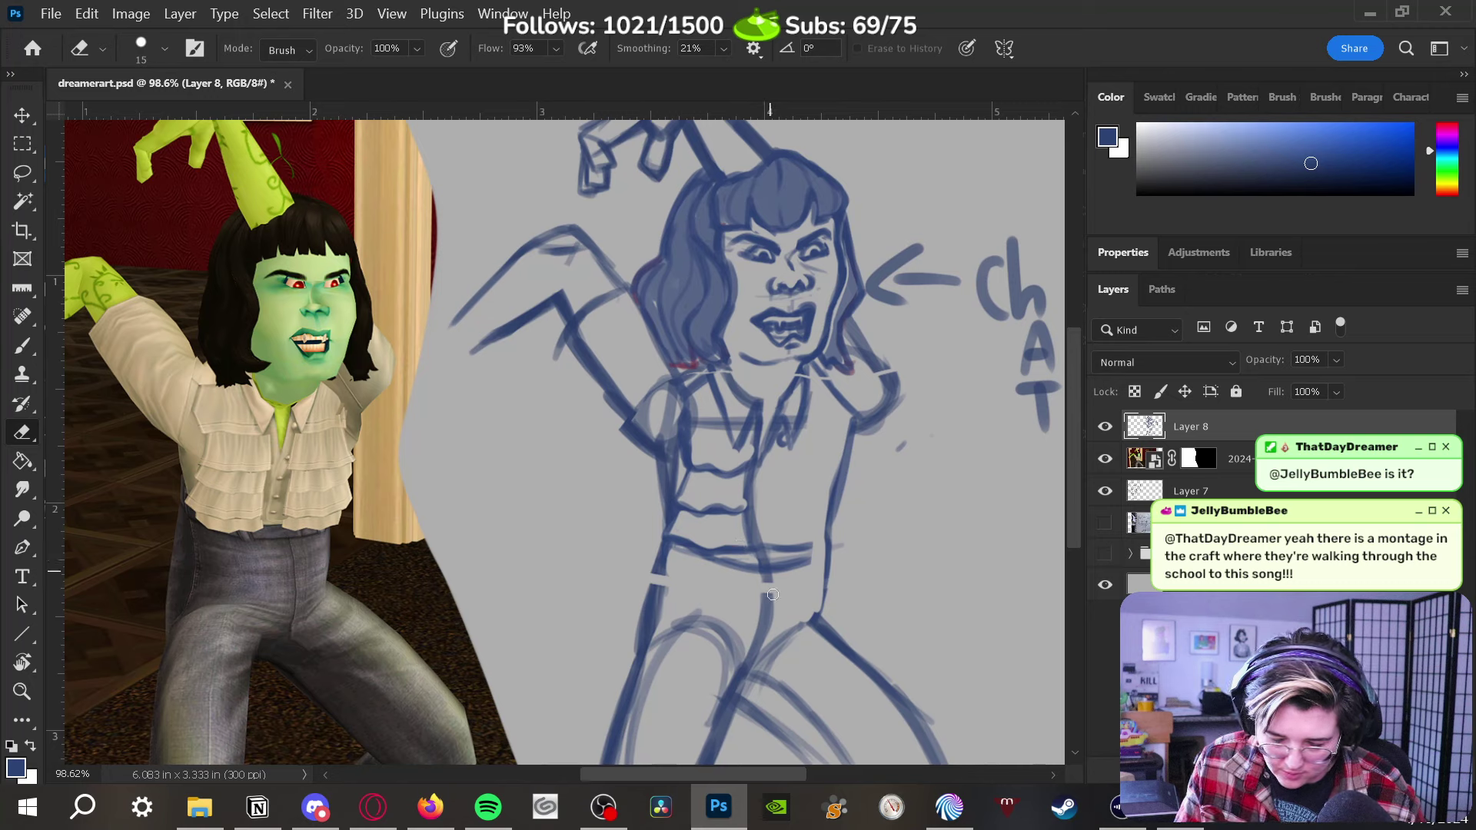
# Extend the waistline to the right side, add the placket's second edge, and sketch wavy ruffle lines on the shirt's right half
pyautogui.press('b')
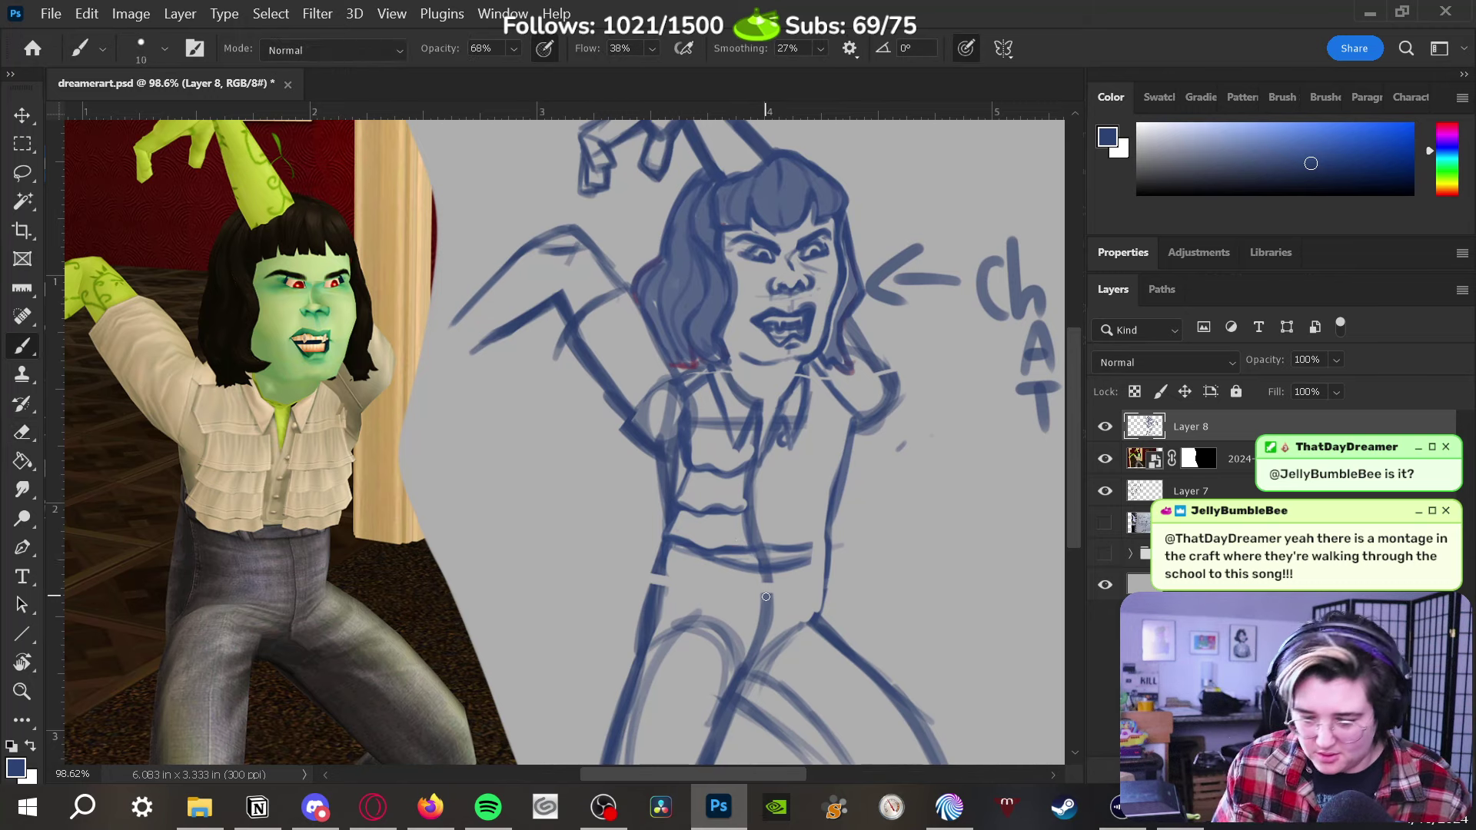
pyautogui.moveTo(750, 549); pyautogui.dragTo(847, 530)
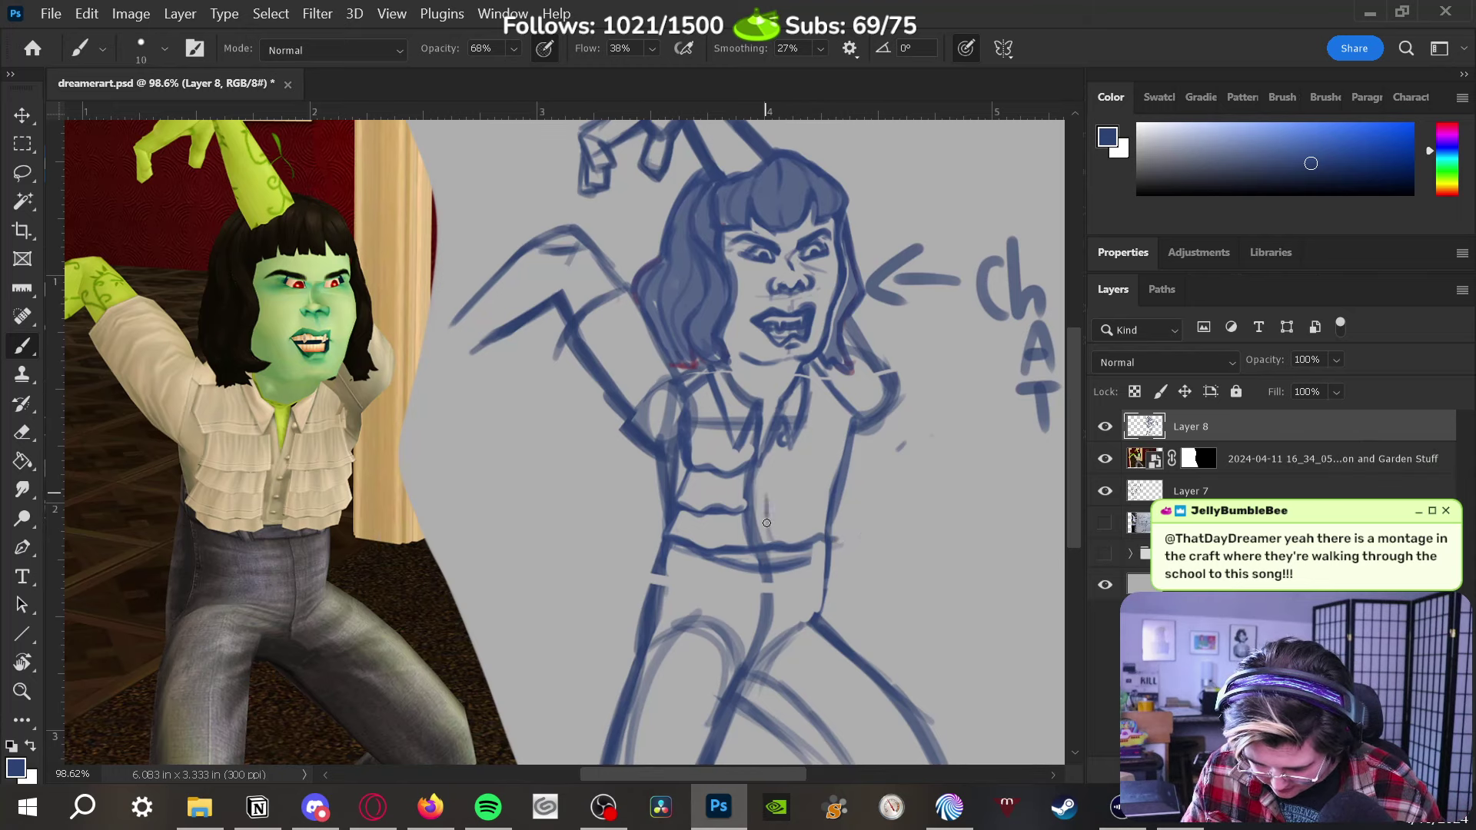
pyautogui.moveTo(769, 522)
pyautogui.mouseDown()
pyautogui.moveTo(844, 520)
pyautogui.moveTo(834, 564)
pyautogui.moveTo(811, 572)
pyautogui.moveTo(774, 491)
pyautogui.moveTo(790, 508)
pyautogui.moveTo(845, 510)
pyautogui.mouseUp()
pyautogui.hotkey('ctrl', 'z')
pyautogui.hotkey('ctrl', 'z')
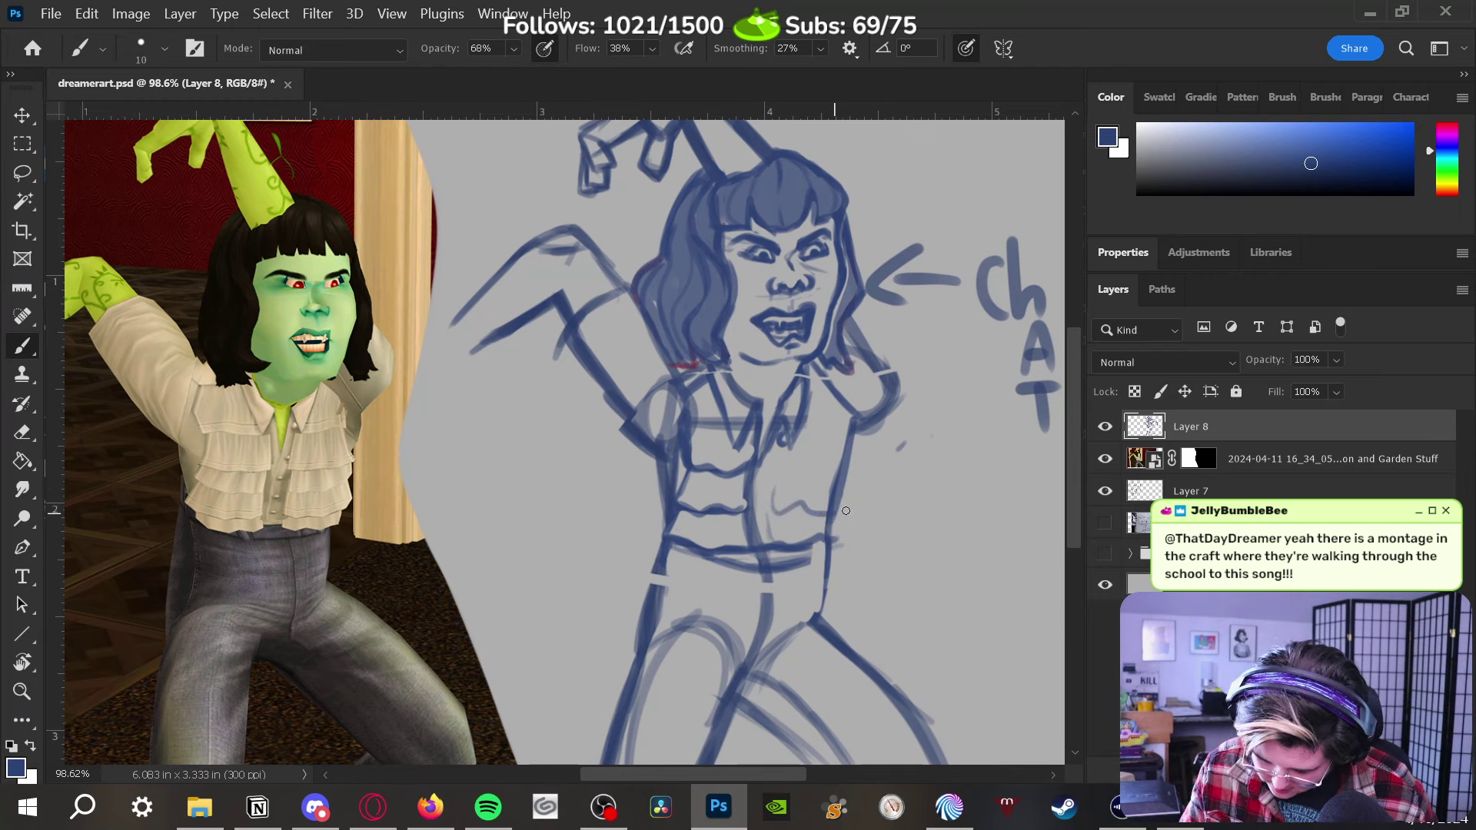
pyautogui.moveTo(782, 462); pyautogui.dragTo(816, 476)
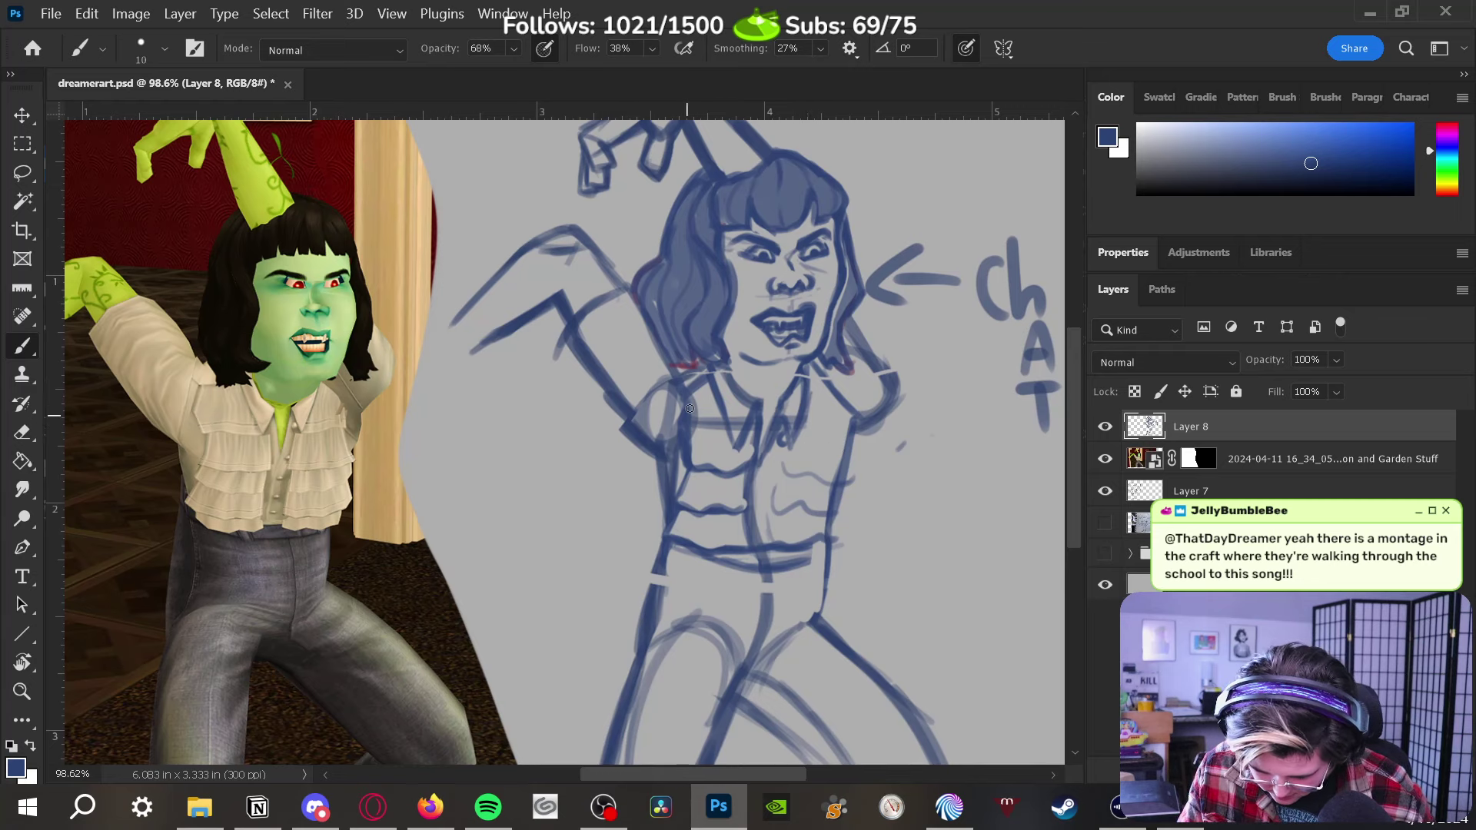
# Give the right half's ruffles jagged outer edges and add extra wavy tier lines across both halves of the shirt
pyautogui.moveTo(686, 432)
pyautogui.mouseDown()
pyautogui.moveTo(834, 446)
pyautogui.moveTo(846, 429)
pyautogui.moveTo(847, 541)
pyautogui.moveTo(773, 488)
pyautogui.moveTo(796, 431)
pyautogui.moveTo(773, 491)
pyautogui.mouseUp()
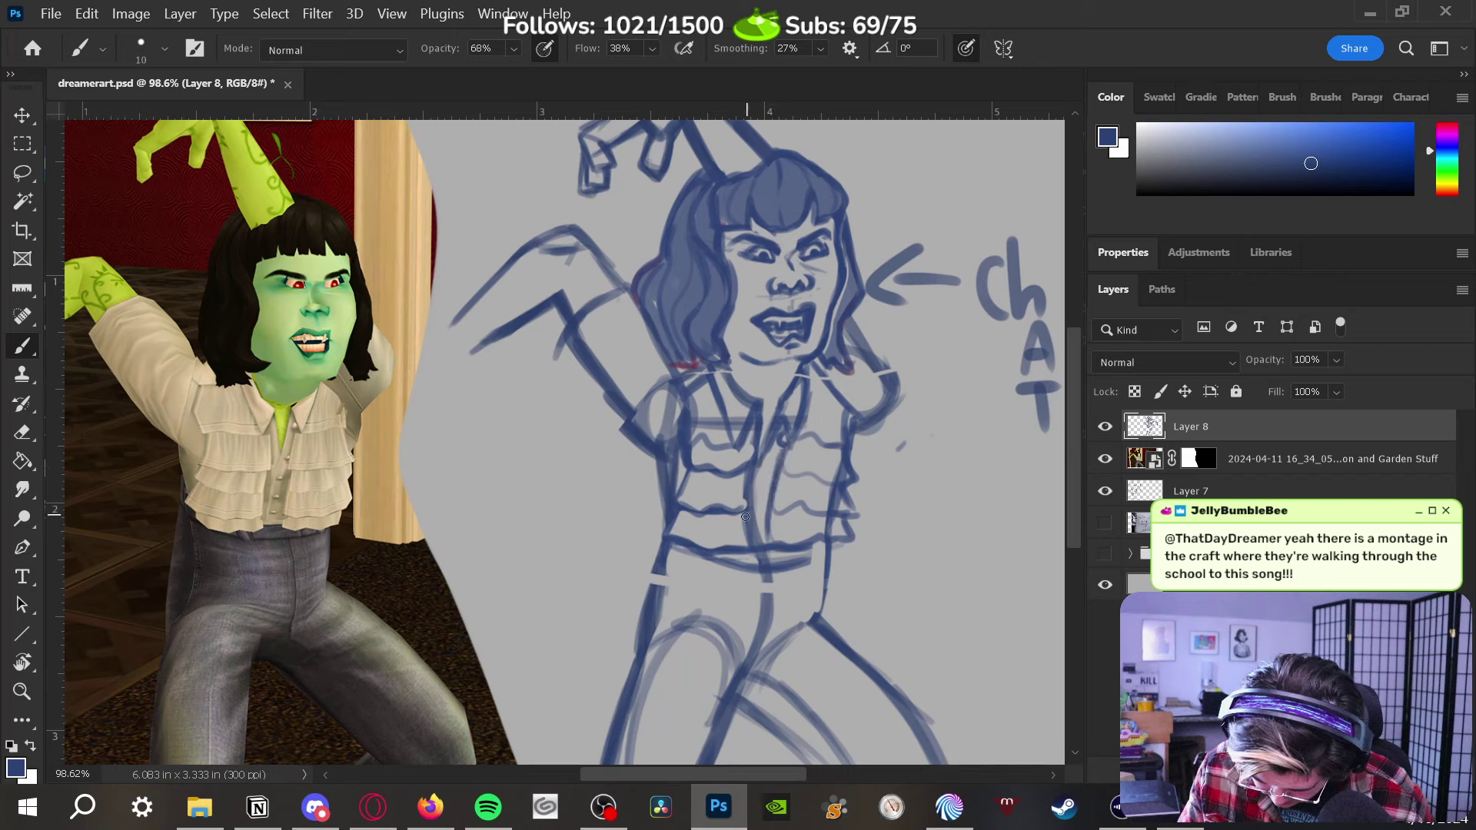
pyautogui.moveTo(747, 542)
pyautogui.mouseDown()
pyautogui.moveTo(758, 455)
pyautogui.moveTo(682, 470)
pyautogui.moveTo(714, 472)
pyautogui.mouseUp()
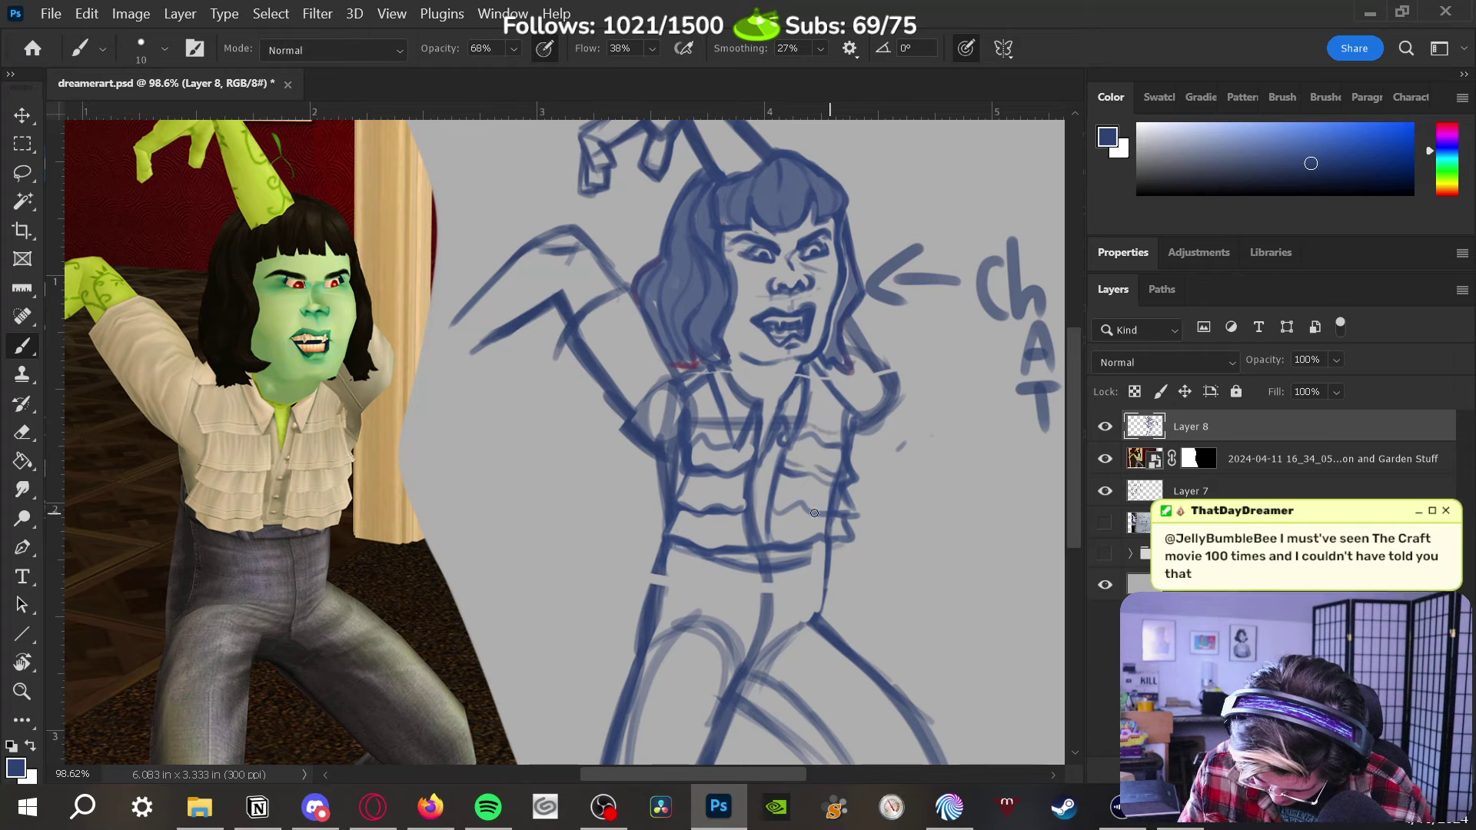
pyautogui.moveTo(772, 491)
pyautogui.mouseDown()
pyautogui.moveTo(860, 510)
pyautogui.moveTo(777, 536)
pyautogui.moveTo(851, 530)
pyautogui.mouseUp()
pyautogui.moveTo(675, 494); pyautogui.dragTo(745, 506)
pyautogui.moveTo(670, 535); pyautogui.dragTo(745, 543)
pyautogui.moveTo(689, 459); pyautogui.dragTo(748, 464)
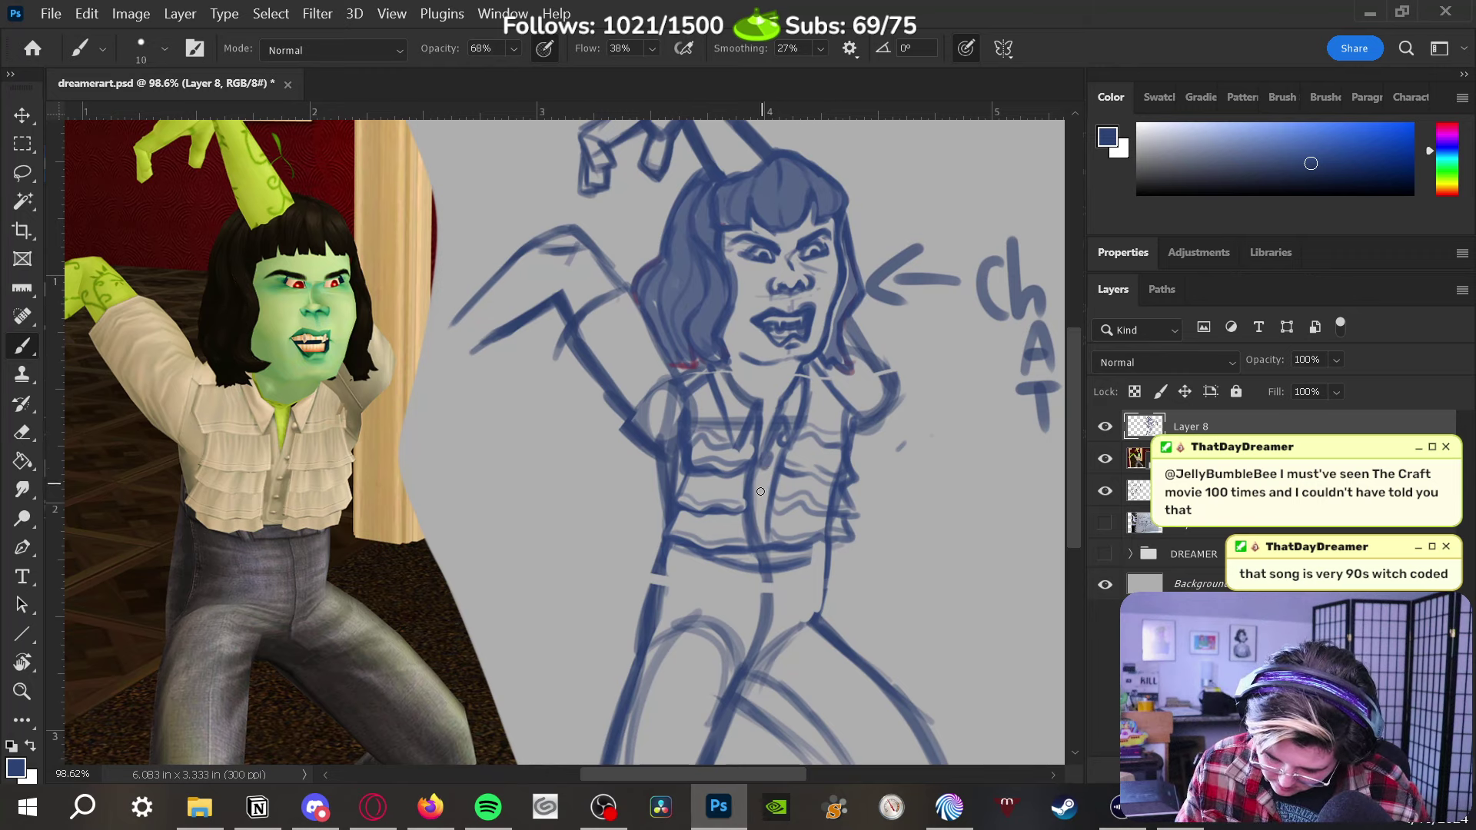
# Draw small round buttons down the shirt's centre placket and strengthen the centre line into the trousers
pyautogui.moveTo(765, 521); pyautogui.dragTo(775, 543)
pyautogui.moveTo(768, 490)
pyautogui.mouseDown()
pyautogui.moveTo(760, 535)
pyautogui.moveTo(753, 522)
pyautogui.moveTo(767, 617)
pyautogui.mouseUp()
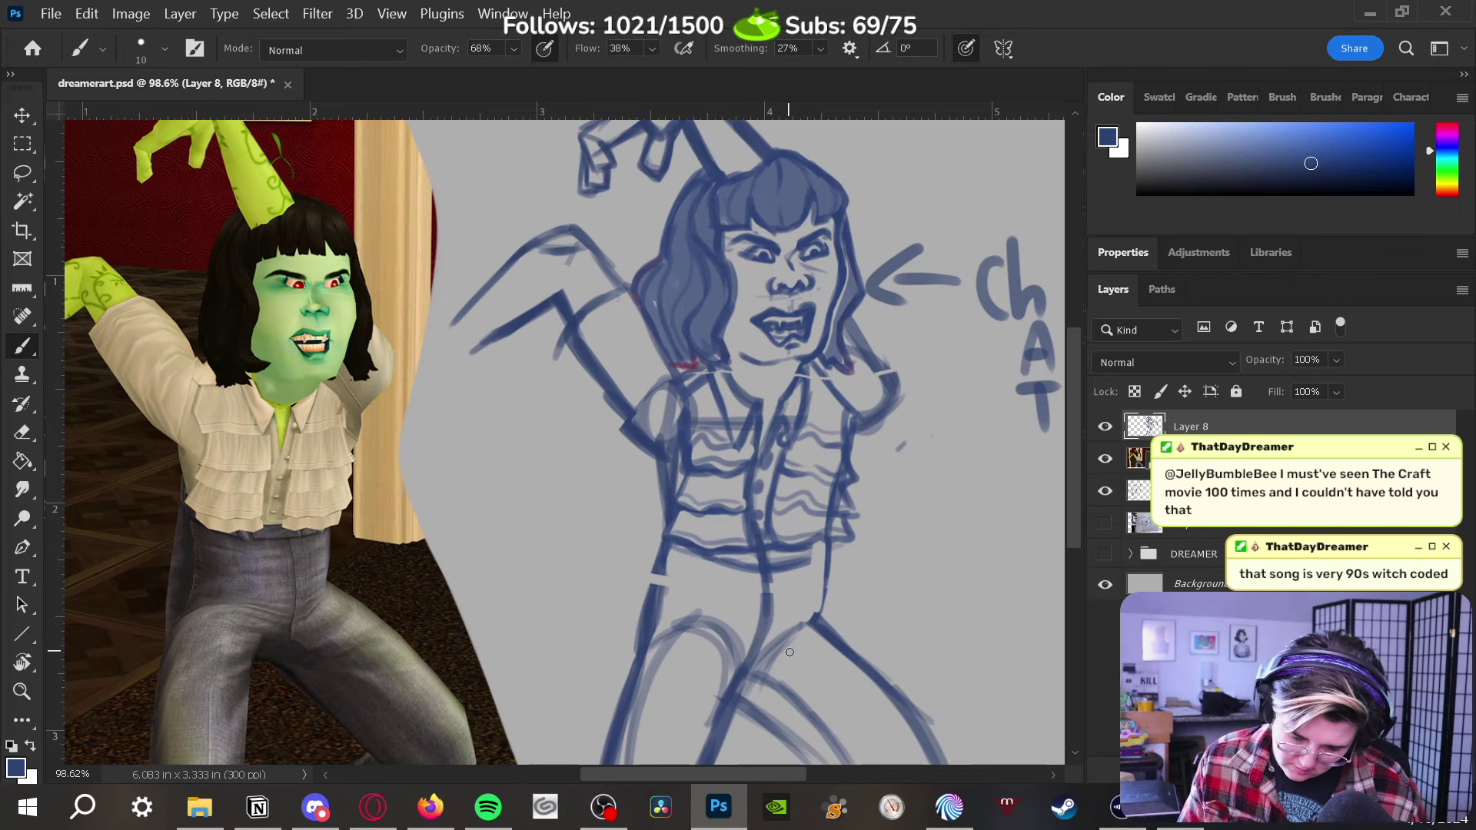
# Thin the trousers' centre line with the eraser and redraw the waistband with short vertical marks at its centre
pyautogui.press('e')
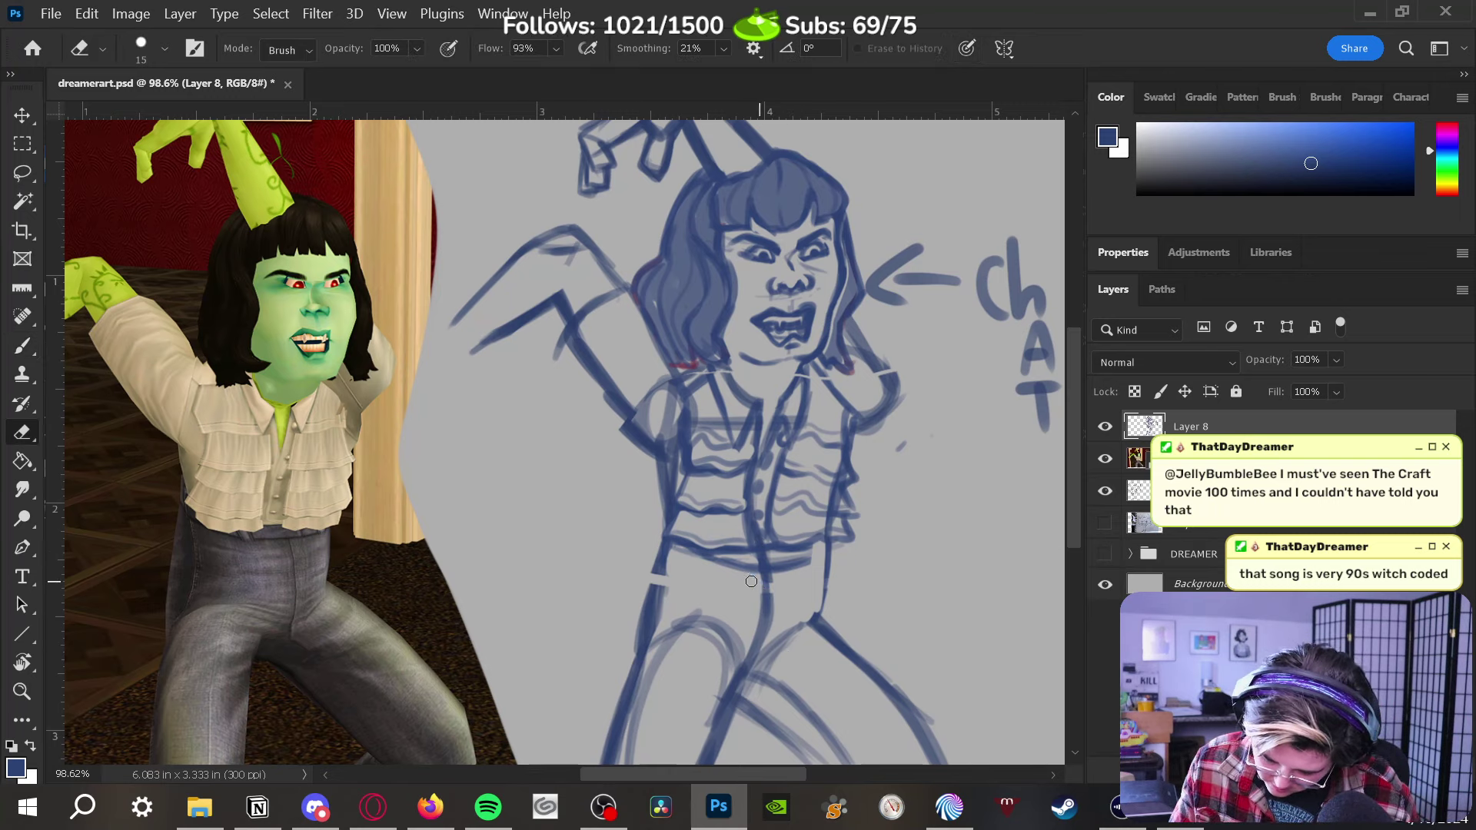
pyautogui.moveTo(765, 573)
pyautogui.mouseDown()
pyautogui.moveTo(755, 642)
pyautogui.moveTo(773, 585)
pyautogui.moveTo(750, 657)
pyautogui.moveTo(773, 602)
pyautogui.moveTo(772, 682)
pyautogui.moveTo(755, 663)
pyautogui.moveTo(767, 567)
pyautogui.moveTo(760, 657)
pyautogui.moveTo(765, 581)
pyautogui.moveTo(751, 566)
pyautogui.moveTo(800, 558)
pyautogui.mouseUp()
pyautogui.press('b')
pyautogui.press('e')
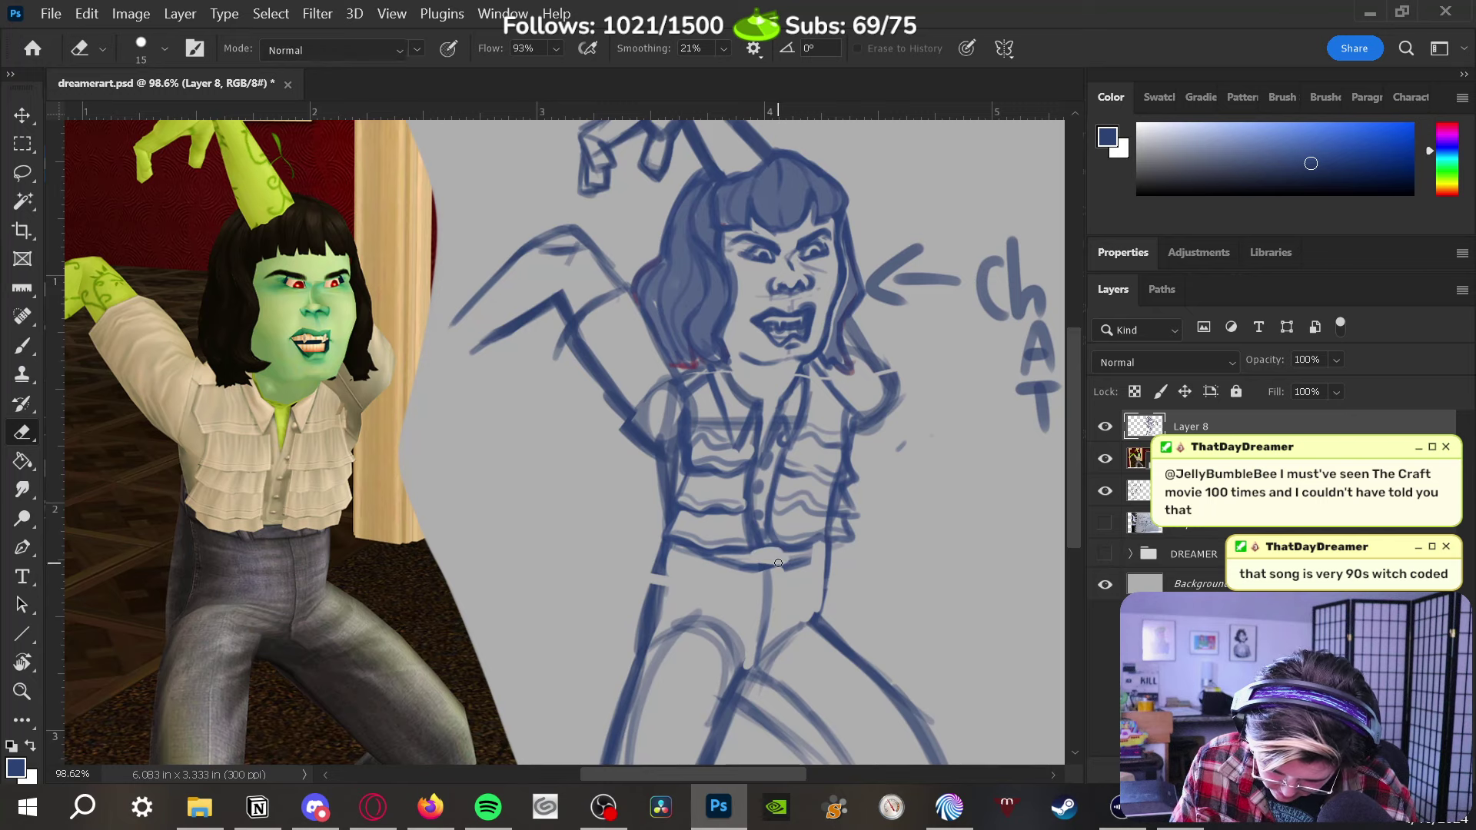
pyautogui.press('b')
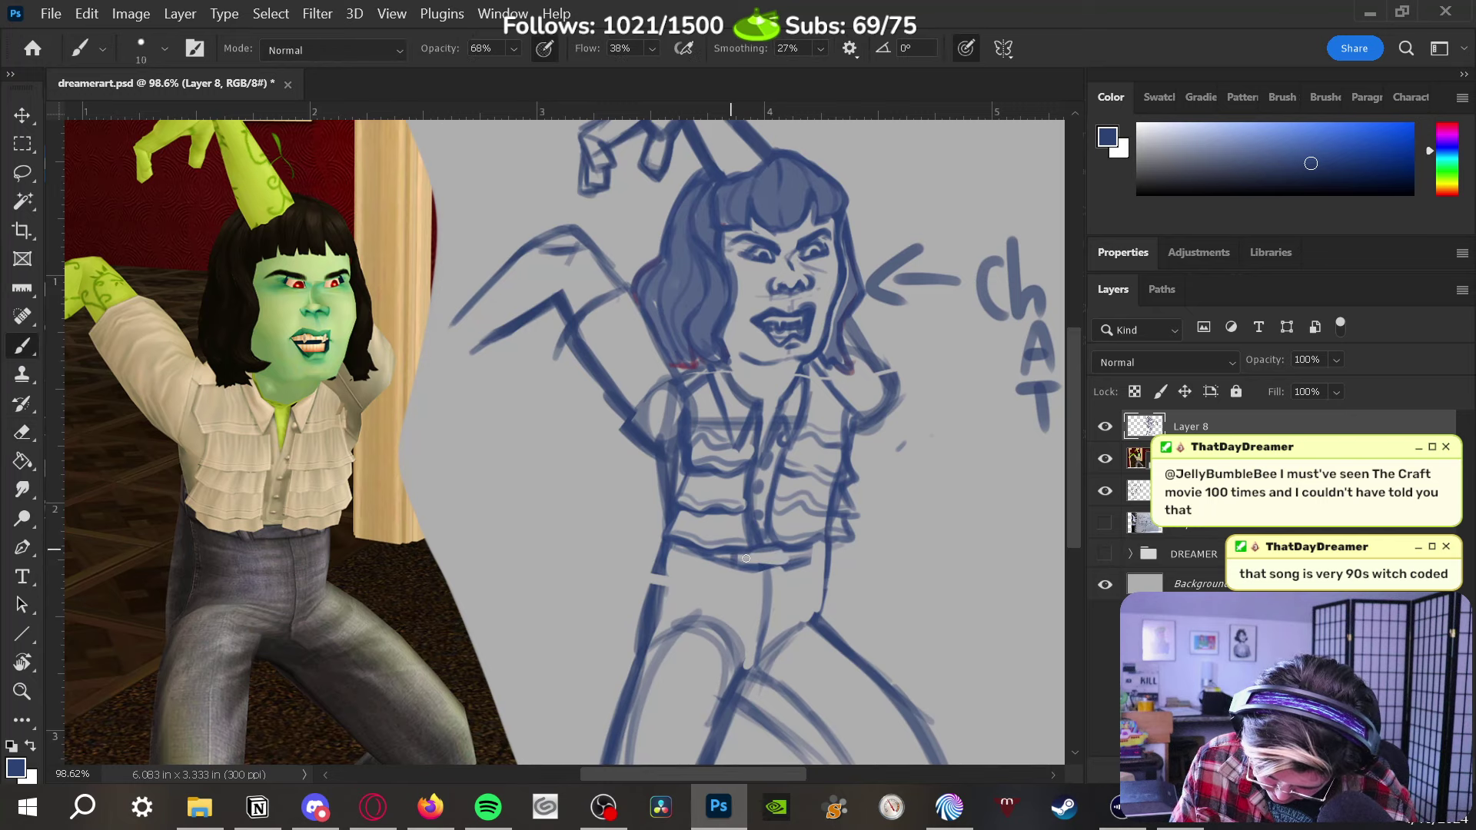
pyautogui.moveTo(745, 555)
pyautogui.mouseDown()
pyautogui.moveTo(823, 552)
pyautogui.moveTo(771, 569)
pyautogui.moveTo(801, 551)
pyautogui.moveTo(819, 597)
pyautogui.moveTo(817, 550)
pyautogui.mouseUp()
pyautogui.press('e')
pyautogui.press('b')
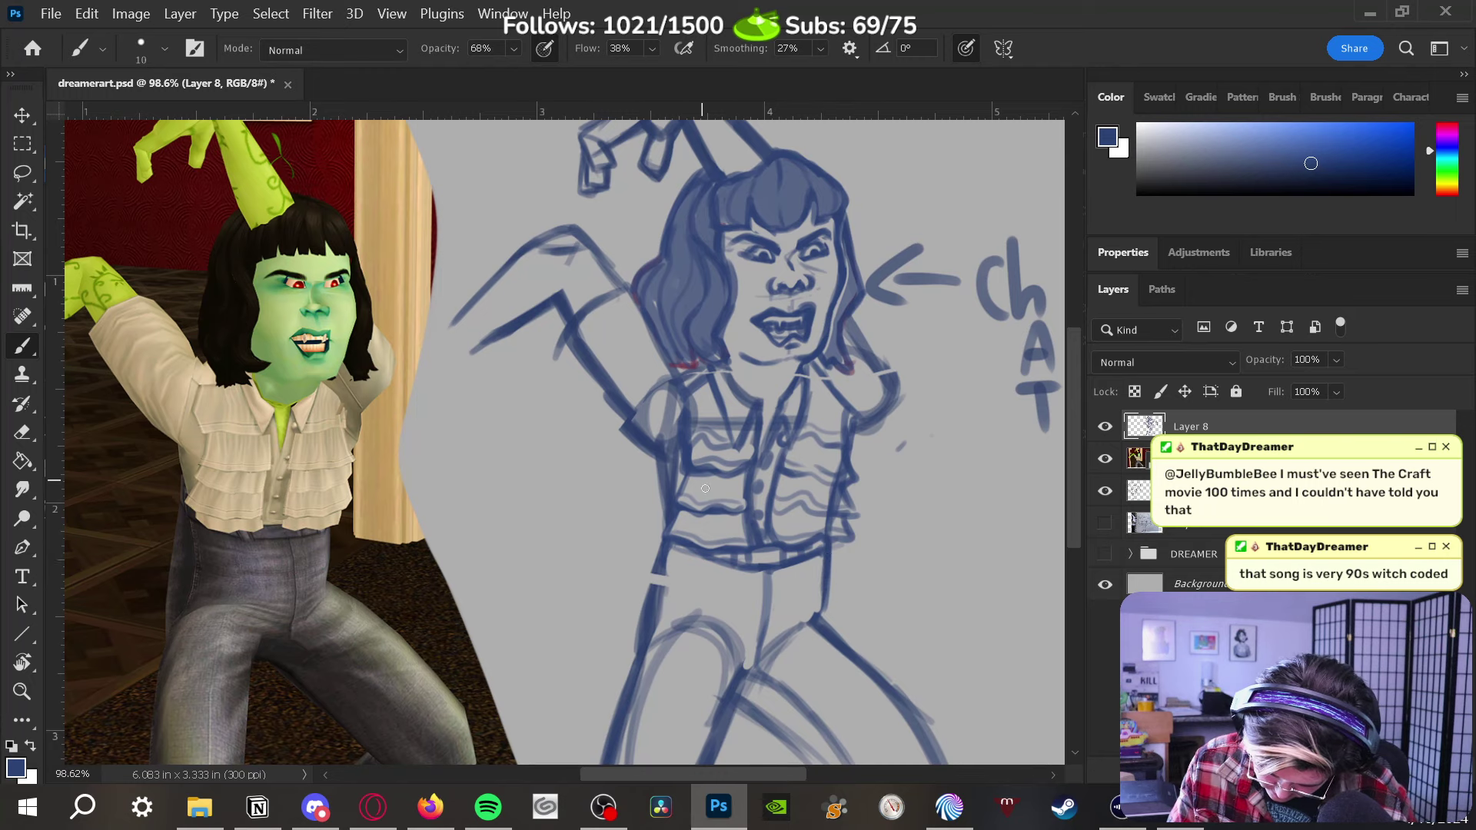
# Clean up the broken outline of the hip on the figure's left-hand side and redraw it continuously from waistband to thigh
pyautogui.press('e')
pyautogui.moveTo(664, 587); pyautogui.dragTo(650, 631)
pyautogui.moveTo(673, 548); pyautogui.dragTo(645, 638)
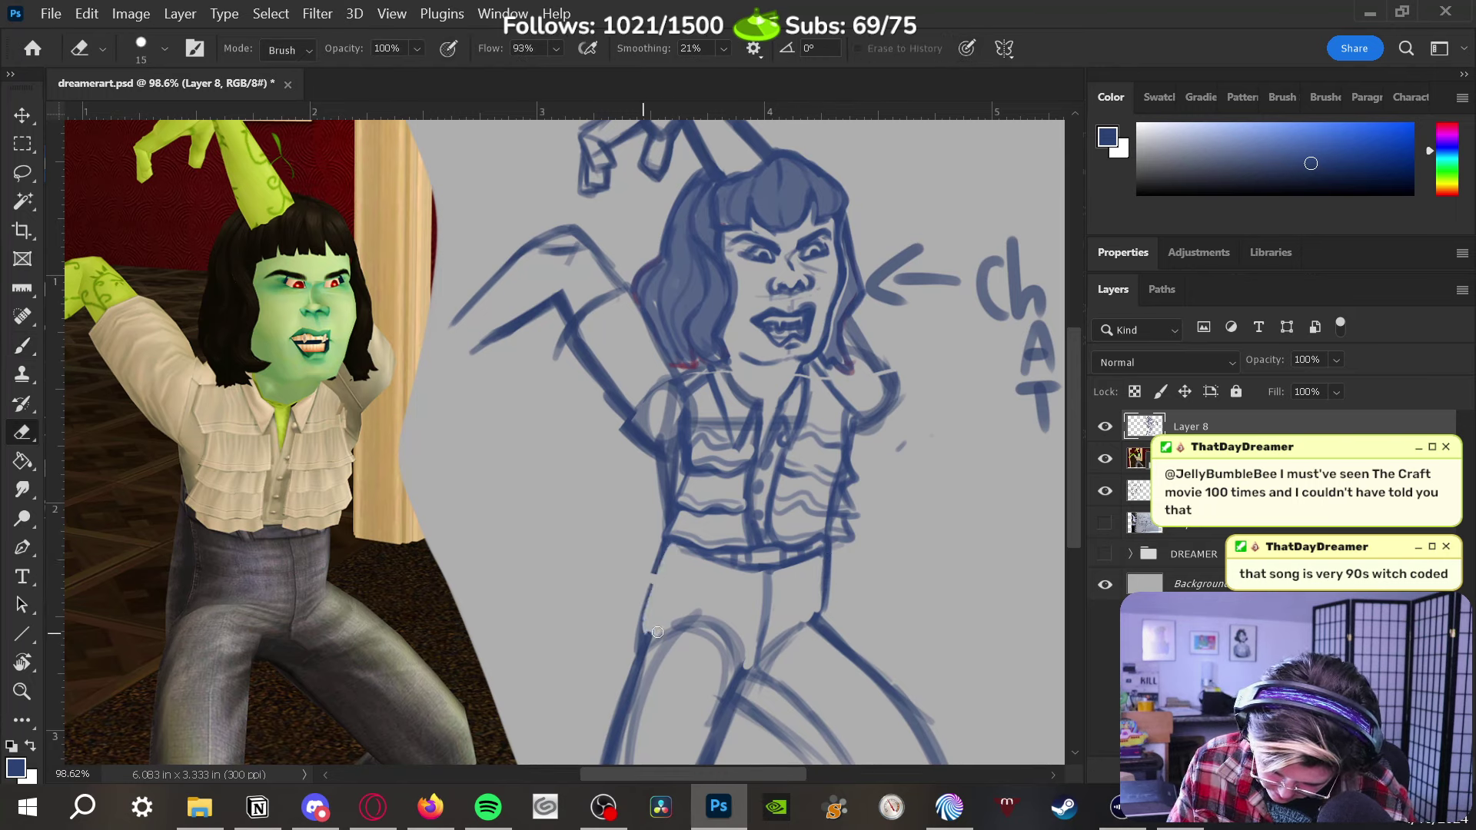
pyautogui.press('b')
pyautogui.moveTo(653, 584); pyautogui.dragTo(640, 646)
pyautogui.moveTo(662, 555); pyautogui.dragTo(642, 616)
pyautogui.moveTo(667, 521)
pyautogui.mouseDown()
pyautogui.moveTo(647, 630)
pyautogui.moveTo(655, 613)
pyautogui.mouseUp()
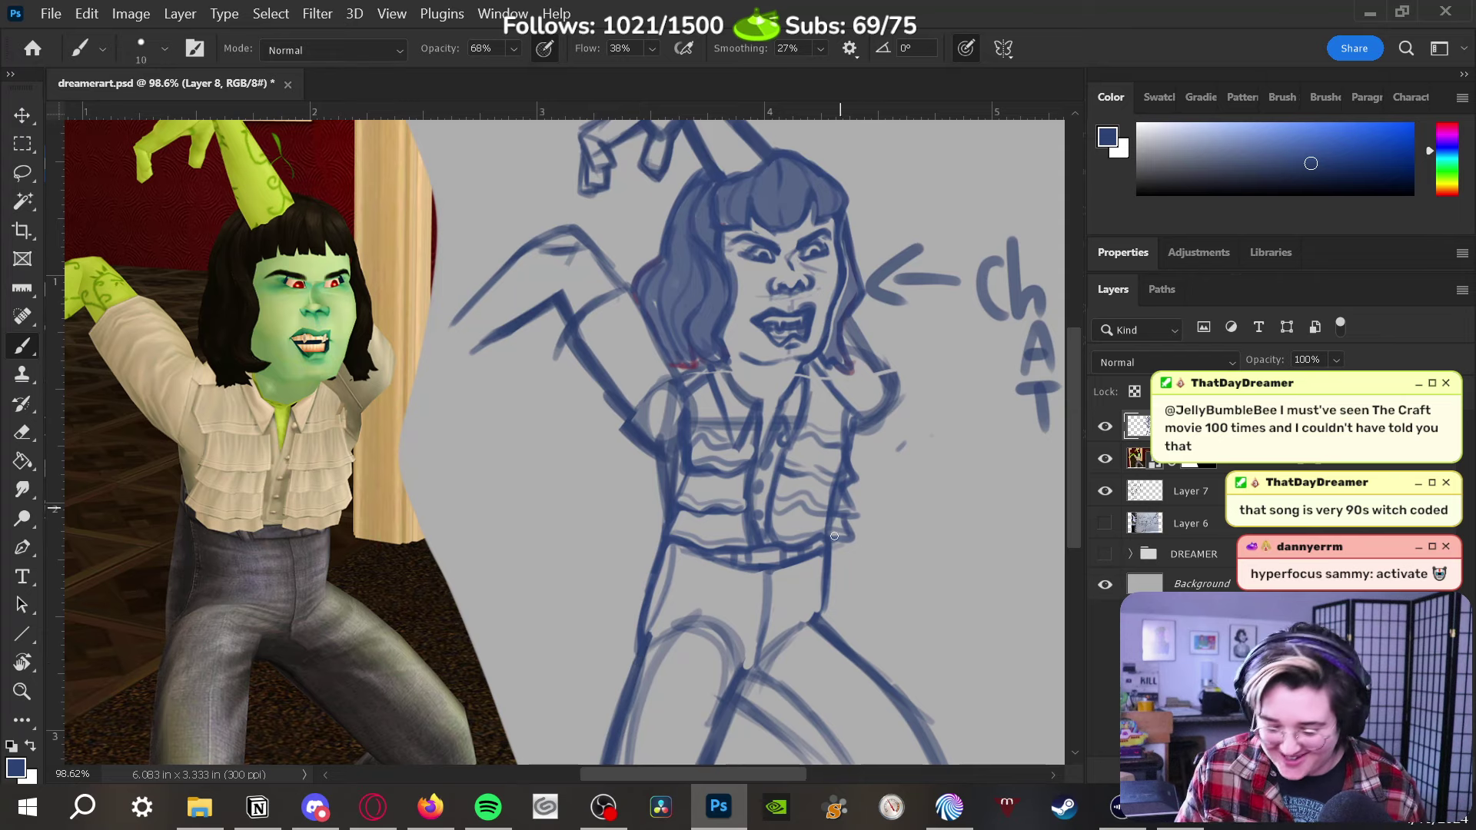
# Strengthen the right-hand hip outline from waistband to thigh and erase the body line crossing the shirt's right ruffles
pyautogui.moveTo(827, 585); pyautogui.dragTo(815, 619)
pyautogui.moveTo(831, 560)
pyautogui.mouseDown()
pyautogui.moveTo(827, 632)
pyautogui.moveTo(835, 534)
pyautogui.mouseUp()
pyautogui.press('e')
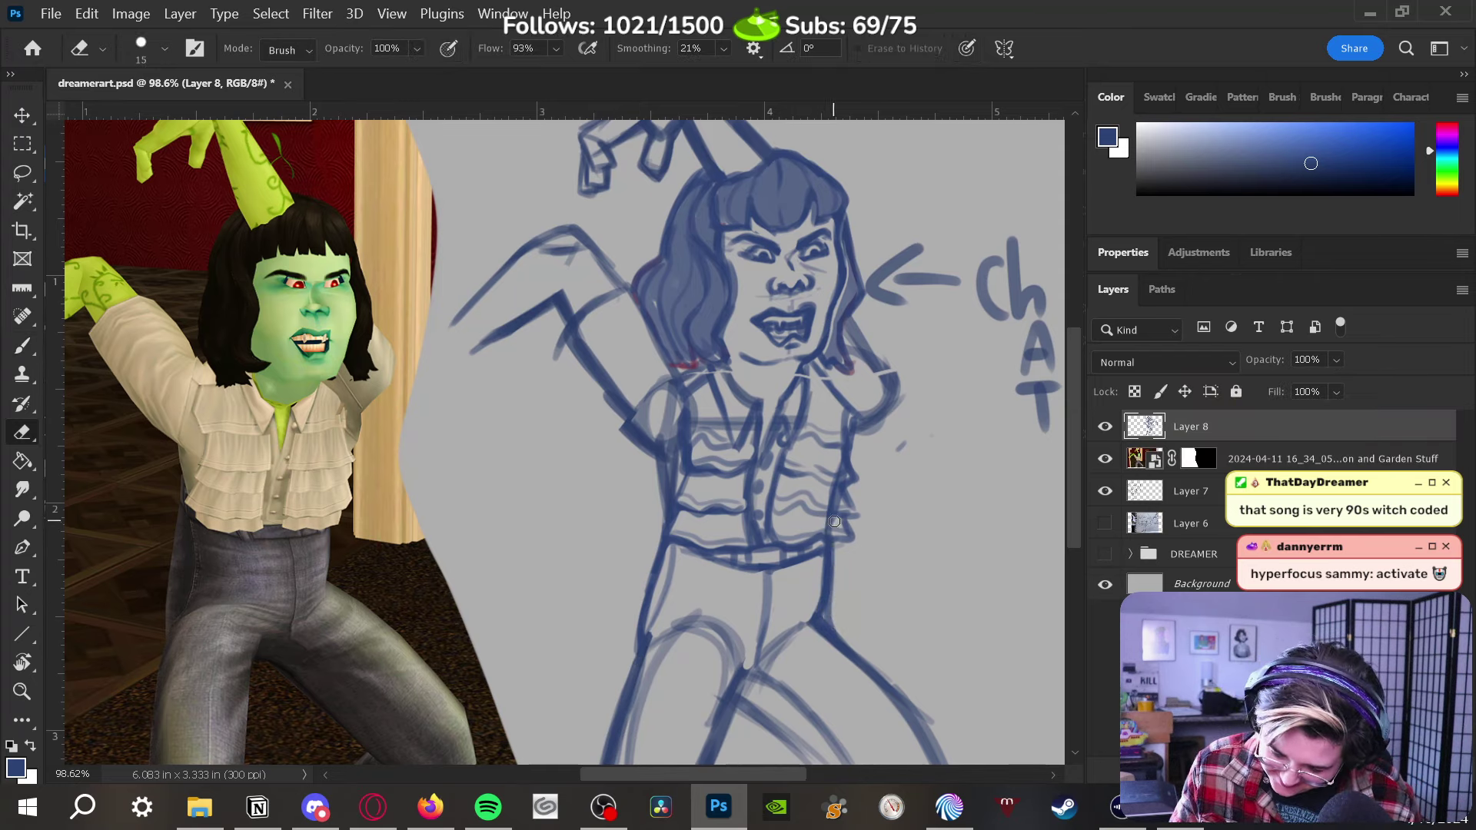
pyautogui.moveTo(831, 490)
pyautogui.mouseDown()
pyautogui.moveTo(851, 480)
pyautogui.moveTo(845, 467)
pyautogui.mouseUp()
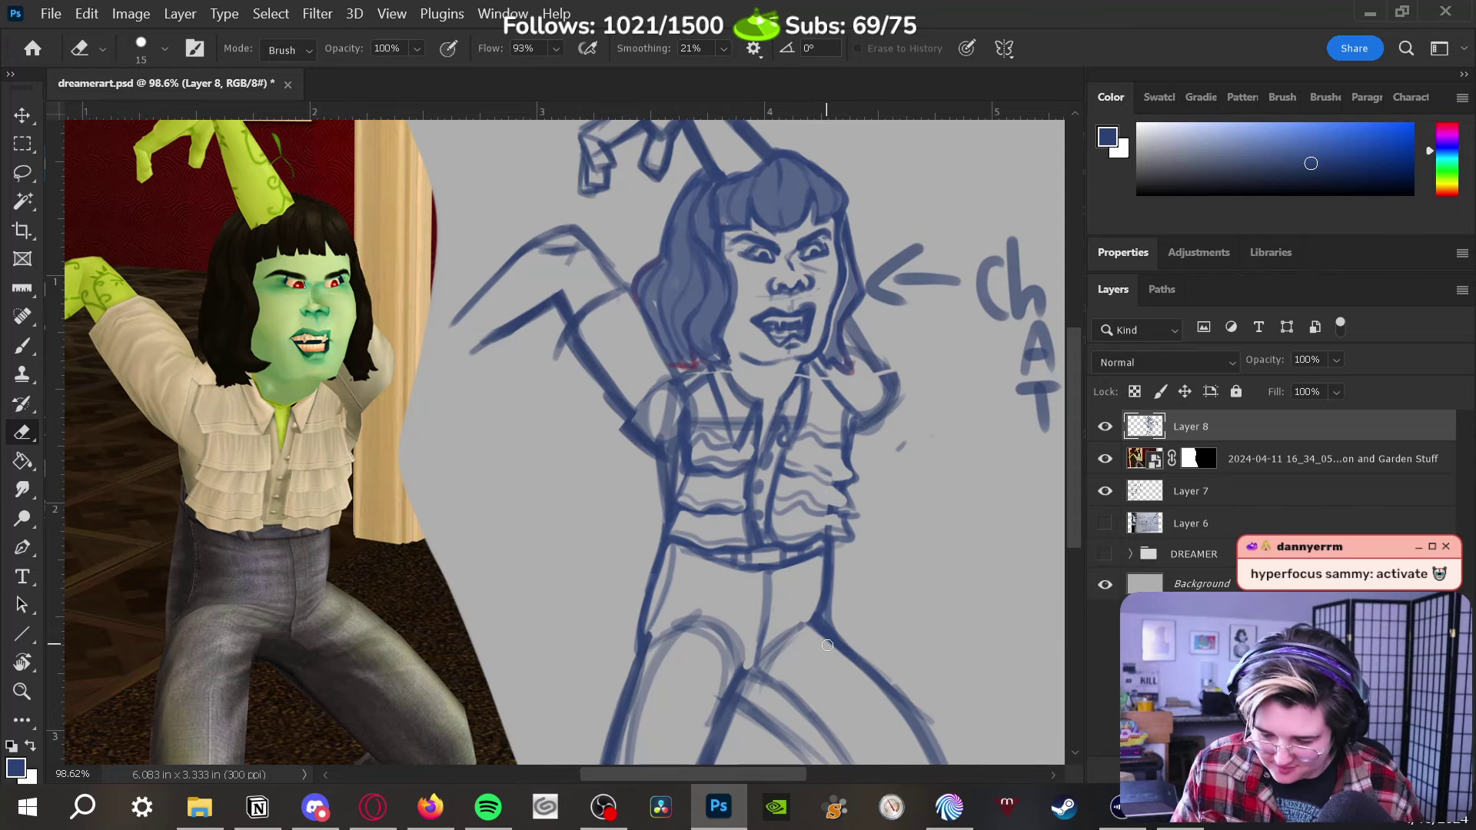
# Redraw the left ruffles' outer edges, erase the overlapping body line beside them, and darken the right half's ruffle lines
pyautogui.scroll(-4, 872, 531)
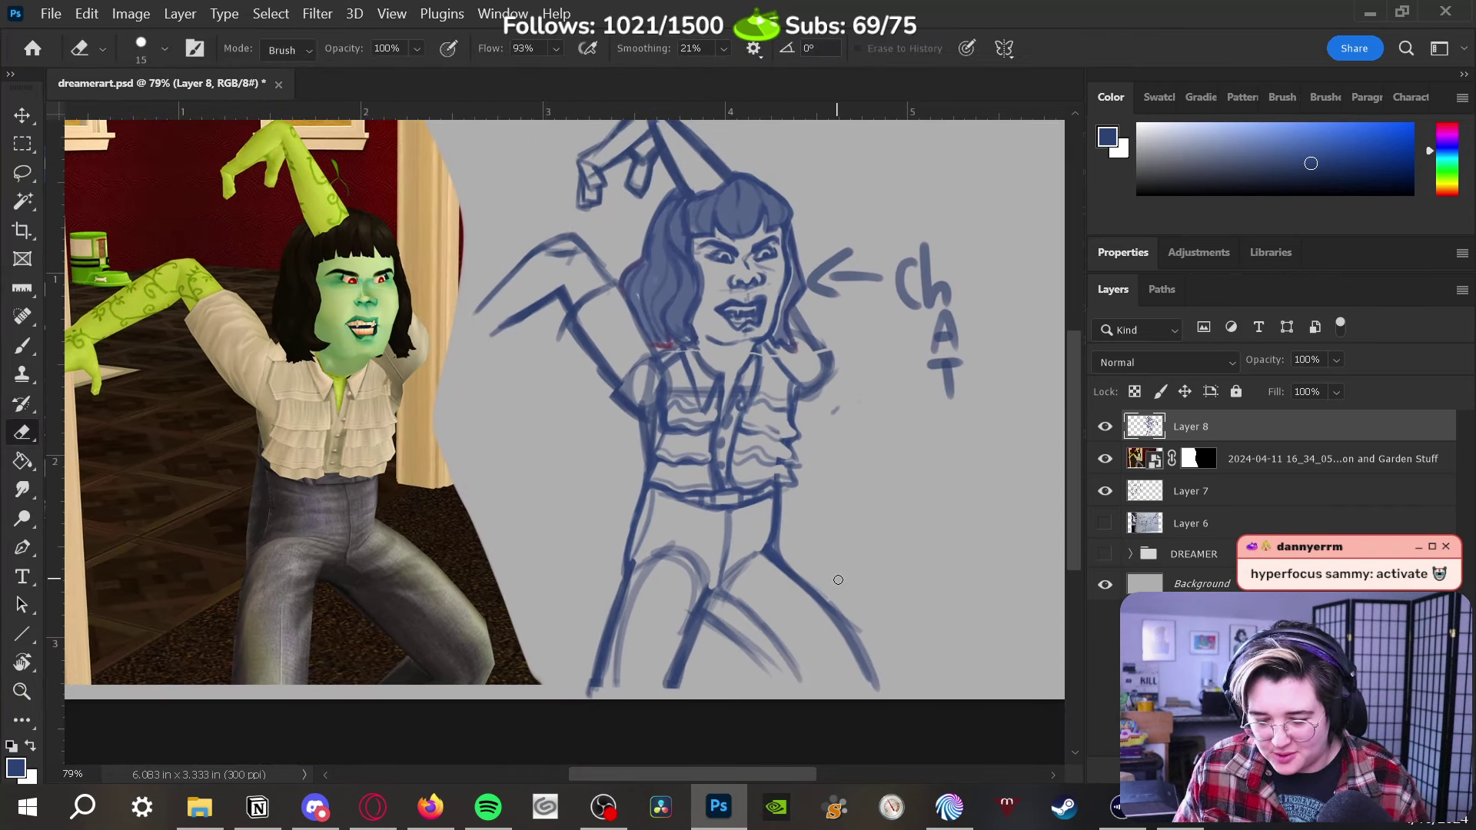
pyautogui.press('z')
pyautogui.moveTo(669, 457)
pyautogui.mouseDown()
pyautogui.moveTo(692, 428)
pyautogui.moveTo(725, 504)
pyautogui.mouseUp()
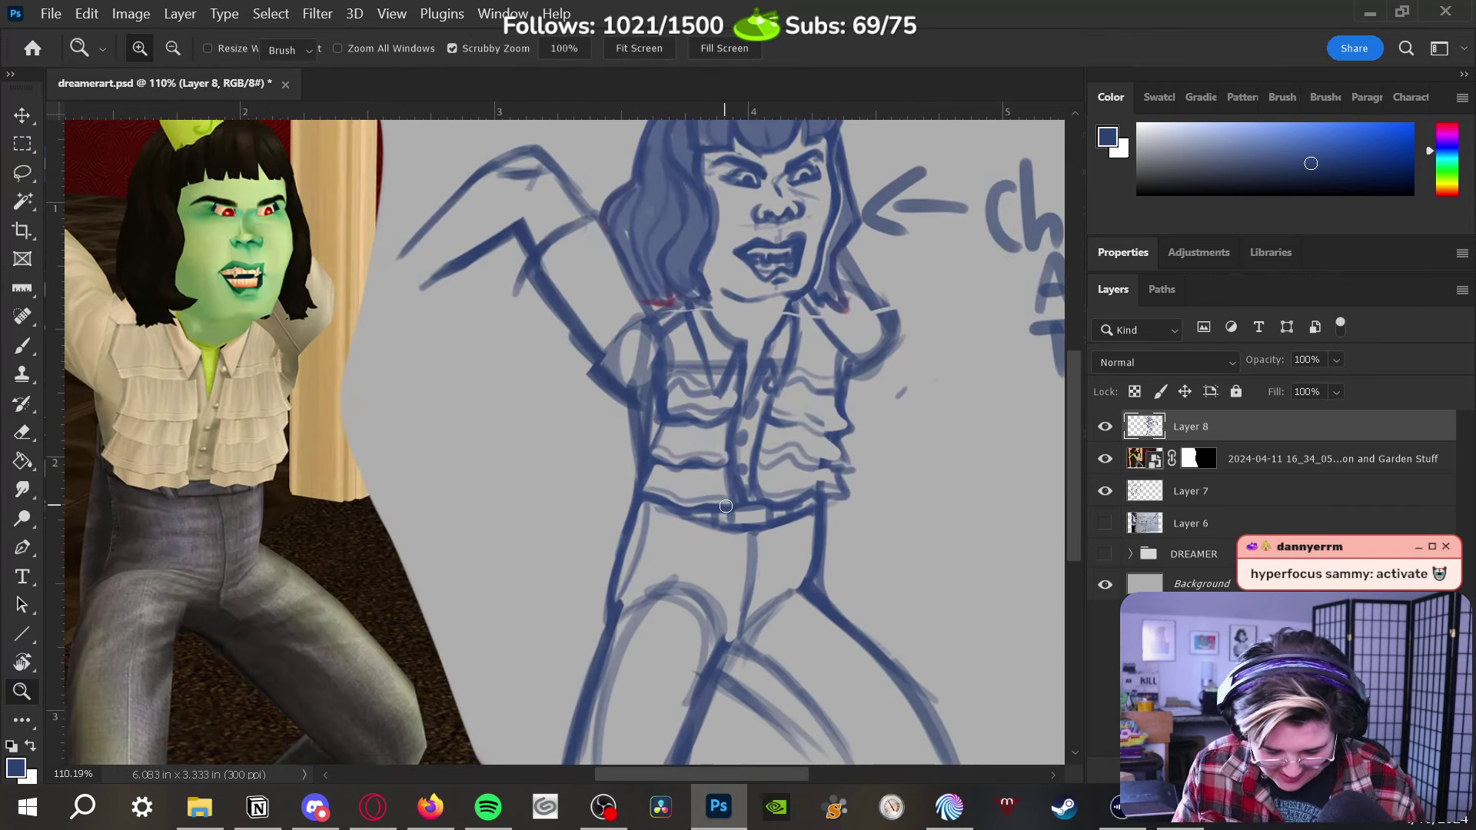
pyautogui.press('b')
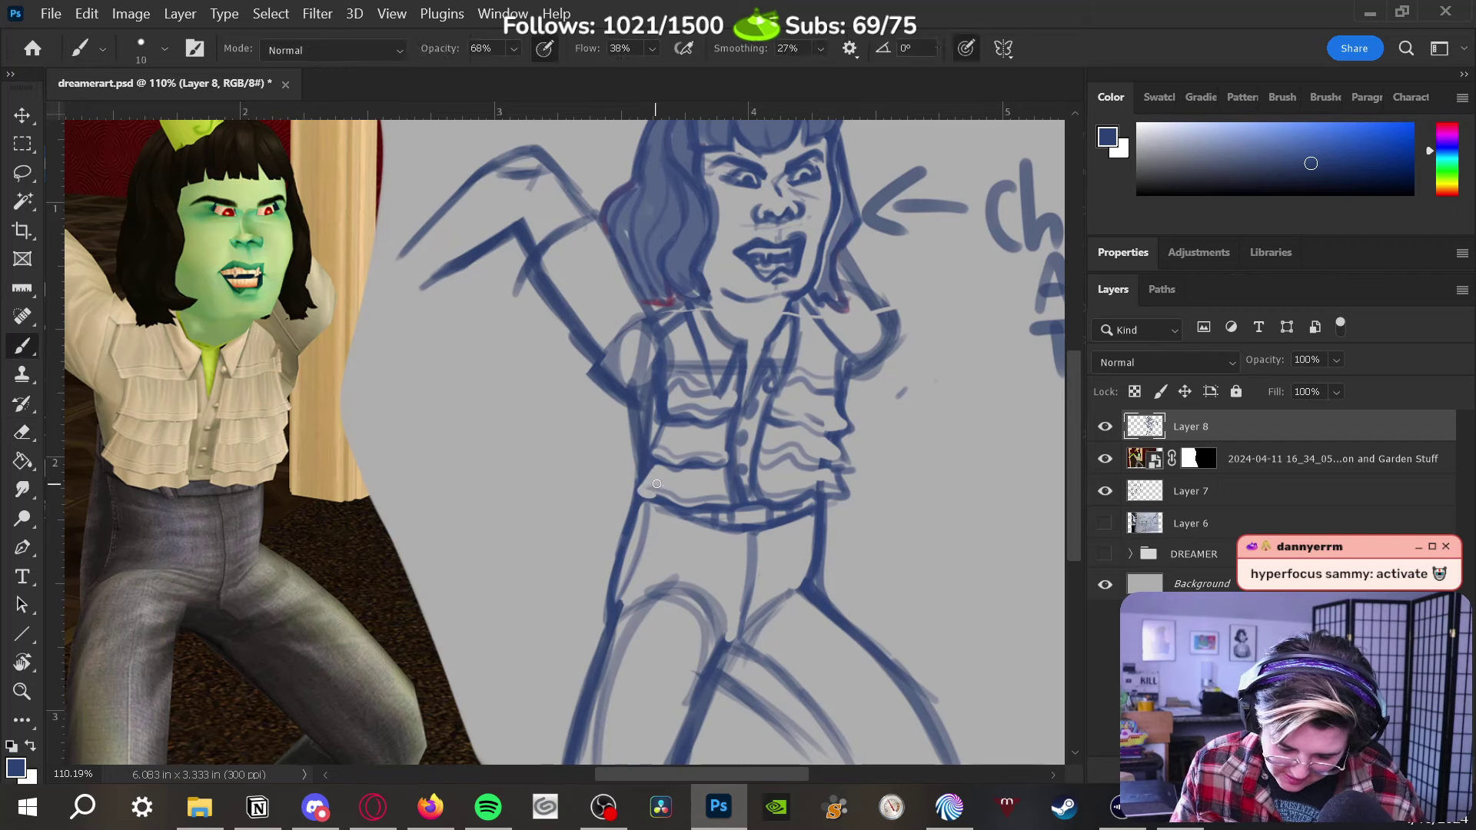
pyautogui.moveTo(653, 460)
pyautogui.mouseDown()
pyautogui.moveTo(628, 492)
pyautogui.moveTo(668, 503)
pyautogui.mouseUp()
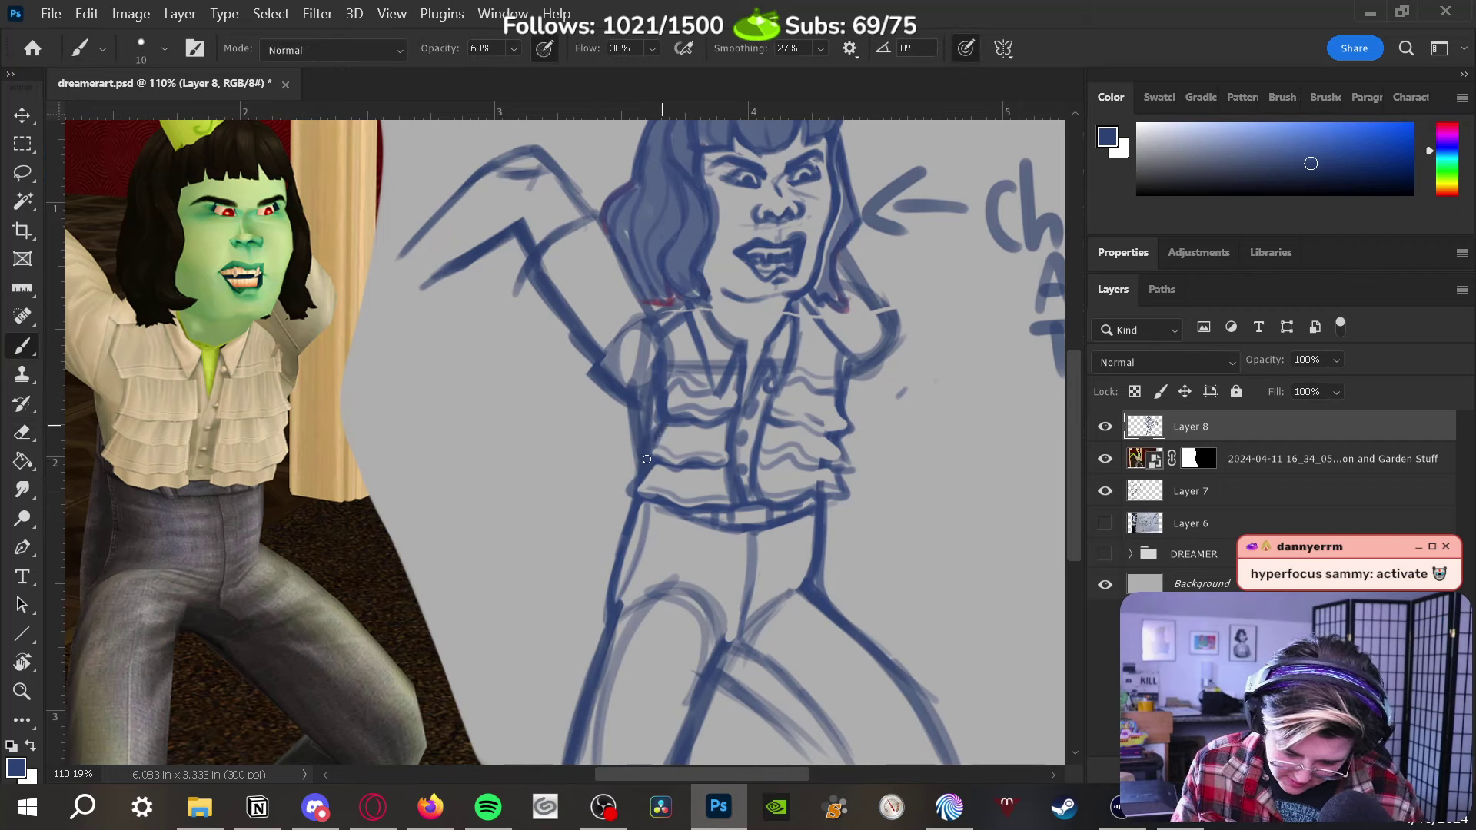
pyautogui.press('e')
pyautogui.moveTo(674, 409)
pyautogui.mouseDown()
pyautogui.moveTo(672, 354)
pyautogui.moveTo(662, 382)
pyautogui.mouseUp()
pyautogui.press('b')
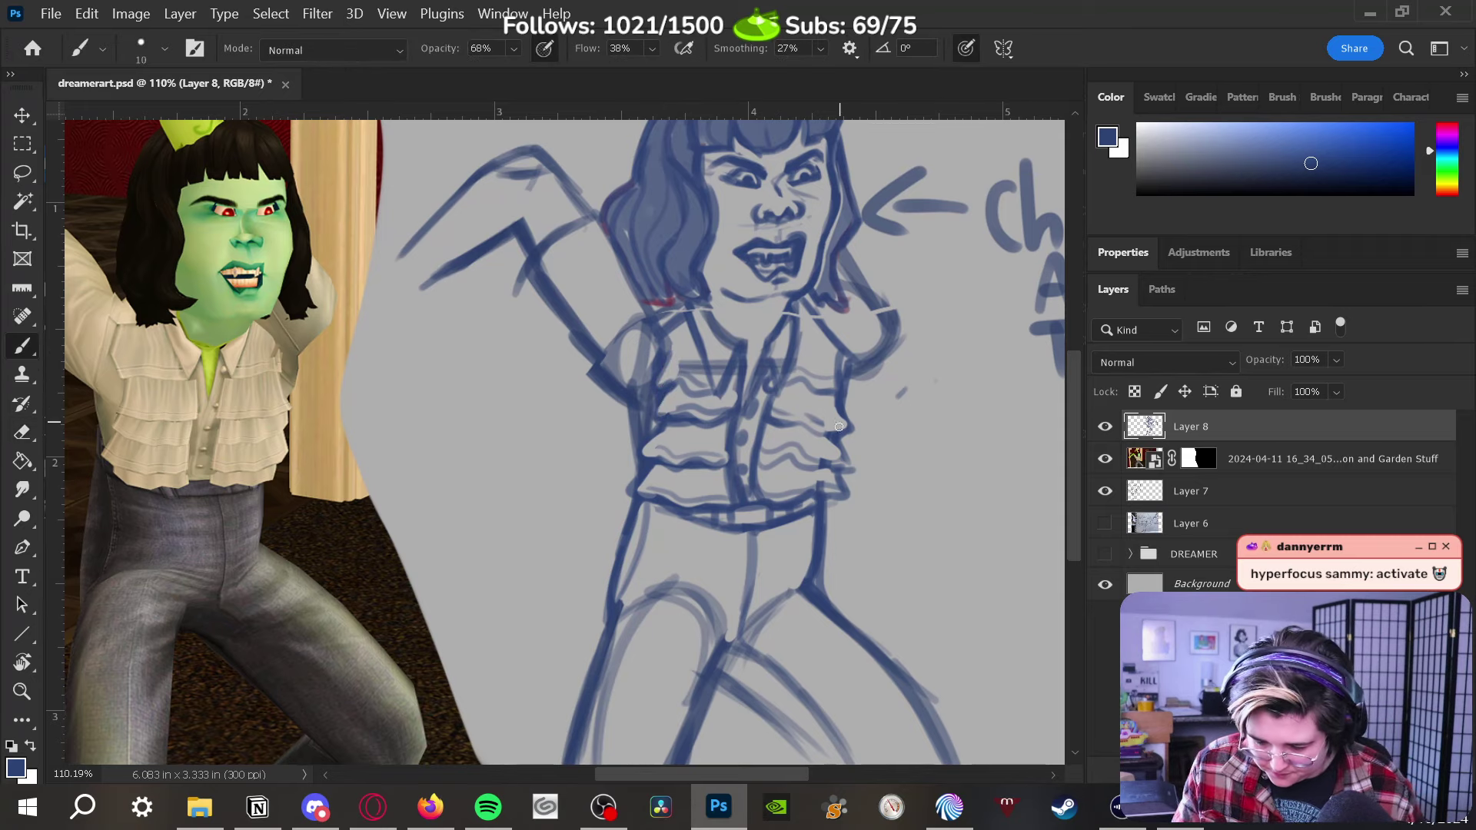
pyautogui.moveTo(797, 421)
pyautogui.mouseDown()
pyautogui.moveTo(866, 430)
pyautogui.moveTo(828, 454)
pyautogui.moveTo(843, 469)
pyautogui.moveTo(839, 439)
pyautogui.moveTo(833, 489)
pyautogui.mouseUp()
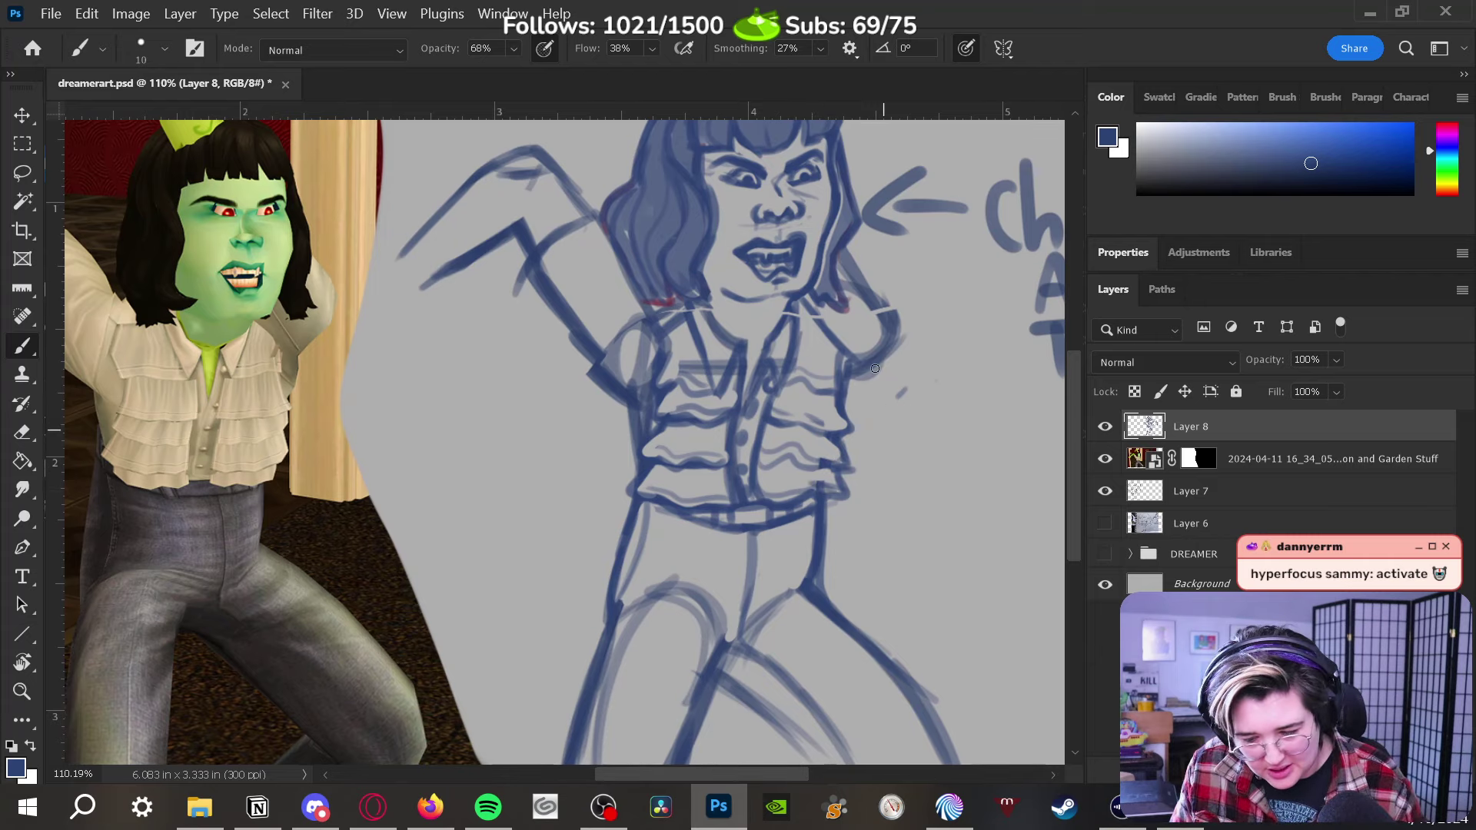
# Darken the right-hand sleeve outline around the elbow and close the gaps in the shoulder and collar lines
pyautogui.moveTo(886, 298)
pyautogui.mouseDown()
pyautogui.moveTo(871, 306)
pyautogui.moveTo(844, 246)
pyautogui.moveTo(892, 322)
pyautogui.mouseUp()
pyautogui.moveTo(862, 262); pyautogui.dragTo(898, 345)
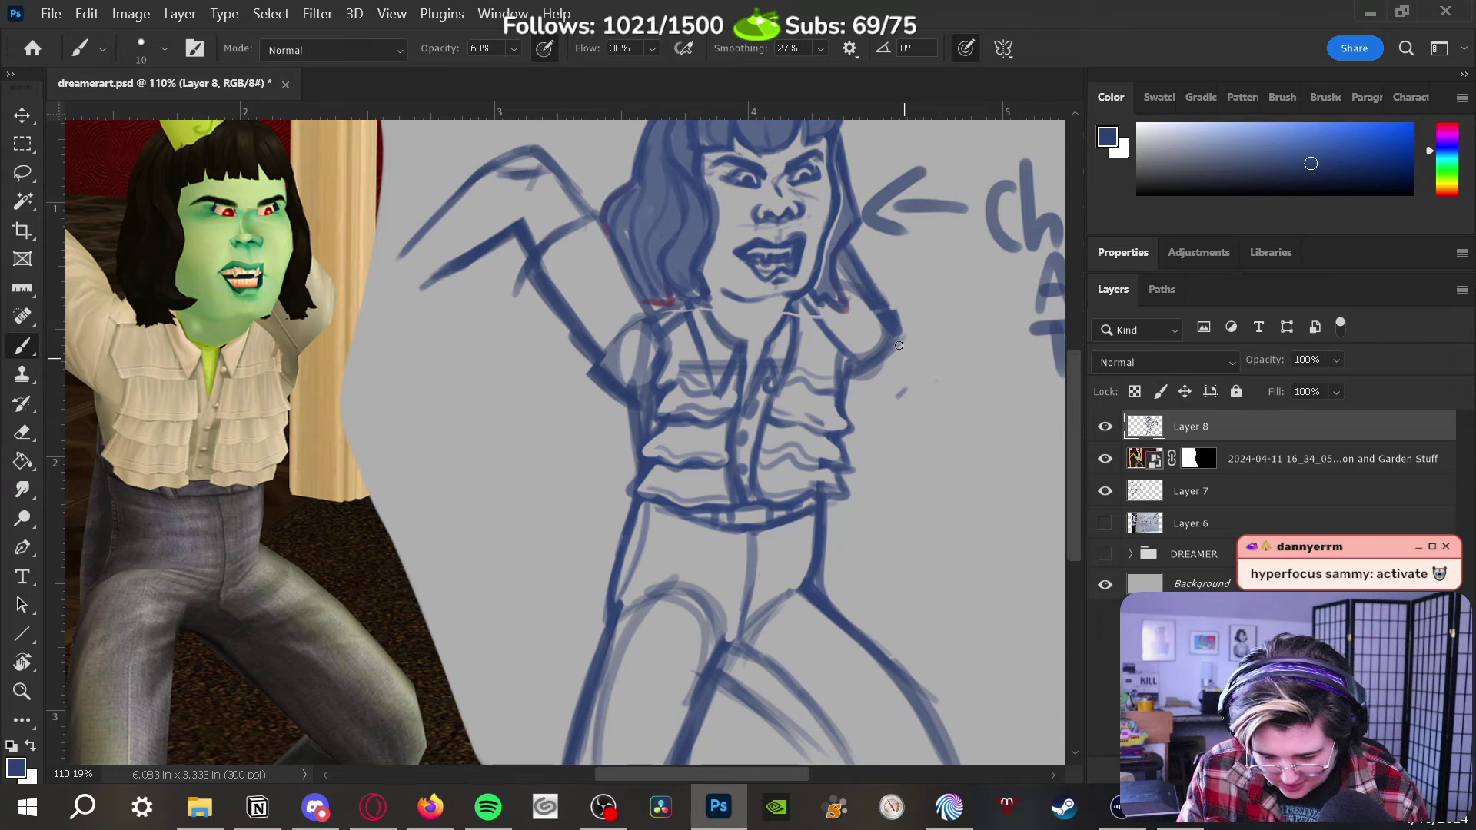
pyautogui.moveTo(802, 298); pyautogui.dragTo(833, 342)
pyautogui.moveTo(666, 323)
pyautogui.mouseDown()
pyautogui.moveTo(719, 300)
pyautogui.moveTo(772, 329)
pyautogui.moveTo(781, 307)
pyautogui.moveTo(764, 340)
pyautogui.mouseUp()
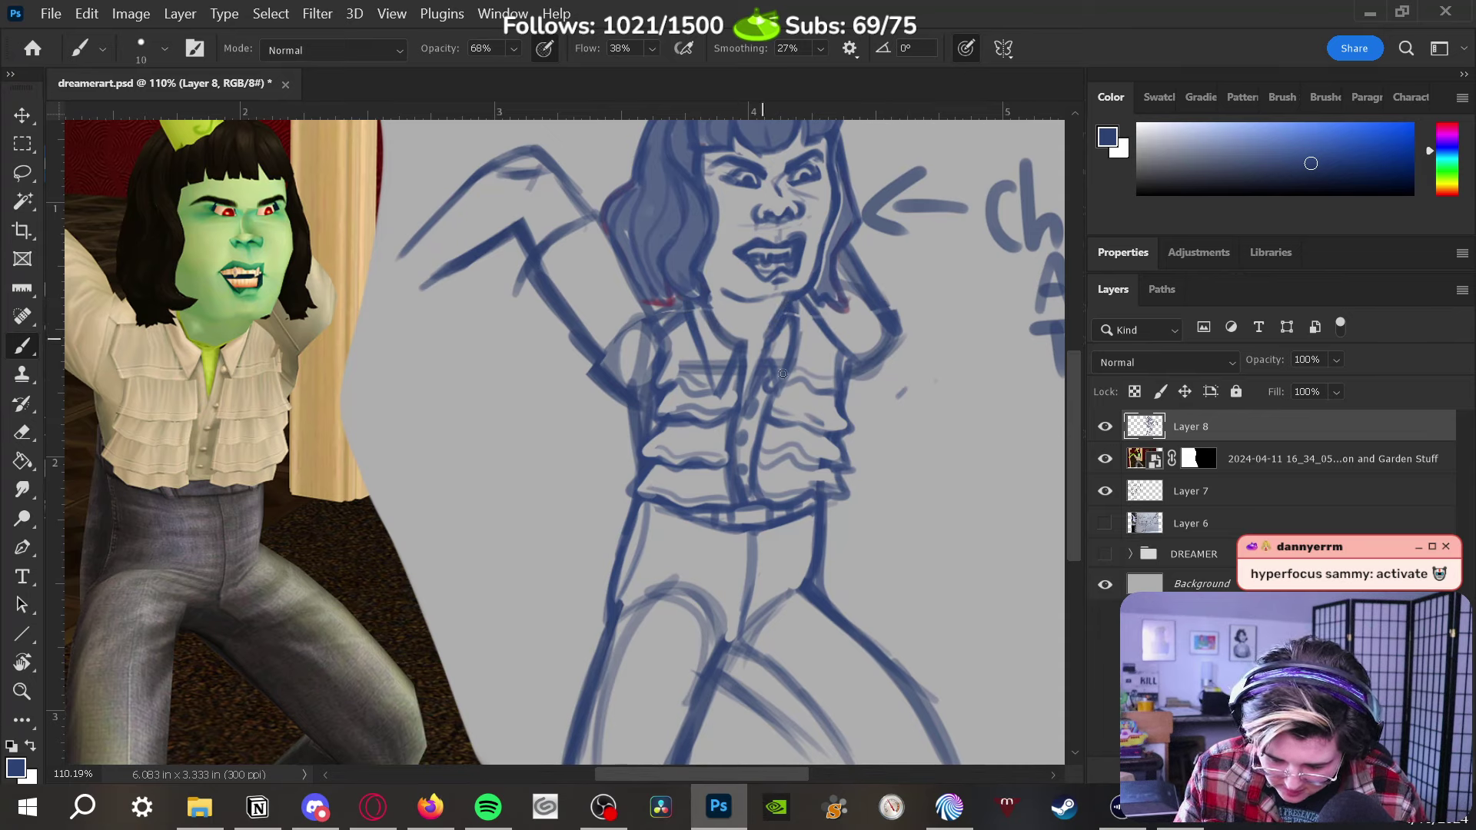
# Erase the stray guide lines inside the collar and upper chest, and redraw the left collar point
pyautogui.press('z')
pyautogui.moveTo(952, 505); pyautogui.dragTo(865, 542)
pyautogui.moveTo(943, 584); pyautogui.dragTo(842, 617)
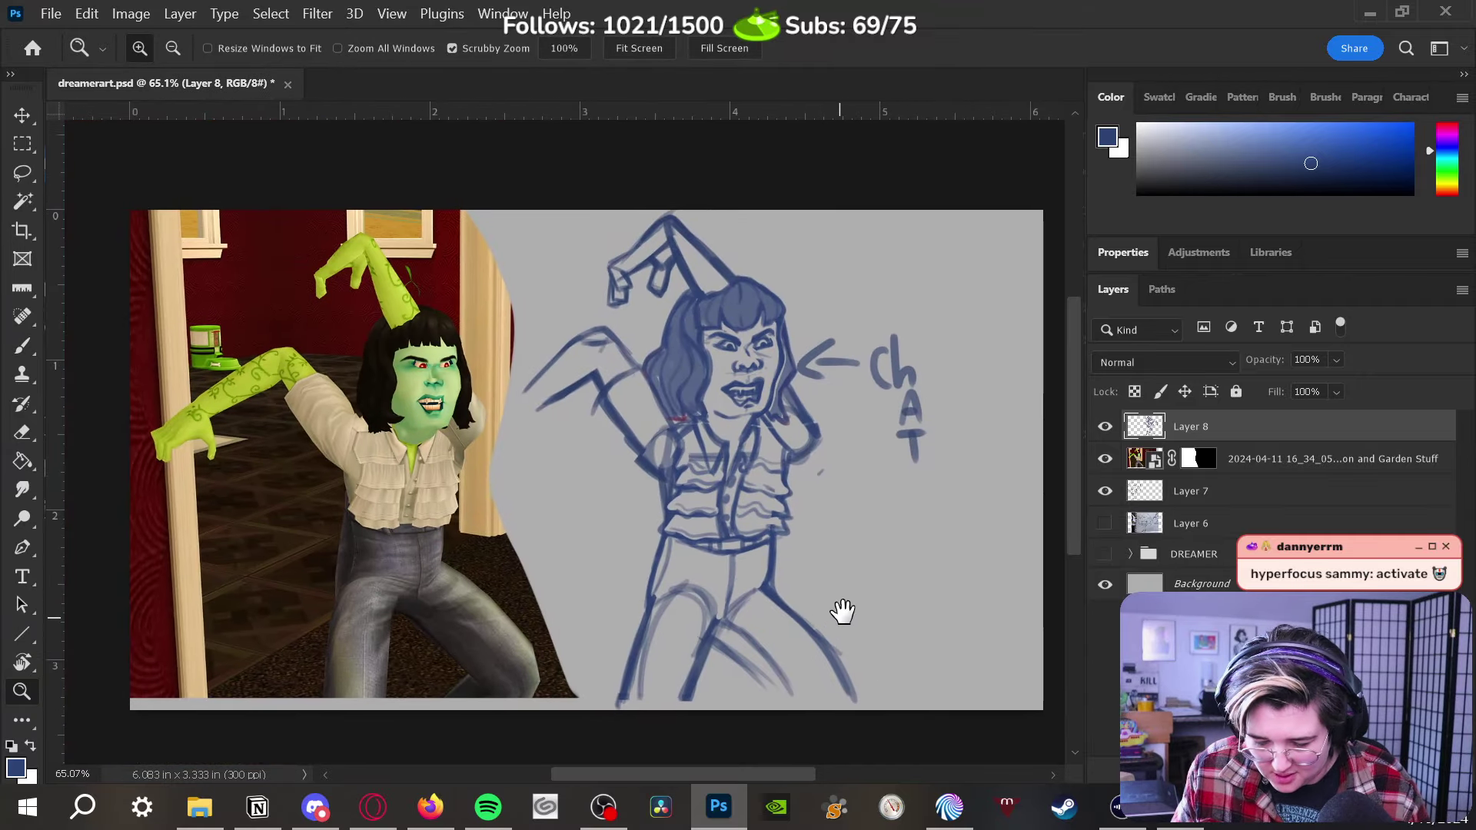
pyautogui.moveTo(715, 495)
pyautogui.mouseDown()
pyautogui.moveTo(751, 461)
pyautogui.moveTo(738, 627)
pyautogui.mouseUp()
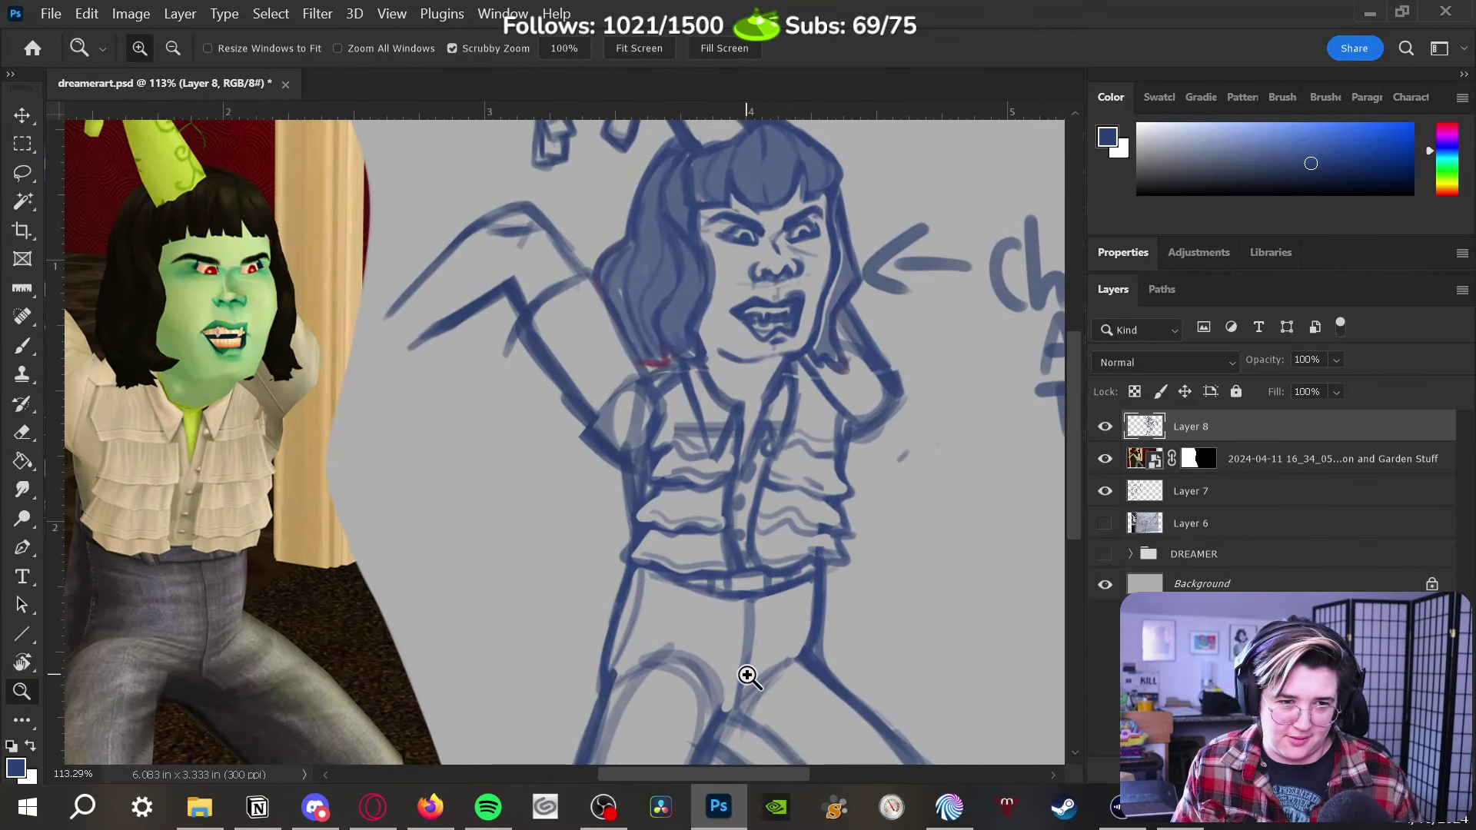
pyautogui.press('e')
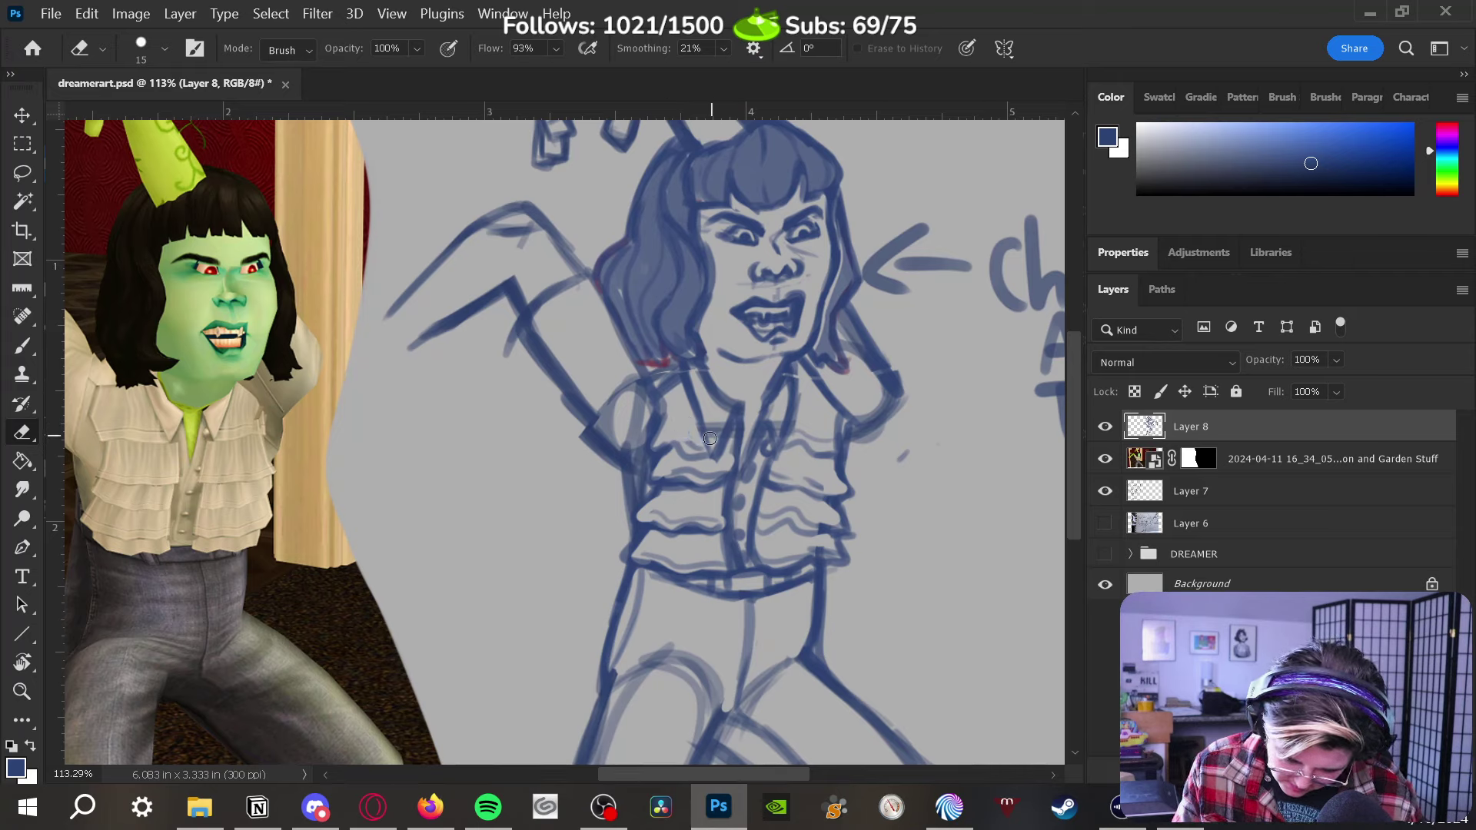
pyautogui.moveTo(709, 438)
pyautogui.mouseDown()
pyautogui.moveTo(723, 421)
pyautogui.moveTo(778, 467)
pyautogui.mouseUp()
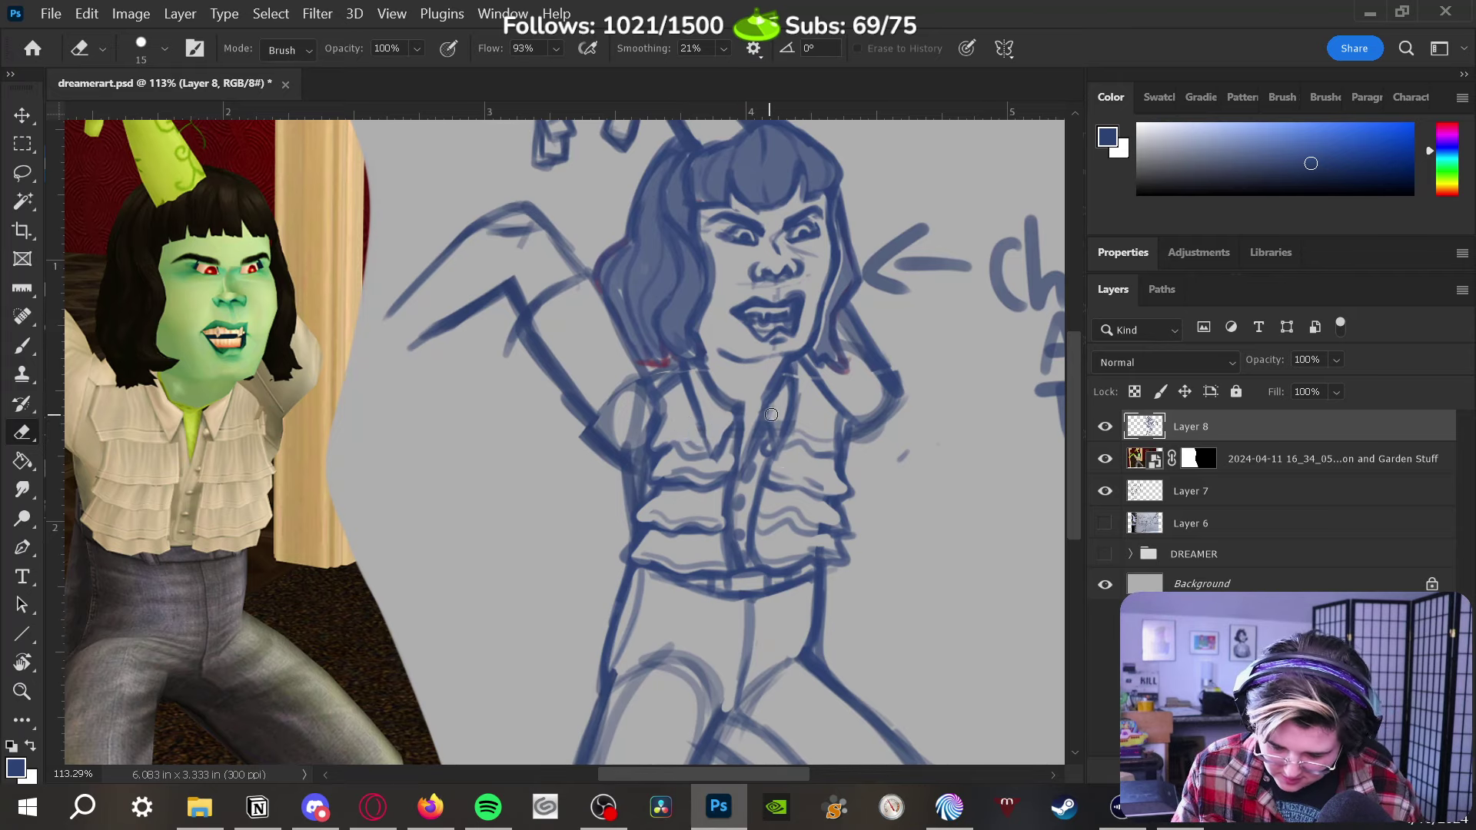
pyautogui.press('b')
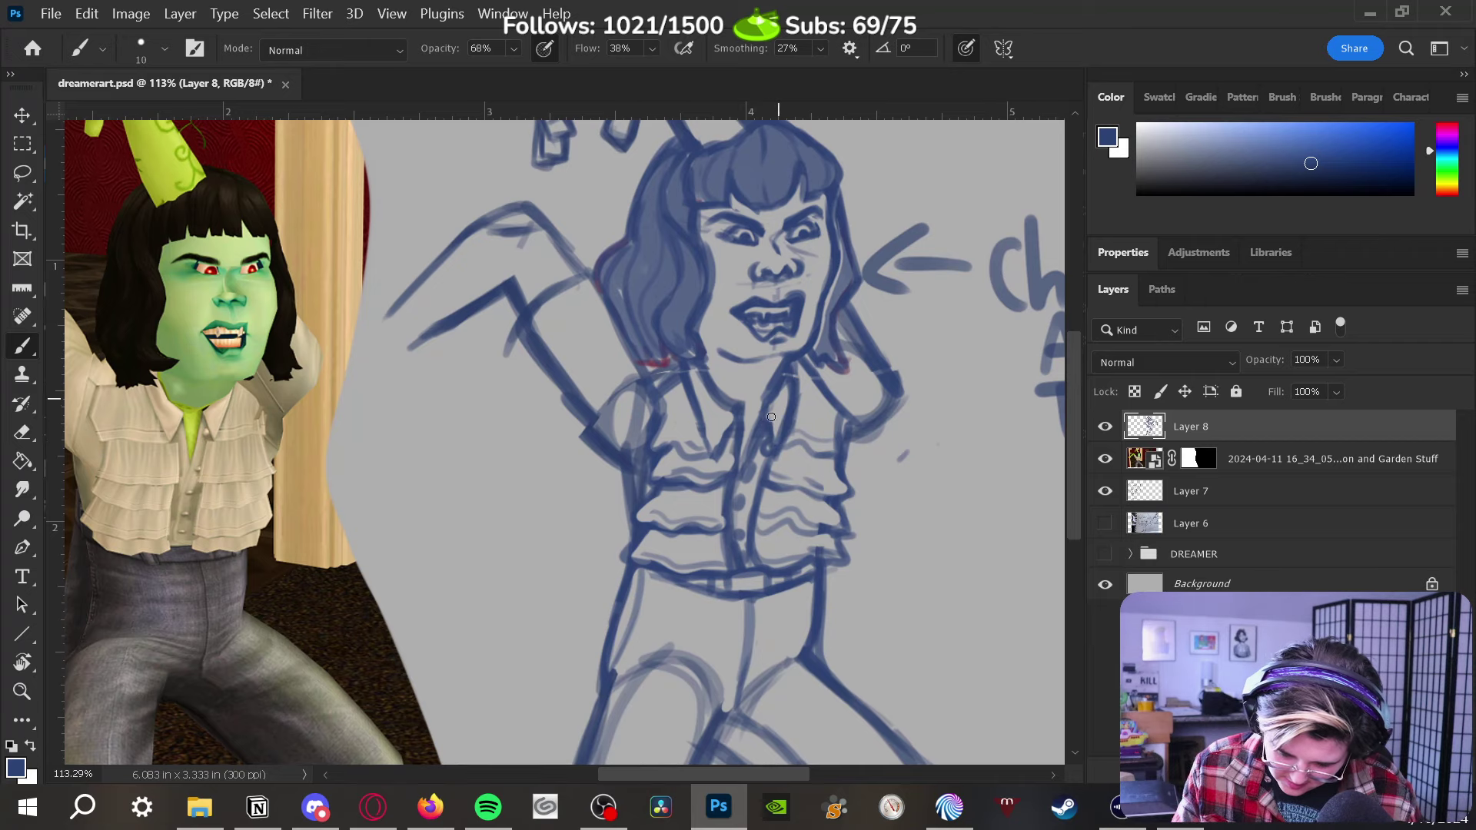
pyautogui.moveTo(701, 364)
pyautogui.mouseDown()
pyautogui.moveTo(741, 421)
pyautogui.moveTo(713, 458)
pyautogui.mouseUp()
# Erase the overlapping shoulder circle on the left-hand sleeve and draw a clean seam from shoulder to armpit
pyautogui.press('e')
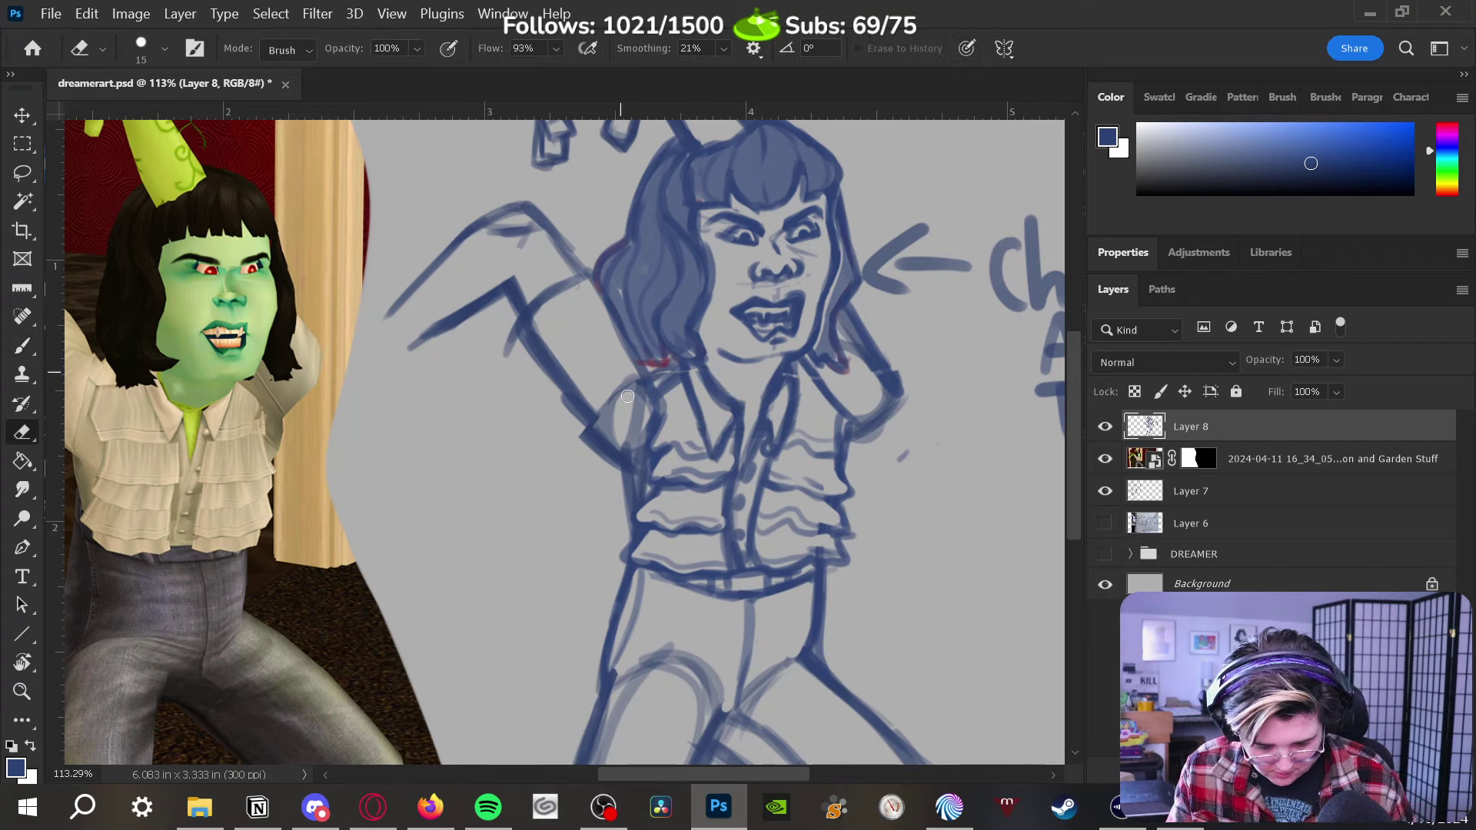
pyautogui.moveTo(609, 404)
pyautogui.mouseDown()
pyautogui.moveTo(714, 449)
pyautogui.moveTo(811, 408)
pyautogui.moveTo(772, 384)
pyautogui.moveTo(838, 419)
pyautogui.moveTo(840, 395)
pyautogui.mouseUp()
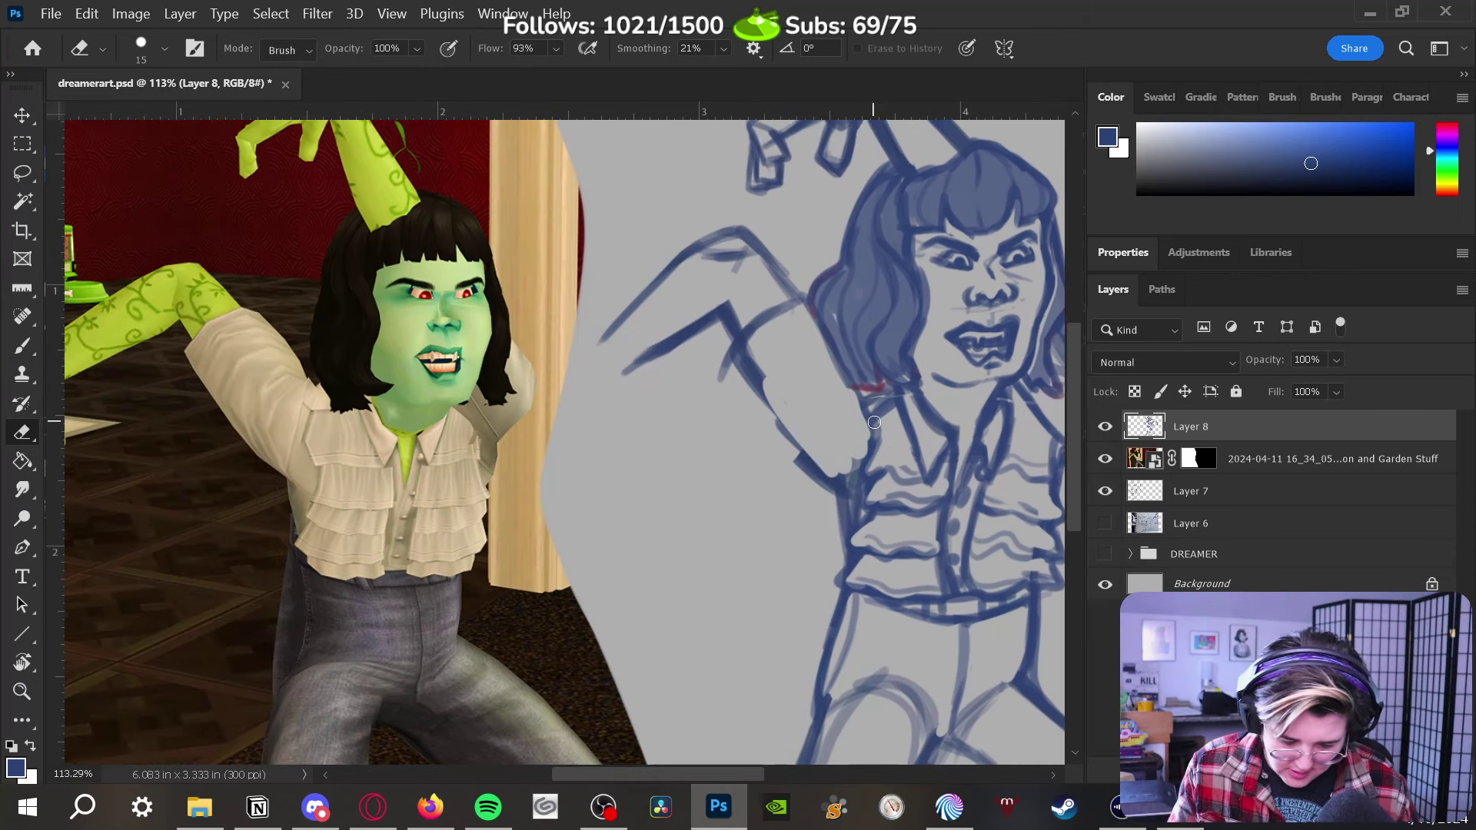
pyautogui.moveTo(841, 476)
pyautogui.mouseDown()
pyautogui.moveTo(851, 462)
pyautogui.moveTo(851, 491)
pyautogui.mouseUp()
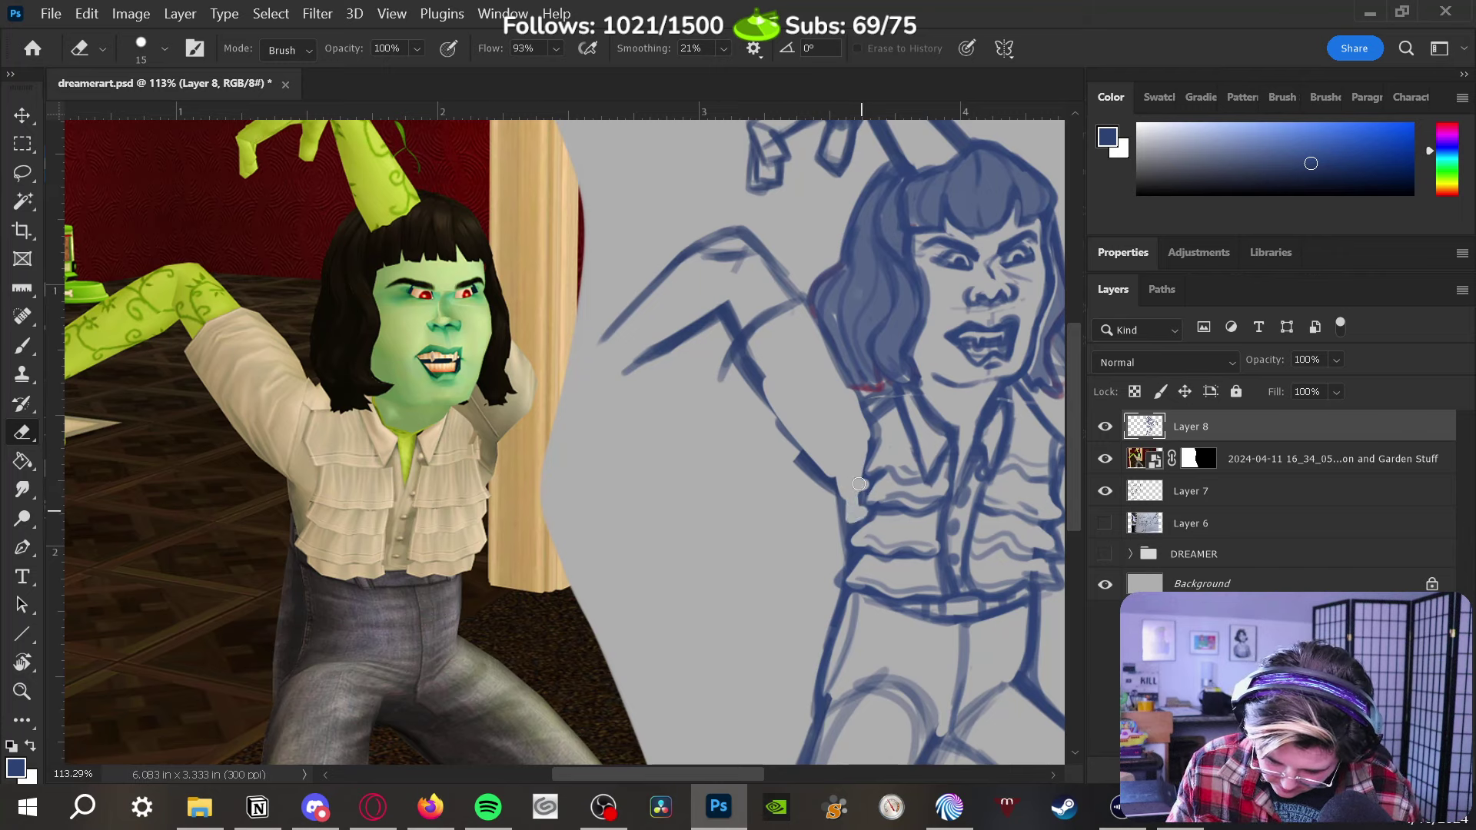
pyautogui.press('b')
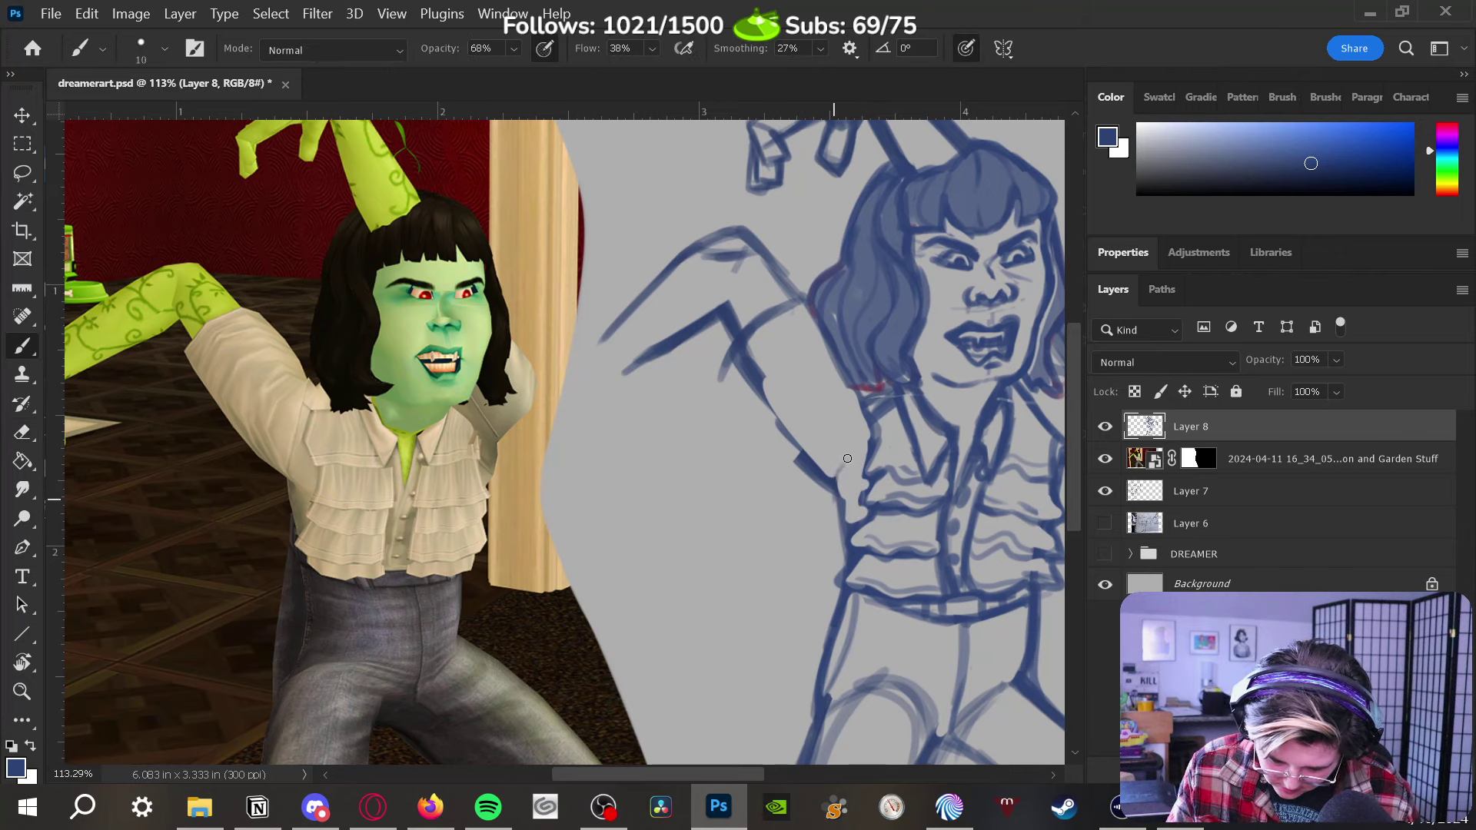
pyautogui.moveTo(864, 415); pyautogui.dragTo(833, 477)
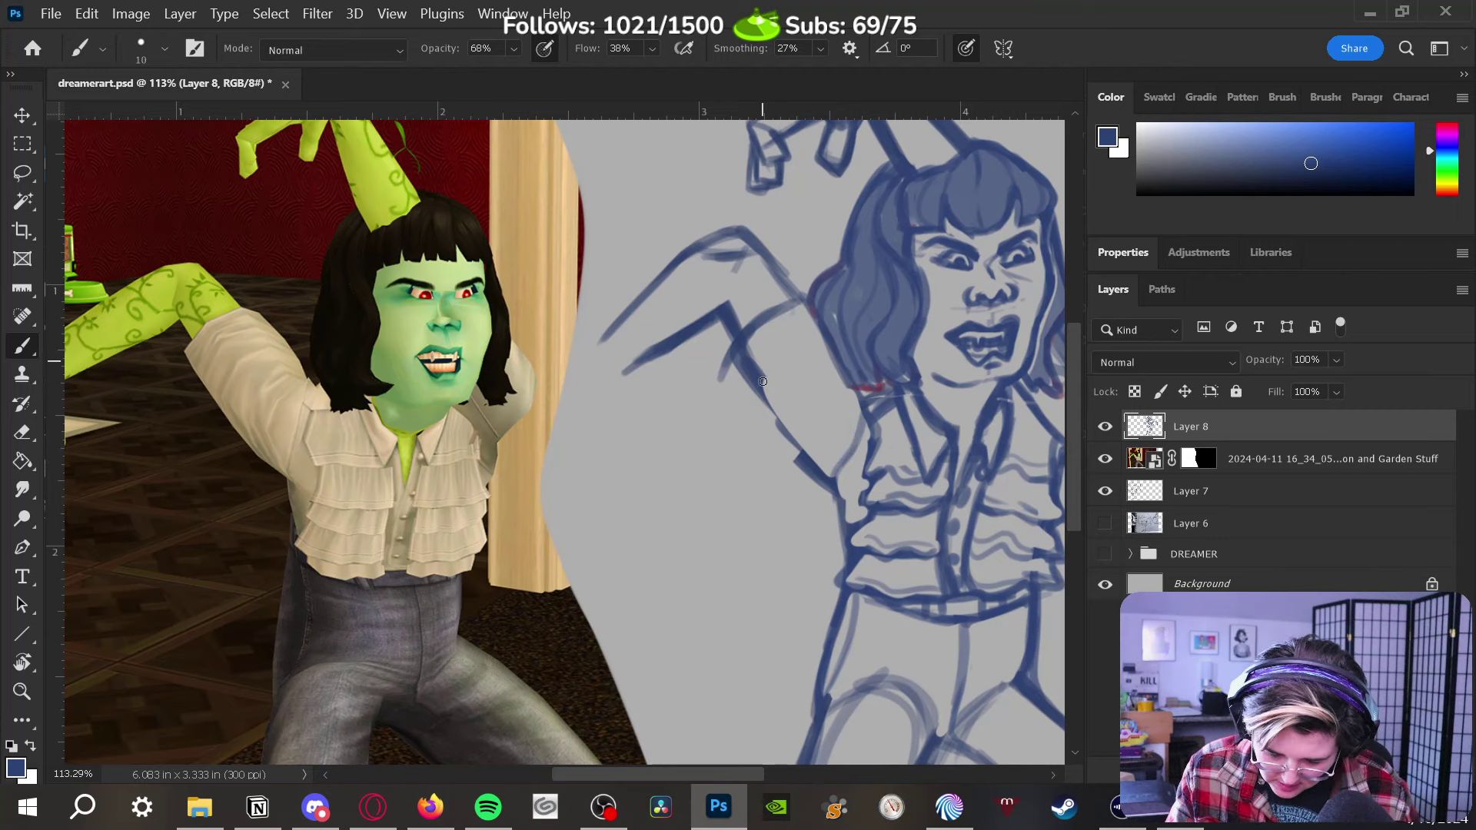
# Erase the lower edge of the left-hand upper sleeve and redraw it as a smooth curve from cuff to armpit
pyautogui.press('e')
pyautogui.moveTo(770, 401)
pyautogui.mouseDown()
pyautogui.moveTo(751, 353)
pyautogui.moveTo(794, 434)
pyautogui.mouseUp()
pyautogui.press('b')
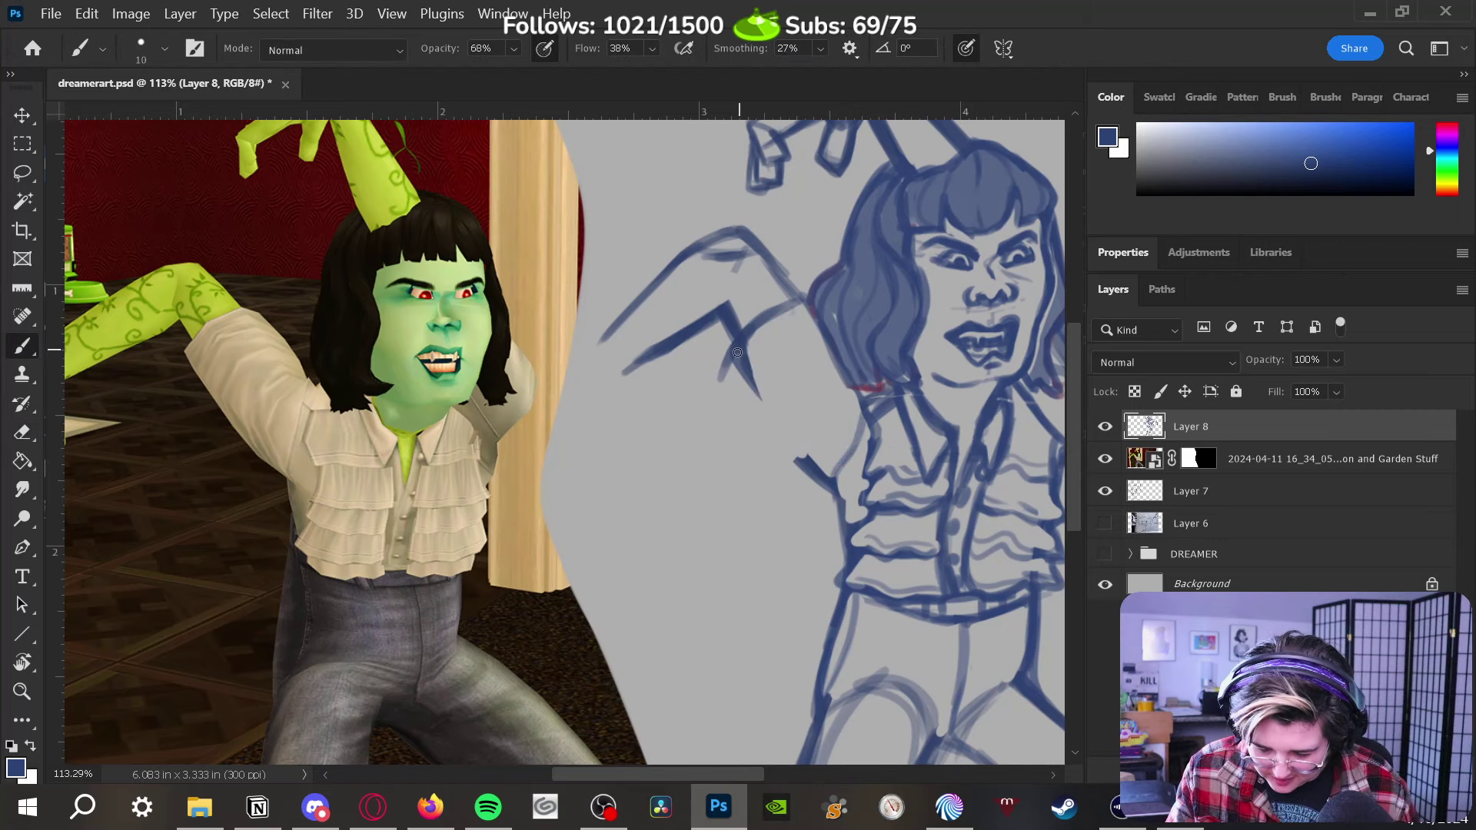
pyautogui.moveTo(737, 352); pyautogui.dragTo(810, 477)
pyautogui.moveTo(744, 383); pyautogui.dragTo(819, 460)
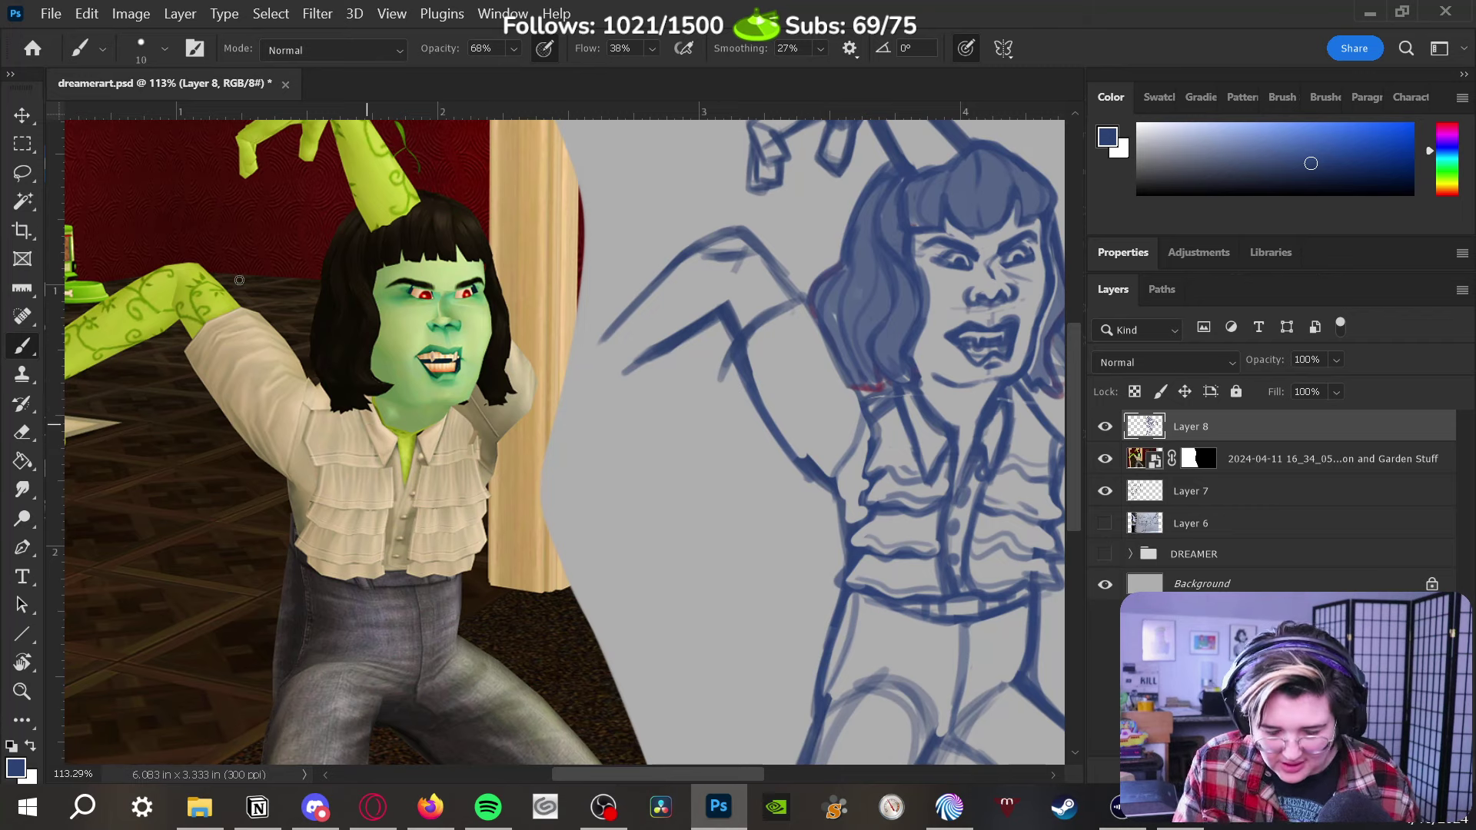
pyautogui.moveTo(295, 378); pyautogui.dragTo(255, 441)
pyautogui.moveTo(281, 339); pyautogui.dragTo(232, 422)
pyautogui.moveTo(248, 328); pyautogui.dragTo(227, 361)
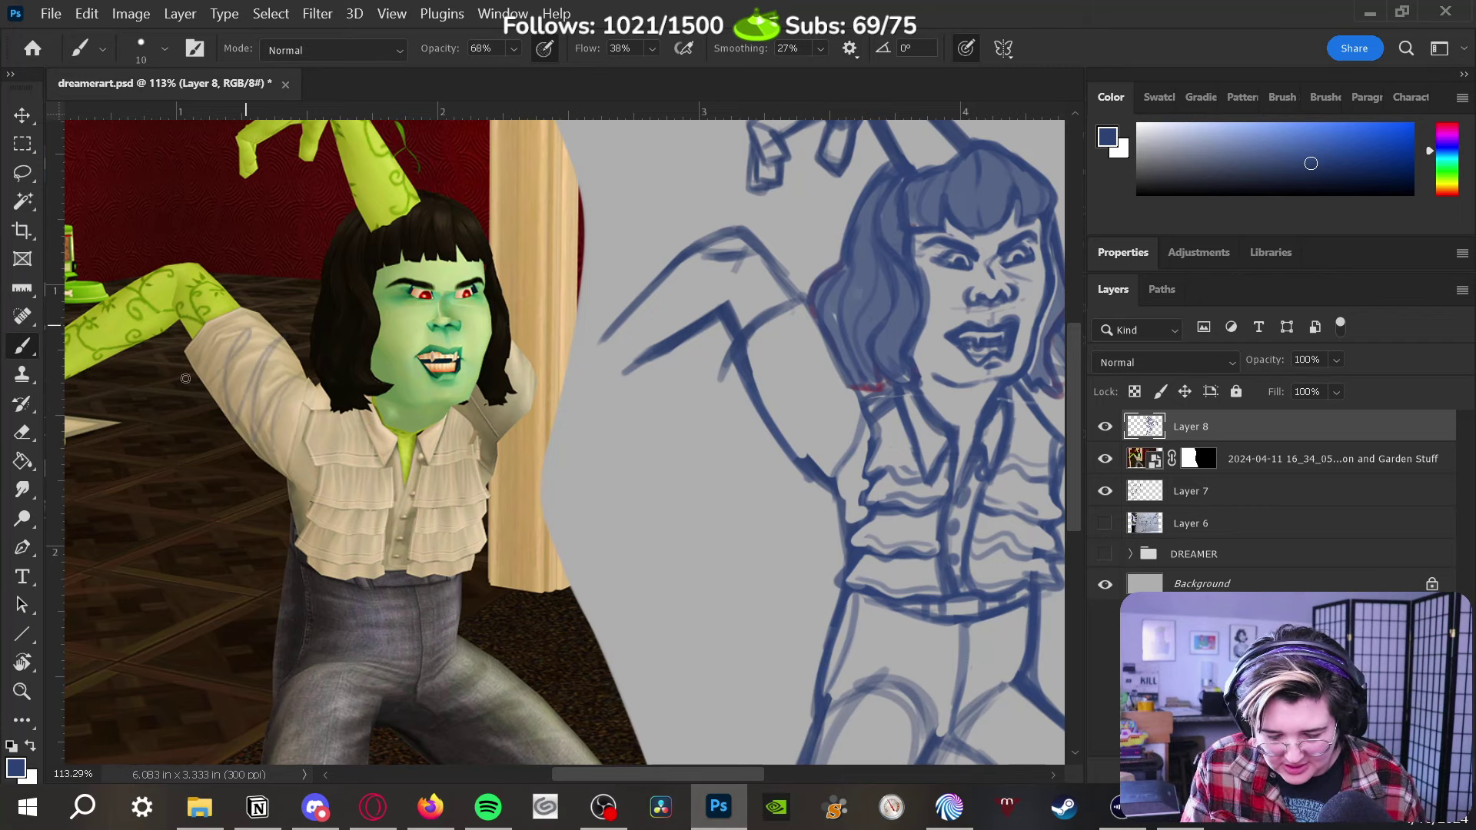
pyautogui.hotkey('ctrl', 'z')
pyautogui.hotkey('ctrl', 'z')
pyautogui.hotkey('ctrl', 'z')
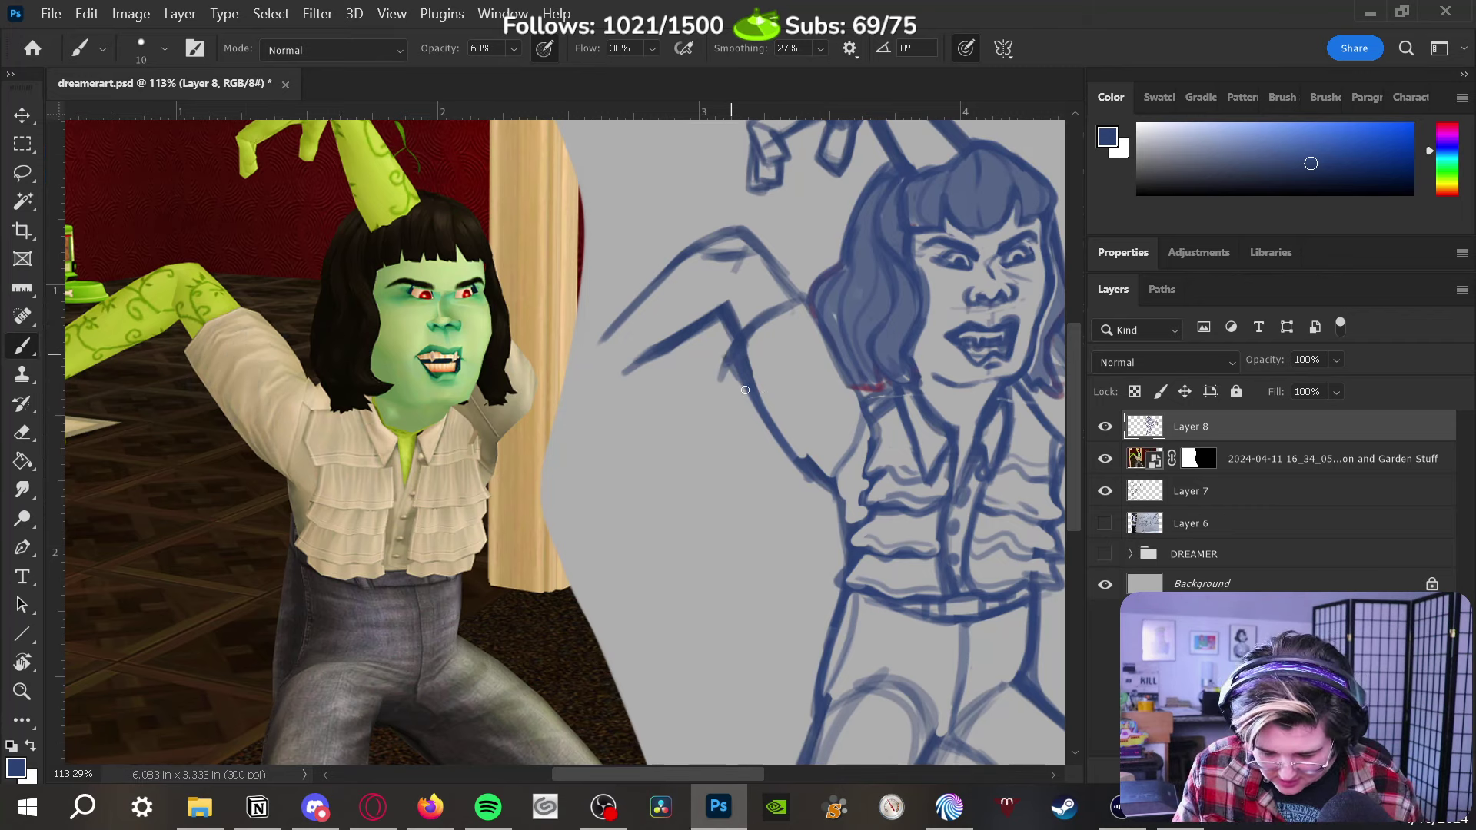
# Sketch light curved fold lines across the left-hand sleeve and touch up the shirt's edge below the armpit
pyautogui.moveTo(808, 465)
pyautogui.mouseDown()
pyautogui.moveTo(841, 388)
pyautogui.moveTo(802, 415)
pyautogui.mouseUp()
pyautogui.moveTo(761, 389)
pyautogui.mouseDown()
pyautogui.moveTo(801, 343)
pyautogui.moveTo(819, 346)
pyautogui.mouseUp()
pyautogui.moveTo(752, 369); pyautogui.dragTo(799, 318)
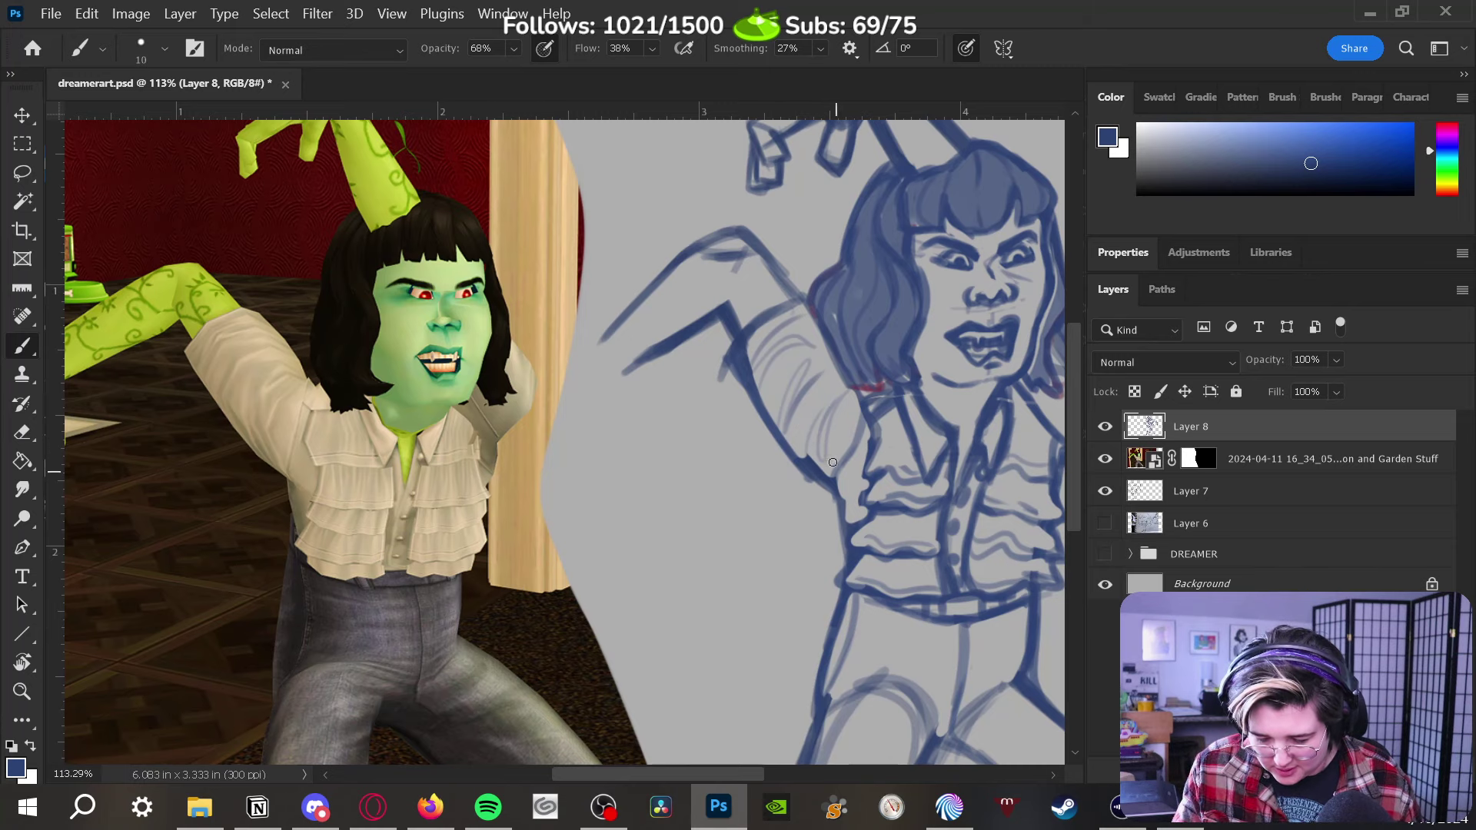
pyautogui.moveTo(873, 443)
pyautogui.mouseDown()
pyautogui.moveTo(853, 527)
pyautogui.moveTo(894, 522)
pyautogui.mouseUp()
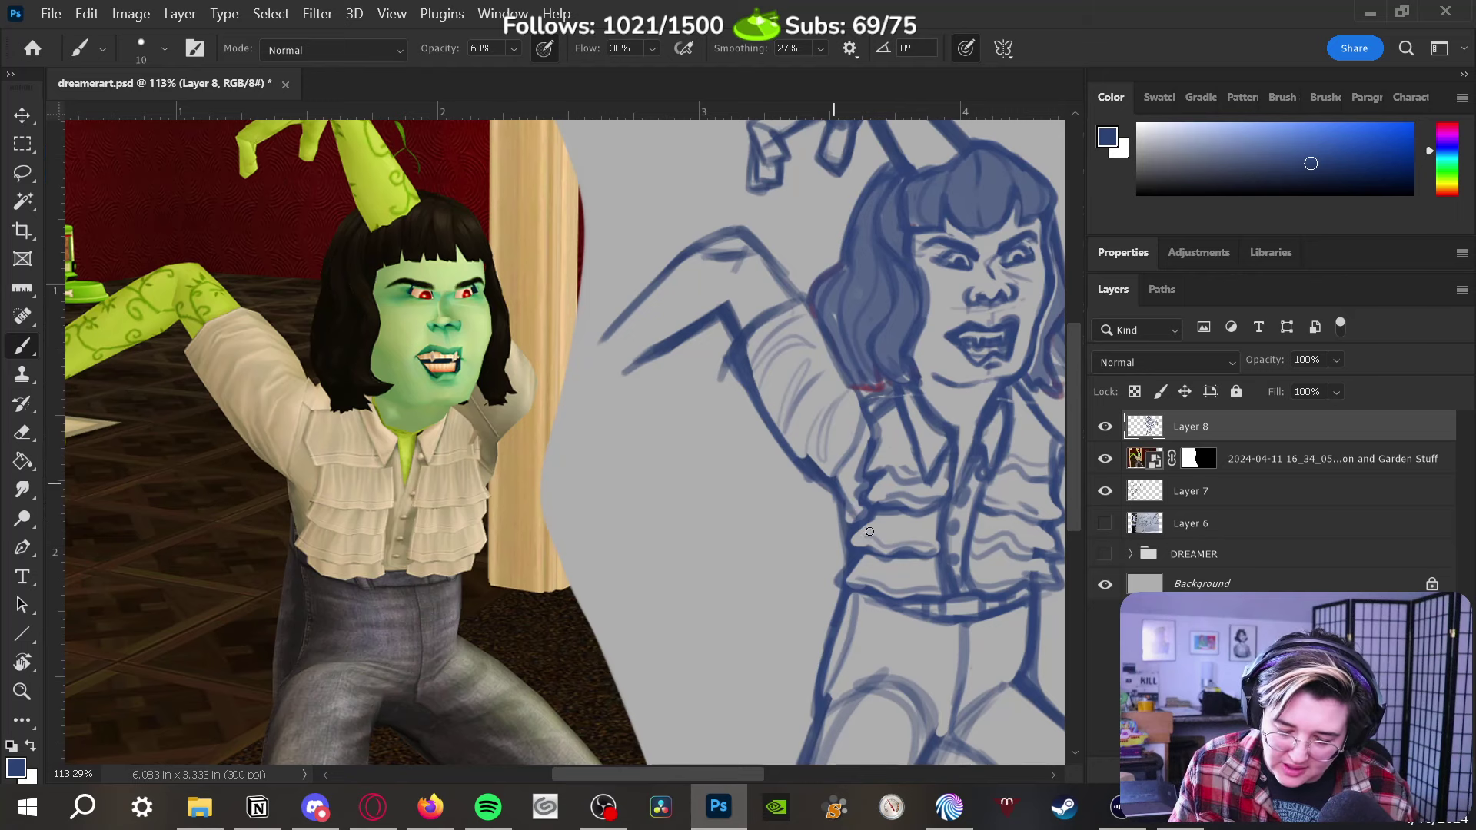
# Refine the right-hand sleeve's elbow by trimming its outer outline, and erase the stray mark beside it
pyautogui.press('z')
pyautogui.moveTo(964, 530)
pyautogui.mouseDown()
pyautogui.moveTo(866, 600)
pyautogui.moveTo(740, 577)
pyautogui.mouseUp()
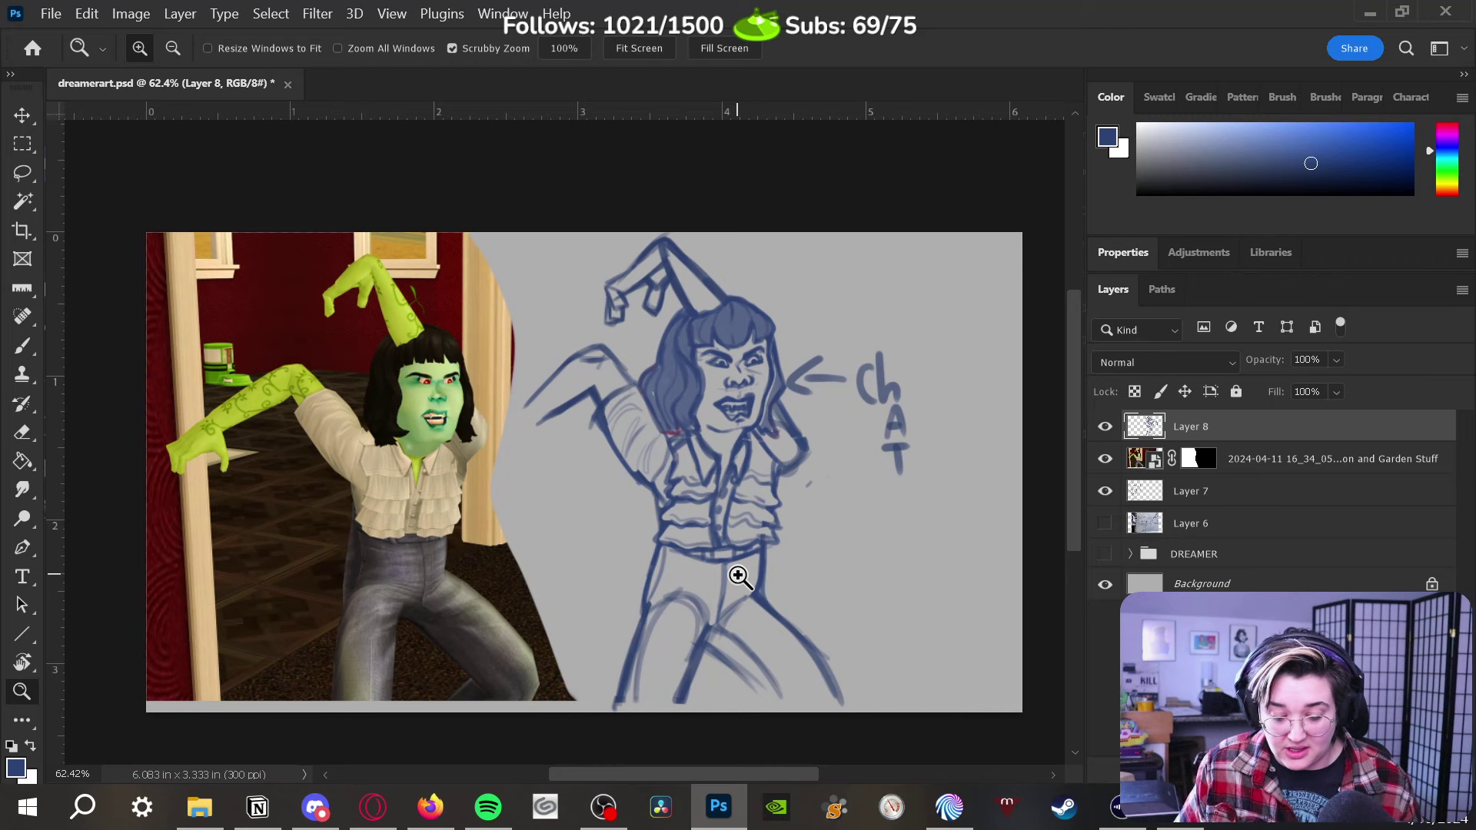
pyautogui.moveTo(757, 494); pyautogui.dragTo(773, 482)
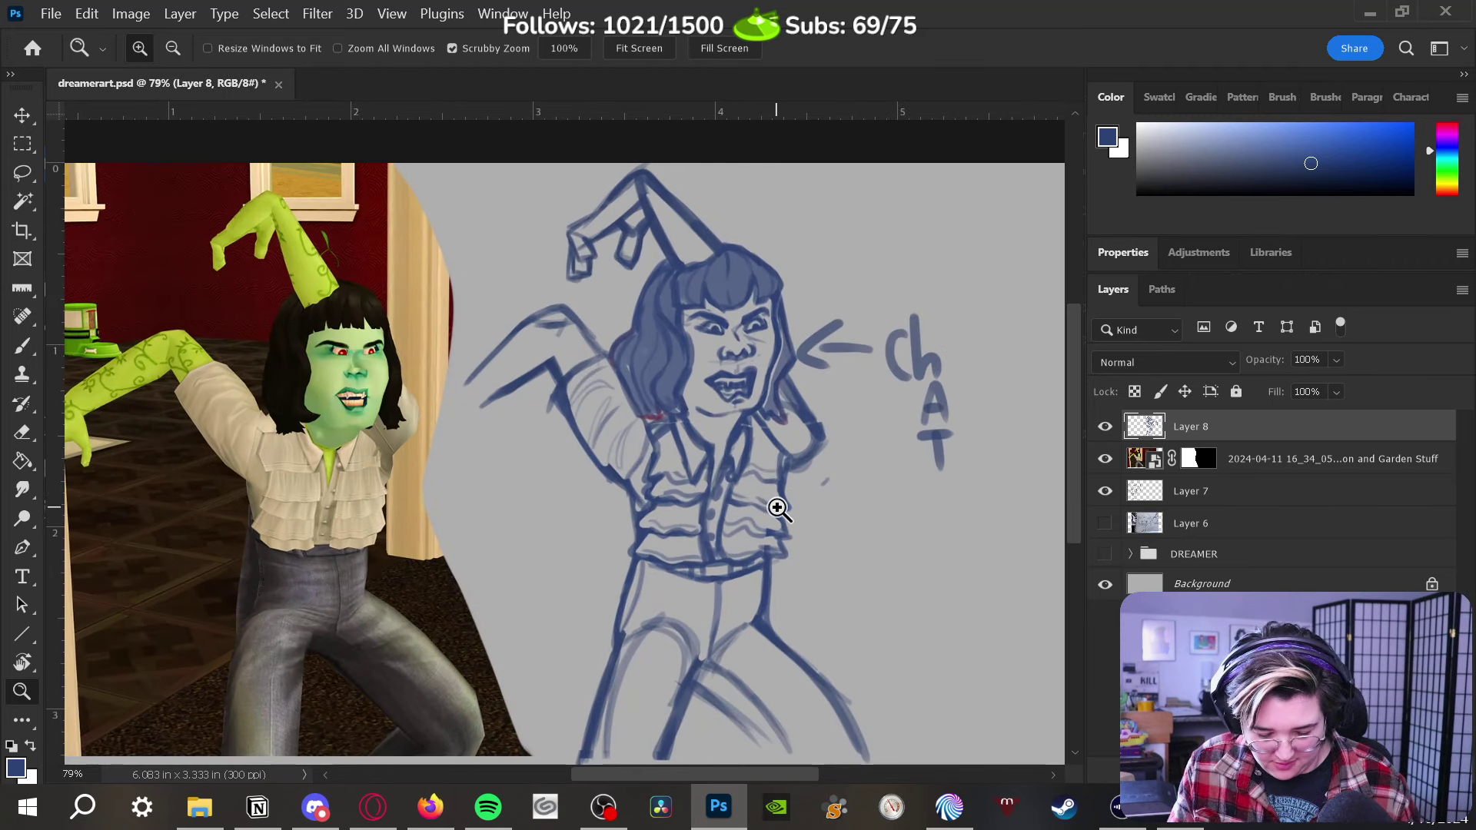
pyautogui.press('b')
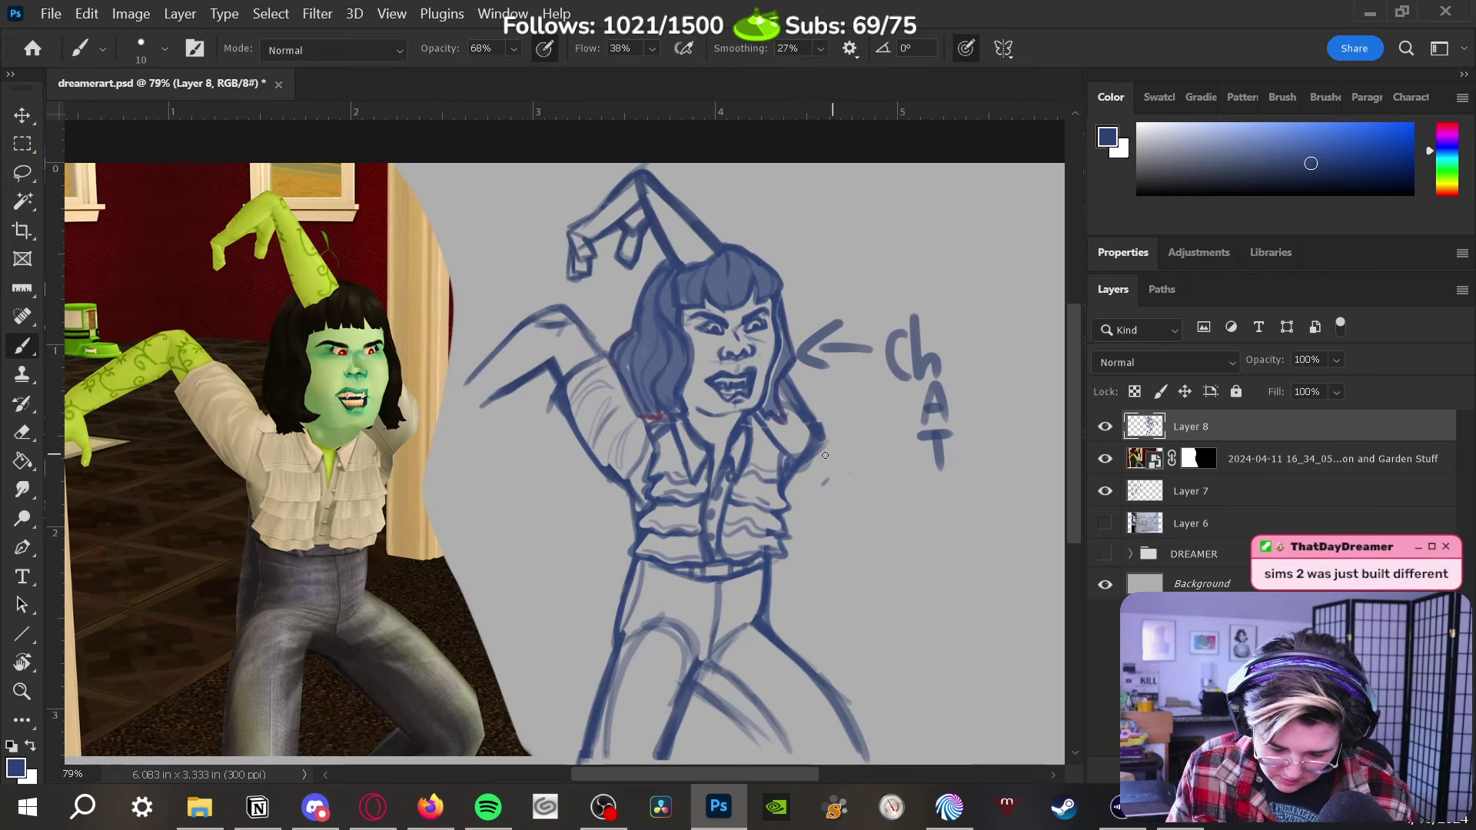
pyautogui.press('e')
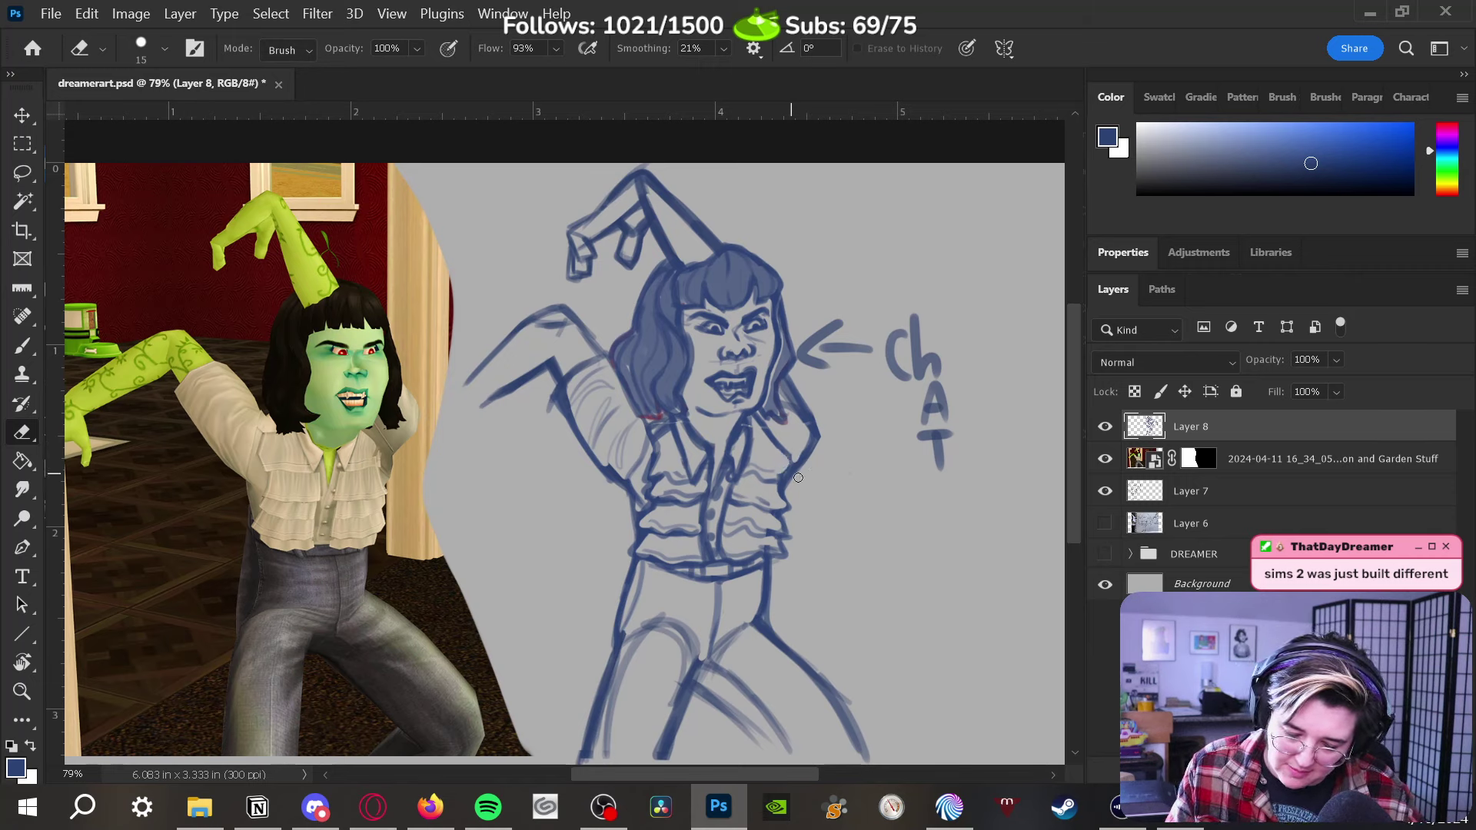
pyautogui.press('b')
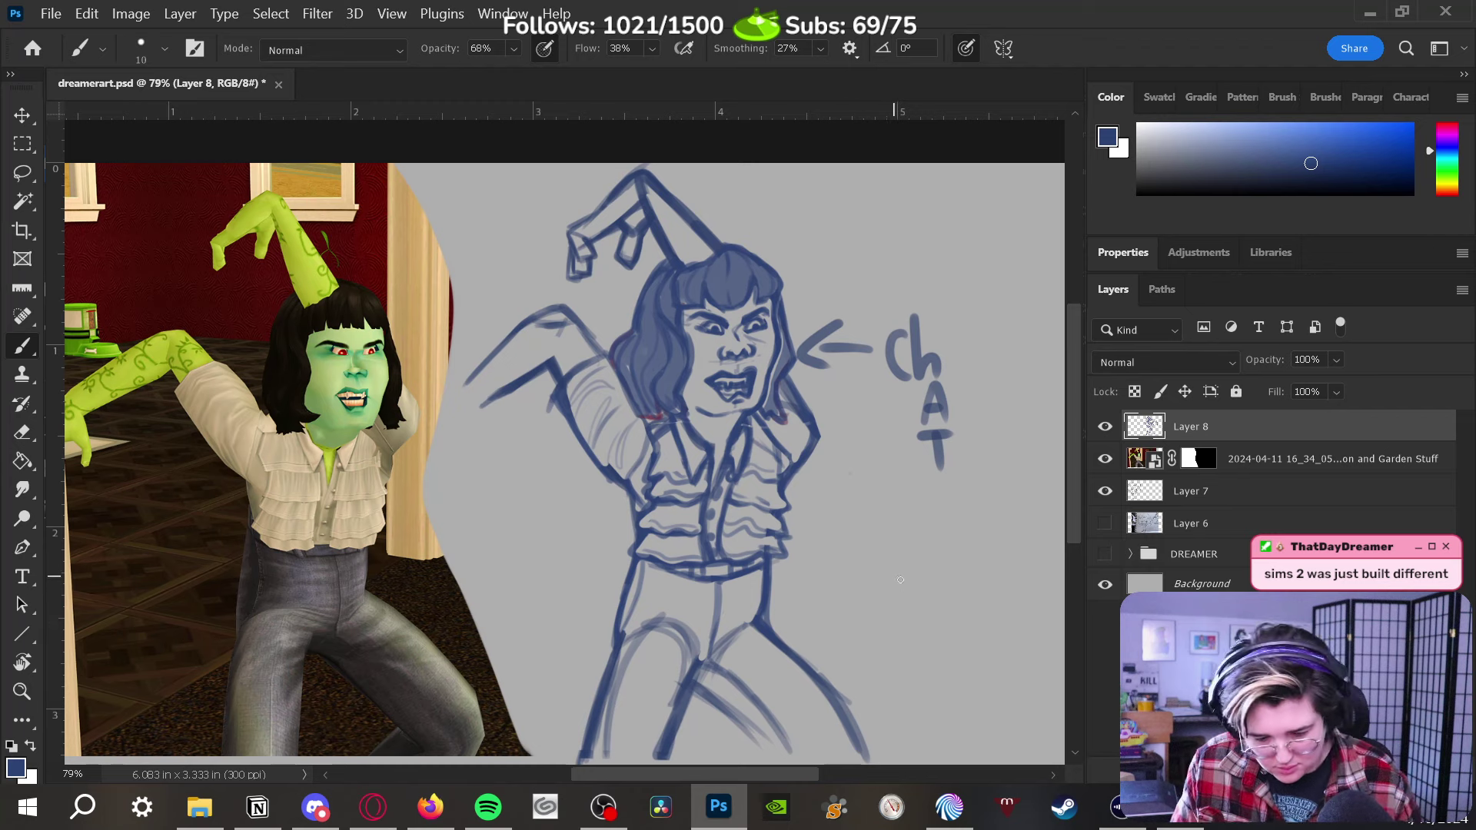
# Nudge the whole sketch layer slightly to the right, away from the reference screenshot
pyautogui.press('z')
pyautogui.moveTo(899, 584); pyautogui.dragTo(885, 621)
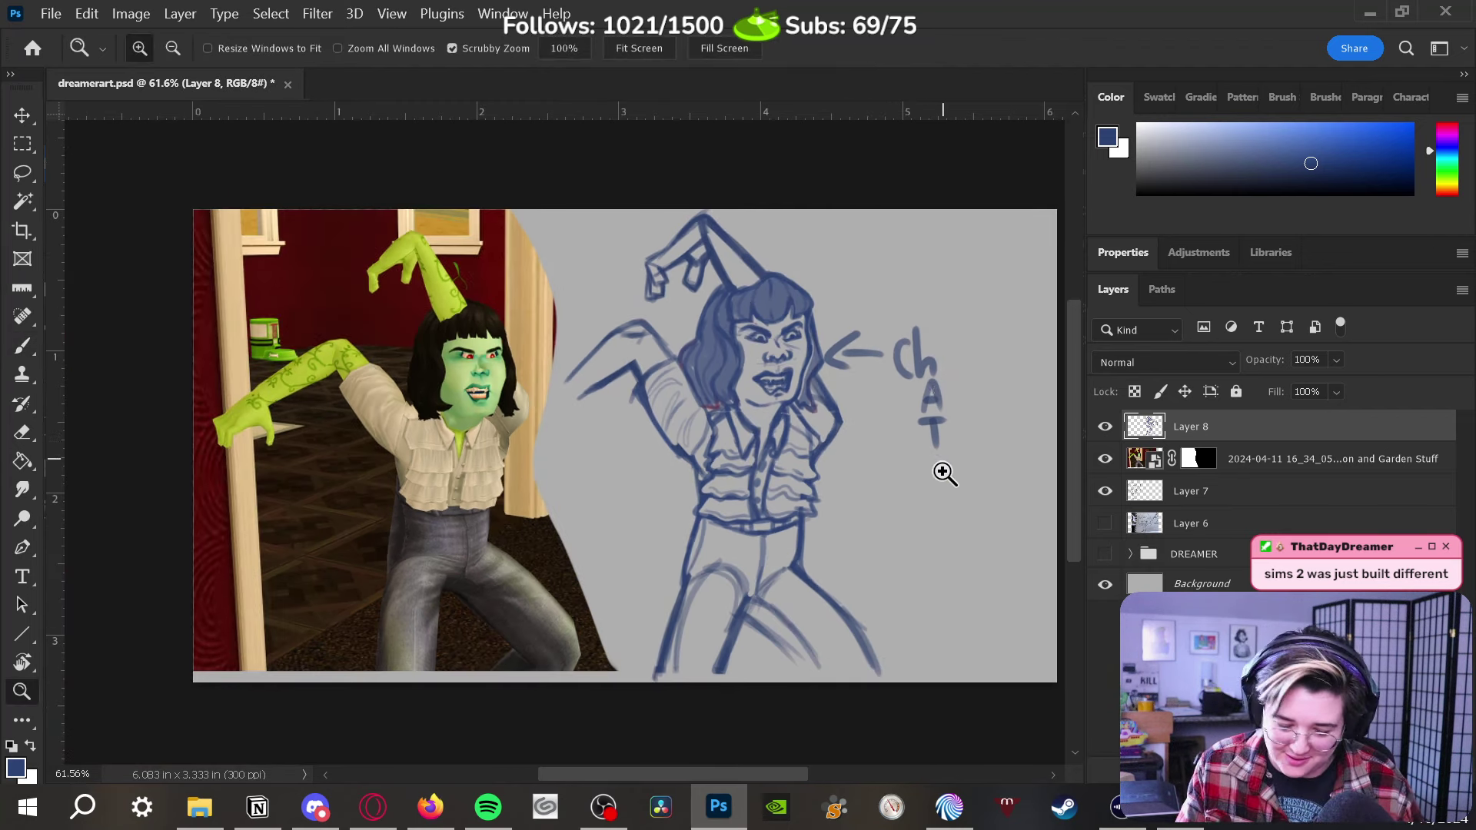
pyautogui.press('v')
pyautogui.press('Right')
pyautogui.press('Right')
pyautogui.press('Right')
pyautogui.press('Right')
pyautogui.press('Right')
pyautogui.press('Right')
pyautogui.press('Right')
pyautogui.press('Right')
pyautogui.press('Right')
pyautogui.press('Right')
pyautogui.press('Right')
pyautogui.press('Right')
pyautogui.press('Right')
pyautogui.press('Right')
pyautogui.press('Right')
# Shift the sketch layer further right, leaving room for the outstretched arm's hand beside the reference screenshot
pyautogui.press('Right')
pyautogui.press('Right')
pyautogui.press('Right')
pyautogui.press('Right')
pyautogui.press('Right')
pyautogui.press('Right')
pyautogui.press('Right')
pyautogui.press('Right')
pyautogui.press('Right')
pyautogui.press('Right')
pyautogui.press('Right')
pyautogui.press('Right')
pyautogui.press('Right')
pyautogui.press('Right')
pyautogui.press('Right')
pyautogui.press('Right')
pyautogui.press('Right')
pyautogui.press('Right')
pyautogui.press('Right')
pyautogui.press('Right')
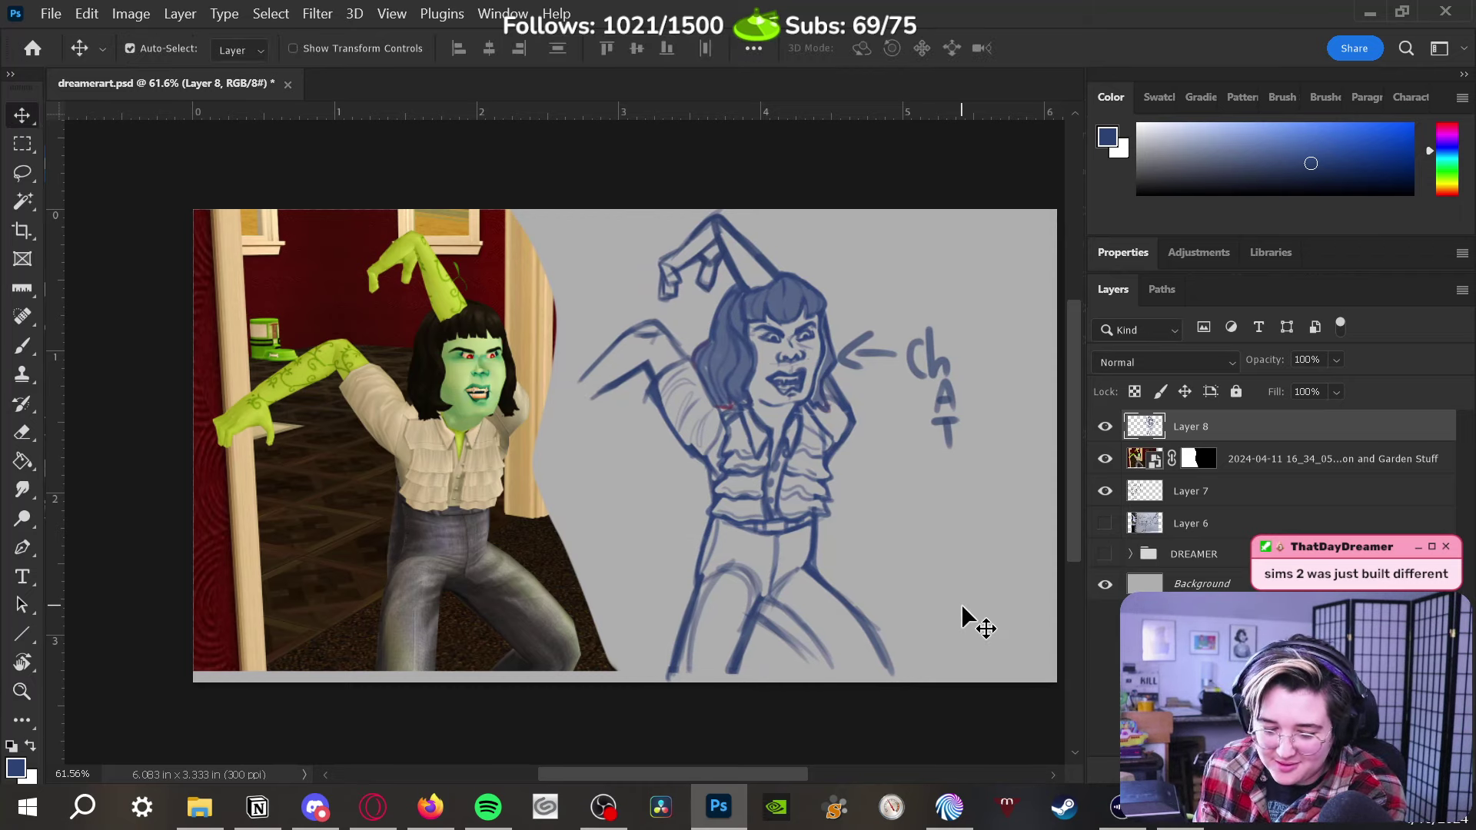
pyautogui.press('Right')
pyautogui.press('Right')
pyautogui.press('Right')
pyautogui.press('Right')
pyautogui.press('Right')
pyautogui.press('Right')
pyautogui.press('Right')
pyautogui.press('Right')
pyautogui.press('Right')
pyautogui.press('Right')
pyautogui.press('Right')
pyautogui.press('Right')
pyautogui.press('Right')
pyautogui.press('Right')
pyautogui.press('Right')
pyautogui.press('Right')
pyautogui.press('Right')
pyautogui.press('Right')
pyautogui.press('Right')
pyautogui.press('Right')
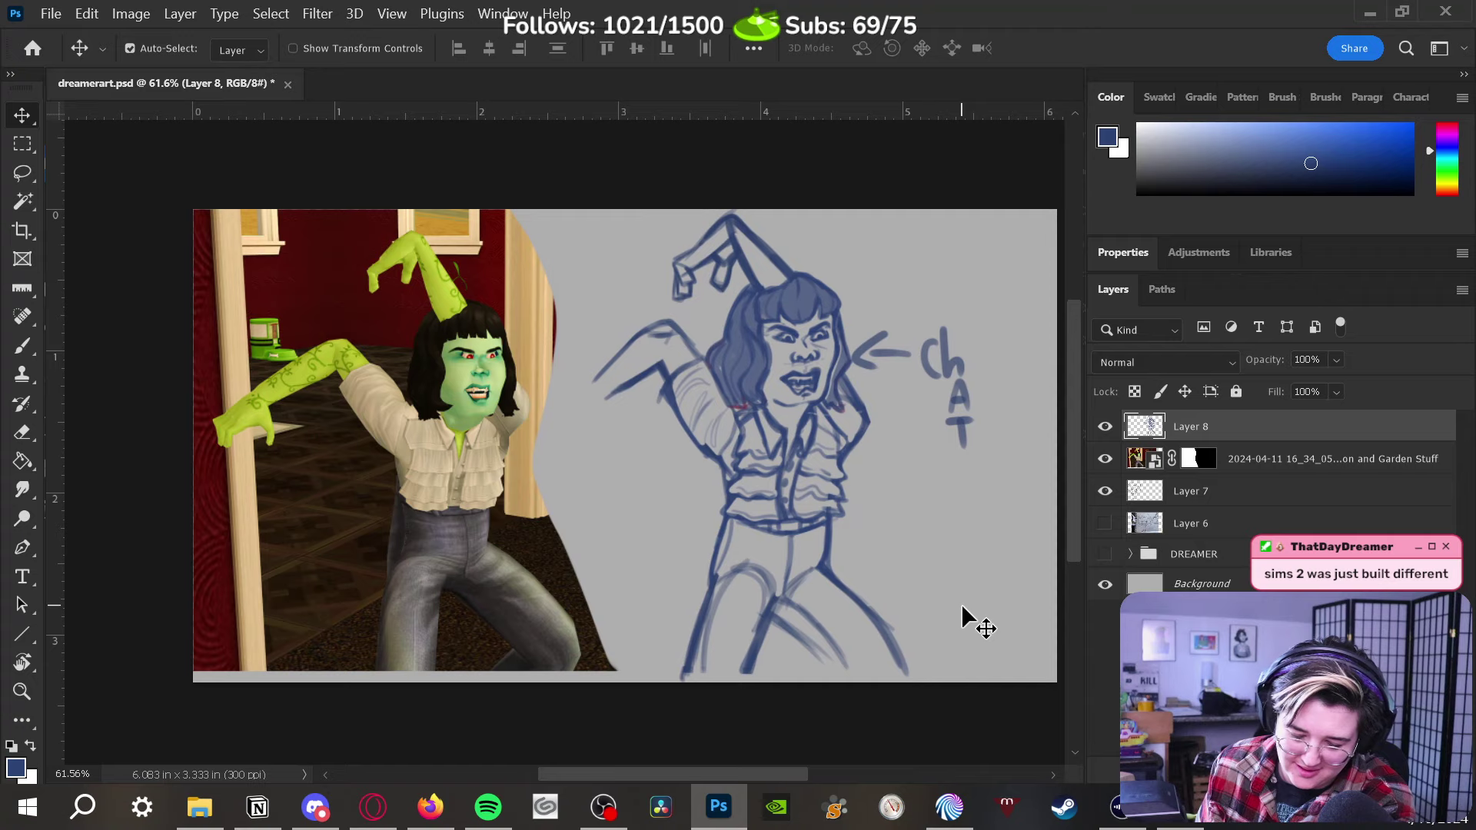
pyautogui.press('Right')
pyautogui.press('Right')
pyautogui.press('Right')
pyautogui.press('Right')
pyautogui.press('Right')
pyautogui.press('Right')
pyautogui.press('Right')
pyautogui.press('Right')
pyautogui.press('Right')
pyautogui.press('Right')
pyautogui.press('Right')
pyautogui.press('Right')
pyautogui.press('Right')
pyautogui.press('Right')
pyautogui.press('Right')
pyautogui.press('Right')
pyautogui.press('Right')
pyautogui.press('Right')
pyautogui.press('Right')
pyautogui.press('Right')
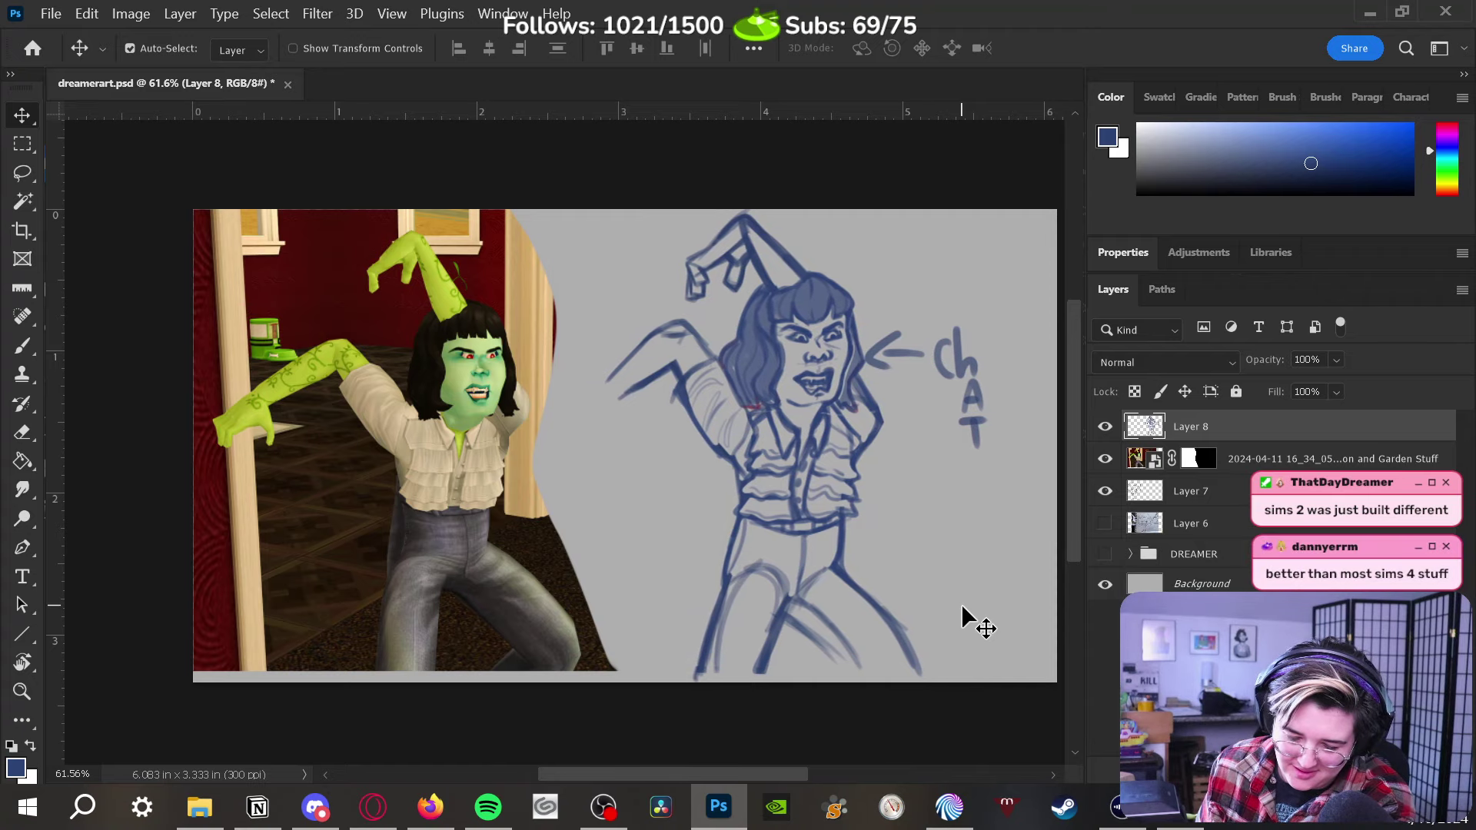
pyautogui.press('Right')
pyautogui.press('Right')
pyautogui.press('Right')
pyautogui.press('Right')
pyautogui.press('Right')
pyautogui.press('Right')
pyautogui.press('Right')
pyautogui.press('Right')
pyautogui.press('Right')
pyautogui.press('Right')
pyautogui.press('Right')
pyautogui.press('Right')
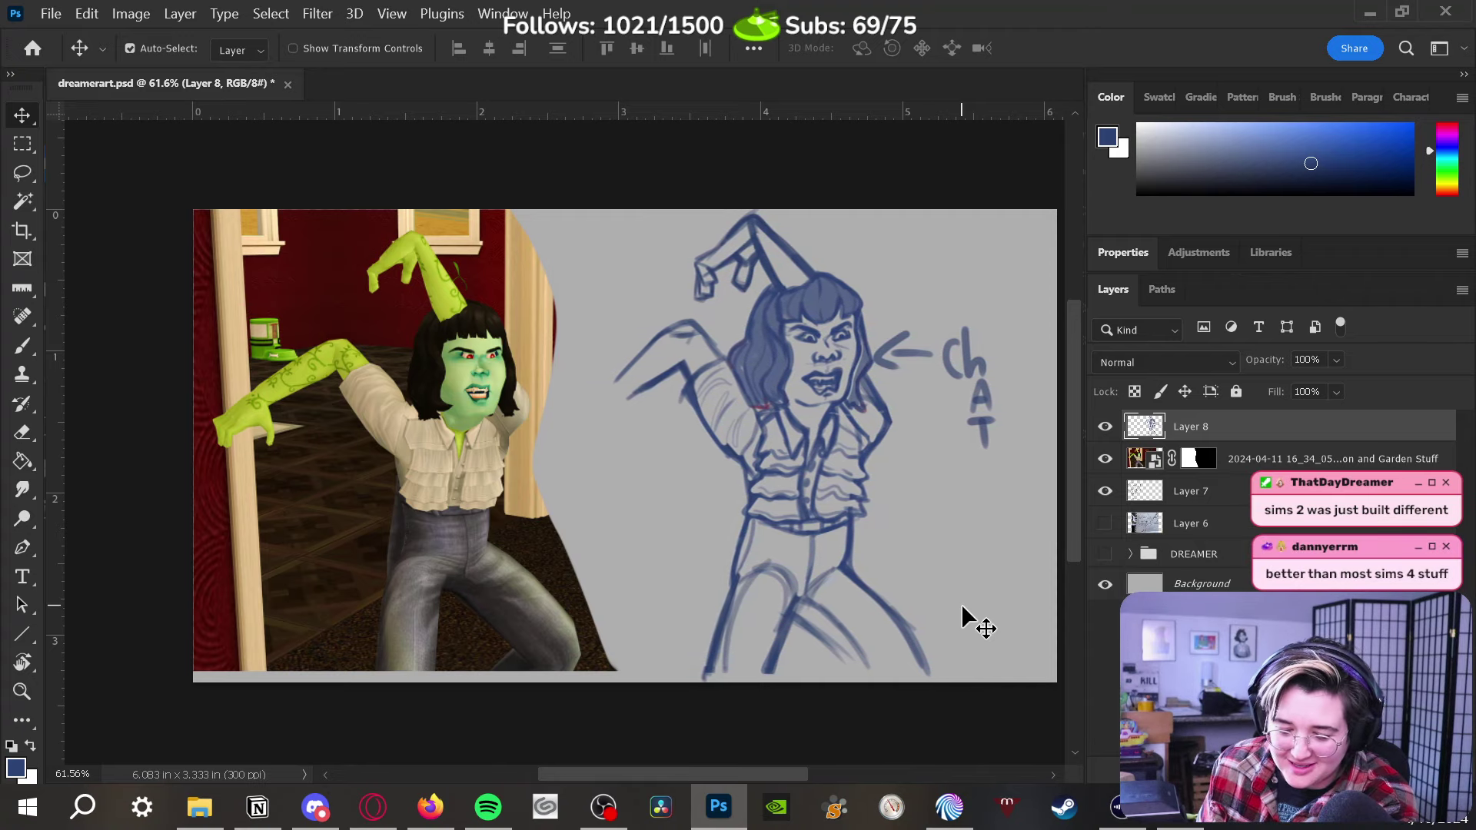
pyautogui.press('Right')
pyautogui.press('Right')
pyautogui.press('Right')
pyautogui.press('Right')
pyautogui.press('Right')
pyautogui.press('Right')
pyautogui.press('Right')
pyautogui.press('Right')
pyautogui.press('Right')
pyautogui.press('Right')
pyautogui.press('Right')
pyautogui.press('Right')
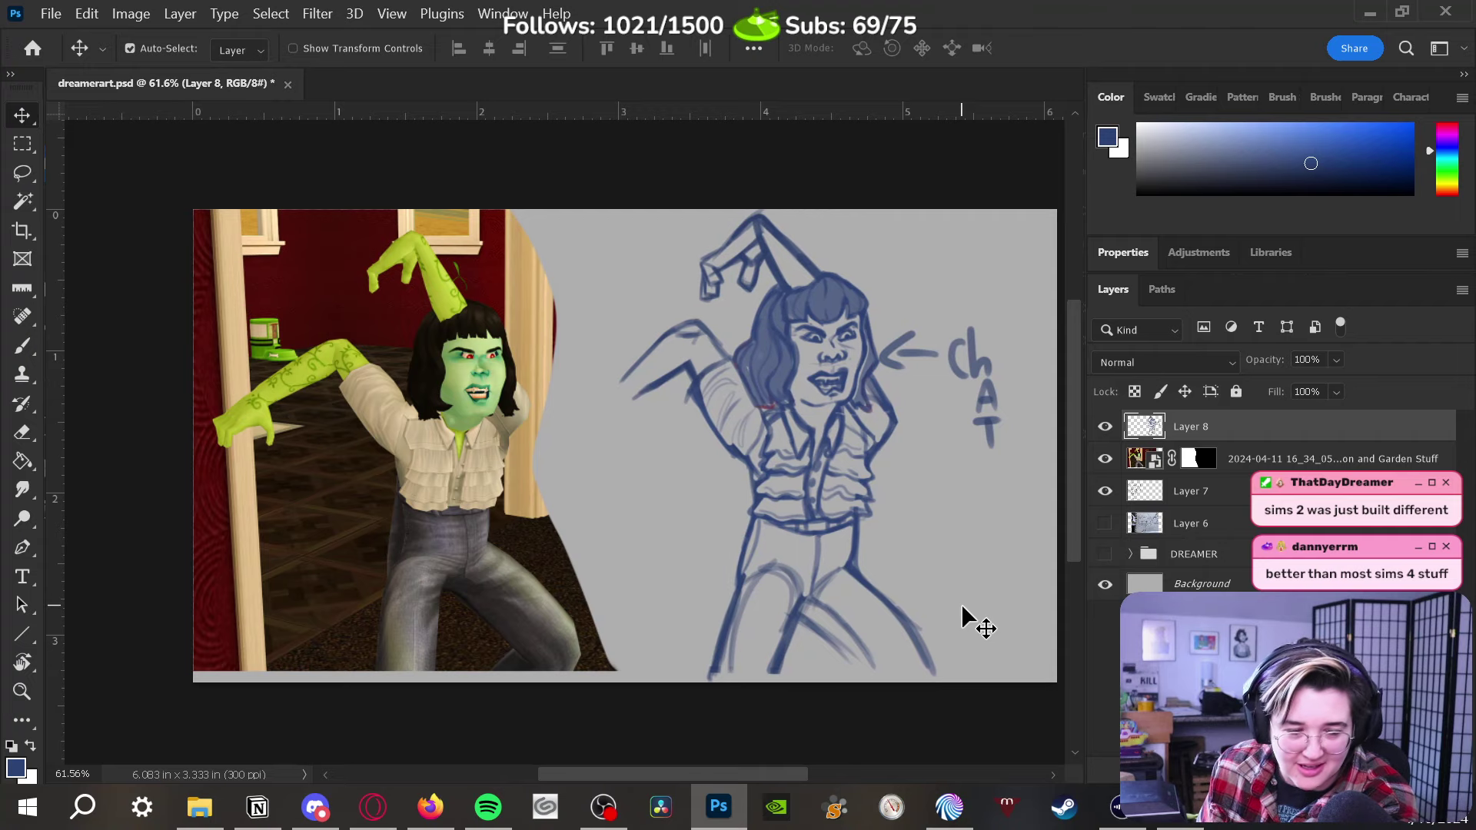
pyautogui.press('Right')
pyautogui.press('Right')
pyautogui.press('Right')
pyautogui.press('Right')
pyautogui.press('Right')
pyautogui.press('Right')
pyautogui.press('Right')
pyautogui.press('Right')
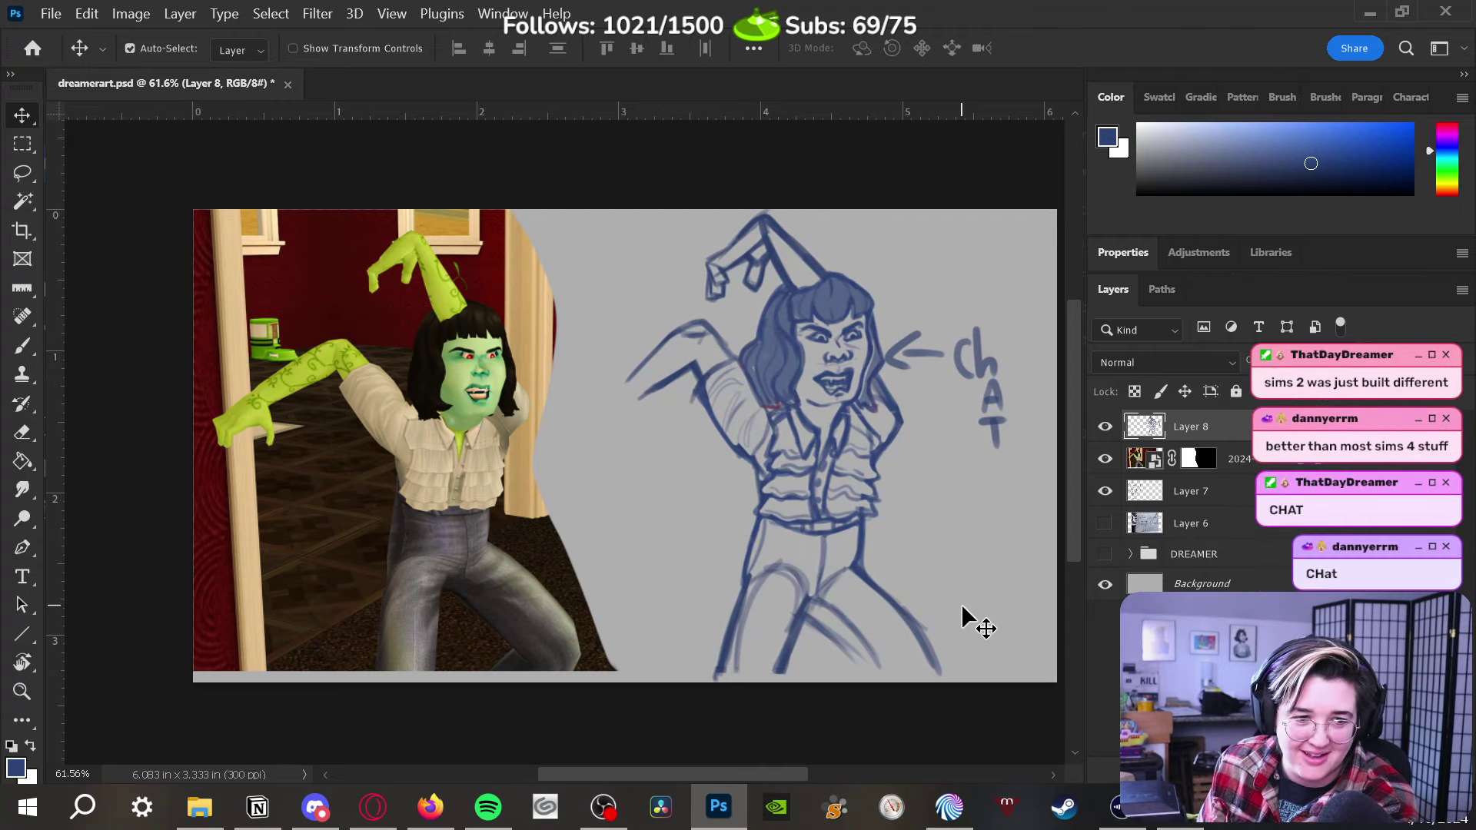
pyautogui.press('Right')
pyautogui.press('Right')
pyautogui.press('Right')
pyautogui.press('Right')
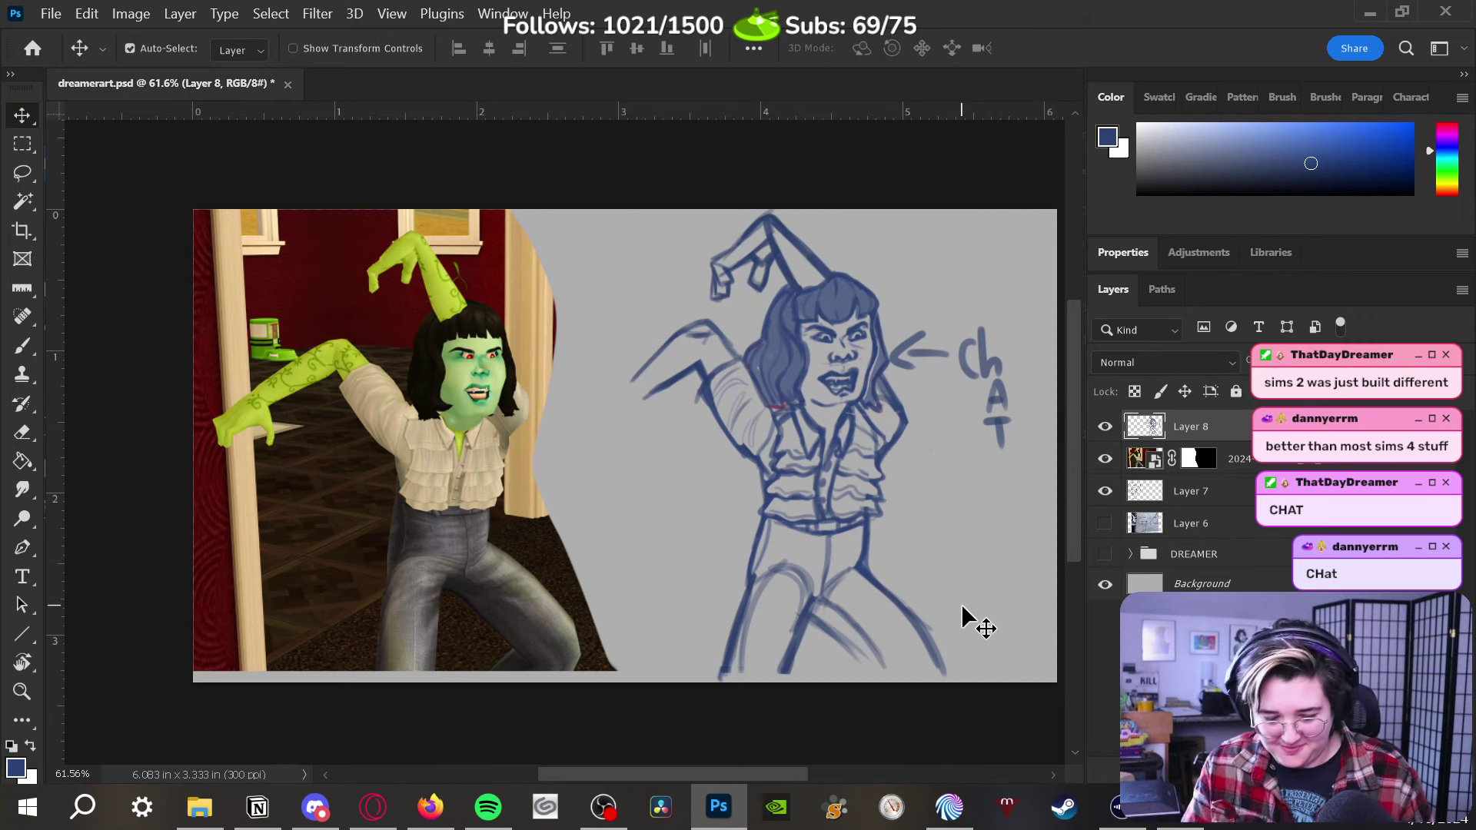
# Sketch the wrist line and blocky palm outline at the end of the outstretched left-hand forearm
pyautogui.press('z')
pyautogui.moveTo(667, 408); pyautogui.dragTo(700, 389)
pyautogui.moveTo(699, 527)
pyautogui.mouseDown()
pyautogui.moveTo(847, 558)
pyautogui.moveTo(883, 524)
pyautogui.mouseUp()
pyautogui.press('b')
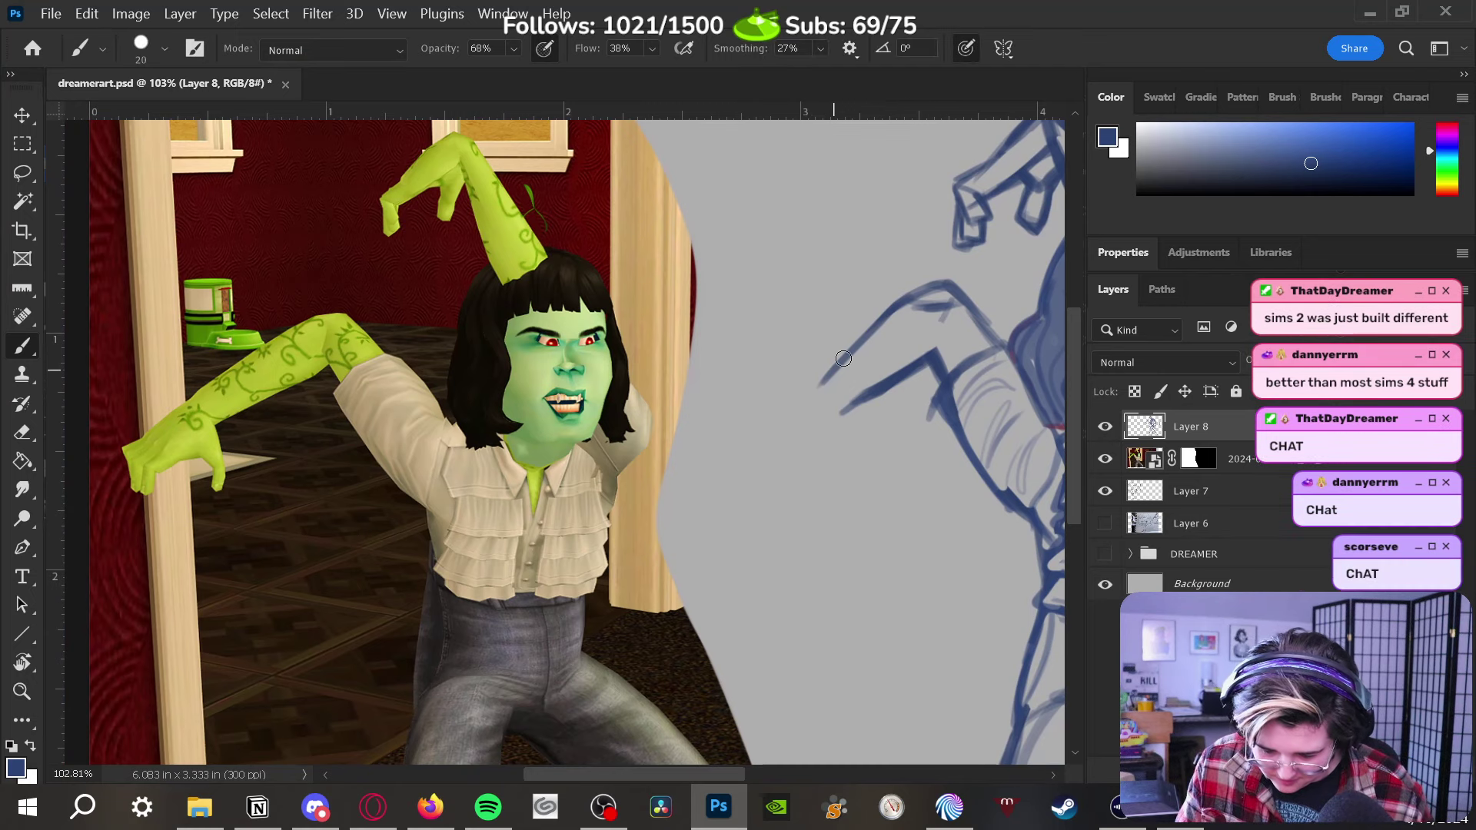
pyautogui.moveTo(819, 384)
pyautogui.mouseDown()
pyautogui.moveTo(770, 415)
pyautogui.moveTo(797, 461)
pyautogui.moveTo(847, 414)
pyautogui.moveTo(847, 465)
pyautogui.moveTo(871, 464)
pyautogui.moveTo(852, 388)
pyautogui.mouseUp()
pyautogui.moveTo(736, 437)
pyautogui.mouseDown()
pyautogui.moveTo(839, 369)
pyautogui.moveTo(846, 409)
pyautogui.mouseUp()
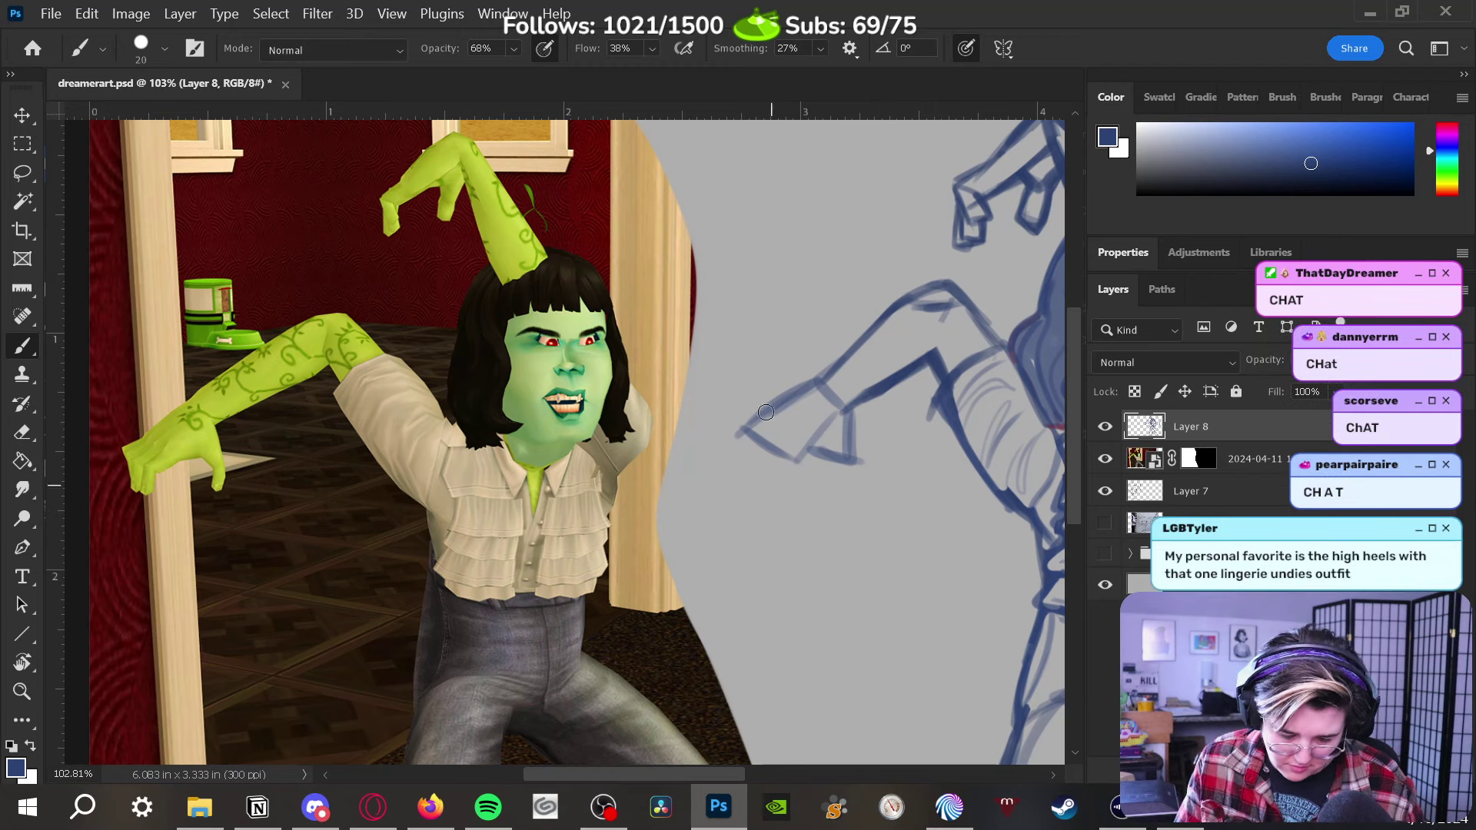
# Reduce the brush size to 10 and sketch the bent outermost finger and knuckles of the outstretched hand, undoing unwanted strokes
pyautogui.press('[')
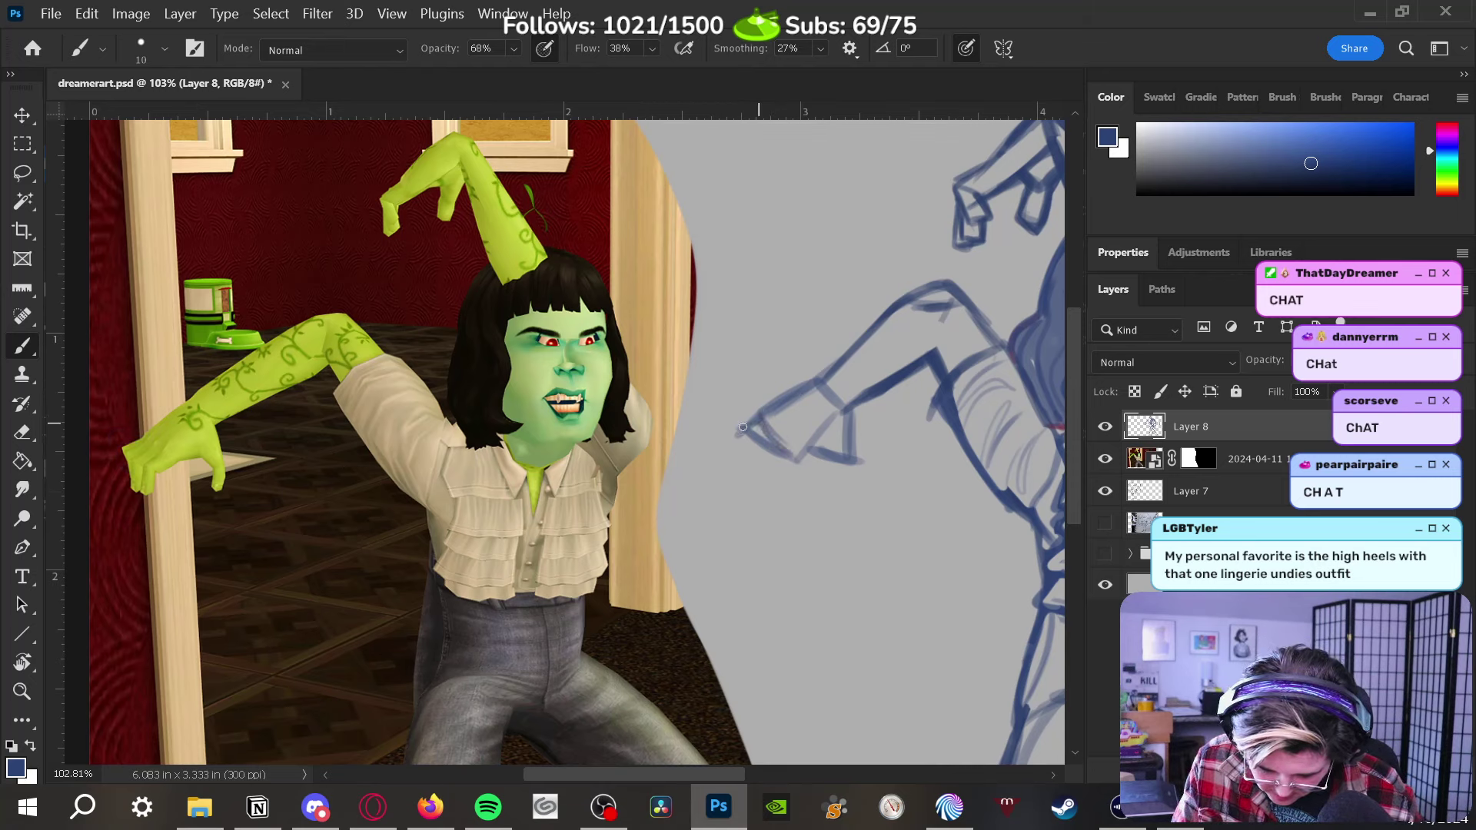
pyautogui.moveTo(742, 426)
pyautogui.mouseDown()
pyautogui.moveTo(734, 464)
pyautogui.moveTo(717, 430)
pyautogui.moveTo(770, 405)
pyautogui.moveTo(714, 431)
pyautogui.moveTo(720, 486)
pyautogui.mouseUp()
pyautogui.moveTo(715, 435)
pyautogui.mouseDown()
pyautogui.moveTo(721, 478)
pyautogui.moveTo(743, 487)
pyautogui.moveTo(749, 439)
pyautogui.moveTo(784, 411)
pyautogui.moveTo(780, 461)
pyautogui.moveTo(764, 433)
pyautogui.moveTo(777, 434)
pyautogui.mouseUp()
pyautogui.hotkey('ctrl', 'z')
pyautogui.hotkey('ctrl', 'z')
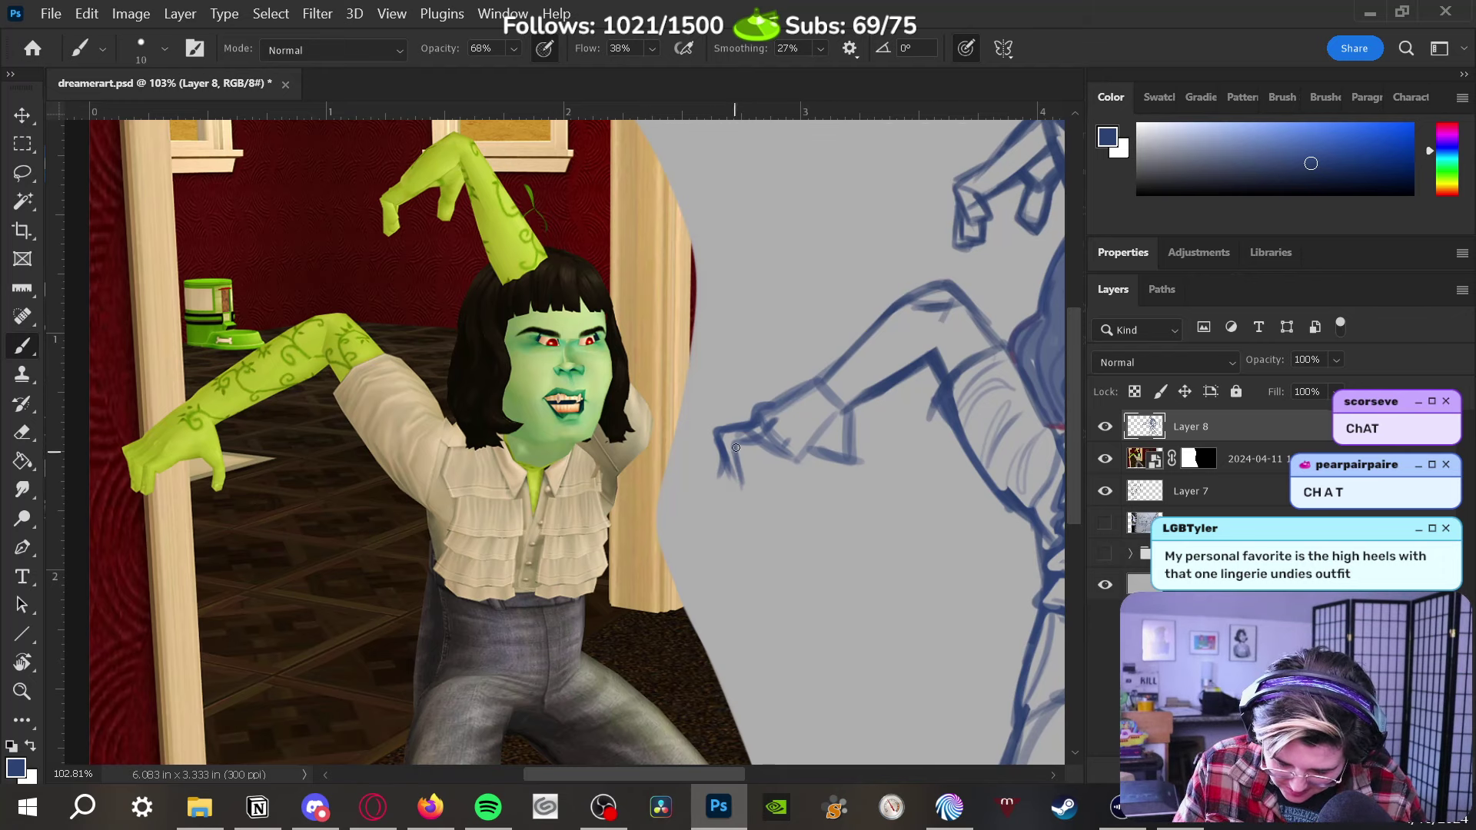
# Sketch the downward-curling fingers beside the outermost one, connecting them to the lower edge of the palm
pyautogui.moveTo(736, 447)
pyautogui.mouseDown()
pyautogui.moveTo(740, 486)
pyautogui.moveTo(765, 447)
pyautogui.moveTo(744, 455)
pyautogui.moveTo(749, 492)
pyautogui.mouseUp()
pyautogui.hotkey('ctrl', 'z')
pyautogui.moveTo(805, 446)
pyautogui.mouseDown()
pyautogui.moveTo(770, 485)
pyautogui.moveTo(831, 441)
pyautogui.moveTo(779, 468)
pyautogui.moveTo(767, 496)
pyautogui.mouseUp()
pyautogui.moveTo(774, 471); pyautogui.dragTo(748, 499)
pyautogui.moveTo(750, 492); pyautogui.dragTo(754, 459)
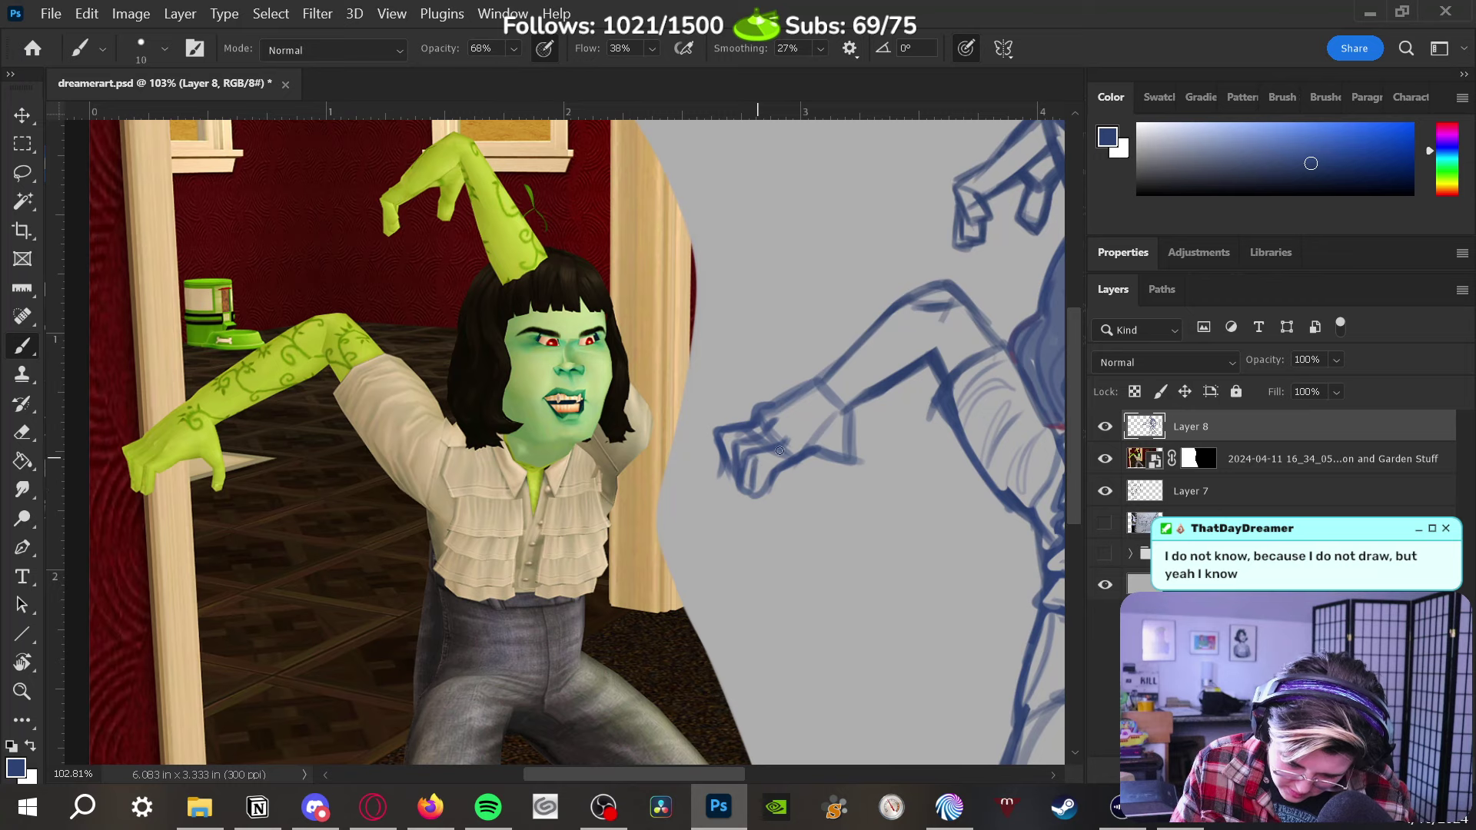
# Erase the overlapping construction lines inside the outstretched hand's fingers and palm
pyautogui.press('e')
pyautogui.moveTo(755, 450)
pyautogui.mouseDown()
pyautogui.moveTo(746, 477)
pyautogui.moveTo(782, 435)
pyautogui.moveTo(744, 450)
pyautogui.moveTo(754, 490)
pyautogui.mouseUp()
pyautogui.press('b')
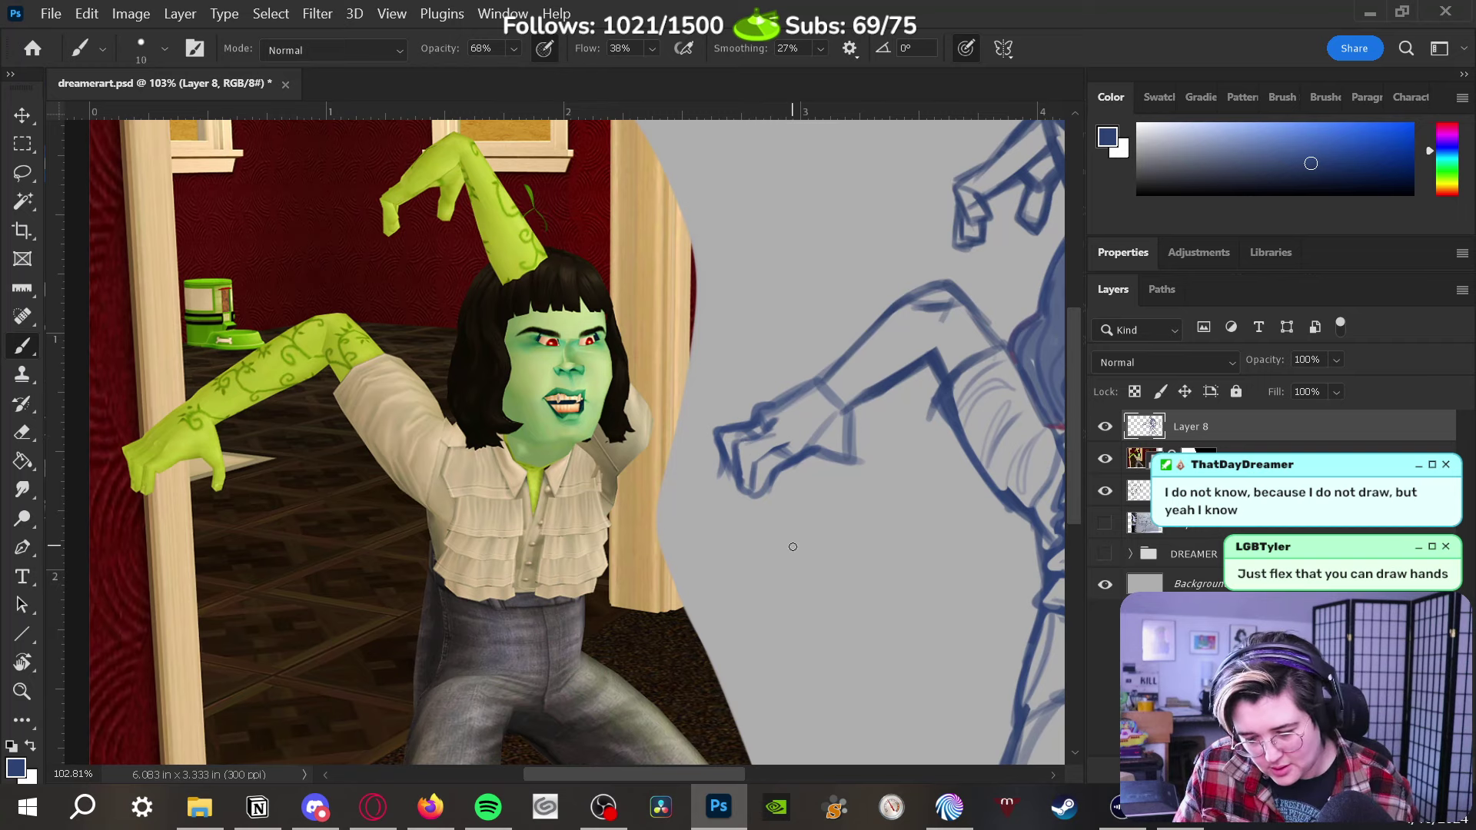
pyautogui.press('e')
pyautogui.moveTo(774, 439)
pyautogui.mouseDown()
pyautogui.moveTo(742, 453)
pyautogui.moveTo(759, 477)
pyautogui.mouseUp()
pyautogui.press('b')
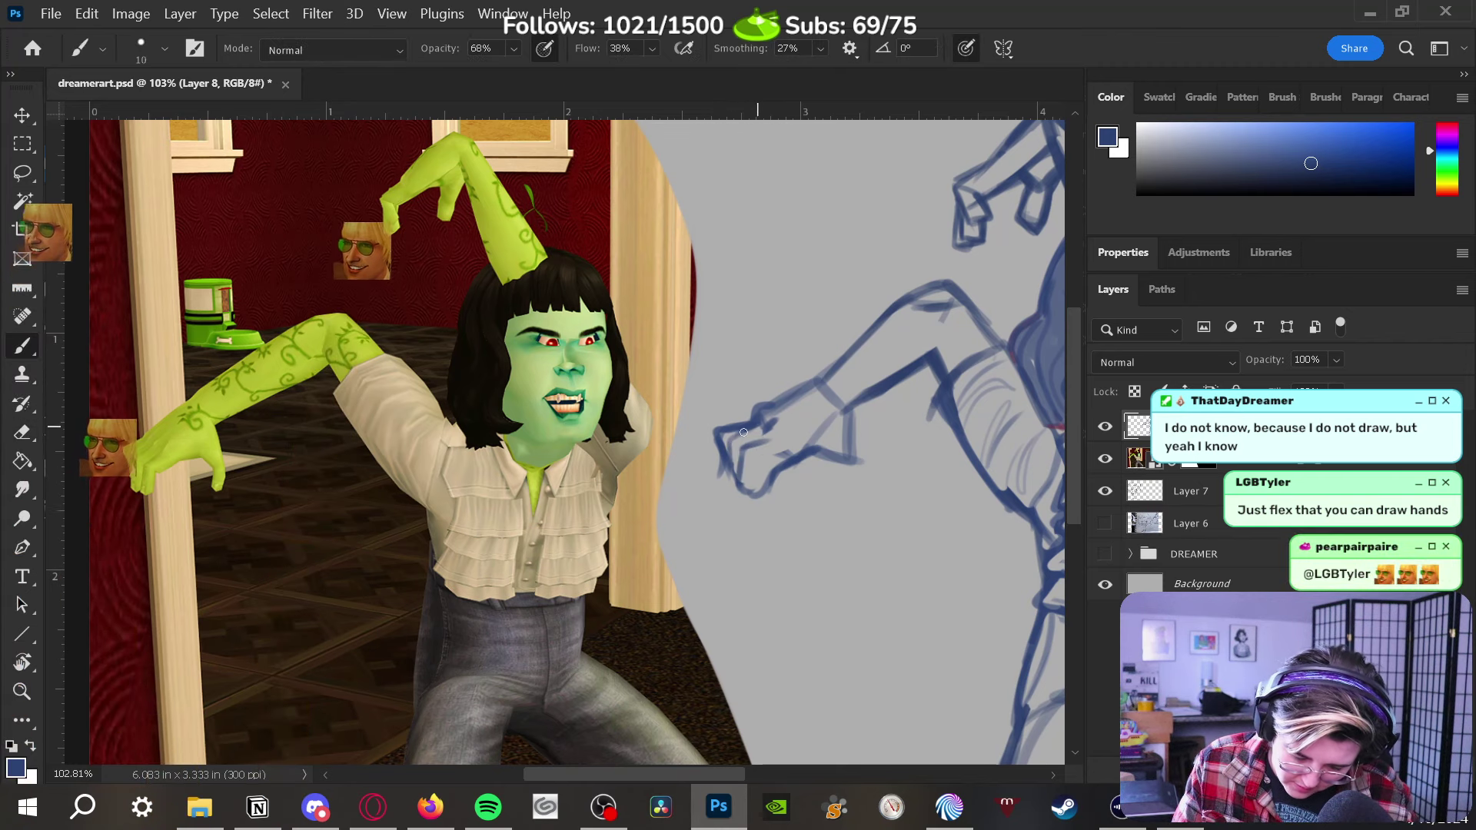
# Draw the knuckle and separating lines between the outstretched hand's fingers, undoing stray strokes
pyautogui.moveTo(721, 430)
pyautogui.mouseDown()
pyautogui.moveTo(785, 471)
pyautogui.moveTo(748, 491)
pyautogui.moveTo(757, 456)
pyautogui.moveTo(748, 480)
pyautogui.moveTo(792, 441)
pyautogui.moveTo(758, 457)
pyautogui.moveTo(774, 420)
pyautogui.mouseUp()
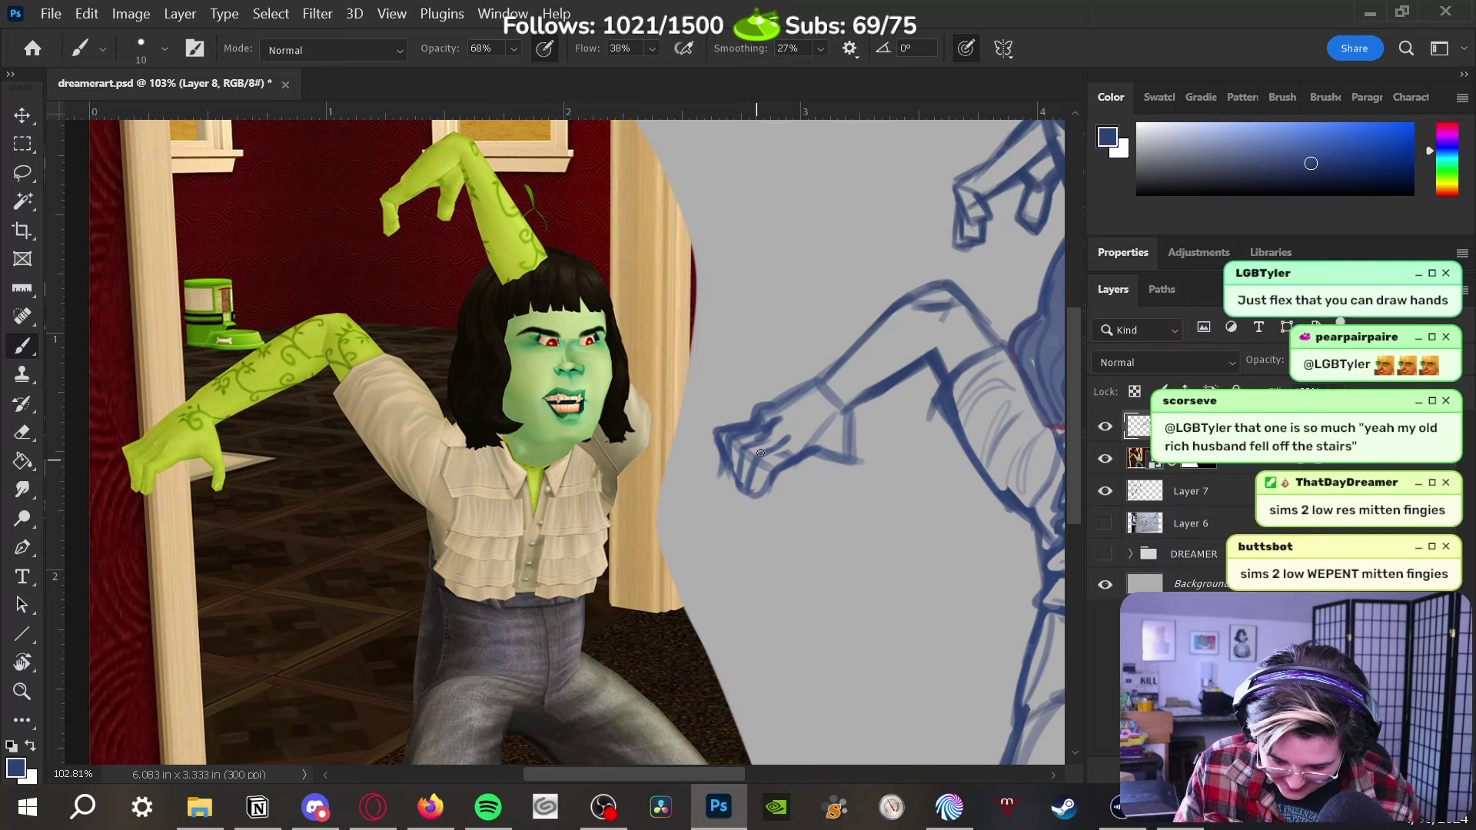
pyautogui.moveTo(750, 464); pyautogui.dragTo(749, 494)
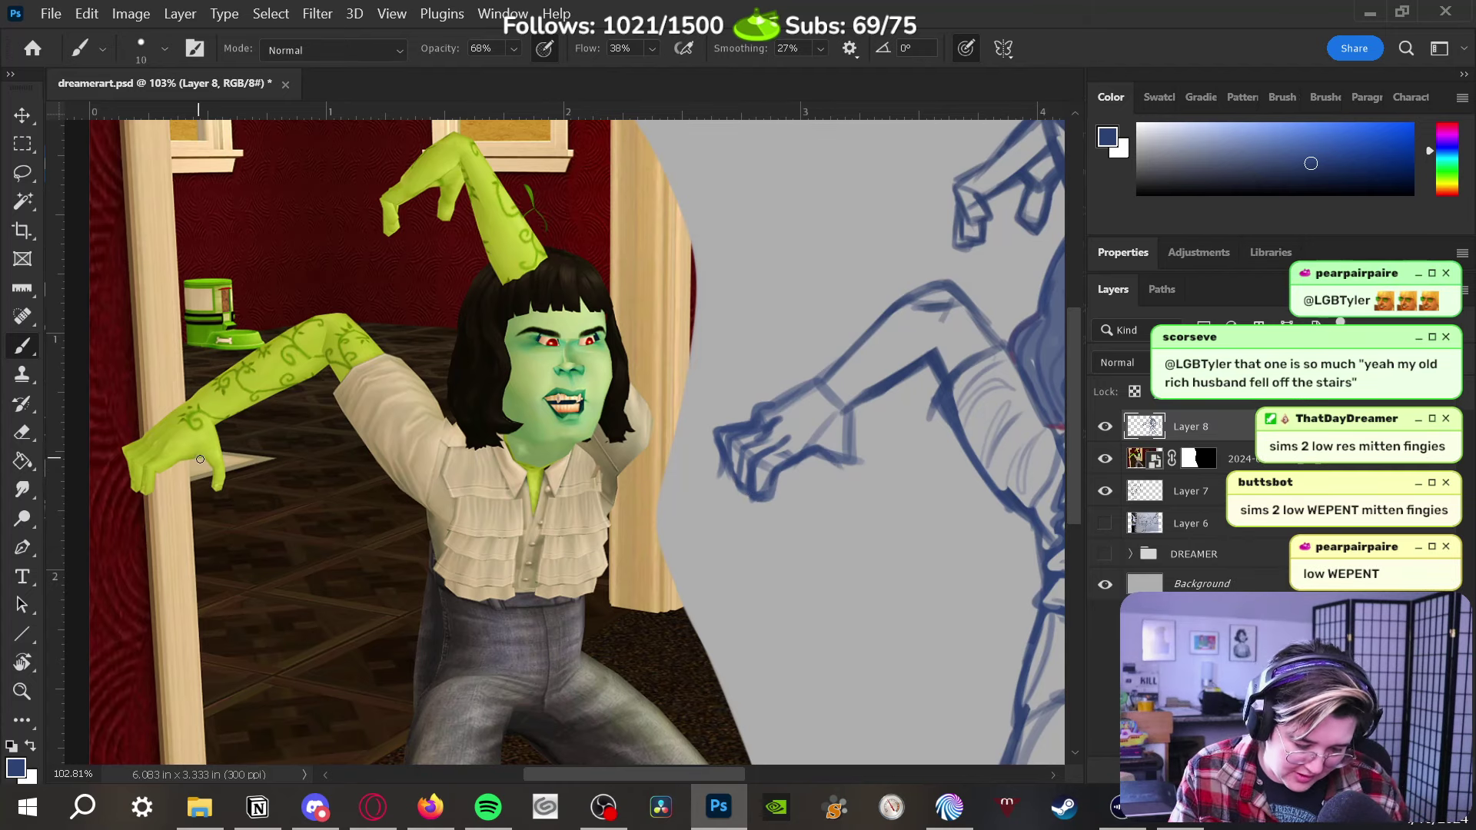
pyautogui.moveTo(200, 459)
pyautogui.mouseDown()
pyautogui.moveTo(222, 482)
pyautogui.moveTo(161, 503)
pyautogui.moveTo(206, 462)
pyautogui.moveTo(185, 542)
pyautogui.moveTo(197, 459)
pyautogui.mouseUp()
pyautogui.hotkey('ctrl', 'z')
pyautogui.hotkey('ctrl', 'z')
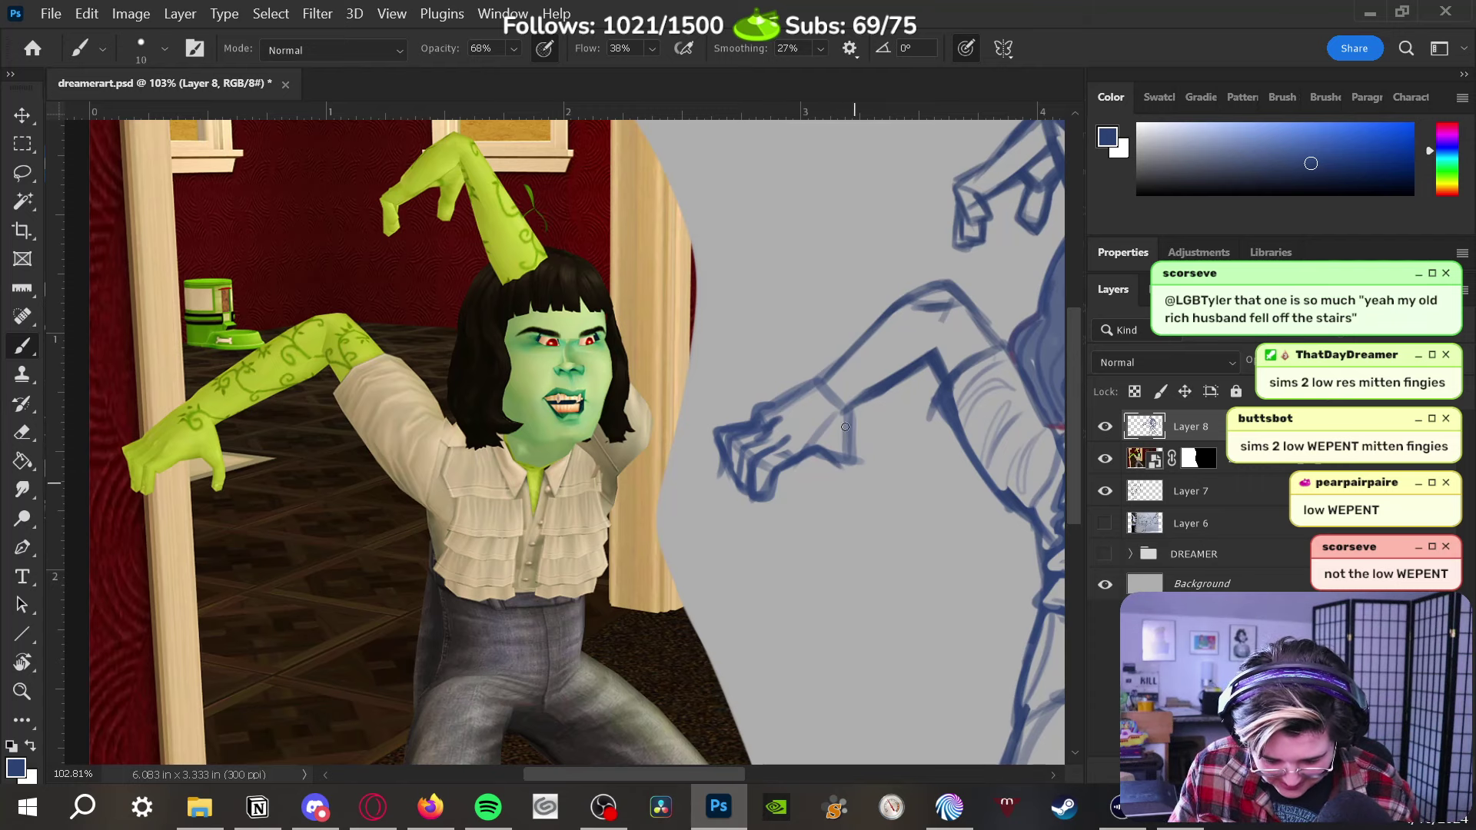
# Sketch the outstretched hand's drooping thumb, erasing its rough first lines and redrawing a longer outline with a rounded tip
pyautogui.moveTo(860, 491)
pyautogui.mouseDown()
pyautogui.moveTo(851, 440)
pyautogui.moveTo(855, 492)
pyautogui.moveTo(829, 496)
pyautogui.moveTo(837, 454)
pyautogui.mouseUp()
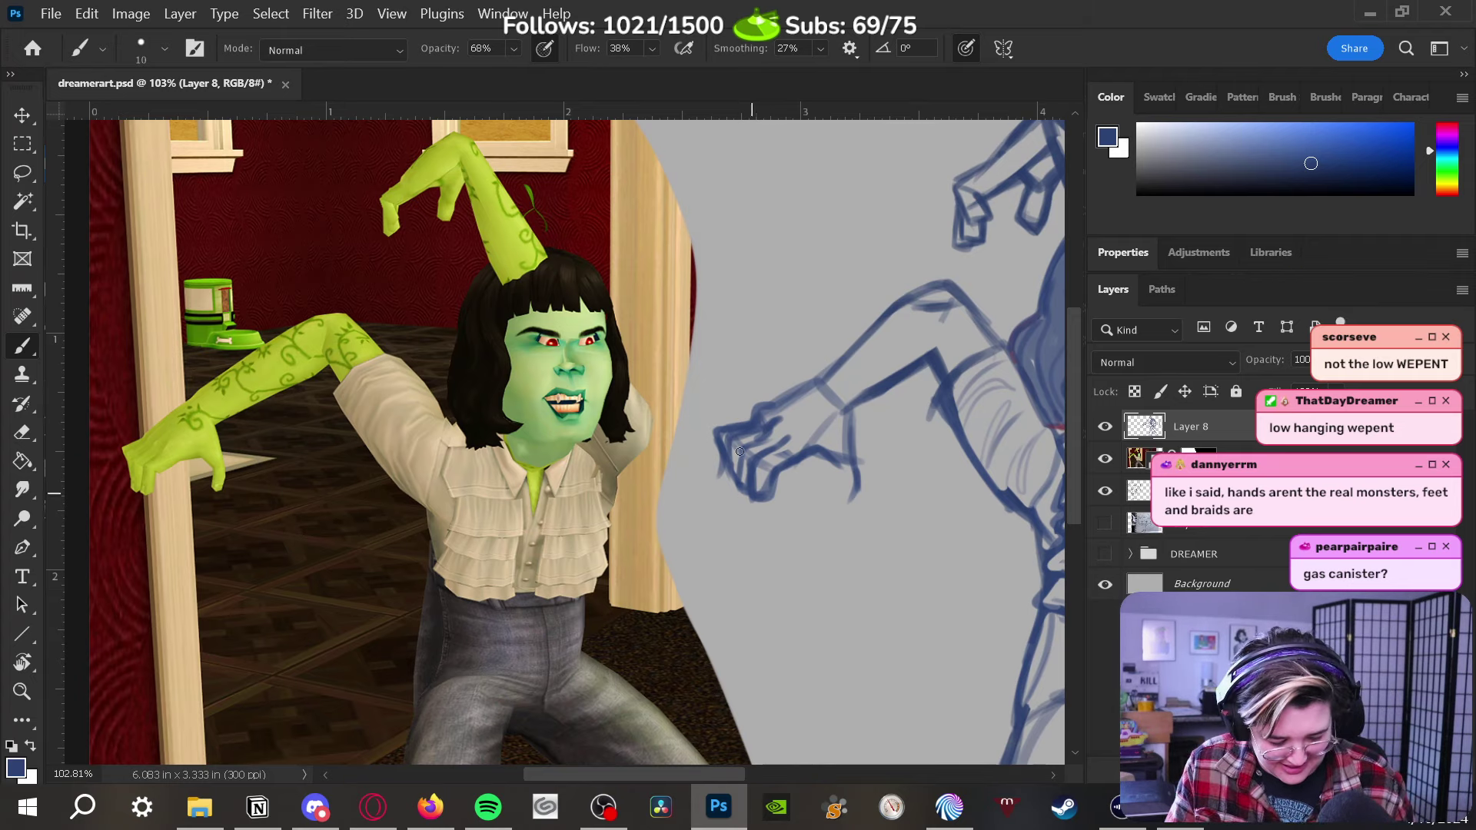
pyautogui.press('e')
pyautogui.moveTo(838, 441); pyautogui.dragTo(857, 509)
pyautogui.press('b')
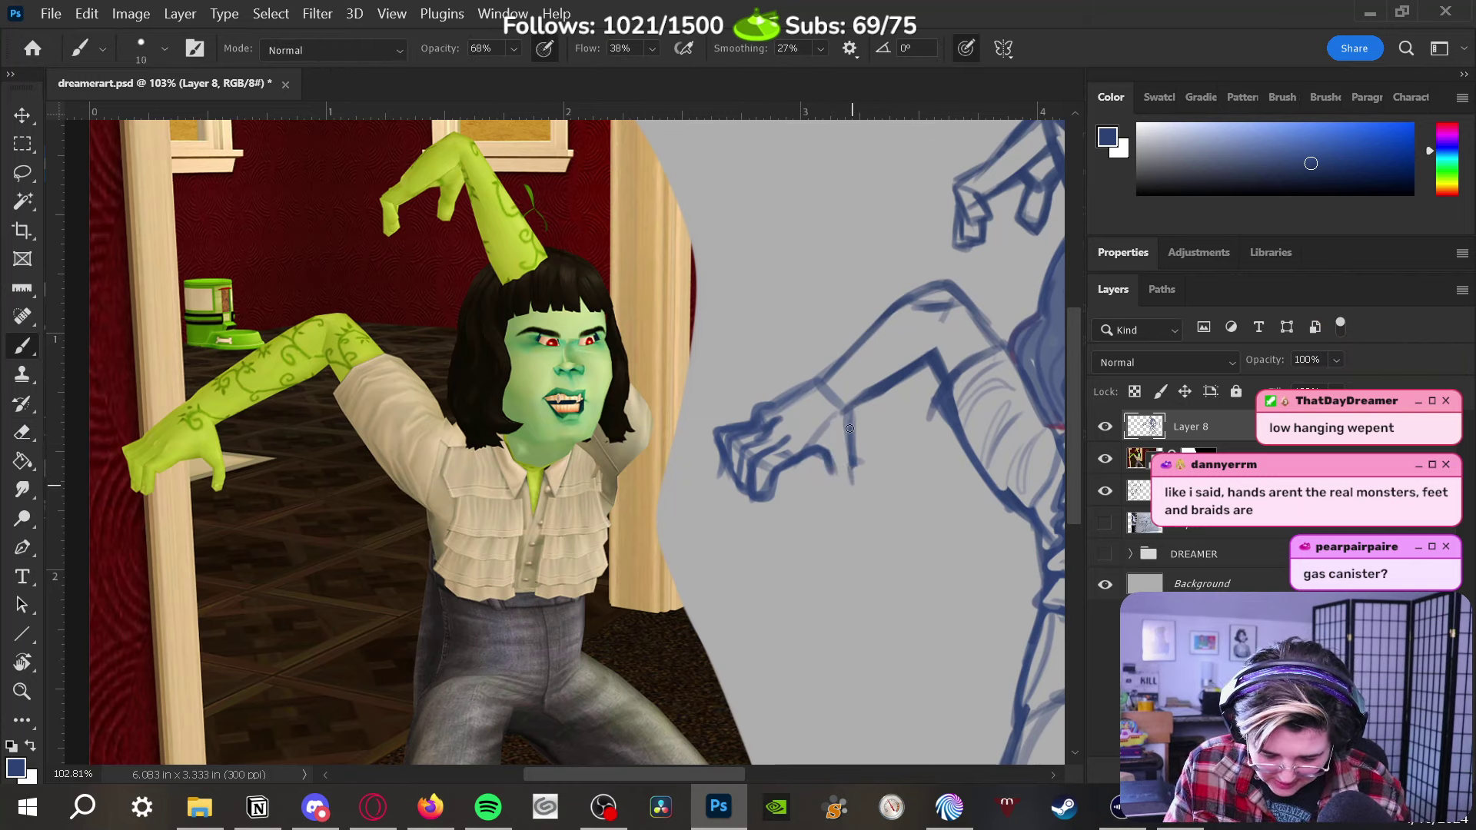
pyautogui.moveTo(849, 429); pyautogui.dragTo(848, 502)
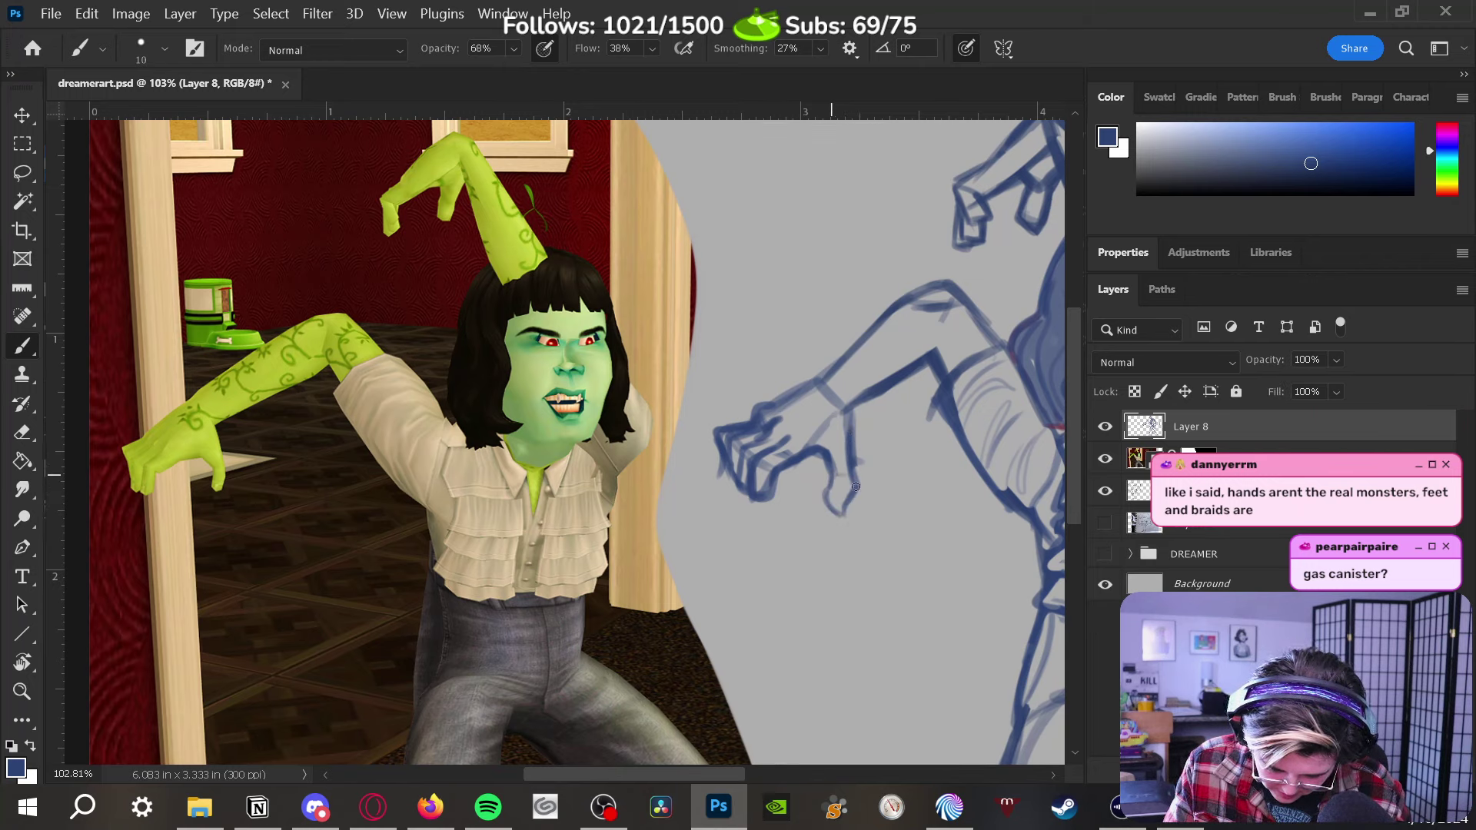
pyautogui.moveTo(849, 413)
pyautogui.mouseDown()
pyautogui.moveTo(844, 505)
pyautogui.moveTo(853, 487)
pyautogui.moveTo(826, 507)
pyautogui.moveTo(828, 477)
pyautogui.moveTo(840, 509)
pyautogui.mouseUp()
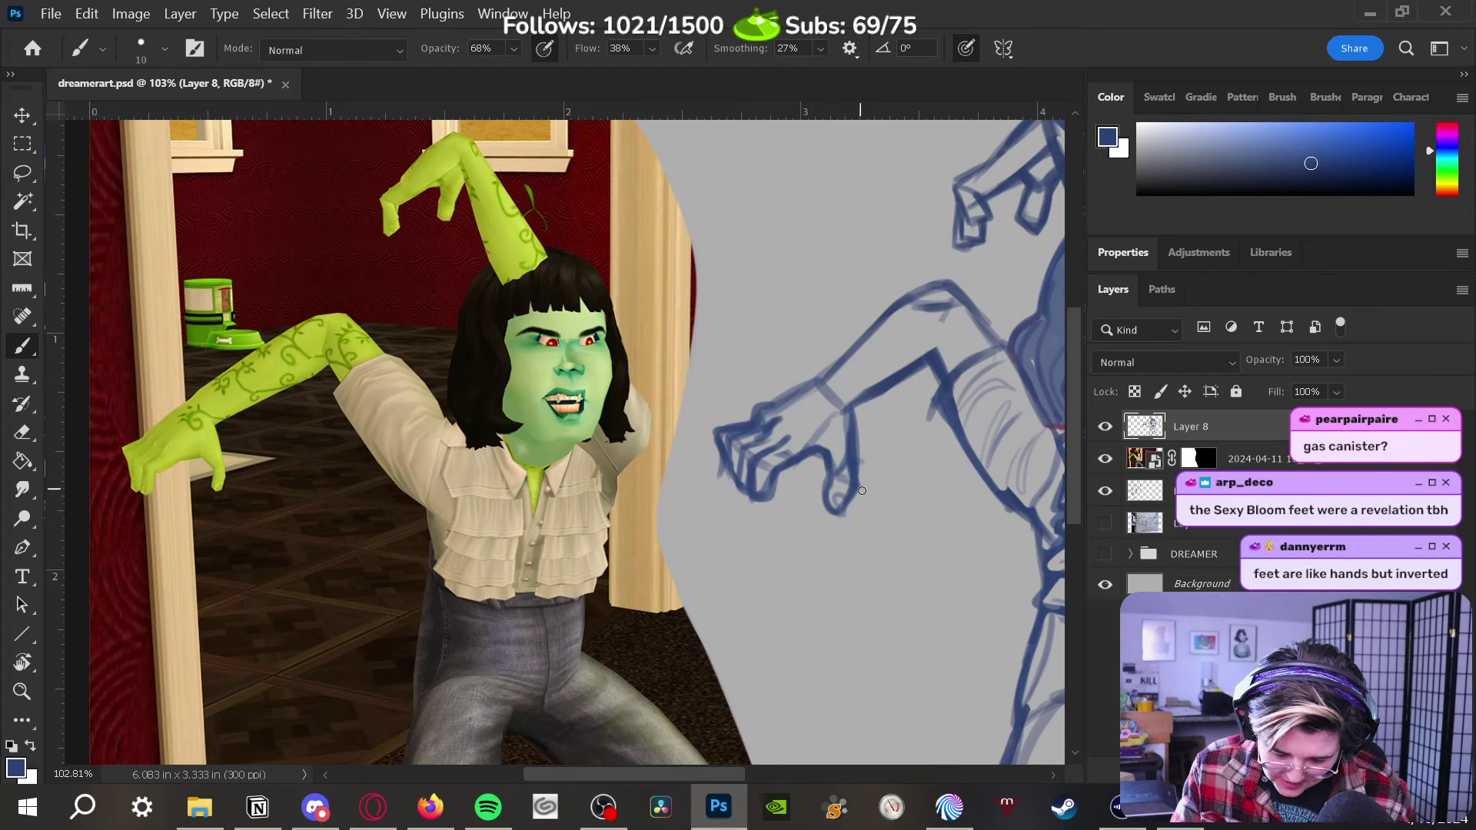
# Trim and tidy the thumb's outer line where it meets the wrist
pyautogui.press('e')
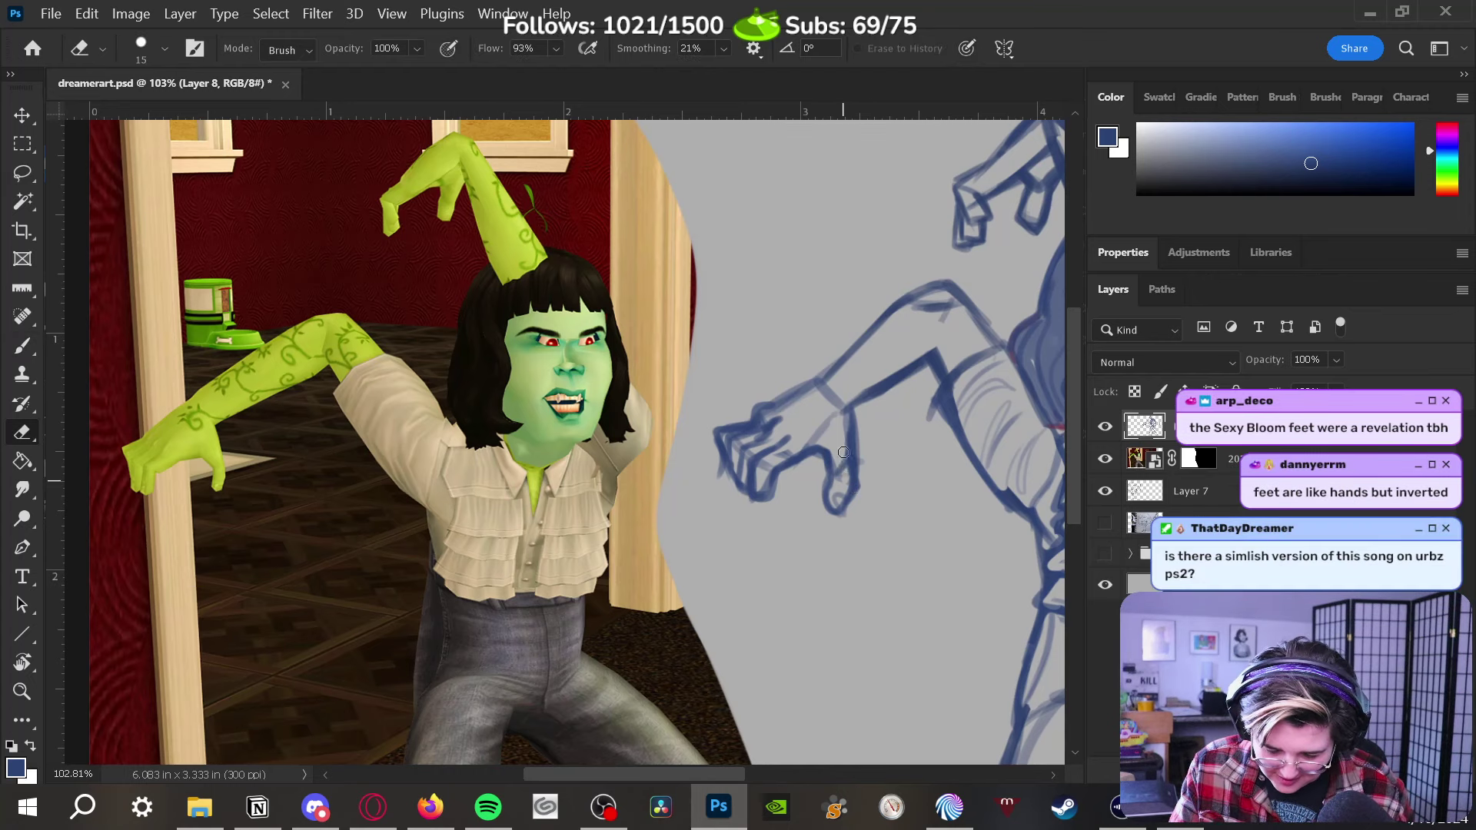
pyautogui.moveTo(856, 411)
pyautogui.mouseDown()
pyautogui.moveTo(860, 504)
pyautogui.moveTo(851, 438)
pyautogui.mouseUp()
pyautogui.press('b')
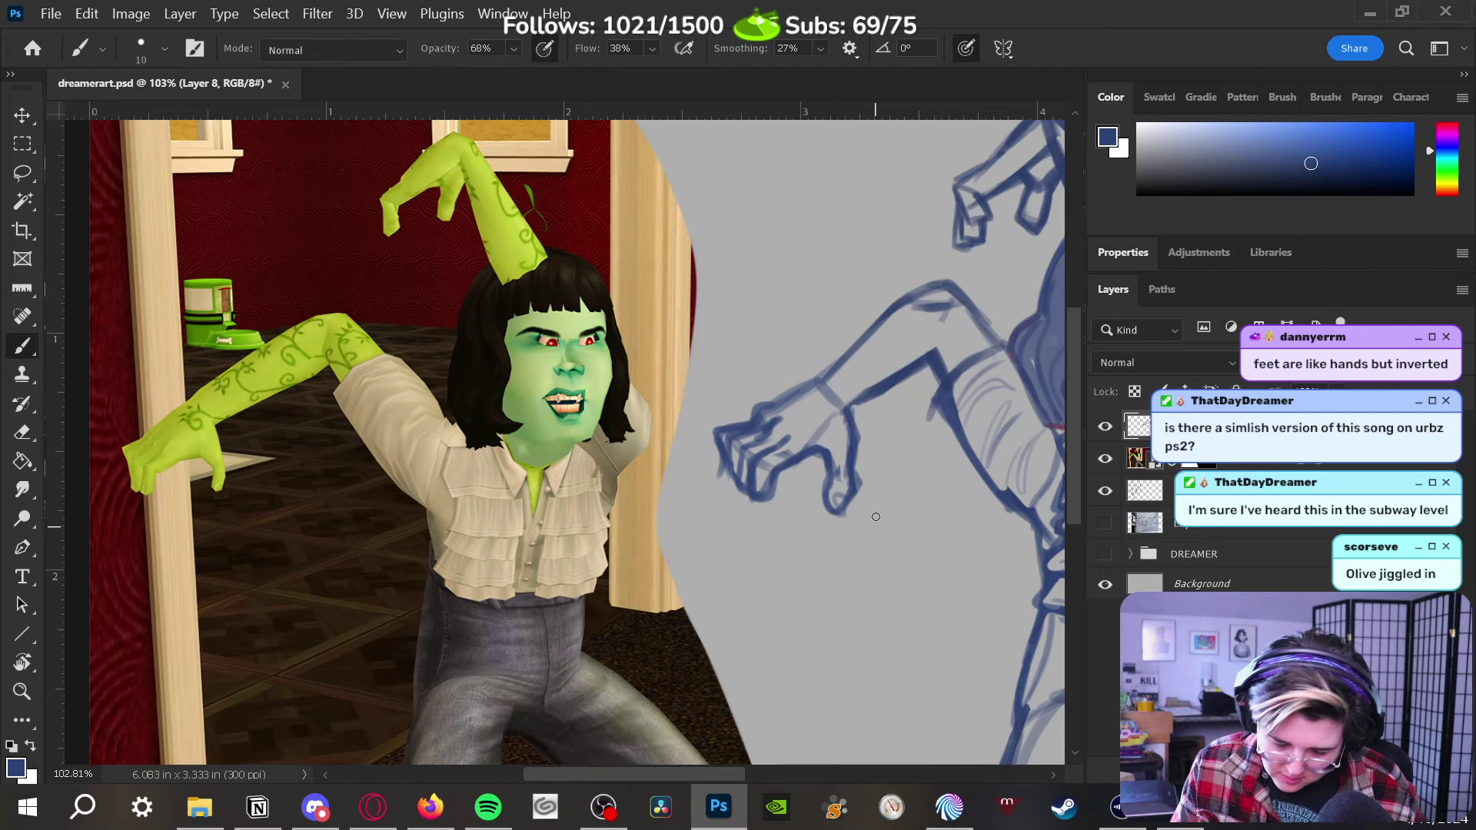
# Lasso the outstretched hand's fingers and palm without the thumb and scale them up to 107.99%
pyautogui.moveTo(851, 573)
pyautogui.mouseDown()
pyautogui.moveTo(676, 665)
pyautogui.moveTo(722, 603)
pyautogui.moveTo(553, 441)
pyautogui.mouseUp()
pyautogui.click(24, 178)
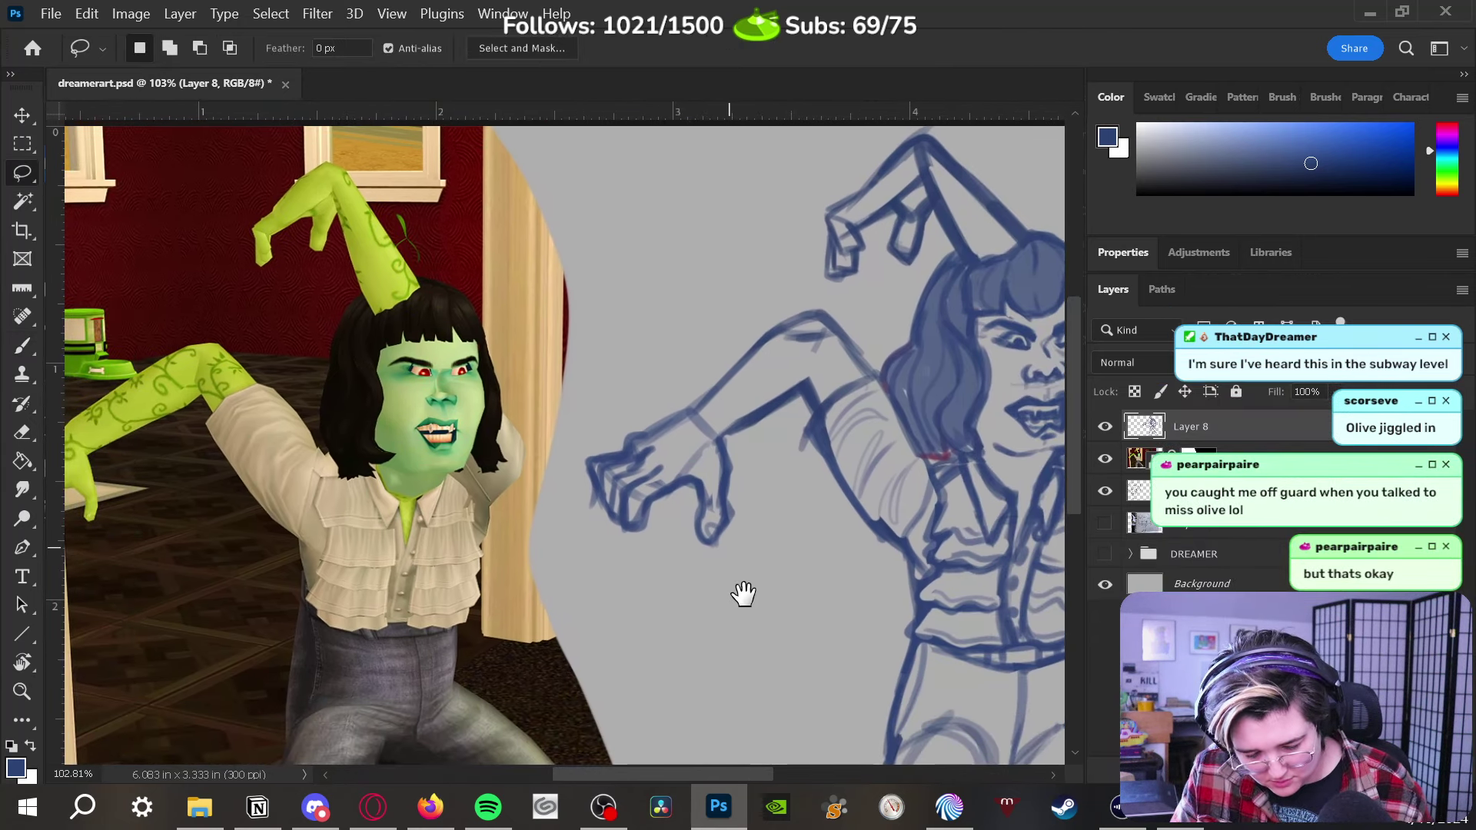
pyautogui.moveTo(741, 593)
pyautogui.mouseDown()
pyautogui.moveTo(823, 603)
pyautogui.moveTo(837, 565)
pyautogui.mouseUp()
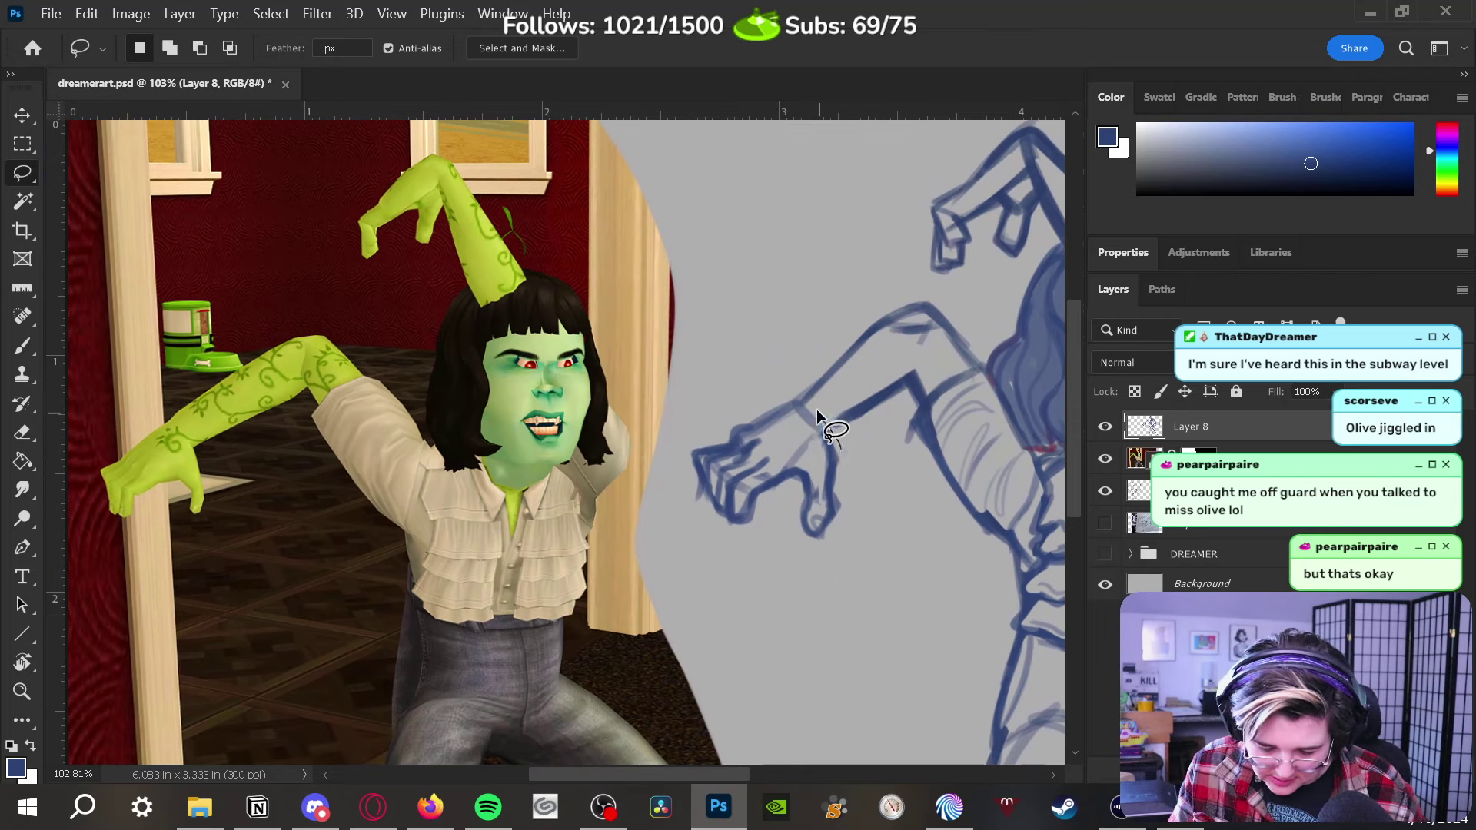
pyautogui.moveTo(815, 421)
pyautogui.mouseDown()
pyautogui.moveTo(692, 434)
pyautogui.moveTo(763, 556)
pyautogui.moveTo(804, 547)
pyautogui.mouseUp()
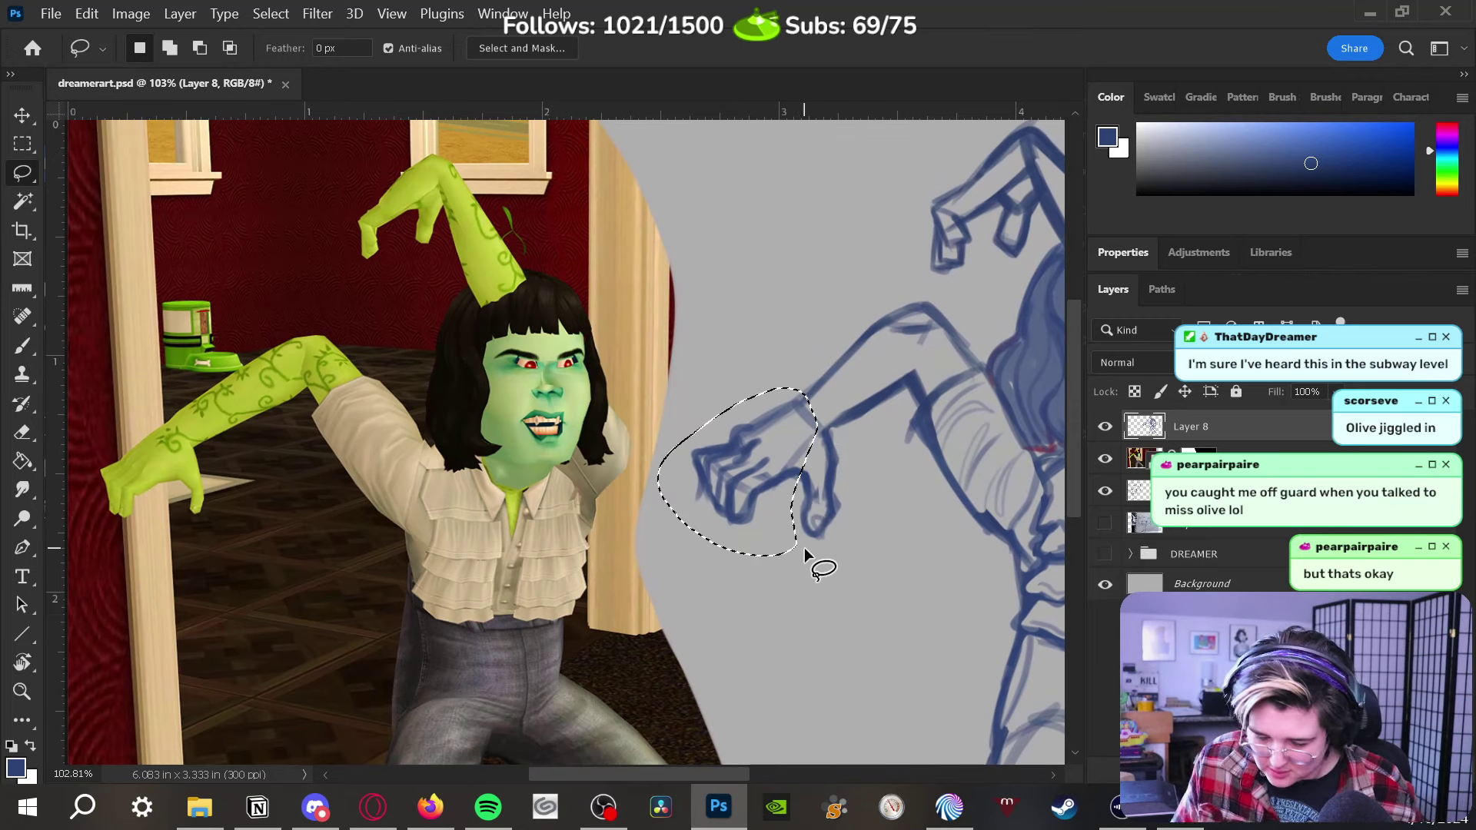
pyautogui.hotkey('ctrl', 't')
pyautogui.moveTo(652, 550); pyautogui.dragTo(632, 561)
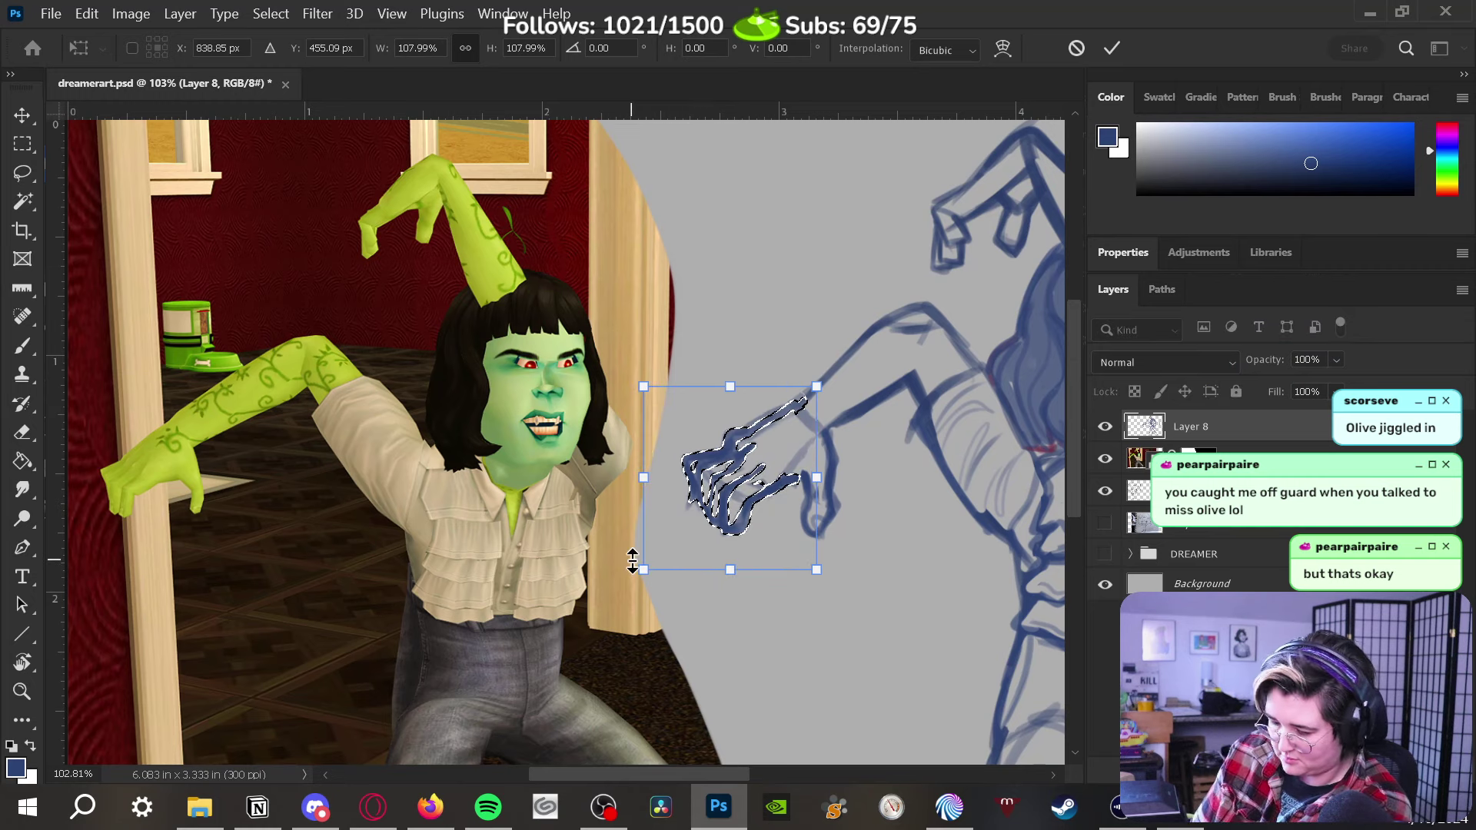
pyautogui.press('Return')
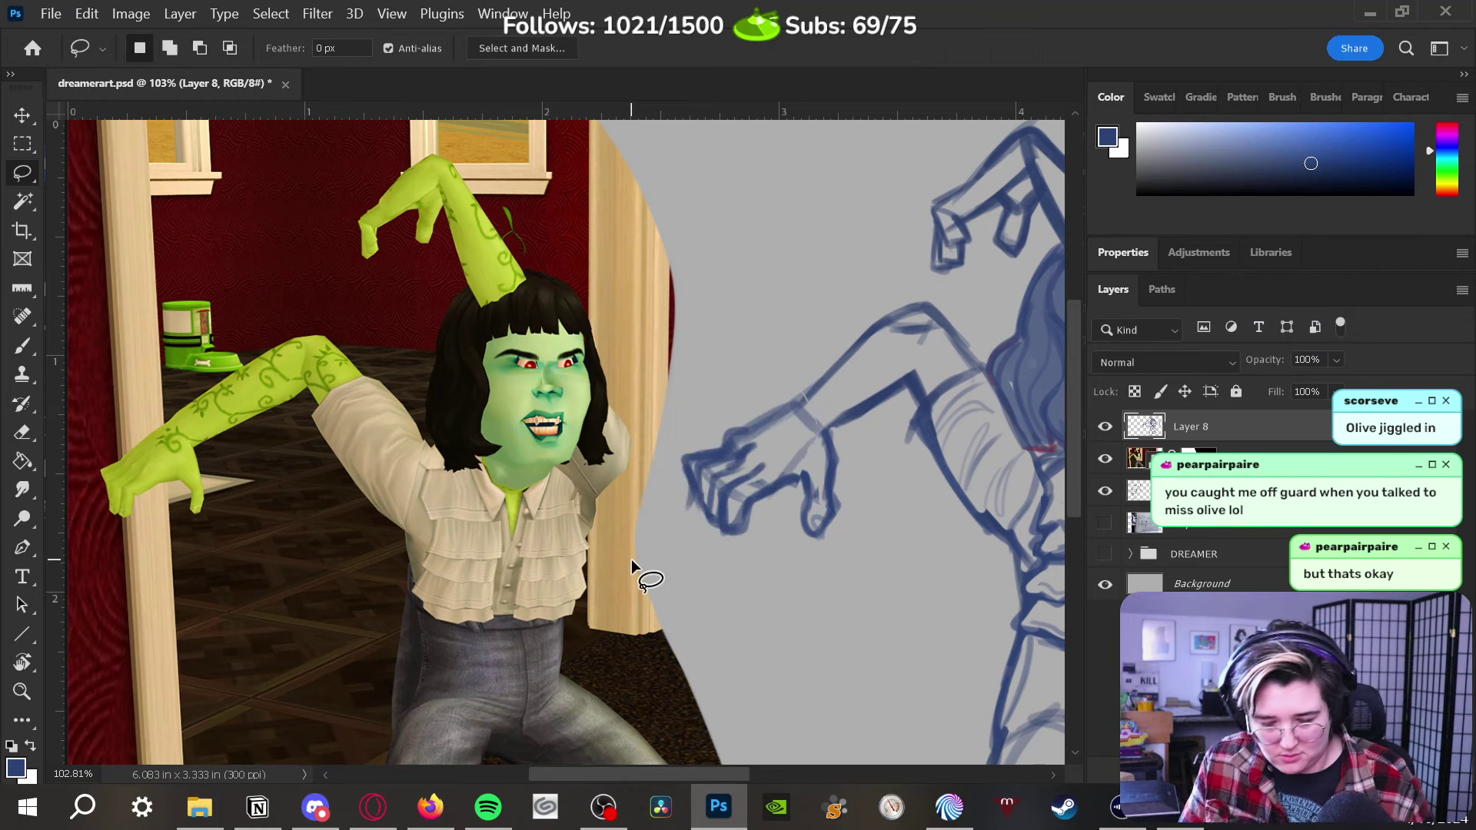
# Clean up the join between thumb and enlarged palm, and redraw the upper hand and forearm edge as one continuous line
pyautogui.press('e')
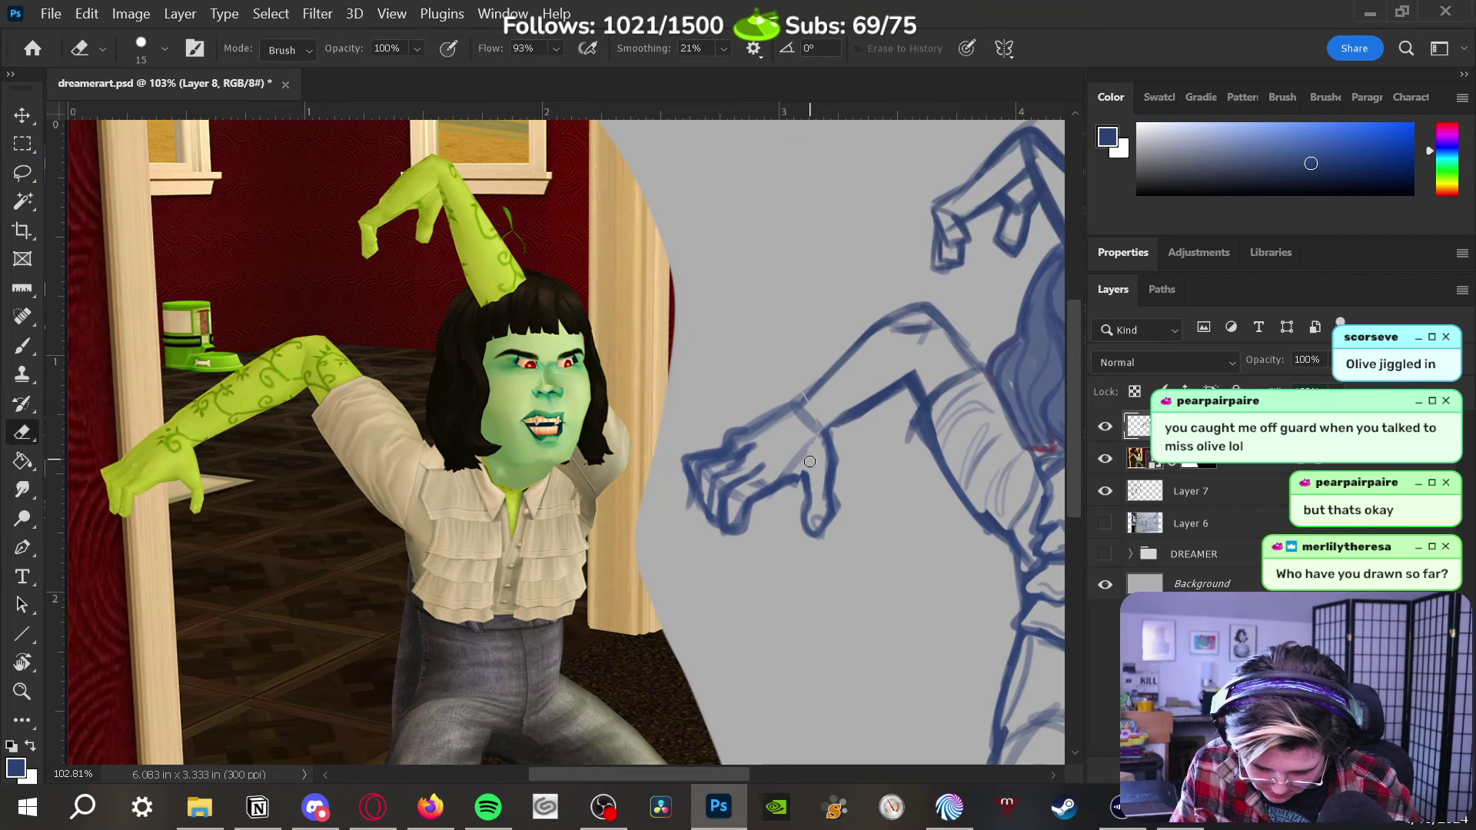
pyautogui.press('b')
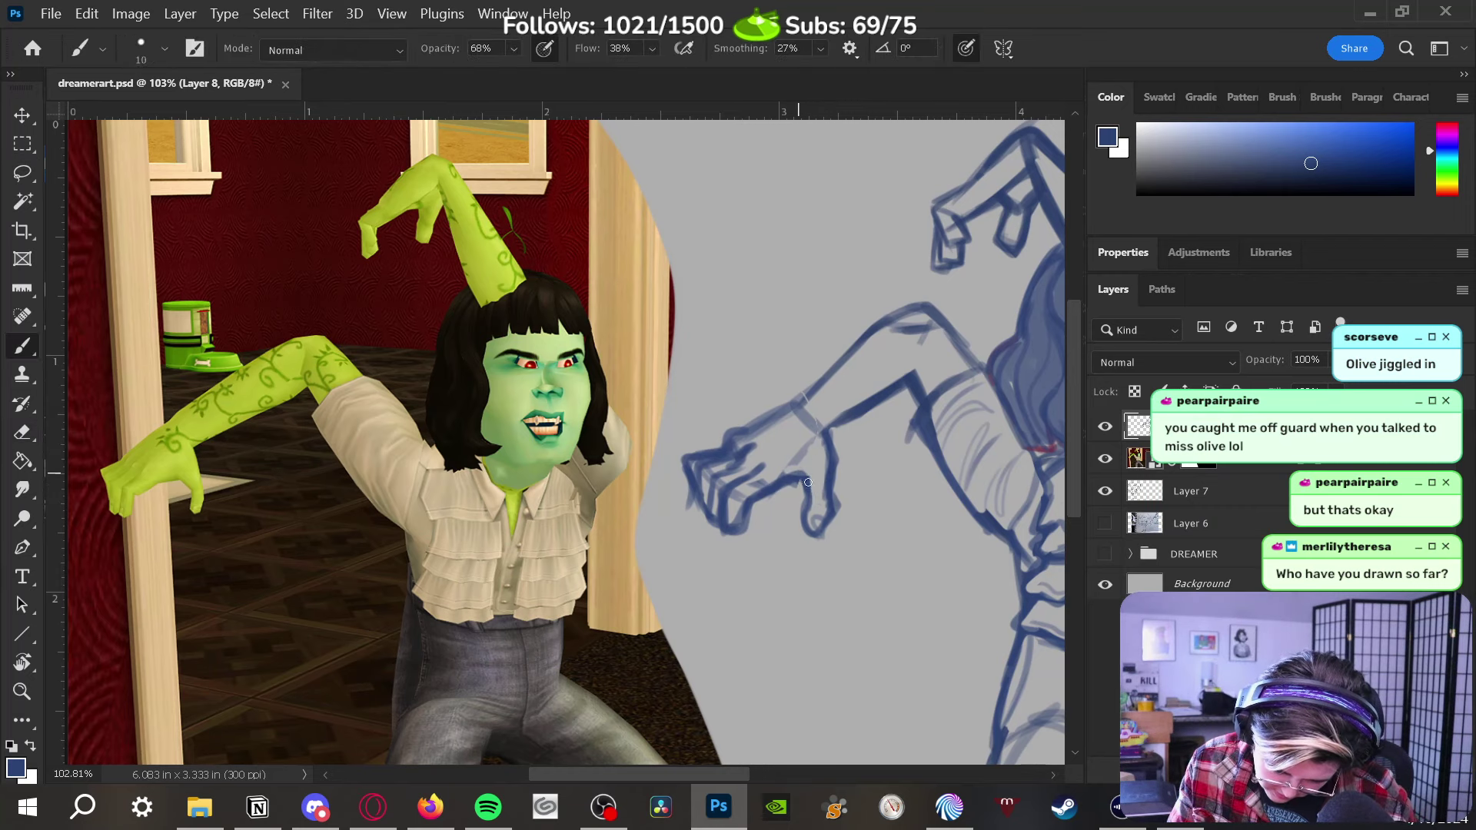
pyautogui.moveTo(806, 503)
pyautogui.mouseDown()
pyautogui.moveTo(801, 538)
pyautogui.moveTo(822, 531)
pyautogui.mouseUp()
pyautogui.press('e')
pyautogui.press('b')
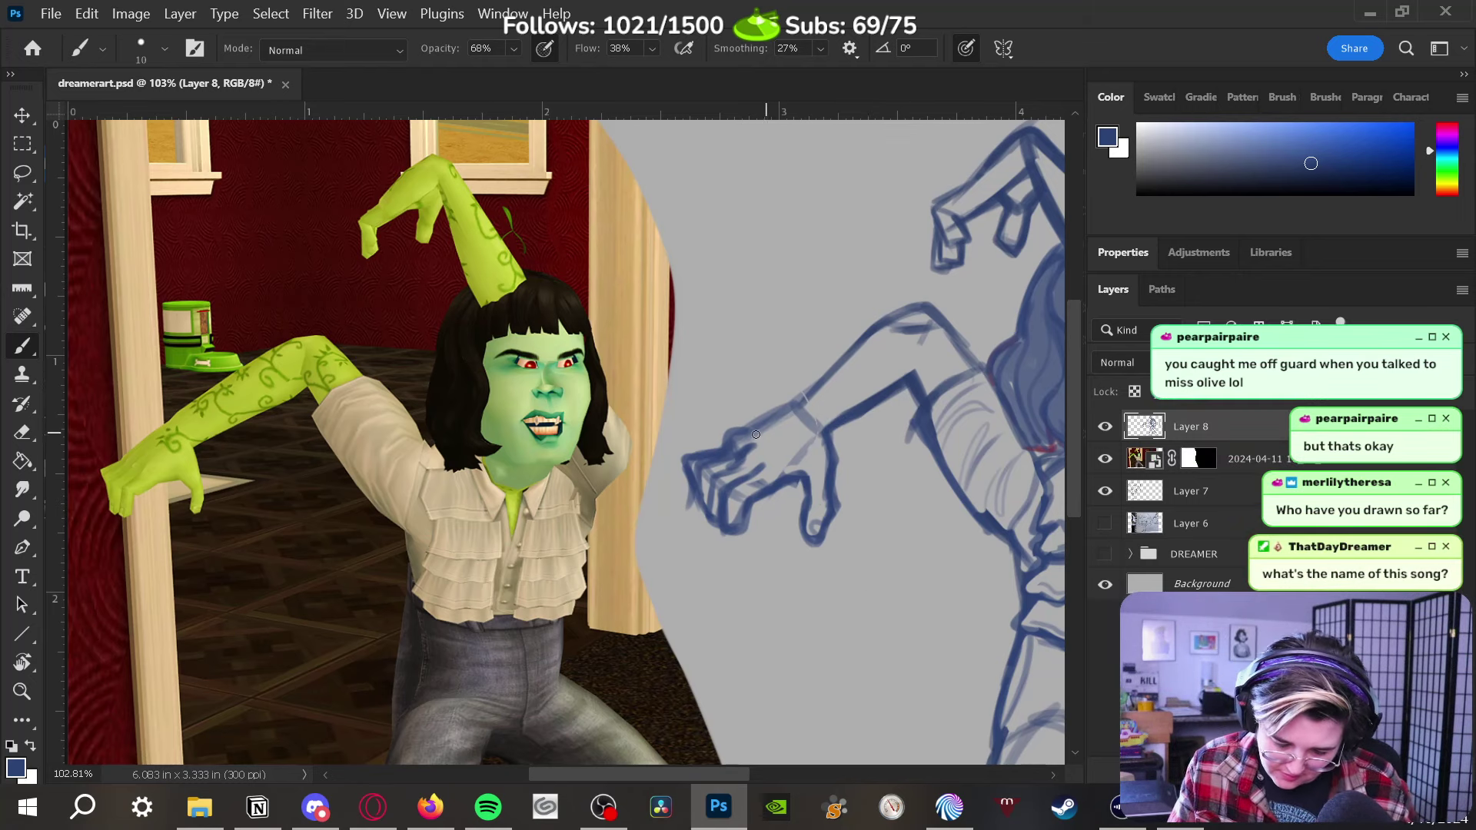
pyautogui.moveTo(761, 419); pyautogui.dragTo(861, 335)
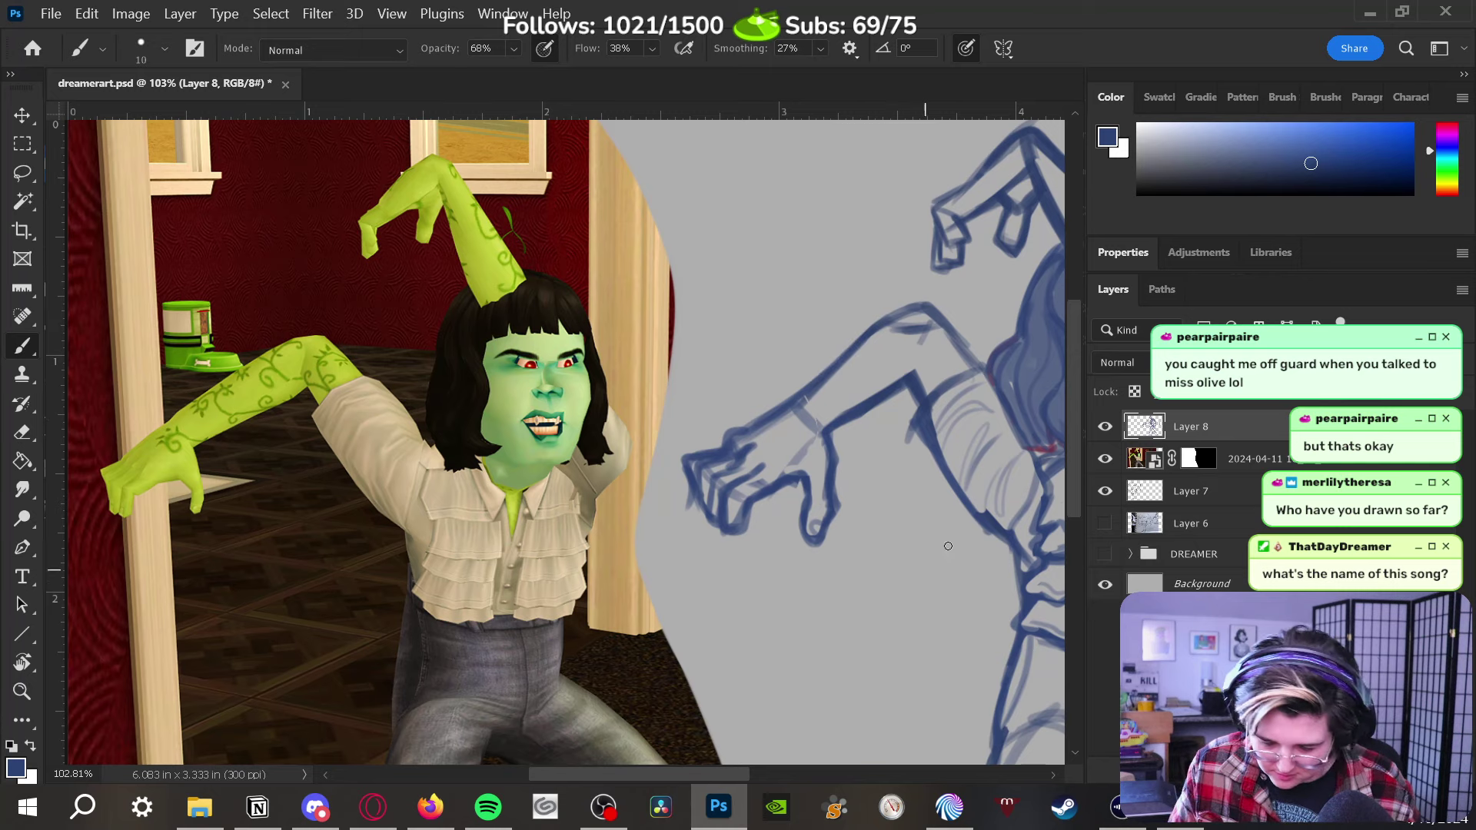
# Lasso the outstretched hand's thumb, scale it down slightly and adjust its fit against the palm
pyautogui.moveTo(906, 613); pyautogui.dragTo(682, 587)
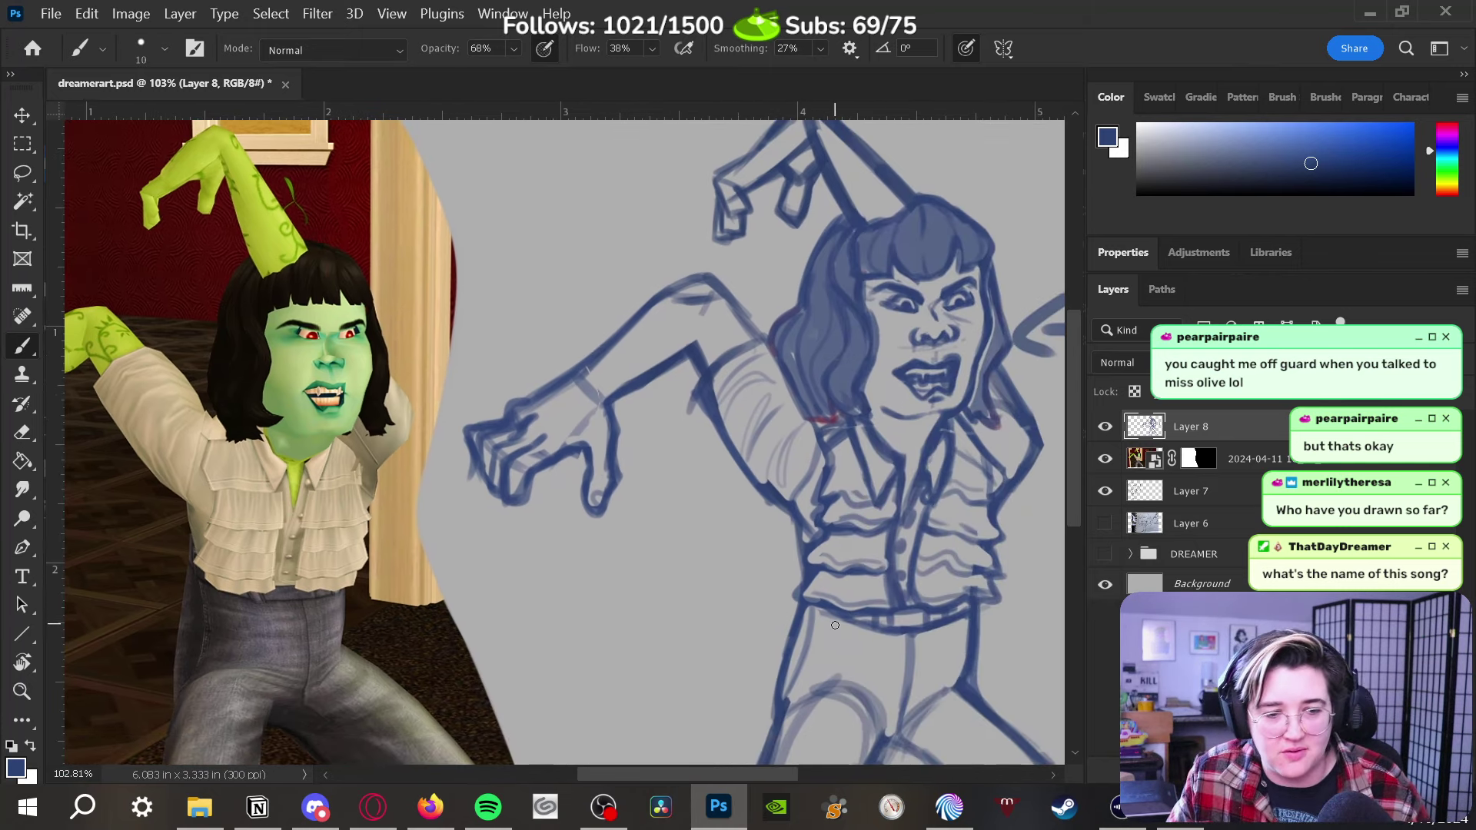
pyautogui.press('z')
pyautogui.moveTo(880, 554)
pyautogui.mouseDown()
pyautogui.moveTo(848, 569)
pyautogui.moveTo(851, 610)
pyautogui.mouseUp()
pyautogui.moveTo(818, 667); pyautogui.dragTo(775, 588)
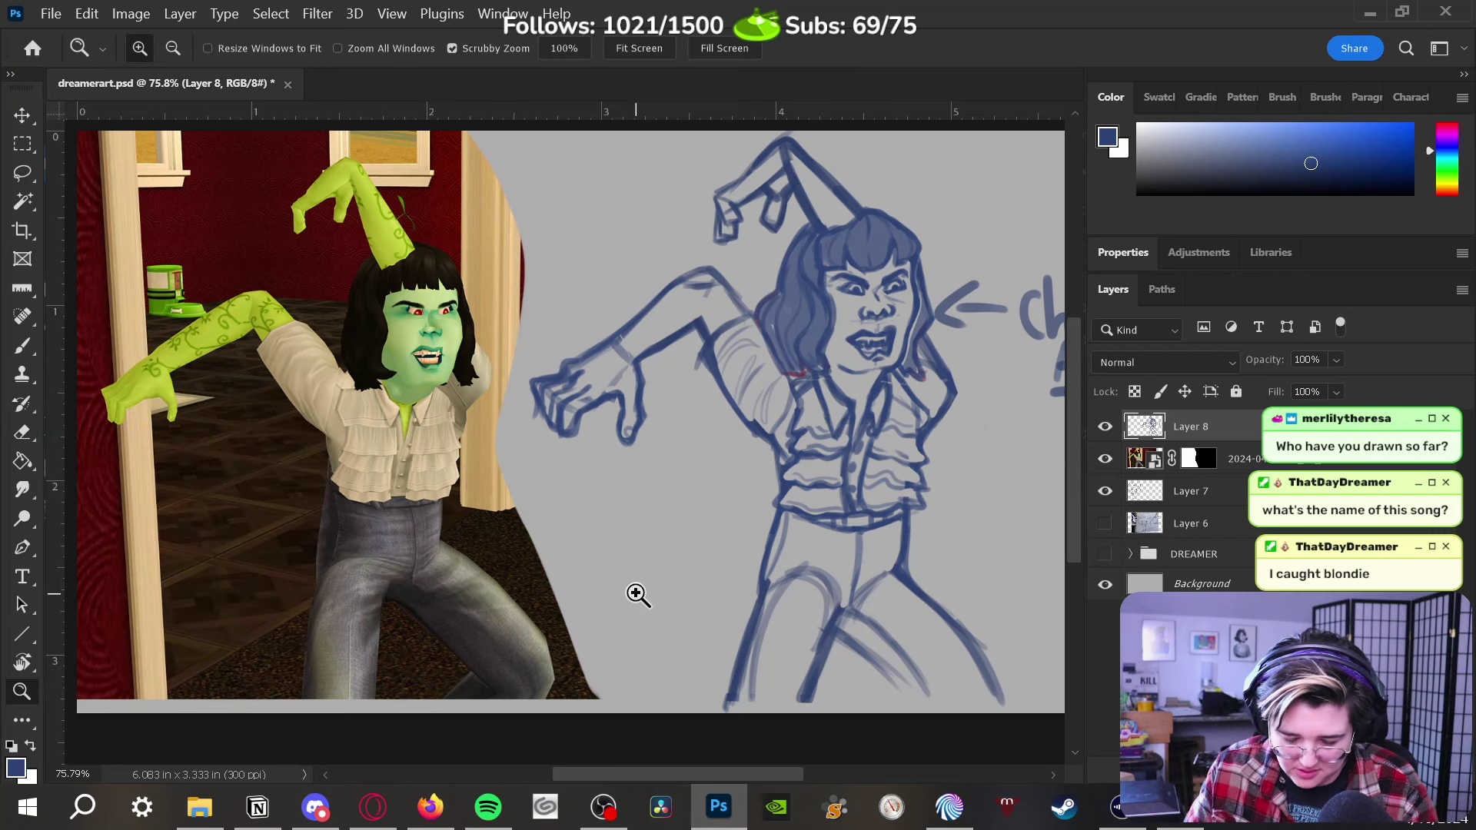
pyautogui.moveTo(633, 592)
pyautogui.mouseDown()
pyautogui.moveTo(807, 560)
pyautogui.moveTo(683, 583)
pyautogui.moveTo(657, 621)
pyautogui.moveTo(689, 678)
pyautogui.mouseUp()
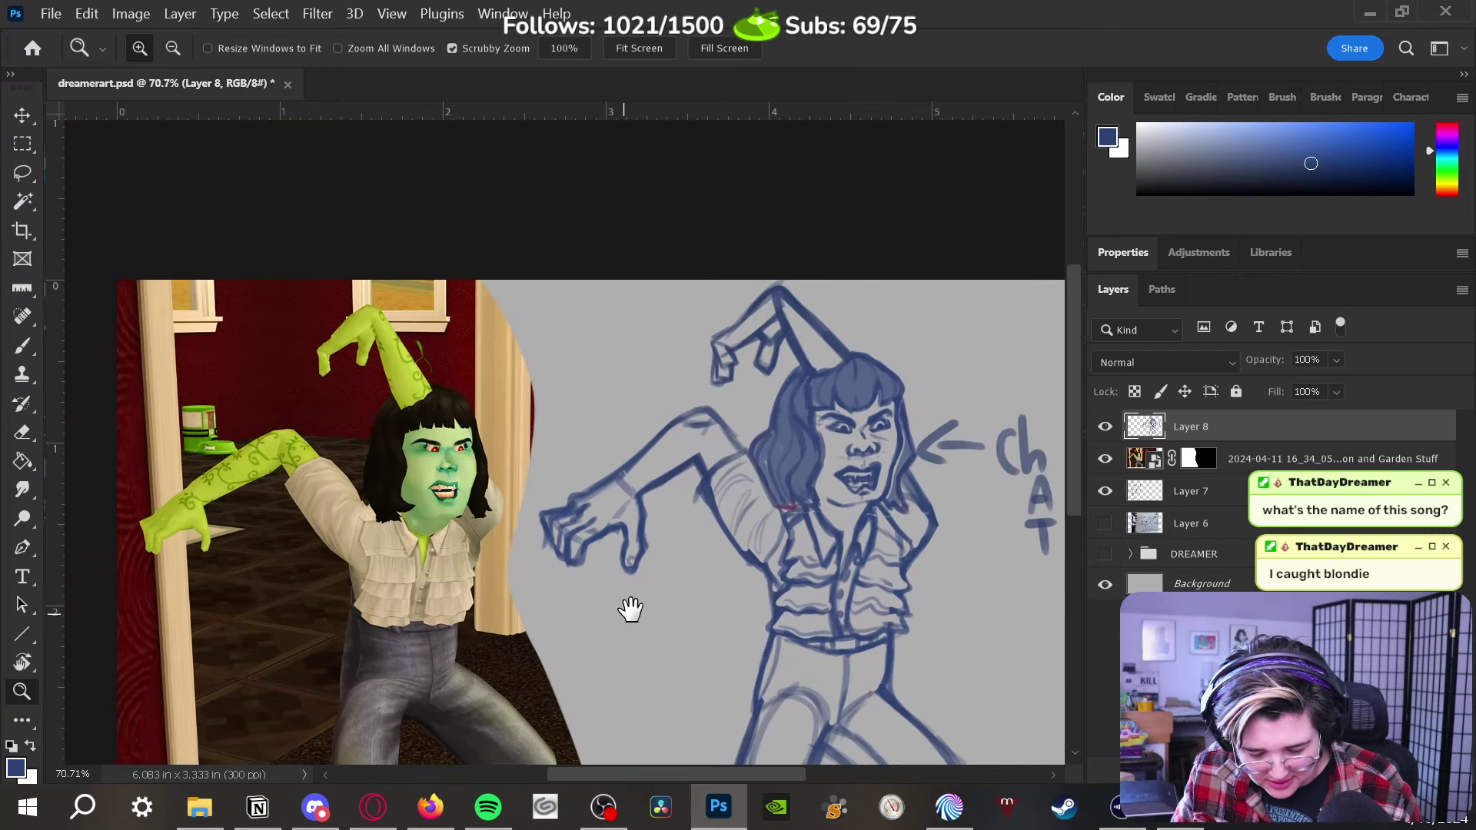
pyautogui.moveTo(629, 606)
pyautogui.mouseDown()
pyautogui.moveTo(643, 597)
pyautogui.moveTo(611, 560)
pyautogui.moveTo(573, 571)
pyautogui.moveTo(585, 566)
pyautogui.moveTo(557, 534)
pyautogui.moveTo(601, 439)
pyautogui.moveTo(604, 547)
pyautogui.mouseUp()
pyautogui.click(26, 173)
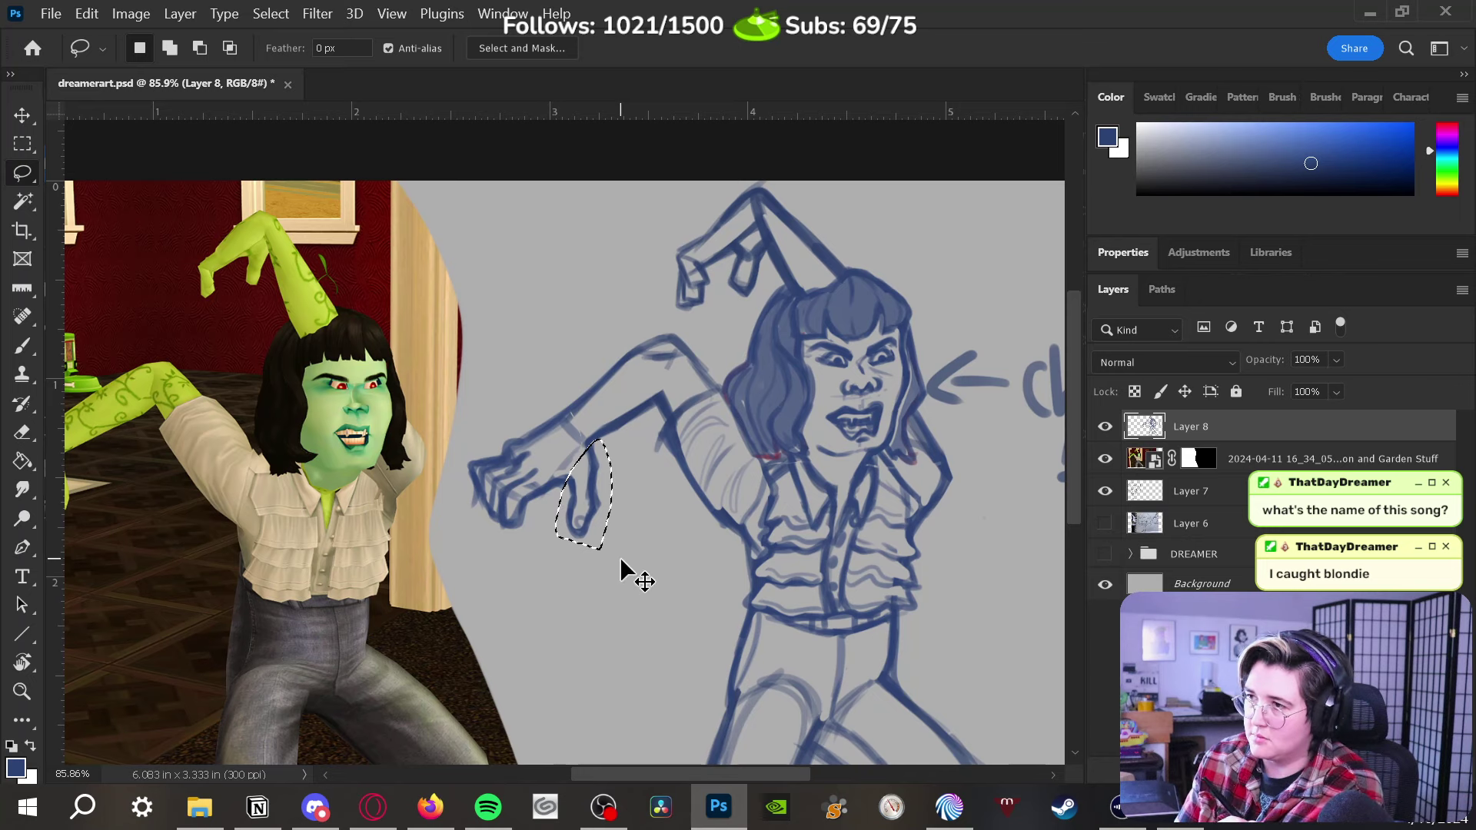
pyautogui.hotkey('ctrl', 't')
pyautogui.moveTo(610, 549); pyautogui.dragTo(607, 542)
pyautogui.moveTo(559, 494); pyautogui.dragTo(556, 497)
pyautogui.press('Return')
pyautogui.hotkey('ctrl', 'd')
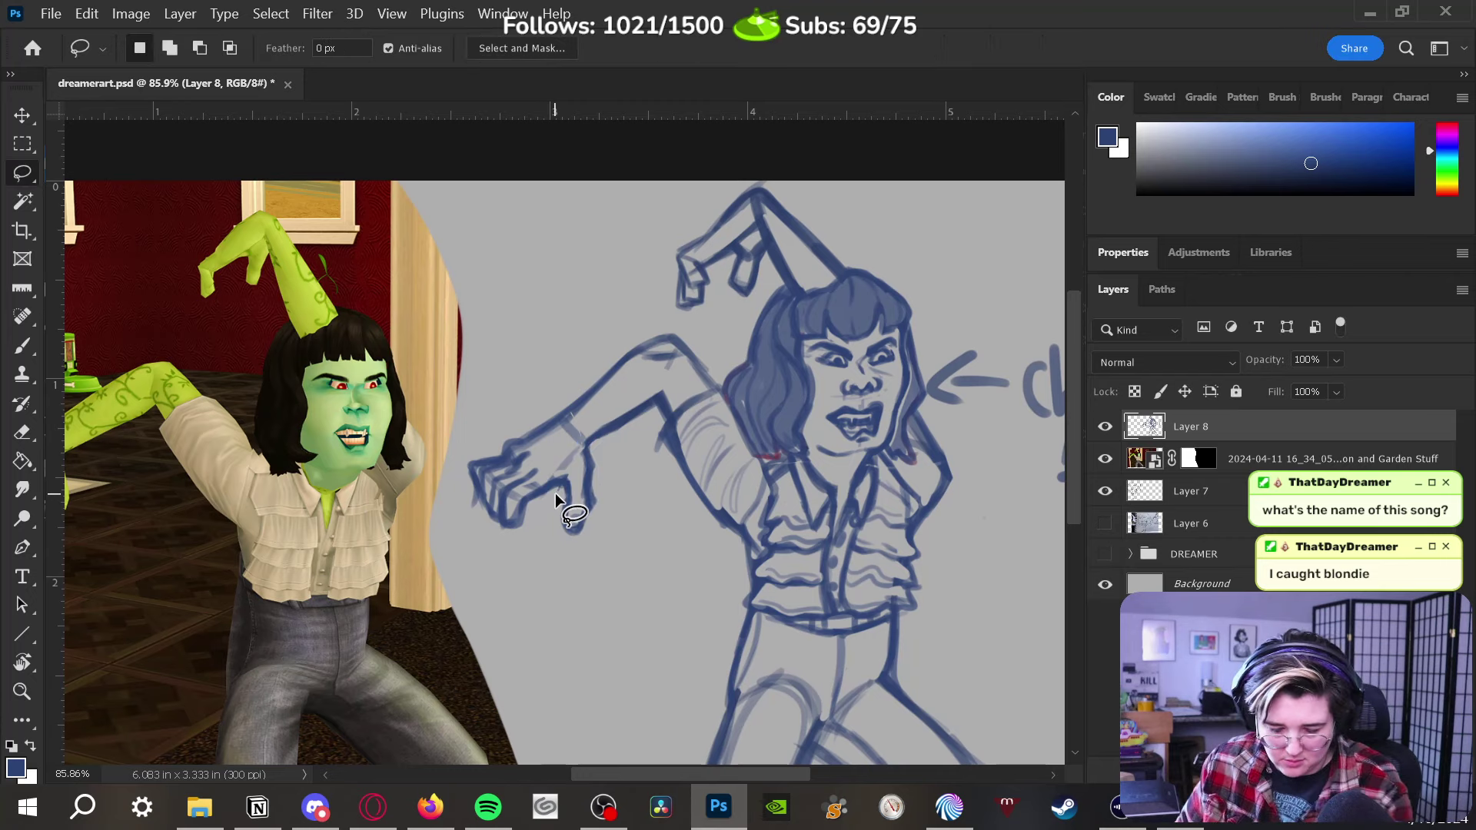
pyautogui.moveTo(565, 554); pyautogui.dragTo(575, 580)
pyautogui.hotkey('ctrl', 'd')
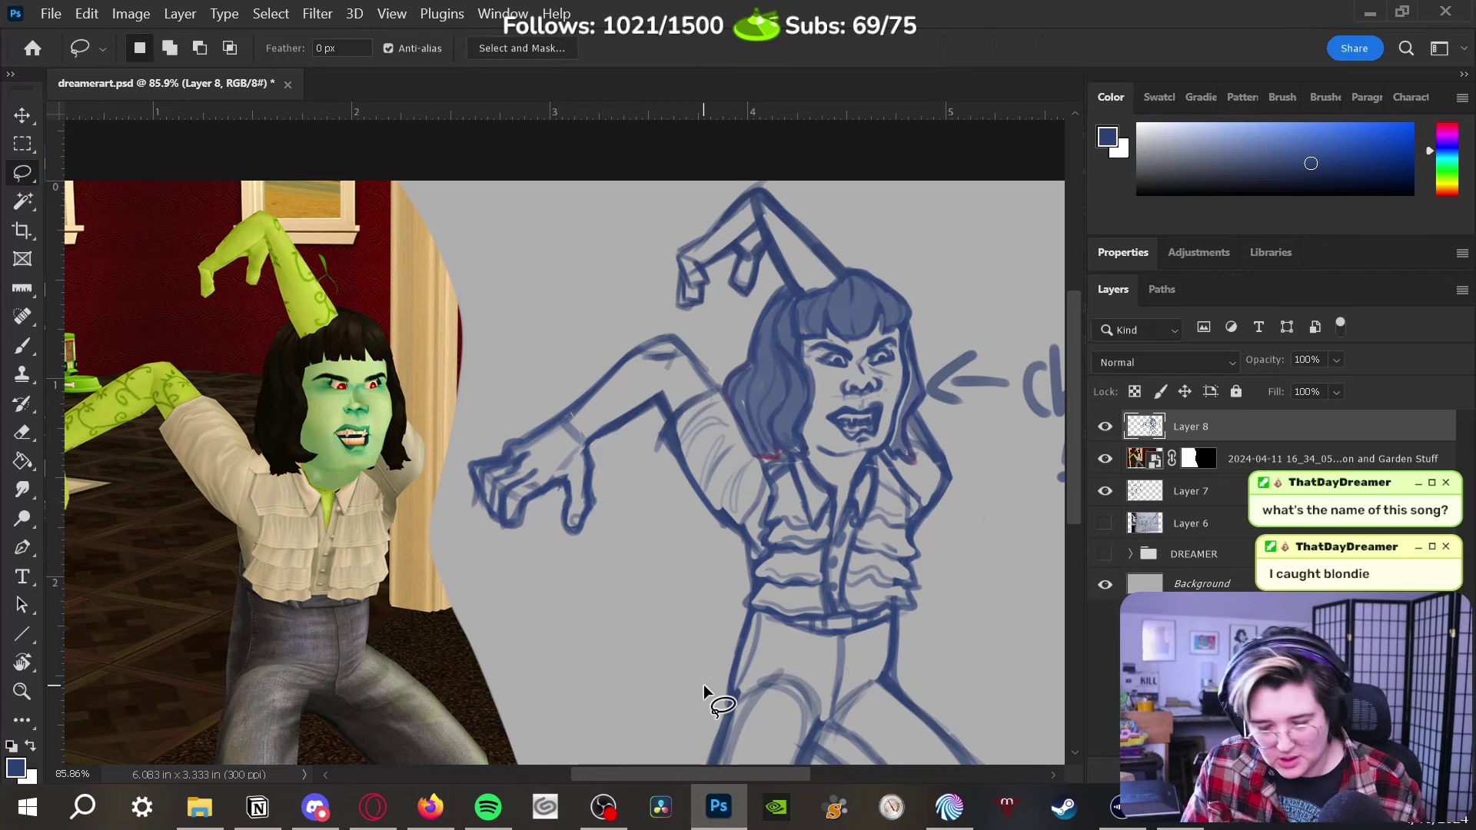
# Hide the green-skinned figure's reference and blue sketch, show the DREAMER group, and hide the reference screenshot inside that group
pyautogui.press('z')
pyautogui.moveTo(652, 540); pyautogui.dragTo(634, 541)
pyautogui.press('space')
pyautogui.moveTo(660, 638); pyautogui.dragTo(476, 563)
pyautogui.moveTo(811, 567); pyautogui.dragTo(813, 624)
pyautogui.hotkey('ctrl', 'space')
pyautogui.moveTo(815, 623); pyautogui.dragTo(889, 576)
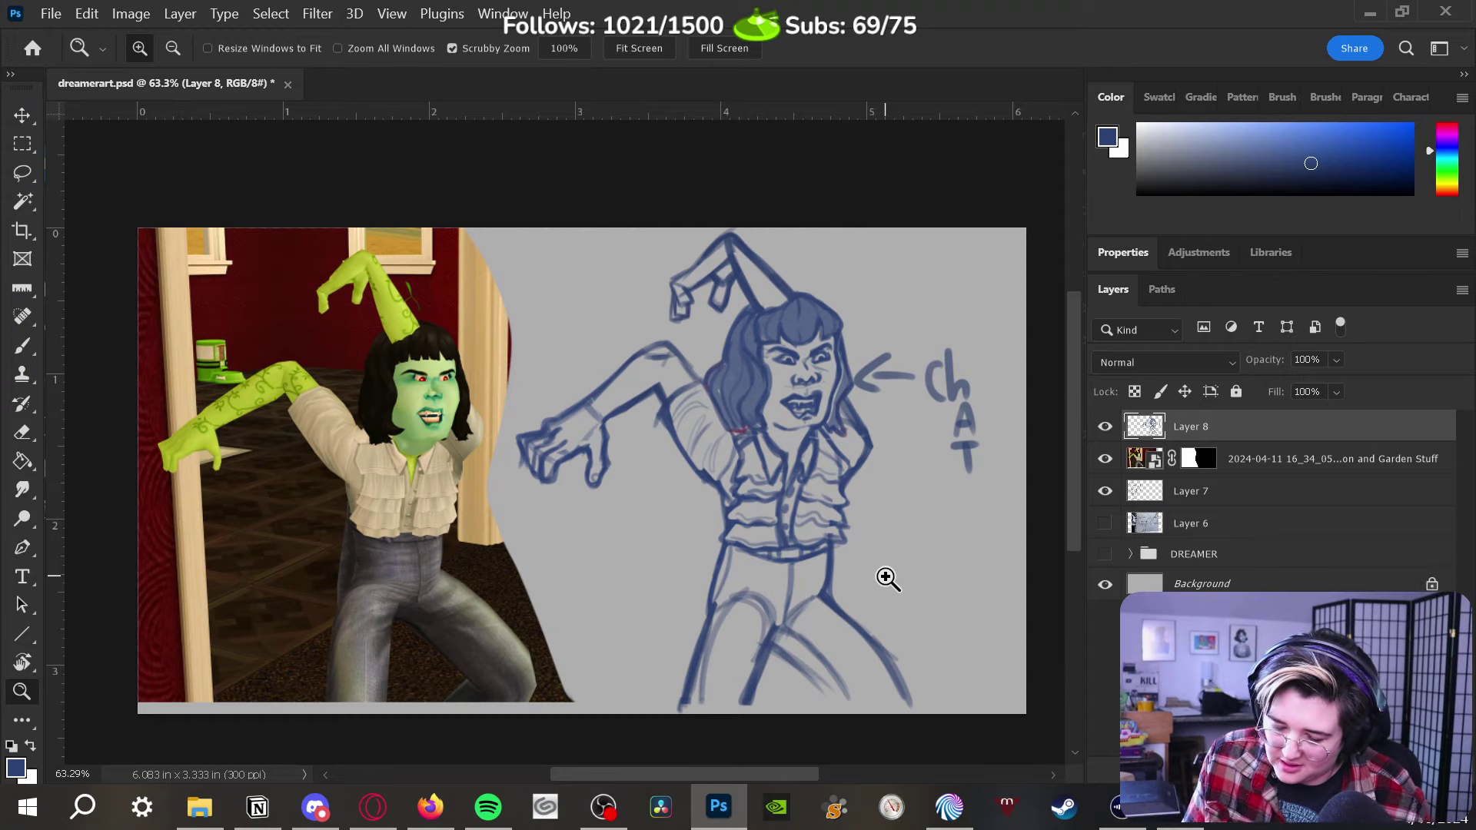
pyautogui.click(1105, 458)
pyautogui.click(1104, 426)
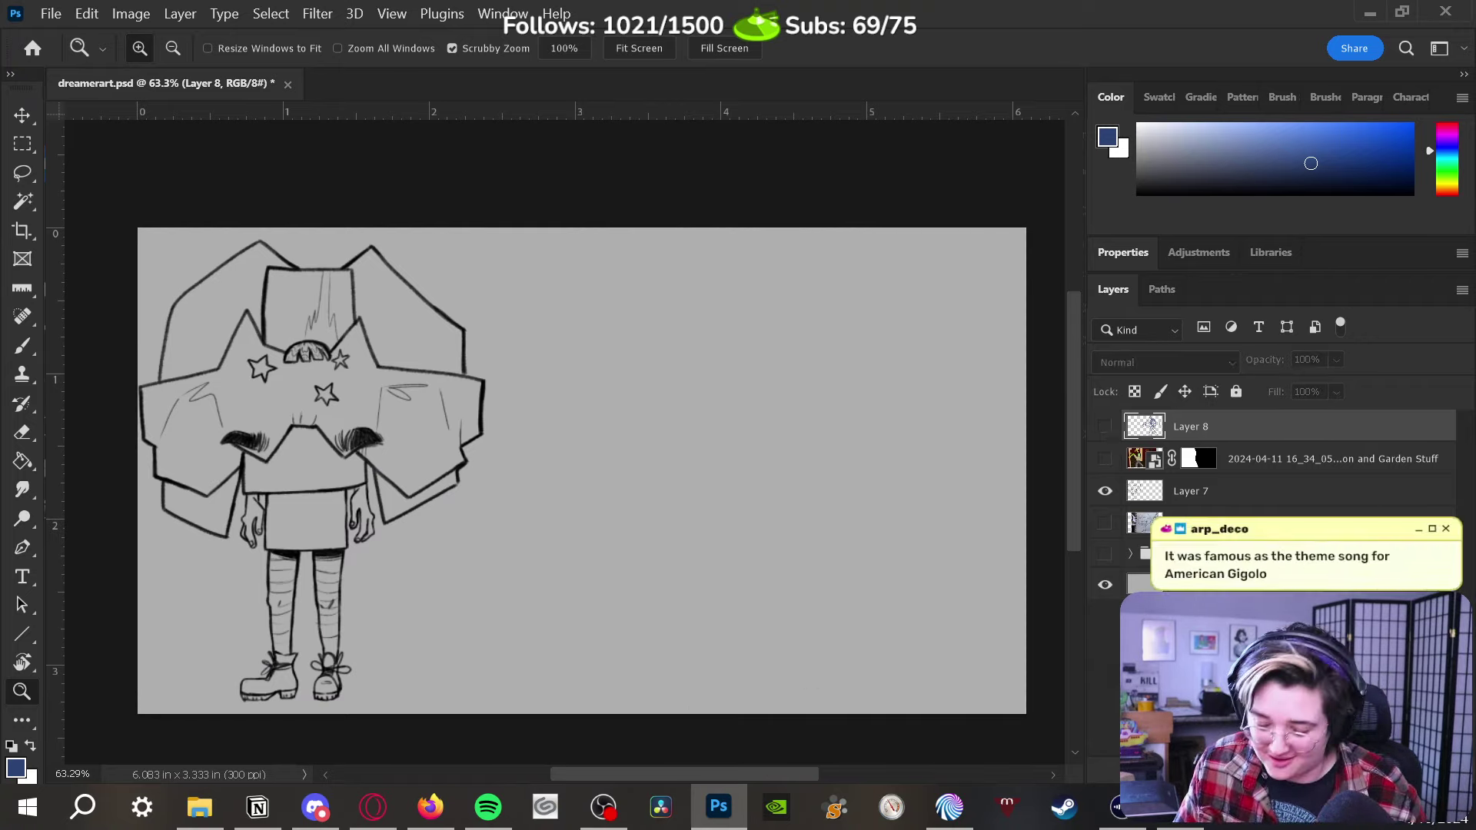
pyautogui.click(1104, 553)
pyautogui.click(1141, 553)
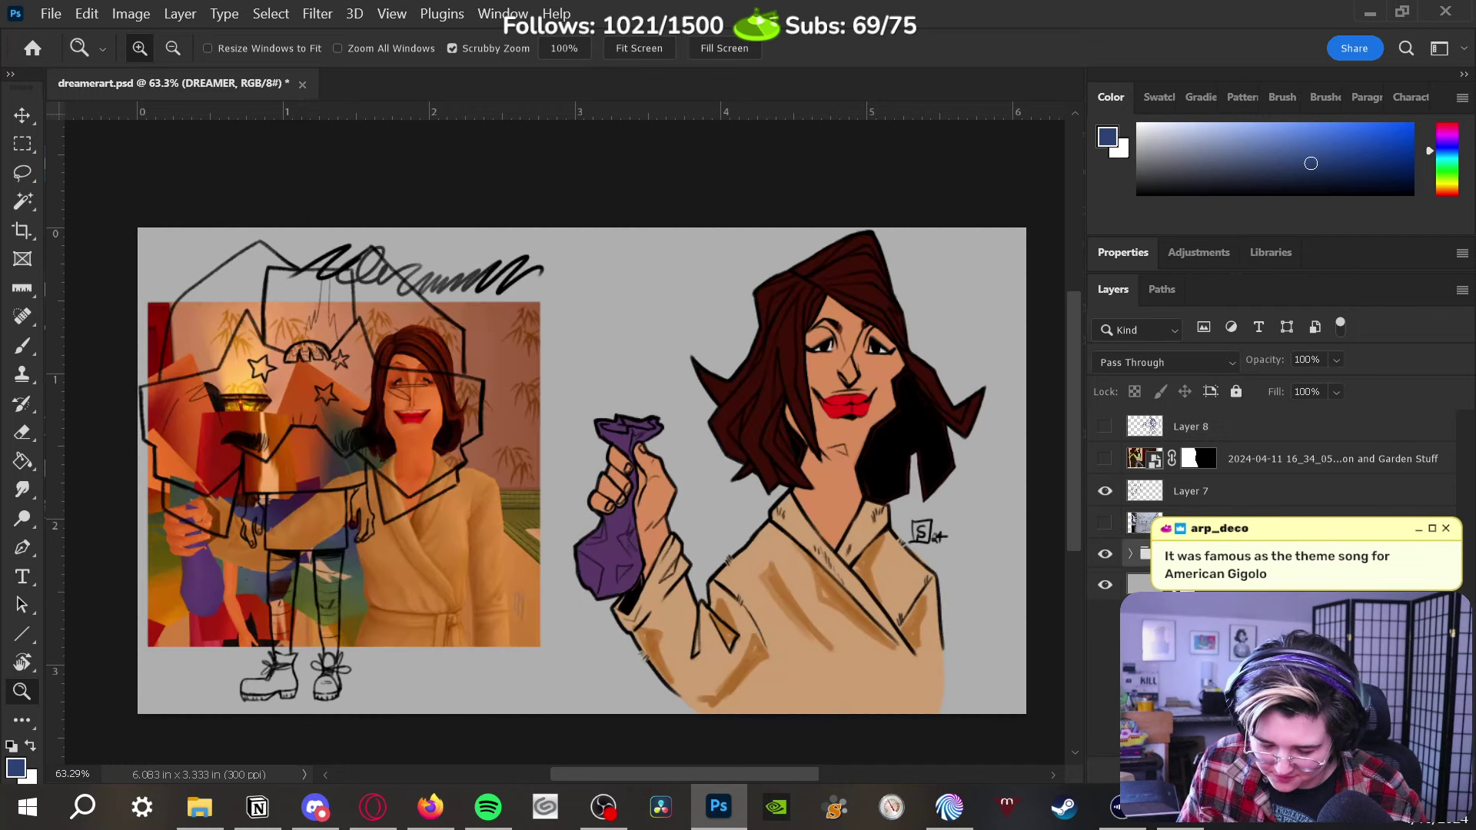
pyautogui.click(1130, 554)
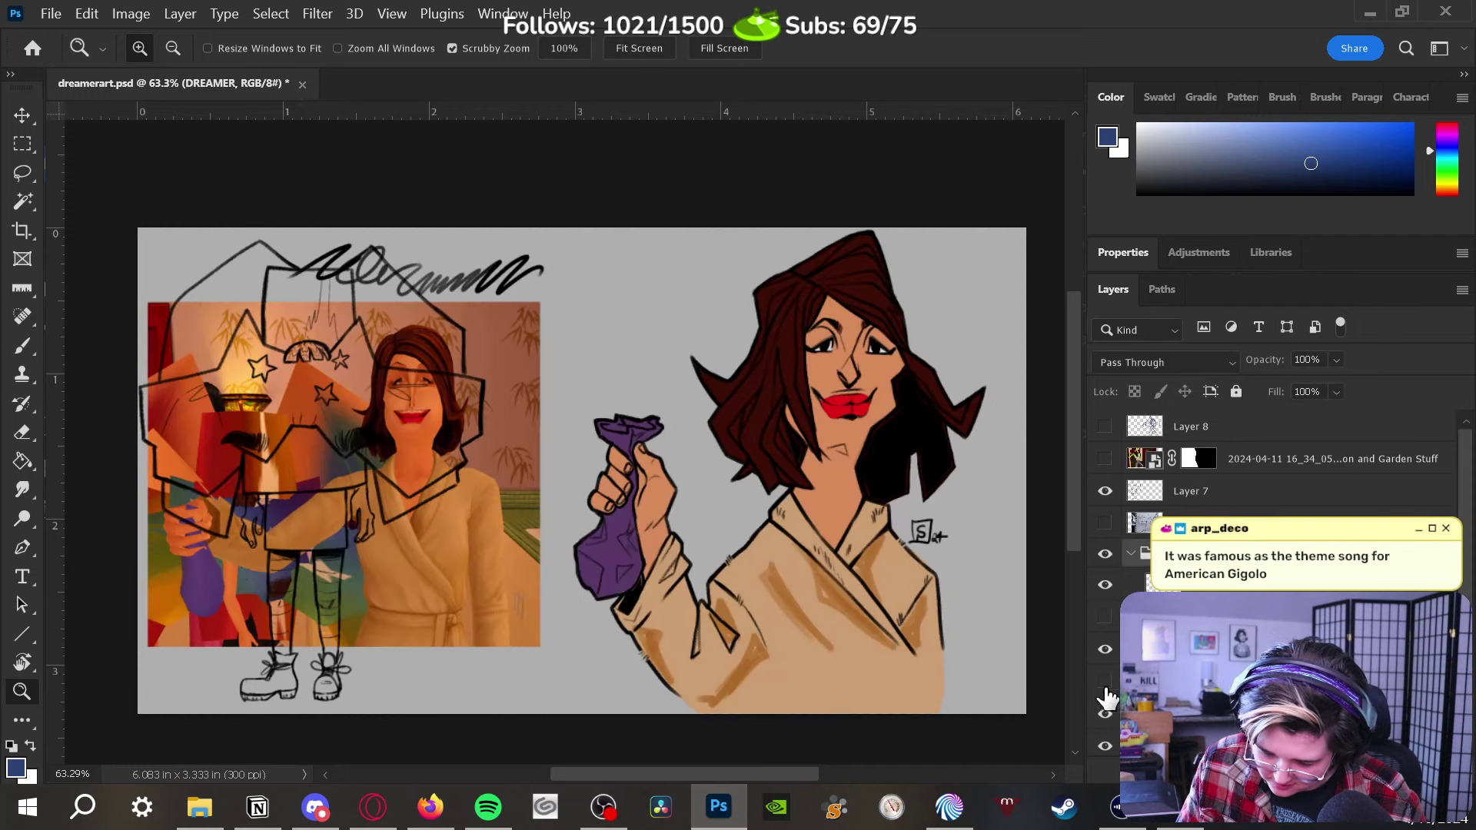
pyautogui.click(1105, 686)
pyautogui.moveTo(1117, 794)
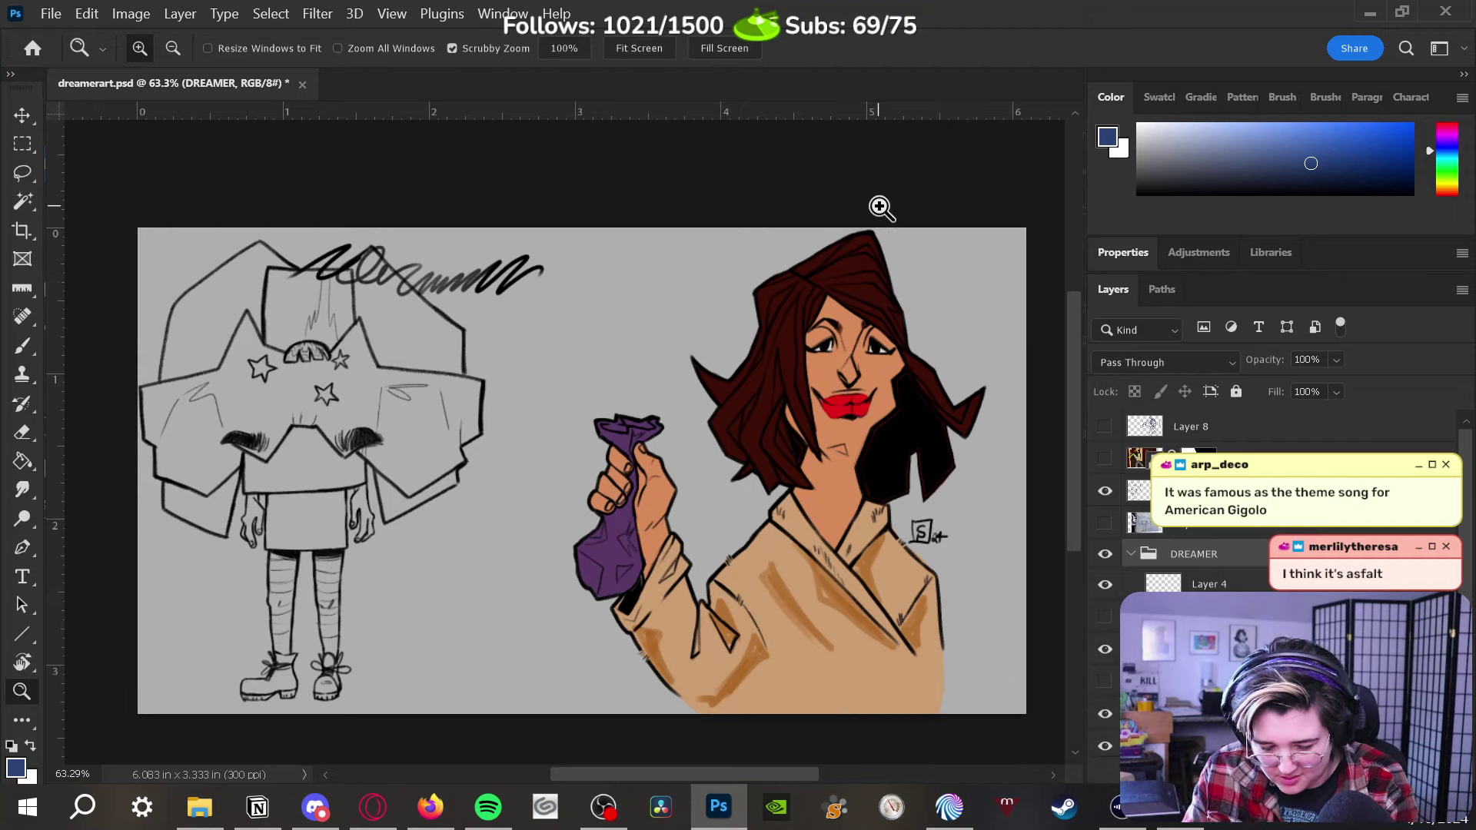
# Identify the line-art layer in the DREAMER group, Layer 2, and erase its black scribble near the canvas's upper edge
pyautogui.click(1104, 586)
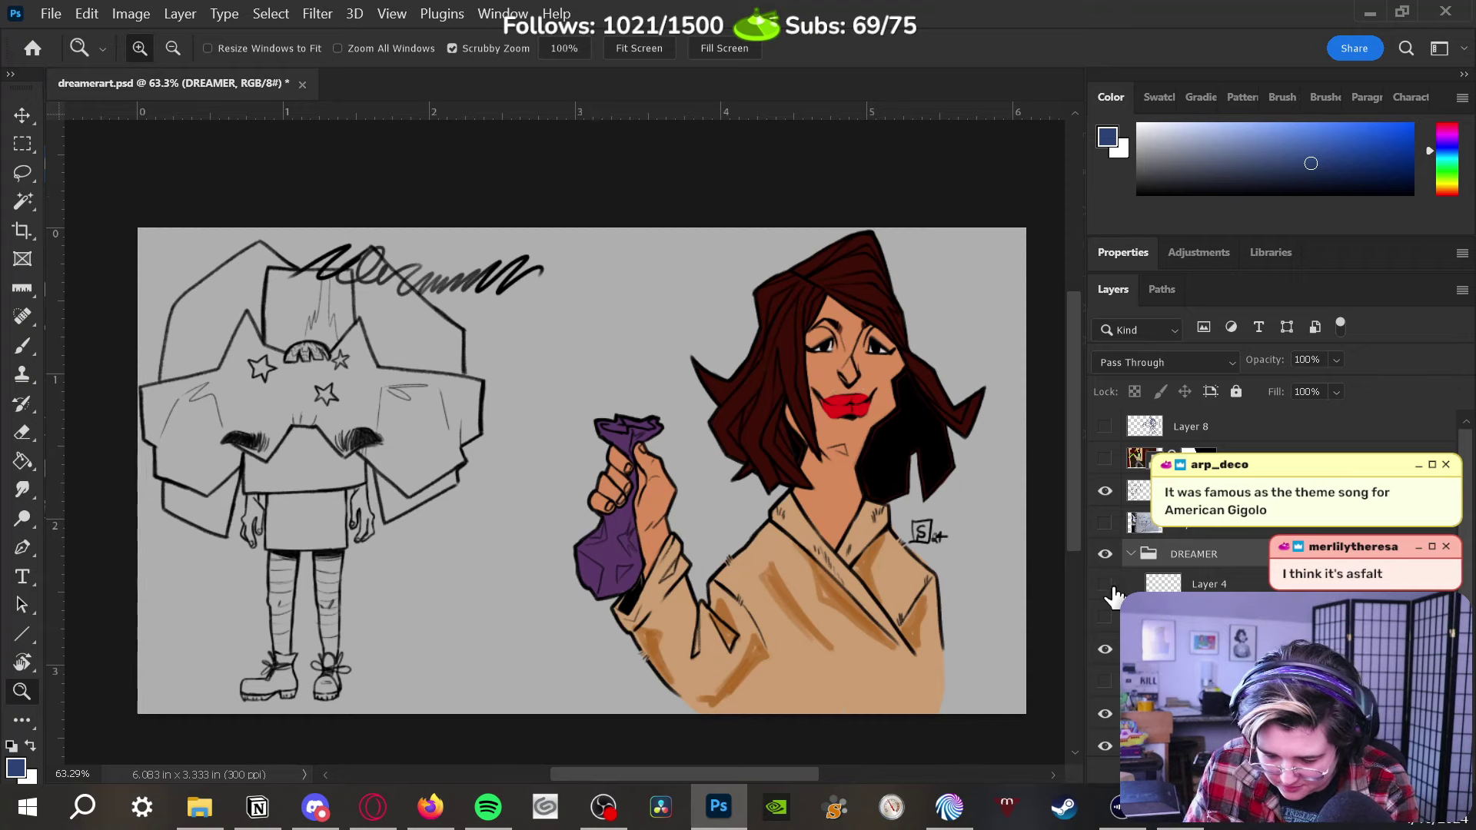
pyautogui.click(1104, 714)
pyautogui.click(1104, 714)
pyautogui.click(1105, 745)
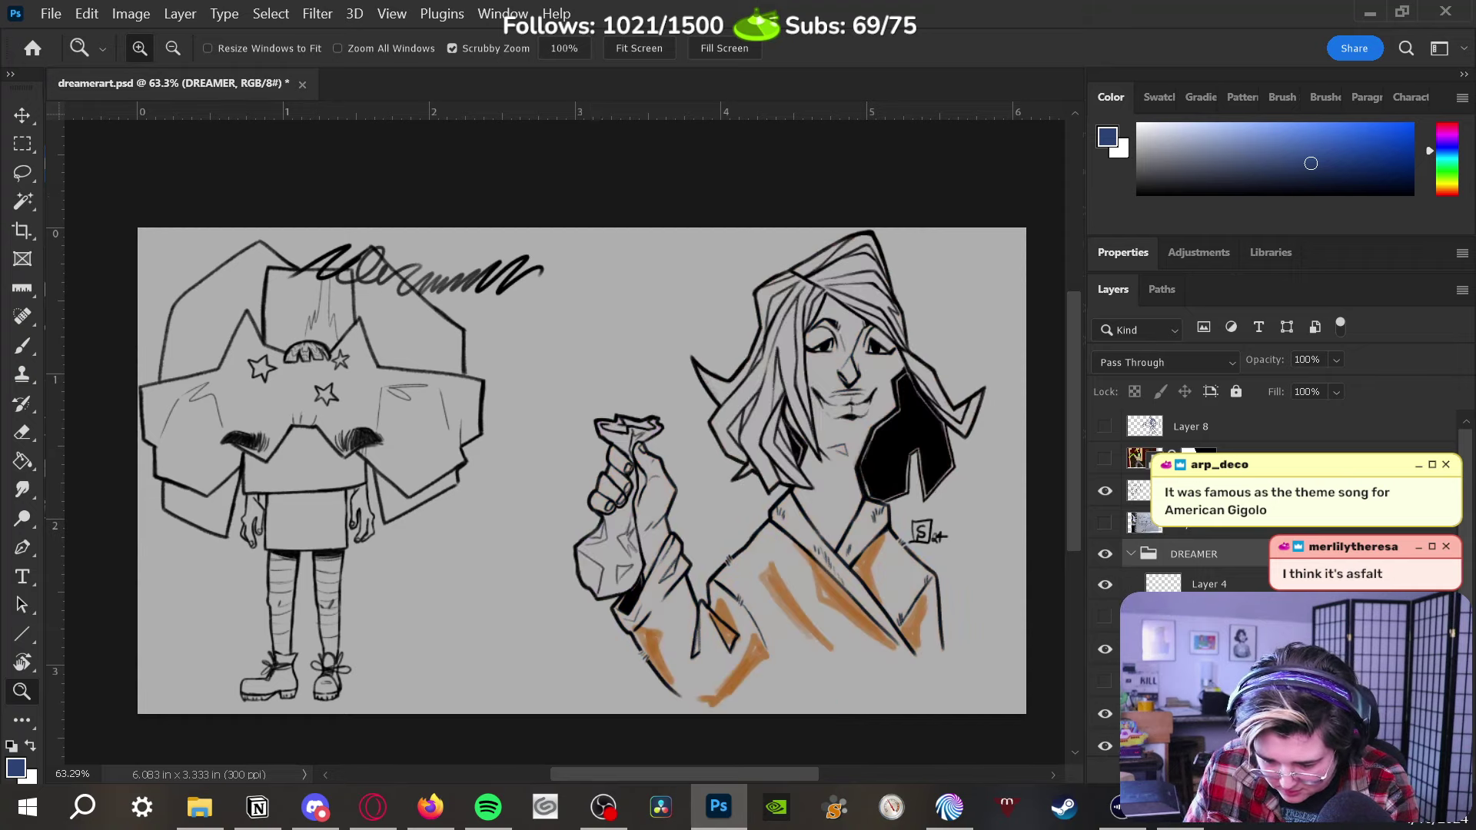
pyautogui.moveTo(1462, 564); pyautogui.dragTo(1471, 663)
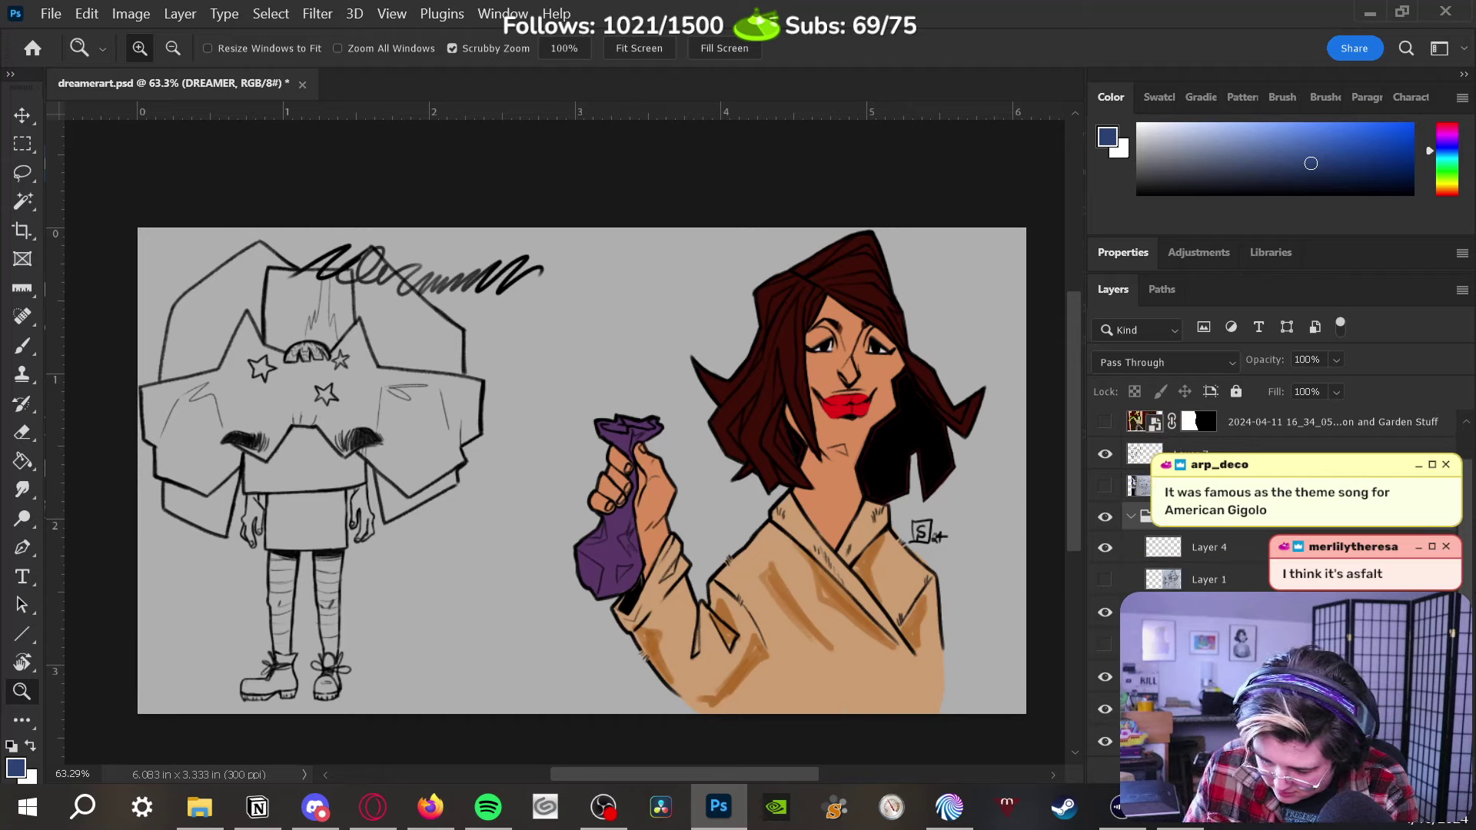
pyautogui.click(1105, 612)
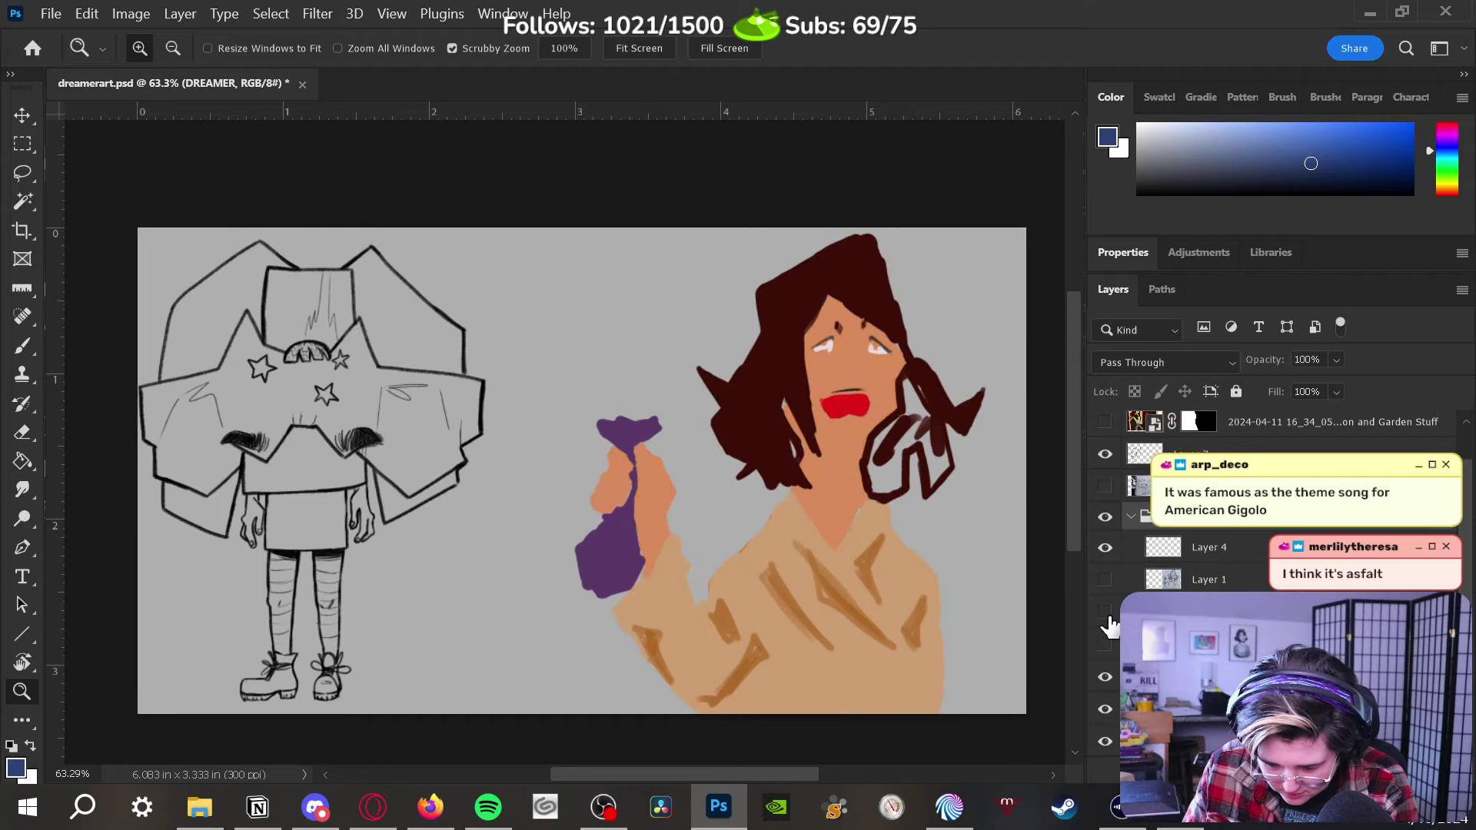
pyautogui.click(1105, 612)
pyautogui.click(1145, 612)
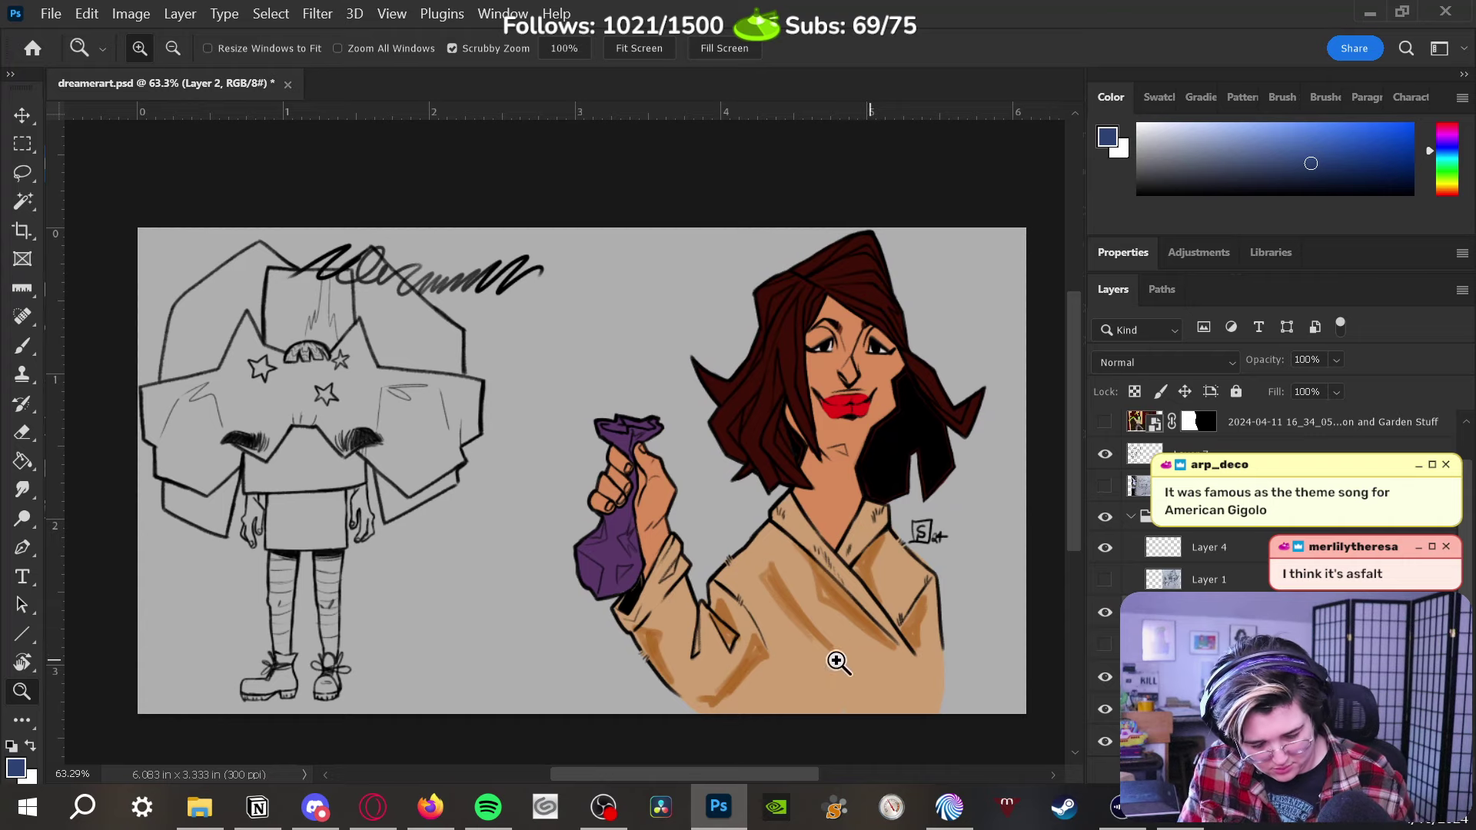
pyautogui.press('e')
pyautogui.moveTo(537, 290)
pyautogui.mouseDown()
pyautogui.moveTo(399, 317)
pyautogui.moveTo(320, 273)
pyautogui.moveTo(589, 274)
pyautogui.mouseUp()
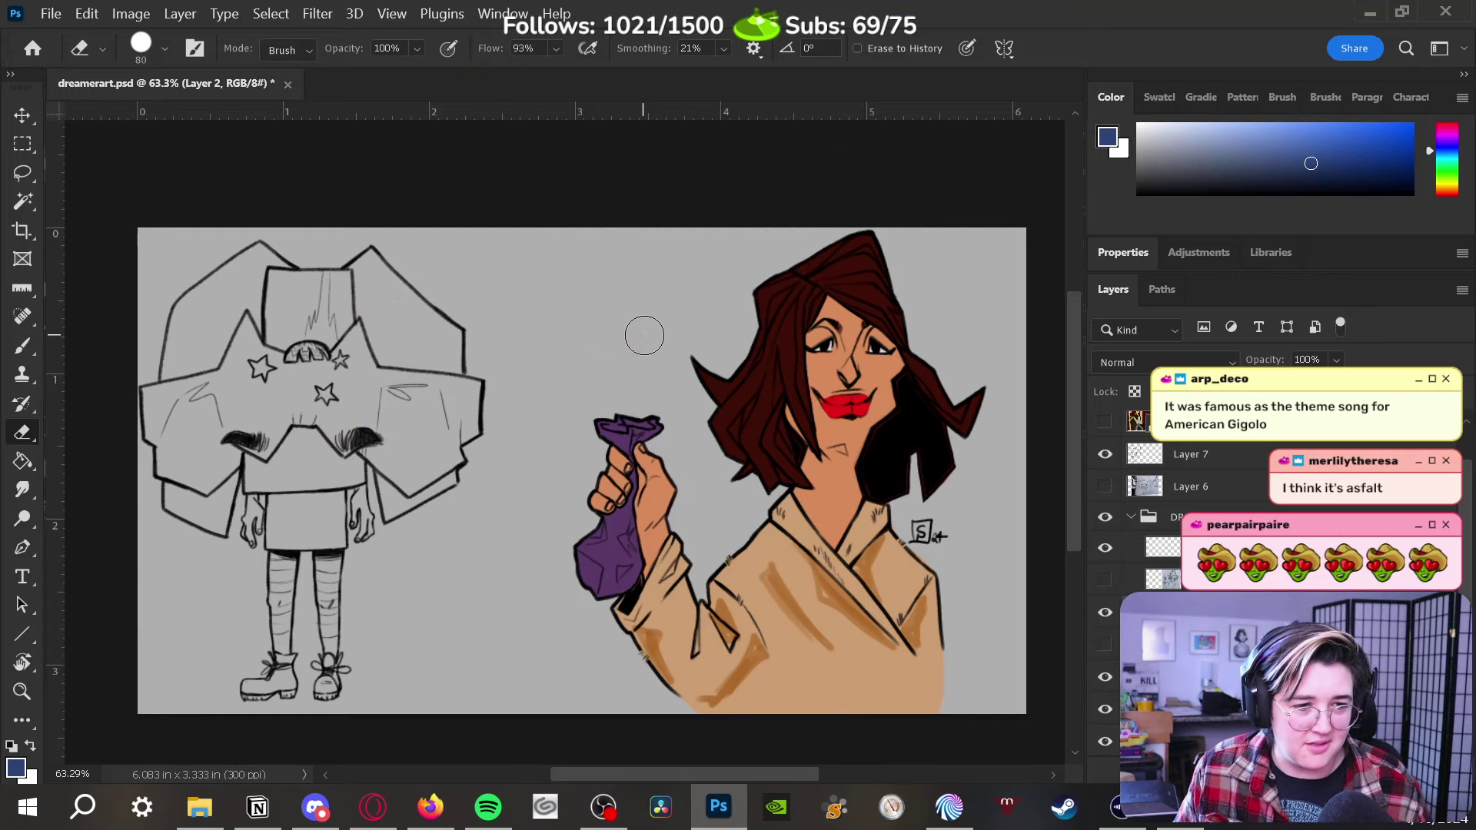
pyautogui.scroll(1, 1068, 464)
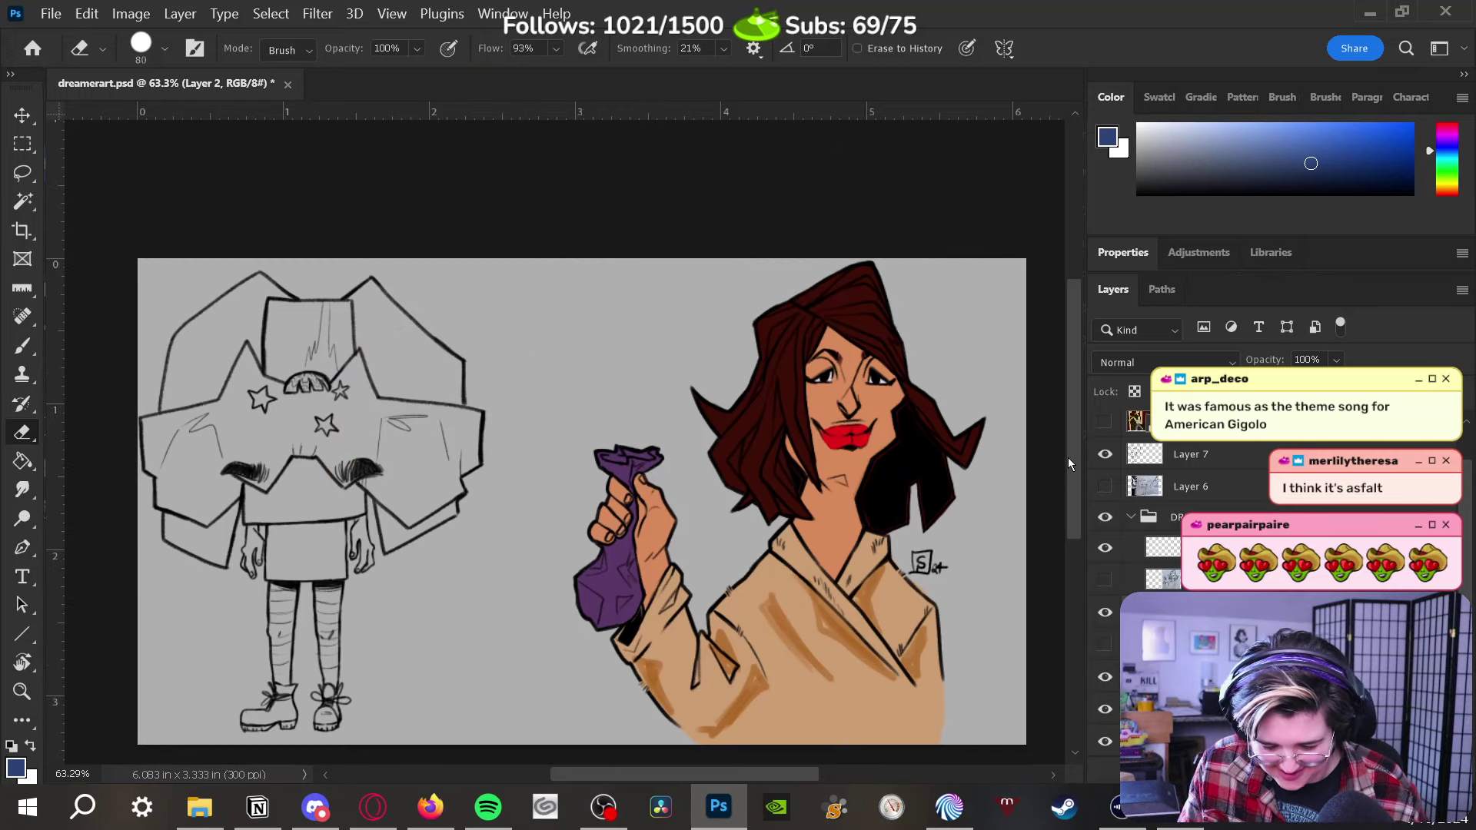
# Put Layer 7 in a new group named BJ and move Layer 6 into that group
pyautogui.click(1130, 516)
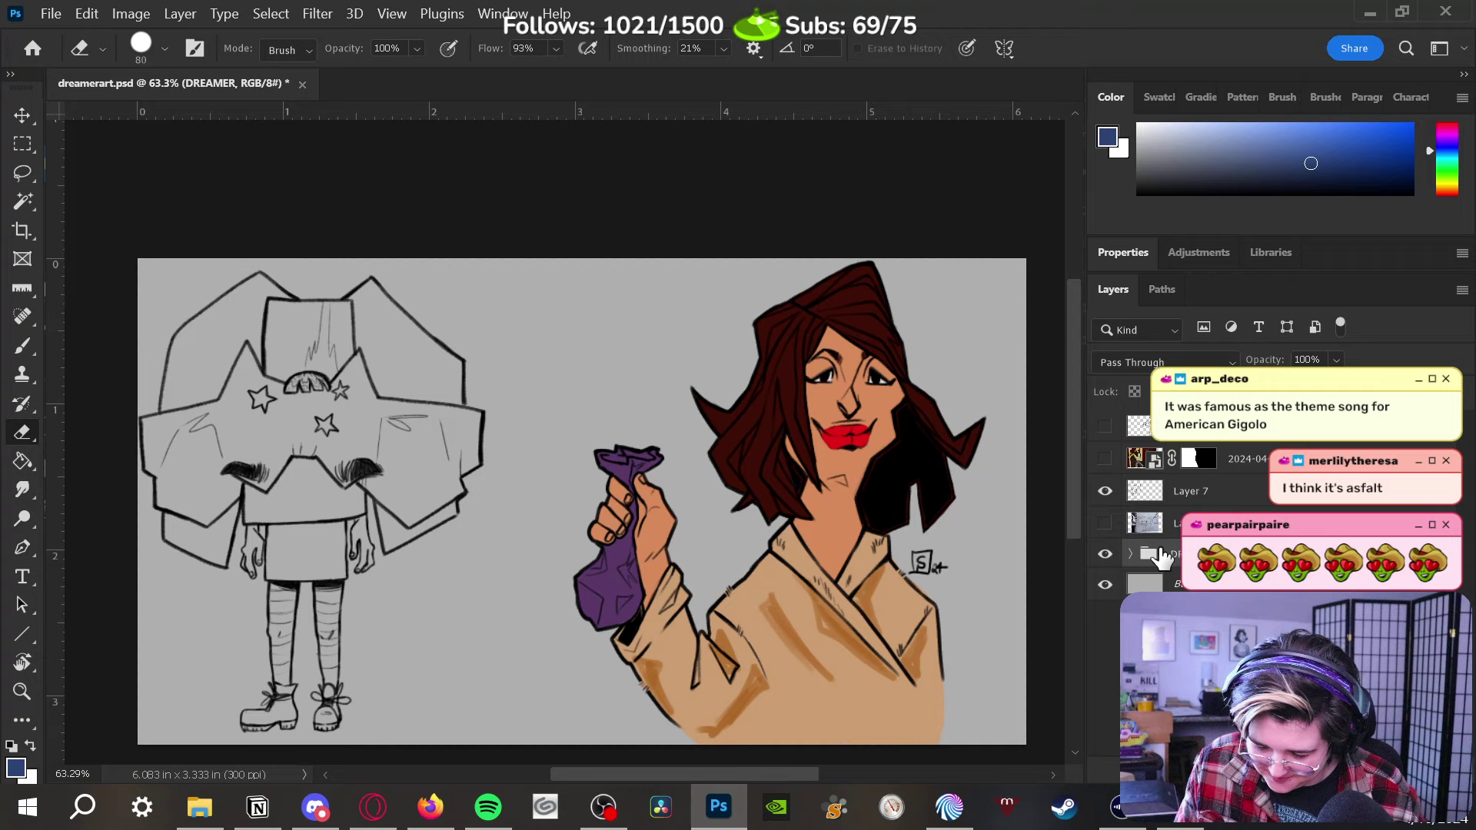
pyautogui.click(1225, 501)
pyautogui.hotkey('ctrl', 'g')
pyautogui.doubleClick(1191, 491)
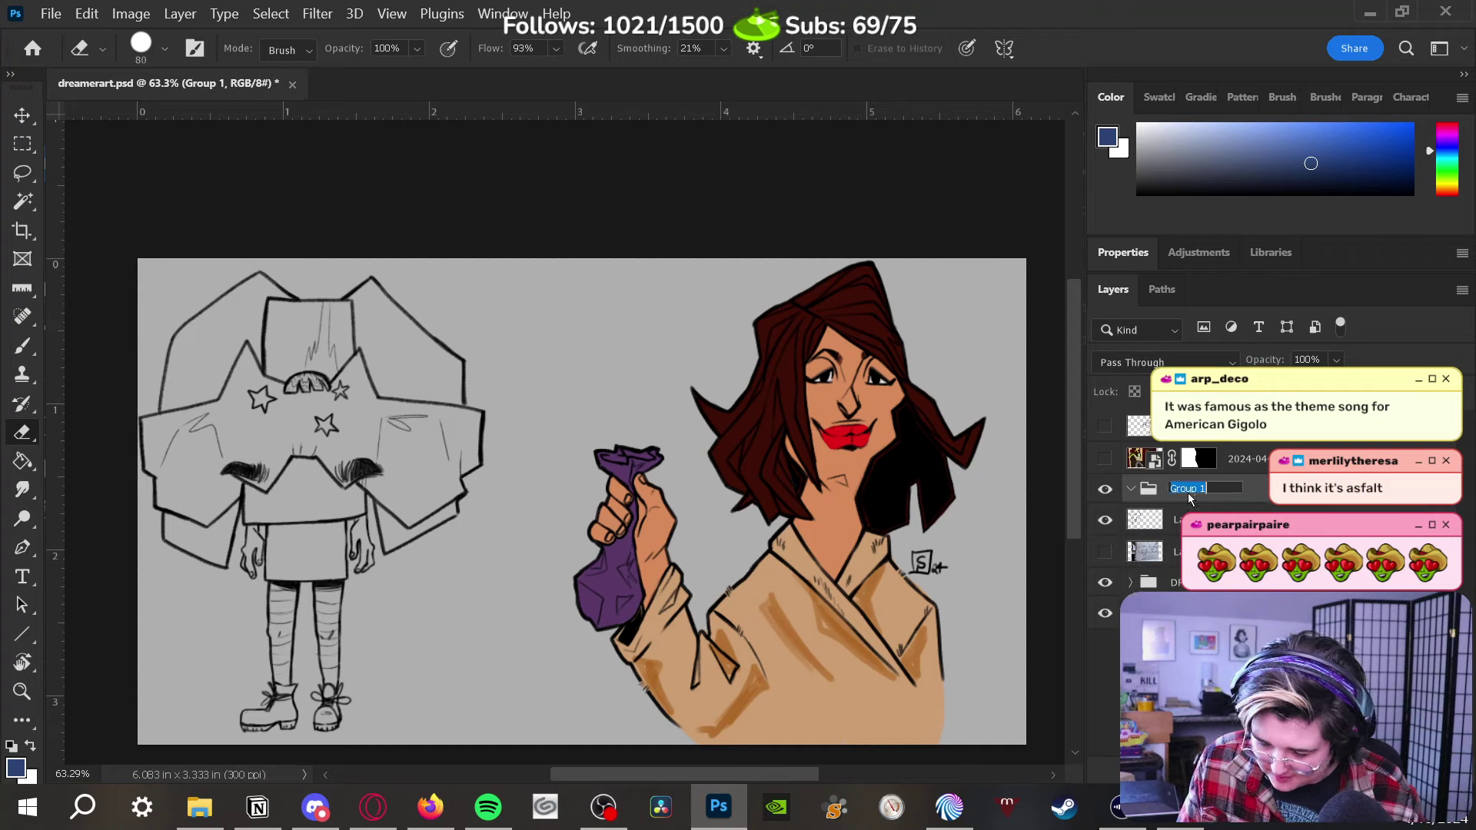
pyautogui.write('B')
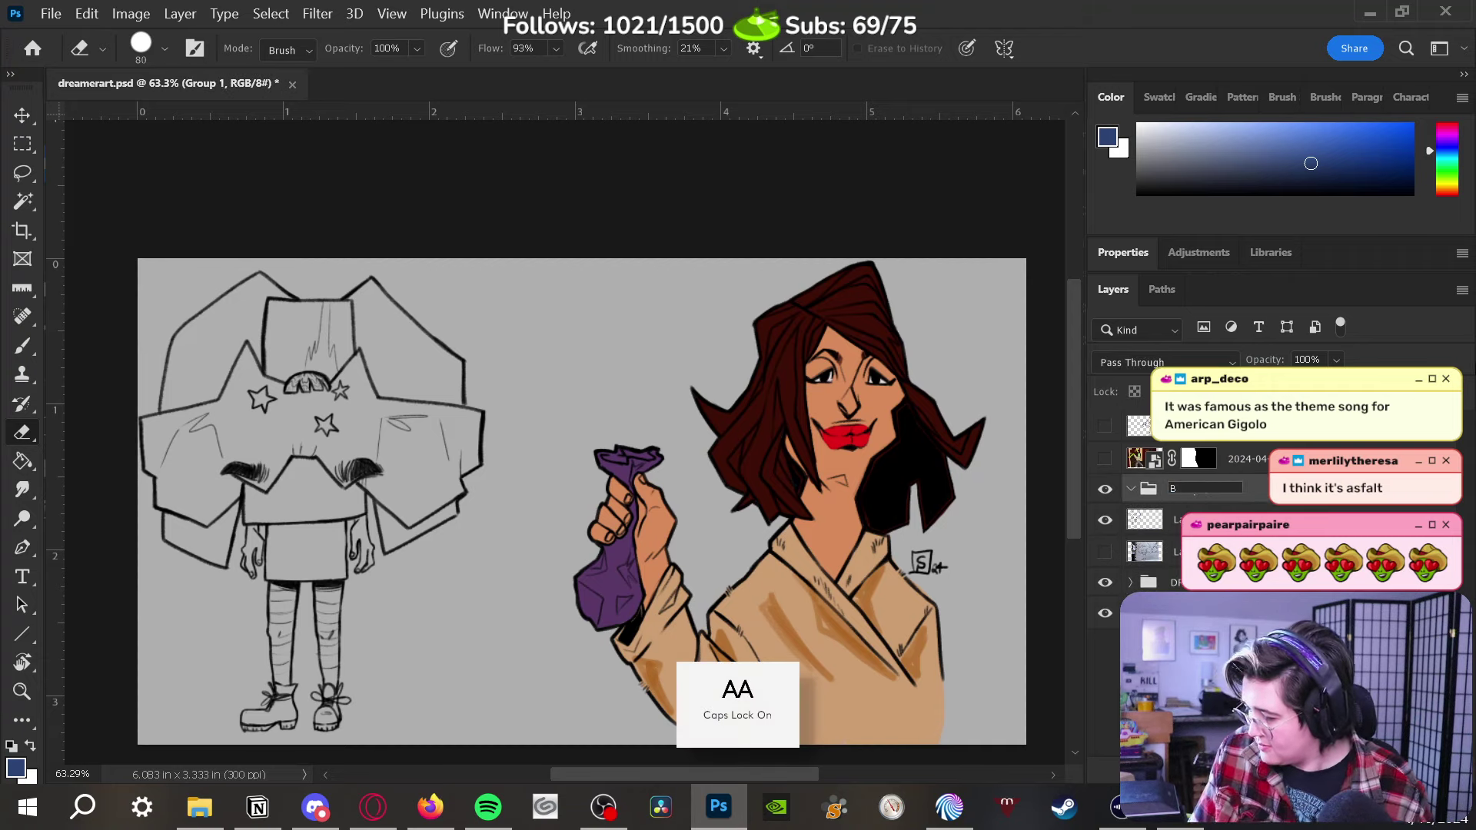
pyautogui.write('JJ')
pyautogui.press('Return')
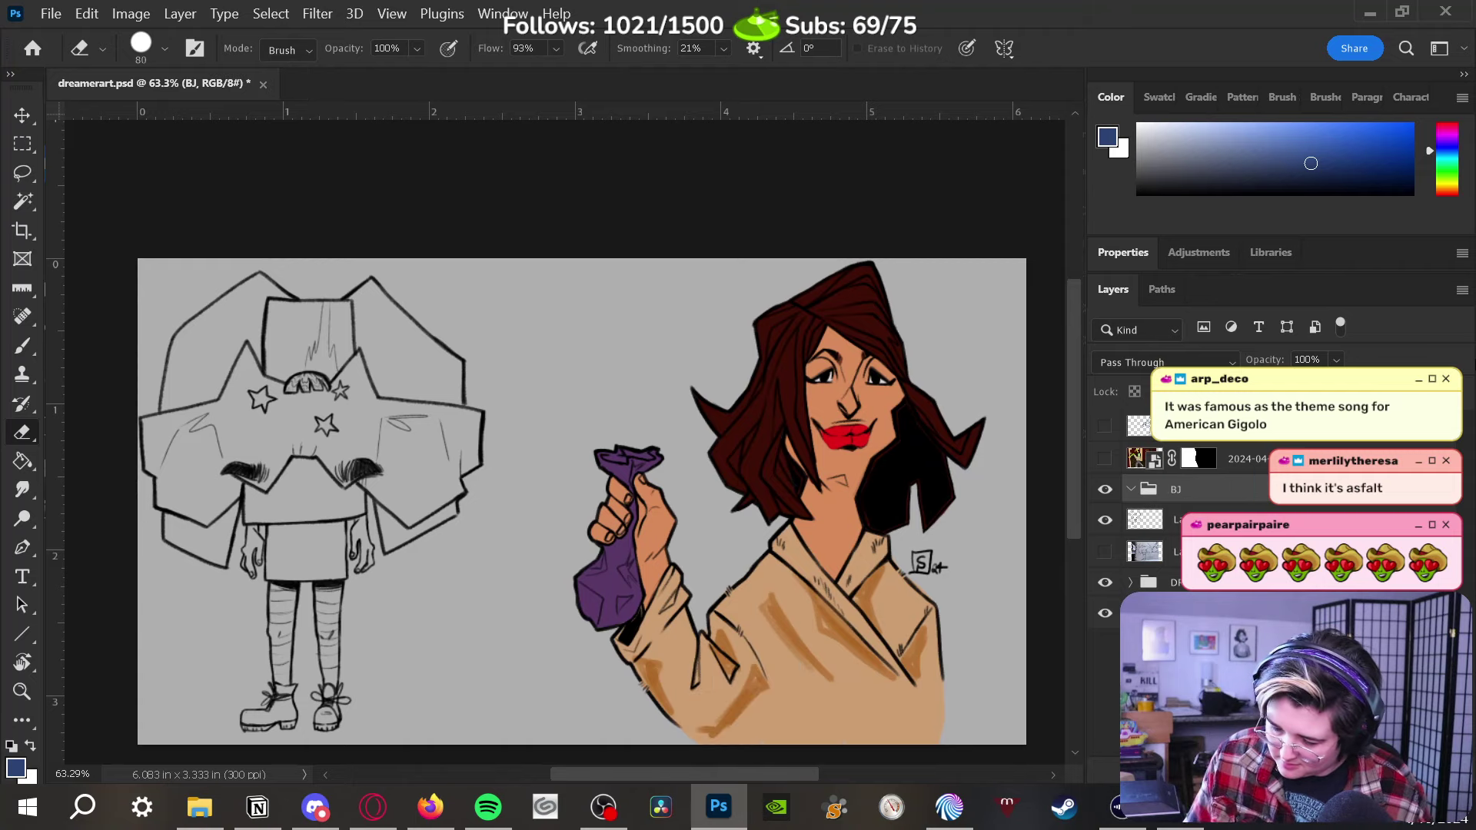
pyautogui.click(1176, 519)
pyautogui.click(1228, 501)
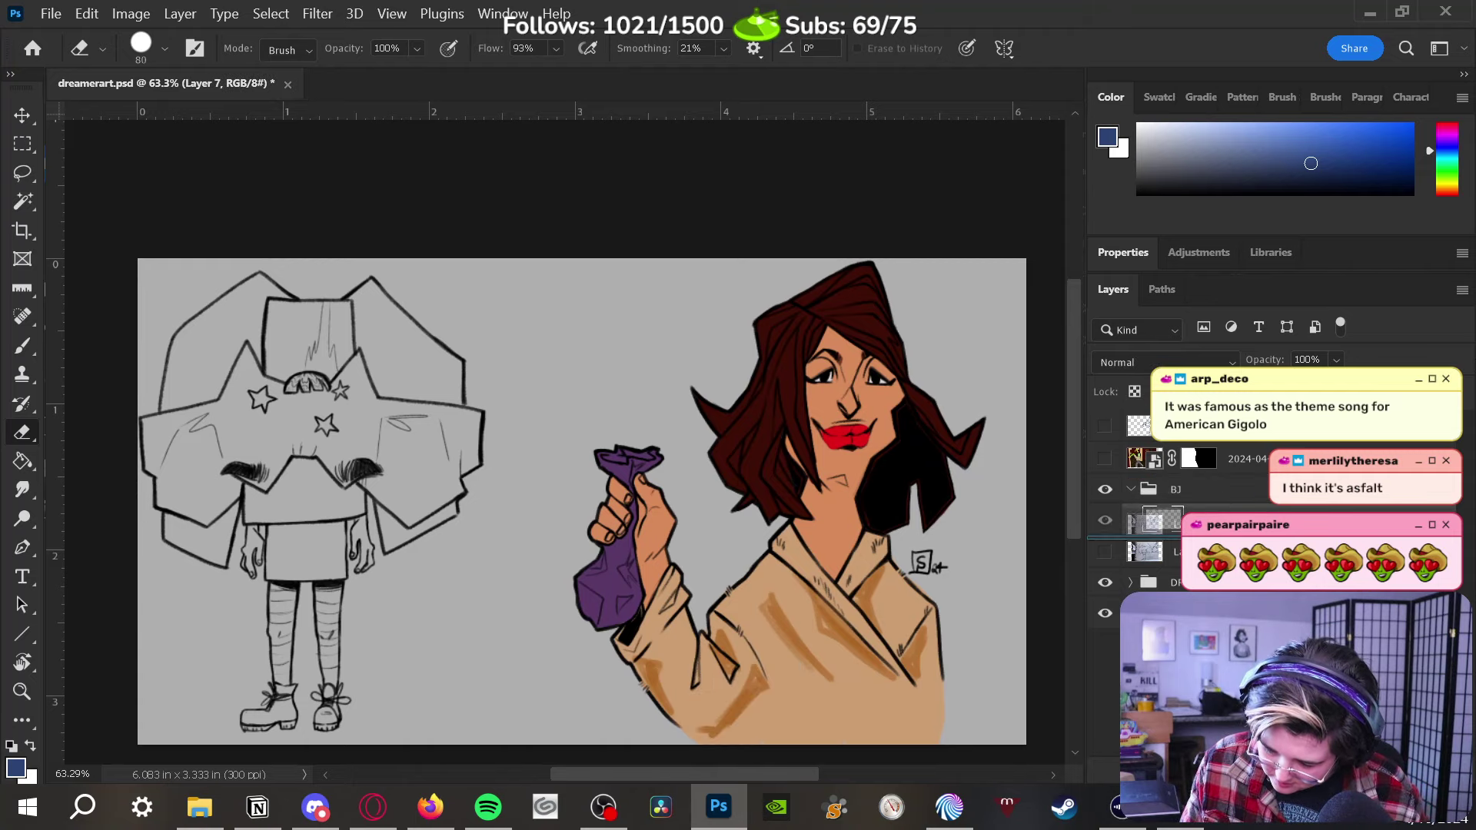
# Hide the BJ and DREAMER groups, show the green-skinned figure's reference and blue sketch again, and make Layer 8 active
pyautogui.click(1131, 489)
pyautogui.click(1105, 489)
pyautogui.click(1104, 517)
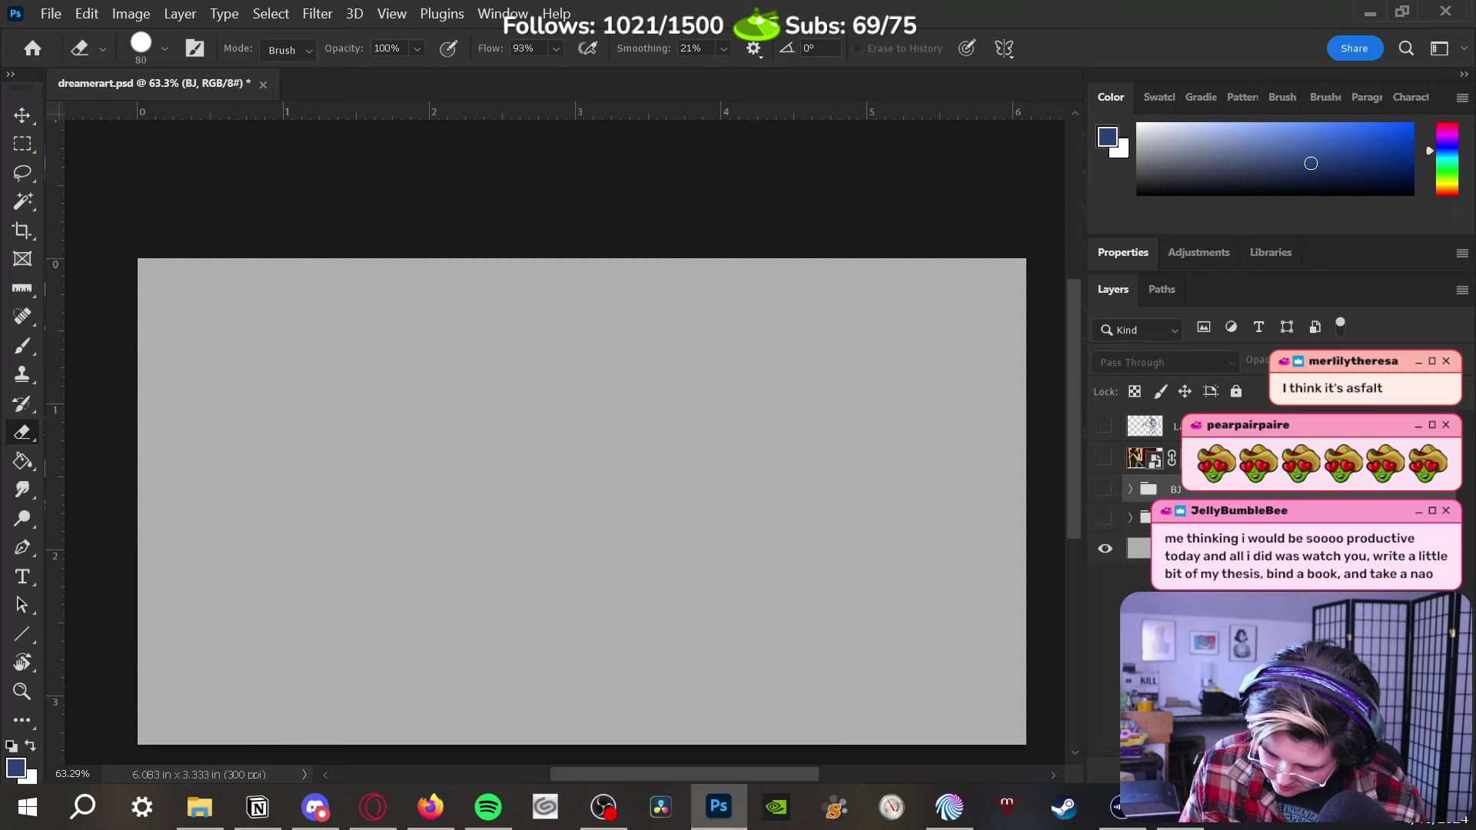
pyautogui.click(1104, 458)
pyautogui.click(1105, 426)
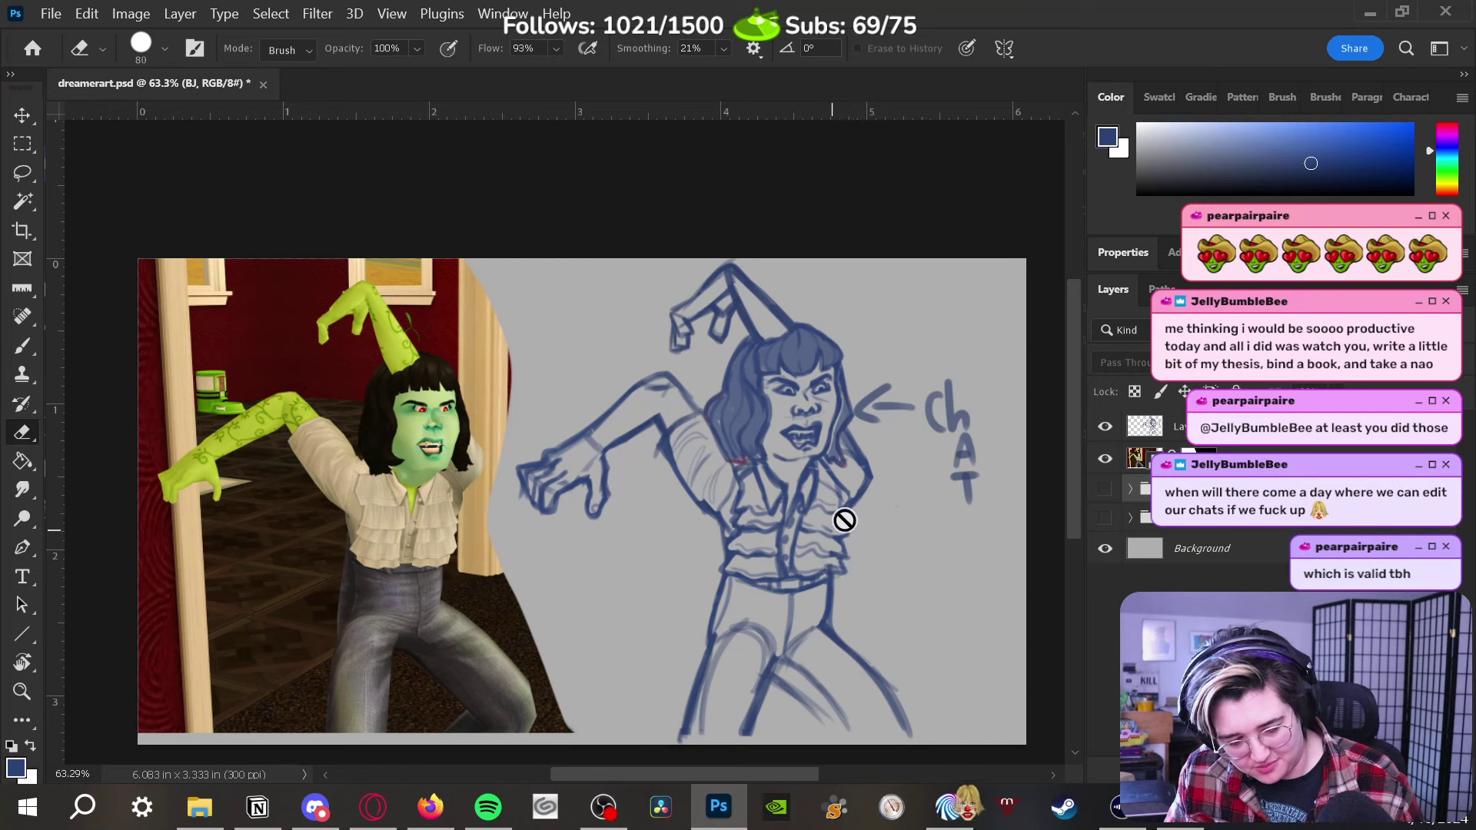
pyautogui.click(884, 519)
pyautogui.click(795, 338)
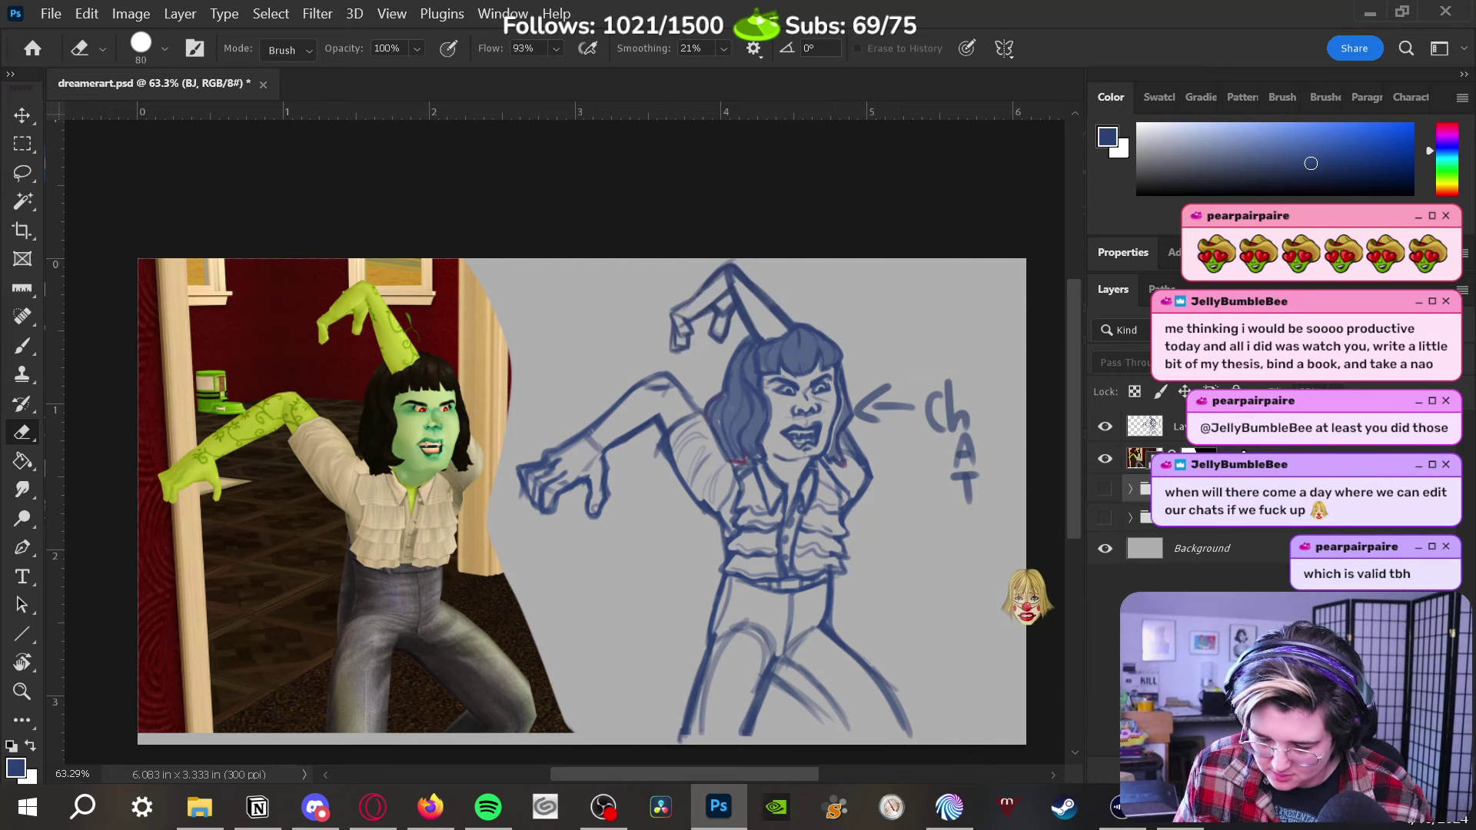
pyautogui.click(1160, 426)
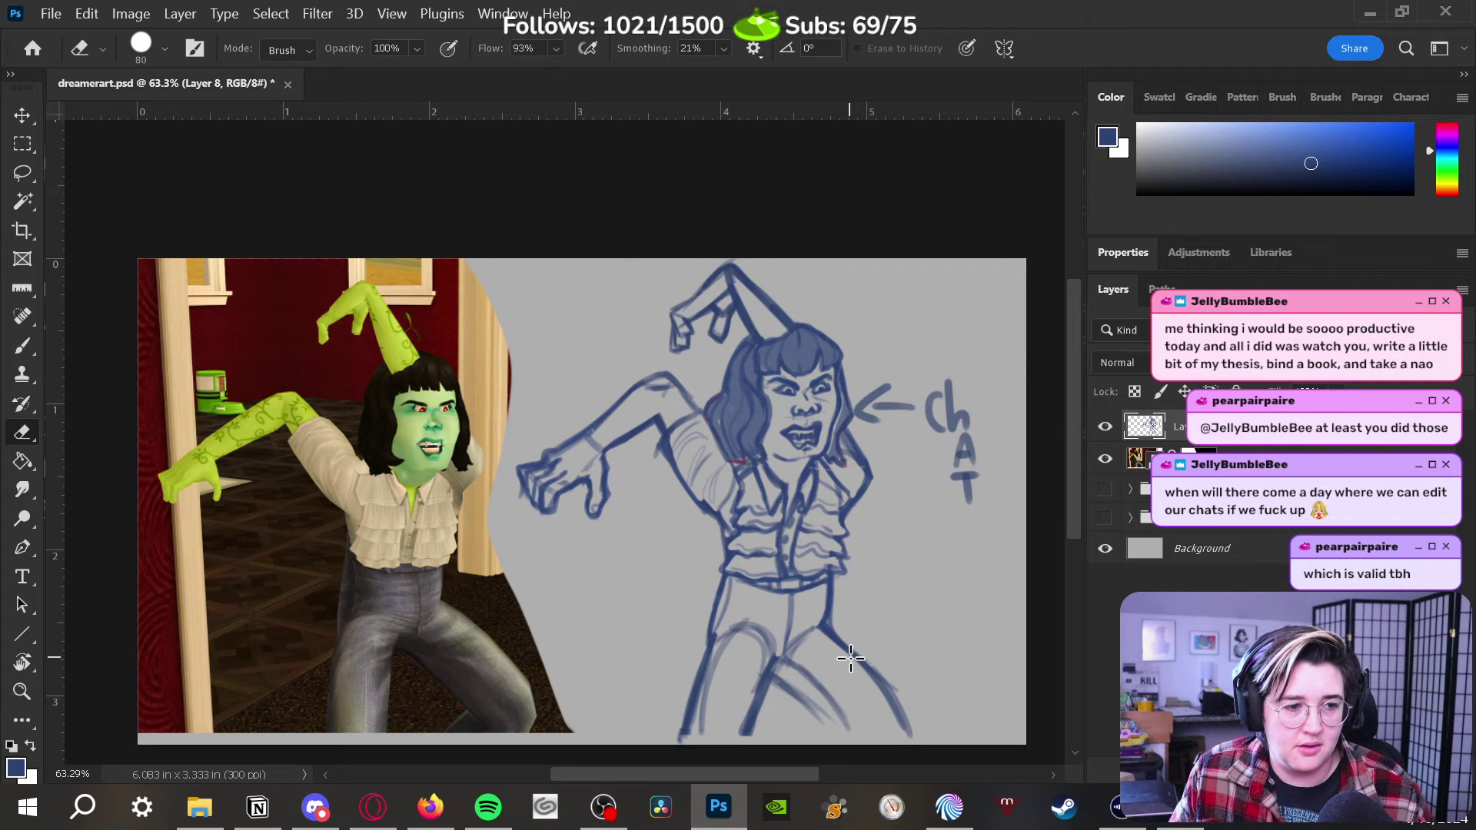
# Lasso the raised arm's hand and forearm in the blue sketch and scale them down to 86.59%
pyautogui.press('z')
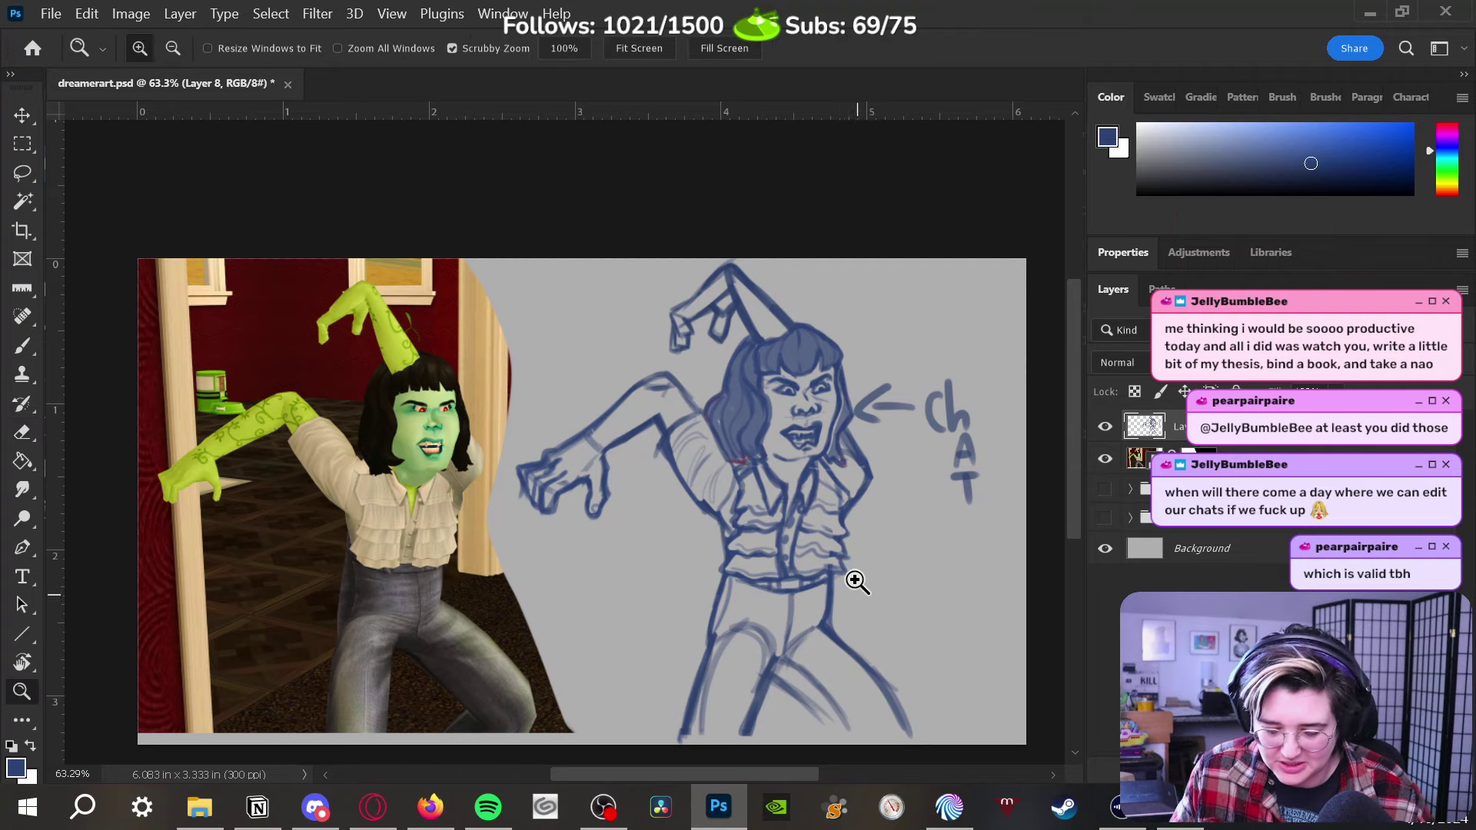
pyautogui.moveTo(856, 583); pyautogui.dragTo(911, 552)
pyautogui.press('space')
pyautogui.moveTo(912, 459)
pyautogui.mouseDown()
pyautogui.moveTo(895, 662)
pyautogui.moveTo(883, 652)
pyautogui.mouseUp()
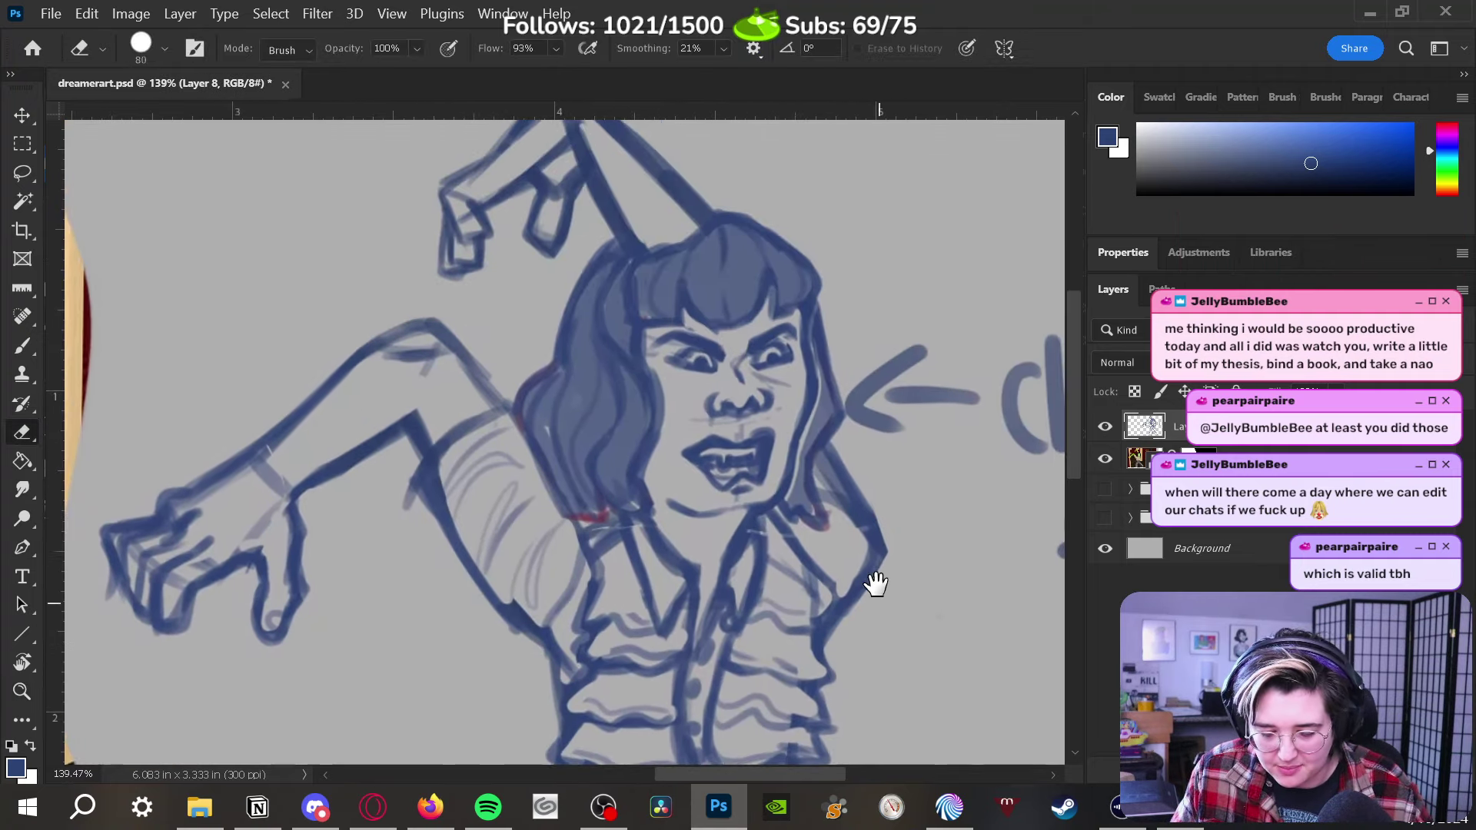
pyautogui.moveTo(881, 522)
pyautogui.mouseDown()
pyautogui.moveTo(945, 671)
pyautogui.moveTo(965, 536)
pyautogui.mouseUp()
pyautogui.scroll(-4, 965, 536)
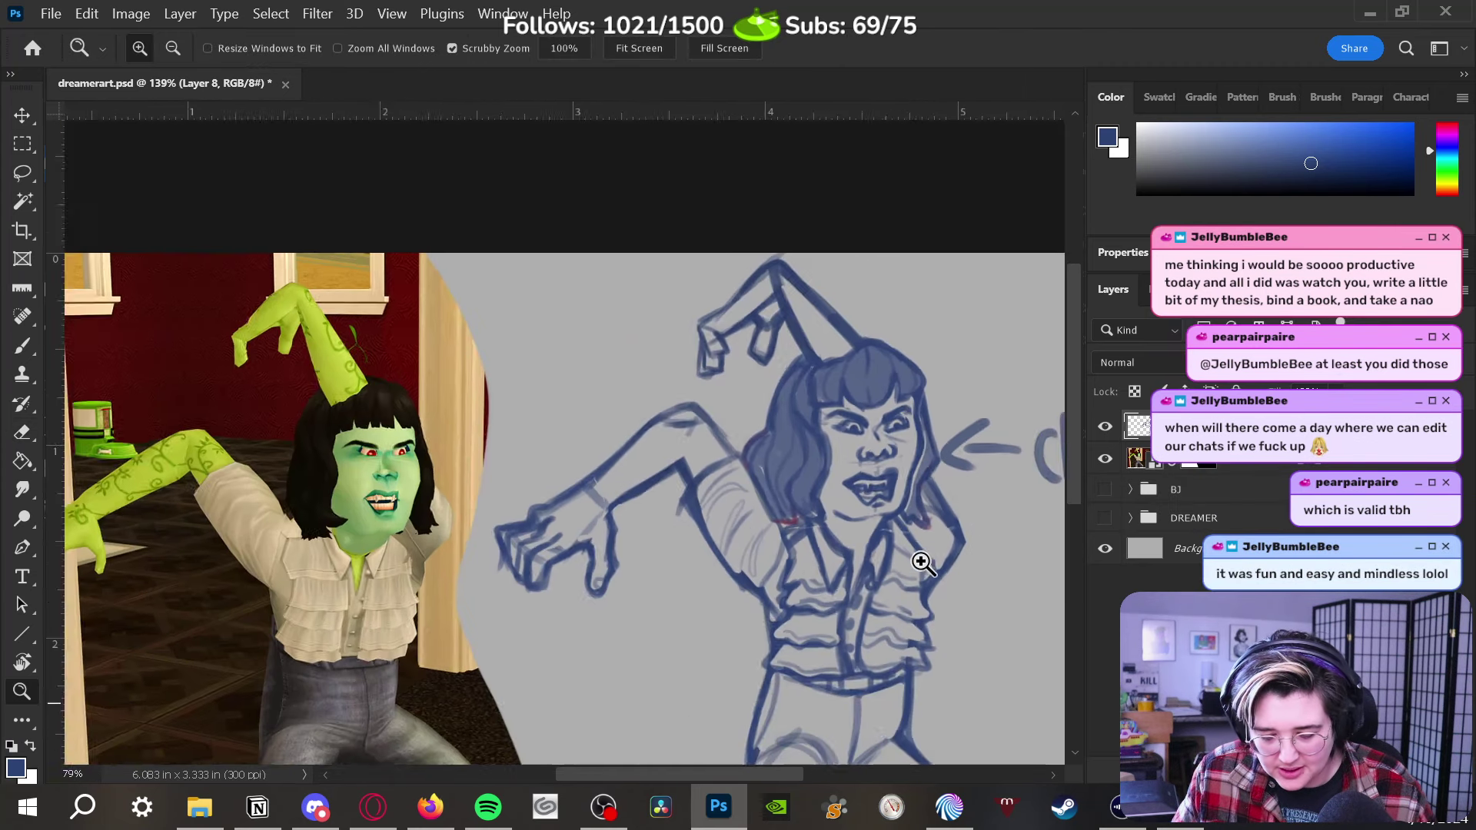
pyautogui.press('z')
pyautogui.click(666, 325)
pyautogui.press('space')
pyautogui.moveTo(769, 434); pyautogui.dragTo(815, 466)
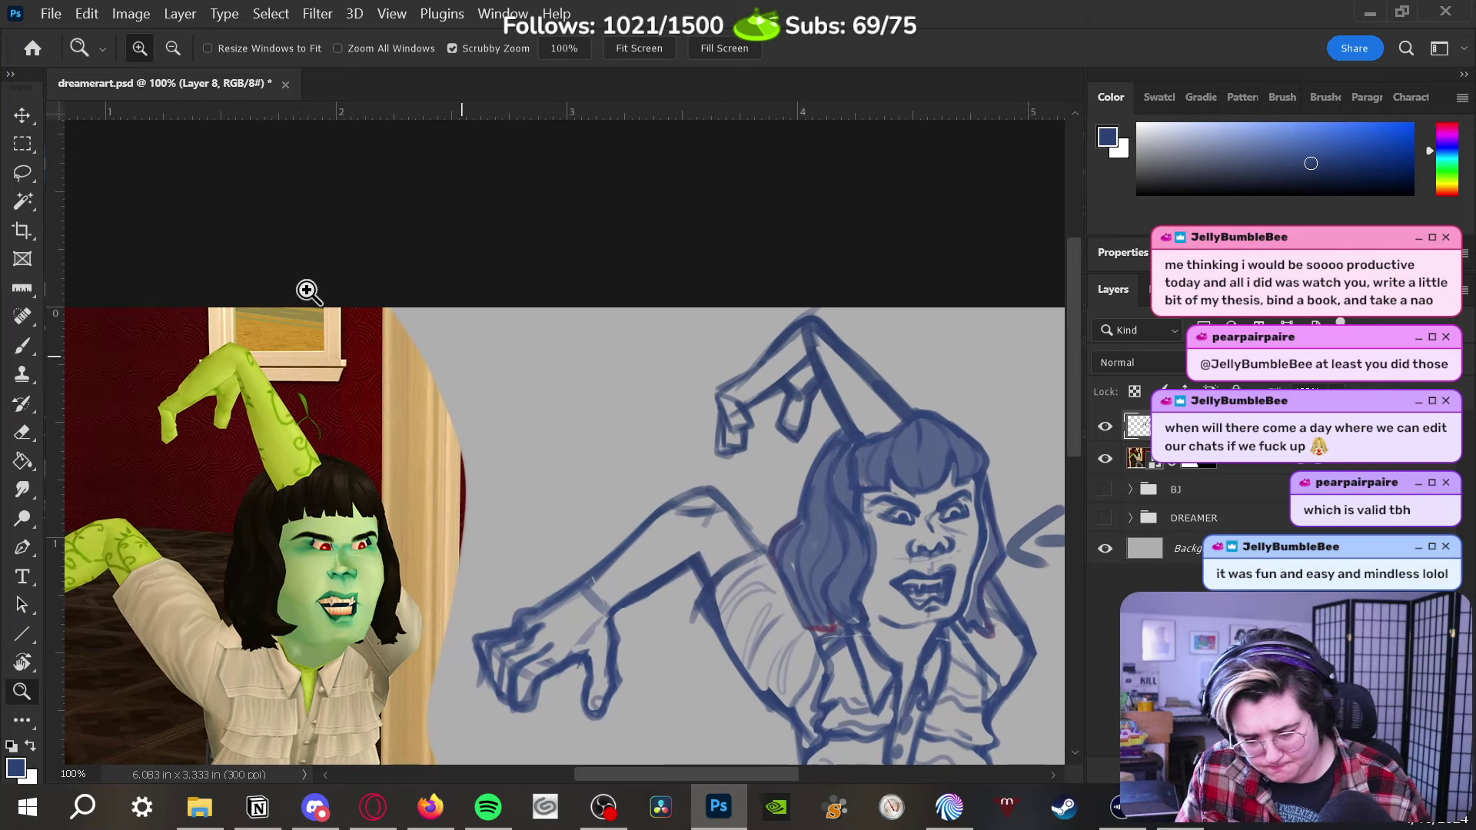
pyautogui.press('l')
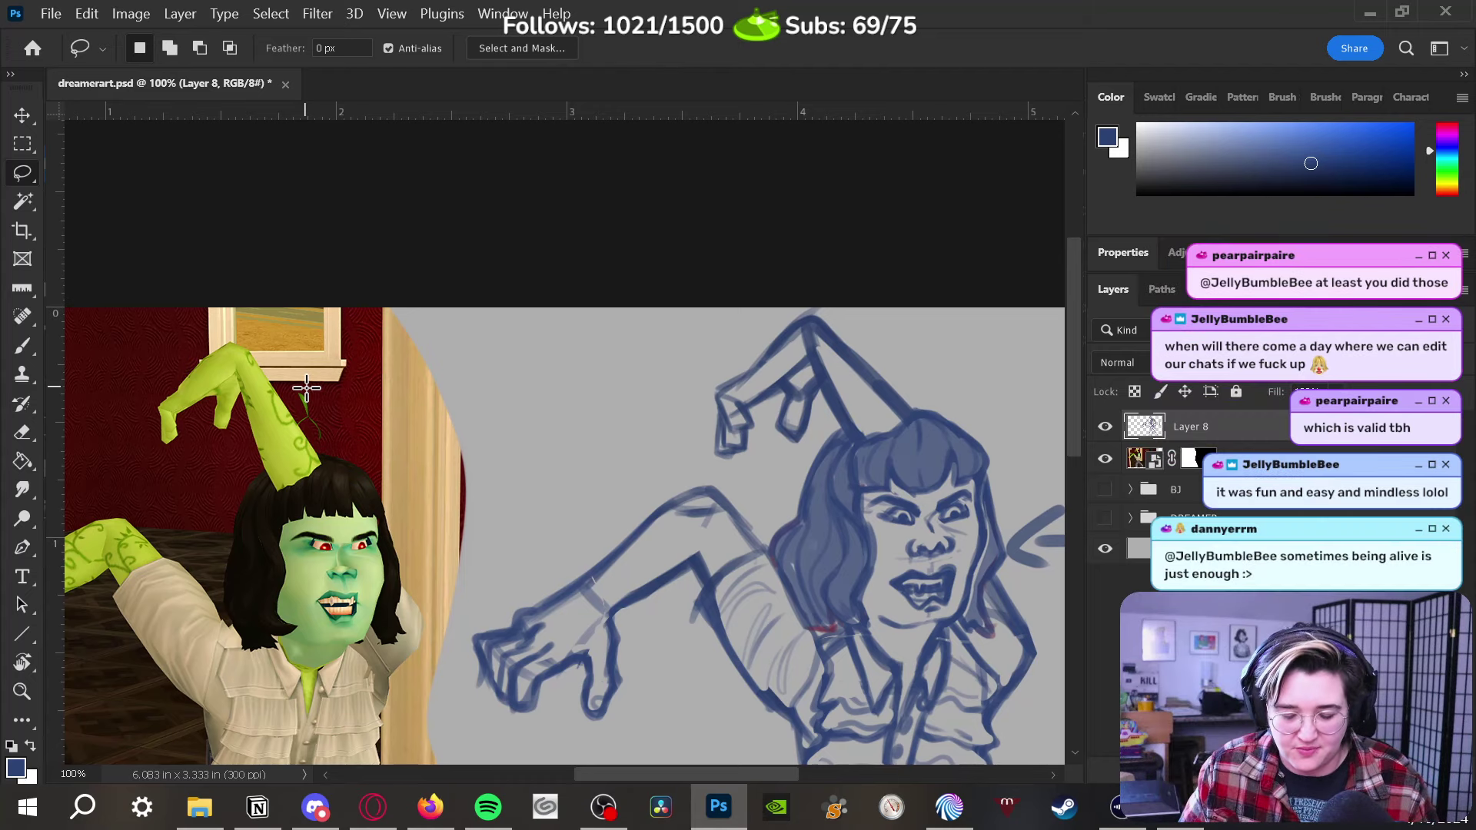
pyautogui.moveTo(827, 411)
pyautogui.mouseDown()
pyautogui.moveTo(796, 307)
pyautogui.moveTo(691, 442)
pyautogui.moveTo(852, 441)
pyautogui.mouseUp()
pyautogui.hotkey('ctrl', 't')
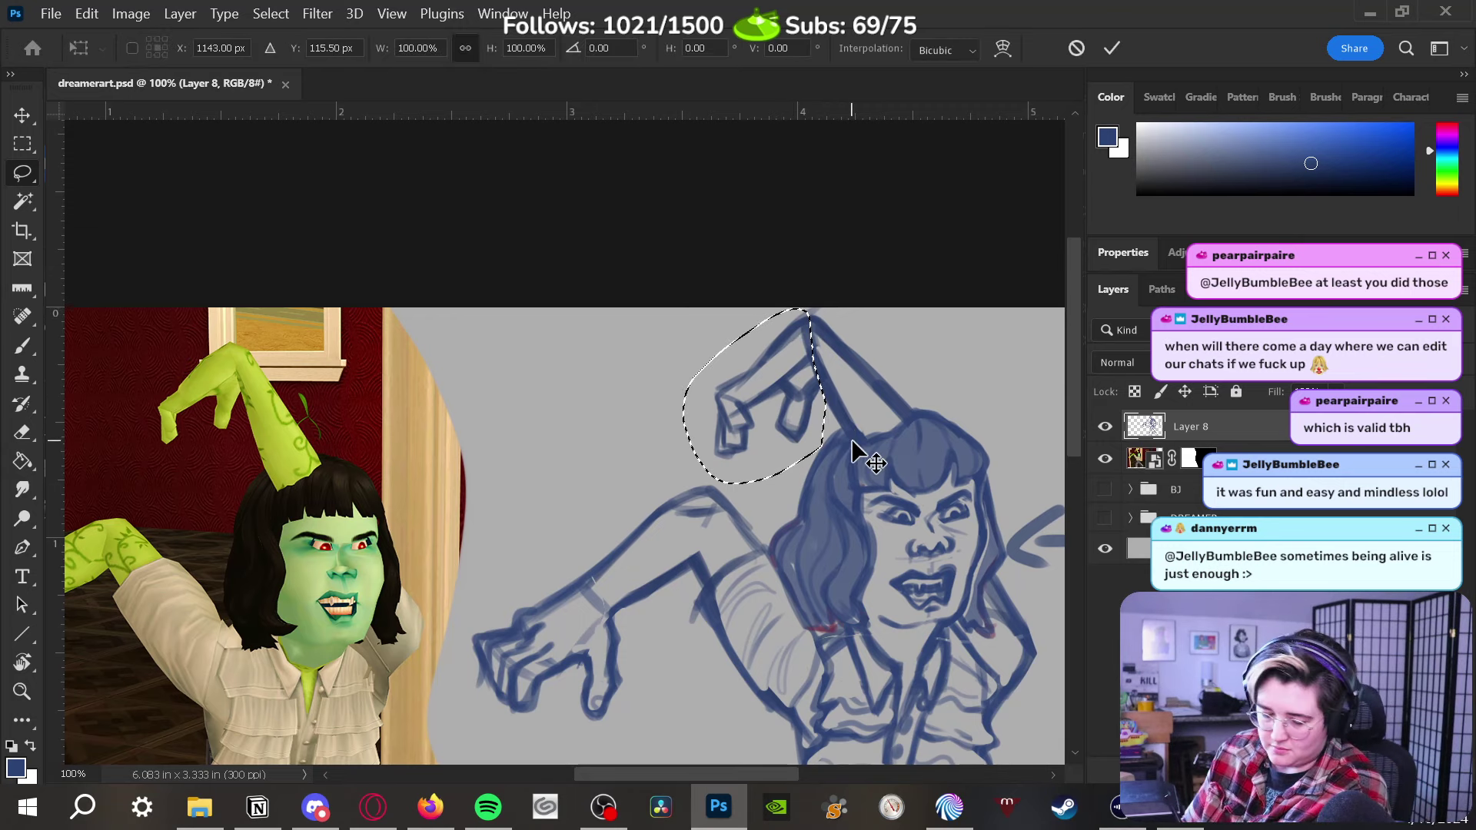
pyautogui.moveTo(683, 483)
pyautogui.mouseDown()
pyautogui.moveTo(711, 407)
pyautogui.moveTo(698, 454)
pyautogui.mouseUp()
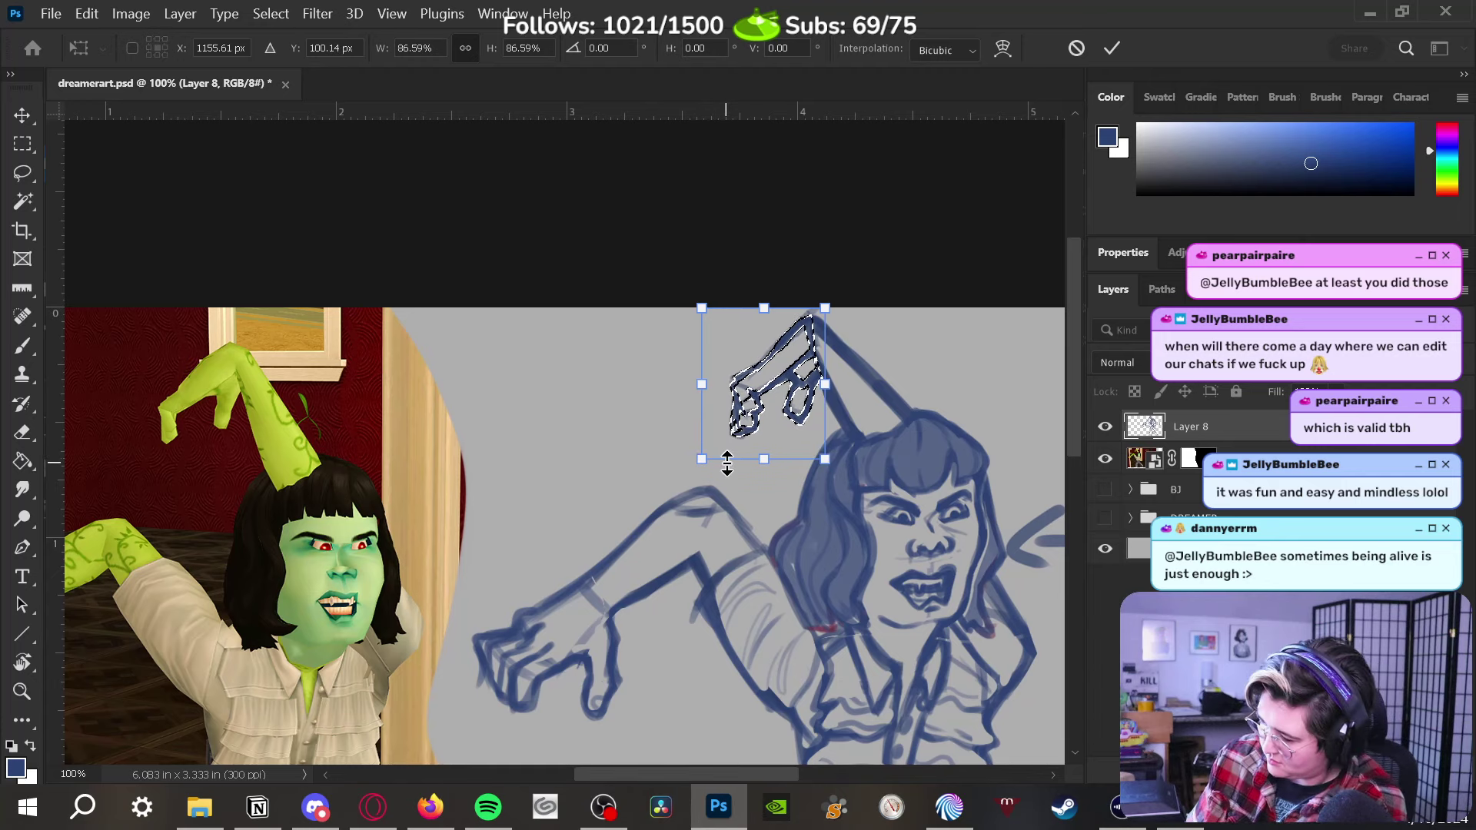
pyautogui.press('Return')
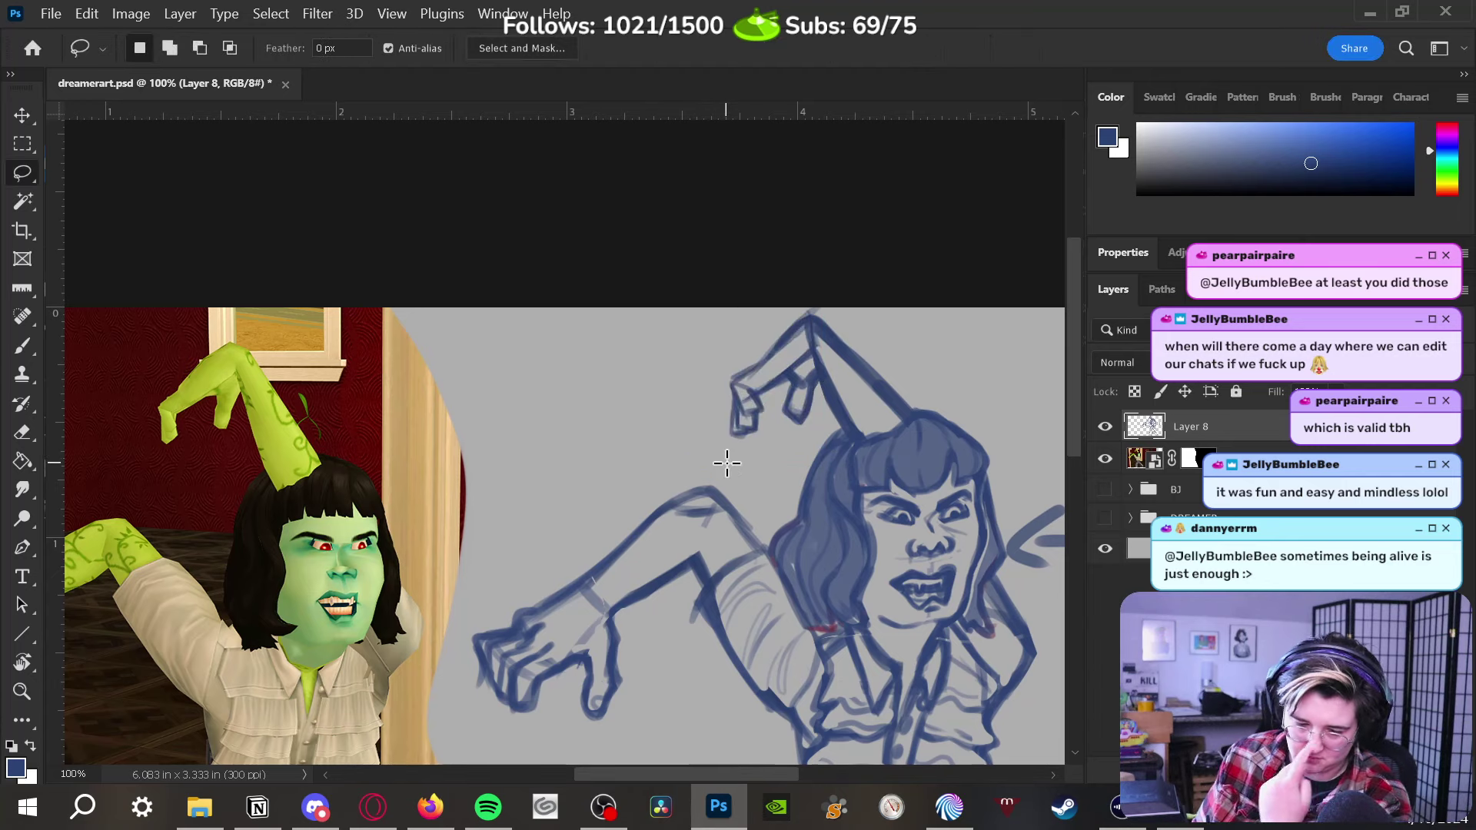
# Sketch a thin, curved sprout stem rising from the crown of the blue figure's head with a size 10 brush
pyautogui.moveTo(909, 525); pyautogui.dragTo(841, 550)
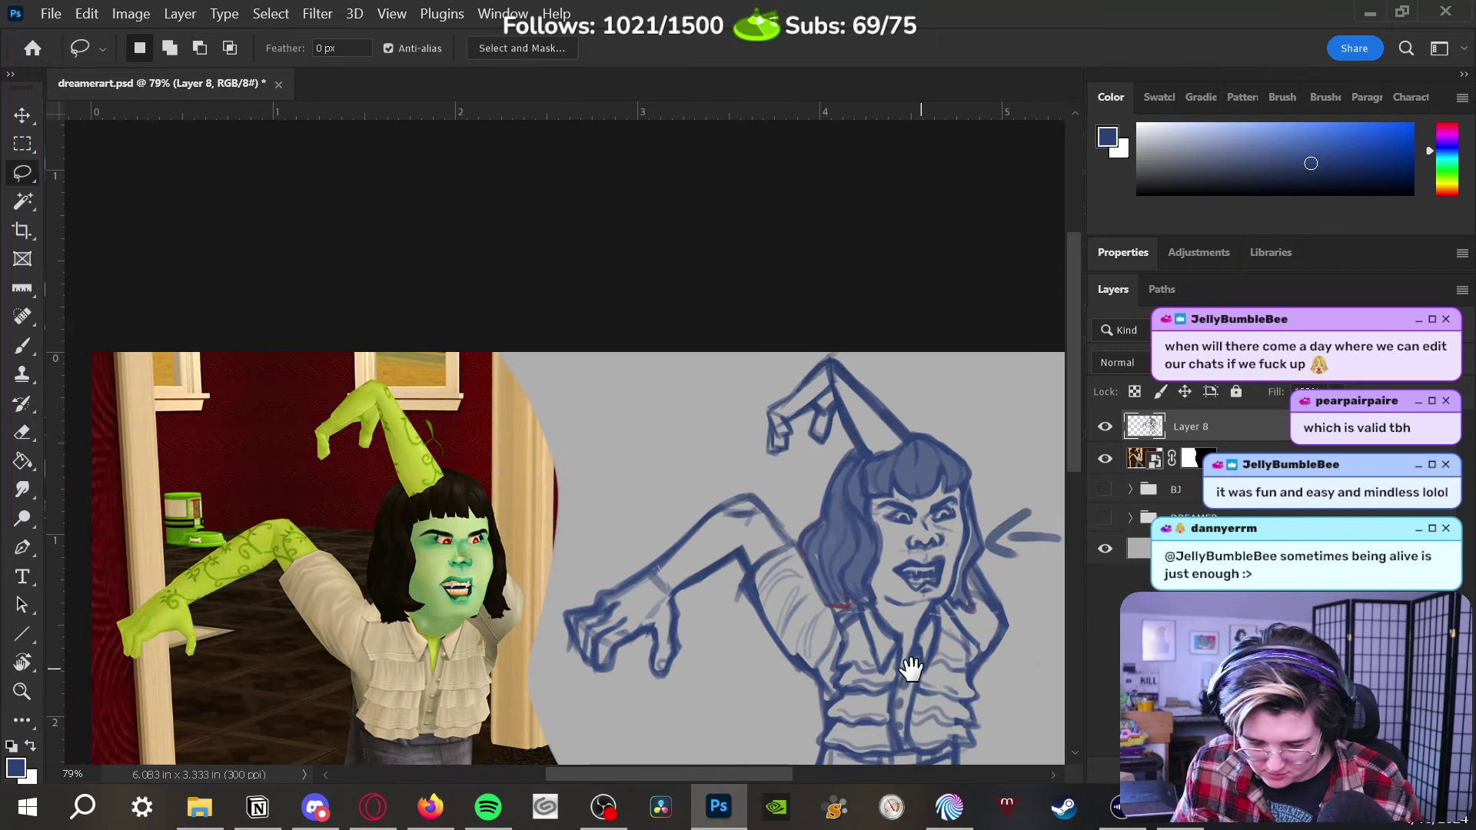
pyautogui.moveTo(911, 667); pyautogui.dragTo(791, 669)
pyautogui.press('b')
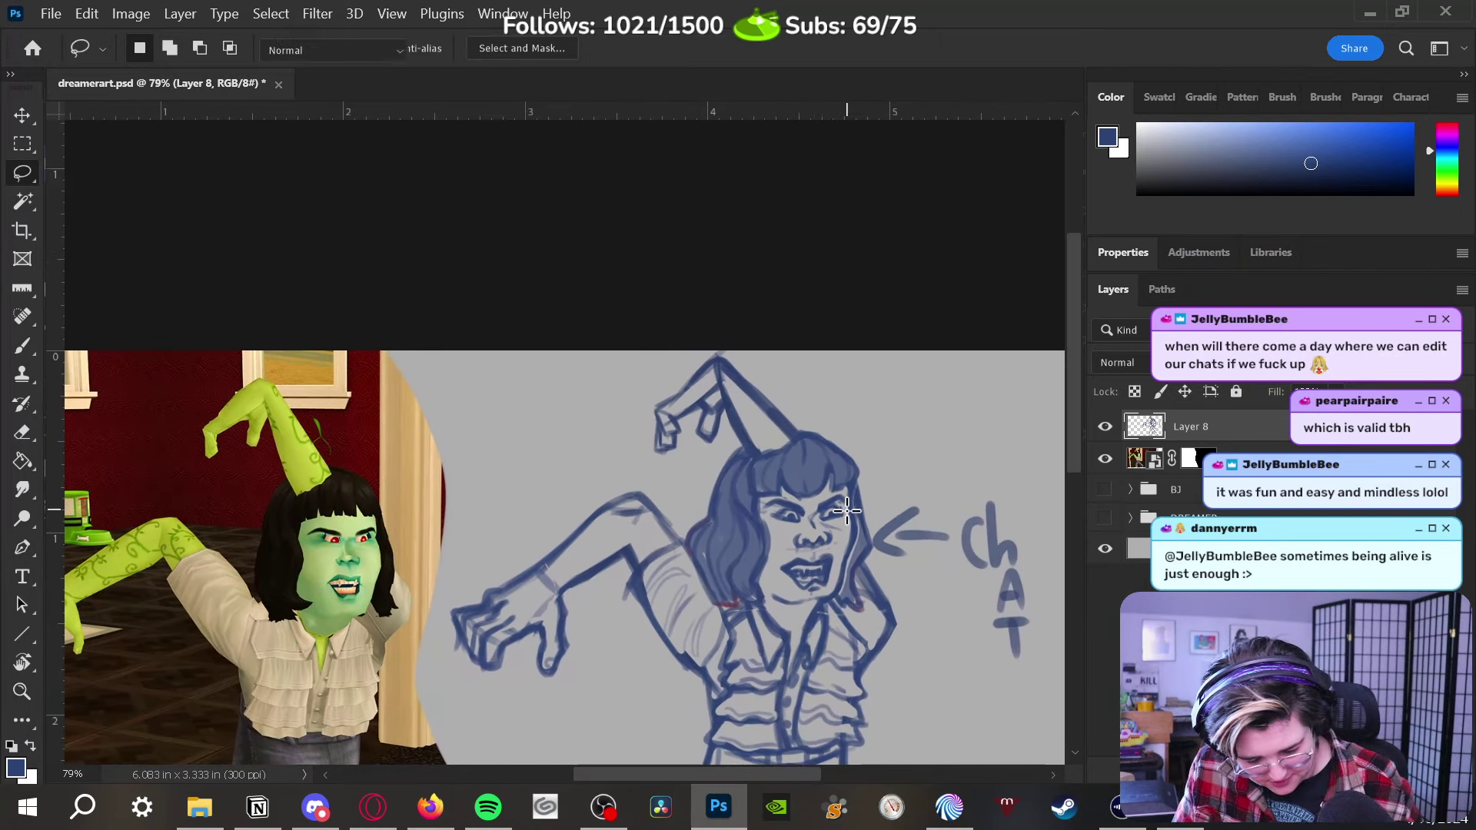
pyautogui.press('z')
pyautogui.moveTo(830, 407); pyautogui.dragTo(869, 376)
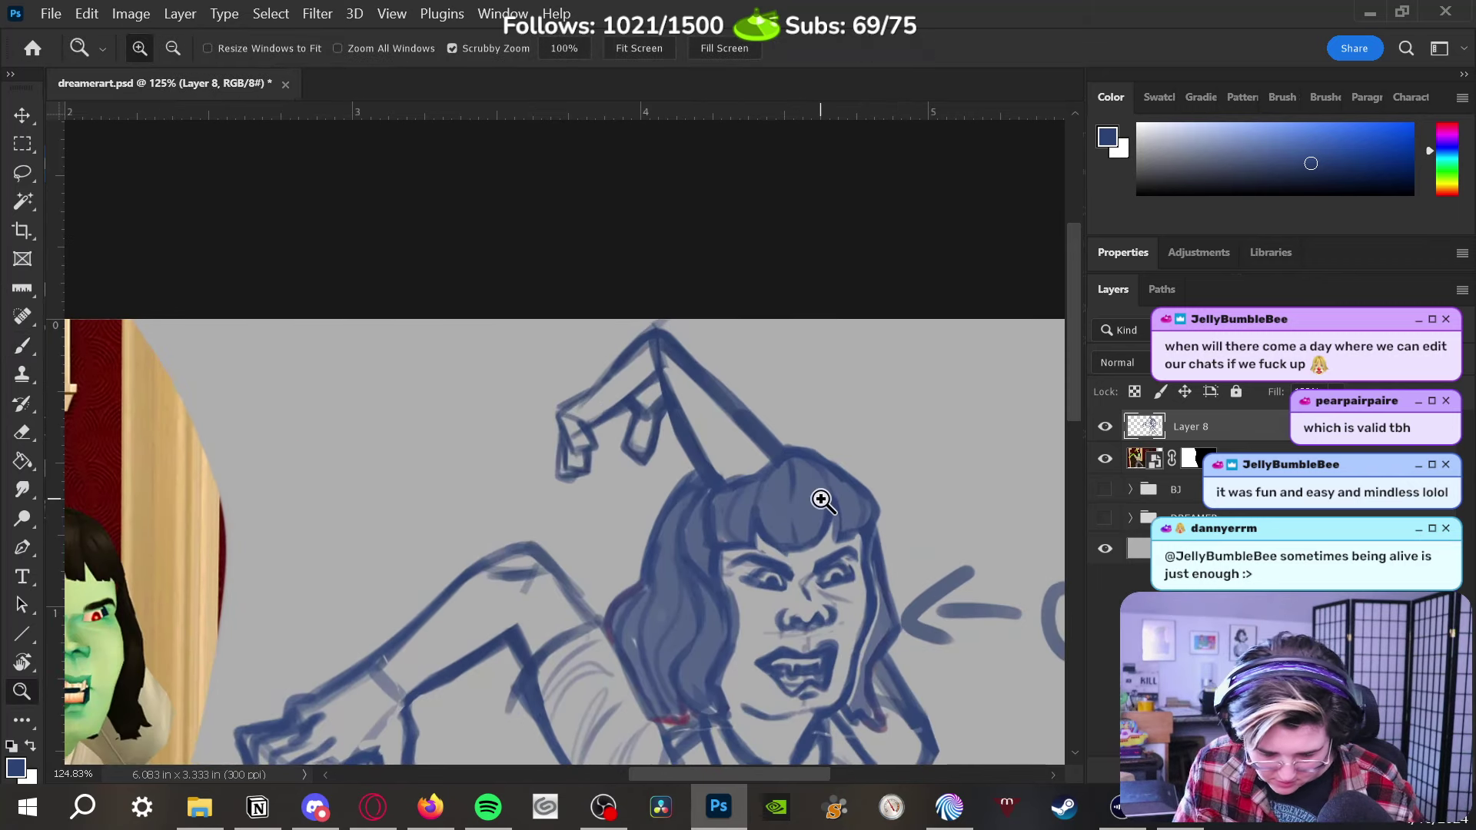
pyautogui.press('b')
pyautogui.moveTo(893, 545); pyautogui.dragTo(973, 499)
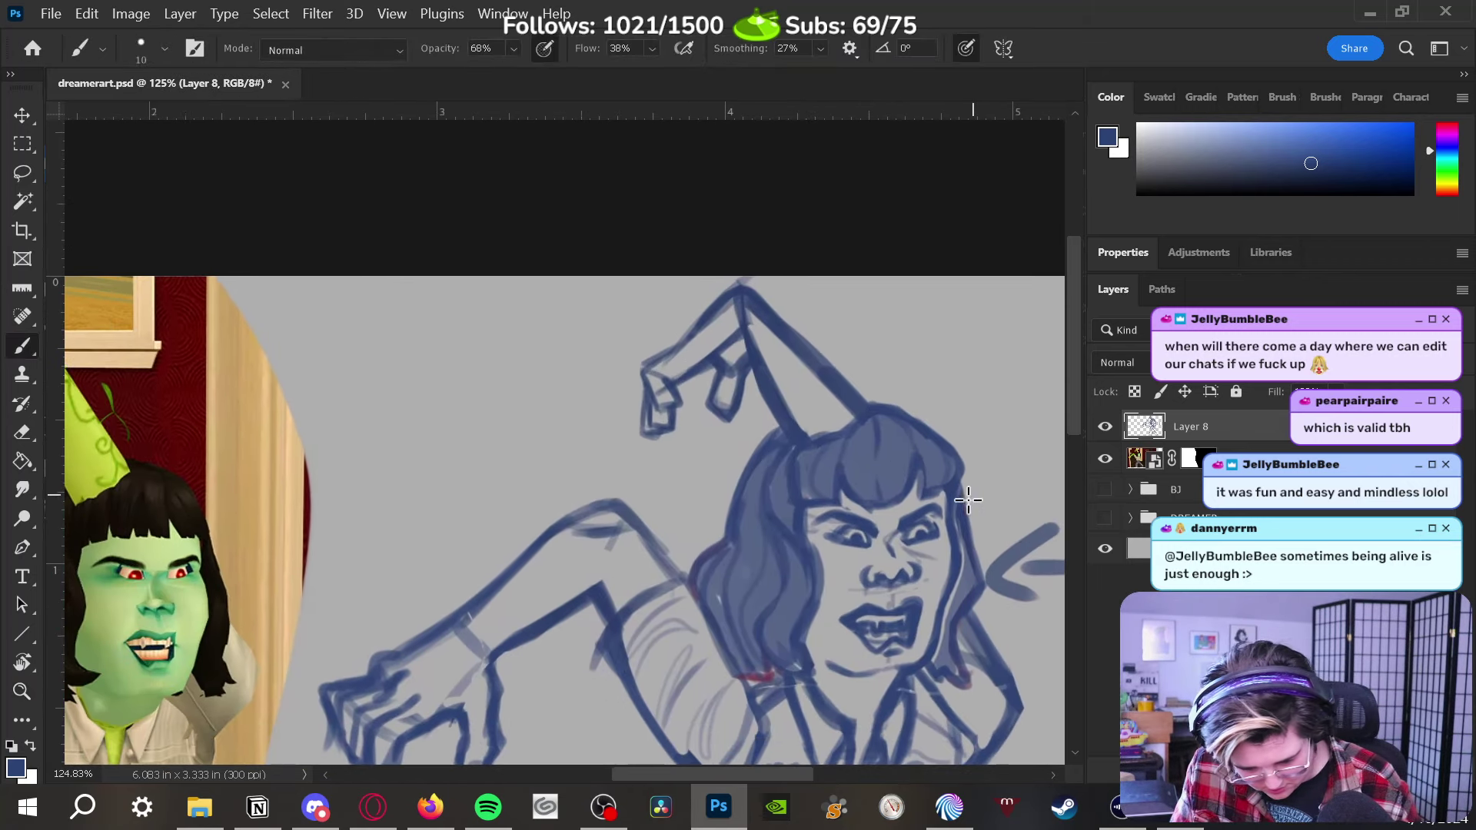
pyautogui.press(']')
pyautogui.press(']')
pyautogui.press(']')
pyautogui.press(']')
pyautogui.press(']')
pyautogui.press(']')
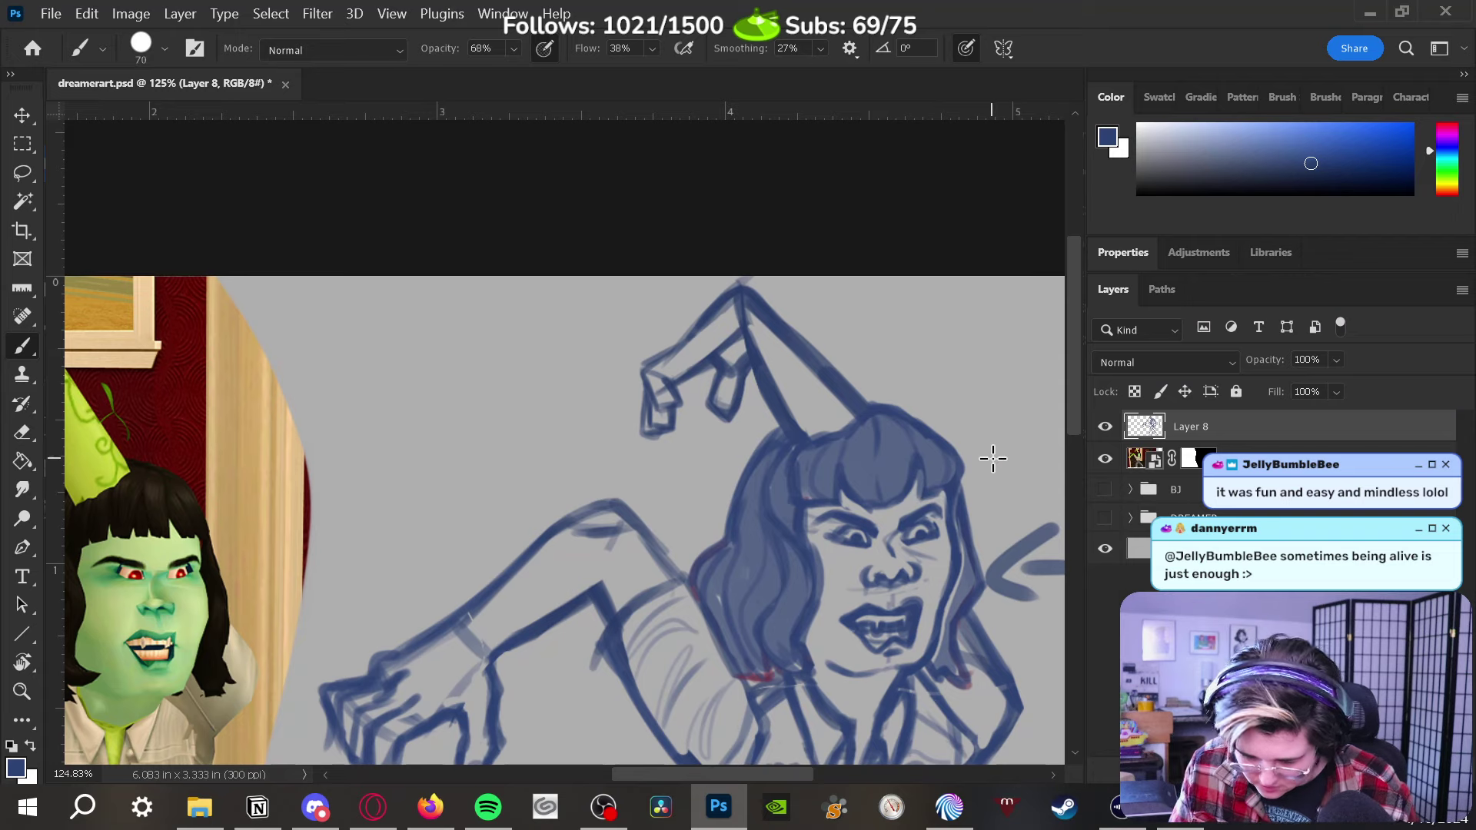
pyautogui.press('capslock')
pyautogui.press('[')
pyautogui.press('[')
pyautogui.press('[')
pyautogui.press('[')
pyautogui.press('[')
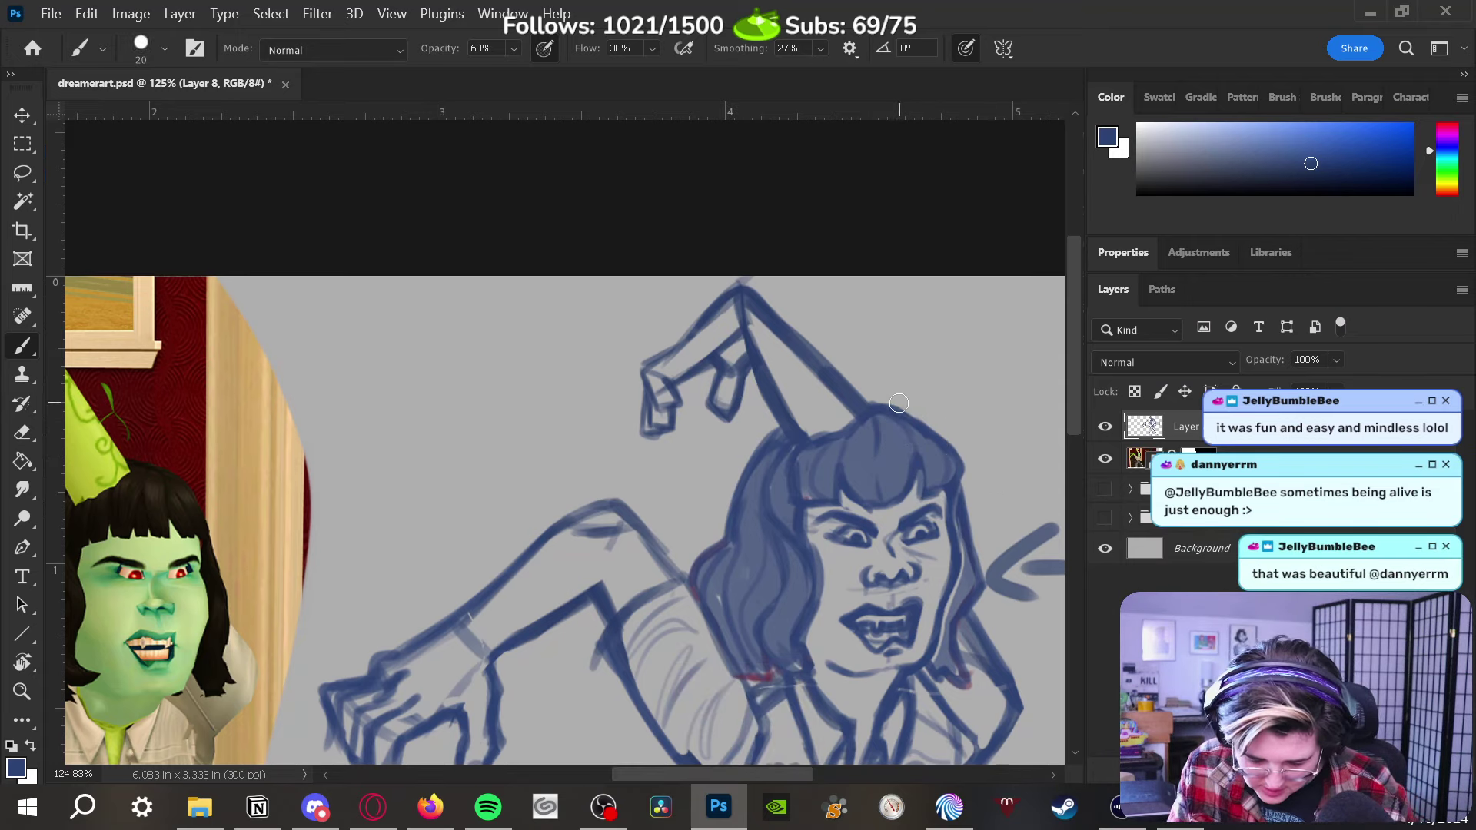
pyautogui.press('[')
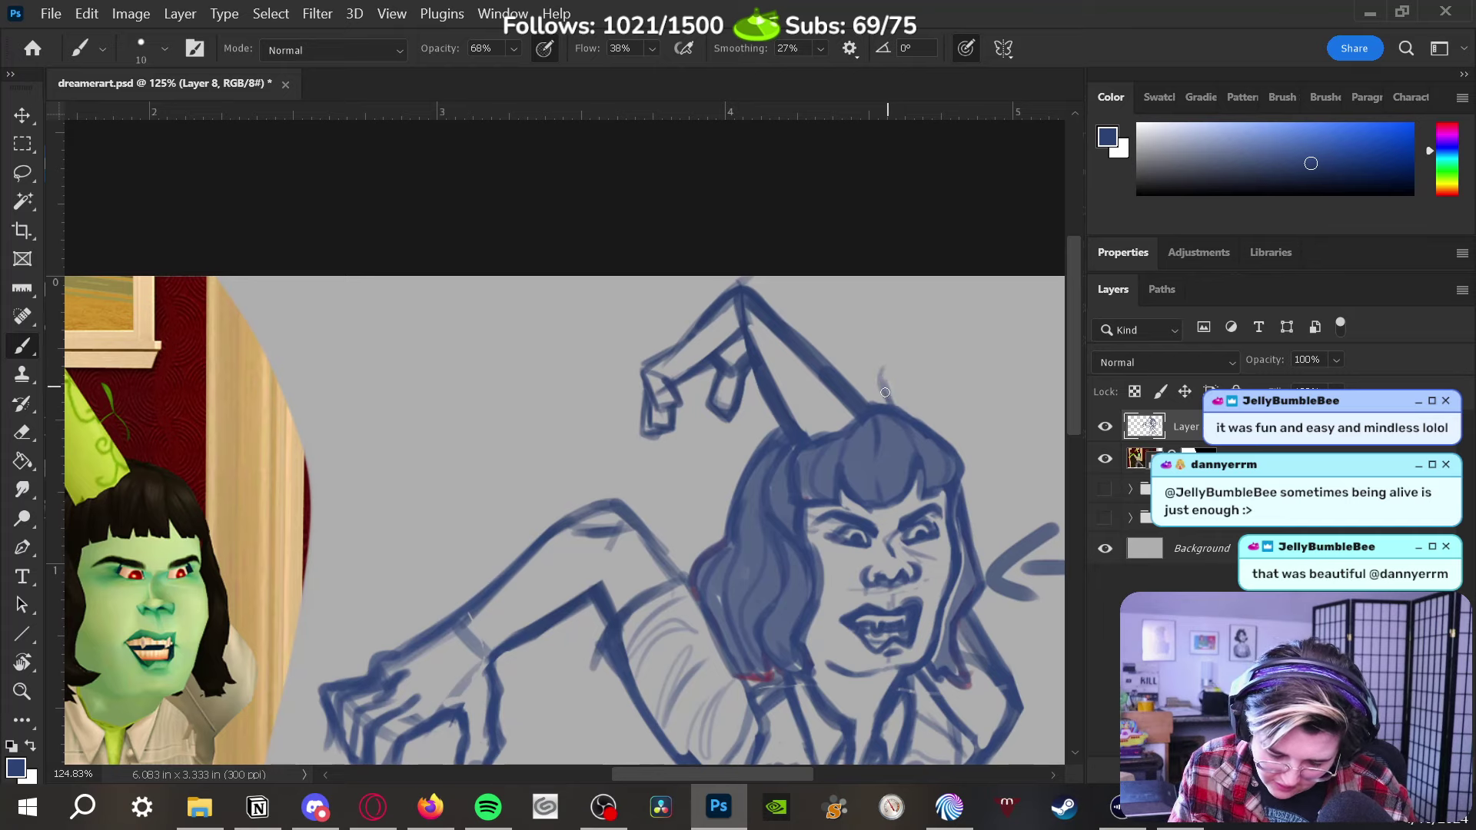
pyautogui.moveTo(911, 339); pyautogui.dragTo(879, 376)
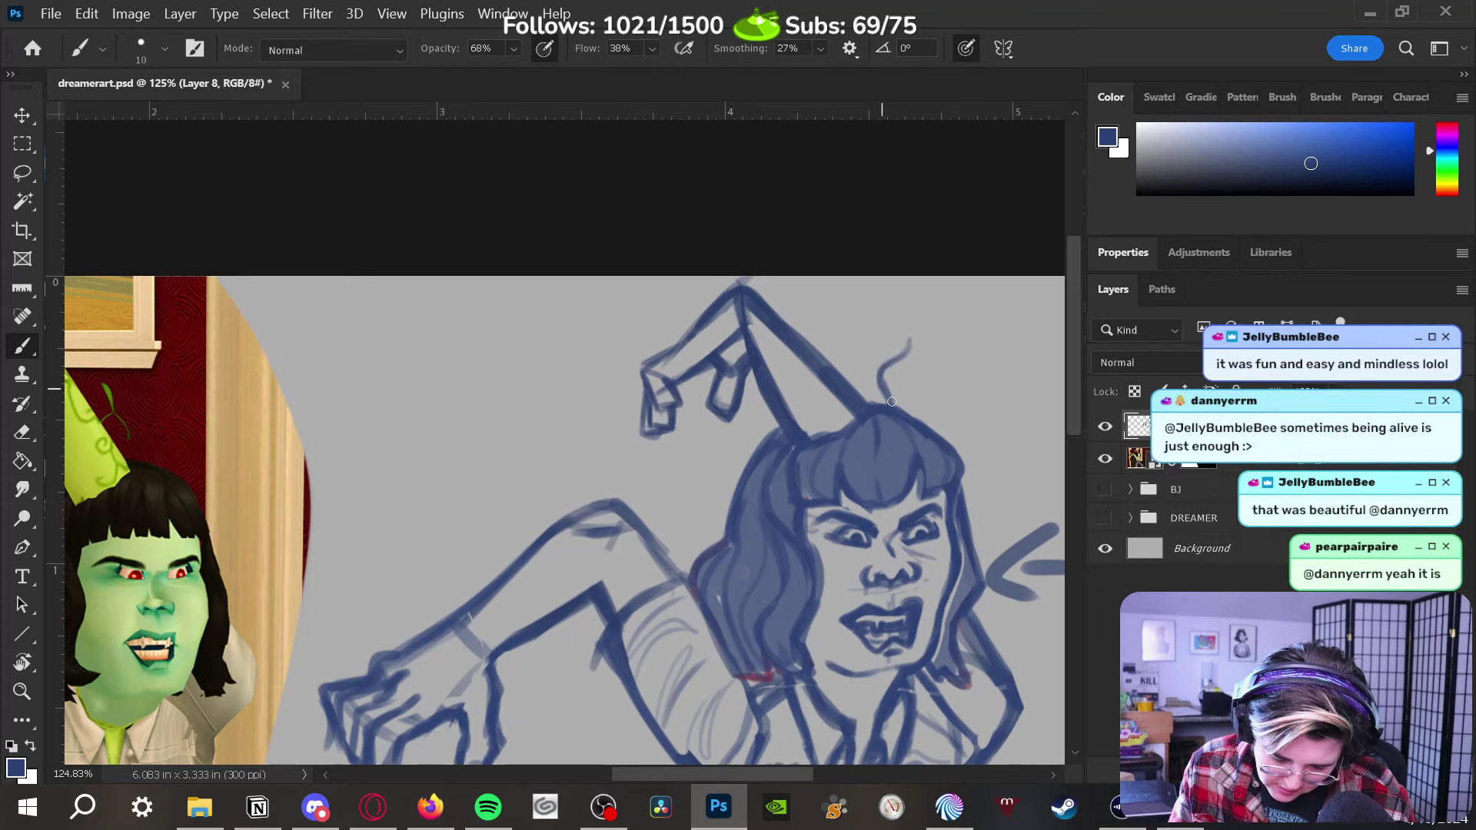
# Erase and redraw the lower half of the sprout's stem, and outline two pointed leaves at its tip
pyautogui.press('e')
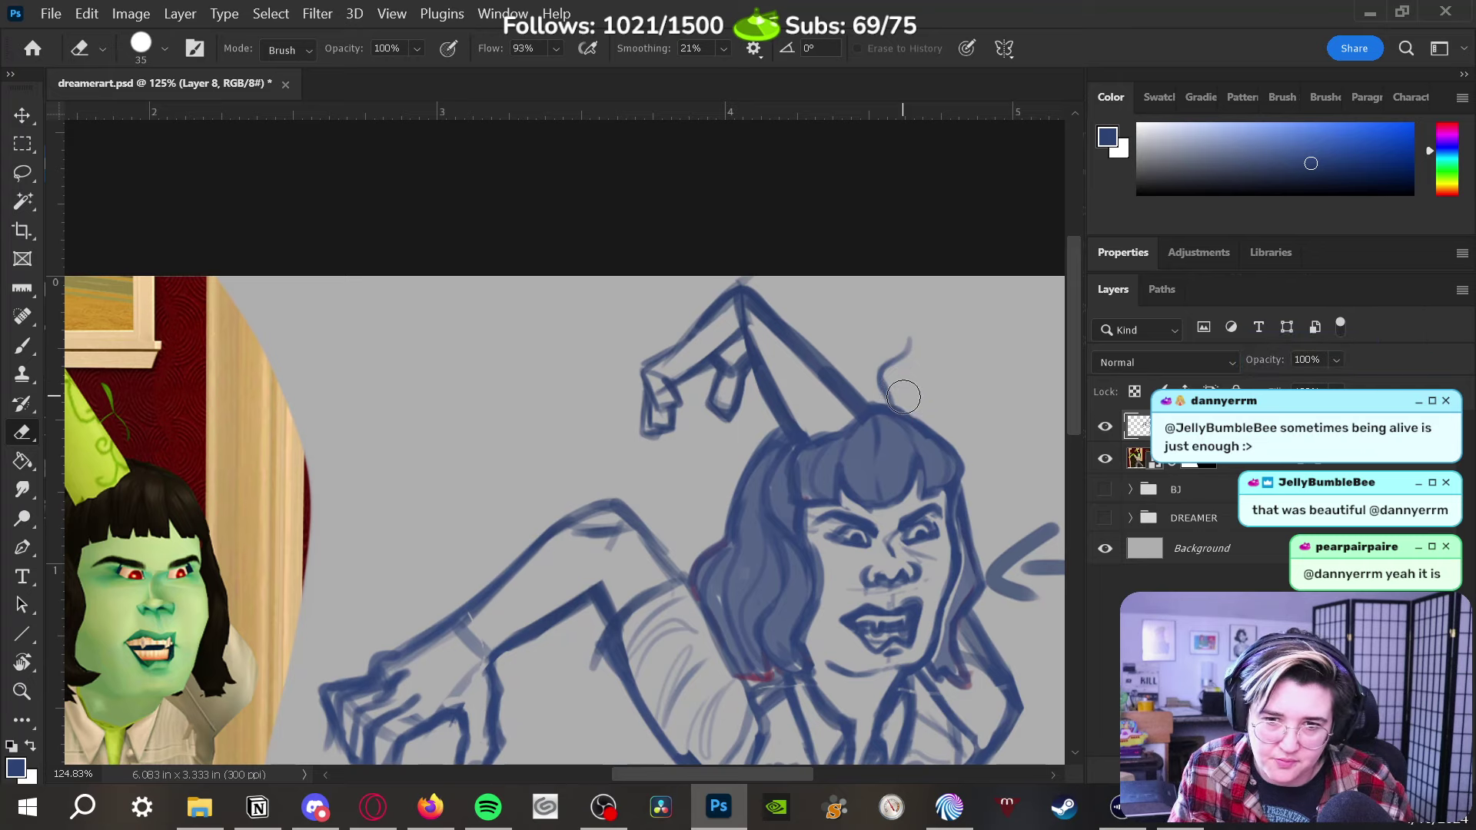
pyautogui.press('[')
pyautogui.press('[')
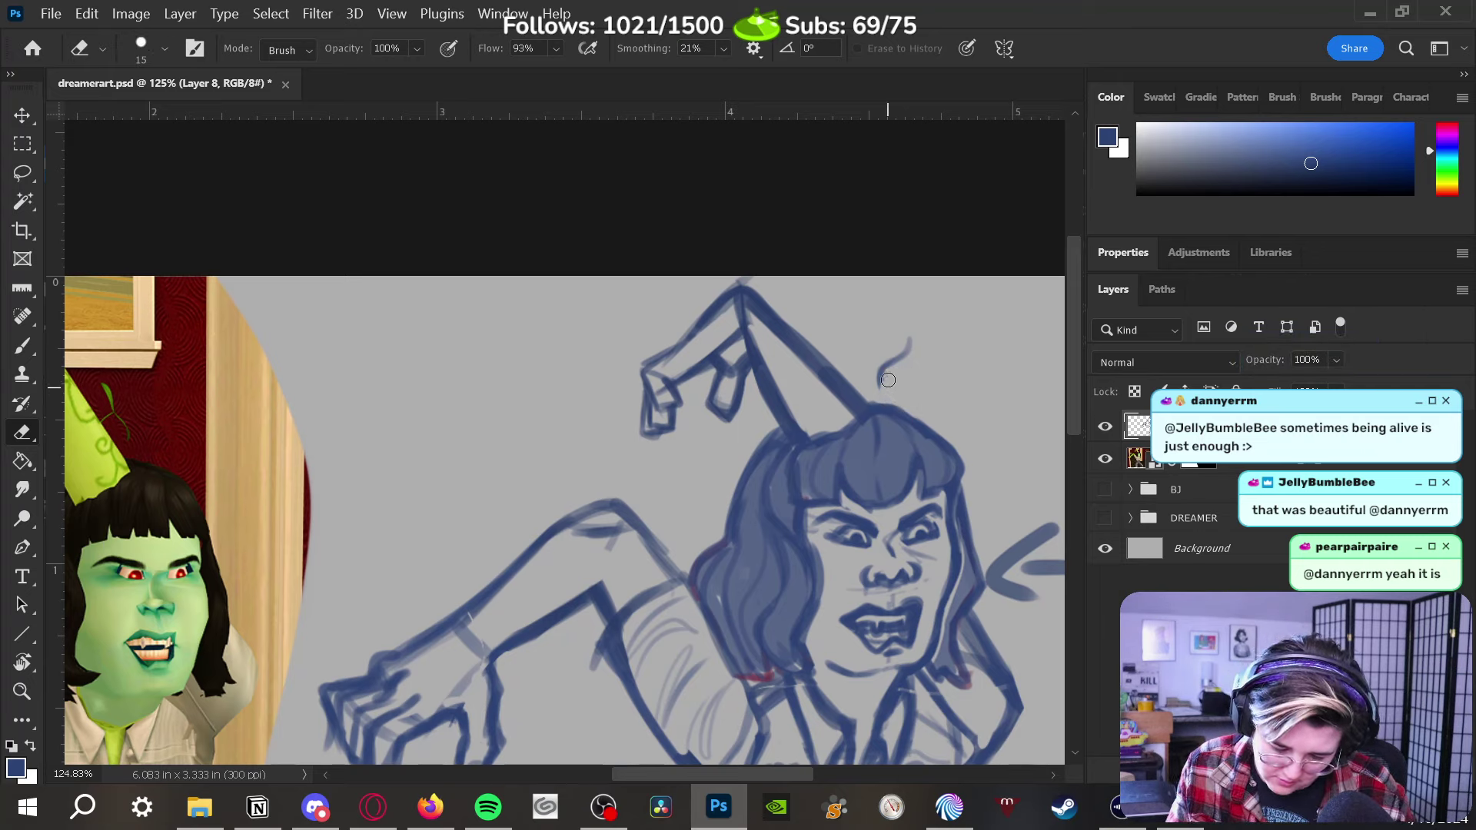
pyautogui.press('b')
pyautogui.moveTo(879, 402); pyautogui.dragTo(878, 380)
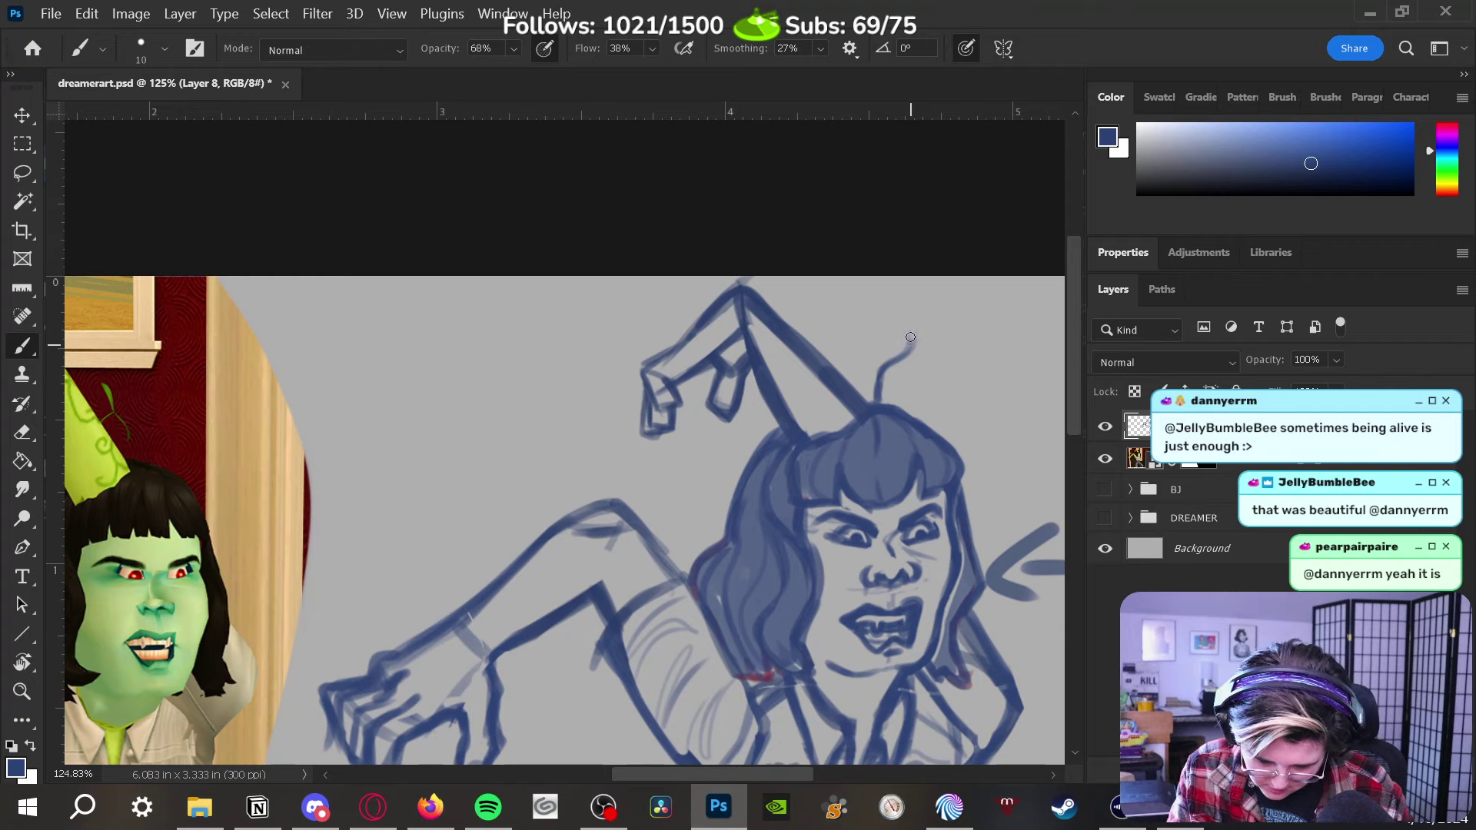
pyautogui.moveTo(872, 307); pyautogui.dragTo(941, 381)
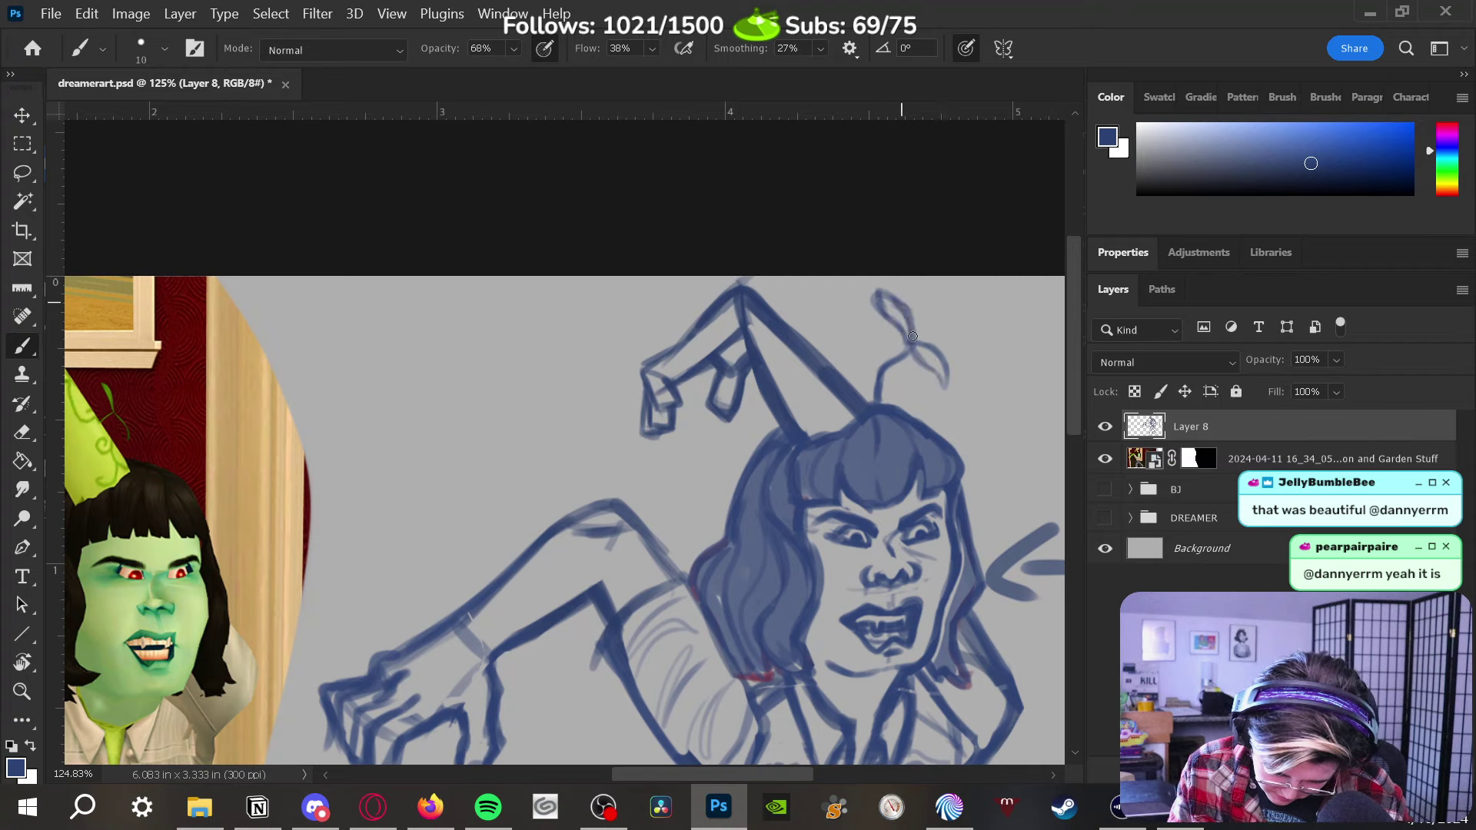
# Rework the sprout stem's lower curve, shade both leaves blue and tidy the edges with the eraser
pyautogui.moveTo(889, 359); pyautogui.dragTo(873, 396)
pyautogui.press('e')
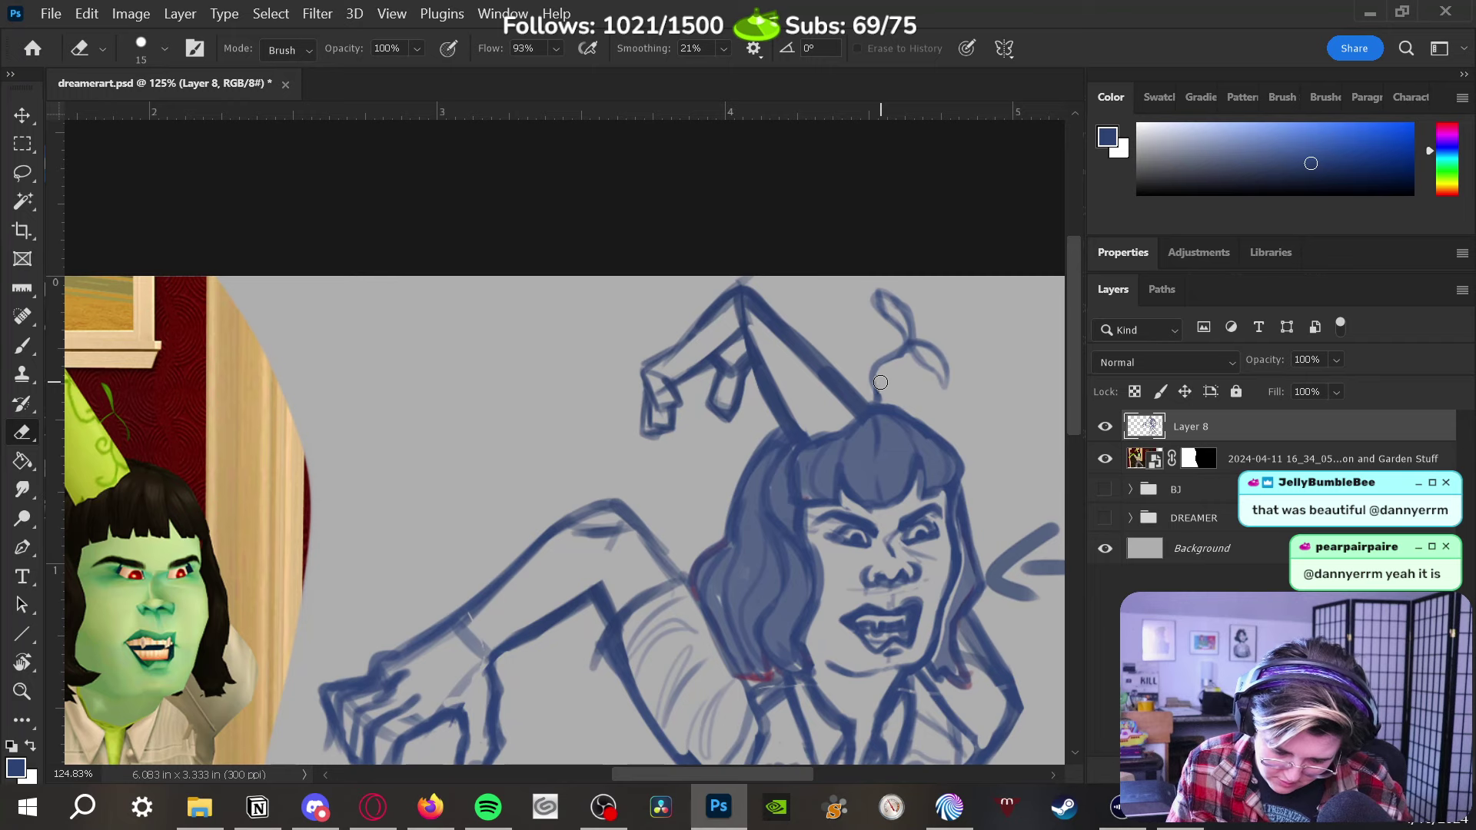
pyautogui.press('b')
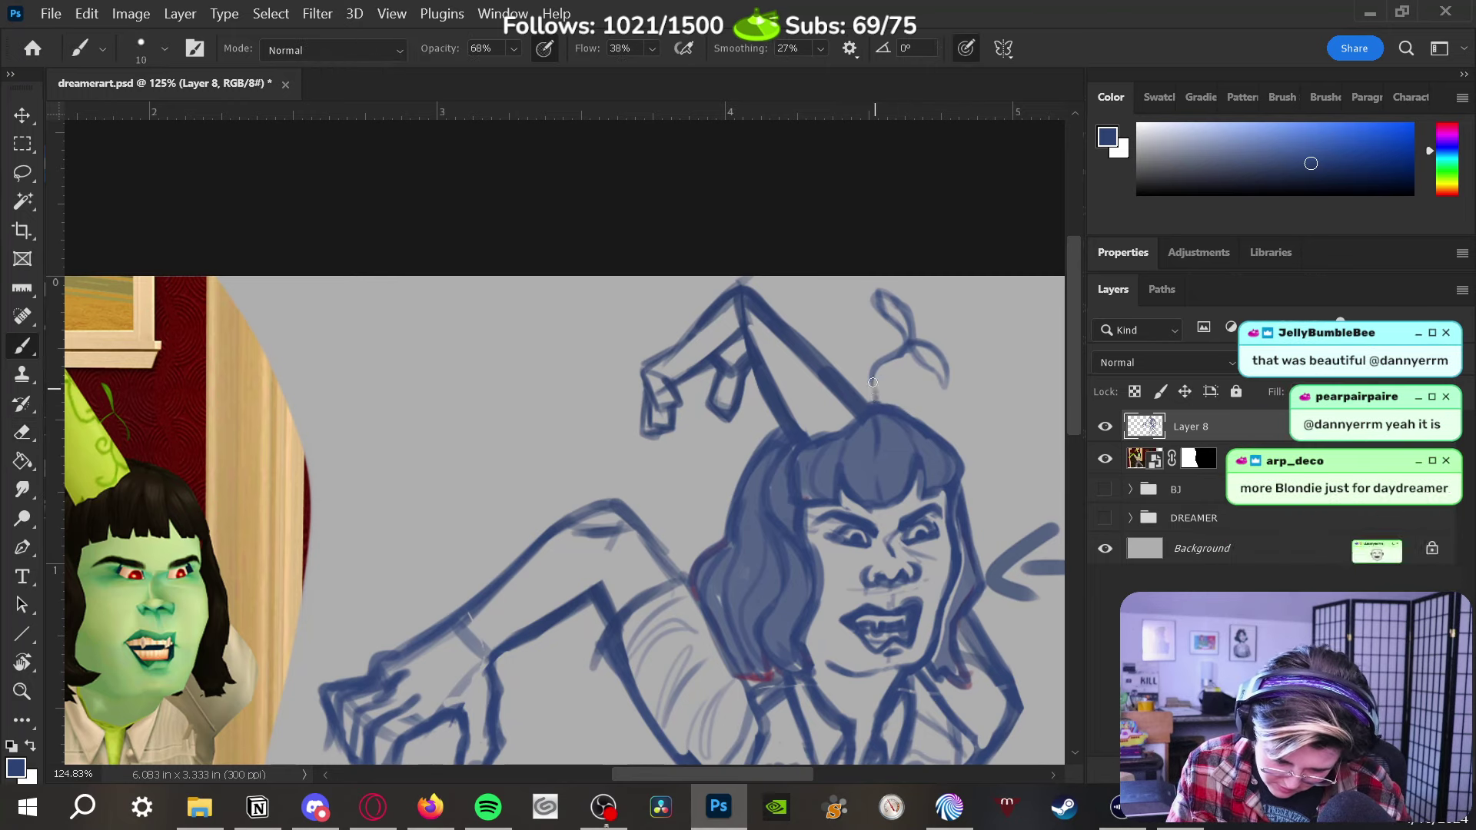
pyautogui.moveTo(876, 401)
pyautogui.mouseDown()
pyautogui.moveTo(869, 371)
pyautogui.moveTo(918, 358)
pyautogui.moveTo(944, 383)
pyautogui.mouseUp()
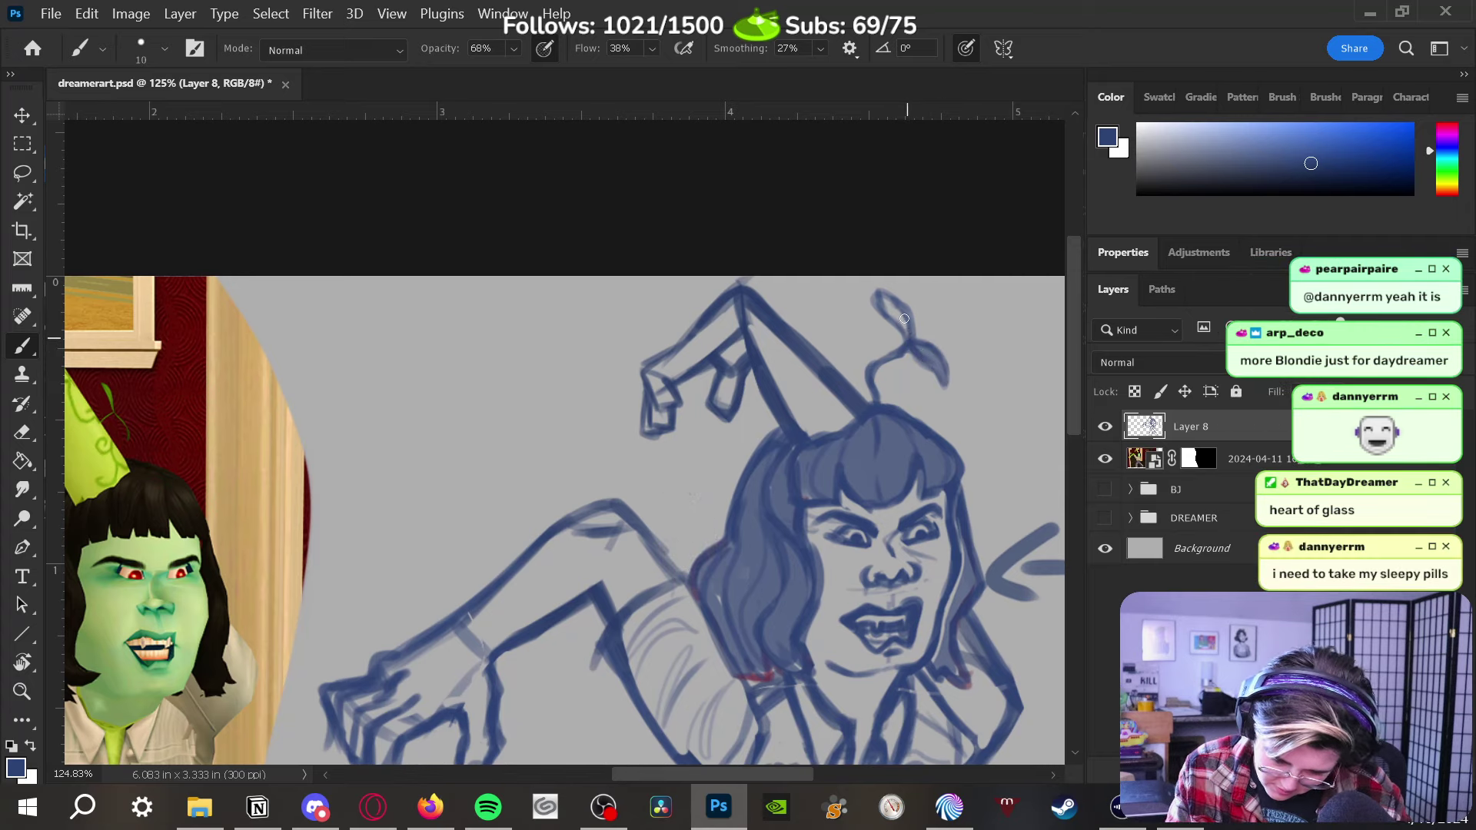
pyautogui.moveTo(899, 316); pyautogui.dragTo(884, 298)
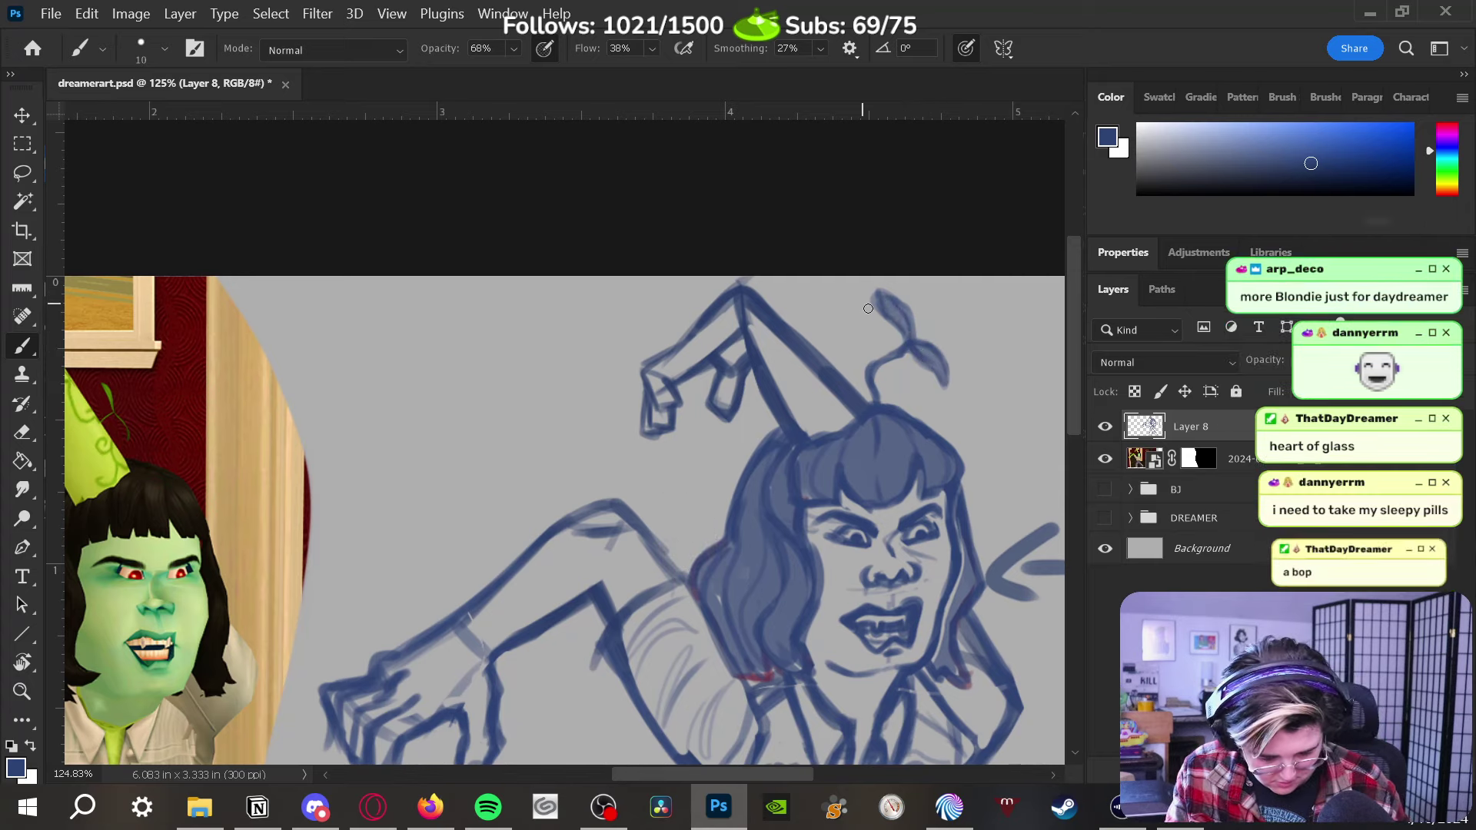
pyautogui.press('e')
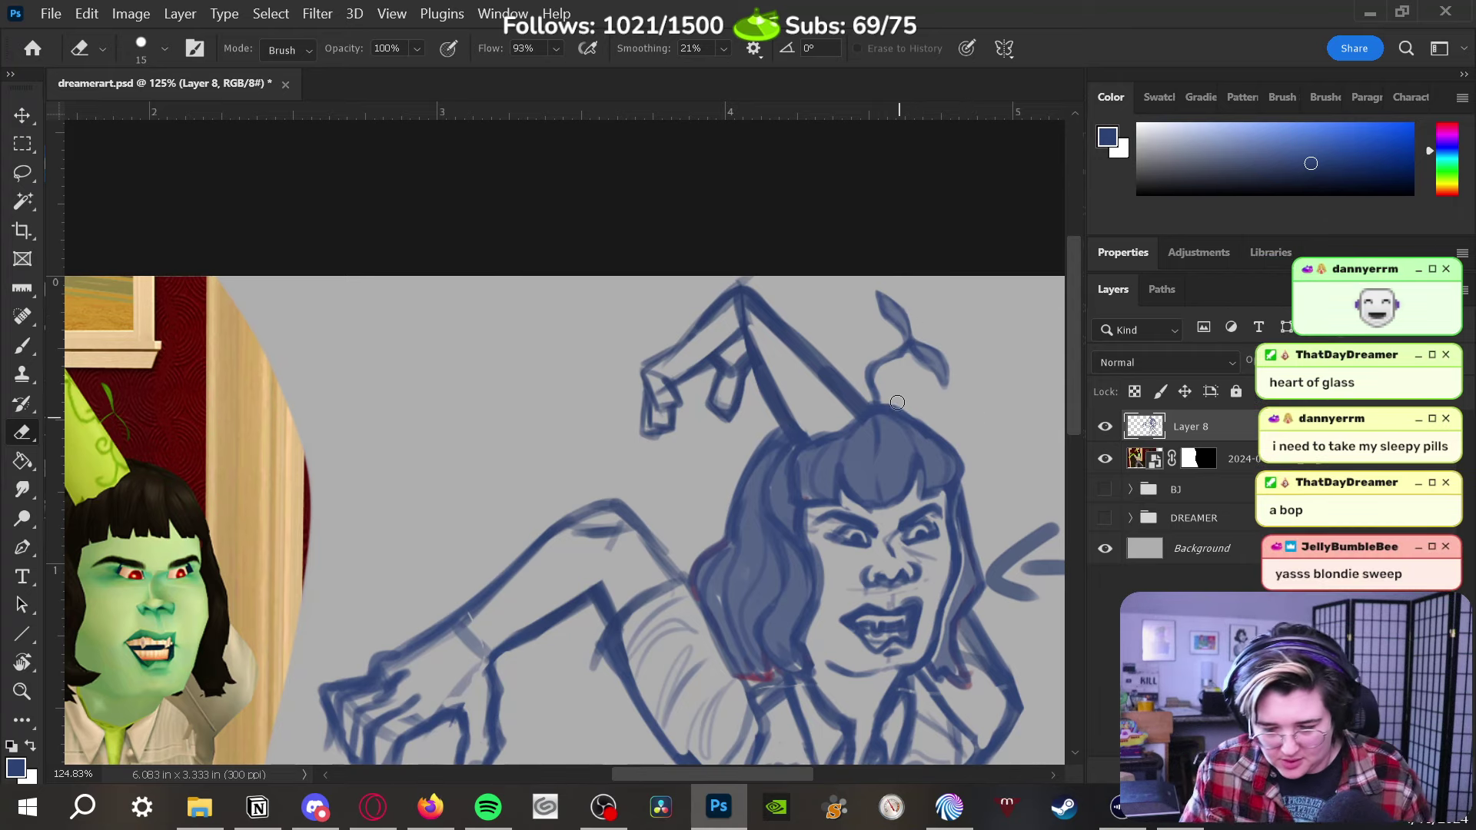
pyautogui.moveTo(895, 623); pyautogui.dragTo(882, 636)
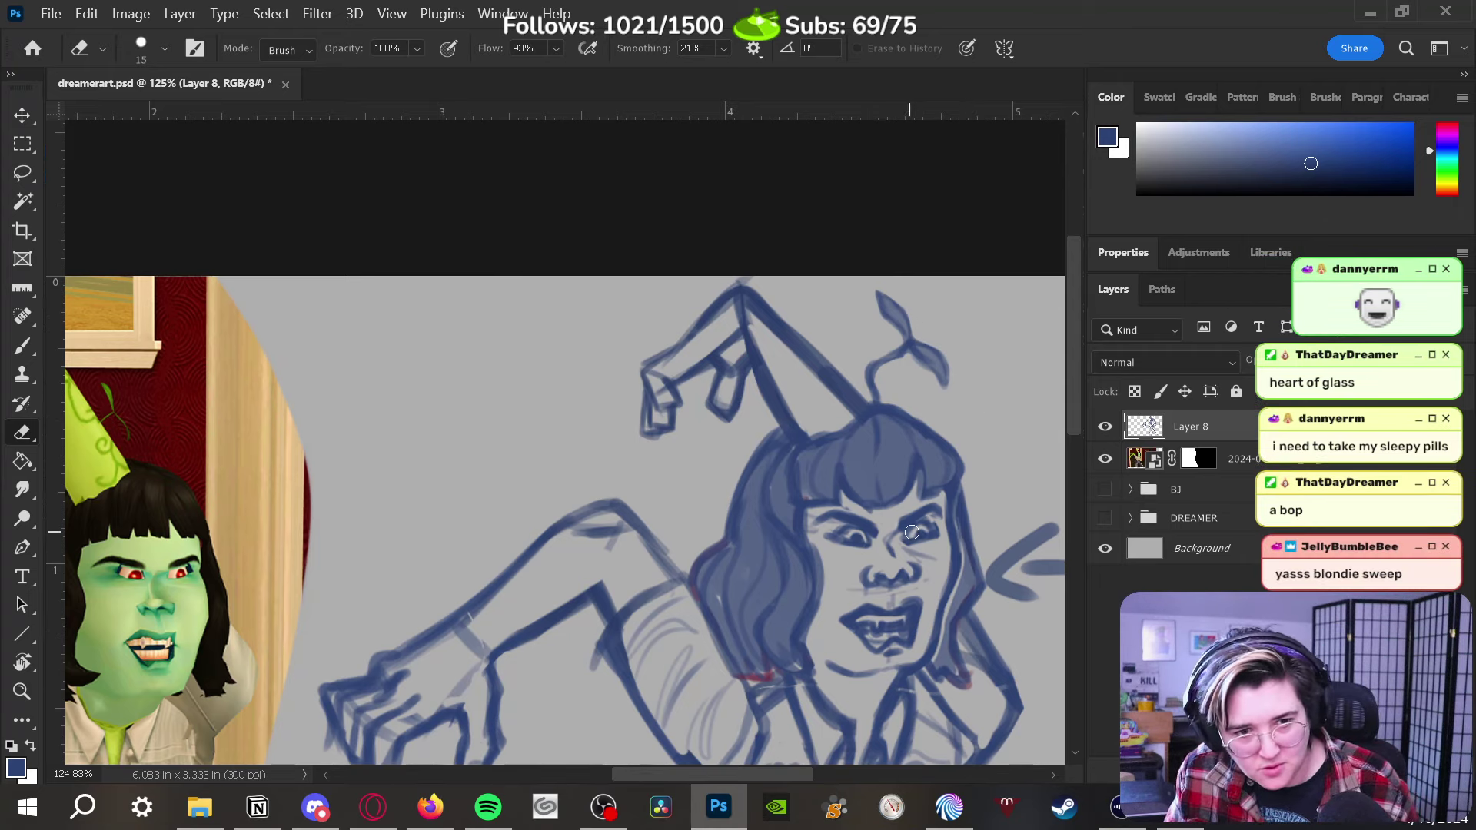
# Lasso the sprout's upper leaf and warp it into a more curved, drooping shape
pyautogui.press('z')
pyautogui.moveTo(912, 532); pyautogui.dragTo(754, 470)
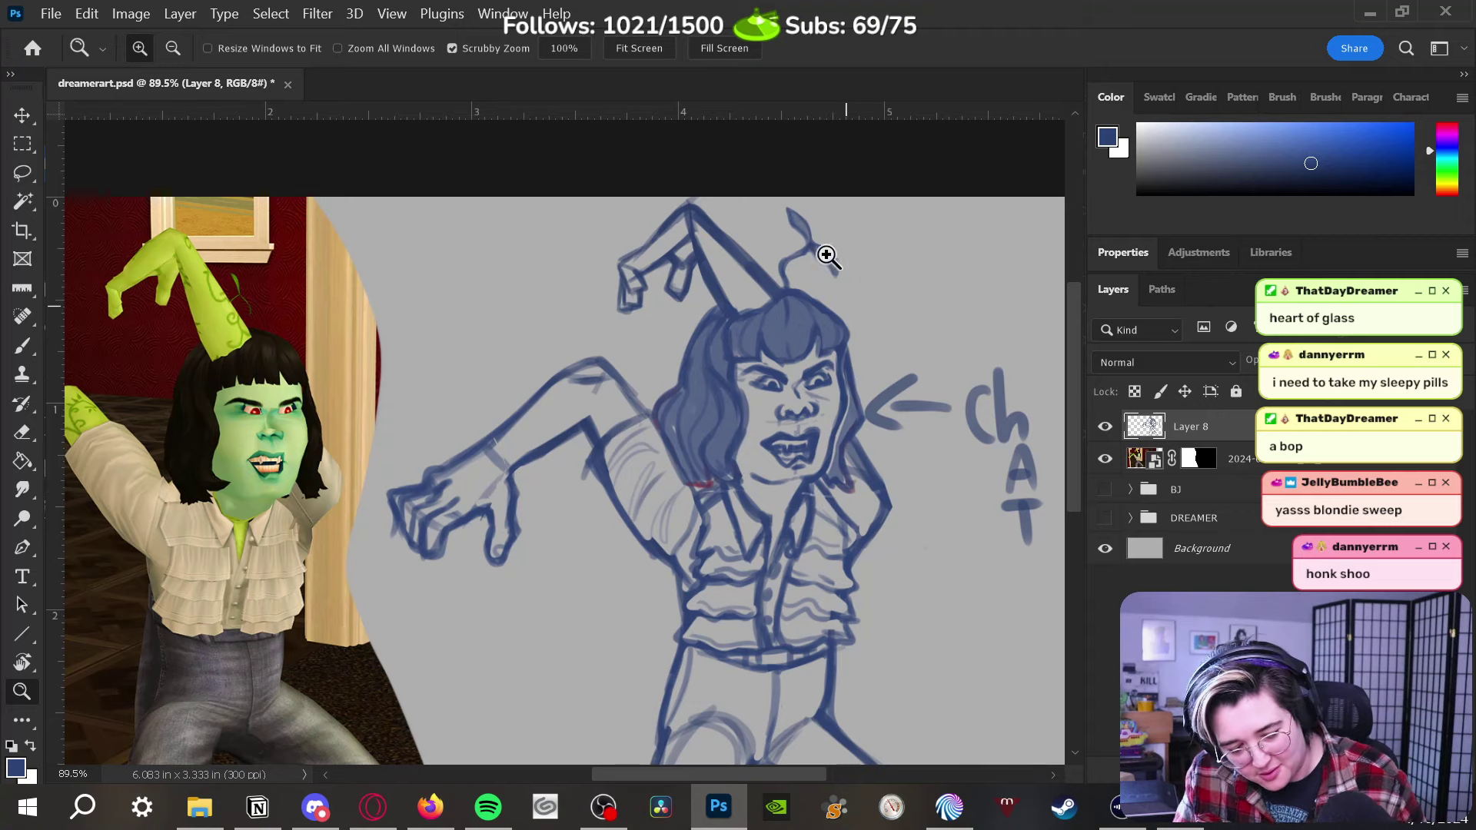
pyautogui.moveTo(827, 215); pyautogui.dragTo(882, 309)
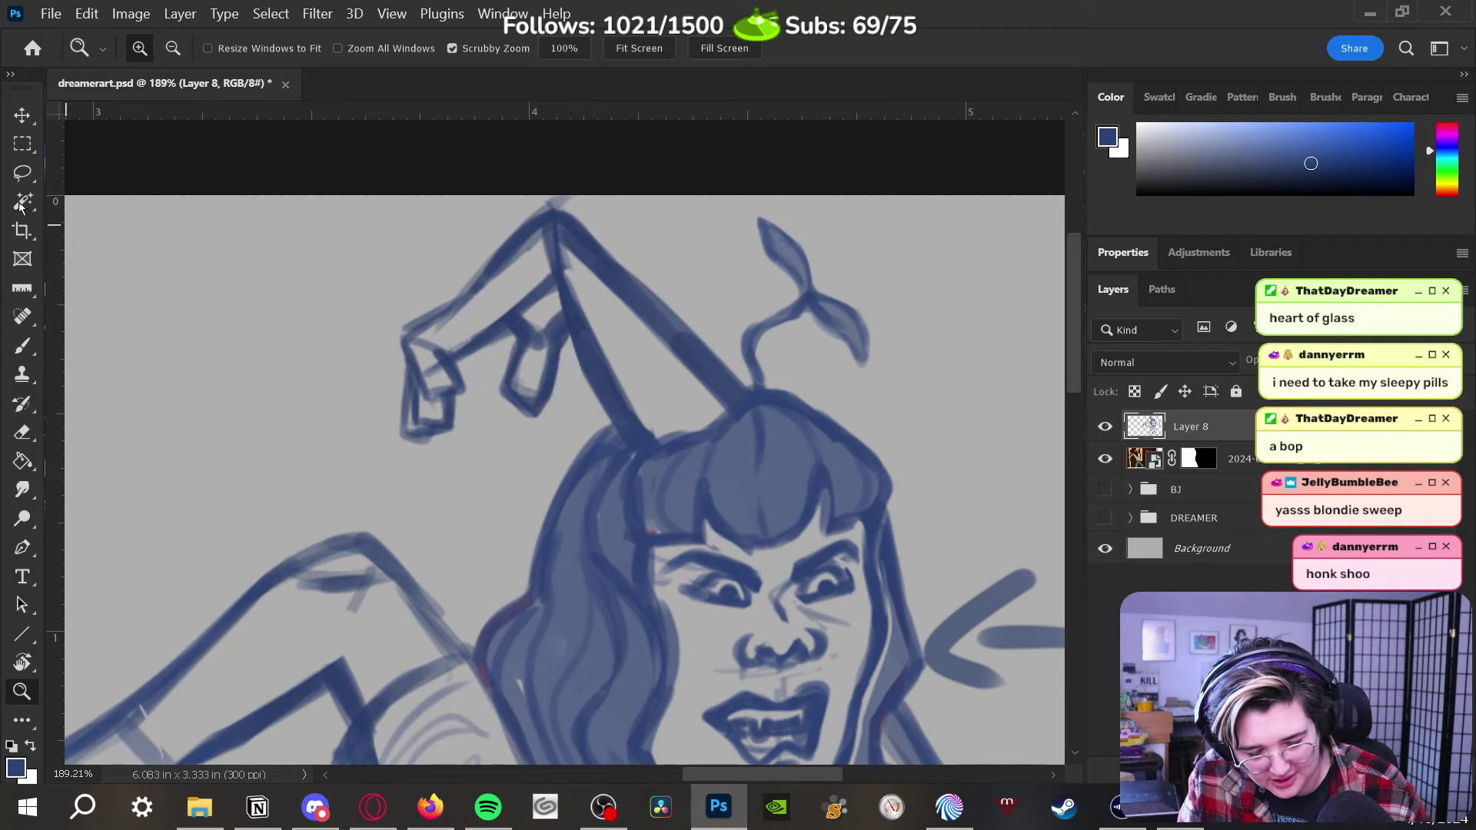
pyautogui.click(22, 172)
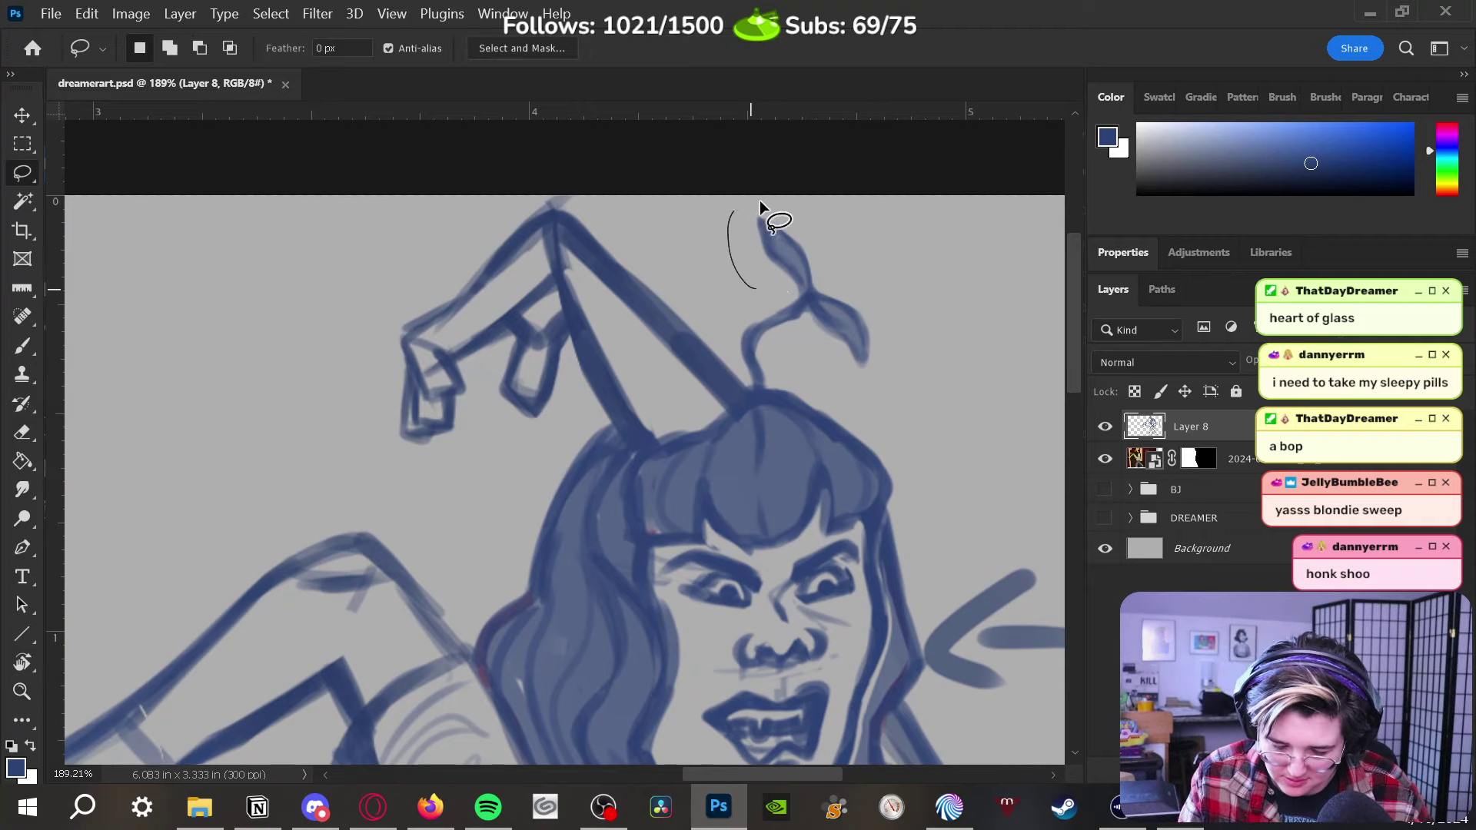
pyautogui.moveTo(759, 200)
pyautogui.mouseDown()
pyautogui.moveTo(836, 262)
pyautogui.moveTo(809, 292)
pyautogui.moveTo(744, 293)
pyautogui.mouseUp()
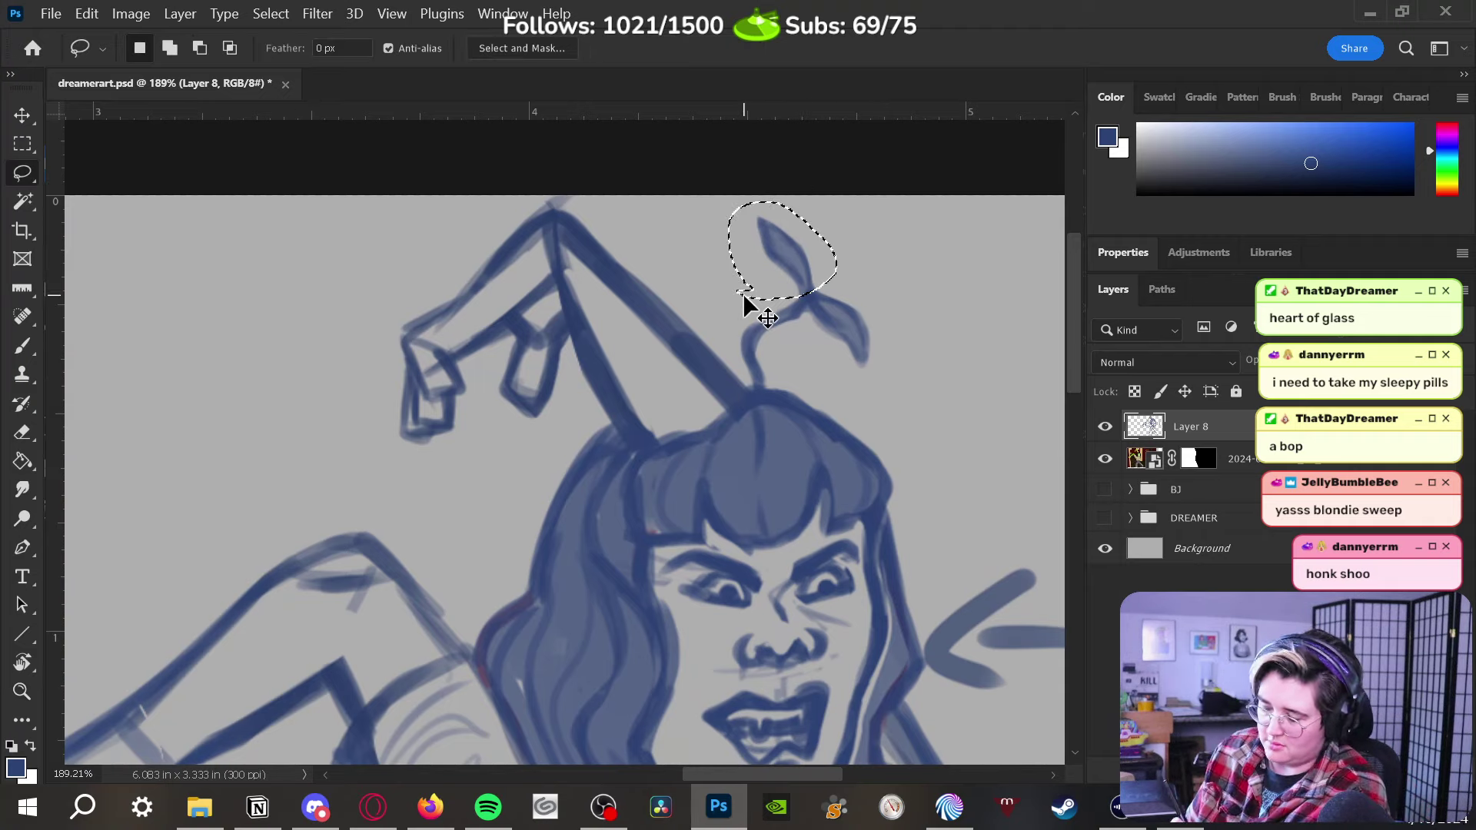
pyautogui.hotkey('ctrl', 't')
pyautogui.rightClick(783, 232)
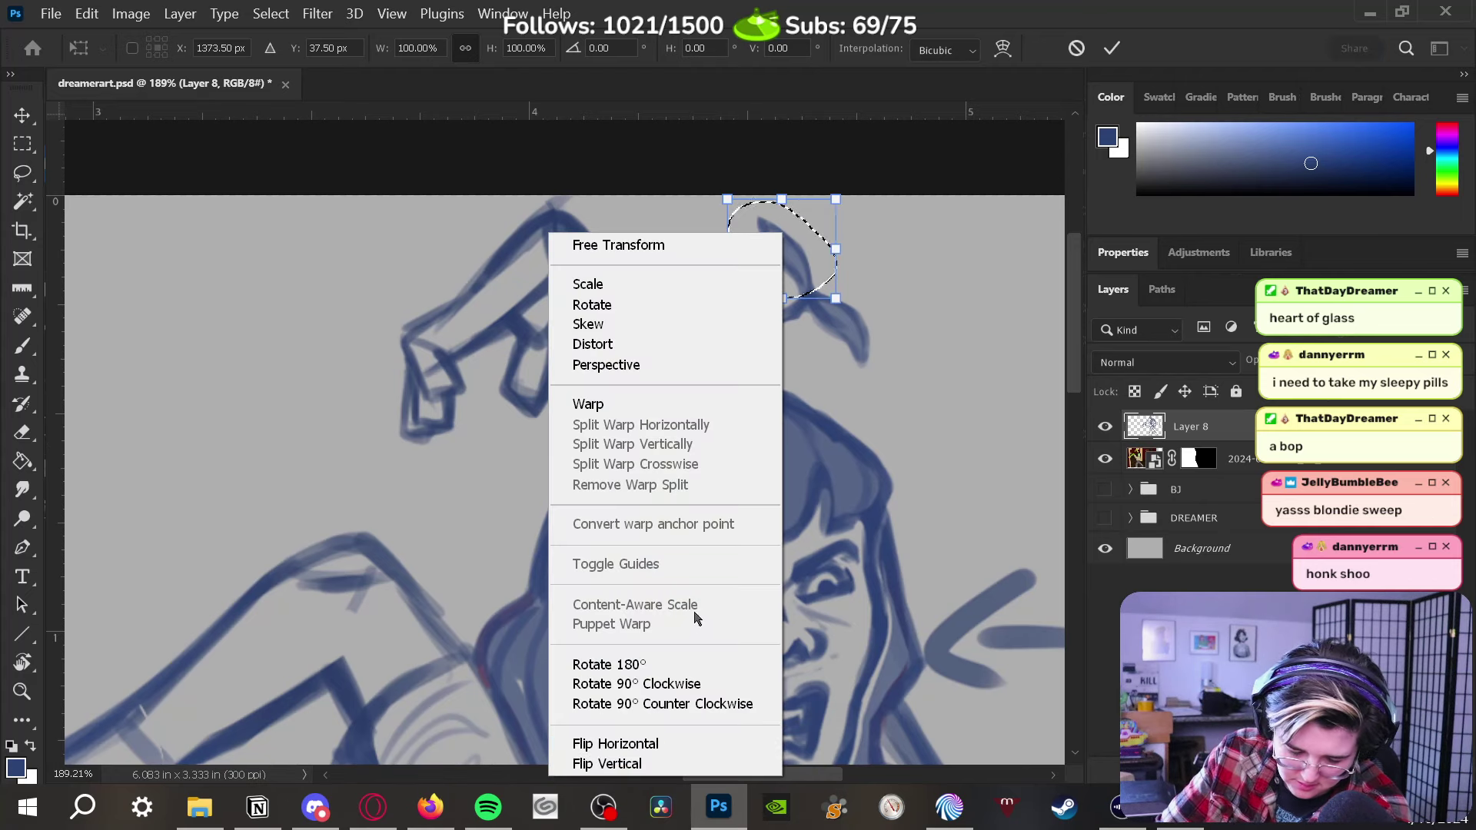
pyautogui.click(662, 400)
pyautogui.moveTo(743, 217); pyautogui.dragTo(782, 256)
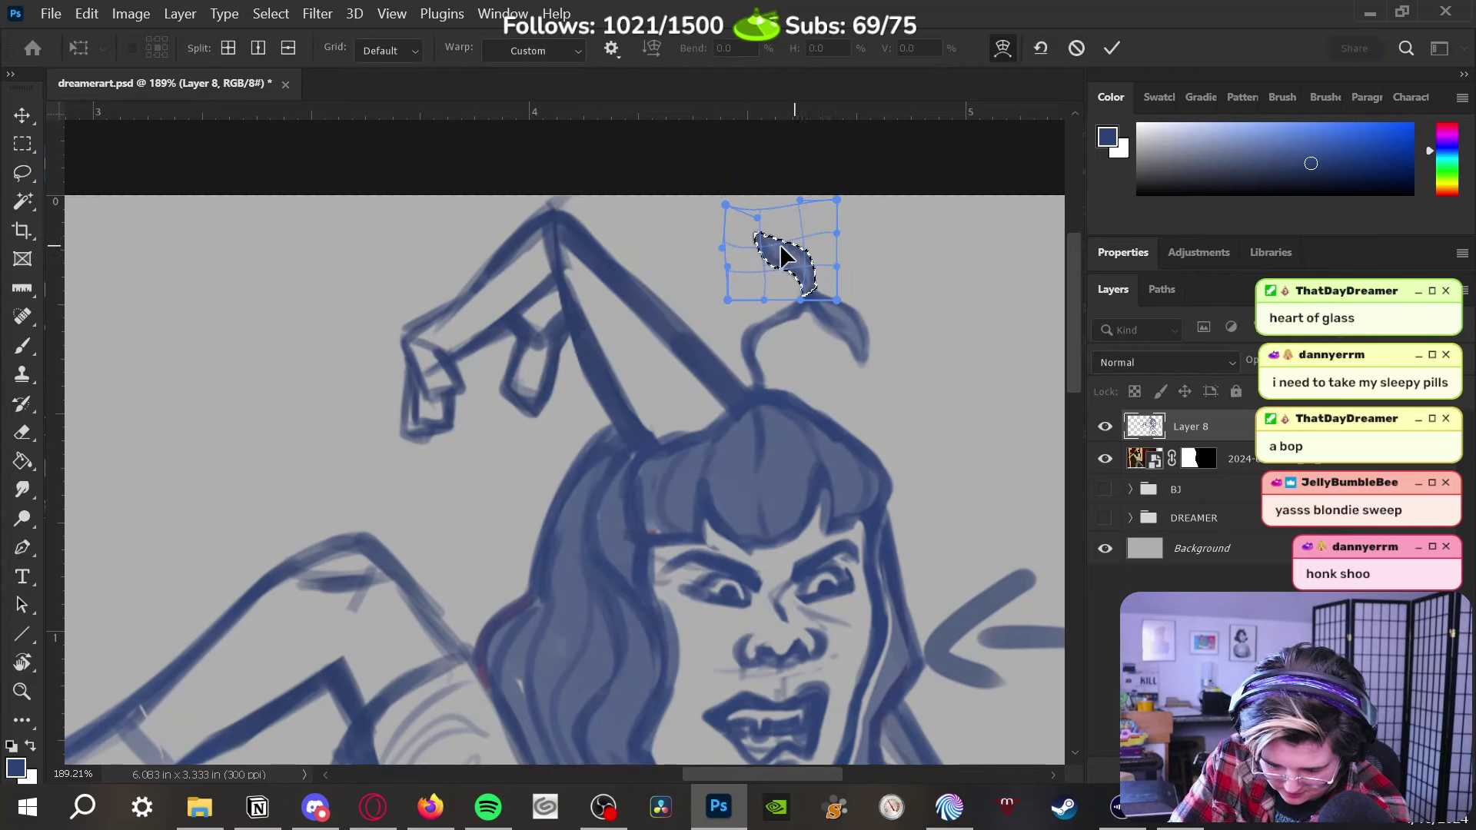
pyautogui.press('Return')
pyautogui.click(827, 295)
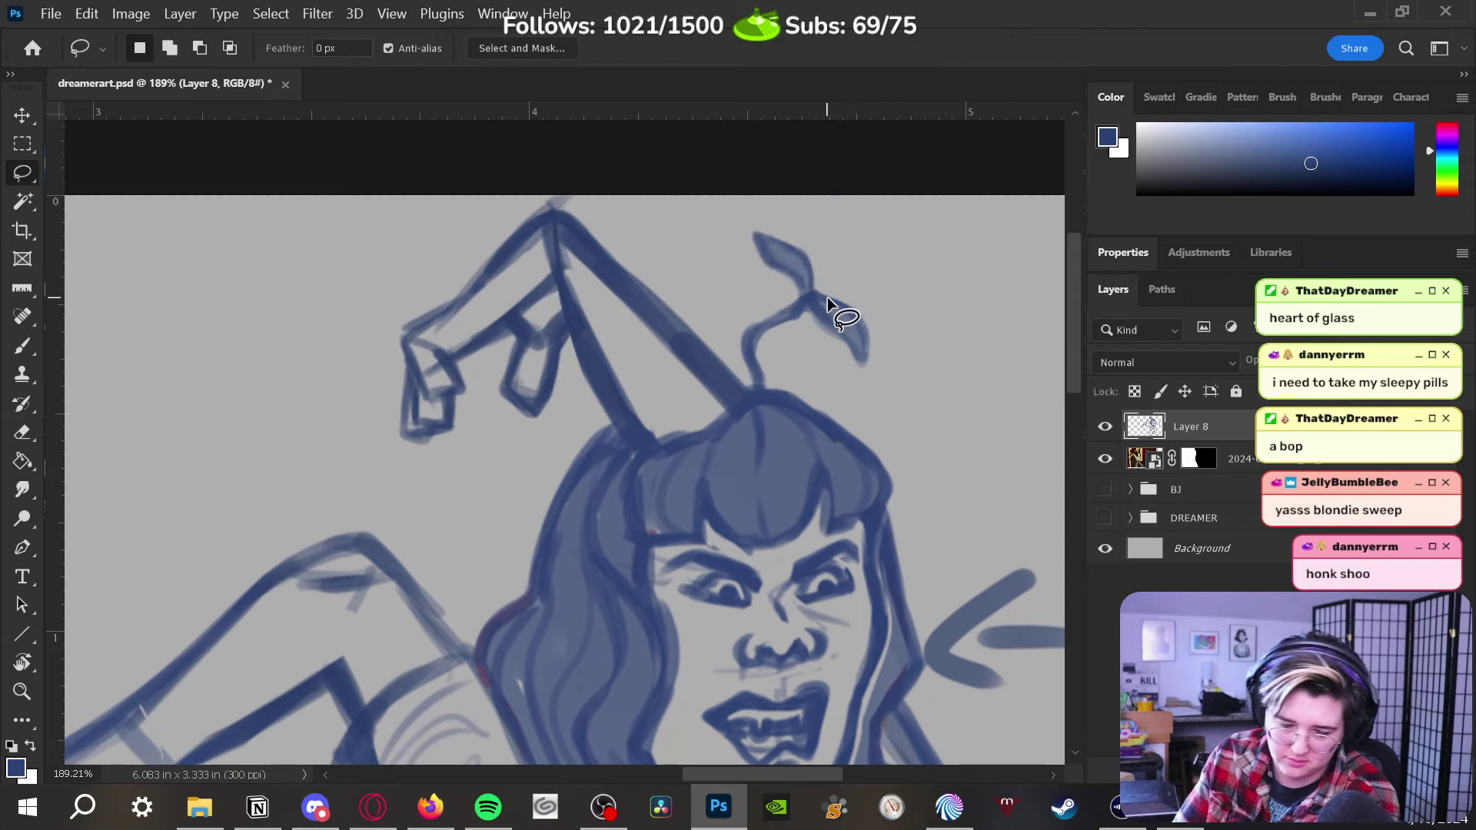
# Lasso the sprout's lower leaf, warp it into a rounder arch and deselect it
pyautogui.moveTo(805, 329)
pyautogui.mouseDown()
pyautogui.moveTo(890, 326)
pyautogui.moveTo(824, 350)
pyautogui.mouseUp()
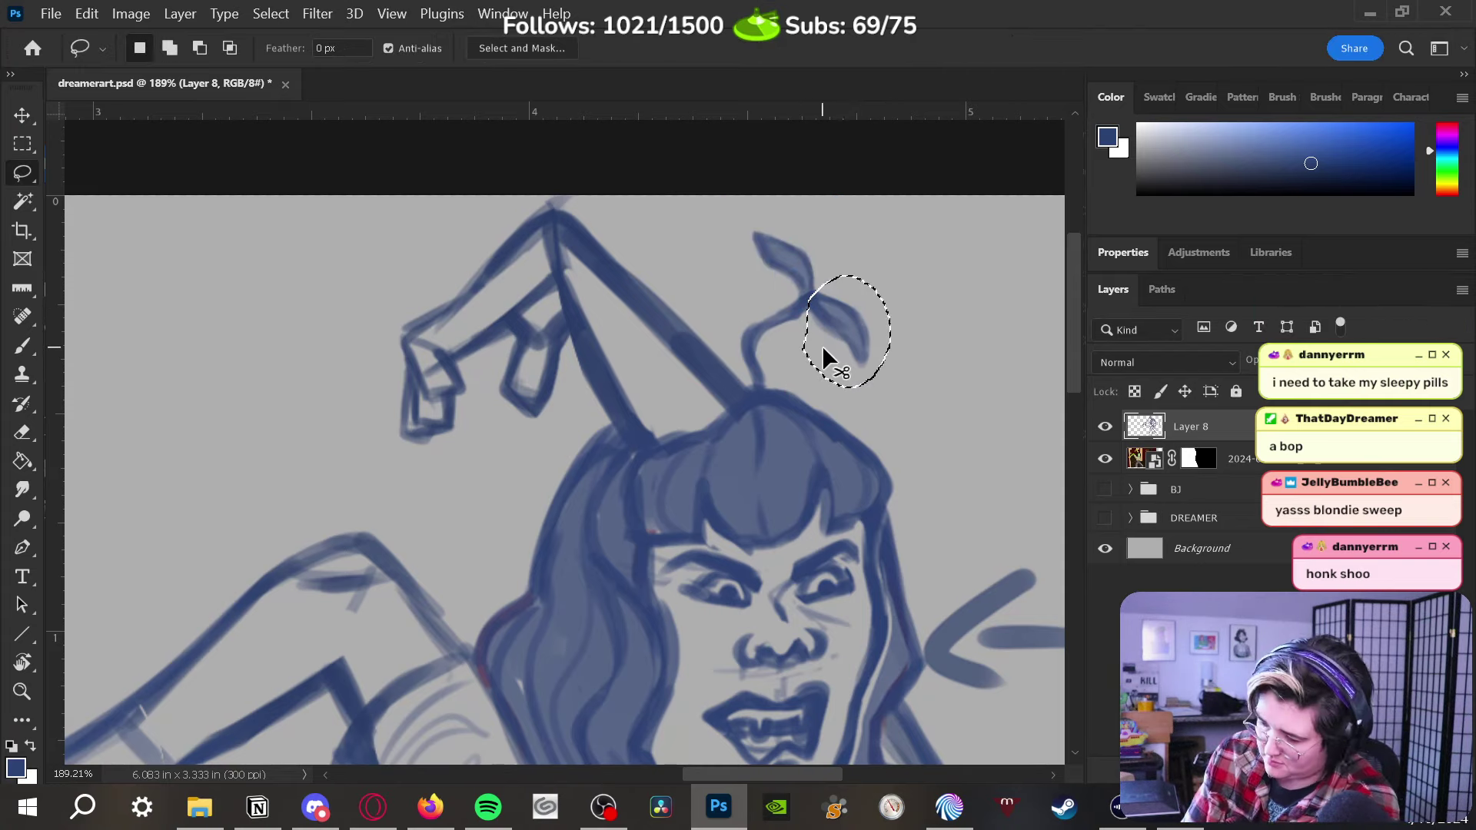
pyautogui.hotkey('ctrl', 't')
pyautogui.rightClick(861, 349)
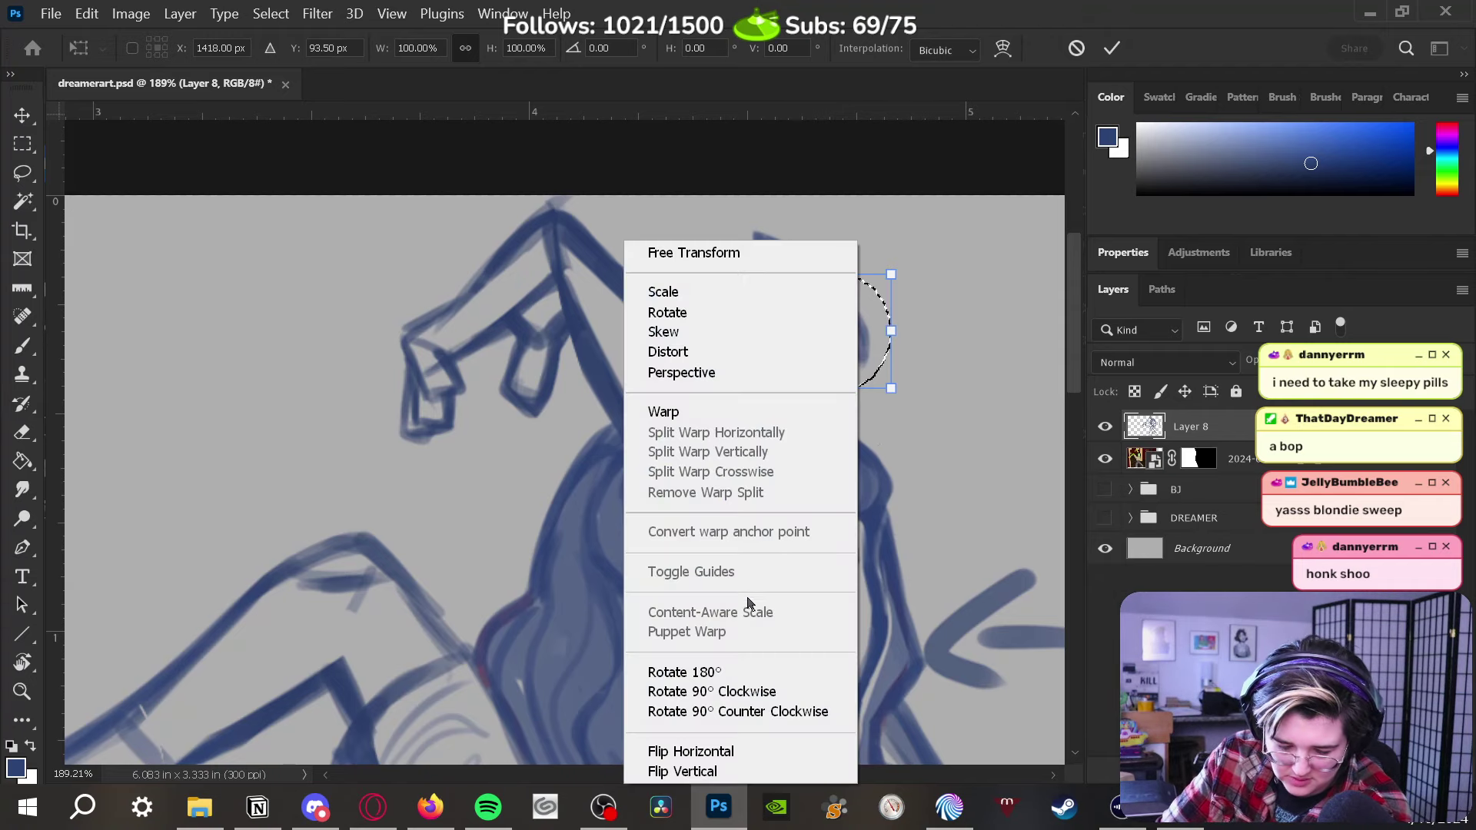
pyautogui.click(722, 413)
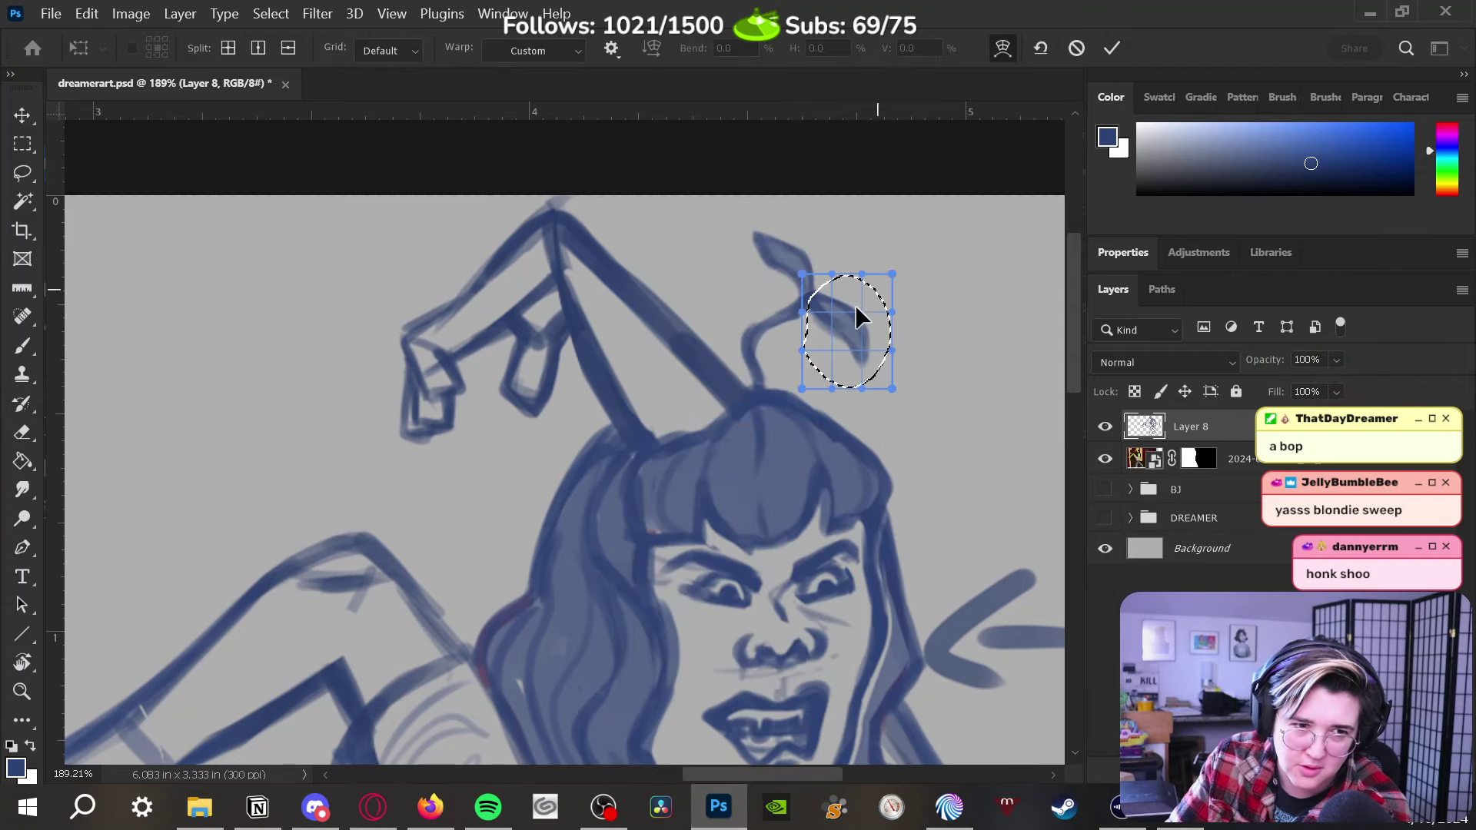
pyautogui.moveTo(846, 306)
pyautogui.mouseDown()
pyautogui.moveTo(871, 328)
pyautogui.moveTo(814, 300)
pyautogui.moveTo(850, 332)
pyautogui.mouseUp()
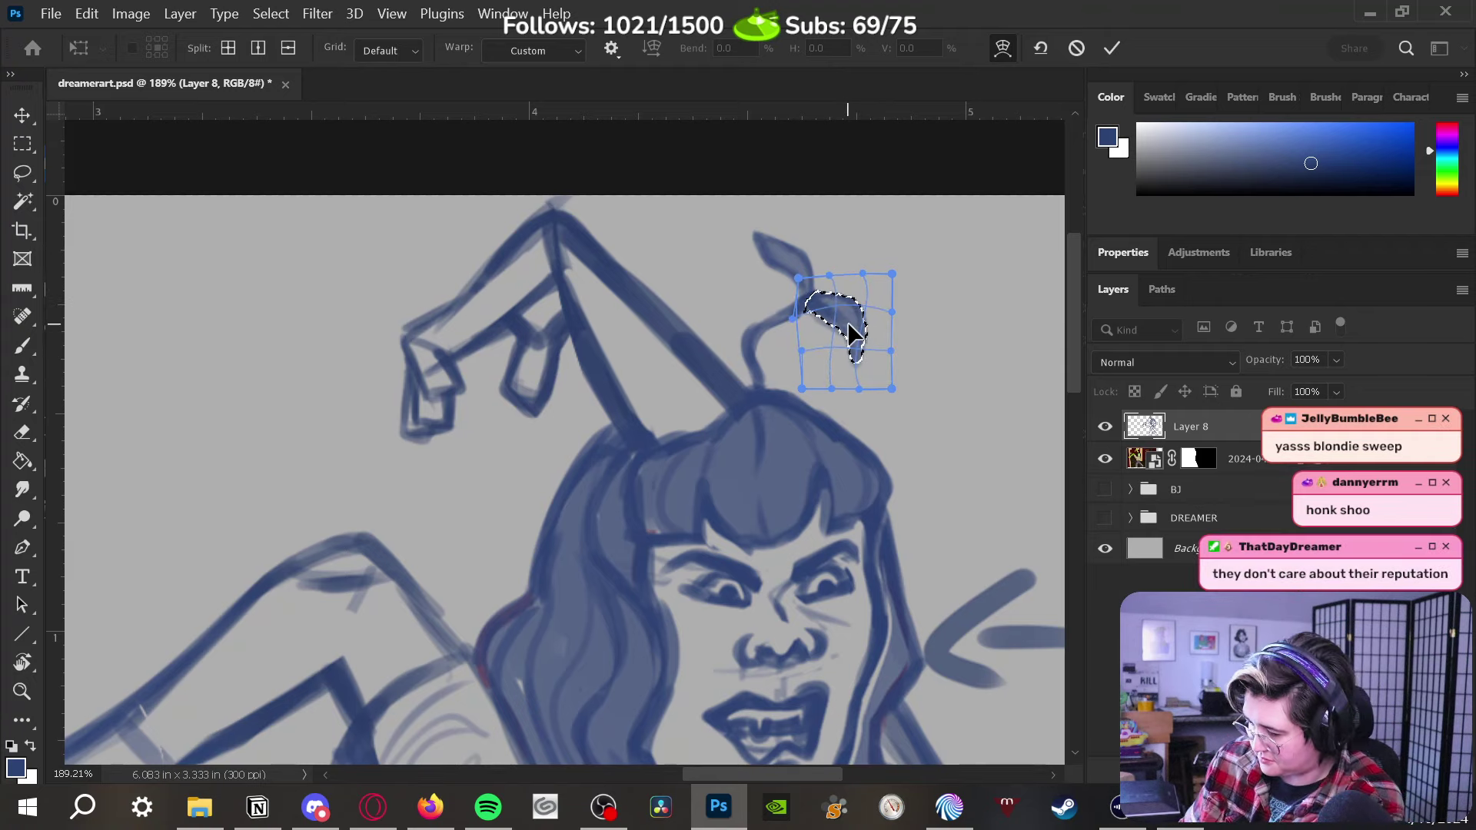
pyautogui.press('Return')
pyautogui.hotkey('ctrl', 'd')
pyautogui.press('l')
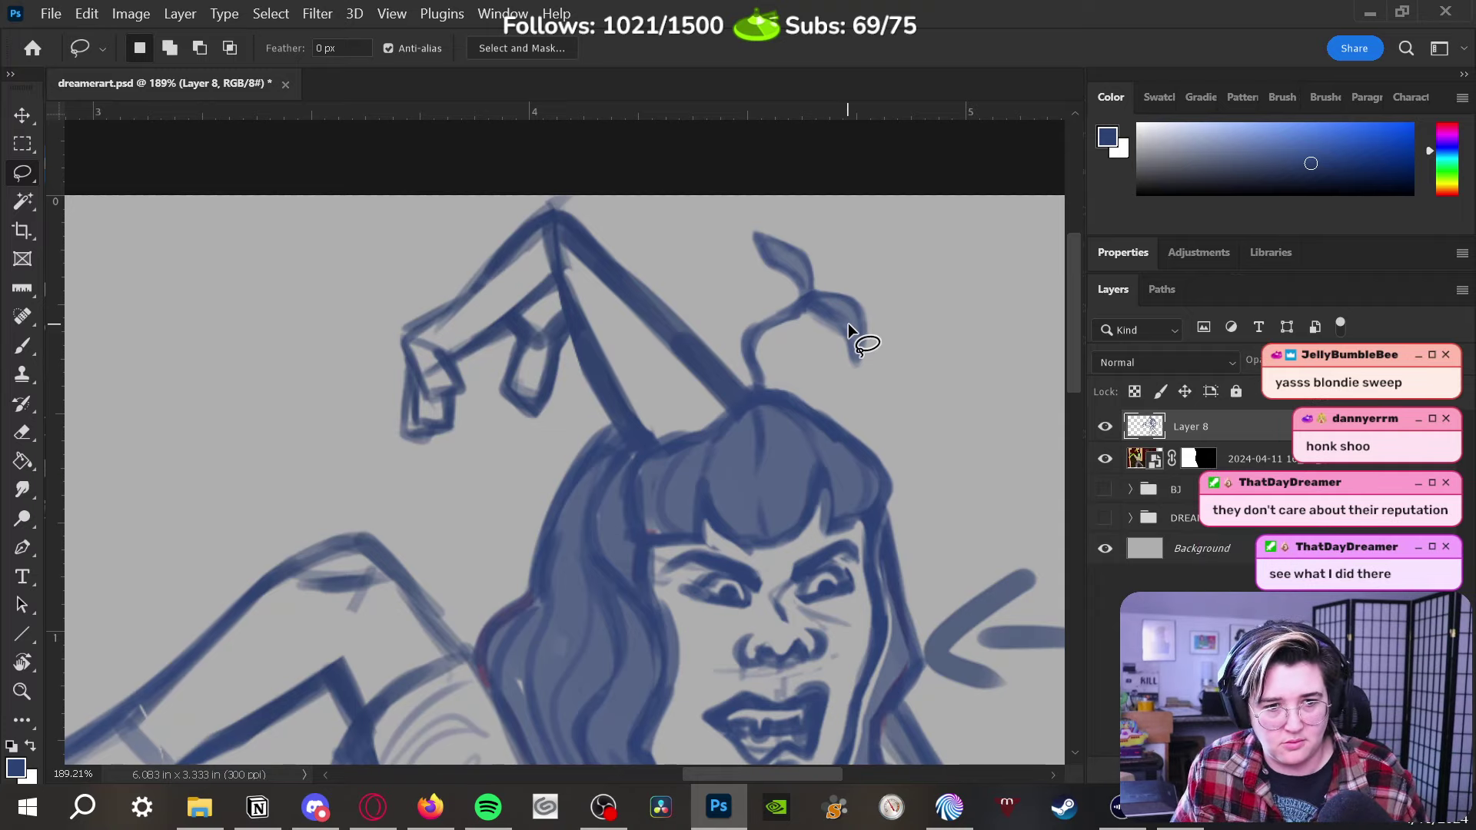
# Strengthen the trouser leg outlines and extend both legs to the canvas's lower edge with a size 20 brush
pyautogui.press('z')
pyautogui.moveTo(868, 349); pyautogui.dragTo(791, 415)
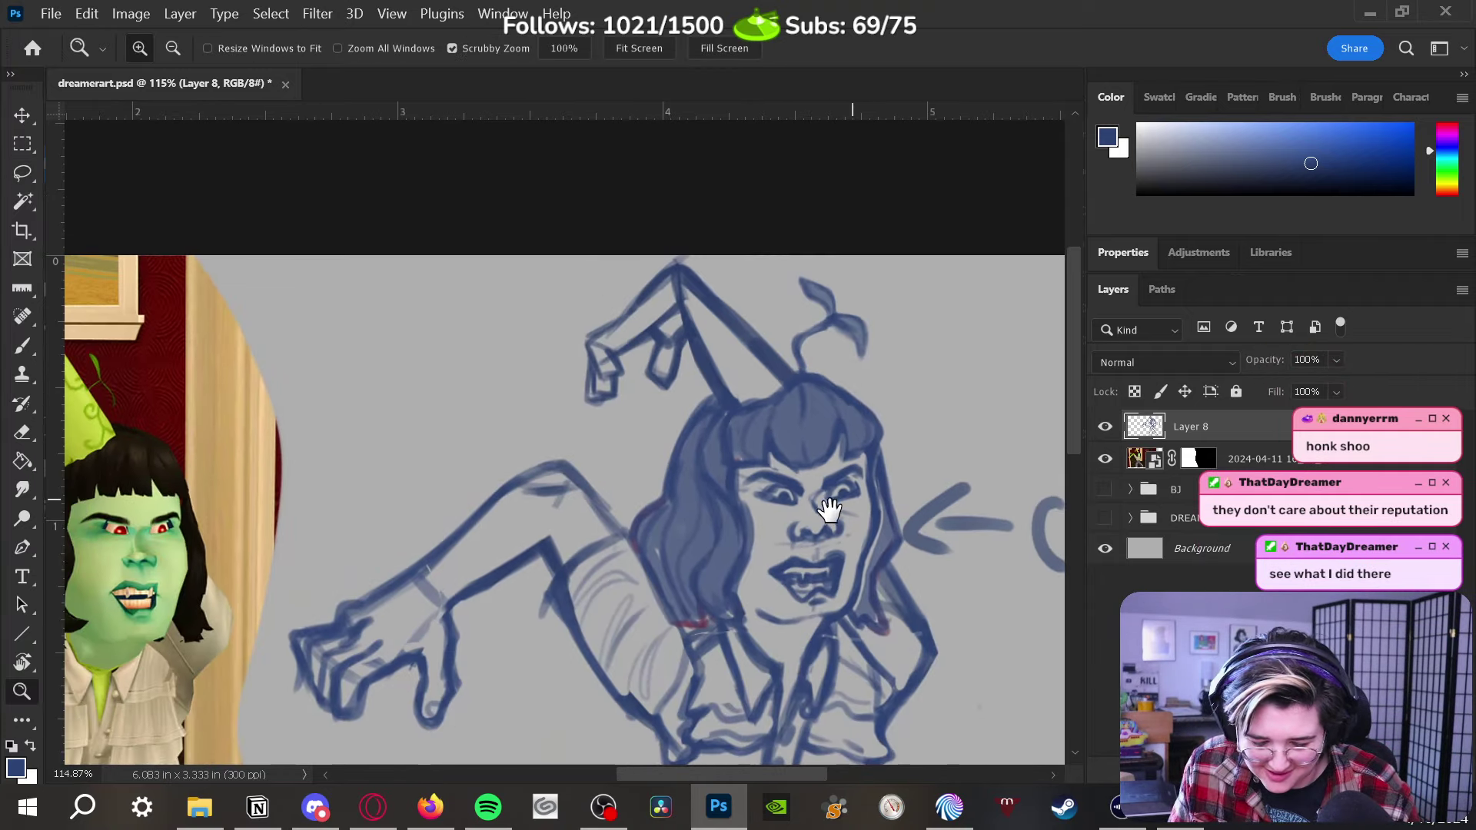
pyautogui.moveTo(829, 509); pyautogui.dragTo(753, 419)
pyautogui.moveTo(883, 351); pyautogui.dragTo(853, 399)
pyautogui.moveTo(850, 558); pyautogui.dragTo(871, 499)
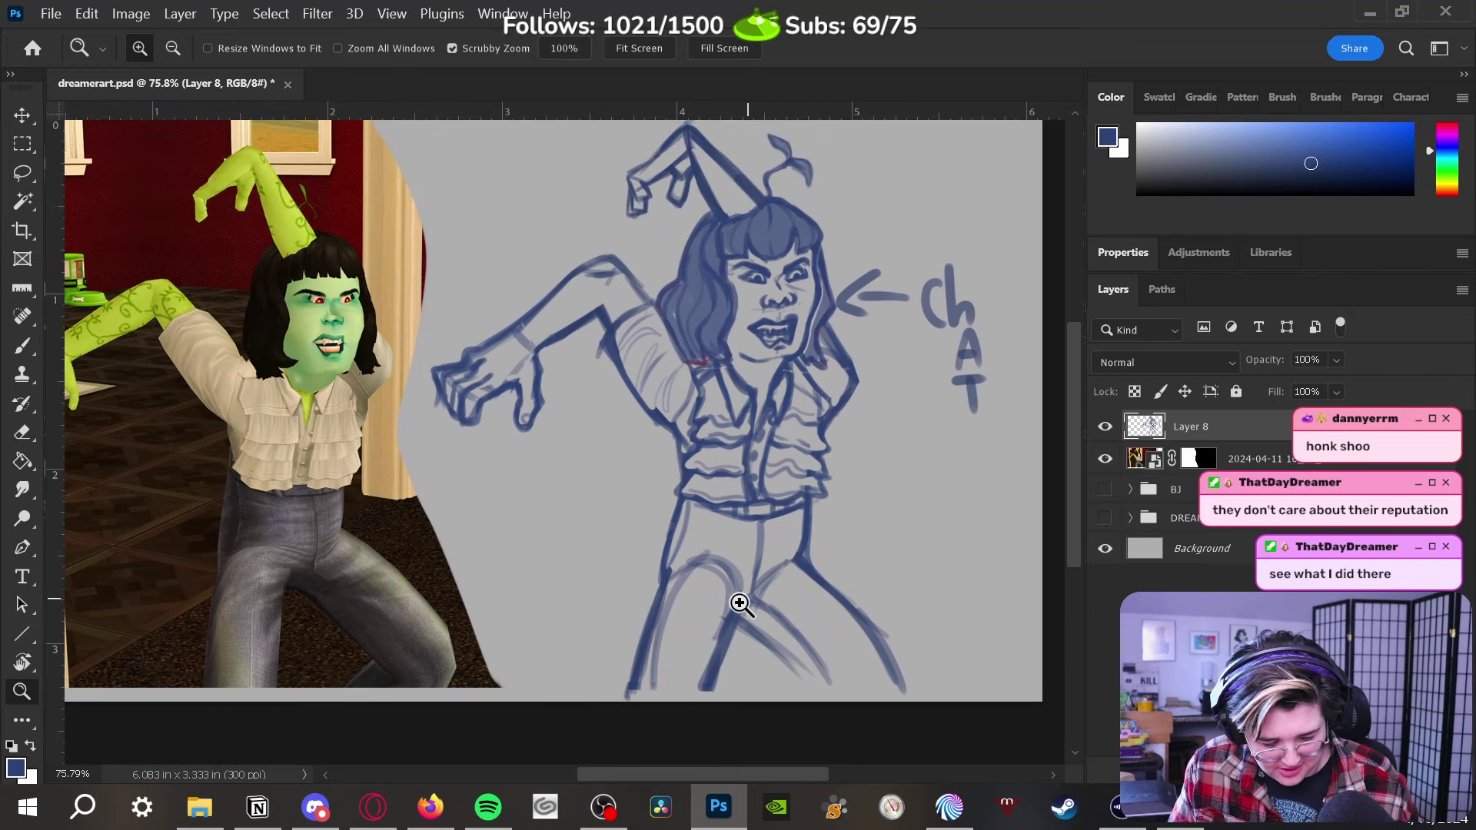
pyautogui.press('b')
pyautogui.moveTo(712, 698); pyautogui.dragTo(726, 654)
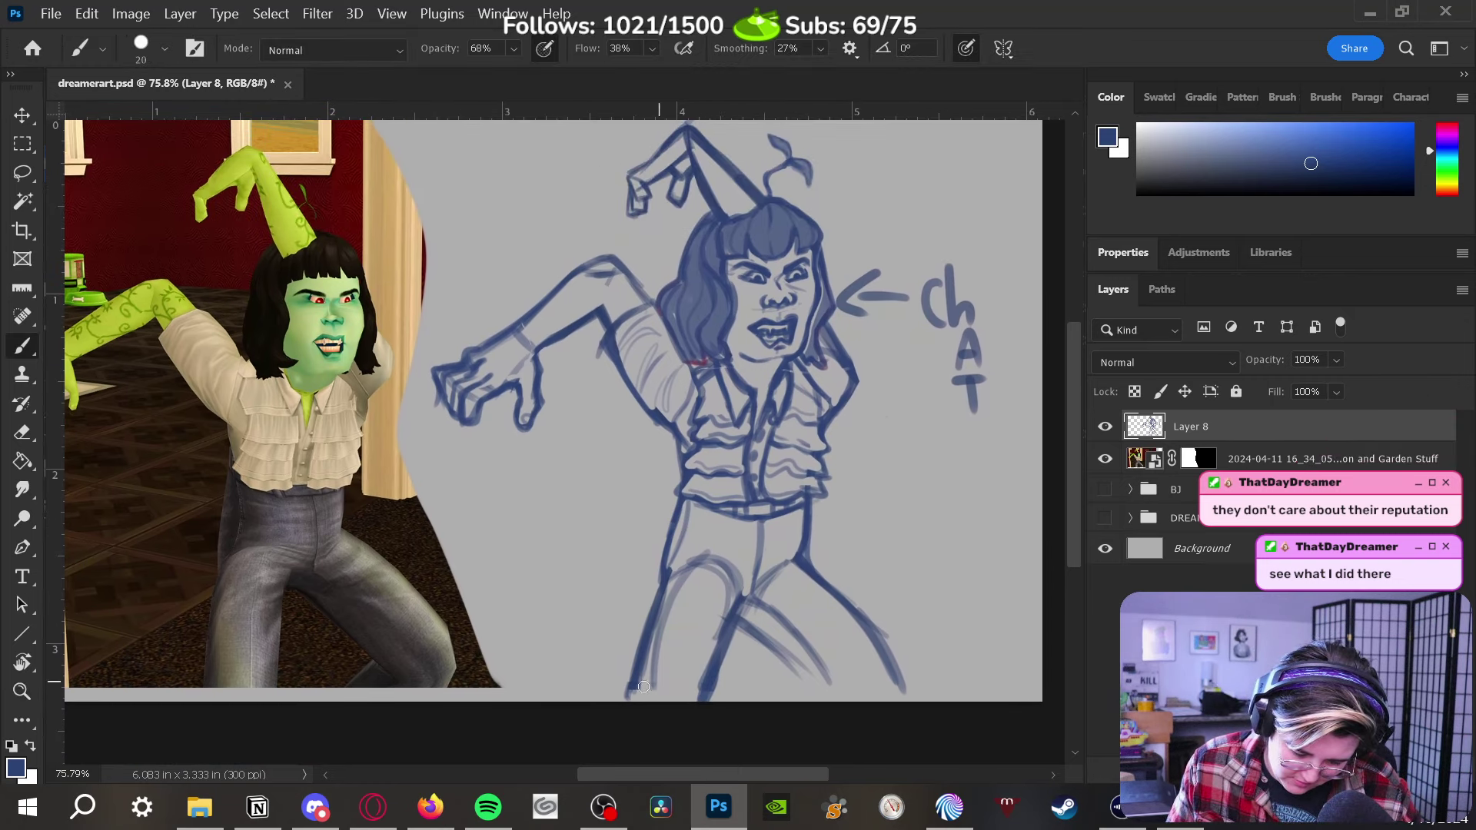
pyautogui.moveTo(633, 690); pyautogui.dragTo(655, 599)
pyautogui.moveTo(739, 617)
pyautogui.mouseDown()
pyautogui.moveTo(822, 700)
pyautogui.moveTo(798, 690)
pyautogui.moveTo(899, 677)
pyautogui.mouseUp()
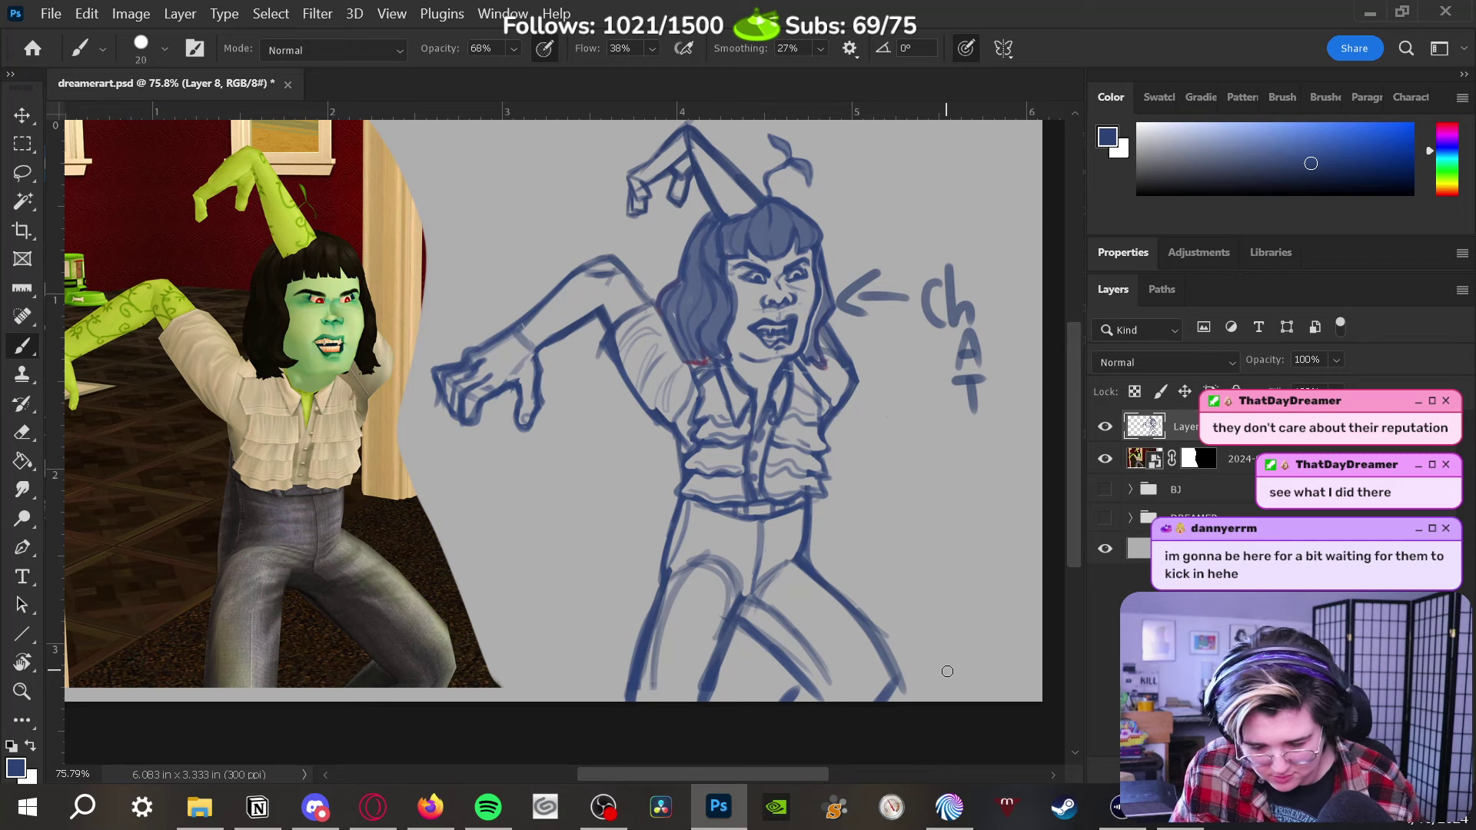
pyautogui.press('z')
pyautogui.moveTo(956, 528); pyautogui.dragTo(902, 607)
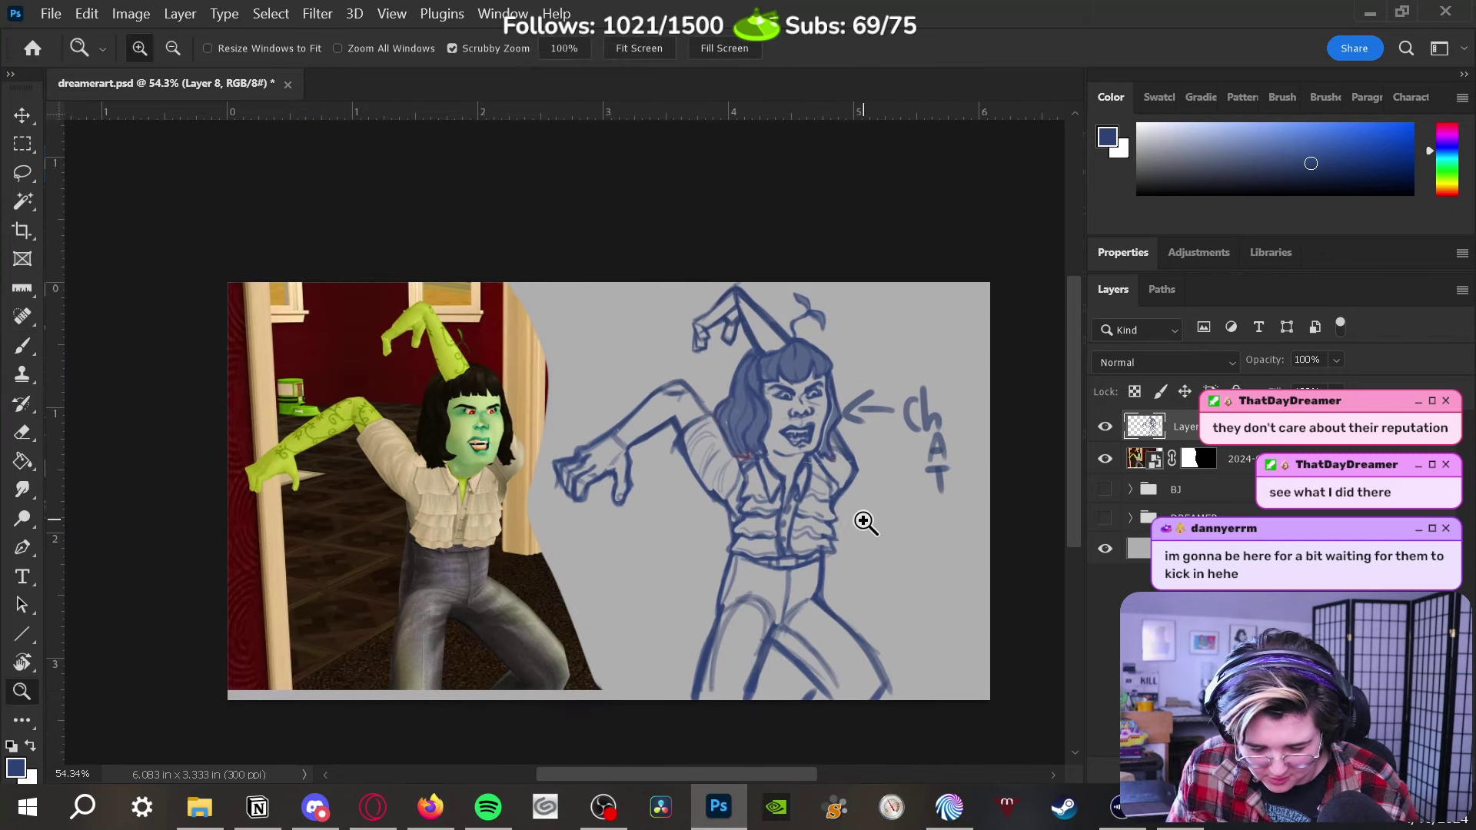
# Lasso the nose on the sketched face, scale it to about 85% and nudge it slightly right
pyautogui.moveTo(863, 520); pyautogui.dragTo(903, 523)
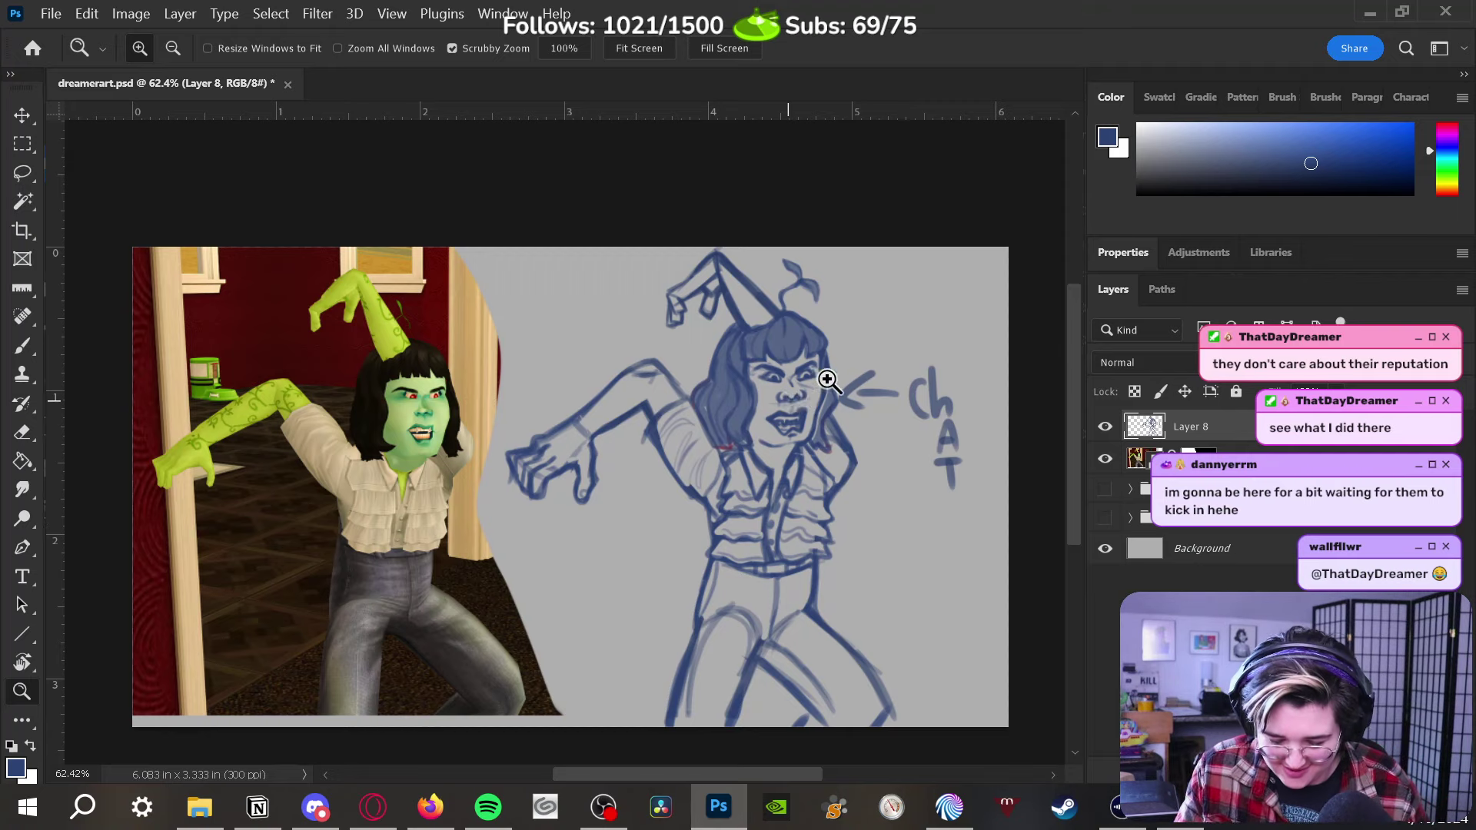
pyautogui.moveTo(830, 382); pyautogui.dragTo(856, 369)
pyautogui.click(20, 176)
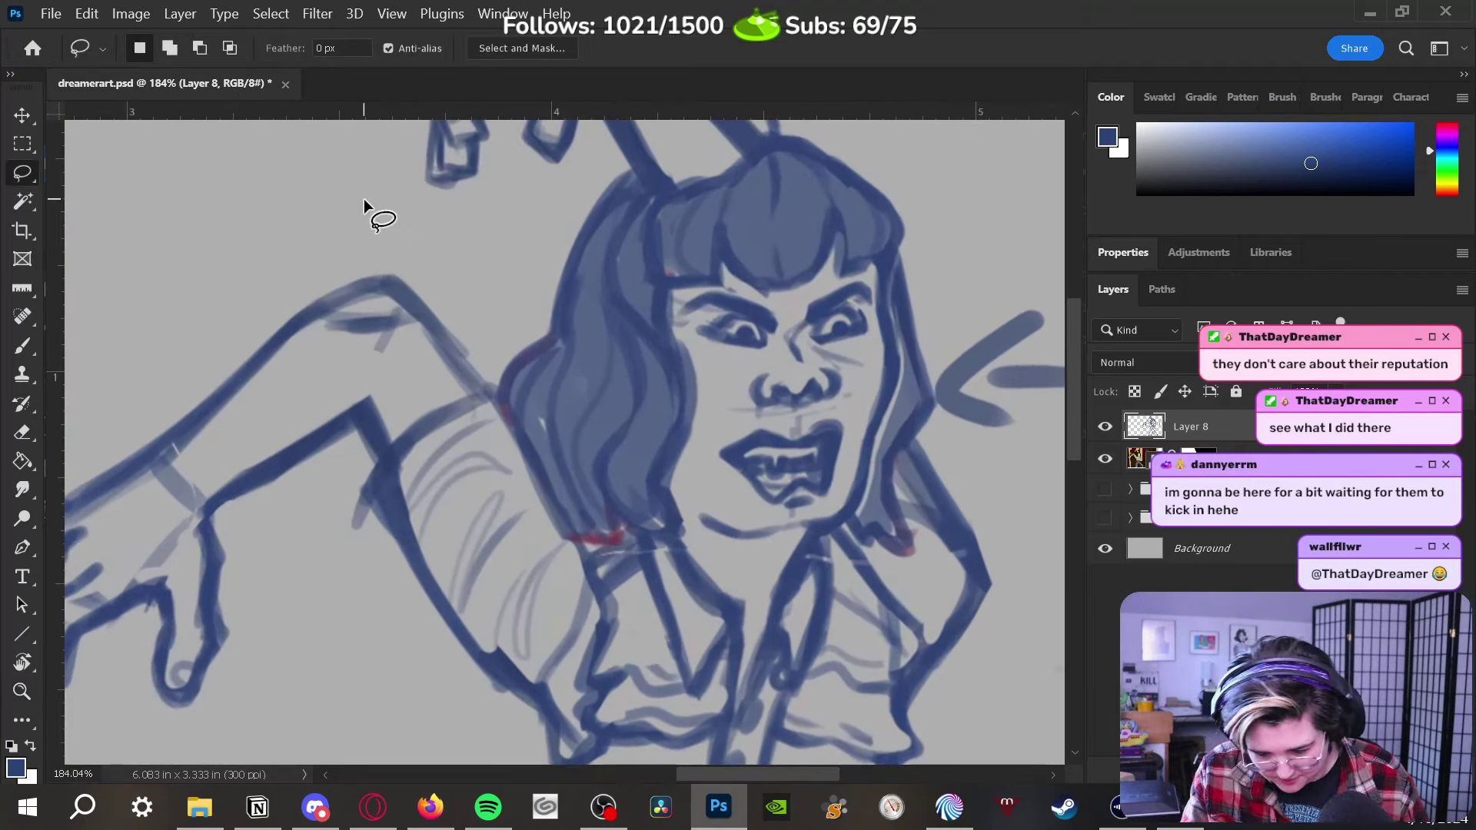
pyautogui.moveTo(853, 393)
pyautogui.mouseDown()
pyautogui.moveTo(797, 420)
pyautogui.moveTo(841, 418)
pyautogui.mouseUp()
pyautogui.hotkey('ctrl', 't')
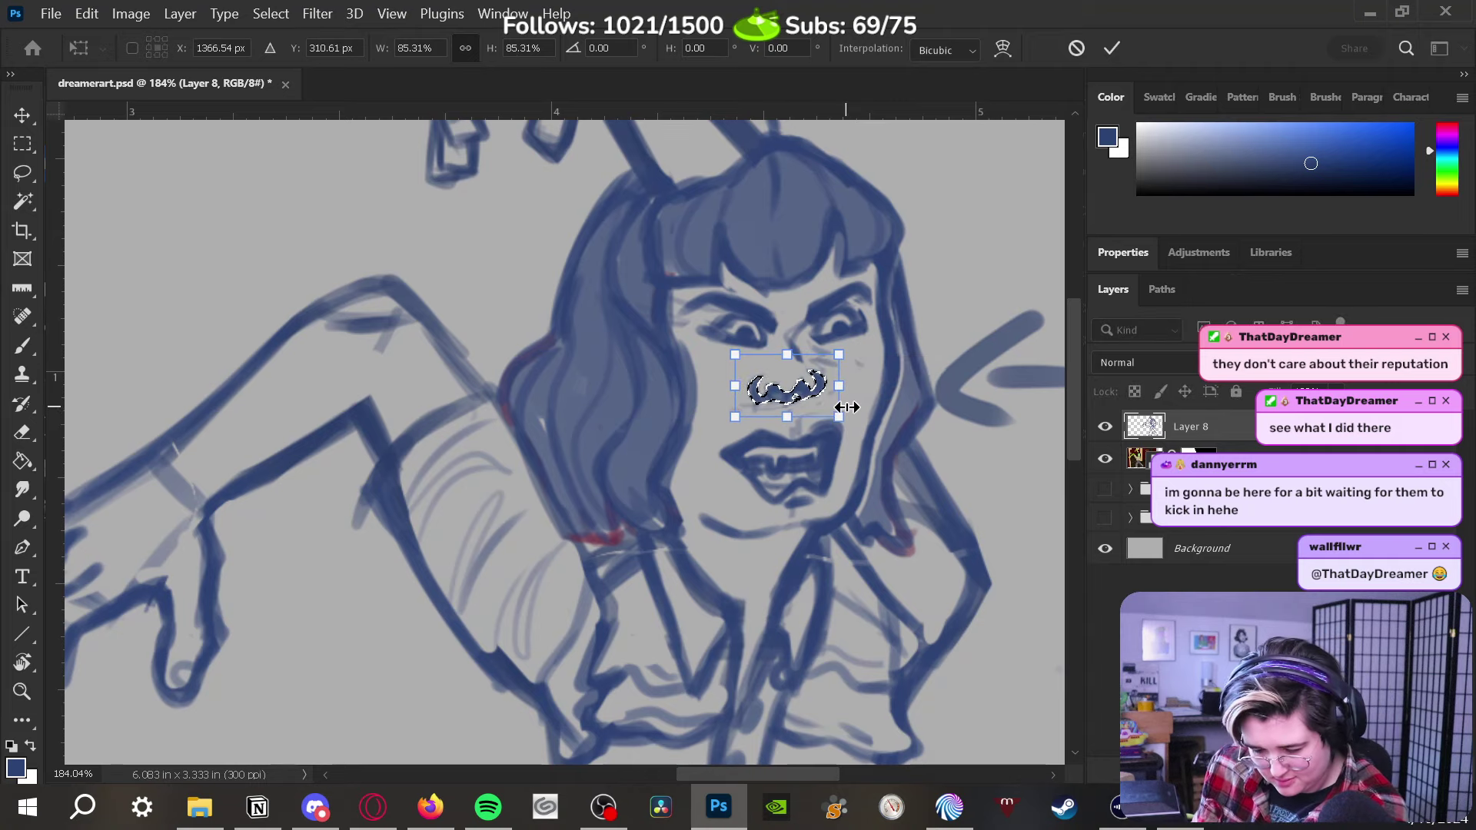
pyautogui.press('Right')
pyautogui.press('Right')
pyautogui.press('Right')
pyautogui.press('Right')
pyautogui.press('Right')
pyautogui.press('Right')
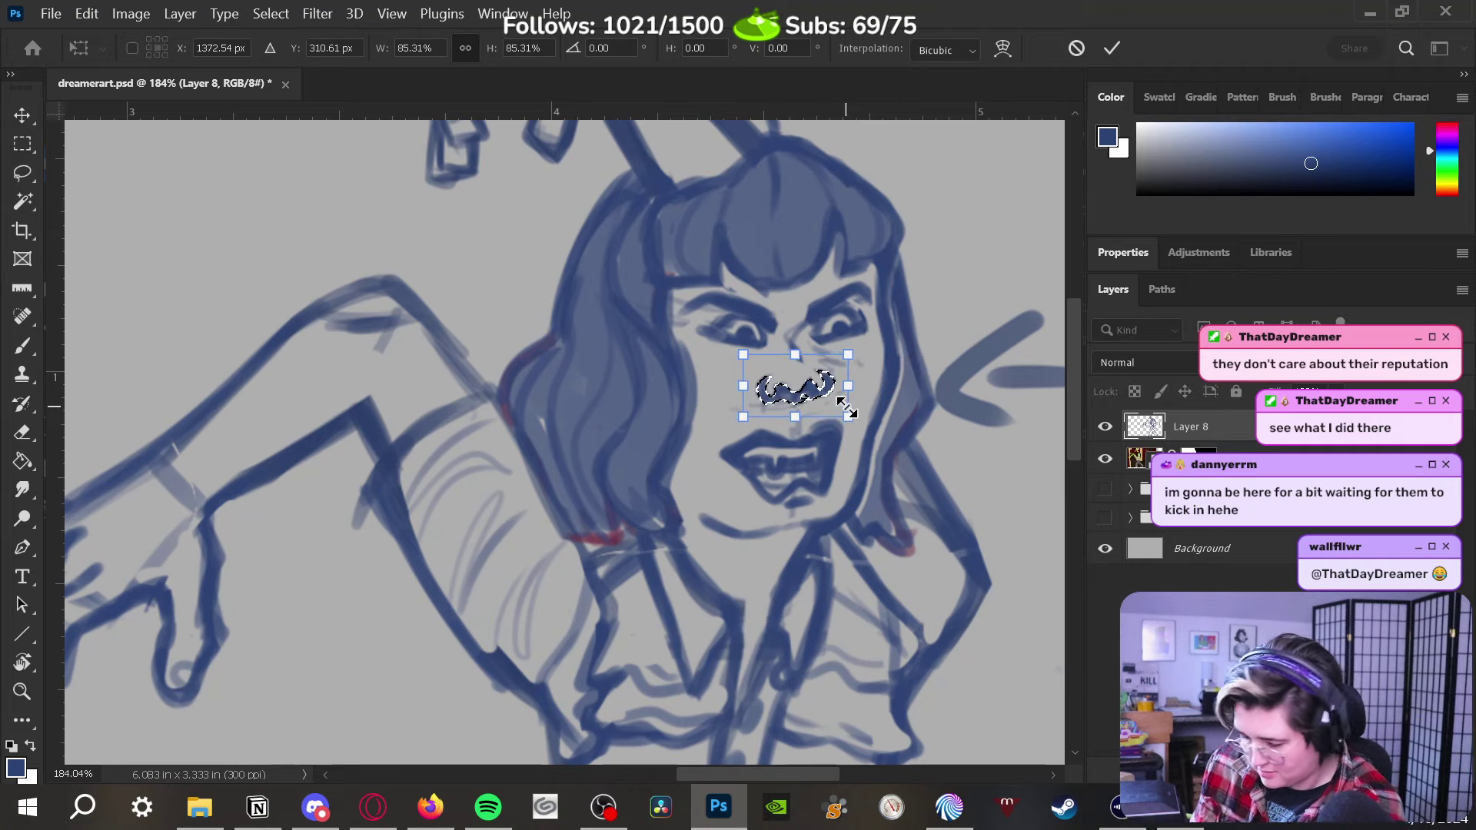
# Distort the nose's corners so it is wider at the base and narrower at the bridge, apply the transform and deselect
pyautogui.keyDown('ctrl'); pyautogui.moveTo(744, 417); pyautogui.dragTo(734, 414); pyautogui.keyUp('ctrl')
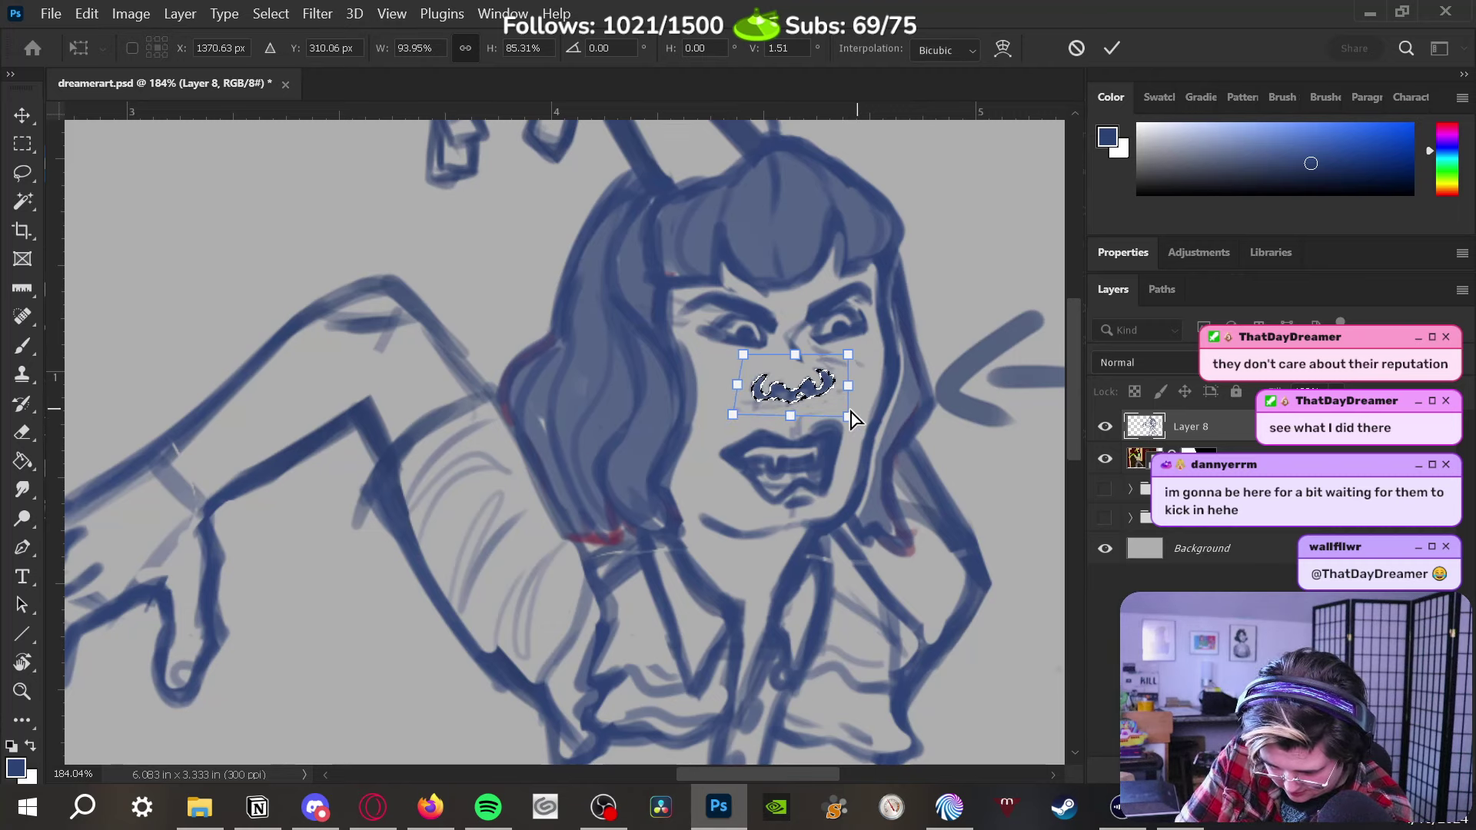
pyautogui.keyDown('ctrl'); pyautogui.moveTo(849, 415); pyautogui.dragTo(852, 417); pyautogui.keyUp('ctrl')
pyautogui.keyDown('ctrl'); pyautogui.moveTo(848, 354); pyautogui.dragTo(839, 356); pyautogui.keyUp('ctrl')
pyautogui.keyDown('ctrl'); pyautogui.moveTo(743, 355); pyautogui.dragTo(750, 362); pyautogui.keyUp('ctrl')
pyautogui.press('Return')
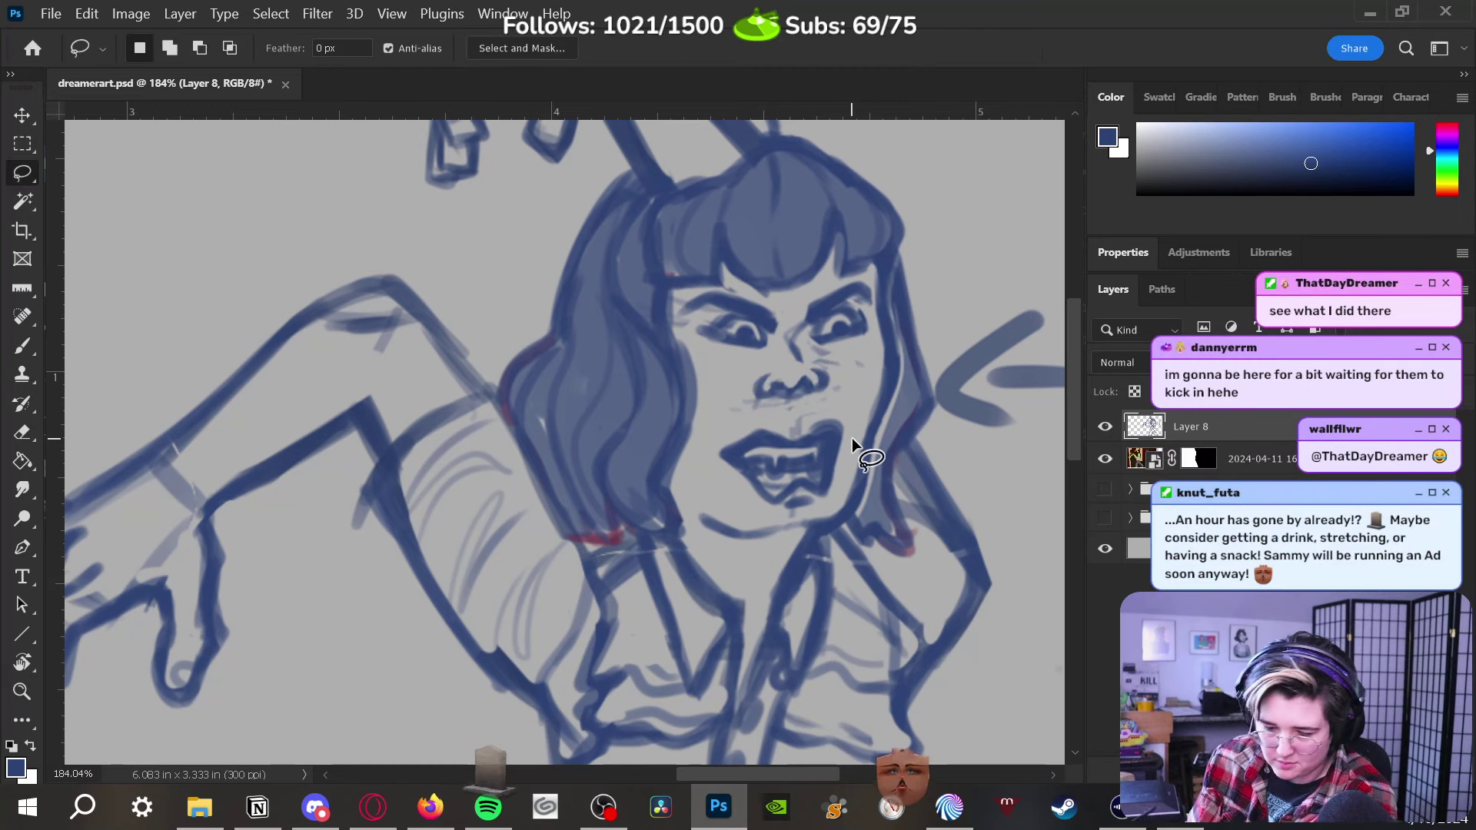
pyautogui.press('z')
pyautogui.moveTo(882, 384); pyautogui.dragTo(814, 385)
pyautogui.press('l')
pyautogui.moveTo(940, 514)
pyautogui.mouseDown()
pyautogui.moveTo(909, 517)
pyautogui.moveTo(932, 494)
pyautogui.moveTo(939, 507)
pyautogui.mouseUp()
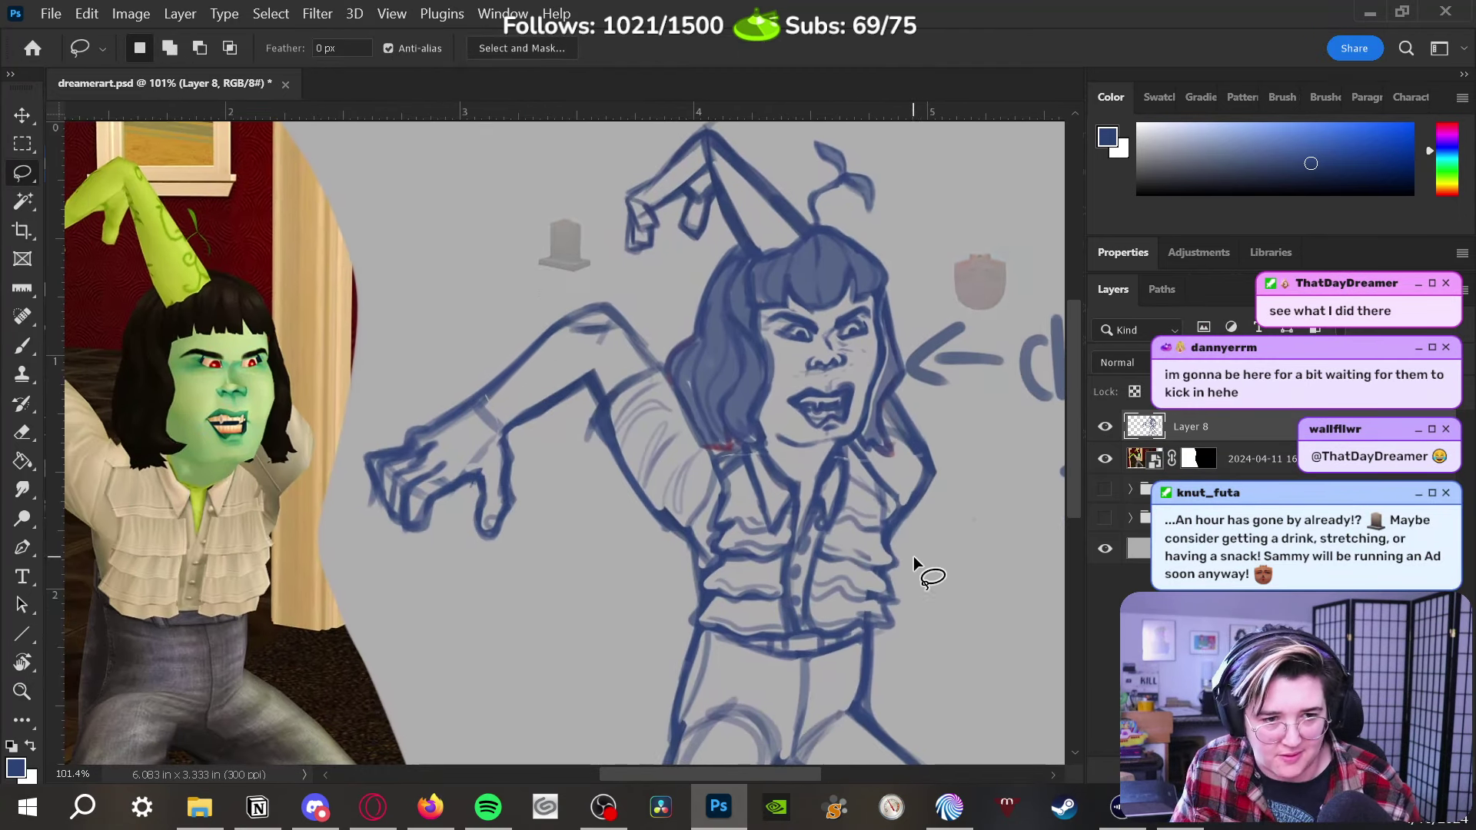
# Darken the nose bridge and nostrils and add faint crease lines around the mouth with a size 4 brush
pyautogui.press('z')
pyautogui.moveTo(831, 383); pyautogui.dragTo(870, 392)
pyautogui.press('b')
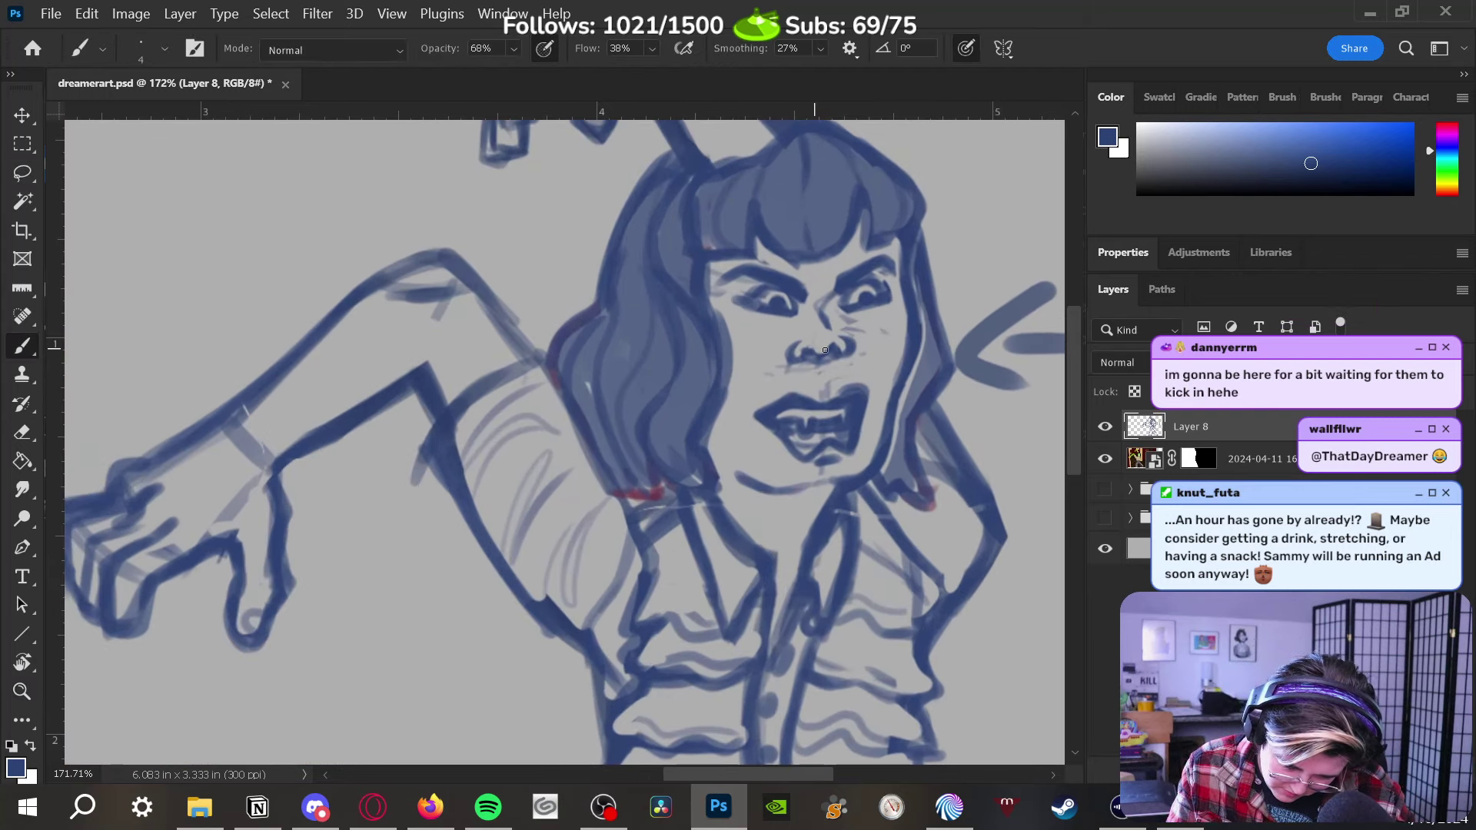
pyautogui.moveTo(824, 350)
pyautogui.mouseDown()
pyautogui.moveTo(820, 315)
pyautogui.moveTo(858, 350)
pyautogui.moveTo(869, 405)
pyautogui.mouseUp()
# Undo and redo the latest face strokes to compare the face with and without them
pyautogui.hotkey('ctrl', 'z')
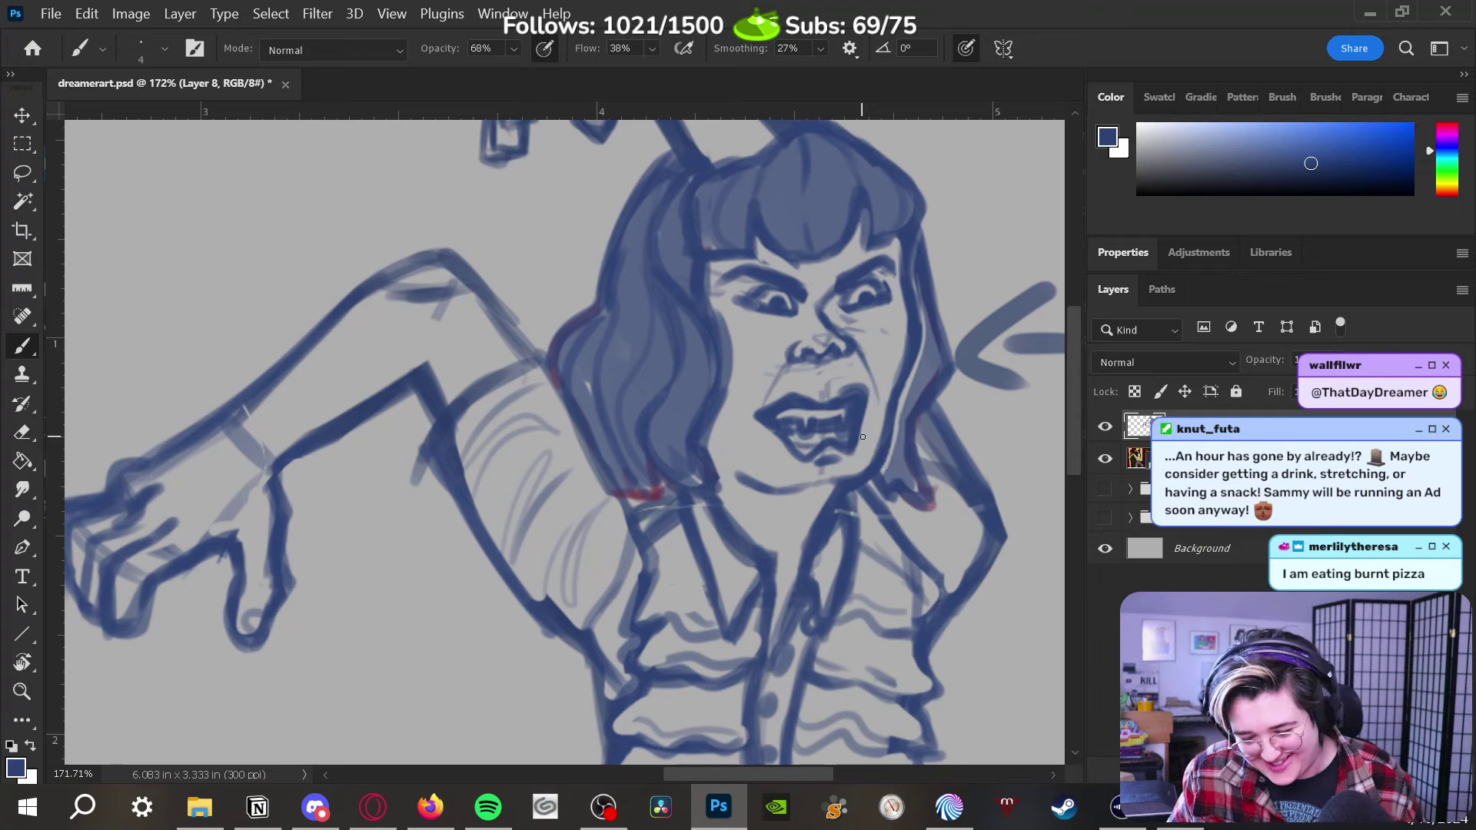
pyautogui.hotkey('ctrl', 'z')
pyautogui.hotkey('ctrl', 'z')
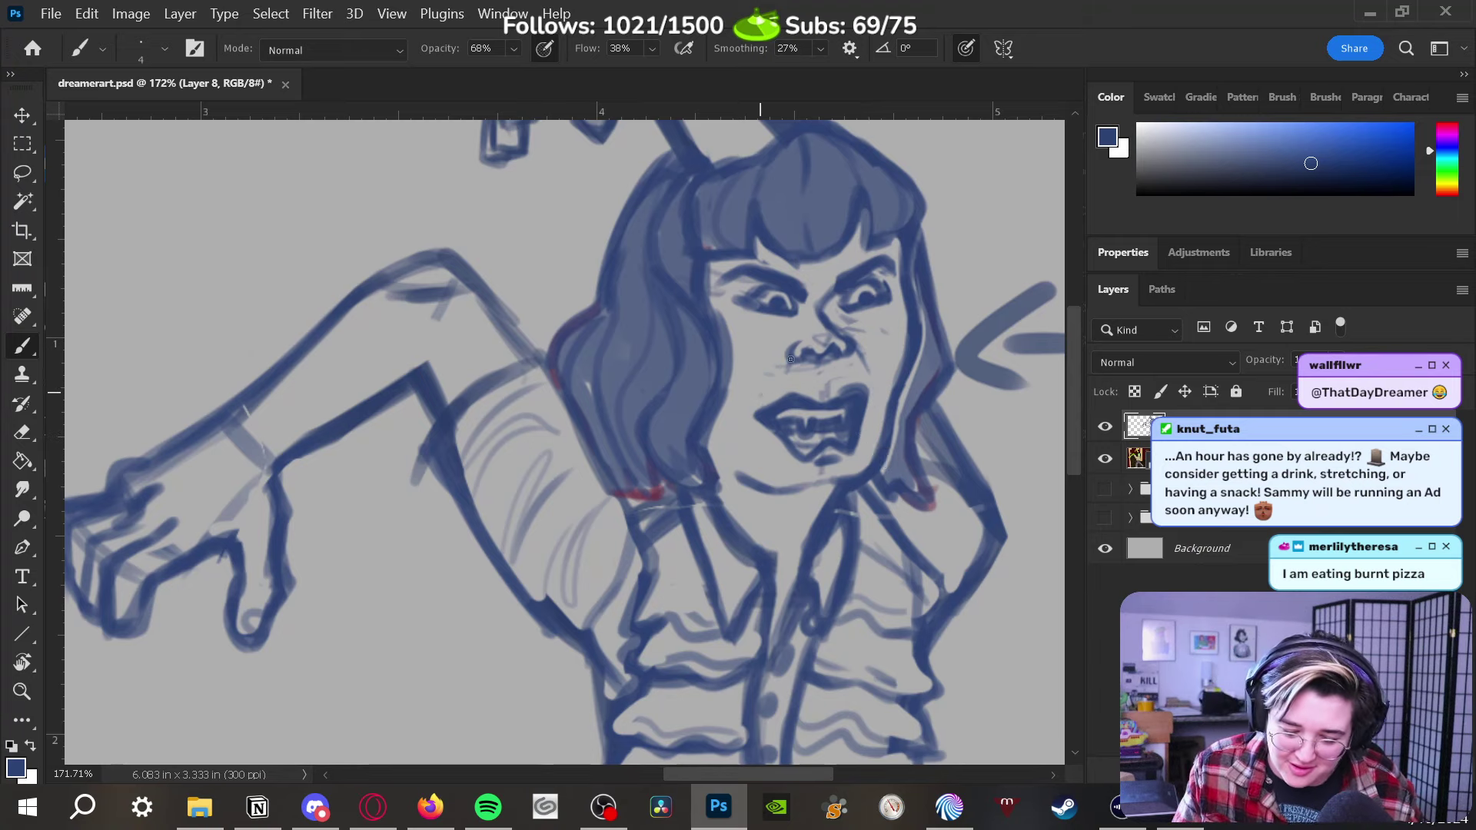
pyautogui.hotkey('ctrl', 'shift', 'z')
pyautogui.hotkey('ctrl', 'shift', 'z')
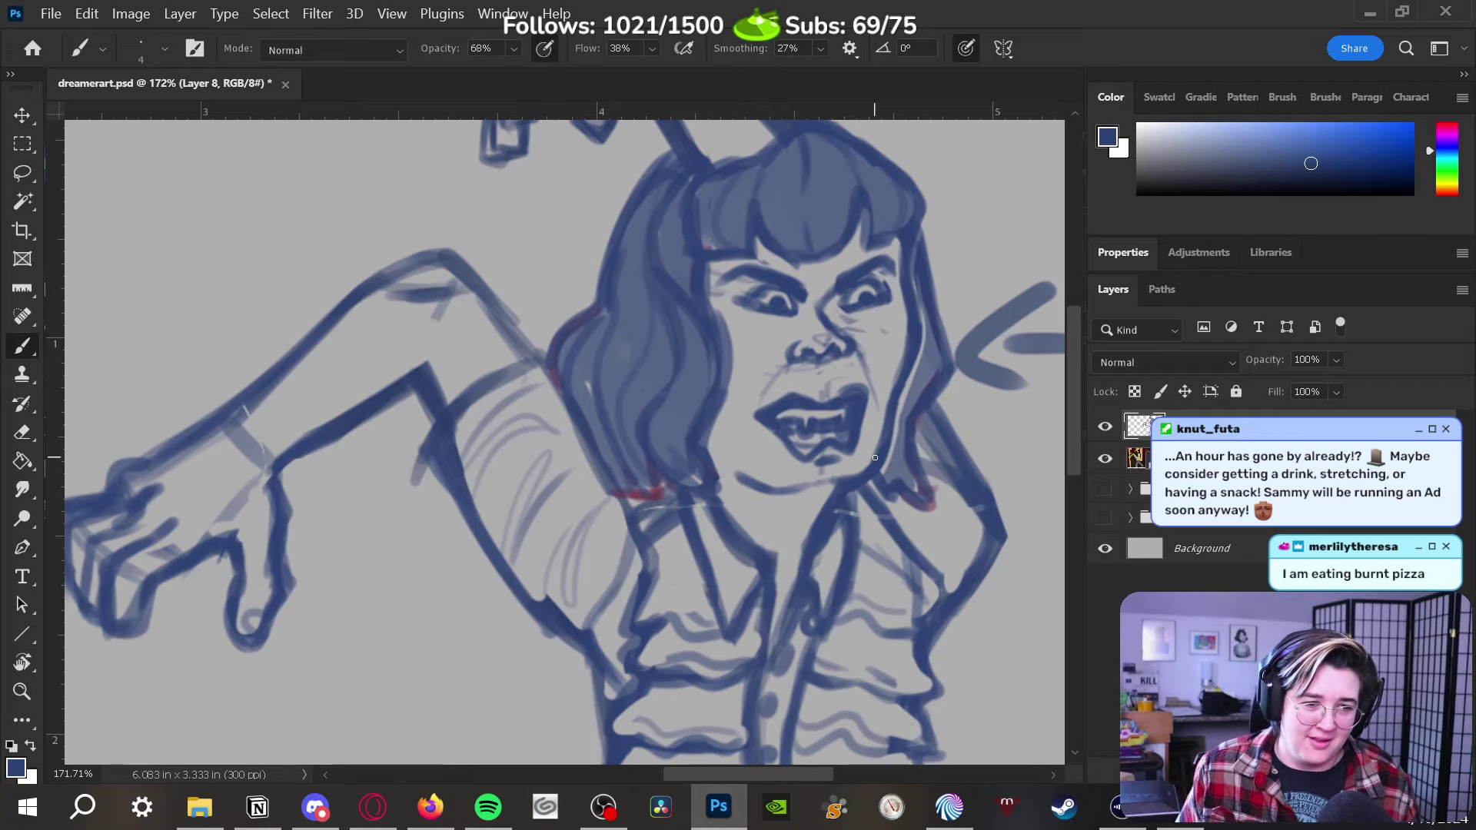
pyautogui.hotkey('ctrl', 'z')
pyautogui.hotkey('ctrl', 'z')
pyautogui.hotkey('ctrl', 'z')
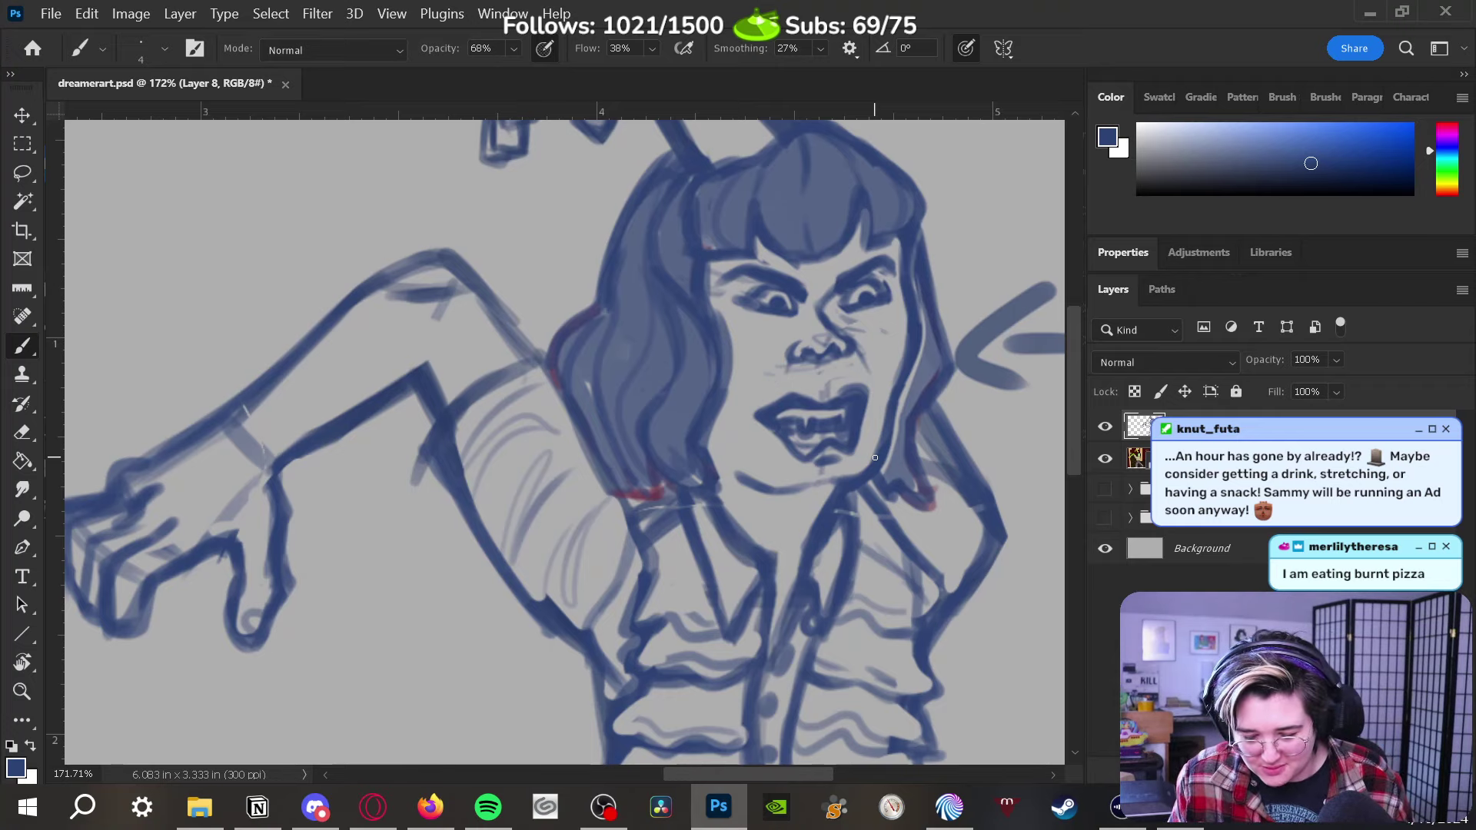
pyautogui.hotkey('ctrl', 'shift', 'z')
pyautogui.hotkey('ctrl', 'shift', 'z')
pyautogui.hotkey('ctrl', 'shift', 'z')
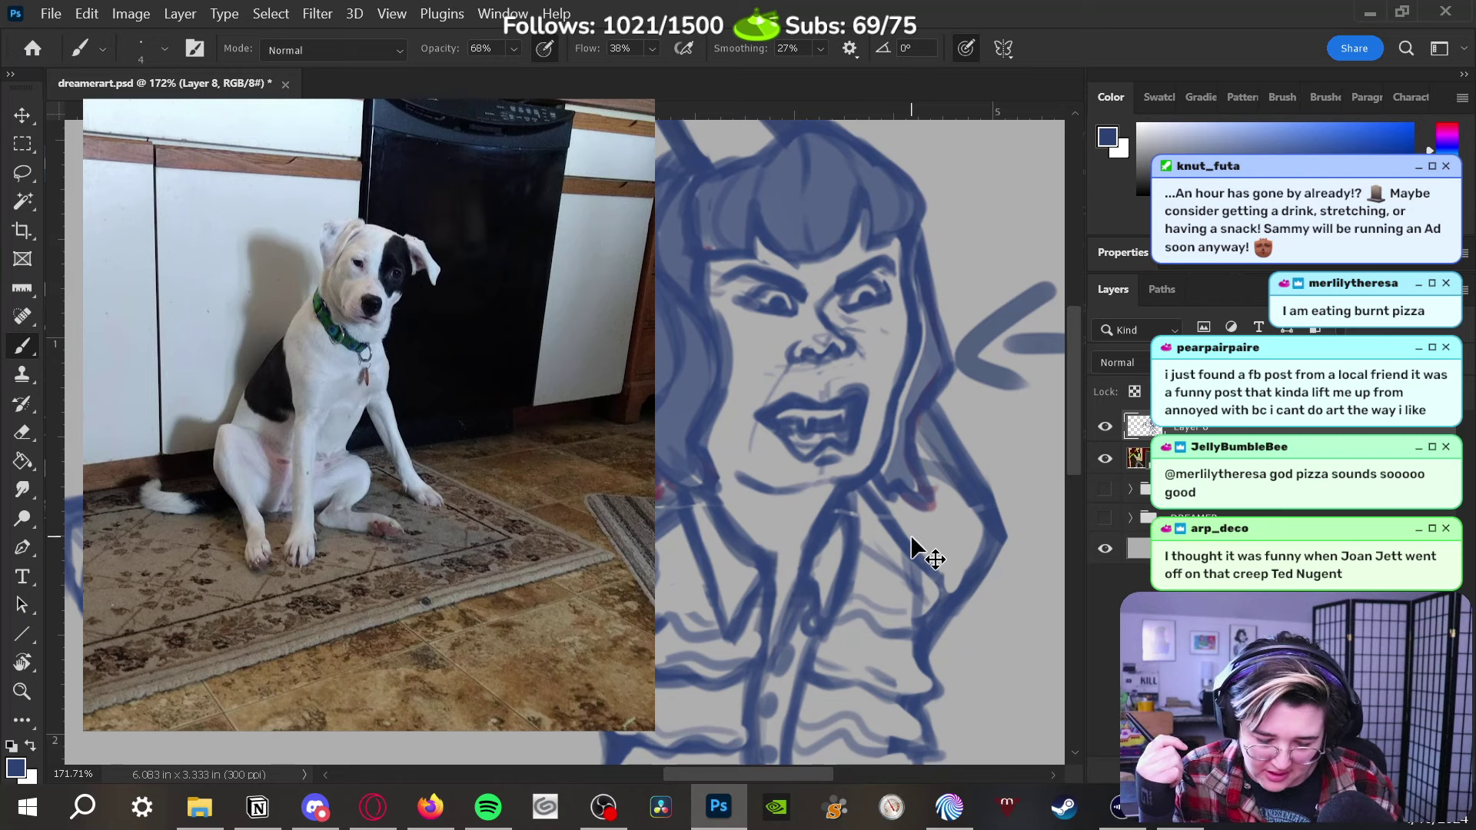
# Erase the stray lines around the nose and between the nose and mouth with a size 15 eraser
pyautogui.press('e')
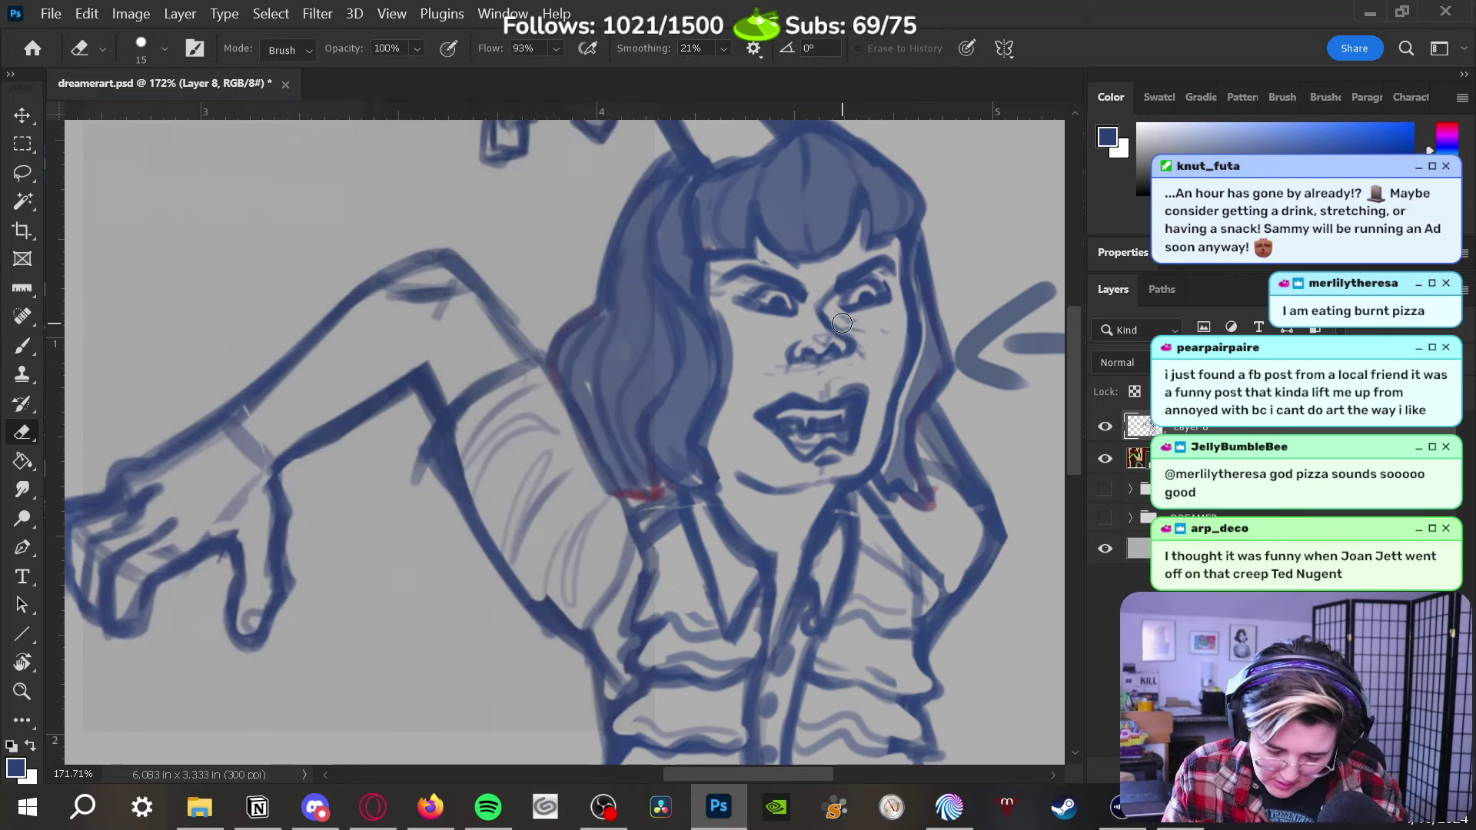
pyautogui.moveTo(849, 326)
pyautogui.mouseDown()
pyautogui.moveTo(894, 350)
pyautogui.moveTo(829, 377)
pyautogui.moveTo(751, 337)
pyautogui.mouseUp()
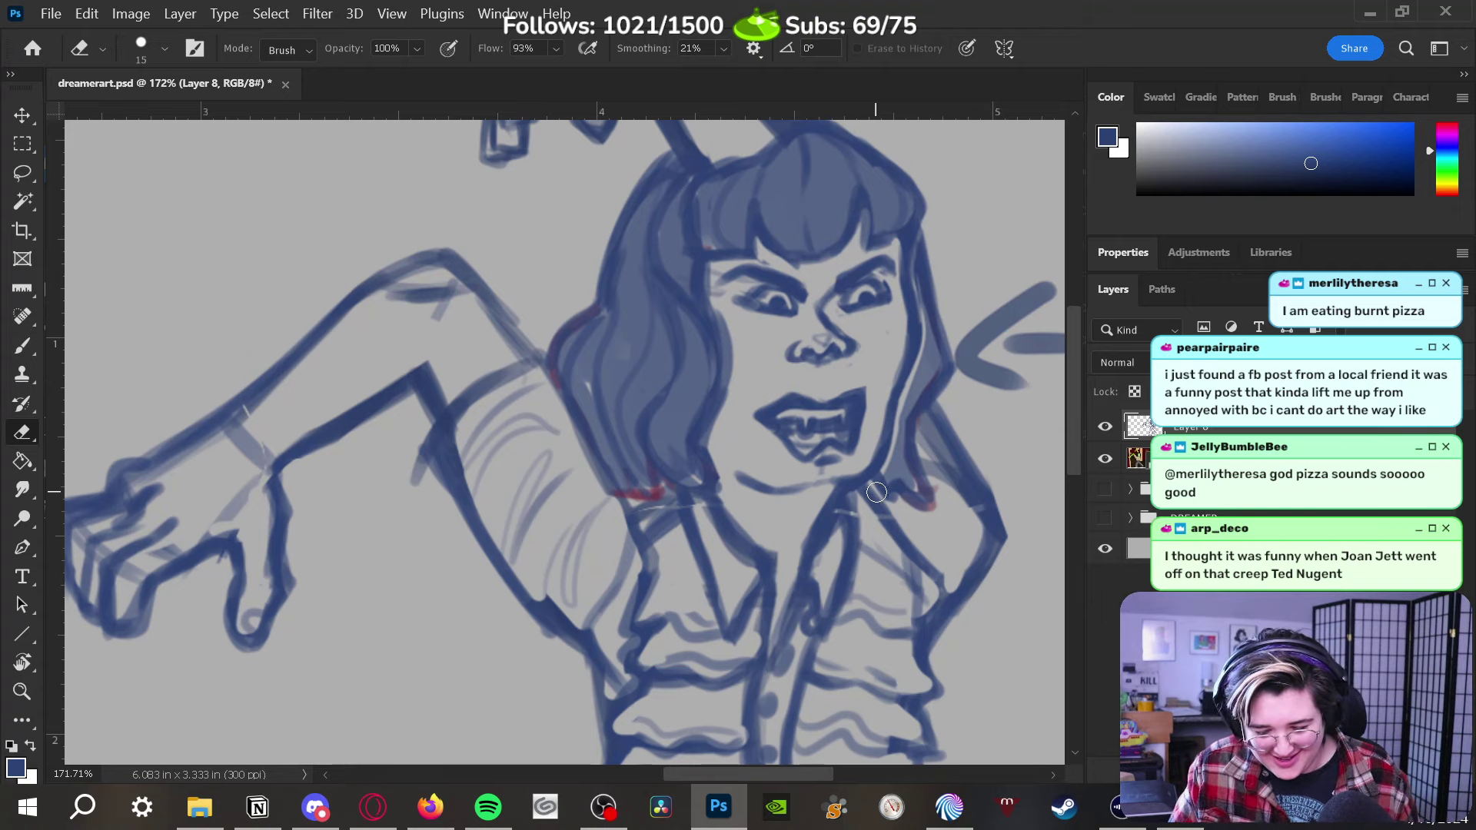
# Lasso the whole mouth, nudge it slightly up towards the nose, apply the transform and deselect
pyautogui.press('l')
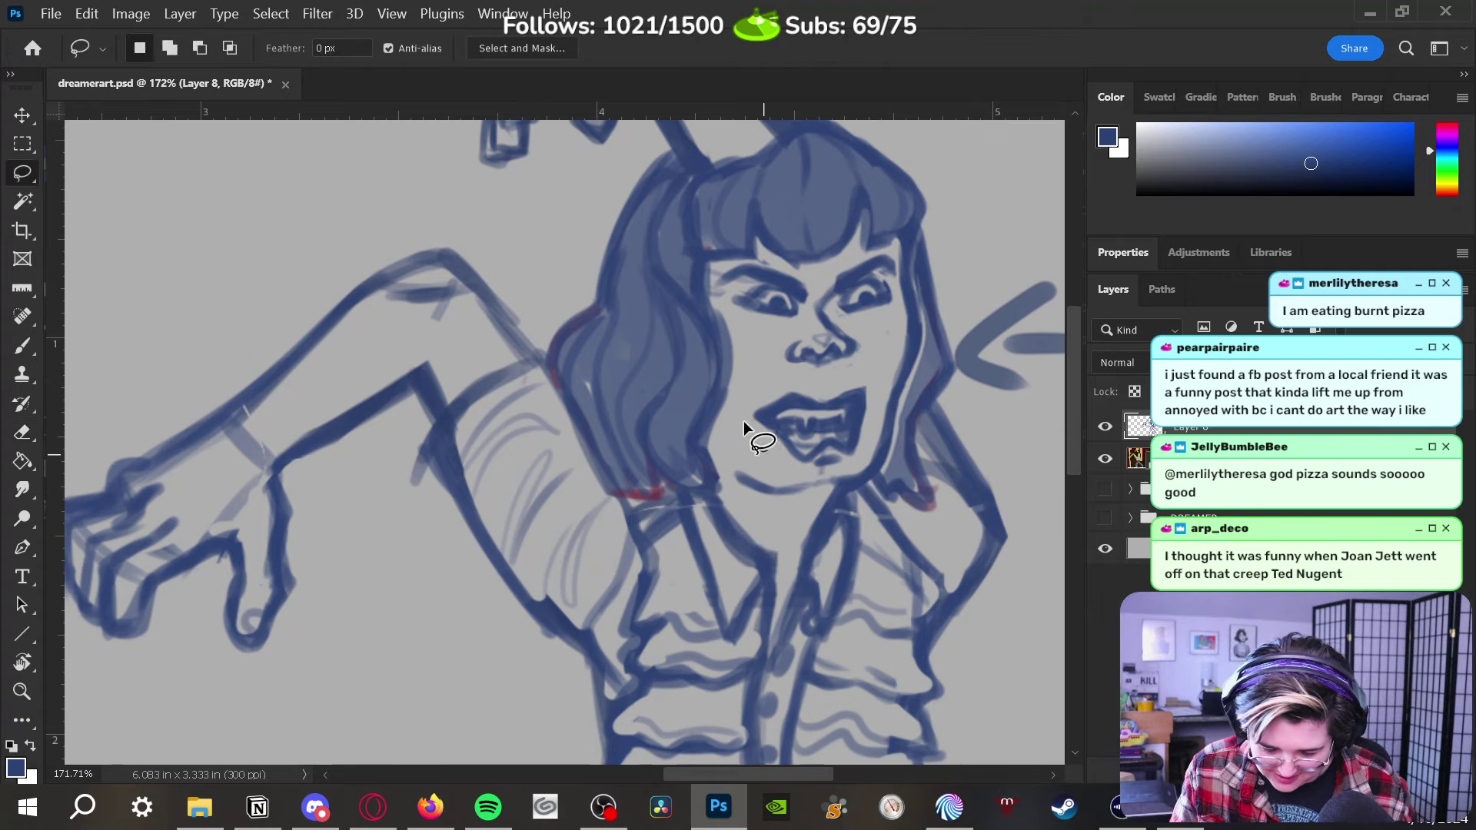
pyautogui.moveTo(765, 451); pyautogui.dragTo(873, 384)
pyautogui.moveTo(772, 468); pyautogui.dragTo(765, 454)
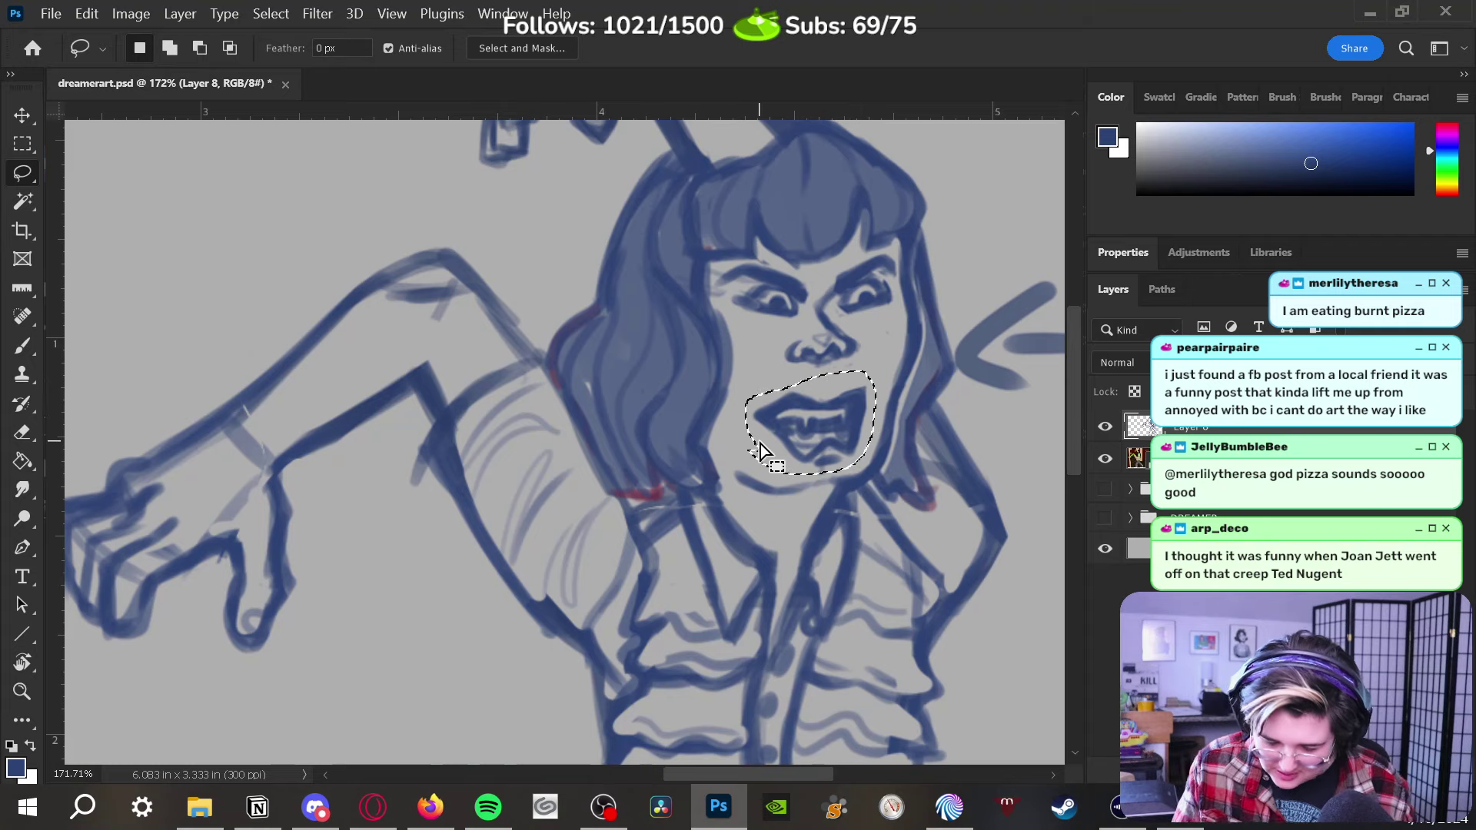
pyautogui.hotkey('ctrl', 't')
pyautogui.press('Up')
pyautogui.press('Up')
pyautogui.press('Up')
pyautogui.press('Up')
pyautogui.press('Up')
pyautogui.press('Up')
pyautogui.press('Up')
pyautogui.press('Up')
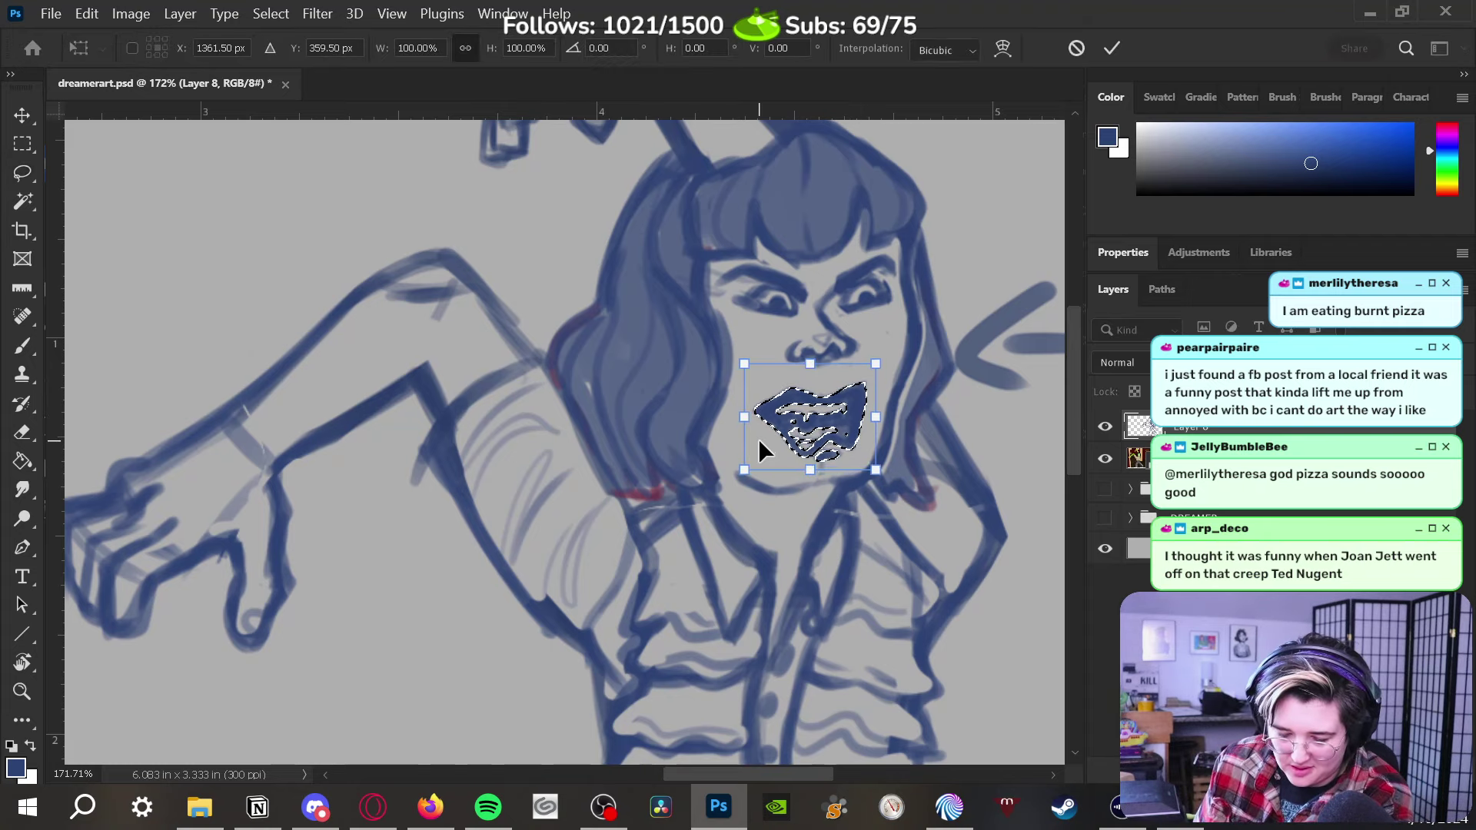
pyautogui.press('Return')
pyautogui.hotkey('ctrl', 'd')
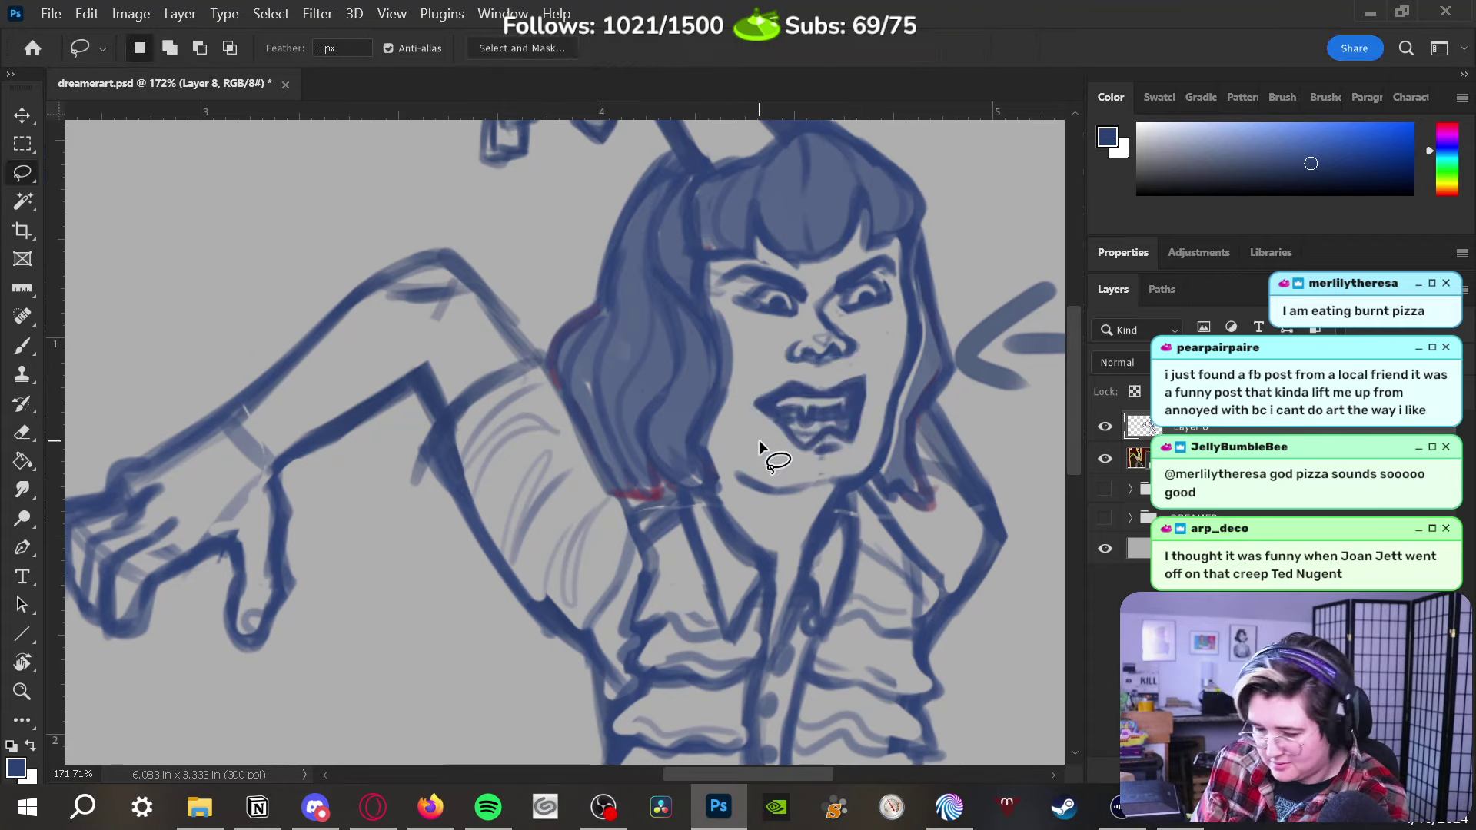
# Thin the thick outlines of the left-hand trouser leg with a size 25 eraser
pyautogui.press('z')
pyautogui.moveTo(896, 449); pyautogui.dragTo(684, 517)
pyautogui.press('space')
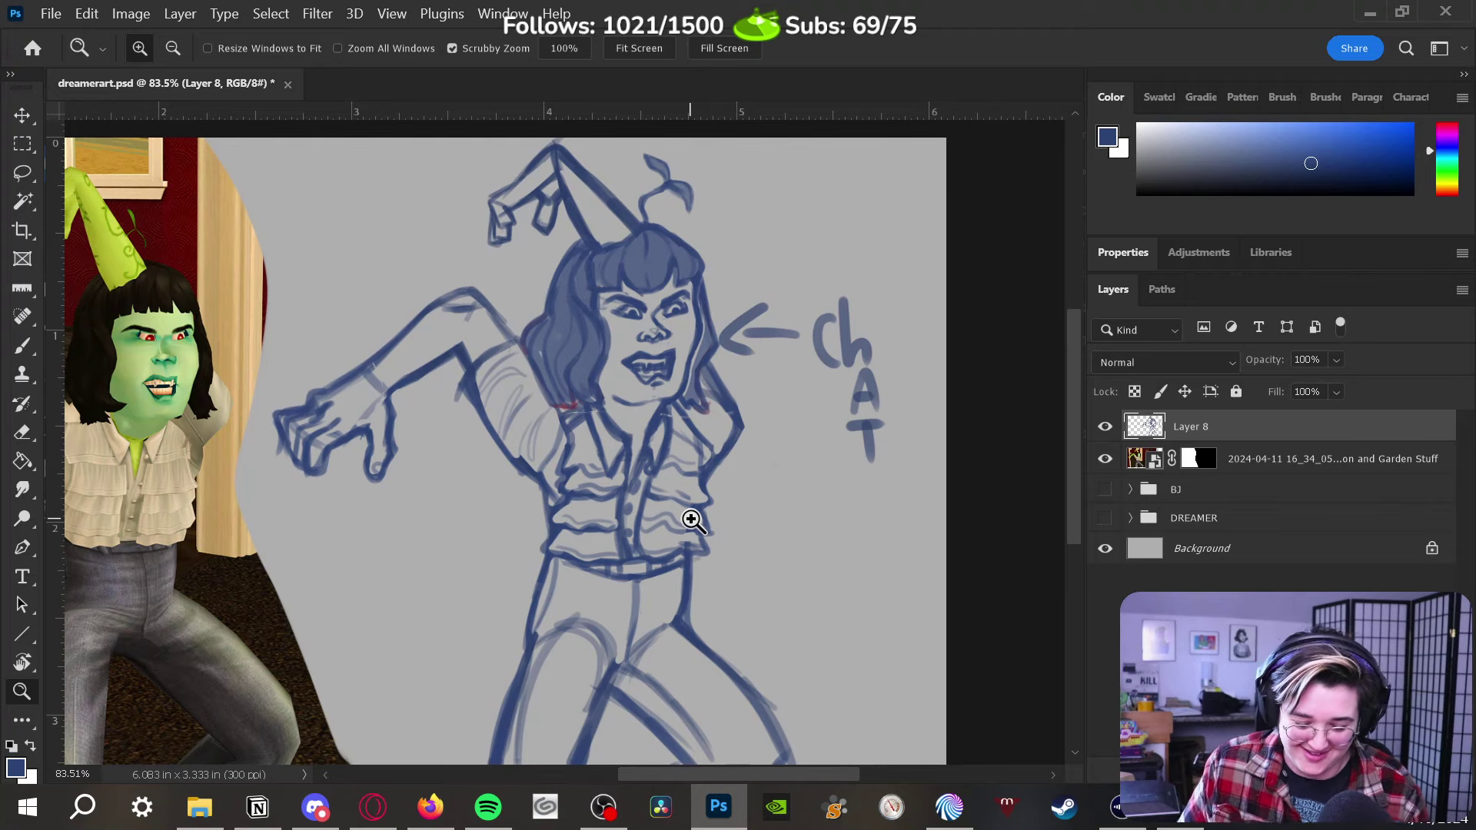
pyautogui.moveTo(791, 583)
pyautogui.mouseDown()
pyautogui.moveTo(865, 469)
pyautogui.moveTo(886, 541)
pyautogui.mouseUp()
pyautogui.press('e')
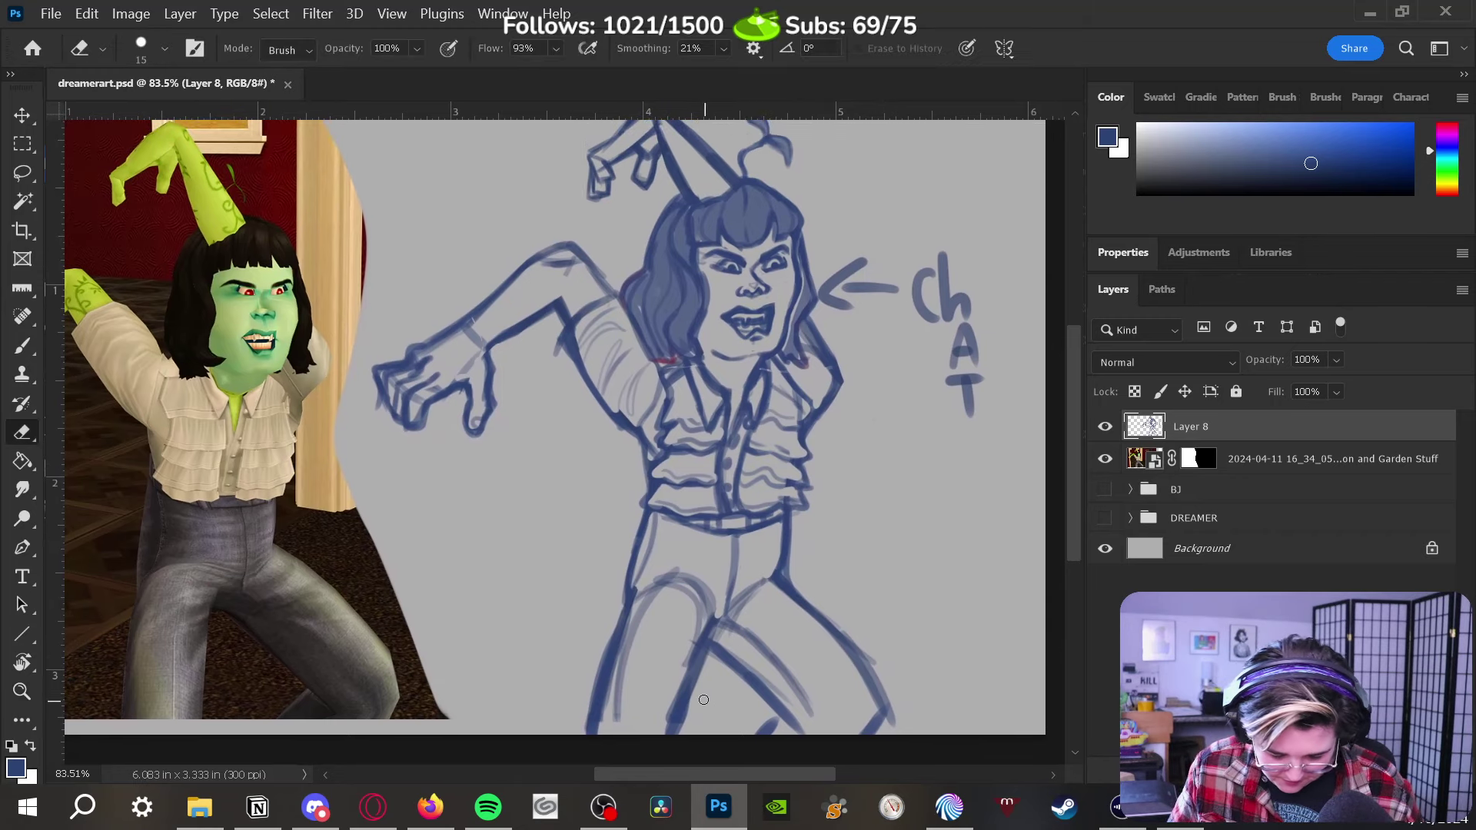
pyautogui.press(']')
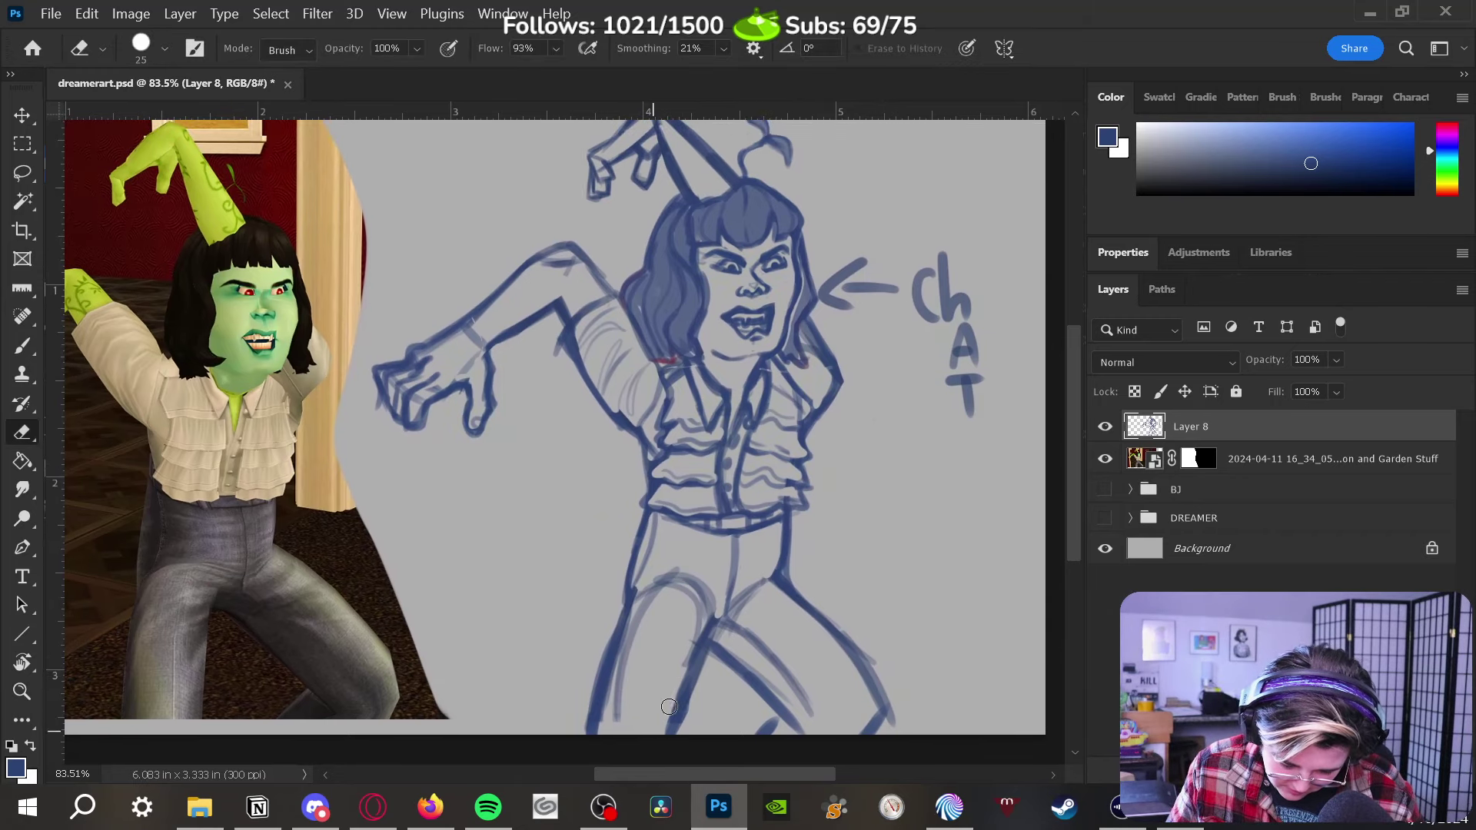
pyautogui.moveTo(697, 690)
pyautogui.mouseDown()
pyautogui.moveTo(669, 749)
pyautogui.moveTo(618, 643)
pyautogui.mouseUp()
pyautogui.moveTo(603, 734); pyautogui.dragTo(621, 636)
pyautogui.moveTo(642, 586); pyautogui.dragTo(632, 619)
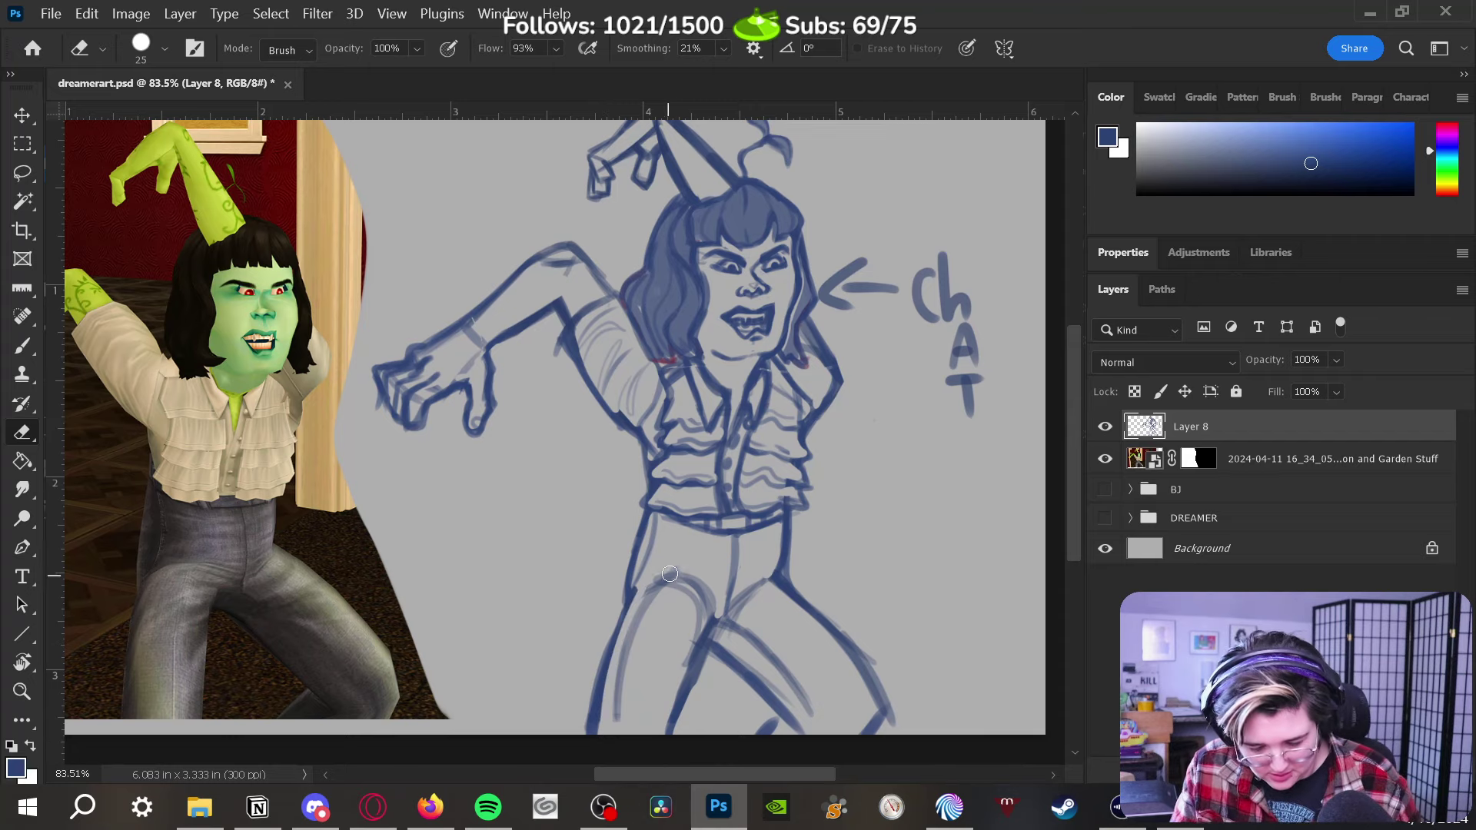
# Strengthen the curved crease over the left-hand thigh towards the crotch with a size 6 brush and undo the last stroke
pyautogui.press('b')
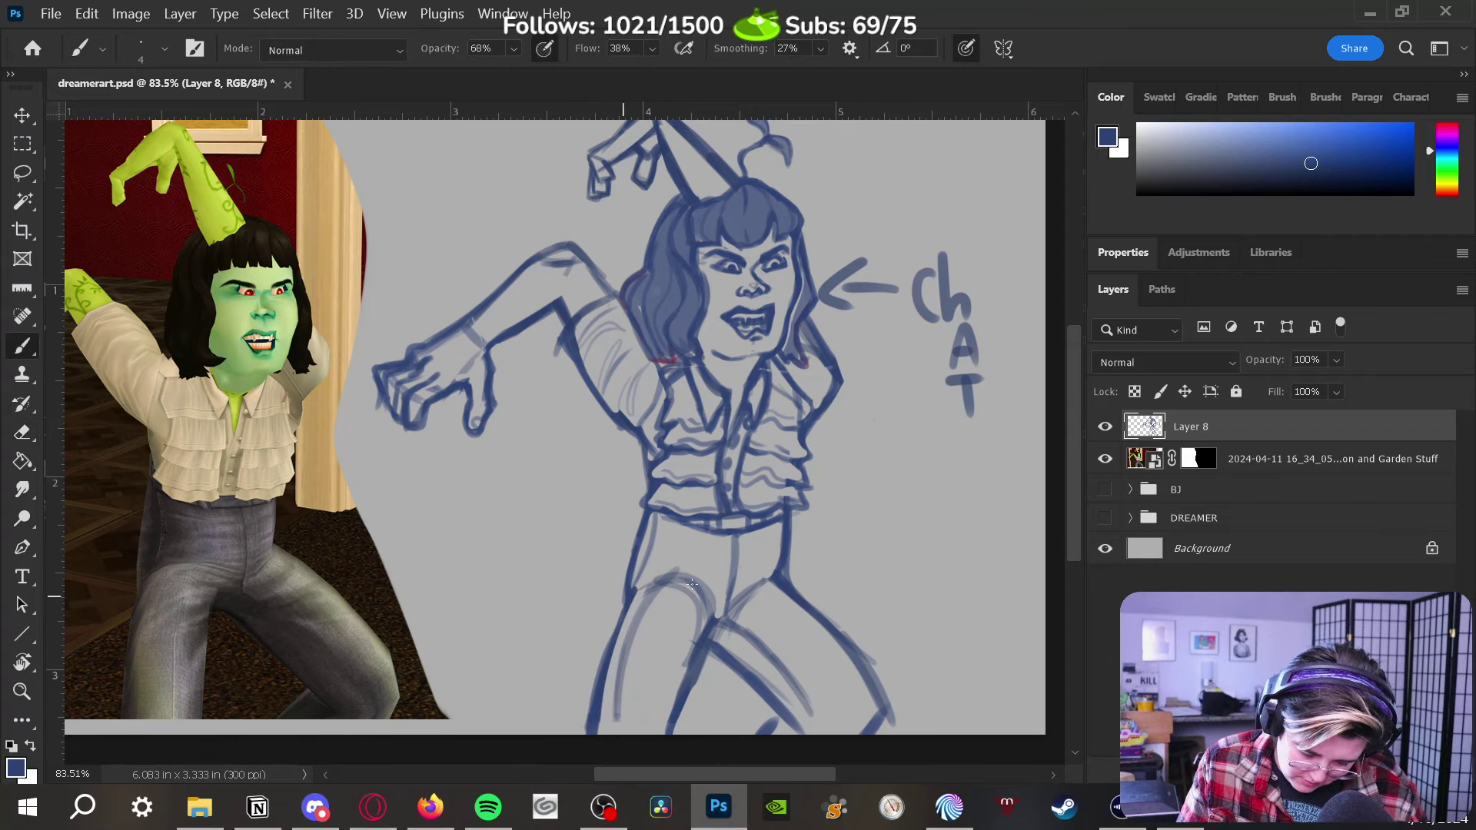
pyautogui.moveTo(658, 590)
pyautogui.mouseDown()
pyautogui.moveTo(696, 580)
pyautogui.moveTo(721, 619)
pyautogui.mouseUp()
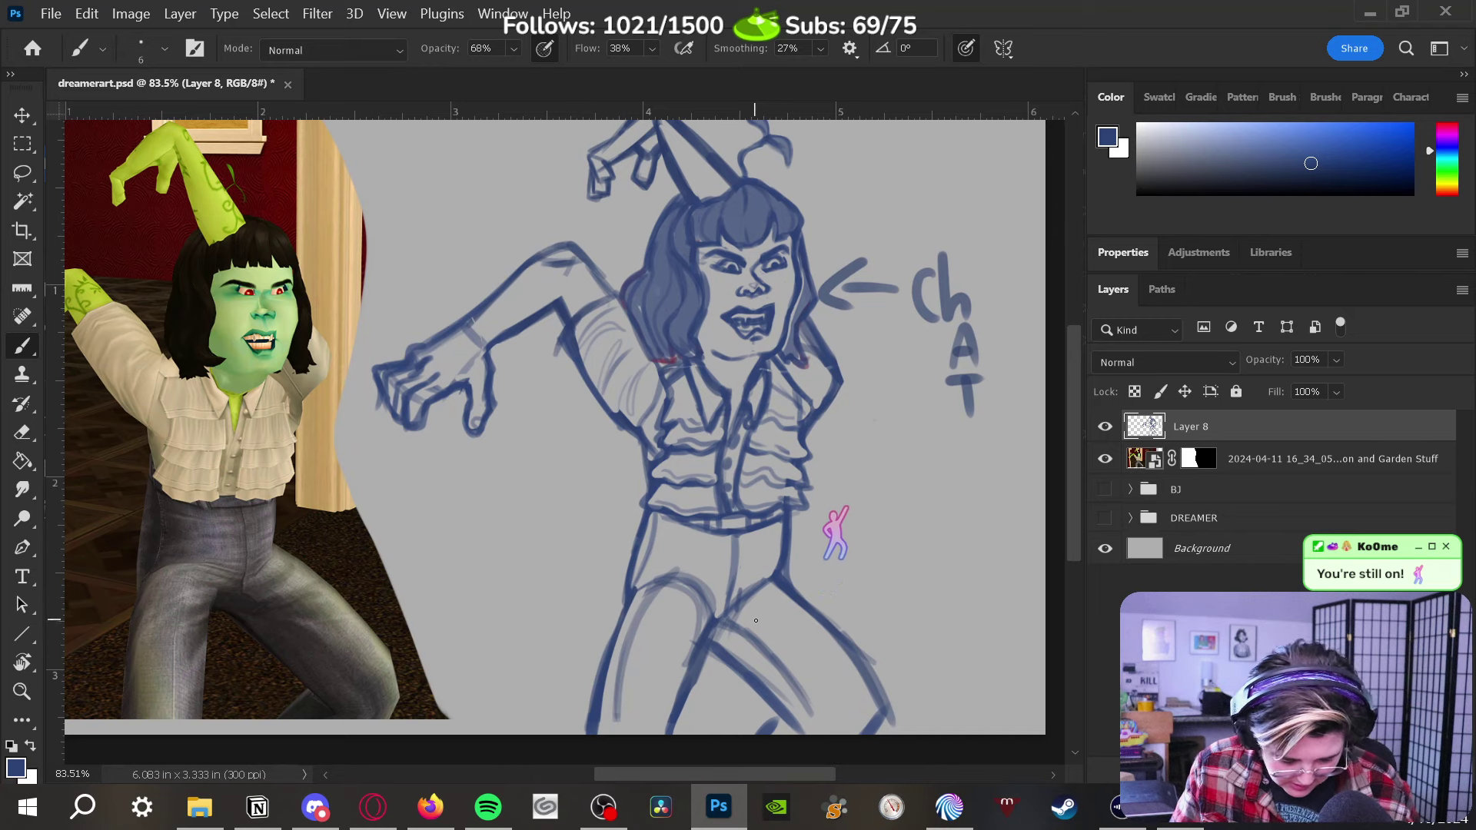
pyautogui.middleClick(761, 607)
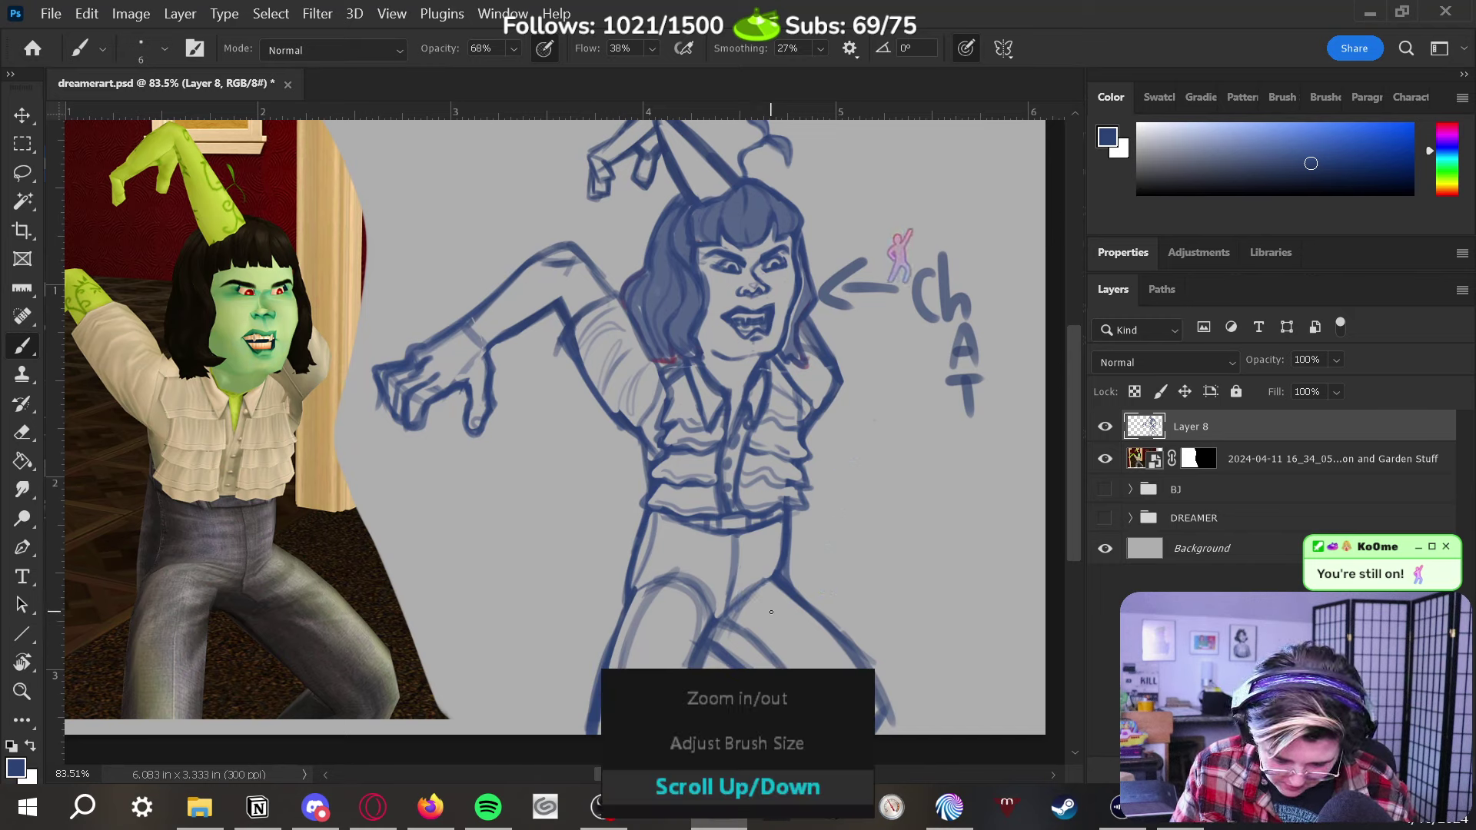
pyautogui.hotkey('ctrl', 'z')
pyautogui.middleClick(732, 606)
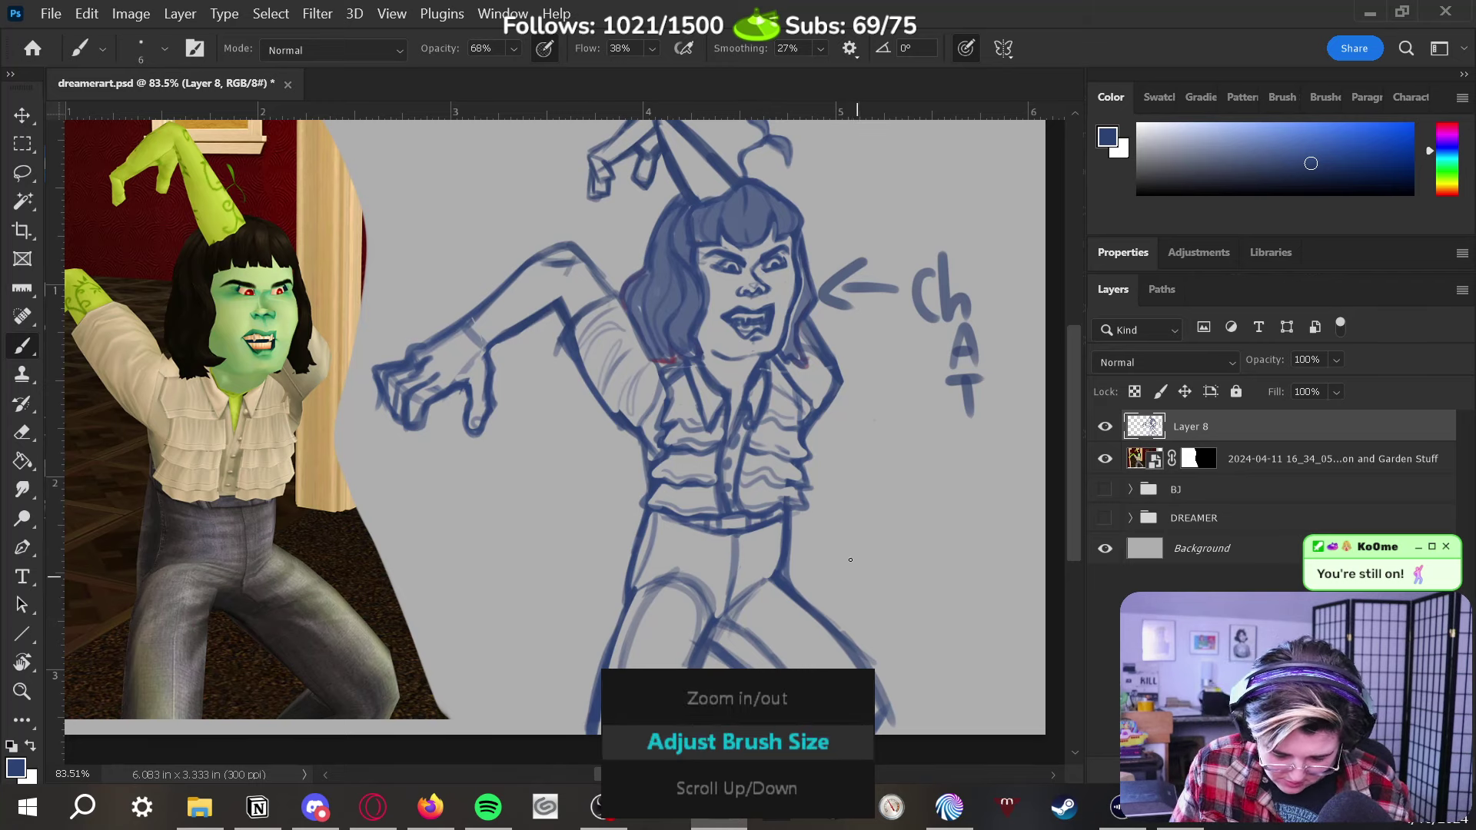
# Erase the overlapping lines at the crotch and the curve over the left-hand thigh, and redraw the right-hand leg's inner thigh line
pyautogui.press('e')
pyautogui.click(737, 611)
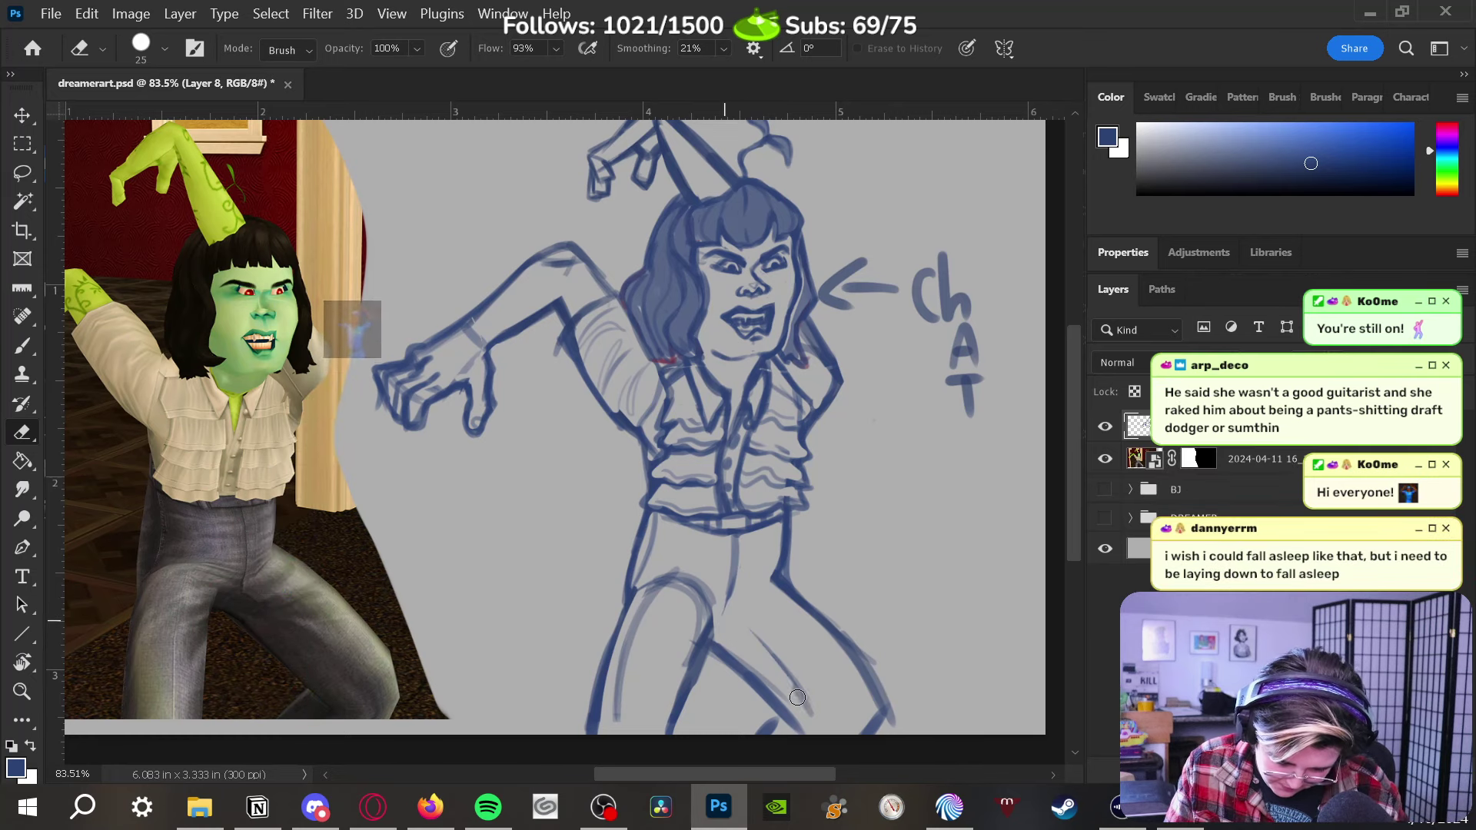
pyautogui.press('b')
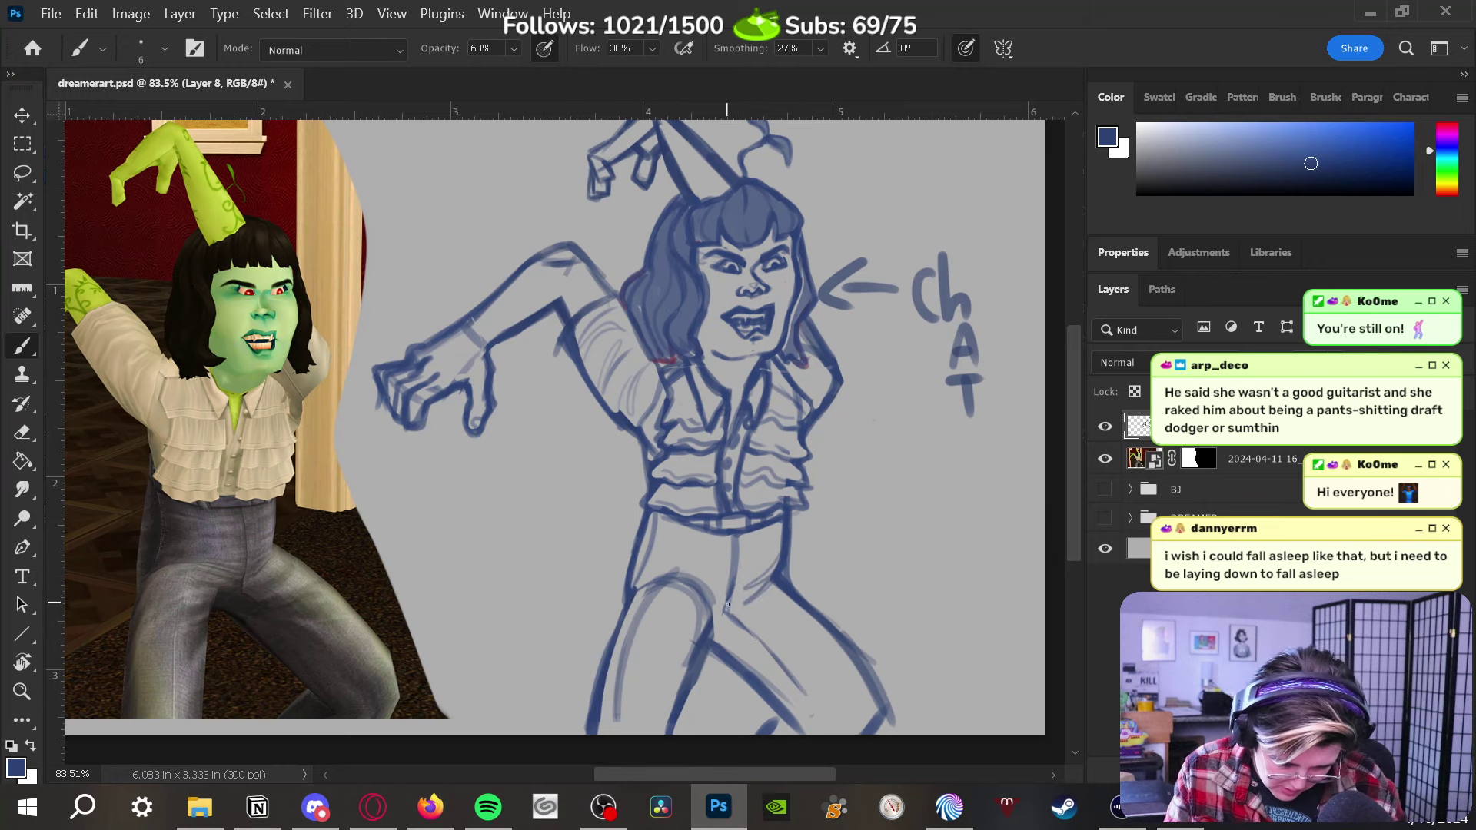
pyautogui.press('e')
pyautogui.moveTo(683, 595); pyautogui.dragTo(709, 584)
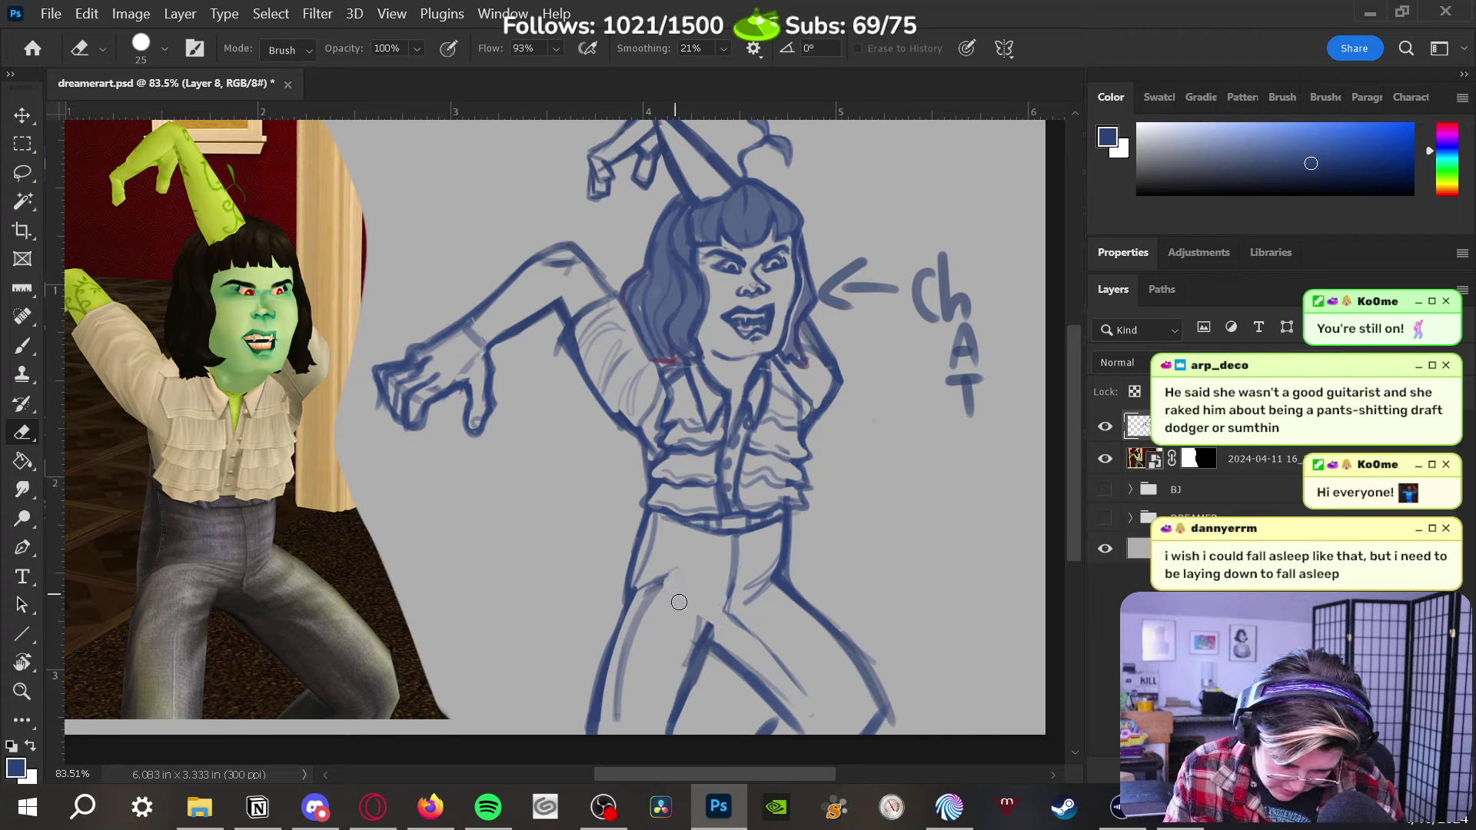
# Draw short trouser folds at the hip and crotch and shade the small triangle between the thighs with a size 6 brush
pyautogui.press('b')
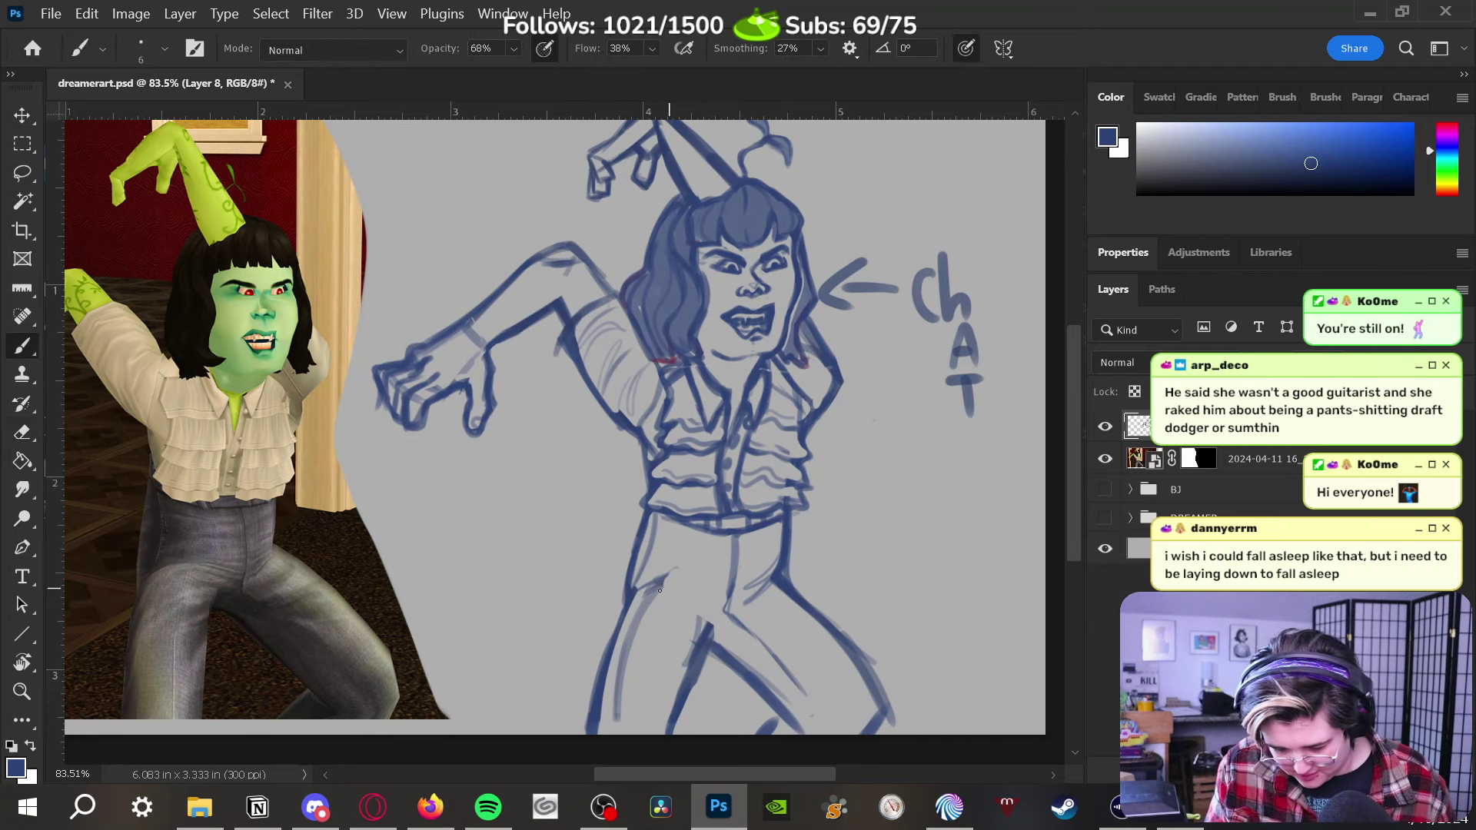
pyautogui.moveTo(642, 588)
pyautogui.mouseDown()
pyautogui.moveTo(676, 575)
pyautogui.moveTo(651, 589)
pyautogui.mouseUp()
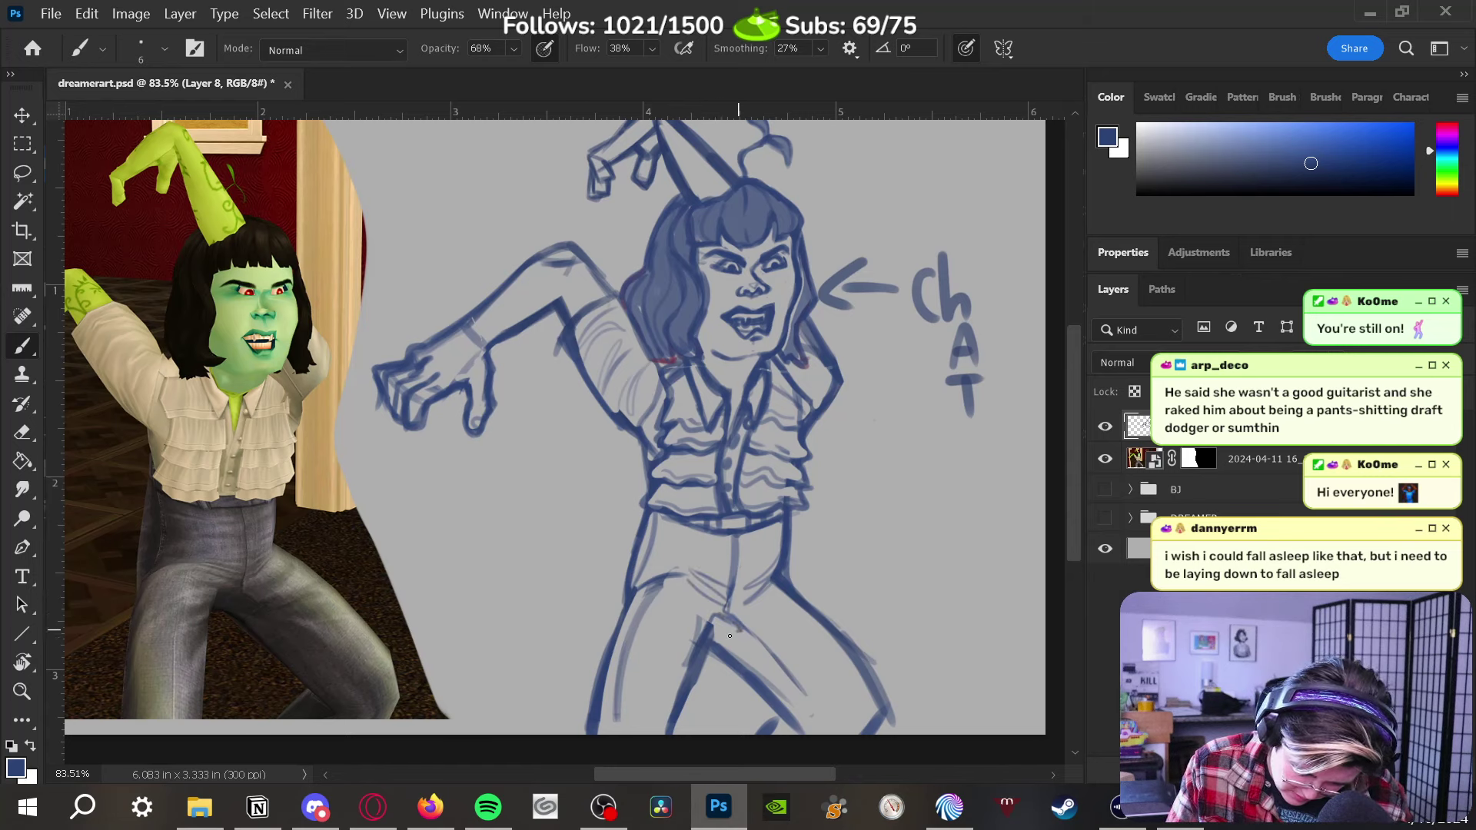
pyautogui.moveTo(713, 619); pyautogui.dragTo(714, 647)
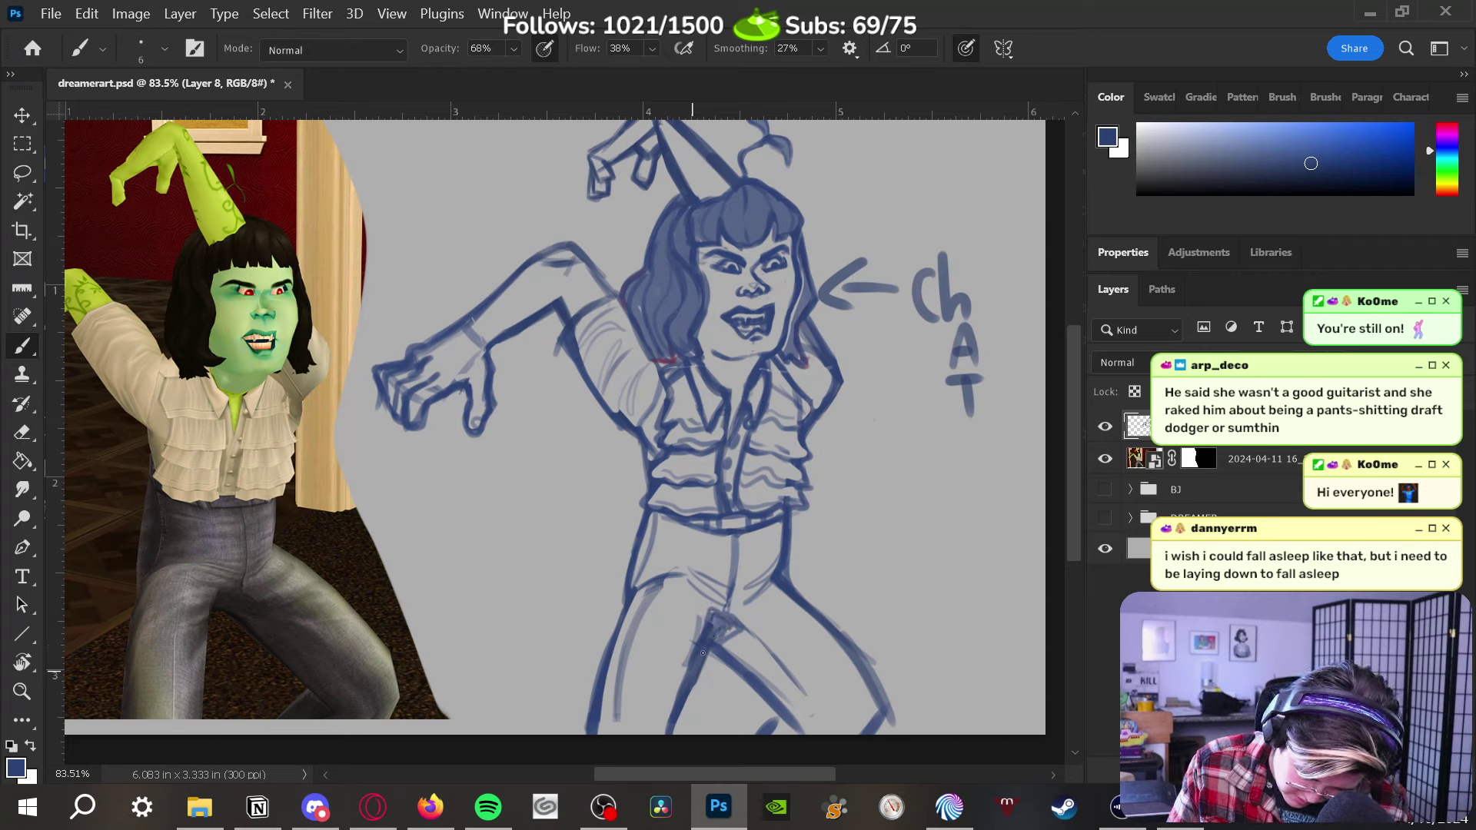
# Clean up the inner edge of the left-hand trouser leg below the crotch with a size 25 eraser
pyautogui.press('e')
pyautogui.moveTo(703, 604); pyautogui.dragTo(666, 723)
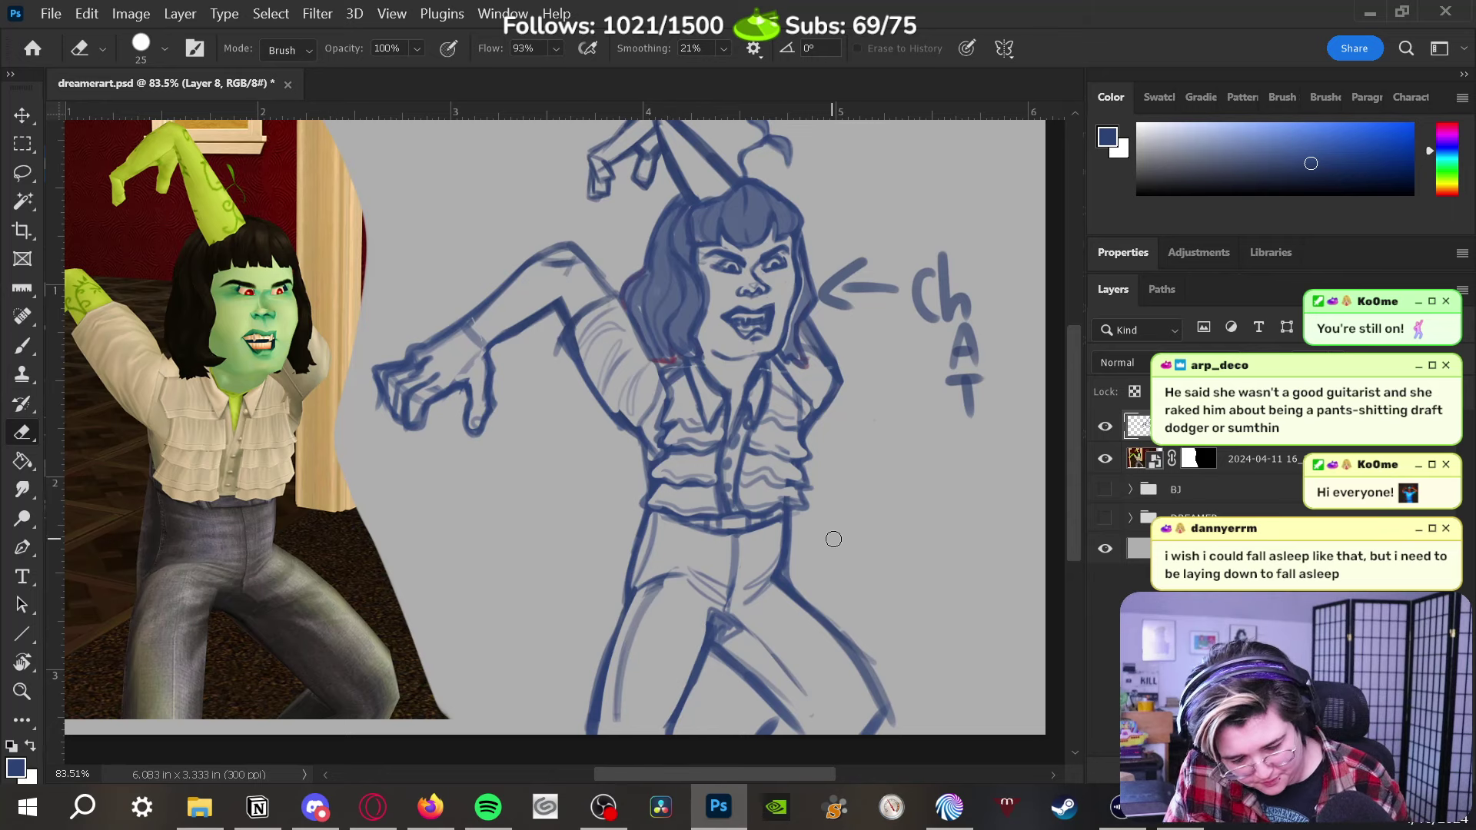
pyautogui.press('z')
pyautogui.moveTo(833, 537); pyautogui.dragTo(773, 549)
pyautogui.moveTo(859, 607); pyautogui.dragTo(724, 634)
pyautogui.moveTo(688, 587); pyautogui.dragTo(724, 584)
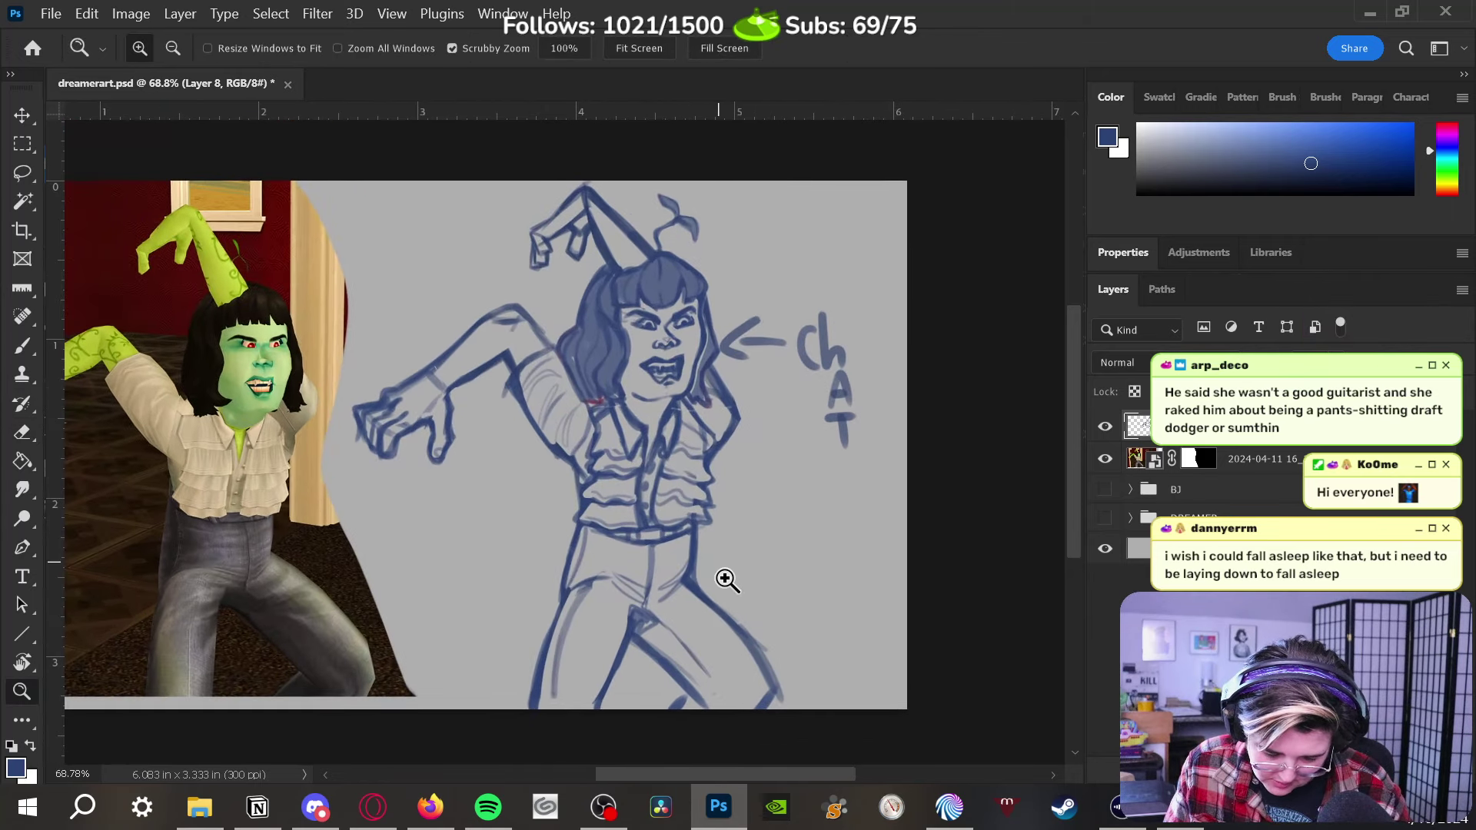
# Refine the right-hand trouser leg's inner and outer contour lines with a size 6 brush and a size 25 eraser
pyautogui.press('e')
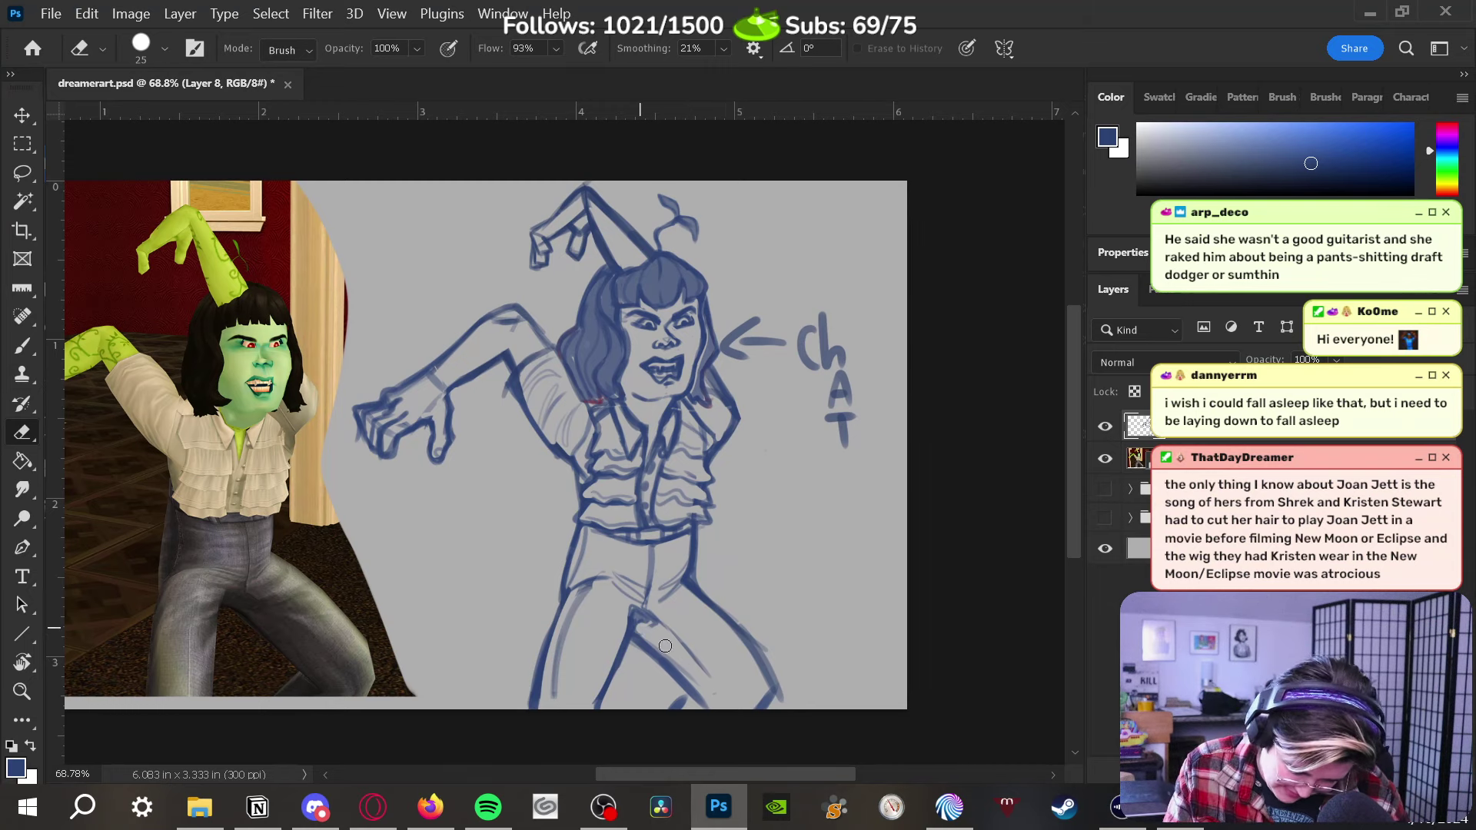
pyautogui.press('b')
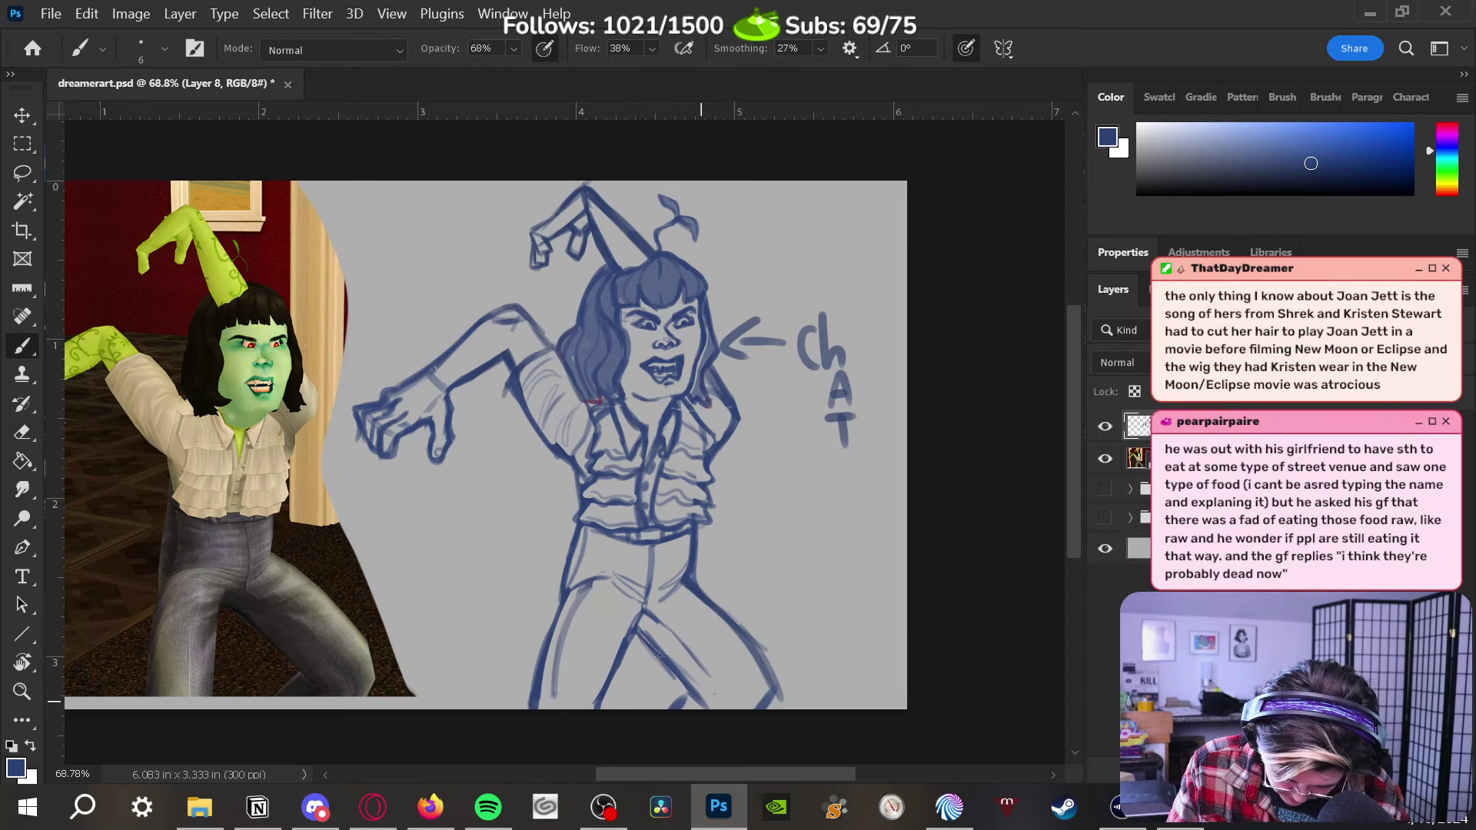
pyautogui.moveTo(702, 594)
pyautogui.mouseDown()
pyautogui.moveTo(764, 665)
pyautogui.moveTo(719, 610)
pyautogui.moveTo(772, 699)
pyautogui.mouseUp()
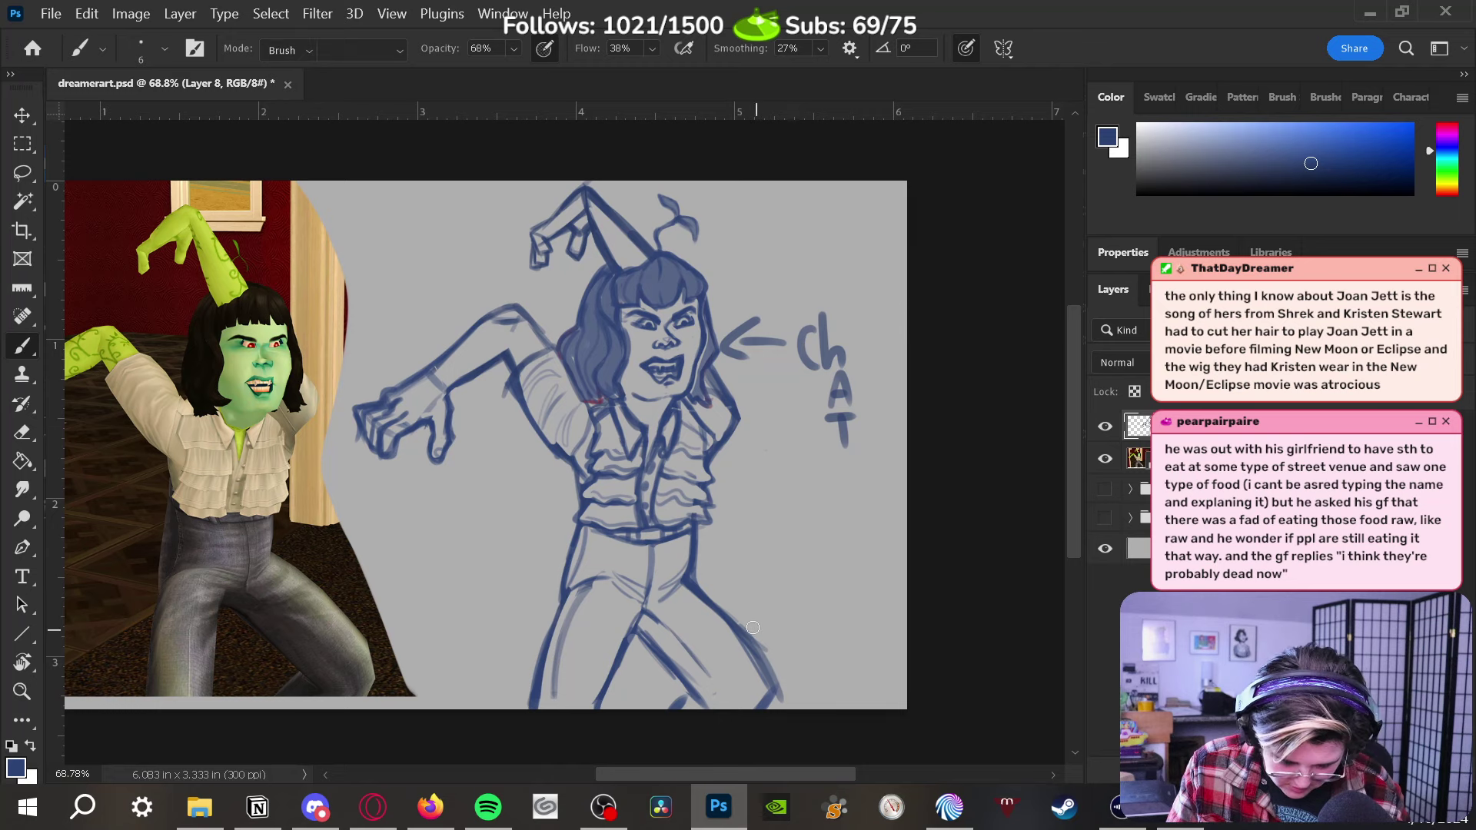
pyautogui.press('e')
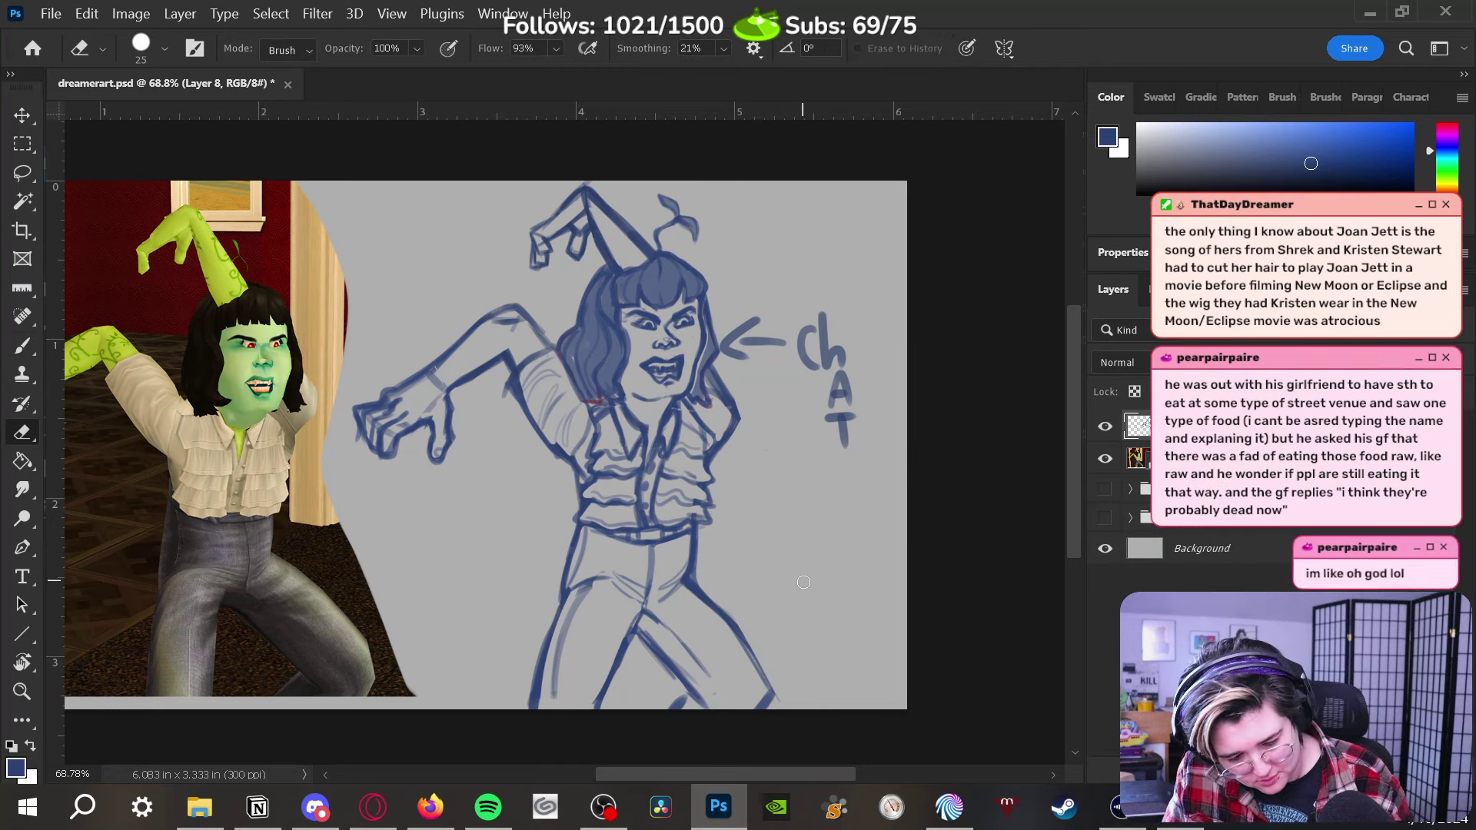
pyautogui.moveTo(797, 580); pyautogui.dragTo(818, 607)
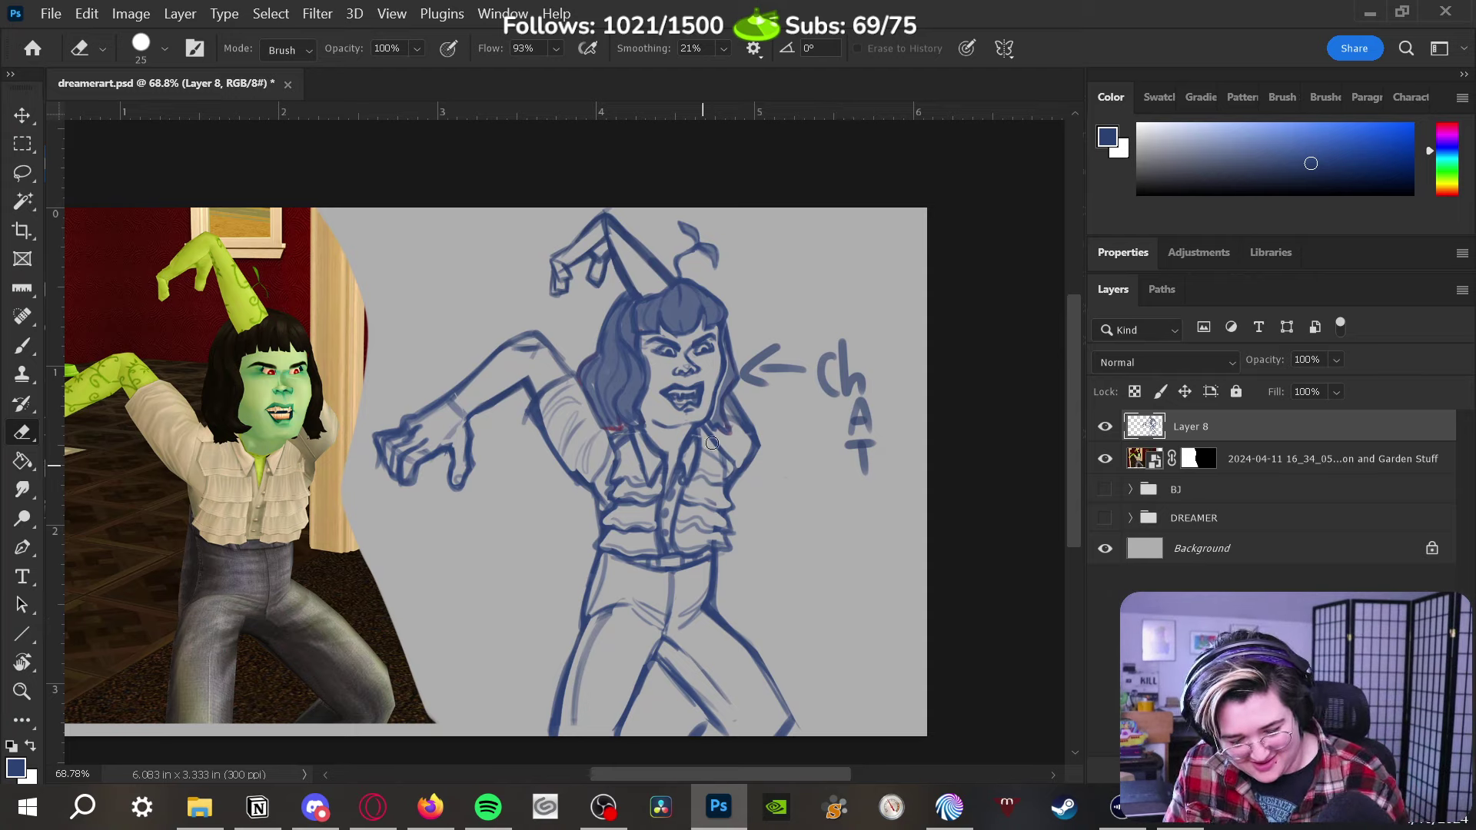
# Save the document
pyautogui.press('z')
pyautogui.moveTo(771, 523)
pyautogui.mouseDown()
pyautogui.moveTo(797, 550)
pyautogui.moveTo(834, 523)
pyautogui.moveTo(800, 566)
pyautogui.moveTo(794, 519)
pyautogui.moveTo(863, 520)
pyautogui.moveTo(849, 523)
pyautogui.moveTo(911, 550)
pyautogui.moveTo(895, 551)
pyautogui.mouseUp()
pyautogui.press('space')
pyautogui.press('space')
pyautogui.press('space')
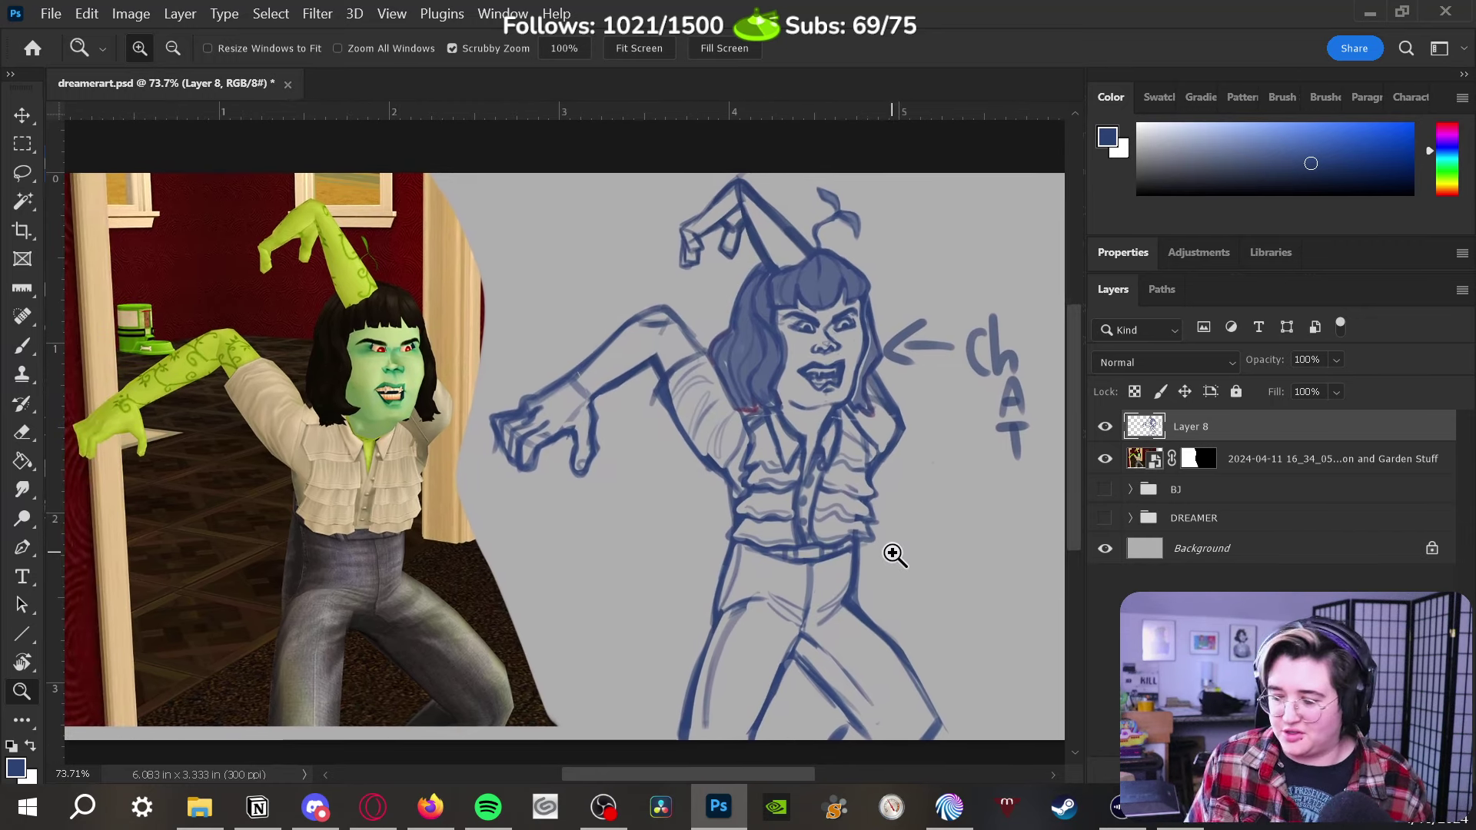
pyautogui.hotkey('ctrl', 's')
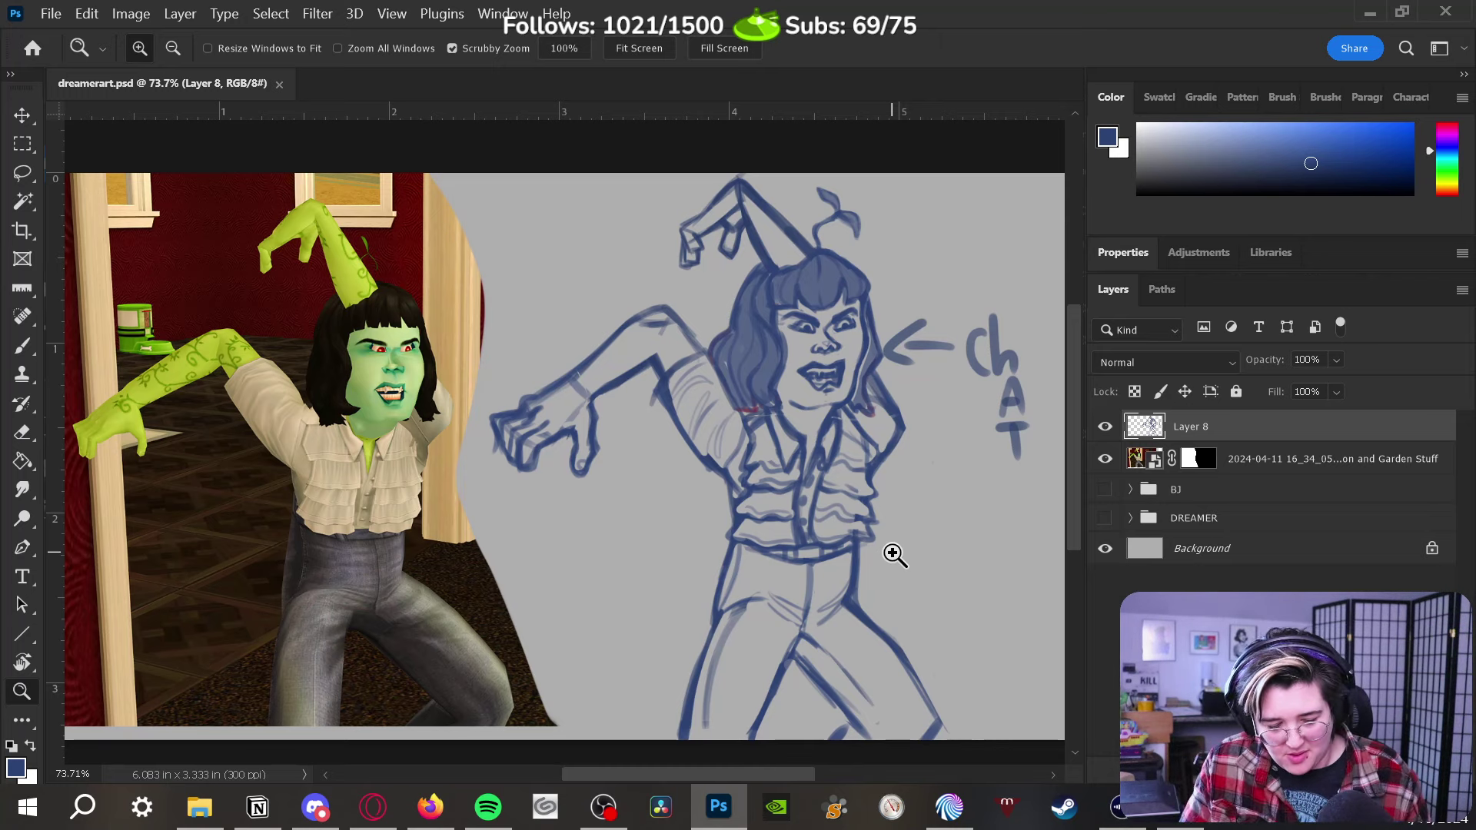
# Darken the hair's side locks, crown and fringe with a size 30 brush
pyautogui.press('b')
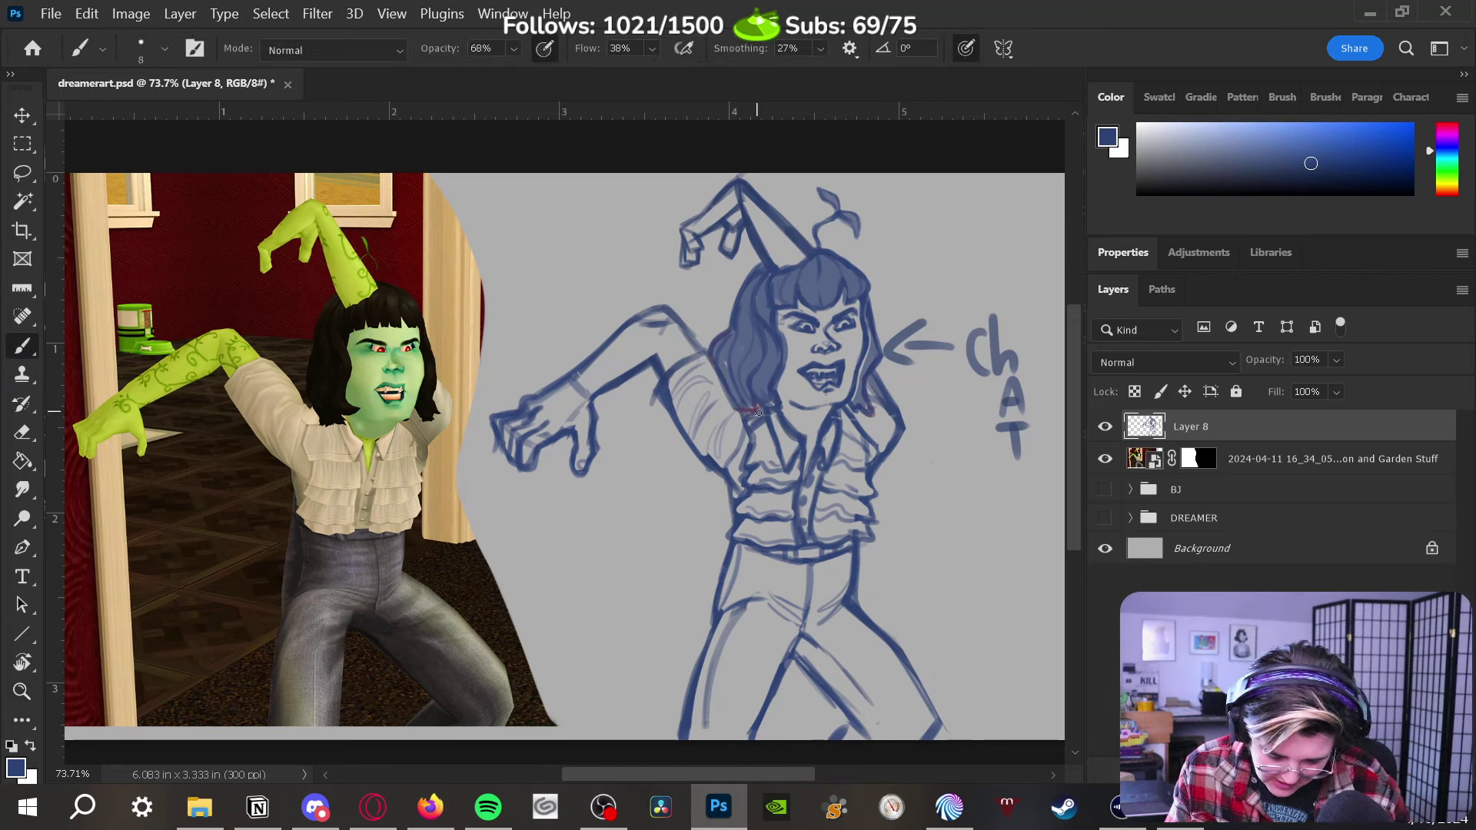
pyautogui.press(']')
pyautogui.press(']')
pyautogui.press(']')
pyautogui.press(']')
pyautogui.press(']')
pyautogui.press(']')
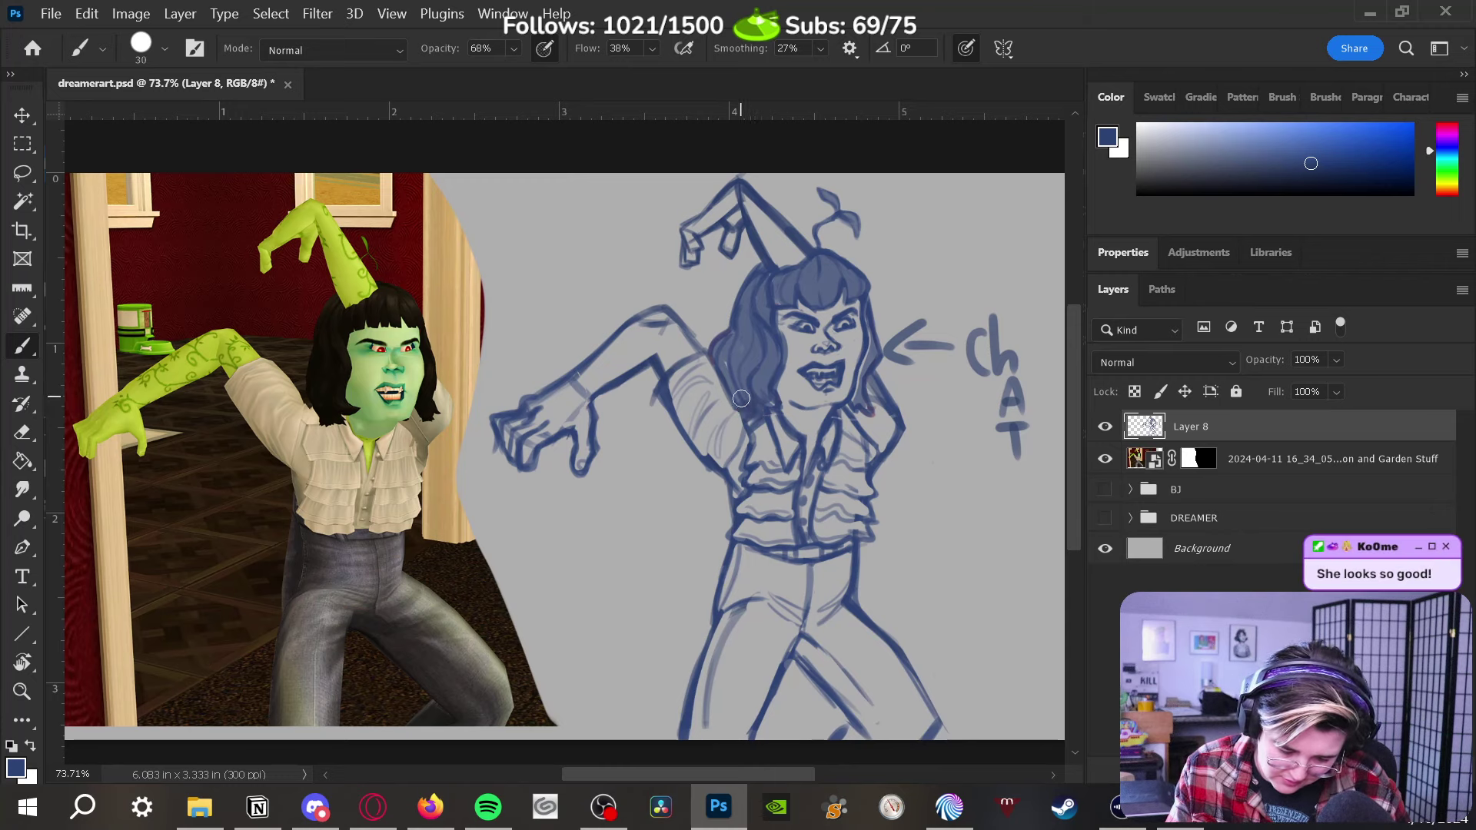
pyautogui.moveTo(733, 392)
pyautogui.mouseDown()
pyautogui.moveTo(732, 341)
pyautogui.moveTo(747, 407)
pyautogui.moveTo(768, 381)
pyautogui.mouseUp()
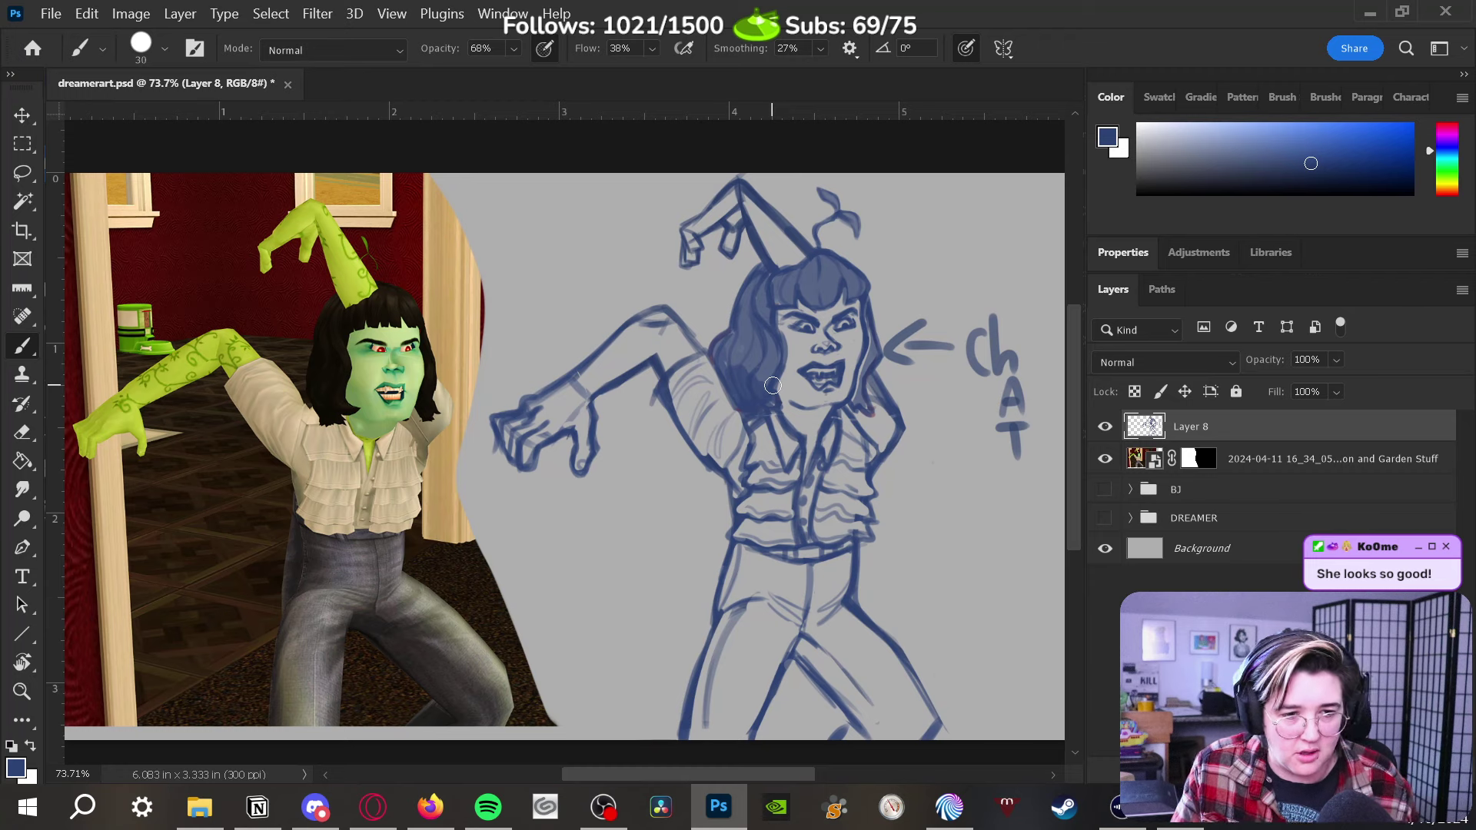
pyautogui.moveTo(858, 397); pyautogui.dragTo(874, 356)
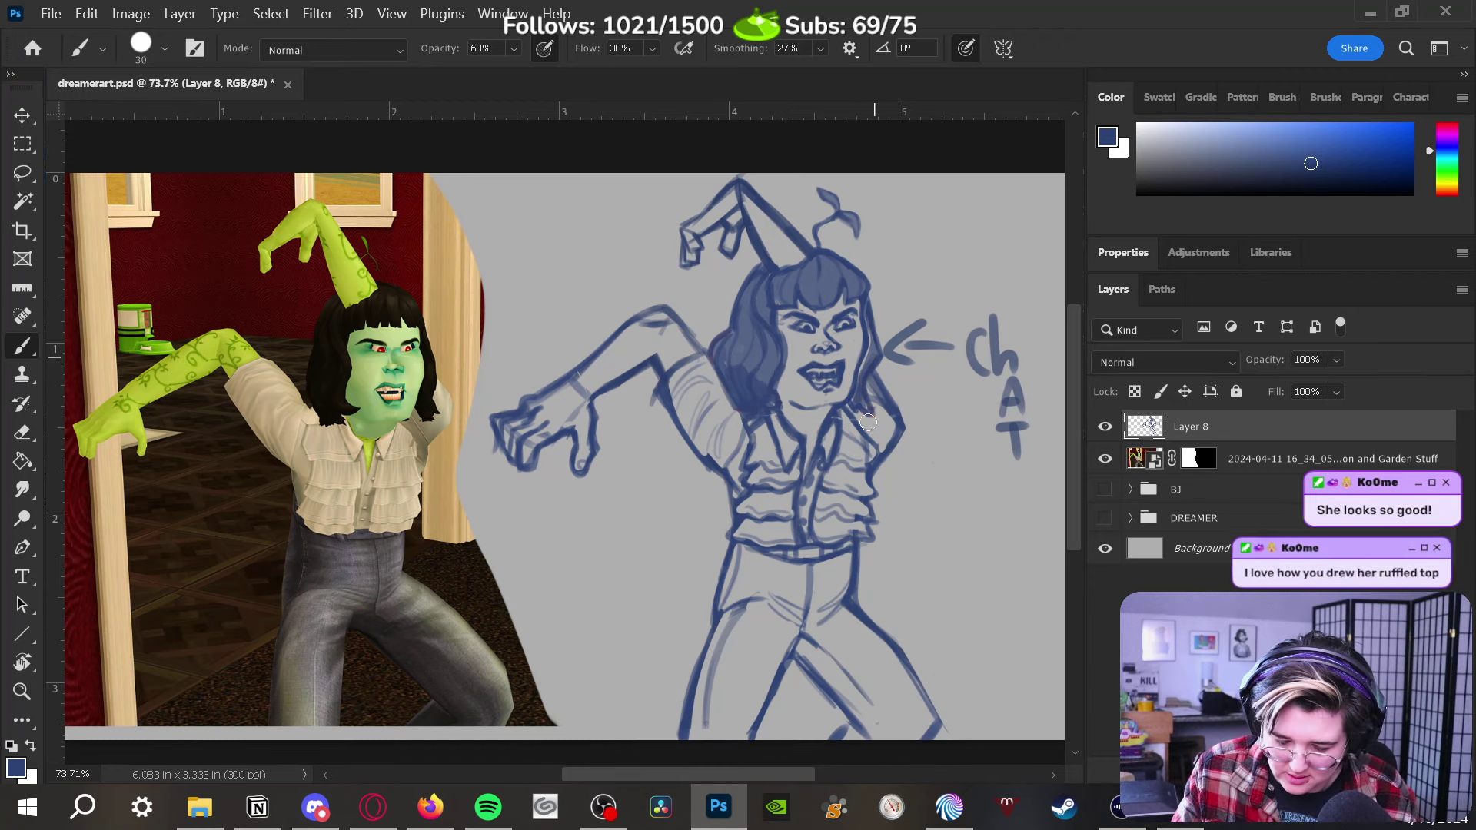
pyautogui.moveTo(750, 312); pyautogui.dragTo(738, 344)
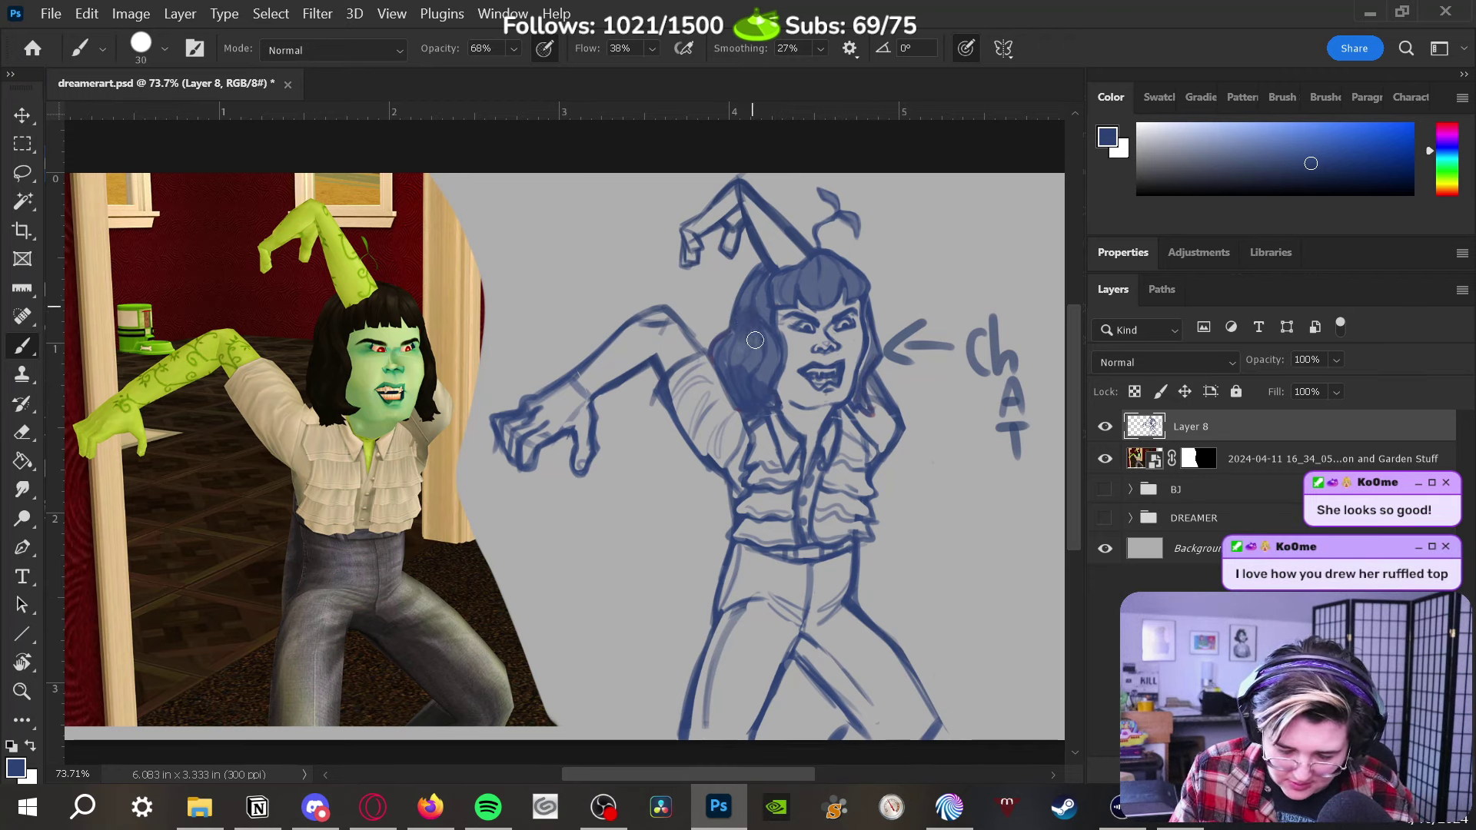
pyautogui.moveTo(789, 276); pyautogui.dragTo(857, 268)
pyautogui.moveTo(782, 296)
pyautogui.mouseDown()
pyautogui.moveTo(830, 302)
pyautogui.moveTo(859, 285)
pyautogui.mouseUp()
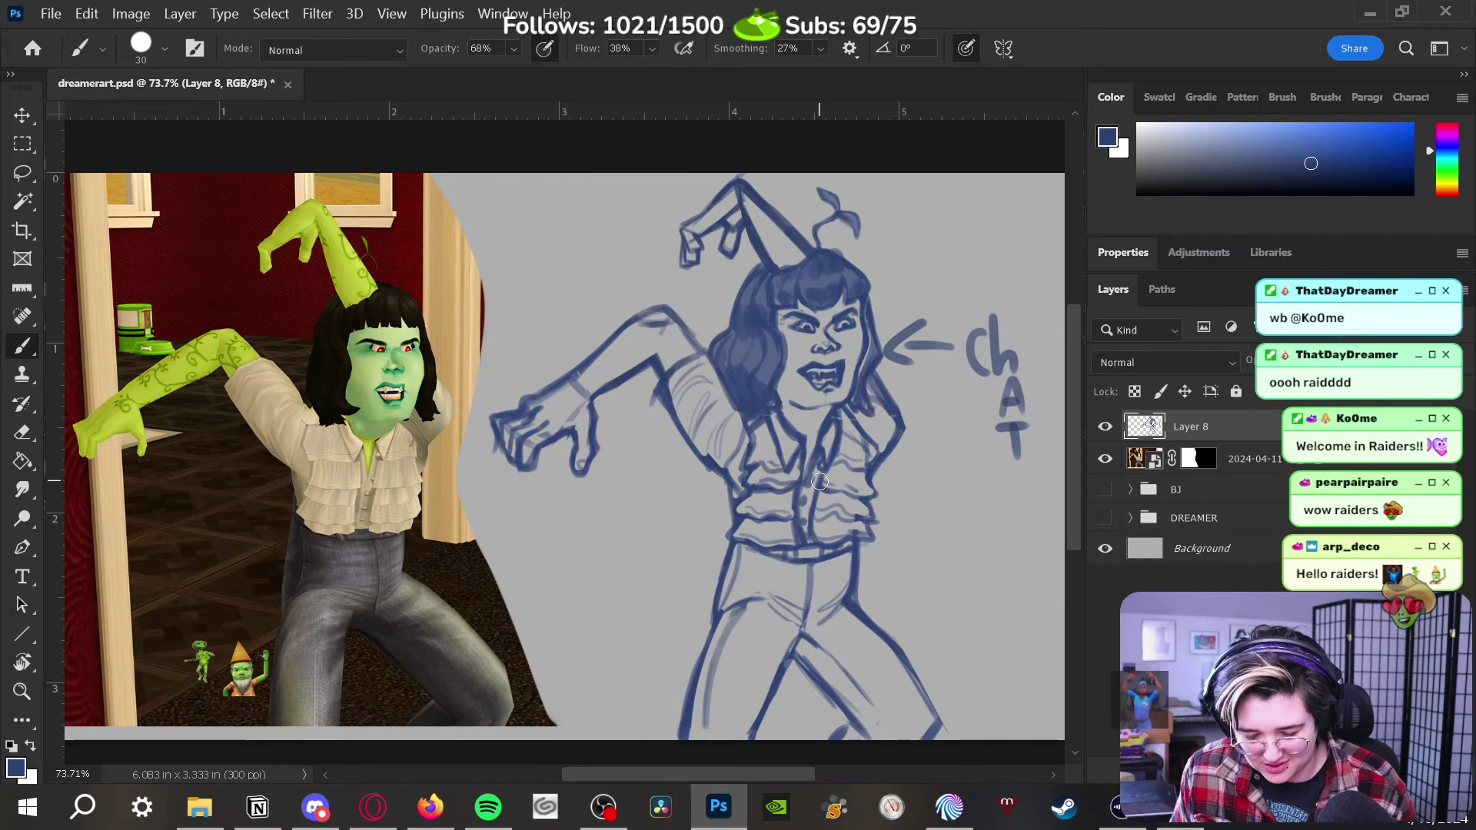
# Shade the trousers at the left-hand hip, along the left-hand leg and the right-hand inner thigh with a size 30 brush
pyautogui.moveTo(909, 597); pyautogui.dragTo(942, 537)
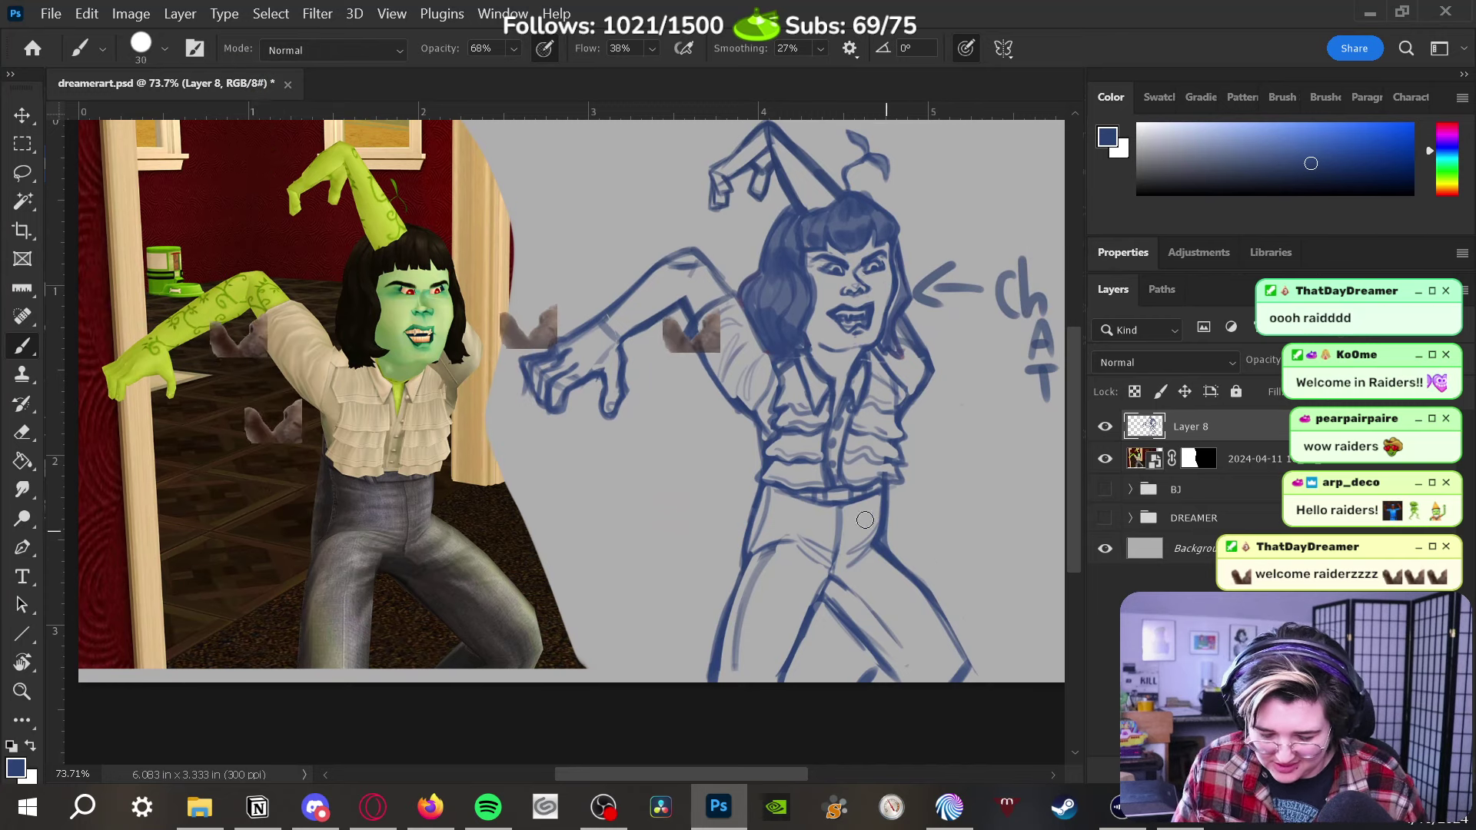
pyautogui.press('e')
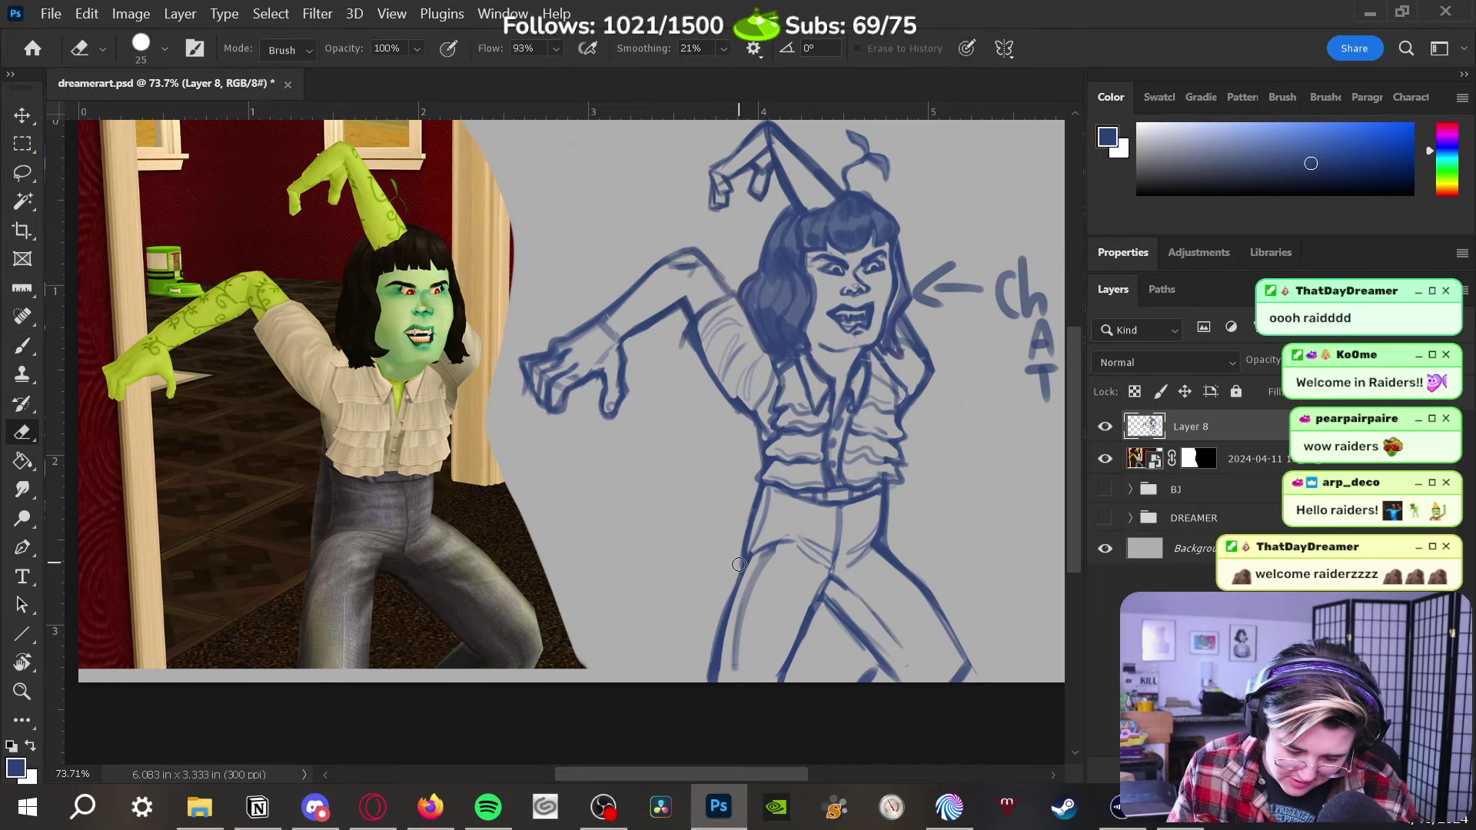
pyautogui.press('b')
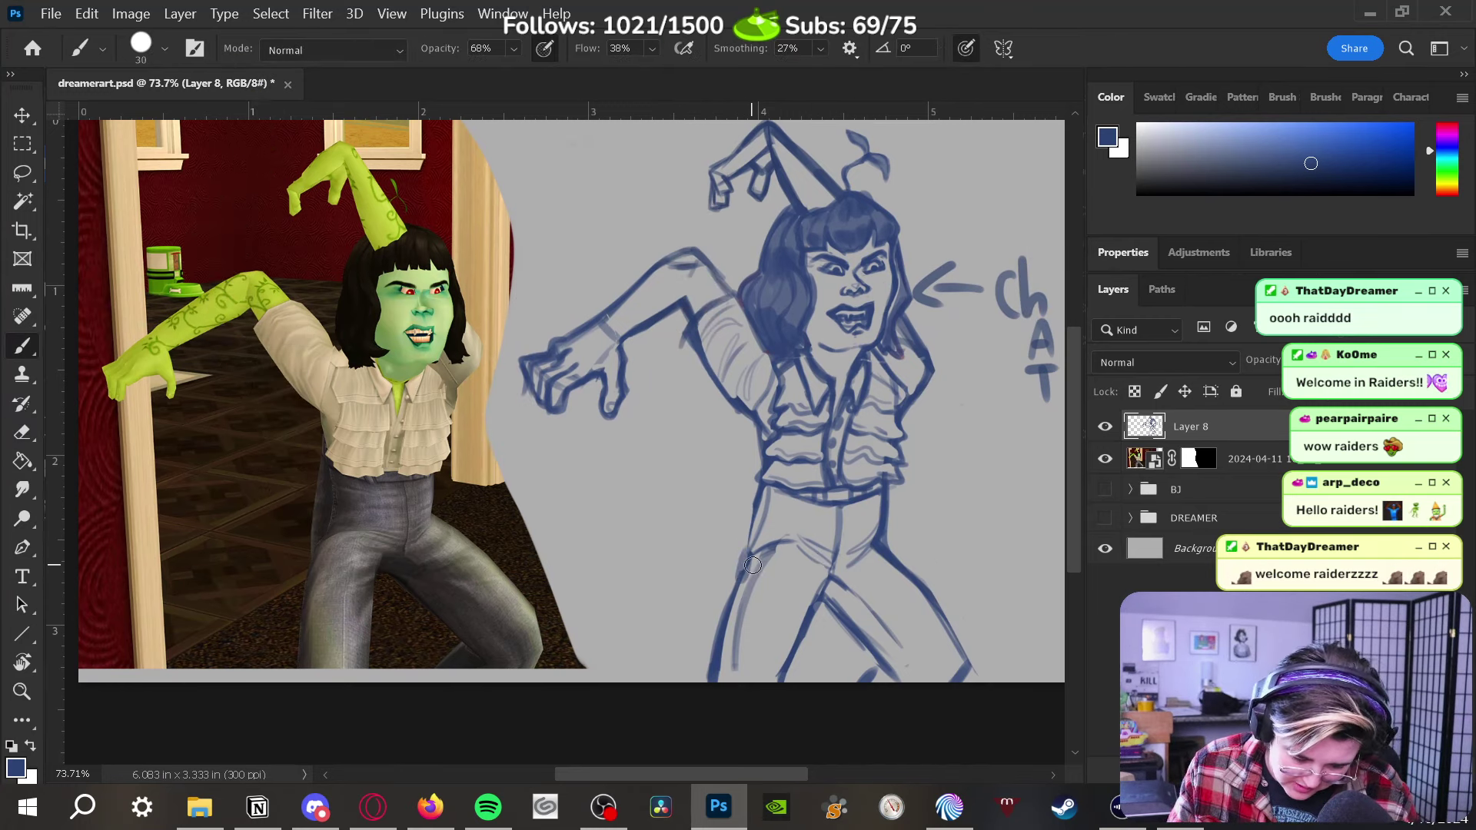
pyautogui.press('[')
pyautogui.press('[')
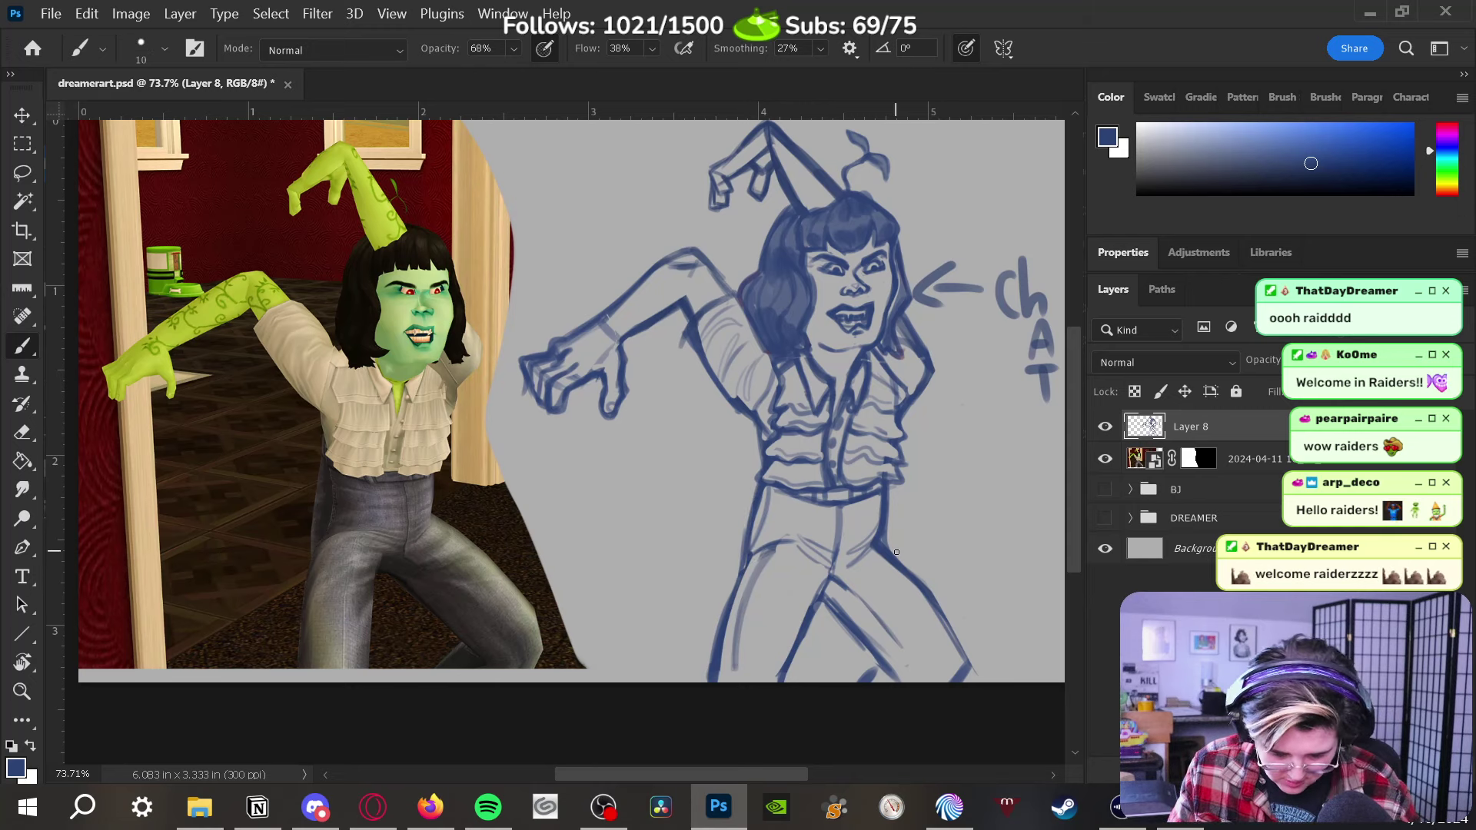
pyautogui.press(']')
pyautogui.press(']')
pyautogui.moveTo(760, 543)
pyautogui.mouseDown()
pyautogui.moveTo(811, 542)
pyautogui.moveTo(775, 489)
pyautogui.moveTo(769, 538)
pyautogui.moveTo(757, 530)
pyautogui.mouseUp()
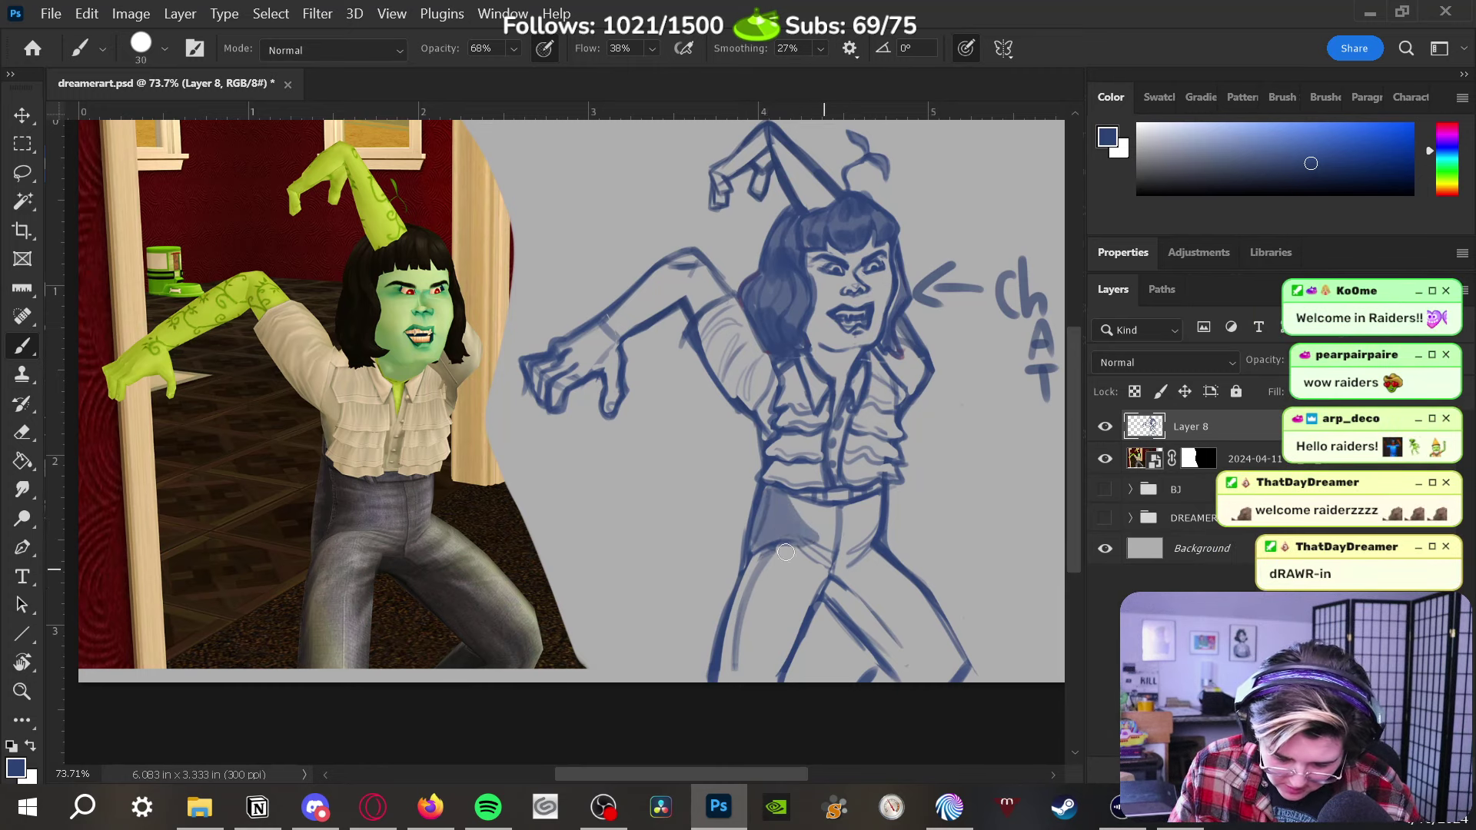
pyautogui.moveTo(720, 659)
pyautogui.mouseDown()
pyautogui.moveTo(763, 576)
pyautogui.moveTo(732, 618)
pyautogui.moveTo(756, 557)
pyautogui.moveTo(724, 636)
pyautogui.moveTo(761, 582)
pyautogui.moveTo(725, 633)
pyautogui.moveTo(752, 559)
pyautogui.moveTo(712, 670)
pyautogui.moveTo(751, 593)
pyautogui.mouseUp()
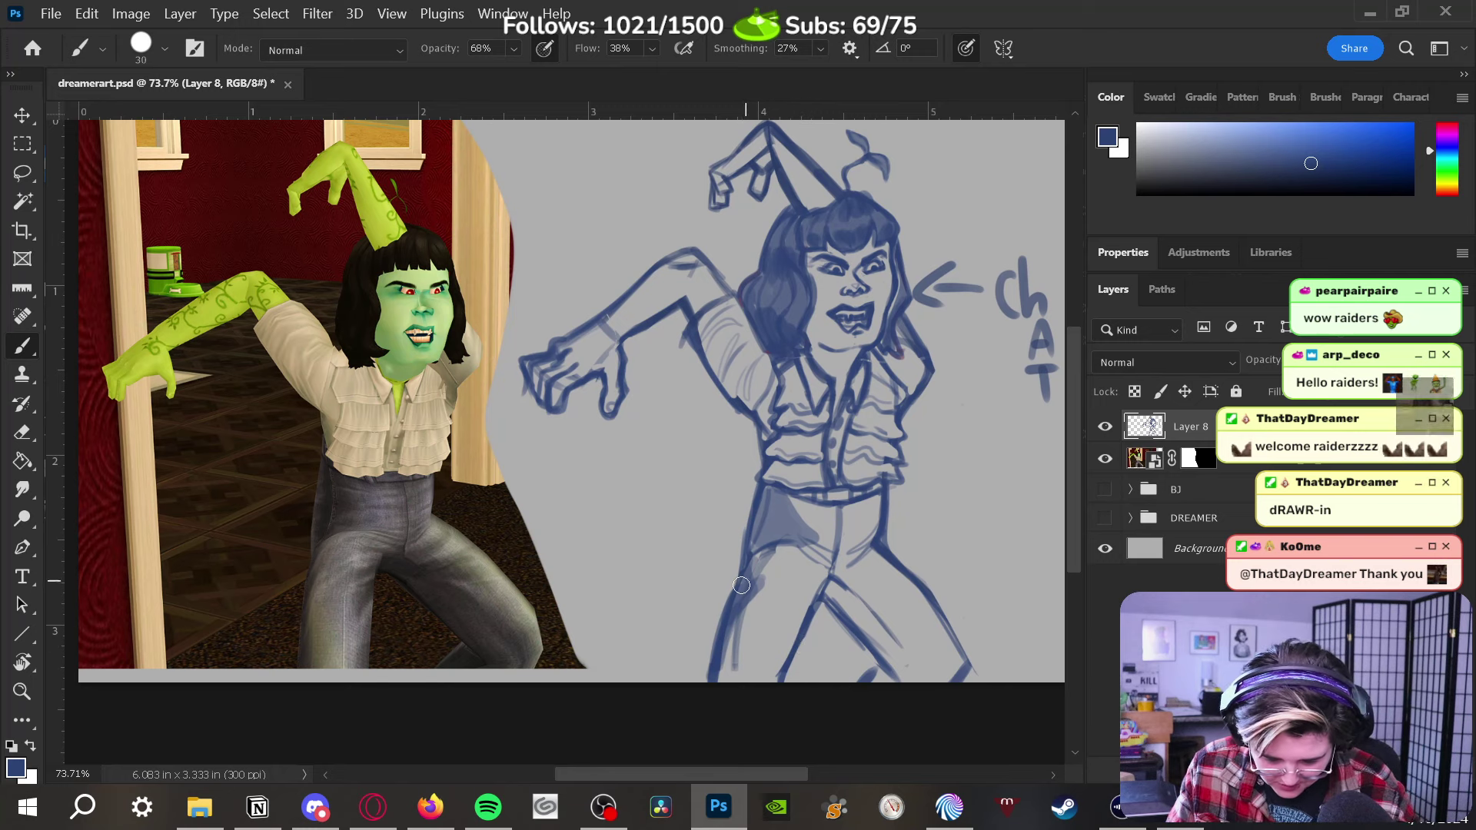
pyautogui.moveTo(764, 533)
pyautogui.mouseDown()
pyautogui.moveTo(778, 535)
pyautogui.moveTo(757, 527)
pyautogui.moveTo(751, 544)
pyautogui.mouseUp()
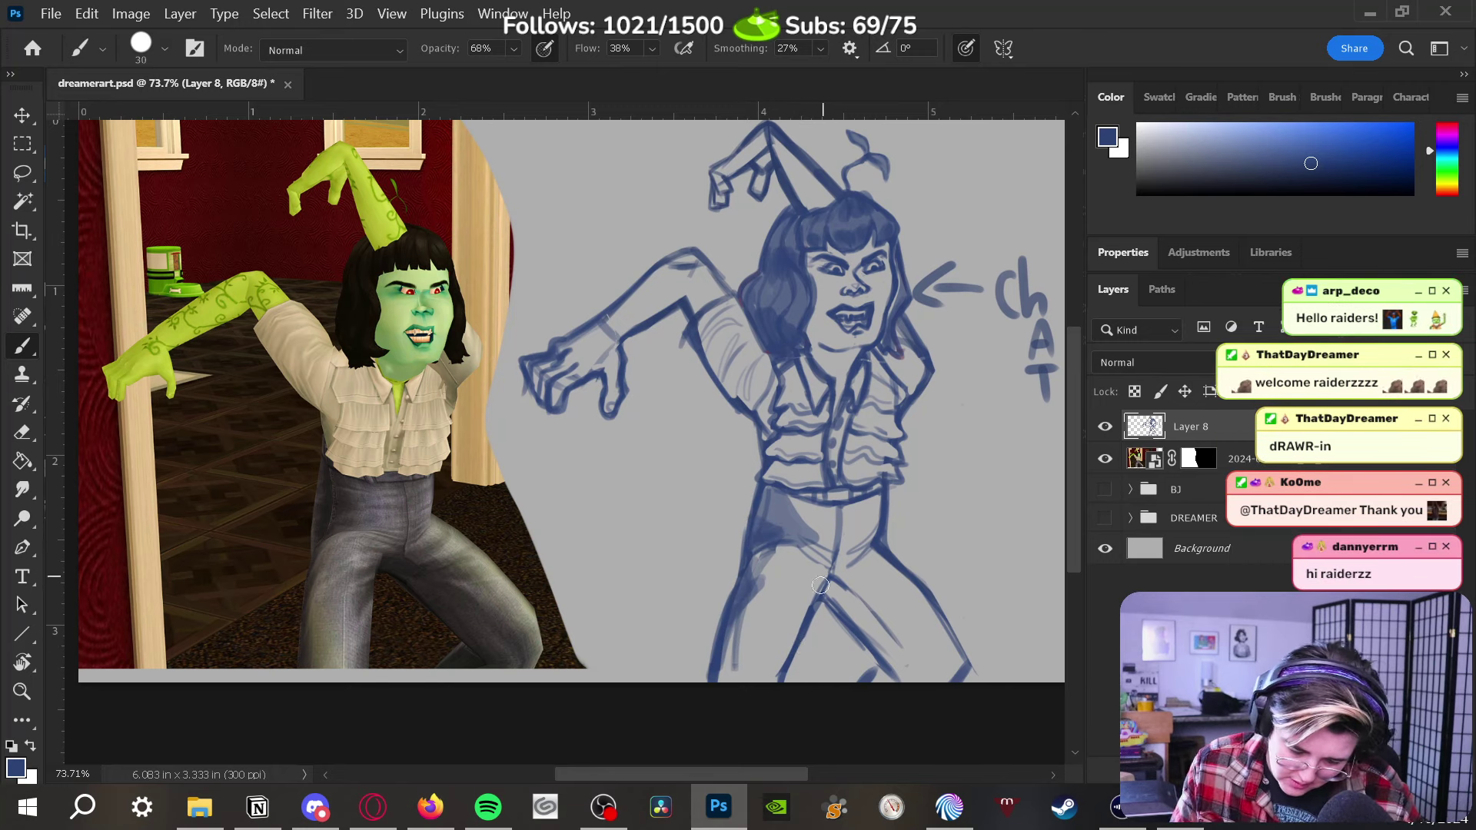
pyautogui.moveTo(821, 590)
pyautogui.mouseDown()
pyautogui.moveTo(876, 643)
pyautogui.moveTo(838, 590)
pyautogui.mouseUp()
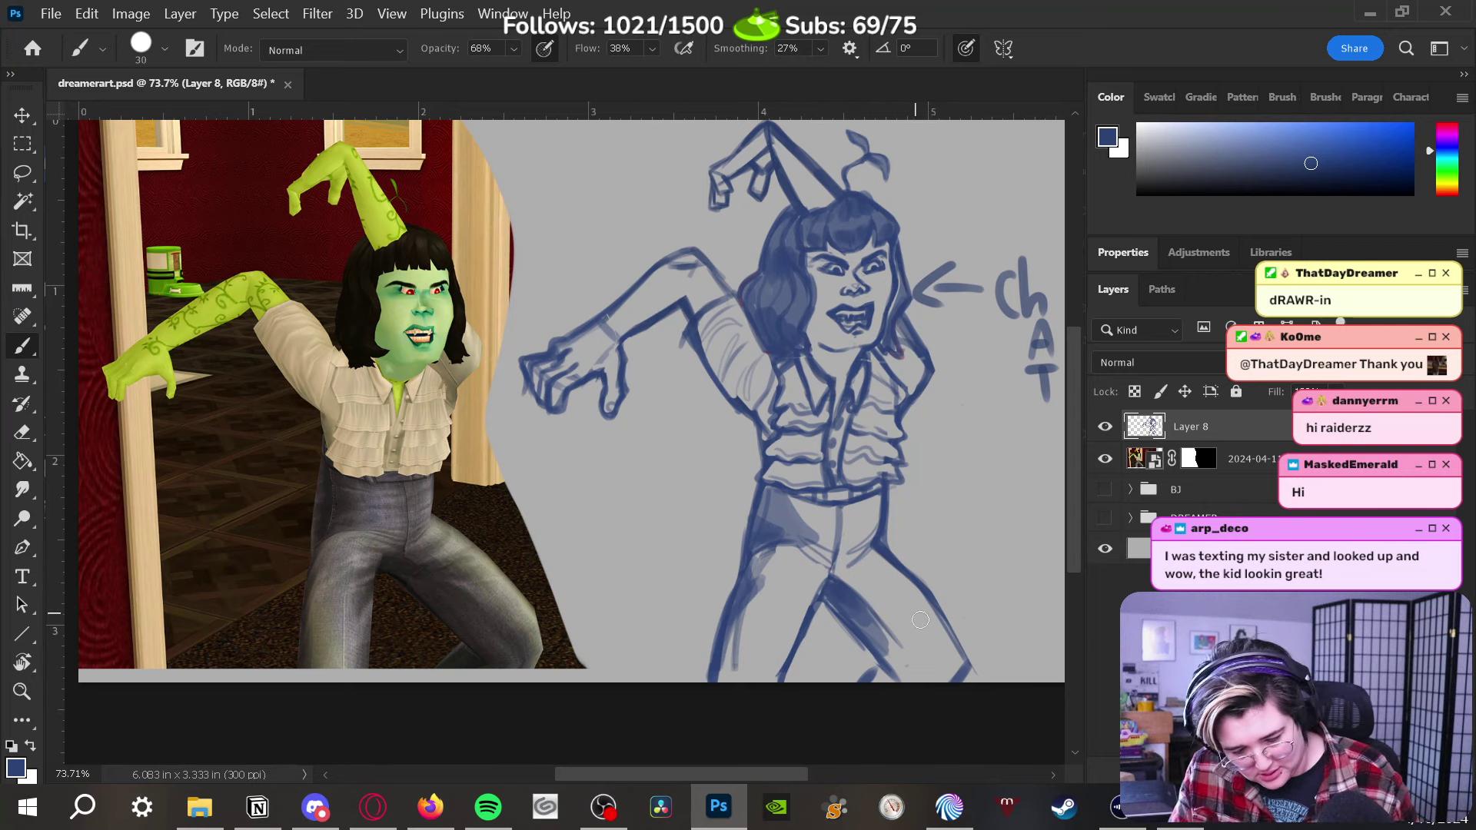
# Fill both trouser legs and the hips with a translucent blue tone and deepen the crotch folds with a size 90 brush
pyautogui.moveTo(920, 619)
pyautogui.mouseDown()
pyautogui.moveTo(903, 539)
pyautogui.moveTo(878, 564)
pyautogui.moveTo(859, 541)
pyautogui.moveTo(881, 591)
pyautogui.moveTo(850, 505)
pyautogui.moveTo(920, 599)
pyautogui.moveTo(851, 487)
pyautogui.moveTo(935, 599)
pyautogui.moveTo(866, 507)
pyautogui.moveTo(834, 511)
pyautogui.moveTo(827, 460)
pyautogui.moveTo(747, 439)
pyautogui.moveTo(734, 541)
pyautogui.moveTo(772, 518)
pyautogui.moveTo(738, 619)
pyautogui.moveTo(846, 426)
pyautogui.moveTo(791, 436)
pyautogui.moveTo(850, 426)
pyautogui.moveTo(850, 499)
pyautogui.moveTo(913, 616)
pyautogui.moveTo(891, 600)
pyautogui.moveTo(864, 623)
pyautogui.moveTo(890, 606)
pyautogui.moveTo(878, 595)
pyautogui.moveTo(876, 612)
pyautogui.moveTo(854, 615)
pyautogui.moveTo(883, 607)
pyautogui.moveTo(863, 567)
pyautogui.moveTo(900, 605)
pyautogui.mouseUp()
pyautogui.press(']')
pyautogui.press(']')
pyautogui.press(']')
pyautogui.press(']')
pyautogui.press(']')
pyautogui.press(']')
pyautogui.press(']')
pyautogui.press(']')
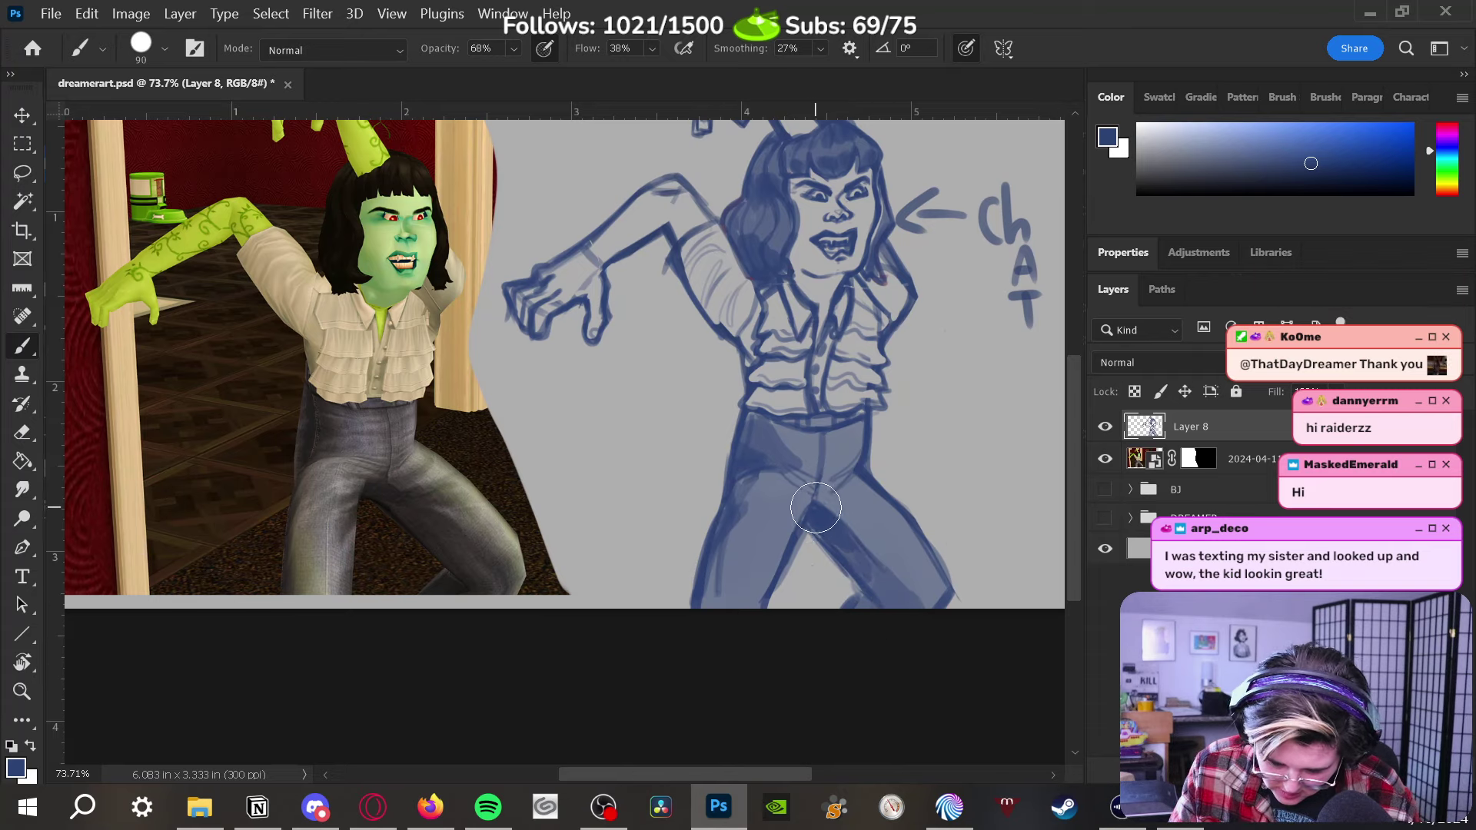
pyautogui.moveTo(815, 507)
pyautogui.mouseDown()
pyautogui.moveTo(757, 569)
pyautogui.moveTo(810, 515)
pyautogui.moveTo(791, 504)
pyautogui.moveTo(823, 501)
pyautogui.moveTo(876, 553)
pyautogui.moveTo(888, 530)
pyautogui.mouseUp()
pyautogui.moveTo(847, 439)
pyautogui.mouseDown()
pyautogui.moveTo(808, 456)
pyautogui.moveTo(838, 435)
pyautogui.moveTo(814, 473)
pyautogui.mouseUp()
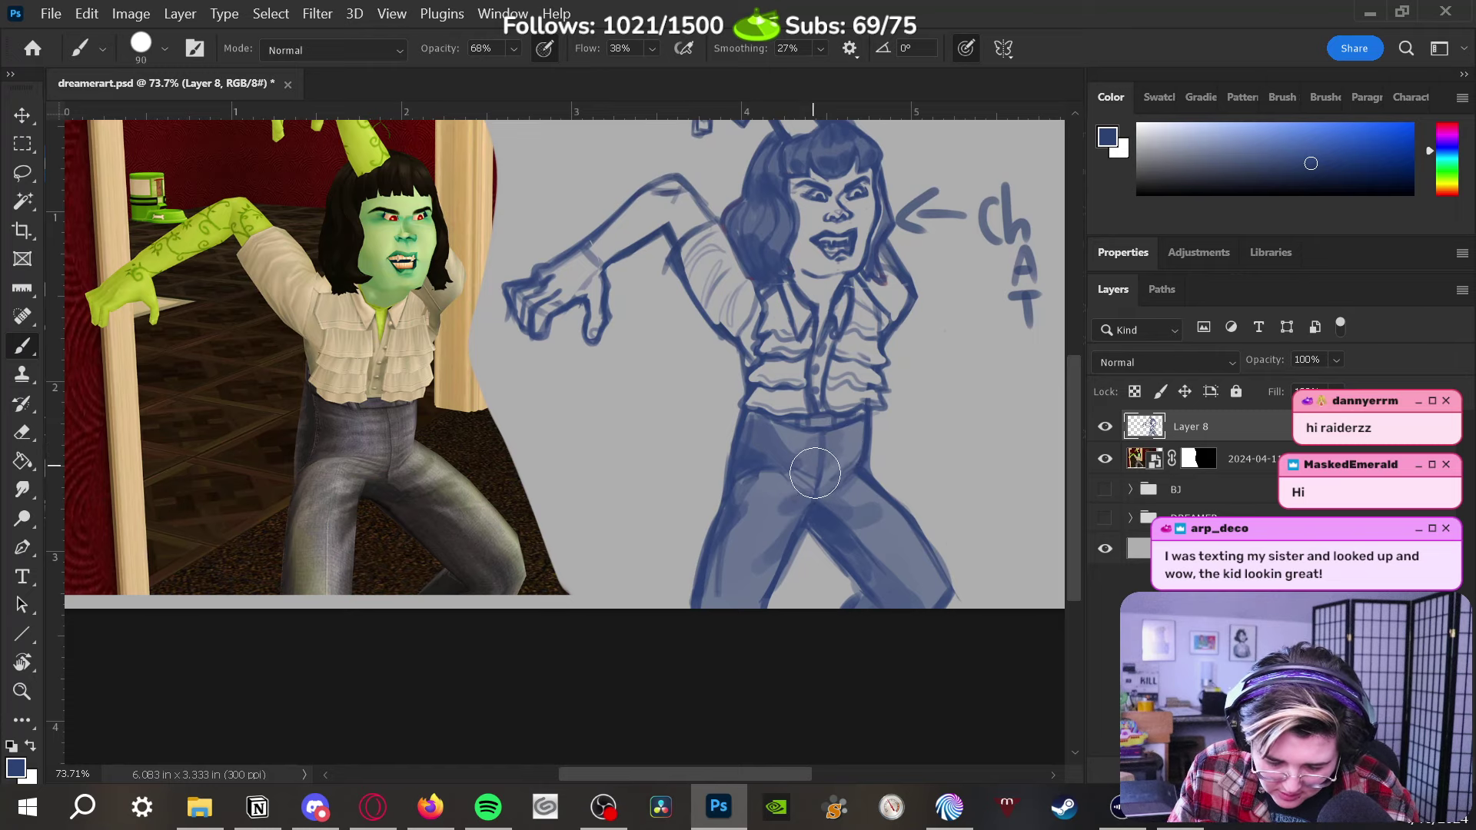
# Shade the neck and the side of the face under the hair, using a size 50 brush and reducing it to 30
pyautogui.press('[')
pyautogui.press('[')
pyautogui.press('[')
pyautogui.press('[')
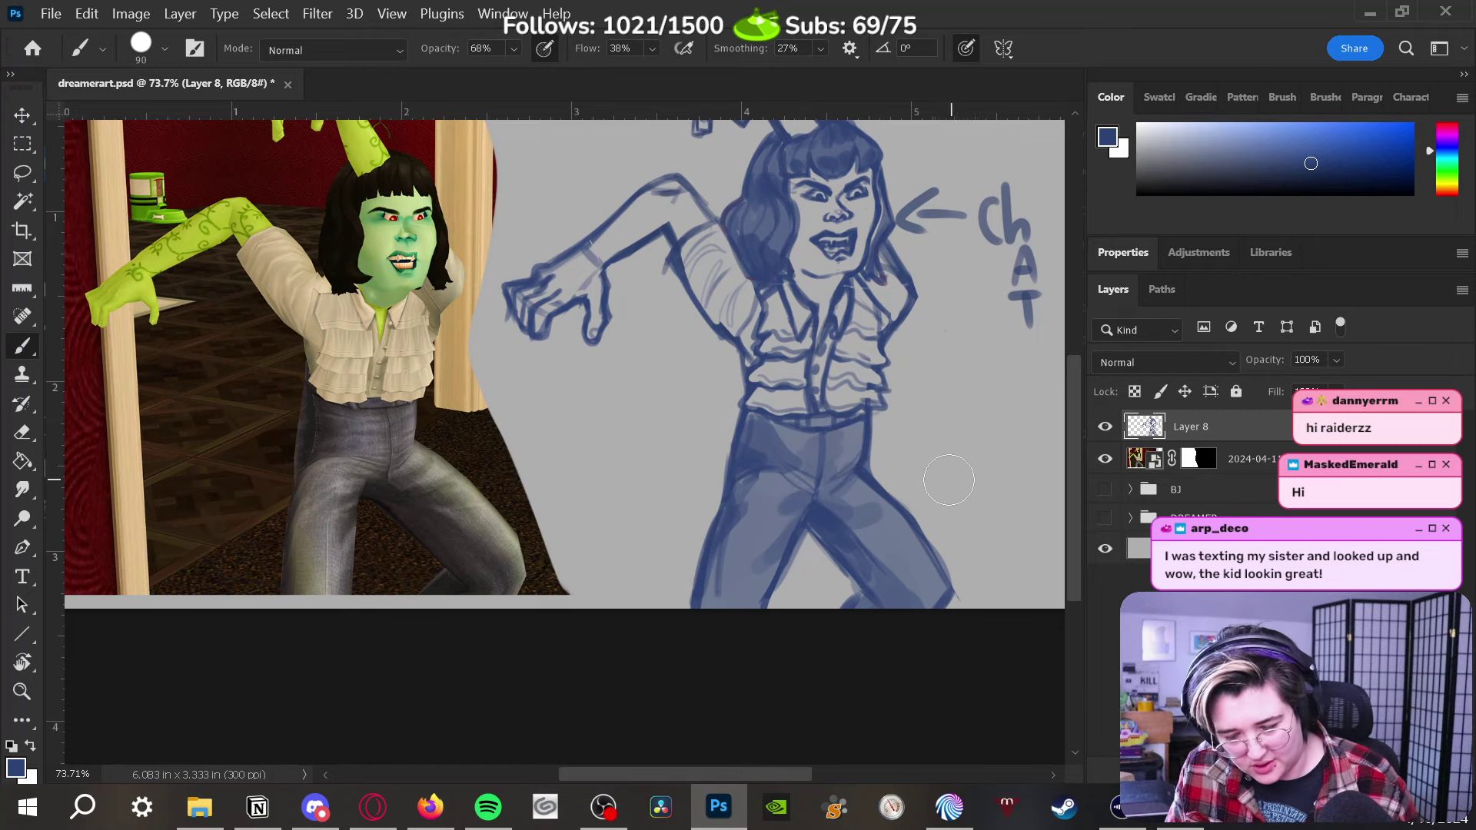
pyautogui.scroll(2, 945, 477)
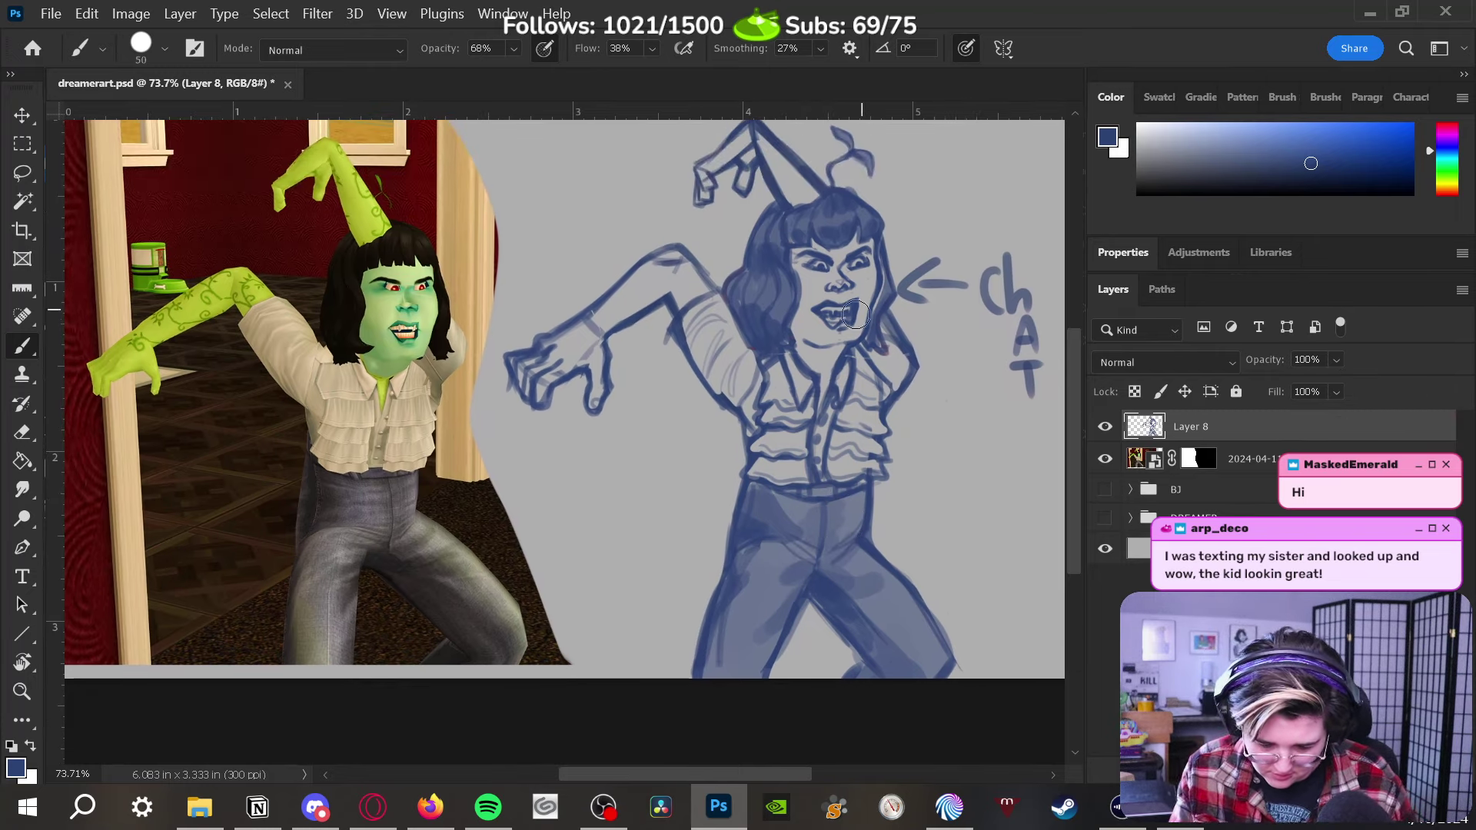
pyautogui.moveTo(855, 314)
pyautogui.mouseDown()
pyautogui.moveTo(796, 335)
pyautogui.moveTo(802, 307)
pyautogui.moveTo(807, 357)
pyautogui.moveTo(830, 356)
pyautogui.moveTo(817, 380)
pyautogui.moveTo(791, 340)
pyautogui.mouseUp()
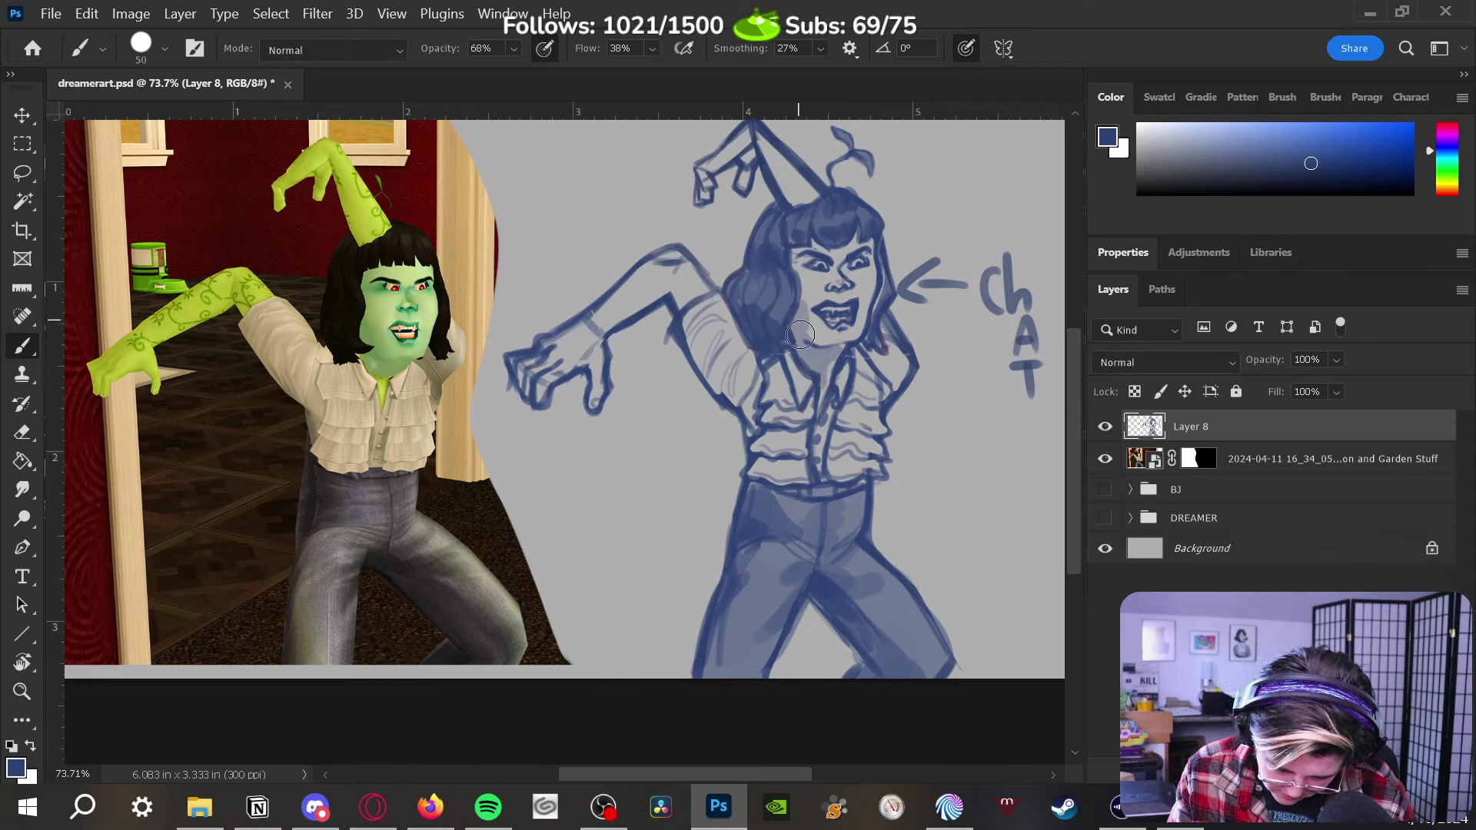
pyautogui.press('[')
pyautogui.press('[')
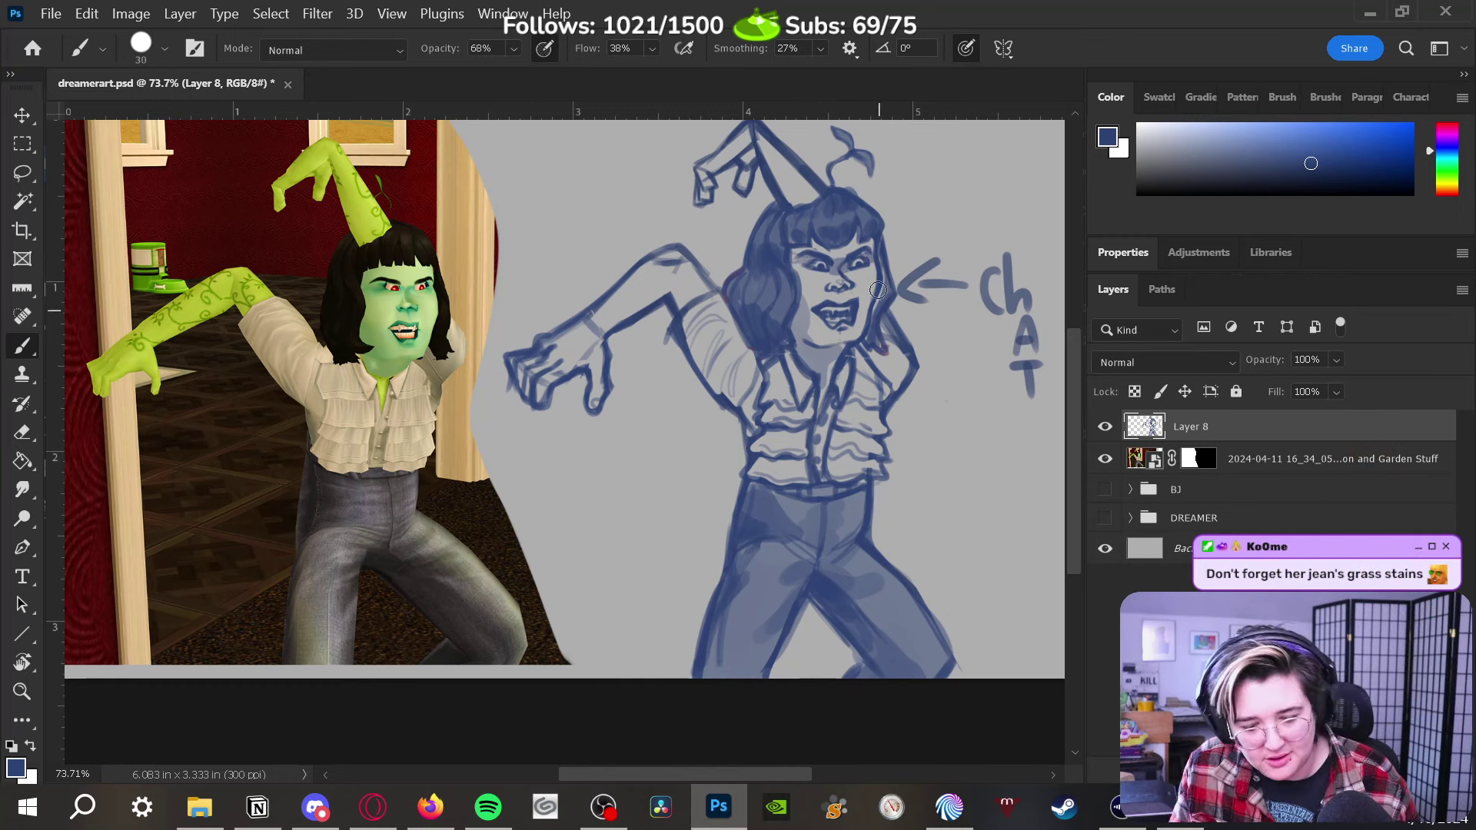
# Lighten highlights on both trouser thighs with a size 60 eraser at 13% opacity
pyautogui.press('z')
pyautogui.moveTo(860, 261)
pyautogui.mouseDown()
pyautogui.moveTo(889, 287)
pyautogui.moveTo(889, 339)
pyautogui.mouseUp()
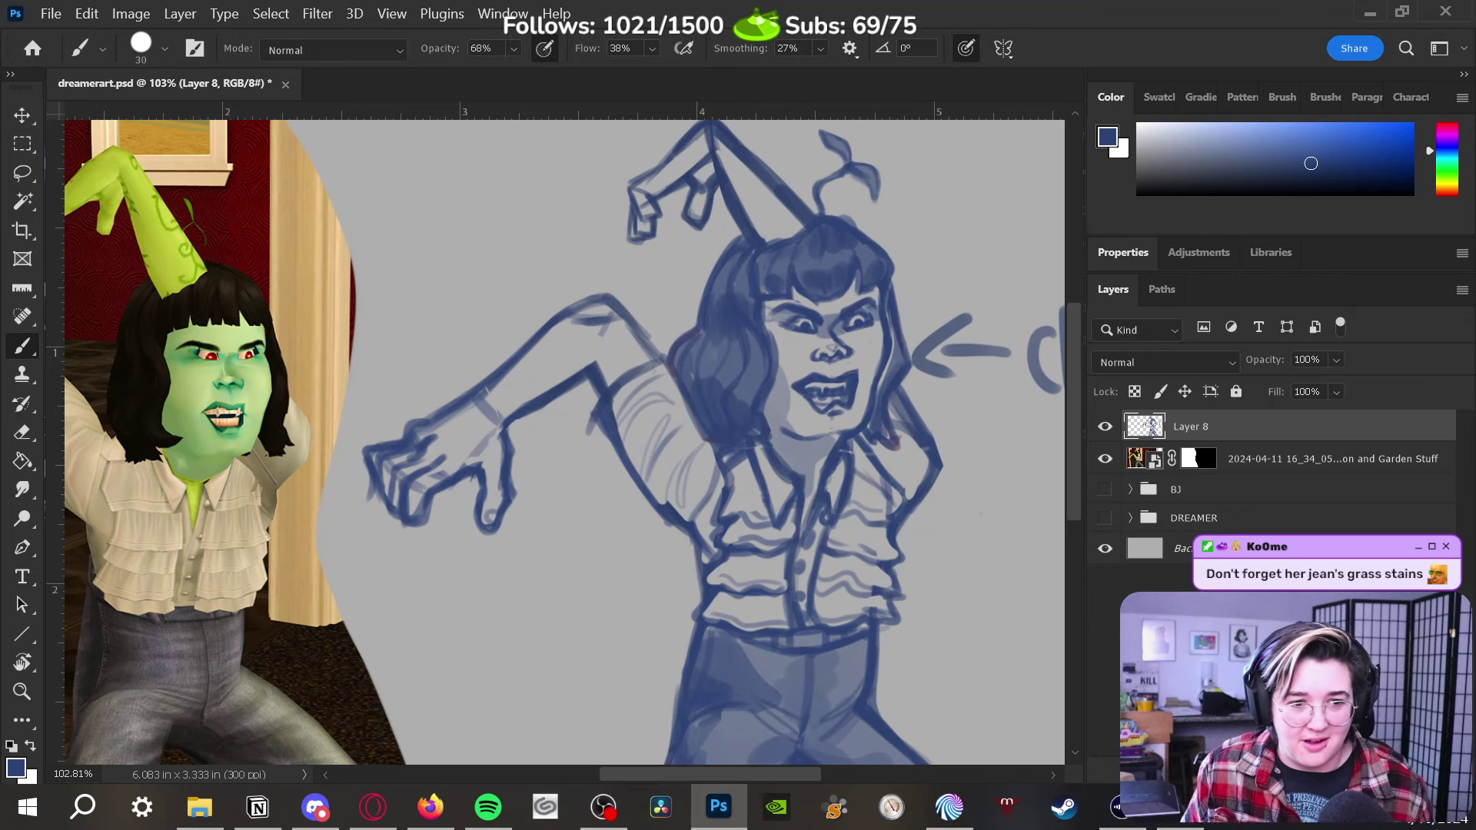
pyautogui.moveTo(823, 576)
pyautogui.mouseDown()
pyautogui.moveTo(902, 402)
pyautogui.moveTo(863, 419)
pyautogui.mouseUp()
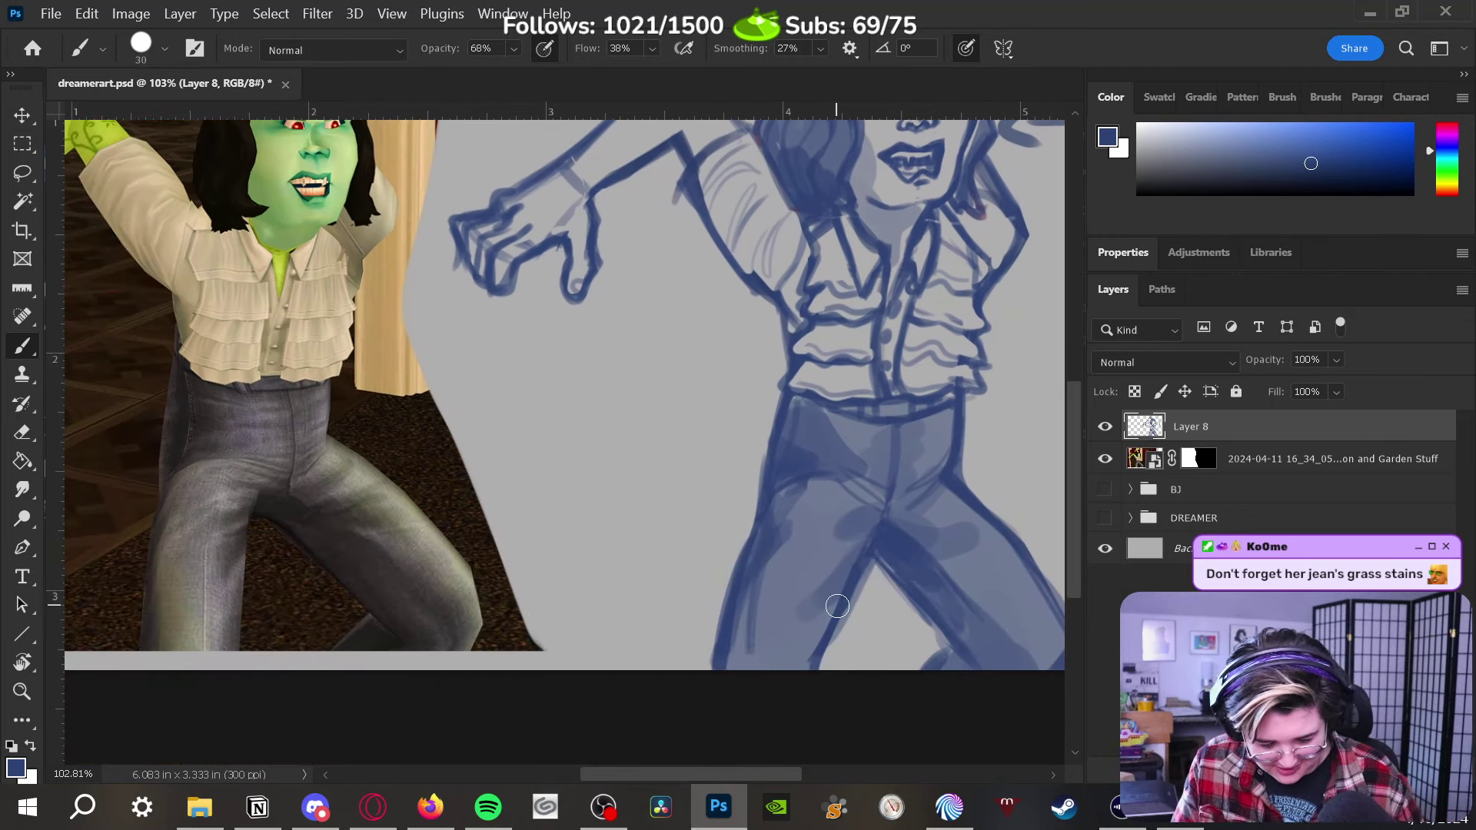
pyautogui.press('e')
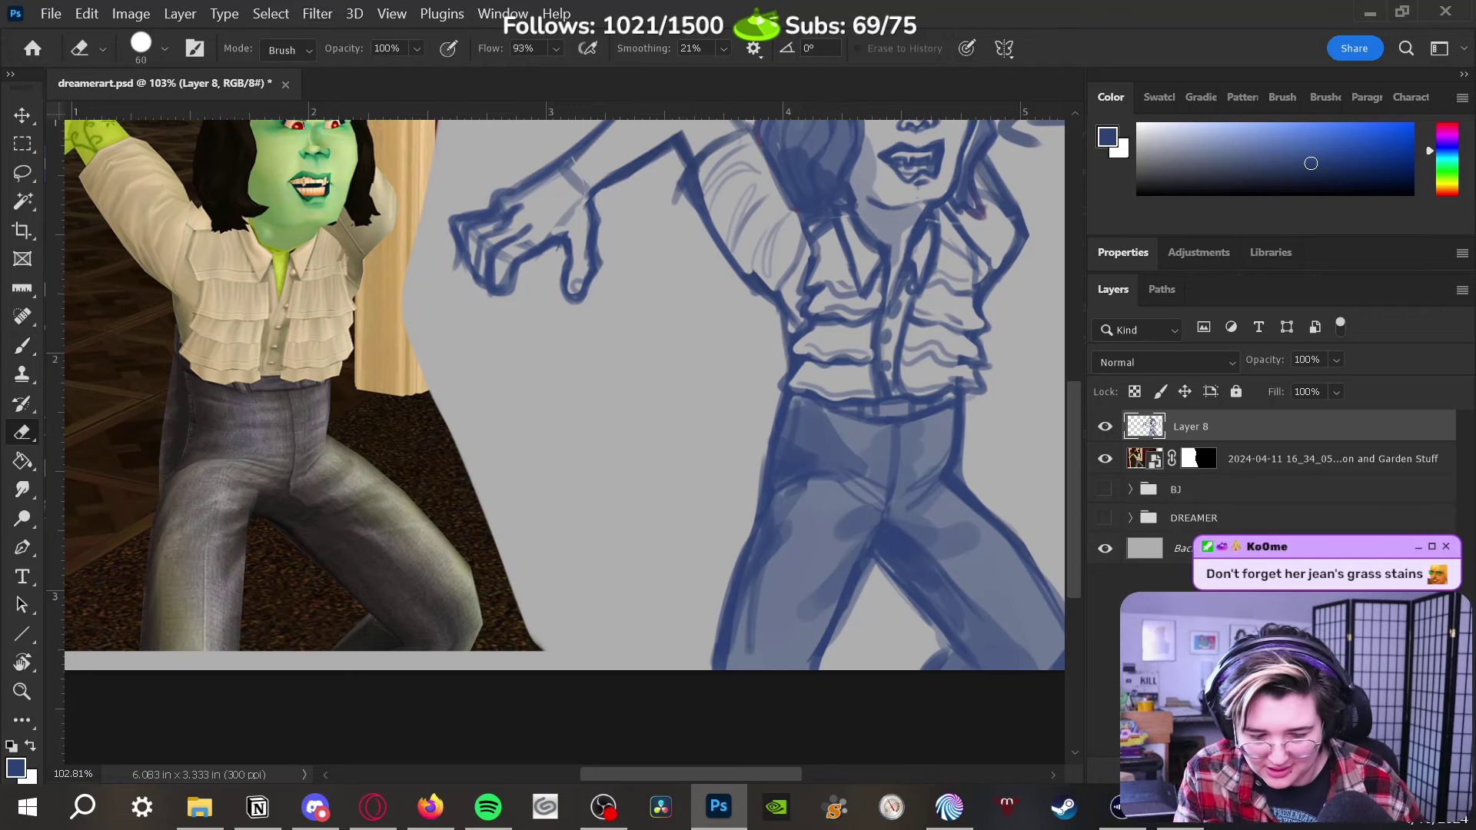
pyautogui.moveTo(417, 49); pyautogui.dragTo(370, 66)
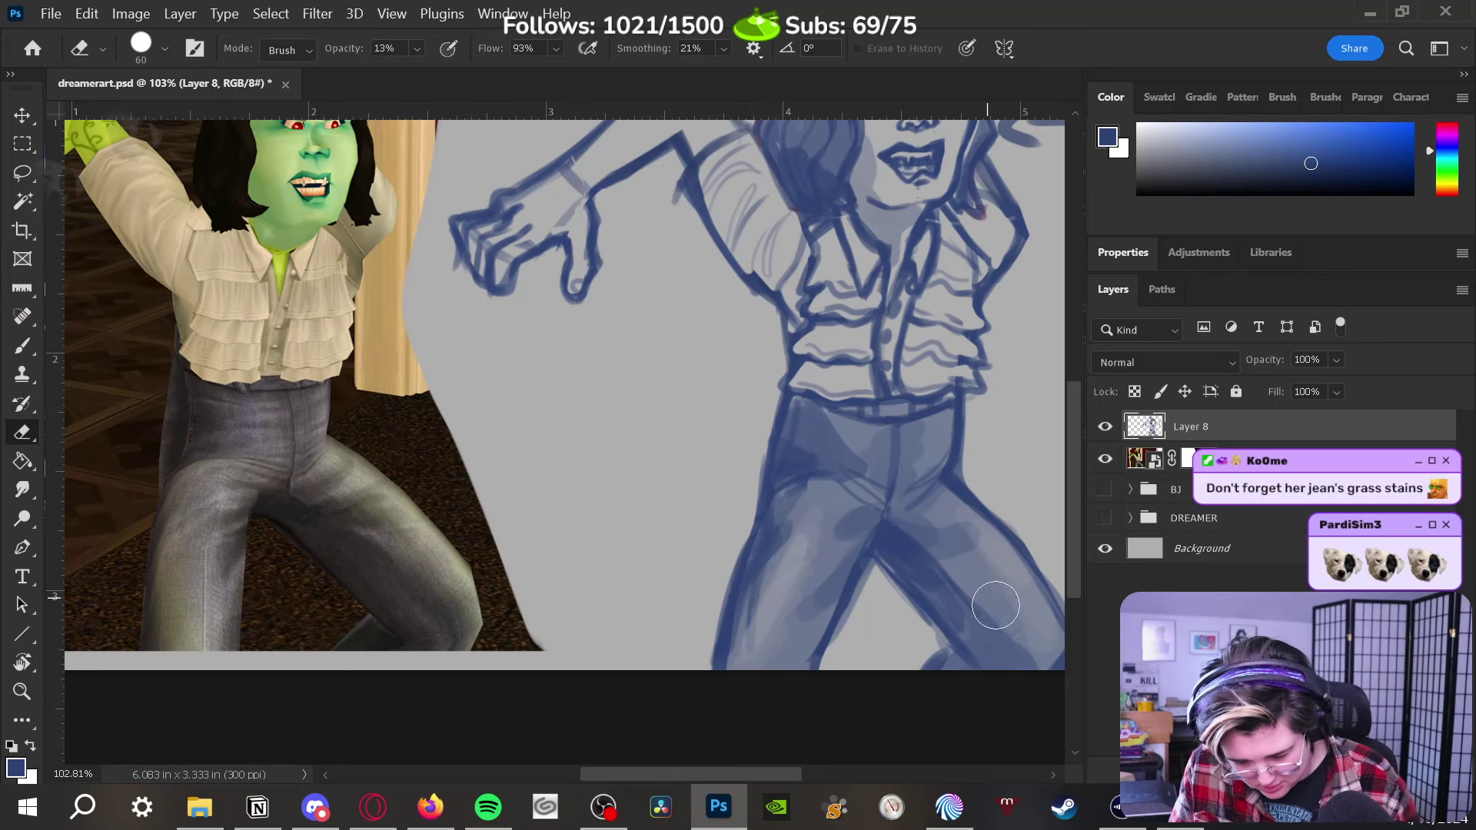
pyautogui.moveTo(939, 552)
pyautogui.mouseDown()
pyautogui.moveTo(876, 583)
pyautogui.moveTo(853, 679)
pyautogui.mouseUp()
pyautogui.moveTo(901, 586); pyautogui.dragTo(941, 663)
pyautogui.press('b')
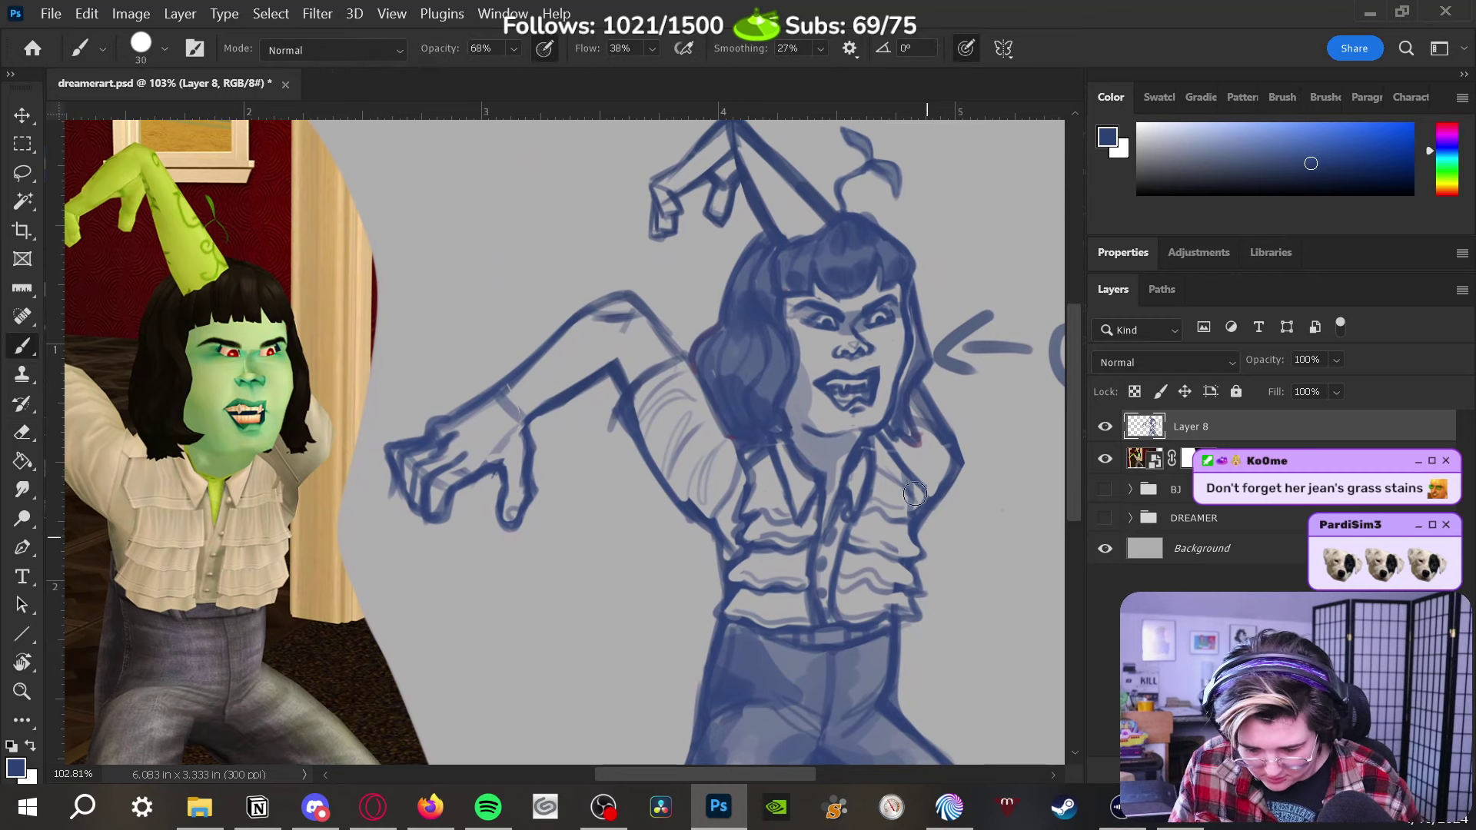
pyautogui.press('[')
pyautogui.press('[')
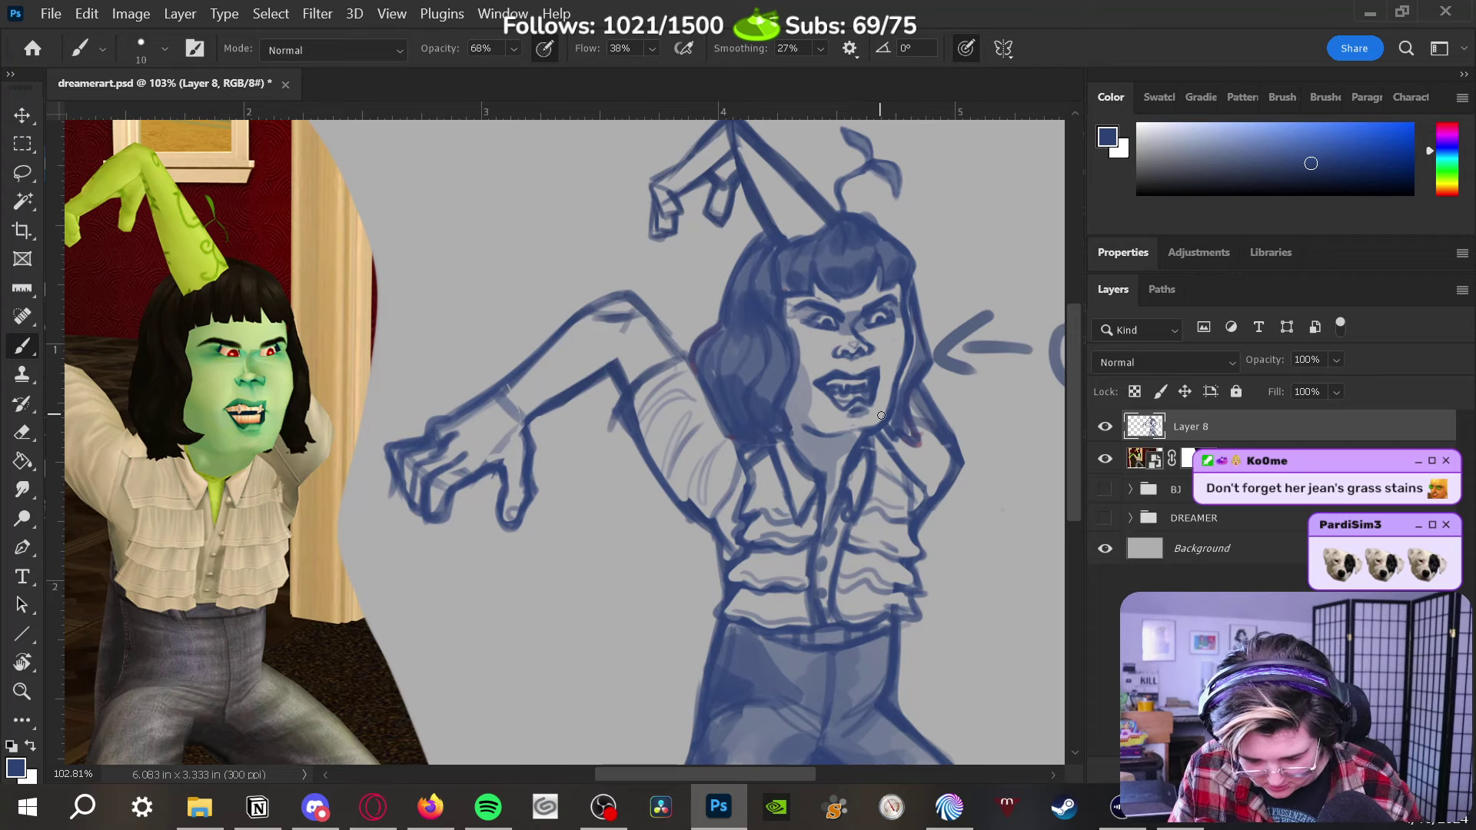
pyautogui.press(']')
pyautogui.press(']')
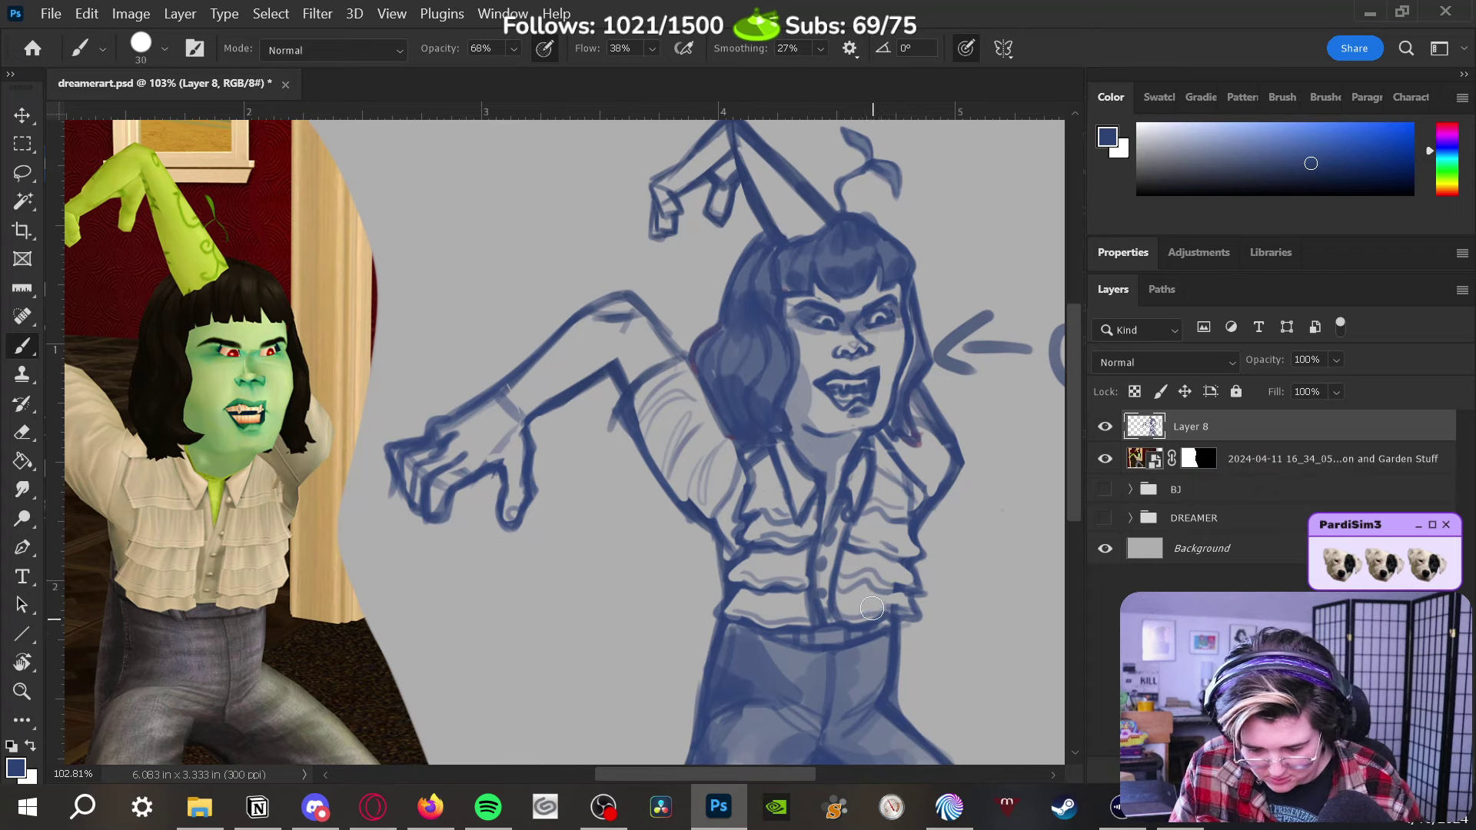
pyautogui.moveTo(629, 596)
pyautogui.mouseDown()
pyautogui.moveTo(899, 546)
pyautogui.moveTo(794, 582)
pyautogui.mouseUp()
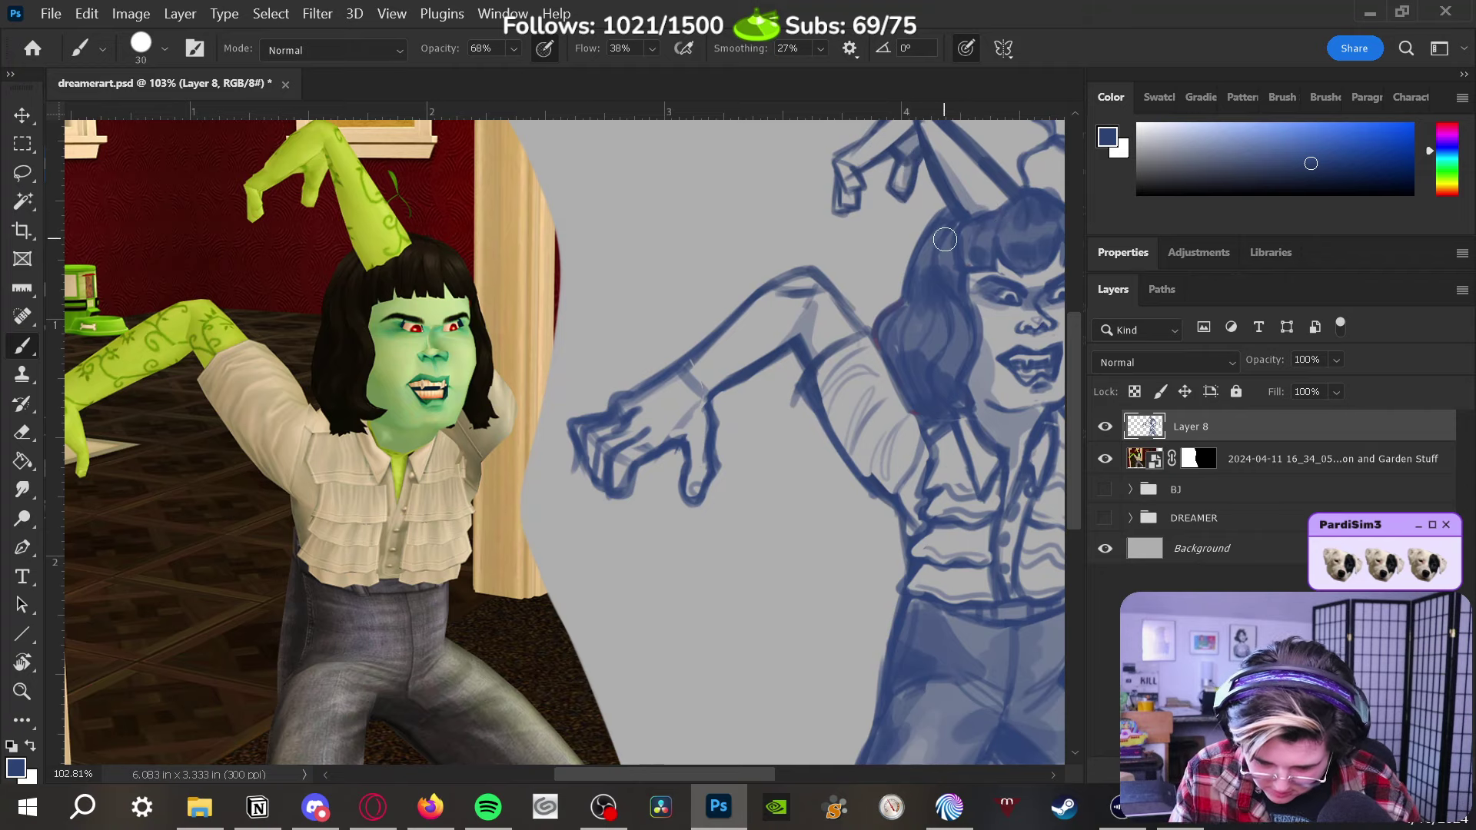
pyautogui.press('z')
pyautogui.moveTo(840, 504); pyautogui.dragTo(700, 573)
pyautogui.press('space')
pyautogui.moveTo(892, 602); pyautogui.dragTo(722, 567)
pyautogui.moveTo(723, 498); pyautogui.dragTo(808, 446)
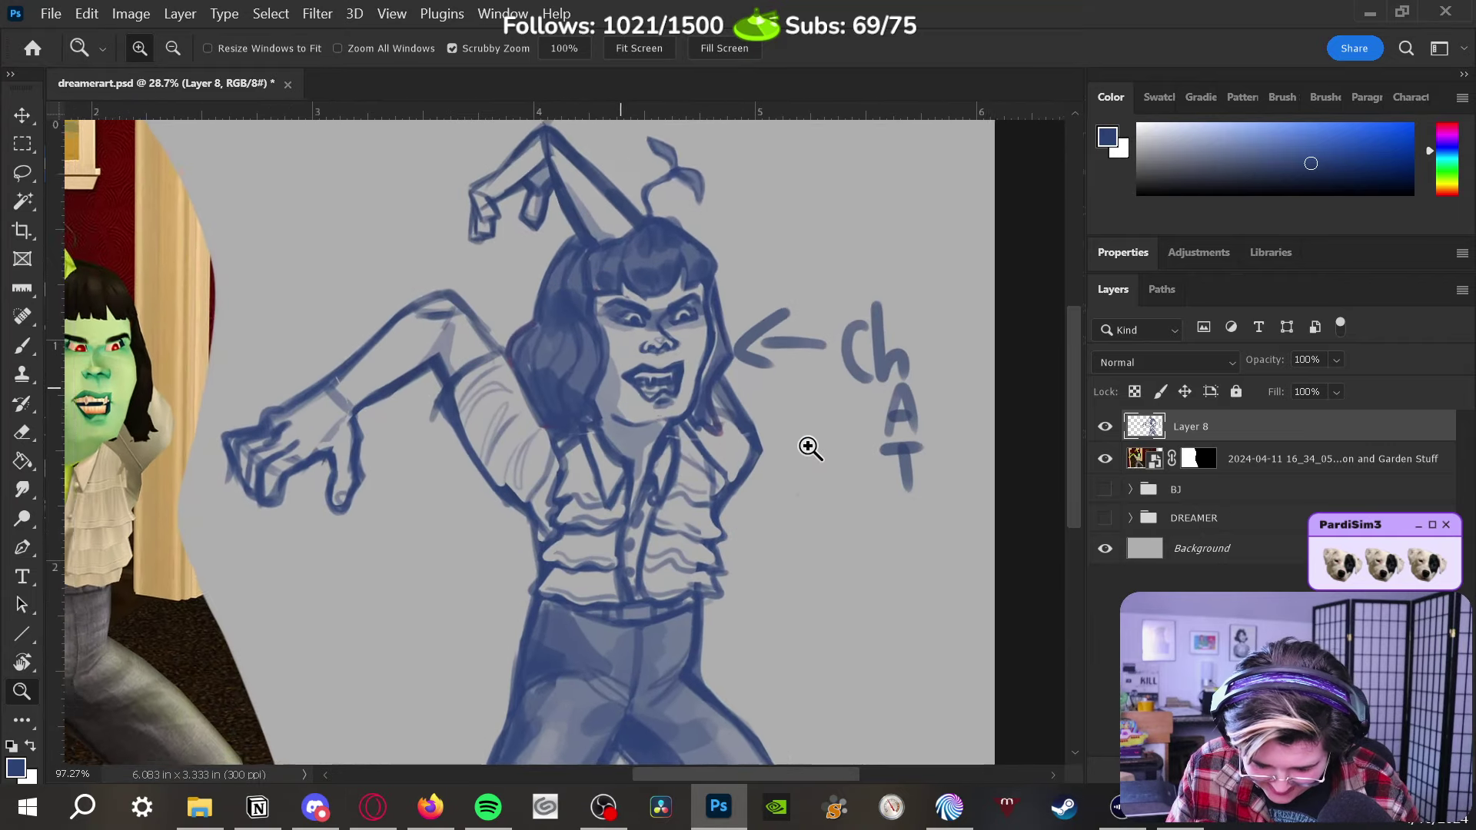
pyautogui.press('space')
pyautogui.moveTo(814, 614); pyautogui.dragTo(871, 633)
pyautogui.press('space')
pyautogui.press('space')
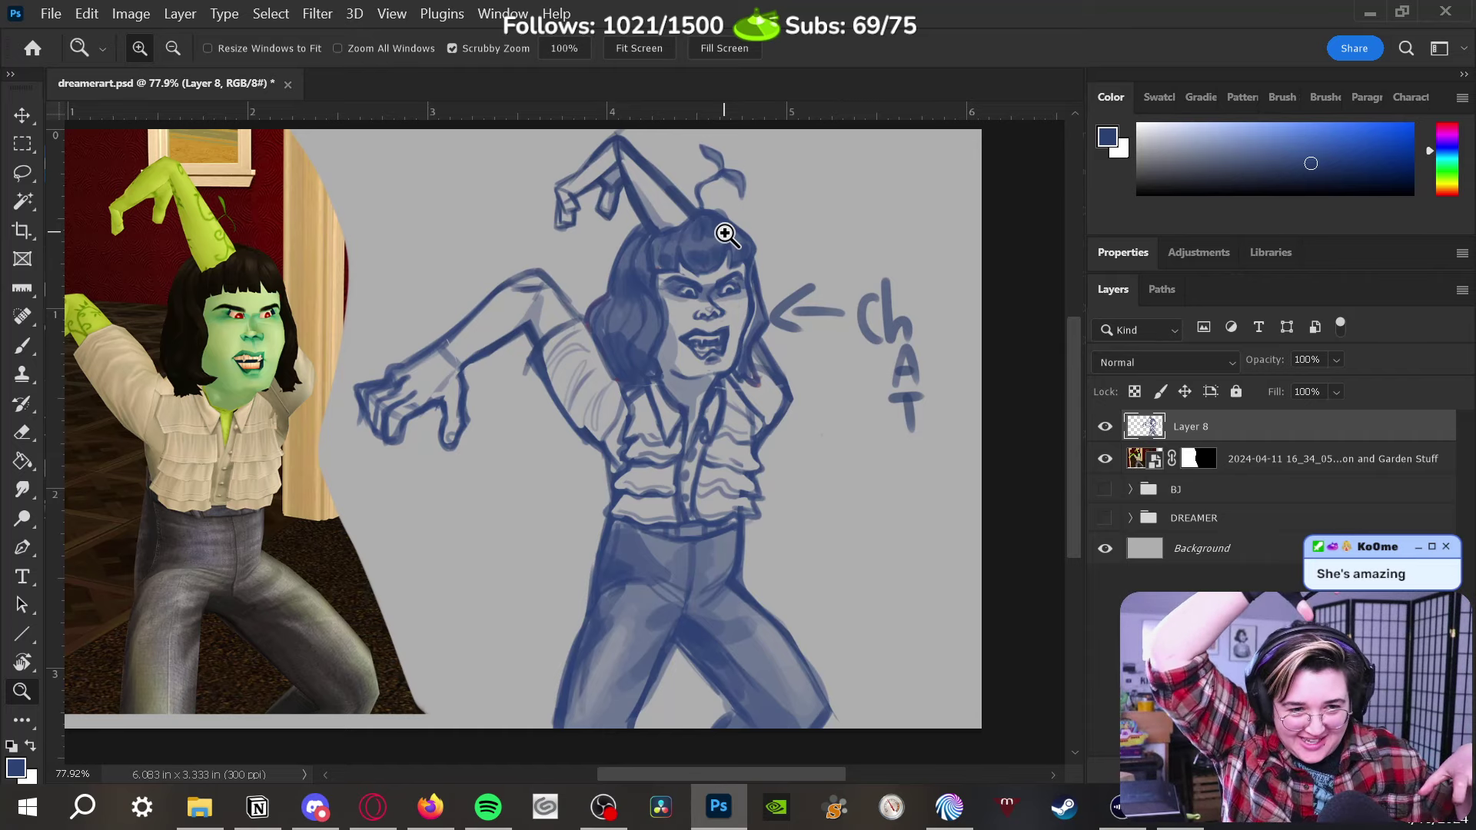
# Add a new layer above the figure sketch and hide the Sims reference screenshot
pyautogui.hotkey('ctrl', 'shift', 'alt', 'n')
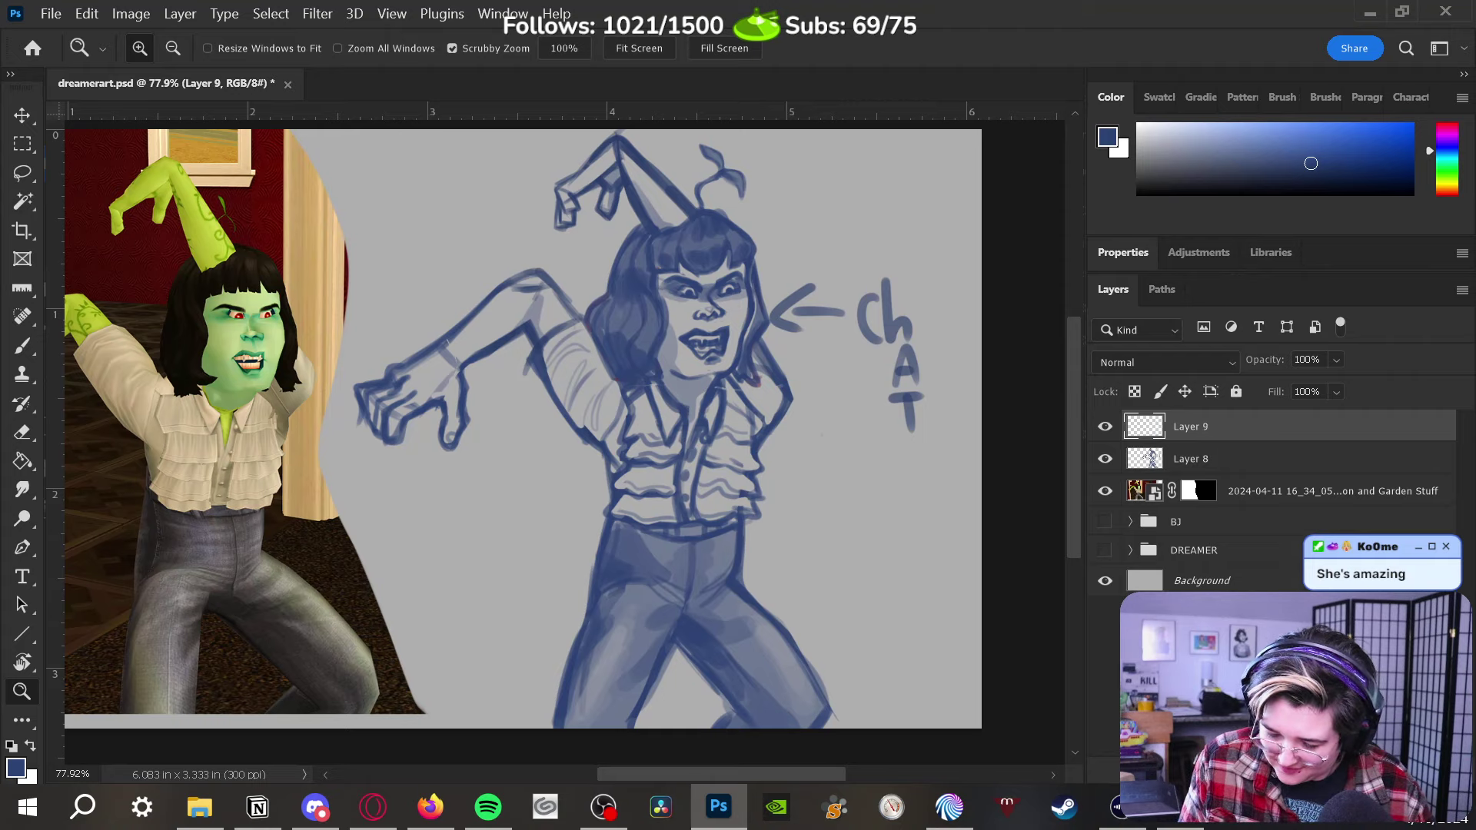
pyautogui.click(1104, 490)
pyautogui.moveTo(643, 639); pyautogui.dragTo(822, 601)
# Sketch a bumpy bush outline beside the figure's legs and two curved motion lines above it, using a size 20 brush
pyautogui.press('b')
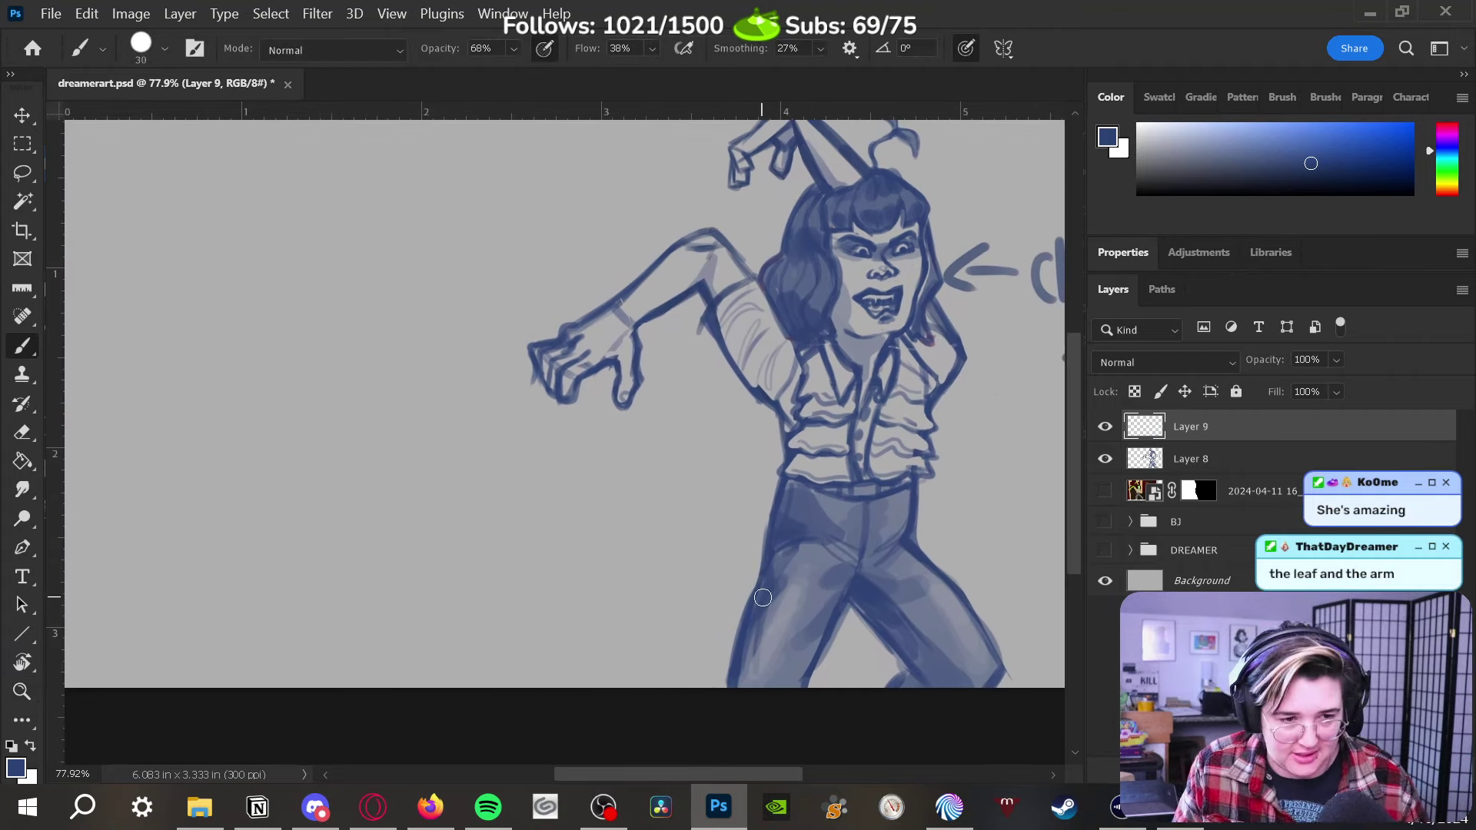
pyautogui.moveTo(441, 511)
pyautogui.mouseDown()
pyautogui.moveTo(584, 530)
pyautogui.moveTo(704, 638)
pyautogui.moveTo(717, 626)
pyautogui.mouseUp()
pyautogui.moveTo(480, 488); pyautogui.dragTo(349, 486)
pyautogui.moveTo(612, 490); pyautogui.dragTo(734, 430)
pyautogui.moveTo(653, 511); pyautogui.dragTo(730, 485)
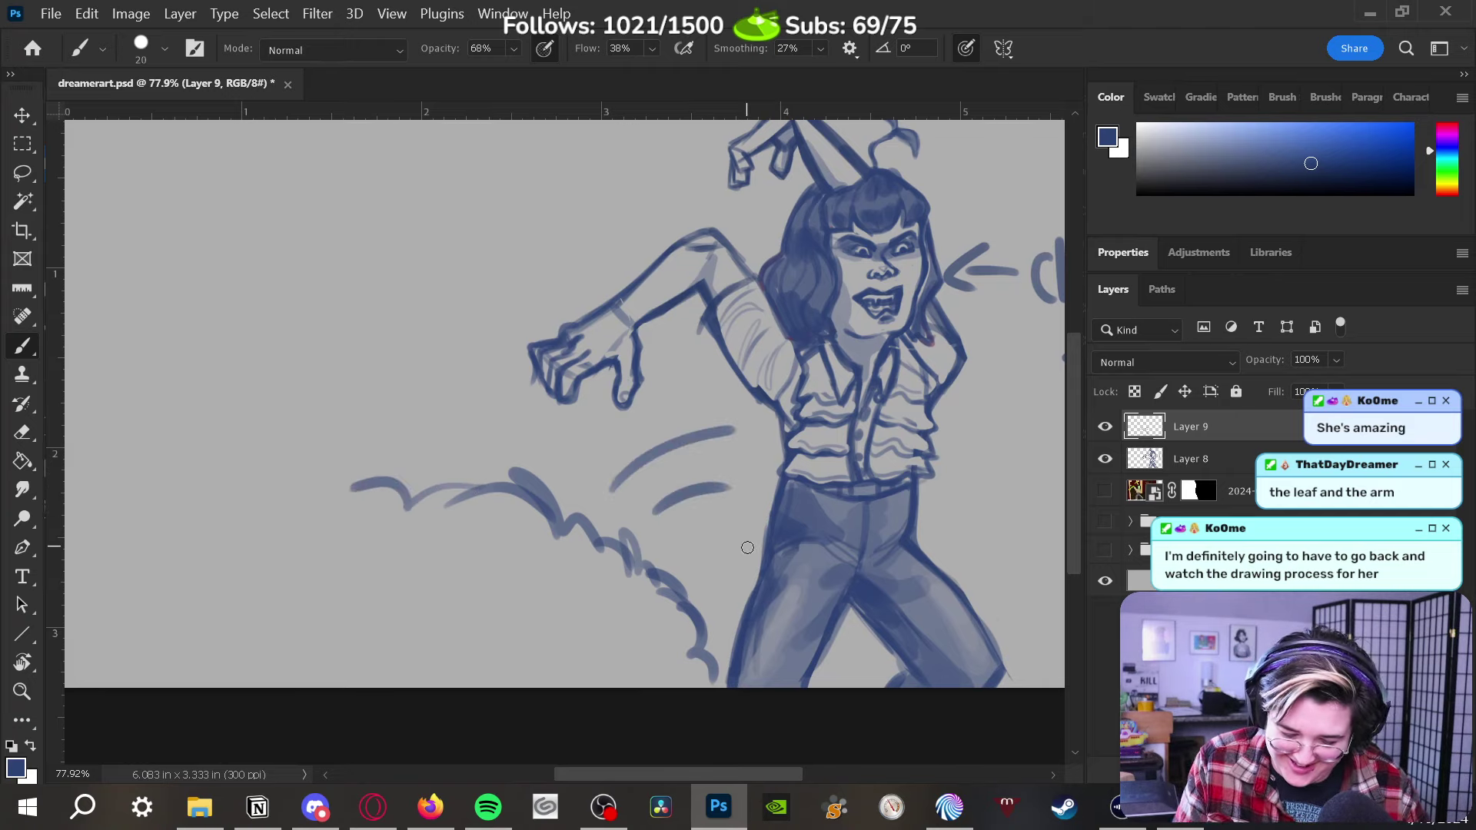
# Darken the bush outline's crest and add small leafy strokes beside it with a size 10 brush
pyautogui.press('z')
pyautogui.moveTo(860, 482); pyautogui.dragTo(826, 503)
pyautogui.press('space')
pyautogui.moveTo(781, 573); pyautogui.dragTo(767, 531)
pyautogui.press('z')
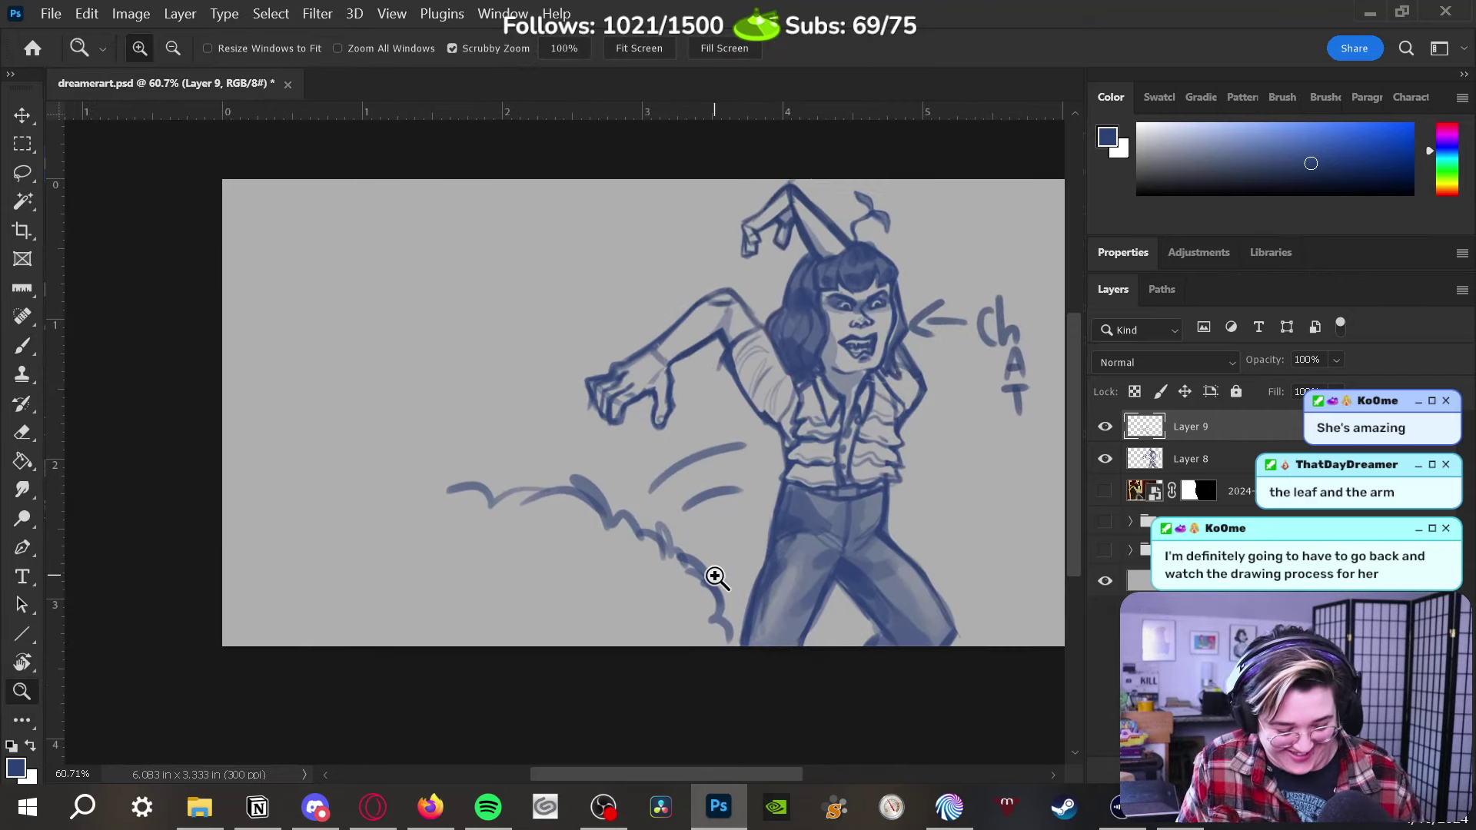
pyautogui.press('b')
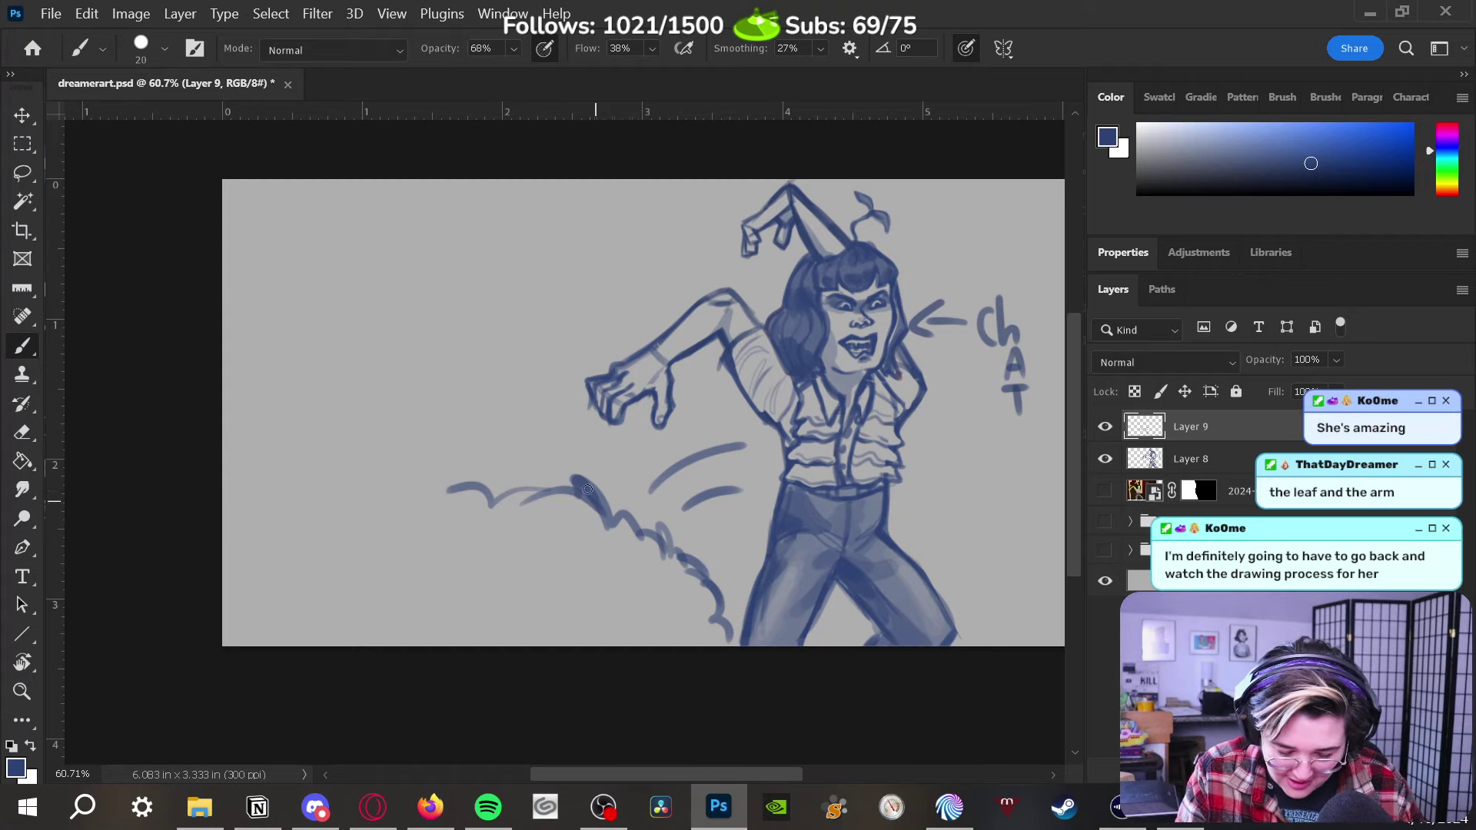
pyautogui.moveTo(587, 489); pyautogui.dragTo(621, 543)
pyautogui.press(']')
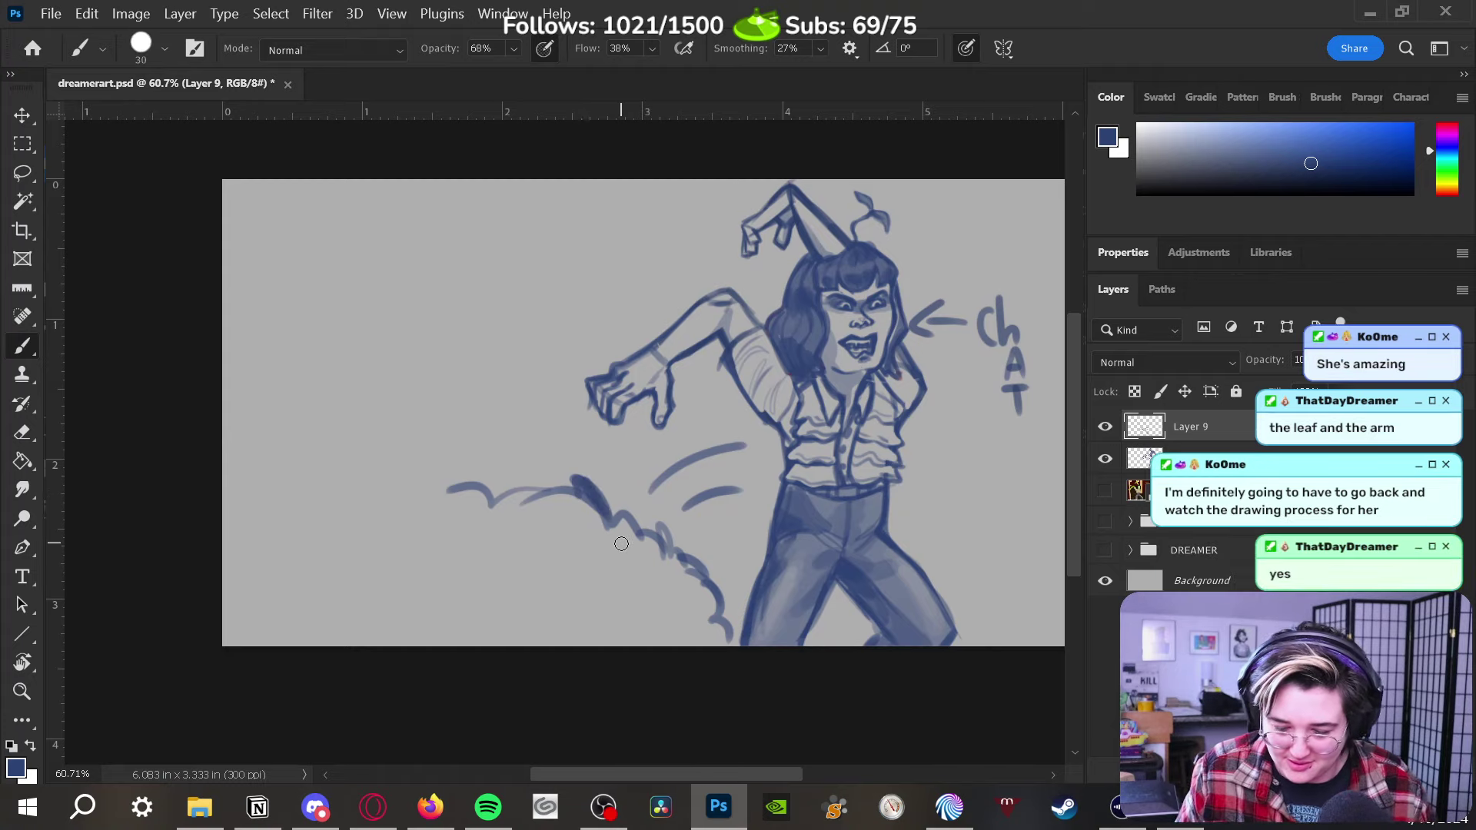
pyautogui.press('[')
pyautogui.press('[')
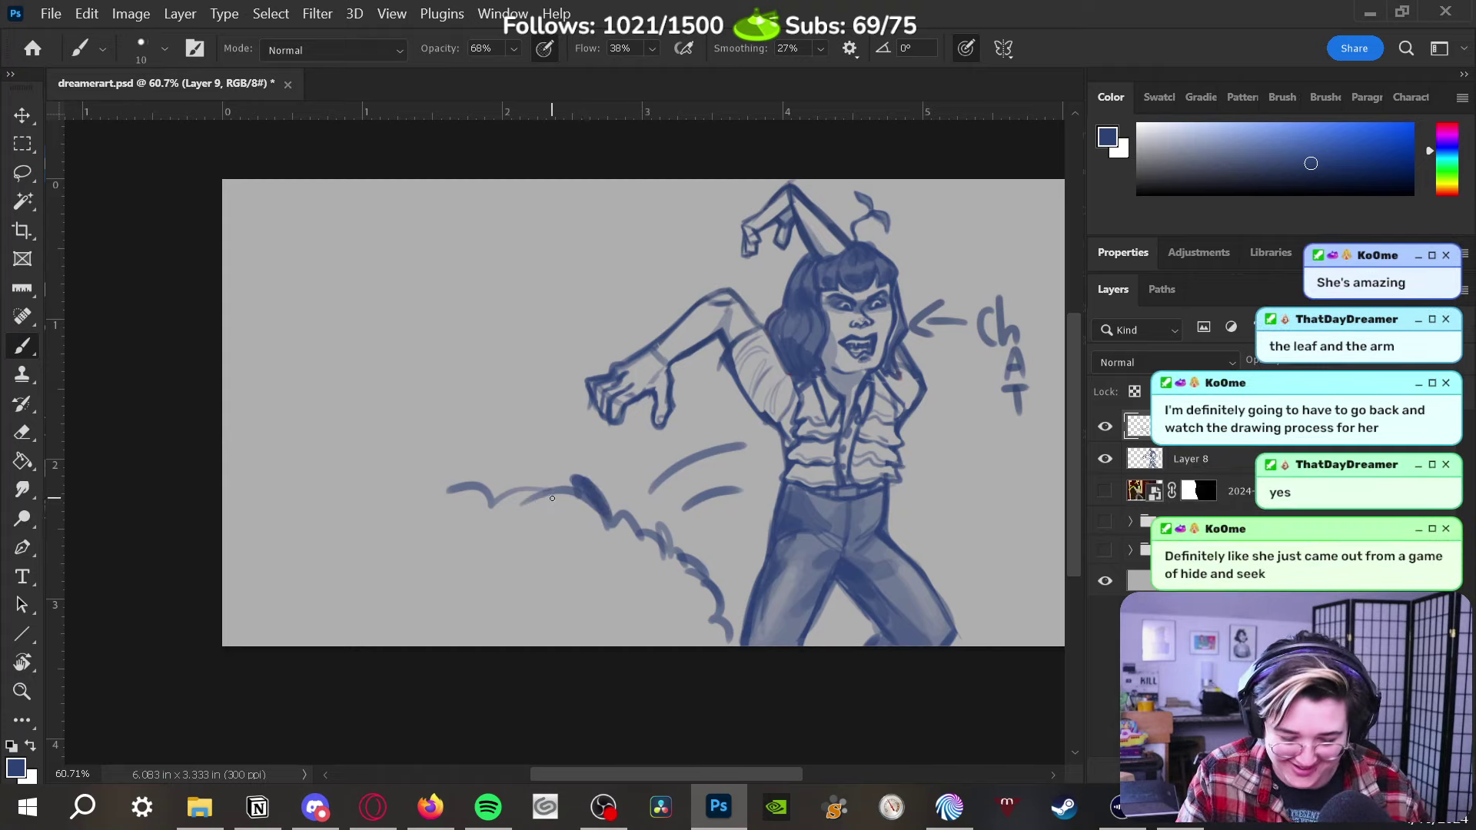
pyautogui.moveTo(529, 503); pyautogui.dragTo(576, 498)
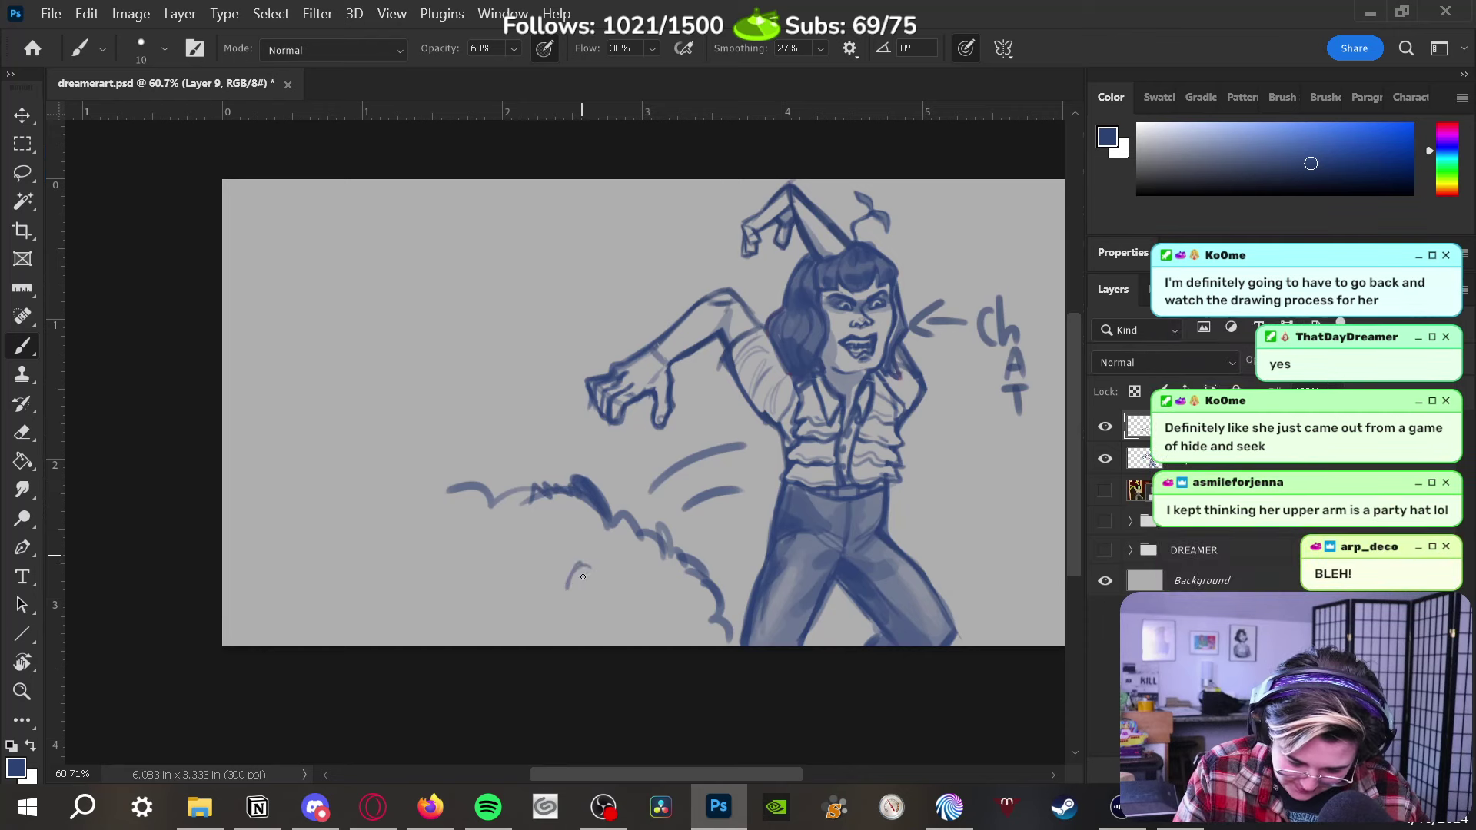
pyautogui.moveTo(578, 592); pyautogui.dragTo(596, 565)
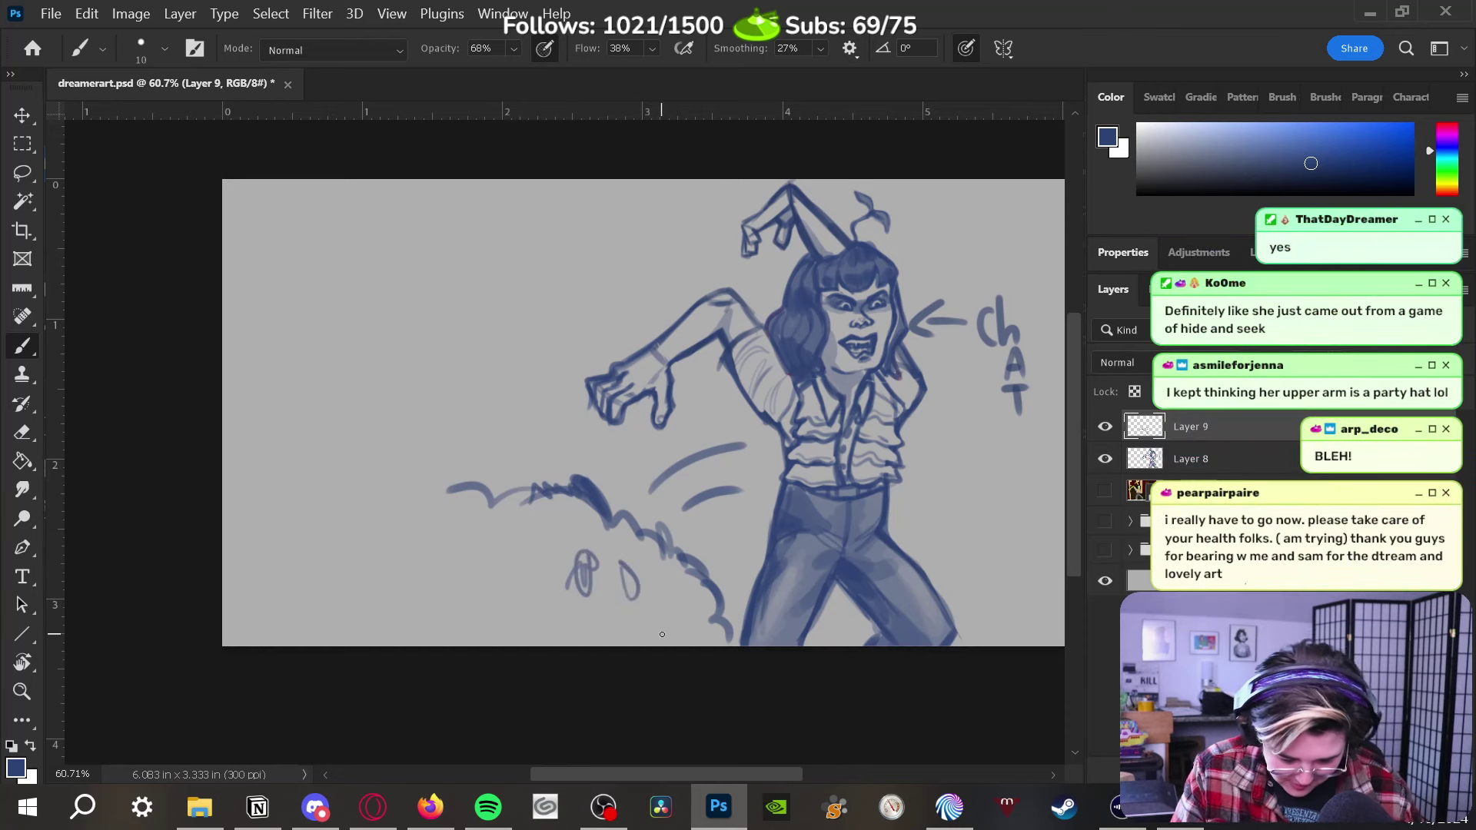
pyautogui.hotkey('ctrl', 'z')
pyautogui.hotkey('ctrl', 'z')
pyautogui.moveTo(594, 621)
pyautogui.mouseDown()
pyautogui.moveTo(598, 585)
pyautogui.moveTo(659, 617)
pyautogui.moveTo(624, 610)
pyautogui.moveTo(667, 588)
pyautogui.mouseUp()
pyautogui.hotkey('ctrl', 'z')
pyautogui.hotkey('ctrl', 'z')
pyautogui.hotkey('ctrl', 'z')
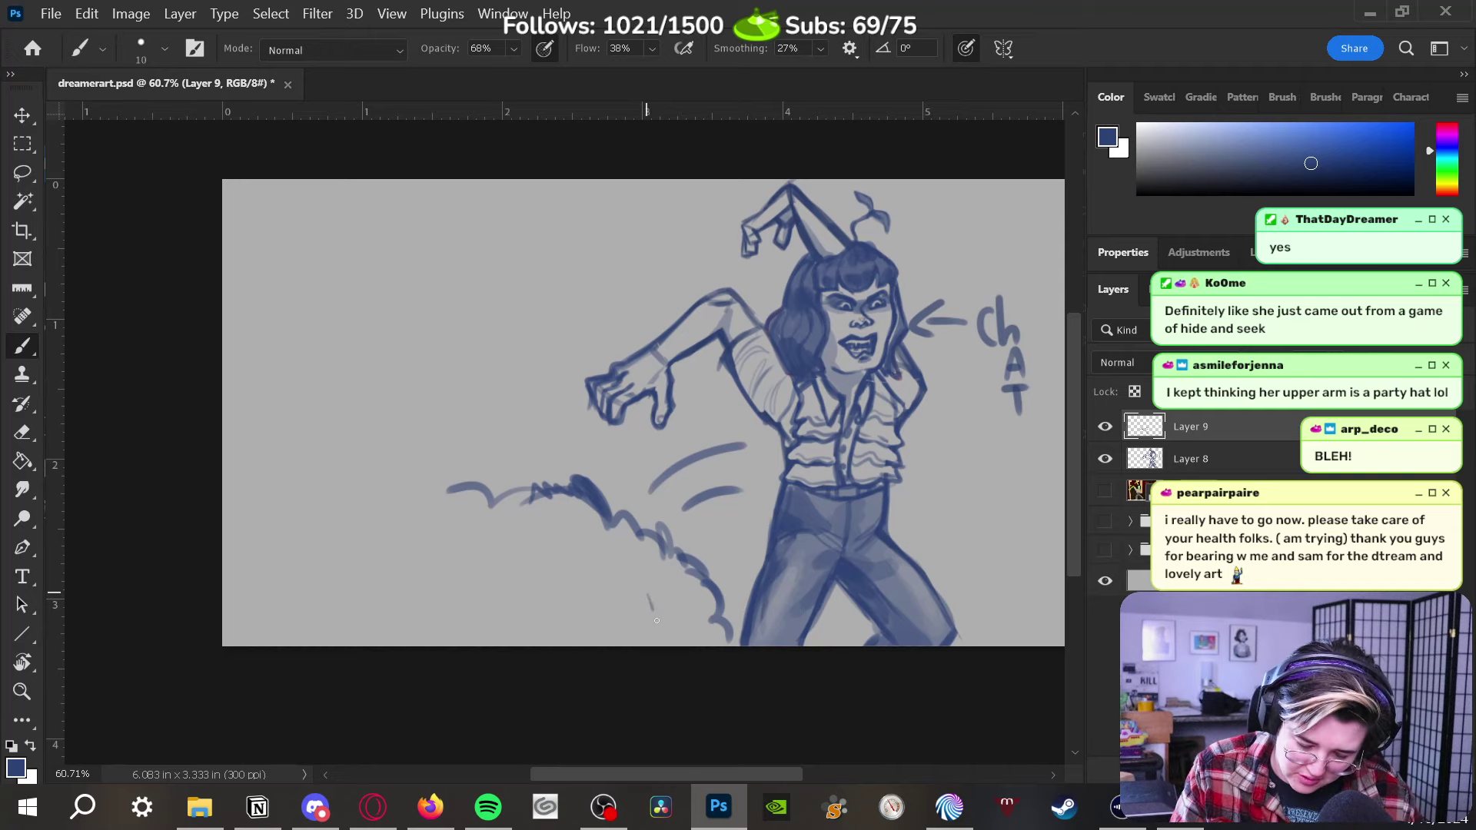
pyautogui.moveTo(650, 586); pyautogui.dragTo(666, 603)
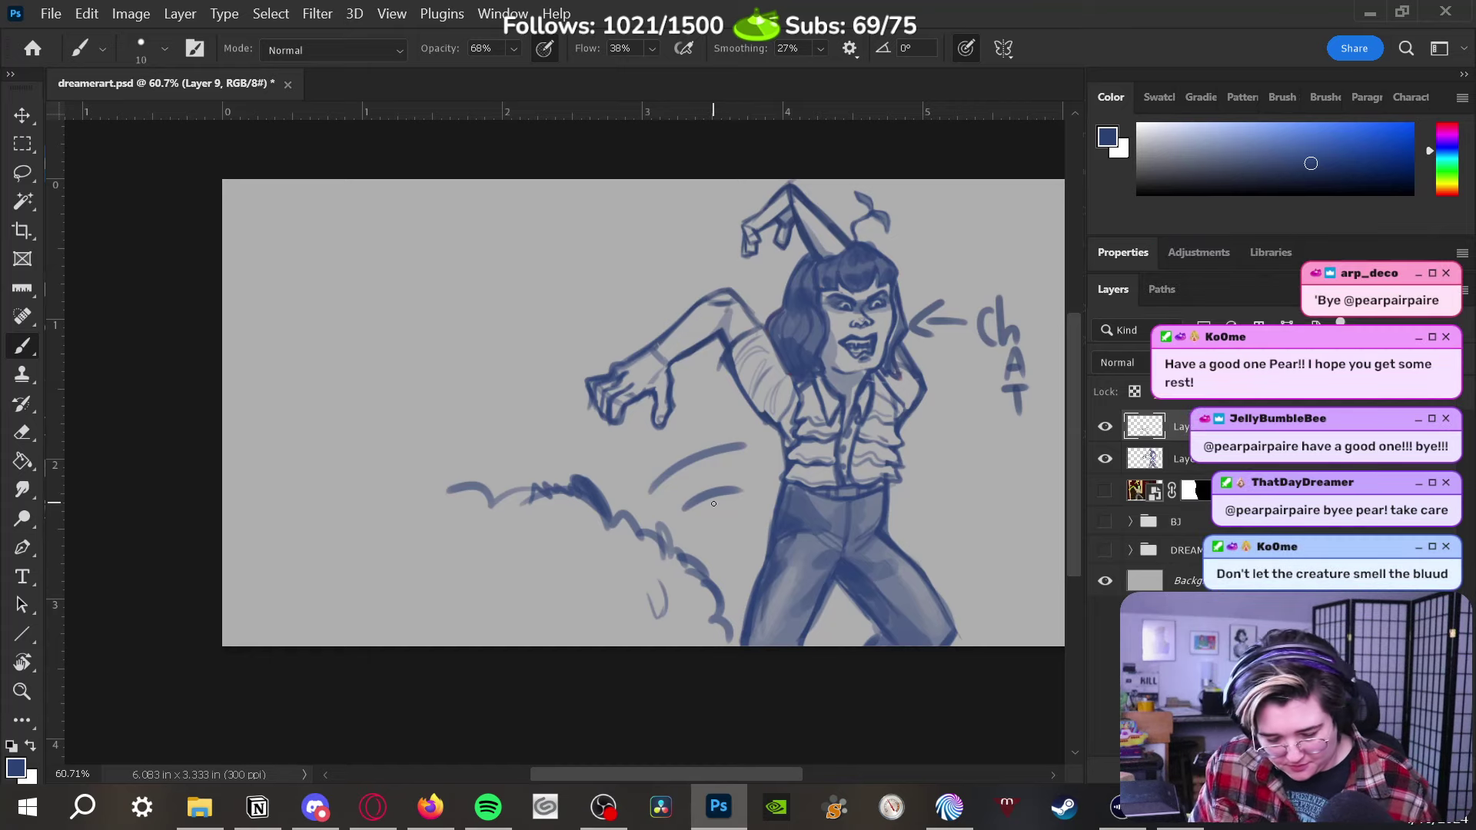
# Erase the two thick motion lines above the bush with the eraser at 100% opacity
pyautogui.press('e')
pyautogui.click(416, 49)
pyautogui.moveTo(732, 453)
pyautogui.mouseDown()
pyautogui.moveTo(691, 465)
pyautogui.moveTo(703, 475)
pyautogui.moveTo(685, 510)
pyautogui.mouseUp()
pyautogui.press('b')
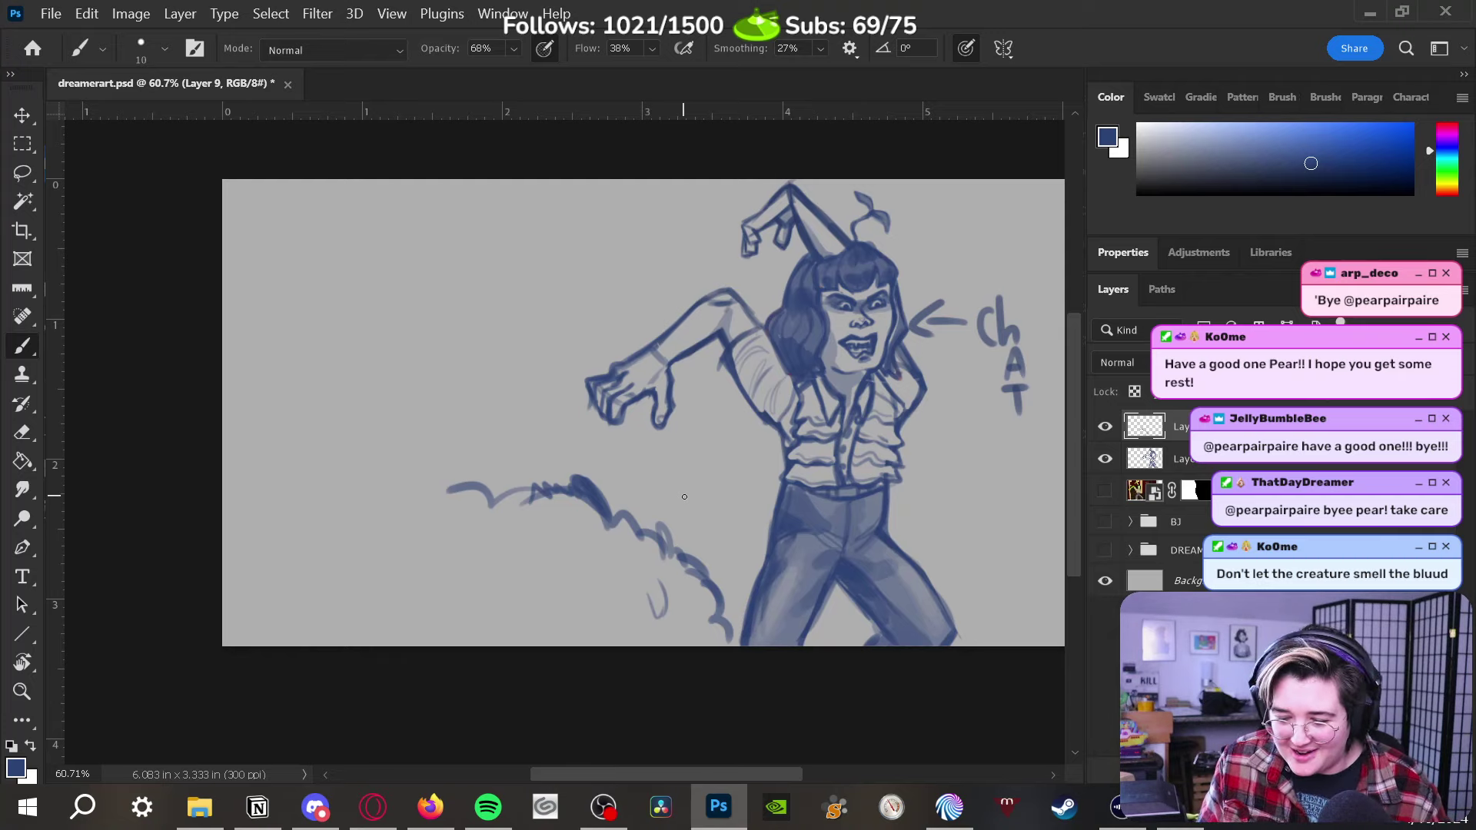
# Draw thin motion lines above the bush, near both hands and between the legs with a size 10 brush
pyautogui.moveTo(651, 483); pyautogui.dragTo(715, 449)
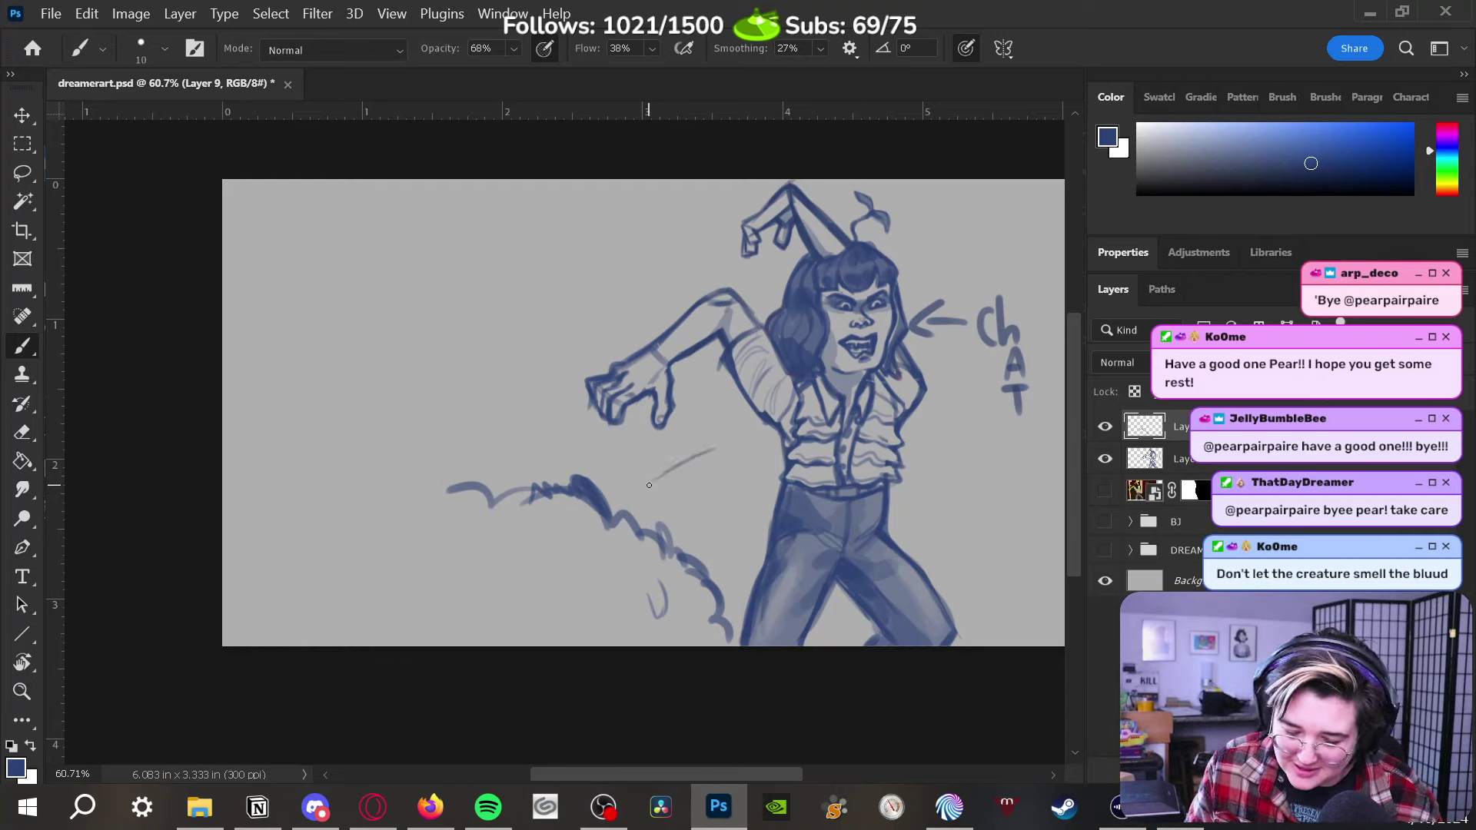
pyautogui.moveTo(648, 484); pyautogui.dragTo(729, 446)
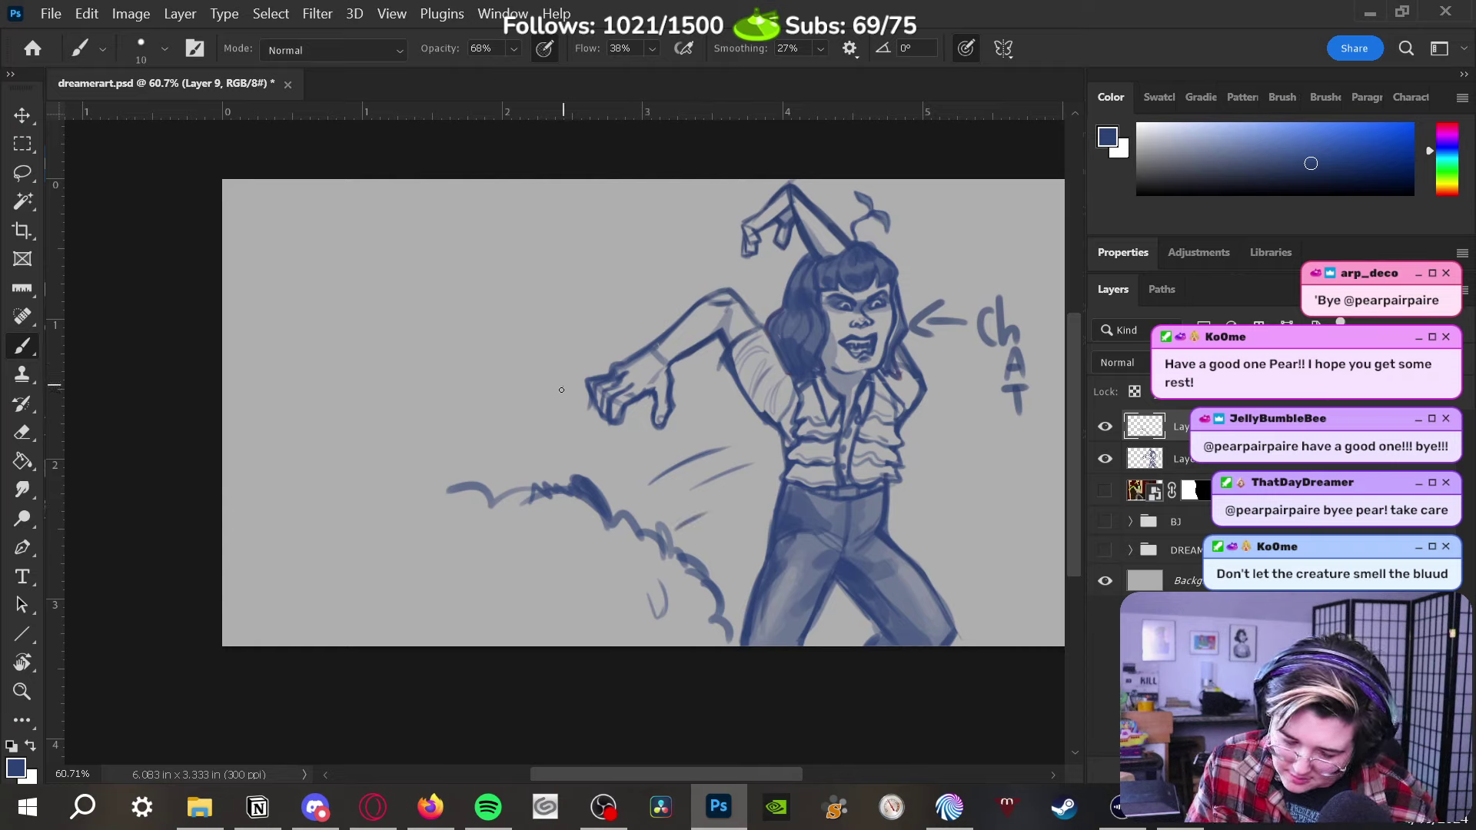
pyautogui.moveTo(670, 290); pyautogui.dragTo(724, 247)
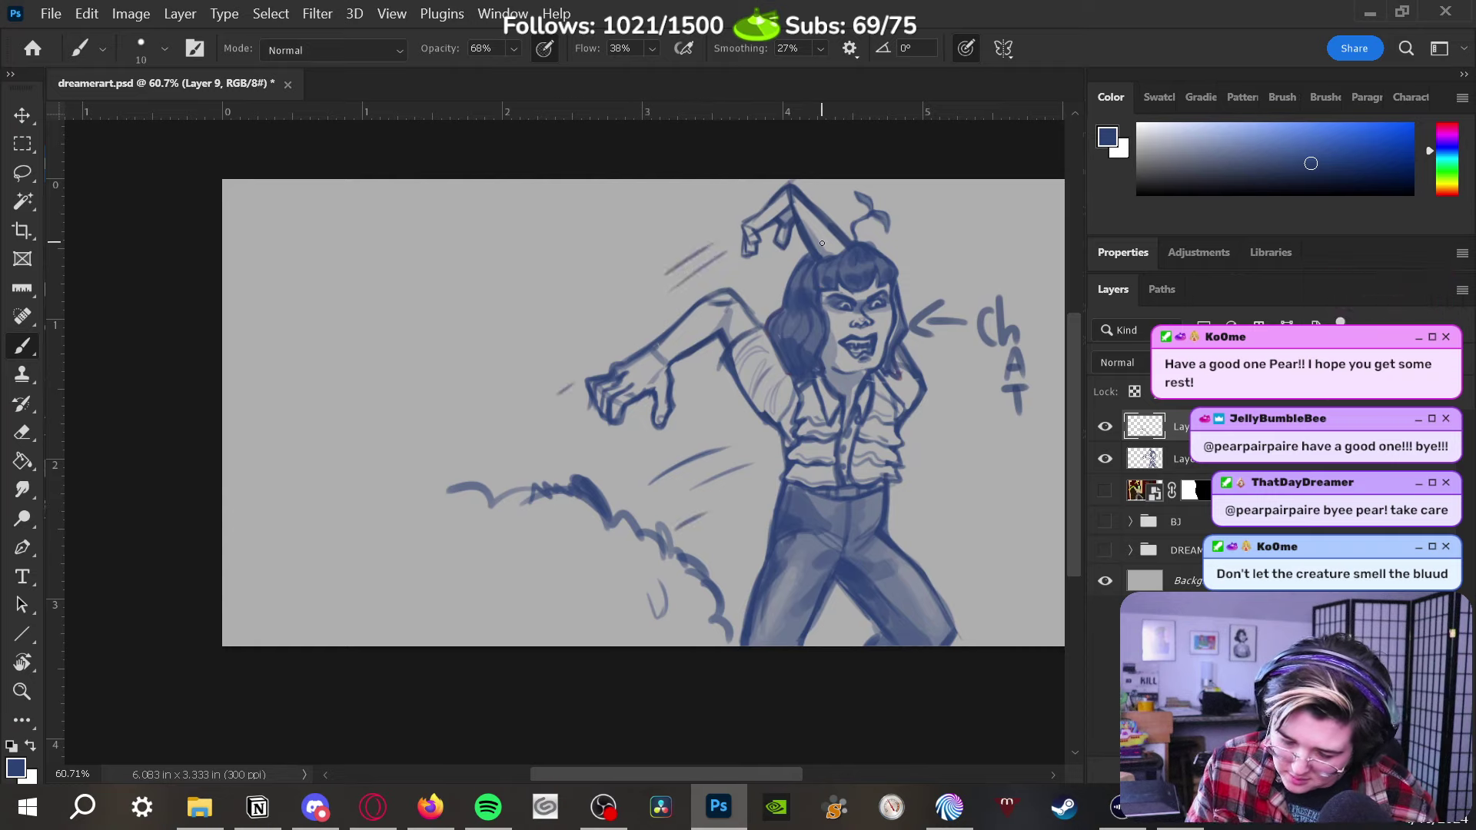
pyautogui.moveTo(831, 634); pyautogui.dragTo(855, 621)
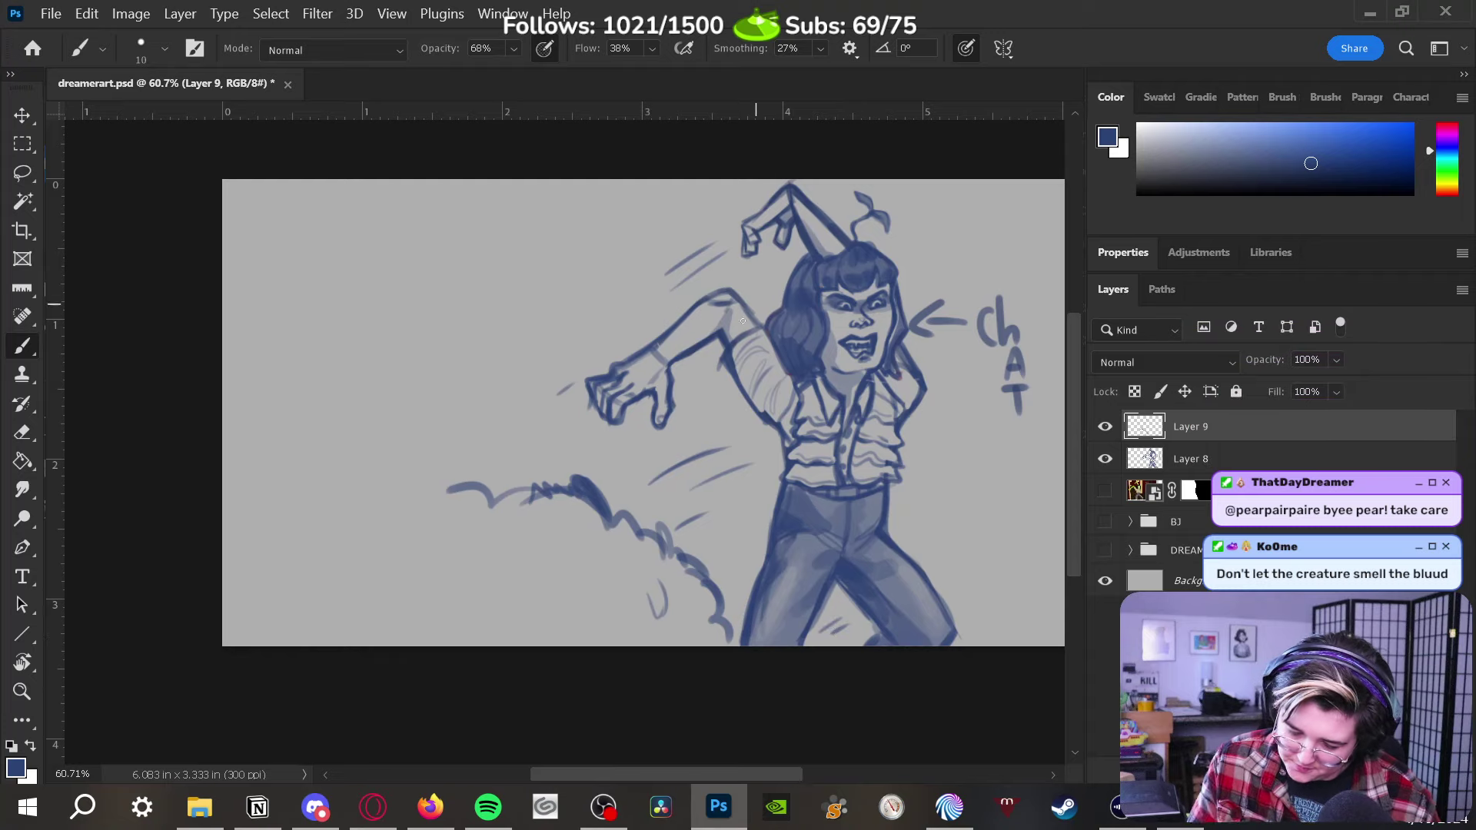
pyautogui.moveTo(680, 522); pyautogui.dragTo(721, 499)
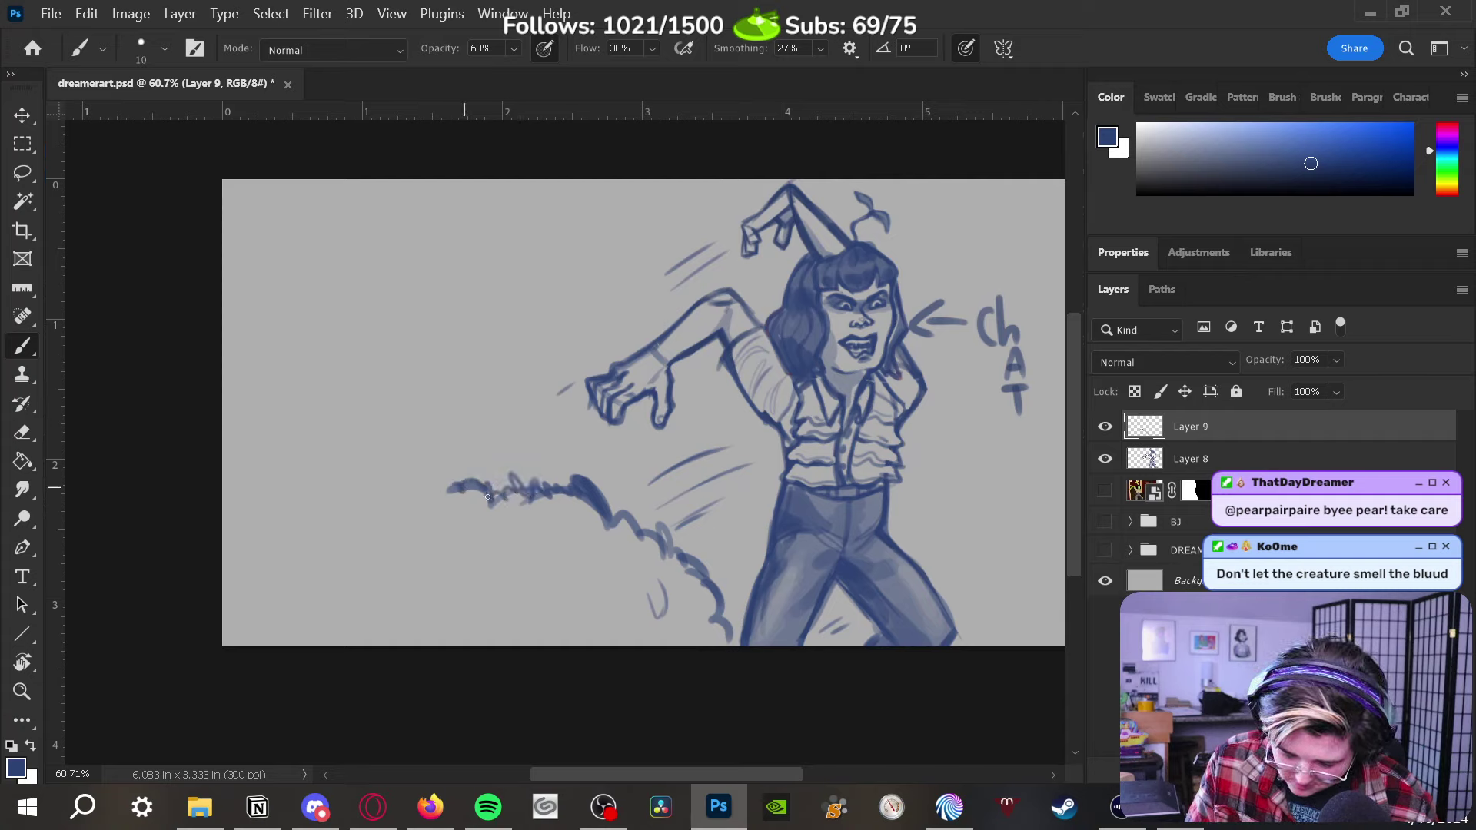
# Add leafy texture along the bush outline and draw scalloped foliage contours inside it
pyautogui.moveTo(514, 595)
pyautogui.mouseDown()
pyautogui.moveTo(527, 564)
pyautogui.moveTo(582, 565)
pyautogui.moveTo(612, 532)
pyautogui.moveTo(482, 597)
pyautogui.moveTo(477, 628)
pyautogui.moveTo(641, 535)
pyautogui.moveTo(704, 588)
pyautogui.moveTo(714, 626)
pyautogui.moveTo(658, 604)
pyautogui.mouseUp()
pyautogui.press('e')
pyautogui.press('b')
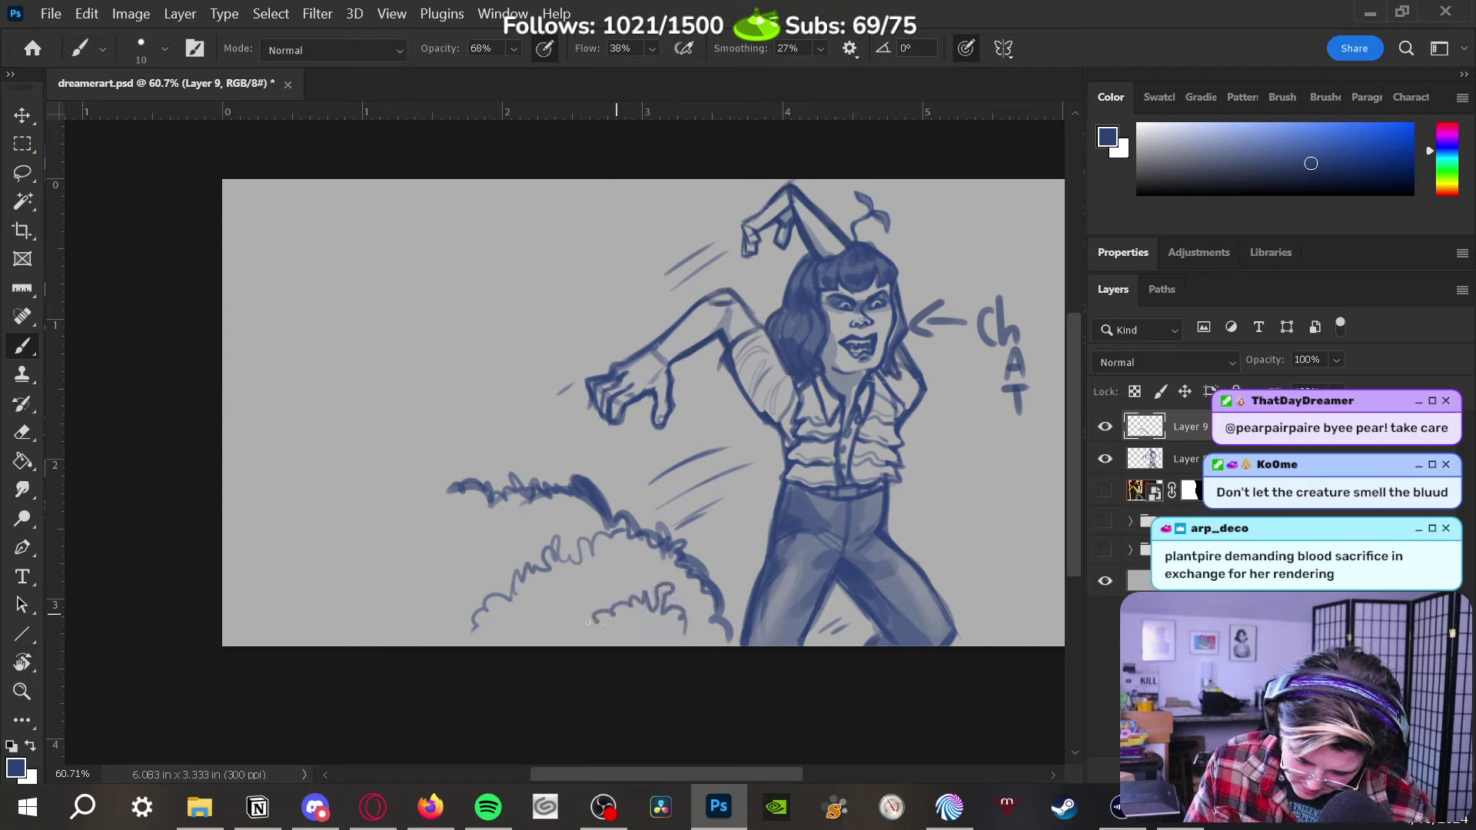
# Fill the bush with layered translucent blue tones using a size 70 brush, making the front clump darker
pyautogui.press(']')
pyautogui.press(']')
pyautogui.press(']')
pyautogui.press(']')
pyautogui.press(']')
pyautogui.press(']')
pyautogui.press(']')
pyautogui.press(']')
pyautogui.press(']')
pyautogui.press(']')
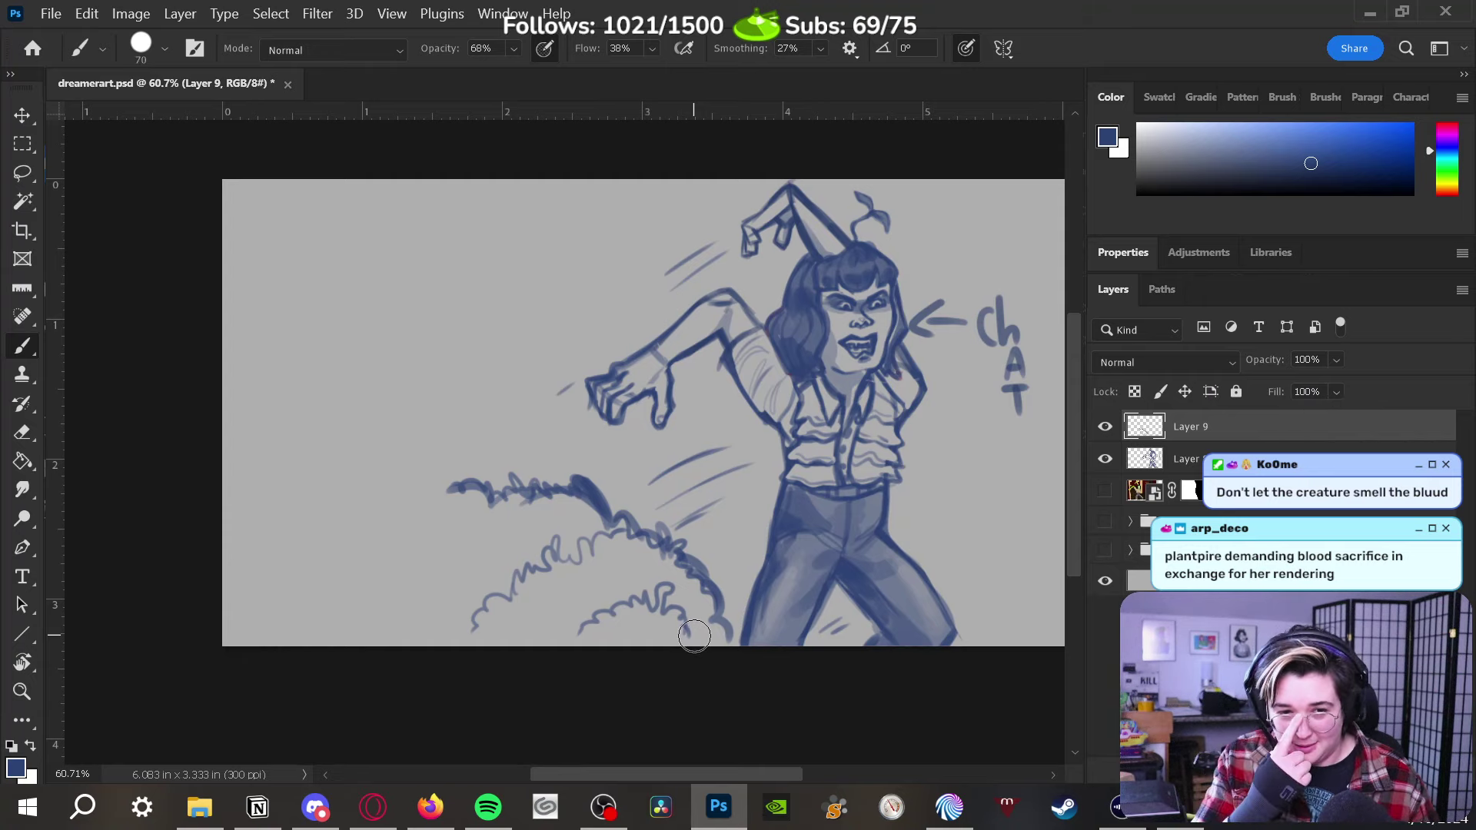
pyautogui.moveTo(654, 565)
pyautogui.mouseDown()
pyautogui.moveTo(547, 539)
pyautogui.moveTo(492, 501)
pyautogui.moveTo(460, 503)
pyautogui.moveTo(459, 563)
pyautogui.moveTo(487, 611)
pyautogui.moveTo(564, 614)
pyautogui.moveTo(654, 556)
pyautogui.moveTo(647, 616)
pyautogui.moveTo(678, 631)
pyautogui.moveTo(707, 618)
pyautogui.moveTo(708, 634)
pyautogui.moveTo(679, 567)
pyautogui.moveTo(602, 555)
pyautogui.moveTo(570, 506)
pyautogui.moveTo(454, 547)
pyautogui.moveTo(482, 581)
pyautogui.moveTo(485, 639)
pyautogui.moveTo(677, 633)
pyautogui.moveTo(651, 601)
pyautogui.moveTo(643, 631)
pyautogui.moveTo(528, 631)
pyautogui.moveTo(528, 650)
pyautogui.moveTo(692, 642)
pyautogui.moveTo(649, 623)
pyautogui.moveTo(680, 636)
pyautogui.moveTo(685, 590)
pyautogui.moveTo(662, 556)
pyautogui.moveTo(597, 581)
pyautogui.moveTo(544, 572)
pyautogui.moveTo(487, 646)
pyautogui.moveTo(521, 653)
pyautogui.moveTo(652, 593)
pyautogui.moveTo(670, 640)
pyautogui.moveTo(714, 639)
pyautogui.mouseUp()
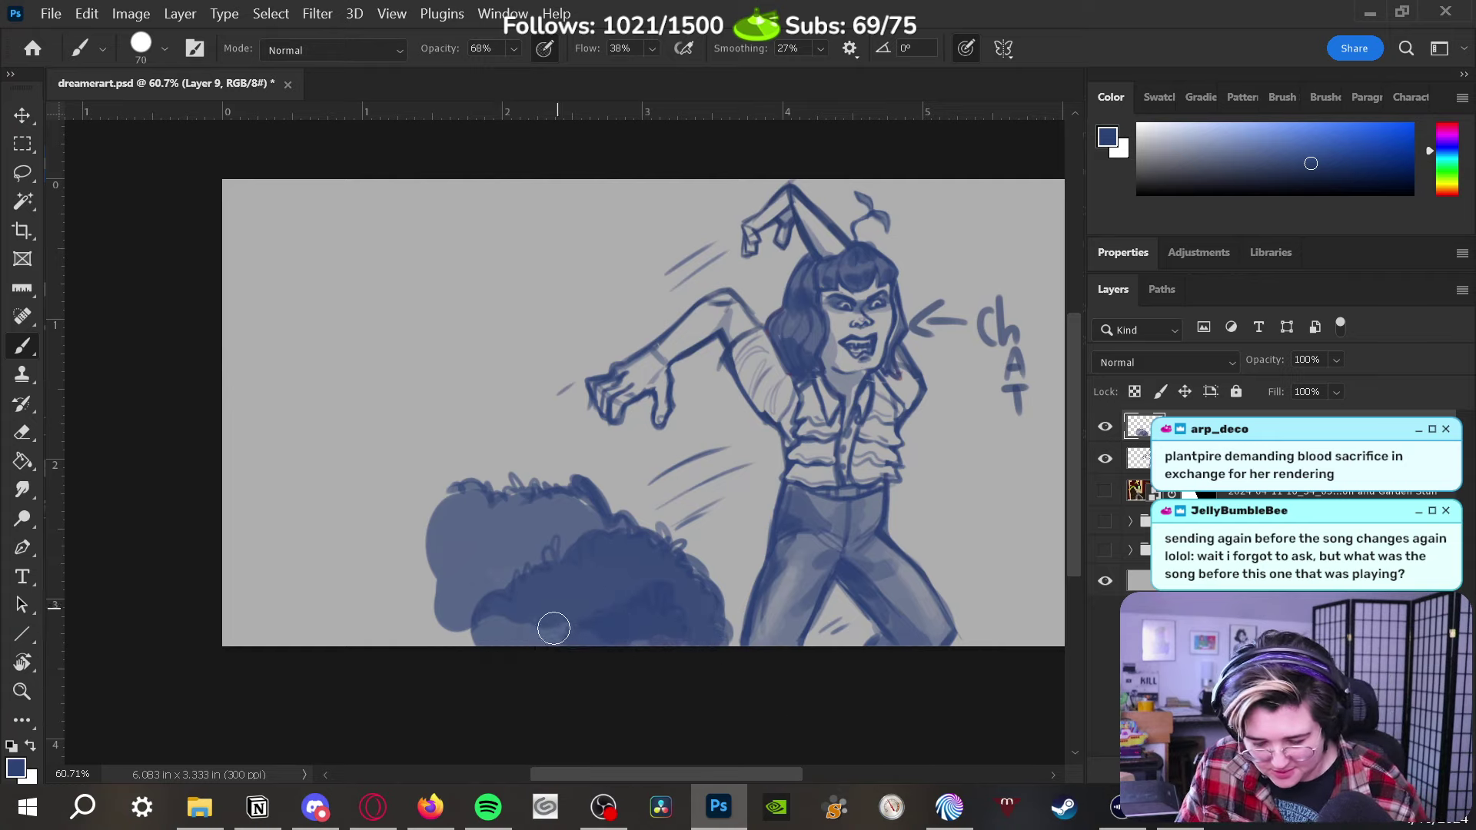
pyautogui.moveTo(543, 644); pyautogui.dragTo(487, 625)
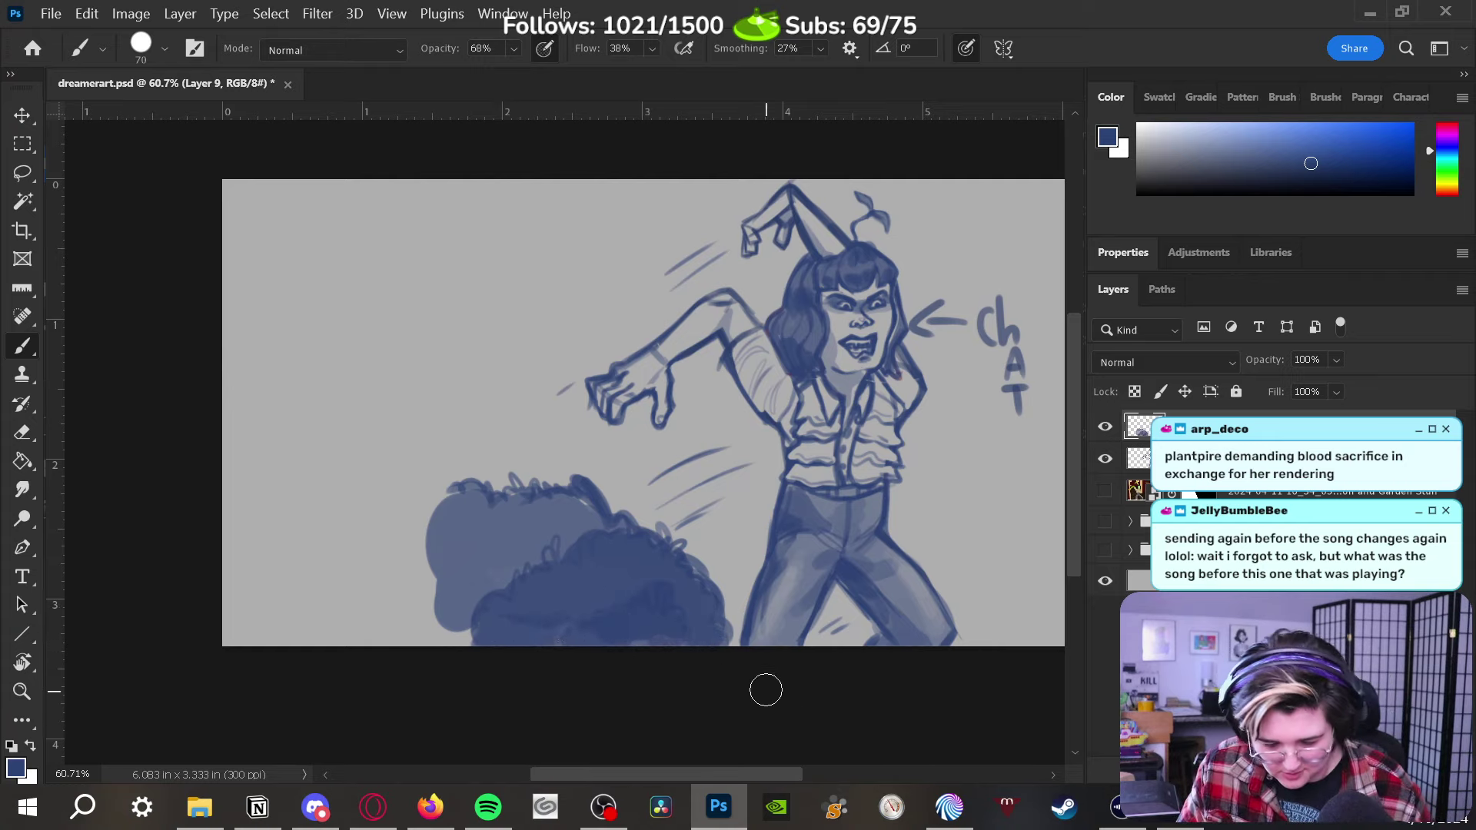
# Erase the rough stacked "ChAT" lettering beside the figure on Layer 8
pyautogui.moveTo(715, 693); pyautogui.dragTo(596, 711)
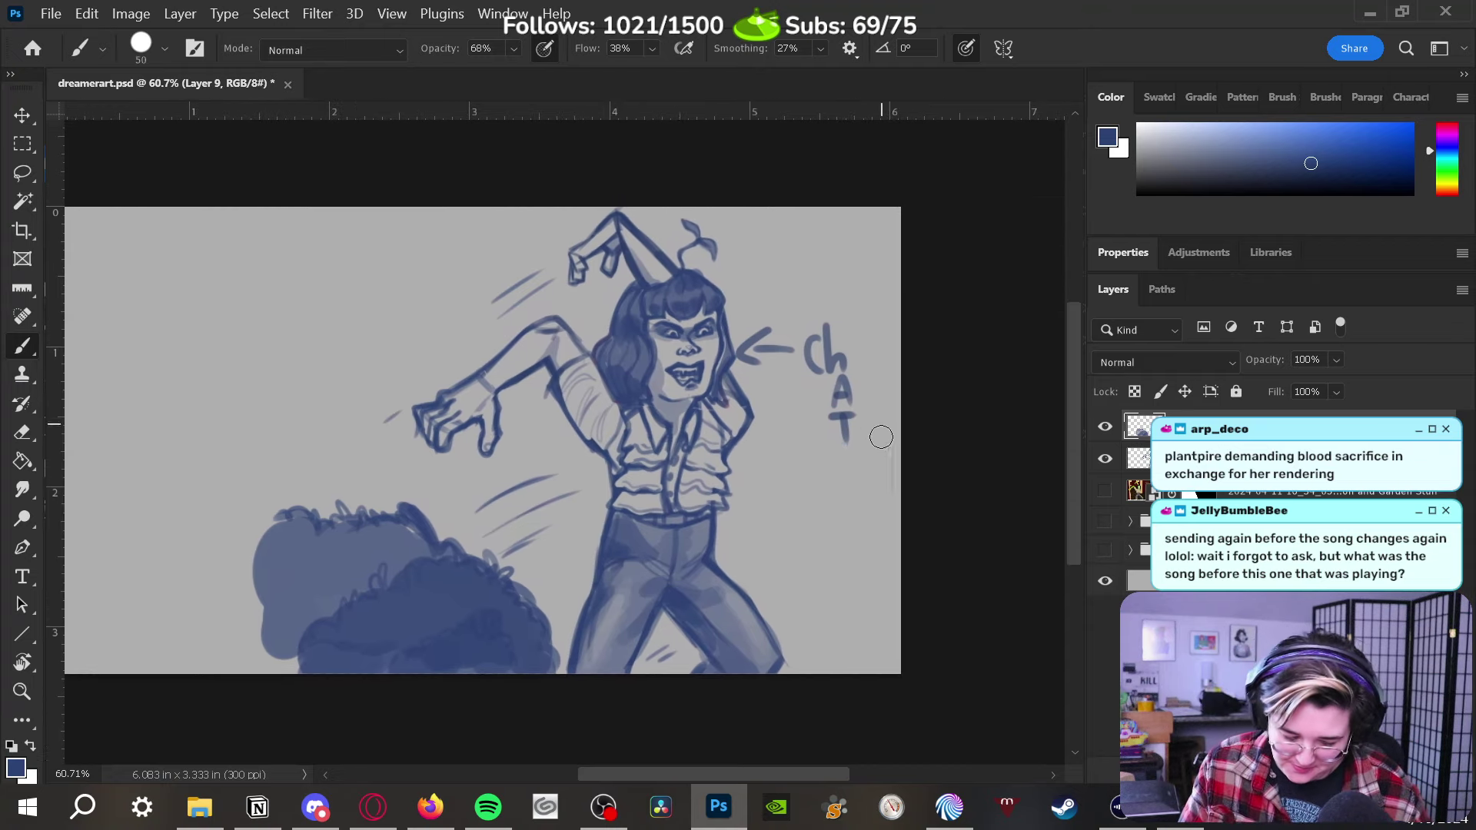
pyautogui.press('e')
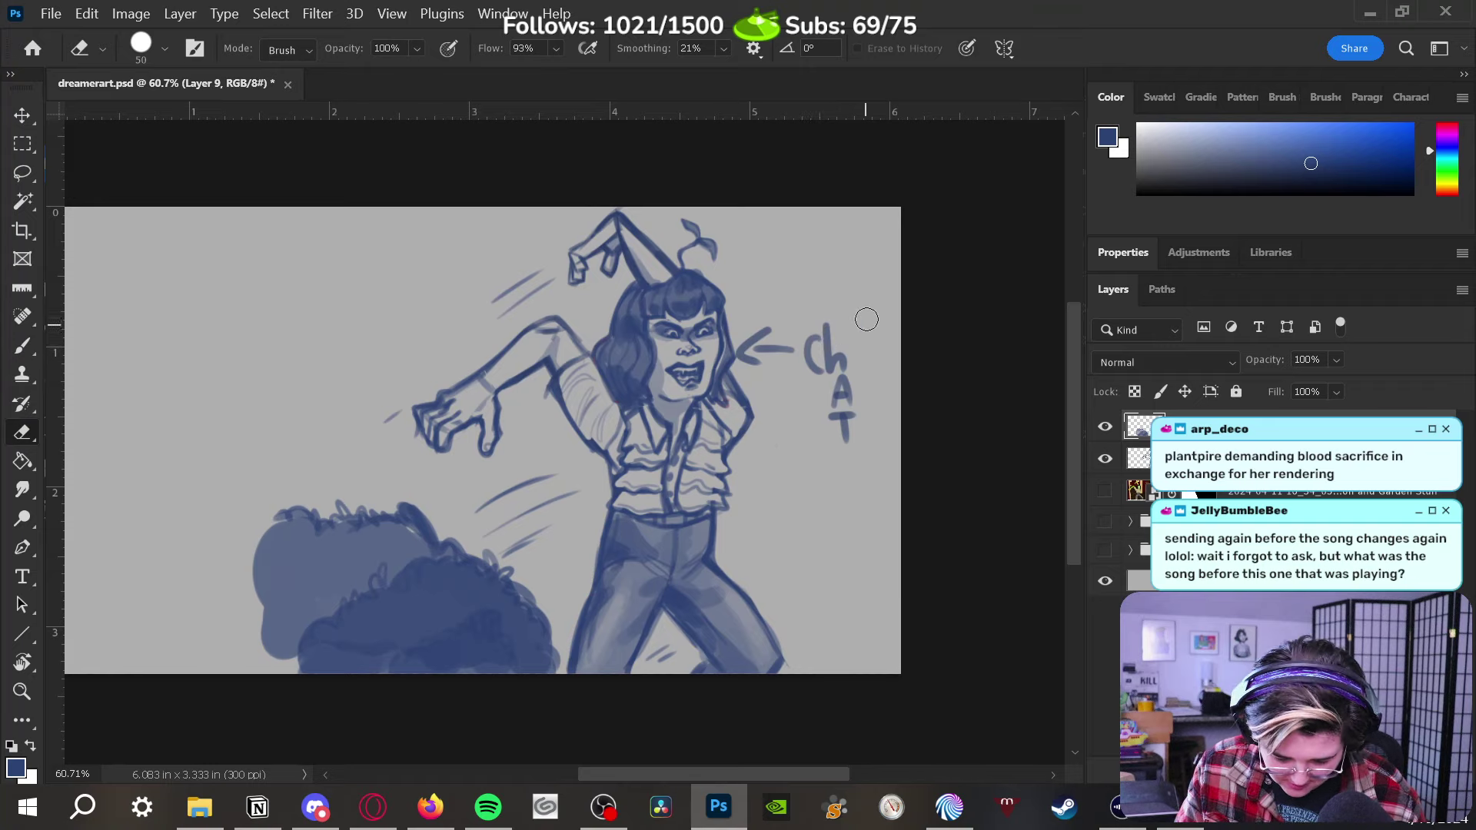
pyautogui.moveTo(824, 353); pyautogui.dragTo(853, 438)
pyautogui.press('b')
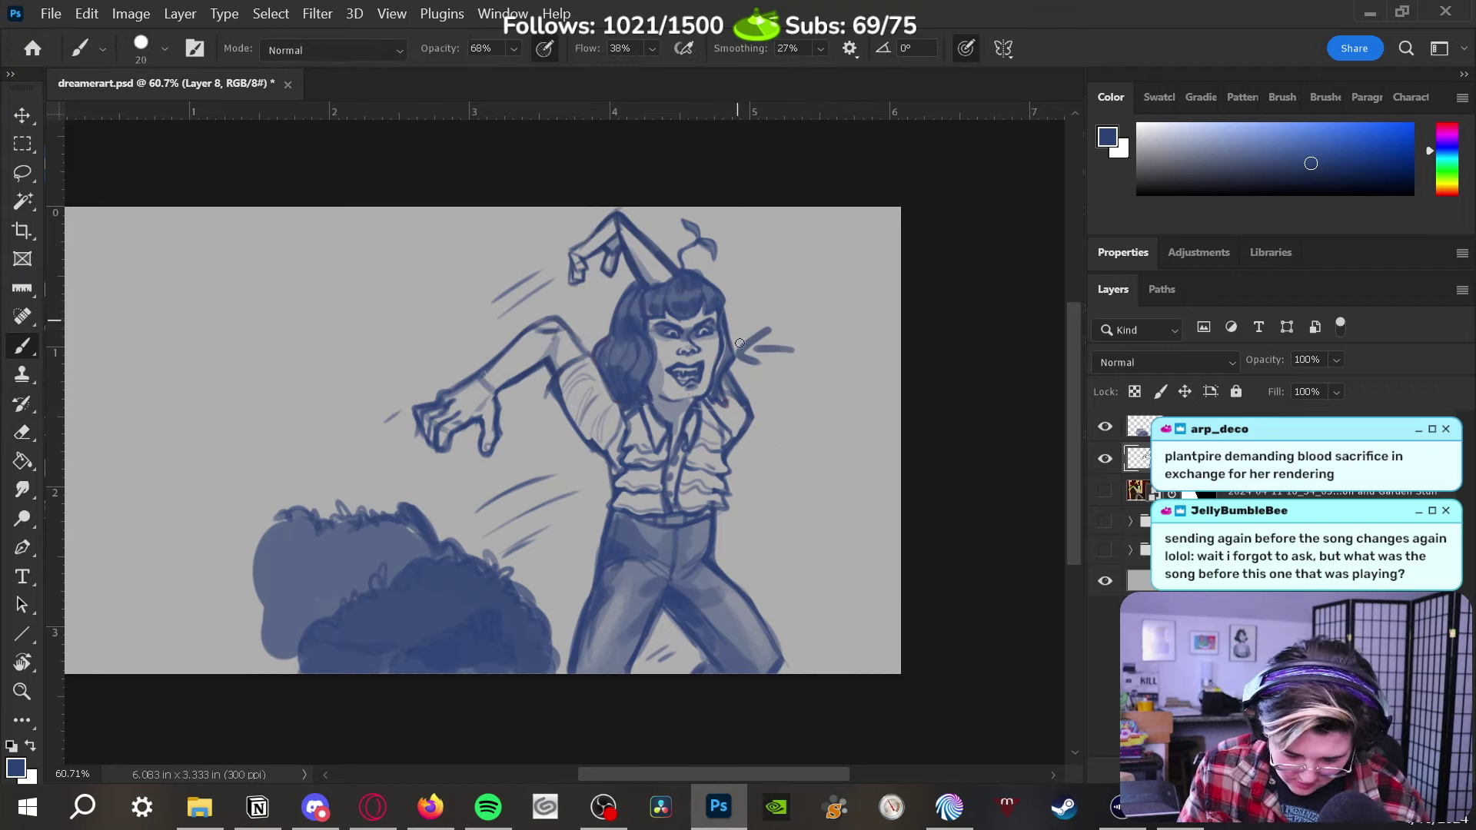
# Replace the rough arrow with an outlined arrow pointing at the face and letter a slanted "CHAT" beside it, brush size 10
pyautogui.press('e')
pyautogui.moveTo(757, 368)
pyautogui.mouseDown()
pyautogui.moveTo(755, 328)
pyautogui.moveTo(798, 356)
pyautogui.moveTo(747, 324)
pyautogui.moveTo(759, 345)
pyautogui.moveTo(758, 323)
pyautogui.moveTo(778, 330)
pyautogui.moveTo(752, 342)
pyautogui.moveTo(794, 311)
pyautogui.moveTo(782, 297)
pyautogui.moveTo(787, 325)
pyautogui.moveTo(809, 298)
pyautogui.moveTo(814, 313)
pyautogui.moveTo(827, 300)
pyautogui.moveTo(841, 311)
pyautogui.moveTo(853, 259)
pyautogui.mouseUp()
pyautogui.press('b')
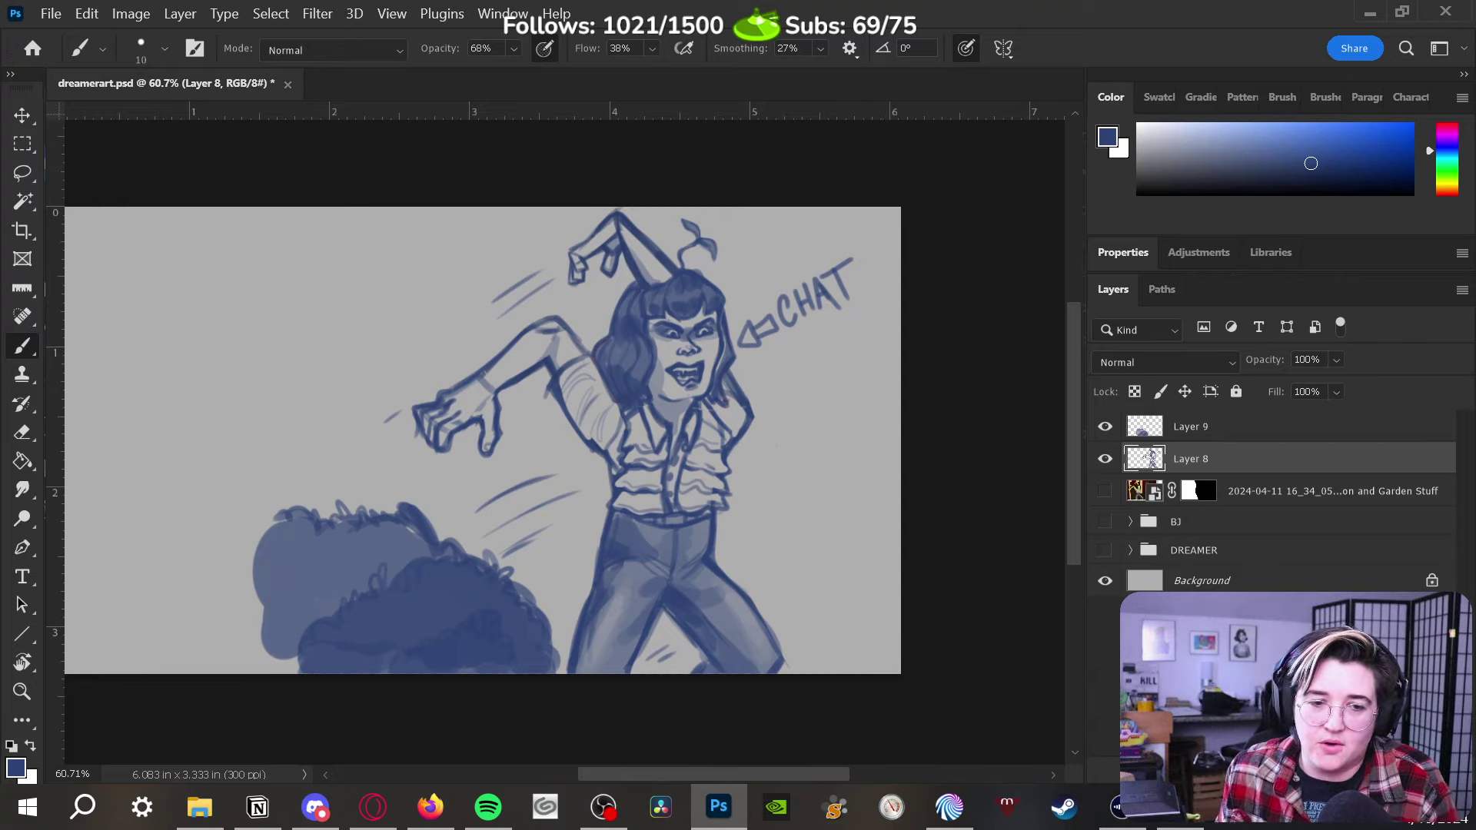
# Fill the outlined arrow beside the "CHAT" label with solid blue
pyautogui.hotkey('alt', 'Tab')
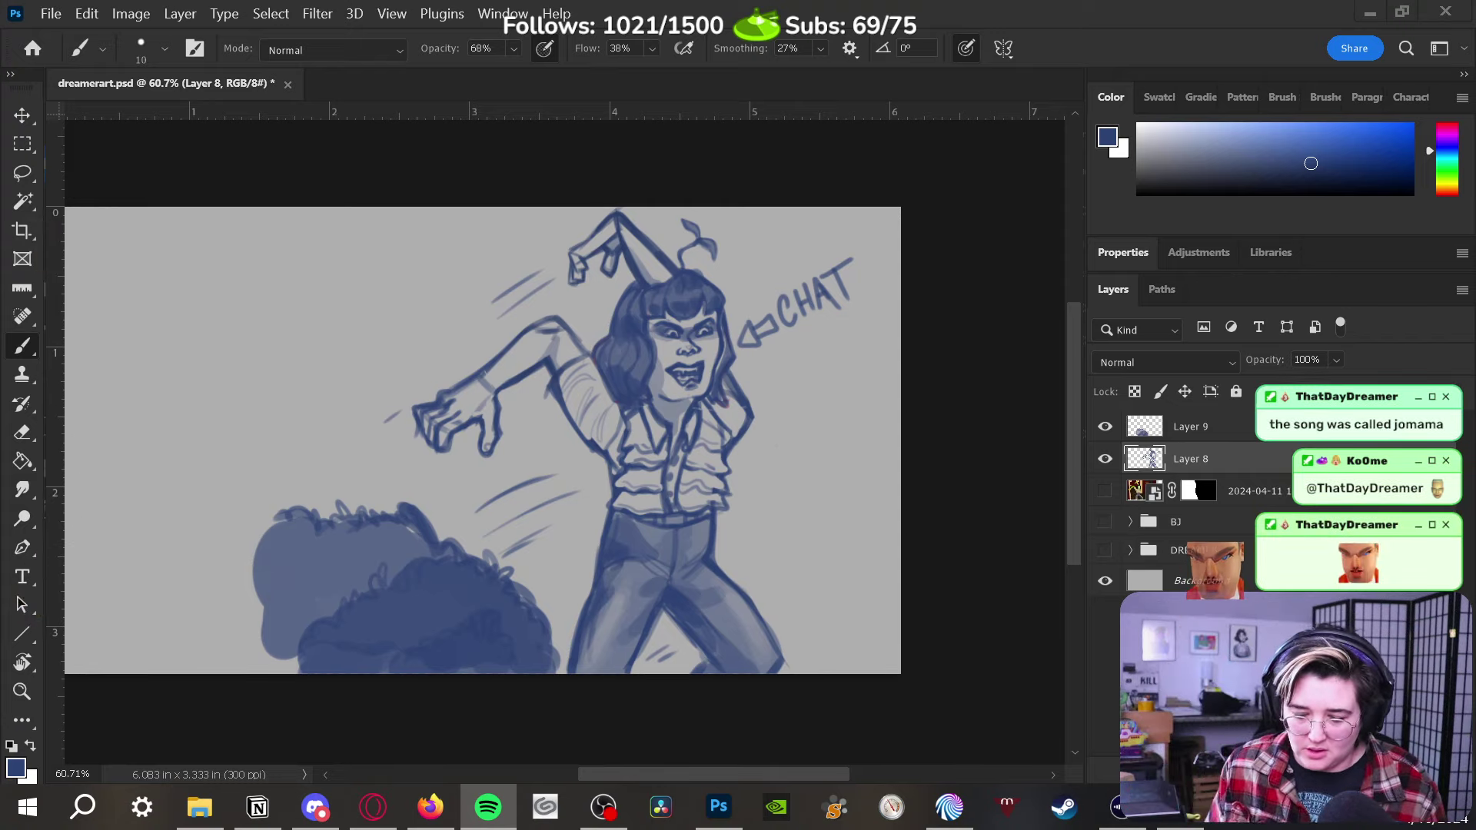
pyautogui.click(961, 382)
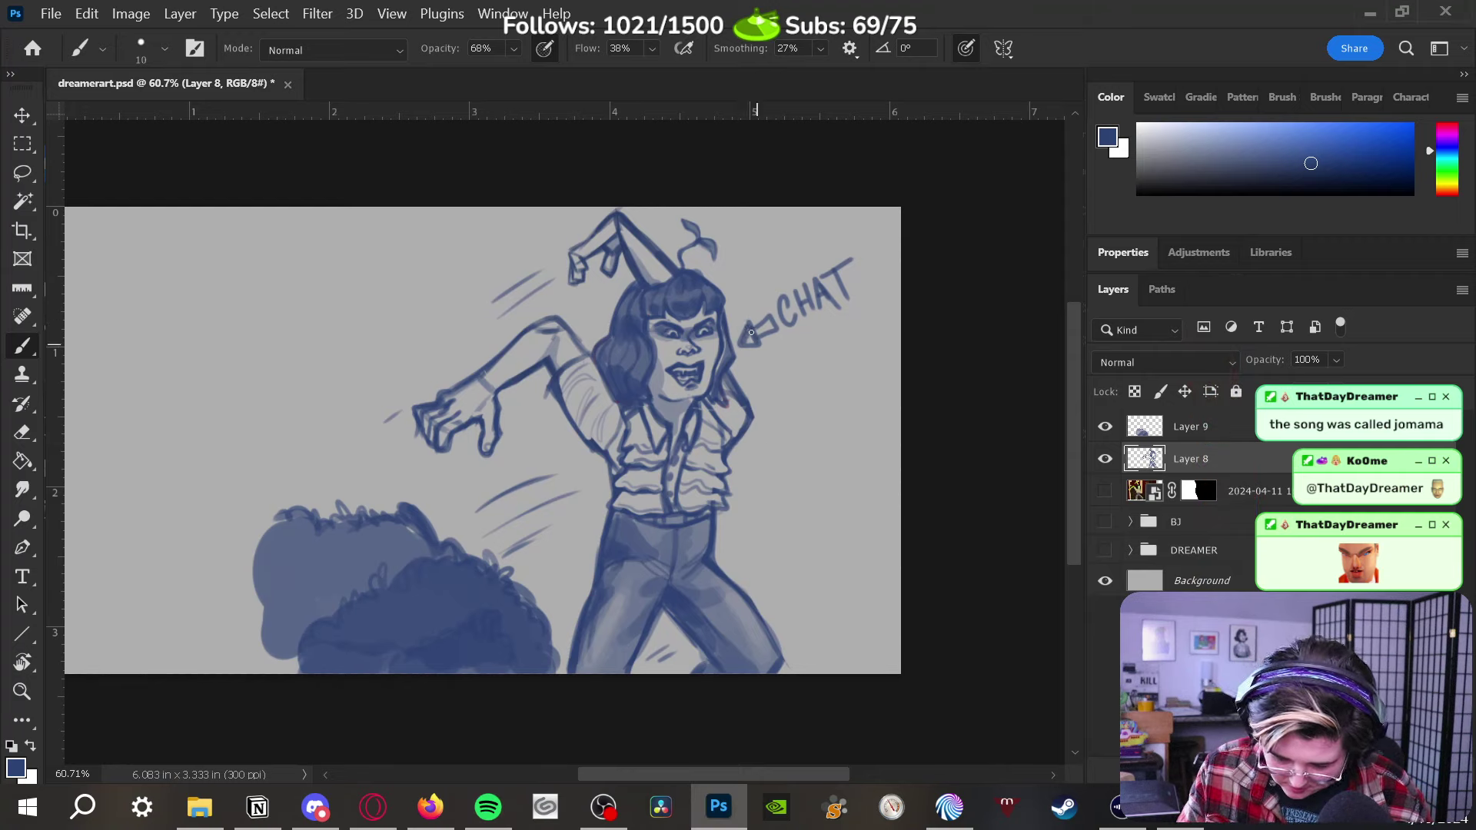
pyautogui.moveTo(755, 331); pyautogui.dragTo(763, 331)
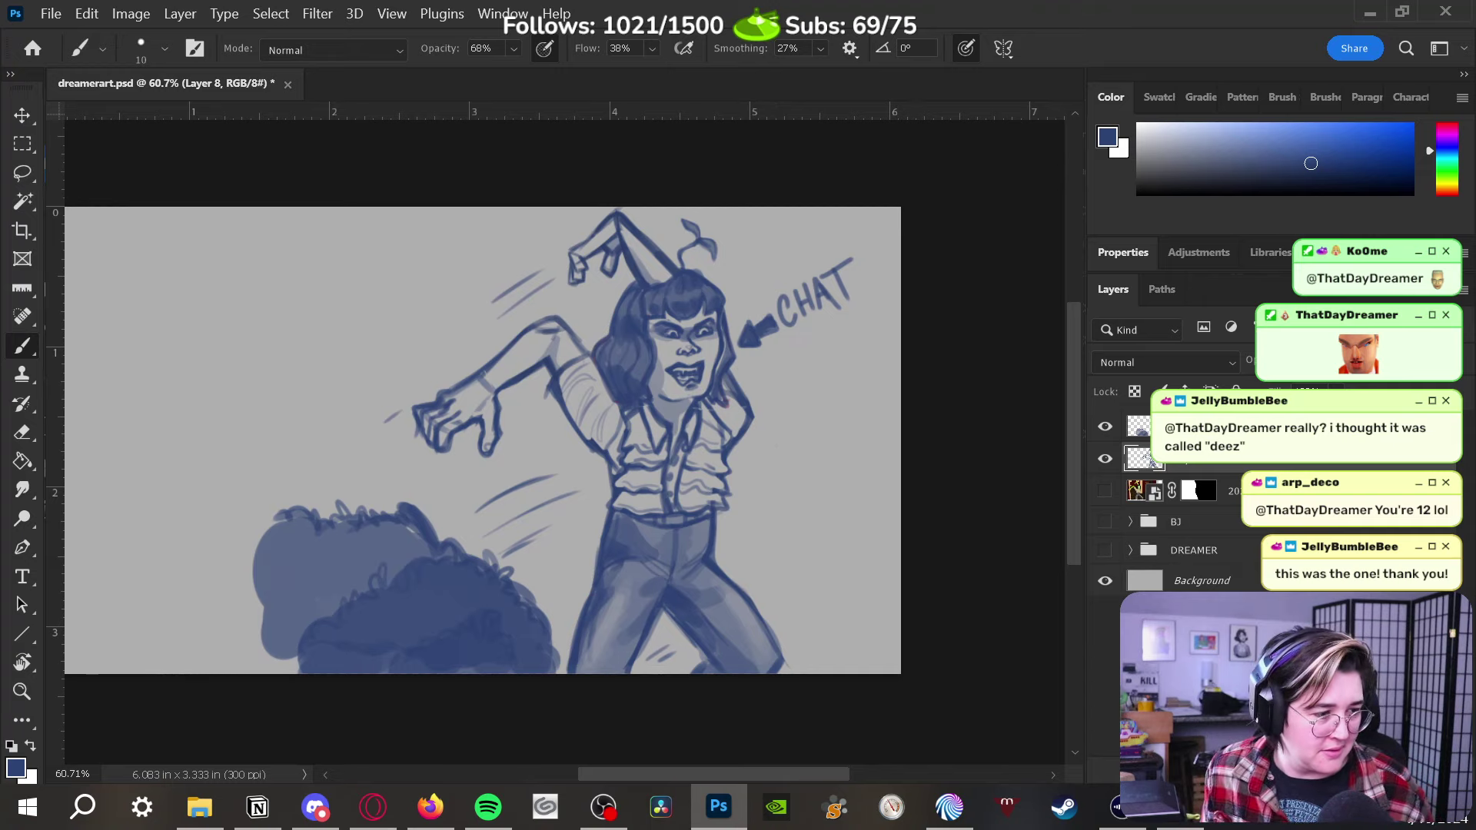
# Switch to Spotify and bring its window into view to check the music library
pyautogui.click(487, 806)
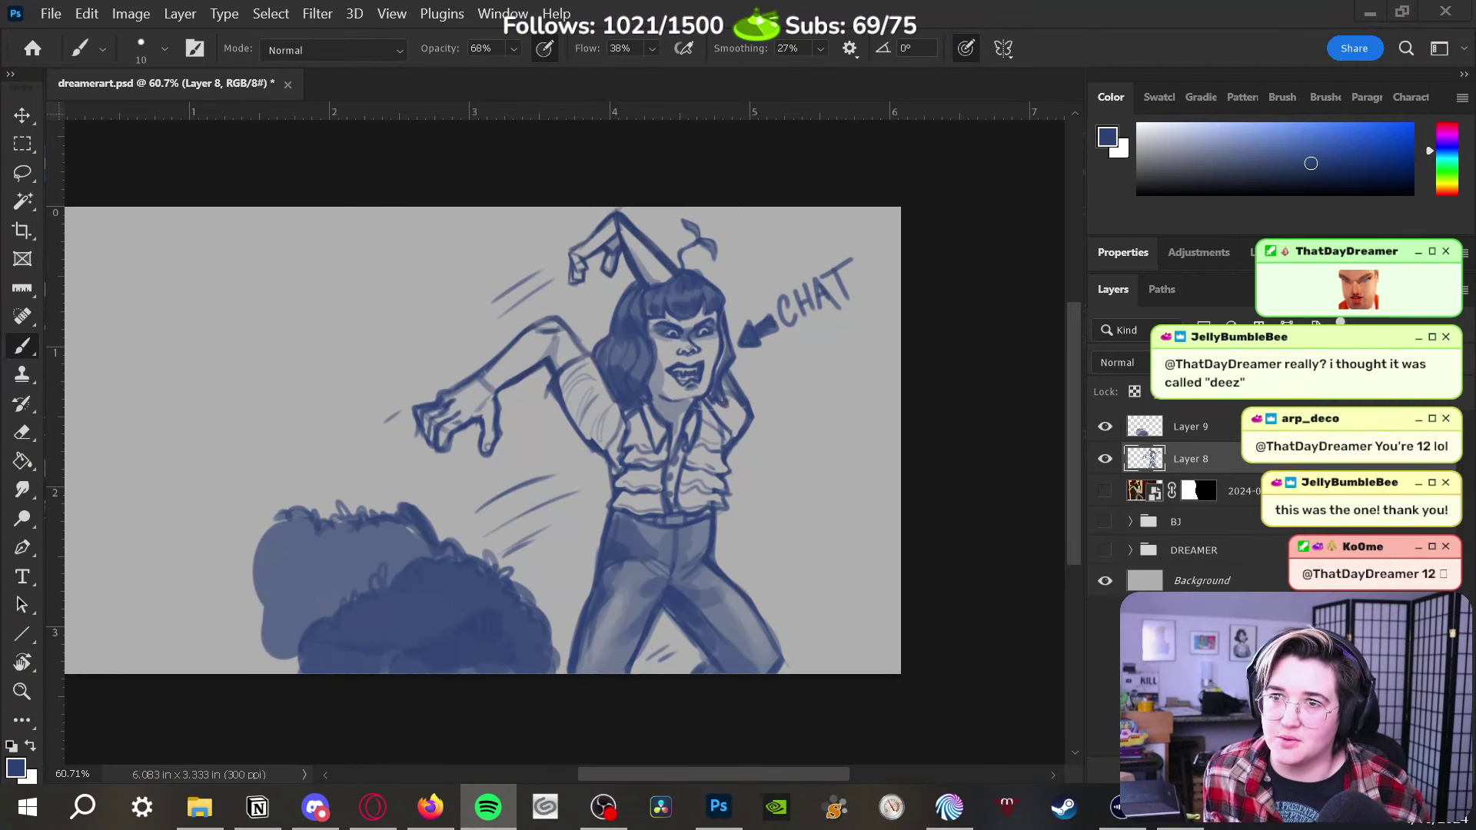
pyautogui.press('super+shift+Left')
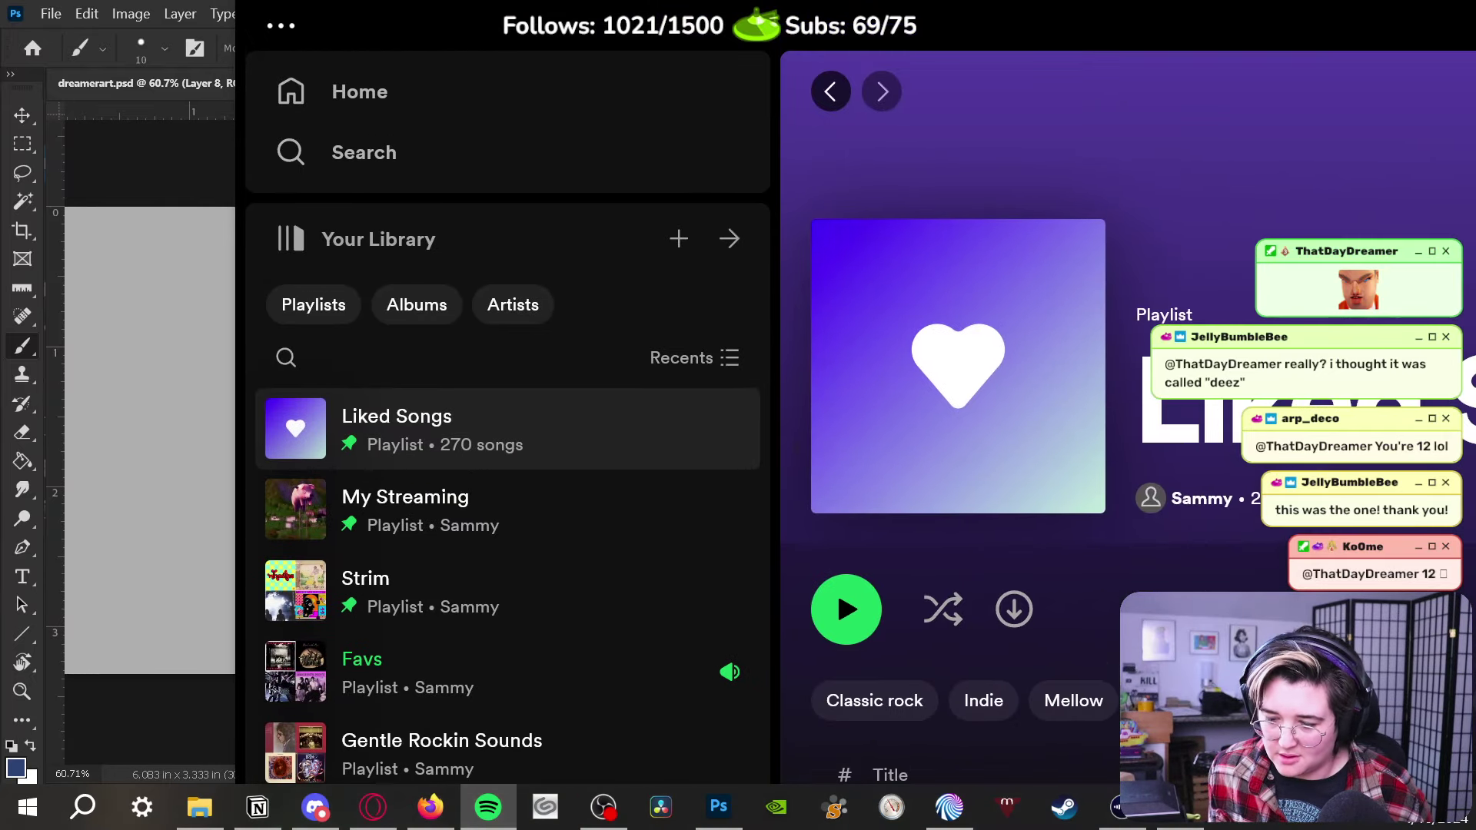
pyautogui.press('super+Up')
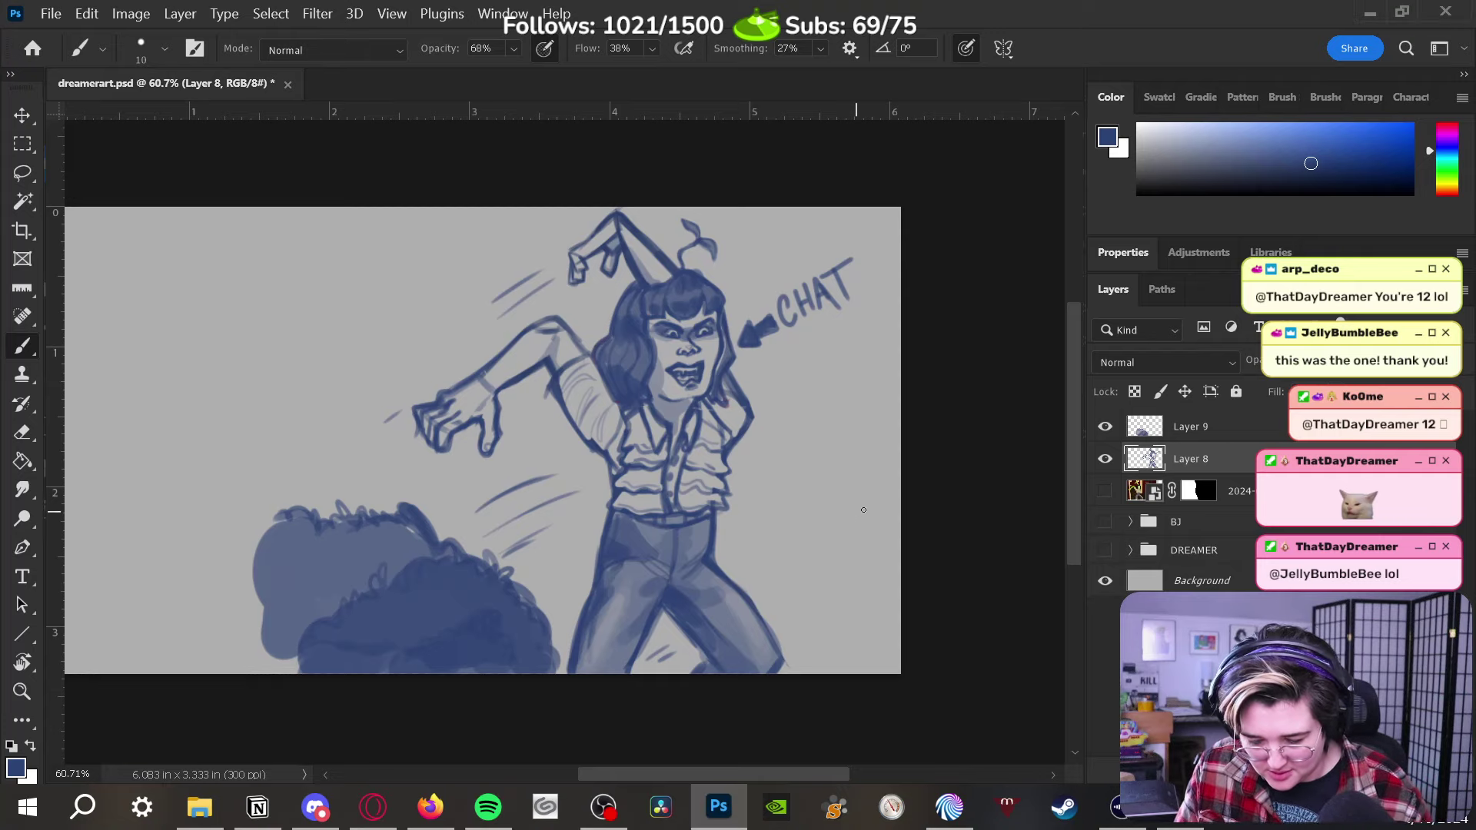
# Show the BJ group's line drawing beside the figure, leaving the Sims reference screenshot hidden
pyautogui.click(1105, 492)
pyautogui.click(1106, 521)
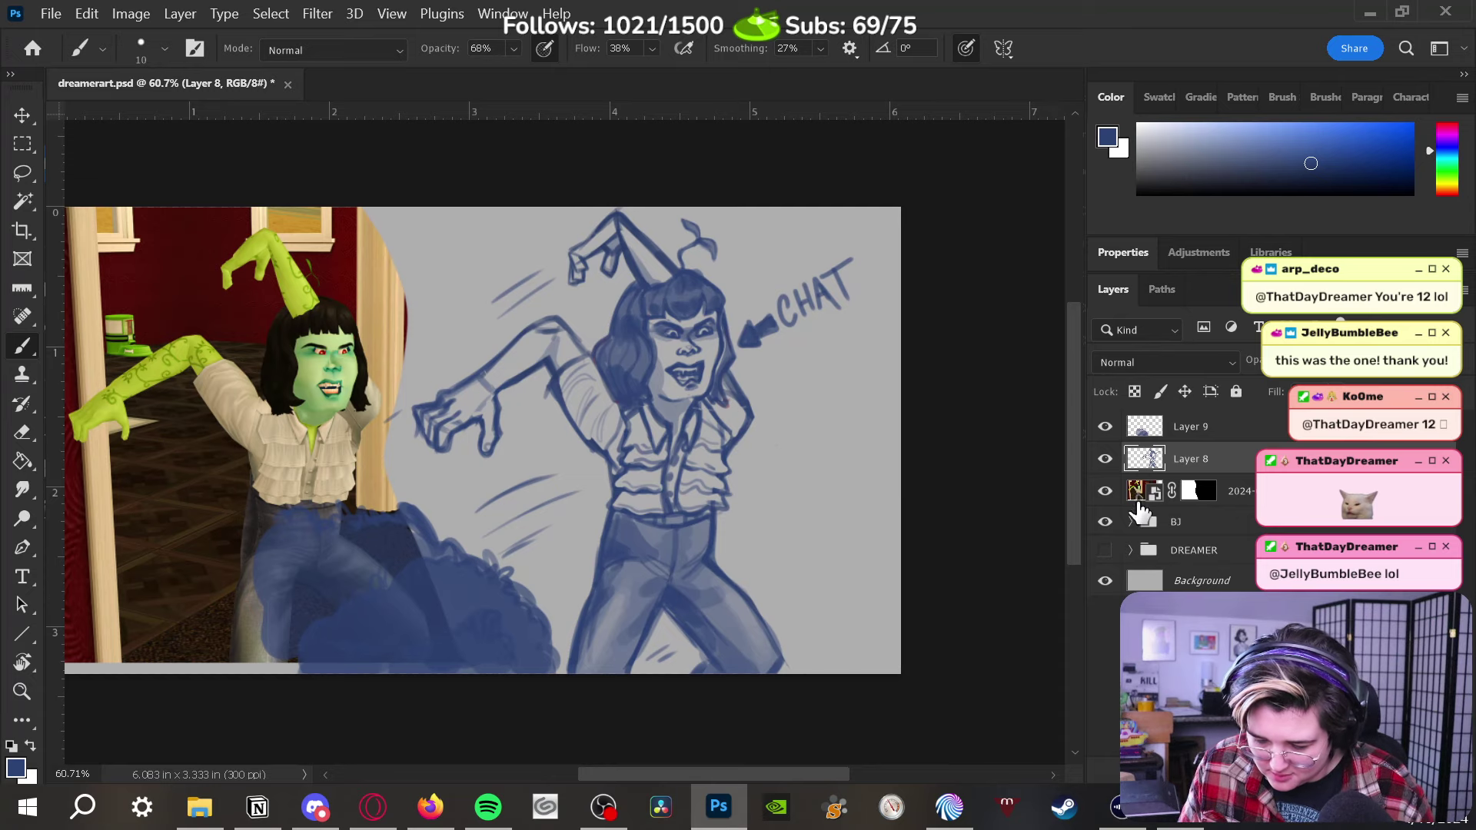
pyautogui.click(1105, 492)
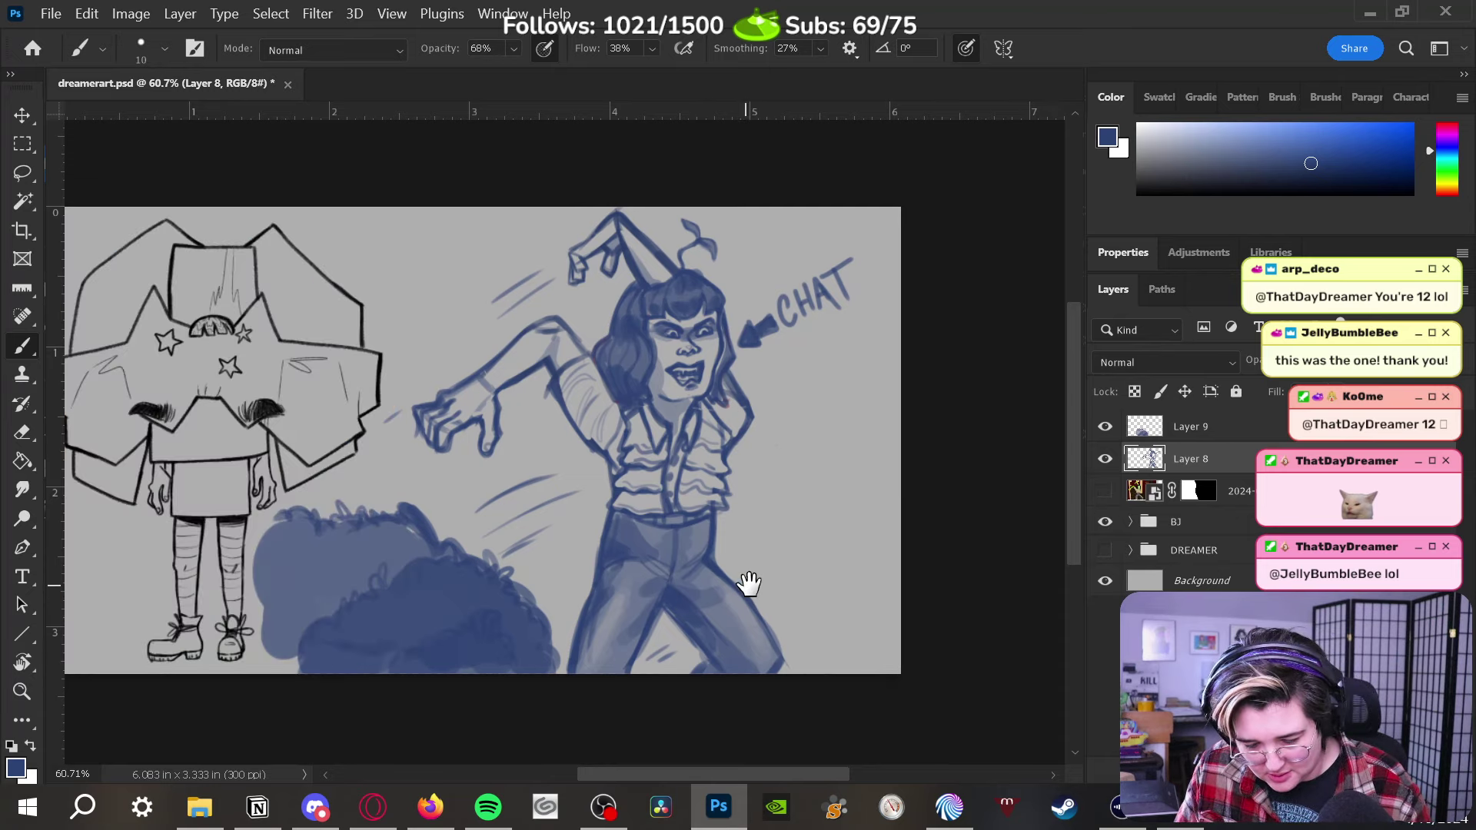
pyautogui.moveTo(745, 584); pyautogui.dragTo(848, 579)
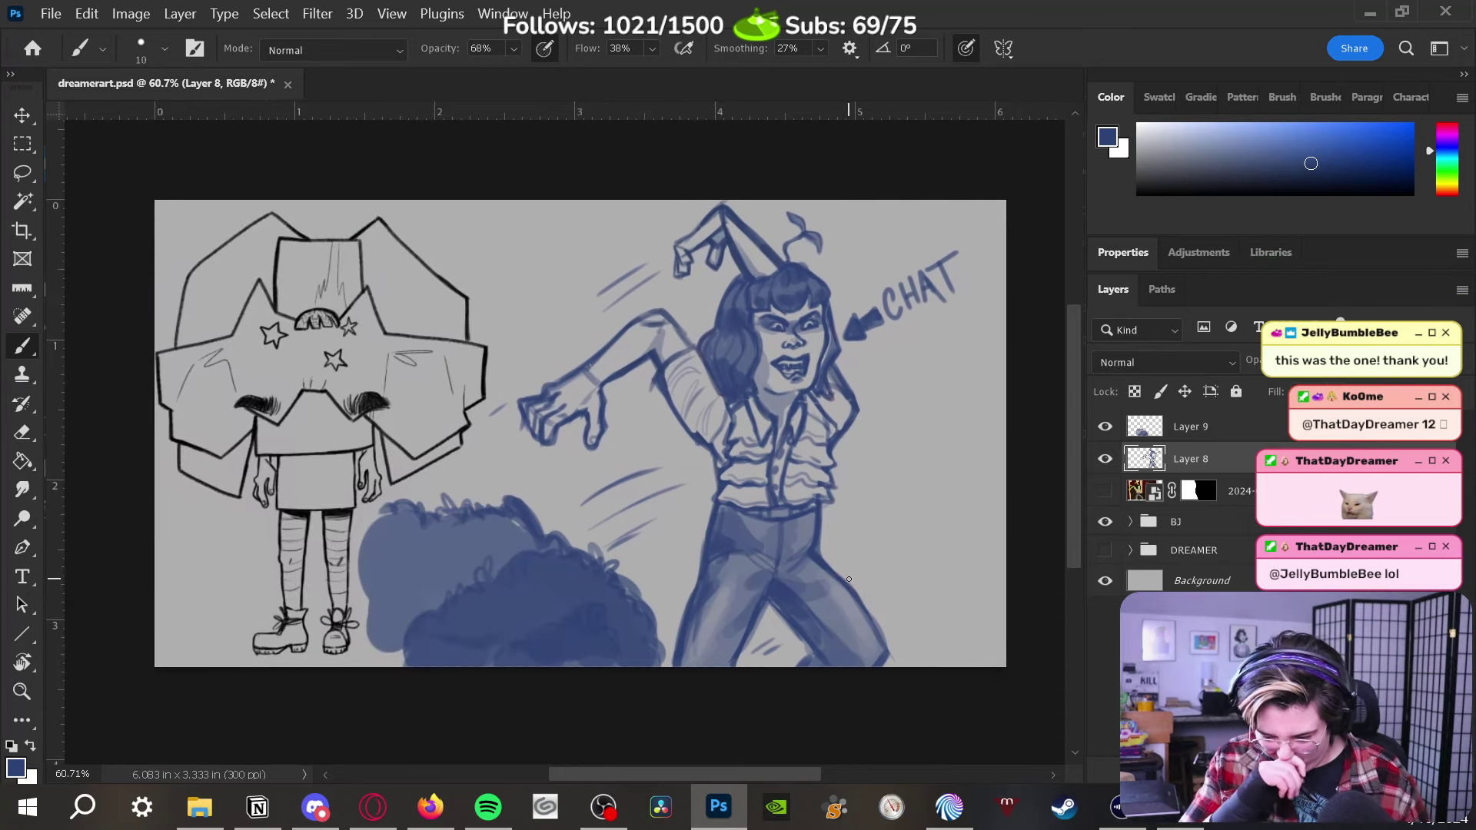